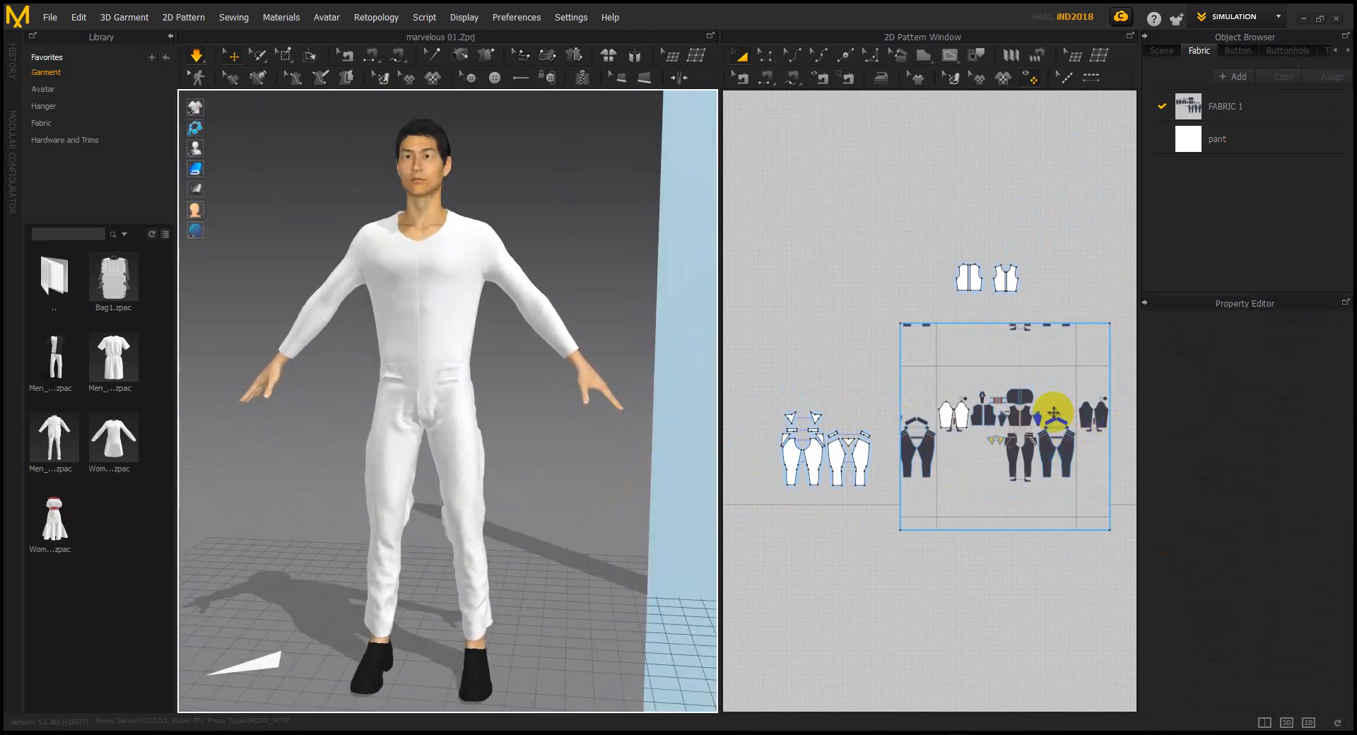
Zoom the 2D pattern view onto the hood and chest pieces and select the 'pant' fabric
{"action": "scroll", "coordinate": [1004, 398], "scroll_direction": "up", "scroll_amount": 5}
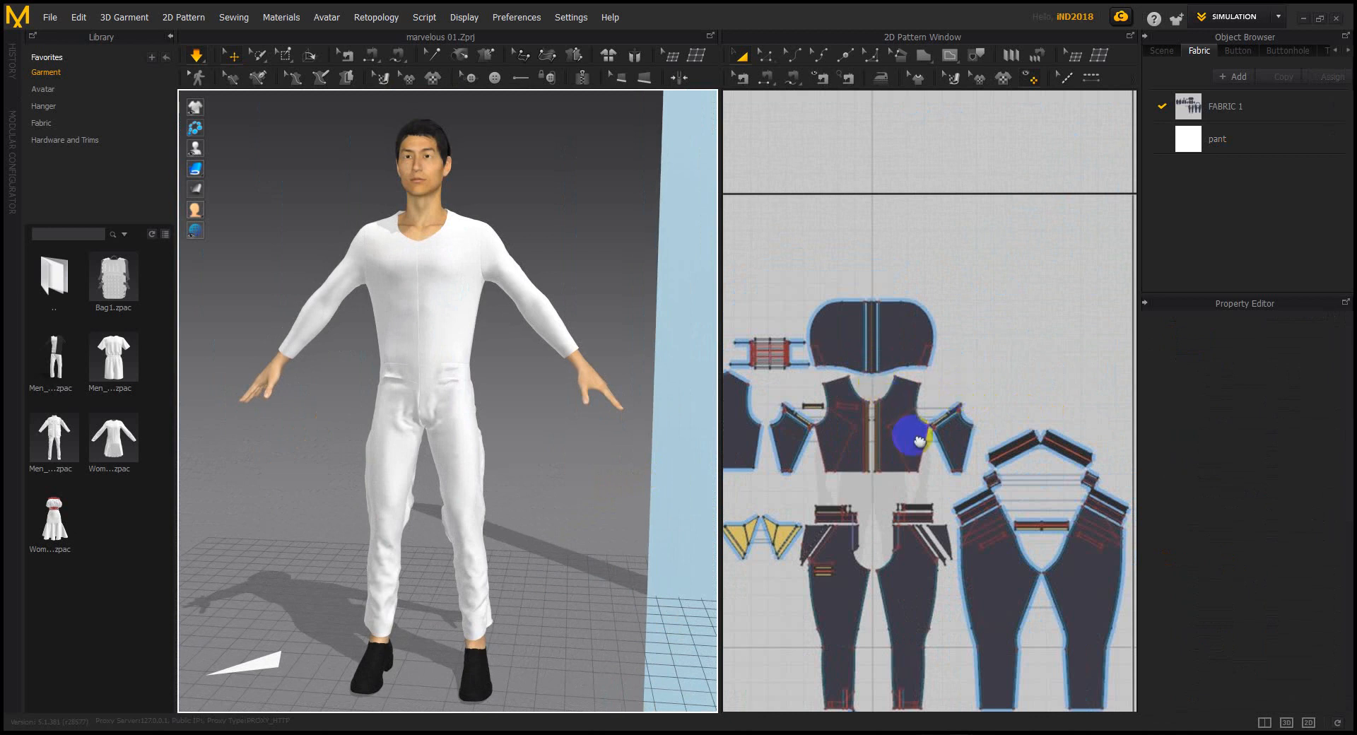
{"action": "scroll", "coordinate": [936, 454], "scroll_direction": "down", "scroll_amount": 2}
{"action": "scroll", "coordinate": [964, 454], "scroll_direction": "up", "scroll_amount": 4}
{"action": "scroll", "coordinate": [986, 442], "scroll_direction": "up", "scroll_amount": 2}
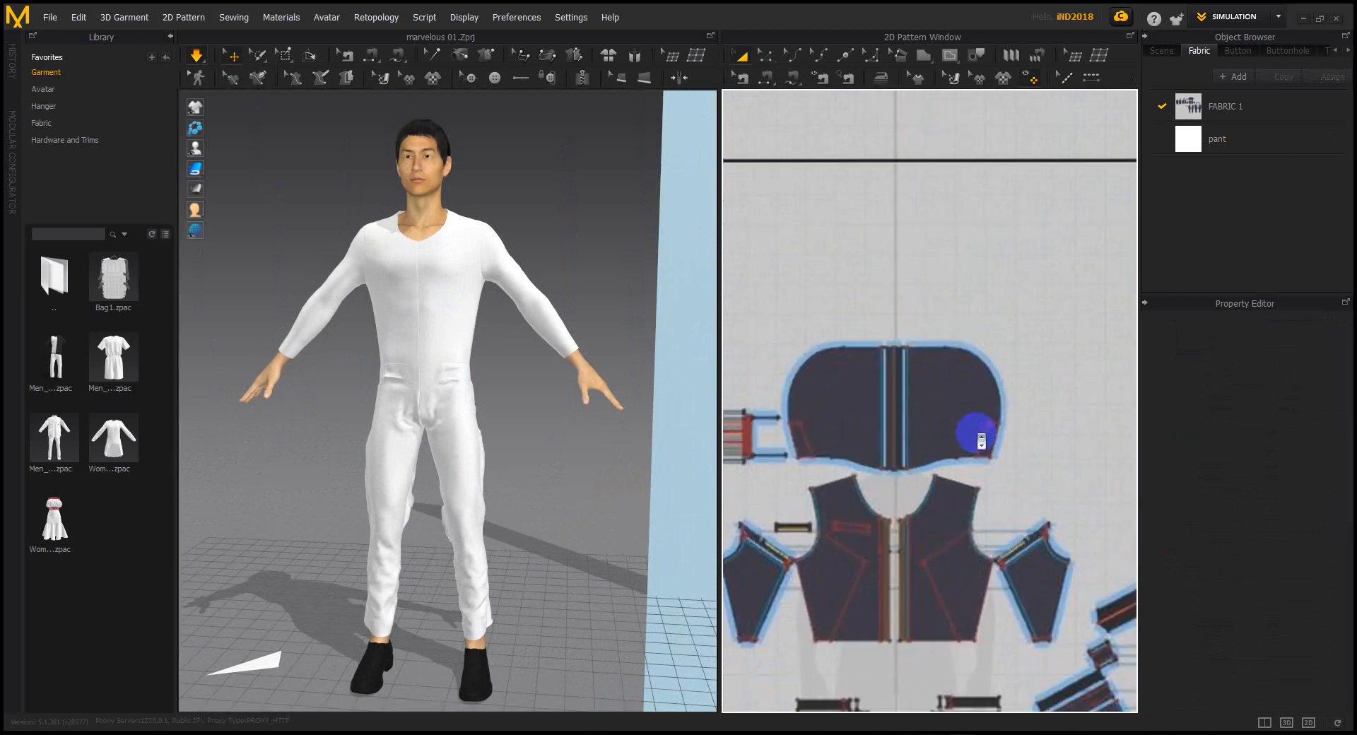
{"action": "scroll", "coordinate": [954, 431], "scroll_direction": "down", "scroll_amount": 1}
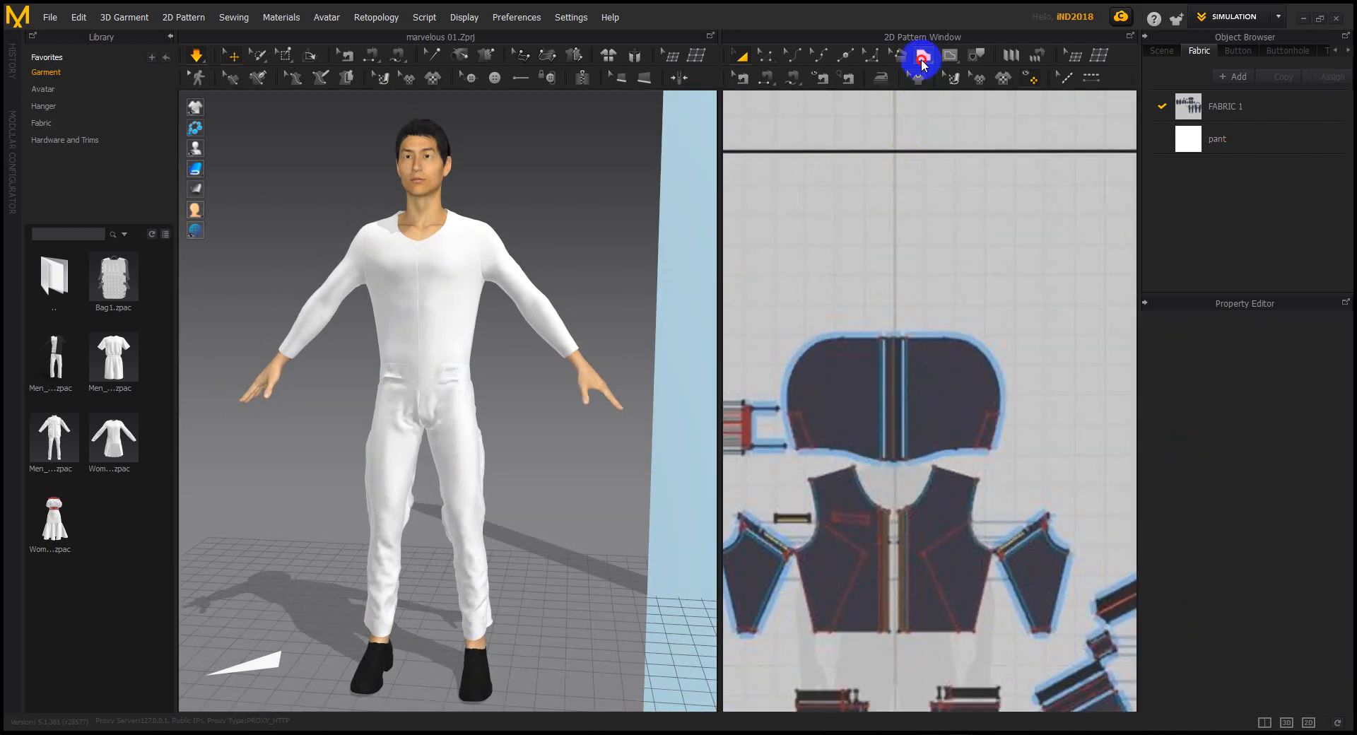
{"action": "left_click", "coordinate": [923, 56]}
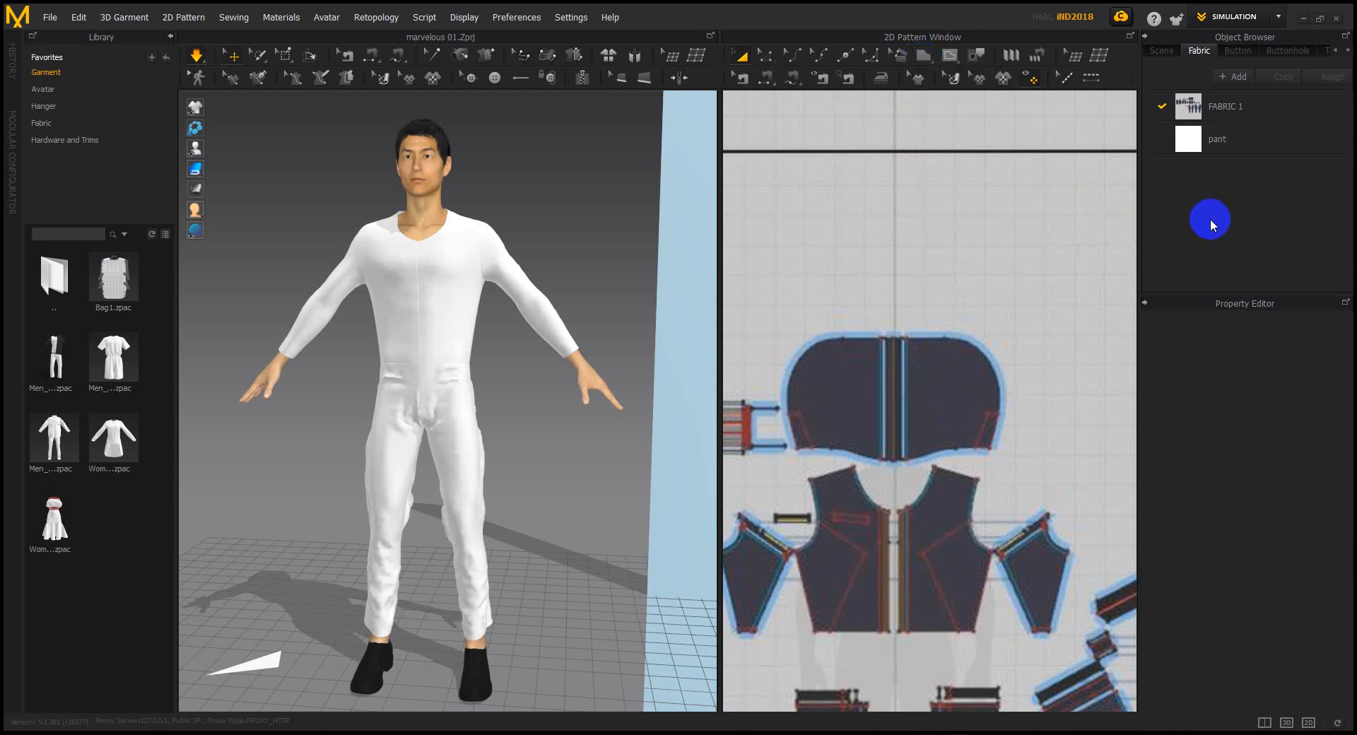
{"action": "left_click", "coordinate": [1220, 148]}
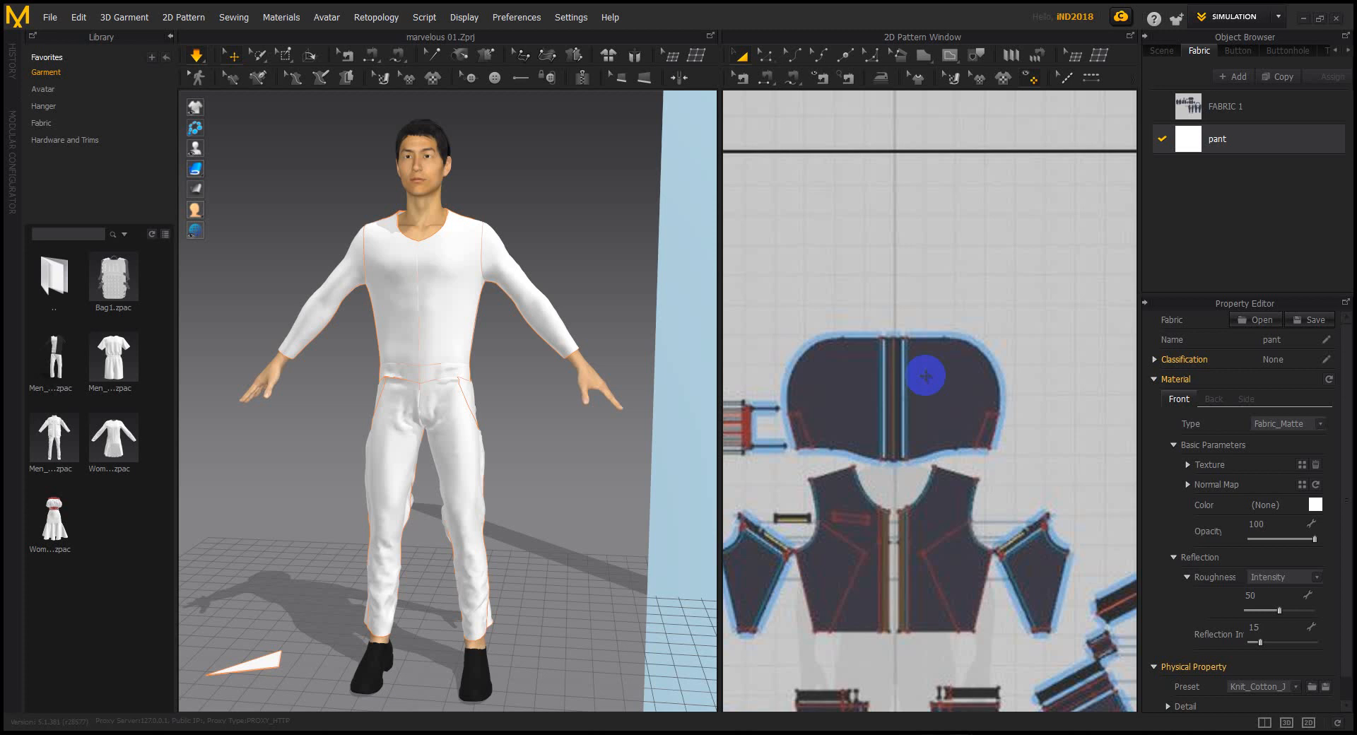
Add a new fabric to the Object Browser, keeping the name FABRIC 2
{"action": "left_click", "coordinate": [1237, 77]}
{"action": "double_click", "coordinate": [1233, 171]}
{"action": "key", "text": "Return"}
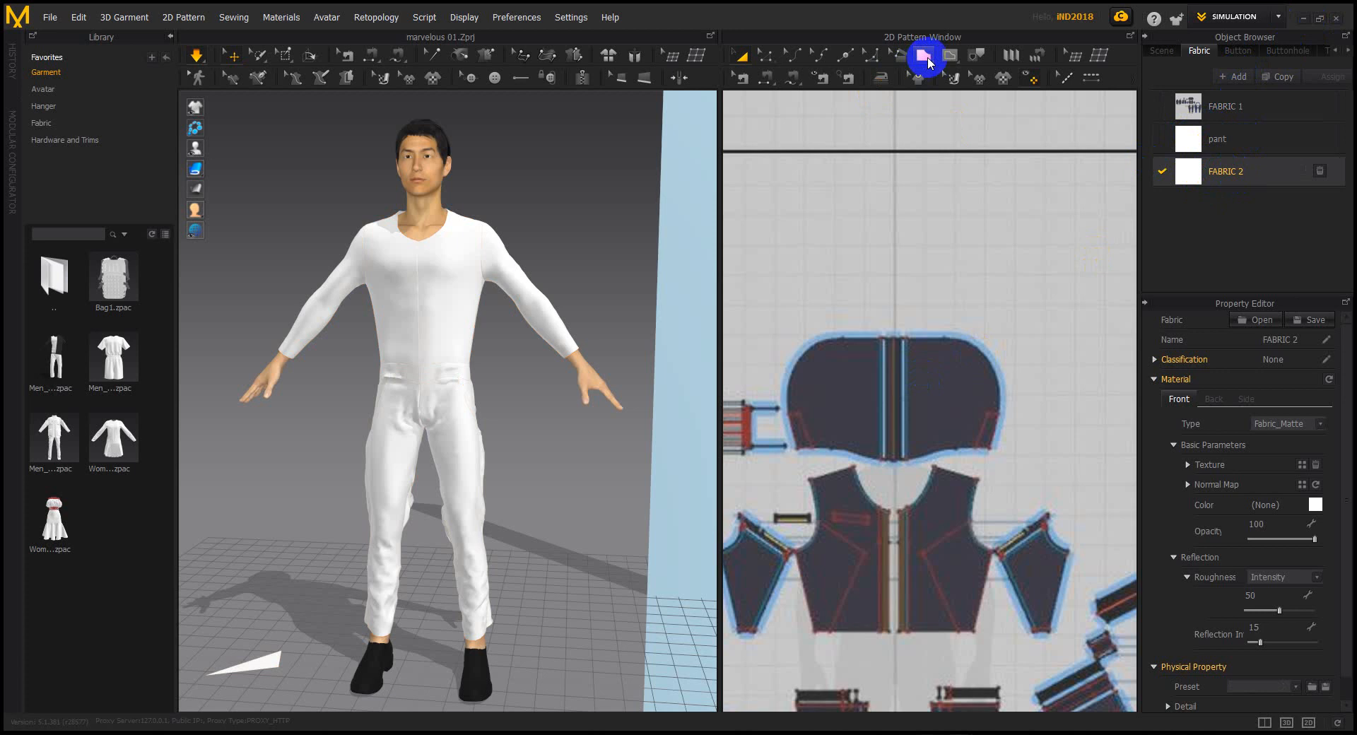
Trace a polygon panel around the hood's right half, from the center seam around the curved edge
{"action": "left_click_drag", "start_coordinate": [928, 62], "coordinate": [939, 94]}
{"action": "scroll", "coordinate": [932, 456], "scroll_direction": "up", "scroll_amount": 2}
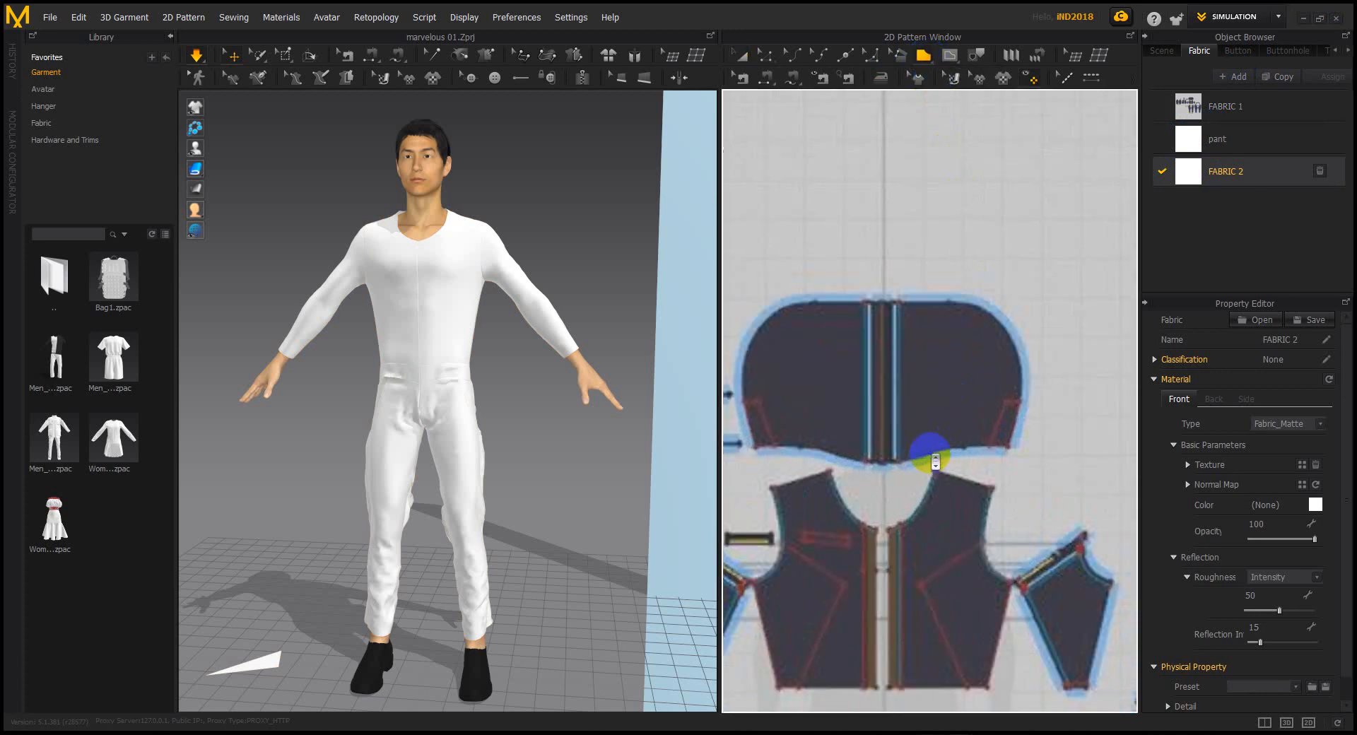
{"action": "left_click", "coordinate": [895, 464]}
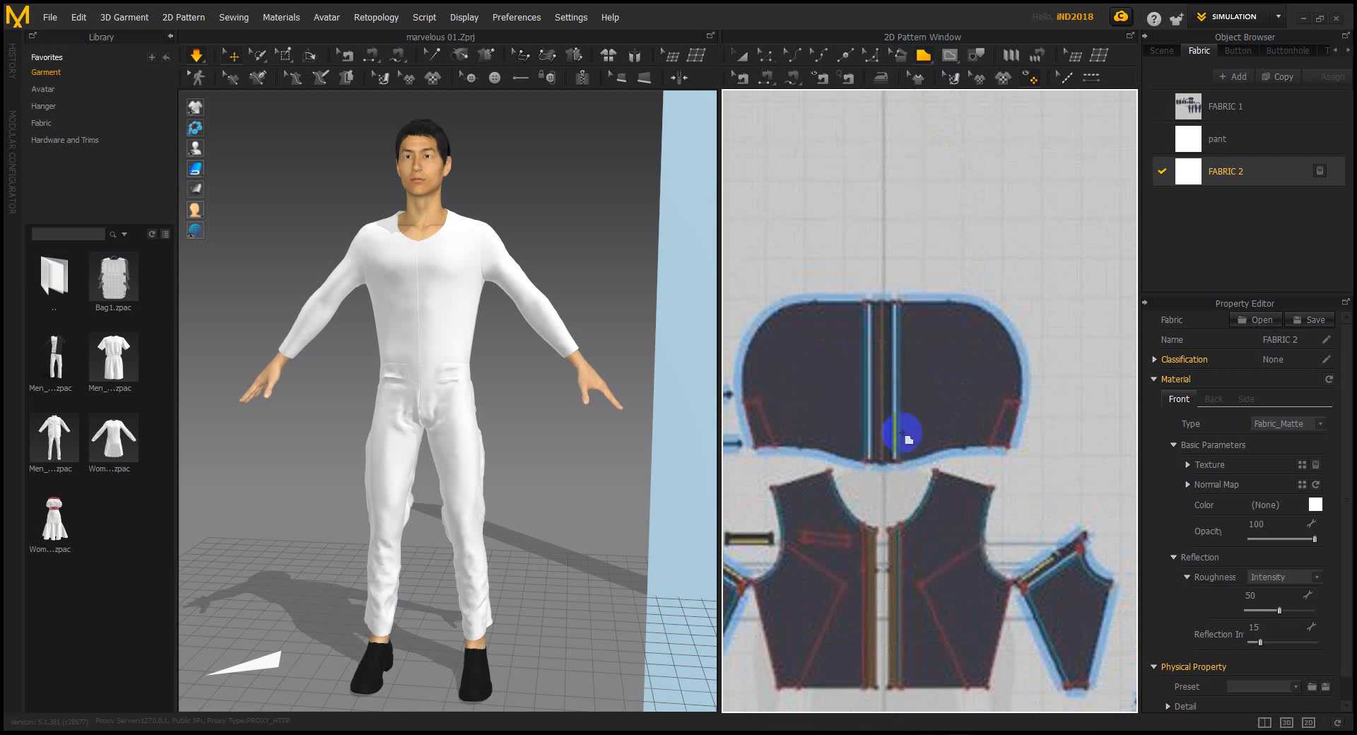
{"action": "left_click", "coordinate": [891, 303]}
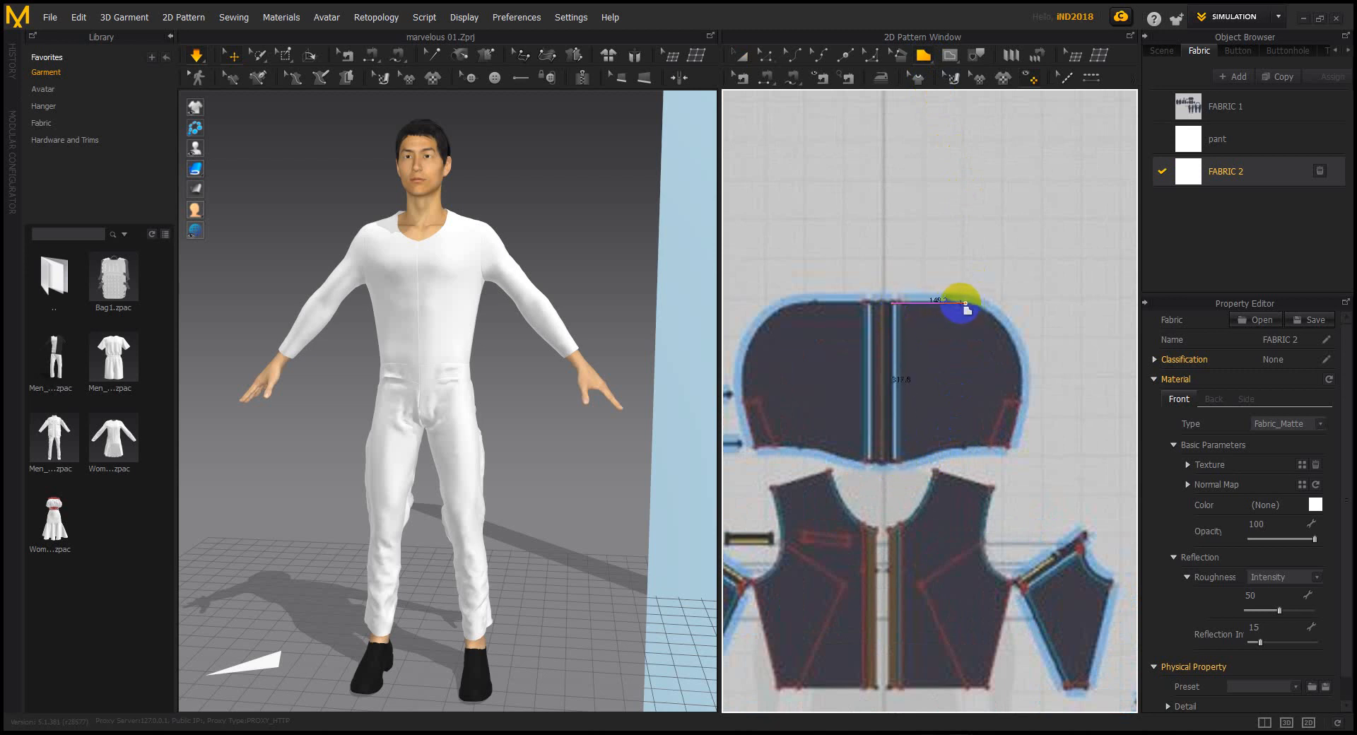
{"action": "left_click", "coordinate": [953, 302]}
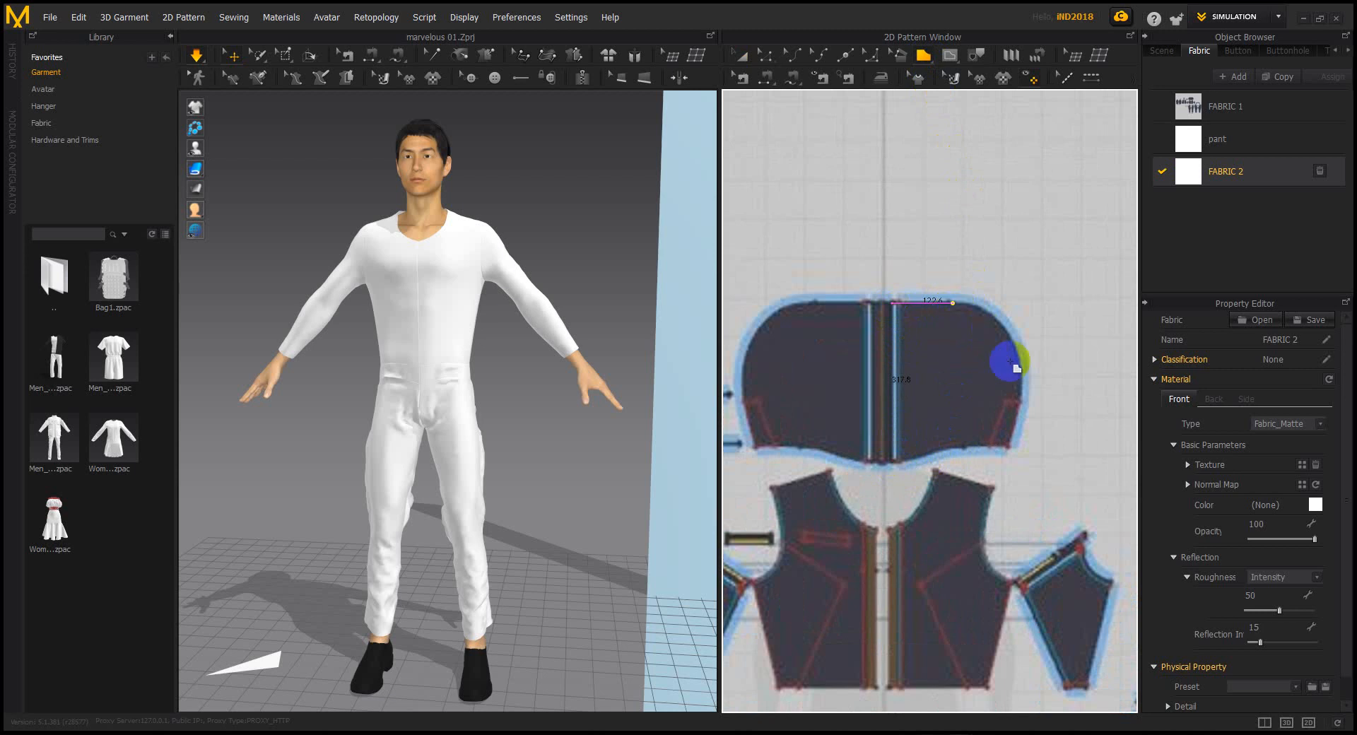
{"action": "left_click", "coordinate": [1021, 404]}
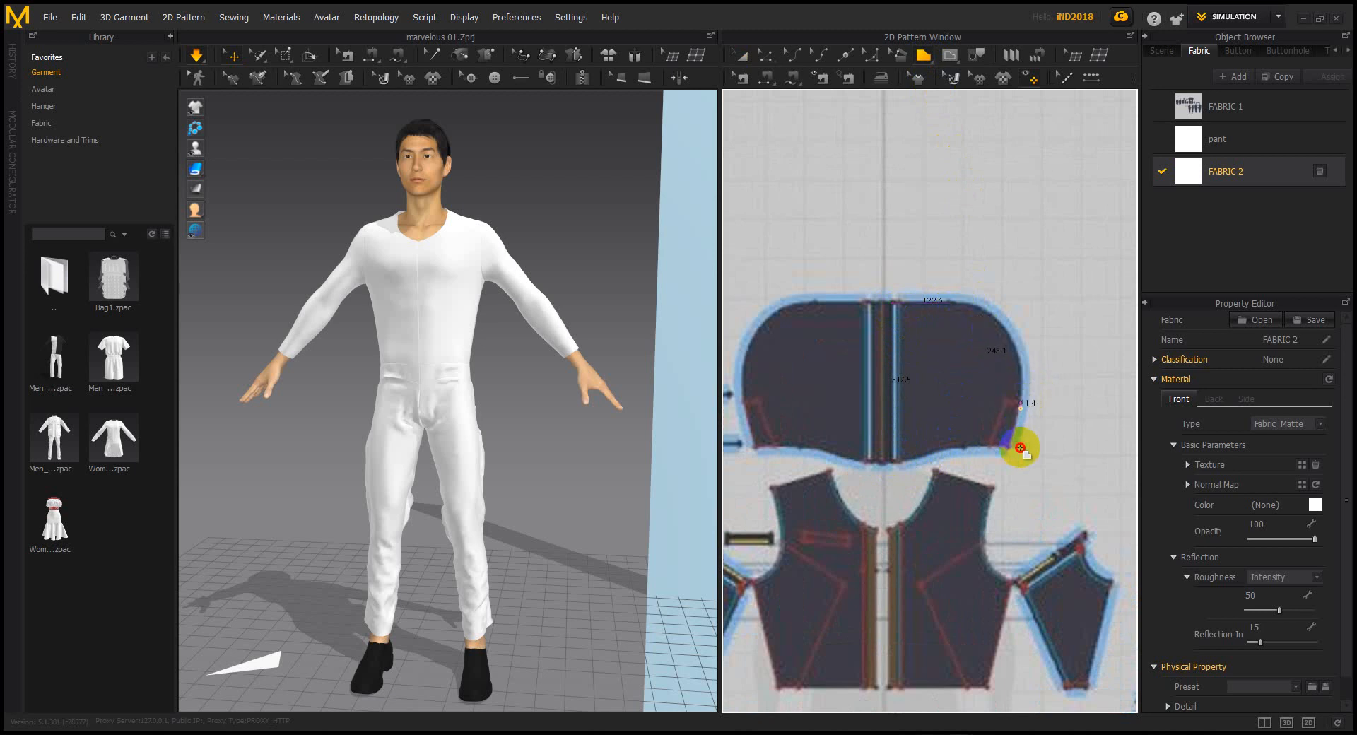
{"action": "left_click", "coordinate": [1012, 505]}
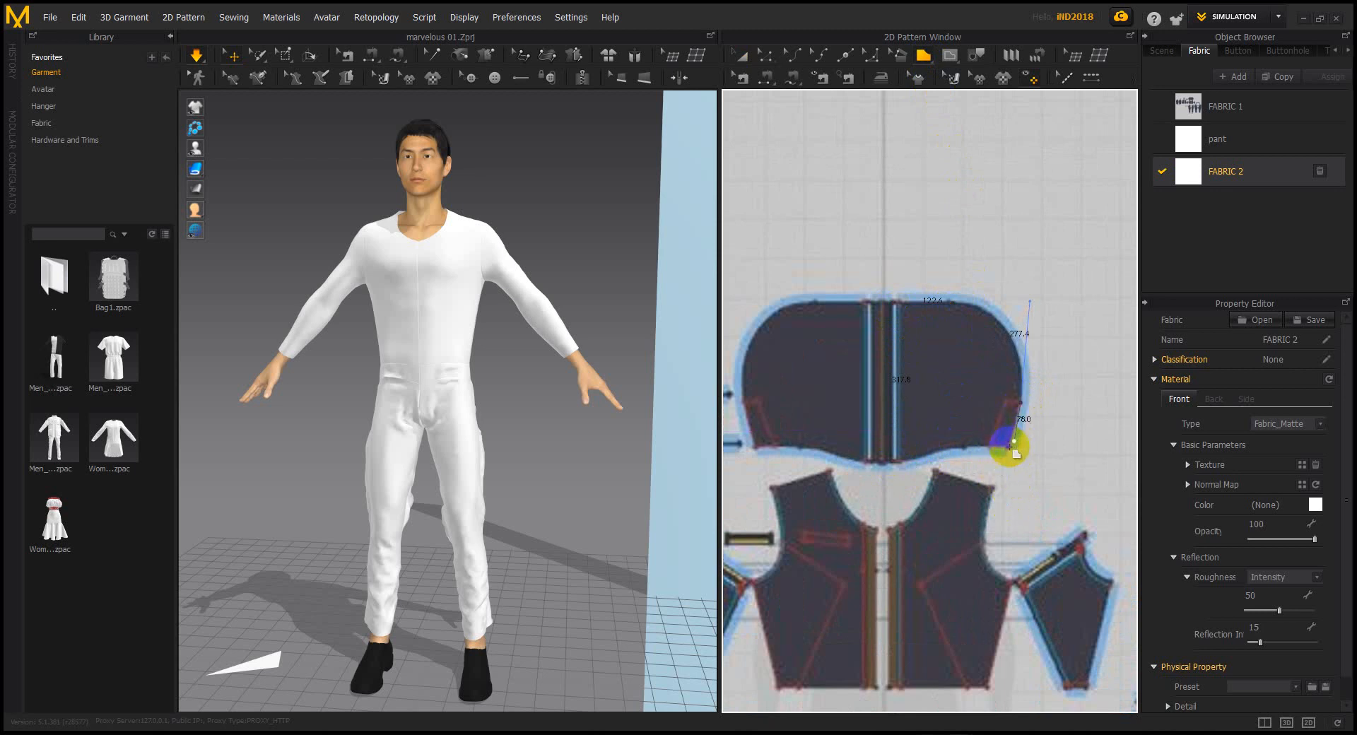
{"action": "left_click", "coordinate": [1008, 447]}
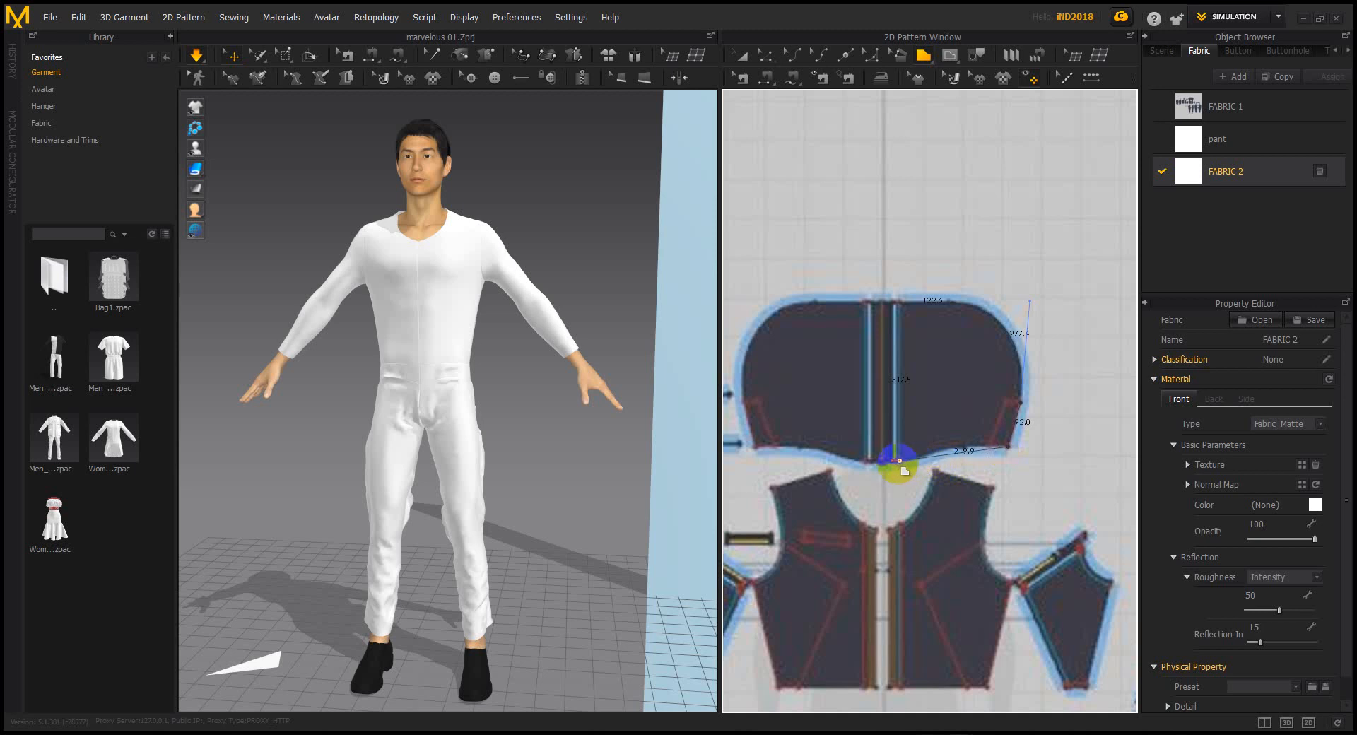
{"action": "left_click", "coordinate": [892, 461]}
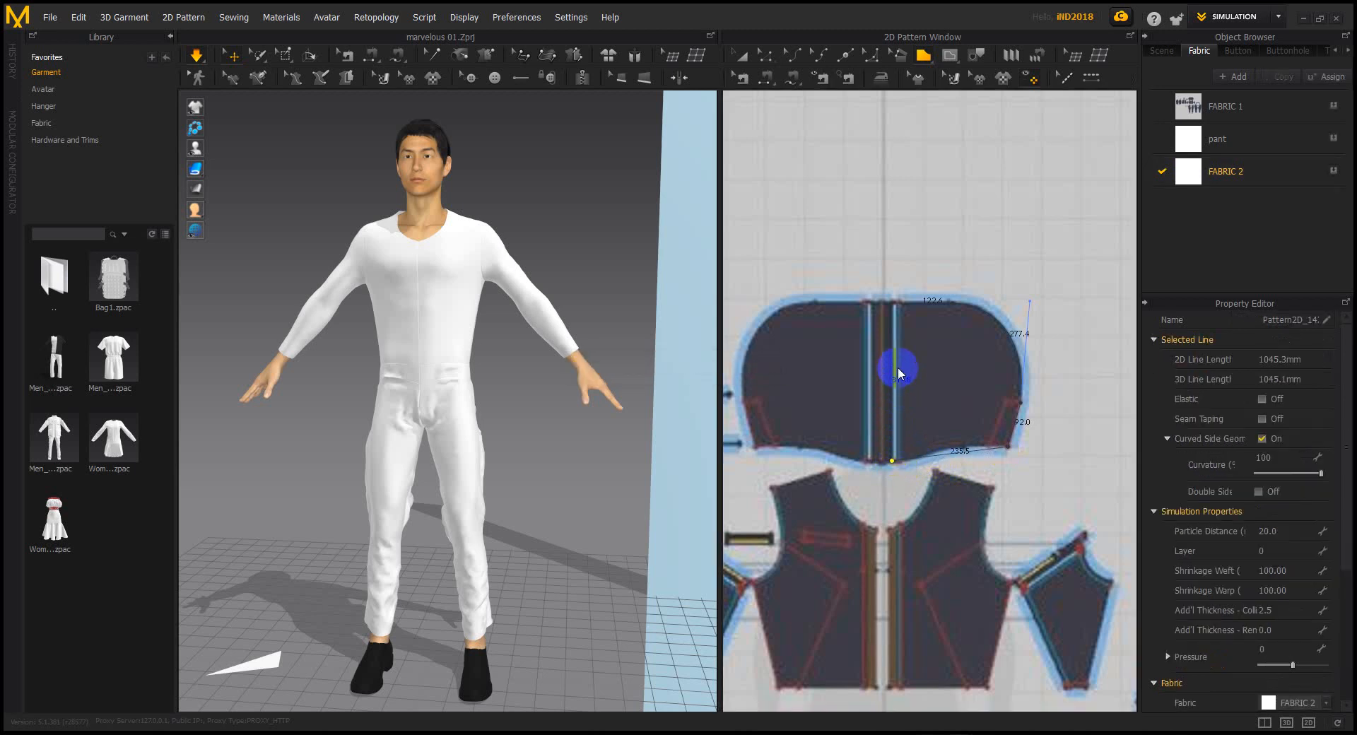
{"action": "left_click", "coordinate": [899, 373]}
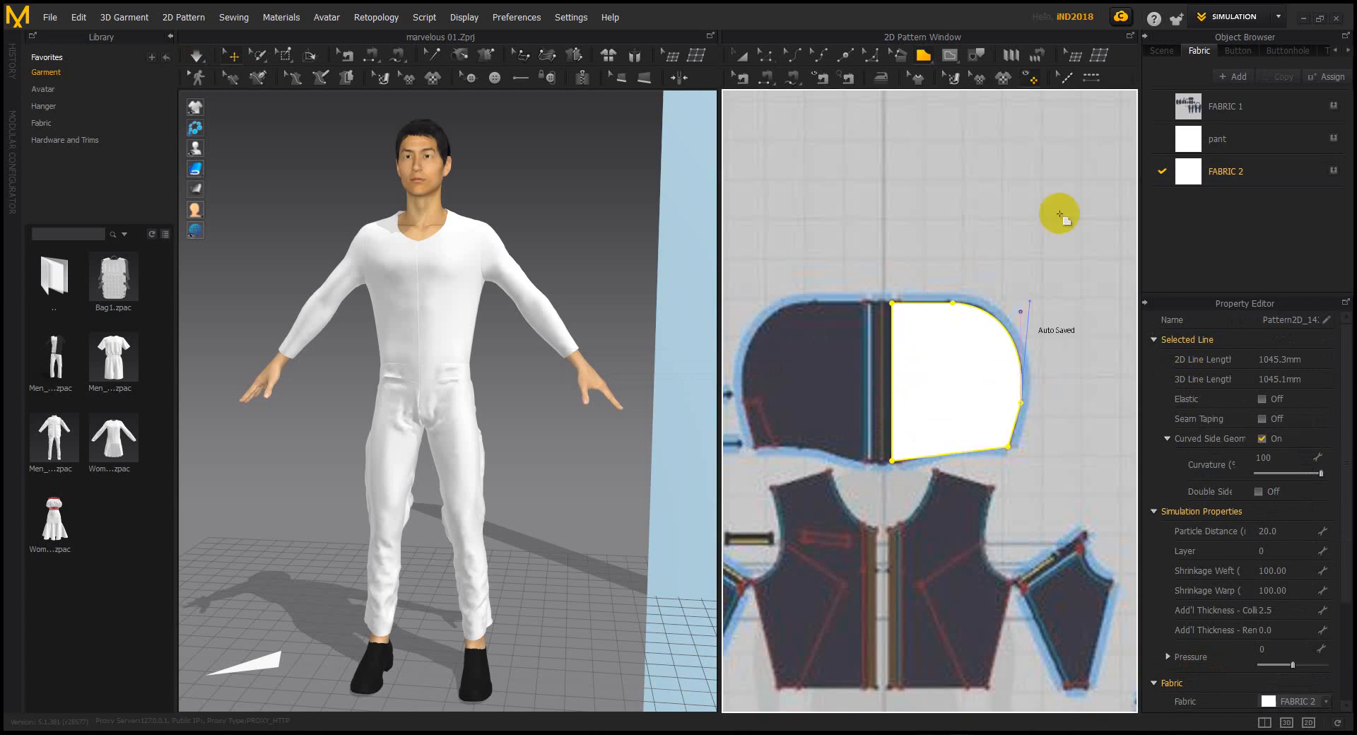
Set FABRIC 2's opacity down to 40
{"action": "left_click", "coordinate": [742, 55]}
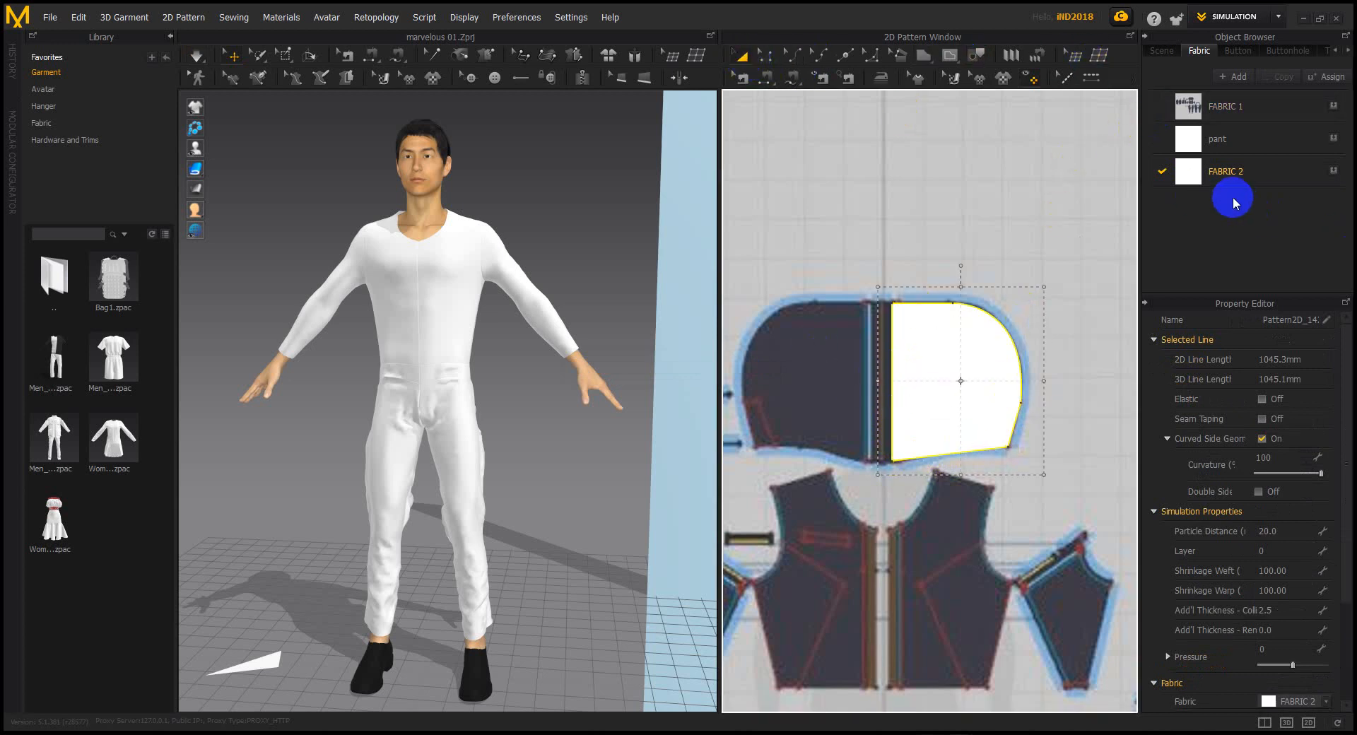
{"action": "left_click", "coordinate": [1211, 175]}
{"action": "left_click_drag", "start_coordinate": [1313, 539], "coordinate": [1278, 540]}
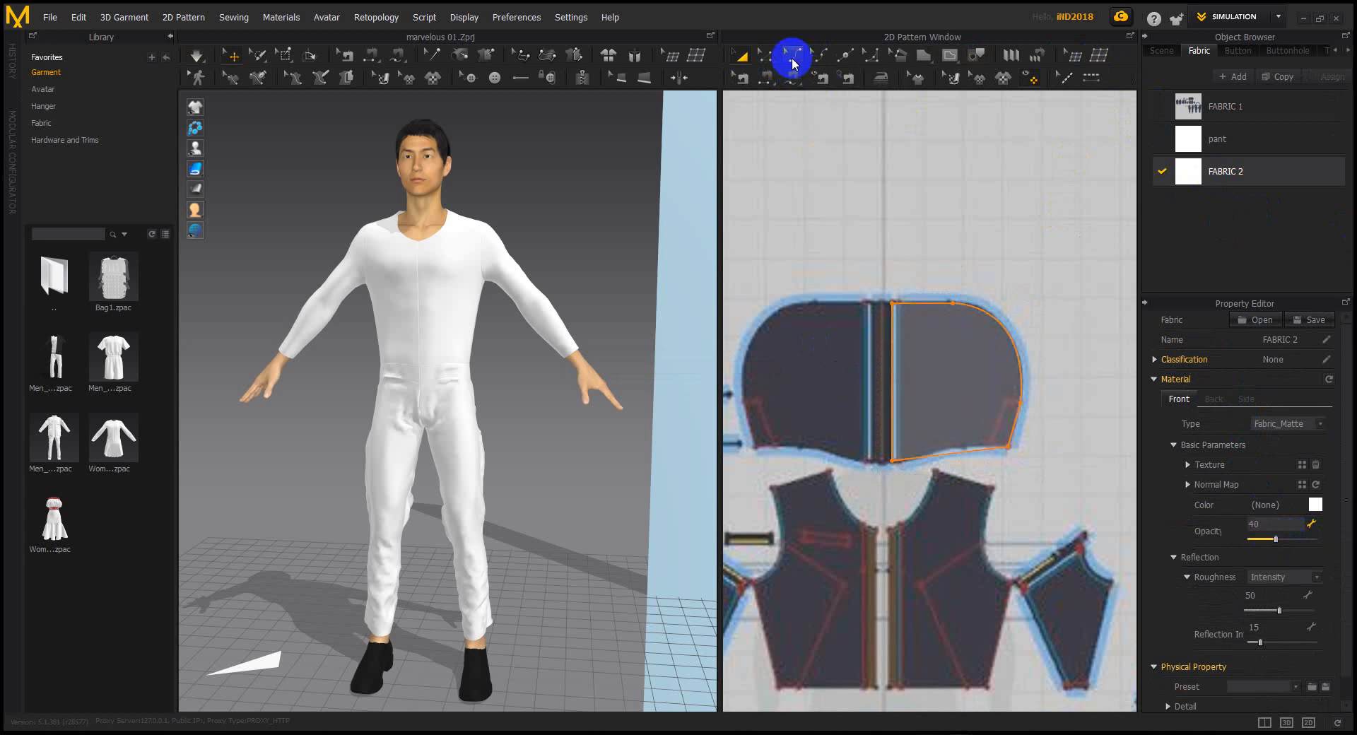
Reshape the panel's bottom edge into a smoother curve using Edit Curvature and Edit Curve Point
{"action": "left_click", "coordinate": [793, 63]}
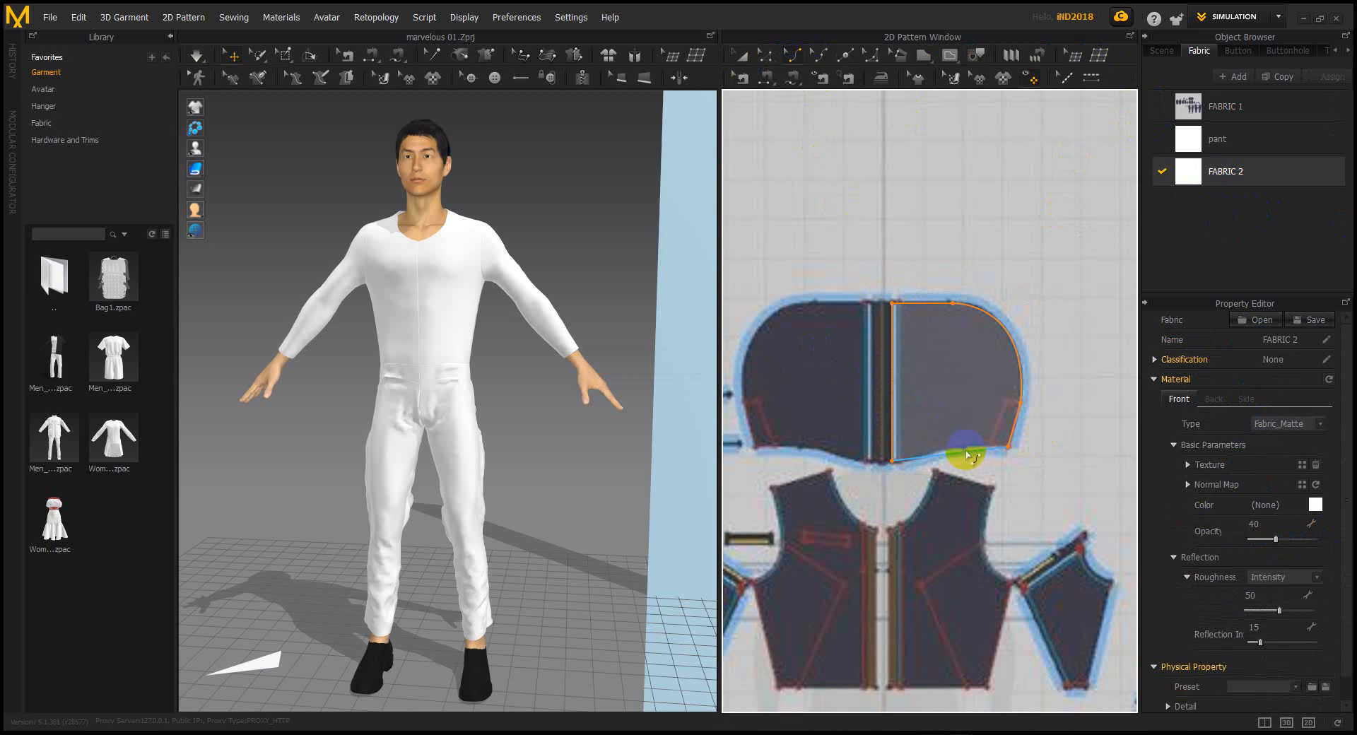
{"action": "left_click", "coordinate": [966, 451]}
{"action": "mouse_move", "coordinate": [966, 447]}
{"action": "left_mouse_down"}
{"action": "mouse_move", "coordinate": [923, 458]}
{"action": "mouse_move", "coordinate": [987, 452]}
{"action": "left_mouse_up"}
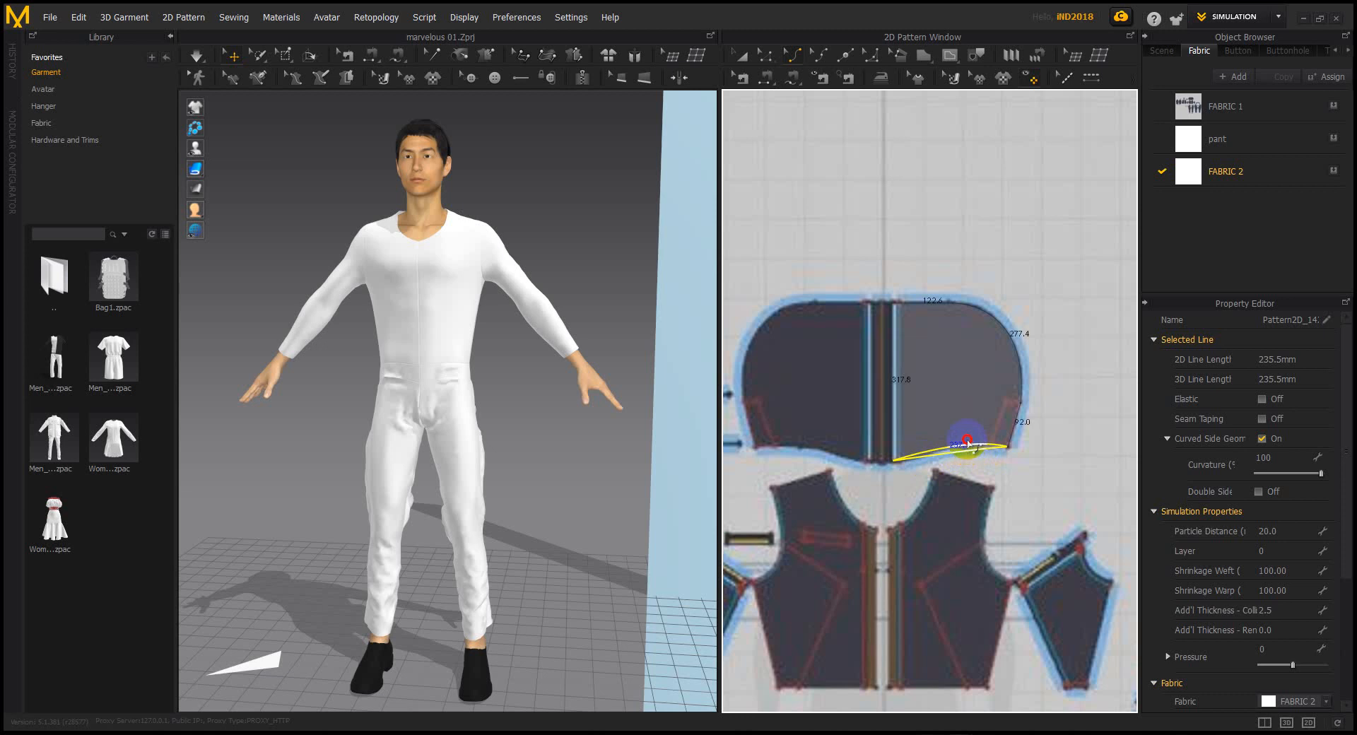
{"action": "left_click", "coordinate": [820, 55]}
{"action": "mouse_move", "coordinate": [948, 450]}
{"action": "left_mouse_down"}
{"action": "mouse_move", "coordinate": [925, 461]}
{"action": "mouse_move", "coordinate": [965, 458]}
{"action": "mouse_move", "coordinate": [968, 445]}
{"action": "left_mouse_up"}
{"action": "scroll", "coordinate": [931, 466], "scroll_direction": "up", "scroll_amount": 5}
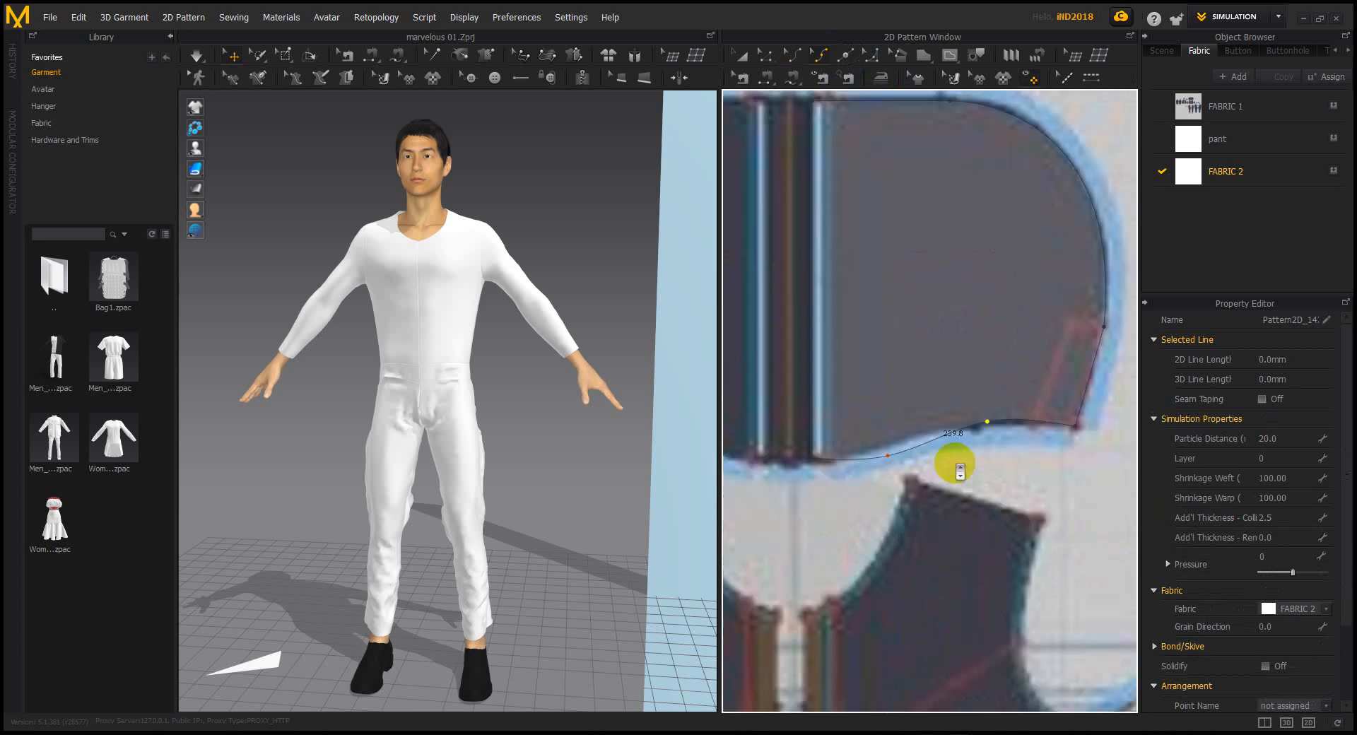
{"action": "left_click_drag", "start_coordinate": [887, 458], "coordinate": [890, 445]}
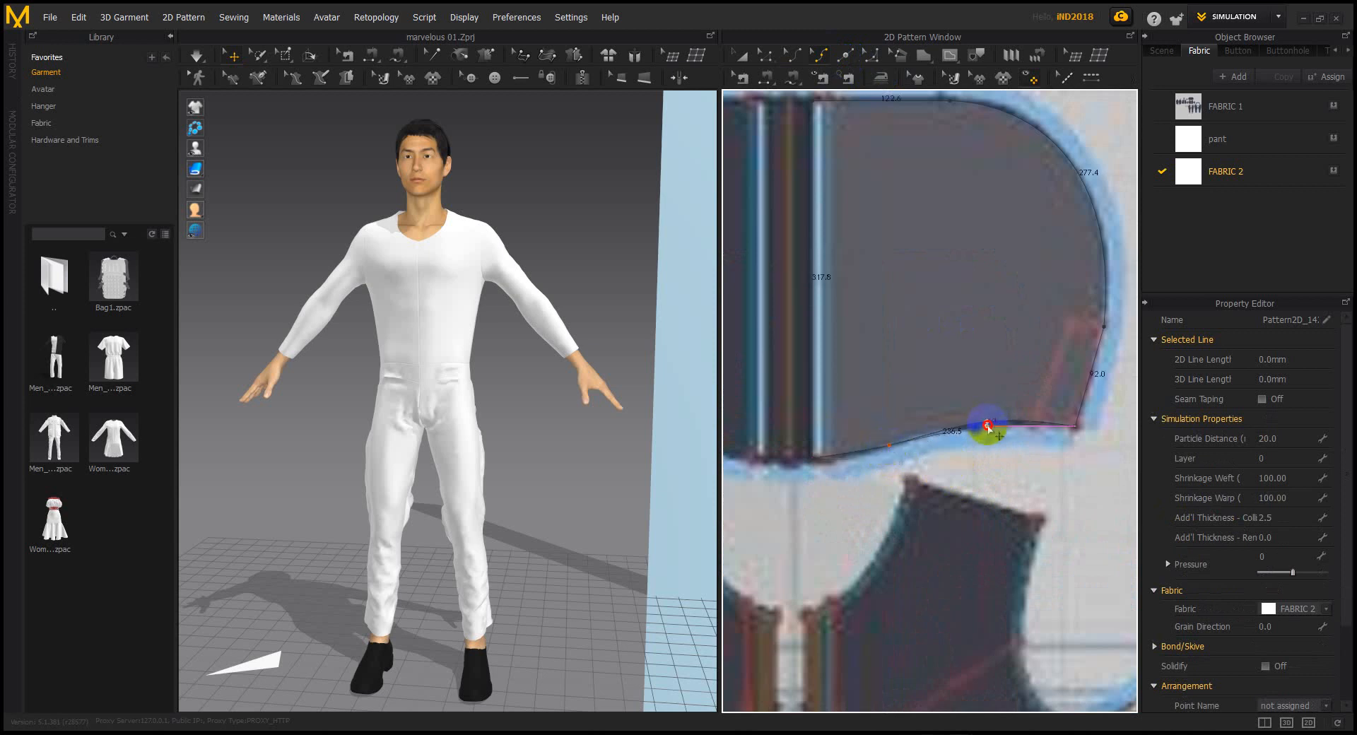
{"action": "scroll", "coordinate": [990, 424], "scroll_direction": "down", "scroll_amount": 5}
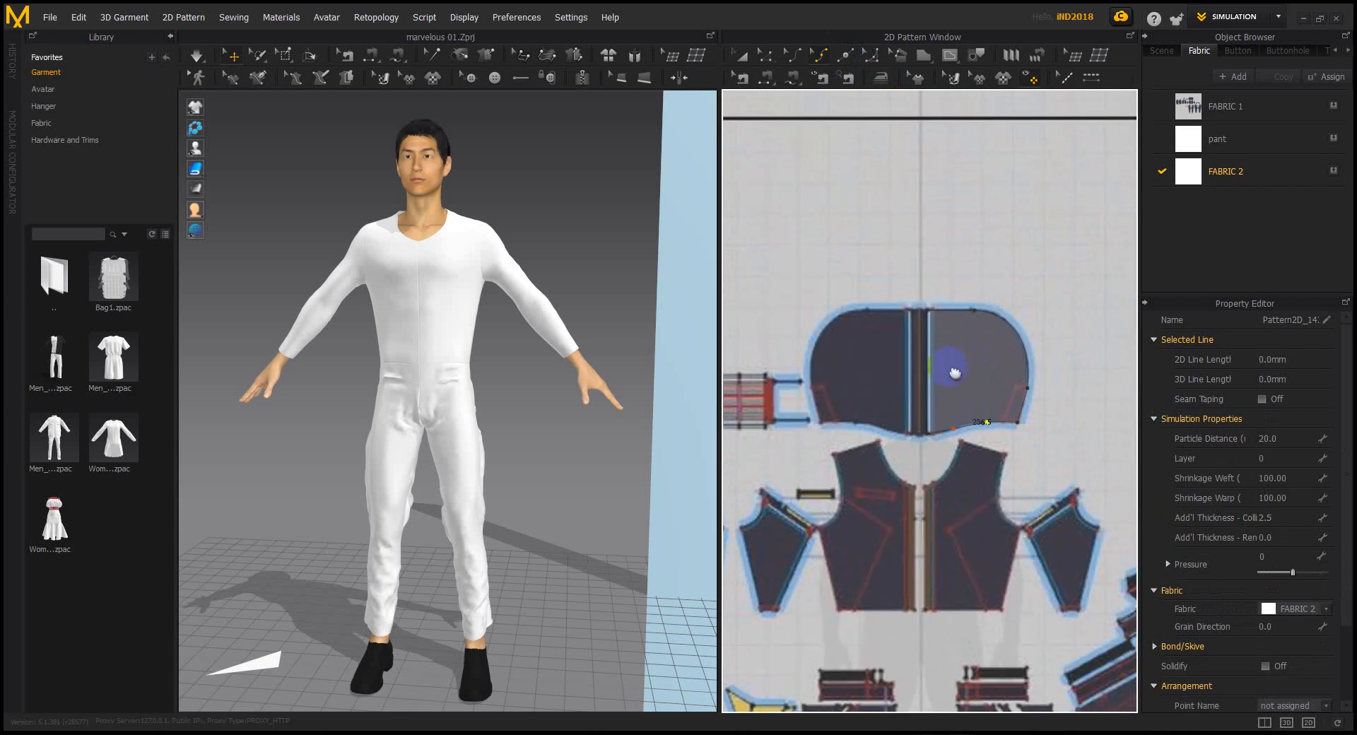
Select the new hood panel together with FABRIC 2 in the fabric list
{"action": "left_click", "coordinate": [738, 55]}
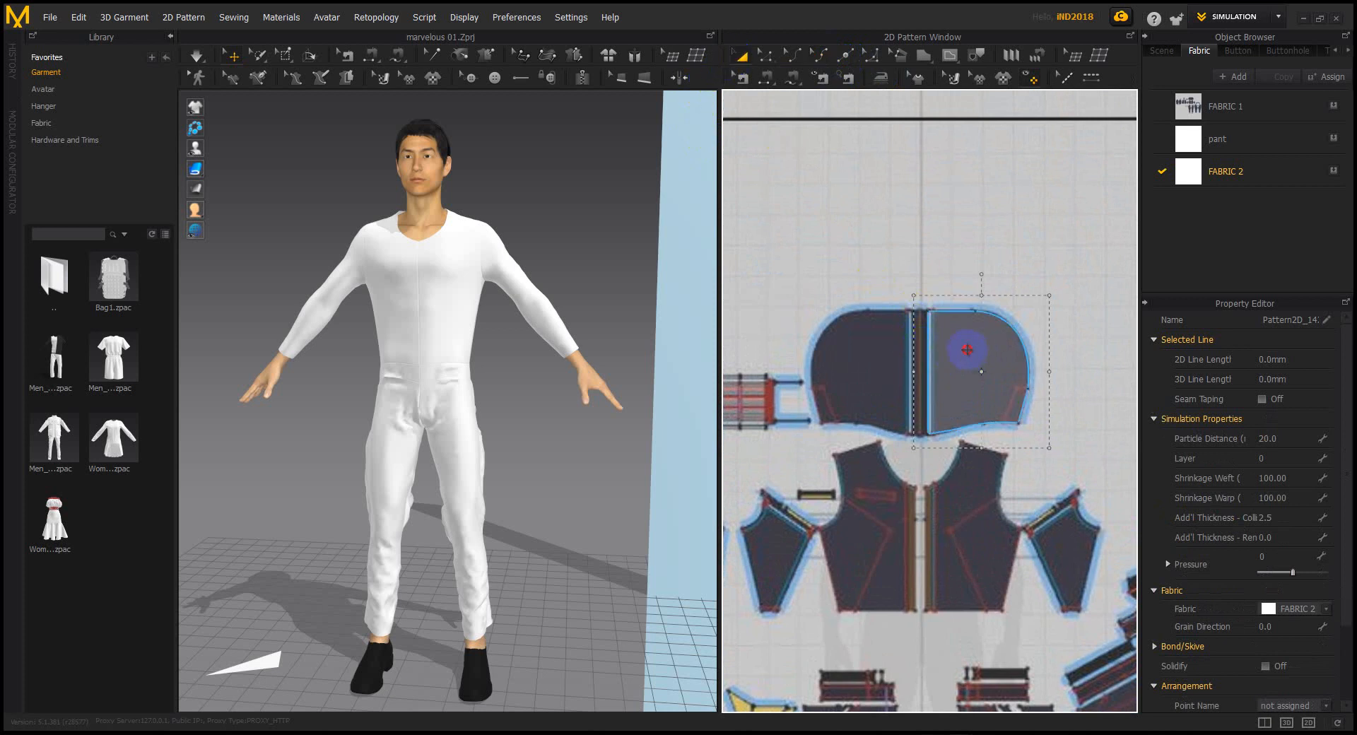
{"action": "left_click", "coordinate": [964, 343]}
{"action": "left_click", "coordinate": [1244, 173]}
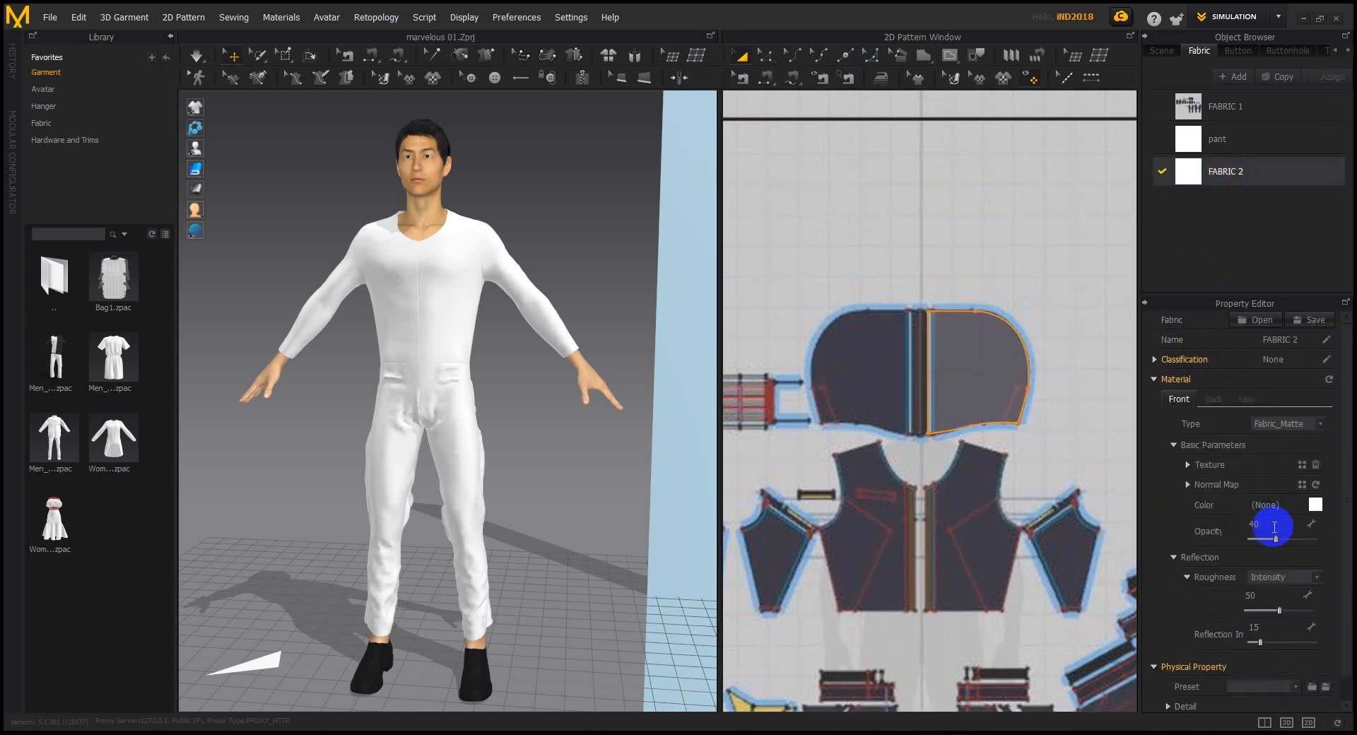
{"action": "left_click", "coordinate": [948, 342]}
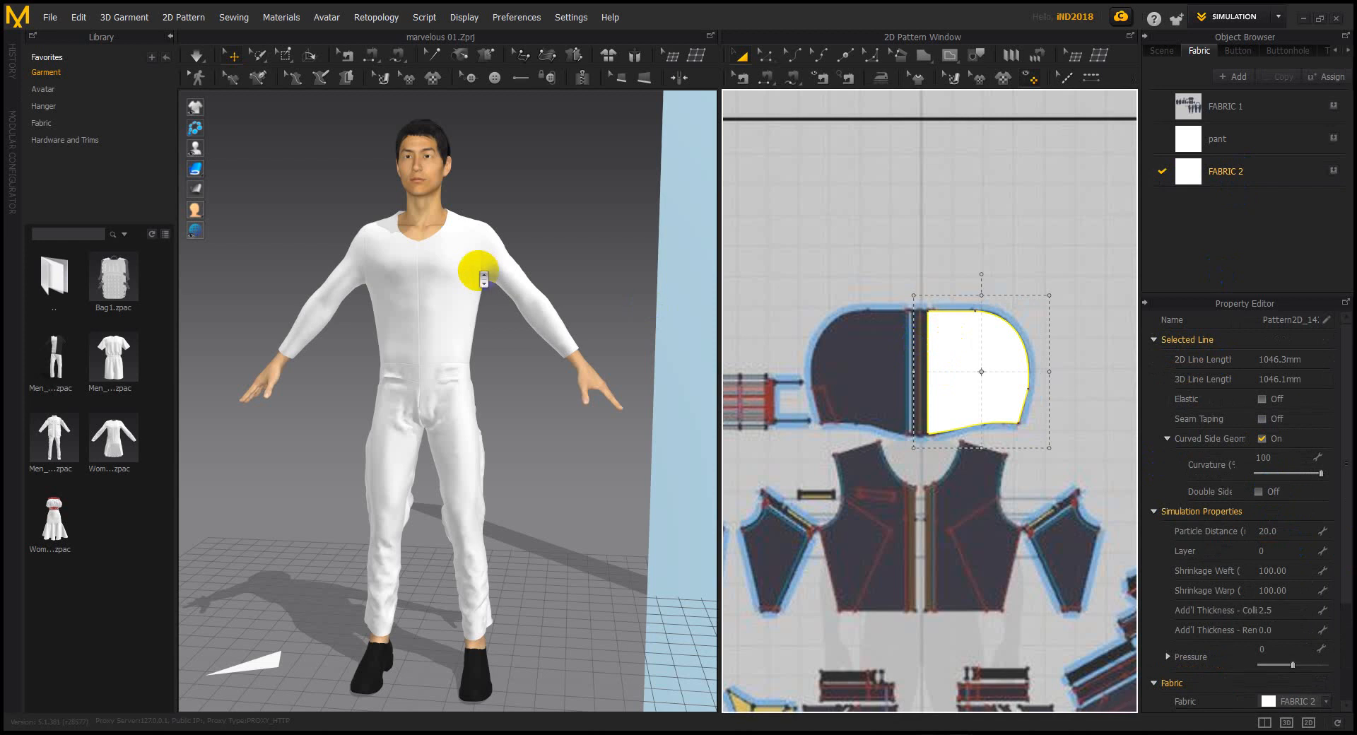
Move the hood panel over beside the avatar and lower it to head height
{"action": "scroll", "coordinate": [479, 271], "scroll_direction": "down", "scroll_amount": 3}
{"action": "scroll", "coordinate": [480, 271], "scroll_direction": "down", "scroll_amount": 5}
{"action": "right_click_drag", "start_coordinate": [416, 312], "coordinate": [608, 397]}
{"action": "scroll", "coordinate": [574, 431], "scroll_direction": "down", "scroll_amount": 3}
{"action": "left_click_drag", "start_coordinate": [610, 375], "coordinate": [379, 472]}
{"action": "scroll", "coordinate": [380, 472], "scroll_direction": "up", "scroll_amount": 6}
{"action": "right_click_drag", "start_coordinate": [385, 460], "coordinate": [542, 246]}
{"action": "left_click_drag", "start_coordinate": [542, 246], "coordinate": [530, 322]}
Rotate the panel sideways and slide it into place beside the avatar's head
{"action": "right_click_drag", "start_coordinate": [529, 332], "coordinate": [417, 388]}
{"action": "scroll", "coordinate": [525, 359], "scroll_direction": "up", "scroll_amount": 4}
{"action": "scroll", "coordinate": [401, 392], "scroll_direction": "up", "scroll_amount": 2}
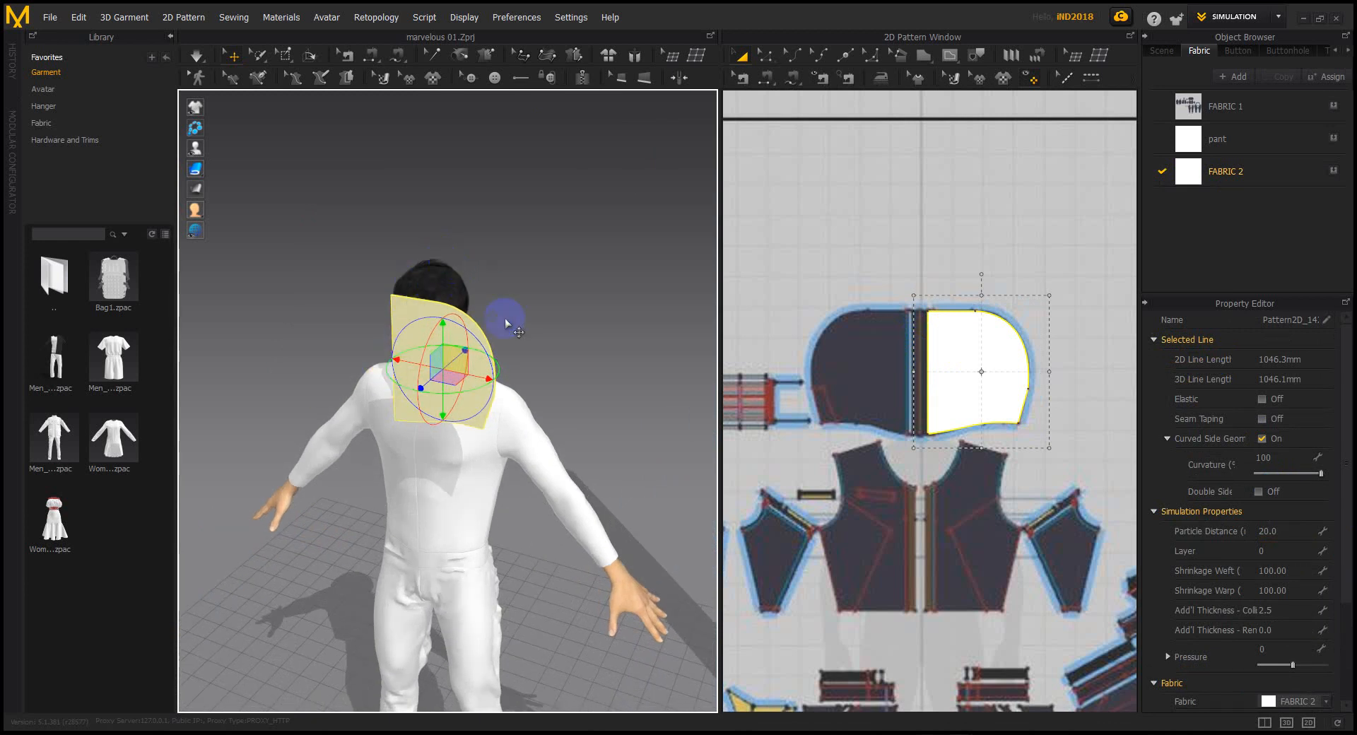
{"action": "mouse_move", "coordinate": [504, 374]}
{"action": "left_mouse_down"}
{"action": "mouse_move", "coordinate": [495, 382]}
{"action": "mouse_move", "coordinate": [503, 365]}
{"action": "left_mouse_up"}
{"action": "right_click_drag", "start_coordinate": [503, 365], "coordinate": [479, 364]}
{"action": "left_click_drag", "start_coordinate": [479, 364], "coordinate": [589, 367]}
{"action": "right_click_drag", "start_coordinate": [529, 367], "coordinate": [520, 344]}
{"action": "mouse_move", "coordinate": [514, 340]}
{"action": "left_mouse_down"}
{"action": "mouse_move", "coordinate": [481, 336]}
{"action": "mouse_move", "coordinate": [498, 338]}
{"action": "left_mouse_up"}
{"action": "right_click_drag", "start_coordinate": [529, 342], "coordinate": [262, 348]}
{"action": "middle_click_drag", "start_coordinate": [346, 346], "coordinate": [402, 329]}
{"action": "left_click", "coordinate": [967, 340]}
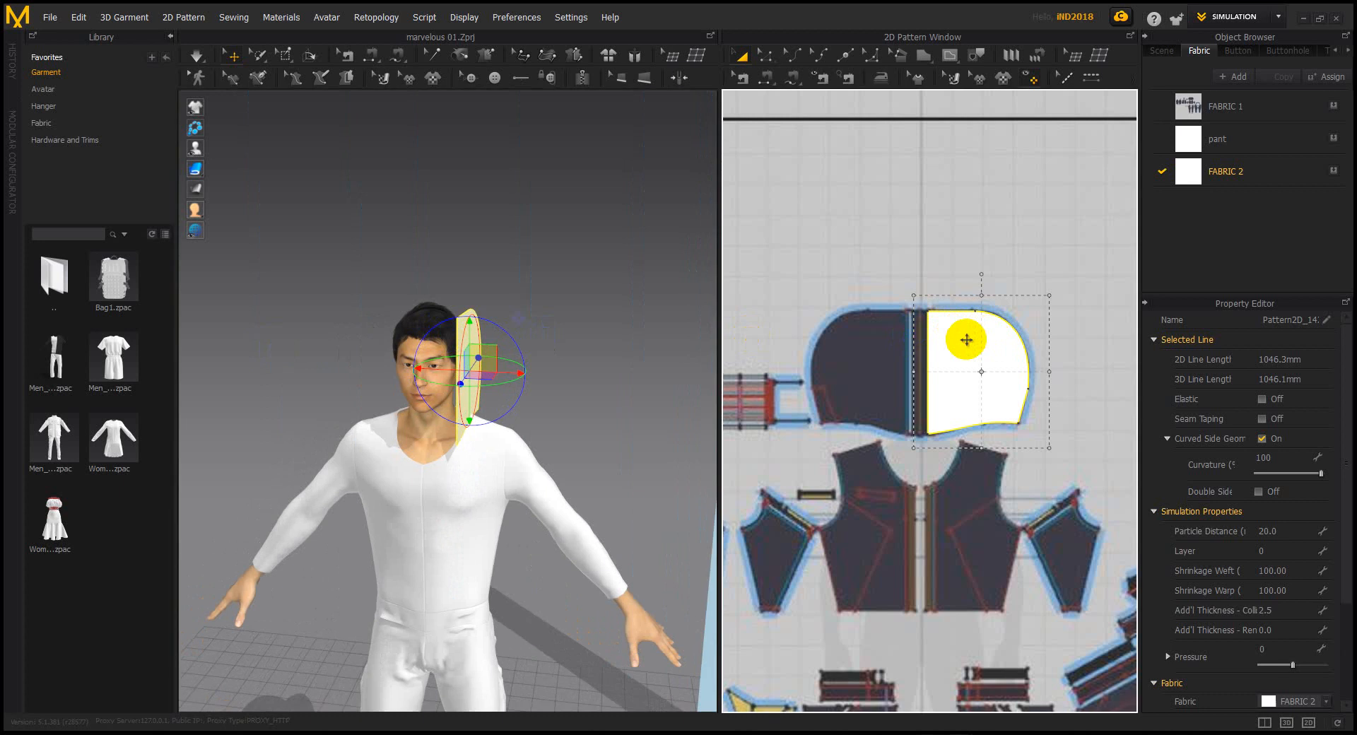
{"action": "mouse_move", "coordinate": [967, 345]}
{"action": "right_mouse_down"}
{"action": "mouse_move", "coordinate": [954, 336]}
{"action": "mouse_move", "coordinate": [1025, 212]}
{"action": "mouse_move", "coordinate": [1032, 230]}
{"action": "right_mouse_up"}
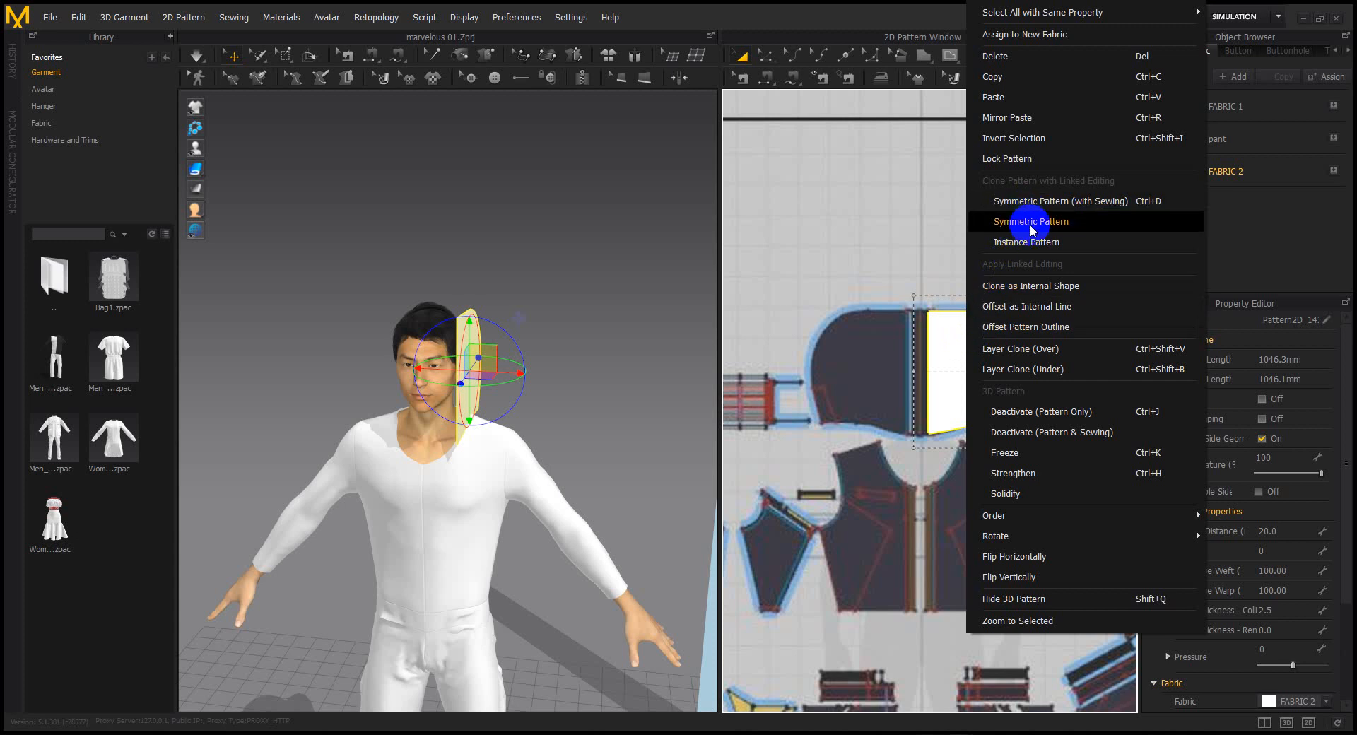
Create a mirrored copy of the hood panel and place it beside the original
{"action": "left_click", "coordinate": [1031, 227]}
{"action": "left_click", "coordinate": [853, 374]}
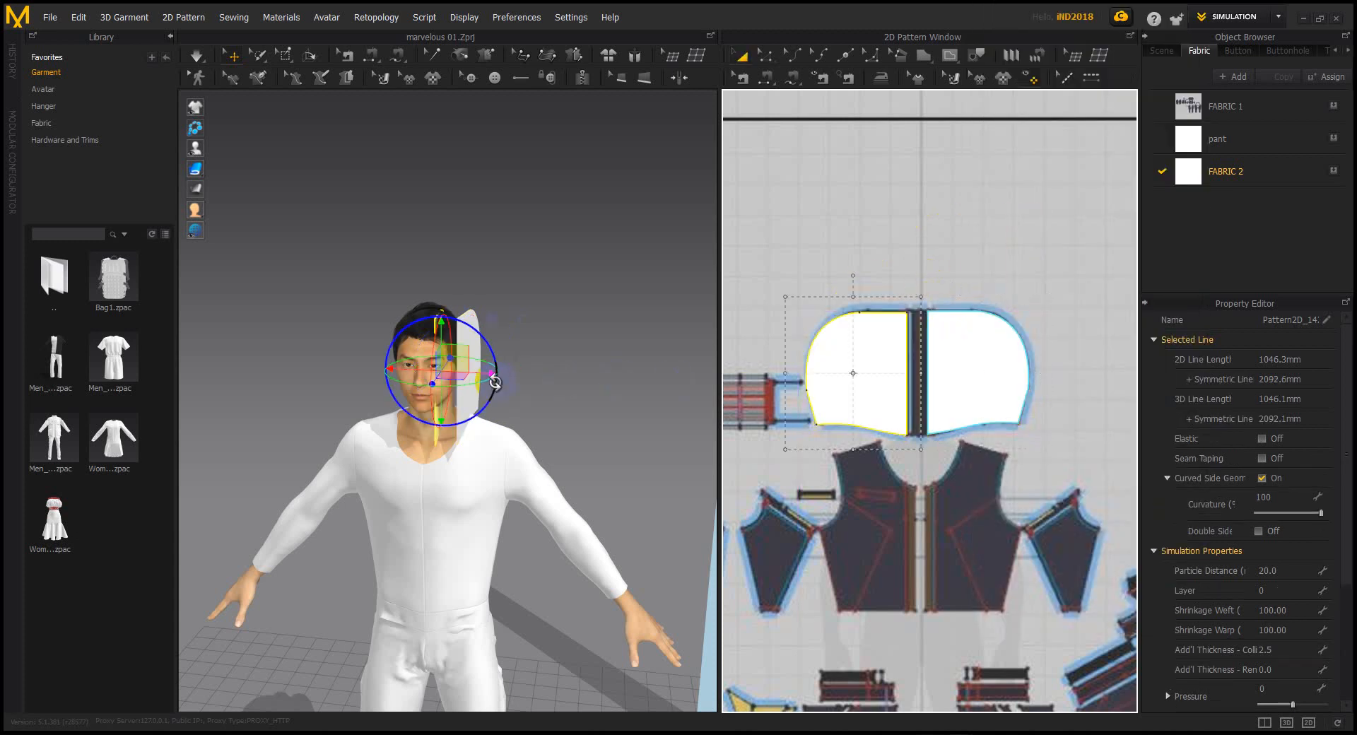
{"action": "right_click_drag", "start_coordinate": [494, 382], "coordinate": [403, 383]}
{"action": "left_click_drag", "start_coordinate": [403, 383], "coordinate": [429, 382]}
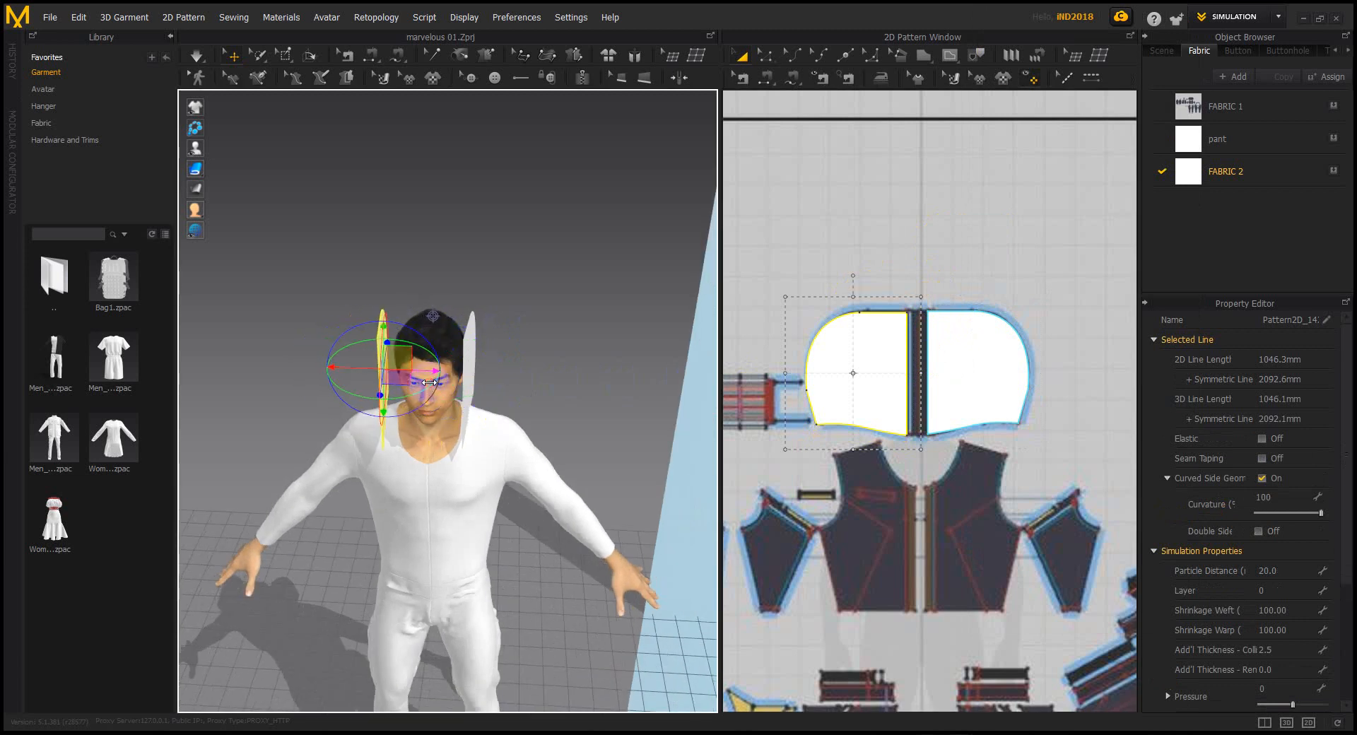
{"action": "right_click_drag", "start_coordinate": [386, 388], "coordinate": [639, 363]}
Try a Segment Sewing seam between the hood's top edges, then undo it
{"action": "left_click", "coordinate": [767, 78]}
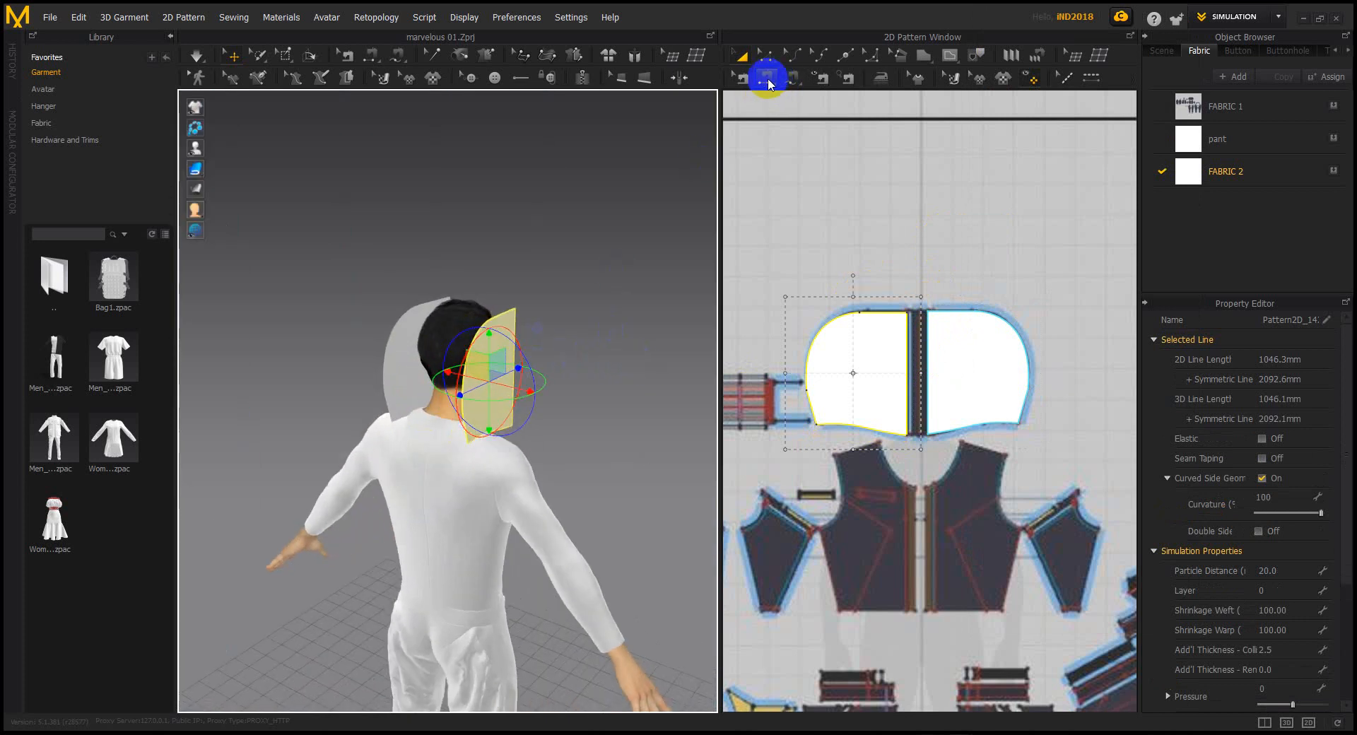
{"action": "scroll", "coordinate": [475, 292], "scroll_direction": "down", "scroll_amount": 3}
{"action": "left_click", "coordinate": [504, 308]}
{"action": "middle_click_drag", "start_coordinate": [506, 311], "coordinate": [521, 414]}
{"action": "right_click_drag", "start_coordinate": [521, 414], "coordinate": [476, 419]}
{"action": "left_click", "coordinate": [491, 429]}
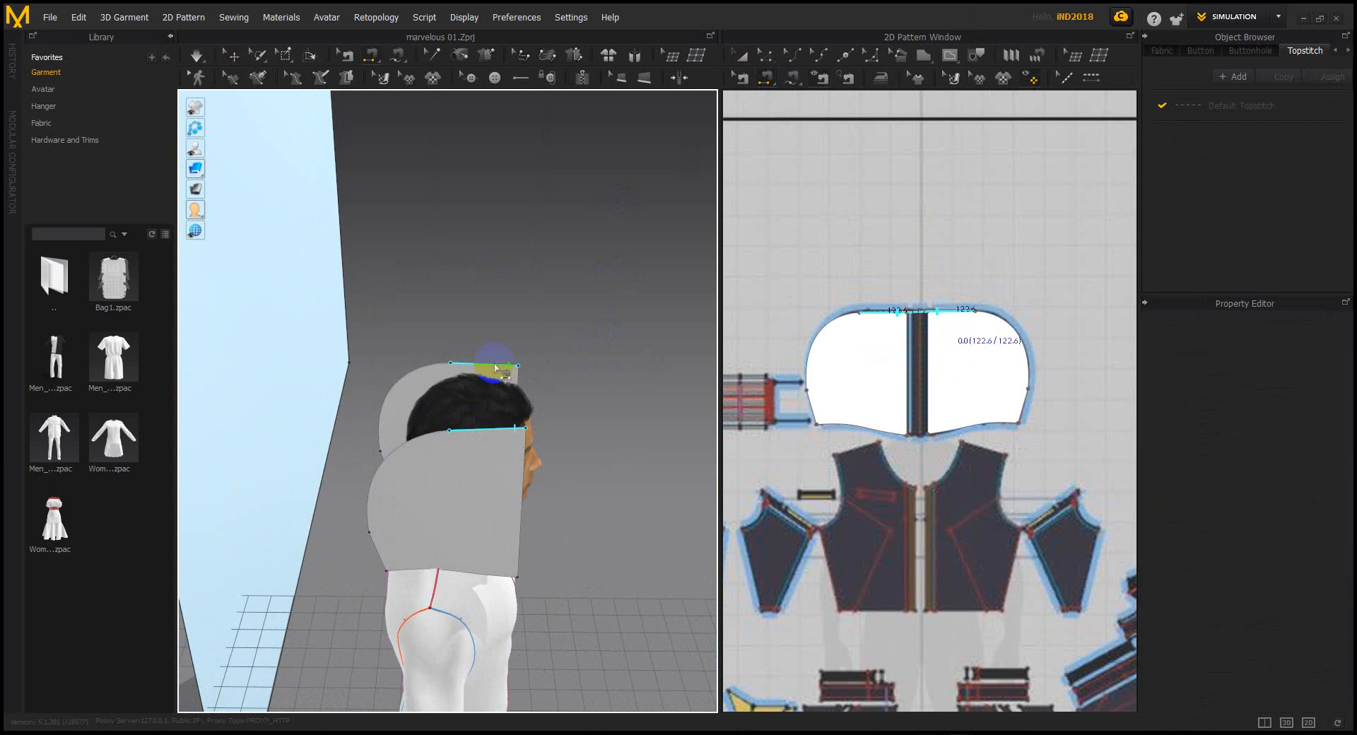
{"action": "left_click", "coordinate": [497, 368]}
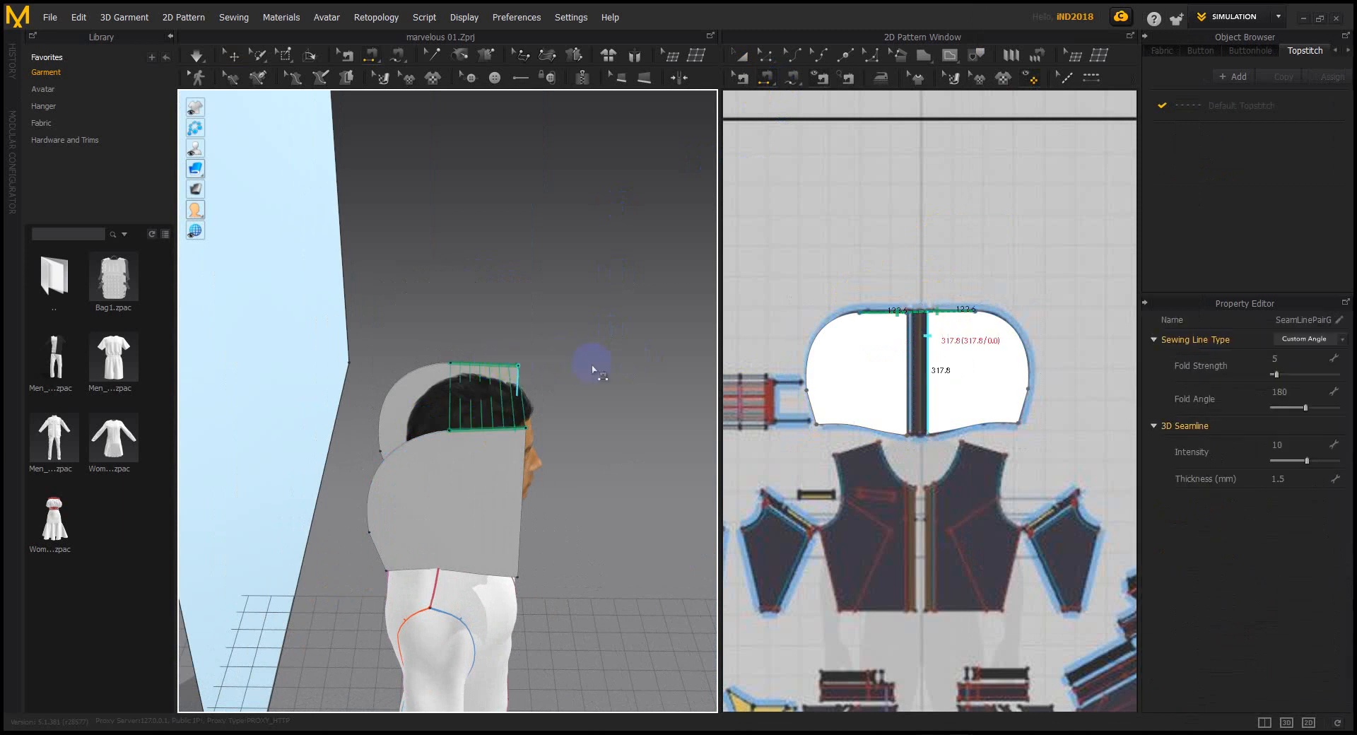
{"action": "key", "text": "ctrl+z"}
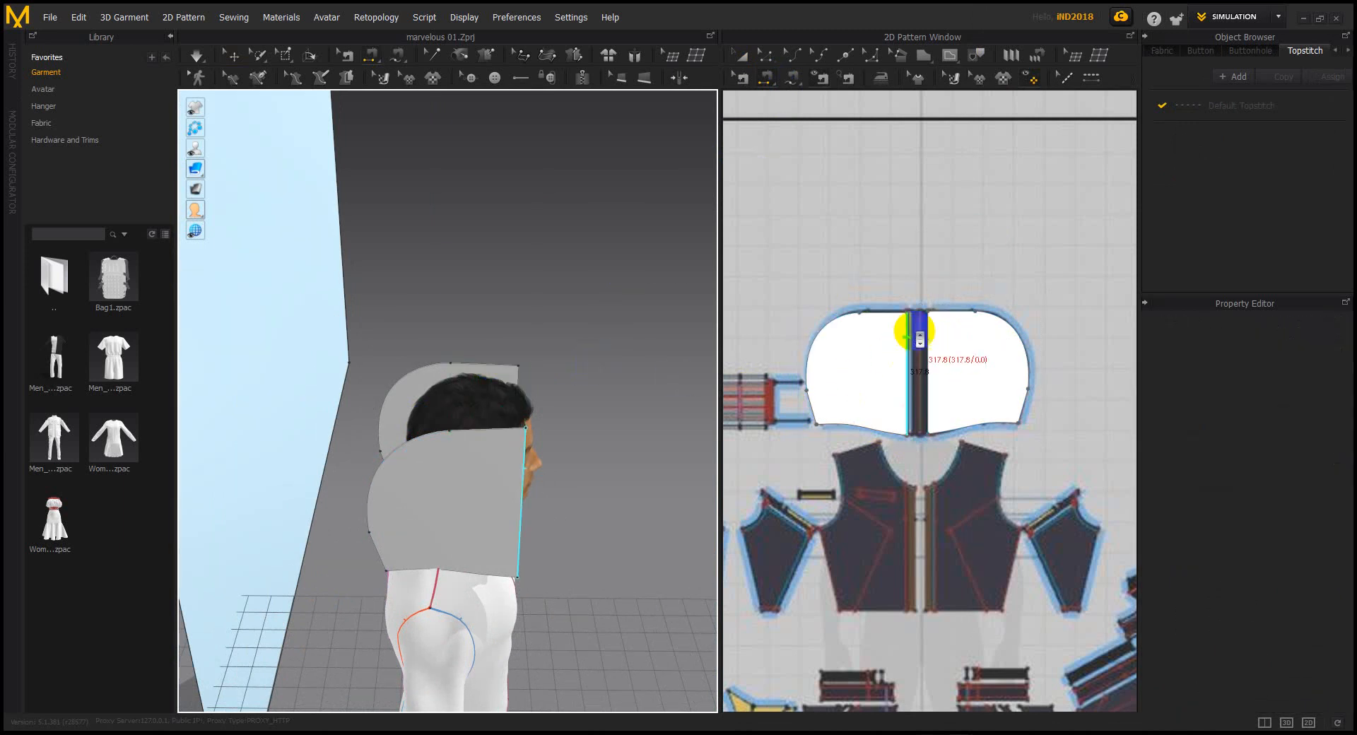
Move the right hood pattern further right to open a gap between the halves
{"action": "scroll", "coordinate": [915, 329], "scroll_direction": "down", "scroll_amount": 4}
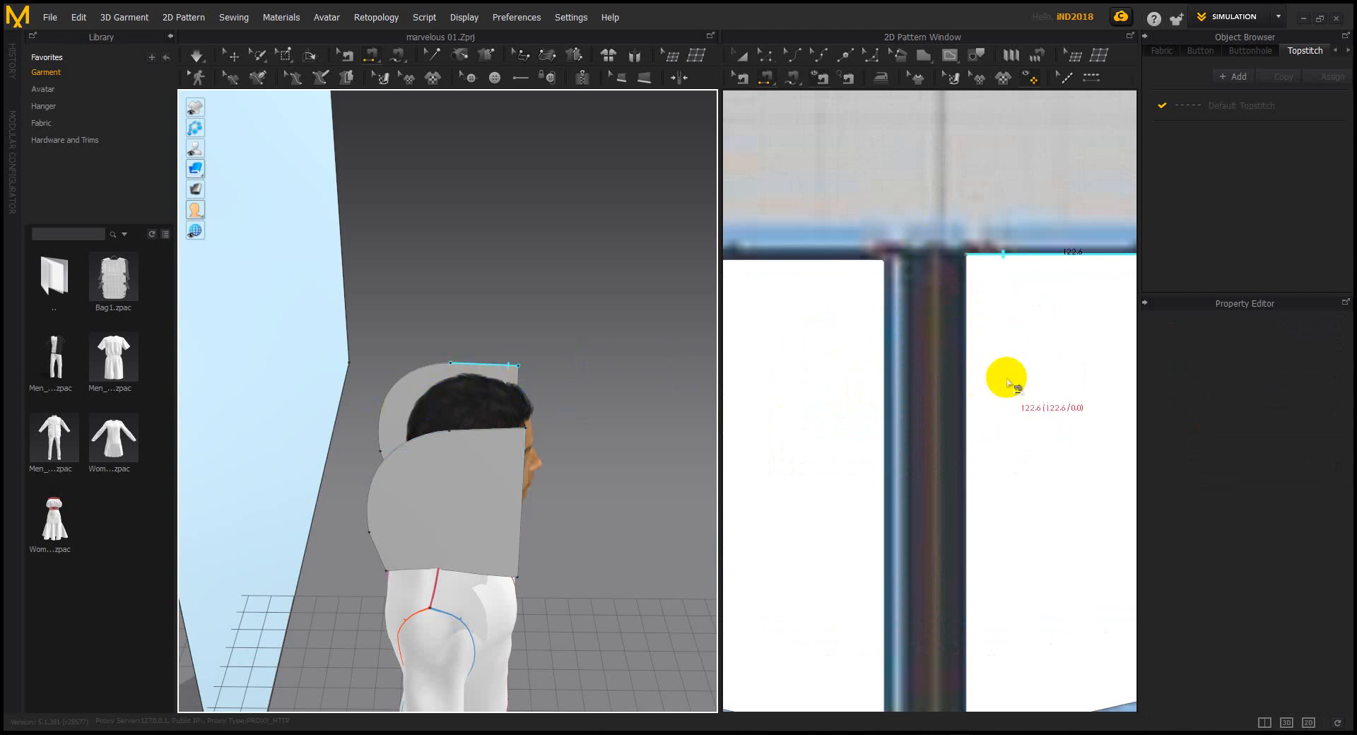
{"action": "scroll", "coordinate": [963, 353], "scroll_direction": "up", "scroll_amount": 4}
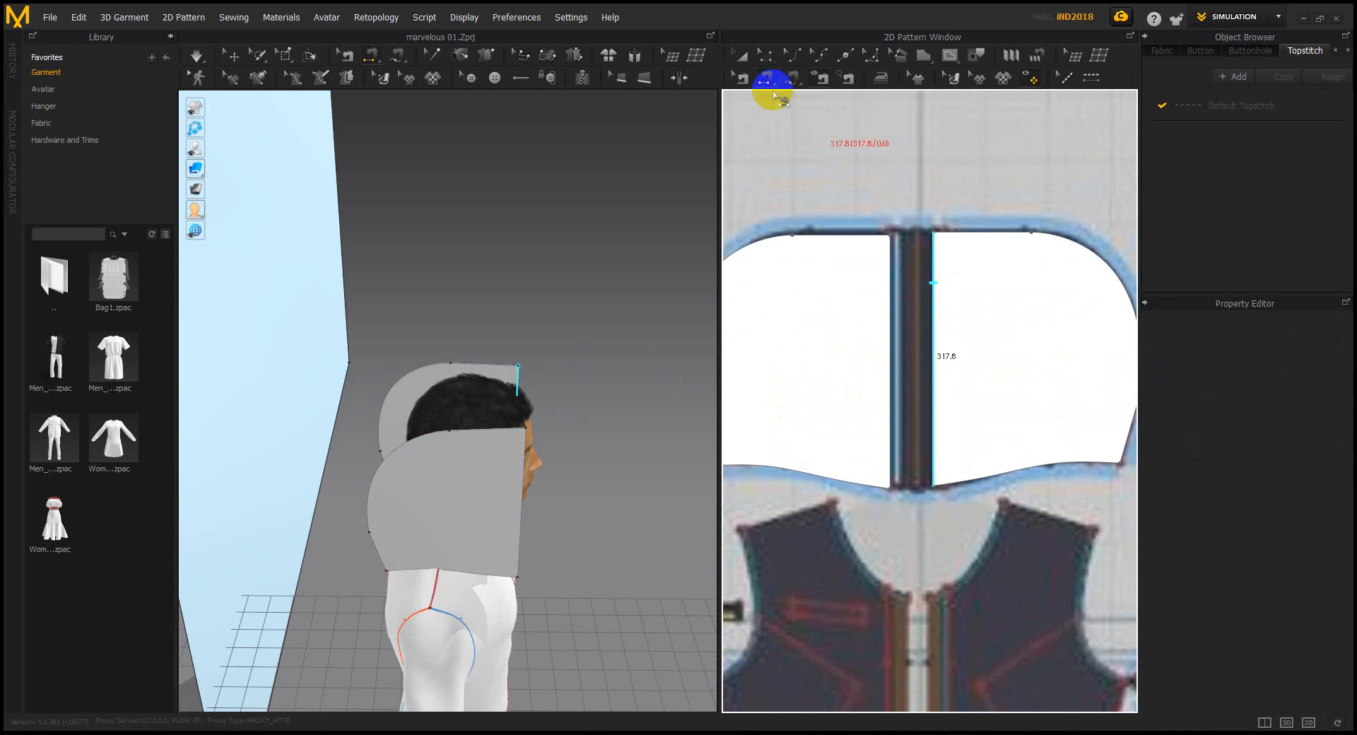
{"action": "left_click", "coordinate": [739, 54]}
{"action": "left_click_drag", "start_coordinate": [982, 309], "coordinate": [1062, 309]}
Draw a narrow rectangular strip in the gap between the hood halves
{"action": "left_click", "coordinate": [920, 55]}
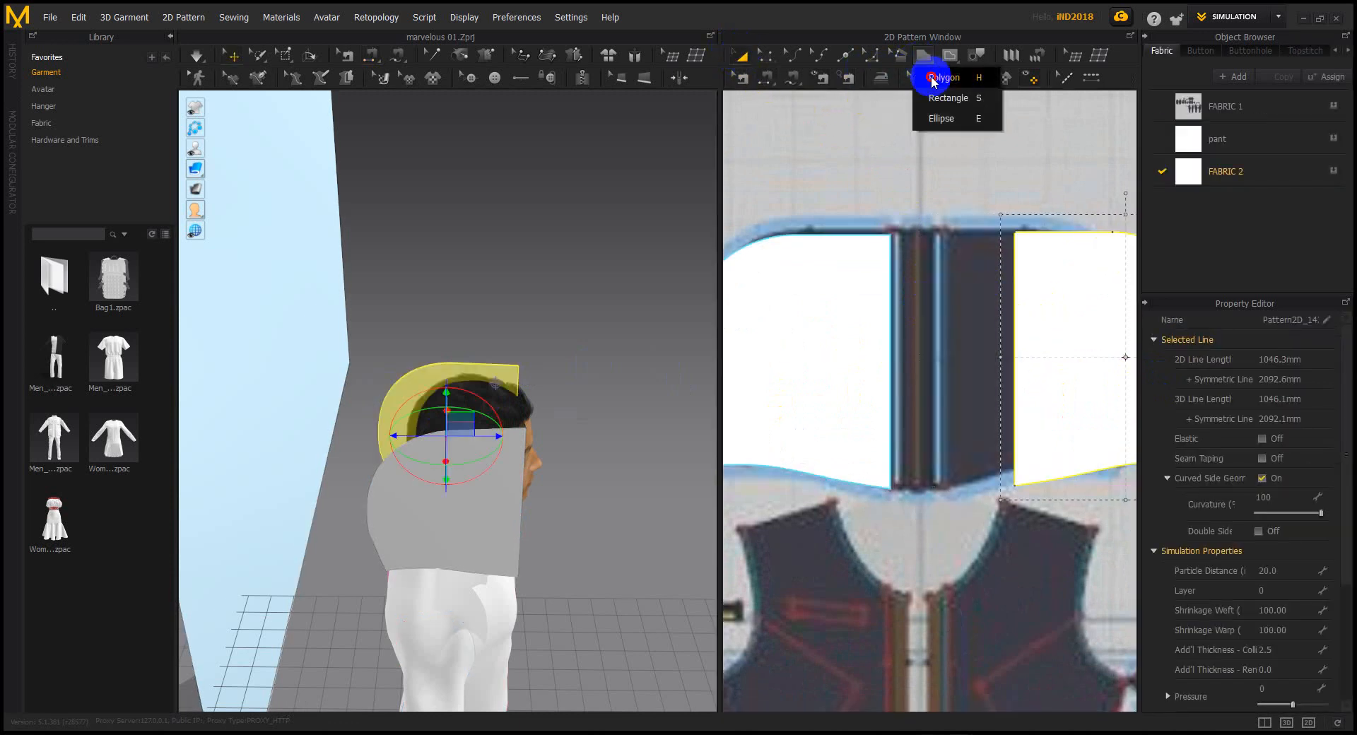
{"action": "left_click", "coordinate": [942, 97]}
{"action": "left_click_drag", "start_coordinate": [917, 228], "coordinate": [935, 485]}
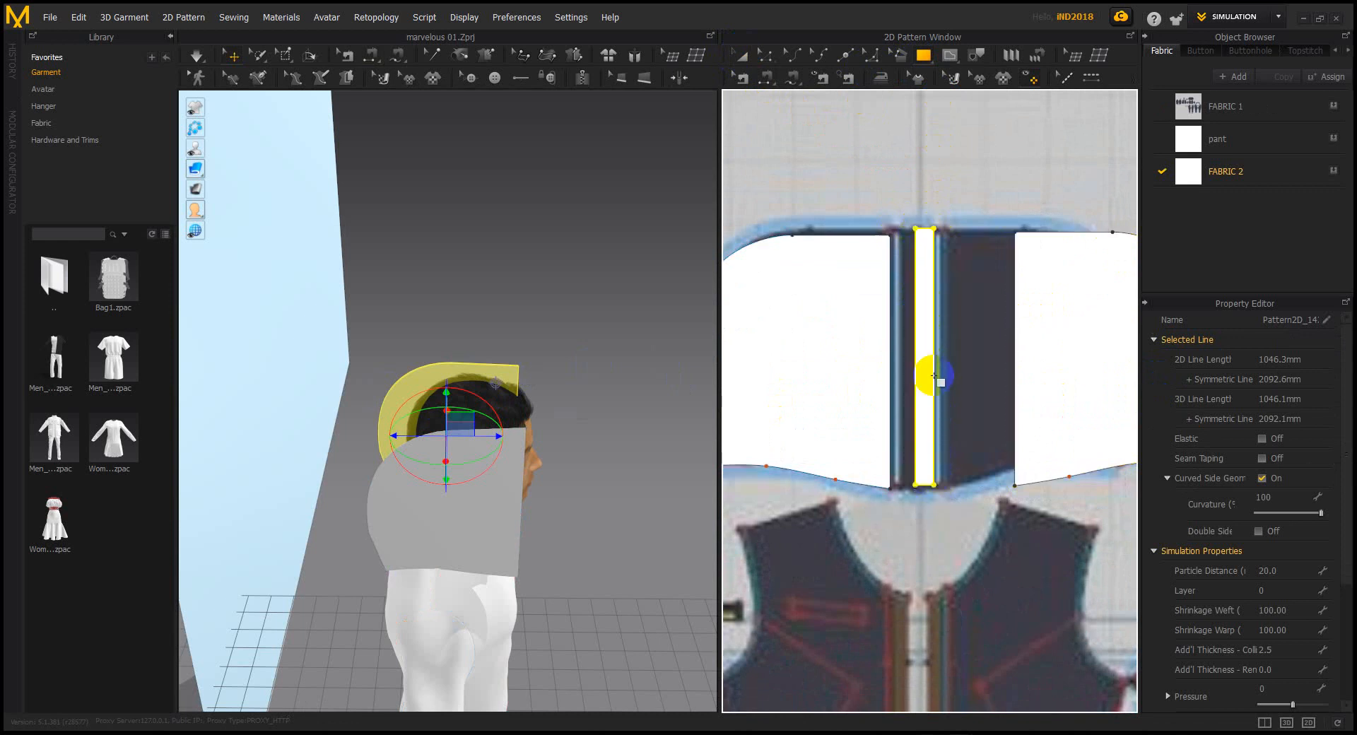
Move the new strip in 3D over next to the avatar
{"action": "left_click", "coordinate": [740, 55]}
{"action": "scroll", "coordinate": [449, 403], "scroll_direction": "up", "scroll_amount": 3}
{"action": "scroll", "coordinate": [478, 389], "scroll_direction": "up", "scroll_amount": 3}
{"action": "right_click_drag", "start_coordinate": [530, 325], "coordinate": [454, 320]}
{"action": "scroll", "coordinate": [506, 316], "scroll_direction": "up", "scroll_amount": 2}
{"action": "middle_click_drag", "start_coordinate": [526, 314], "coordinate": [381, 377]}
{"action": "left_click_drag", "start_coordinate": [635, 348], "coordinate": [253, 504]}
{"action": "scroll", "coordinate": [258, 507], "scroll_direction": "down", "scroll_amount": 2}
{"action": "scroll", "coordinate": [253, 499], "scroll_direction": "down", "scroll_amount": 2}
{"action": "middle_click_drag", "start_coordinate": [425, 458], "coordinate": [926, 307]}
{"action": "scroll", "coordinate": [540, 364], "scroll_direction": "down", "scroll_amount": 2}
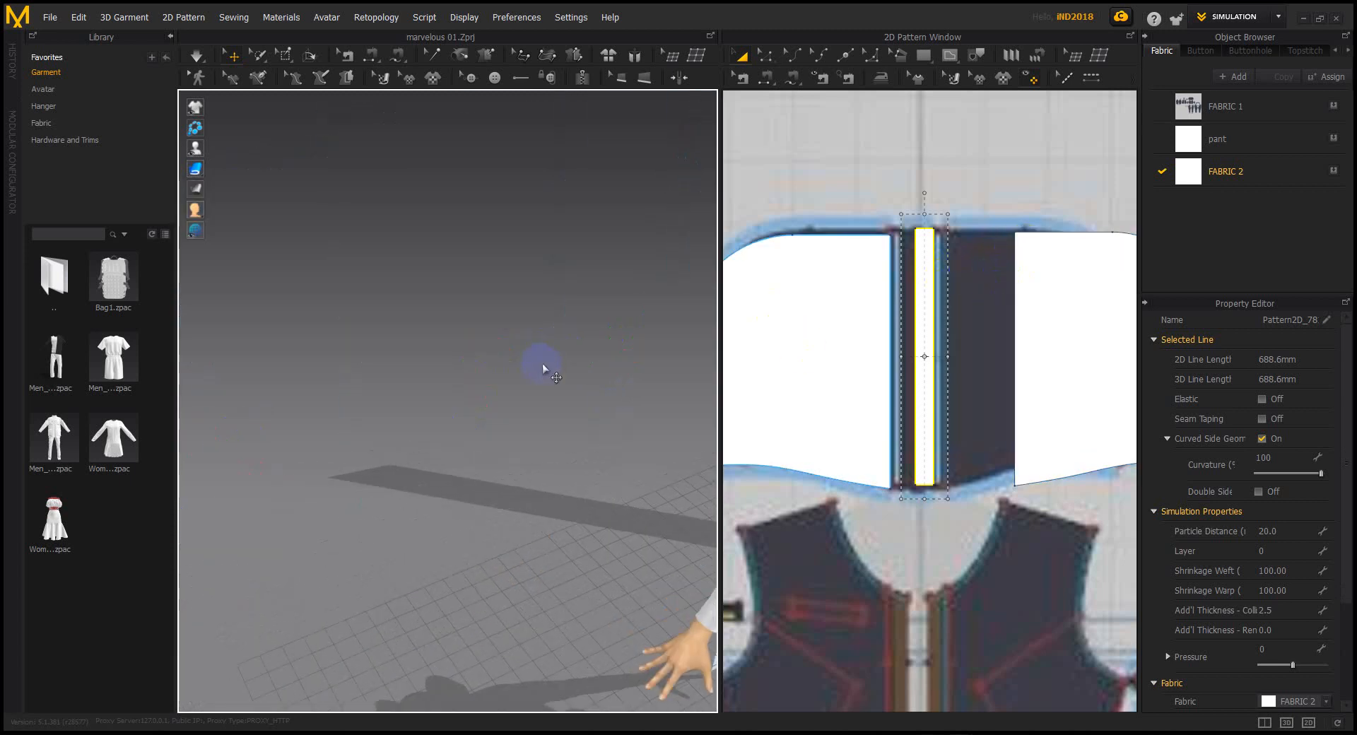
{"action": "scroll", "coordinate": [544, 372], "scroll_direction": "up", "scroll_amount": 4}
{"action": "right_click_drag", "start_coordinate": [541, 375], "coordinate": [366, 416]}
{"action": "middle_click_drag", "start_coordinate": [366, 415], "coordinate": [489, 544]}
Position the strip upright at head height beside the hood halves
{"action": "left_click_drag", "start_coordinate": [388, 312], "coordinate": [442, 312]}
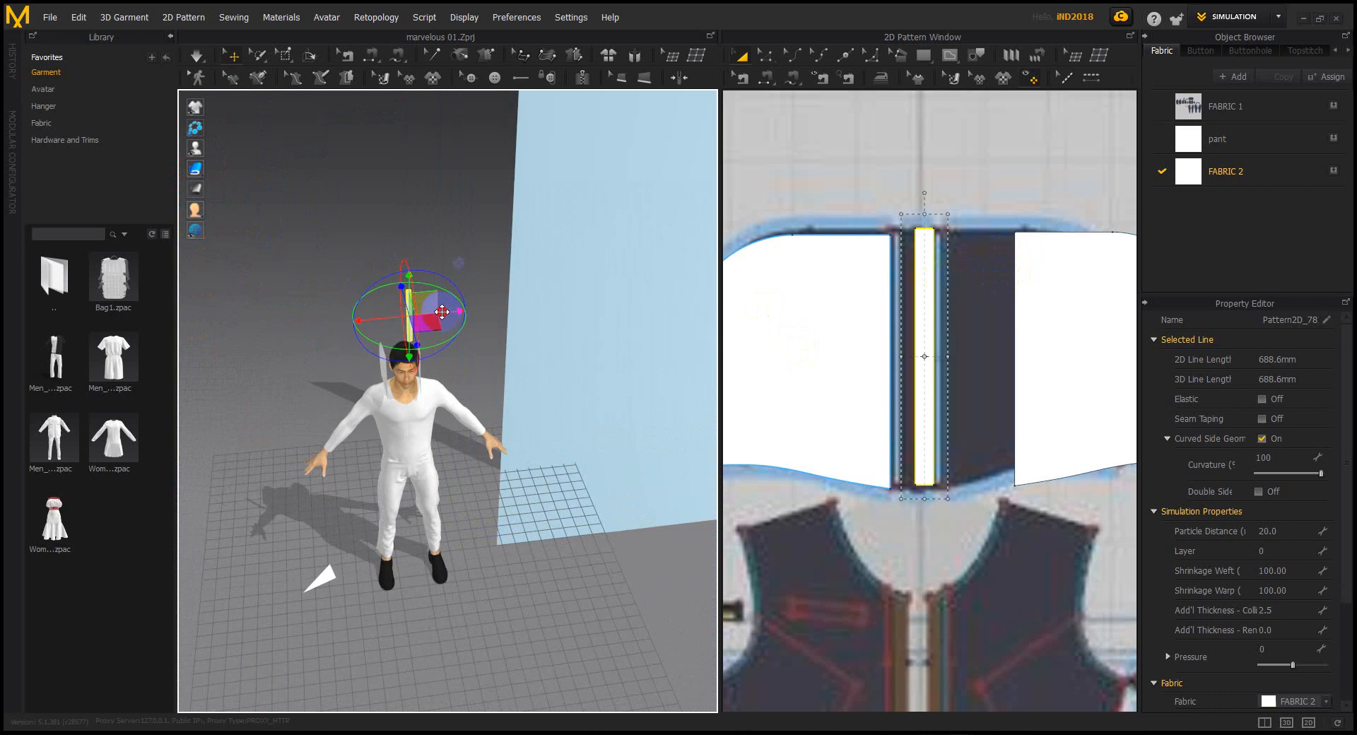
{"action": "right_click_drag", "start_coordinate": [442, 312], "coordinate": [539, 332]}
{"action": "left_click_drag", "start_coordinate": [413, 305], "coordinate": [325, 315]}
{"action": "right_click_drag", "start_coordinate": [276, 266], "coordinate": [283, 269]}
{"action": "left_click_drag", "start_coordinate": [284, 270], "coordinate": [285, 361]}
{"action": "right_click_drag", "start_coordinate": [285, 361], "coordinate": [447, 434]}
{"action": "left_click_drag", "start_coordinate": [448, 453], "coordinate": [448, 388]}
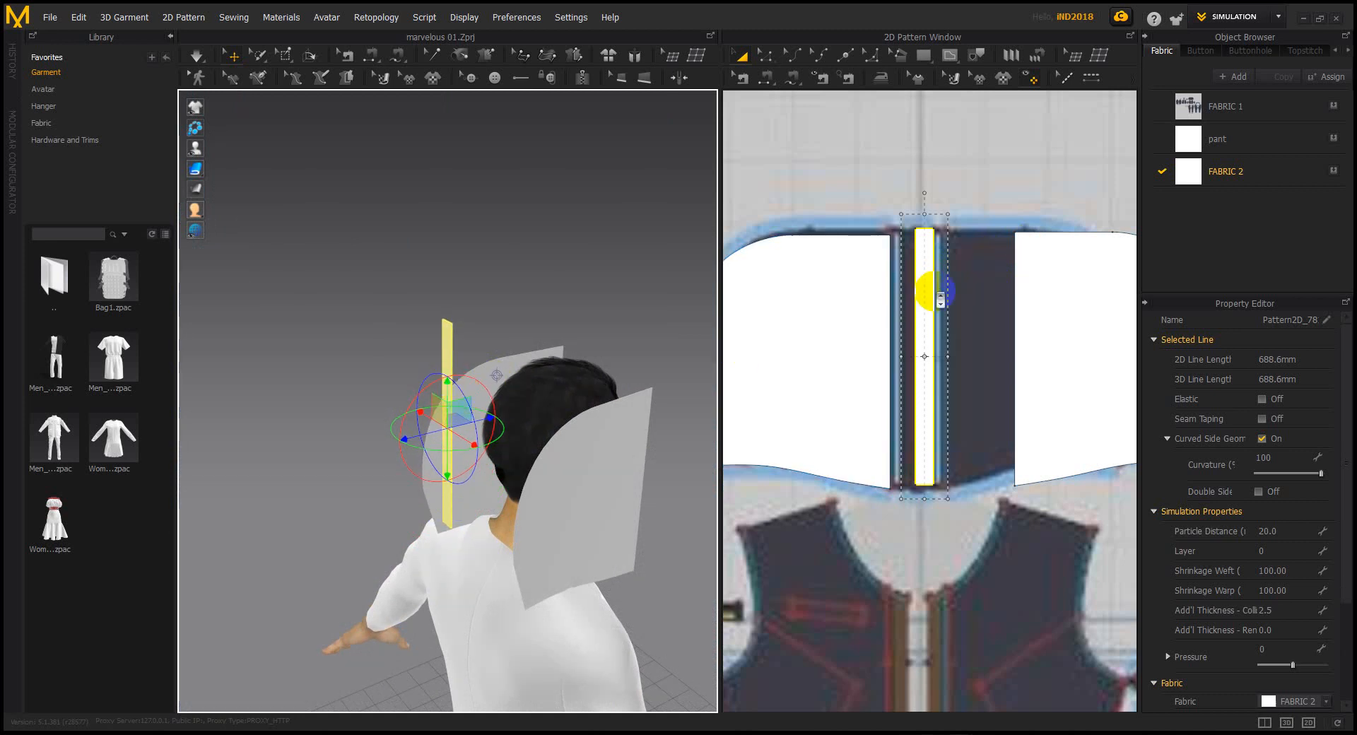
{"action": "scroll", "coordinate": [940, 299], "scroll_direction": "down", "scroll_amount": 3}
{"action": "right_click_drag", "start_coordinate": [650, 346], "coordinate": [533, 388]}
Select the right hood panel and bring it into view in 3D
{"action": "left_click", "coordinate": [555, 362]}
{"action": "scroll", "coordinate": [548, 358], "scroll_direction": "down", "scroll_amount": 2}
{"action": "middle_click_drag", "start_coordinate": [537, 338], "coordinate": [506, 292]}
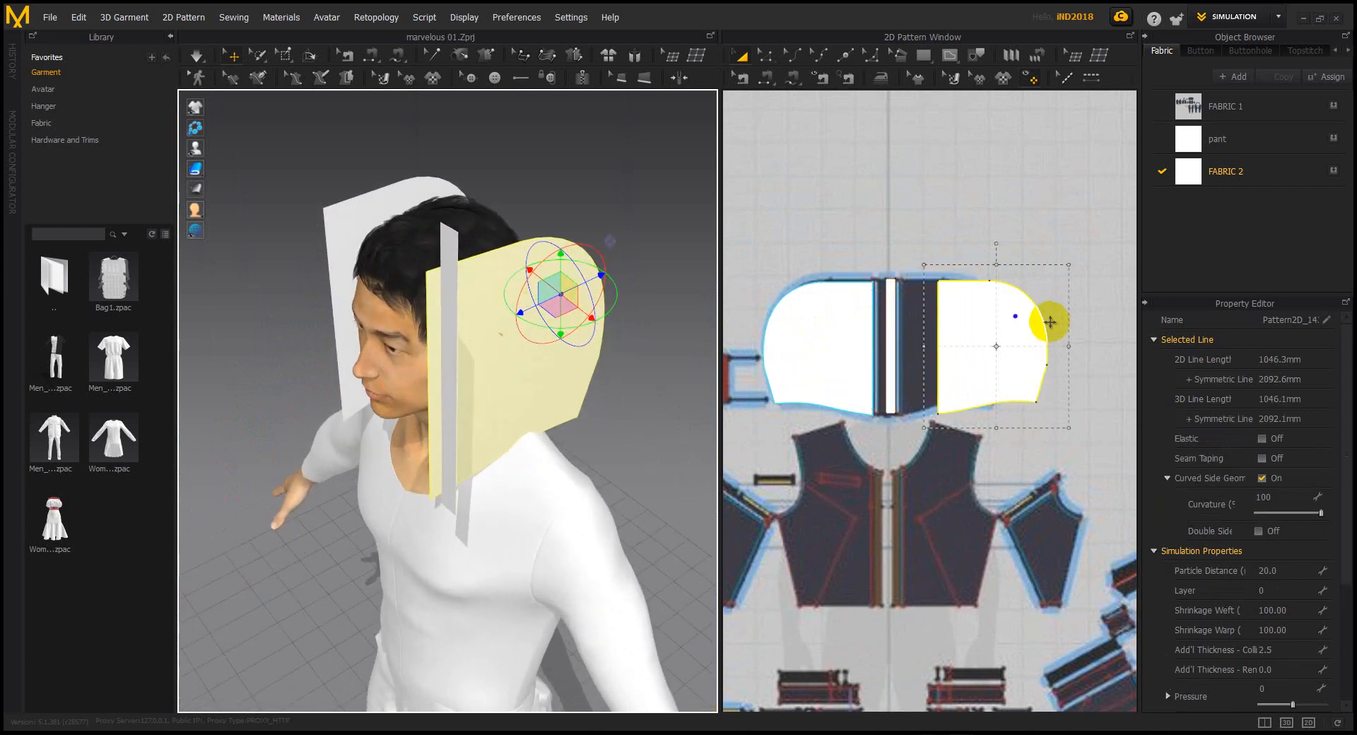
{"action": "scroll", "coordinate": [978, 313], "scroll_direction": "down", "scroll_amount": 2}
{"action": "right_click_drag", "start_coordinate": [450, 320], "coordinate": [452, 303]}
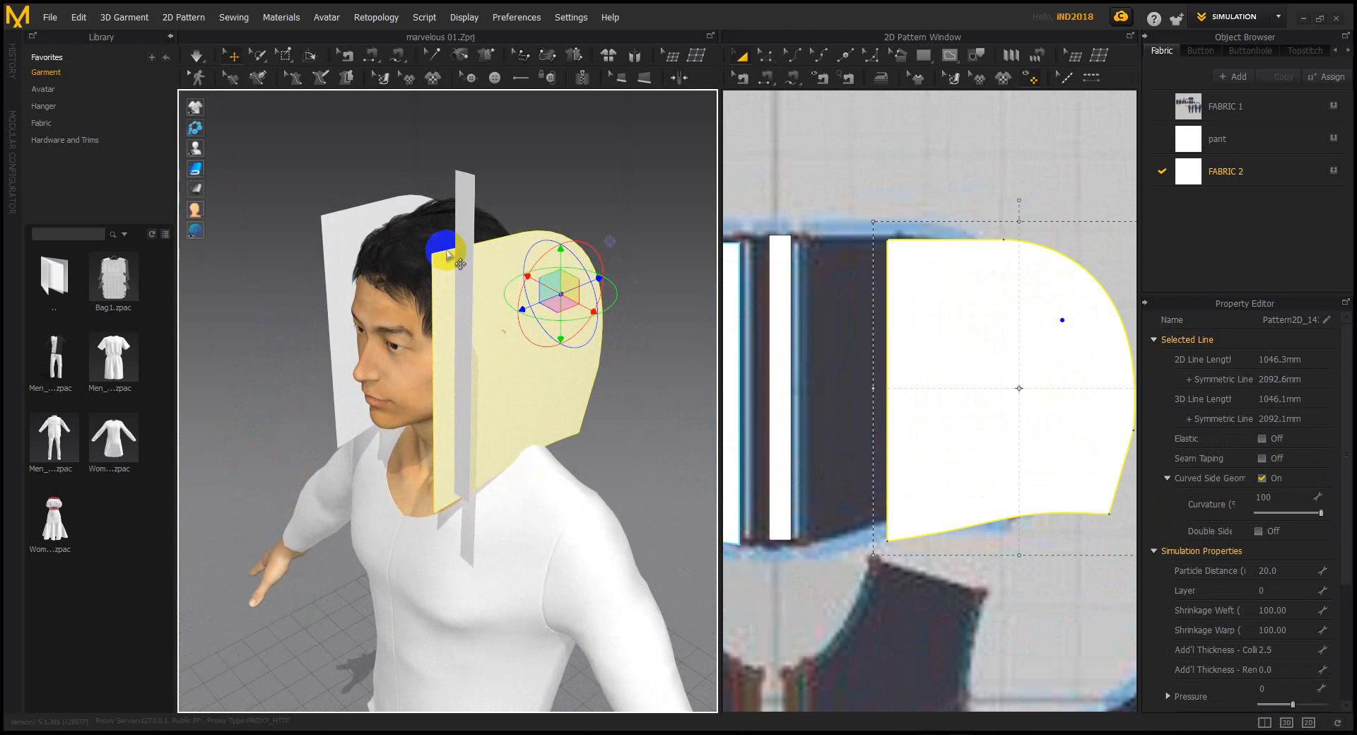
{"action": "middle_click_drag", "start_coordinate": [617, 391], "coordinate": [572, 387]}
{"action": "scroll", "coordinate": [588, 300], "scroll_direction": "down", "scroll_amount": 1}
{"action": "scroll", "coordinate": [559, 382], "scroll_direction": "down", "scroll_amount": 6}
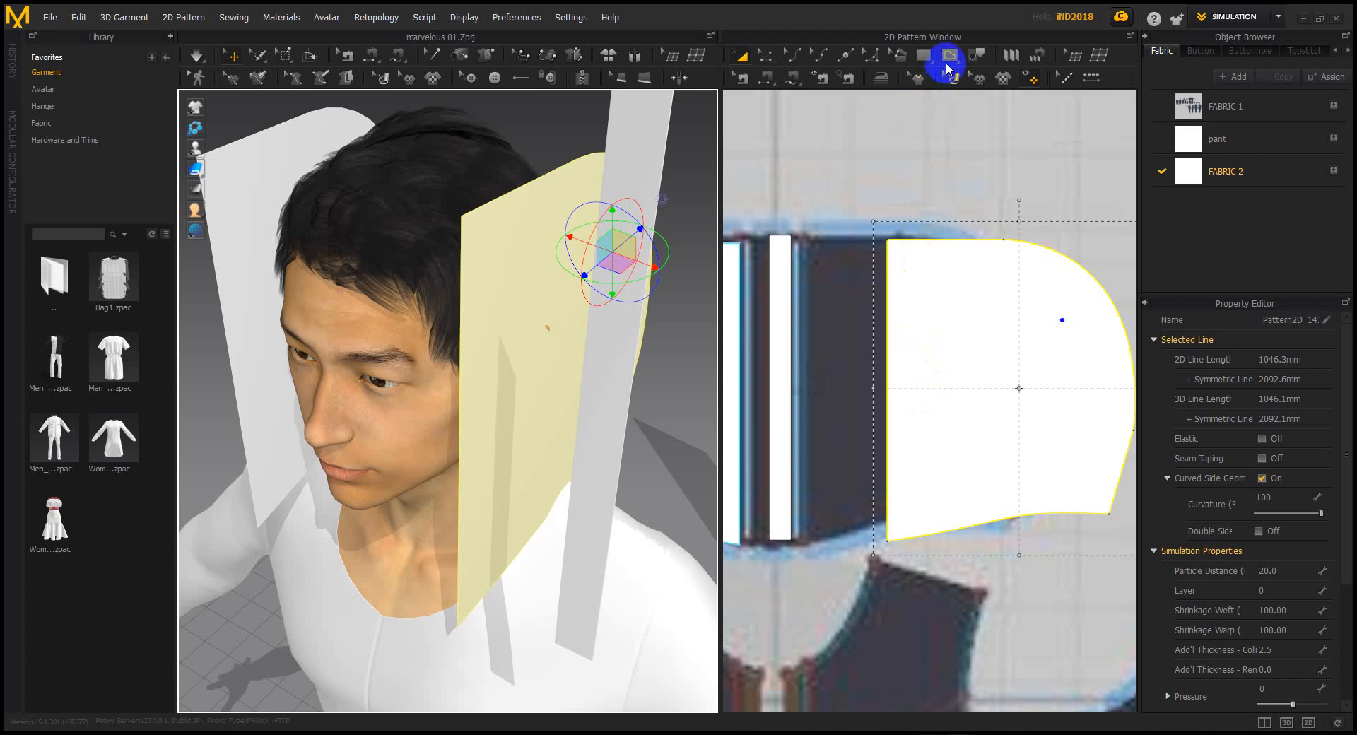
Draw a 313.1 mm vertical internal line from the panel's top edge to its bottom edge
{"action": "mouse_move", "coordinate": [970, 58]}
{"action": "left_mouse_down"}
{"action": "mouse_move", "coordinate": [949, 56]}
{"action": "mouse_move", "coordinate": [970, 83]}
{"action": "left_mouse_up"}
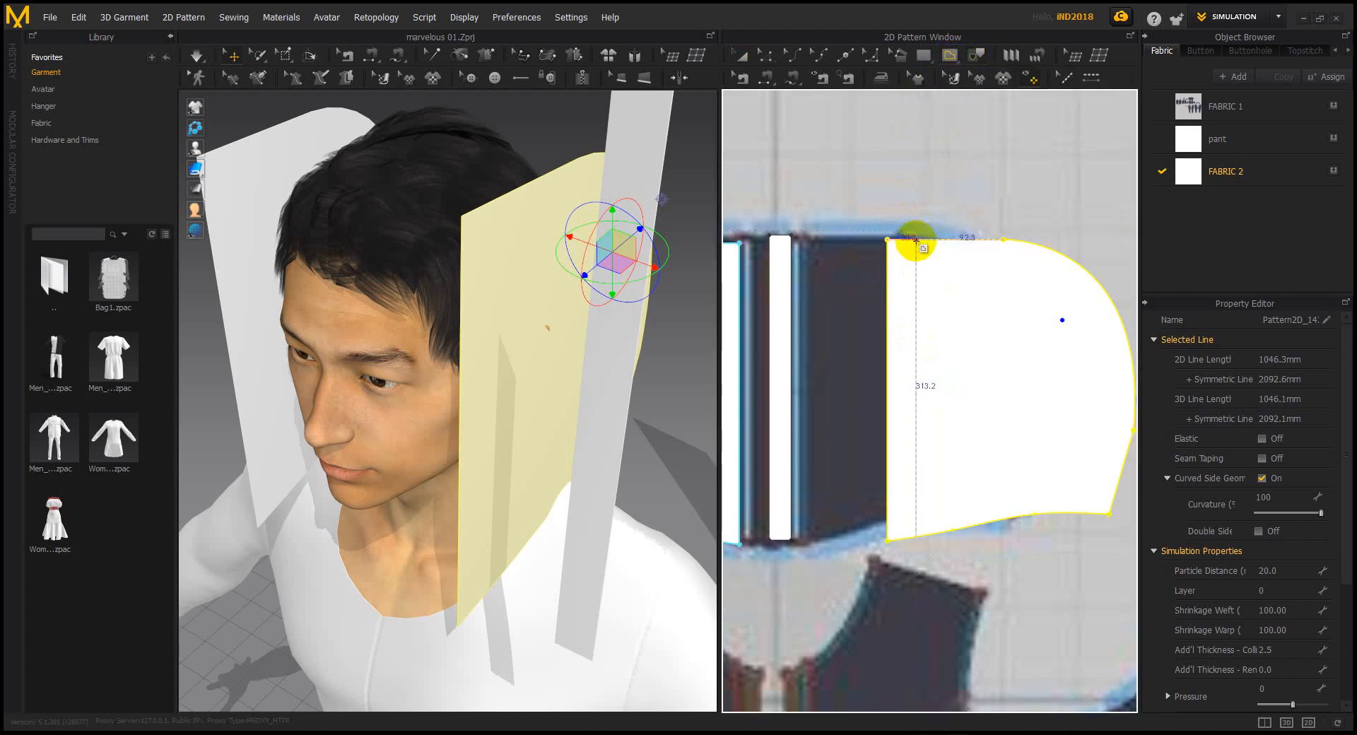
{"action": "left_click", "coordinate": [916, 241]}
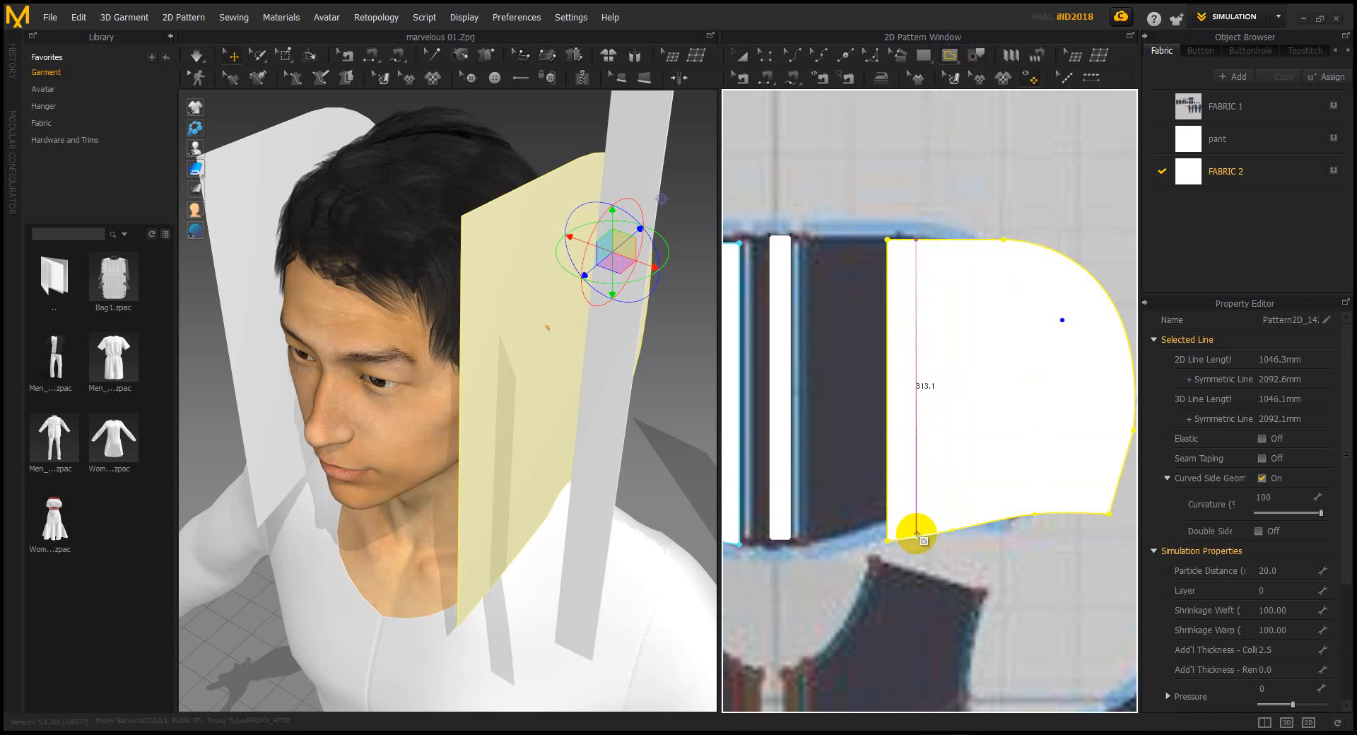
{"action": "left_click", "coordinate": [916, 533]}
{"action": "left_click", "coordinate": [740, 56]}
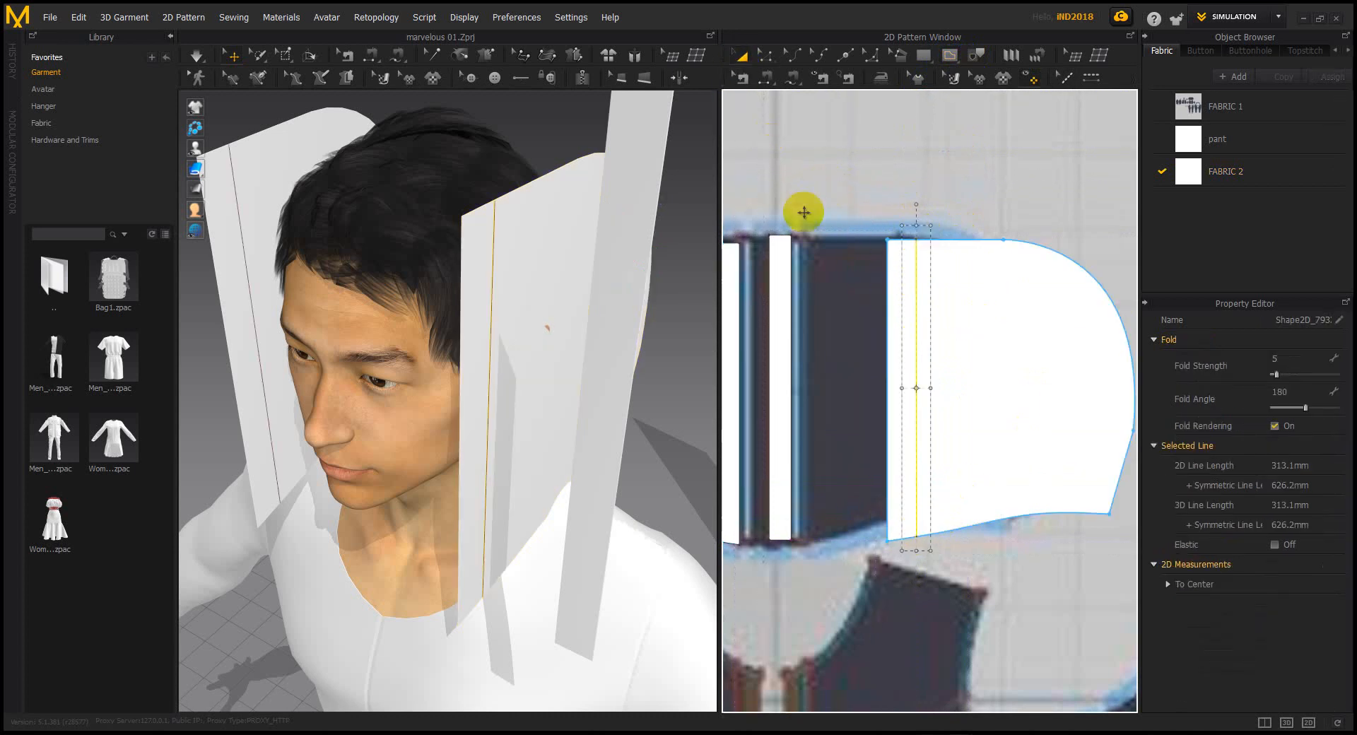
{"action": "middle_click_drag", "start_coordinate": [814, 228], "coordinate": [891, 230]}
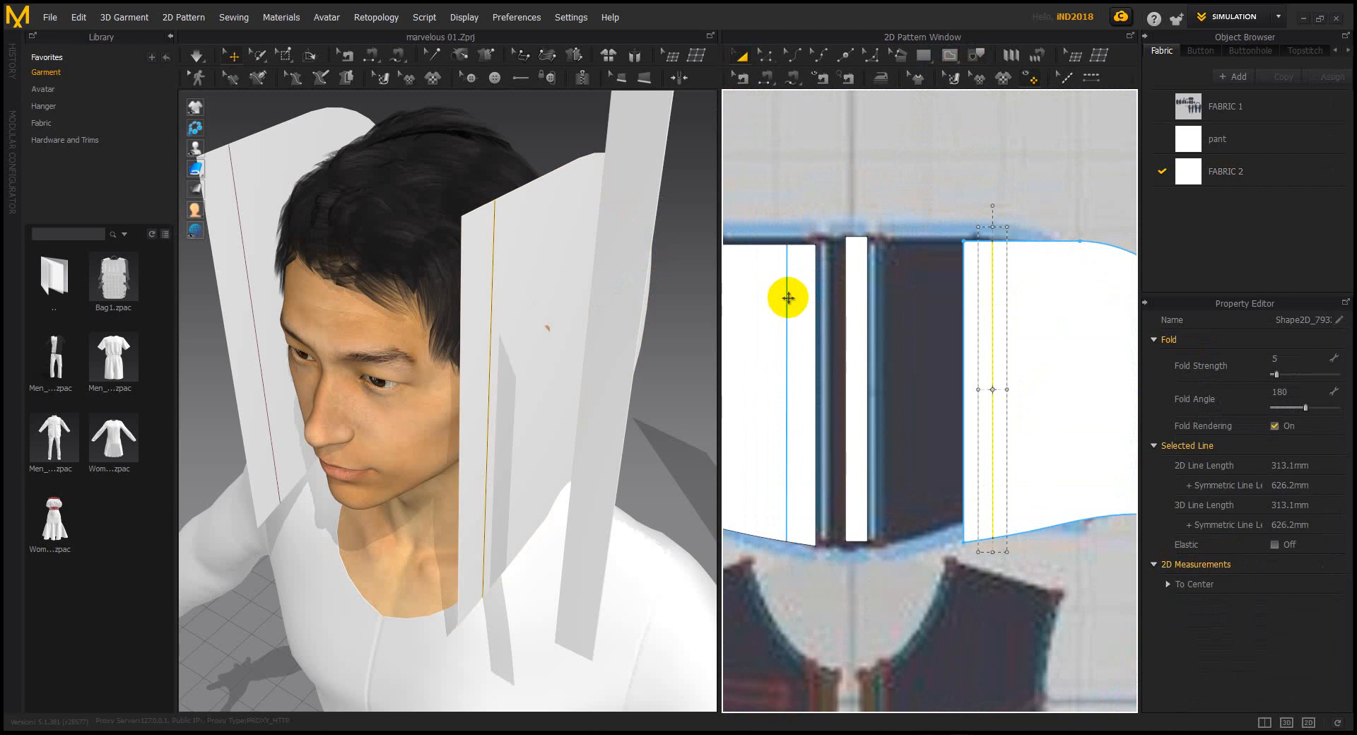
Make a symmetric copy of the narrow strip and place it beside the original
{"action": "scroll", "coordinate": [813, 269], "scroll_direction": "down", "scroll_amount": 3}
{"action": "left_click", "coordinate": [842, 280]}
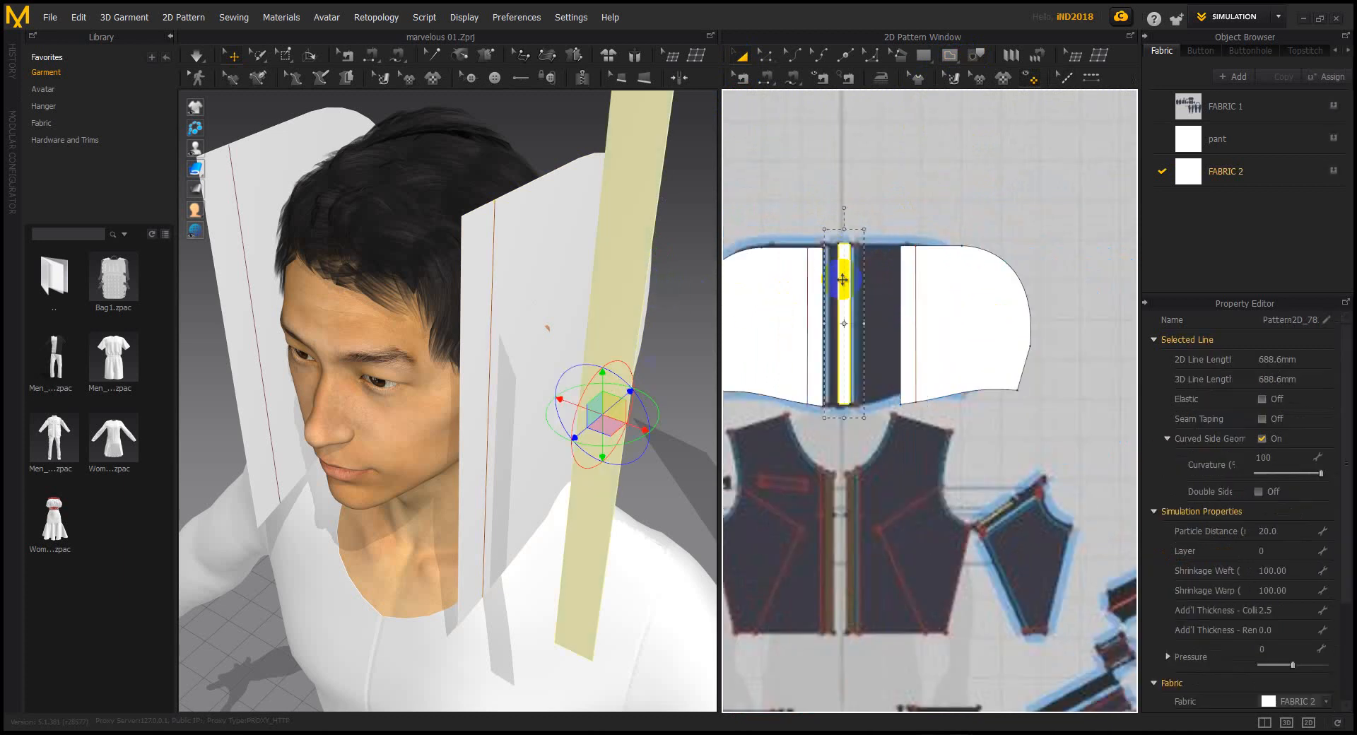
{"action": "right_click", "coordinate": [842, 280]}
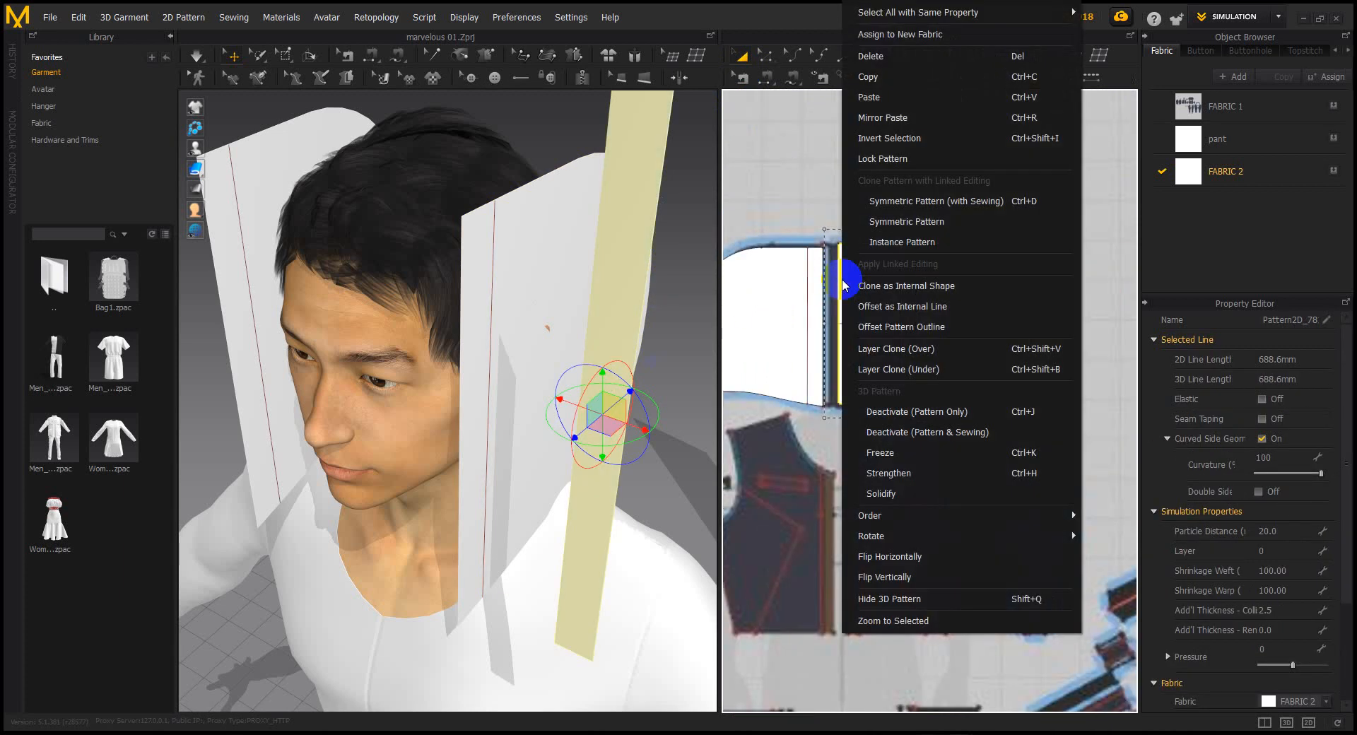
{"action": "left_click", "coordinate": [903, 222]}
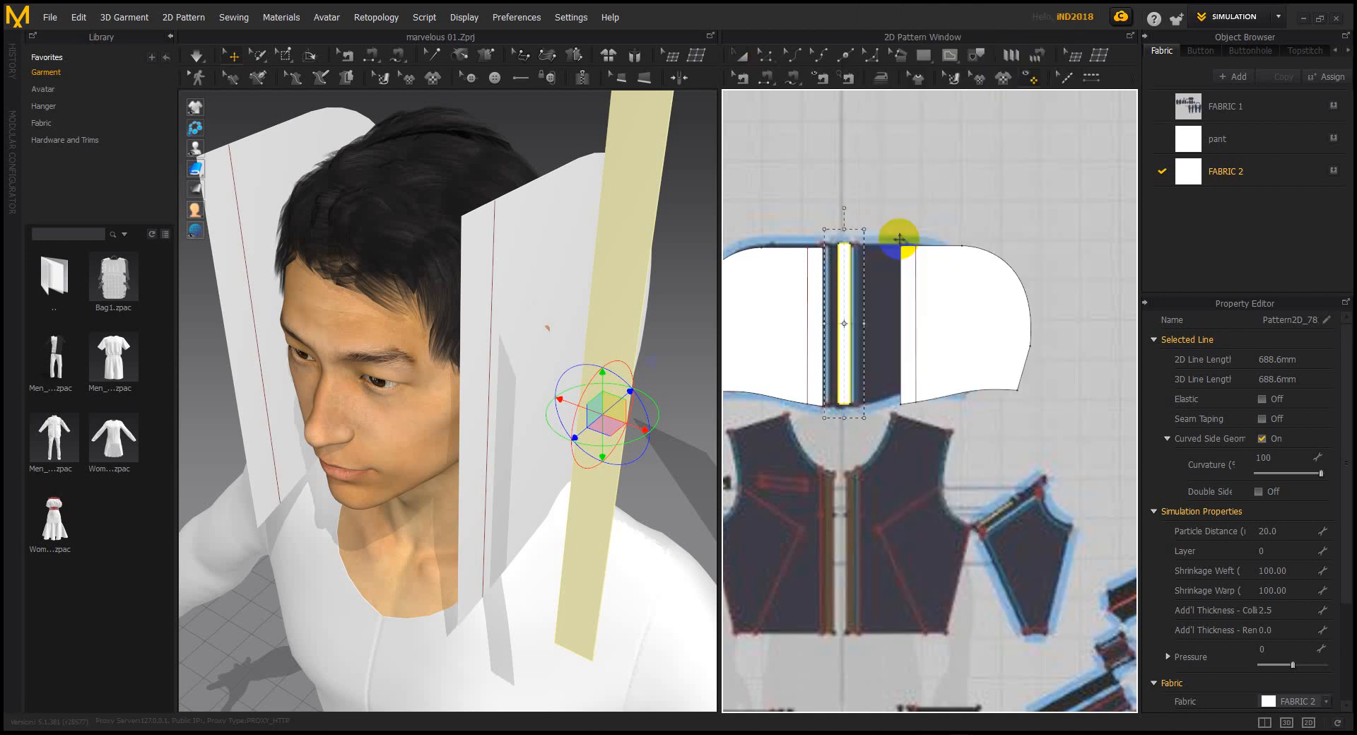
{"action": "left_click", "coordinate": [871, 329]}
Move, rotate and lower the copied strip so it stands beside the face
{"action": "scroll", "coordinate": [561, 301], "scroll_direction": "down", "scroll_amount": 3}
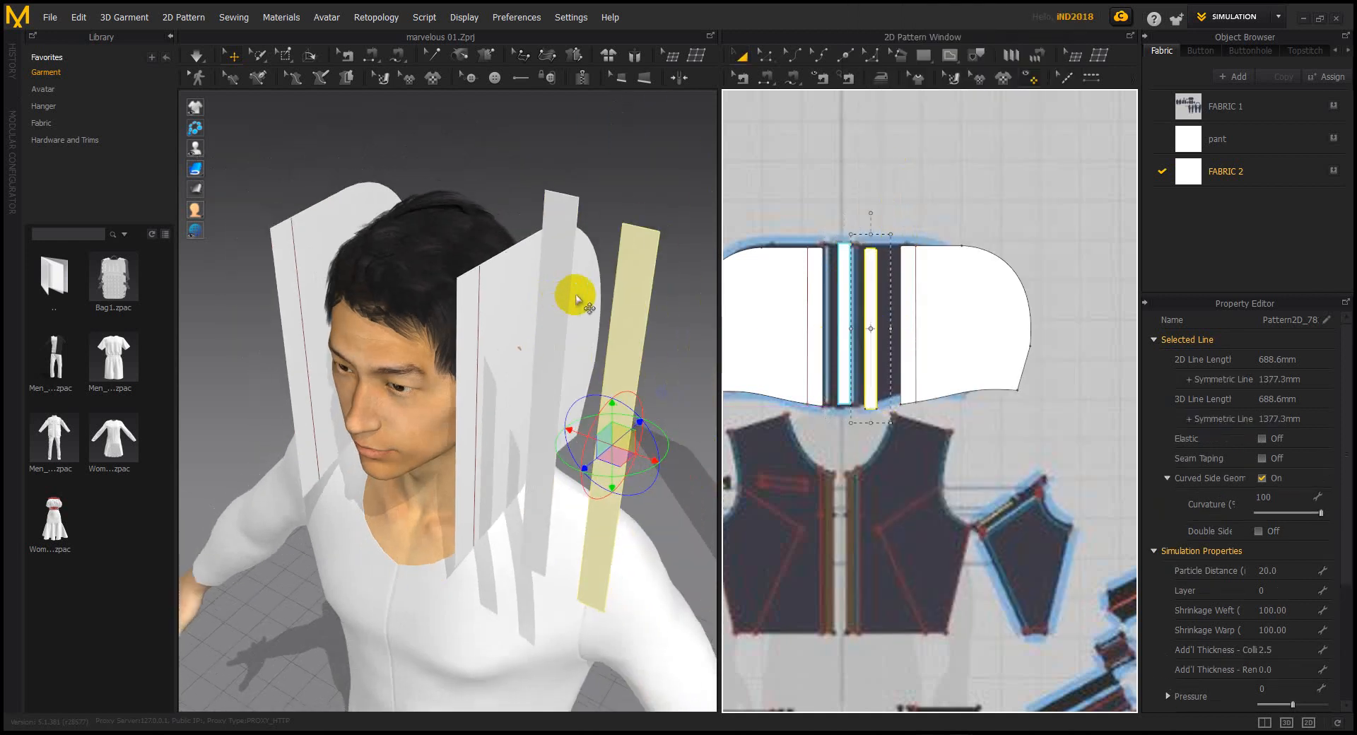
{"action": "right_click_drag", "start_coordinate": [584, 332], "coordinate": [565, 385]}
{"action": "left_click_drag", "start_coordinate": [425, 414], "coordinate": [172, 424]}
{"action": "right_click_drag", "start_coordinate": [297, 408], "coordinate": [472, 173]}
{"action": "left_click_drag", "start_coordinate": [400, 359], "coordinate": [201, 383]}
{"action": "right_click_drag", "start_coordinate": [328, 388], "coordinate": [407, 353]}
{"action": "left_click_drag", "start_coordinate": [334, 335], "coordinate": [331, 445]}
{"action": "right_click_drag", "start_coordinate": [452, 318], "coordinate": [587, 424]}
Sew the first strip's long edges to the adjacent hood panel edges with Segment Sewing
{"action": "left_click", "coordinate": [767, 79]}
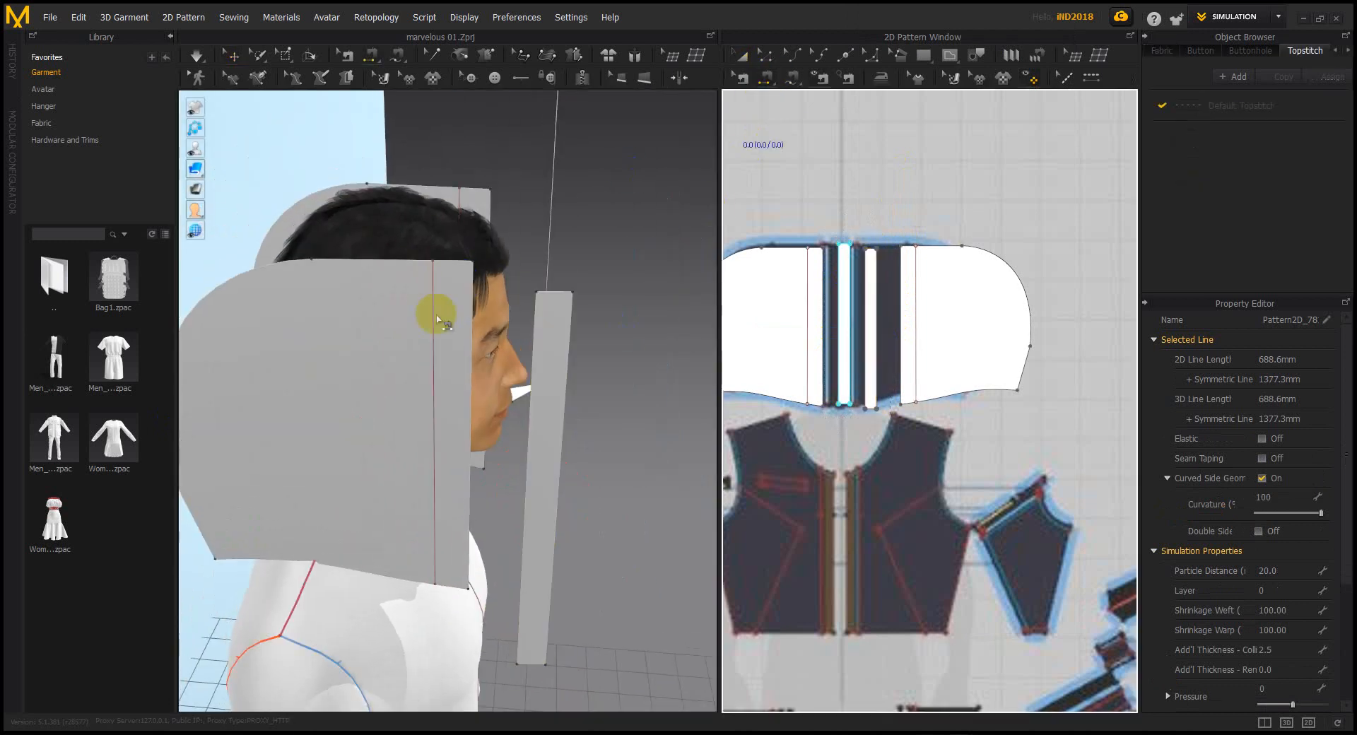
{"action": "left_click", "coordinate": [457, 278]}
{"action": "left_click", "coordinate": [536, 389]}
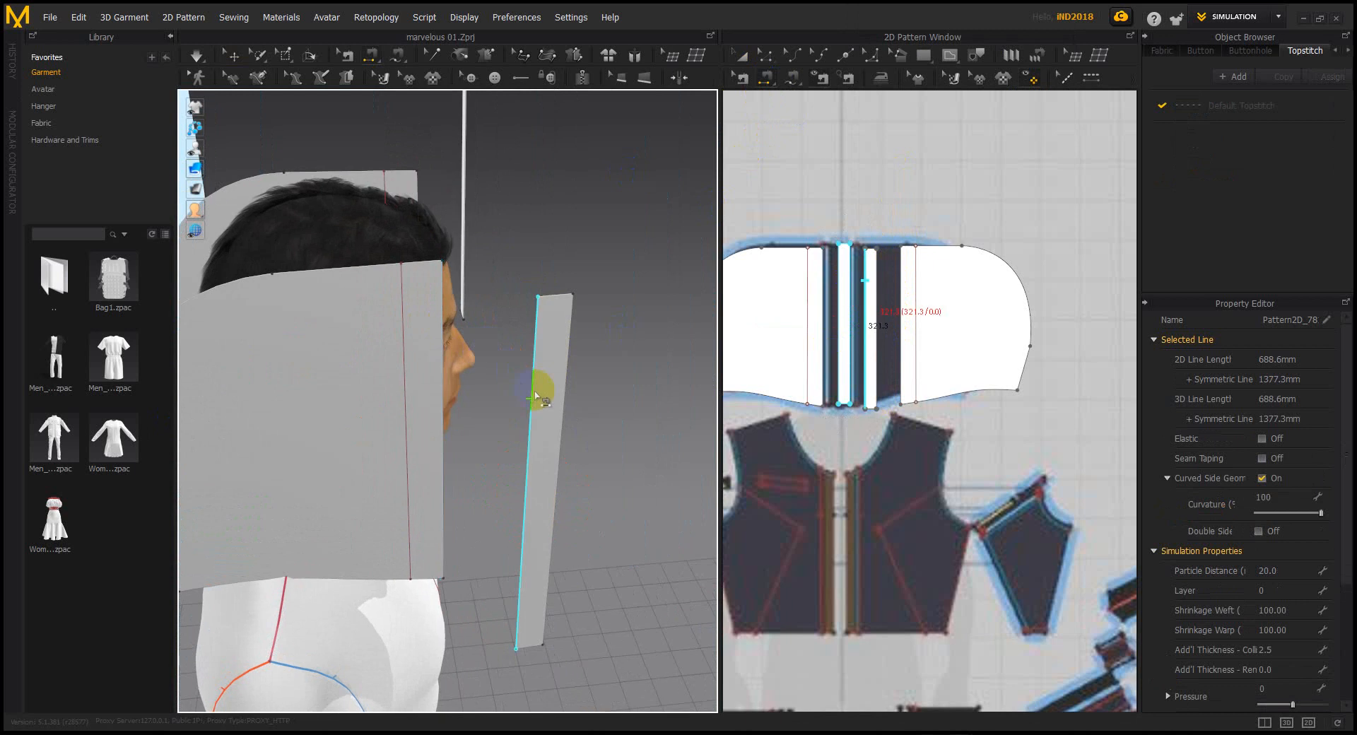
{"action": "left_click", "coordinate": [406, 367]}
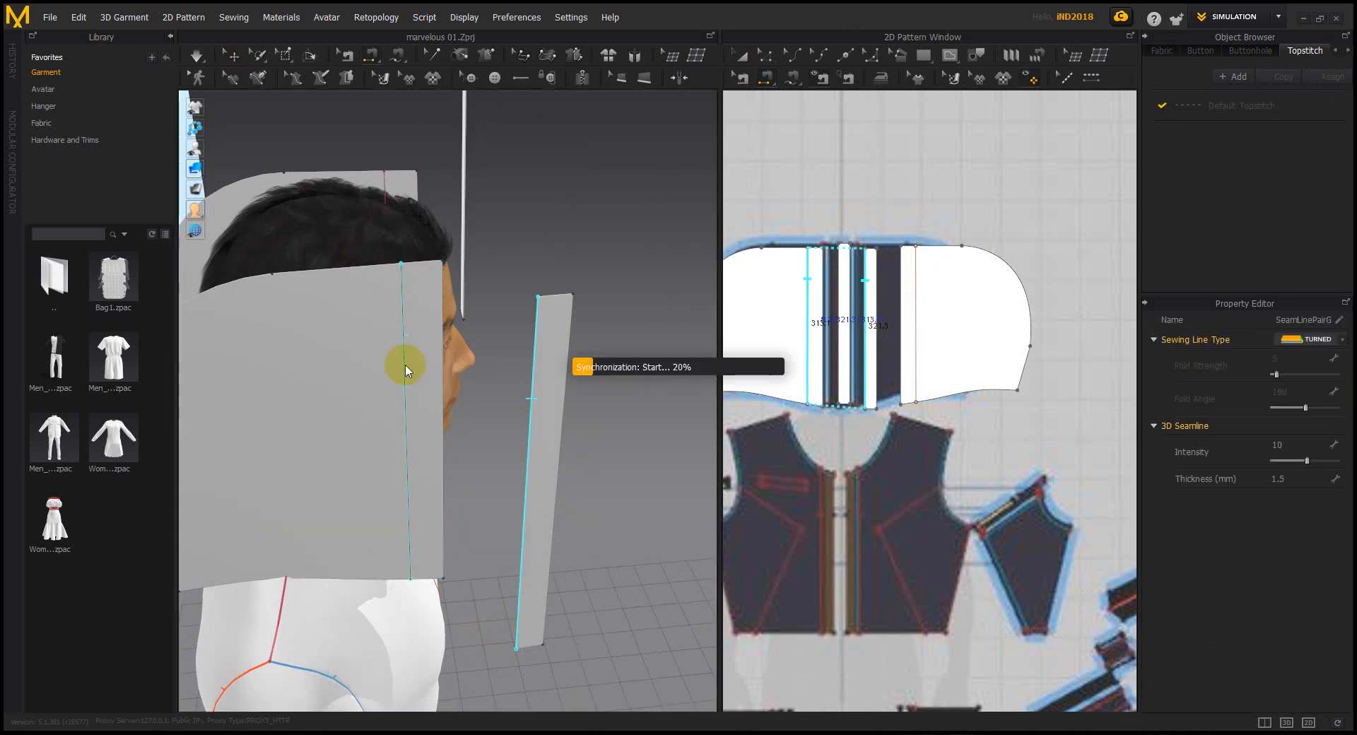
{"action": "left_click", "coordinate": [441, 371]}
{"action": "right_click_drag", "start_coordinate": [500, 394], "coordinate": [419, 406]}
{"action": "left_click", "coordinate": [419, 408]}
{"action": "left_click", "coordinate": [468, 348]}
{"action": "left_click", "coordinate": [468, 348]}
Sew the other strip's long edges to the neighbouring hood panel edges
{"action": "right_click_drag", "start_coordinate": [468, 348], "coordinate": [581, 385]}
{"action": "left_click", "coordinate": [604, 362]}
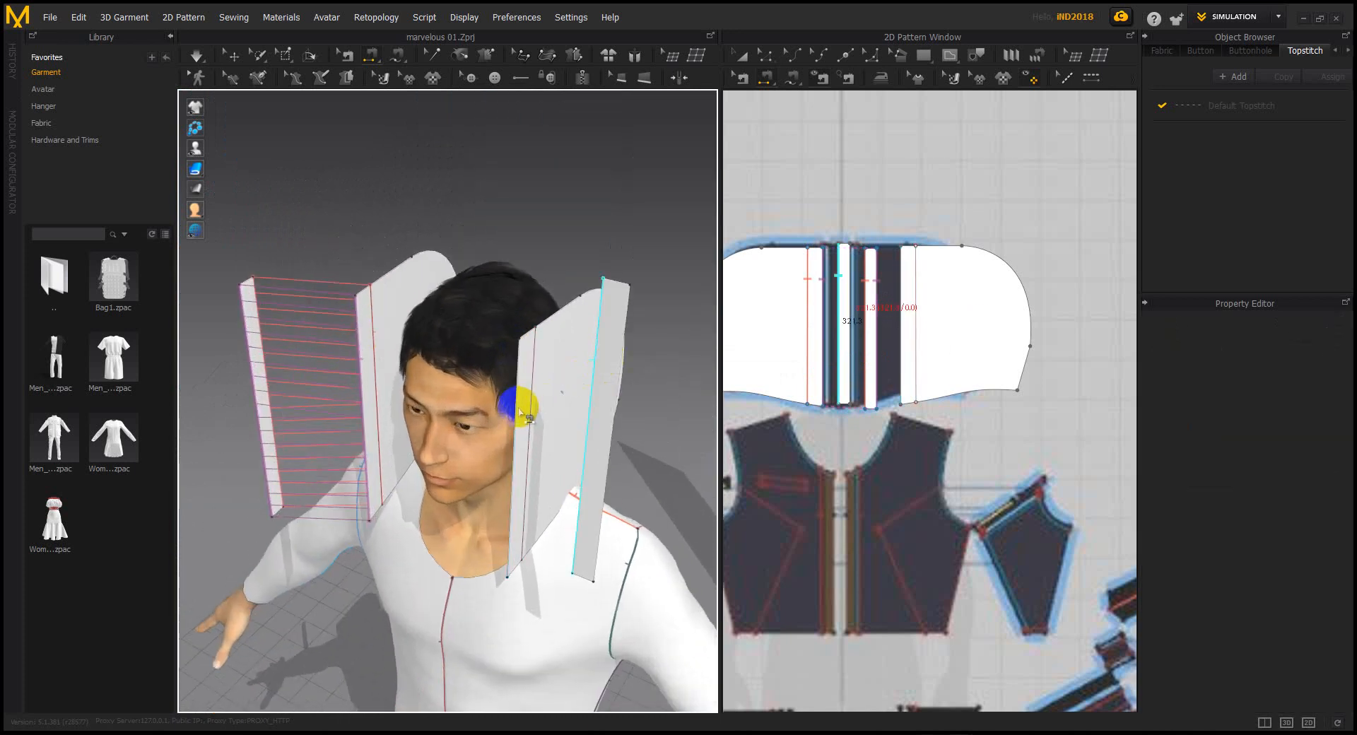
{"action": "left_click", "coordinate": [521, 406]}
{"action": "right_click_drag", "start_coordinate": [623, 374], "coordinate": [406, 438]}
{"action": "left_click", "coordinate": [410, 456]}
{"action": "left_click", "coordinate": [473, 314]}
Segment-sew the hood halves' top and curved outer edges together, and the shirt neckline to the hood's lower edge
{"action": "scroll", "coordinate": [407, 443], "scroll_direction": "up", "scroll_amount": 3}
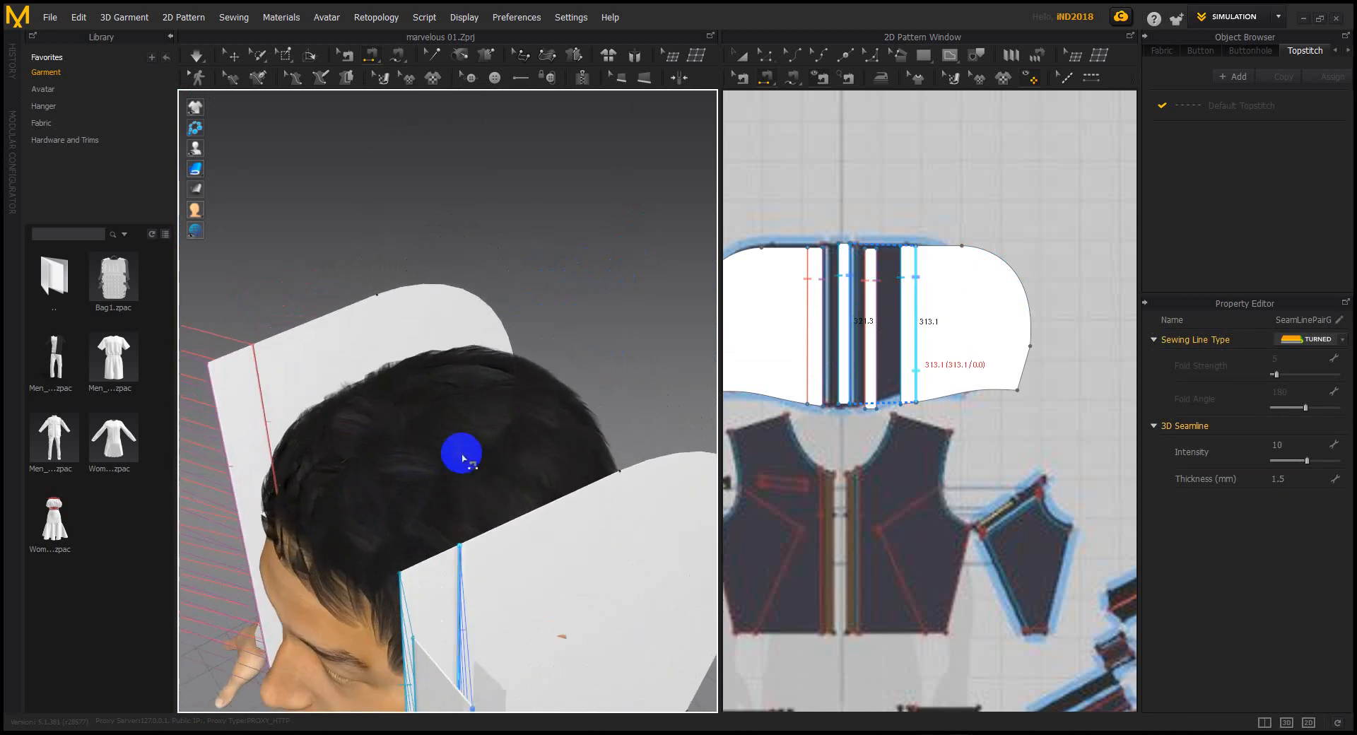
{"action": "left_click", "coordinate": [433, 556]}
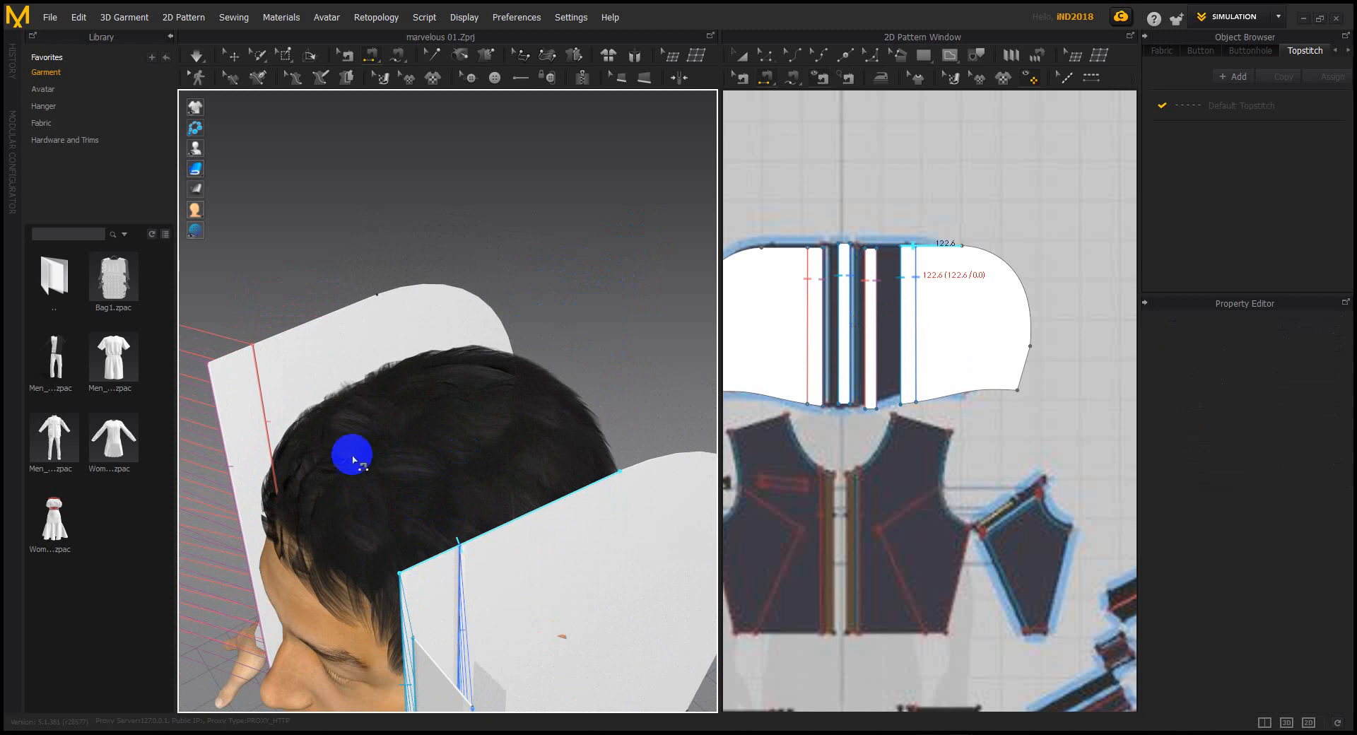
{"action": "left_click", "coordinate": [274, 342]}
{"action": "mouse_move", "coordinate": [278, 342]}
{"action": "right_mouse_down"}
{"action": "mouse_move", "coordinate": [430, 376]}
{"action": "mouse_move", "coordinate": [351, 349]}
{"action": "mouse_move", "coordinate": [360, 258]}
{"action": "right_mouse_up"}
{"action": "left_click", "coordinate": [472, 288]}
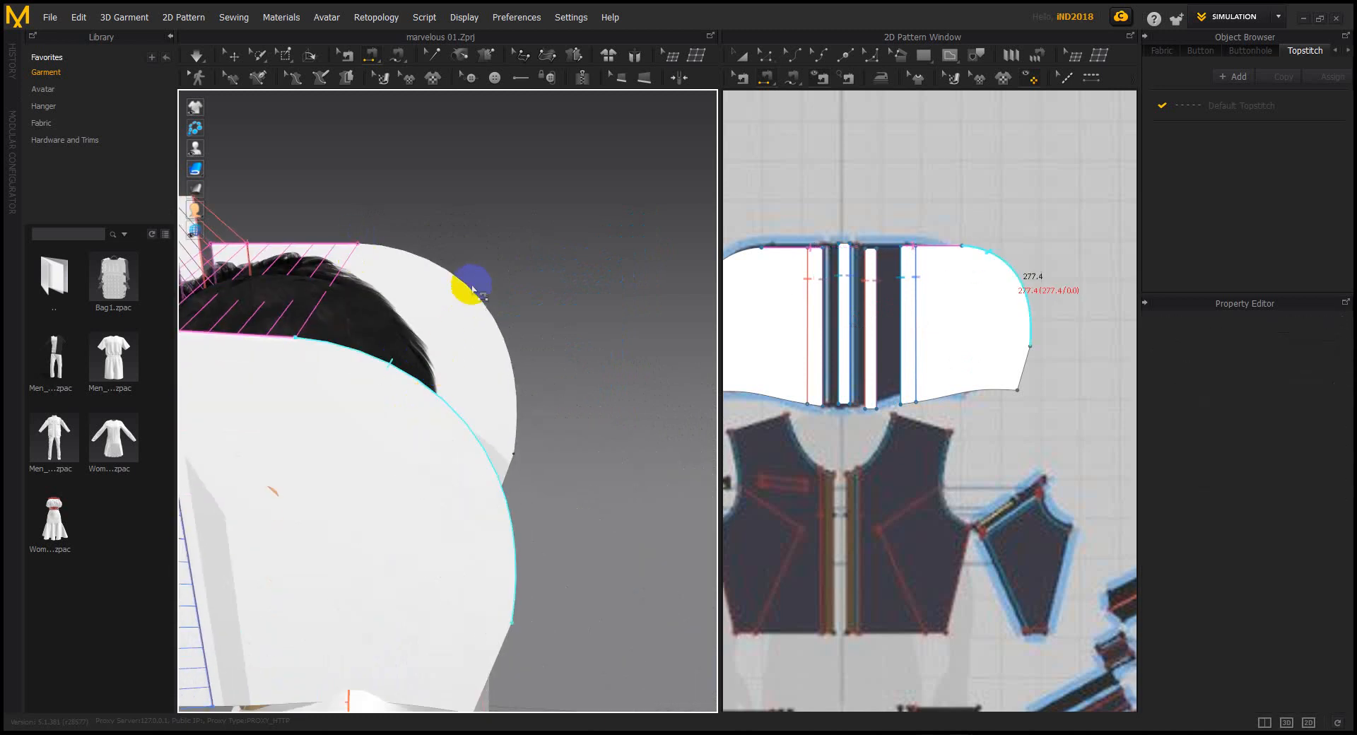
{"action": "left_click", "coordinate": [473, 288]}
{"action": "right_click_drag", "start_coordinate": [472, 289], "coordinate": [291, 385]}
{"action": "left_click", "coordinate": [292, 382]}
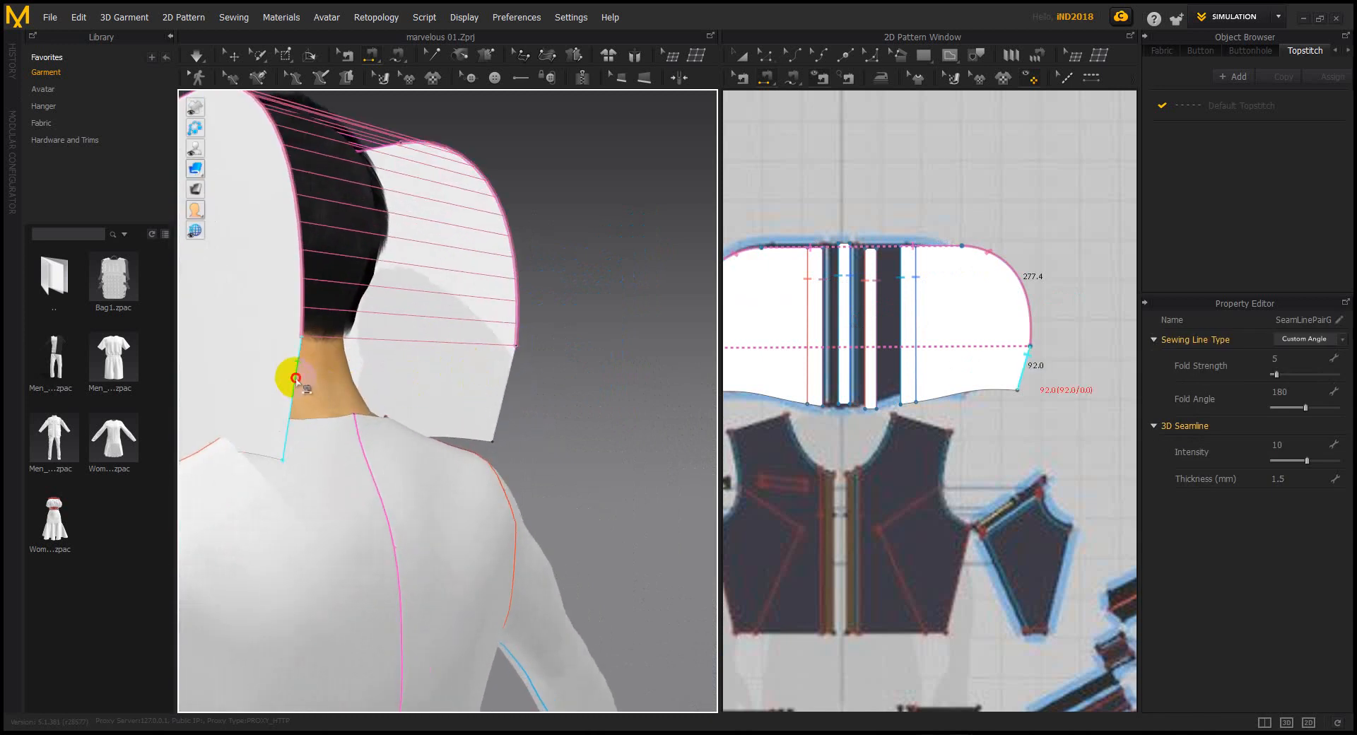
{"action": "left_click", "coordinate": [510, 388]}
Orbit around the back of the hood and frame its bottom edge in the 2D window
{"action": "scroll", "coordinate": [514, 385], "scroll_direction": "down", "scroll_amount": 3}
{"action": "right_click_drag", "start_coordinate": [513, 385], "coordinate": [237, 433]}
{"action": "scroll", "coordinate": [488, 481], "scroll_direction": "up", "scroll_amount": 2}
{"action": "right_click_drag", "start_coordinate": [488, 481], "coordinate": [432, 360]}
{"action": "scroll", "coordinate": [457, 463], "scroll_direction": "up", "scroll_amount": 3}
{"action": "middle_click_drag", "start_coordinate": [432, 360], "coordinate": [433, 303]}
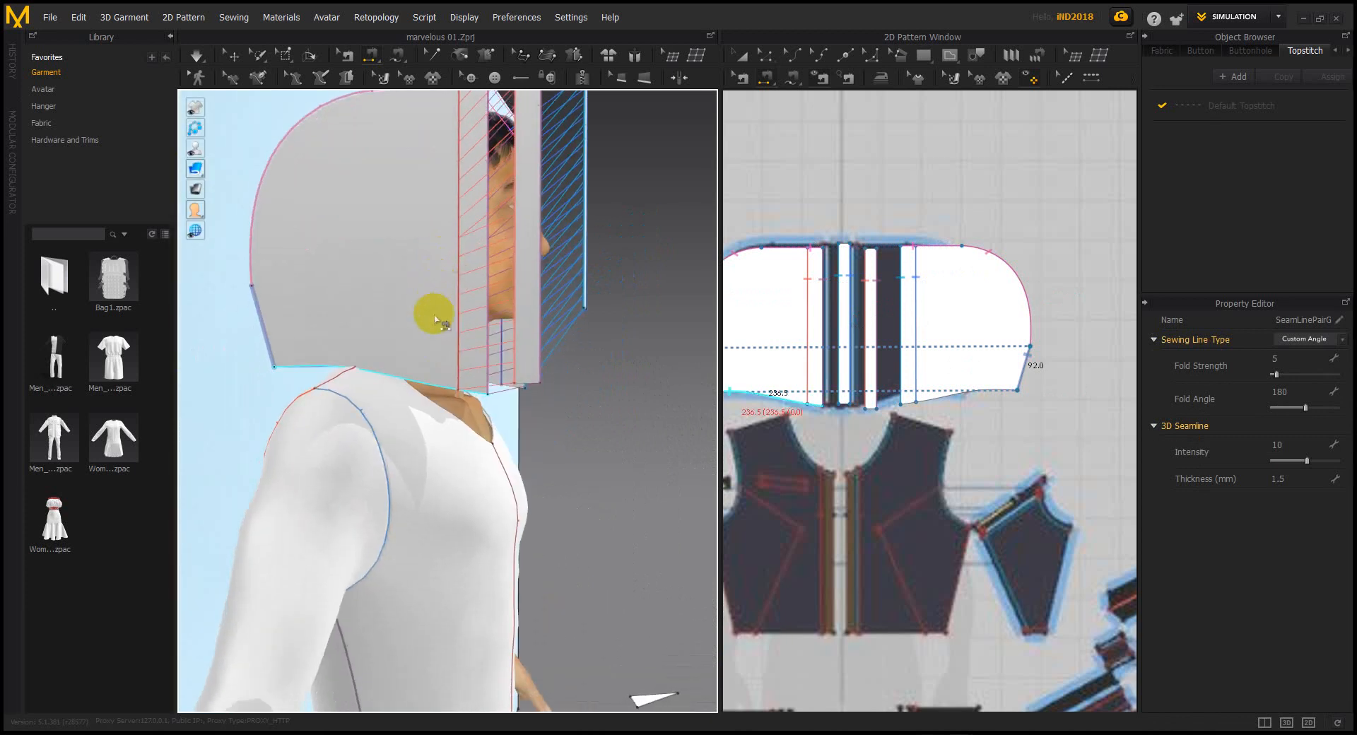
{"action": "scroll", "coordinate": [434, 307], "scroll_direction": "up", "scroll_amount": 2}
{"action": "middle_click_drag", "start_coordinate": [431, 348], "coordinate": [441, 375]}
{"action": "right_click_drag", "start_coordinate": [382, 393], "coordinate": [655, 469]}
{"action": "scroll", "coordinate": [403, 391], "scroll_direction": "down", "scroll_amount": 1}
{"action": "scroll", "coordinate": [408, 401], "scroll_direction": "down", "scroll_amount": 1}
{"action": "left_click", "coordinate": [410, 410]}
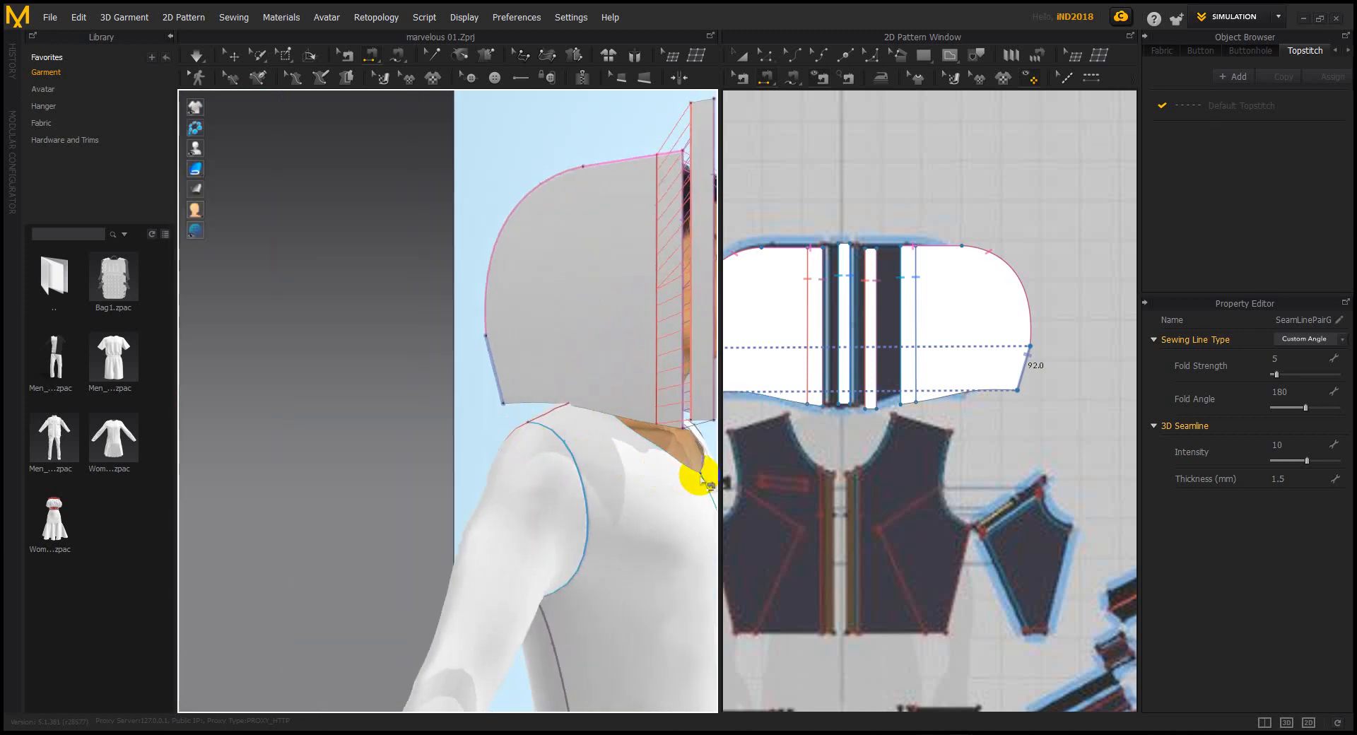
{"action": "right_click_drag", "start_coordinate": [577, 395], "coordinate": [656, 433]}
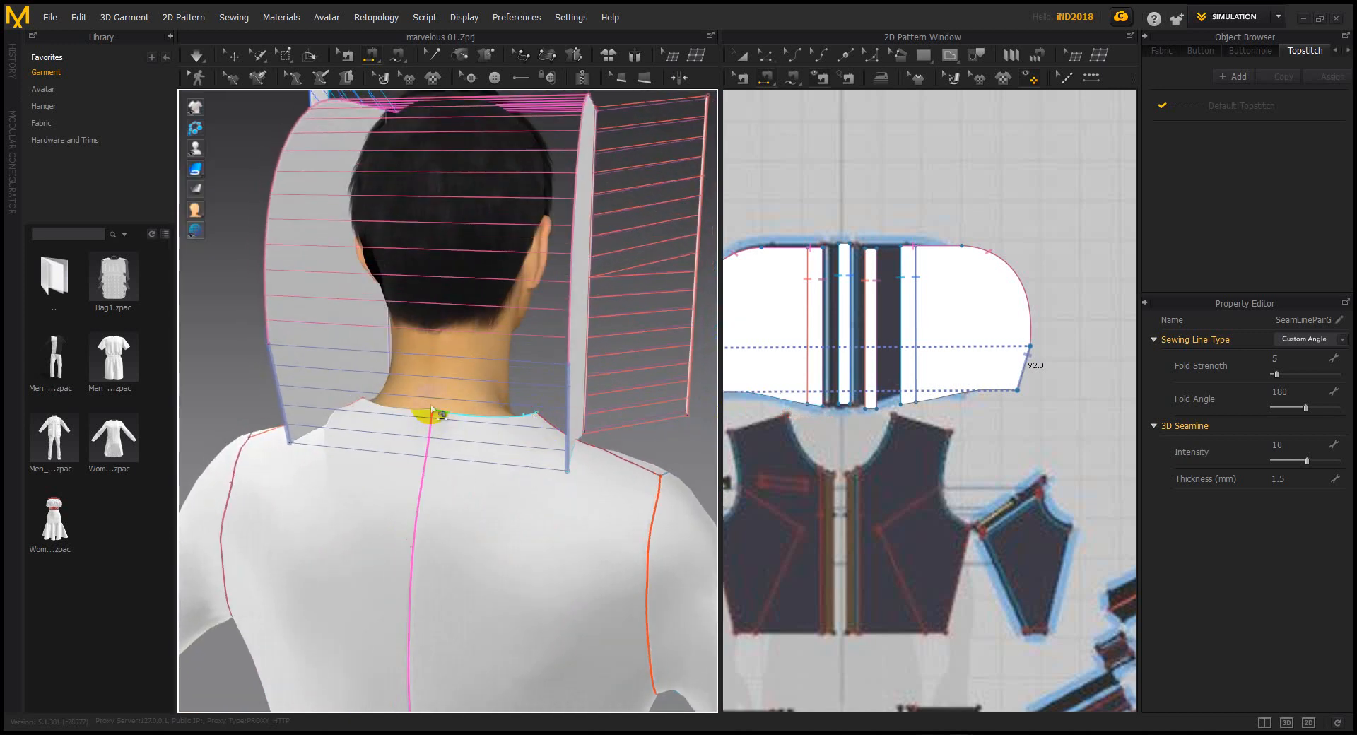
{"action": "right_click_drag", "start_coordinate": [454, 415], "coordinate": [518, 398]}
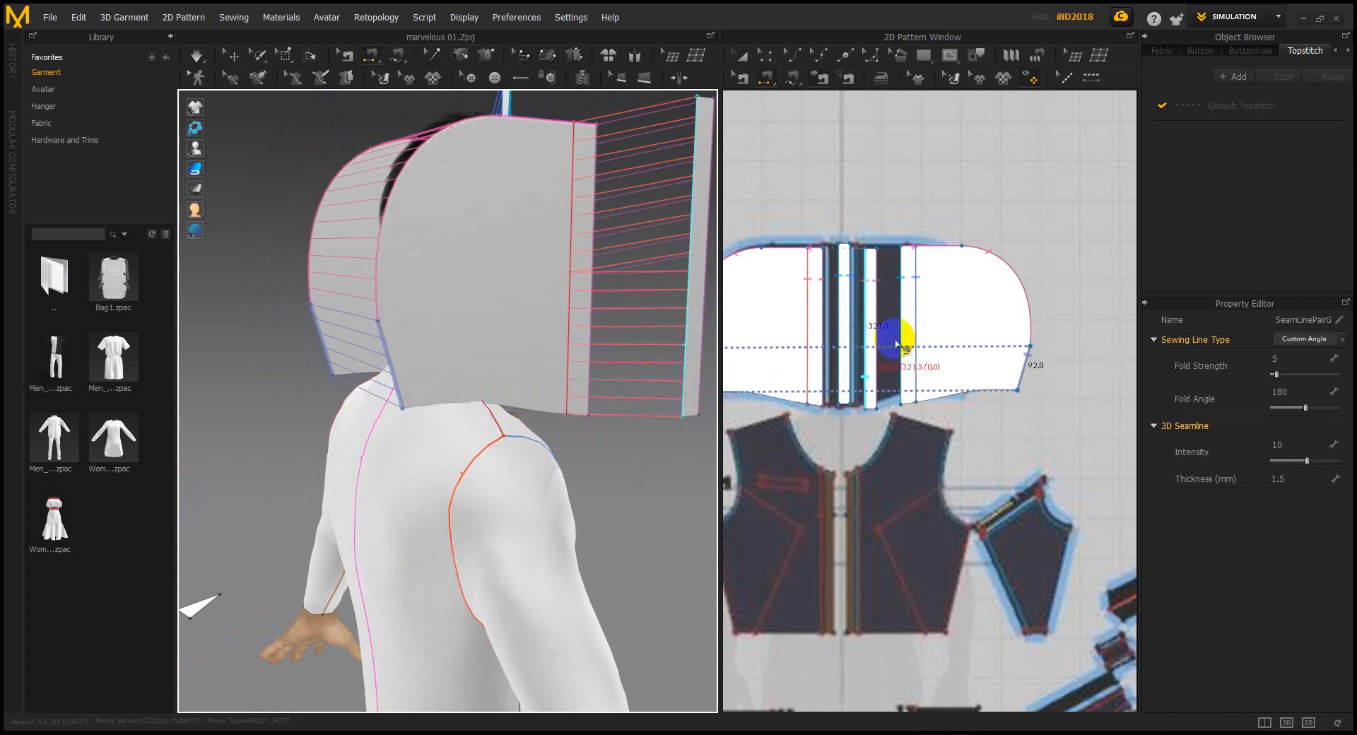
{"action": "middle_click_drag", "start_coordinate": [898, 340], "coordinate": [951, 351]}
{"action": "right_click_drag", "start_coordinate": [499, 414], "coordinate": [540, 415]}
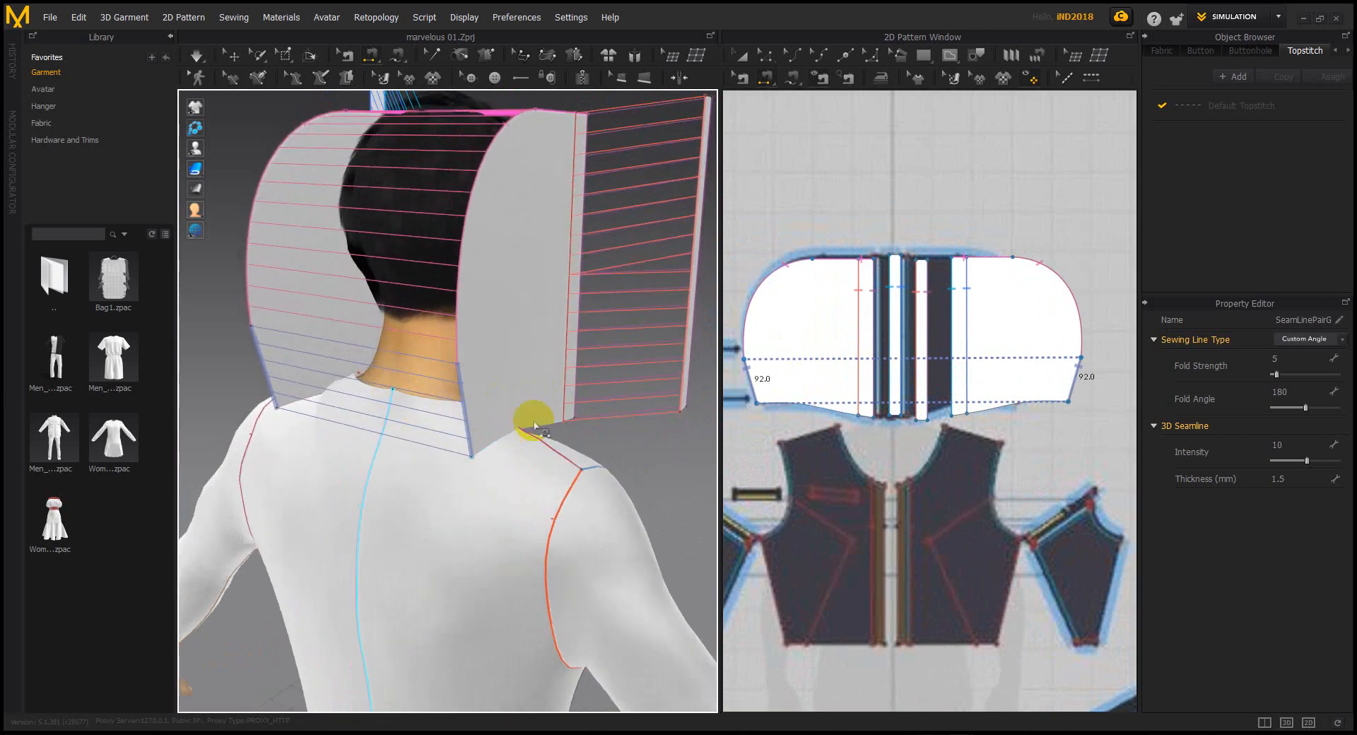
{"action": "scroll", "coordinate": [976, 435], "scroll_direction": "up", "scroll_amount": 5}
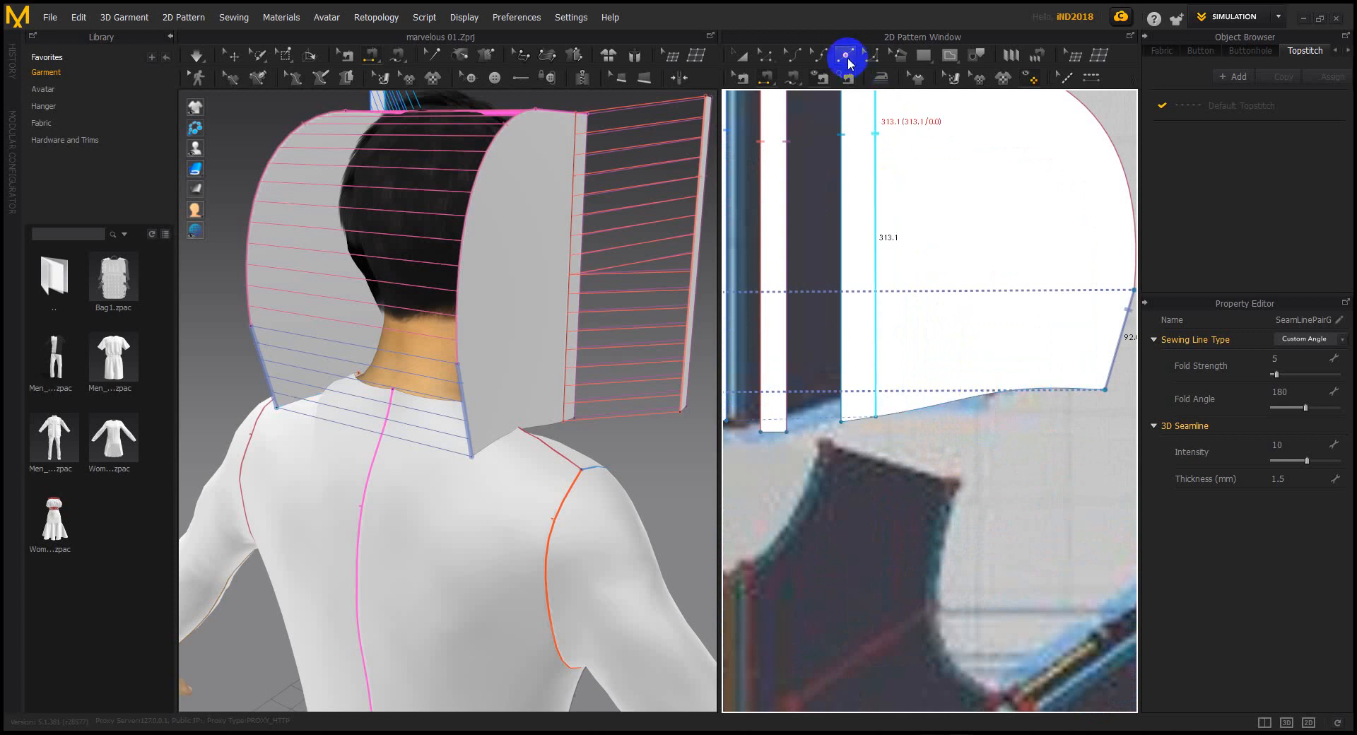
With Edit Curvature, select the hood panel's bottom edge to bend it into a curve
{"action": "left_click", "coordinate": [846, 57]}
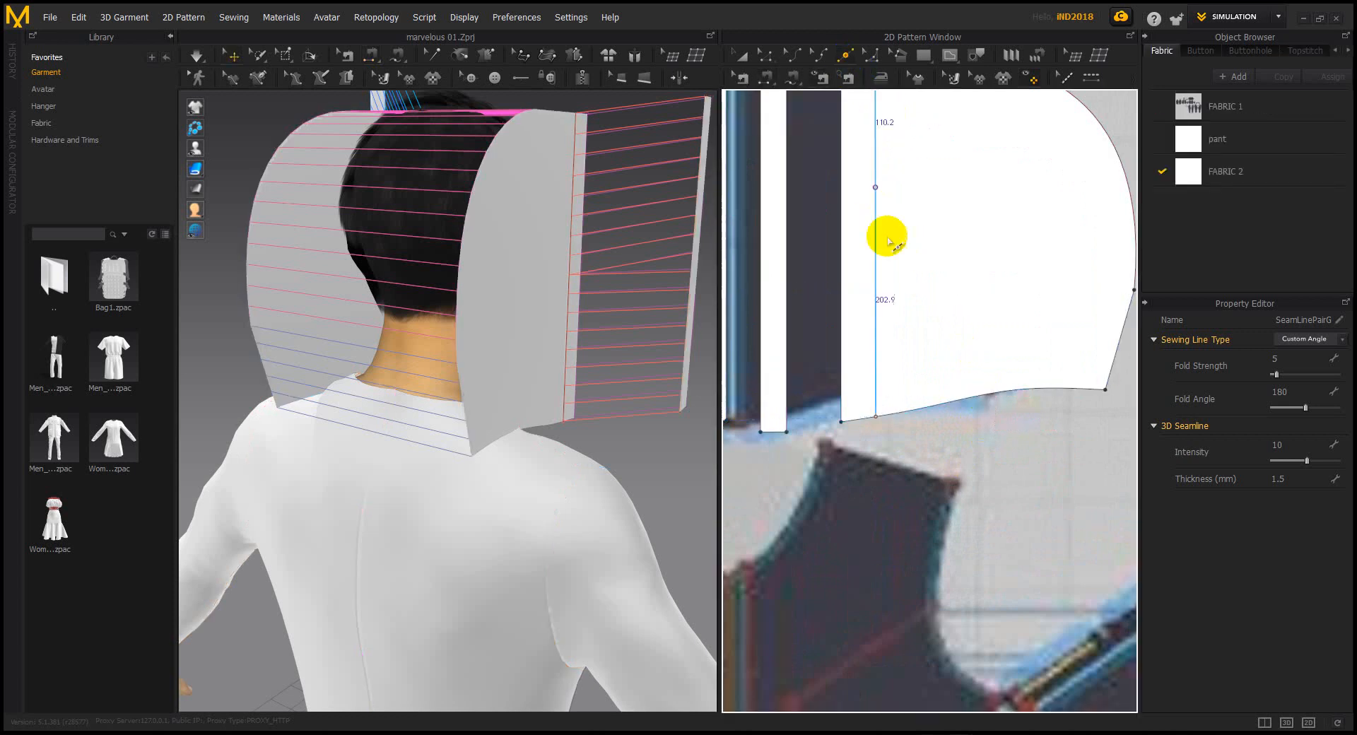
{"action": "left_click", "coordinate": [994, 400]}
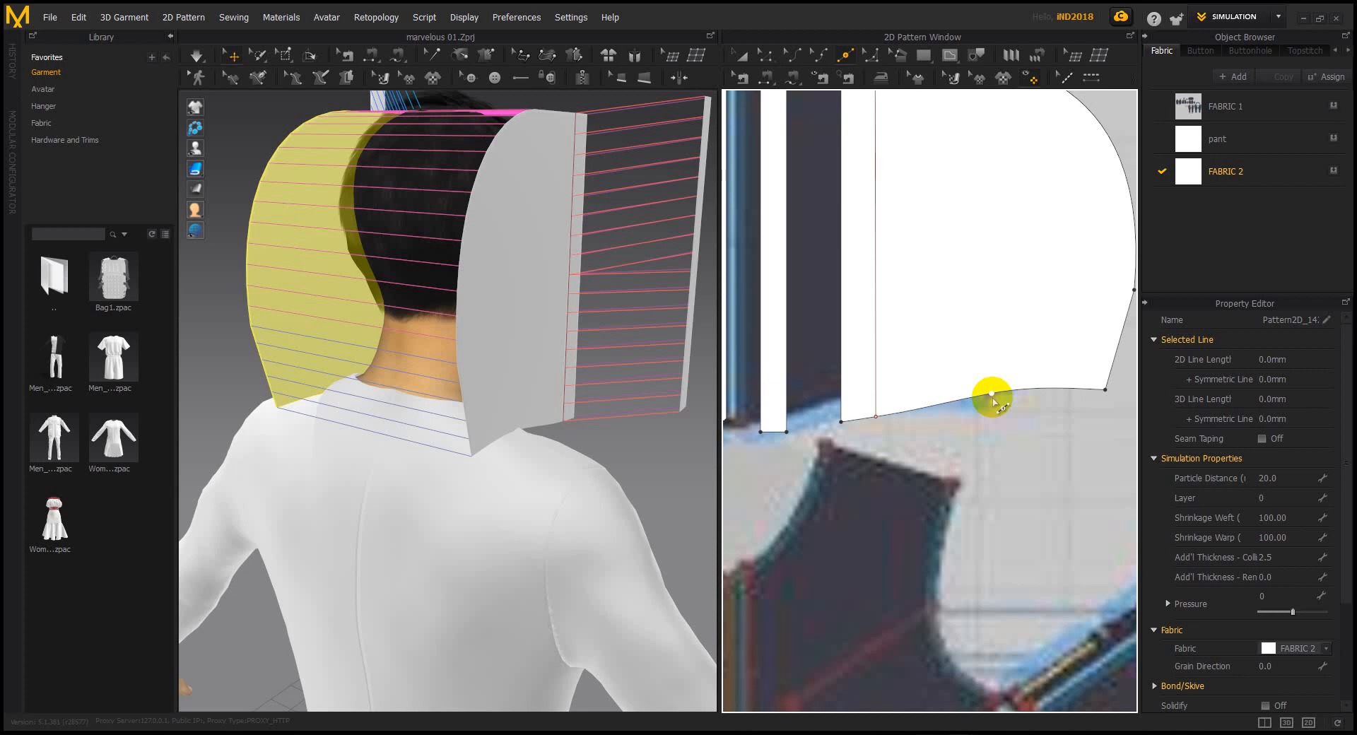
{"action": "scroll", "coordinate": [933, 376], "scroll_direction": "down", "scroll_amount": 4}
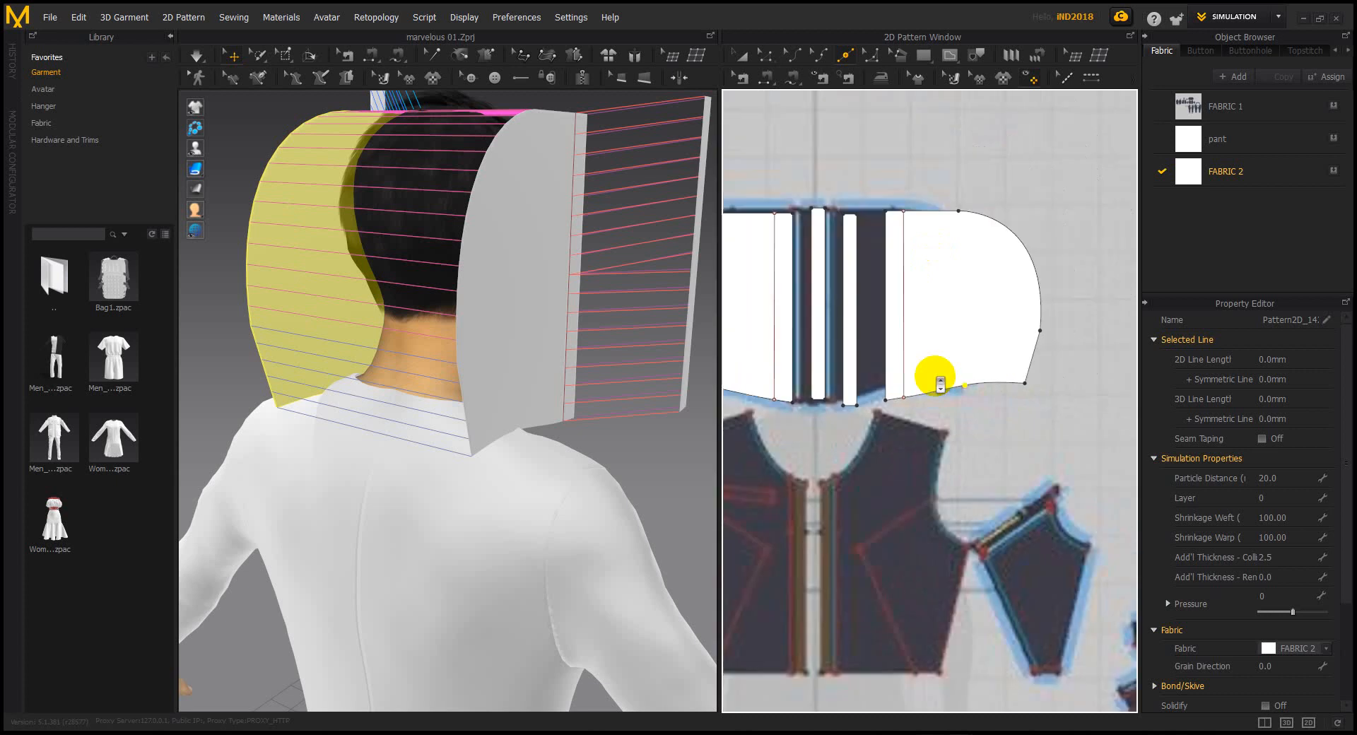
Segment-sew the hood's bottom edges to the shirt's neckline
{"action": "left_click", "coordinate": [771, 81]}
{"action": "right_click_drag", "start_coordinate": [581, 509], "coordinate": [339, 488]}
{"action": "right_click_drag", "start_coordinate": [591, 463], "coordinate": [545, 488]}
{"action": "left_click", "coordinate": [416, 478]}
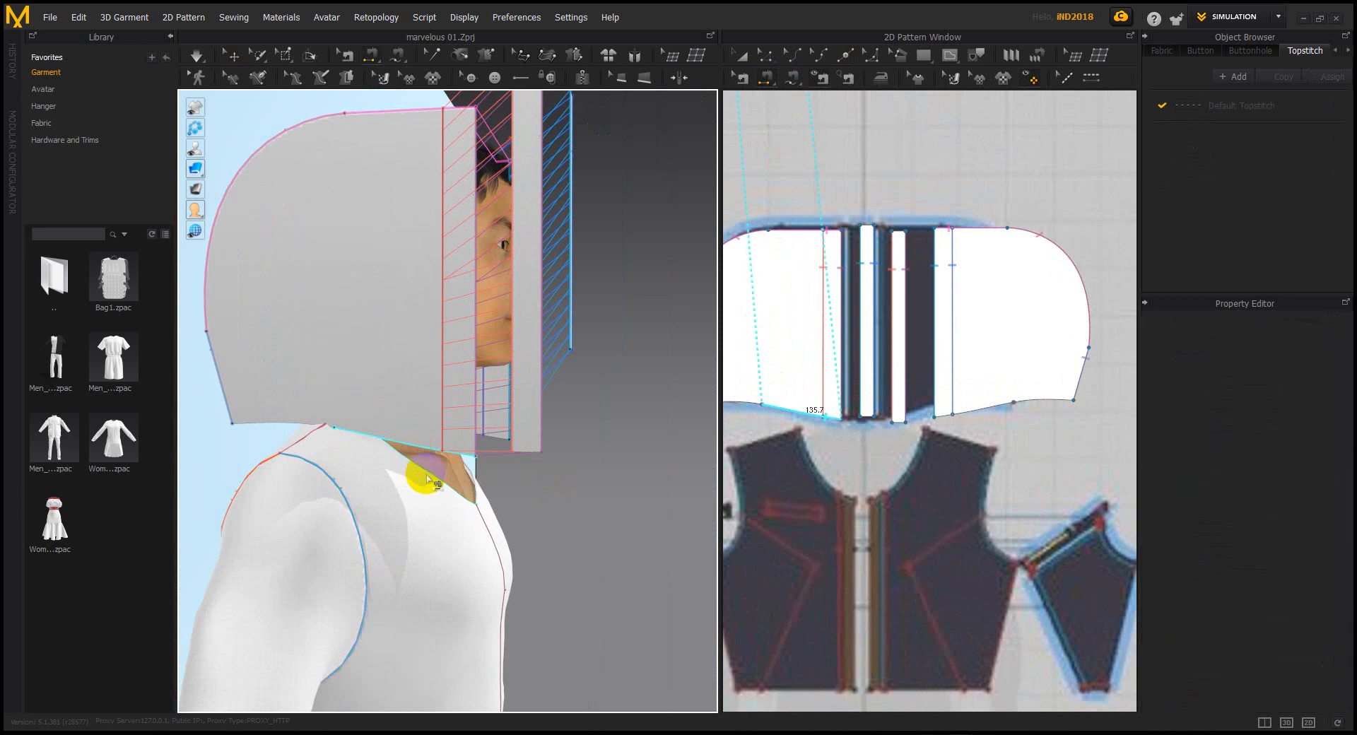
{"action": "right_click_drag", "start_coordinate": [545, 506], "coordinate": [464, 381]}
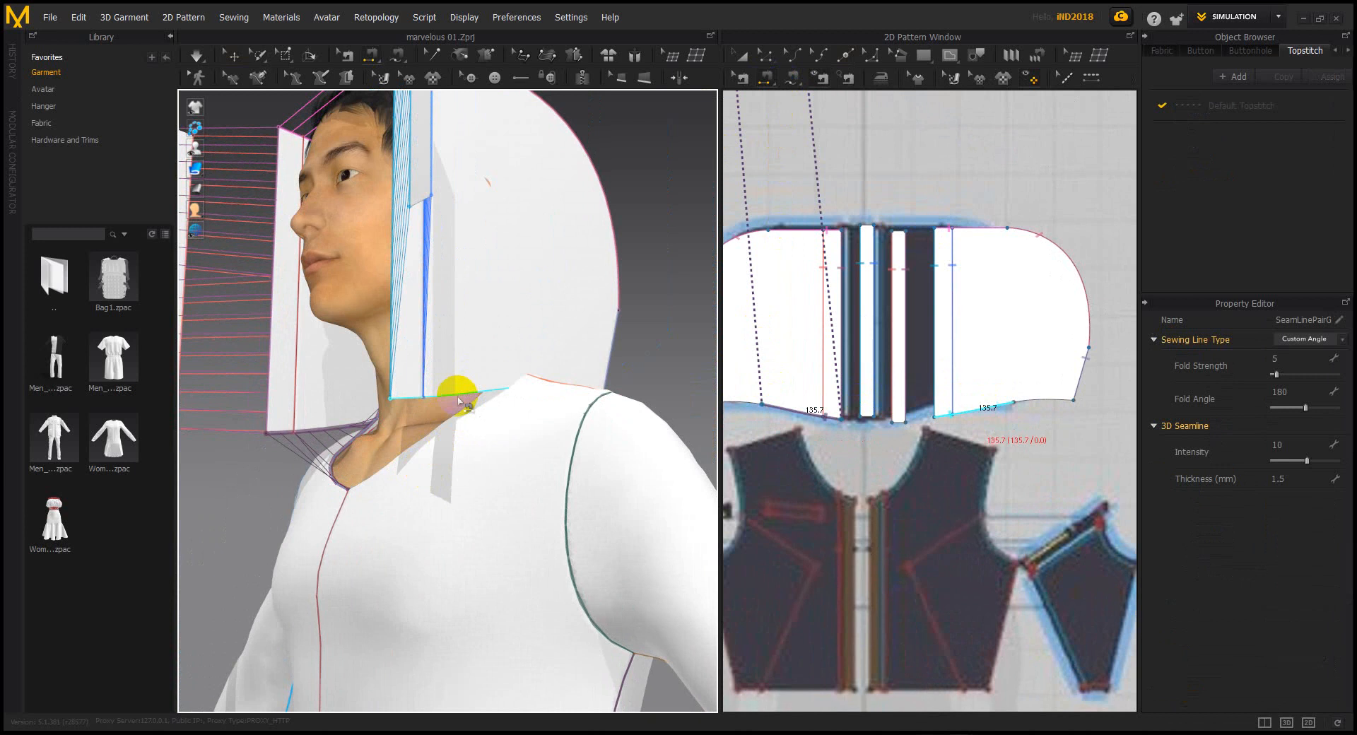
{"action": "left_click", "coordinate": [458, 389]}
{"action": "left_click", "coordinate": [412, 447]}
{"action": "right_click_drag", "start_coordinate": [413, 447], "coordinate": [521, 506]}
Select each hood panel in 3D and lift both higher above the shoulders
{"action": "left_click", "coordinate": [233, 55]}
{"action": "left_click", "coordinate": [442, 296]}
{"action": "left_click_drag", "start_coordinate": [448, 254], "coordinate": [471, 228]}
{"action": "right_click_drag", "start_coordinate": [471, 228], "coordinate": [415, 278]}
{"action": "right_click_drag", "start_coordinate": [590, 318], "coordinate": [503, 328]}
{"action": "left_click", "coordinate": [559, 337]}
{"action": "left_click_drag", "start_coordinate": [560, 291], "coordinate": [560, 234]}
{"action": "right_click_drag", "start_coordinate": [488, 282], "coordinate": [566, 262]}
Inspect the shoulder and neckline seam pairs' settings, then recentre the avatar's front
{"action": "left_click", "coordinate": [767, 83]}
{"action": "right_click_drag", "start_coordinate": [530, 321], "coordinate": [533, 424]}
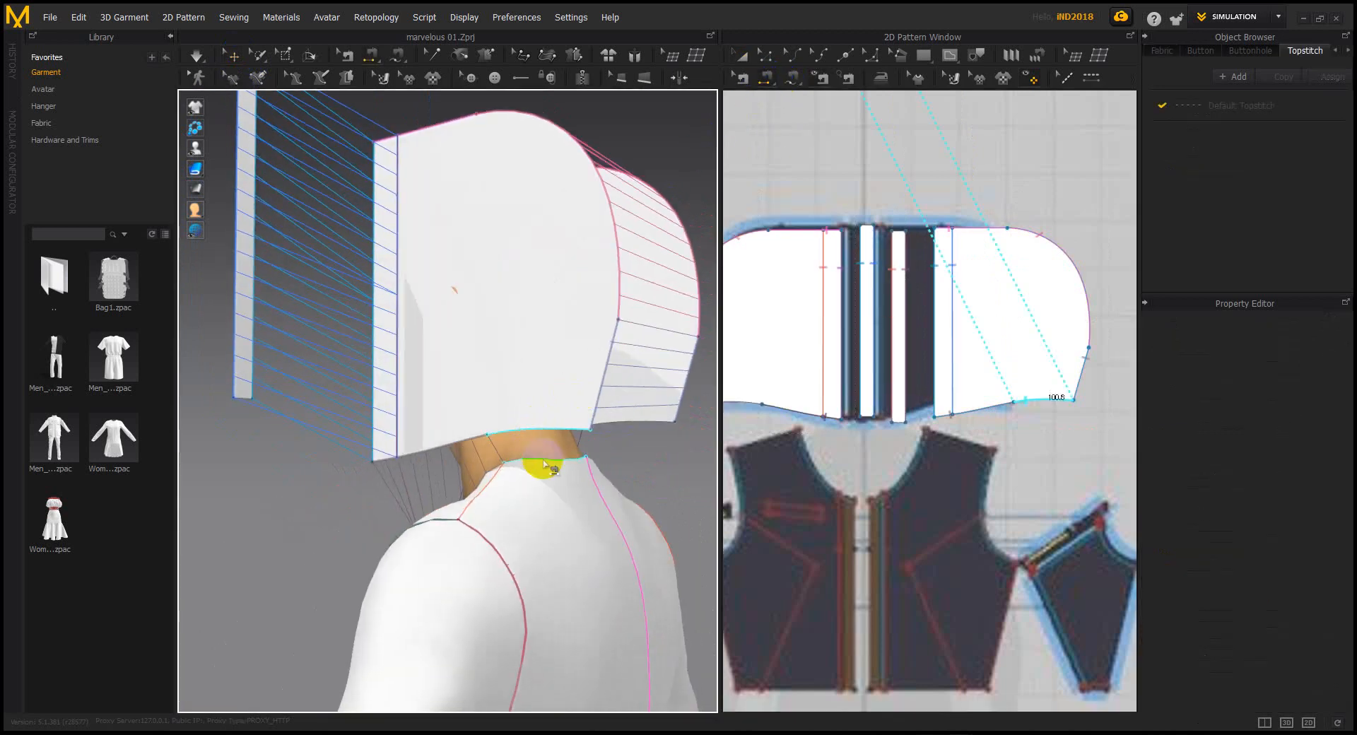
{"action": "left_click", "coordinate": [603, 487]}
{"action": "right_click_drag", "start_coordinate": [599, 478], "coordinate": [448, 475]}
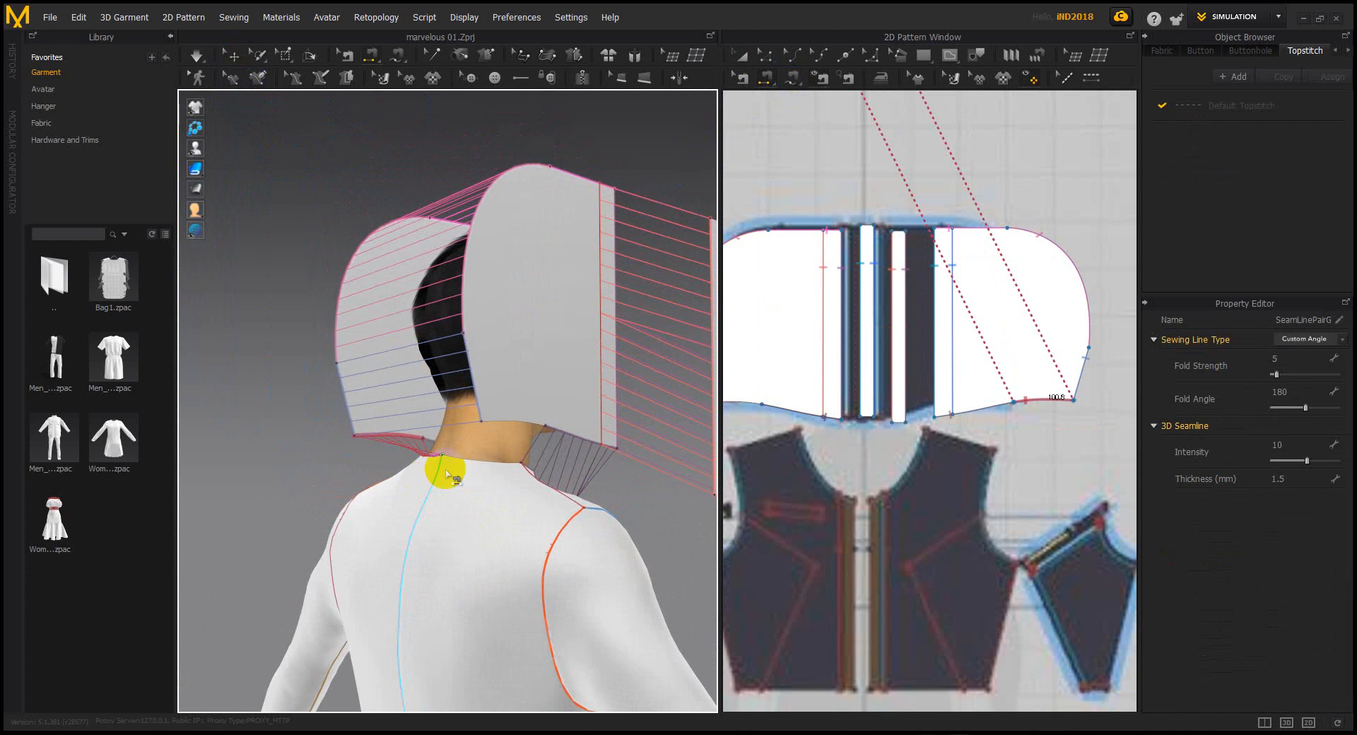
{"action": "left_click", "coordinate": [487, 460]}
{"action": "left_click", "coordinate": [487, 461]}
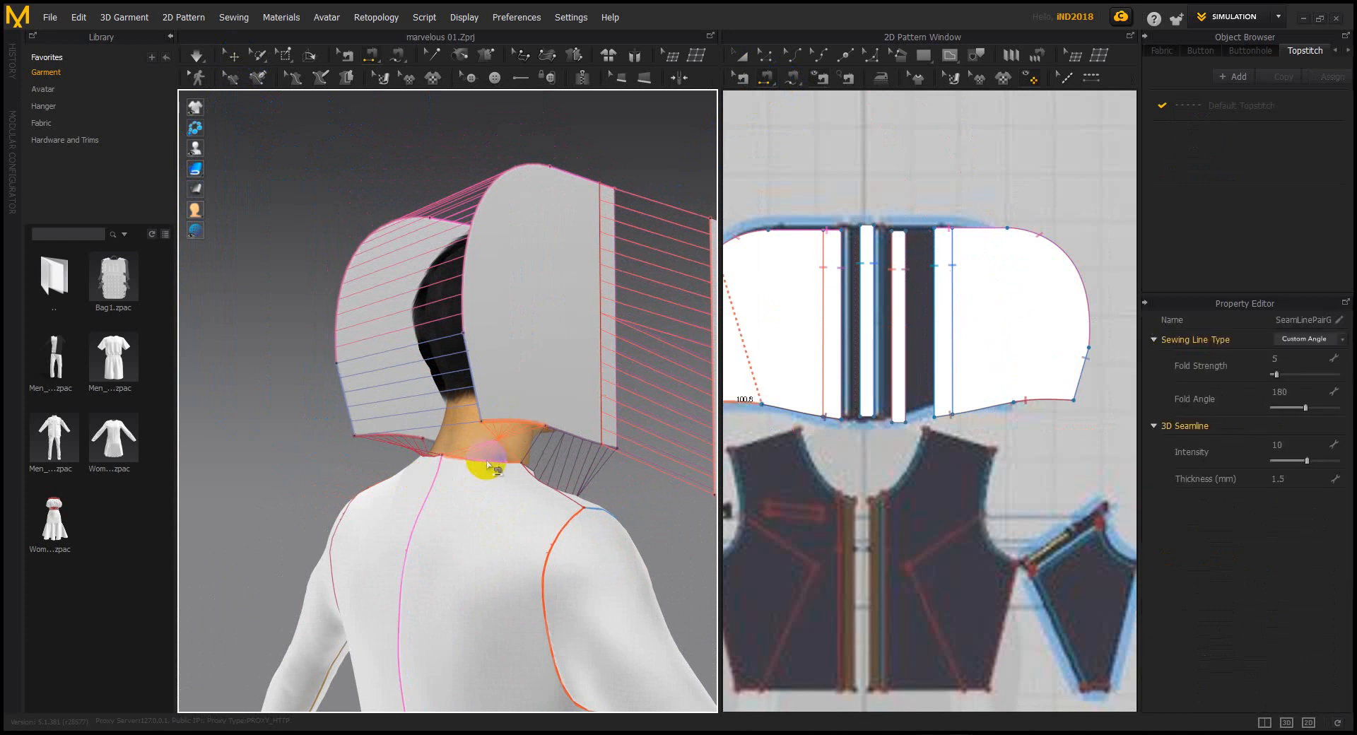
{"action": "right_click_drag", "start_coordinate": [486, 460], "coordinate": [491, 468]}
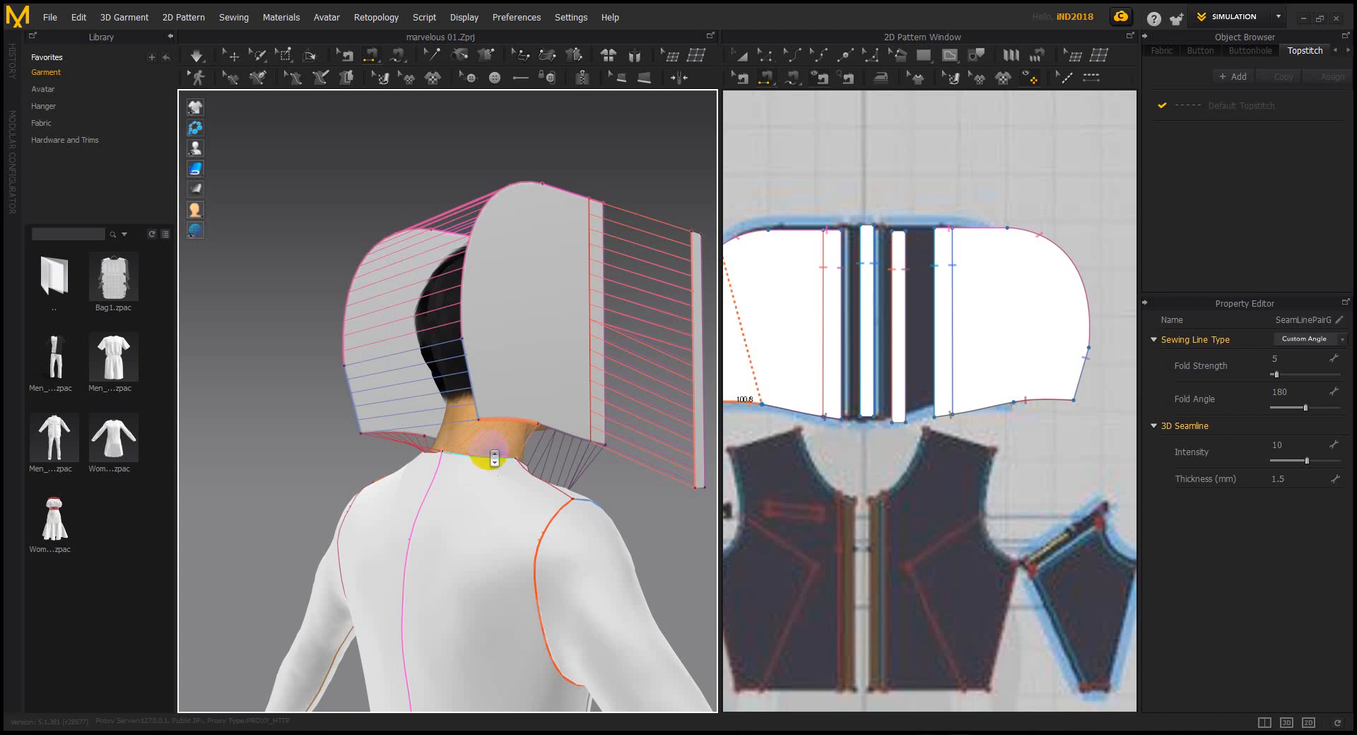
{"action": "scroll", "coordinate": [494, 458], "scroll_direction": "down", "scroll_amount": 3}
{"action": "middle_click_drag", "start_coordinate": [493, 448], "coordinate": [459, 505]}
{"action": "right_click_drag", "start_coordinate": [459, 504], "coordinate": [304, 521]}
{"action": "scroll", "coordinate": [468, 519], "scroll_direction": "down", "scroll_amount": 1}
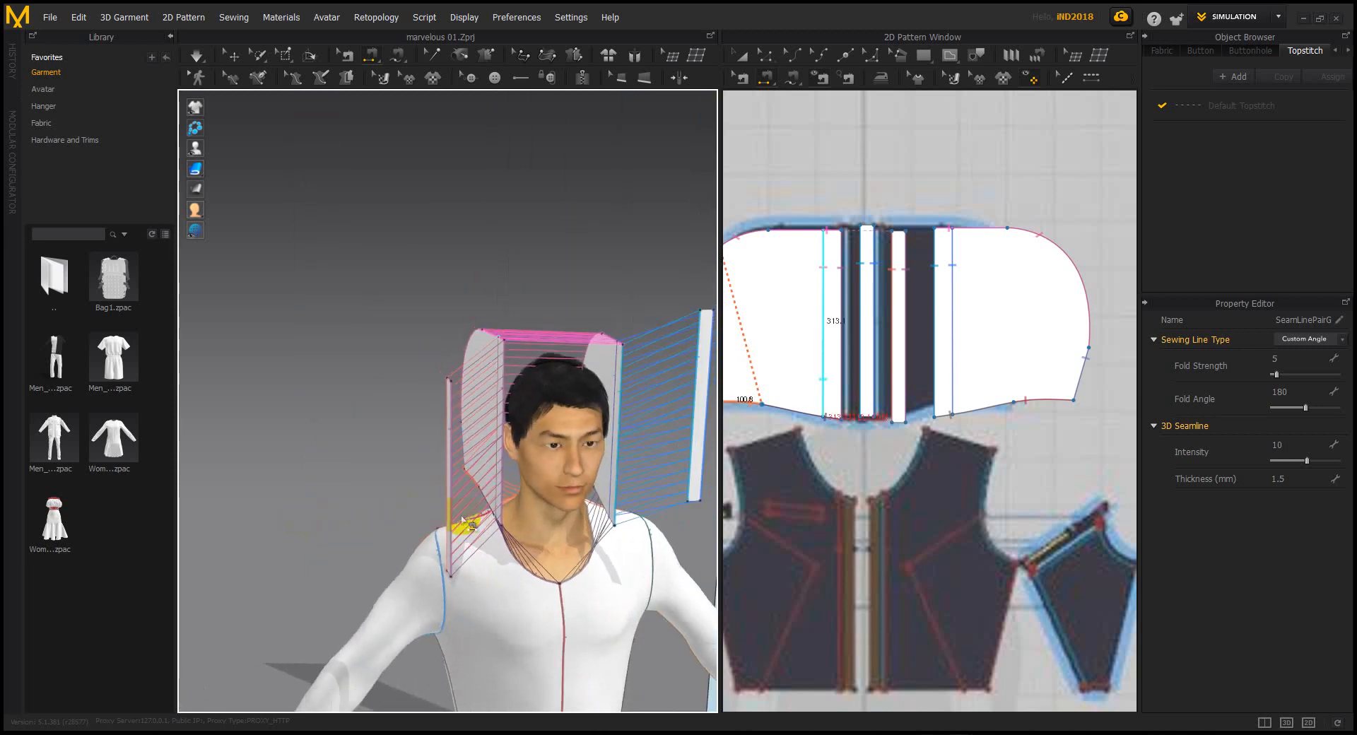
{"action": "middle_click_drag", "start_coordinate": [470, 521], "coordinate": [408, 462]}
Simulate to drape the hood over the head and check it from the sides and back
{"action": "key", "text": "space"}
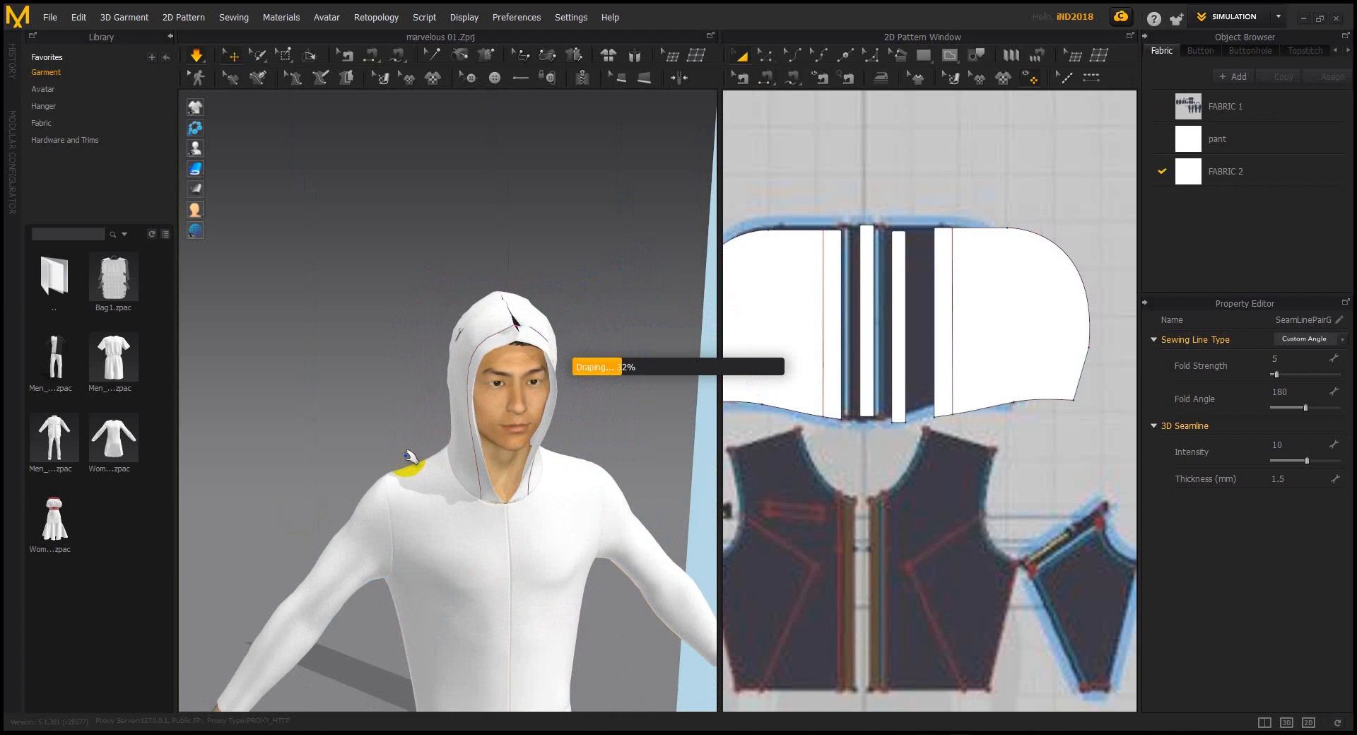
{"action": "right_click_drag", "start_coordinate": [516, 431], "coordinate": [406, 422]}
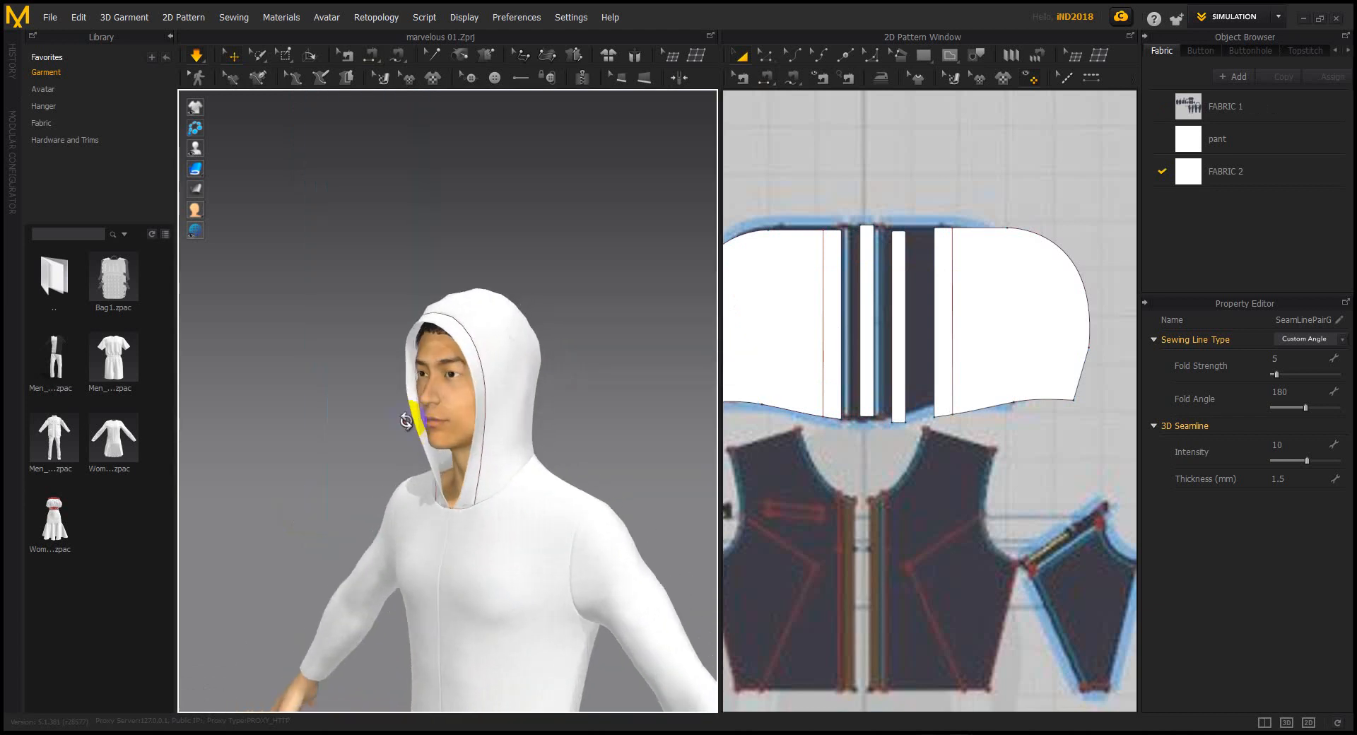
{"action": "right_click_drag", "start_coordinate": [276, 422], "coordinate": [598, 422]}
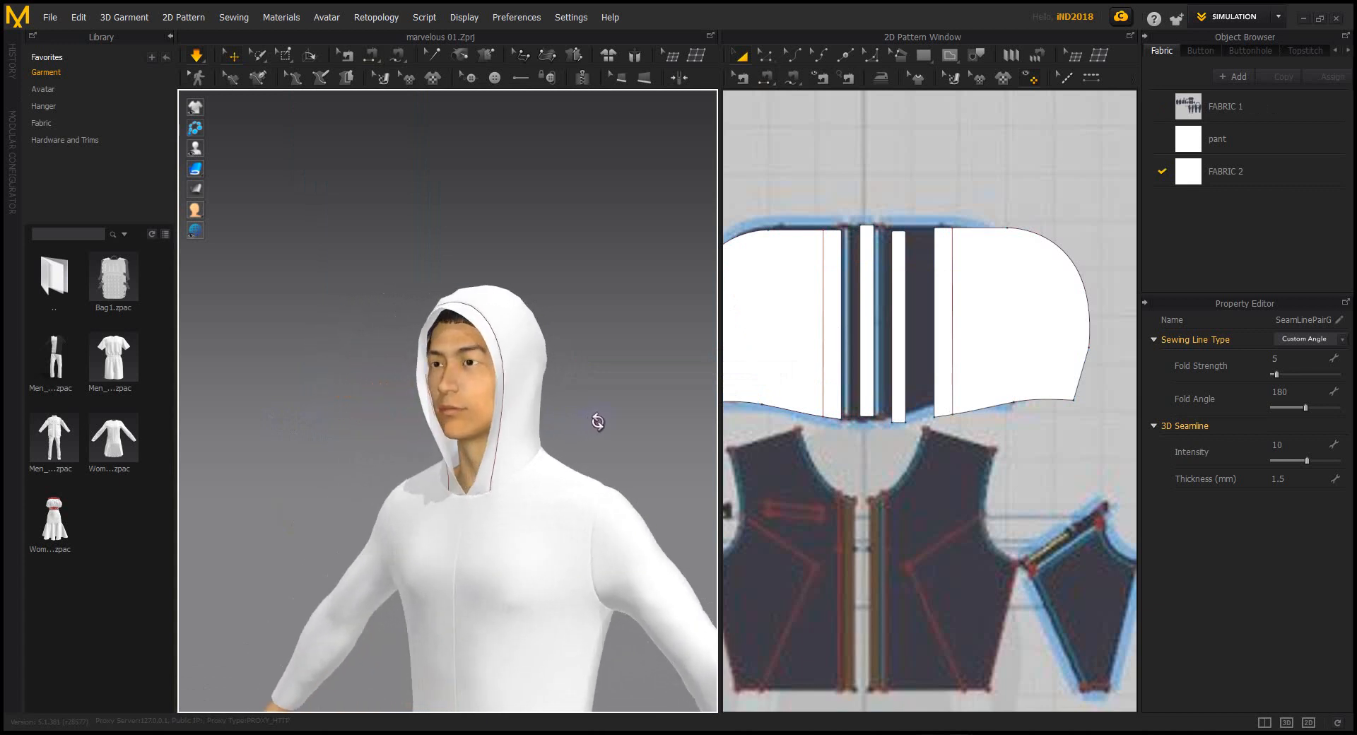
{"action": "right_click_drag", "start_coordinate": [525, 367], "coordinate": [456, 378]}
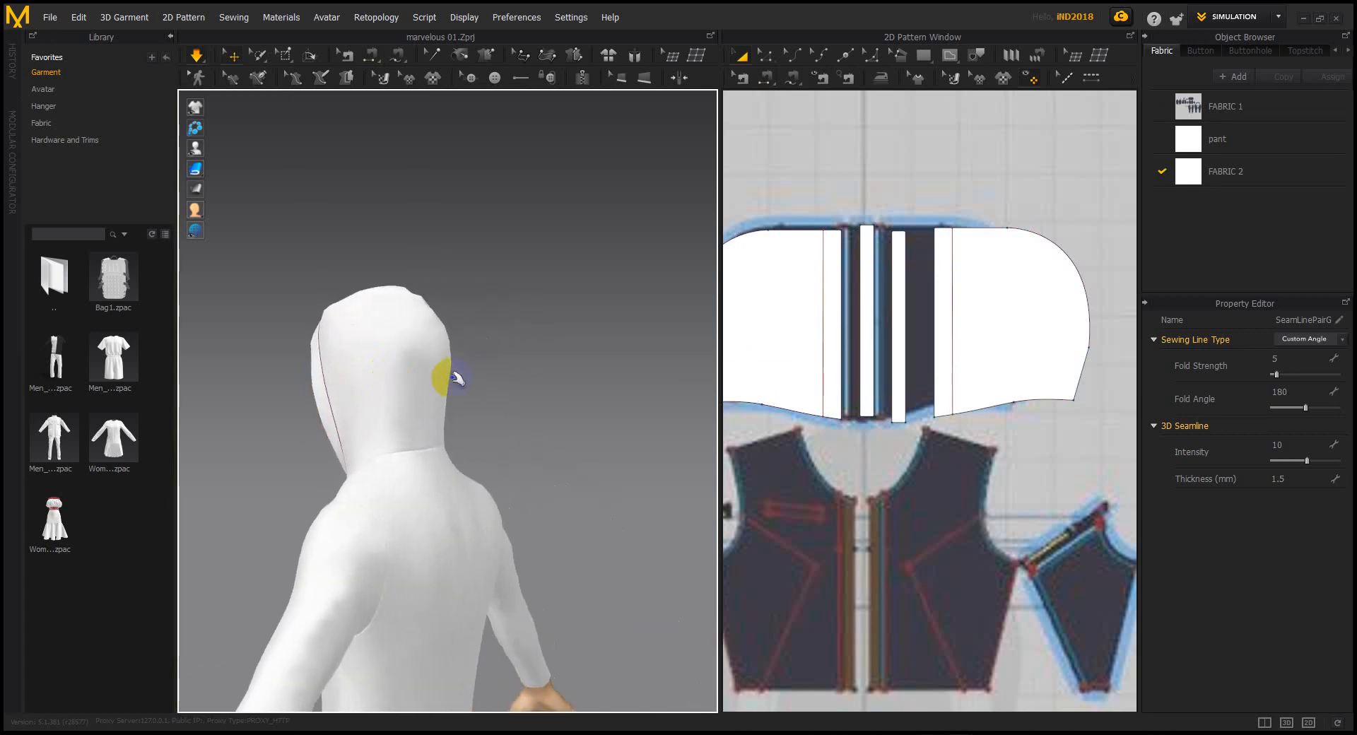
{"action": "left_click", "coordinate": [444, 384]}
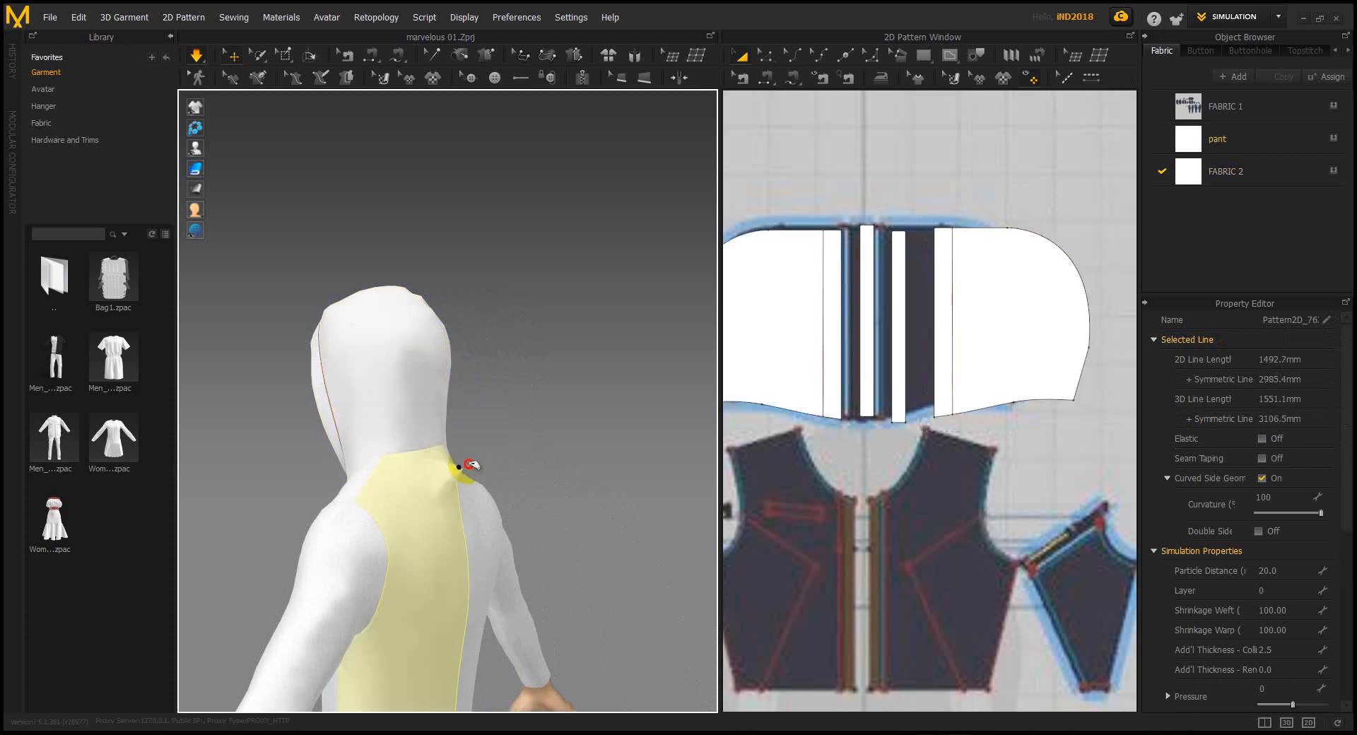
{"action": "right_click_drag", "start_coordinate": [444, 474], "coordinate": [509, 466]}
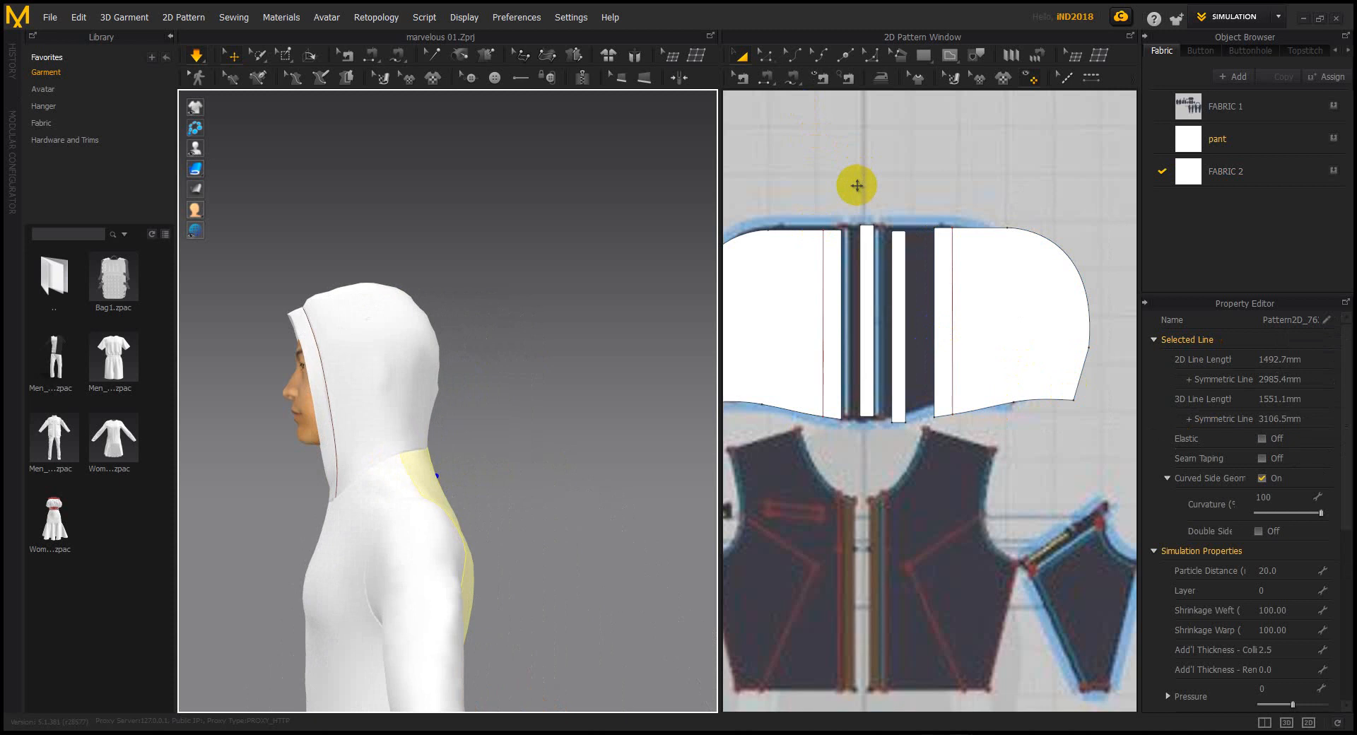
{"action": "scroll", "coordinate": [857, 185], "scroll_direction": "down", "scroll_amount": 2}
{"action": "left_click", "coordinate": [804, 231]}
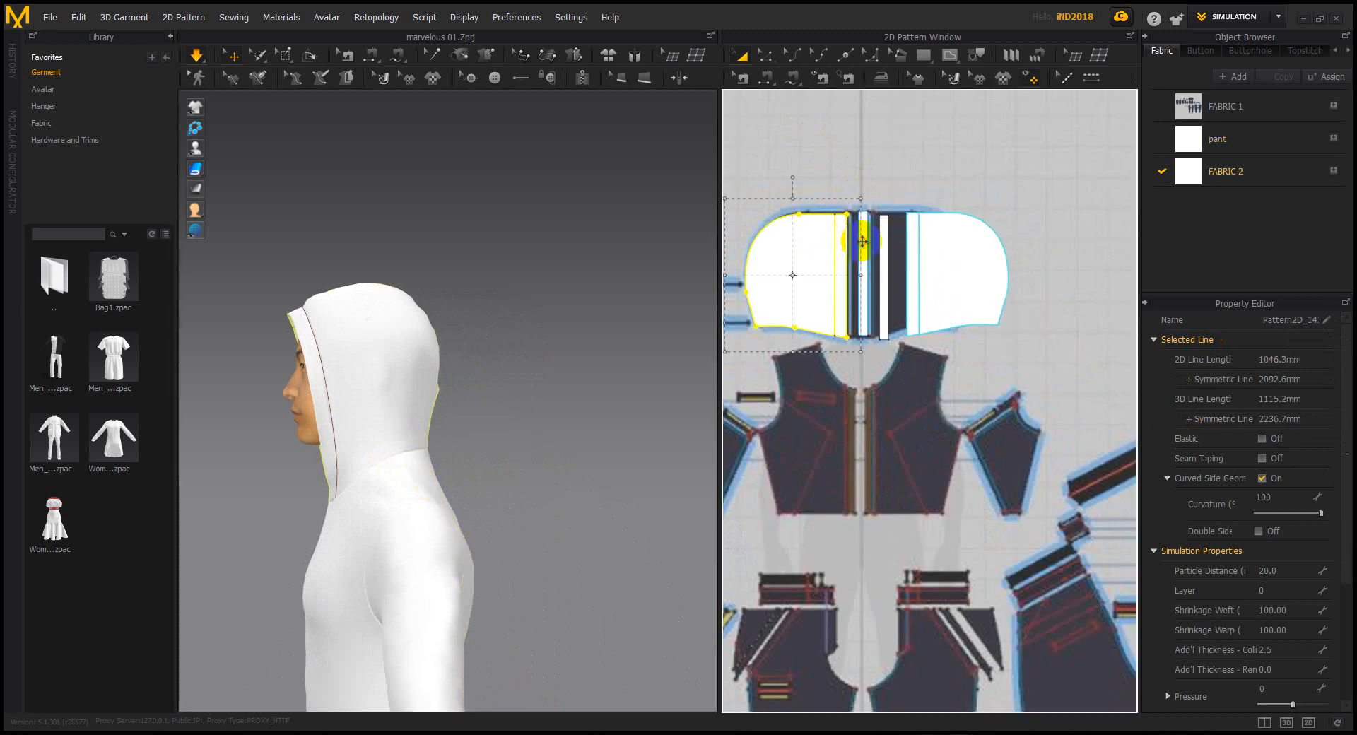
Select both hood patterns in 2D and move them slightly higher
{"action": "left_click", "coordinate": [942, 236], "text": "shift"}
{"action": "left_click_drag", "start_coordinate": [945, 242], "coordinate": [965, 134]}
{"action": "middle_click_drag", "start_coordinate": [965, 201], "coordinate": [965, 259]}
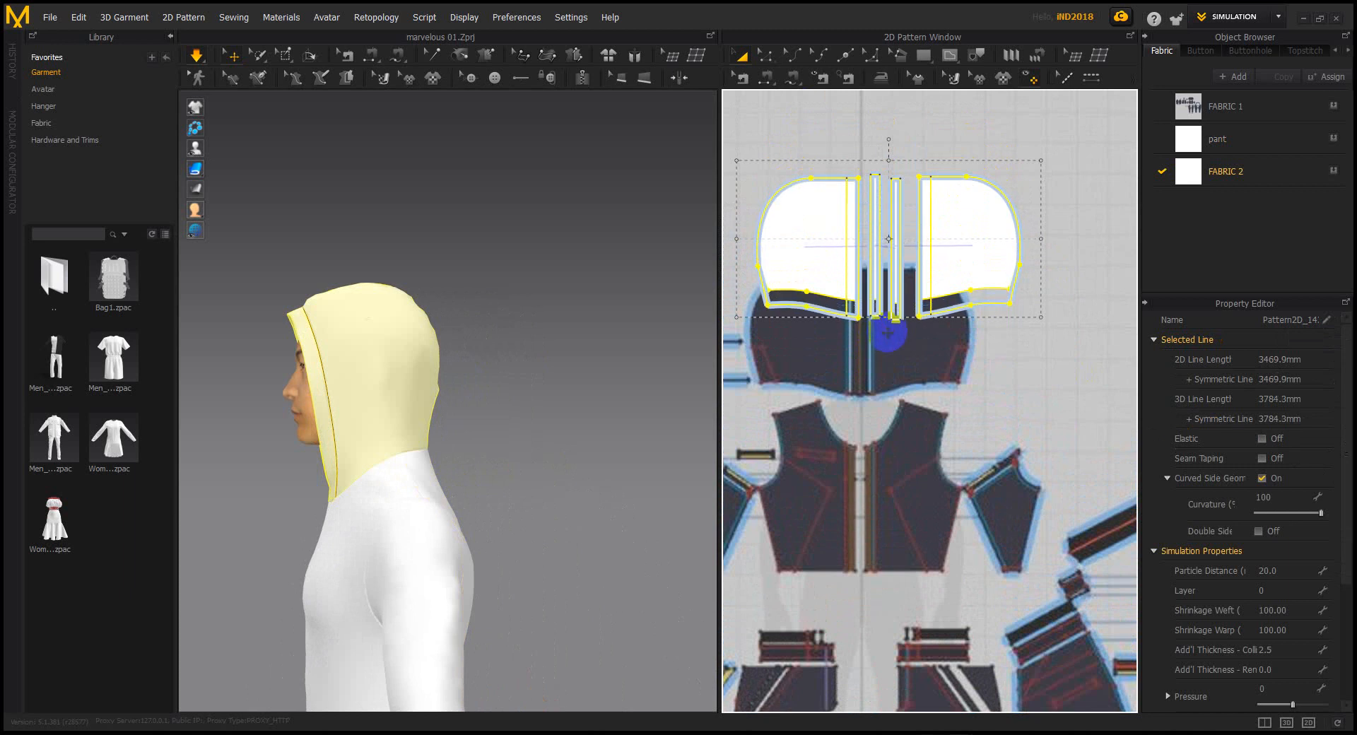
Re-simulate and tug the hood cloth so it settles closer around the head
{"action": "right_click_drag", "start_coordinate": [503, 304], "coordinate": [455, 324]}
{"action": "key", "text": "space"}
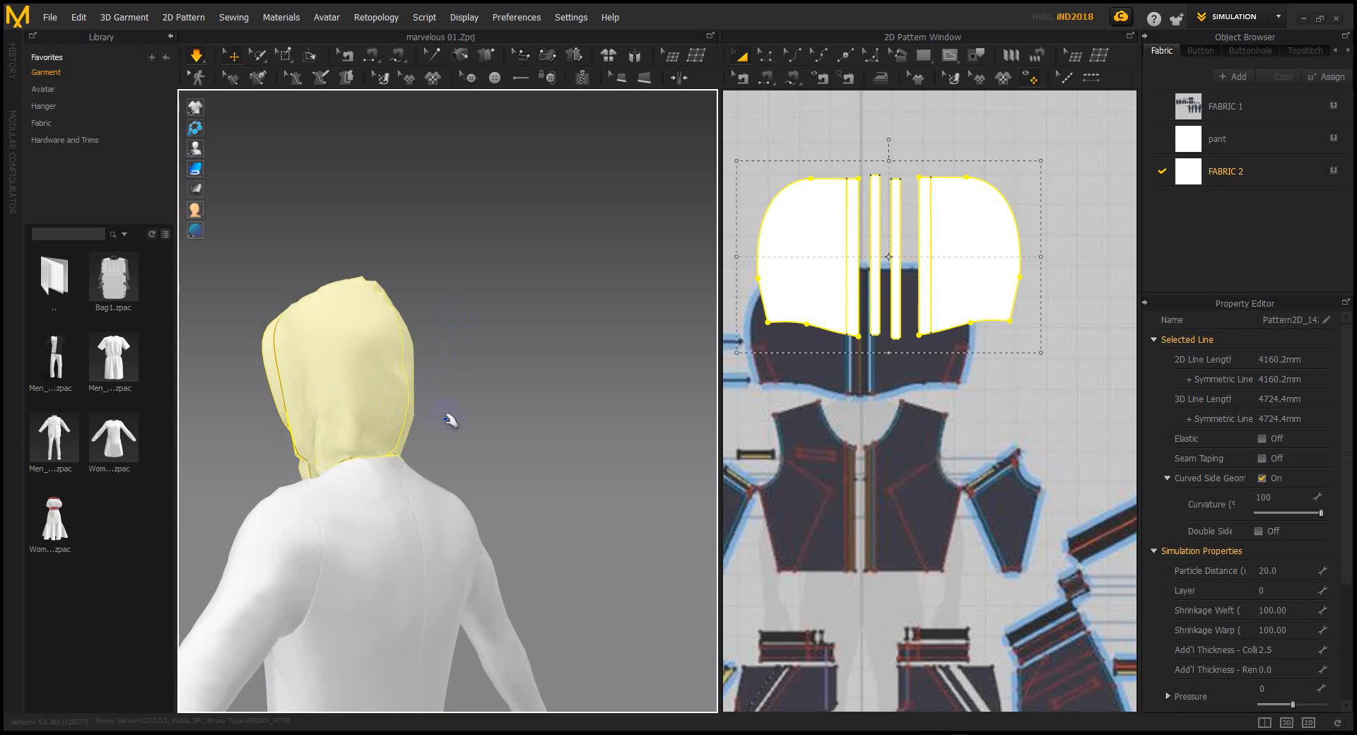
{"action": "mouse_move", "coordinate": [450, 420]}
{"action": "right_mouse_down"}
{"action": "mouse_move", "coordinate": [500, 429]}
{"action": "mouse_move", "coordinate": [467, 434]}
{"action": "right_mouse_up"}
{"action": "left_click_drag", "start_coordinate": [433, 443], "coordinate": [510, 422]}
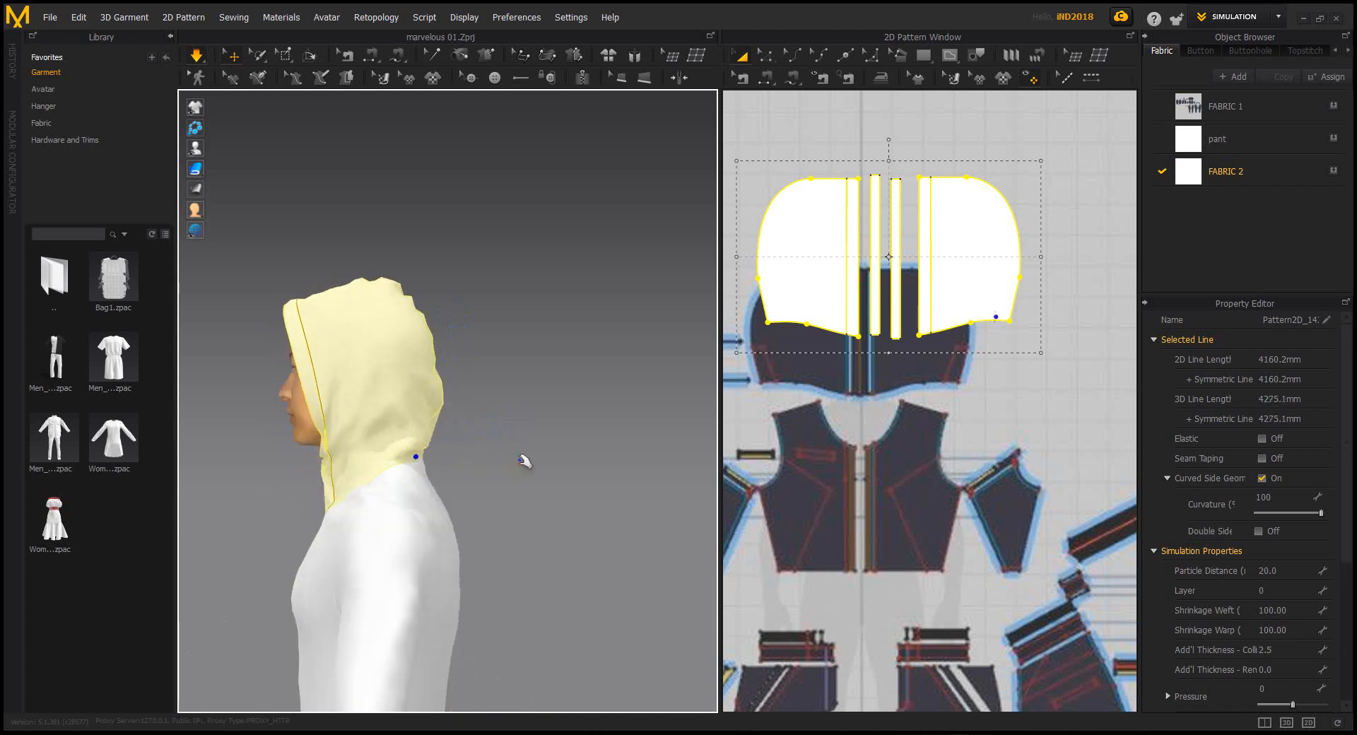
{"action": "right_click_drag", "start_coordinate": [542, 433], "coordinate": [582, 430]}
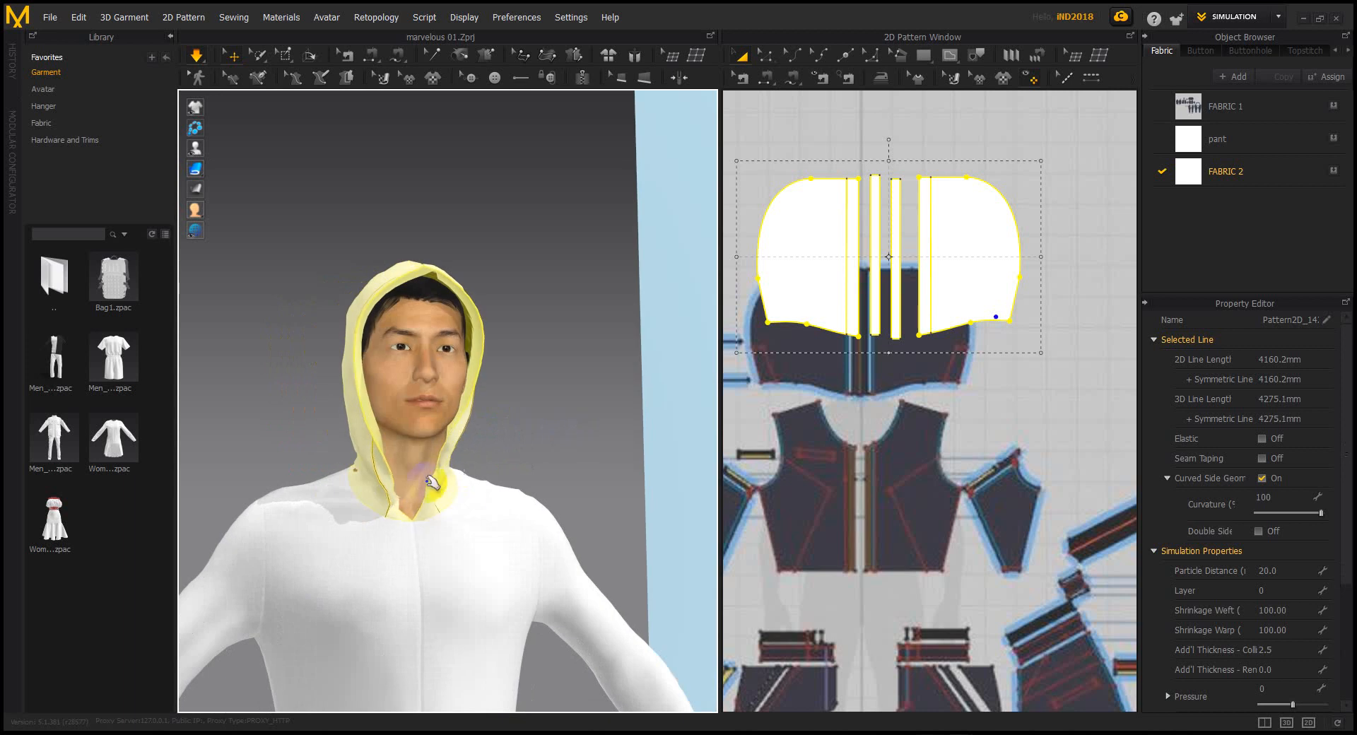
{"action": "left_click", "coordinate": [344, 468]}
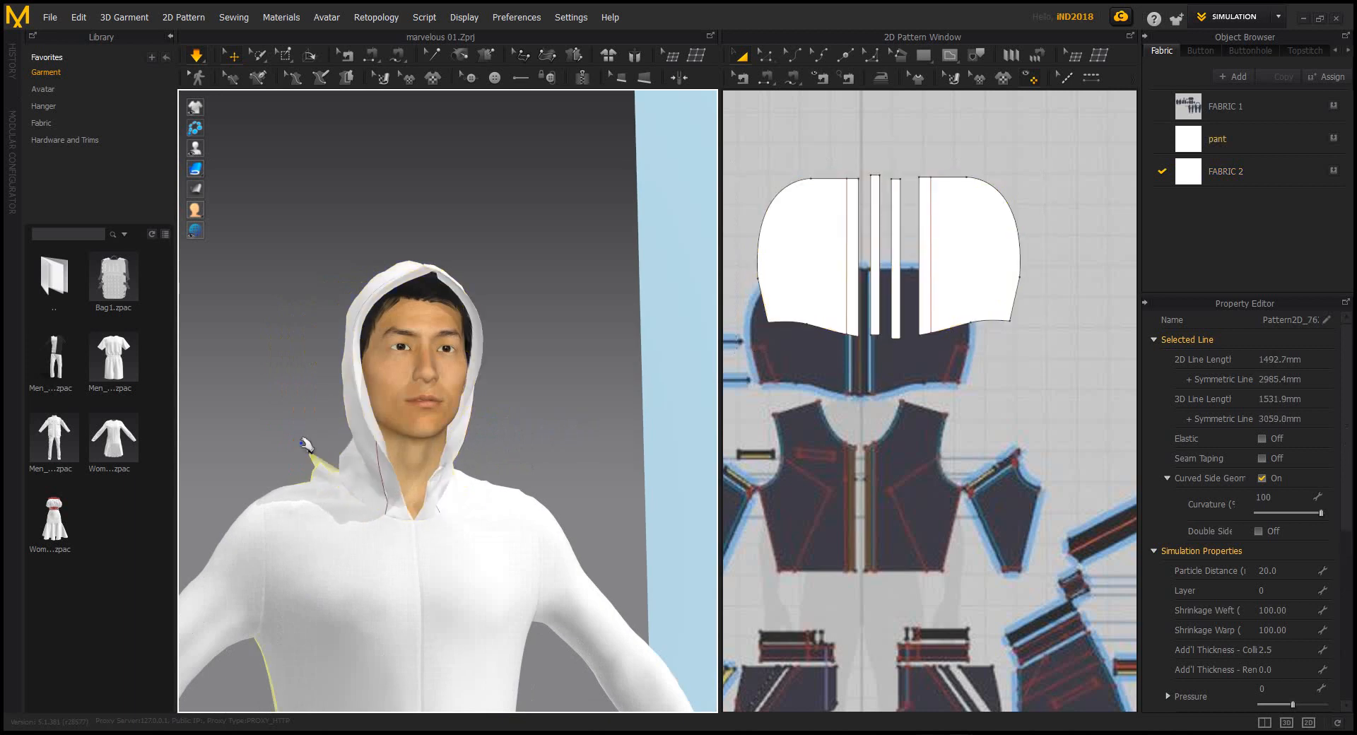
{"action": "right_click_drag", "start_coordinate": [367, 476], "coordinate": [447, 467]}
{"action": "left_click", "coordinate": [466, 478]}
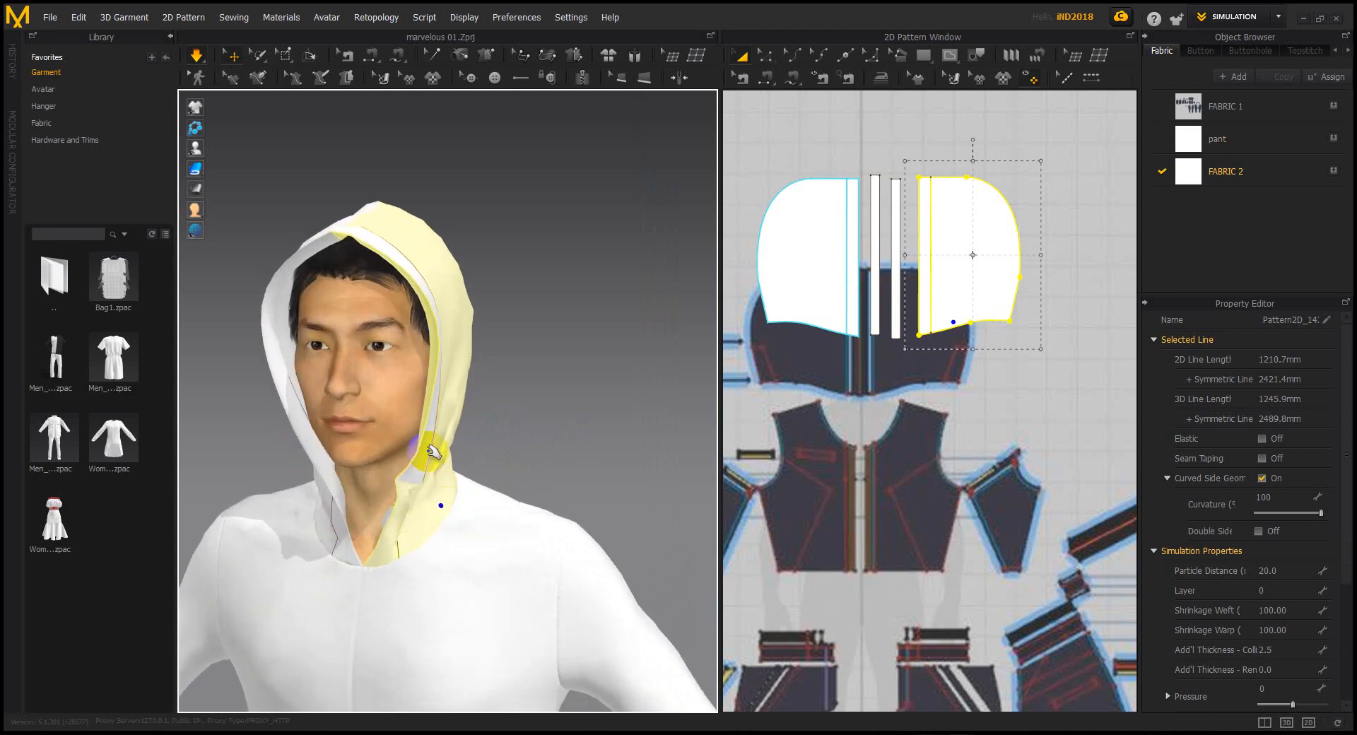
Select the narrow hood strips and shift one of them to the left
{"action": "left_click", "coordinate": [424, 454]}
{"action": "right_click_drag", "start_coordinate": [452, 473], "coordinate": [348, 306]}
{"action": "left_click", "coordinate": [385, 304]}
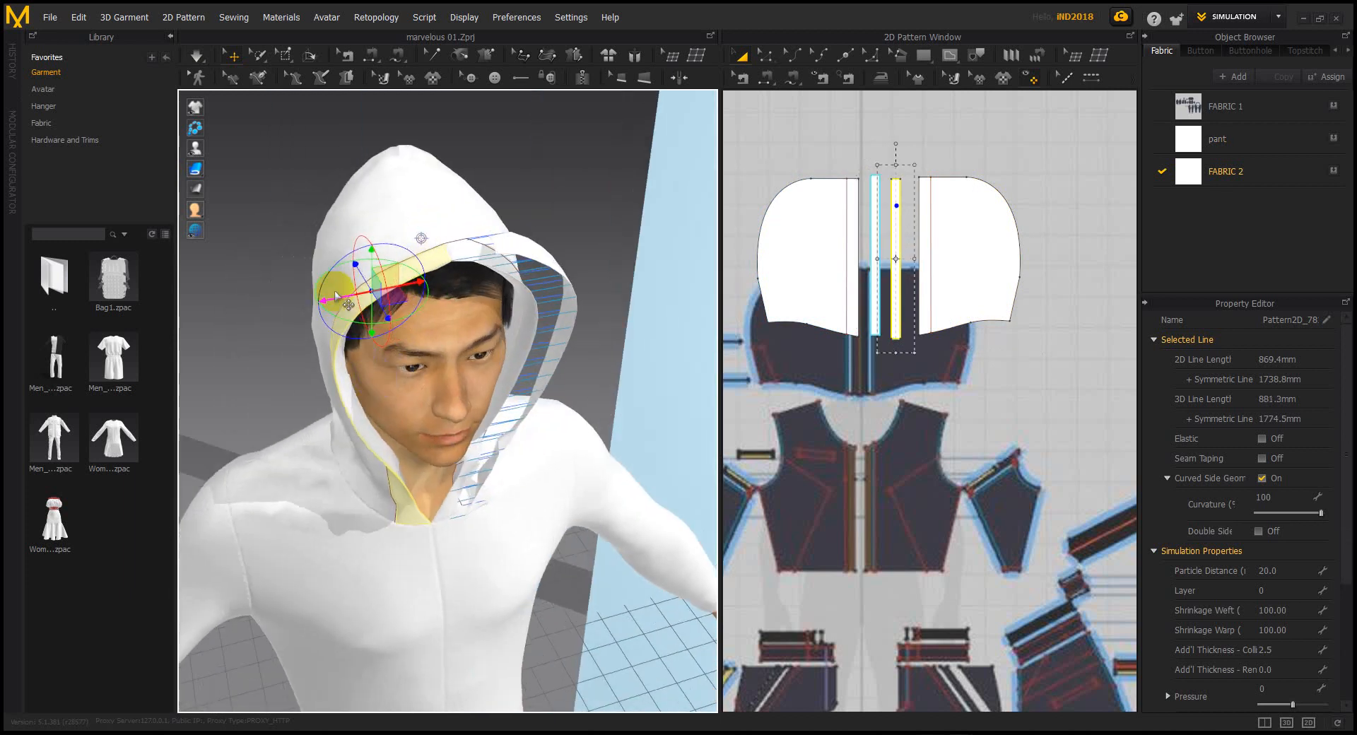
{"action": "left_click_drag", "start_coordinate": [336, 295], "coordinate": [290, 304]}
{"action": "right_click_drag", "start_coordinate": [453, 359], "coordinate": [406, 330]}
{"action": "scroll", "coordinate": [447, 357], "scroll_direction": "down", "scroll_amount": 2}
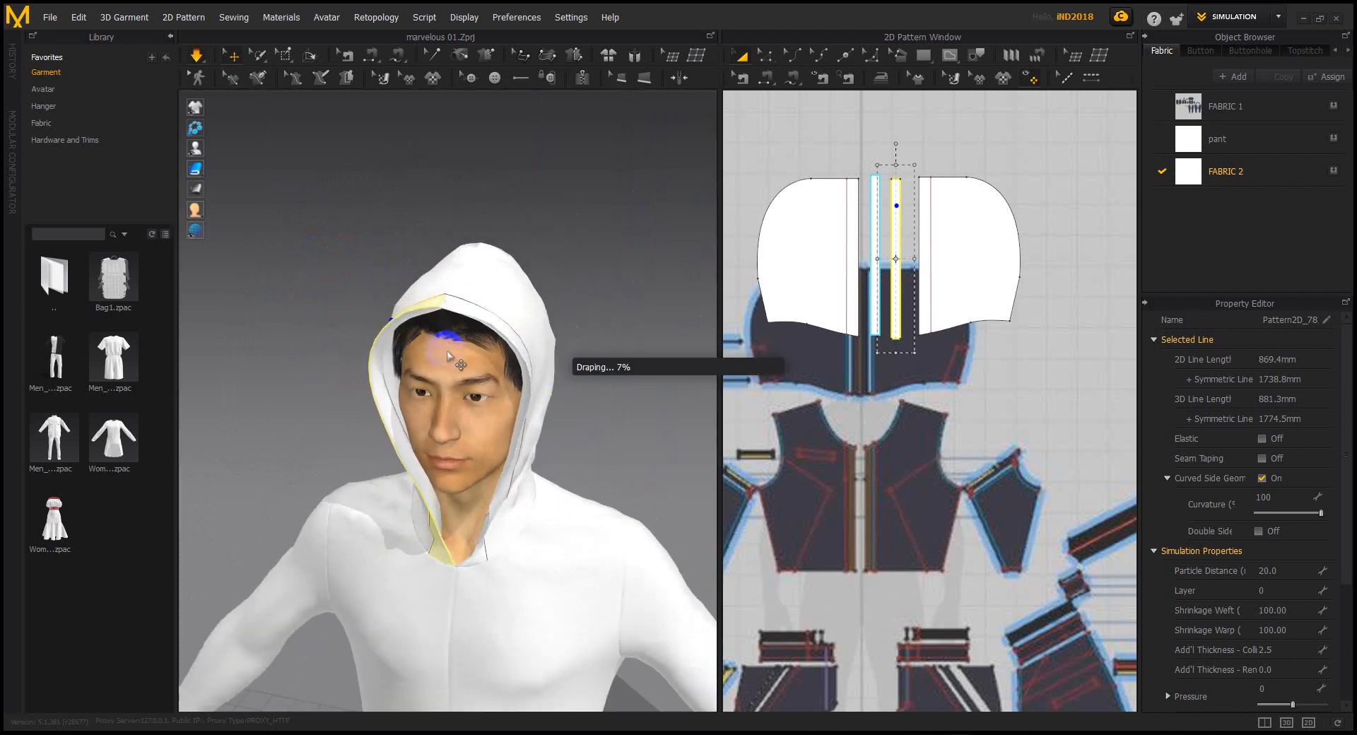
Pull the hood fabric outward, then down and back, while it drapes
{"action": "right_click_drag", "start_coordinate": [501, 463], "coordinate": [454, 460]}
{"action": "middle_click_drag", "start_coordinate": [455, 460], "coordinate": [382, 370]}
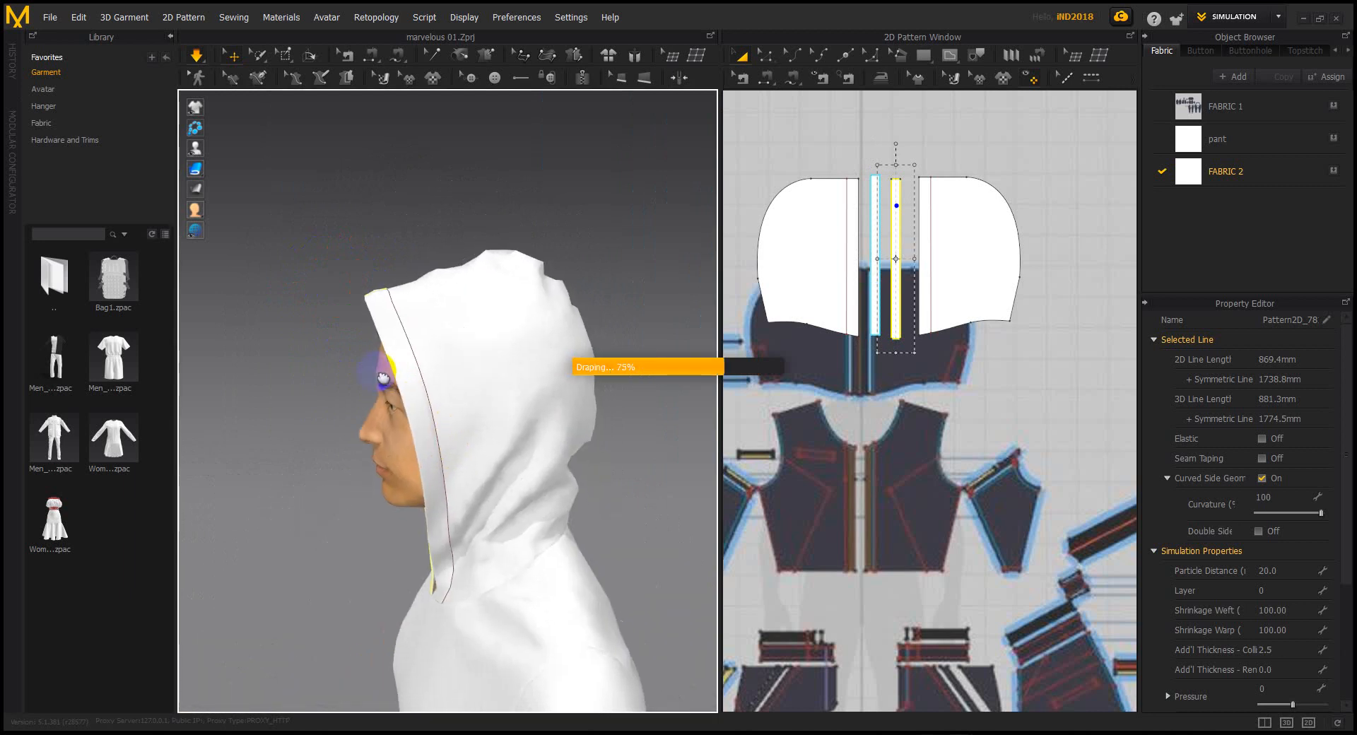
{"action": "scroll", "coordinate": [454, 386], "scroll_direction": "down", "scroll_amount": 2}
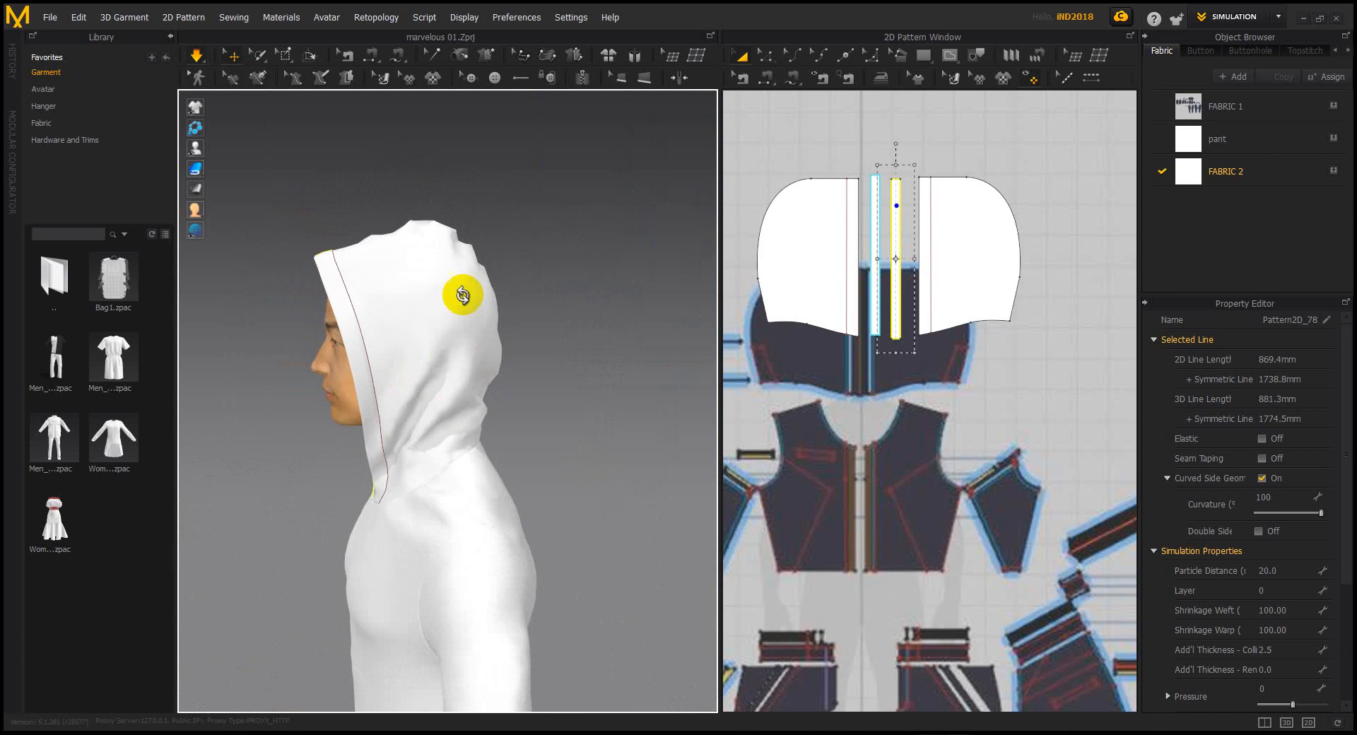
{"action": "right_click_drag", "start_coordinate": [436, 231], "coordinate": [467, 240]}
{"action": "left_click_drag", "start_coordinate": [428, 232], "coordinate": [606, 354]}
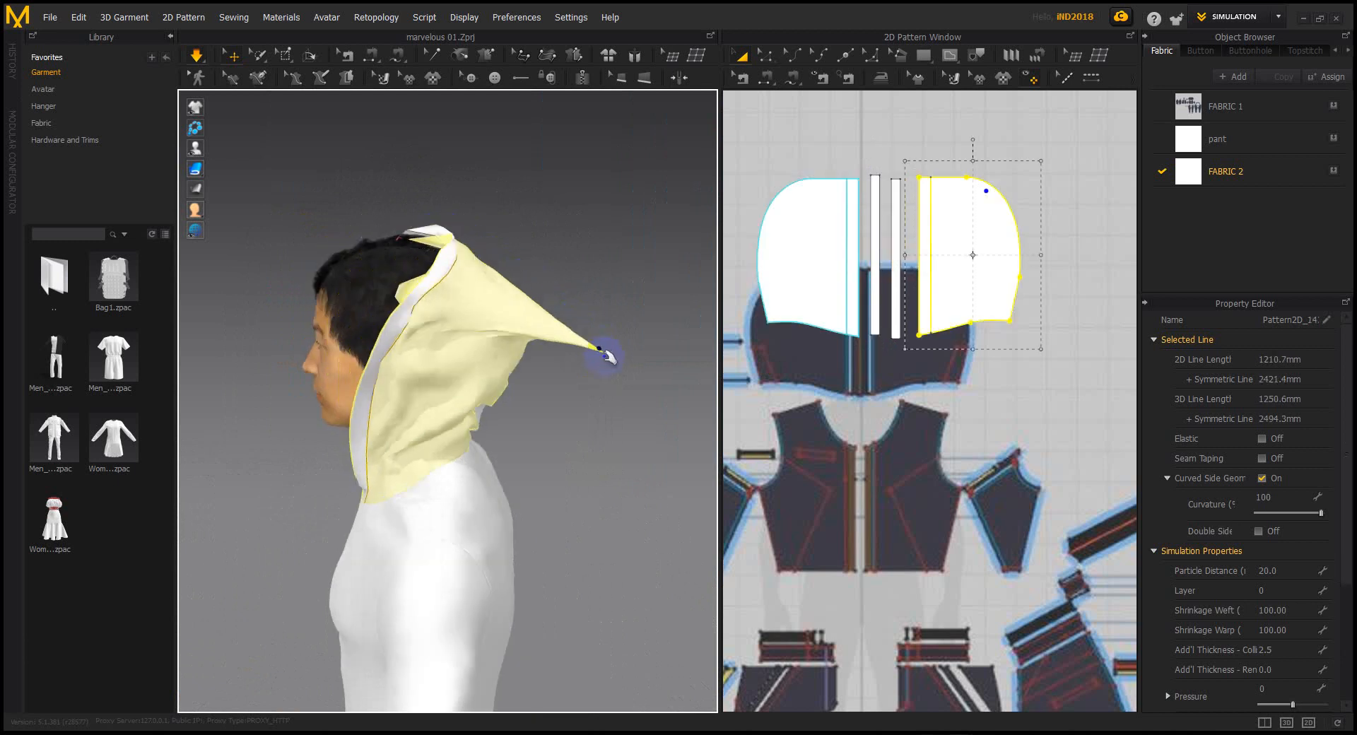
{"action": "left_click_drag", "start_coordinate": [532, 309], "coordinate": [649, 453]}
{"action": "right_click_drag", "start_coordinate": [649, 453], "coordinate": [751, 430]}
{"action": "middle_click_drag", "start_coordinate": [515, 359], "coordinate": [472, 334]}
{"action": "right_click_drag", "start_coordinate": [472, 334], "coordinate": [440, 414]}
Inspect each hood panel and strip by selecting them, then deselect and reframe the avatar
{"action": "left_click", "coordinate": [441, 415]}
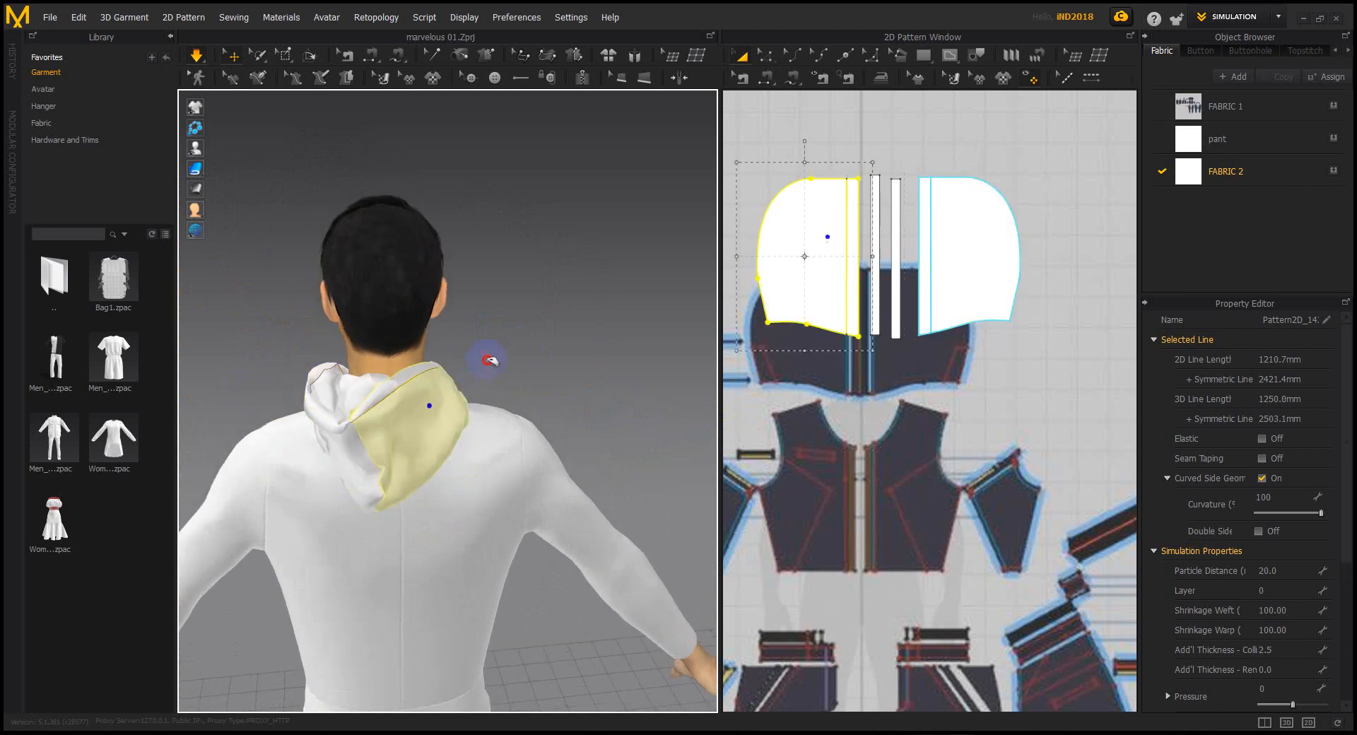
{"action": "left_click", "coordinate": [358, 409]}
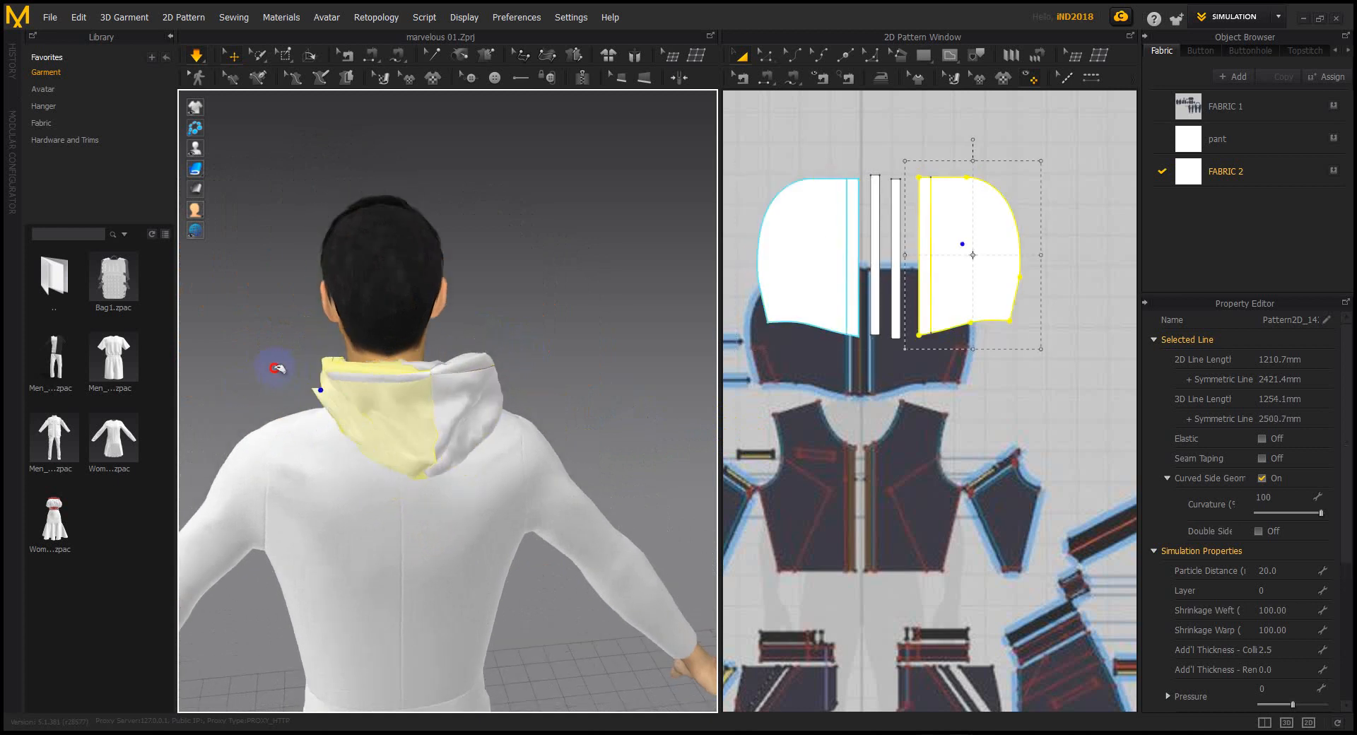
{"action": "left_click", "coordinate": [448, 358]}
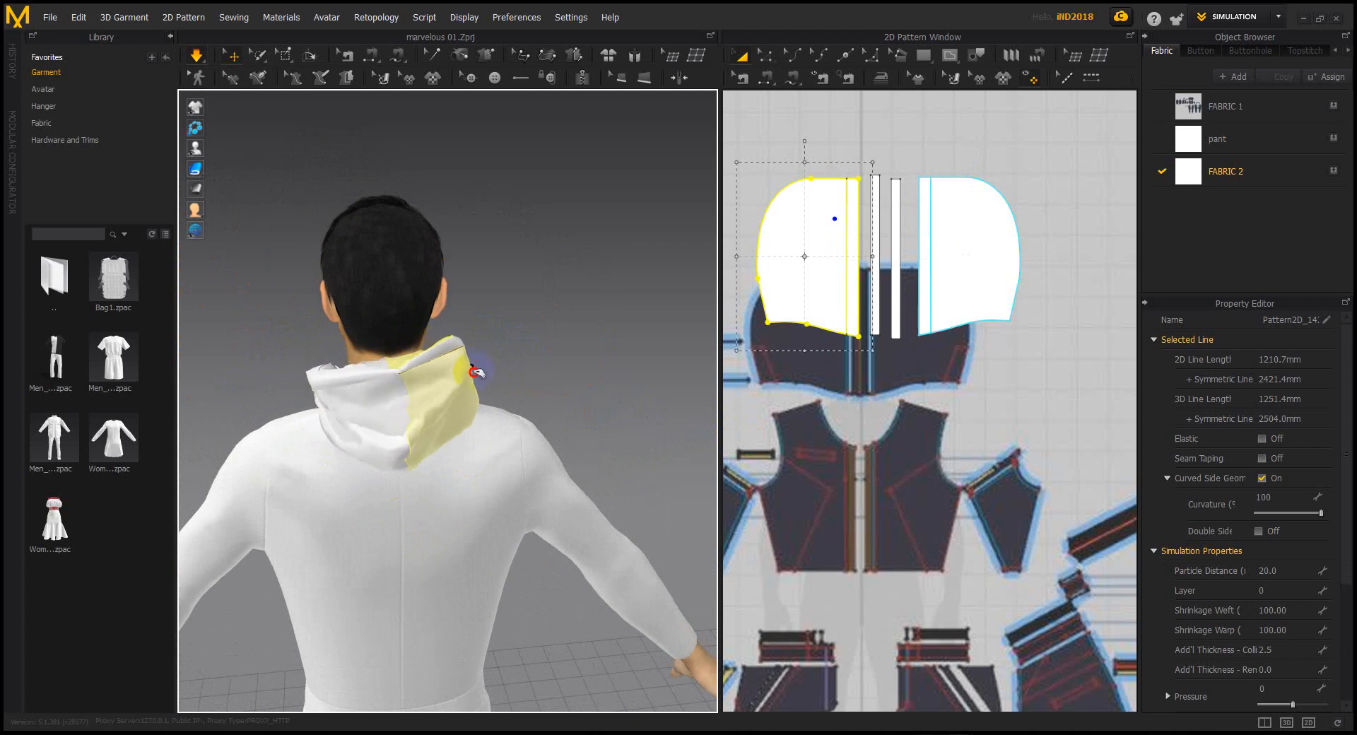
{"action": "right_click_drag", "start_coordinate": [438, 393], "coordinate": [428, 352]}
{"action": "left_click", "coordinate": [367, 340]}
{"action": "left_click", "coordinate": [519, 369]}
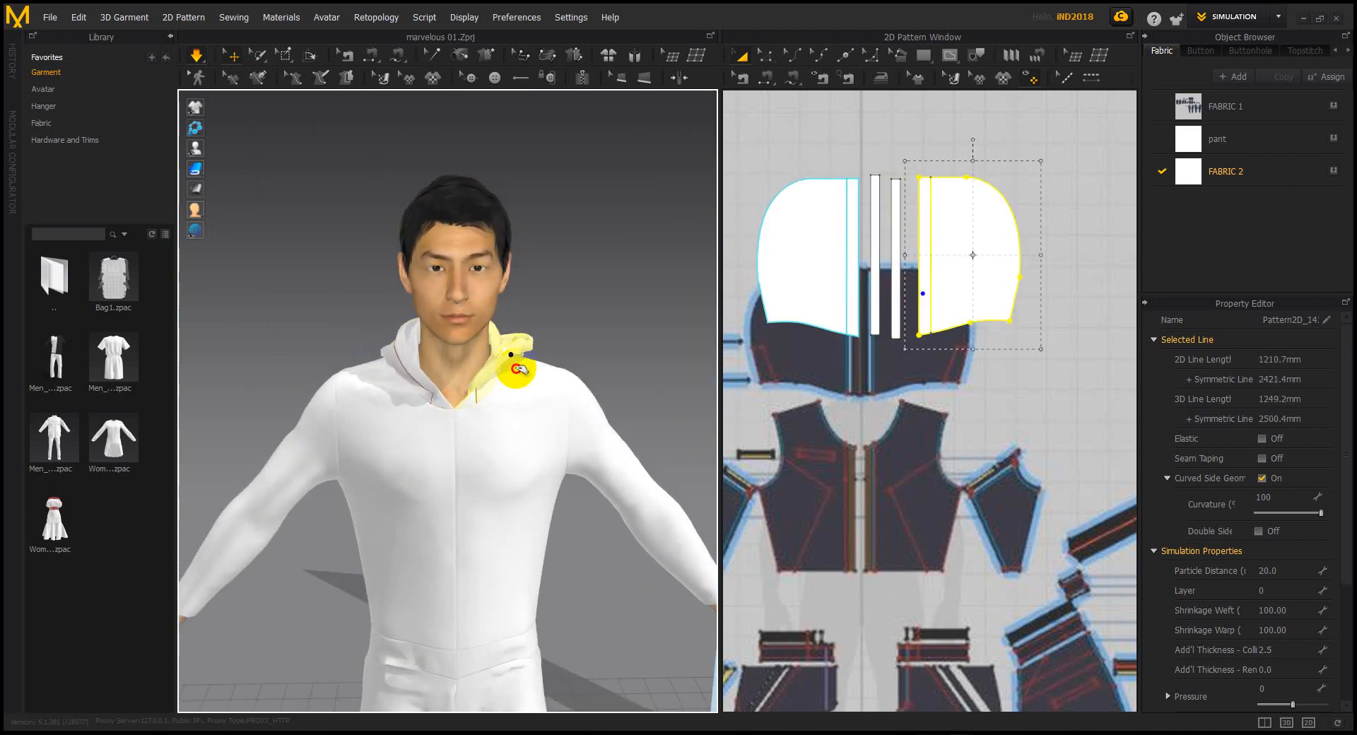
{"action": "left_click", "coordinate": [585, 310]}
{"action": "scroll", "coordinate": [576, 333], "scroll_direction": "down", "scroll_amount": 2}
{"action": "middle_click_drag", "start_coordinate": [575, 333], "coordinate": [564, 258]}
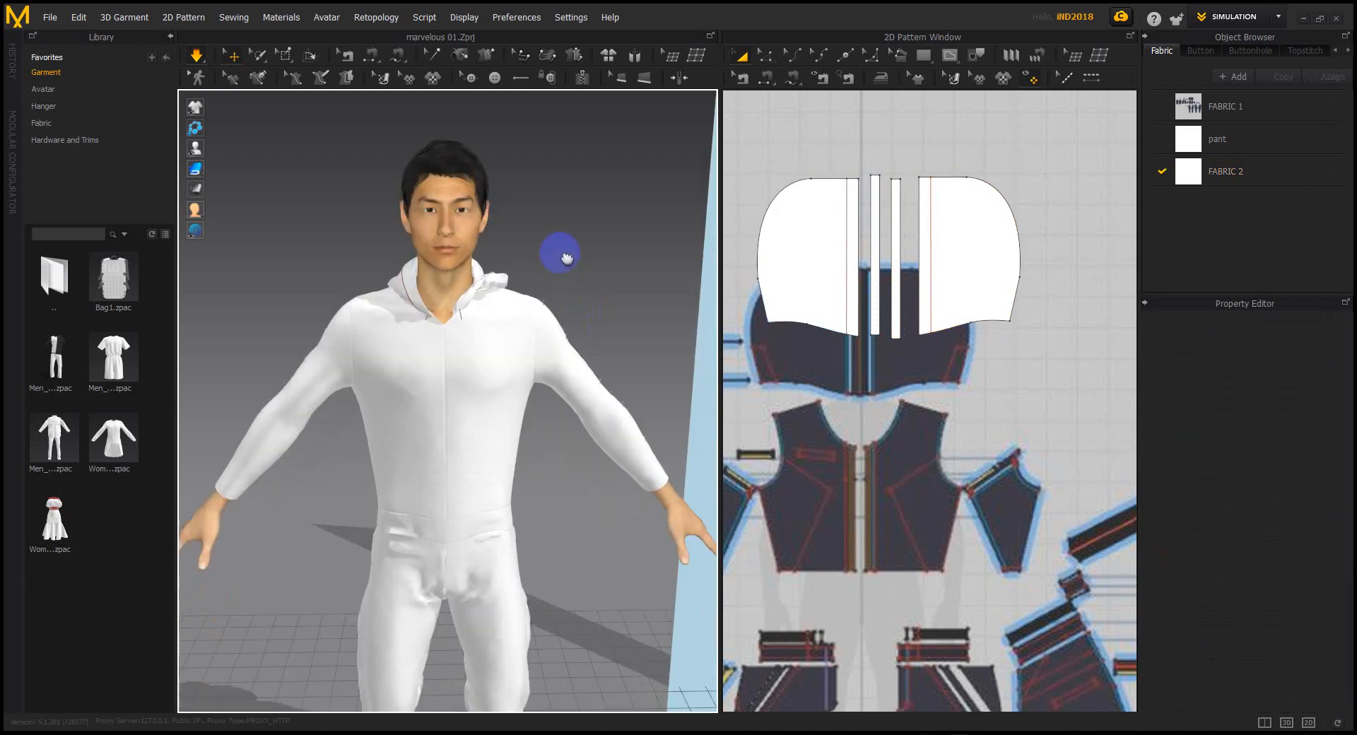
Orbit to a back three-quarter view and select the back pant leg
{"action": "scroll", "coordinate": [495, 379], "scroll_direction": "down", "scroll_amount": 1}
{"action": "scroll", "coordinate": [495, 380], "scroll_direction": "down", "scroll_amount": 1}
{"action": "middle_click_drag", "start_coordinate": [494, 380], "coordinate": [501, 251]}
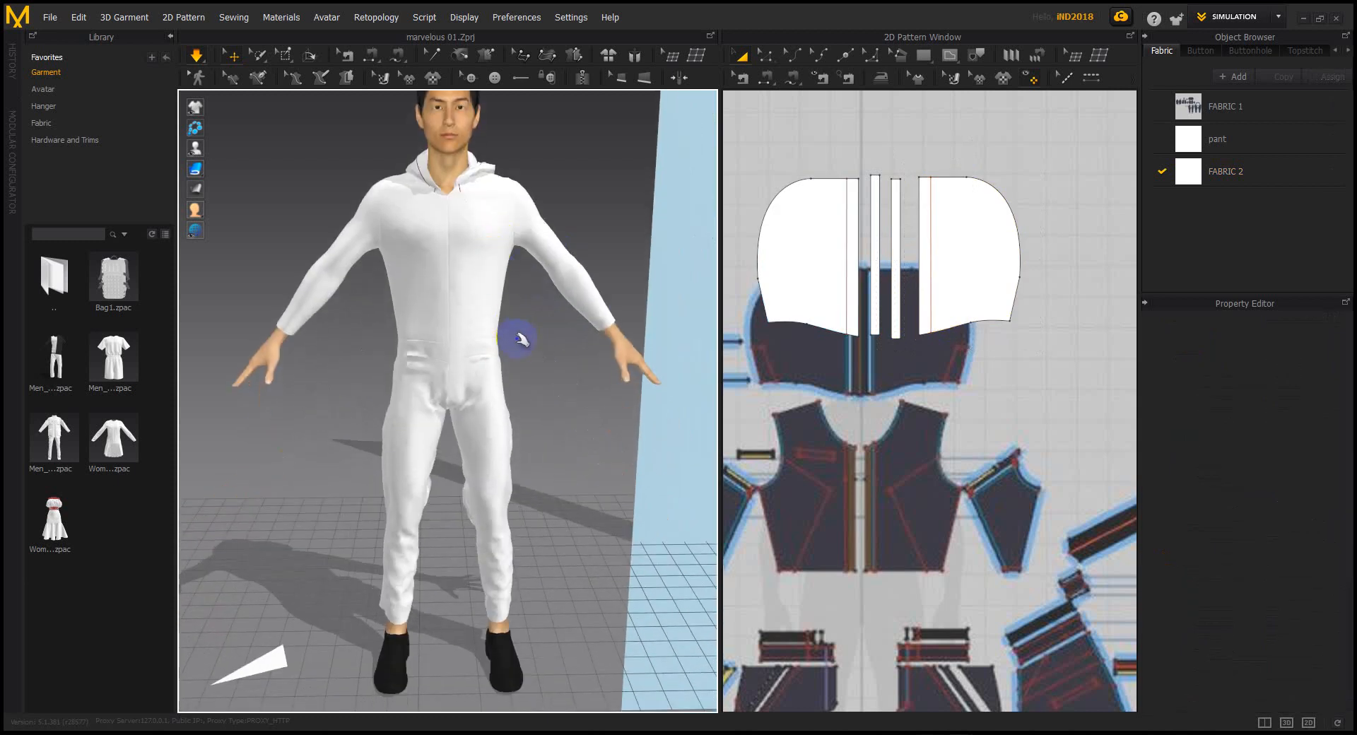
{"action": "right_click_drag", "start_coordinate": [521, 339], "coordinate": [566, 368]}
{"action": "middle_click_drag", "start_coordinate": [524, 403], "coordinate": [543, 263]}
{"action": "right_click_drag", "start_coordinate": [518, 336], "coordinate": [559, 346]}
{"action": "middle_click_drag", "start_coordinate": [509, 361], "coordinate": [488, 452]}
{"action": "right_click_drag", "start_coordinate": [482, 418], "coordinate": [525, 413]}
{"action": "scroll", "coordinate": [506, 414], "scroll_direction": "up", "scroll_amount": 2}
{"action": "left_click_drag", "start_coordinate": [482, 401], "coordinate": [490, 405]}
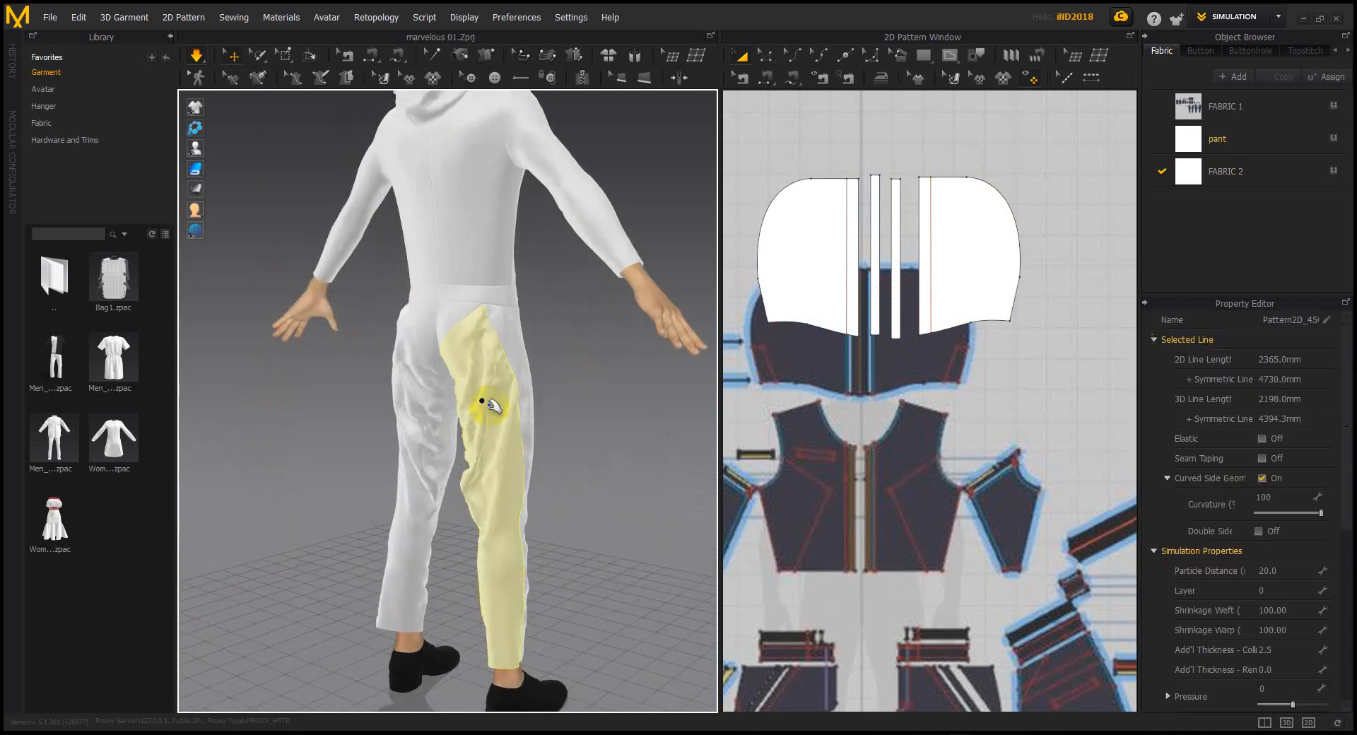
{"action": "scroll", "coordinate": [897, 413], "scroll_direction": "down", "scroll_amount": 5}
Centre the pant-leg pieces in the 2D window, settle the trouser folds, and select the left pant pattern
{"action": "right_click_drag", "start_coordinate": [896, 414], "coordinate": [997, 372]}
{"action": "scroll", "coordinate": [873, 417], "scroll_direction": "up", "scroll_amount": 6}
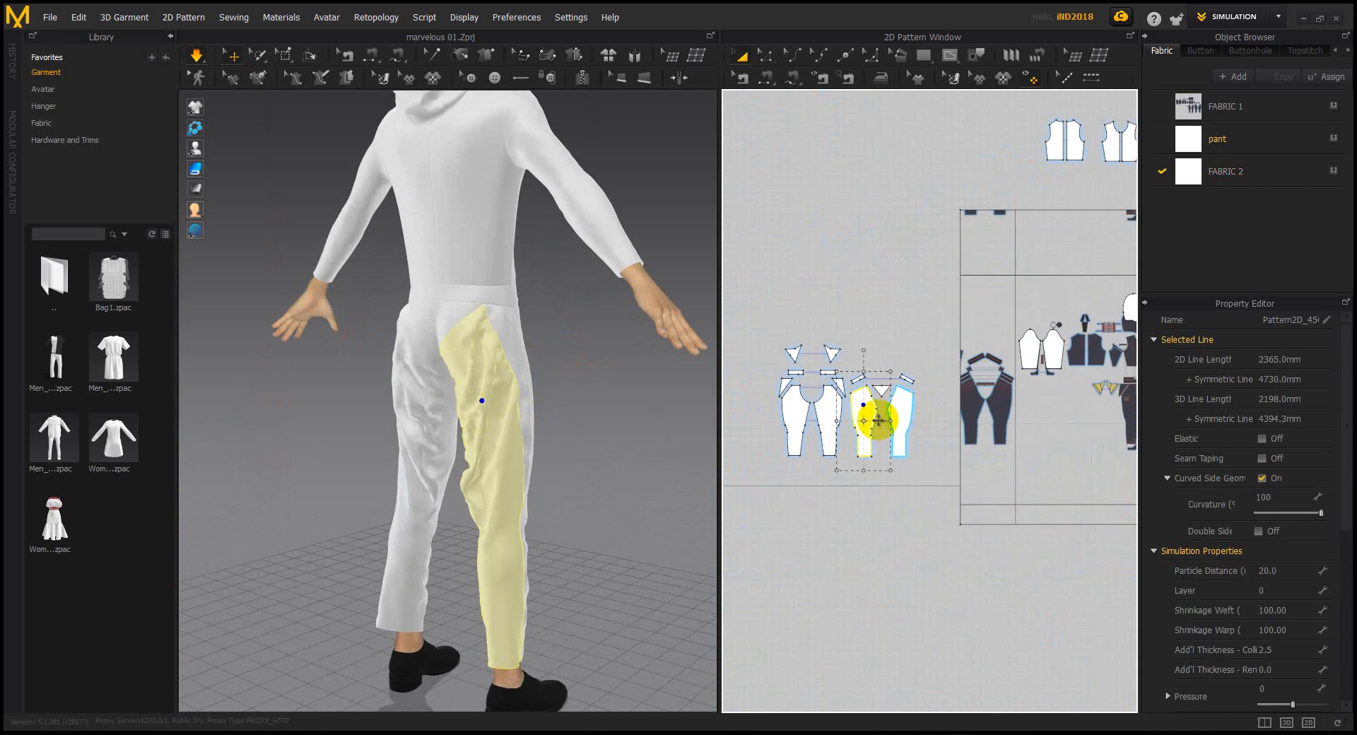
{"action": "middle_click_drag", "start_coordinate": [857, 410], "coordinate": [889, 403]}
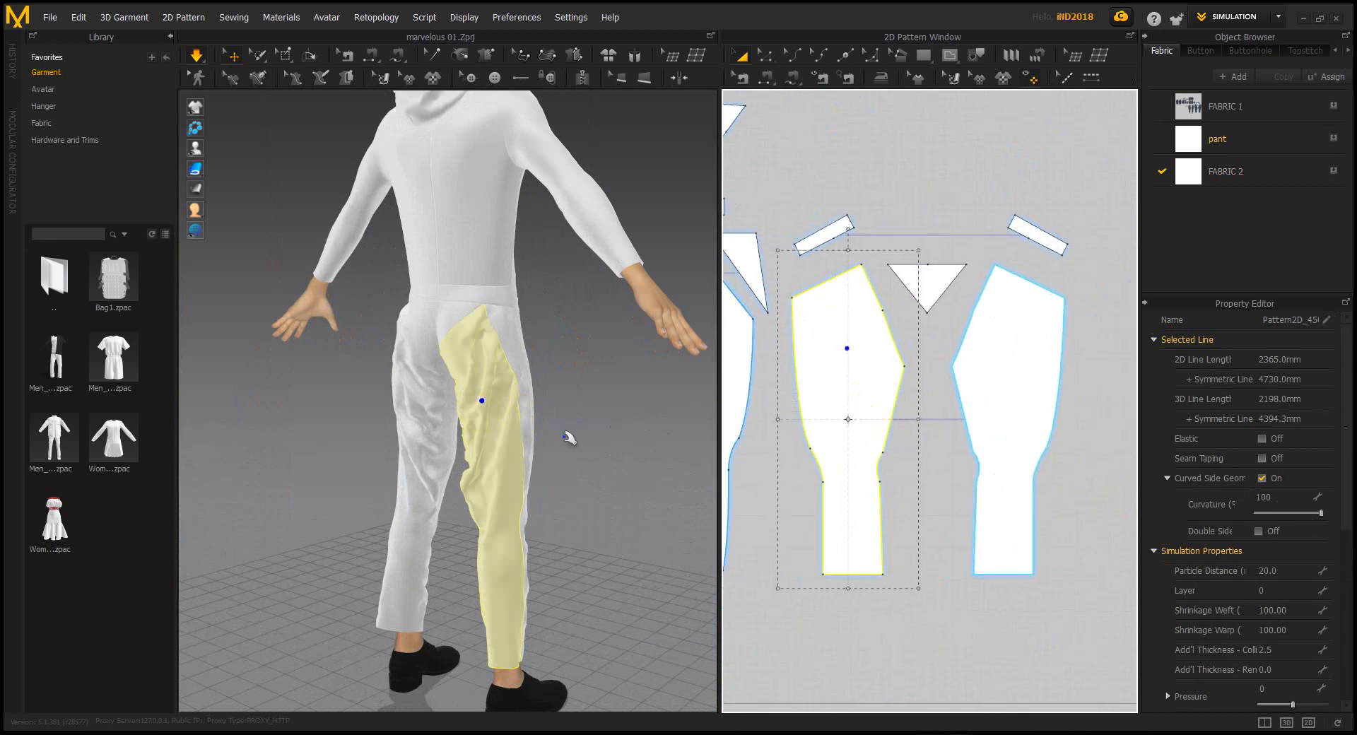
{"action": "right_click_drag", "start_coordinate": [602, 433], "coordinate": [546, 427]}
{"action": "mouse_move", "coordinate": [471, 439]}
{"action": "left_mouse_down"}
{"action": "mouse_move", "coordinate": [511, 428]}
{"action": "mouse_move", "coordinate": [478, 436]}
{"action": "mouse_move", "coordinate": [503, 415]}
{"action": "left_mouse_up"}
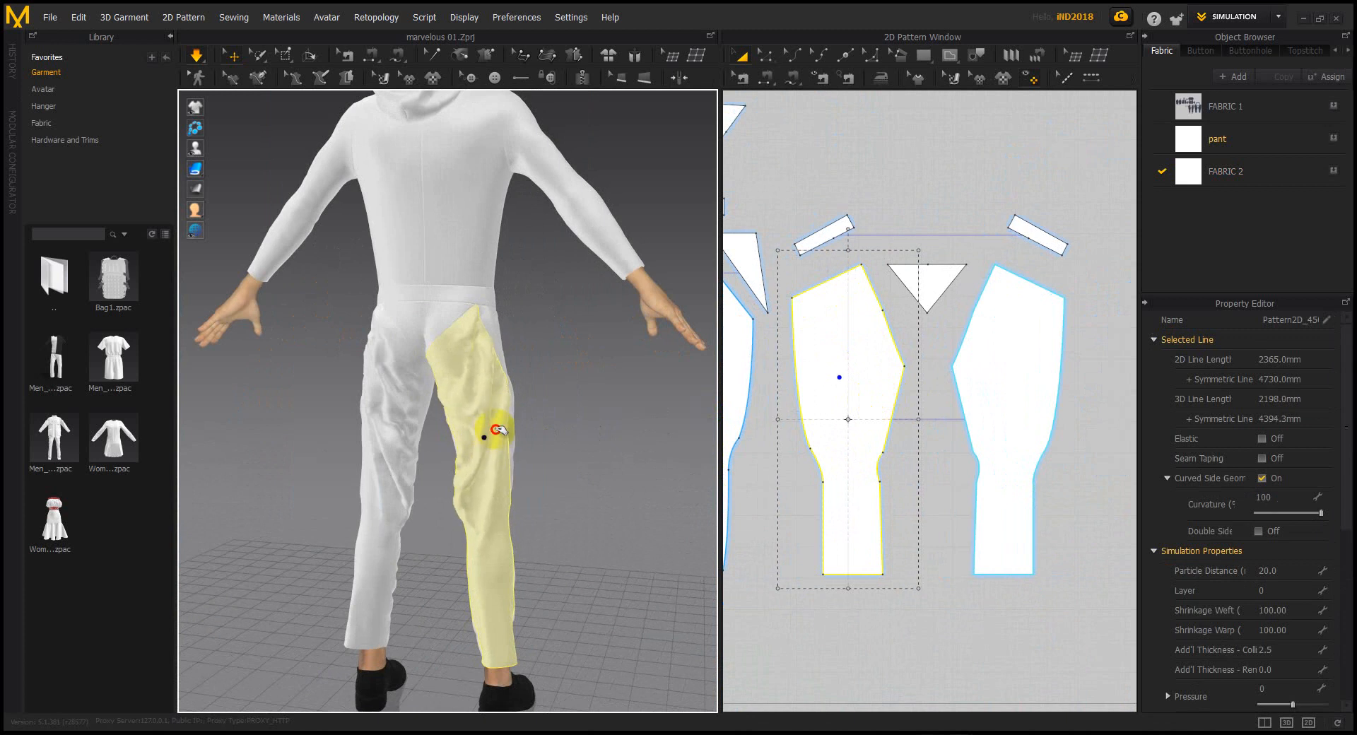
{"action": "left_click", "coordinate": [896, 452]}
{"action": "left_click", "coordinate": [873, 442]}
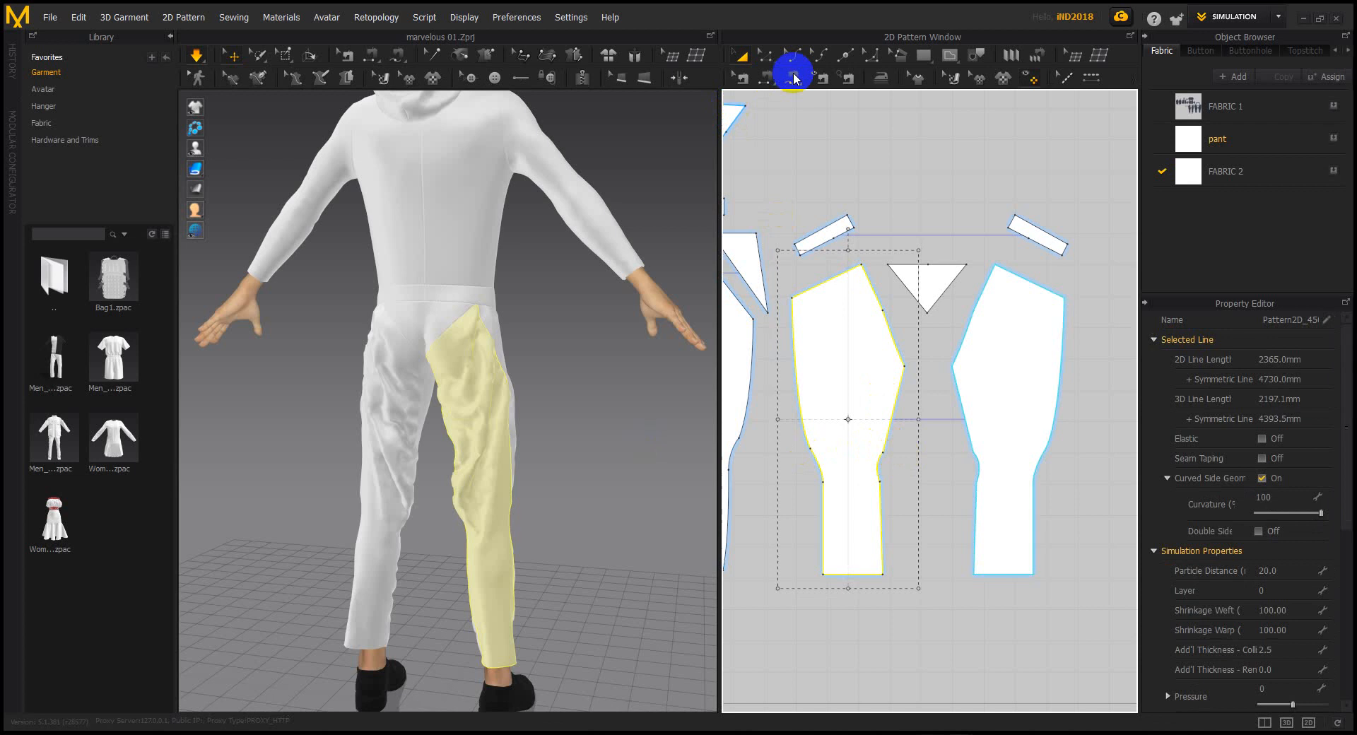
{"action": "left_click", "coordinate": [771, 59]}
Move the inner-leg edge line left and reshape the knee curve on both legs
{"action": "left_click_drag", "start_coordinate": [924, 351], "coordinate": [864, 525]}
{"action": "left_click", "coordinate": [892, 423]}
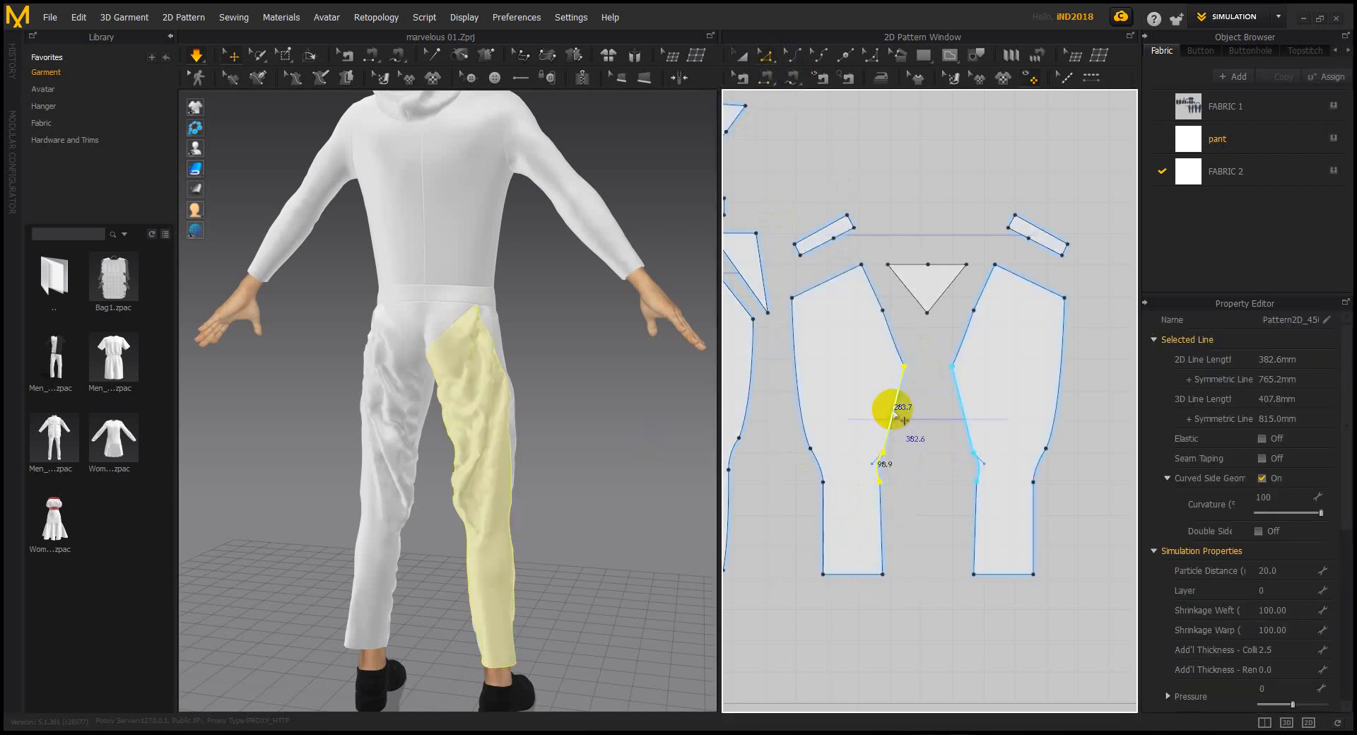
{"action": "scroll", "coordinate": [897, 412], "scroll_direction": "up", "scroll_amount": 2}
{"action": "left_click_drag", "start_coordinate": [884, 400], "coordinate": [880, 400]}
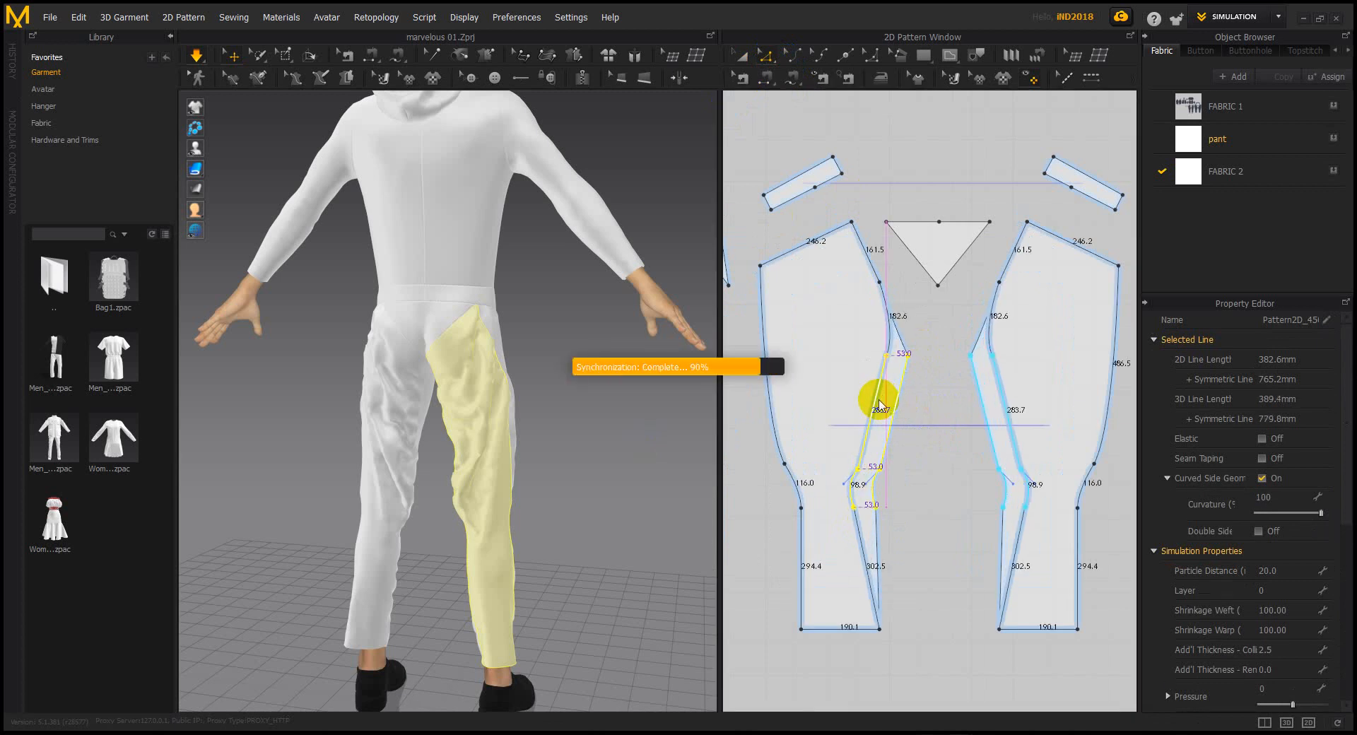
{"action": "left_click", "coordinate": [912, 496]}
{"action": "left_click", "coordinate": [856, 509]}
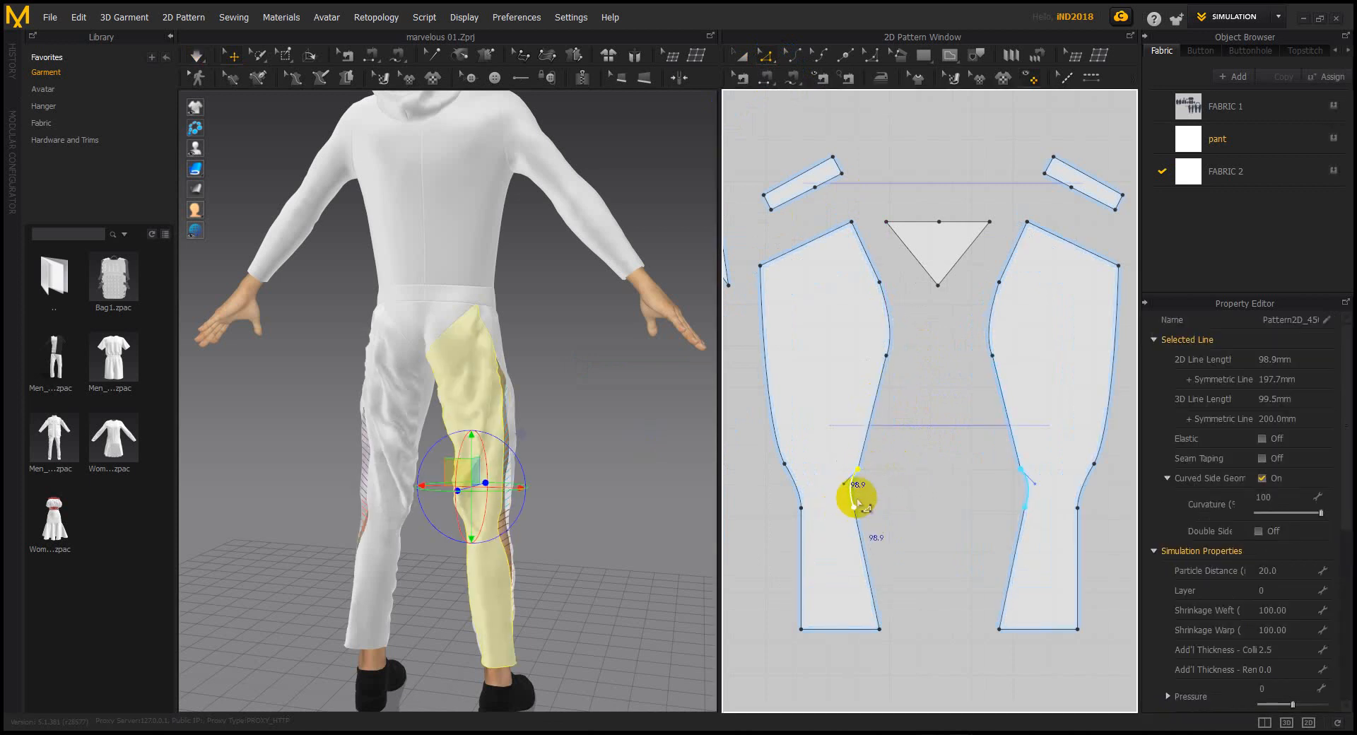
{"action": "left_click_drag", "start_coordinate": [854, 488], "coordinate": [856, 493]}
Simulate, shift the curved crotch seam left, and re-drape the pants
{"action": "key", "text": "space"}
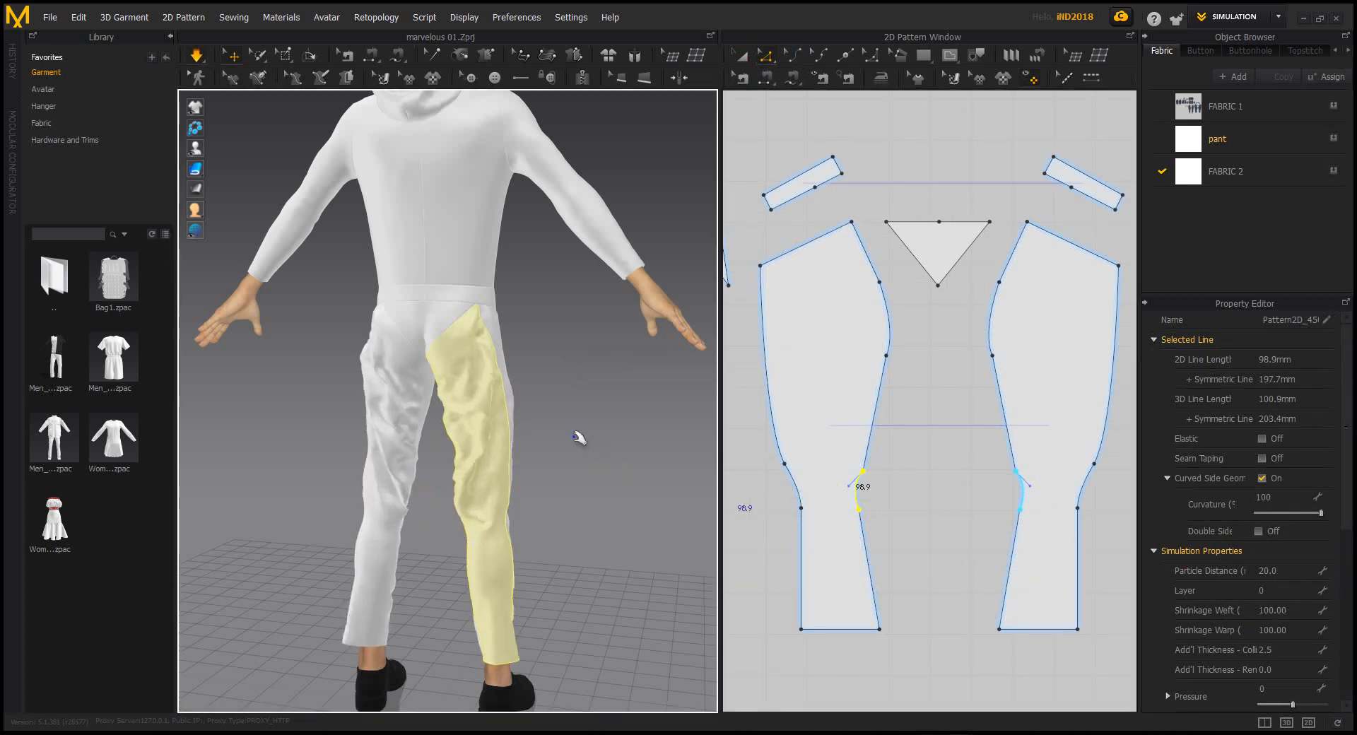
{"action": "right_click_drag", "start_coordinate": [569, 461], "coordinate": [600, 453]}
{"action": "left_click_drag", "start_coordinate": [479, 440], "coordinate": [501, 429]}
{"action": "middle_click_drag", "start_coordinate": [813, 356], "coordinate": [829, 368]}
{"action": "left_click_drag", "start_coordinate": [863, 282], "coordinate": [920, 393]}
{"action": "left_click", "coordinate": [904, 329]}
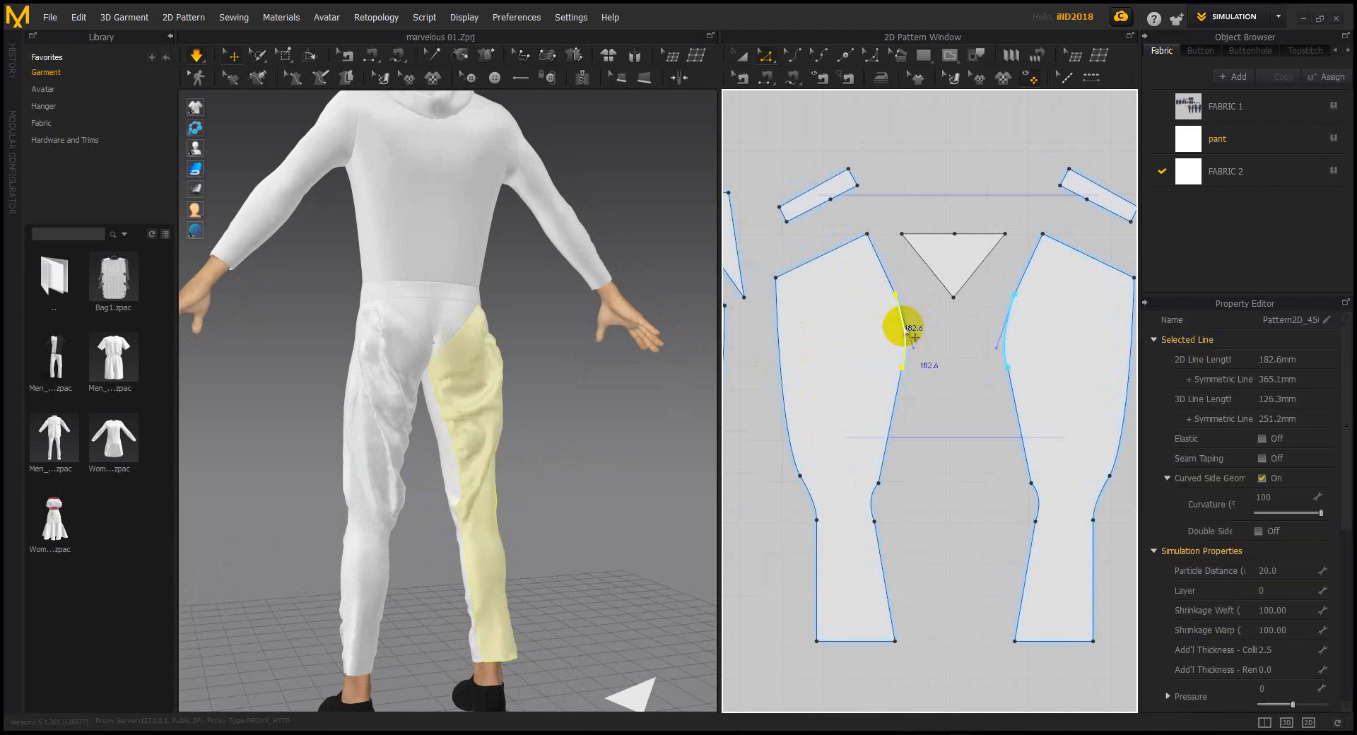
{"action": "mouse_move", "coordinate": [899, 325]}
{"action": "left_mouse_down"}
{"action": "mouse_move", "coordinate": [886, 324]}
{"action": "mouse_move", "coordinate": [892, 342]}
{"action": "left_mouse_up"}
{"action": "key", "text": "space"}
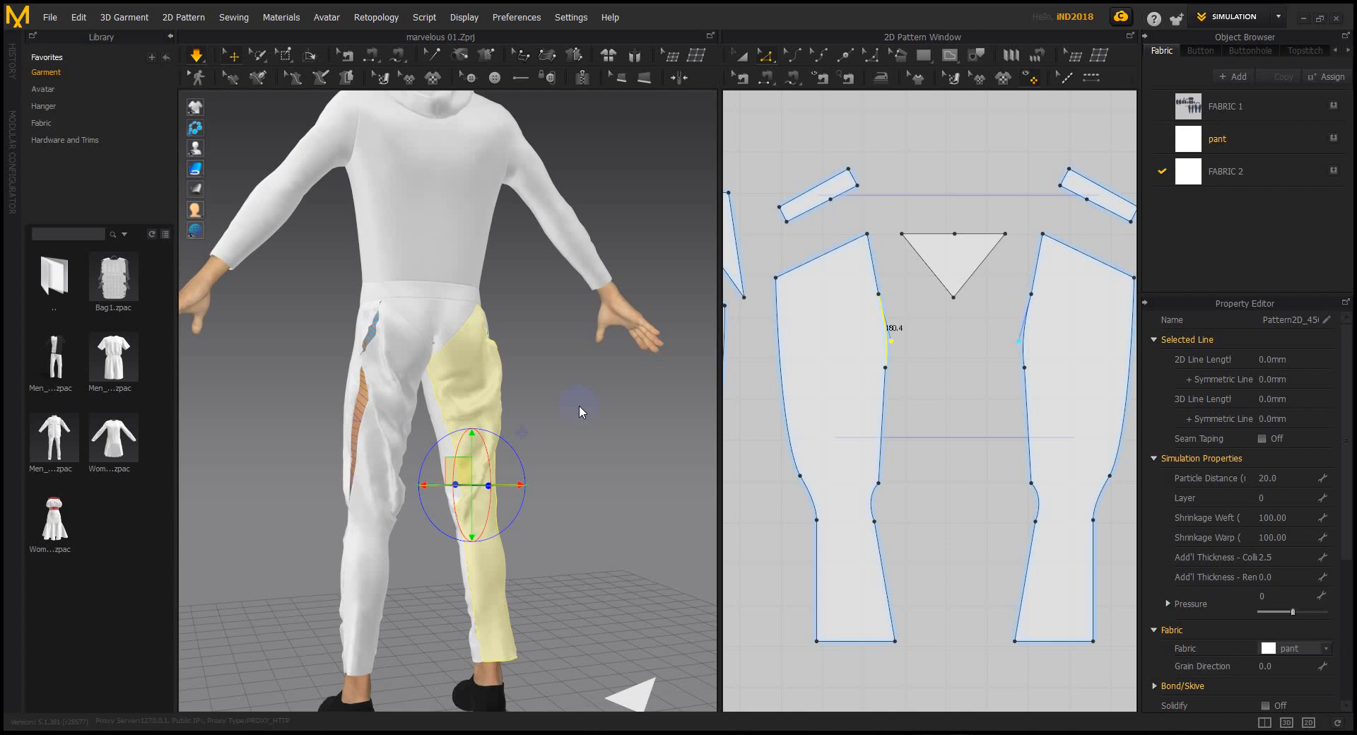
Orbit to the back of the pants and pull the calf and seat cloth toward the waistband
{"action": "right_click_drag", "start_coordinate": [521, 417], "coordinate": [519, 467]}
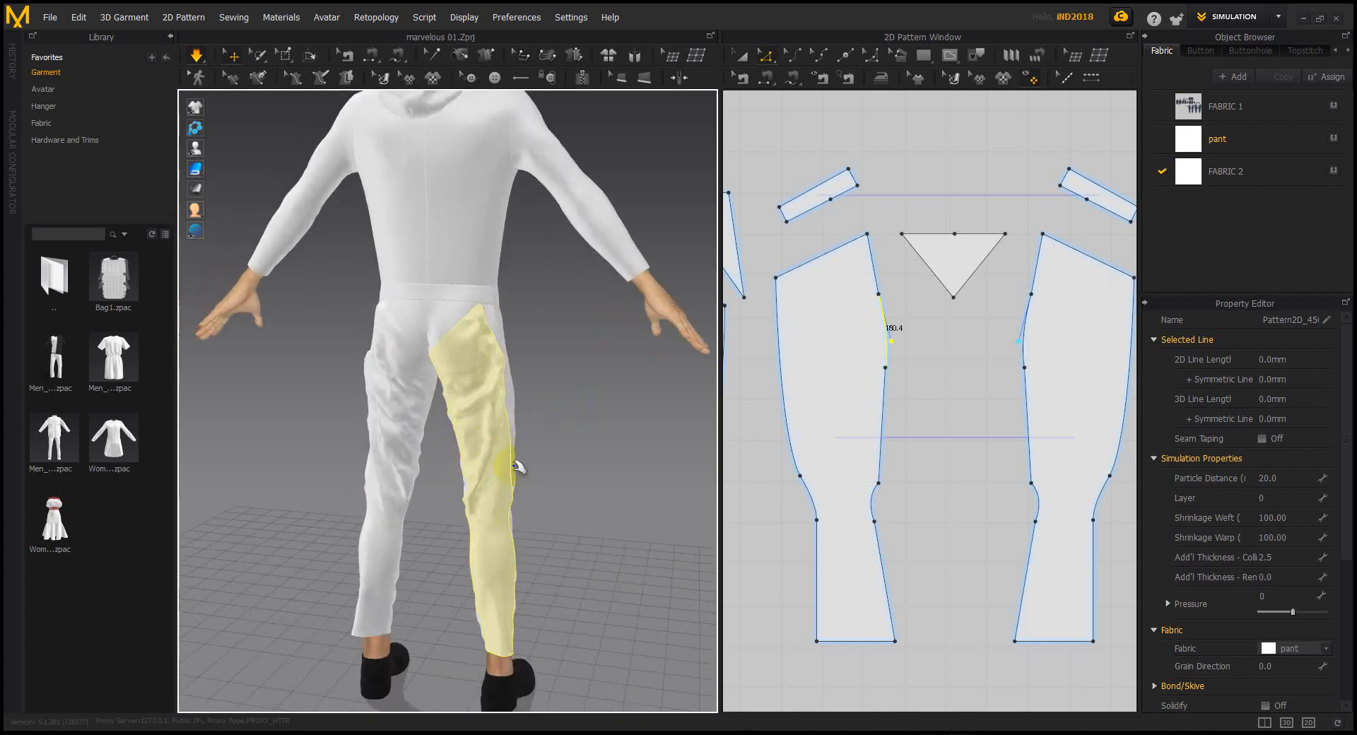
{"action": "left_click_drag", "start_coordinate": [523, 545], "coordinate": [521, 491]}
{"action": "left_click_drag", "start_coordinate": [476, 349], "coordinate": [443, 279]}
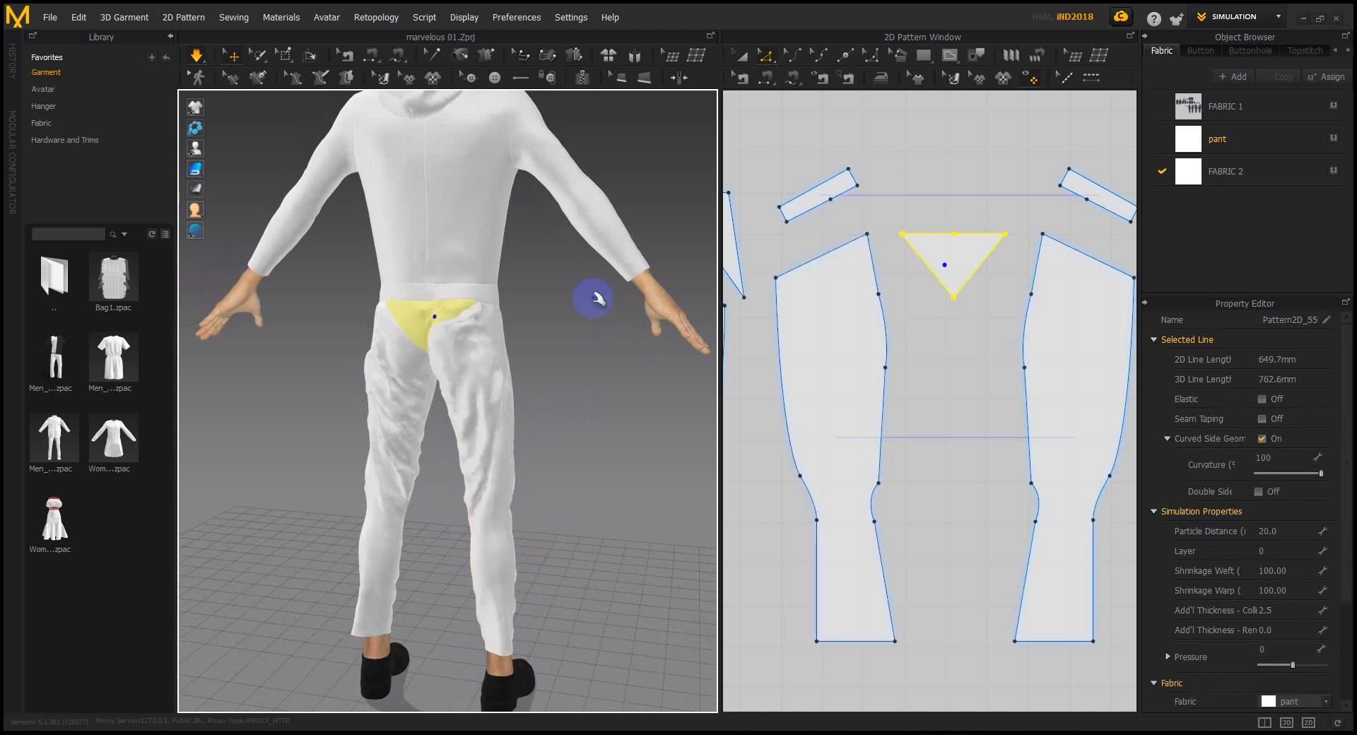
Widen the triangle gusset on both sides to a 781.4 mm outline and re-simulate
{"action": "left_click", "coordinate": [963, 312]}
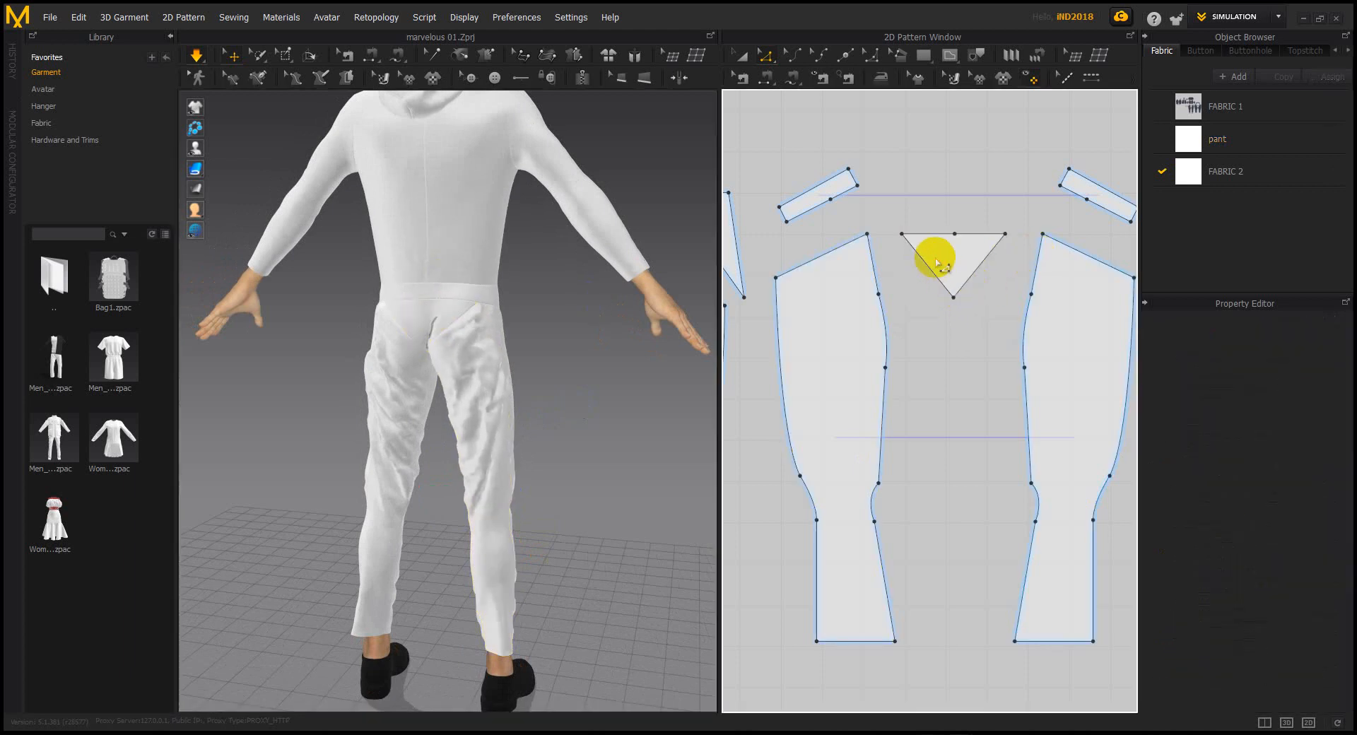
{"action": "left_click", "coordinate": [740, 60]}
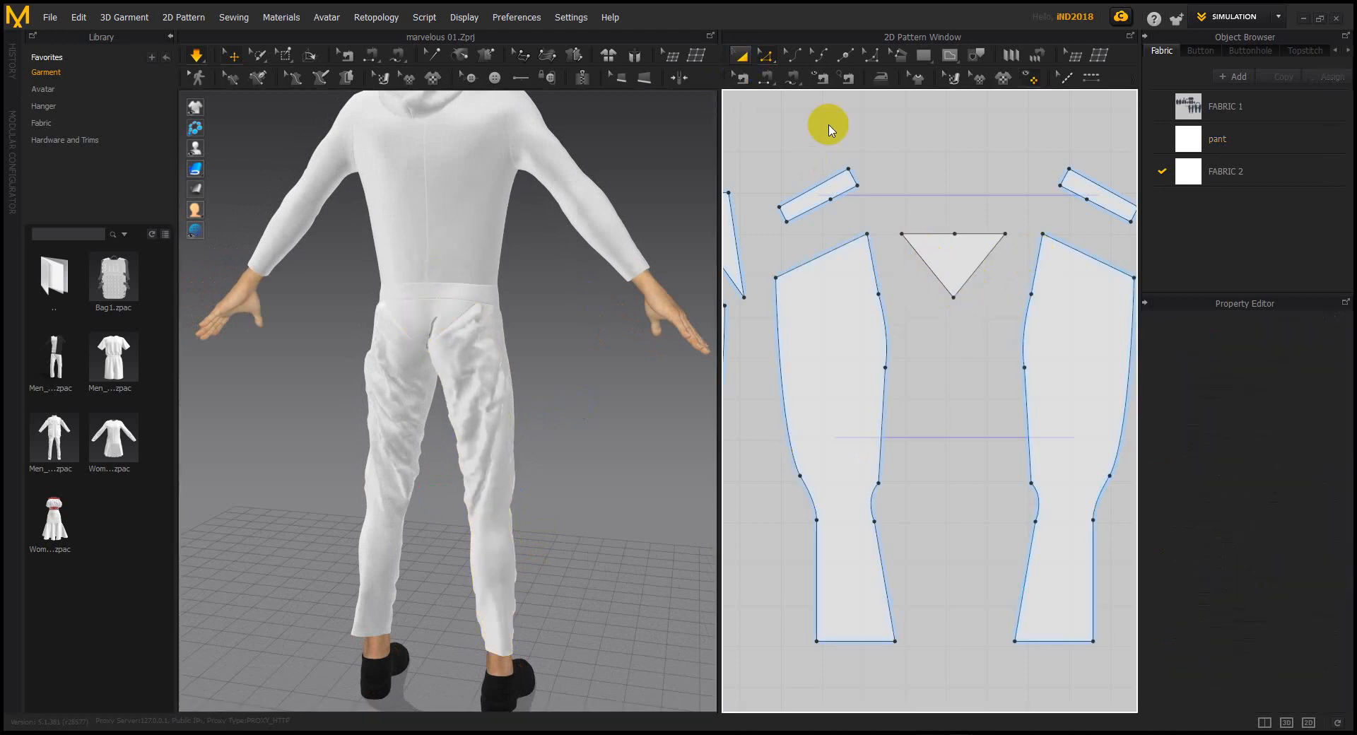
{"action": "left_click", "coordinate": [948, 265]}
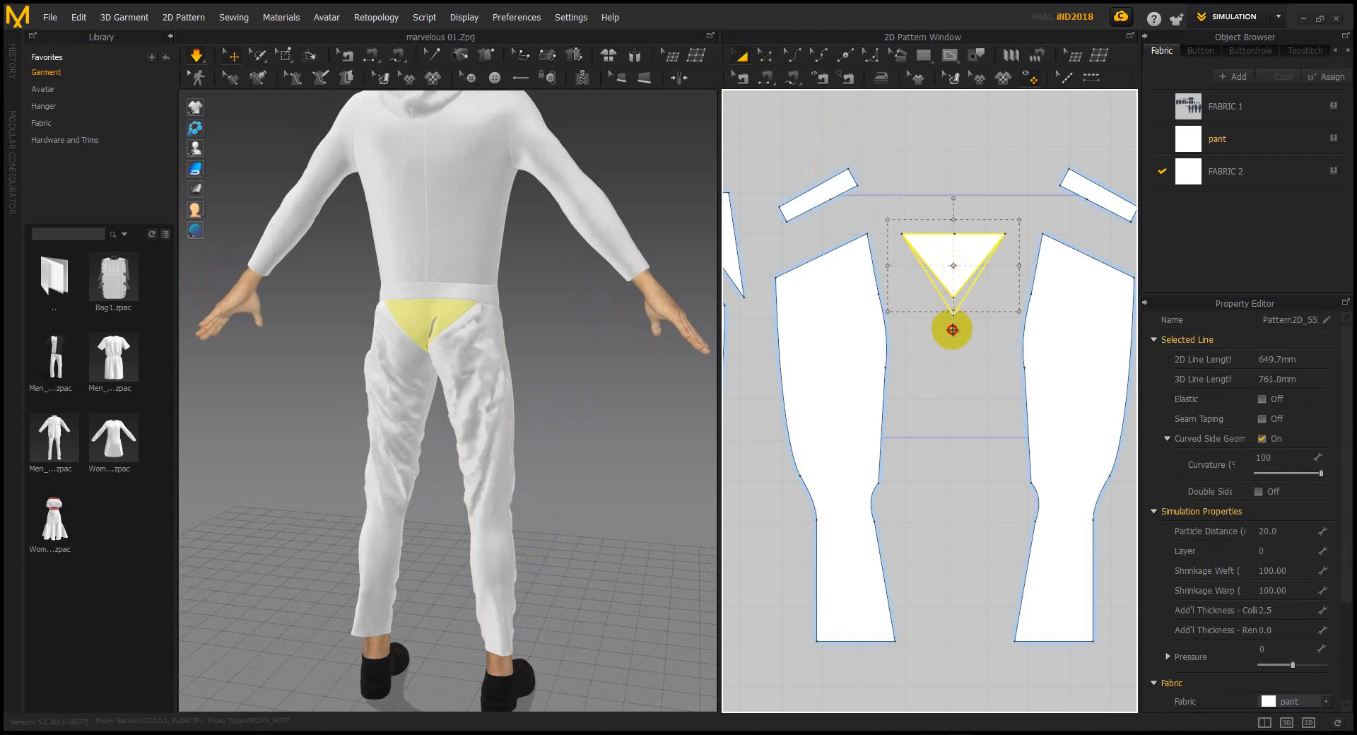
{"action": "left_click", "coordinate": [889, 265]}
{"action": "left_click", "coordinate": [972, 254]}
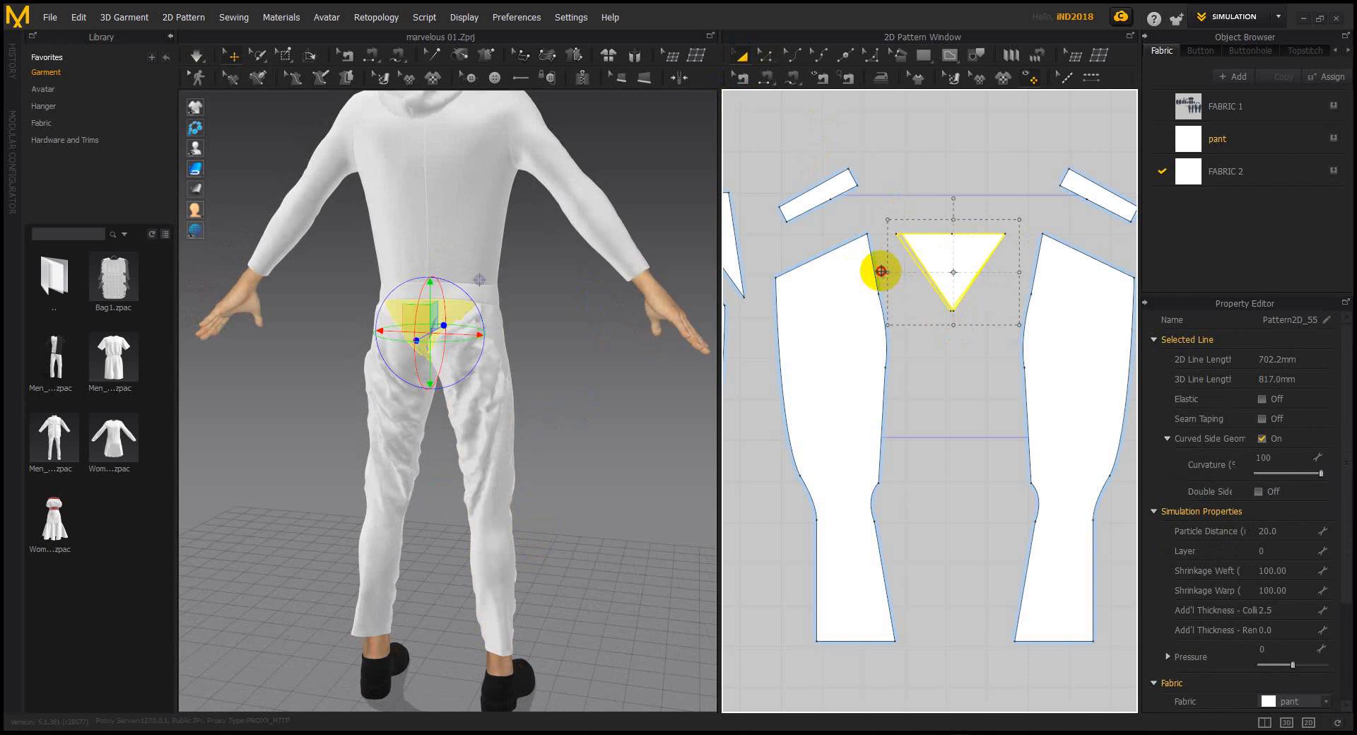
{"action": "left_click_drag", "start_coordinate": [878, 272], "coordinate": [878, 272]}
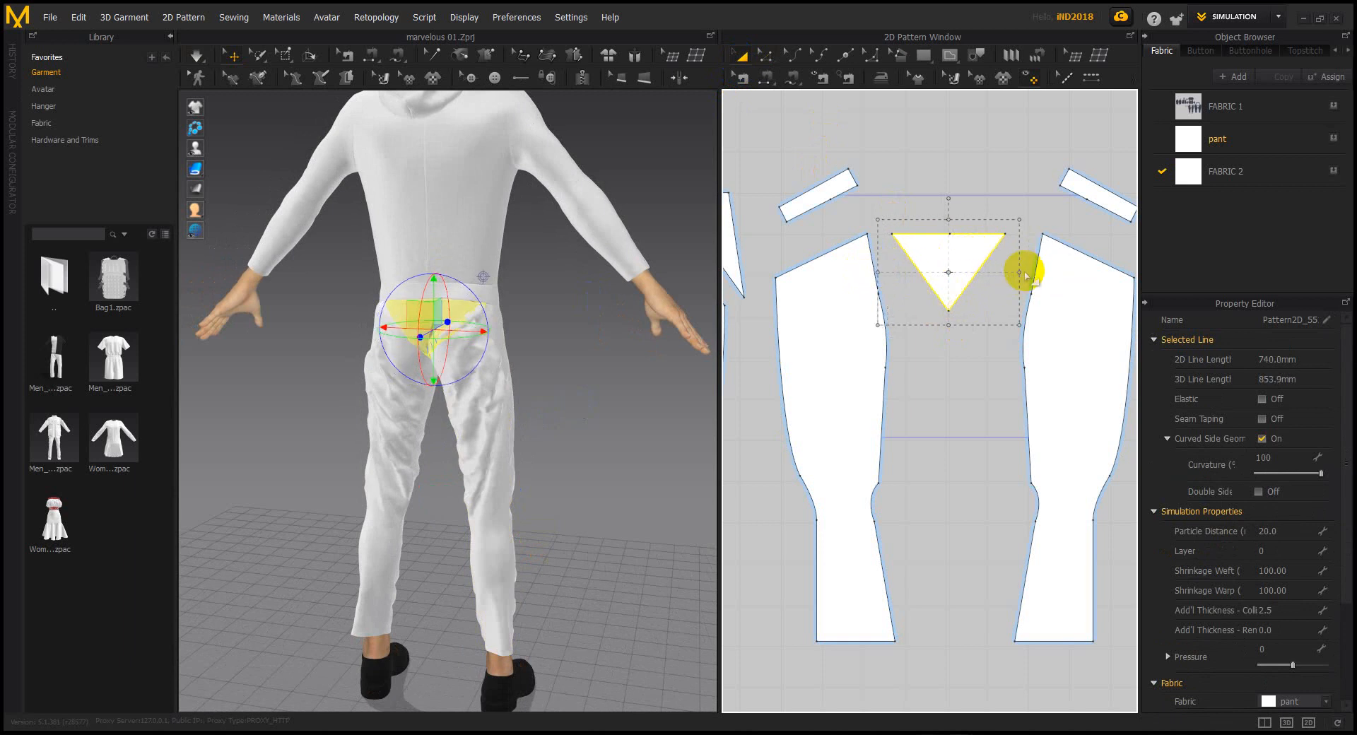
{"action": "left_click_drag", "start_coordinate": [1029, 271], "coordinate": [1030, 271]}
{"action": "key", "text": "space"}
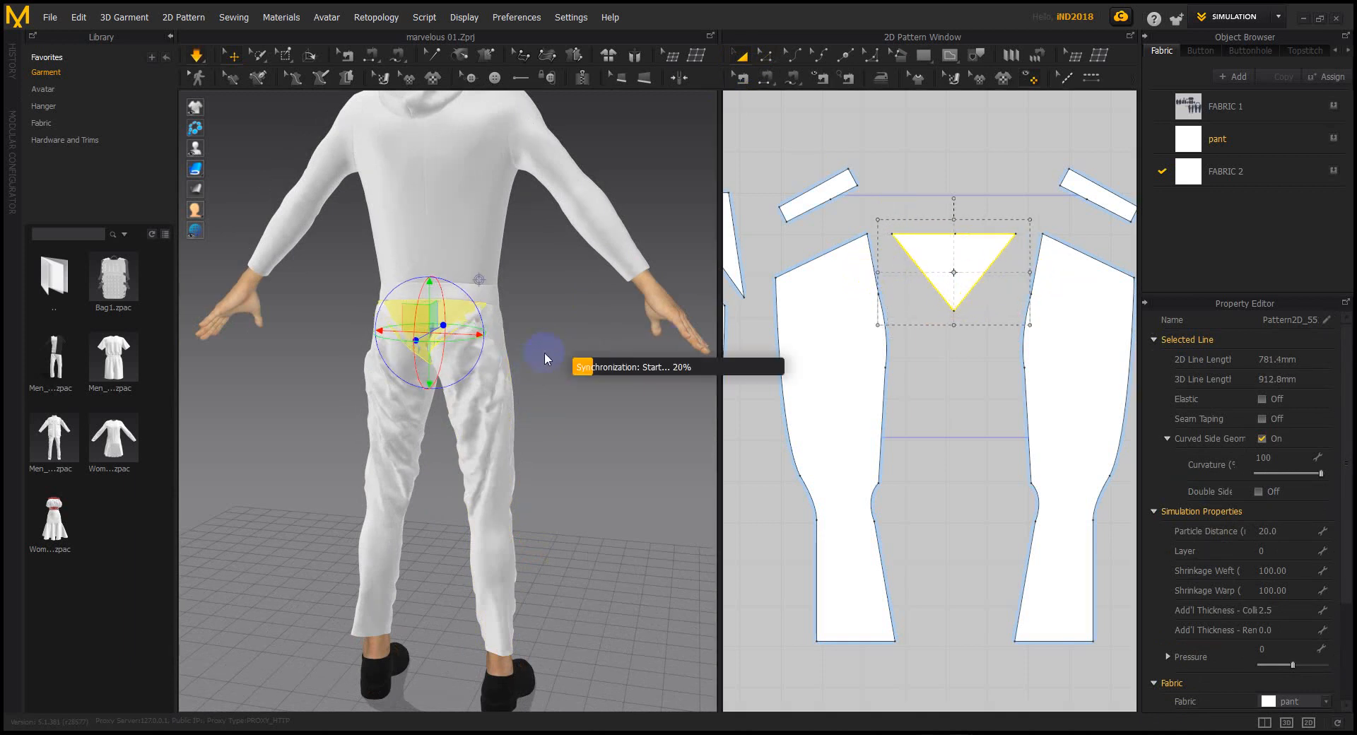
Tug the right pant leg and its waist edge into place, then check the gusset from the side
{"action": "left_click", "coordinate": [491, 380]}
{"action": "left_click_drag", "start_coordinate": [488, 371], "coordinate": [521, 375]}
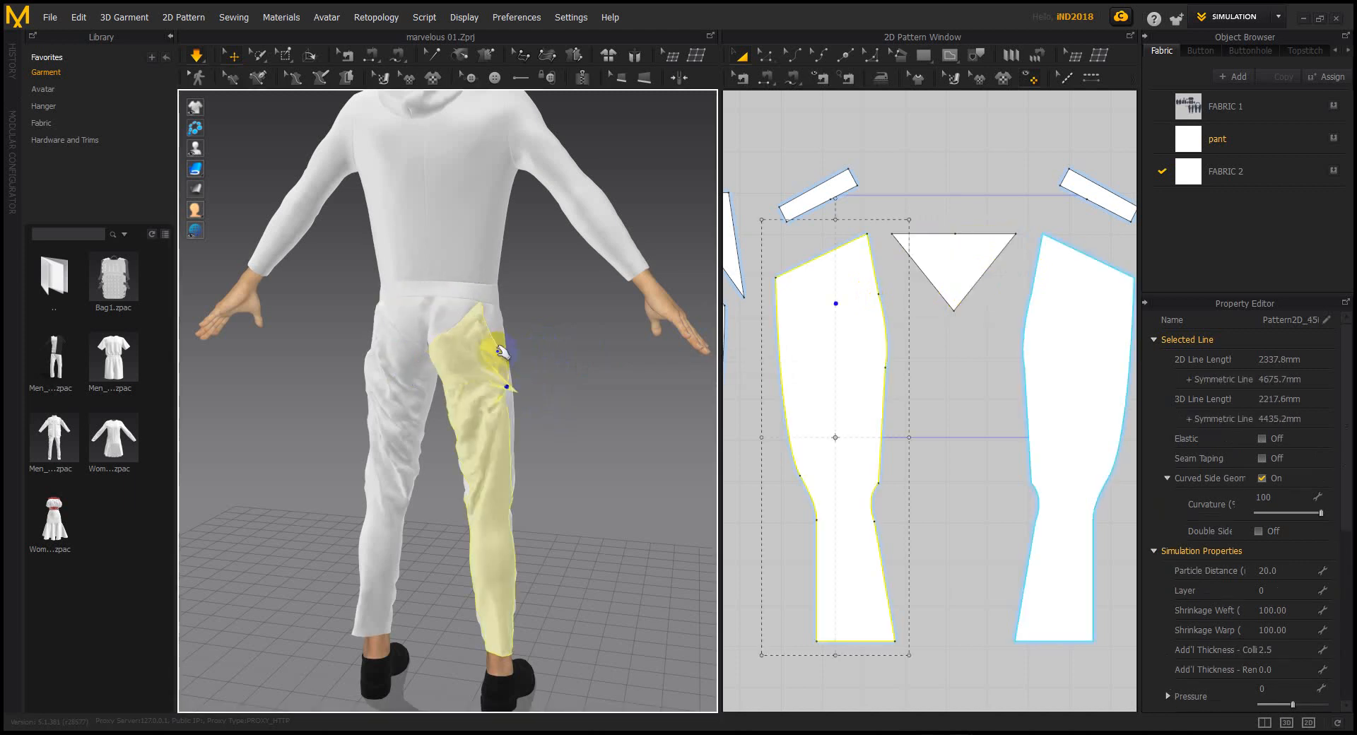
{"action": "left_click_drag", "start_coordinate": [464, 312], "coordinate": [542, 312]}
{"action": "left_click", "coordinate": [388, 312]}
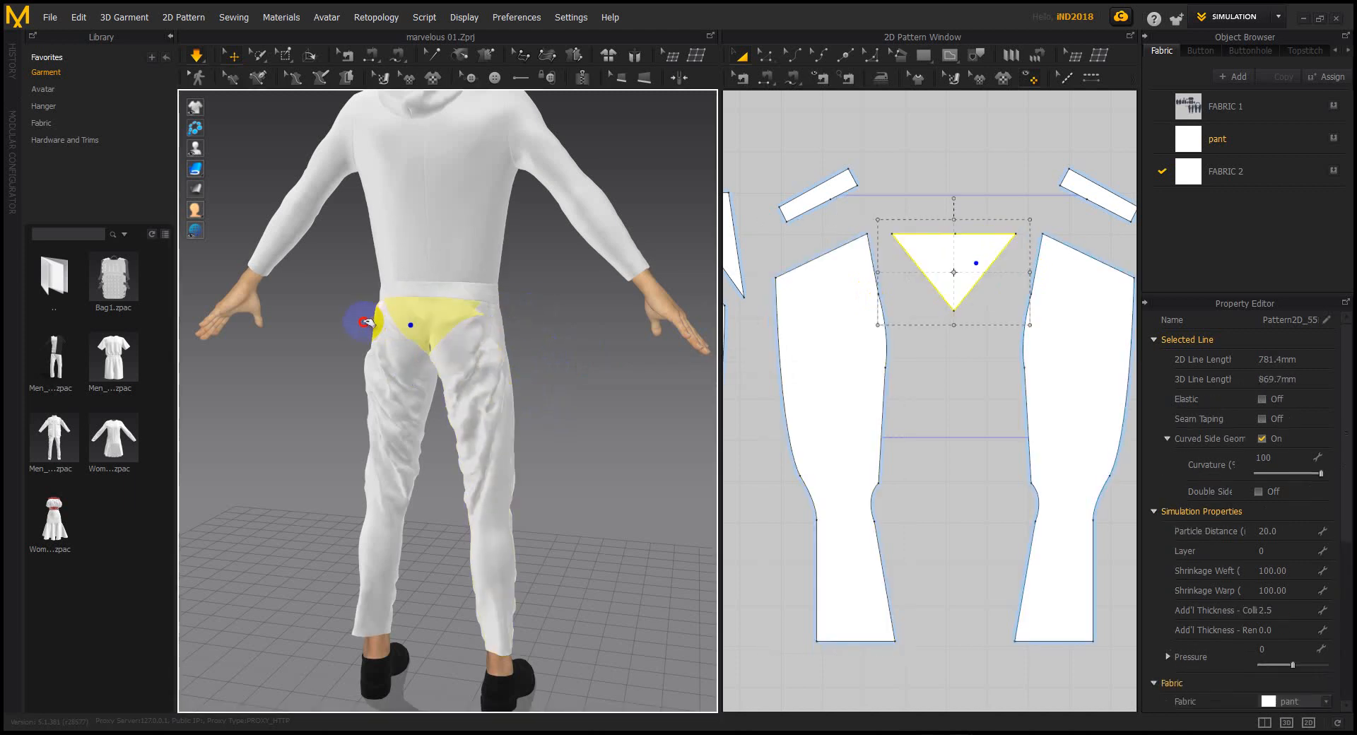
{"action": "right_click_drag", "start_coordinate": [569, 369], "coordinate": [439, 342]}
{"action": "left_click", "coordinate": [457, 322]}
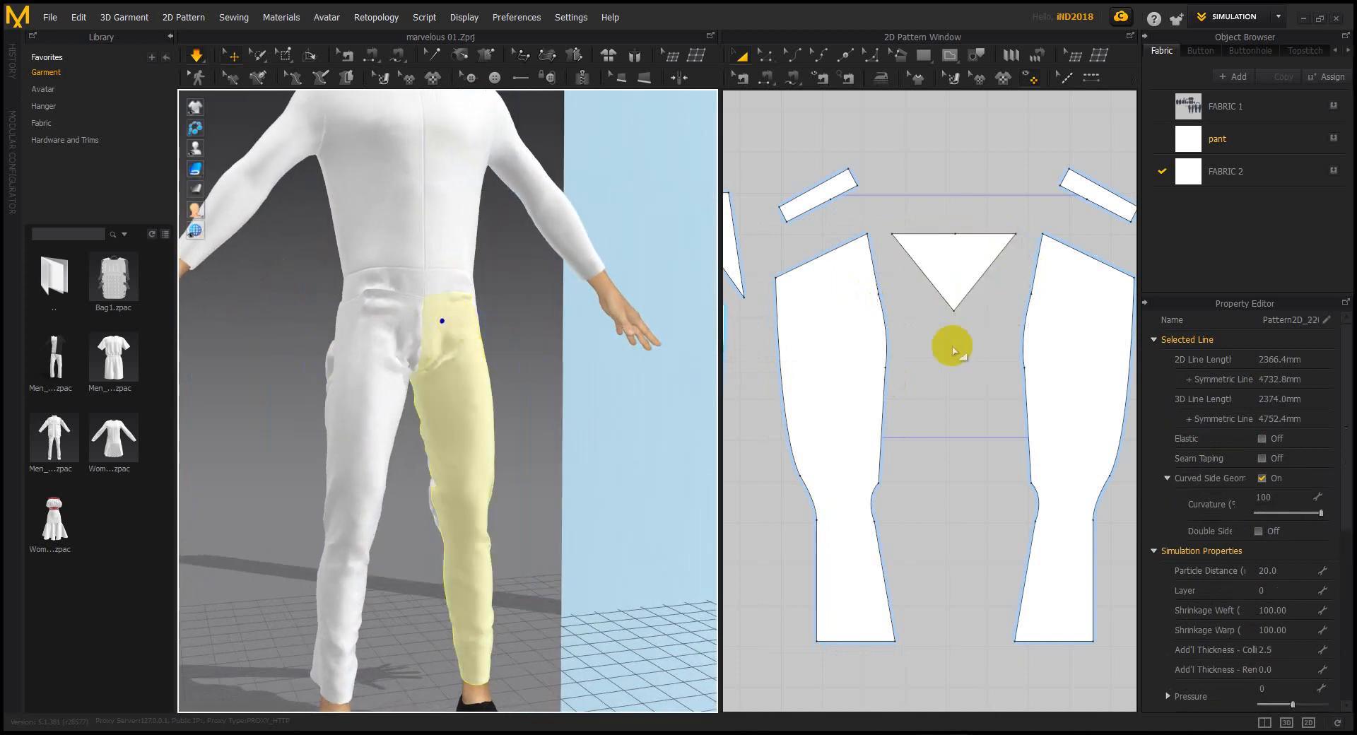
Pull the other pant leg's cloth up the thigh
{"action": "scroll", "coordinate": [948, 354], "scroll_direction": "down", "scroll_amount": 5}
{"action": "scroll", "coordinate": [892, 365], "scroll_direction": "up", "scroll_amount": 2}
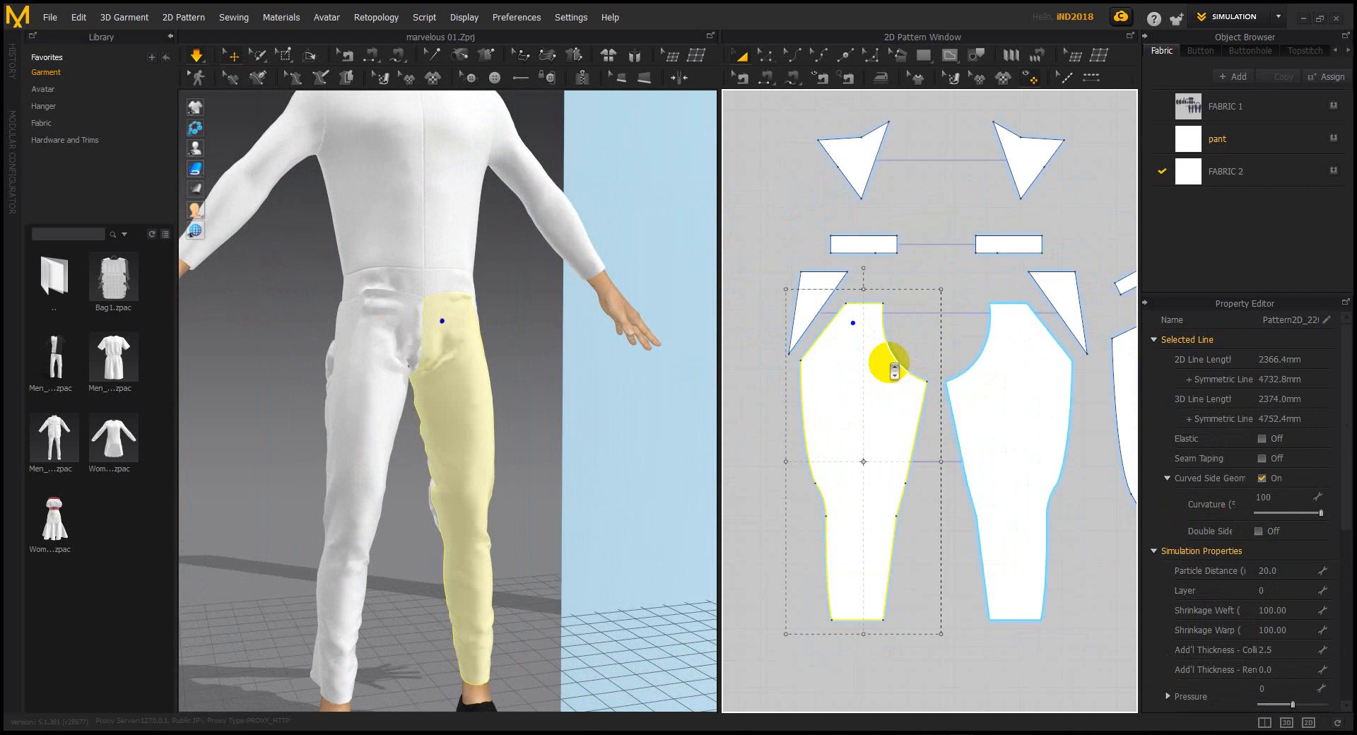
{"action": "scroll", "coordinate": [456, 379], "scroll_direction": "up", "scroll_amount": 2}
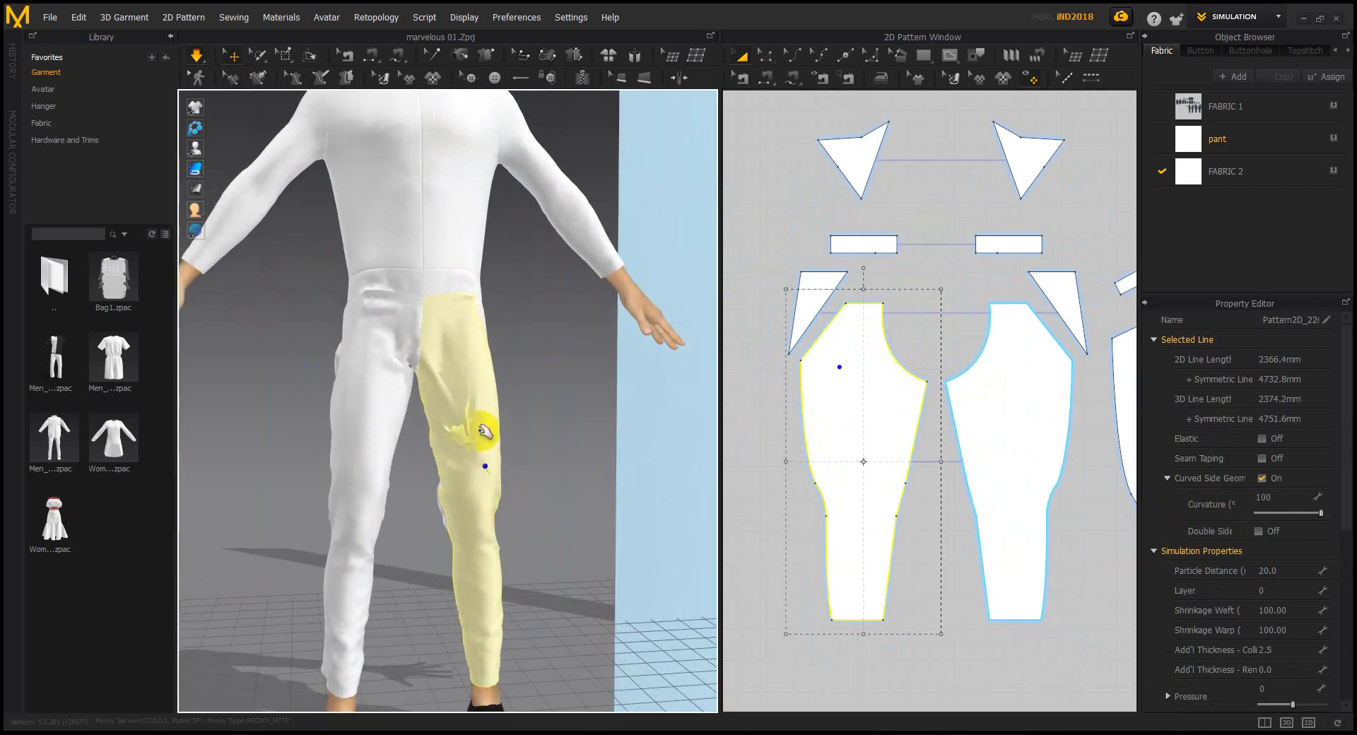
{"action": "left_click", "coordinate": [367, 503]}
{"action": "left_click_drag", "start_coordinate": [366, 503], "coordinate": [380, 391]}
Widen the pant pattern's left side slightly and resume the simulation
{"action": "middle_click_drag", "start_coordinate": [1047, 388], "coordinate": [1001, 369]}
{"action": "left_click_drag", "start_coordinate": [887, 442], "coordinate": [875, 442]}
{"action": "key", "text": "space"}
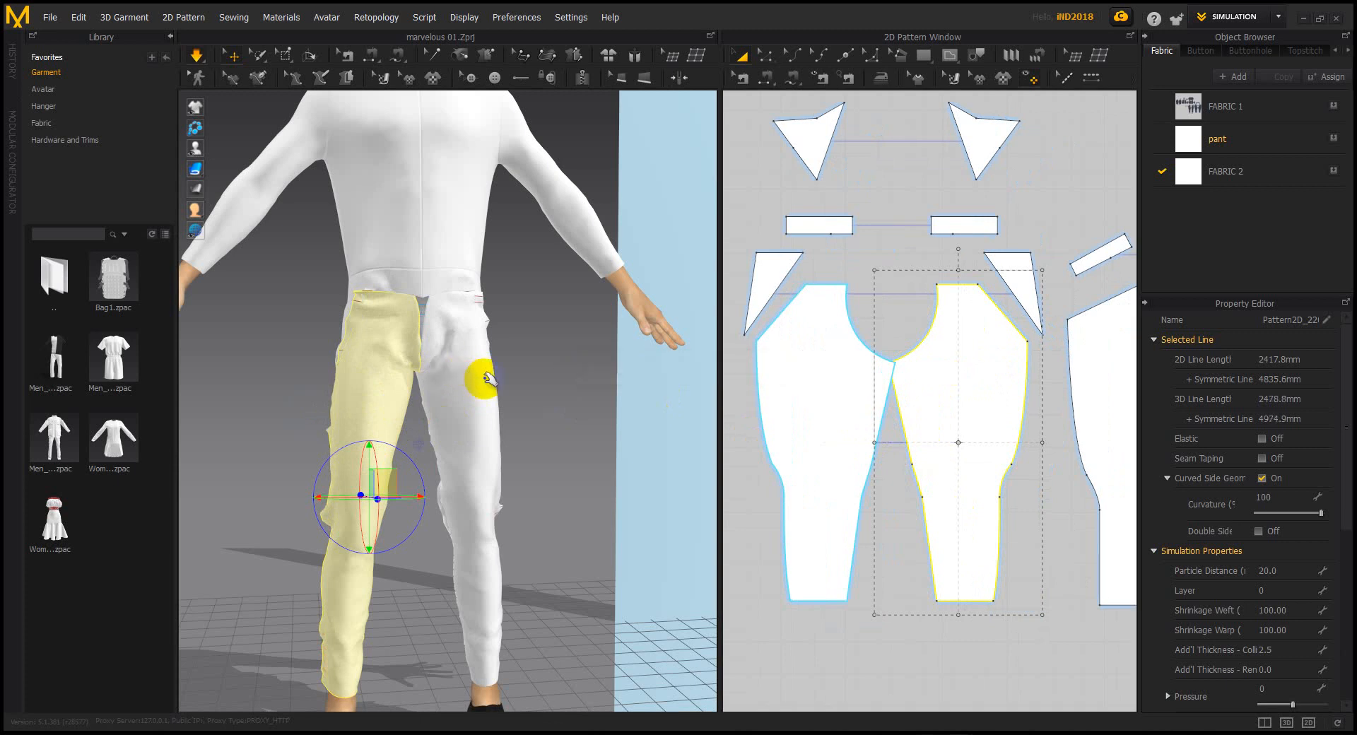
{"action": "key", "text": "space"}
Pull the right pant leg into place near the hip from a lower frontal view
{"action": "left_click", "coordinate": [475, 419]}
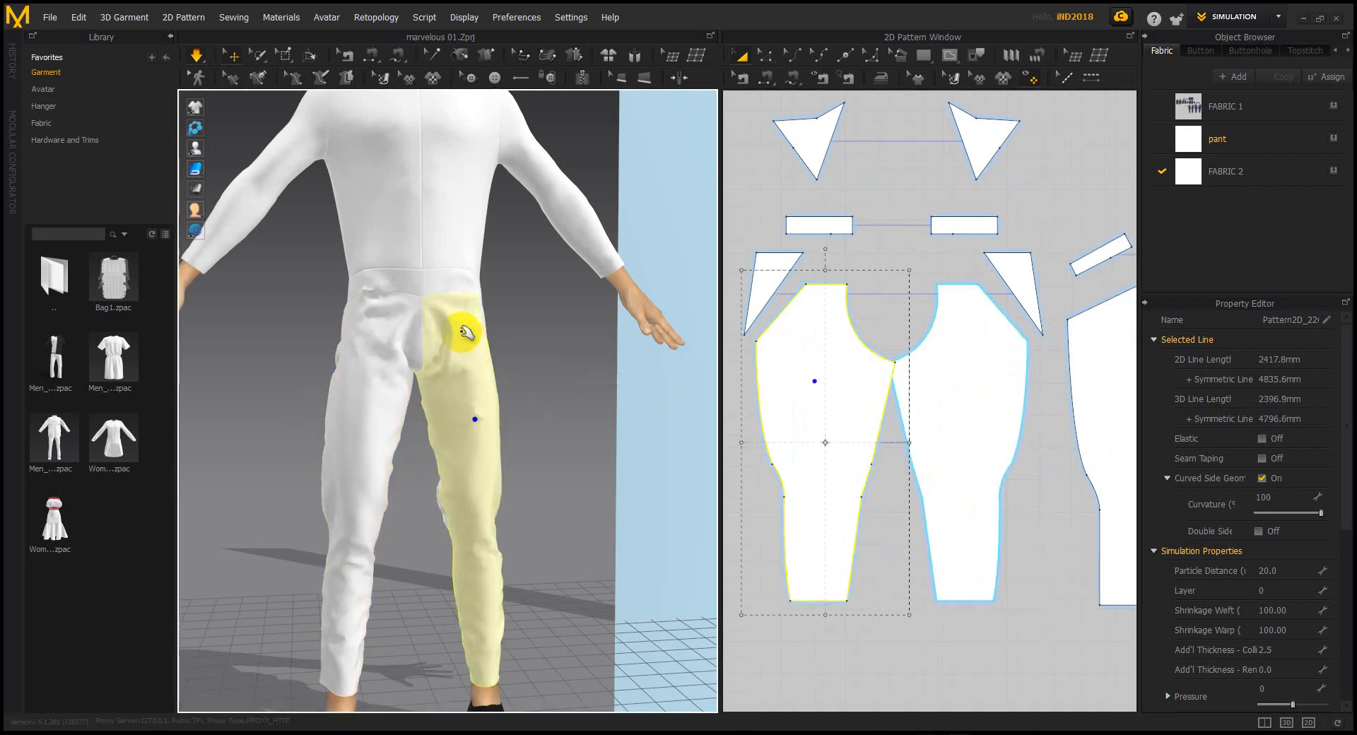
{"action": "right_click_drag", "start_coordinate": [503, 313], "coordinate": [455, 372]}
{"action": "left_click_drag", "start_coordinate": [455, 372], "coordinate": [500, 317]}
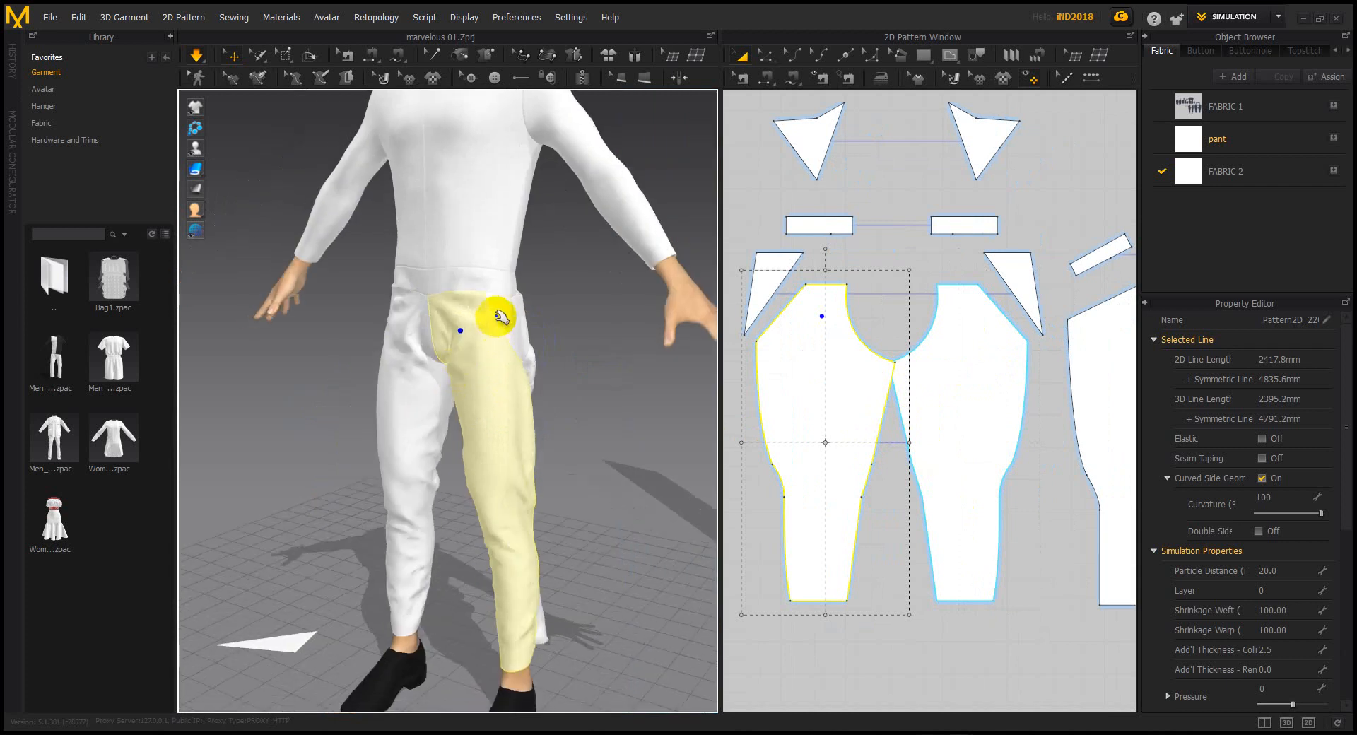
{"action": "right_click_drag", "start_coordinate": [565, 332], "coordinate": [521, 318]}
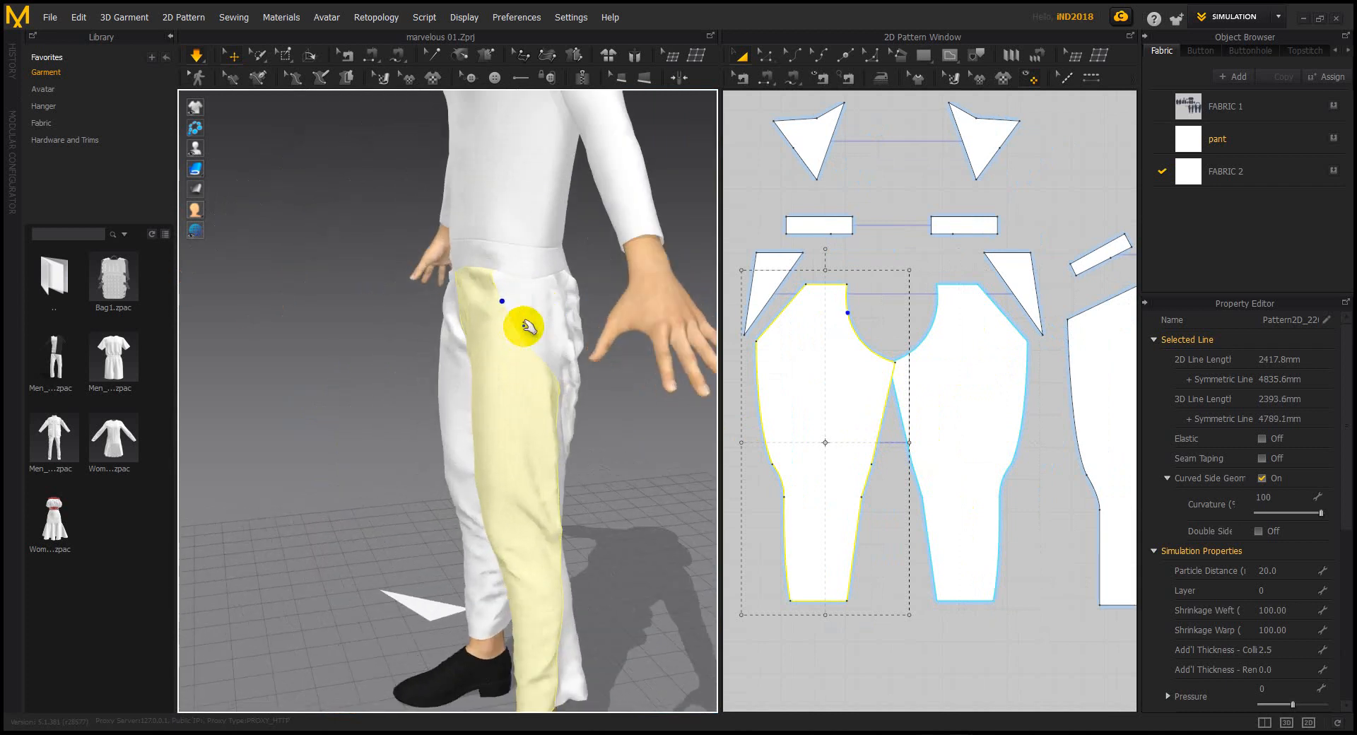
Enlarge the triangle gusset pattern slightly to a 768.9 mm outline
{"action": "left_click", "coordinate": [546, 288]}
{"action": "scroll", "coordinate": [893, 339], "scroll_direction": "up", "scroll_amount": 3}
{"action": "middle_click_drag", "start_coordinate": [893, 340], "coordinate": [803, 521]}
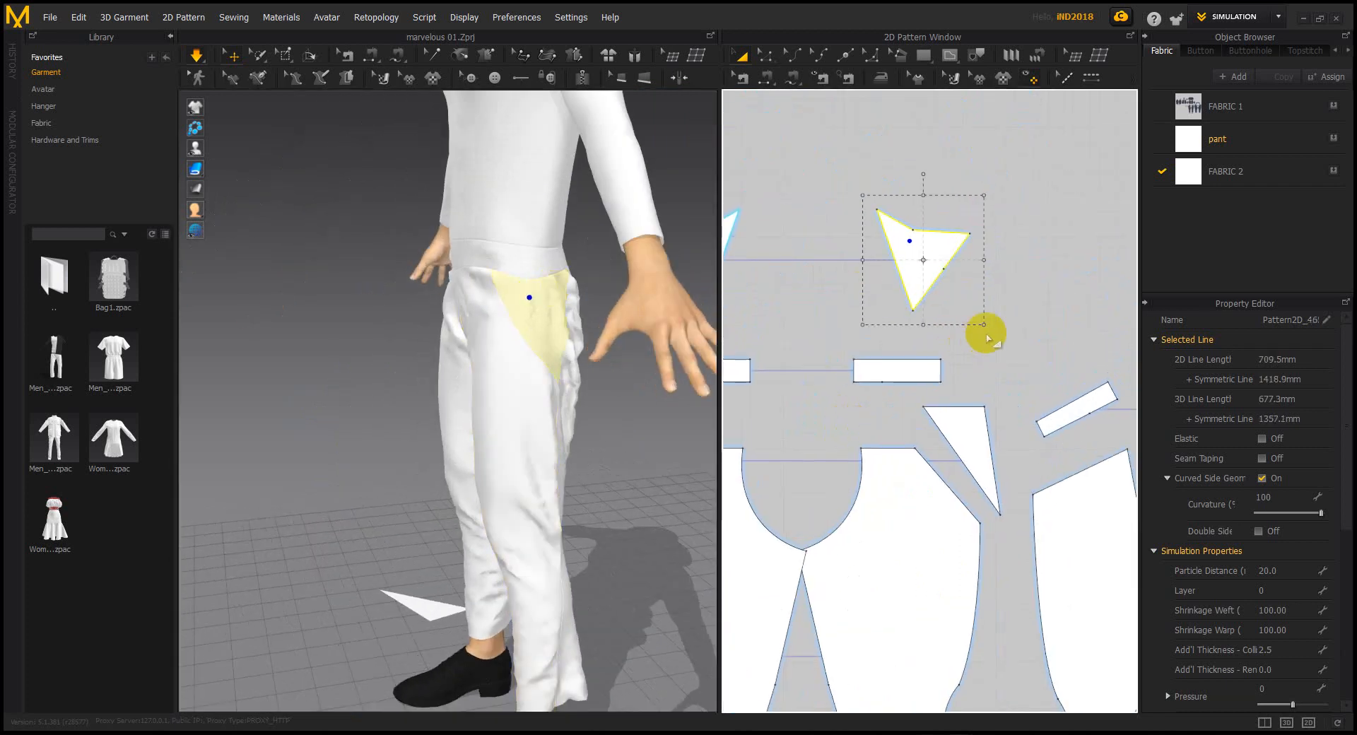
{"action": "left_click_drag", "start_coordinate": [987, 323], "coordinate": [1003, 340]}
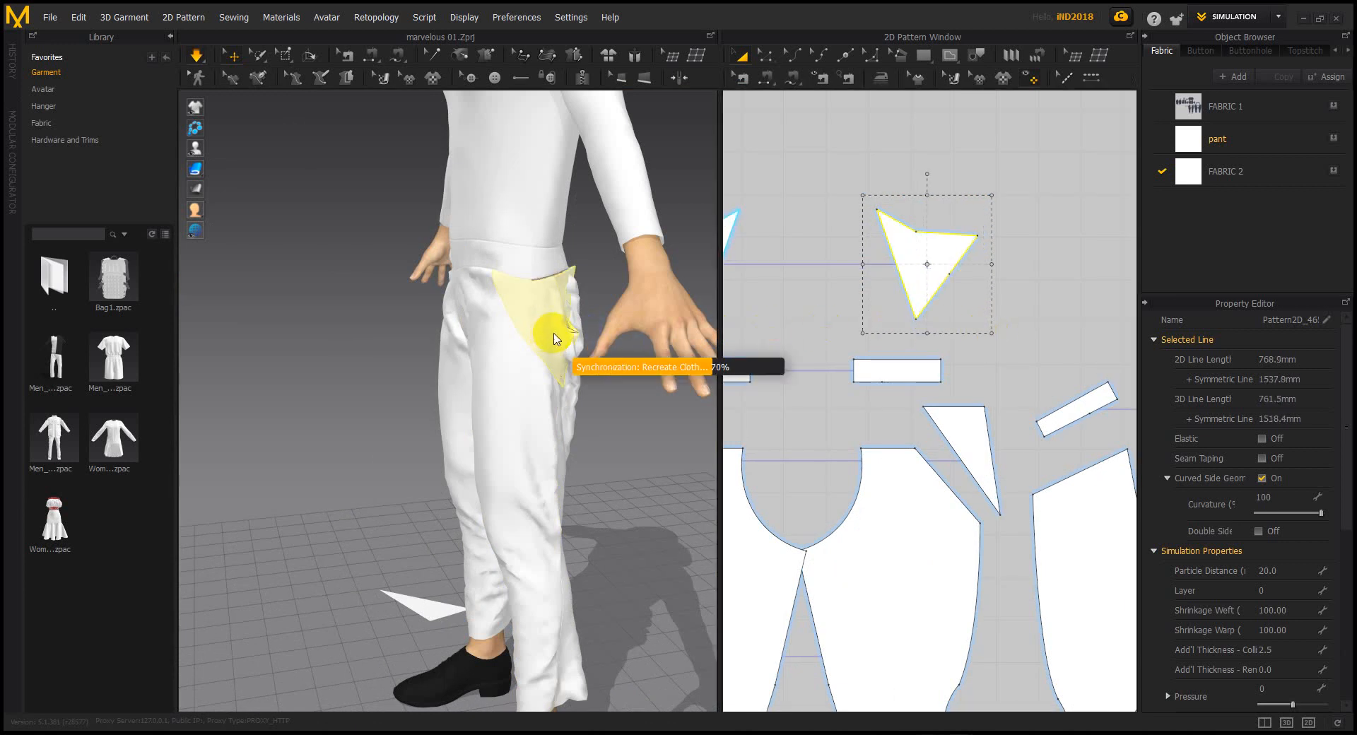
Tug the gusset and front pant leg so they settle smoothly on the pants
{"action": "left_click_drag", "start_coordinate": [548, 317], "coordinate": [495, 298]}
{"action": "left_click_drag", "start_coordinate": [363, 256], "coordinate": [458, 299]}
{"action": "left_click_drag", "start_coordinate": [533, 407], "coordinate": [543, 448]}
{"action": "middle_click_drag", "start_coordinate": [593, 344], "coordinate": [585, 198]}
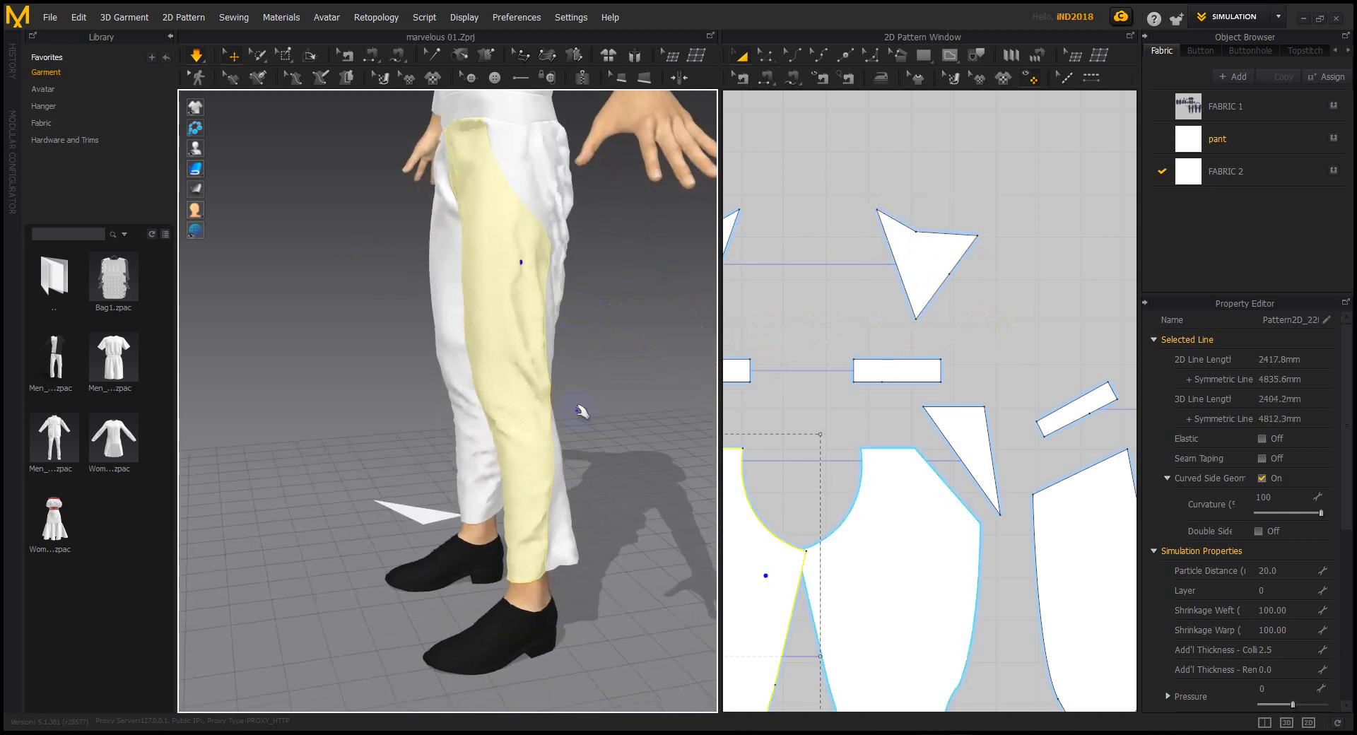
{"action": "left_click", "coordinate": [555, 548]}
Turn to a rear view and pull the back pant leg hem down toward the shoe
{"action": "scroll", "coordinate": [924, 557], "scroll_direction": "down", "scroll_amount": 5}
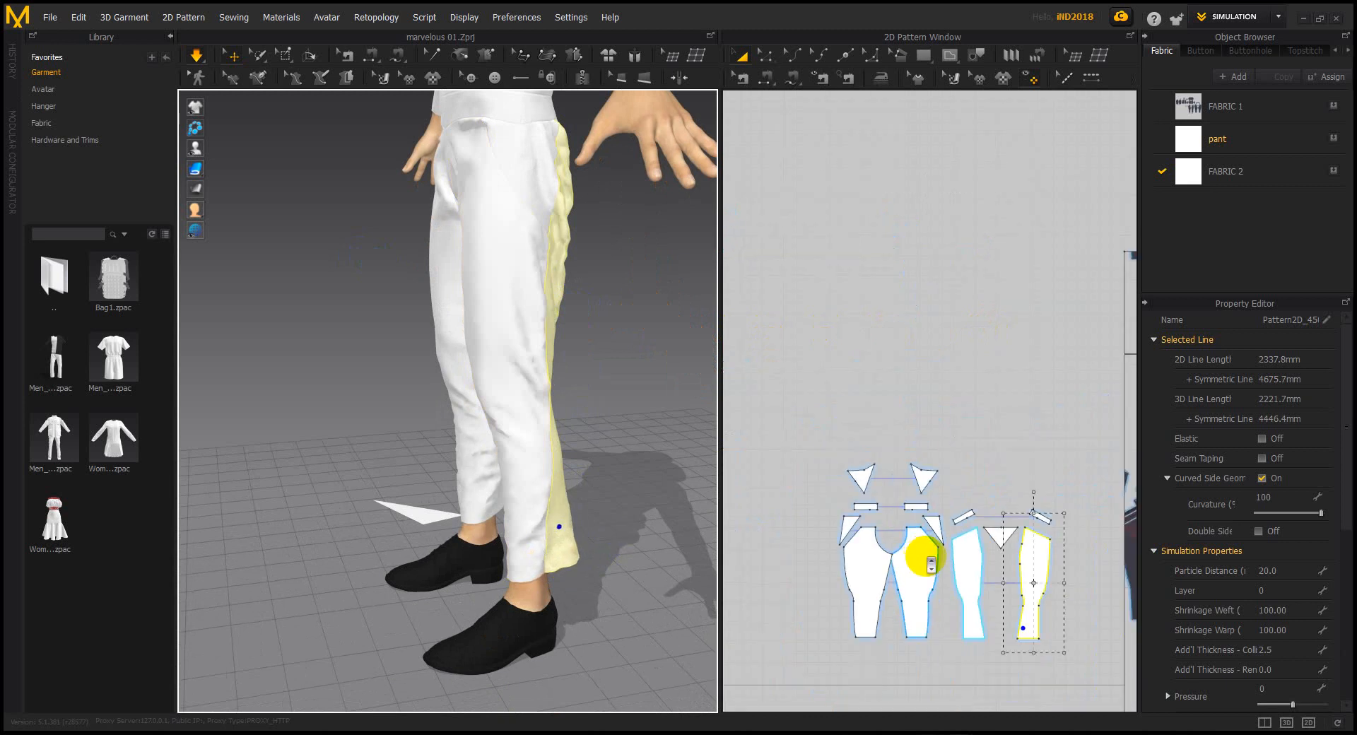
{"action": "scroll", "coordinate": [879, 485], "scroll_direction": "up", "scroll_amount": 4}
{"action": "scroll", "coordinate": [879, 491], "scroll_direction": "up", "scroll_amount": 2}
{"action": "middle_click_drag", "start_coordinate": [907, 463], "coordinate": [905, 400]}
{"action": "right_click_drag", "start_coordinate": [652, 494], "coordinate": [539, 482]}
{"action": "middle_click_drag", "start_coordinate": [577, 481], "coordinate": [533, 466]}
{"action": "right_click_drag", "start_coordinate": [533, 465], "coordinate": [570, 450]}
{"action": "scroll", "coordinate": [569, 451], "scroll_direction": "up", "scroll_amount": 3}
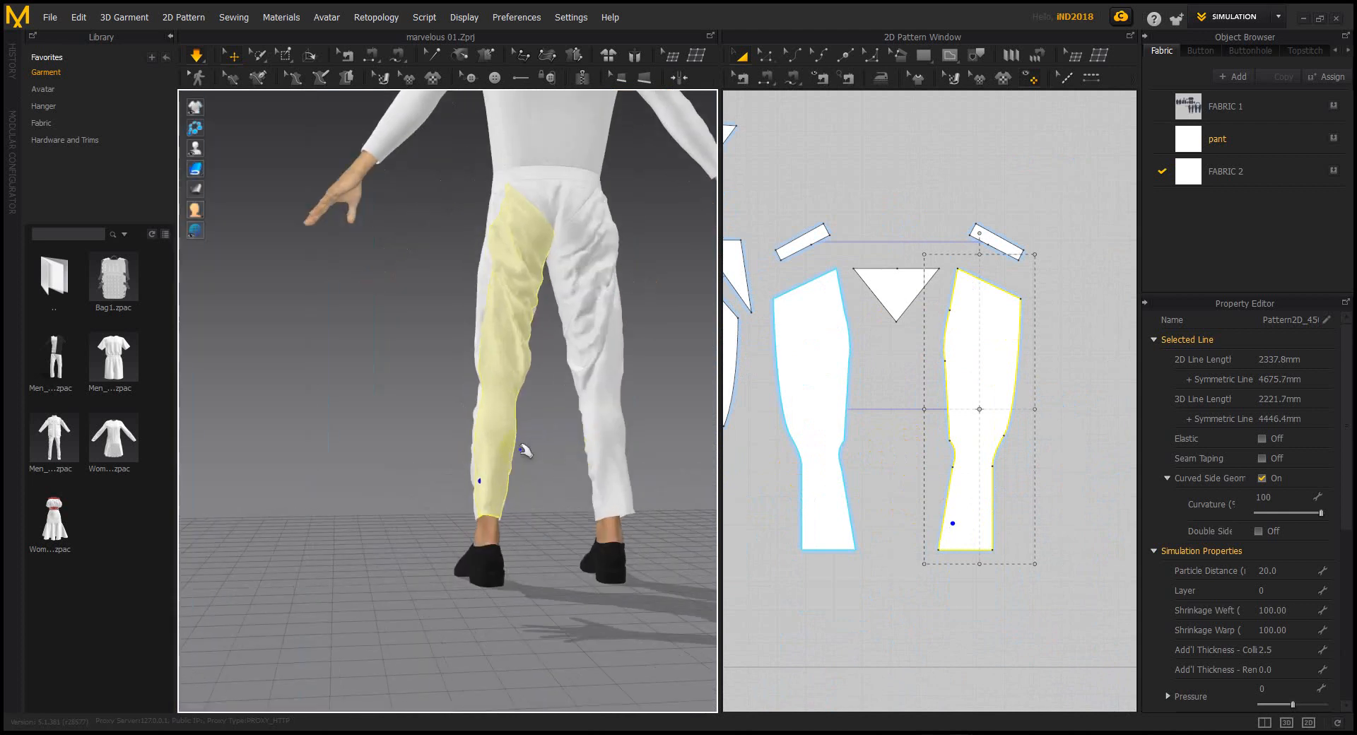
{"action": "middle_click_drag", "start_coordinate": [527, 451], "coordinate": [471, 461]}
{"action": "left_click", "coordinate": [590, 422]}
{"action": "left_click", "coordinate": [548, 386]}
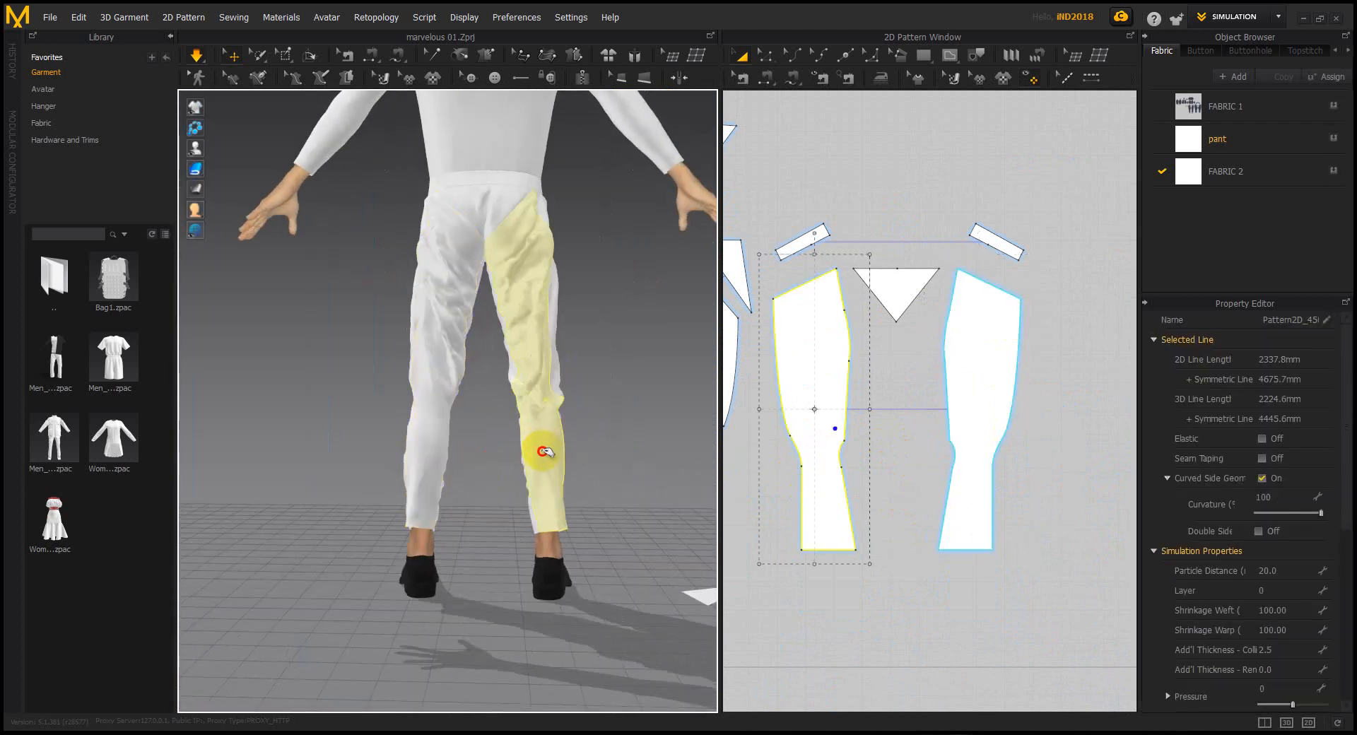
{"action": "left_click_drag", "start_coordinate": [558, 463], "coordinate": [545, 577]}
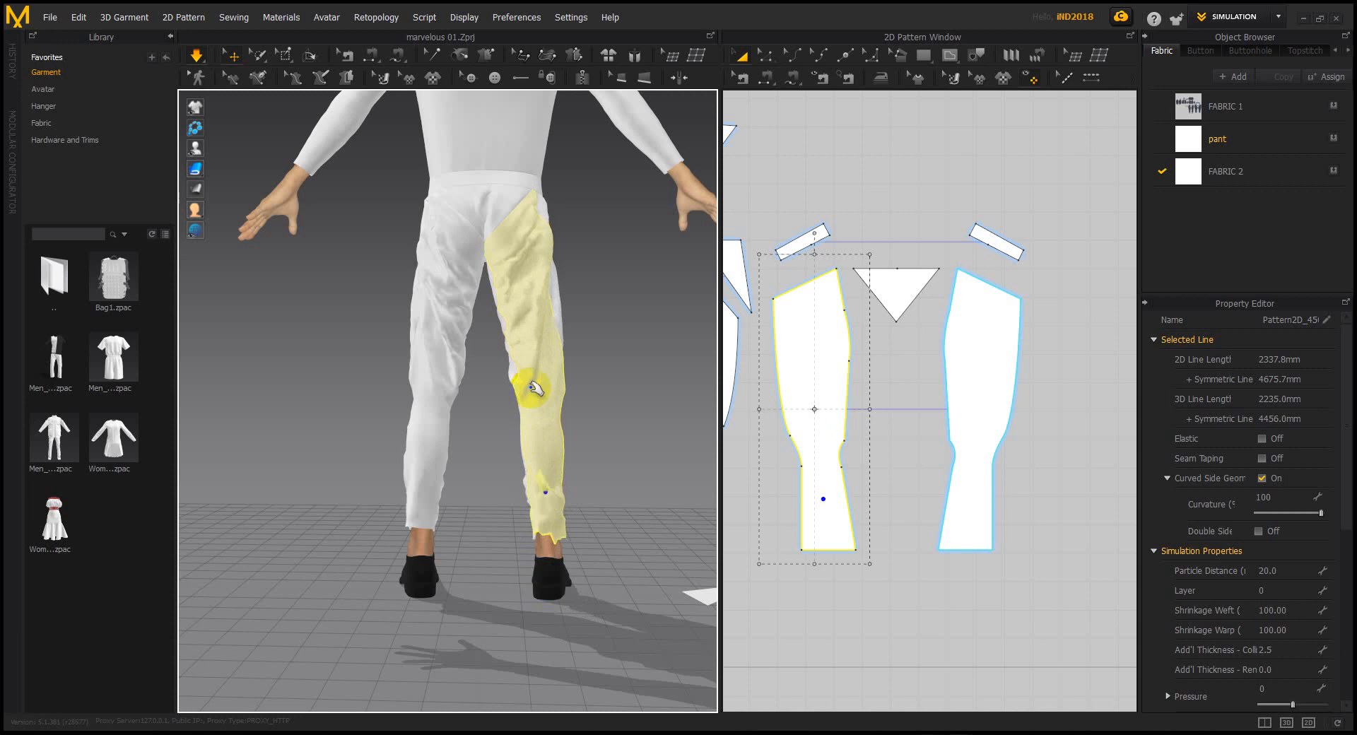
{"action": "left_click_drag", "start_coordinate": [558, 424], "coordinate": [545, 502]}
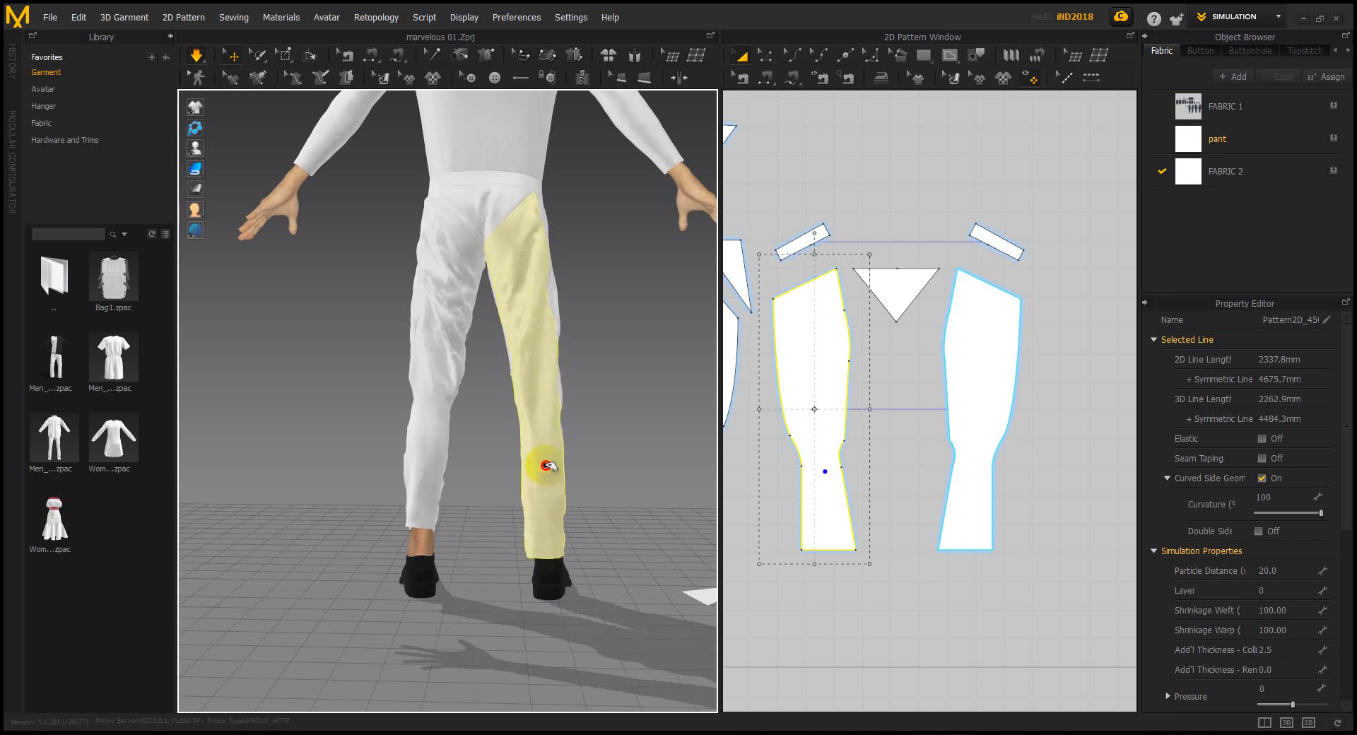
Shift the pant leg's inner hem point slightly outward, simulate, and tug the left leg into place
{"action": "left_click", "coordinate": [897, 558]}
{"action": "left_click", "coordinate": [767, 54]}
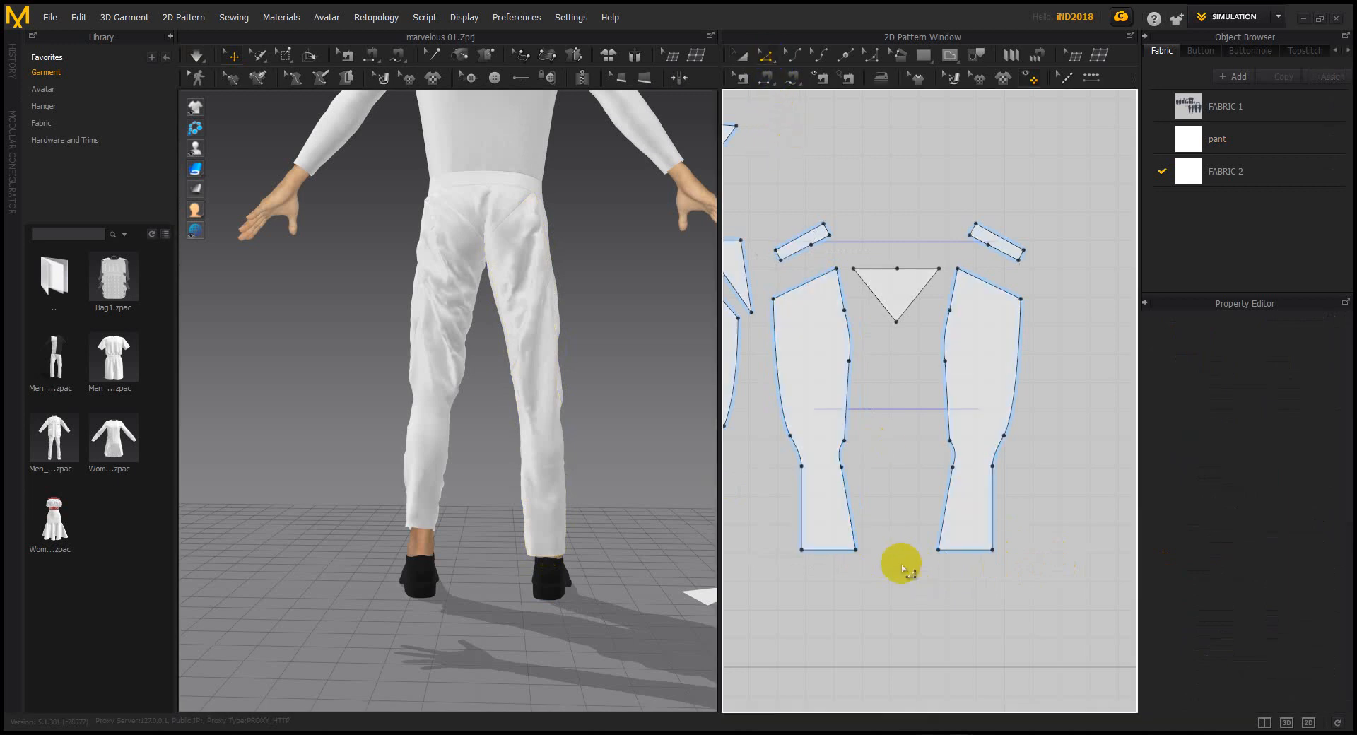
{"action": "left_click", "coordinate": [854, 564]}
{"action": "left_click_drag", "start_coordinate": [855, 549], "coordinate": [846, 549]}
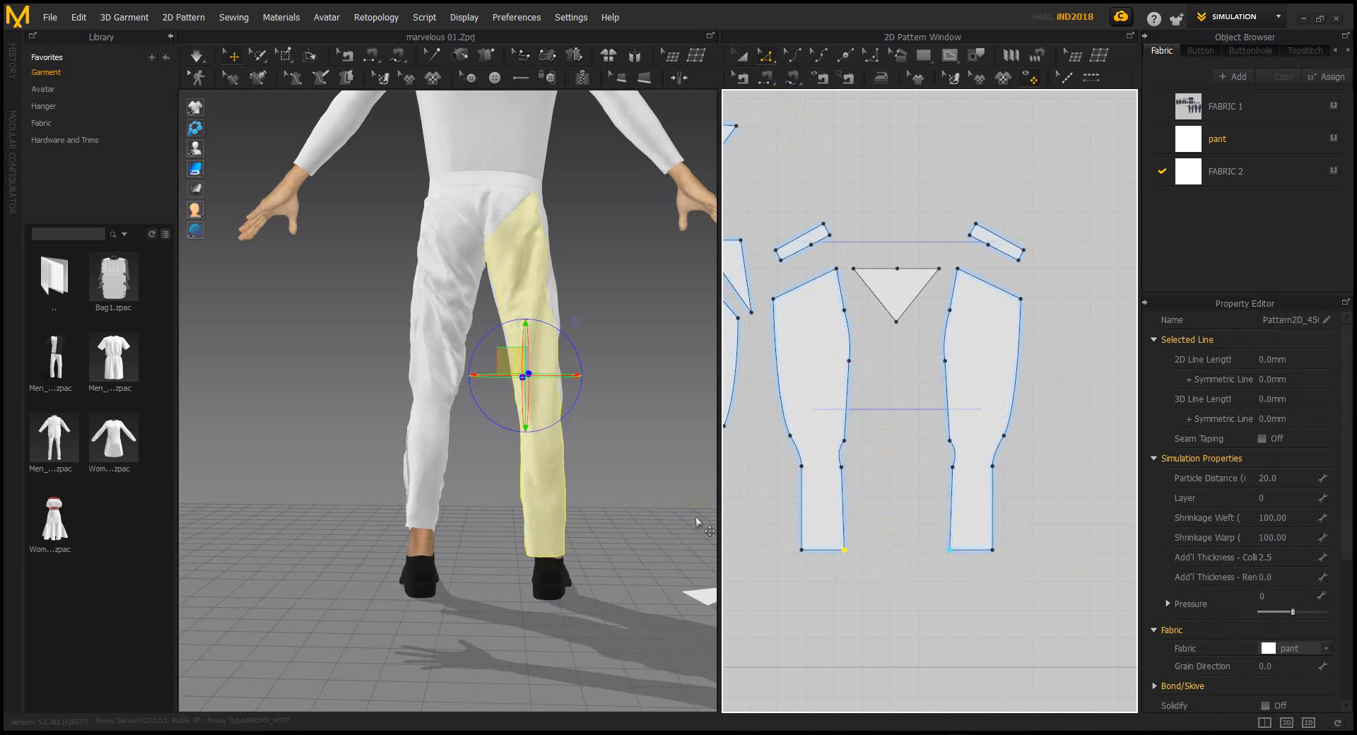
{"action": "key", "text": "space"}
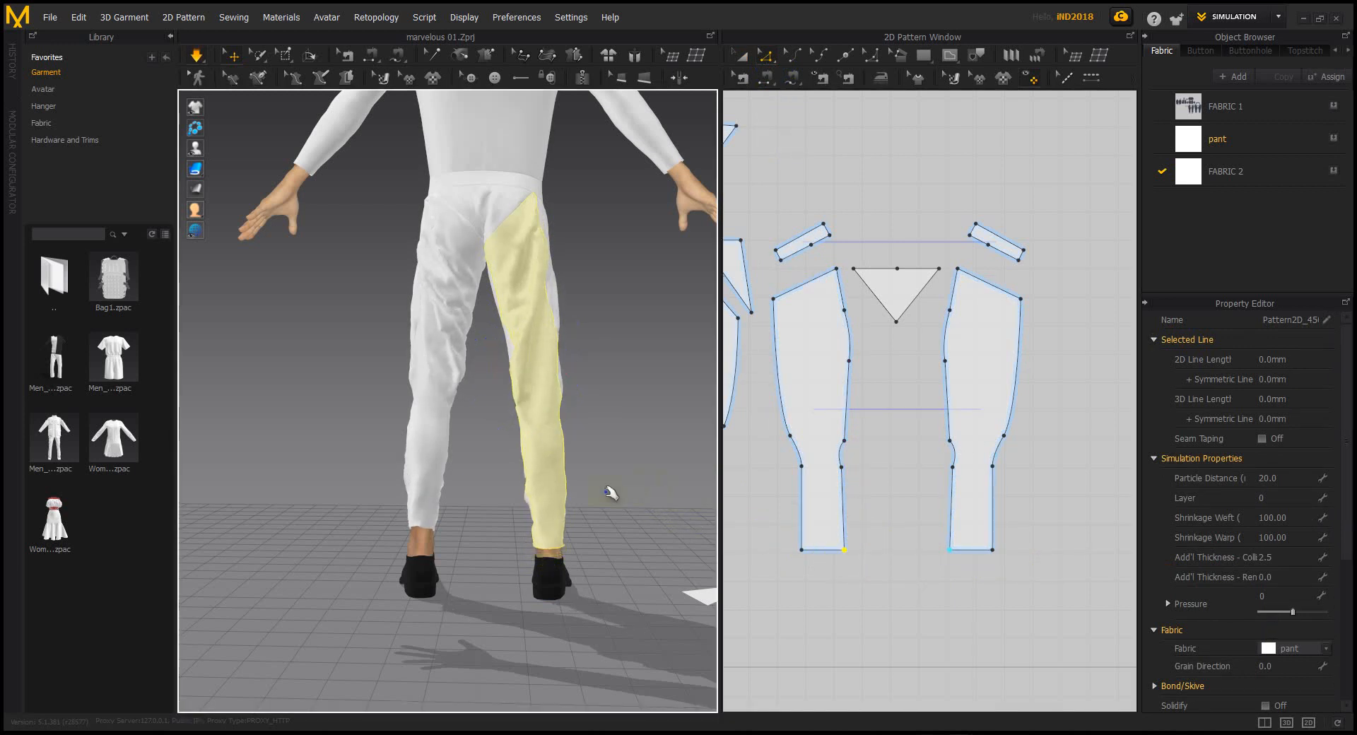
{"action": "left_click_drag", "start_coordinate": [419, 450], "coordinate": [415, 541]}
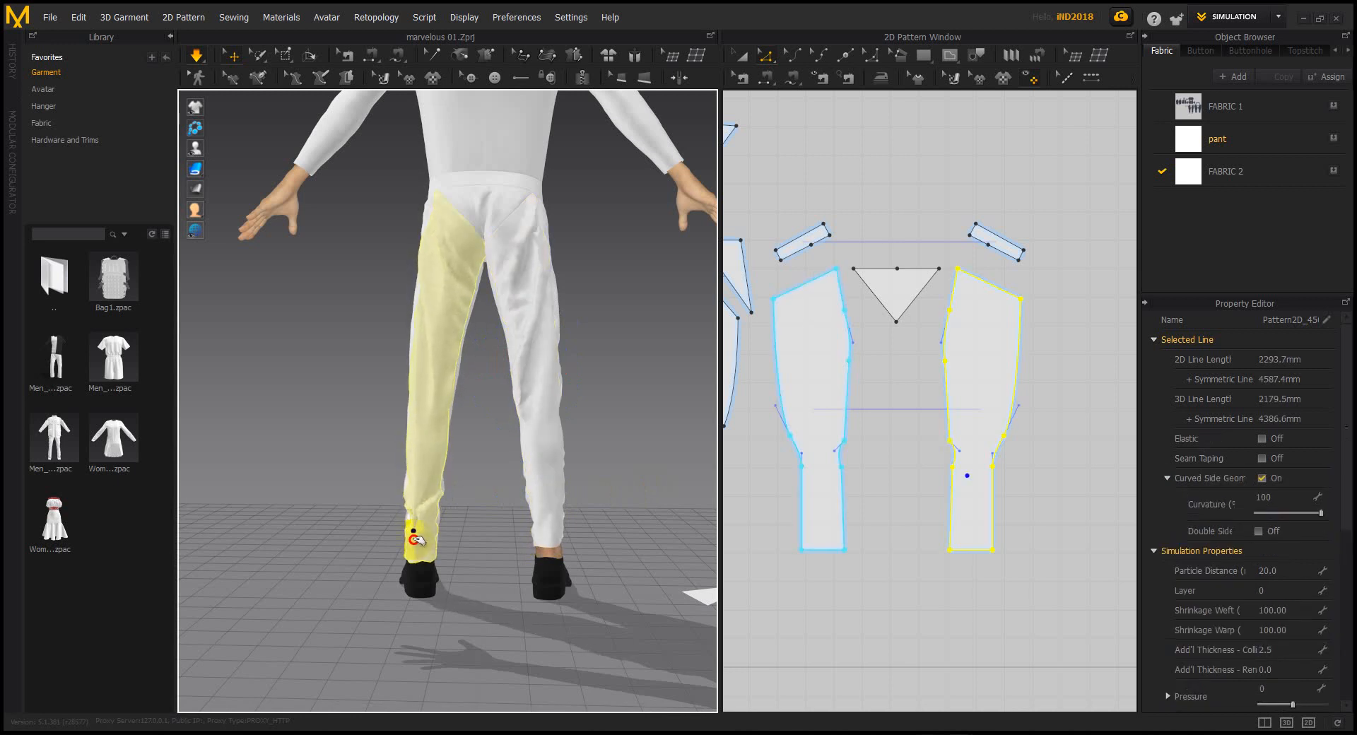
{"action": "left_click_drag", "start_coordinate": [423, 525], "coordinate": [428, 527]}
{"action": "left_click", "coordinate": [482, 517]}
{"action": "right_click_drag", "start_coordinate": [486, 516], "coordinate": [236, 526]}
{"action": "middle_click_drag", "start_coordinate": [420, 506], "coordinate": [429, 577]}
{"action": "right_click_drag", "start_coordinate": [428, 577], "coordinate": [506, 476]}
{"action": "scroll", "coordinate": [516, 520], "scroll_direction": "up", "scroll_amount": 10}
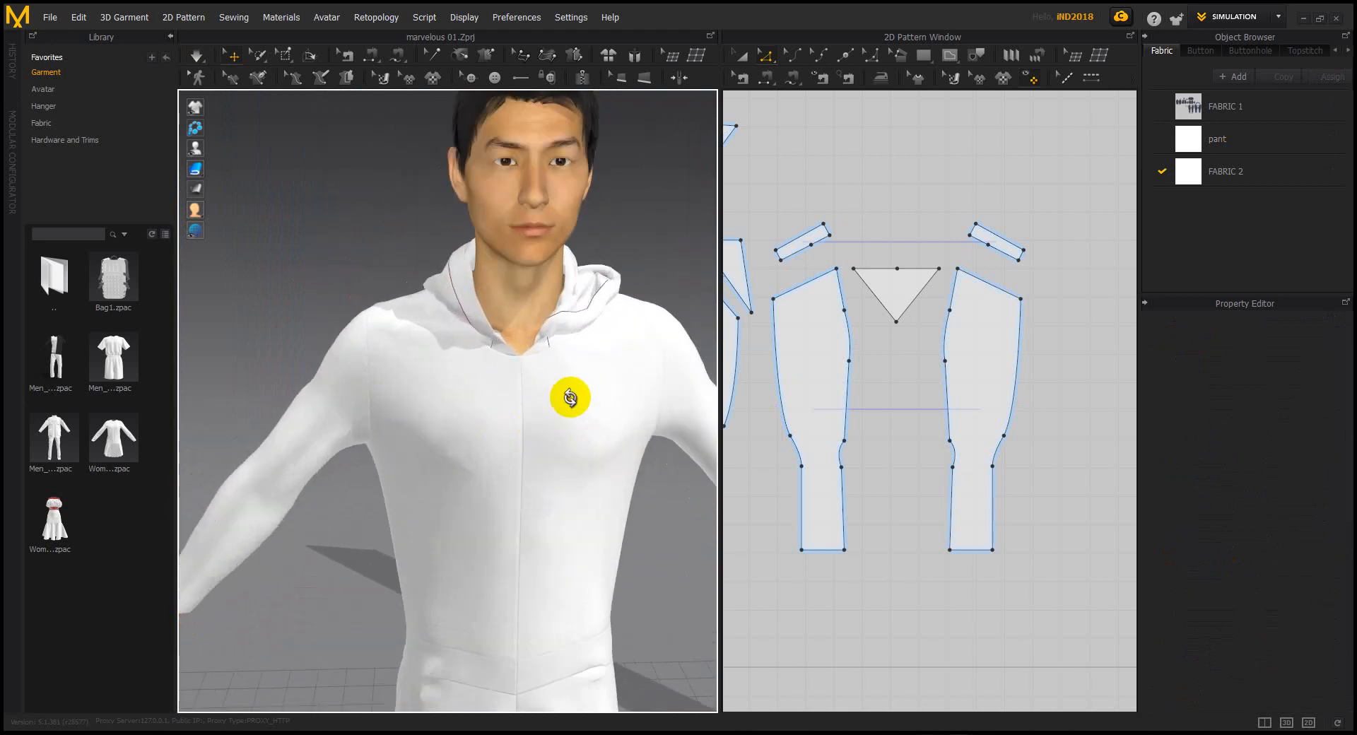
{"action": "right_click_drag", "start_coordinate": [573, 393], "coordinate": [506, 379]}
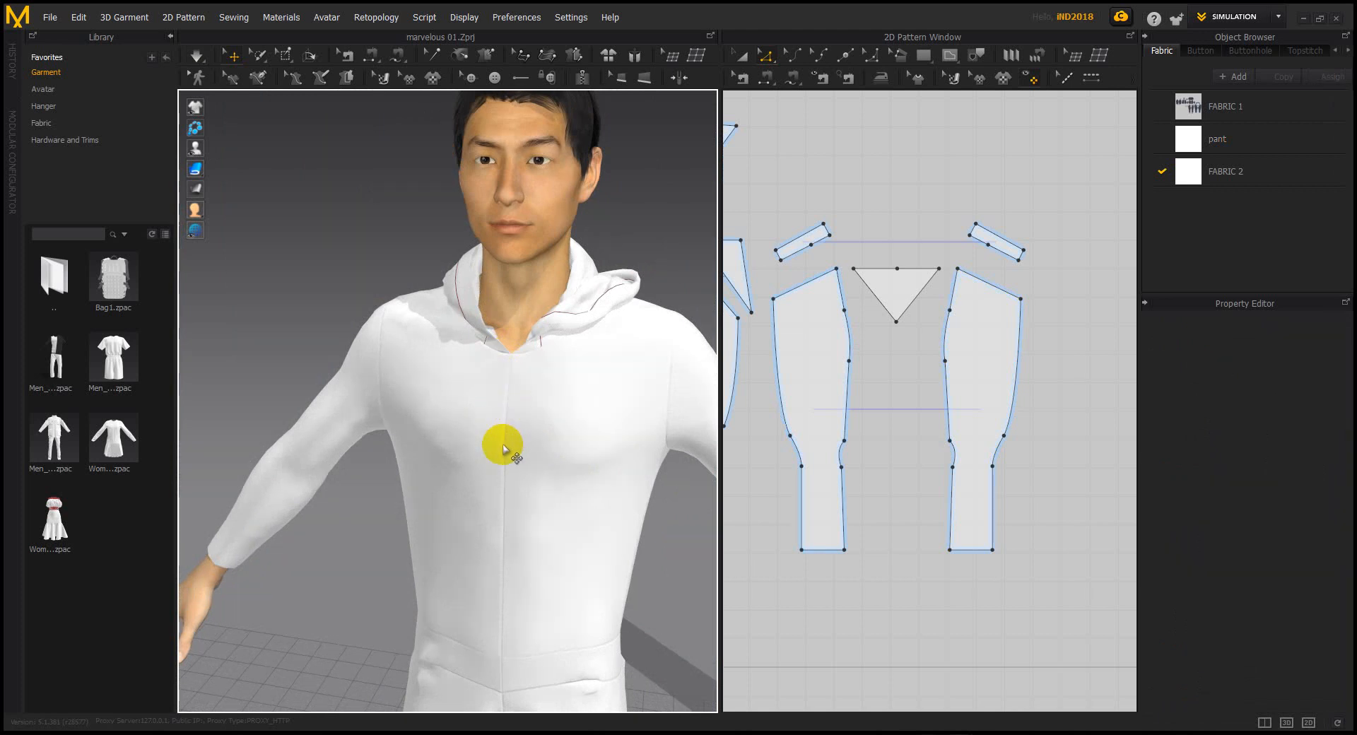
{"action": "scroll", "coordinate": [504, 448], "scroll_direction": "up", "scroll_amount": 5}
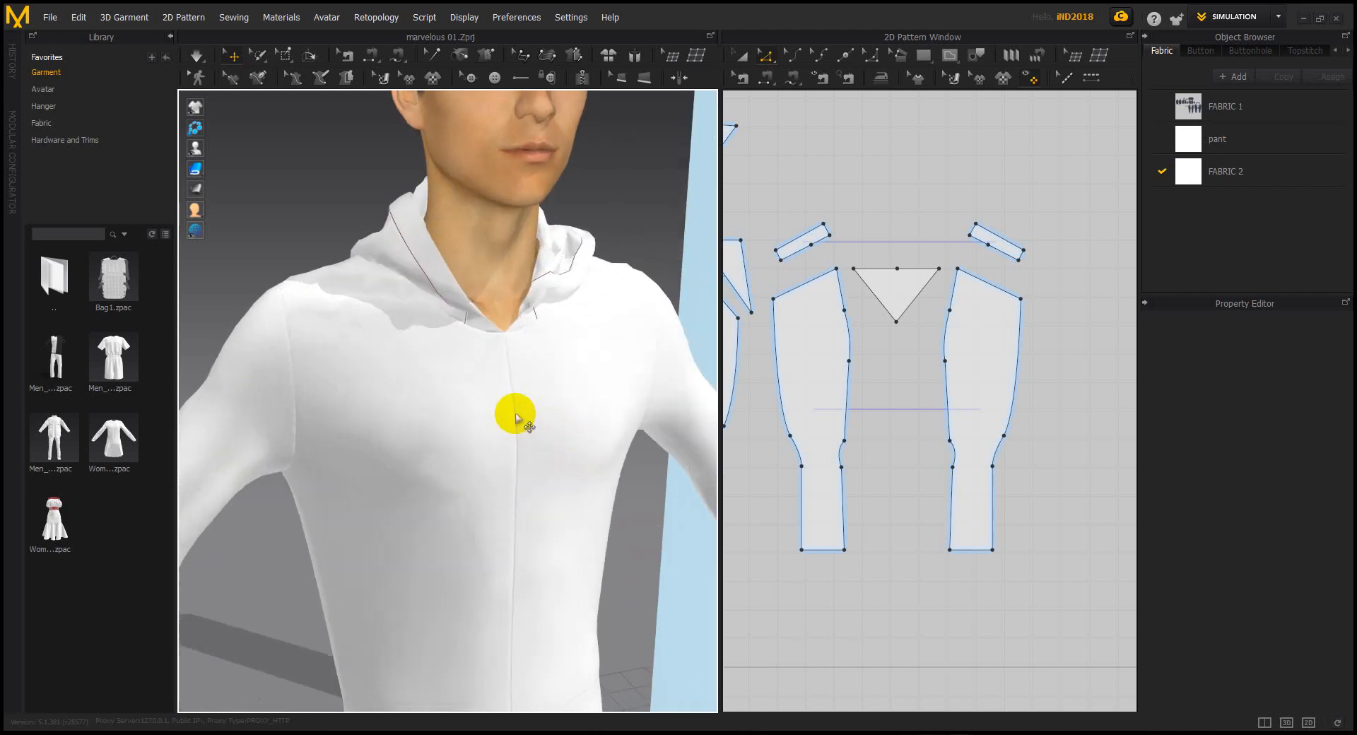
Add a split point on the front bodice panels' centre-front edges
{"action": "scroll", "coordinate": [895, 309], "scroll_direction": "down", "scroll_amount": 6}
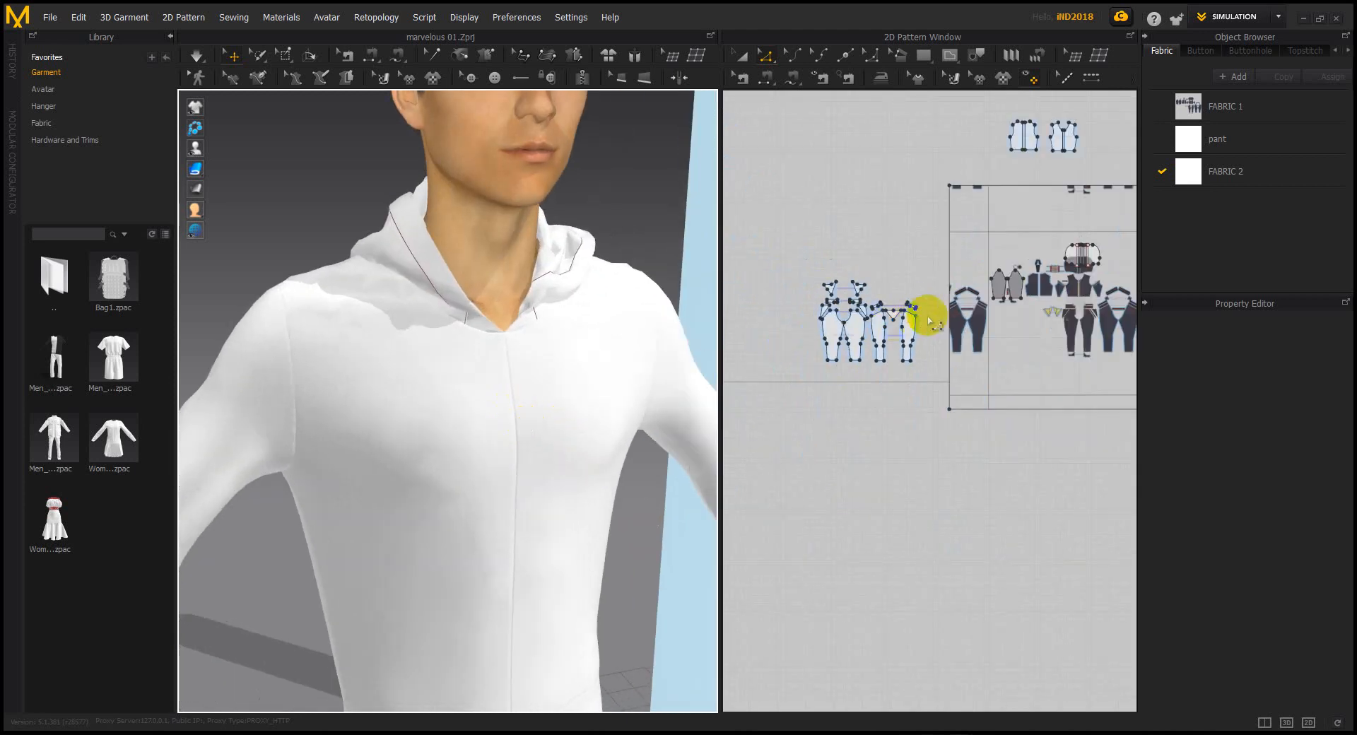
{"action": "scroll", "coordinate": [955, 226], "scroll_direction": "up", "scroll_amount": 6}
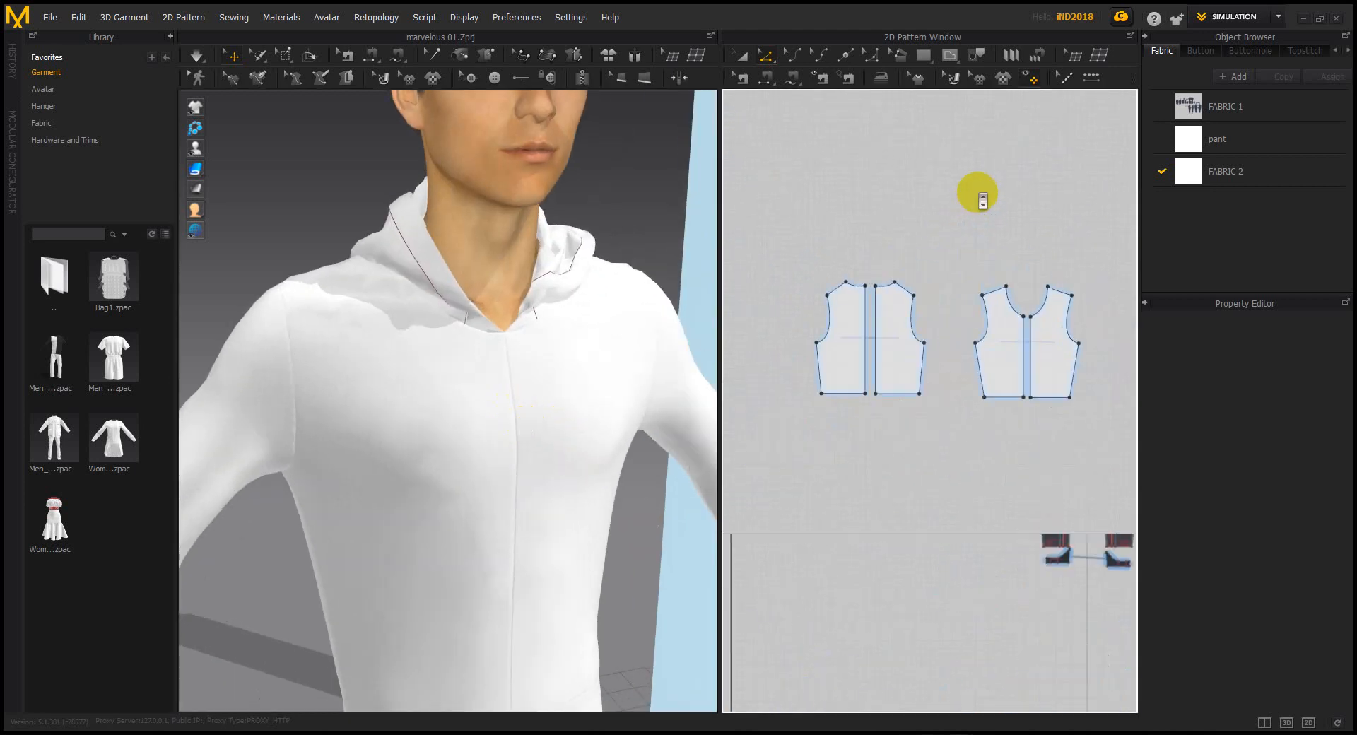
{"action": "left_click", "coordinate": [507, 367]}
{"action": "scroll", "coordinate": [1009, 357], "scroll_direction": "up", "scroll_amount": 4}
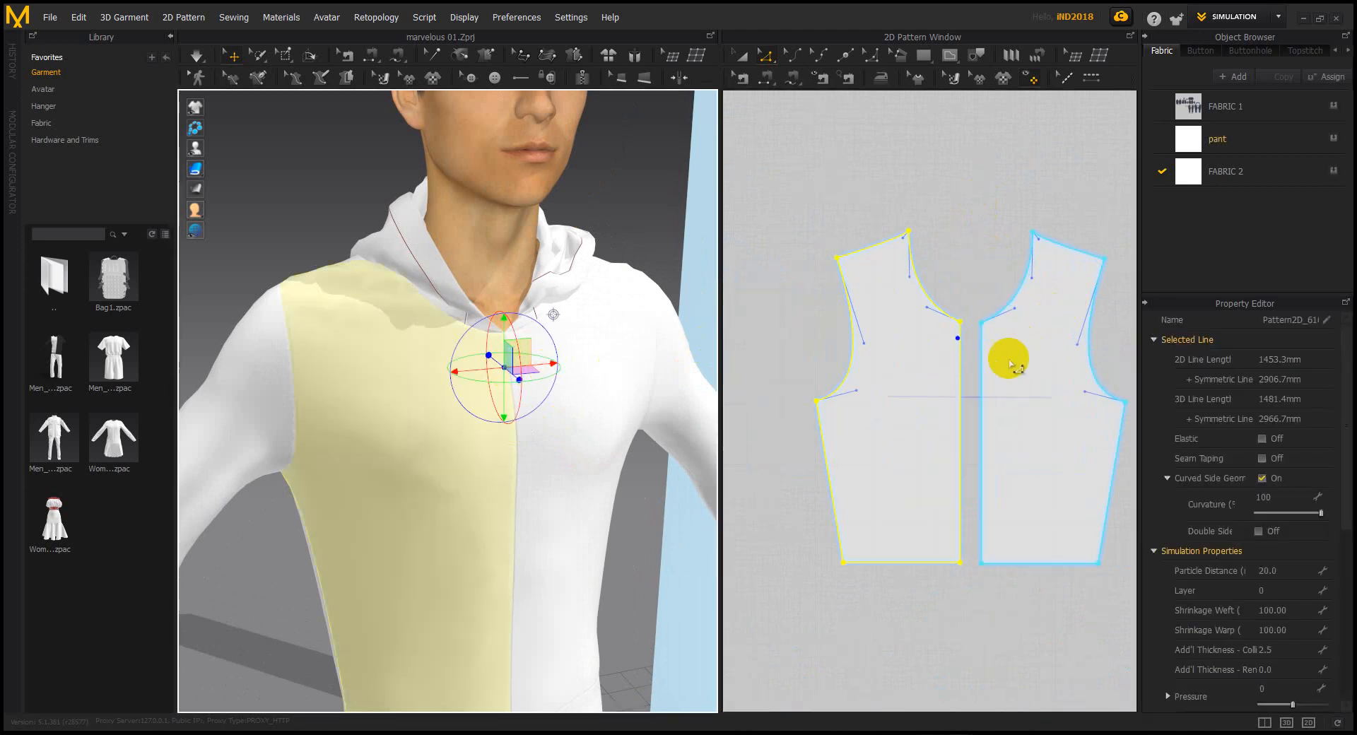
{"action": "left_click", "coordinate": [846, 54]}
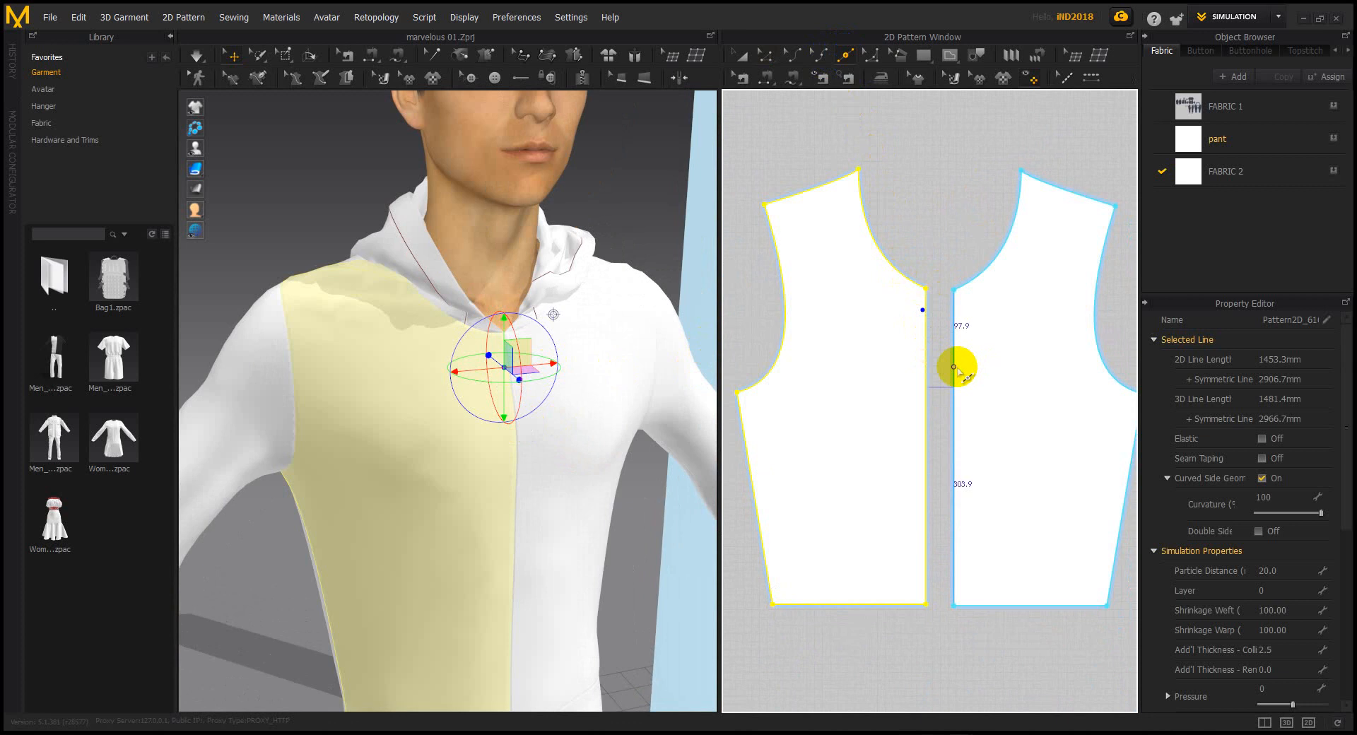
{"action": "left_click", "coordinate": [925, 367]}
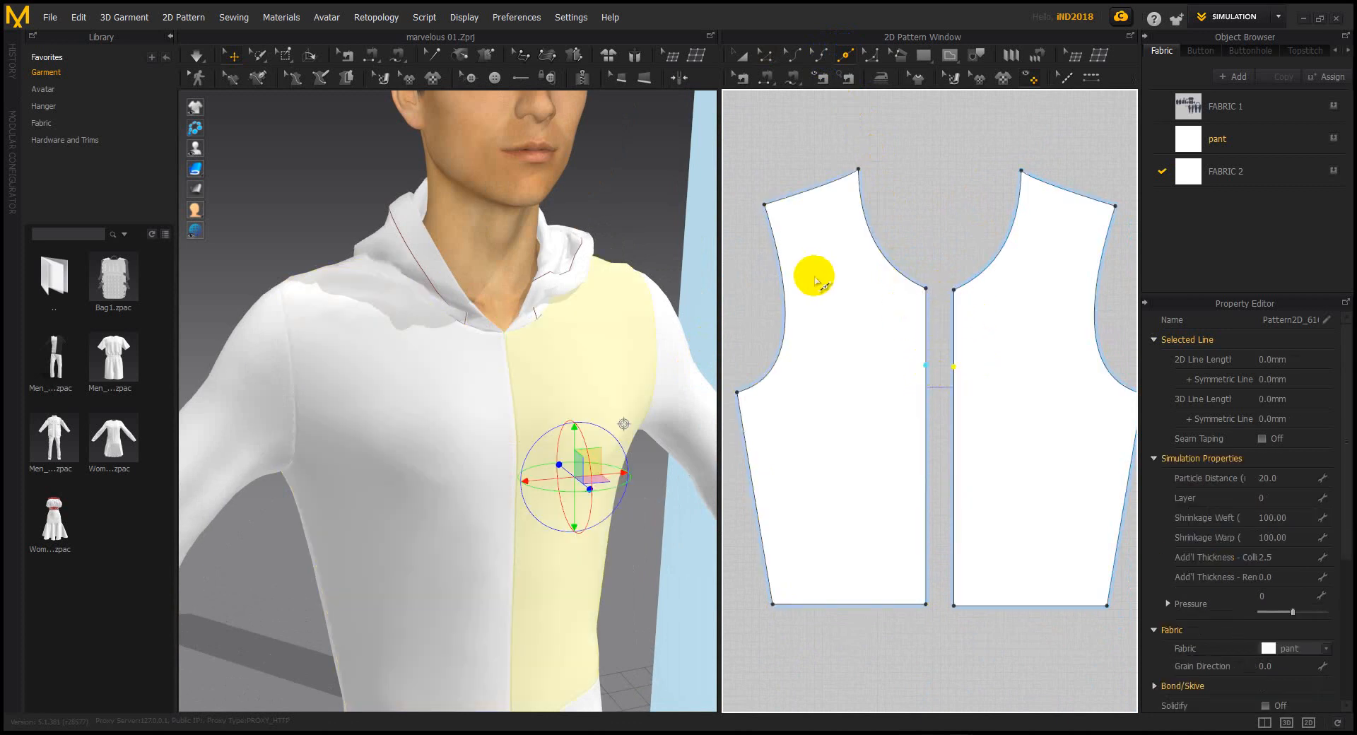
Delete the existing full-length centre-front seam
{"action": "left_click", "coordinate": [765, 77]}
{"action": "left_click", "coordinate": [948, 434]}
{"action": "left_click", "coordinate": [678, 419]}
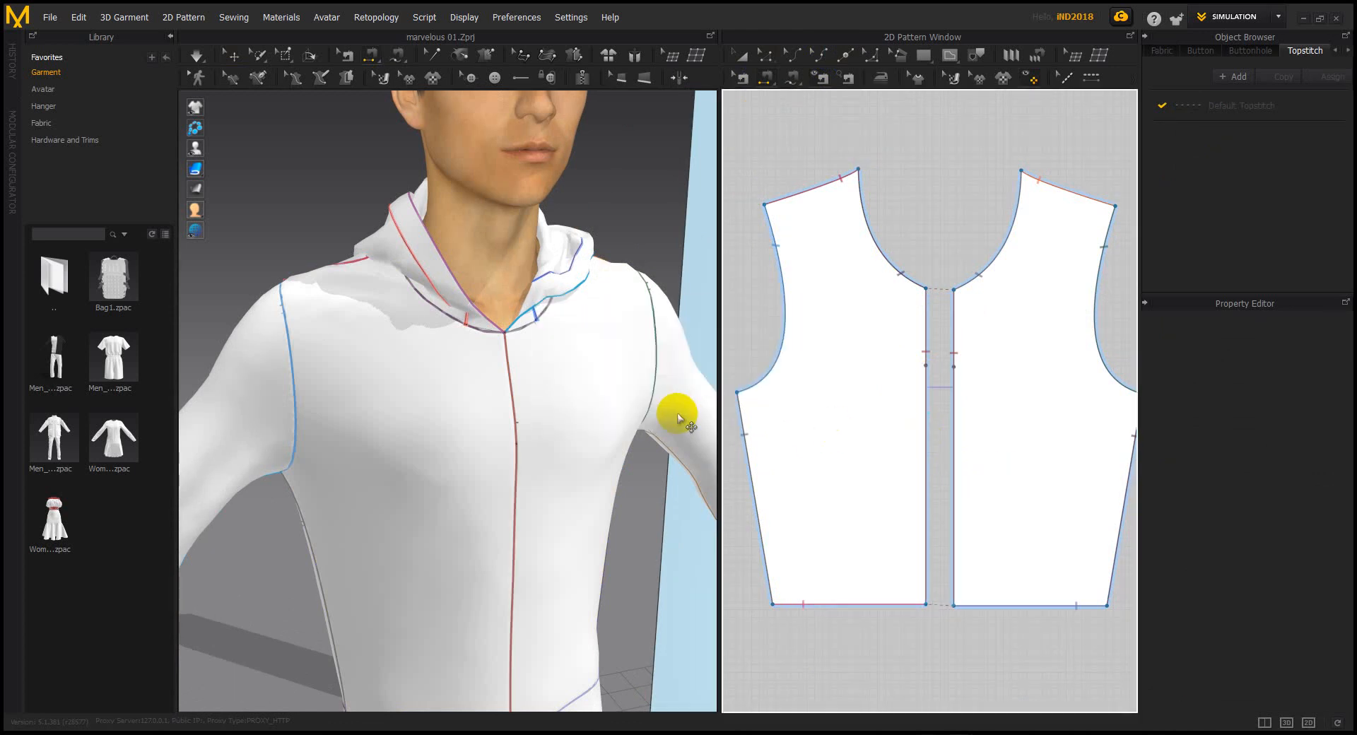
{"action": "left_click", "coordinate": [742, 77]}
{"action": "left_click", "coordinate": [767, 58]}
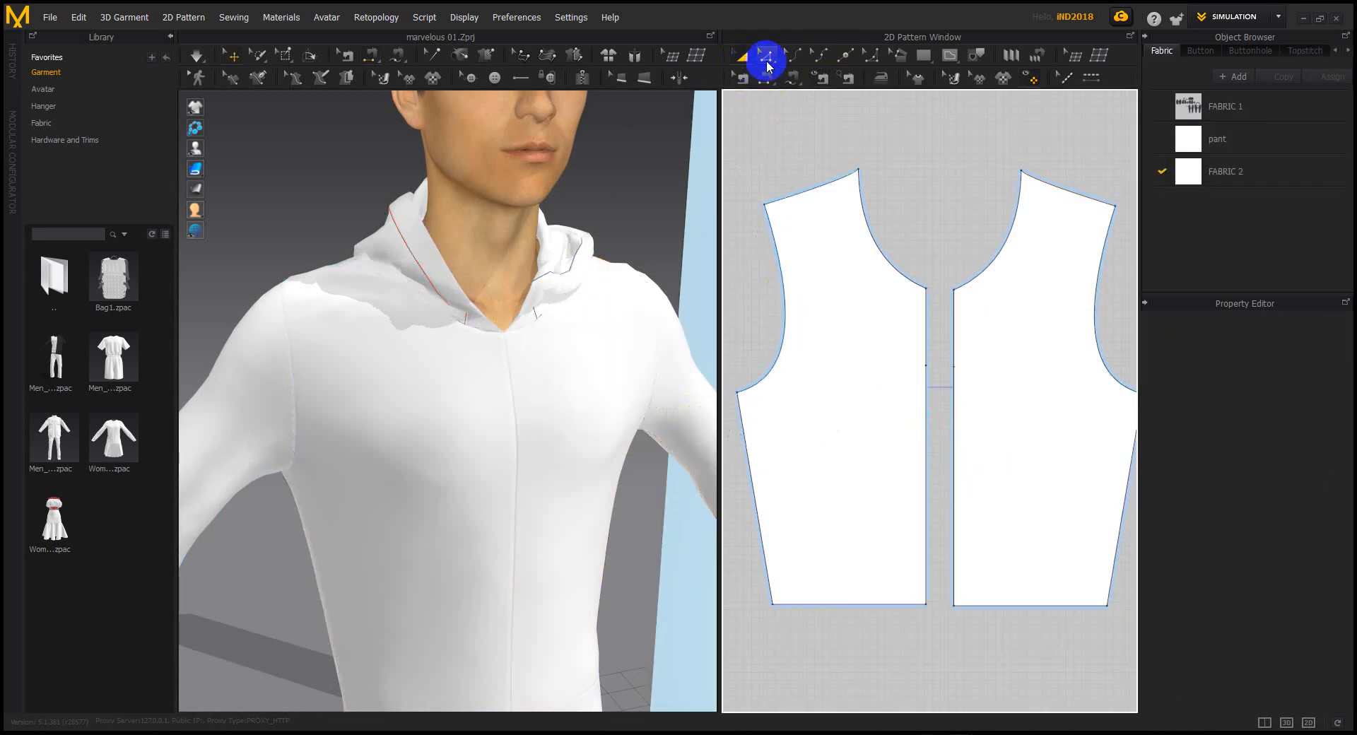
{"action": "left_click", "coordinate": [752, 78]}
{"action": "left_click", "coordinate": [952, 437]}
{"action": "key", "text": "Delete"}
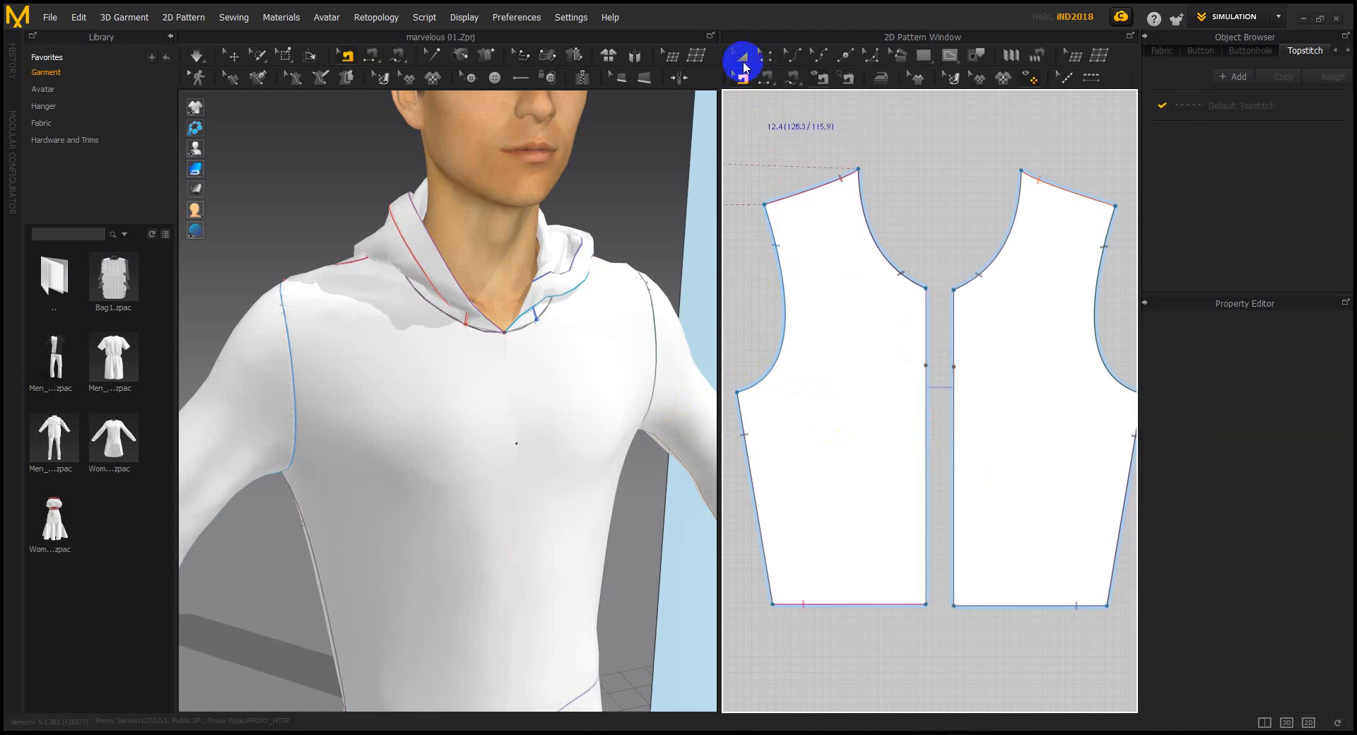
Sew the lower 303.9 mm centre-front segments together and re-simulate the hoodie
{"action": "left_click", "coordinate": [768, 81]}
{"action": "left_click", "coordinate": [926, 425]}
{"action": "left_click", "coordinate": [953, 425]}
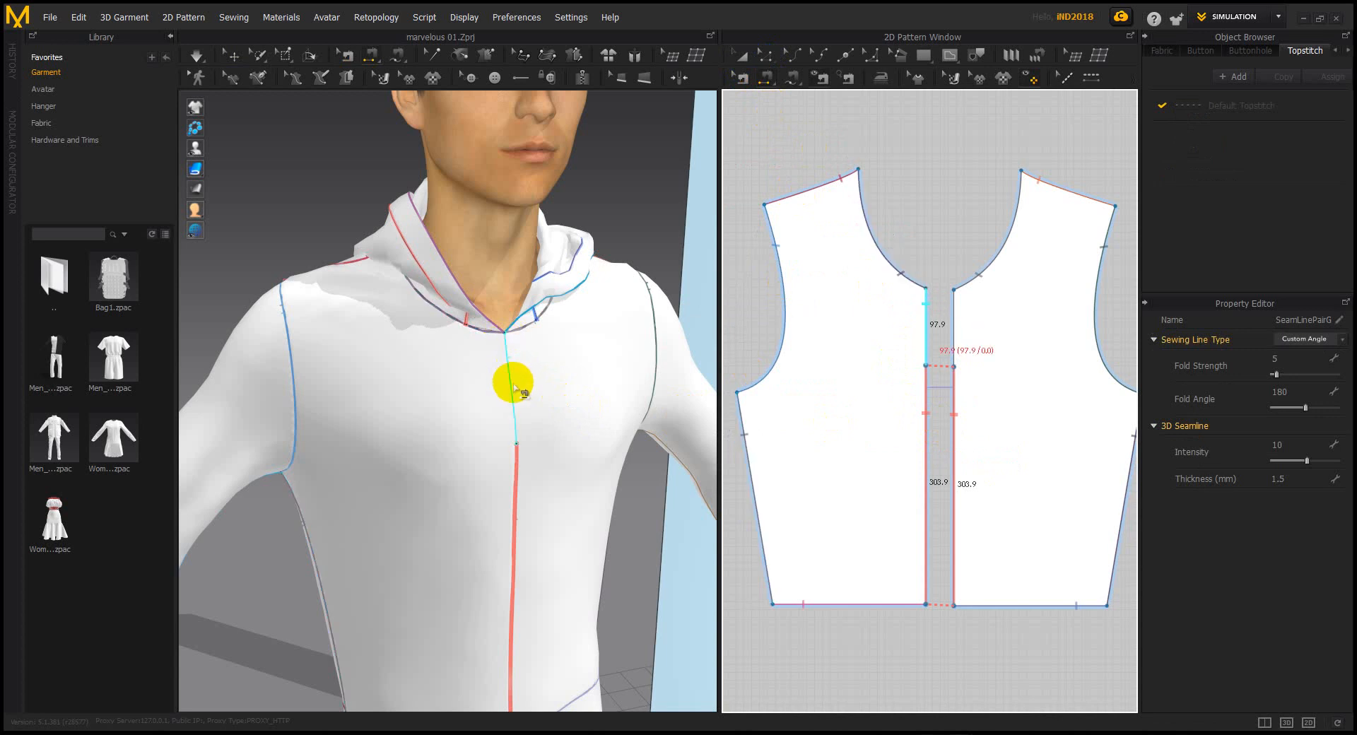
{"action": "left_click", "coordinate": [520, 393]}
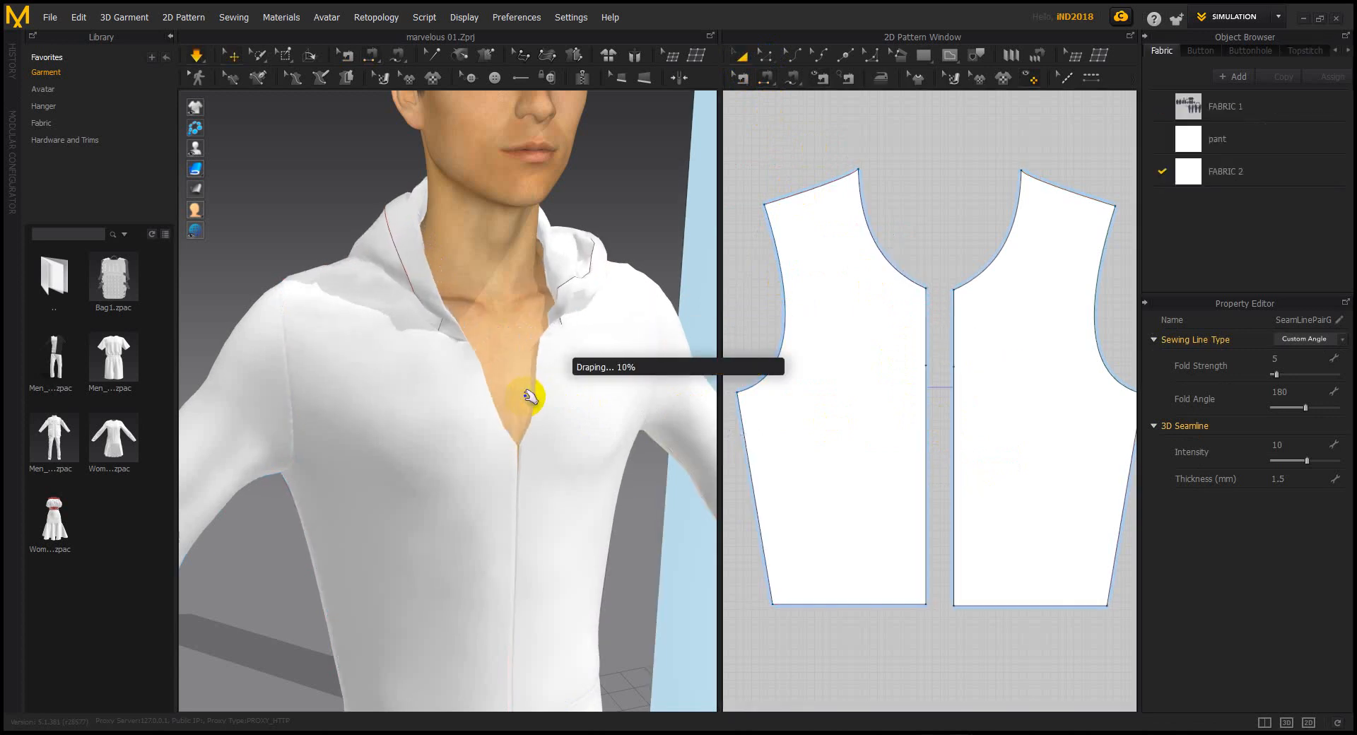
{"action": "left_click", "coordinate": [638, 226]}
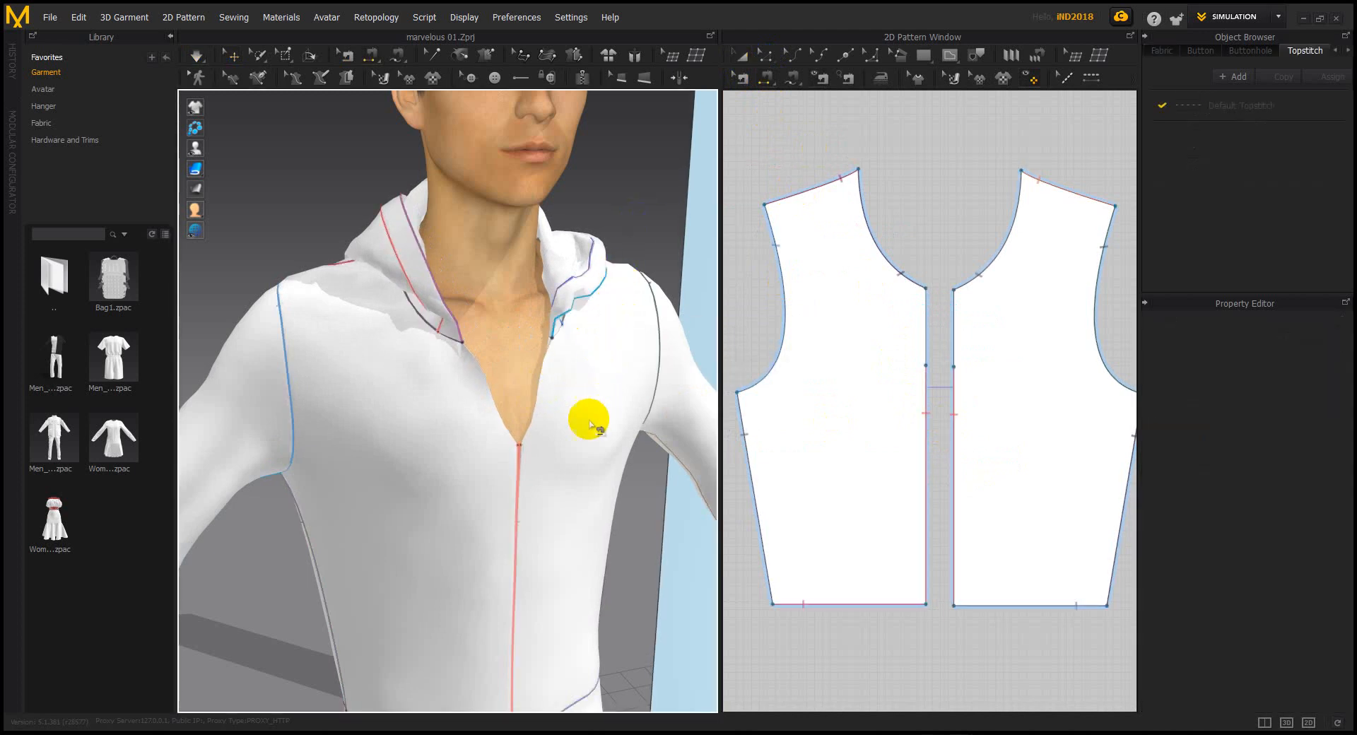
Select both sleeve patterns together and drag their bounding box's bottom edge down to lengthen them
{"action": "scroll", "coordinate": [590, 452], "scroll_direction": "down", "scroll_amount": 4}
{"action": "scroll", "coordinate": [576, 396], "scroll_direction": "down", "scroll_amount": 3}
{"action": "scroll", "coordinate": [499, 384], "scroll_direction": "up", "scroll_amount": 6}
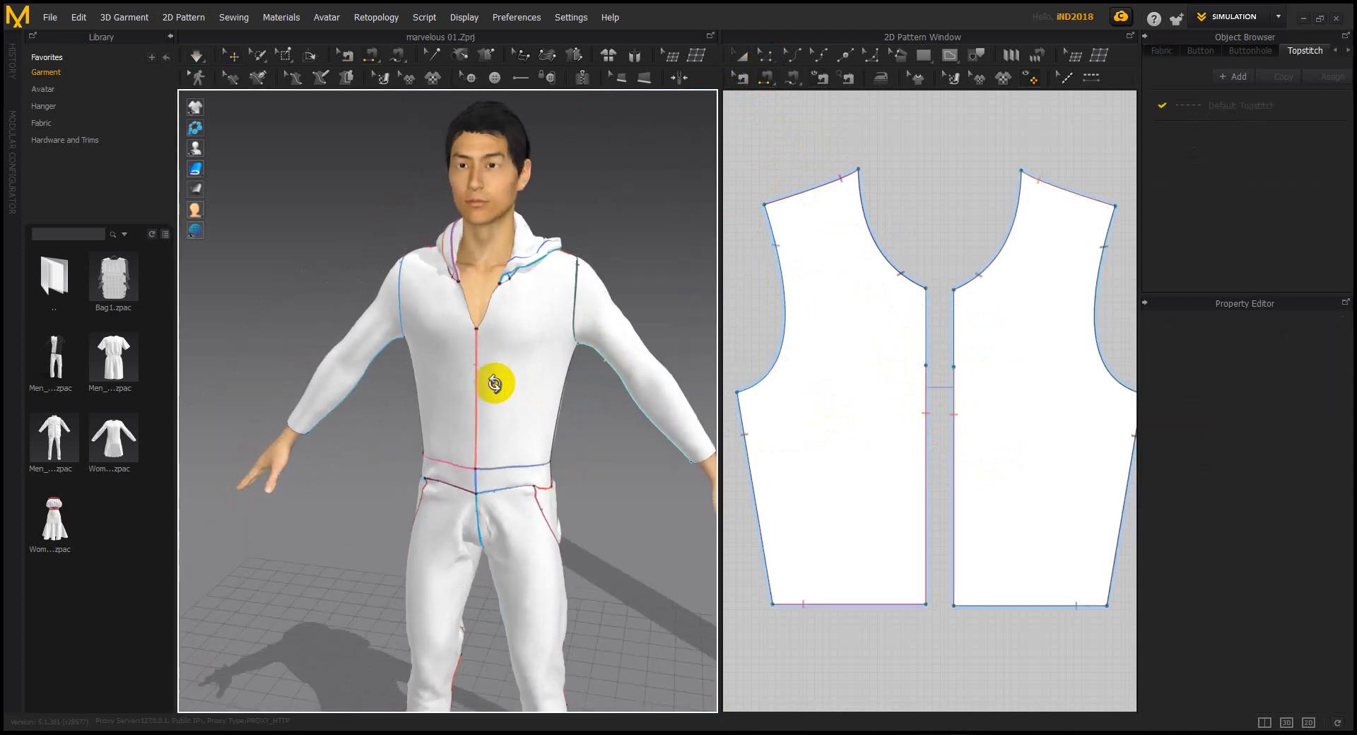
{"action": "scroll", "coordinate": [777, 353], "scroll_direction": "down", "scroll_amount": 8}
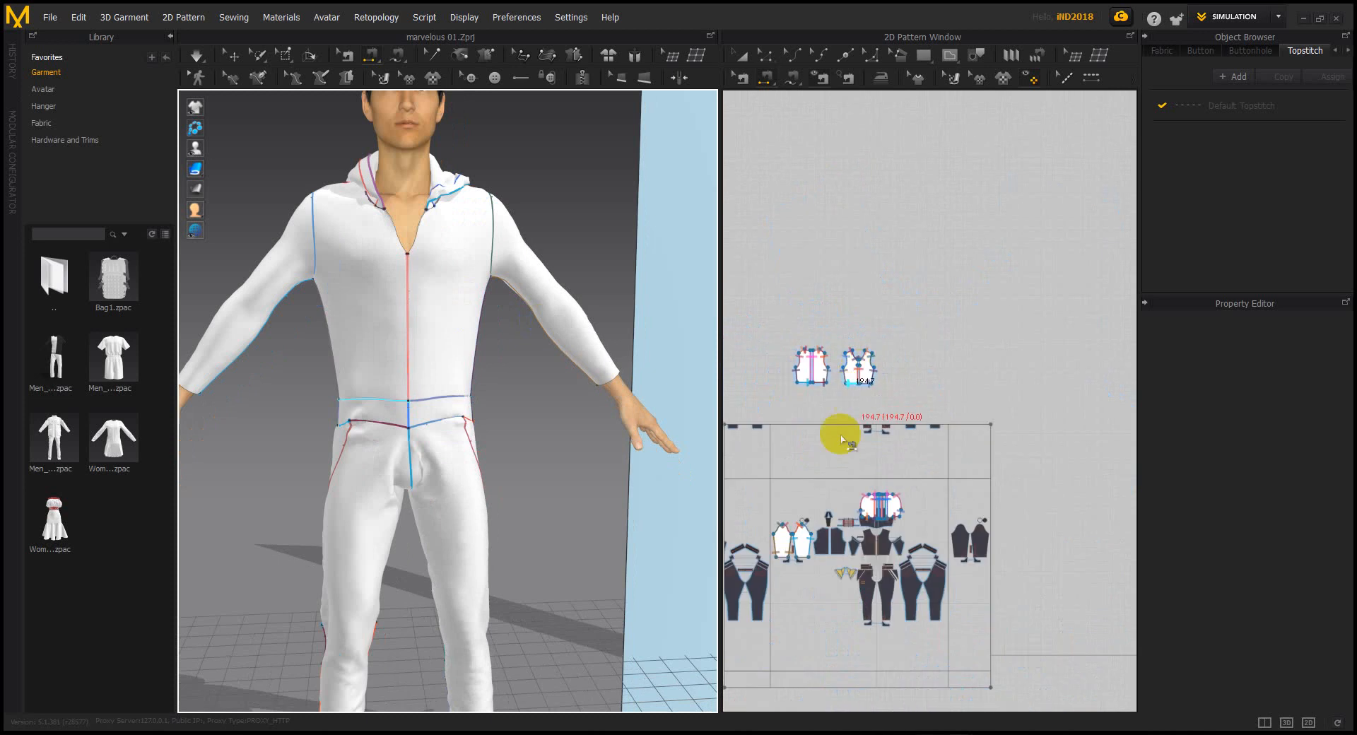
{"action": "right_click_drag", "start_coordinate": [846, 384], "coordinate": [1021, 358]}
{"action": "scroll", "coordinate": [934, 382], "scroll_direction": "up", "scroll_amount": 1}
{"action": "scroll", "coordinate": [912, 442], "scroll_direction": "up", "scroll_amount": 4}
{"action": "scroll", "coordinate": [919, 438], "scroll_direction": "down", "scroll_amount": 9}
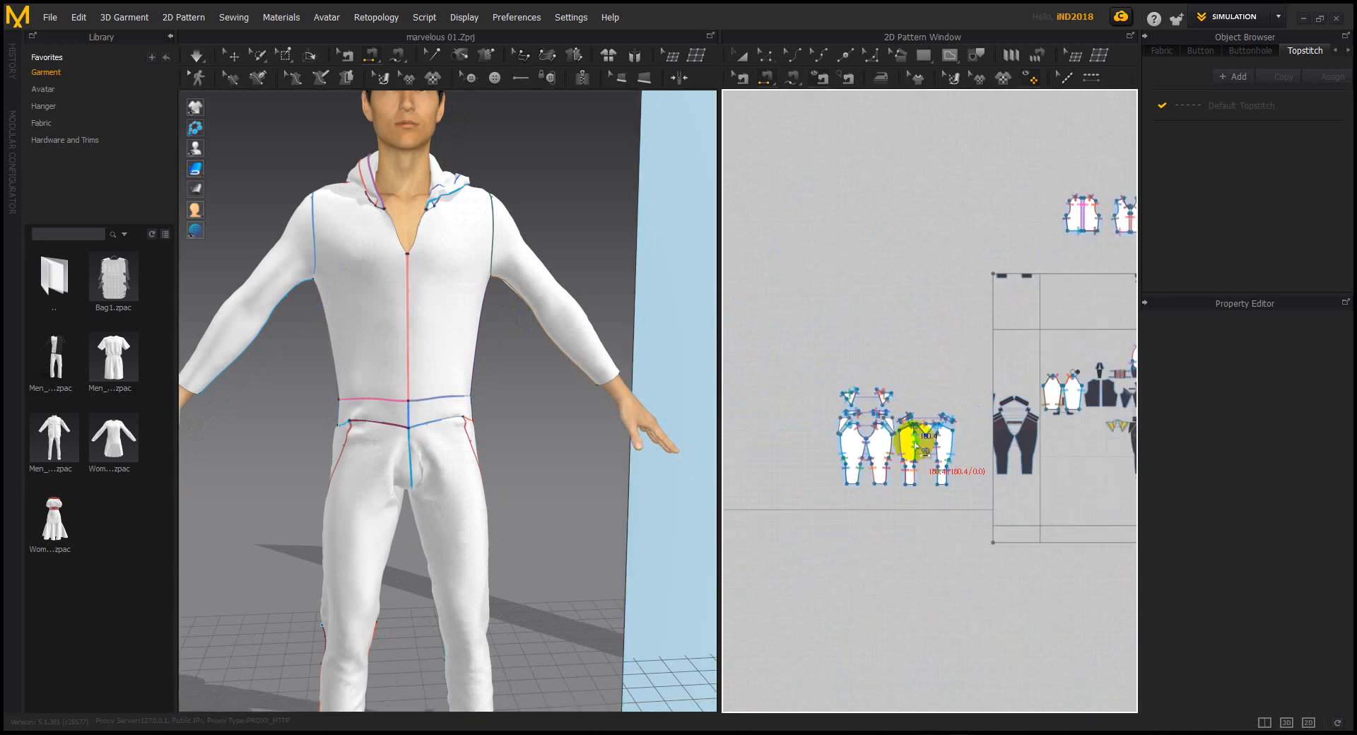
{"action": "scroll", "coordinate": [928, 437], "scroll_direction": "up", "scroll_amount": 6}
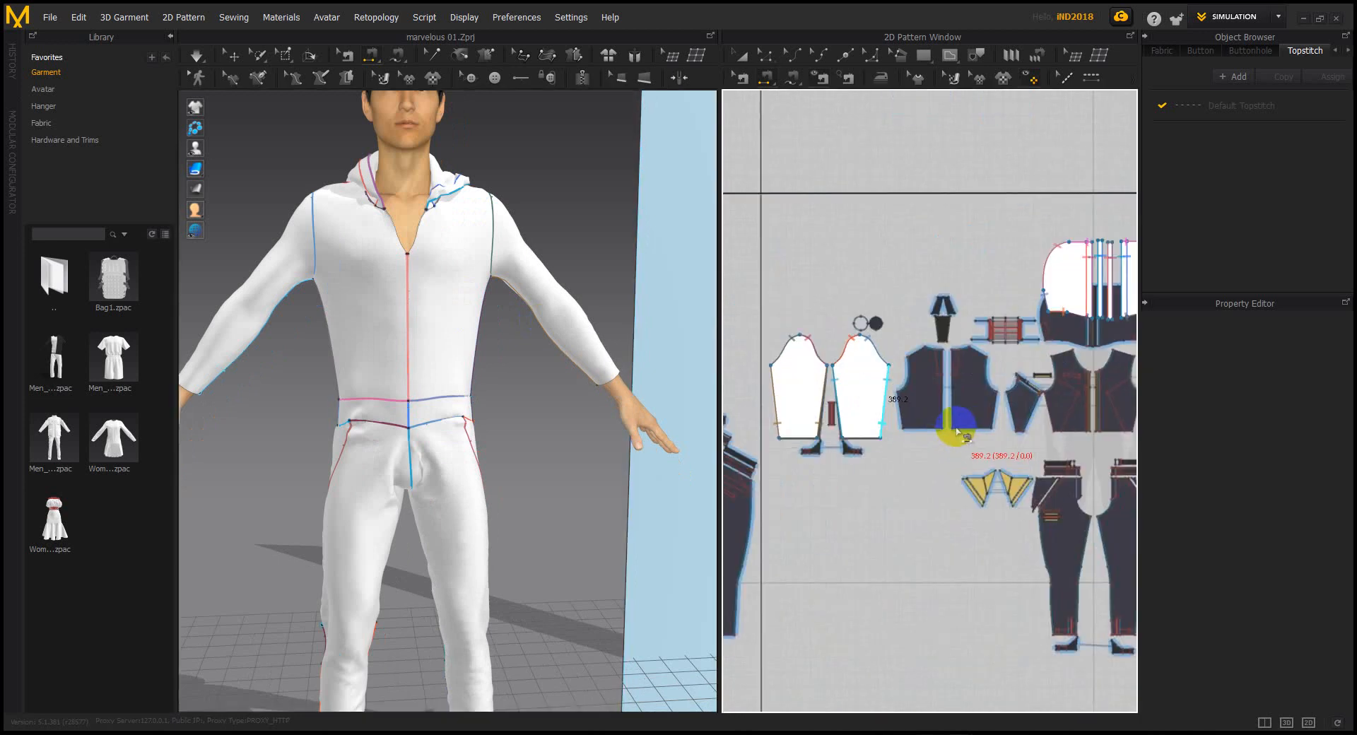
{"action": "right_click_drag", "start_coordinate": [875, 397], "coordinate": [905, 335]}
{"action": "left_click", "coordinate": [743, 55]}
{"action": "left_click", "coordinate": [845, 343]}
{"action": "left_click", "coordinate": [822, 340], "text": "shift"}
{"action": "left_click_drag", "start_coordinate": [865, 393], "coordinate": [864, 401]}
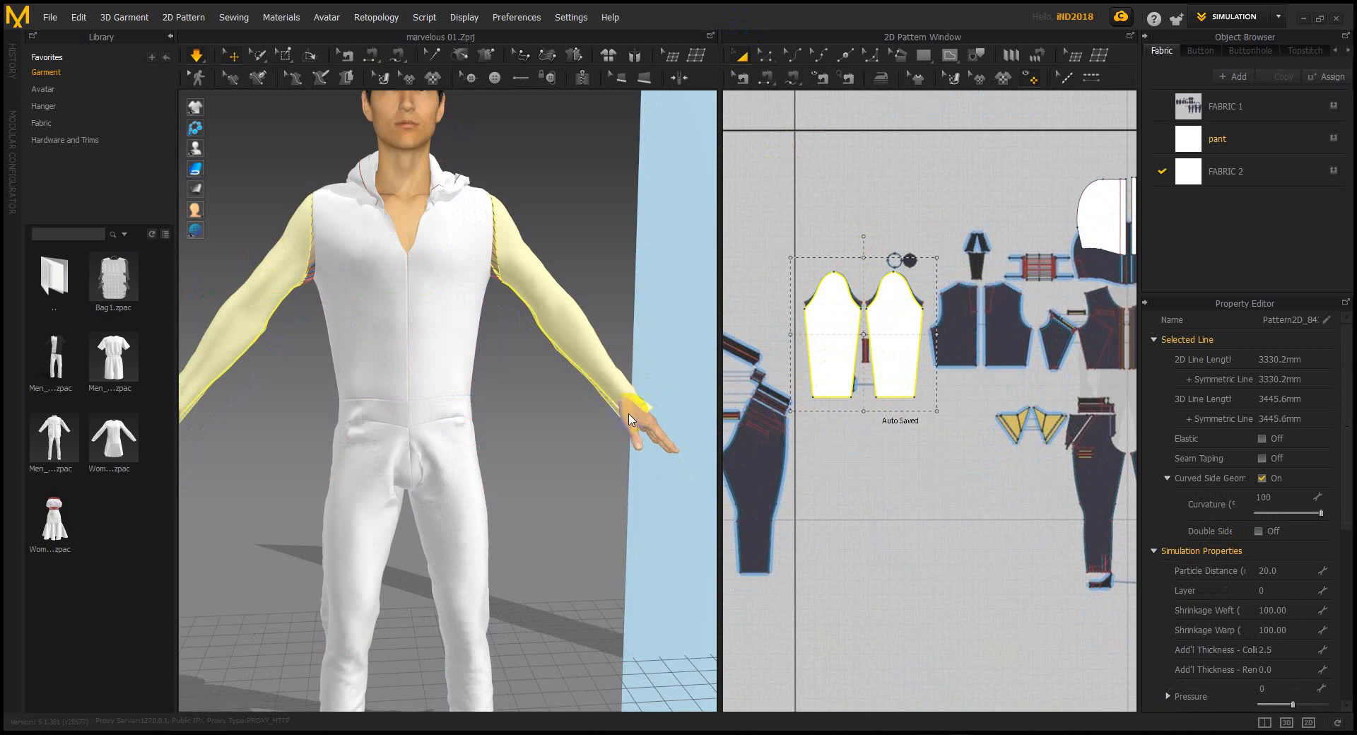
Simulate and pull the wrist and cuff cloth up the sleeve
{"action": "key", "text": "space"}
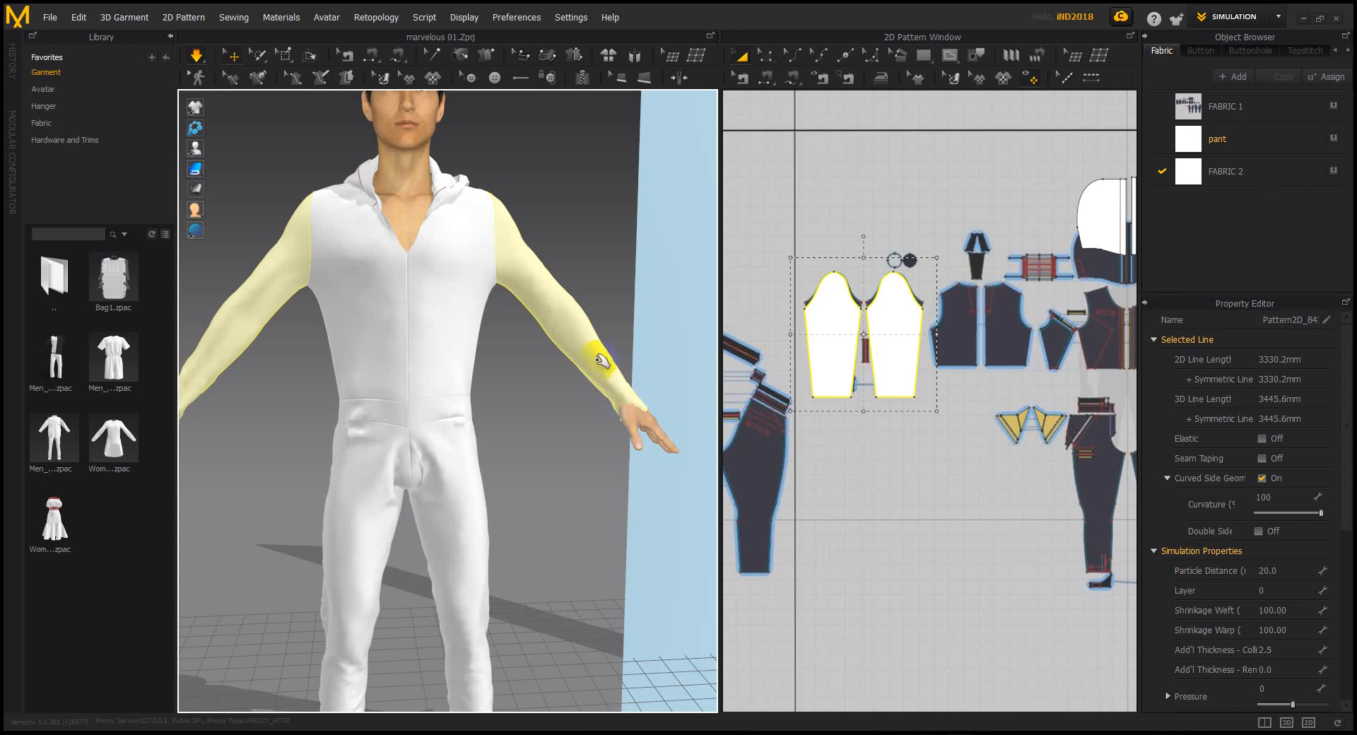
{"action": "right_click_drag", "start_coordinate": [596, 364], "coordinate": [517, 375]}
{"action": "left_click_drag", "start_coordinate": [567, 468], "coordinate": [461, 333]}
{"action": "left_click_drag", "start_coordinate": [542, 400], "coordinate": [510, 369]}
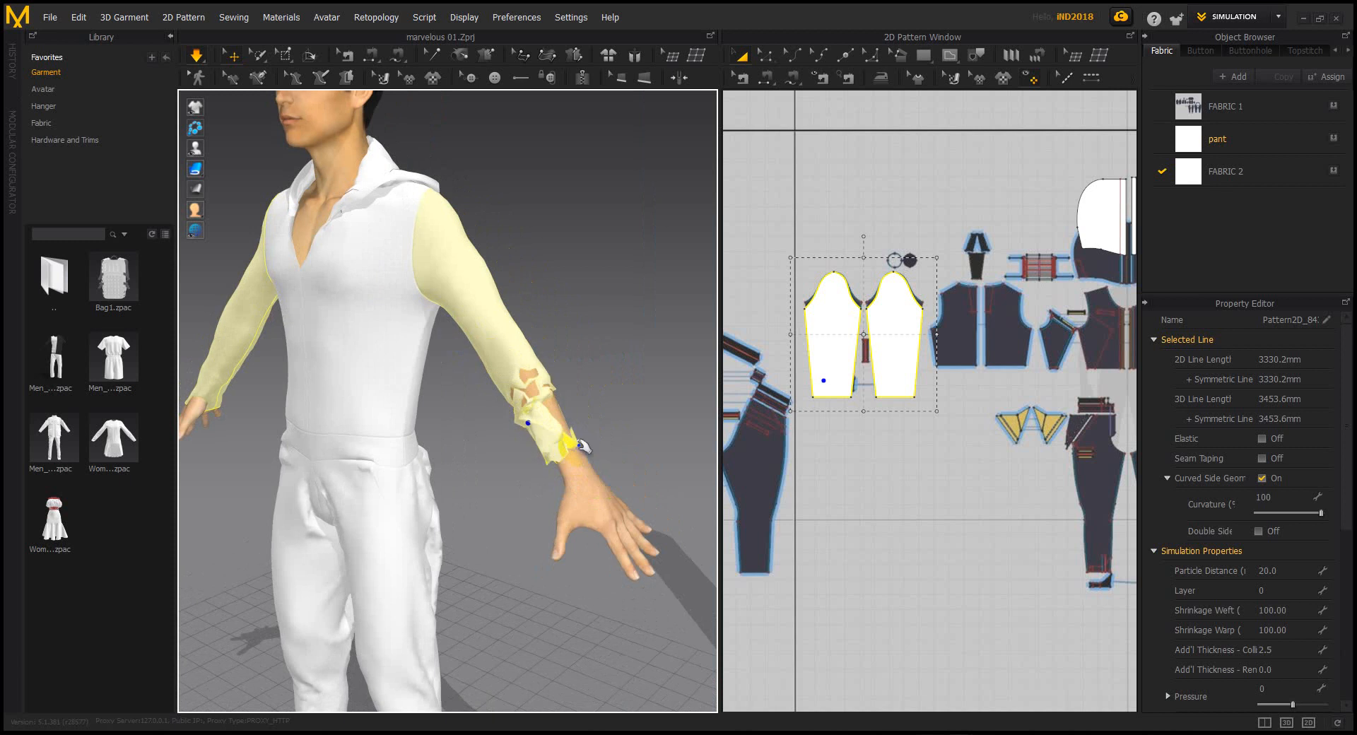
{"action": "left_click_drag", "start_coordinate": [578, 451], "coordinate": [606, 433]}
Pull the right arm's sleeve cuff toward the elbow and let it settle back at the wrist
{"action": "scroll", "coordinate": [393, 424], "scroll_direction": "down", "scroll_amount": 3}
{"action": "right_click_drag", "start_coordinate": [394, 424], "coordinate": [373, 412]}
{"action": "middle_click_drag", "start_coordinate": [604, 402], "coordinate": [634, 402]}
{"action": "right_click_drag", "start_coordinate": [634, 403], "coordinate": [488, 418]}
{"action": "left_click_drag", "start_coordinate": [423, 457], "coordinate": [464, 400]}
{"action": "right_click_drag", "start_coordinate": [519, 442], "coordinate": [600, 436]}
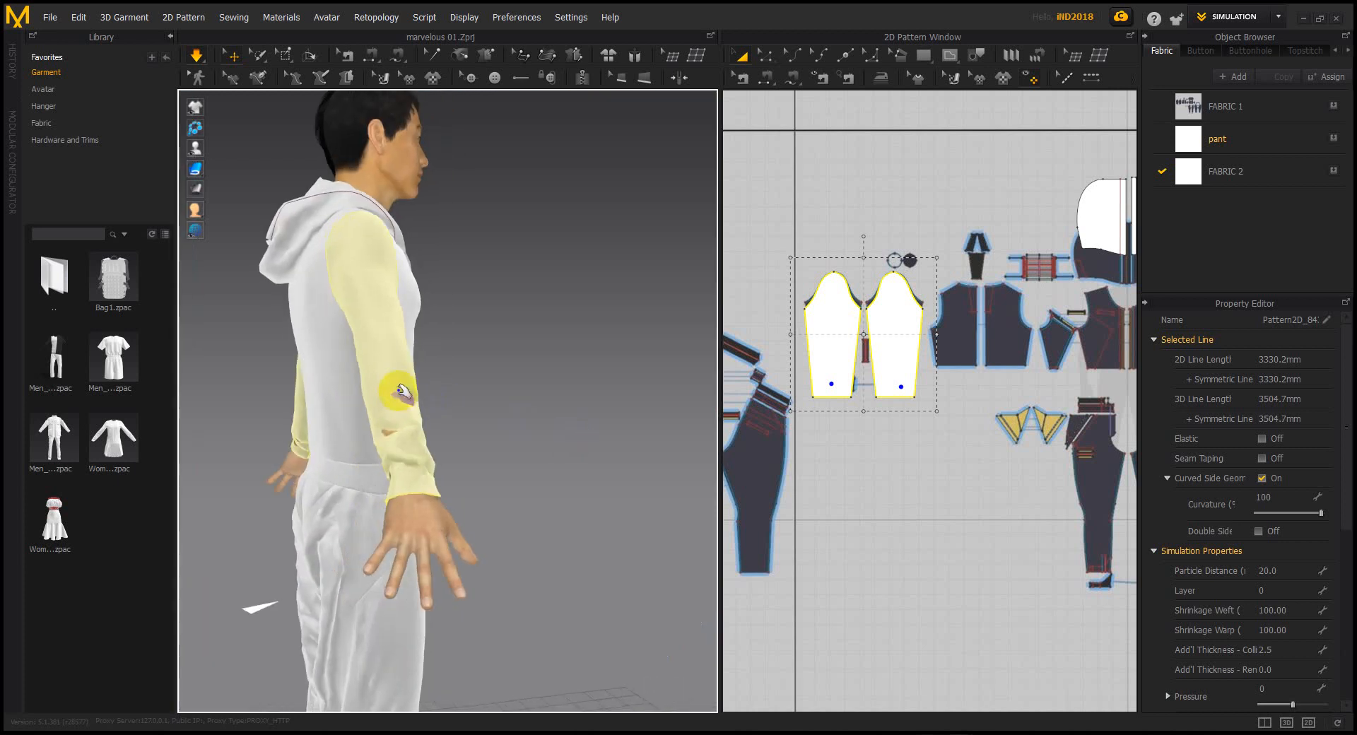
Shorten the sleeve pattern by raising its bottom edge and remove the hem band from both sleeves
{"action": "left_click", "coordinate": [395, 390]}
{"action": "left_click", "coordinate": [428, 374]}
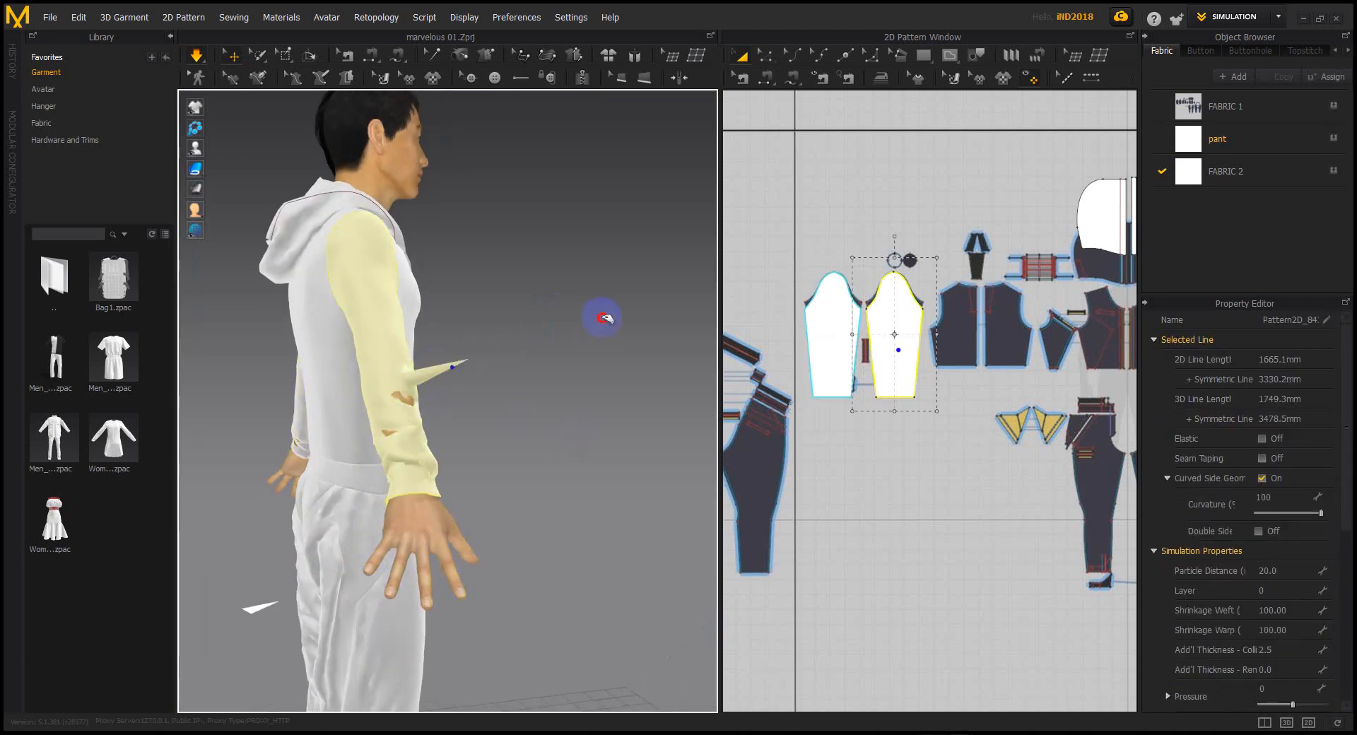
{"action": "right_click_drag", "start_coordinate": [578, 444], "coordinate": [311, 442]}
{"action": "scroll", "coordinate": [460, 424], "scroll_direction": "down", "scroll_amount": 1}
{"action": "middle_click_drag", "start_coordinate": [469, 433], "coordinate": [325, 433]}
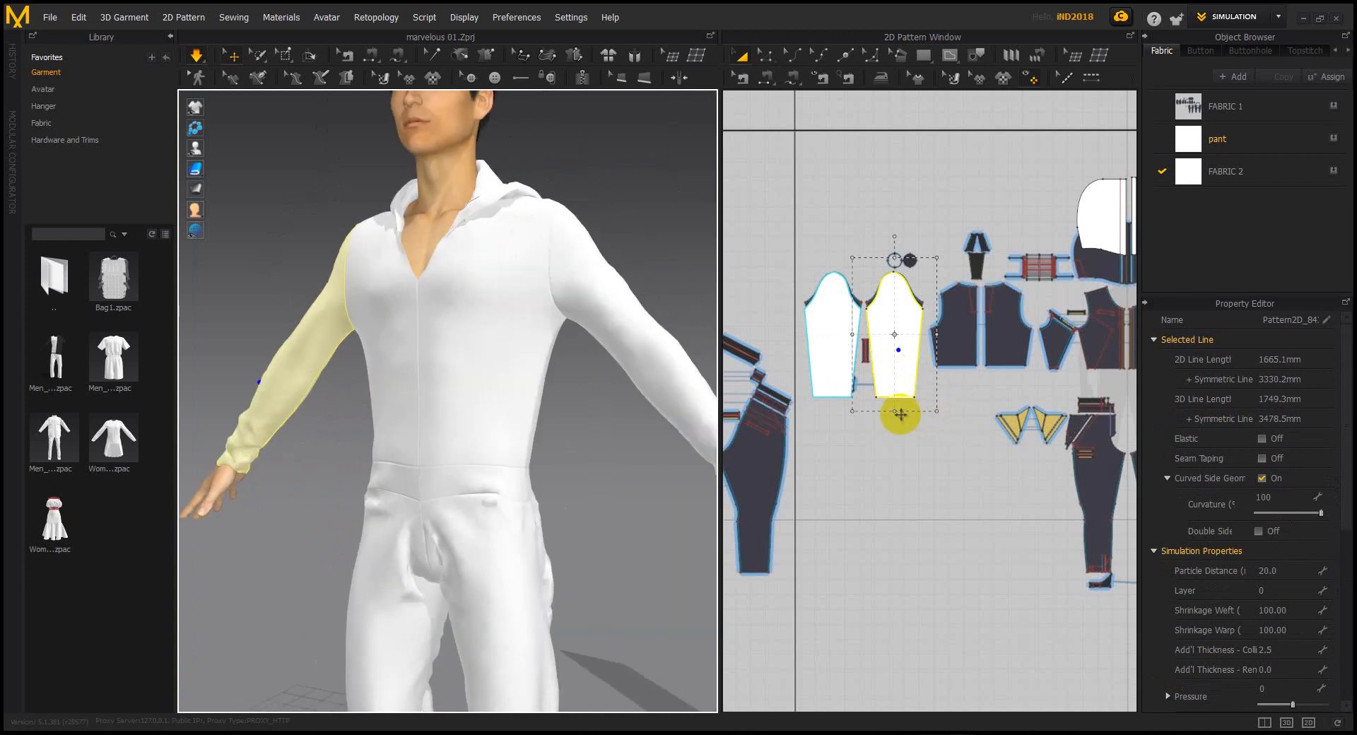
{"action": "left_click_drag", "start_coordinate": [895, 411], "coordinate": [895, 404]}
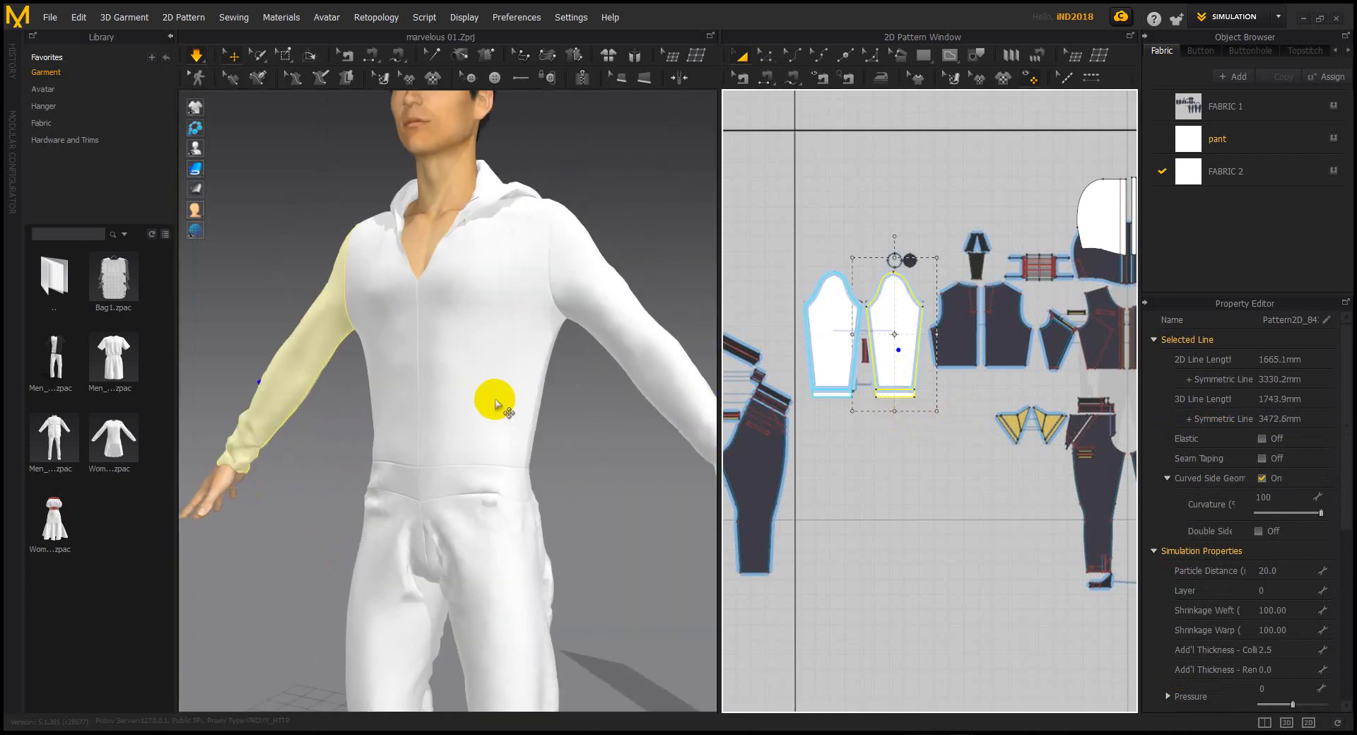
{"action": "key", "text": "ctrl+z"}
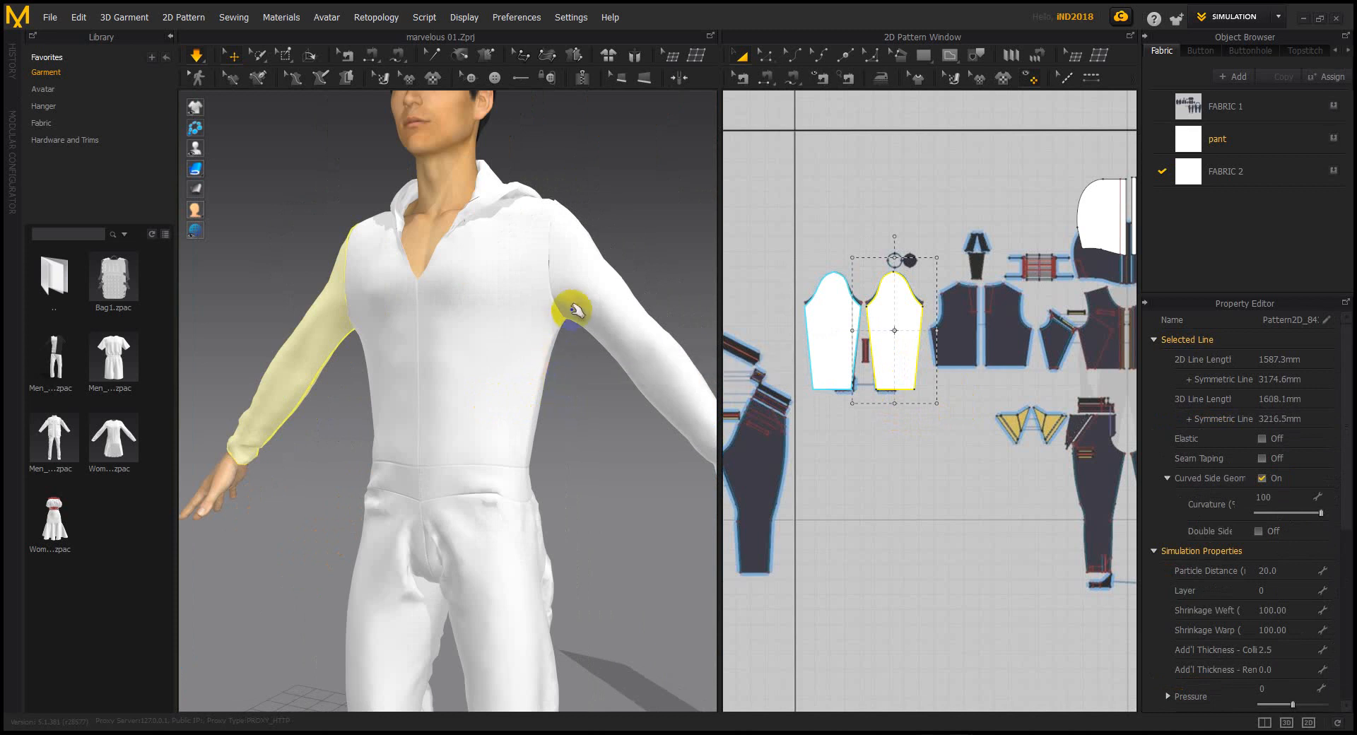
Tug the sleeve and front bodice collar into place so the sleeve settles onto the arm
{"action": "right_click_drag", "start_coordinate": [580, 311], "coordinate": [582, 347]}
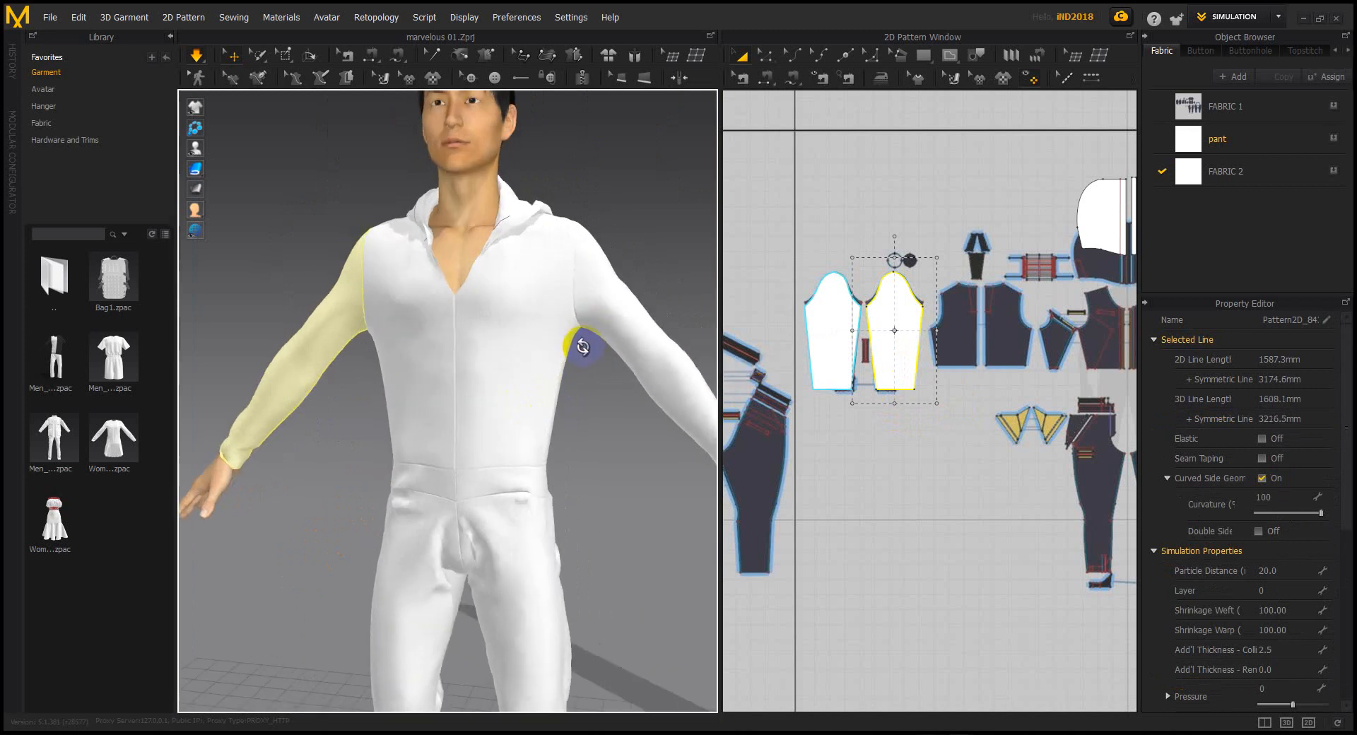
{"action": "left_click_drag", "start_coordinate": [579, 308], "coordinate": [547, 206]}
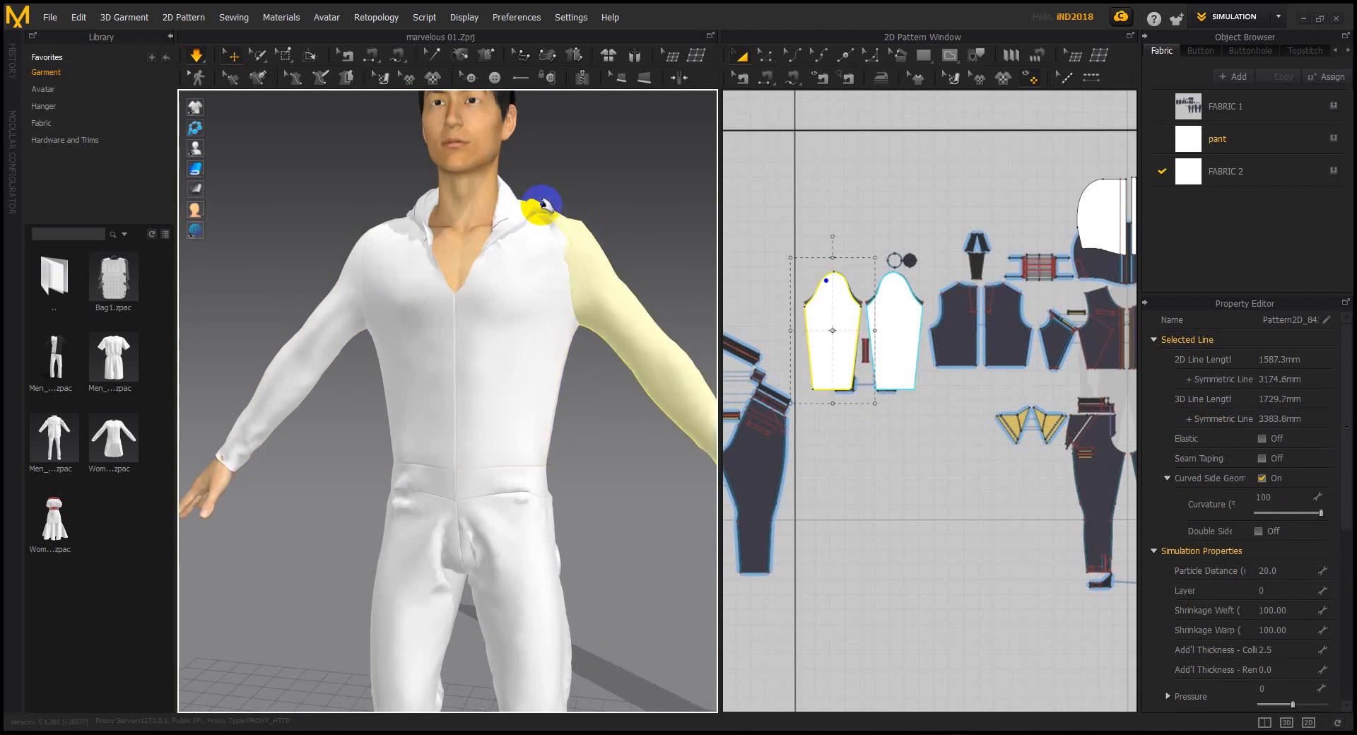
{"action": "left_click", "coordinate": [474, 218]}
{"action": "left_click_drag", "start_coordinate": [641, 330], "coordinate": [576, 278]}
{"action": "left_click_drag", "start_coordinate": [475, 208], "coordinate": [588, 304]}
{"action": "scroll", "coordinate": [619, 327], "scroll_direction": "down", "scroll_amount": 1}
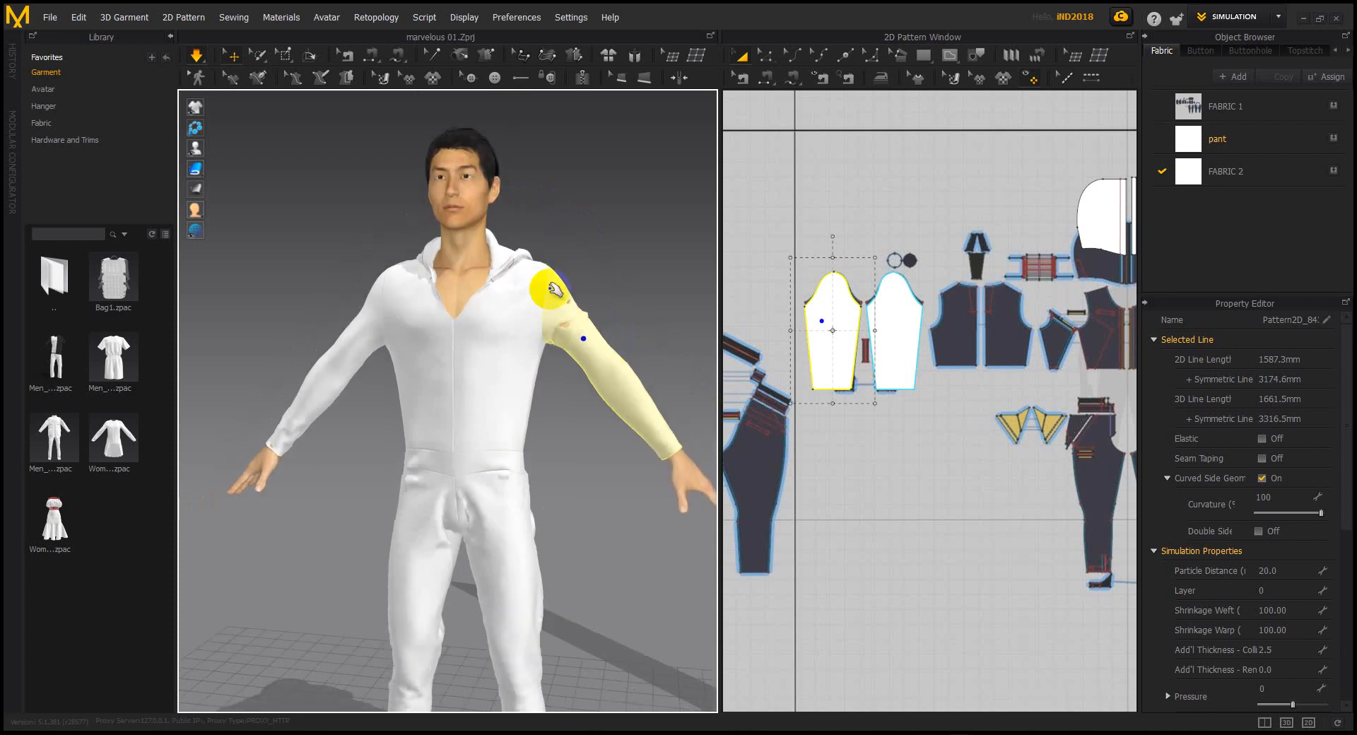
{"action": "left_click_drag", "start_coordinate": [510, 260], "coordinate": [471, 245]}
{"action": "left_click_drag", "start_coordinate": [575, 339], "coordinate": [636, 375]}
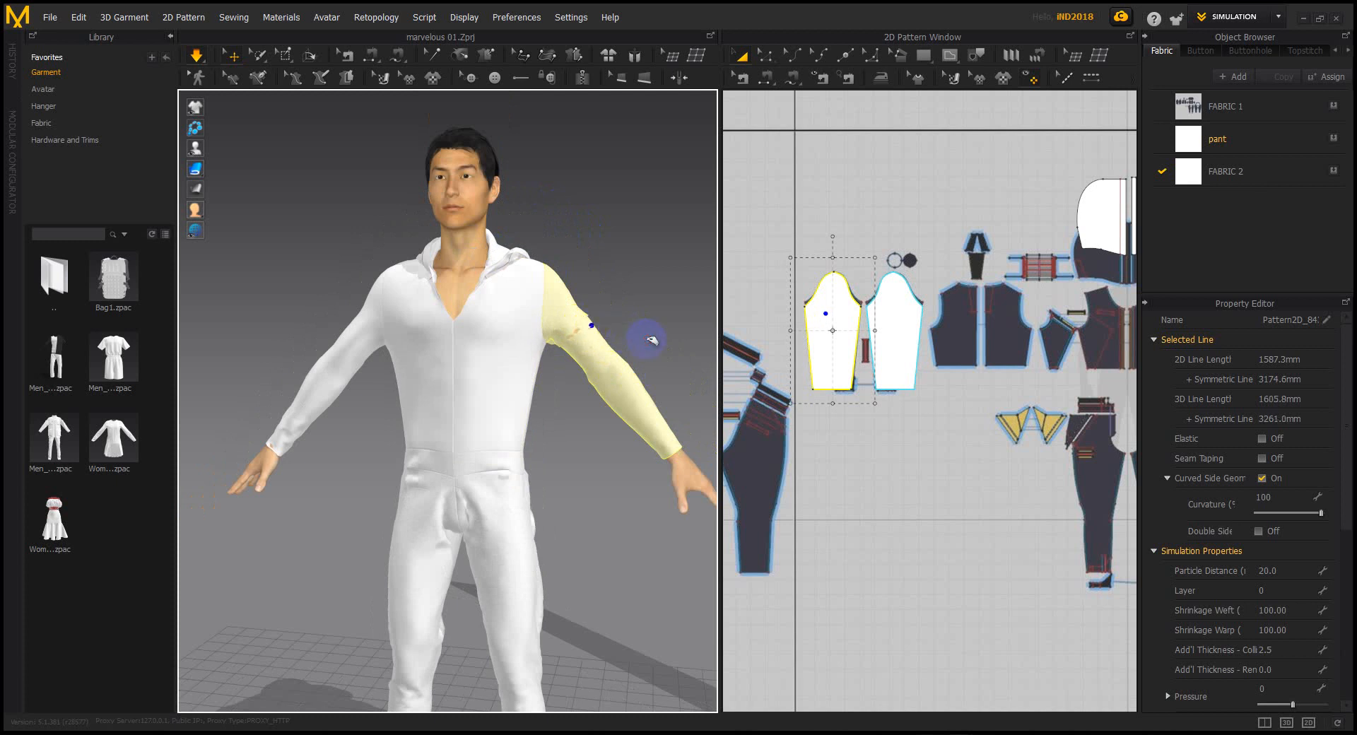
Orbit around the avatar to inspect the settled sleeves from a three-quarter angle
{"action": "right_click_drag", "start_coordinate": [572, 368], "coordinate": [601, 344]}
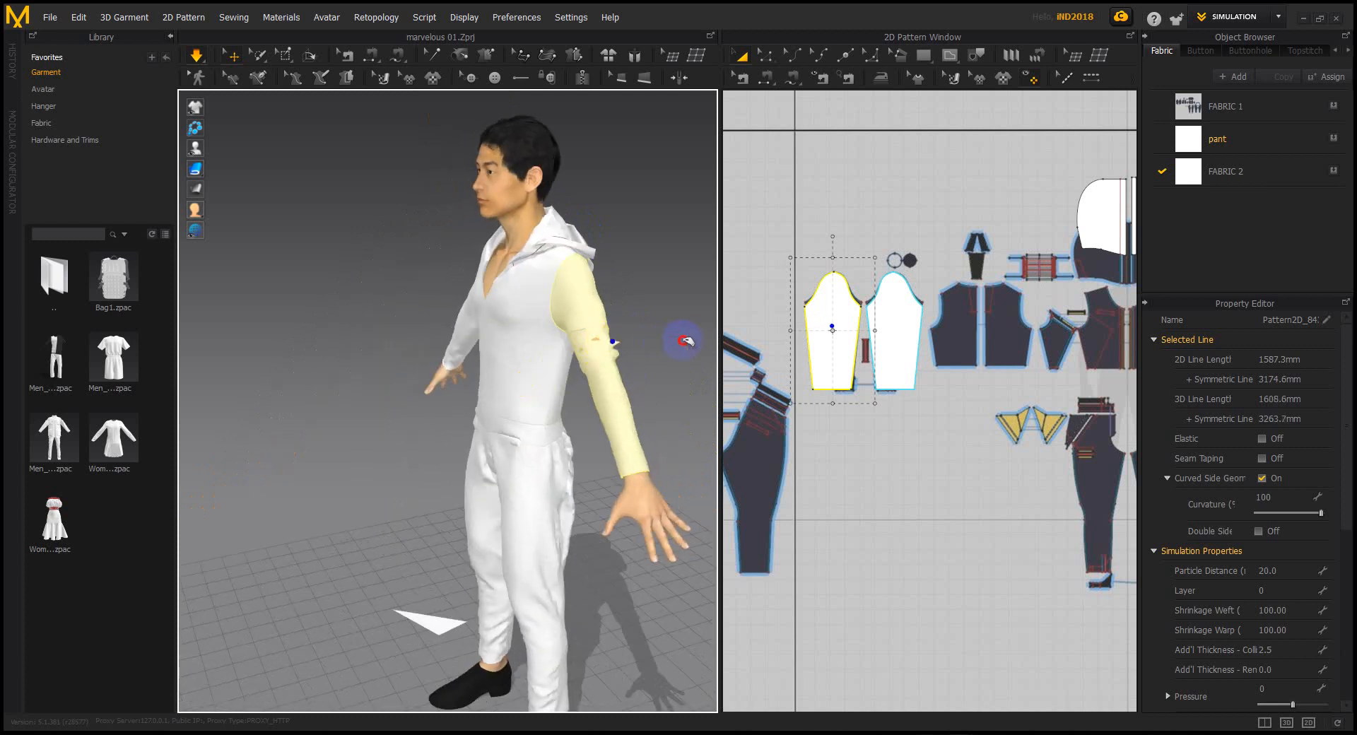
{"action": "left_click_drag", "start_coordinate": [623, 346], "coordinate": [606, 344]}
{"action": "left_click", "coordinate": [639, 357]}
{"action": "scroll", "coordinate": [639, 357], "scroll_direction": "down", "scroll_amount": 2}
{"action": "right_click_drag", "start_coordinate": [621, 369], "coordinate": [716, 343]}
{"action": "right_click_drag", "start_coordinate": [544, 471], "coordinate": [596, 473]}
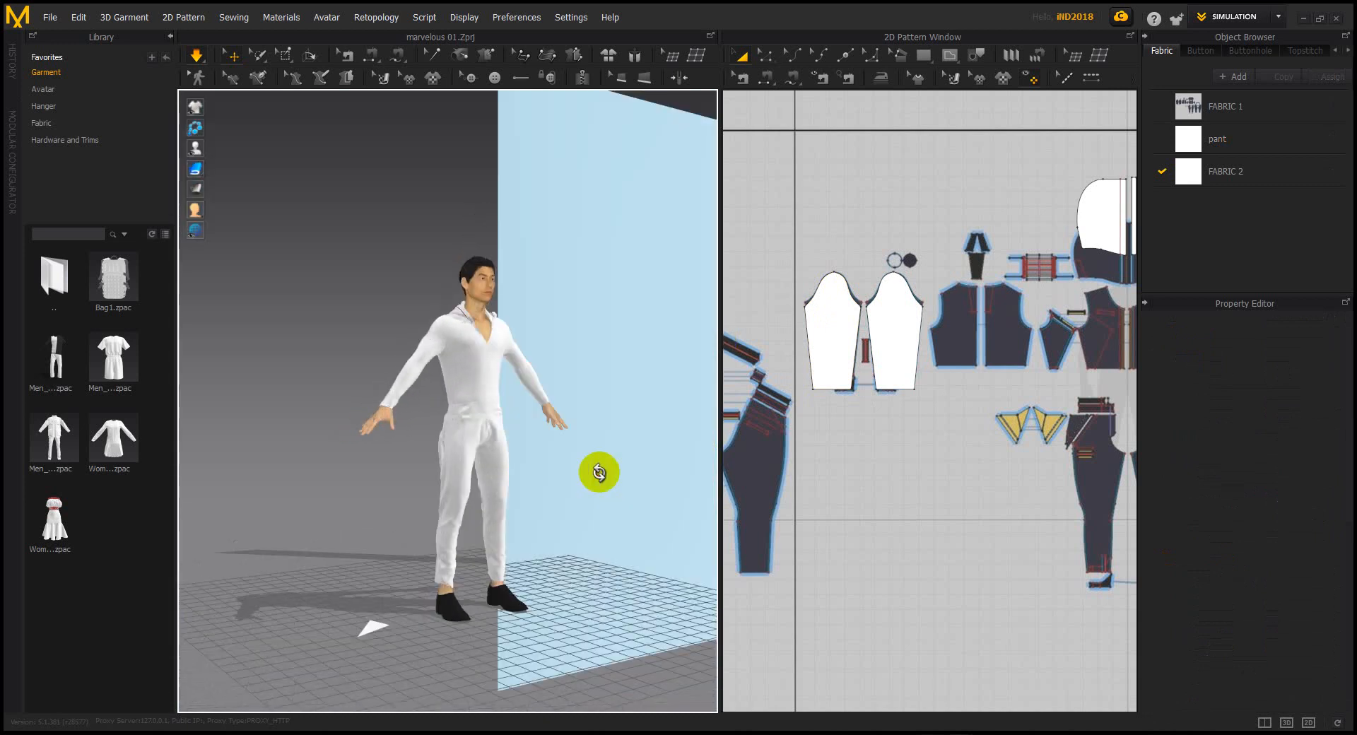
Select the front bodice pattern and move it down onto the traced reference
{"action": "right_click_drag", "start_coordinate": [470, 509], "coordinate": [767, 454]}
{"action": "scroll", "coordinate": [919, 441], "scroll_direction": "down", "scroll_amount": 4}
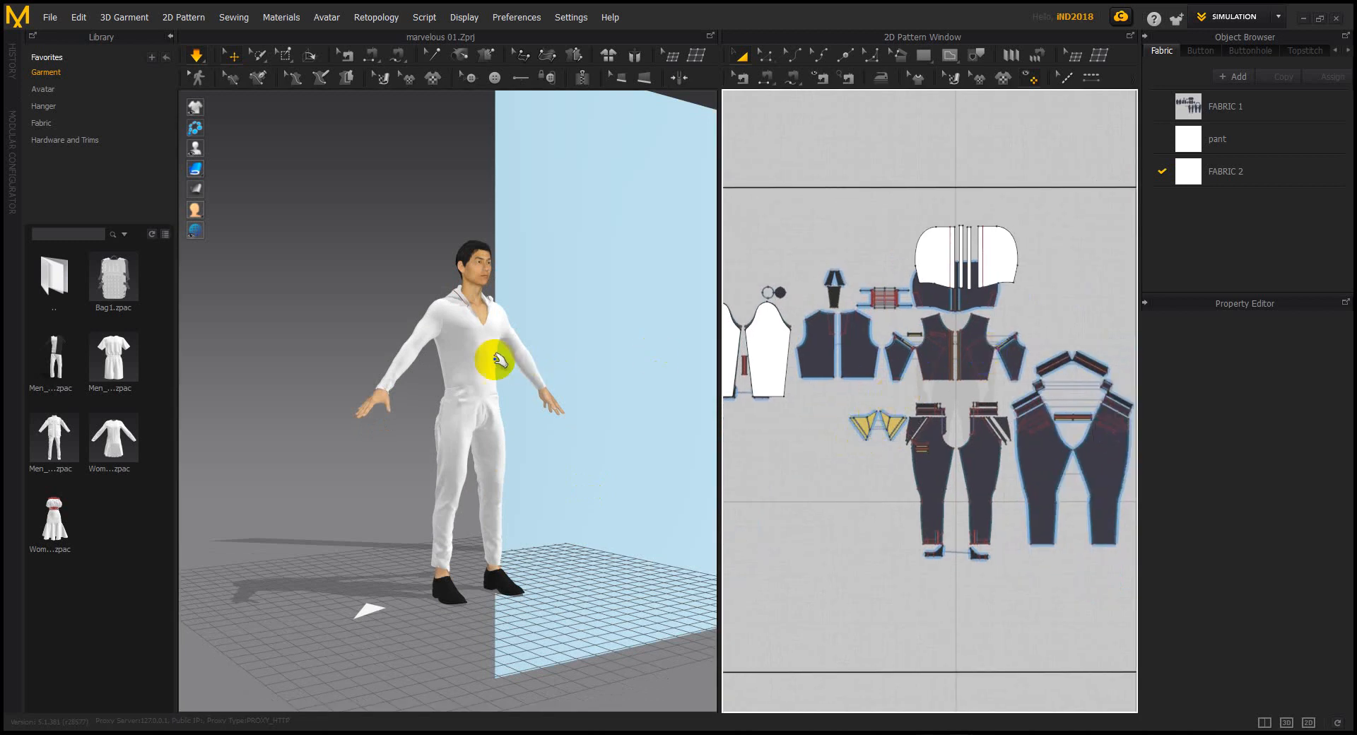
{"action": "scroll", "coordinate": [488, 359], "scroll_direction": "up", "scroll_amount": 3}
{"action": "scroll", "coordinate": [1009, 373], "scroll_direction": "up", "scroll_amount": 2}
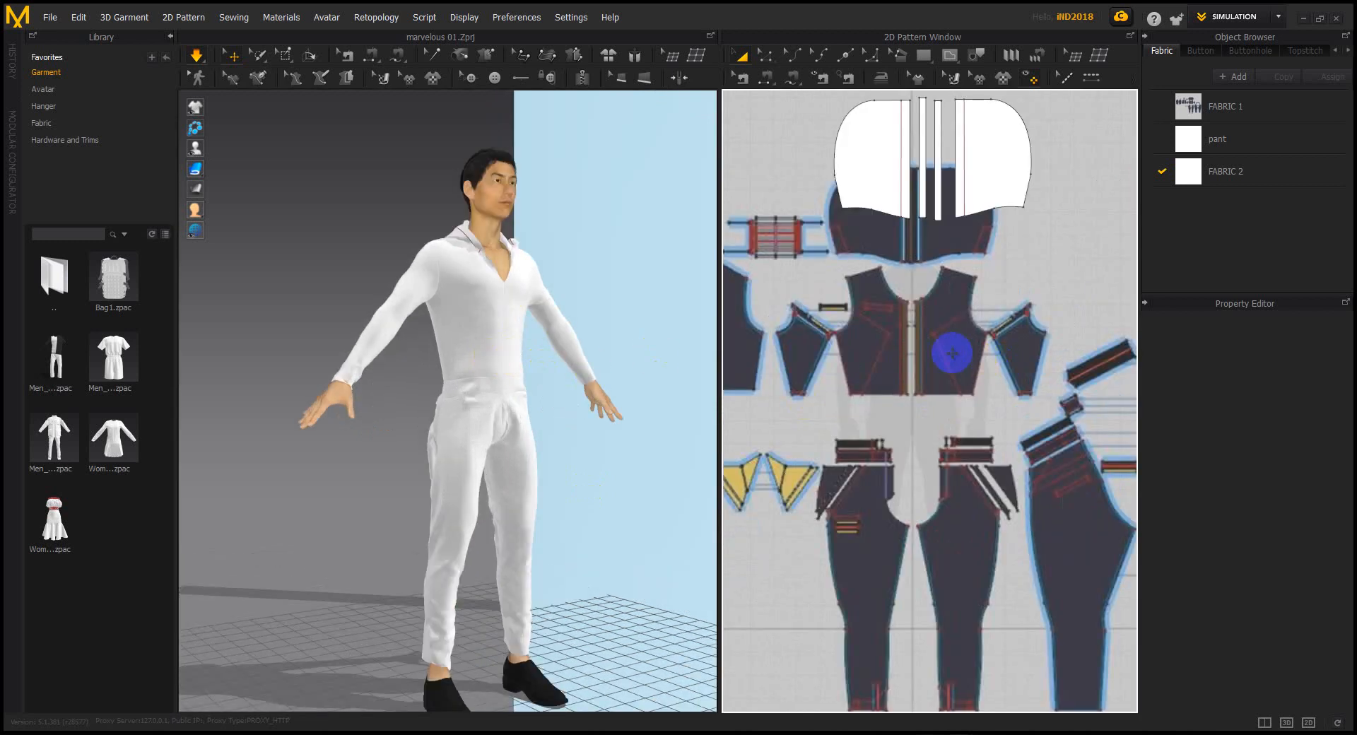
{"action": "scroll", "coordinate": [970, 357], "scroll_direction": "down", "scroll_amount": 5}
{"action": "scroll", "coordinate": [954, 351], "scroll_direction": "down", "scroll_amount": 2}
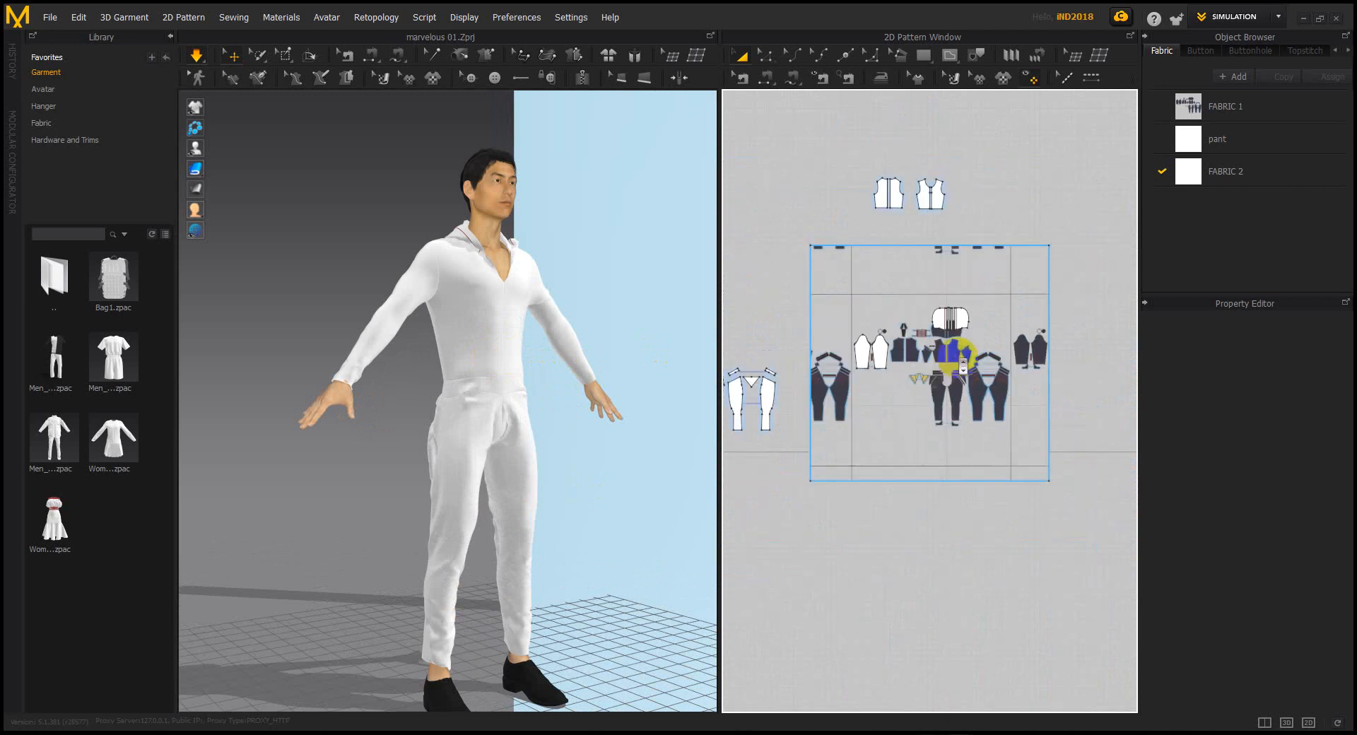
{"action": "scroll", "coordinate": [940, 189], "scroll_direction": "up", "scroll_amount": 4}
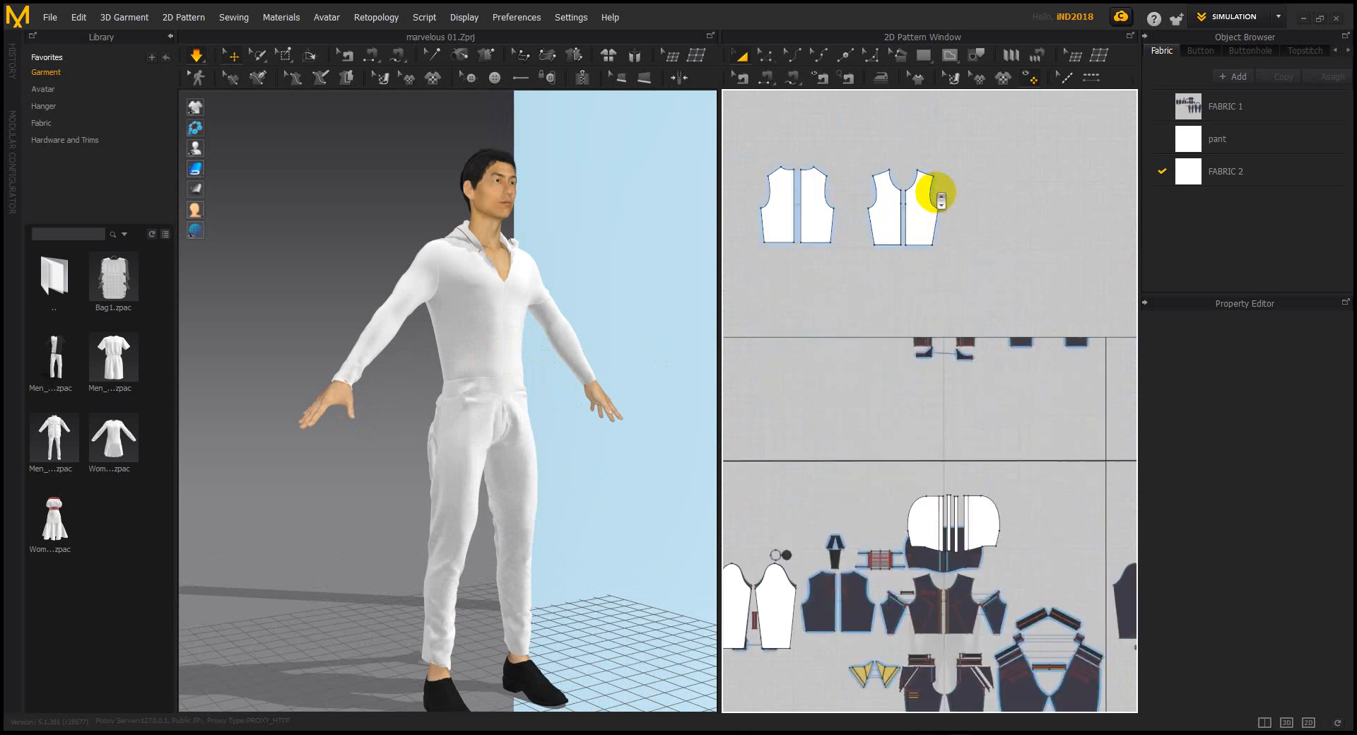
{"action": "left_click", "coordinate": [919, 212]}
{"action": "left_click_drag", "start_coordinate": [948, 485], "coordinate": [965, 610]}
Align the bodice over the reference and begin an internal line from its armhole
{"action": "scroll", "coordinate": [964, 610], "scroll_direction": "up", "scroll_amount": 4}
{"action": "right_click_drag", "start_coordinate": [960, 604], "coordinate": [940, 501]}
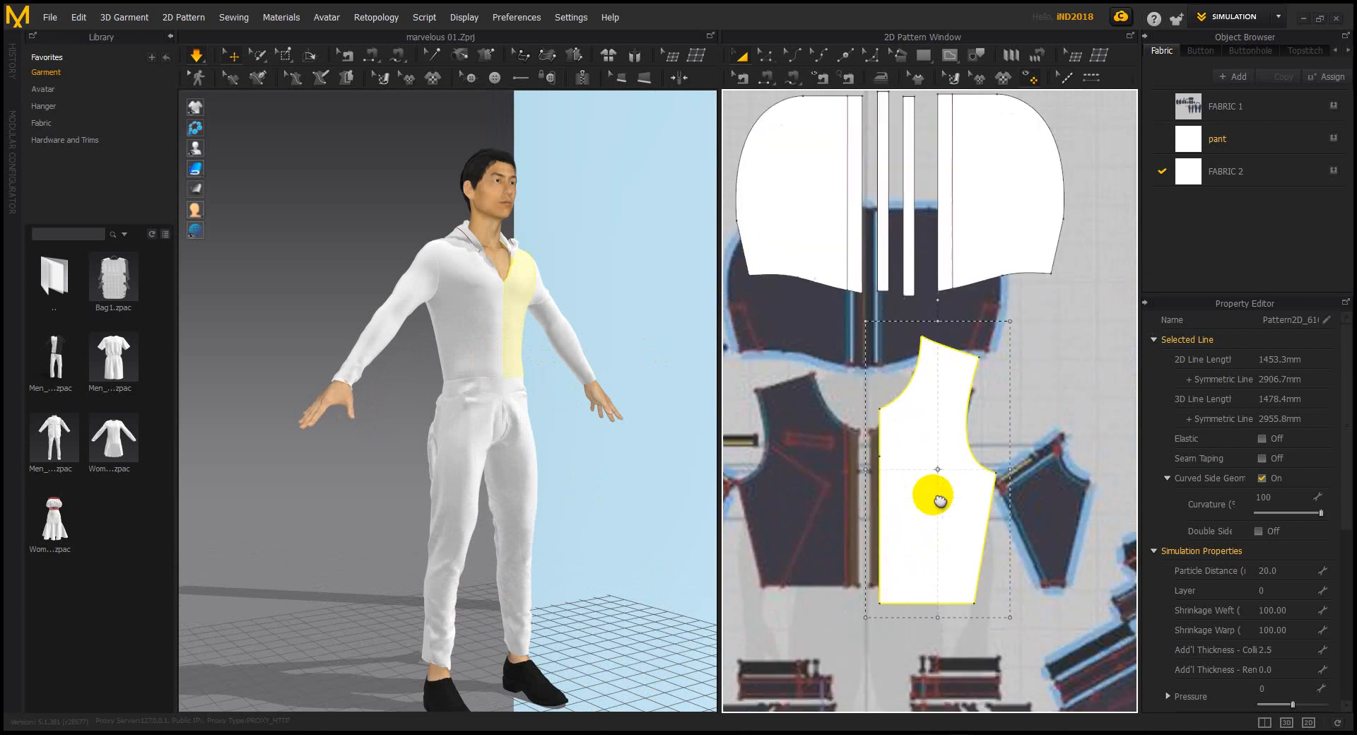
{"action": "left_click_drag", "start_coordinate": [917, 496], "coordinate": [1030, 485]}
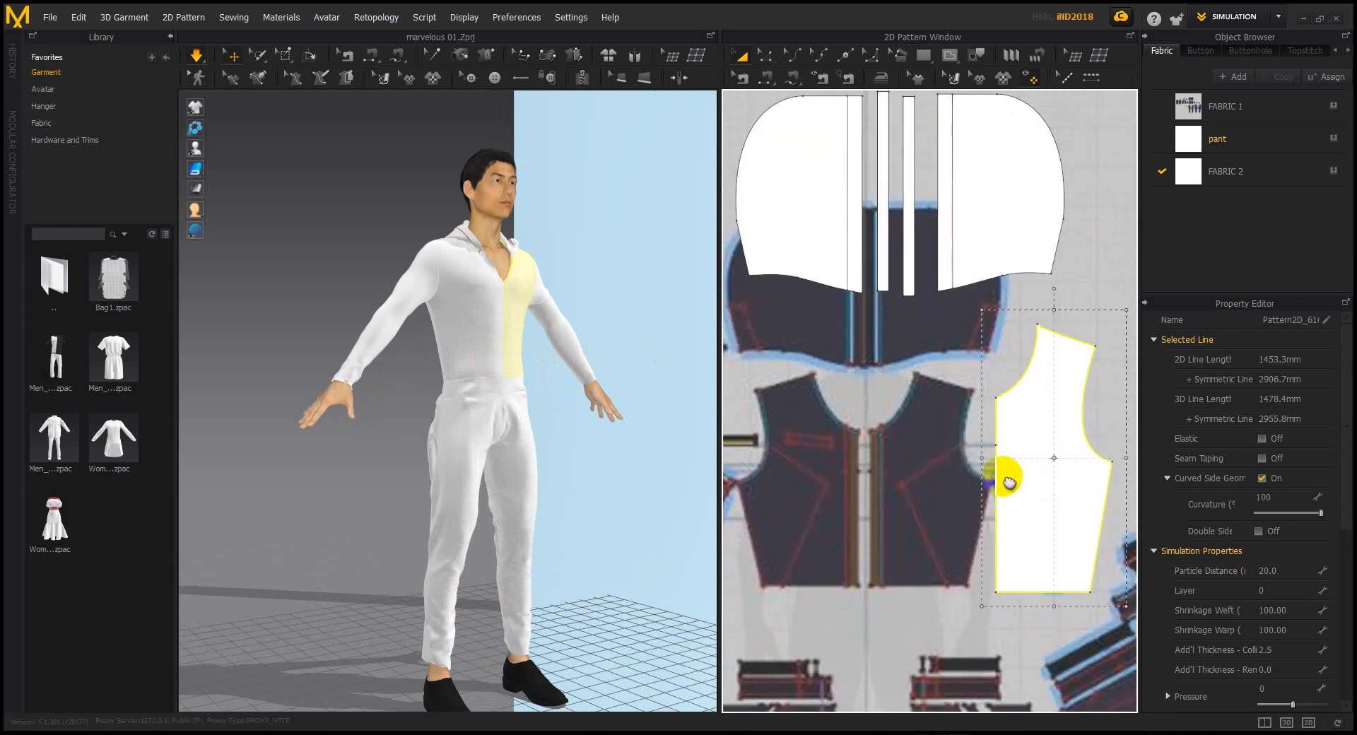
{"action": "right_click_drag", "start_coordinate": [1011, 477], "coordinate": [962, 474]}
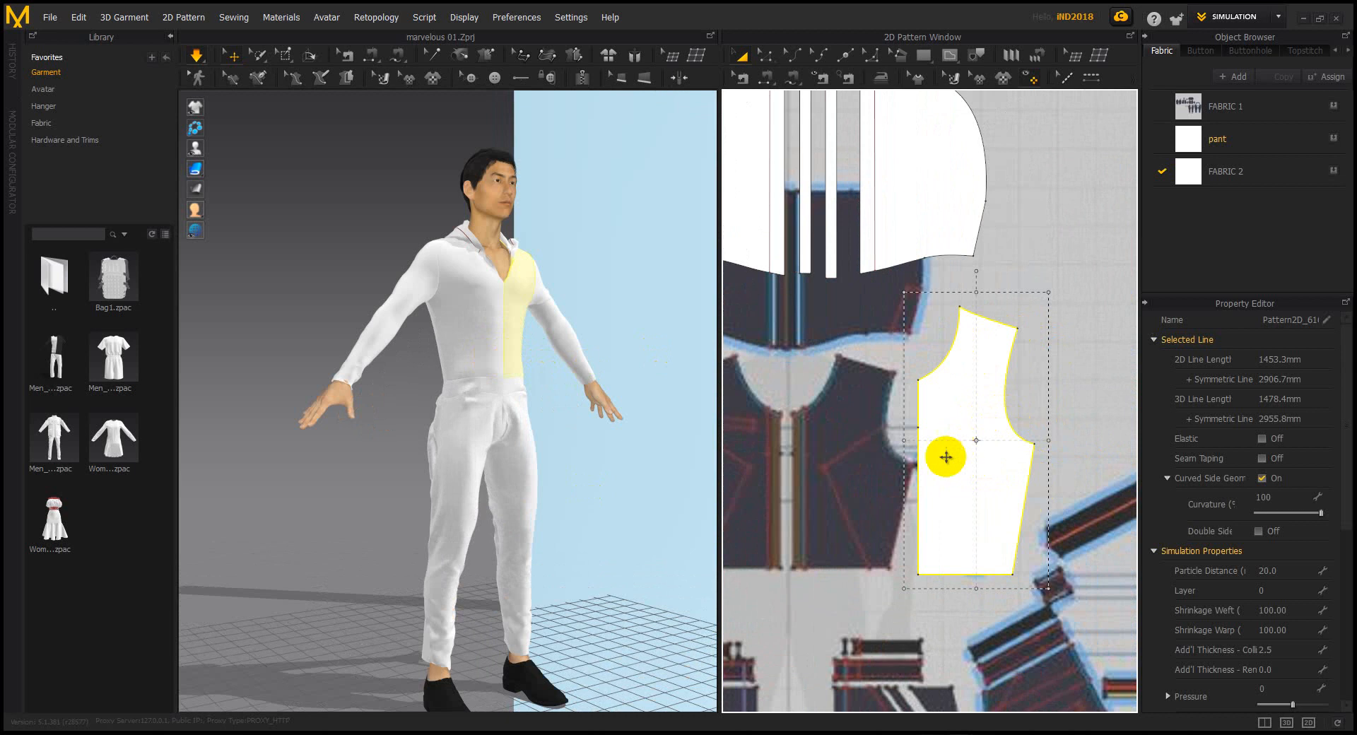
{"action": "left_click_drag", "start_coordinate": [973, 483], "coordinate": [932, 345]}
{"action": "left_click_drag", "start_coordinate": [953, 62], "coordinate": [965, 85]}
{"action": "left_click_drag", "start_coordinate": [1025, 422], "coordinate": [984, 575]}
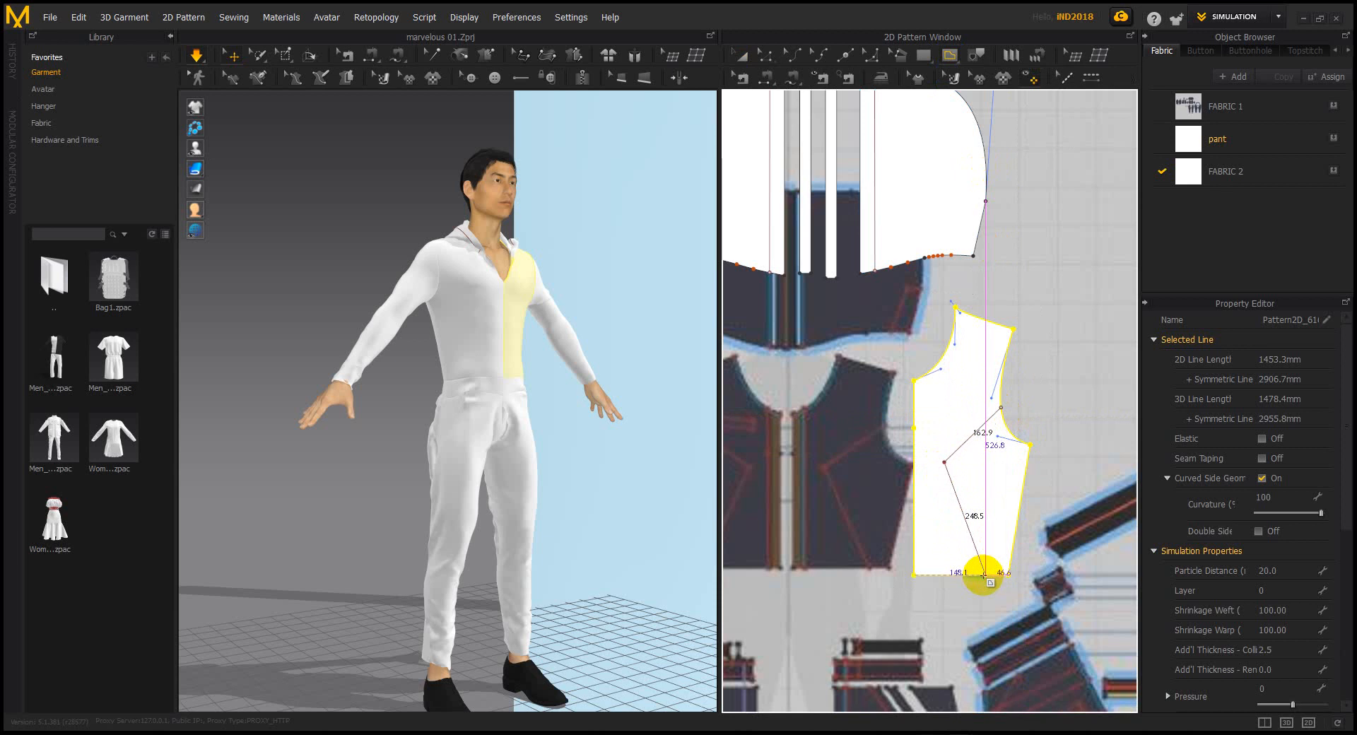
Finish the 411.4 mm angled internal line at the hem, then select the whole front bodice piece
{"action": "left_click", "coordinate": [984, 575]}
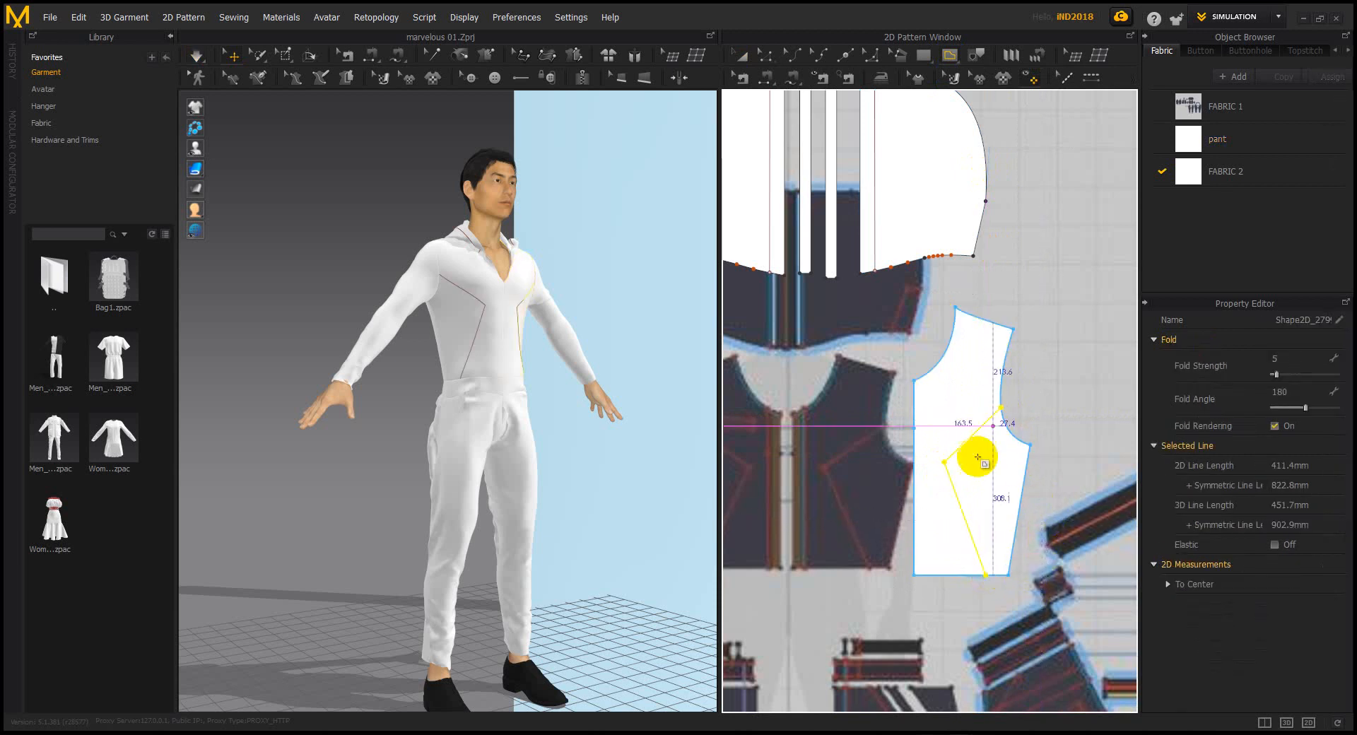
{"action": "scroll", "coordinate": [1013, 466], "scroll_direction": "up", "scroll_amount": 3}
{"action": "middle_click_drag", "start_coordinate": [1012, 465], "coordinate": [976, 436]}
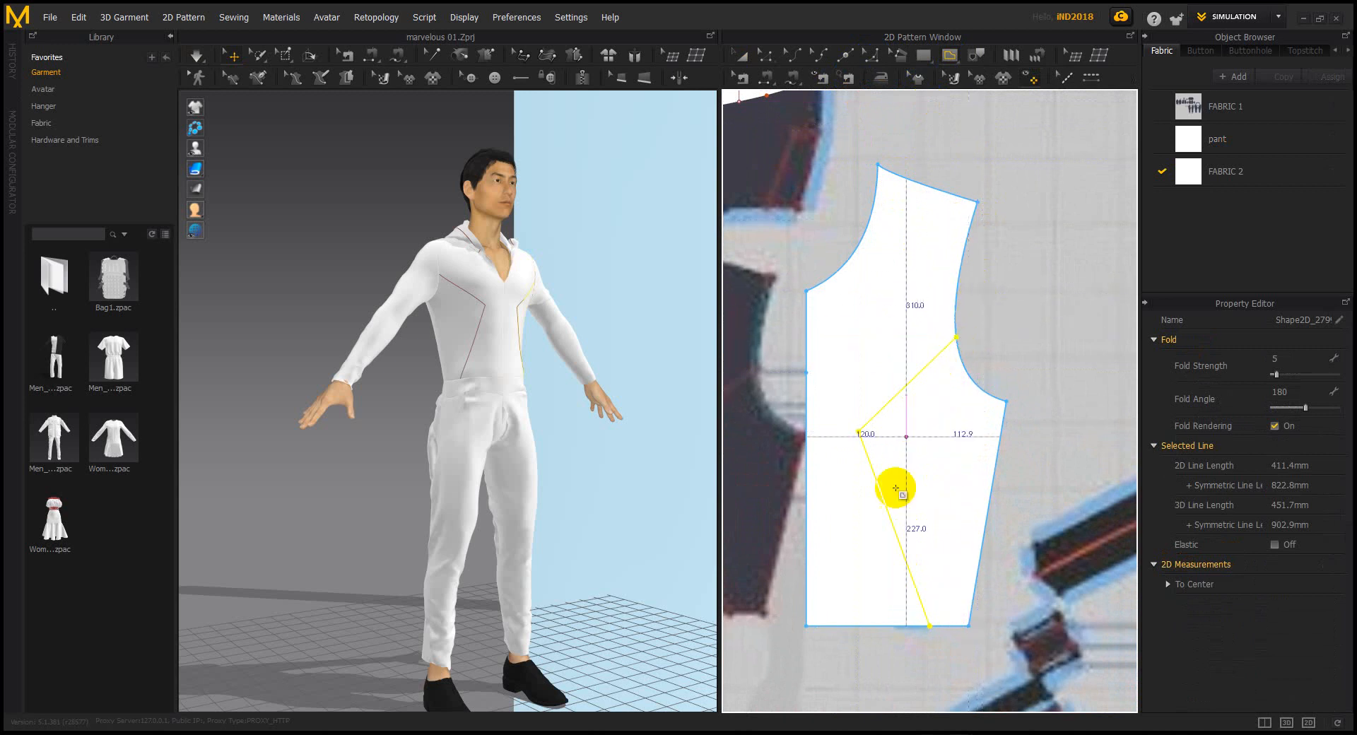
{"action": "left_click", "coordinate": [845, 54]}
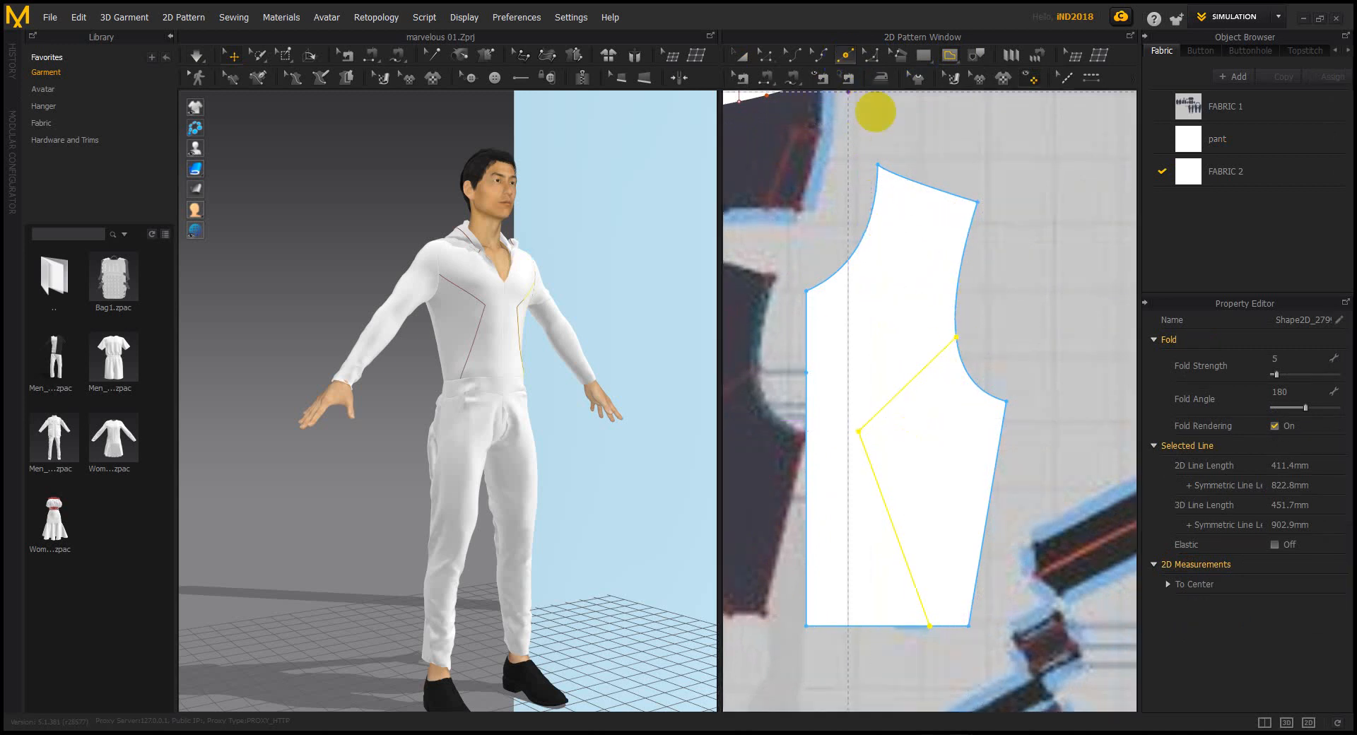
{"action": "left_click", "coordinate": [933, 626]}
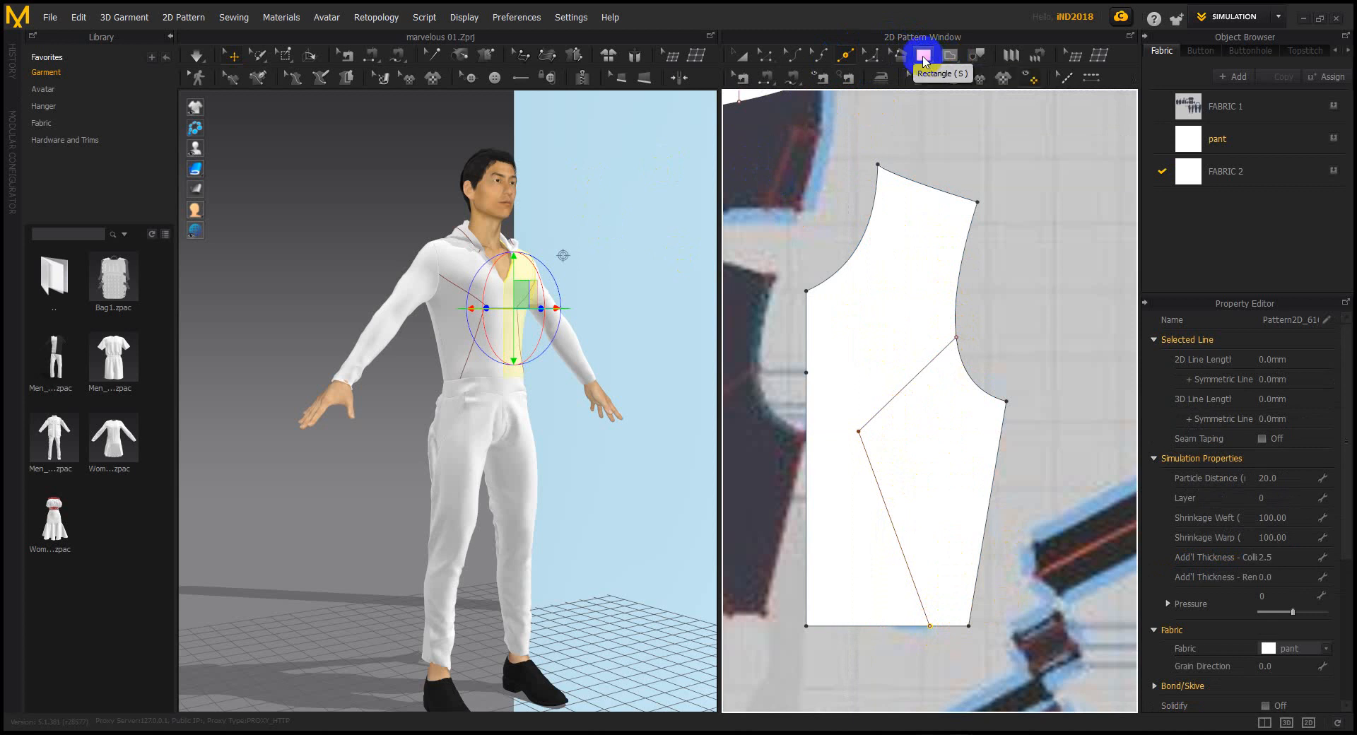
Trace a closed polygon panel from the armhole, along the angled line, to the hem and back
{"action": "left_click", "coordinate": [924, 58]}
{"action": "left_click", "coordinate": [935, 77]}
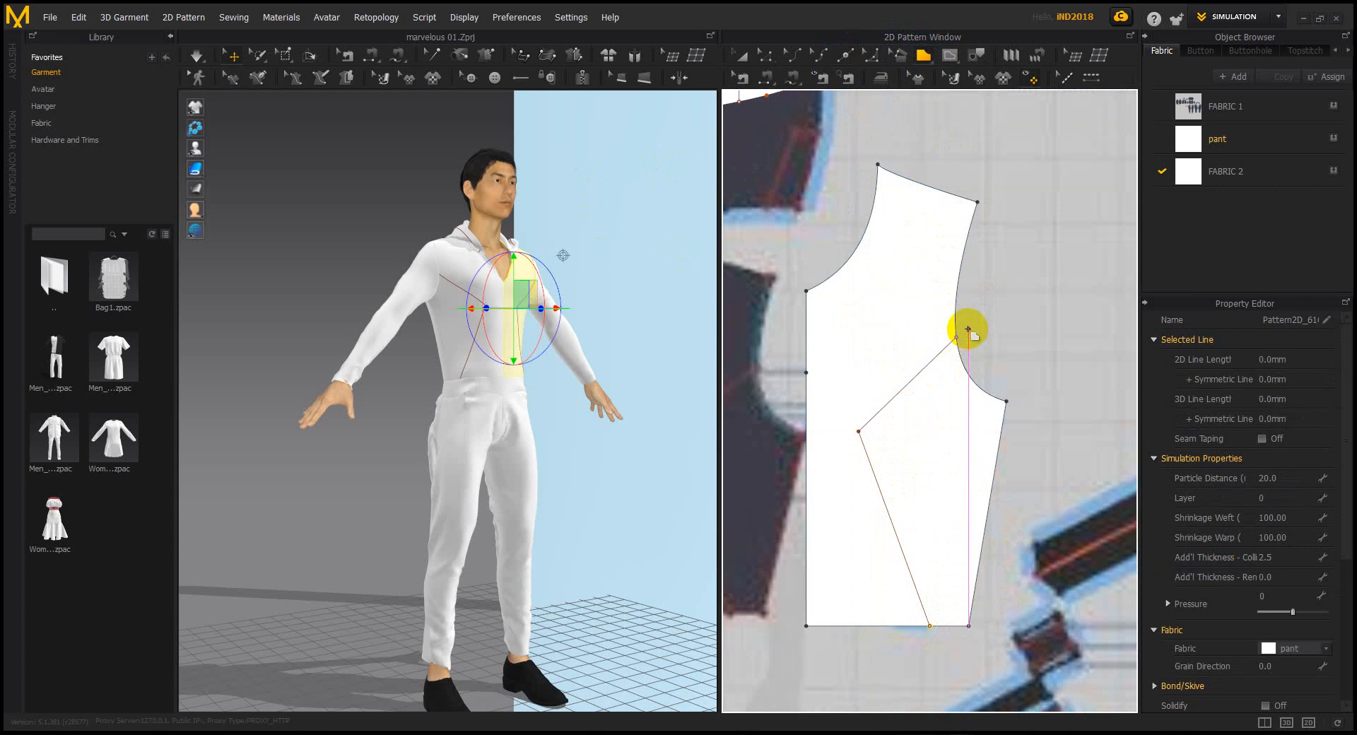
{"action": "left_click", "coordinate": [967, 320]}
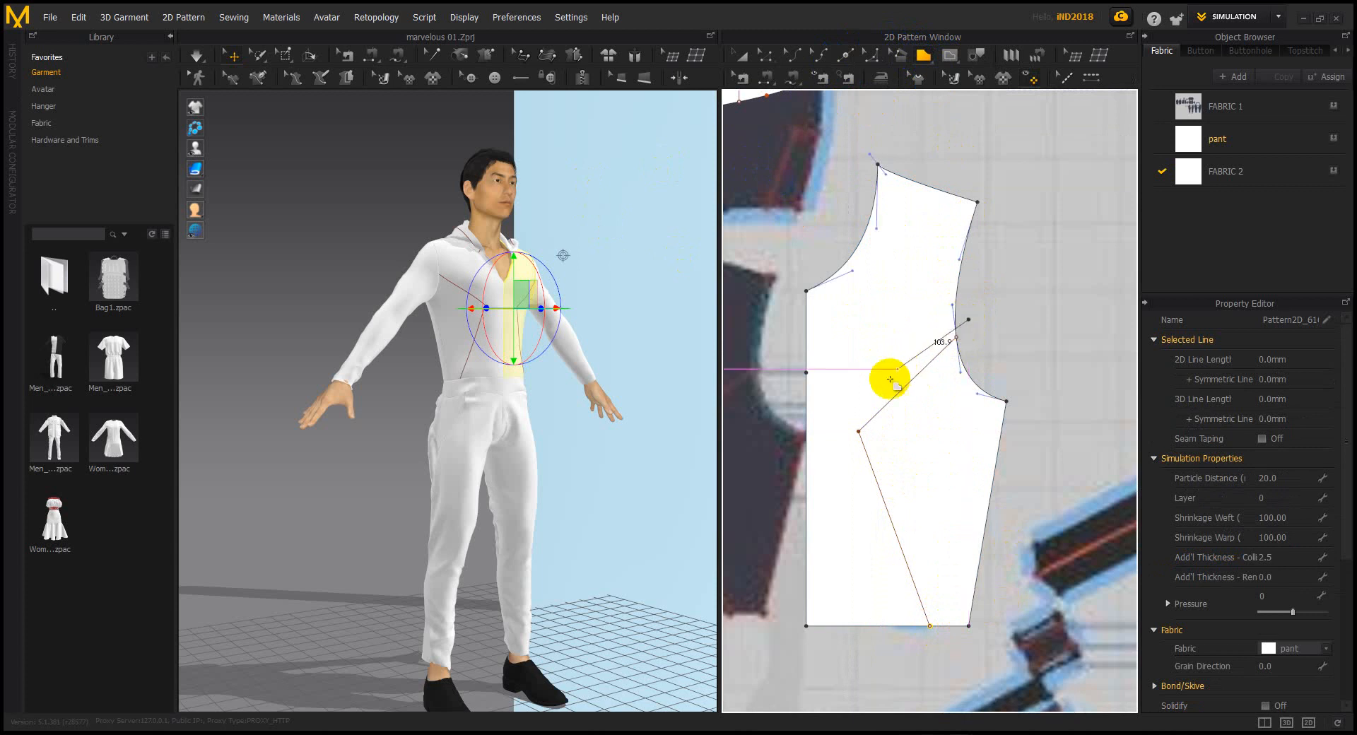
{"action": "left_click", "coordinate": [844, 424]}
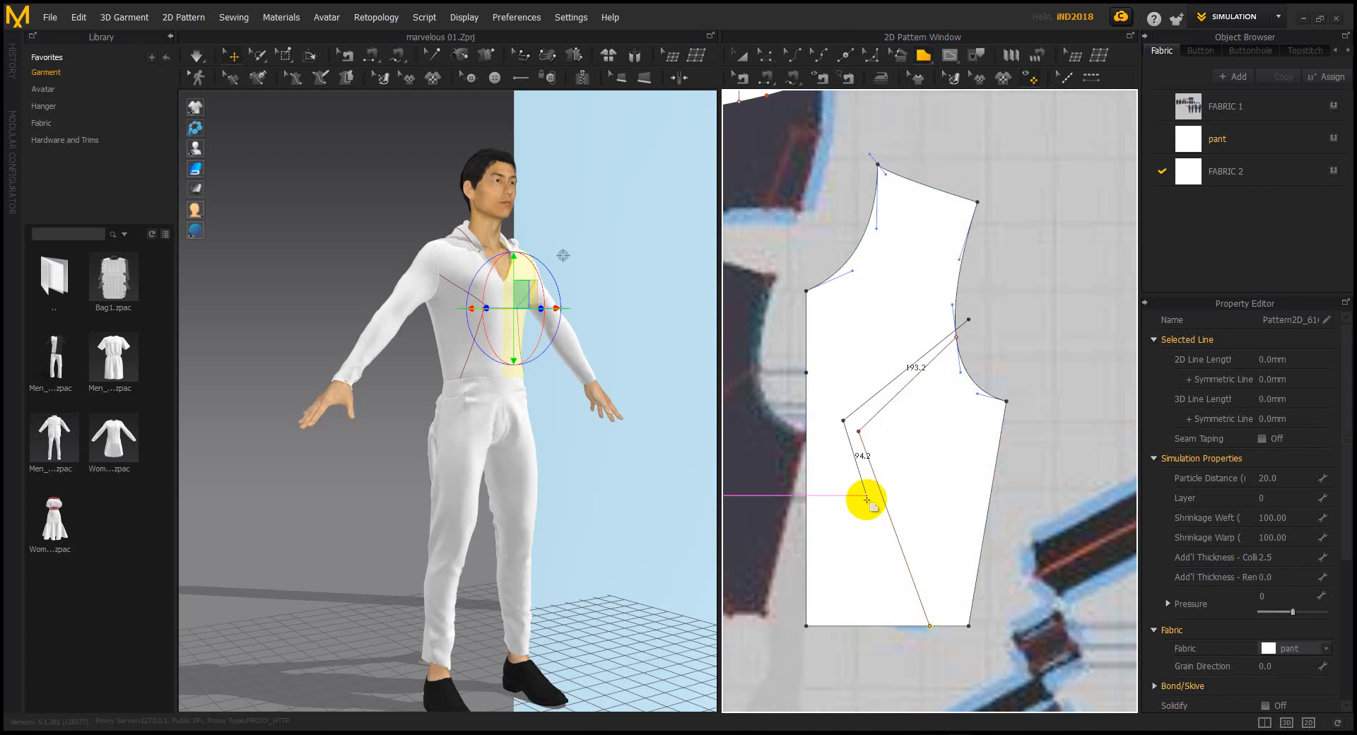
{"action": "left_click", "coordinate": [918, 628]}
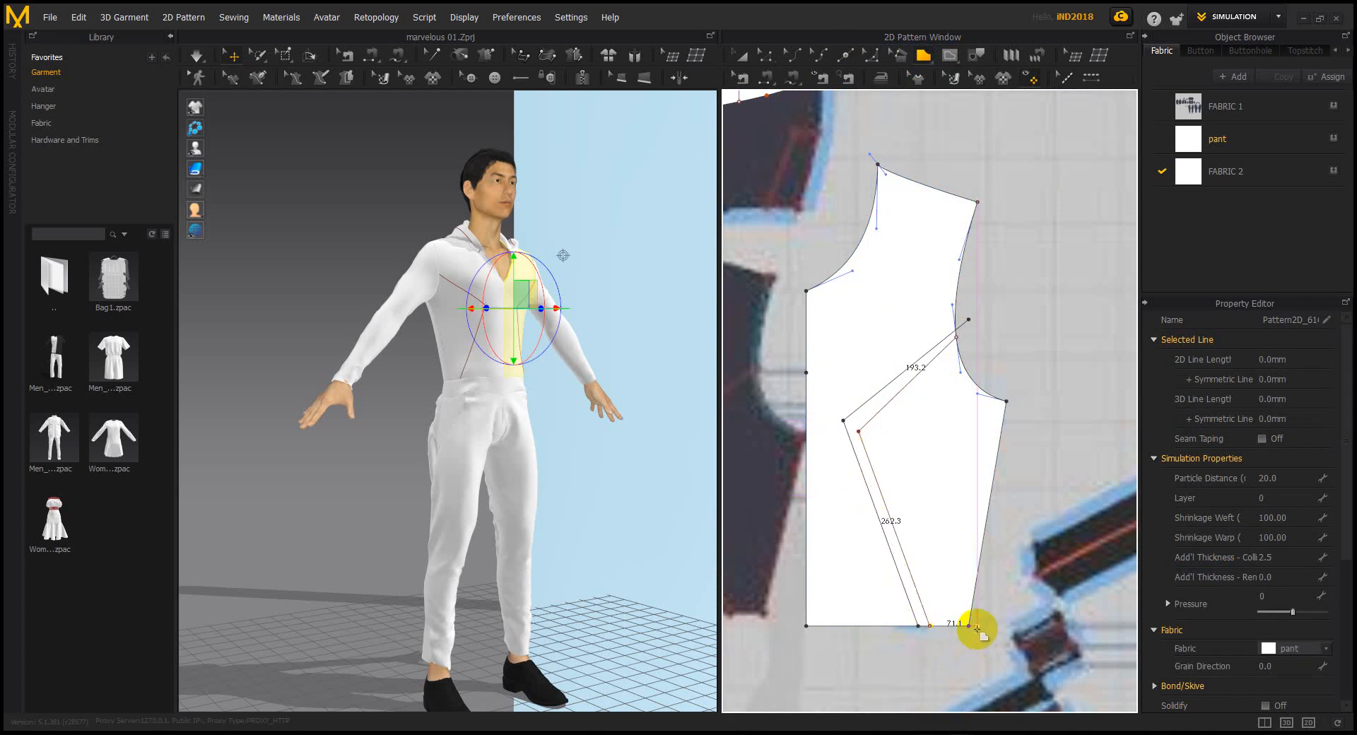
{"action": "left_click", "coordinate": [979, 625]}
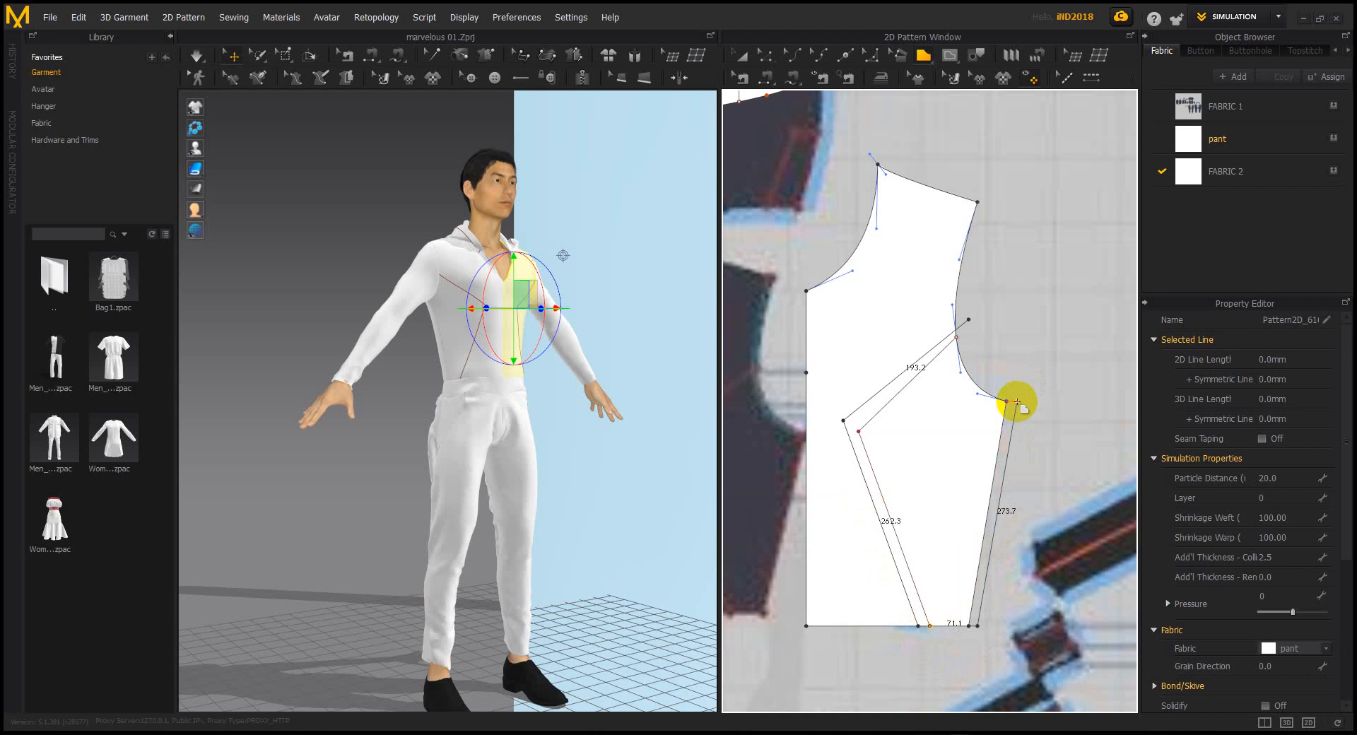
{"action": "left_click", "coordinate": [1016, 401]}
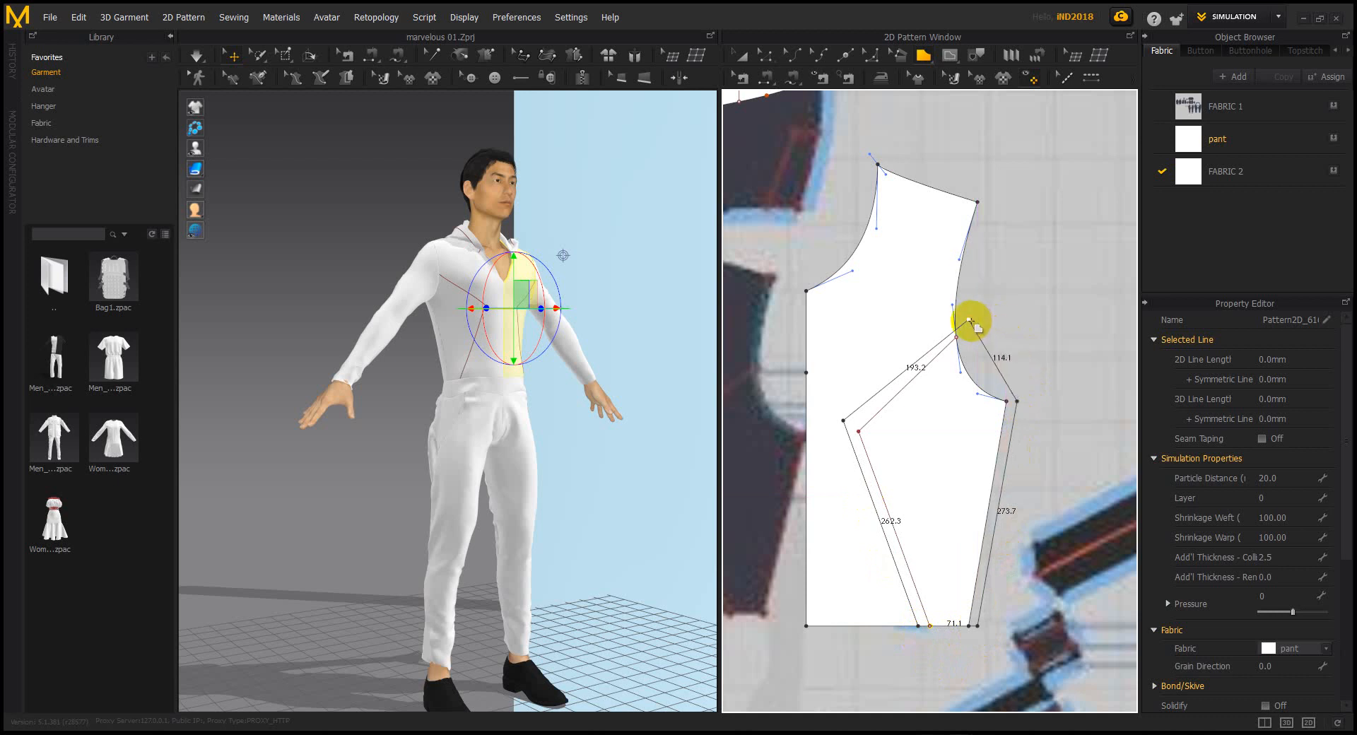
{"action": "left_click", "coordinate": [969, 320]}
Curve the panel's armhole edge to 120.8 mm so it follows the armhole
{"action": "left_click", "coordinate": [797, 59]}
{"action": "left_click_drag", "start_coordinate": [994, 359], "coordinate": [976, 372]}
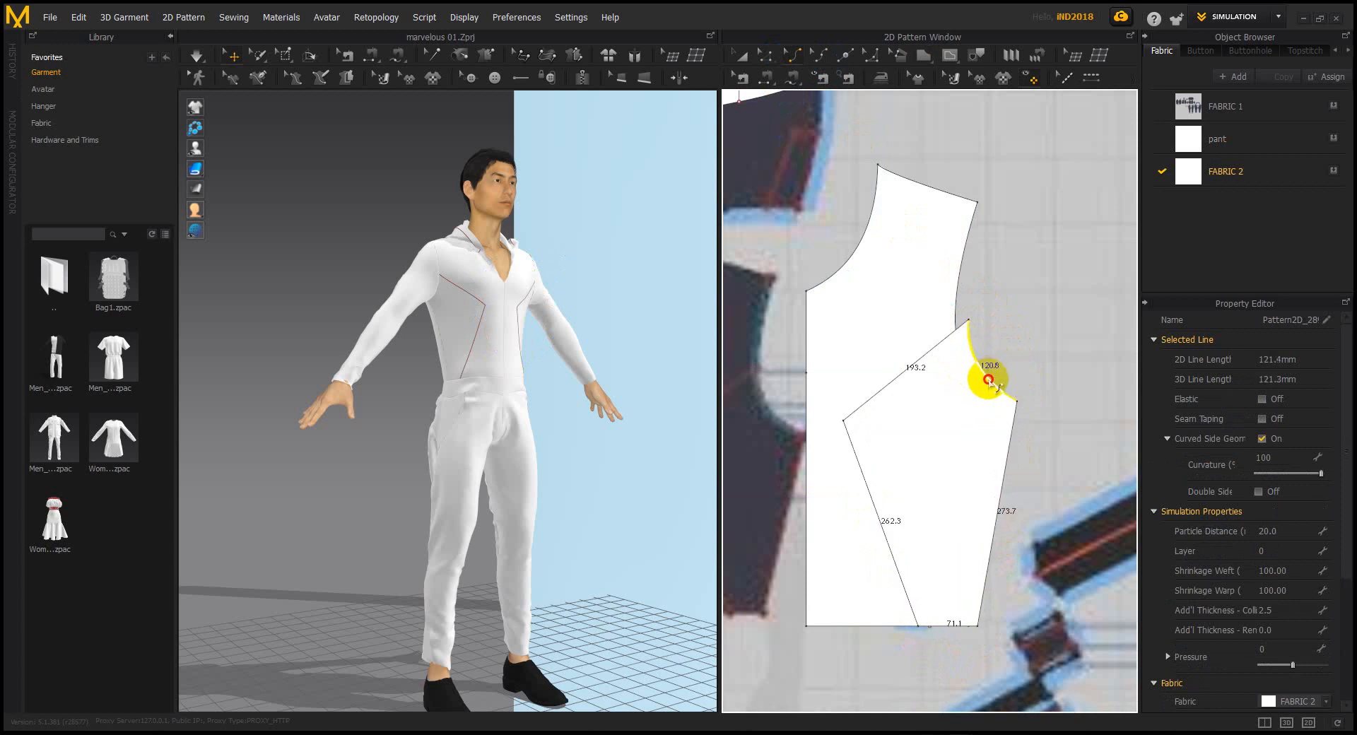
{"action": "left_click_drag", "start_coordinate": [988, 380], "coordinate": [988, 380]}
{"action": "scroll", "coordinate": [615, 396], "scroll_direction": "down", "scroll_amount": 5}
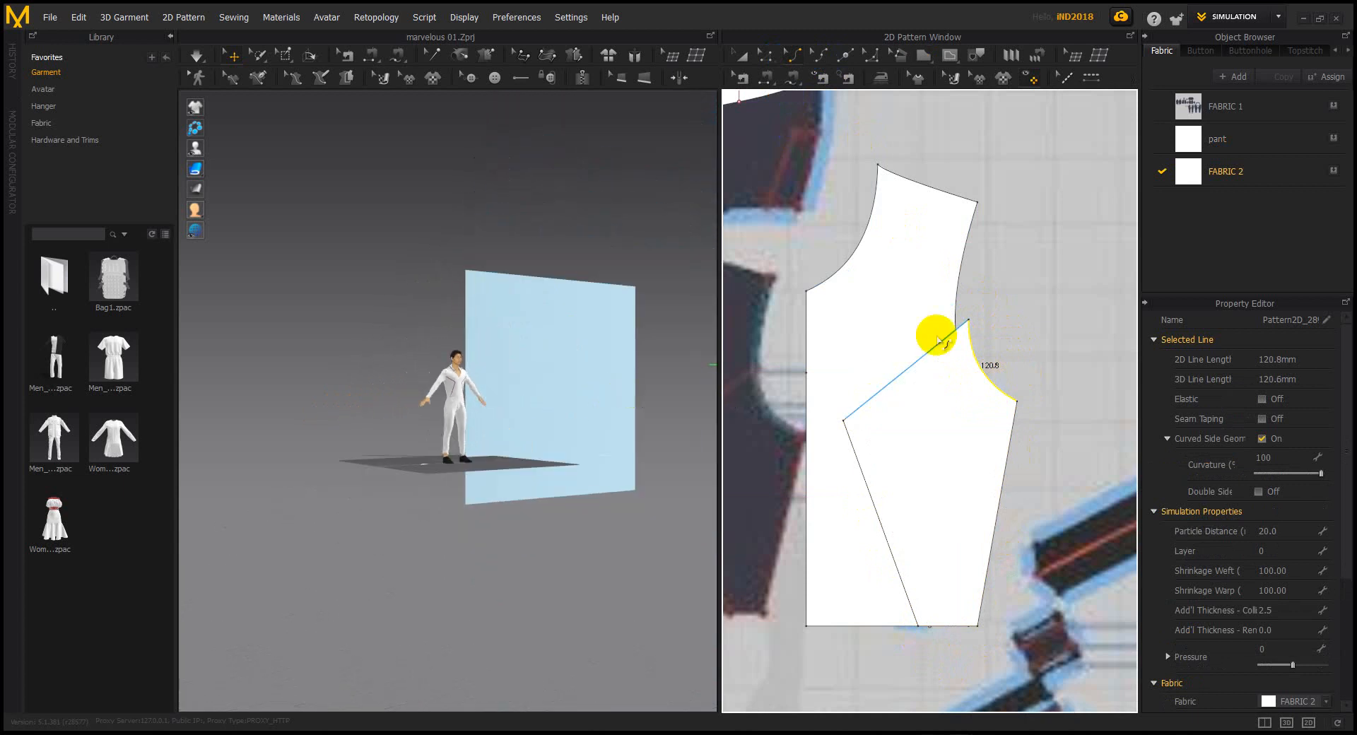
Make a mirrored symmetric copy of the chest panel with sewing and place it beside the original
{"action": "left_click", "coordinate": [740, 55]}
{"action": "left_click", "coordinate": [905, 449]}
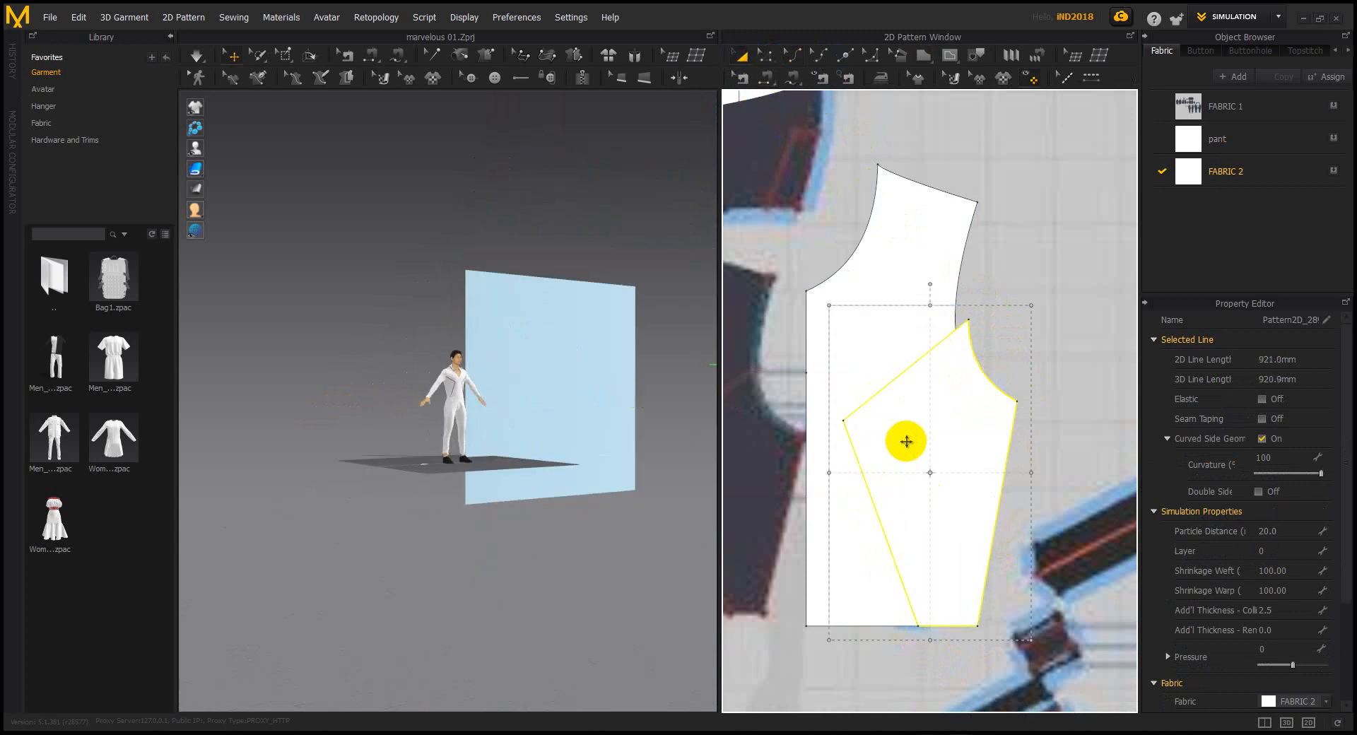
{"action": "right_click", "coordinate": [906, 437]}
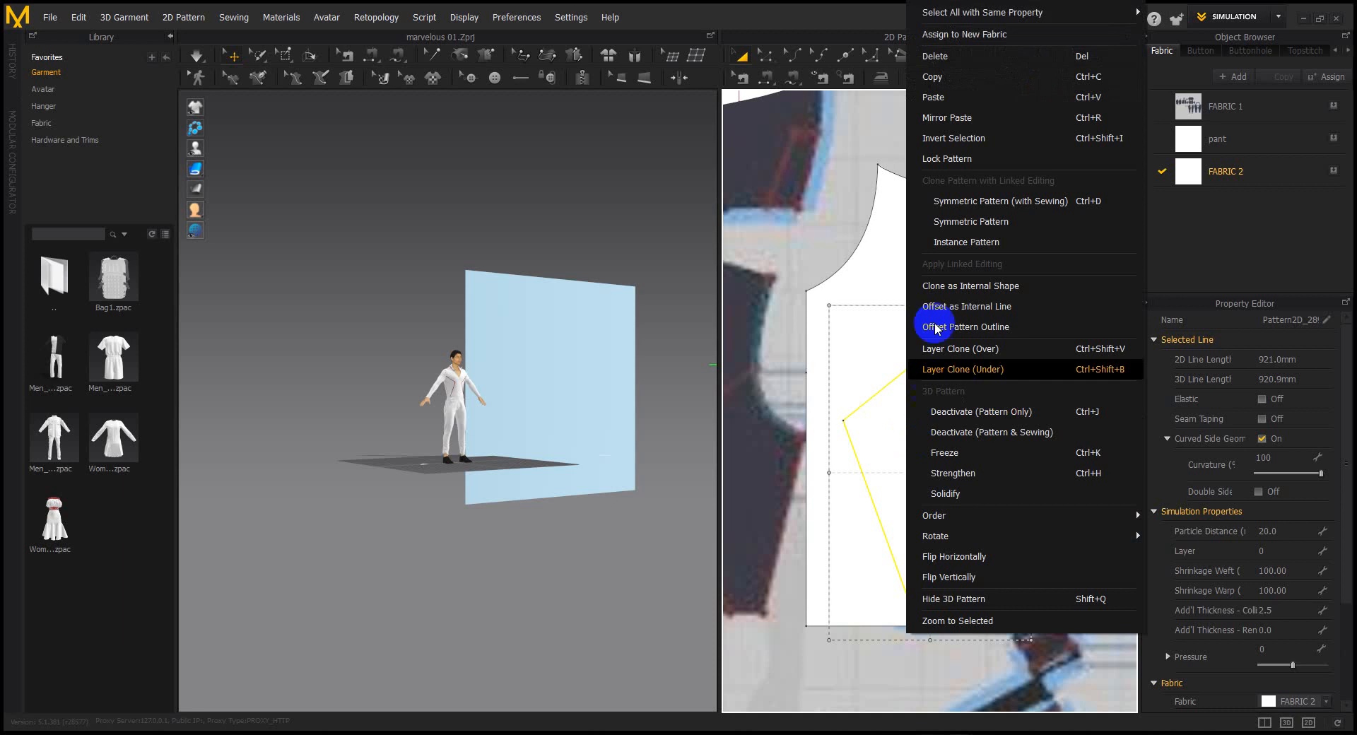
{"action": "left_click", "coordinate": [954, 239]}
{"action": "scroll", "coordinate": [926, 295], "scroll_direction": "down", "scroll_amount": 3}
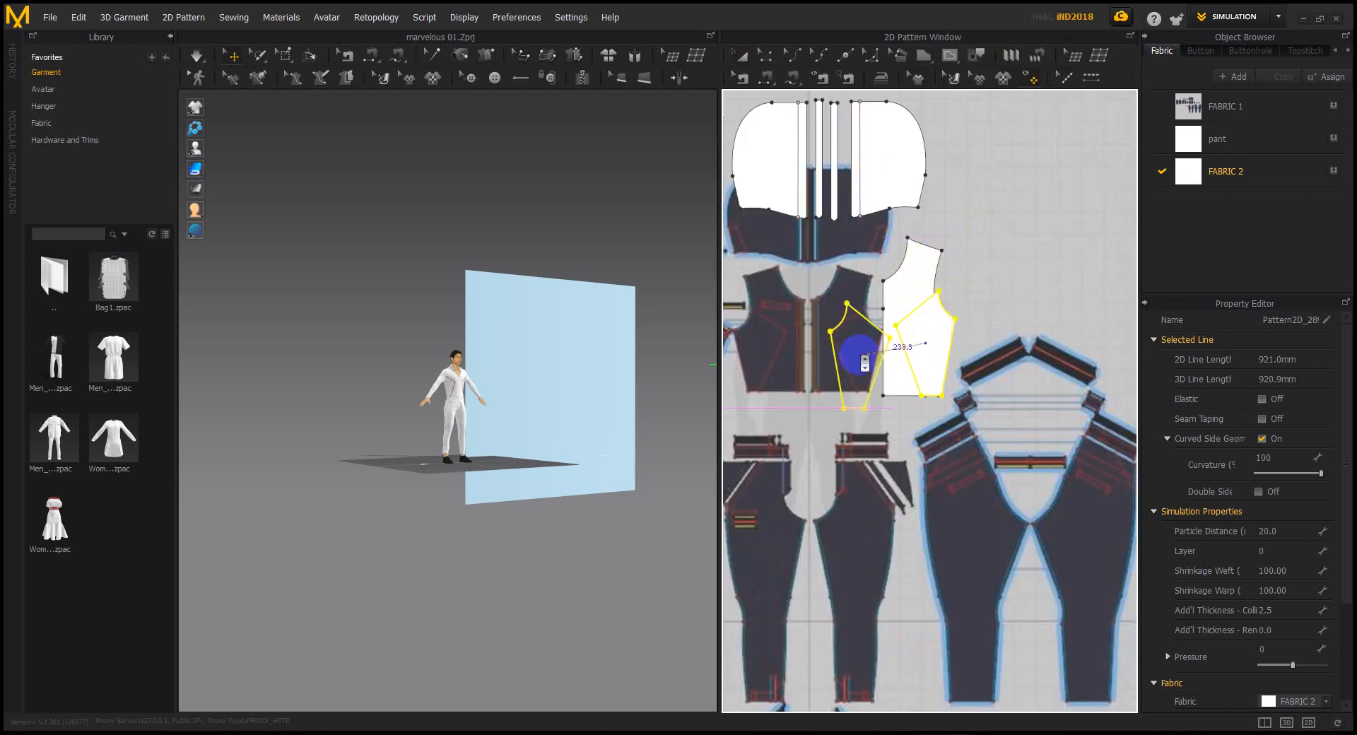
{"action": "left_click", "coordinate": [997, 349]}
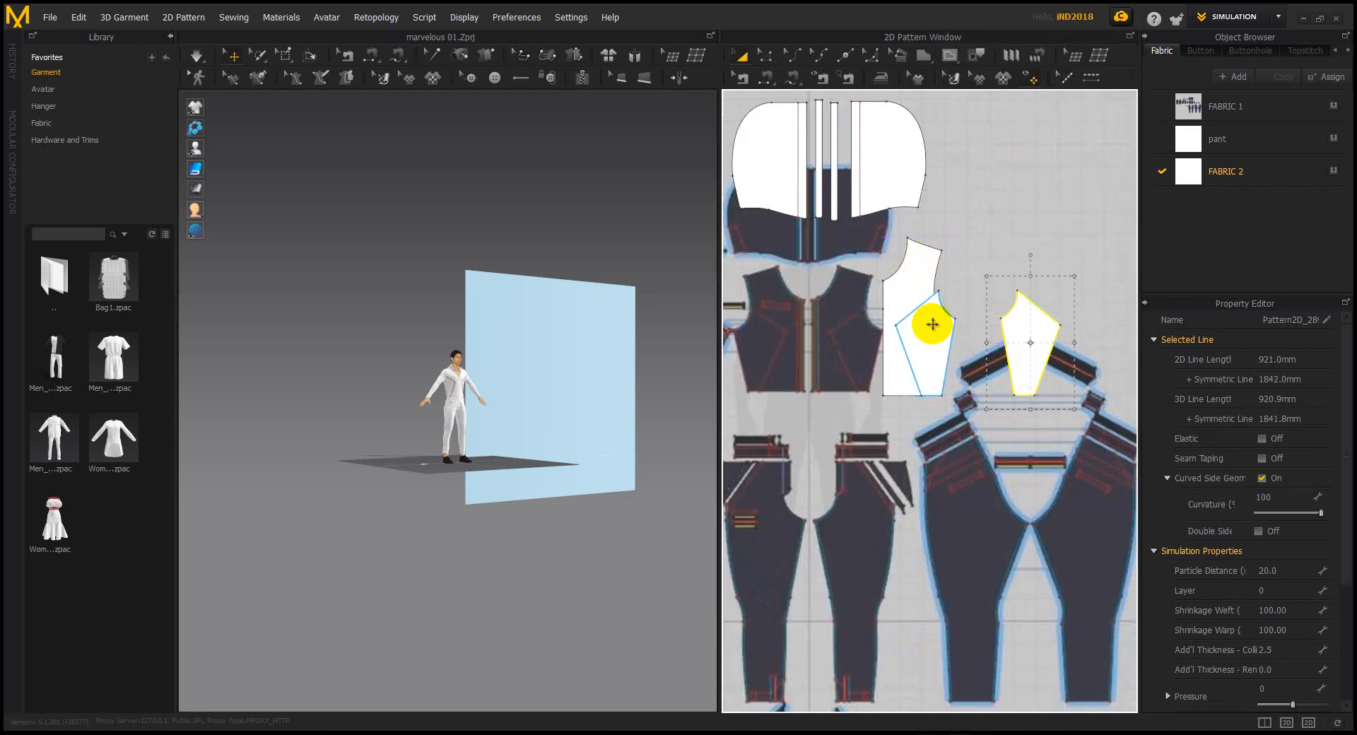
Move the panel next to the avatar at waist height and turn it to face the front
{"action": "left_click_drag", "start_coordinate": [932, 342], "coordinate": [1032, 216]}
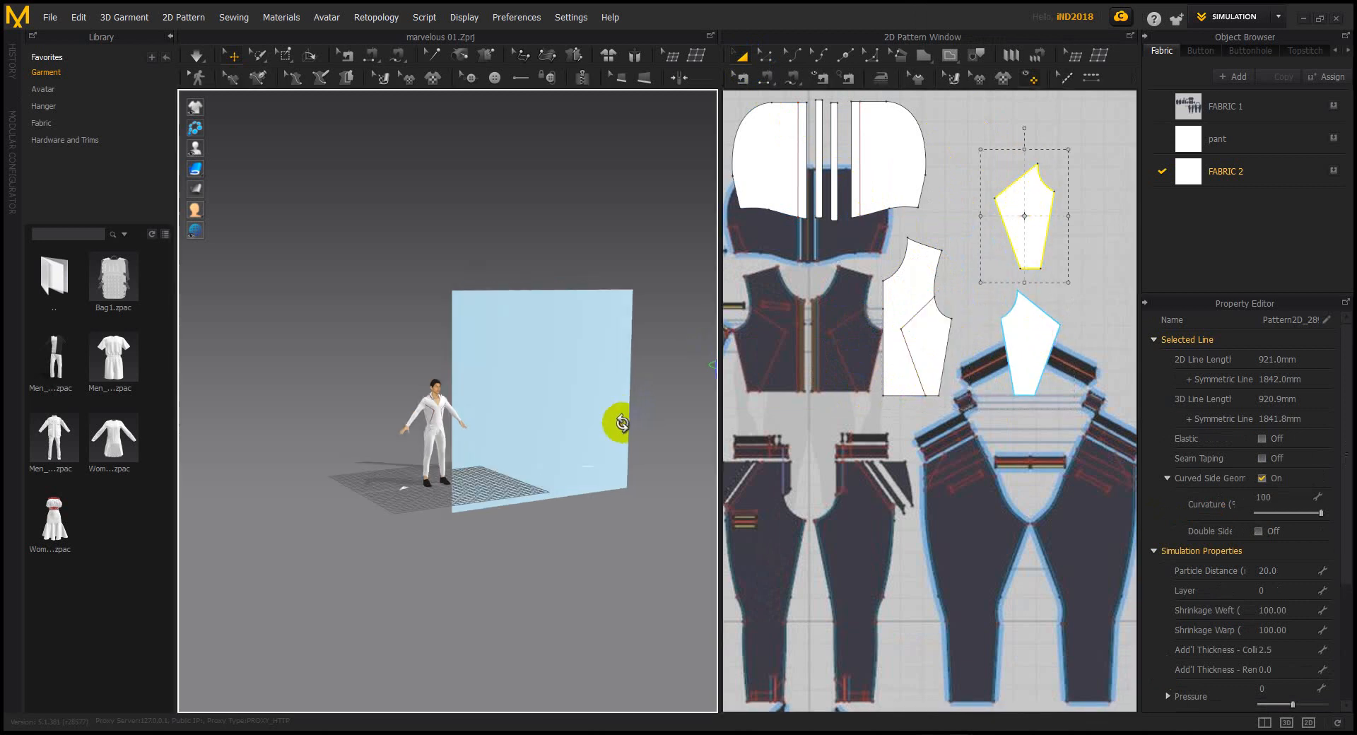
{"action": "right_click_drag", "start_coordinate": [618, 421], "coordinate": [621, 419]}
{"action": "left_click_drag", "start_coordinate": [603, 389], "coordinate": [376, 441]}
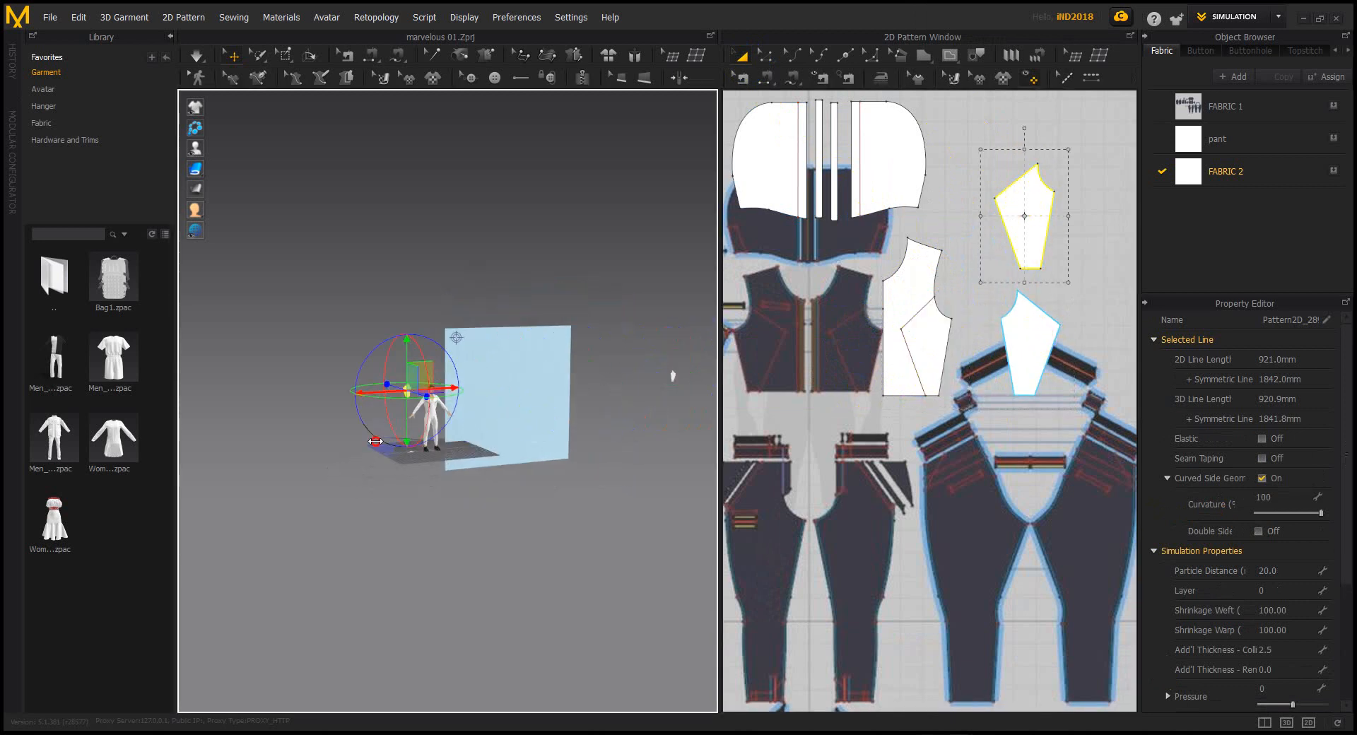
{"action": "right_click_drag", "start_coordinate": [409, 421], "coordinate": [483, 340]}
{"action": "mouse_move", "coordinate": [425, 345]}
{"action": "left_mouse_down"}
{"action": "mouse_move", "coordinate": [428, 385]}
{"action": "mouse_move", "coordinate": [428, 363]}
{"action": "left_mouse_up"}
{"action": "scroll", "coordinate": [436, 439], "scroll_direction": "down", "scroll_amount": 5}
{"action": "scroll", "coordinate": [437, 439], "scroll_direction": "down", "scroll_amount": 1}
{"action": "right_click_drag", "start_coordinate": [606, 436], "coordinate": [552, 527]}
{"action": "scroll", "coordinate": [573, 464], "scroll_direction": "down", "scroll_amount": 4}
{"action": "left_click_drag", "start_coordinate": [557, 520], "coordinate": [452, 519]}
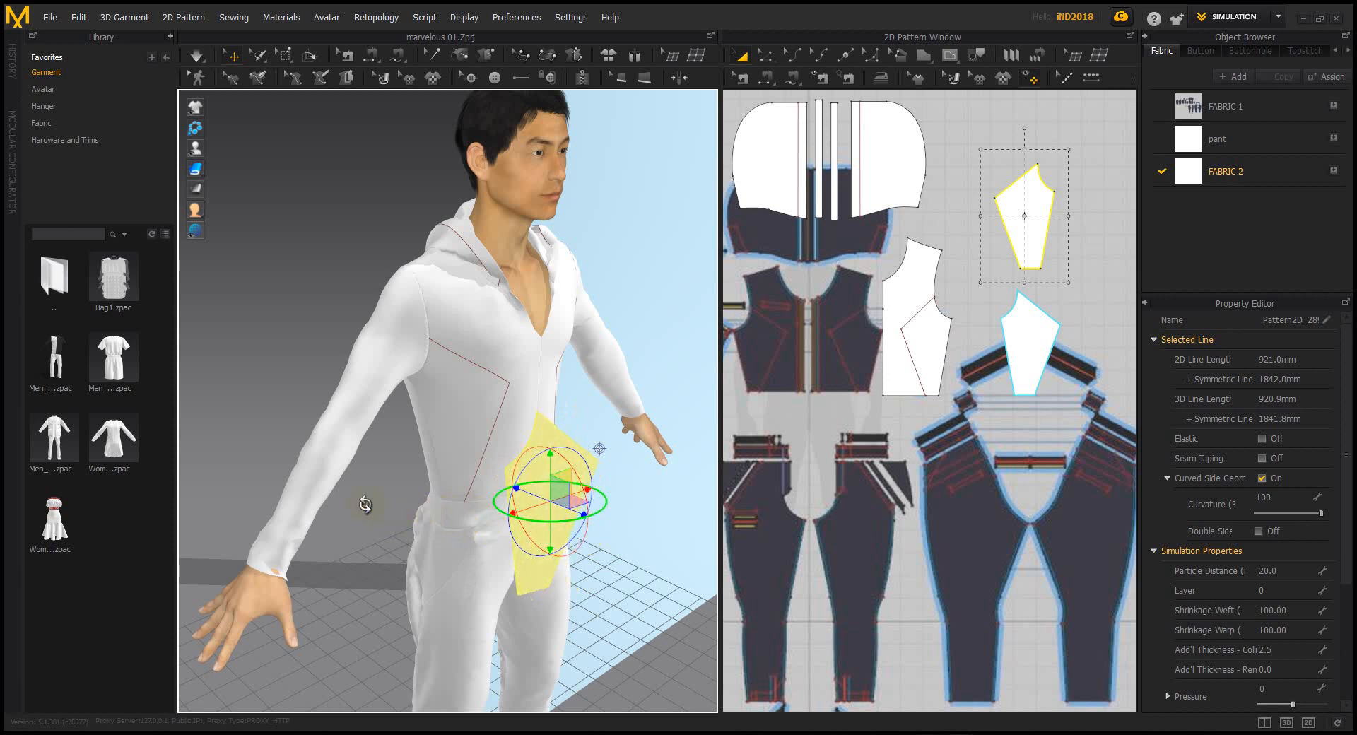
{"action": "left_click", "coordinate": [398, 509]}
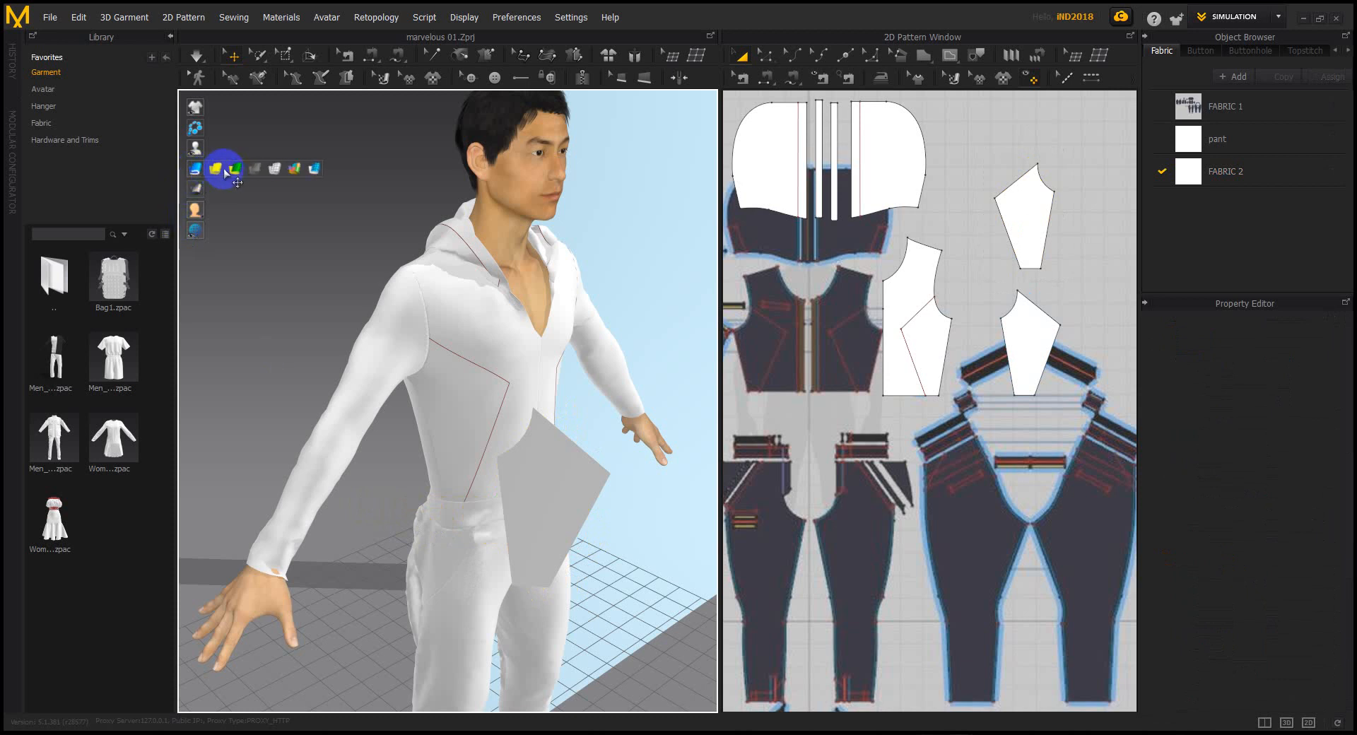
Rotate and slide the panel in 3D until it sits against the avatar's chest
{"action": "left_click", "coordinate": [216, 170]}
{"action": "left_click", "coordinate": [558, 481]}
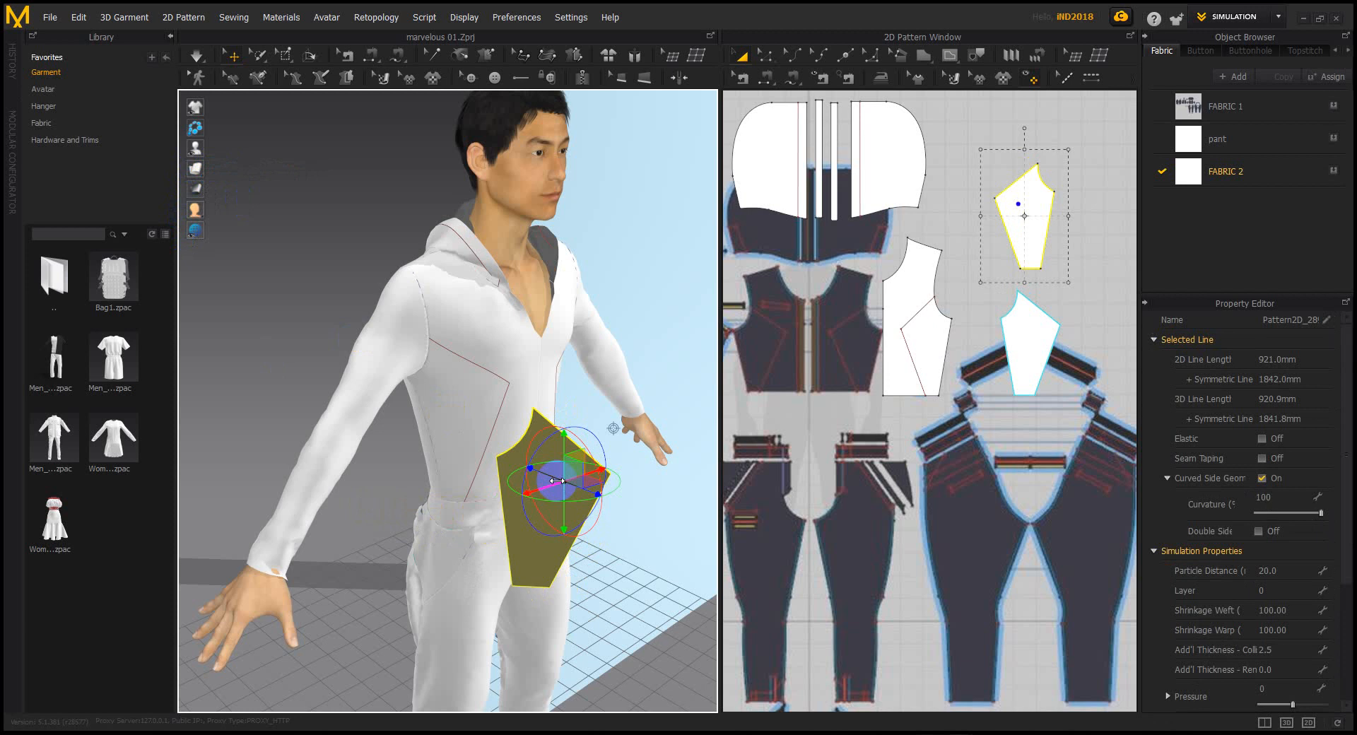
{"action": "right_click_drag", "start_coordinate": [573, 477], "coordinate": [482, 490]}
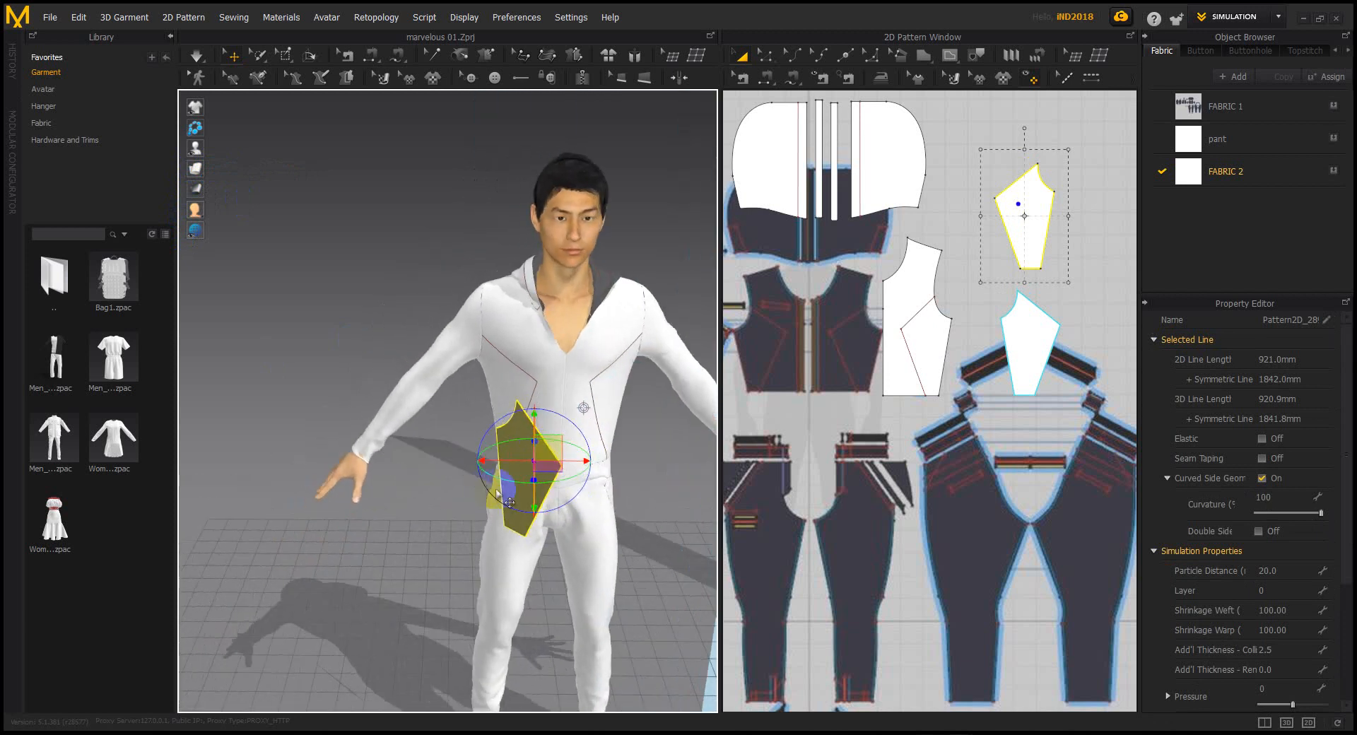
{"action": "left_click_drag", "start_coordinate": [500, 476], "coordinate": [628, 458]}
{"action": "right_click_drag", "start_coordinate": [590, 481], "coordinate": [557, 483]}
{"action": "left_click_drag", "start_coordinate": [566, 468], "coordinate": [648, 485]}
{"action": "right_click_drag", "start_coordinate": [591, 474], "coordinate": [451, 521]}
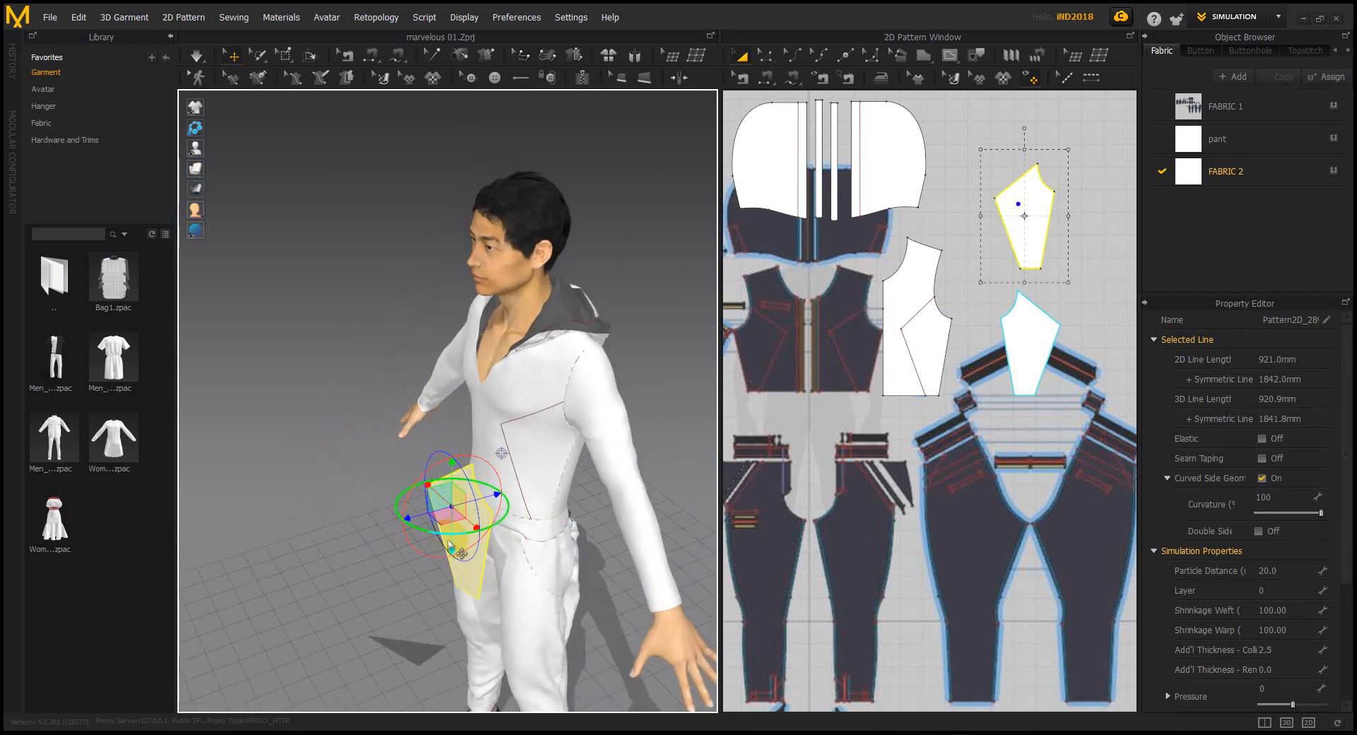
{"action": "left_click_drag", "start_coordinate": [445, 535], "coordinate": [506, 522]}
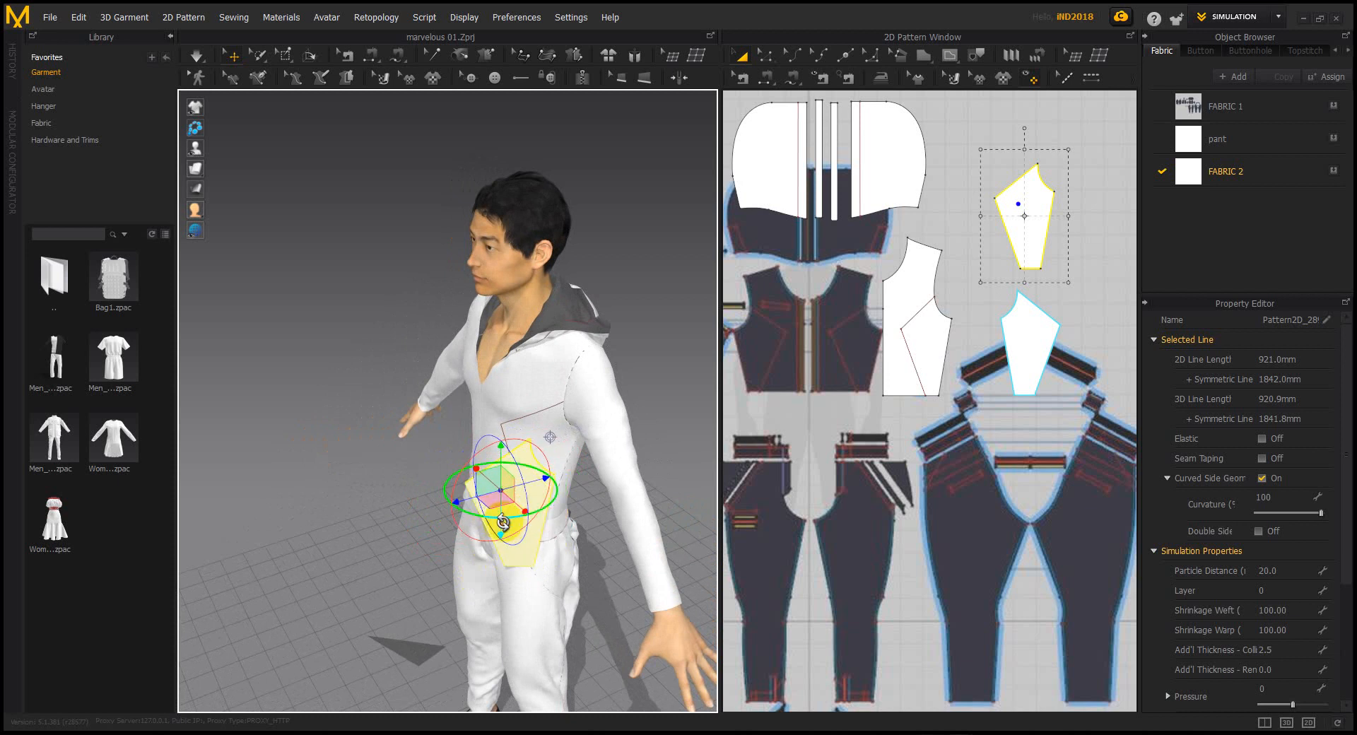
{"action": "left_click_drag", "start_coordinate": [502, 453], "coordinate": [515, 427]}
{"action": "scroll", "coordinate": [517, 430], "scroll_direction": "up", "scroll_amount": 5}
{"action": "right_click_drag", "start_coordinate": [517, 430], "coordinate": [485, 464]}
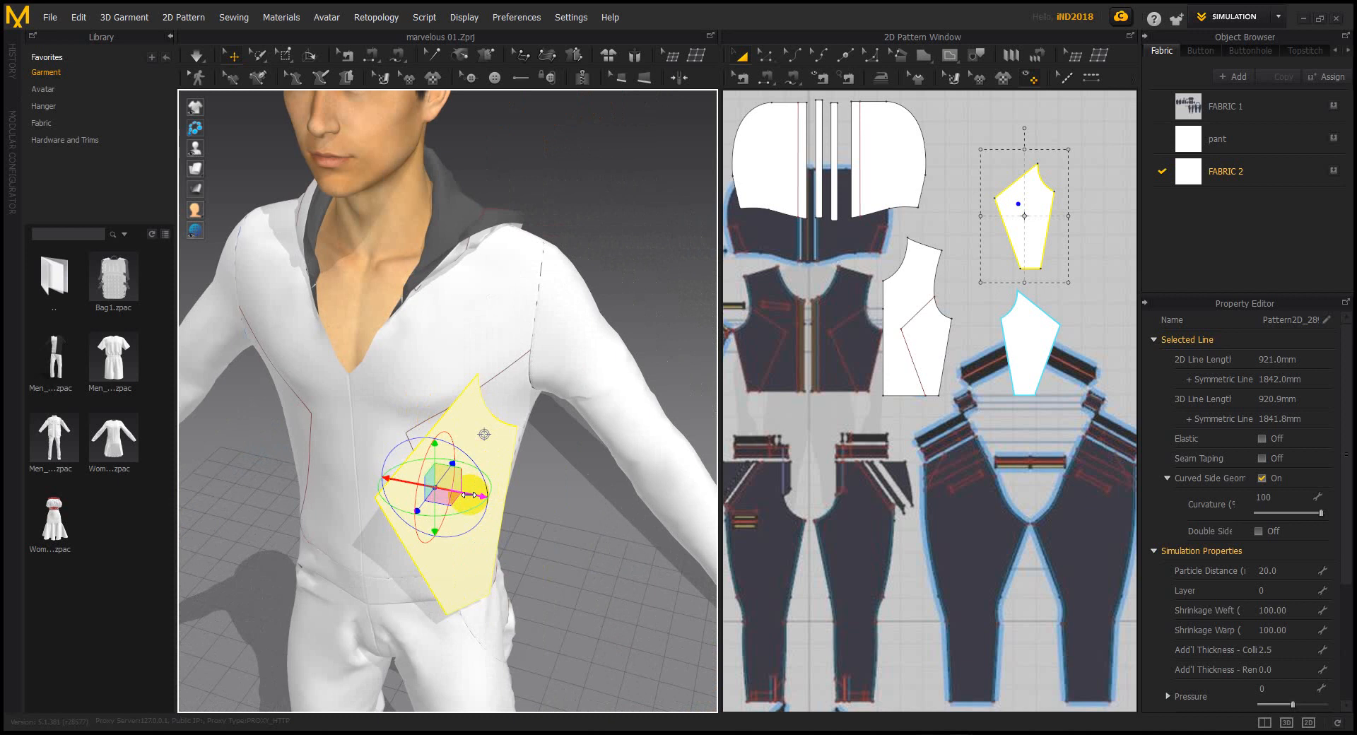
{"action": "left_click_drag", "start_coordinate": [470, 495], "coordinate": [519, 505]}
Try sewing the panel's upper and bottom edges to the garment, undoing each wrong seam
{"action": "left_click", "coordinate": [765, 76]}
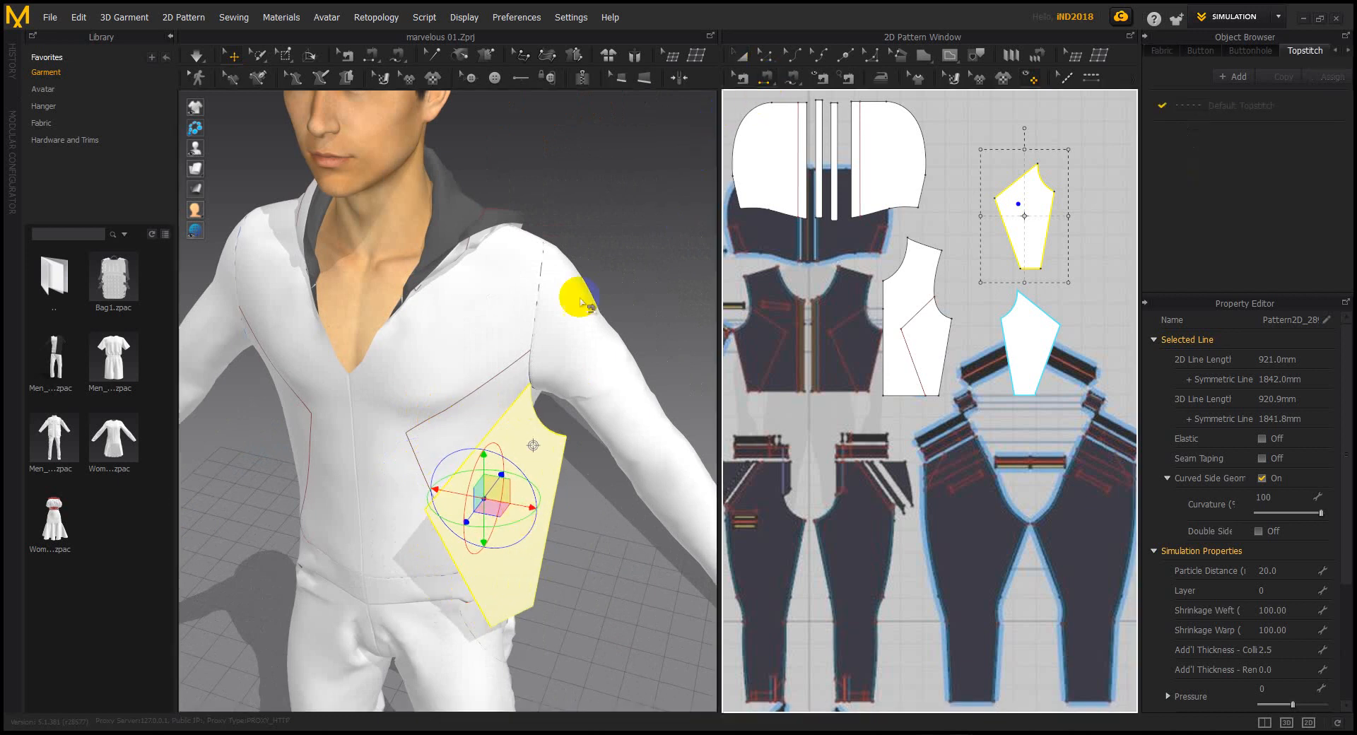
{"action": "left_click", "coordinate": [491, 438]}
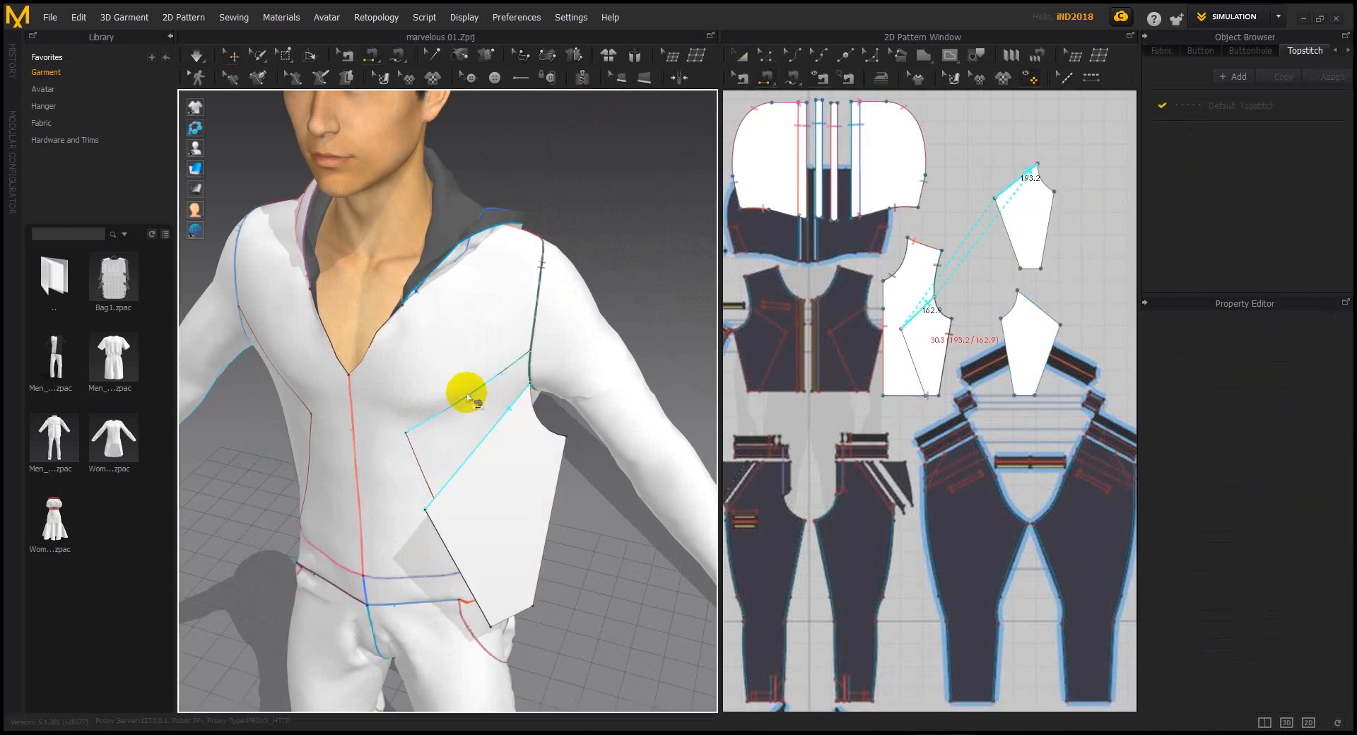
{"action": "left_click", "coordinate": [469, 398]}
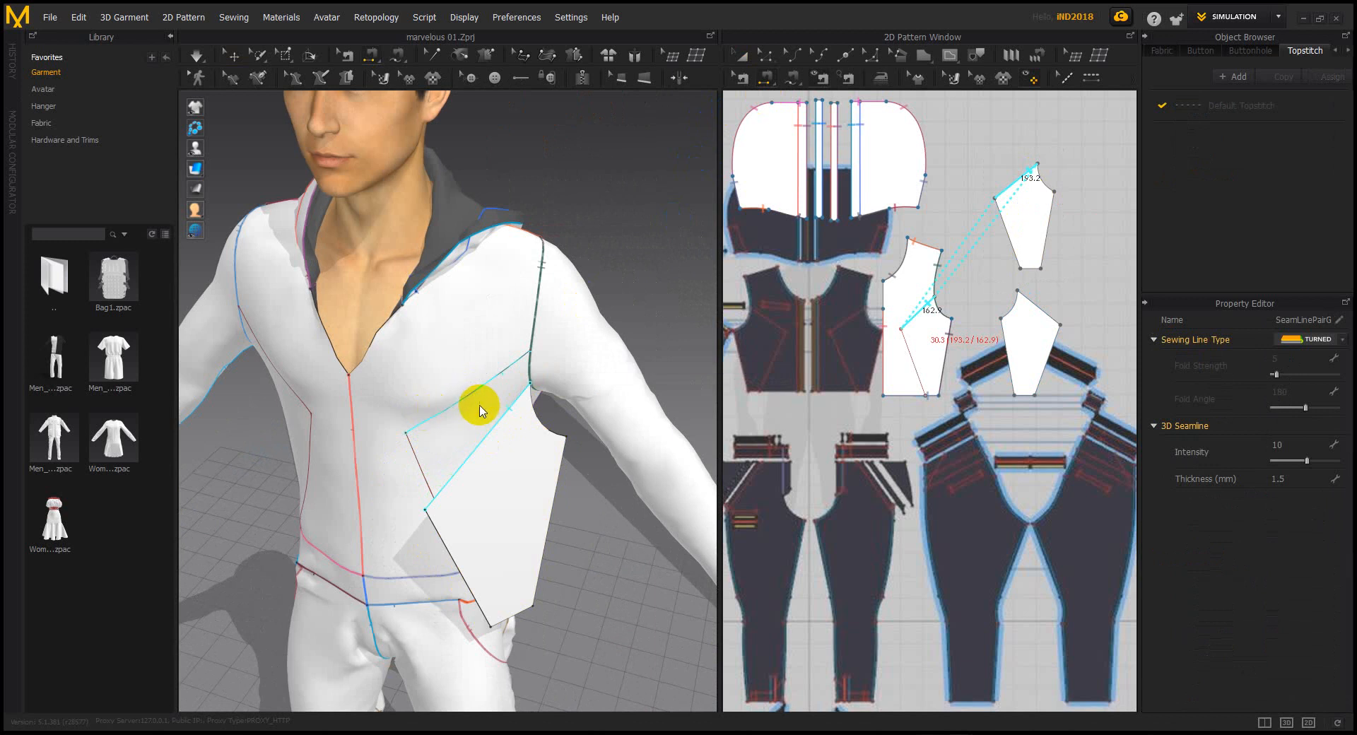
{"action": "left_click", "coordinate": [493, 424]}
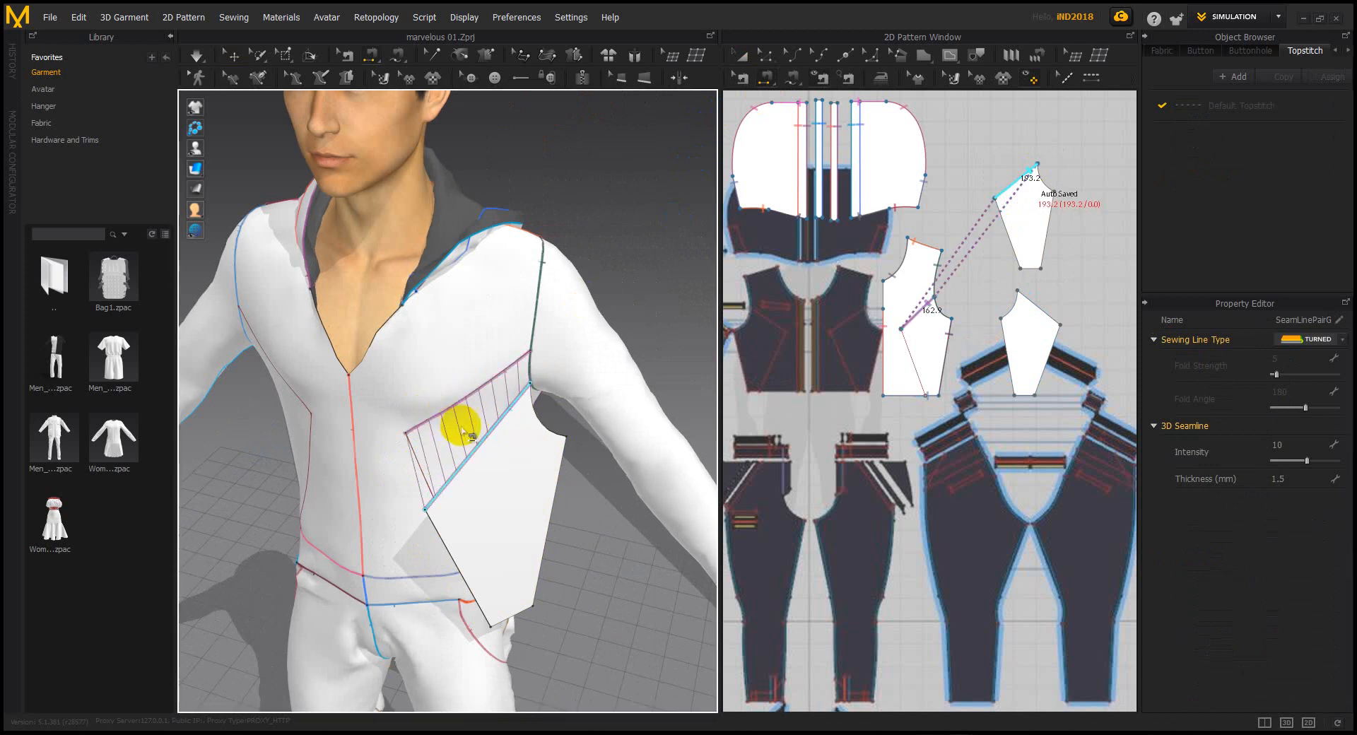
{"action": "key", "text": "ctrl+z"}
{"action": "right_click_drag", "start_coordinate": [482, 470], "coordinate": [502, 367]}
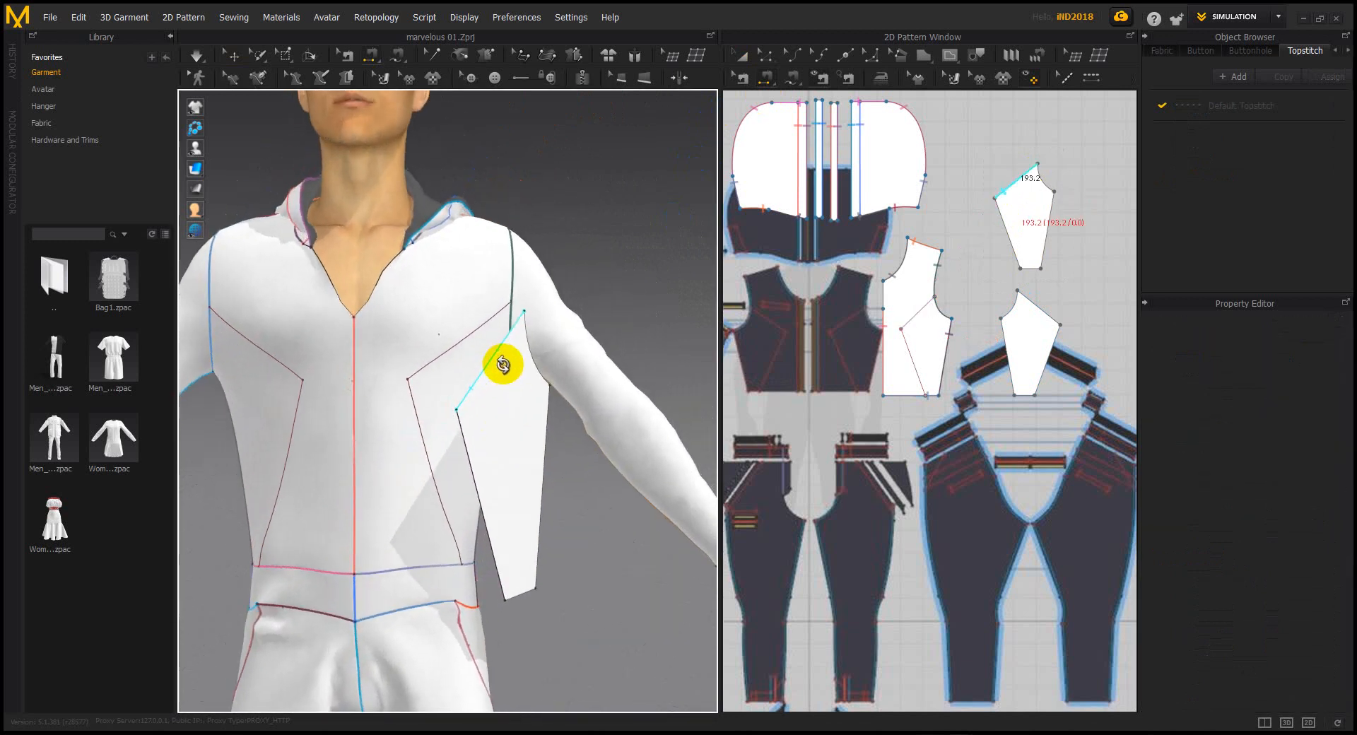
{"action": "left_click", "coordinate": [432, 461]}
{"action": "right_click_drag", "start_coordinate": [431, 461], "coordinate": [474, 487]}
{"action": "key", "text": "ctrl+z"}
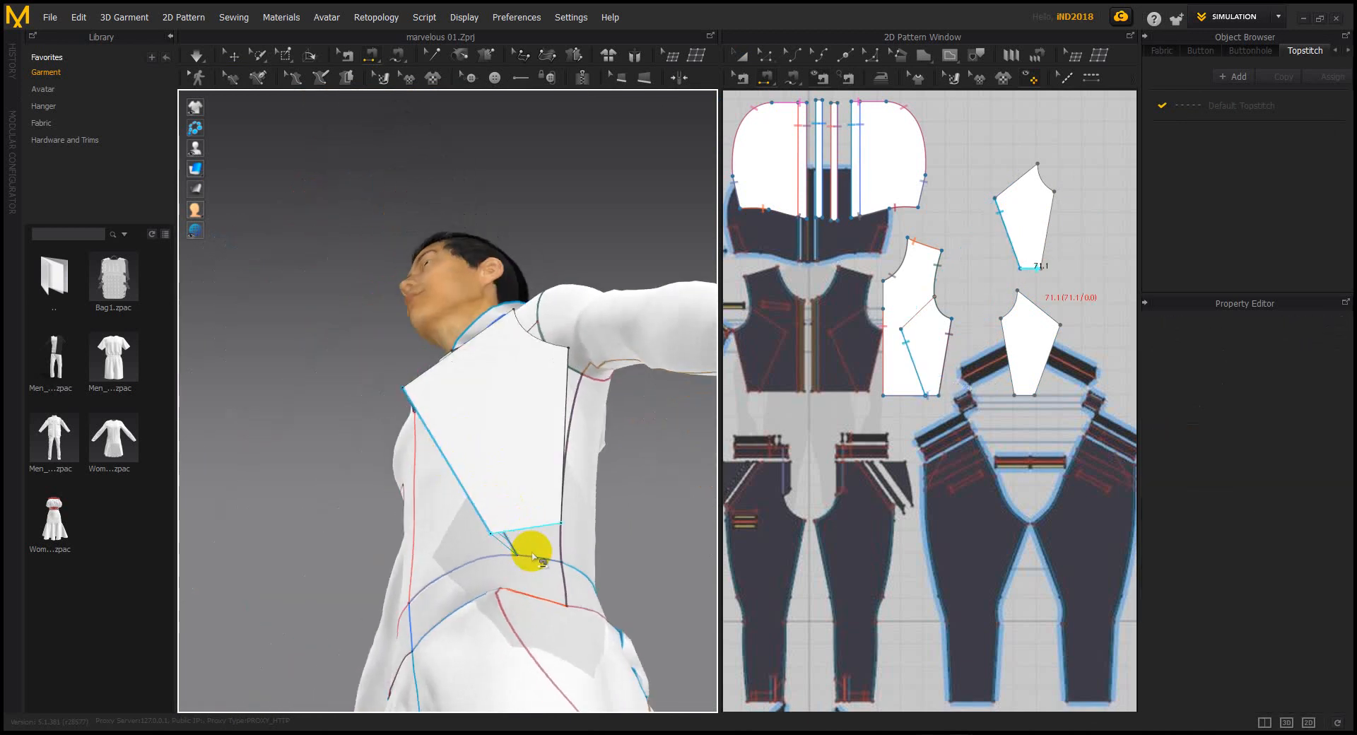
{"action": "left_click", "coordinate": [533, 556]}
{"action": "key", "text": "ctrl+z"}
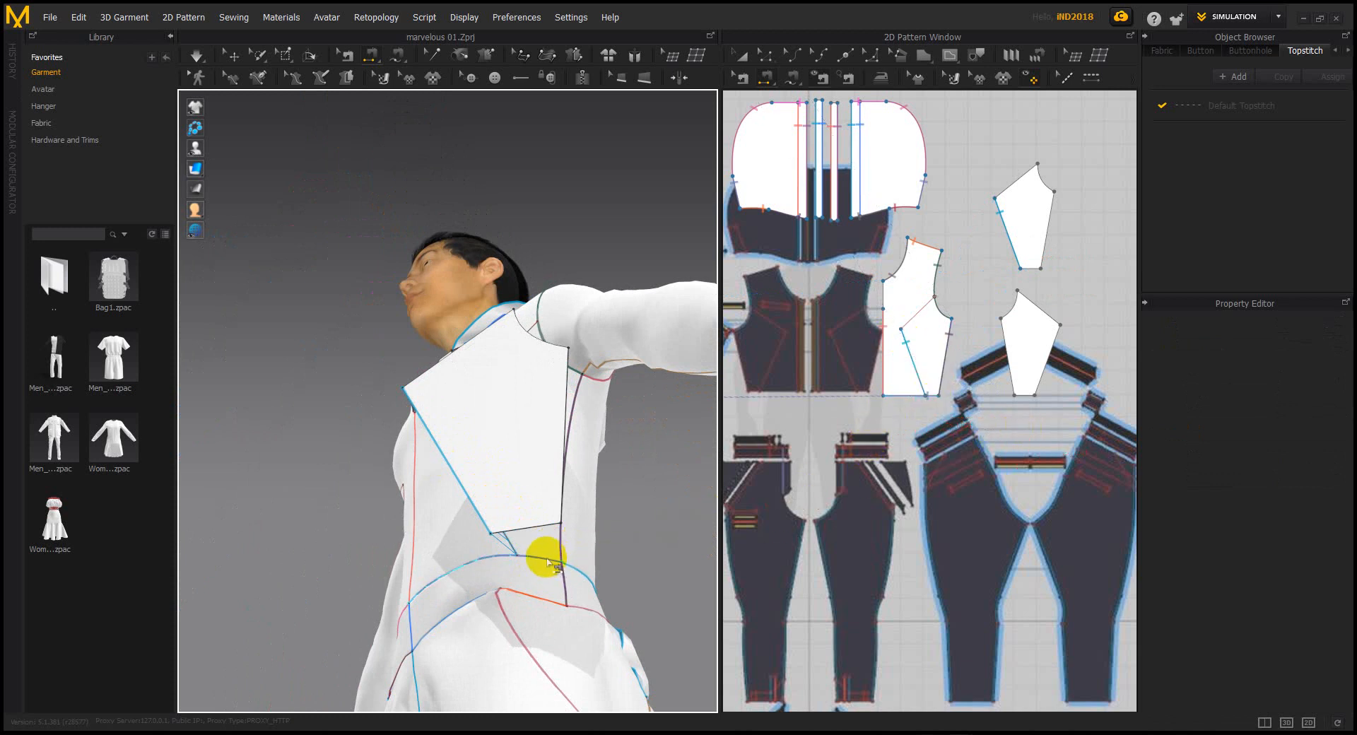
Sew the panel's bottom edge and its side edge to the garment's seam lines
{"action": "left_click", "coordinate": [534, 526]}
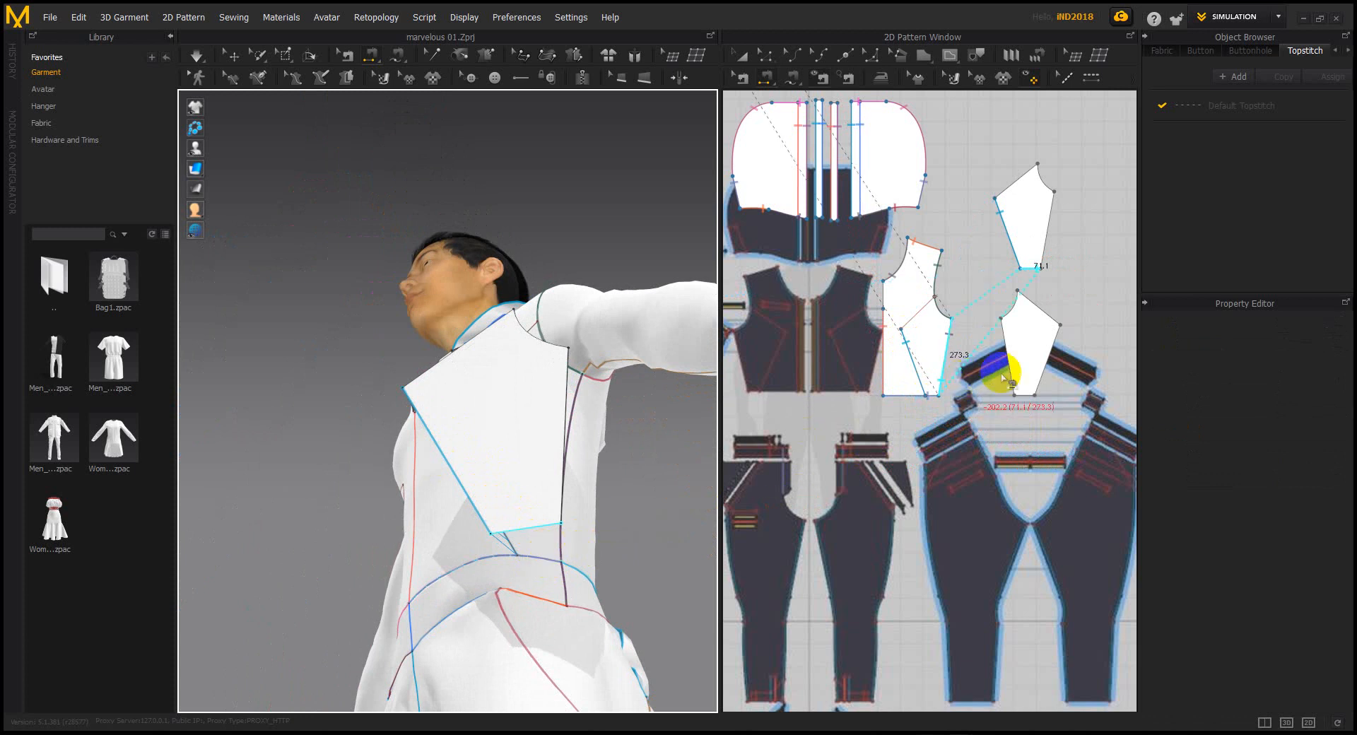
{"action": "scroll", "coordinate": [926, 393], "scroll_direction": "up", "scroll_amount": 5}
{"action": "left_click", "coordinate": [936, 395]}
{"action": "mouse_move", "coordinate": [547, 488]}
{"action": "right_mouse_down"}
{"action": "mouse_move", "coordinate": [593, 455]}
{"action": "mouse_move", "coordinate": [548, 481]}
{"action": "right_mouse_up"}
{"action": "left_click", "coordinate": [506, 400]}
{"action": "left_click", "coordinate": [532, 399]}
{"action": "mouse_move", "coordinate": [521, 400]}
{"action": "right_mouse_down"}
{"action": "mouse_move", "coordinate": [561, 351]}
{"action": "mouse_move", "coordinate": [524, 396]}
{"action": "mouse_move", "coordinate": [537, 381]}
{"action": "right_mouse_up"}
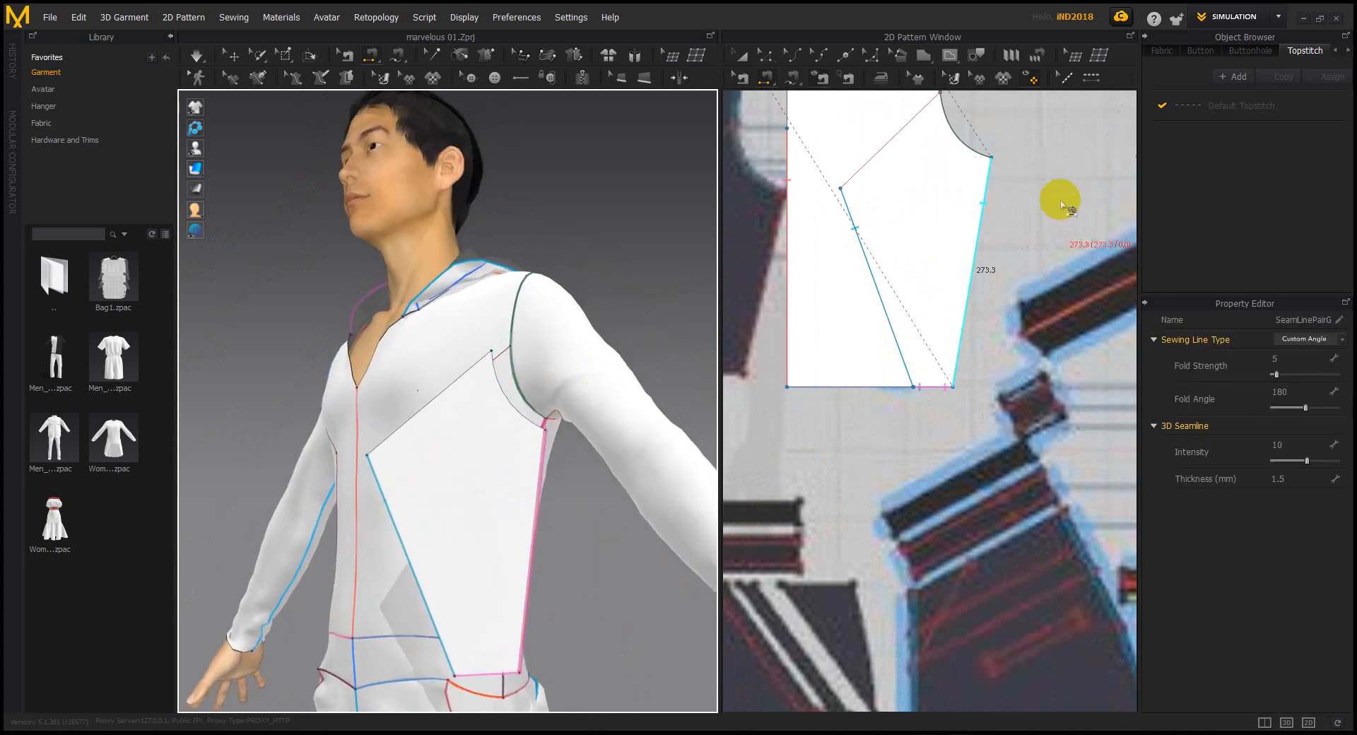
{"action": "scroll", "coordinate": [1063, 204], "scroll_direction": "down", "scroll_amount": 5}
Sew the lower armhole to the panel's curved edge
{"action": "left_click", "coordinate": [533, 396]}
{"action": "left_click", "coordinate": [997, 224]}
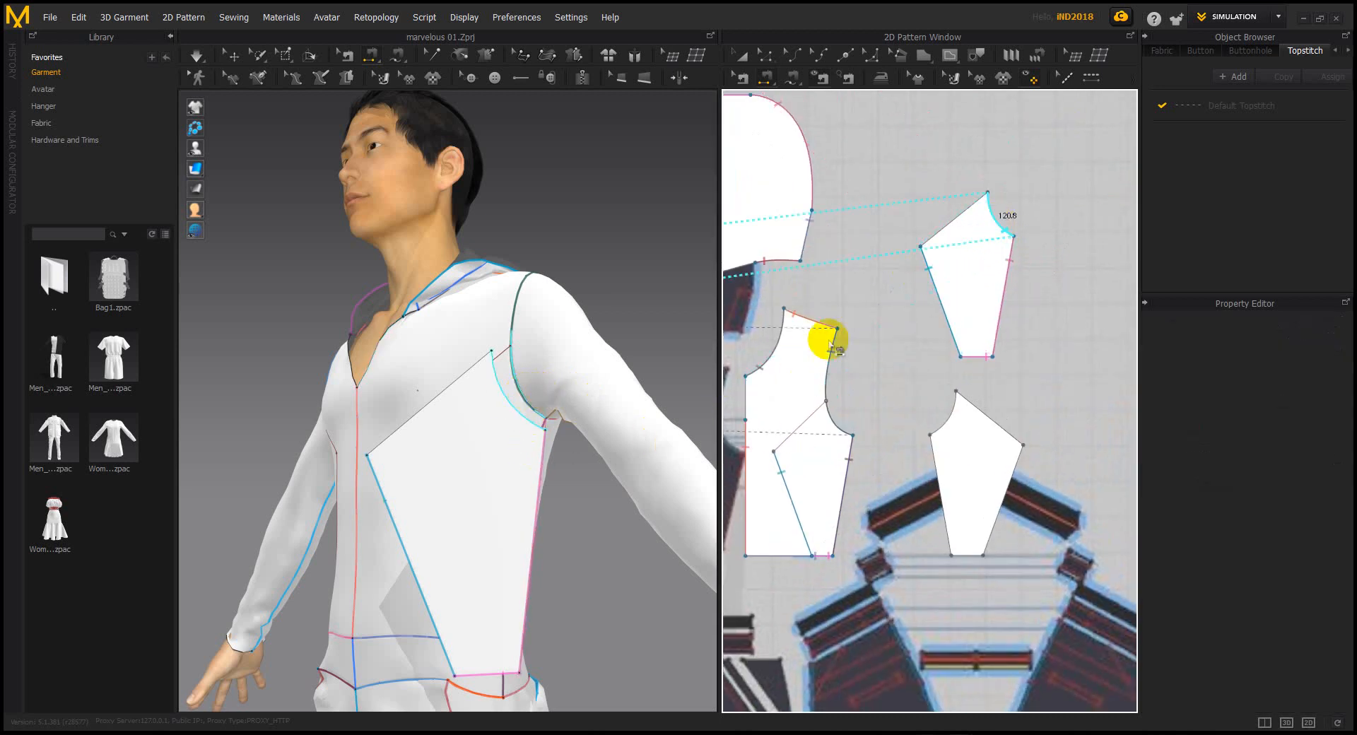
{"action": "scroll", "coordinate": [836, 392], "scroll_direction": "down", "scroll_amount": 5}
{"action": "middle_click_drag", "start_coordinate": [963, 399], "coordinate": [872, 376]}
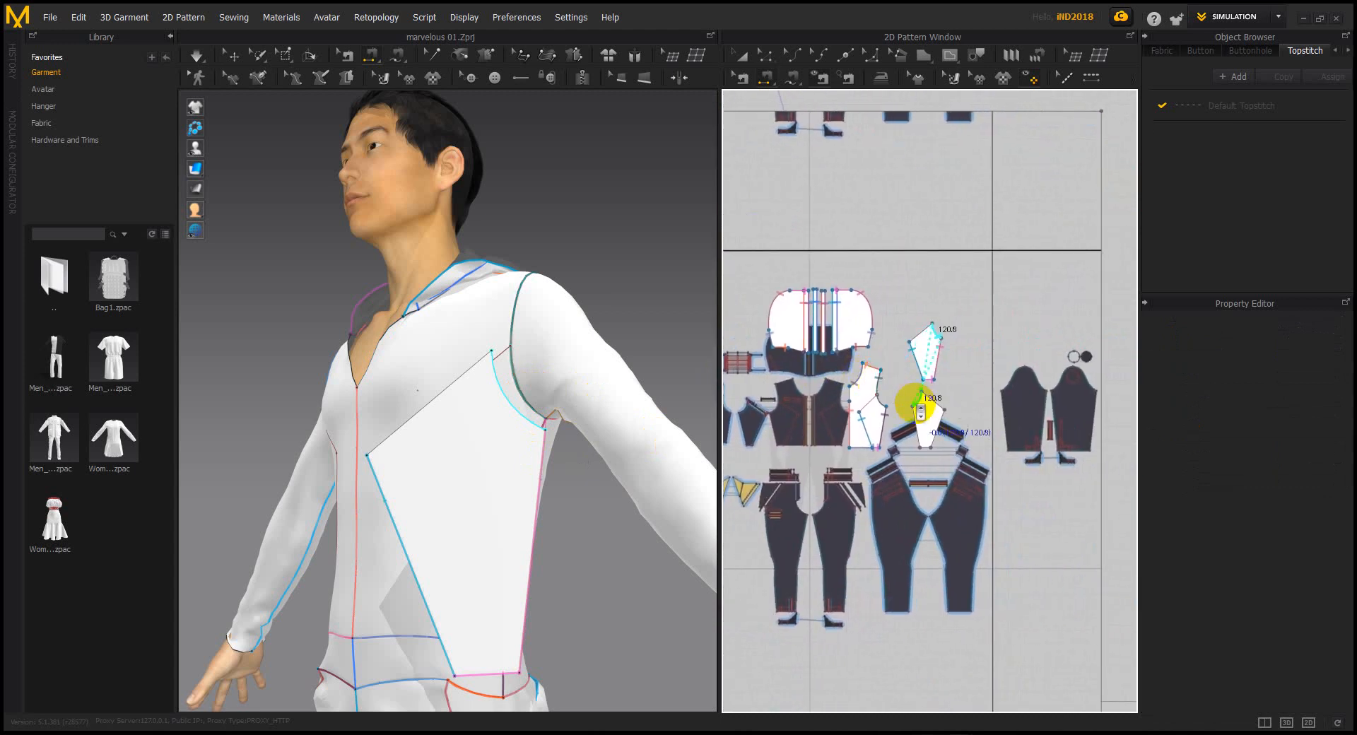
{"action": "scroll", "coordinate": [919, 408], "scroll_direction": "up", "scroll_amount": 5}
{"action": "left_click", "coordinate": [757, 405]}
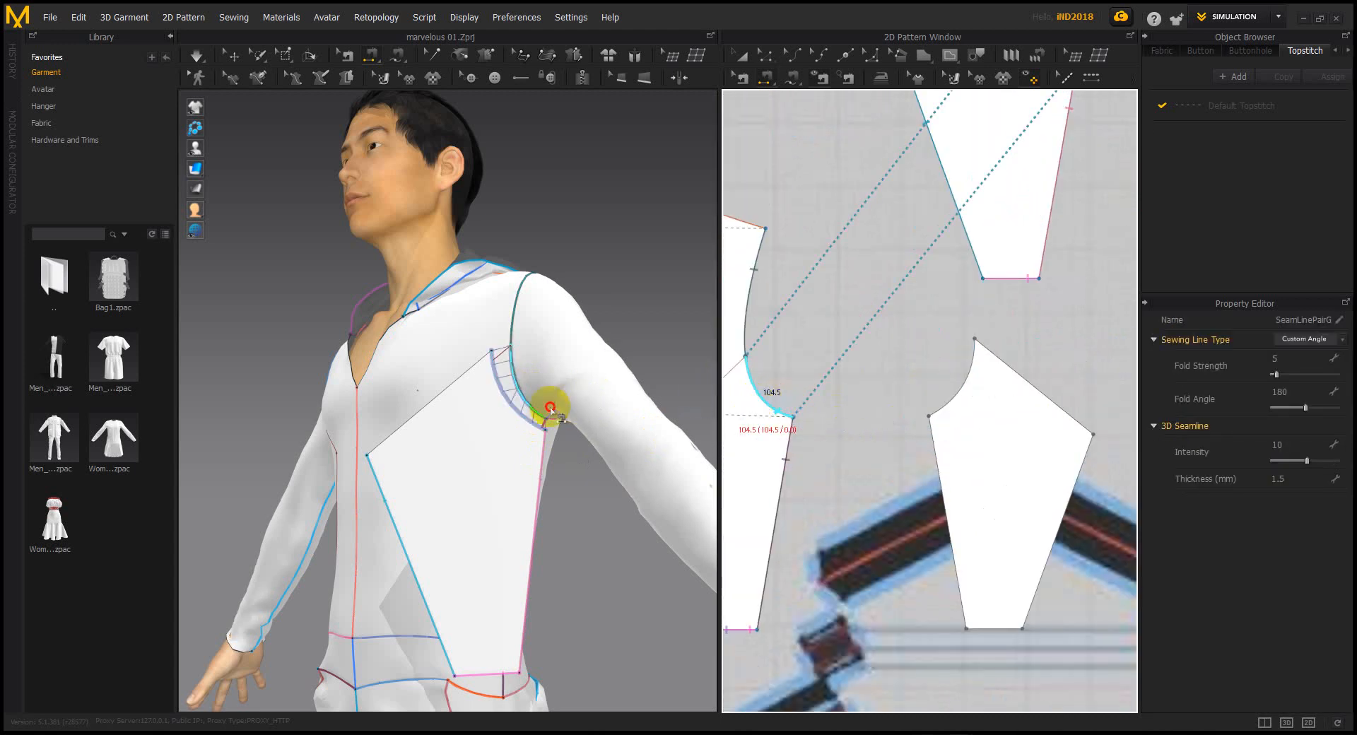
Simulate briefly so the panel drapes flat across the torso
{"action": "key", "text": "space"}
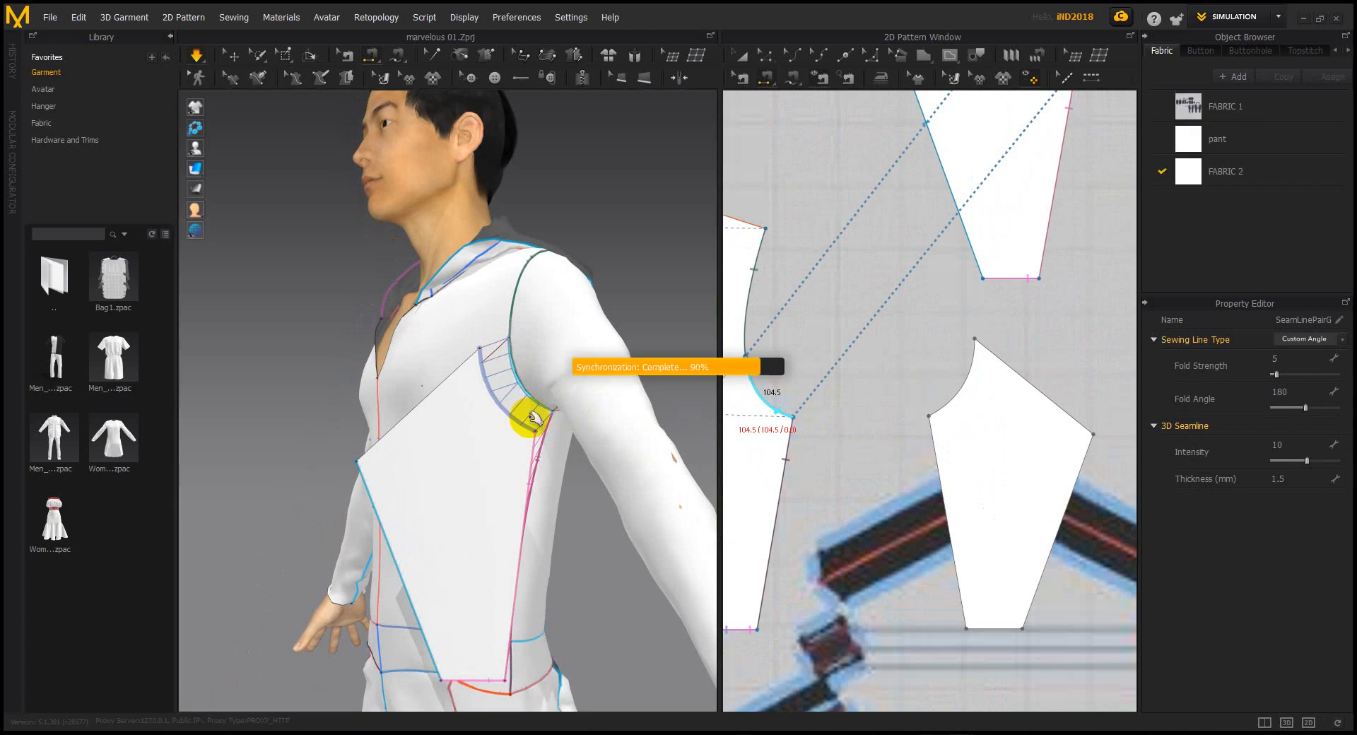
{"action": "key", "text": "space"}
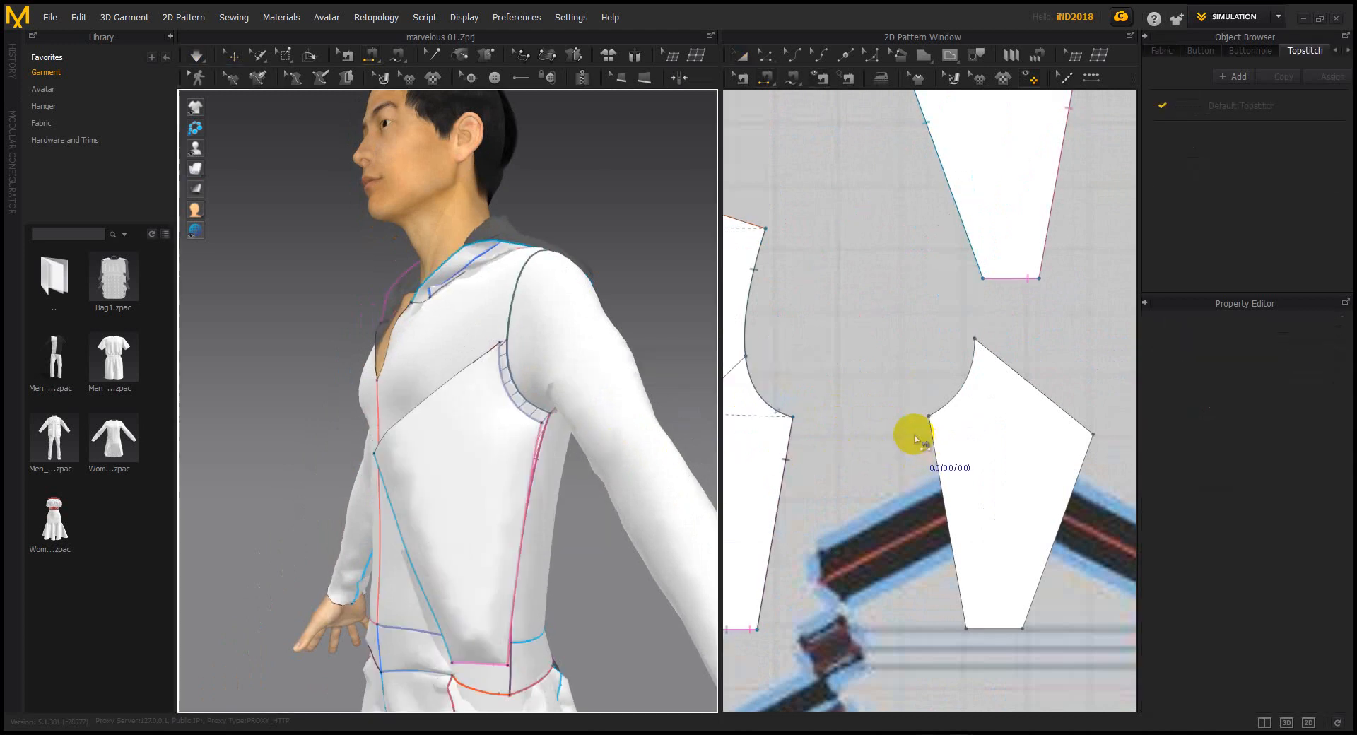
{"action": "scroll", "coordinate": [409, 375], "scroll_direction": "down", "scroll_amount": 3}
{"action": "scroll", "coordinate": [414, 381], "scroll_direction": "down", "scroll_amount": 5}
{"action": "right_click_drag", "start_coordinate": [413, 381], "coordinate": [634, 422]}
{"action": "scroll", "coordinate": [634, 422], "scroll_direction": "down", "scroll_amount": 3}
{"action": "left_click", "coordinate": [232, 77]}
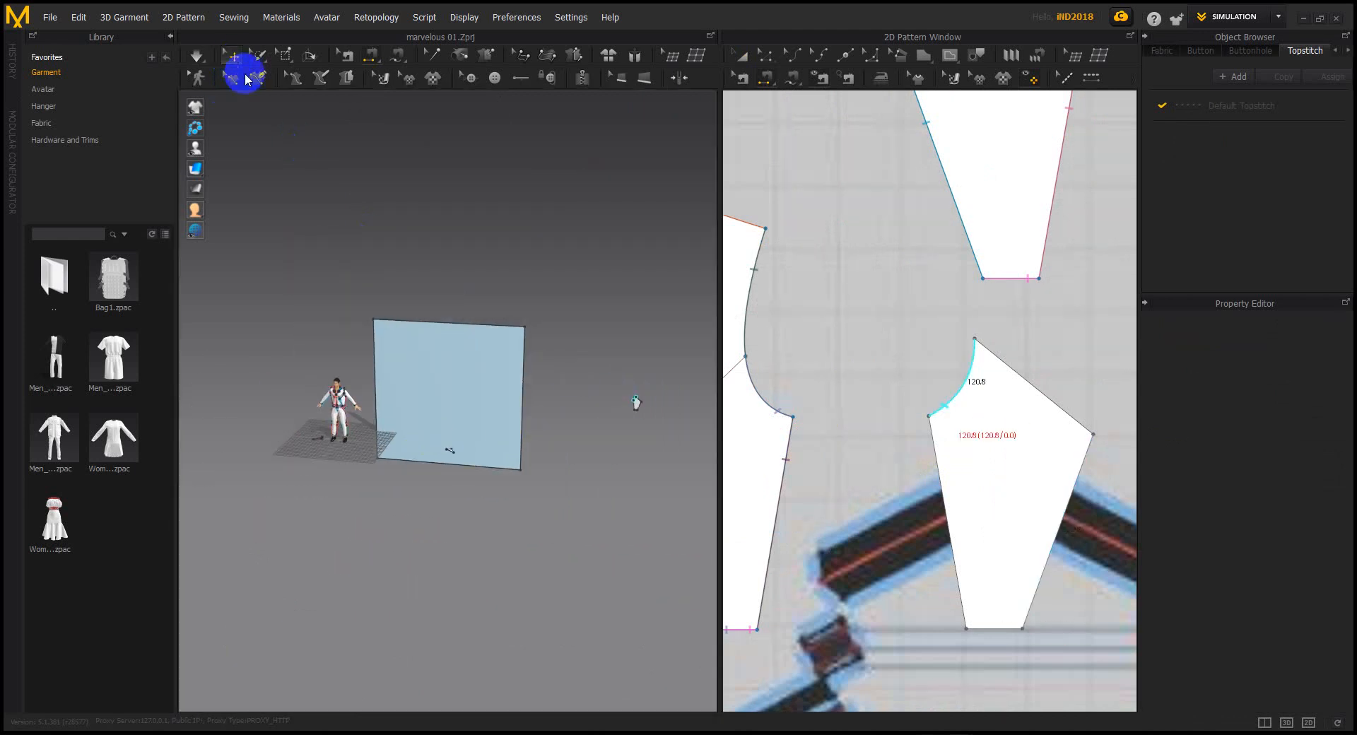
Move the small piece onto the avatar and select the side panel under the arm
{"action": "left_click", "coordinate": [643, 412]}
{"action": "left_click_drag", "start_coordinate": [673, 410], "coordinate": [367, 405]}
{"action": "scroll", "coordinate": [367, 412], "scroll_direction": "down", "scroll_amount": 4}
{"action": "middle_click_drag", "start_coordinate": [464, 442], "coordinate": [513, 453]}
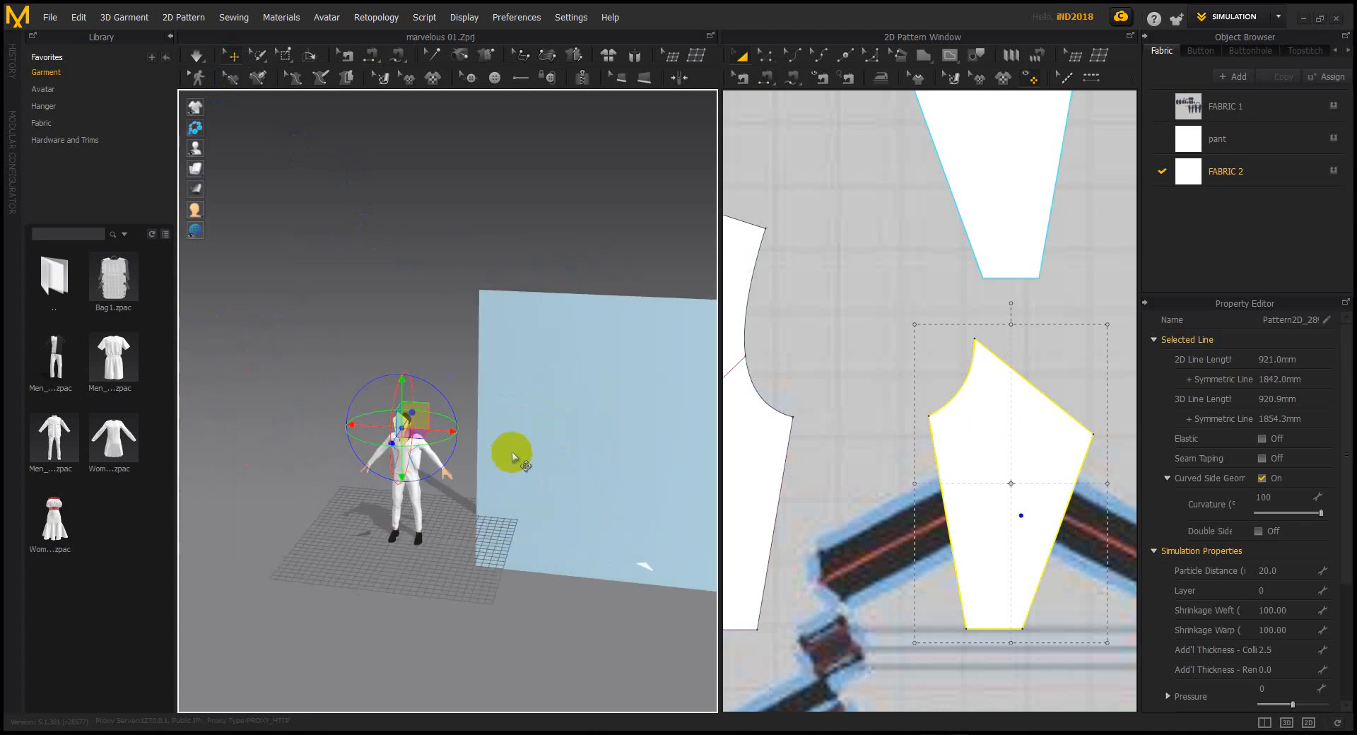
{"action": "left_click", "coordinate": [440, 583]}
{"action": "scroll", "coordinate": [415, 510], "scroll_direction": "up", "scroll_amount": 6}
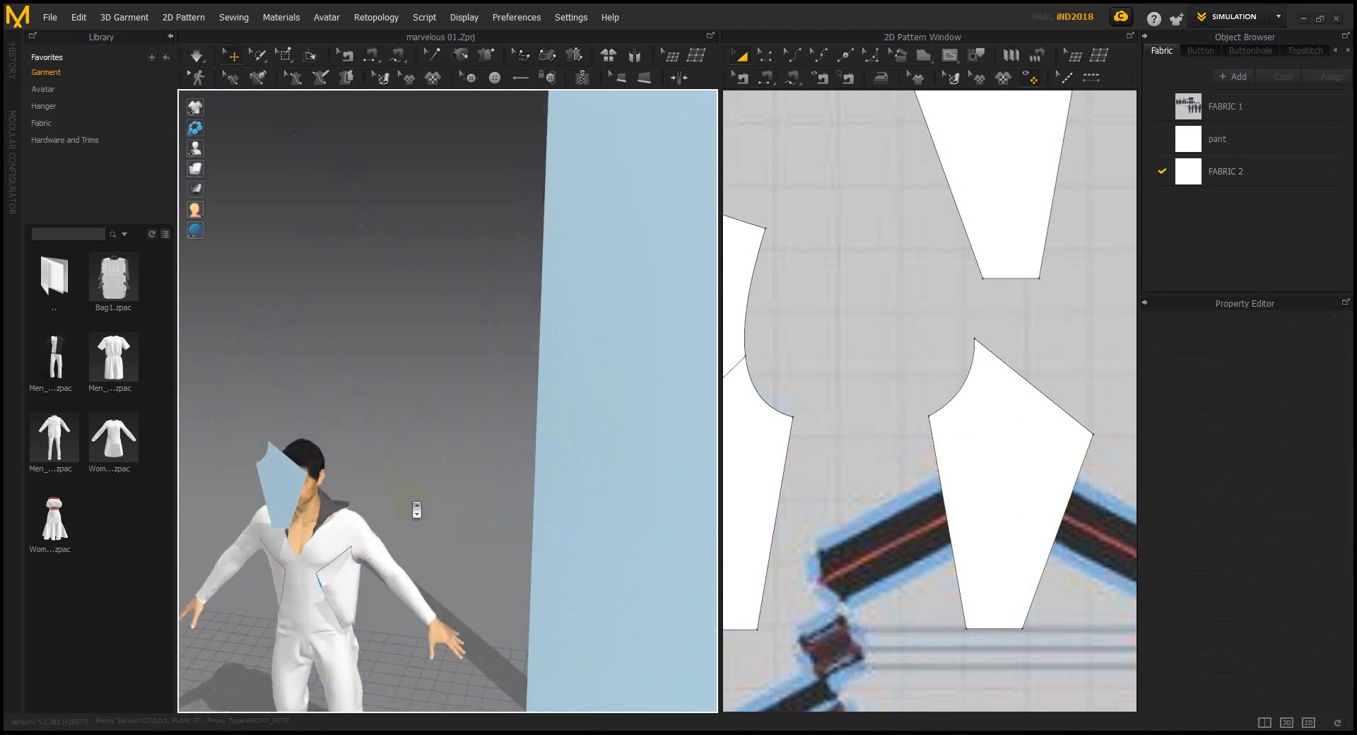
{"action": "middle_click_drag", "start_coordinate": [382, 493], "coordinate": [499, 372]}
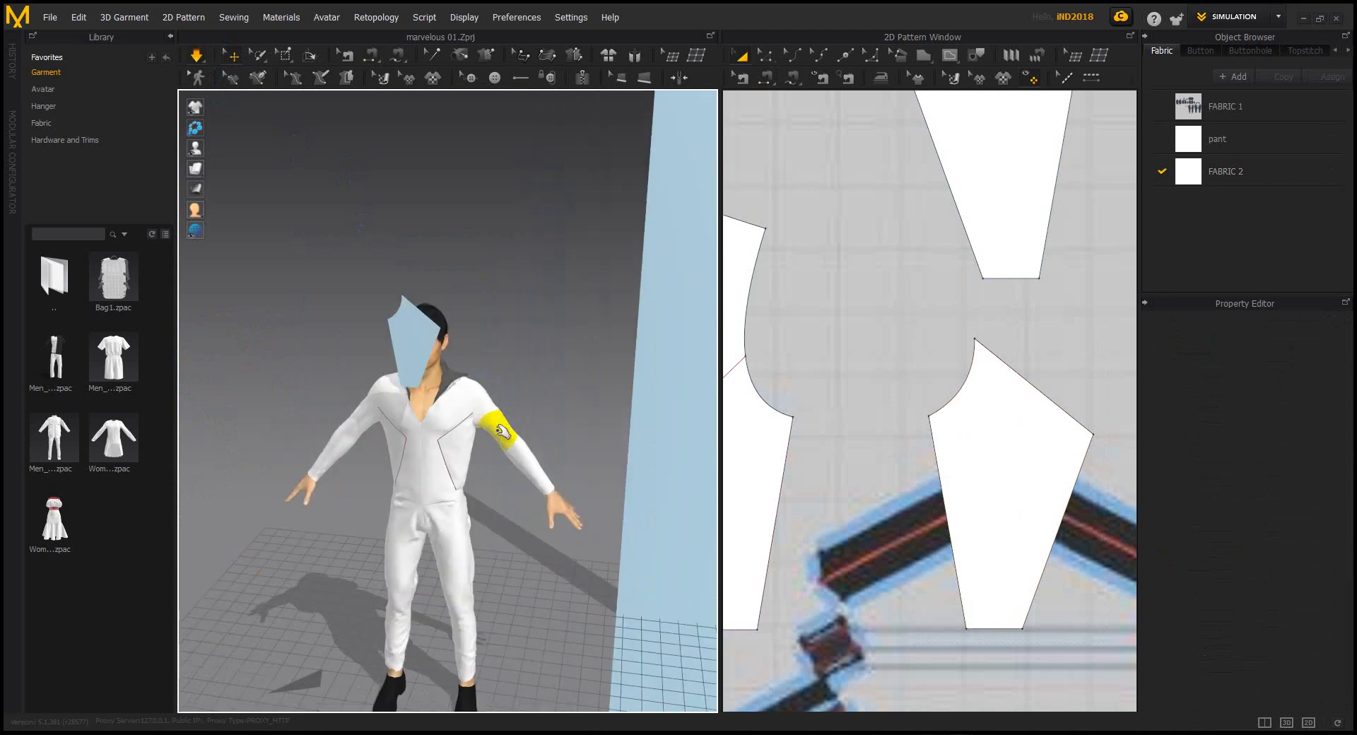
{"action": "scroll", "coordinate": [499, 431], "scroll_direction": "up", "scroll_amount": 6}
{"action": "middle_click_drag", "start_coordinate": [520, 446], "coordinate": [516, 391]}
{"action": "right_click_drag", "start_coordinate": [526, 444], "coordinate": [572, 445]}
{"action": "left_click", "coordinate": [467, 398]}
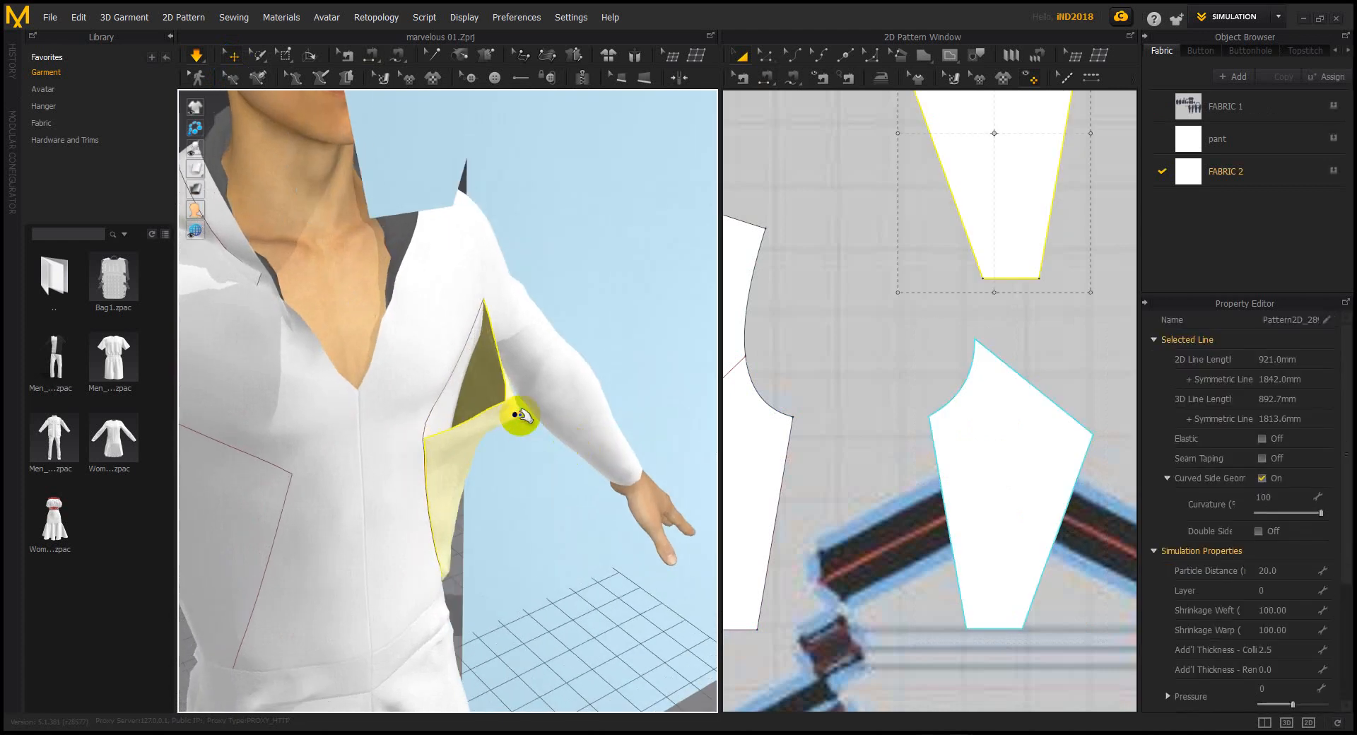
{"action": "right_click_drag", "start_coordinate": [455, 415], "coordinate": [382, 403]}
{"action": "scroll", "coordinate": [421, 433], "scroll_direction": "down", "scroll_amount": 4}
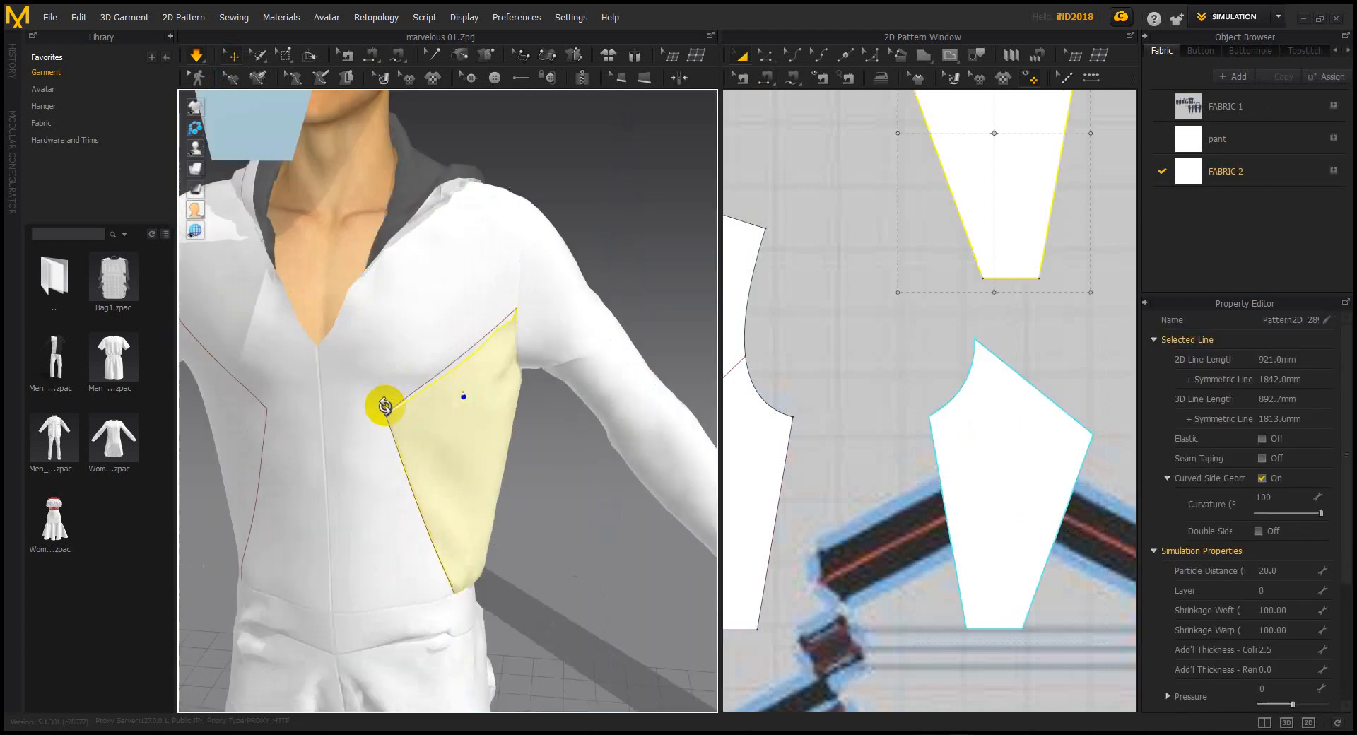
{"action": "right_click_drag", "start_coordinate": [391, 458], "coordinate": [407, 444]}
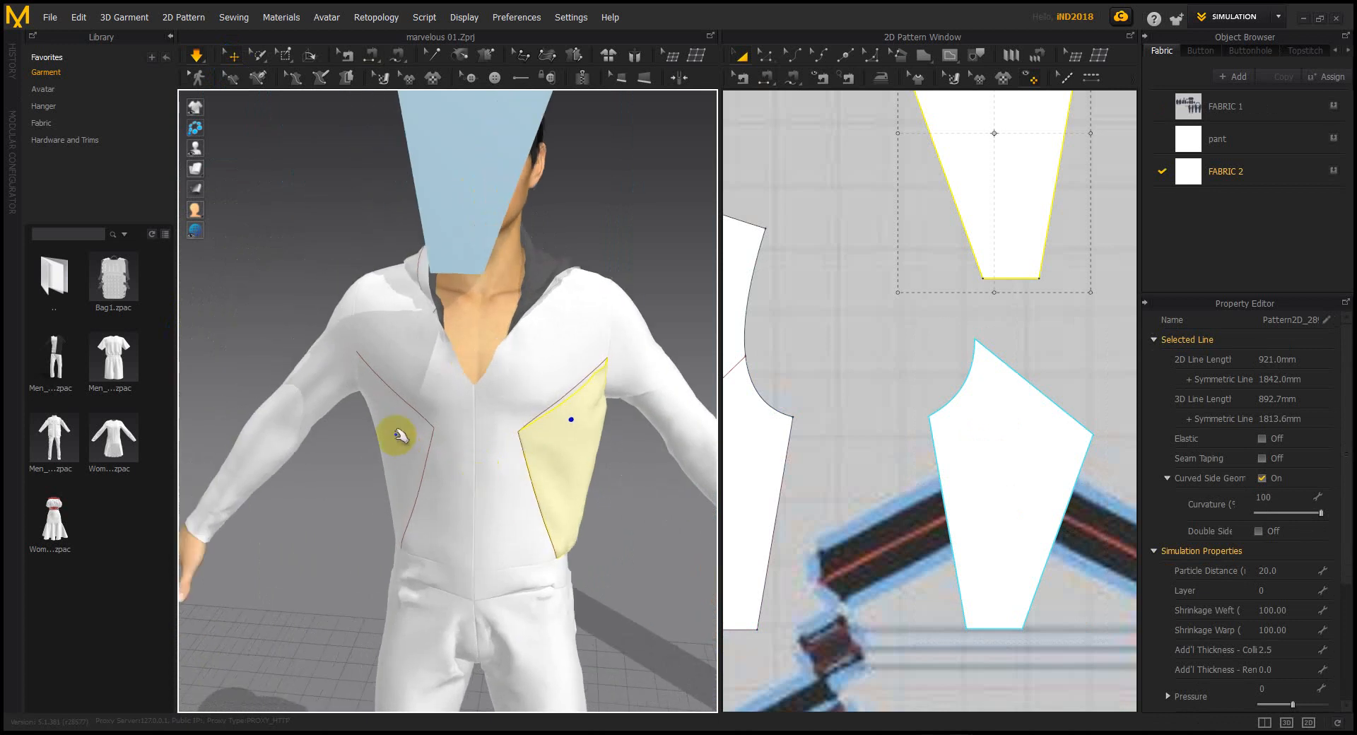
With simulation off, drag the panel floating over the head down onto the right torso
{"action": "left_click", "coordinate": [472, 179]}
{"action": "scroll", "coordinate": [472, 179], "scroll_direction": "down", "scroll_amount": 2}
{"action": "middle_click_drag", "start_coordinate": [472, 178], "coordinate": [472, 247]}
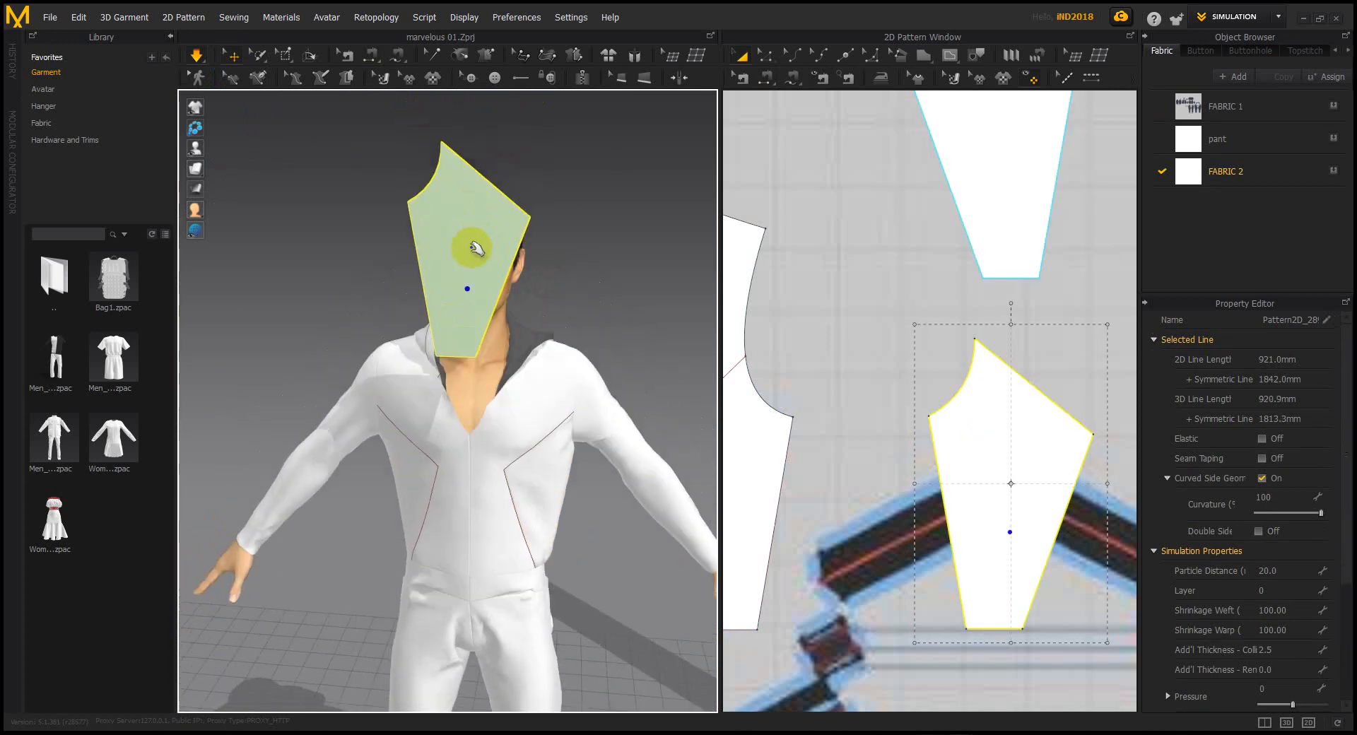
{"action": "left_click", "coordinate": [197, 55]}
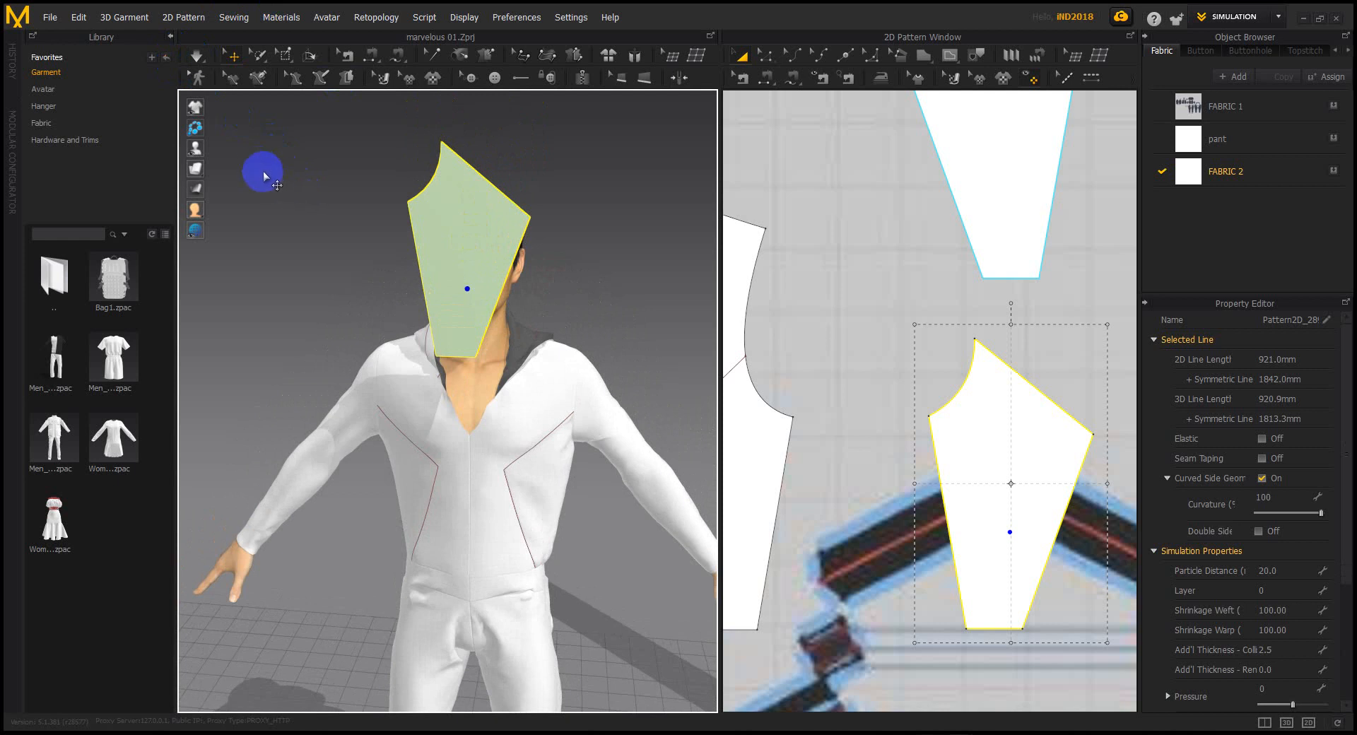
{"action": "left_click", "coordinate": [485, 205]}
{"action": "left_click", "coordinate": [563, 194]}
{"action": "left_click", "coordinate": [472, 226]}
{"action": "right_click_drag", "start_coordinate": [472, 225], "coordinate": [659, 222]}
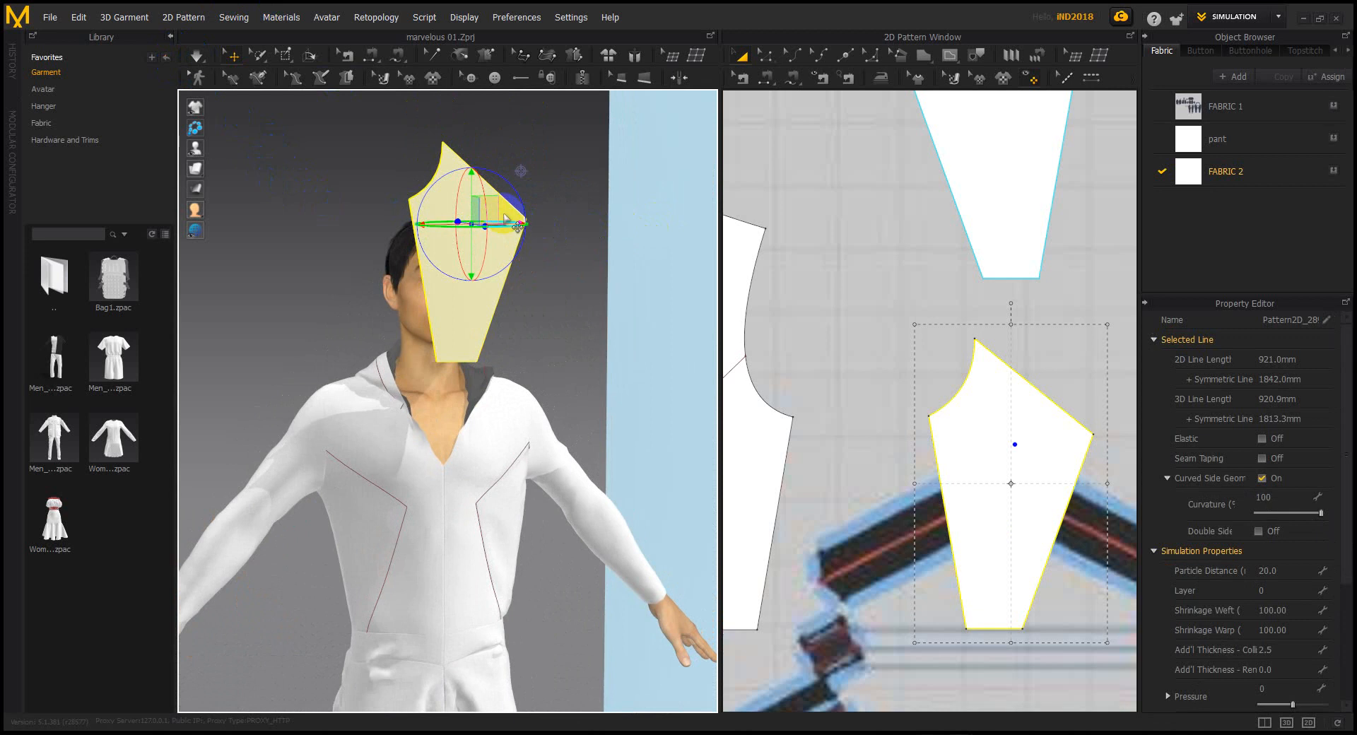
{"action": "left_click_drag", "start_coordinate": [495, 207], "coordinate": [420, 339]}
{"action": "right_click_drag", "start_coordinate": [374, 502], "coordinate": [422, 563]}
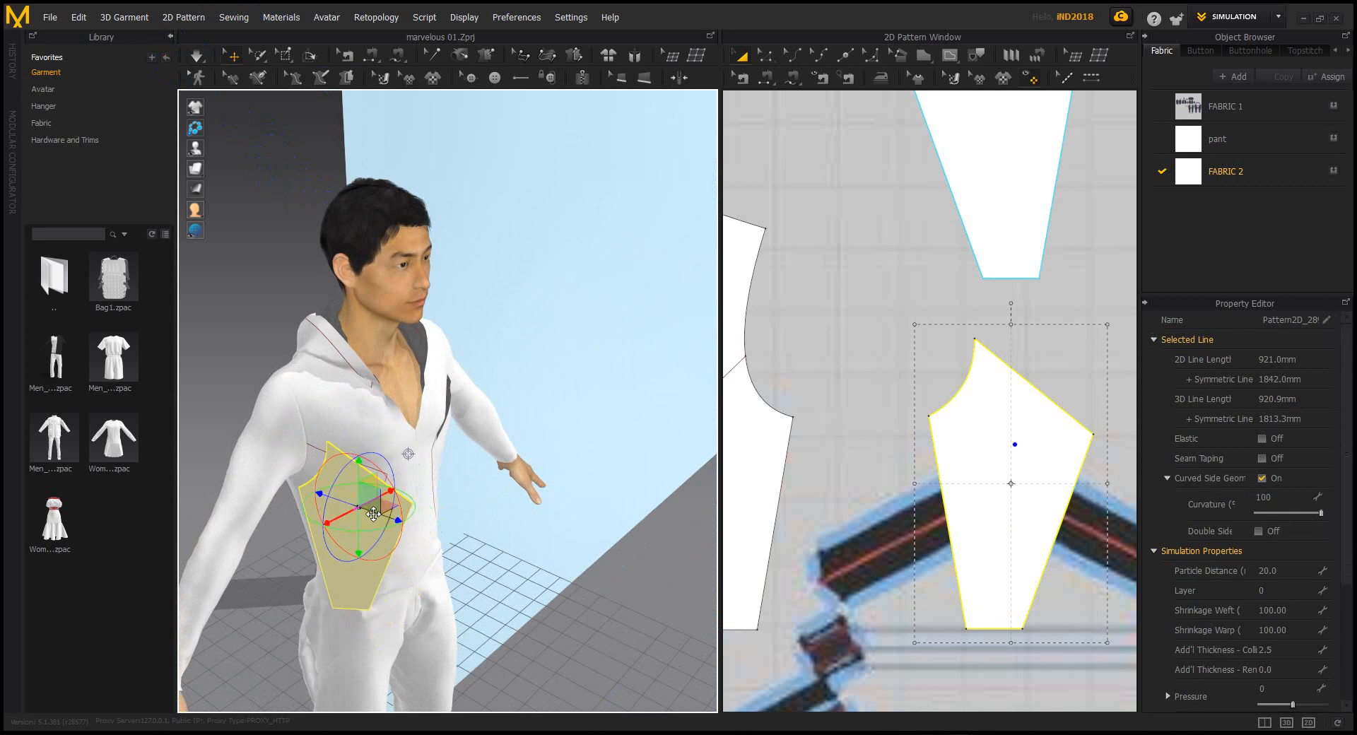
Sew one panel edge to the matching jumpsuit edge and its lower edge to the waist
{"action": "left_click", "coordinate": [765, 78]}
{"action": "right_click_drag", "start_coordinate": [410, 495], "coordinate": [361, 498]}
{"action": "scroll", "coordinate": [362, 497], "scroll_direction": "up", "scroll_amount": 2}
{"action": "scroll", "coordinate": [368, 501], "scroll_direction": "up", "scroll_amount": 2}
{"action": "middle_click_drag", "start_coordinate": [391, 511], "coordinate": [512, 321]}
{"action": "right_click_drag", "start_coordinate": [512, 321], "coordinate": [457, 387]}
{"action": "middle_click_drag", "start_coordinate": [458, 387], "coordinate": [437, 245]}
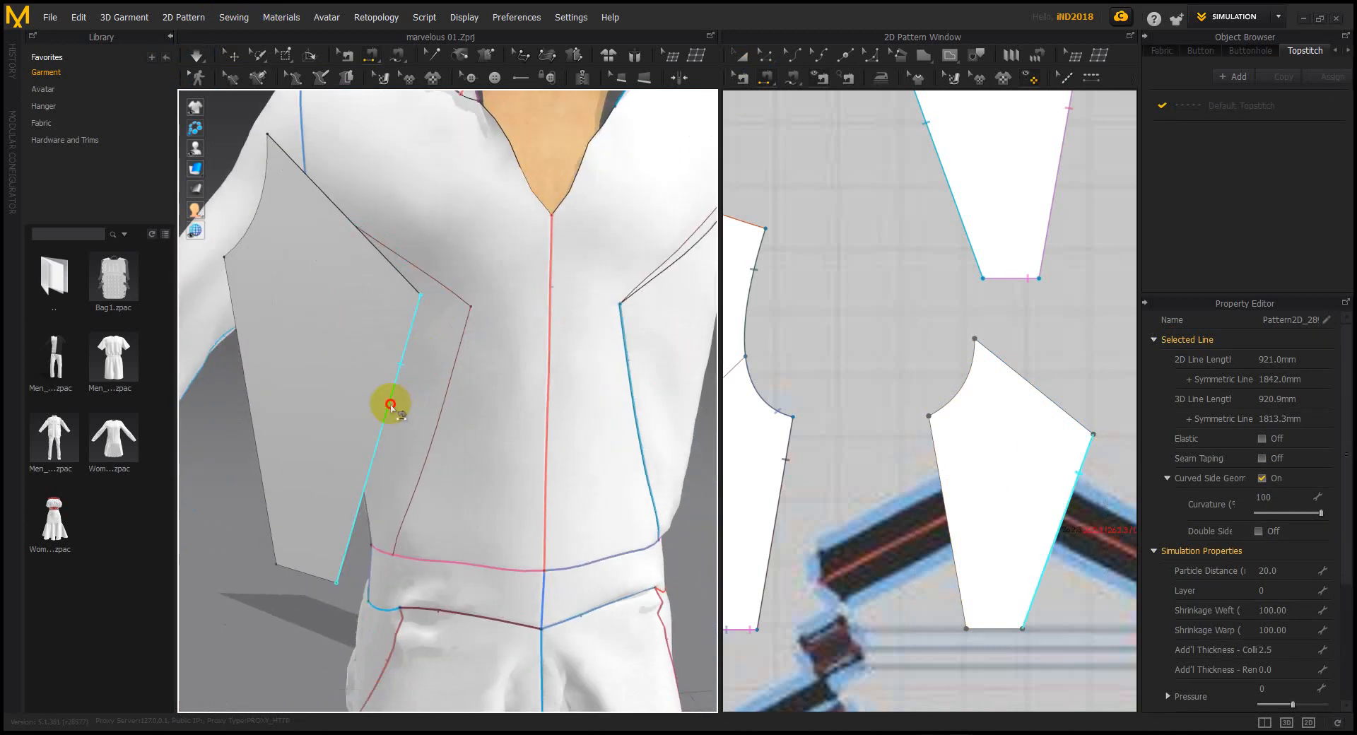
{"action": "left_click", "coordinate": [461, 397]}
{"action": "scroll", "coordinate": [456, 394], "scroll_direction": "down", "scroll_amount": 2}
{"action": "right_click_drag", "start_coordinate": [405, 427], "coordinate": [510, 398]}
{"action": "scroll", "coordinate": [495, 400], "scroll_direction": "up", "scroll_amount": 2}
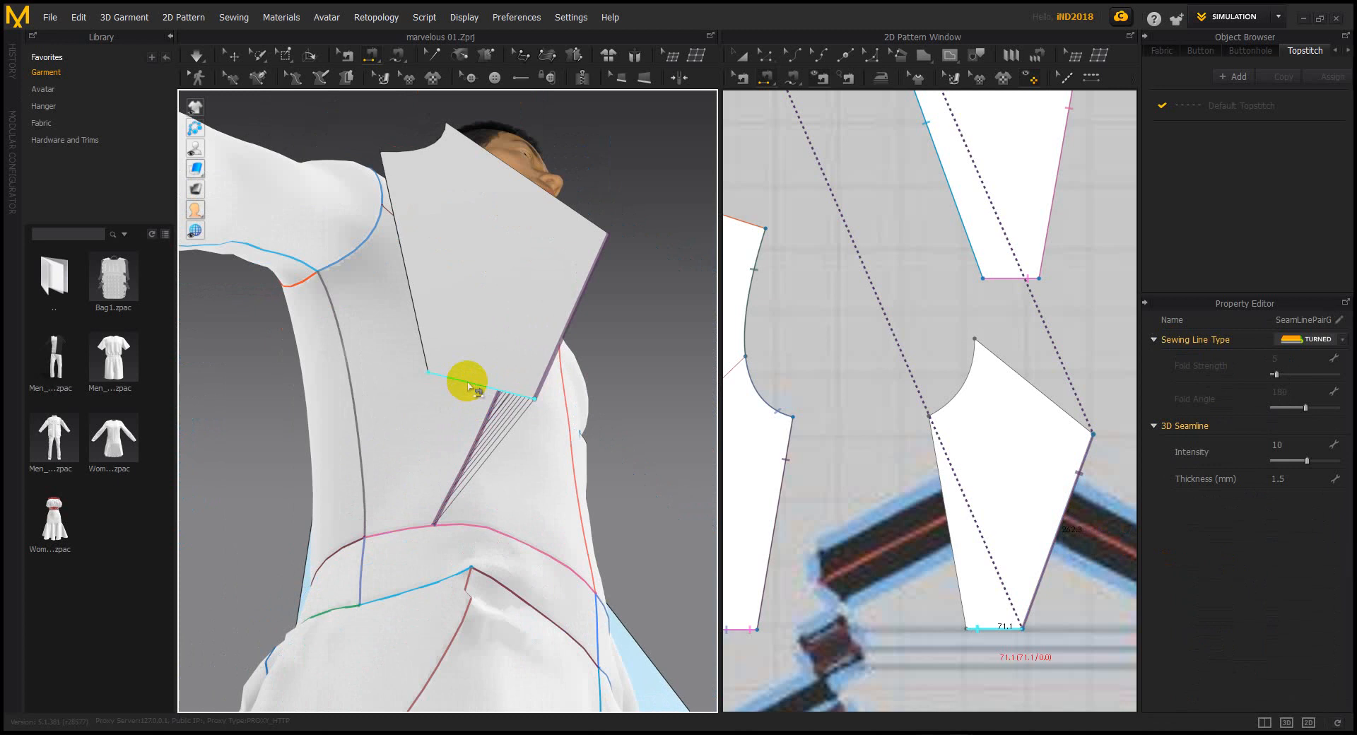
{"action": "left_click", "coordinate": [463, 382]}
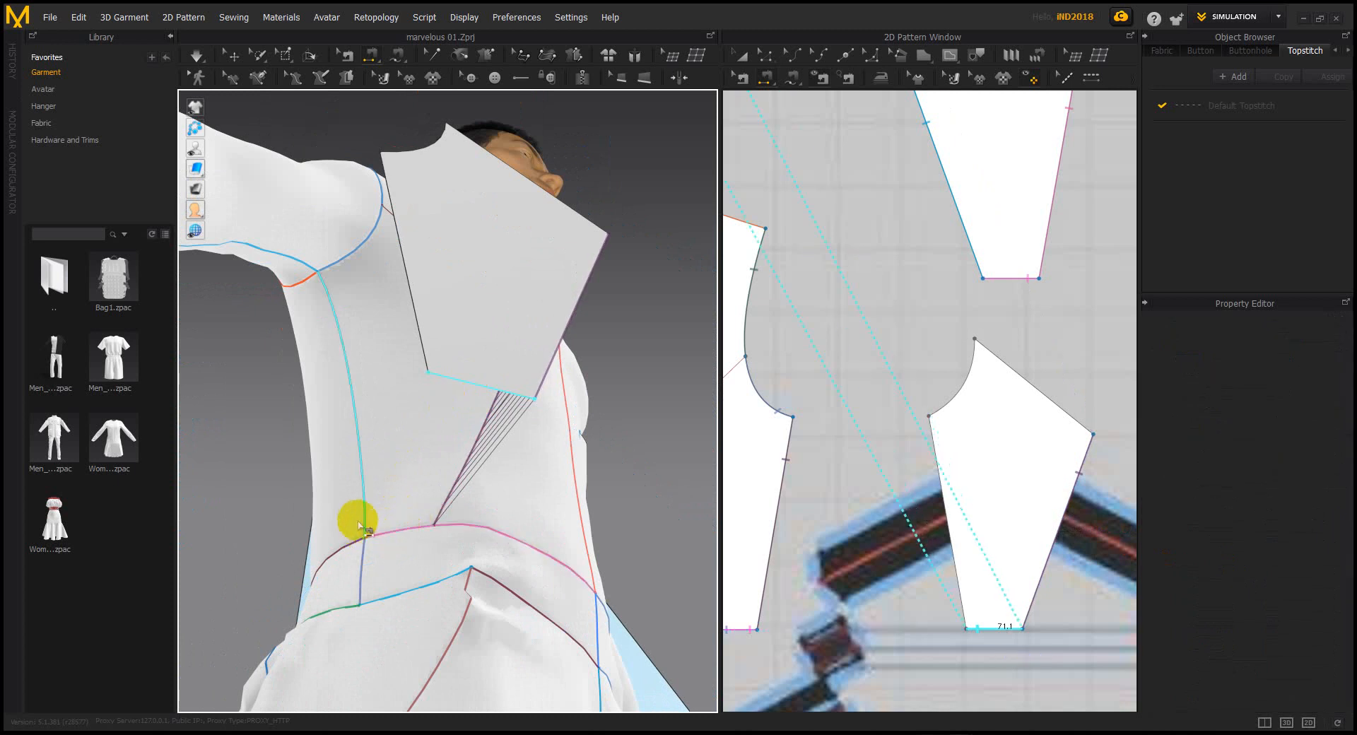
{"action": "left_click", "coordinate": [408, 527]}
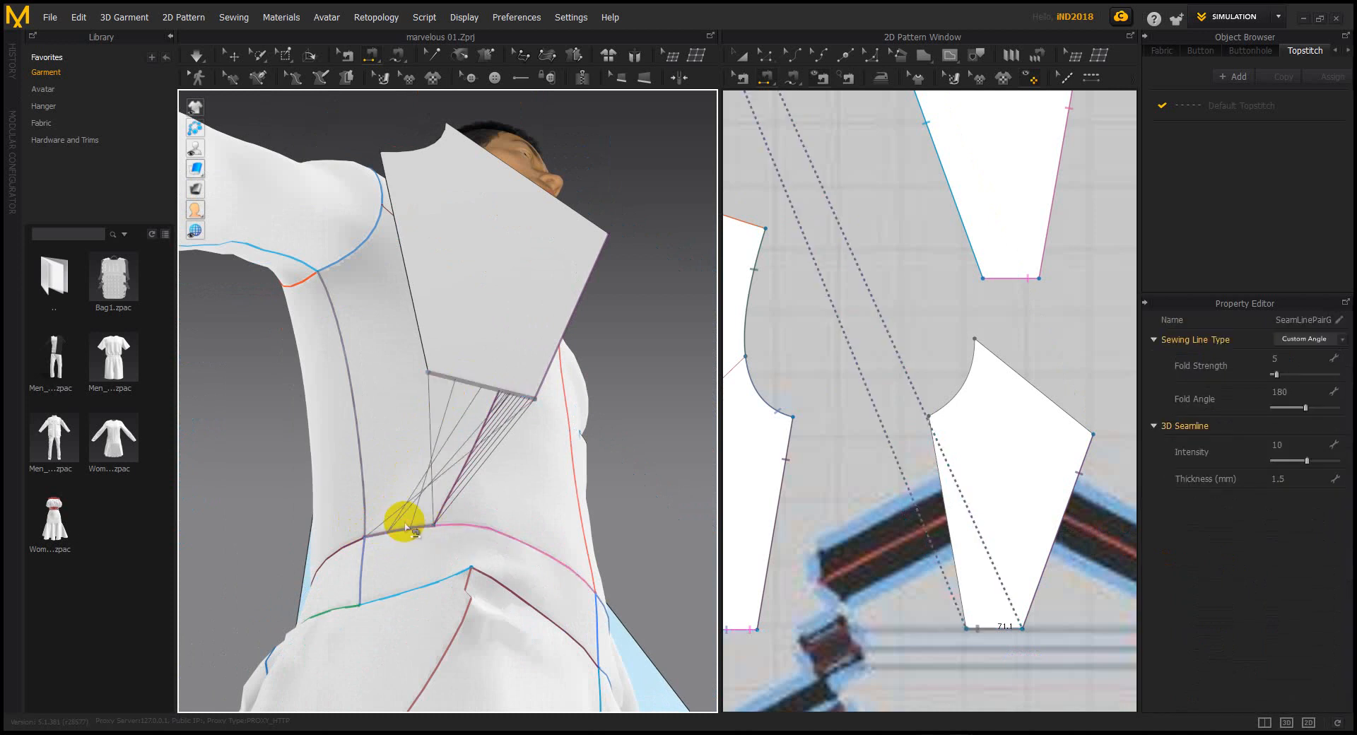
Sew the left edge to the side line (flipped) and the curved top to the armhole, then simulate
{"action": "left_click", "coordinate": [407, 279]}
{"action": "left_click", "coordinate": [347, 376]}
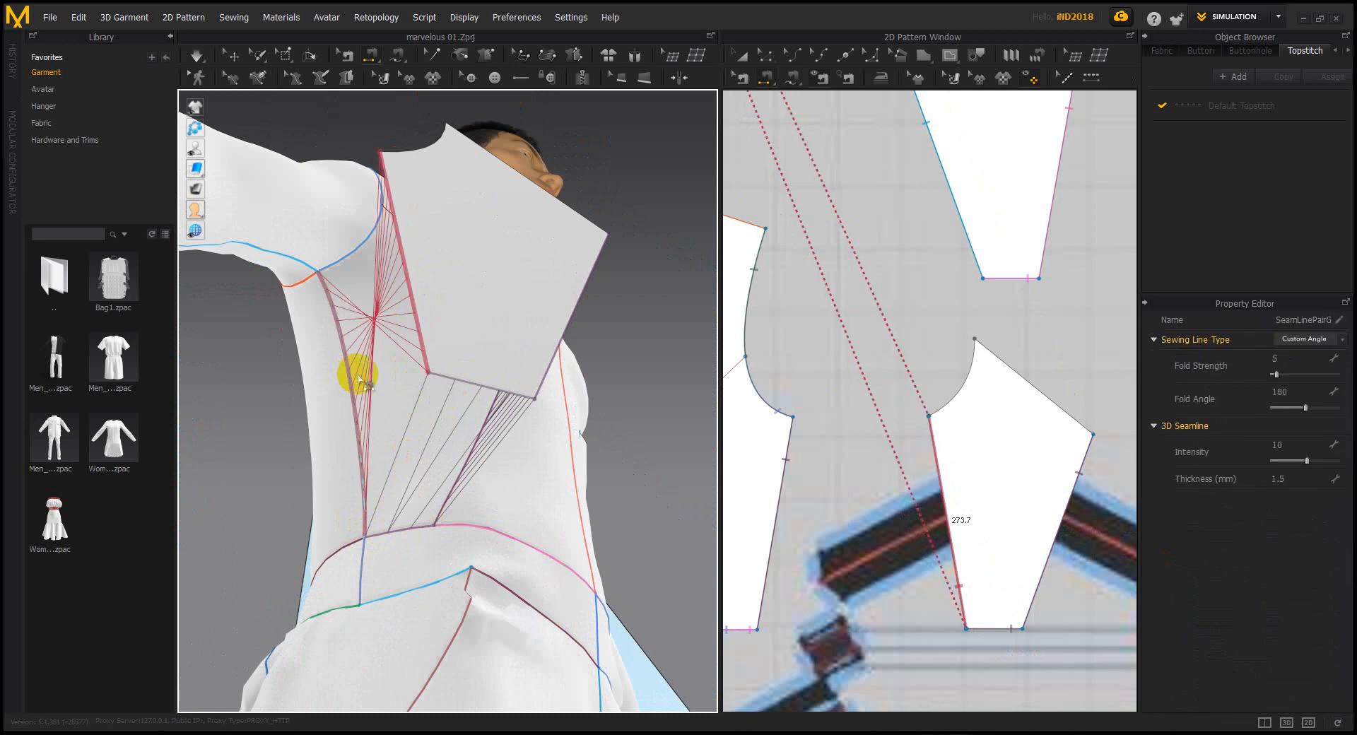
{"action": "key", "text": "ctrl+b"}
{"action": "right_click_drag", "start_coordinate": [403, 268], "coordinate": [467, 362]}
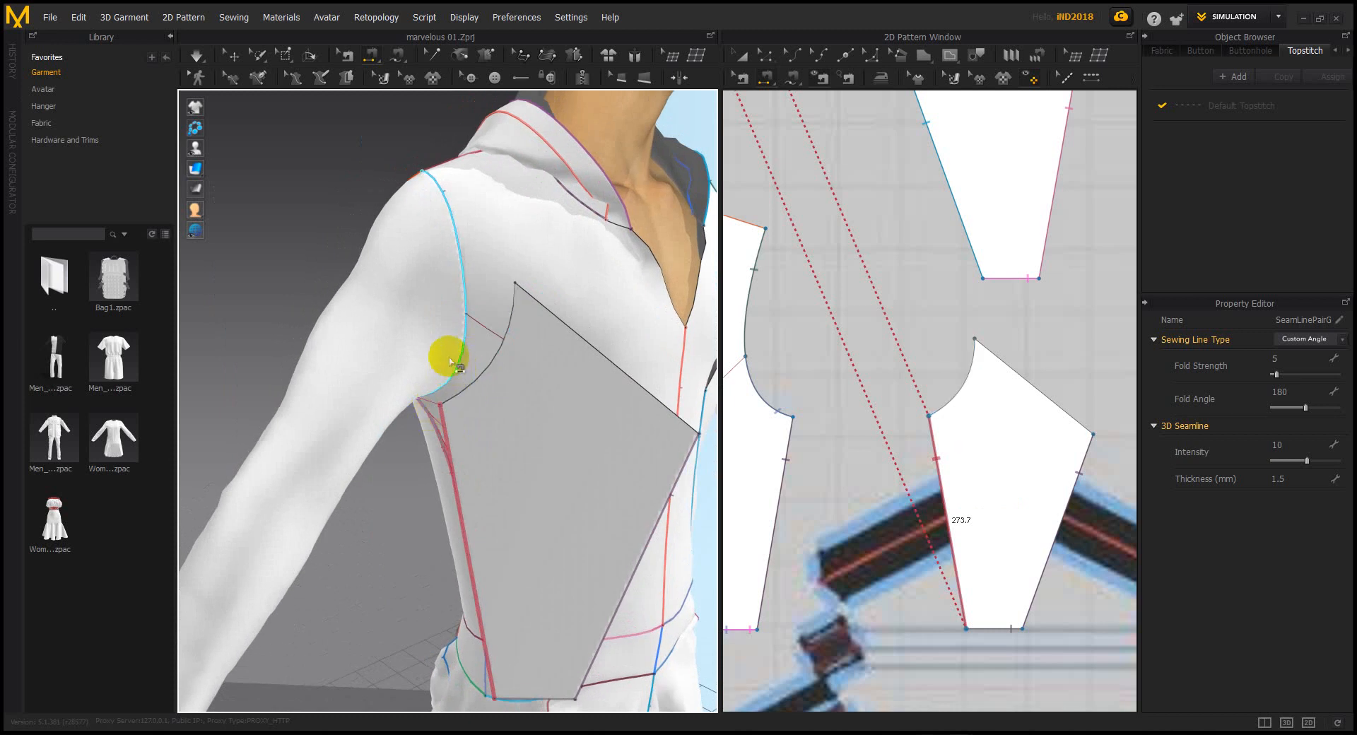
{"action": "left_click", "coordinate": [463, 373]}
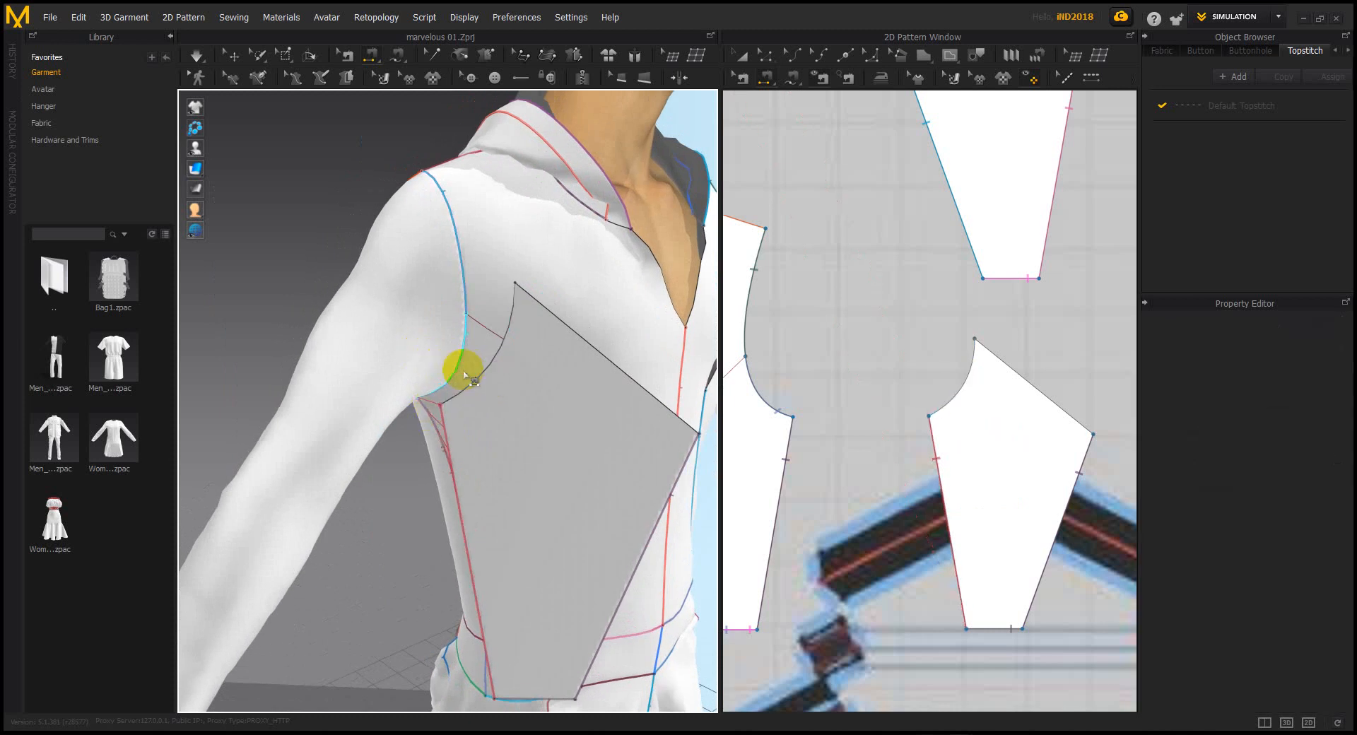
{"action": "left_click", "coordinate": [480, 379]}
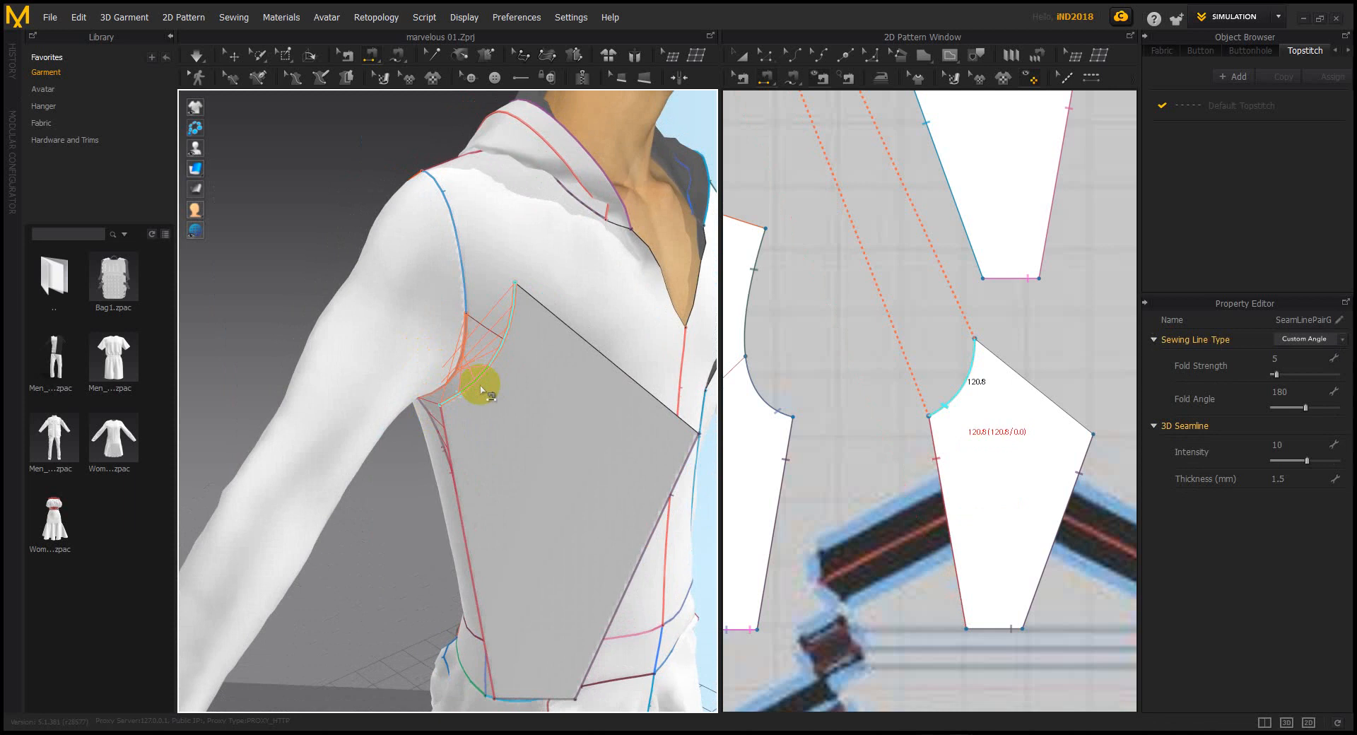
{"action": "scroll", "coordinate": [481, 389], "scroll_direction": "down", "scroll_amount": 6}
{"action": "right_click_drag", "start_coordinate": [515, 409], "coordinate": [462, 399]}
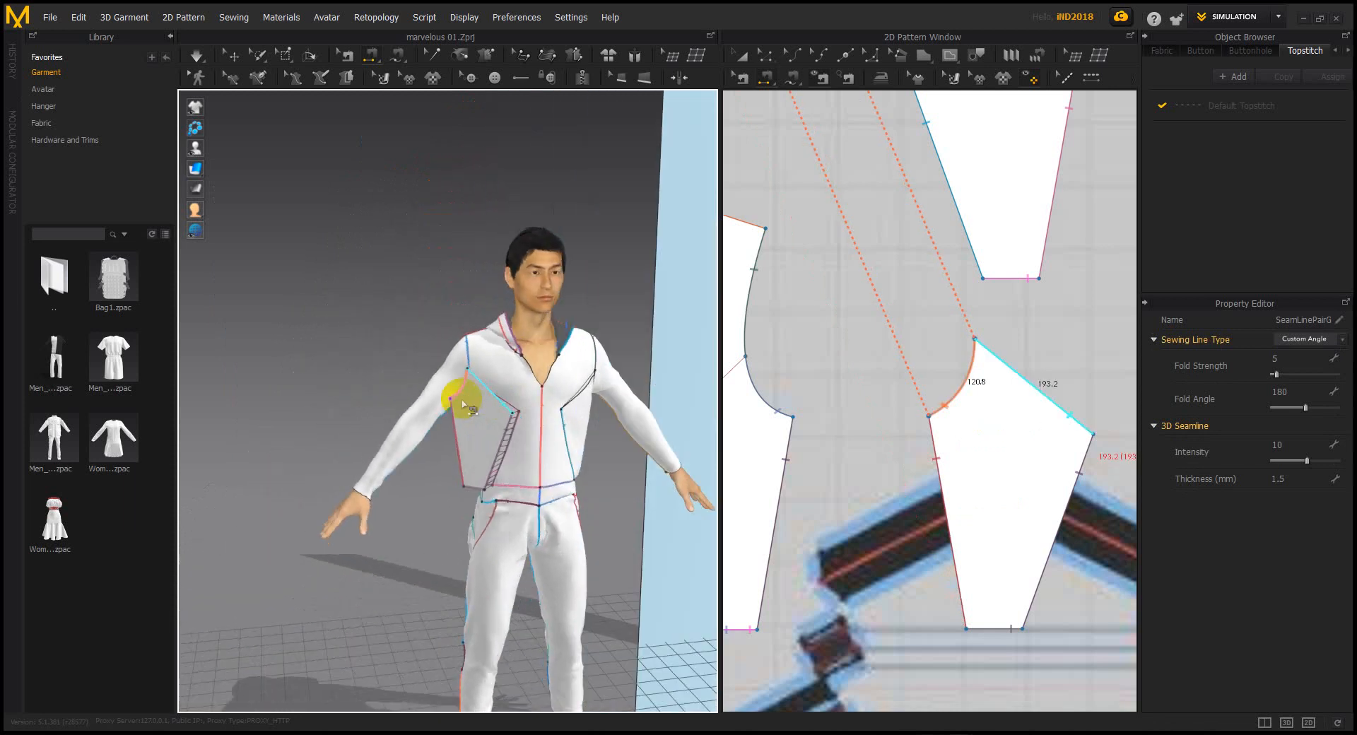
{"action": "key", "text": "space"}
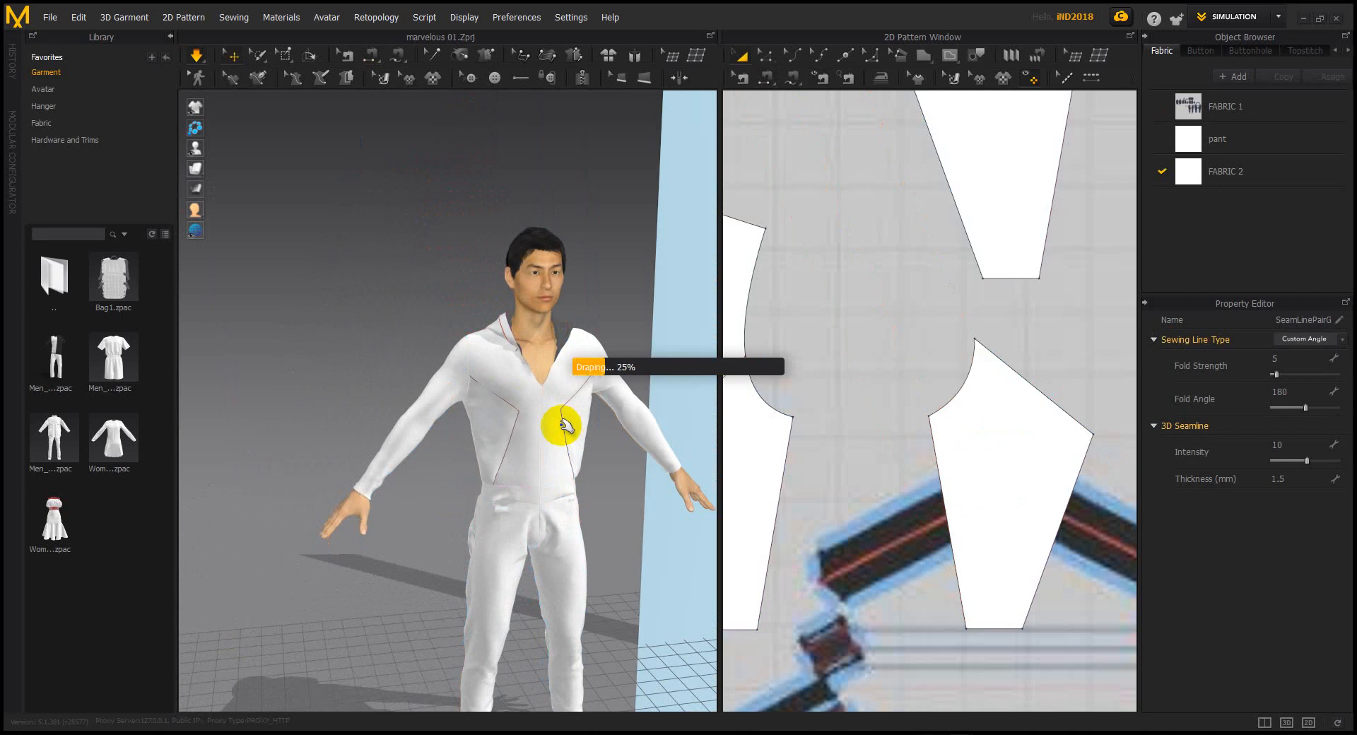
Select the draped right side panel and view the whole avatar
{"action": "scroll", "coordinate": [556, 426], "scroll_direction": "up", "scroll_amount": 5}
{"action": "right_click_drag", "start_coordinate": [472, 417], "coordinate": [379, 379]}
{"action": "left_click", "coordinate": [390, 394]}
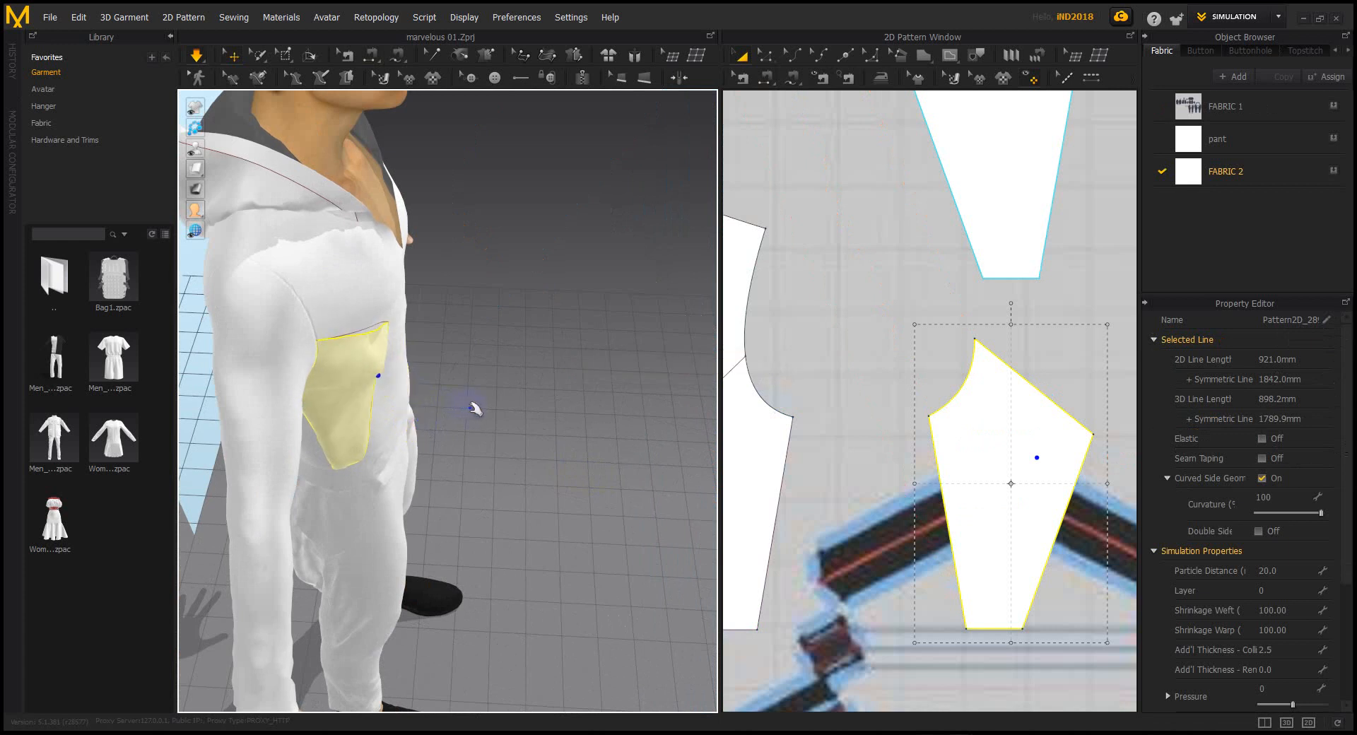
{"action": "scroll", "coordinate": [470, 403], "scroll_direction": "down", "scroll_amount": 5}
{"action": "right_click_drag", "start_coordinate": [470, 403], "coordinate": [354, 358]}
{"action": "middle_click_drag", "start_coordinate": [460, 440], "coordinate": [439, 342]}
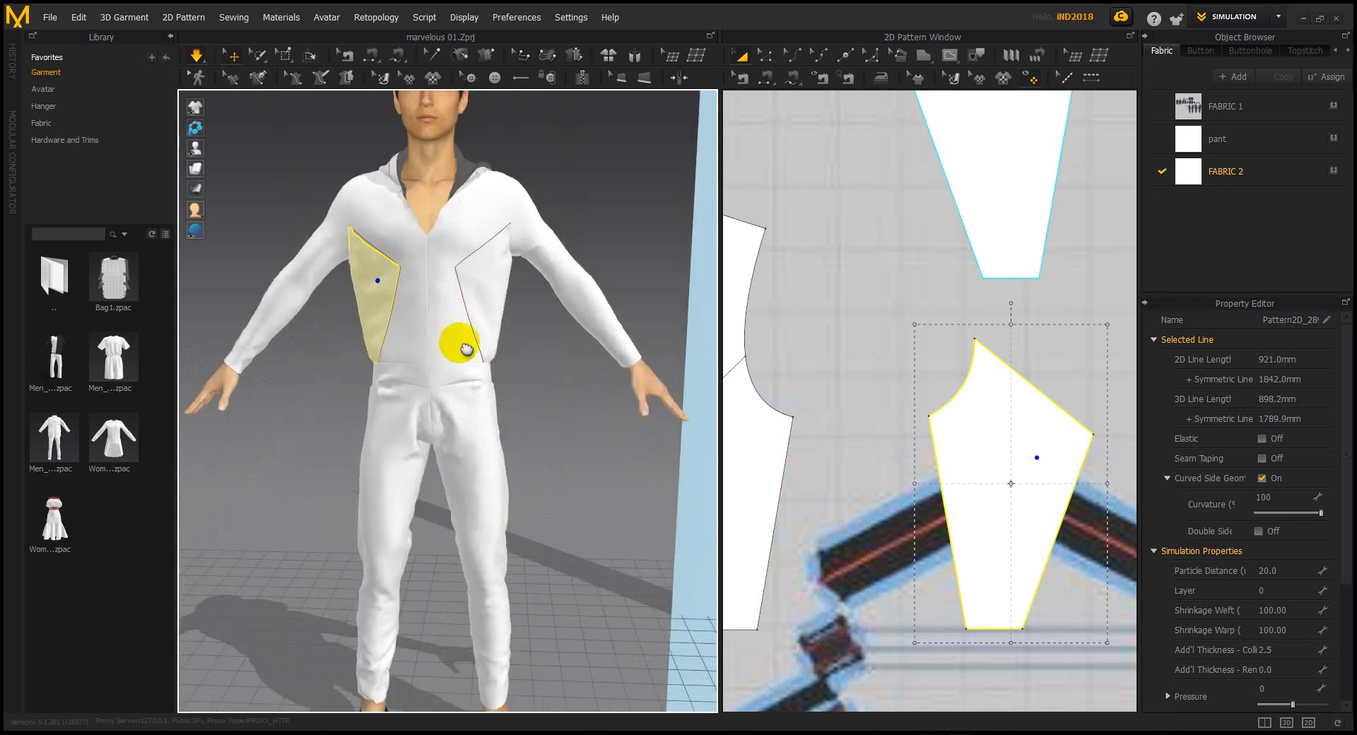
{"action": "scroll", "coordinate": [904, 413], "scroll_direction": "down", "scroll_amount": 6}
Pan the 2D layout to show all pieces, selecting the bodice and hip pocket
{"action": "middle_click_drag", "start_coordinate": [891, 424], "coordinate": [900, 350]}
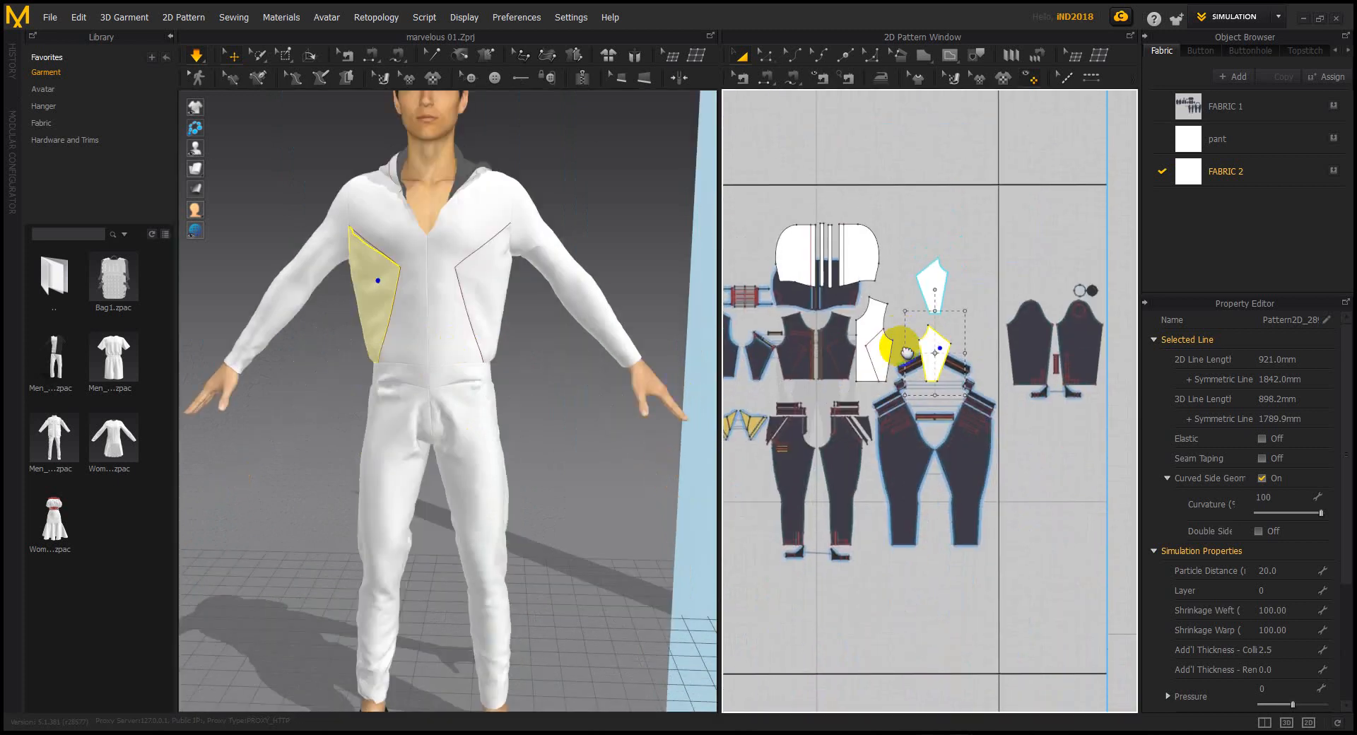
{"action": "middle_click_drag", "start_coordinate": [953, 427], "coordinate": [921, 402]}
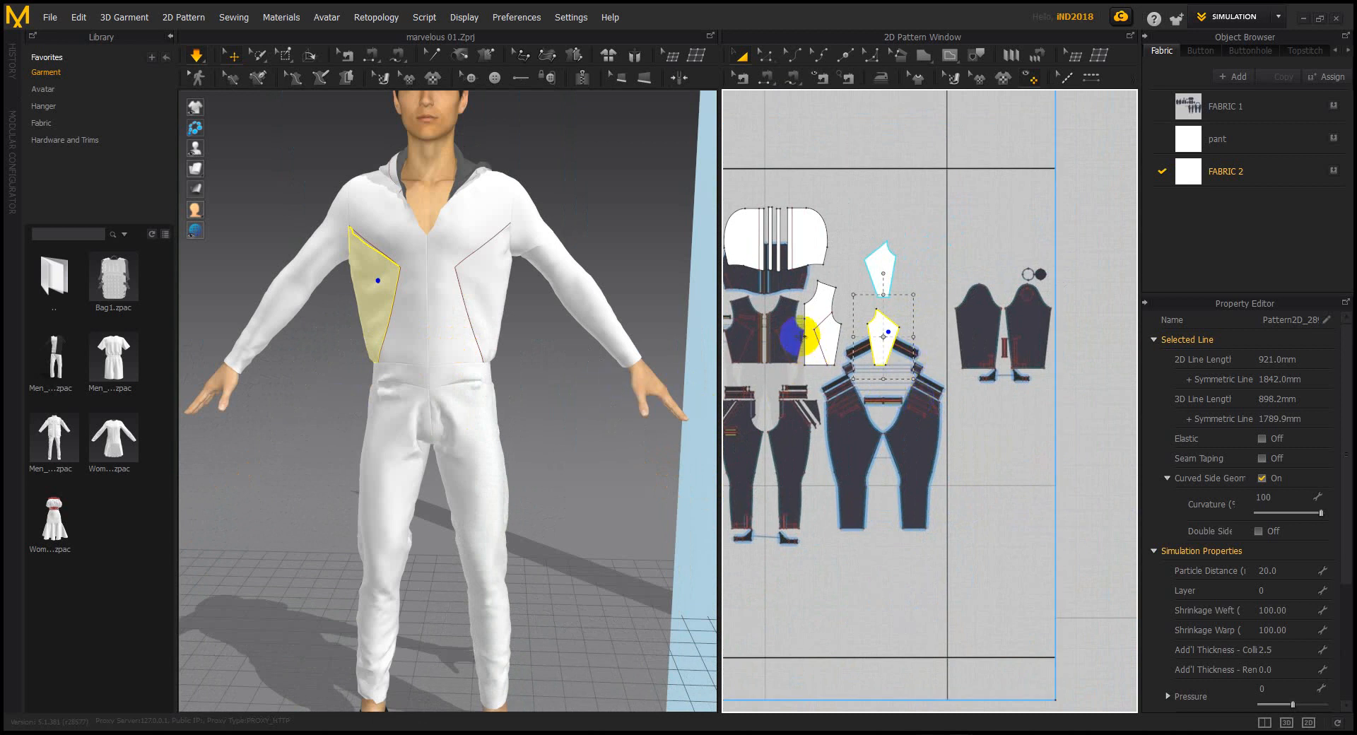
{"action": "left_click", "coordinate": [805, 338]}
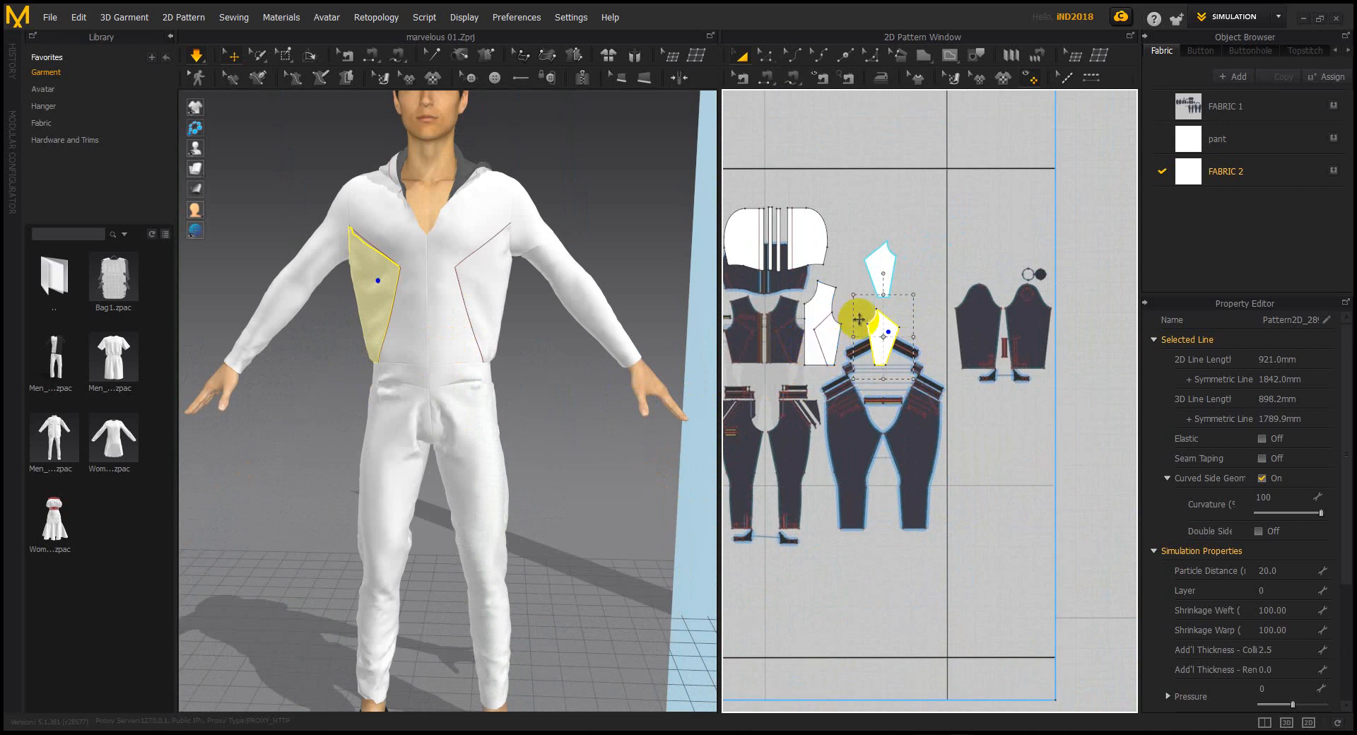
{"action": "right_click_drag", "start_coordinate": [863, 416], "coordinate": [946, 390]}
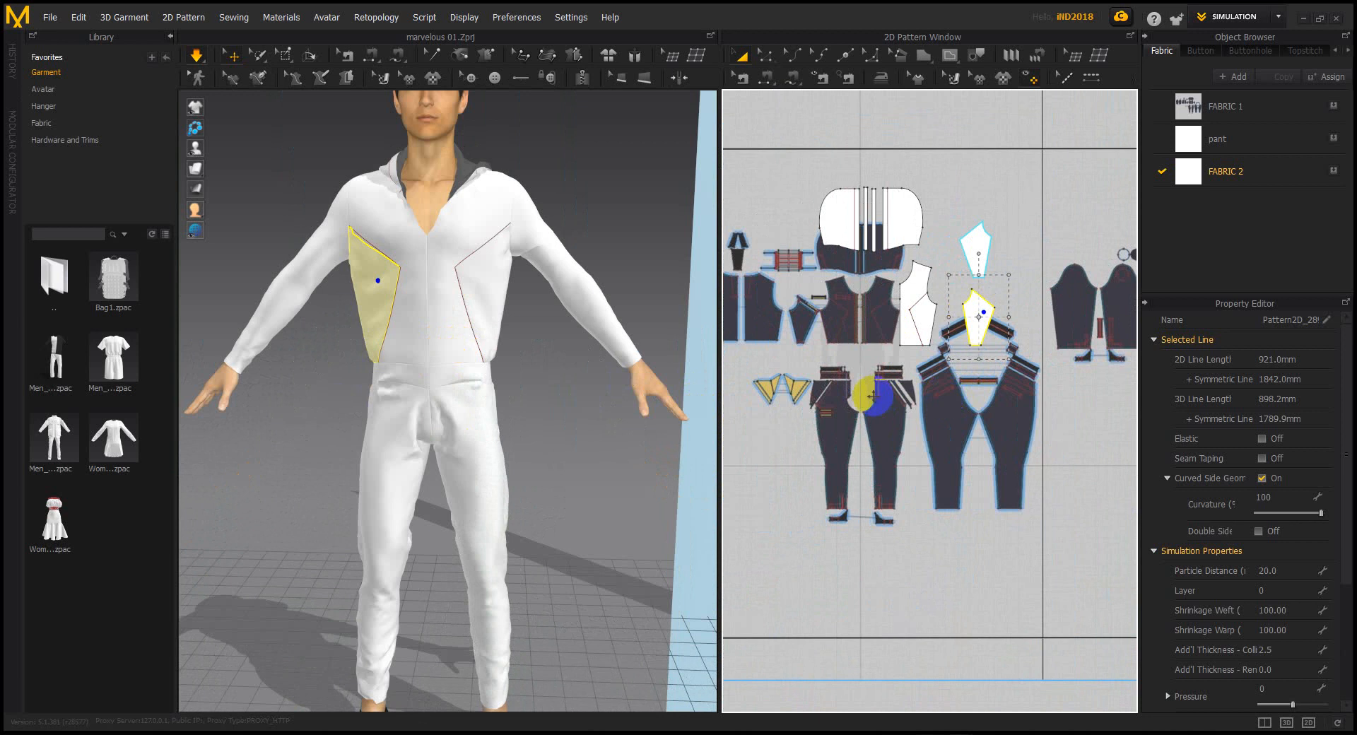
{"action": "right_click_drag", "start_coordinate": [584, 420], "coordinate": [491, 411]}
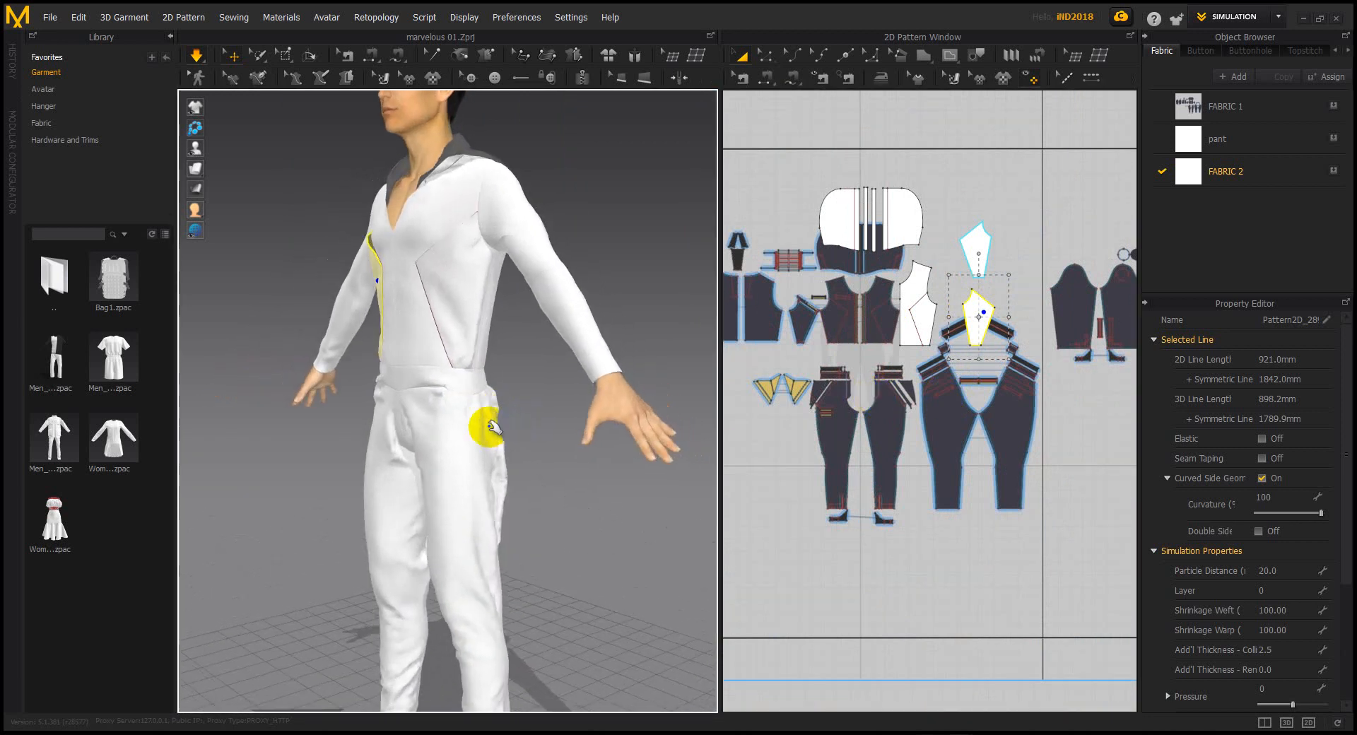
{"action": "left_click", "coordinate": [499, 430]}
{"action": "right_click_drag", "start_coordinate": [424, 510], "coordinate": [358, 566]}
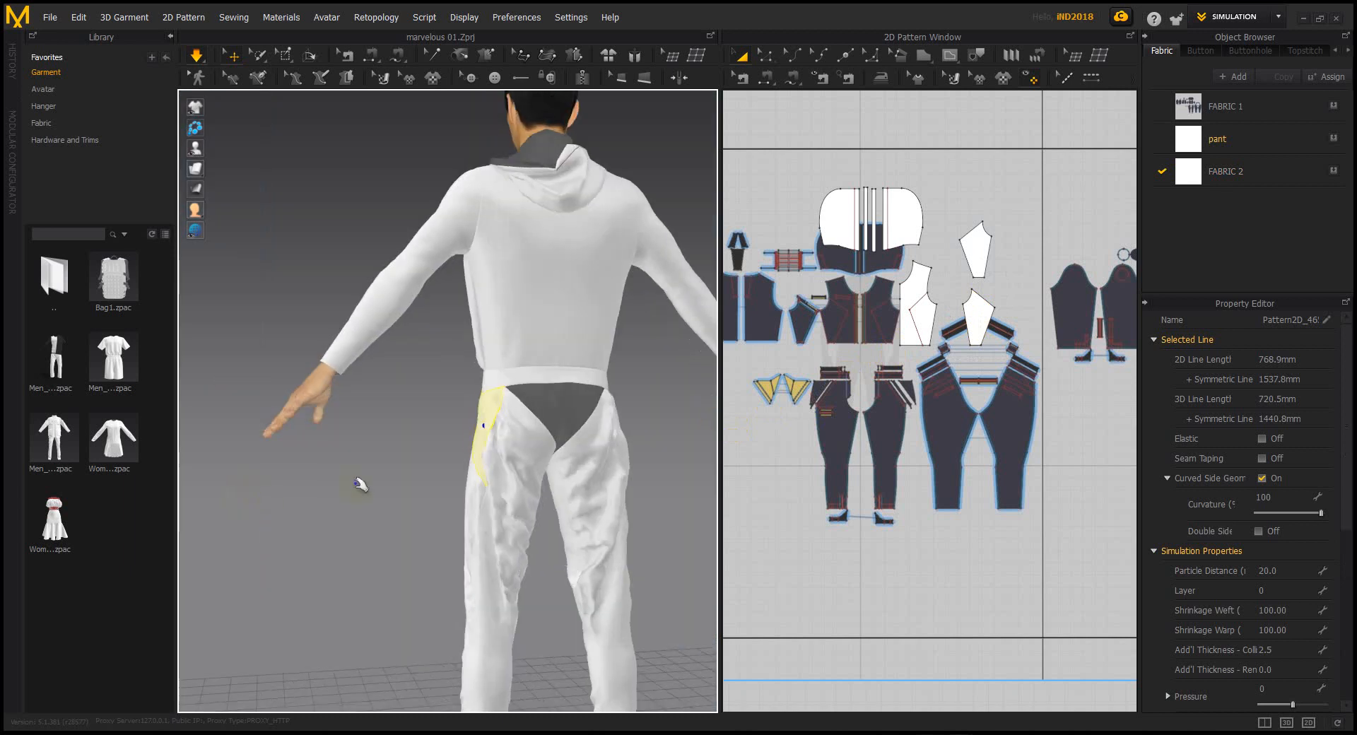
Select the triangular crotch gusset and zoom the 2D pattern view onto it
{"action": "right_click_drag", "start_coordinate": [543, 469], "coordinate": [521, 448]}
{"action": "left_click", "coordinate": [521, 445]}
{"action": "scroll", "coordinate": [530, 441], "scroll_direction": "up", "scroll_amount": 5}
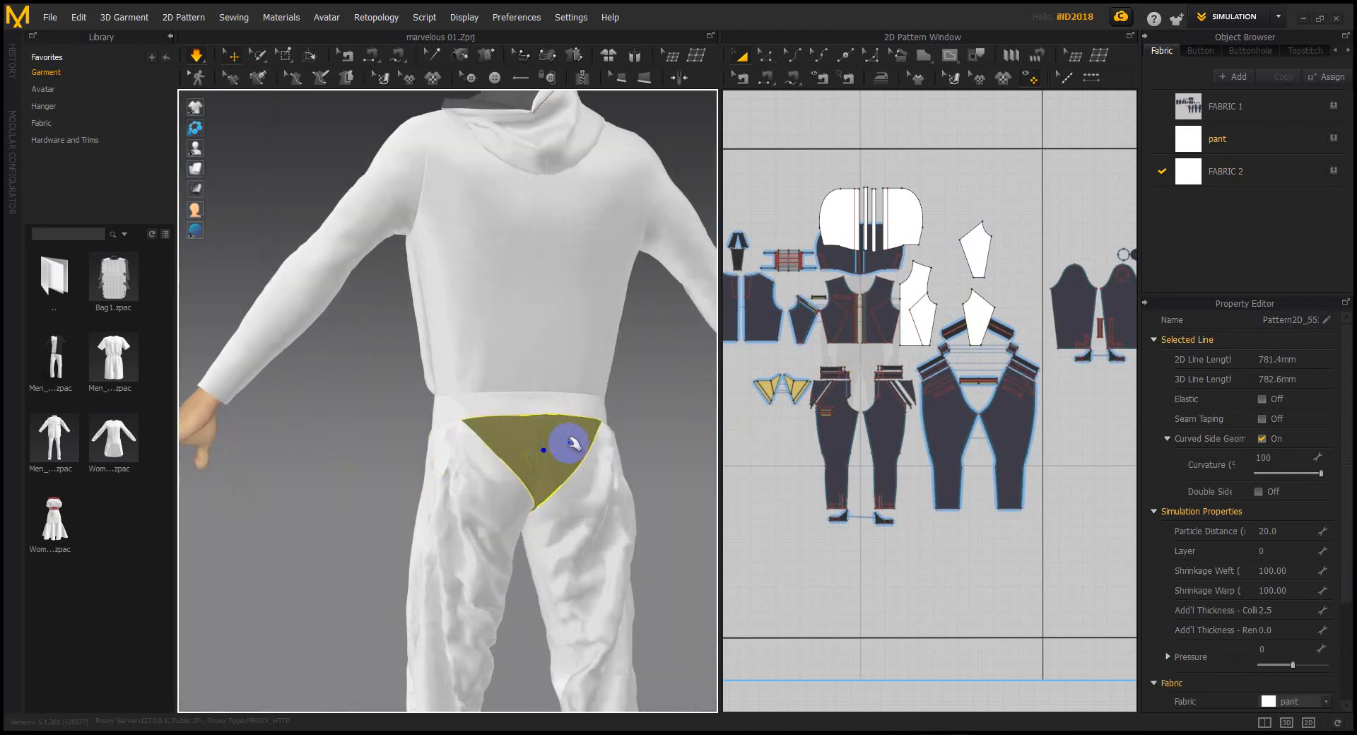
{"action": "middle_click_drag", "start_coordinate": [538, 436], "coordinate": [505, 425]}
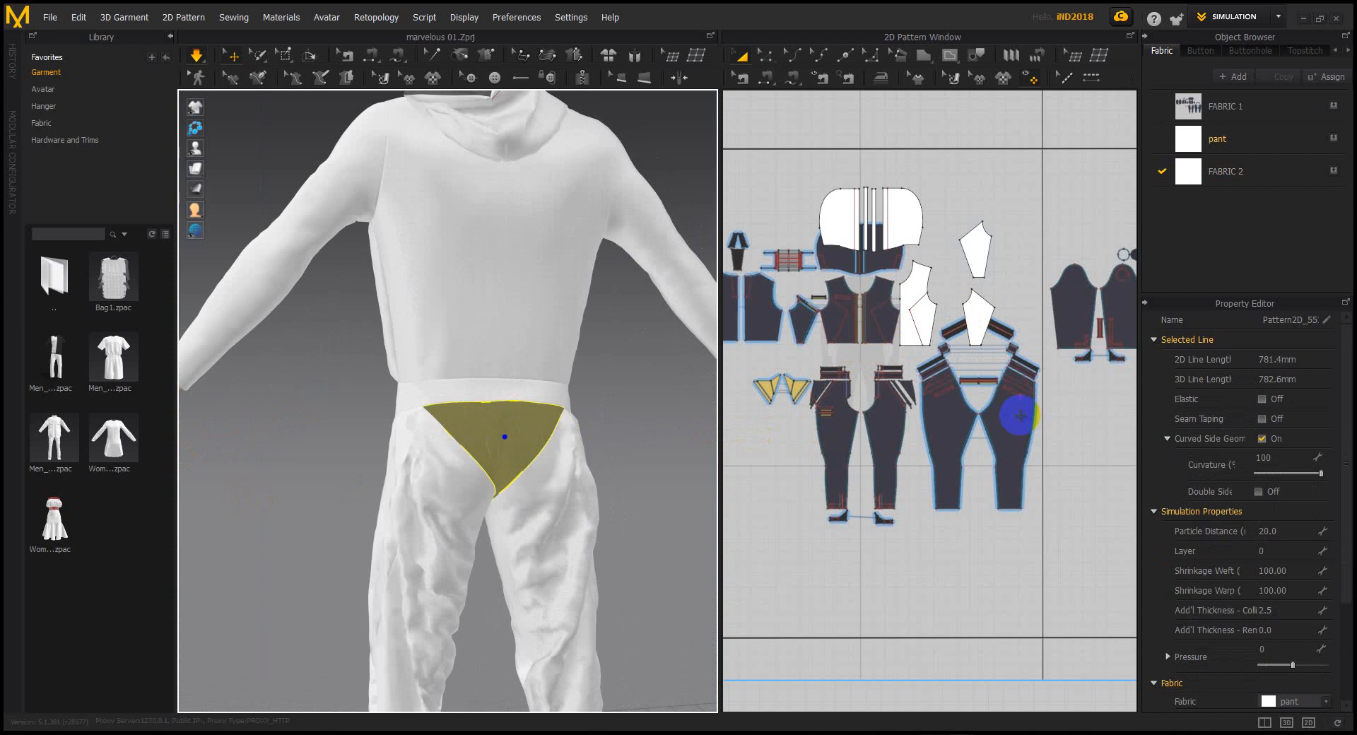
{"action": "scroll", "coordinate": [1020, 416], "scroll_direction": "down", "scroll_amount": 3}
{"action": "middle_click_drag", "start_coordinate": [961, 352], "coordinate": [897, 448]}
{"action": "scroll", "coordinate": [880, 449], "scroll_direction": "up", "scroll_amount": 5}
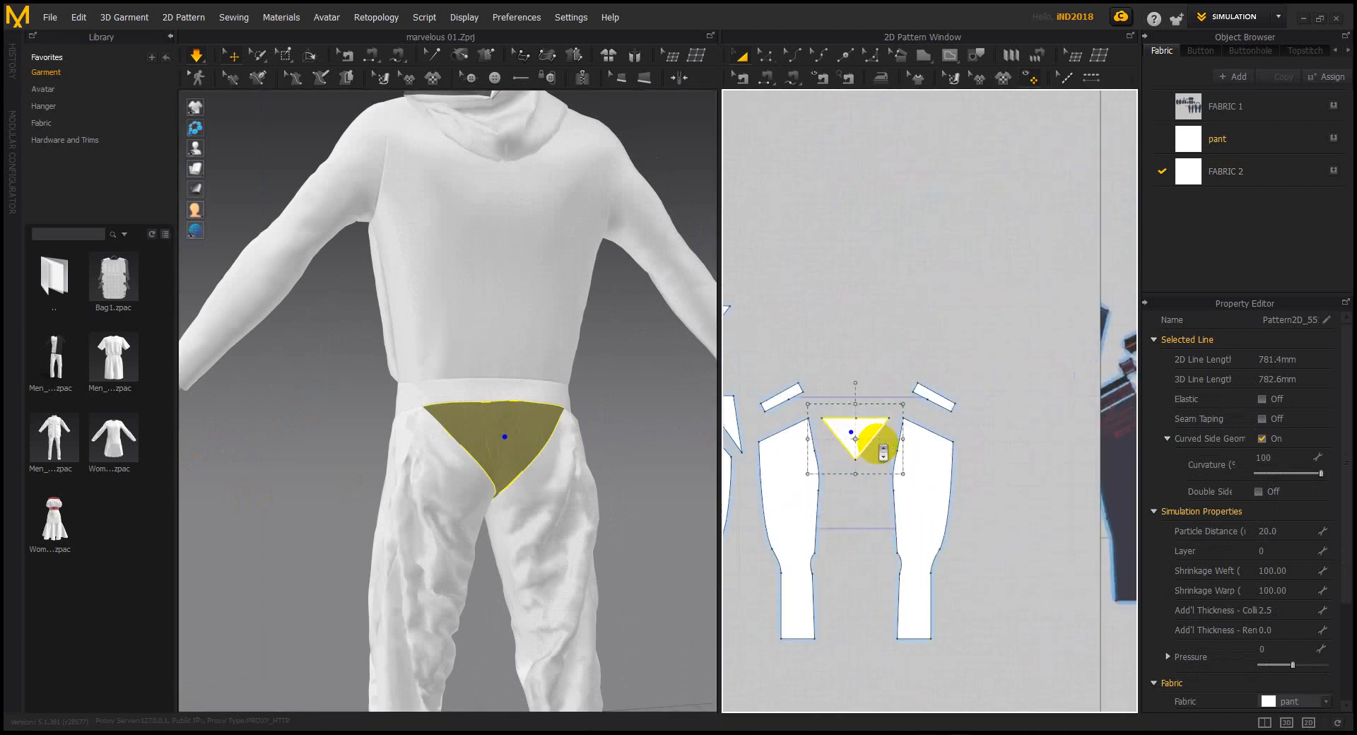
{"action": "scroll", "coordinate": [879, 445], "scroll_direction": "up", "scroll_amount": 5}
{"action": "mouse_move", "coordinate": [649, 427]}
{"action": "right_mouse_down"}
{"action": "mouse_move", "coordinate": [651, 439]}
{"action": "mouse_move", "coordinate": [635, 440]}
{"action": "right_mouse_up"}
Pull the gusset outward along the blue axis and orbit to view it from behind
{"action": "left_click", "coordinate": [503, 429]}
{"action": "key", "text": "n"}
{"action": "left_click", "coordinate": [246, 56]}
{"action": "left_click", "coordinate": [488, 431]}
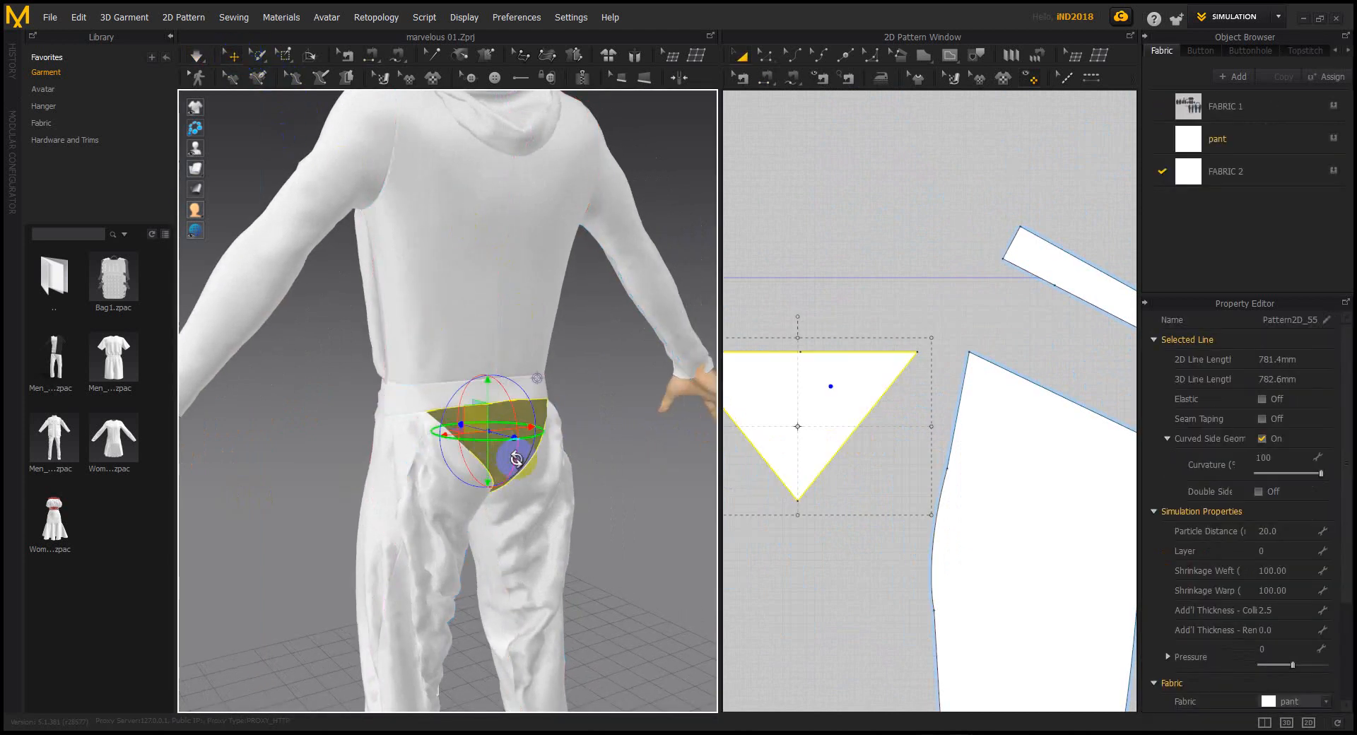
{"action": "right_click_drag", "start_coordinate": [509, 446], "coordinate": [521, 444]}
{"action": "left_click_drag", "start_coordinate": [521, 444], "coordinate": [626, 482]}
{"action": "right_click_drag", "start_coordinate": [625, 482], "coordinate": [481, 447]}
{"action": "left_click", "coordinate": [742, 78]}
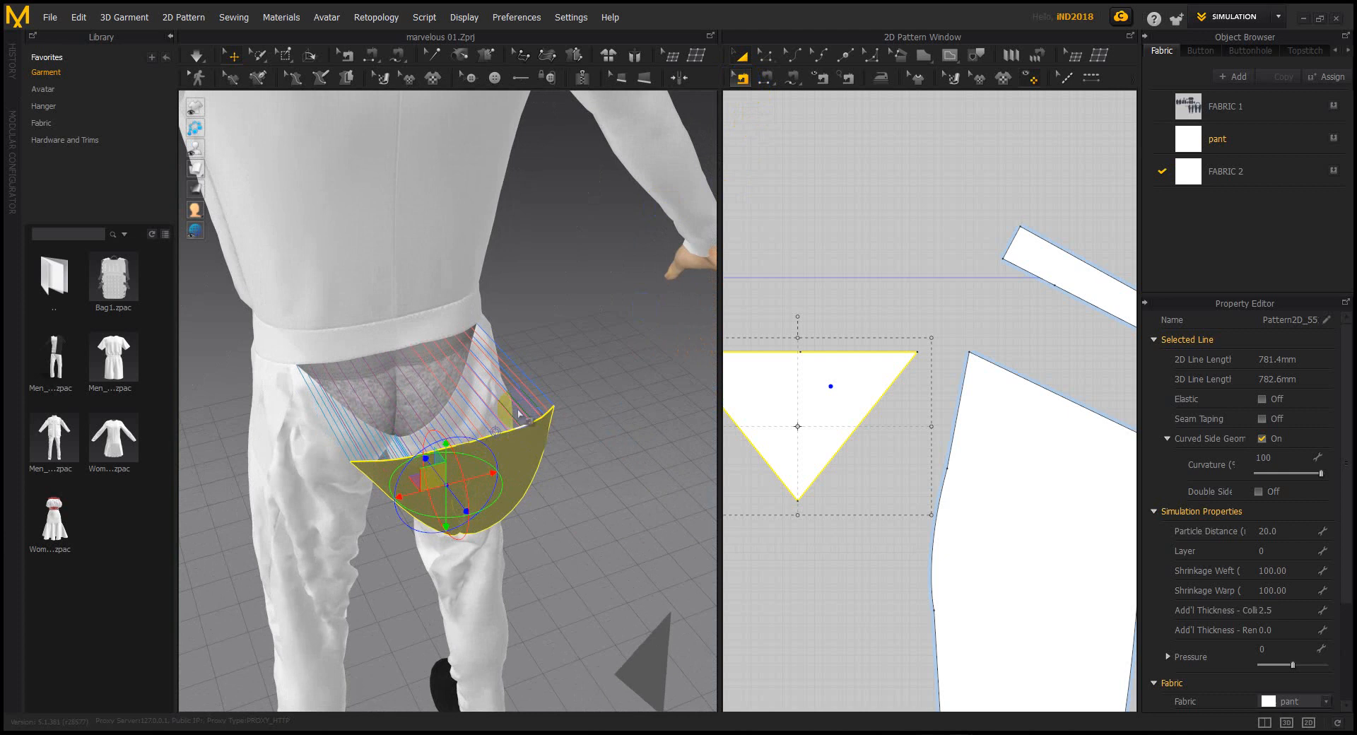
Delete the triangle's two old pocket seams
{"action": "left_click", "coordinate": [520, 429]}
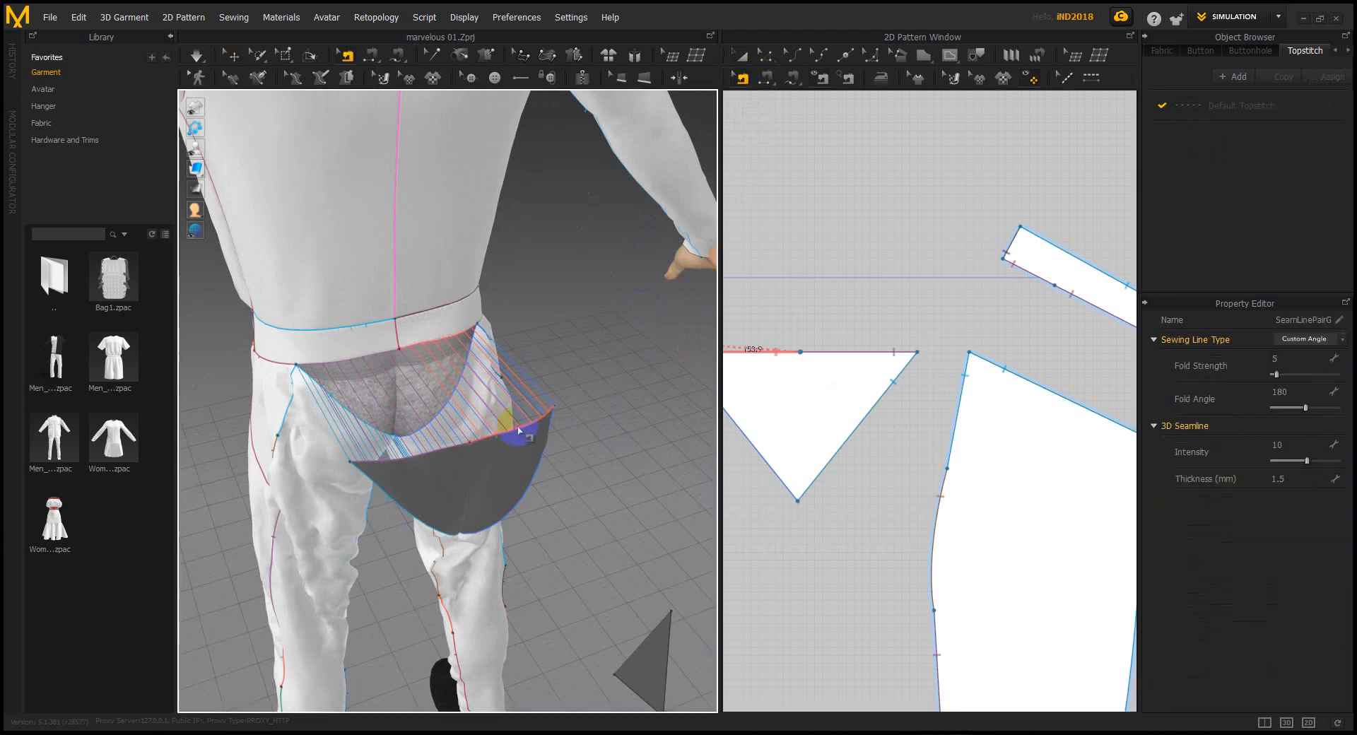
{"action": "left_click", "coordinate": [477, 453]}
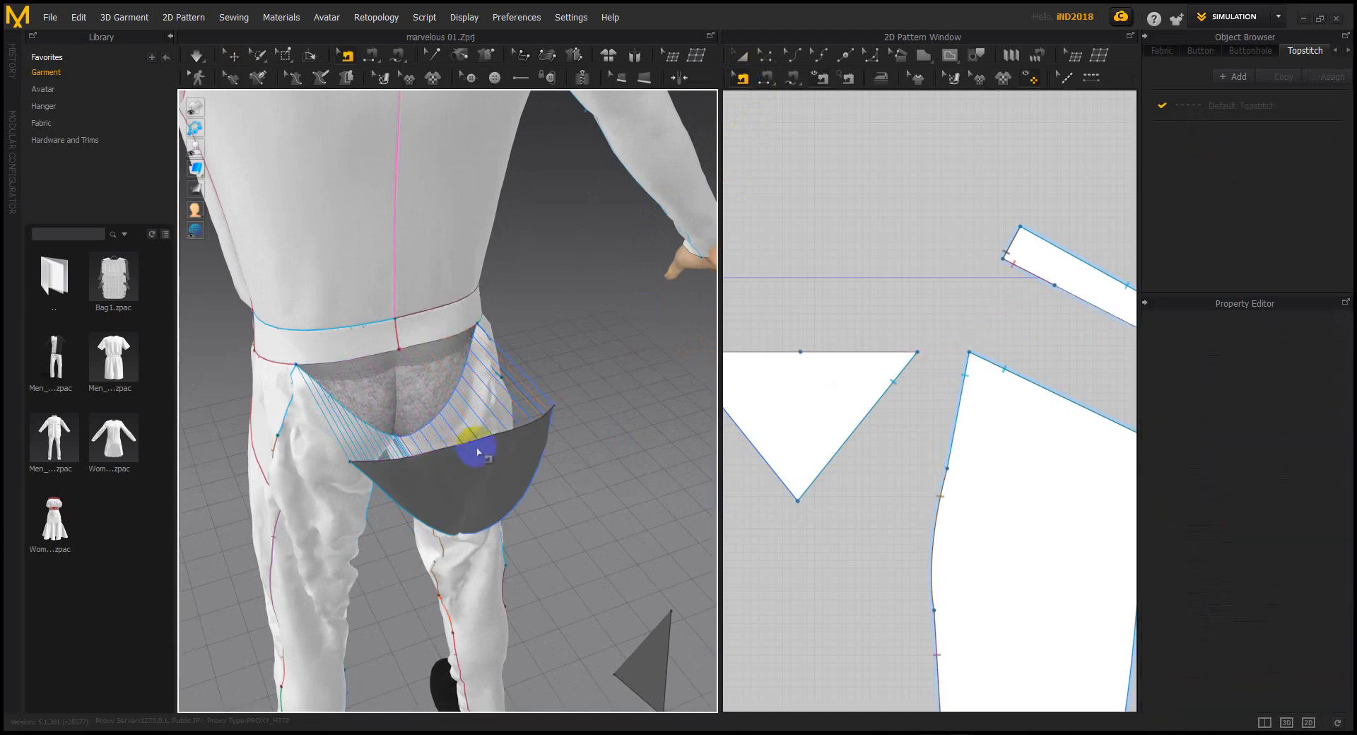
{"action": "left_click", "coordinate": [526, 491]}
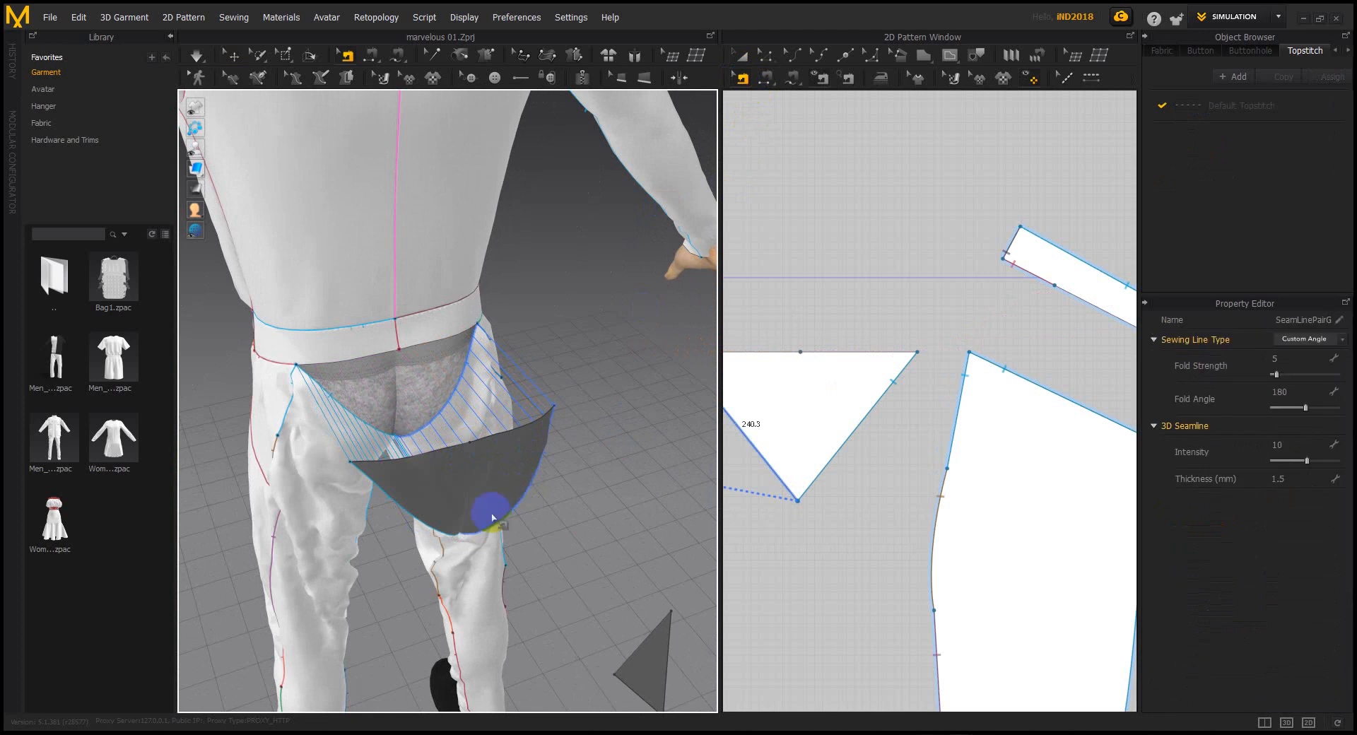
{"action": "key", "text": "Delete"}
{"action": "left_click", "coordinate": [424, 523]}
{"action": "key", "text": "Delete"}
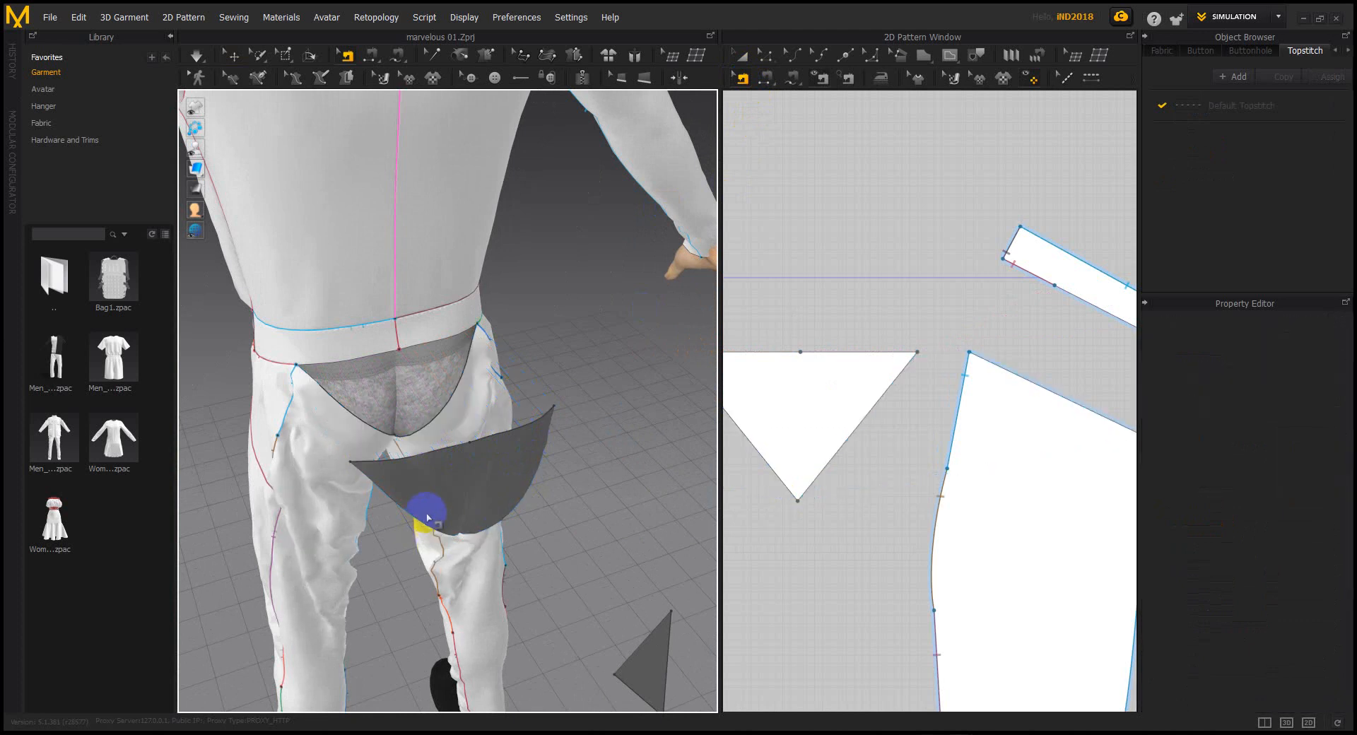
Reset the triangle's 3D arrangement and move it to the back crotch
{"action": "left_click", "coordinate": [233, 56]}
{"action": "left_click", "coordinate": [470, 487]}
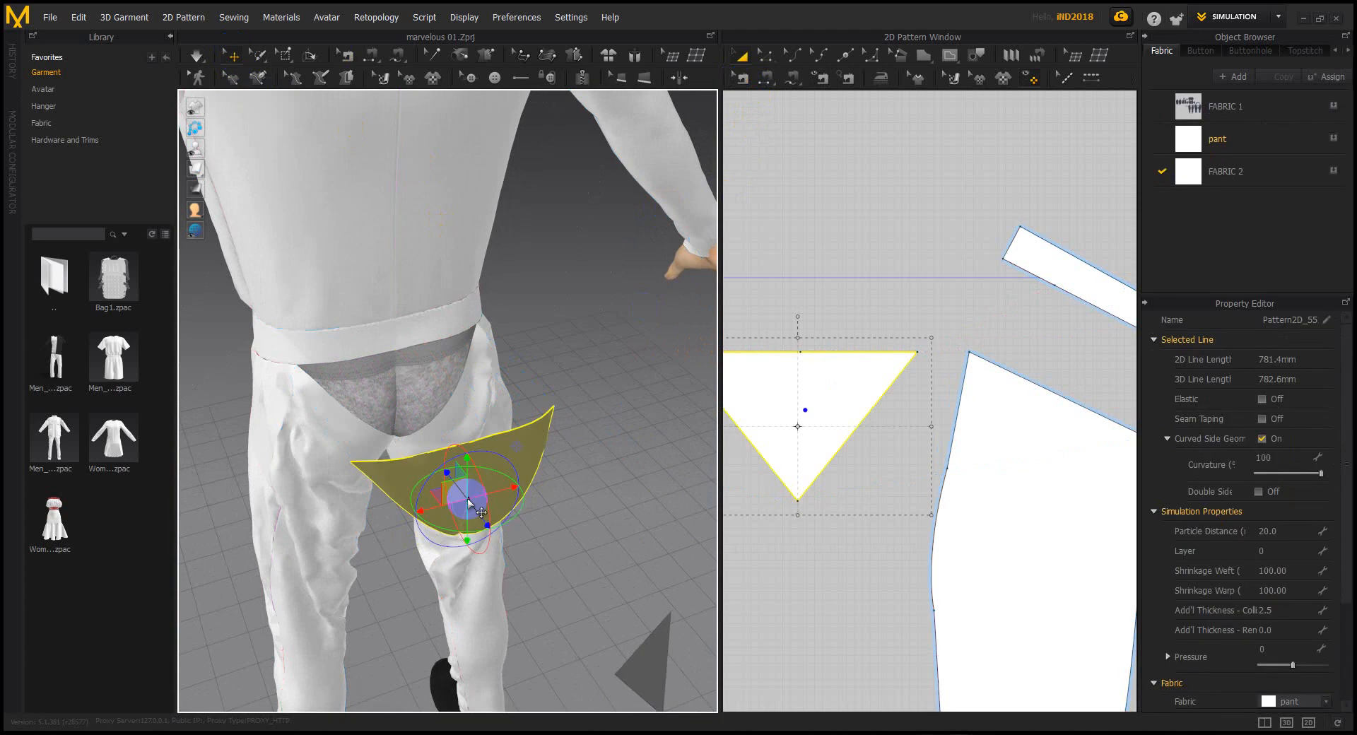
{"action": "left_click", "coordinate": [649, 415]}
{"action": "key", "text": "space"}
{"action": "left_click", "coordinate": [470, 427]}
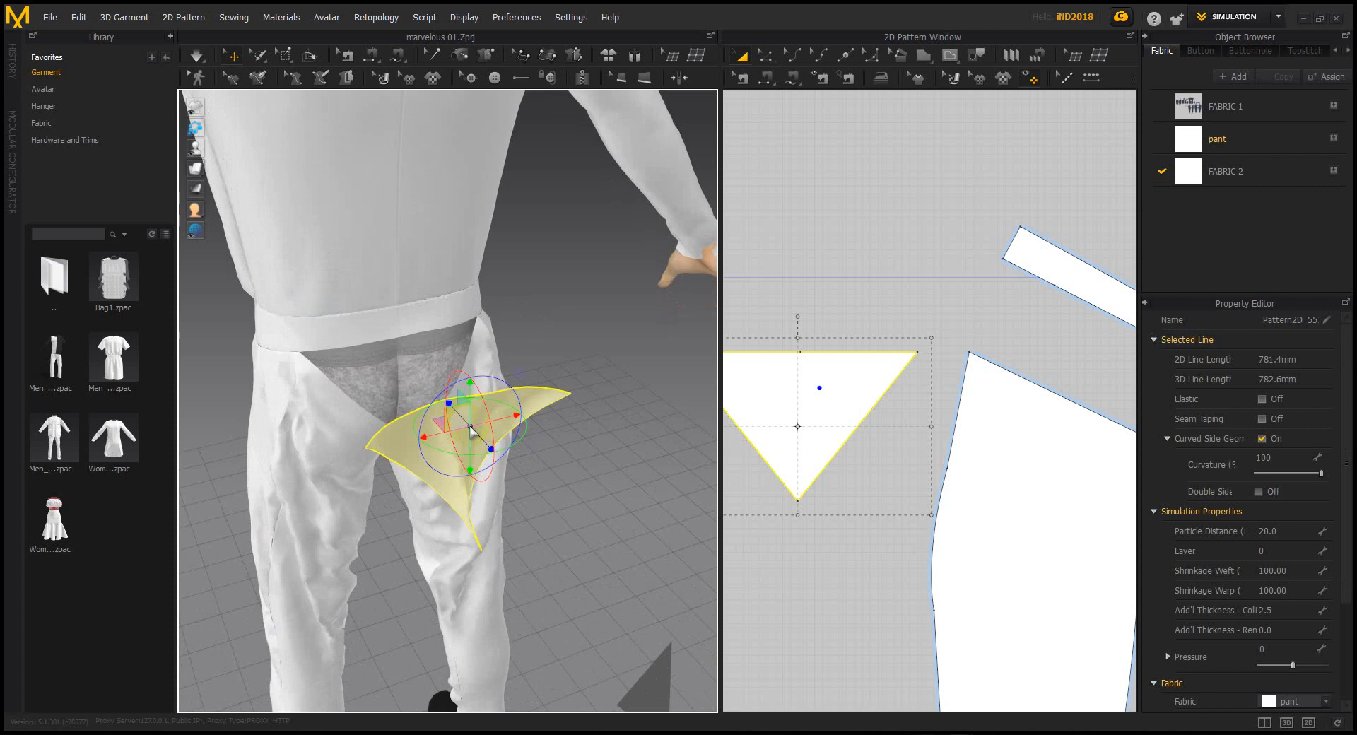
{"action": "right_click", "coordinate": [492, 420]}
{"action": "left_click", "coordinate": [545, 371]}
{"action": "left_click", "coordinate": [371, 441]}
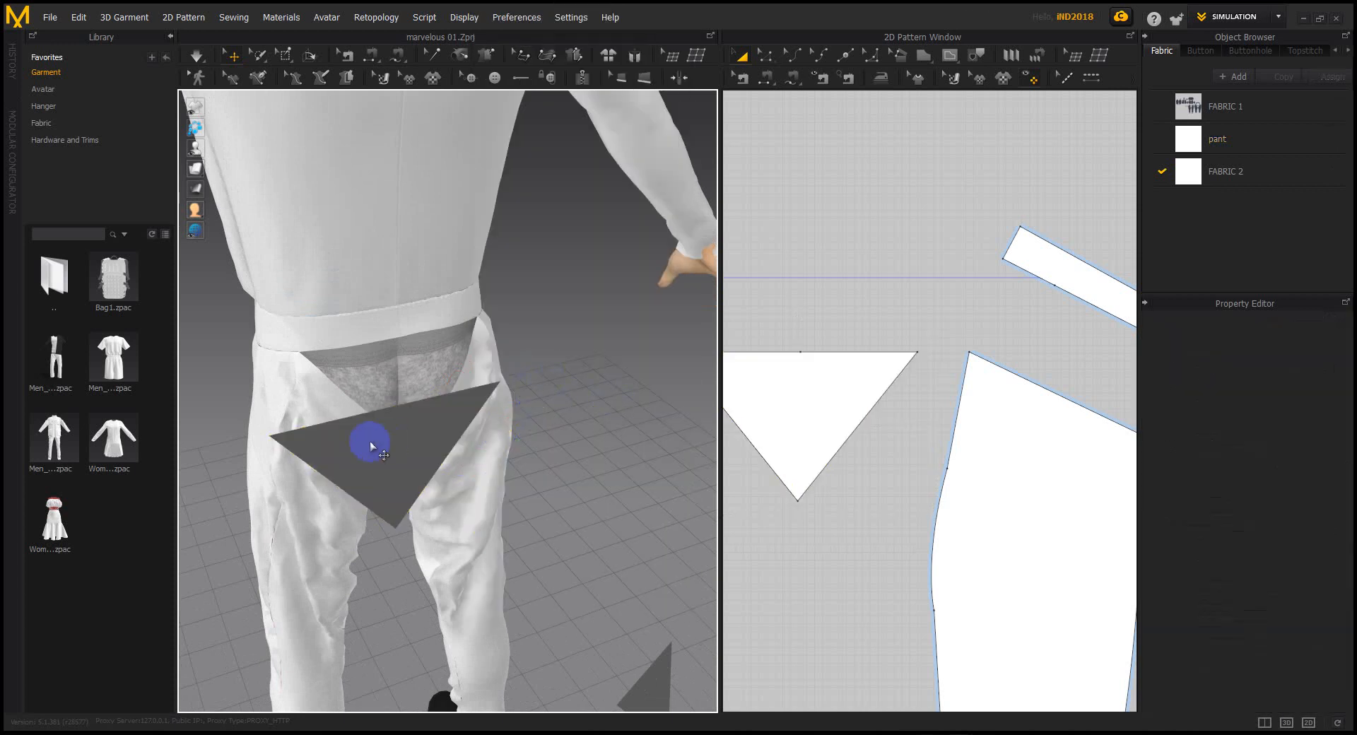
{"action": "left_click", "coordinate": [566, 421]}
{"action": "right_click_drag", "start_coordinate": [494, 421], "coordinate": [440, 428]}
{"action": "mouse_move", "coordinate": [338, 434]}
{"action": "left_mouse_down"}
{"action": "mouse_move", "coordinate": [340, 446]}
{"action": "mouse_move", "coordinate": [385, 442]}
{"action": "mouse_move", "coordinate": [357, 445]}
{"action": "left_mouse_up"}
Segment-sew the triangle's top edge to the back waistband
{"action": "left_click", "coordinate": [767, 76]}
{"action": "middle_click_drag", "start_coordinate": [412, 417], "coordinate": [465, 478]}
{"action": "scroll", "coordinate": [464, 477], "scroll_direction": "up", "scroll_amount": 2}
{"action": "left_click", "coordinate": [450, 485]}
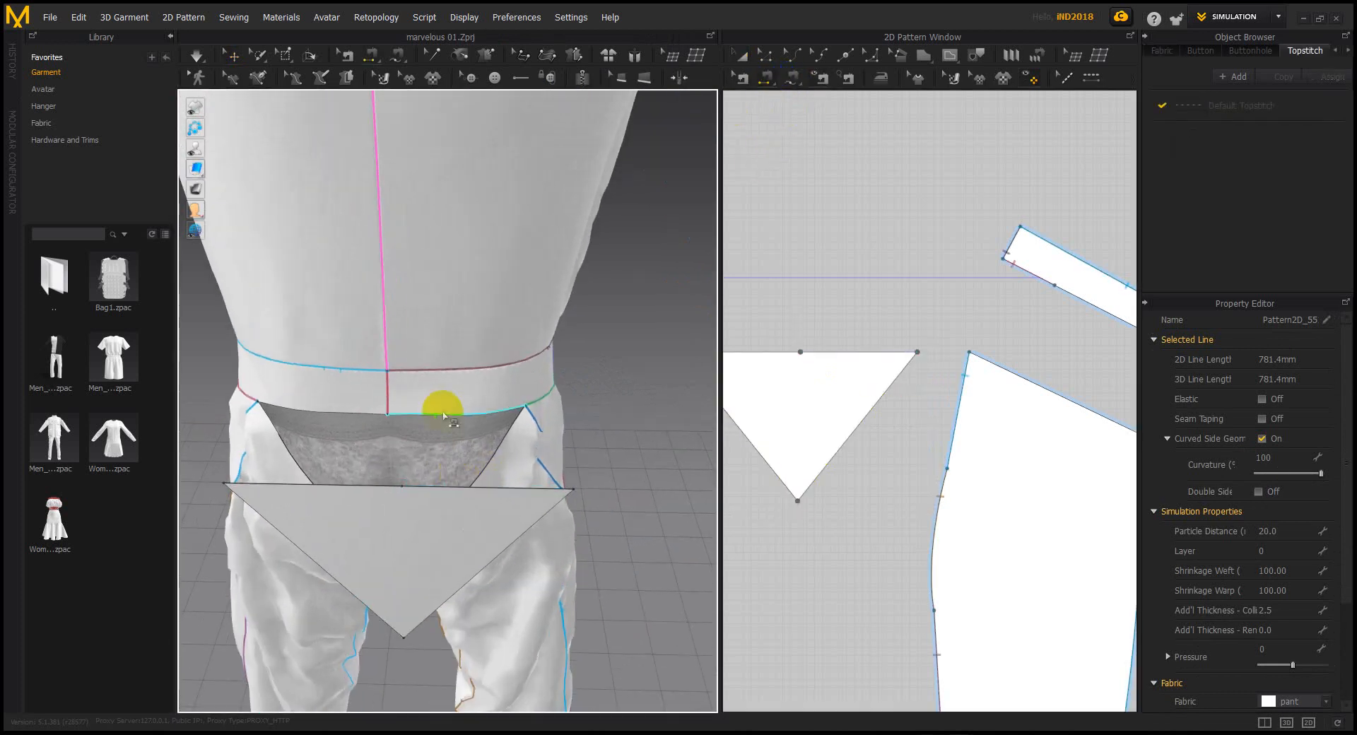
{"action": "left_click", "coordinate": [453, 482]}
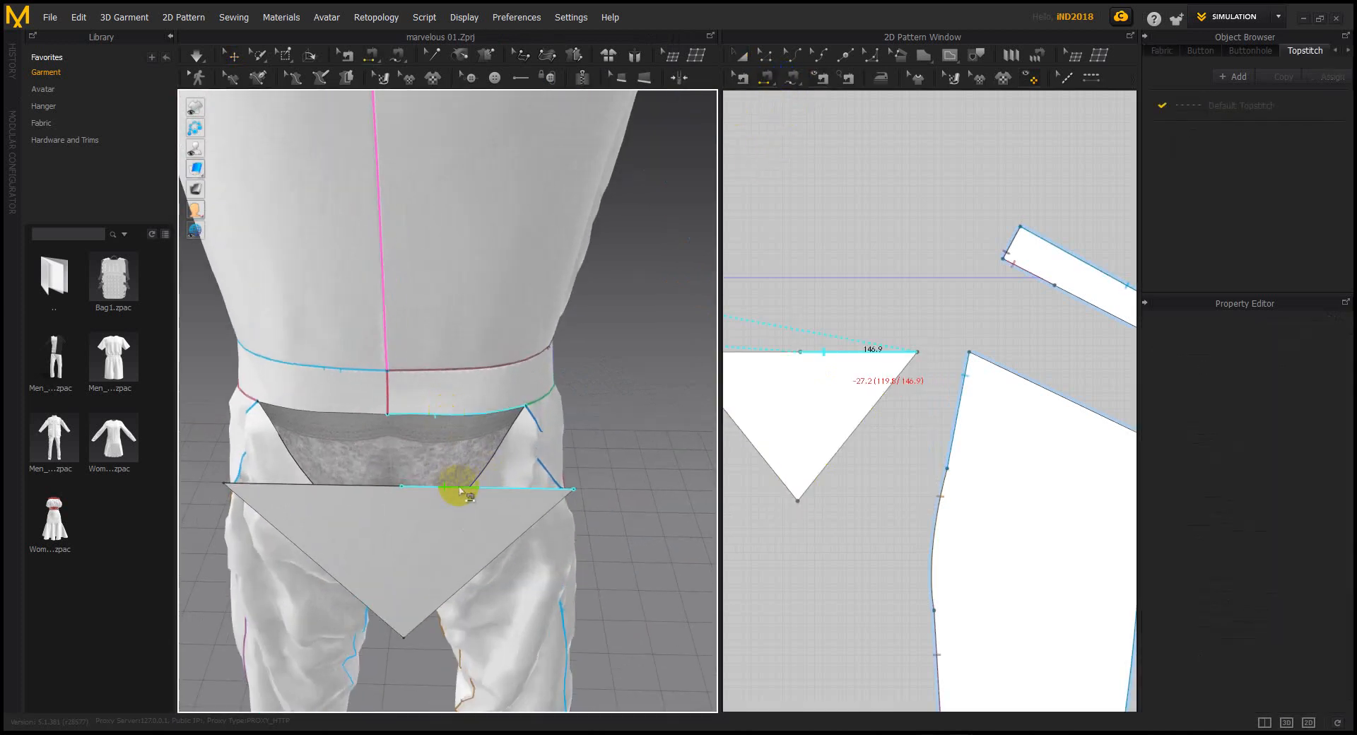
{"action": "left_click", "coordinate": [470, 508]}
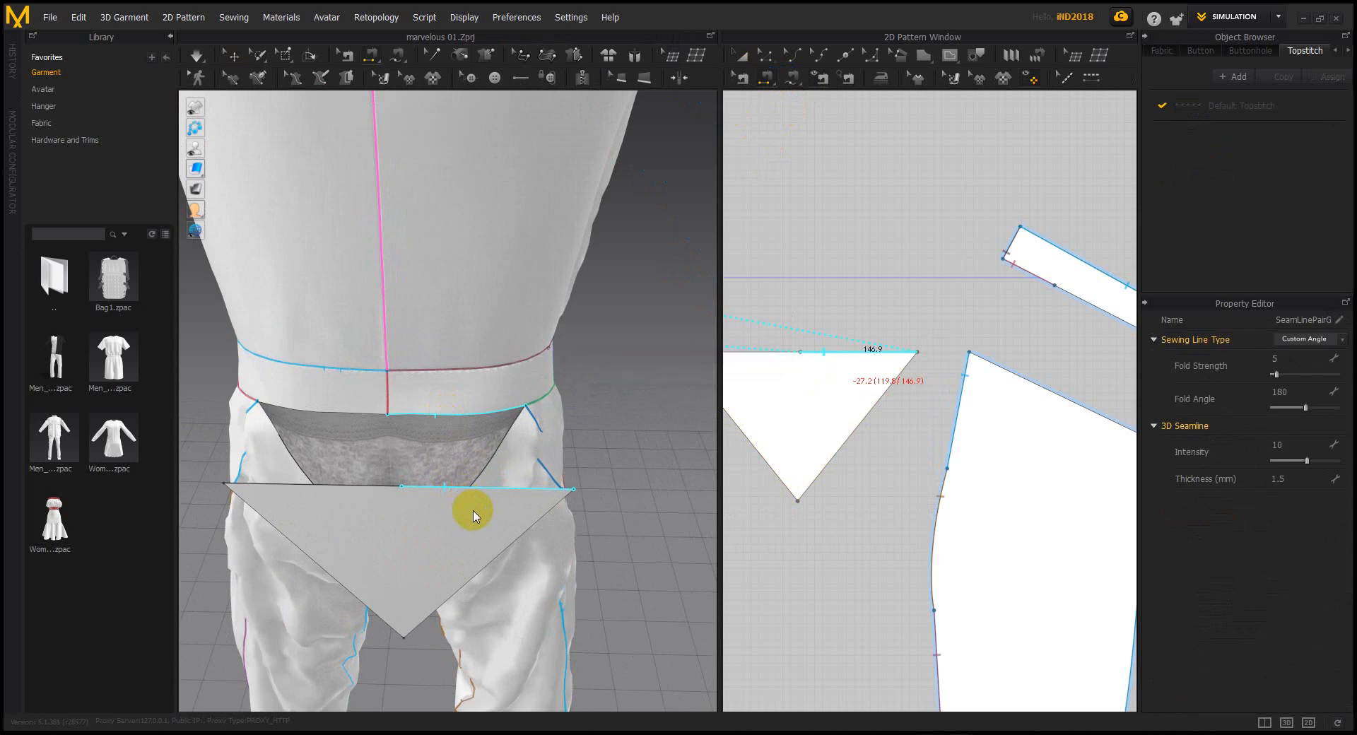
{"action": "left_click", "coordinate": [368, 453]}
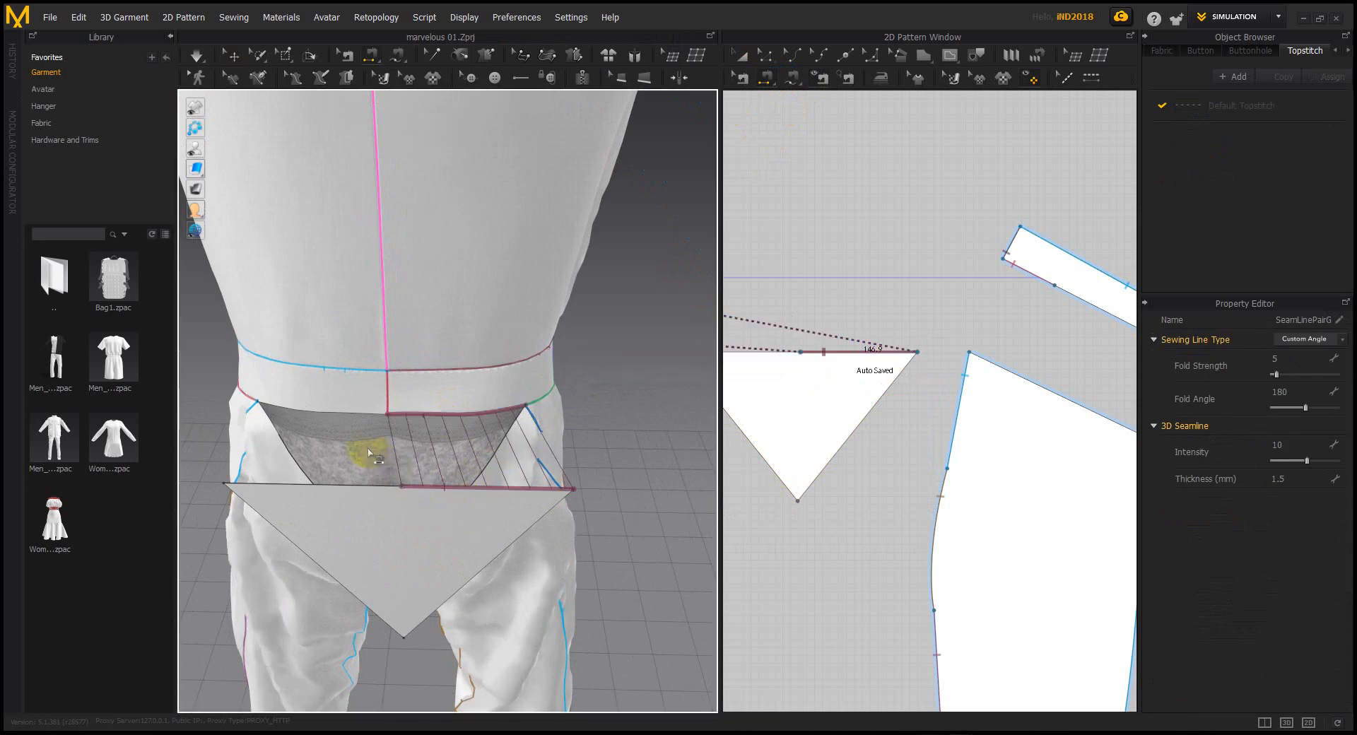
{"action": "left_click", "coordinate": [346, 456]}
{"action": "left_click", "coordinate": [418, 555]}
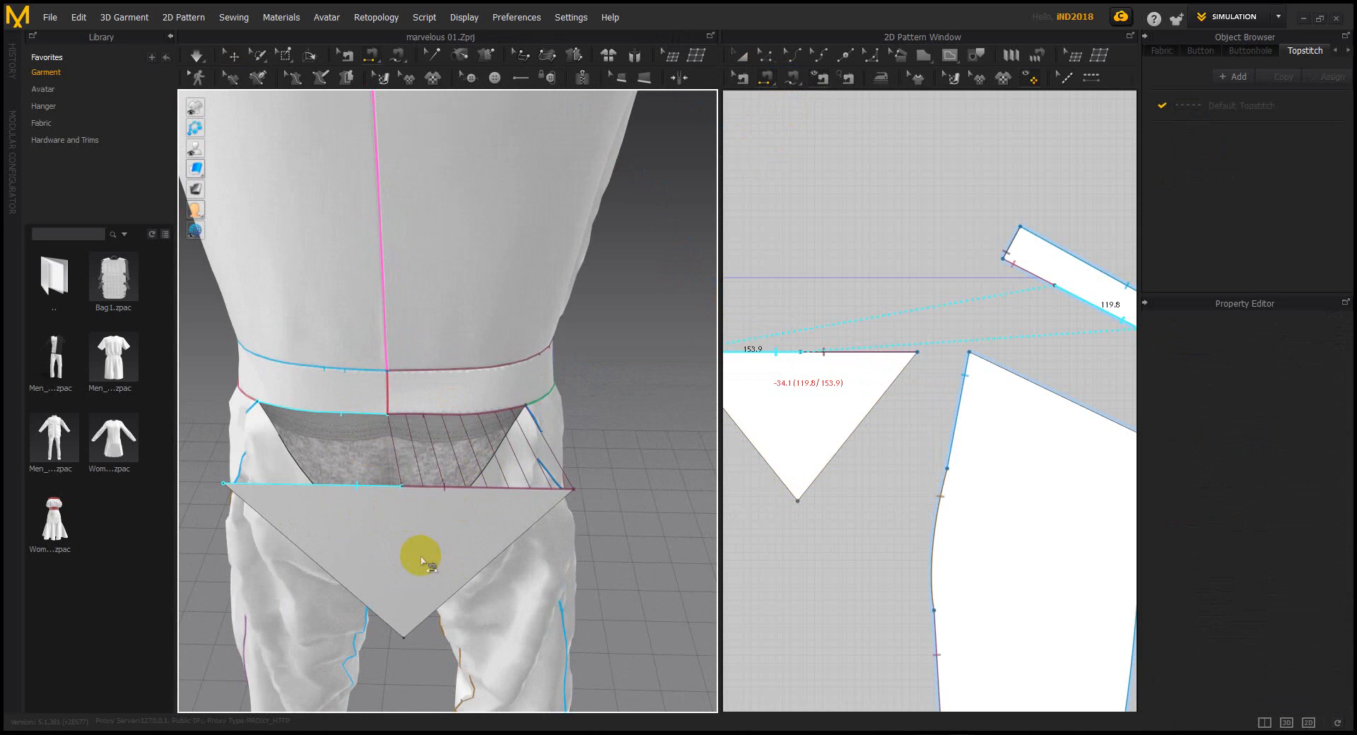
Sew the triangle's two 240.3 mm sides to the pant legs and start simulating
{"action": "right_click_drag", "start_coordinate": [400, 554], "coordinate": [525, 466]}
{"action": "middle_click_drag", "start_coordinate": [525, 466], "coordinate": [614, 435]}
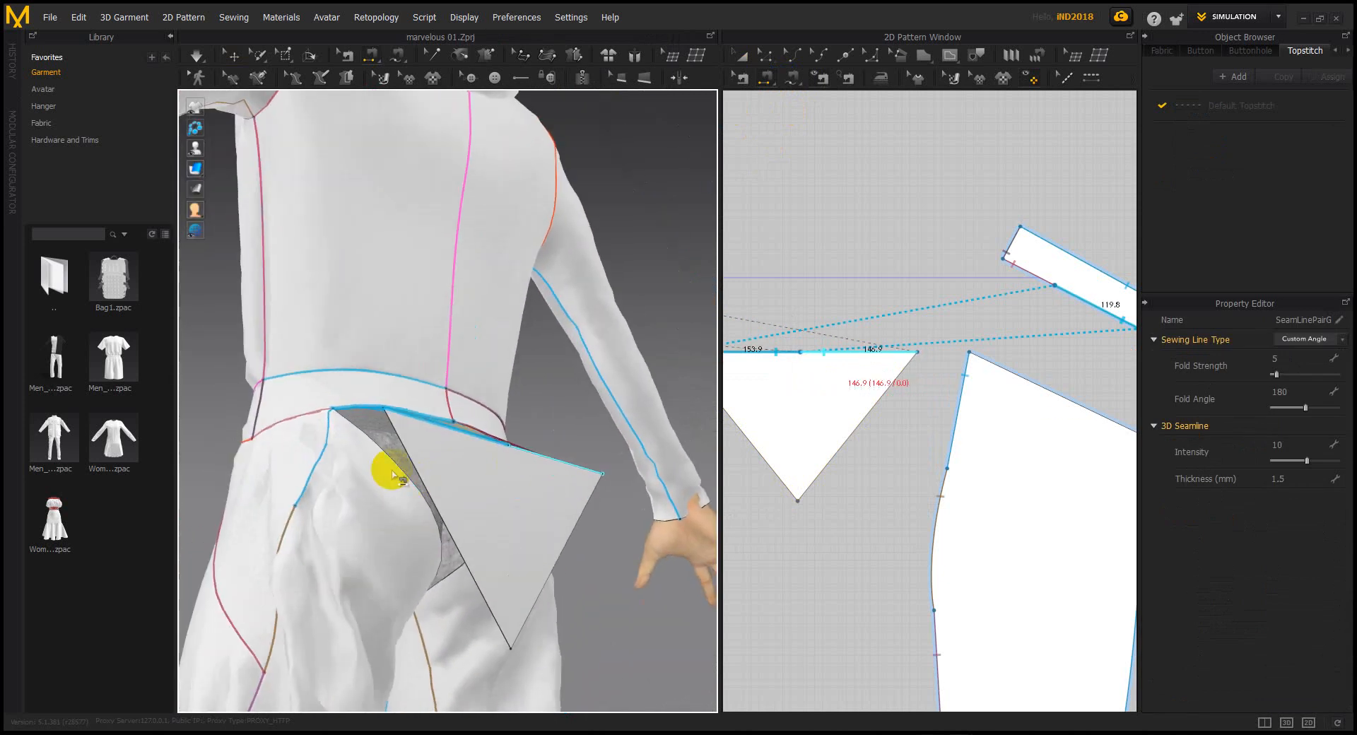
{"action": "left_click", "coordinate": [393, 468]}
{"action": "left_click", "coordinate": [423, 480]}
{"action": "right_click_drag", "start_coordinate": [425, 476], "coordinate": [480, 503]}
{"action": "right_click_drag", "start_coordinate": [553, 459], "coordinate": [516, 478]}
{"action": "left_click", "coordinate": [520, 417]}
{"action": "left_click", "coordinate": [475, 418]}
{"action": "right_click_drag", "start_coordinate": [475, 420], "coordinate": [470, 555]}
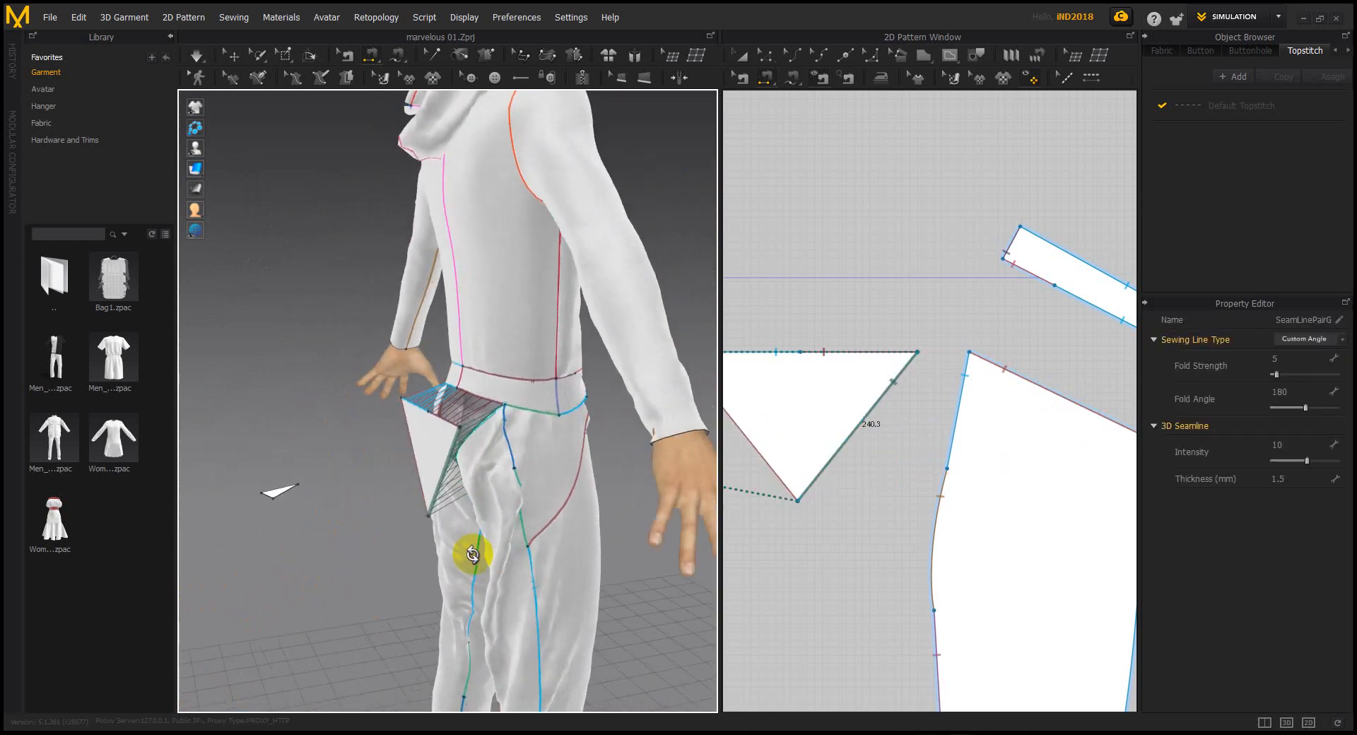
{"action": "key", "text": "space"}
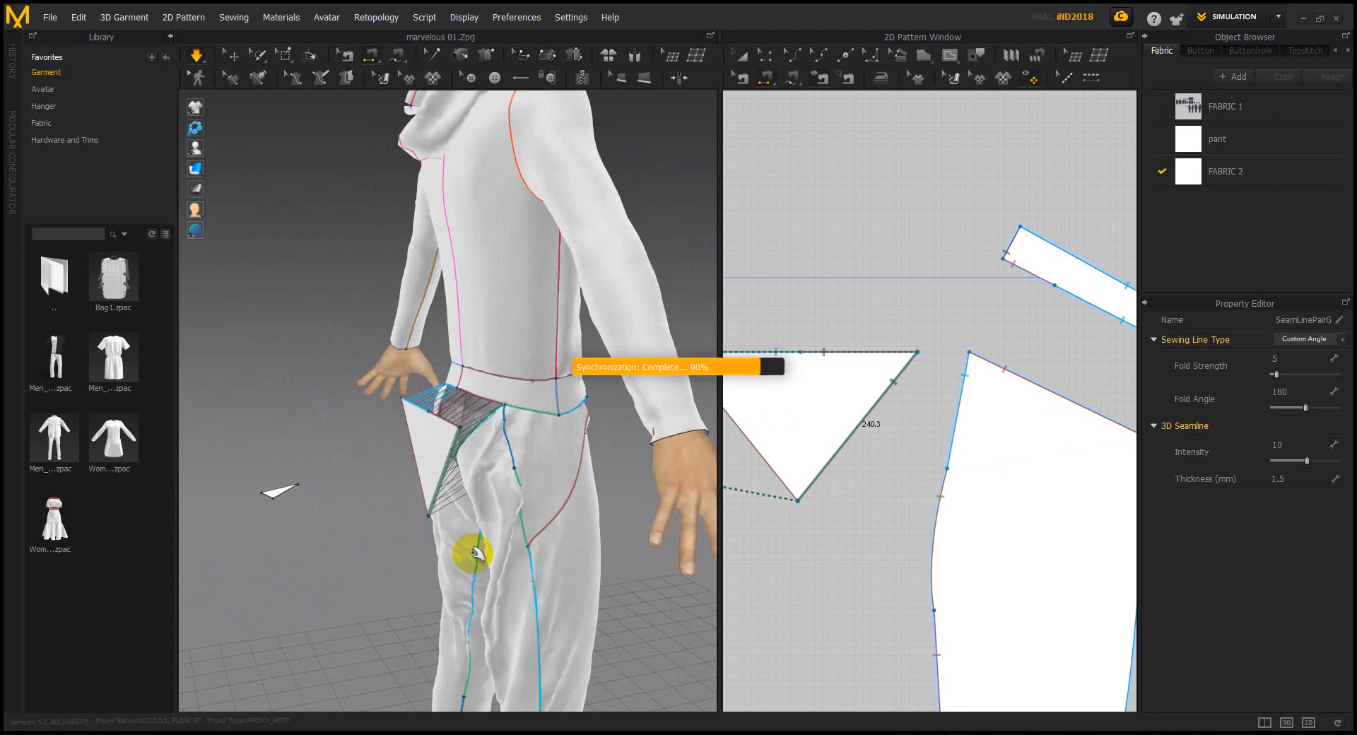
Tug a pant piece into place while the jumpsuit drapes
{"action": "right_click_drag", "start_coordinate": [455, 548], "coordinate": [521, 539]}
{"action": "left_click", "coordinate": [506, 494]}
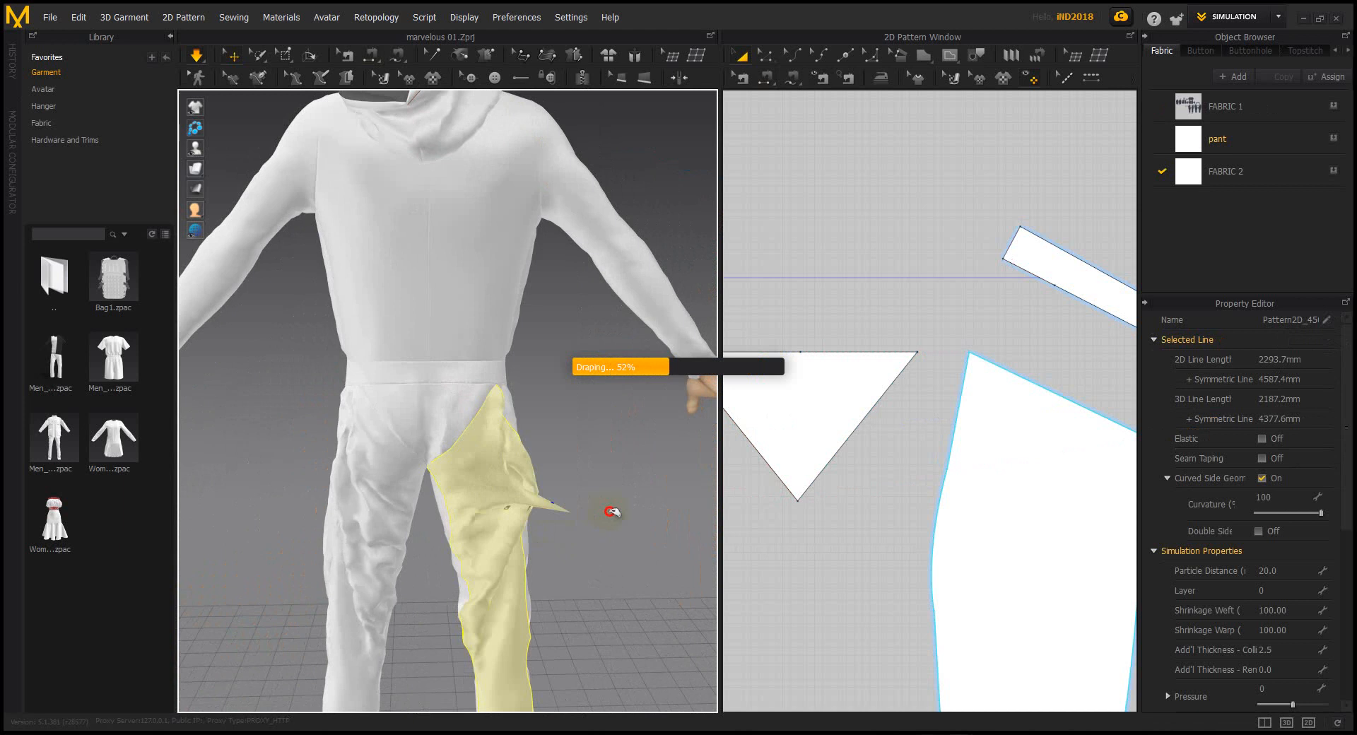
{"action": "left_click_drag", "start_coordinate": [486, 453], "coordinate": [544, 451]}
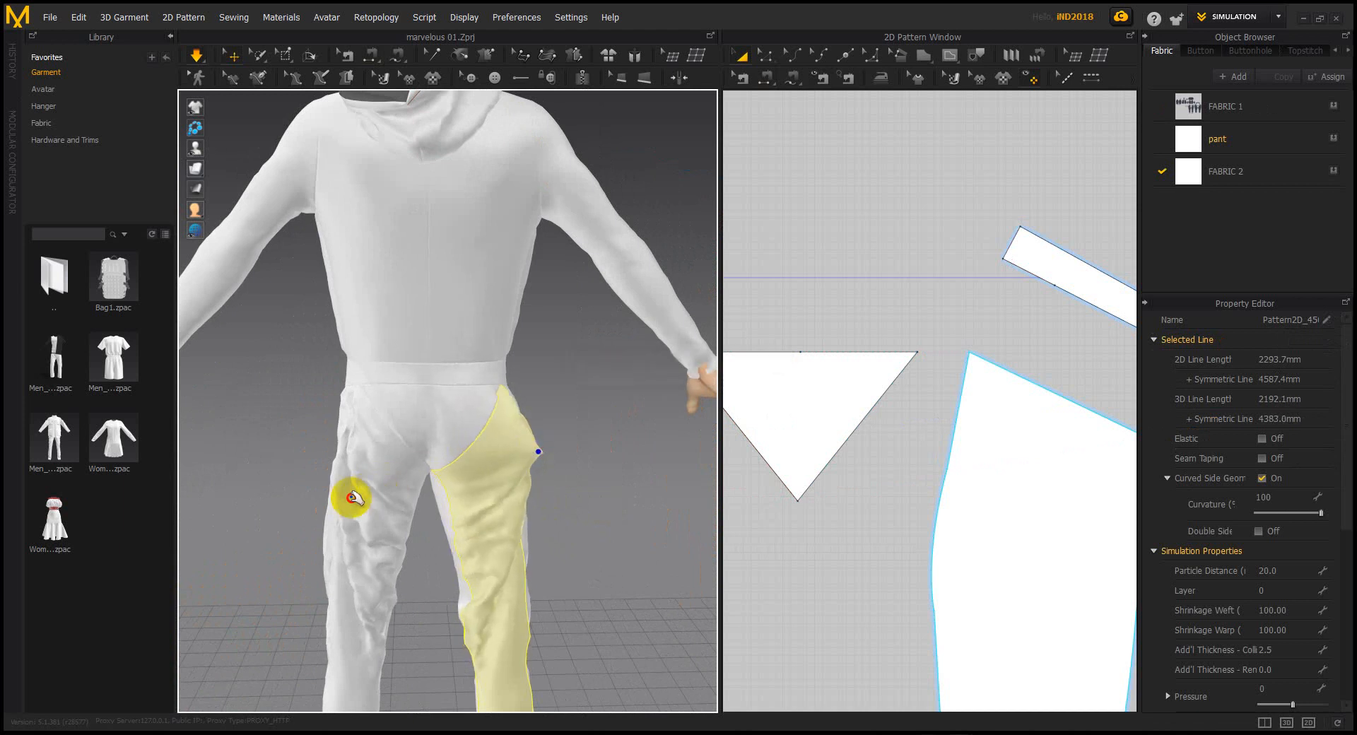
{"action": "left_click", "coordinate": [352, 496]}
{"action": "left_click", "coordinate": [430, 524]}
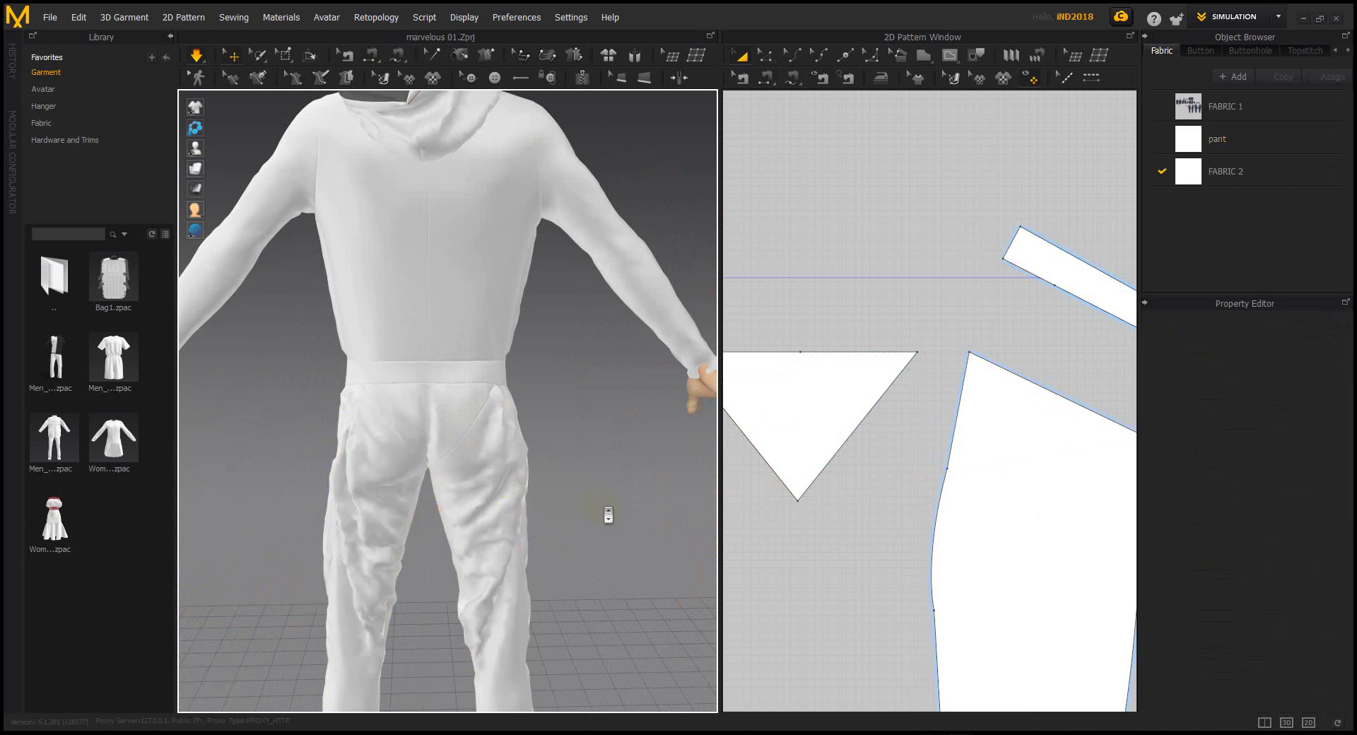
Zoom and pan the 2D layout to show the gusset between the white pant-leg pieces
{"action": "scroll", "coordinate": [606, 515], "scroll_direction": "down", "scroll_amount": 3}
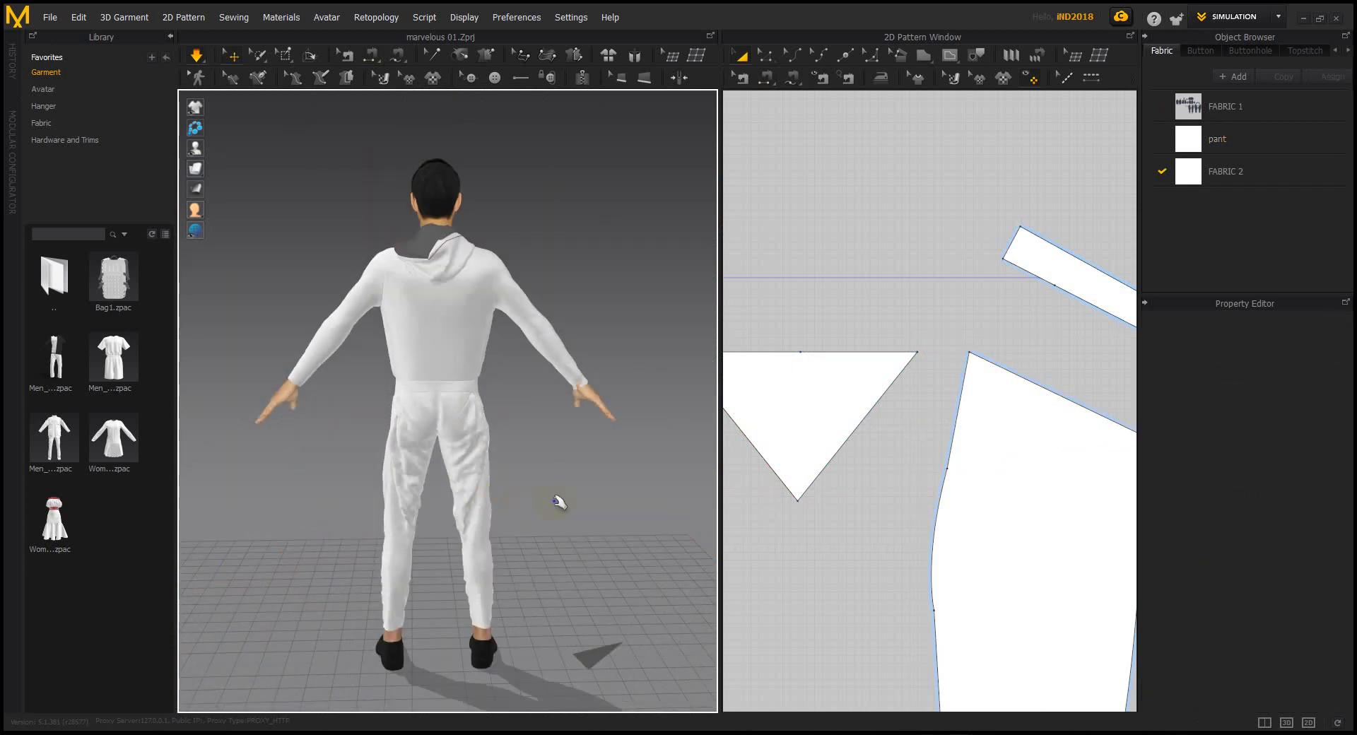
{"action": "scroll", "coordinate": [832, 468], "scroll_direction": "down", "scroll_amount": 8}
{"action": "middle_click_drag", "start_coordinate": [1033, 483], "coordinate": [926, 473]}
{"action": "scroll", "coordinate": [1021, 483], "scroll_direction": "up", "scroll_amount": 8}
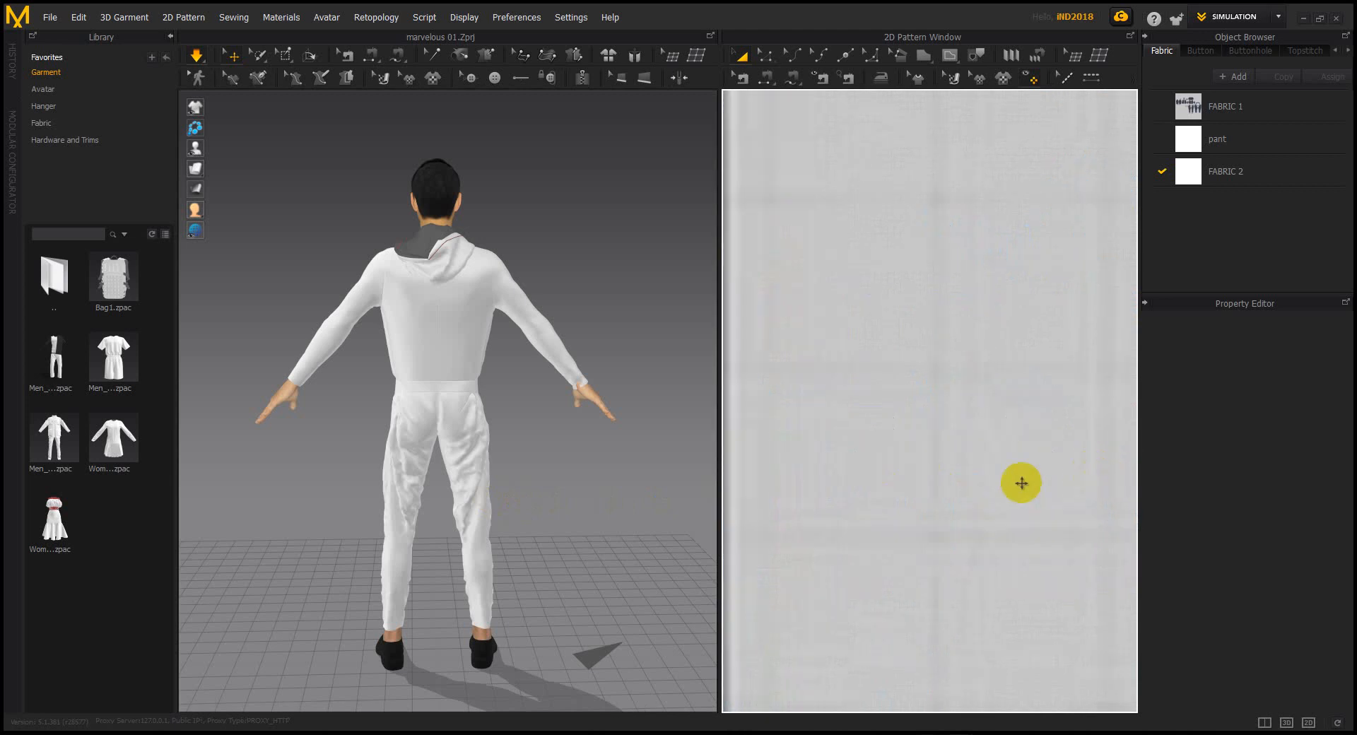
{"action": "scroll", "coordinate": [927, 484], "scroll_direction": "down", "scroll_amount": 8}
{"action": "middle_click_drag", "start_coordinate": [928, 485], "coordinate": [984, 410]}
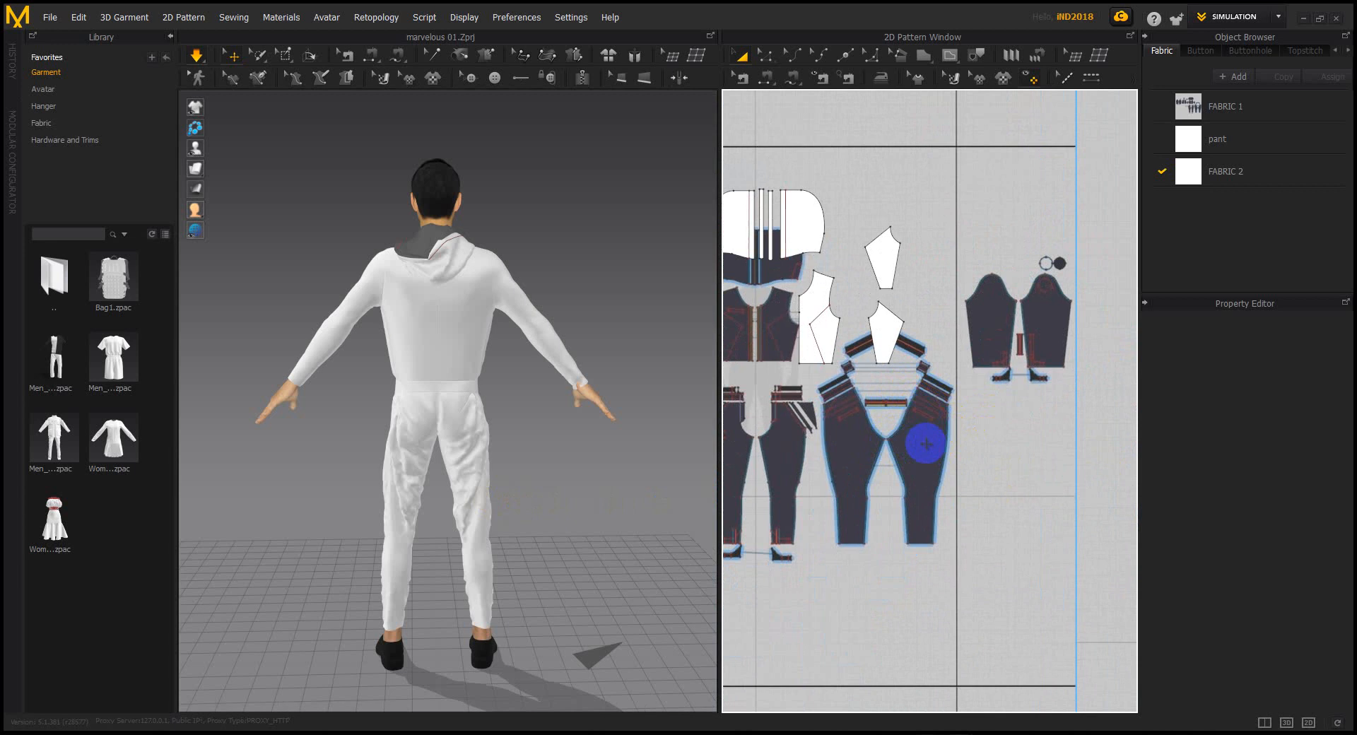
{"action": "scroll", "coordinate": [952, 456], "scroll_direction": "down", "scroll_amount": 5}
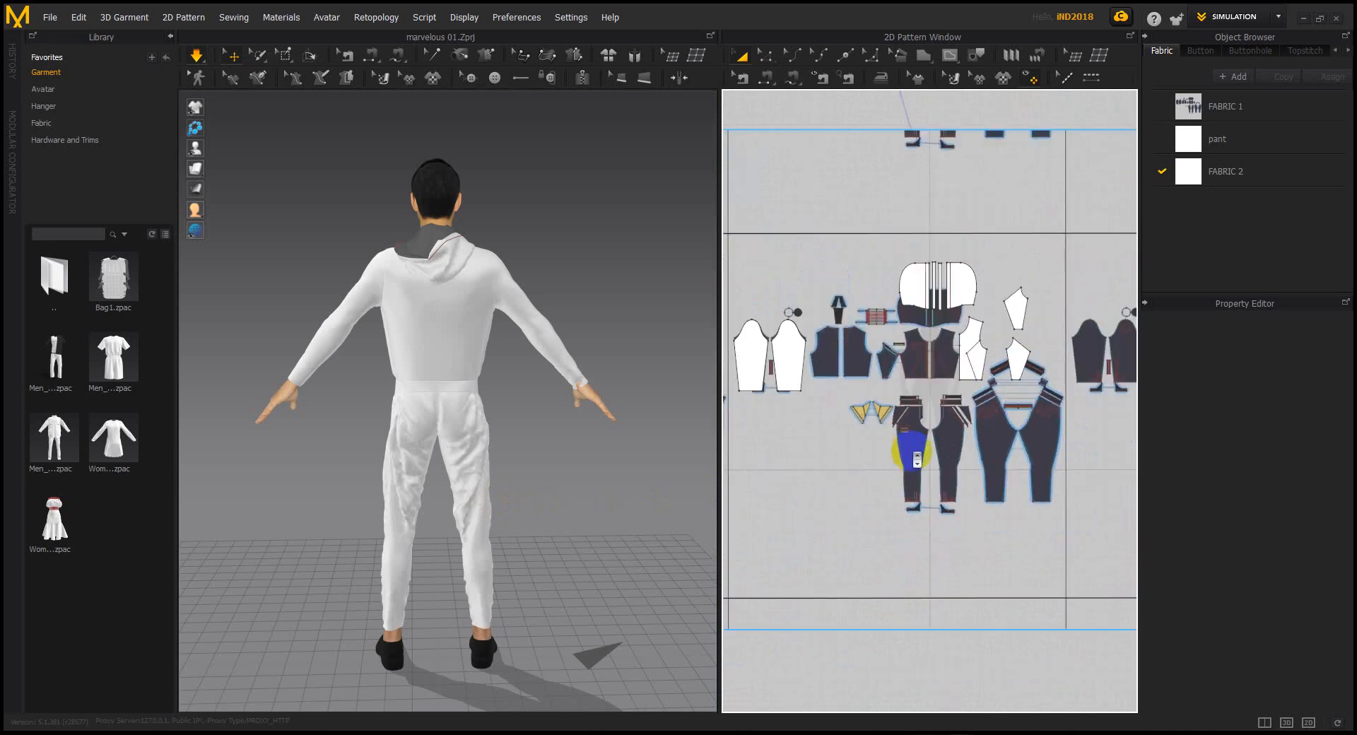
{"action": "middle_click_drag", "start_coordinate": [813, 445], "coordinate": [1024, 444]}
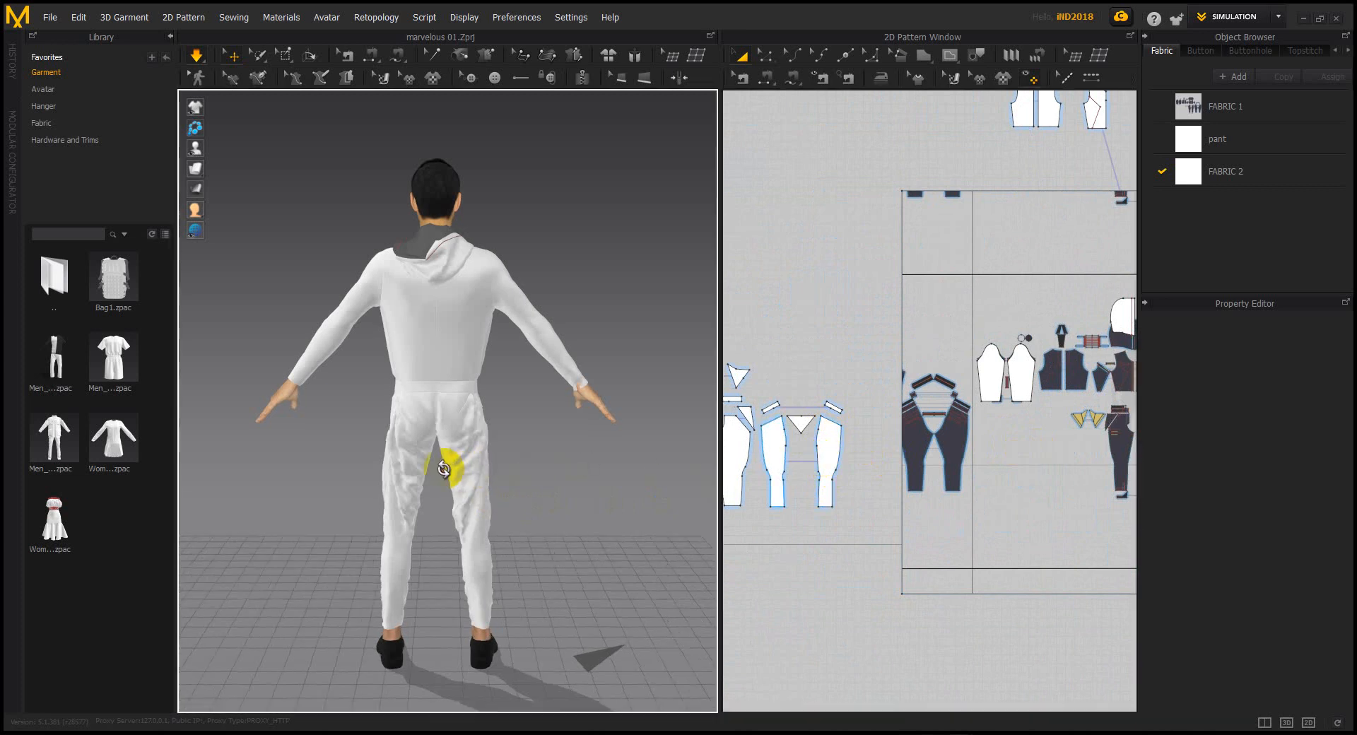
Drag the back pant piece down the leg while simulating, then stop the simulation
{"action": "right_click_drag", "start_coordinate": [448, 460], "coordinate": [460, 502]}
{"action": "left_click", "coordinate": [463, 504]}
{"action": "left_click_drag", "start_coordinate": [505, 515], "coordinate": [478, 477]}
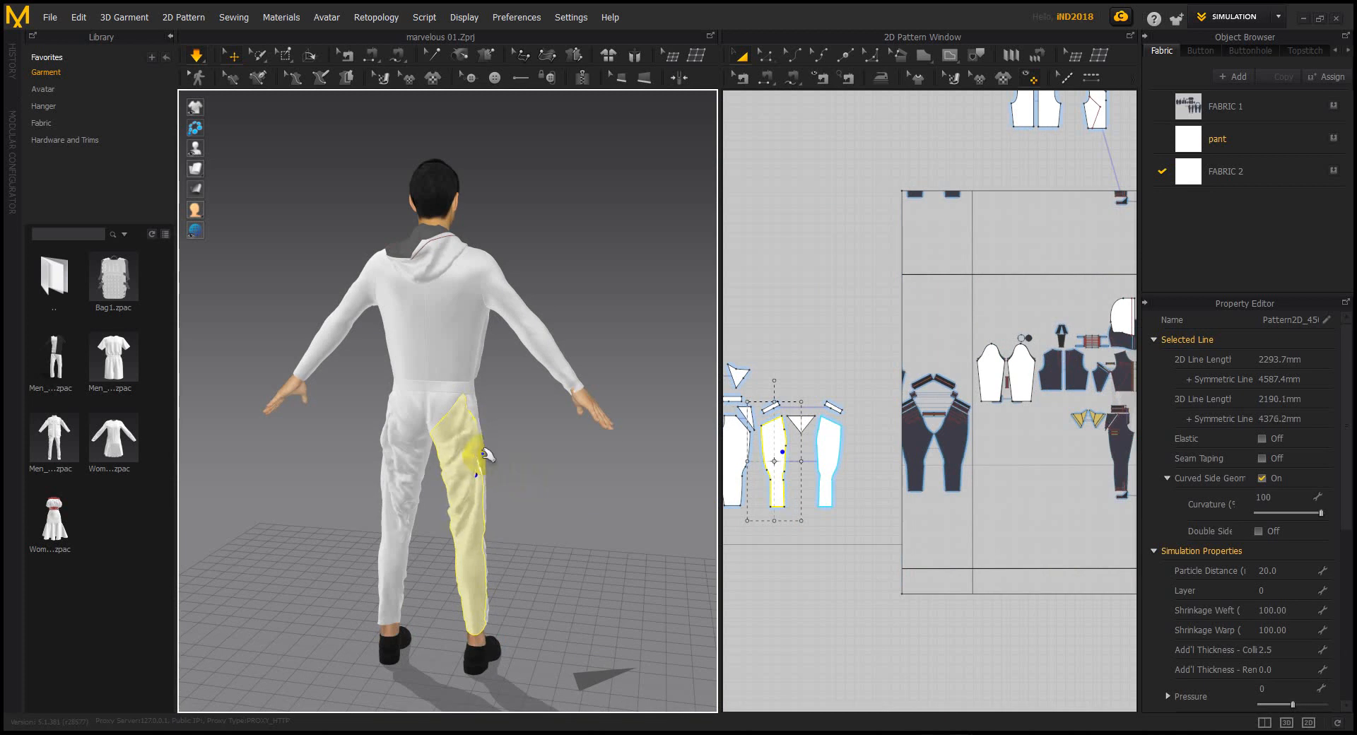
{"action": "scroll", "coordinate": [447, 400], "scroll_direction": "up", "scroll_amount": 3}
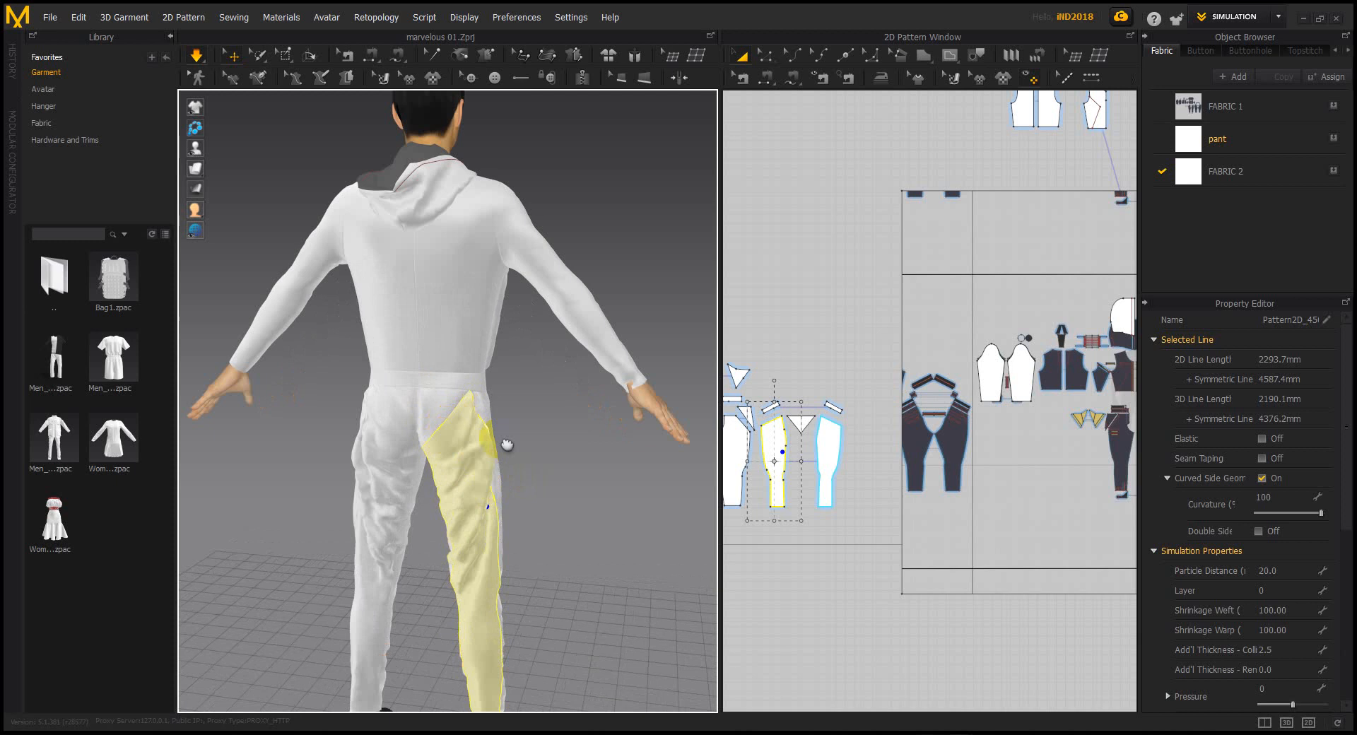
{"action": "middle_click_drag", "start_coordinate": [497, 464], "coordinate": [505, 427]}
{"action": "scroll", "coordinate": [503, 428], "scroll_direction": "up", "scroll_amount": 2}
{"action": "left_click", "coordinate": [476, 441]}
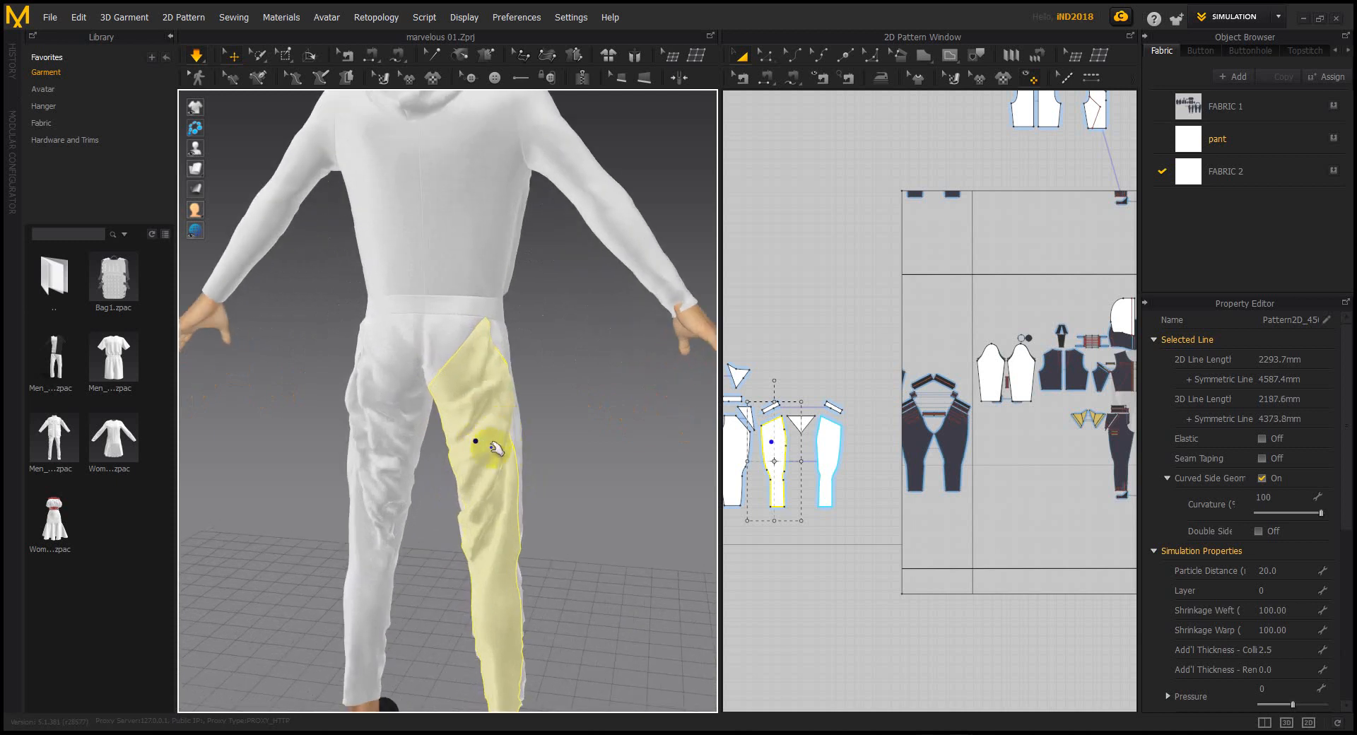
{"action": "left_click_drag", "start_coordinate": [482, 411], "coordinate": [522, 654]}
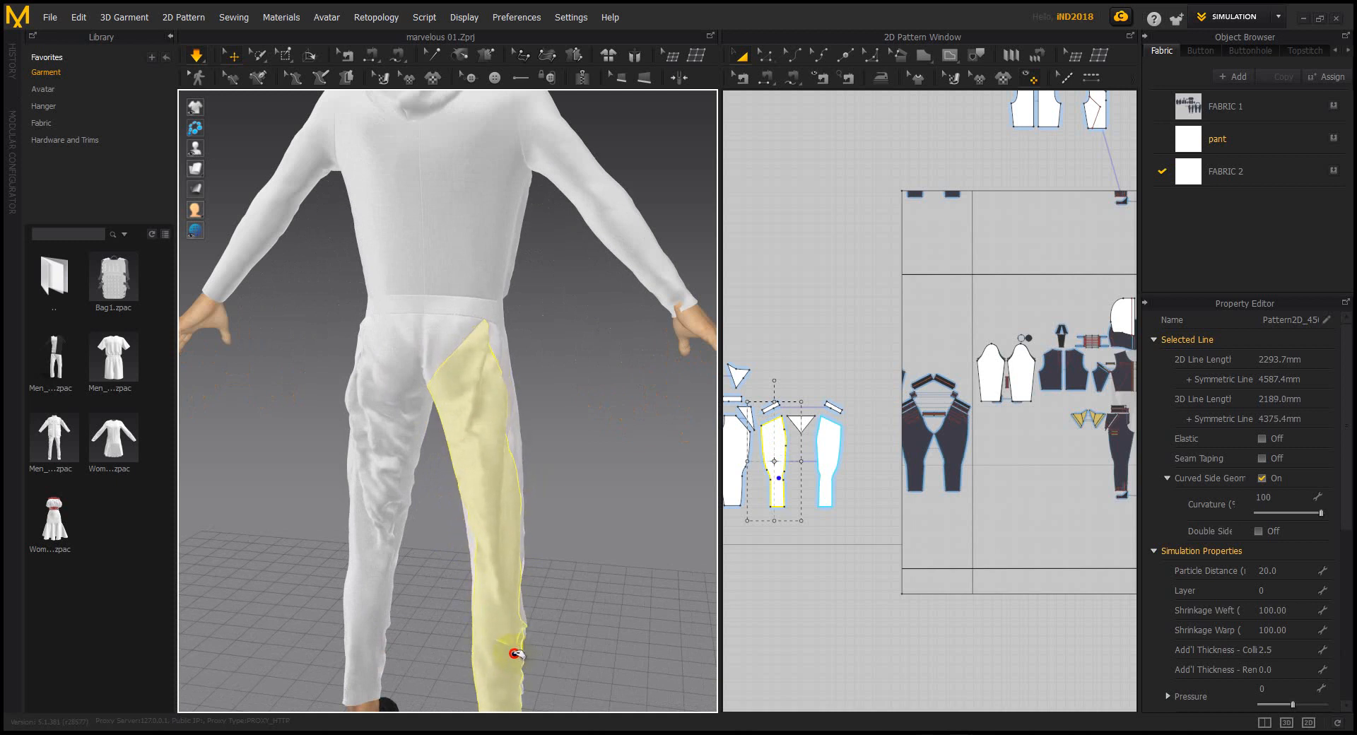
{"action": "key", "text": "space"}
{"action": "right_click_drag", "start_coordinate": [591, 560], "coordinate": [578, 465]}
Activate the Topstitch tool and orbit to inspect the back of the pants
{"action": "left_click", "coordinate": [882, 79]}
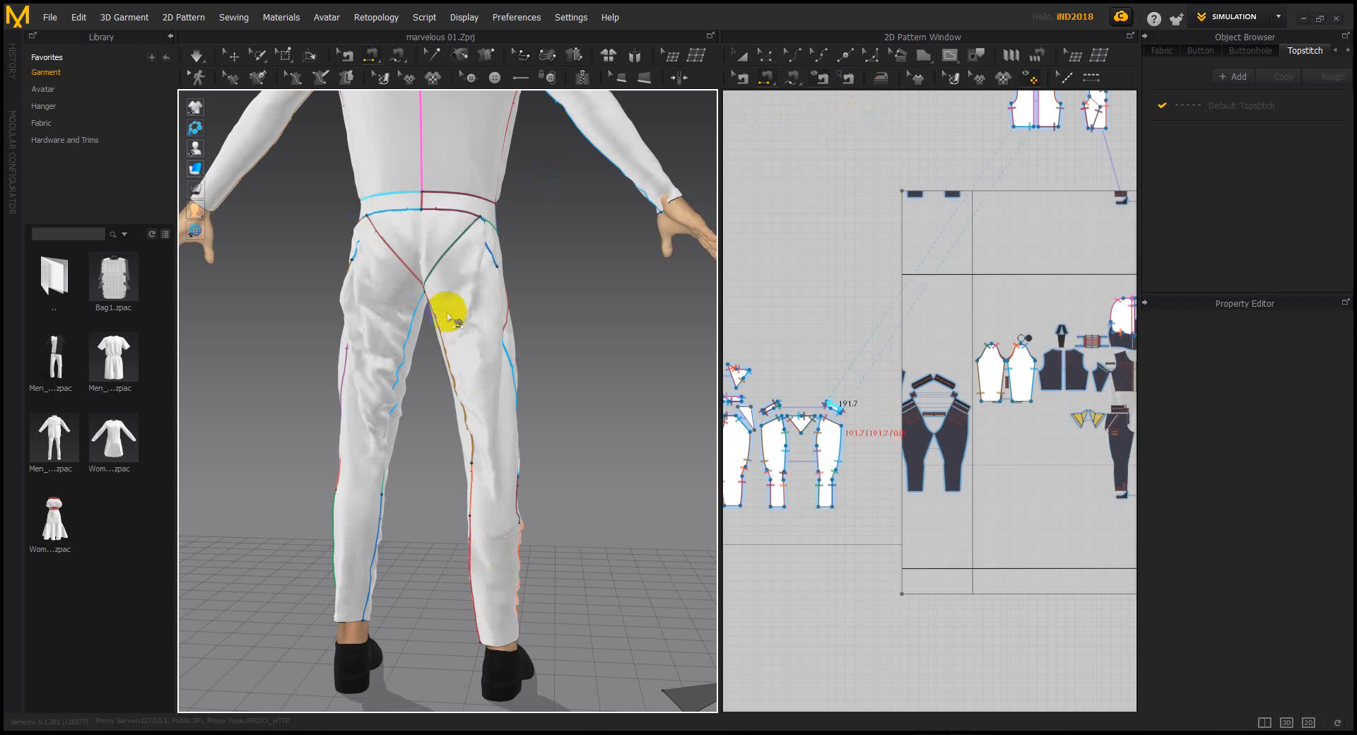
{"action": "right_click_drag", "start_coordinate": [581, 384], "coordinate": [532, 422]}
{"action": "right_click_drag", "start_coordinate": [536, 449], "coordinate": [573, 410]}
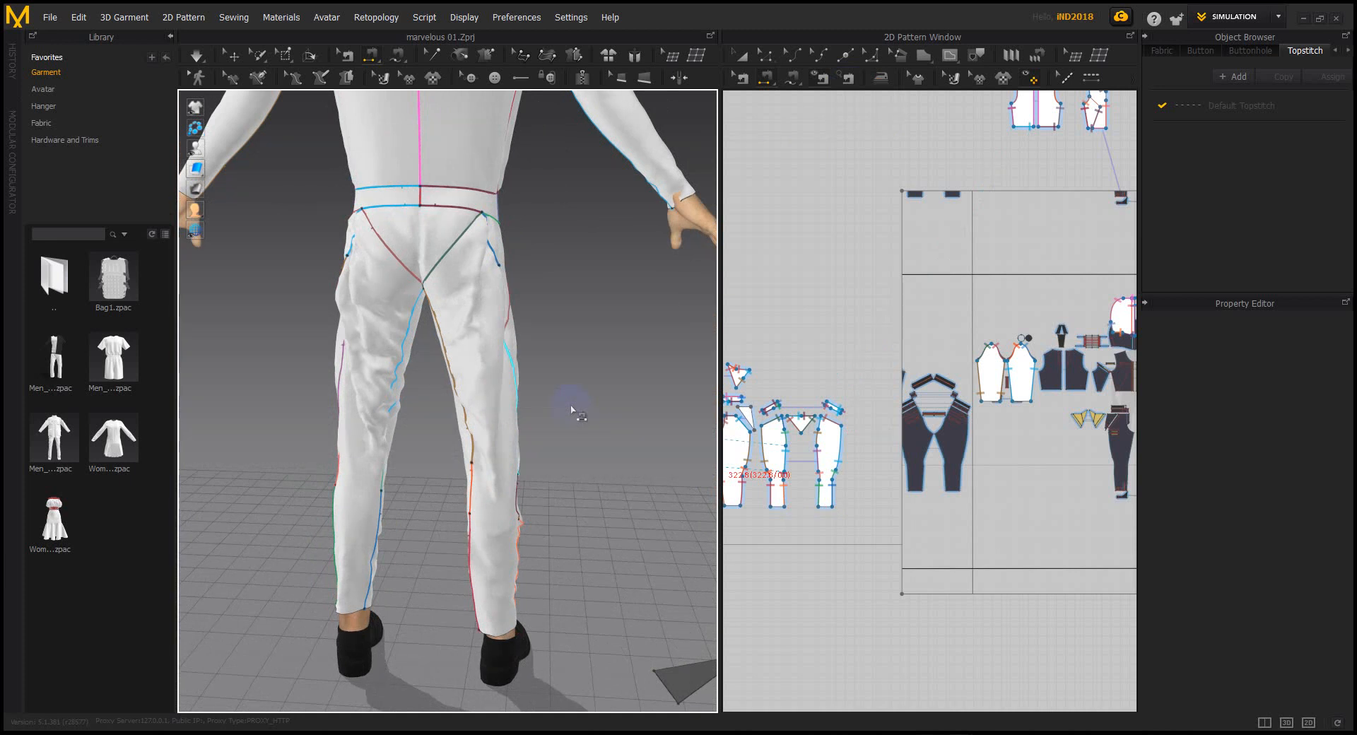
Show the garment mesh view and pull the left trouser leg down to test its drape
{"action": "scroll", "coordinate": [410, 339], "scroll_direction": "up", "scroll_amount": 2}
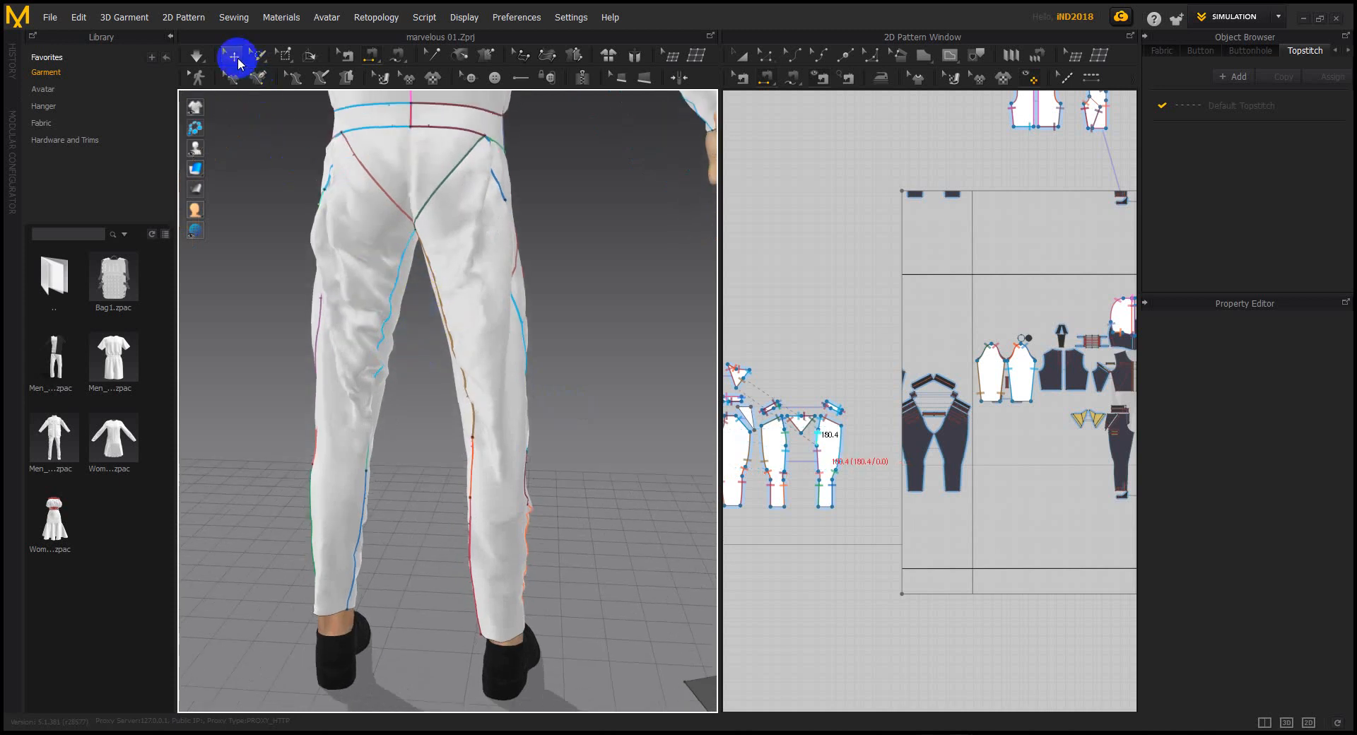
{"action": "left_click", "coordinate": [283, 56]}
{"action": "right_click_drag", "start_coordinate": [513, 584], "coordinate": [494, 515]}
{"action": "scroll", "coordinate": [523, 525], "scroll_direction": "up", "scroll_amount": 2}
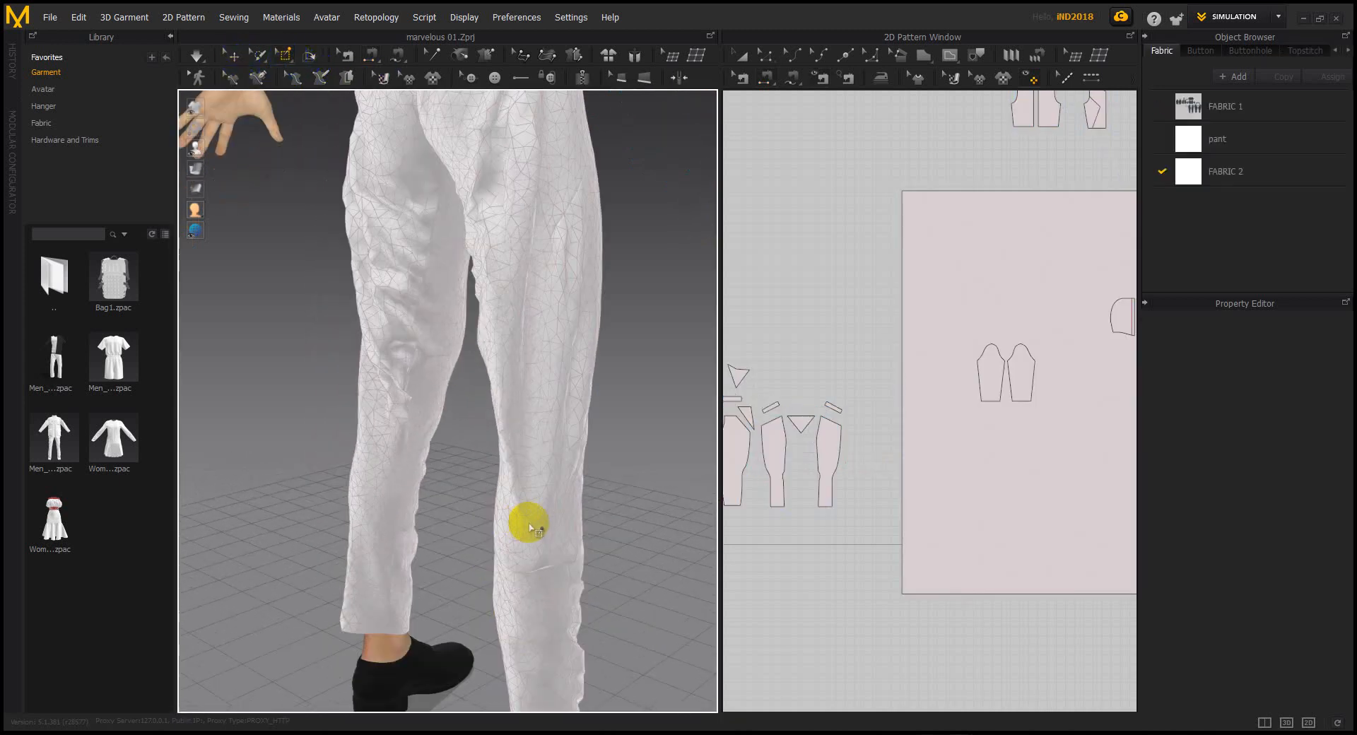
{"action": "scroll", "coordinate": [537, 527], "scroll_direction": "up", "scroll_amount": 4}
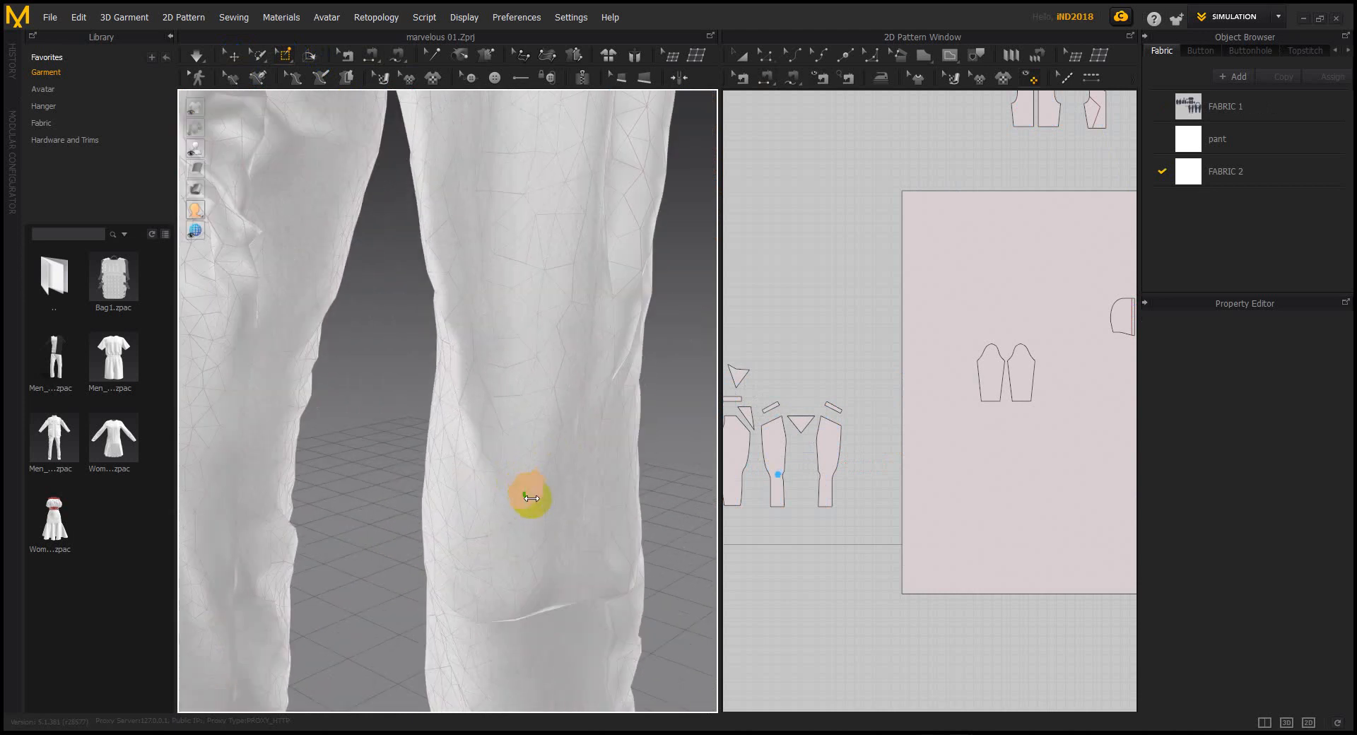
{"action": "scroll", "coordinate": [537, 499], "scroll_direction": "down", "scroll_amount": 6}
{"action": "key", "text": "q"}
{"action": "middle_click_drag", "start_coordinate": [550, 462], "coordinate": [581, 560]}
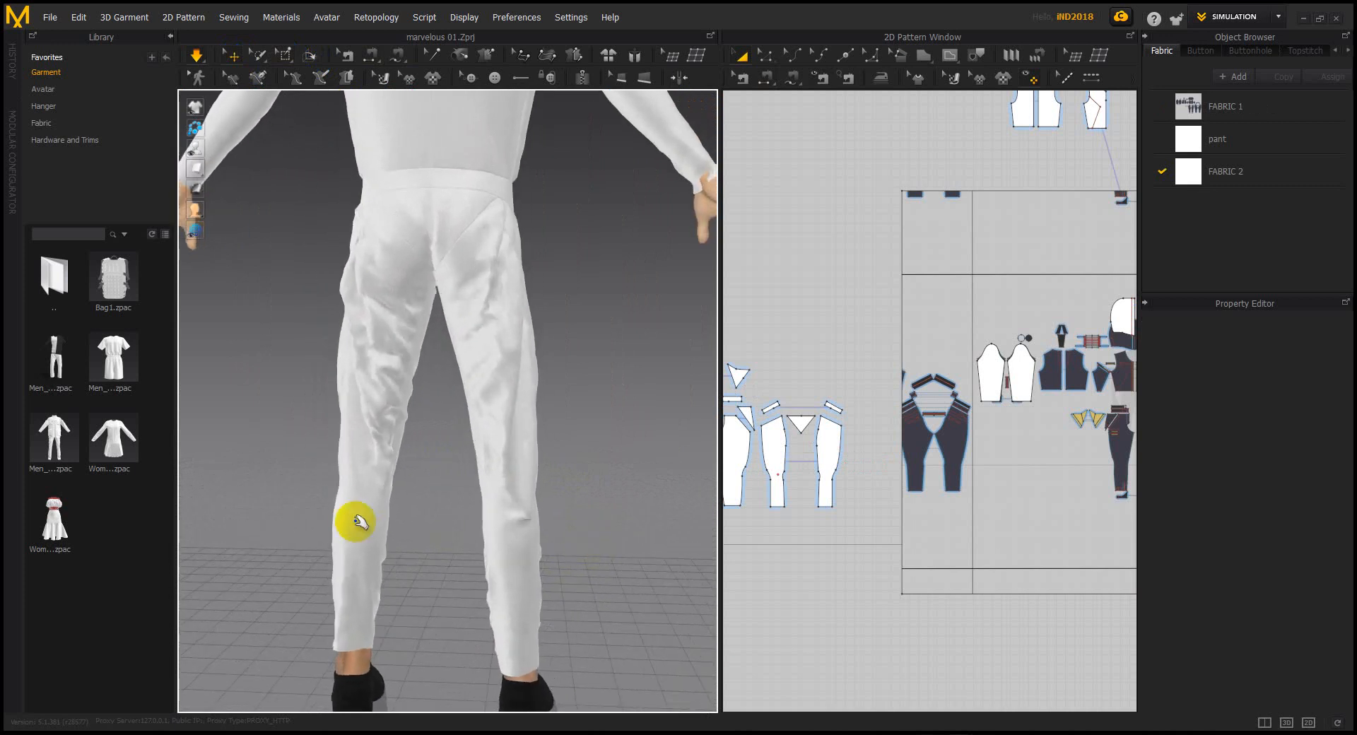
{"action": "left_click_drag", "start_coordinate": [355, 500], "coordinate": [348, 548]}
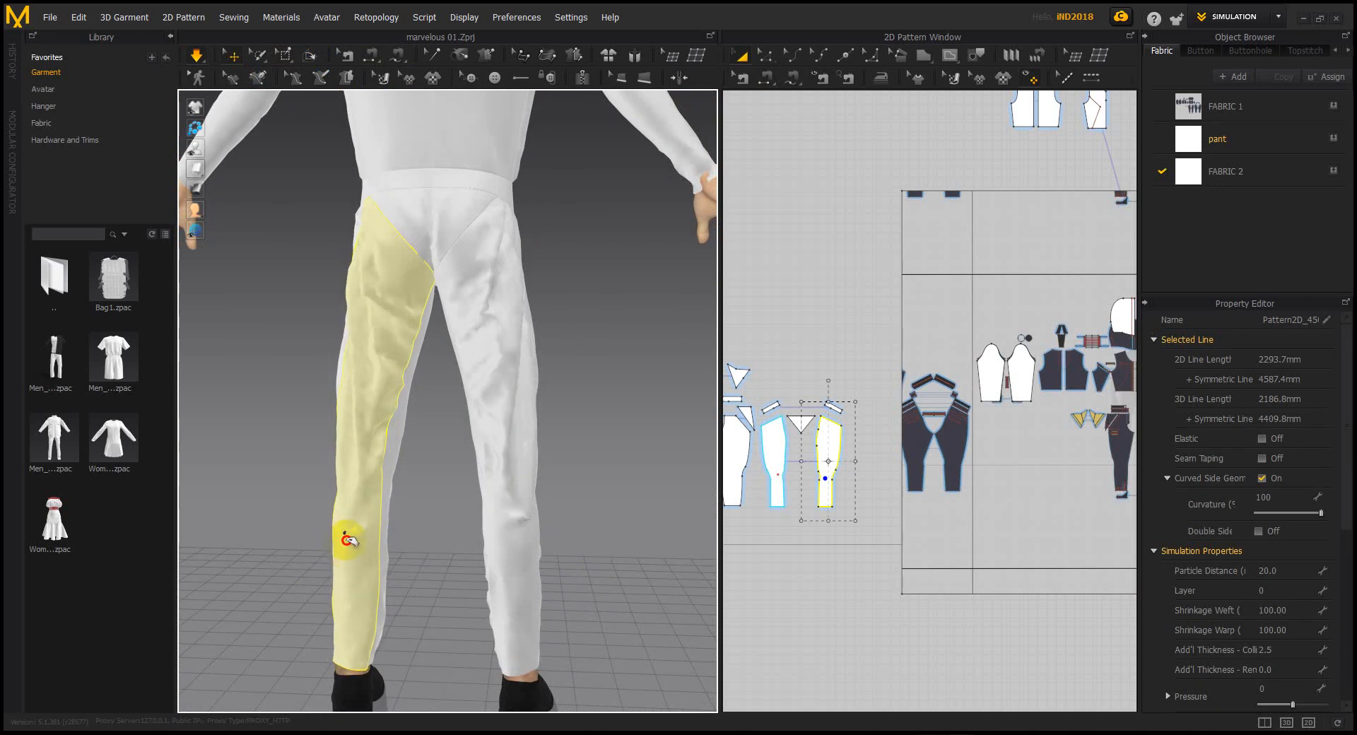
{"action": "left_click_drag", "start_coordinate": [348, 540], "coordinate": [434, 557]}
Pin the lower trouser leg, simulate, and view the back from three-quarters
{"action": "scroll", "coordinate": [518, 495], "scroll_direction": "up", "scroll_amount": 10}
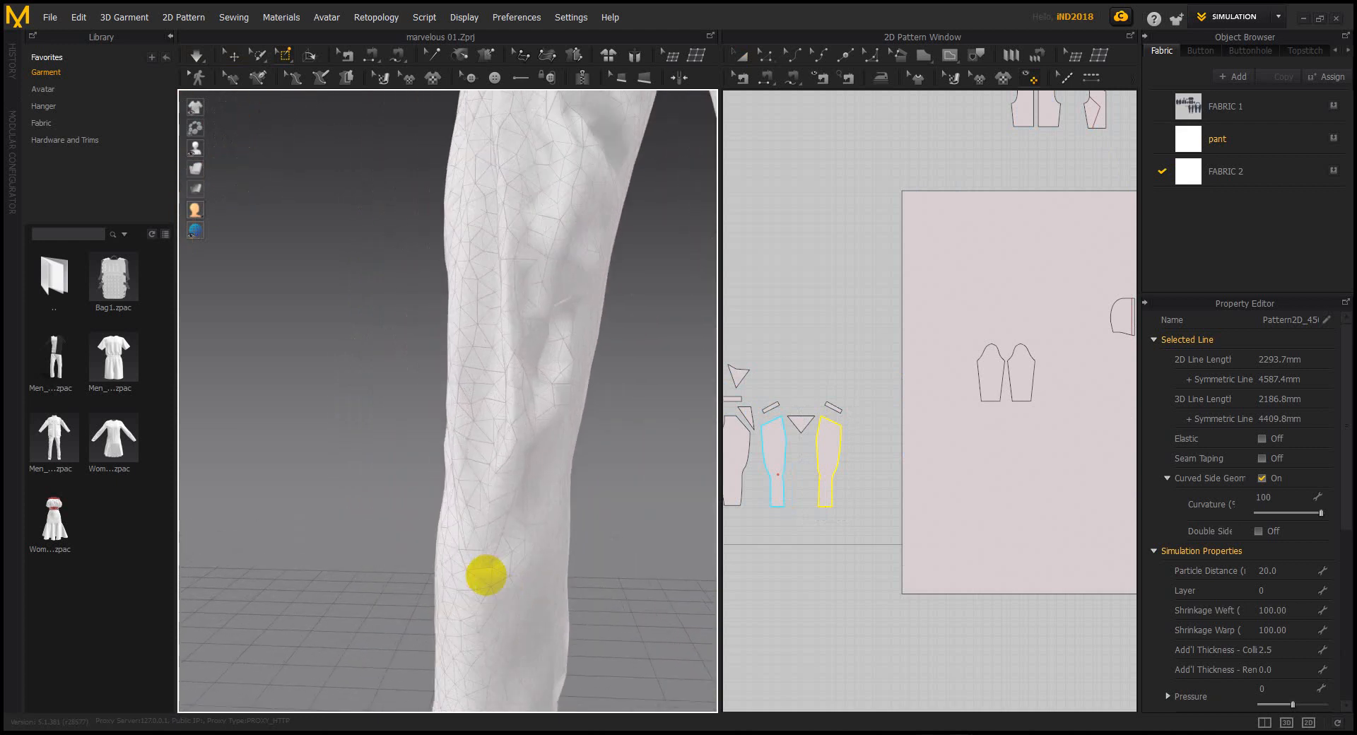
{"action": "left_click", "coordinate": [494, 602]}
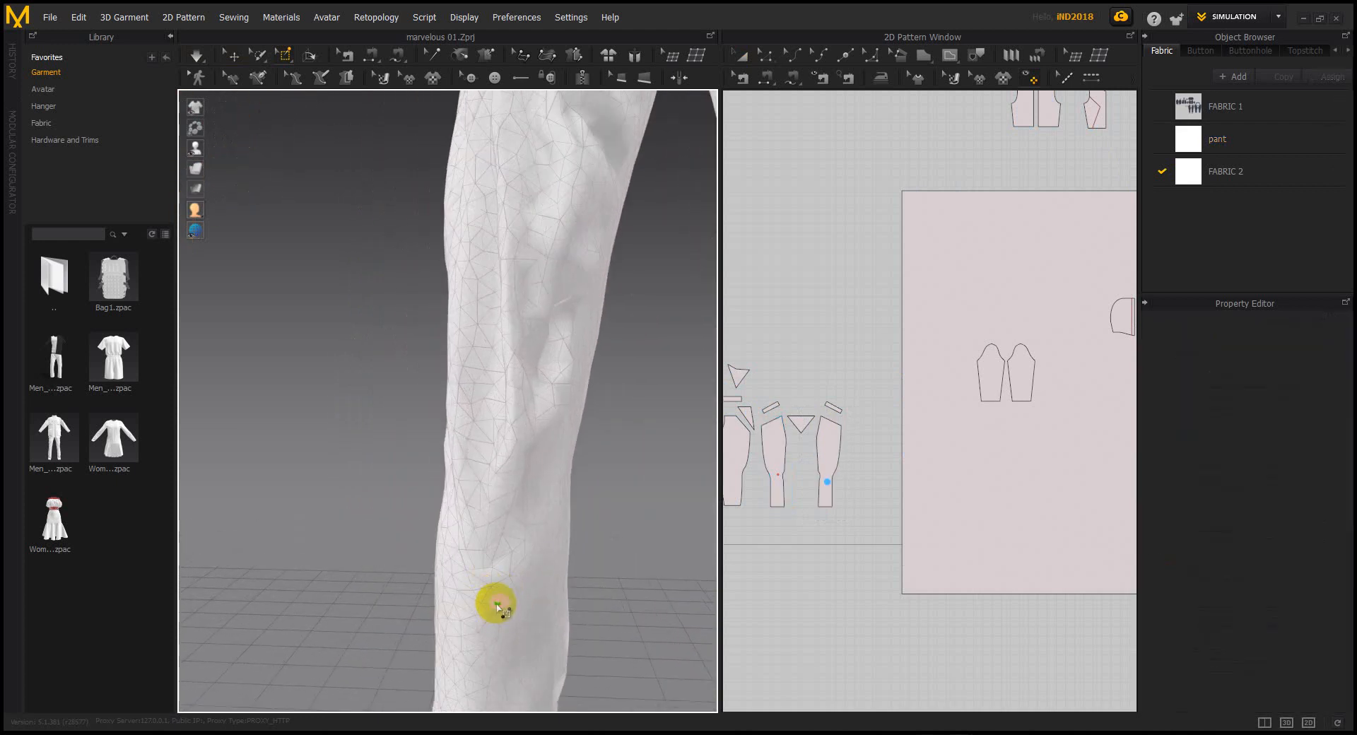
{"action": "left_click", "coordinate": [473, 423]}
{"action": "scroll", "coordinate": [554, 494], "scroll_direction": "down", "scroll_amount": 10}
{"action": "key", "text": "space"}
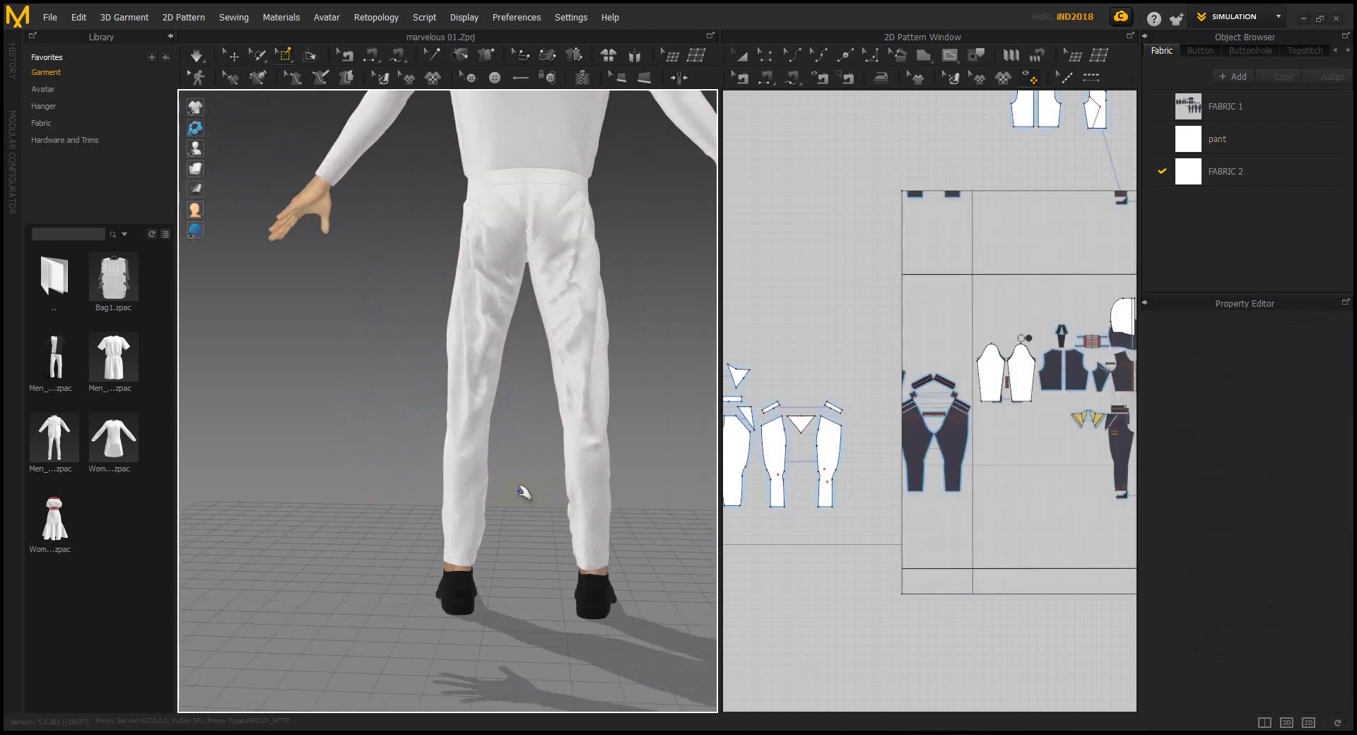
{"action": "middle_click_drag", "start_coordinate": [537, 476], "coordinate": [504, 552]}
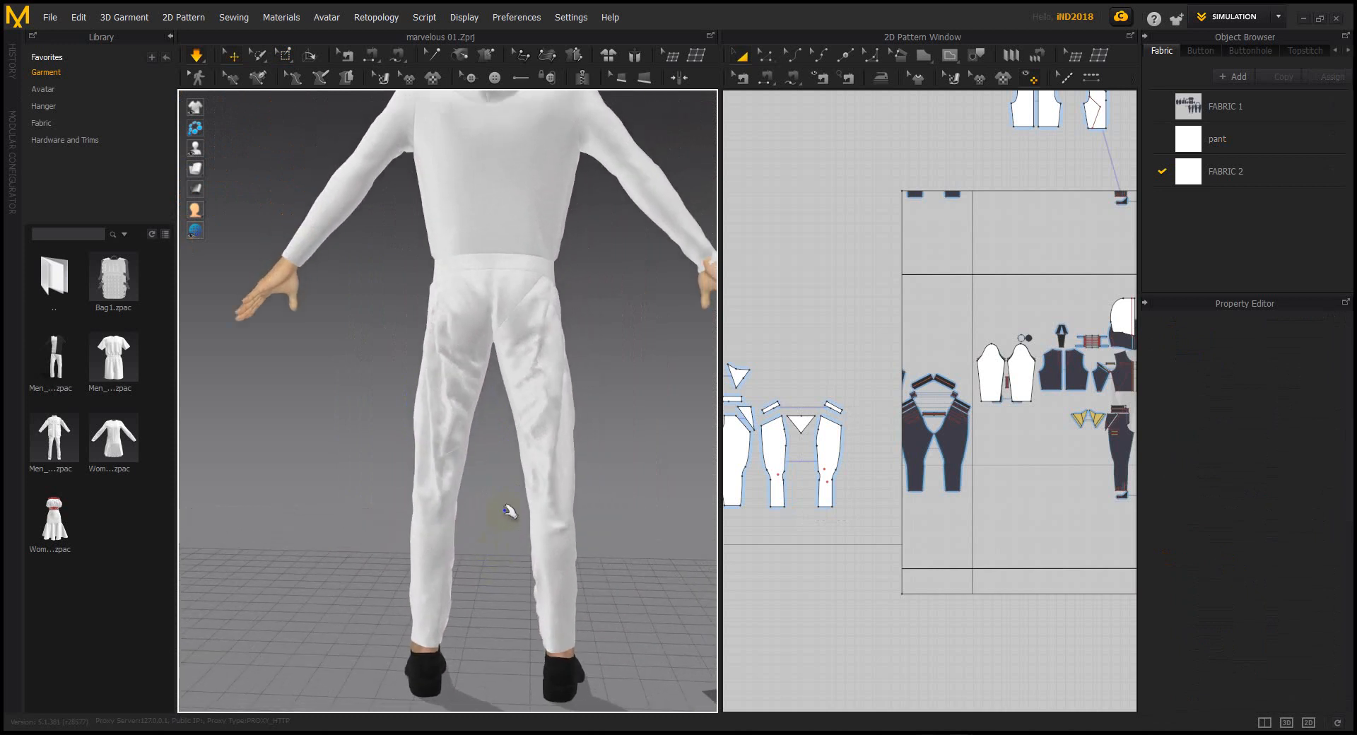
{"action": "right_click_drag", "start_coordinate": [570, 406], "coordinate": [515, 479]}
Stretch the right leg's side panel outward, then simulate so it drapes back
{"action": "left_click", "coordinate": [579, 479]}
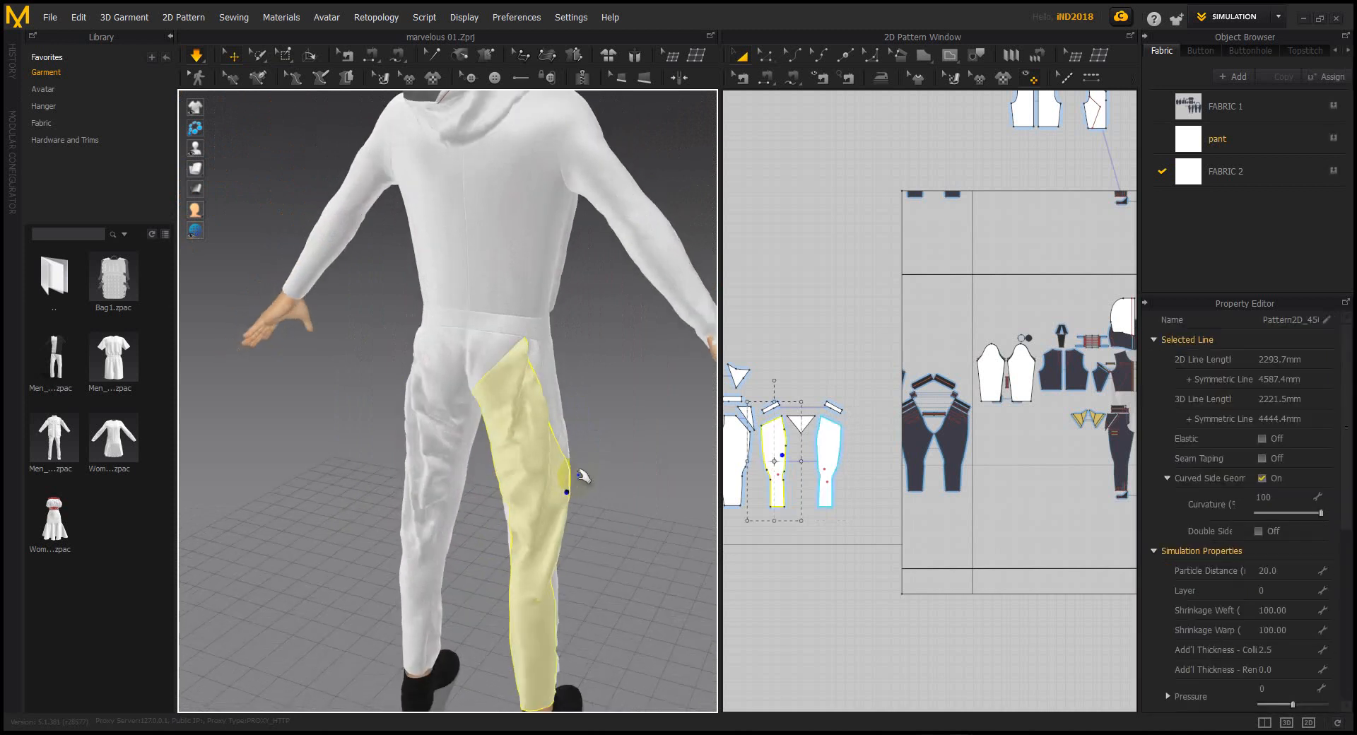
{"action": "left_click", "coordinate": [590, 429]}
{"action": "scroll", "coordinate": [604, 463], "scroll_direction": "down", "scroll_amount": 3}
{"action": "left_click_drag", "start_coordinate": [524, 449], "coordinate": [560, 420]}
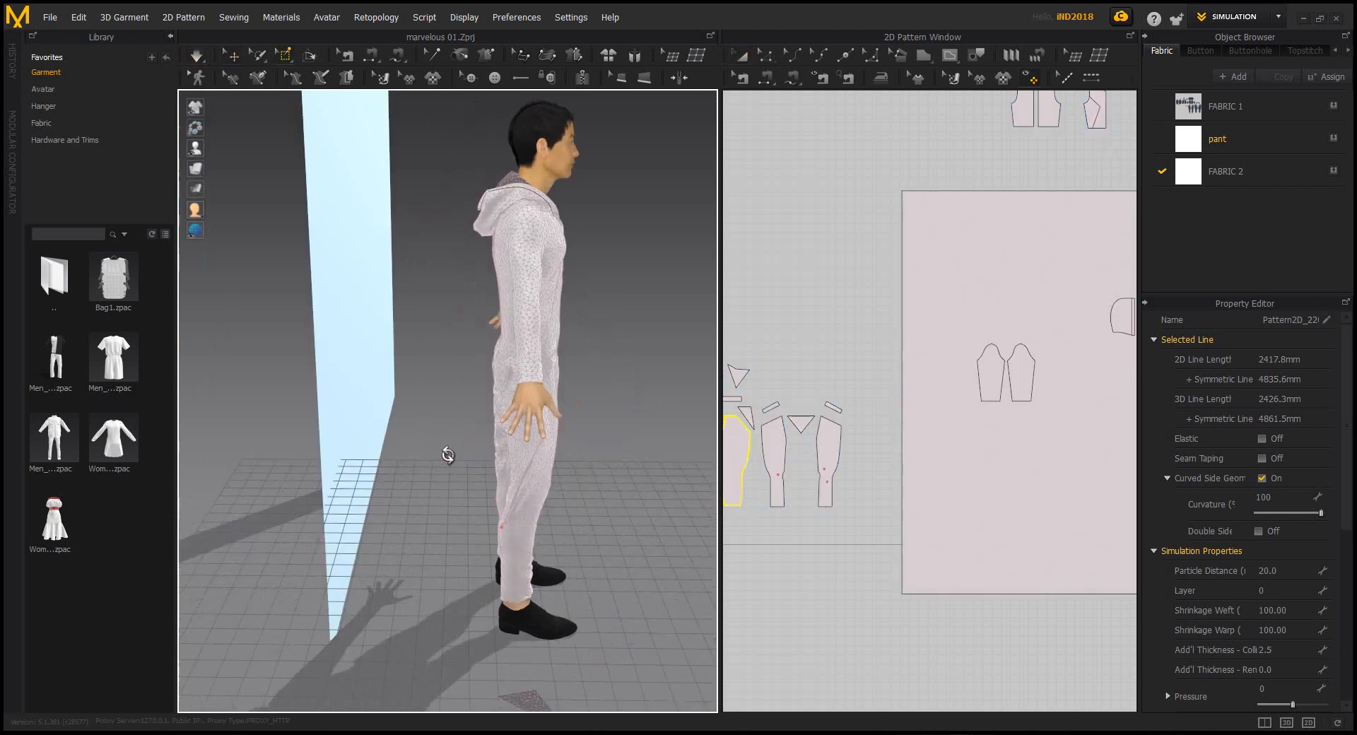
{"action": "right_click_drag", "start_coordinate": [448, 454], "coordinate": [366, 426]}
{"action": "left_click", "coordinate": [806, 451]}
{"action": "scroll", "coordinate": [811, 456], "scroll_direction": "down", "scroll_amount": 2}
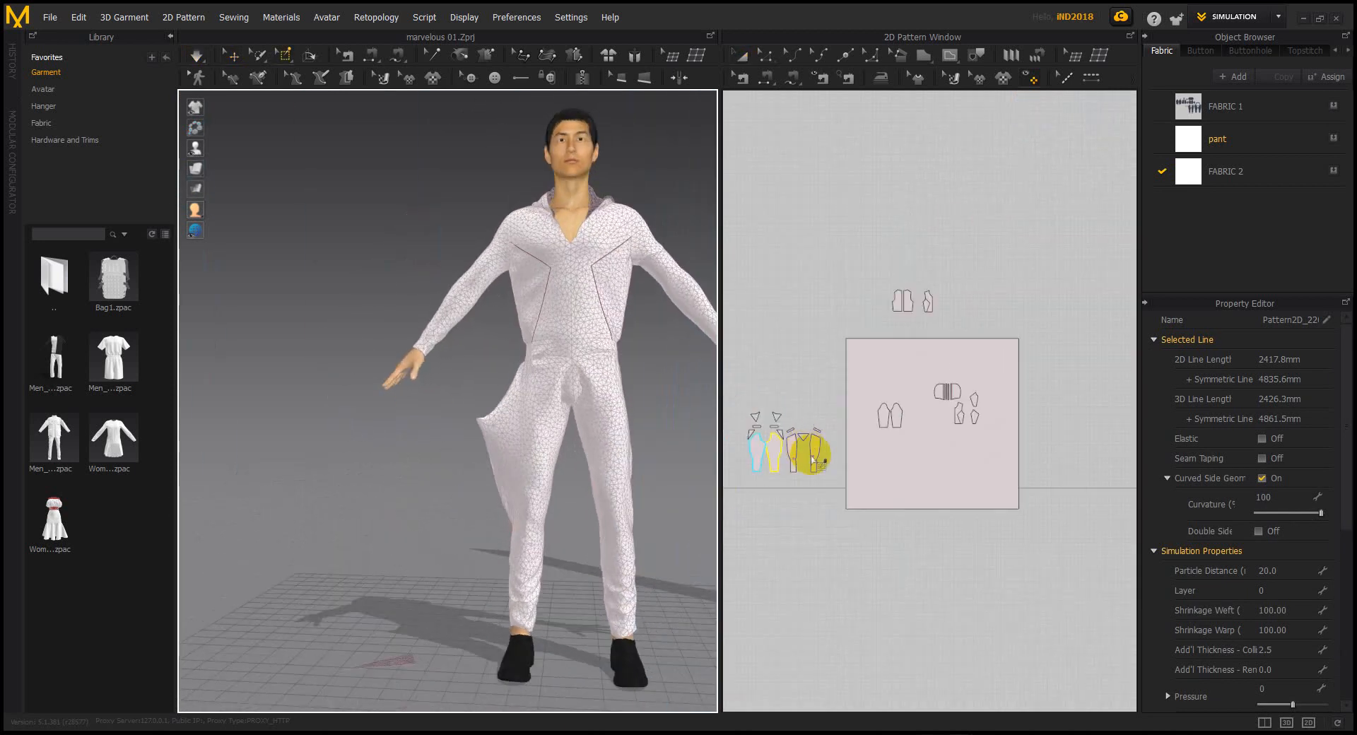
{"action": "scroll", "coordinate": [855, 466], "scroll_direction": "down", "scroll_amount": 4}
{"action": "left_click", "coordinate": [550, 365]}
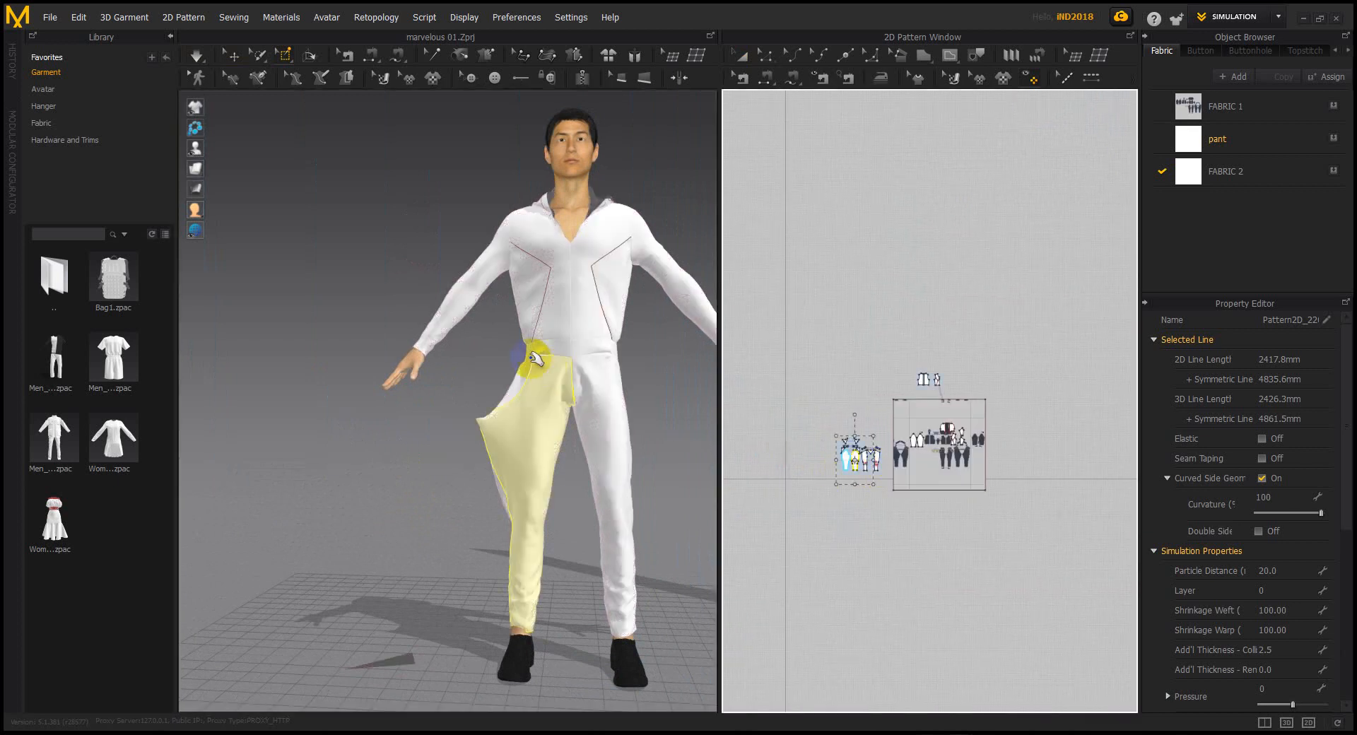
{"action": "key", "text": "space"}
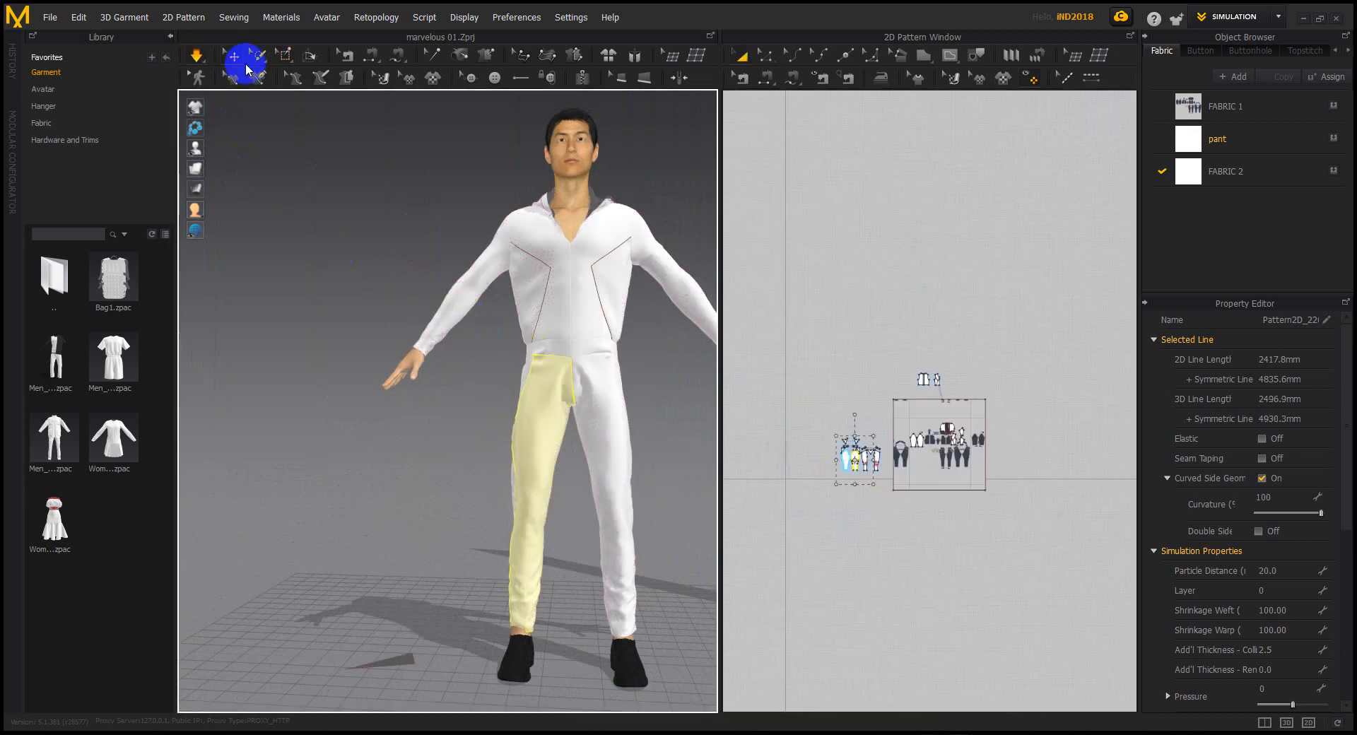
{"action": "left_click", "coordinate": [379, 243]}
Select the side chest panel and centre it in the 2D pattern view
{"action": "right_click_drag", "start_coordinate": [600, 327], "coordinate": [406, 336]}
{"action": "scroll", "coordinate": [406, 337], "scroll_direction": "down", "scroll_amount": 2}
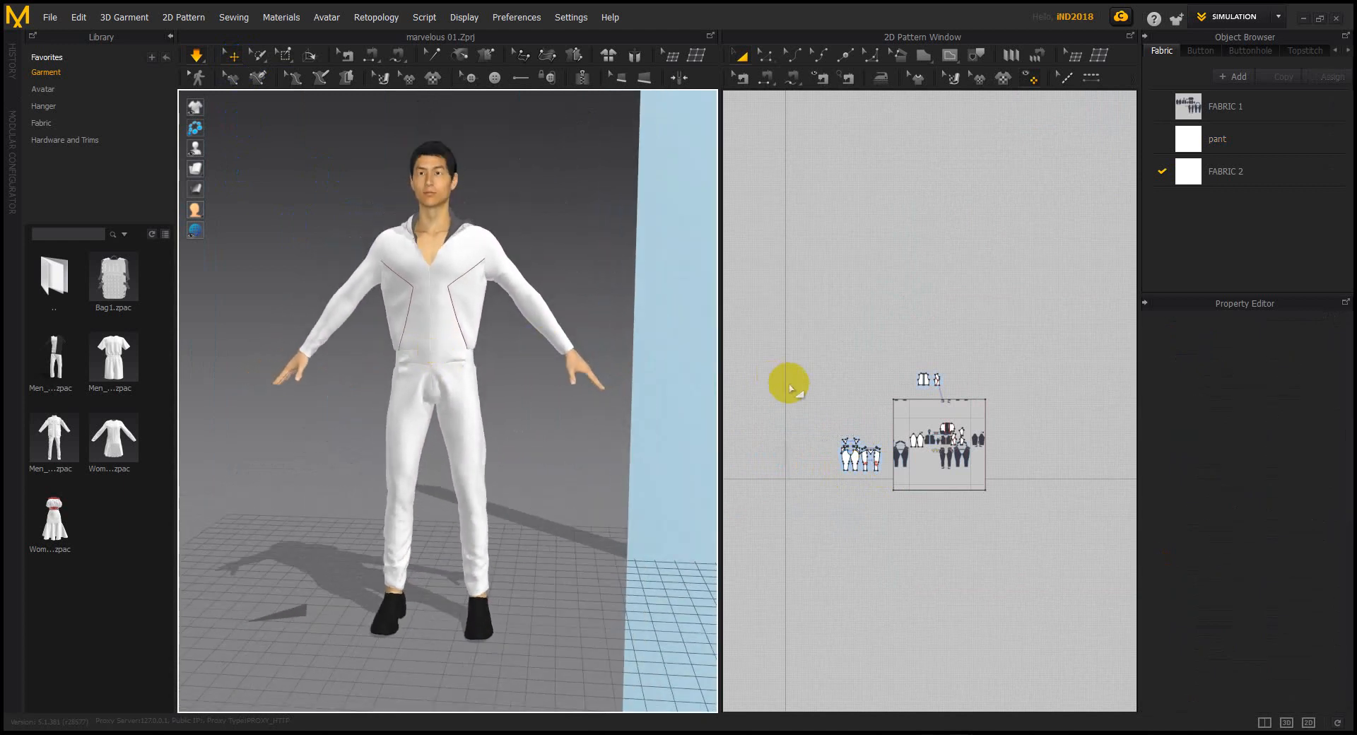
{"action": "scroll", "coordinate": [470, 261], "scroll_direction": "up", "scroll_amount": 3}
{"action": "scroll", "coordinate": [494, 515], "scroll_direction": "down", "scroll_amount": 2}
{"action": "right_click_drag", "start_coordinate": [494, 516], "coordinate": [450, 418]}
{"action": "scroll", "coordinate": [494, 378], "scroll_direction": "up", "scroll_amount": 4}
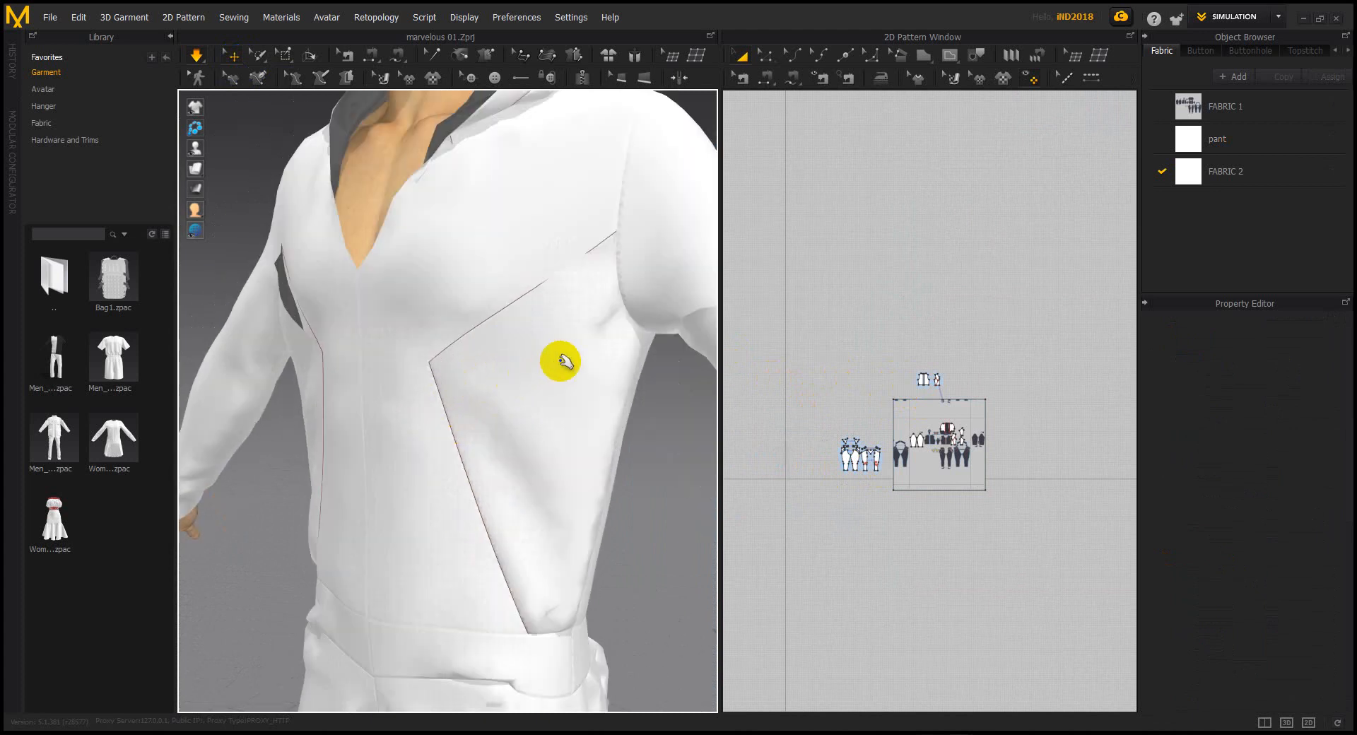
{"action": "middle_click_drag", "start_coordinate": [533, 369], "coordinate": [493, 375]}
{"action": "left_click", "coordinate": [478, 331]}
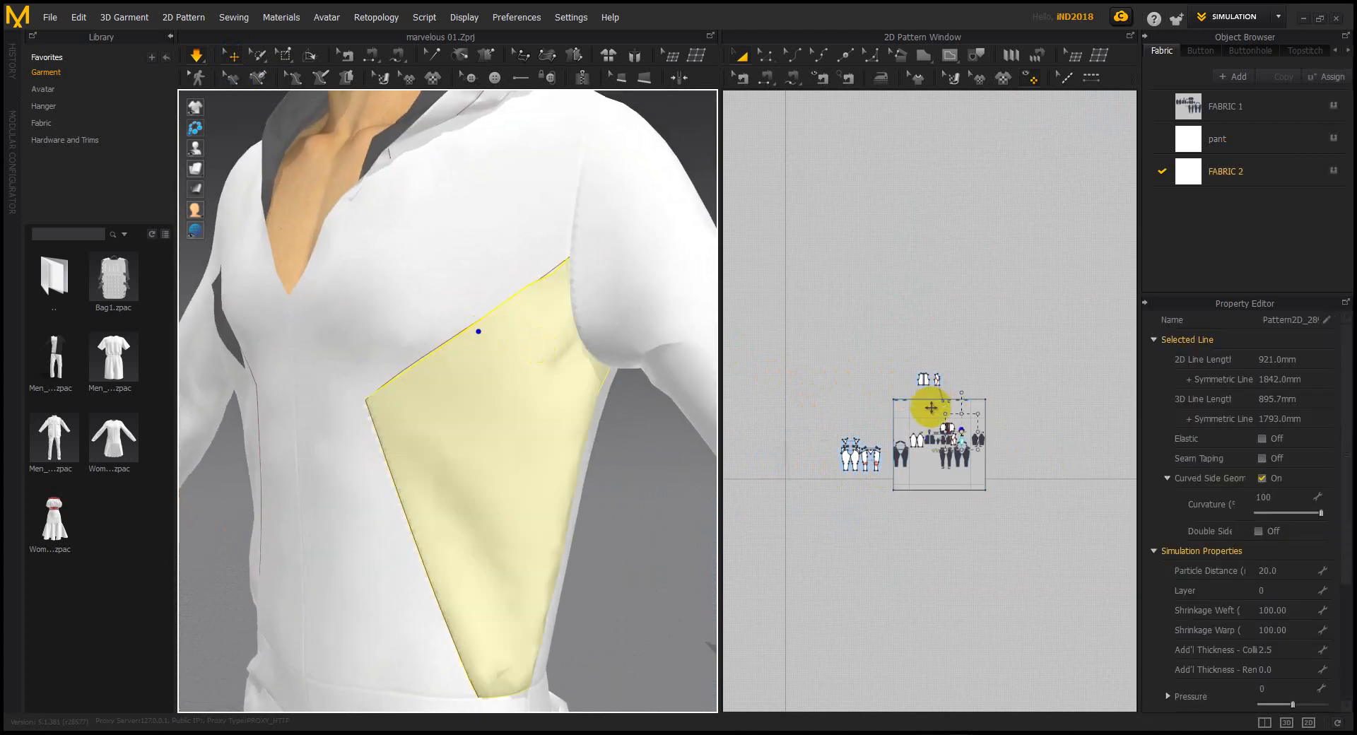
{"action": "scroll", "coordinate": [1008, 490], "scroll_direction": "up", "scroll_amount": 8}
{"action": "scroll", "coordinate": [1012, 495], "scroll_direction": "down", "scroll_amount": 3}
{"action": "middle_click_drag", "start_coordinate": [1071, 517], "coordinate": [861, 316]}
{"action": "scroll", "coordinate": [1001, 349], "scroll_direction": "up", "scroll_amount": 6}
{"action": "middle_click_drag", "start_coordinate": [940, 352], "coordinate": [921, 306]}
Offset the chest panel's upper edge as a 20 mm internal line
{"action": "left_click", "coordinate": [765, 53]}
{"action": "left_click", "coordinate": [881, 315]}
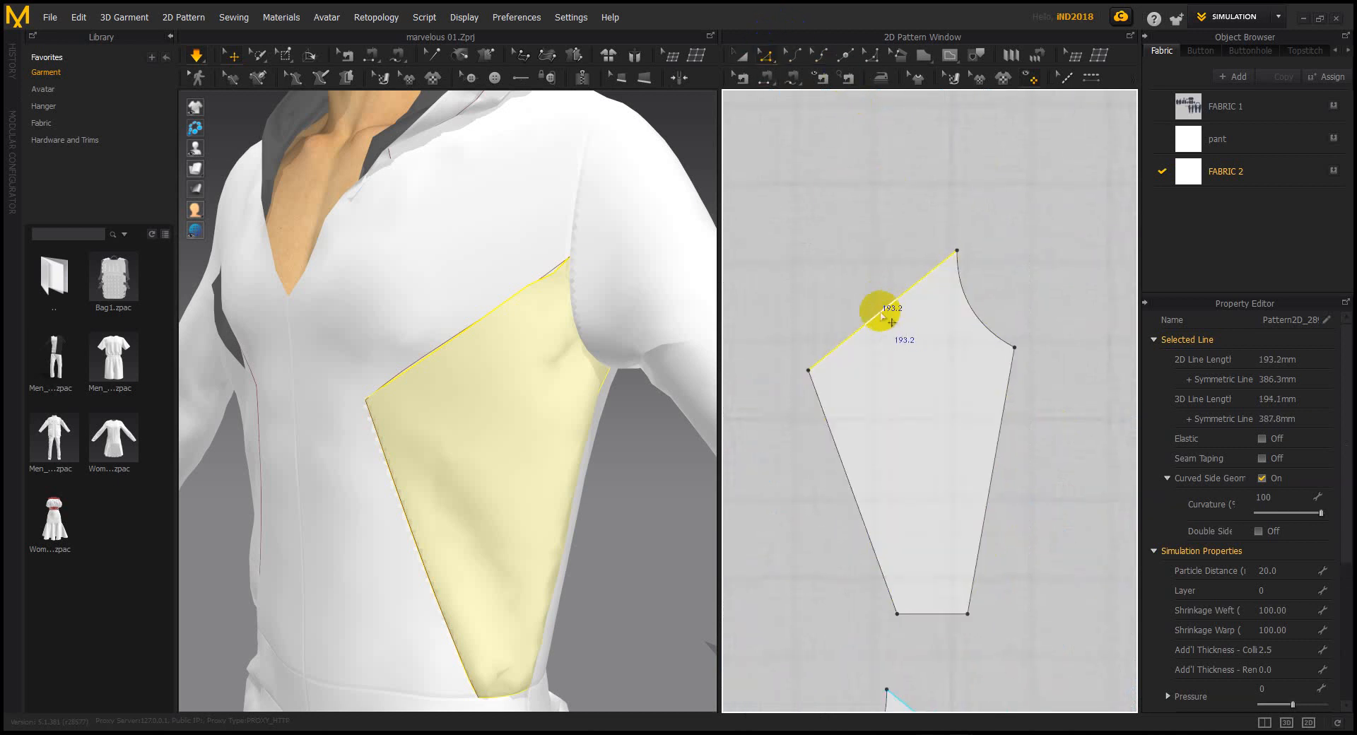
{"action": "right_click_drag", "start_coordinate": [882, 315], "coordinate": [928, 374]}
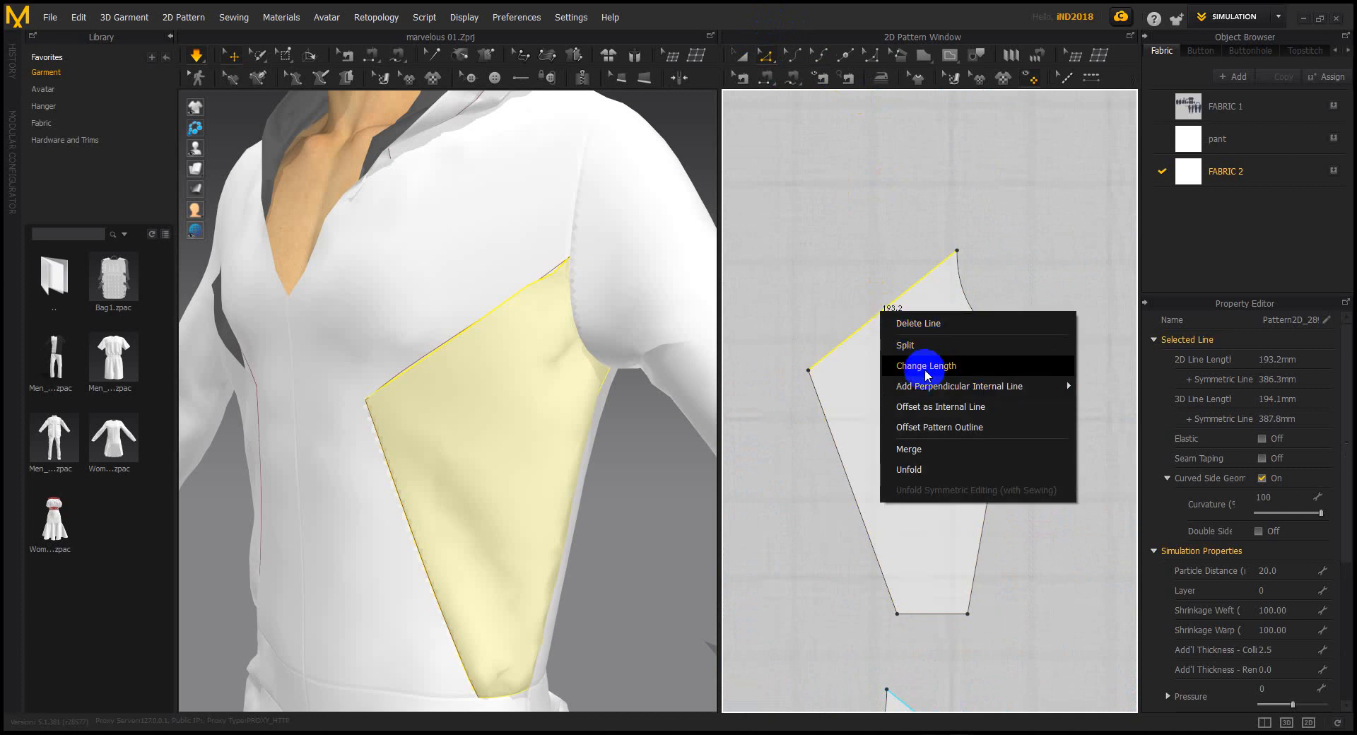
{"action": "left_click", "coordinate": [933, 414]}
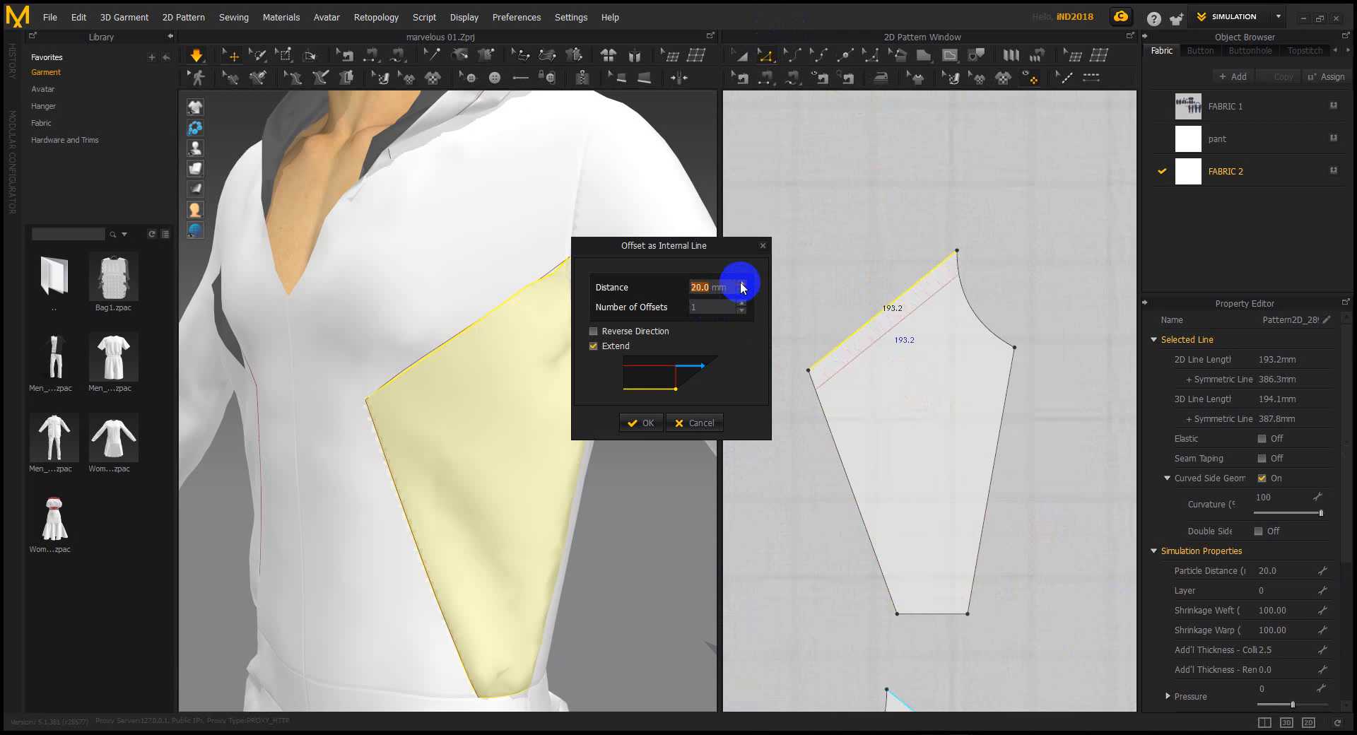
{"action": "left_click", "coordinate": [643, 422]}
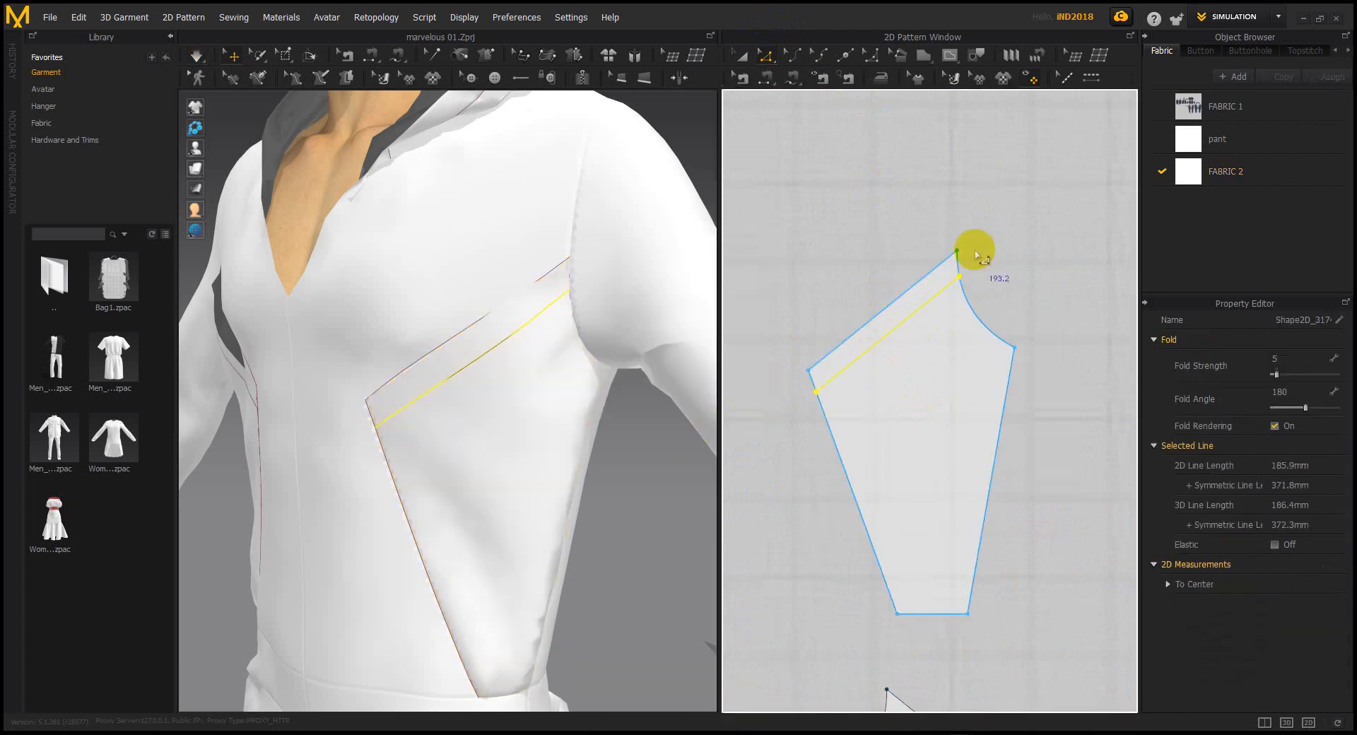
Cut & Sew the chest panel along the new internal line
{"action": "right_click", "coordinate": [905, 327]}
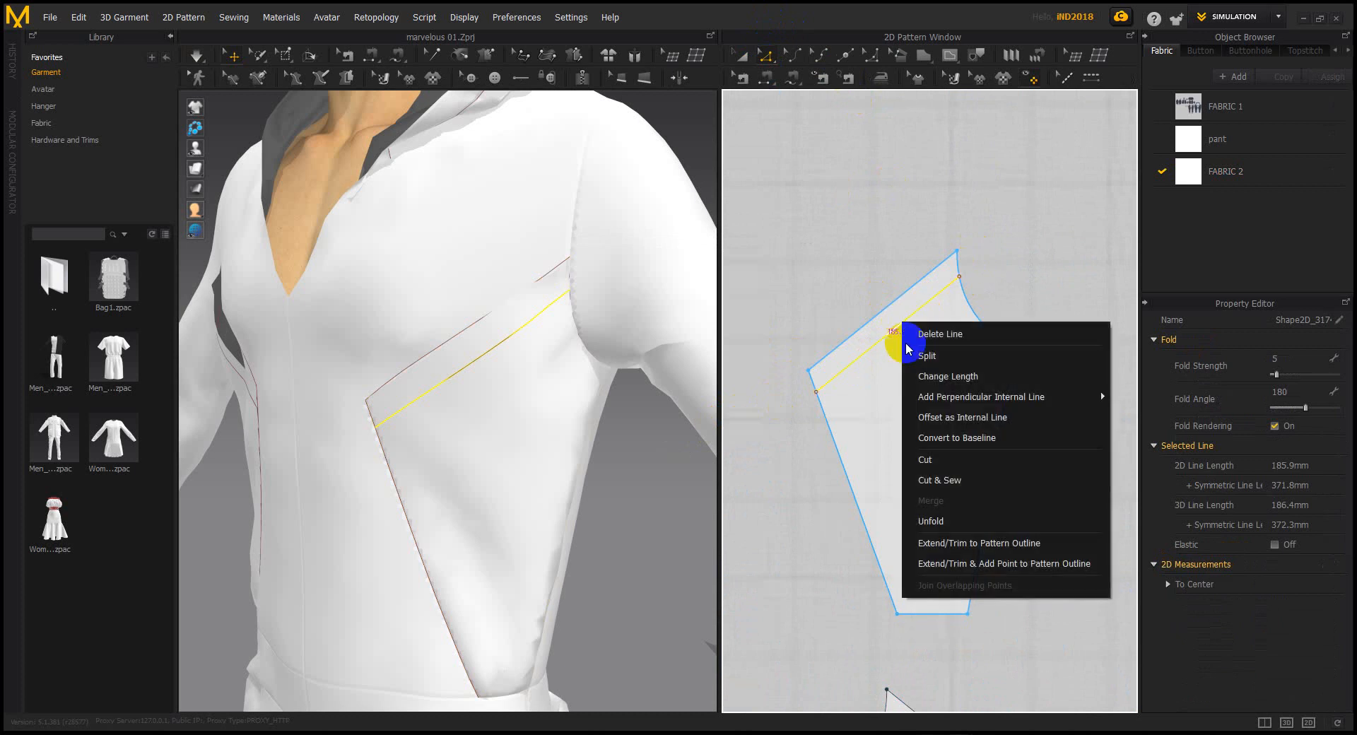
{"action": "left_click", "coordinate": [947, 480]}
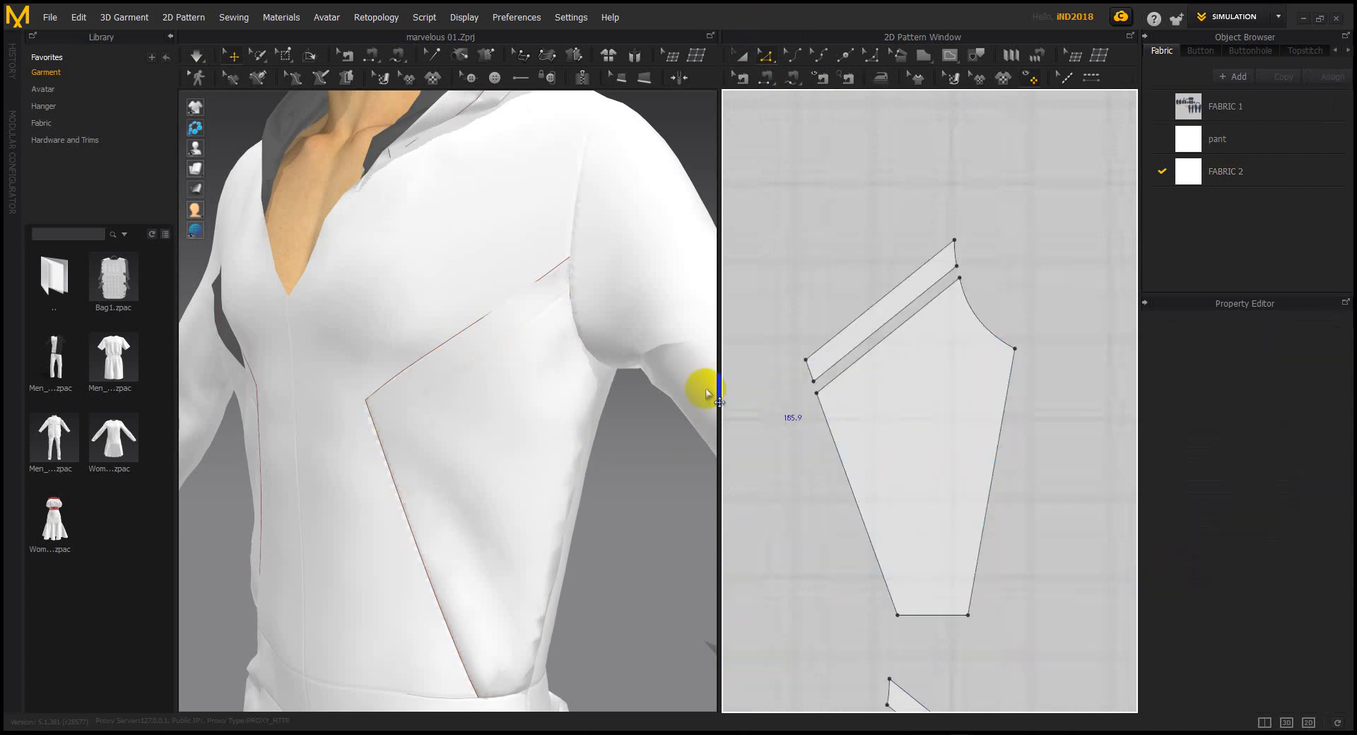
{"action": "right_click_drag", "start_coordinate": [477, 372], "coordinate": [554, 373]}
{"action": "scroll", "coordinate": [554, 373], "scroll_direction": "up", "scroll_amount": 2}
{"action": "scroll", "coordinate": [542, 375], "scroll_direction": "down", "scroll_amount": 1}
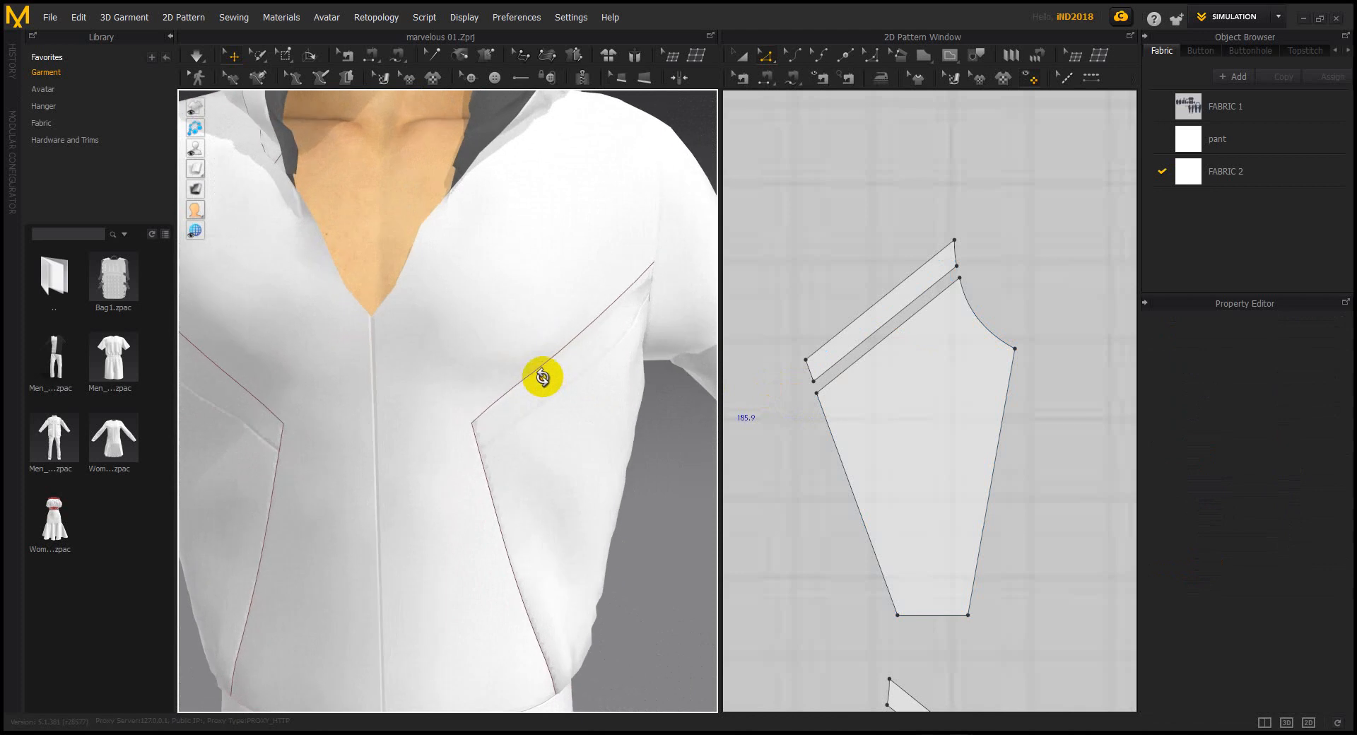
Pan the 2D pattern layout to show the split chest panel and all other pieces
{"action": "scroll", "coordinate": [601, 388], "scroll_direction": "up", "scroll_amount": 1}
{"action": "scroll", "coordinate": [914, 386], "scroll_direction": "up", "scroll_amount": 4}
{"action": "middle_click_drag", "start_coordinate": [874, 384], "coordinate": [948, 368]}
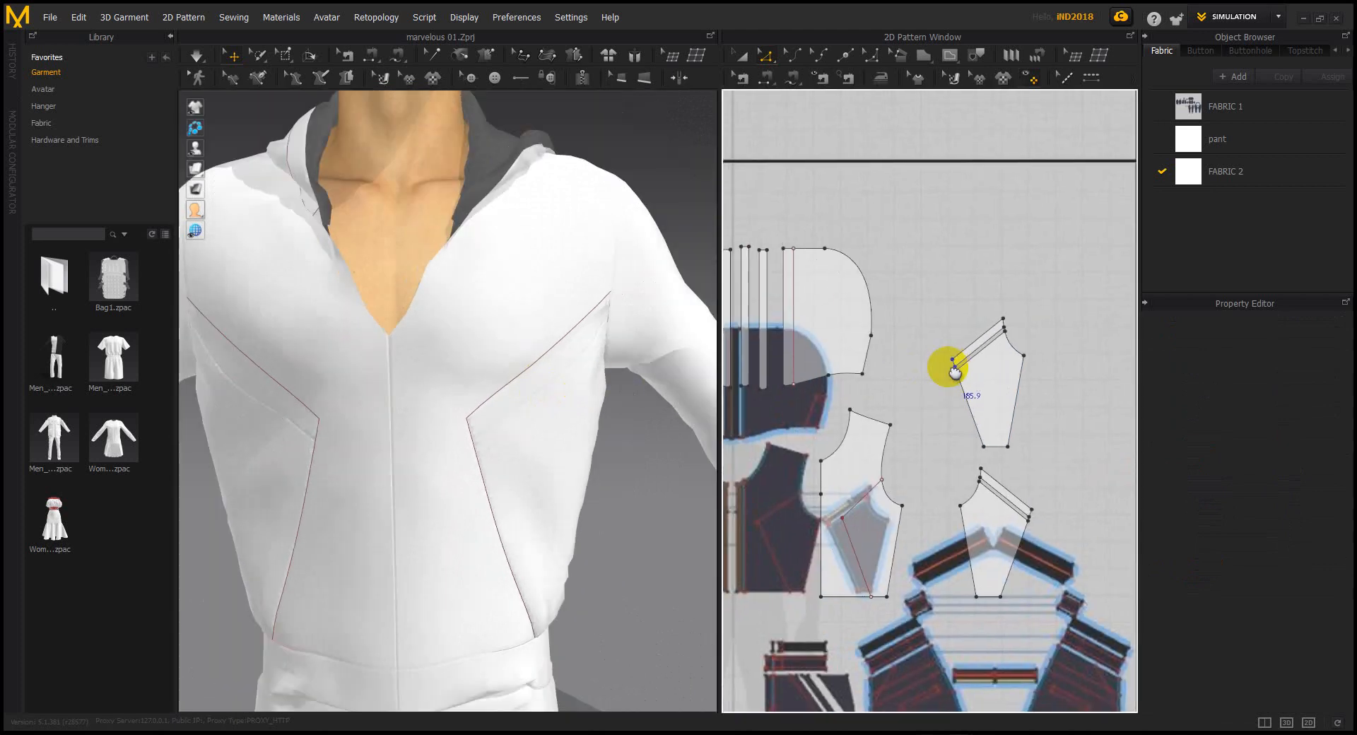
{"action": "scroll", "coordinate": [1009, 516], "scroll_direction": "down", "scroll_amount": 3}
{"action": "scroll", "coordinate": [1004, 463], "scroll_direction": "up", "scroll_amount": 5}
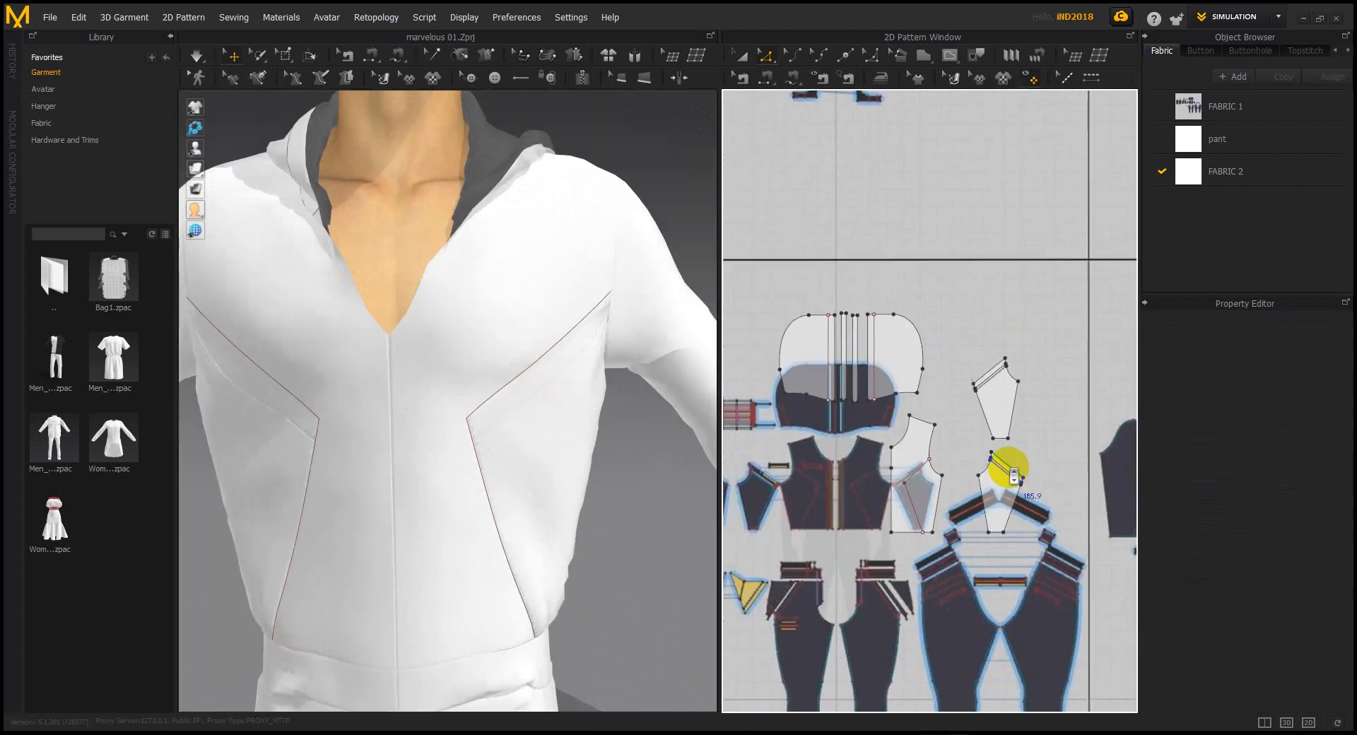
{"action": "middle_click_drag", "start_coordinate": [963, 460], "coordinate": [948, 385]}
{"action": "scroll", "coordinate": [575, 328], "scroll_direction": "up", "scroll_amount": 3}
{"action": "scroll", "coordinate": [560, 509], "scroll_direction": "down", "scroll_amount": 4}
Select the left sleeve on the avatar's left arm
{"action": "right_click_drag", "start_coordinate": [561, 509], "coordinate": [499, 423]}
{"action": "scroll", "coordinate": [481, 407], "scroll_direction": "down", "scroll_amount": 6}
{"action": "scroll", "coordinate": [500, 418], "scroll_direction": "up", "scroll_amount": 2}
{"action": "middle_click_drag", "start_coordinate": [605, 396], "coordinate": [523, 387]}
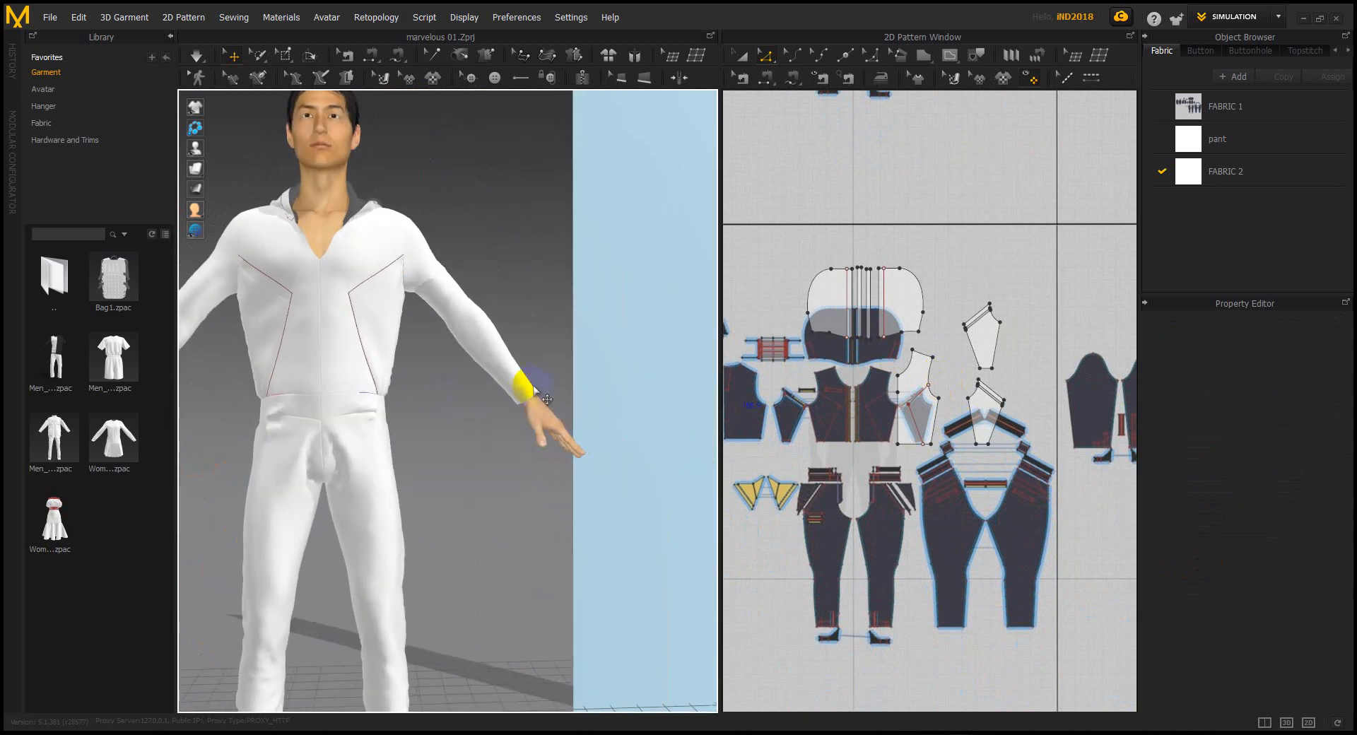
{"action": "scroll", "coordinate": [530, 385], "scroll_direction": "down", "scroll_amount": 2}
{"action": "left_click", "coordinate": [544, 368]}
{"action": "scroll", "coordinate": [771, 385], "scroll_direction": "down", "scroll_amount": 3}
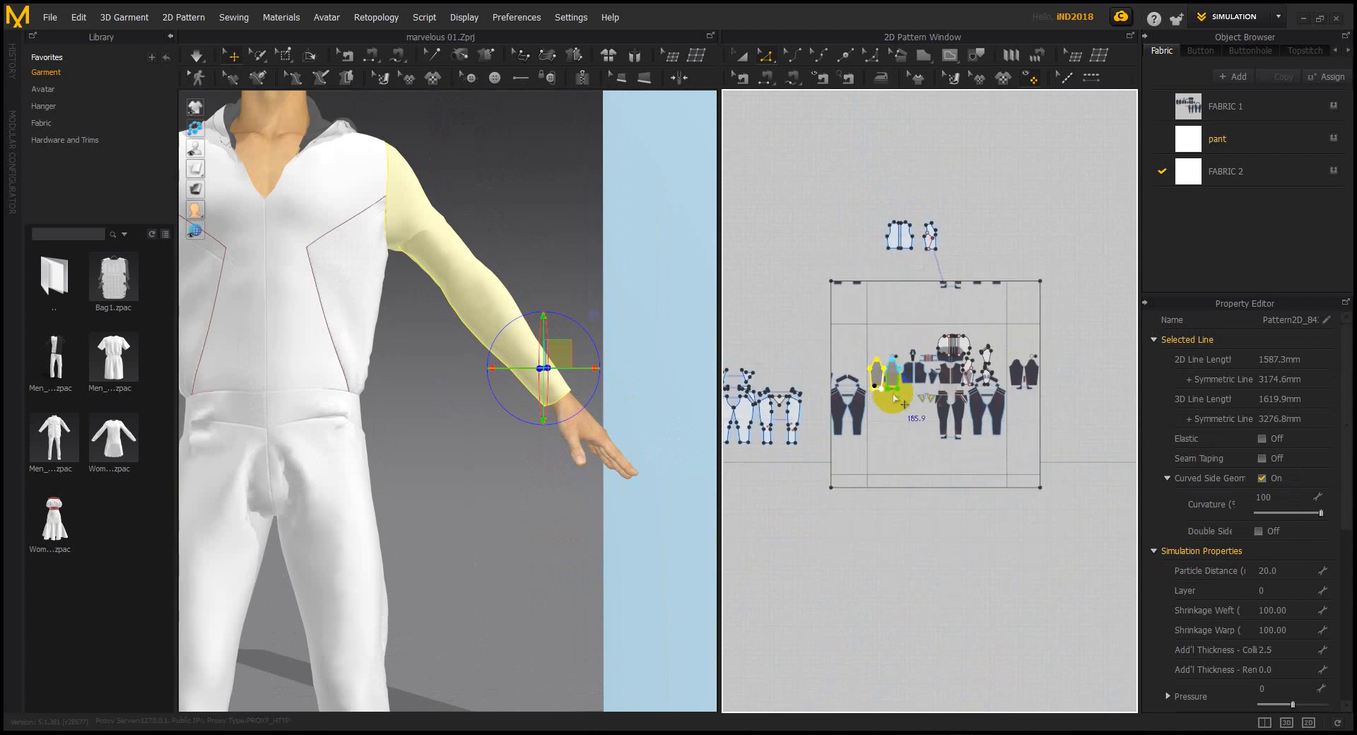
{"action": "scroll", "coordinate": [892, 393], "scroll_direction": "up", "scroll_amount": 6}
{"action": "scroll", "coordinate": [858, 446], "scroll_direction": "up", "scroll_amount": 3}
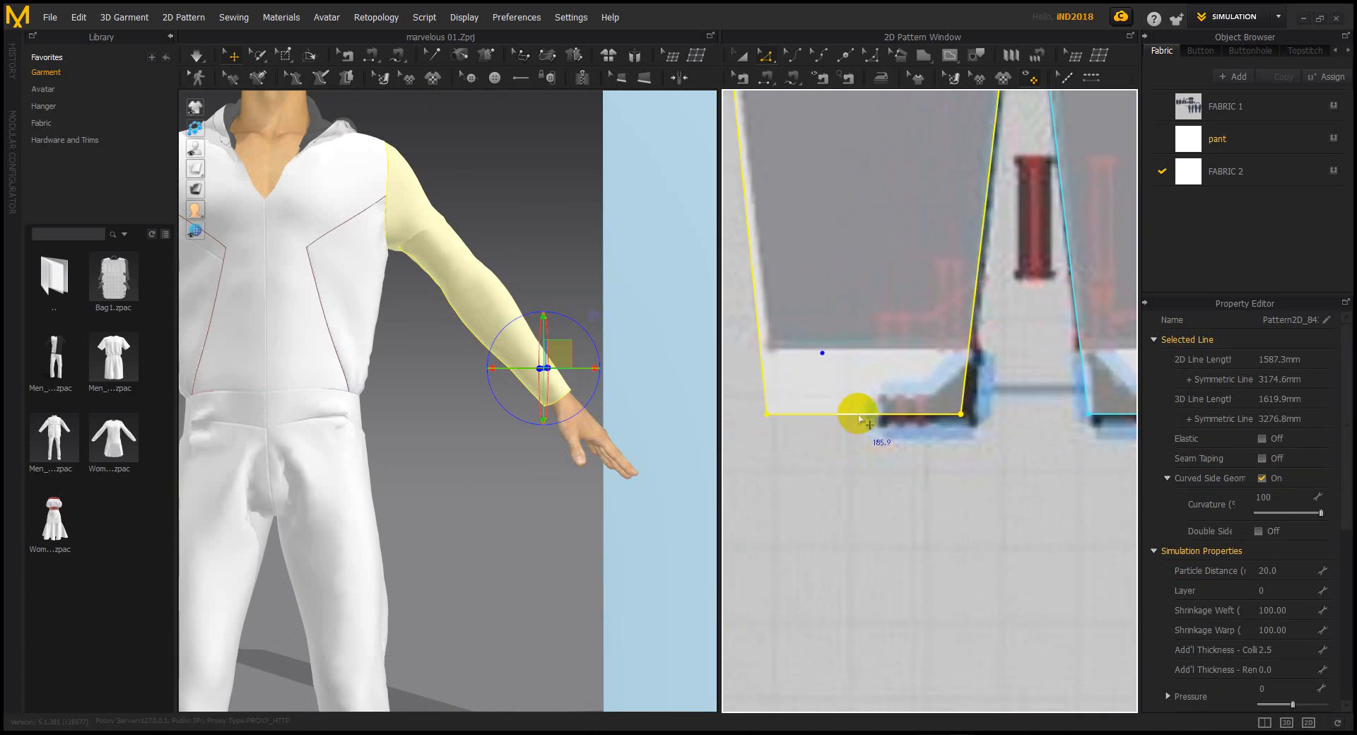
Offset the sleeve's hem edge as a 59 mm internal line
{"action": "left_click", "coordinate": [859, 425]}
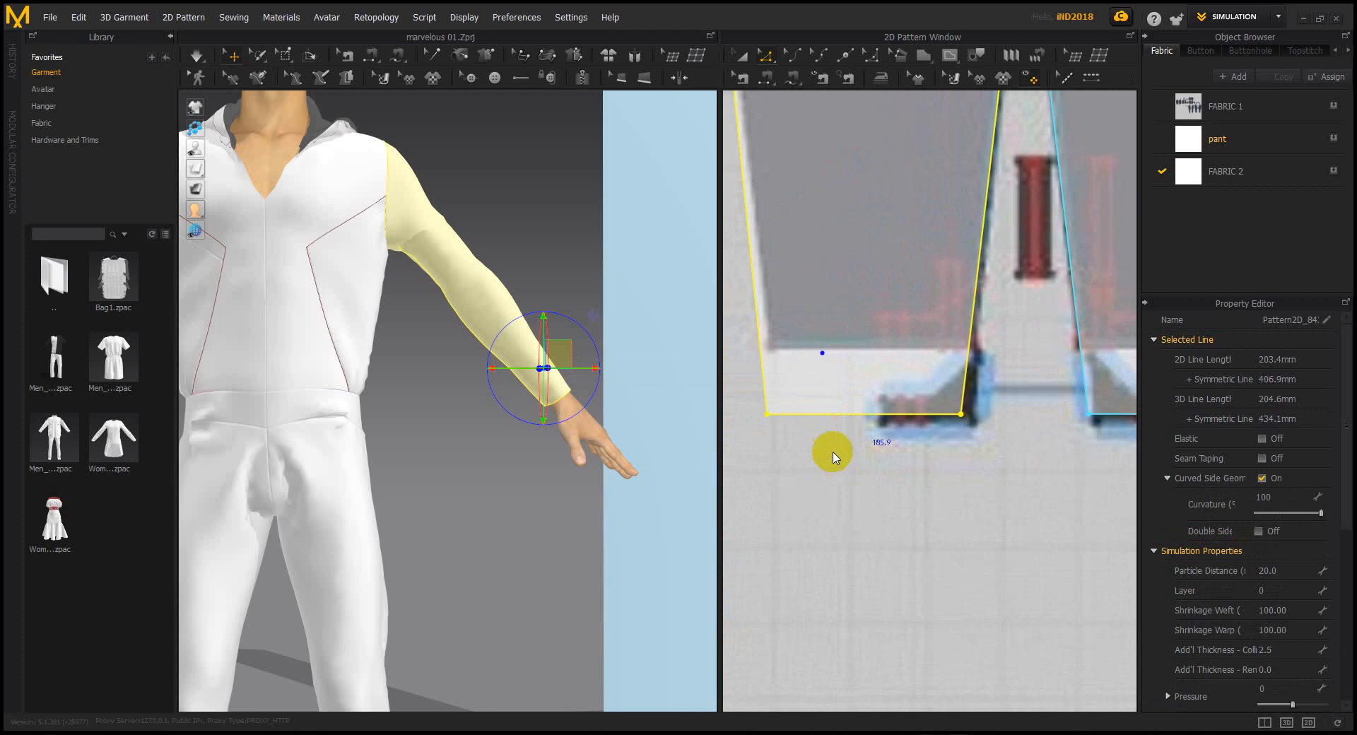
{"action": "left_click", "coordinate": [846, 413]}
{"action": "left_click", "coordinate": [844, 414]}
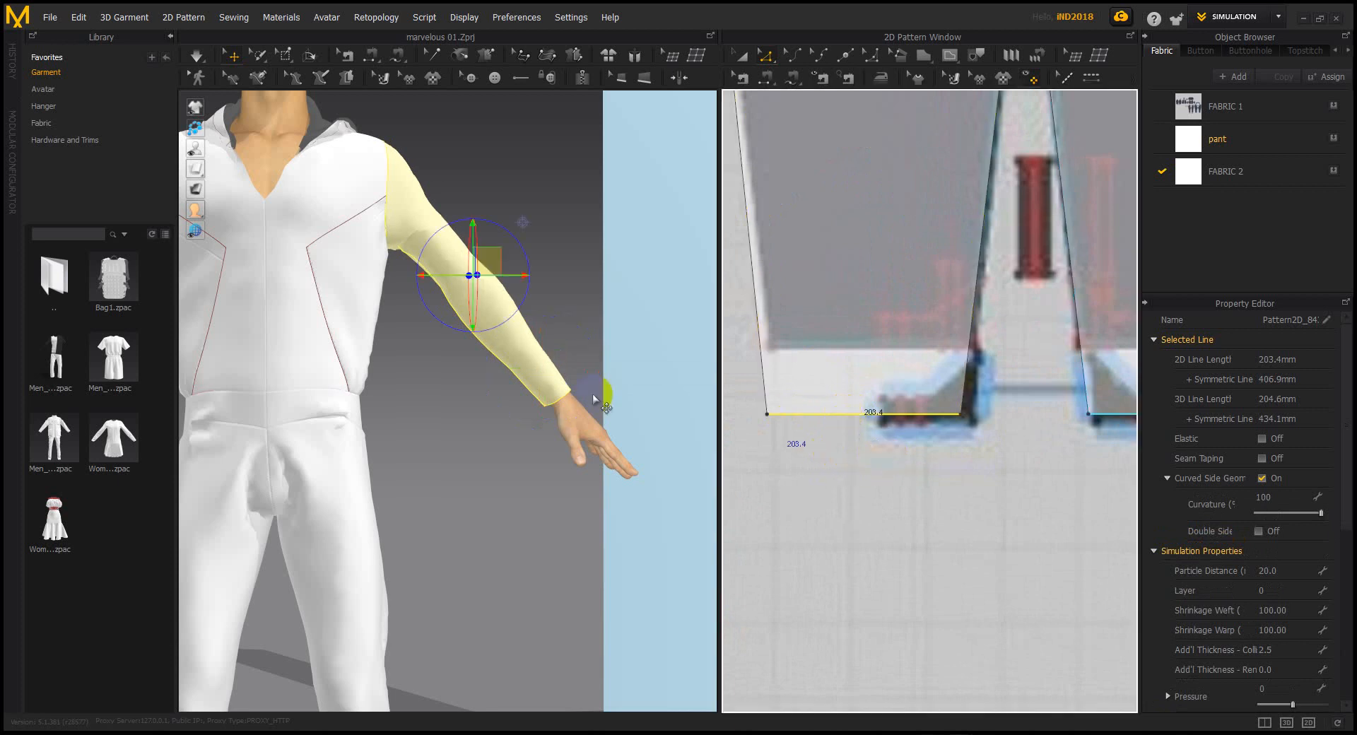
{"action": "right_click", "coordinate": [889, 417]}
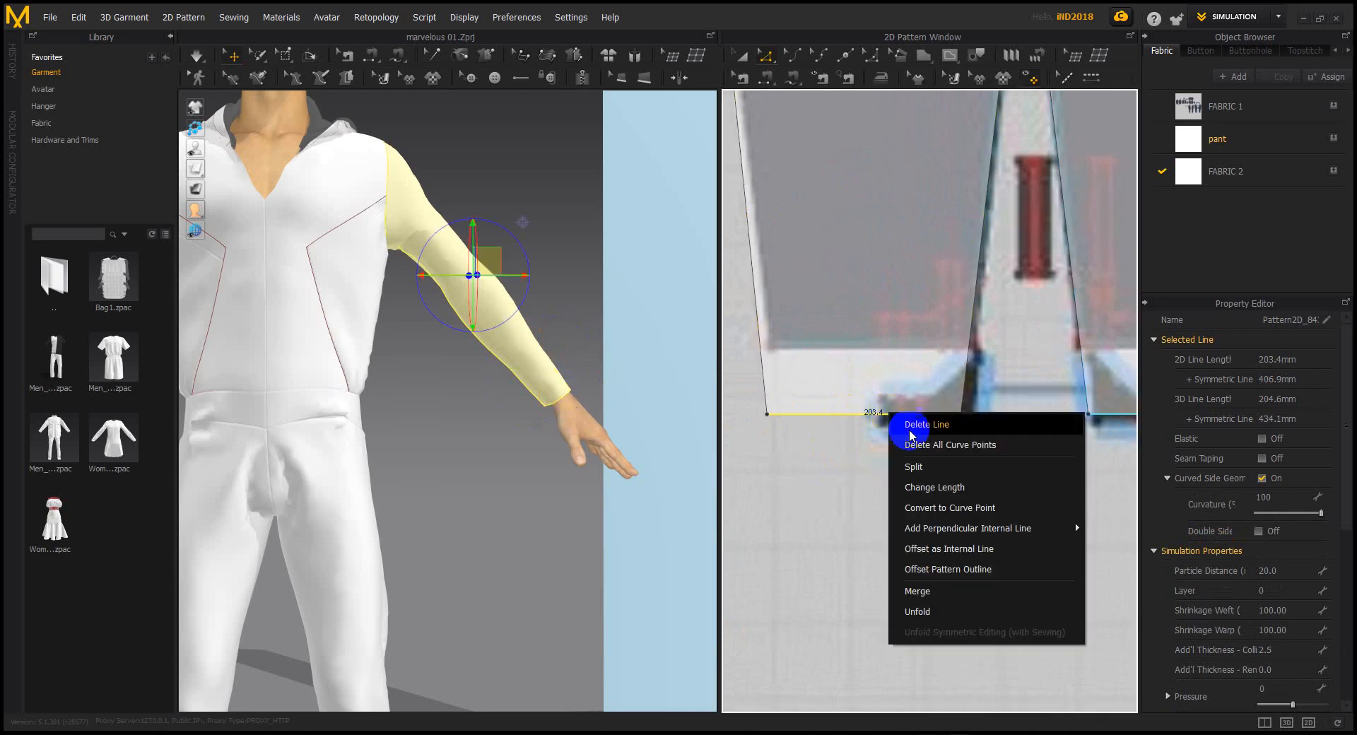
{"action": "left_click", "coordinate": [944, 549]}
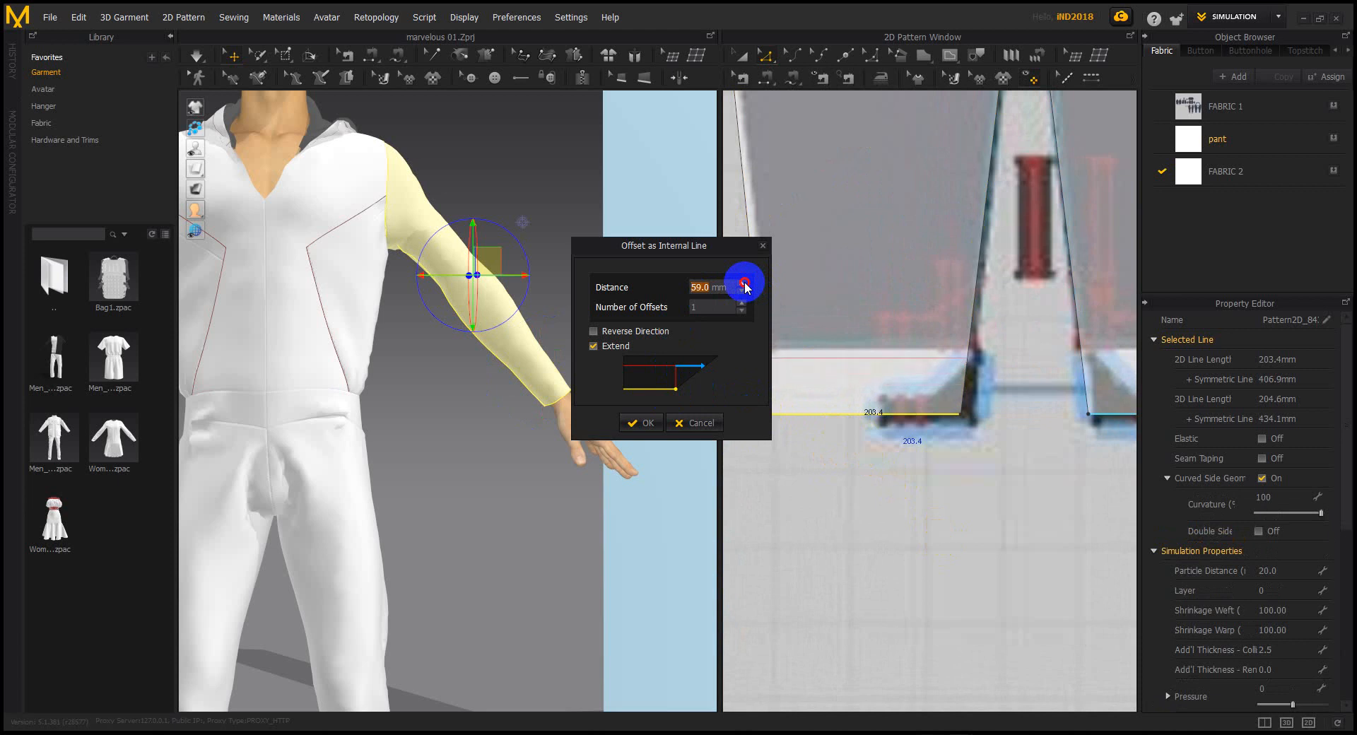
{"action": "left_click", "coordinate": [643, 422]}
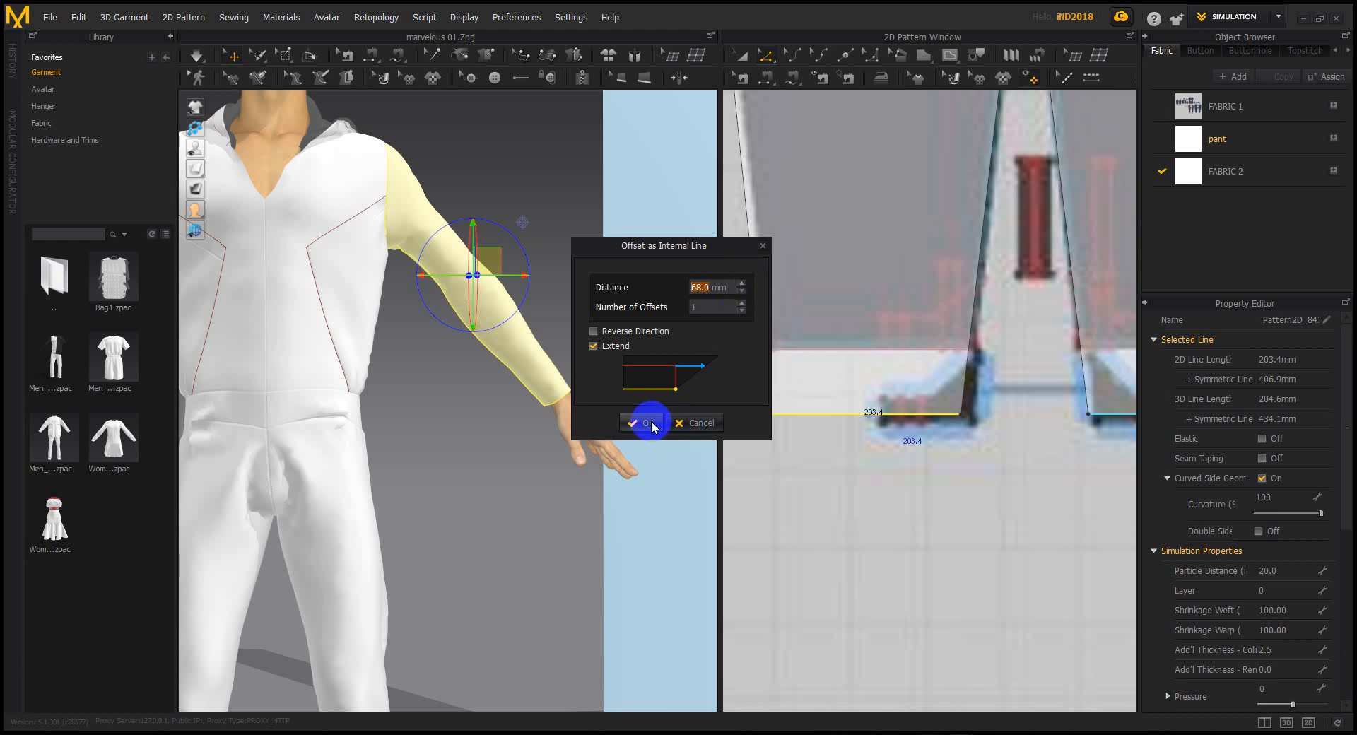
Cut & Sew the sleeve along the hem line to form a cuff piece
{"action": "right_click", "coordinate": [880, 350]}
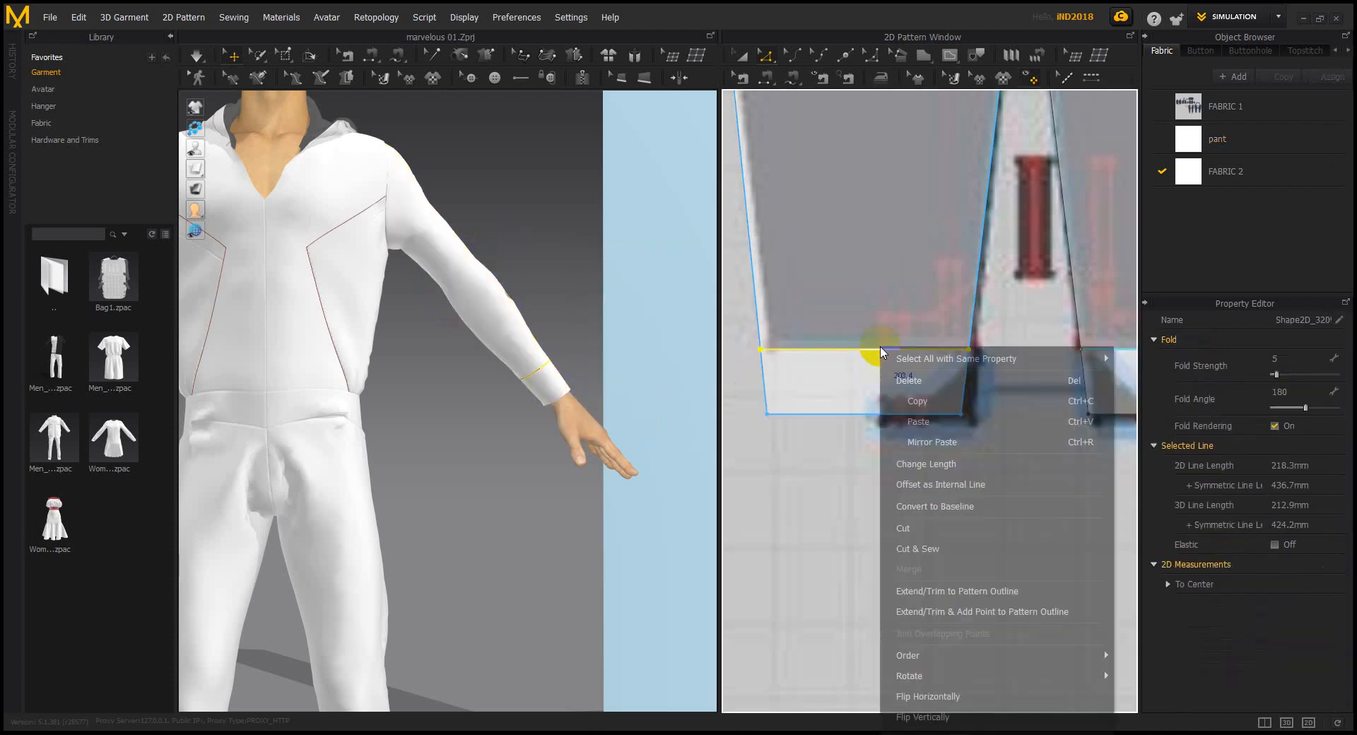
{"action": "left_click", "coordinate": [934, 559]}
{"action": "left_click", "coordinate": [754, 475]}
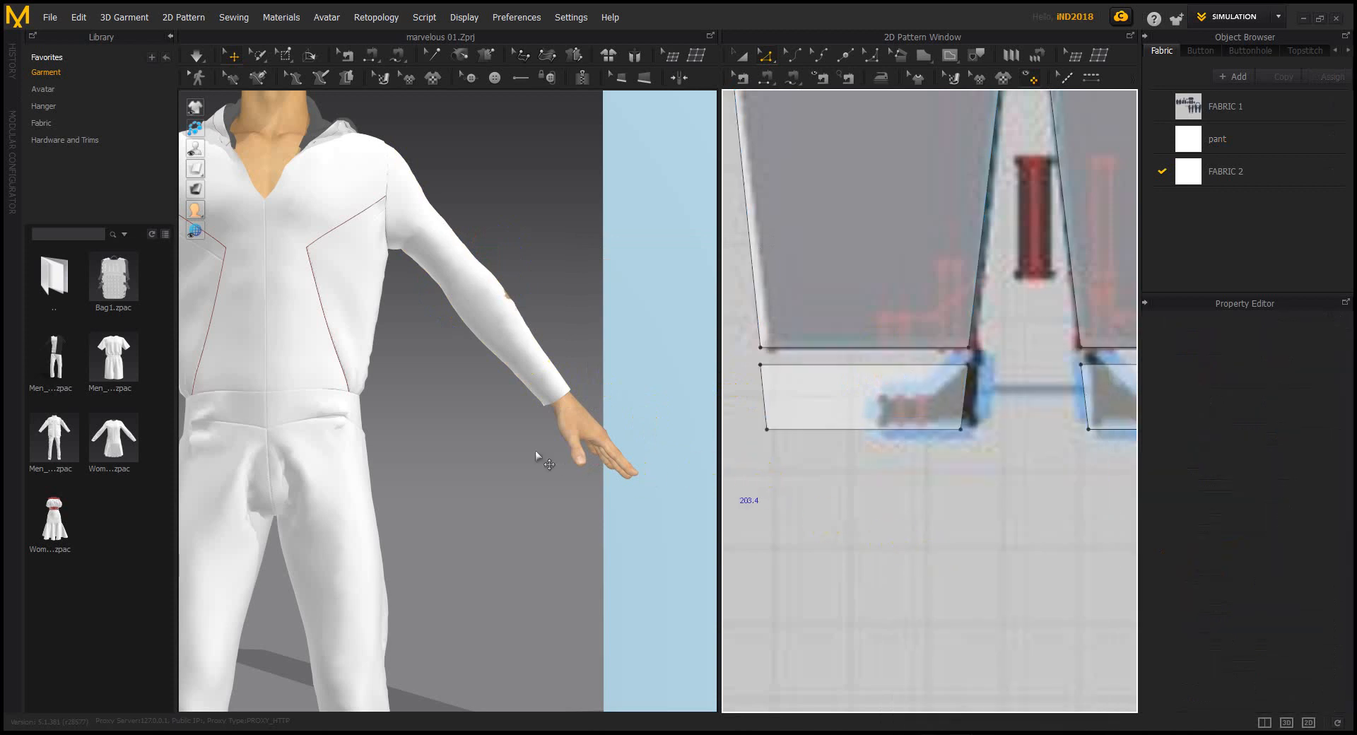
Re-simulate the jumpsuit, tugging the sleeve so the new cuff drapes at the wrist
{"action": "scroll", "coordinate": [497, 443], "scroll_direction": "down", "scroll_amount": 6}
{"action": "mouse_move", "coordinate": [491, 470]}
{"action": "right_mouse_down"}
{"action": "mouse_move", "coordinate": [480, 470]}
{"action": "mouse_move", "coordinate": [495, 463]}
{"action": "right_mouse_up"}
{"action": "scroll", "coordinate": [834, 399], "scroll_direction": "down", "scroll_amount": 6}
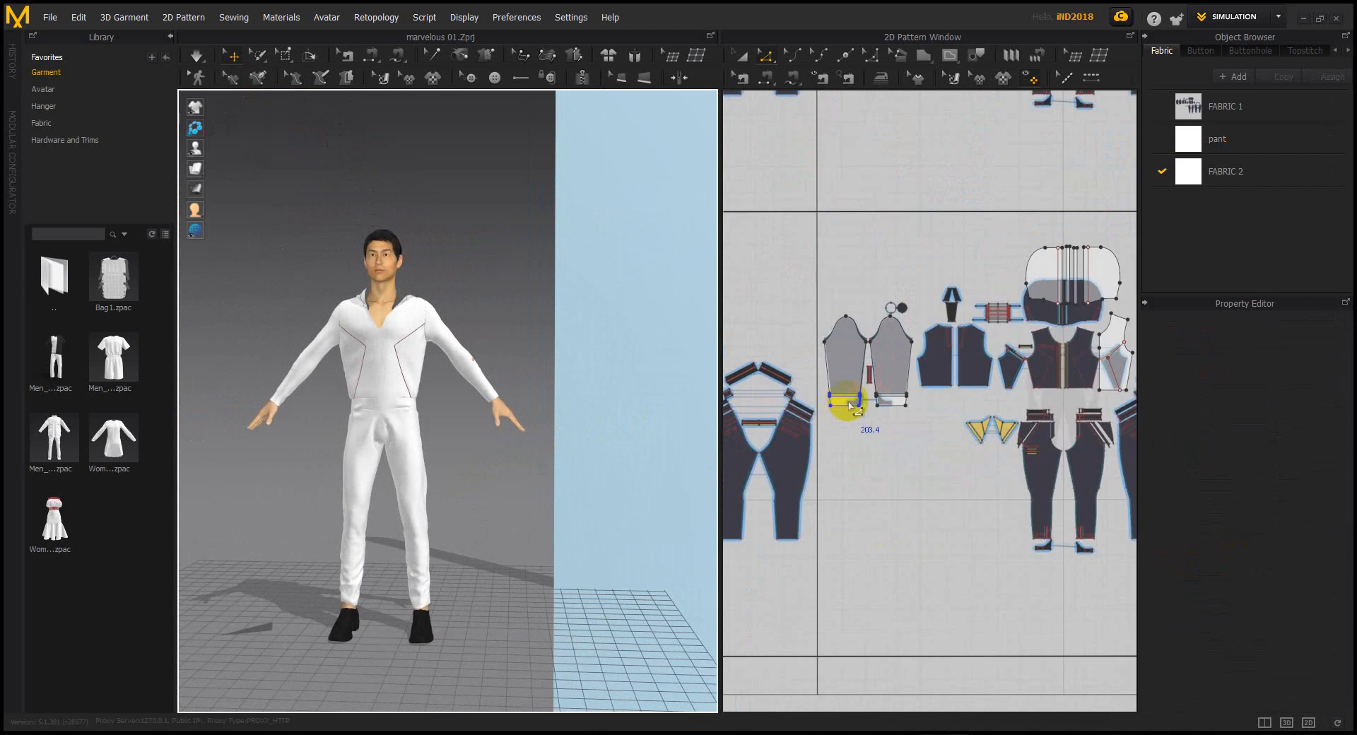
{"action": "scroll", "coordinate": [466, 380], "scroll_direction": "up", "scroll_amount": 5}
{"action": "right_click_drag", "start_coordinate": [533, 384], "coordinate": [475, 388]}
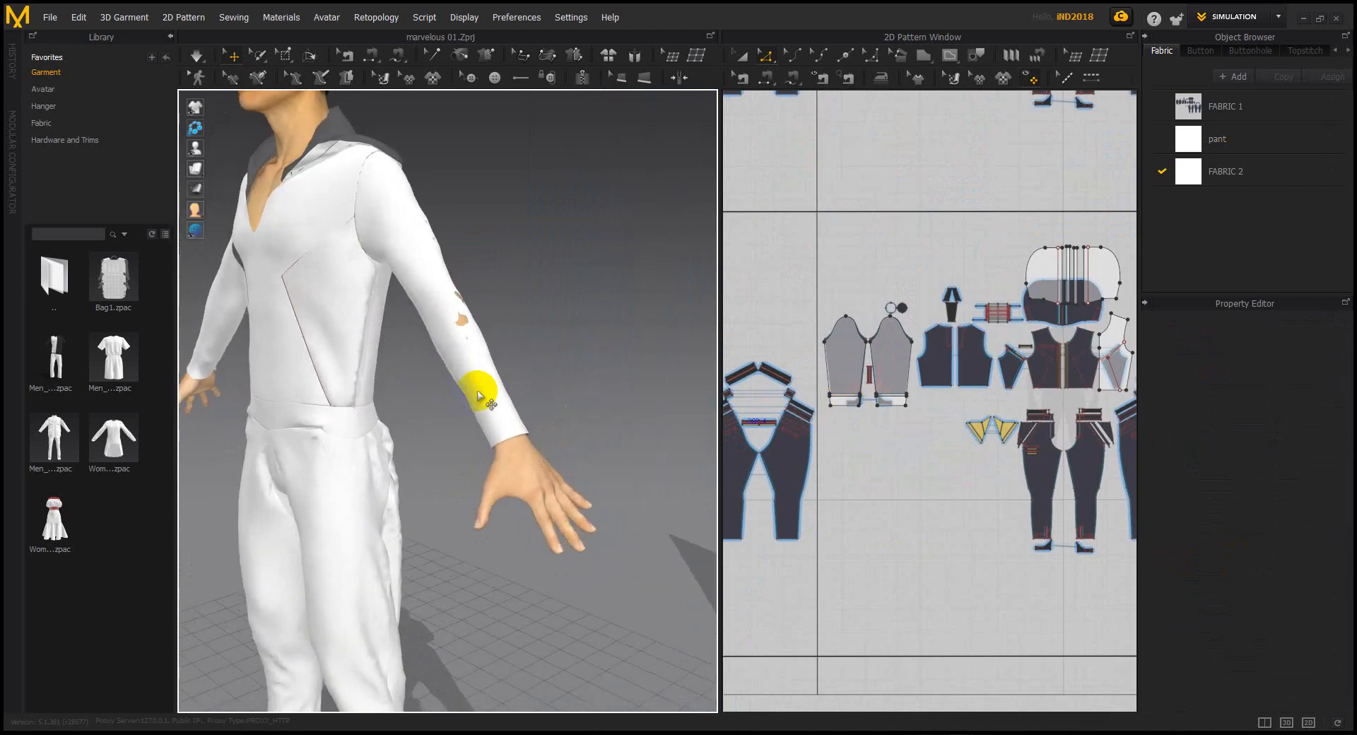
{"action": "key", "text": "space"}
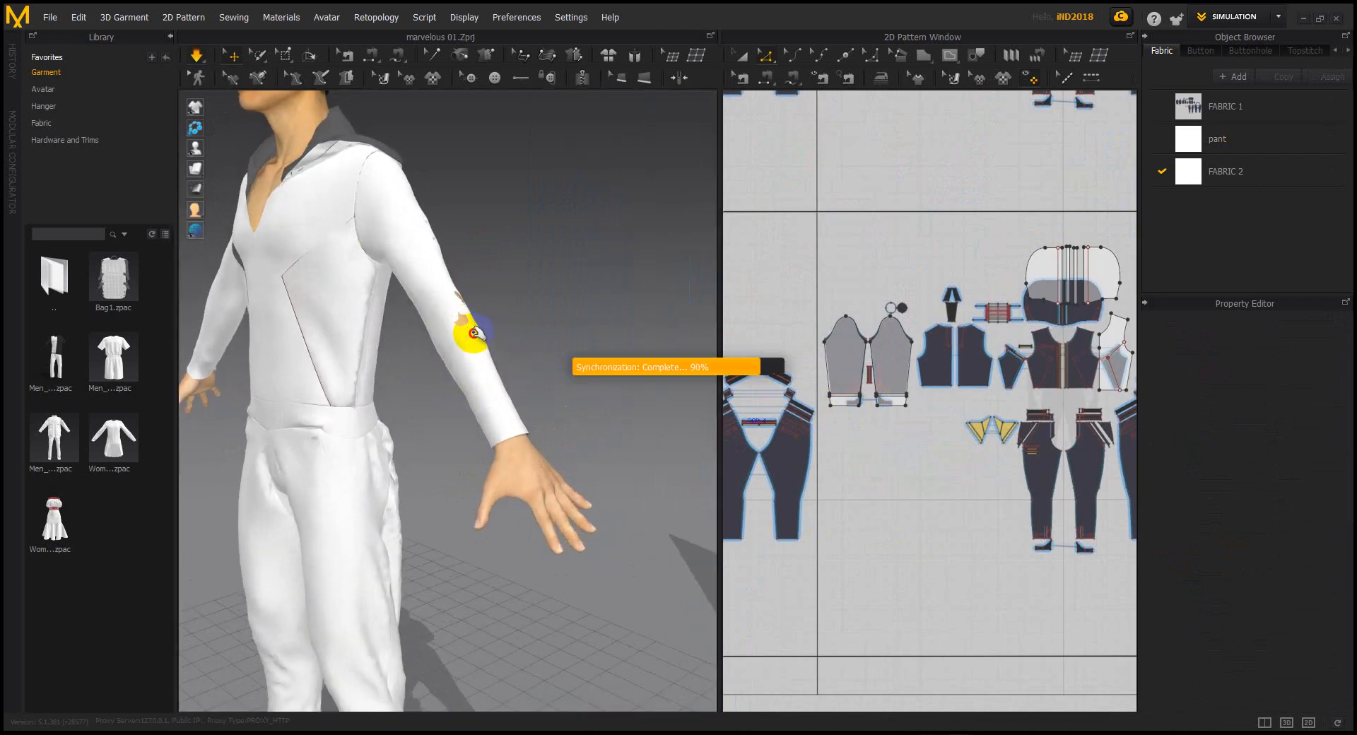
{"action": "left_click_drag", "start_coordinate": [475, 333], "coordinate": [537, 341]}
{"action": "scroll", "coordinate": [543, 350], "scroll_direction": "down", "scroll_amount": 3}
{"action": "right_click_drag", "start_coordinate": [548, 373], "coordinate": [562, 369]}
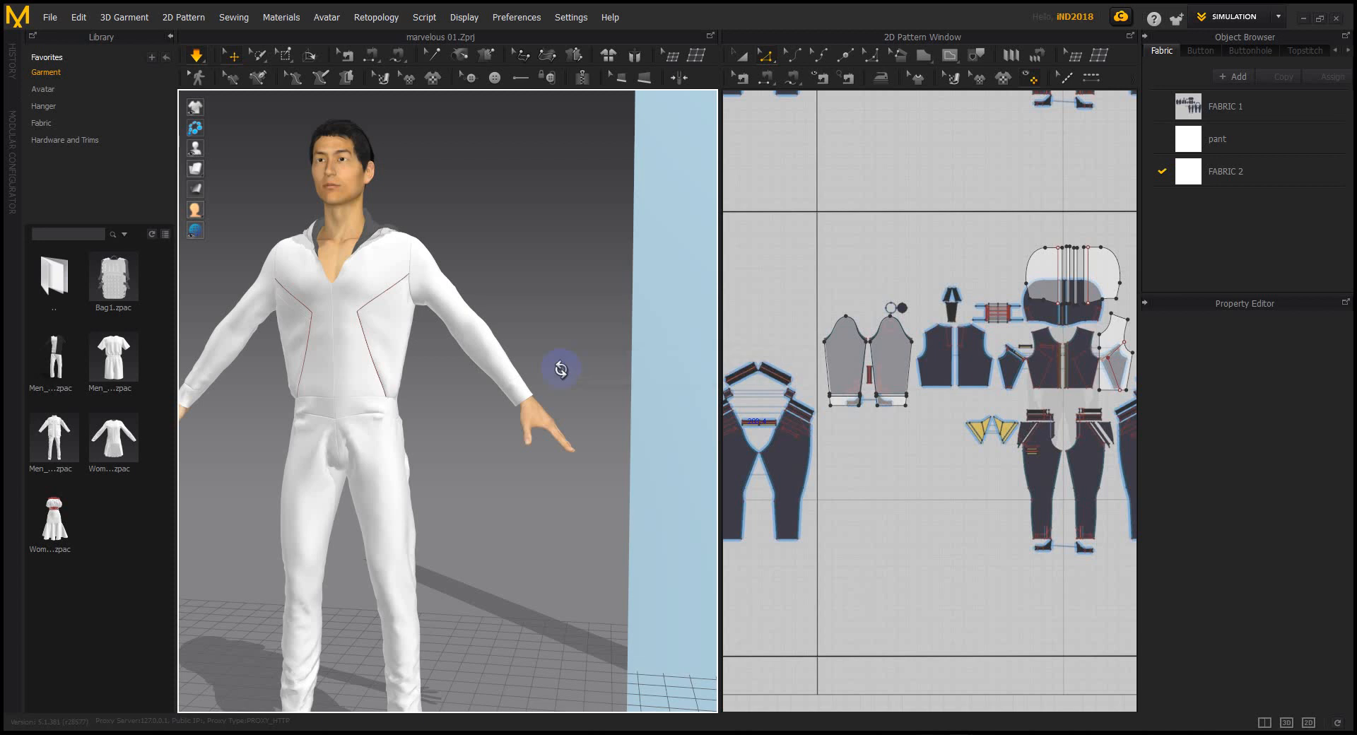
{"action": "scroll", "coordinate": [552, 369], "scroll_direction": "up", "scroll_amount": 5}
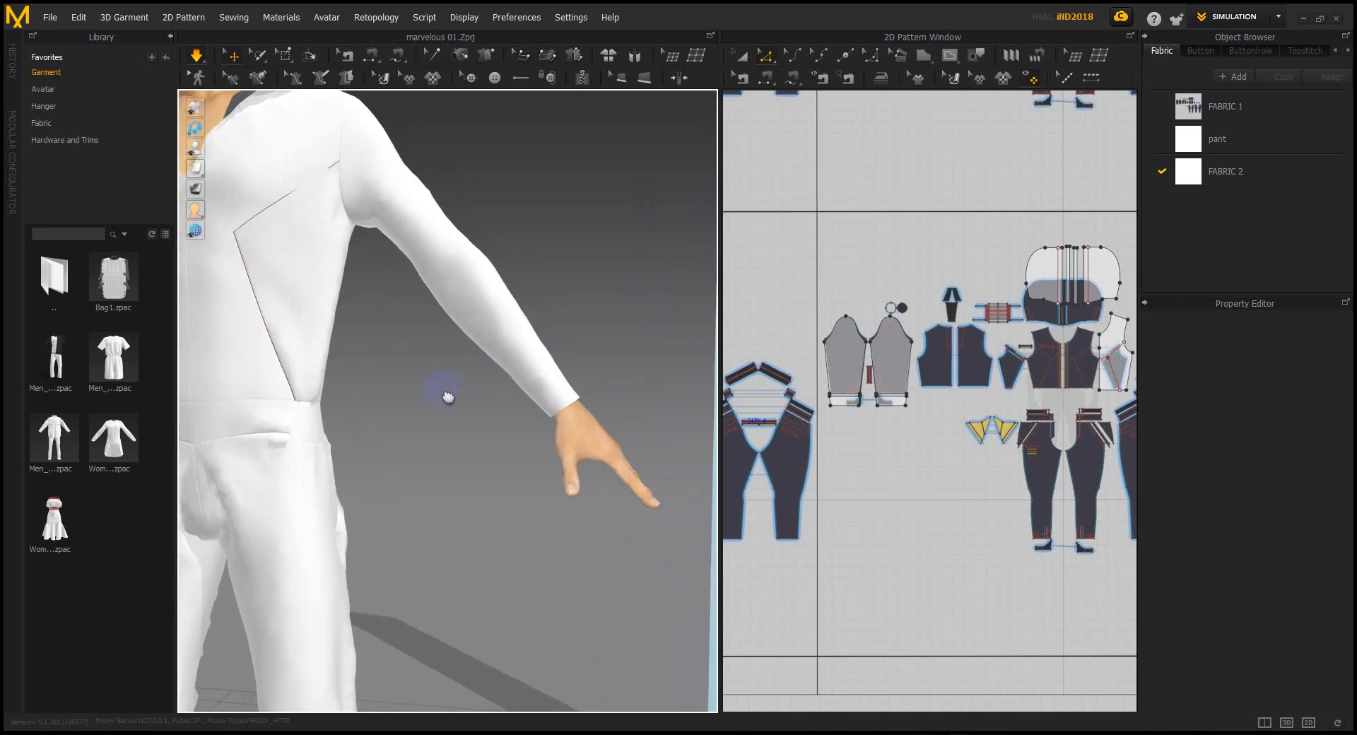
Select both cuff pieces and enable Elastic at strength 10.0 and ratio 80
{"action": "scroll", "coordinate": [862, 408], "scroll_direction": "up", "scroll_amount": 6}
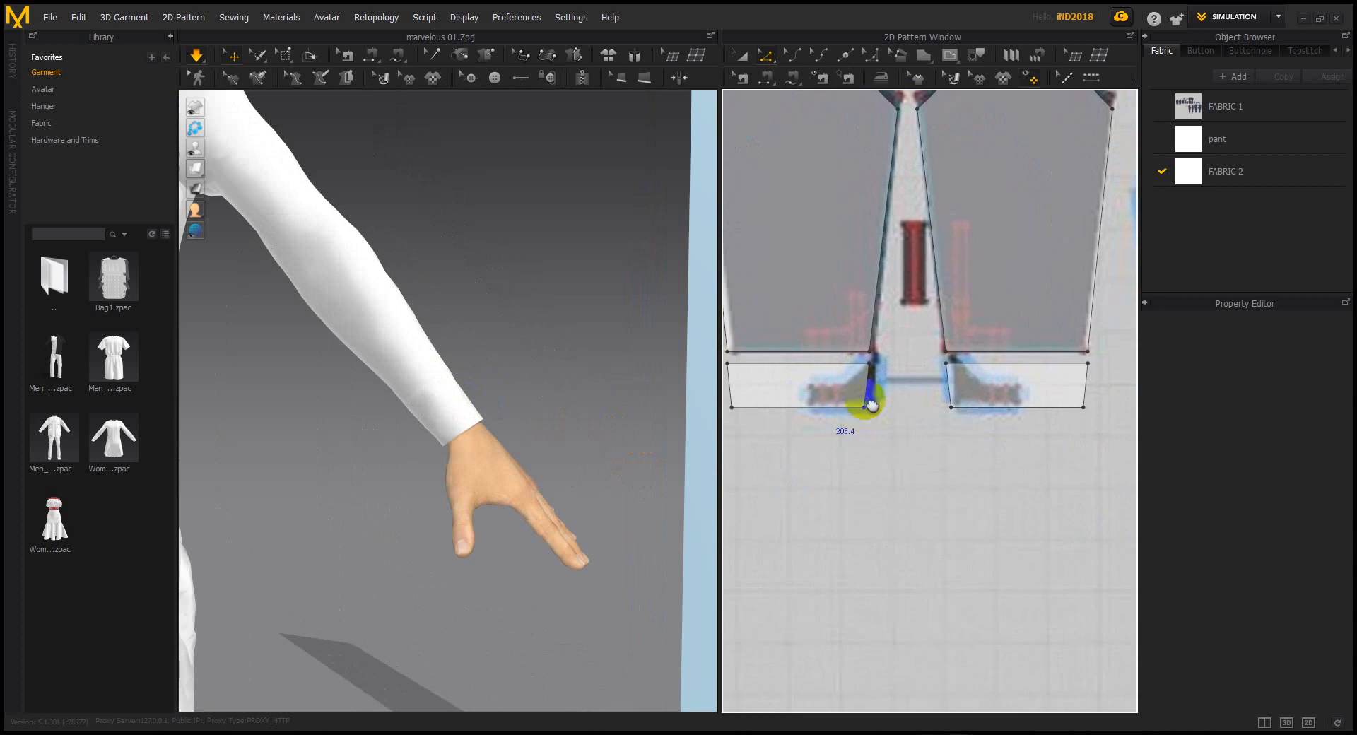
{"action": "left_click", "coordinate": [741, 55]}
{"action": "left_click", "coordinate": [863, 410]}
{"action": "left_click", "coordinate": [1036, 403], "text": "shift"}
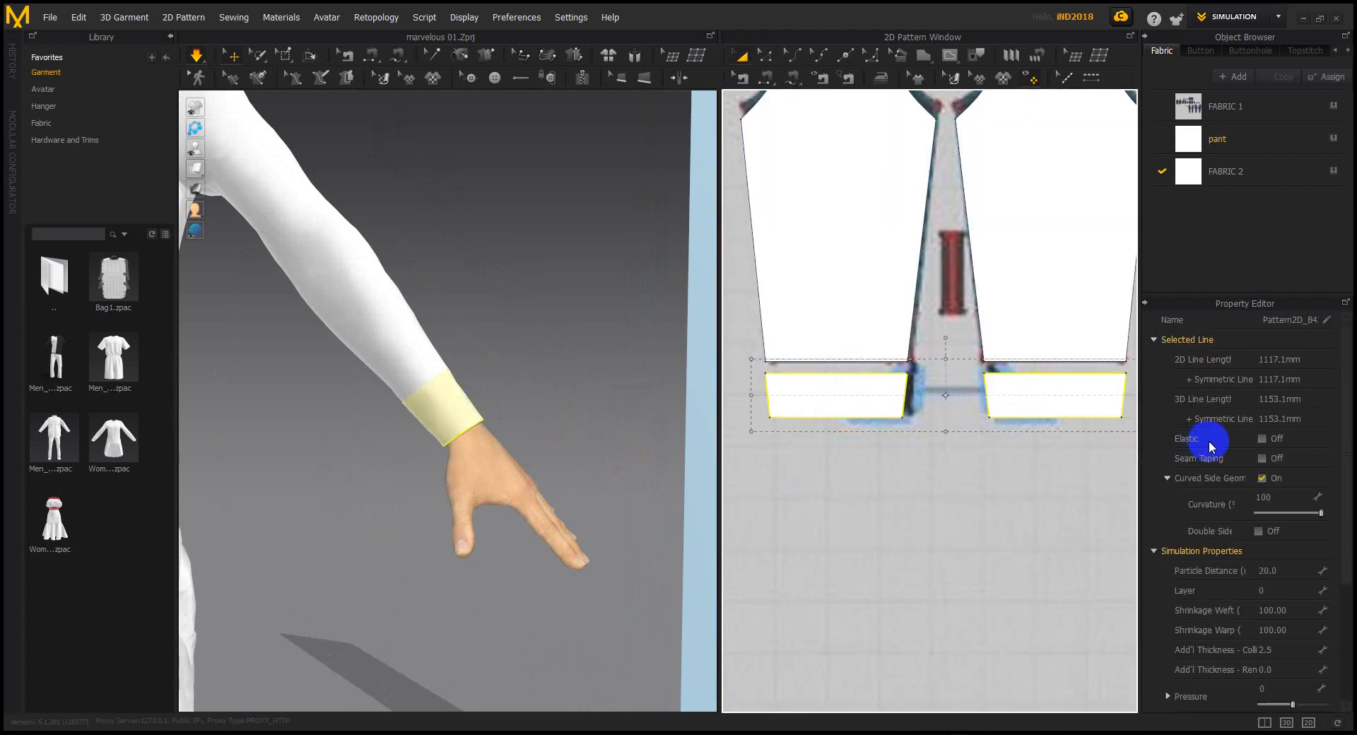
{"action": "left_click", "coordinate": [1263, 438]}
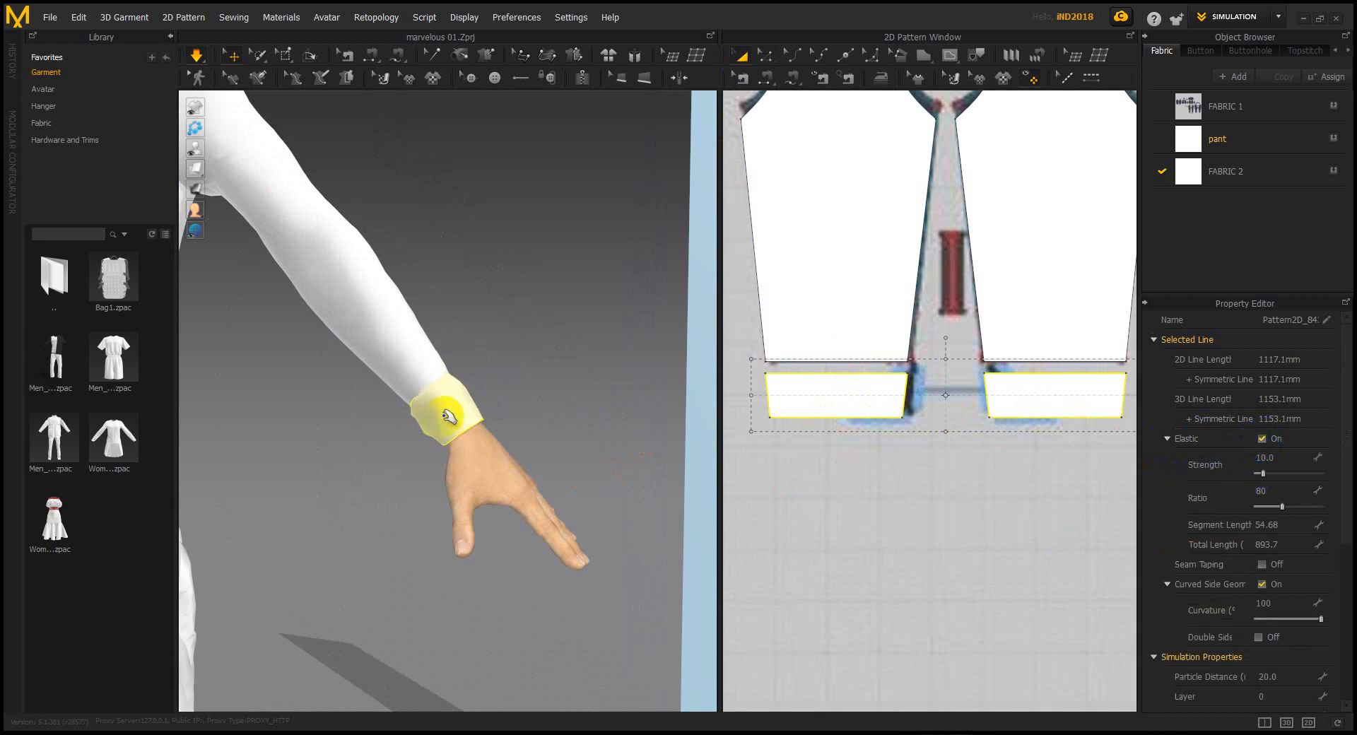
Reselect only the left cuff and highlight its Particle Distance value
{"action": "left_click", "coordinate": [863, 394]}
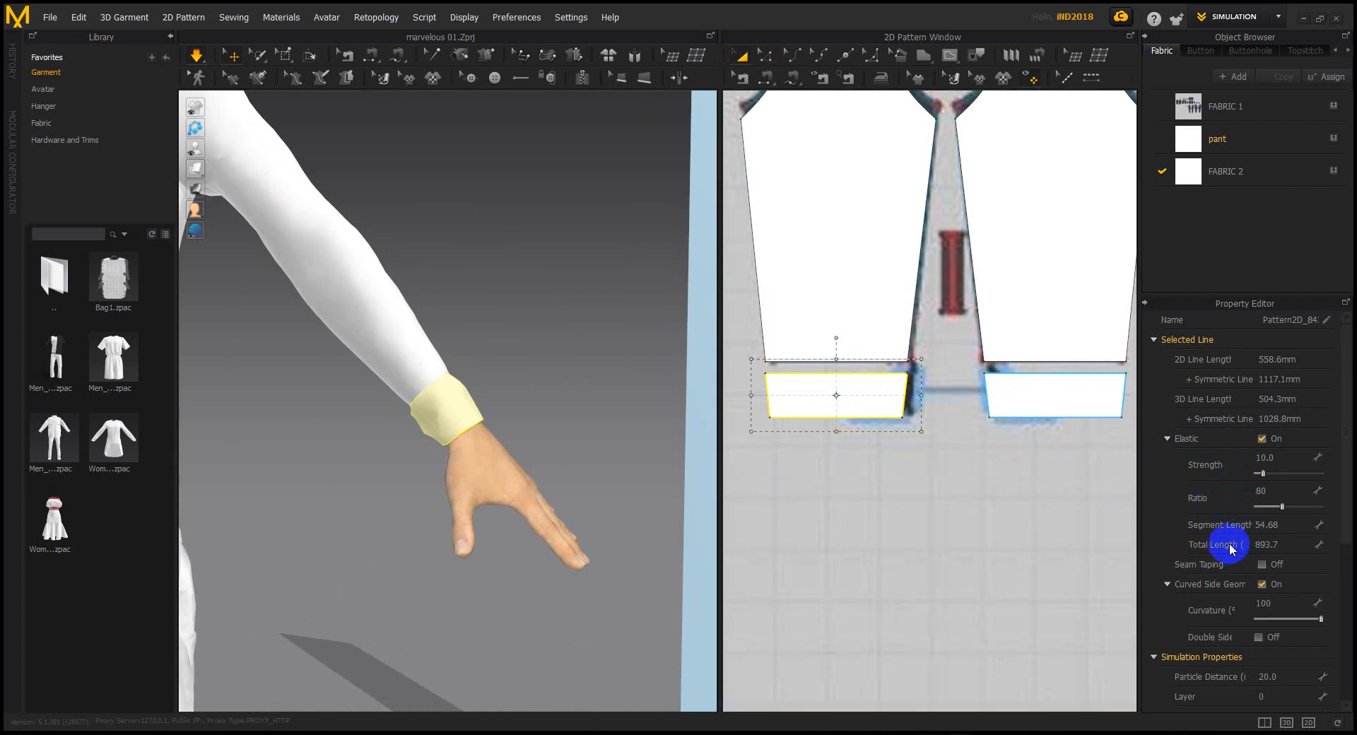
{"action": "left_click", "coordinate": [1052, 506]}
{"action": "left_click", "coordinate": [836, 387]}
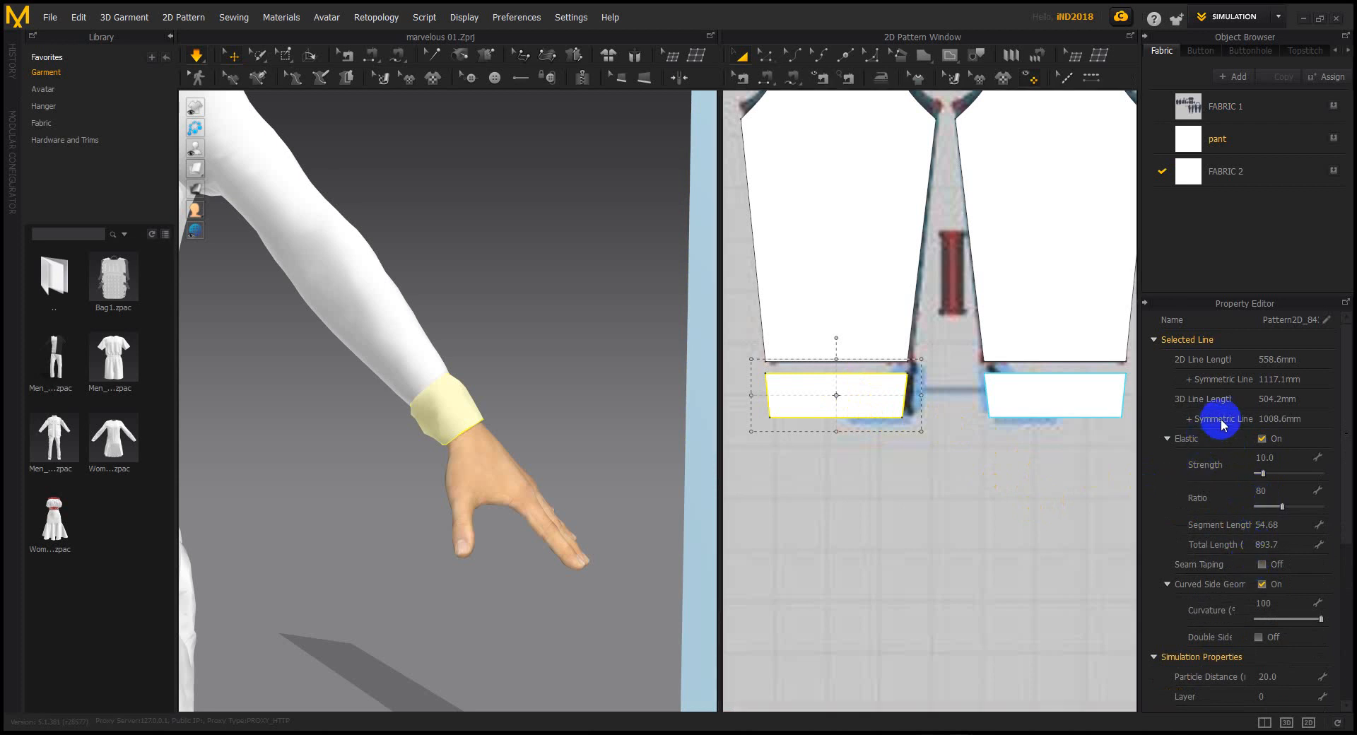
{"action": "left_click_drag", "start_coordinate": [1336, 414], "coordinate": [1348, 492]}
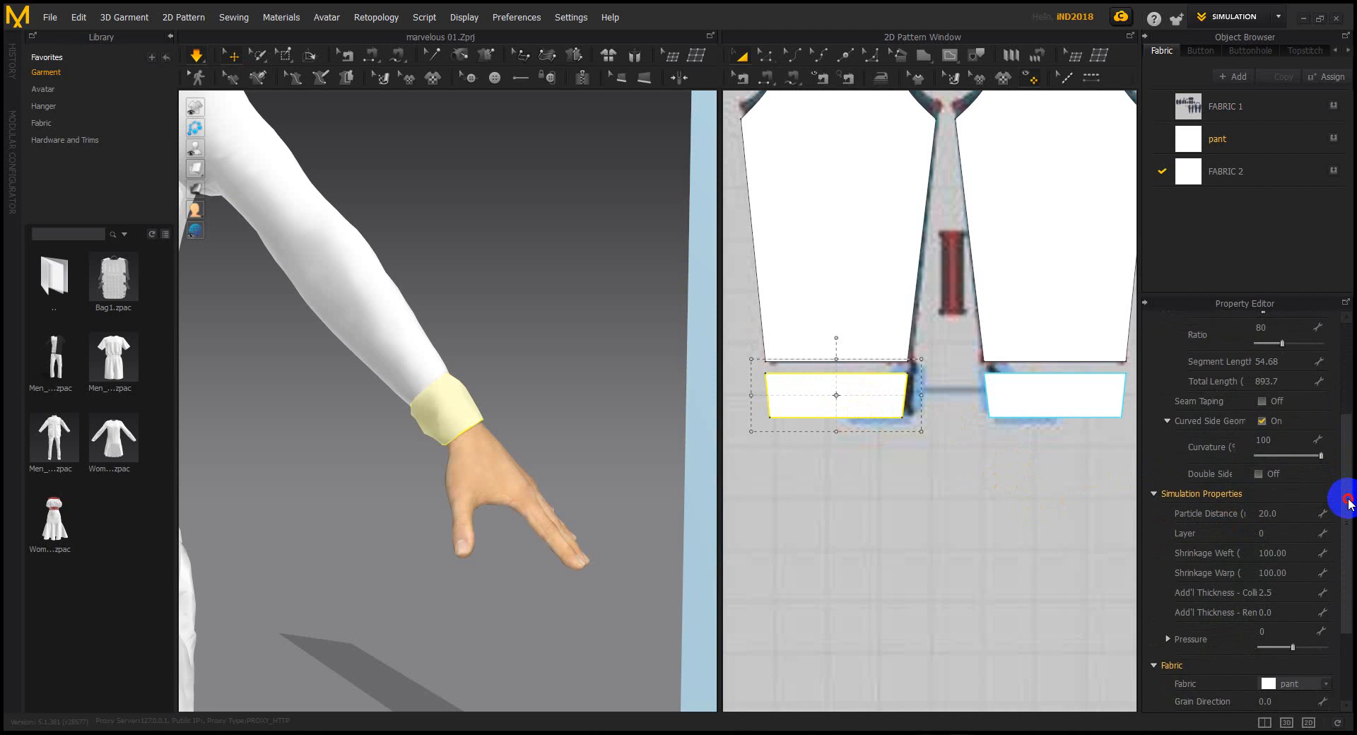
{"action": "left_click_drag", "start_coordinate": [1265, 514], "coordinate": [1282, 514]}
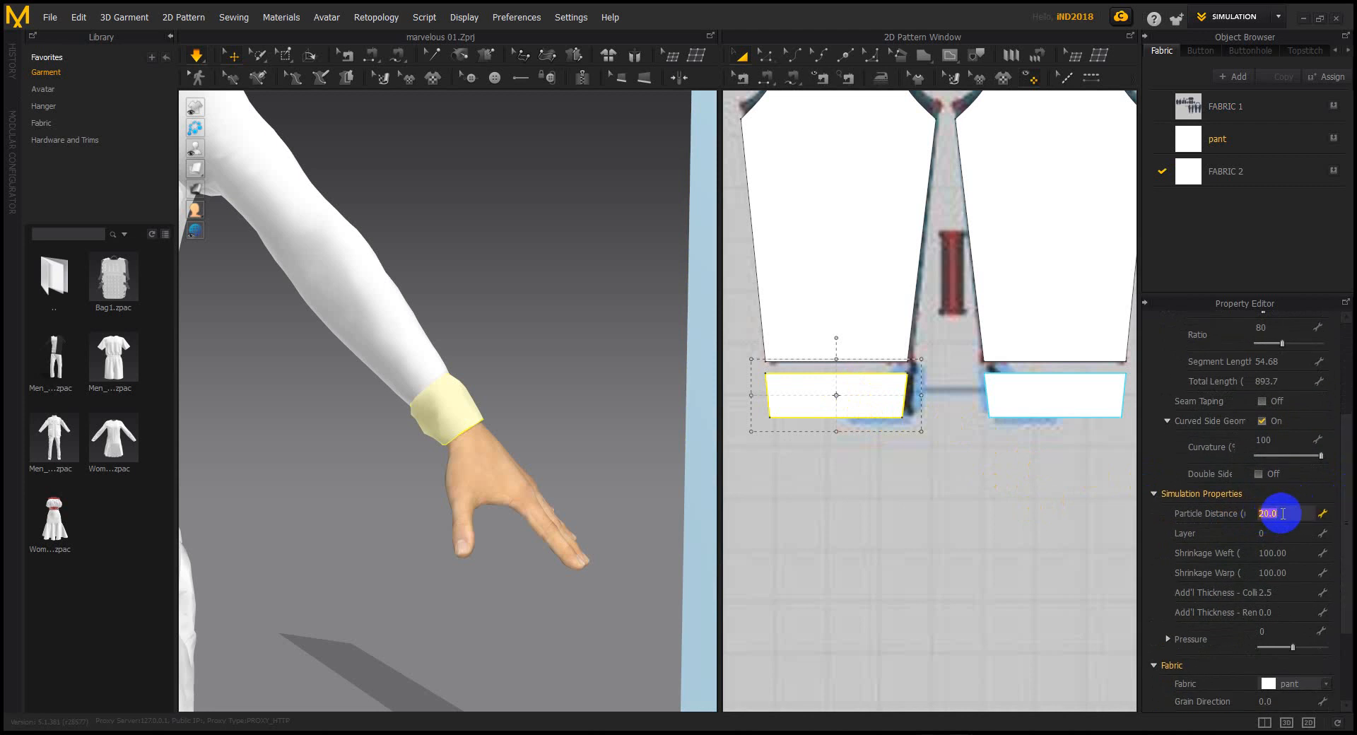
Set the cuff's particle distance to 5
{"action": "type", "text": "5"}
{"action": "key", "text": "Return"}
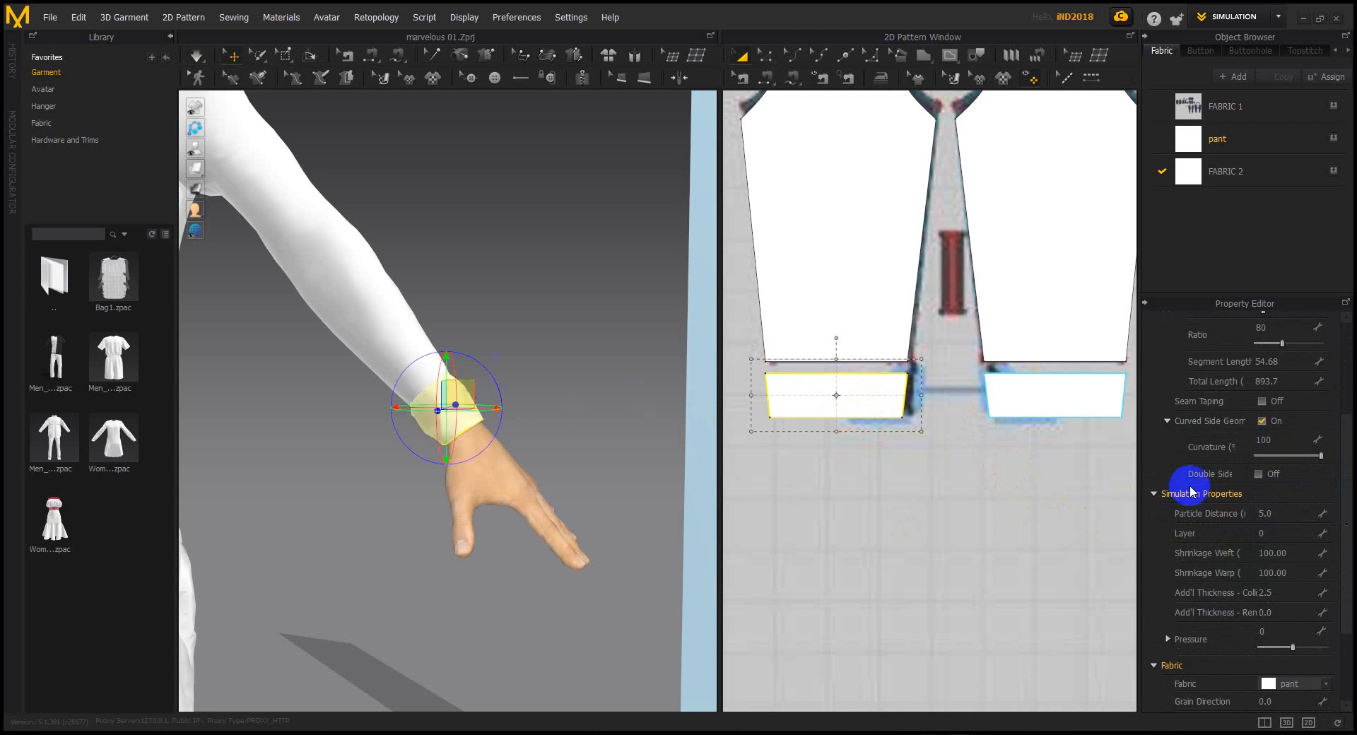
{"action": "scroll", "coordinate": [1255, 515], "scroll_direction": "up", "scroll_amount": 3}
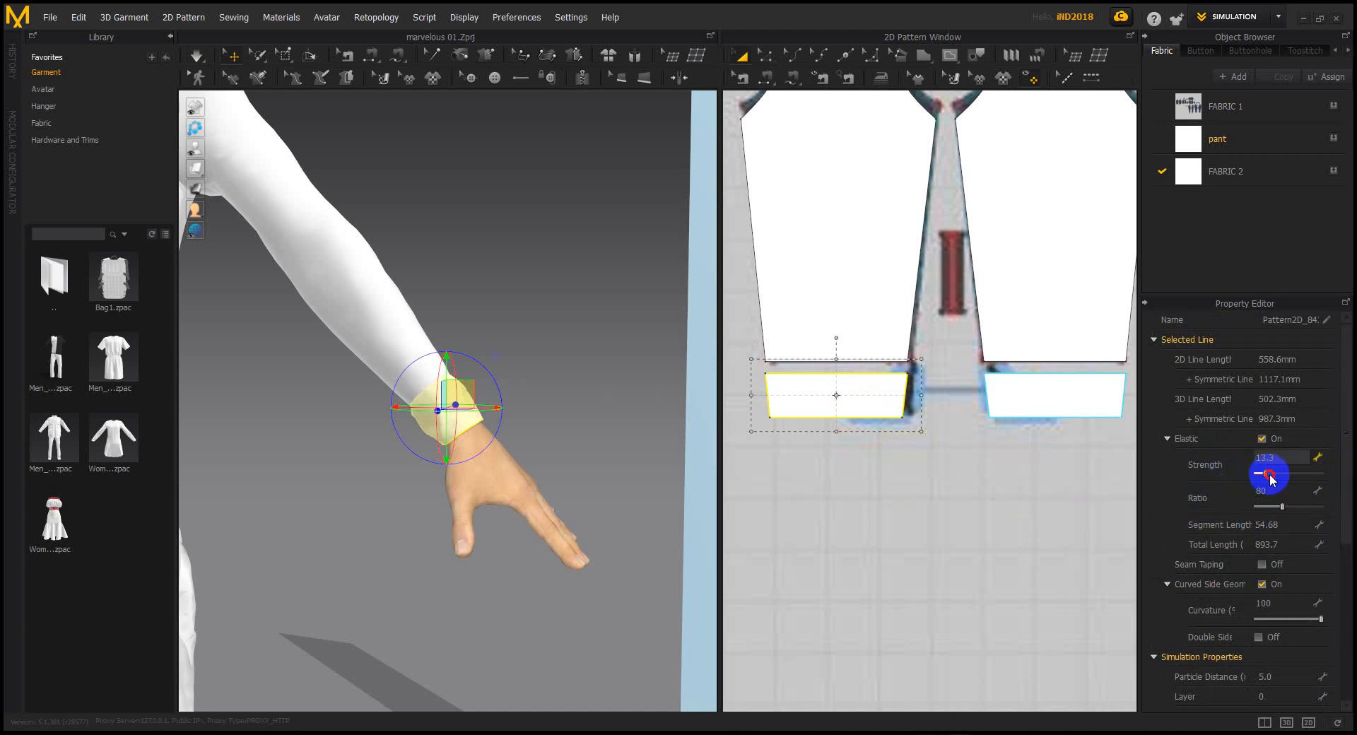
Test elastic ratio 51 and strength 33 while simulating, then disable Elastic and tug the cuff
{"action": "left_click_drag", "start_coordinate": [1281, 506], "coordinate": [1251, 510]}
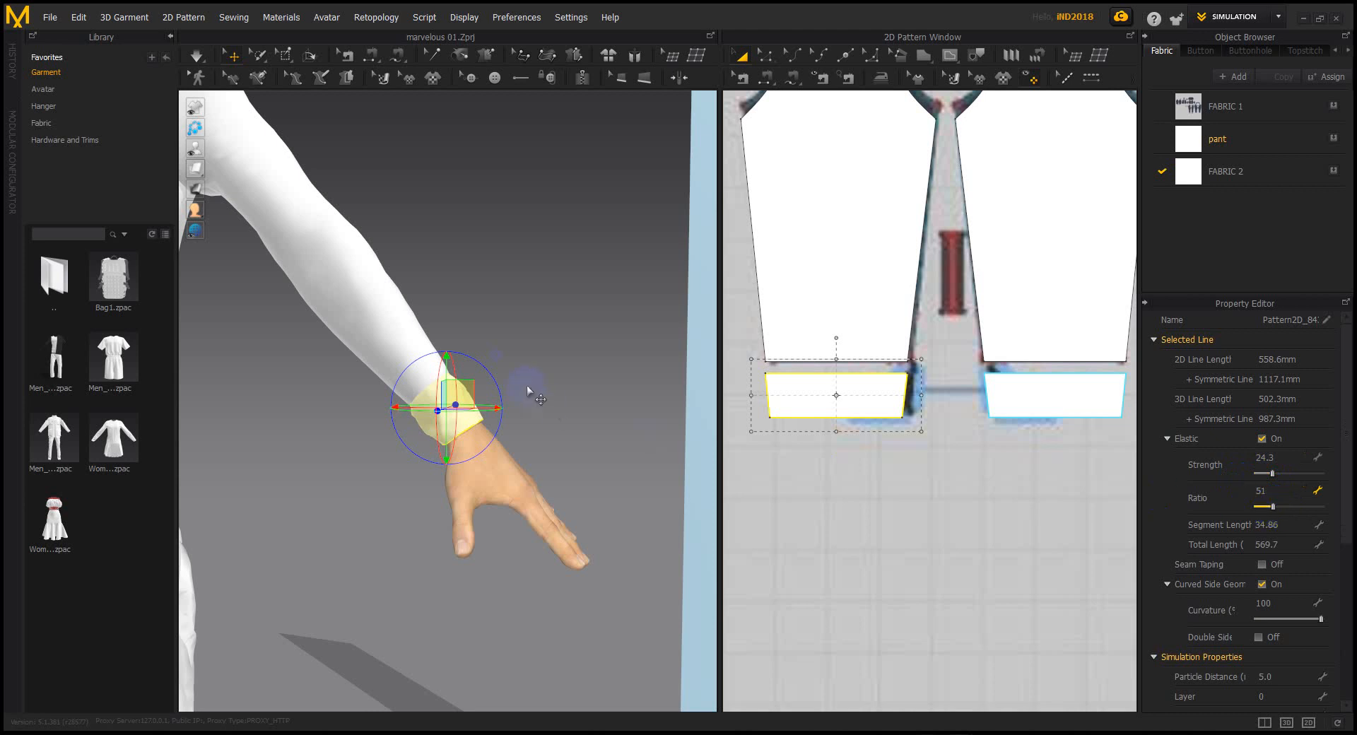
{"action": "key", "text": "space"}
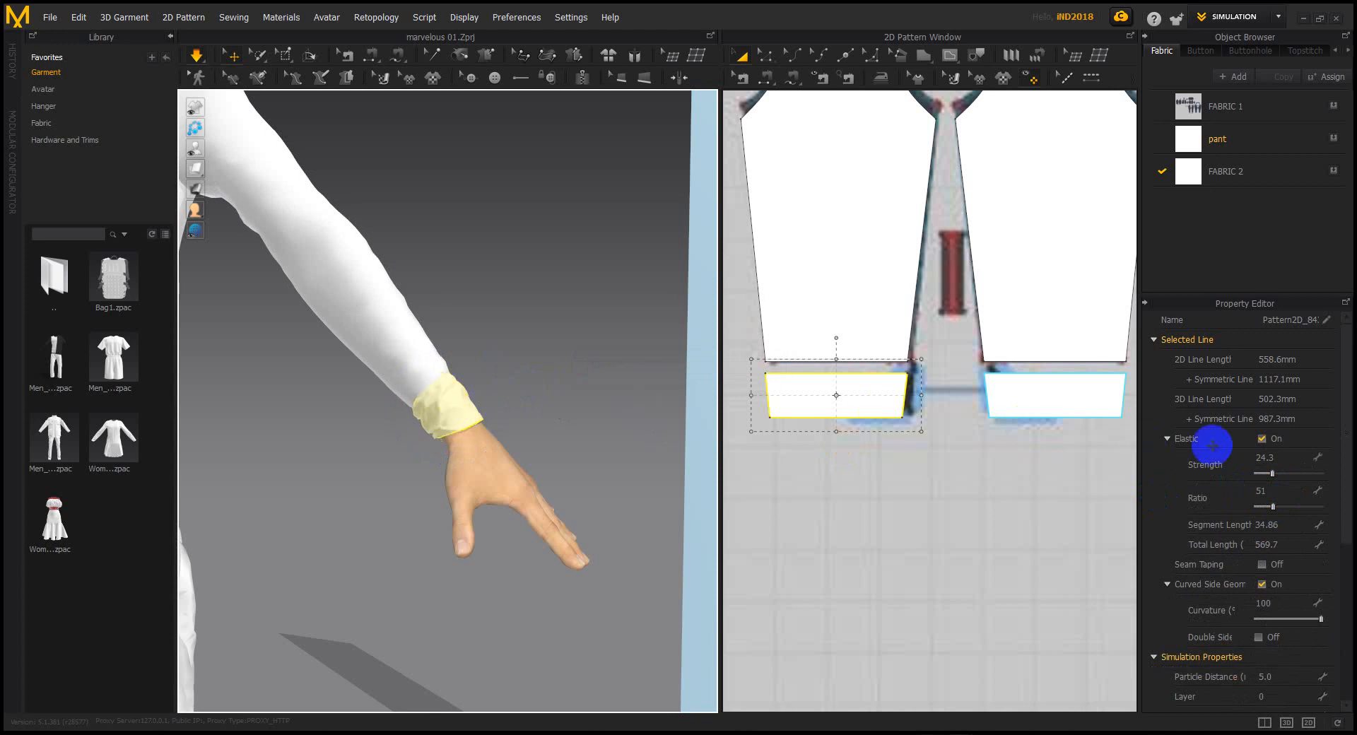
{"action": "left_click_drag", "start_coordinate": [1273, 474], "coordinate": [1280, 474]}
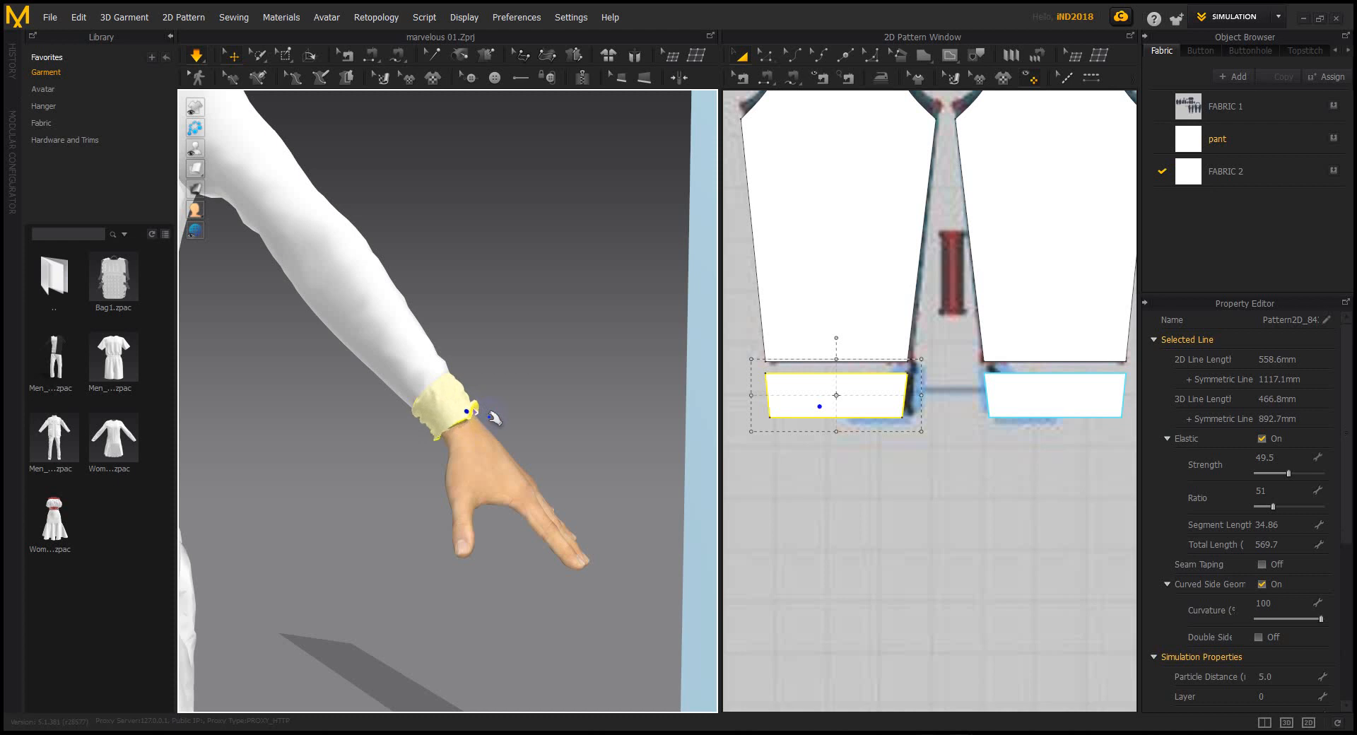
{"action": "left_click", "coordinate": [1262, 438]}
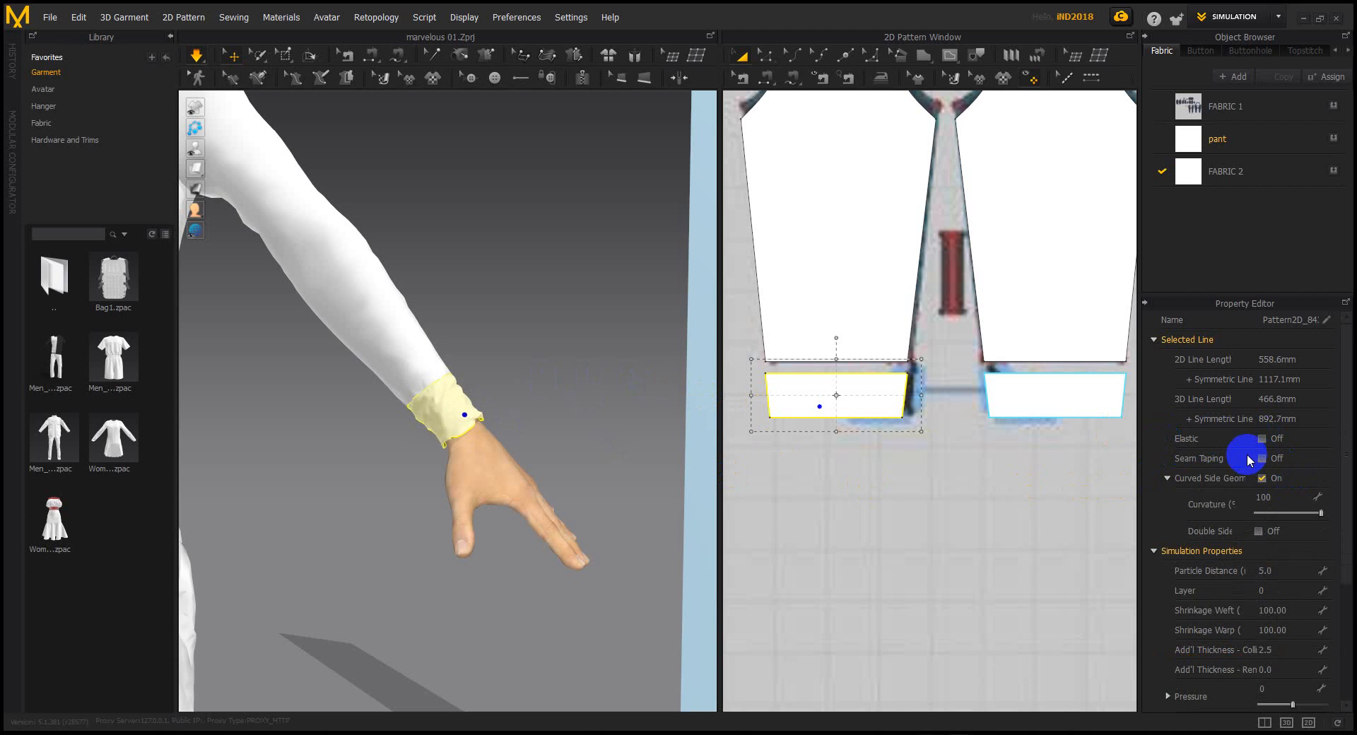
{"action": "mouse_move", "coordinate": [475, 416]}
{"action": "left_mouse_down"}
{"action": "mouse_move", "coordinate": [567, 427]}
{"action": "mouse_move", "coordinate": [481, 431]}
{"action": "left_mouse_up"}
{"action": "left_click", "coordinate": [954, 385]}
{"action": "scroll", "coordinate": [956, 384], "scroll_direction": "down", "scroll_amount": 10}
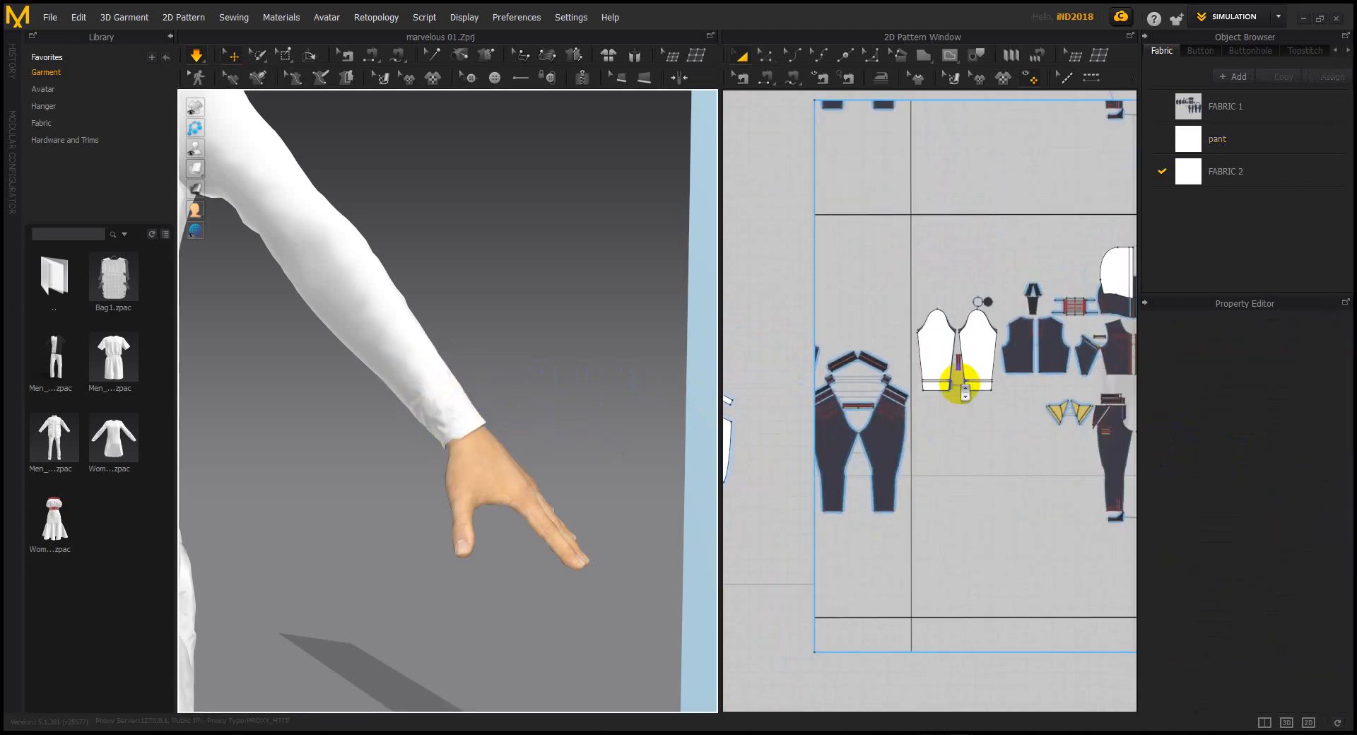
{"action": "middle_click_drag", "start_coordinate": [895, 360], "coordinate": [824, 340]}
{"action": "scroll", "coordinate": [433, 362], "scroll_direction": "down", "scroll_amount": 6}
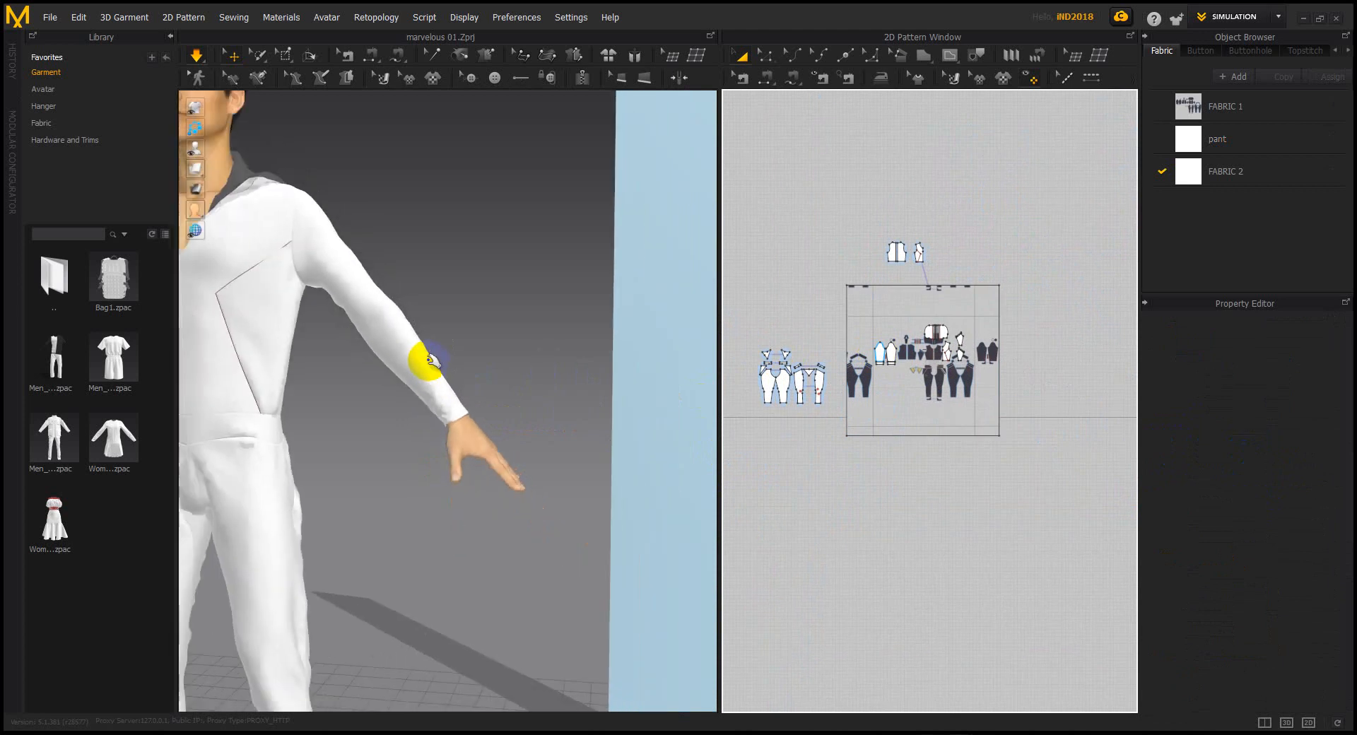
{"action": "middle_click_drag", "start_coordinate": [416, 366], "coordinate": [521, 324]}
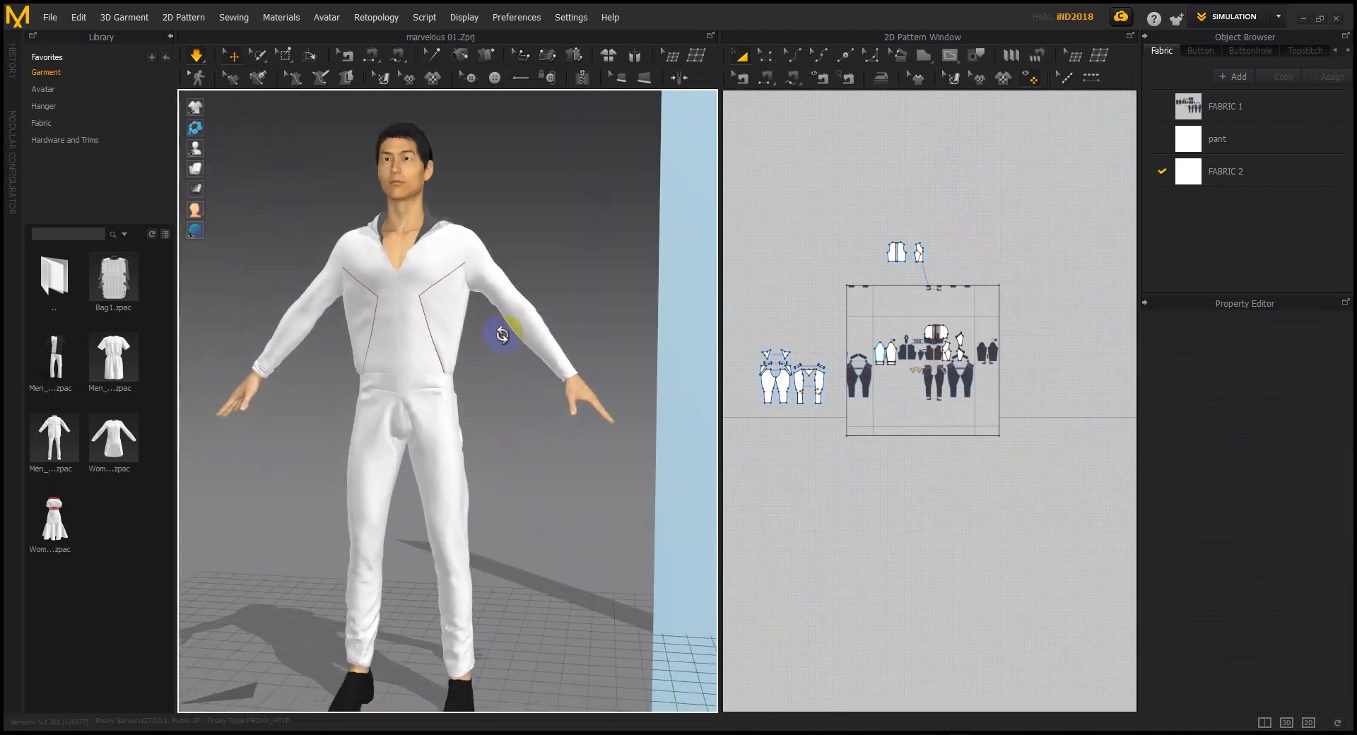
{"action": "right_click_drag", "start_coordinate": [521, 324], "coordinate": [489, 335]}
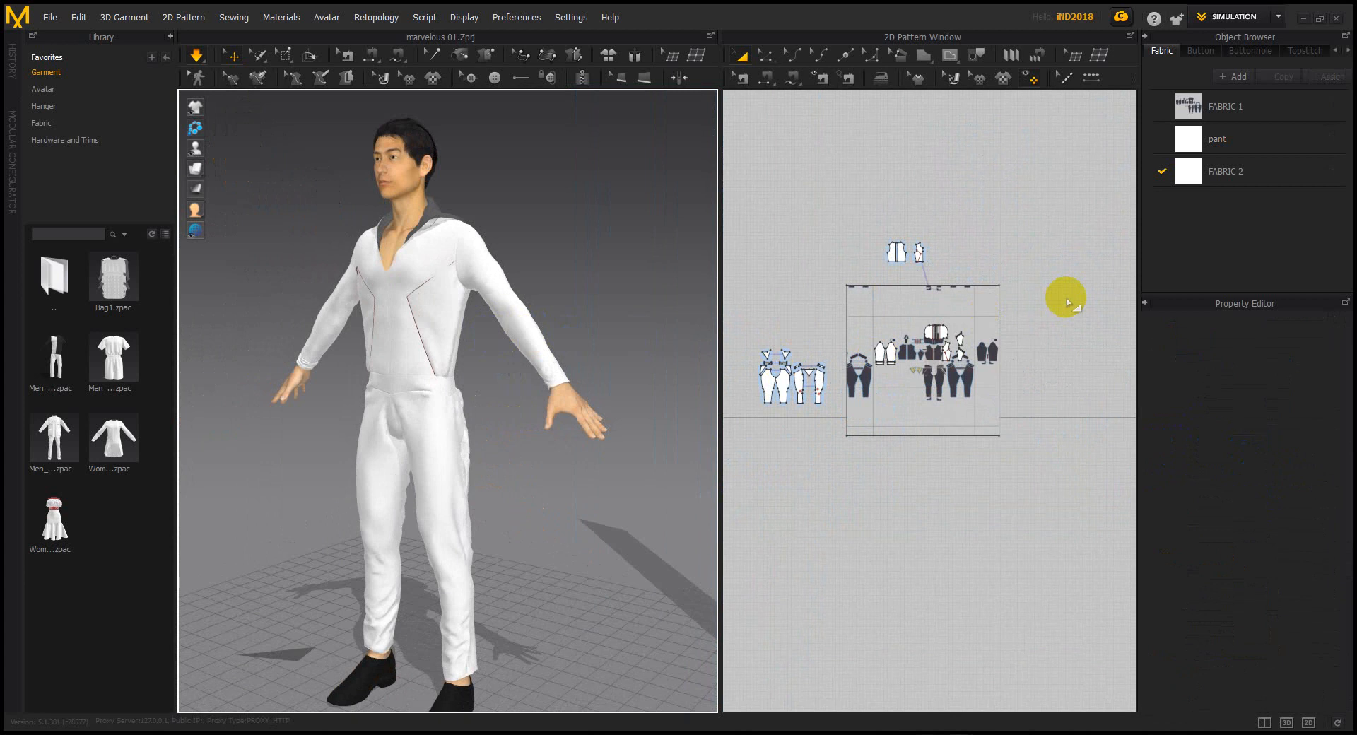
{"action": "right_click_drag", "start_coordinate": [401, 313], "coordinate": [525, 303]}
{"action": "scroll", "coordinate": [443, 291], "scroll_direction": "up", "scroll_amount": 4}
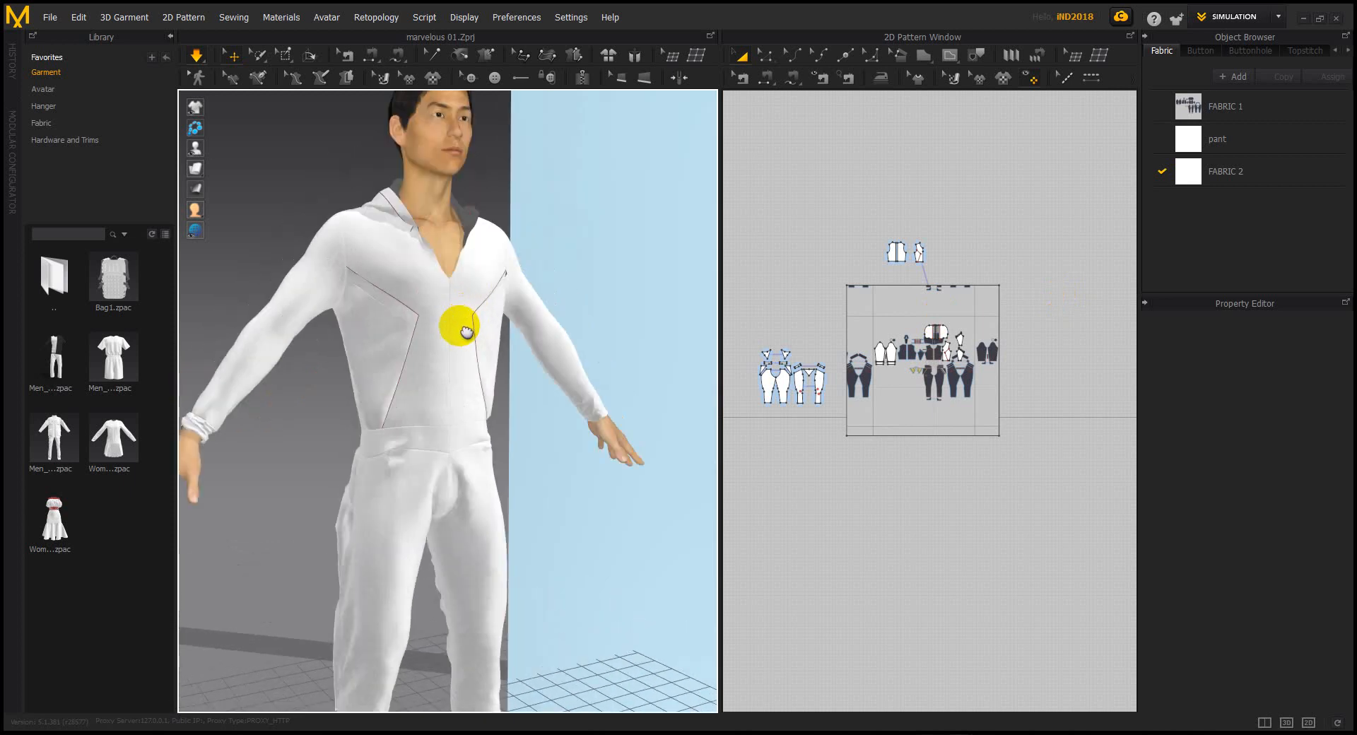
{"action": "scroll", "coordinate": [899, 286], "scroll_direction": "up", "scroll_amount": 4}
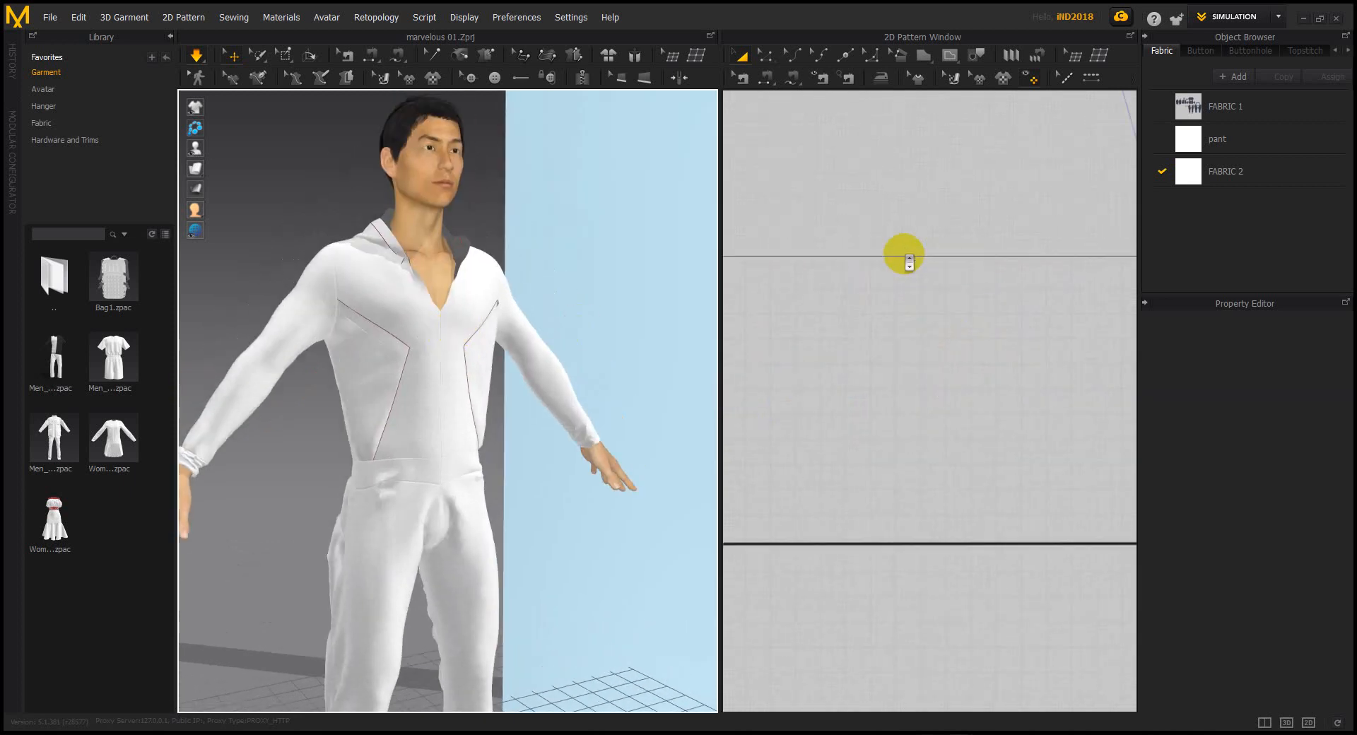
Move a front bodice piece up out of the cluster beside its partner
{"action": "middle_click_drag", "start_coordinate": [906, 312], "coordinate": [917, 380]}
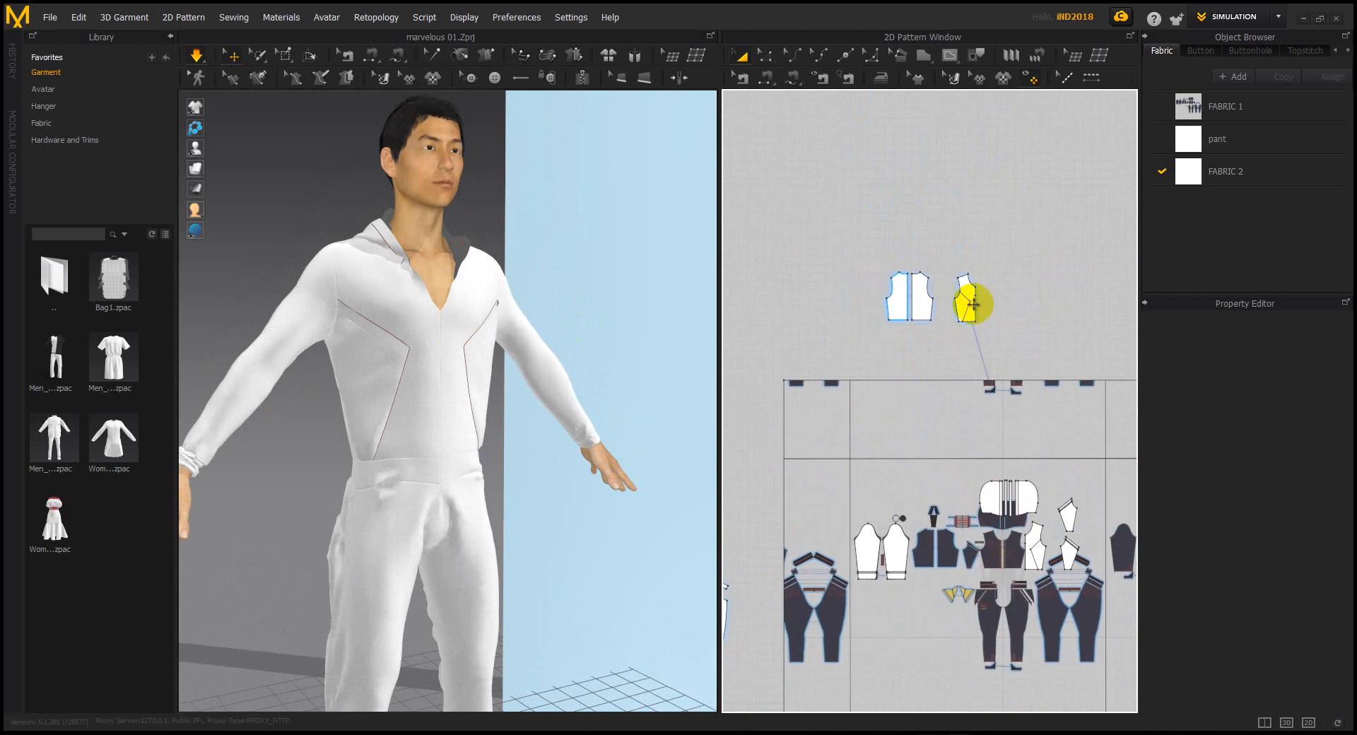
{"action": "scroll", "coordinate": [976, 307], "scroll_direction": "down", "scroll_amount": 3}
{"action": "scroll", "coordinate": [1012, 425], "scroll_direction": "up", "scroll_amount": 4}
{"action": "left_click", "coordinate": [989, 371]}
{"action": "left_click_drag", "start_coordinate": [988, 370], "coordinate": [985, 200]}
{"action": "middle_click_drag", "start_coordinate": [984, 200], "coordinate": [965, 387]}
{"action": "left_click_drag", "start_coordinate": [965, 387], "coordinate": [893, 152]}
{"action": "scroll", "coordinate": [894, 152], "scroll_direction": "up", "scroll_amount": 6}
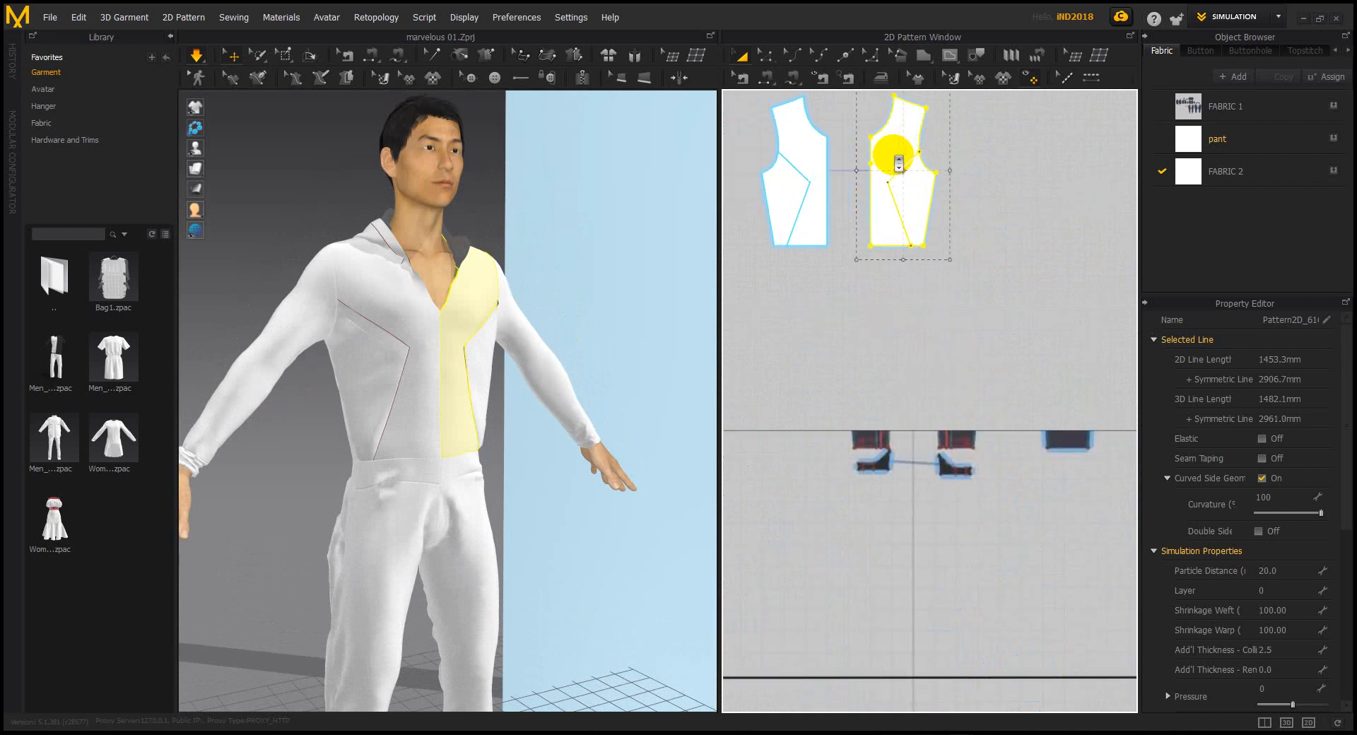
{"action": "scroll", "coordinate": [799, 165], "scroll_direction": "down", "scroll_amount": 4}
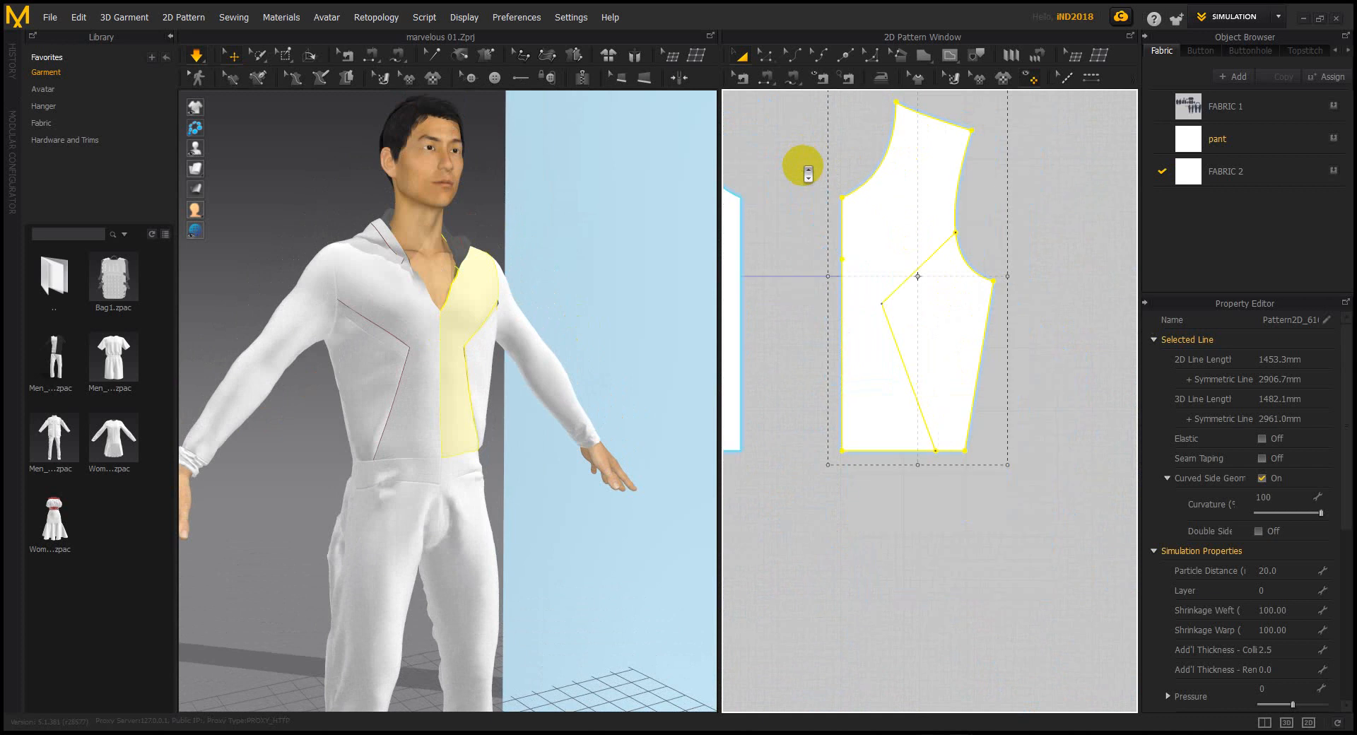
Delete the centre-front seam between the bodice pieces so the front hangs open
{"action": "left_click", "coordinate": [854, 150]}
{"action": "left_click", "coordinate": [764, 55]}
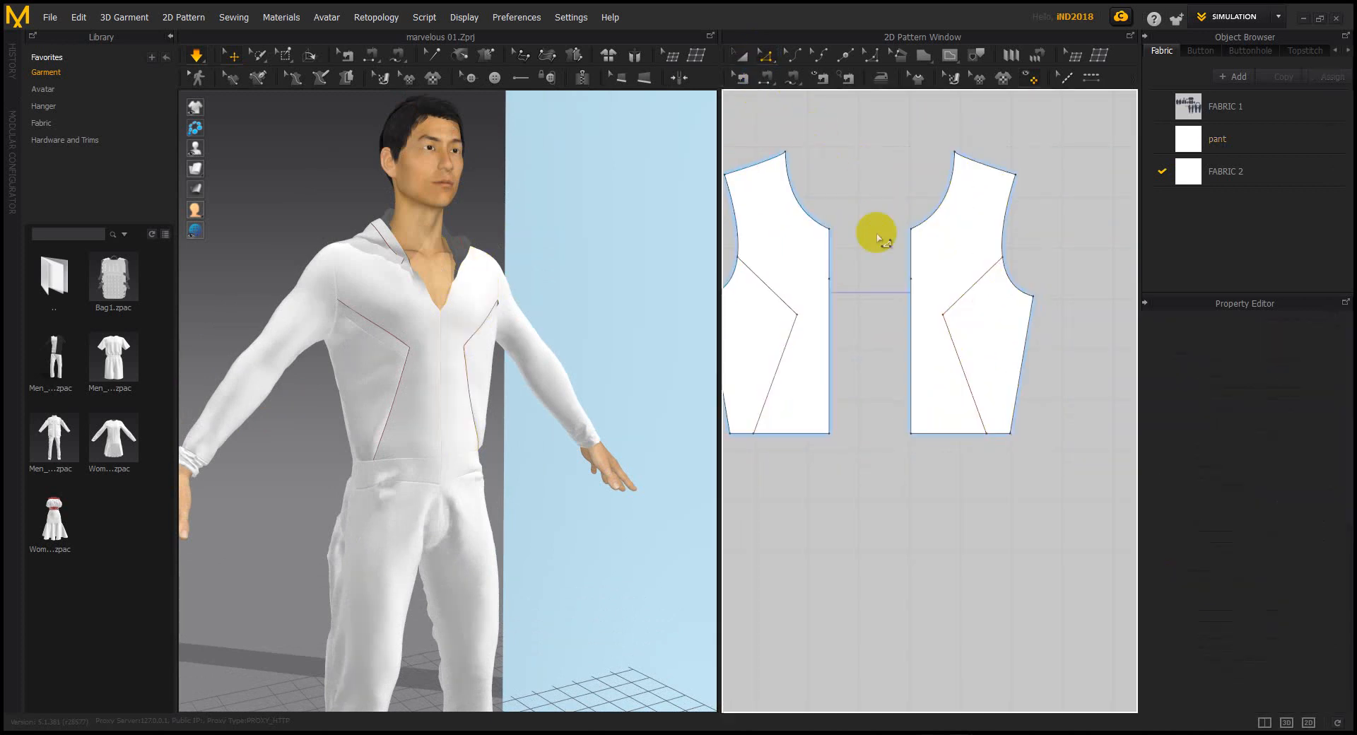
{"action": "left_click", "coordinate": [741, 78]}
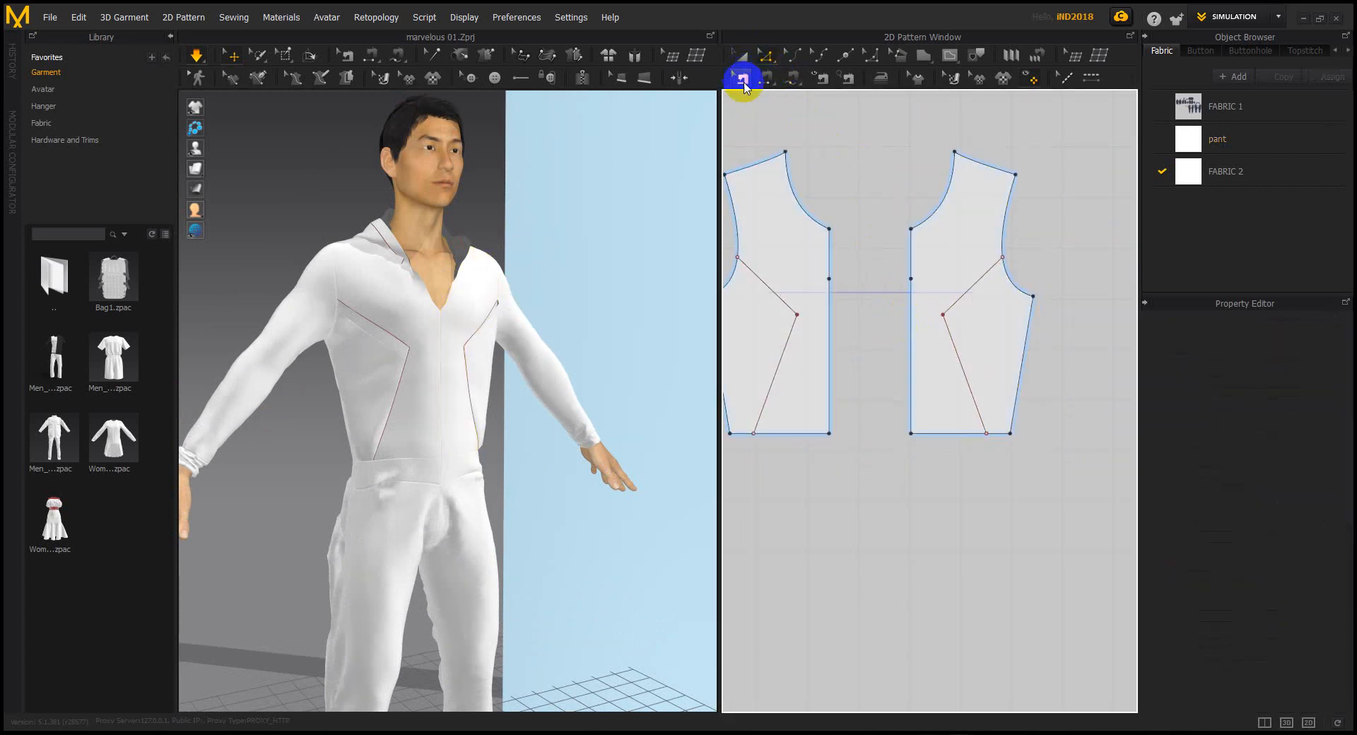
{"action": "left_click", "coordinate": [911, 316]}
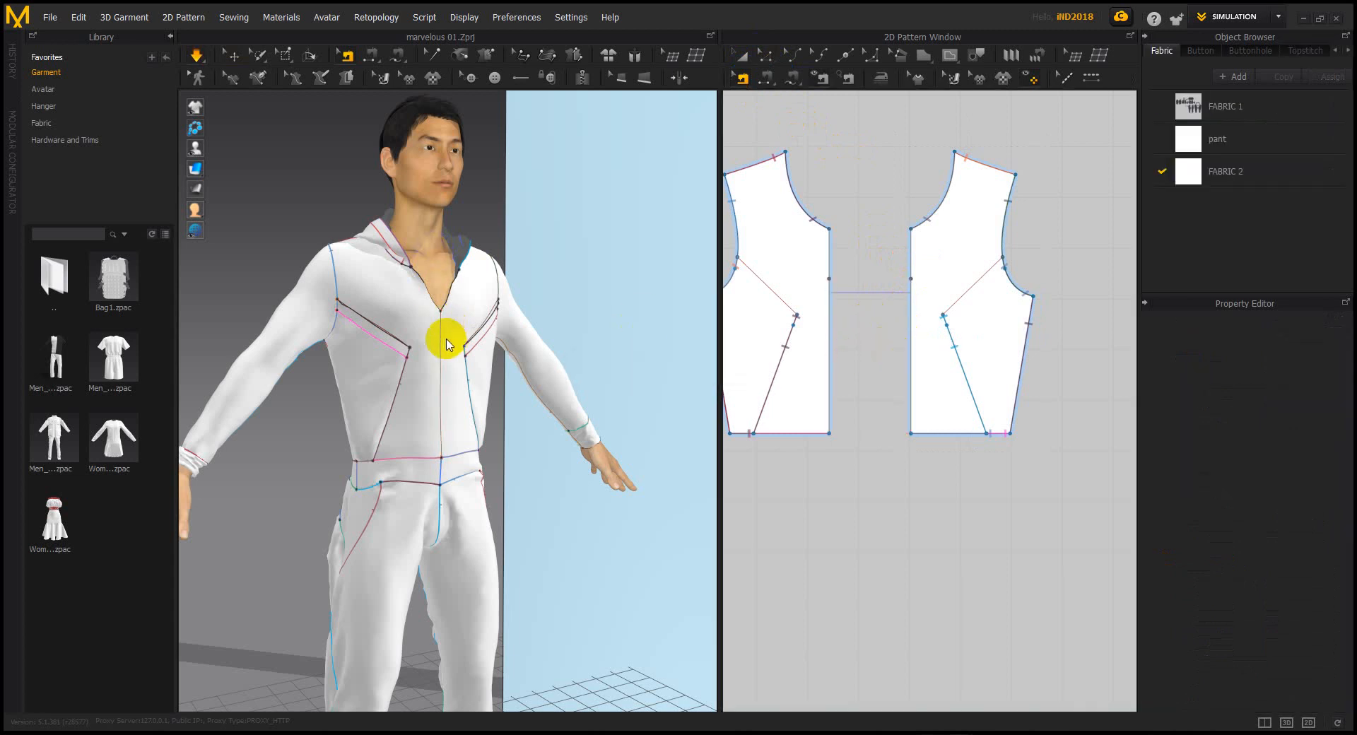
{"action": "key", "text": "space"}
{"action": "right_click_drag", "start_coordinate": [455, 344], "coordinate": [452, 345]}
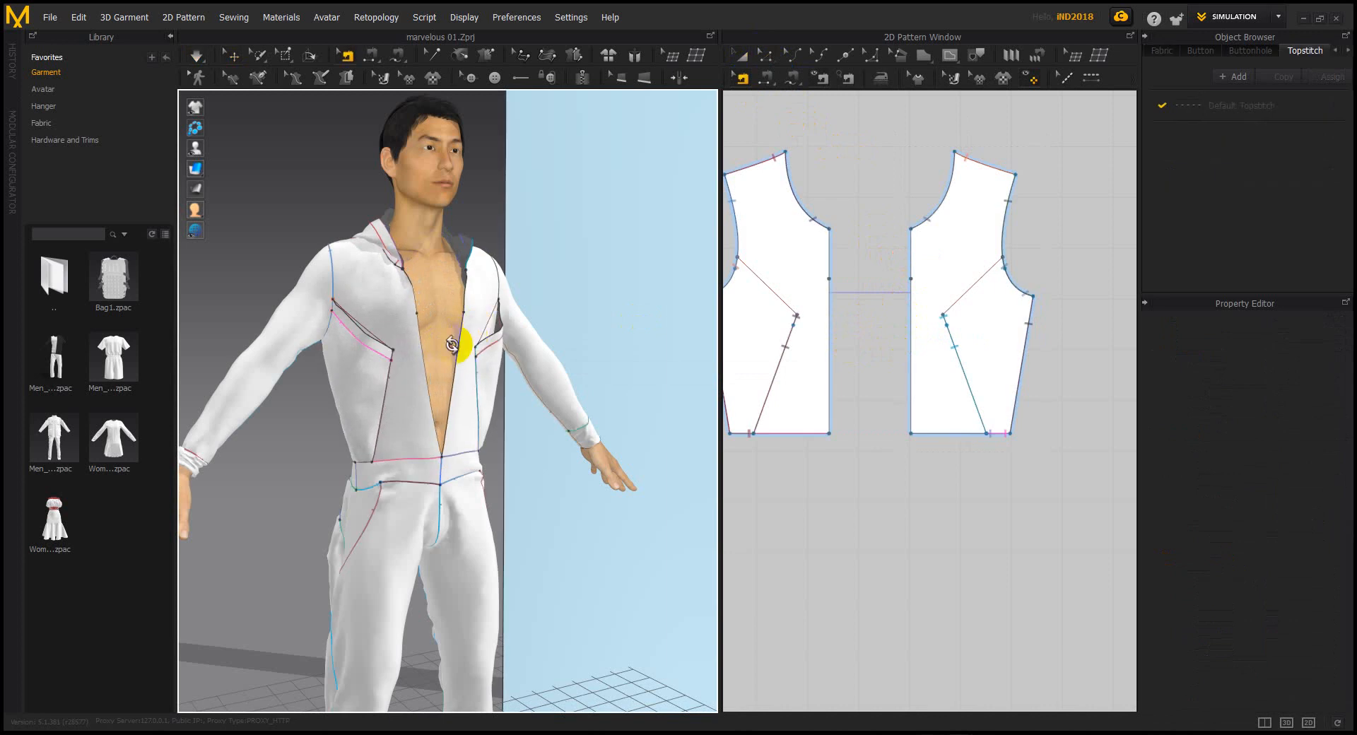
{"action": "scroll", "coordinate": [453, 344], "scroll_direction": "up", "scroll_amount": 6}
{"action": "right_click_drag", "start_coordinate": [436, 247], "coordinate": [465, 253]}
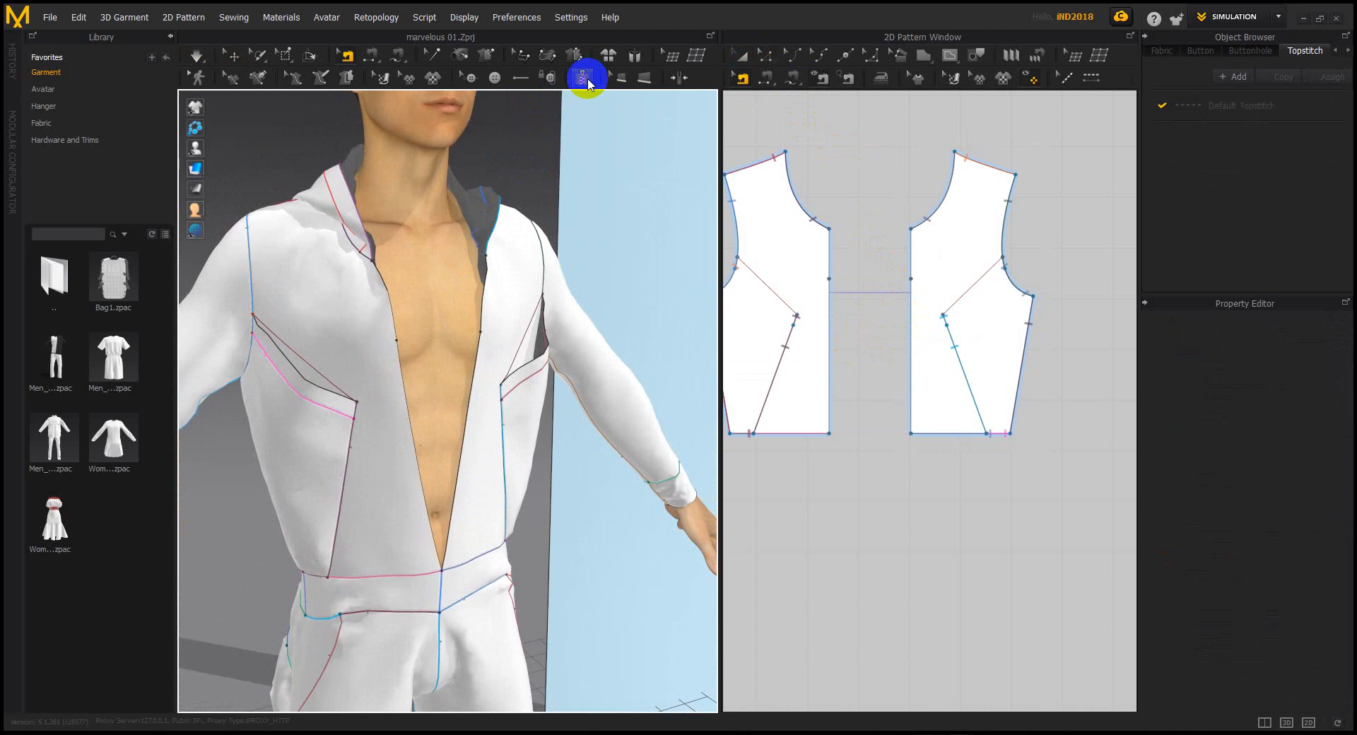
Add a 401.8 mm zipper along both front edges from collar to waist, simulating it closed
{"action": "left_click", "coordinate": [587, 82]}
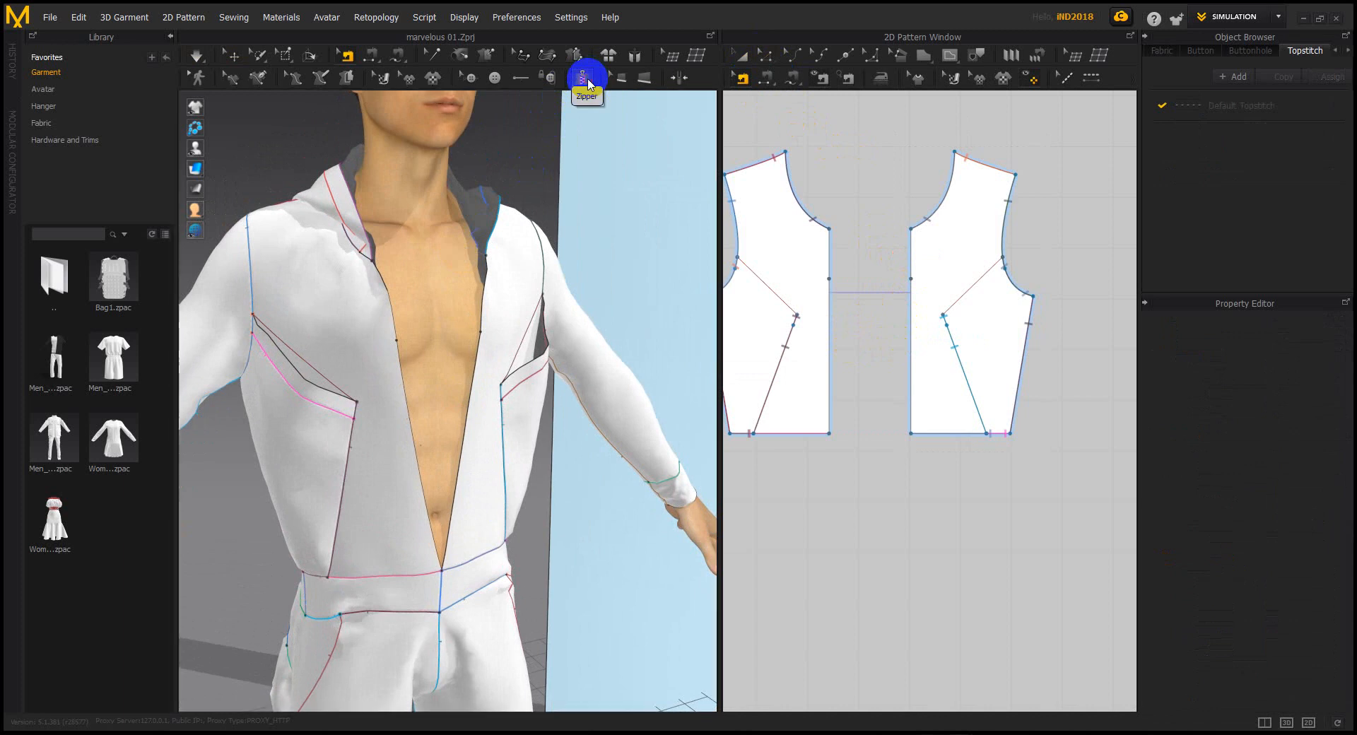
{"action": "scroll", "coordinate": [420, 325], "scroll_direction": "up", "scroll_amount": 2}
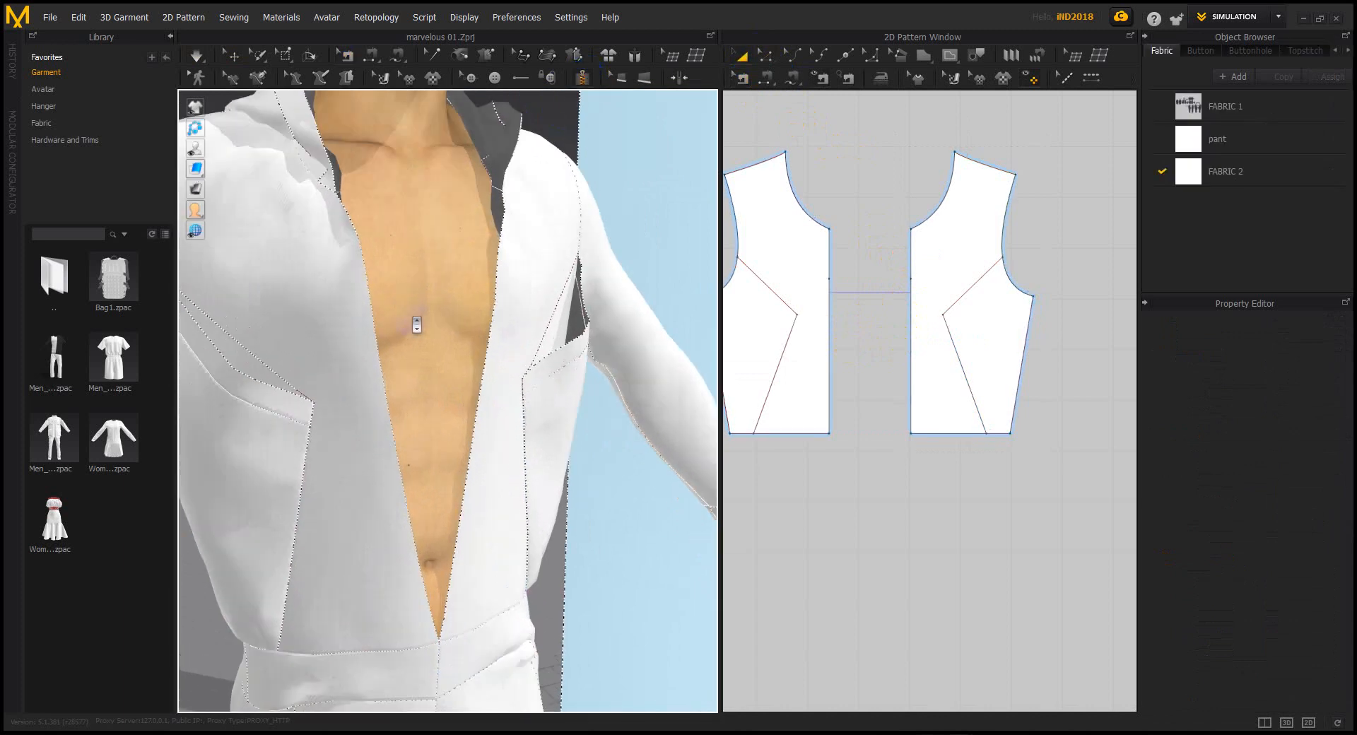
{"action": "left_click", "coordinate": [342, 212]}
{"action": "double_click", "coordinate": [439, 642]}
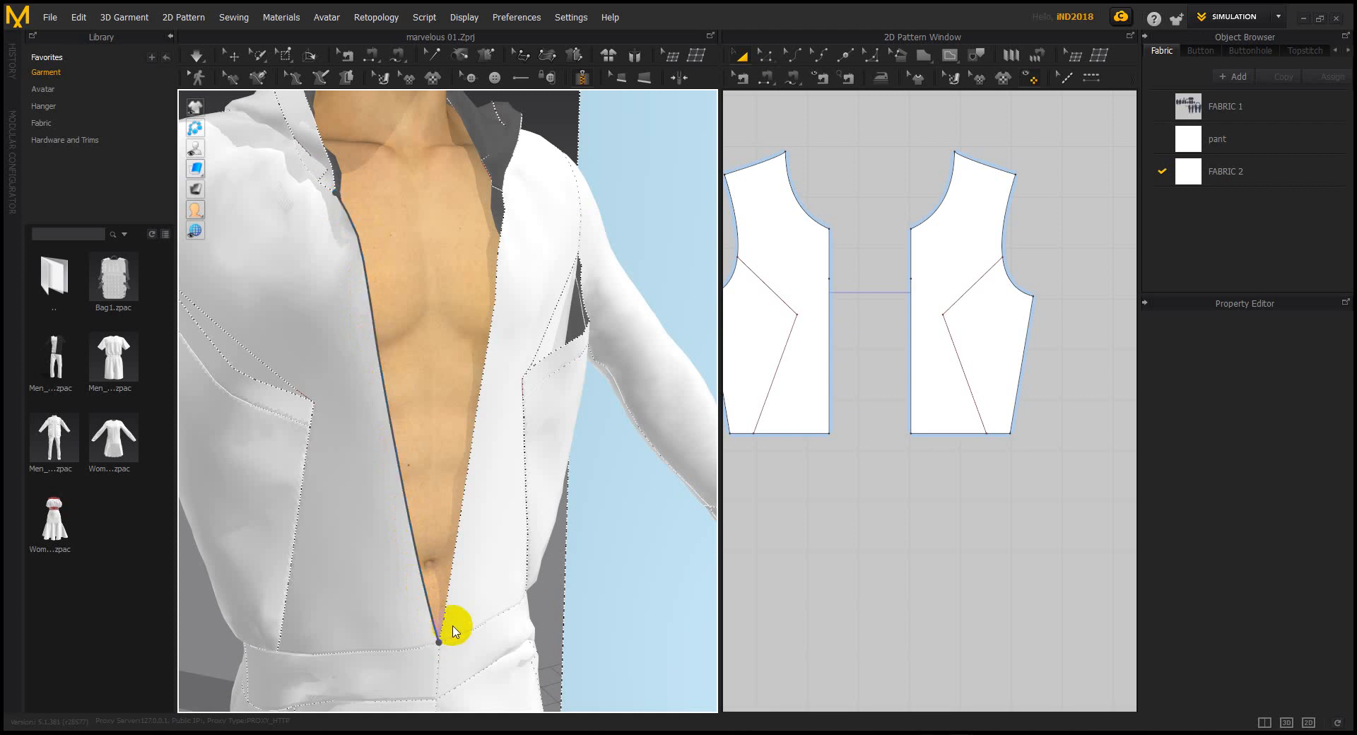
{"action": "left_click", "coordinate": [502, 194]}
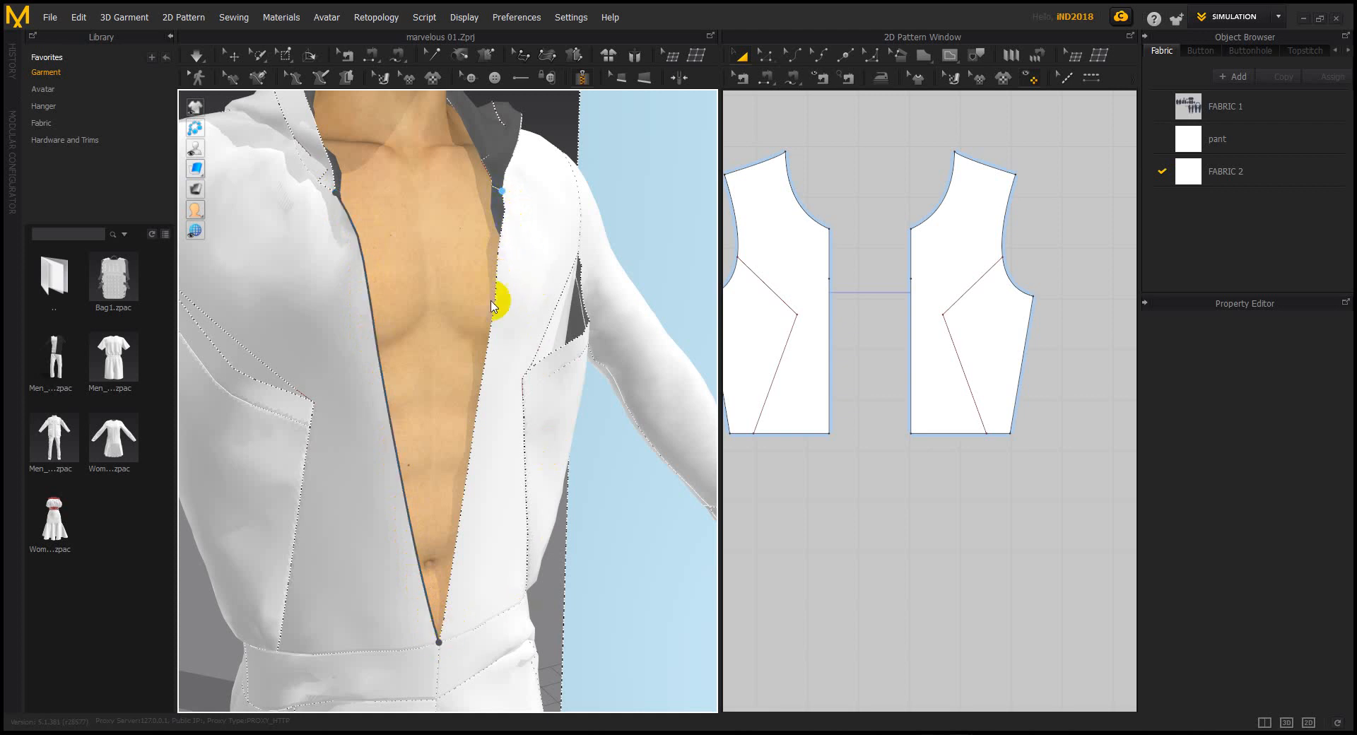
{"action": "double_click", "coordinate": [446, 644]}
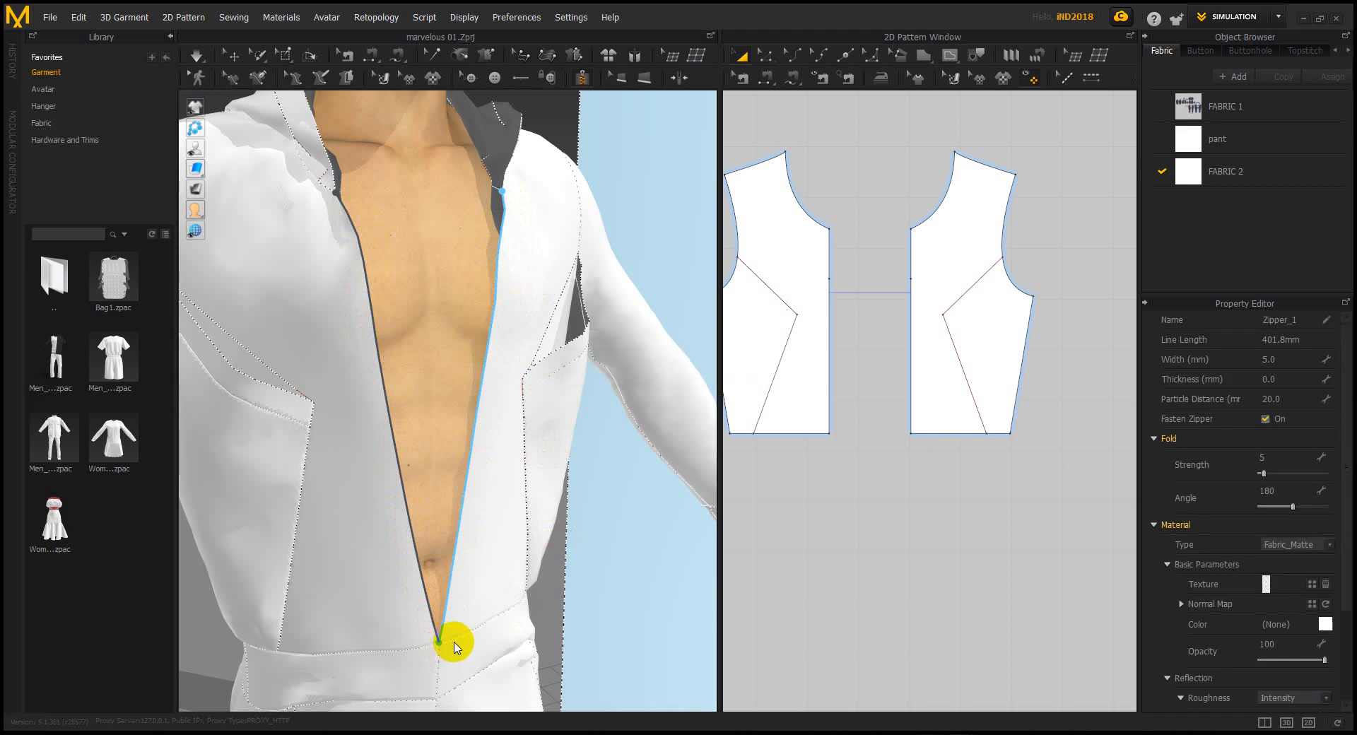
{"action": "left_click", "coordinate": [455, 647]}
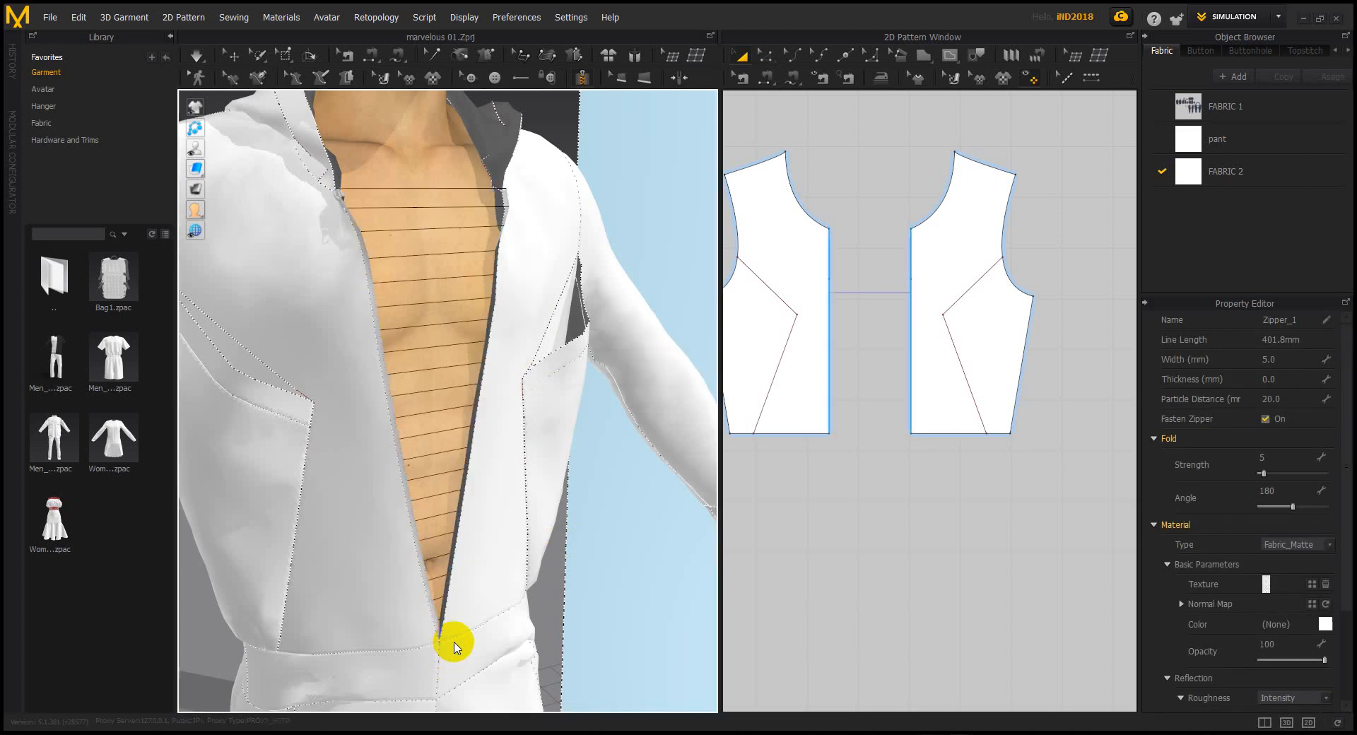
{"action": "right_click_drag", "start_coordinate": [349, 257], "coordinate": [459, 316]}
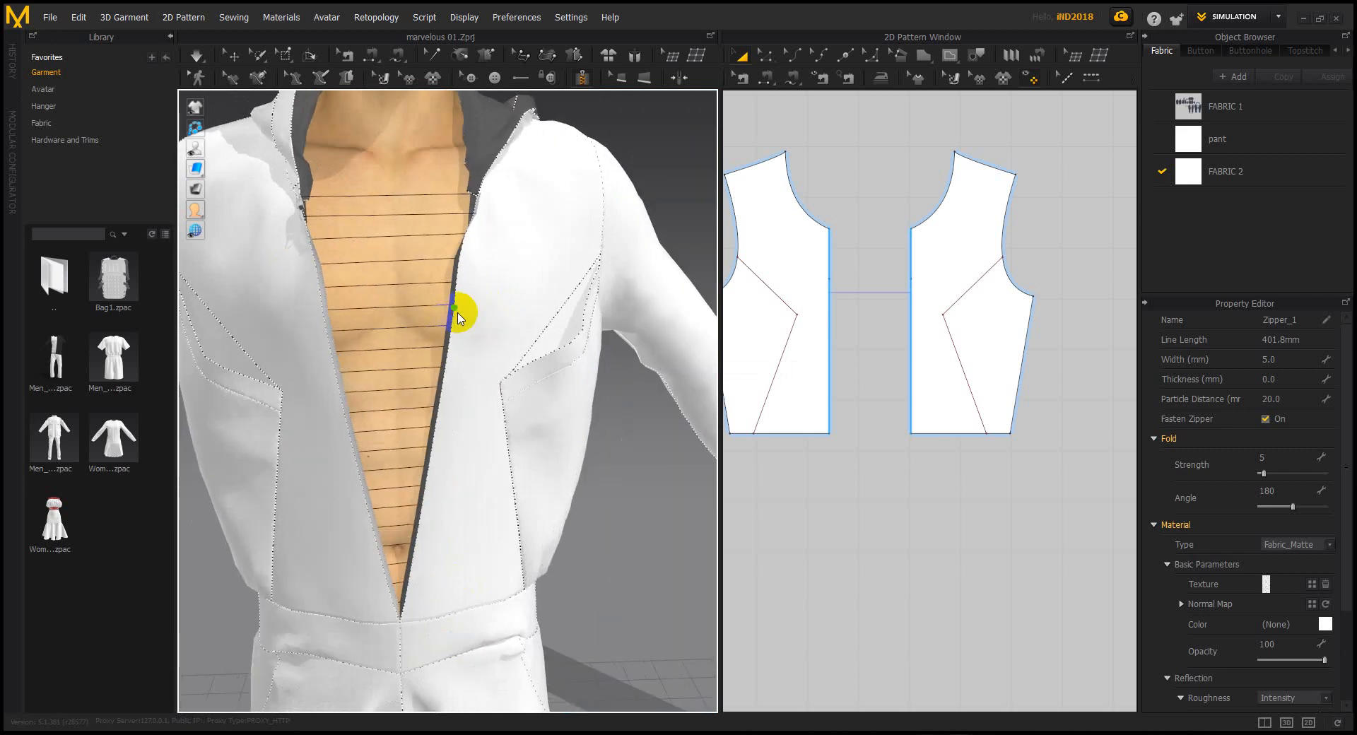
{"action": "key", "text": "space"}
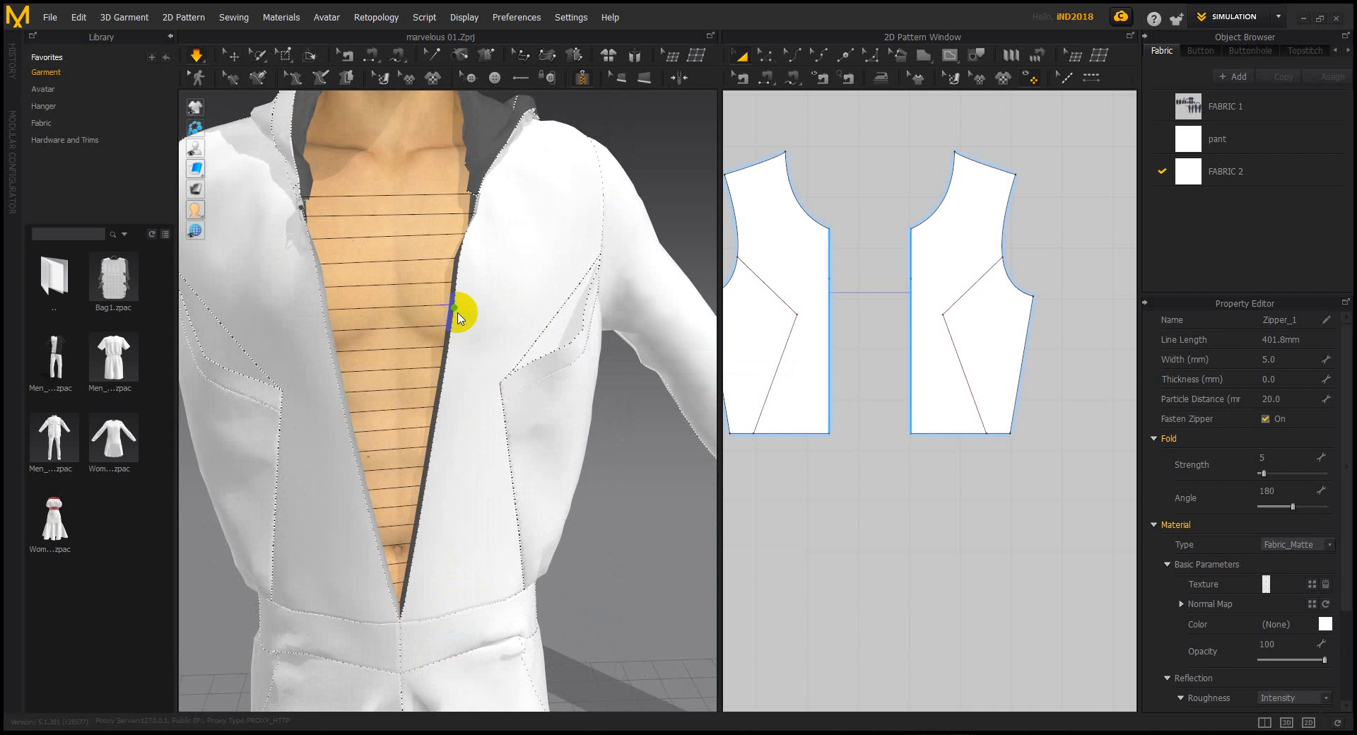
{"action": "right_click_drag", "start_coordinate": [410, 325], "coordinate": [457, 343]}
{"action": "right_click_drag", "start_coordinate": [431, 261], "coordinate": [461, 333]}
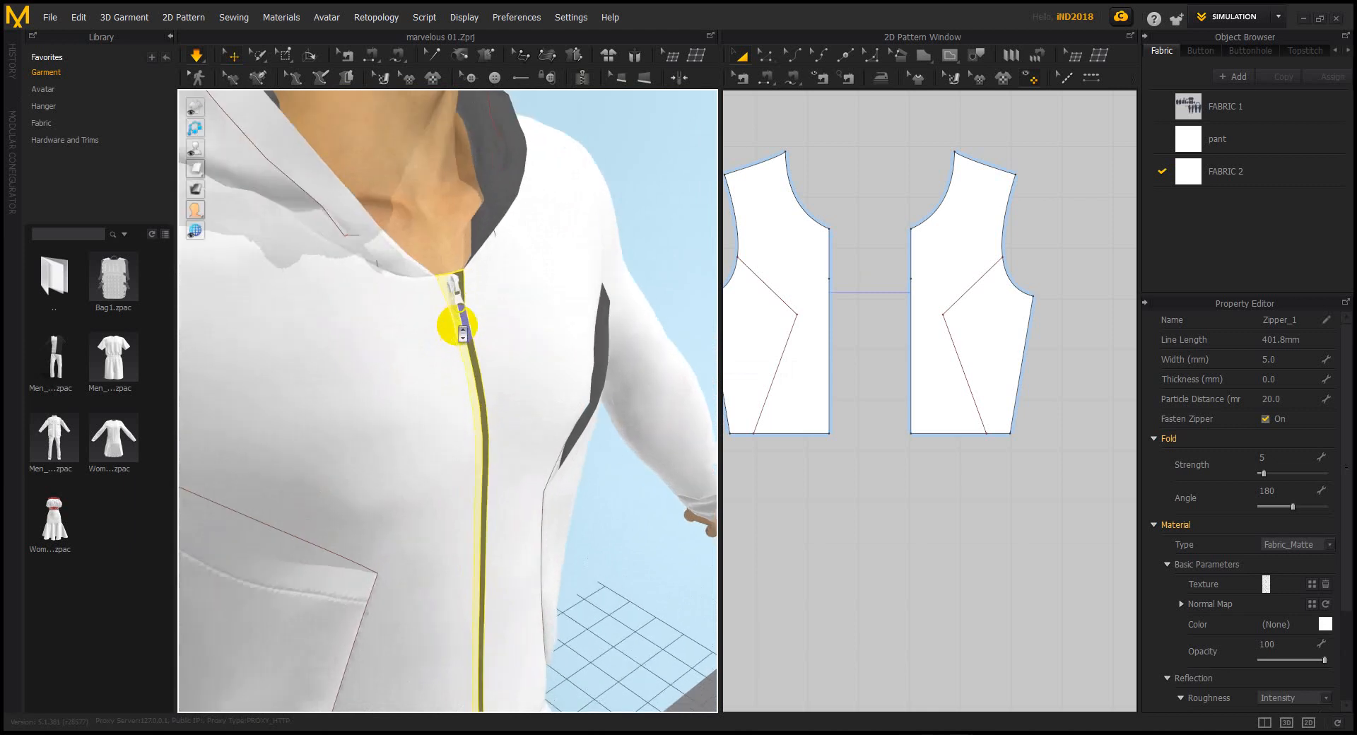
Drag the zipper slider lower to partly unzip the front, and simulate
{"action": "double_click", "coordinate": [462, 303]}
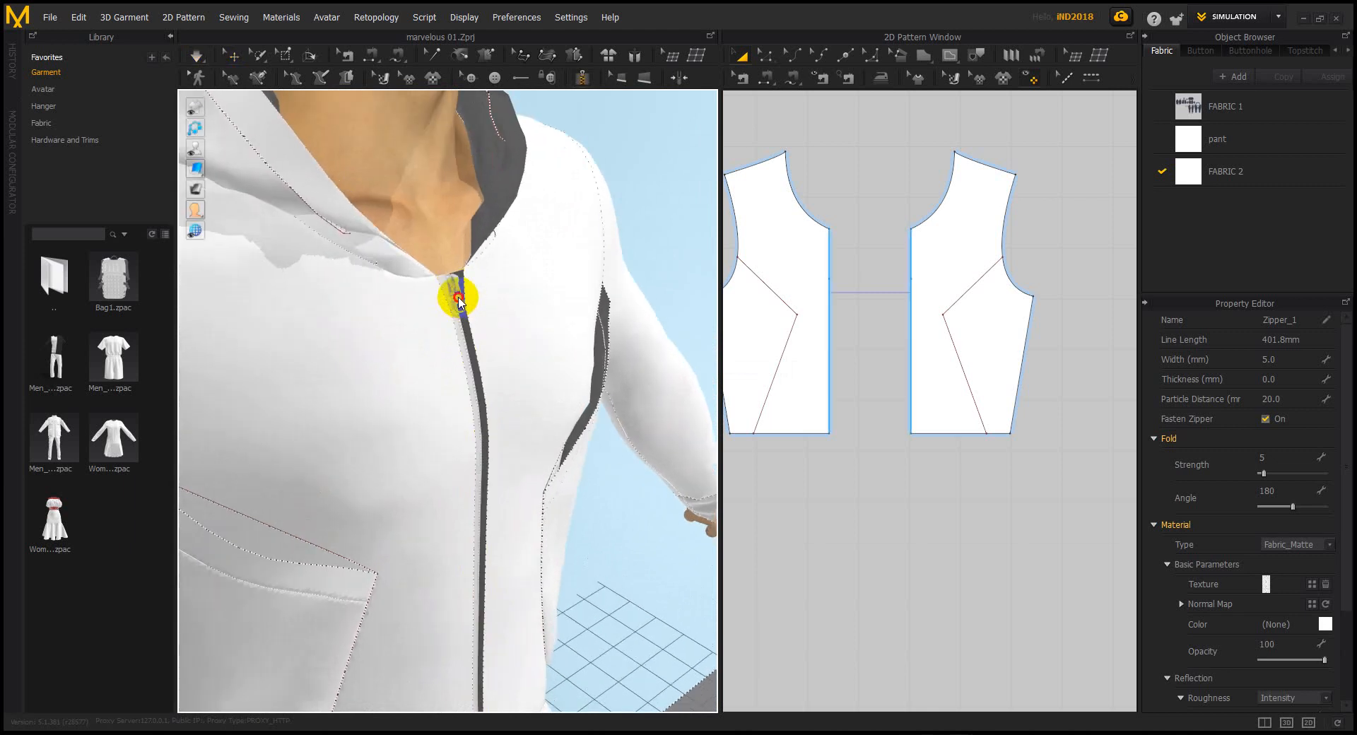
{"action": "scroll", "coordinate": [479, 306], "scroll_direction": "down", "scroll_amount": 2}
{"action": "right_click_drag", "start_coordinate": [470, 294], "coordinate": [471, 374]}
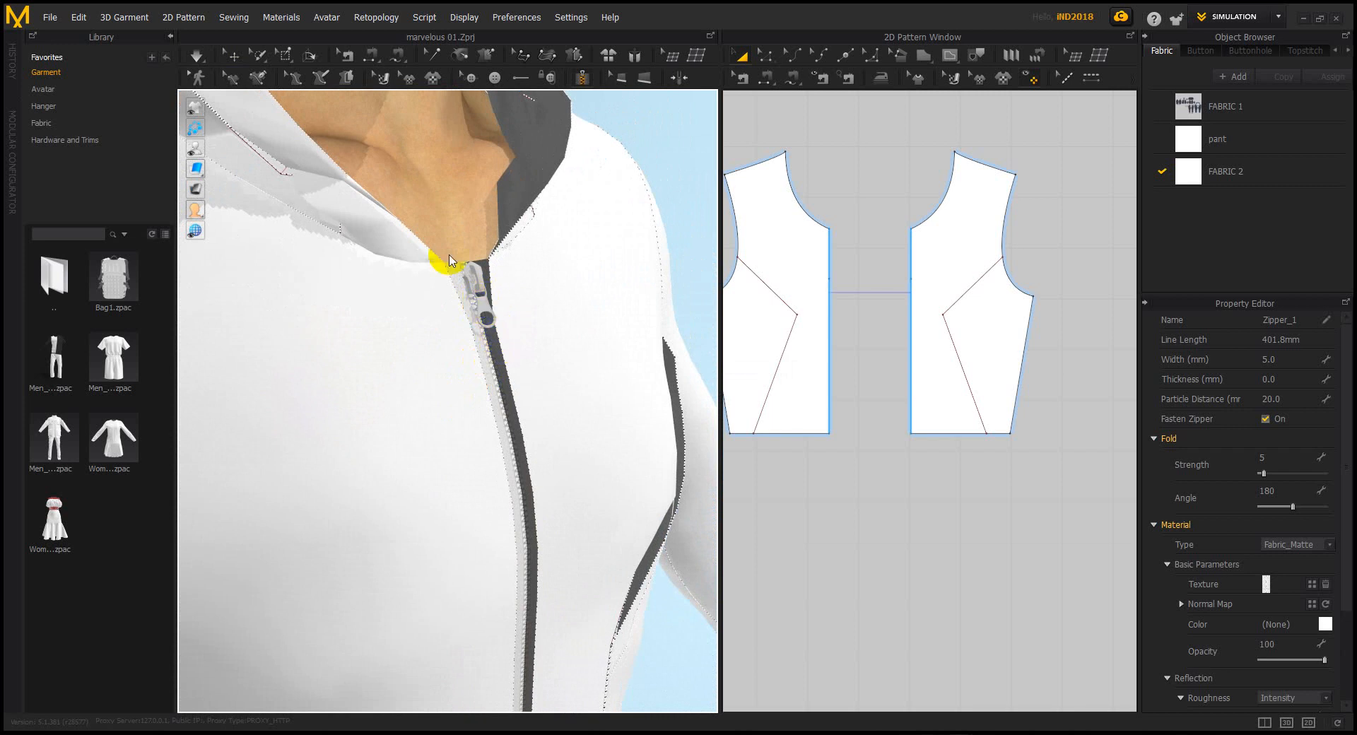
{"action": "left_click", "coordinate": [228, 55]}
{"action": "left_click", "coordinate": [487, 313]}
{"action": "left_click_drag", "start_coordinate": [493, 318], "coordinate": [527, 506]}
{"action": "scroll", "coordinate": [544, 480], "scroll_direction": "up", "scroll_amount": 3}
{"action": "right_click_drag", "start_coordinate": [552, 469], "coordinate": [493, 439]}
{"action": "key", "text": "space"}
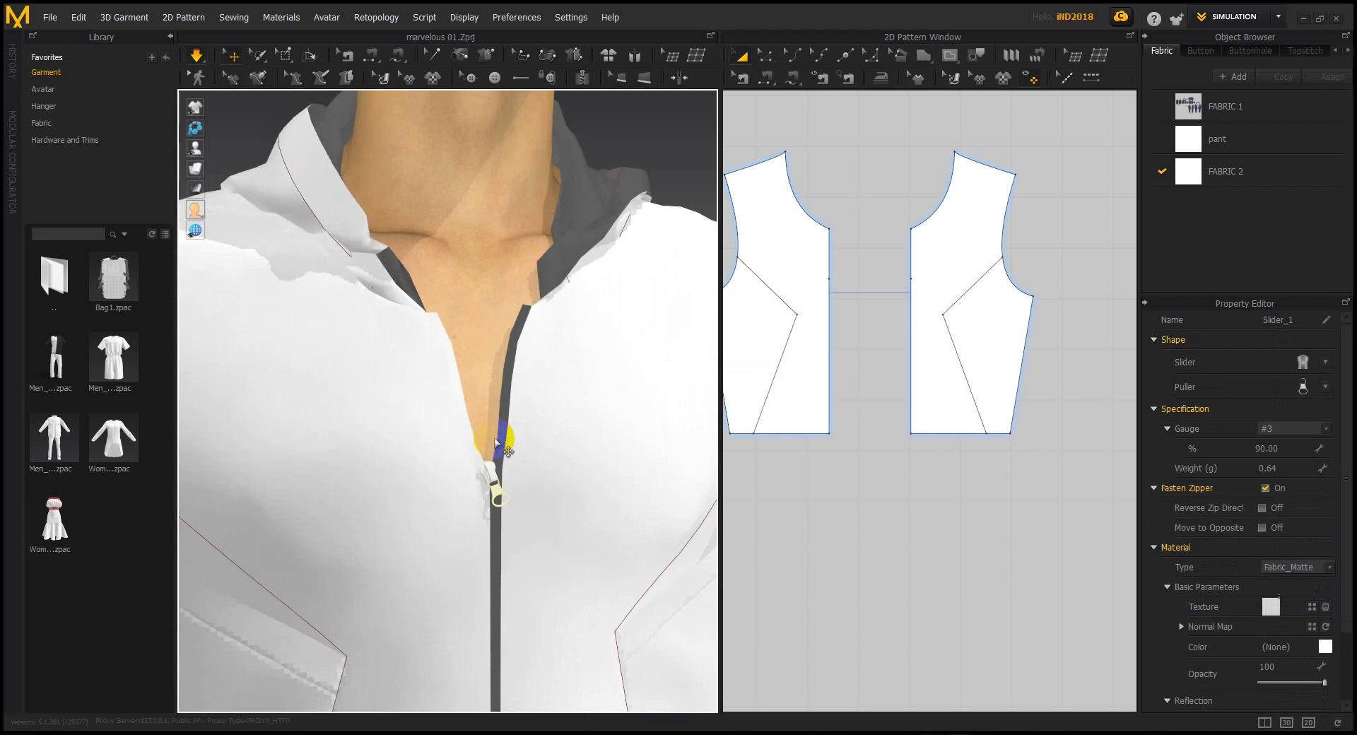
Orbit around the zipper slider for a close-up, then stop the simulation
{"action": "scroll", "coordinate": [517, 422], "scroll_direction": "up", "scroll_amount": 2}
{"action": "scroll", "coordinate": [513, 424], "scroll_direction": "down", "scroll_amount": 3}
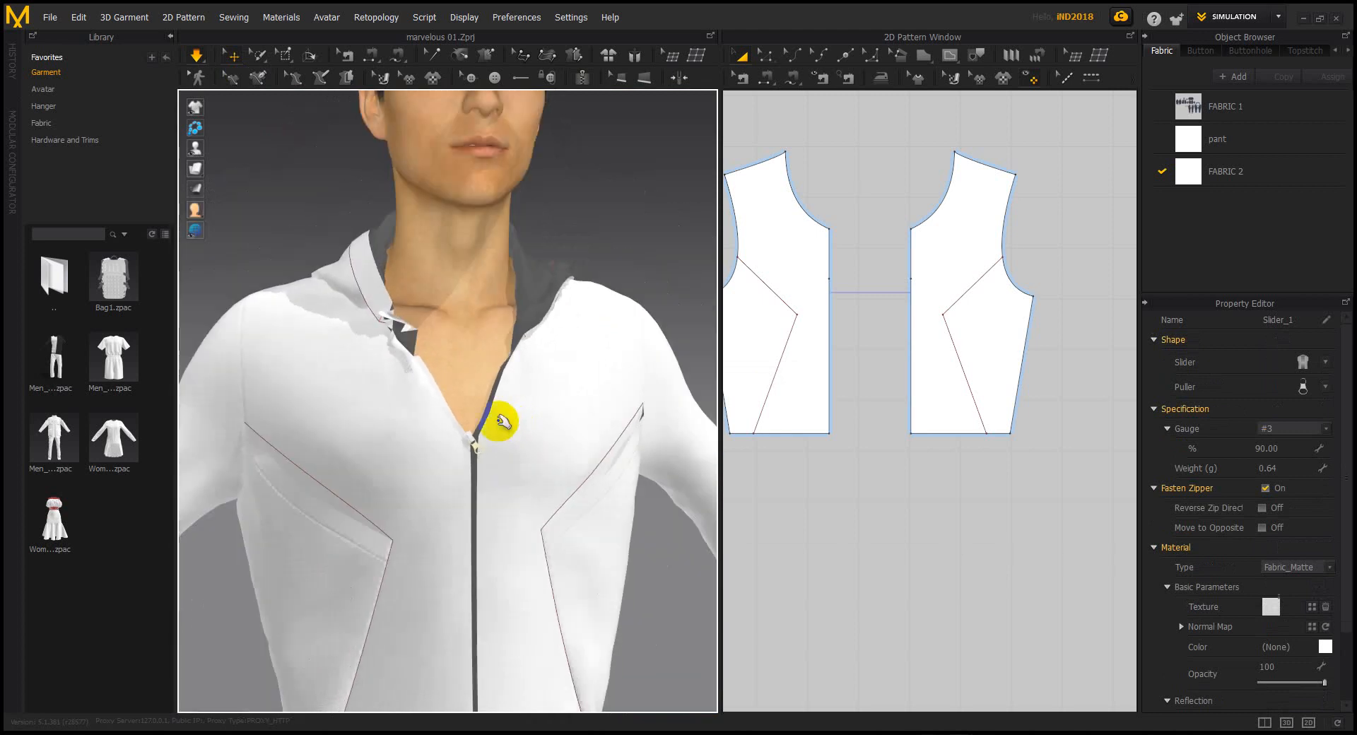
{"action": "scroll", "coordinate": [469, 453], "scroll_direction": "up", "scroll_amount": 3}
{"action": "right_click_drag", "start_coordinate": [464, 422], "coordinate": [502, 452]}
{"action": "left_click_drag", "start_coordinate": [485, 467], "coordinate": [529, 432]}
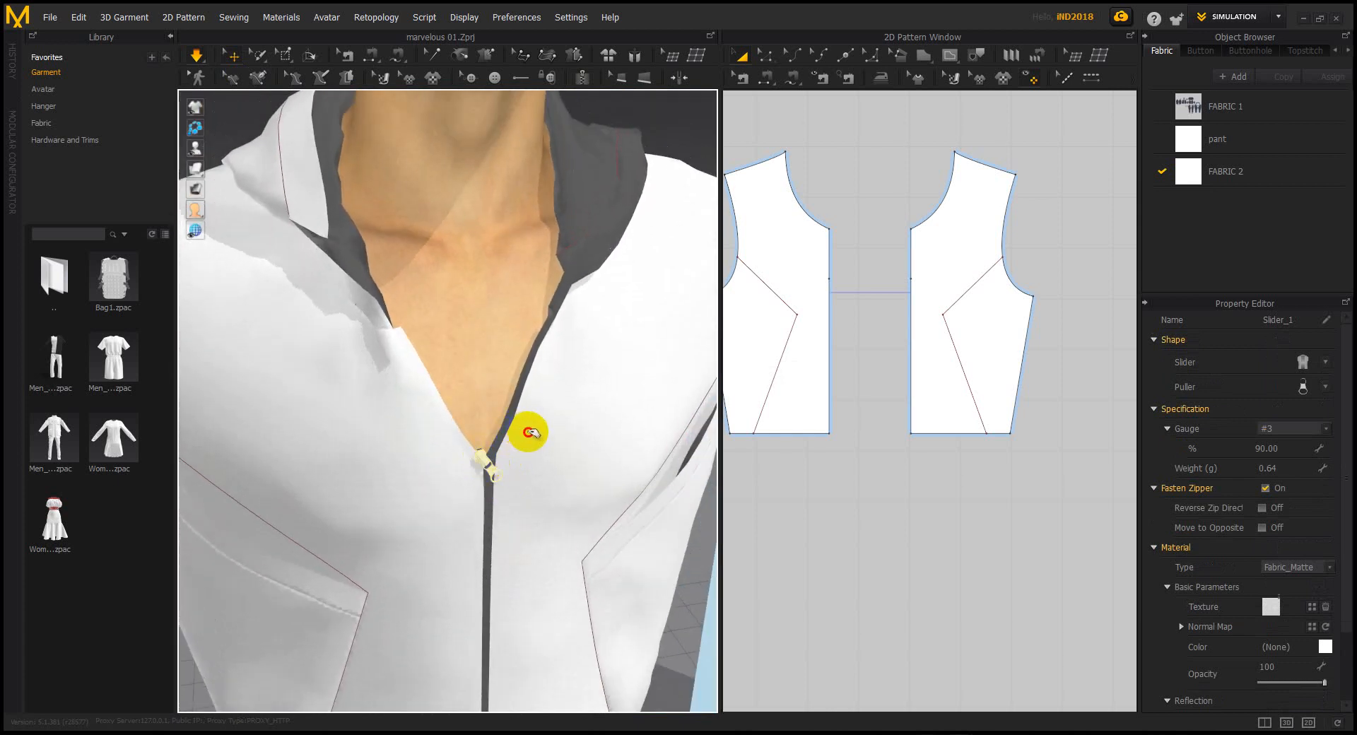
{"action": "key", "text": "space"}
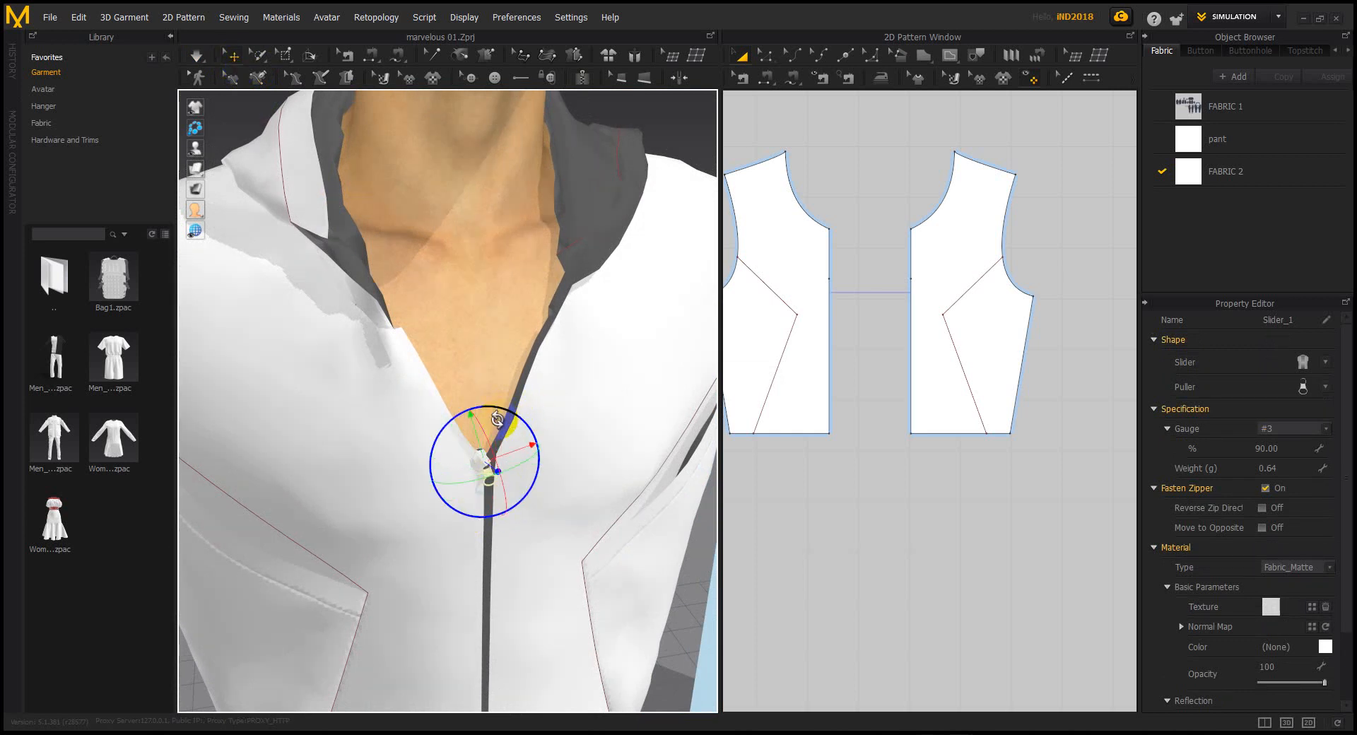
{"action": "scroll", "coordinate": [497, 420], "scroll_direction": "down", "scroll_amount": 4}
{"action": "middle_click_drag", "start_coordinate": [501, 481], "coordinate": [509, 397]}
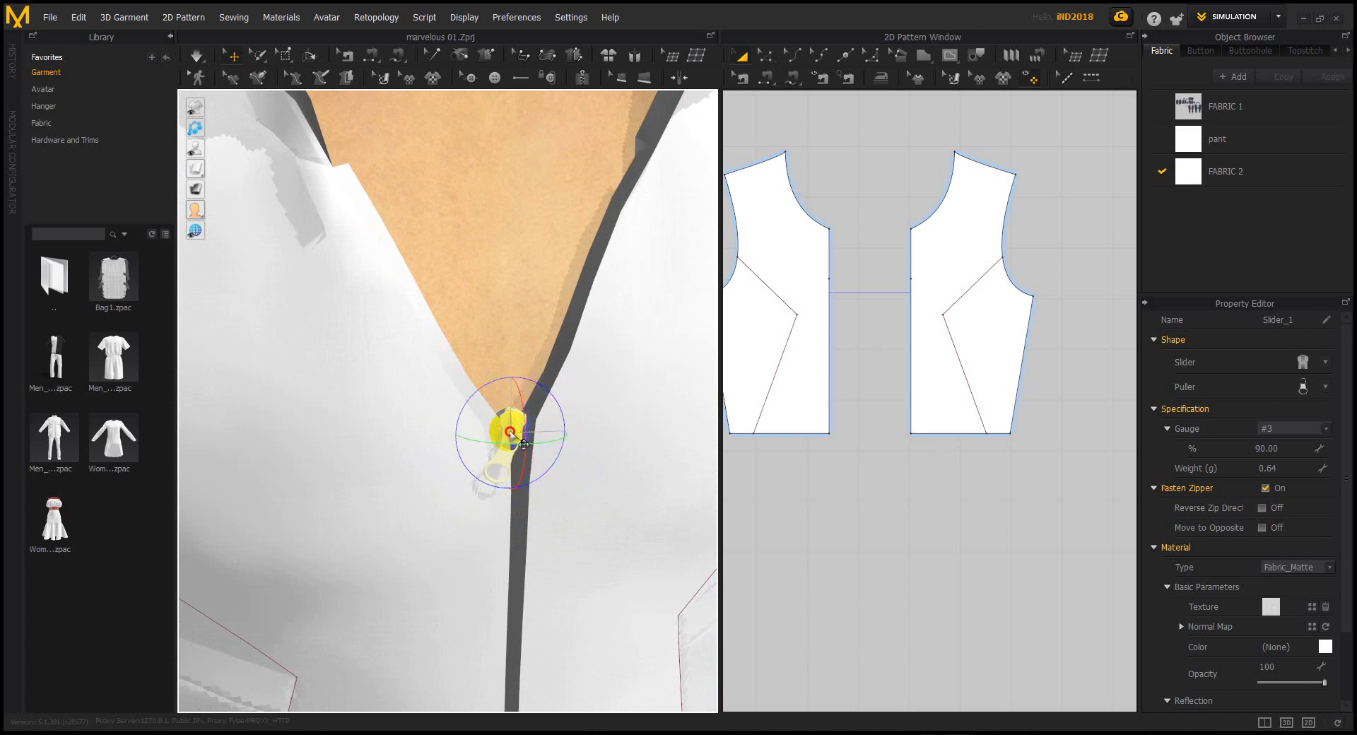
Select the zipper tape and slider, and restart the simulation
{"action": "left_click", "coordinate": [521, 494]}
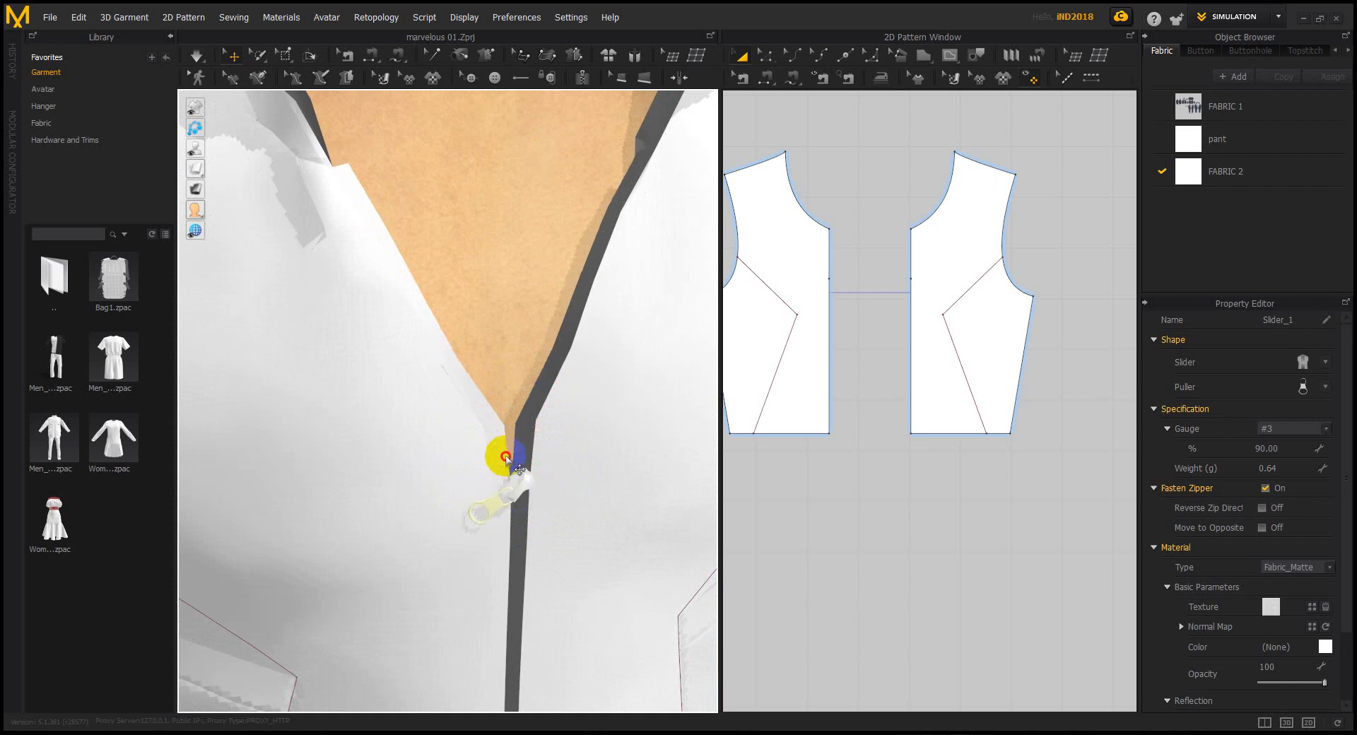
{"action": "left_click", "coordinate": [518, 486]}
{"action": "key", "text": "space"}
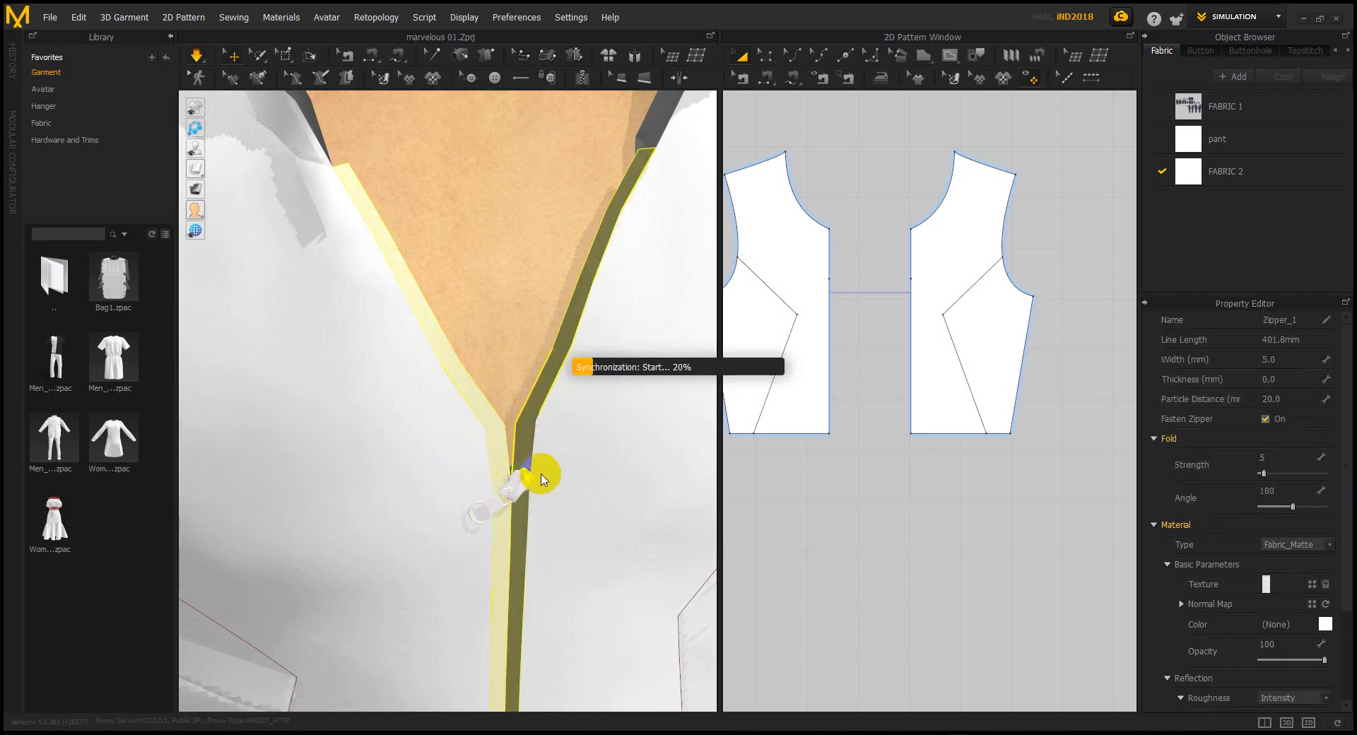
{"action": "left_click", "coordinate": [540, 476]}
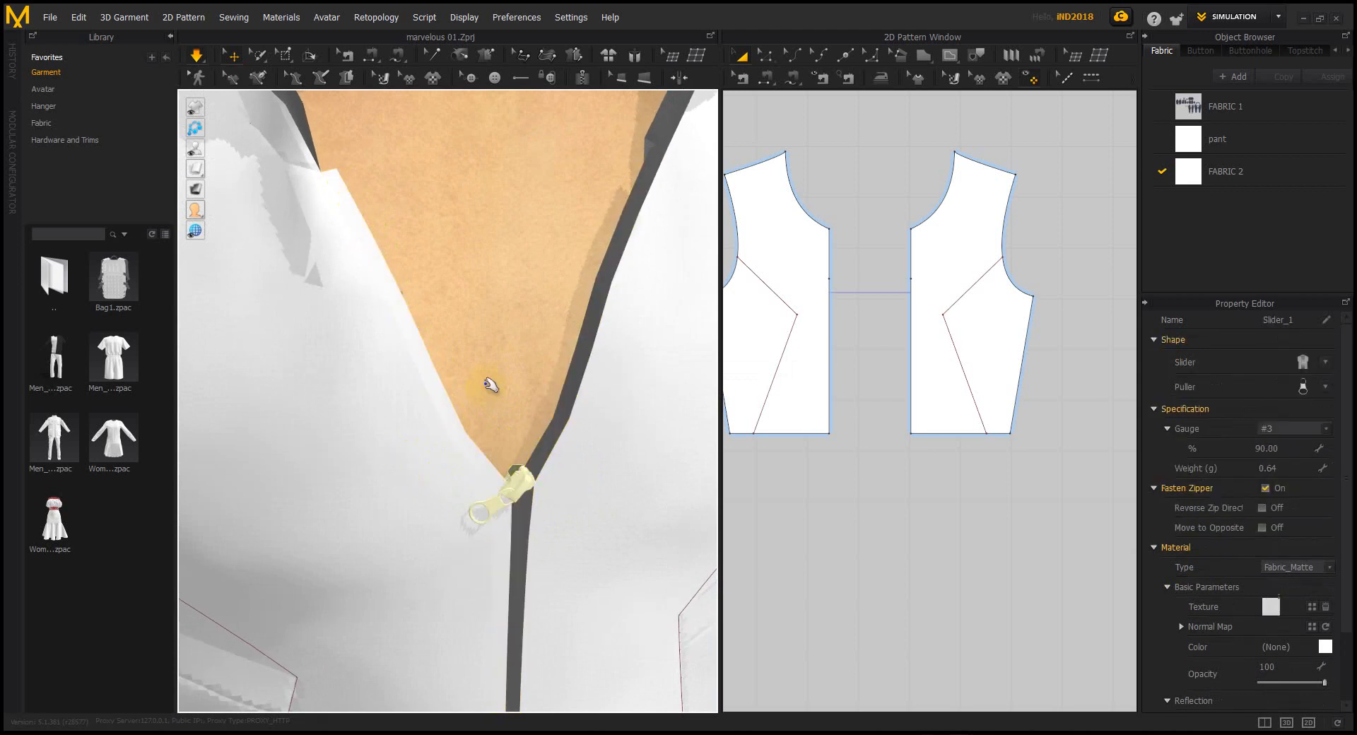
{"action": "scroll", "coordinate": [490, 391], "scroll_direction": "down", "scroll_amount": 3}
Pull the left front cloth toward the zipper opening, then reselect the slider
{"action": "left_click", "coordinate": [361, 322]}
{"action": "left_click_drag", "start_coordinate": [503, 282], "coordinate": [510, 283]}
{"action": "mouse_move", "coordinate": [421, 418]}
{"action": "left_mouse_down"}
{"action": "mouse_move", "coordinate": [497, 397]}
{"action": "mouse_move", "coordinate": [517, 423]}
{"action": "left_mouse_up"}
{"action": "scroll", "coordinate": [512, 440], "scroll_direction": "down", "scroll_amount": 5}
{"action": "right_click_drag", "start_coordinate": [521, 451], "coordinate": [494, 407]}
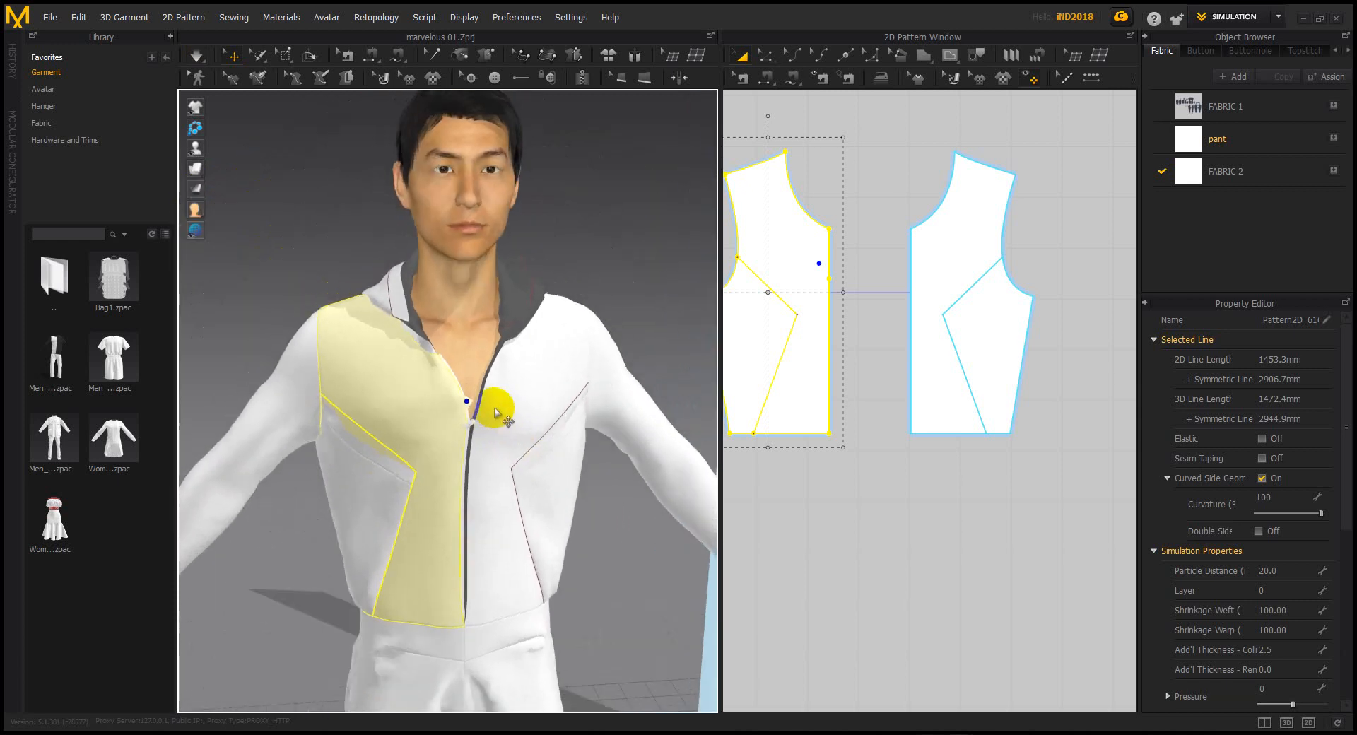
{"action": "scroll", "coordinate": [491, 423], "scroll_direction": "up", "scroll_amount": 6}
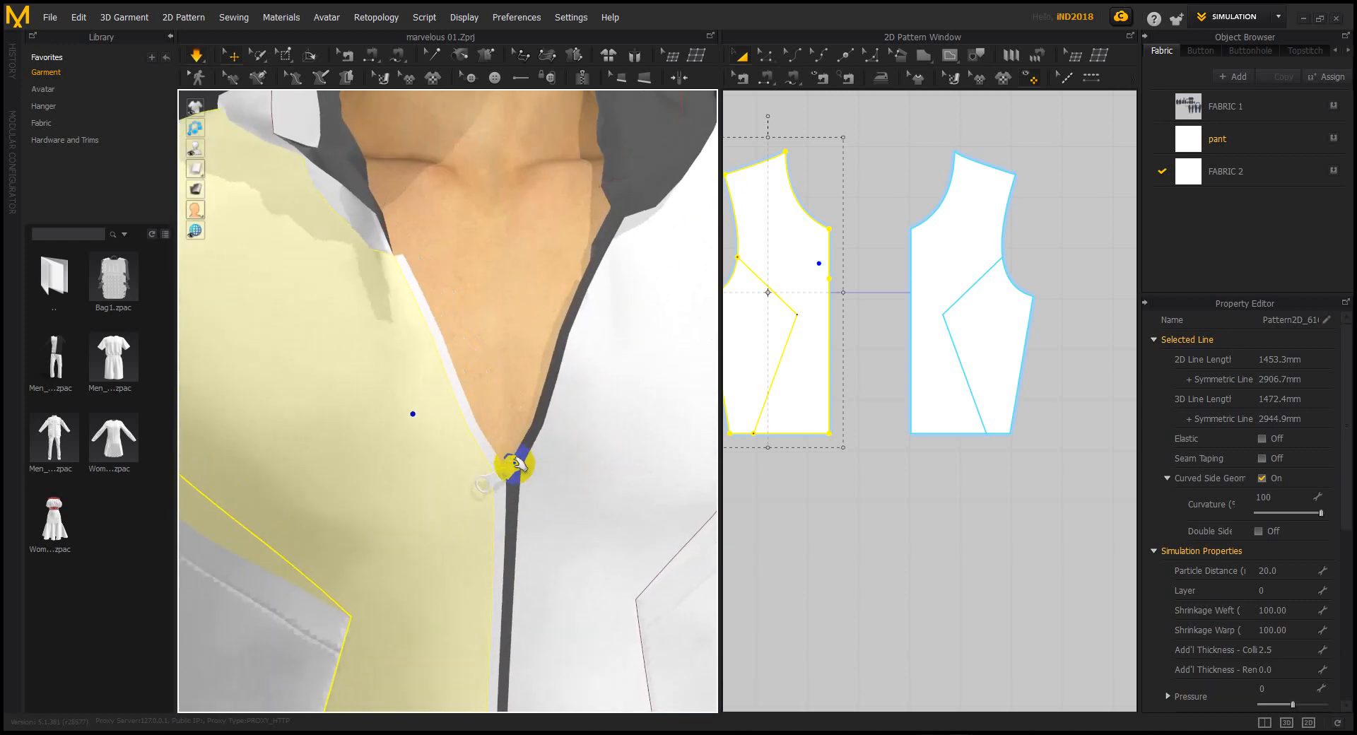
{"action": "left_click", "coordinate": [536, 470]}
{"action": "middle_click_drag", "start_coordinate": [500, 385], "coordinate": [452, 308]}
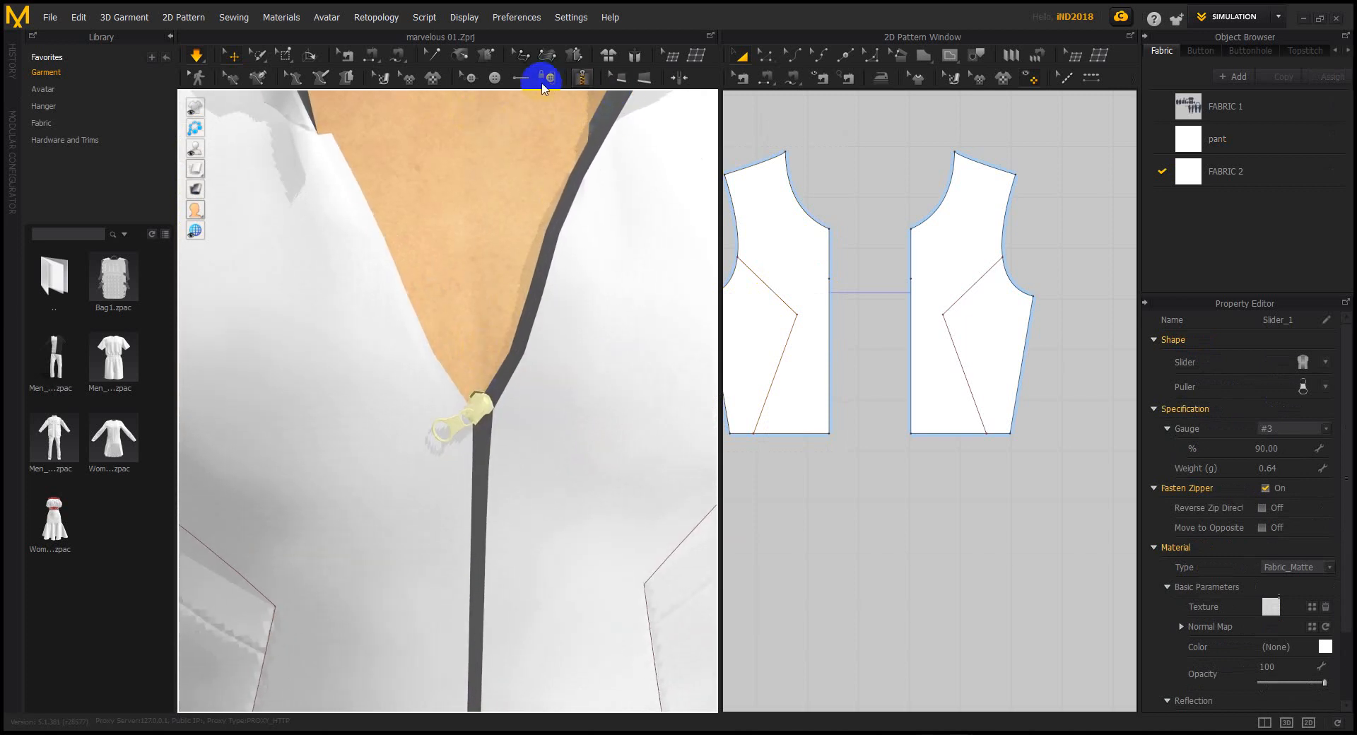
Show seams as dotted lines, slide the zipper up to close the jacket, and select it
{"action": "left_click", "coordinate": [581, 78]}
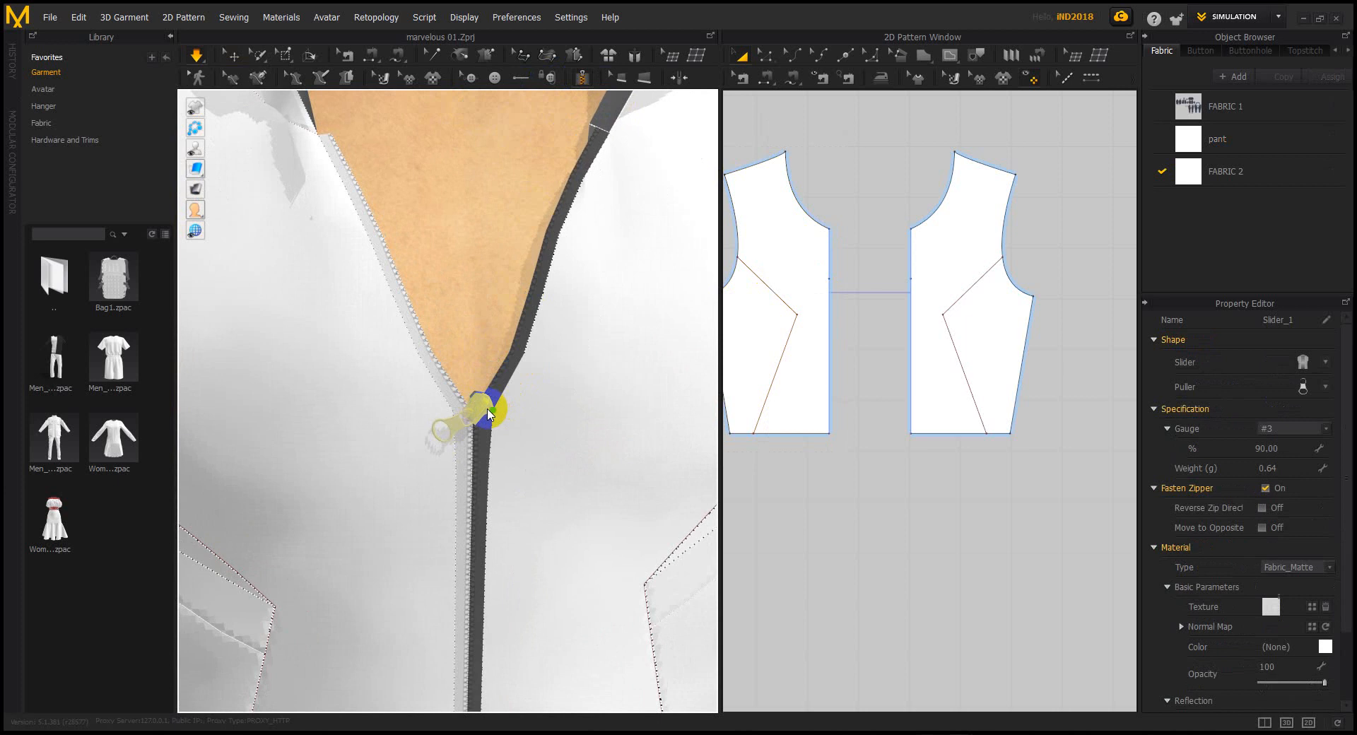
{"action": "scroll", "coordinate": [498, 393], "scroll_direction": "down", "scroll_amount": 2}
{"action": "right_click_drag", "start_coordinate": [498, 396], "coordinate": [498, 422]}
{"action": "scroll", "coordinate": [504, 401], "scroll_direction": "up", "scroll_amount": 3}
{"action": "left_click_drag", "start_coordinate": [515, 361], "coordinate": [467, 358]}
{"action": "left_click", "coordinate": [233, 55]}
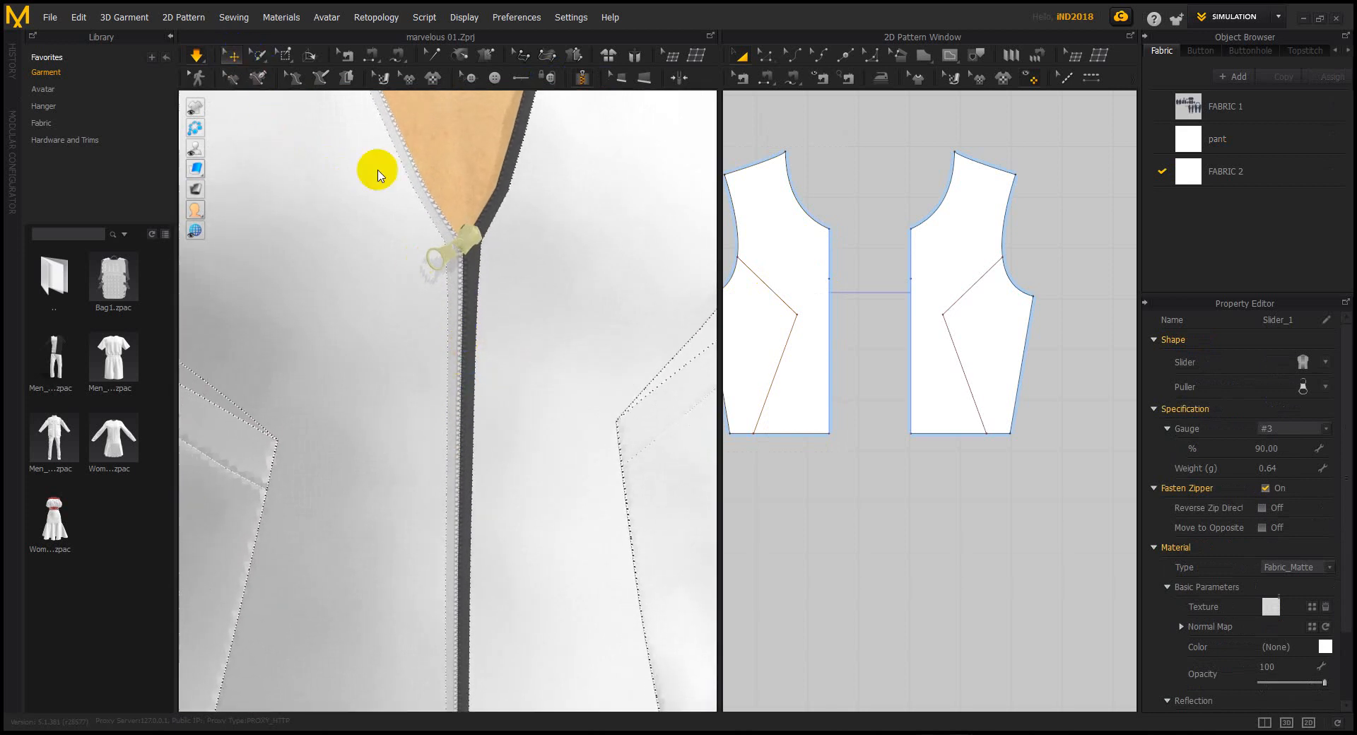
{"action": "left_click", "coordinate": [470, 308]}
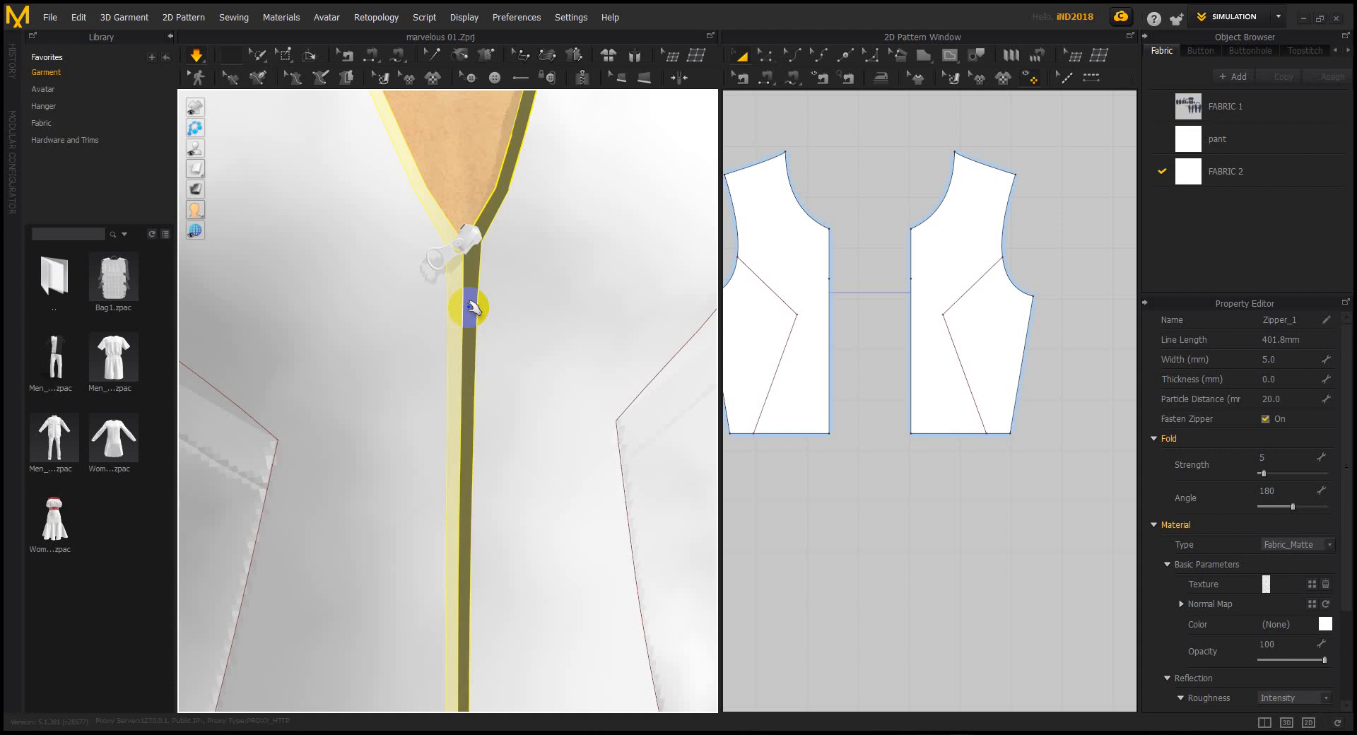
Delete the selected zipper, Zipper_1
{"action": "key", "text": "Delete"}
{"action": "scroll", "coordinate": [477, 309], "scroll_direction": "up", "scroll_amount": 5}
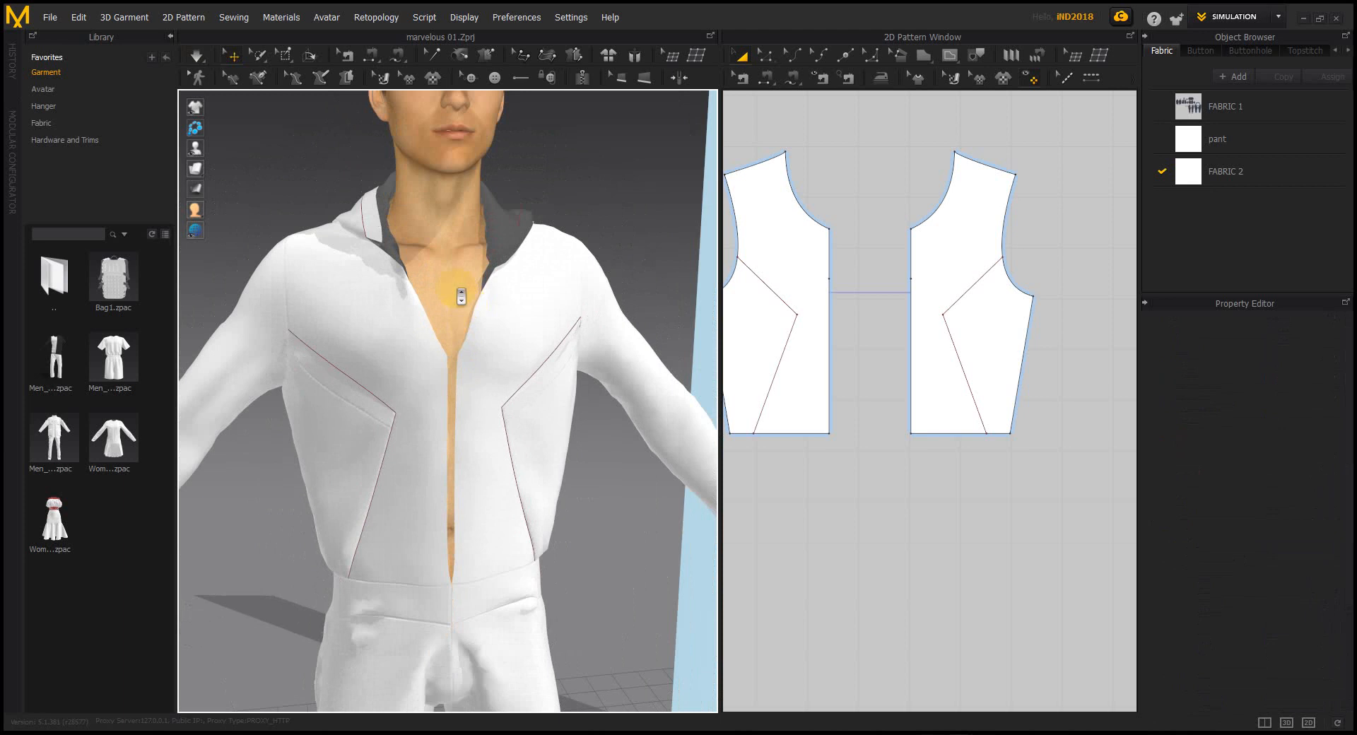
{"action": "scroll", "coordinate": [475, 304], "scroll_direction": "down", "scroll_amount": 2}
{"action": "right_click_drag", "start_coordinate": [535, 124], "coordinate": [562, 115]}
Draw a zipper line from the left neckline to the opening bottom, then start at the right neckline
{"action": "left_click", "coordinate": [582, 76]}
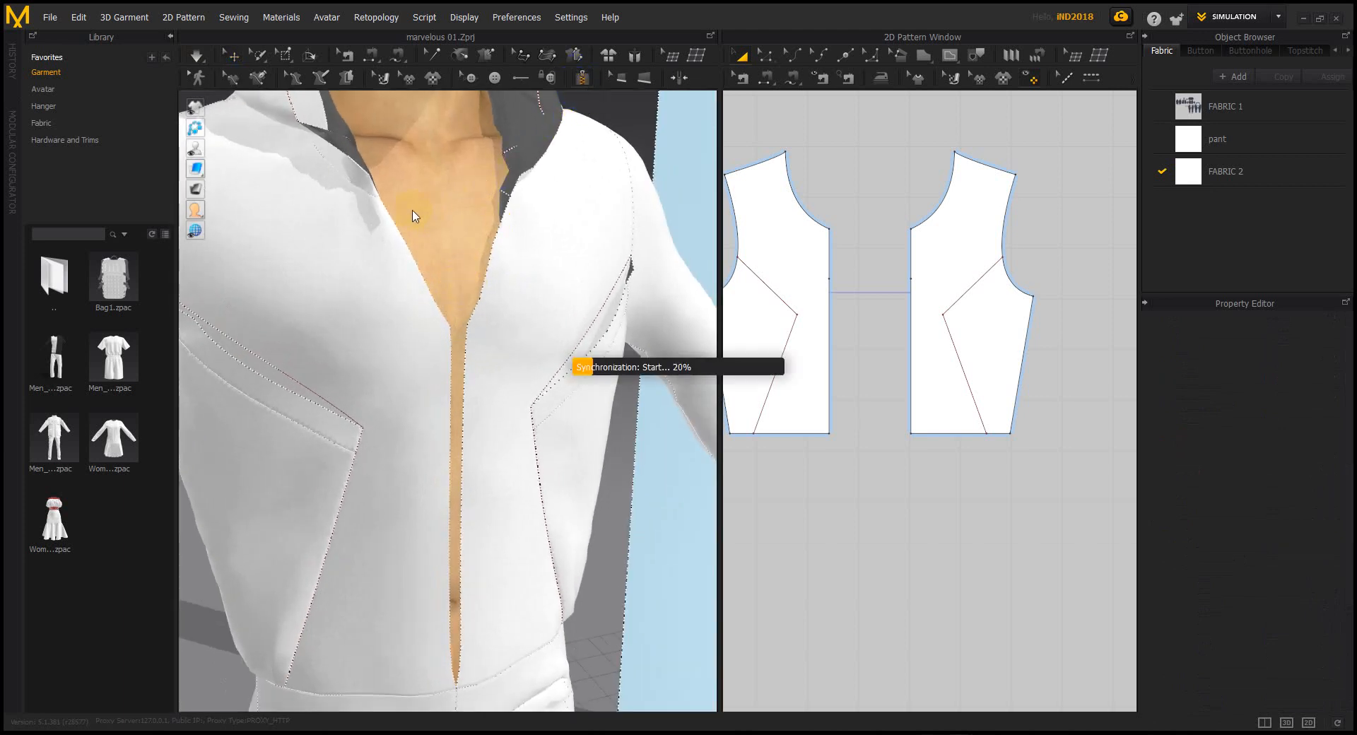
{"action": "left_click", "coordinate": [381, 200]}
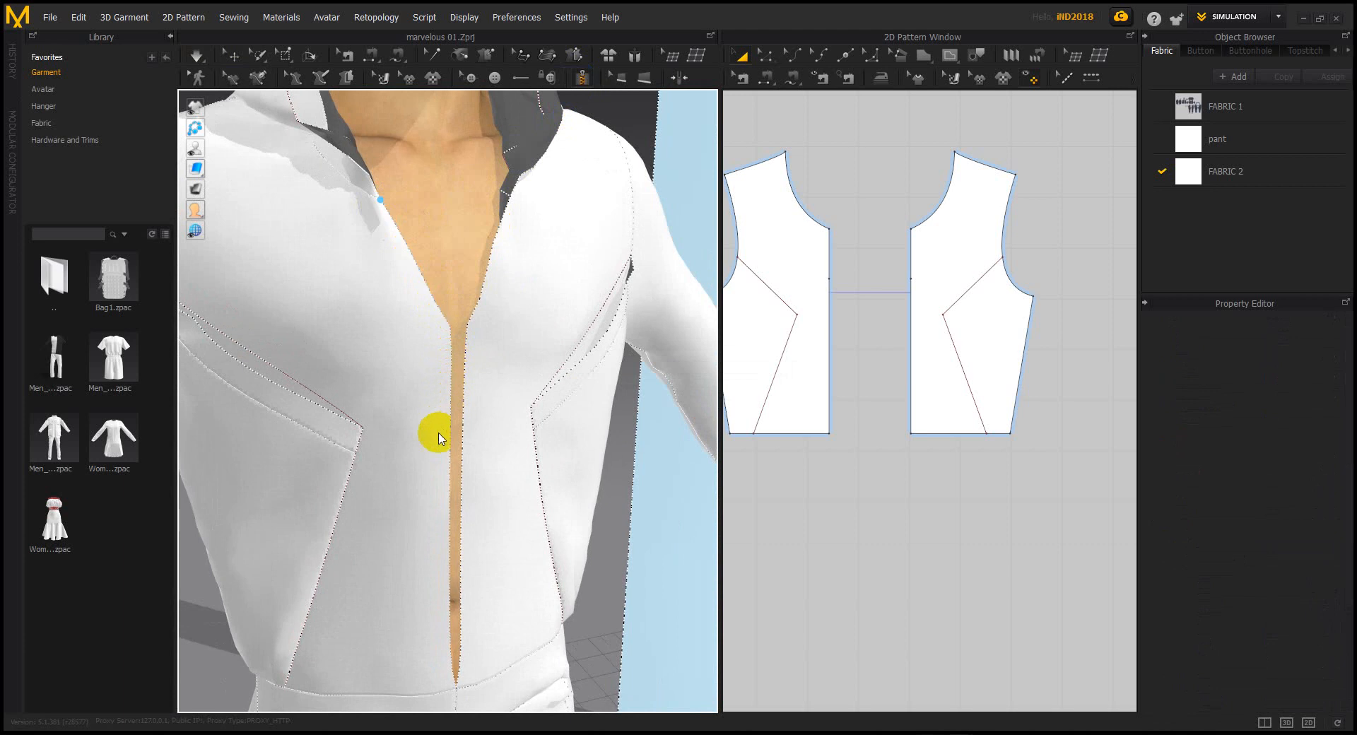
{"action": "left_click", "coordinate": [454, 678]}
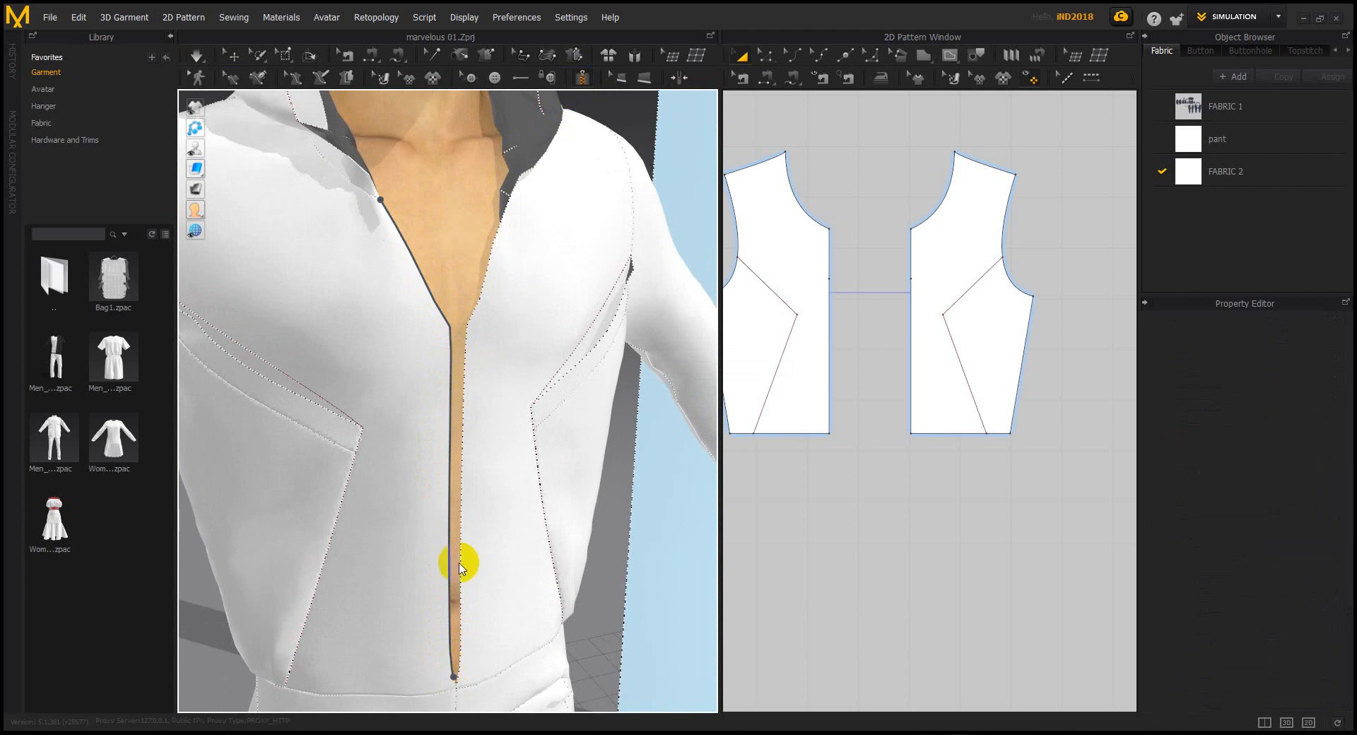
{"action": "left_click", "coordinate": [510, 202]}
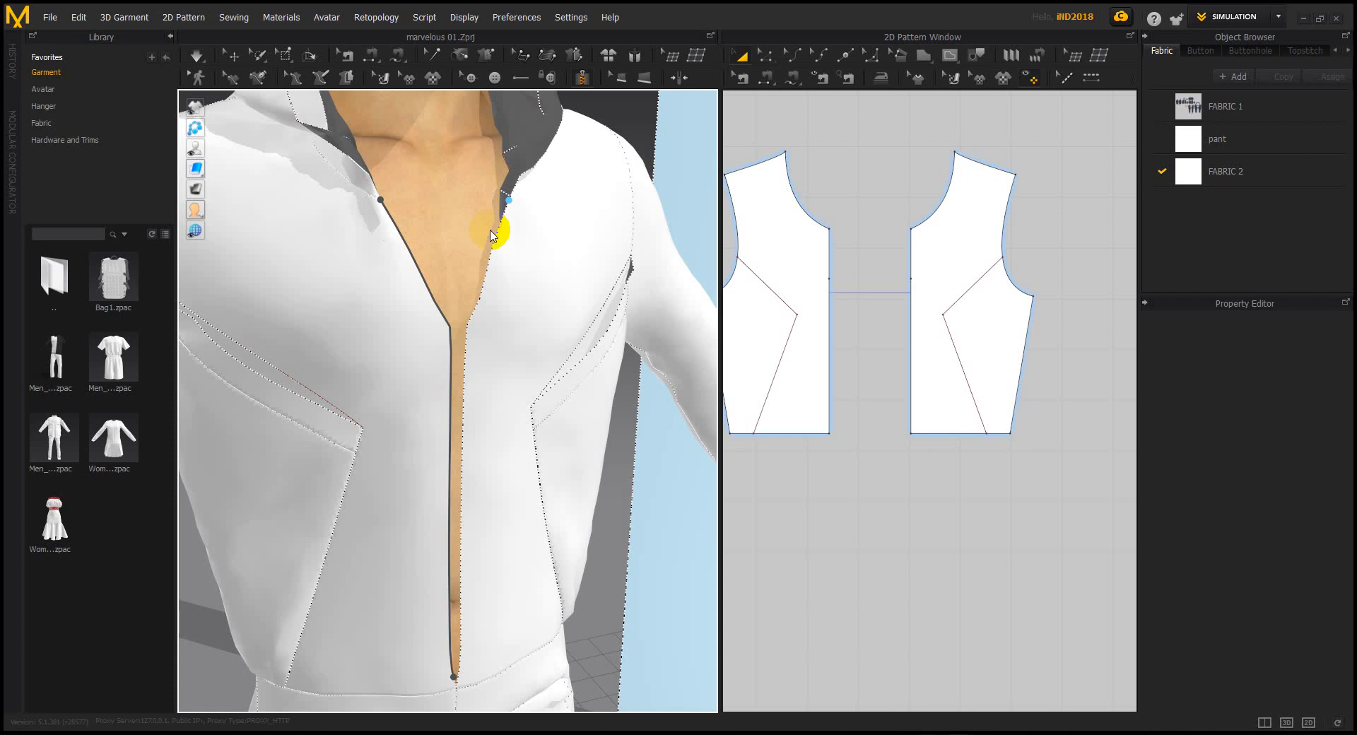
Start the simulation and trace trial zipper lines along the left and right front edges
{"action": "key", "text": "space"}
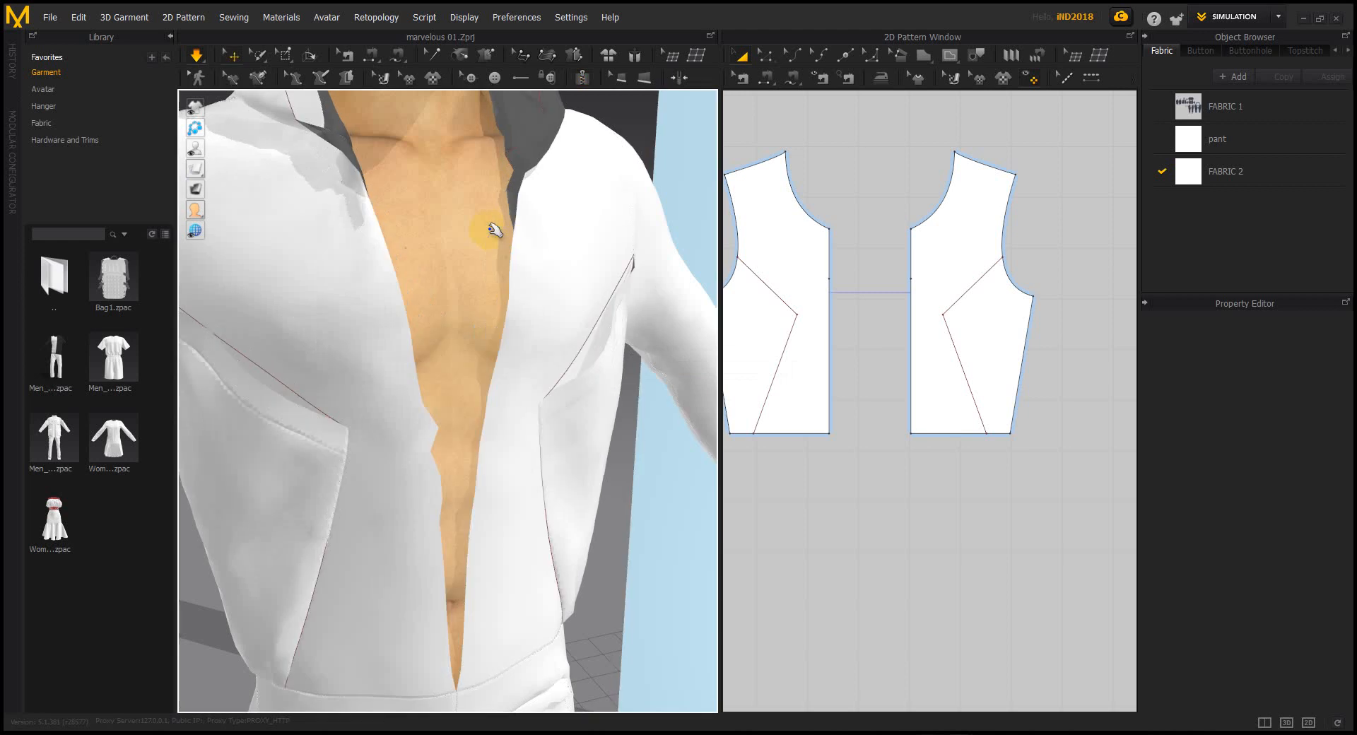
{"action": "left_click", "coordinate": [582, 77]}
{"action": "left_click", "coordinate": [345, 200]}
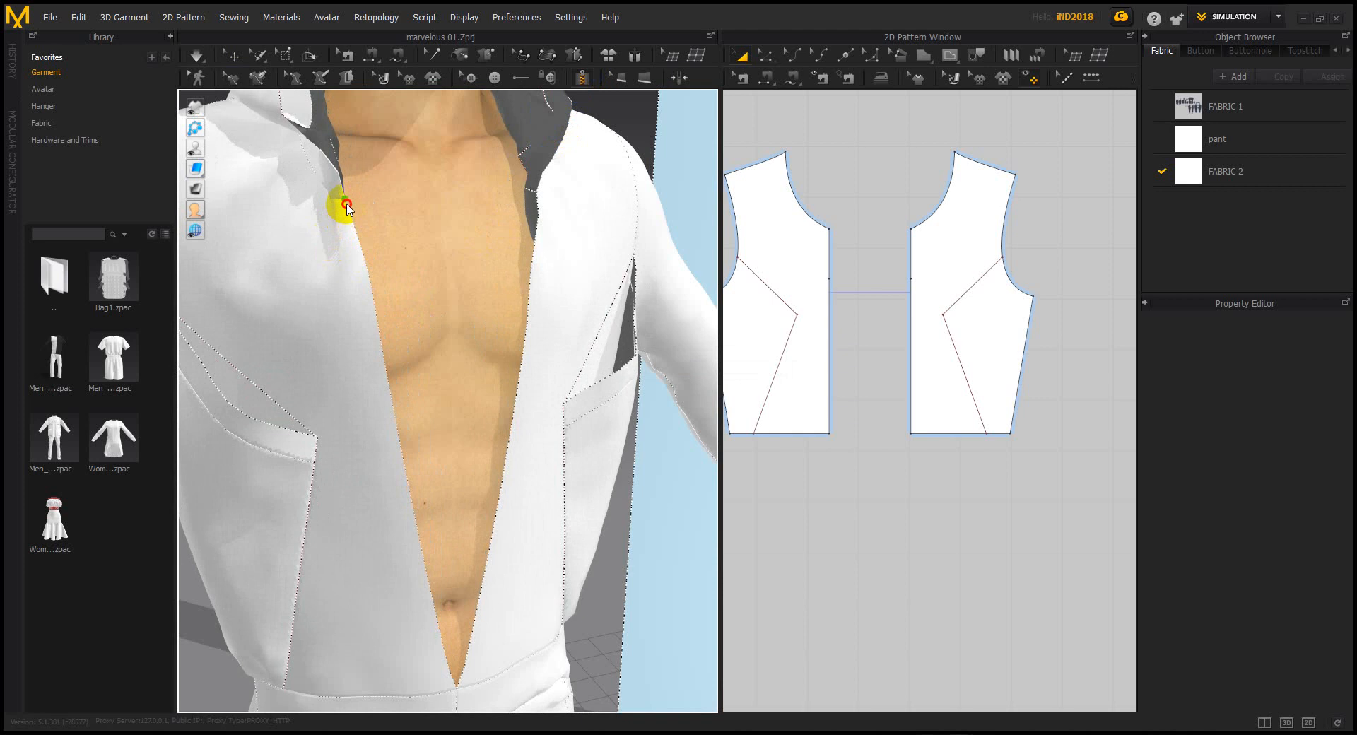
{"action": "left_click", "coordinate": [455, 686]}
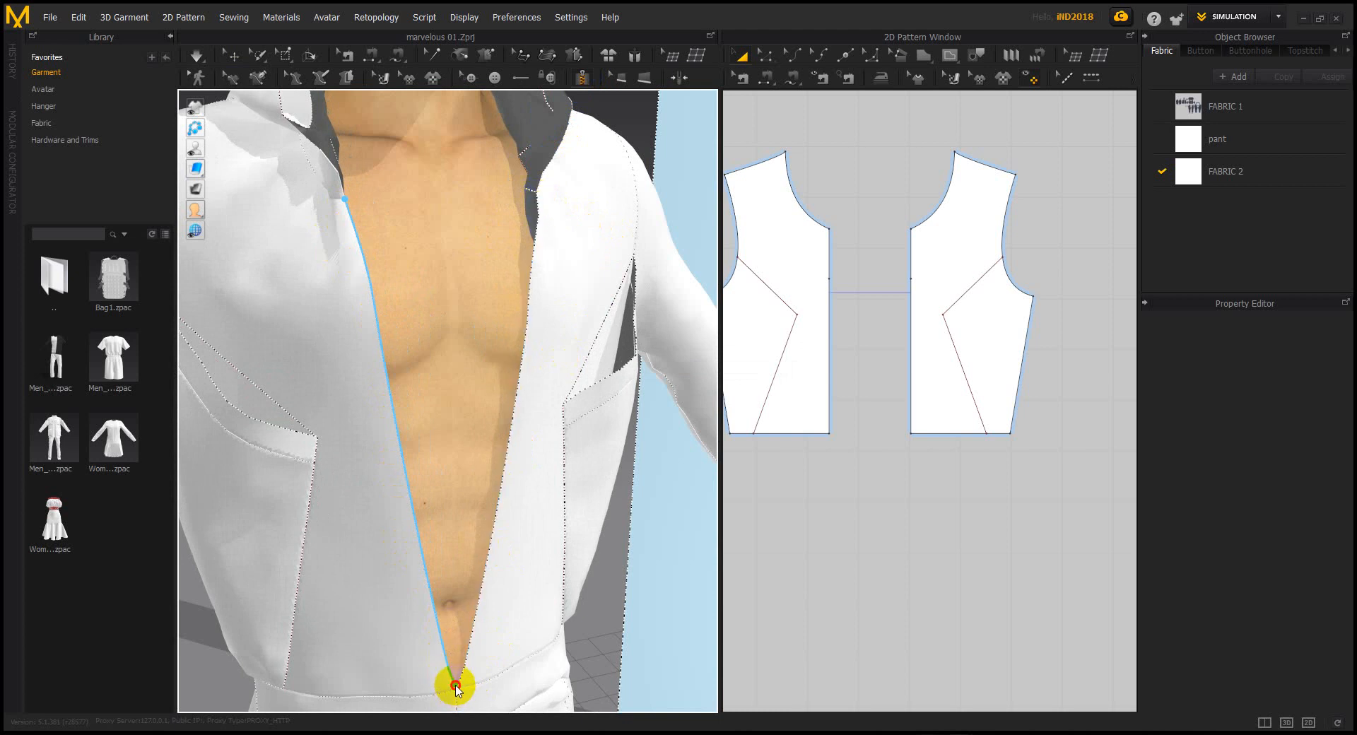
{"action": "left_click", "coordinate": [538, 204]}
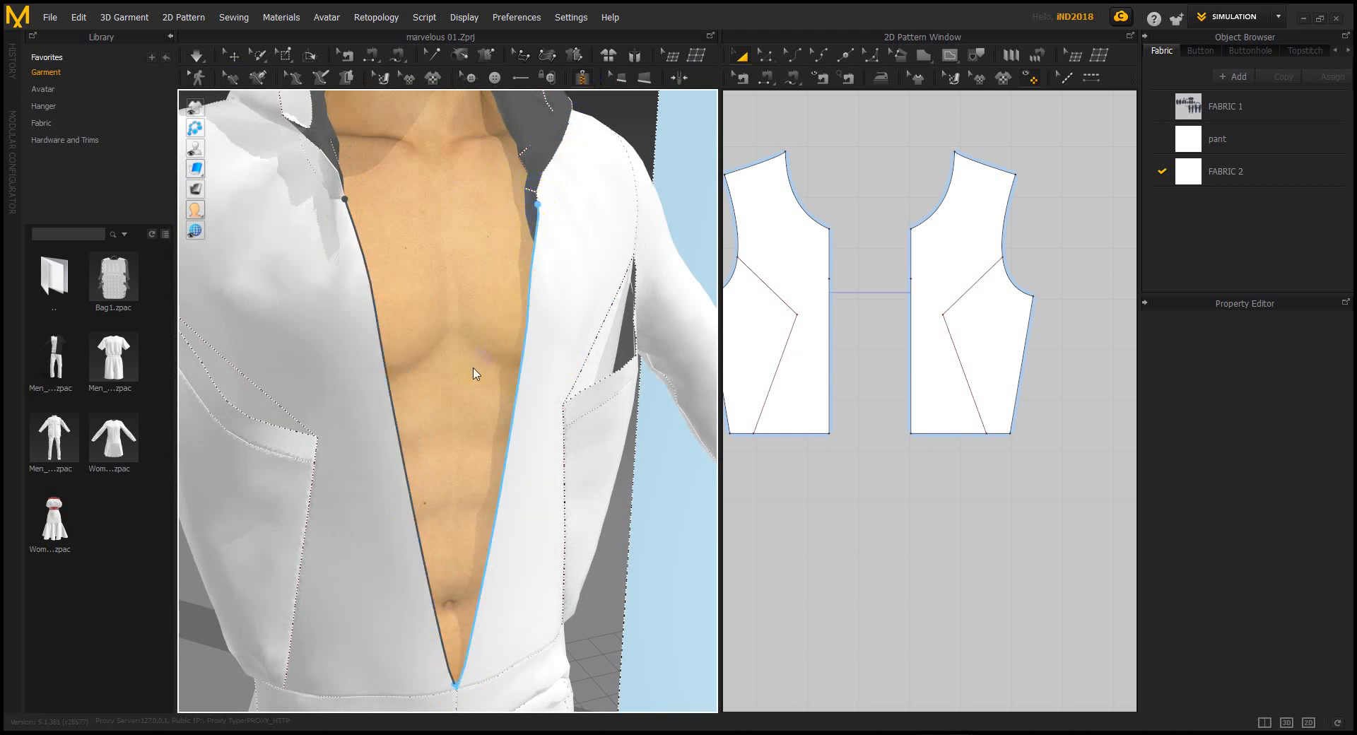
{"action": "left_click", "coordinate": [541, 206]}
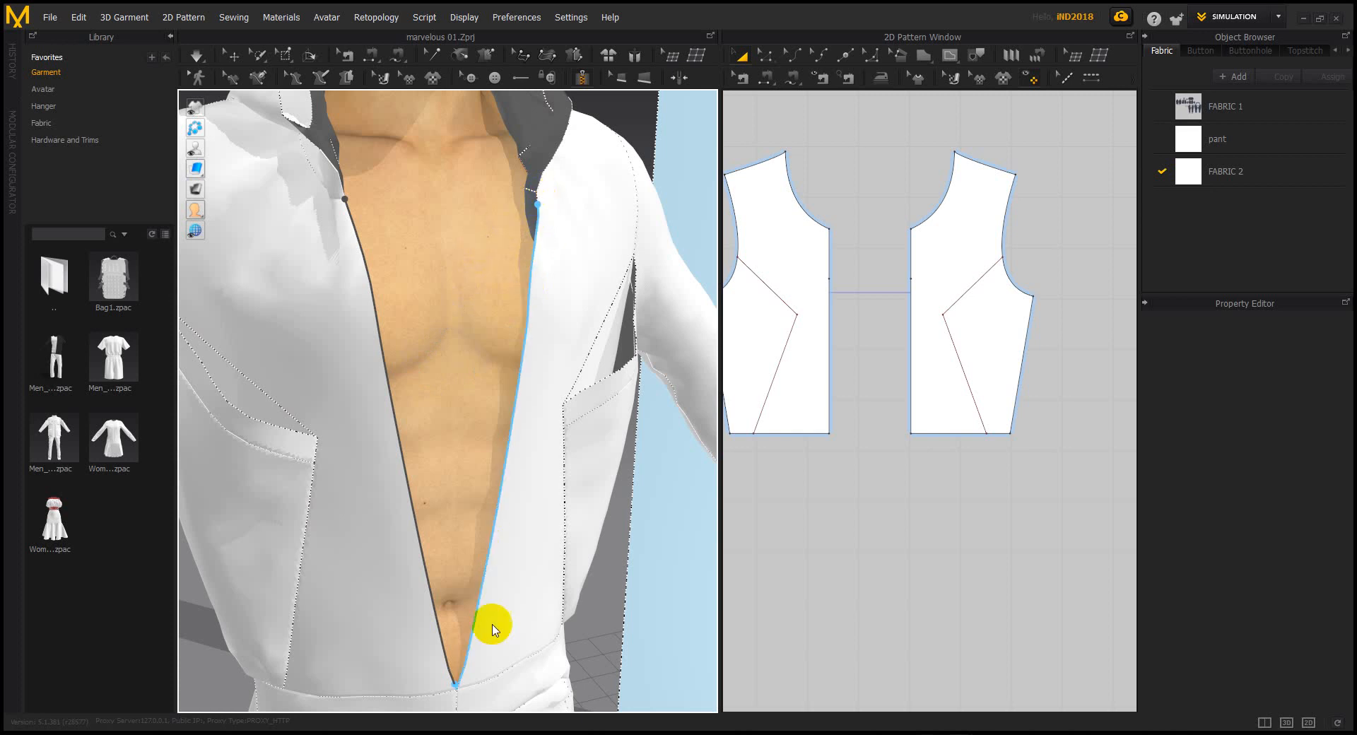
{"action": "left_click", "coordinate": [455, 683]}
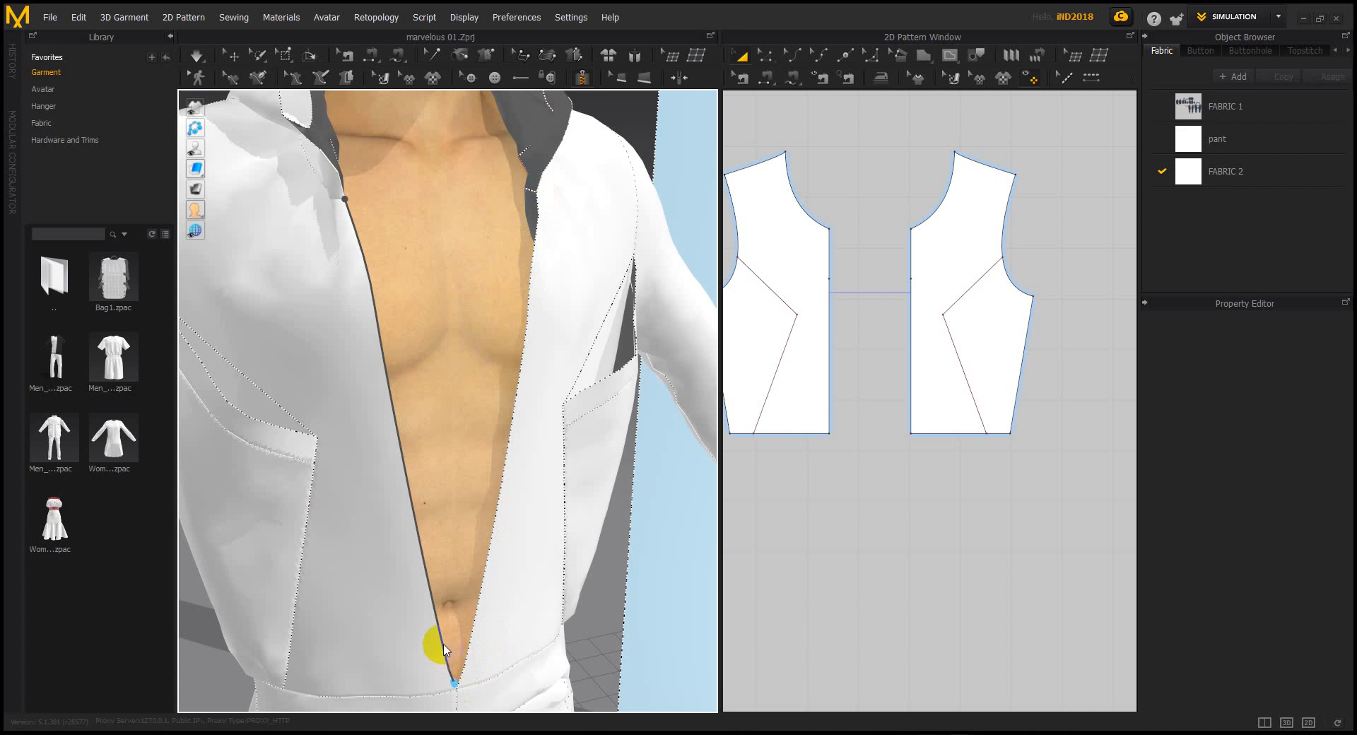
{"action": "left_click", "coordinate": [444, 654]}
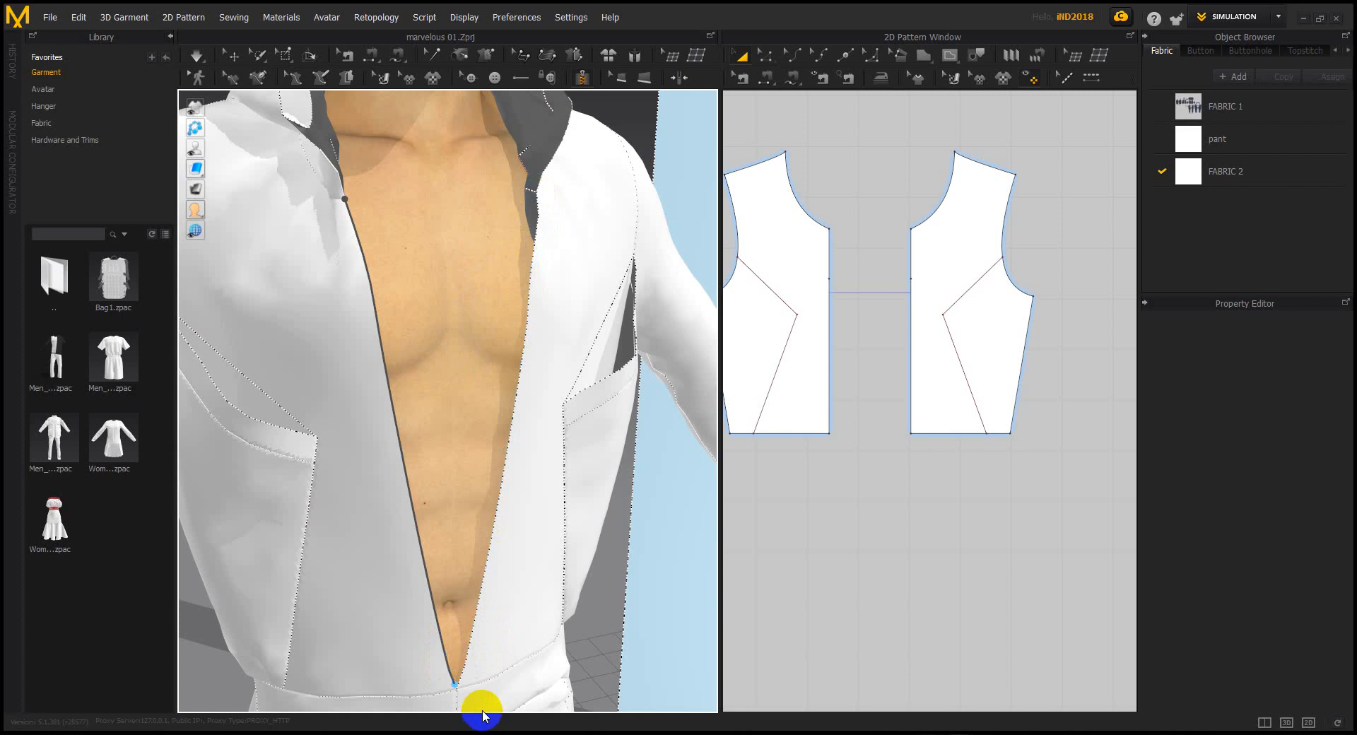
Draw zipper lines from the left and right necklines down to the opening bottom
{"action": "left_click", "coordinate": [345, 200]}
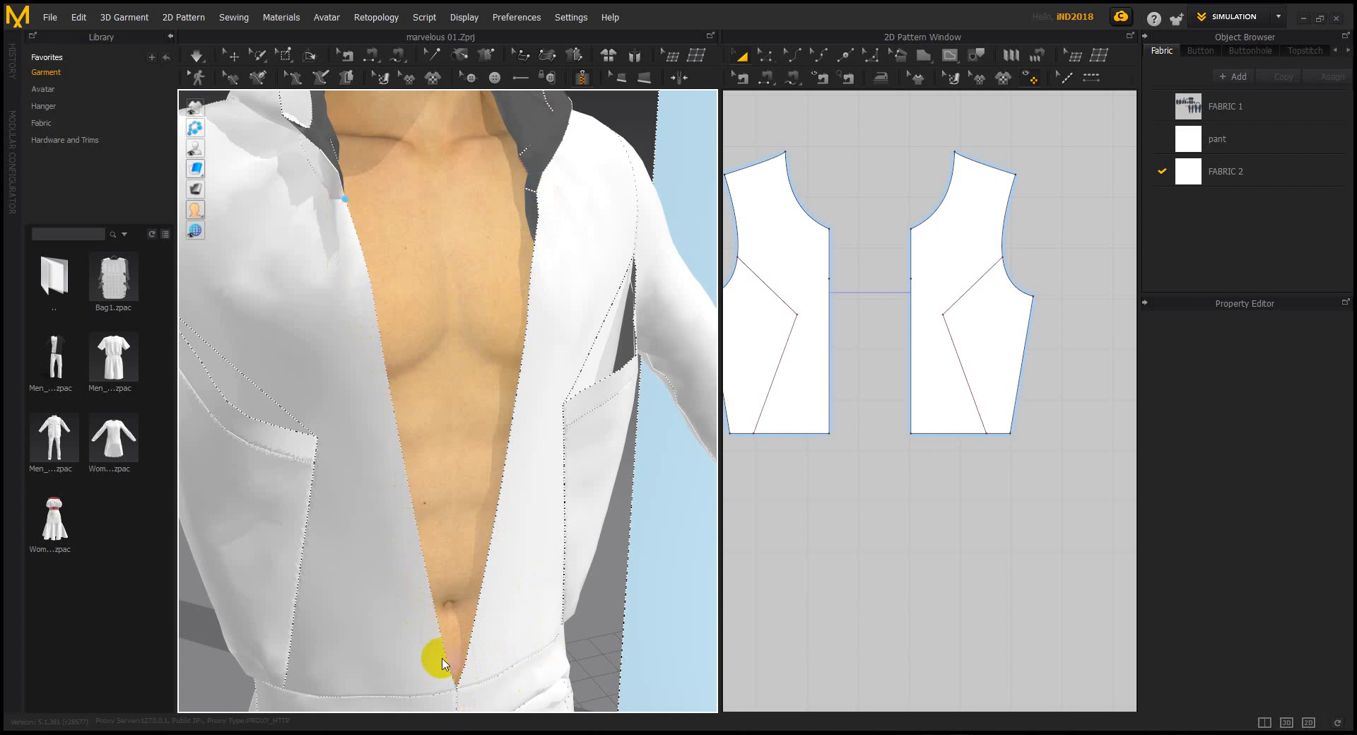
{"action": "double_click", "coordinate": [453, 684]}
{"action": "left_click", "coordinate": [537, 200]}
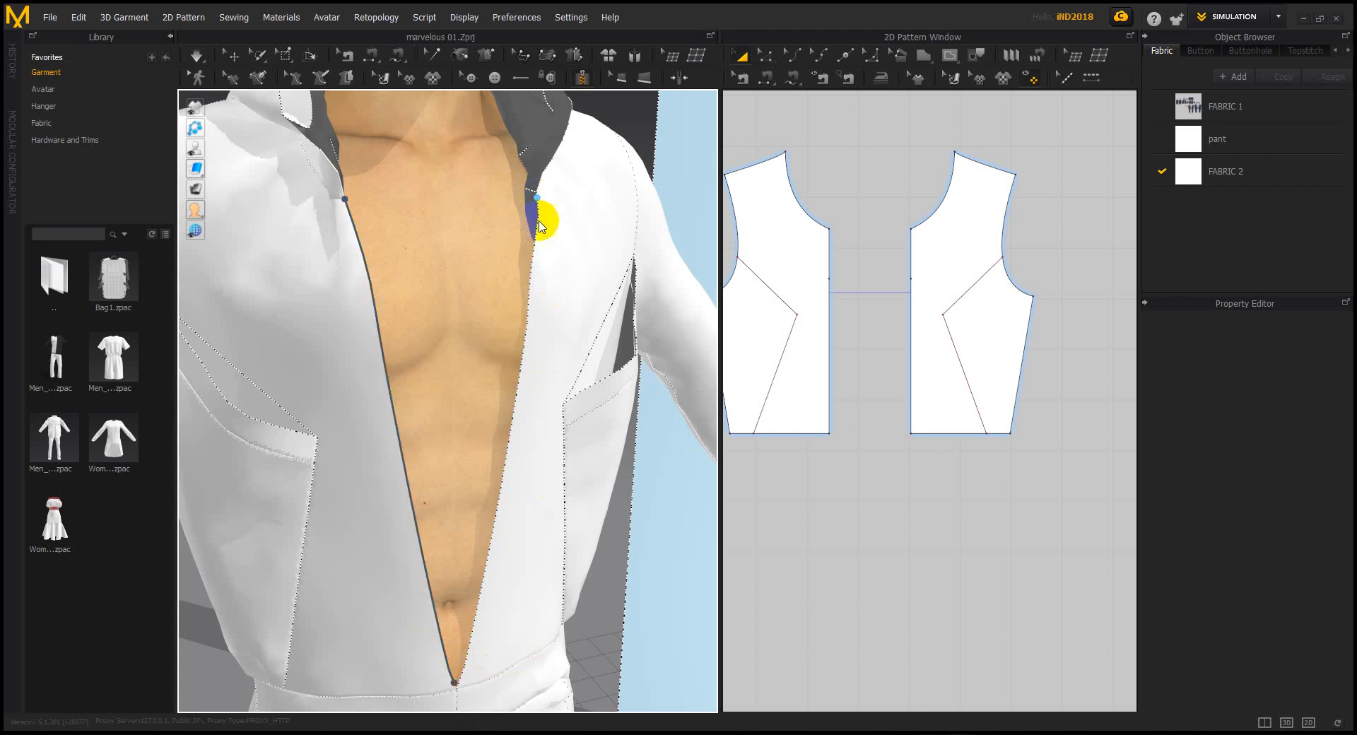
{"action": "double_click", "coordinate": [457, 686]}
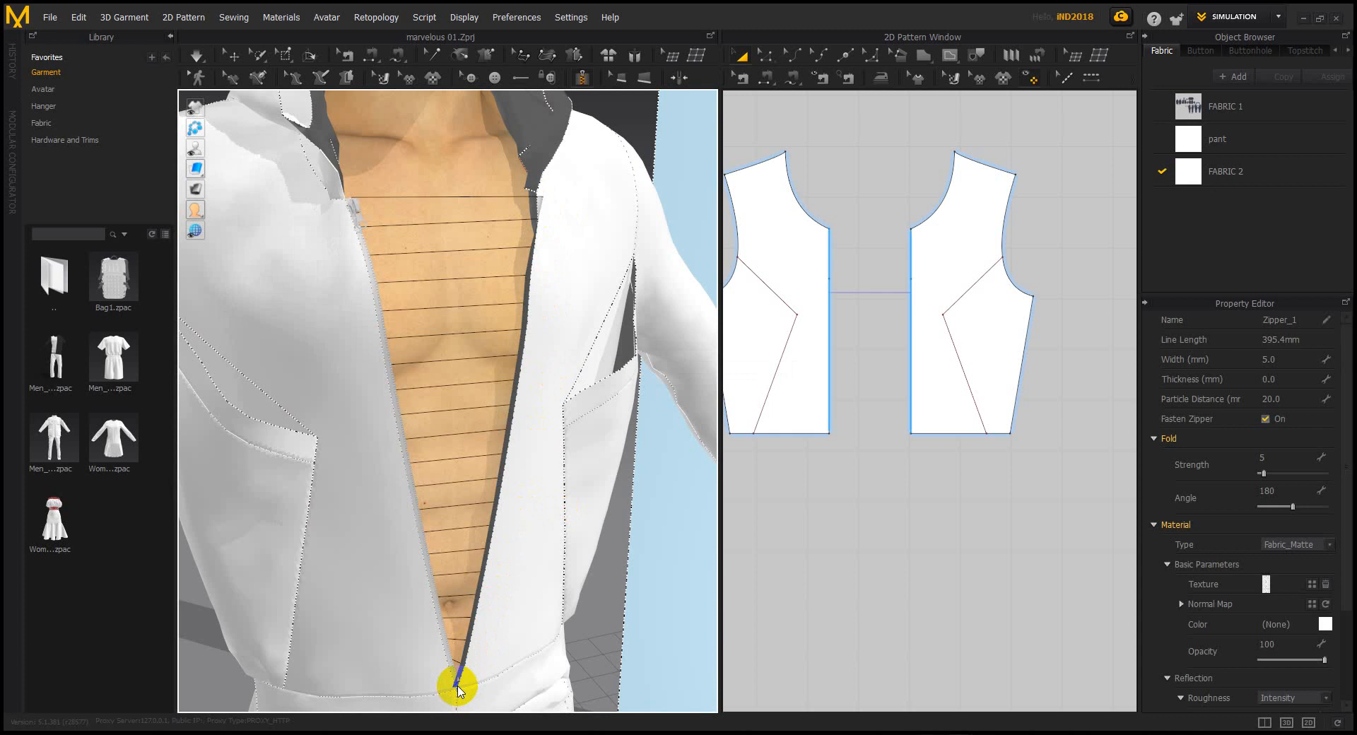
Simulate, show seams as dotted lines, and zip the front closed to the neckline
{"action": "key", "text": "space"}
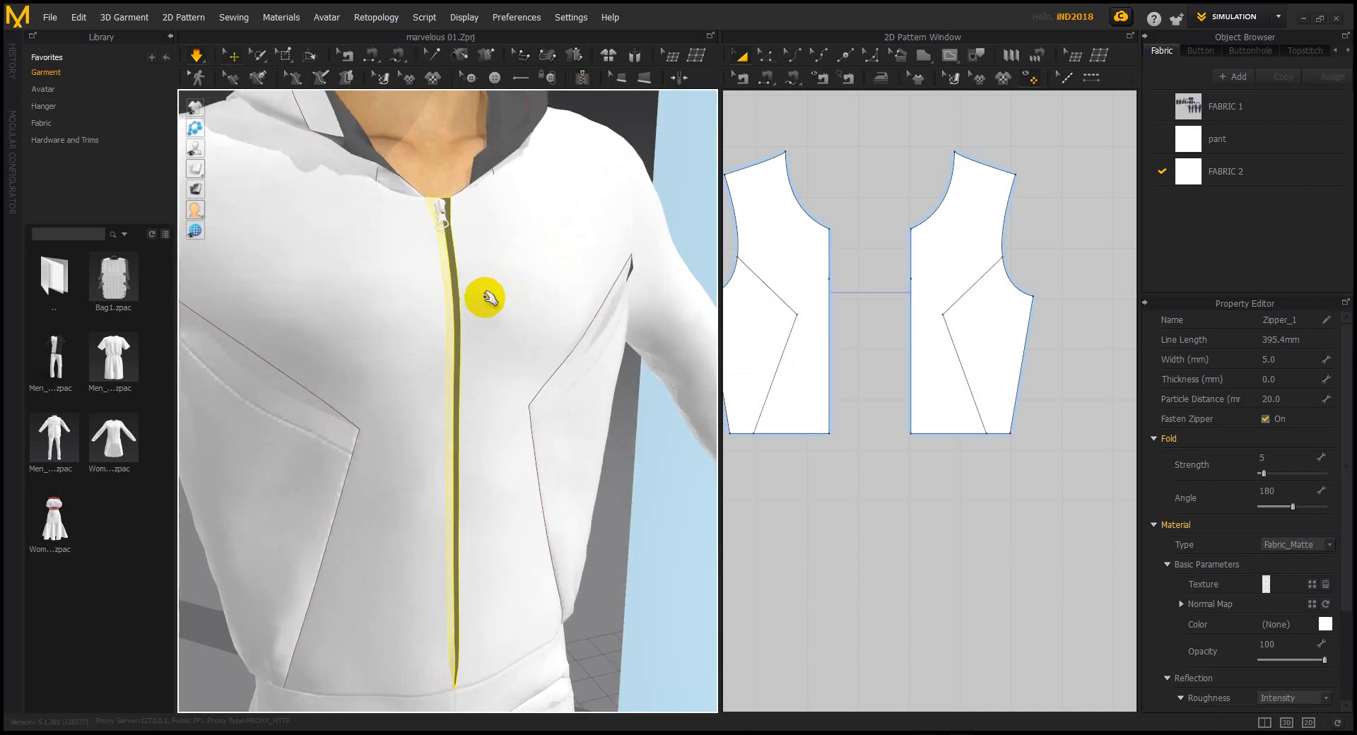
{"action": "right_click_drag", "start_coordinate": [454, 297], "coordinate": [427, 251]}
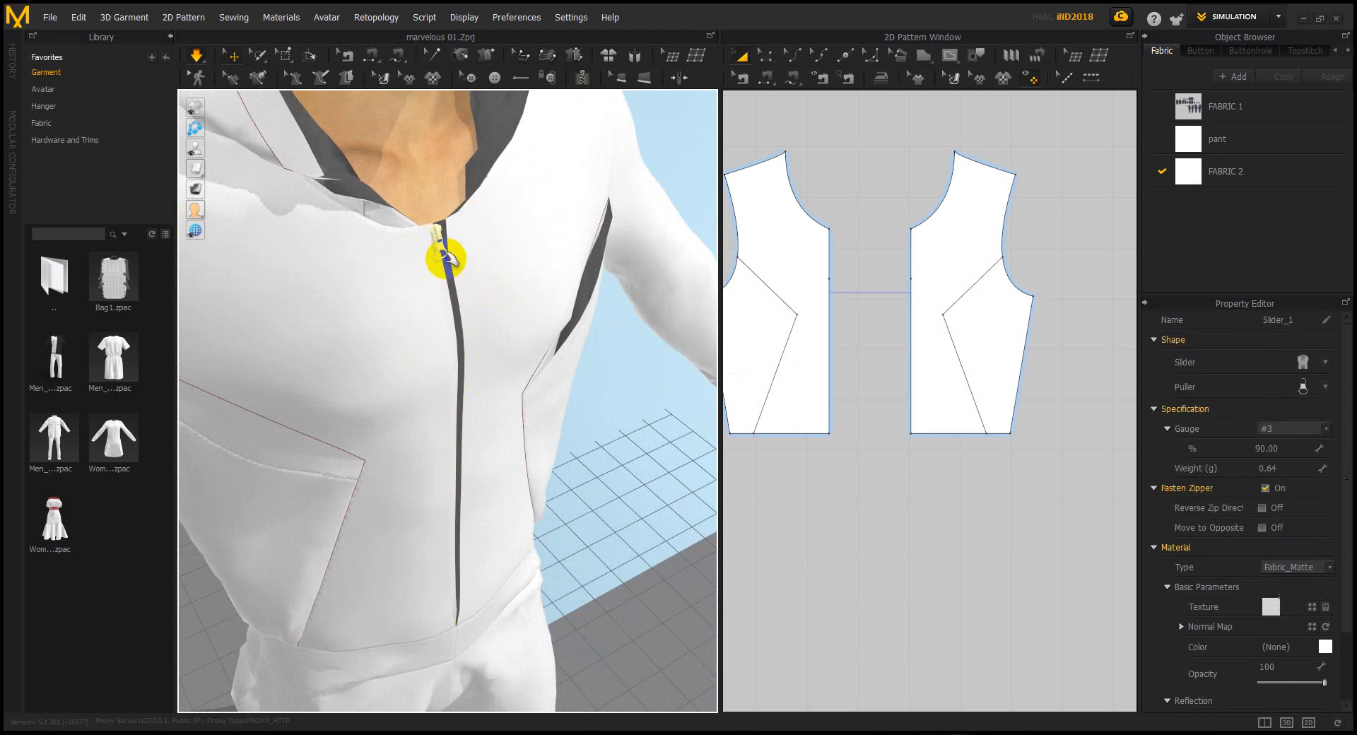
{"action": "key", "text": "alt+2"}
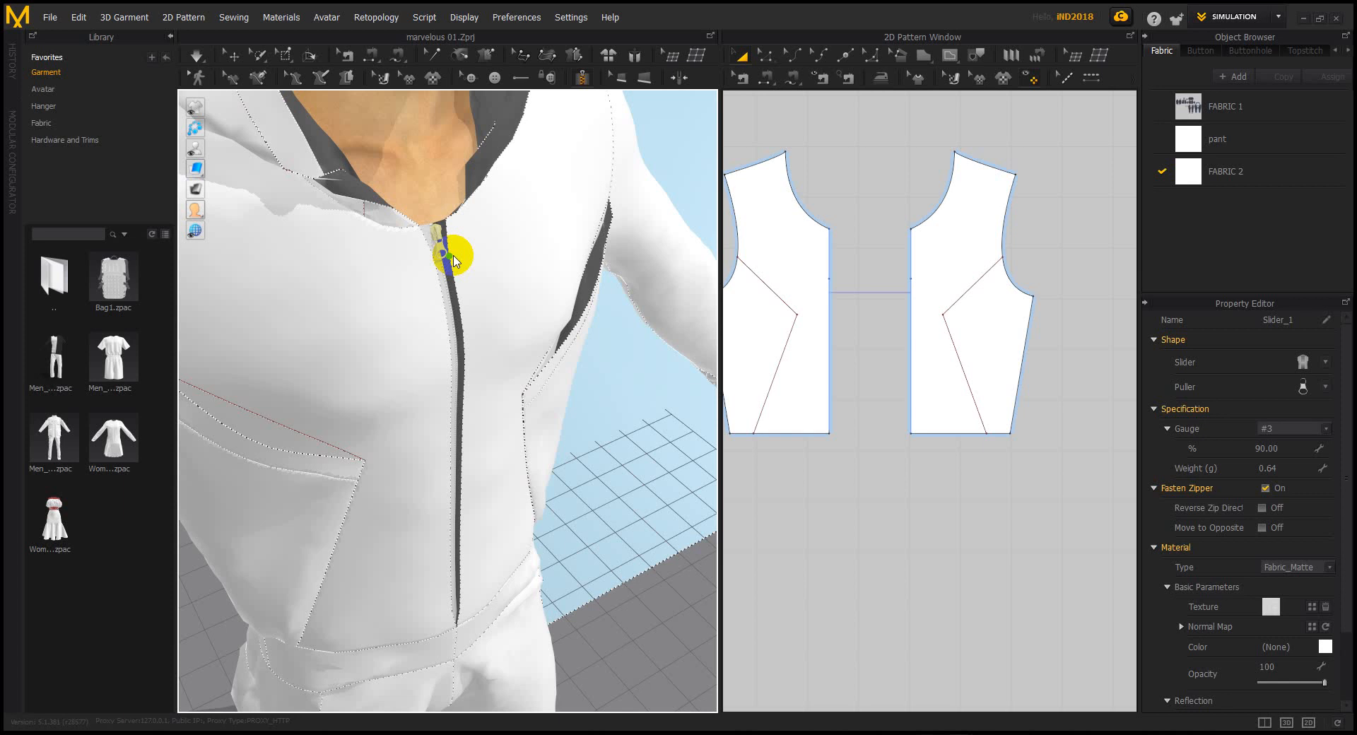
{"action": "mouse_move", "coordinate": [452, 261]}
{"action": "left_mouse_down"}
{"action": "mouse_move", "coordinate": [443, 241]}
{"action": "mouse_move", "coordinate": [412, 242]}
{"action": "mouse_move", "coordinate": [439, 251]}
{"action": "left_mouse_up"}
Pull the Zipper_1 slider partway down to mid-chest with Select/Move
{"action": "left_click", "coordinate": [233, 55]}
{"action": "scroll", "coordinate": [600, 349], "scroll_direction": "down", "scroll_amount": 1}
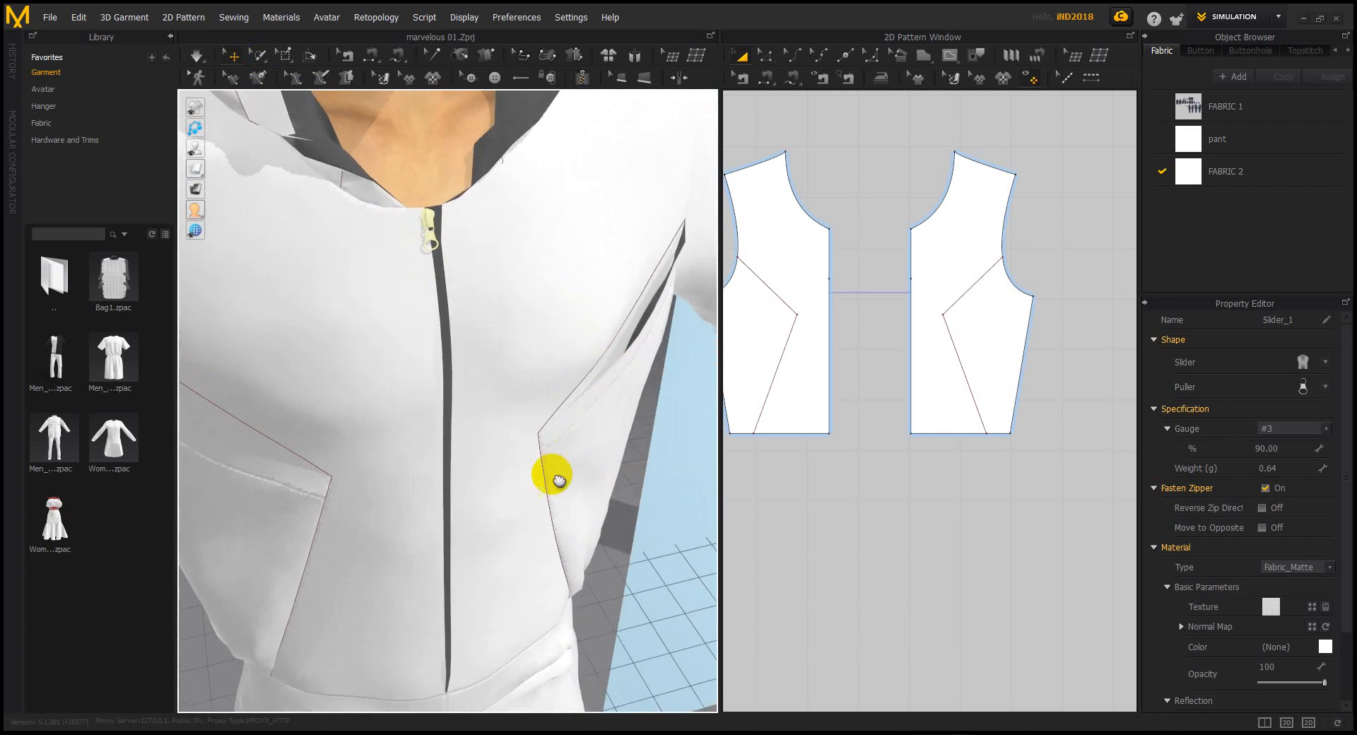
{"action": "right_click_drag", "start_coordinate": [557, 478], "coordinate": [490, 421]}
{"action": "left_click_drag", "start_coordinate": [394, 342], "coordinate": [420, 437]}
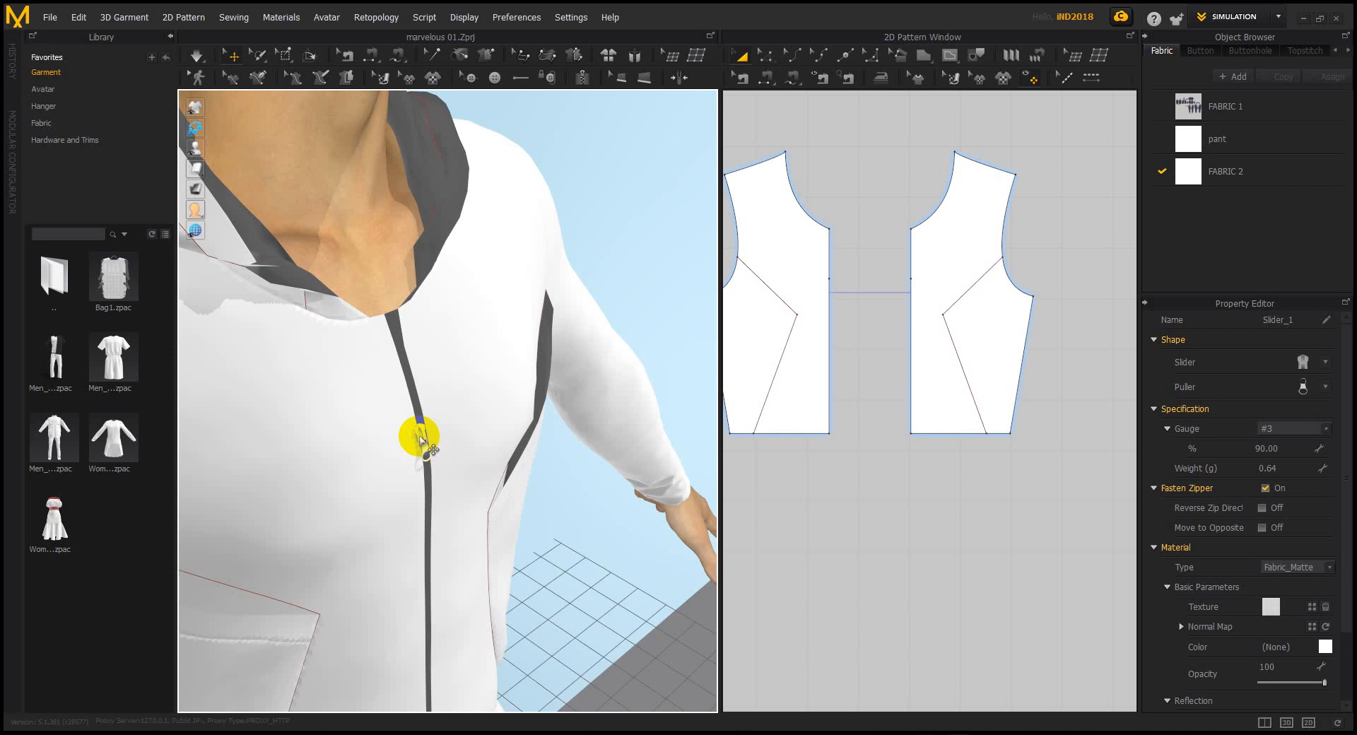
{"action": "right_click_drag", "start_coordinate": [467, 442], "coordinate": [415, 422]}
{"action": "key", "text": "space"}
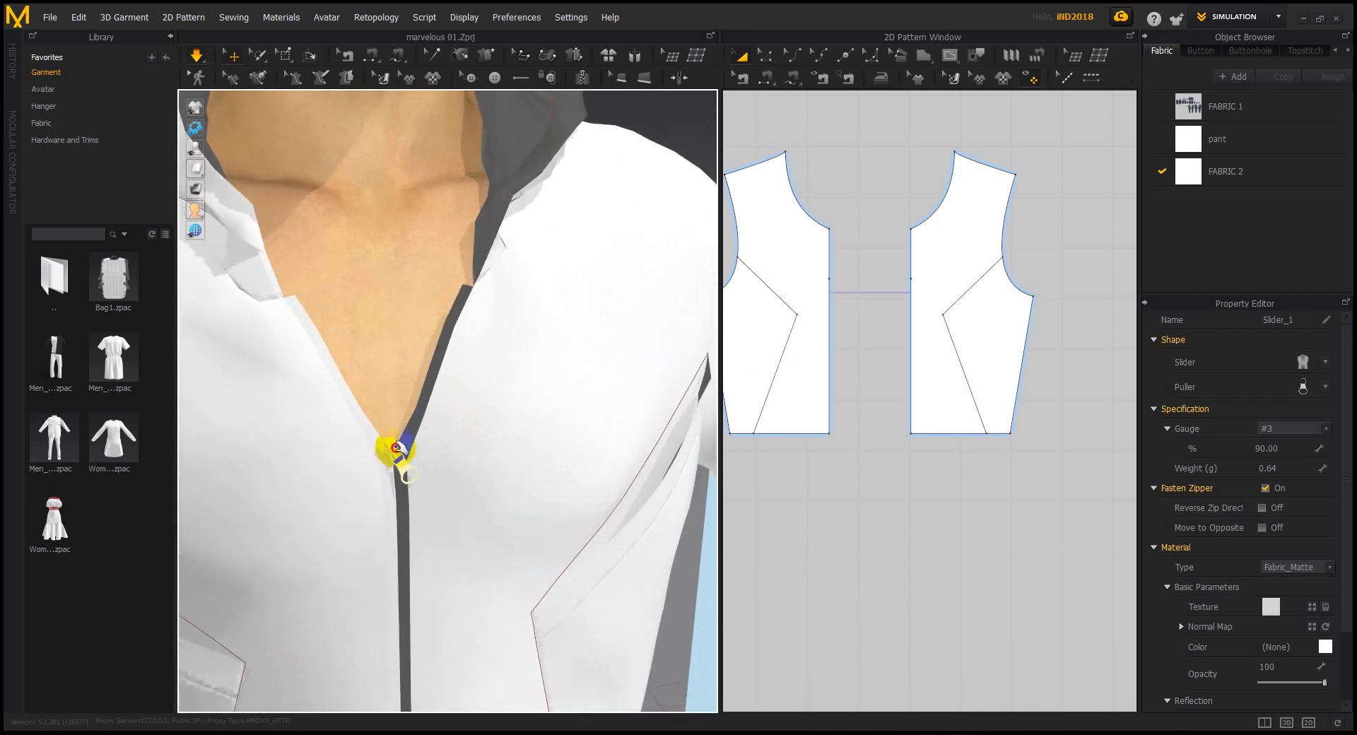
{"action": "right_click_drag", "start_coordinate": [427, 463], "coordinate": [469, 484]}
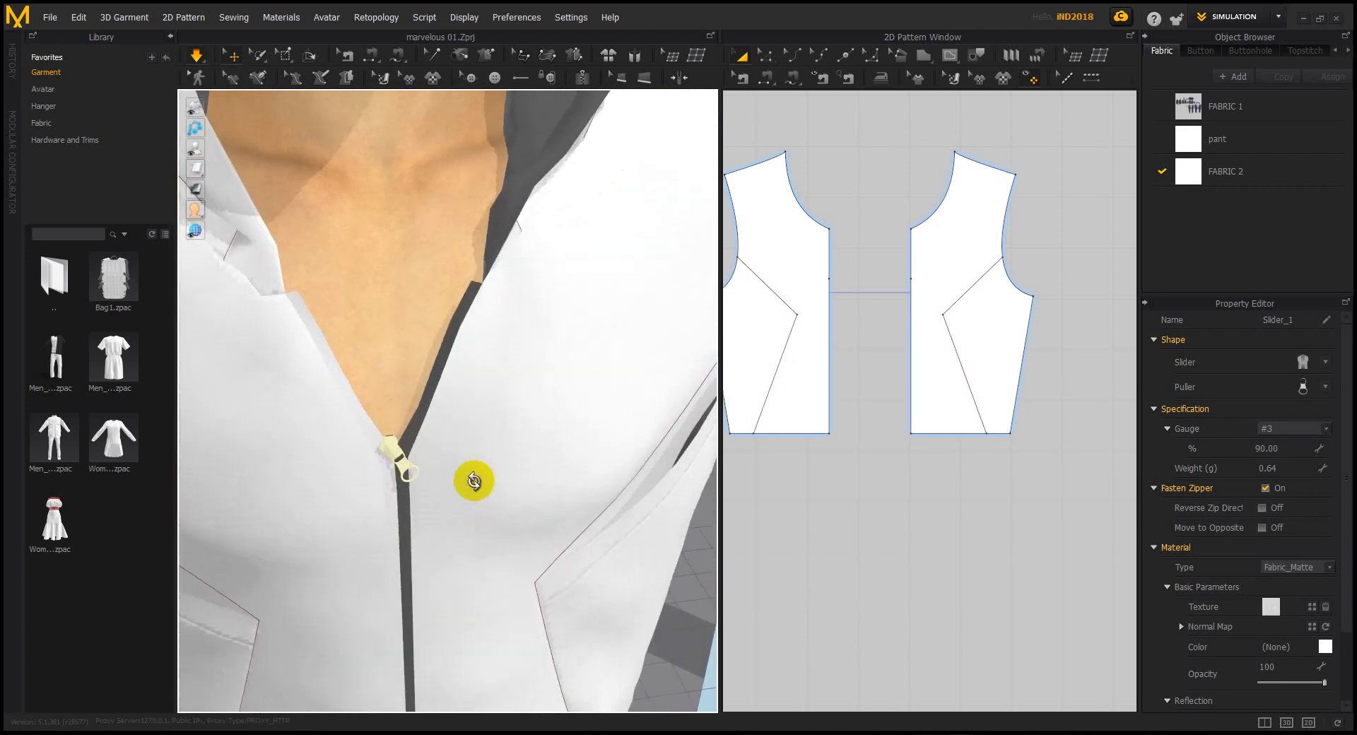
{"action": "scroll", "coordinate": [413, 443], "scroll_direction": "up", "scroll_amount": 3}
{"action": "right_click_drag", "start_coordinate": [363, 485], "coordinate": [368, 514]}
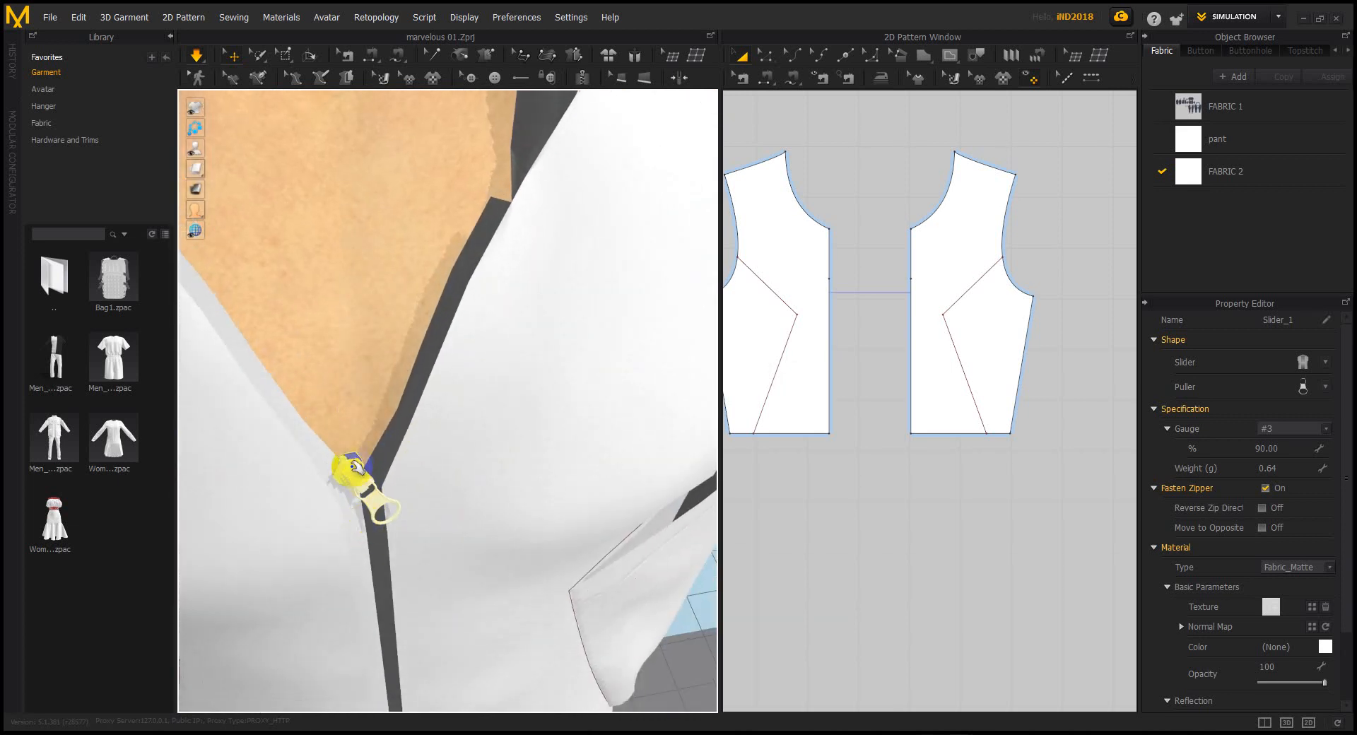
{"action": "left_click", "coordinate": [201, 55]}
{"action": "left_click", "coordinate": [373, 485]}
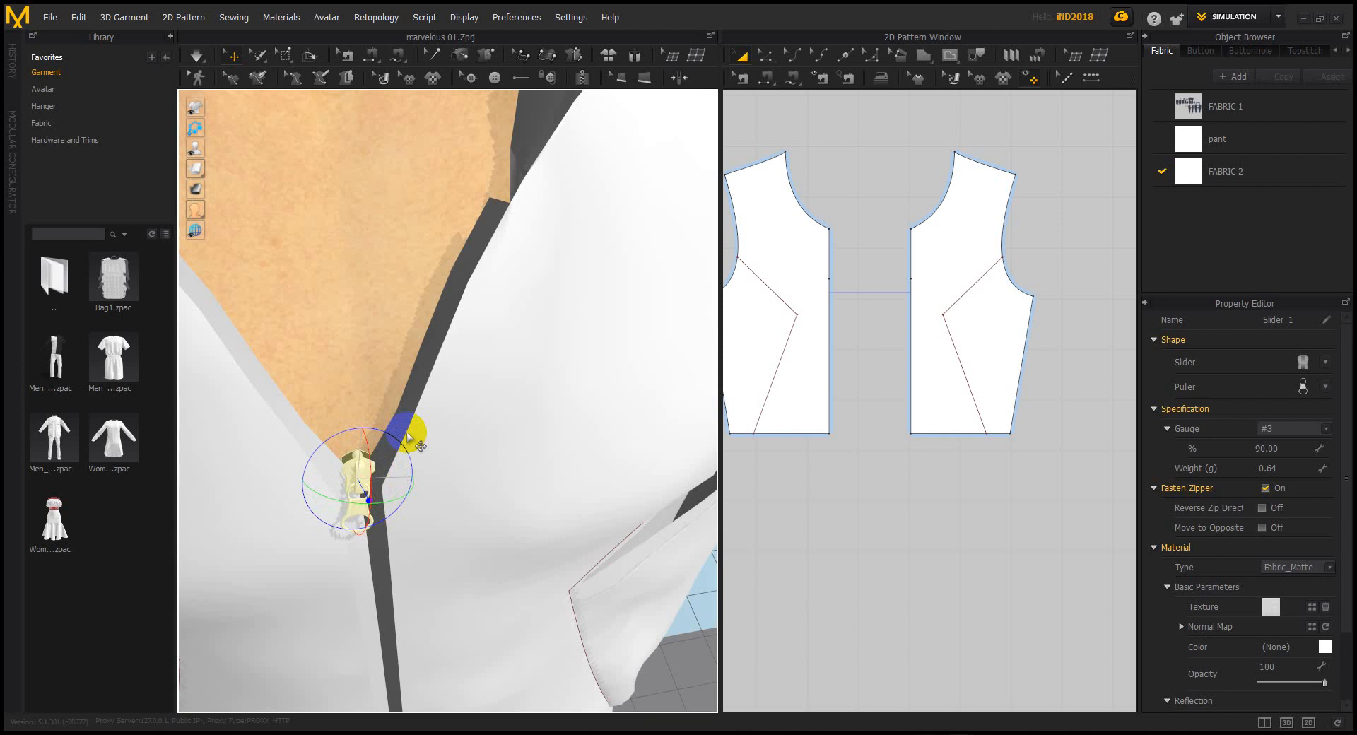
{"action": "scroll", "coordinate": [424, 430], "scroll_direction": "down", "scroll_amount": 2}
{"action": "right_click_drag", "start_coordinate": [431, 424], "coordinate": [424, 421]}
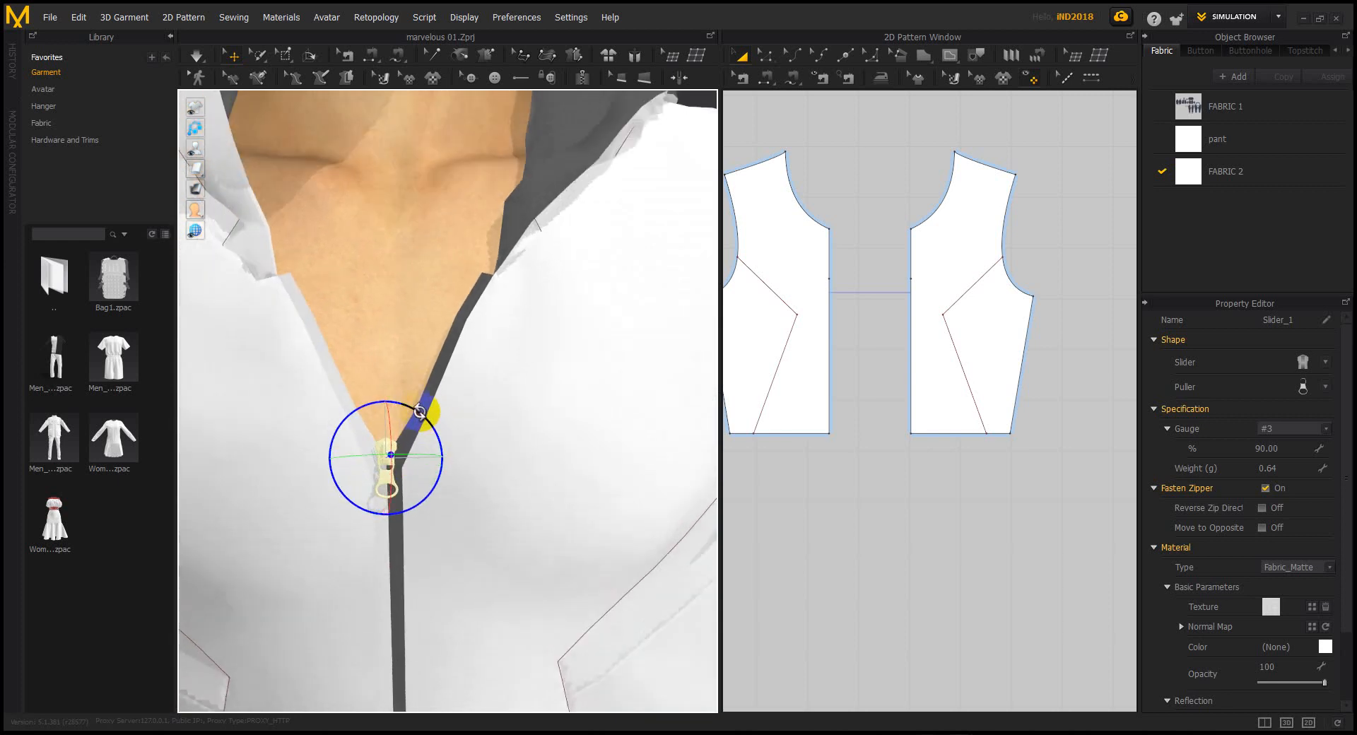
{"action": "scroll", "coordinate": [509, 439], "scroll_direction": "down", "scroll_amount": 4}
{"action": "left_click", "coordinate": [636, 235]}
{"action": "scroll", "coordinate": [530, 394], "scroll_direction": "down", "scroll_amount": 3}
{"action": "right_click_drag", "start_coordinate": [424, 433], "coordinate": [484, 419]}
{"action": "scroll", "coordinate": [506, 434], "scroll_direction": "up", "scroll_amount": 2}
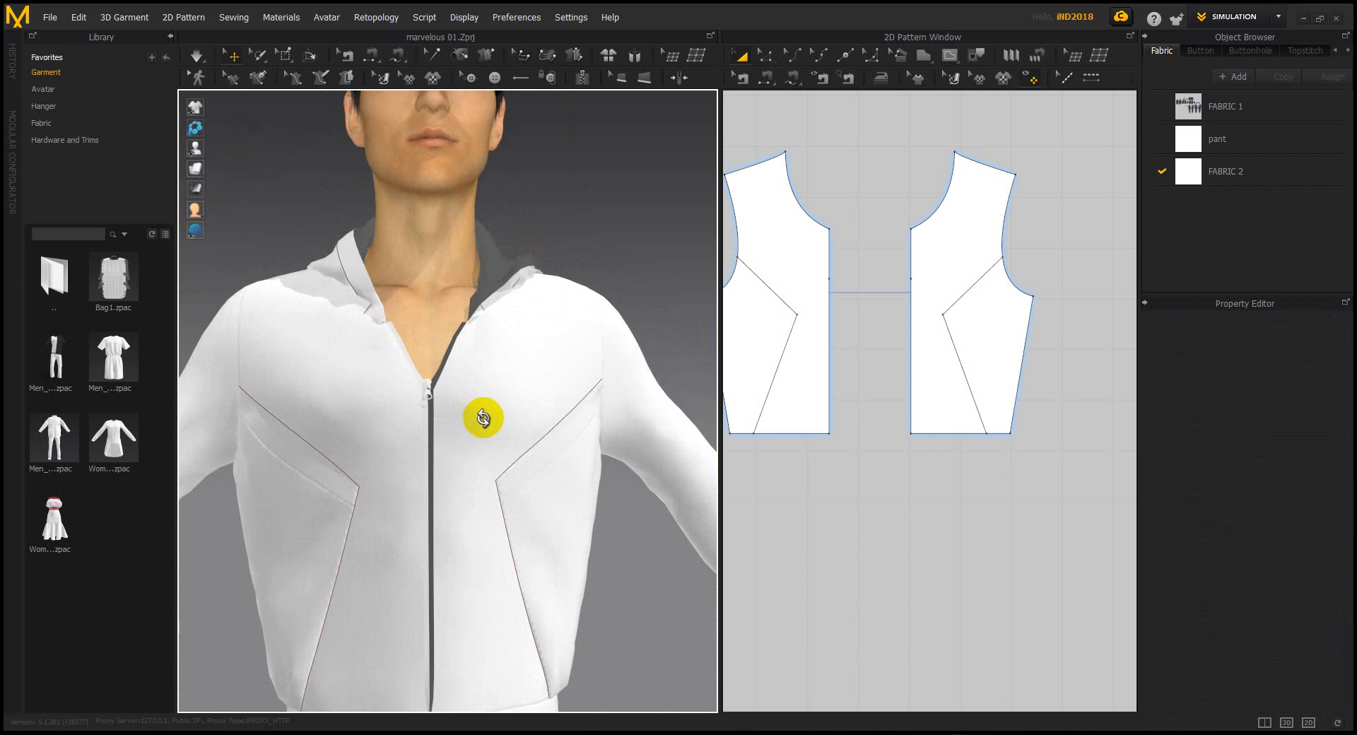
{"action": "right_click_drag", "start_coordinate": [430, 448], "coordinate": [413, 492]}
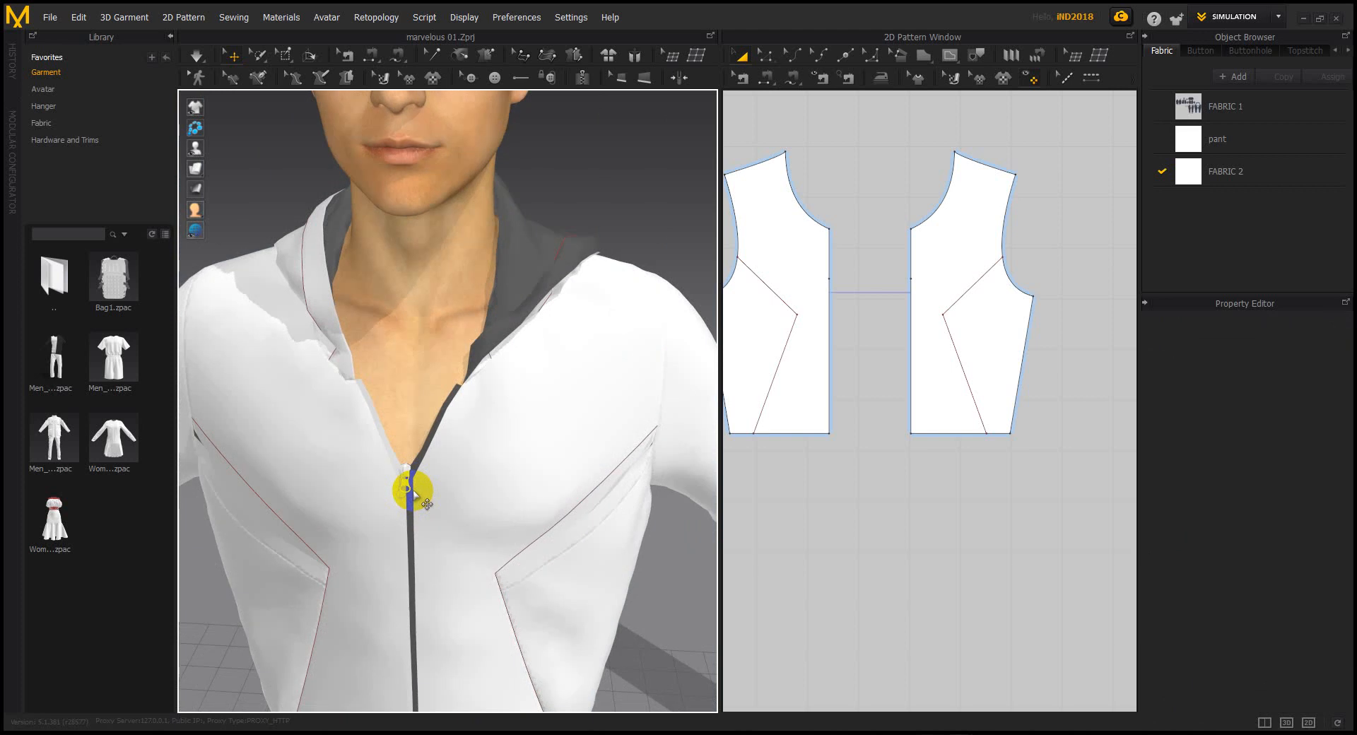
{"action": "left_click_drag", "start_coordinate": [410, 487], "coordinate": [427, 460]}
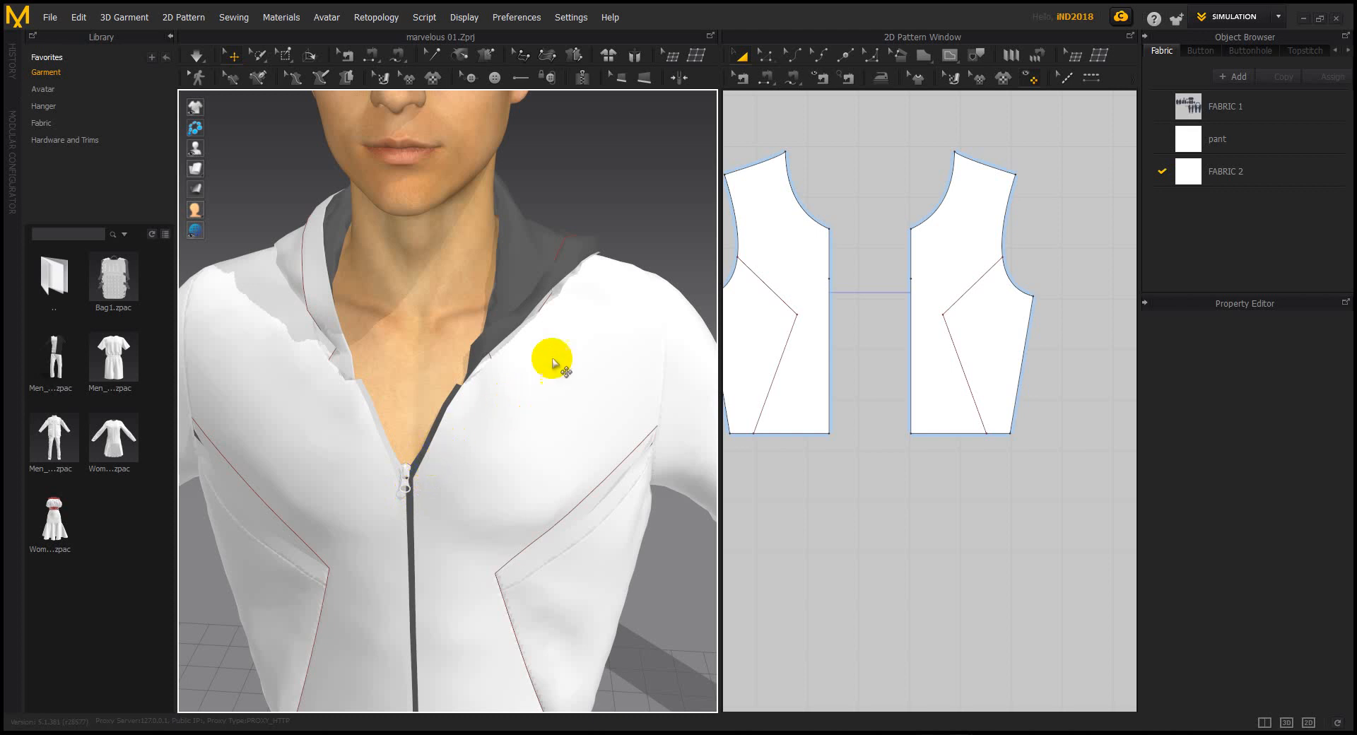
{"action": "scroll", "coordinate": [603, 367], "scroll_direction": "down", "scroll_amount": 3}
{"action": "right_click_drag", "start_coordinate": [603, 367], "coordinate": [478, 400]}
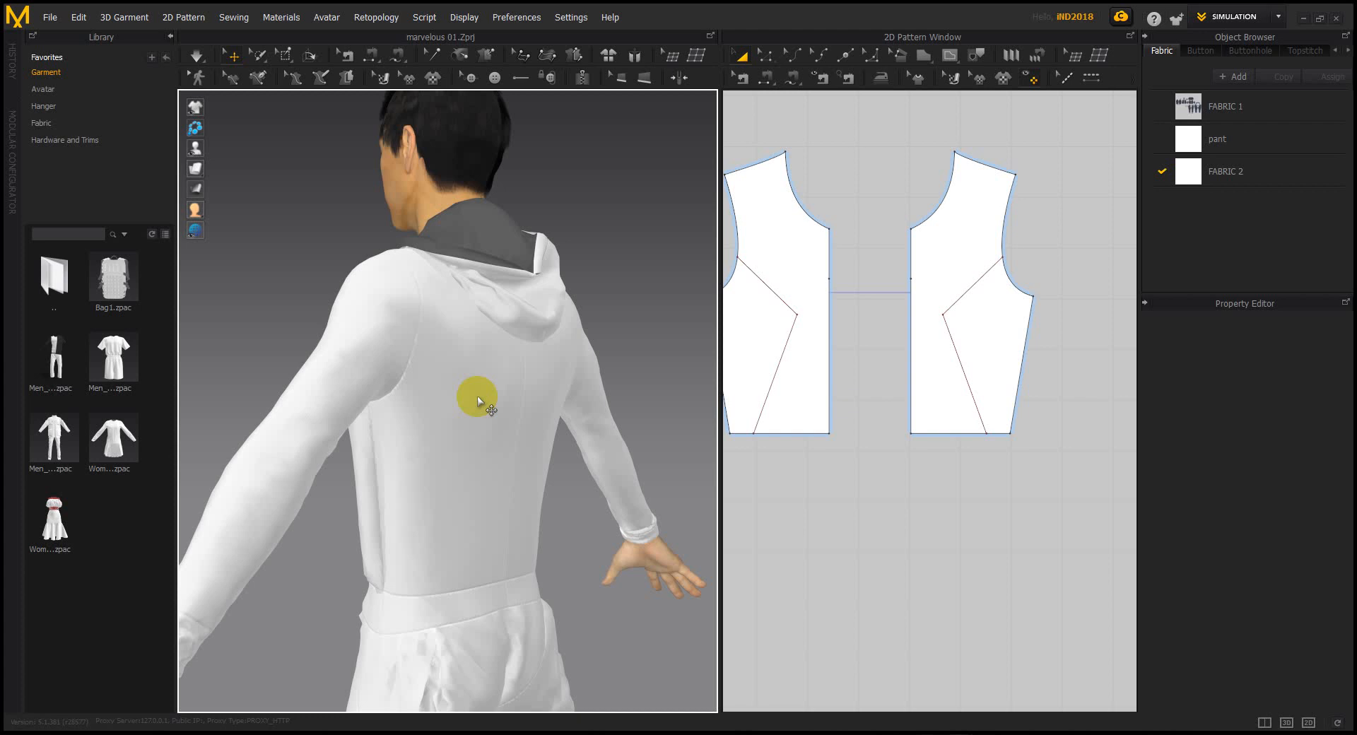
{"action": "right_click_drag", "start_coordinate": [478, 401], "coordinate": [495, 491]}
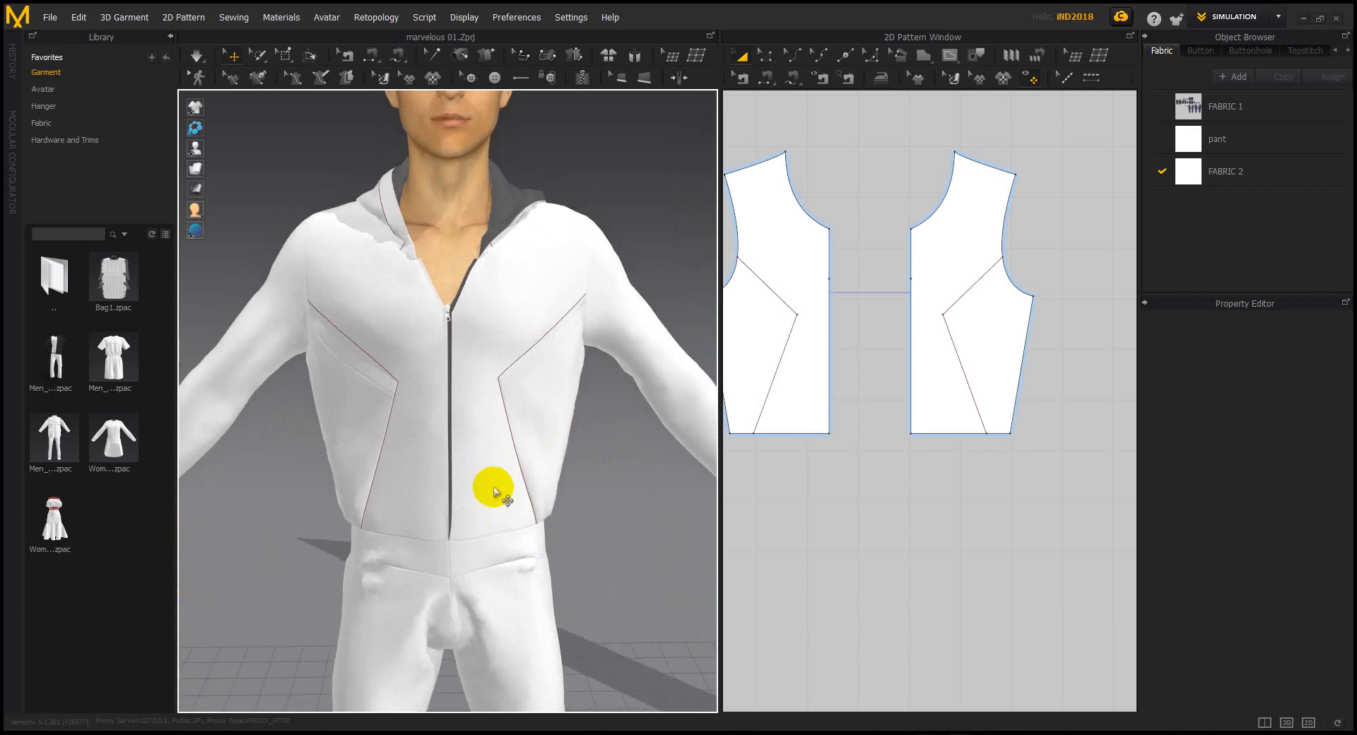
{"action": "scroll", "coordinate": [522, 410], "scroll_direction": "down", "scroll_amount": 5}
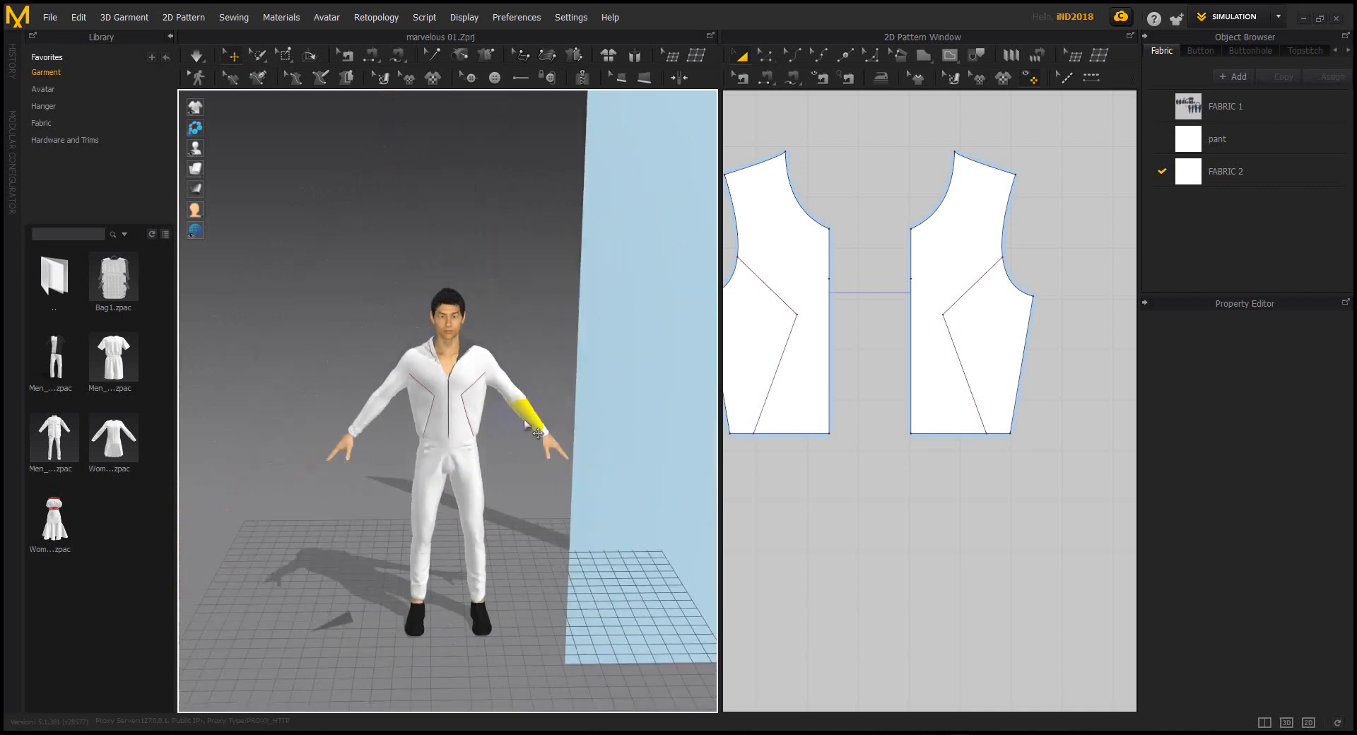
Move the large piece right, and the top two and right three pieces beside the trousers
{"action": "scroll", "coordinate": [912, 430], "scroll_direction": "down", "scroll_amount": 10}
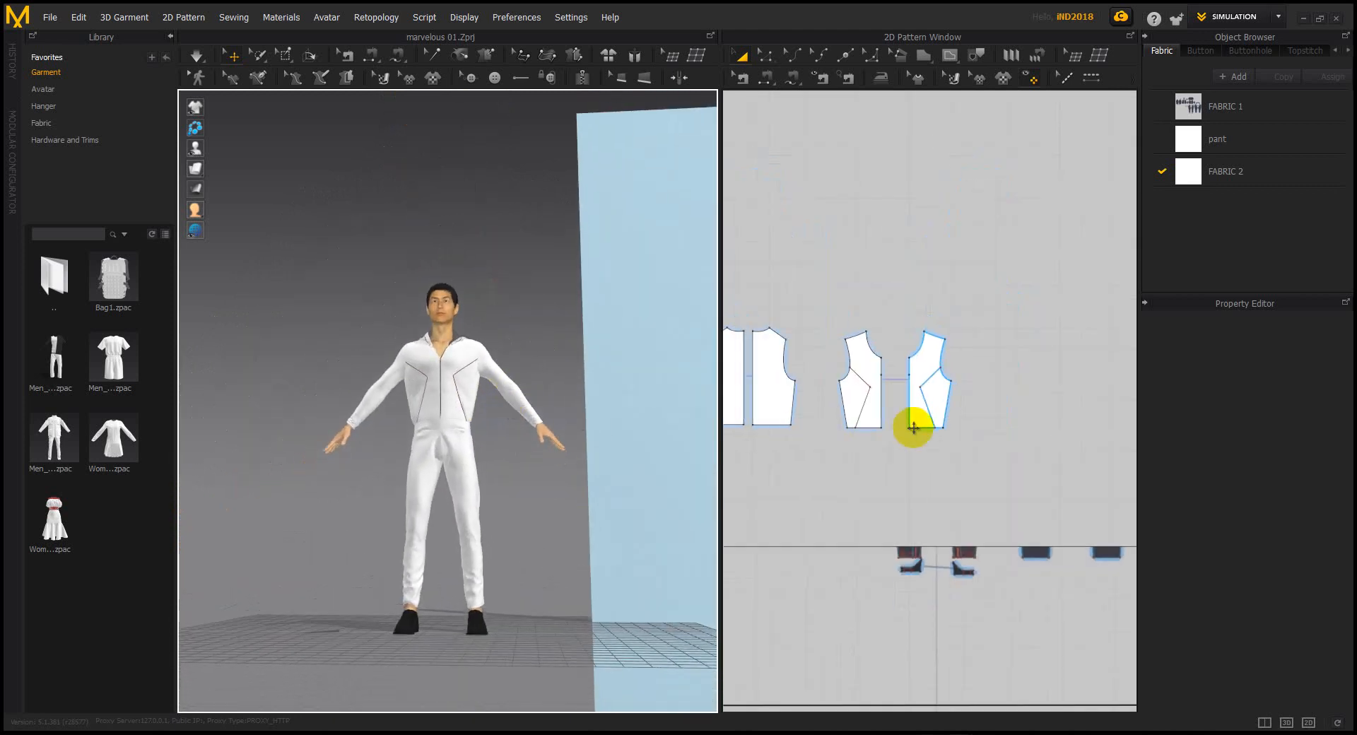
{"action": "left_click_drag", "start_coordinate": [854, 482], "coordinate": [1105, 409]}
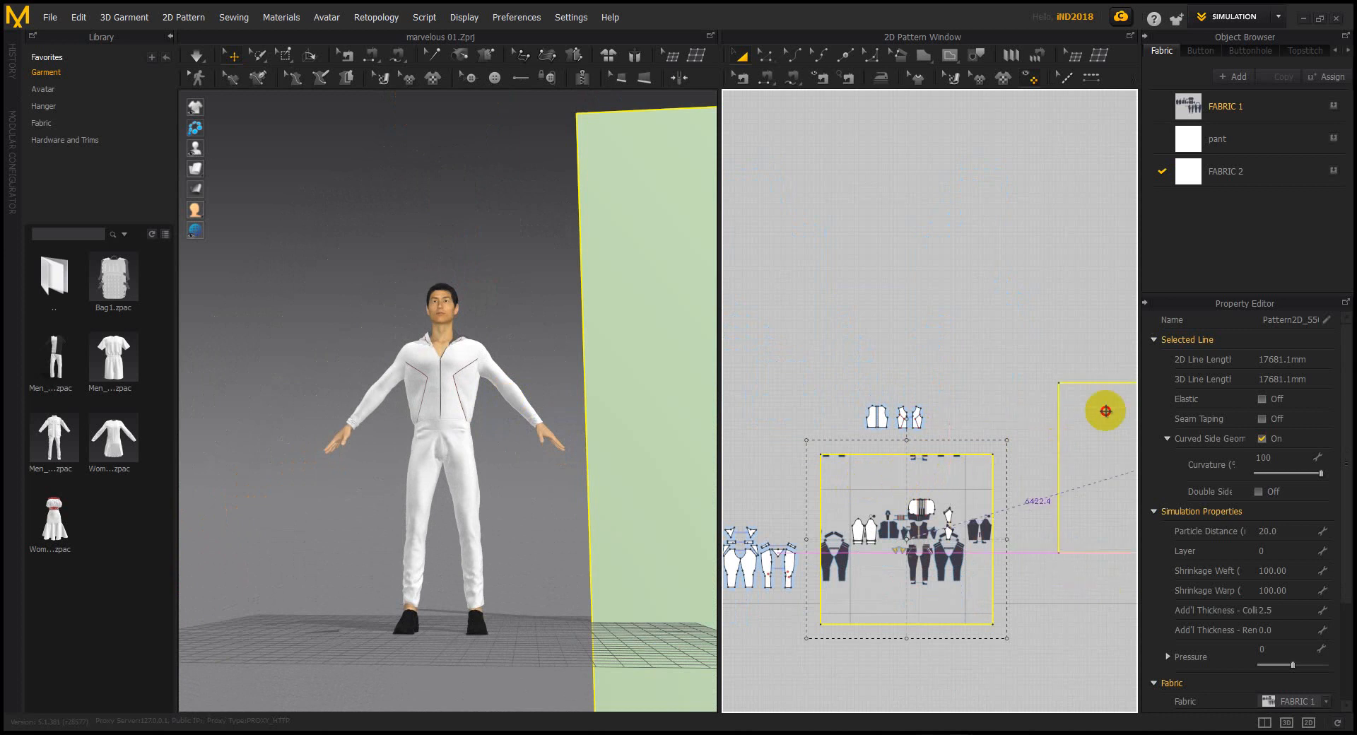
{"action": "right_click_drag", "start_coordinate": [939, 469], "coordinate": [984, 399]}
{"action": "left_click_drag", "start_coordinate": [997, 388], "coordinate": [881, 289]}
{"action": "left_click_drag", "start_coordinate": [919, 342], "coordinate": [774, 432]}
{"action": "left_click_drag", "start_coordinate": [1029, 499], "coordinate": [893, 383]}
{"action": "left_click_drag", "start_coordinate": [919, 462], "coordinate": [878, 422]}
{"action": "left_click", "coordinate": [918, 500]}
{"action": "right_click_drag", "start_coordinate": [918, 500], "coordinate": [935, 522]}
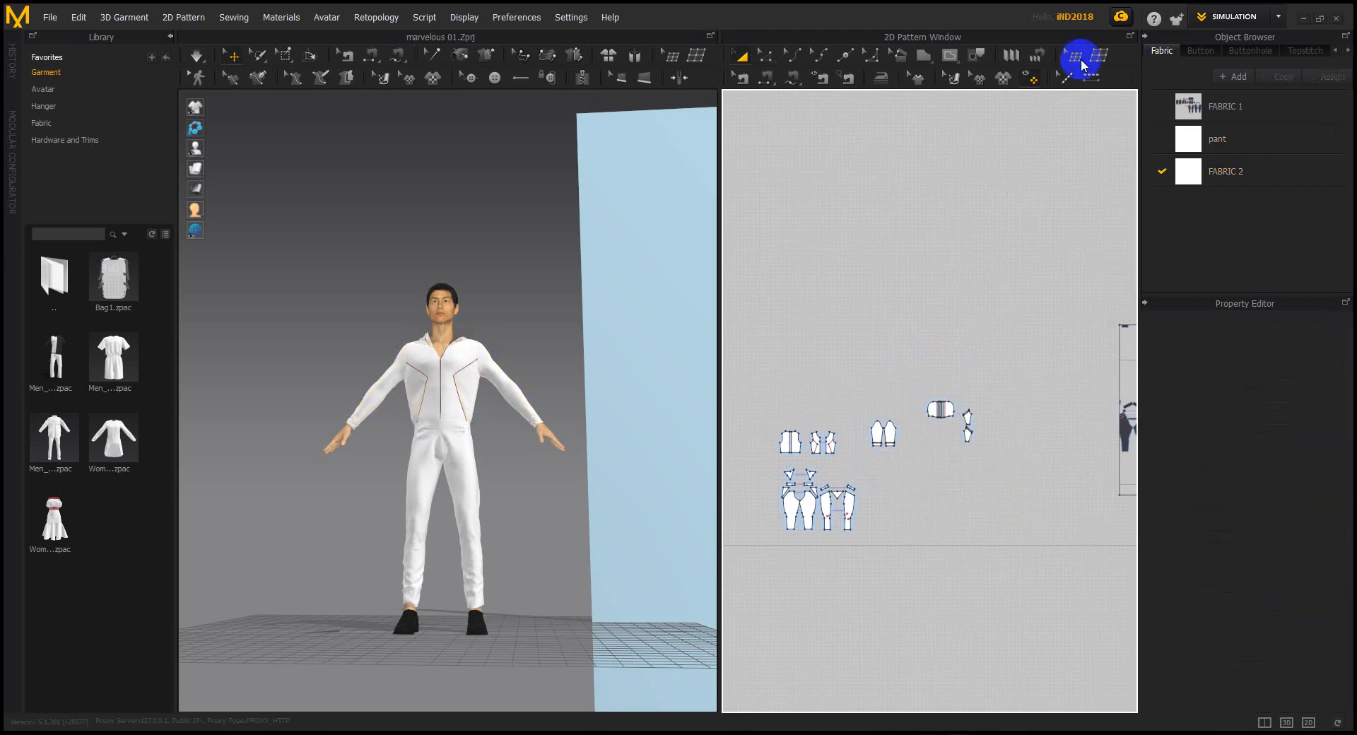
Move three more pieces down-left, then switch the workspace mode to UV Editor
{"action": "left_click", "coordinate": [1278, 20]}
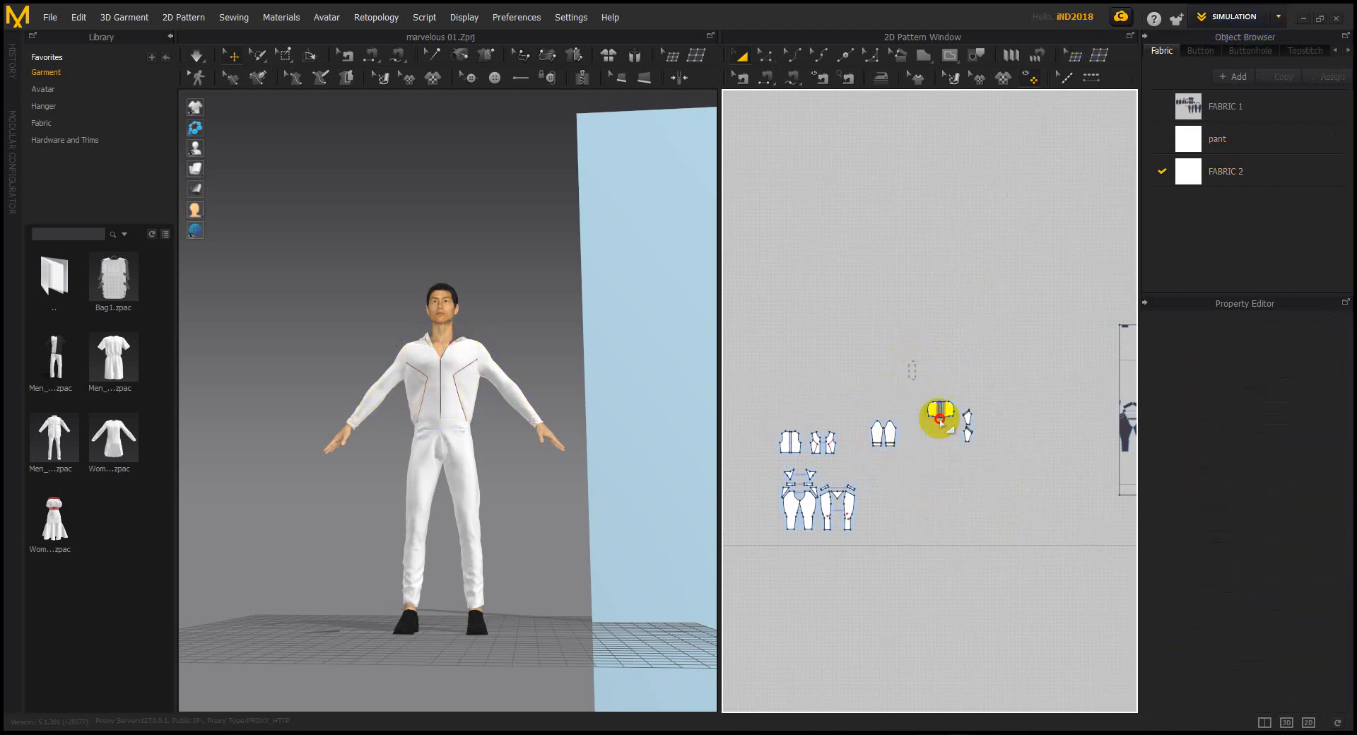
{"action": "left_click_drag", "start_coordinate": [928, 380], "coordinate": [984, 455]}
{"action": "left_click_drag", "start_coordinate": [963, 409], "coordinate": [899, 471]}
{"action": "left_click", "coordinate": [984, 336]}
{"action": "left_click", "coordinate": [1254, 27]}
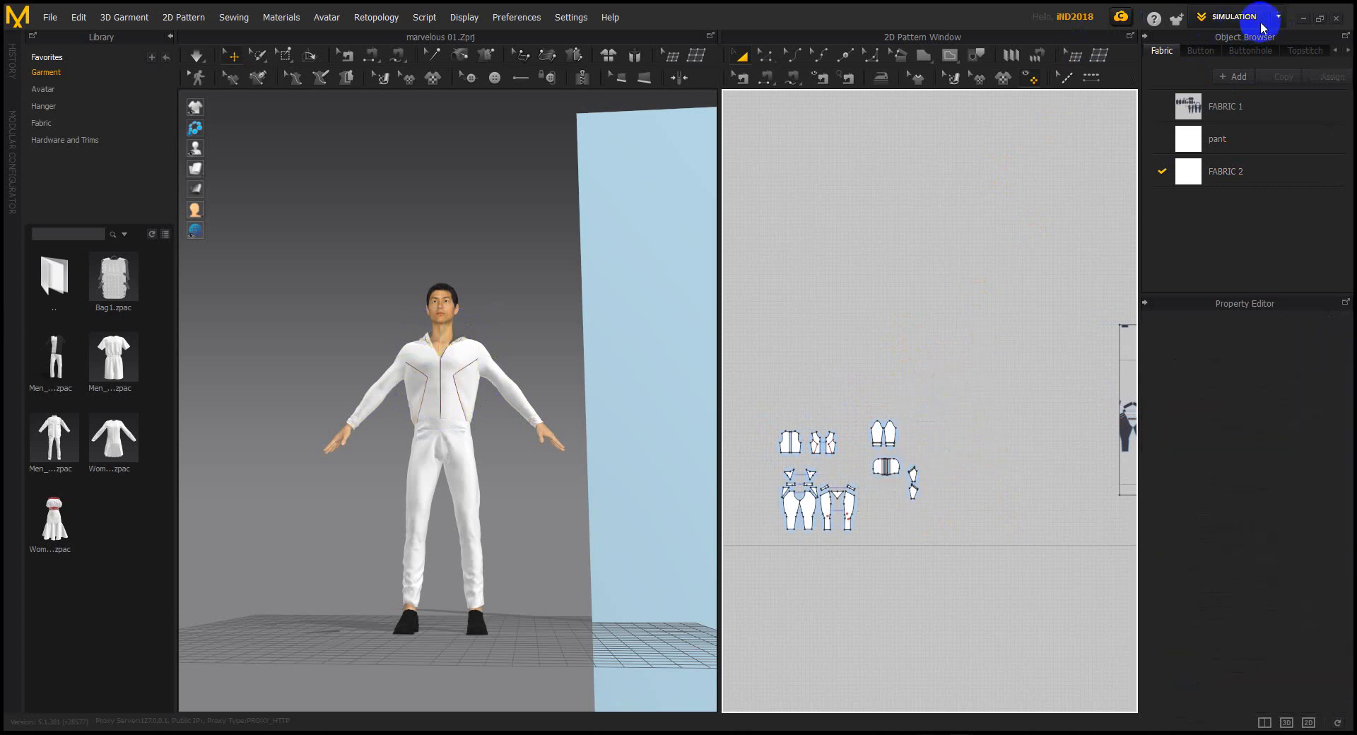
{"action": "left_click", "coordinate": [1264, 25]}
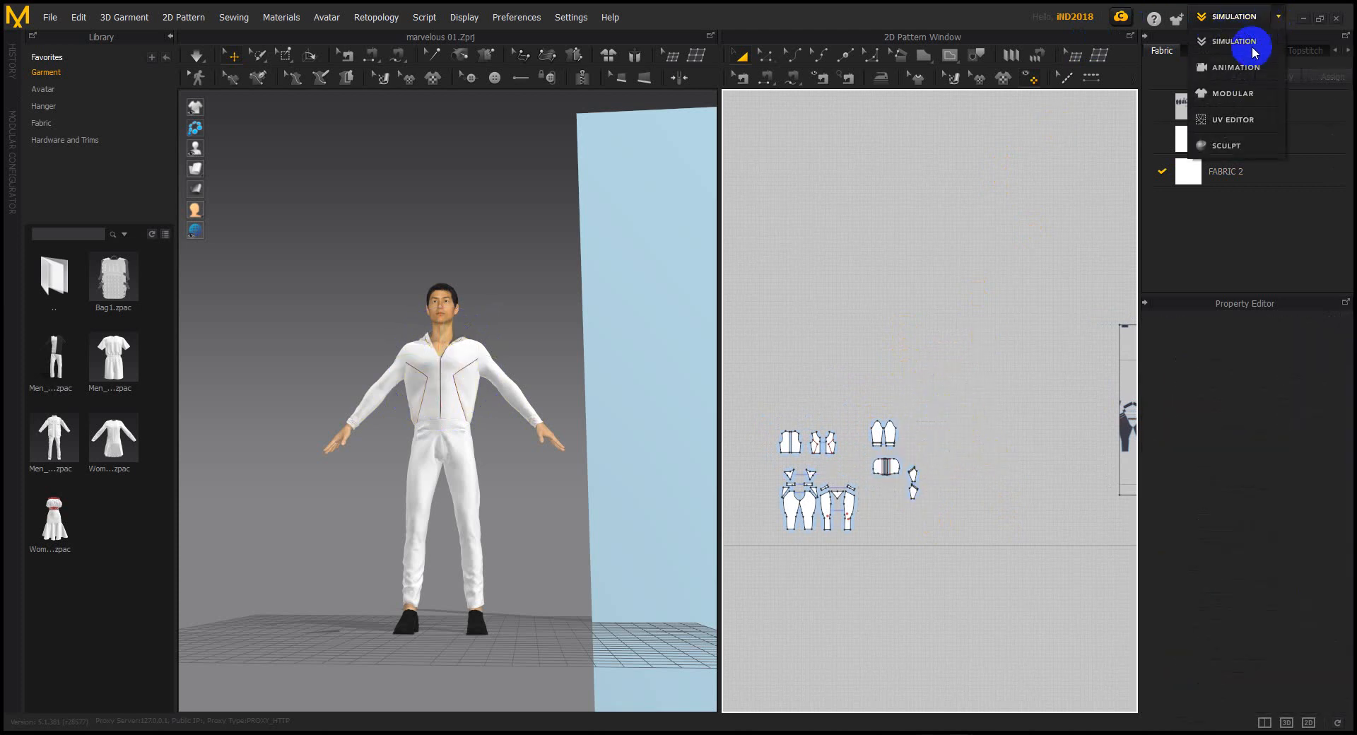
{"action": "left_click", "coordinate": [1237, 120]}
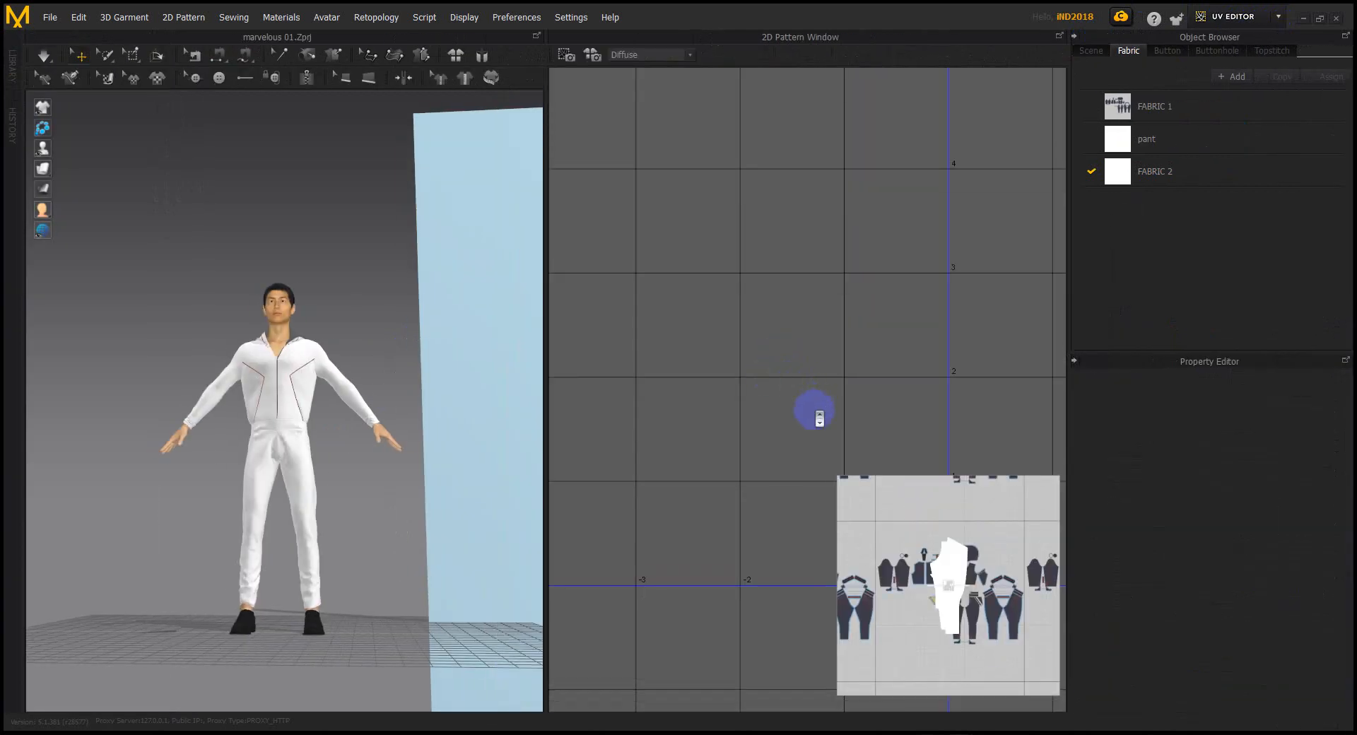
Move the fabric swatch up and left, out of the UV layout
{"action": "scroll", "coordinate": [820, 418], "scroll_direction": "down", "scroll_amount": 5}
{"action": "scroll", "coordinate": [880, 434], "scroll_direction": "up", "scroll_amount": 3}
{"action": "left_click", "coordinate": [842, 433]}
{"action": "left_click_drag", "start_coordinate": [843, 431], "coordinate": [634, 309]}
{"action": "scroll", "coordinate": [944, 427], "scroll_direction": "down", "scroll_amount": 3}
{"action": "middle_click_drag", "start_coordinate": [972, 423], "coordinate": [814, 473]}
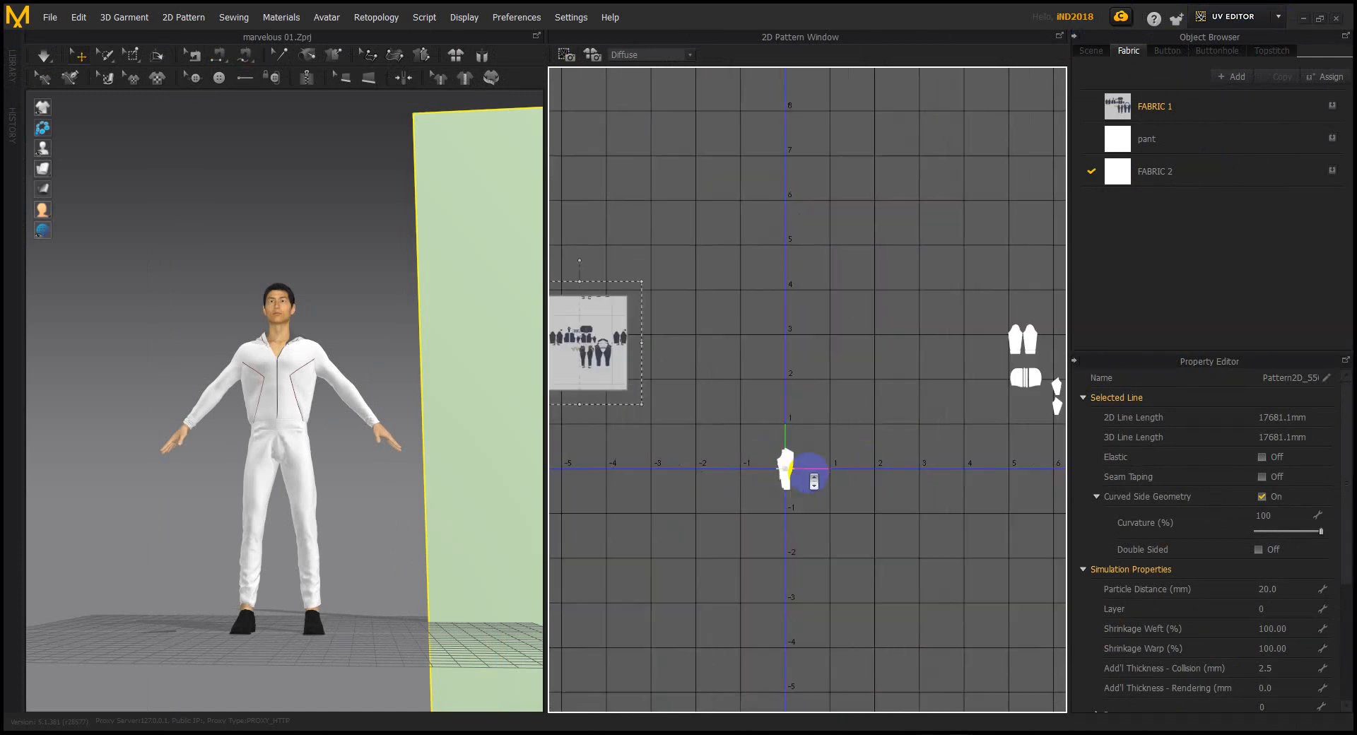
{"action": "scroll", "coordinate": [813, 472], "scroll_direction": "up", "scroll_amount": 8}
{"action": "scroll", "coordinate": [734, 452], "scroll_direction": "down", "scroll_amount": 2}
Pull overlapping pieces, long pieces and bodice pieces out of the stacked UV pile
{"action": "left_click", "coordinate": [702, 412]}
{"action": "left_click_drag", "start_coordinate": [702, 413], "coordinate": [934, 410]}
{"action": "left_click_drag", "start_coordinate": [659, 398], "coordinate": [932, 147]}
{"action": "left_click", "coordinate": [933, 199]}
{"action": "left_click_drag", "start_coordinate": [690, 372], "coordinate": [958, 543]}
{"action": "left_click_drag", "start_coordinate": [689, 398], "coordinate": [737, 563]}
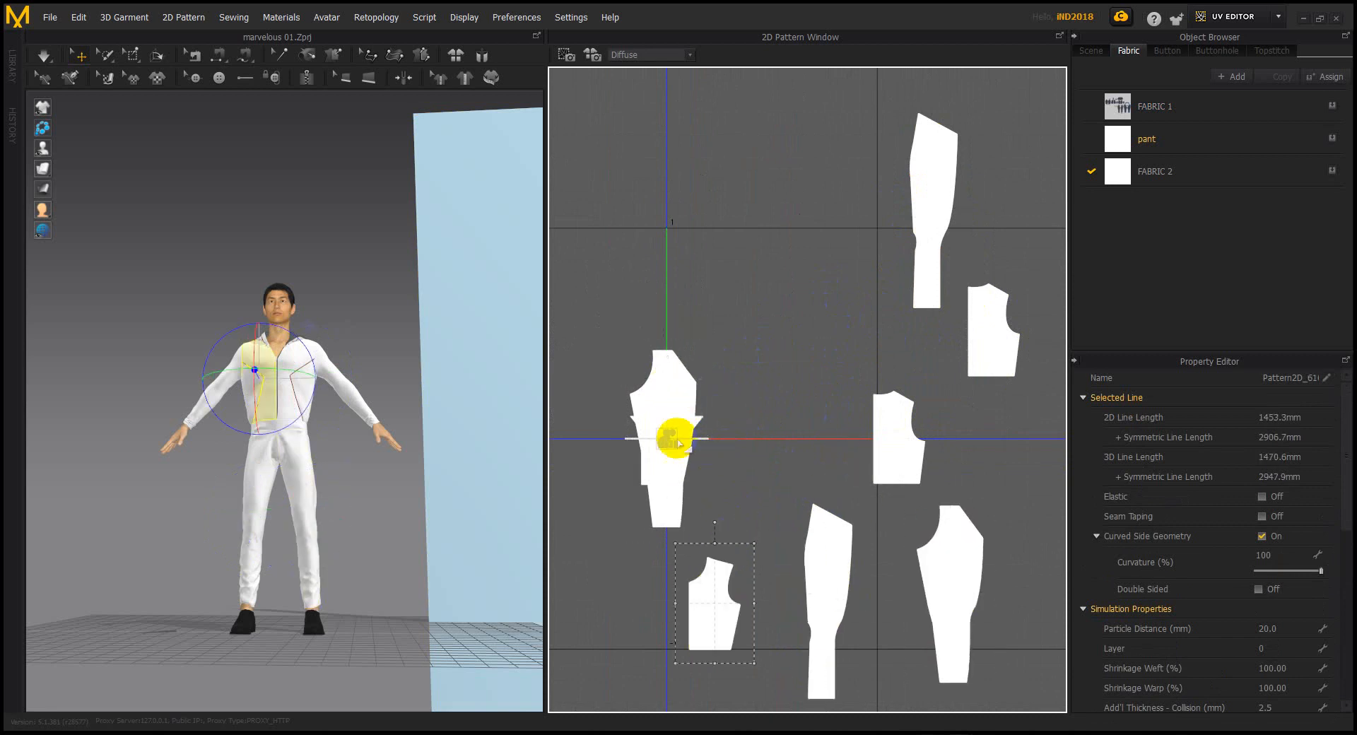
{"action": "left_click_drag", "start_coordinate": [672, 397], "coordinate": [803, 432]}
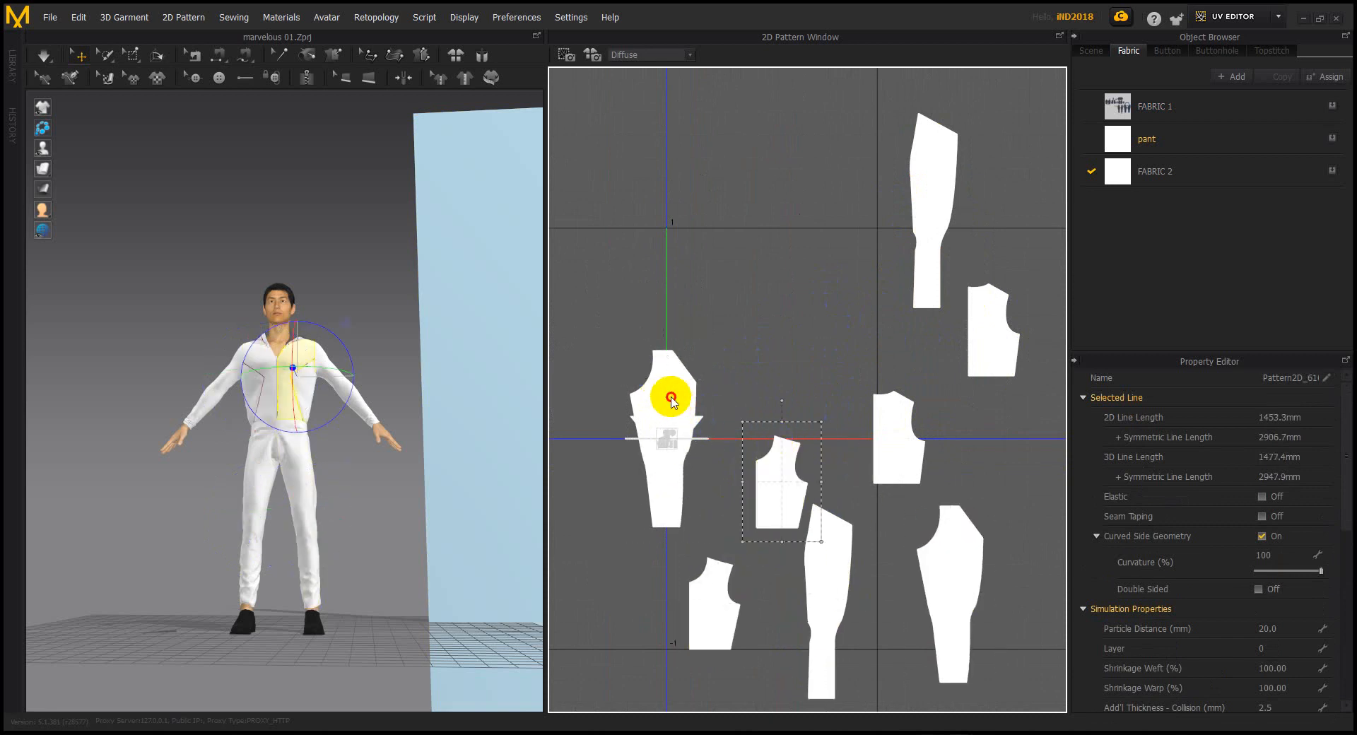
{"action": "left_click_drag", "start_coordinate": [670, 385], "coordinate": [630, 512]}
{"action": "left_click", "coordinate": [570, 357]}
Separate a small piece, the triangle, the zipper strip and the horizontal strip
{"action": "left_click_drag", "start_coordinate": [660, 426], "coordinate": [746, 420]}
{"action": "left_click_drag", "start_coordinate": [686, 502], "coordinate": [686, 501]}
{"action": "scroll", "coordinate": [699, 484], "scroll_direction": "up", "scroll_amount": 6}
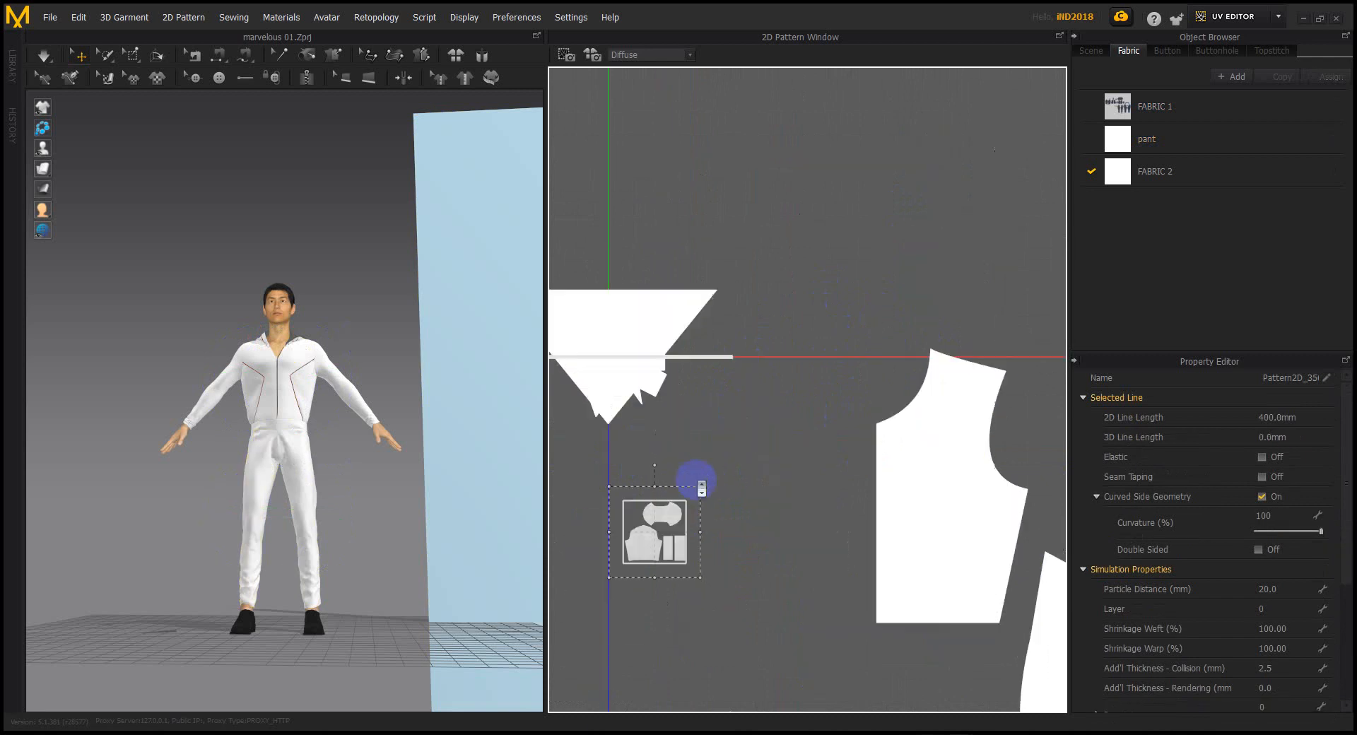
{"action": "scroll", "coordinate": [692, 494], "scroll_direction": "down", "scroll_amount": 4}
{"action": "left_click_drag", "start_coordinate": [652, 397], "coordinate": [701, 471]}
{"action": "left_click_drag", "start_coordinate": [649, 420], "coordinate": [752, 387]}
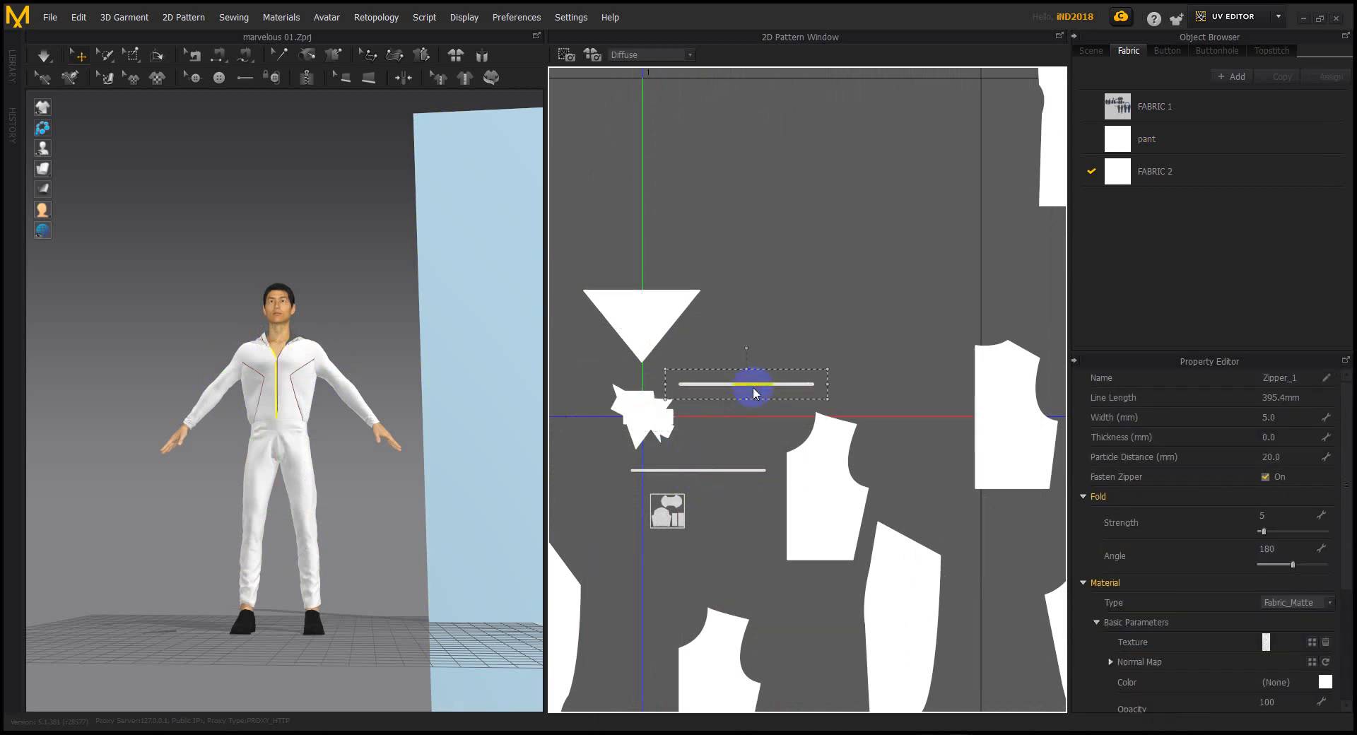
Move the small triangles, edge strip and two small rectangles out of the cluster
{"action": "left_click_drag", "start_coordinate": [645, 408], "coordinate": [718, 449]}
{"action": "left_click_drag", "start_coordinate": [638, 415], "coordinate": [606, 491]}
{"action": "left_click", "coordinate": [642, 412]}
{"action": "left_click_drag", "start_coordinate": [564, 351], "coordinate": [746, 321]}
{"action": "scroll", "coordinate": [777, 423], "scroll_direction": "down", "scroll_amount": 3}
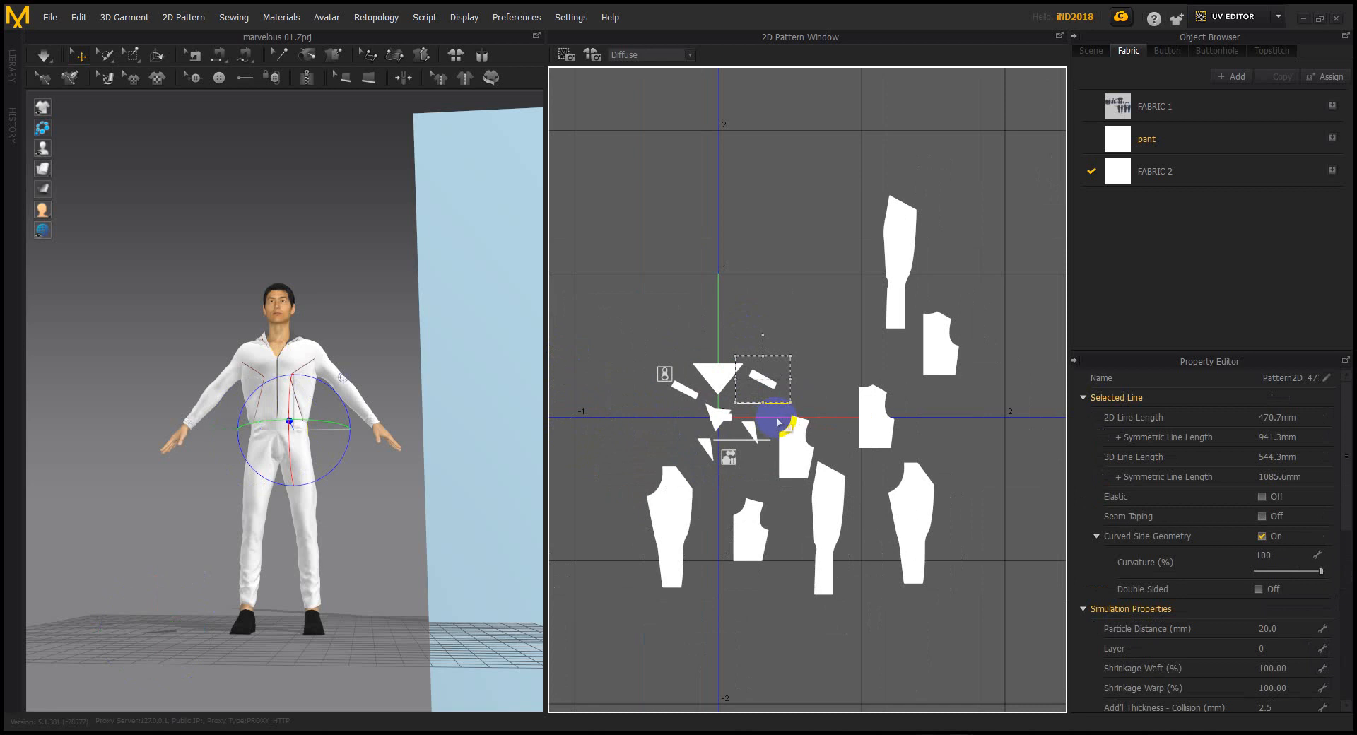
{"action": "left_click_drag", "start_coordinate": [715, 376], "coordinate": [685, 308]}
{"action": "left_click_drag", "start_coordinate": [709, 418], "coordinate": [791, 559]}
{"action": "scroll", "coordinate": [727, 414], "scroll_direction": "up", "scroll_amount": 3}
{"action": "scroll", "coordinate": [709, 434], "scroll_direction": "down", "scroll_amount": 4}
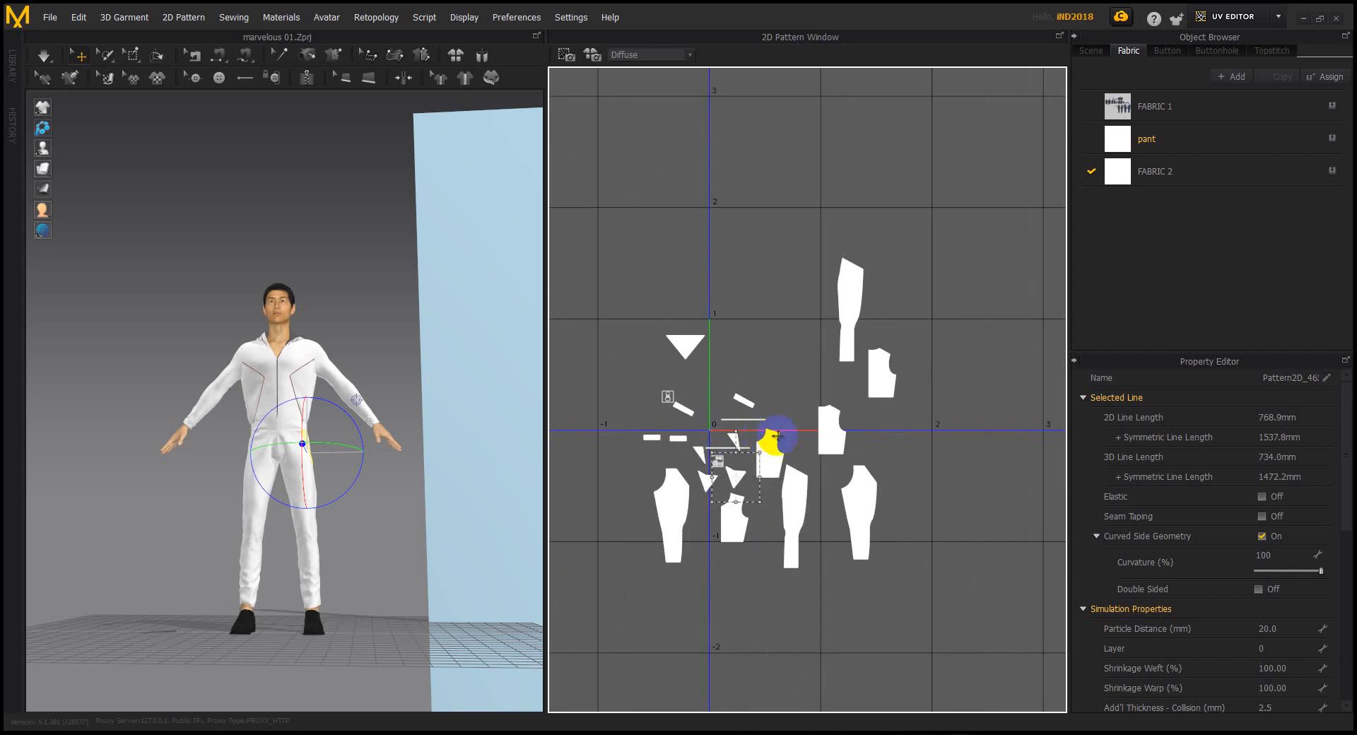
{"action": "scroll", "coordinate": [788, 452], "scroll_direction": "up", "scroll_amount": 2}
Reposition the zipper piece, a trouser piece and a small rectangle beside the lower bodice
{"action": "left_click", "coordinate": [719, 450]}
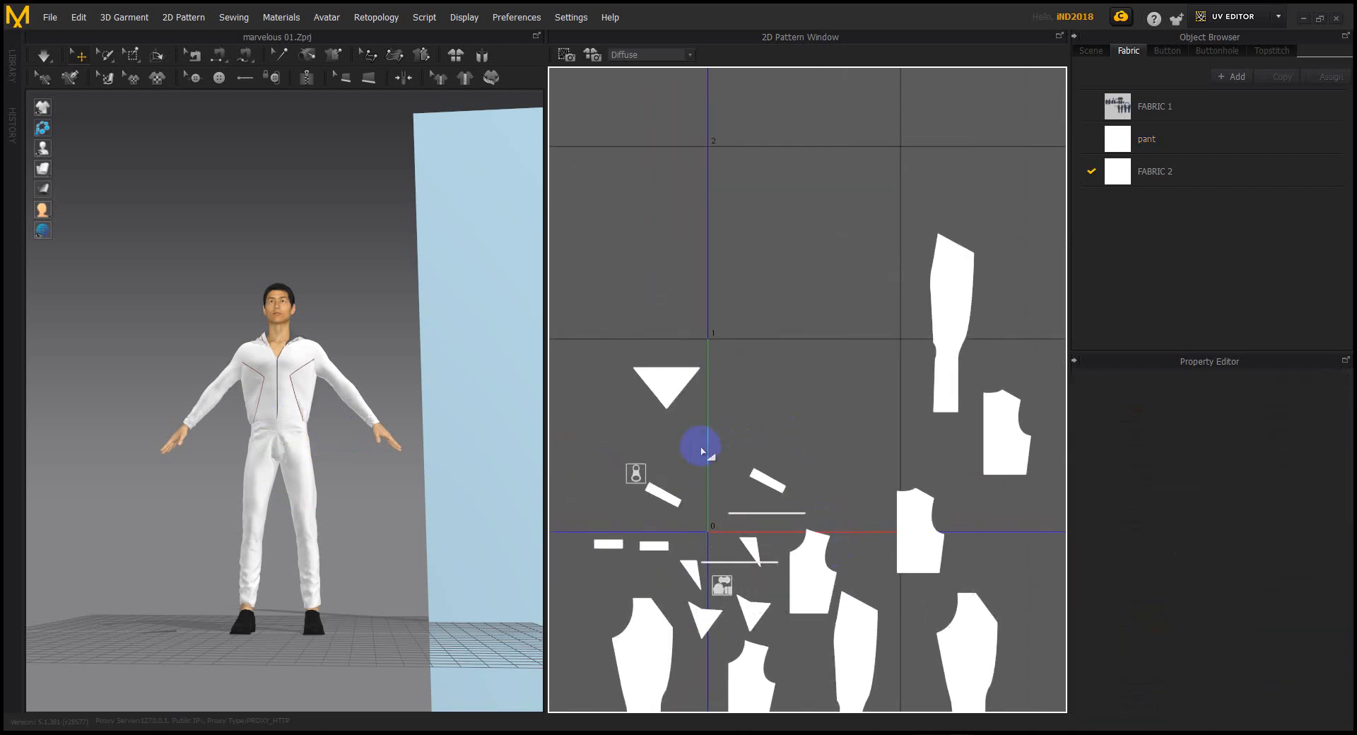
{"action": "left_click_drag", "start_coordinate": [635, 472], "coordinate": [595, 489]}
{"action": "left_click", "coordinate": [844, 364]}
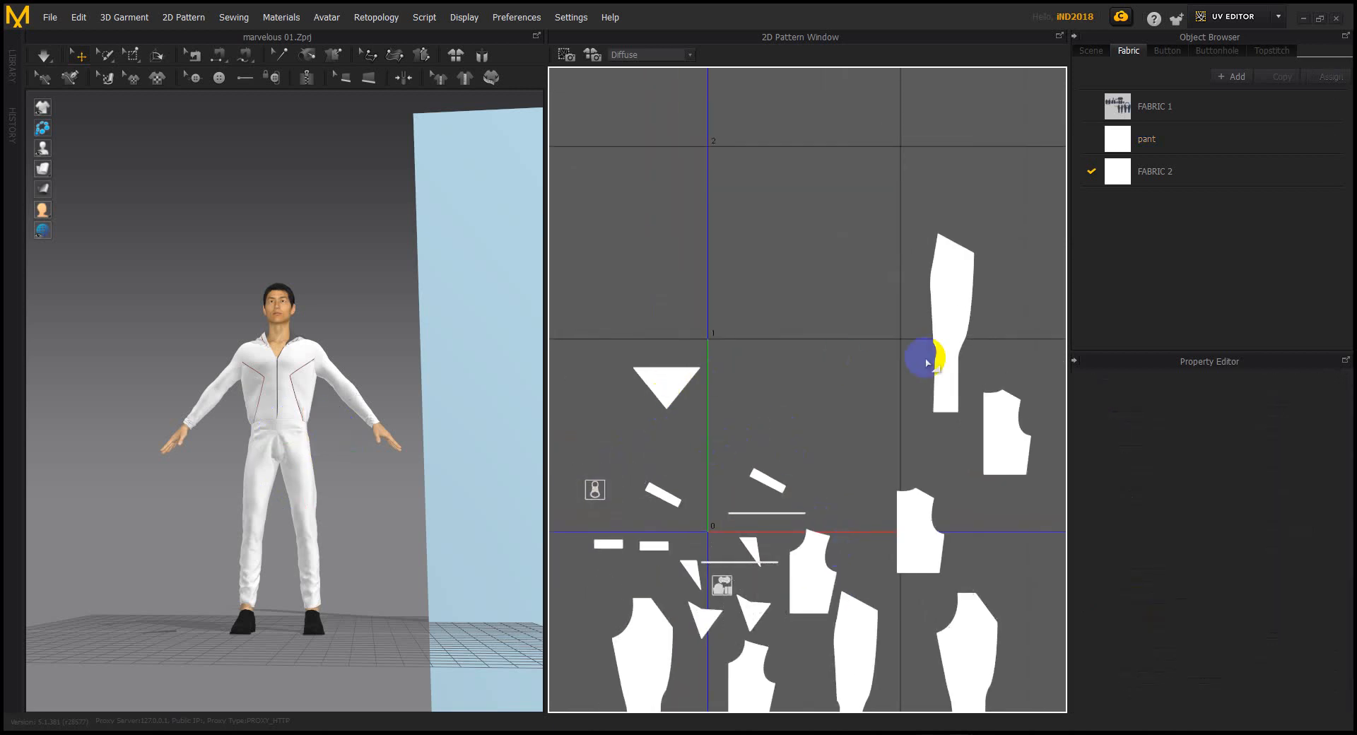
{"action": "middle_click_drag", "start_coordinate": [813, 490], "coordinate": [805, 341]}
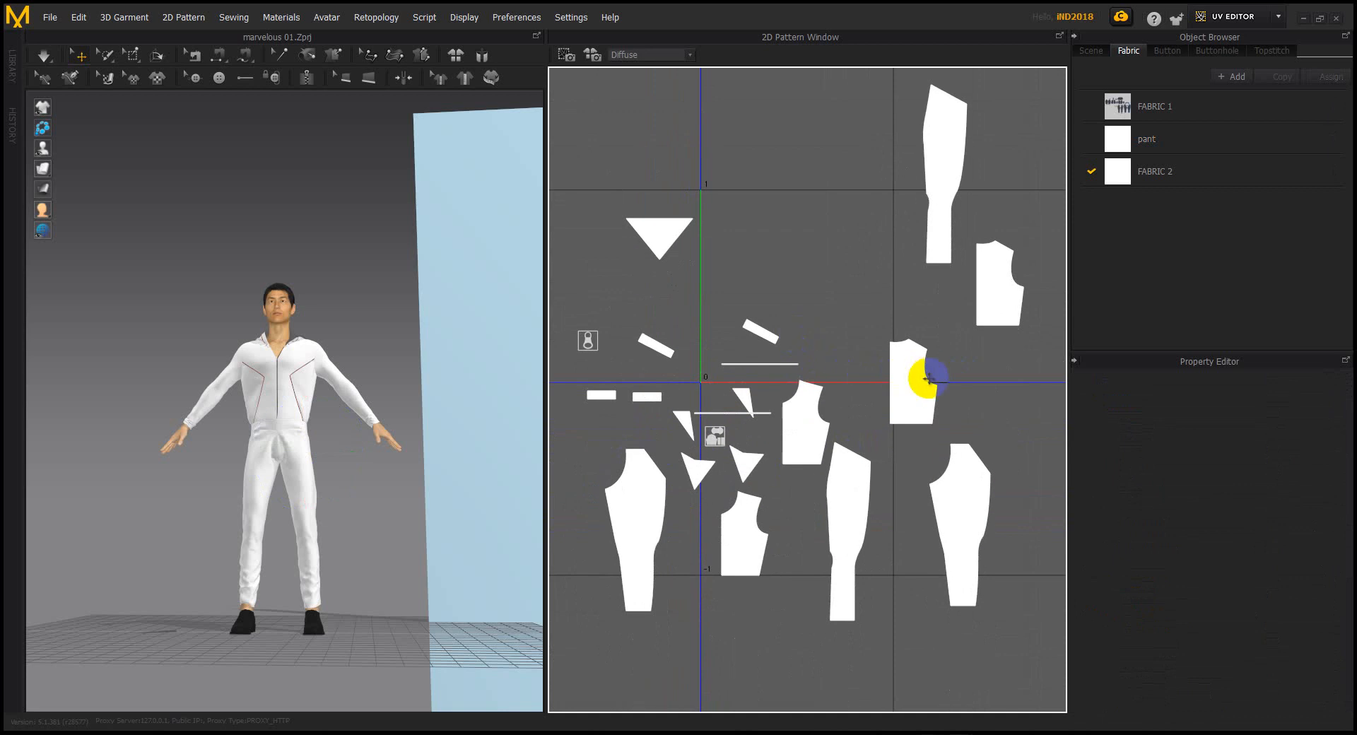
{"action": "left_click", "coordinate": [930, 380]}
{"action": "left_click_drag", "start_coordinate": [642, 502], "coordinate": [614, 450]}
{"action": "middle_click_drag", "start_coordinate": [774, 393], "coordinate": [771, 469]}
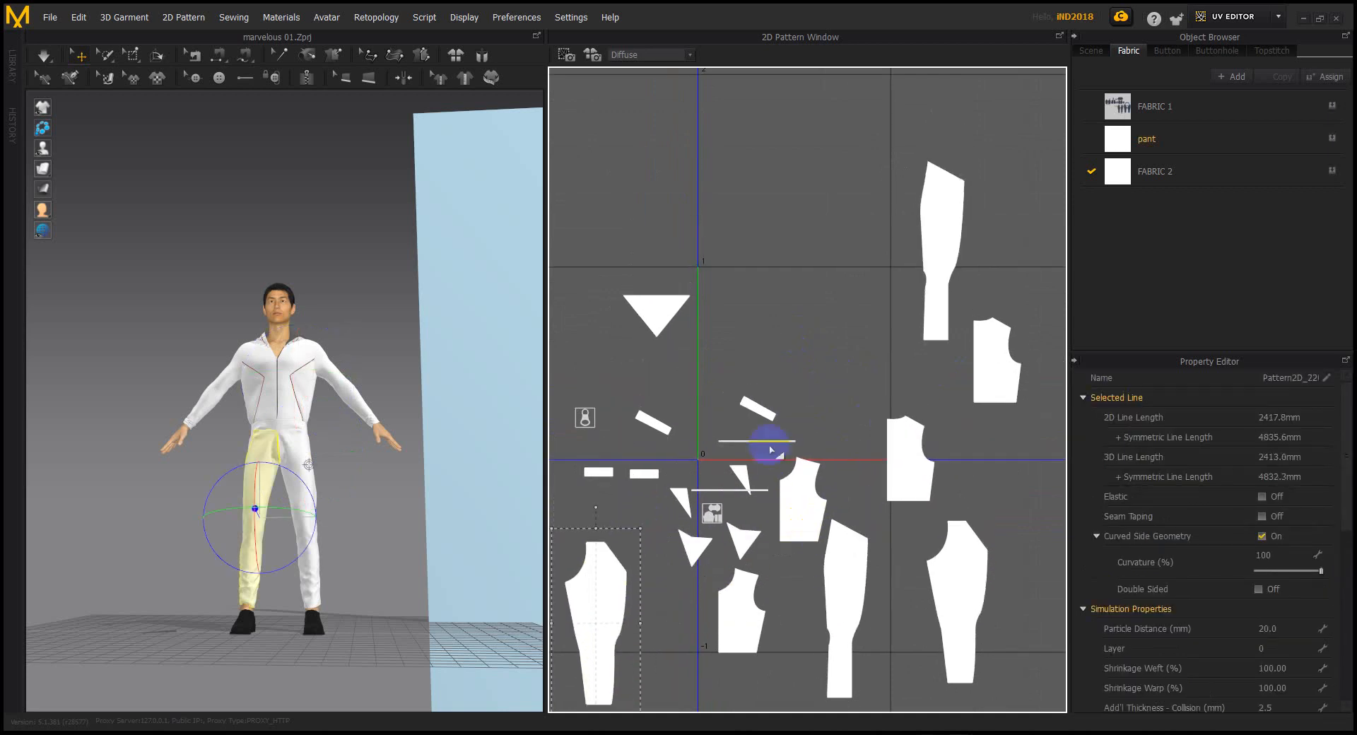
{"action": "left_click_drag", "start_coordinate": [762, 409], "coordinate": [889, 529]}
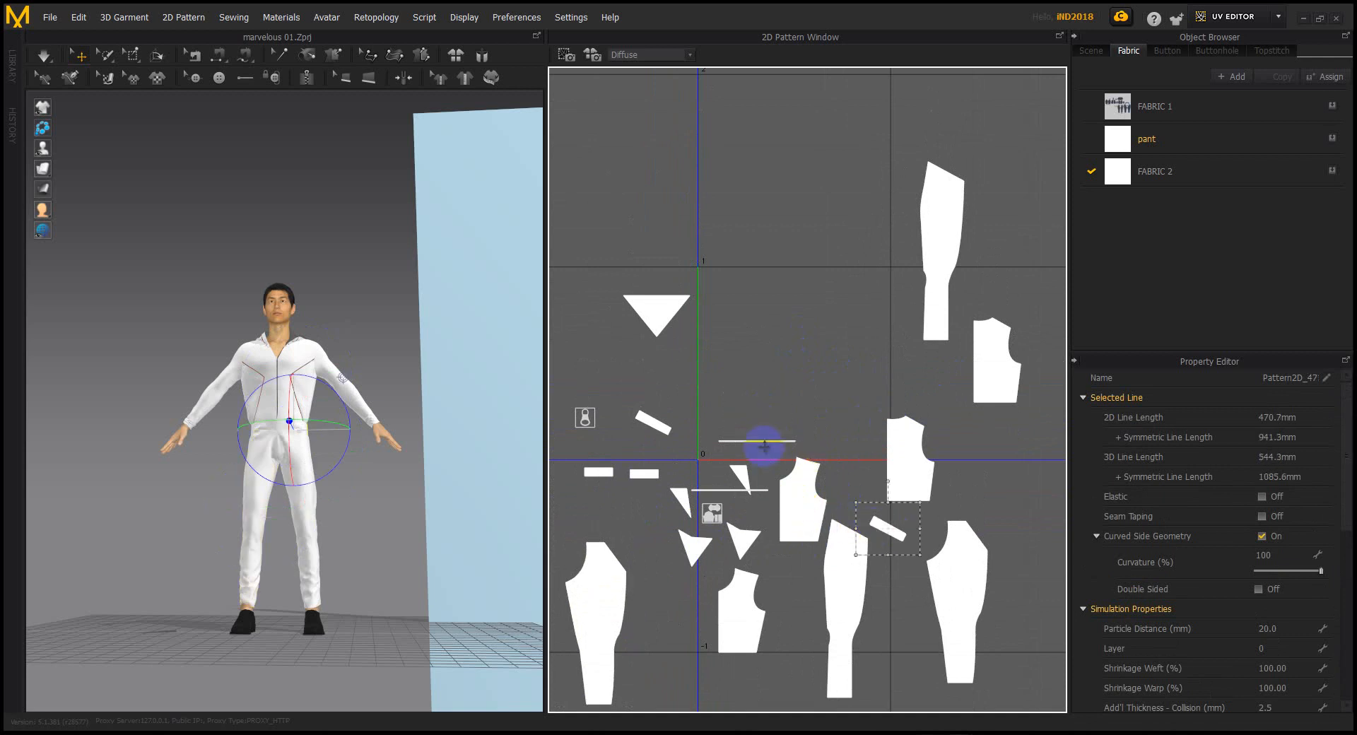
{"action": "left_click_drag", "start_coordinate": [722, 472], "coordinate": [593, 523]}
{"action": "left_click", "coordinate": [815, 396]}
{"action": "middle_click_drag", "start_coordinate": [815, 395], "coordinate": [807, 427]}
Arrange the four bodice shells into a two-by-two block and shift the left trouser piece right
{"action": "left_click", "coordinate": [991, 400]}
{"action": "left_click_drag", "start_coordinate": [990, 396], "coordinate": [785, 345]}
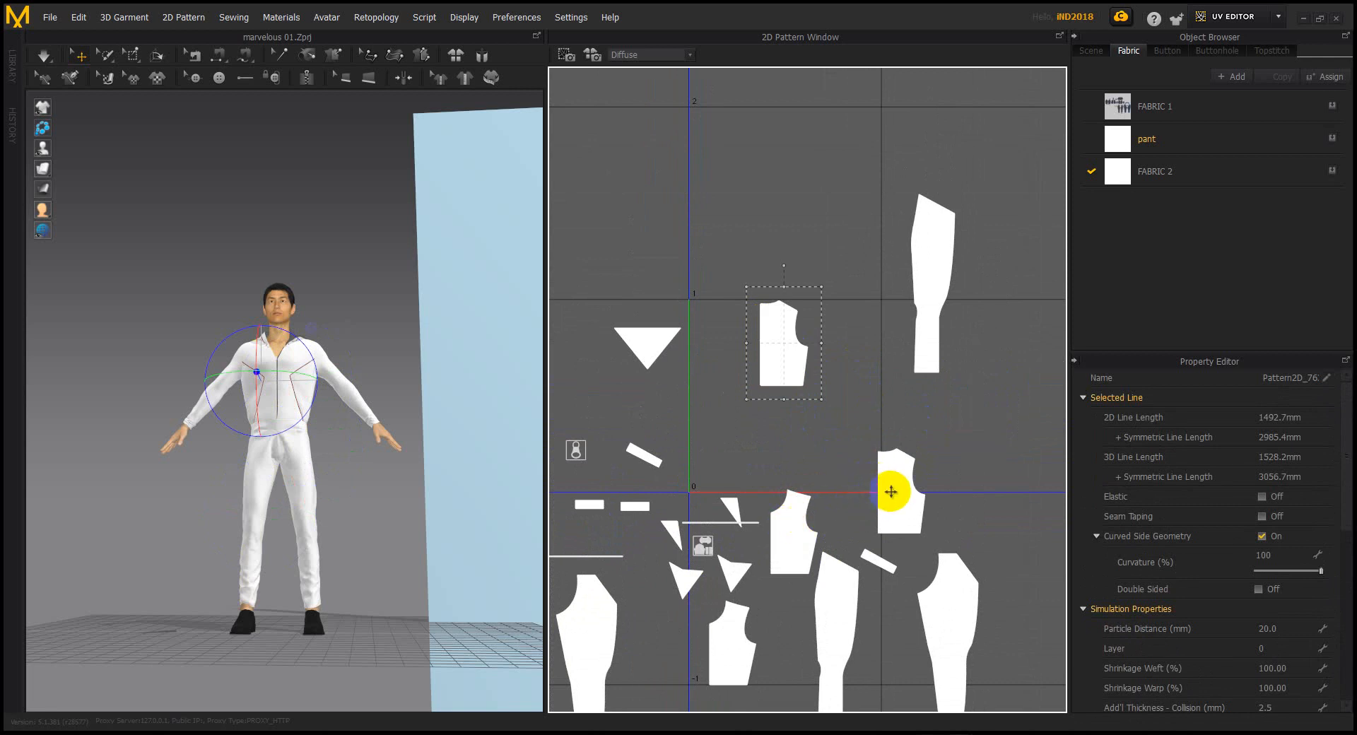
{"action": "left_click_drag", "start_coordinate": [892, 495], "coordinate": [826, 348]}
{"action": "left_click_drag", "start_coordinate": [787, 530], "coordinate": [837, 439]}
{"action": "left_click_drag", "start_coordinate": [739, 633], "coordinate": [790, 427]}
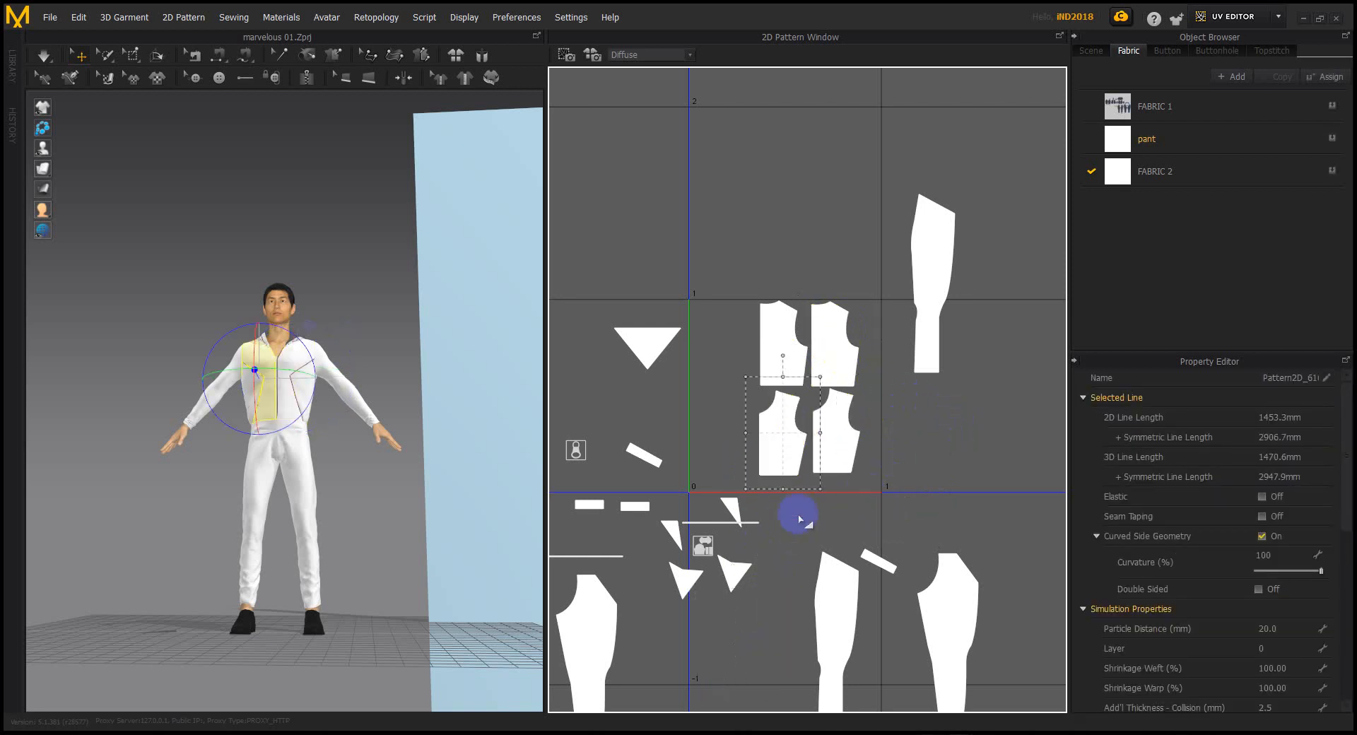
{"action": "scroll", "coordinate": [789, 514], "scroll_direction": "down", "scroll_amount": 1}
{"action": "scroll", "coordinate": [785, 500], "scroll_direction": "up", "scroll_amount": 1}
{"action": "scroll", "coordinate": [786, 487], "scroll_direction": "down", "scroll_amount": 2}
{"action": "left_click_drag", "start_coordinate": [645, 595], "coordinate": [714, 602]}
{"action": "scroll", "coordinate": [759, 590], "scroll_direction": "down", "scroll_amount": 3}
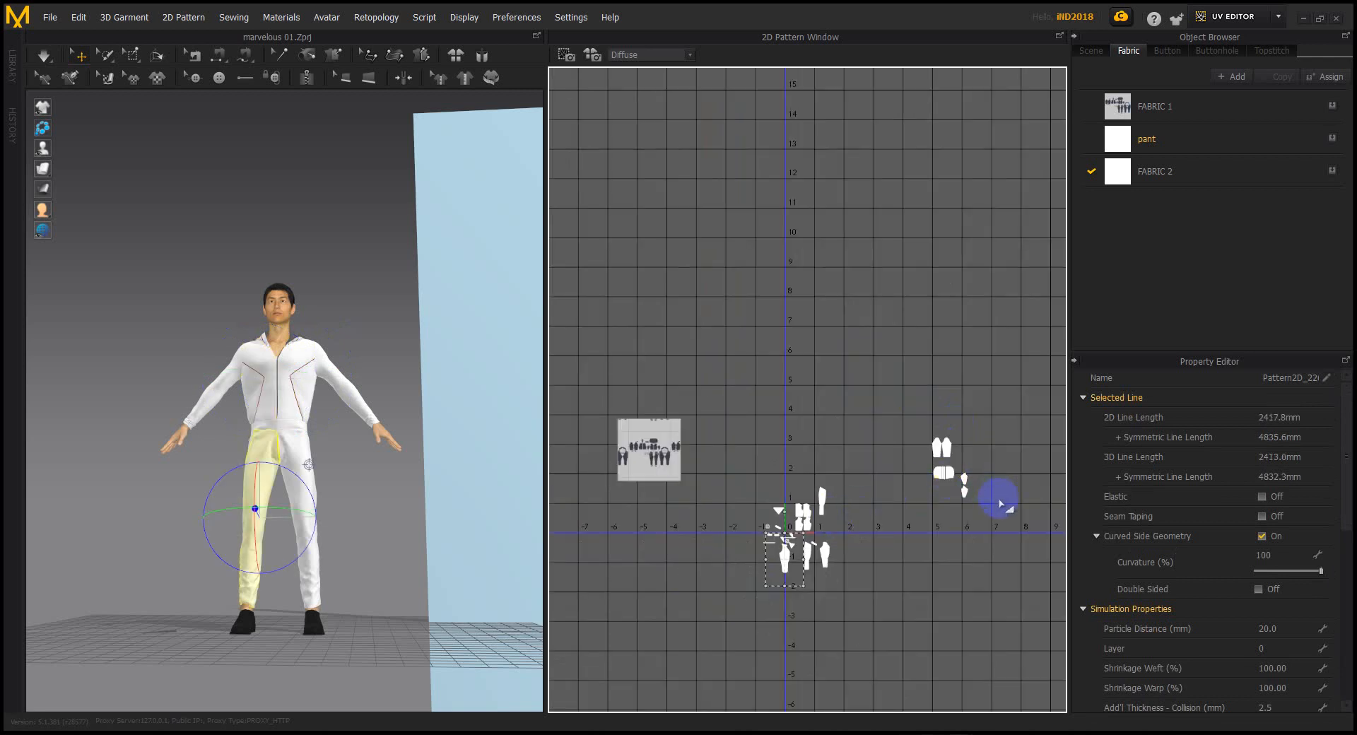
Move the sleeve and its cuff next to the bodice pieces
{"action": "scroll", "coordinate": [998, 499], "scroll_direction": "up", "scroll_amount": 3}
{"action": "left_click_drag", "start_coordinate": [960, 509], "coordinate": [869, 379]}
{"action": "left_click_drag", "start_coordinate": [893, 457], "coordinate": [720, 551]}
{"action": "middle_click_drag", "start_coordinate": [732, 547], "coordinate": [977, 468]}
{"action": "scroll", "coordinate": [841, 478], "scroll_direction": "up", "scroll_amount": 5}
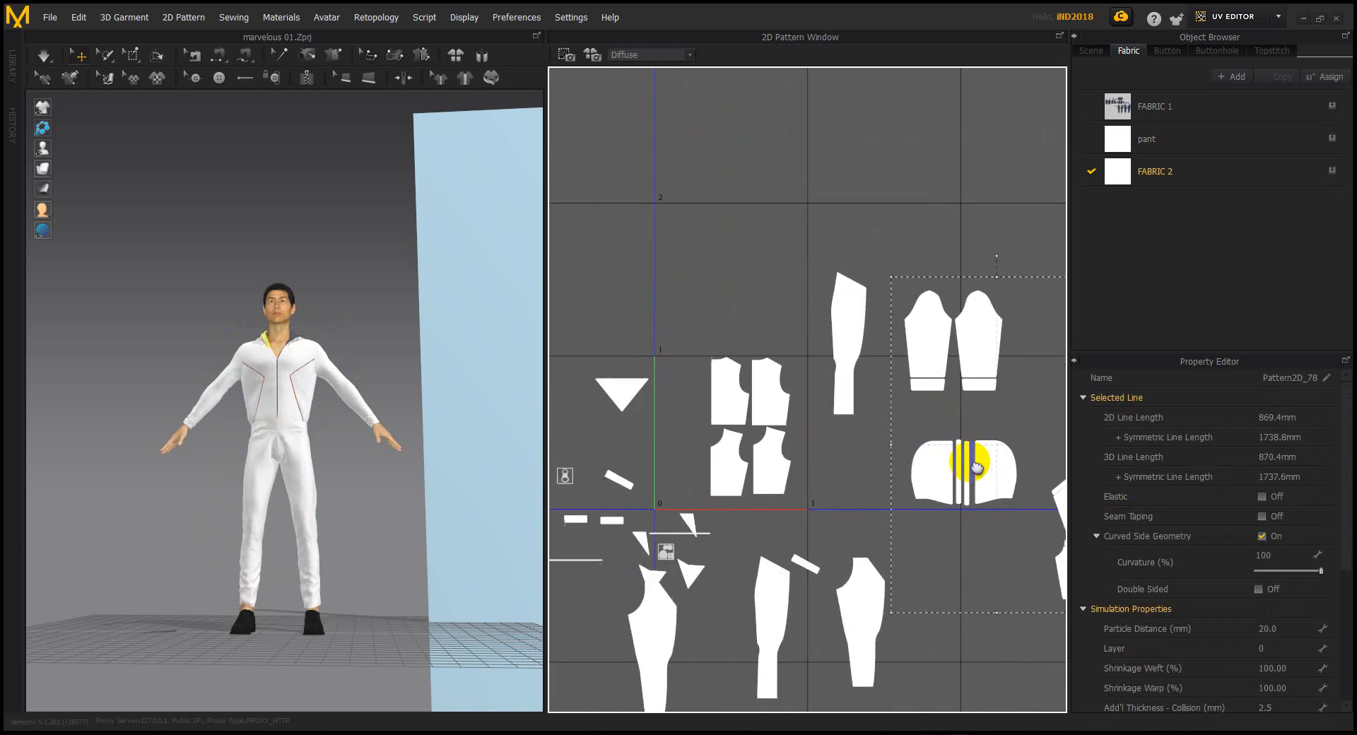
{"action": "left_click", "coordinate": [910, 237]}
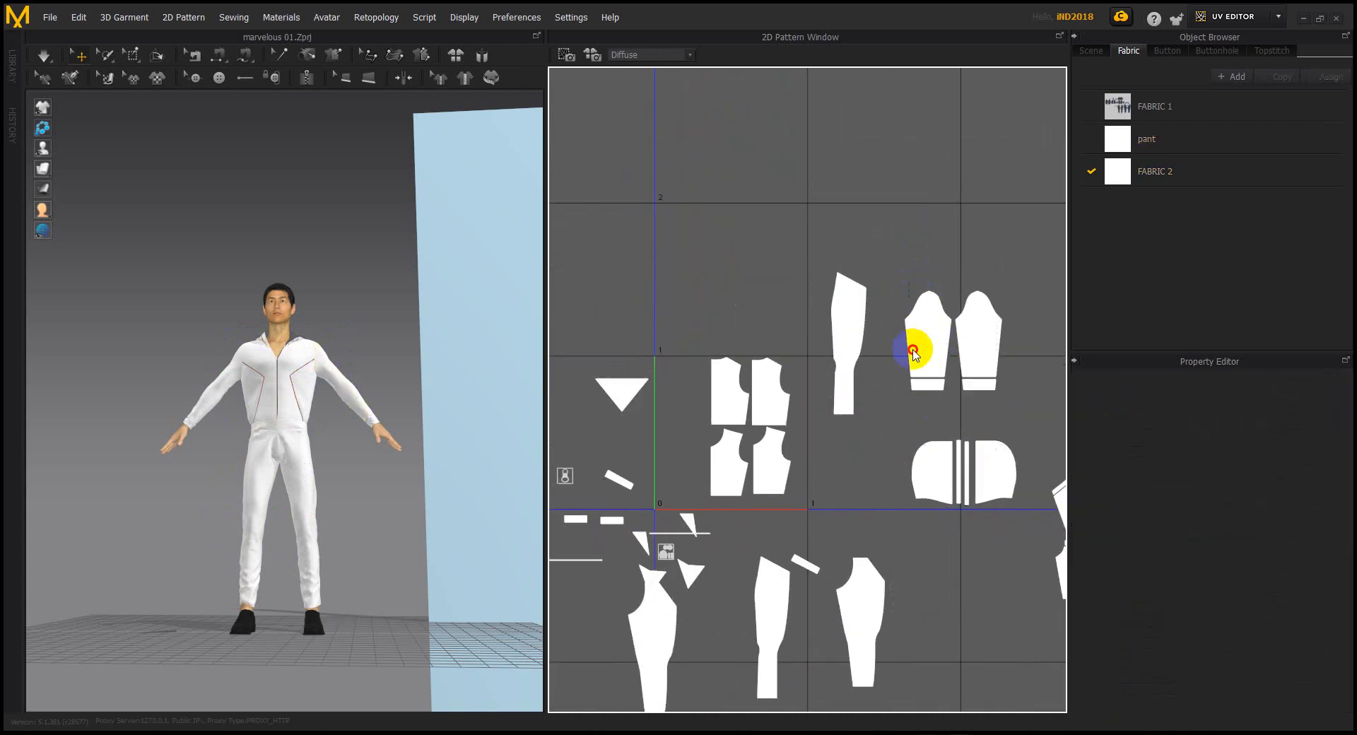
{"action": "left_click_drag", "start_coordinate": [921, 345], "coordinate": [677, 422]}
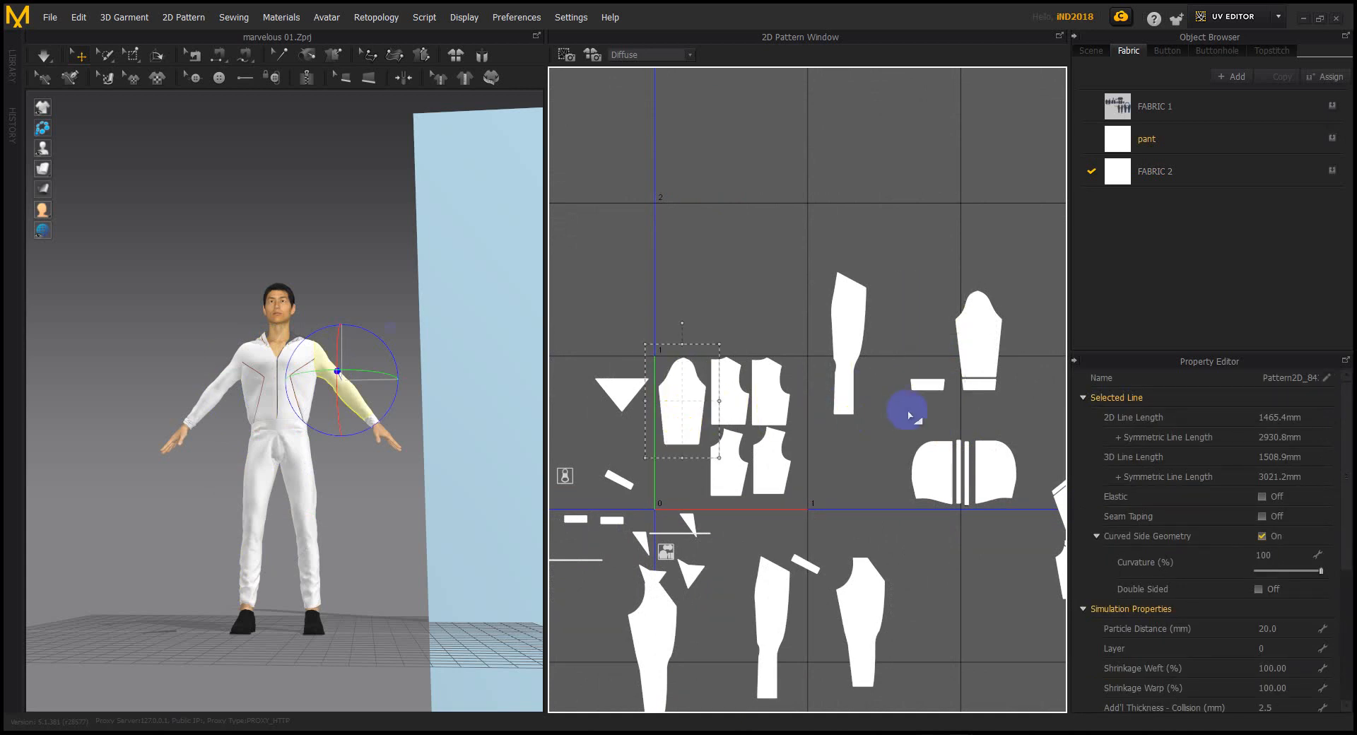
{"action": "left_click_drag", "start_coordinate": [932, 381], "coordinate": [687, 452]}
Select the sleeve, cuff and four bodice pieces, scale them down together and move them up
{"action": "left_click_drag", "start_coordinate": [671, 335], "coordinate": [790, 504]}
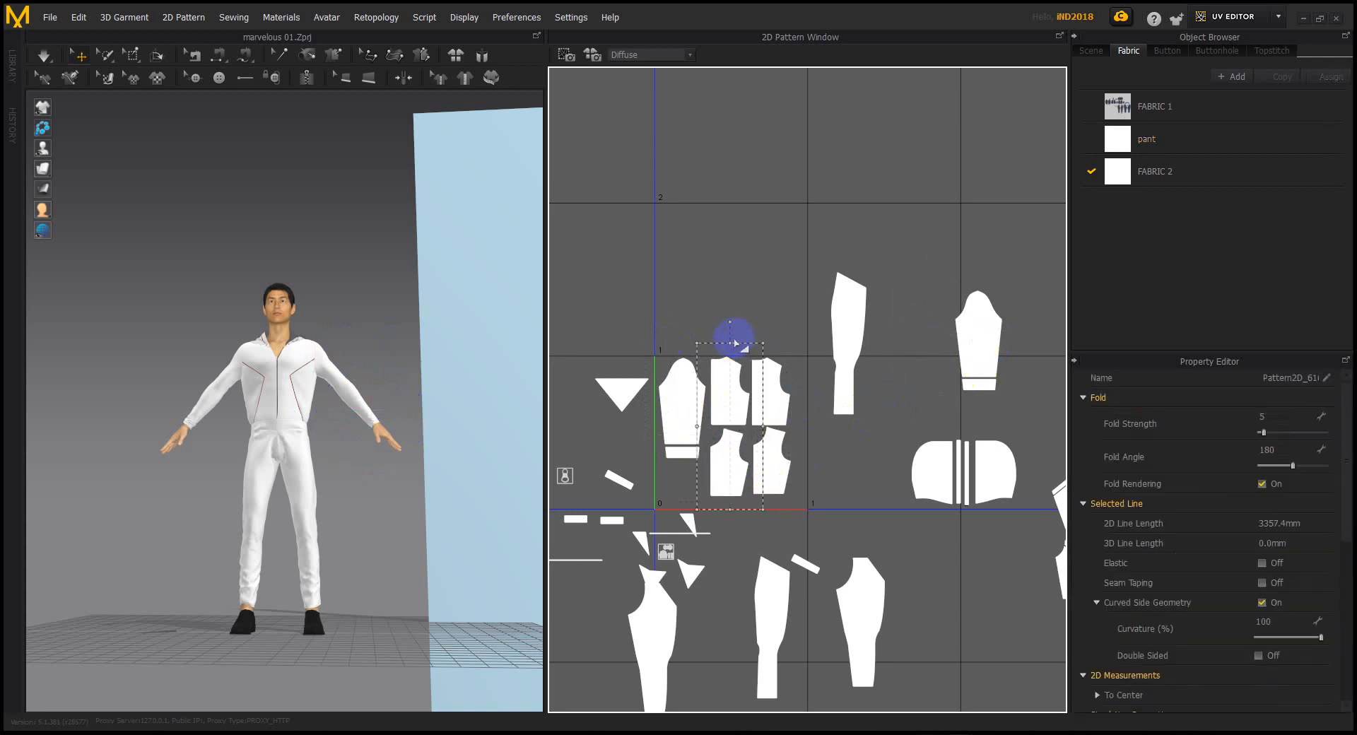
{"action": "left_click", "coordinate": [762, 309]}
{"action": "left_click", "coordinate": [680, 395]}
{"action": "scroll", "coordinate": [700, 460], "scroll_direction": "up", "scroll_amount": 3}
{"action": "left_click", "coordinate": [673, 446], "text": "shift"}
{"action": "left_click", "coordinate": [762, 354], "text": "shift"}
{"action": "left_click", "coordinate": [870, 323], "text": "shift"}
{"action": "left_click", "coordinate": [774, 488], "text": "shift"}
{"action": "left_click", "coordinate": [869, 493], "text": "shift"}
{"action": "left_click_drag", "start_coordinate": [918, 211], "coordinate": [768, 372]}
{"action": "left_click_drag", "start_coordinate": [718, 418], "coordinate": [715, 268]}
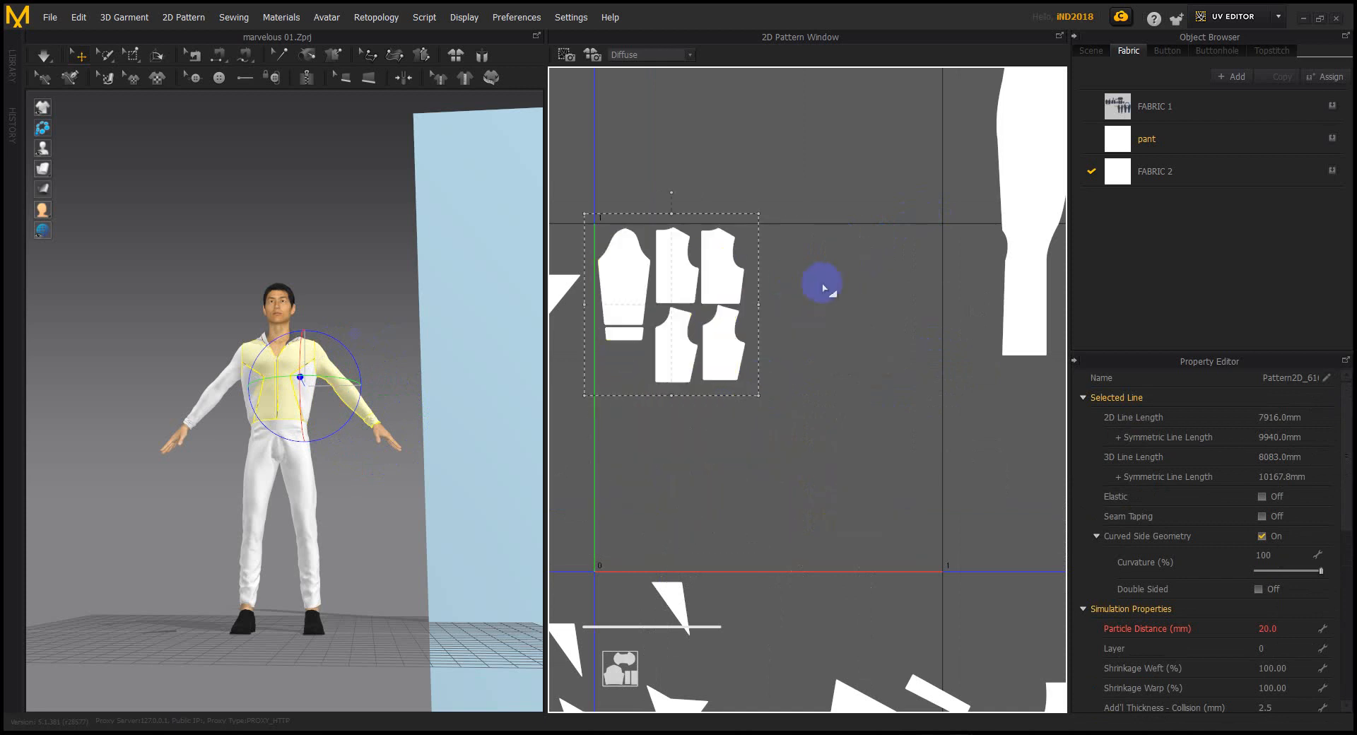
Bring the other sleeve over to the packed pieces and shrink it to match
{"action": "scroll", "coordinate": [818, 288], "scroll_direction": "down", "scroll_amount": 4}
{"action": "left_click", "coordinate": [1000, 276]}
{"action": "left_click_drag", "start_coordinate": [1000, 275], "coordinate": [702, 375]}
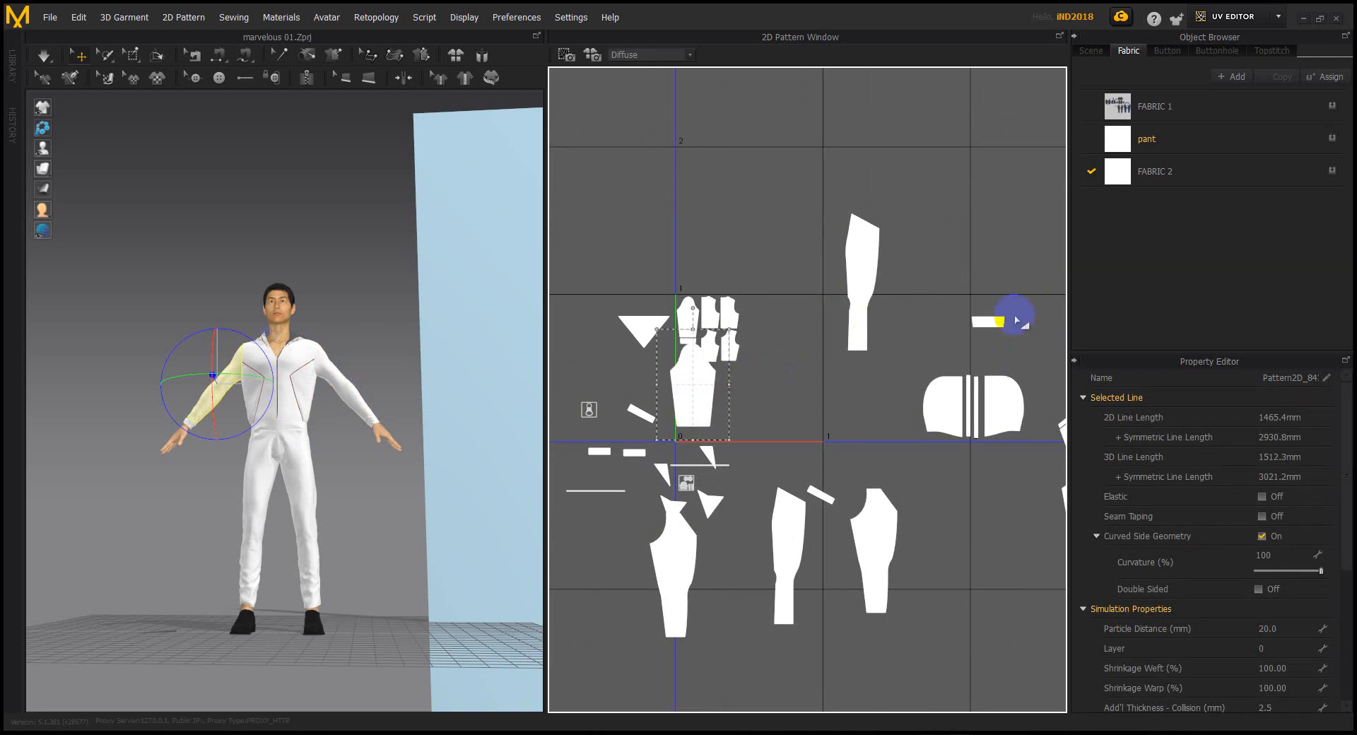
{"action": "scroll", "coordinate": [712, 357], "scroll_direction": "up", "scroll_amount": 4}
{"action": "left_click_drag", "start_coordinate": [735, 309], "coordinate": [672, 252]}
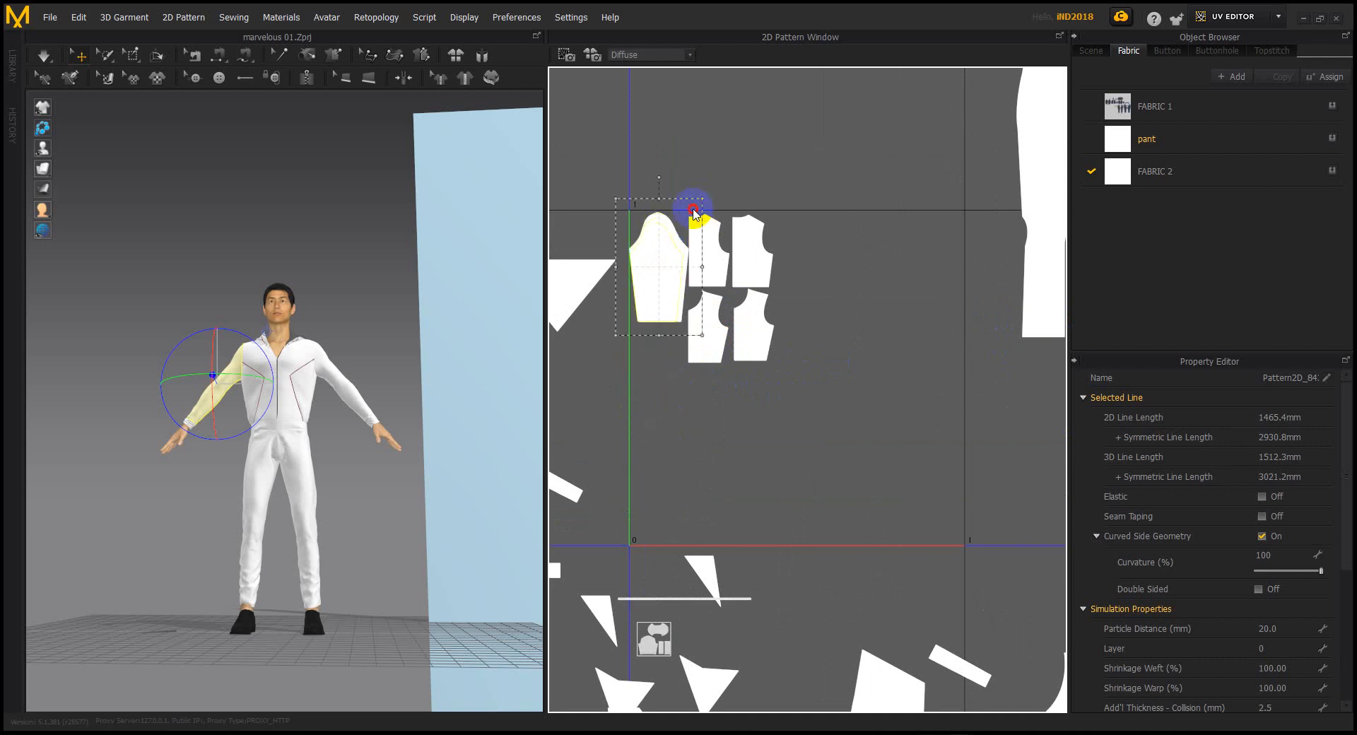
{"action": "left_click_drag", "start_coordinate": [697, 207], "coordinate": [691, 220]}
Nudge the shrunken sleeve into place and select the small rectangular piece
{"action": "left_click", "coordinate": [660, 264]}
{"action": "left_click", "coordinate": [672, 321]}
{"action": "scroll", "coordinate": [636, 318], "scroll_direction": "up", "scroll_amount": 4}
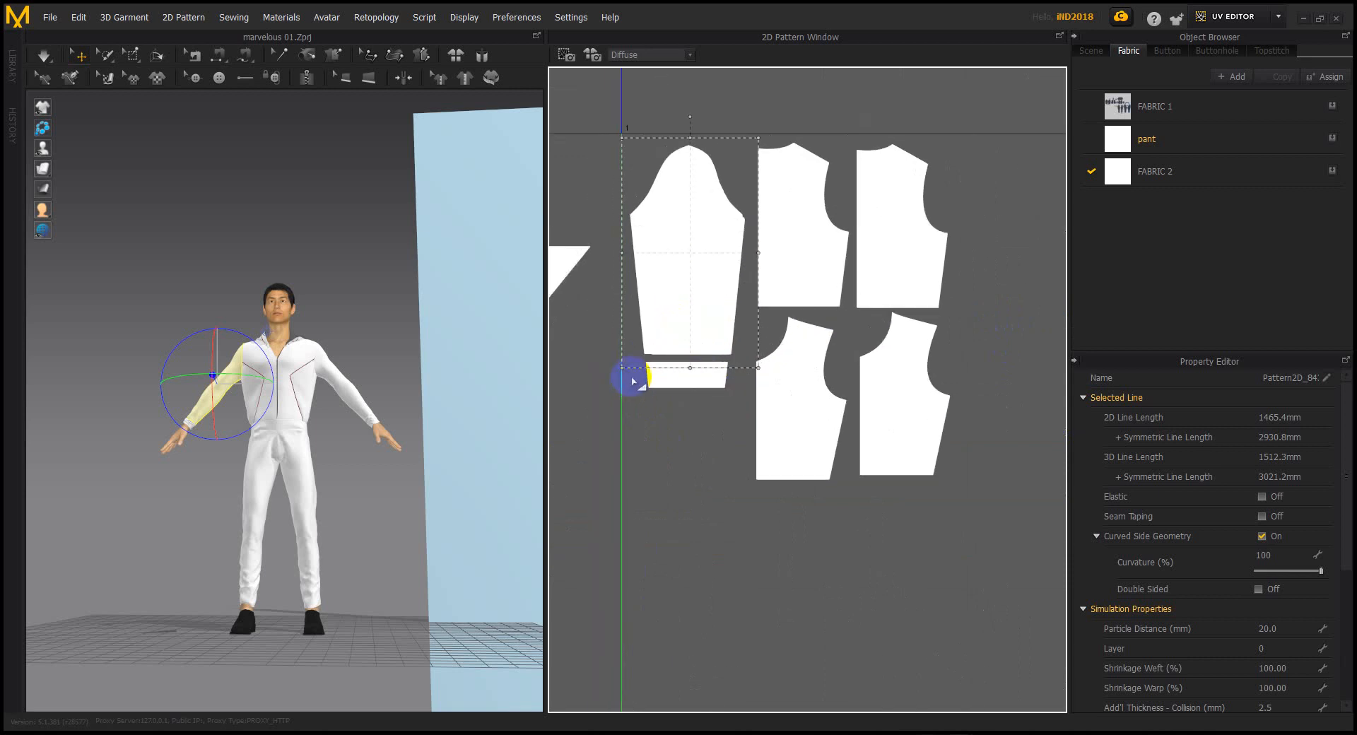
{"action": "left_click", "coordinate": [682, 274]}
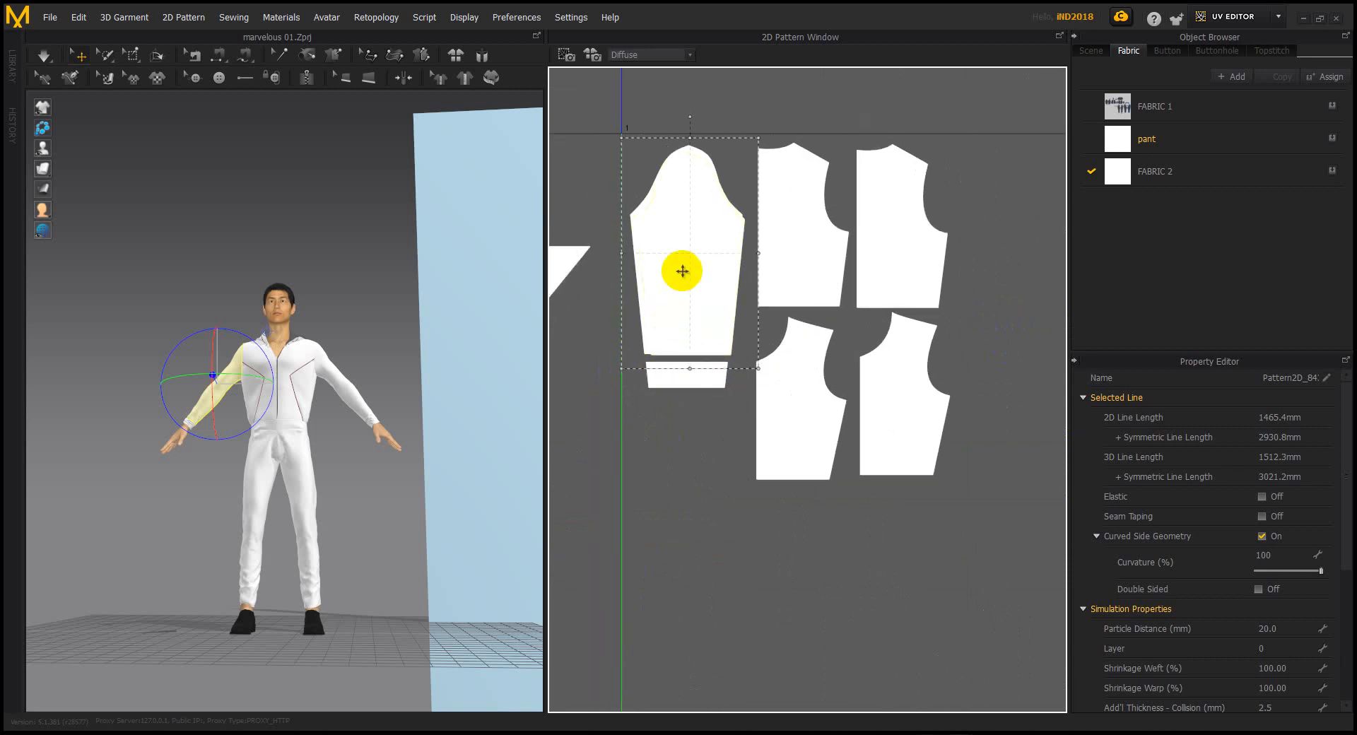
{"action": "left_click", "coordinate": [676, 272]}
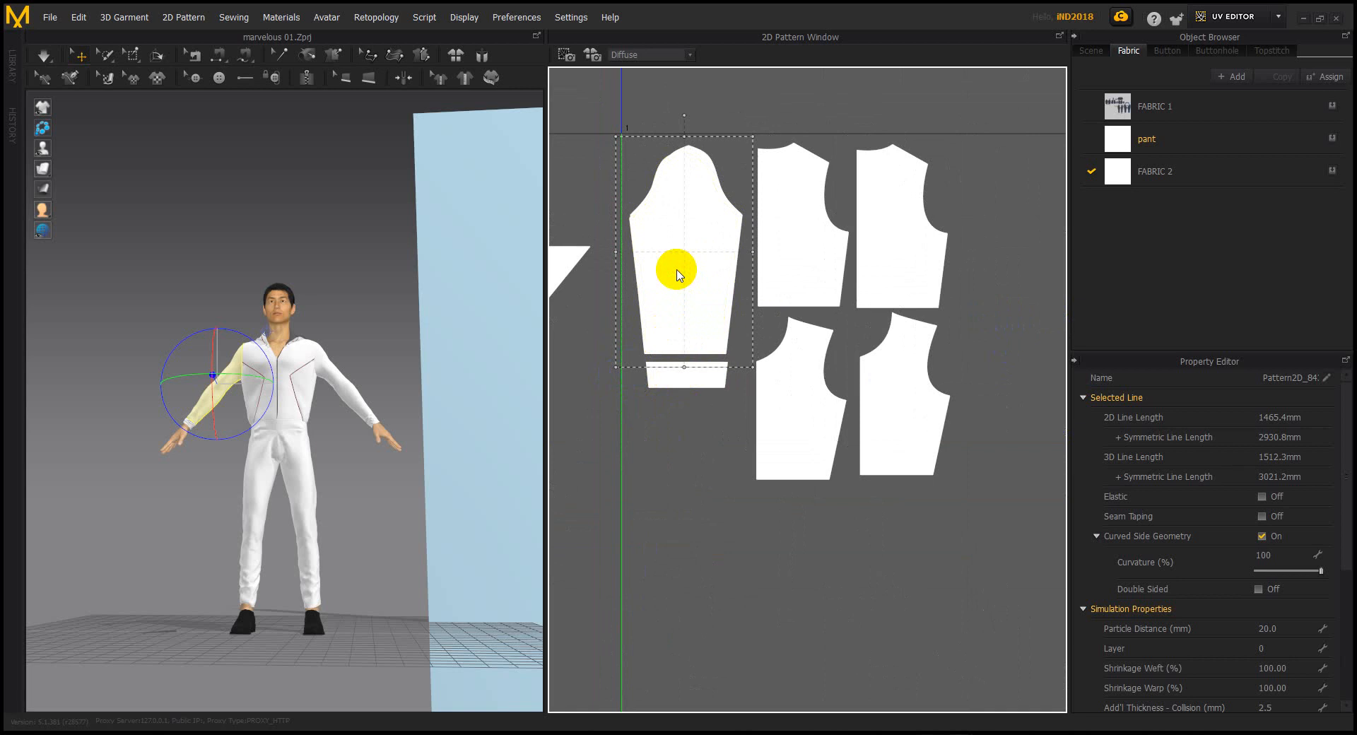
{"action": "scroll", "coordinate": [763, 303], "scroll_direction": "down", "scroll_amount": 10}
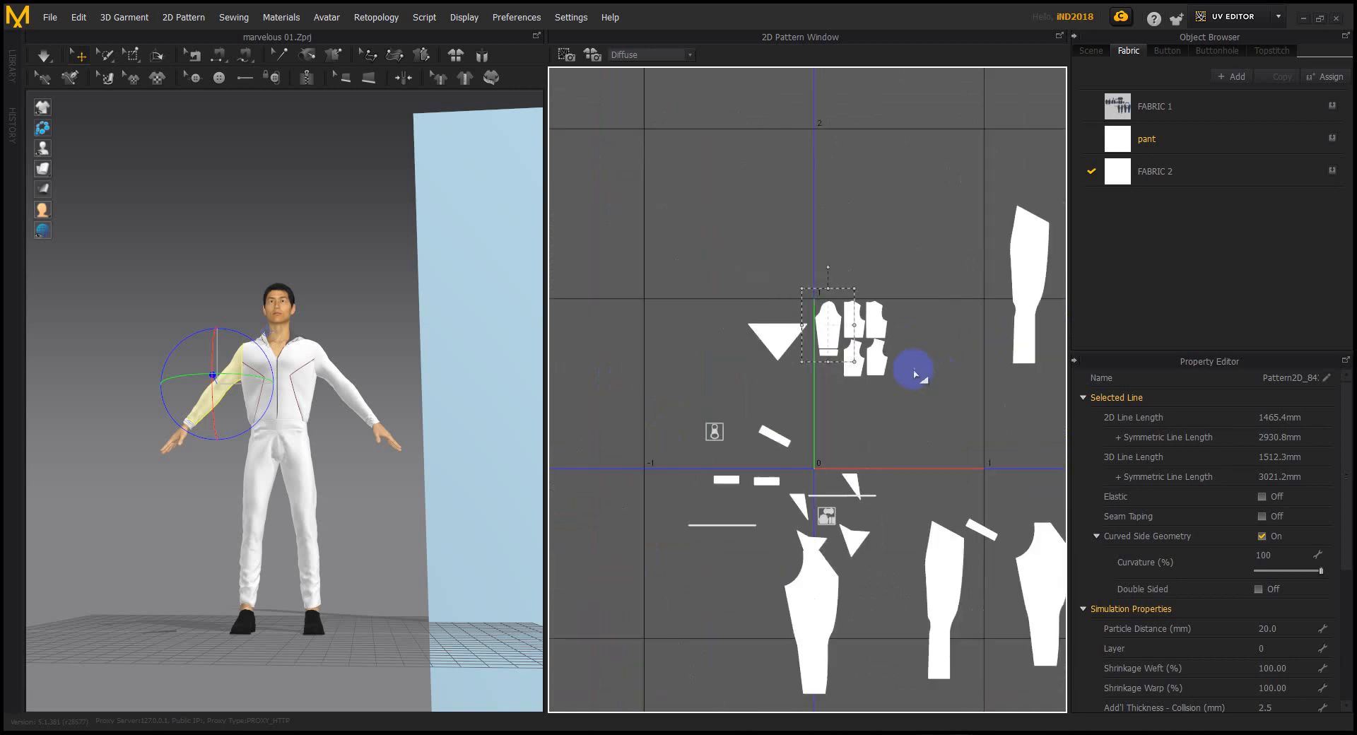
{"action": "middle_click_drag", "start_coordinate": [823, 366], "coordinate": [732, 371]}
{"action": "left_click", "coordinate": [918, 348]}
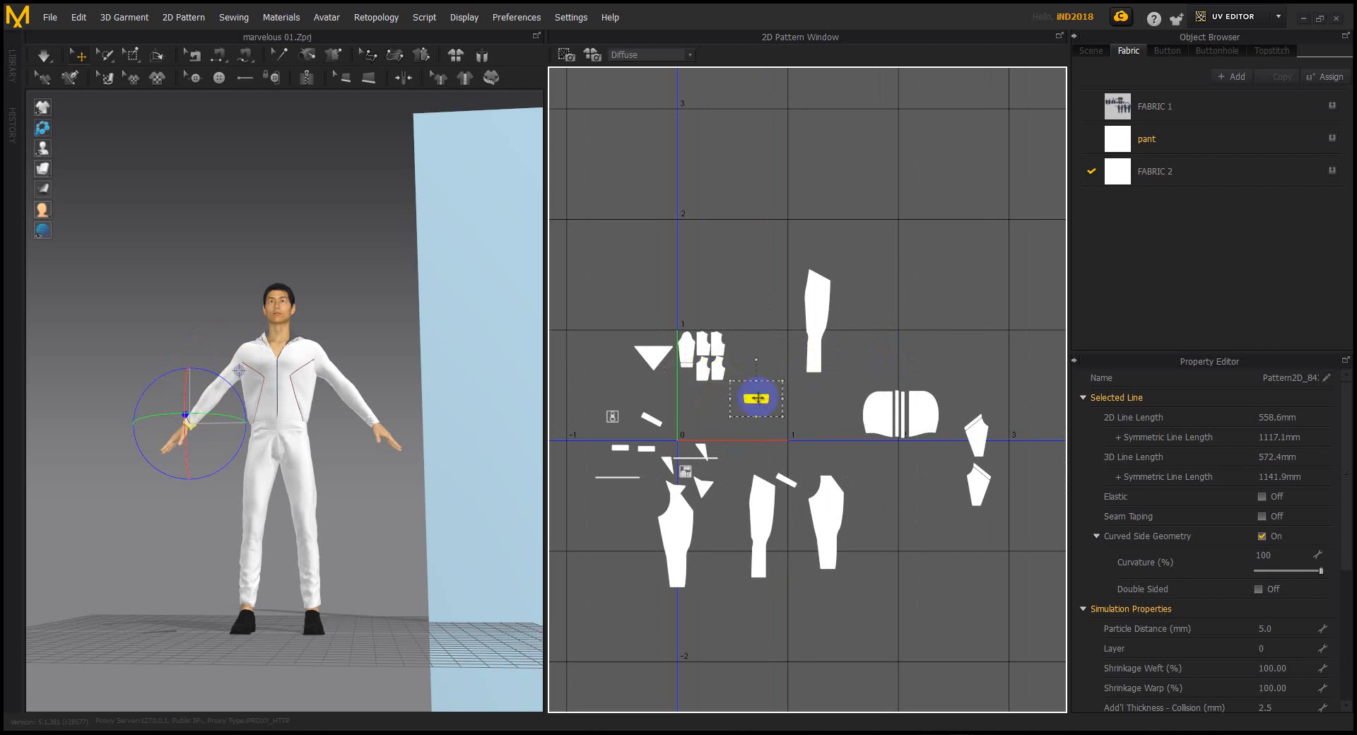
Place the second sleeve below the first and move the small rectangle toward the cluster
{"action": "left_click_drag", "start_coordinate": [760, 398], "coordinate": [760, 398]}
{"action": "scroll", "coordinate": [722, 381], "scroll_direction": "up", "scroll_amount": 6}
{"action": "middle_click_drag", "start_coordinate": [621, 319], "coordinate": [700, 315]}
{"action": "left_click_drag", "start_coordinate": [696, 281], "coordinate": [698, 393]}
{"action": "left_click_drag", "start_coordinate": [901, 431], "coordinate": [842, 394]}
{"action": "scroll", "coordinate": [852, 400], "scroll_direction": "up", "scroll_amount": 5}
{"action": "left_click_drag", "start_coordinate": [1009, 490], "coordinate": [710, 319]}
Put the cuff under the lower sleeve and tuck another piece into the cluster
{"action": "left_click_drag", "start_coordinate": [632, 349], "coordinate": [646, 587]}
{"action": "scroll", "coordinate": [818, 500], "scroll_direction": "down", "scroll_amount": 10}
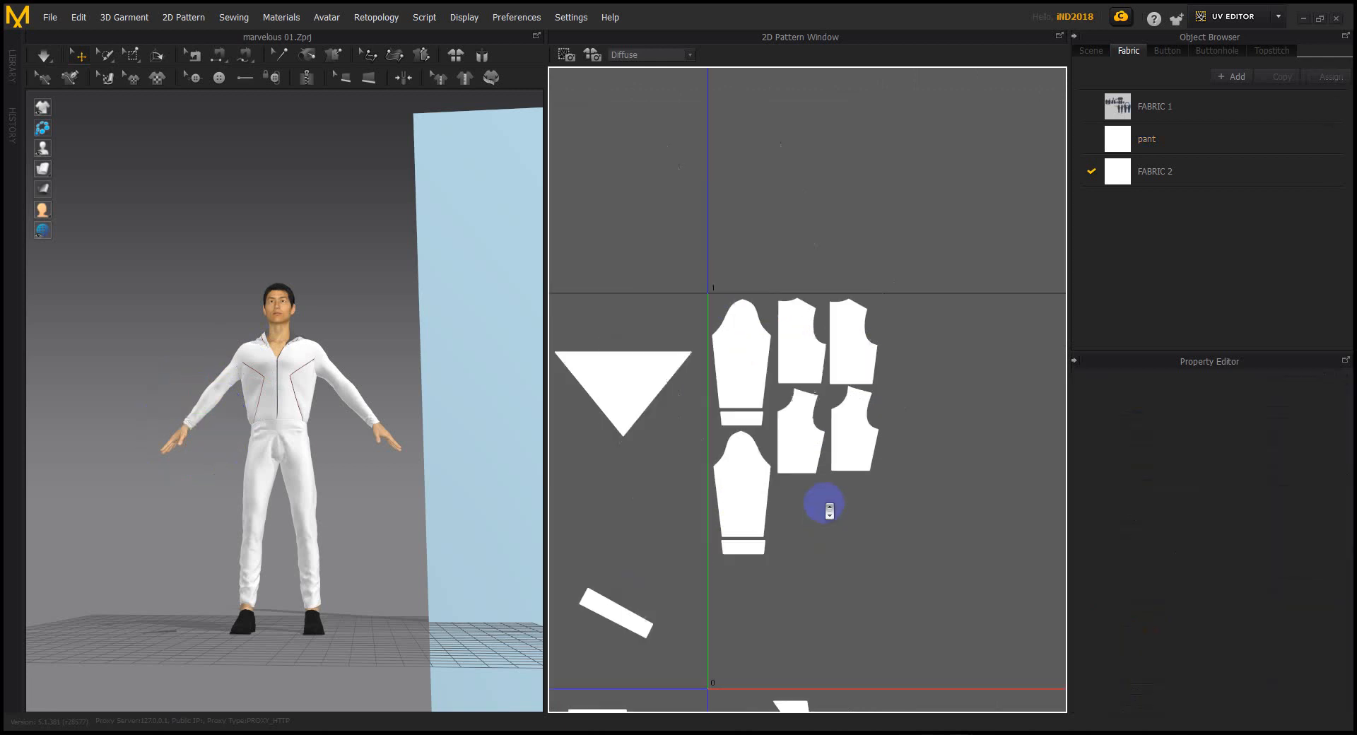
{"action": "scroll", "coordinate": [823, 474], "scroll_direction": "up", "scroll_amount": 3}
{"action": "middle_click_drag", "start_coordinate": [851, 442], "coordinate": [846, 382]}
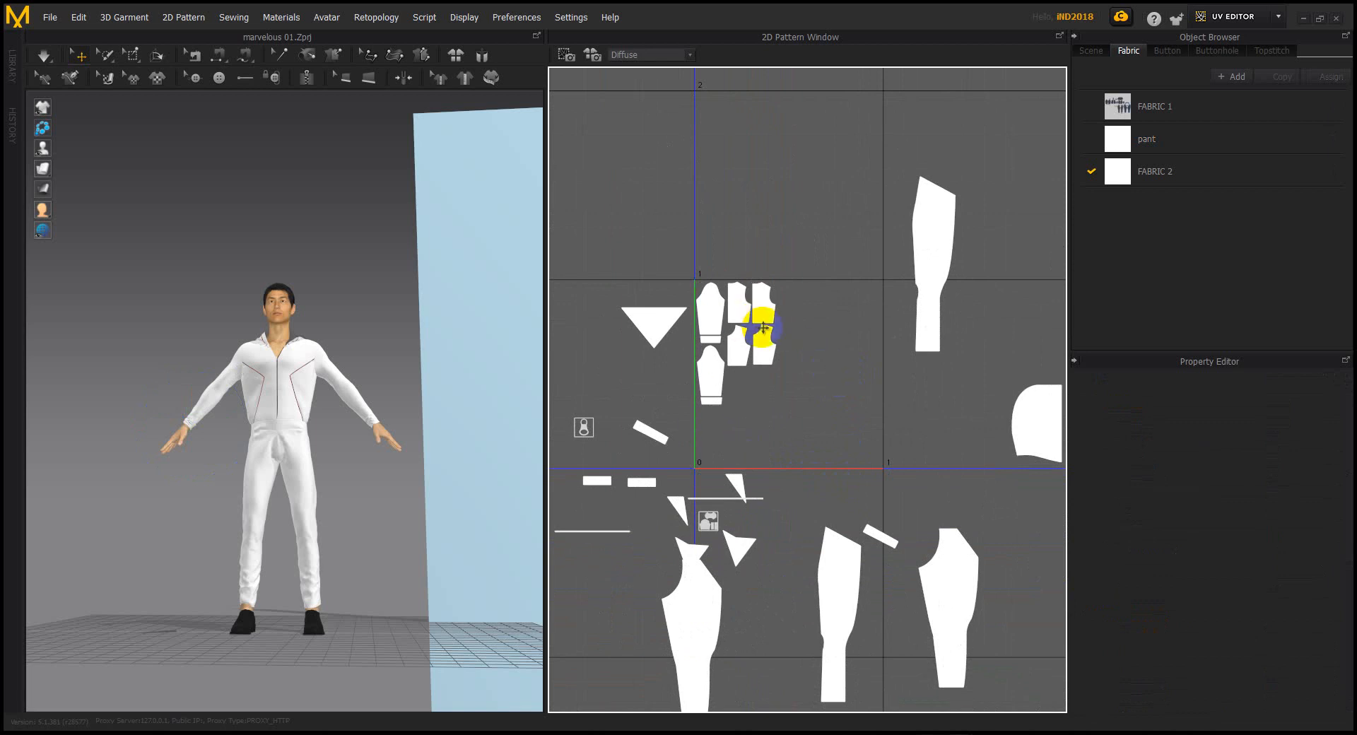
{"action": "left_click_drag", "start_coordinate": [761, 322], "coordinate": [750, 302]}
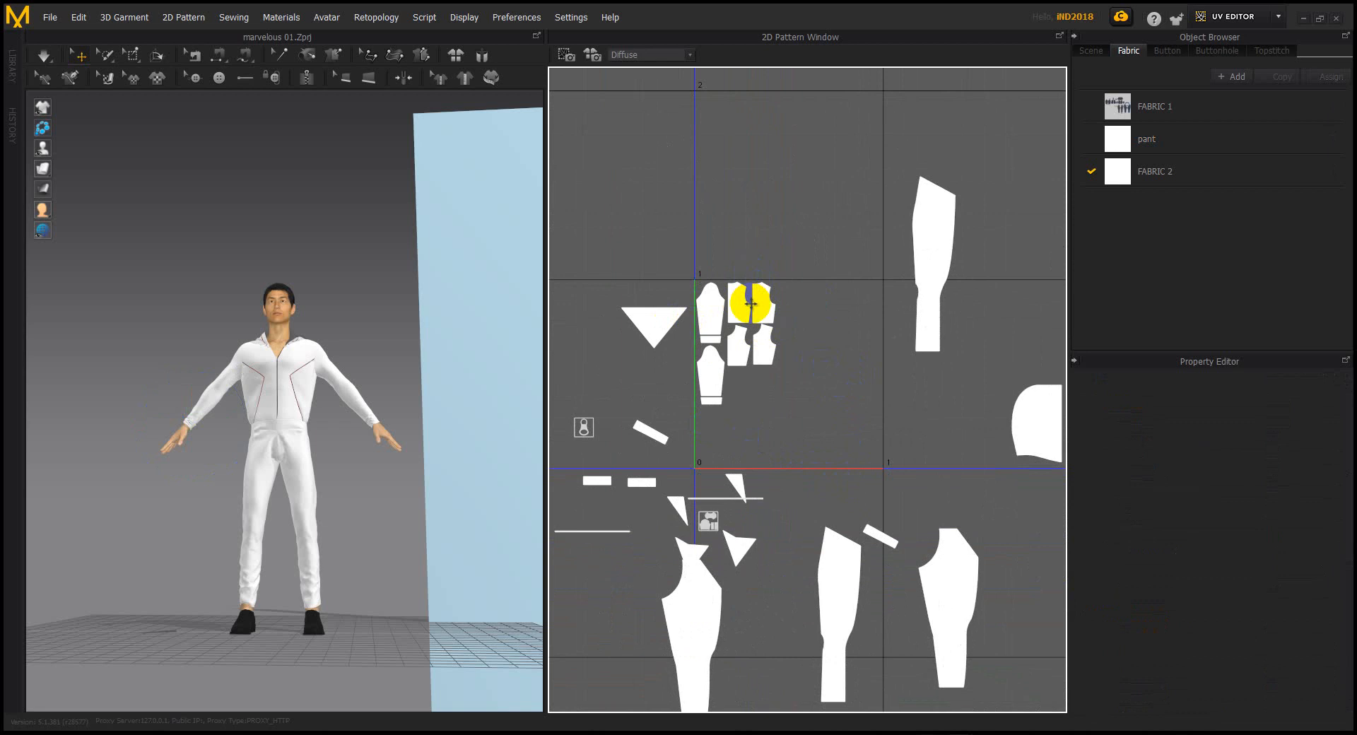
Select the curved hood pieces together
{"action": "middle_click_drag", "start_coordinate": [772, 297], "coordinate": [784, 250]}
{"action": "middle_click_drag", "start_coordinate": [804, 457], "coordinate": [695, 525]}
{"action": "left_click_drag", "start_coordinate": [928, 376], "coordinate": [1038, 500]}
{"action": "left_click", "coordinate": [1024, 432]}
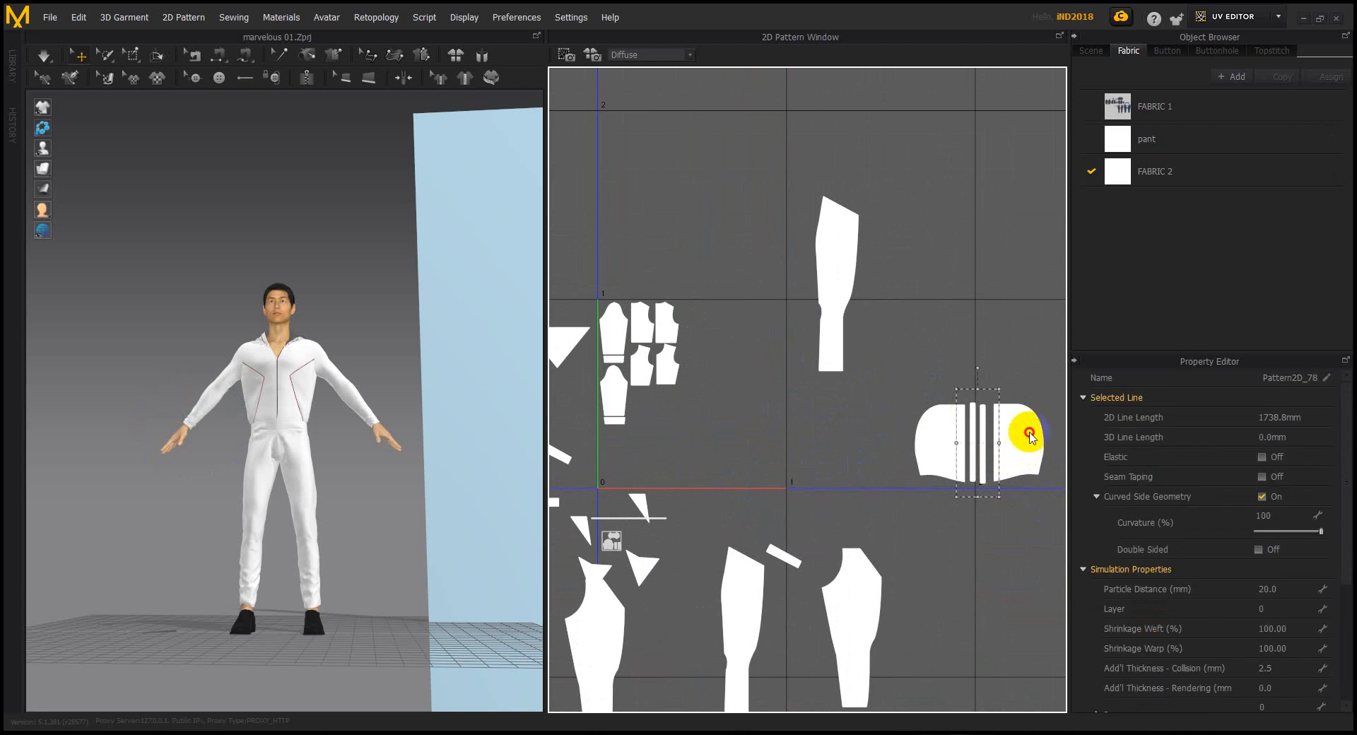
Shrink the hood pieces and both strips together and move them beside the bodice
{"action": "scroll", "coordinate": [993, 437], "scroll_direction": "up", "scroll_amount": 4}
{"action": "left_click", "coordinate": [965, 416], "text": "shift"}
{"action": "left_click", "coordinate": [935, 419], "text": "shift"}
{"action": "left_click", "coordinate": [884, 425], "text": "shift"}
{"action": "scroll", "coordinate": [877, 409], "scroll_direction": "down", "scroll_amount": 4}
{"action": "left_click_drag", "start_coordinate": [1005, 365], "coordinate": [919, 414]}
{"action": "middle_click_drag", "start_coordinate": [794, 385], "coordinate": [901, 415]}
{"action": "left_click_drag", "start_coordinate": [986, 490], "coordinate": [691, 312]}
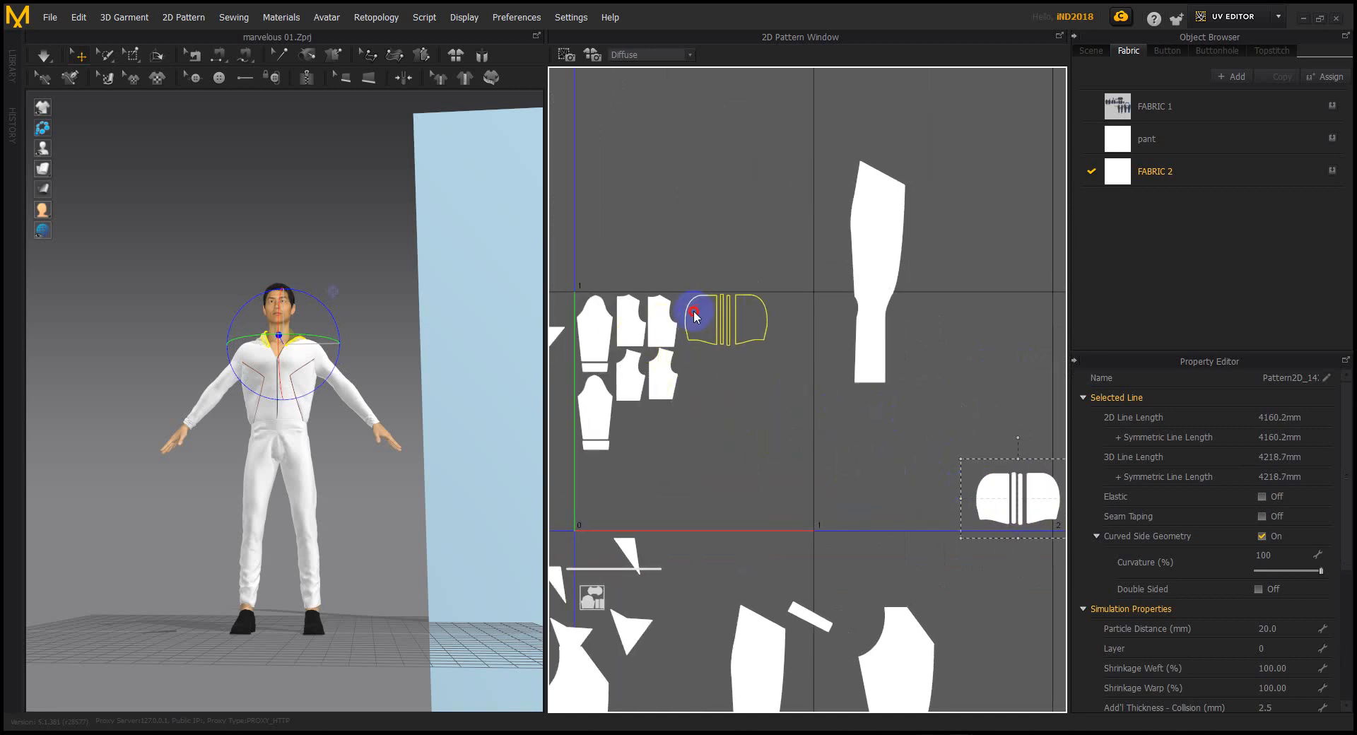
Tidy the hood group by shifting a strip and the right hood piece
{"action": "left_click", "coordinate": [774, 220]}
{"action": "scroll", "coordinate": [782, 321], "scroll_direction": "up", "scroll_amount": 10}
{"action": "mouse_move", "coordinate": [797, 350]}
{"action": "left_mouse_down"}
{"action": "mouse_move", "coordinate": [754, 367]}
{"action": "mouse_move", "coordinate": [791, 363]}
{"action": "left_mouse_up"}
{"action": "left_click_drag", "start_coordinate": [927, 363], "coordinate": [849, 369]}
{"action": "left_click", "coordinate": [766, 227]}
Move the two striped front panels toward the cluster
{"action": "scroll", "coordinate": [836, 287], "scroll_direction": "down", "scroll_amount": 8}
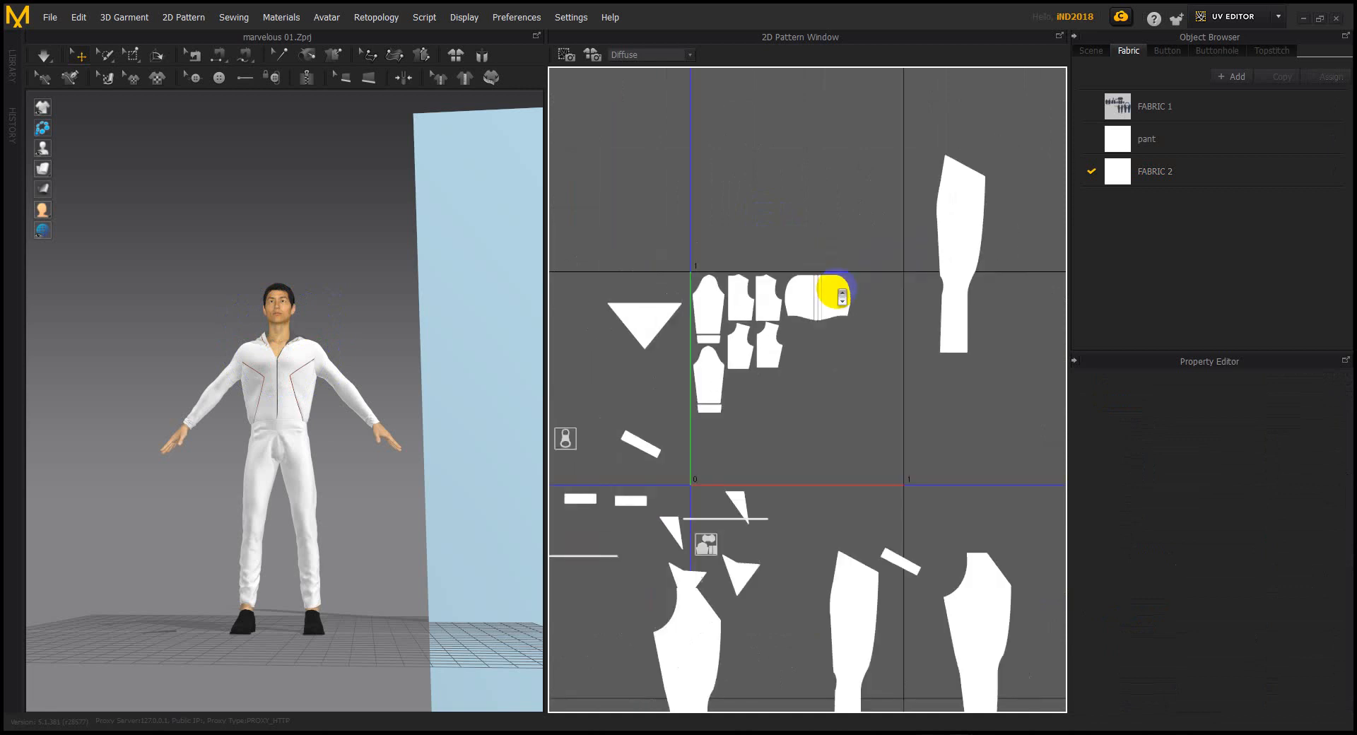
{"action": "scroll", "coordinate": [836, 287], "scroll_direction": "down", "scroll_amount": 4}
{"action": "middle_click_drag", "start_coordinate": [895, 388], "coordinate": [885, 409]}
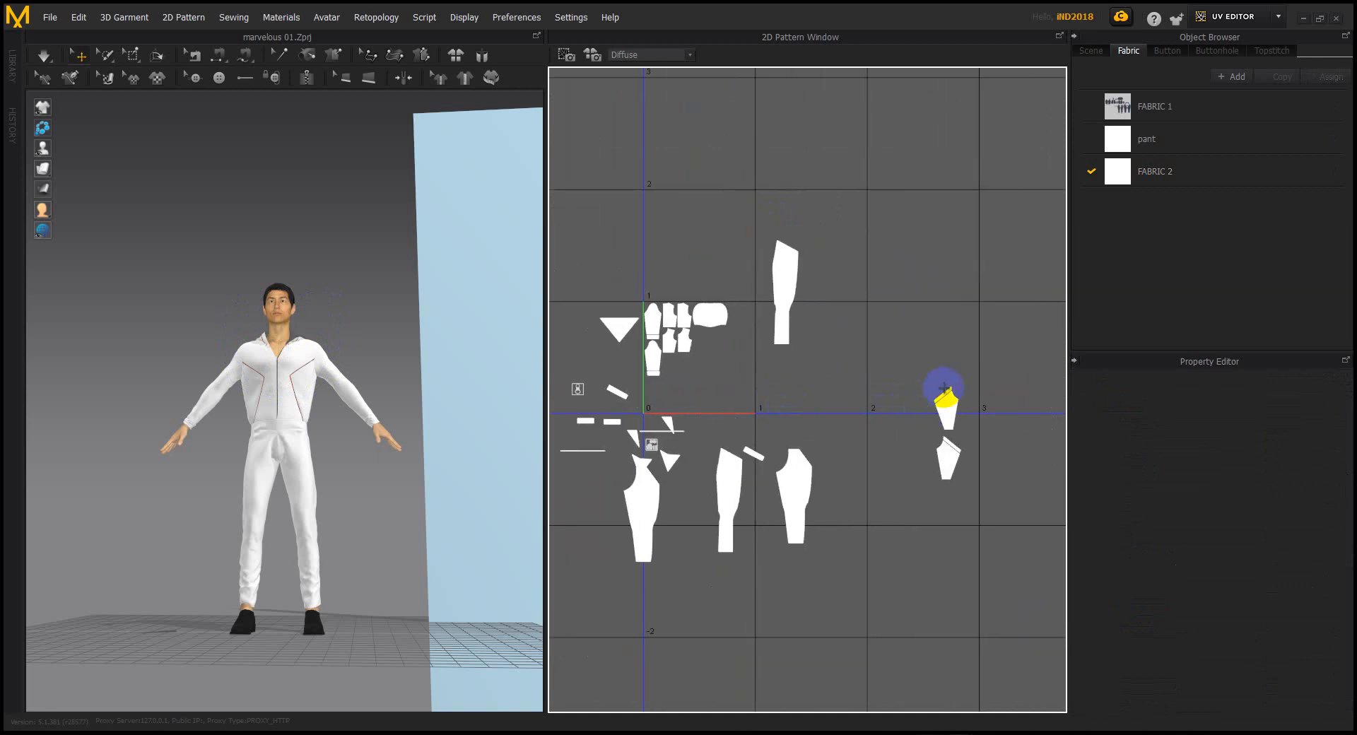
{"action": "scroll", "coordinate": [942, 388], "scroll_direction": "up", "scroll_amount": 5}
{"action": "left_click", "coordinate": [957, 521], "text": "shift"}
{"action": "scroll", "coordinate": [969, 521], "scroll_direction": "up", "scroll_amount": 3}
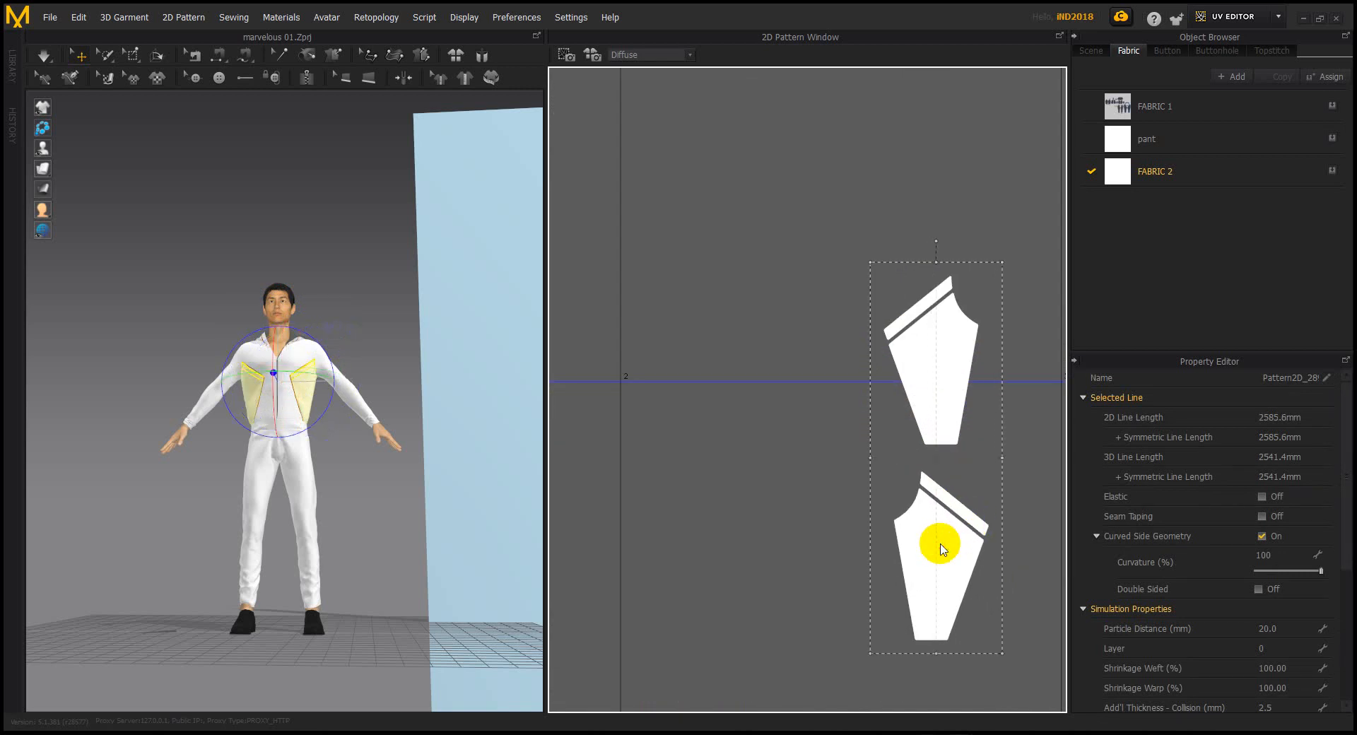
{"action": "scroll", "coordinate": [939, 542], "scroll_direction": "down", "scroll_amount": 8}
{"action": "left_click_drag", "start_coordinate": [938, 541], "coordinate": [722, 427]}
{"action": "scroll", "coordinate": [721, 428], "scroll_direction": "up", "scroll_amount": 4}
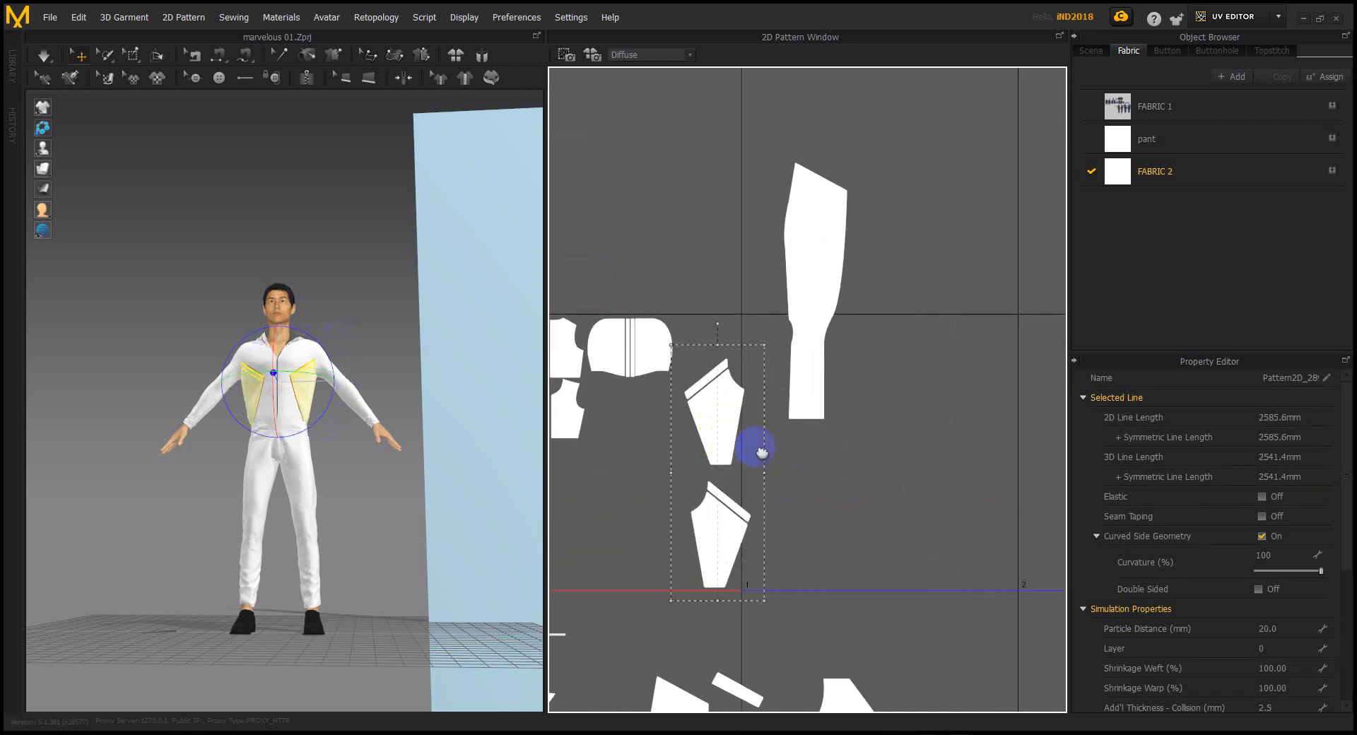
{"action": "middle_click_drag", "start_coordinate": [731, 436], "coordinate": [830, 463]}
{"action": "left_click", "coordinate": [976, 507]}
{"action": "scroll", "coordinate": [844, 404], "scroll_direction": "up", "scroll_amount": 4}
Shrink the front panels and stack them beside the hood, lower panel below upper
{"action": "mouse_move", "coordinate": [778, 379]}
{"action": "left_mouse_down"}
{"action": "mouse_move", "coordinate": [817, 479]}
{"action": "mouse_move", "coordinate": [788, 369]}
{"action": "left_mouse_up"}
{"action": "left_click_drag", "start_coordinate": [832, 228], "coordinate": [797, 296]}
{"action": "left_click_drag", "start_coordinate": [751, 407], "coordinate": [771, 348]}
{"action": "scroll", "coordinate": [824, 430], "scroll_direction": "down", "scroll_amount": 3}
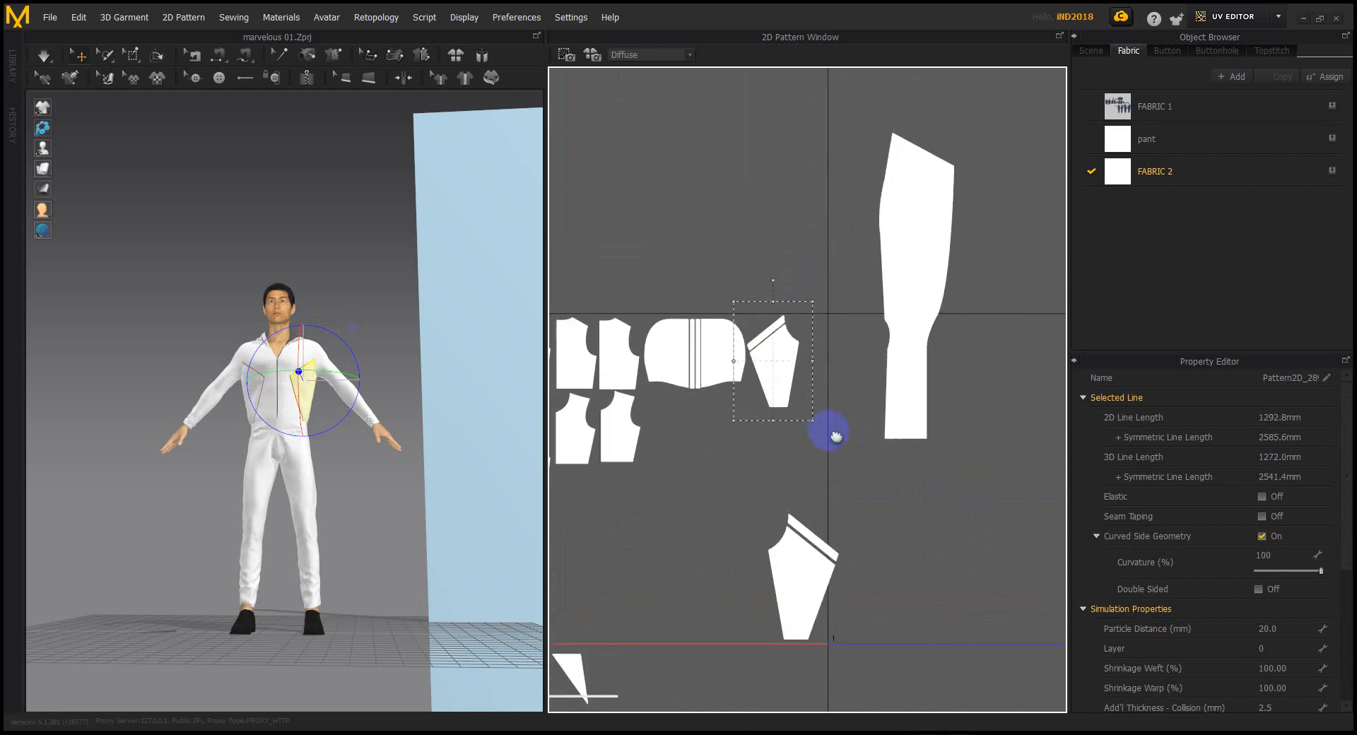
{"action": "left_click_drag", "start_coordinate": [812, 554], "coordinate": [772, 450]}
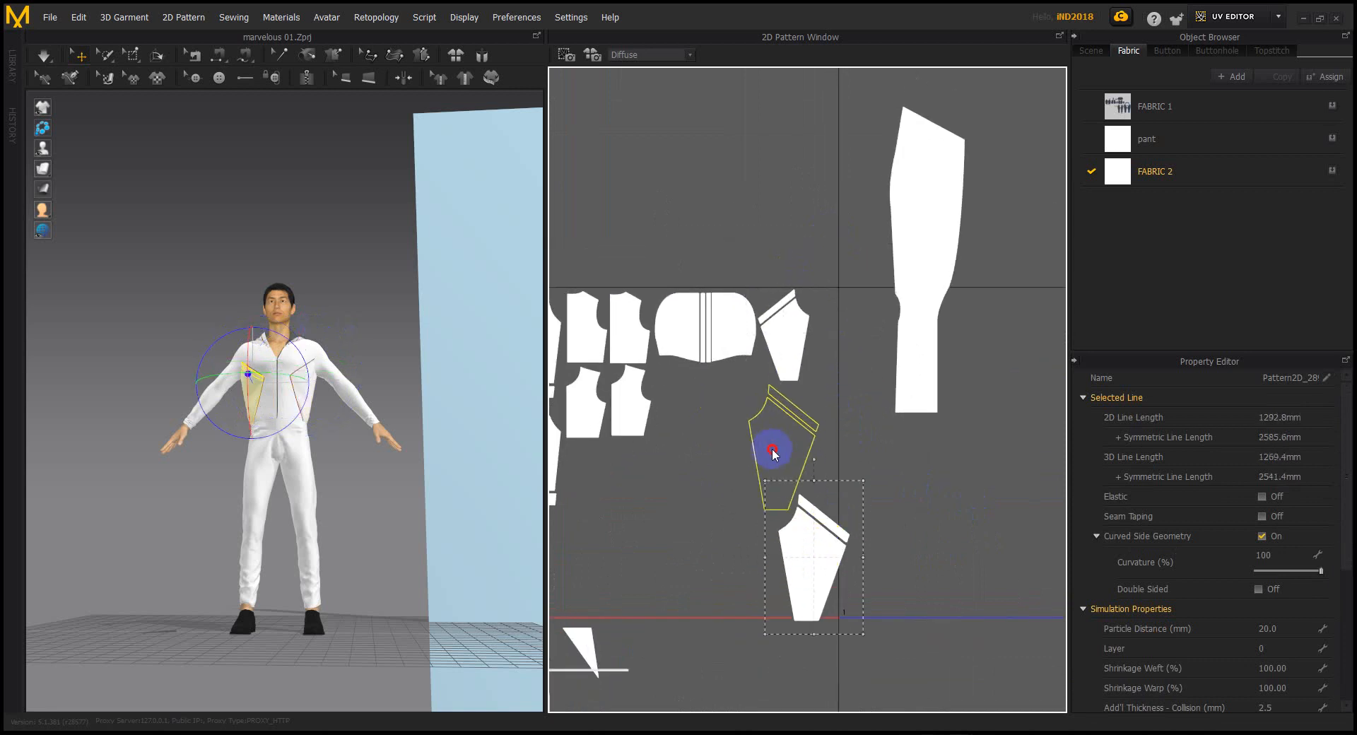
{"action": "left_click_drag", "start_coordinate": [787, 451], "coordinate": [789, 450]}
{"action": "scroll", "coordinate": [806, 403], "scroll_direction": "up", "scroll_amount": 3}
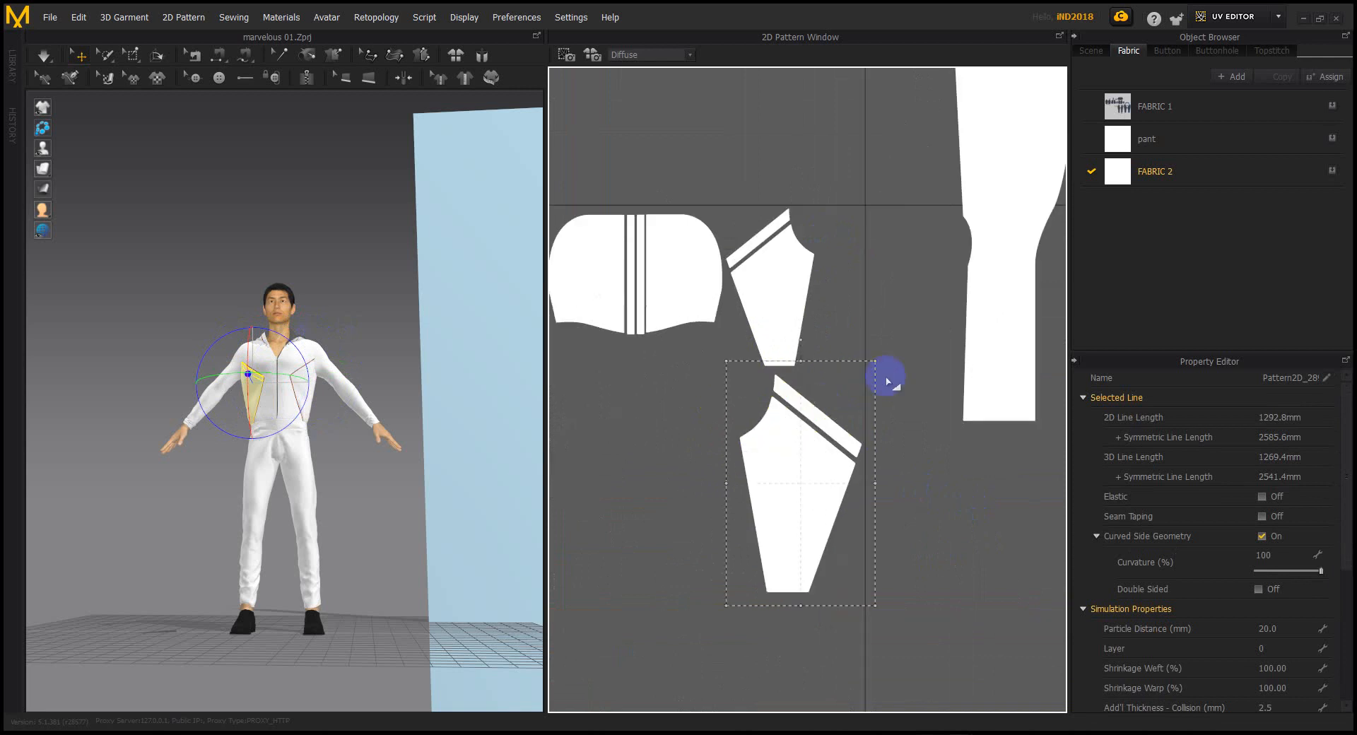
{"action": "left_click_drag", "start_coordinate": [796, 497], "coordinate": [790, 286]}
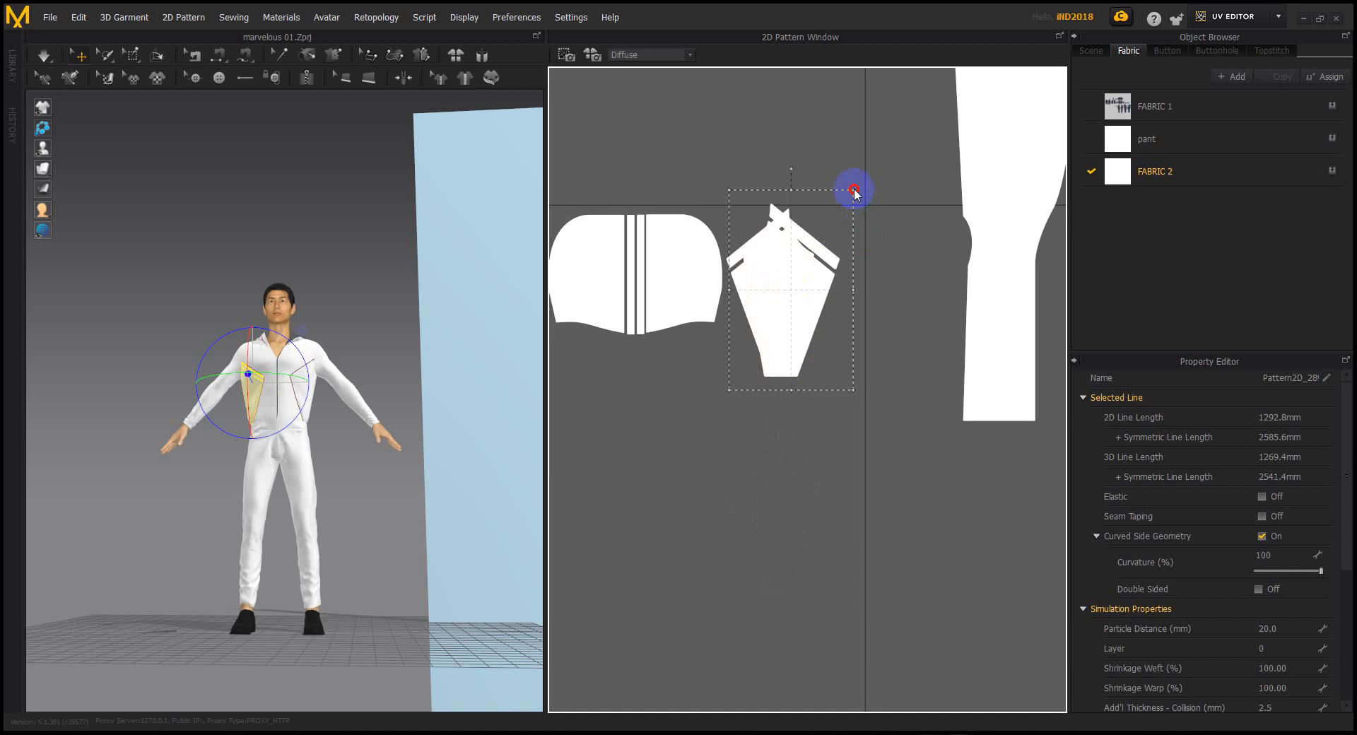
{"action": "left_click_drag", "start_coordinate": [782, 339], "coordinate": [813, 483]}
{"action": "left_click", "coordinate": [902, 348]}
Move the upper pant piece beside the packed upper pieces without overlap
{"action": "scroll", "coordinate": [903, 348], "scroll_direction": "down", "scroll_amount": 5}
{"action": "left_click", "coordinate": [932, 304]}
{"action": "left_click_drag", "start_coordinate": [933, 304], "coordinate": [841, 398]}
{"action": "scroll", "coordinate": [841, 398], "scroll_direction": "up", "scroll_amount": 3}
{"action": "mouse_move", "coordinate": [873, 340]}
{"action": "left_mouse_down"}
{"action": "mouse_move", "coordinate": [849, 370]}
{"action": "mouse_move", "coordinate": [824, 468]}
{"action": "mouse_move", "coordinate": [762, 421]}
{"action": "left_mouse_up"}
{"action": "scroll", "coordinate": [797, 430], "scroll_direction": "down", "scroll_amount": 2}
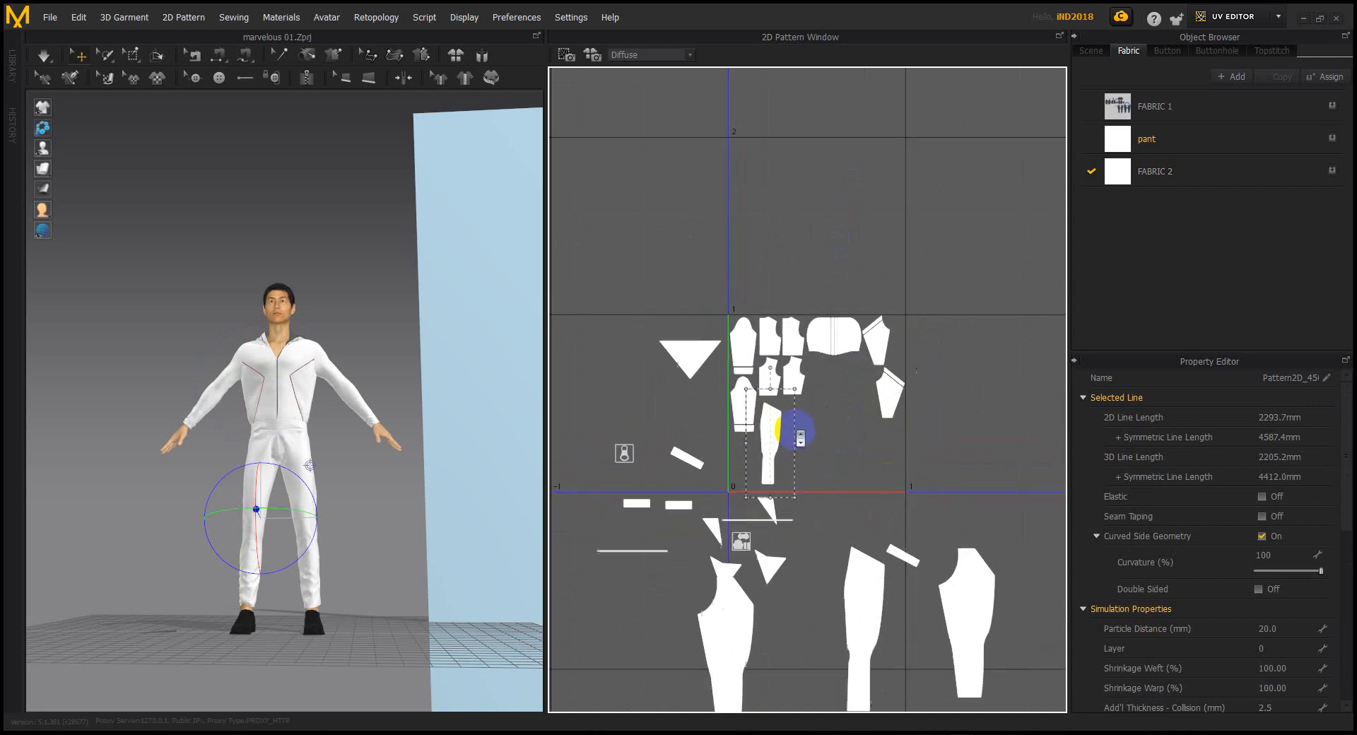
Move the middle lower pant piece up beside the cluster and shrink it
{"action": "left_click", "coordinate": [751, 611]}
{"action": "left_click", "coordinate": [854, 569]}
{"action": "left_click_drag", "start_coordinate": [854, 569], "coordinate": [803, 427]}
{"action": "scroll", "coordinate": [806, 424], "scroll_direction": "up", "scroll_amount": 3}
{"action": "left_click_drag", "start_coordinate": [841, 324], "coordinate": [815, 403]}
{"action": "left_click_drag", "start_coordinate": [771, 499], "coordinate": [783, 437]}
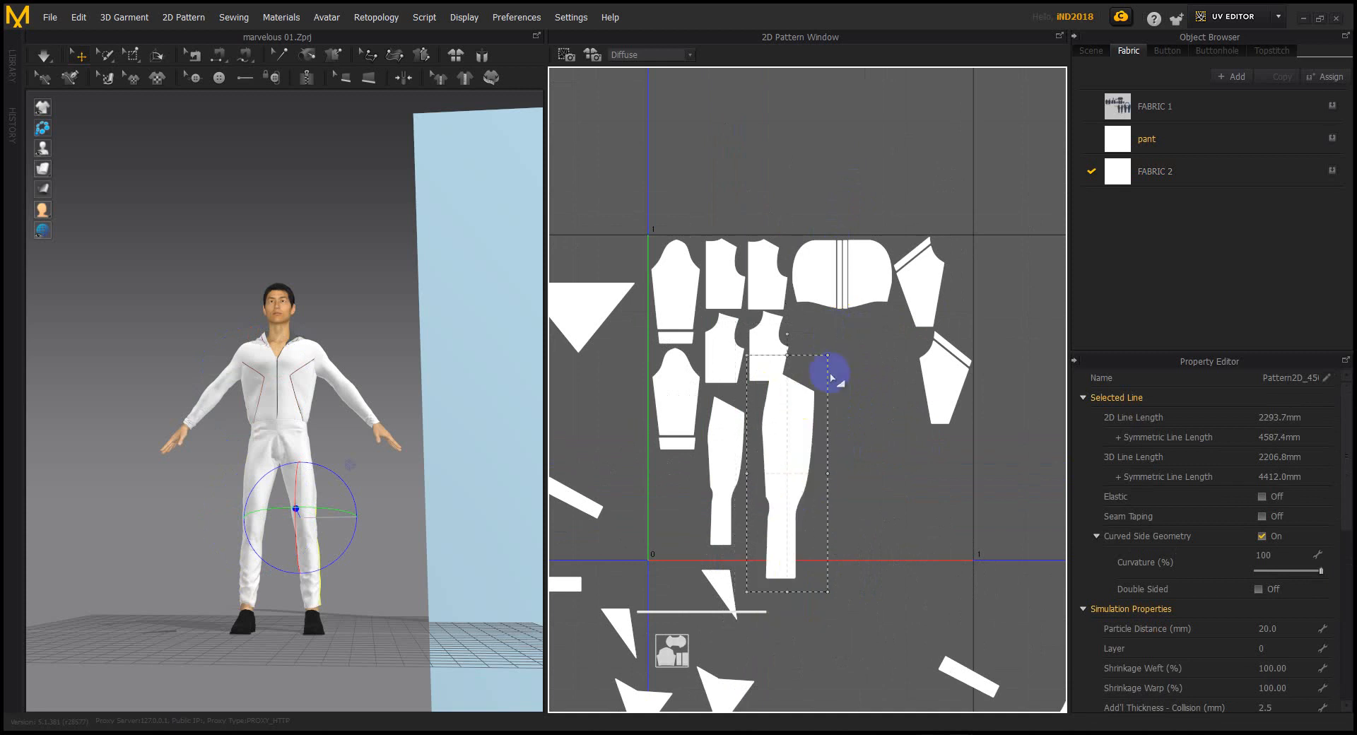
{"action": "mouse_move", "coordinate": [813, 383]}
{"action": "left_mouse_down"}
{"action": "mouse_move", "coordinate": [778, 448]}
{"action": "mouse_move", "coordinate": [769, 426]}
{"action": "mouse_move", "coordinate": [801, 389]}
{"action": "left_mouse_up"}
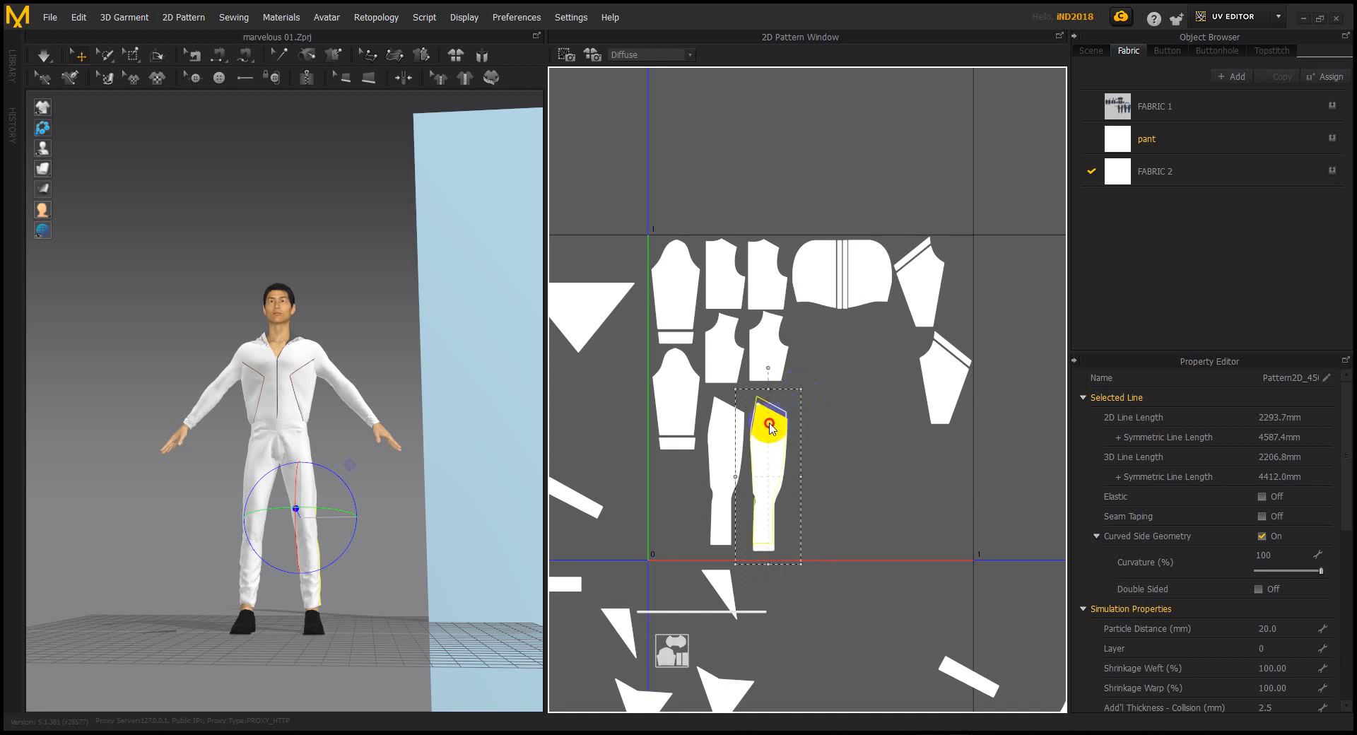
{"action": "scroll", "coordinate": [885, 442], "scroll_direction": "down", "scroll_amount": 3}
Bring the right pant piece among the other pieces and scale it down
{"action": "left_click", "coordinate": [957, 574]}
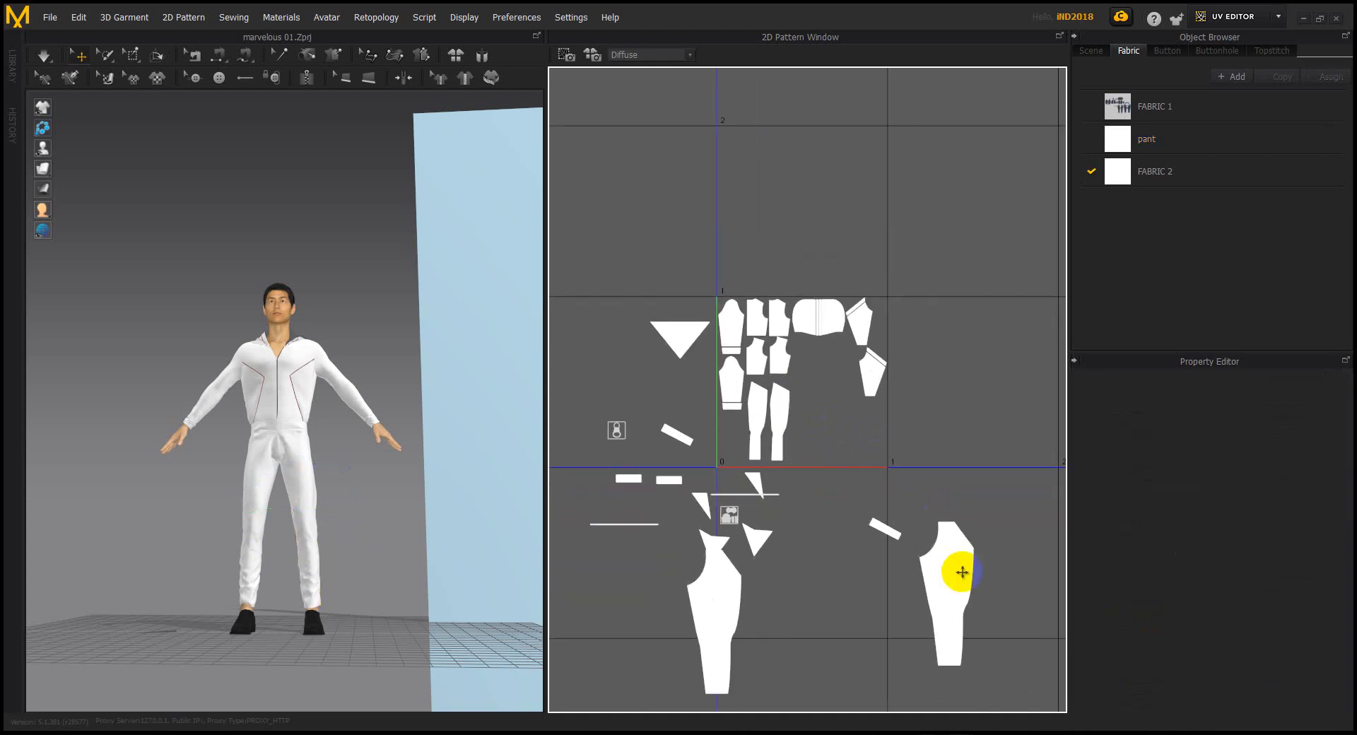
{"action": "left_click_drag", "start_coordinate": [957, 578], "coordinate": [847, 423]}
{"action": "scroll", "coordinate": [846, 422], "scroll_direction": "up", "scroll_amount": 3}
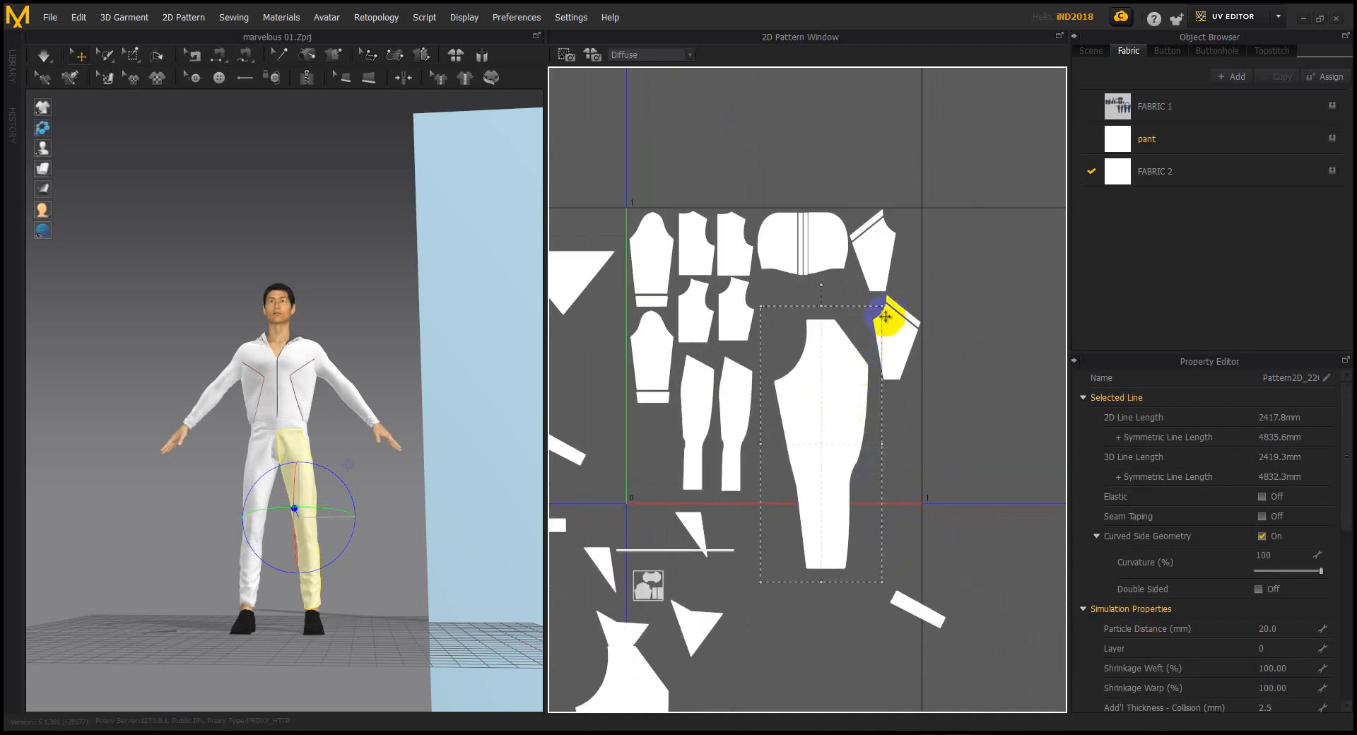
{"action": "left_click_drag", "start_coordinate": [884, 308], "coordinate": [844, 406]}
{"action": "left_click_drag", "start_coordinate": [811, 472], "coordinate": [851, 330]}
{"action": "scroll", "coordinate": [801, 444], "scroll_direction": "down", "scroll_amount": 3}
Shrink the lower pant piece into the square, undoing an accidental stretch
{"action": "left_click", "coordinate": [722, 626]}
{"action": "left_click_drag", "start_coordinate": [721, 625], "coordinate": [787, 379]}
{"action": "scroll", "coordinate": [790, 382], "scroll_direction": "up", "scroll_amount": 3}
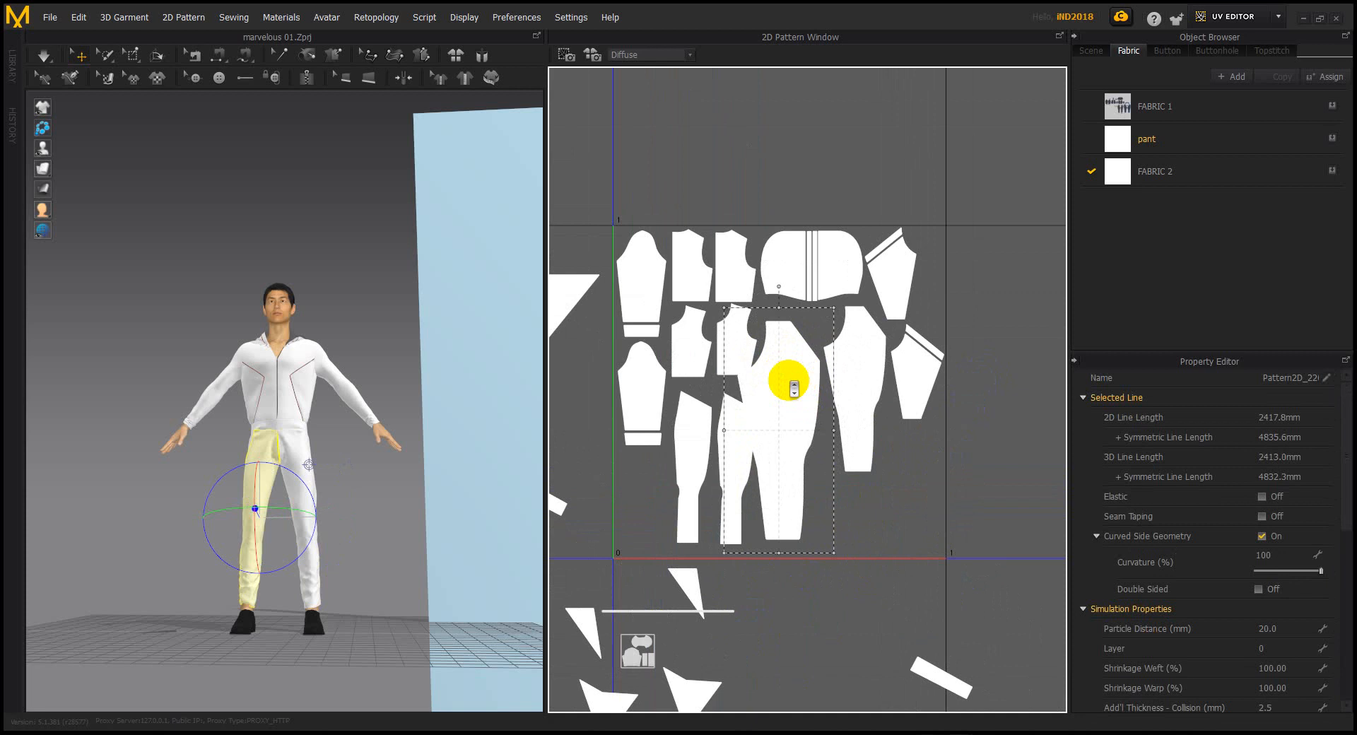
{"action": "left_click_drag", "start_coordinate": [789, 383], "coordinate": [803, 408]}
{"action": "left_click_drag", "start_coordinate": [846, 333], "coordinate": [818, 412]}
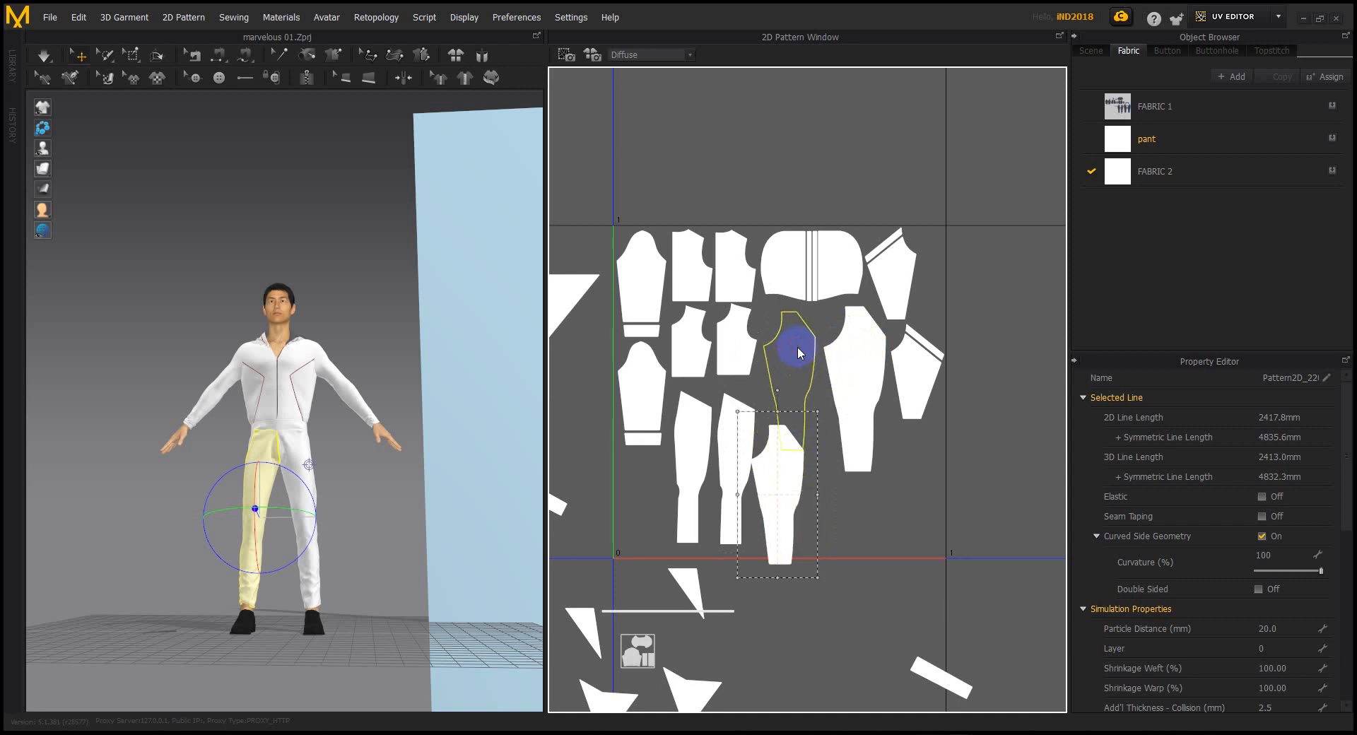
{"action": "left_click_drag", "start_coordinate": [798, 352], "coordinate": [798, 352]}
{"action": "left_click_drag", "start_coordinate": [788, 475], "coordinate": [745, 483]}
{"action": "key", "text": "ctrl+z"}
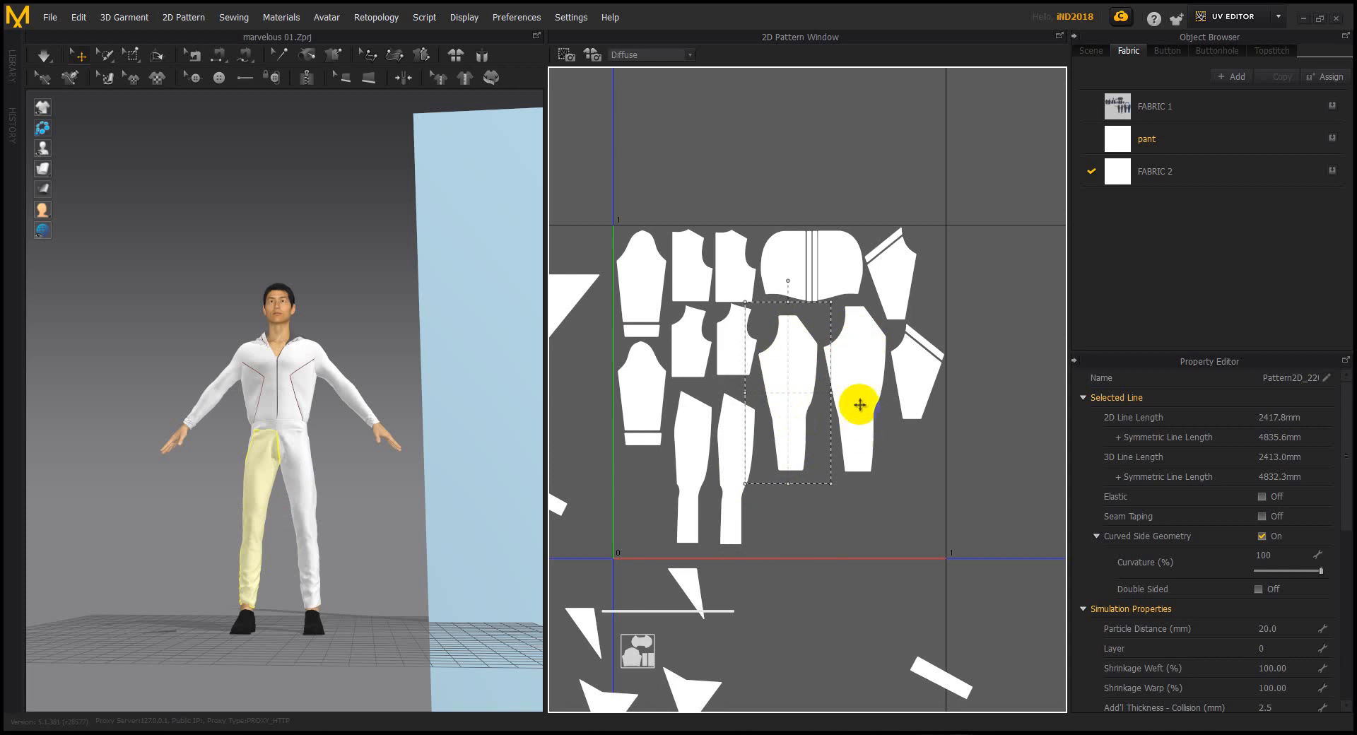
{"action": "scroll", "coordinate": [864, 415], "scroll_direction": "down", "scroll_amount": 1}
Rotate a small strip piece horizontal and settle it below the other strips
{"action": "left_click_drag", "start_coordinate": [919, 617], "coordinate": [840, 487]}
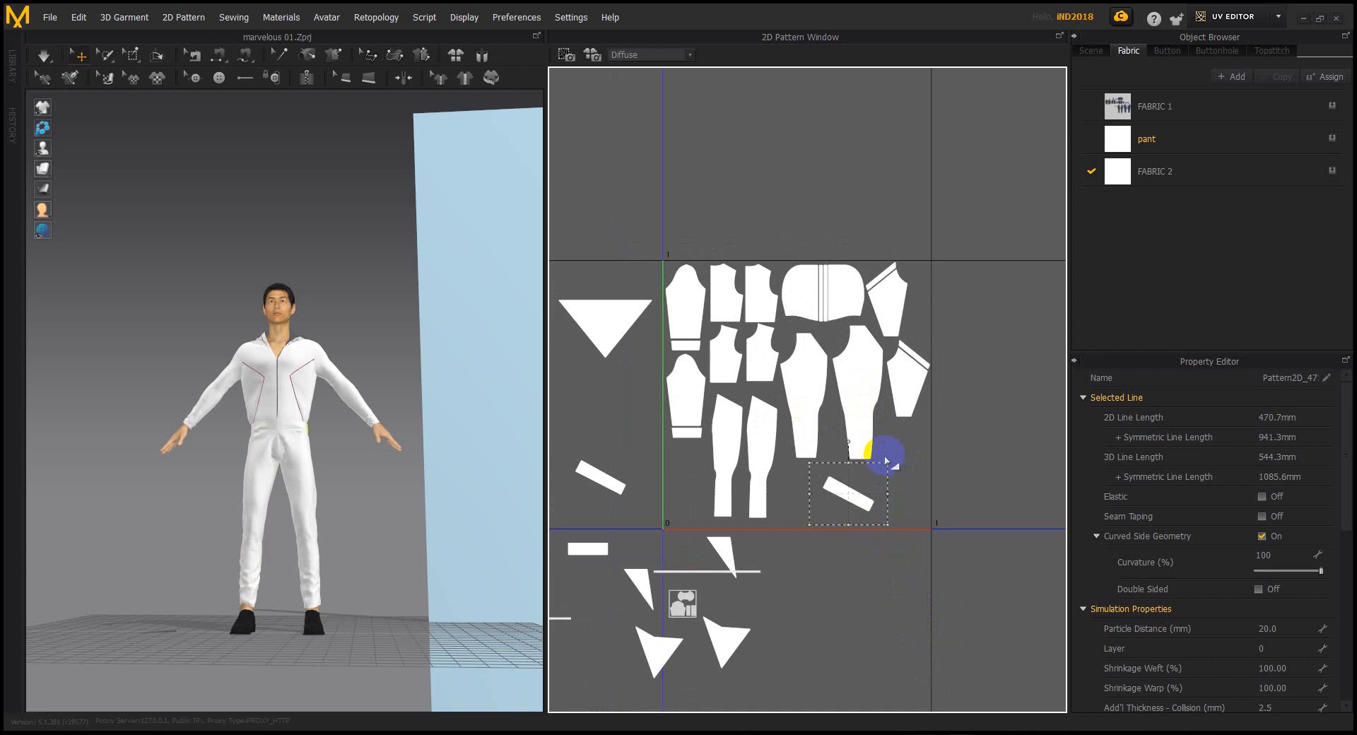
{"action": "mouse_move", "coordinate": [851, 440]}
{"action": "left_mouse_down"}
{"action": "mouse_move", "coordinate": [806, 438]}
{"action": "mouse_move", "coordinate": [851, 454]}
{"action": "left_mouse_up"}
{"action": "left_click_drag", "start_coordinate": [894, 470], "coordinate": [899, 393]}
{"action": "left_click", "coordinate": [986, 415]}
{"action": "left_click", "coordinate": [900, 432]}
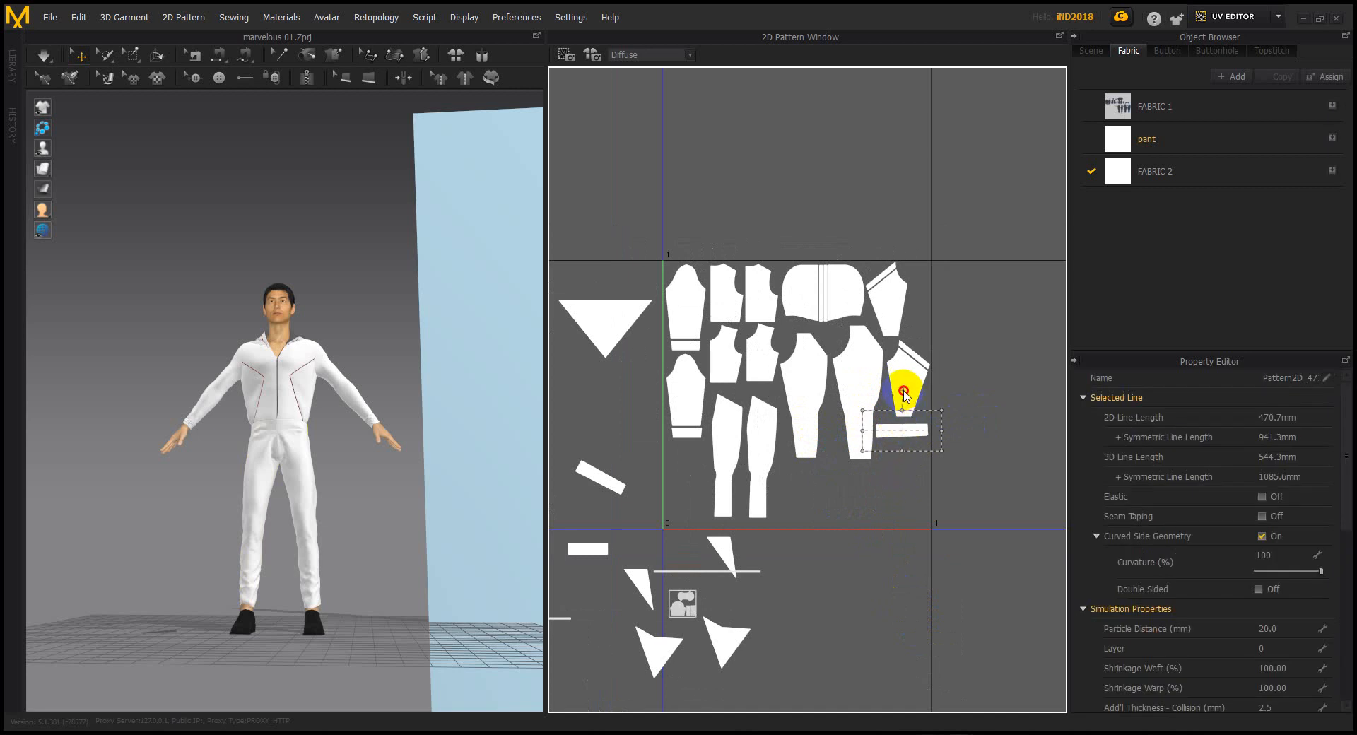
{"action": "left_click", "coordinate": [905, 394]}
{"action": "left_click", "coordinate": [997, 423]}
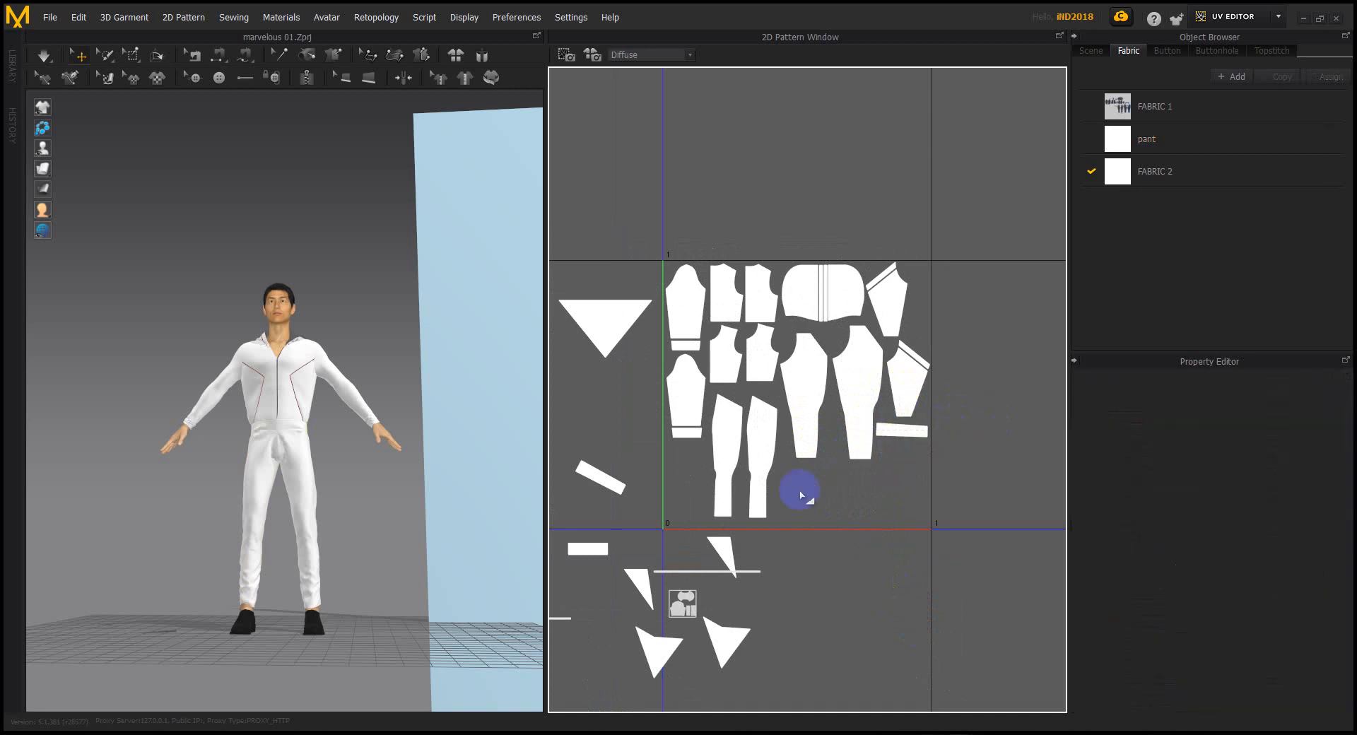
{"action": "left_click_drag", "start_coordinate": [600, 477], "coordinate": [905, 497]}
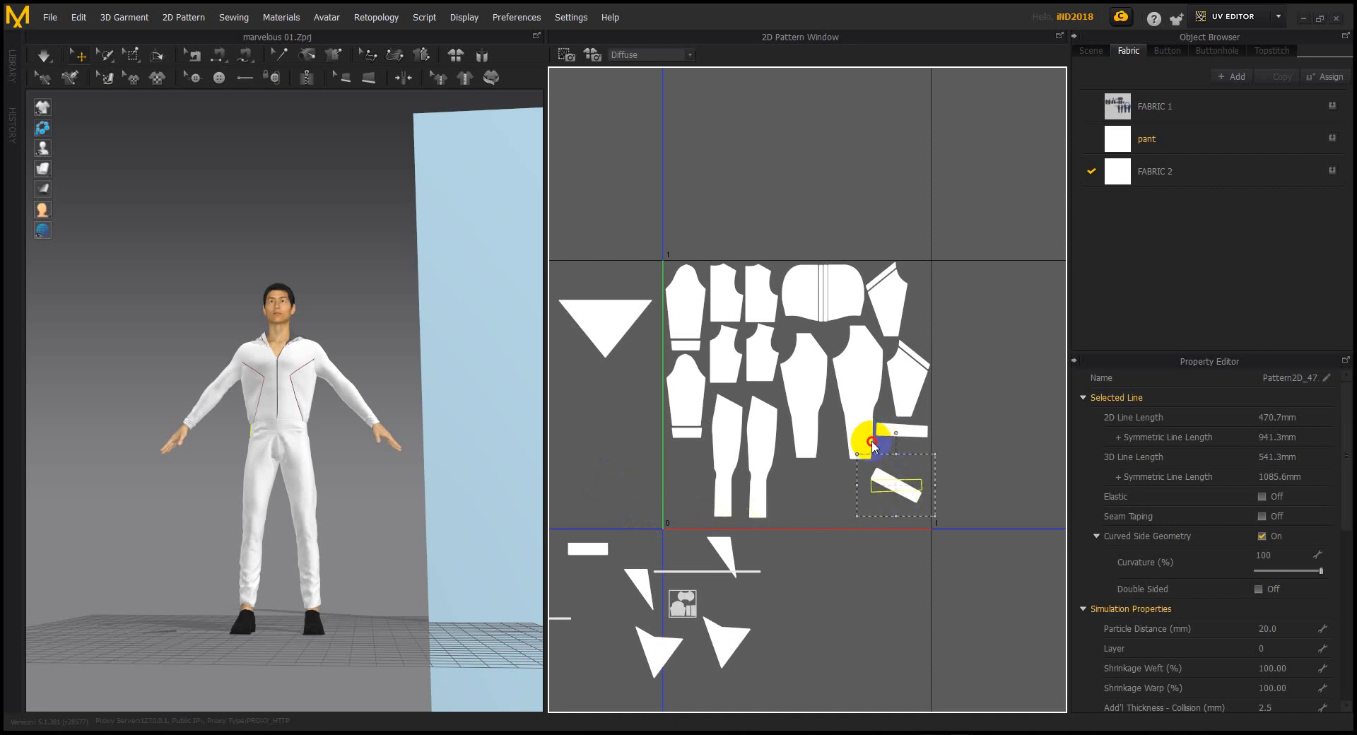
{"action": "left_click_drag", "start_coordinate": [874, 442], "coordinate": [897, 451]}
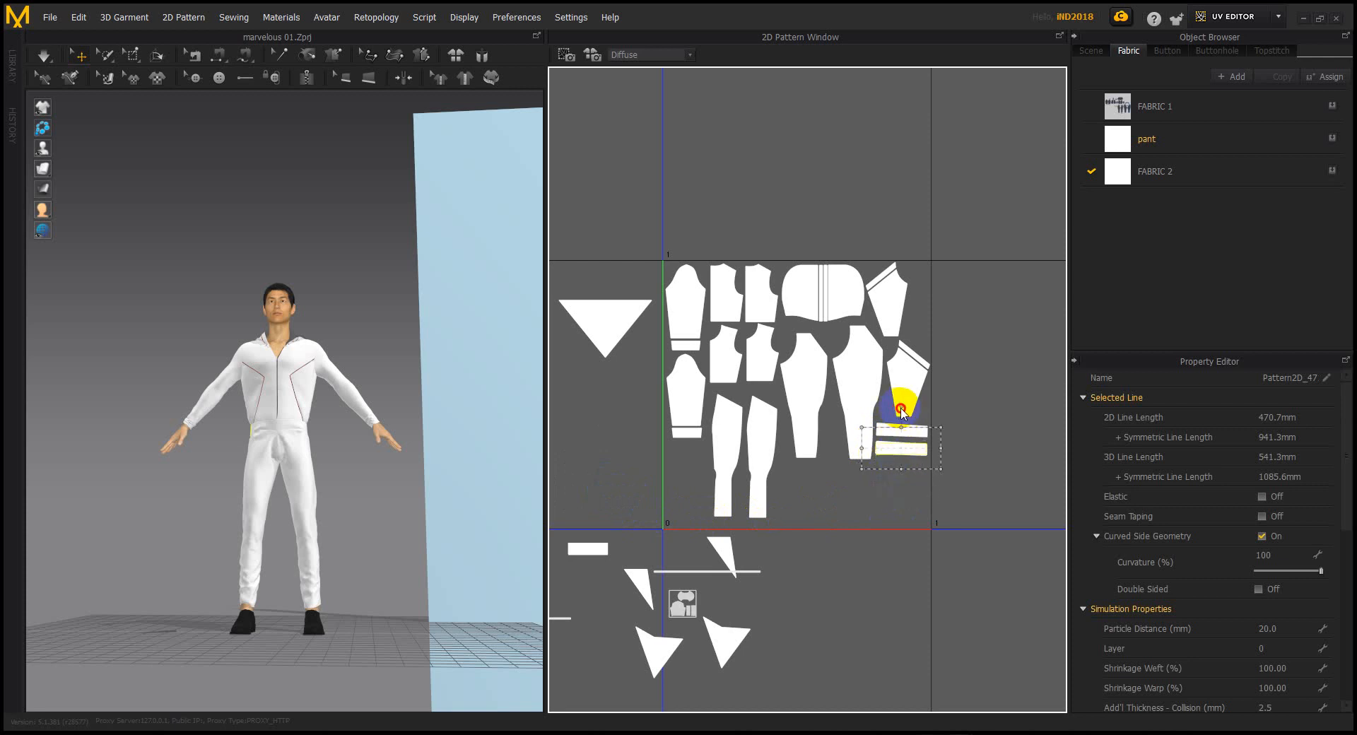
{"action": "left_click", "coordinate": [988, 448]}
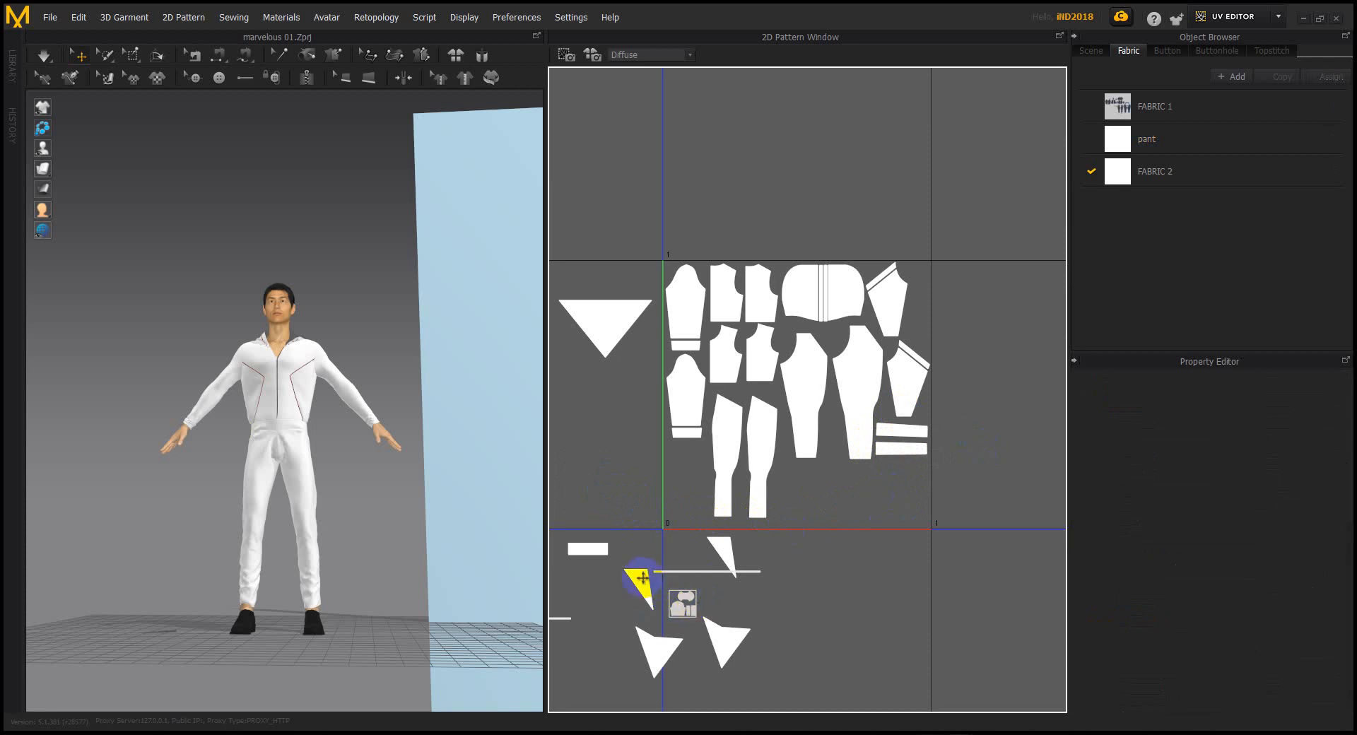
Move the waistband and the small lower-left piece beside the right-hand strips
{"action": "left_click", "coordinate": [587, 549]}
{"action": "left_click_drag", "start_coordinate": [795, 514], "coordinate": [912, 469]}
{"action": "scroll", "coordinate": [655, 640], "scroll_direction": "down", "scroll_amount": 3}
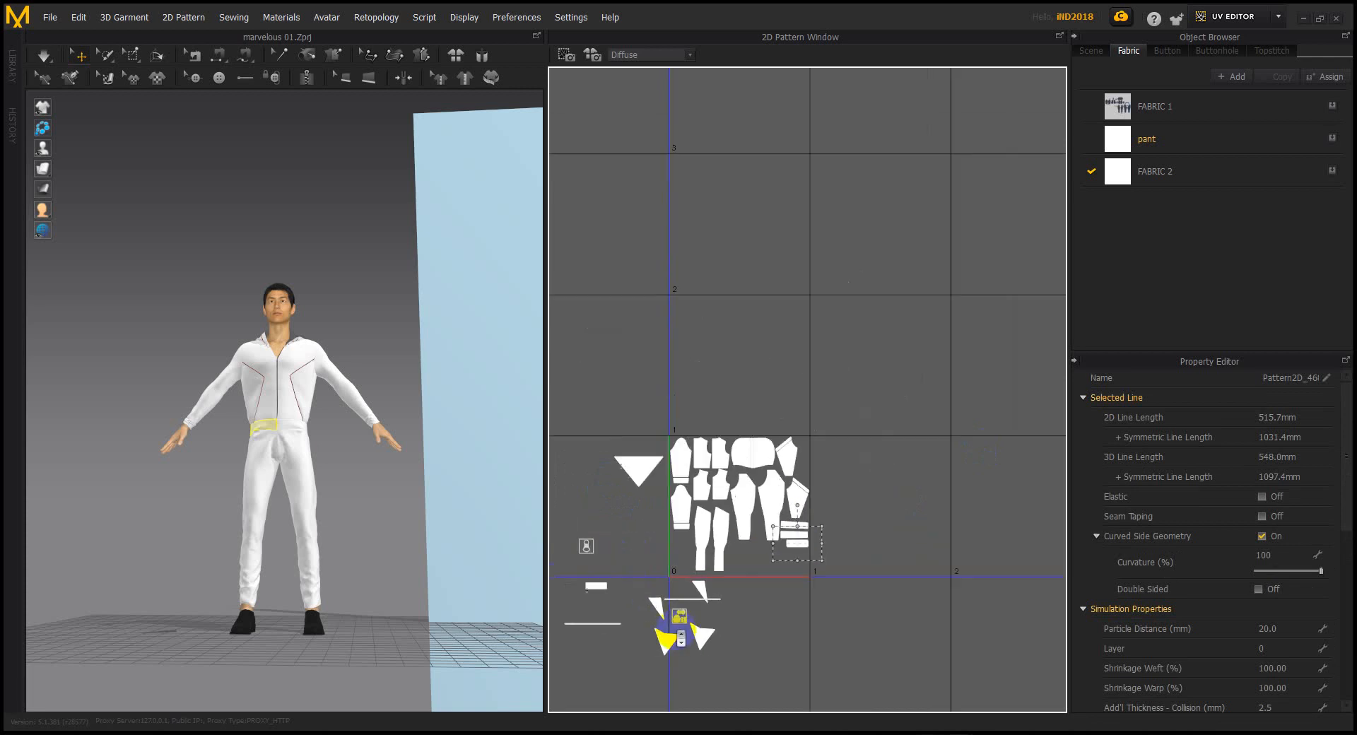
{"action": "left_click", "coordinate": [596, 586]}
{"action": "scroll", "coordinate": [599, 587], "scroll_direction": "up", "scroll_amount": 2}
{"action": "left_click_drag", "start_coordinate": [602, 584], "coordinate": [950, 527]}
{"action": "left_click", "coordinate": [889, 571]}
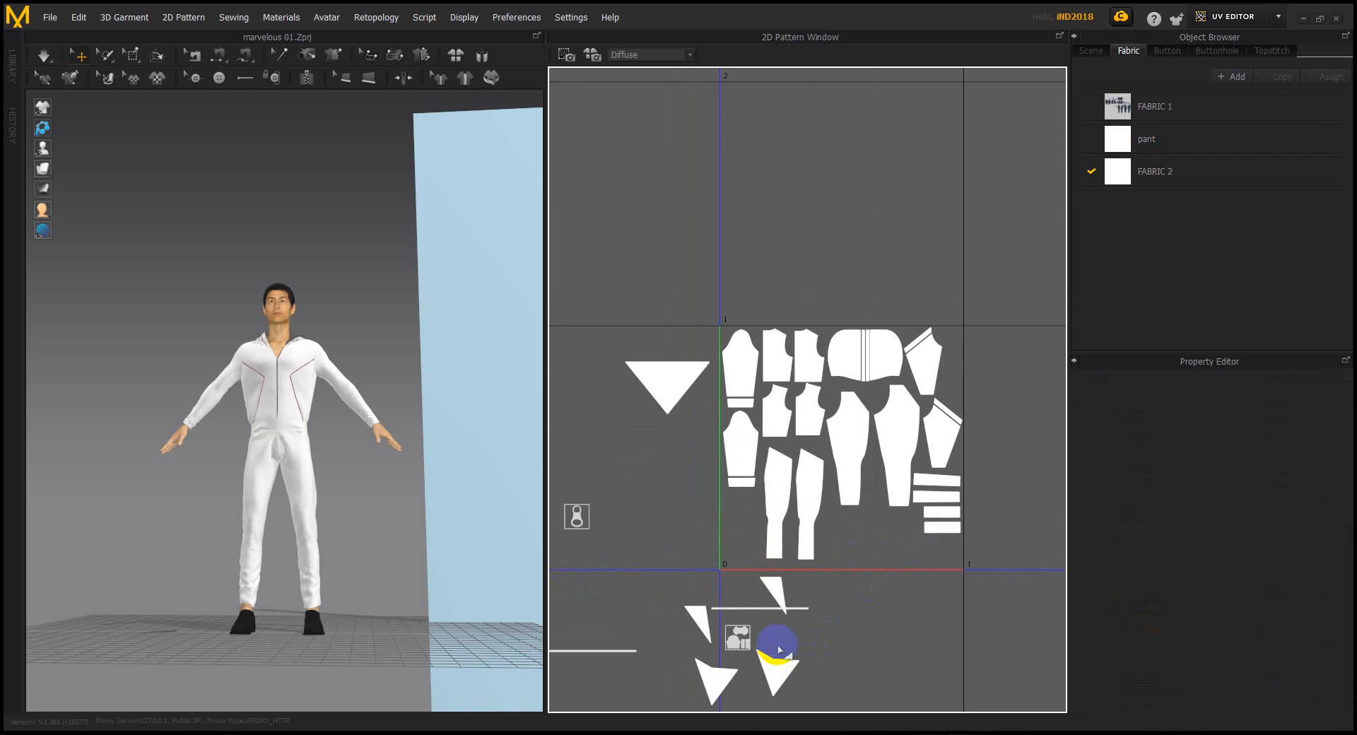
Move the large triangle piece into the UV square and shrink it
{"action": "middle_click_drag", "start_coordinate": [835, 634], "coordinate": [845, 605]}
{"action": "left_click", "coordinate": [690, 358]}
{"action": "left_click_drag", "start_coordinate": [685, 342], "coordinate": [890, 510]}
{"action": "left_click_drag", "start_coordinate": [933, 560], "coordinate": [907, 543]}
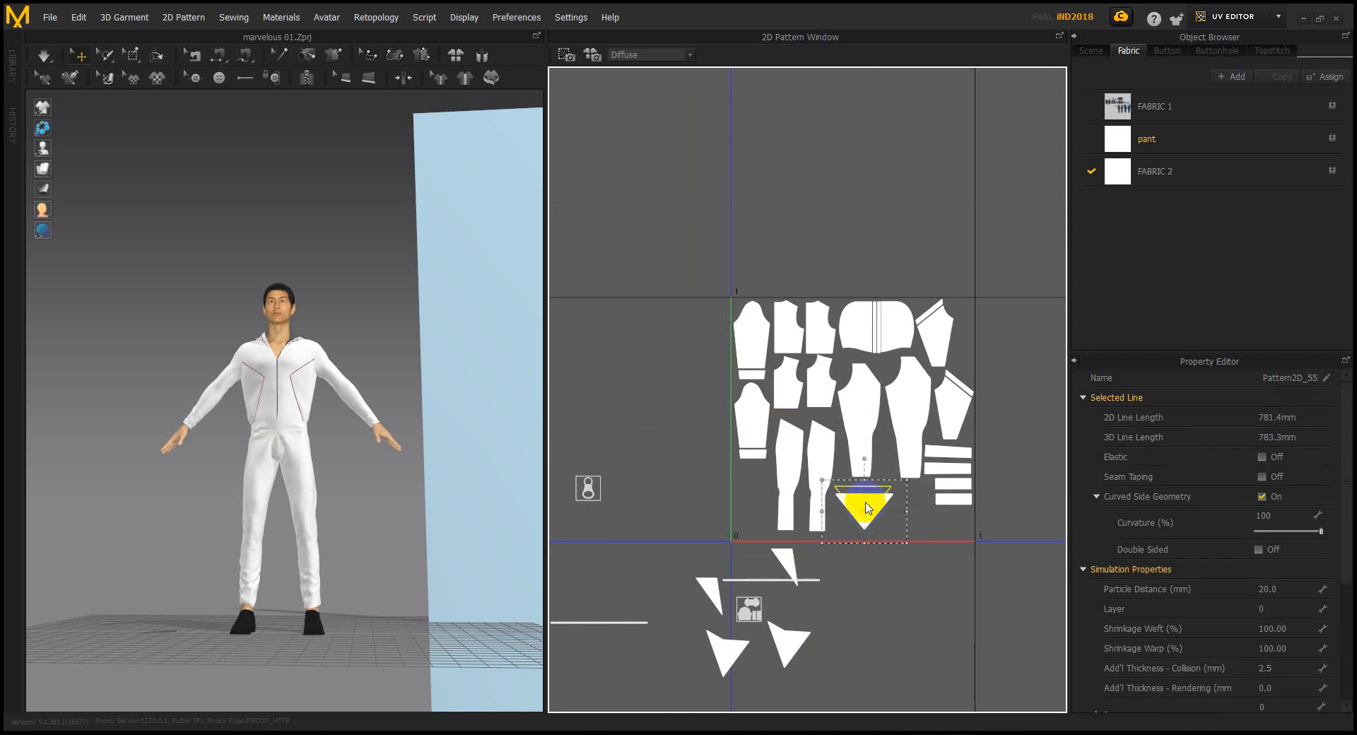
Place the lower triangle next to the first one, nudging and rotating both to fit
{"action": "left_click", "coordinate": [786, 641]}
{"action": "left_click_drag", "start_coordinate": [786, 641], "coordinate": [911, 506]}
{"action": "scroll", "coordinate": [912, 508], "scroll_direction": "up", "scroll_amount": 3}
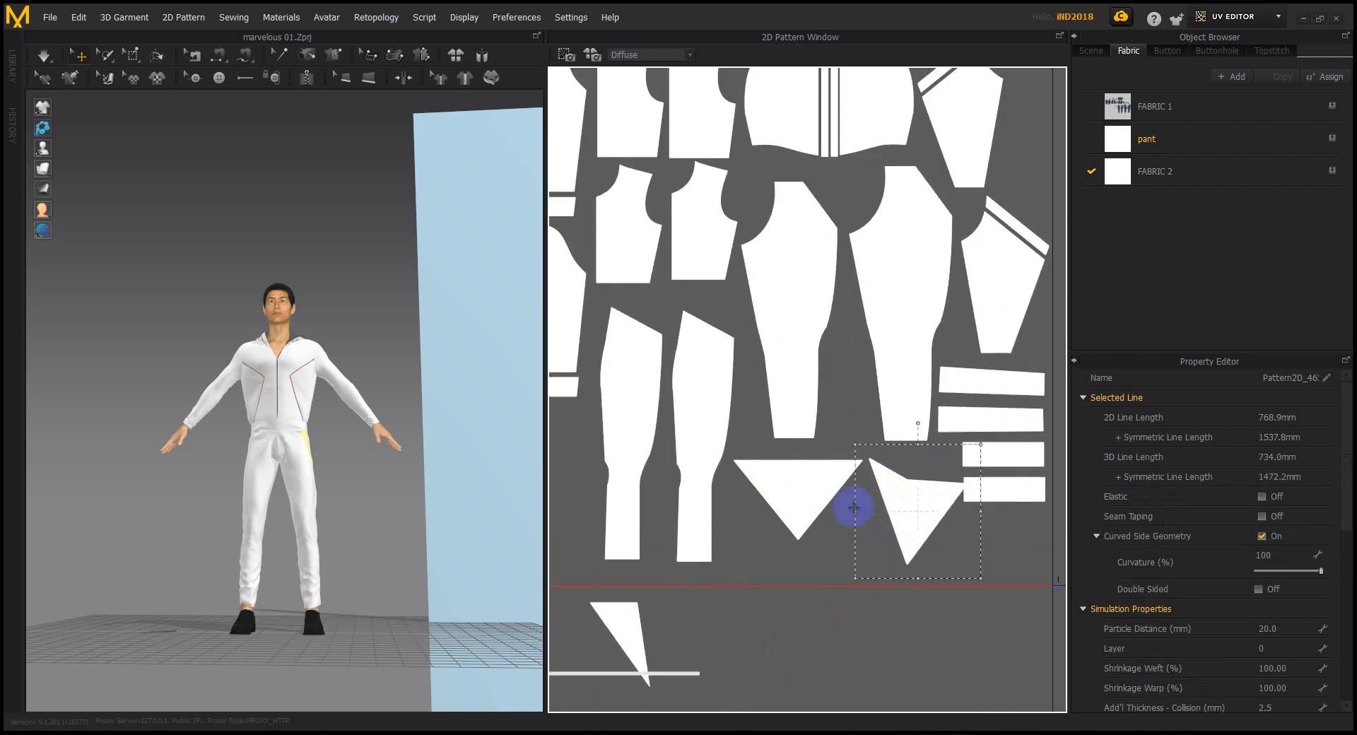
{"action": "left_click_drag", "start_coordinate": [779, 485], "coordinate": [779, 472]}
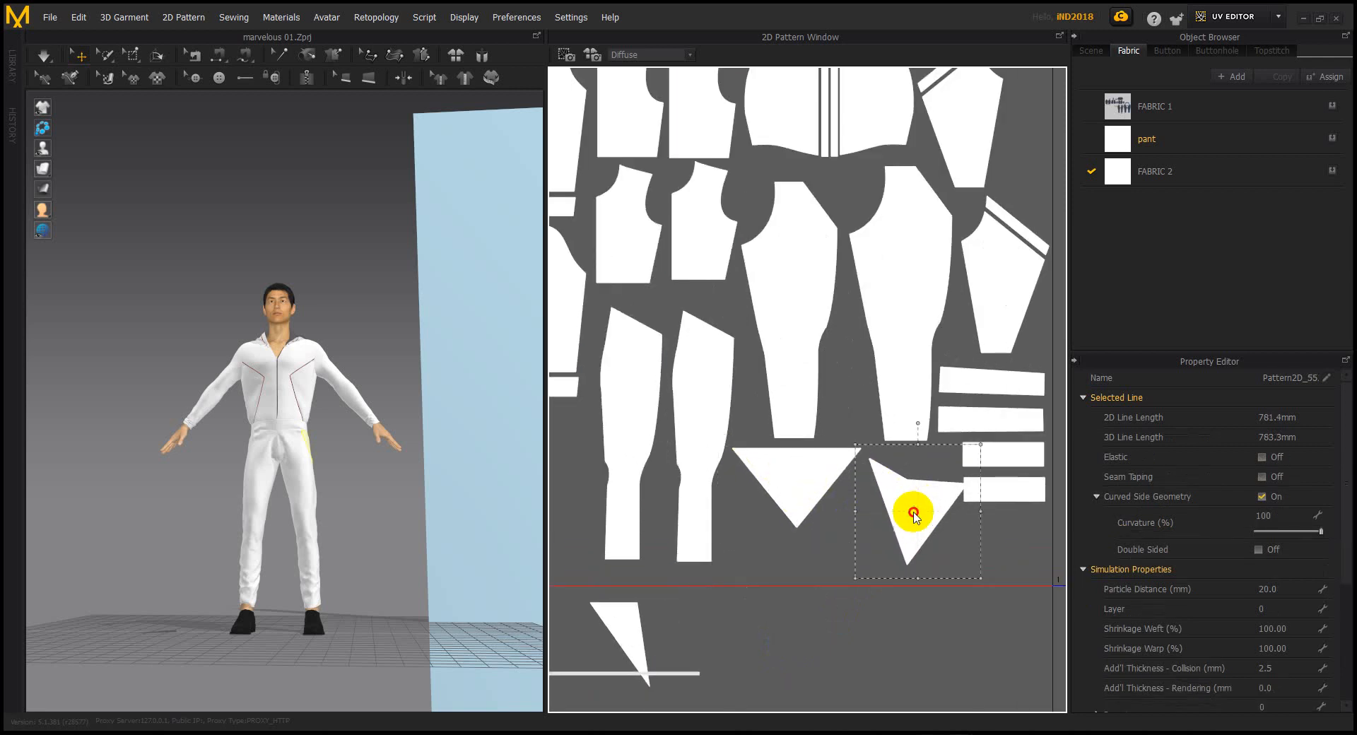
{"action": "left_click_drag", "start_coordinate": [919, 510], "coordinate": [909, 509]}
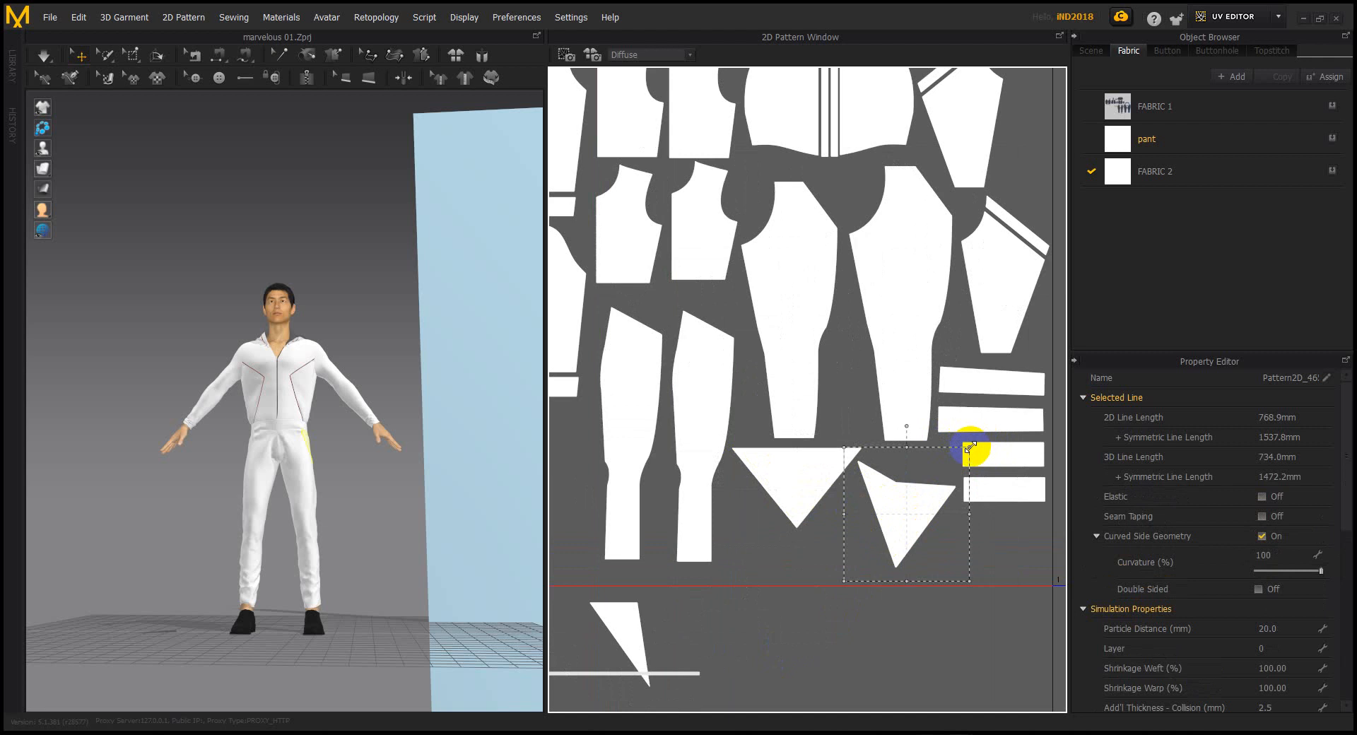
{"action": "left_click_drag", "start_coordinate": [907, 427], "coordinate": [932, 486]}
Bring the triangle below the square up beside the pattern pieces, rotated about 90° counter-clockwise
{"action": "scroll", "coordinate": [839, 625], "scroll_direction": "down", "scroll_amount": 3}
{"action": "middle_click_drag", "start_coordinate": [763, 618], "coordinate": [816, 492]}
{"action": "left_click", "coordinate": [712, 610]}
{"action": "left_click_drag", "start_coordinate": [711, 610], "coordinate": [909, 470]}
{"action": "scroll", "coordinate": [909, 469], "scroll_direction": "up", "scroll_amount": 4}
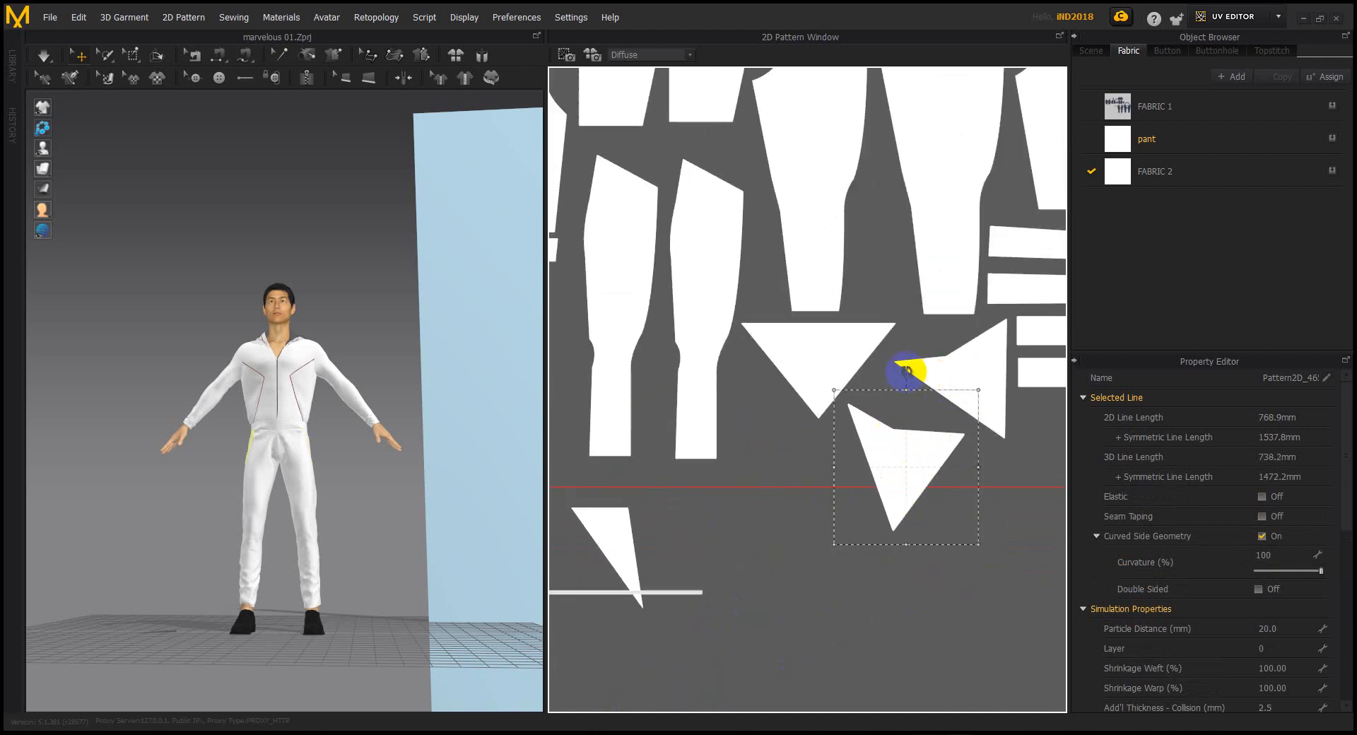
{"action": "left_click_drag", "start_coordinate": [907, 372], "coordinate": [900, 414]}
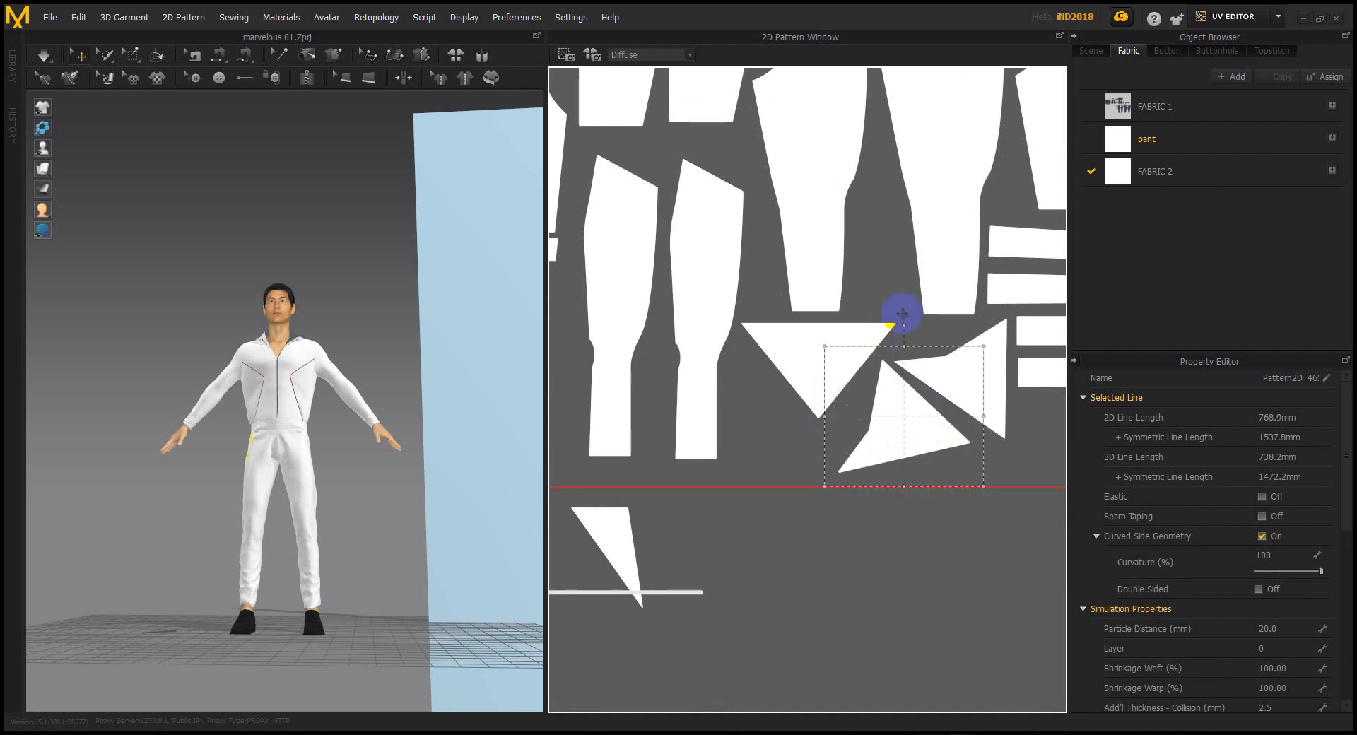
{"action": "left_click_drag", "start_coordinate": [906, 321], "coordinate": [878, 328]}
{"action": "left_click", "coordinate": [900, 424]}
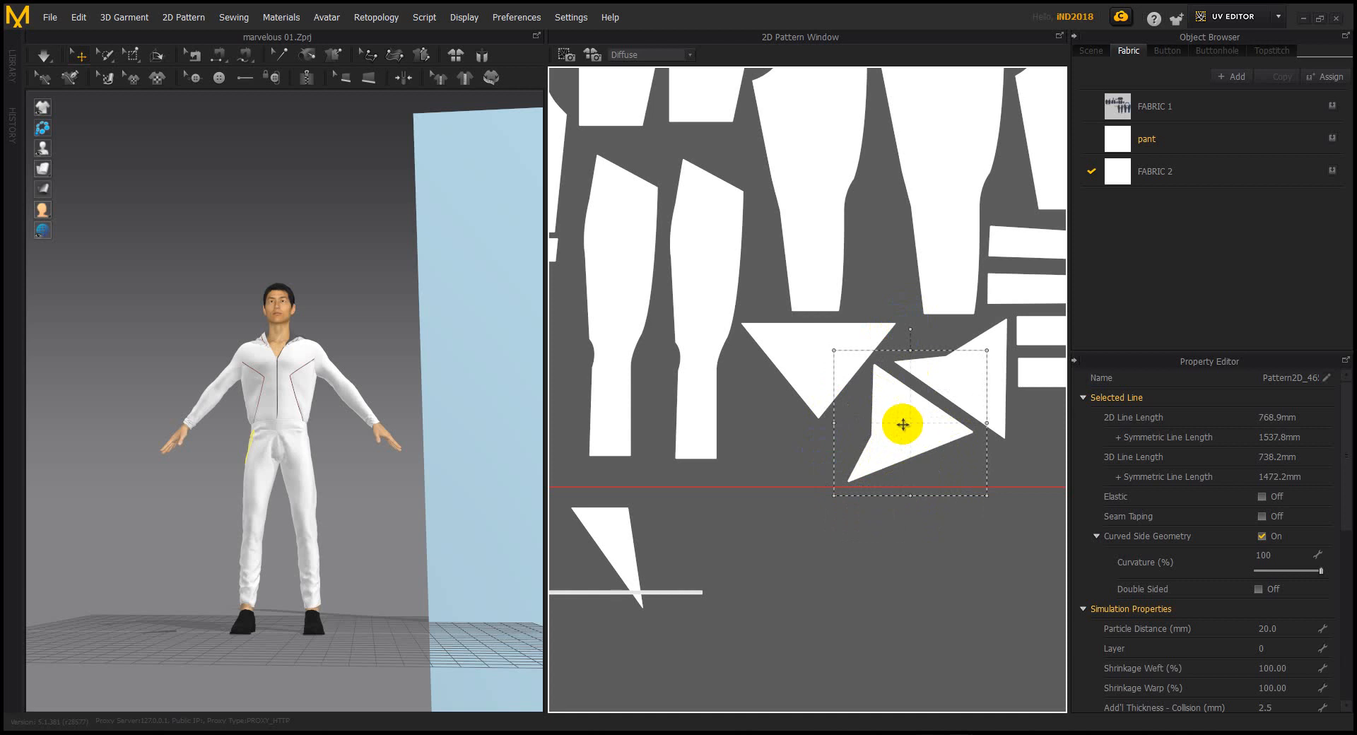
Move the small triangle up beside the sleeve, rotating and repositioning it until it fits
{"action": "scroll", "coordinate": [838, 576], "scroll_direction": "down", "scroll_amount": 5}
{"action": "left_click", "coordinate": [740, 565]}
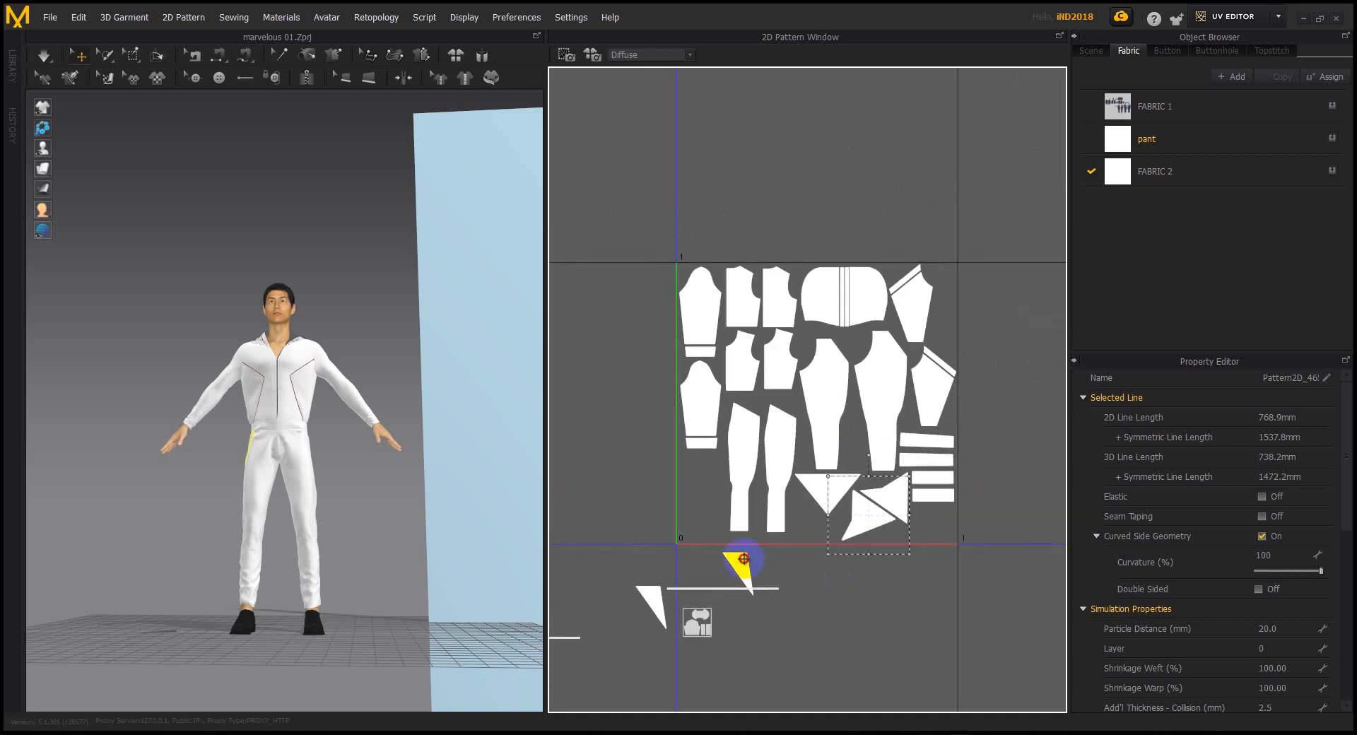
{"action": "left_click_drag", "start_coordinate": [741, 565], "coordinate": [709, 466]}
{"action": "scroll", "coordinate": [710, 466], "scroll_direction": "up", "scroll_amount": 4}
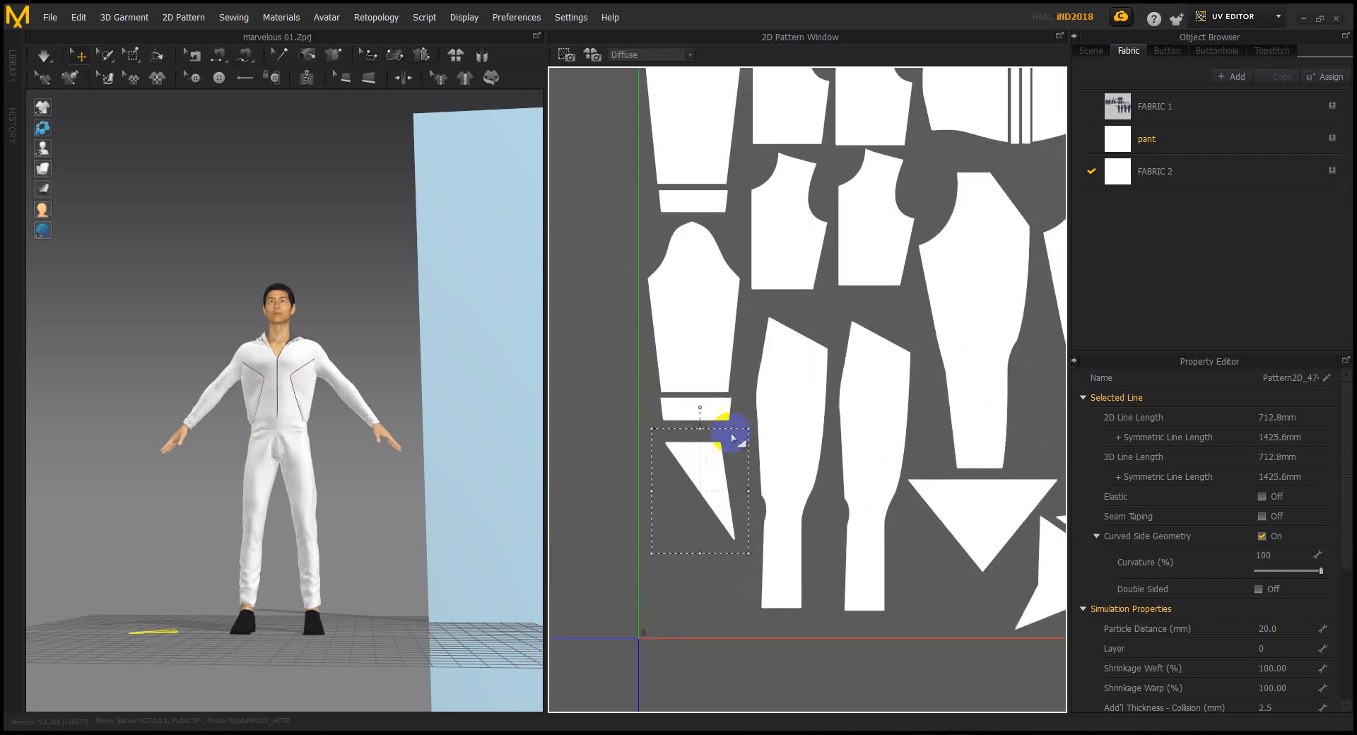
{"action": "left_click_drag", "start_coordinate": [701, 408], "coordinate": [721, 465]}
{"action": "scroll", "coordinate": [725, 468], "scroll_direction": "down", "scroll_amount": 5}
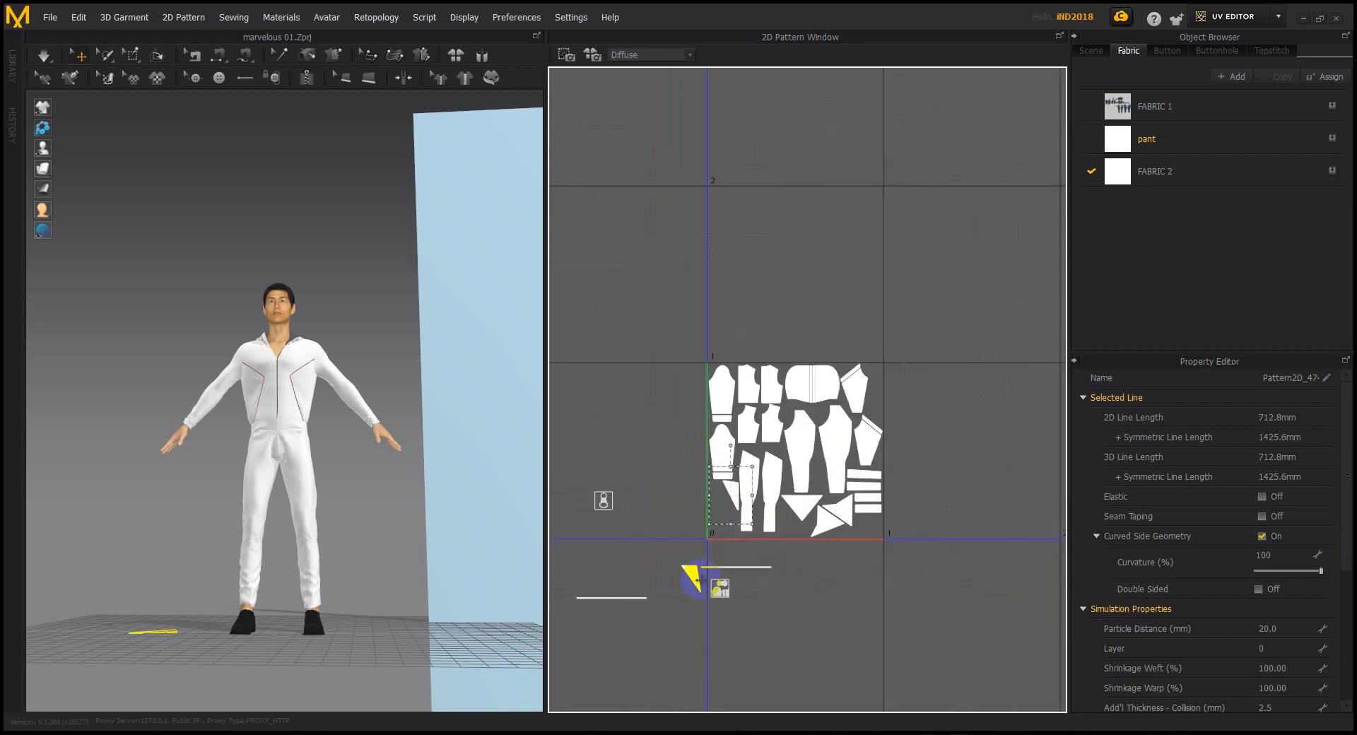
{"action": "scroll", "coordinate": [691, 576], "scroll_direction": "up", "scroll_amount": 5}
{"action": "left_click_drag", "start_coordinate": [696, 576], "coordinate": [758, 388]}
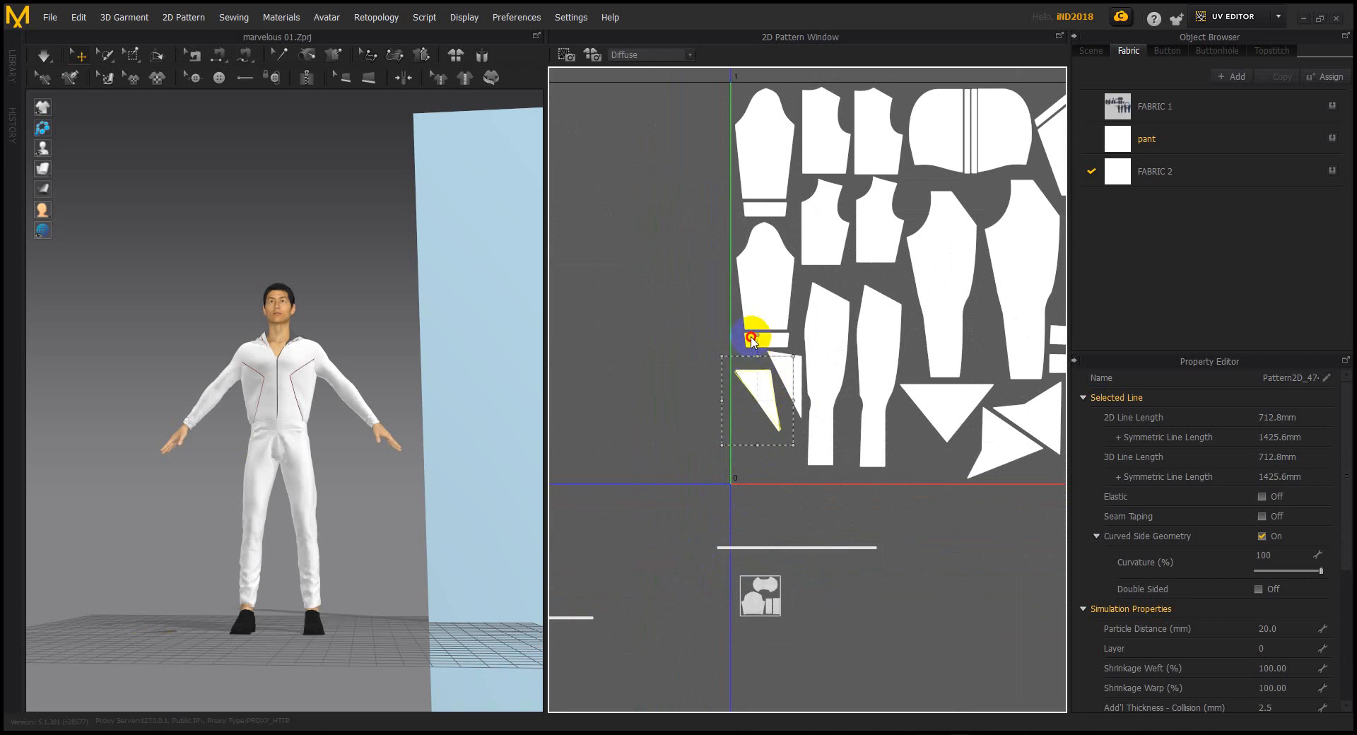
{"action": "left_click_drag", "start_coordinate": [741, 344], "coordinate": [769, 385]}
{"action": "left_click_drag", "start_coordinate": [766, 328], "coordinate": [760, 384]}
{"action": "scroll", "coordinate": [775, 343], "scroll_direction": "up", "scroll_amount": 5}
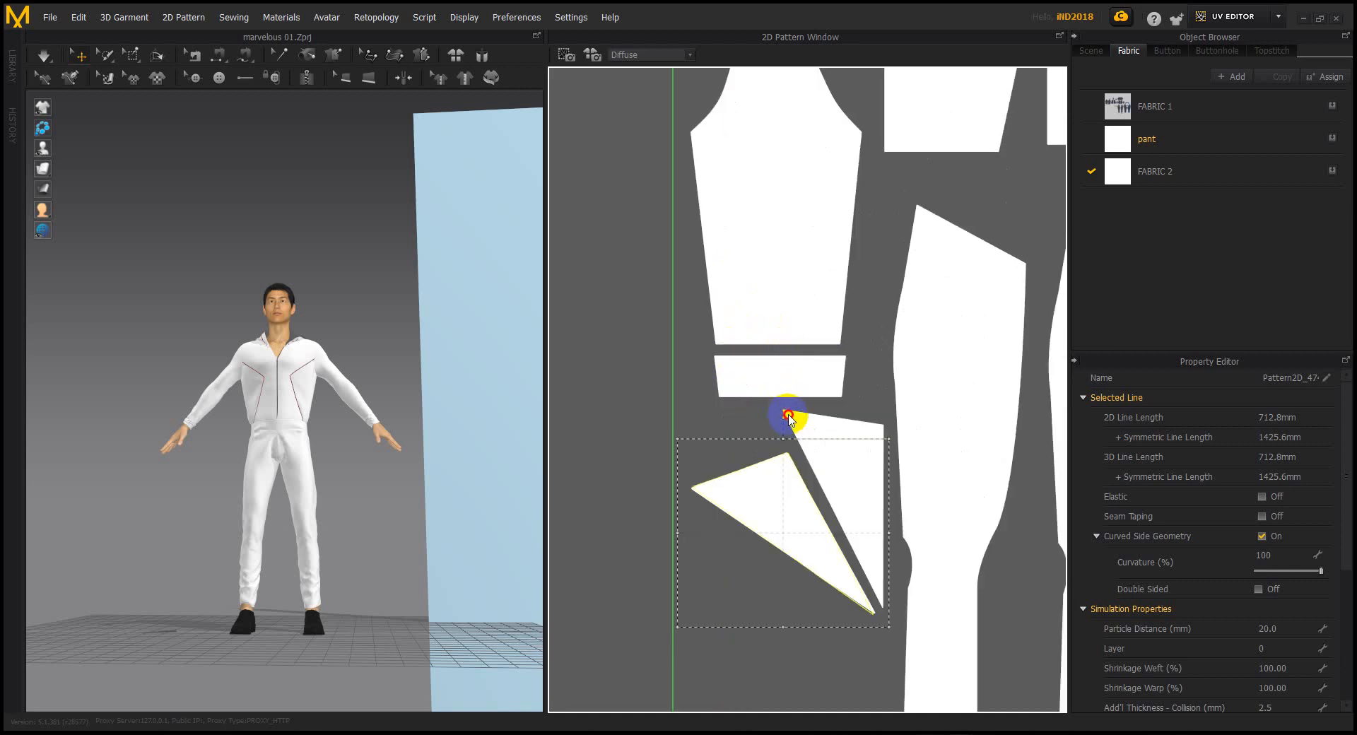
{"action": "scroll", "coordinate": [785, 420], "scroll_direction": "down", "scroll_amount": 4}
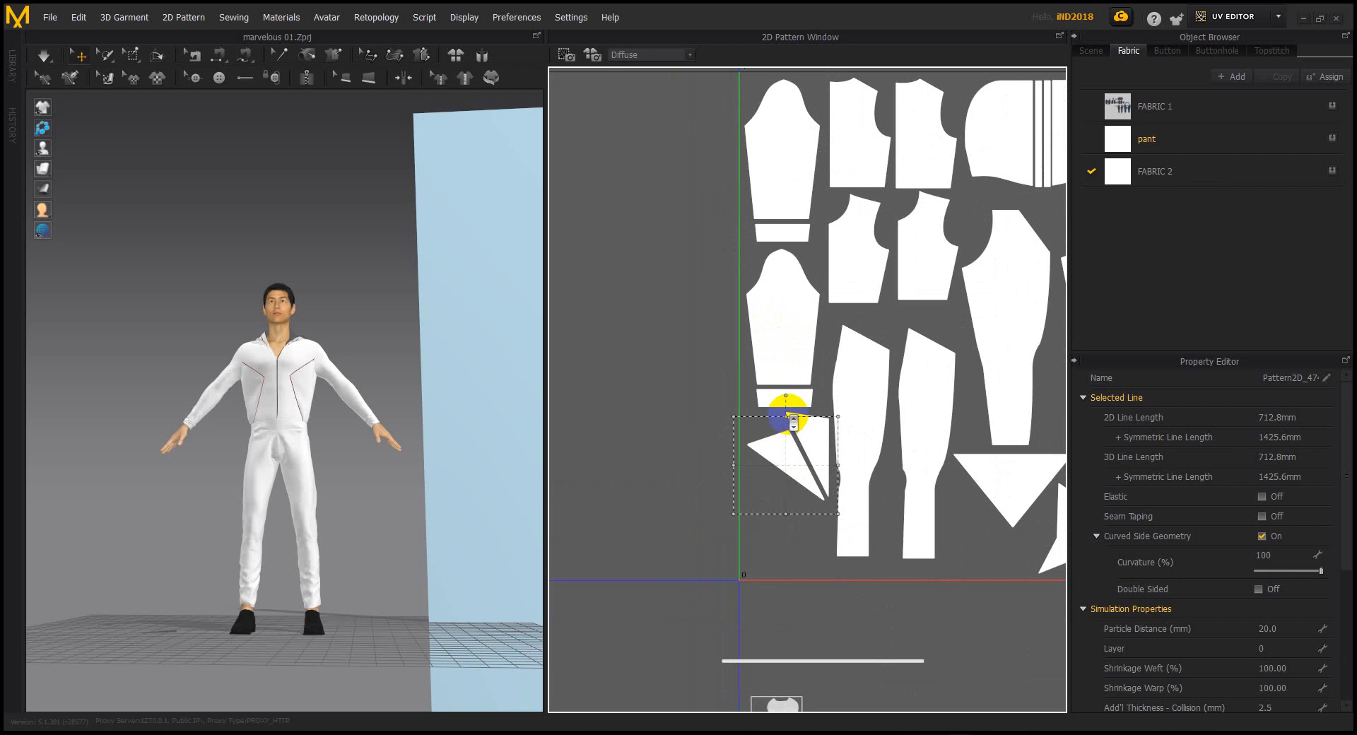
{"action": "scroll", "coordinate": [785, 424], "scroll_direction": "down", "scroll_amount": 4}
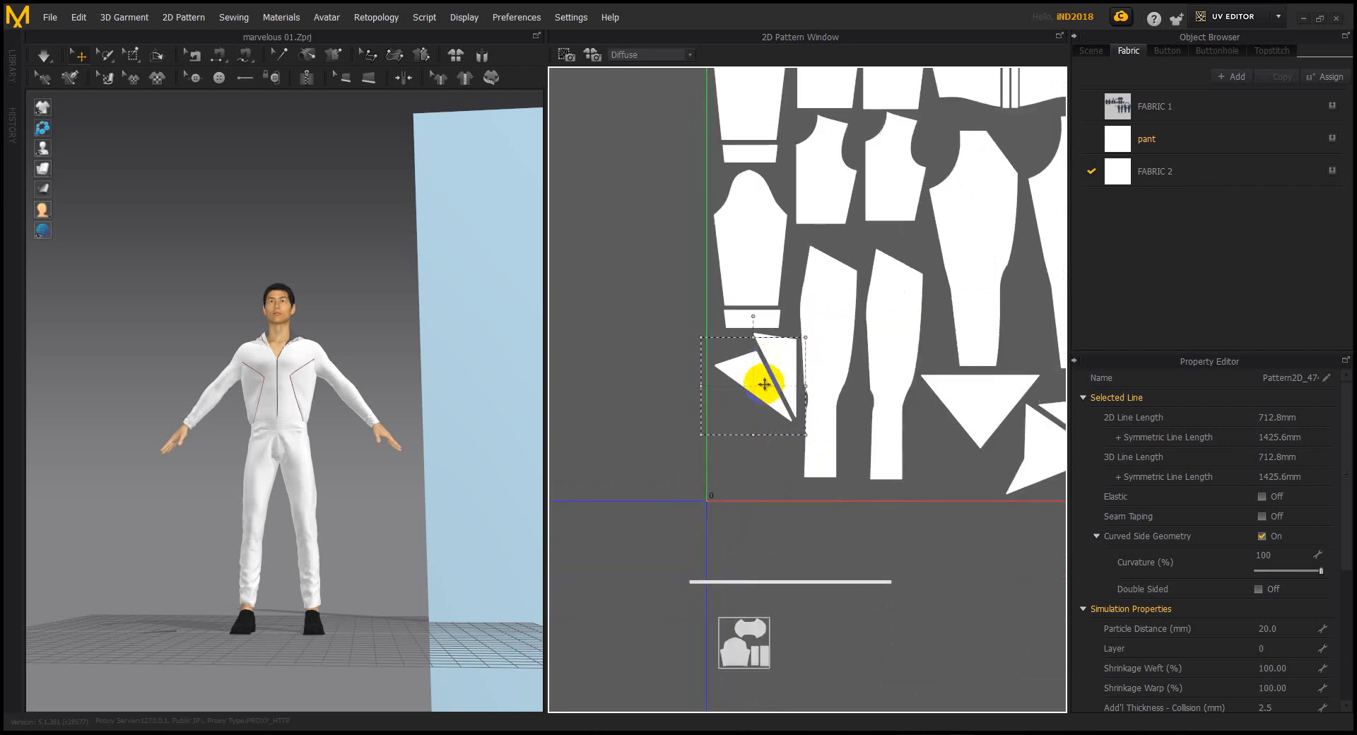
{"action": "right_click_drag", "start_coordinate": [682, 534], "coordinate": [845, 534]}
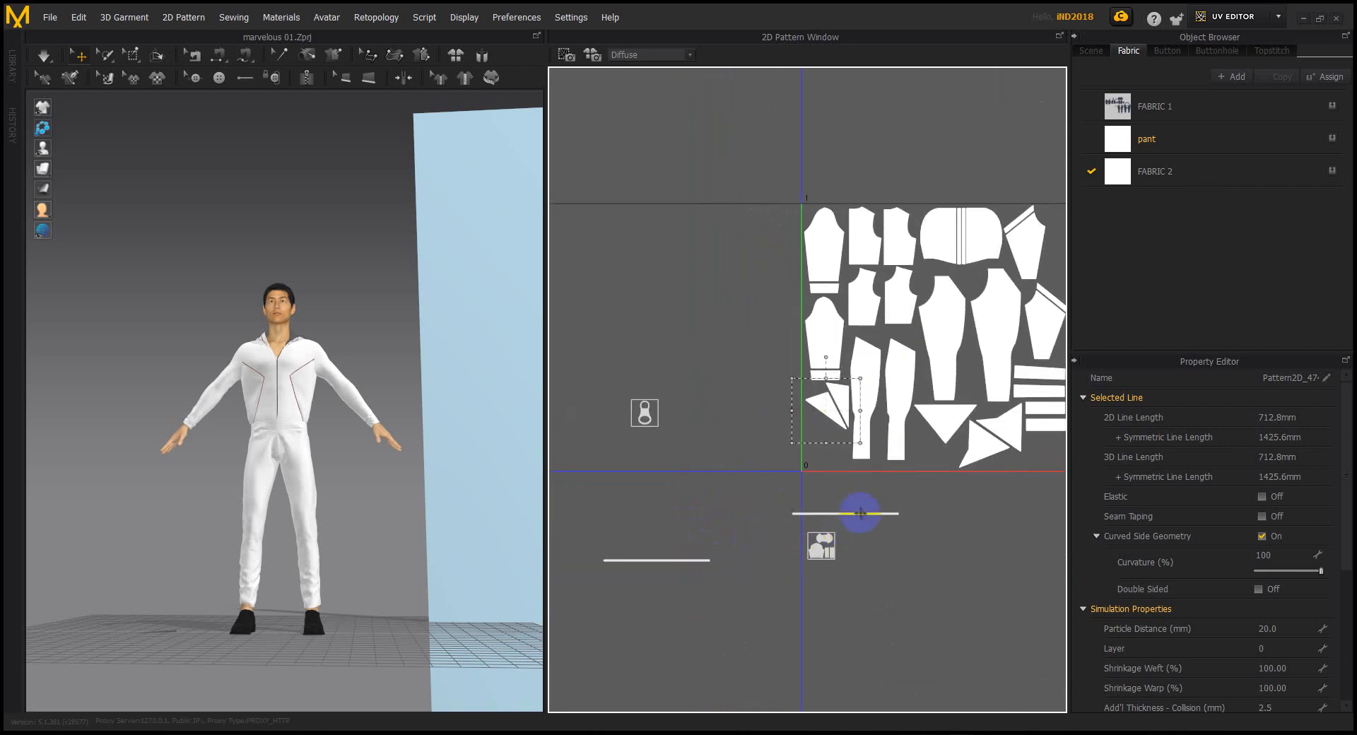
Lay the two zipper lines flat along the bottom edge of the UV square
{"action": "left_click", "coordinate": [861, 514]}
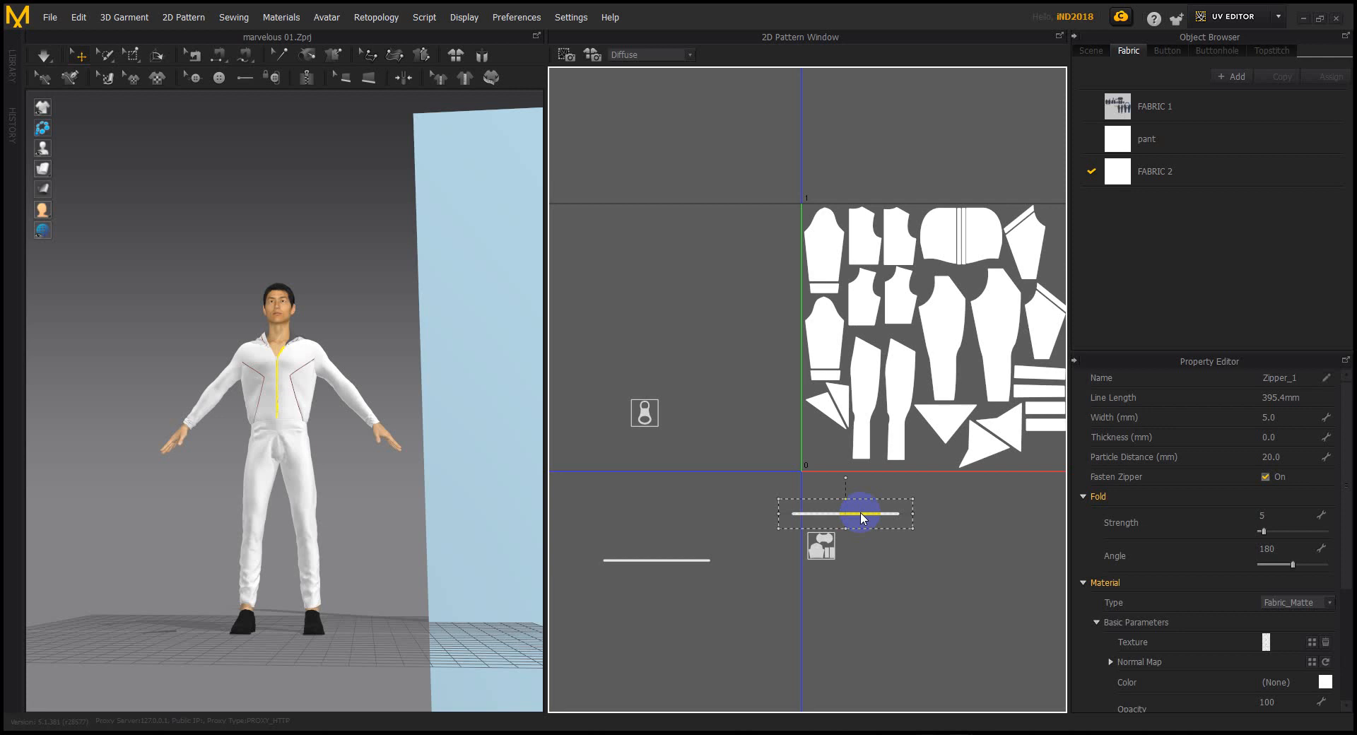
{"action": "scroll", "coordinate": [871, 514], "scroll_direction": "up", "scroll_amount": 4}
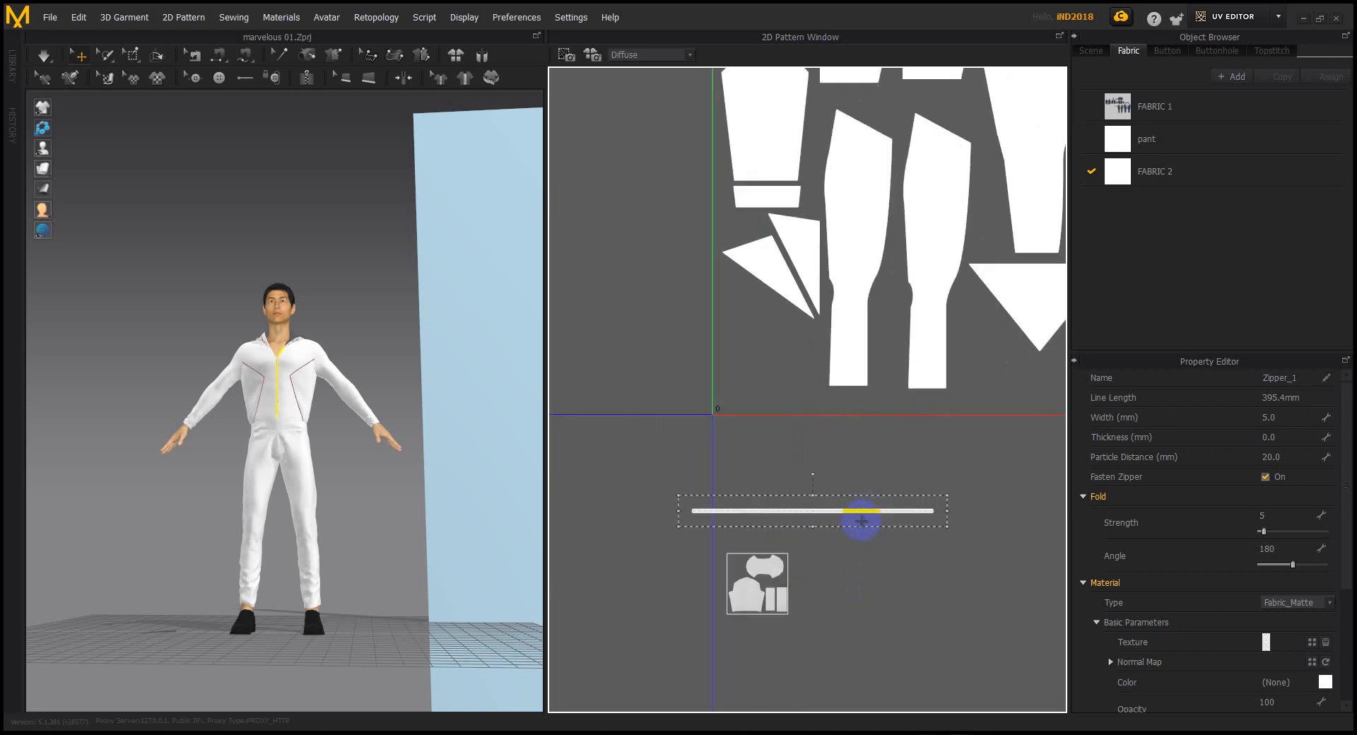
{"action": "left_click_drag", "start_coordinate": [852, 566], "coordinate": [881, 461]}
{"action": "scroll", "coordinate": [858, 521], "scroll_direction": "down", "scroll_amount": 3}
{"action": "left_click_drag", "start_coordinate": [601, 602], "coordinate": [938, 434]}
{"action": "middle_click_drag", "start_coordinate": [938, 434], "coordinate": [797, 475]}
{"action": "left_click_drag", "start_coordinate": [797, 460], "coordinate": [935, 535]}
Nudge the right-hand triangle piece up and left, clear of the zipper strips
{"action": "scroll", "coordinate": [889, 522], "scroll_direction": "up", "scroll_amount": 2}
{"action": "scroll", "coordinate": [888, 522], "scroll_direction": "up", "scroll_amount": 2}
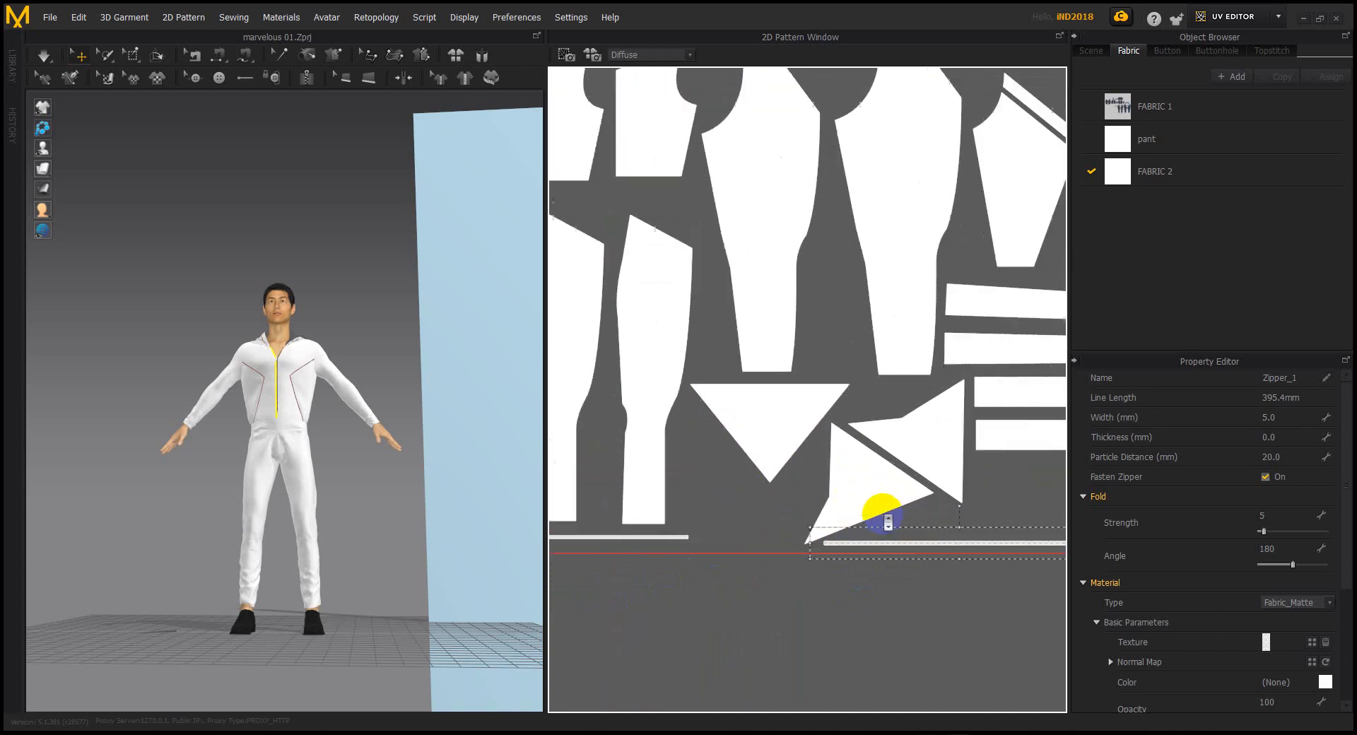
{"action": "left_click", "coordinate": [752, 415]}
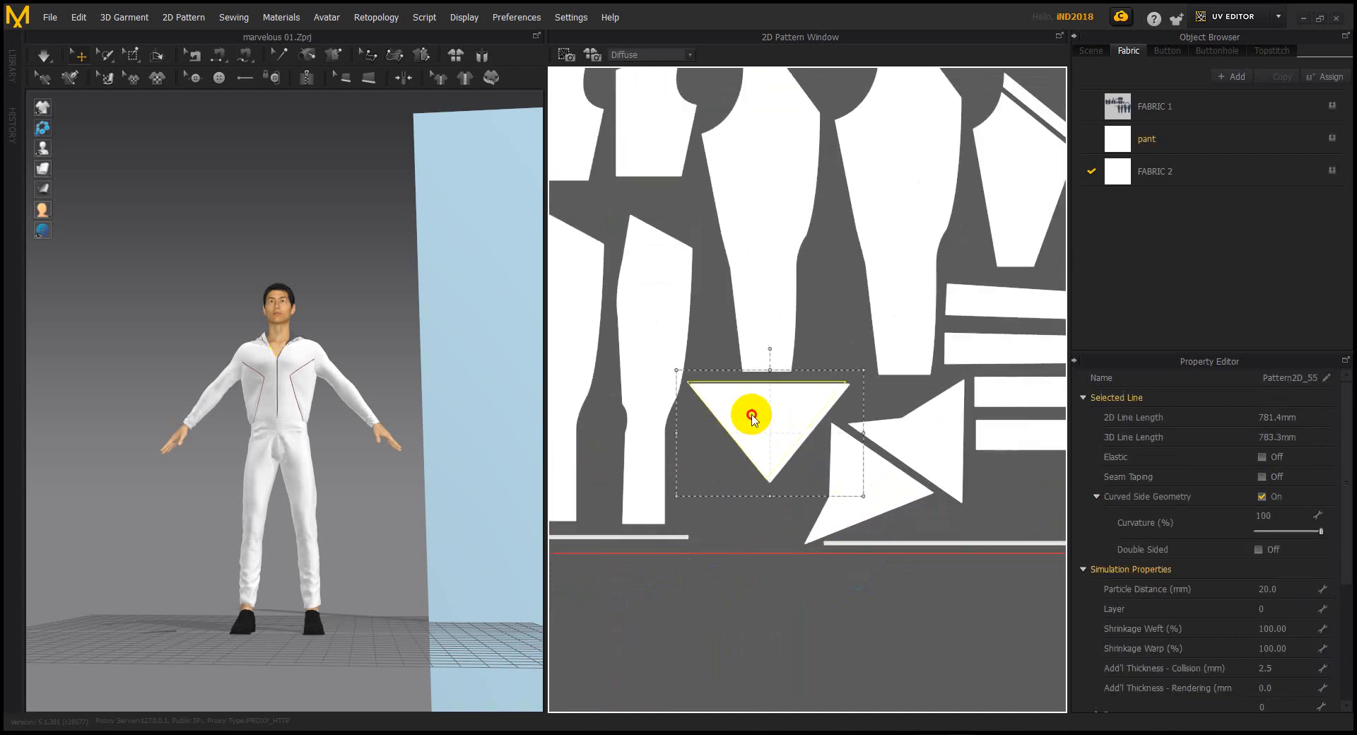
{"action": "left_click", "coordinate": [871, 486]}
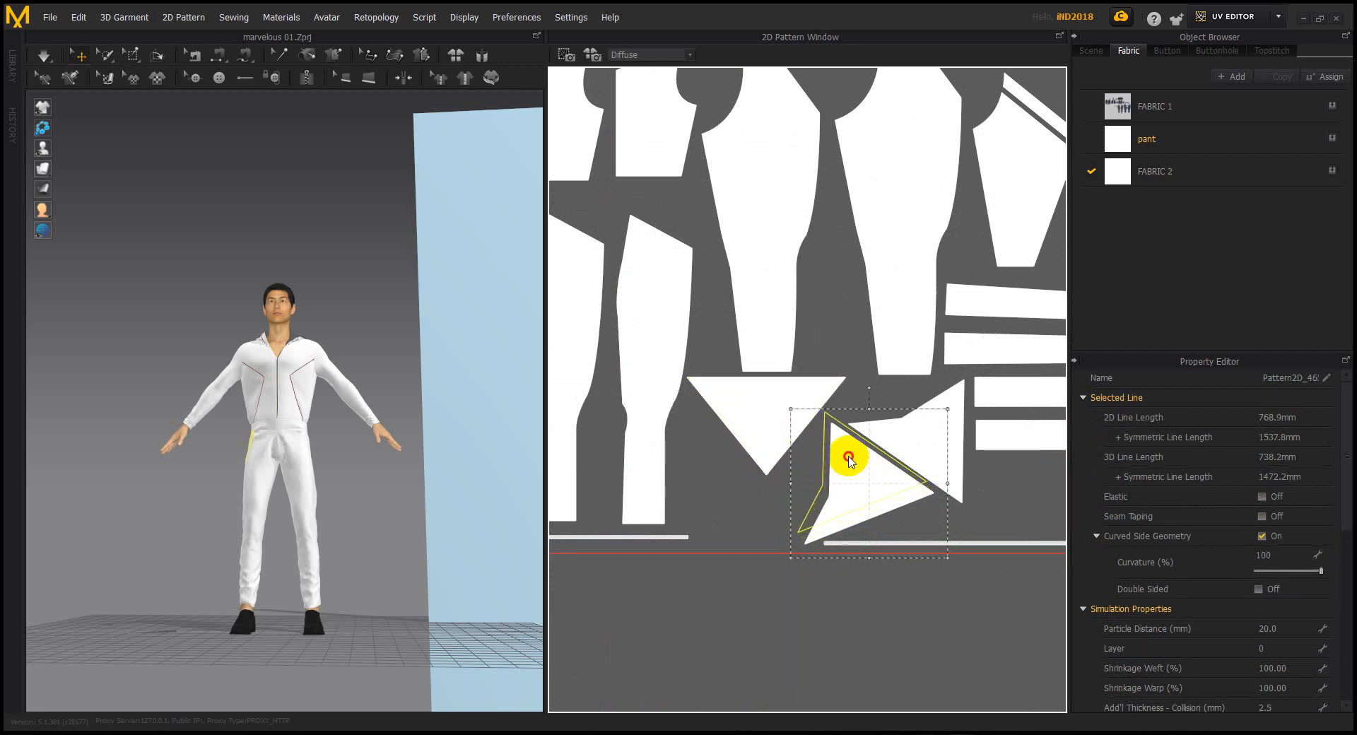
{"action": "left_click_drag", "start_coordinate": [848, 459], "coordinate": [841, 448]}
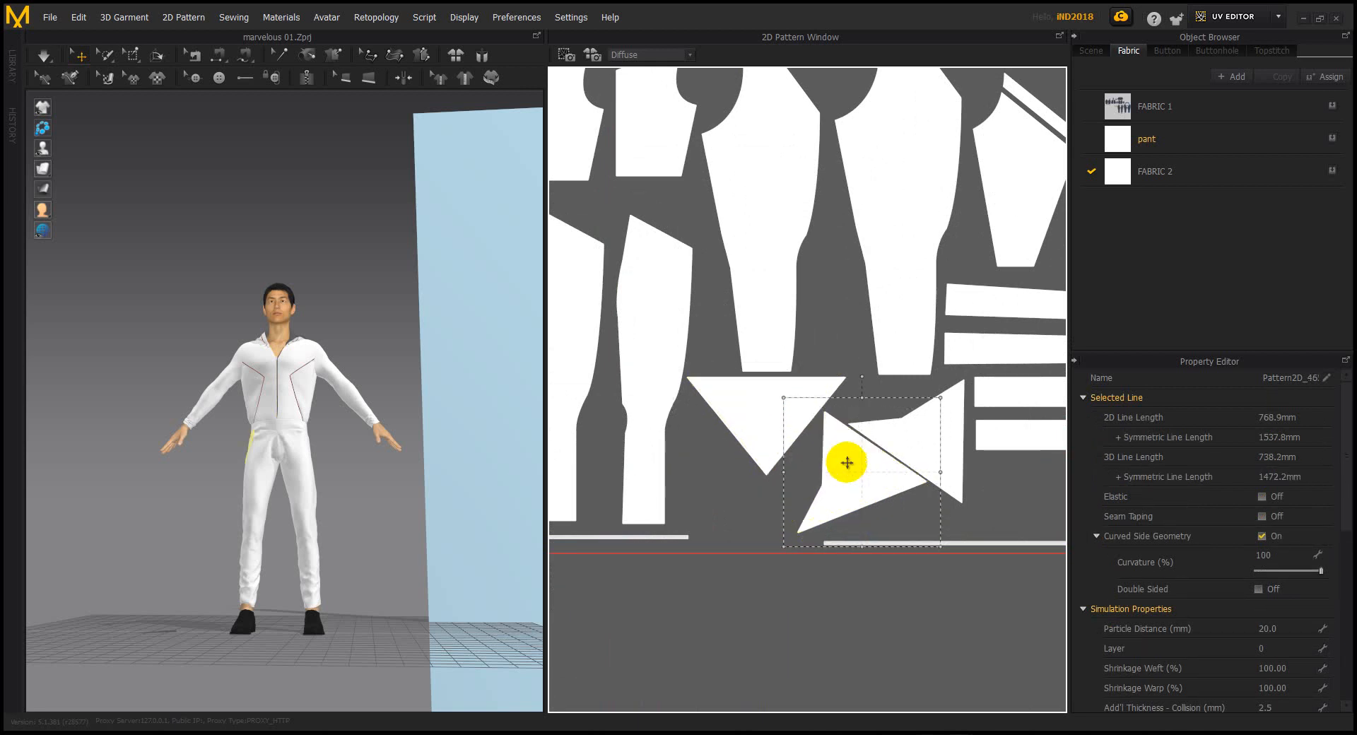
Zoom out to show the whole UV layout and select the small zipper puller piece
{"action": "left_click", "coordinate": [989, 540]}
{"action": "scroll", "coordinate": [979, 546], "scroll_direction": "down", "scroll_amount": 3}
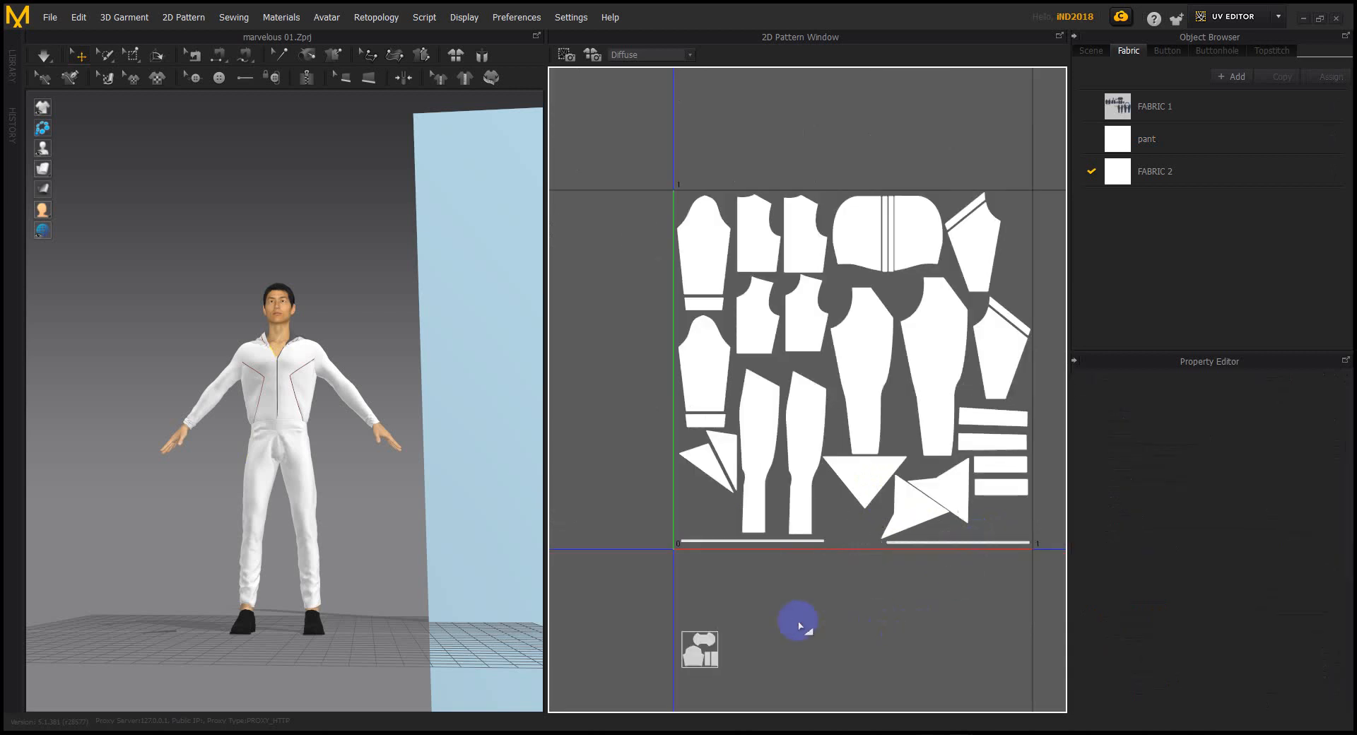
{"action": "left_click", "coordinate": [877, 622]}
{"action": "scroll", "coordinate": [721, 596], "scroll_direction": "down", "scroll_amount": 3}
{"action": "middle_click_drag", "start_coordinate": [609, 584], "coordinate": [742, 570]}
{"action": "scroll", "coordinate": [745, 569], "scroll_direction": "down", "scroll_amount": 4}
{"action": "scroll", "coordinate": [778, 583], "scroll_direction": "up", "scroll_amount": 4}
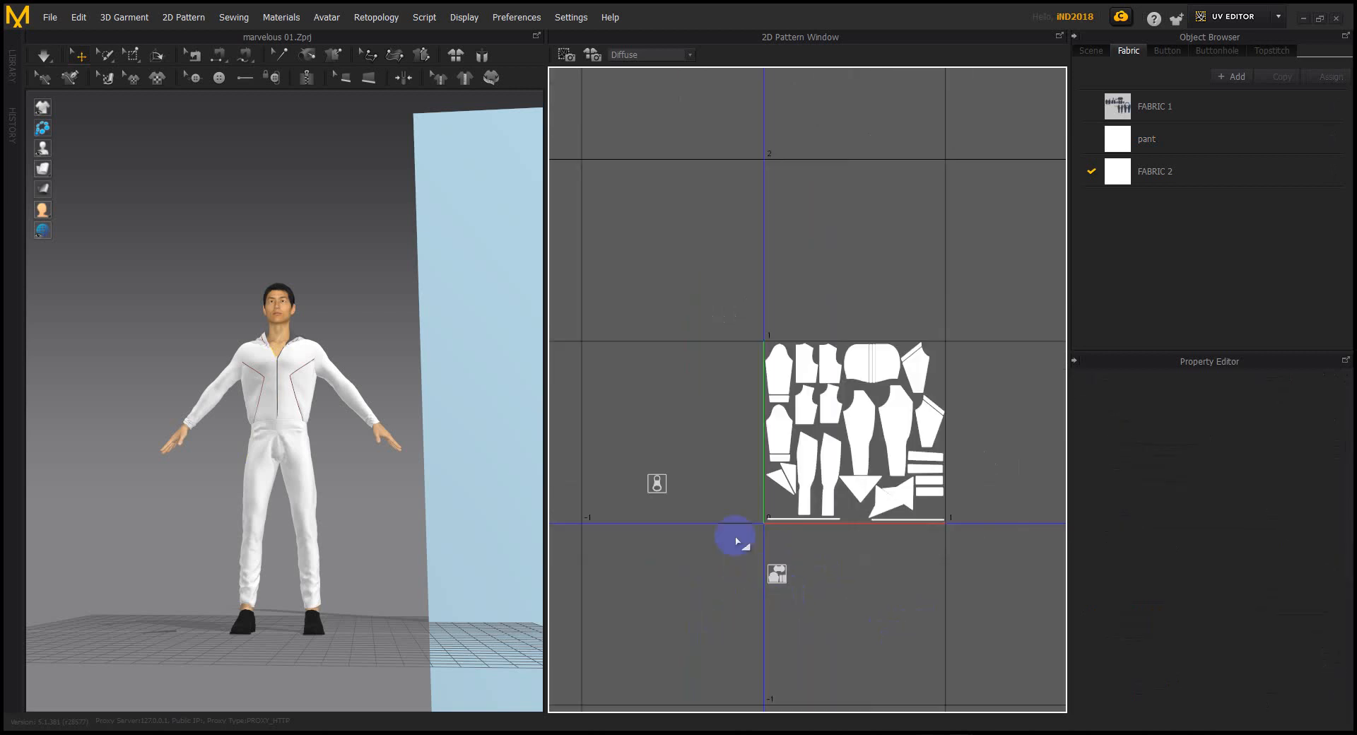
{"action": "left_click", "coordinate": [653, 484]}
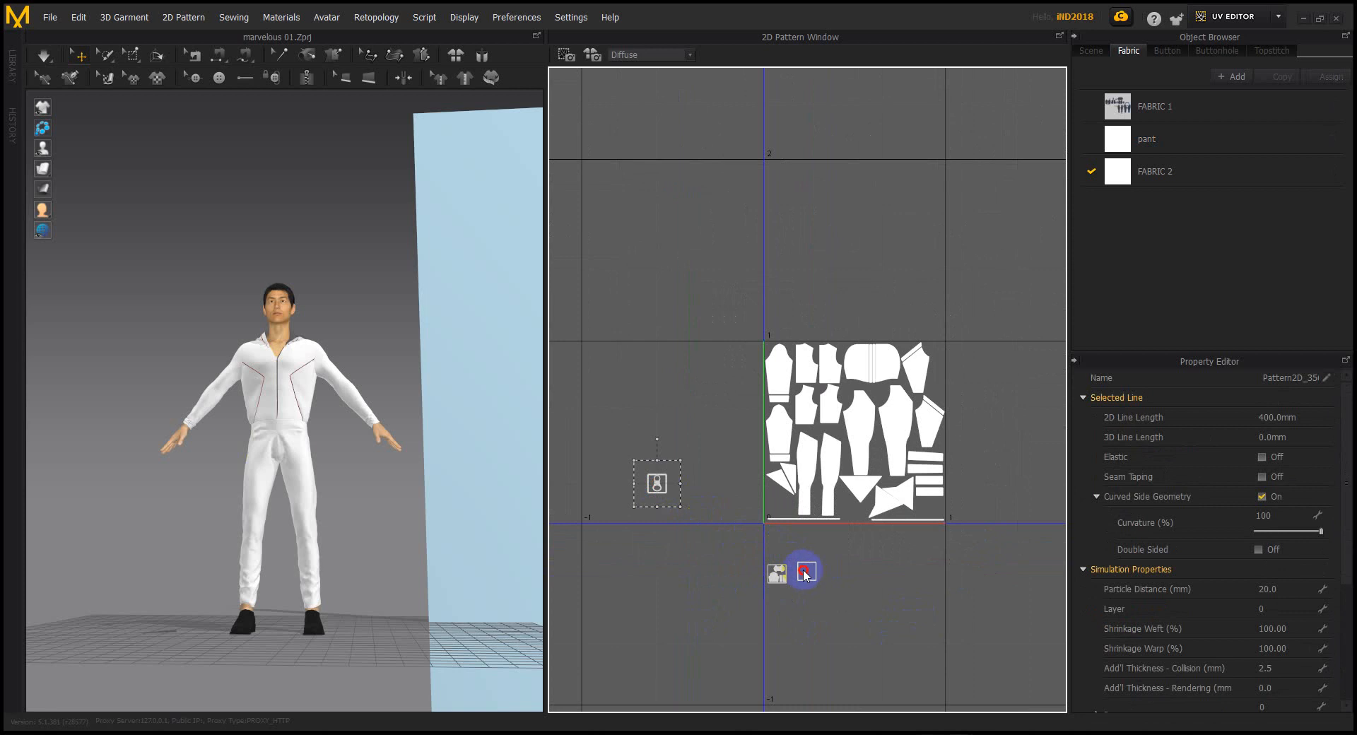
Set the zipper puller beside the slider piece, undoing its move into the UV square
{"action": "left_click_drag", "start_coordinate": [798, 574], "coordinate": [800, 573]}
{"action": "left_click", "coordinate": [863, 554]}
{"action": "scroll", "coordinate": [863, 555], "scroll_direction": "down", "scroll_amount": 3}
{"action": "middle_click_drag", "start_coordinate": [863, 555], "coordinate": [833, 567]}
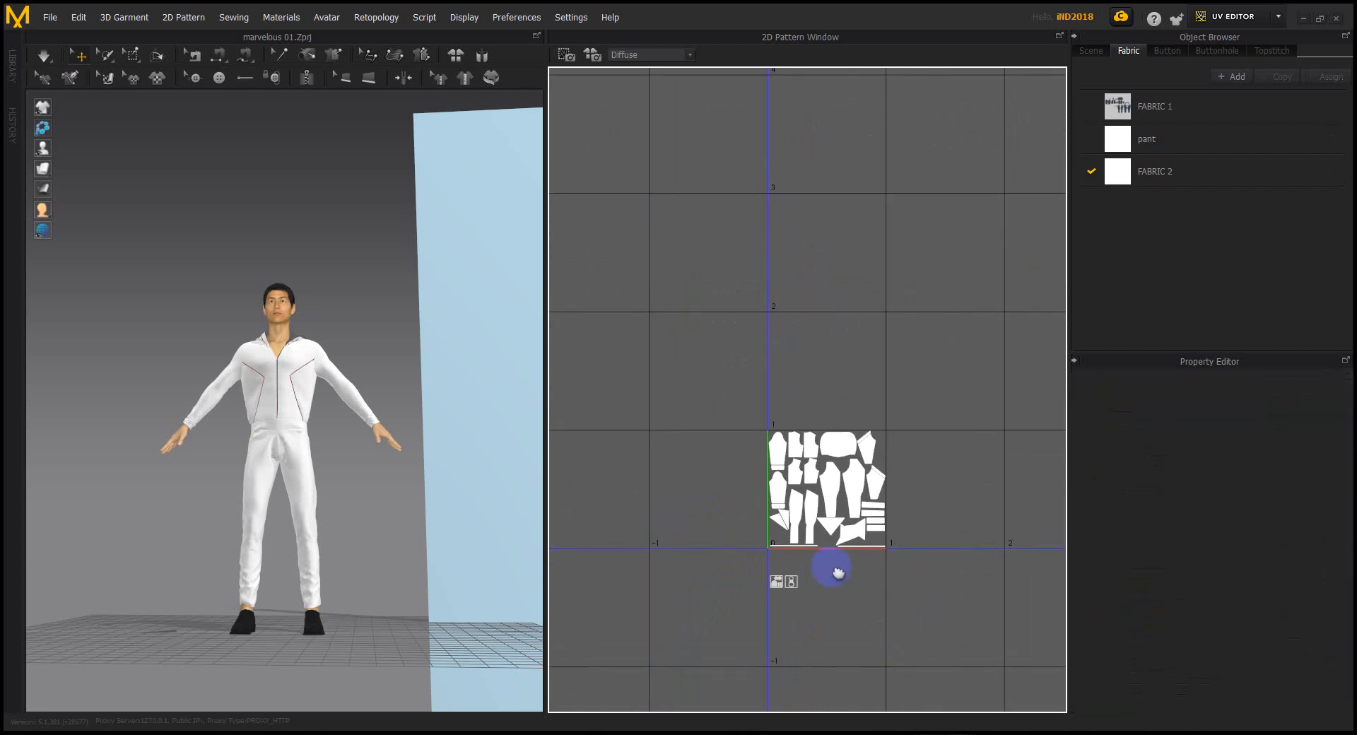
{"action": "scroll", "coordinate": [831, 567], "scroll_direction": "up", "scroll_amount": 4}
{"action": "scroll", "coordinate": [832, 567], "scroll_direction": "up", "scroll_amount": 3}
{"action": "left_click_drag", "start_coordinate": [710, 610], "coordinate": [822, 572]}
{"action": "key", "text": "ctrl+z"}
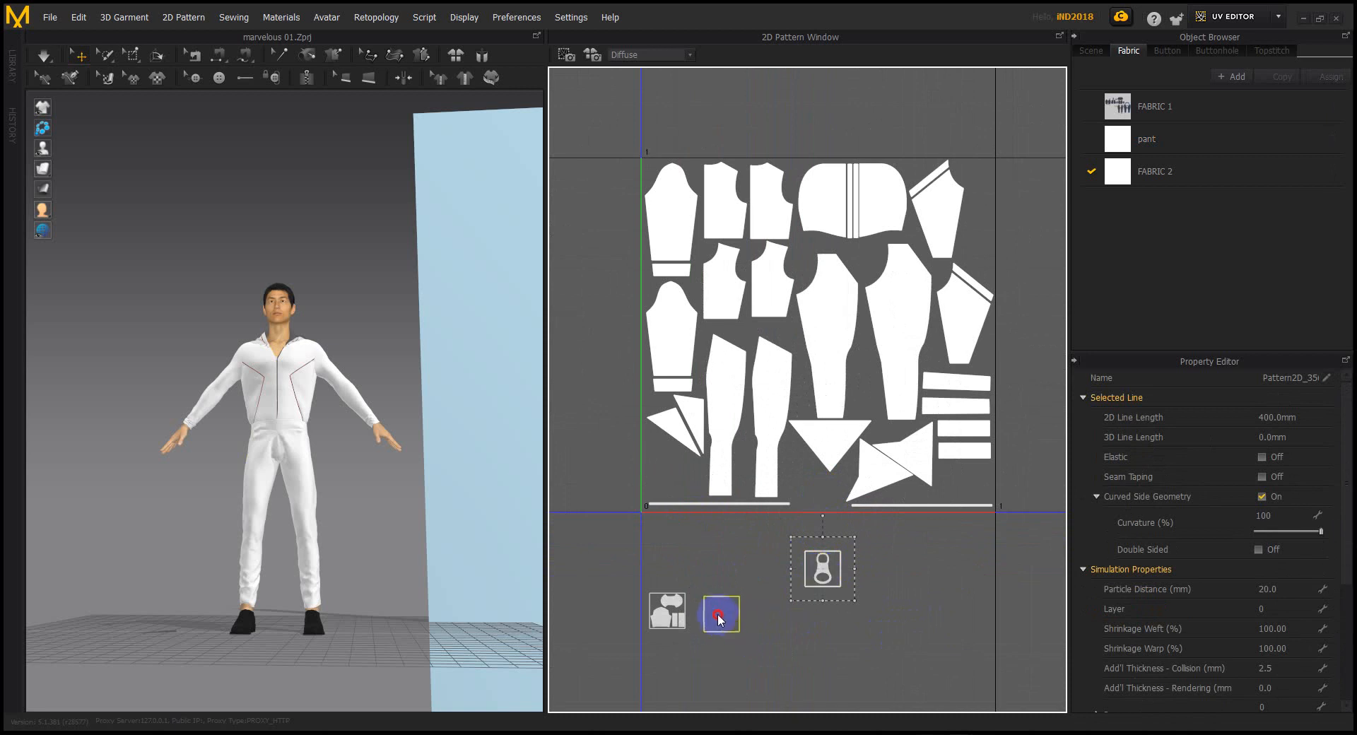
Deselect and pan the pattern view to show both zipper parts below the square
{"action": "left_click", "coordinate": [900, 554]}
{"action": "middle_click_drag", "start_coordinate": [898, 624], "coordinate": [897, 714]}
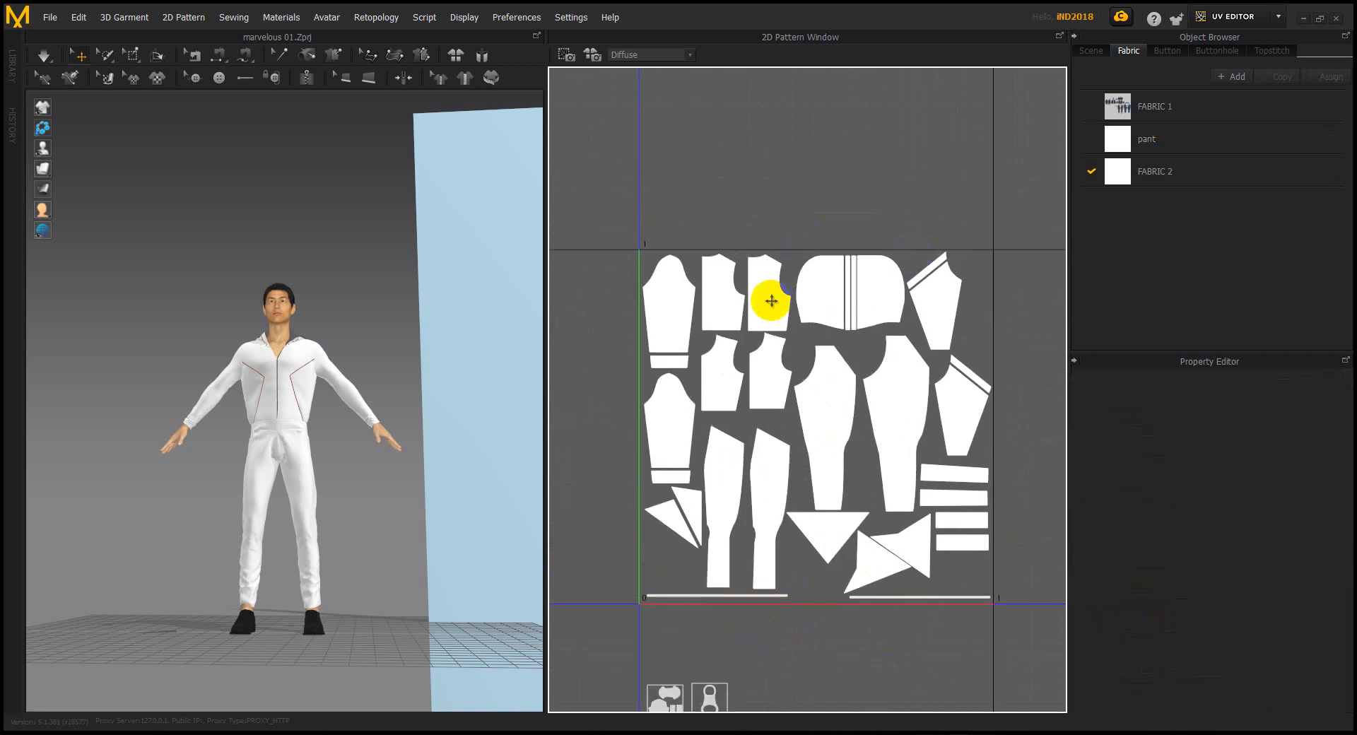
{"action": "middle_click_drag", "start_coordinate": [783, 615], "coordinate": [781, 565]}
{"action": "middle_click_drag", "start_coordinate": [748, 636], "coordinate": [750, 649]}
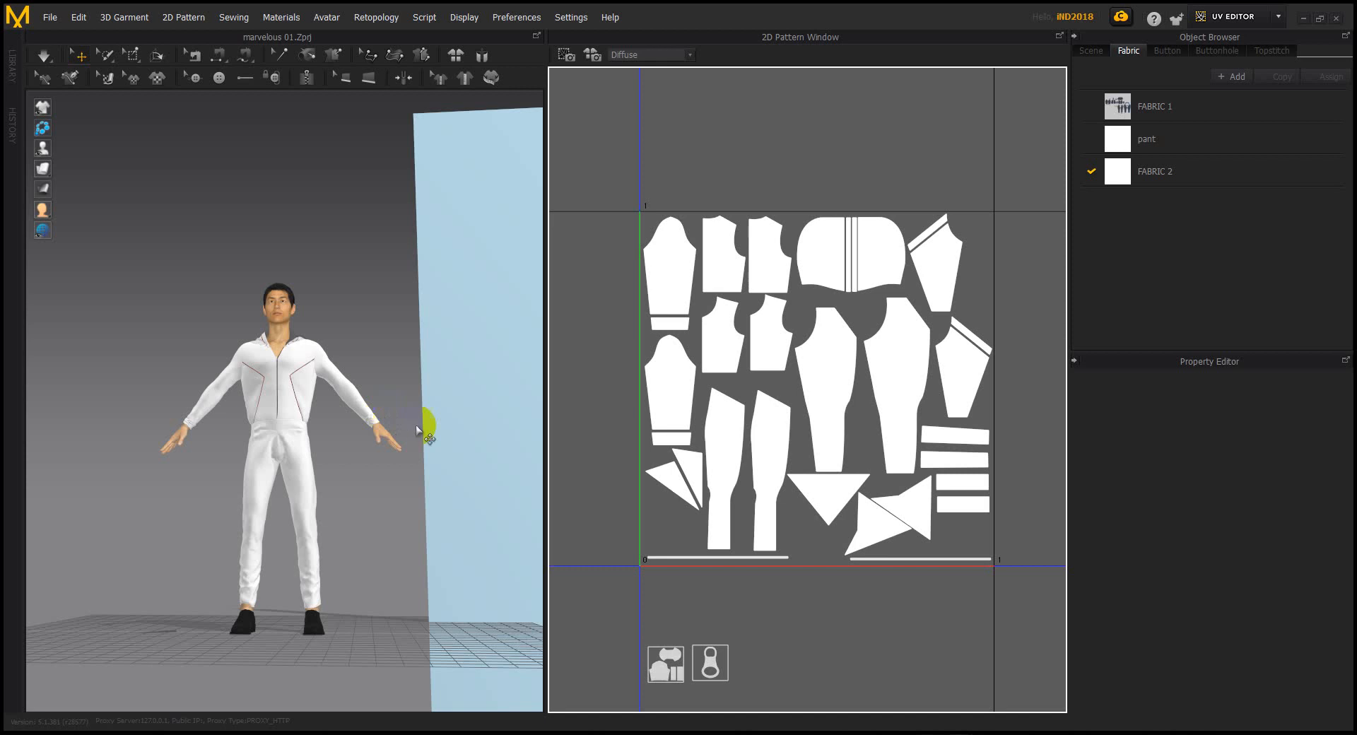
{"action": "left_click", "coordinate": [350, 310]}
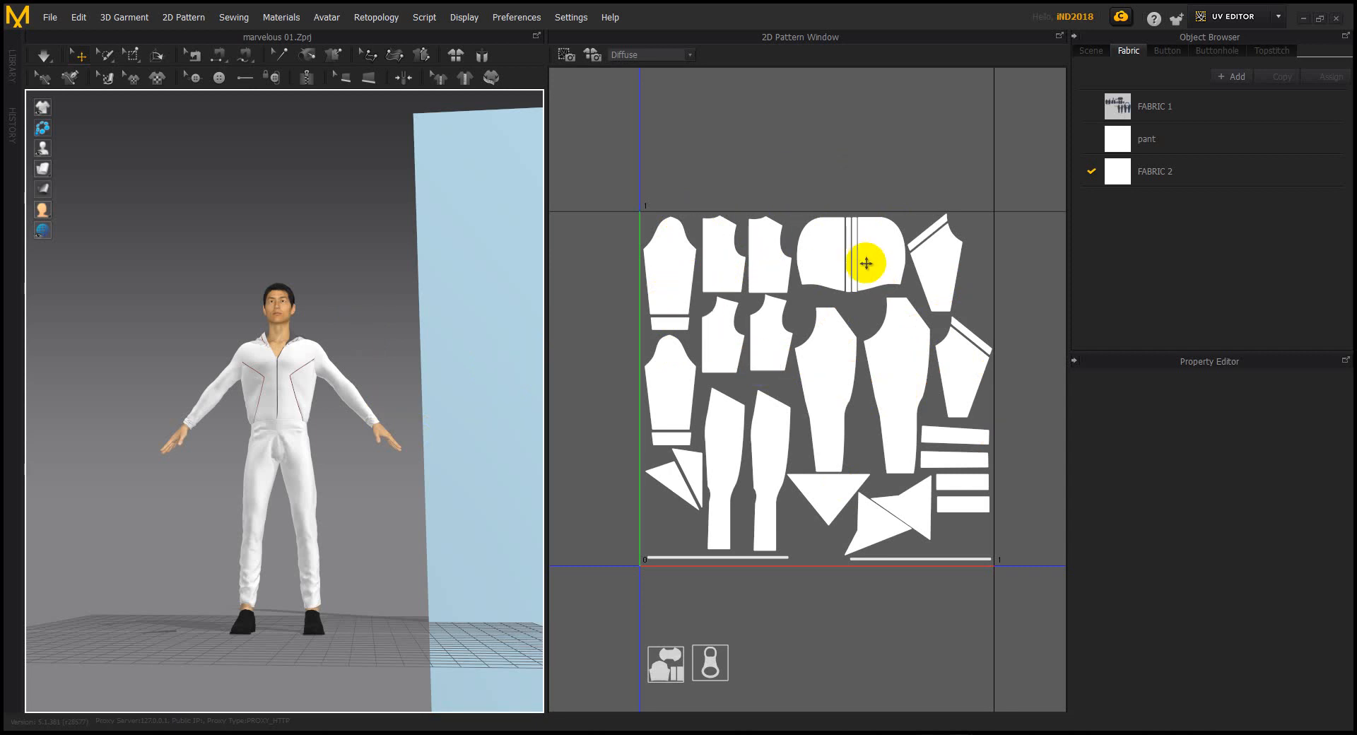
{"action": "left_click", "coordinate": [783, 170]}
Widen the 3D window and orbit and zoom out to show the whole avatar and backdrop
{"action": "left_click_drag", "start_coordinate": [636, 171], "coordinate": [1019, 585]}
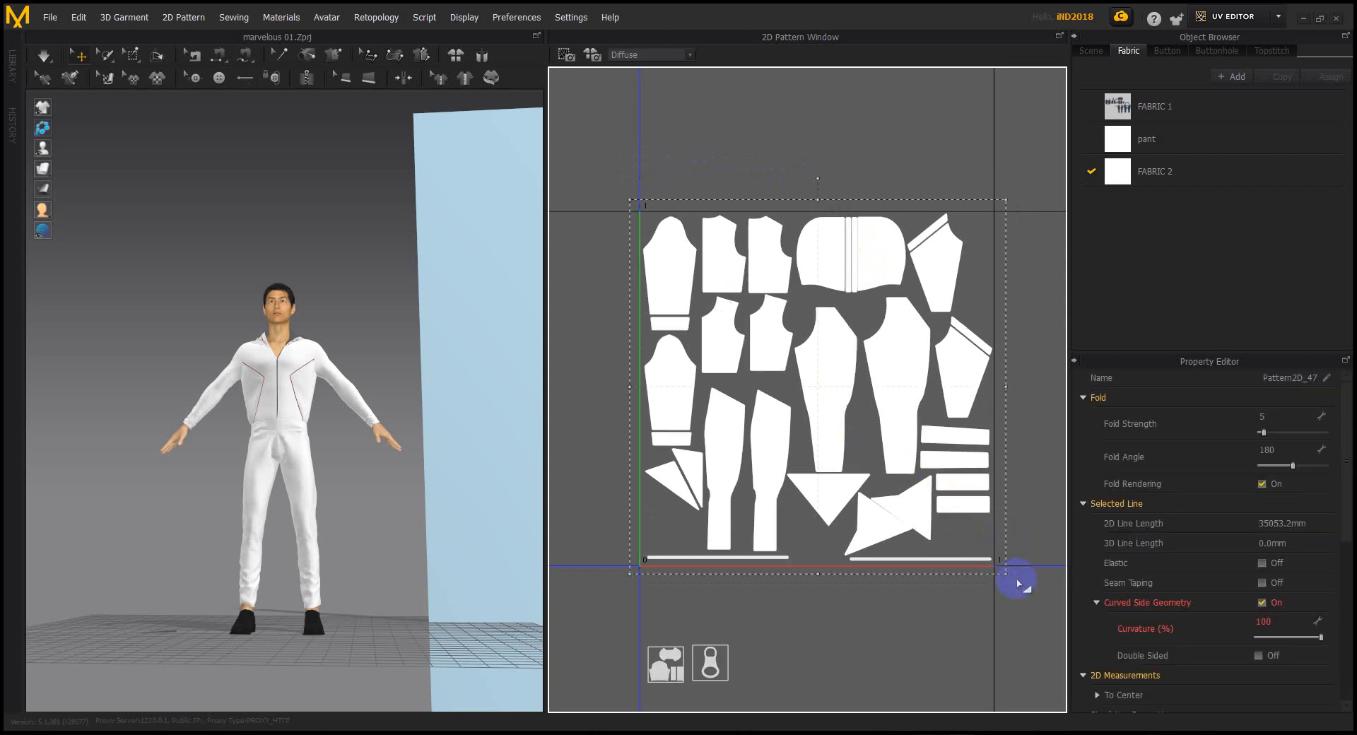
{"action": "left_click", "coordinate": [728, 175]}
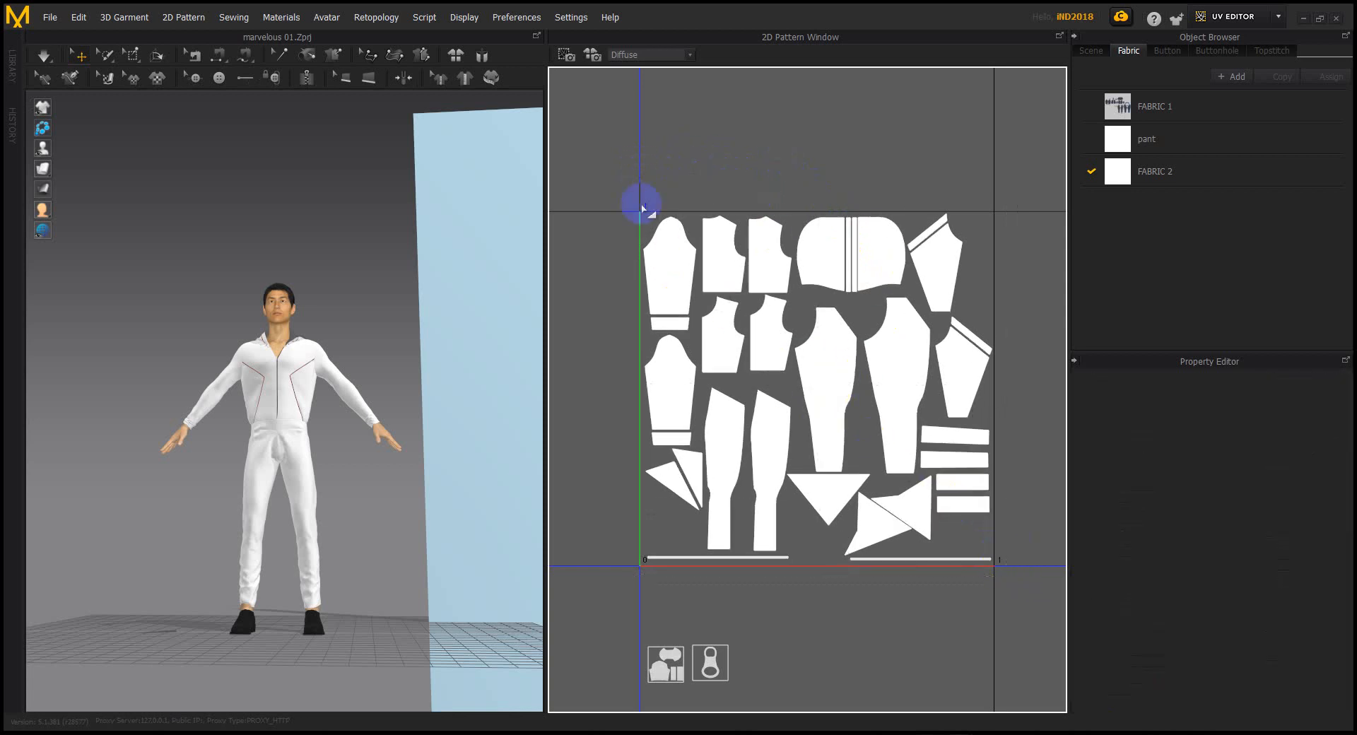
{"action": "left_click_drag", "start_coordinate": [548, 239], "coordinate": [612, 239]}
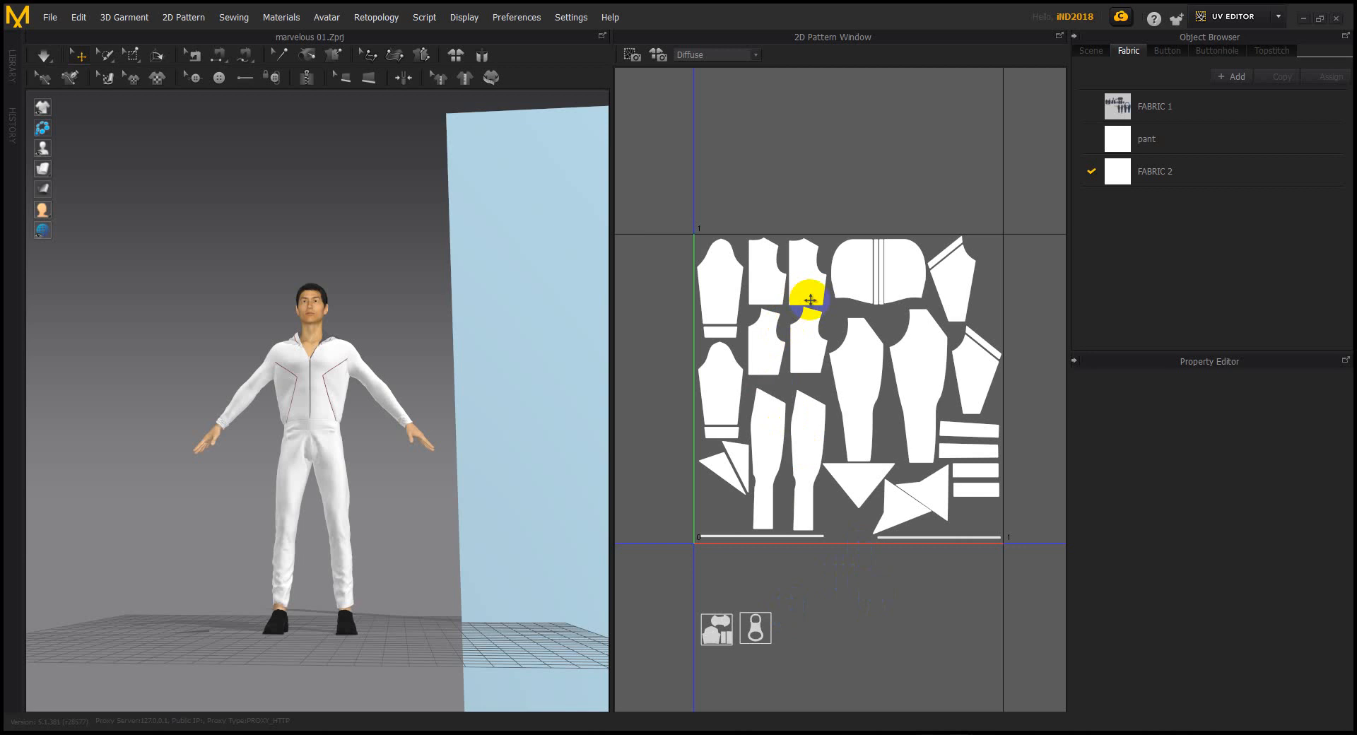
{"action": "right_click_drag", "start_coordinate": [371, 307], "coordinate": [354, 278]}
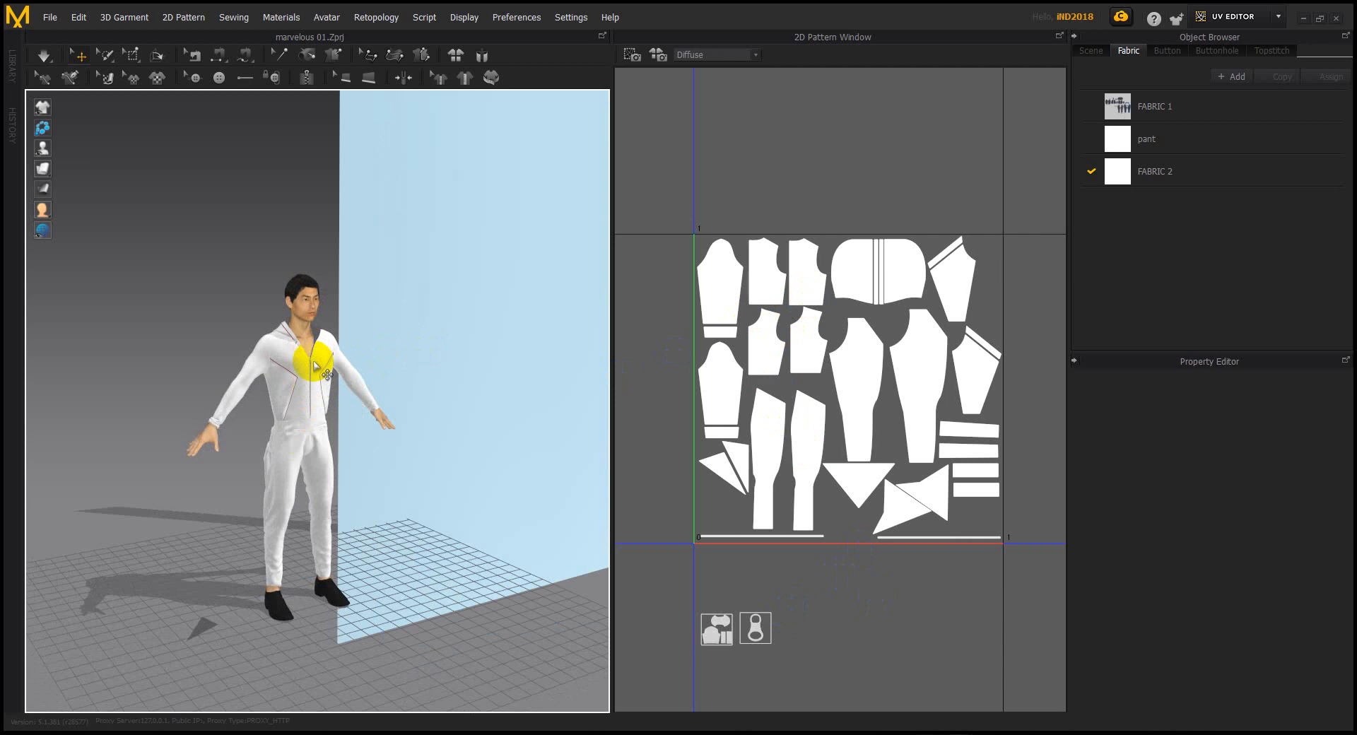
{"action": "scroll", "coordinate": [506, 321], "scroll_direction": "down", "scroll_amount": 3}
{"action": "right_click_drag", "start_coordinate": [506, 321], "coordinate": [417, 371]}
{"action": "scroll", "coordinate": [818, 303], "scroll_direction": "down", "scroll_amount": 3}
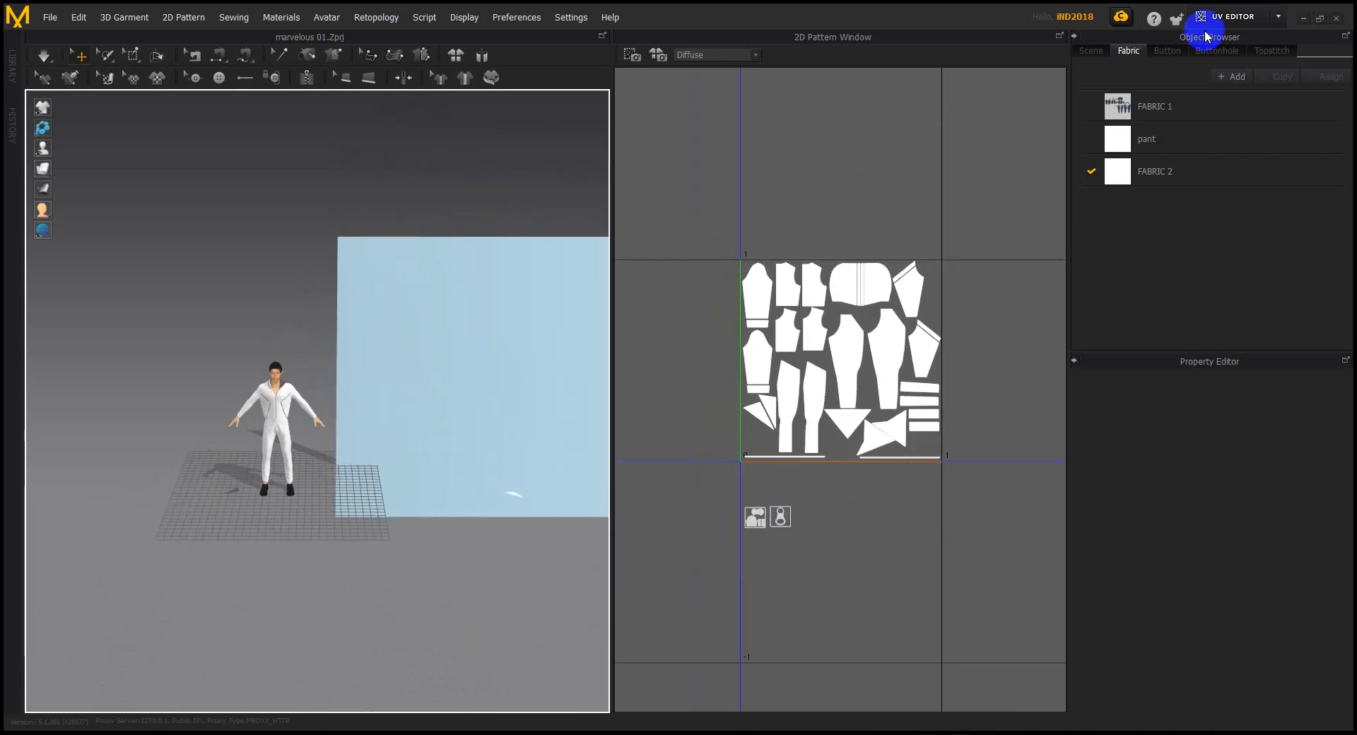
Switch to Simulation mode, inspect a seam and the zipper slider, then deselect everything
{"action": "left_click", "coordinate": [1246, 24]}
{"action": "left_click", "coordinate": [1242, 50]}
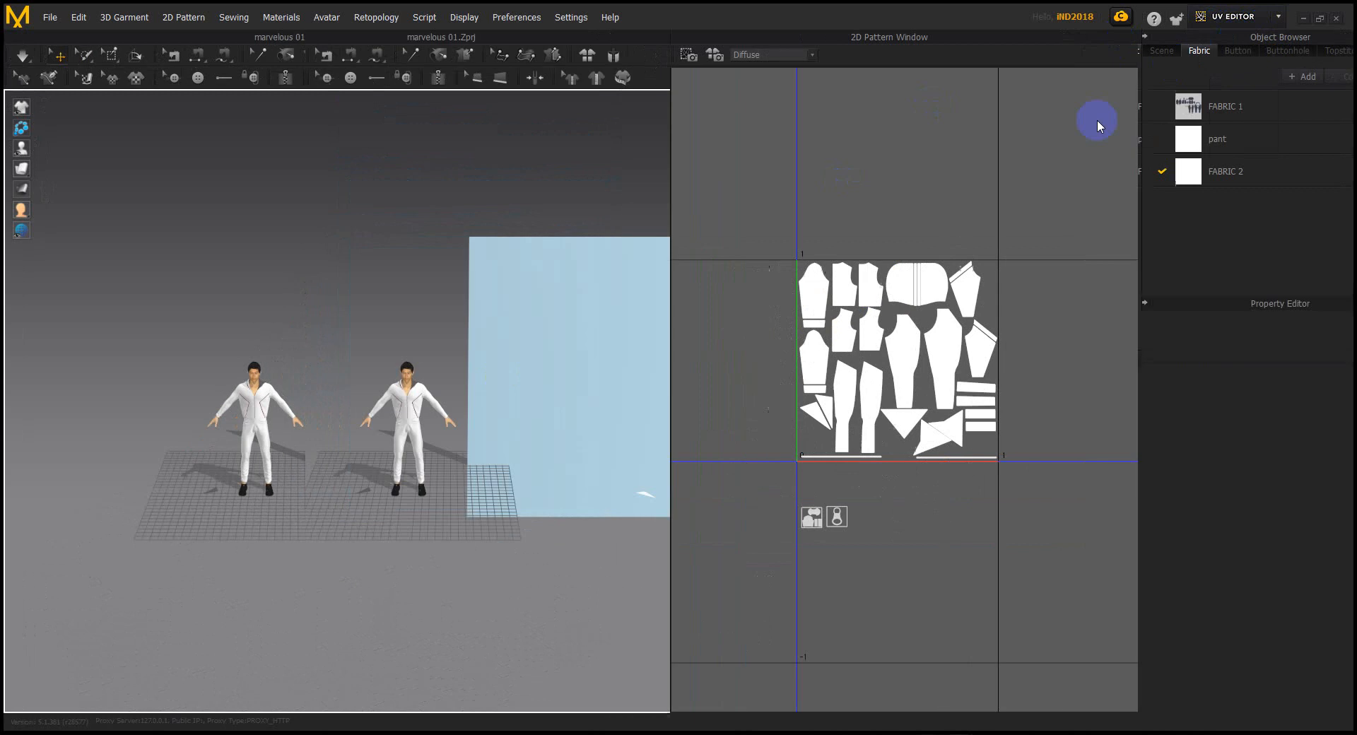
{"action": "scroll", "coordinate": [912, 261], "scroll_direction": "down", "scroll_amount": 5}
{"action": "right_click_drag", "start_coordinate": [576, 485], "coordinate": [606, 456]}
{"action": "left_click", "coordinate": [614, 454]}
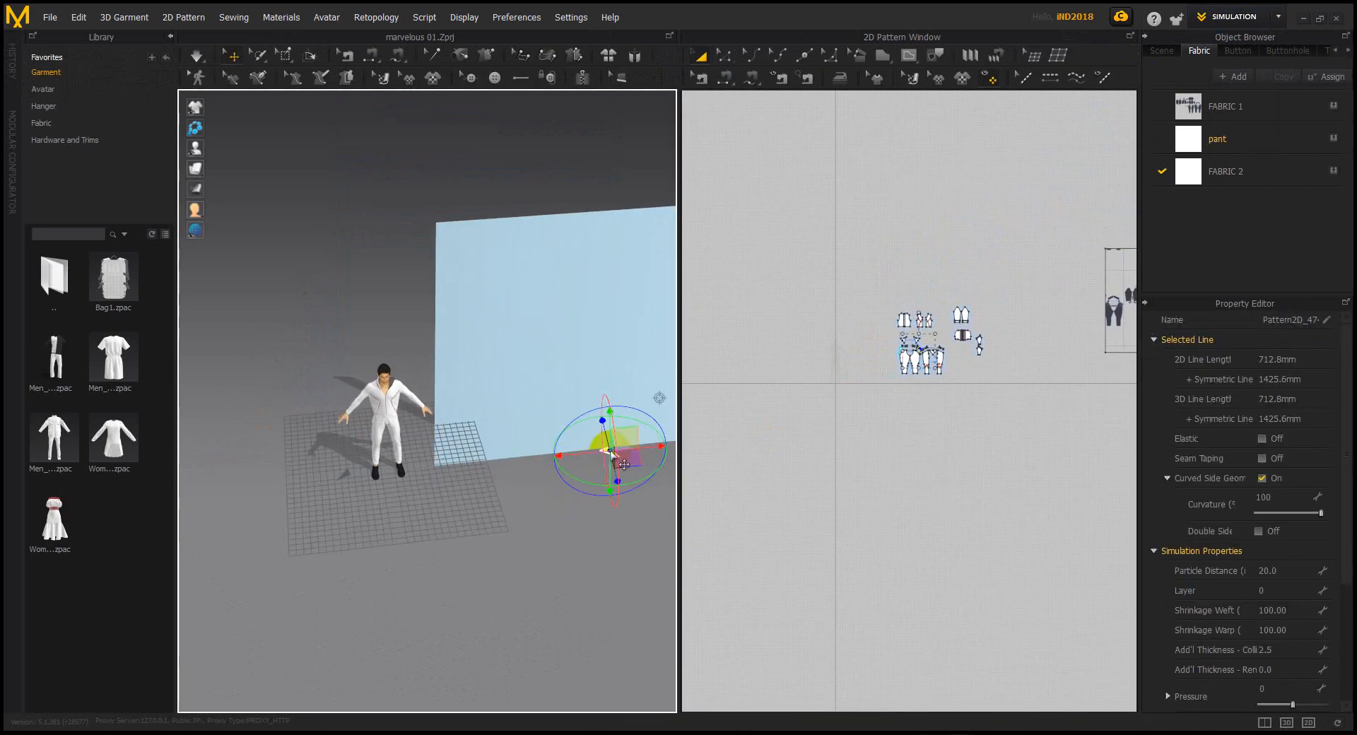
{"action": "left_click", "coordinate": [347, 473]}
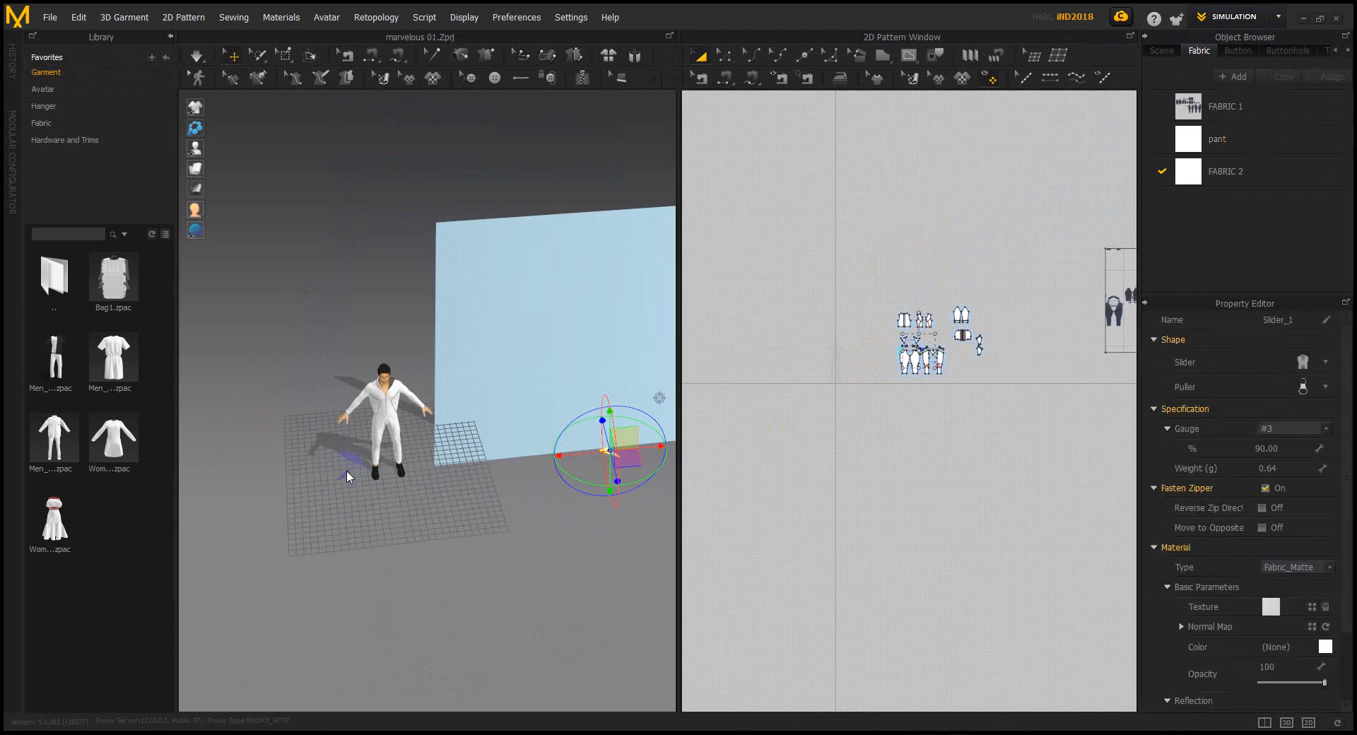
{"action": "left_click", "coordinate": [346, 469]}
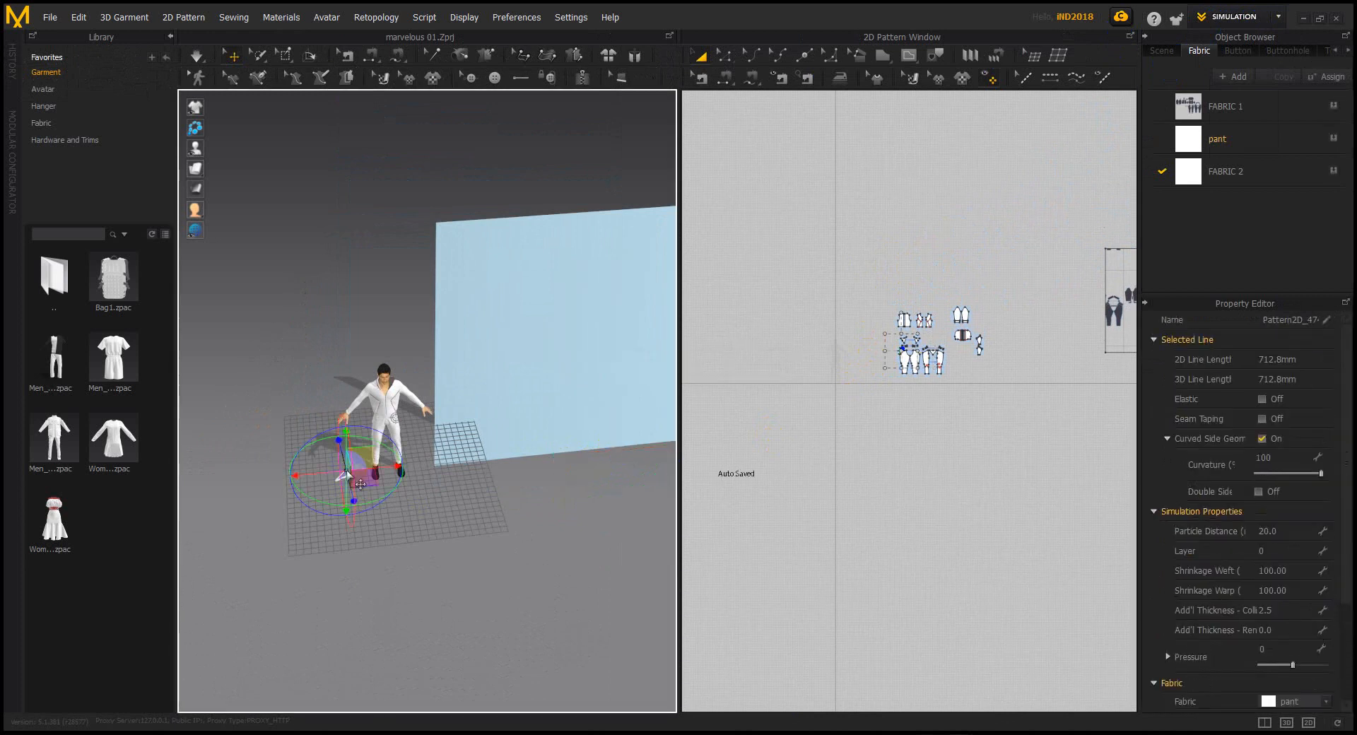
{"action": "left_click", "coordinate": [955, 513]}
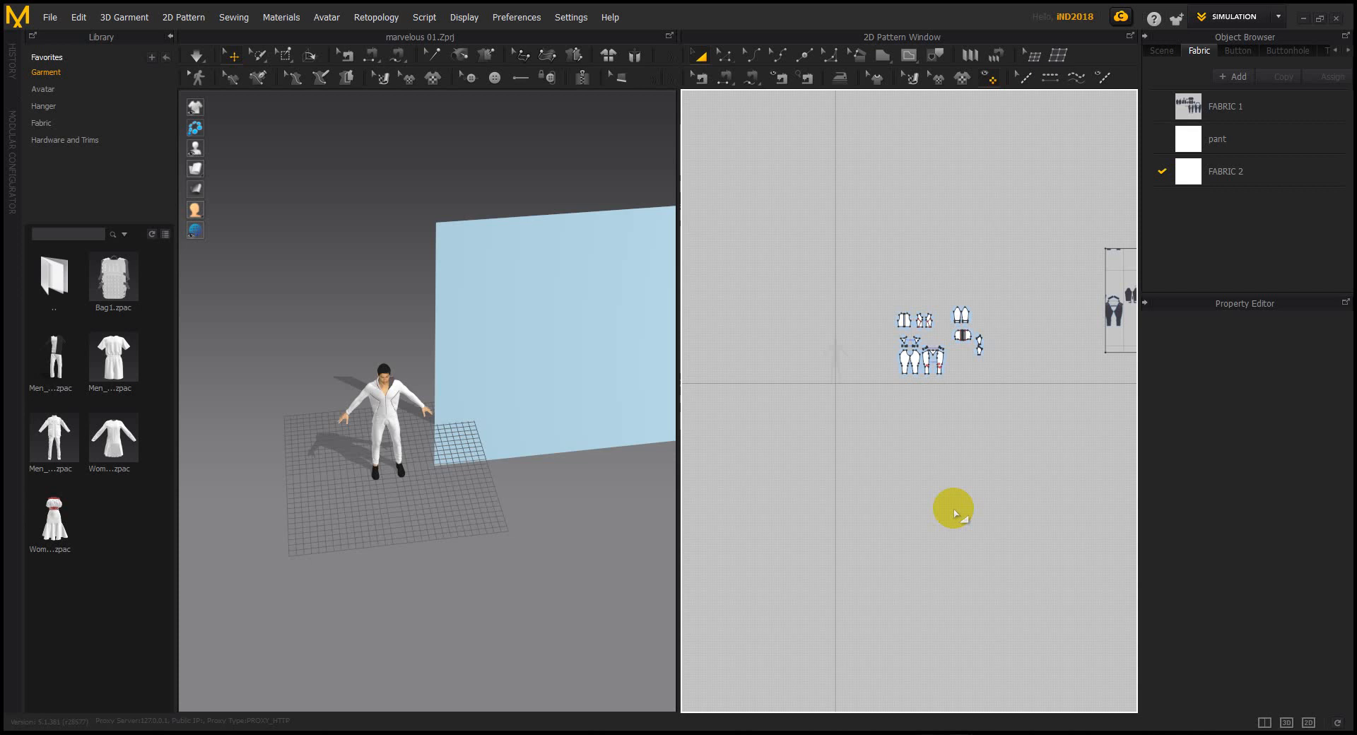
Move the large image pattern downward in the 2D layout
{"action": "middle_click_drag", "start_coordinate": [967, 506], "coordinate": [806, 555]}
{"action": "left_click_drag", "start_coordinate": [966, 391], "coordinate": [900, 494]}
{"action": "scroll", "coordinate": [904, 495], "scroll_direction": "up", "scroll_amount": 6}
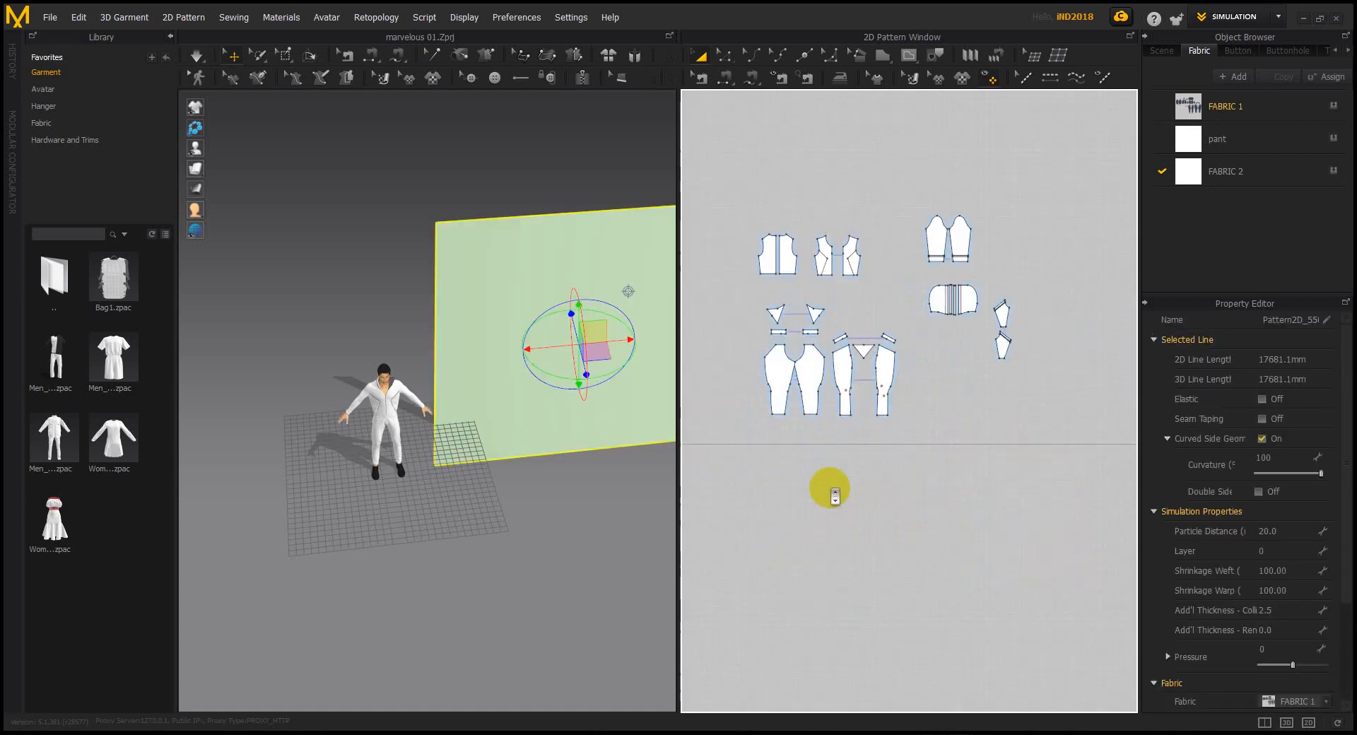
{"action": "scroll", "coordinate": [898, 449], "scroll_direction": "up", "scroll_amount": 4}
{"action": "scroll", "coordinate": [923, 424], "scroll_direction": "down", "scroll_amount": 8}
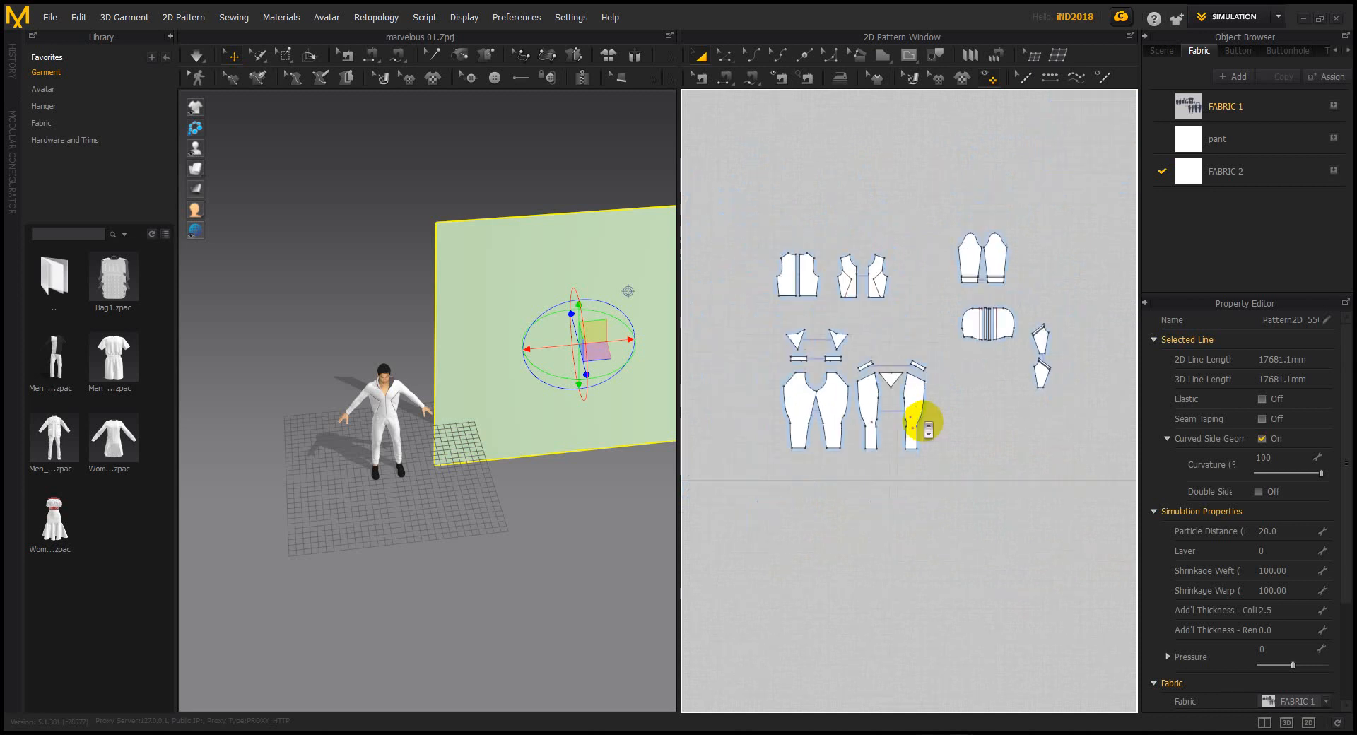
{"action": "left_click", "coordinate": [1004, 467]}
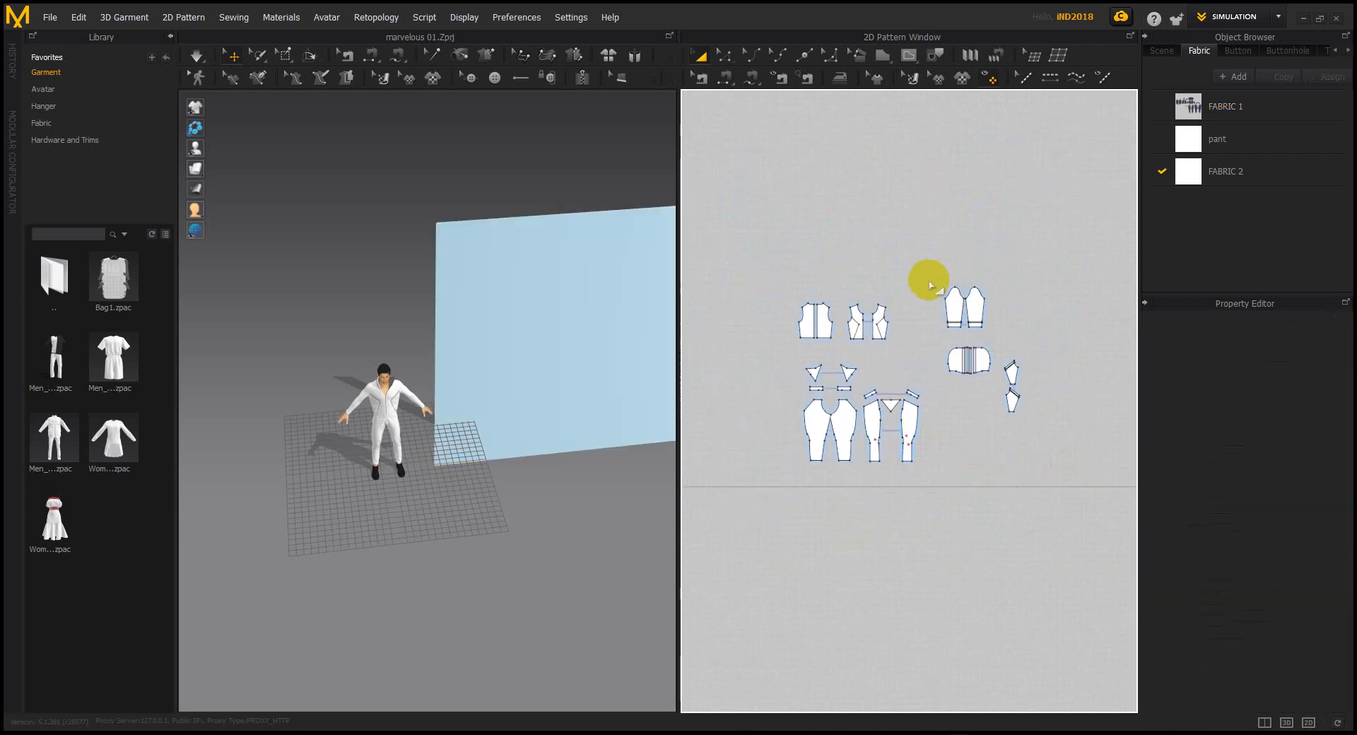
{"action": "scroll", "coordinate": [913, 330], "scroll_direction": "up", "scroll_amount": 3}
Reposition the sleeve pieces and move the hood pieces up and left
{"action": "left_click_drag", "start_coordinate": [957, 243], "coordinate": [1050, 340]}
{"action": "left_click_drag", "start_coordinate": [1030, 296], "coordinate": [912, 395]}
{"action": "left_click_drag", "start_coordinate": [975, 338], "coordinate": [1065, 454]}
{"action": "left_click_drag", "start_coordinate": [1035, 386], "coordinate": [861, 244]}
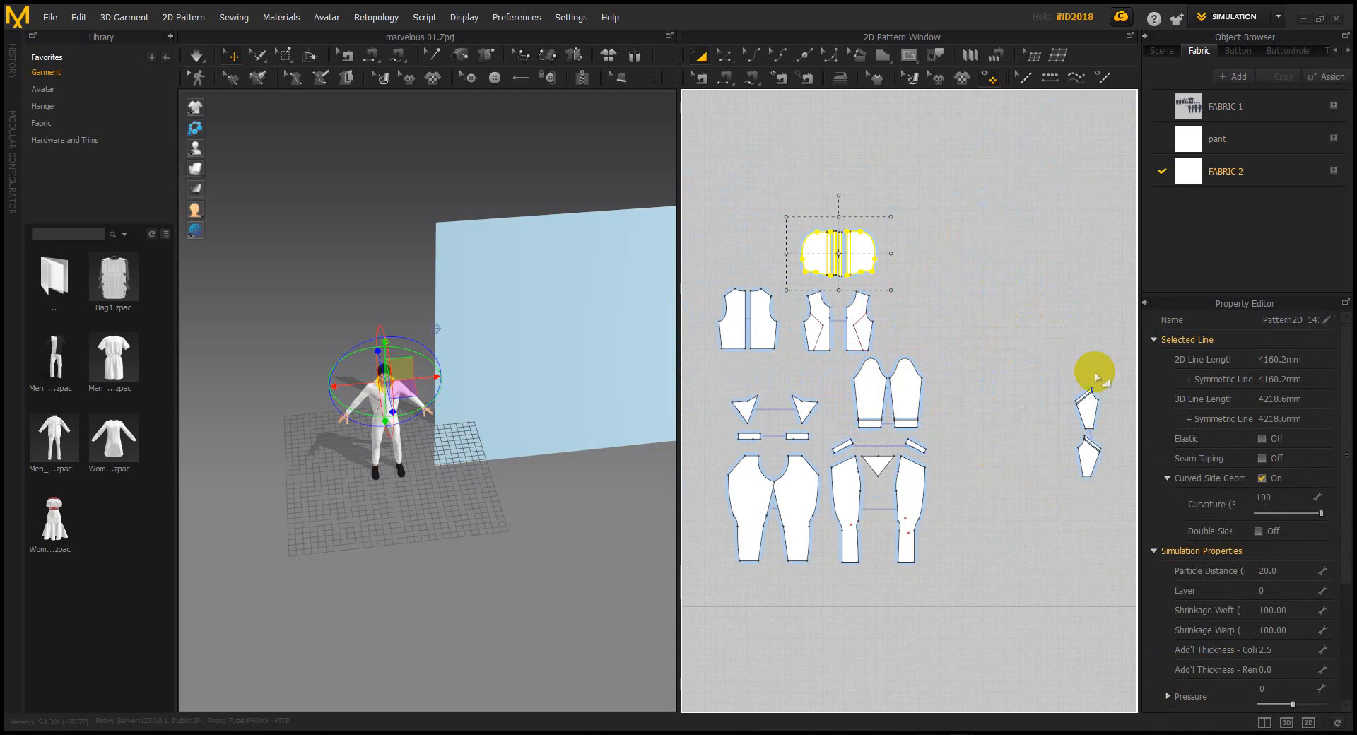
{"action": "left_click_drag", "start_coordinate": [1093, 413], "coordinate": [839, 378]}
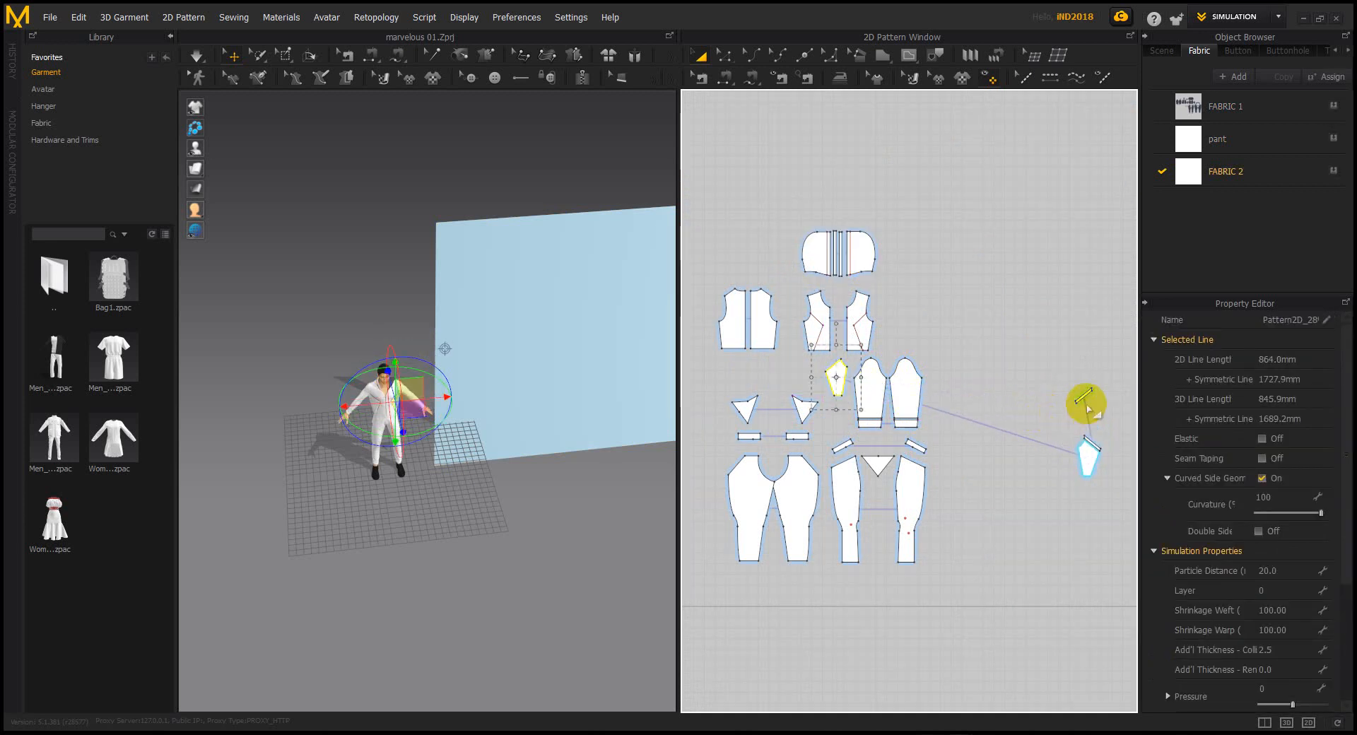
{"action": "scroll", "coordinate": [1082, 395], "scroll_direction": "up", "scroll_amount": 3}
Move the zipper slider leftward toward the sleeves
{"action": "left_click_drag", "start_coordinate": [1082, 395], "coordinate": [843, 330]}
{"action": "scroll", "coordinate": [902, 455], "scroll_direction": "down", "scroll_amount": 2}
{"action": "scroll", "coordinate": [963, 446], "scroll_direction": "down", "scroll_amount": 2}
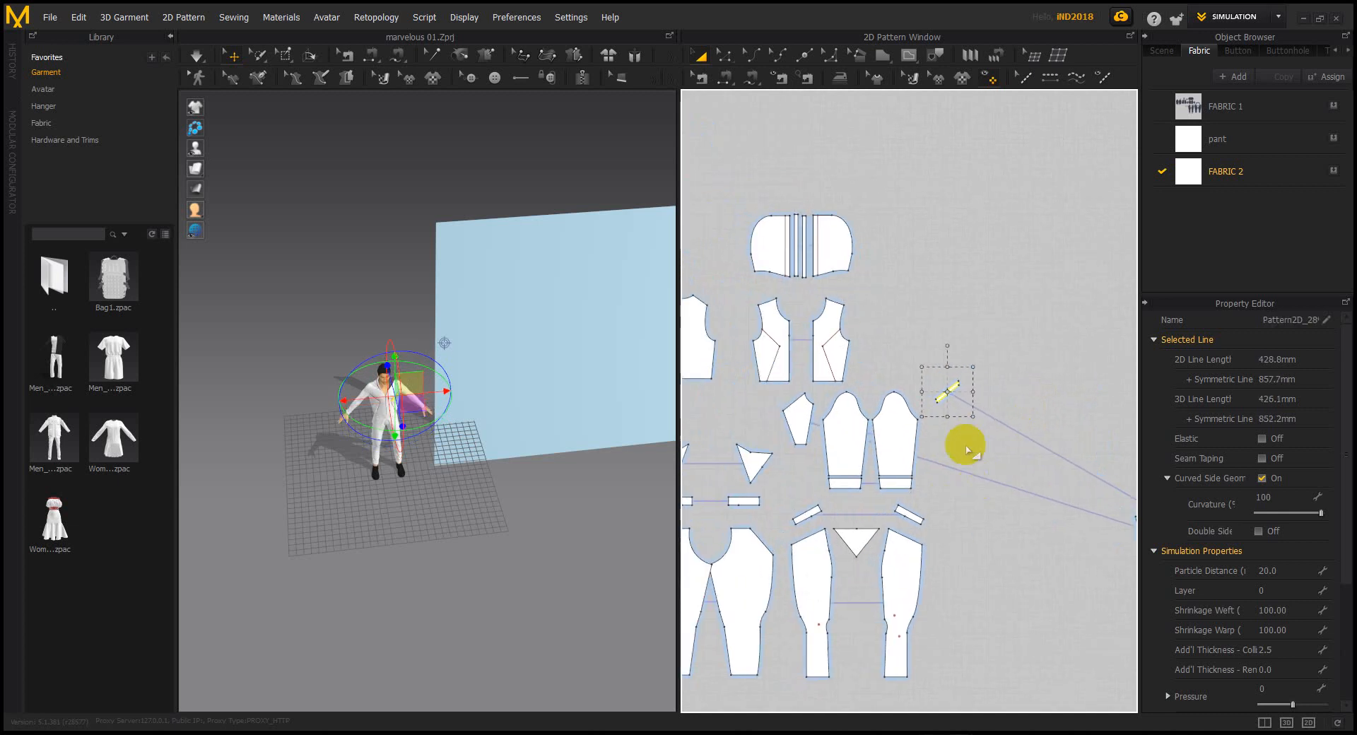
{"action": "left_click_drag", "start_coordinate": [949, 388], "coordinate": [899, 543]}
{"action": "scroll", "coordinate": [1066, 442], "scroll_direction": "down", "scroll_amount": 2}
{"action": "scroll", "coordinate": [796, 415], "scroll_direction": "up", "scroll_amount": 3}
{"action": "middle_click_drag", "start_coordinate": [786, 507], "coordinate": [863, 483]}
Shift the left triangle down and left and drop the slider piece beside the right sleeve
{"action": "left_click_drag", "start_coordinate": [805, 459], "coordinate": [742, 485]}
{"action": "middle_click_drag", "start_coordinate": [895, 448], "coordinate": [864, 494]}
{"action": "left_click", "coordinate": [944, 410]}
{"action": "scroll", "coordinate": [944, 408], "scroll_direction": "up", "scroll_amount": 3}
{"action": "mouse_move", "coordinate": [945, 403]}
{"action": "left_mouse_down"}
{"action": "mouse_move", "coordinate": [966, 419]}
{"action": "mouse_move", "coordinate": [948, 418]}
{"action": "left_mouse_up"}
{"action": "left_click", "coordinate": [863, 394]}
{"action": "scroll", "coordinate": [863, 393], "scroll_direction": "down", "scroll_amount": 6}
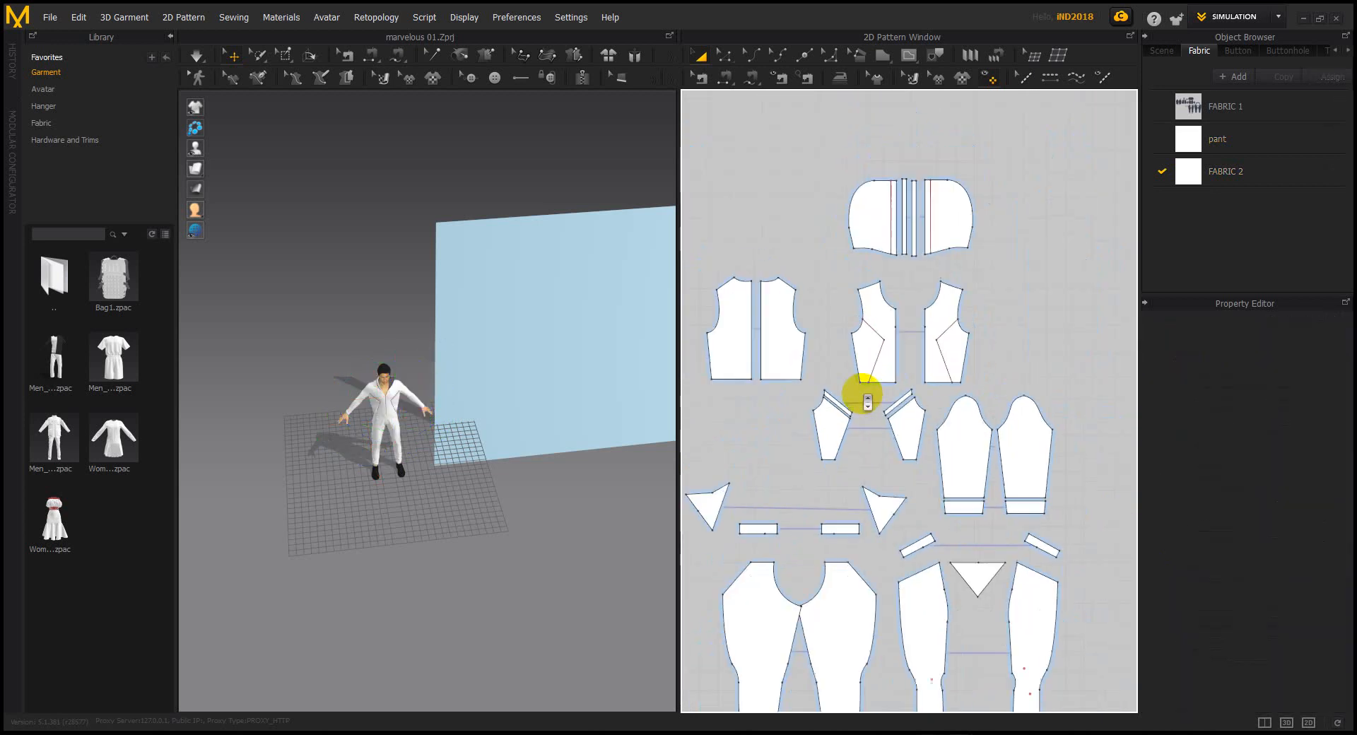
Swap the two zipper slider pieces, then select all pattern pieces
{"action": "left_click_drag", "start_coordinate": [773, 378], "coordinate": [976, 458]}
{"action": "left_click", "coordinate": [975, 446]}
{"action": "left_click", "coordinate": [879, 439]}
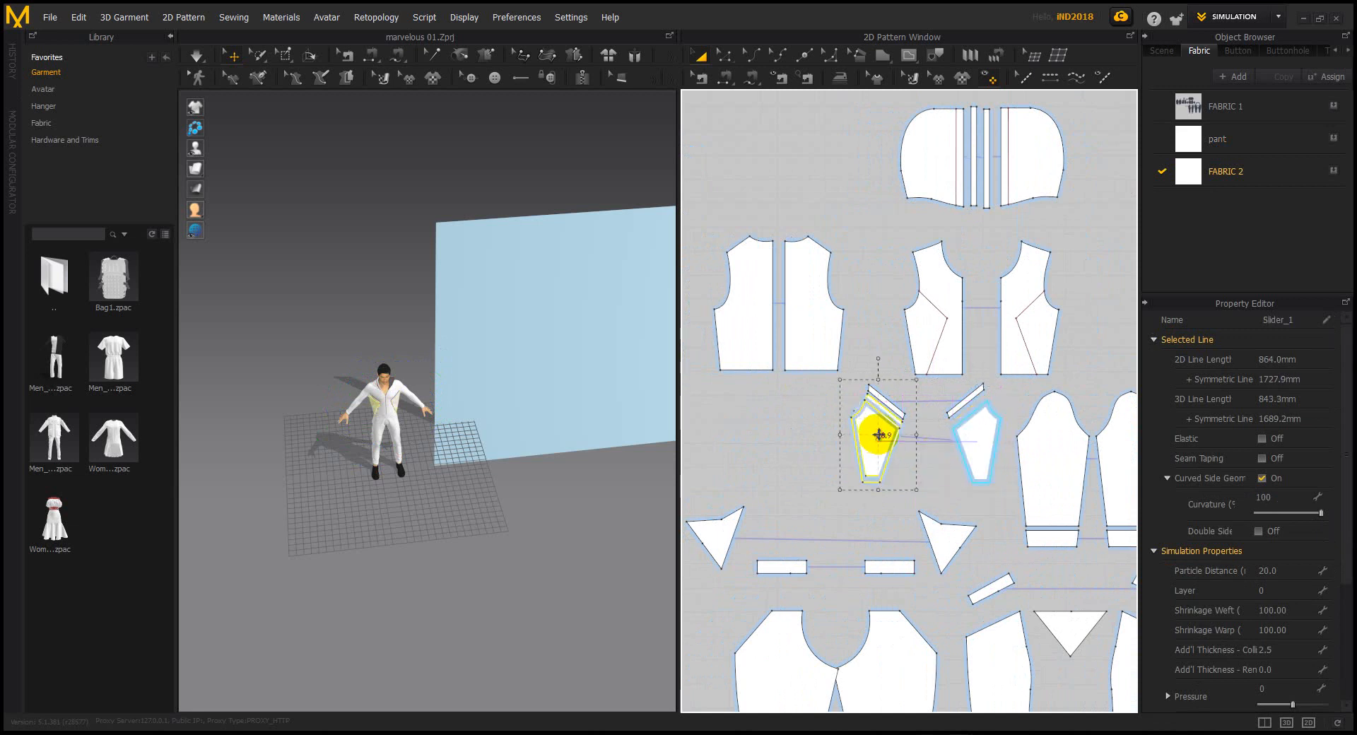
{"action": "left_click", "coordinate": [804, 407]}
{"action": "scroll", "coordinate": [813, 399], "scroll_direction": "down", "scroll_amount": 5}
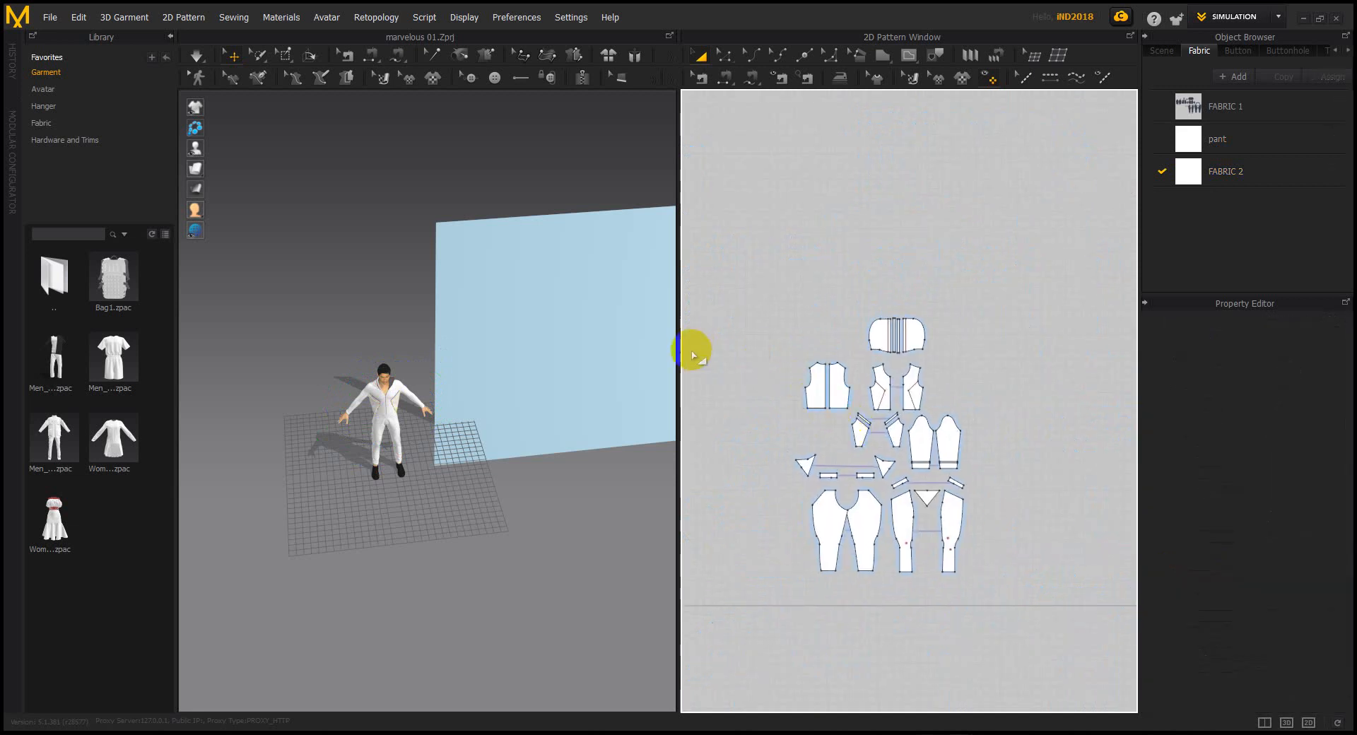
{"action": "left_click_drag", "start_coordinate": [749, 253], "coordinate": [993, 564]}
{"action": "right_click_drag", "start_coordinate": [460, 478], "coordinate": [478, 475]}
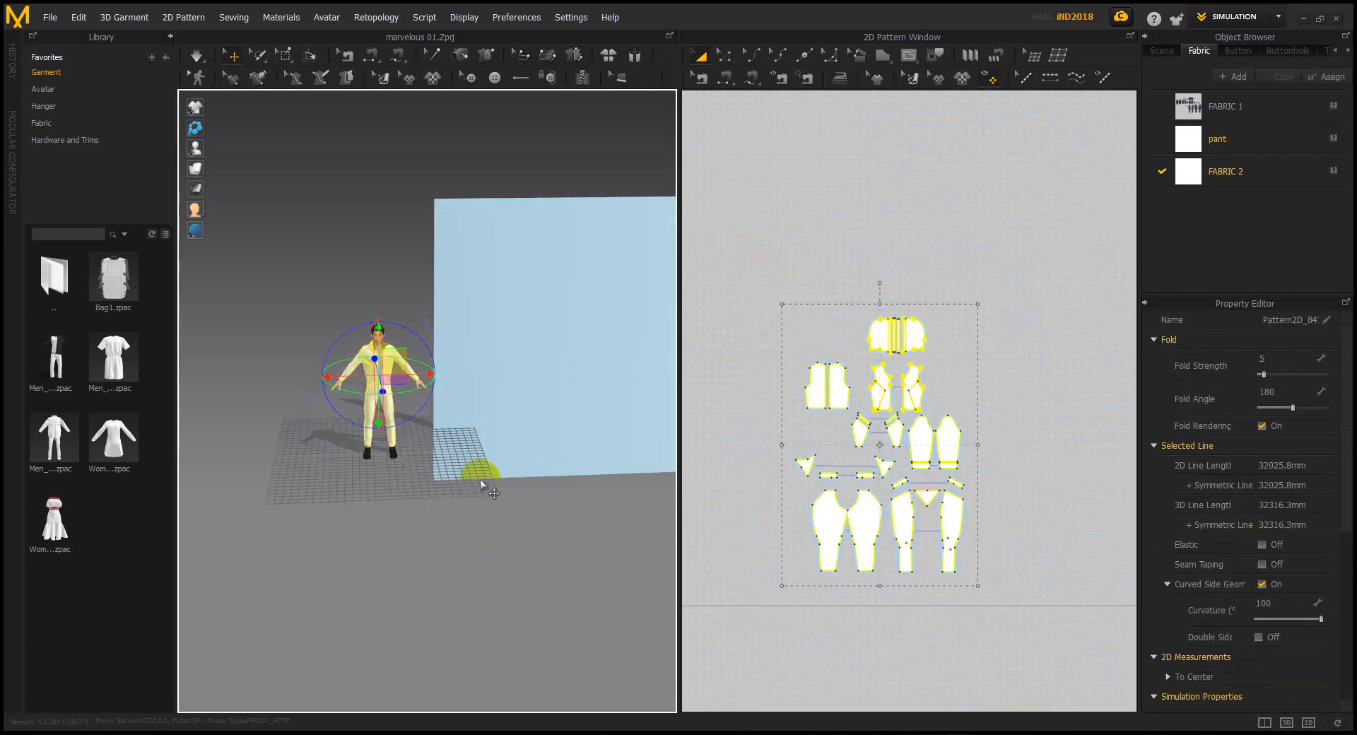
Export the selected garment as an OBJ named 111222 on the Desktop
{"action": "middle_click_drag", "start_coordinate": [479, 475], "coordinate": [572, 546]}
{"action": "scroll", "coordinate": [572, 546], "scroll_direction": "up", "scroll_amount": 10}
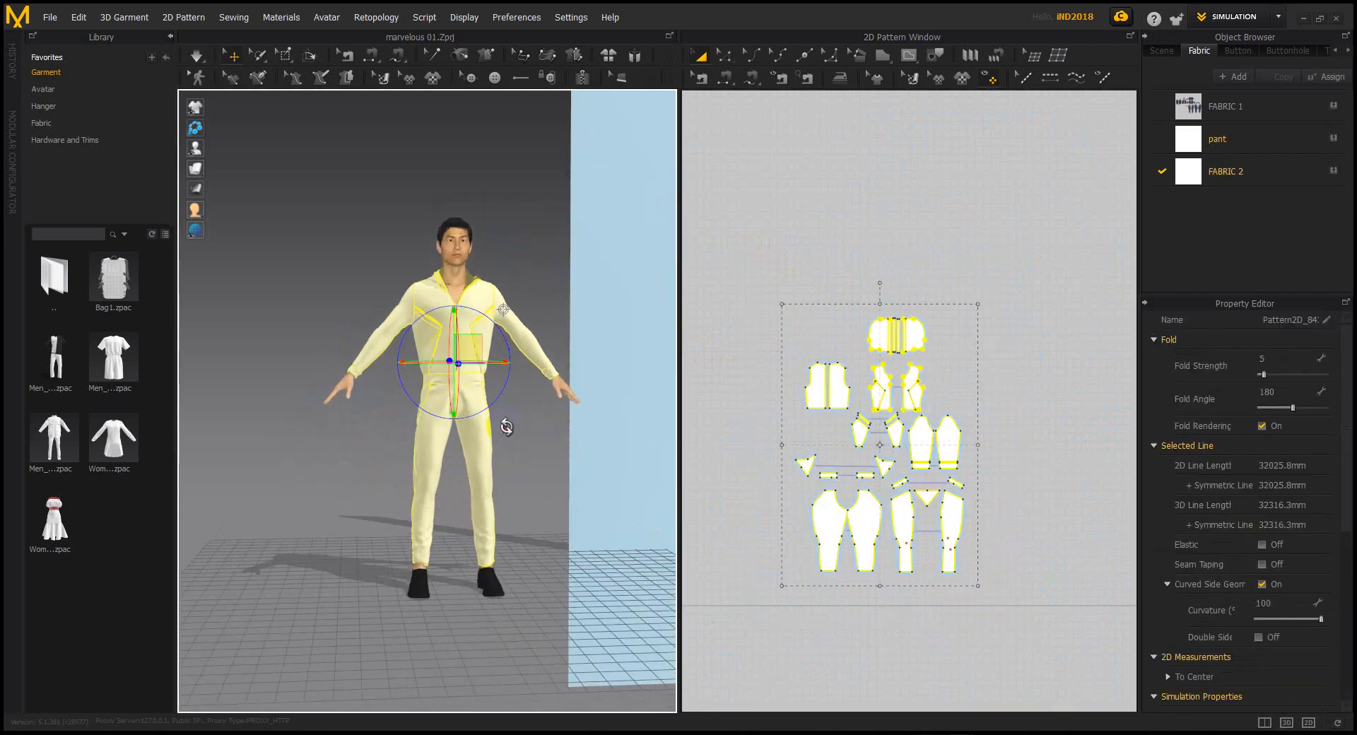
{"action": "scroll", "coordinate": [514, 438], "scroll_direction": "down", "scroll_amount": 4}
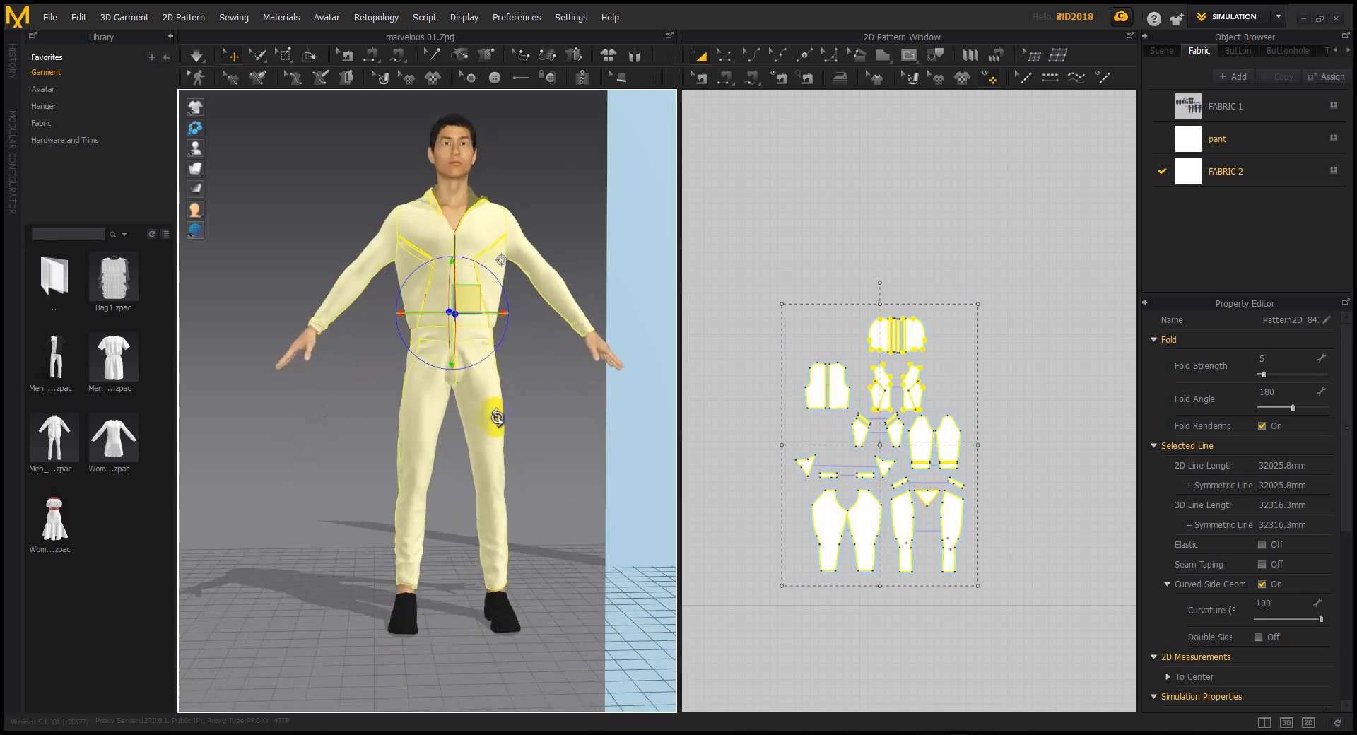
{"action": "middle_click_drag", "start_coordinate": [497, 425], "coordinate": [494, 435]}
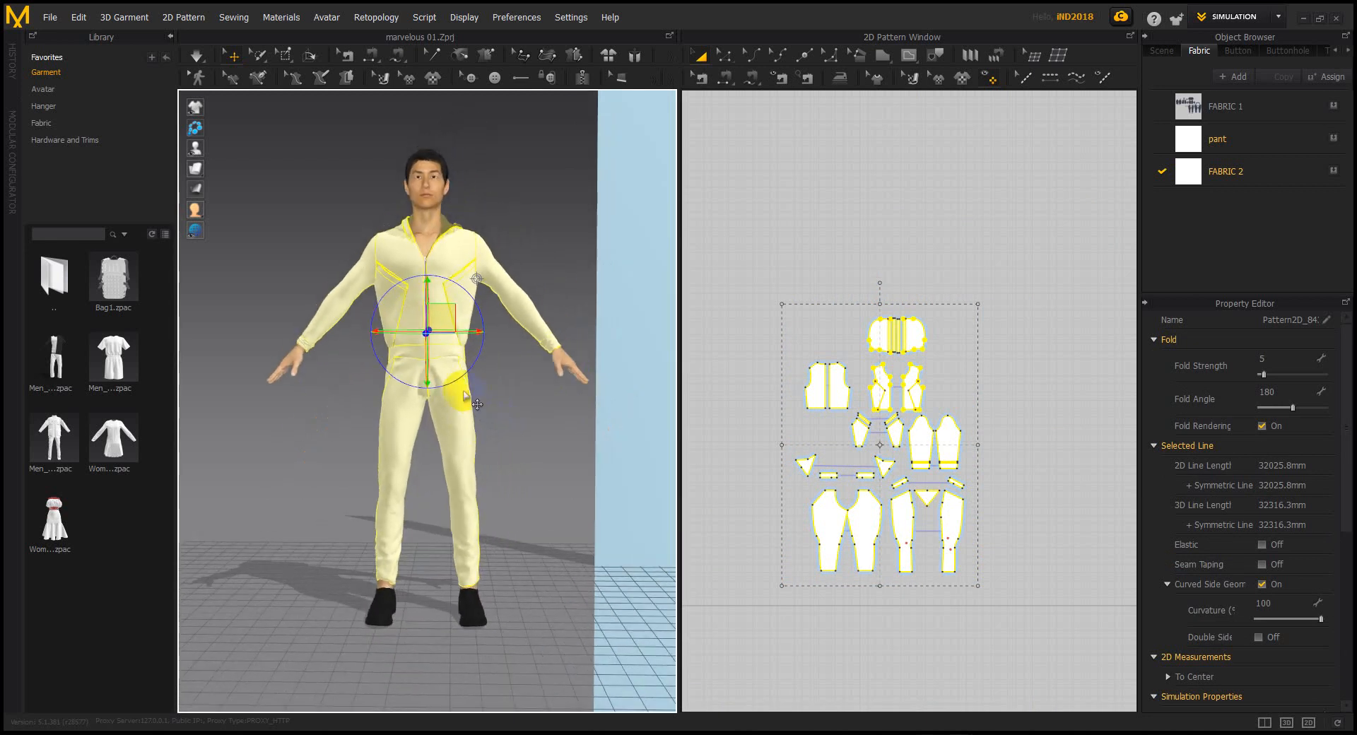
{"action": "left_click", "coordinate": [46, 21]}
{"action": "mouse_move", "coordinate": [82, 203]}
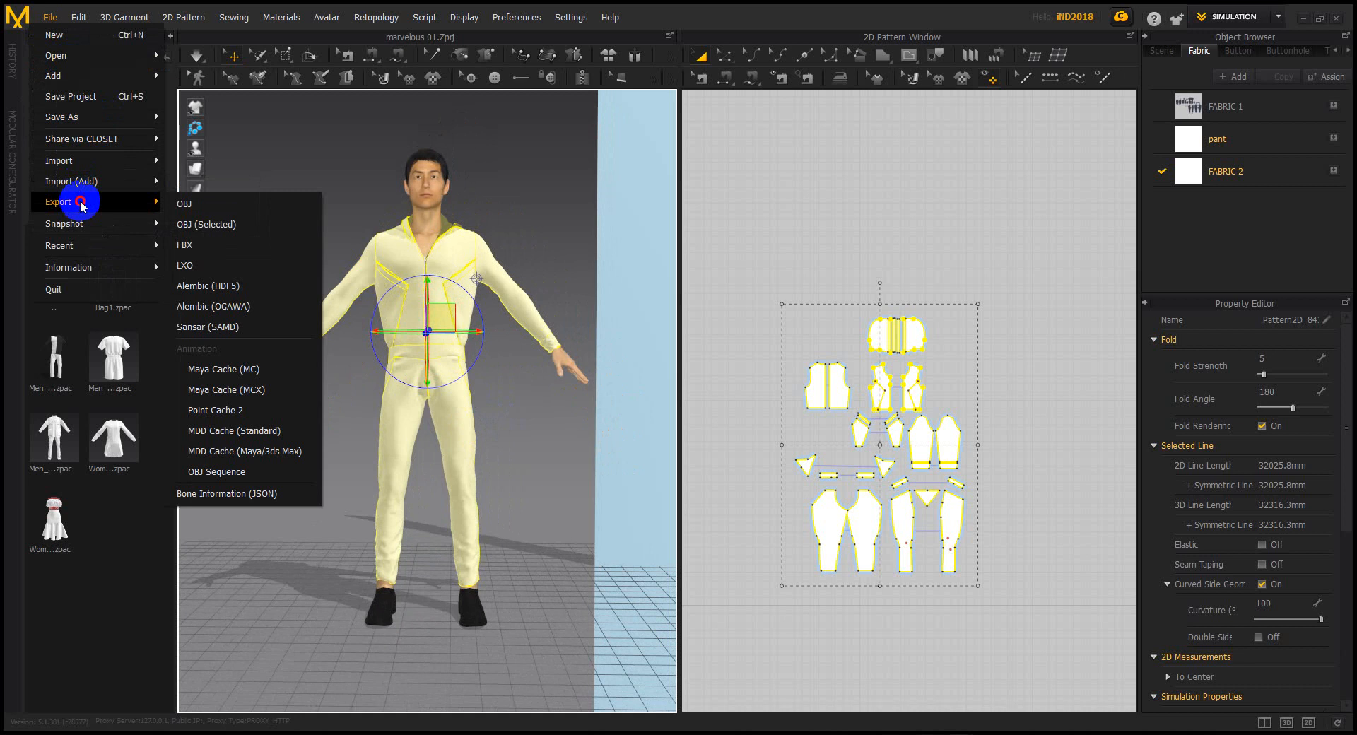
{"action": "left_click", "coordinate": [233, 226]}
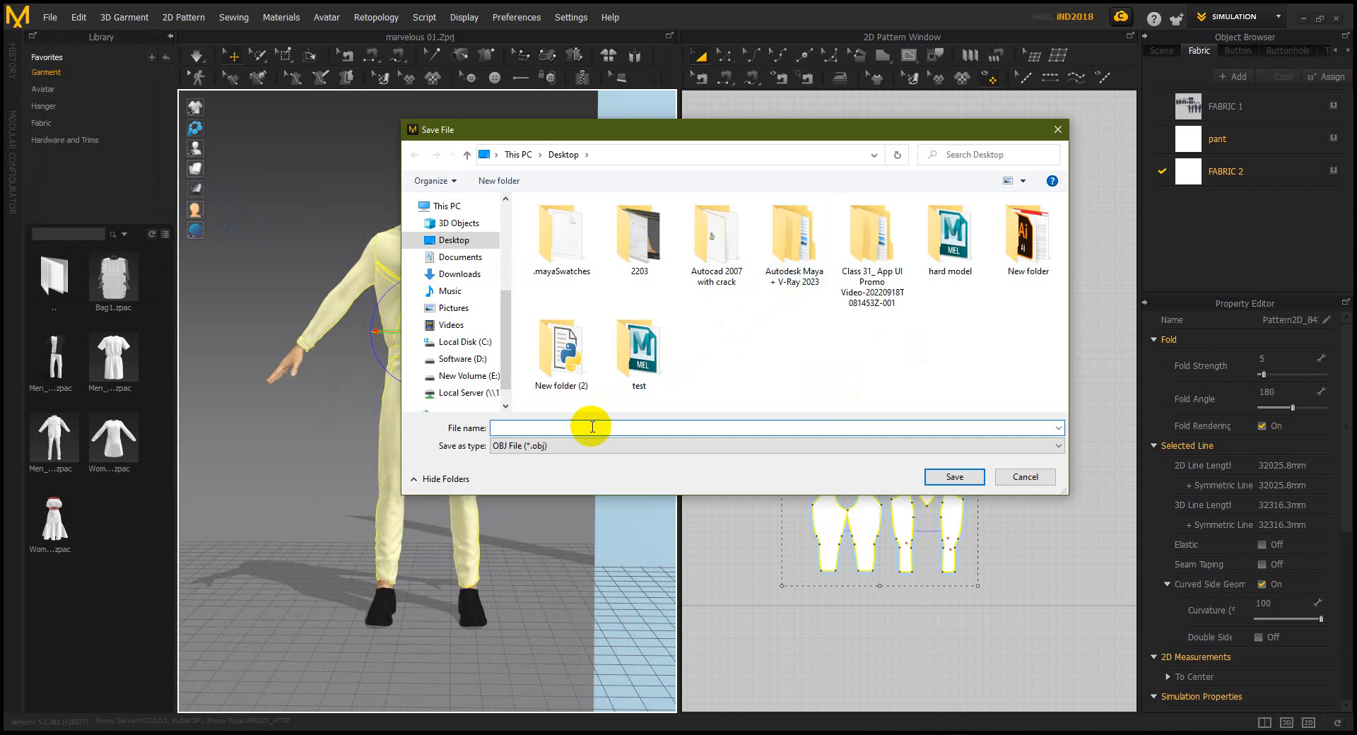
{"action": "type", "text": "111222"}
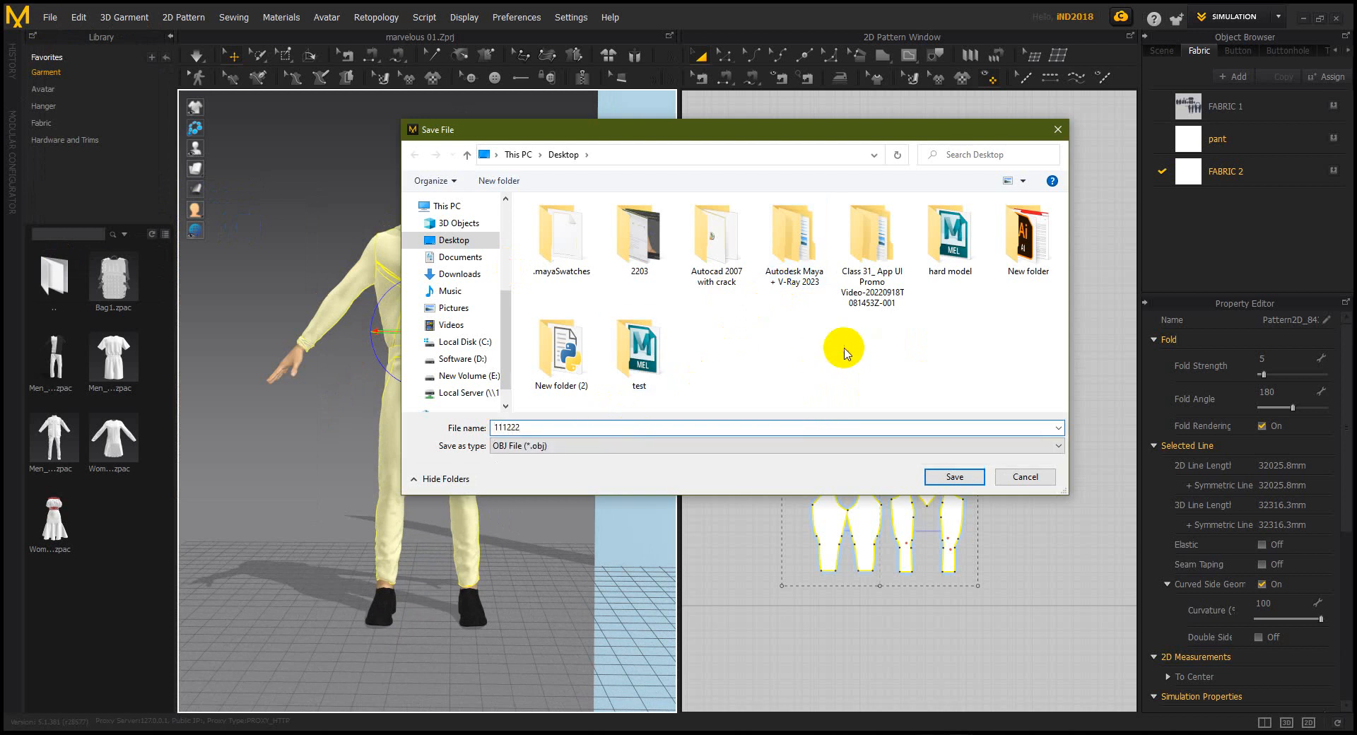
{"action": "left_click", "coordinate": [948, 478]}
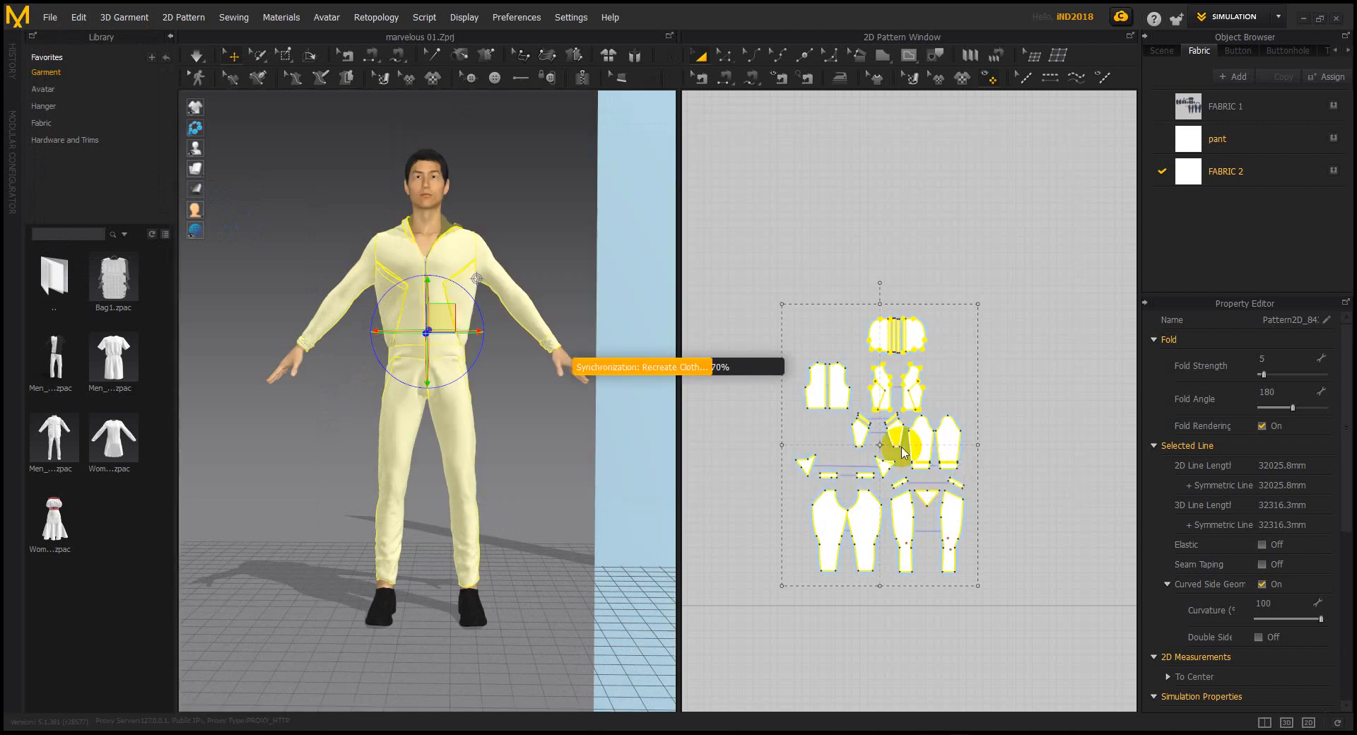
Export as Multiple Objects including all graphics and trims, and confirm the settings
{"action": "left_click", "coordinate": [564, 209]}
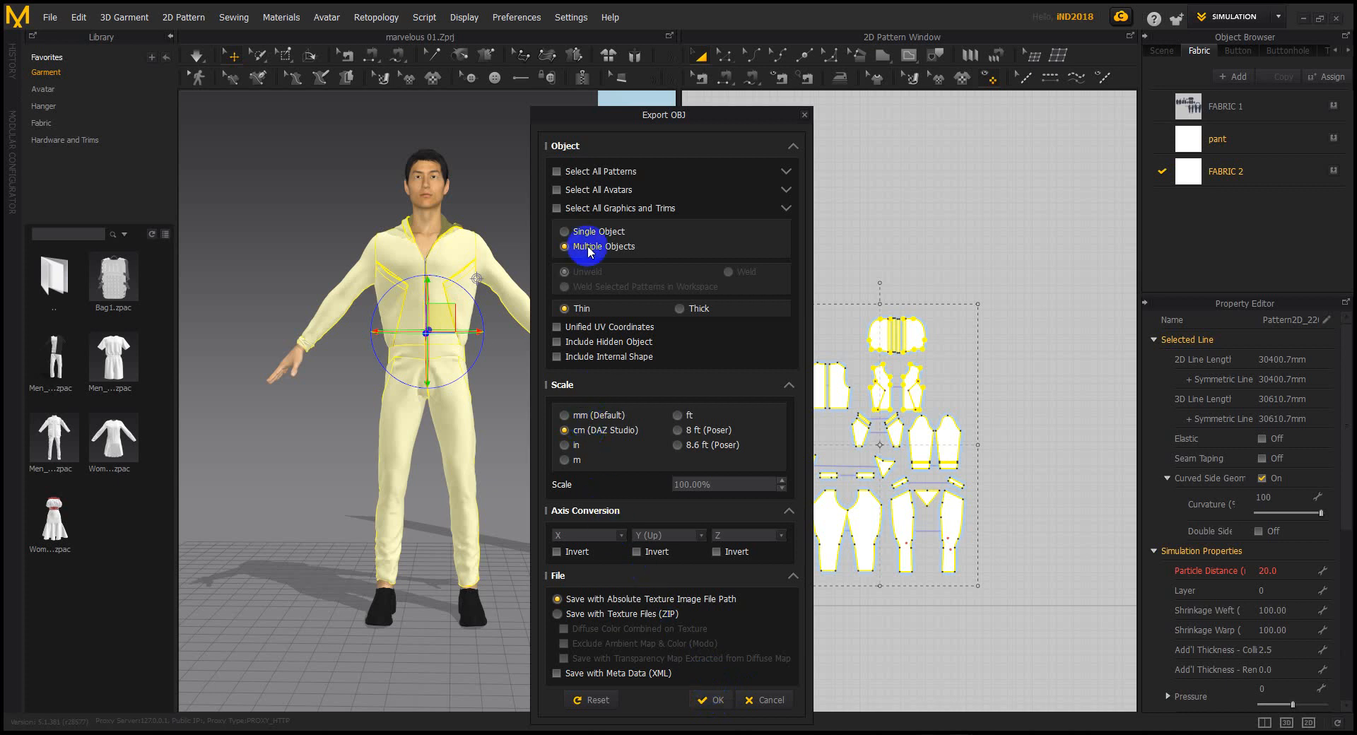
{"action": "left_click", "coordinate": [562, 207]}
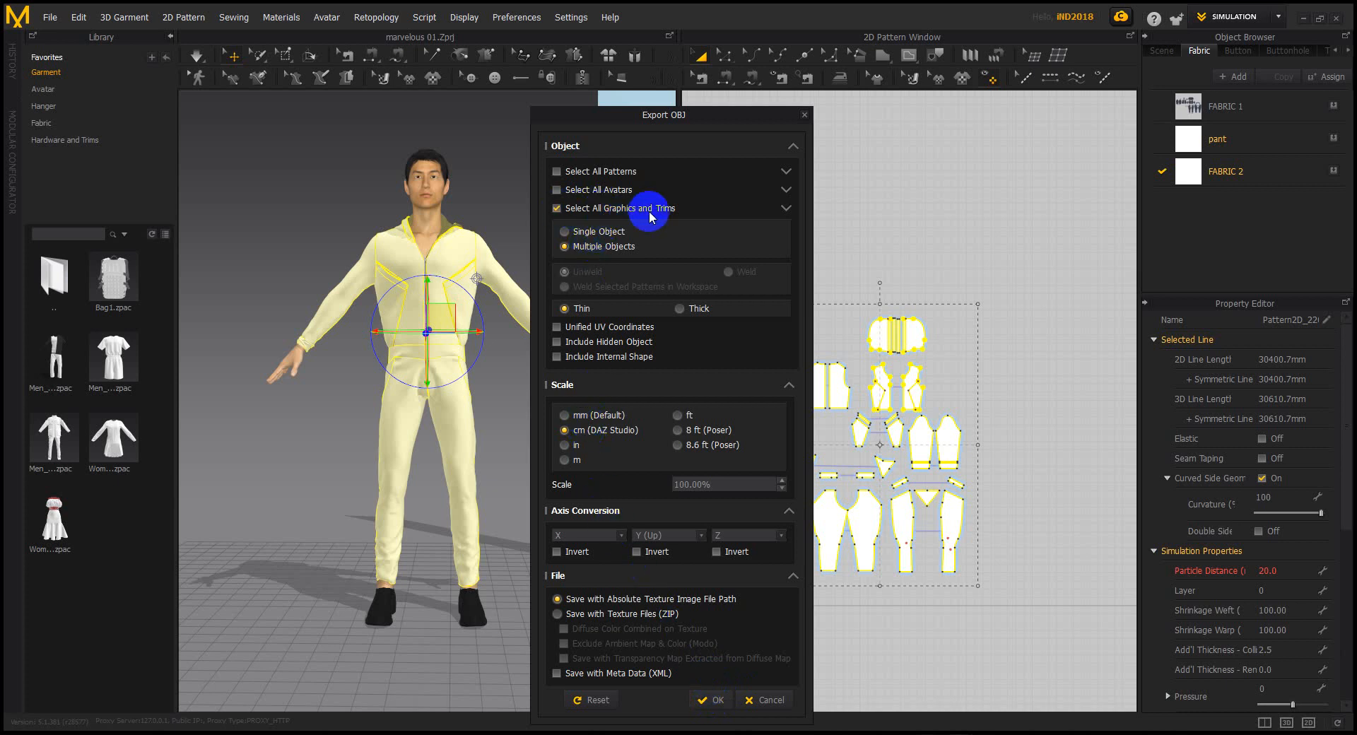
{"action": "left_click", "coordinate": [716, 701]}
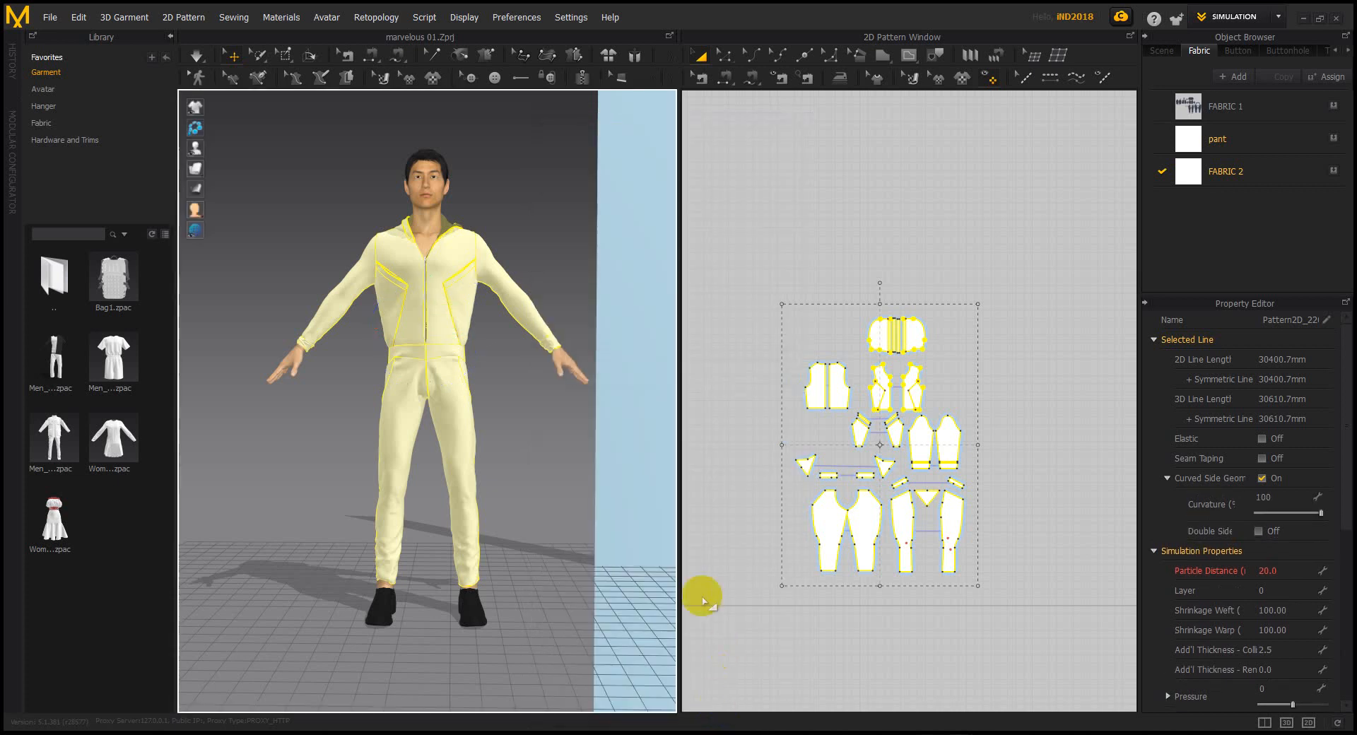
{"action": "left_click", "coordinate": [748, 200]}
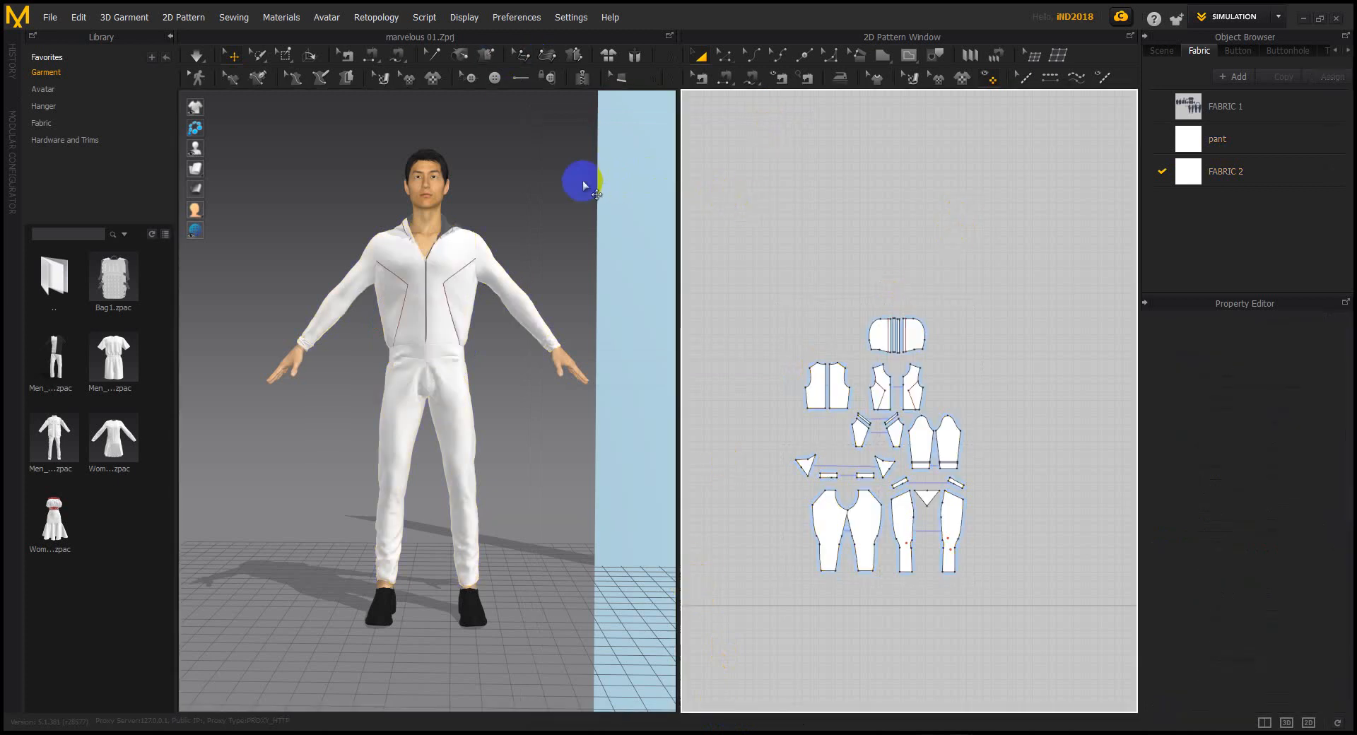
Close the error and update dialogs and refresh the desktop to reveal 111222.obj and .mtl
{"action": "left_click", "coordinate": [1302, 22]}
{"action": "left_click", "coordinate": [782, 428]}
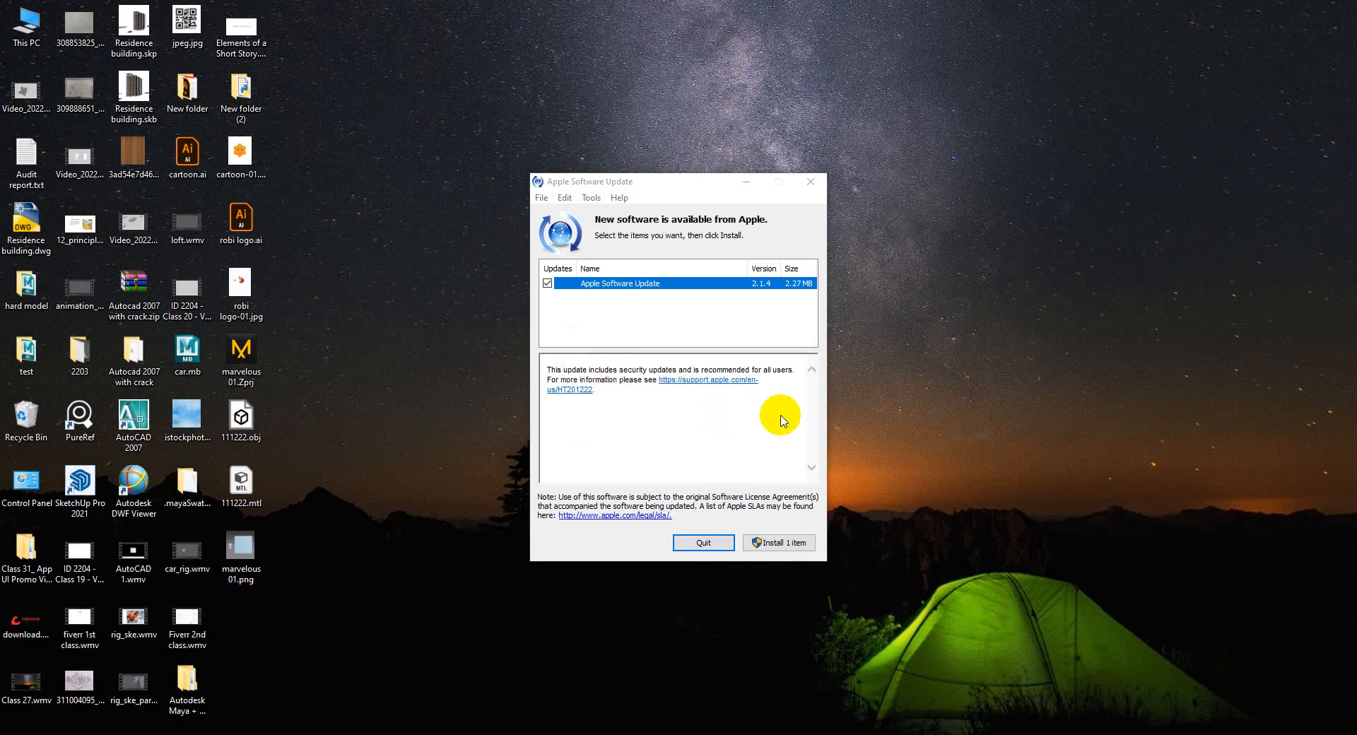
{"action": "left_click", "coordinate": [810, 182]}
{"action": "right_click", "coordinate": [545, 275]}
{"action": "left_click", "coordinate": [576, 319]}
{"action": "right_click", "coordinate": [575, 318]}
{"action": "left_click", "coordinate": [594, 359]}
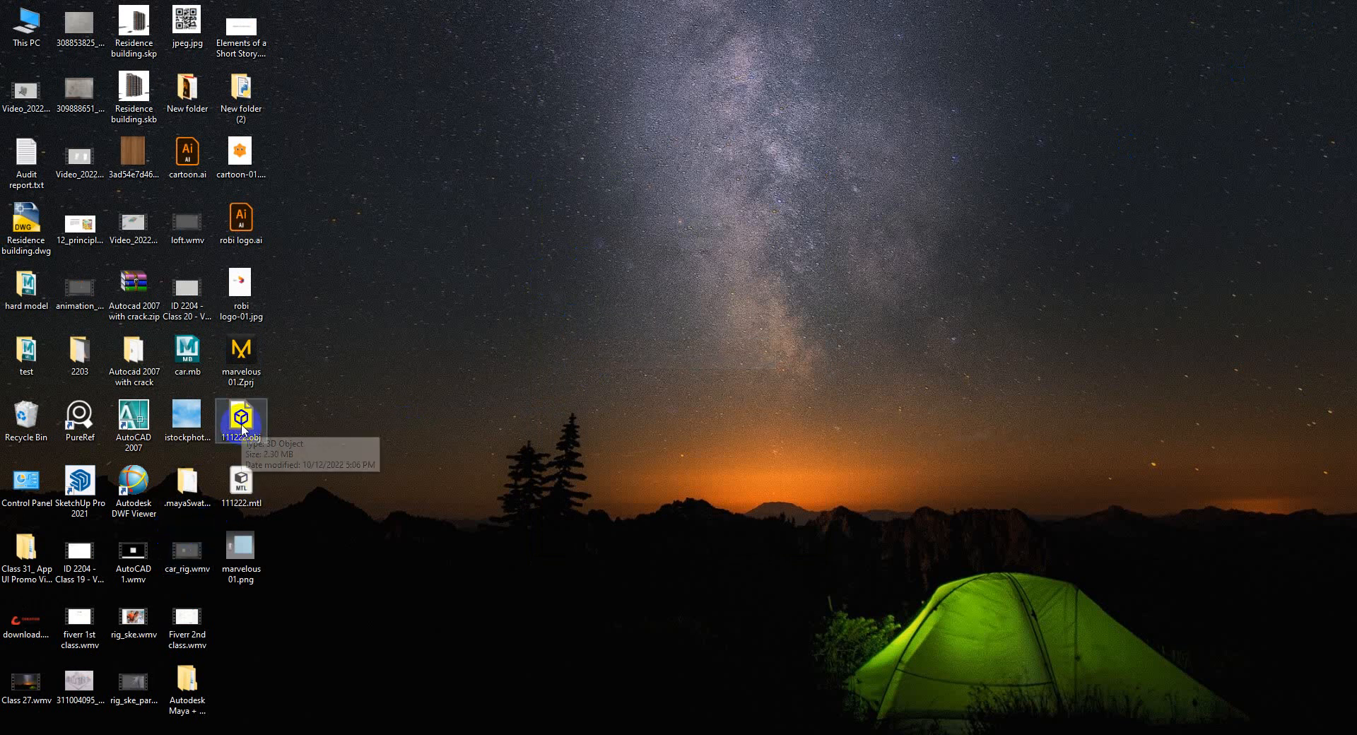
Launch Maya 2023 by searching 'maya' in the Start menu
{"action": "left_click", "coordinate": [14, 732]}
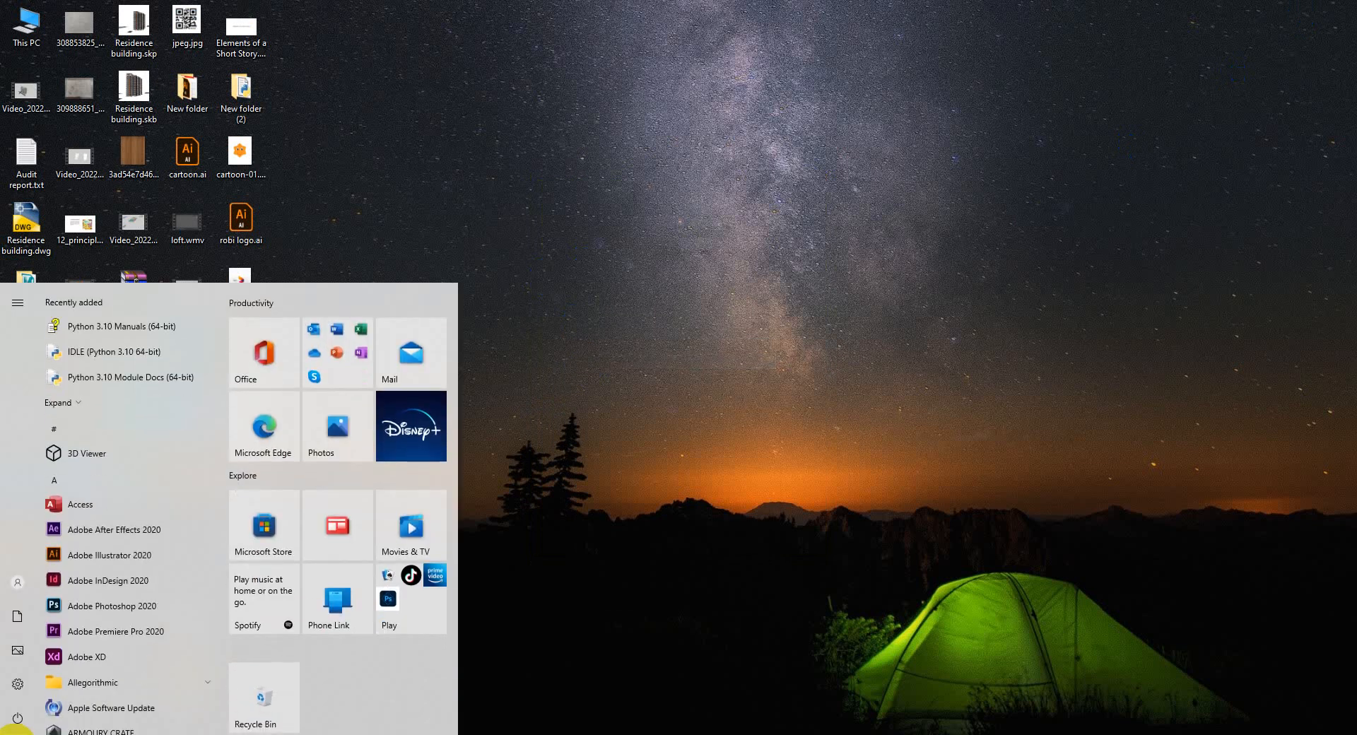
{"action": "type", "text": "maya"}
{"action": "key", "text": "Return"}
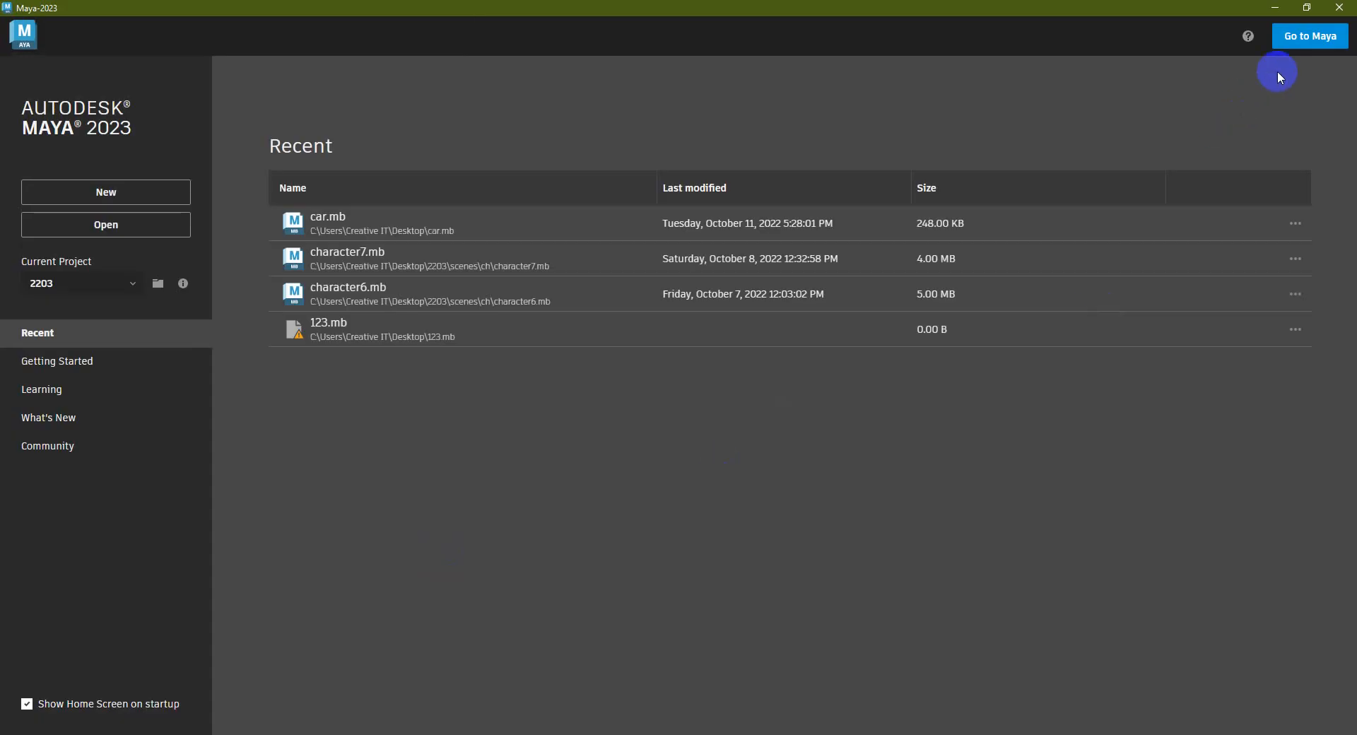
In Maya, enlarge the viewport, switch to the Poly Modeling shelf, and minimize Maya
{"action": "left_click", "coordinate": [1305, 37]}
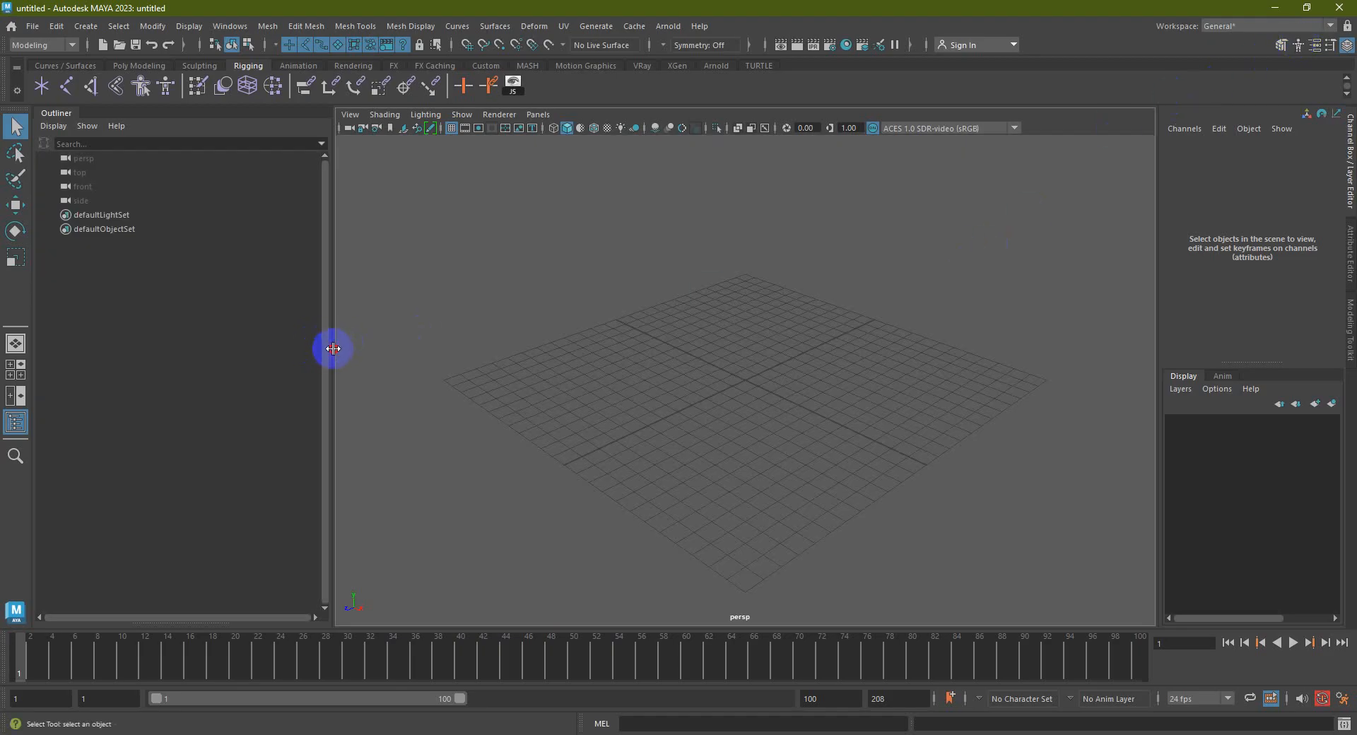
{"action": "left_click_drag", "start_coordinate": [333, 349], "coordinate": [100, 353]}
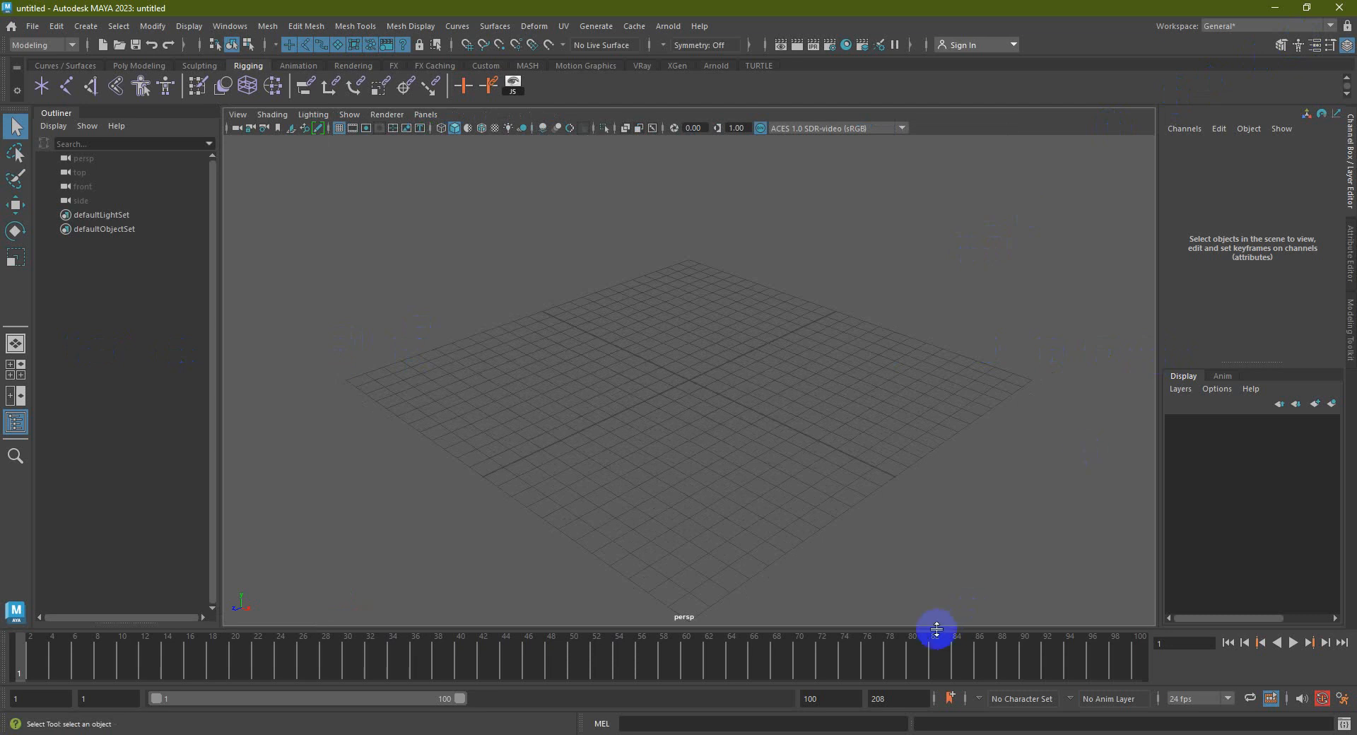
{"action": "left_click_drag", "start_coordinate": [924, 633], "coordinate": [906, 693]}
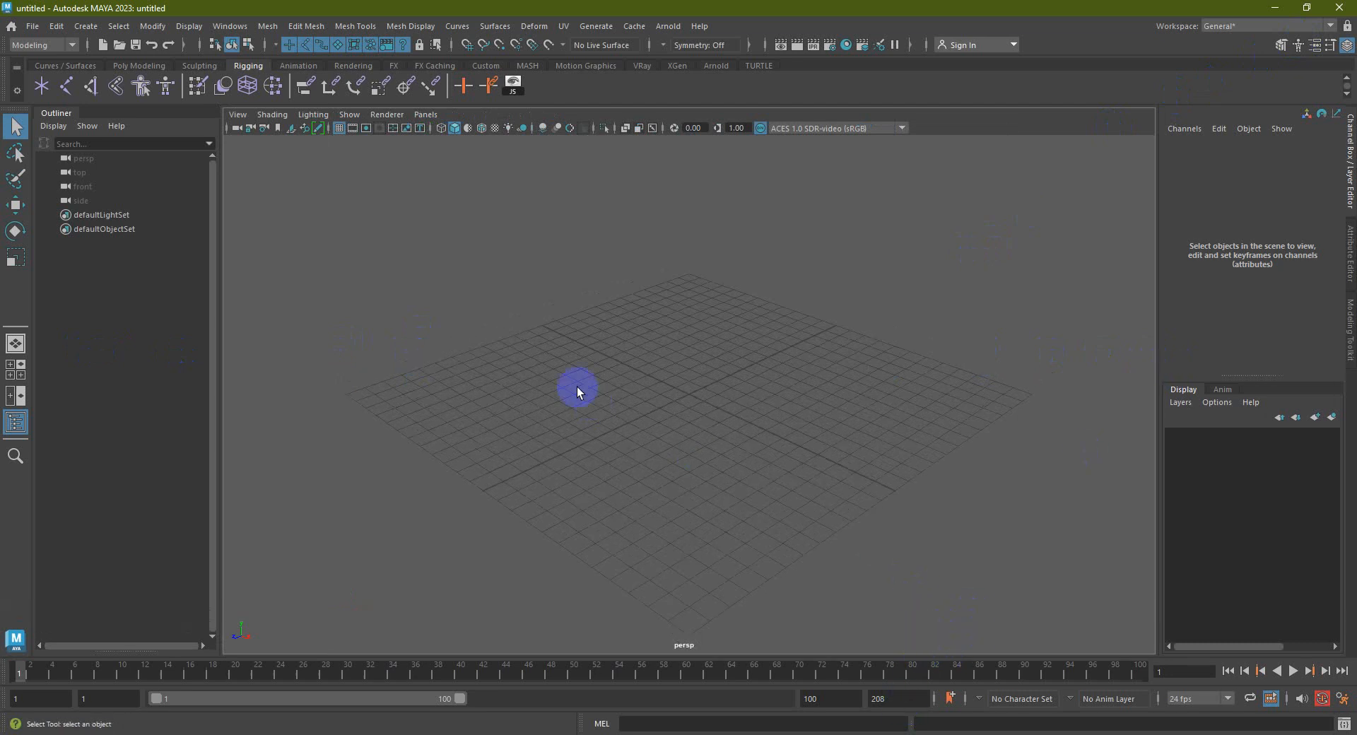
{"action": "left_click", "coordinate": [139, 65]}
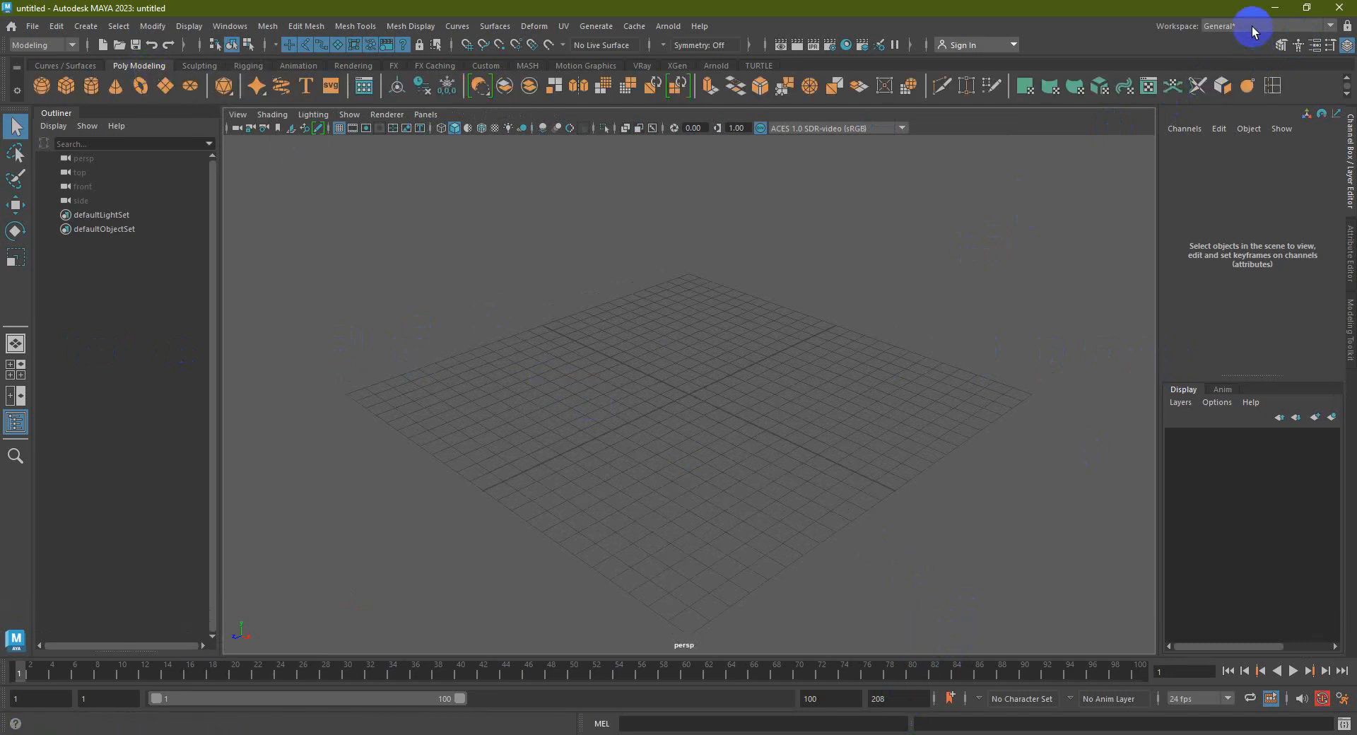
{"action": "left_click", "coordinate": [1277, 7]}
Import 111222.obj into the Maya scene by dragging it in, and frame the jumpsuit
{"action": "left_click_drag", "start_coordinate": [256, 434], "coordinate": [677, 364]}
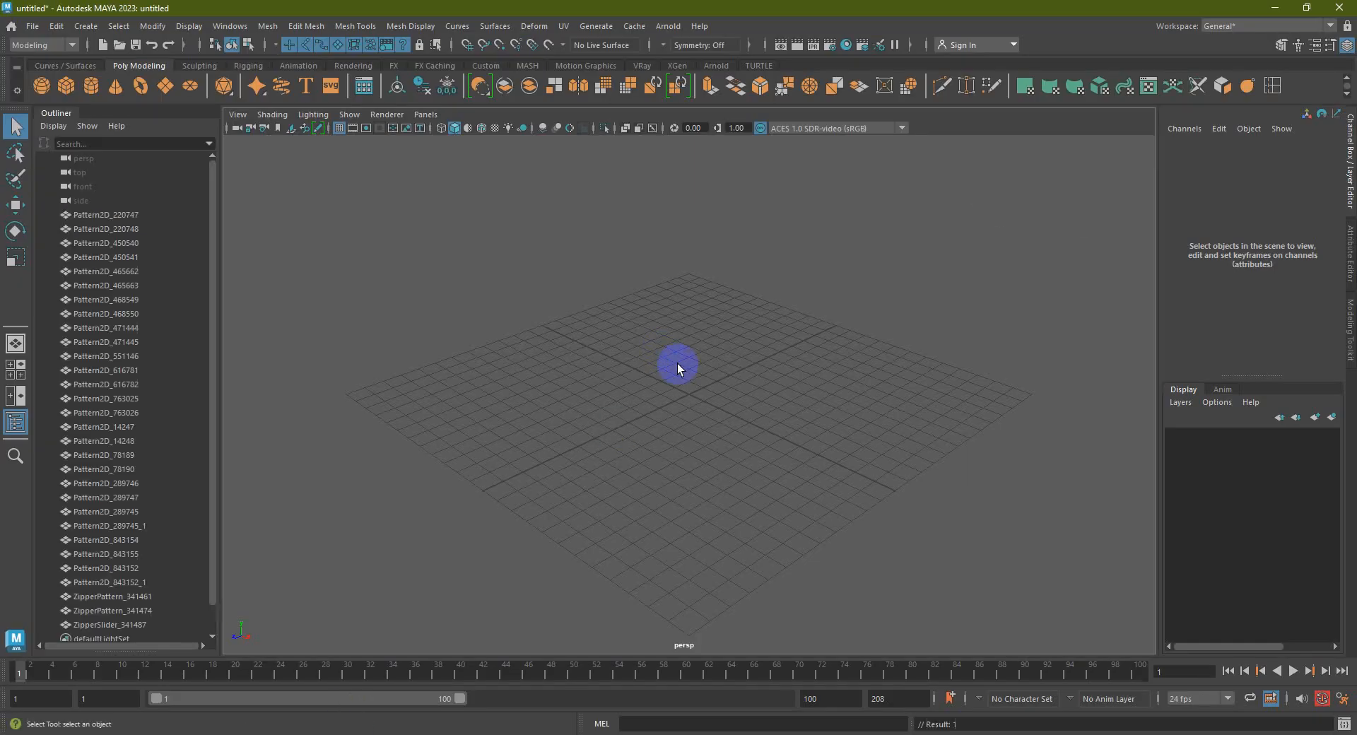
{"action": "scroll", "coordinate": [686, 366], "scroll_direction": "down", "scroll_amount": 15}
{"action": "middle_click_drag", "start_coordinate": [819, 386], "coordinate": [799, 526], "text": "alt"}
{"action": "left_click_drag", "start_coordinate": [745, 496], "coordinate": [827, 413], "text": "alt"}
{"action": "scroll", "coordinate": [824, 399], "scroll_direction": "up", "scroll_amount": 6}
{"action": "middle_click_drag", "start_coordinate": [791, 397], "coordinate": [665, 441], "text": "alt"}
{"action": "left_click_drag", "start_coordinate": [664, 441], "coordinate": [688, 370], "text": "alt"}
Select the side and front torso panels to inspect their triangulated mesh
{"action": "left_click", "coordinate": [778, 384]}
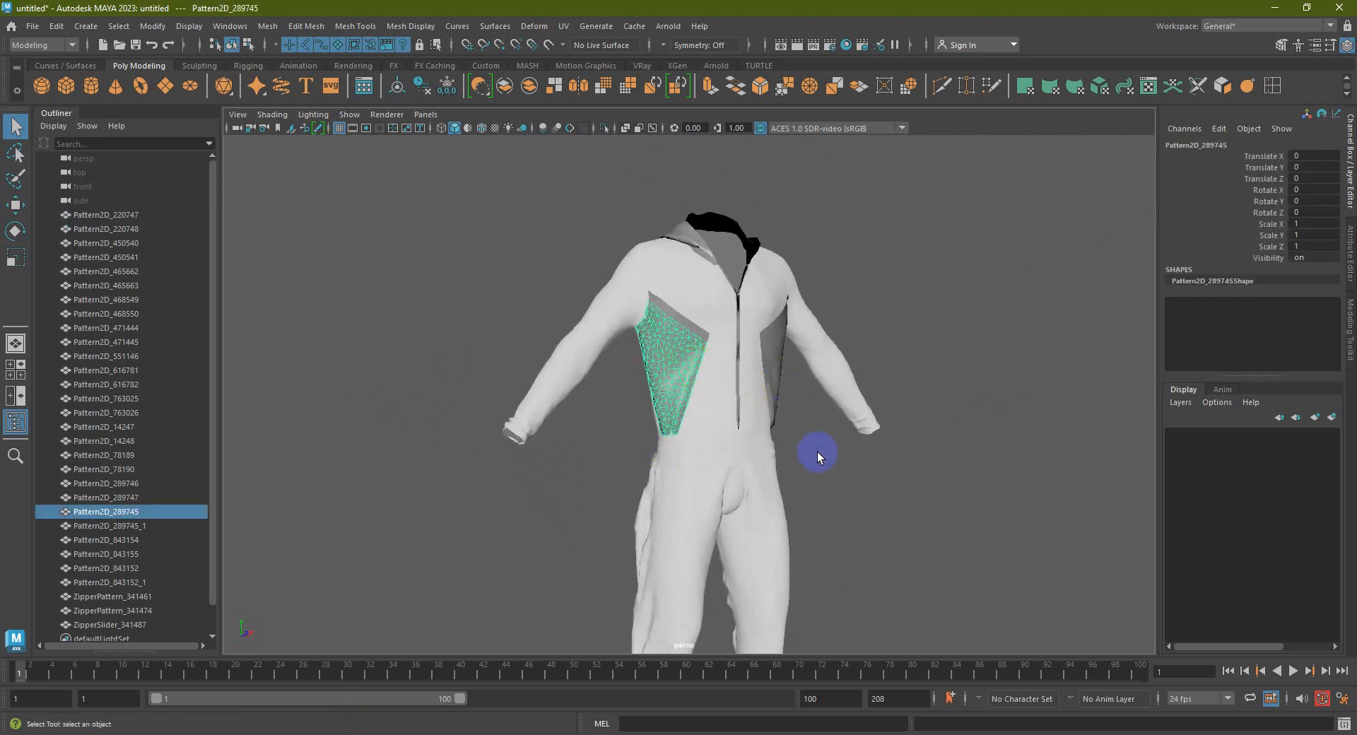
{"action": "scroll", "coordinate": [681, 406], "scroll_direction": "up", "scroll_amount": 5}
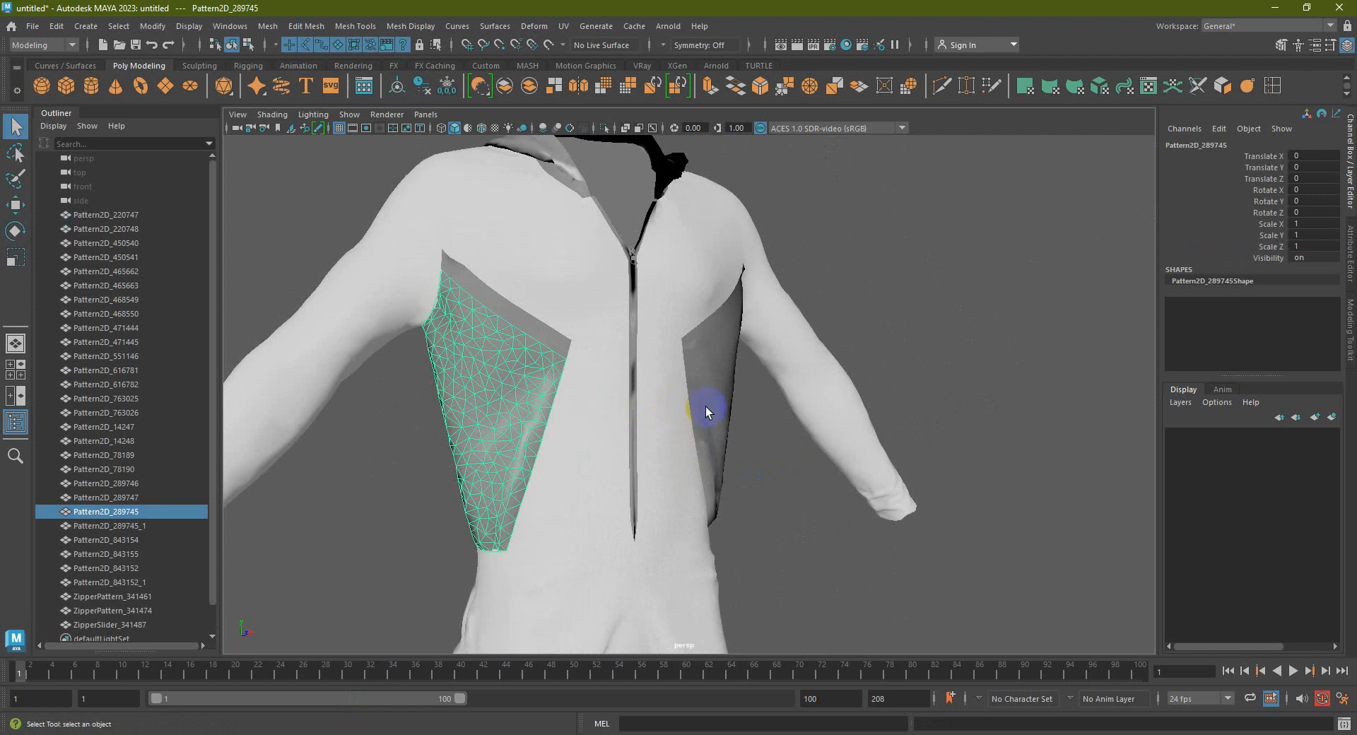
{"action": "scroll", "coordinate": [608, 337], "scroll_direction": "down", "scroll_amount": 5}
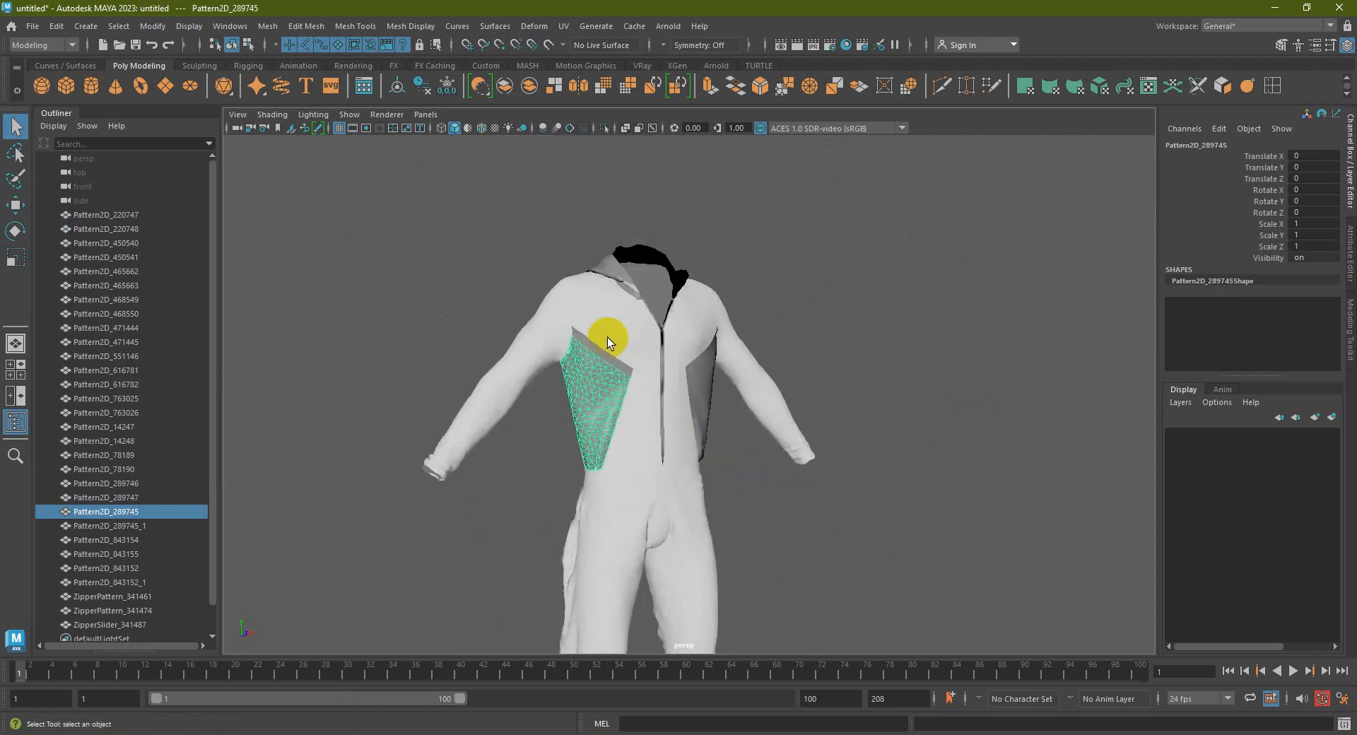
{"action": "left_click", "coordinate": [635, 357]}
{"action": "scroll", "coordinate": [654, 358], "scroll_direction": "up", "scroll_amount": 5}
{"action": "left_click_drag", "start_coordinate": [660, 328], "coordinate": [578, 344], "text": "alt"}
{"action": "left_click", "coordinate": [590, 367]}
{"action": "left_click_drag", "start_coordinate": [618, 392], "coordinate": [601, 327], "text": "alt"}
Select the sleeve, cuff and both trouser legs, and check the jumpsuit's back and front
{"action": "left_click", "coordinate": [639, 357]}
{"action": "left_click", "coordinate": [775, 420]}
{"action": "left_click", "coordinate": [672, 503]}
{"action": "left_click", "coordinate": [584, 389]}
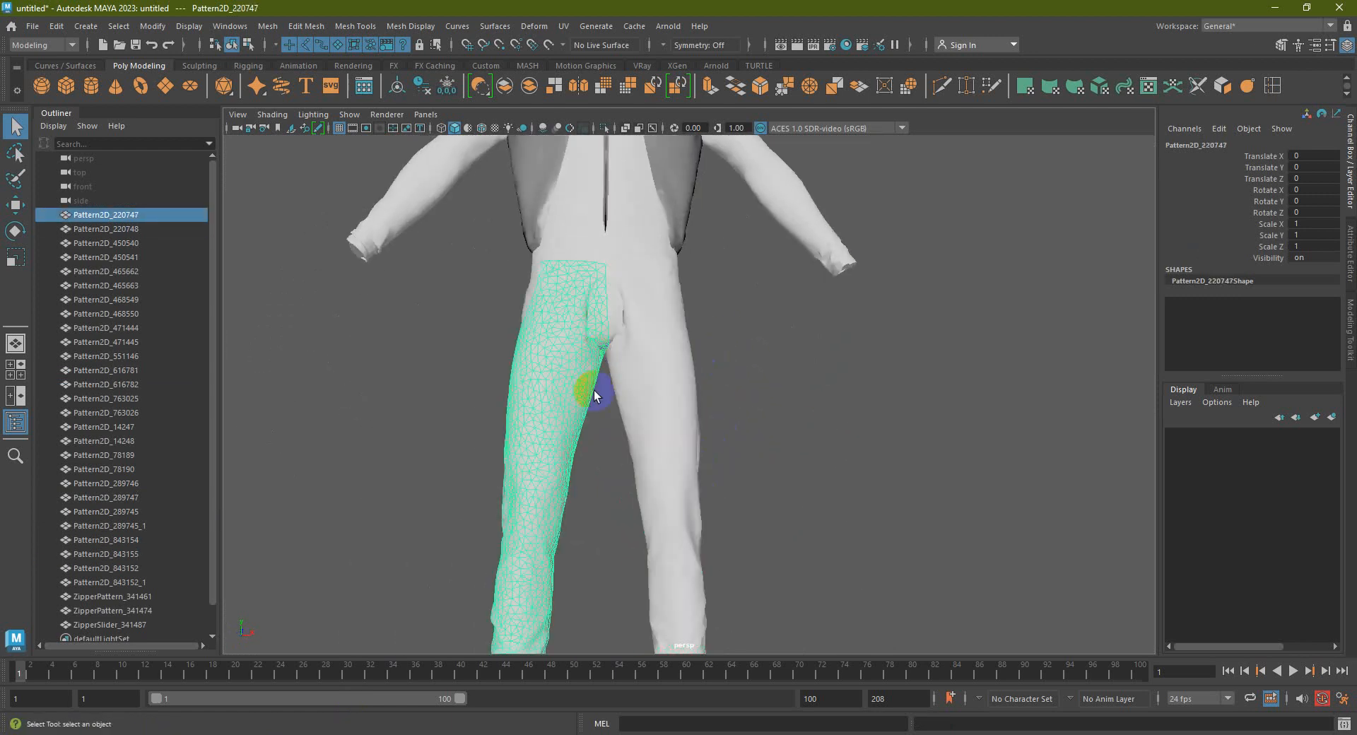
{"action": "scroll", "coordinate": [622, 406], "scroll_direction": "down", "scroll_amount": 5}
{"action": "left_click_drag", "start_coordinate": [812, 427], "coordinate": [549, 433], "text": "alt"}
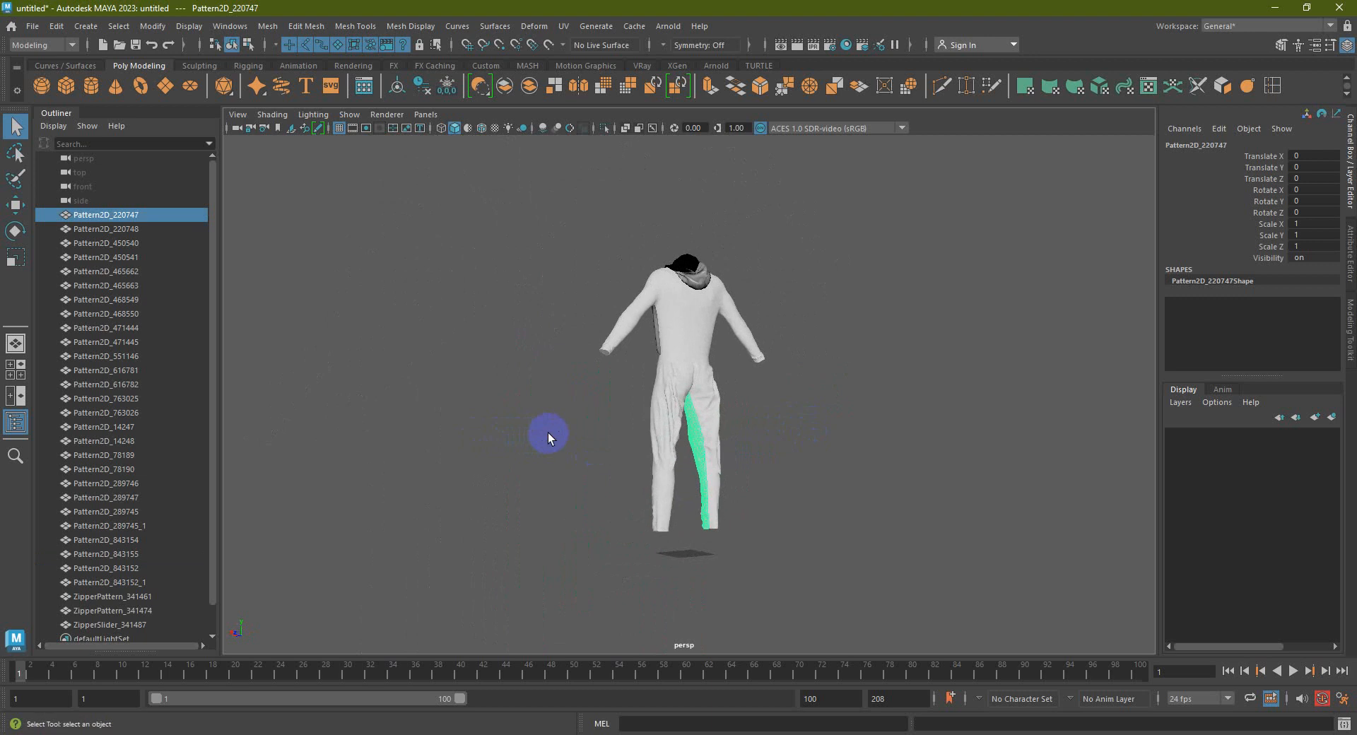
{"action": "left_click_drag", "start_coordinate": [473, 413], "coordinate": [761, 412], "text": "alt"}
Delete the whole imported jumpsuit, minimize Maya and select the exported obj, mtl and png files
{"action": "left_click", "coordinate": [831, 513]}
{"action": "scroll", "coordinate": [831, 513], "scroll_direction": "down", "scroll_amount": 4}
{"action": "left_click_drag", "start_coordinate": [845, 556], "coordinate": [461, 194]}
{"action": "key", "text": "Delete"}
{"action": "left_click", "coordinate": [1284, 6]}
{"action": "left_click_drag", "start_coordinate": [271, 400], "coordinate": [239, 591]}
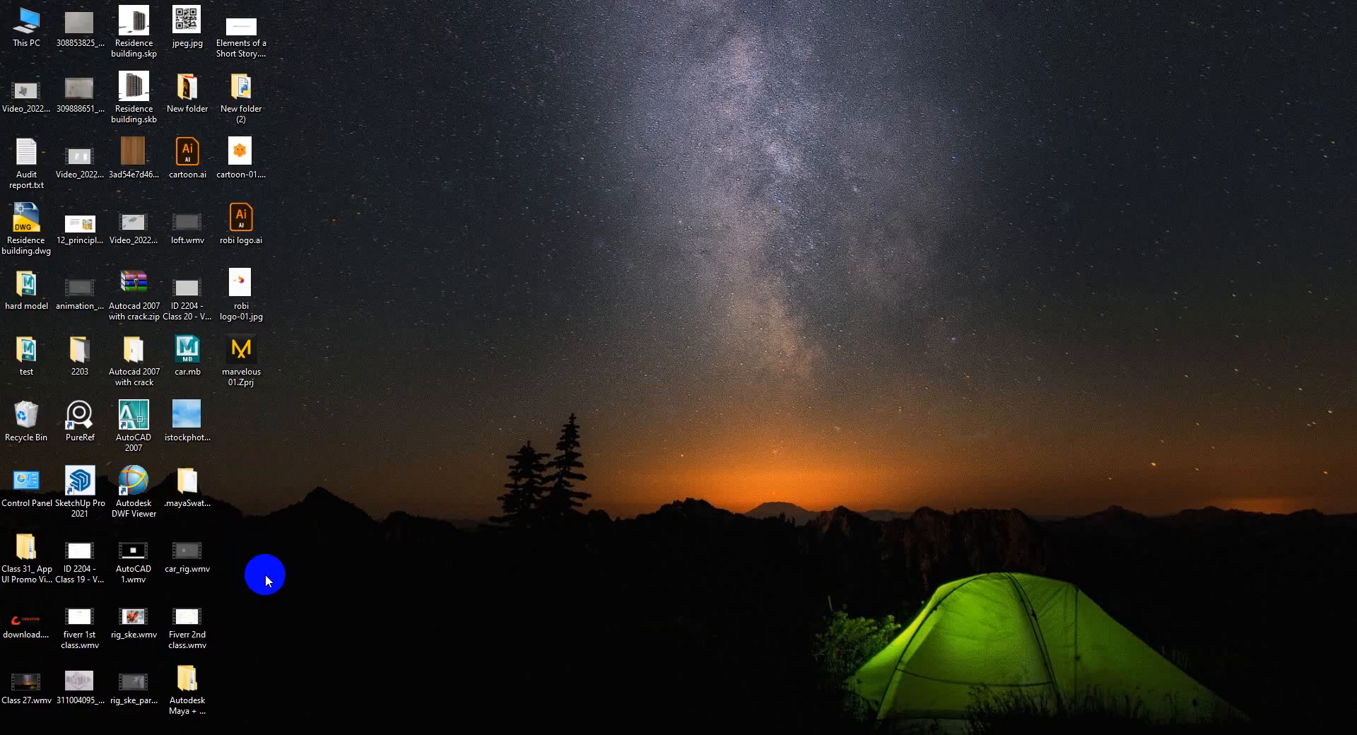
Return to the Marvelous Designer project and select the back body piece
{"action": "left_click", "coordinate": [234, 729]}
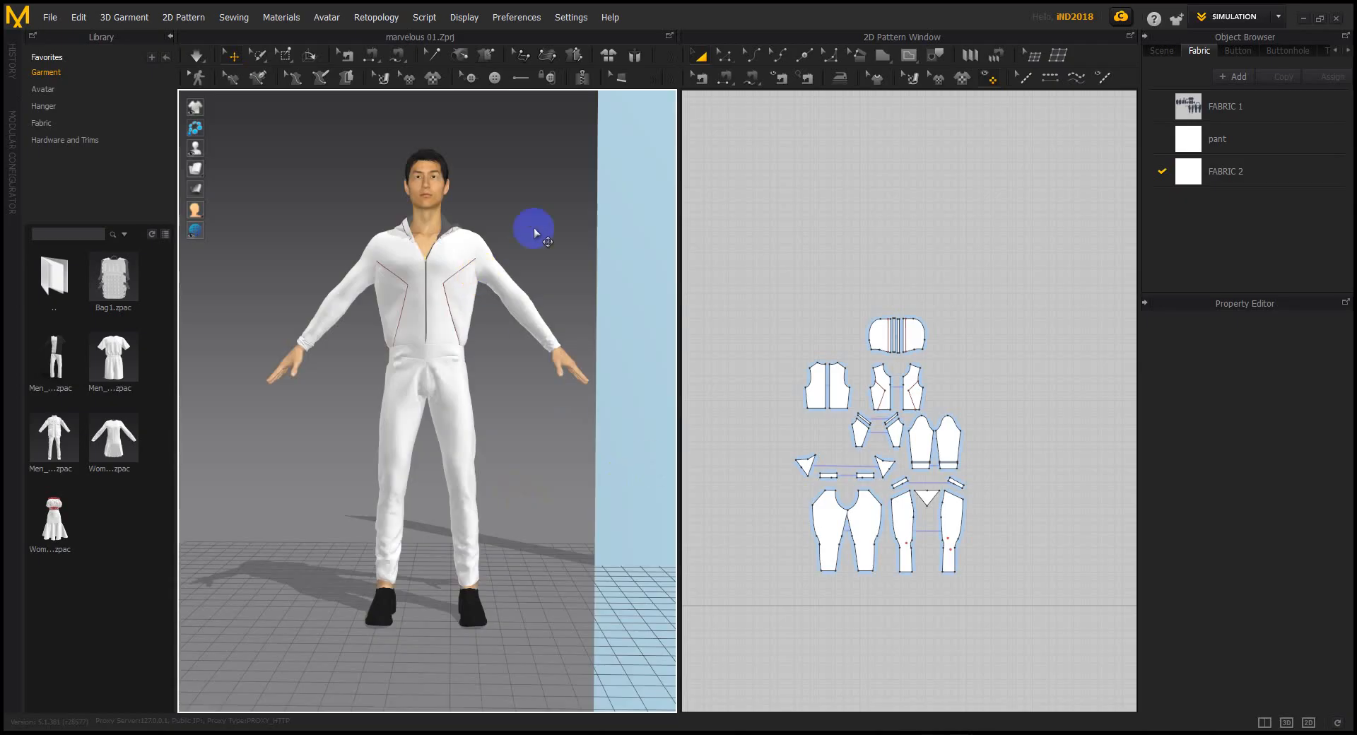
{"action": "scroll", "coordinate": [842, 378], "scroll_direction": "up", "scroll_amount": 4}
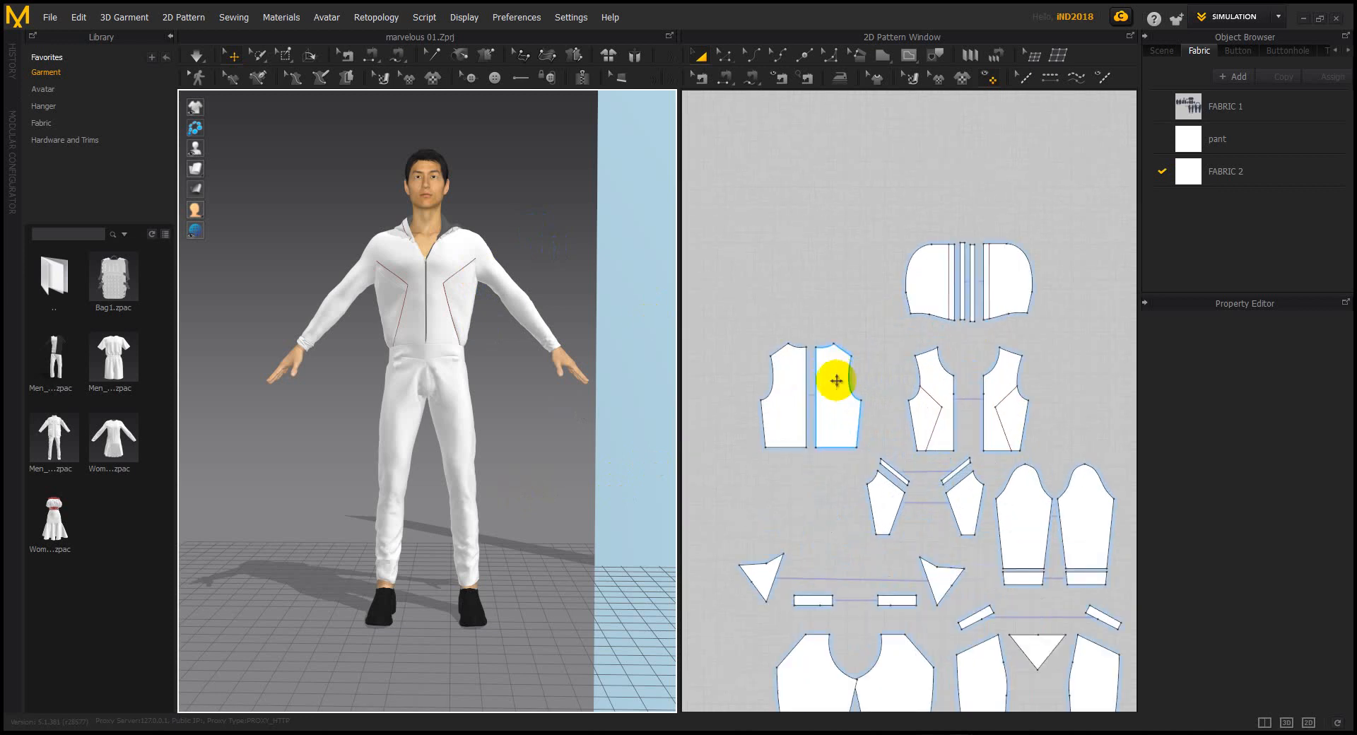
{"action": "left_click", "coordinate": [841, 381]}
{"action": "scroll", "coordinate": [1252, 505], "scroll_direction": "down", "scroll_amount": 5}
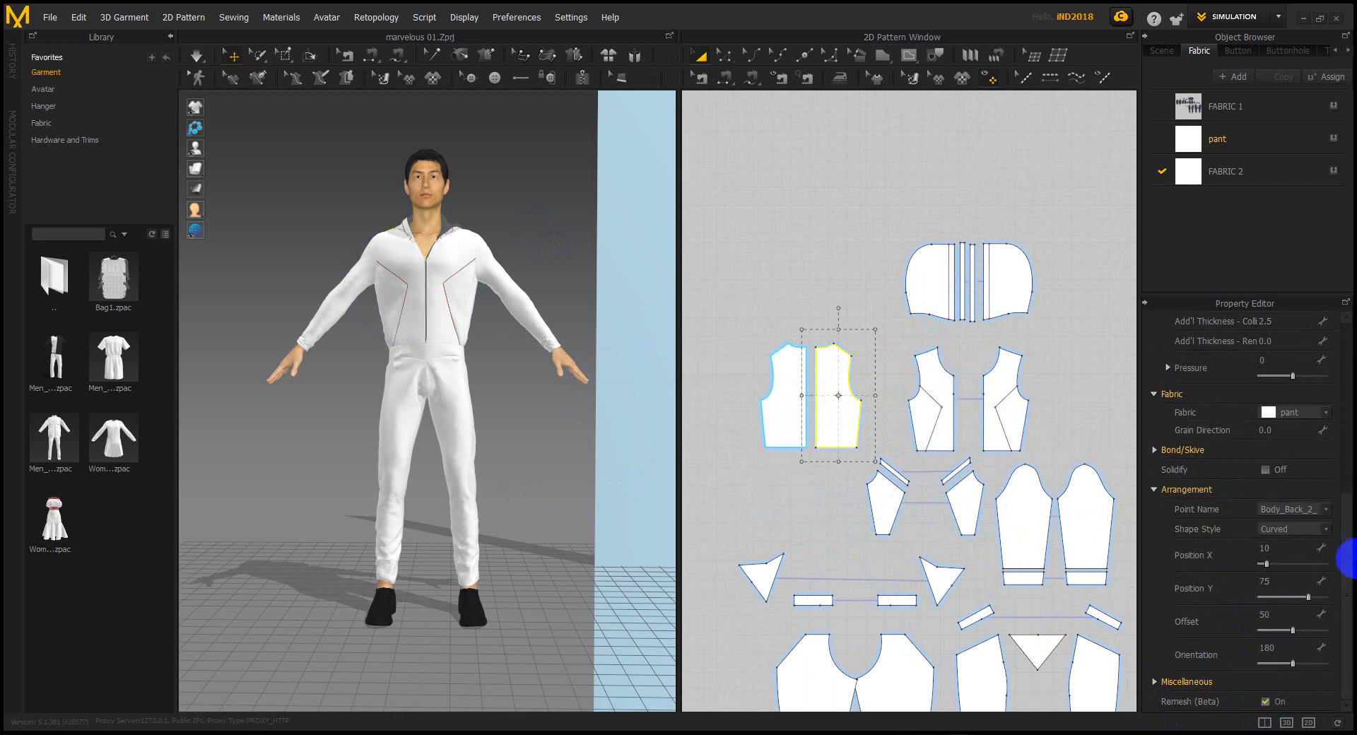
{"action": "left_click", "coordinate": [836, 387]}
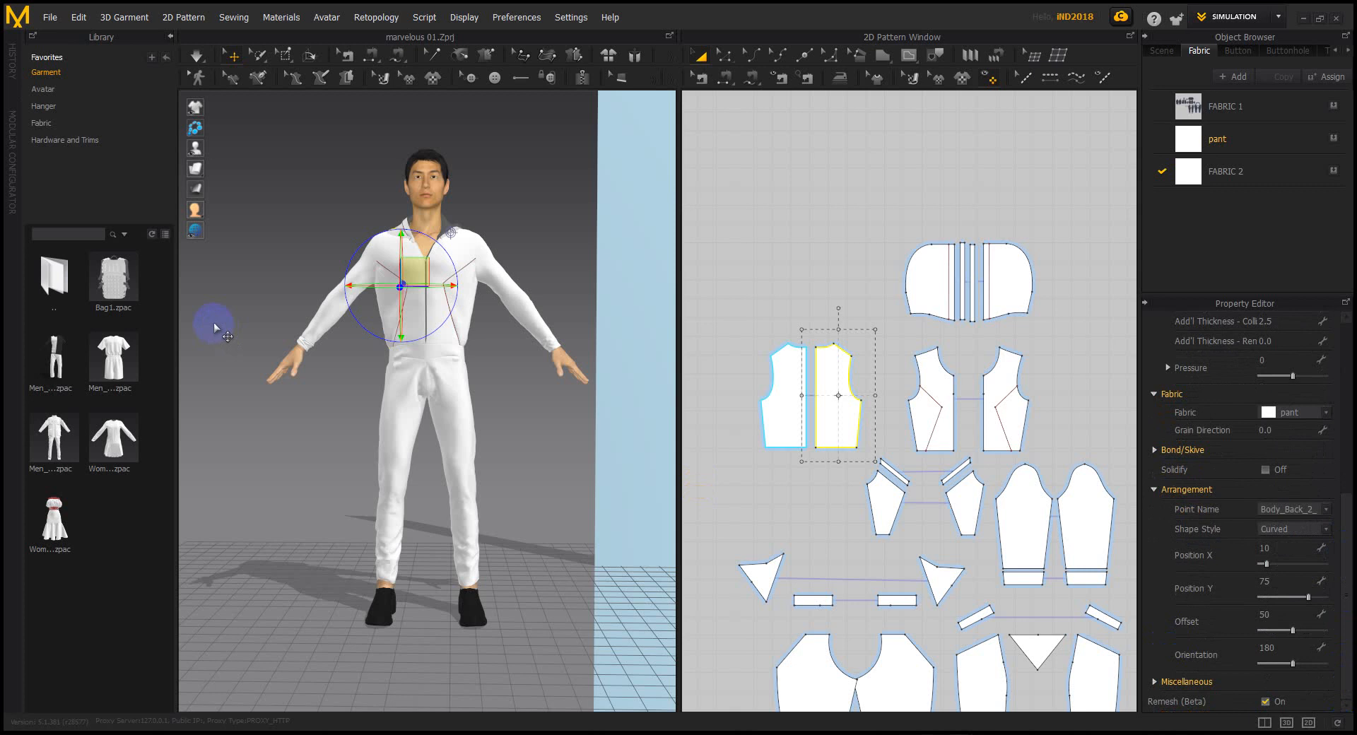
Show the garment as a mesh wireframe and select the large stray fabric plane
{"action": "mouse_move", "coordinate": [193, 169]}
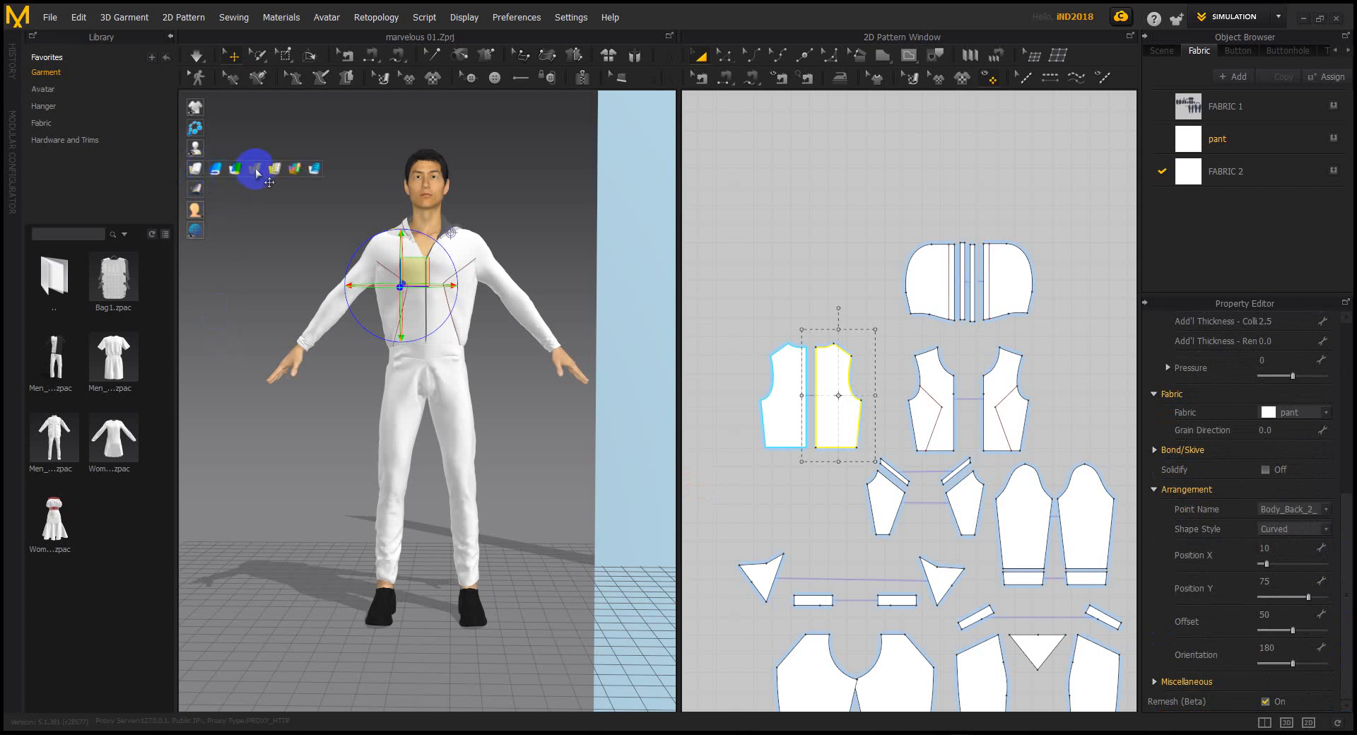
{"action": "left_click", "coordinate": [314, 169]}
{"action": "right_click_drag", "start_coordinate": [520, 405], "coordinate": [545, 349]}
{"action": "left_click", "coordinate": [545, 348]}
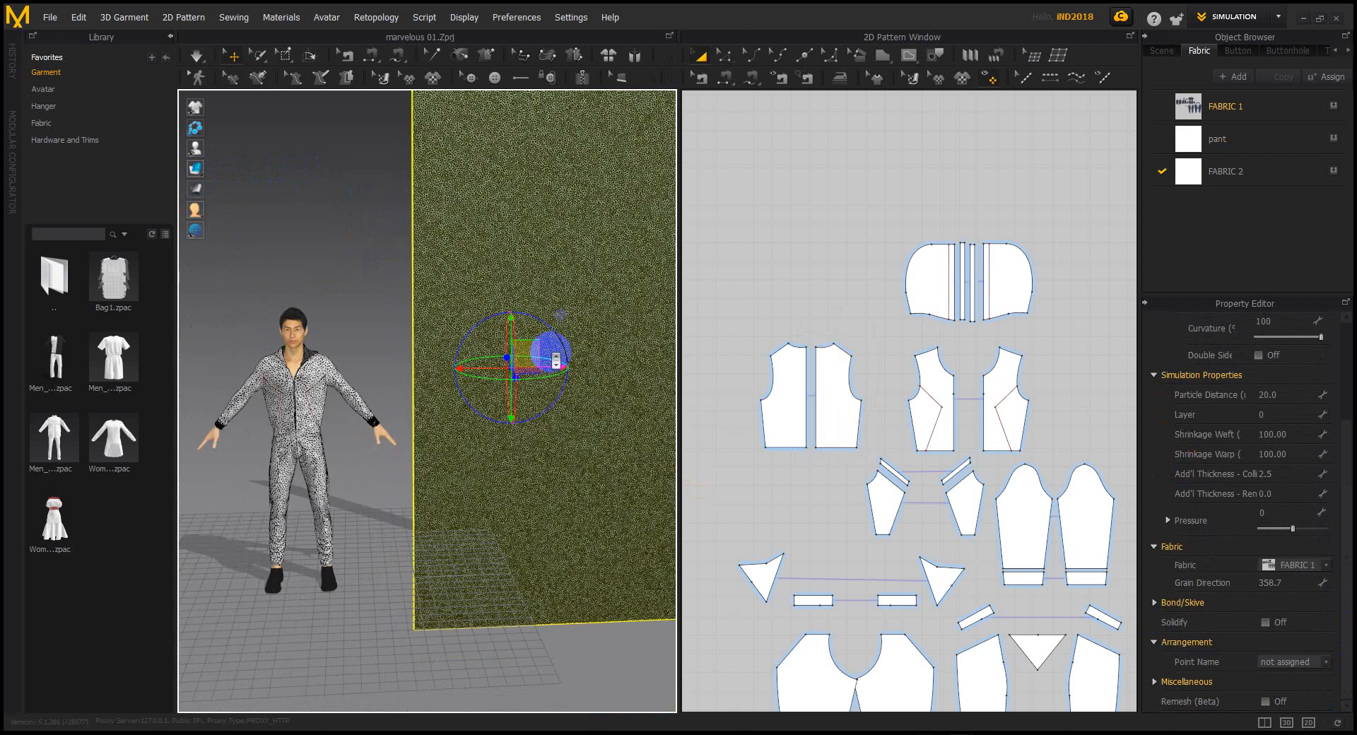
Delete the stray fabric plane and recentre the avatar in the 3D view
{"action": "scroll", "coordinate": [554, 357], "scroll_direction": "down", "scroll_amount": 3}
{"action": "key", "text": "Delete"}
{"action": "scroll", "coordinate": [329, 375], "scroll_direction": "up", "scroll_amount": 6}
{"action": "middle_click_drag", "start_coordinate": [330, 375], "coordinate": [370, 405]}
{"action": "scroll", "coordinate": [479, 385], "scroll_direction": "up", "scroll_amount": 4}
{"action": "scroll", "coordinate": [479, 384], "scroll_direction": "down", "scroll_amount": 2}
Turn on Remesh (Beta) for the back body pieces and the hood piece
{"action": "left_click", "coordinate": [825, 382]}
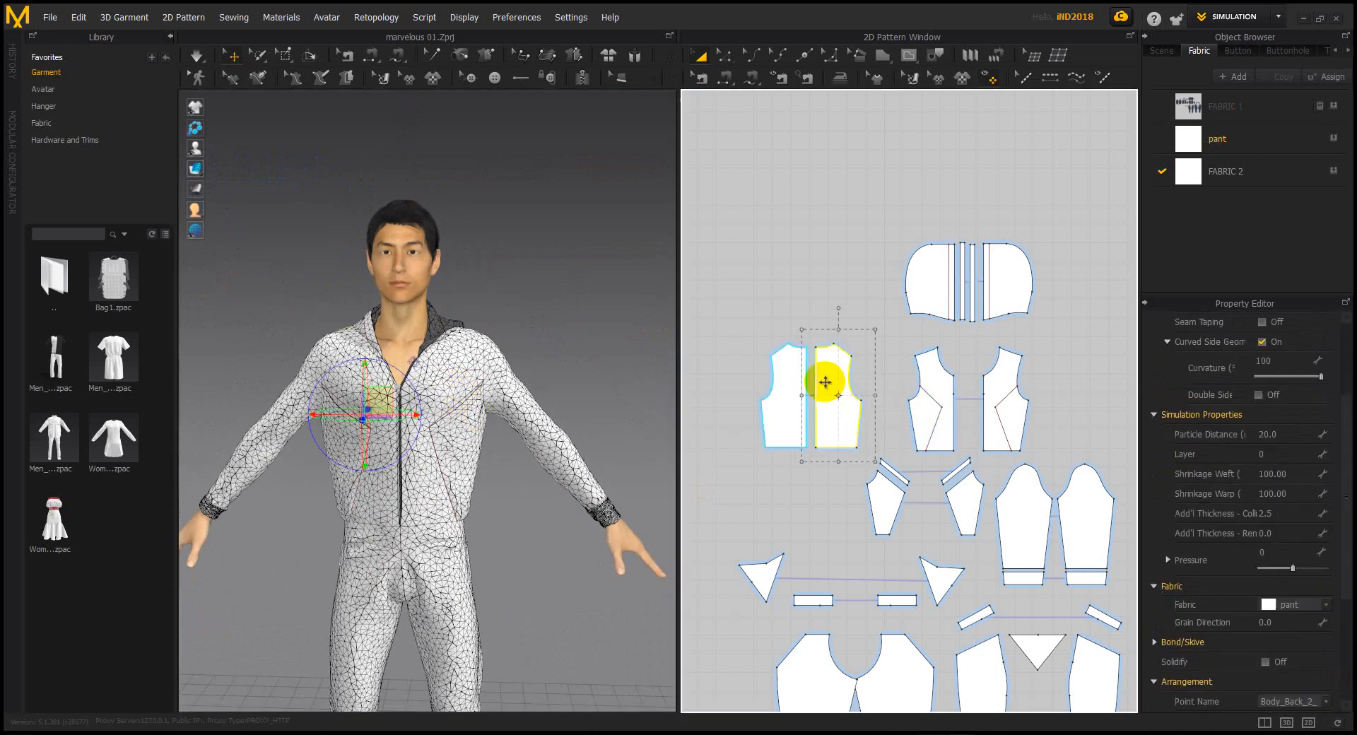
{"action": "scroll", "coordinate": [1227, 566], "scroll_direction": "down", "scroll_amount": 3}
{"action": "left_click", "coordinate": [786, 392]}
{"action": "left_click", "coordinate": [1265, 701]}
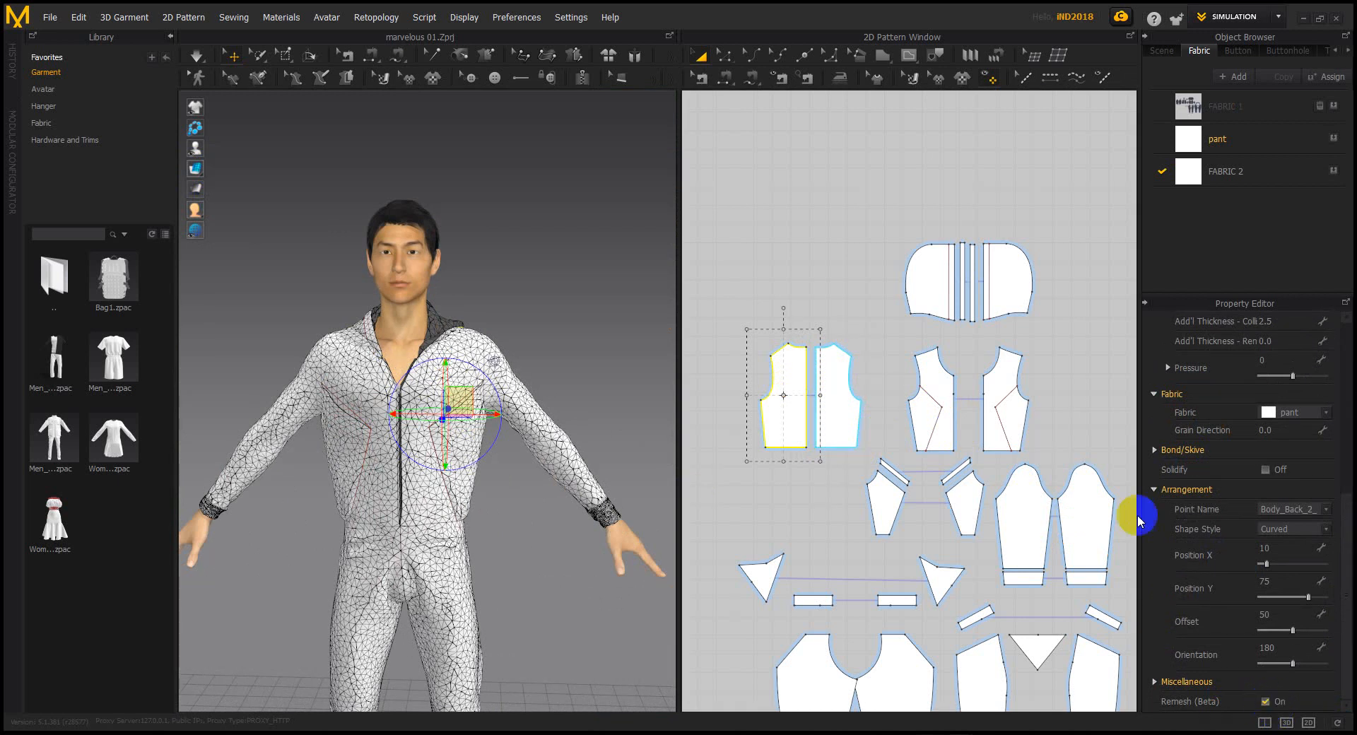
{"action": "left_click", "coordinate": [933, 286]}
{"action": "left_click", "coordinate": [1262, 702]}
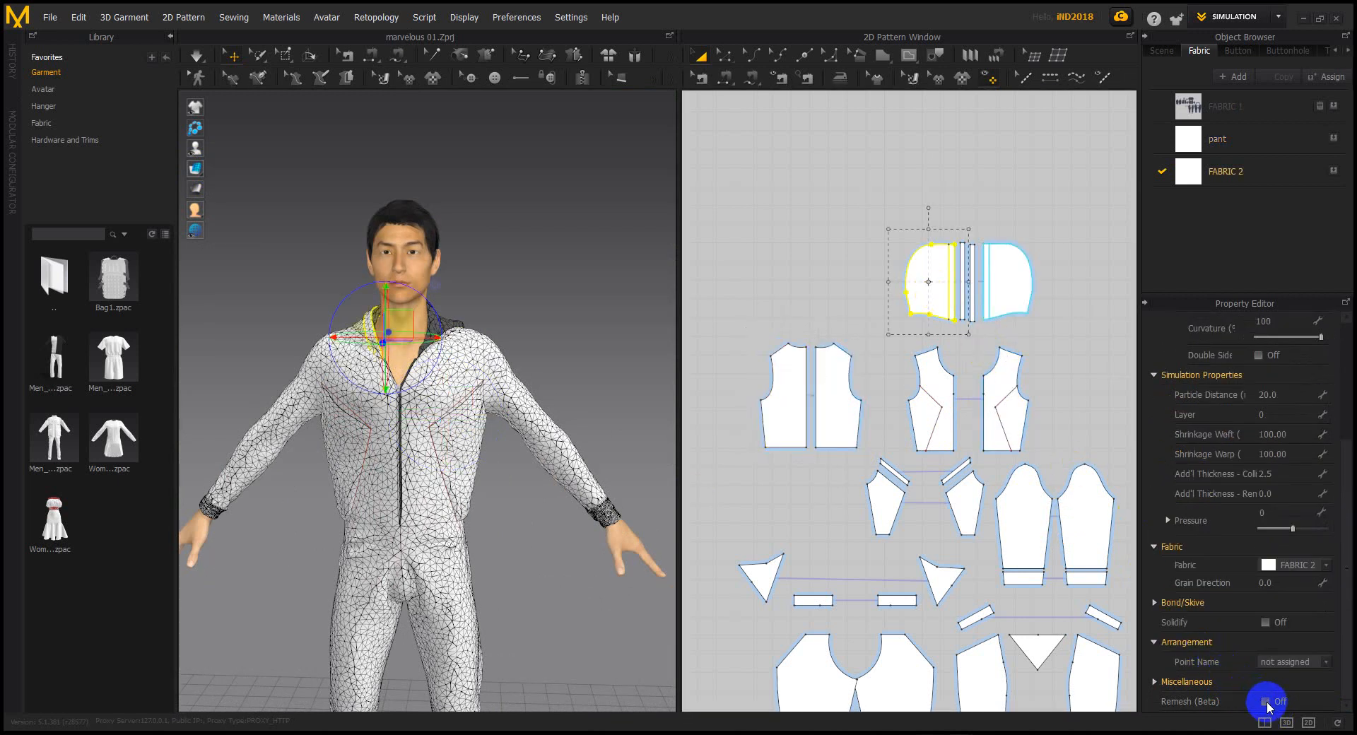
Turn on Remesh (Beta) for both narrow zipper strips
{"action": "scroll", "coordinate": [963, 267], "scroll_direction": "up", "scroll_amount": 5}
{"action": "left_click", "coordinate": [959, 240]}
{"action": "left_click", "coordinate": [1266, 701]}
{"action": "left_click", "coordinate": [990, 353]}
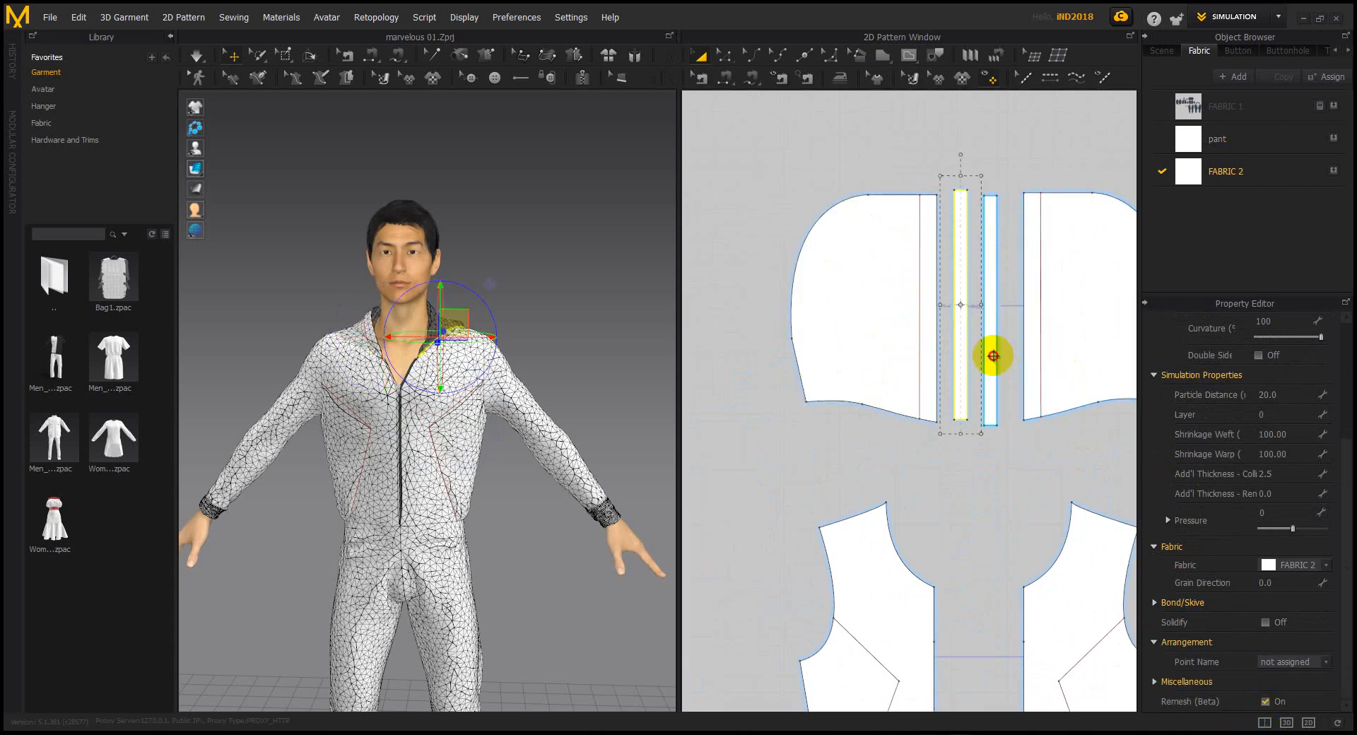
{"action": "left_click", "coordinate": [1265, 701]}
Turn on Remesh (Beta) for the left and right front body pieces
{"action": "left_click", "coordinate": [1090, 378]}
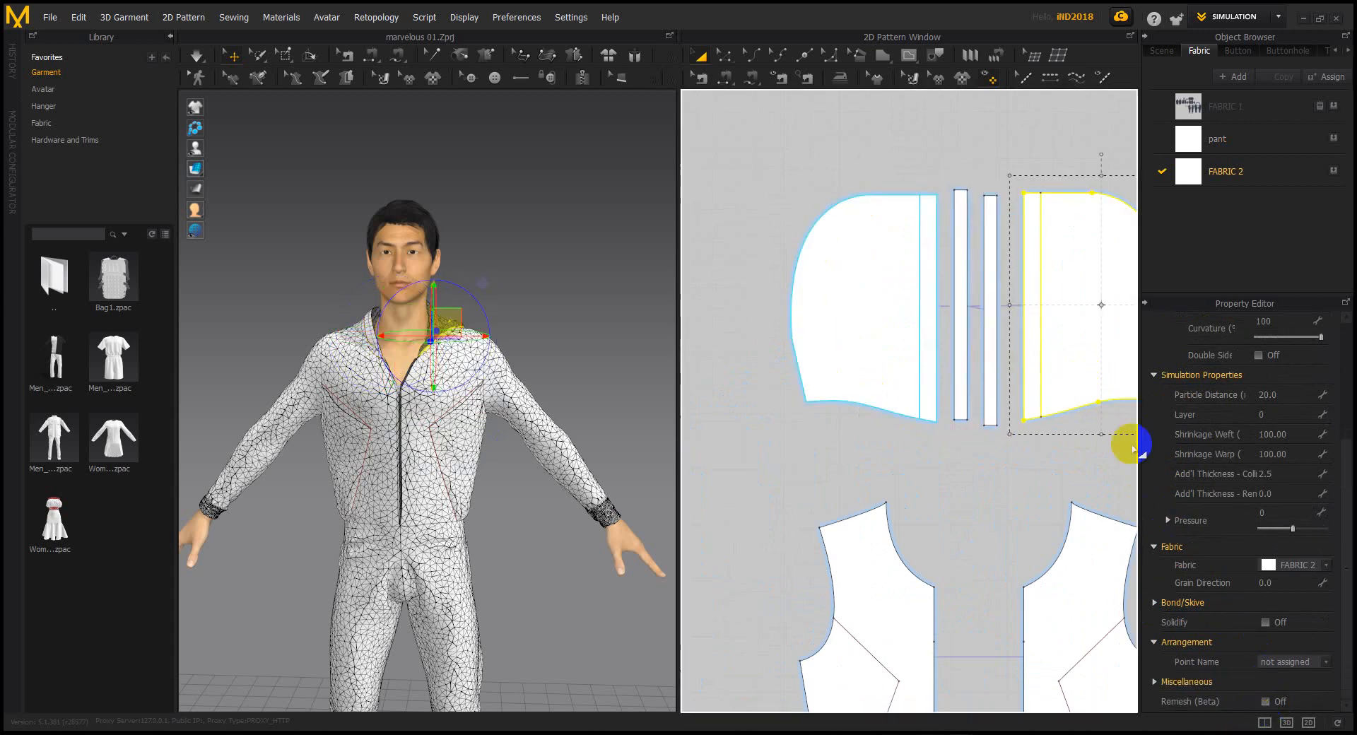
{"action": "scroll", "coordinate": [989, 495], "scroll_direction": "down", "scroll_amount": 5}
{"action": "left_click", "coordinate": [986, 472]}
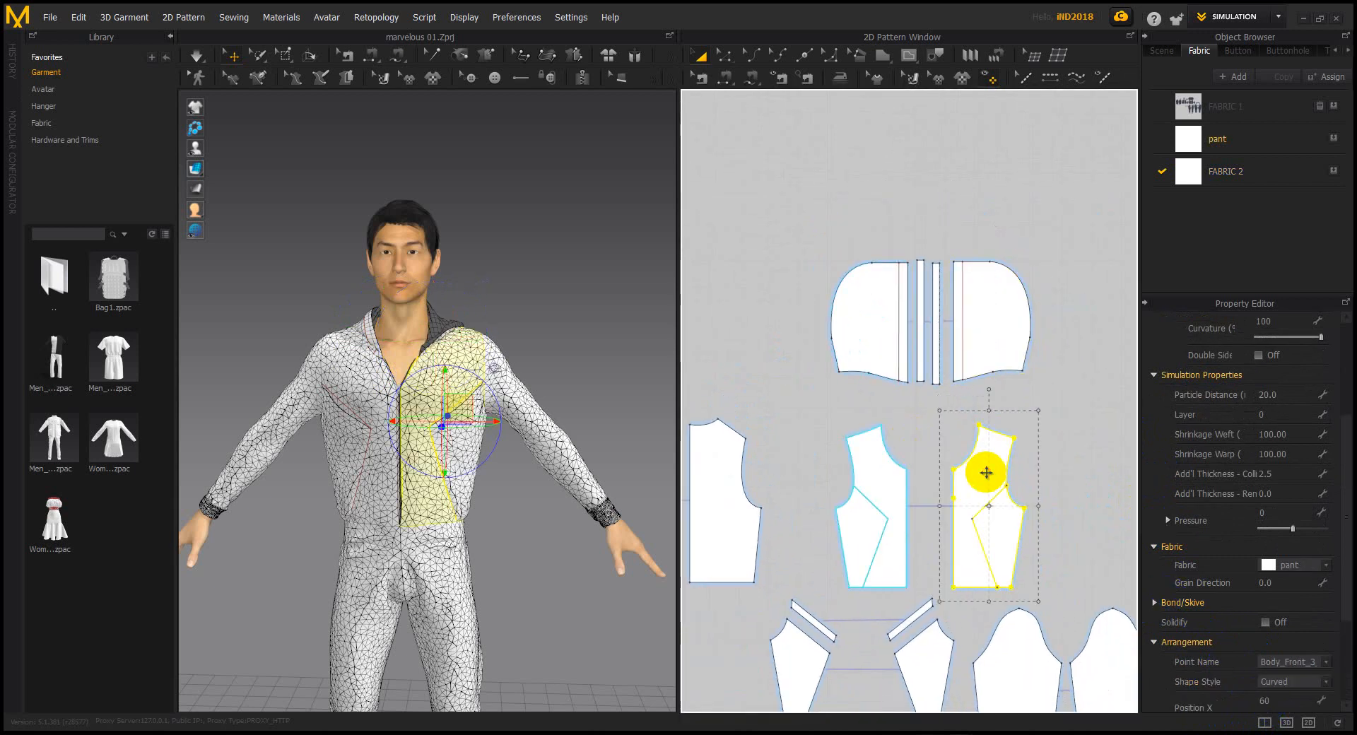
{"action": "left_click", "coordinate": [901, 470], "text": "shift"}
{"action": "scroll", "coordinate": [1259, 656], "scroll_direction": "down", "scroll_amount": 1}
{"action": "scroll", "coordinate": [1259, 656], "scroll_direction": "down", "scroll_amount": 3}
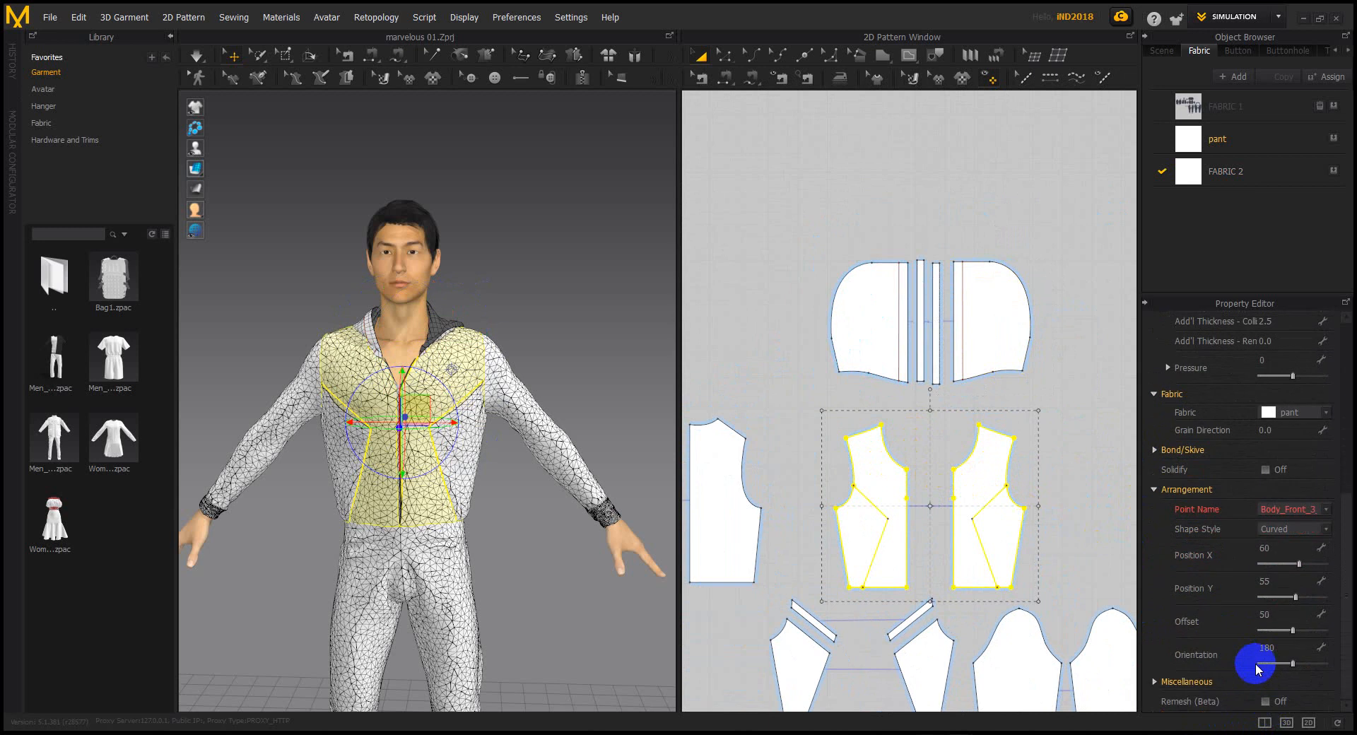
{"action": "left_click", "coordinate": [889, 479]}
Turn on Remesh (Beta) for both sleeve pieces
{"action": "middle_click_drag", "start_coordinate": [913, 467], "coordinate": [797, 348]}
{"action": "scroll", "coordinate": [985, 438], "scroll_direction": "down", "scroll_amount": 1}
{"action": "left_click", "coordinate": [995, 553]}
{"action": "left_click", "coordinate": [910, 532], "text": "shift"}
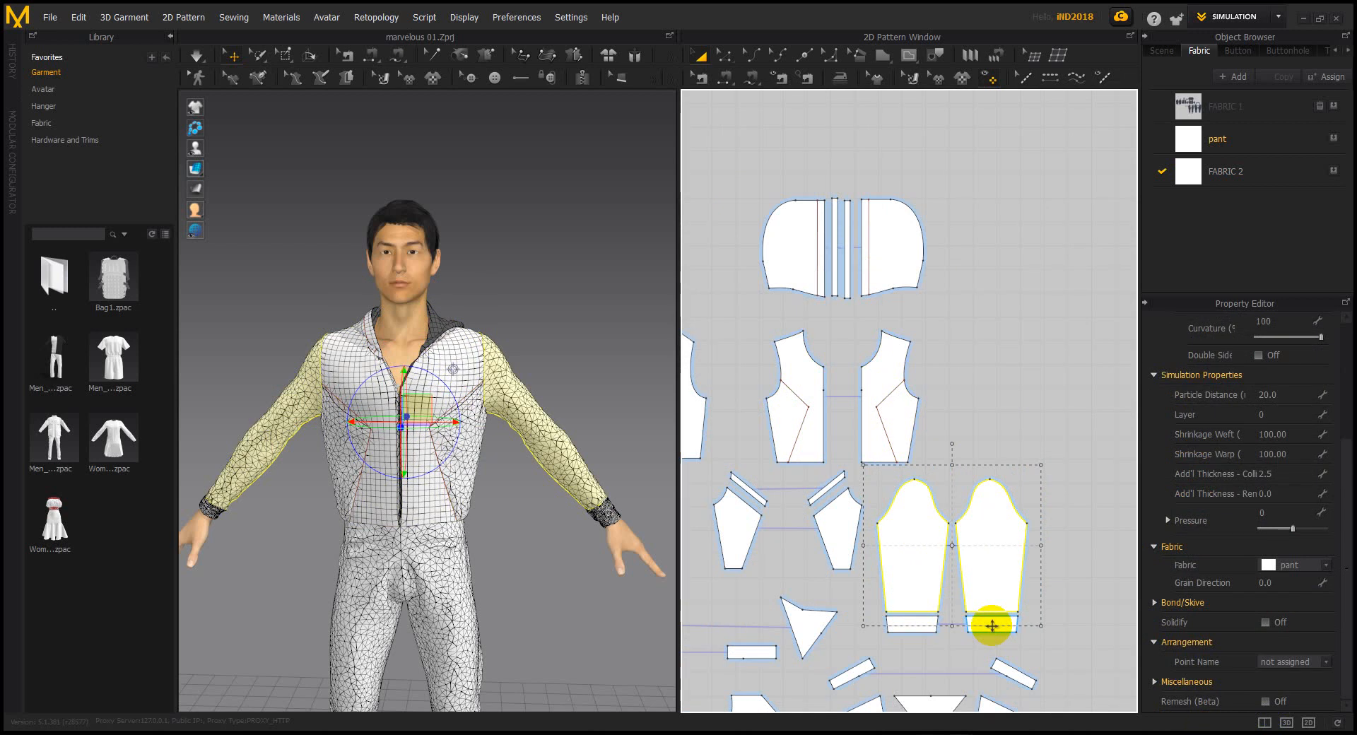
{"action": "middle_click_drag", "start_coordinate": [994, 576], "coordinate": [969, 485]}
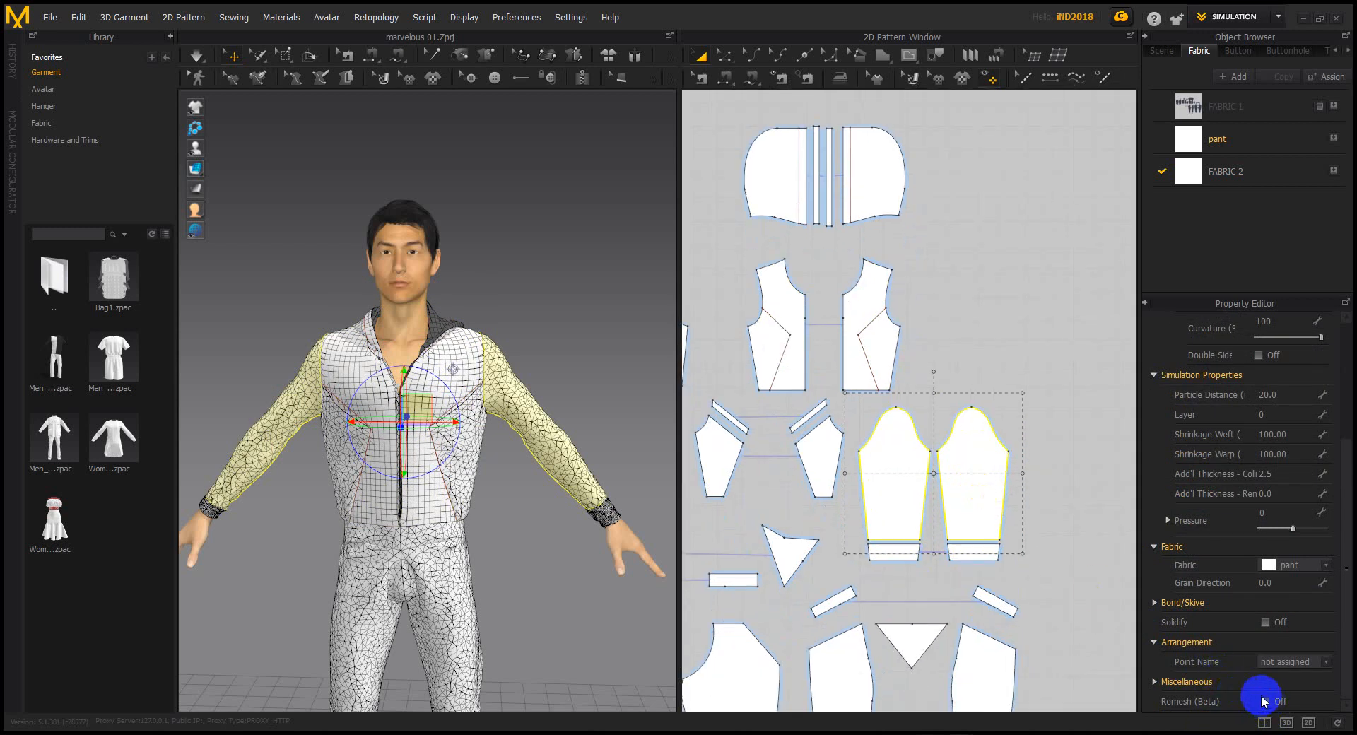
{"action": "left_click", "coordinate": [1045, 566]}
{"action": "scroll", "coordinate": [1046, 566], "scroll_direction": "up", "scroll_amount": 3}
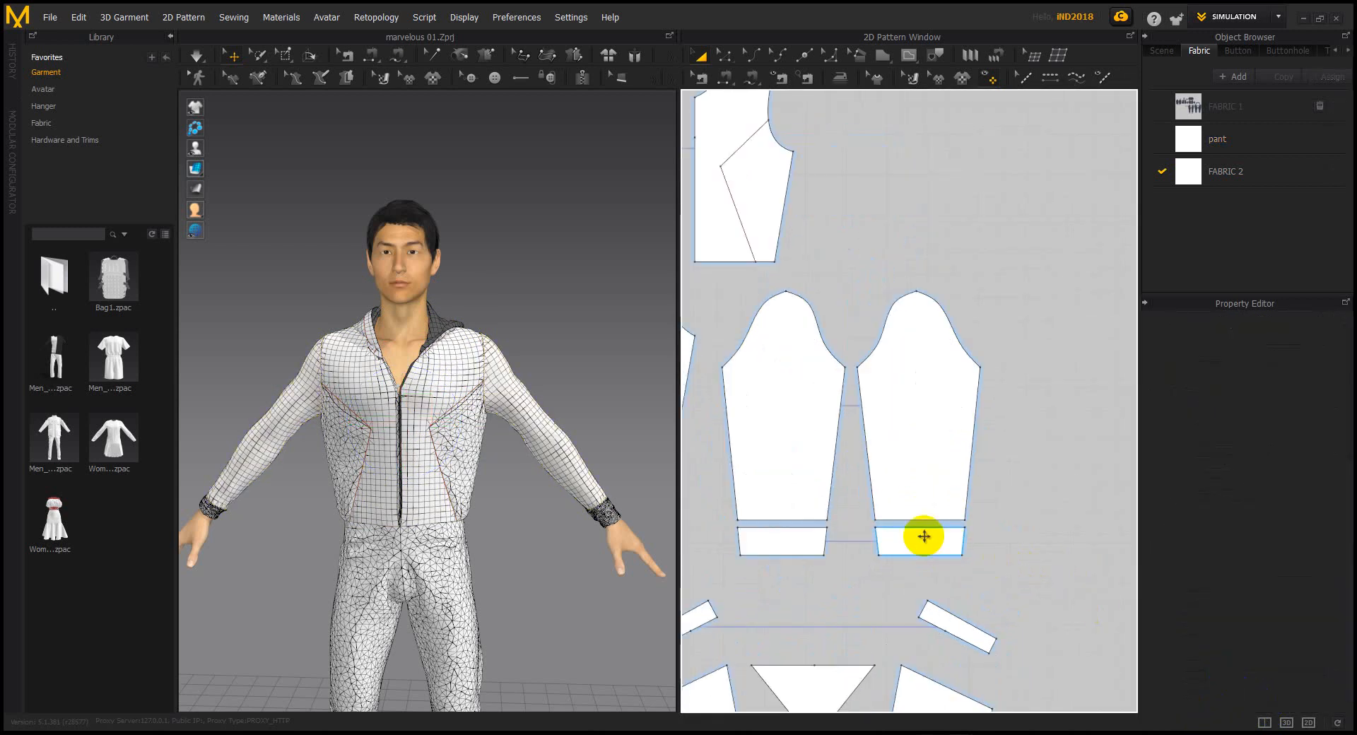
Select both cuffs, the small angled strip and the large and small triangles
{"action": "left_click", "coordinate": [925, 537]}
{"action": "left_click", "coordinate": [797, 539], "text": "shift"}
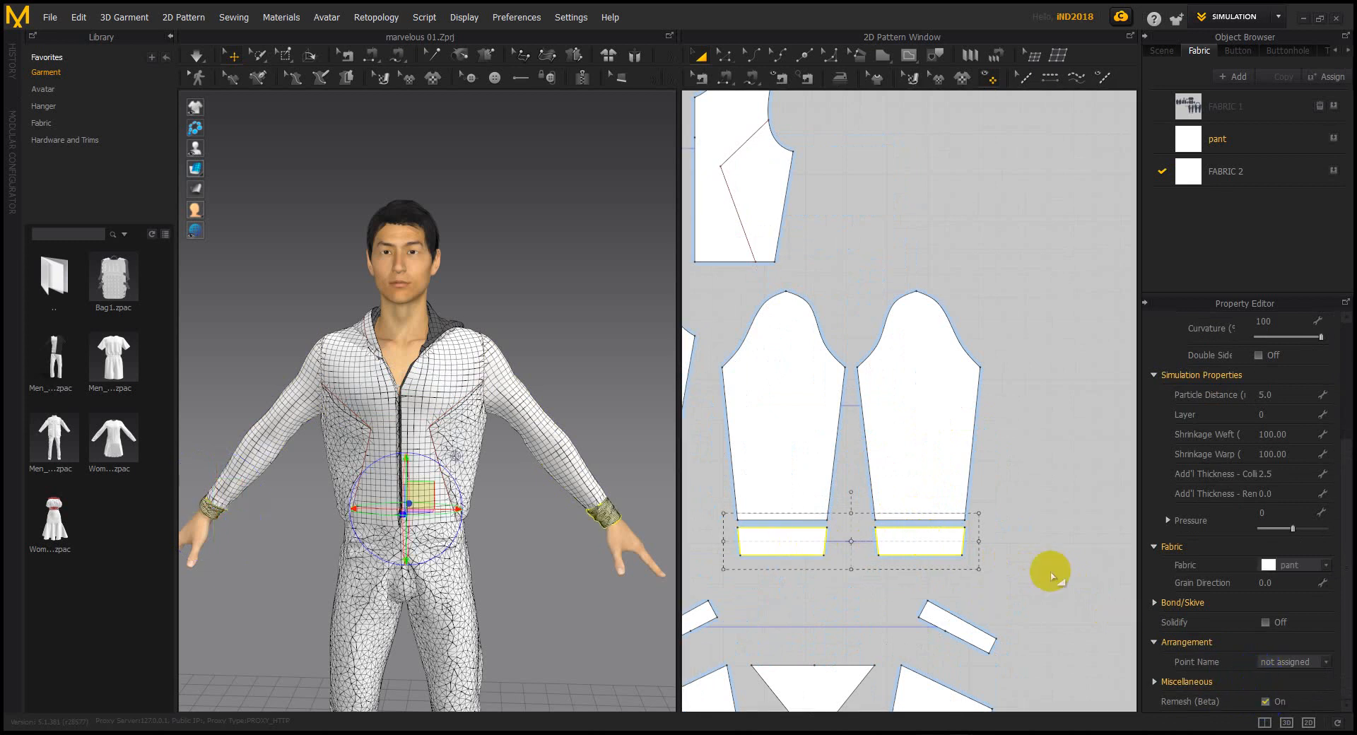
{"action": "right_click_drag", "start_coordinate": [903, 511], "coordinate": [960, 397]}
{"action": "left_click", "coordinate": [1001, 506]}
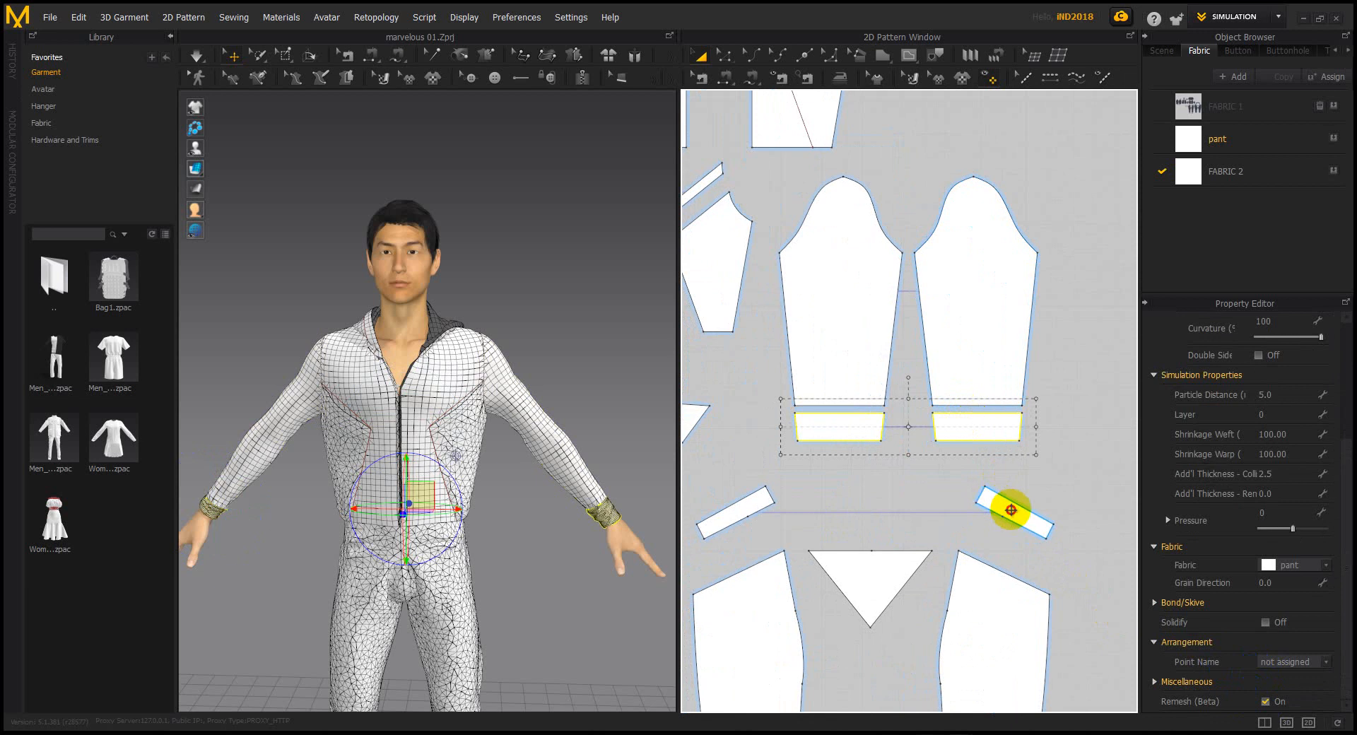
{"action": "left_click", "coordinate": [879, 563], "text": "shift"}
{"action": "scroll", "coordinate": [878, 564], "scroll_direction": "down", "scroll_amount": 3}
{"action": "left_click", "coordinate": [782, 506], "text": "shift"}
{"action": "scroll", "coordinate": [782, 506], "scroll_direction": "up", "scroll_amount": 3}
Add both side panels and thin strips, then enable Remesh (Beta) for the selection
{"action": "left_click", "coordinate": [779, 425], "text": "shift"}
{"action": "scroll", "coordinate": [799, 431], "scroll_direction": "up", "scroll_amount": 2}
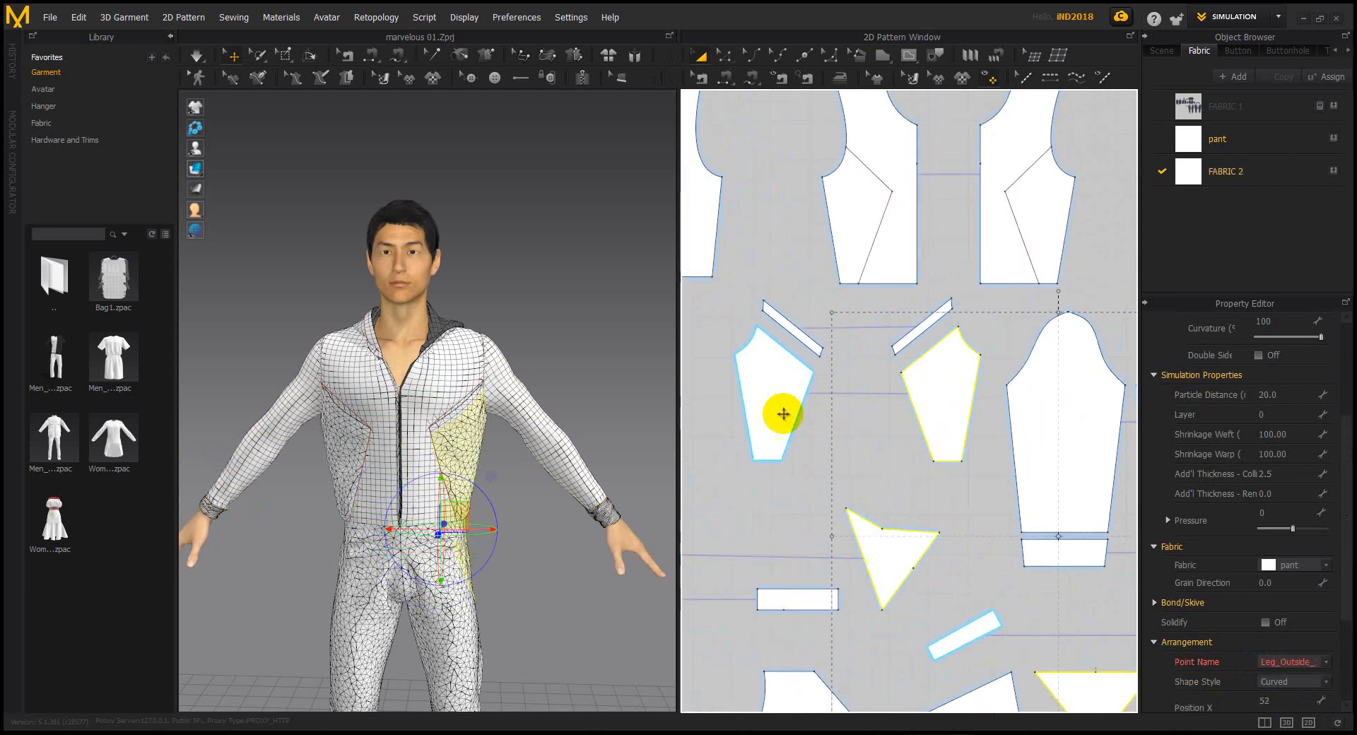
{"action": "left_click", "coordinate": [779, 346], "text": "shift"}
{"action": "left_click", "coordinate": [790, 333], "text": "shift"}
{"action": "left_click", "coordinate": [913, 333], "text": "shift"}
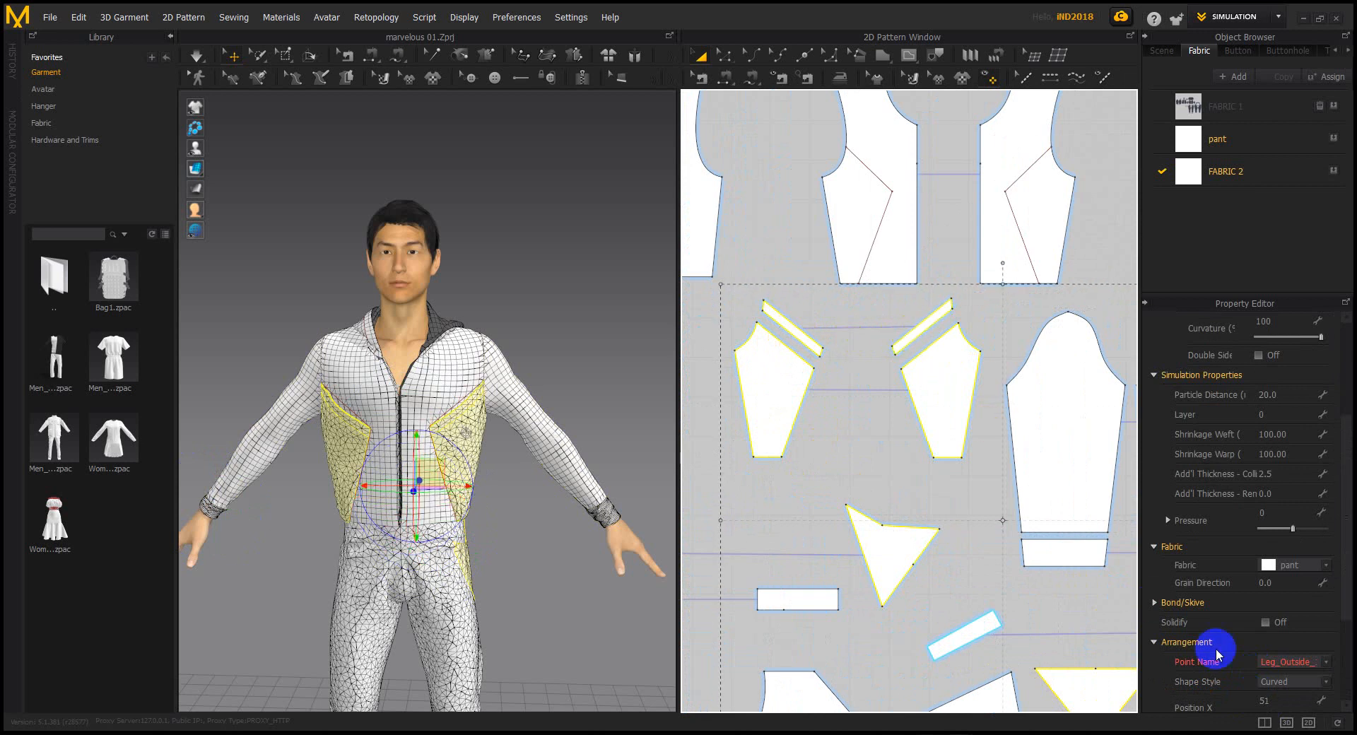
{"action": "scroll", "coordinate": [1263, 712], "scroll_direction": "down", "scroll_amount": 3}
{"action": "left_click", "coordinate": [1266, 702]}
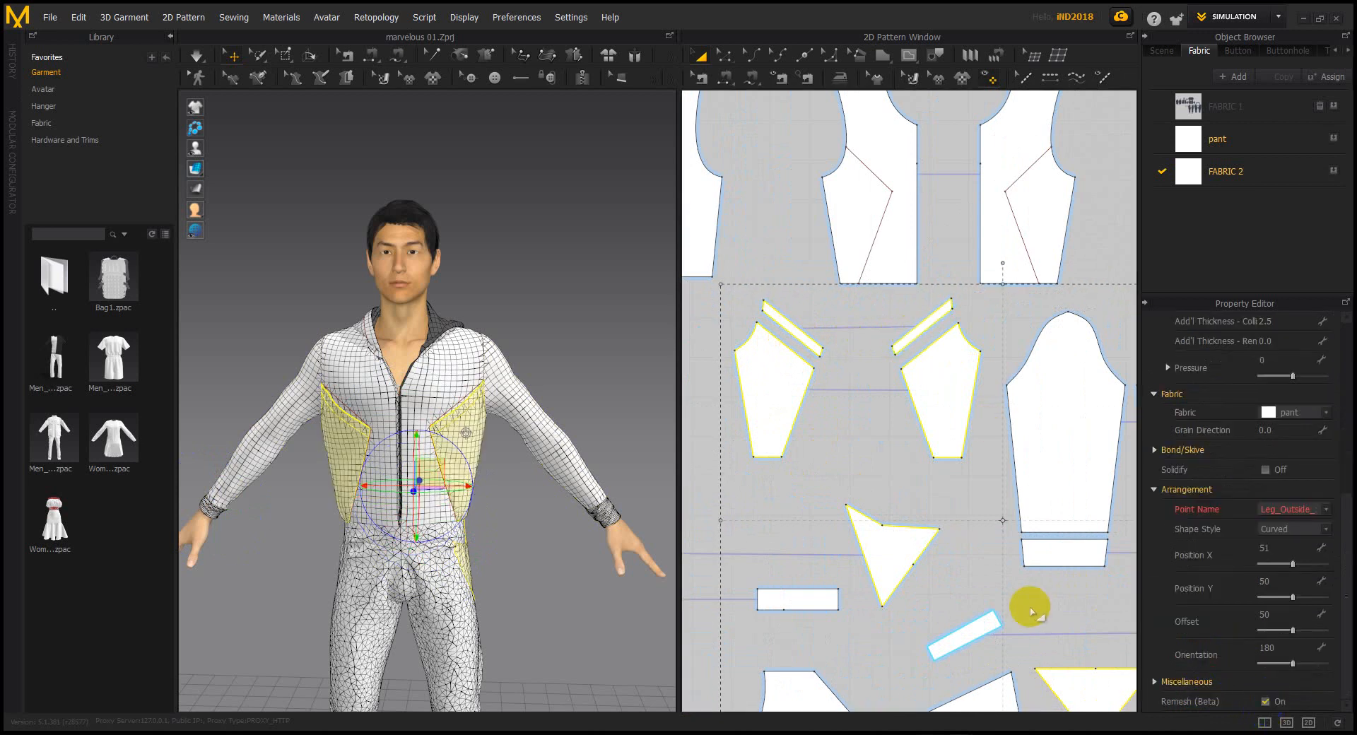
Turn on Remesh (Beta) for the two waistband rectangles and the front leg pieces
{"action": "scroll", "coordinate": [924, 539], "scroll_direction": "down", "scroll_amount": 4}
{"action": "left_click", "coordinate": [808, 487]}
{"action": "left_click", "coordinate": [1265, 702]}
{"action": "scroll", "coordinate": [898, 540], "scroll_direction": "up", "scroll_amount": 3}
{"action": "left_click", "coordinate": [858, 510]}
{"action": "left_click", "coordinate": [838, 487]}
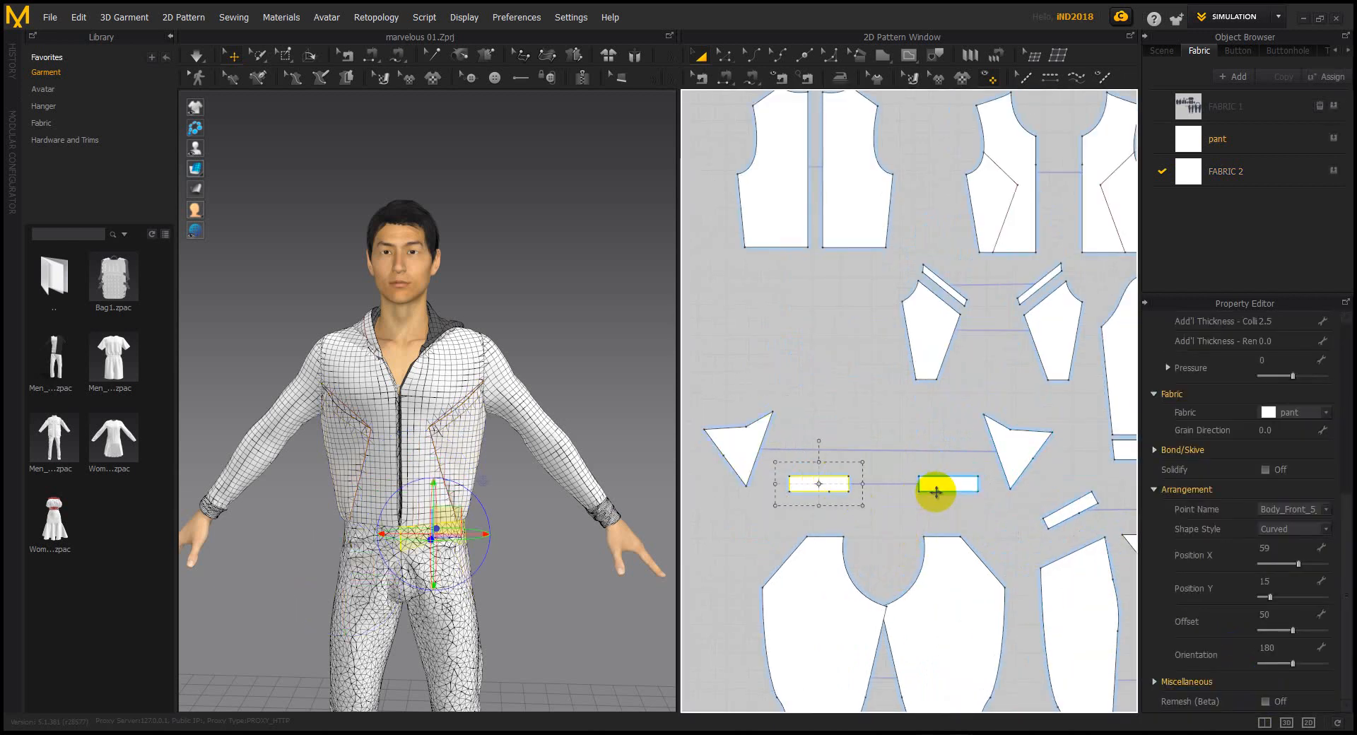
{"action": "left_click", "coordinate": [936, 490], "text": "shift"}
{"action": "left_click", "coordinate": [957, 618], "text": "shift"}
{"action": "left_click", "coordinate": [820, 618], "text": "shift"}
{"action": "left_click", "coordinate": [1265, 702]}
Turn on Remesh (Beta) for the two back leg pieces
{"action": "right_click_drag", "start_coordinate": [556, 566], "coordinate": [468, 549]}
{"action": "middle_click_drag", "start_coordinate": [468, 549], "coordinate": [435, 445]}
{"action": "scroll", "coordinate": [535, 502], "scroll_direction": "down", "scroll_amount": 2}
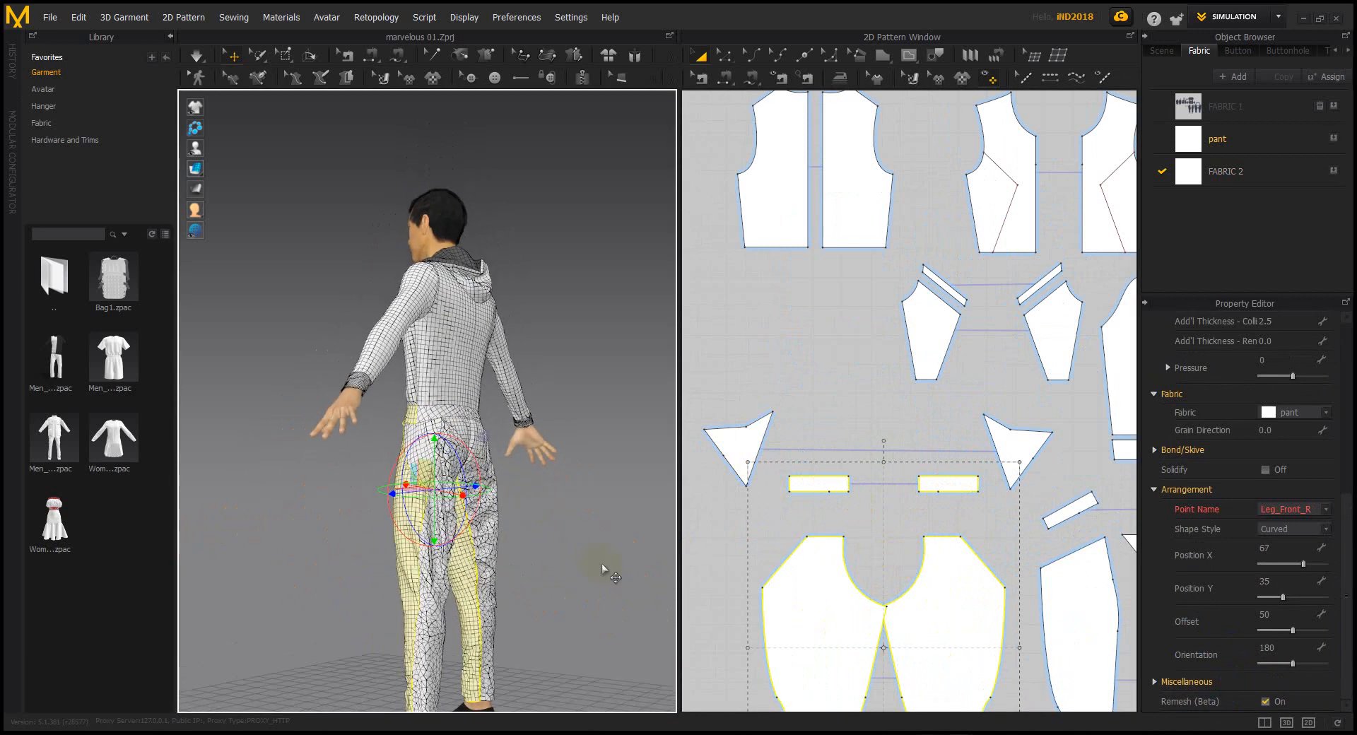
{"action": "left_click", "coordinate": [603, 569]}
{"action": "scroll", "coordinate": [987, 555], "scroll_direction": "down", "scroll_amount": 4}
{"action": "middle_click_drag", "start_coordinate": [976, 549], "coordinate": [888, 481]}
{"action": "scroll", "coordinate": [921, 518], "scroll_direction": "up", "scroll_amount": 2}
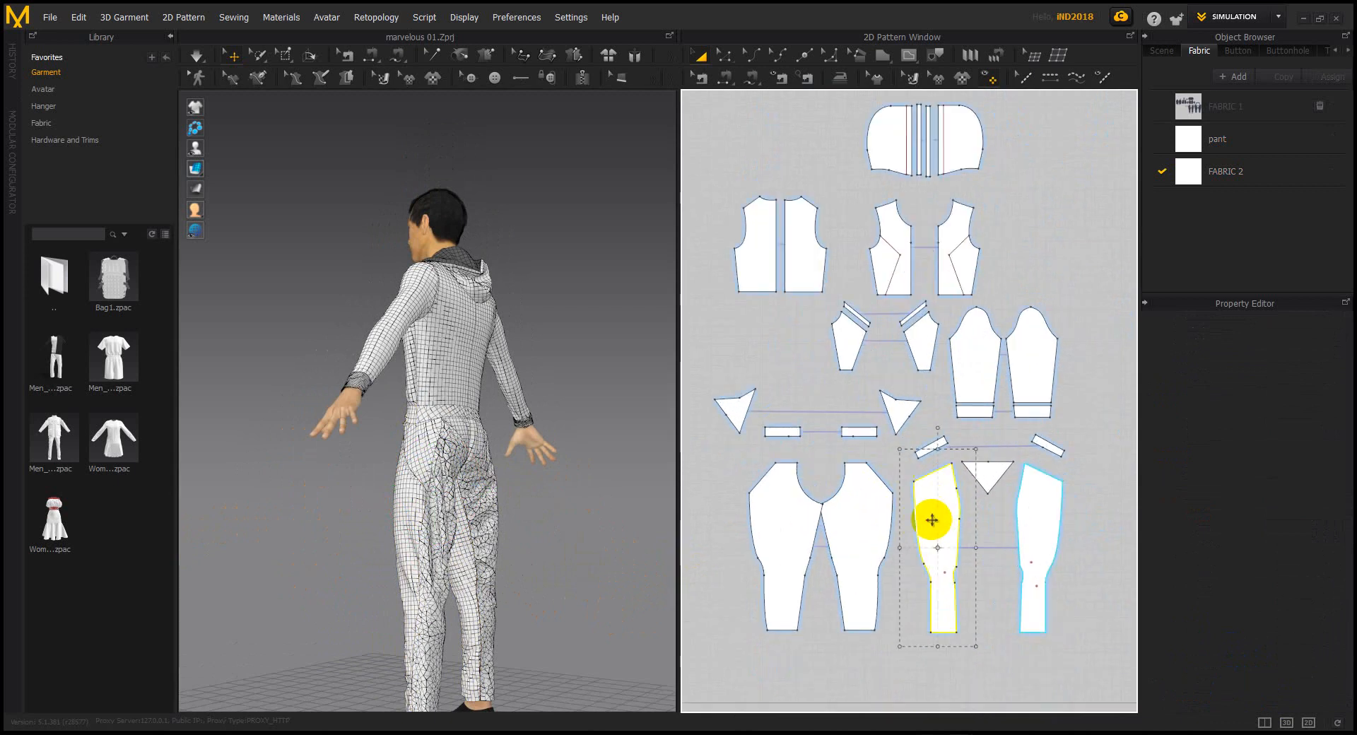
{"action": "left_click", "coordinate": [932, 520]}
{"action": "left_click", "coordinate": [1036, 515], "text": "shift"}
{"action": "left_click", "coordinate": [1264, 702]}
Clear the selection and view the remeshed pants from the rear and side
{"action": "right_click_drag", "start_coordinate": [604, 540], "coordinate": [557, 545]}
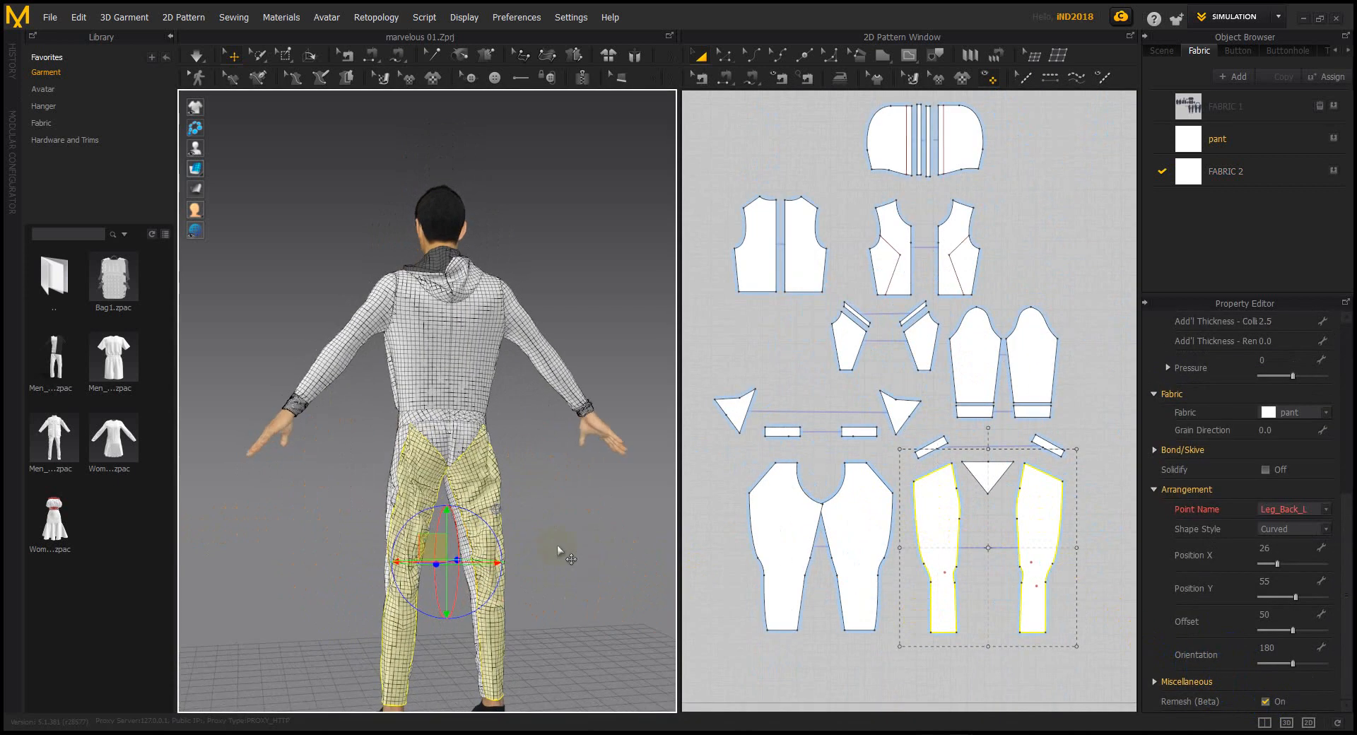
{"action": "left_click", "coordinate": [559, 543]}
{"action": "right_click_drag", "start_coordinate": [567, 499], "coordinate": [531, 504]}
{"action": "scroll", "coordinate": [594, 531], "scroll_direction": "up", "scroll_amount": 5}
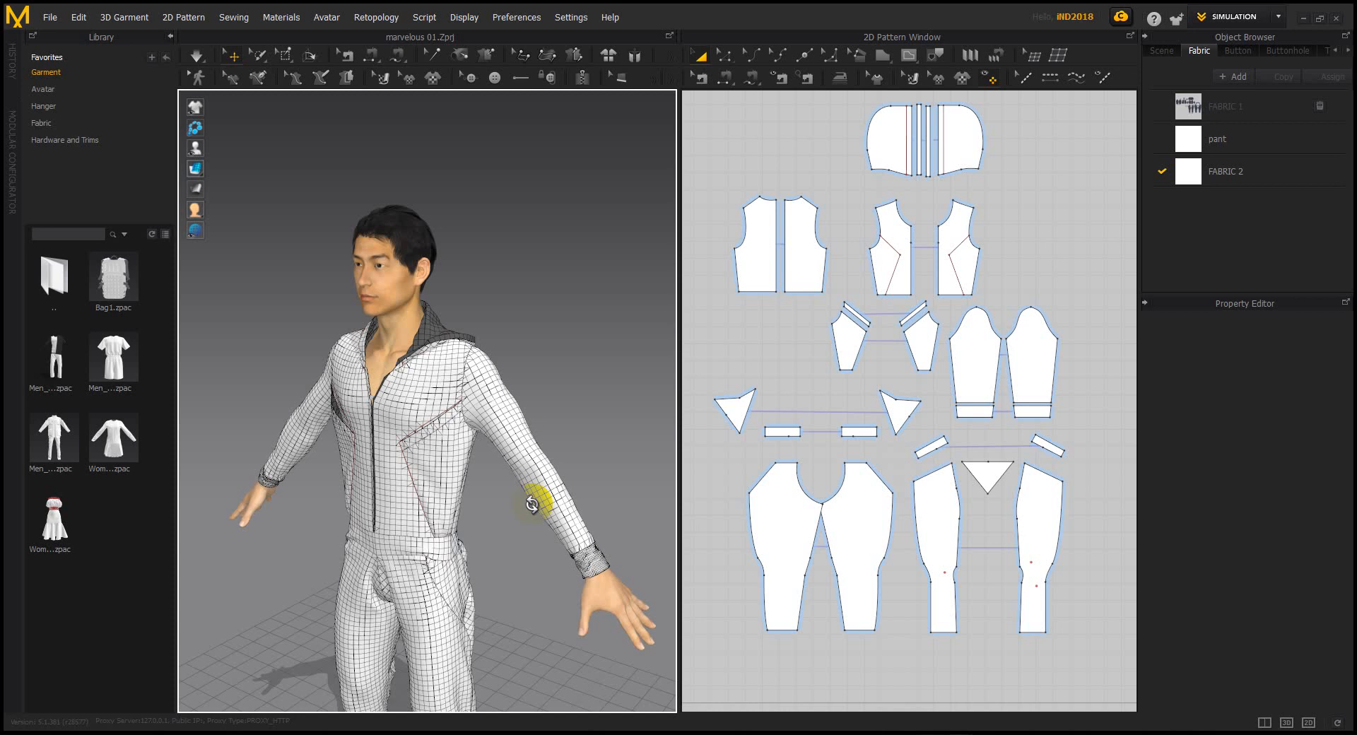
{"action": "right_click_drag", "start_coordinate": [606, 291], "coordinate": [294, 444]}
{"action": "right_click_drag", "start_coordinate": [460, 458], "coordinate": [596, 471]}
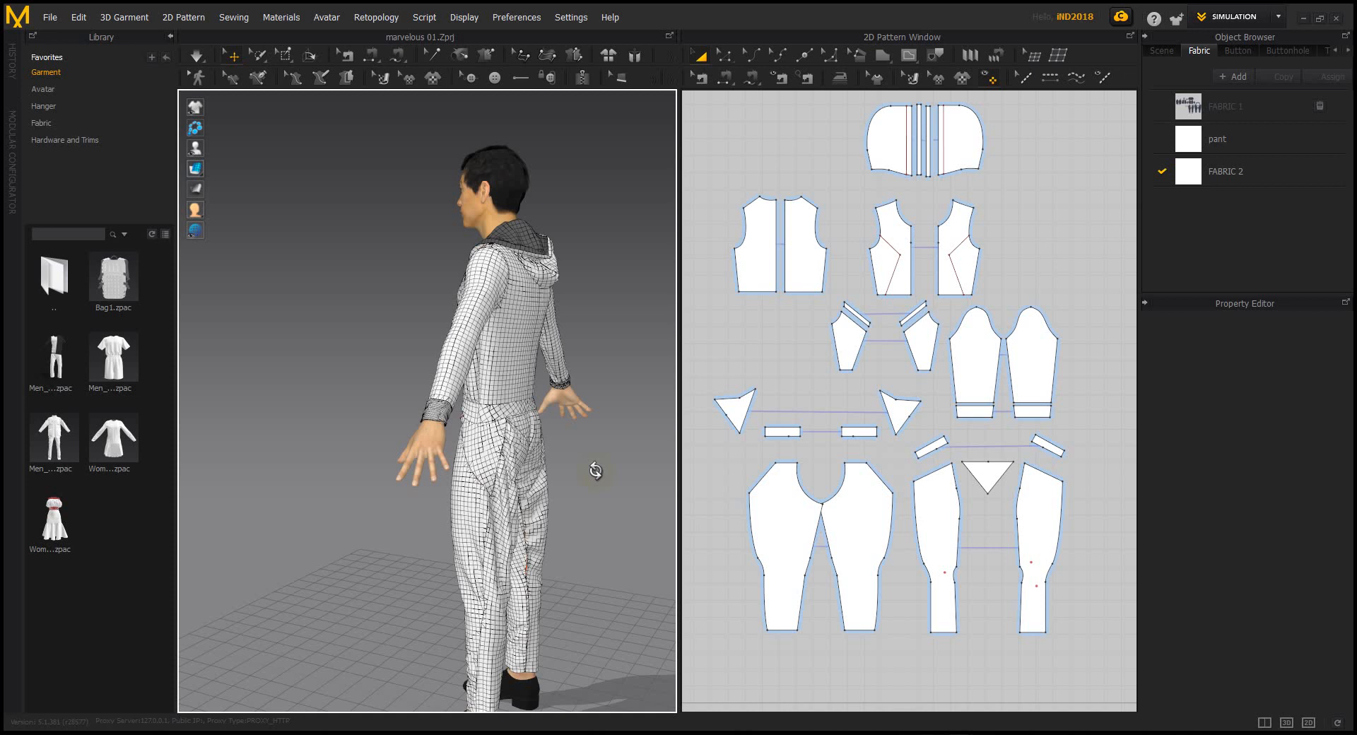
Orbit around the avatar, then select the right and left front jacket panels
{"action": "right_click_drag", "start_coordinate": [427, 478], "coordinate": [581, 471]}
{"action": "right_click_drag", "start_coordinate": [560, 530], "coordinate": [601, 458]}
{"action": "scroll", "coordinate": [858, 393], "scroll_direction": "down", "scroll_amount": 5}
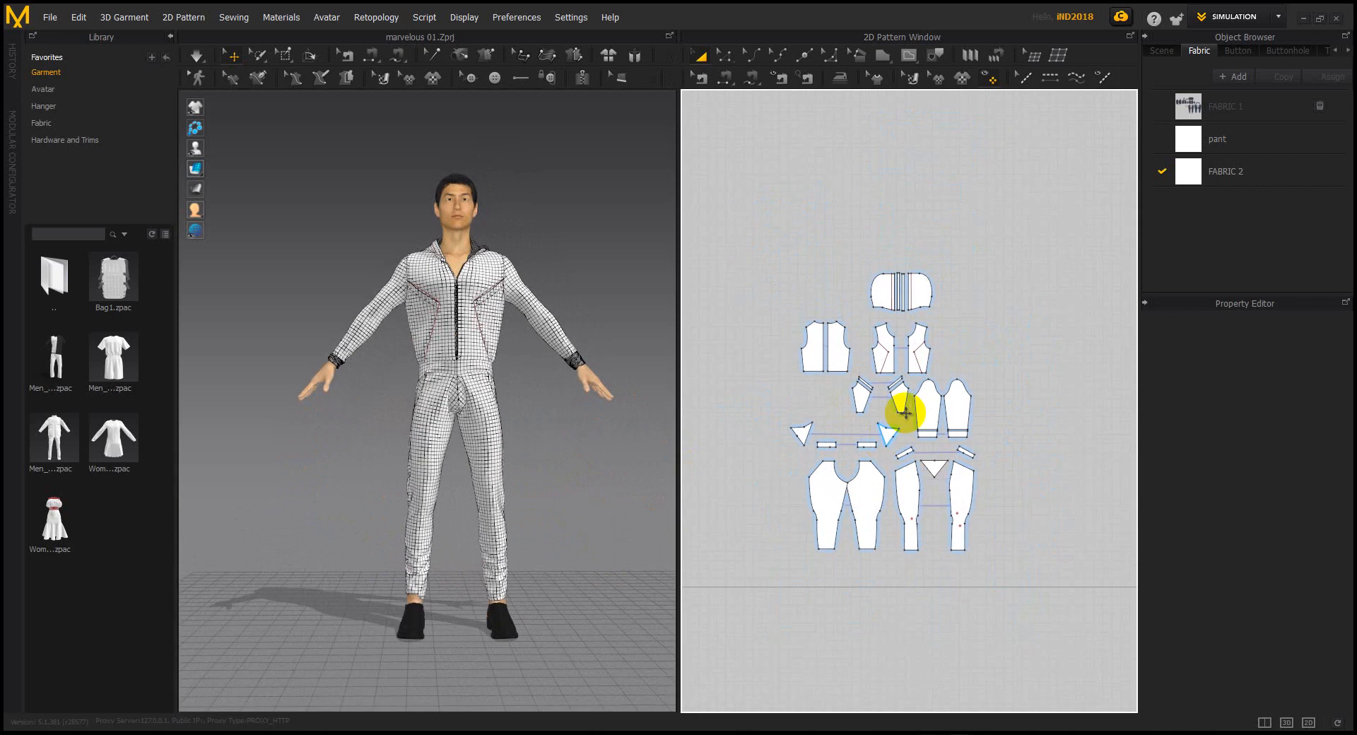
{"action": "right_click_drag", "start_coordinate": [601, 431], "coordinate": [370, 424]}
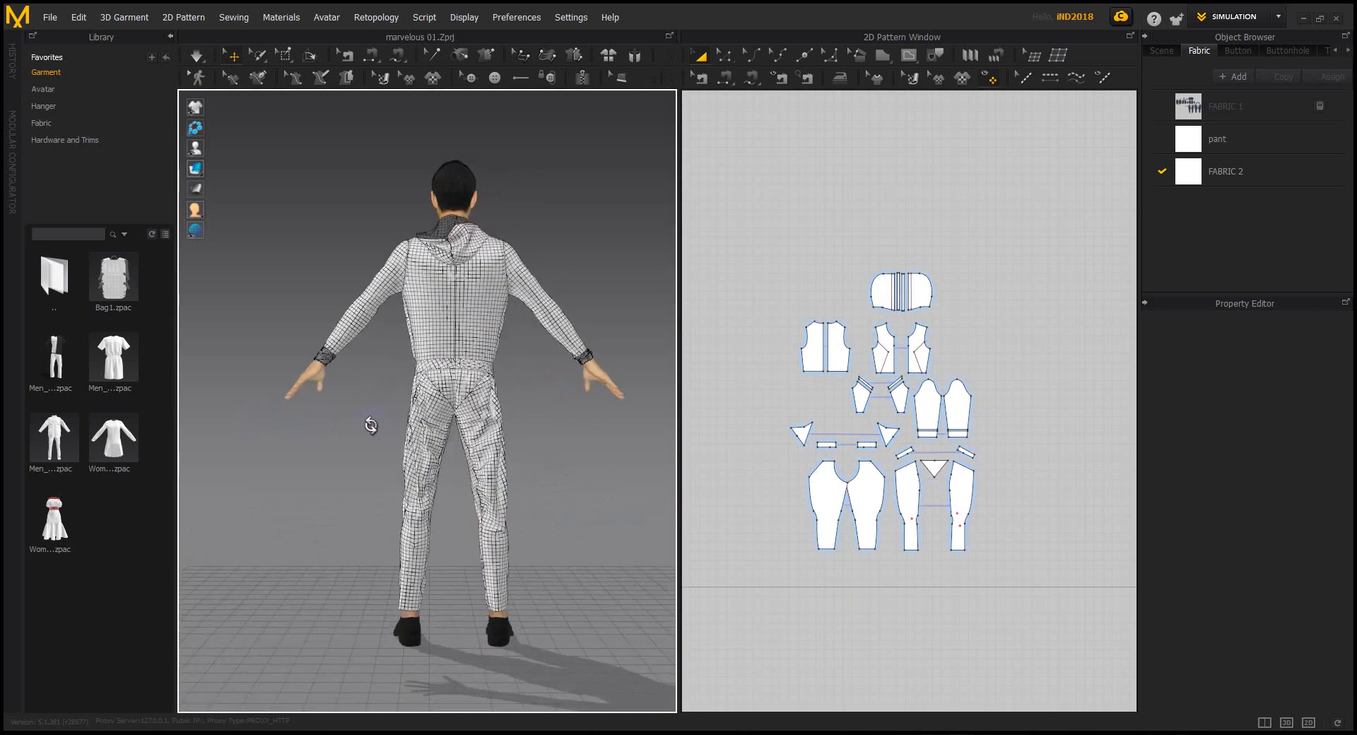
{"action": "scroll", "coordinate": [450, 398], "scroll_direction": "up", "scroll_amount": 8}
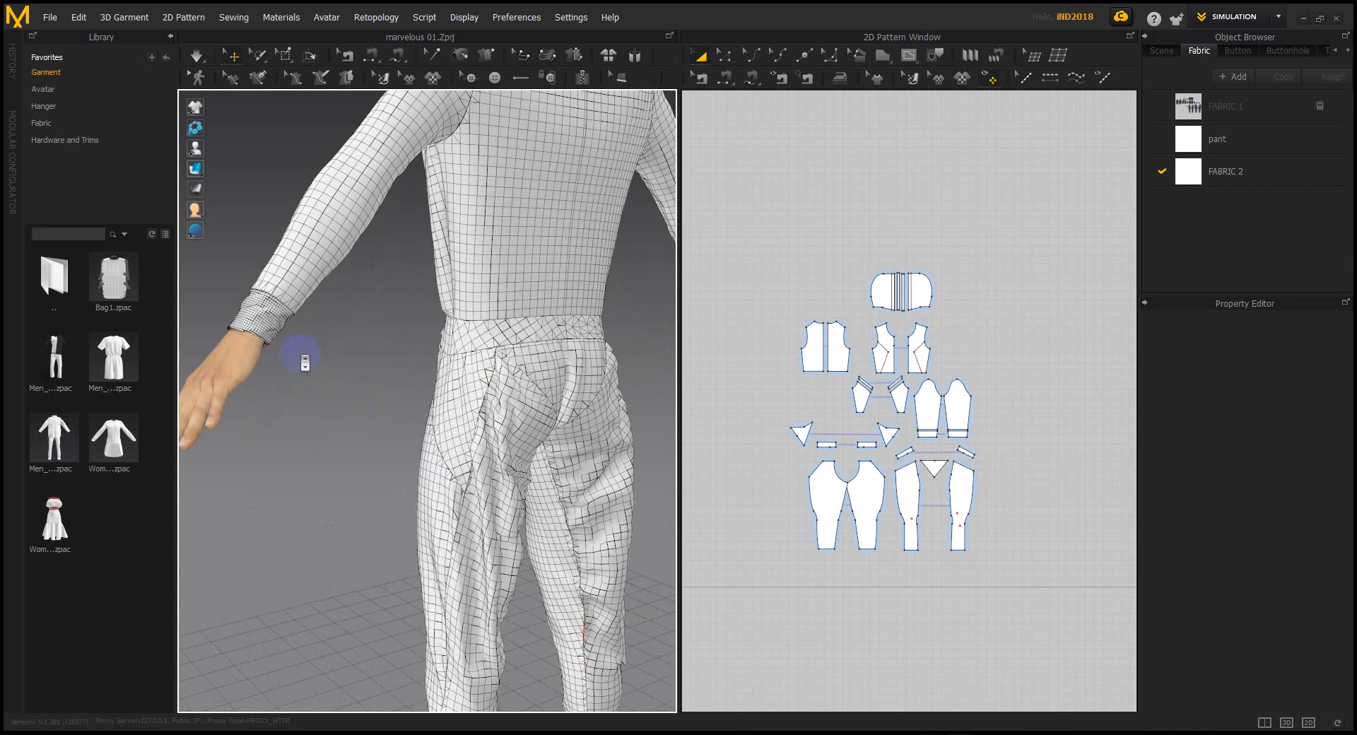
{"action": "scroll", "coordinate": [373, 417], "scroll_direction": "down", "scroll_amount": 6}
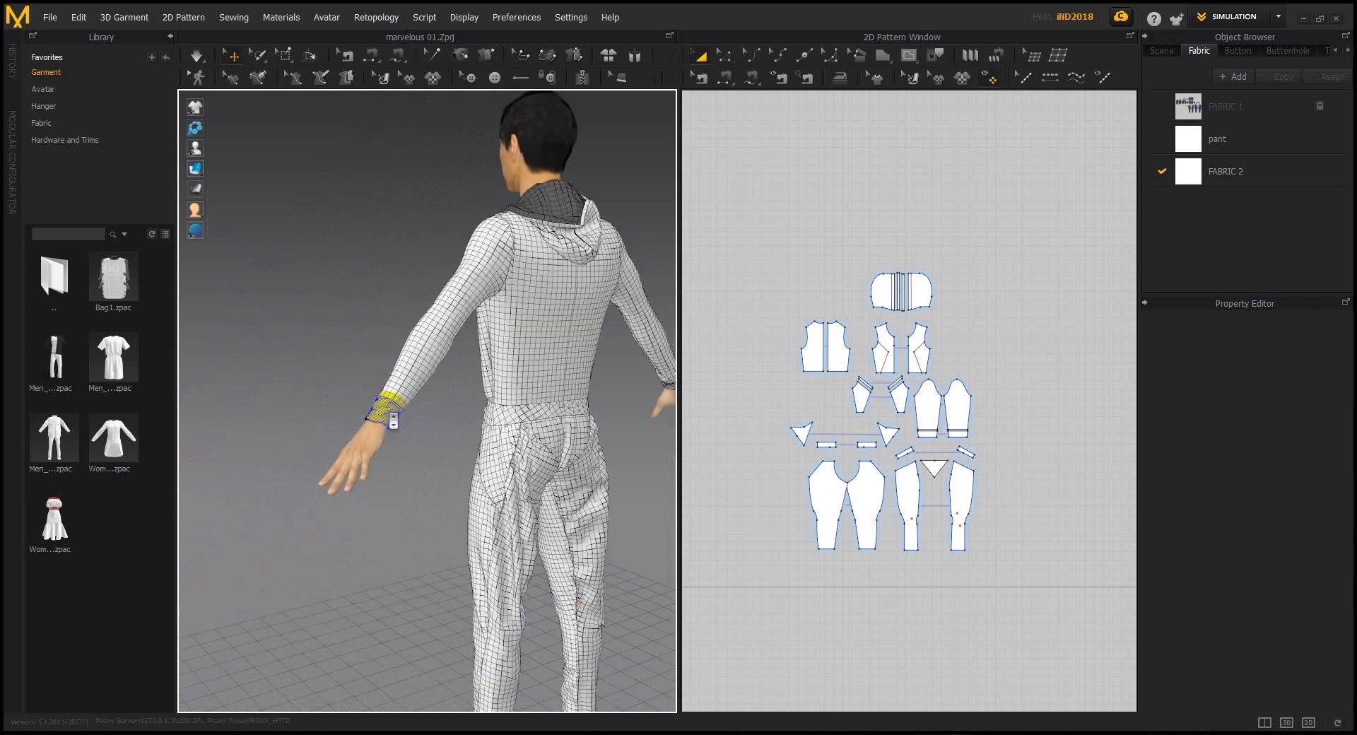
{"action": "mouse_move", "coordinate": [455, 408]}
{"action": "right_mouse_down"}
{"action": "mouse_move", "coordinate": [535, 376]}
{"action": "mouse_move", "coordinate": [477, 406]}
{"action": "right_mouse_up"}
{"action": "scroll", "coordinate": [475, 411], "scroll_direction": "up", "scroll_amount": 3}
{"action": "middle_click_drag", "start_coordinate": [442, 405], "coordinate": [412, 481]}
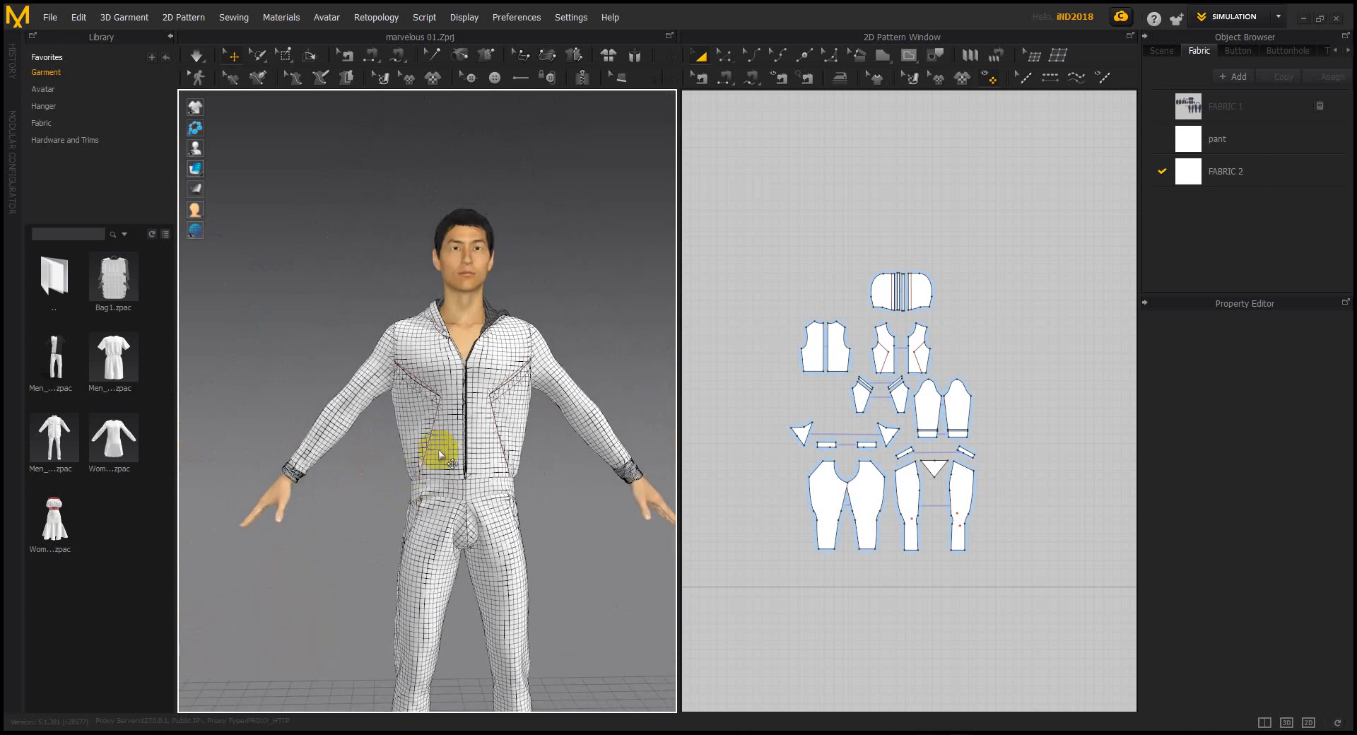
{"action": "scroll", "coordinate": [414, 477], "scroll_direction": "up", "scroll_amount": 3}
{"action": "left_click", "coordinate": [521, 358]}
{"action": "left_click", "coordinate": [428, 346], "text": "shift"}
Add the waistbands, front pant legs, chest pockets, both sleeves and the collar to the selection
{"action": "left_click", "coordinate": [516, 527], "text": "shift"}
{"action": "left_click", "coordinate": [456, 524], "text": "shift"}
{"action": "left_click", "coordinate": [445, 558], "text": "shift"}
{"action": "left_click", "coordinate": [522, 564], "text": "shift"}
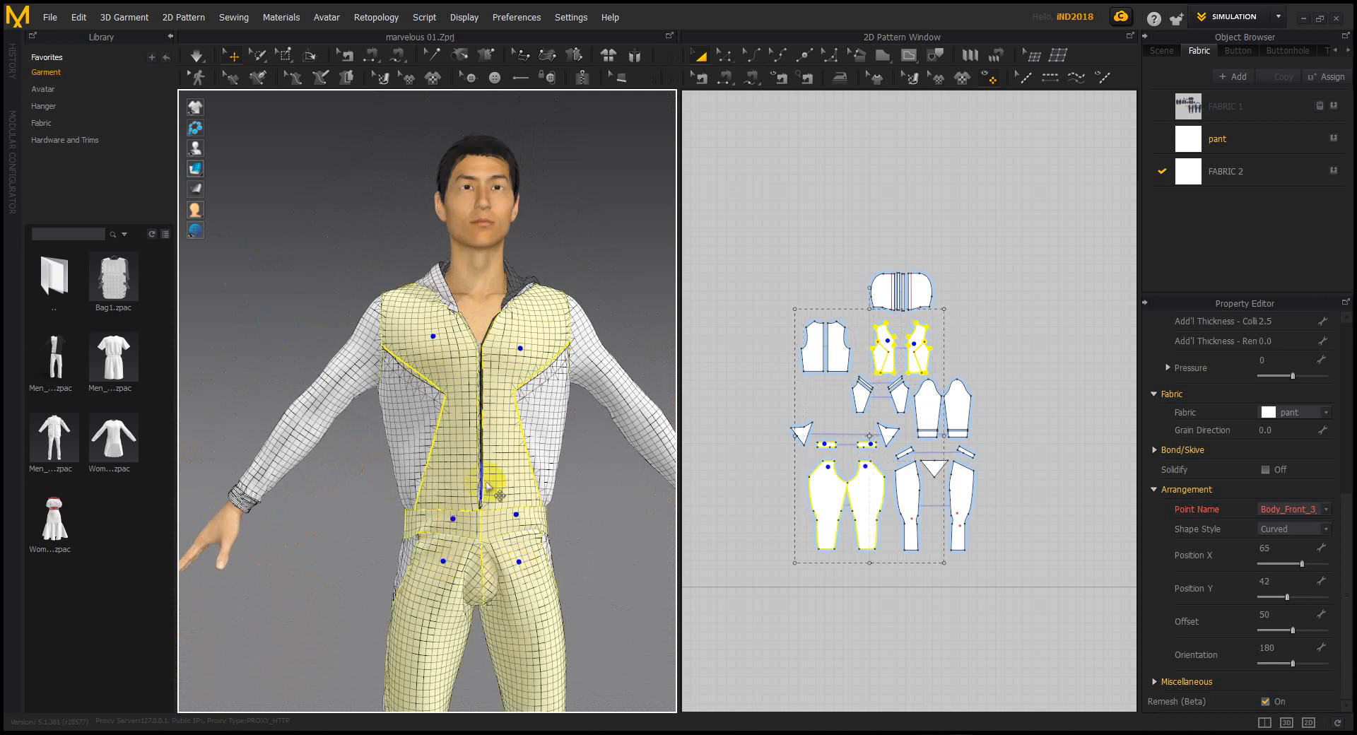
{"action": "left_click", "coordinate": [548, 410], "text": "shift"}
{"action": "left_click", "coordinate": [426, 395], "text": "shift"}
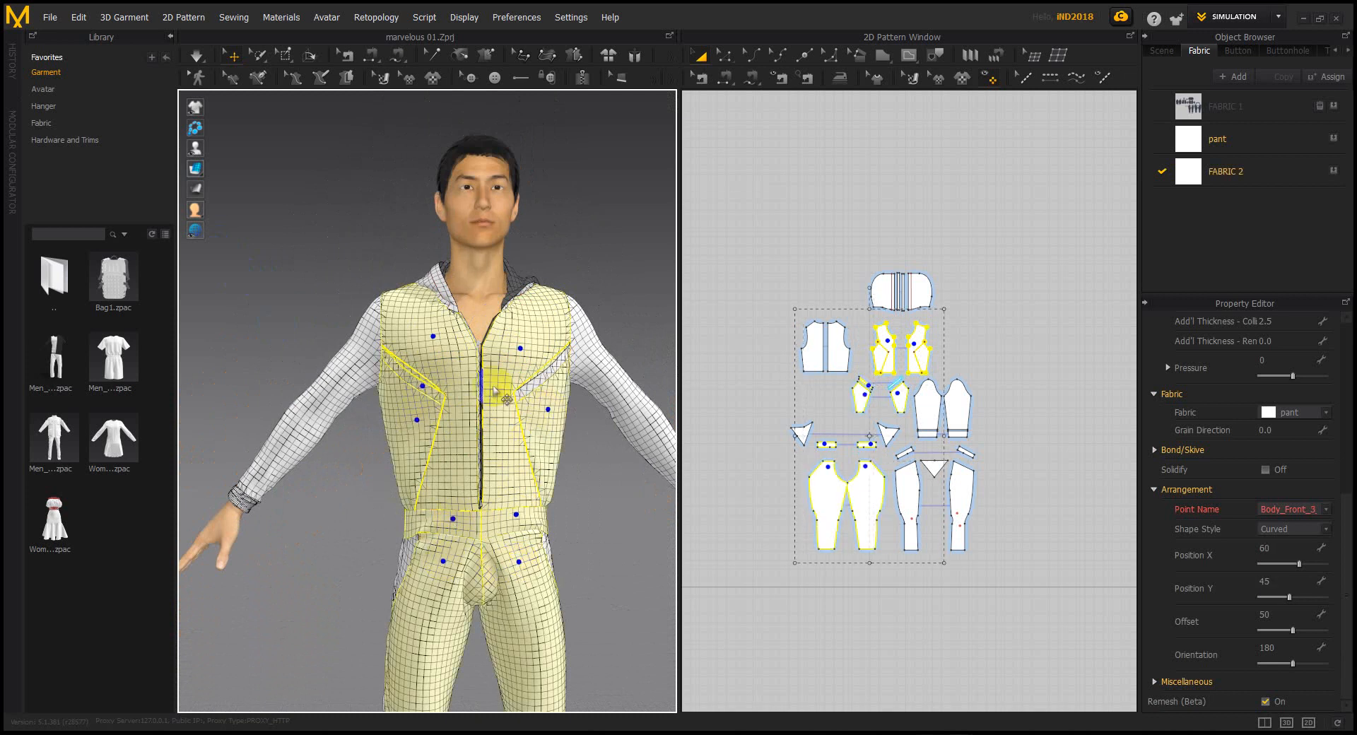
{"action": "left_click", "coordinate": [594, 349], "text": "shift"}
{"action": "left_click", "coordinate": [362, 376], "text": "shift"}
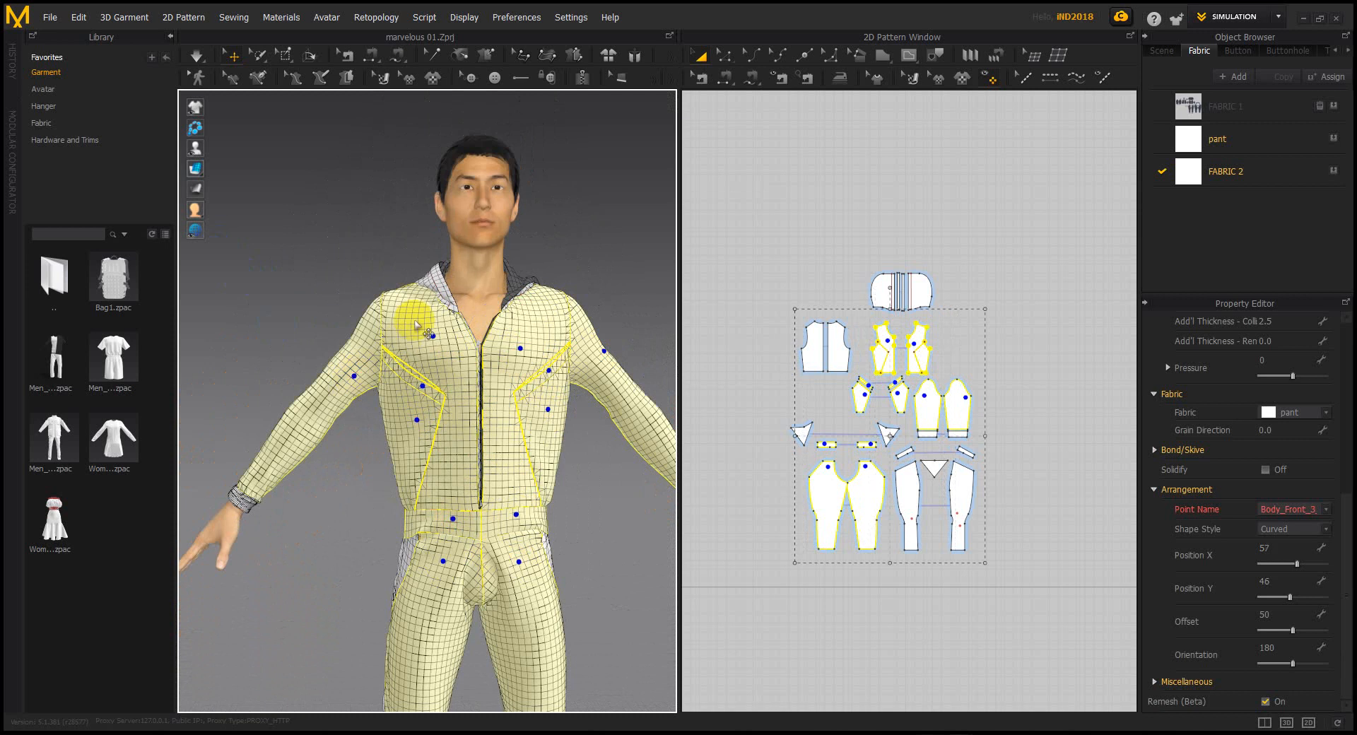
{"action": "left_click", "coordinate": [449, 288], "text": "shift"}
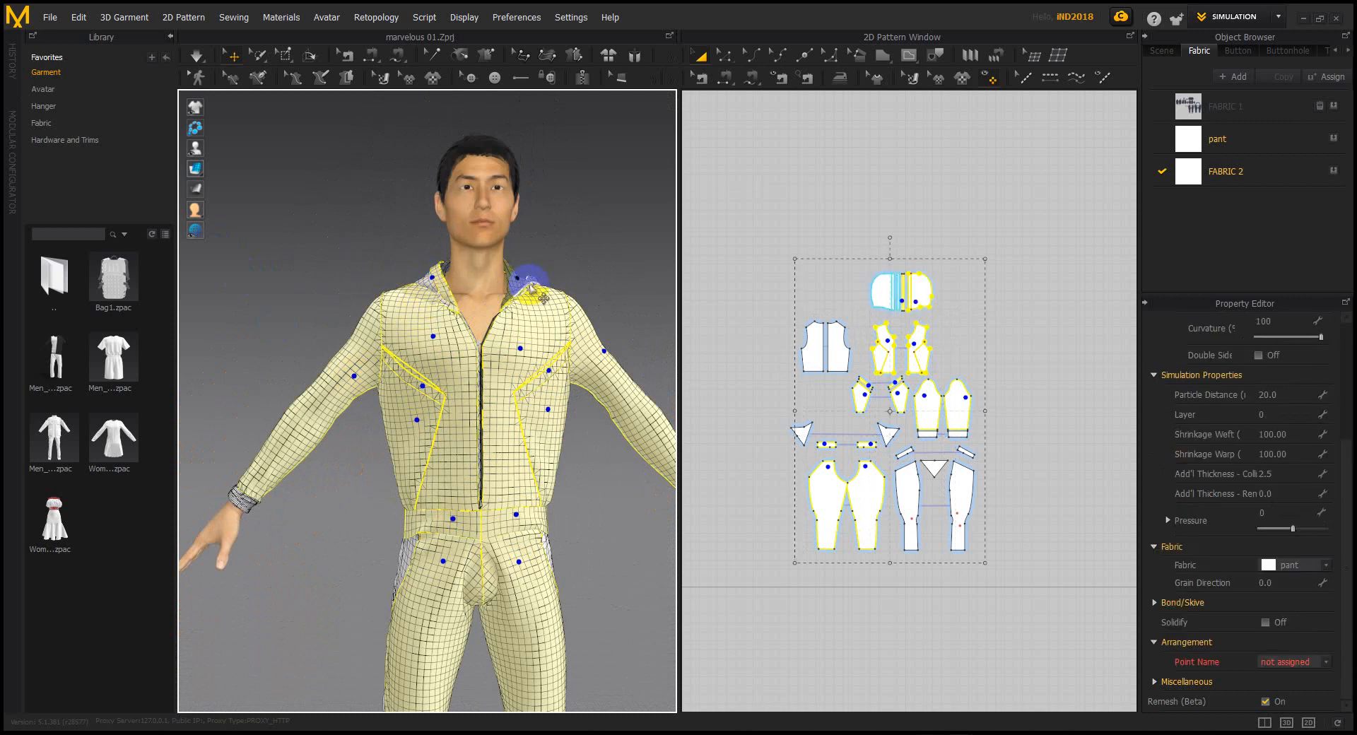
Dismiss the stray Start menu and undo the accidental move of pieces off the avatar
{"action": "left_click_drag", "start_coordinate": [404, 293], "coordinate": [463, 302]}
{"action": "key", "text": "super"}
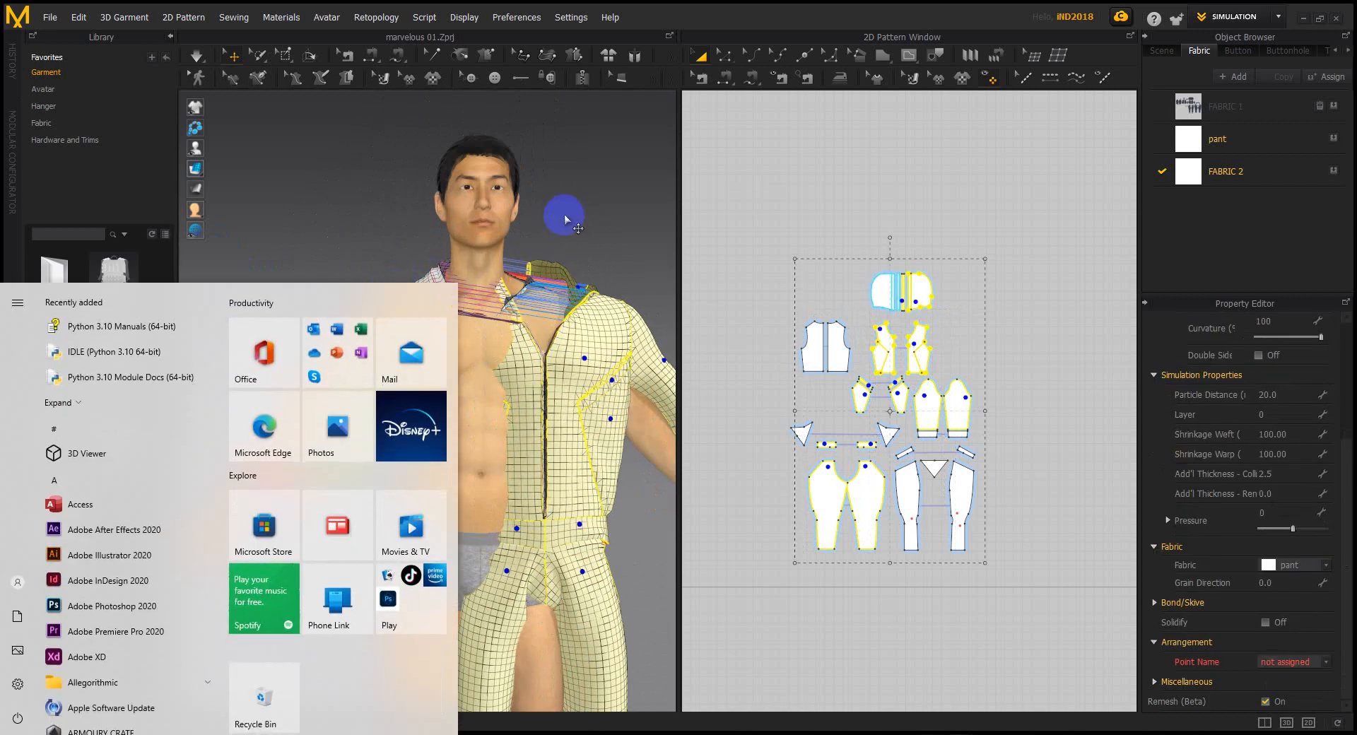
{"action": "type", "text": "2023"}
{"action": "left_click", "coordinate": [566, 255]}
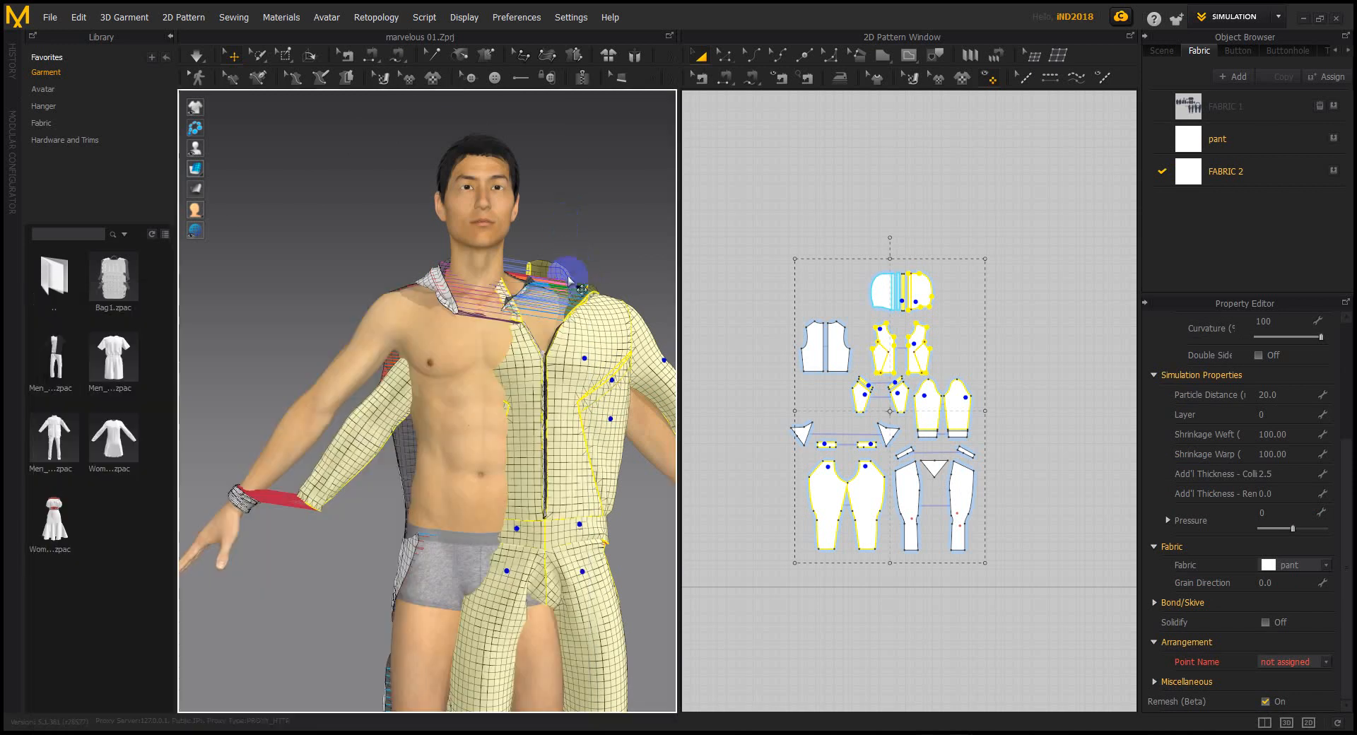
{"action": "key", "text": "ctrl+z"}
Add the left hood, back bodice, waist, left waistband, left back panel and left pant leg
{"action": "right_click_drag", "start_coordinate": [363, 294], "coordinate": [473, 353]}
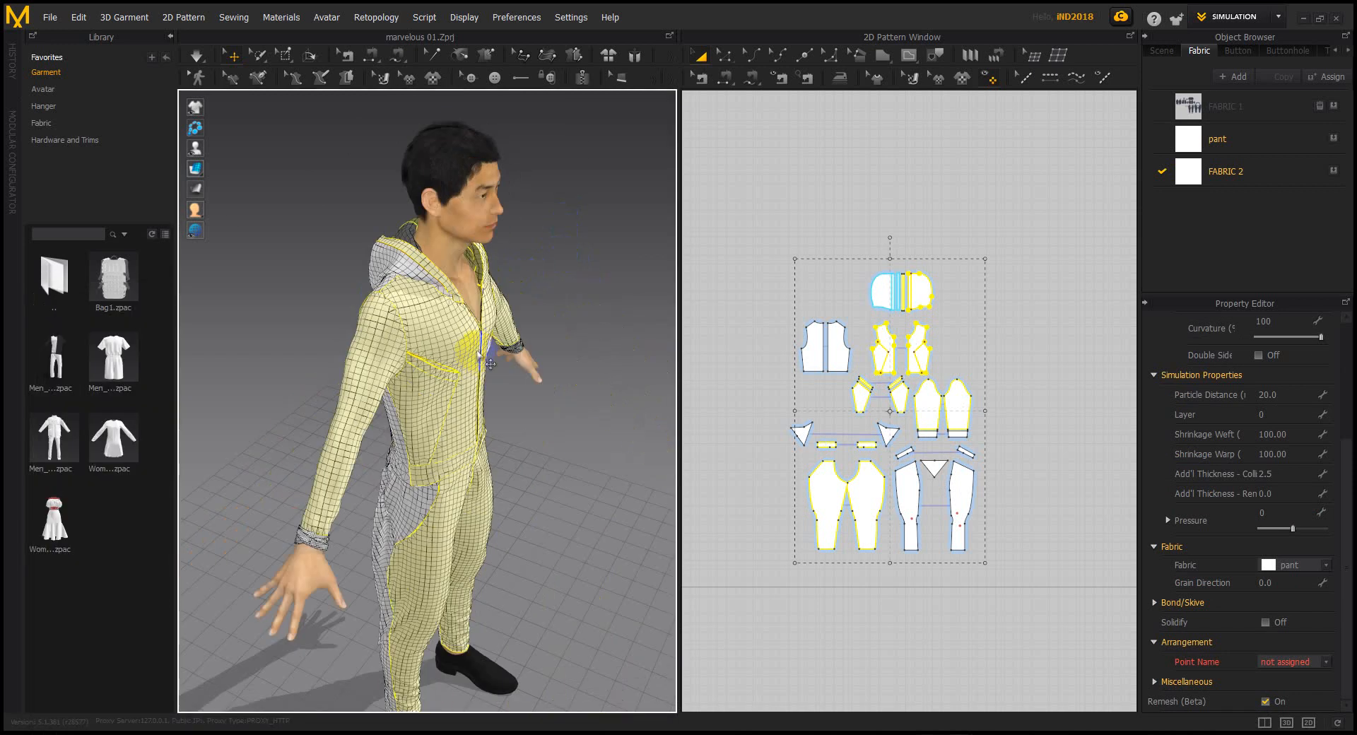
{"action": "left_click", "coordinate": [405, 268], "text": "shift"}
{"action": "right_click_drag", "start_coordinate": [406, 483], "coordinate": [417, 435]}
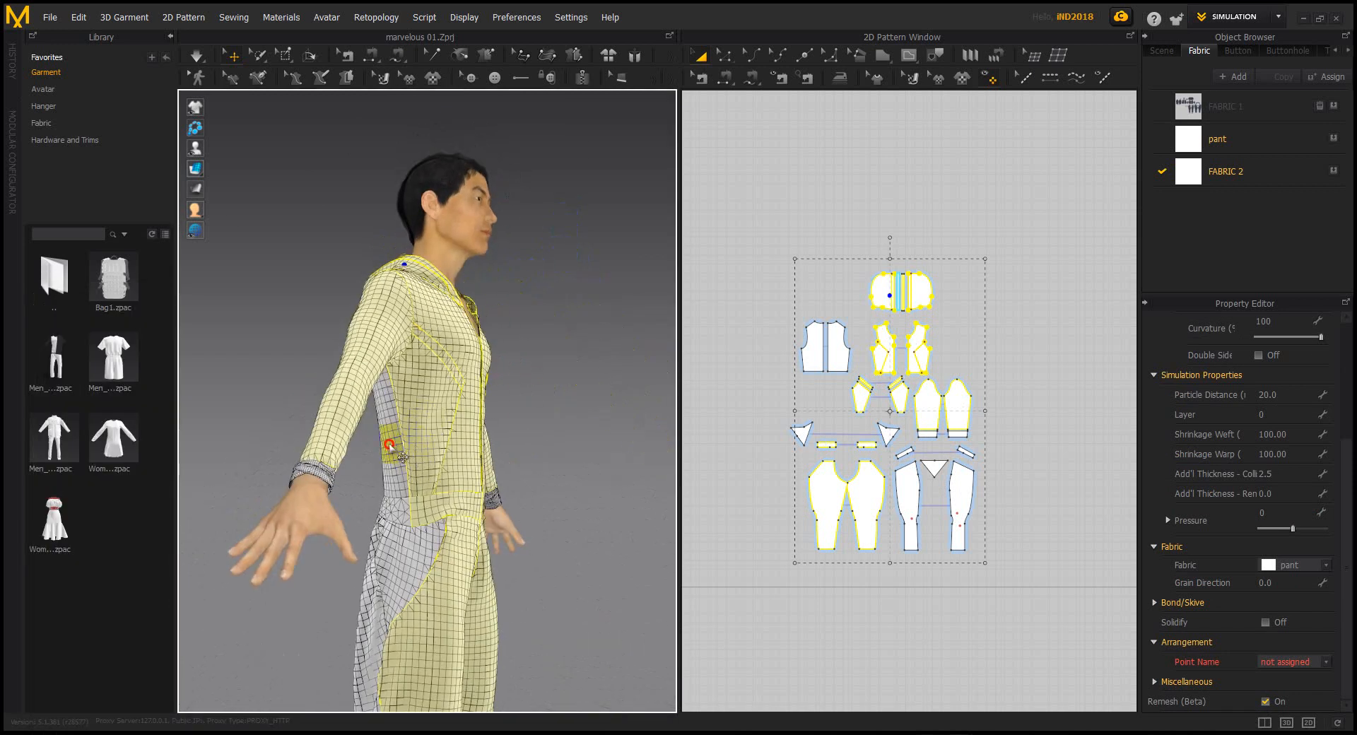
{"action": "left_click", "coordinate": [389, 444], "text": "shift"}
{"action": "left_click", "coordinate": [400, 513], "text": "shift"}
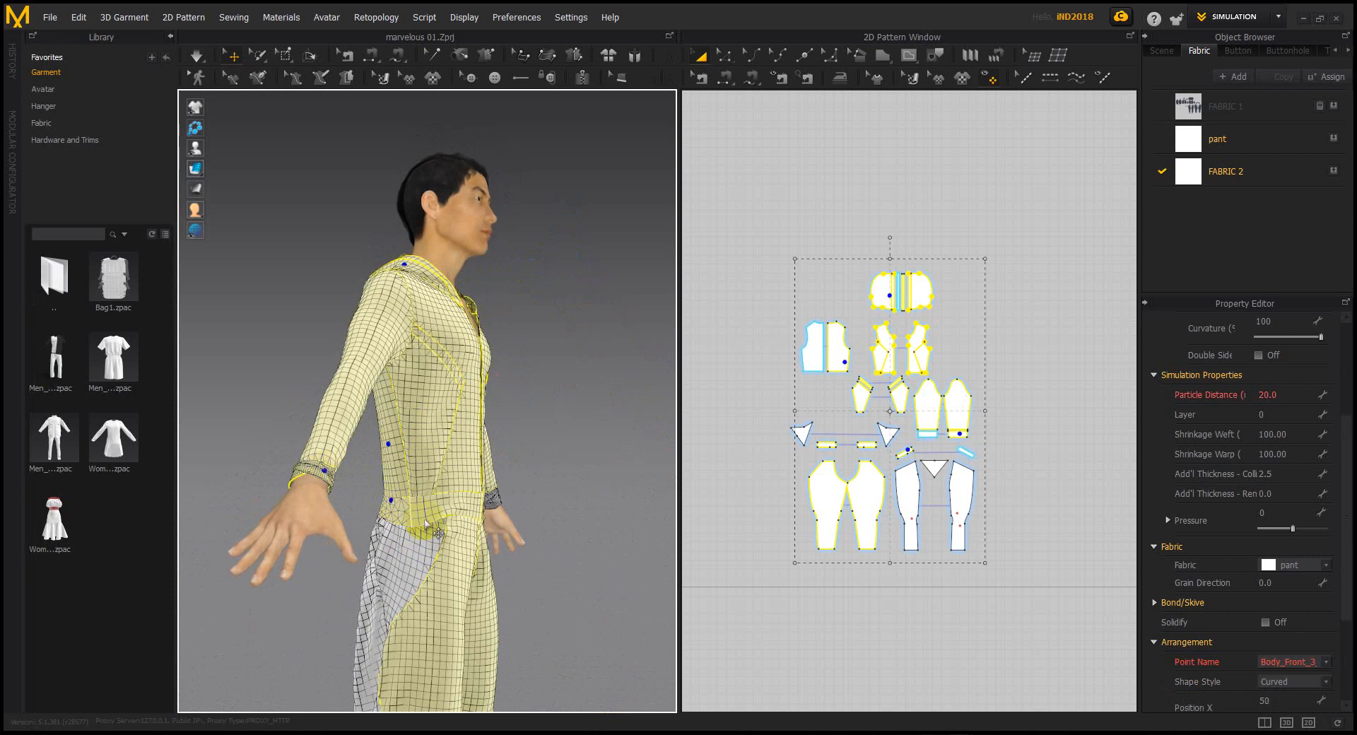
{"action": "right_click_drag", "start_coordinate": [400, 513], "coordinate": [418, 505]}
{"action": "left_click", "coordinate": [321, 499], "text": "shift"}
{"action": "left_click", "coordinate": [316, 409], "text": "shift"}
{"action": "left_click", "coordinate": [273, 566], "text": "shift"}
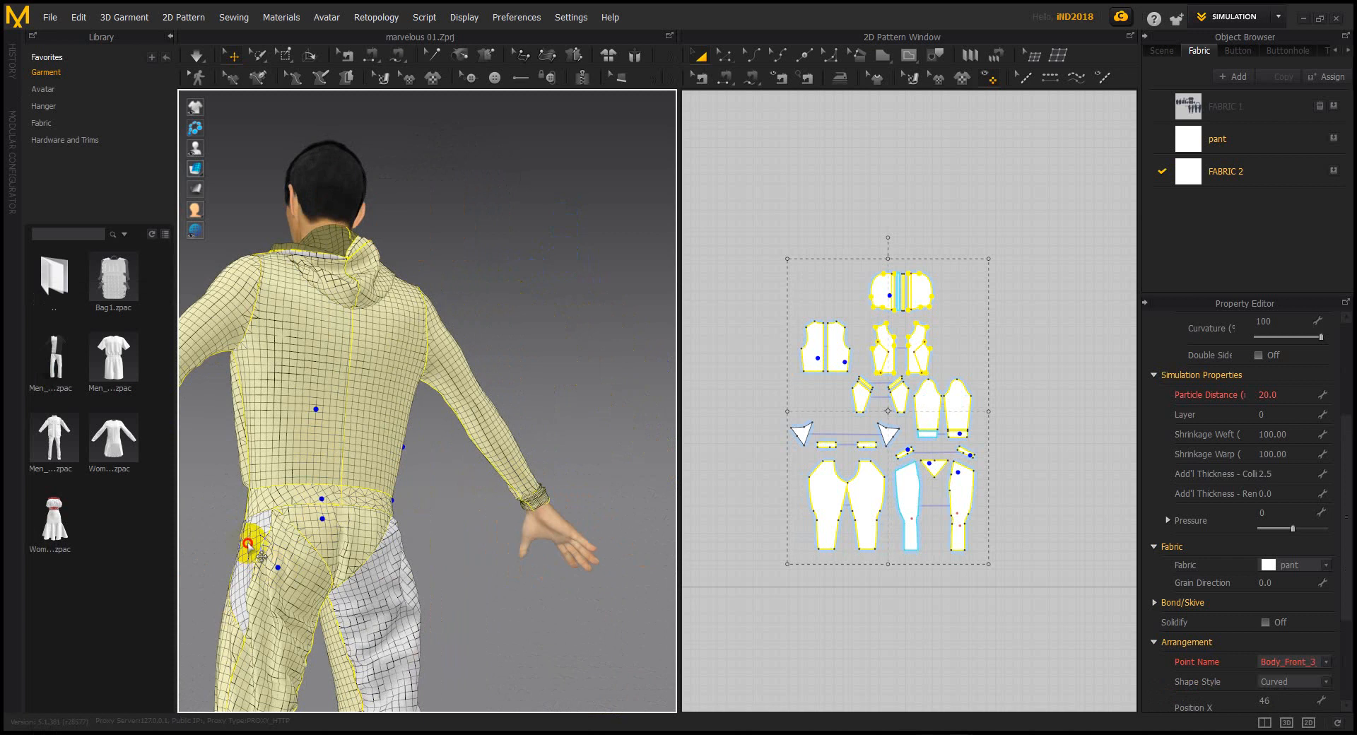
View the avatar from behind and add the remaining pocket piece to the selection
{"action": "scroll", "coordinate": [484, 571], "scroll_direction": "down", "scroll_amount": 3}
{"action": "middle_click_drag", "start_coordinate": [446, 503], "coordinate": [488, 311]}
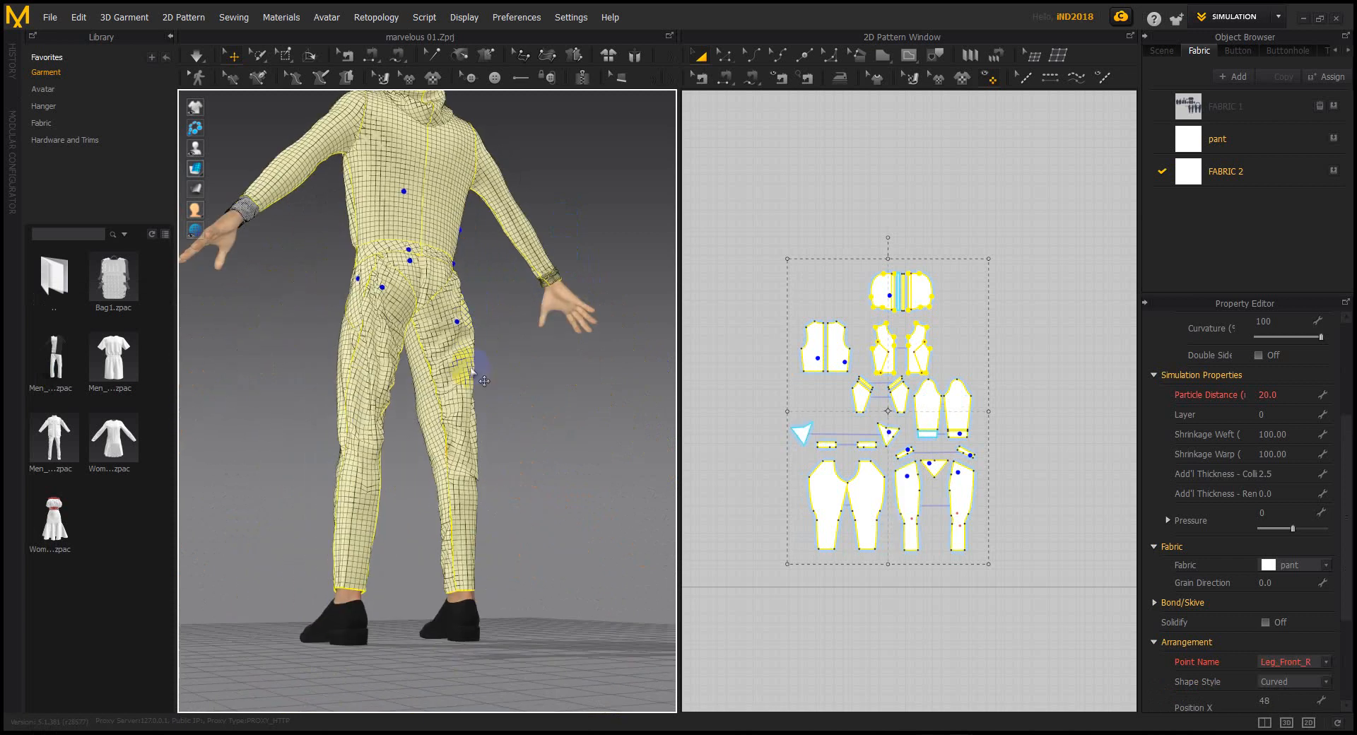
{"action": "right_click_drag", "start_coordinate": [488, 311], "coordinate": [407, 392]}
{"action": "middle_click_drag", "start_coordinate": [406, 392], "coordinate": [364, 502]}
{"action": "scroll", "coordinate": [454, 431], "scroll_direction": "up", "scroll_amount": 3}
{"action": "right_click_drag", "start_coordinate": [476, 397], "coordinate": [393, 380]}
{"action": "left_click", "coordinate": [460, 404], "text": "shift"}
Add the hood band piece, then scroll the Property Editor to show Particle Distance 20.0
{"action": "right_click_drag", "start_coordinate": [291, 415], "coordinate": [439, 485]}
{"action": "middle_click_drag", "start_coordinate": [513, 248], "coordinate": [527, 358]}
{"action": "scroll", "coordinate": [528, 358], "scroll_direction": "up", "scroll_amount": 4}
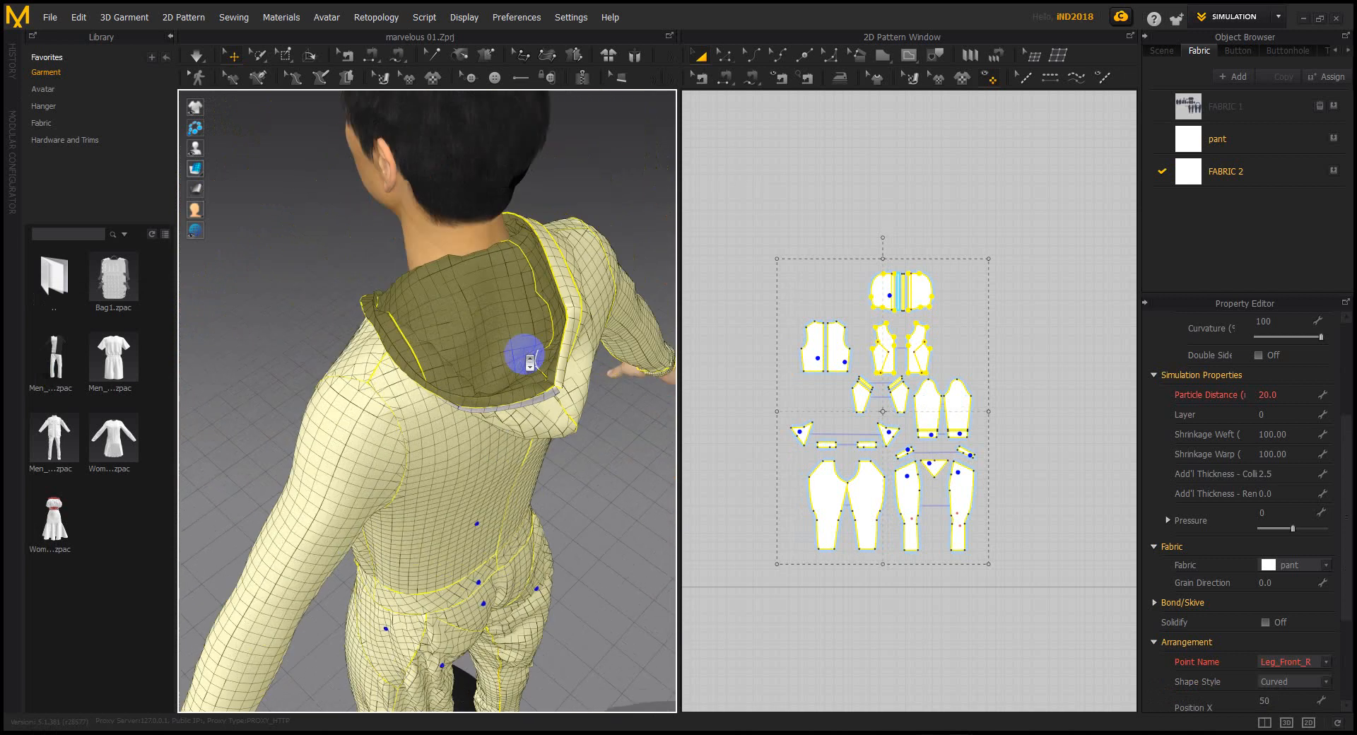
{"action": "right_click_drag", "start_coordinate": [542, 379], "coordinate": [572, 401]}
{"action": "middle_click_drag", "start_coordinate": [572, 398], "coordinate": [439, 425]}
{"action": "scroll", "coordinate": [463, 444], "scroll_direction": "up", "scroll_amount": 1}
{"action": "left_click", "coordinate": [438, 460], "text": "shift"}
{"action": "scroll", "coordinate": [481, 440], "scroll_direction": "down", "scroll_amount": 3}
{"action": "scroll", "coordinate": [487, 449], "scroll_direction": "down", "scroll_amount": 5}
{"action": "right_click_drag", "start_coordinate": [488, 450], "coordinate": [546, 444]}
{"action": "scroll", "coordinate": [545, 443], "scroll_direction": "up", "scroll_amount": 4}
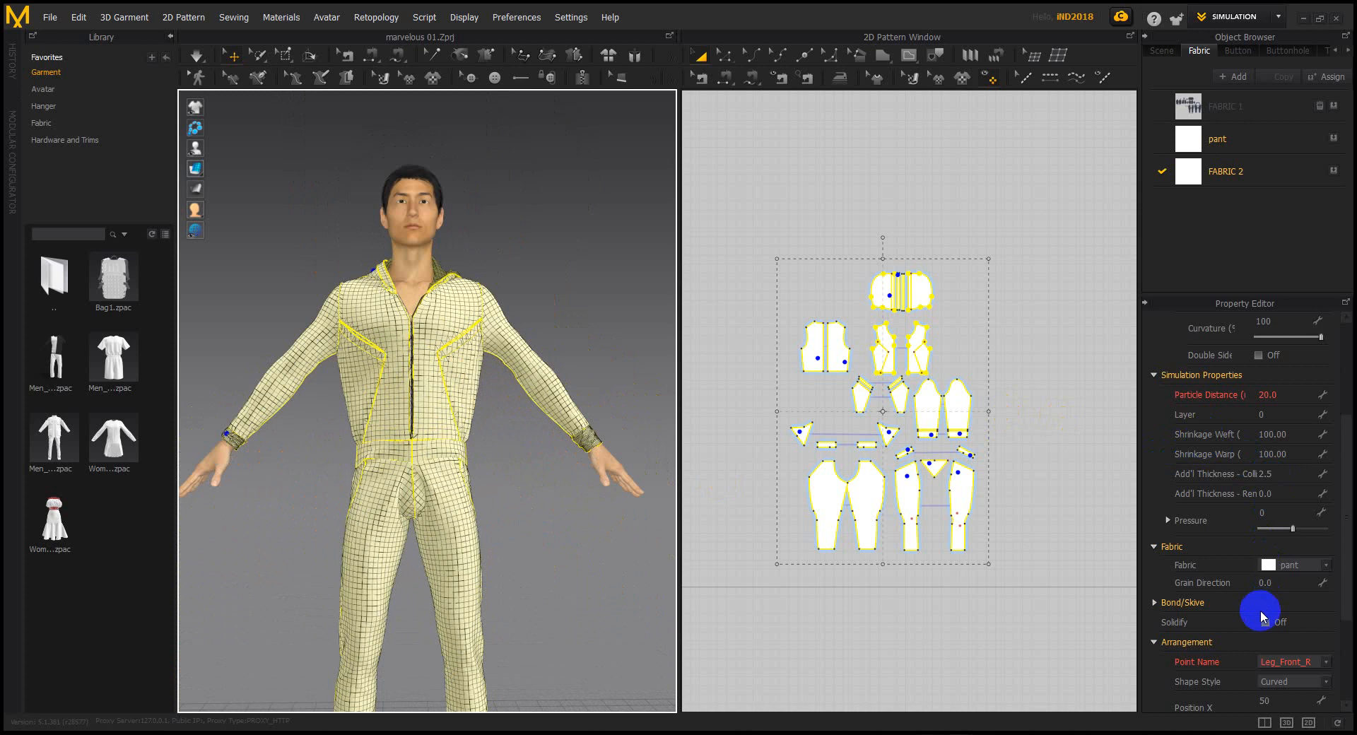
{"action": "scroll", "coordinate": [1246, 594], "scroll_direction": "up", "scroll_amount": 5}
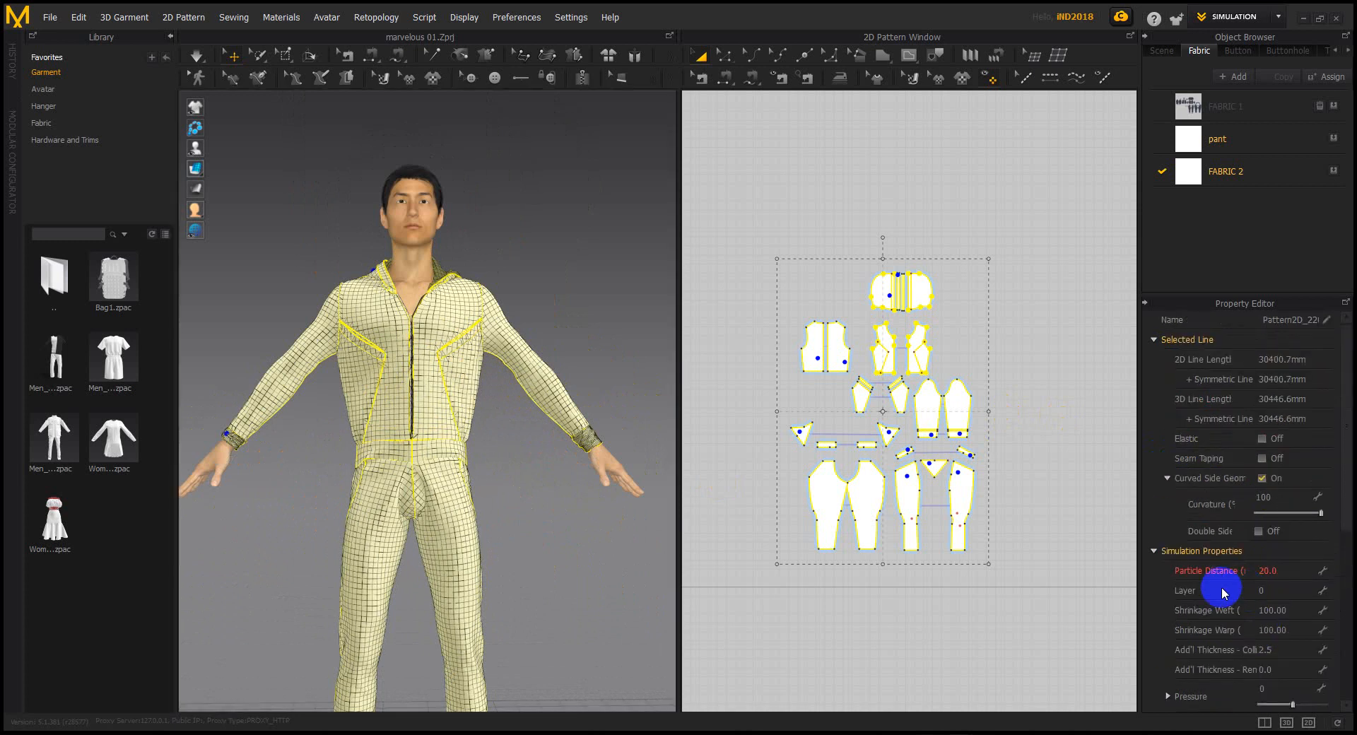
Change the Particle Distance of all selected pieces from 20 to 10
{"action": "double_click", "coordinate": [1278, 574]}
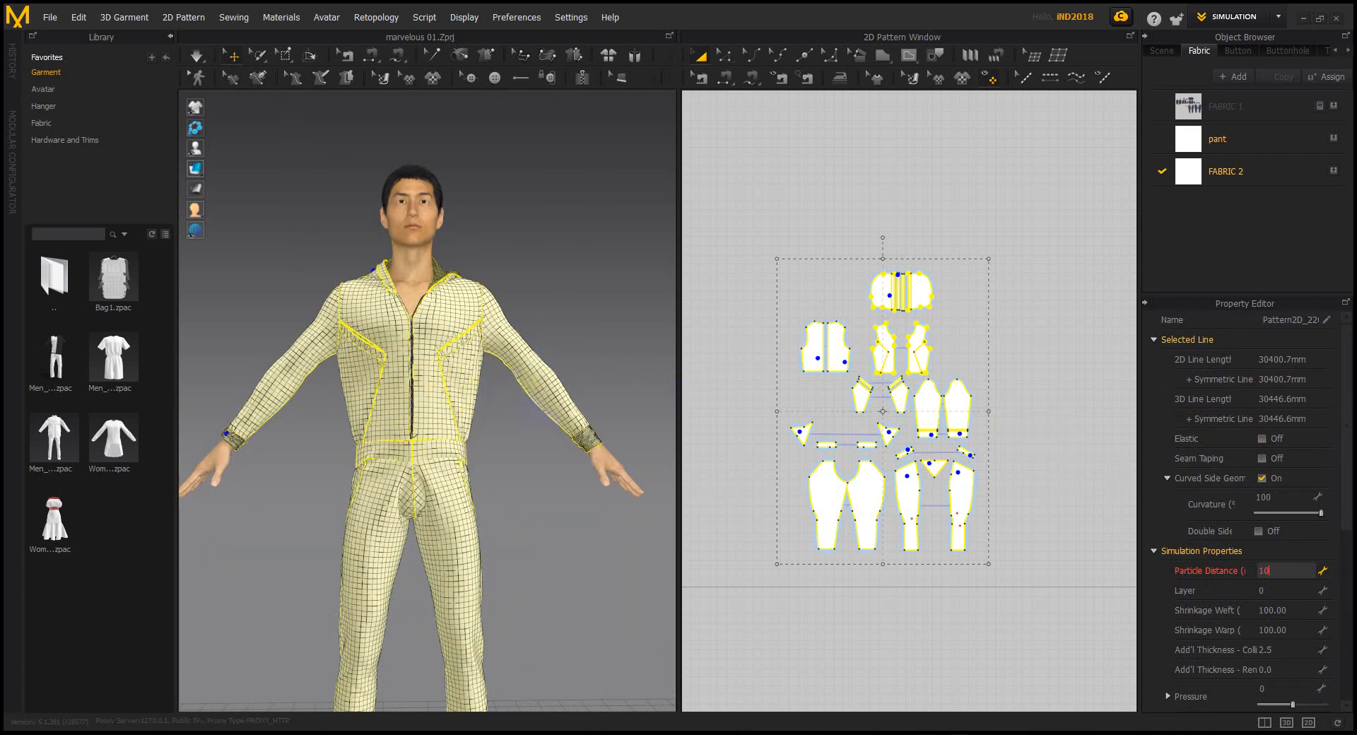
{"action": "left_click", "coordinate": [919, 487]}
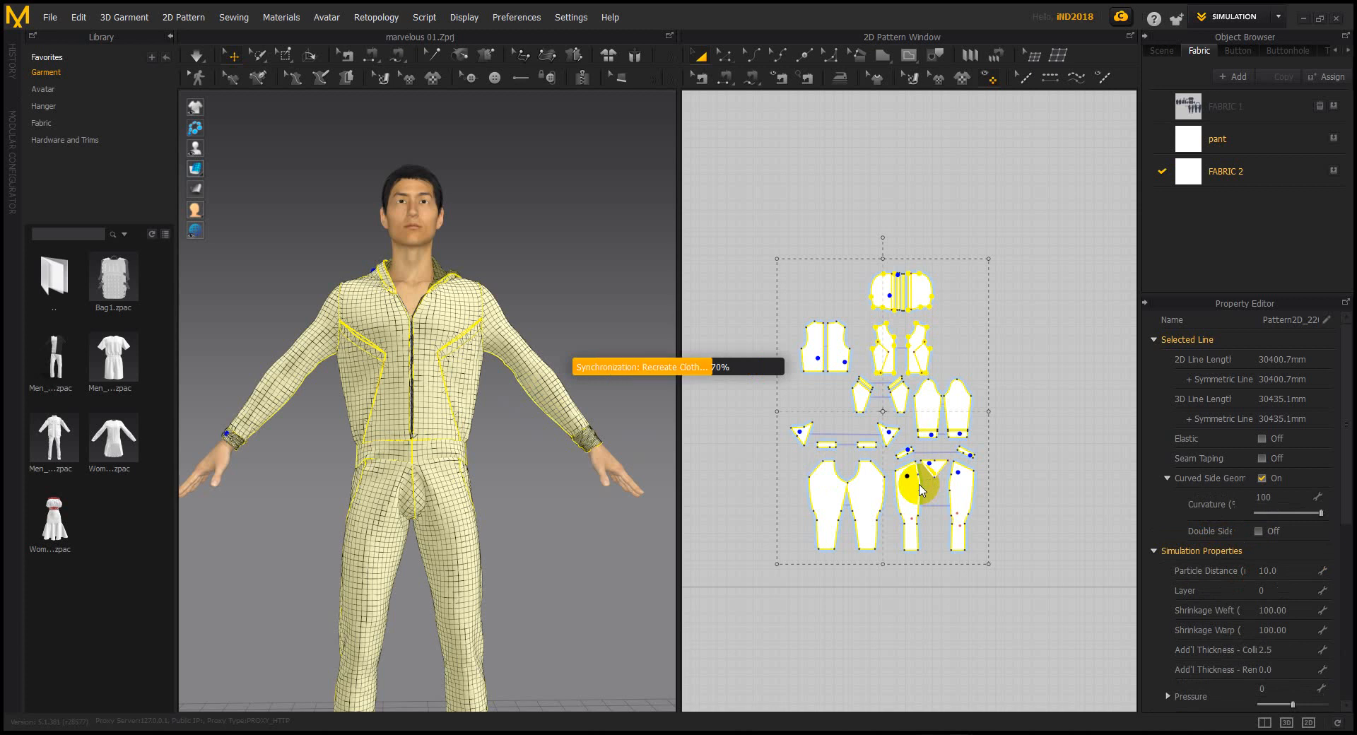
{"action": "left_click", "coordinate": [921, 490]}
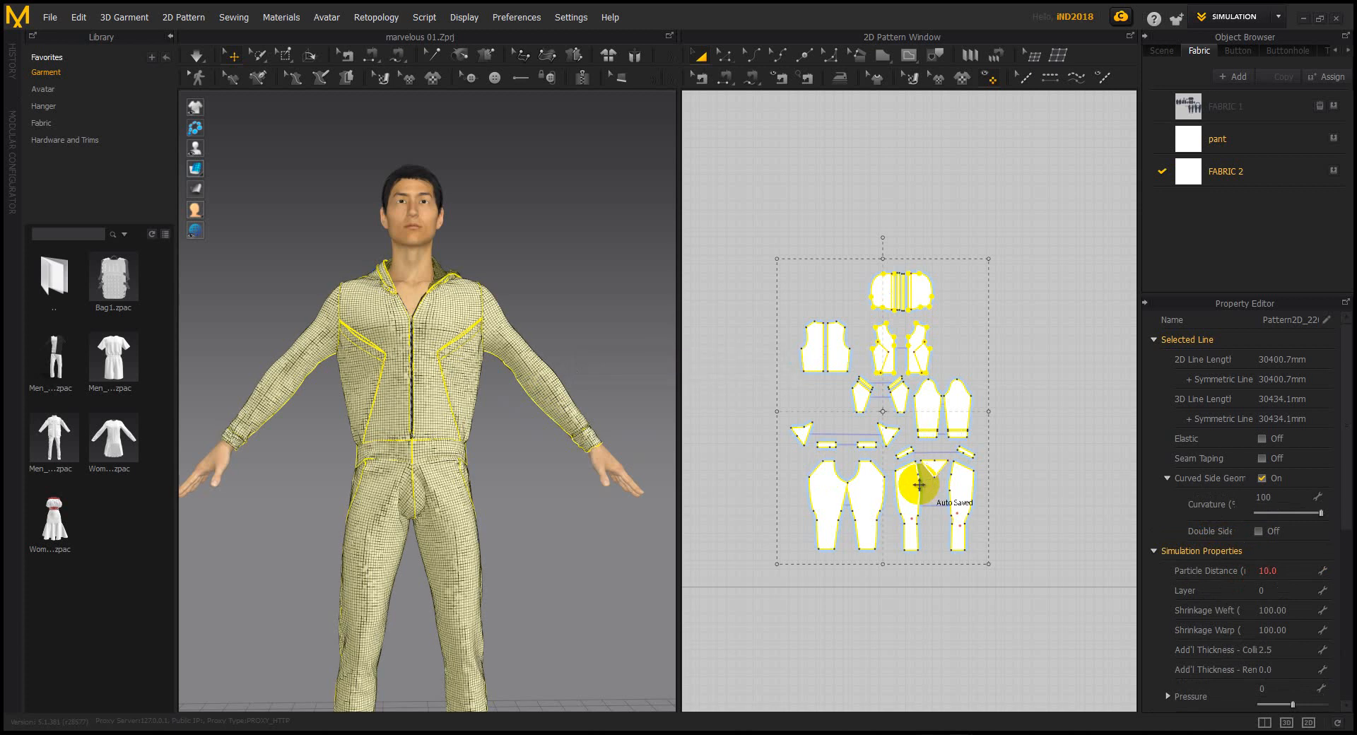
Deselect, reframe the avatar from the front, and marquee-select every pattern piece in the 2D window
{"action": "left_click", "coordinate": [616, 270]}
{"action": "scroll", "coordinate": [607, 278], "scroll_direction": "down", "scroll_amount": 3}
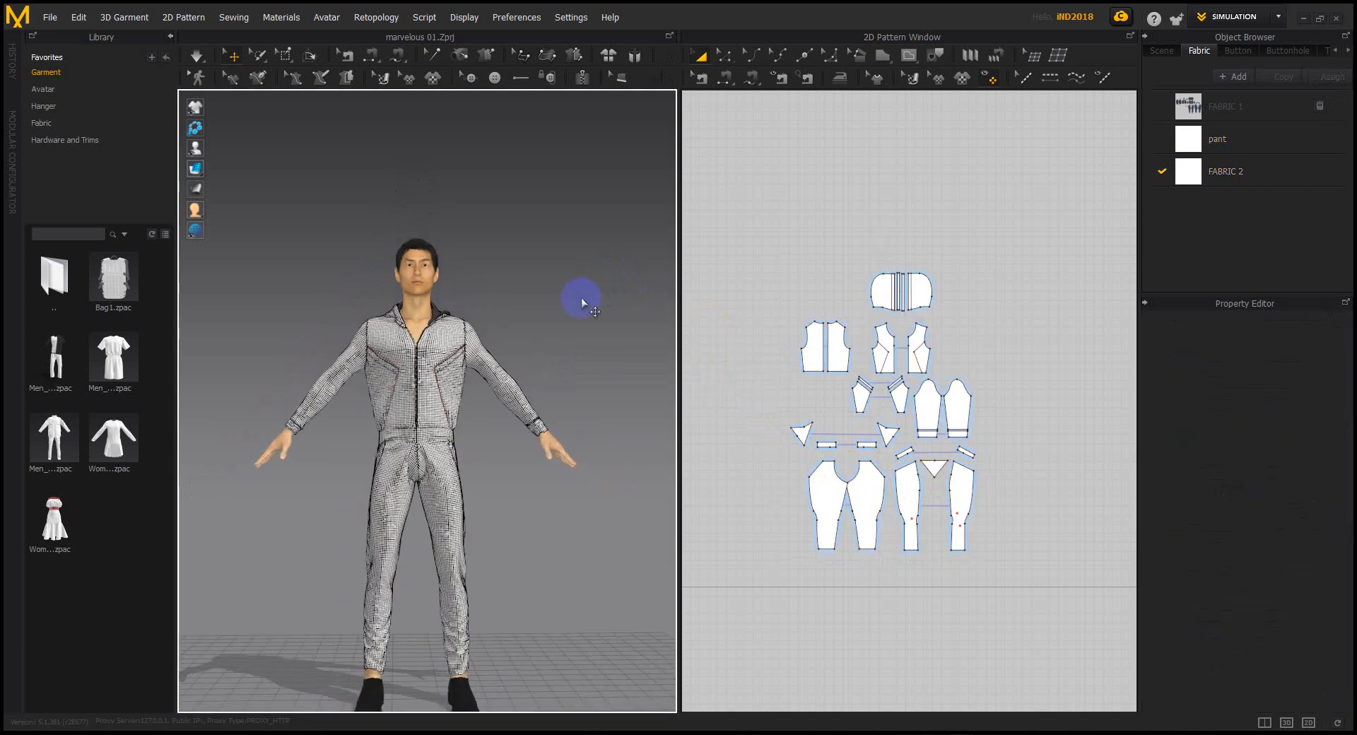
{"action": "right_click_drag", "start_coordinate": [596, 288], "coordinate": [553, 330]}
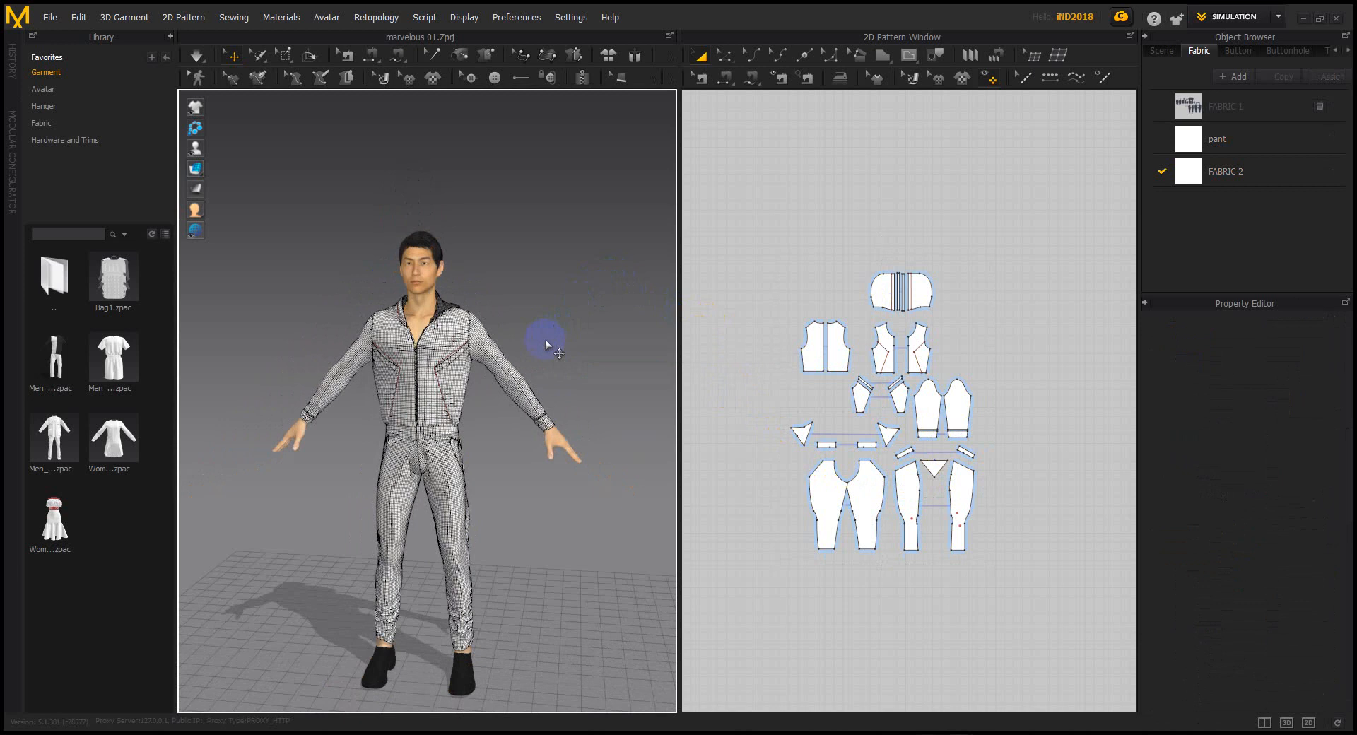
{"action": "right_click_drag", "start_coordinate": [526, 447], "coordinate": [545, 445]}
{"action": "middle_click_drag", "start_coordinate": [545, 445], "coordinate": [562, 469]}
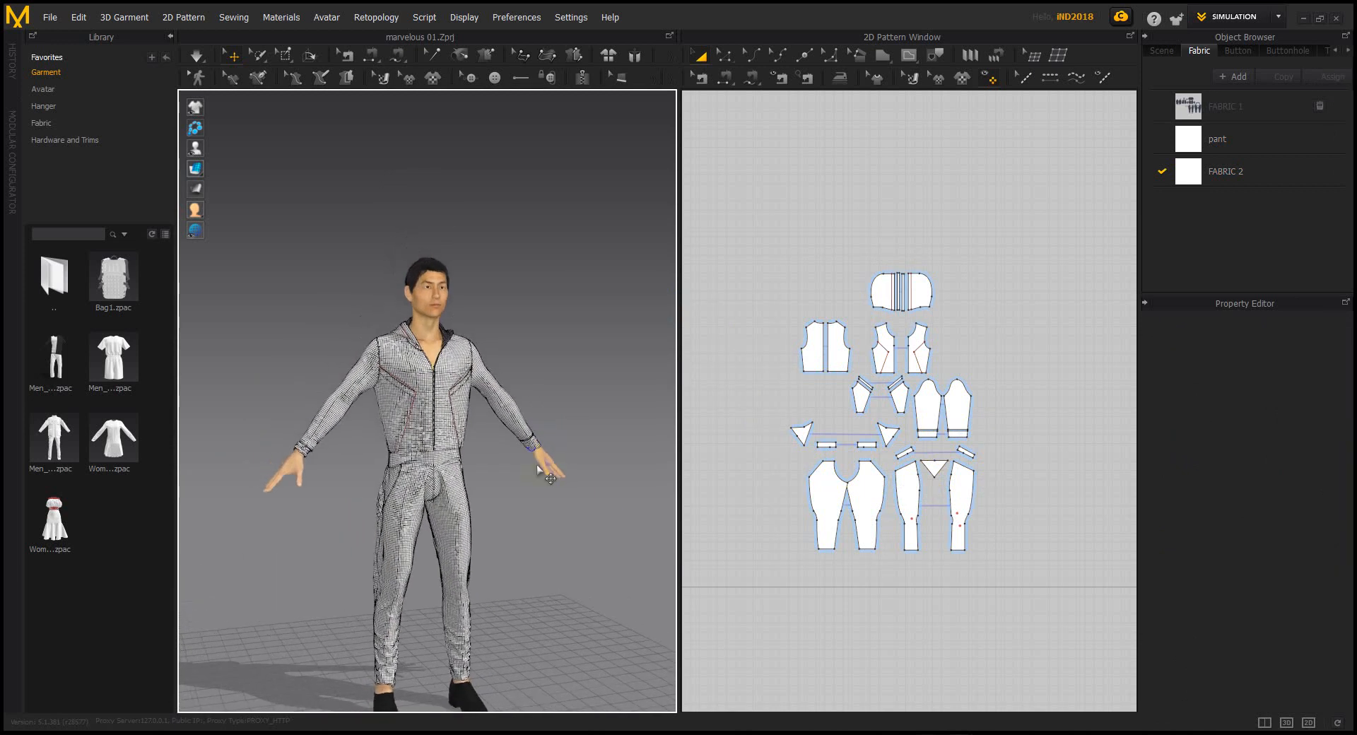
{"action": "scroll", "coordinate": [549, 471], "scroll_direction": "down", "scroll_amount": 2}
{"action": "right_click_drag", "start_coordinate": [549, 471], "coordinate": [576, 442]}
{"action": "left_click_drag", "start_coordinate": [771, 196], "coordinate": [1029, 599]}
{"action": "right_click_drag", "start_coordinate": [596, 469], "coordinate": [591, 439]}
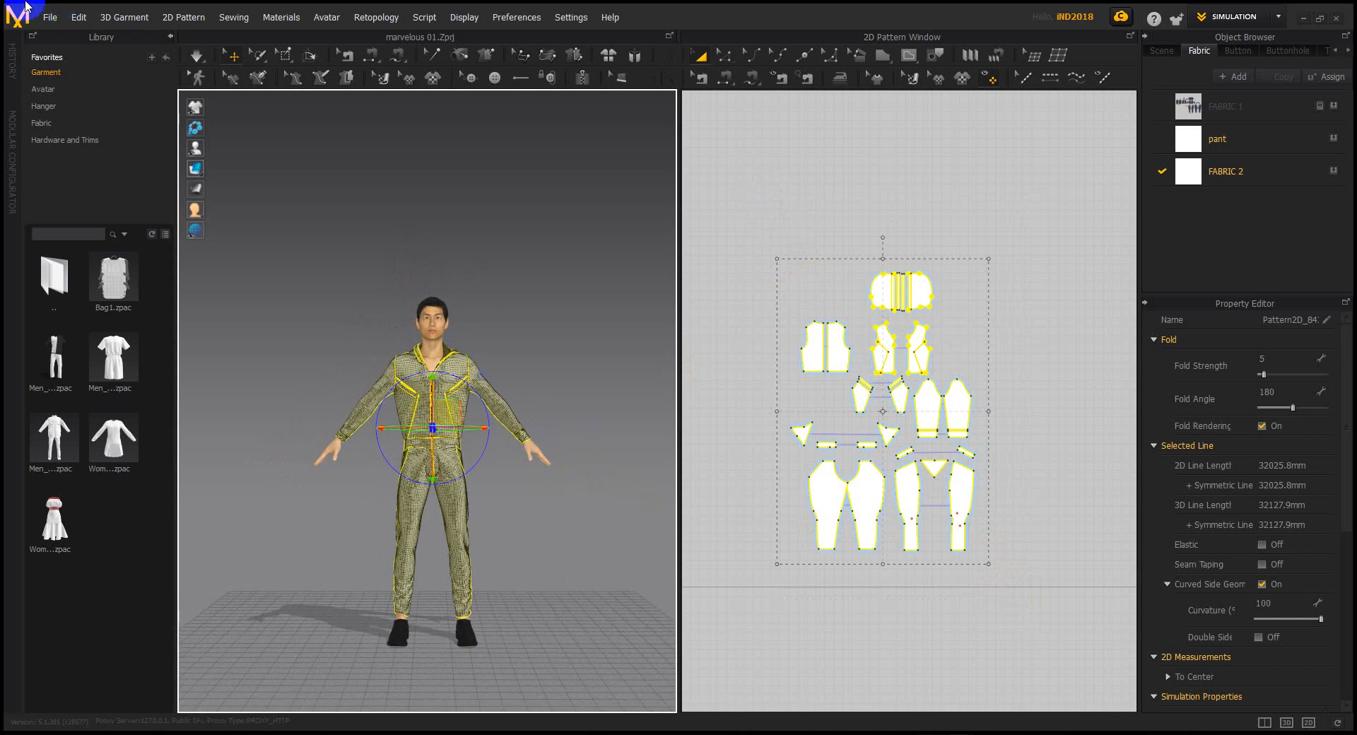
Export the selected jumpsuit as OBJ to the Desktop as 111222.obj with default export settings
{"action": "left_click", "coordinate": [51, 17]}
{"action": "mouse_move", "coordinate": [79, 204]}
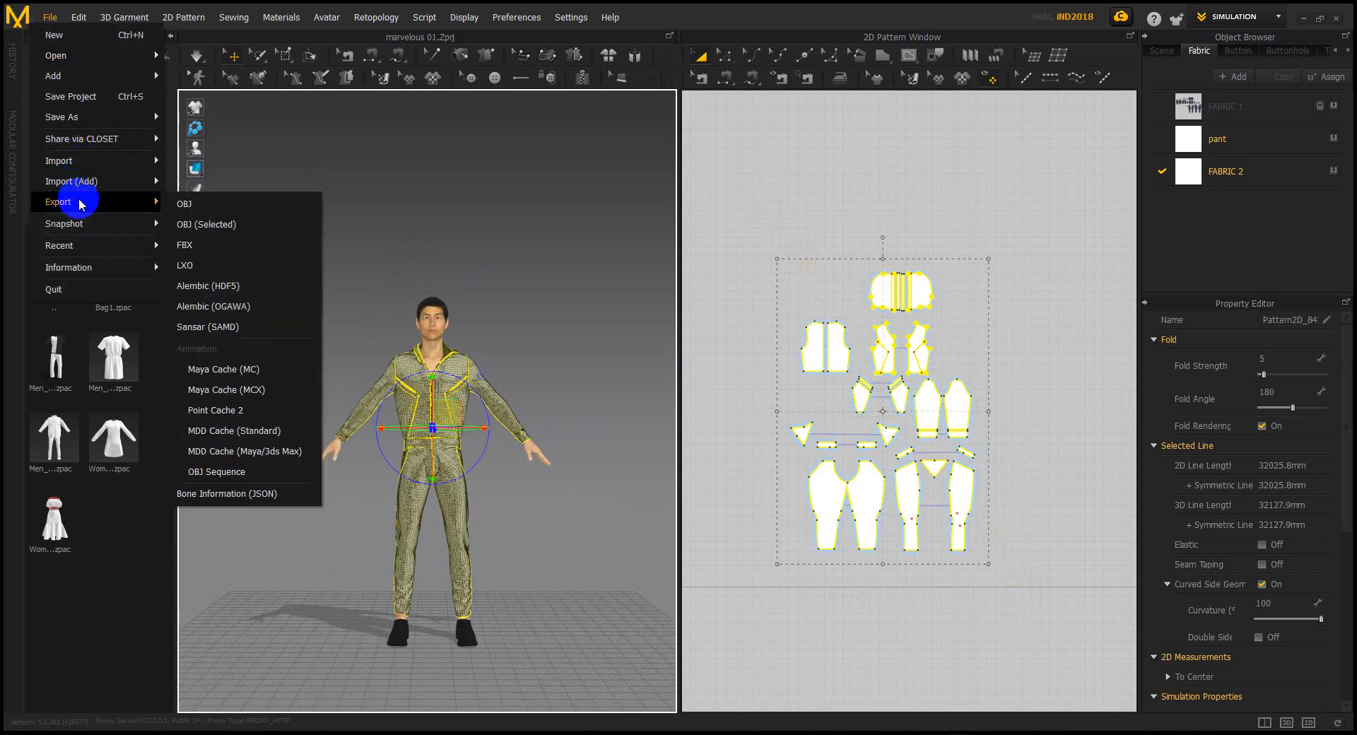
{"action": "left_click", "coordinate": [224, 224]}
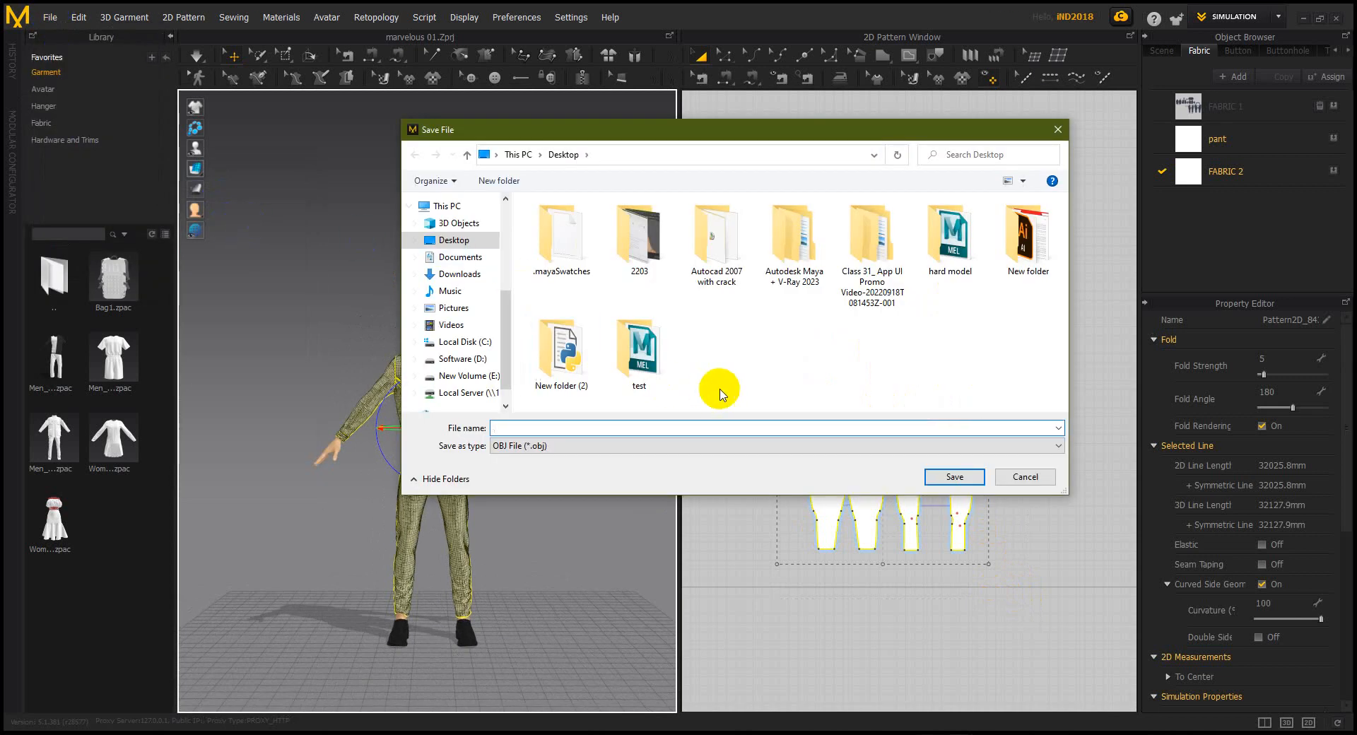
{"action": "left_click", "coordinate": [657, 447]}
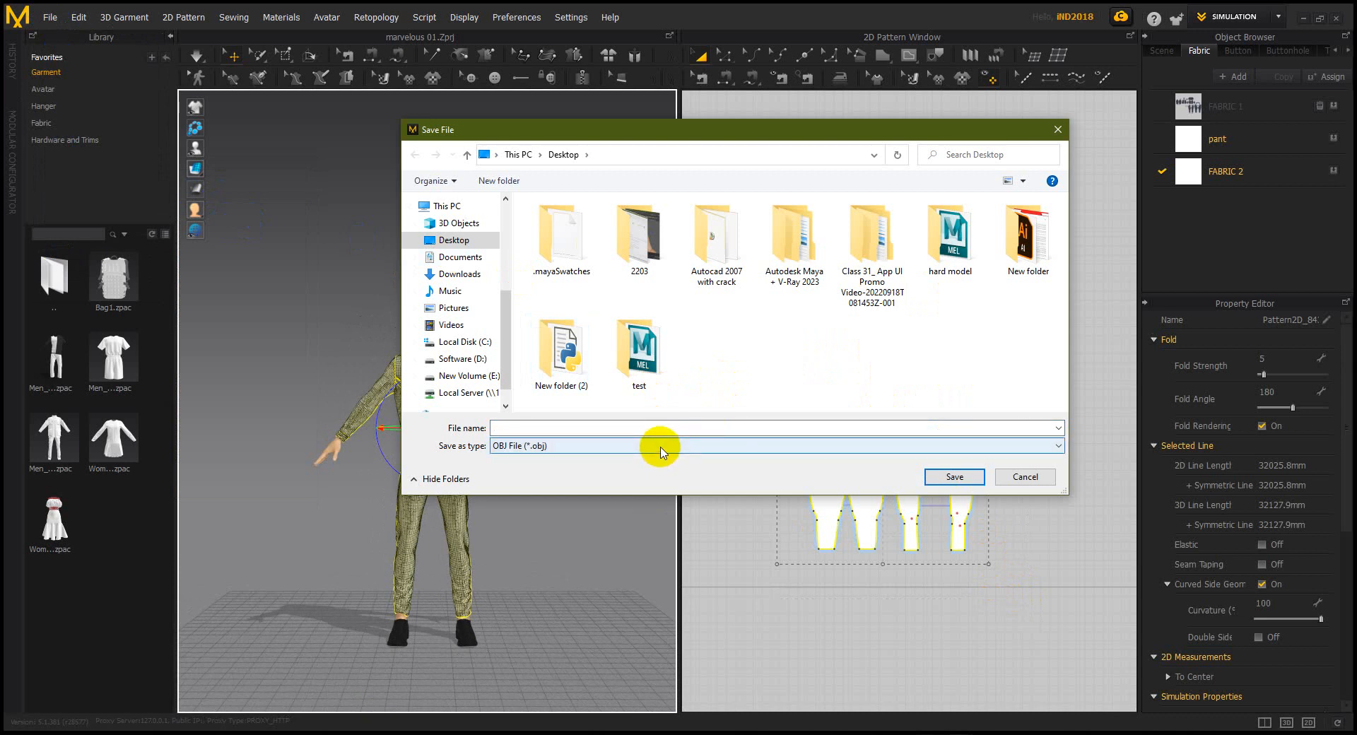
{"action": "left_click", "coordinate": [669, 425]}
{"action": "type", "text": "11222"}
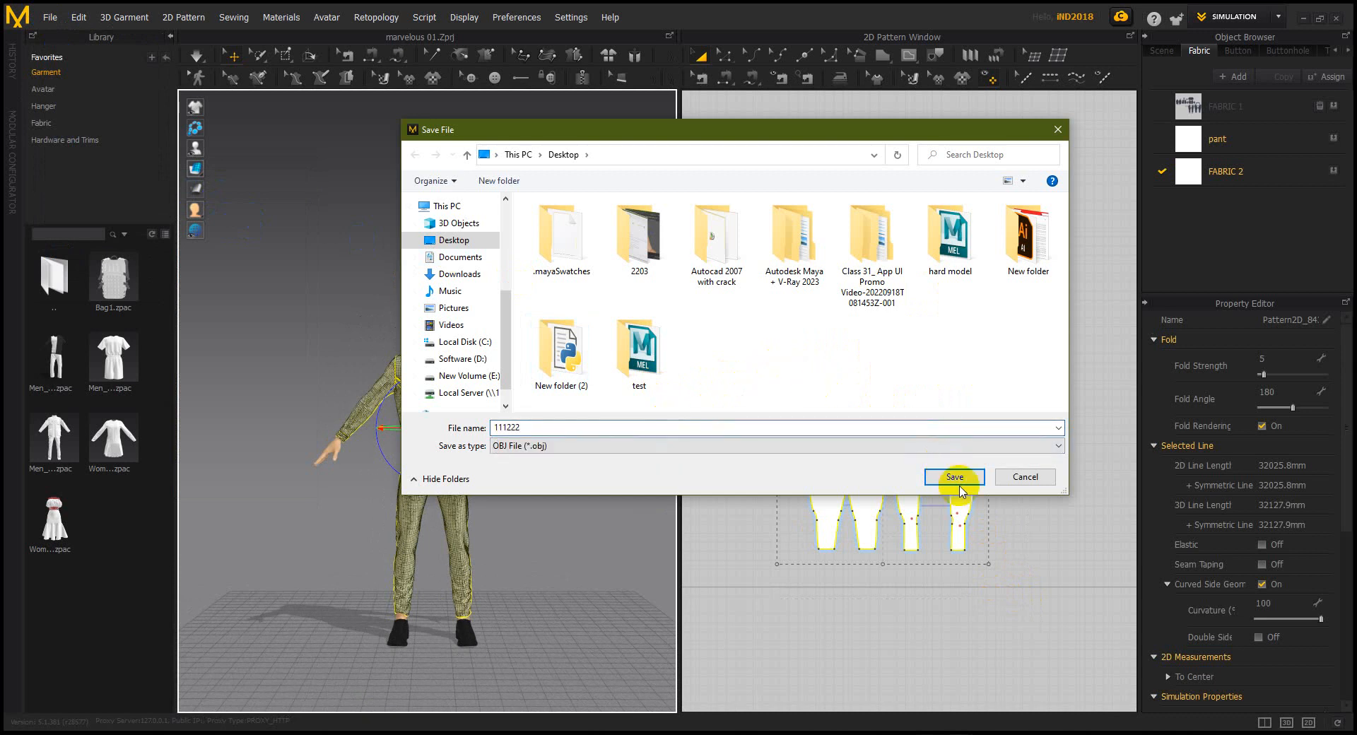
{"action": "left_click", "coordinate": [954, 477]}
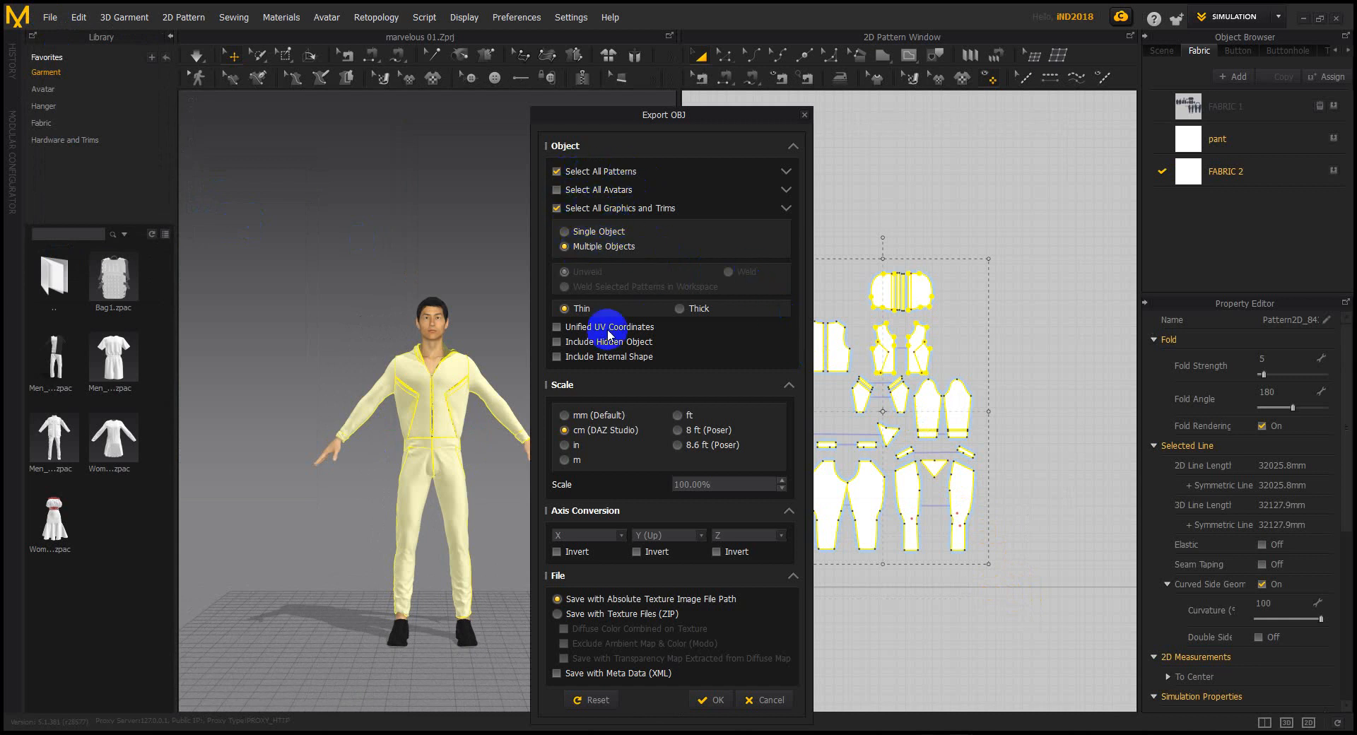
{"action": "left_click", "coordinate": [710, 701]}
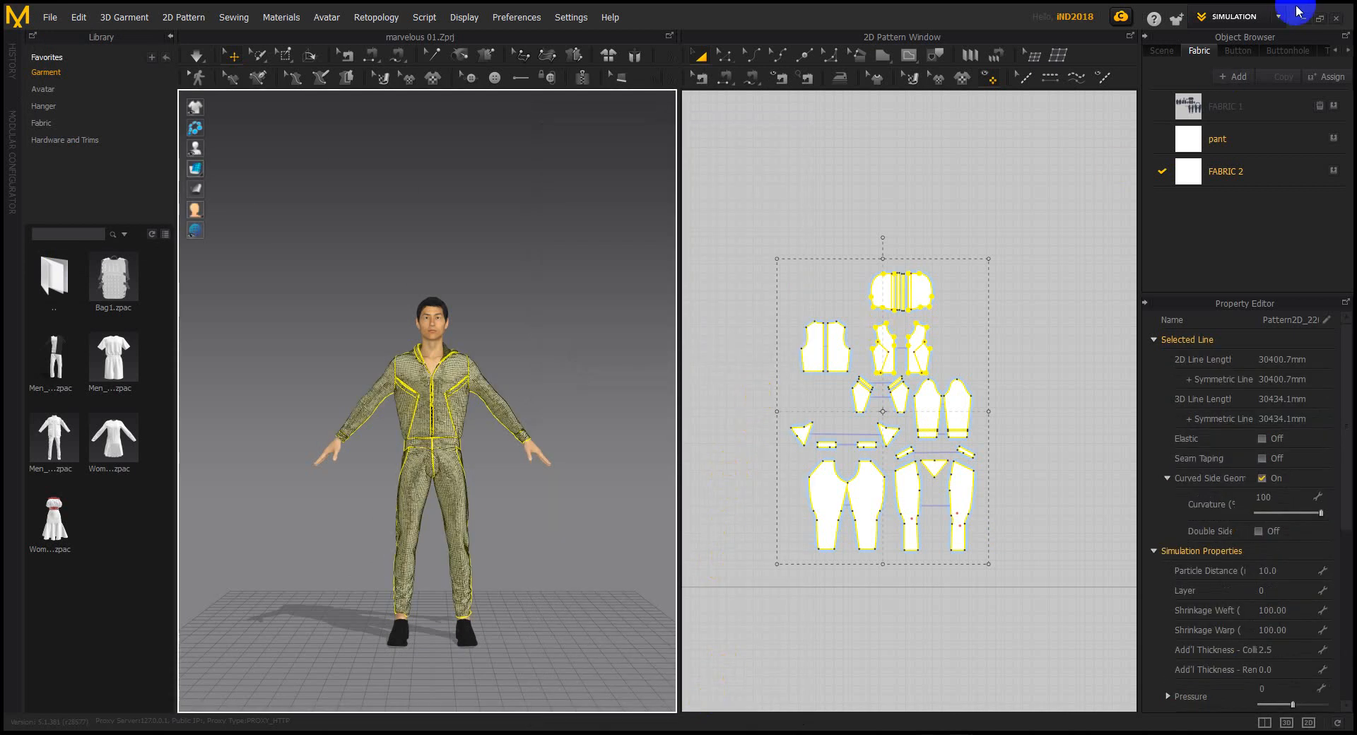
{"action": "left_click", "coordinate": [1304, 19]}
Refresh the desktop and drop the exported OBJ into Maya to import the garment
{"action": "right_click", "coordinate": [716, 296]}
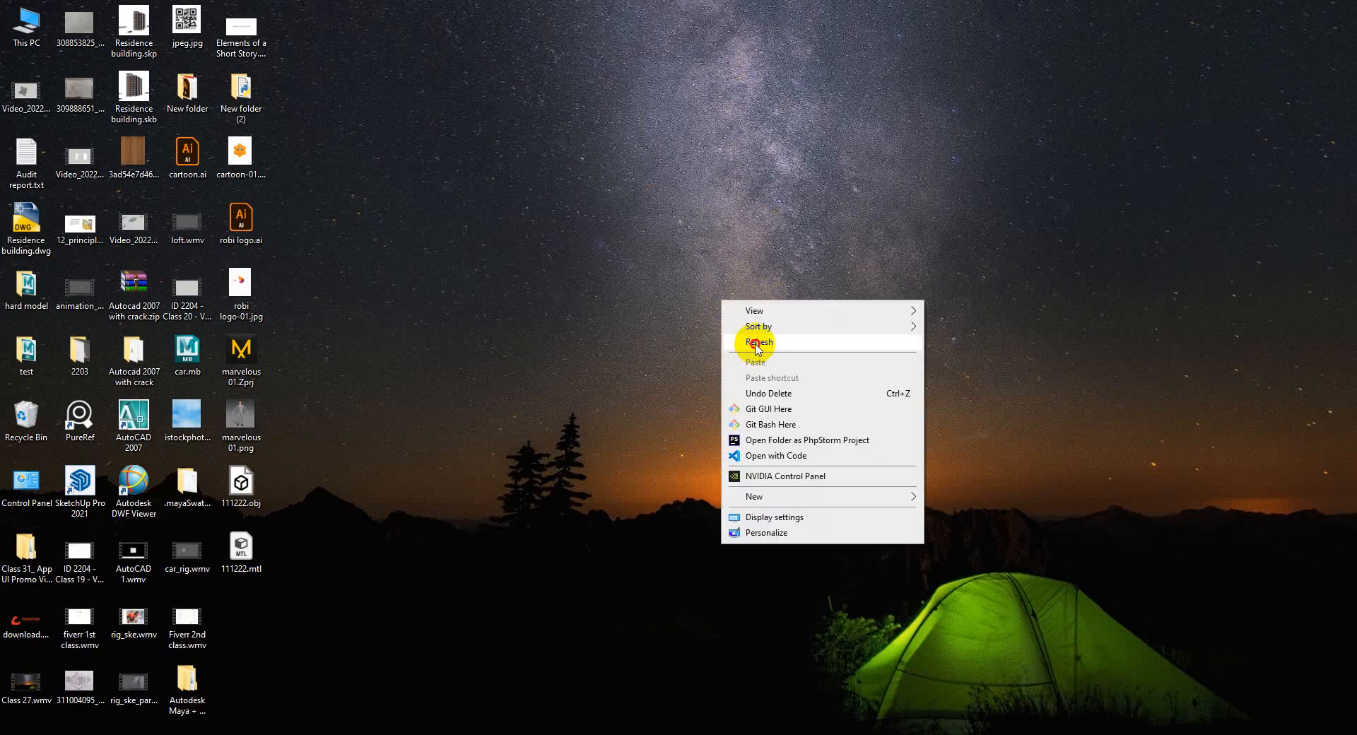
{"action": "left_click", "coordinate": [847, 342]}
{"action": "left_click_drag", "start_coordinate": [241, 486], "coordinate": [649, 406]}
{"action": "scroll", "coordinate": [758, 394], "scroll_direction": "up", "scroll_amount": 4}
{"action": "left_click_drag", "start_coordinate": [770, 418], "coordinate": [705, 361], "text": "alt"}
{"action": "scroll", "coordinate": [700, 360], "scroll_direction": "up", "scroll_amount": 5}
{"action": "middle_click_drag", "start_coordinate": [716, 247], "coordinate": [738, 462], "text": "alt"}
Assign lambert1 to the right and left side panels and their adjoining strips
{"action": "left_click", "coordinate": [709, 374]}
{"action": "scroll", "coordinate": [729, 457], "scroll_direction": "up", "scroll_amount": 5}
{"action": "left_click", "coordinate": [724, 433], "text": "shift"}
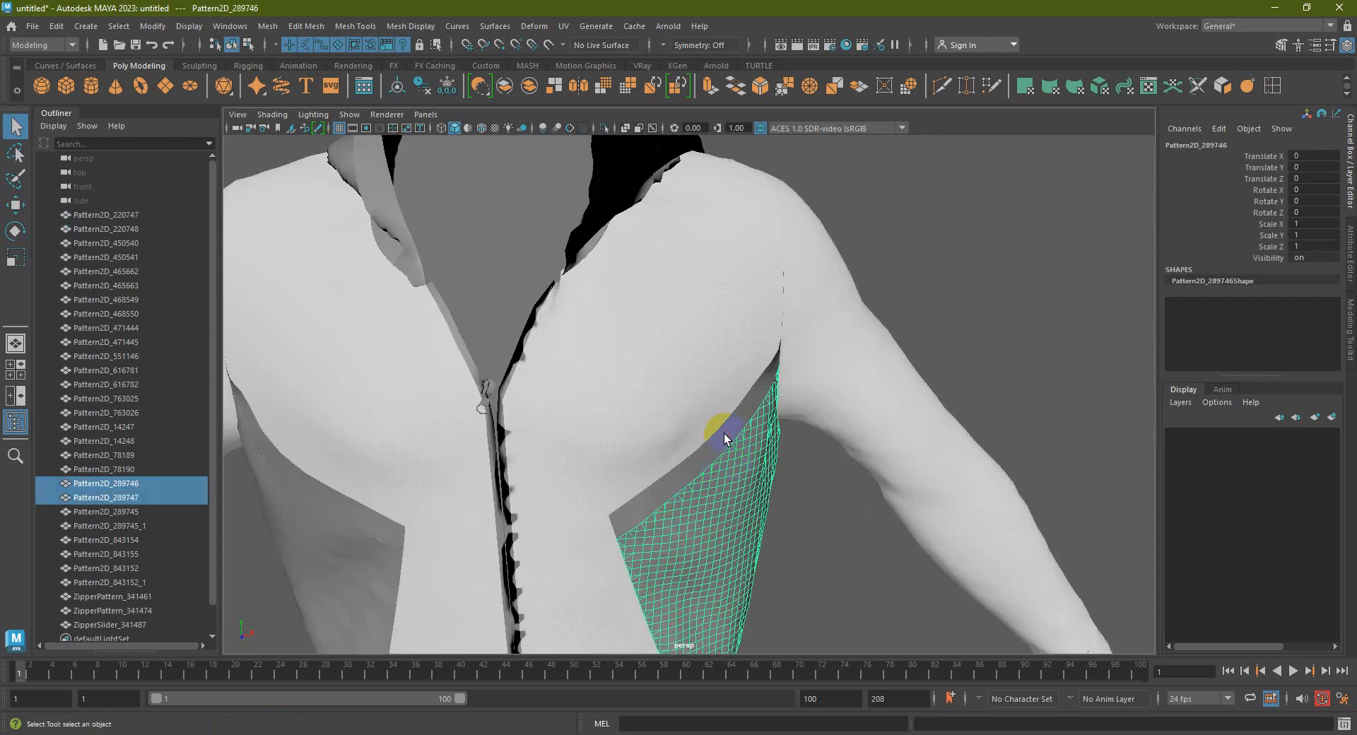
{"action": "middle_click_drag", "start_coordinate": [675, 432], "coordinate": [706, 382], "text": "alt"}
{"action": "left_click", "coordinate": [486, 372], "text": "shift"}
{"action": "left_click", "coordinate": [469, 420], "text": "shift"}
{"action": "right_click_drag", "start_coordinate": [791, 378], "coordinate": [887, 548]}
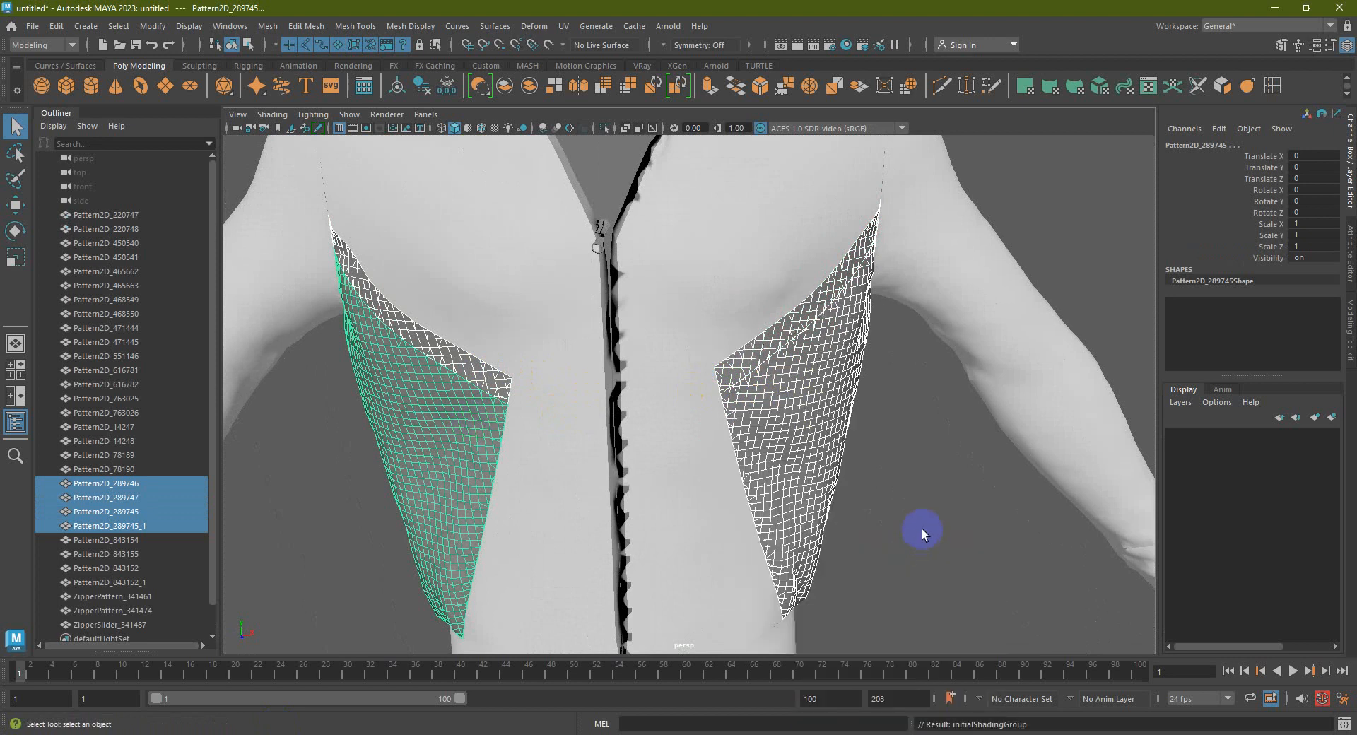
{"action": "left_click", "coordinate": [834, 469]}
Check the sleeve's phong material name, _pant_FRONT_4738, in its attributes
{"action": "left_click", "coordinate": [1009, 348]}
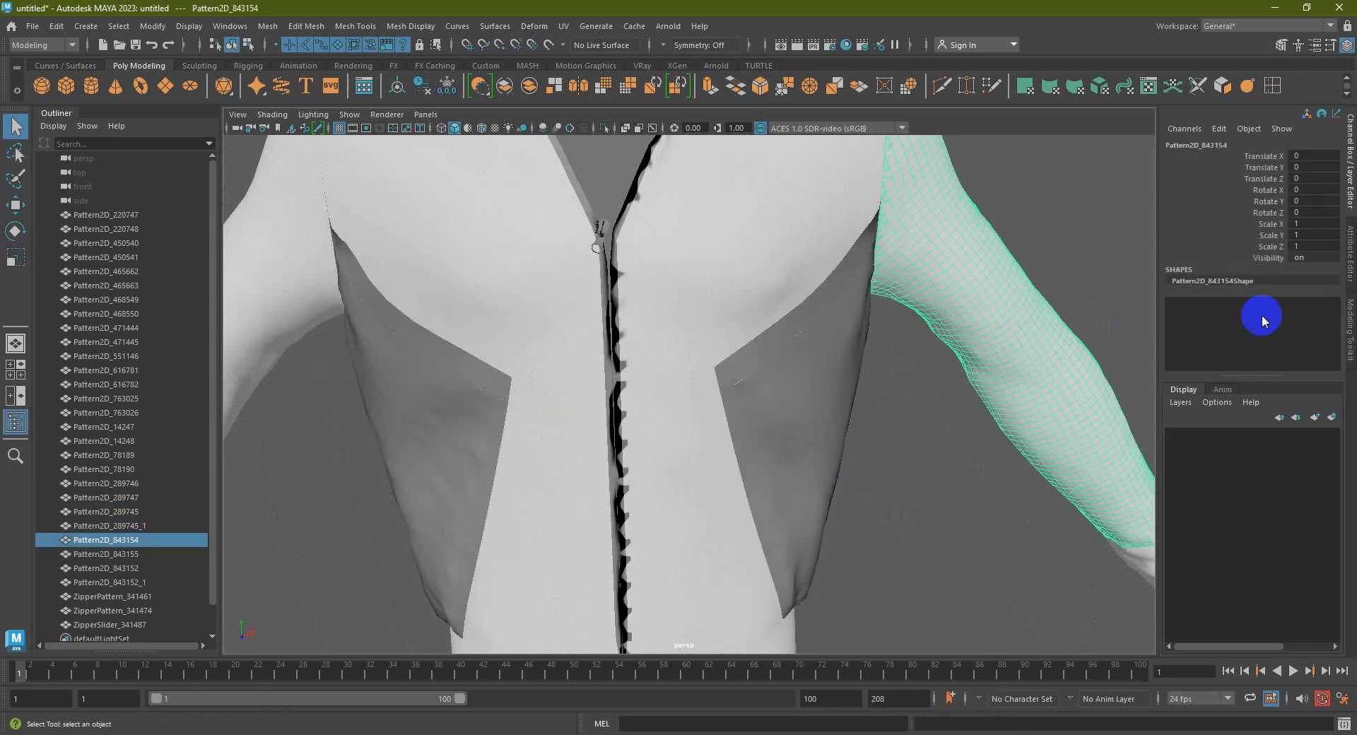
{"action": "left_click", "coordinate": [1349, 311]}
{"action": "left_click", "coordinate": [1349, 253]}
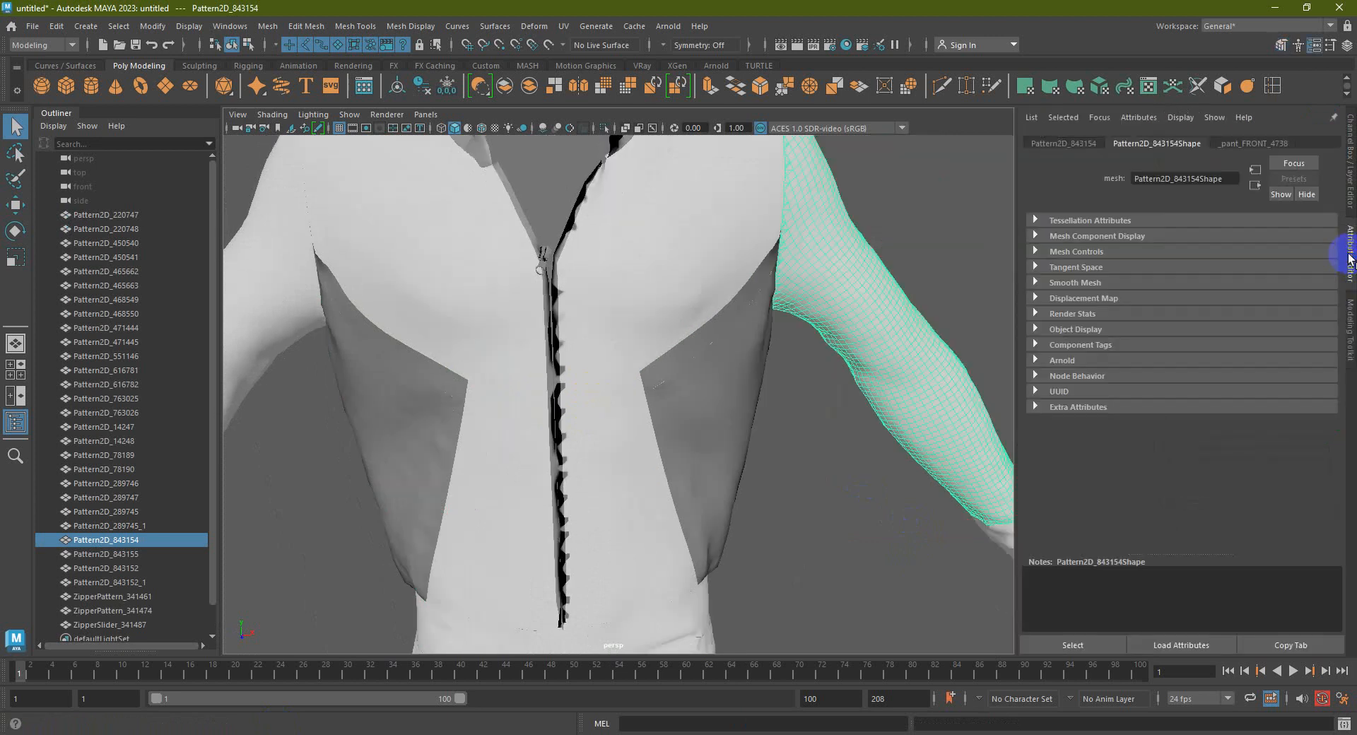
{"action": "left_click", "coordinate": [1238, 145]}
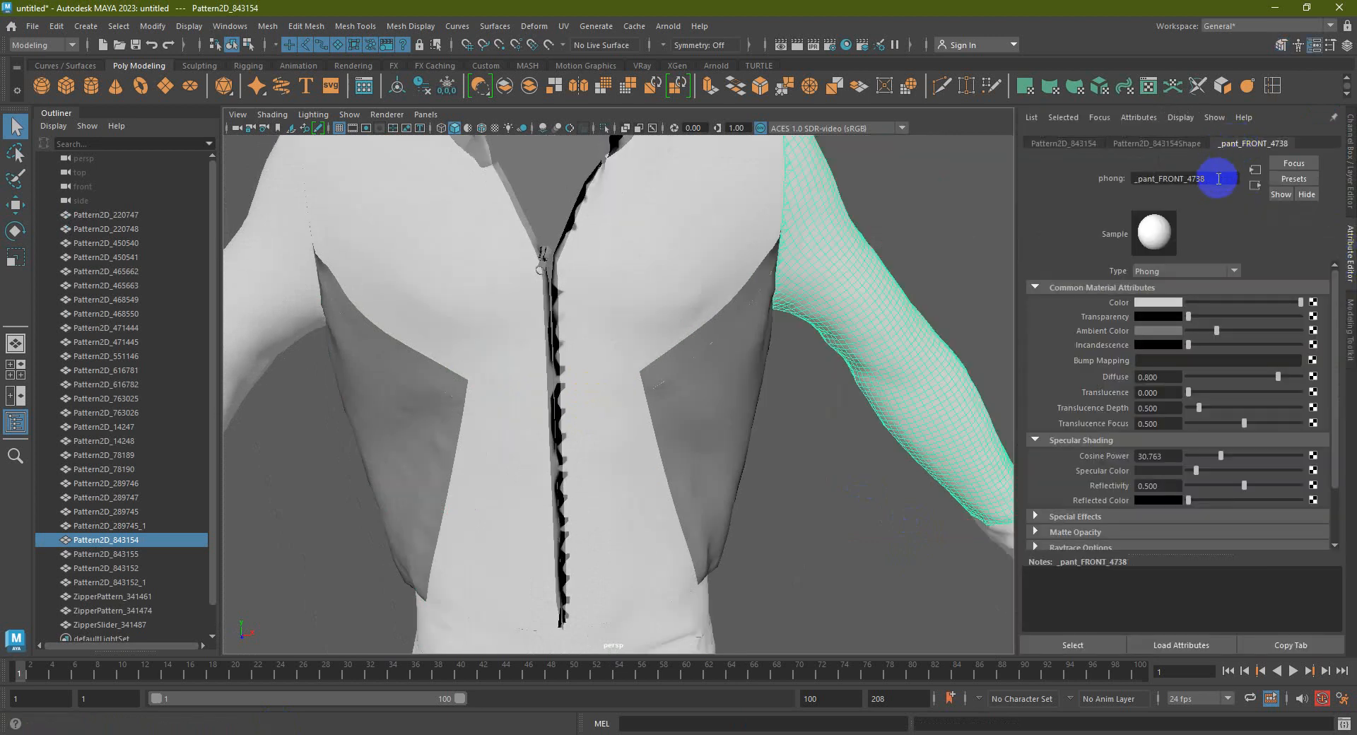
{"action": "double_click", "coordinate": [1219, 179]}
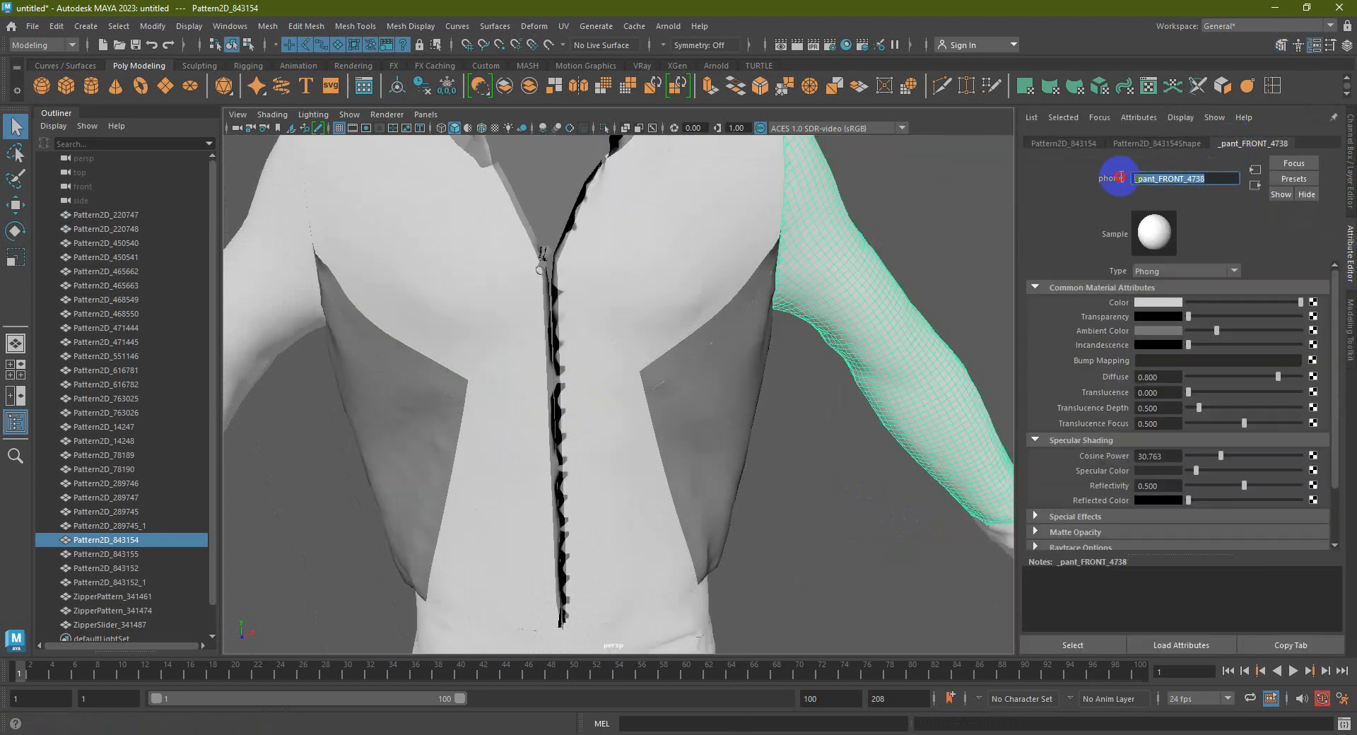
{"action": "left_click", "coordinate": [942, 218]}
Reassign the side panels, including Pattern2D_289745 and Pattern2D_289745_1, to an existing material
{"action": "left_click", "coordinate": [731, 425]}
{"action": "left_click", "coordinate": [707, 345], "text": "shift"}
{"action": "right_click_drag", "start_coordinate": [728, 331], "coordinate": [874, 676]}
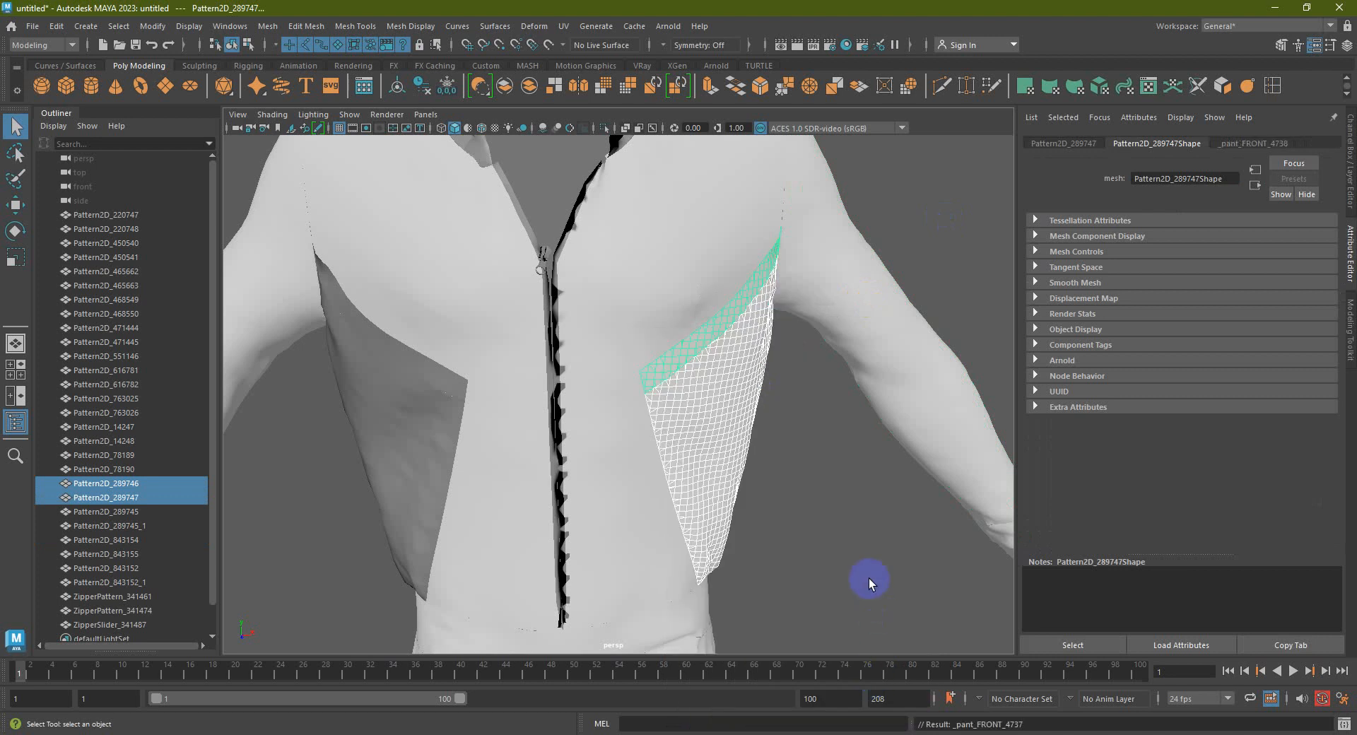
{"action": "left_click", "coordinate": [642, 509]}
{"action": "left_click", "coordinate": [449, 388]}
{"action": "left_click", "coordinate": [449, 383], "text": "shift"}
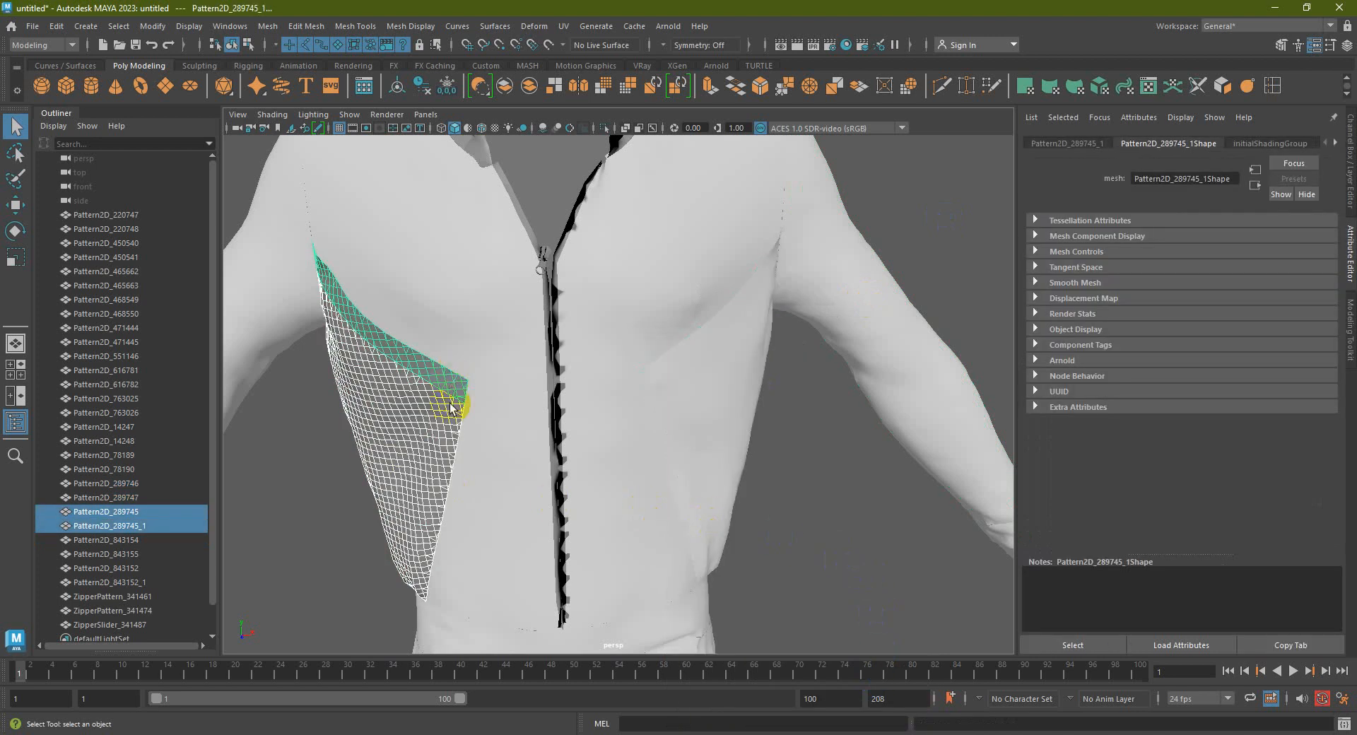
{"action": "left_click_drag", "start_coordinate": [449, 383], "coordinate": [484, 406], "text": "alt"}
{"action": "right_click_drag", "start_coordinate": [496, 410], "coordinate": [604, 678]}
{"action": "left_click", "coordinate": [963, 562]}
Give both hood panels and both hood bands a shared existing material
{"action": "scroll", "coordinate": [847, 539], "scroll_direction": "down", "scroll_amount": 5}
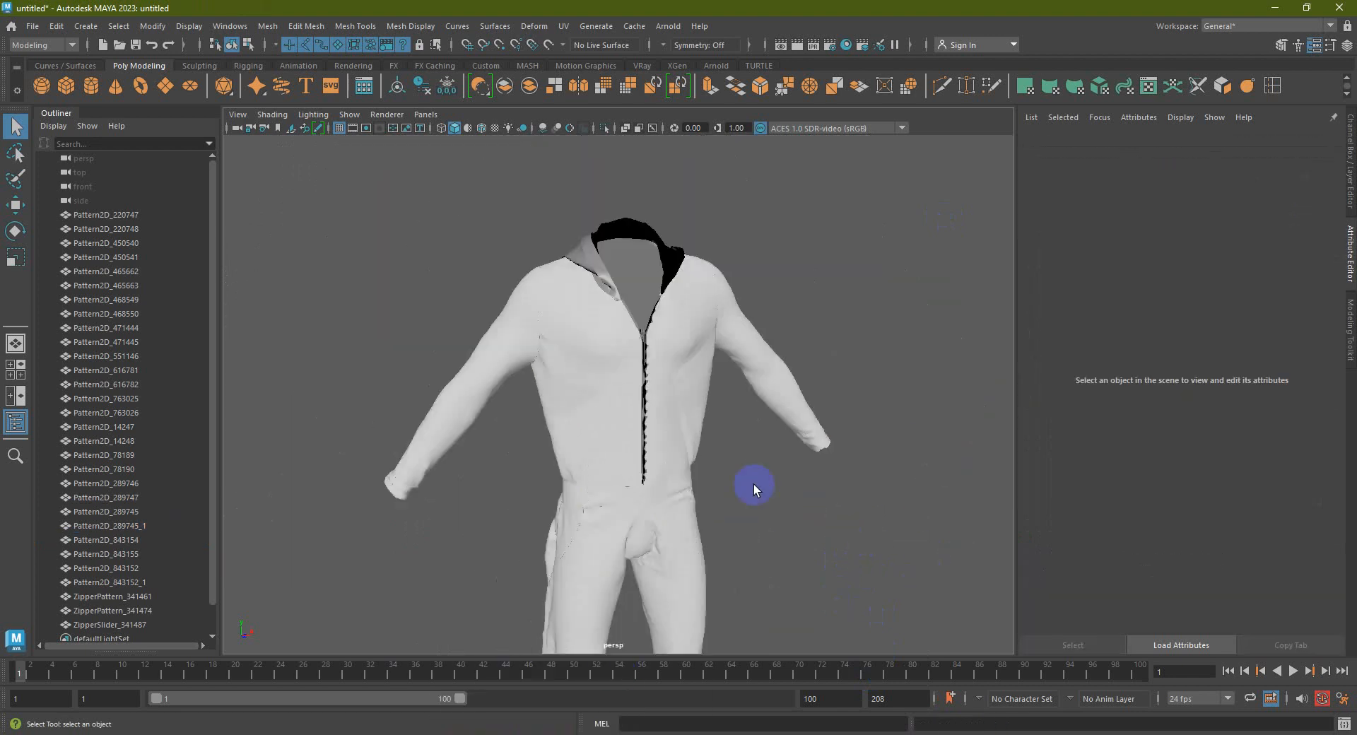
{"action": "left_click_drag", "start_coordinate": [703, 374], "coordinate": [679, 397], "text": "alt"}
{"action": "scroll", "coordinate": [649, 251], "scroll_direction": "up", "scroll_amount": 3}
{"action": "scroll", "coordinate": [651, 256], "scroll_direction": "down", "scroll_amount": 3}
{"action": "left_click", "coordinate": [660, 337]}
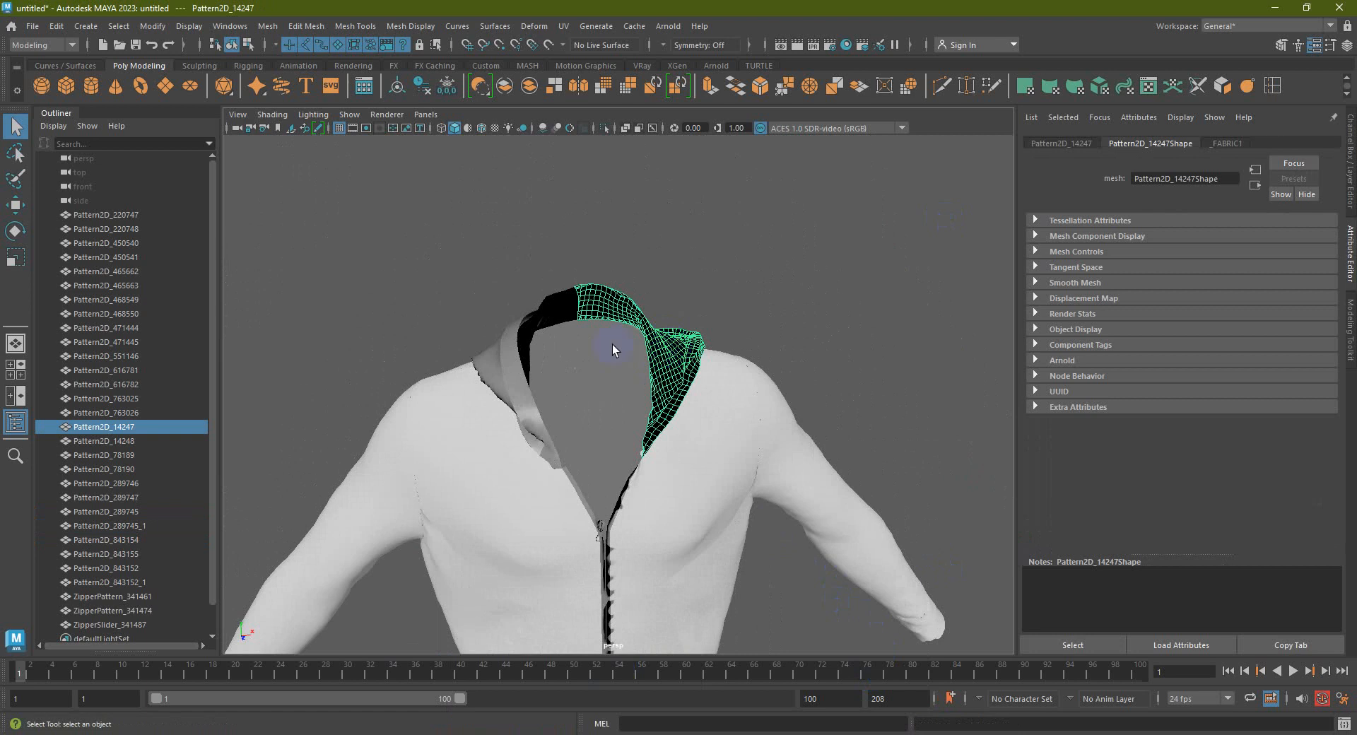
{"action": "left_click", "coordinate": [534, 322], "text": "shift"}
{"action": "left_click", "coordinate": [512, 367], "text": "shift"}
{"action": "left_click_drag", "start_coordinate": [684, 367], "coordinate": [485, 297], "text": "alt"}
{"action": "scroll", "coordinate": [690, 509], "scroll_direction": "up", "scroll_amount": 5}
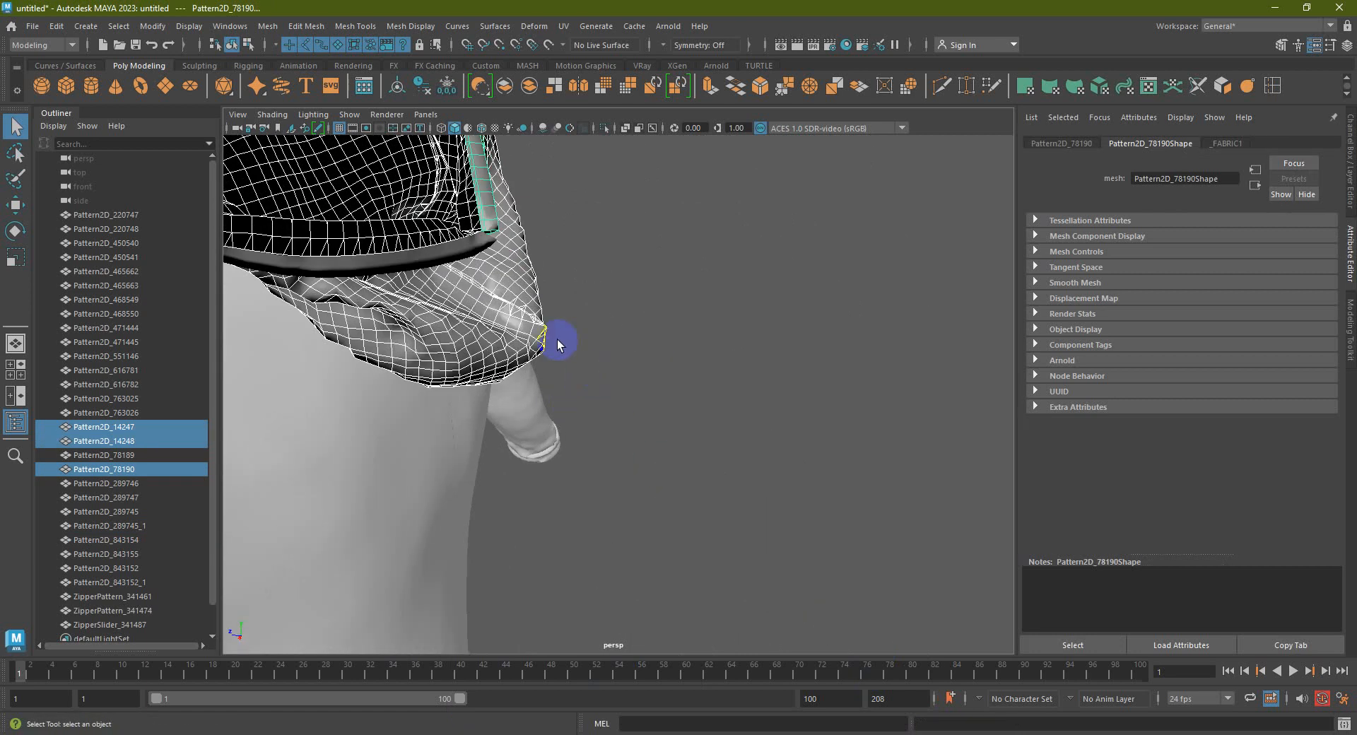
{"action": "left_click", "coordinate": [472, 252], "text": "shift"}
{"action": "scroll", "coordinate": [545, 424], "scroll_direction": "down", "scroll_amount": 8}
{"action": "left_click_drag", "start_coordinate": [545, 424], "coordinate": [684, 415], "text": "alt"}
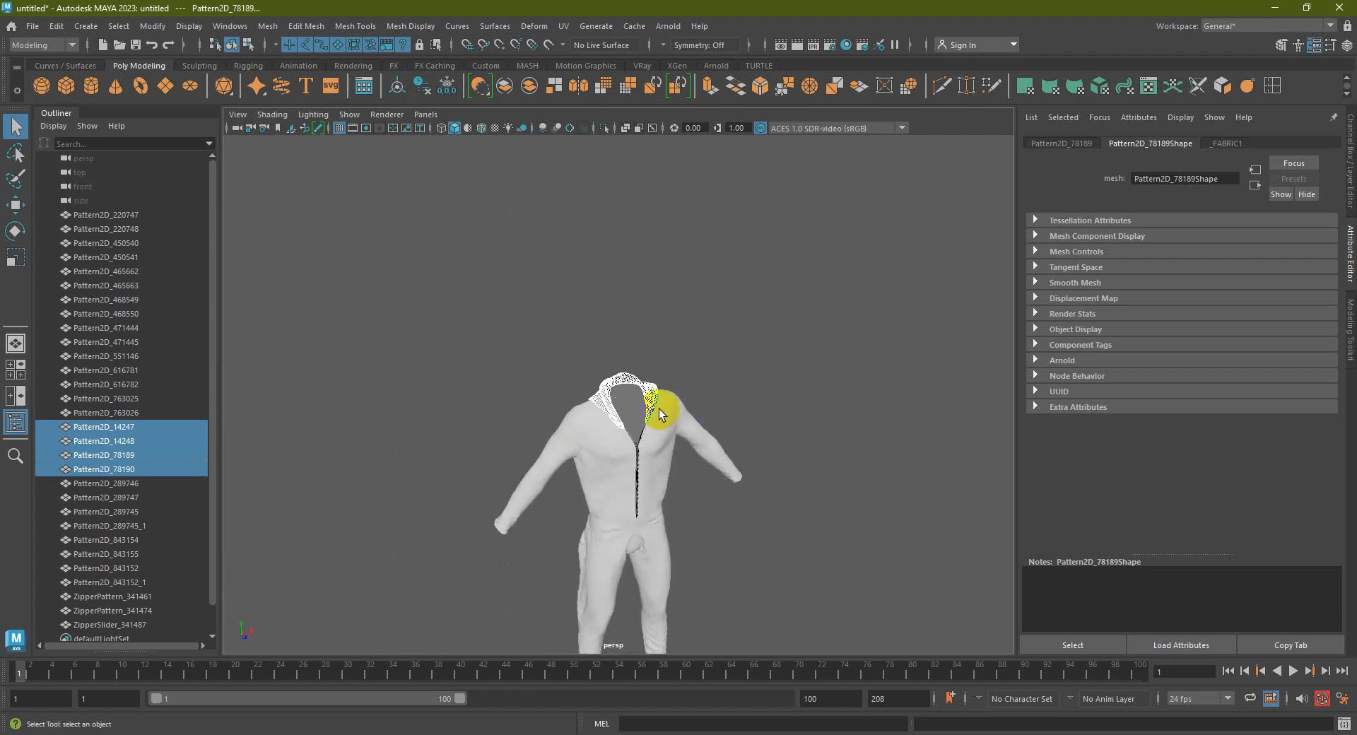
{"action": "scroll", "coordinate": [692, 369], "scroll_direction": "up", "scroll_amount": 5}
{"action": "right_click_drag", "start_coordinate": [693, 367], "coordinate": [823, 676]}
{"action": "left_click", "coordinate": [875, 401]}
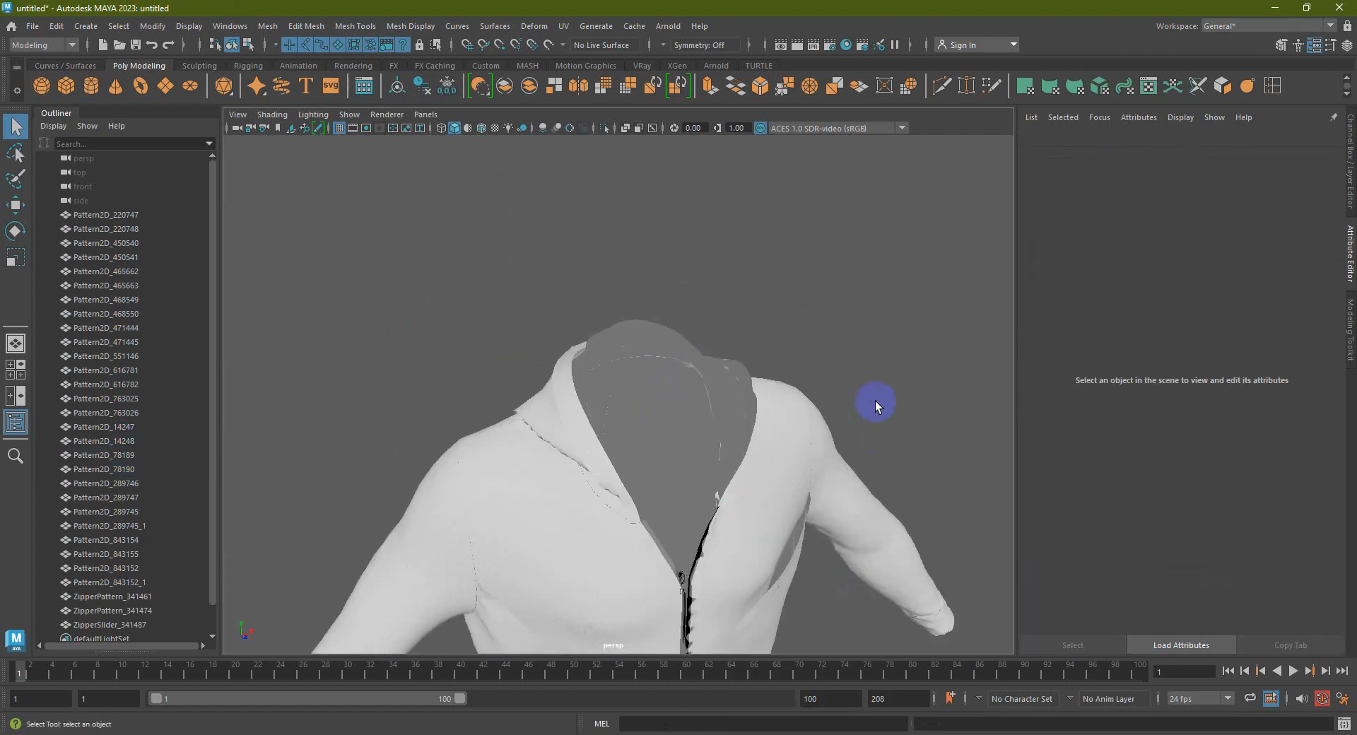
Assign an existing material to the zipper strips
{"action": "scroll", "coordinate": [876, 401], "scroll_direction": "down", "scroll_amount": 8}
{"action": "left_click_drag", "start_coordinate": [693, 464], "coordinate": [754, 384], "text": "alt"}
{"action": "scroll", "coordinate": [721, 485], "scroll_direction": "down", "scroll_amount": 5}
{"action": "left_click_drag", "start_coordinate": [721, 481], "coordinate": [645, 433], "text": "alt"}
{"action": "scroll", "coordinate": [582, 408], "scroll_direction": "up", "scroll_amount": 4}
{"action": "scroll", "coordinate": [766, 443], "scroll_direction": "up", "scroll_amount": 6}
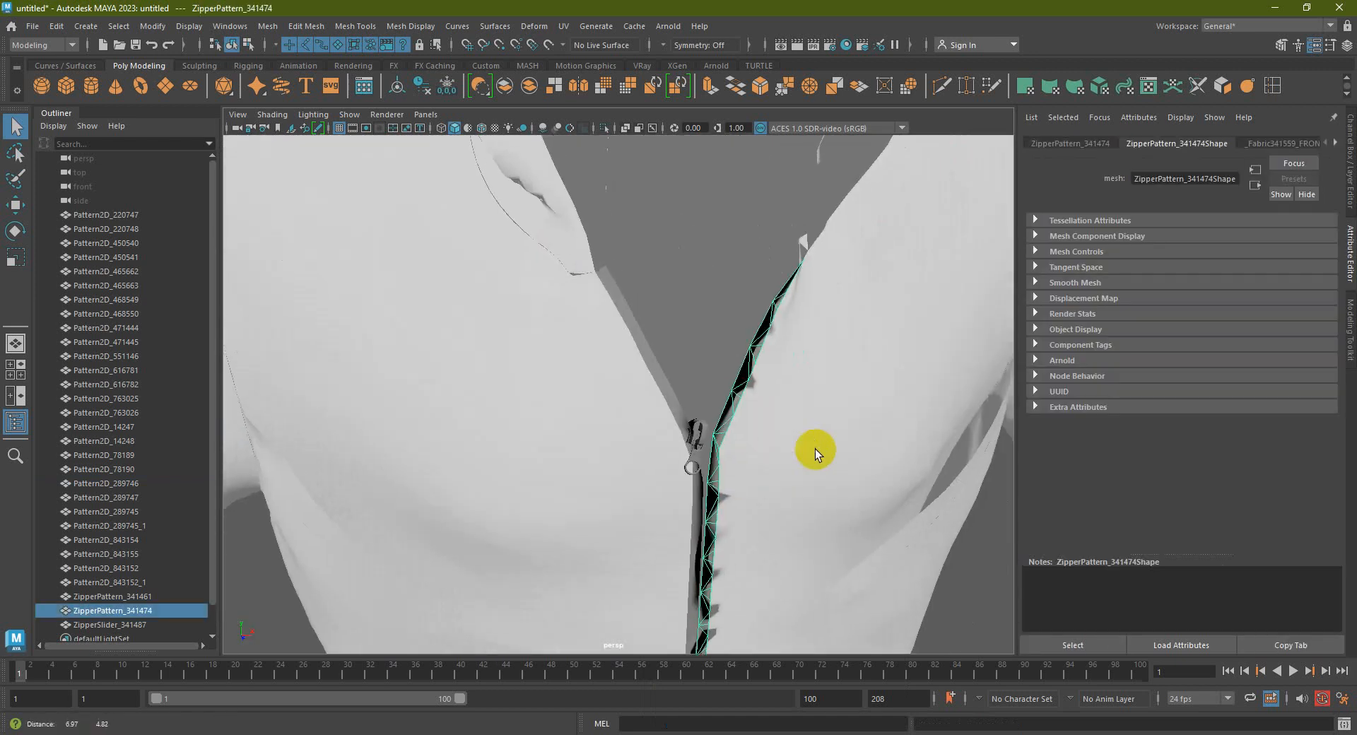
{"action": "left_click", "coordinate": [670, 409], "text": "shift"}
{"action": "scroll", "coordinate": [698, 453], "scroll_direction": "up", "scroll_amount": 3}
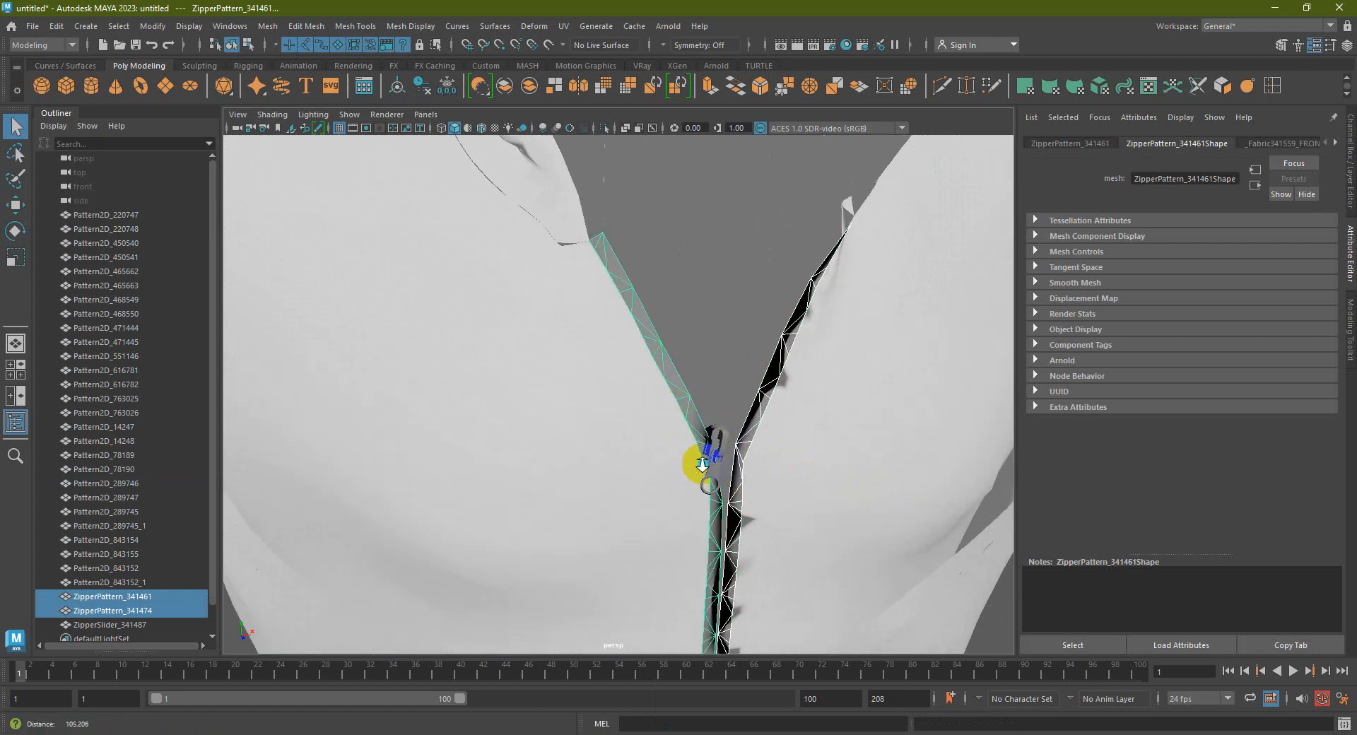
{"action": "scroll", "coordinate": [728, 463], "scroll_direction": "up", "scroll_amount": 2}
{"action": "right_click_drag", "start_coordinate": [726, 463], "coordinate": [854, 676]}
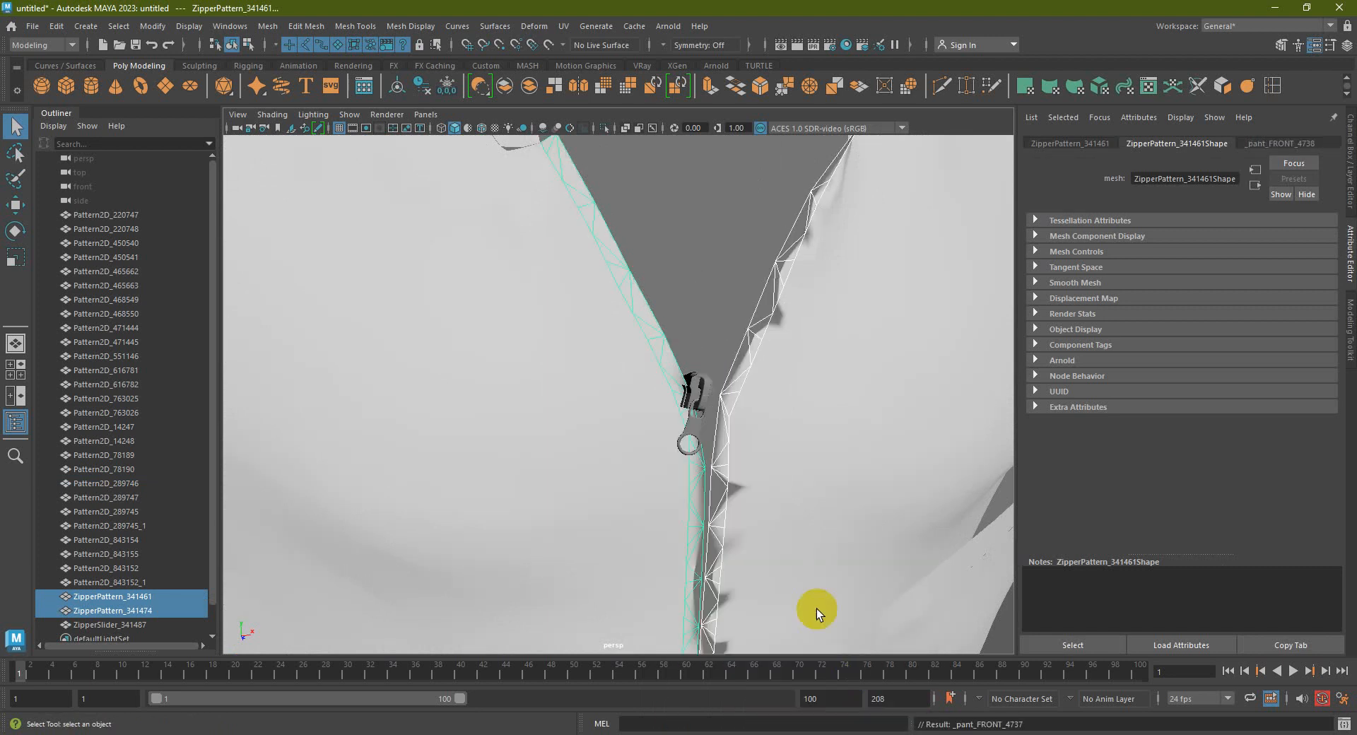
{"action": "scroll", "coordinate": [798, 515], "scroll_direction": "down", "scroll_amount": 10}
{"action": "left_click", "coordinate": [735, 510]}
Select the zipper slider and frame it to inspect it, then clear the selection
{"action": "middle_click_drag", "start_coordinate": [670, 458], "coordinate": [687, 505], "text": "alt"}
{"action": "scroll", "coordinate": [647, 417], "scroll_direction": "up", "scroll_amount": 10}
{"action": "left_click", "coordinate": [685, 541]}
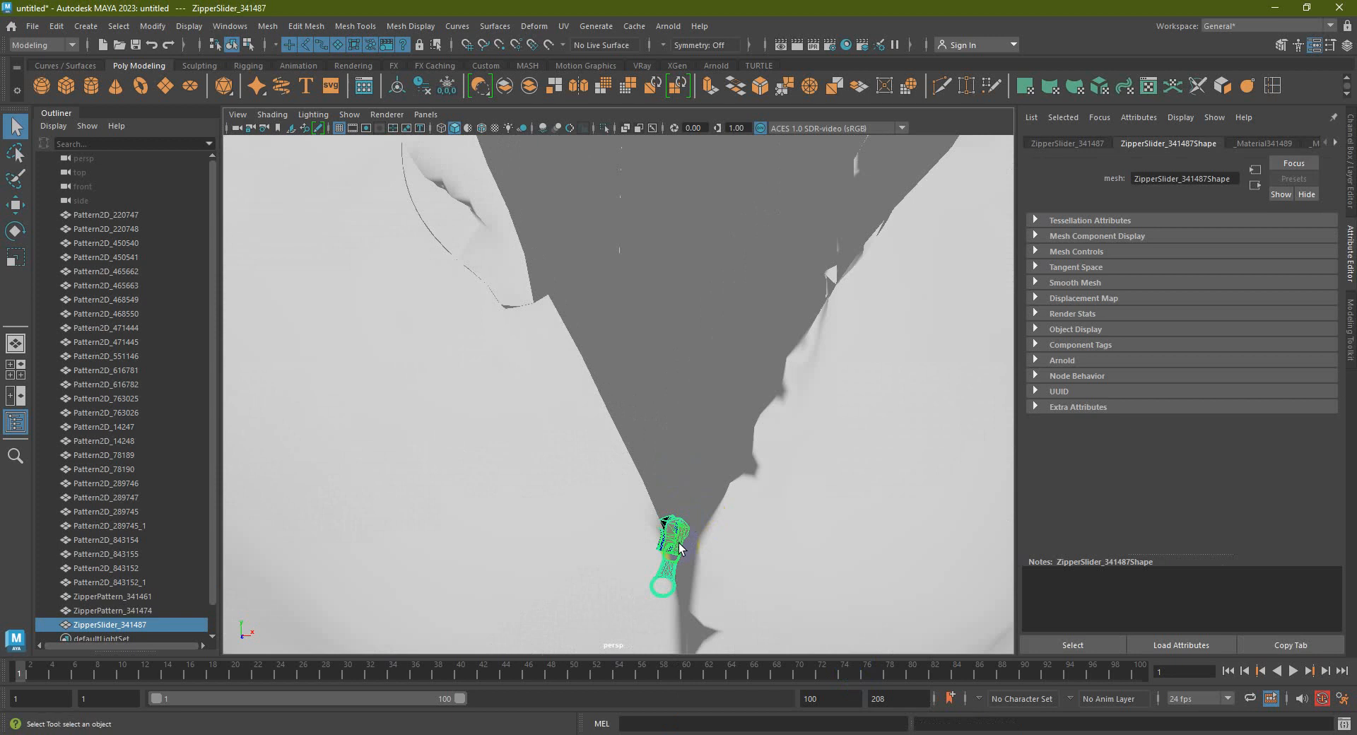
{"action": "mouse_move", "coordinate": [683, 533]}
{"action": "middle_mouse_down", "text": "alt"}
{"action": "mouse_move", "coordinate": [674, 517]}
{"action": "mouse_move", "coordinate": [685, 530]}
{"action": "middle_mouse_up", "text": "alt"}
{"action": "scroll", "coordinate": [664, 505], "scroll_direction": "up", "scroll_amount": 4}
{"action": "right_click_drag", "start_coordinate": [633, 491], "coordinate": [641, 505], "text": "alt"}
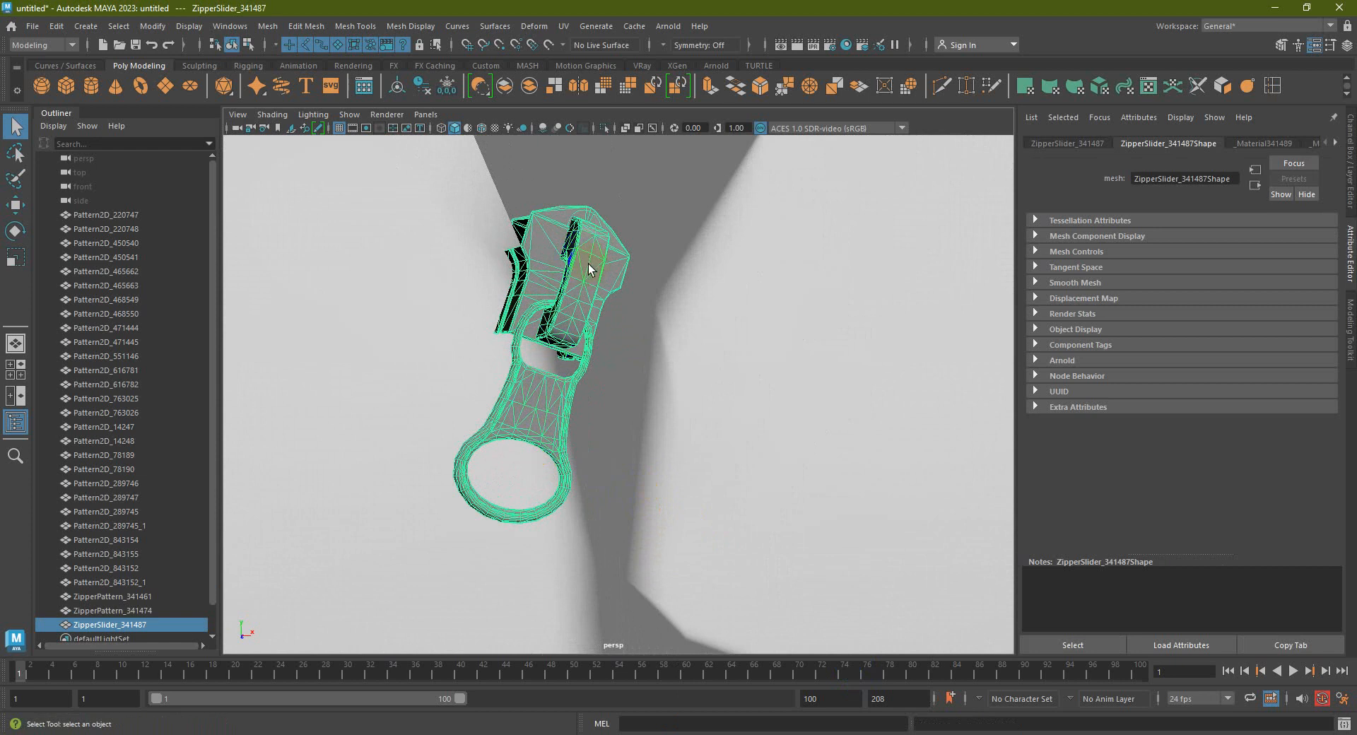
{"action": "scroll", "coordinate": [588, 264], "scroll_direction": "down", "scroll_amount": 10}
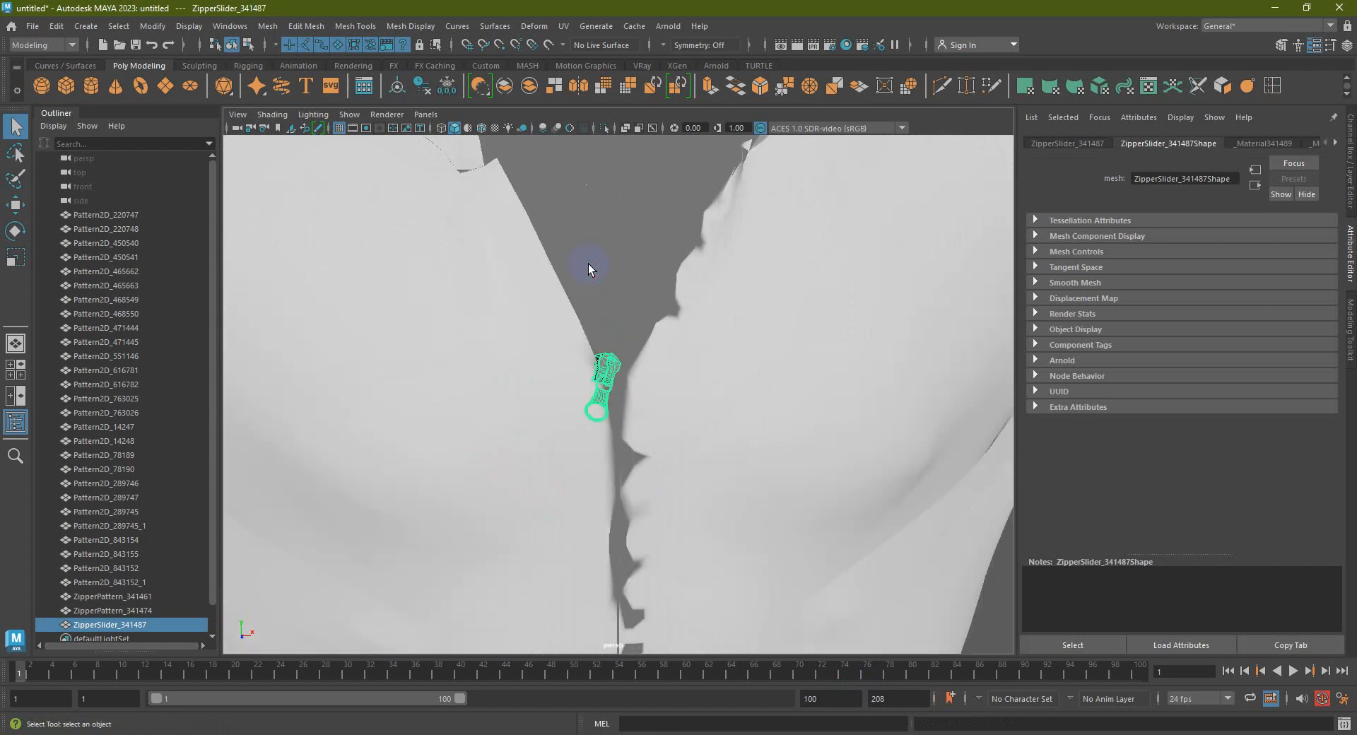
{"action": "left_click", "coordinate": [721, 489]}
{"action": "left_click_drag", "start_coordinate": [721, 489], "coordinate": [681, 476], "text": "alt"}
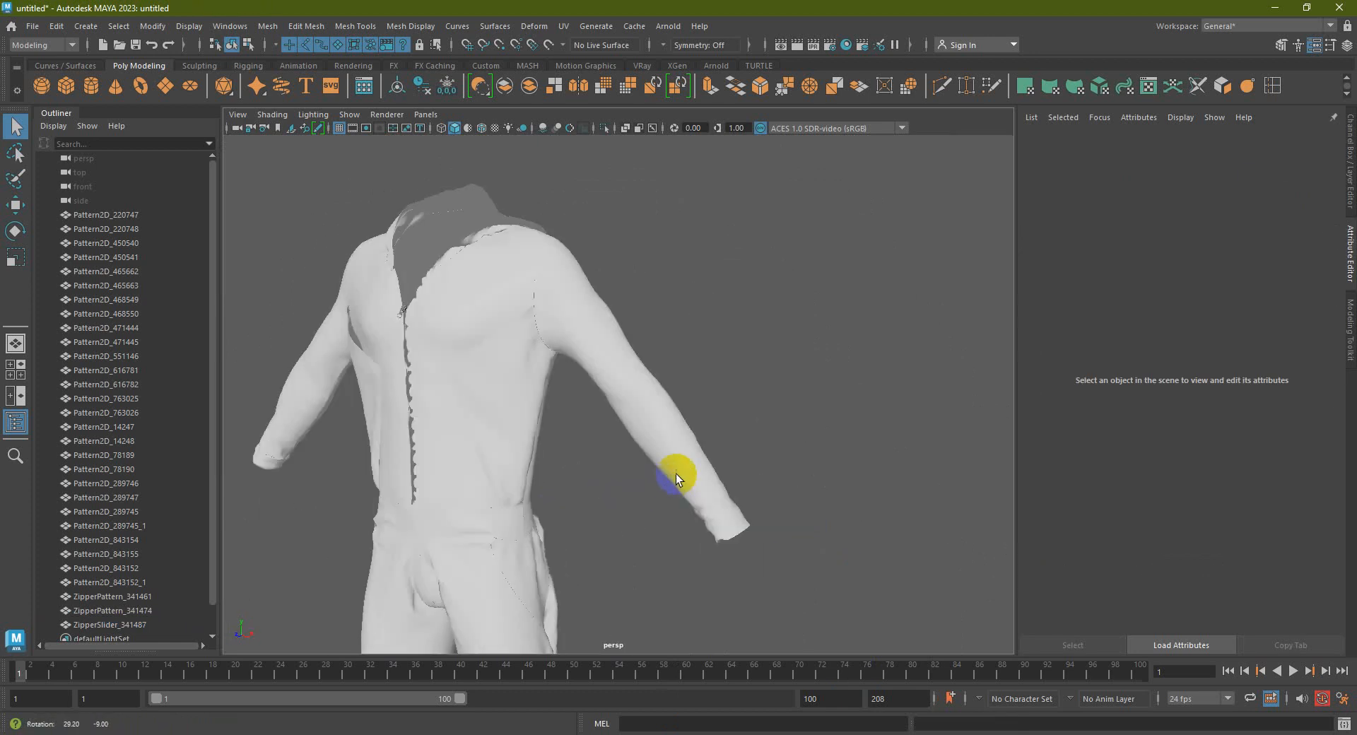
Open the UV Editor from the shelf and move it off the model
{"action": "left_click", "coordinate": [1150, 86]}
{"action": "left_click_drag", "start_coordinate": [681, 203], "coordinate": [1237, 168]}
{"action": "scroll", "coordinate": [535, 379], "scroll_direction": "down", "scroll_amount": 8}
{"action": "middle_click_drag", "start_coordinate": [539, 384], "coordinate": [440, 311], "text": "alt"}
Marquee-select all garment pieces to display their overlapping UVs
{"action": "left_click_drag", "start_coordinate": [302, 198], "coordinate": [576, 625]}
{"action": "scroll", "coordinate": [965, 487], "scroll_direction": "down", "scroll_amount": 6}
{"action": "scroll", "coordinate": [970, 491], "scroll_direction": "up", "scroll_amount": 10}
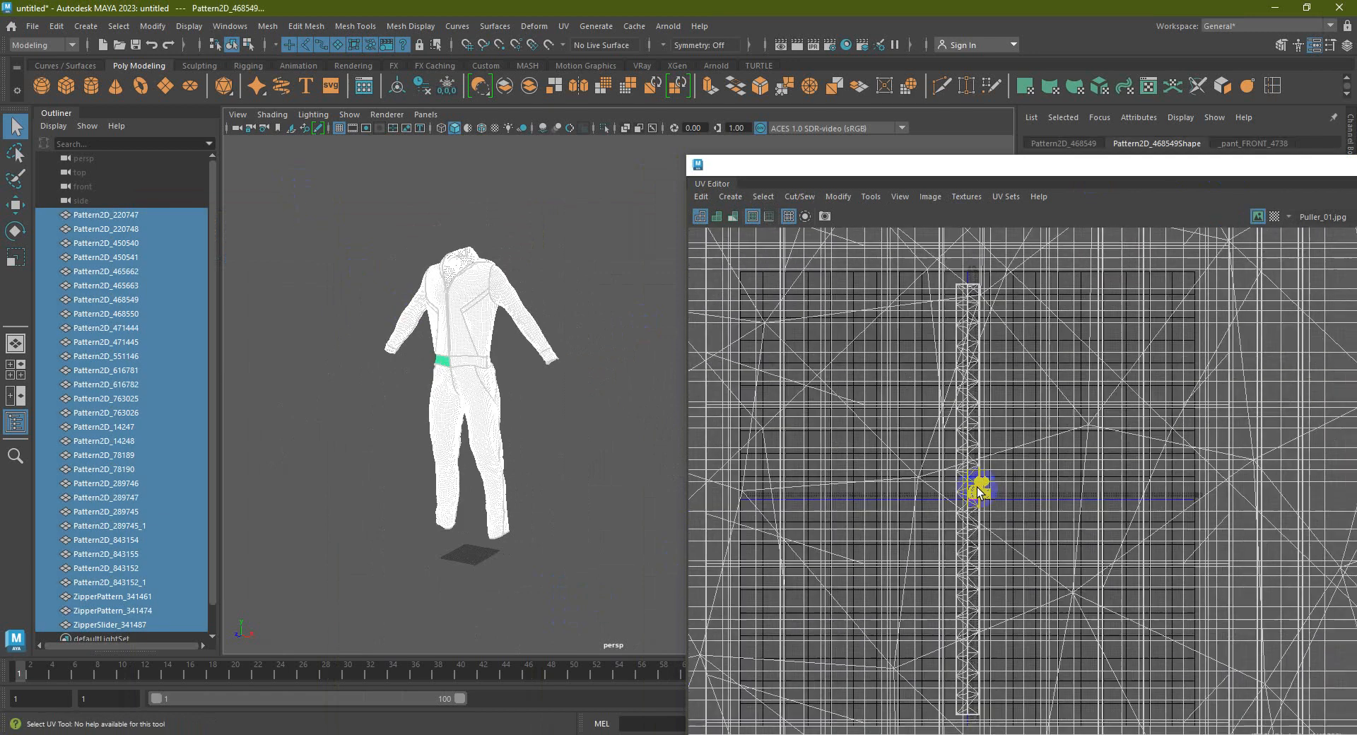
{"action": "scroll", "coordinate": [978, 492], "scroll_direction": "down", "scroll_amount": 8}
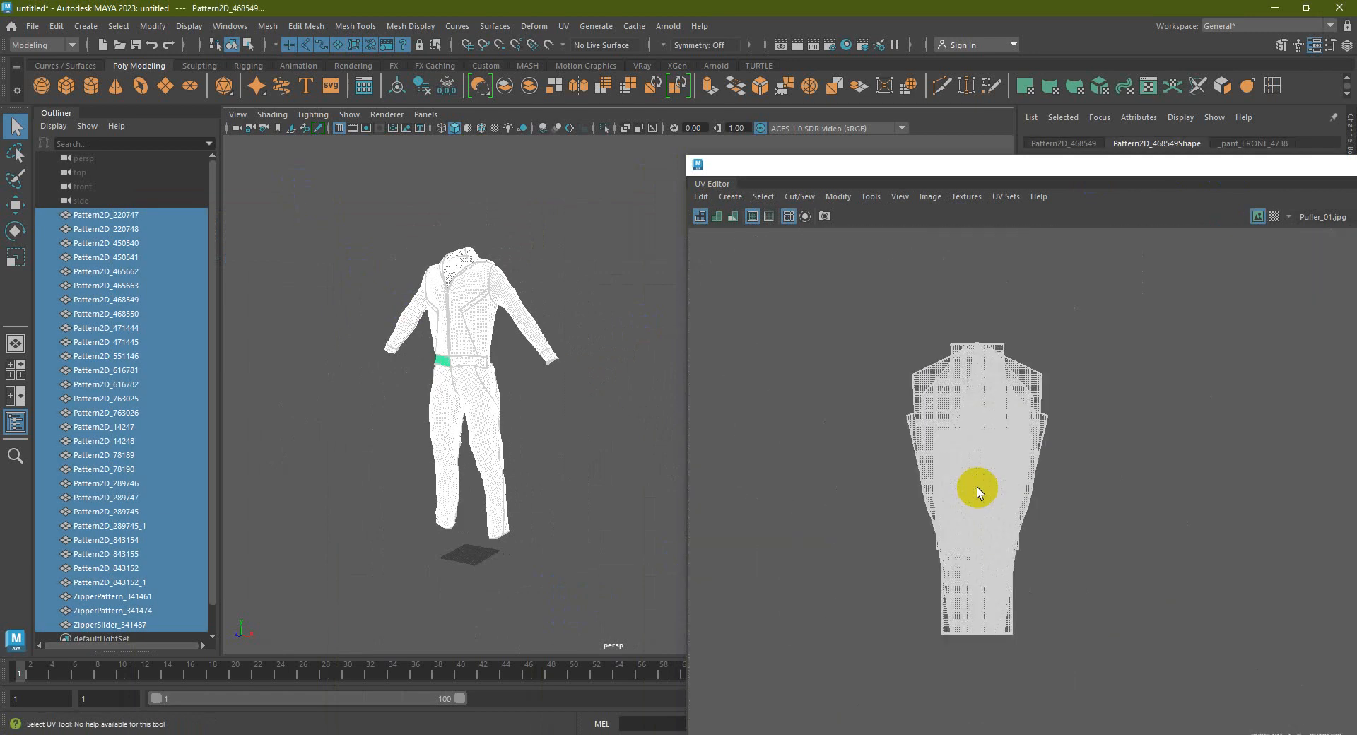
{"action": "left_click_drag", "start_coordinate": [504, 434], "coordinate": [539, 419], "text": "alt"}
{"action": "left_click", "coordinate": [539, 418]}
{"action": "scroll", "coordinate": [536, 415], "scroll_direction": "up", "scroll_amount": 3}
{"action": "middle_click_drag", "start_coordinate": [536, 415], "coordinate": [552, 442], "text": "alt"}
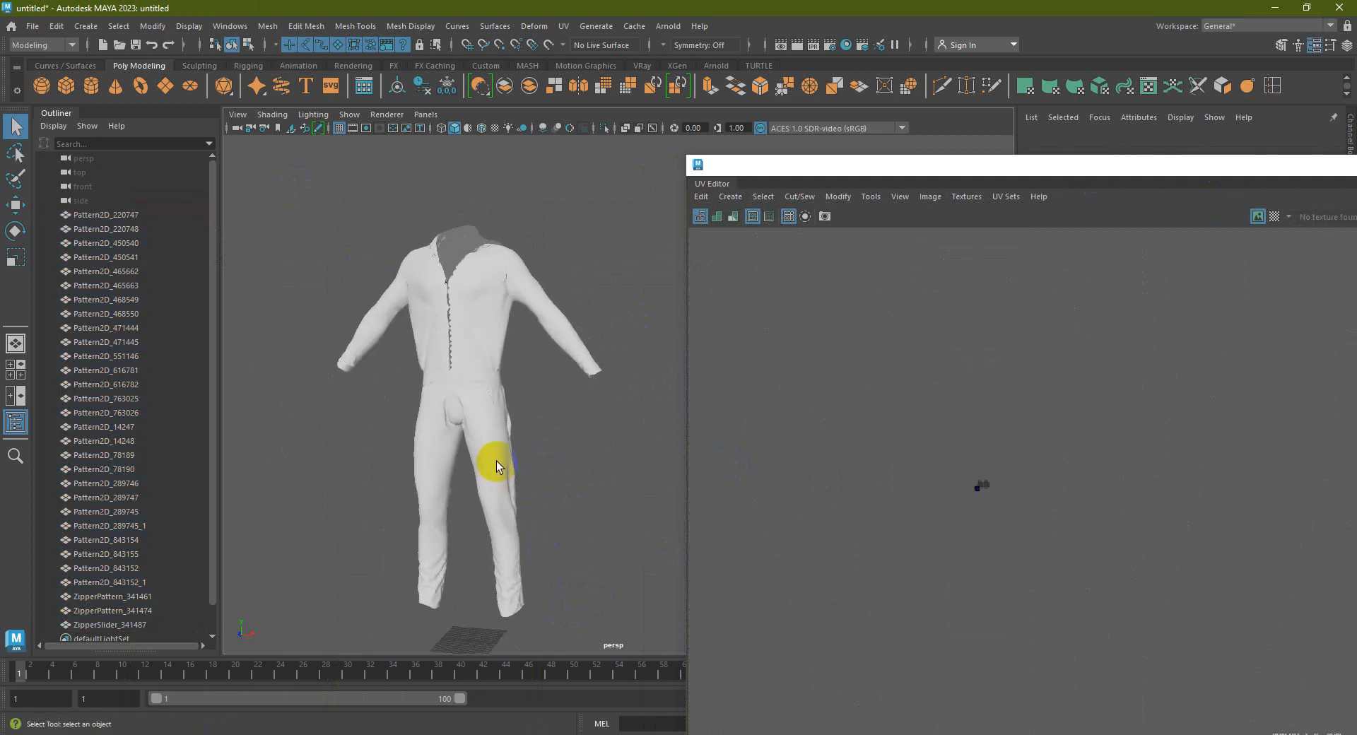
{"action": "scroll", "coordinate": [498, 424], "scroll_direction": "down", "scroll_amount": 5}
{"action": "left_click_drag", "start_coordinate": [473, 273], "coordinate": [624, 501]}
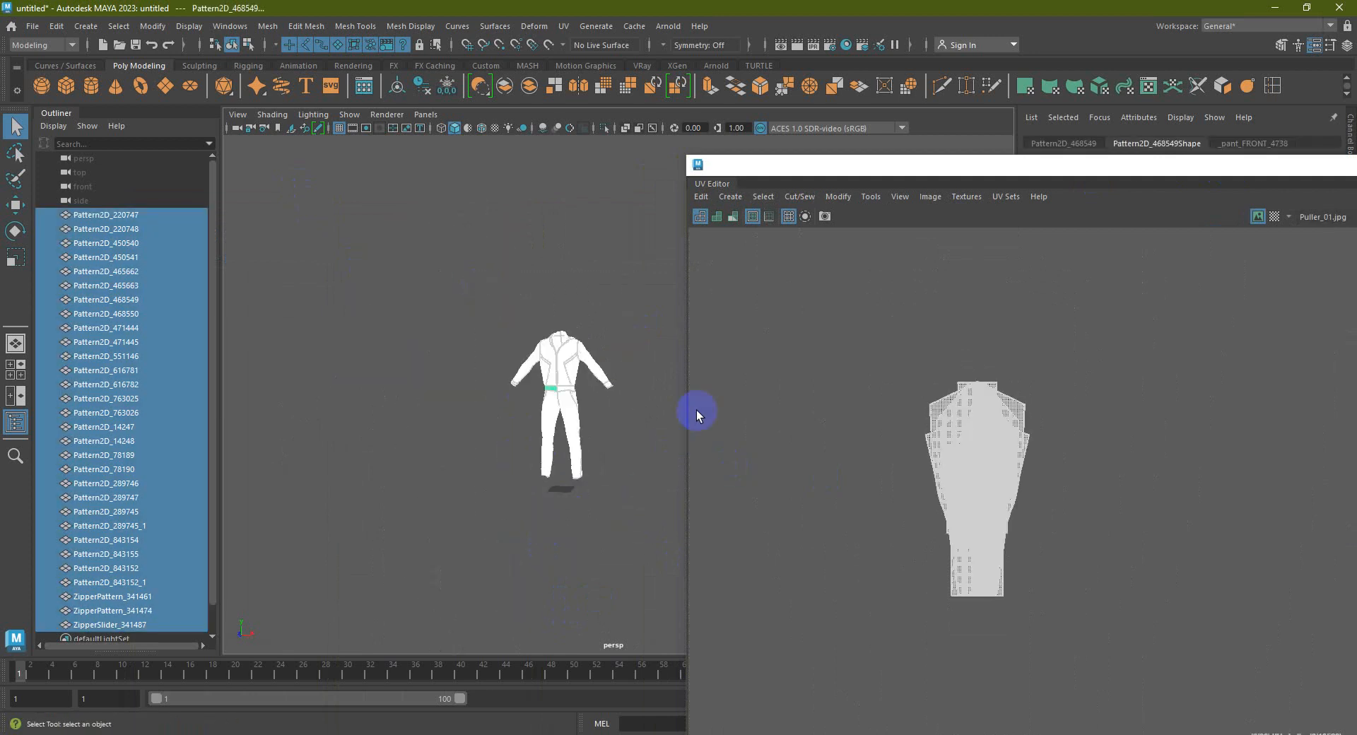
{"action": "left_click", "coordinate": [632, 437]}
In Marvelous Designer, export the selected garment as OBJ named 55 on the Desktop
{"action": "left_click", "coordinate": [222, 732]}
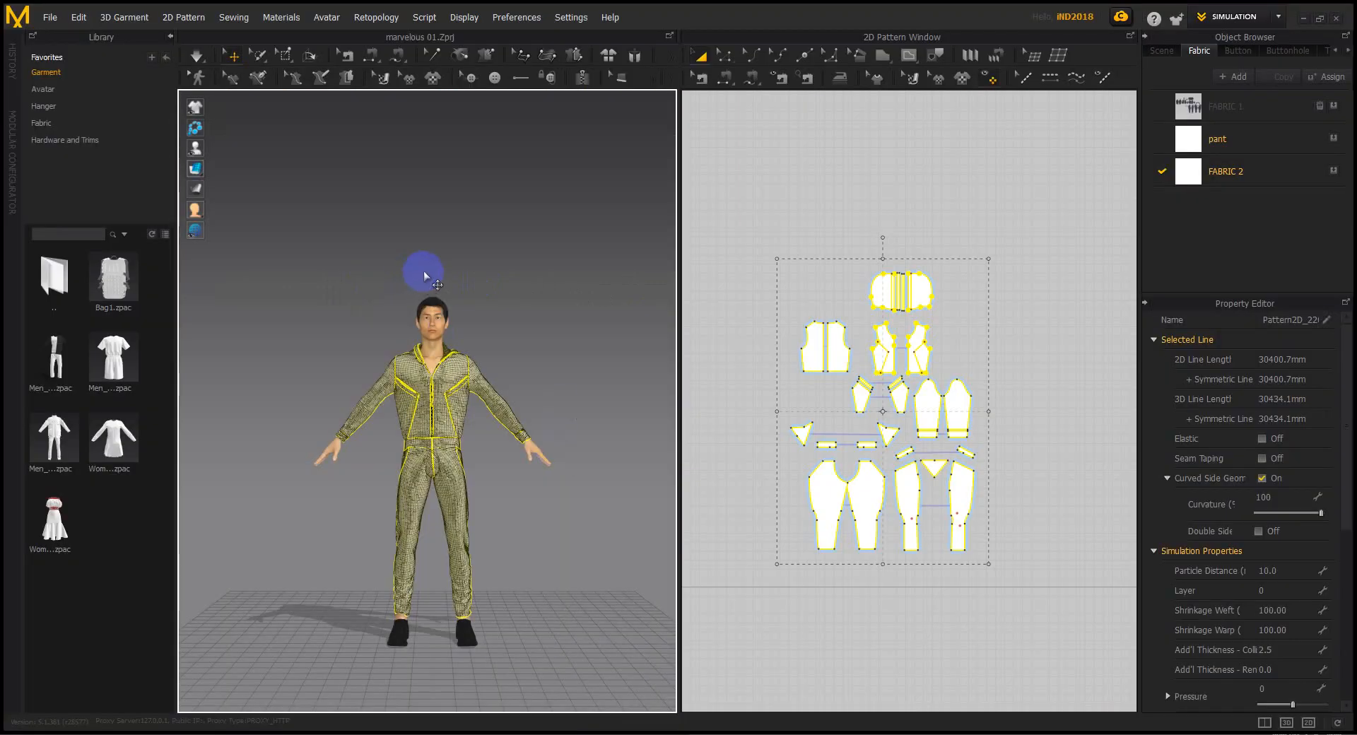
{"action": "left_click", "coordinate": [49, 17]}
{"action": "mouse_move", "coordinate": [96, 204]}
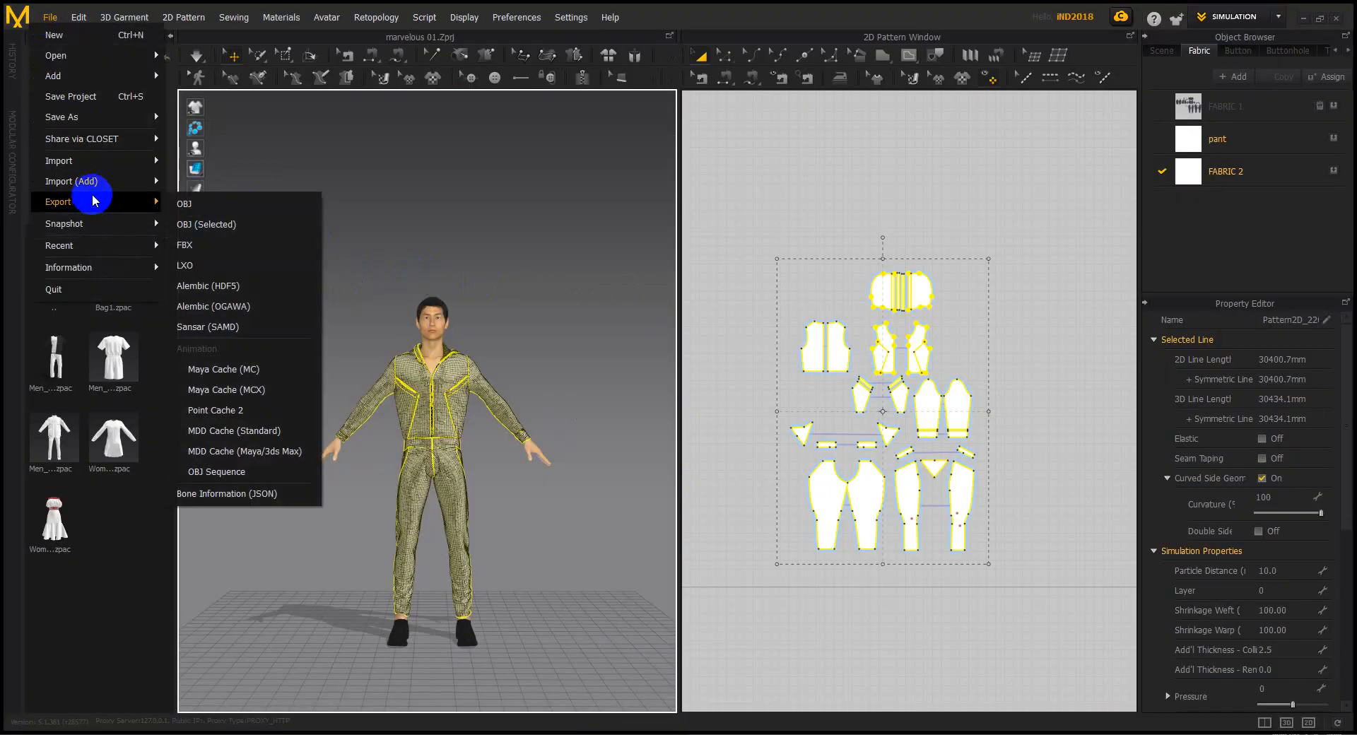
{"action": "left_click", "coordinate": [207, 227]}
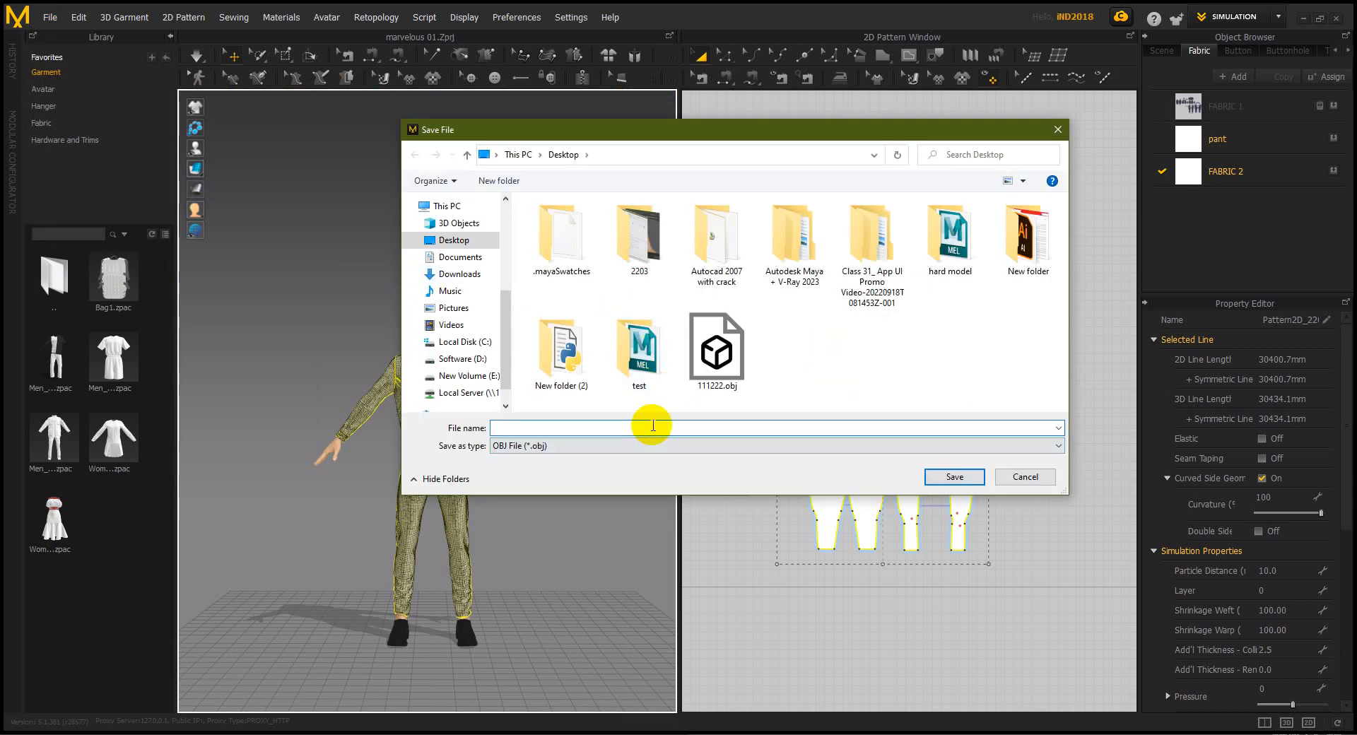
{"action": "type", "text": "5555"}
{"action": "left_click", "coordinate": [951, 476]}
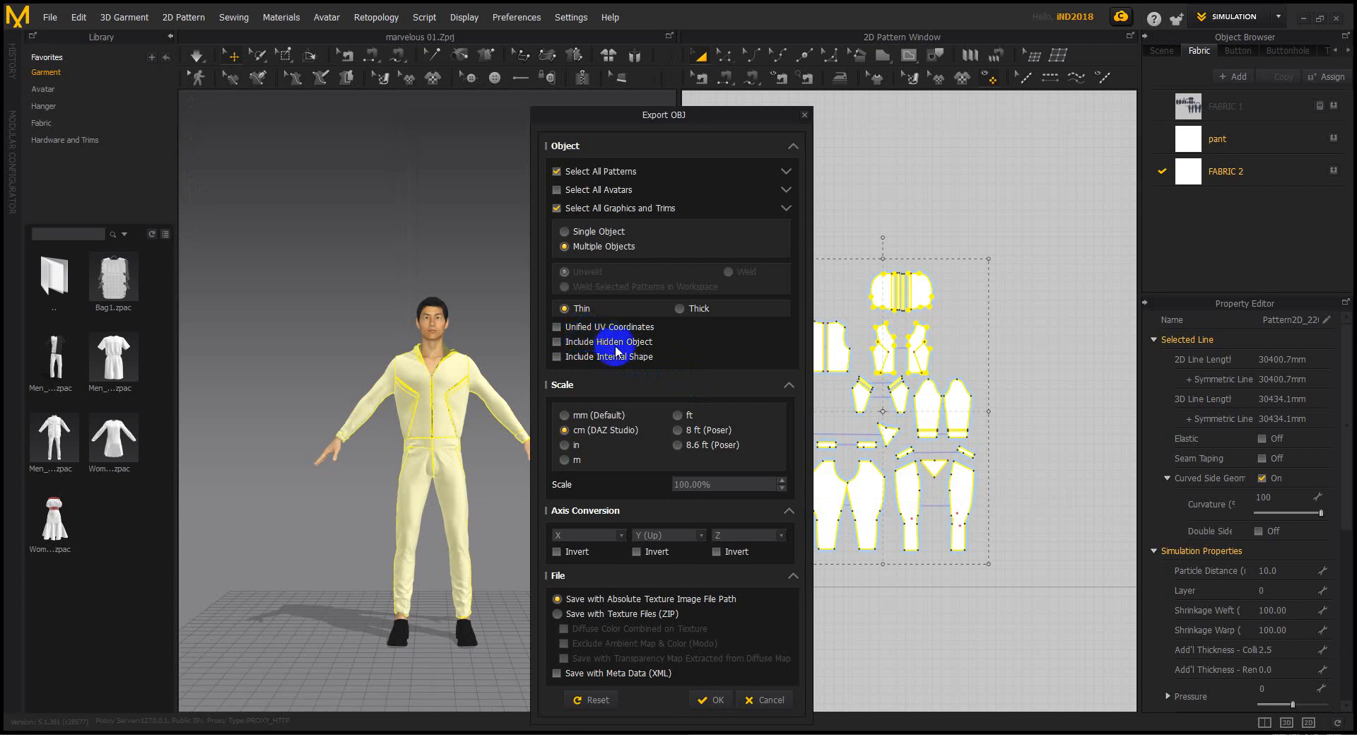
Enable Unified UV Coordinates and Unified Texture and confirm the OBJ export
{"action": "left_click", "coordinate": [606, 327]}
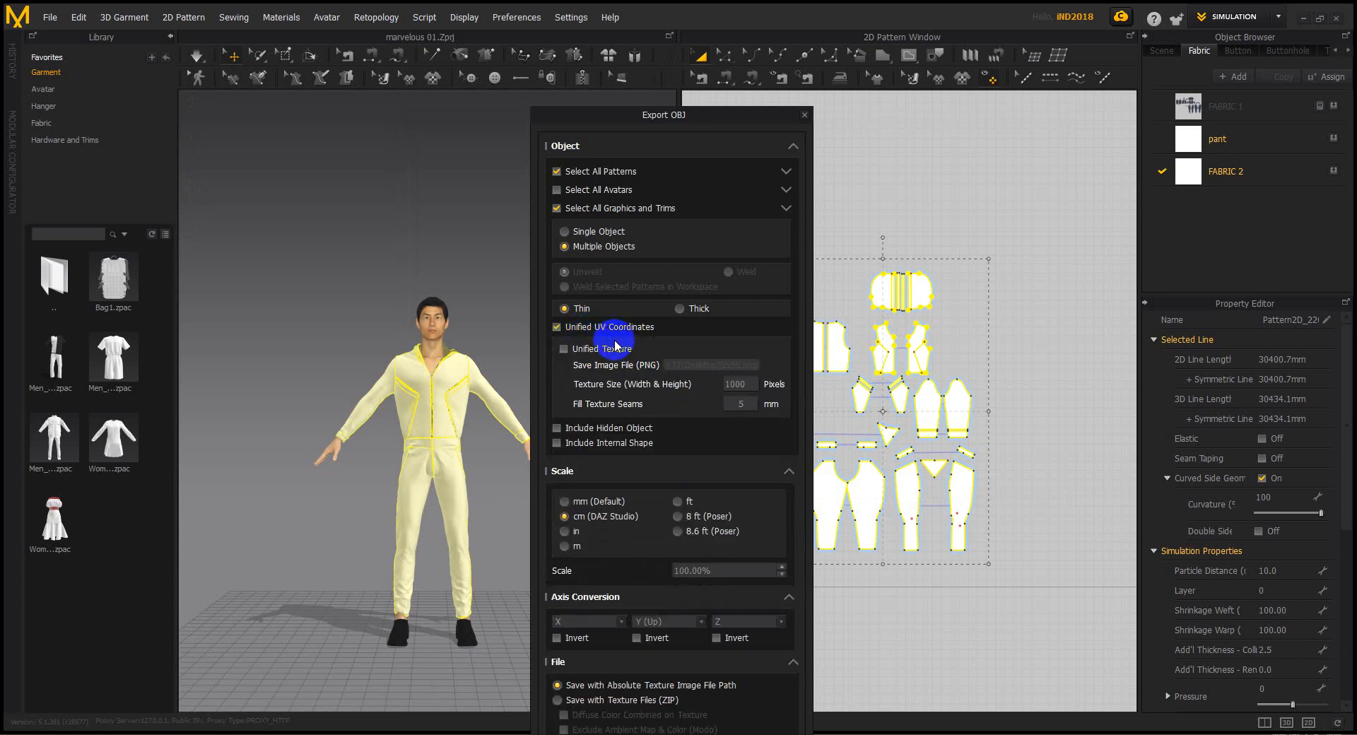
{"action": "left_click", "coordinate": [565, 350]}
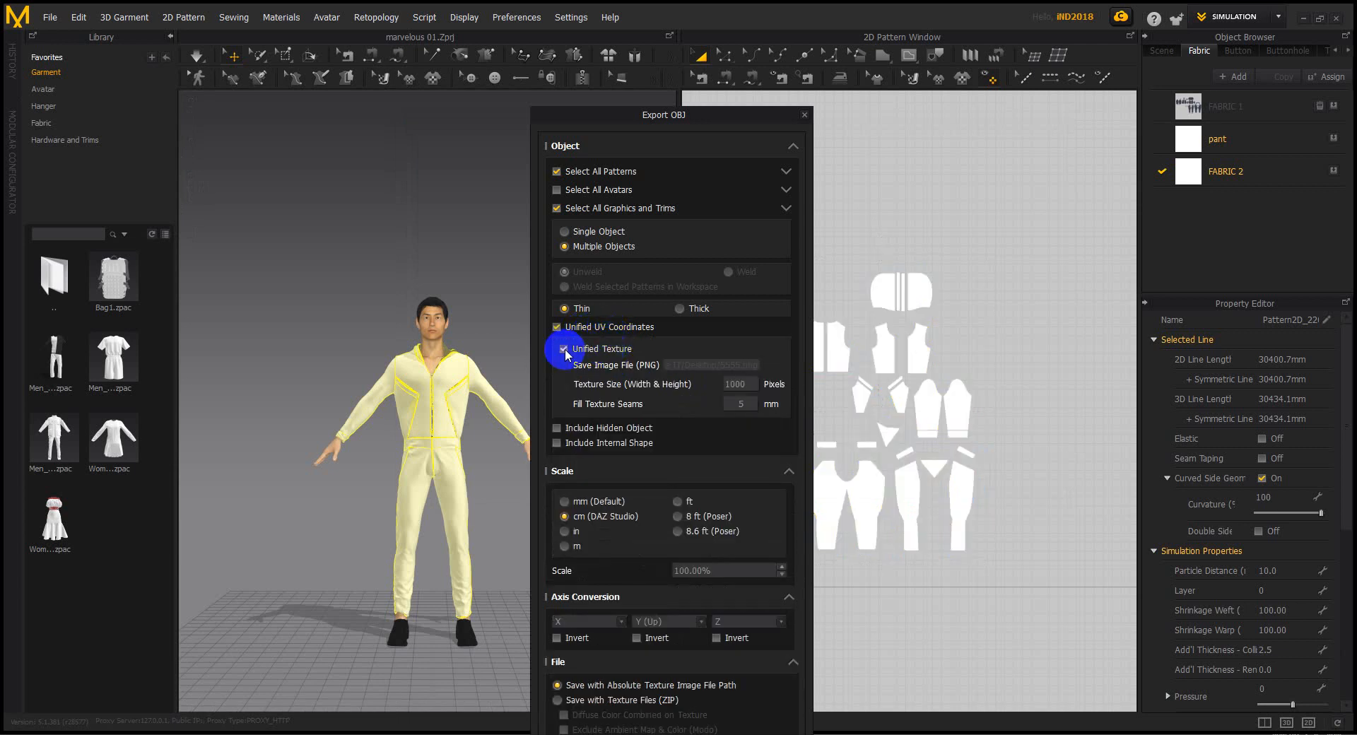
{"action": "left_click_drag", "start_coordinate": [706, 119], "coordinate": [631, 144]}
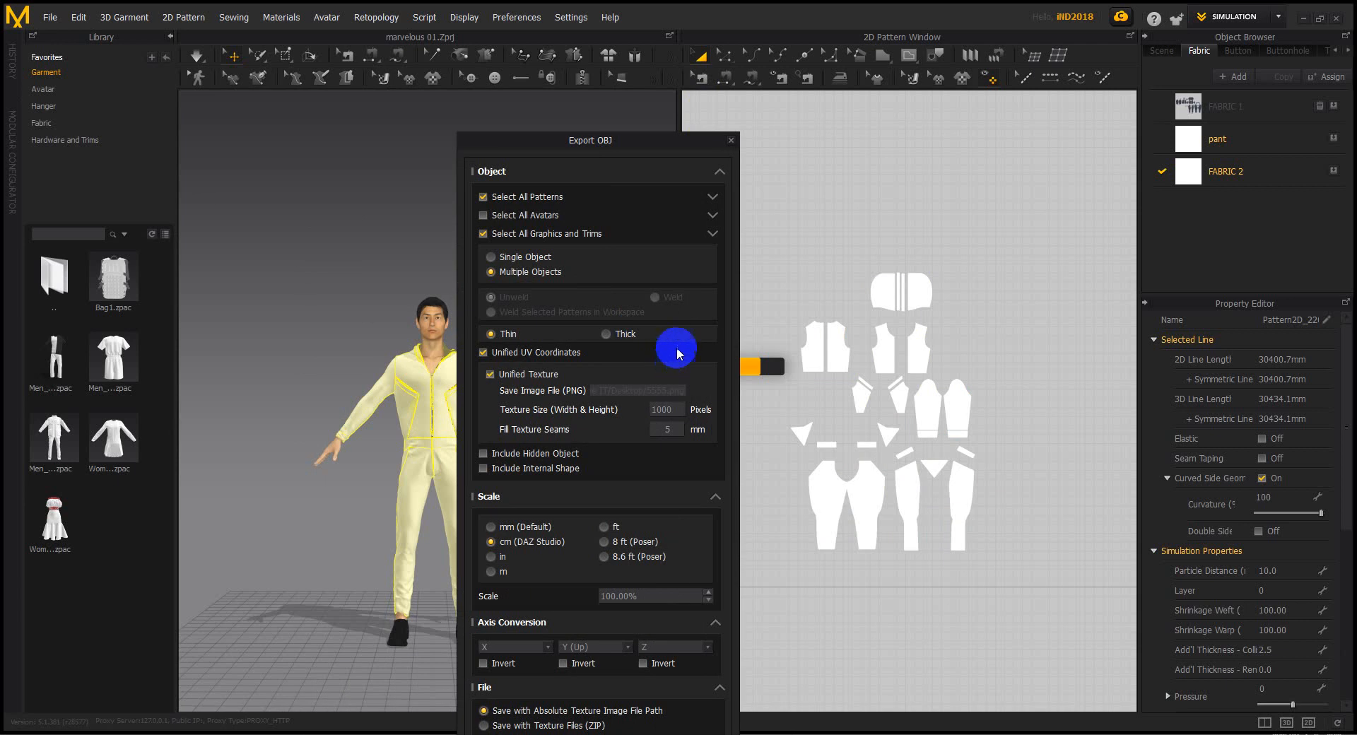
{"action": "left_click_drag", "start_coordinate": [674, 140], "coordinate": [519, 141]}
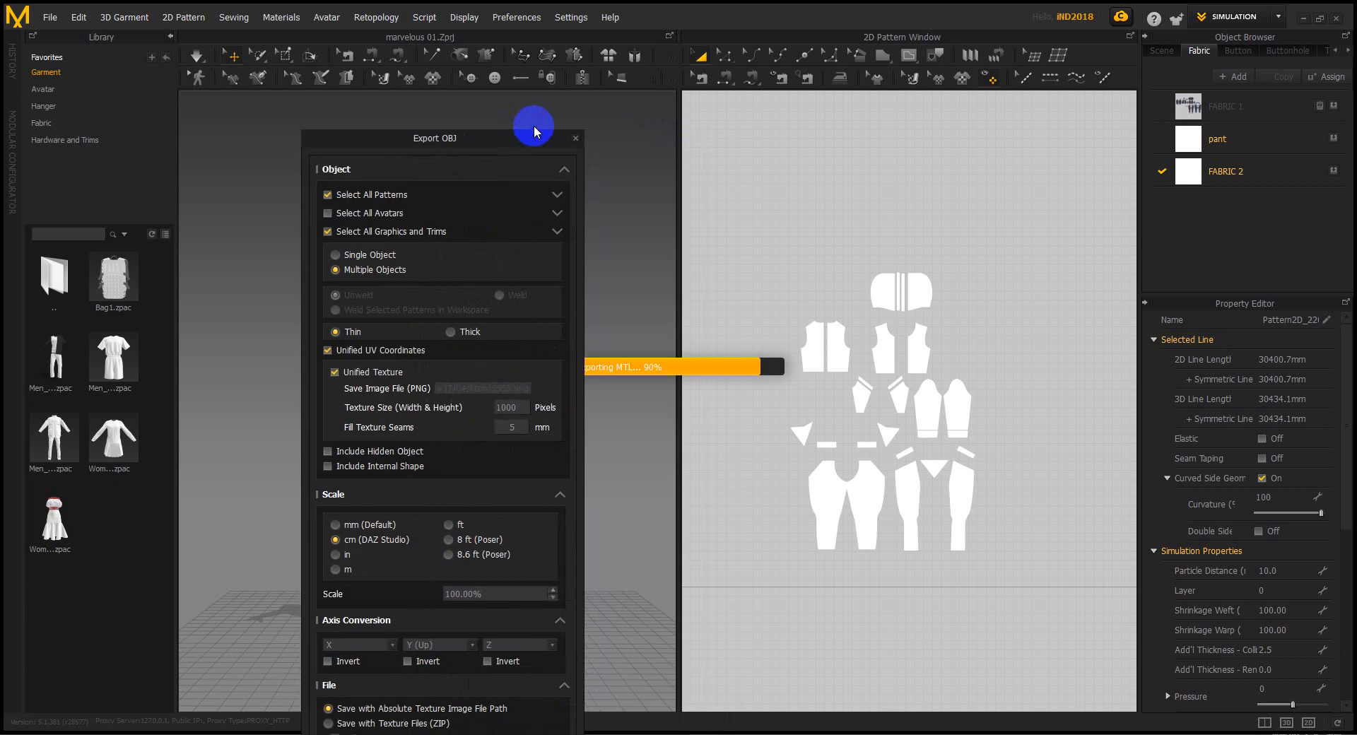
{"action": "left_click", "coordinate": [576, 138]}
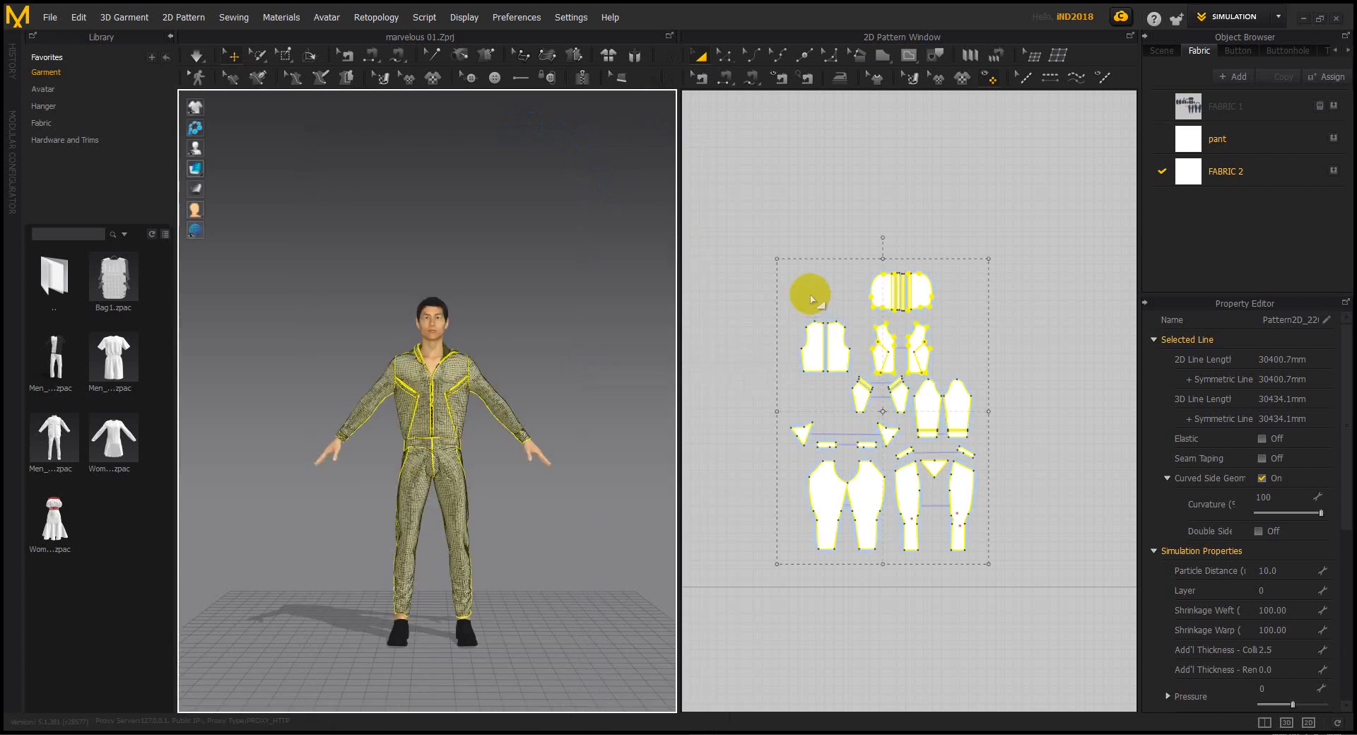
{"action": "left_click", "coordinate": [735, 299]}
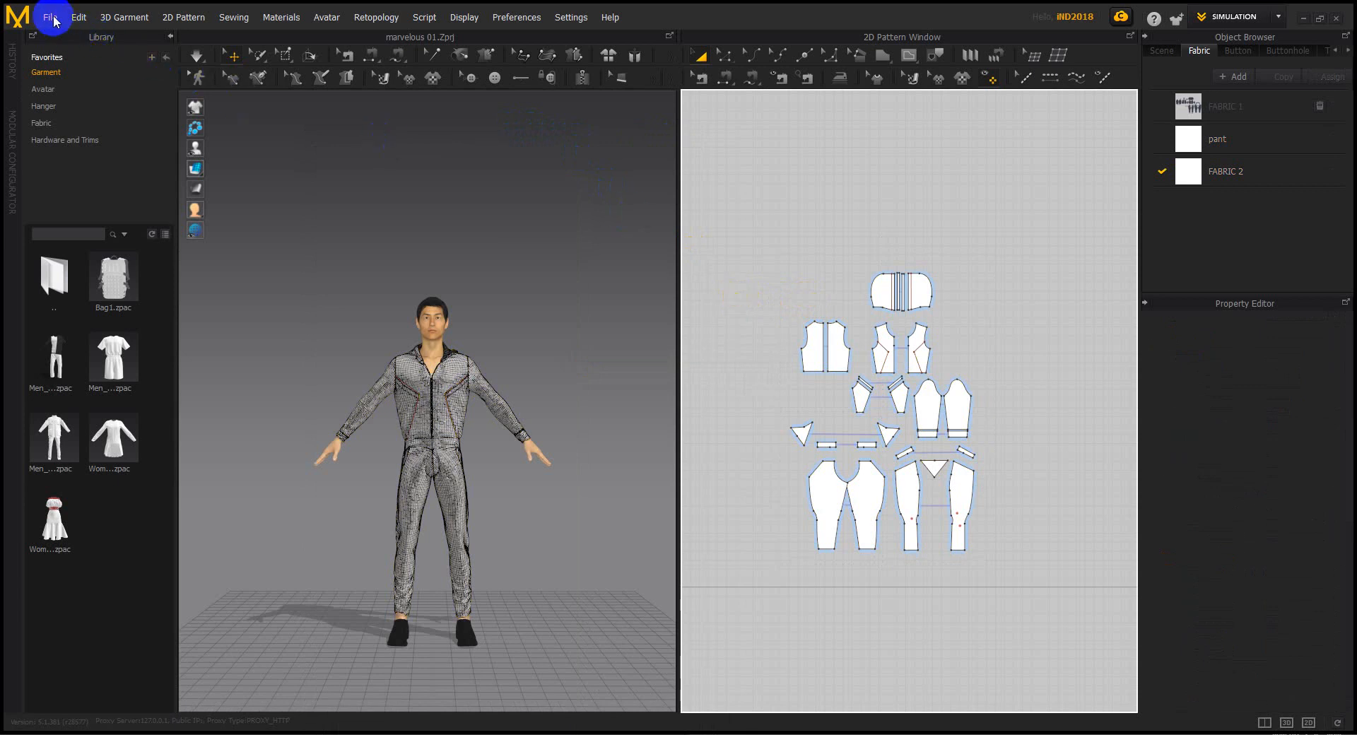
{"action": "left_click_drag", "start_coordinate": [727, 207], "coordinate": [1029, 578]}
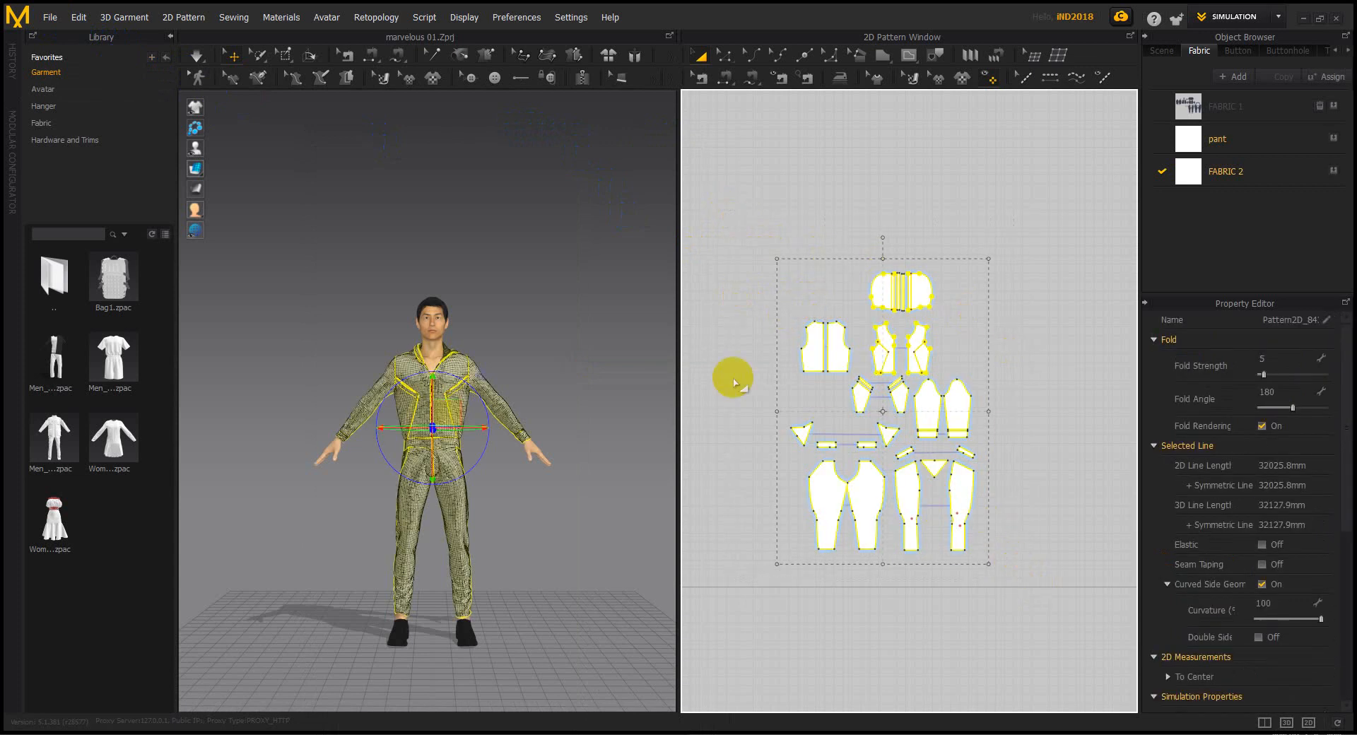
{"action": "left_click", "coordinate": [50, 17]}
{"action": "mouse_move", "coordinate": [97, 192]}
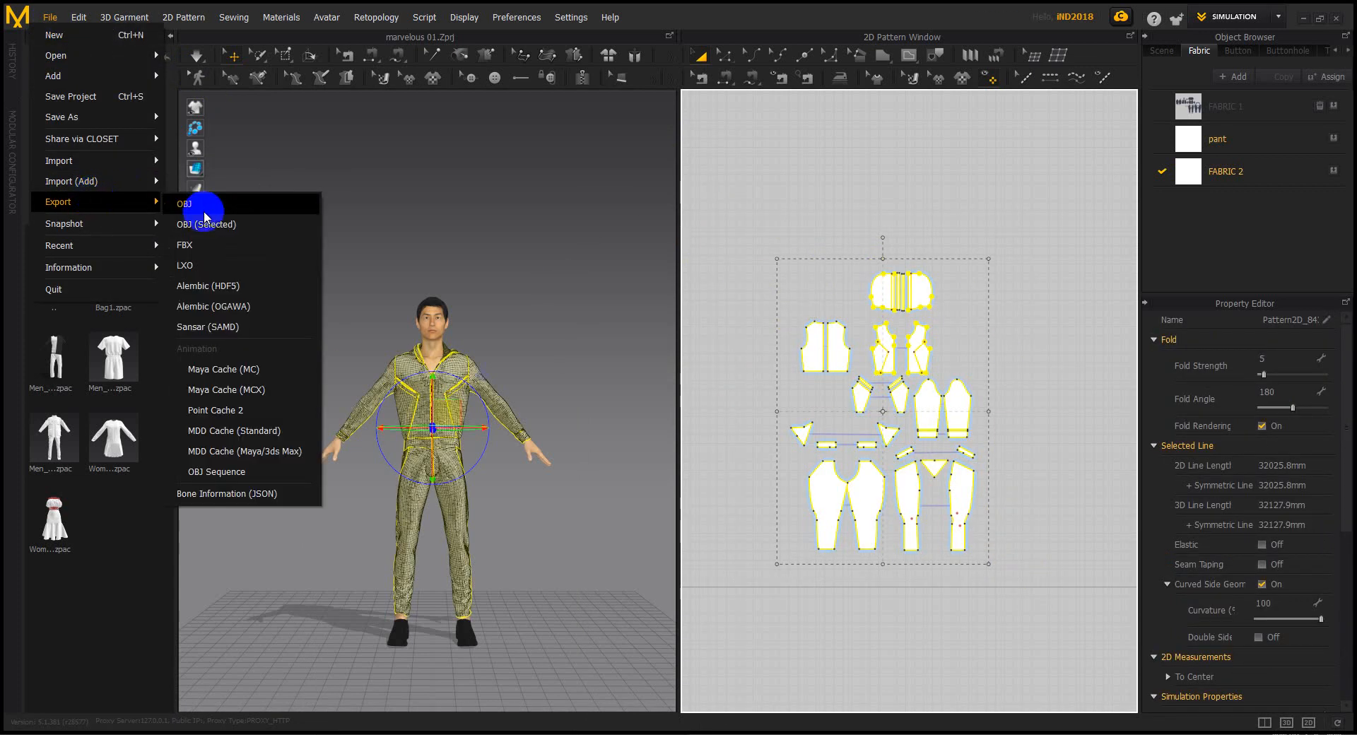
{"action": "left_click", "coordinate": [209, 226]}
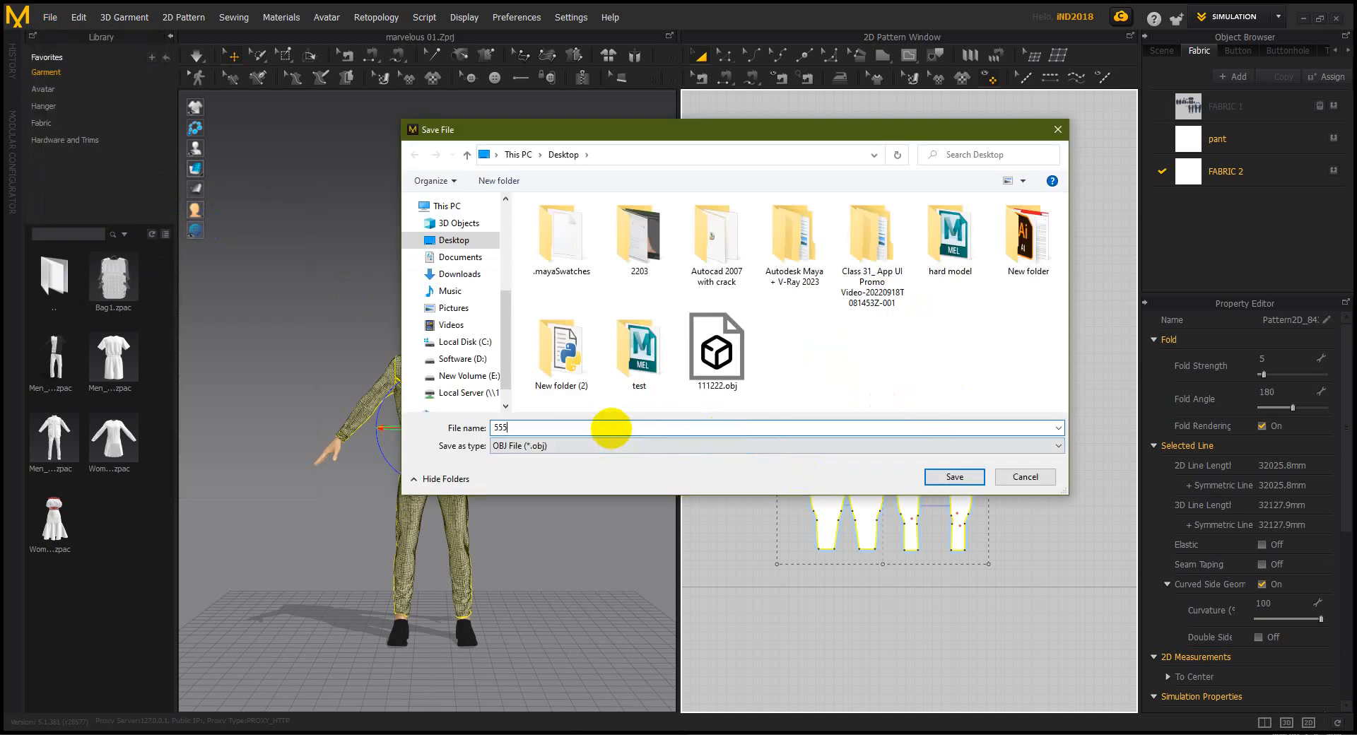
{"action": "left_click", "coordinate": [954, 478]}
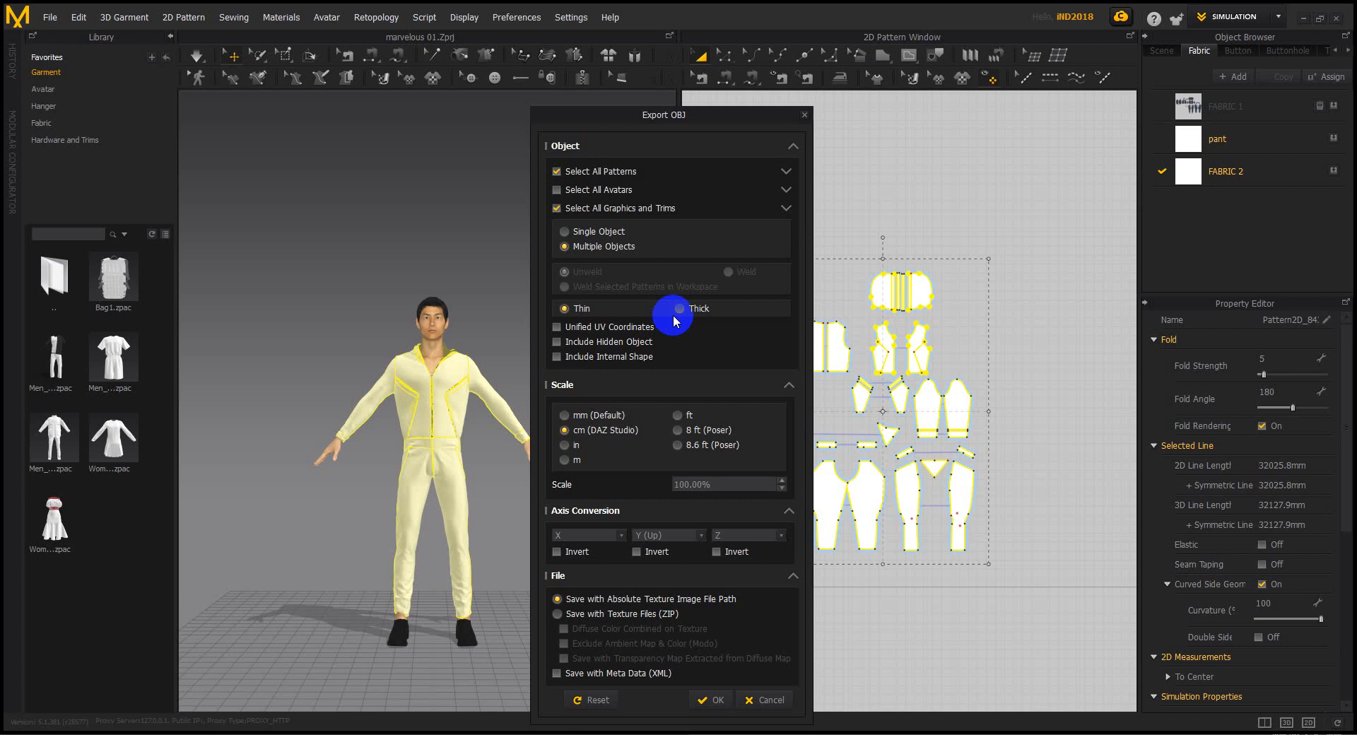
{"action": "left_click", "coordinate": [626, 328]}
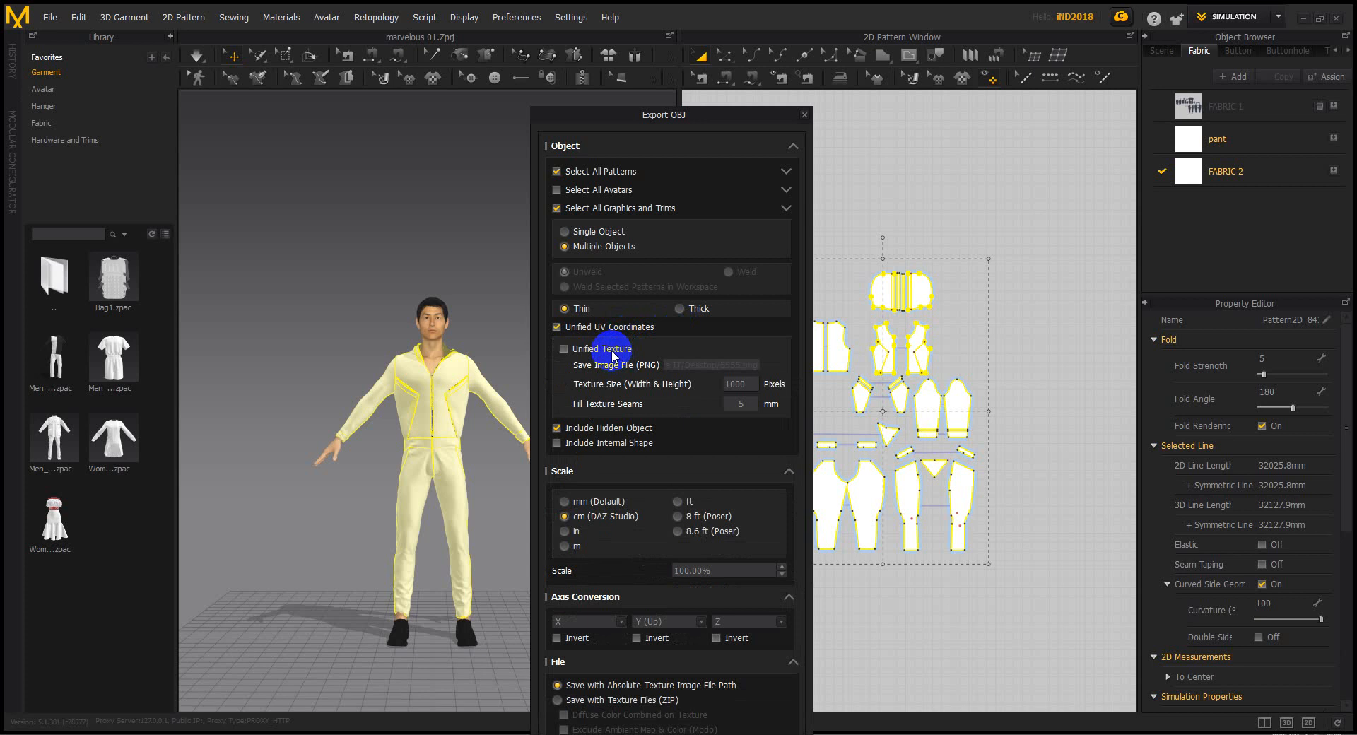
{"action": "left_click", "coordinate": [612, 350]}
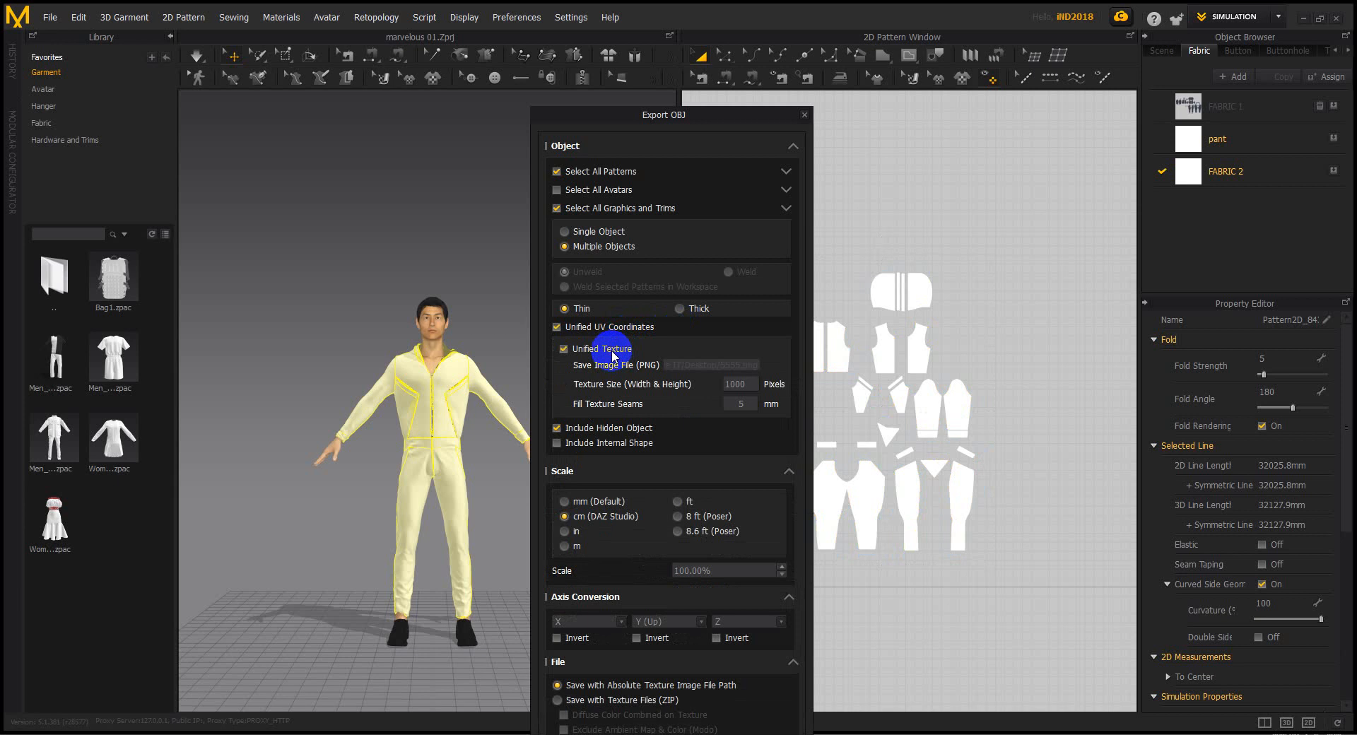
{"action": "left_click", "coordinate": [612, 350]}
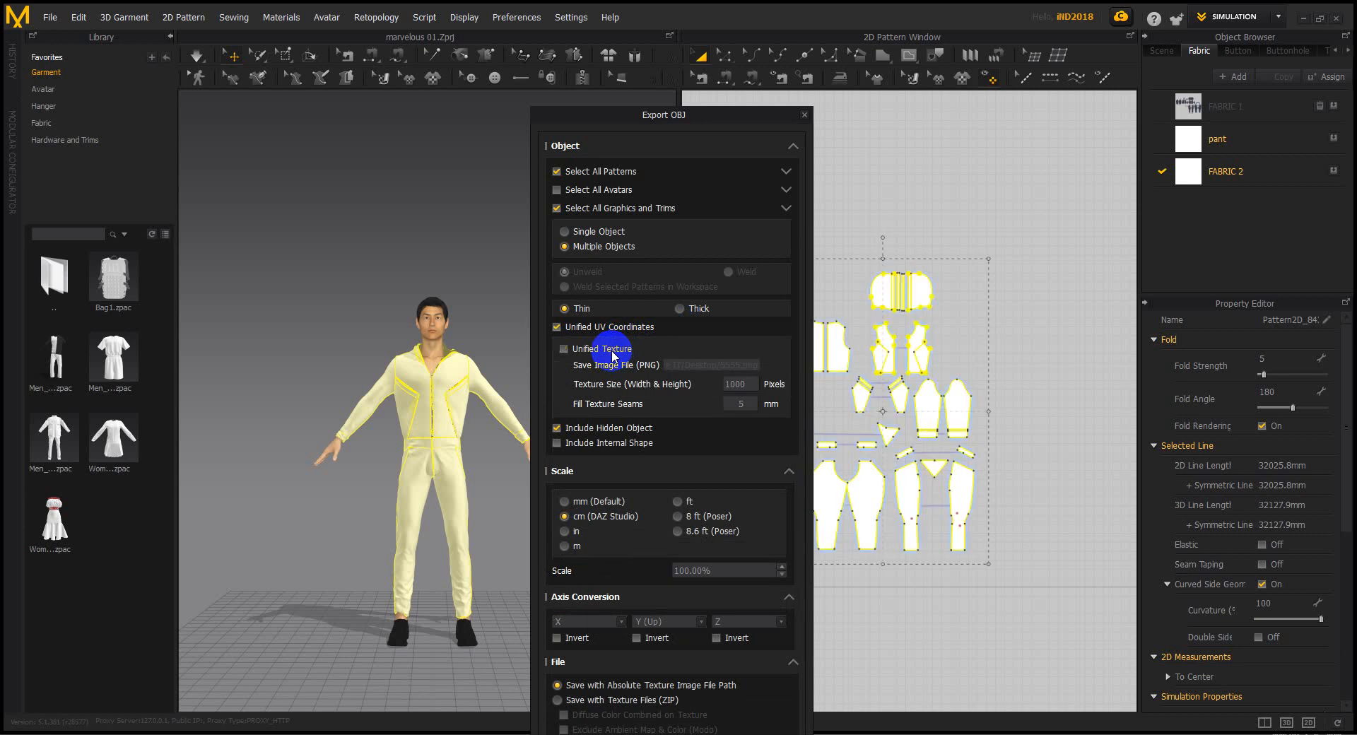
{"action": "left_click", "coordinate": [612, 350]}
{"action": "left_click", "coordinate": [613, 350]}
{"action": "left_click", "coordinate": [613, 350]}
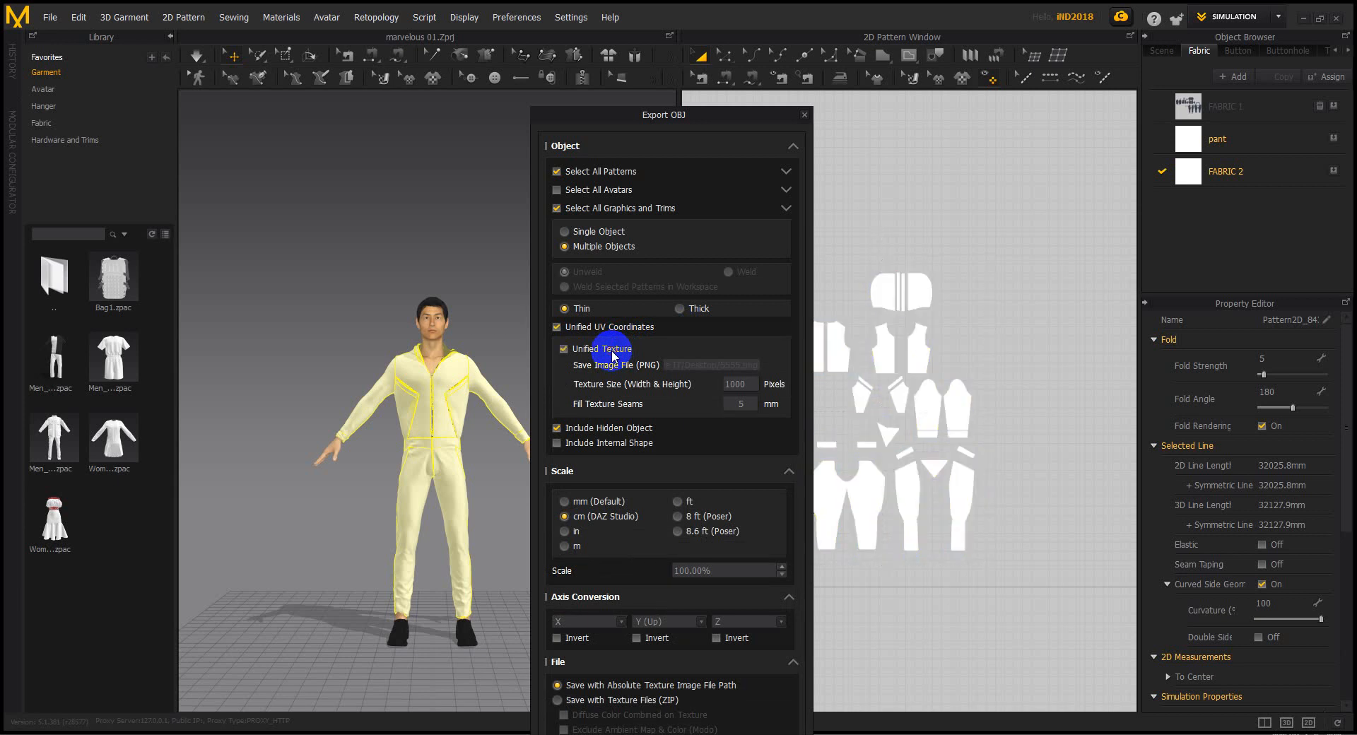
{"action": "left_click", "coordinate": [612, 350]}
{"action": "left_click", "coordinate": [612, 350]}
{"action": "left_click", "coordinate": [612, 350]}
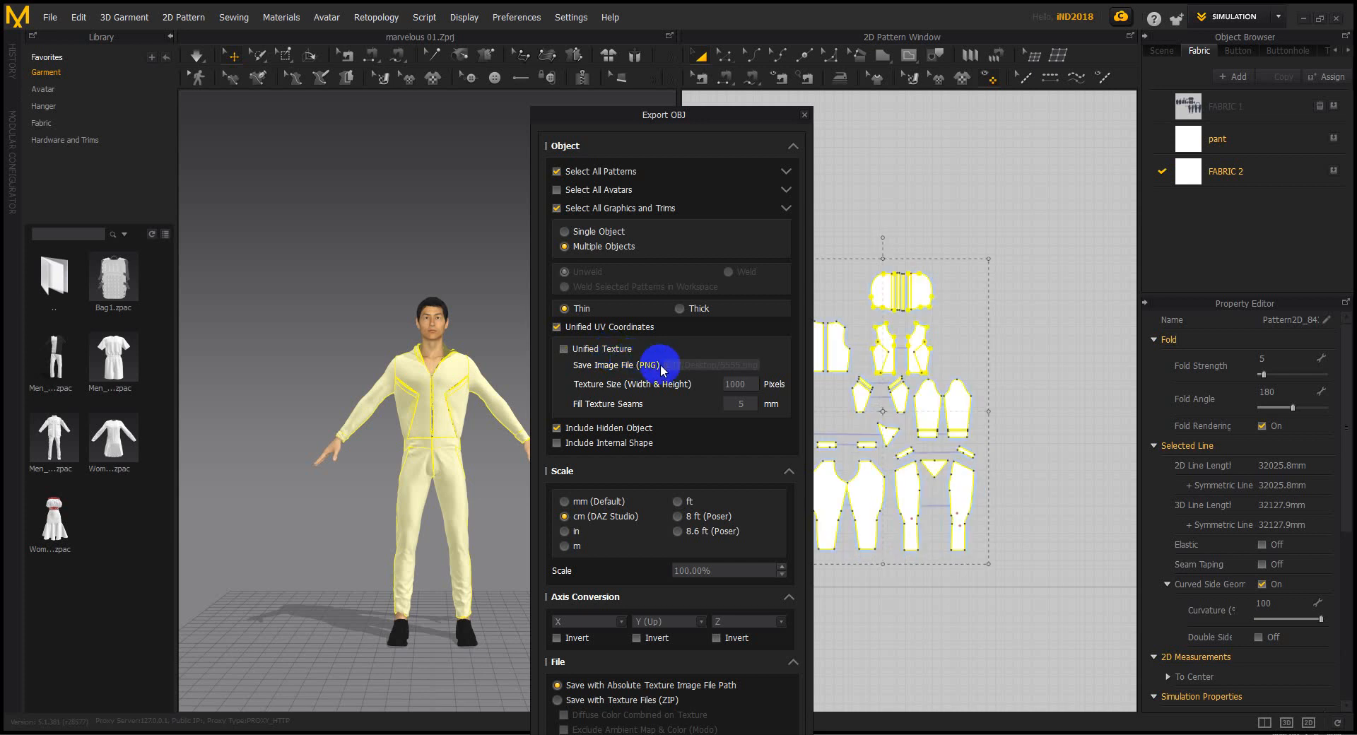
{"action": "left_click", "coordinate": [804, 117]}
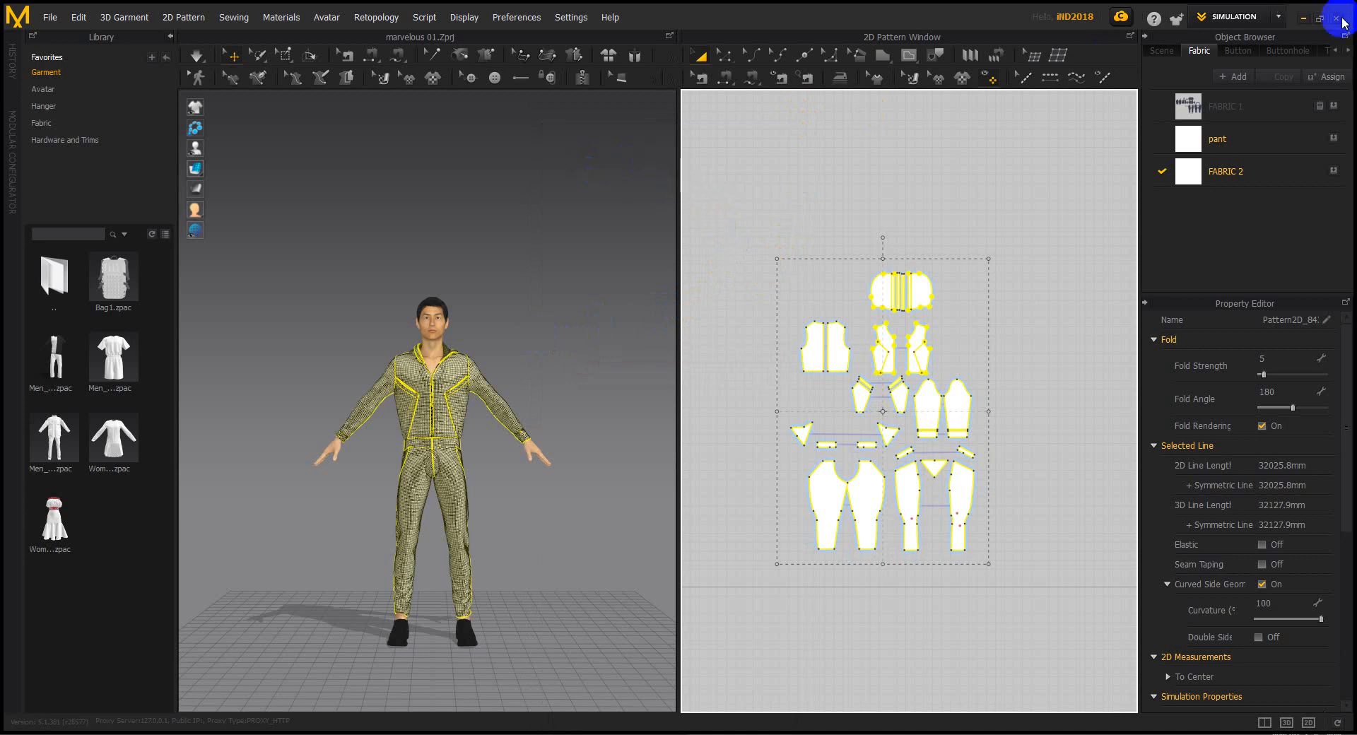
{"action": "left_click", "coordinate": [1273, 15]}
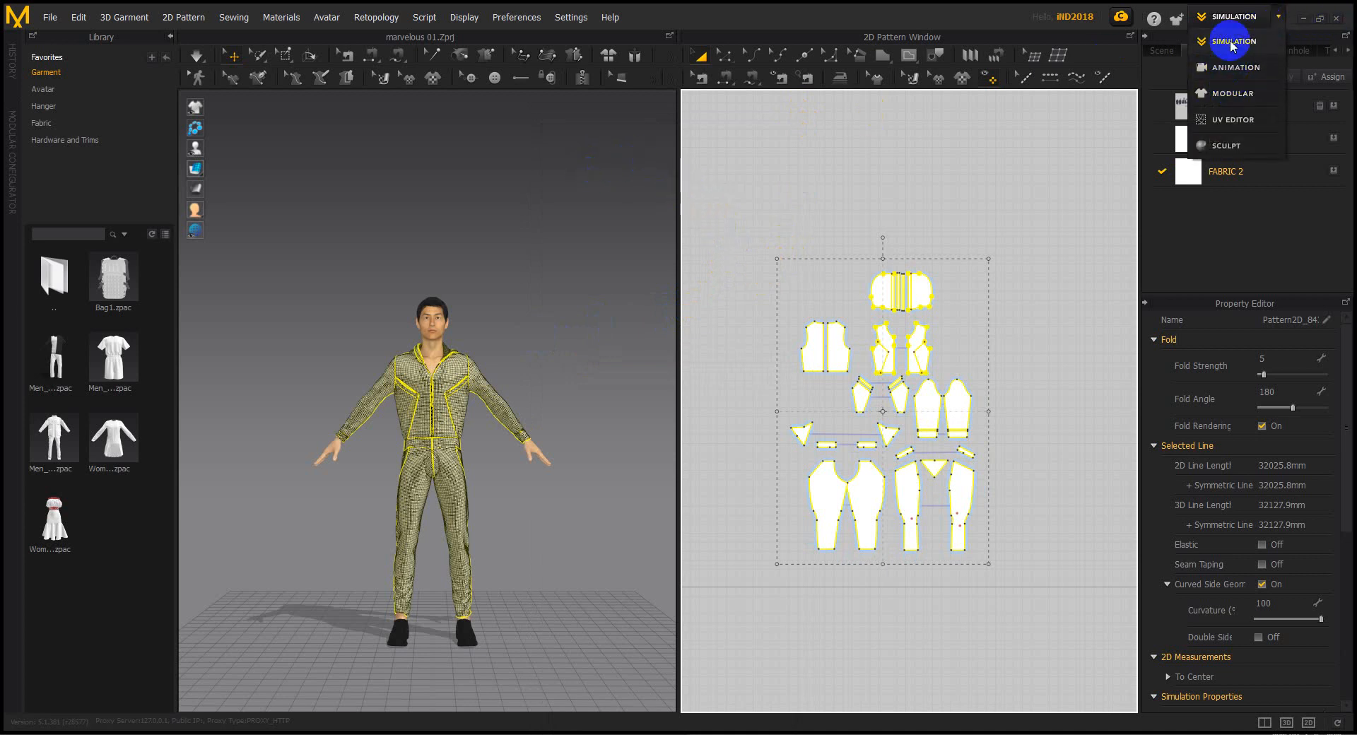
{"action": "left_click", "coordinate": [1231, 97]}
{"action": "left_click", "coordinate": [1274, 17]}
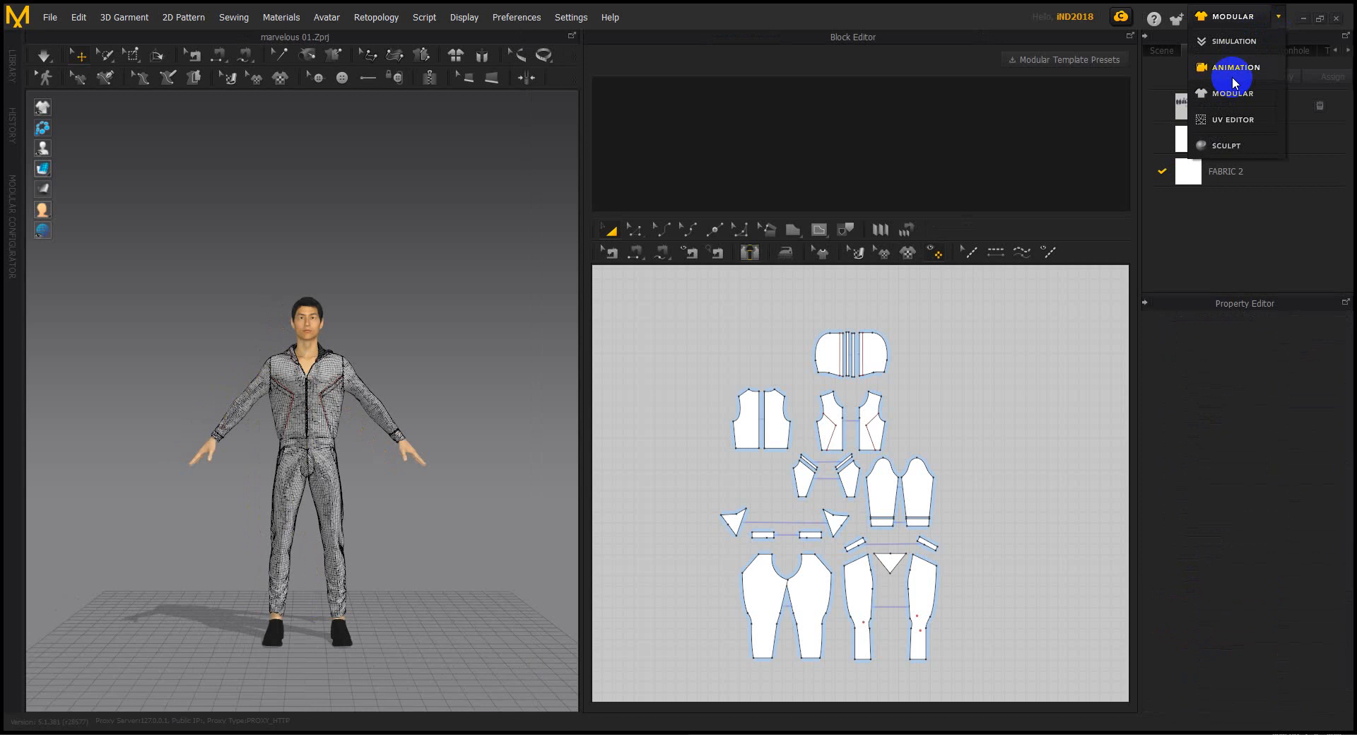
{"action": "left_click", "coordinate": [1227, 120]}
Marquee-select all UV islands in the 2D Pattern Window and zoom to inspect them
{"action": "scroll", "coordinate": [818, 372], "scroll_direction": "up", "scroll_amount": 5}
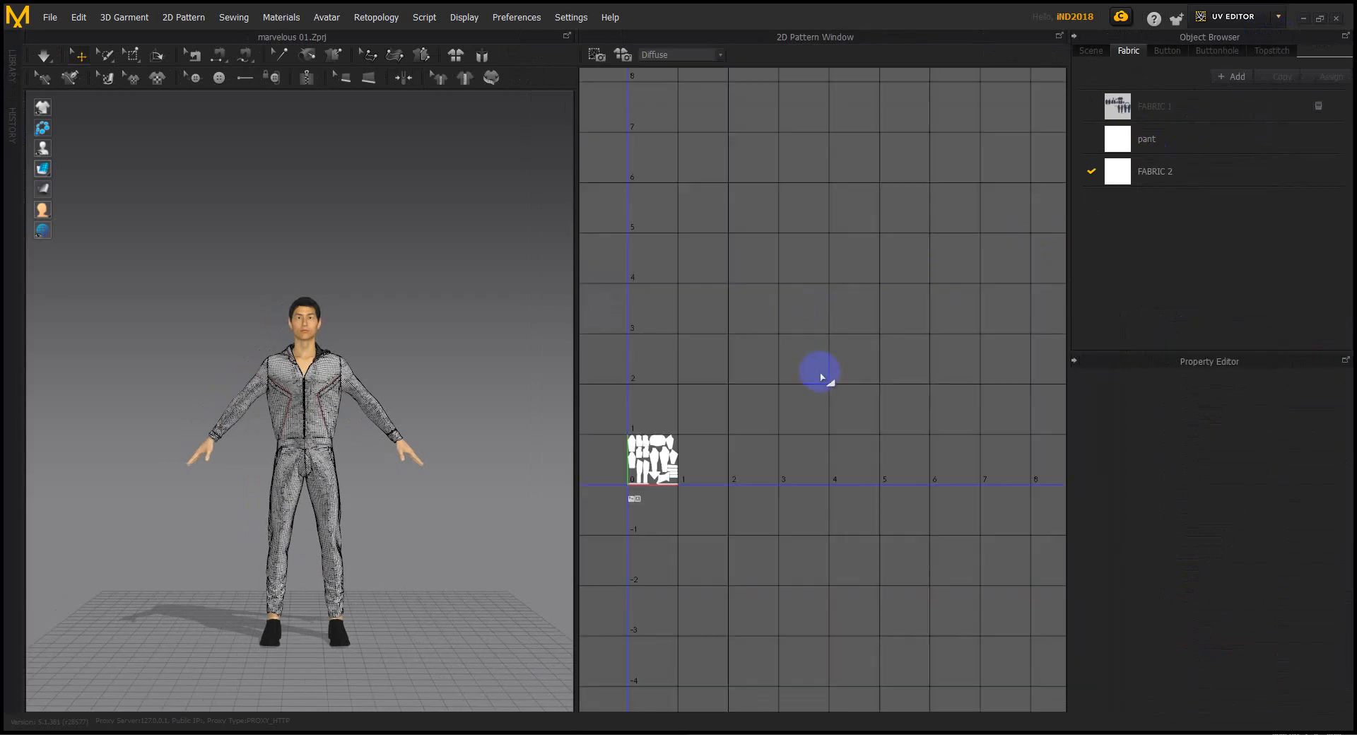
{"action": "scroll", "coordinate": [749, 435], "scroll_direction": "down", "scroll_amount": 2}
{"action": "scroll", "coordinate": [745, 433], "scroll_direction": "down", "scroll_amount": 3}
{"action": "middle_click_drag", "start_coordinate": [744, 434], "coordinate": [865, 431]}
{"action": "left_click_drag", "start_coordinate": [672, 327], "coordinate": [839, 473]}
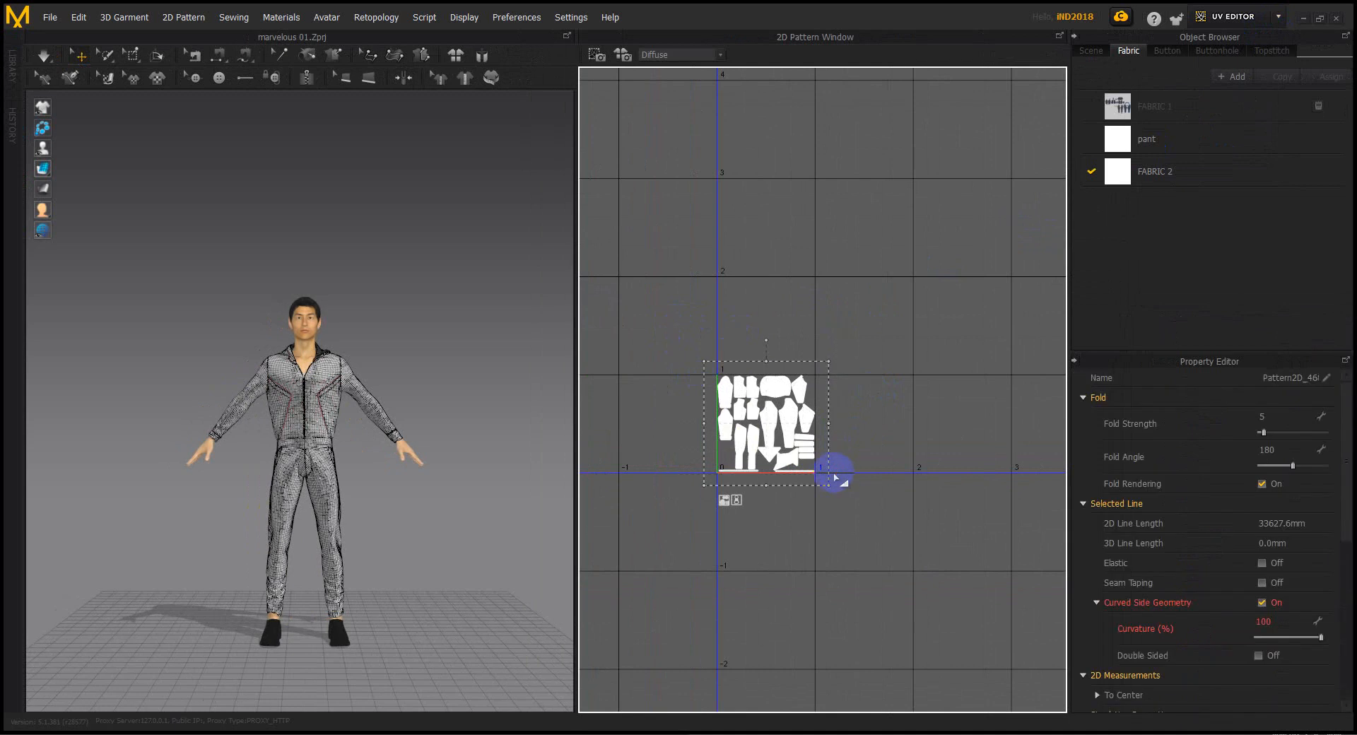
{"action": "scroll", "coordinate": [783, 456], "scroll_direction": "down", "scroll_amount": 3}
{"action": "scroll", "coordinate": [1229, 503], "scroll_direction": "down", "scroll_amount": 3}
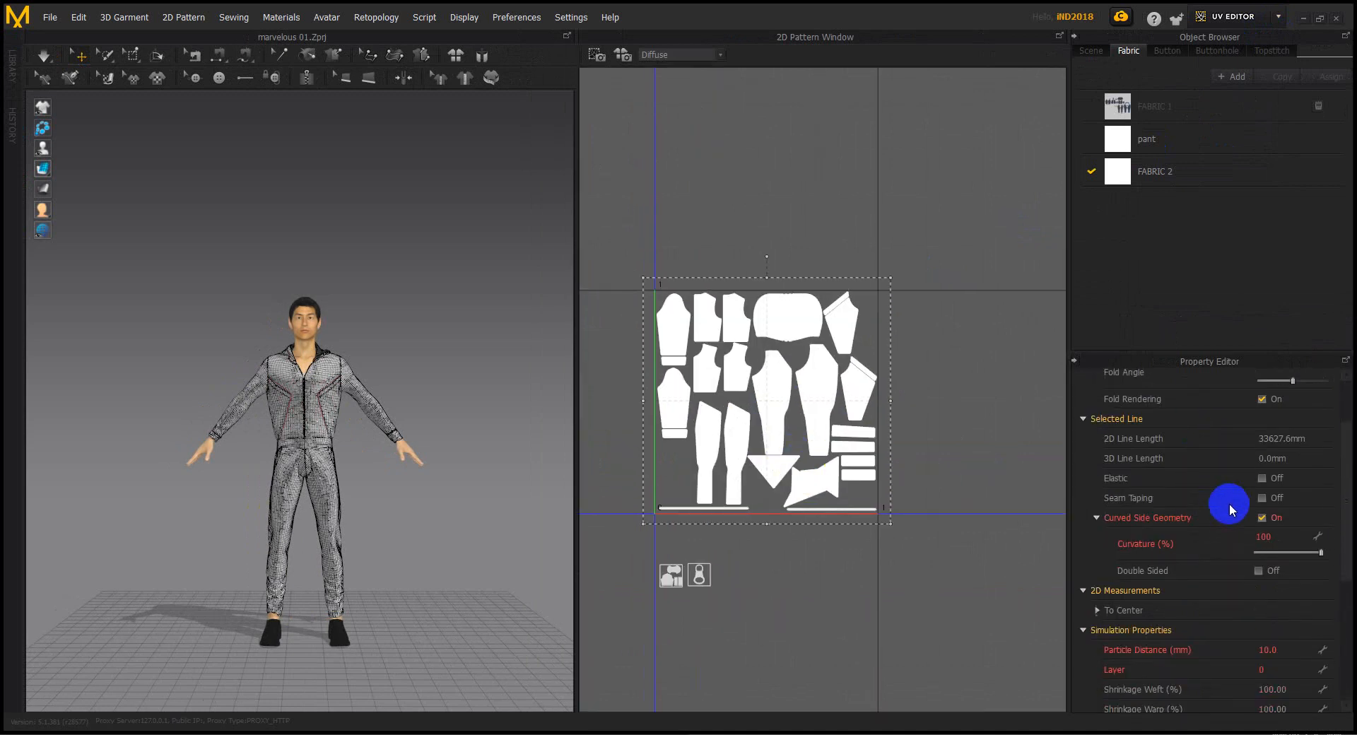
{"action": "scroll", "coordinate": [1236, 480], "scroll_direction": "down", "scroll_amount": 9}
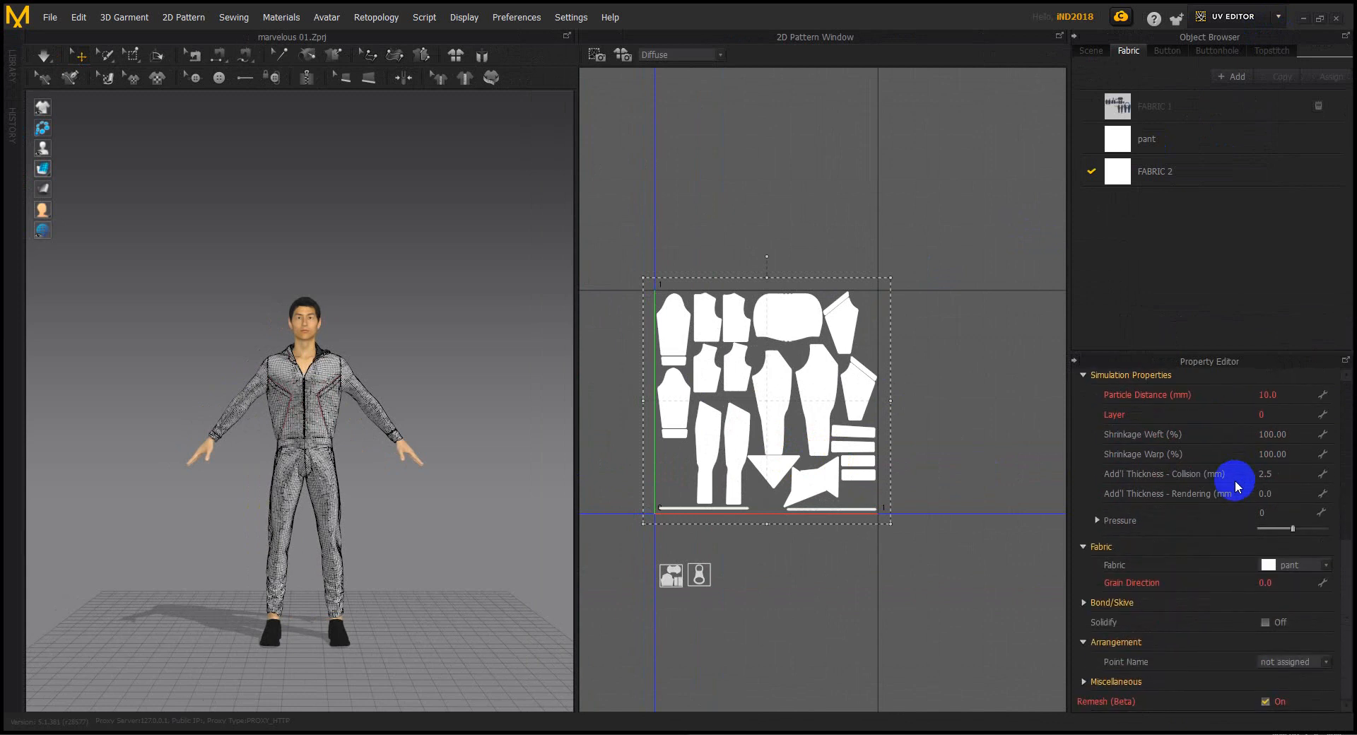
{"action": "scroll", "coordinate": [1236, 480], "scroll_direction": "up", "scroll_amount": 9}
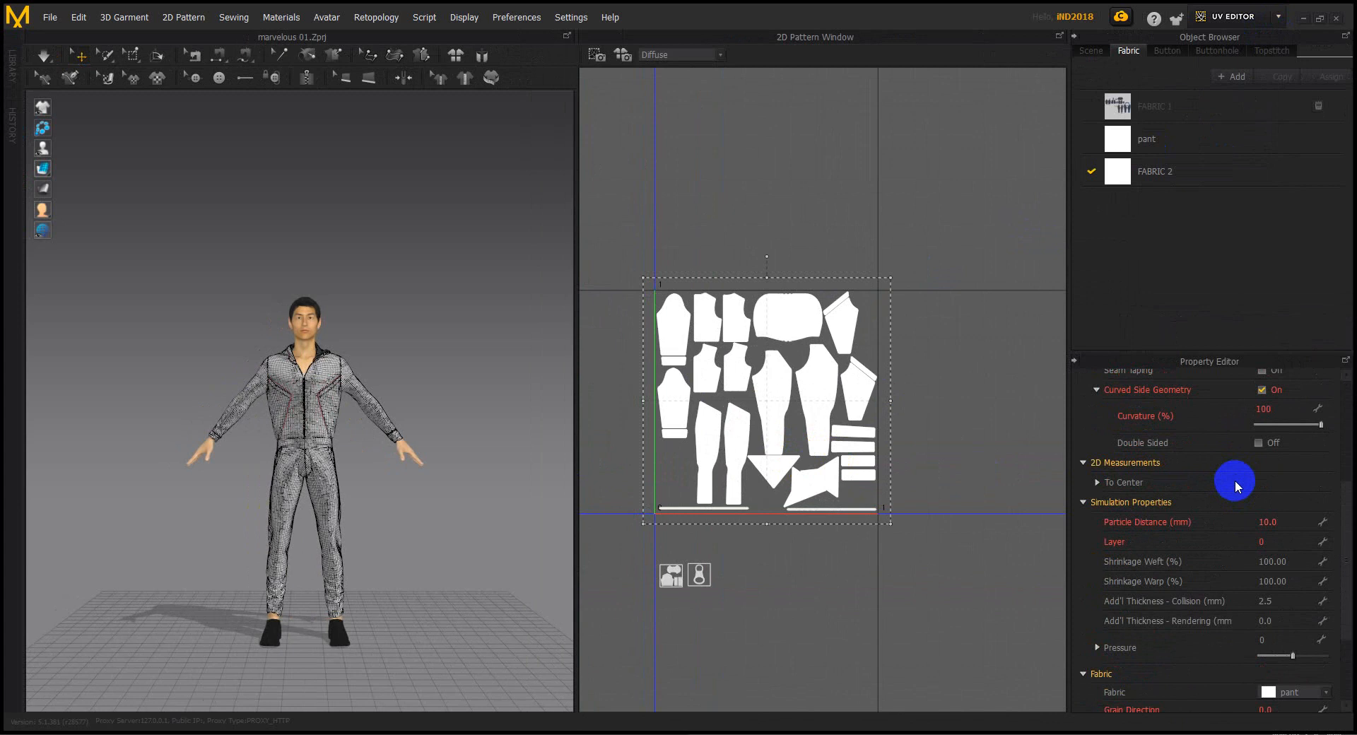
{"action": "scroll", "coordinate": [1236, 481], "scroll_direction": "up", "scroll_amount": 3}
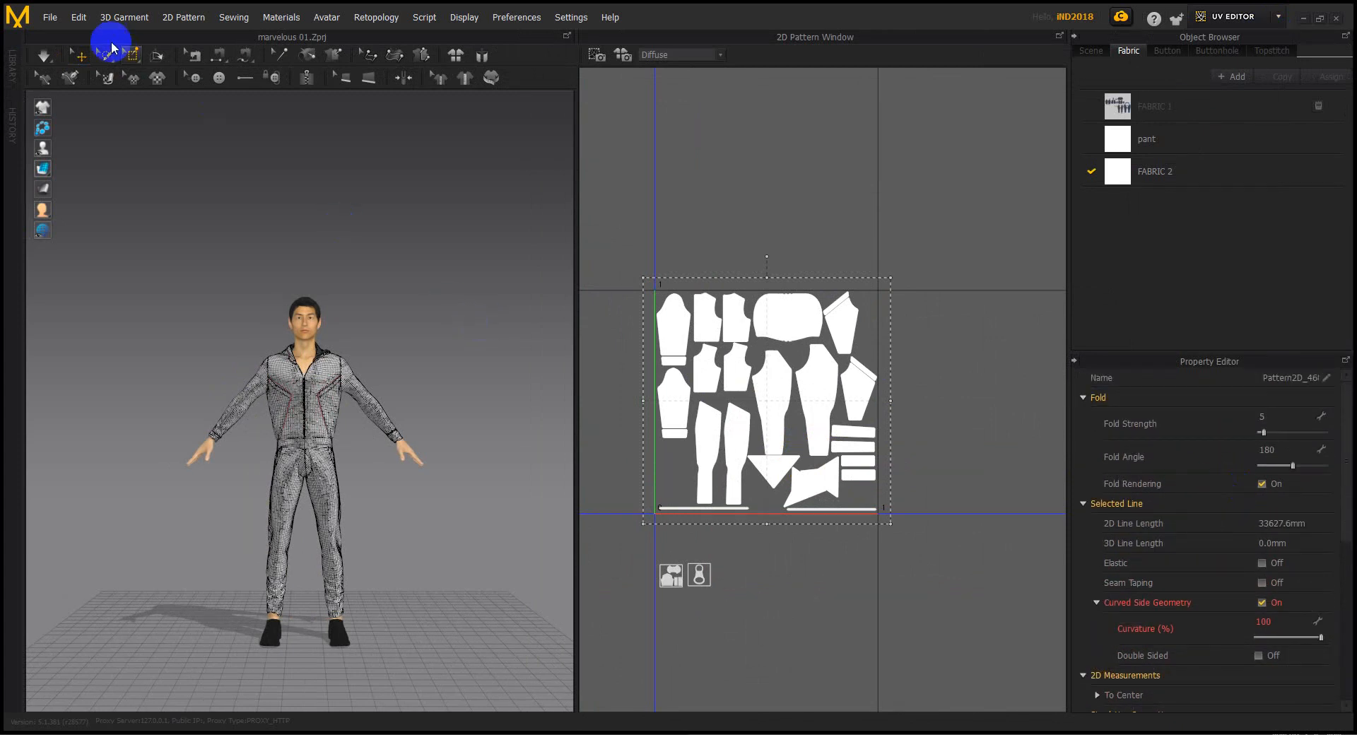
Export the selected pieces as OBJ 55555, keeping Multiple Objects at cm (DAZ Studio) scale
{"action": "left_click", "coordinate": [50, 17]}
{"action": "mouse_move", "coordinate": [109, 185]}
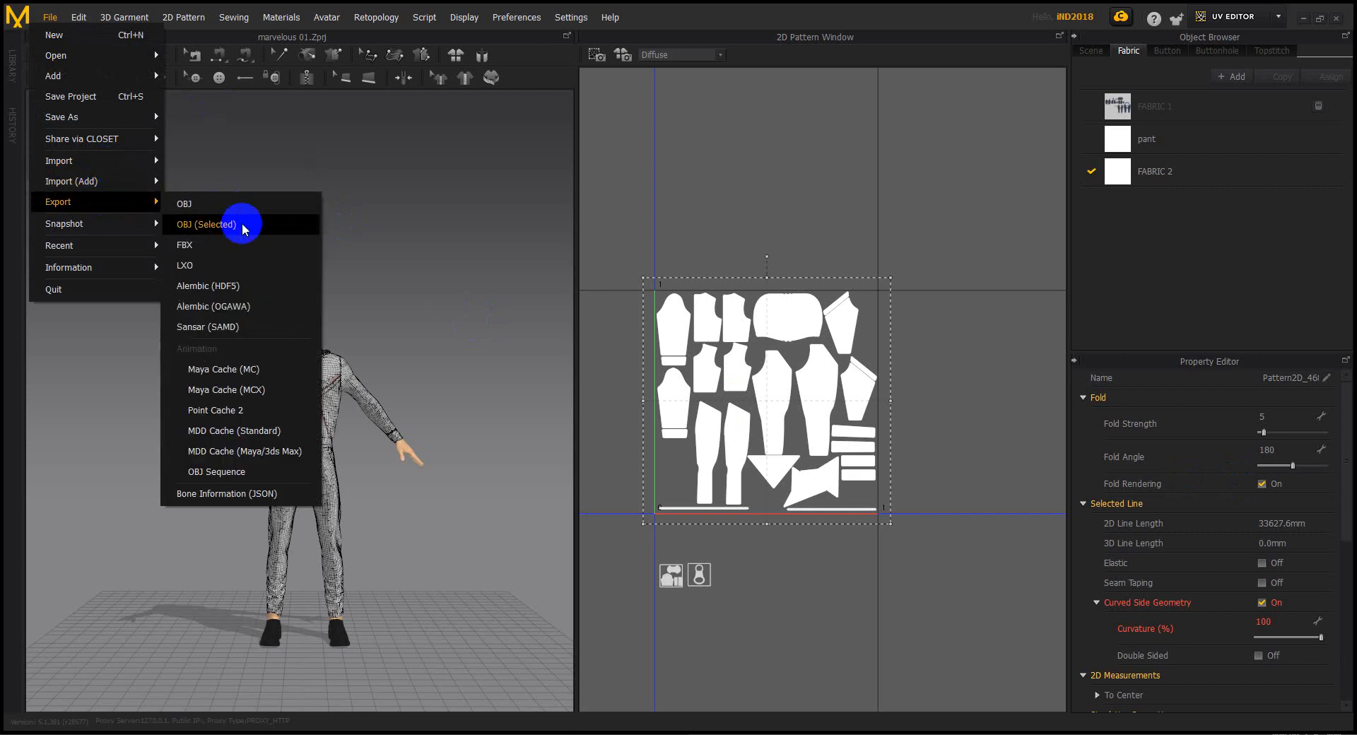
{"action": "left_click", "coordinate": [243, 226]}
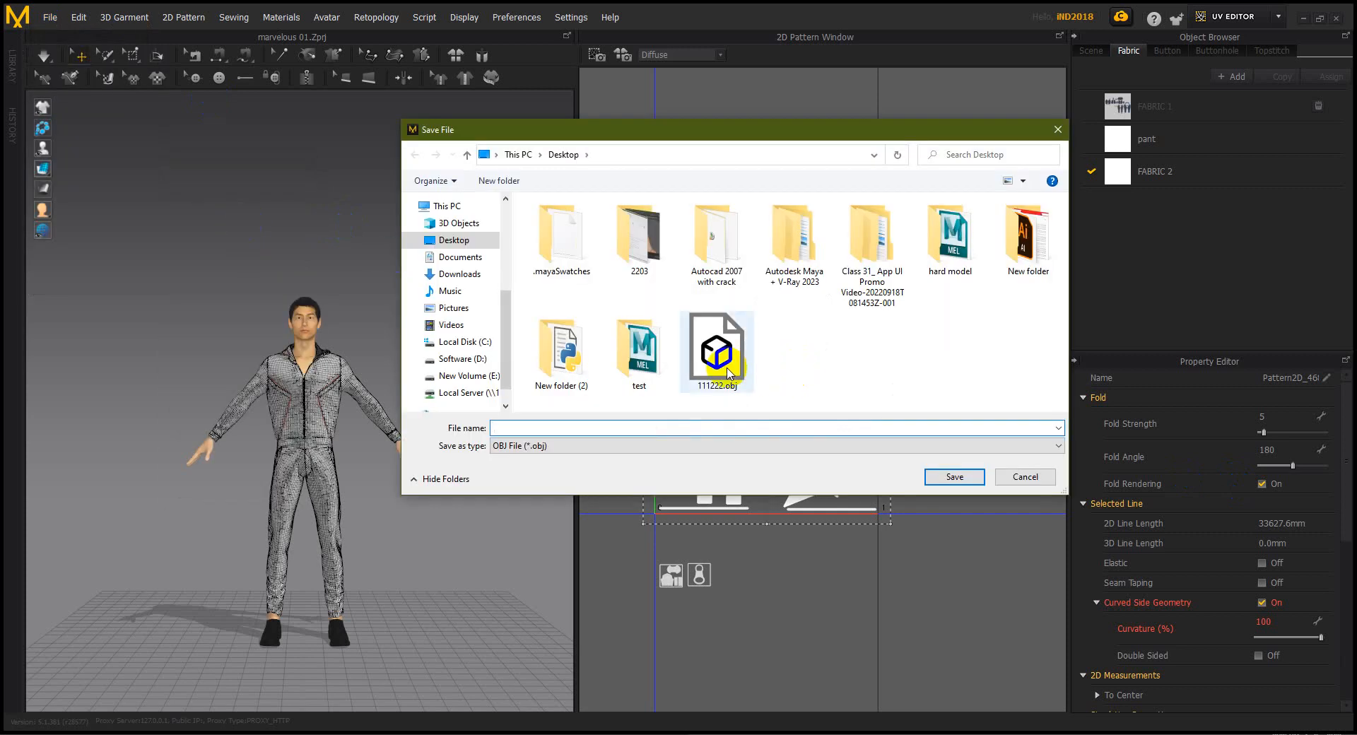
{"action": "type", "text": "55555"}
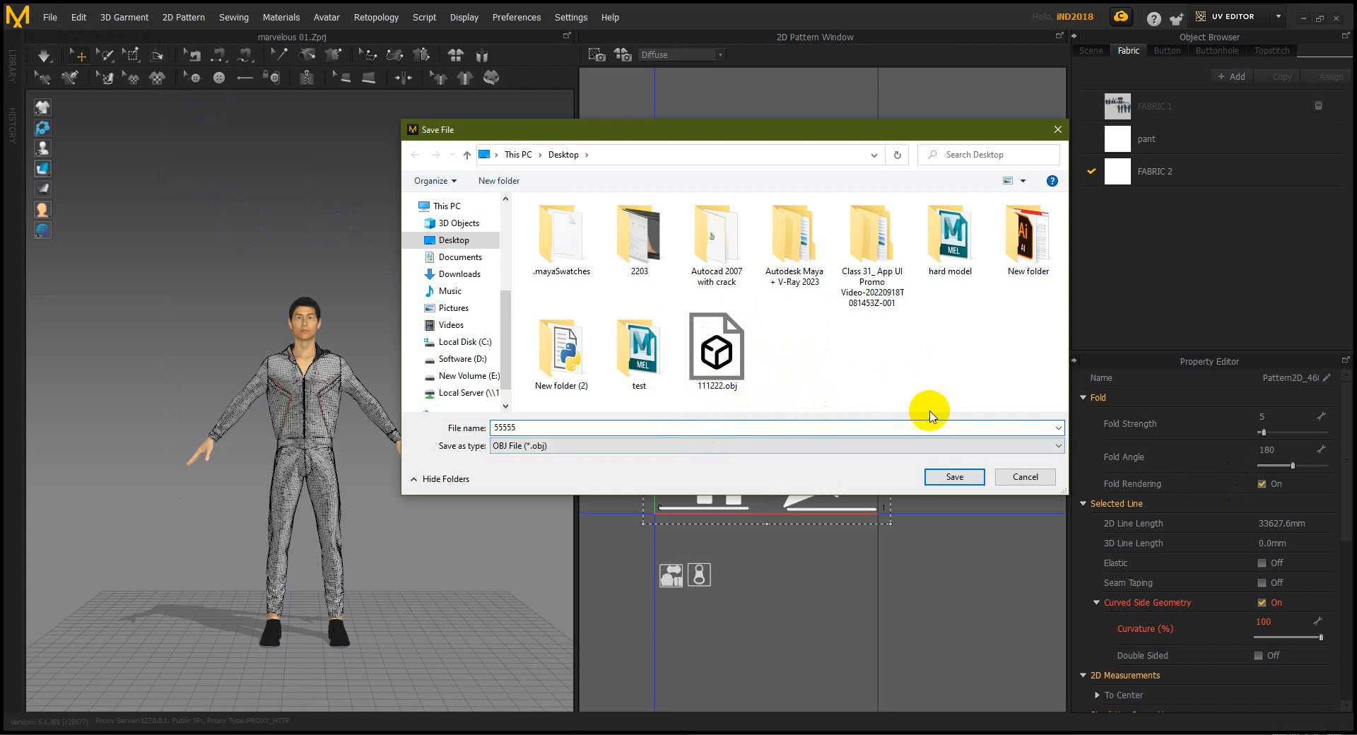
{"action": "left_click", "coordinate": [955, 476]}
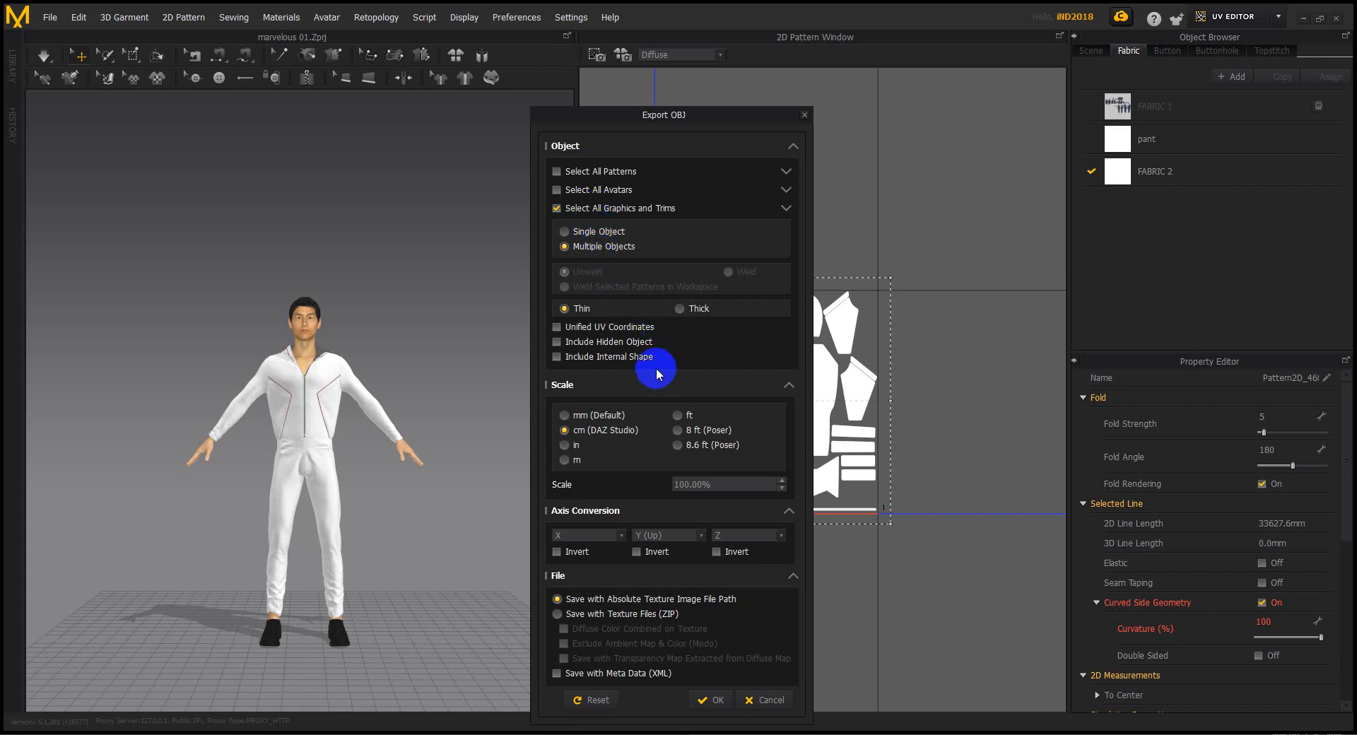
{"action": "left_click", "coordinate": [714, 699]}
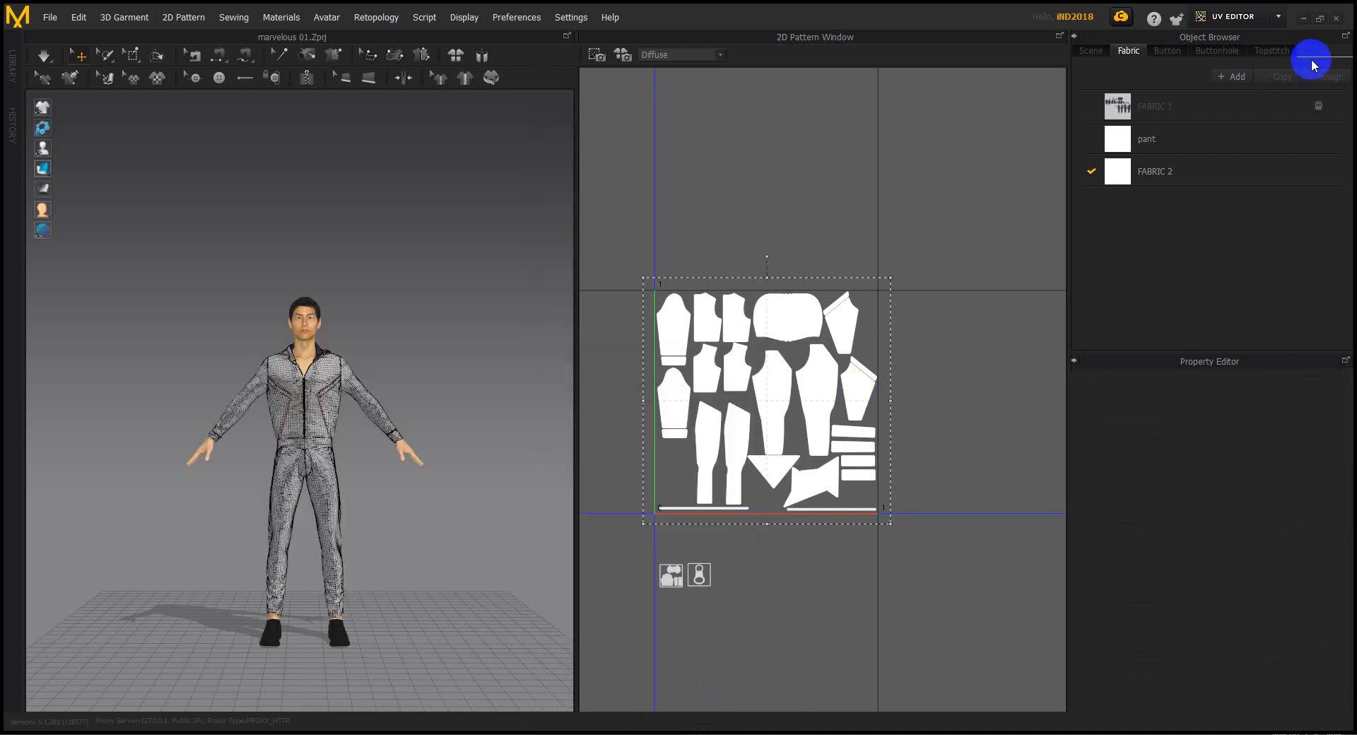
In Maya, close the UV layout window and select all the garment pieces
{"action": "left_click", "coordinate": [1303, 19]}
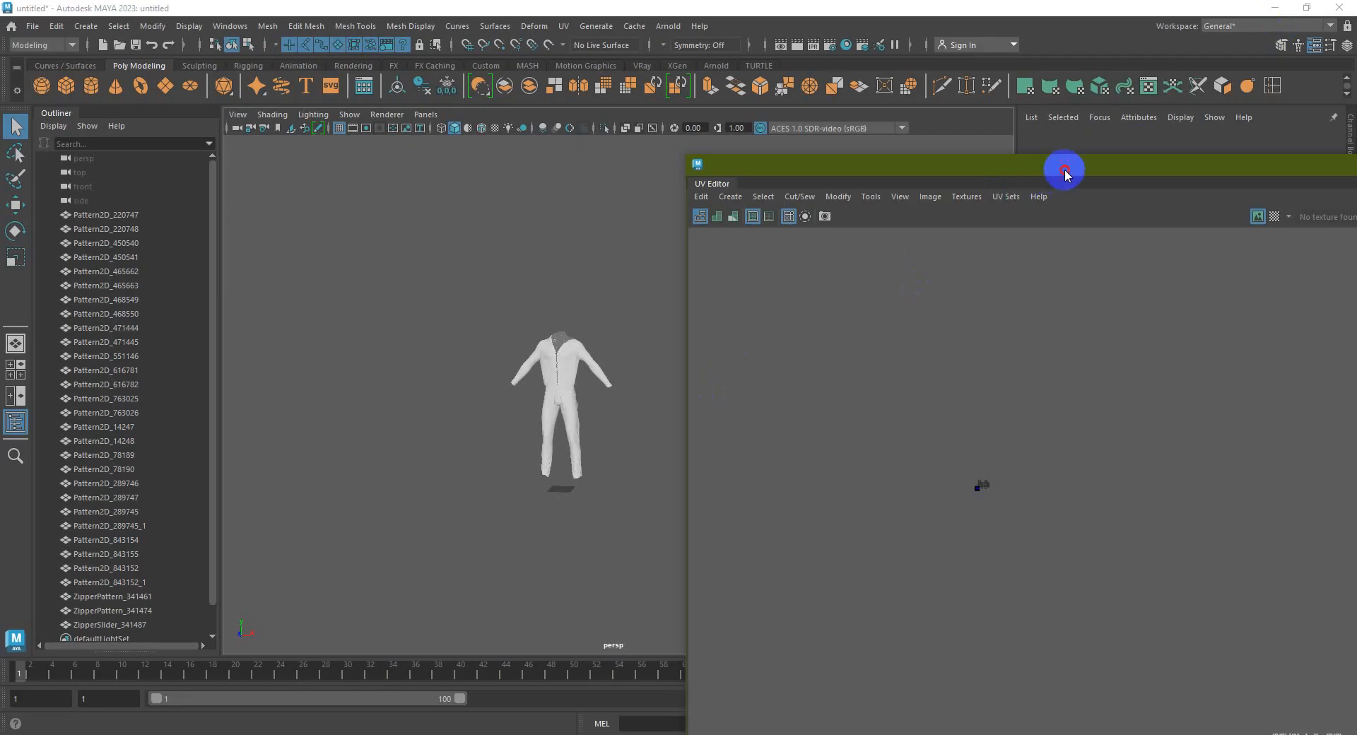
{"action": "left_click_drag", "start_coordinate": [1063, 169], "coordinate": [551, 177]}
{"action": "left_click", "coordinate": [1156, 171]}
{"action": "left_click_drag", "start_coordinate": [703, 566], "coordinate": [437, 283]}
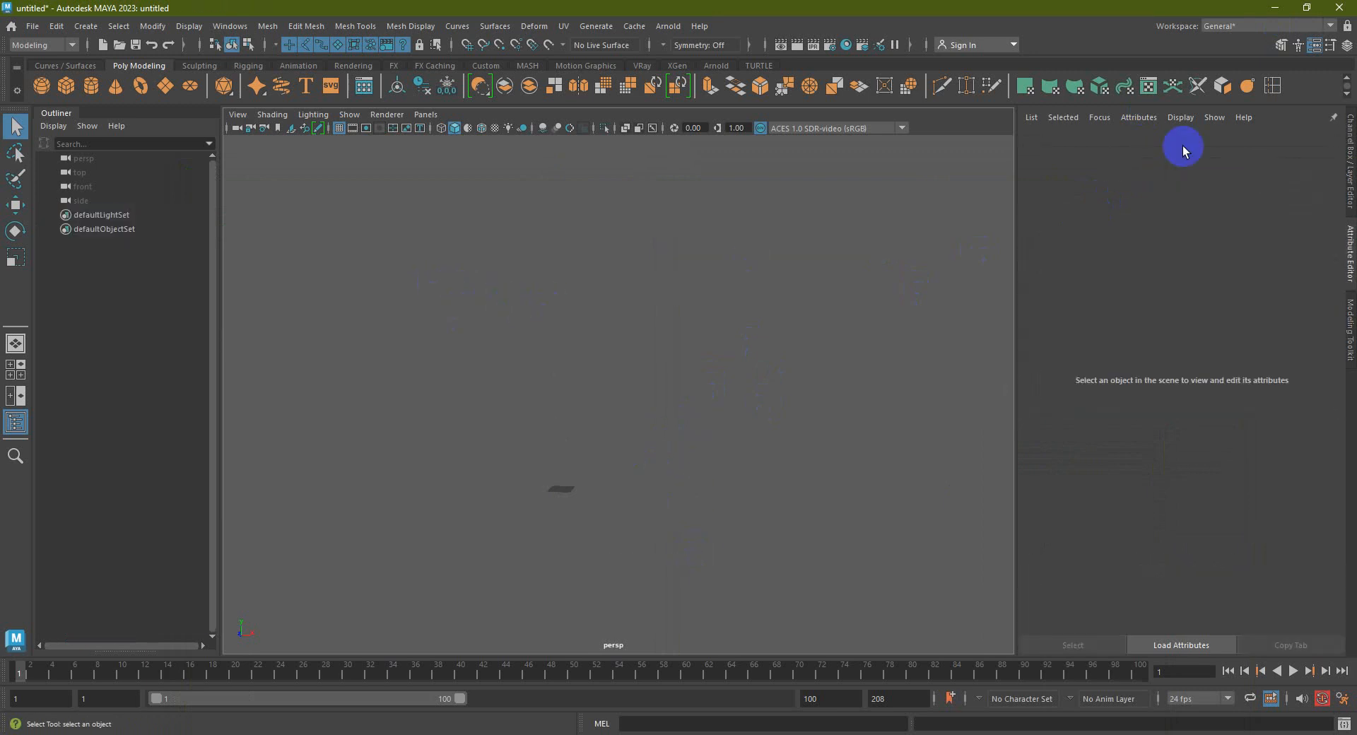
Import 55555.obj into Maya and delete its three zipper objects
{"action": "left_click", "coordinate": [1275, 7]}
{"action": "right_click", "coordinate": [324, 349]}
{"action": "left_click", "coordinate": [350, 391]}
{"action": "left_click", "coordinate": [263, 603]}
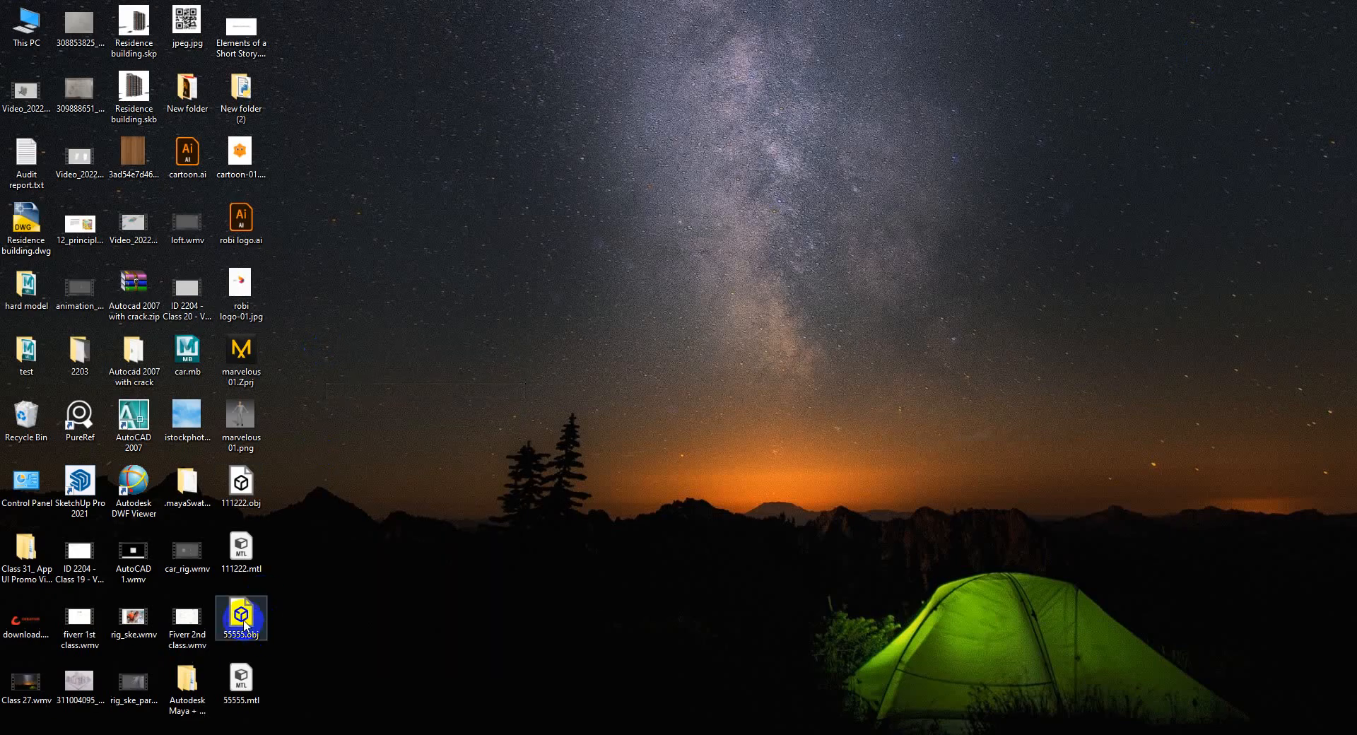
{"action": "left_click_drag", "start_coordinate": [241, 615], "coordinate": [643, 311]}
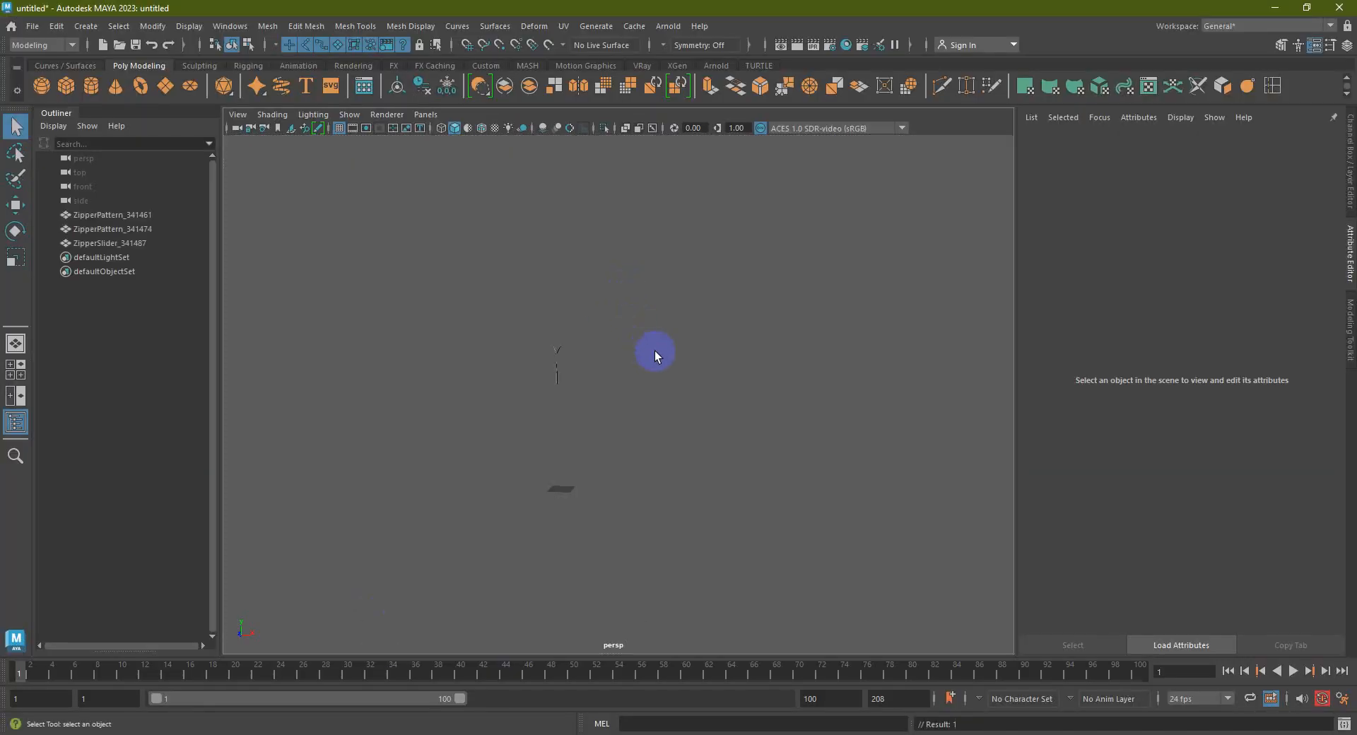
{"action": "scroll", "coordinate": [540, 424], "scroll_direction": "up", "scroll_amount": 5}
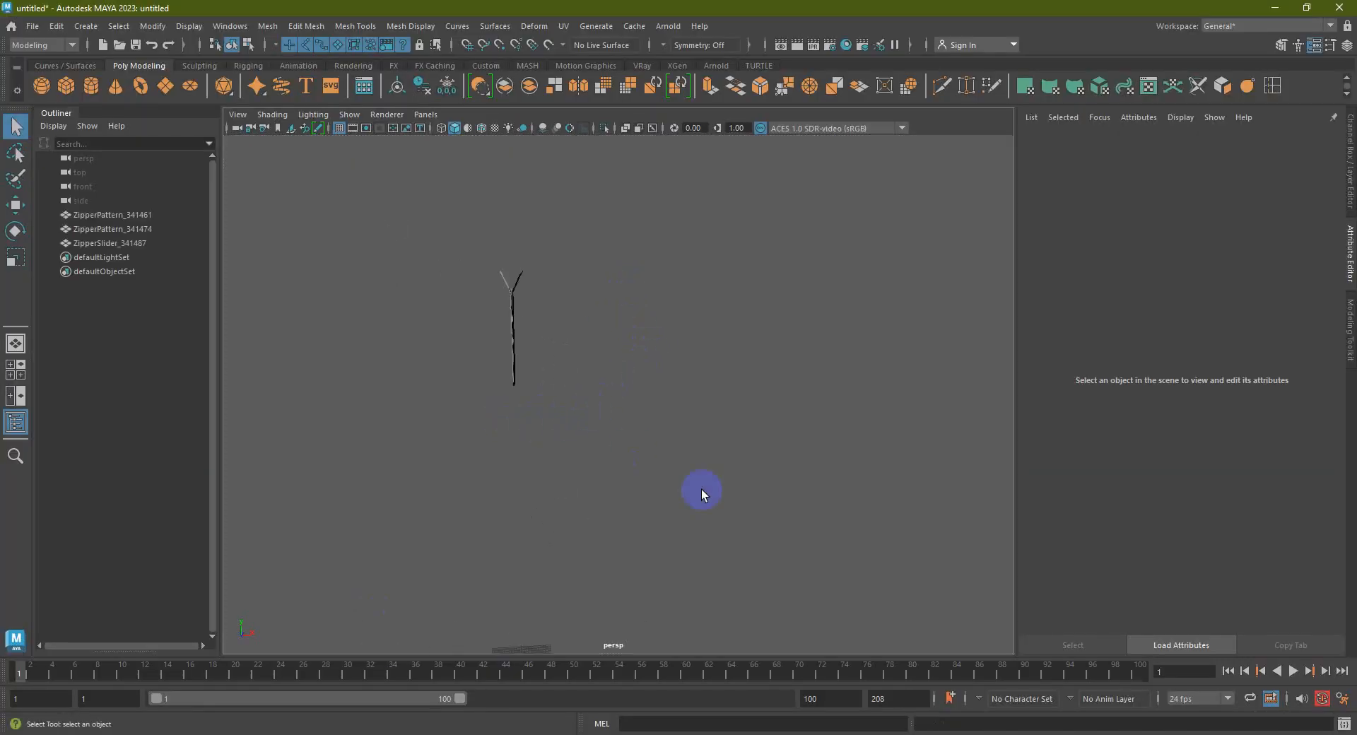
{"action": "left_click_drag", "start_coordinate": [699, 491], "coordinate": [414, 221]}
{"action": "scroll", "coordinate": [631, 389], "scroll_direction": "down", "scroll_amount": 3}
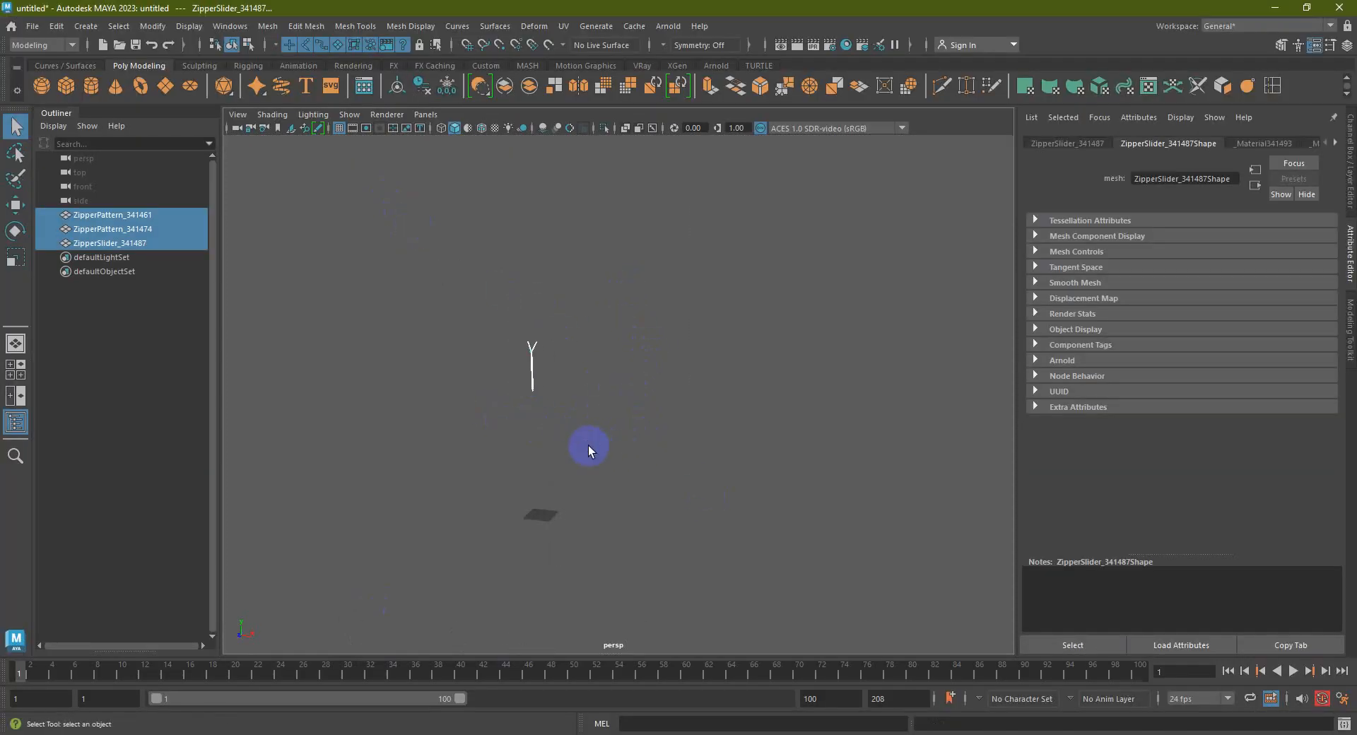
{"action": "key", "text": "Delete"}
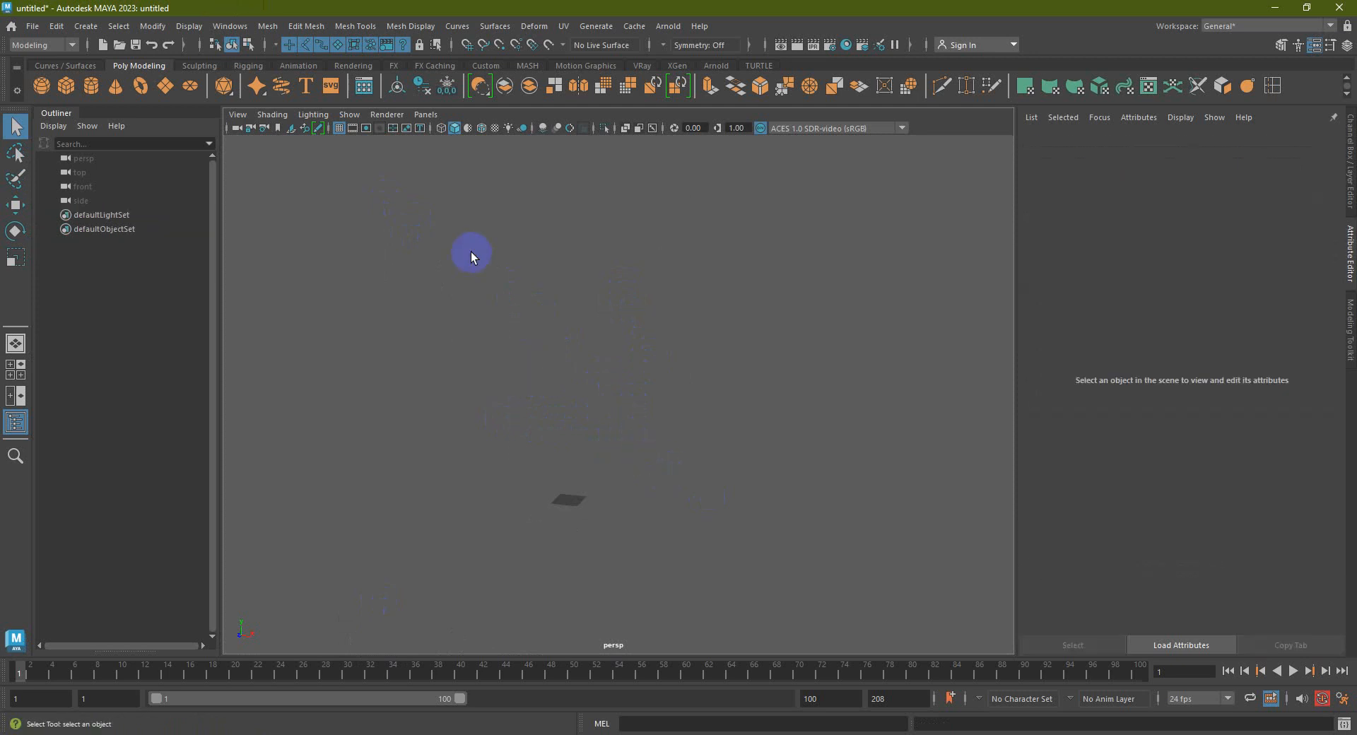
Delete 55555.obj and 55555.mtl from the desktop
{"action": "left_click", "coordinate": [1275, 8]}
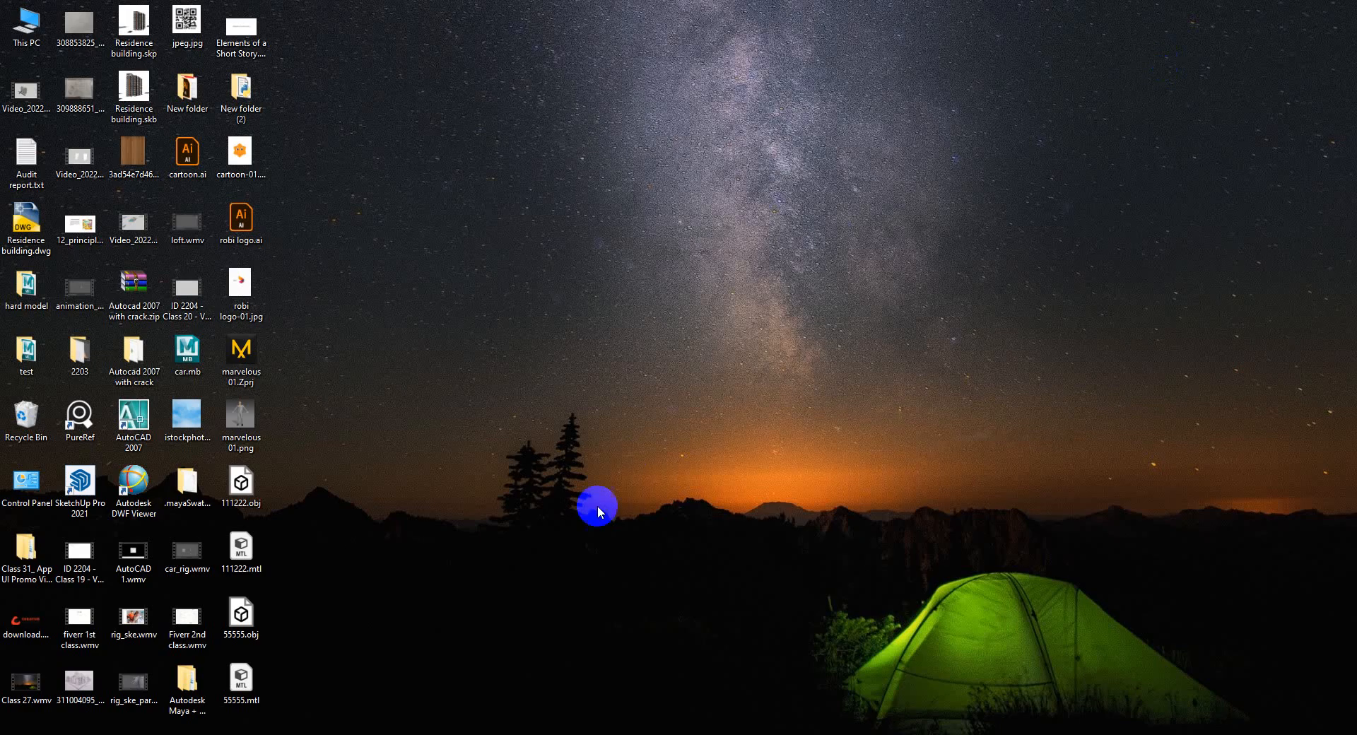
{"action": "left_click_drag", "start_coordinate": [282, 707], "coordinate": [212, 585]}
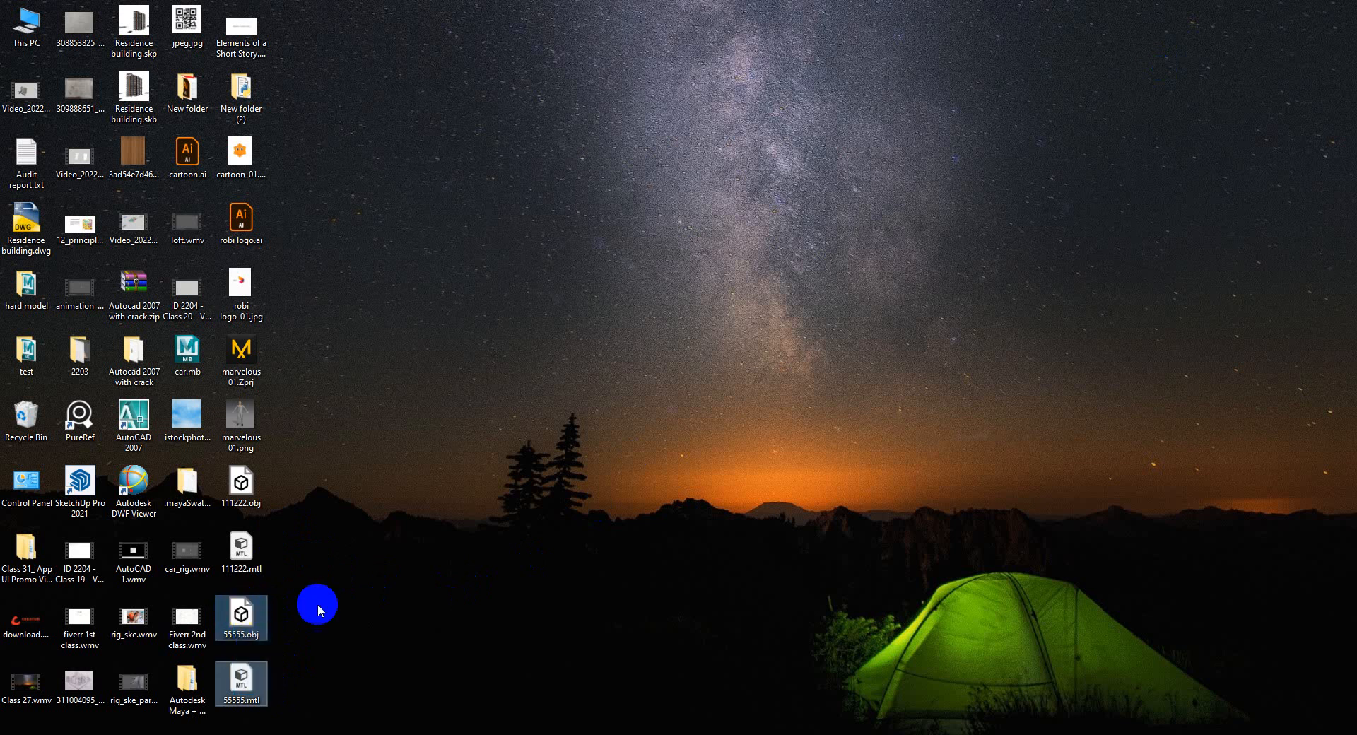
{"action": "key", "text": "Delete"}
Back in Marvelous Designer, reselect every pattern piece in the 2D window
{"action": "left_click", "coordinate": [227, 734]}
{"action": "left_click", "coordinate": [426, 396]}
{"action": "left_click_drag", "start_coordinate": [655, 290], "coordinate": [935, 513]}
{"action": "left_click", "coordinate": [1259, 30]}
Switch Marvelous Designer to Simulation mode and marquee-select all pattern pieces in the 2D window
{"action": "left_click", "coordinate": [1248, 39]}
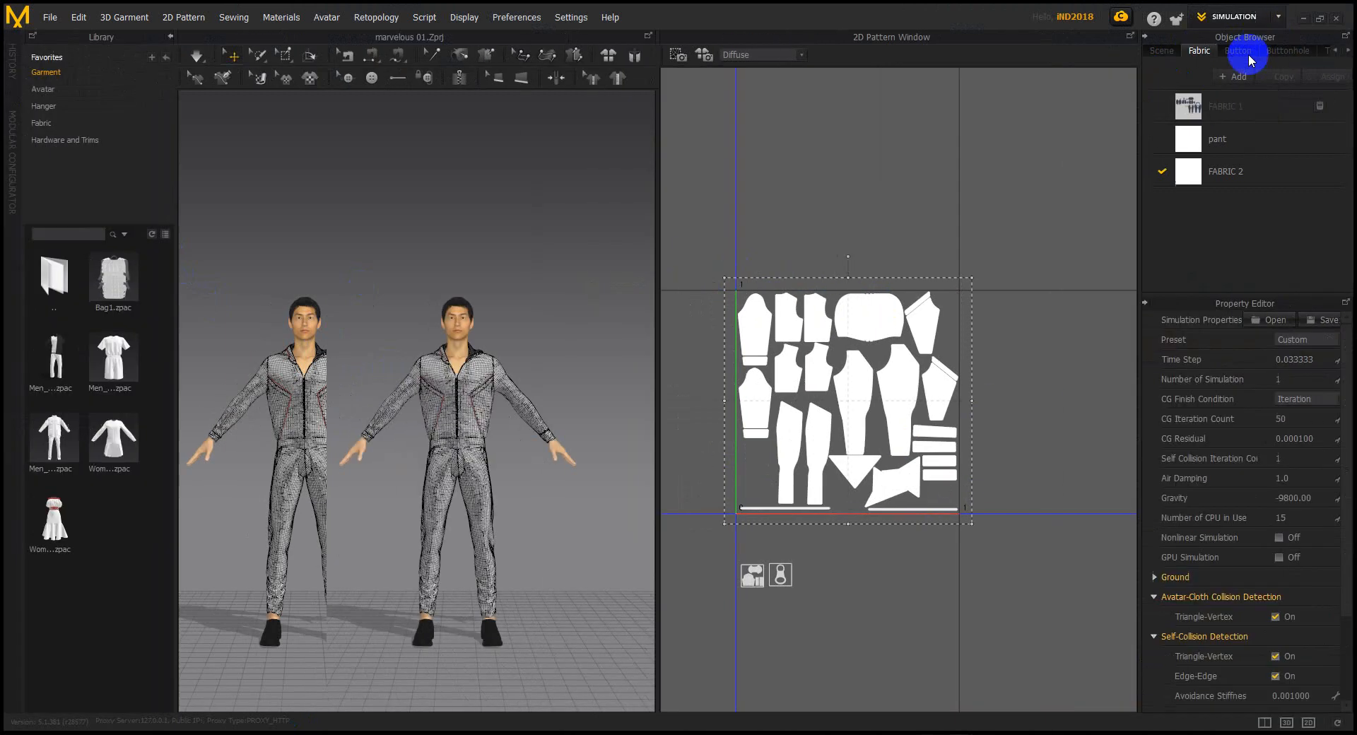
{"action": "scroll", "coordinate": [806, 251], "scroll_direction": "down", "scroll_amount": 5}
{"action": "left_click_drag", "start_coordinate": [824, 177], "coordinate": [981, 386]}
{"action": "scroll", "coordinate": [943, 349], "scroll_direction": "up", "scroll_amount": 3}
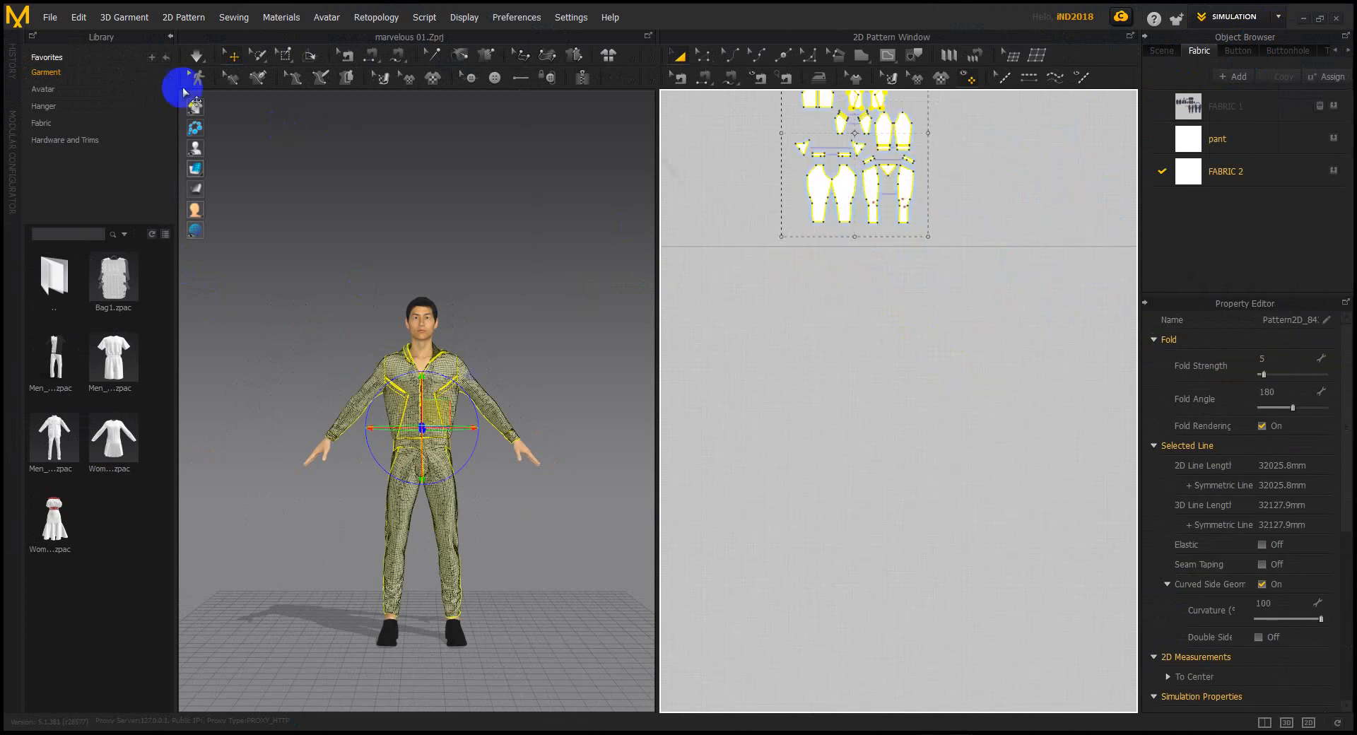
Export the selected patterns as OBJ named 55555 to the Desktop and confirm the export settings
{"action": "left_click", "coordinate": [50, 19]}
{"action": "left_click", "coordinate": [50, 22]}
{"action": "left_click", "coordinate": [50, 21]}
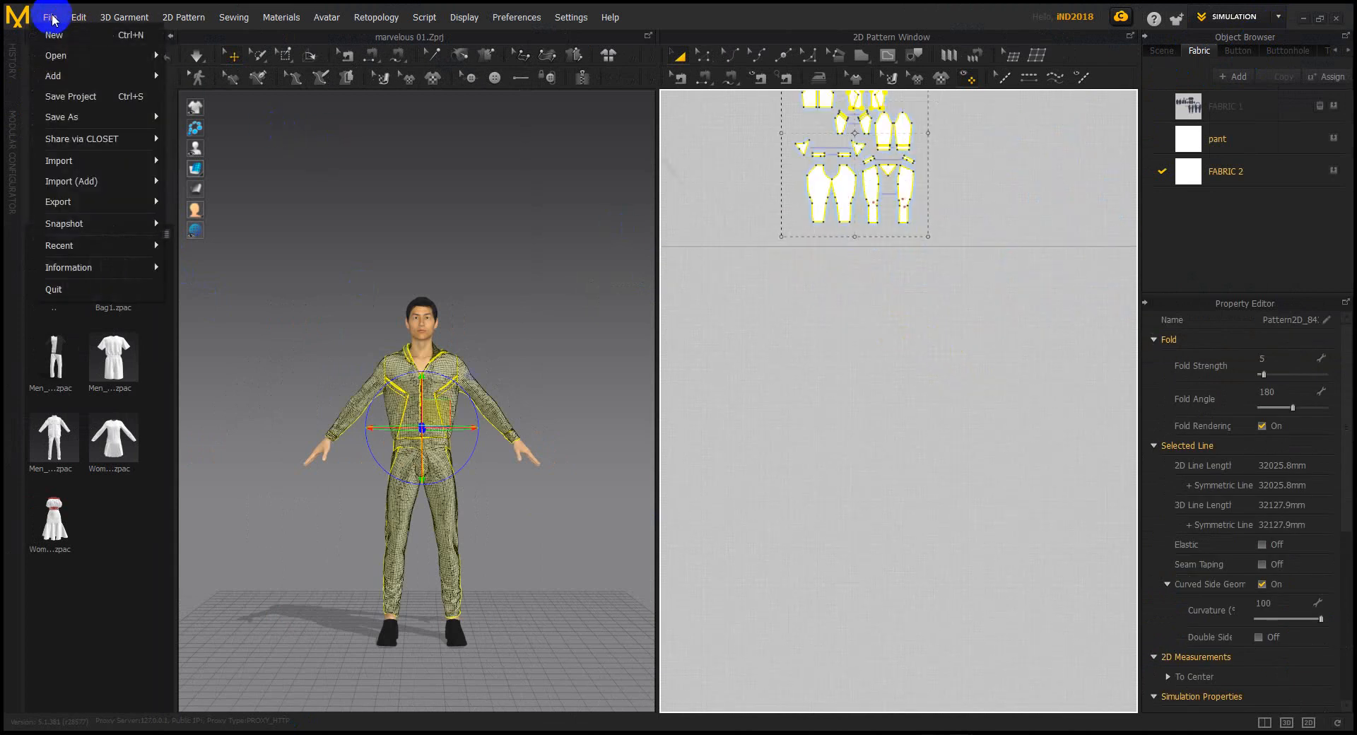
{"action": "mouse_move", "coordinate": [106, 204]}
{"action": "left_click", "coordinate": [201, 225]}
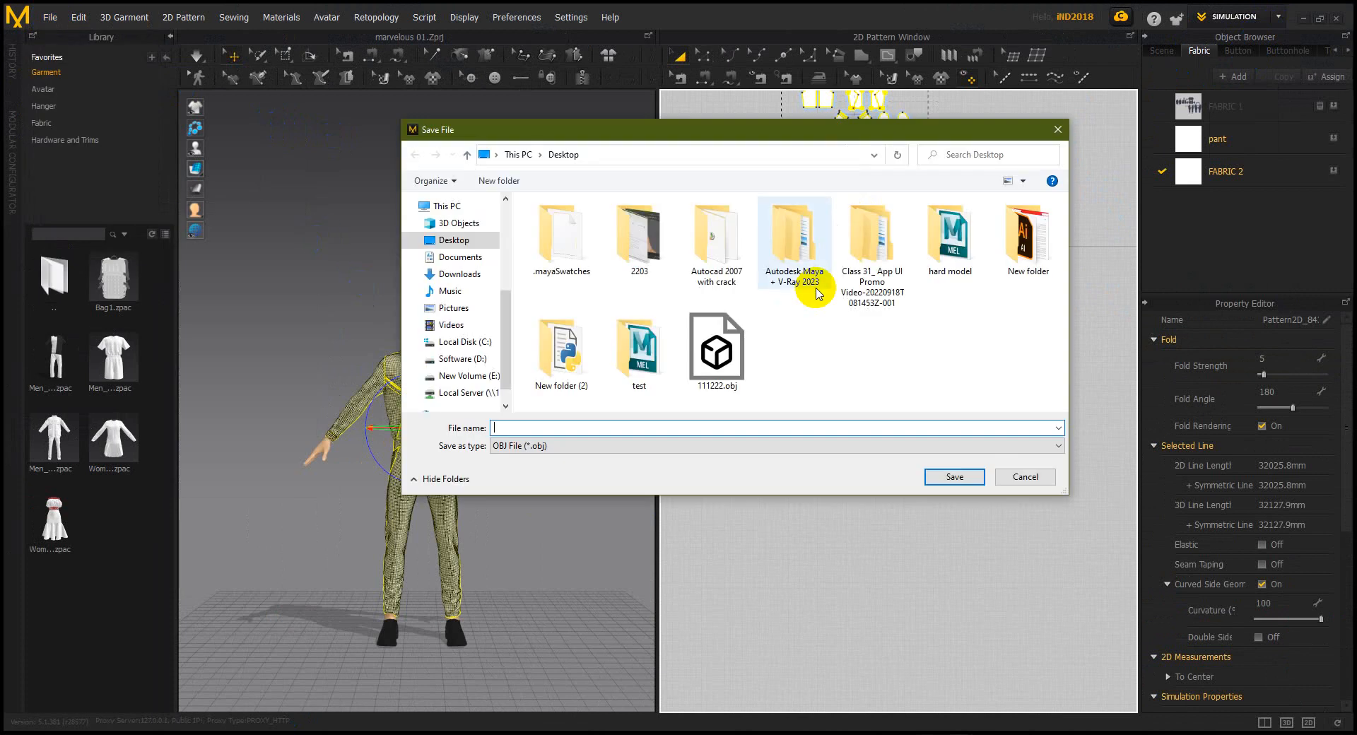
{"action": "type", "text": "55555"}
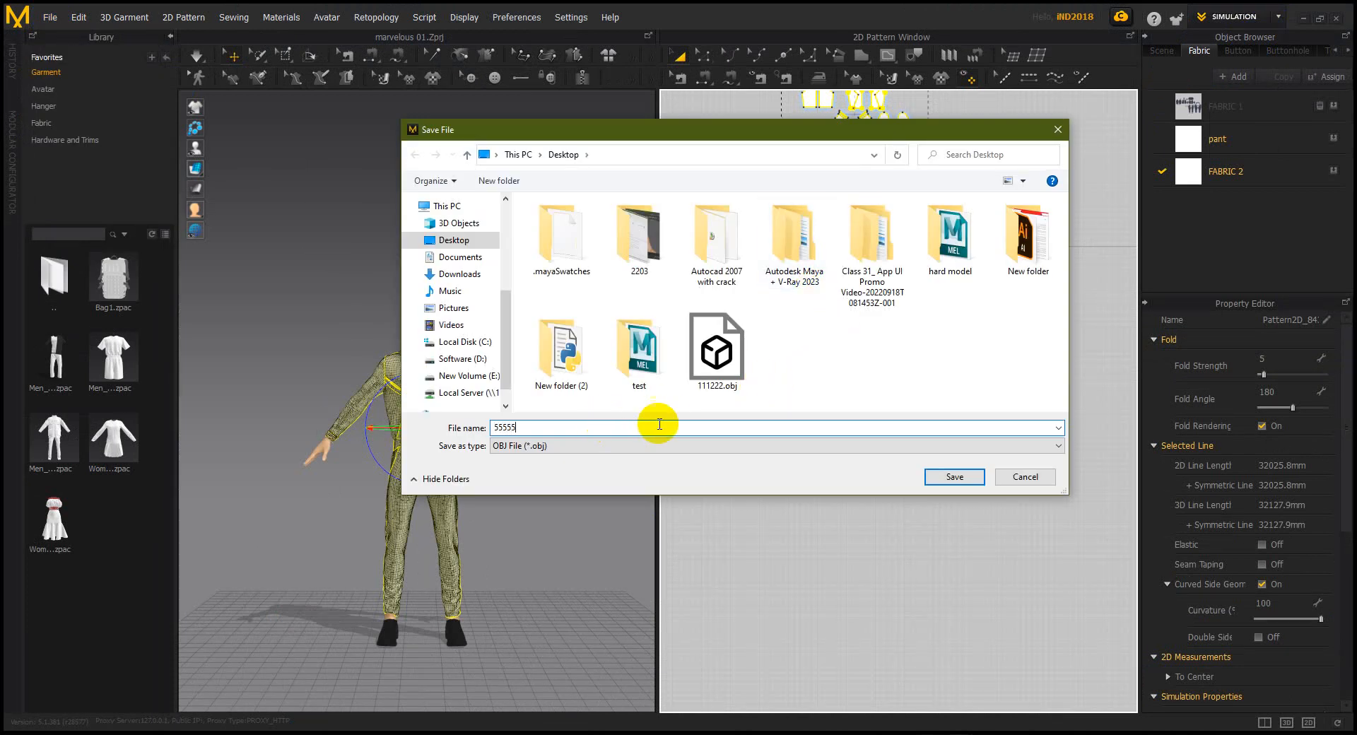
{"action": "left_click", "coordinate": [955, 476]}
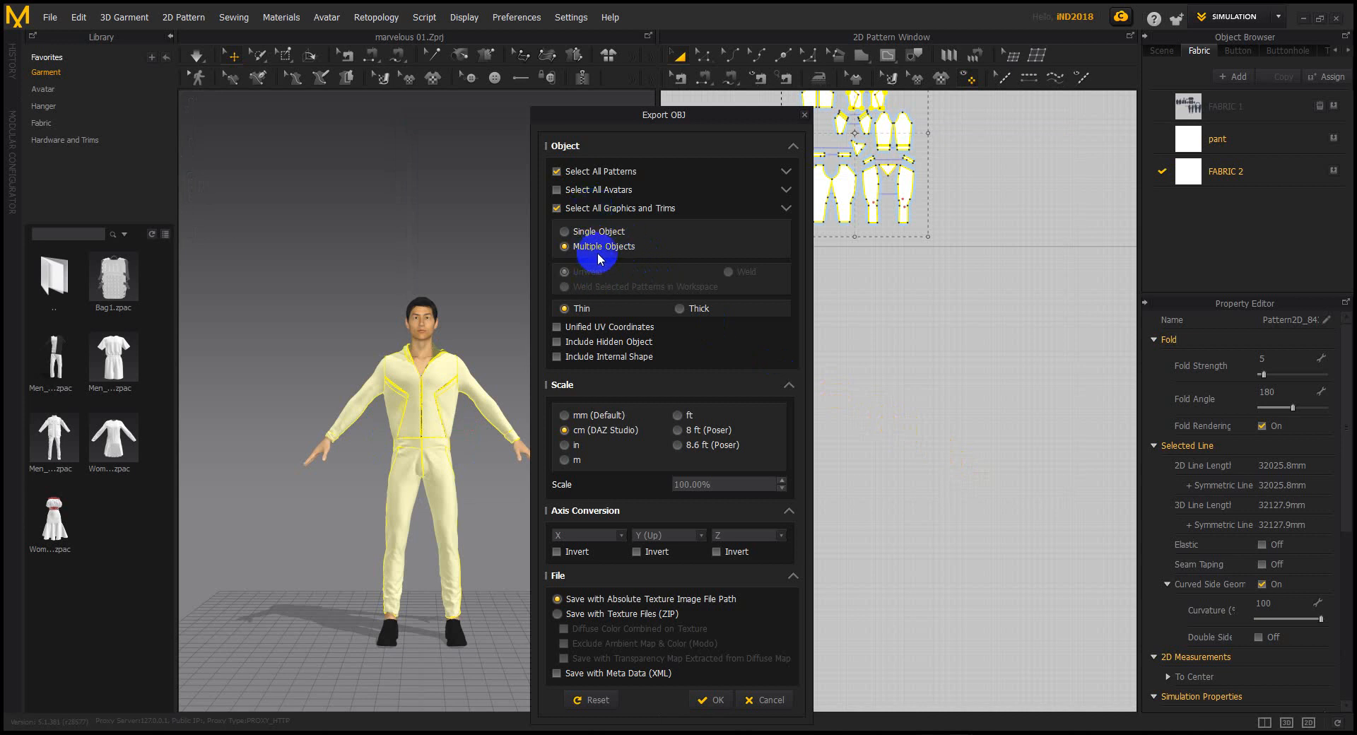
{"action": "left_click", "coordinate": [716, 700]}
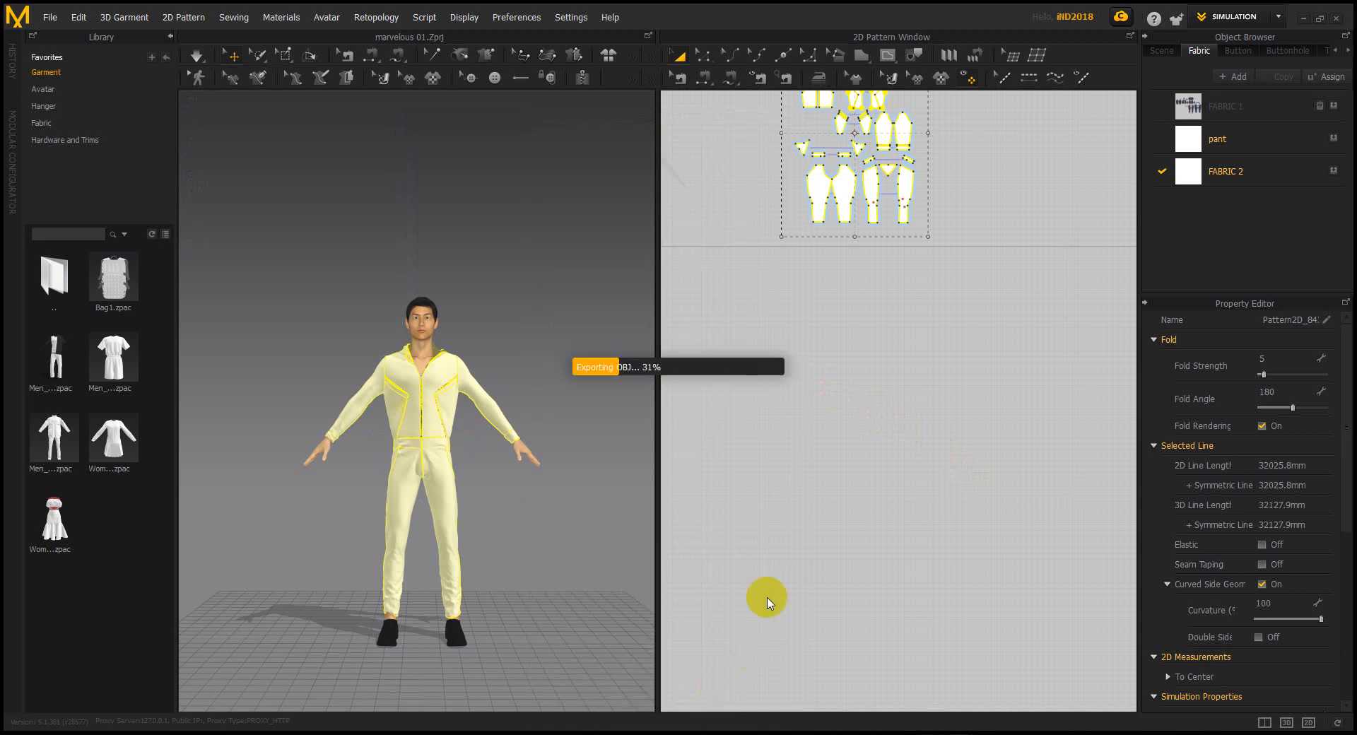
Refresh the desktop and open the new 55555.obj in Maya
{"action": "left_click", "coordinate": [1305, 19]}
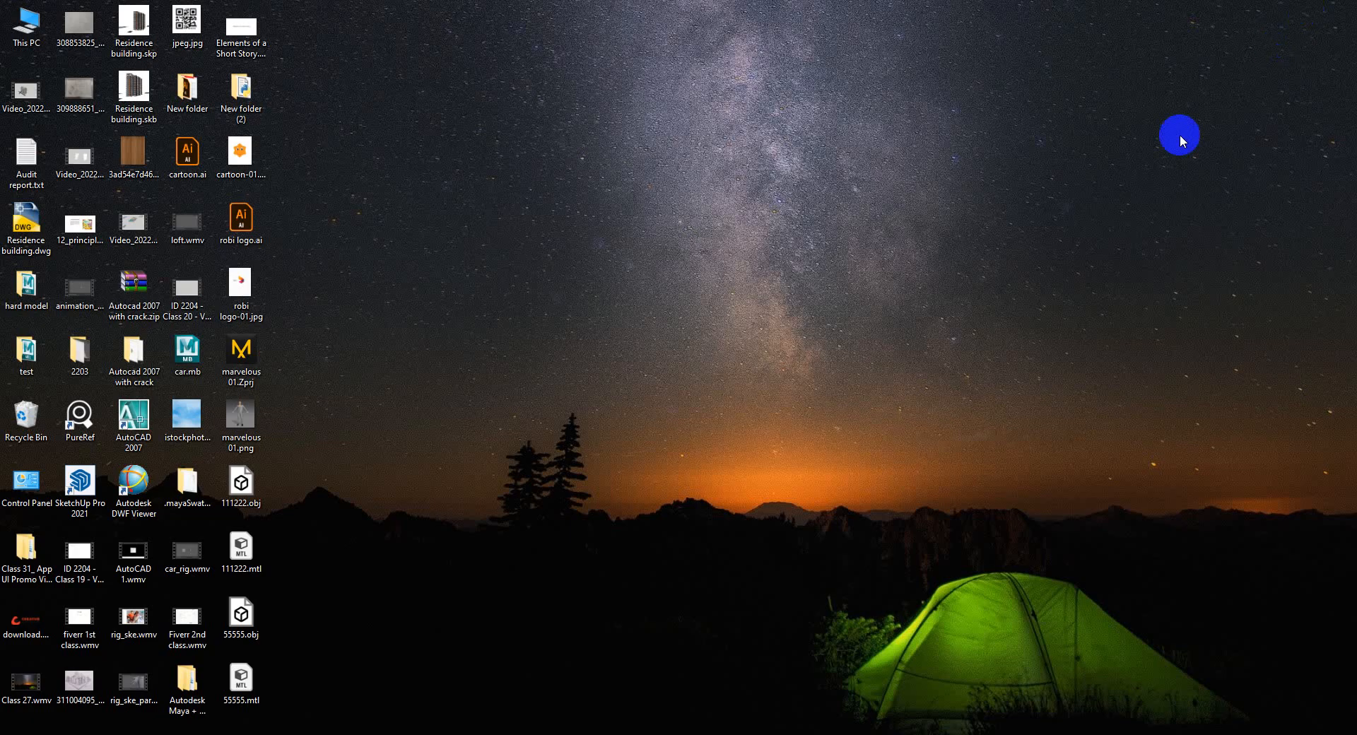
{"action": "right_click", "coordinate": [584, 312]}
{"action": "left_click", "coordinate": [603, 352]}
{"action": "double_click", "coordinate": [262, 623]}
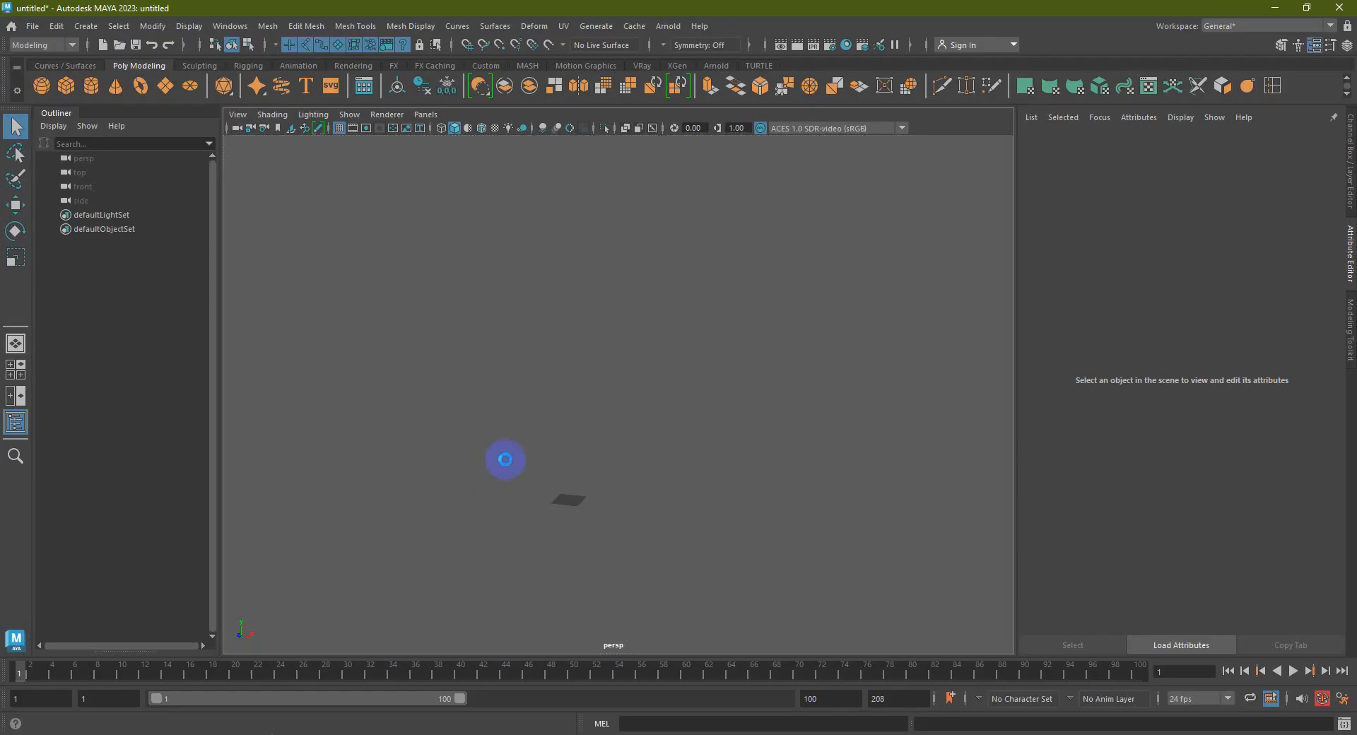
Select the whole imported jumpsuit and show its UVs framed in the UV Editor
{"action": "left_click_drag", "start_coordinate": [680, 548], "coordinate": [470, 225]}
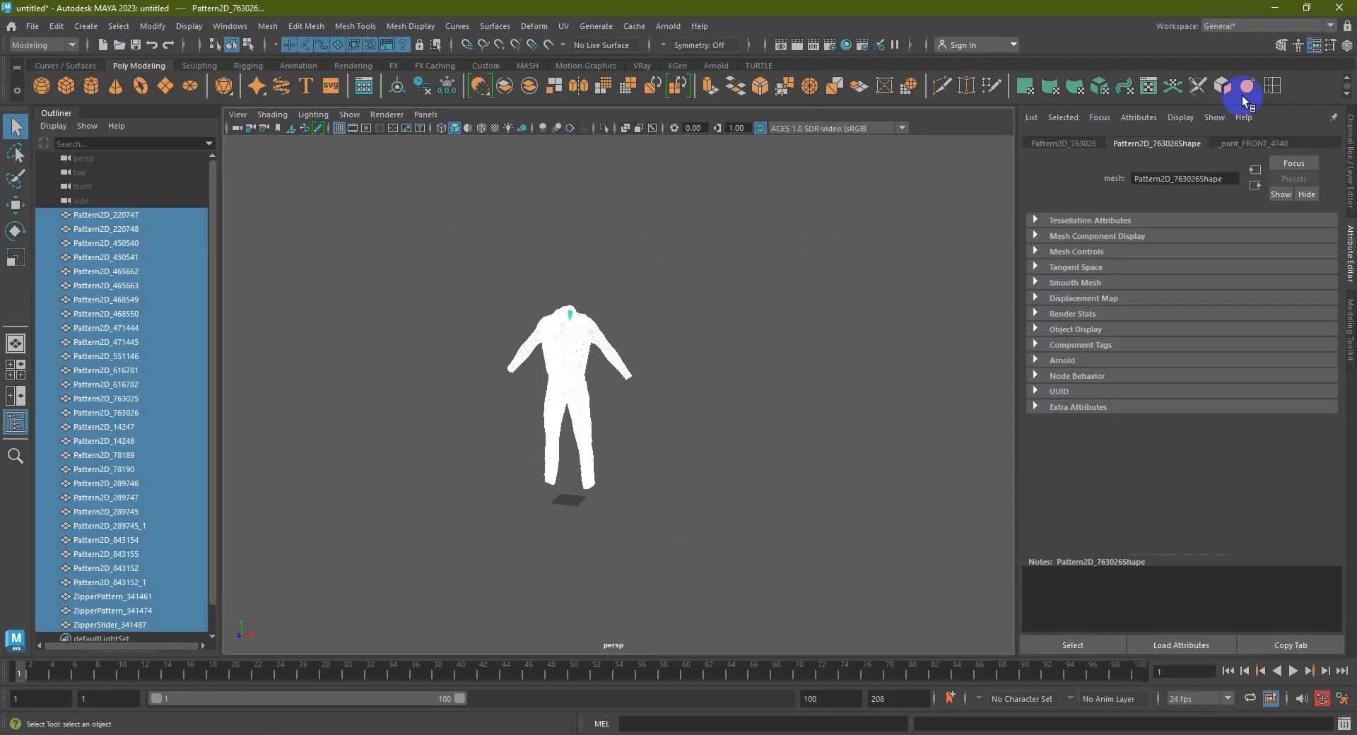
{"action": "left_click", "coordinate": [1144, 88]}
{"action": "scroll", "coordinate": [598, 411], "scroll_direction": "down", "scroll_amount": 3}
{"action": "left_click_drag", "start_coordinate": [642, 562], "coordinate": [281, 233]}
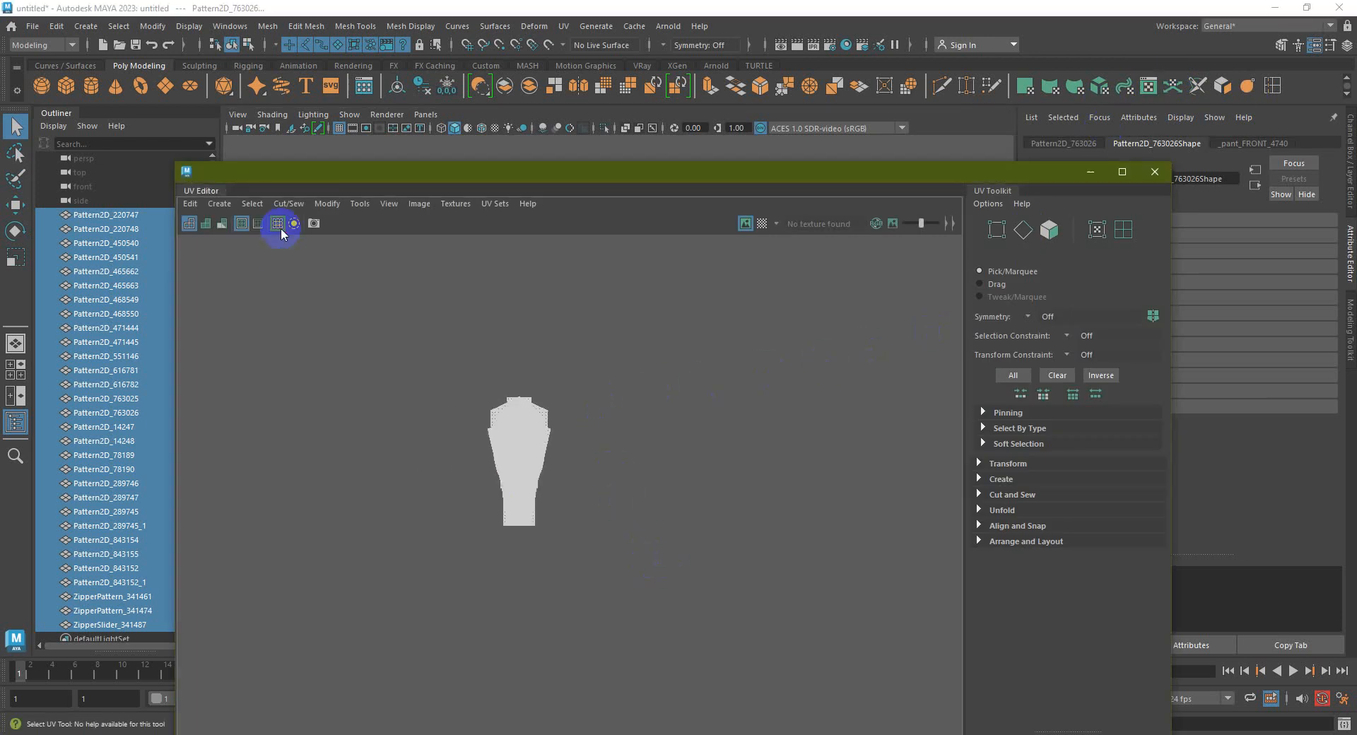
{"action": "scroll", "coordinate": [521, 459], "scroll_direction": "down", "scroll_amount": 8}
{"action": "scroll", "coordinate": [497, 469], "scroll_direction": "up", "scroll_amount": 3}
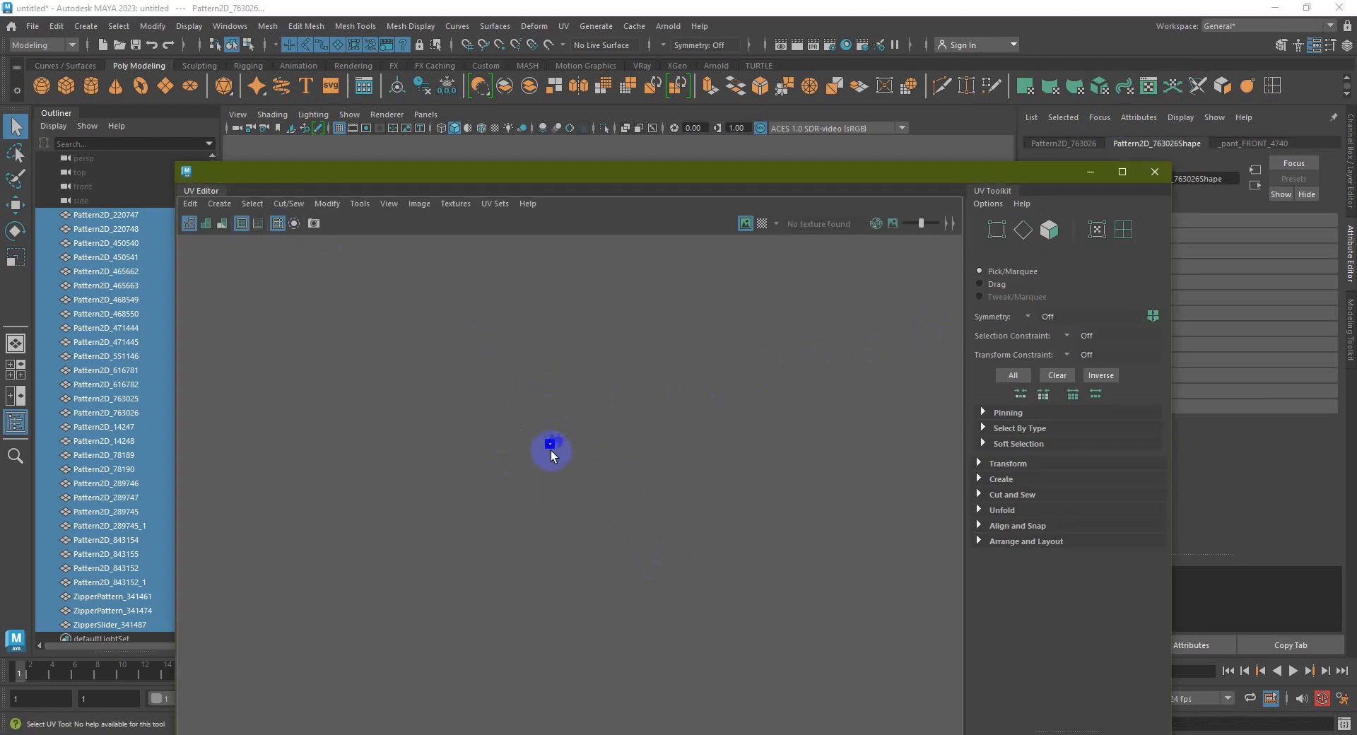
{"action": "scroll", "coordinate": [550, 451], "scroll_direction": "up", "scroll_amount": 10}
{"action": "scroll", "coordinate": [563, 499], "scroll_direction": "up", "scroll_amount": 10}
{"action": "middle_click_drag", "start_coordinate": [650, 434], "coordinate": [905, 312], "text": "alt"}
{"action": "middle_click_drag", "start_coordinate": [737, 410], "coordinate": [675, 406], "text": "alt"}
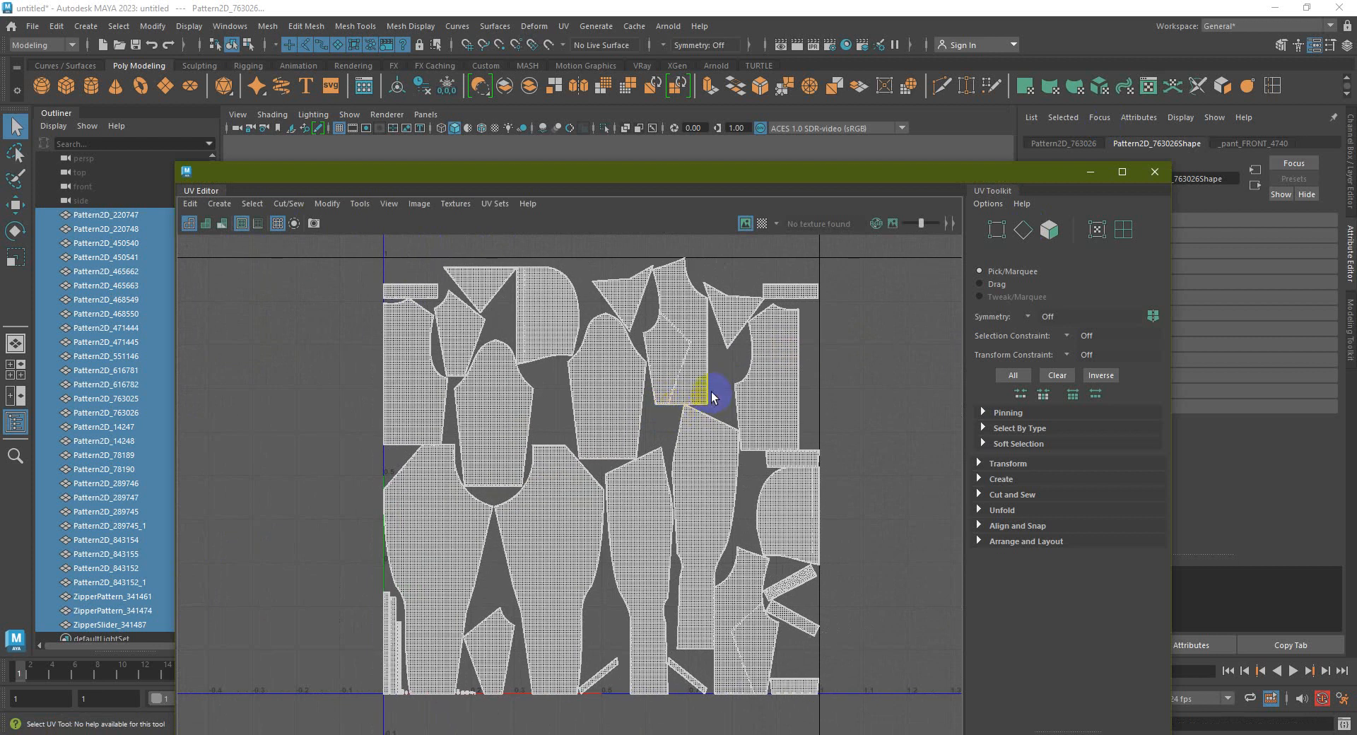
Move the UV Editor to the right, frame the jumpsuit in the viewport, and deselect it
{"action": "left_click_drag", "start_coordinate": [982, 171], "coordinate": [1095, 166]}
{"action": "mouse_move", "coordinate": [418, 403]}
{"action": "left_mouse_down", "text": "alt"}
{"action": "mouse_move", "coordinate": [403, 421]}
{"action": "mouse_move", "coordinate": [424, 403]}
{"action": "left_mouse_up", "text": "alt"}
{"action": "middle_click_drag", "start_coordinate": [425, 403], "coordinate": [367, 419], "text": "alt"}
{"action": "right_click_drag", "start_coordinate": [367, 423], "coordinate": [448, 497], "text": "alt"}
{"action": "middle_click_drag", "start_coordinate": [434, 491], "coordinate": [508, 435], "text": "alt"}
{"action": "right_click_drag", "start_coordinate": [435, 431], "coordinate": [482, 458], "text": "alt"}
{"action": "middle_click_drag", "start_coordinate": [424, 366], "coordinate": [440, 348], "text": "alt"}
{"action": "right_click_drag", "start_coordinate": [440, 346], "coordinate": [516, 273]}
Pick the trouser legs, side panels, triangular piece and crotch piece one by one
{"action": "middle_click_drag", "start_coordinate": [473, 320], "coordinate": [477, 306], "text": "alt"}
{"action": "left_click", "coordinate": [472, 442]}
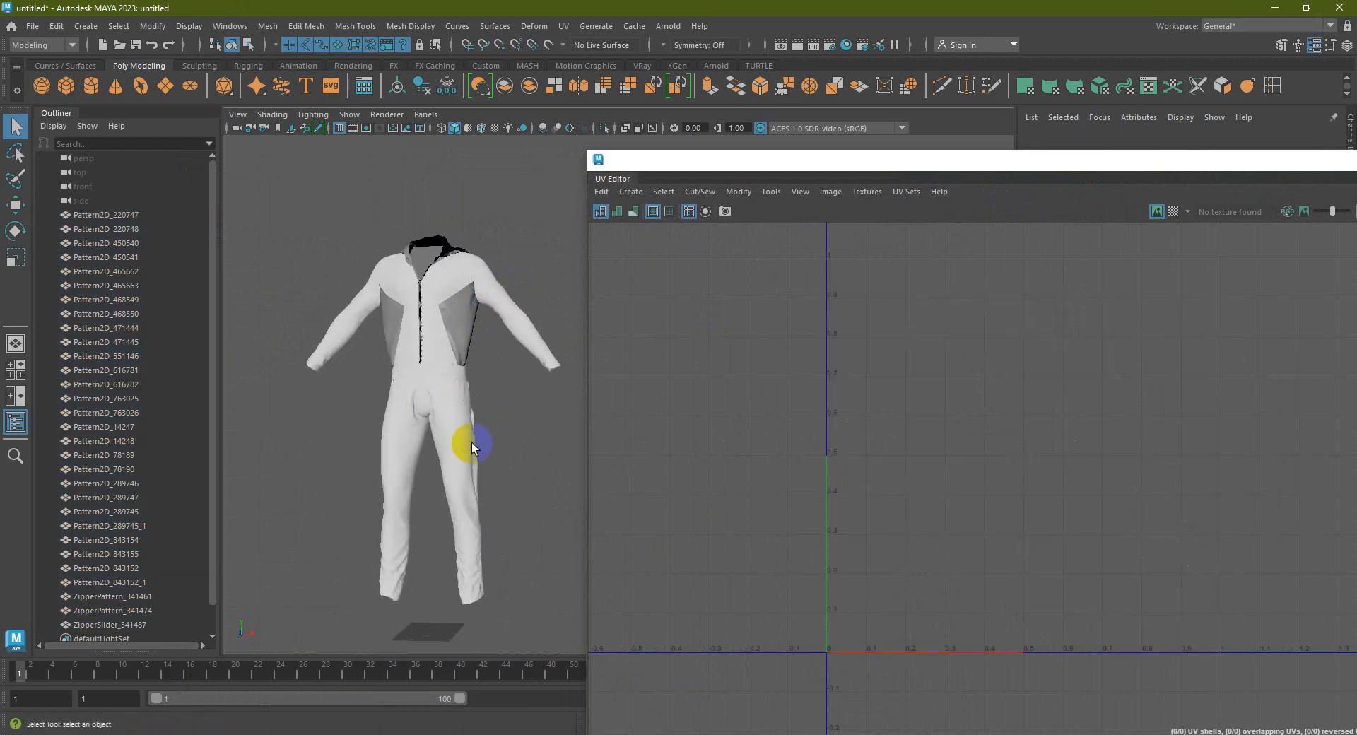
{"action": "left_click", "coordinate": [398, 459], "text": "shift"}
{"action": "left_click_drag", "start_coordinate": [405, 453], "coordinate": [379, 418], "text": "alt"}
{"action": "left_click", "coordinate": [359, 466], "text": "shift"}
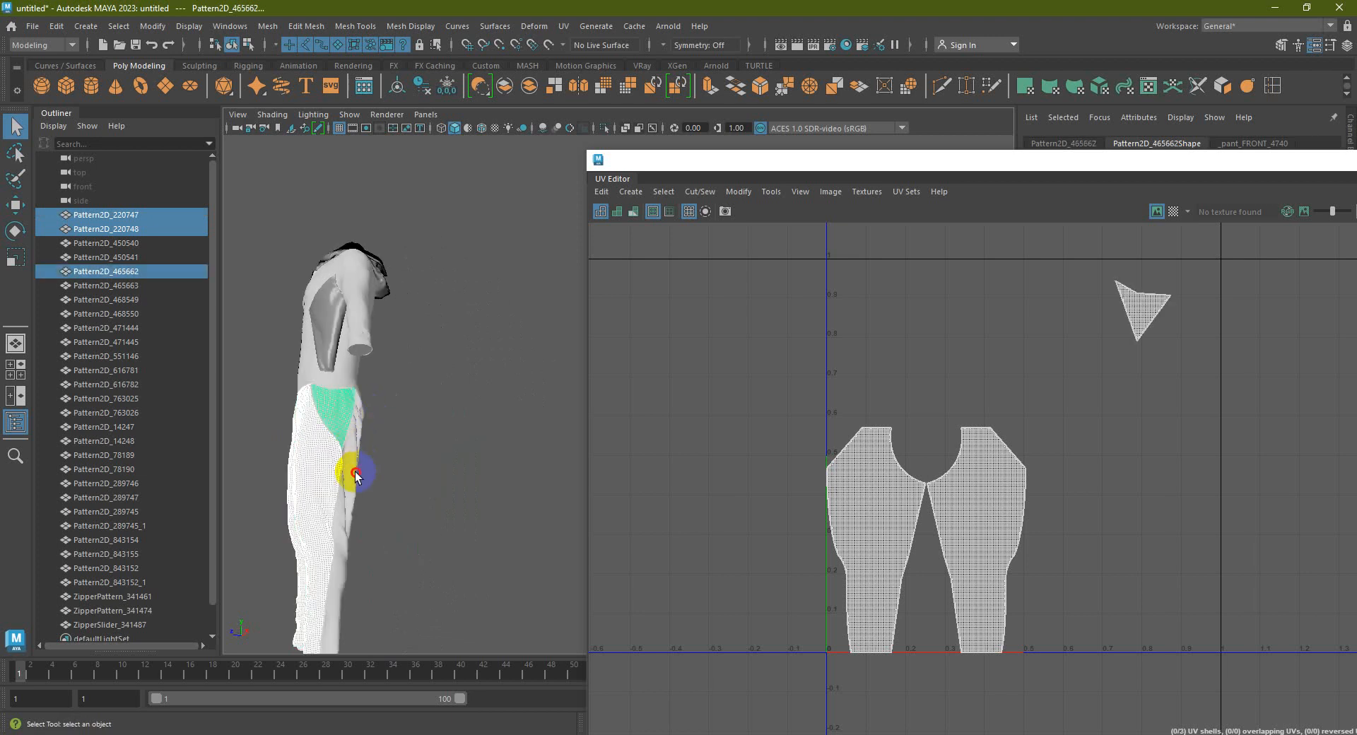
{"action": "left_click", "coordinate": [356, 475], "text": "shift"}
{"action": "left_click_drag", "start_coordinate": [409, 490], "coordinate": [449, 487], "text": "alt"}
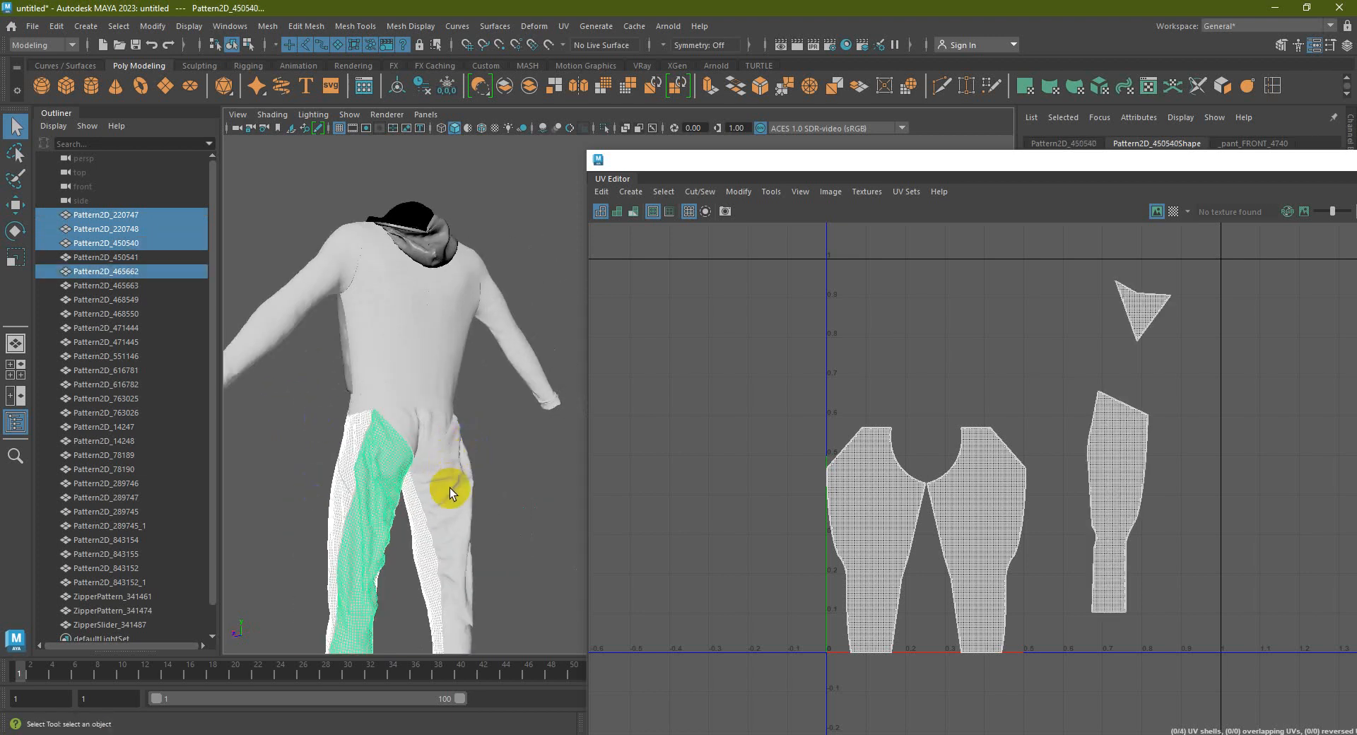
{"action": "left_click", "coordinate": [449, 487], "text": "shift"}
{"action": "left_click", "coordinate": [424, 430], "text": "shift"}
{"action": "middle_click_drag", "start_coordinate": [492, 457], "coordinate": [213, 442], "text": "alt"}
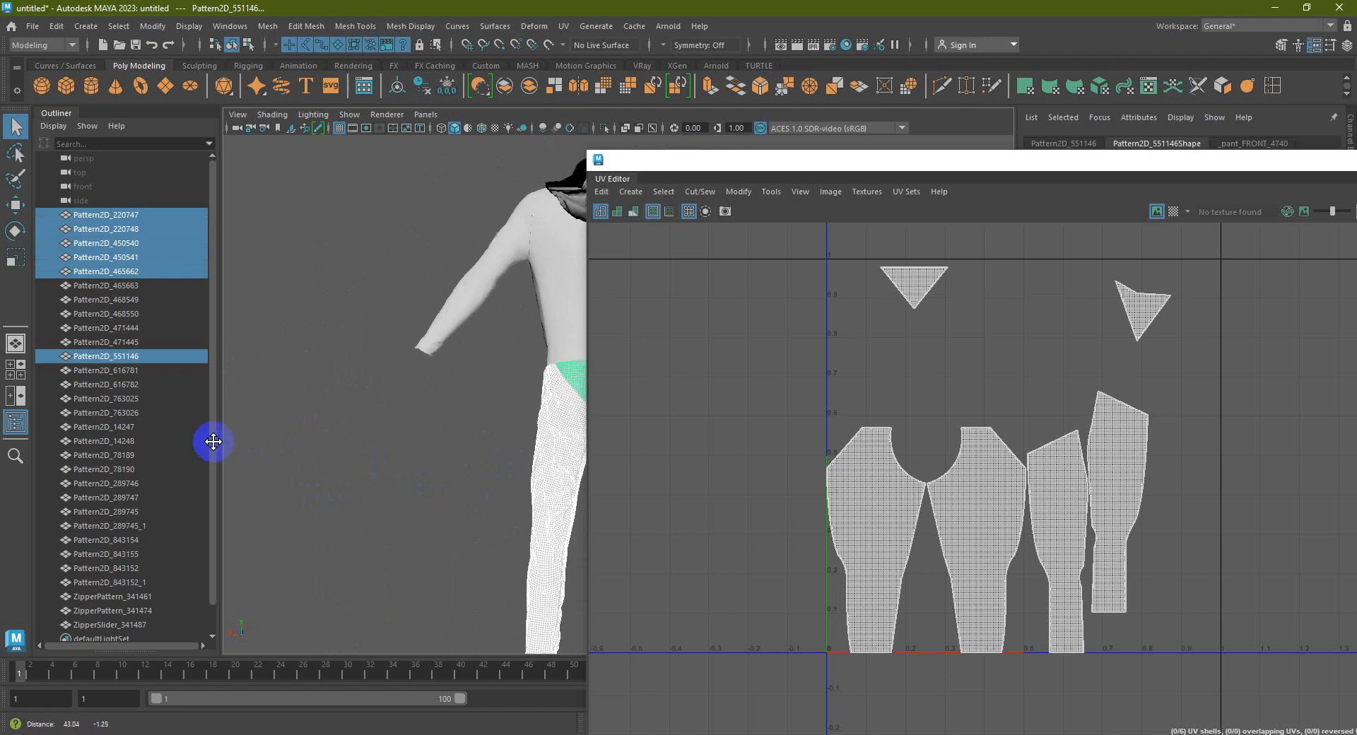
{"action": "left_click_drag", "start_coordinate": [427, 427], "coordinate": [503, 466], "text": "alt"}
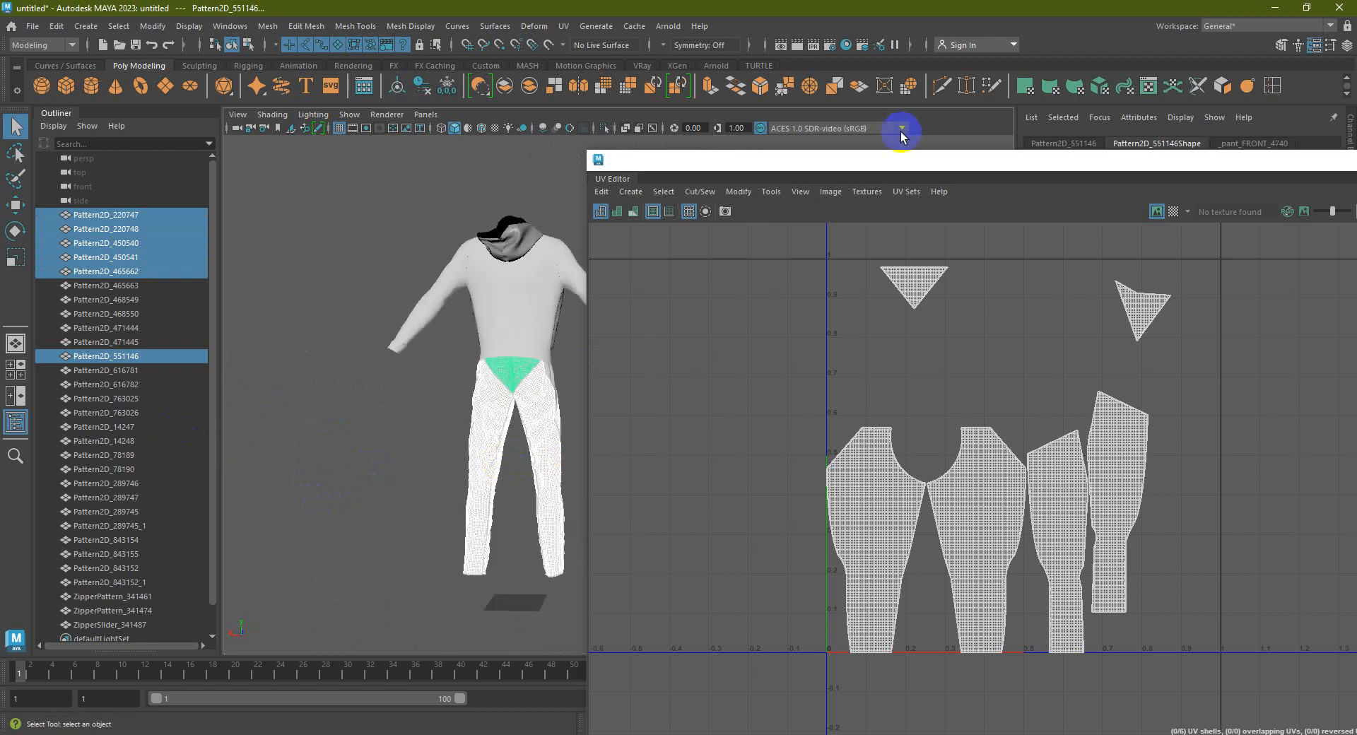
Return to object selection and marquee-select the trouser leg pieces plus the crotch piece
{"action": "left_click_drag", "start_coordinate": [892, 169], "coordinate": [1127, 187]}
{"action": "middle_click_drag", "start_coordinate": [523, 406], "coordinate": [509, 393], "text": "alt"}
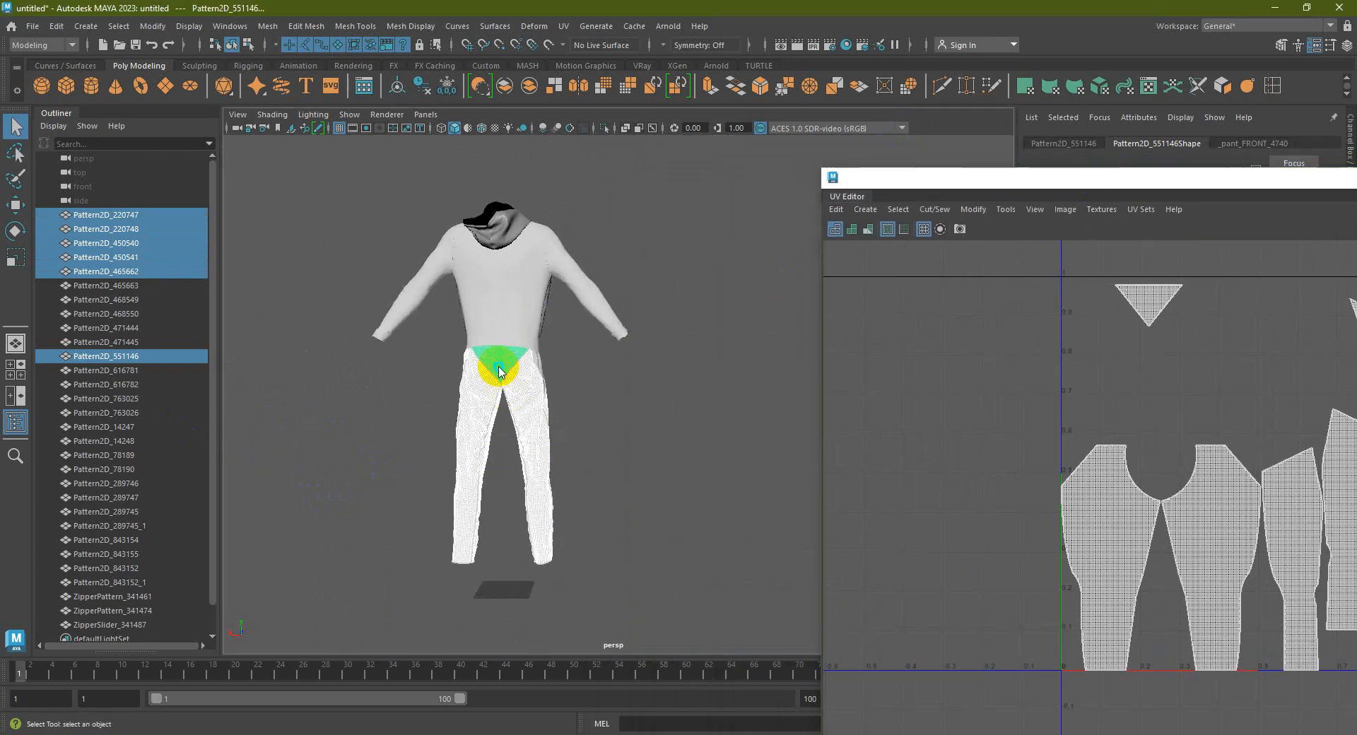
{"action": "right_click", "coordinate": [500, 369]}
{"action": "right_click_drag", "start_coordinate": [499, 370], "coordinate": [557, 312]}
{"action": "left_click_drag", "start_coordinate": [558, 364], "coordinate": [654, 382], "text": "alt"}
{"action": "left_click", "coordinate": [654, 382]}
{"action": "left_click_drag", "start_coordinate": [661, 596], "coordinate": [343, 396]}
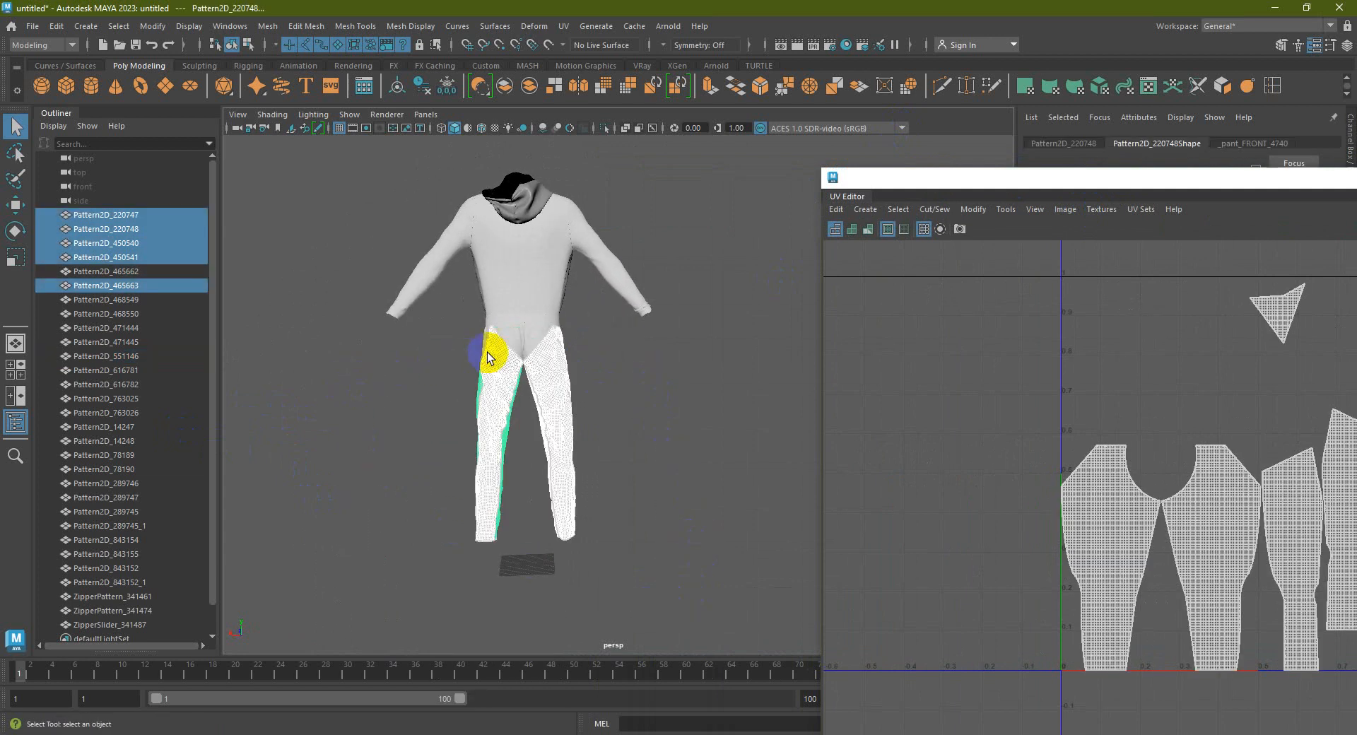
{"action": "left_click", "coordinate": [519, 345], "text": "shift"}
{"action": "left_click_drag", "start_coordinate": [485, 340], "coordinate": [618, 438], "text": "alt"}
In the maximized front view, box-select the pants pieces and add both waistband pieces
{"action": "key", "text": "space"}
{"action": "scroll", "coordinate": [521, 460], "scroll_direction": "down", "scroll_amount": 8}
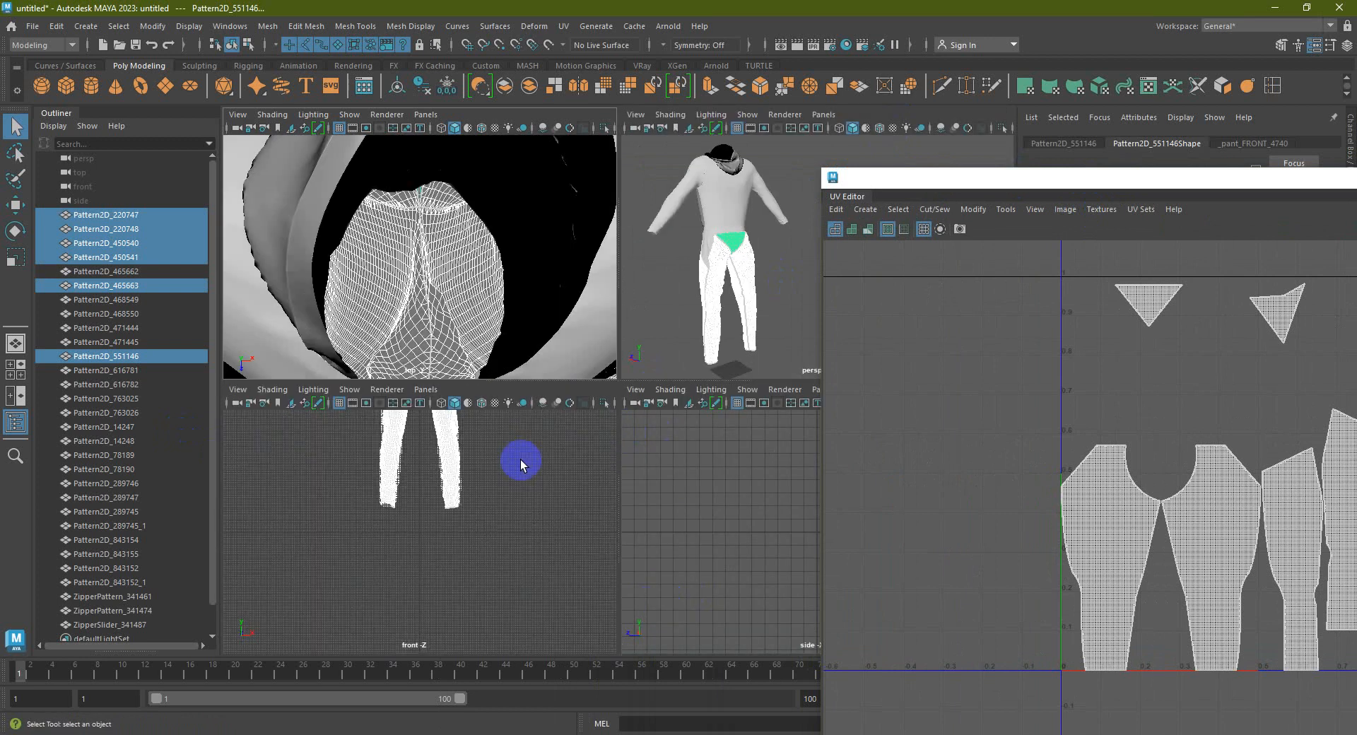
{"action": "middle_click_drag", "start_coordinate": [520, 459], "coordinate": [586, 495], "text": "alt"}
{"action": "key", "text": "space"}
{"action": "left_click", "coordinate": [715, 452]}
{"action": "left_click_drag", "start_coordinate": [710, 562], "coordinate": [494, 371]}
{"action": "middle_click_drag", "start_coordinate": [691, 403], "coordinate": [575, 421], "text": "alt"}
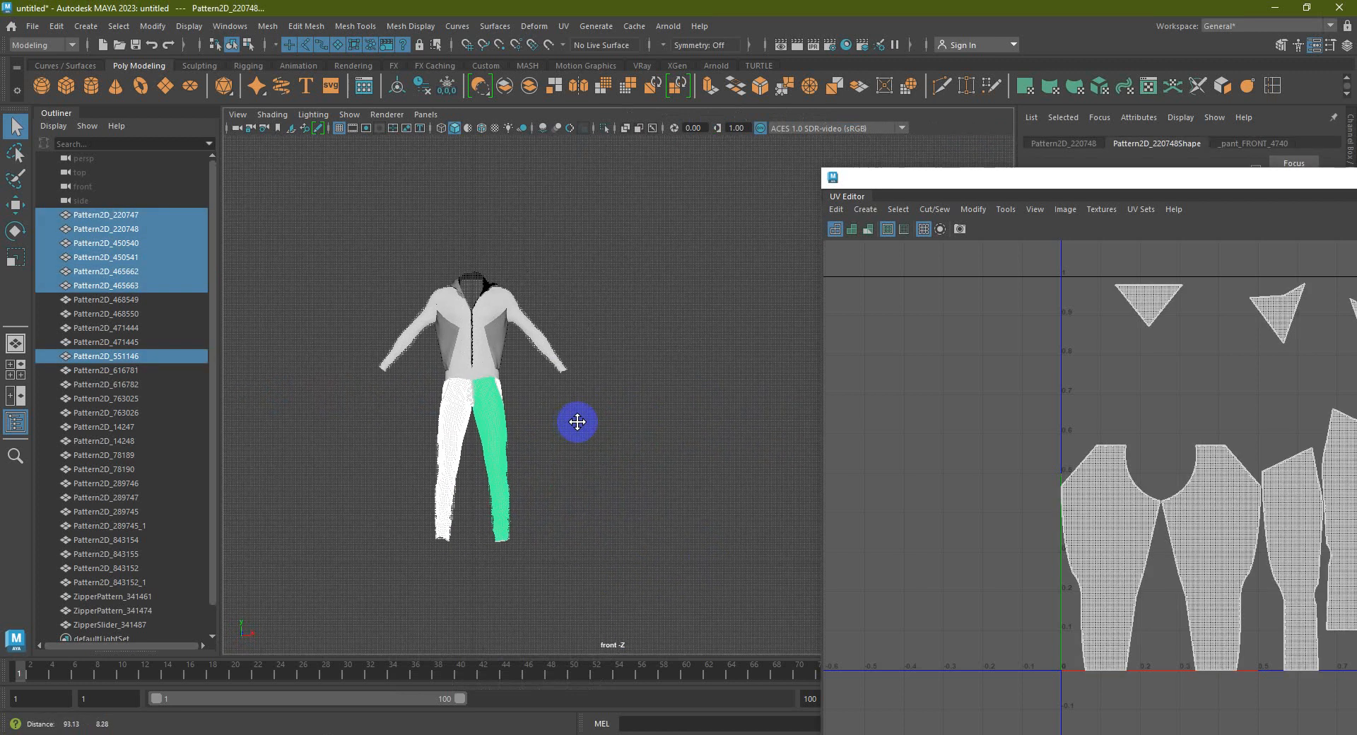
{"action": "scroll", "coordinate": [469, 379], "scroll_direction": "up", "scroll_amount": 3}
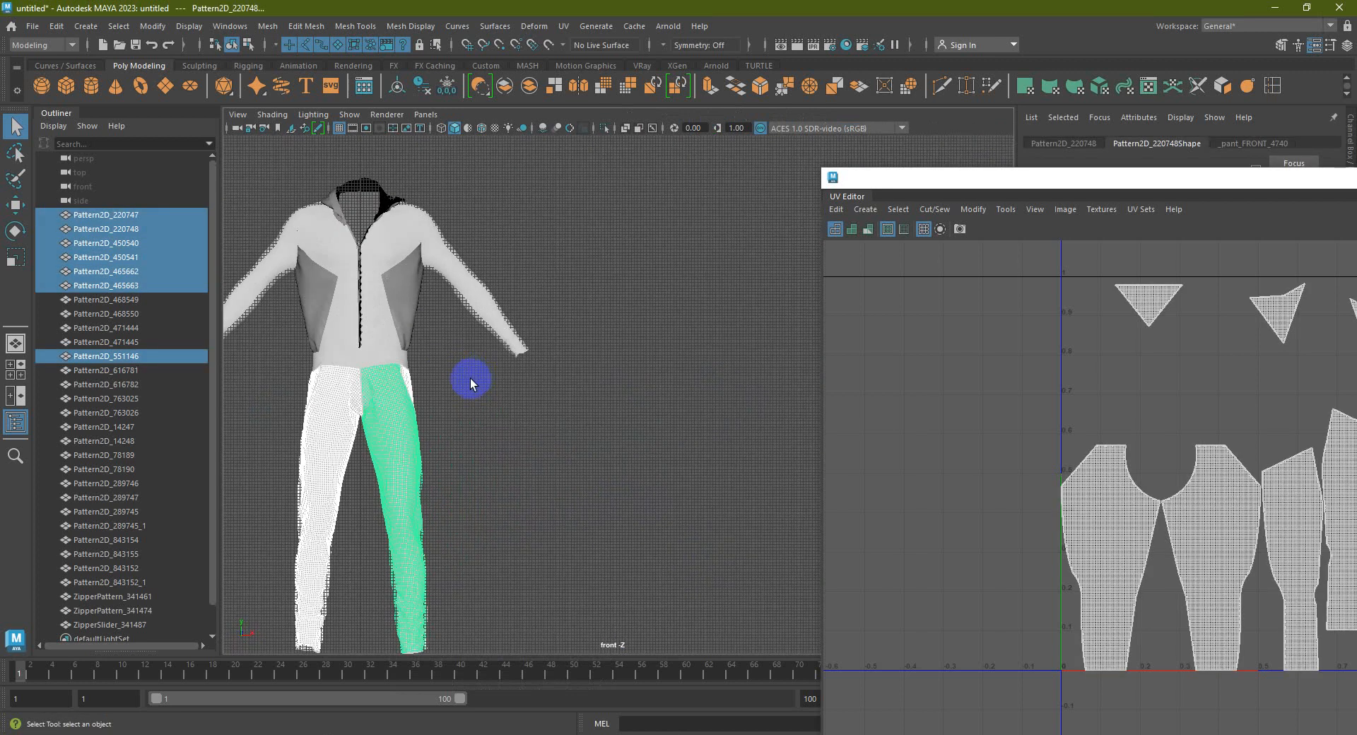
{"action": "left_click", "coordinate": [386, 361], "text": "shift"}
{"action": "left_click", "coordinate": [336, 359], "text": "shift"}
{"action": "left_click", "coordinate": [497, 505]}
{"action": "scroll", "coordinate": [498, 505], "scroll_direction": "down", "scroll_amount": 2}
{"action": "middle_click_drag", "start_coordinate": [528, 471], "coordinate": [583, 440], "text": "alt"}
Box-select the pants pieces again, then maximize the perspective view and orbit to a side view
{"action": "left_click_drag", "start_coordinate": [595, 635], "coordinate": [312, 339]}
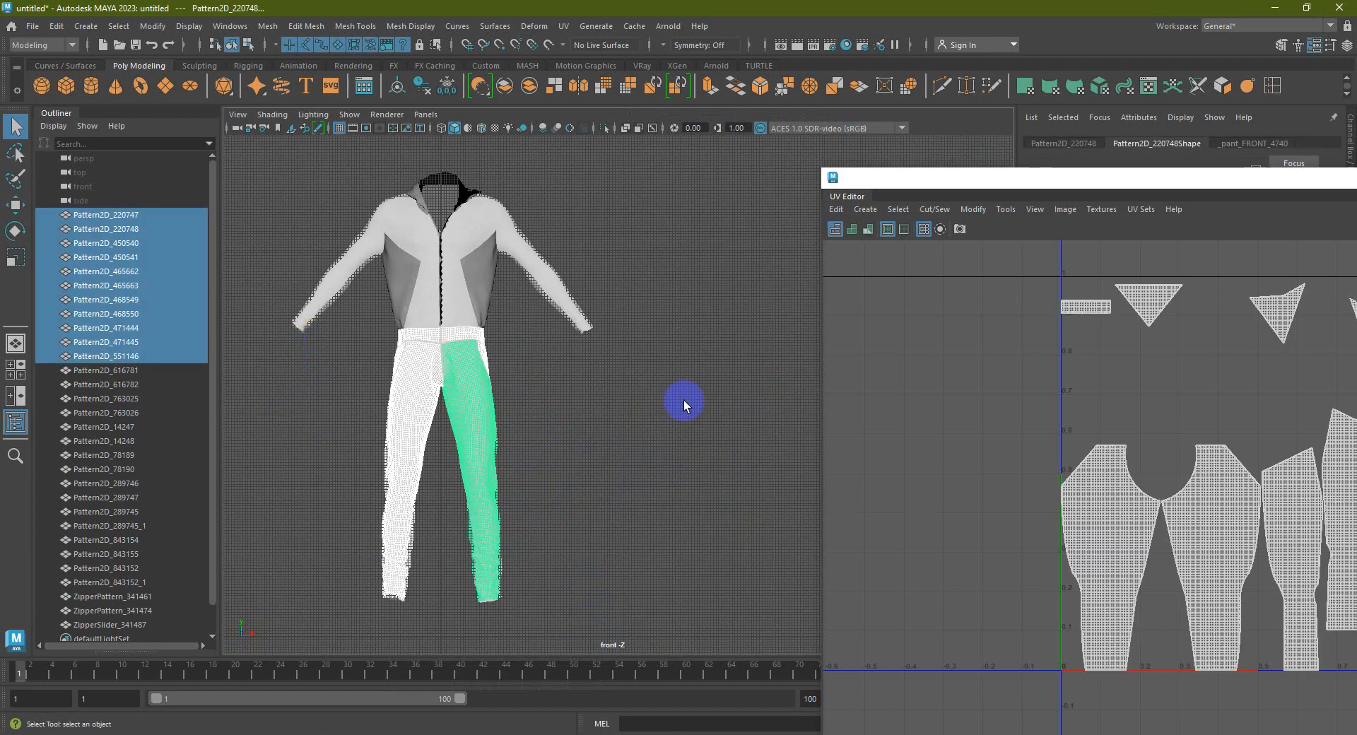
{"action": "left_click_drag", "start_coordinate": [495, 374], "coordinate": [566, 409], "text": "alt"}
{"action": "key", "text": "space"}
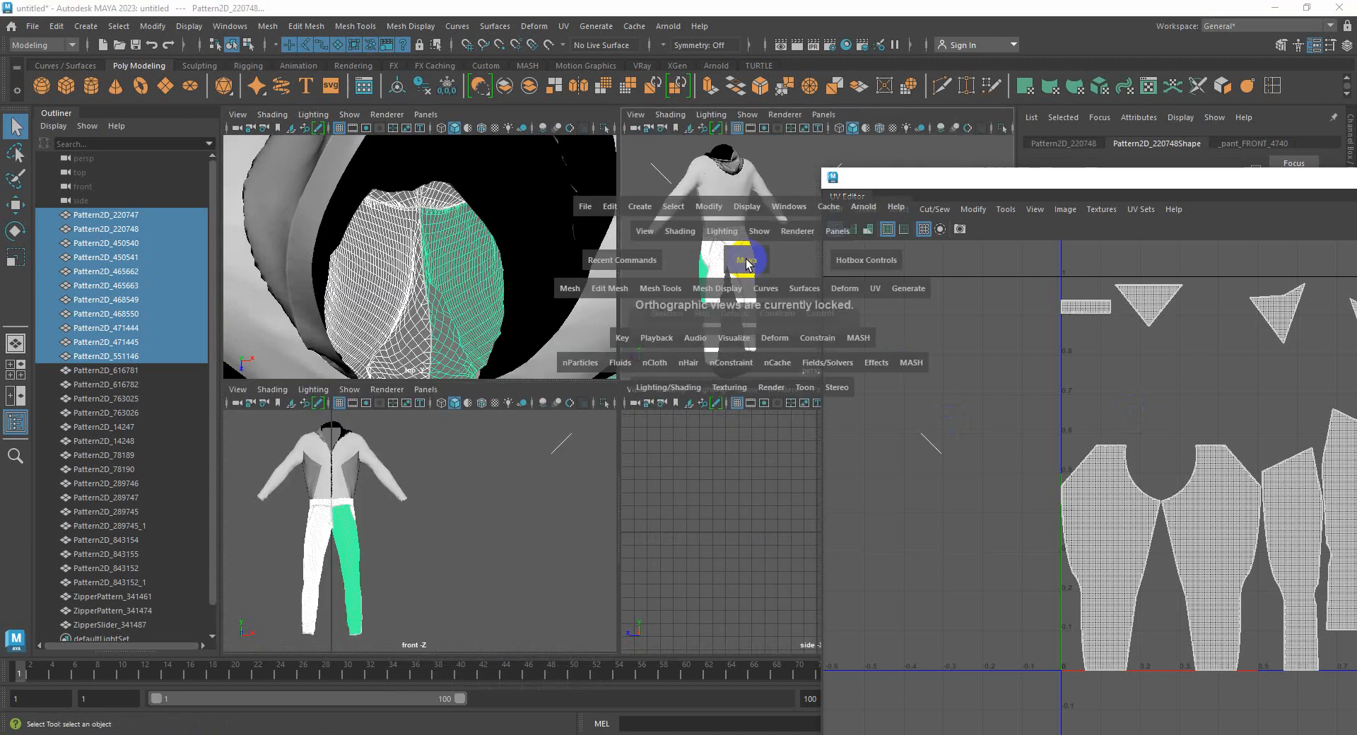
{"action": "key", "text": "space"}
{"action": "scroll", "coordinate": [502, 414], "scroll_direction": "up", "scroll_amount": 5}
{"action": "scroll", "coordinate": [518, 415], "scroll_direction": "down", "scroll_amount": 3}
{"action": "scroll", "coordinate": [618, 388], "scroll_direction": "up", "scroll_amount": 4}
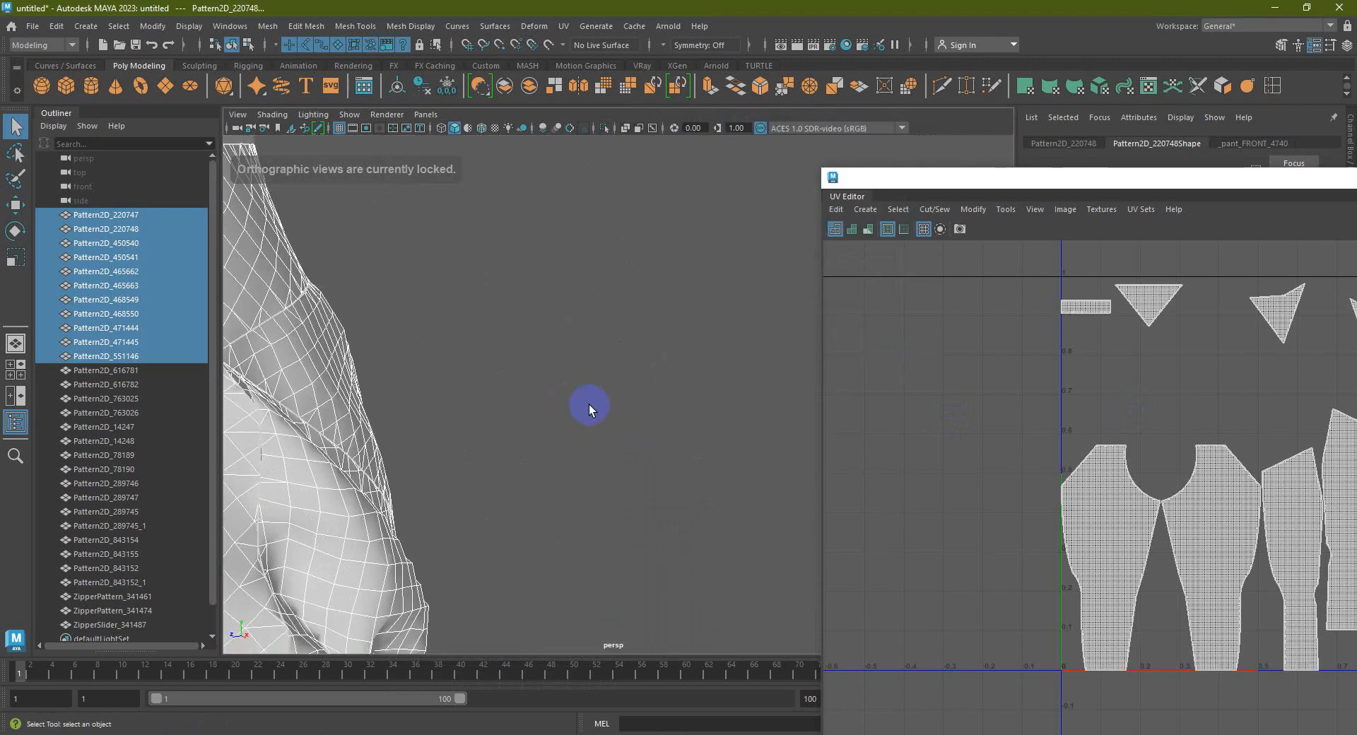
{"action": "scroll", "coordinate": [570, 403], "scroll_direction": "down", "scroll_amount": 2}
{"action": "scroll", "coordinate": [604, 408], "scroll_direction": "down", "scroll_amount": 4}
{"action": "left_click_drag", "start_coordinate": [515, 396], "coordinate": [576, 411], "text": "alt"}
{"action": "scroll", "coordinate": [576, 411], "scroll_direction": "up", "scroll_amount": 4}
{"action": "scroll", "coordinate": [509, 390], "scroll_direction": "up", "scroll_amount": 2}
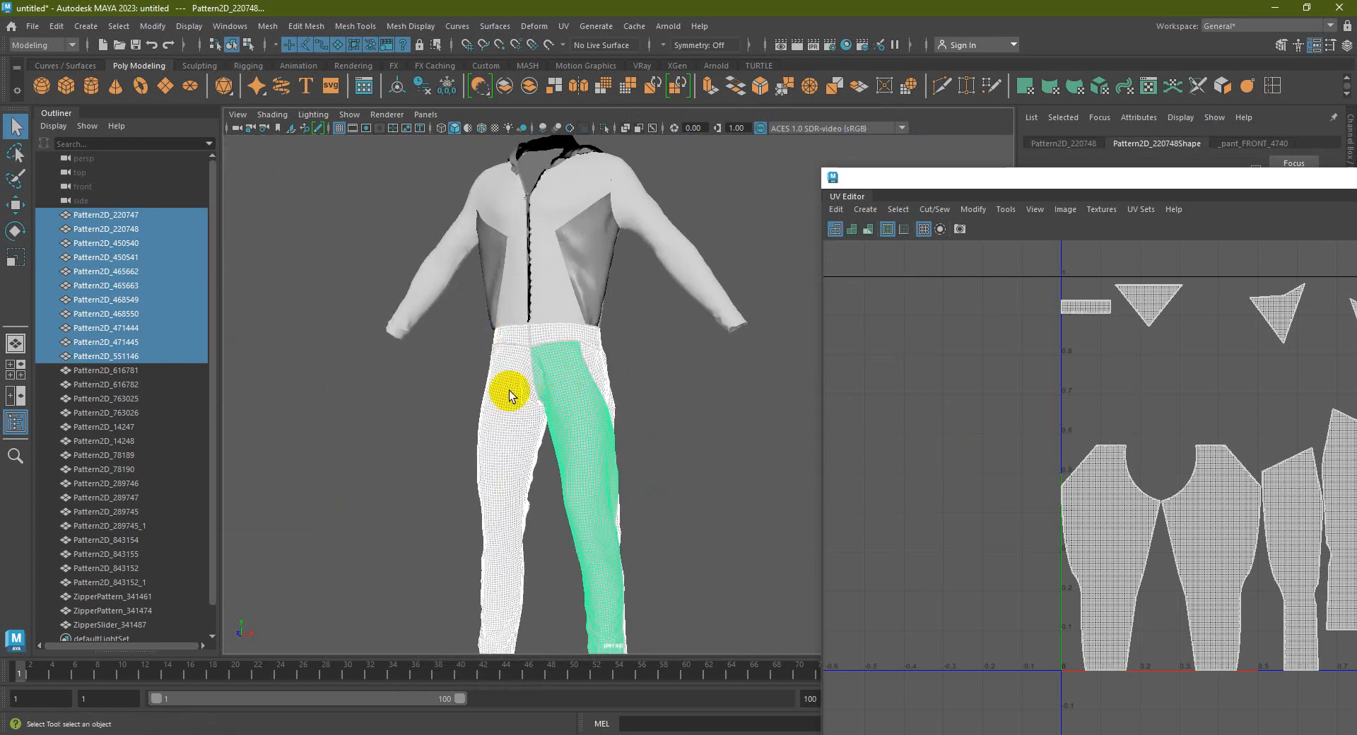
Combine the pants pieces into one object and merge their seam vertices
{"action": "left_click", "coordinate": [535, 90]}
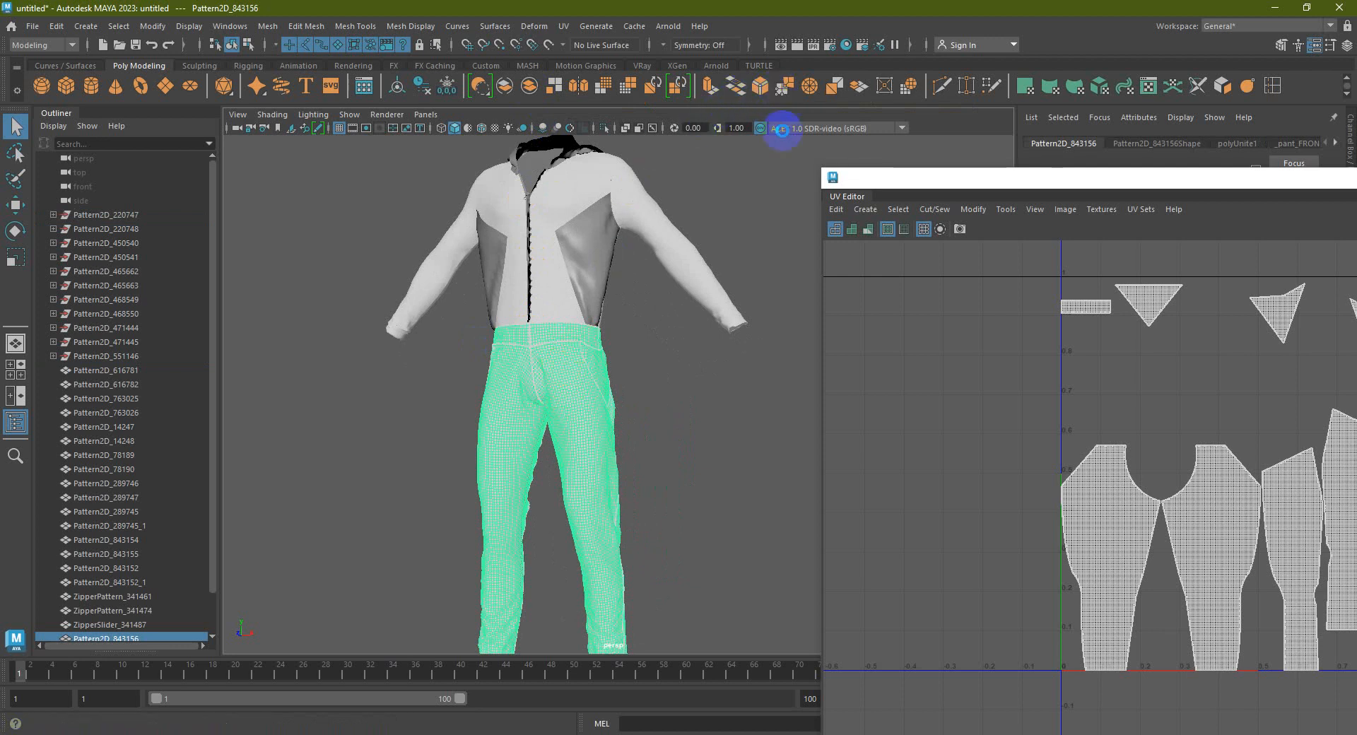
{"action": "left_click", "coordinate": [784, 92]}
{"action": "right_click", "coordinate": [569, 364]}
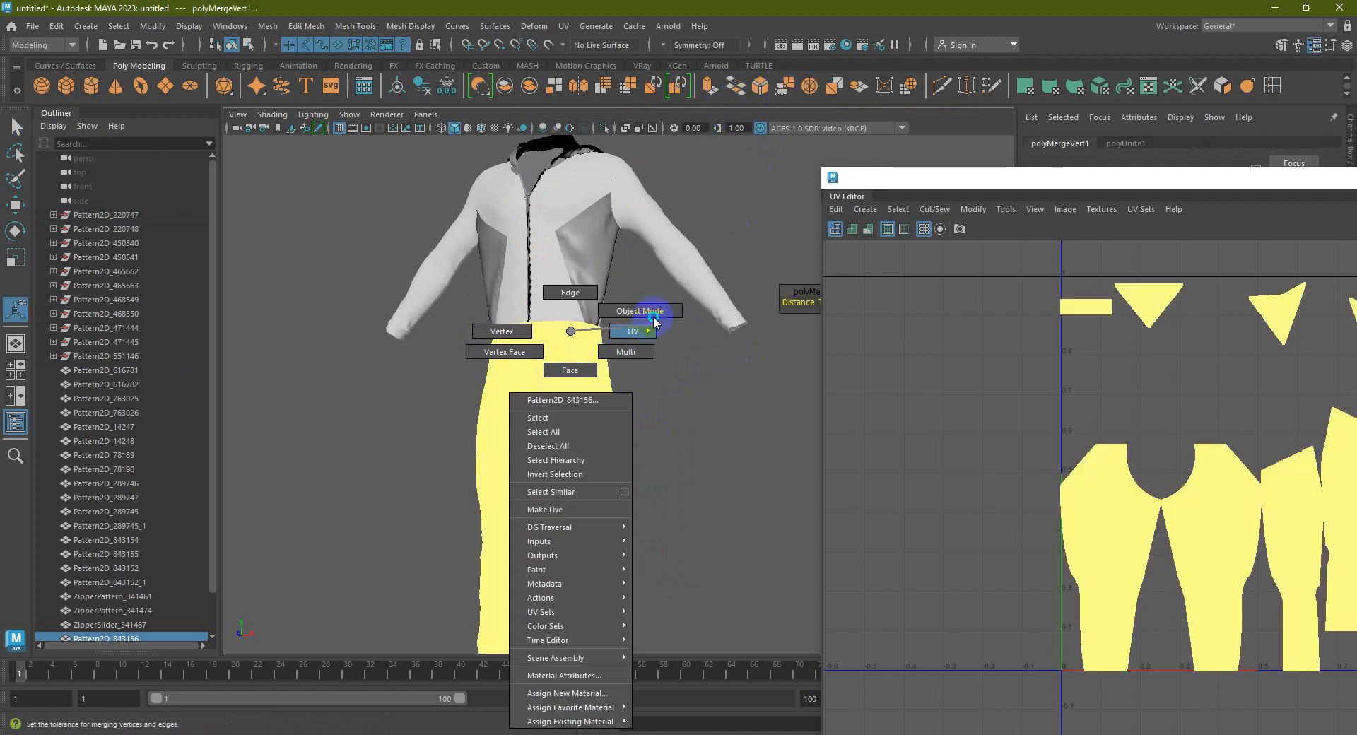
{"action": "left_click", "coordinate": [660, 380]}
{"action": "left_click", "coordinate": [575, 424]}
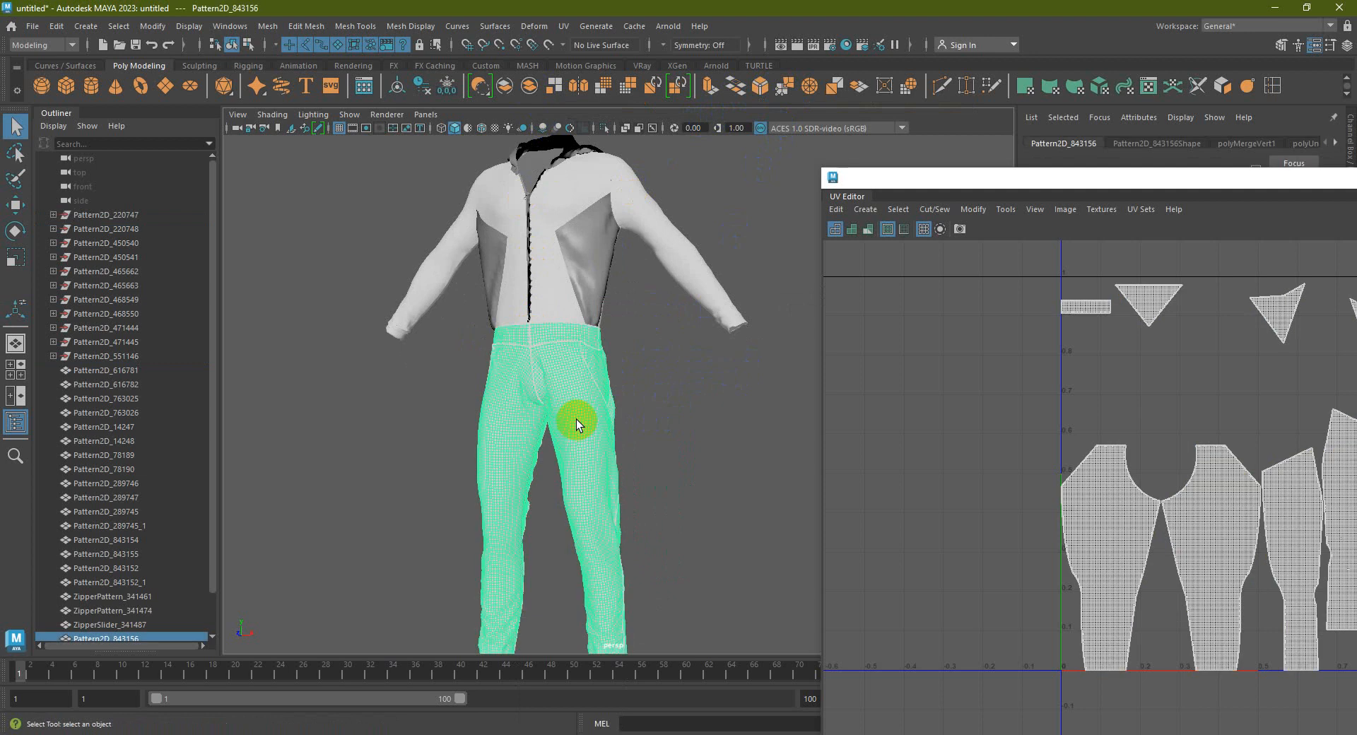
Select the jacket pattern pieces together with both cuffs
{"action": "left_click_drag", "start_coordinate": [591, 411], "coordinate": [630, 467], "text": "alt"}
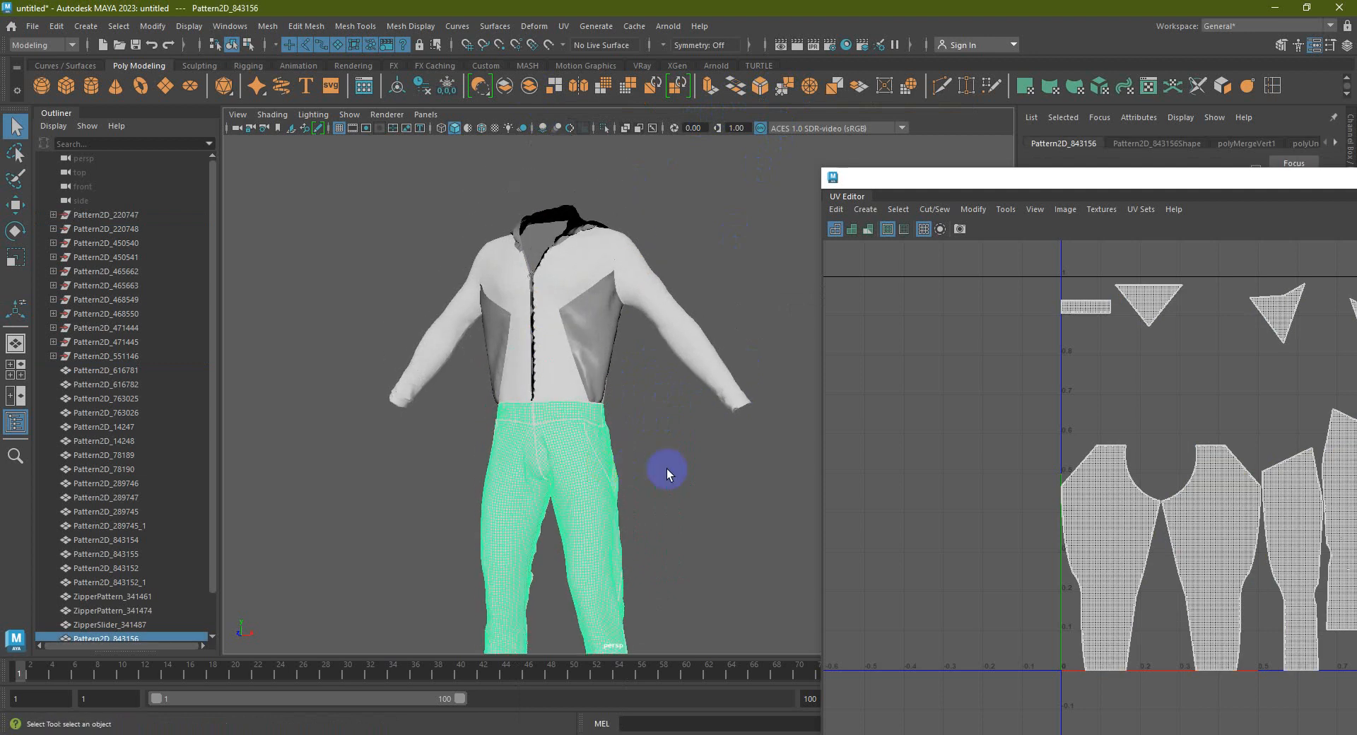
{"action": "left_click", "coordinate": [677, 465]}
{"action": "scroll", "coordinate": [676, 462], "scroll_direction": "down", "scroll_amount": 3}
{"action": "left_click_drag", "start_coordinate": [449, 213], "coordinate": [766, 384]}
{"action": "left_click_drag", "start_coordinate": [622, 379], "coordinate": [684, 427], "text": "alt"}
{"action": "left_click", "coordinate": [674, 412], "text": "shift"}
{"action": "left_click_drag", "start_coordinate": [560, 433], "coordinate": [639, 431], "text": "alt"}
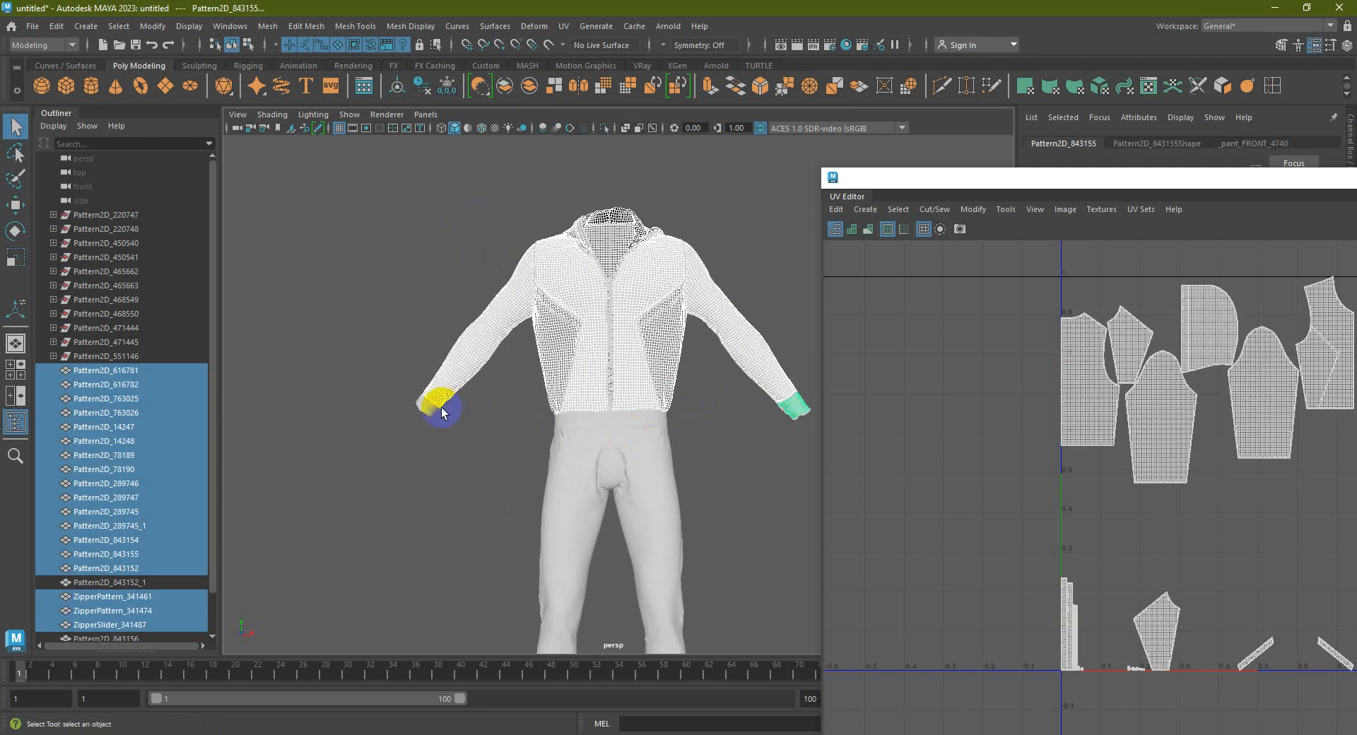
{"action": "left_click", "coordinate": [441, 408], "text": "shift"}
{"action": "middle_click_drag", "start_coordinate": [566, 410], "coordinate": [486, 434], "text": "alt"}
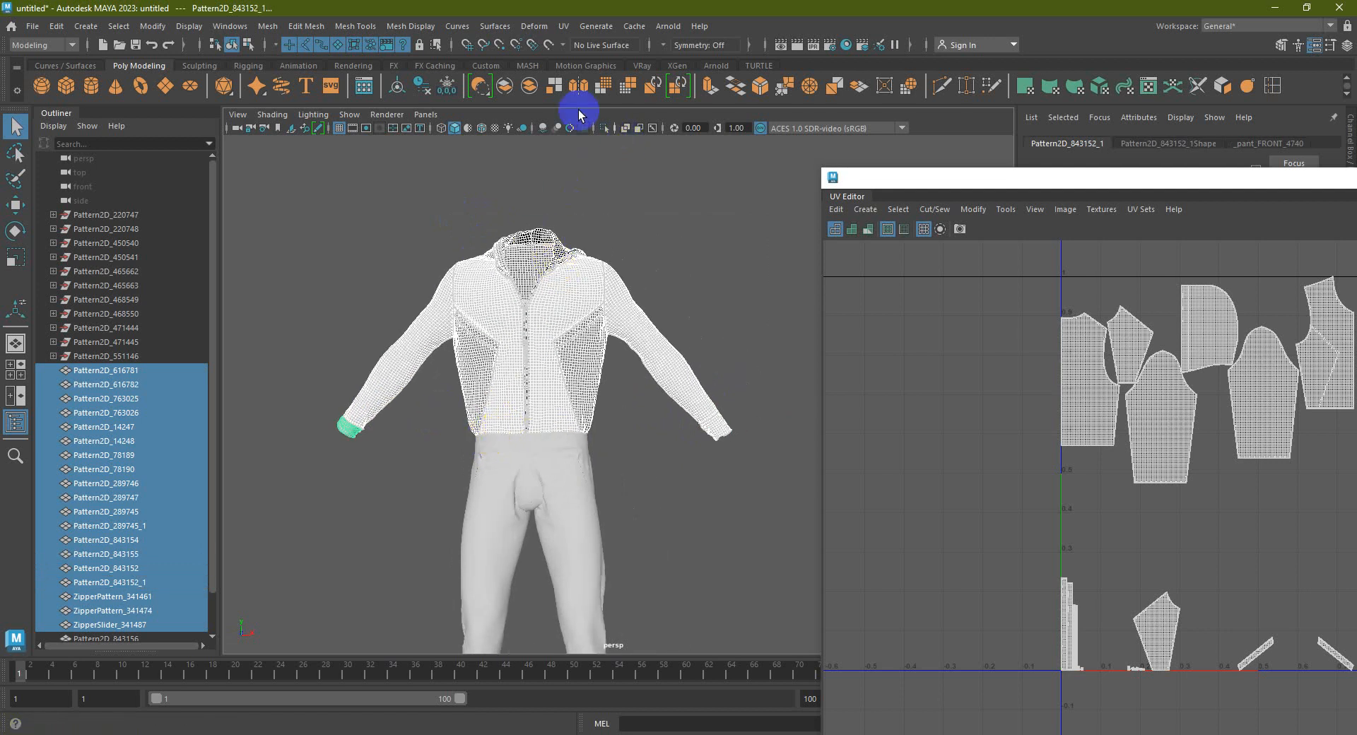
Combine the jacket pieces into a single object and select it
{"action": "left_click", "coordinate": [509, 92]}
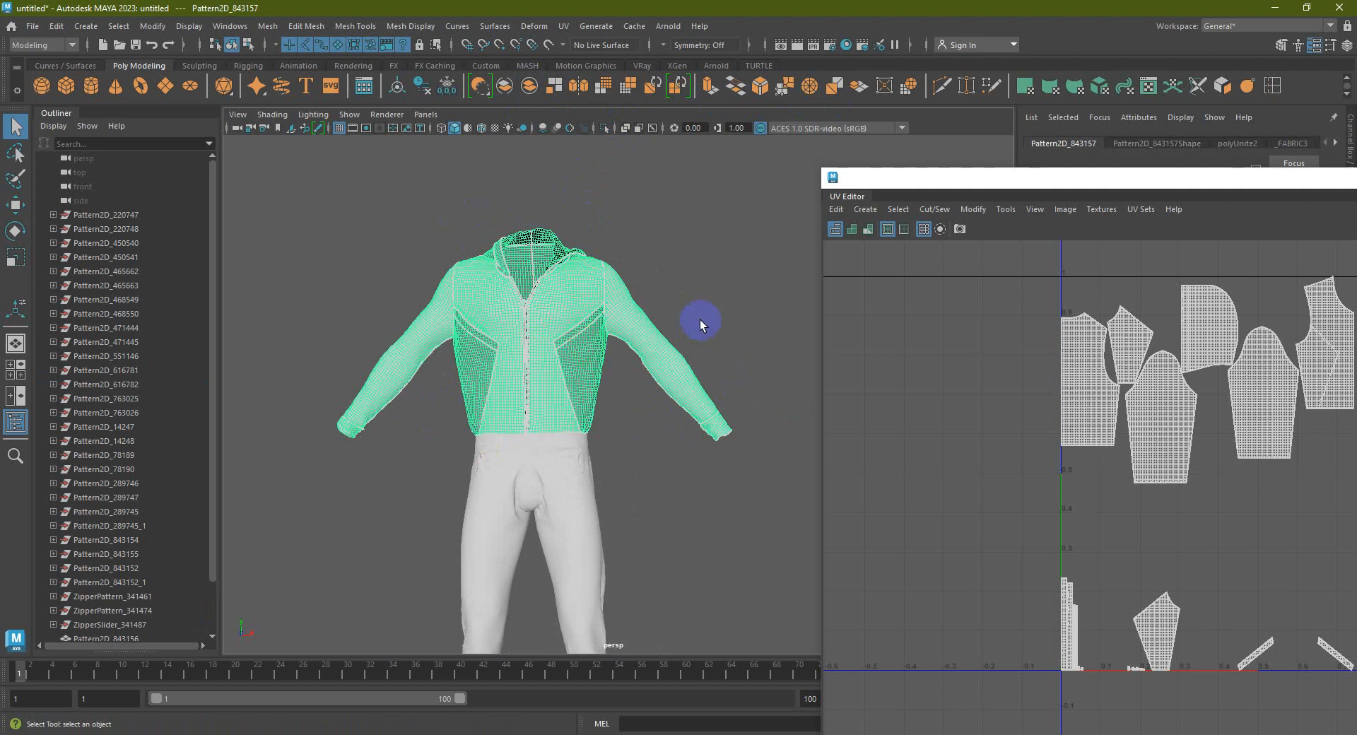
{"action": "left_click", "coordinate": [727, 256]}
{"action": "left_click", "coordinate": [546, 304]}
{"action": "left_click", "coordinate": [565, 475]}
{"action": "left_click", "coordinate": [602, 377]}
{"action": "left_click", "coordinate": [584, 330]}
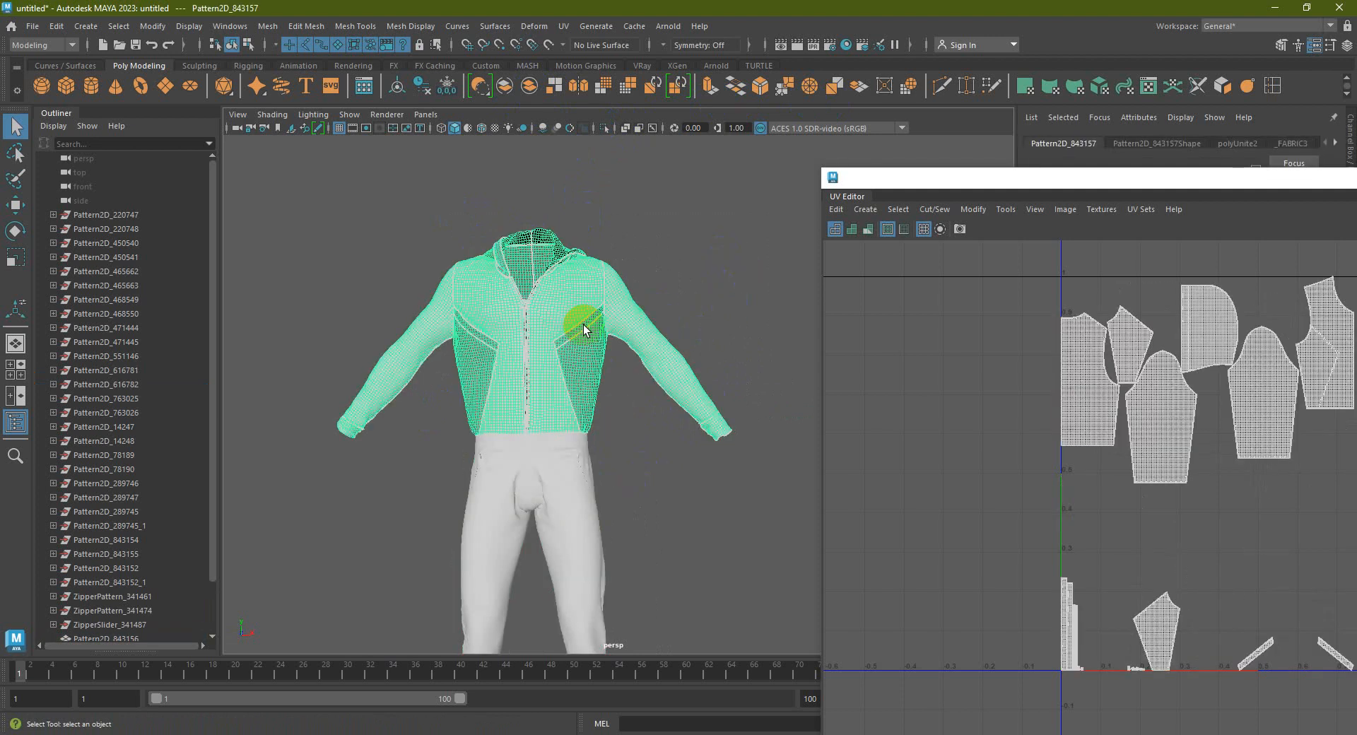
Assign a Blinn to the jacket and a new black Blinn to the pants
{"action": "left_click", "coordinate": [352, 66]}
{"action": "left_click", "coordinate": [292, 86]}
{"action": "left_click", "coordinate": [561, 491]}
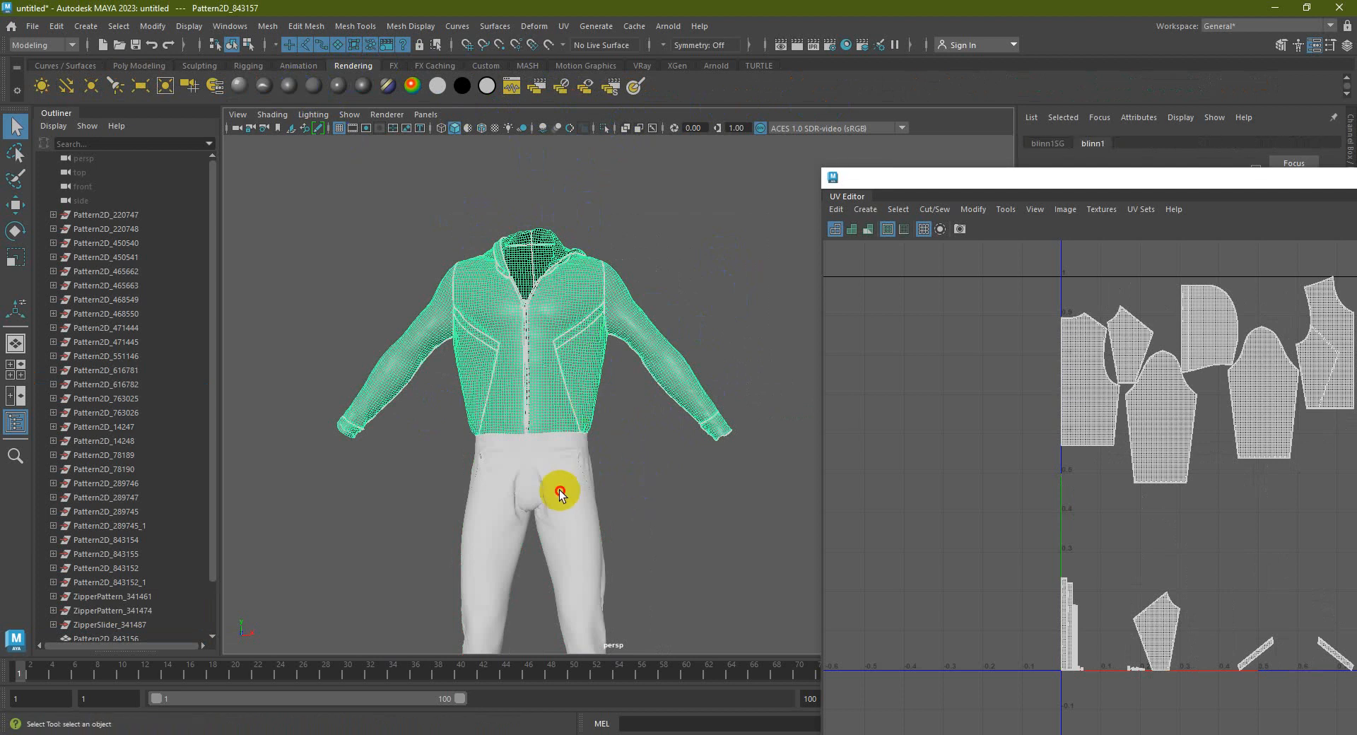
{"action": "left_click", "coordinate": [296, 87]}
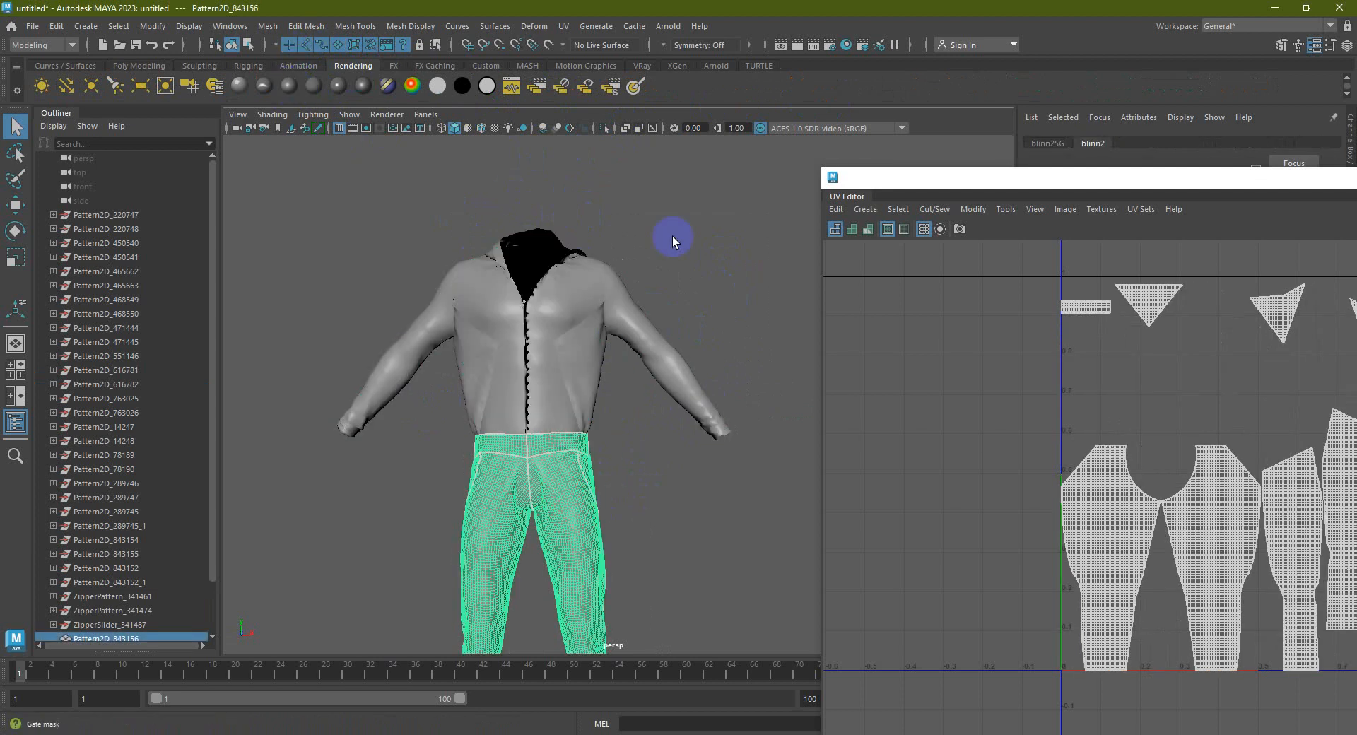
{"action": "left_click_drag", "start_coordinate": [1196, 182], "coordinate": [884, 504]}
{"action": "left_click_drag", "start_coordinate": [1243, 303], "coordinate": [1020, 310]}
{"action": "left_click", "coordinate": [878, 311]}
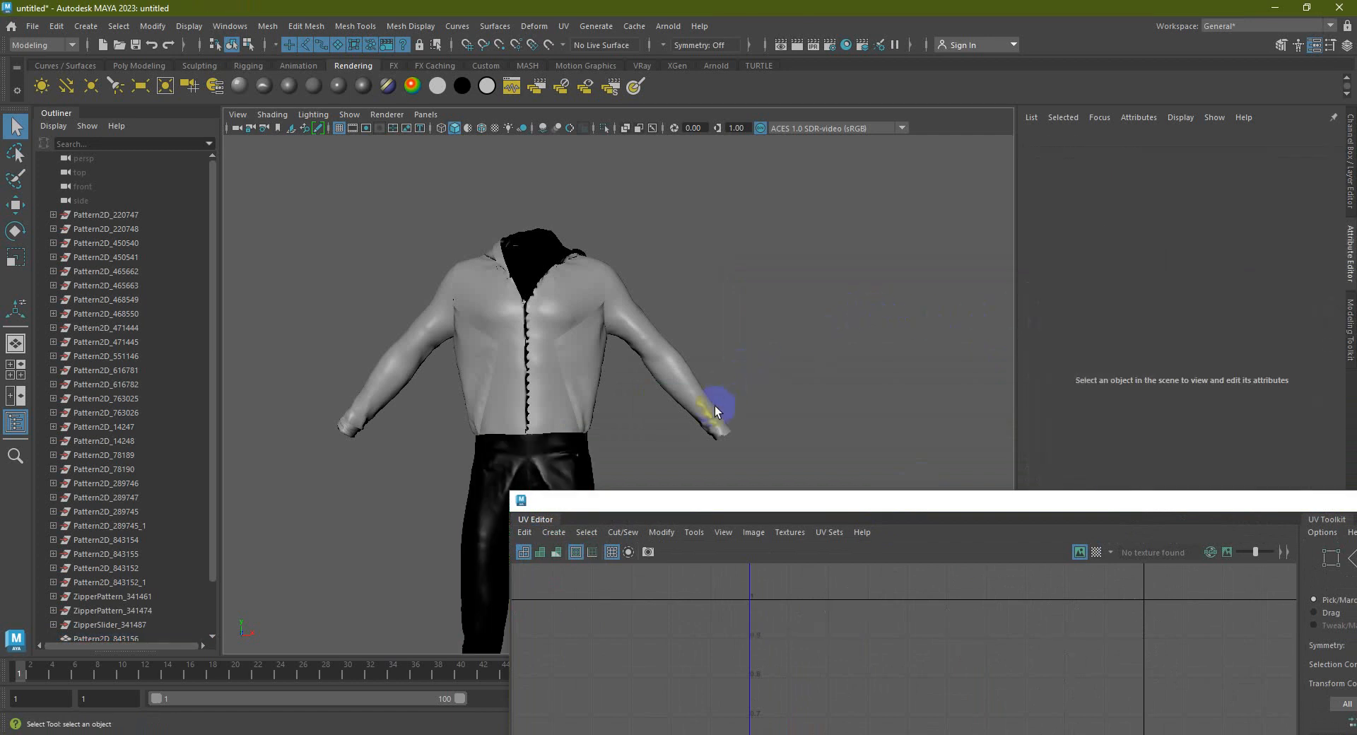
Place the UV Editor beside the outfit, select the pants, and marquee-select all their UV shells
{"action": "left_click_drag", "start_coordinate": [848, 503], "coordinate": [998, 424]}
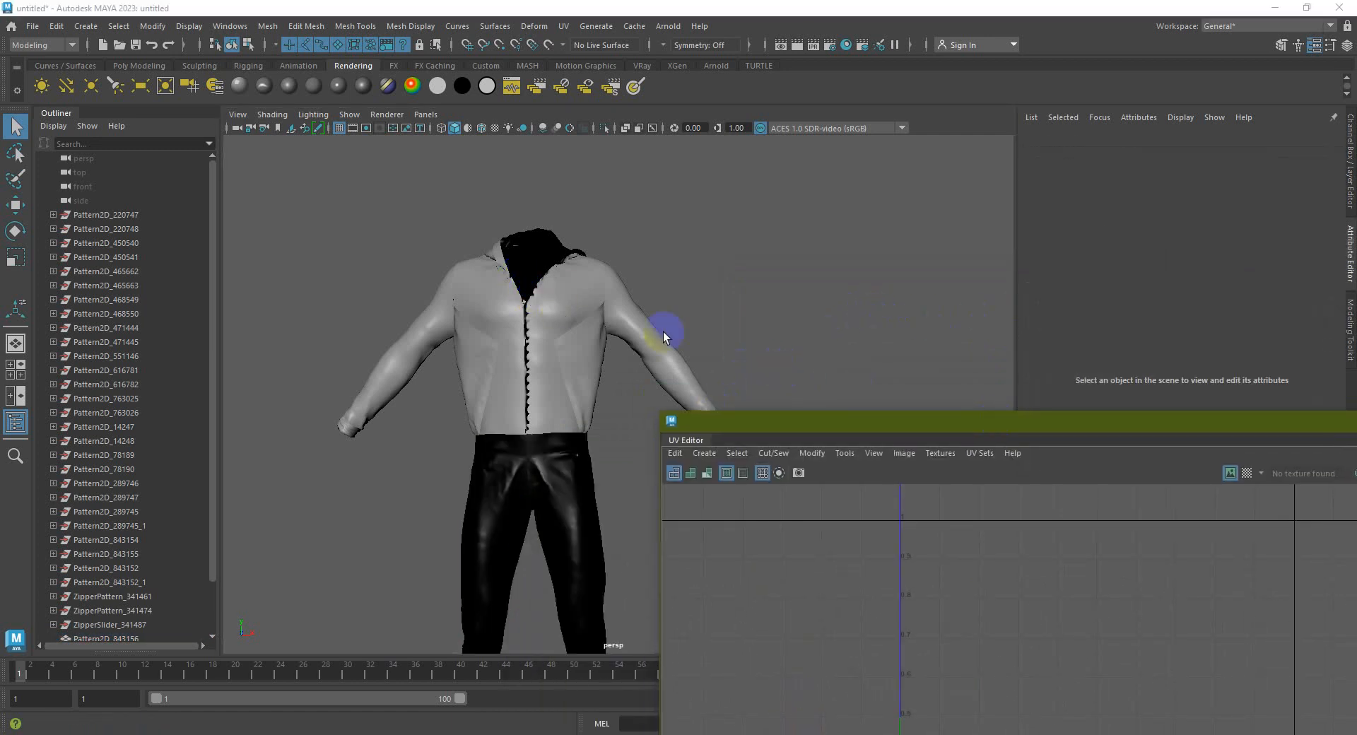
{"action": "left_click_drag", "start_coordinate": [870, 427], "coordinate": [977, 231]}
{"action": "scroll", "coordinate": [636, 324], "scroll_direction": "down", "scroll_amount": 5}
{"action": "left_click_drag", "start_coordinate": [607, 345], "coordinate": [580, 347], "text": "alt"}
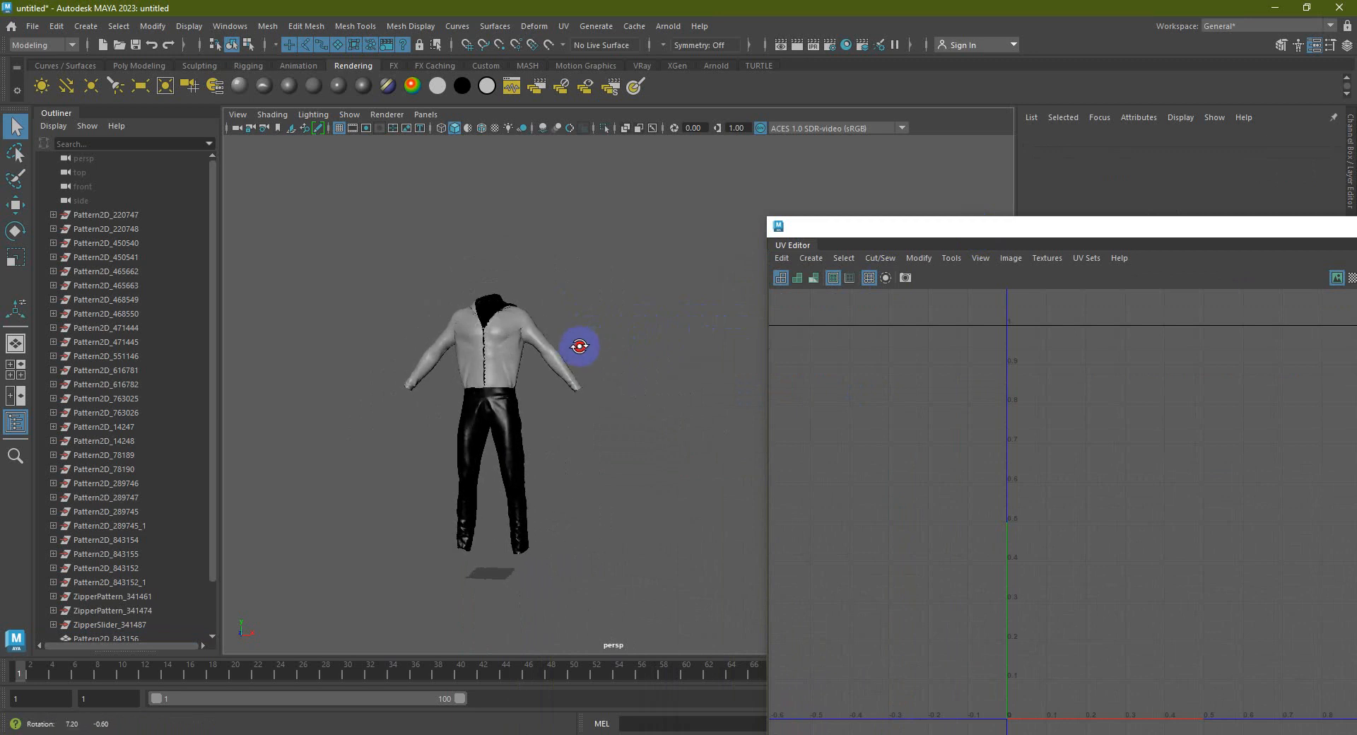
{"action": "left_click_drag", "start_coordinate": [373, 437], "coordinate": [369, 434]}
{"action": "left_click_drag", "start_coordinate": [1031, 222], "coordinate": [838, 162]}
{"action": "right_click_drag", "start_coordinate": [1069, 383], "coordinate": [1181, 434]}
{"action": "left_click_drag", "start_coordinate": [1317, 672], "coordinate": [692, 191]}
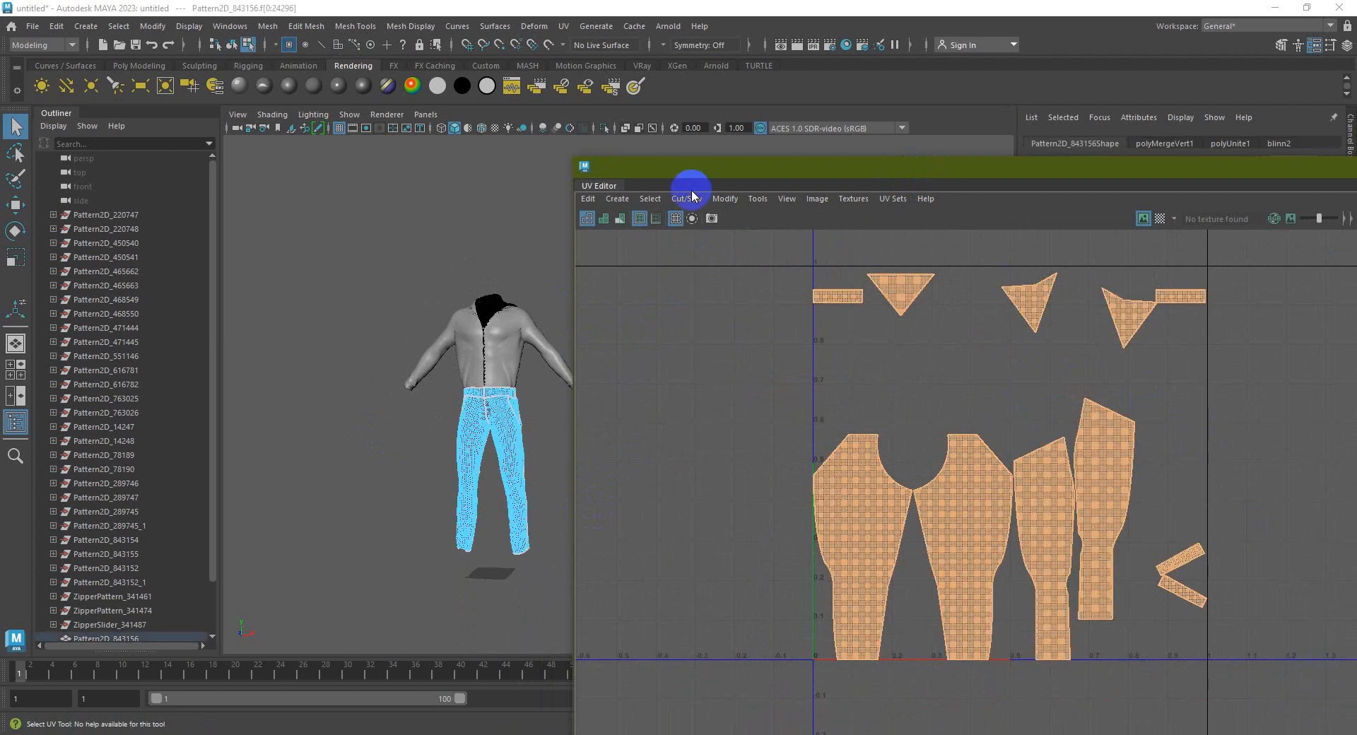
Unfold the pants UV shells, fixing the non-manifold geometry when prompted
{"action": "left_click", "coordinate": [692, 219]}
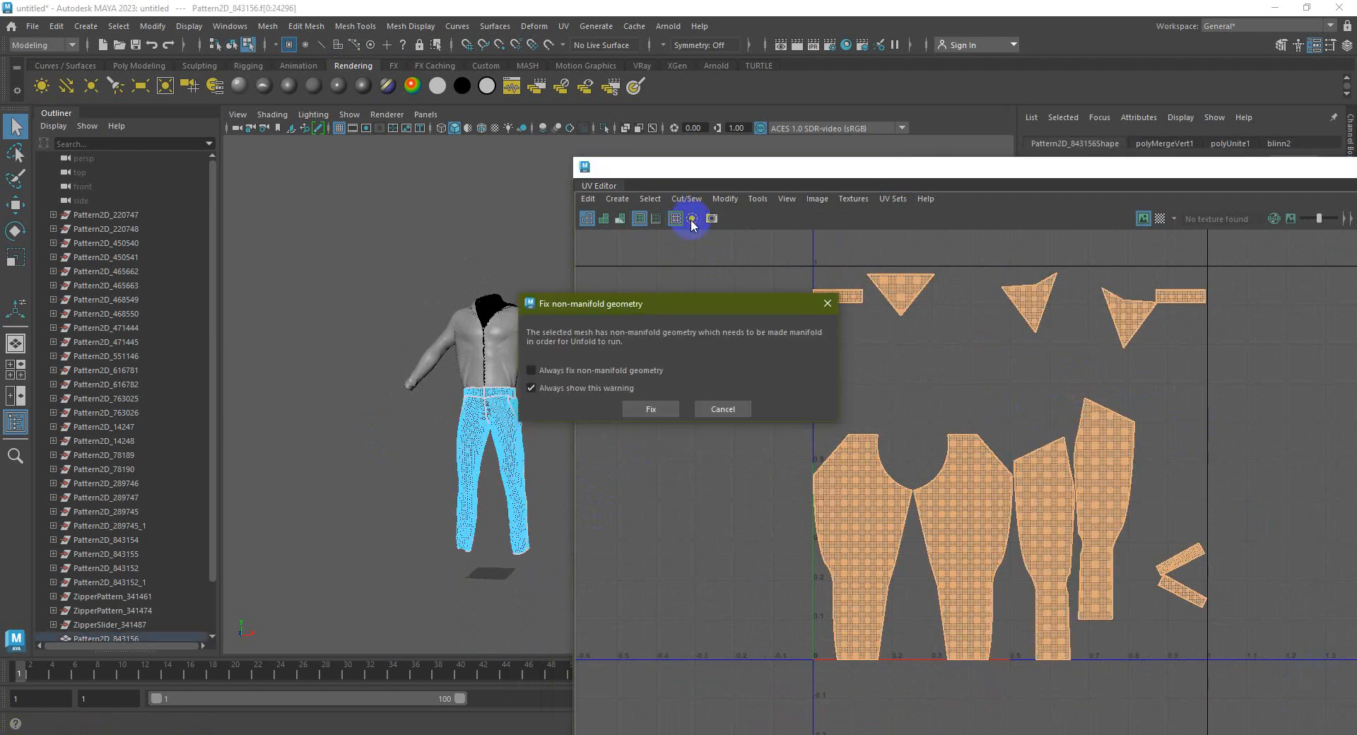
{"action": "left_click", "coordinate": [670, 412]}
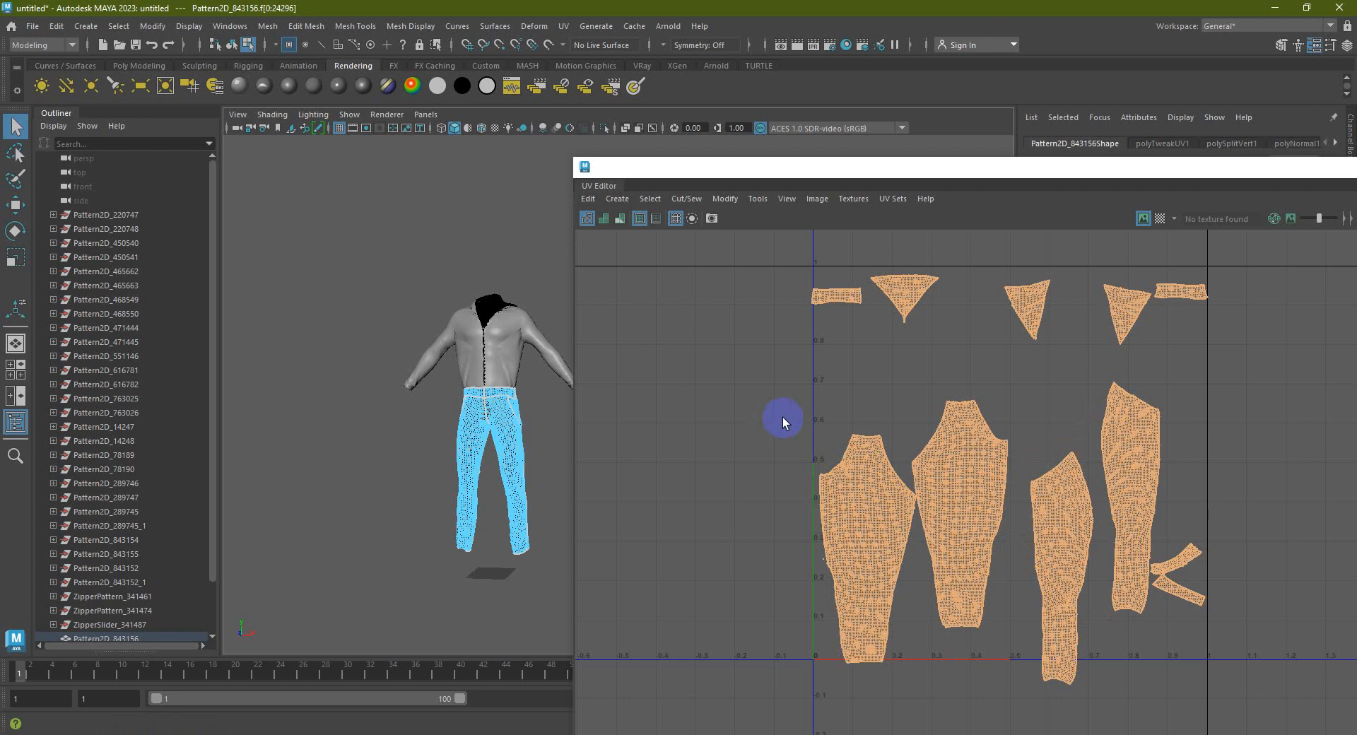
{"action": "left_click", "coordinate": [783, 421]}
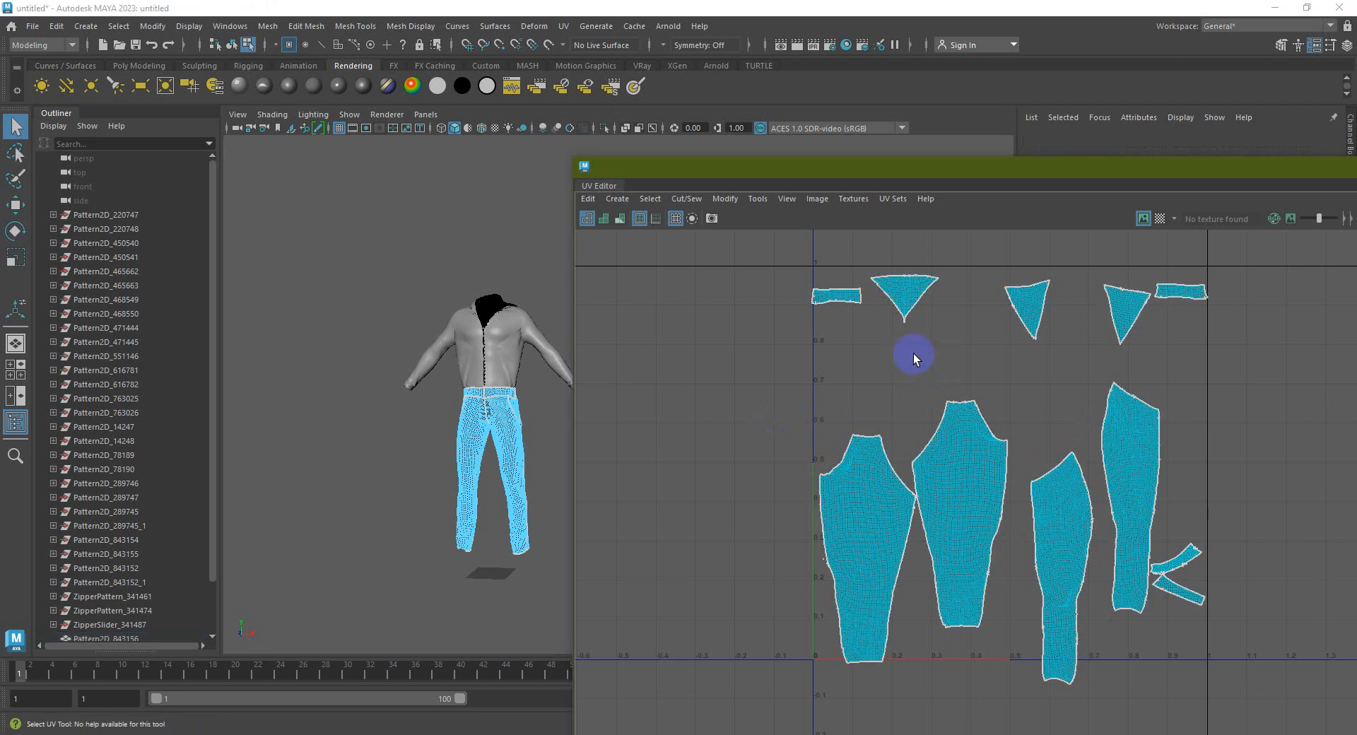
Select all pants UV shells and run Layout to pack them inside the 0–1 tile
{"action": "left_click", "coordinate": [999, 464]}
{"action": "scroll", "coordinate": [1008, 468], "scroll_direction": "down", "scroll_amount": 1}
{"action": "left_click", "coordinate": [1022, 387]}
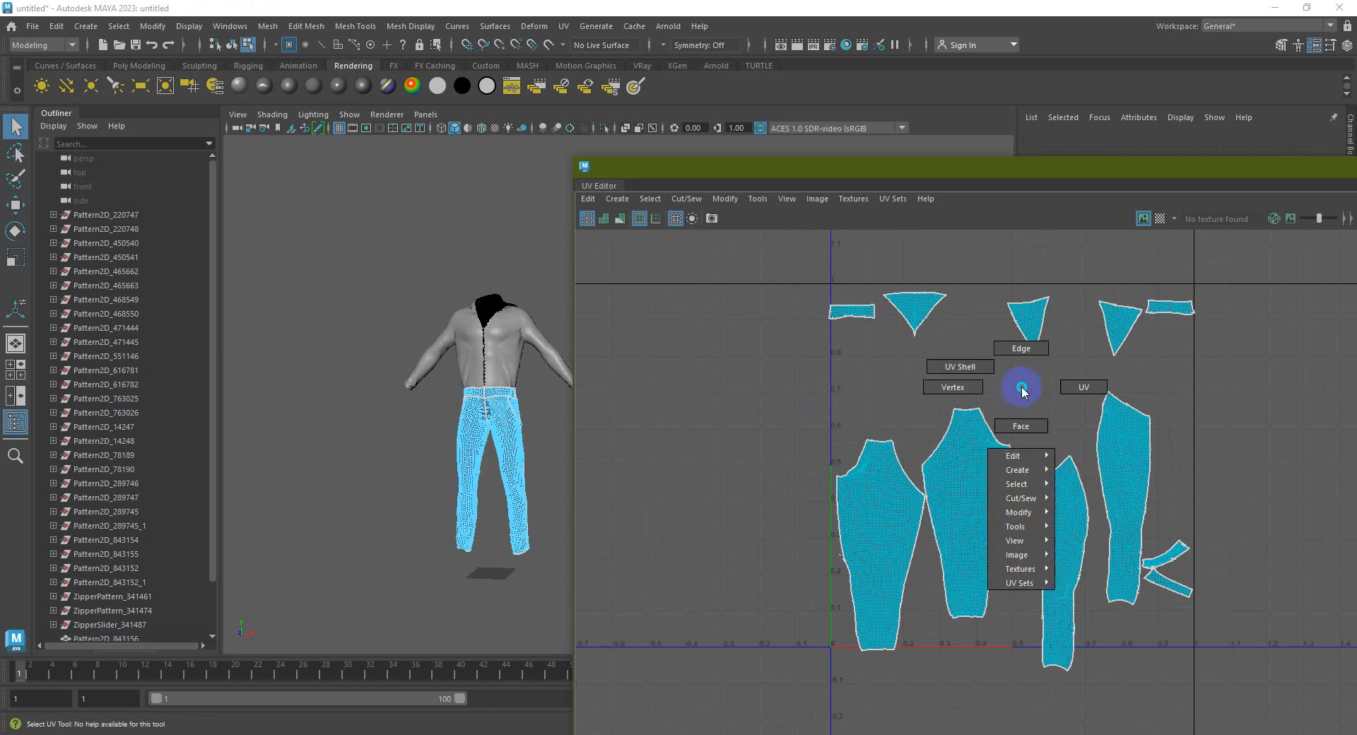
{"action": "left_click_drag", "start_coordinate": [1230, 697], "coordinate": [738, 256]}
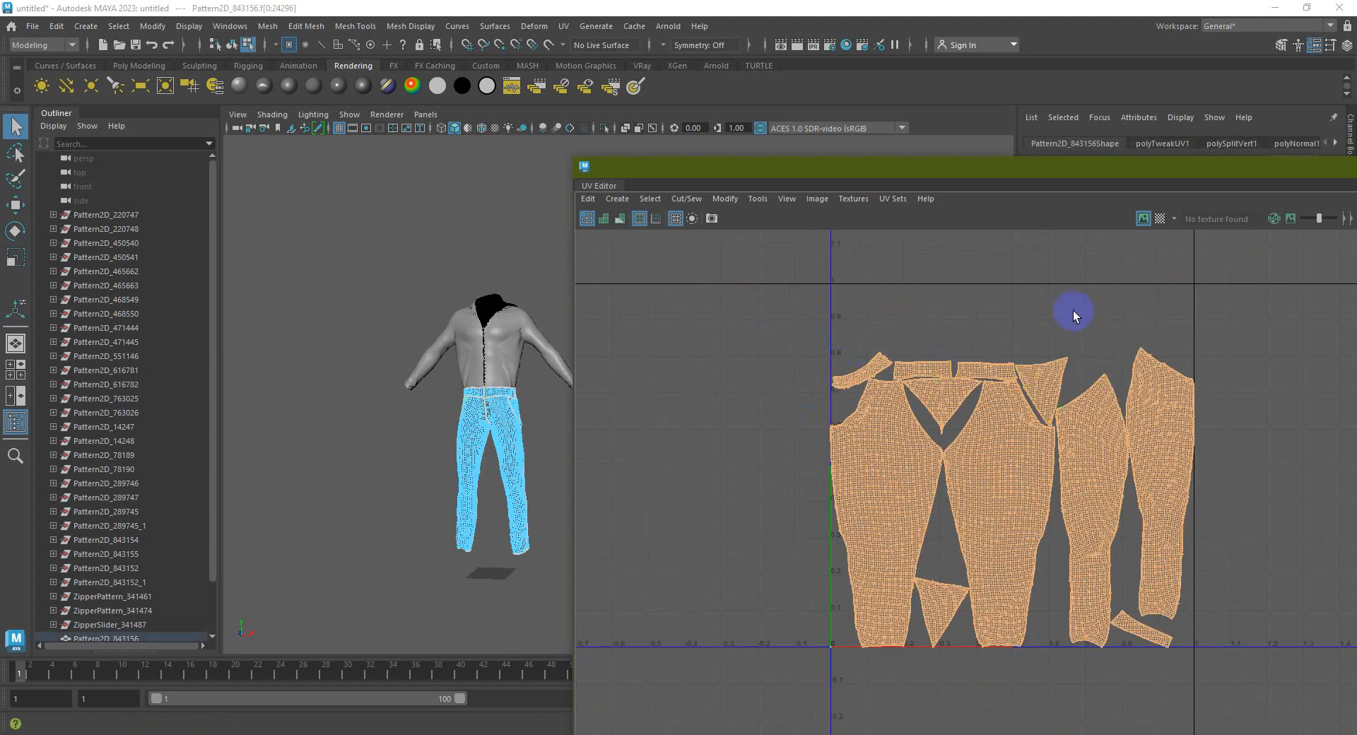
{"action": "left_click", "coordinate": [1088, 358]}
{"action": "left_click", "coordinate": [1184, 428]}
{"action": "left_click", "coordinate": [1152, 642]}
{"action": "middle_click_drag", "start_coordinate": [1159, 640], "coordinate": [1086, 660], "text": "alt"}
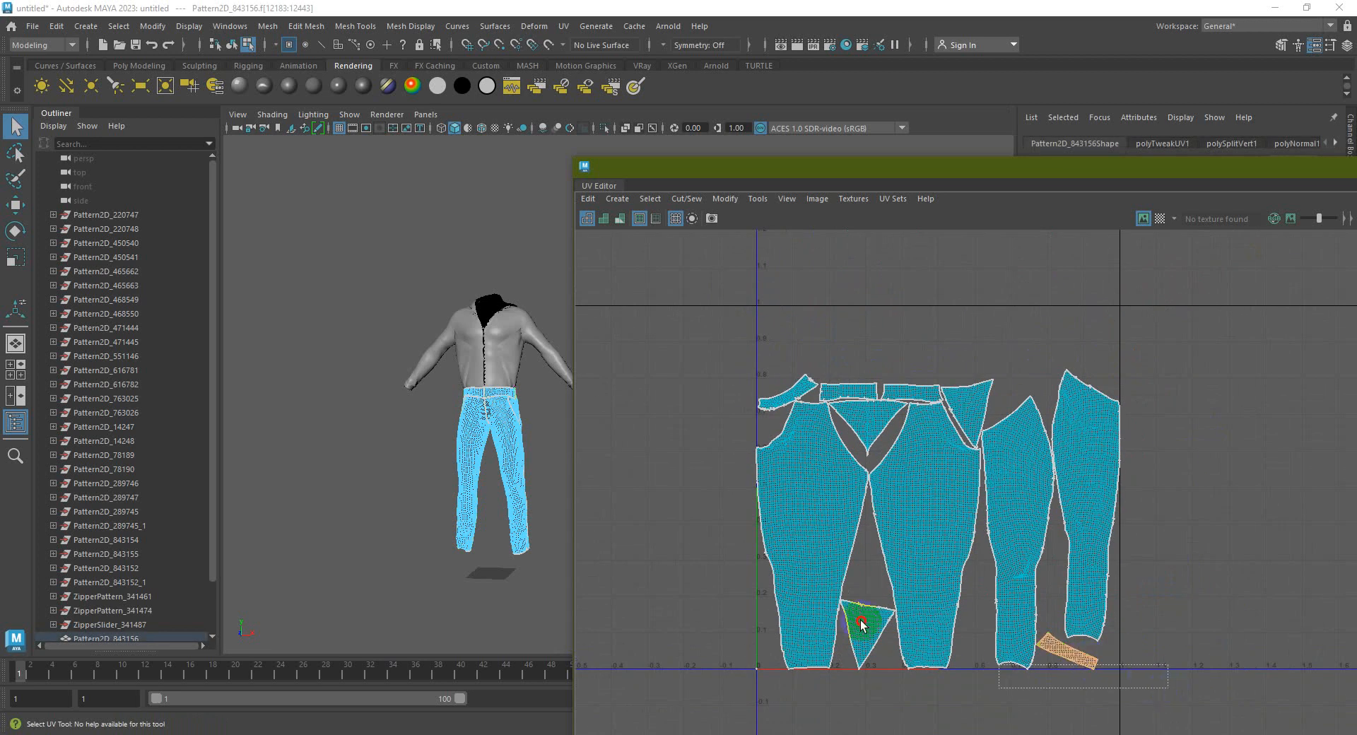
Move the small triangle and both waistband UV shells up and to the right
{"action": "left_click", "coordinate": [914, 394]}
{"action": "right_click_drag", "start_coordinate": [915, 400], "coordinate": [933, 594]}
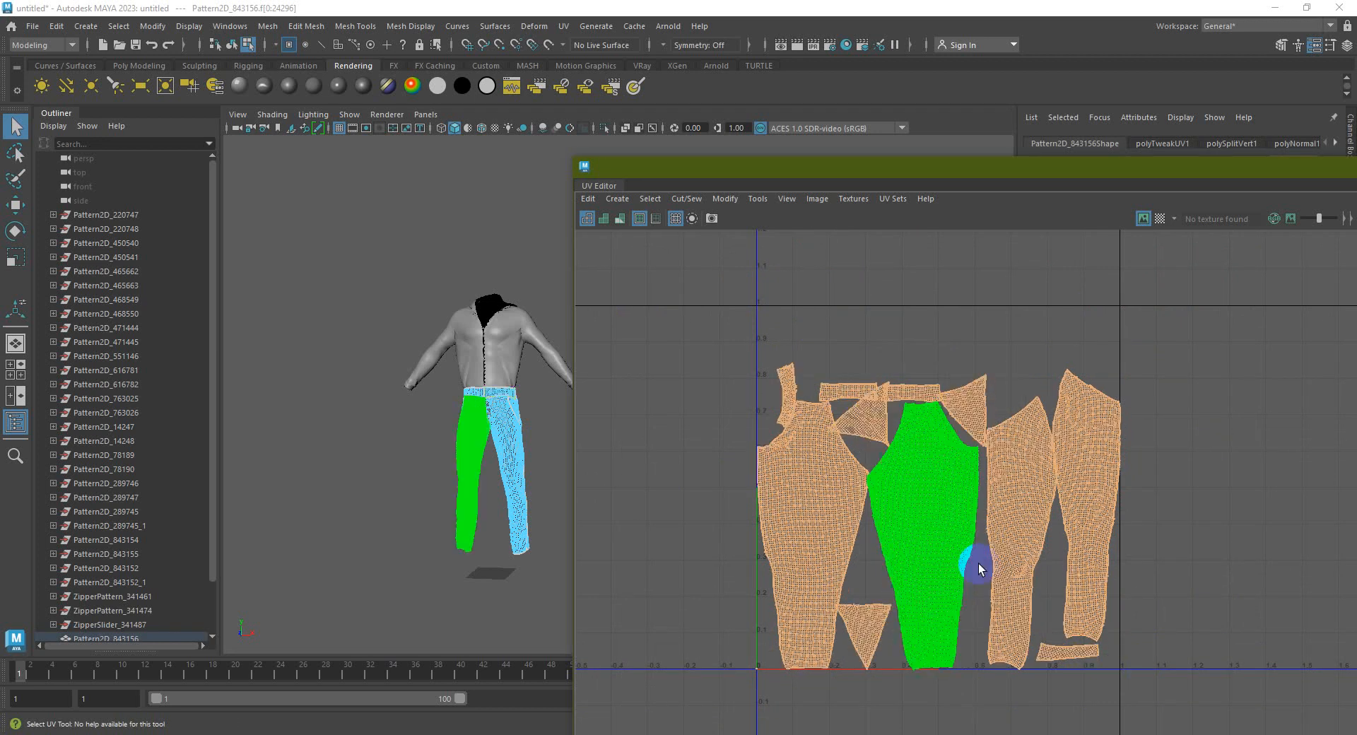
{"action": "left_click", "coordinate": [1199, 515]}
{"action": "left_click", "coordinate": [1093, 473]}
{"action": "scroll", "coordinate": [1030, 469], "scroll_direction": "up", "scroll_amount": 2}
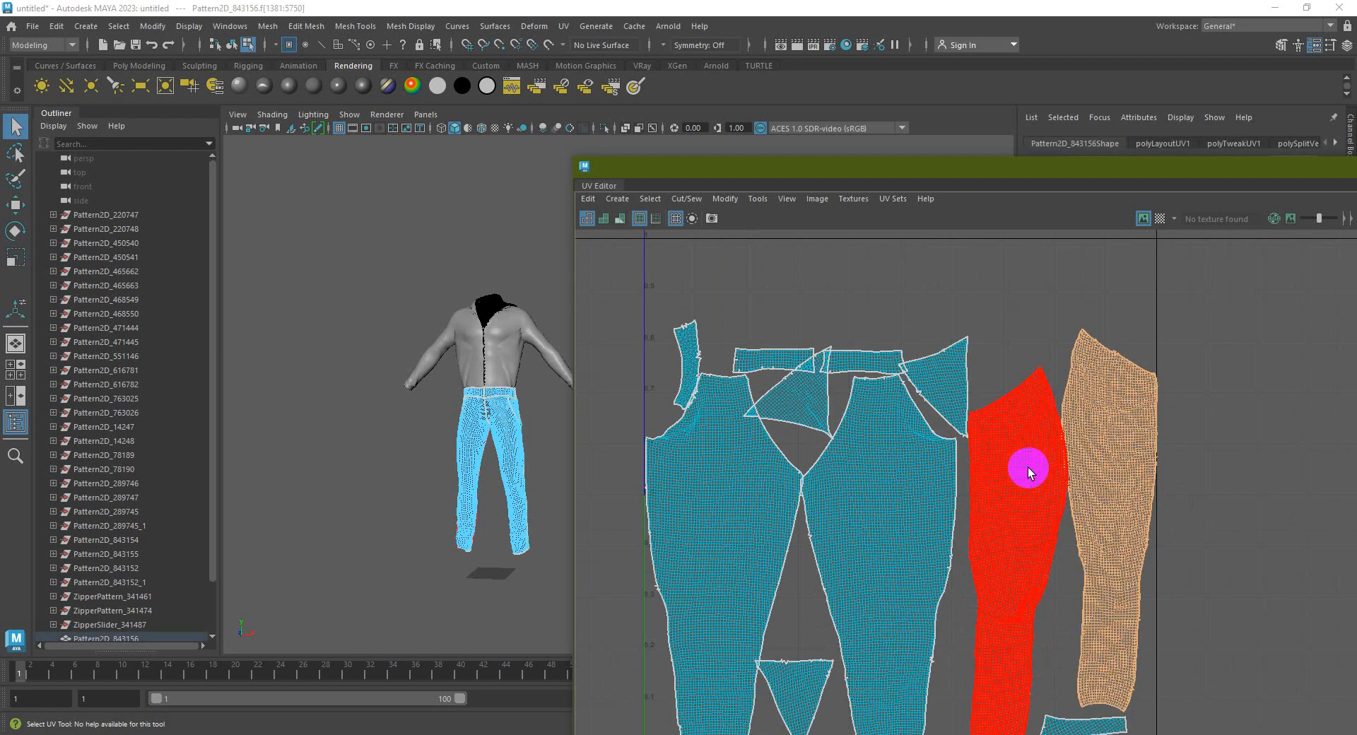
{"action": "left_click", "coordinate": [948, 386]}
{"action": "key", "text": "w"}
{"action": "left_click_drag", "start_coordinate": [947, 386], "coordinate": [1029, 300]}
{"action": "left_click", "coordinate": [864, 362]}
{"action": "left_click_drag", "start_coordinate": [864, 362], "coordinate": [944, 336]}
{"action": "left_click", "coordinate": [772, 363]}
{"action": "left_click_drag", "start_coordinate": [772, 364], "coordinate": [948, 304]}
Rotate the triangle UV shell and shift it upward
{"action": "left_click", "coordinate": [806, 399]}
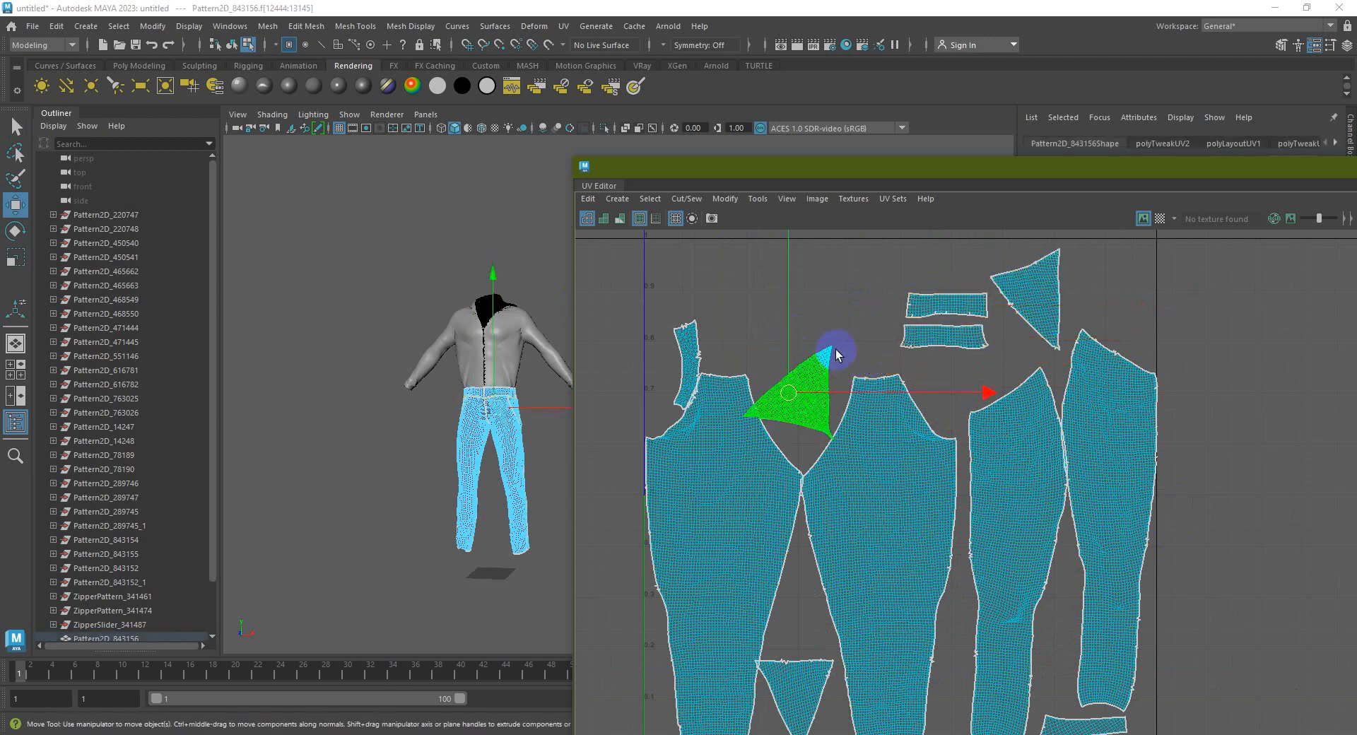
{"action": "key", "text": "e"}
{"action": "left_click_drag", "start_coordinate": [930, 258], "coordinate": [969, 384]}
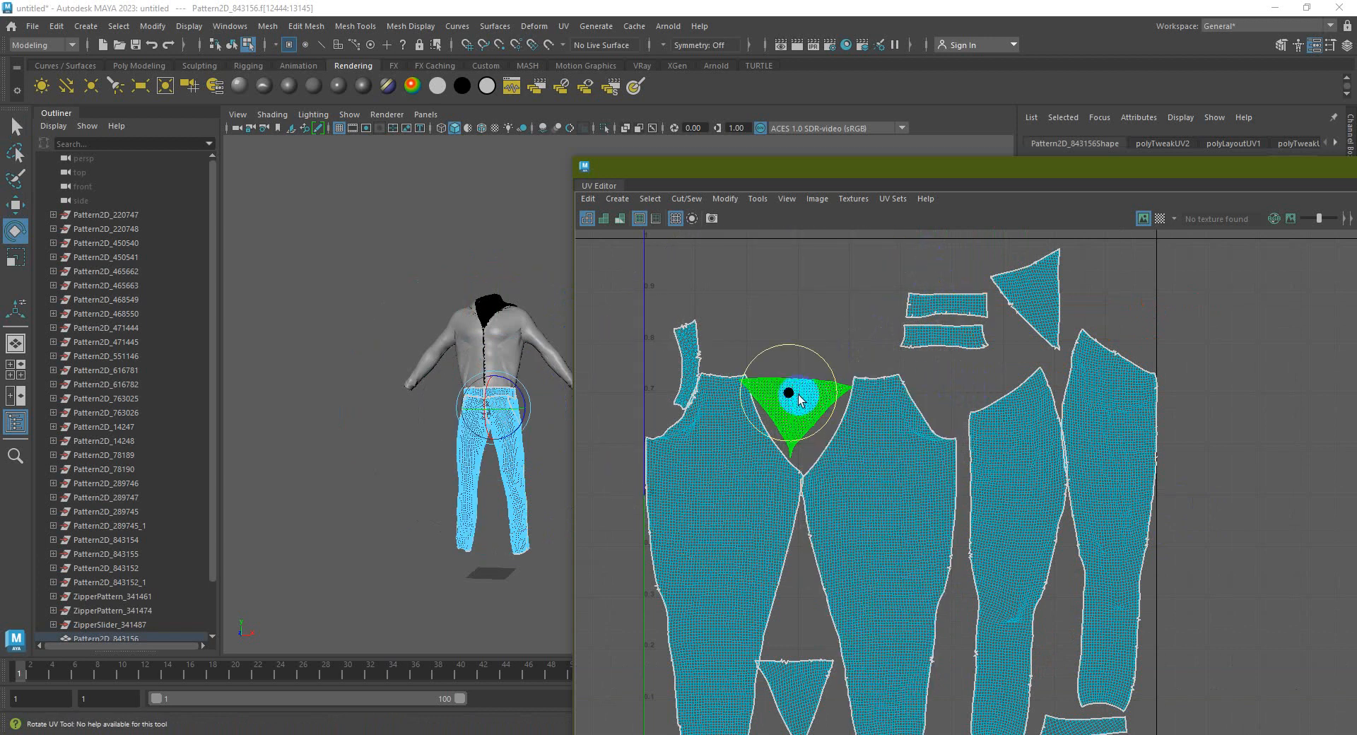
{"action": "key", "text": "w"}
{"action": "left_click_drag", "start_coordinate": [792, 385], "coordinate": [835, 346]}
{"action": "key", "text": "e"}
{"action": "key", "text": "w"}
{"action": "key", "text": "e"}
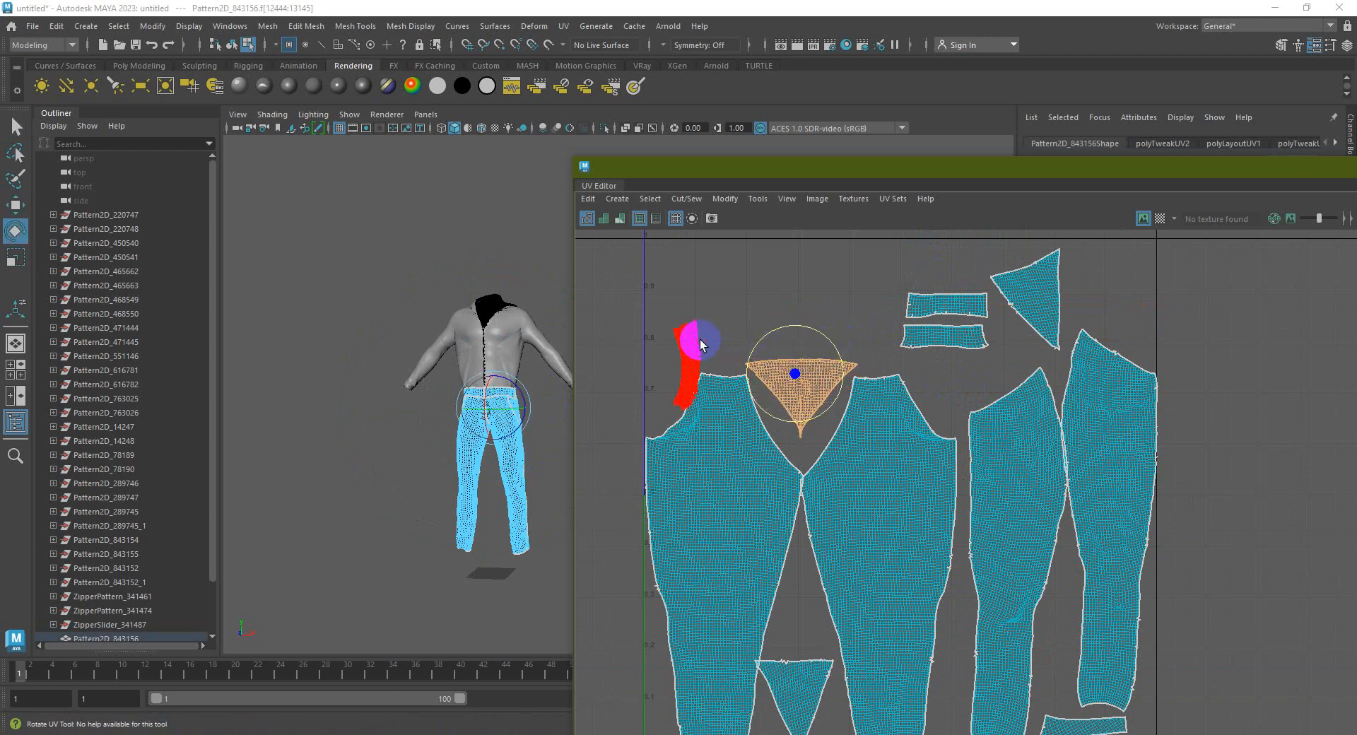
Move the small strip shell up and right, and re-angle the triangle shell
{"action": "left_click", "coordinate": [698, 342]}
{"action": "key", "text": "w"}
{"action": "key", "text": "e"}
{"action": "left_click_drag", "start_coordinate": [687, 364], "coordinate": [856, 304]}
{"action": "key", "text": "w"}
{"action": "left_click", "coordinate": [1039, 280]}
{"action": "key", "text": "e"}
{"action": "left_click_drag", "start_coordinate": [1081, 266], "coordinate": [1058, 314]}
Nudge the leg shell, then move the small bottom shell and bottom triangle to the top
{"action": "left_click", "coordinate": [1030, 481]}
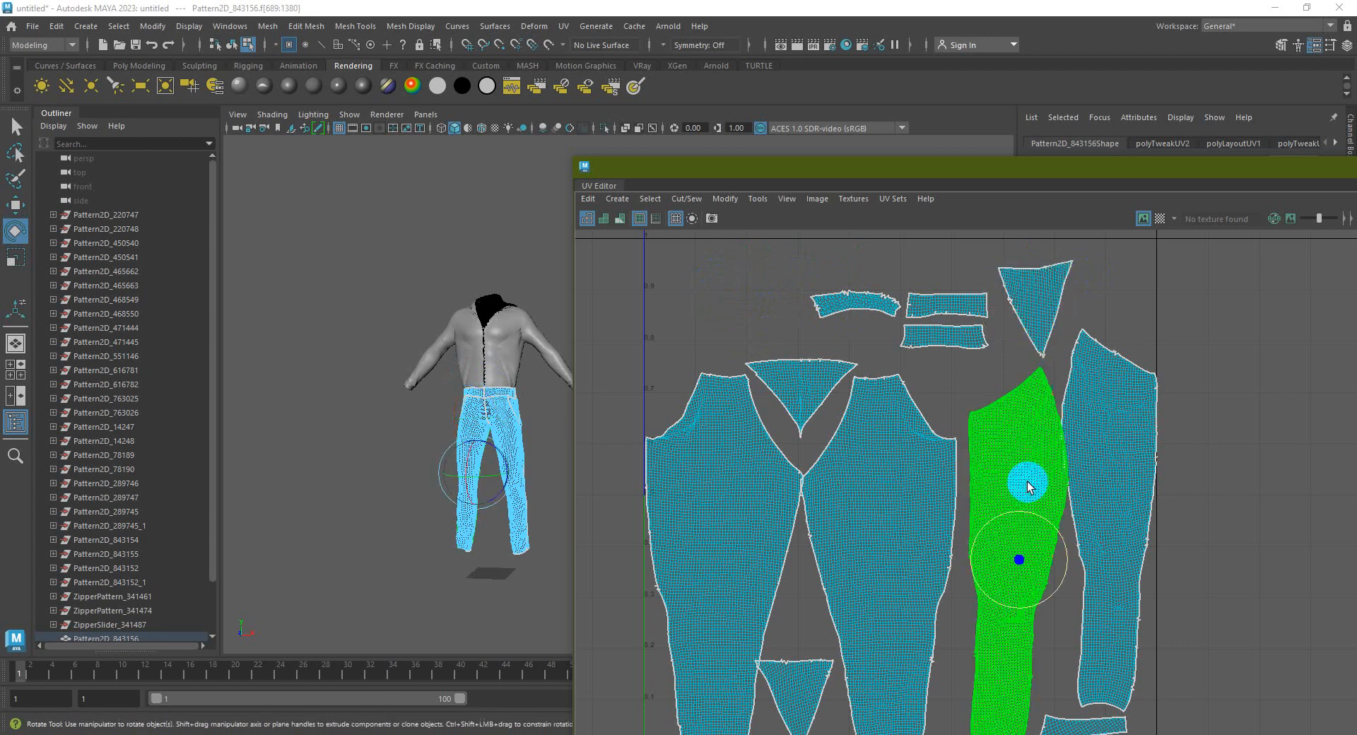
{"action": "key", "text": "w"}
{"action": "left_click_drag", "start_coordinate": [1066, 555], "coordinate": [1066, 565]}
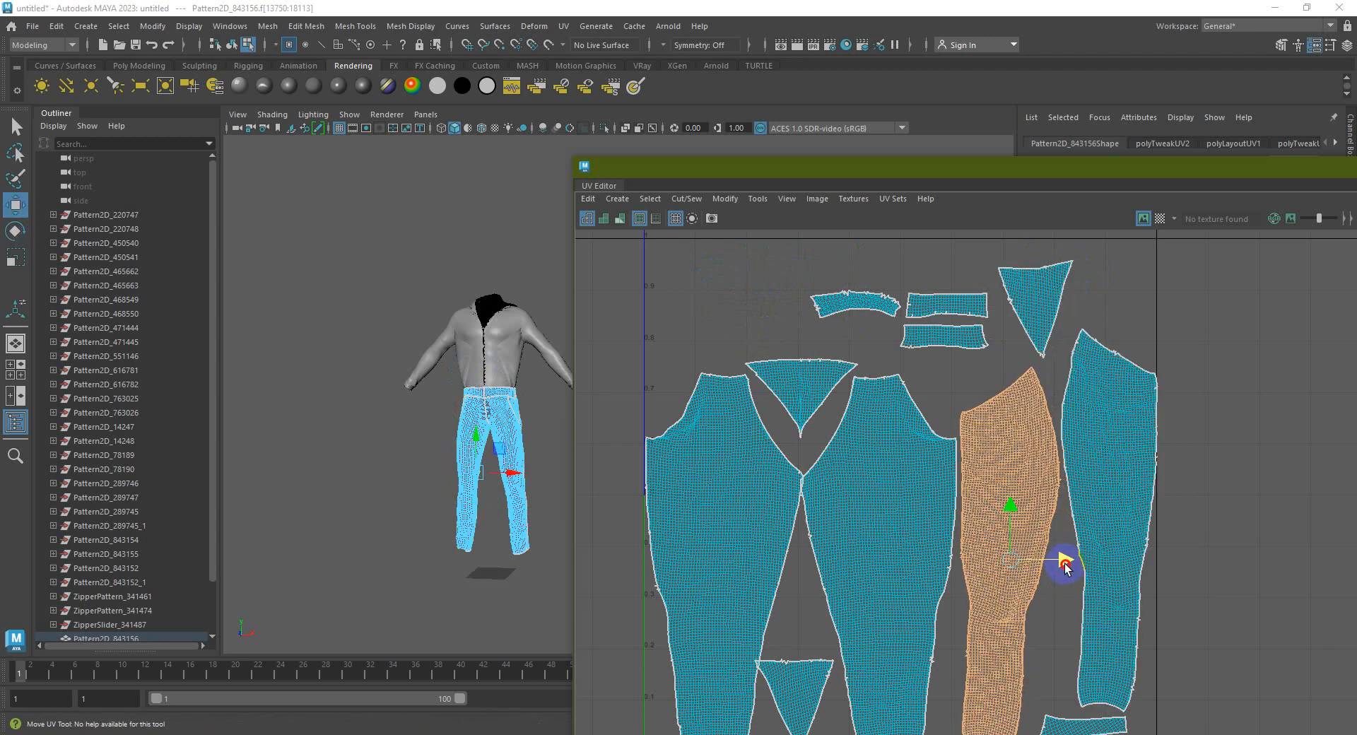
{"action": "scroll", "coordinate": [1043, 516], "scroll_direction": "down", "scroll_amount": 2}
{"action": "middle_click_drag", "start_coordinate": [1037, 571], "coordinate": [1013, 531], "text": "alt"}
{"action": "left_click", "coordinate": [1063, 656]}
{"action": "left_click_drag", "start_coordinate": [1058, 649], "coordinate": [942, 286]}
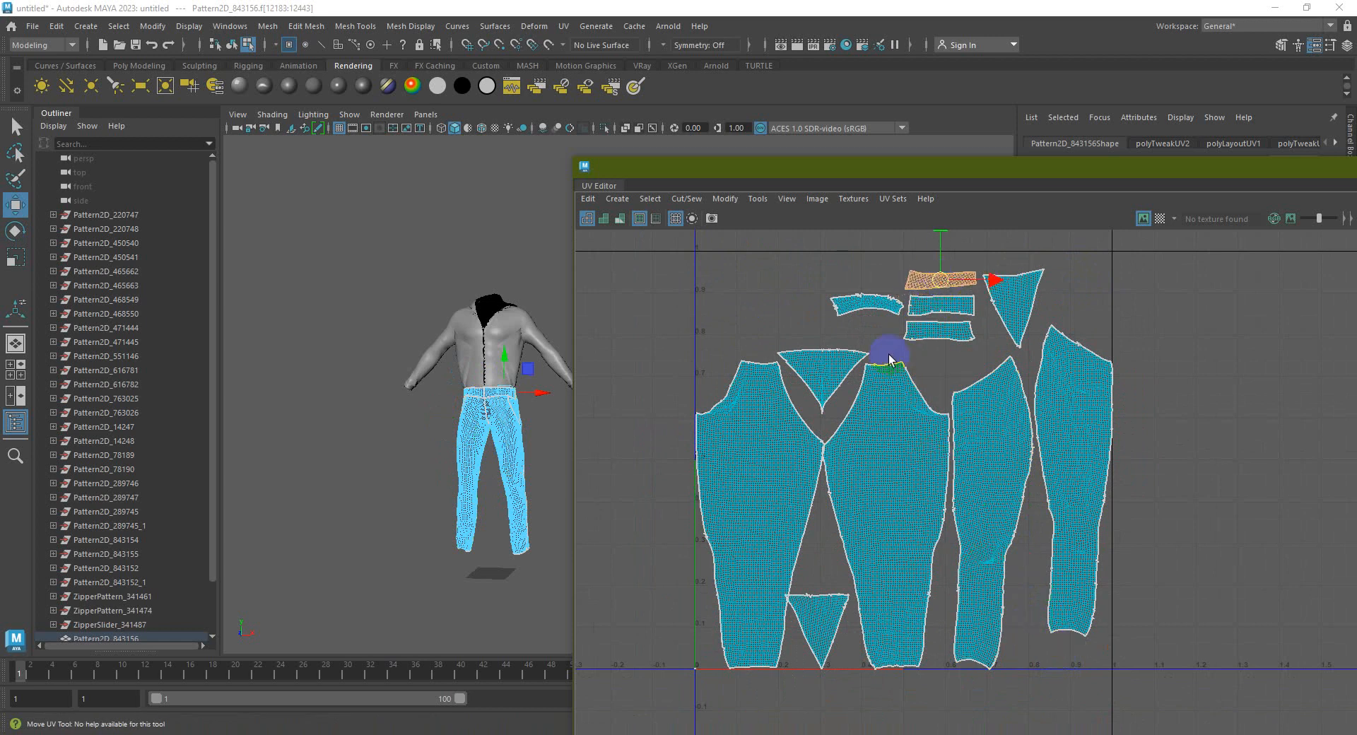
{"action": "left_click", "coordinate": [818, 622]}
{"action": "left_click_drag", "start_coordinate": [818, 618], "coordinate": [751, 311]}
{"action": "left_click", "coordinate": [854, 449]}
{"action": "scroll", "coordinate": [854, 449], "scroll_direction": "up", "scroll_amount": 2}
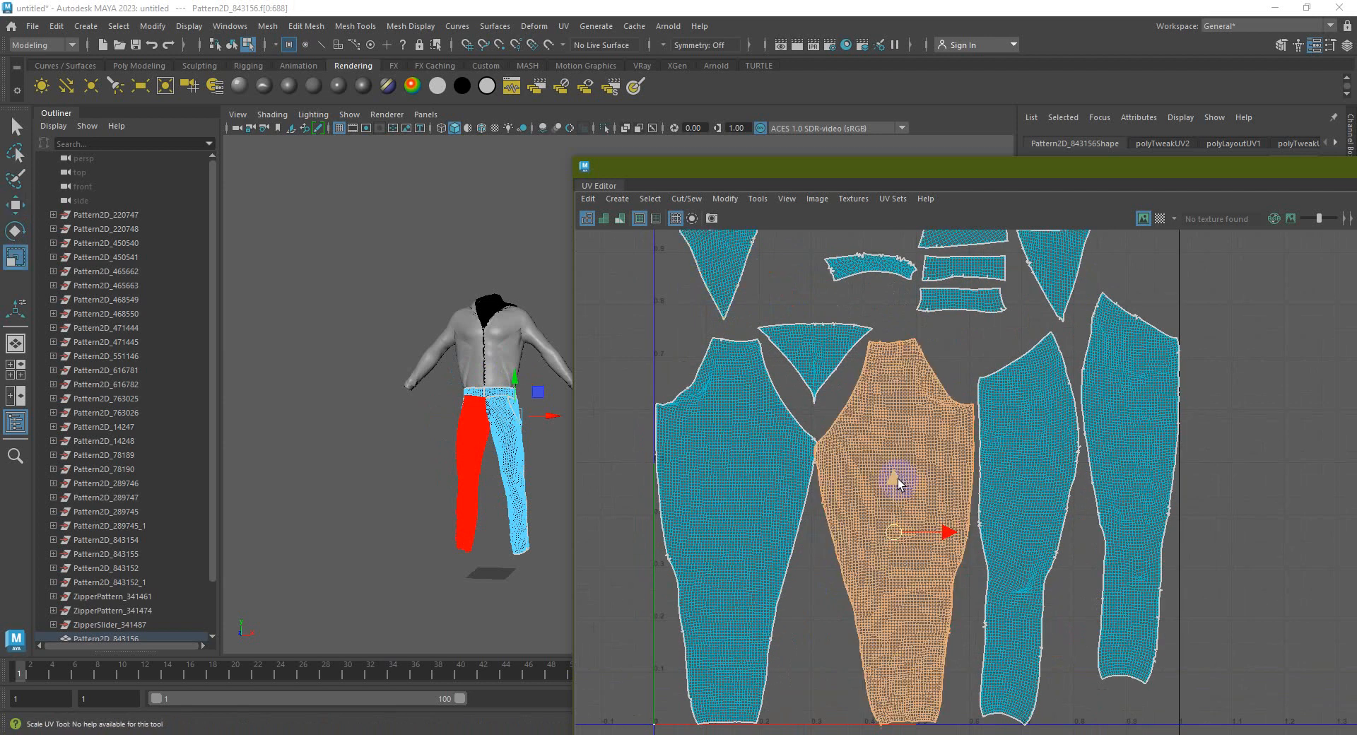
Scale the middle leg shell down slightly and nudge the left leg and triangle shells up-right
{"action": "key", "text": "r"}
{"action": "left_click_drag", "start_coordinate": [895, 534], "coordinate": [901, 534]}
{"action": "key", "text": "w"}
{"action": "left_click", "coordinate": [728, 469]}
{"action": "left_click_drag", "start_coordinate": [737, 532], "coordinate": [742, 527]}
{"action": "left_click", "coordinate": [810, 364]}
{"action": "left_click_drag", "start_coordinate": [811, 363], "coordinate": [827, 356]}
{"action": "left_click", "coordinate": [728, 468]}
{"action": "left_click_drag", "start_coordinate": [741, 527], "coordinate": [747, 522]}
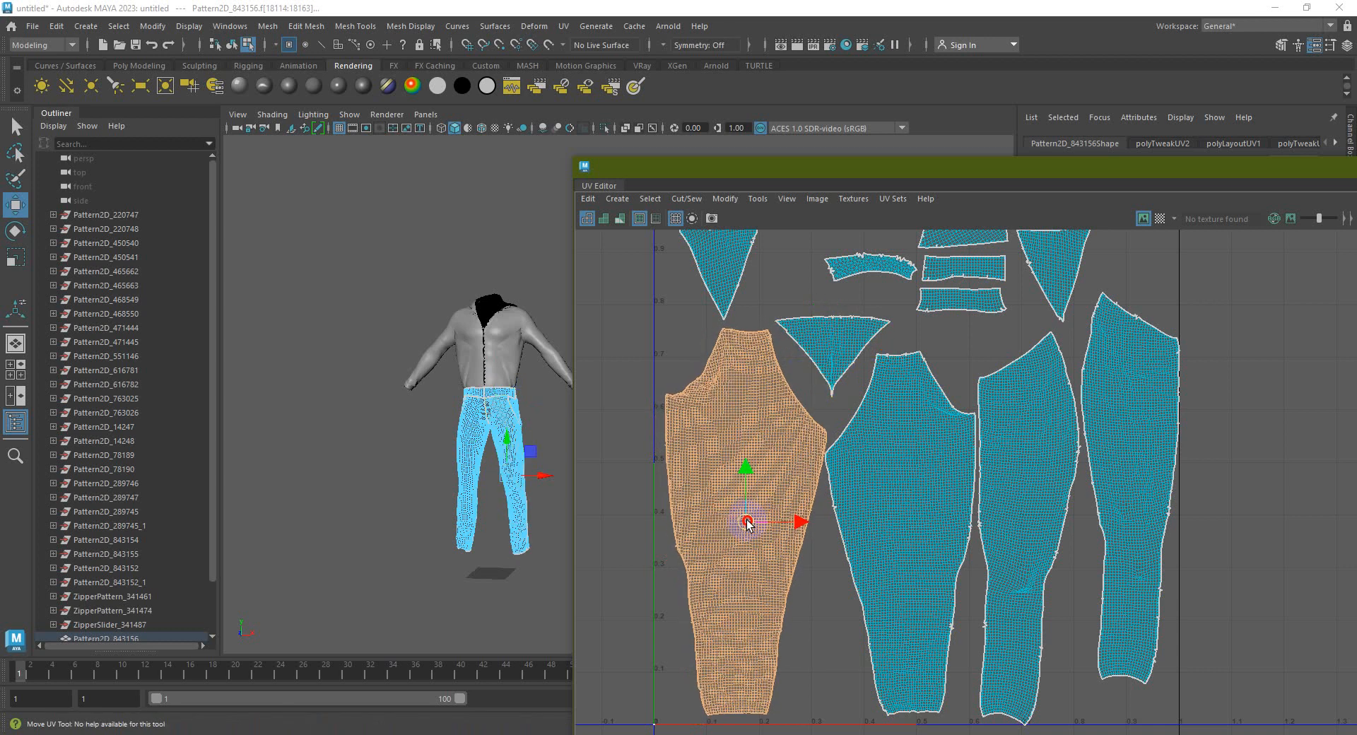
Rotate and move the third, fourth and right leg shells upright beside the others
{"action": "left_click", "coordinate": [1012, 485]}
{"action": "key", "text": "e"}
{"action": "left_click_drag", "start_coordinate": [1023, 482], "coordinate": [1193, 530]}
{"action": "key", "text": "w"}
{"action": "left_click", "coordinate": [1112, 476]}
{"action": "left_click_drag", "start_coordinate": [1118, 490], "coordinate": [1024, 523]}
{"action": "key", "text": "e"}
{"action": "left_click_drag", "start_coordinate": [1048, 475], "coordinate": [1033, 521]}
{"action": "key", "text": "w"}
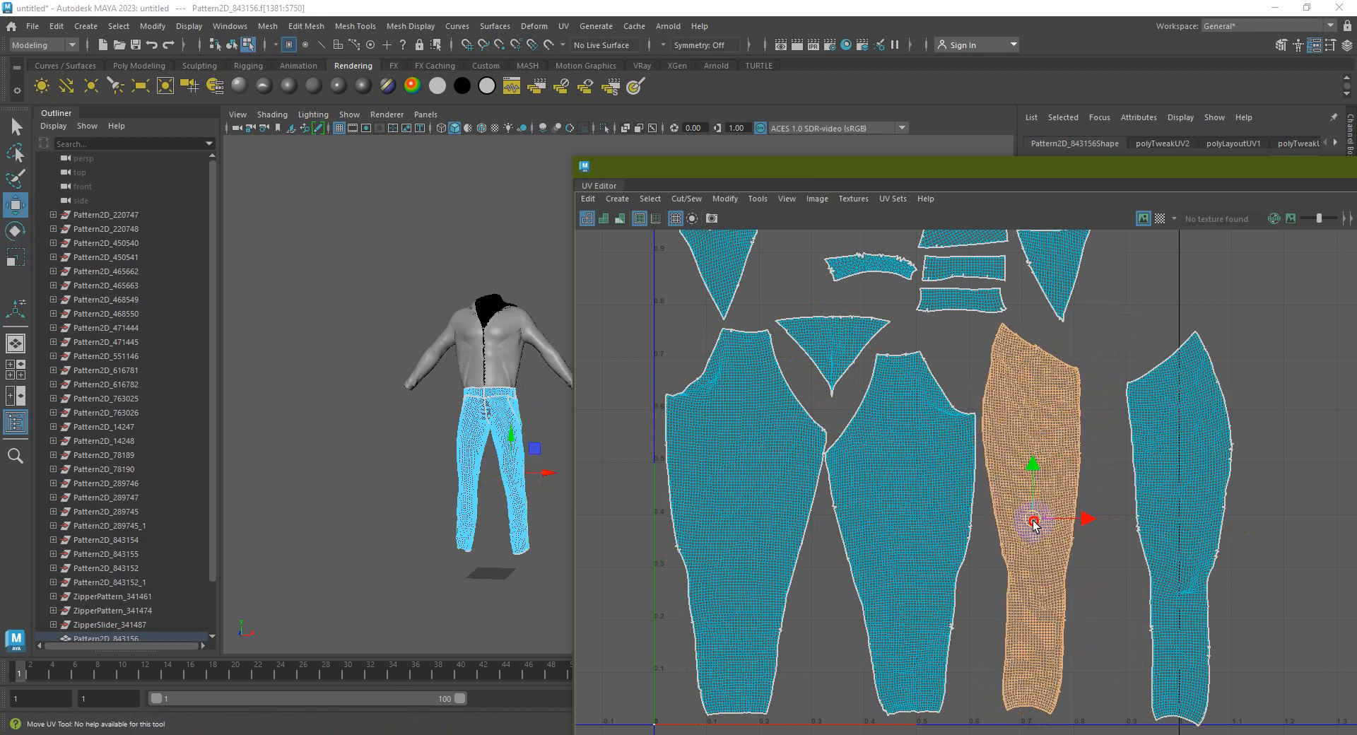
{"action": "left_click", "coordinate": [1129, 504]}
{"action": "left_click_drag", "start_coordinate": [1166, 524], "coordinate": [1131, 507]}
{"action": "key", "text": "e"}
{"action": "left_click_drag", "start_coordinate": [1162, 466], "coordinate": [1168, 481]}
Nudge the right pair, left and middle leg shells left to line them up
{"action": "left_click", "coordinate": [1213, 417]}
{"action": "left_click_drag", "start_coordinate": [1176, 345], "coordinate": [1049, 432]}
{"action": "key", "text": "w"}
{"action": "left_click_drag", "start_coordinate": [1137, 516], "coordinate": [1134, 518]}
{"action": "left_click", "coordinate": [1185, 496]}
{"action": "left_click", "coordinate": [761, 508]}
{"action": "left_click_drag", "start_coordinate": [803, 522], "coordinate": [798, 524]}
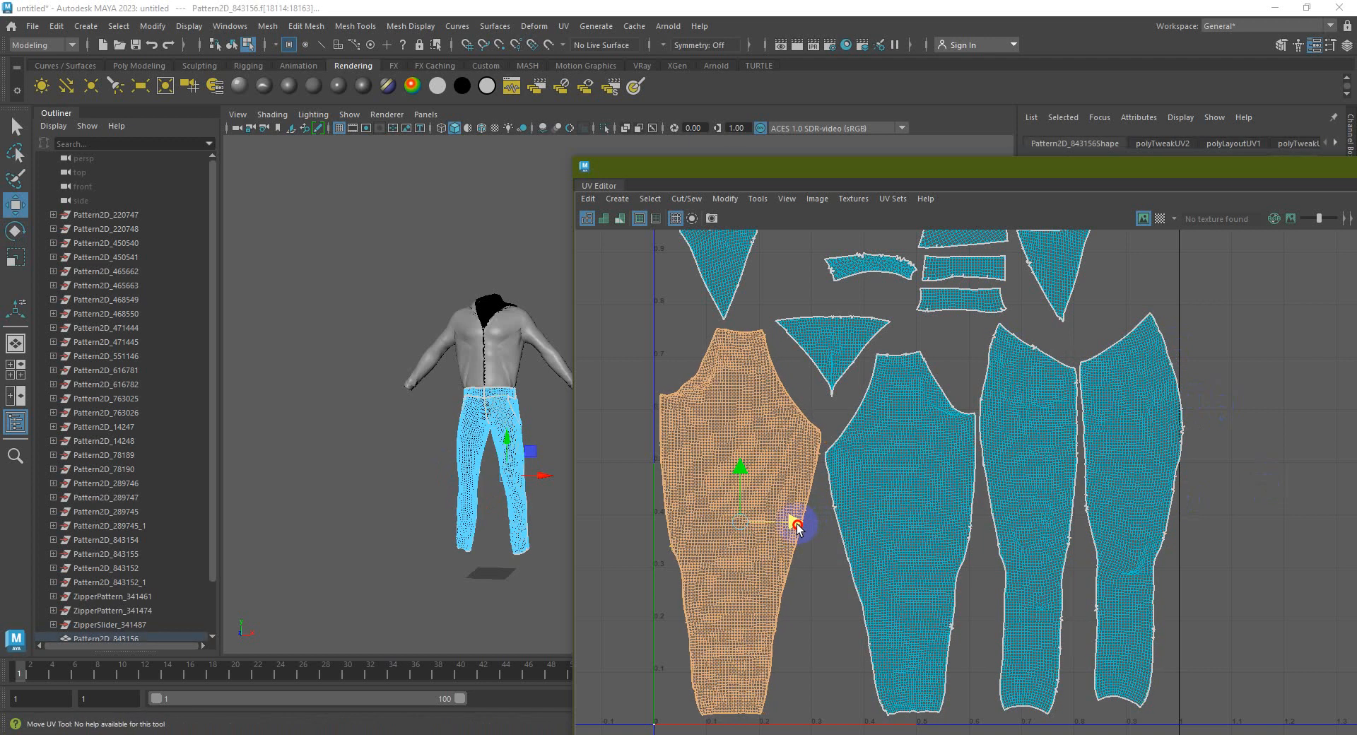
{"action": "left_click", "coordinate": [948, 521]}
{"action": "left_click_drag", "start_coordinate": [948, 536], "coordinate": [951, 541]}
Raise the small triangle and curved band shells, and lift the middle leg shell slightly
{"action": "left_click", "coordinate": [832, 333]}
{"action": "left_click_drag", "start_coordinate": [830, 322], "coordinate": [829, 290]}
{"action": "middle_click_drag", "start_coordinate": [900, 333], "coordinate": [900, 455], "text": "alt"}
{"action": "left_click", "coordinate": [881, 378]}
{"action": "left_click_drag", "start_coordinate": [881, 379], "coordinate": [881, 339]}
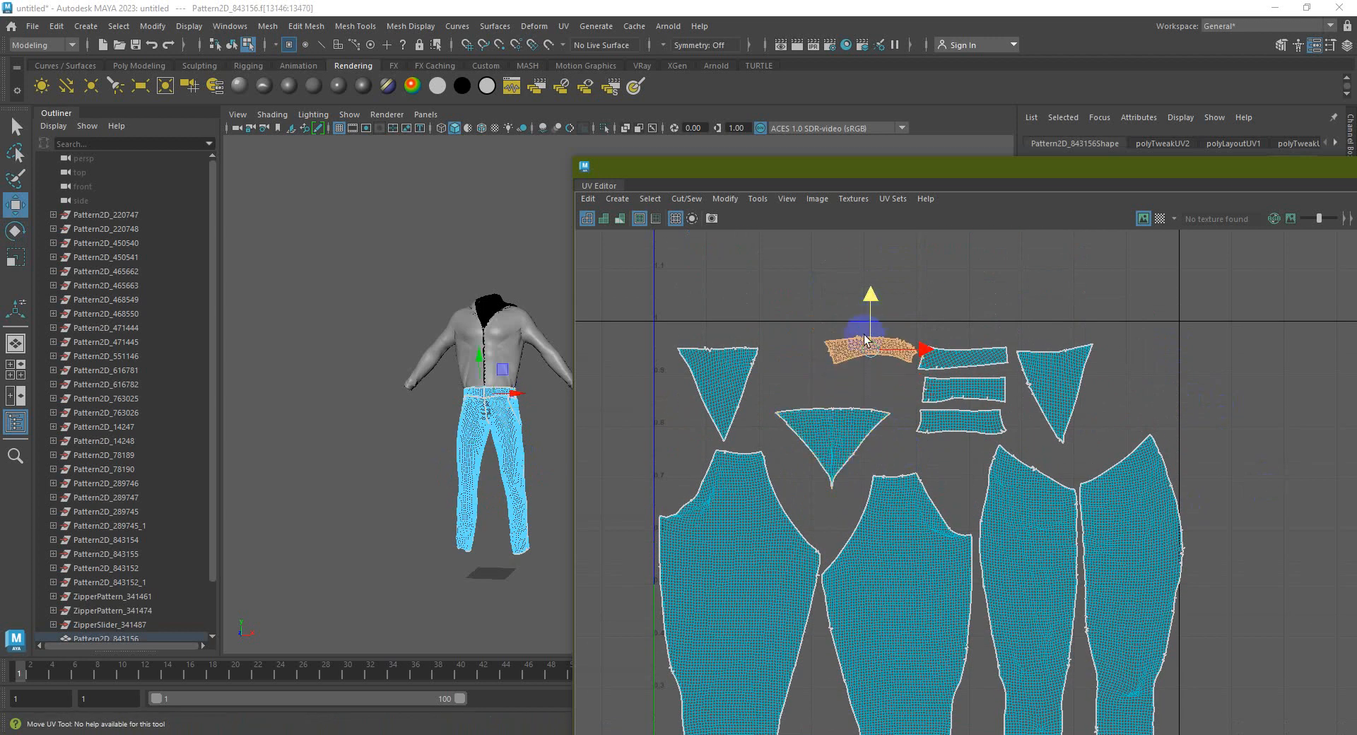
{"action": "left_click", "coordinate": [833, 428]}
{"action": "left_click", "coordinate": [909, 608]}
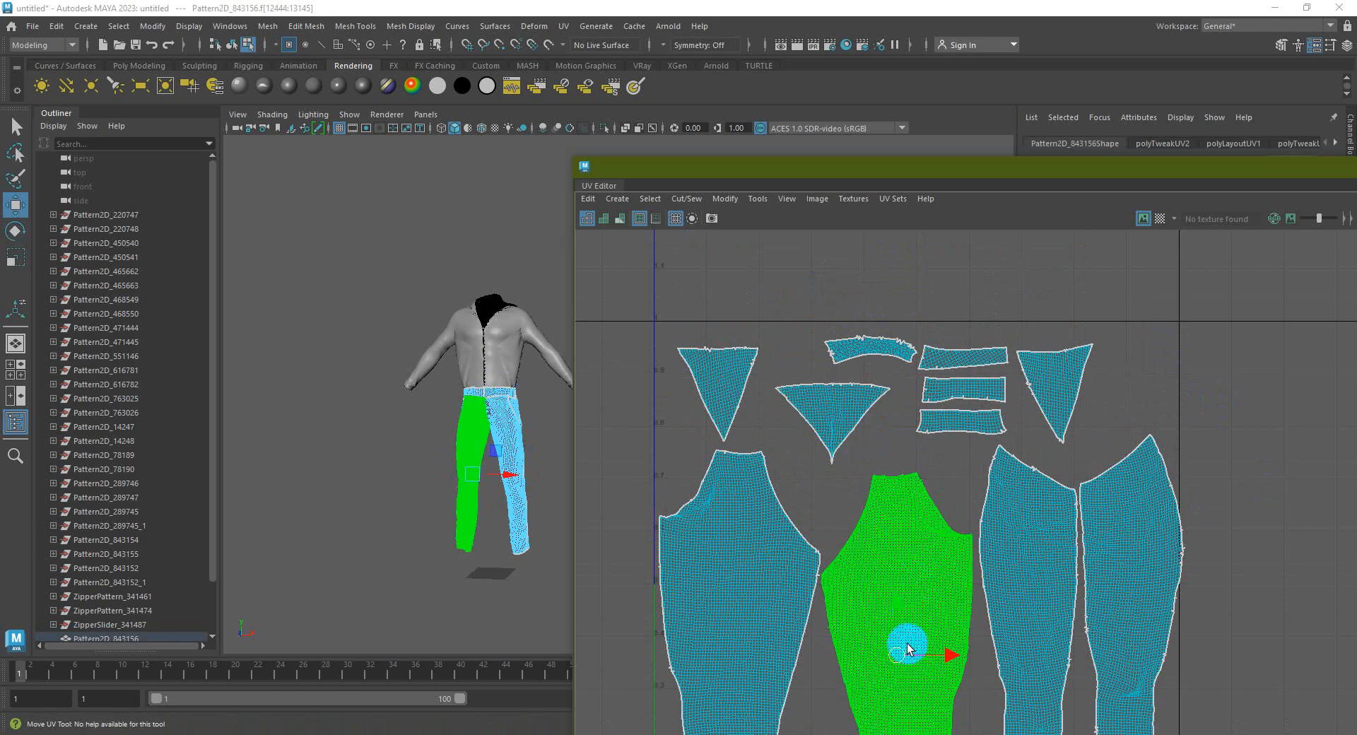
{"action": "left_click_drag", "start_coordinate": [898, 649], "coordinate": [901, 618]}
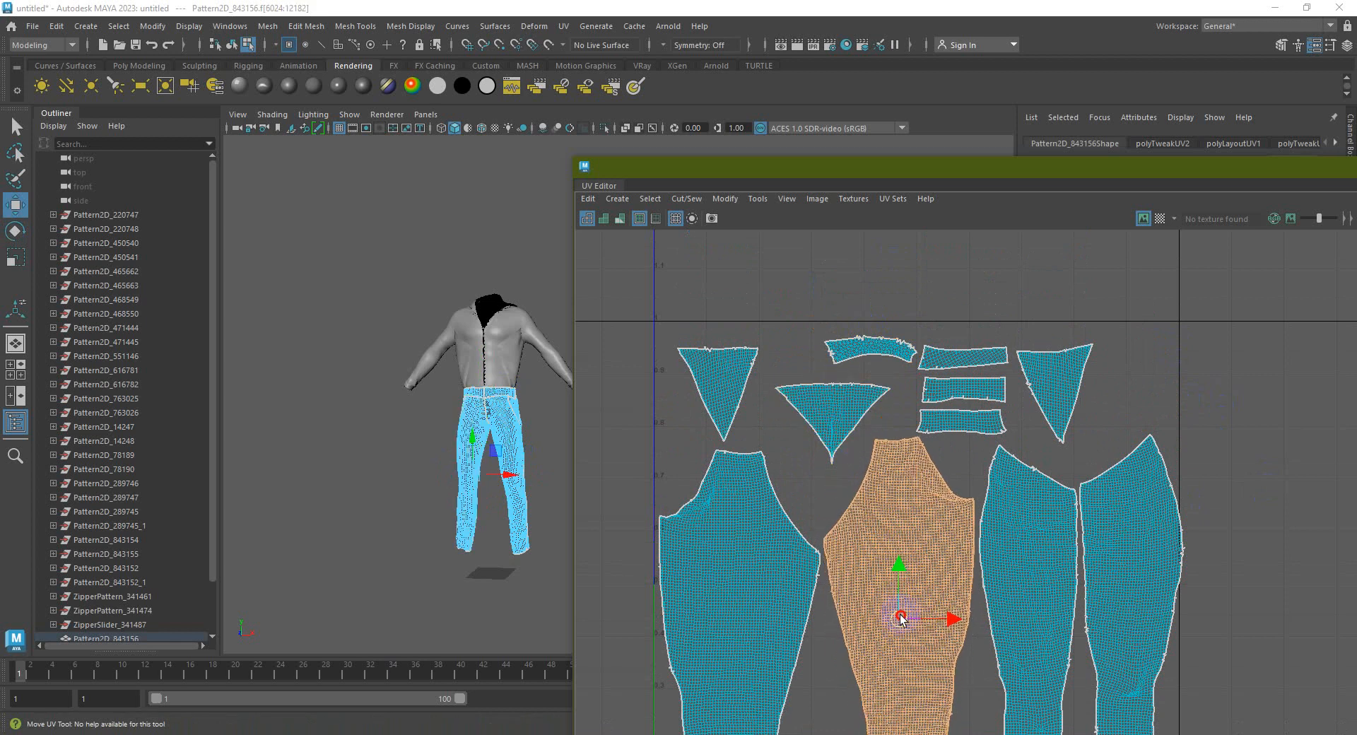
Nudge the rightmost leg shell left and rotate it slightly clockwise
{"action": "middle_click_drag", "start_coordinate": [1006, 555], "coordinate": [969, 439], "text": "alt"}
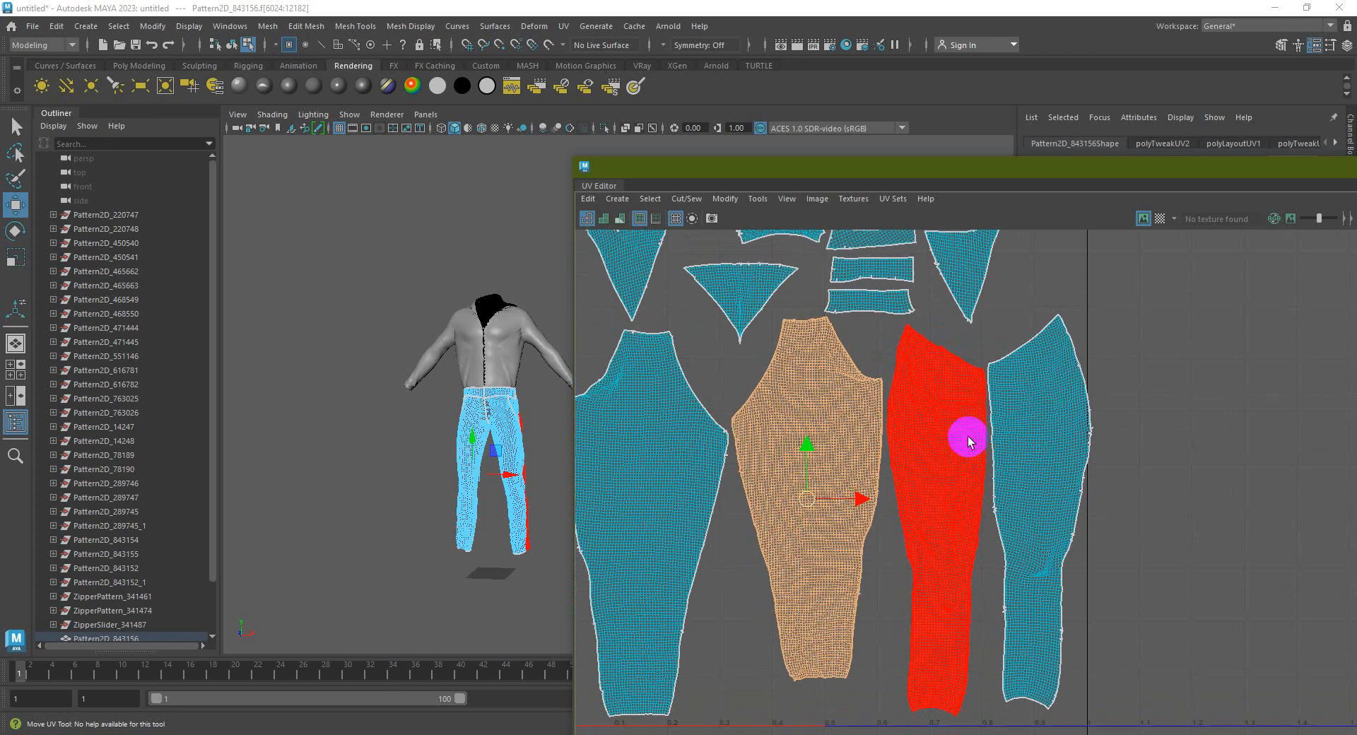
{"action": "left_click", "coordinate": [979, 469]}
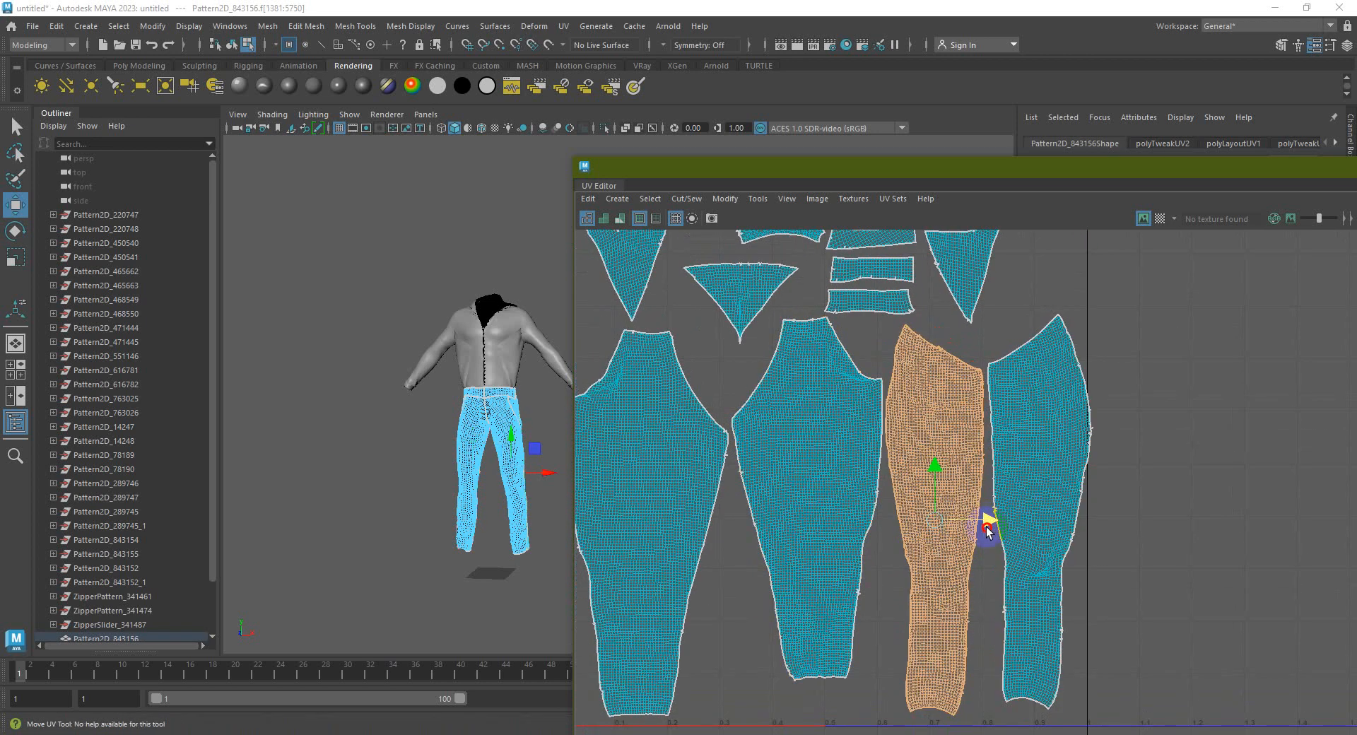
{"action": "left_click", "coordinate": [841, 503]}
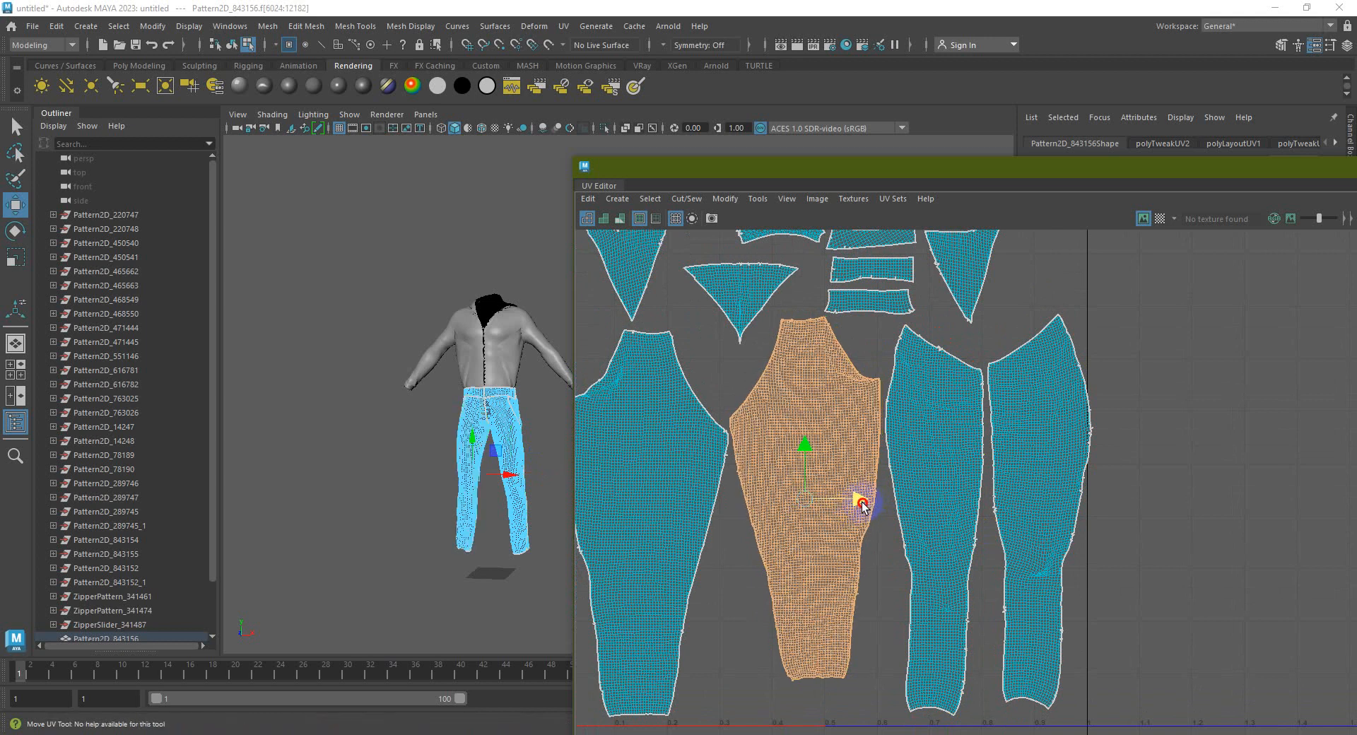
{"action": "left_click", "coordinate": [947, 488]}
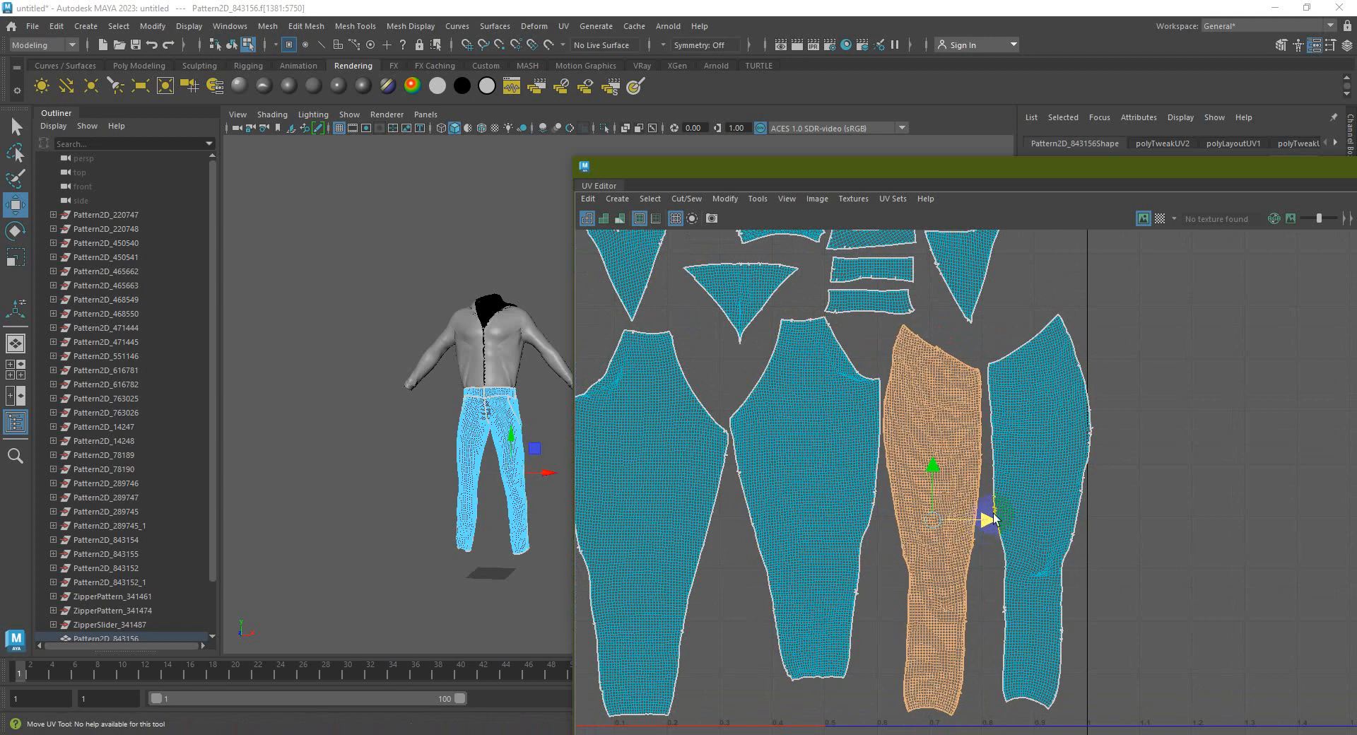
{"action": "left_click", "coordinate": [1003, 515]}
{"action": "left_click_drag", "start_coordinate": [1094, 515], "coordinate": [1090, 521]}
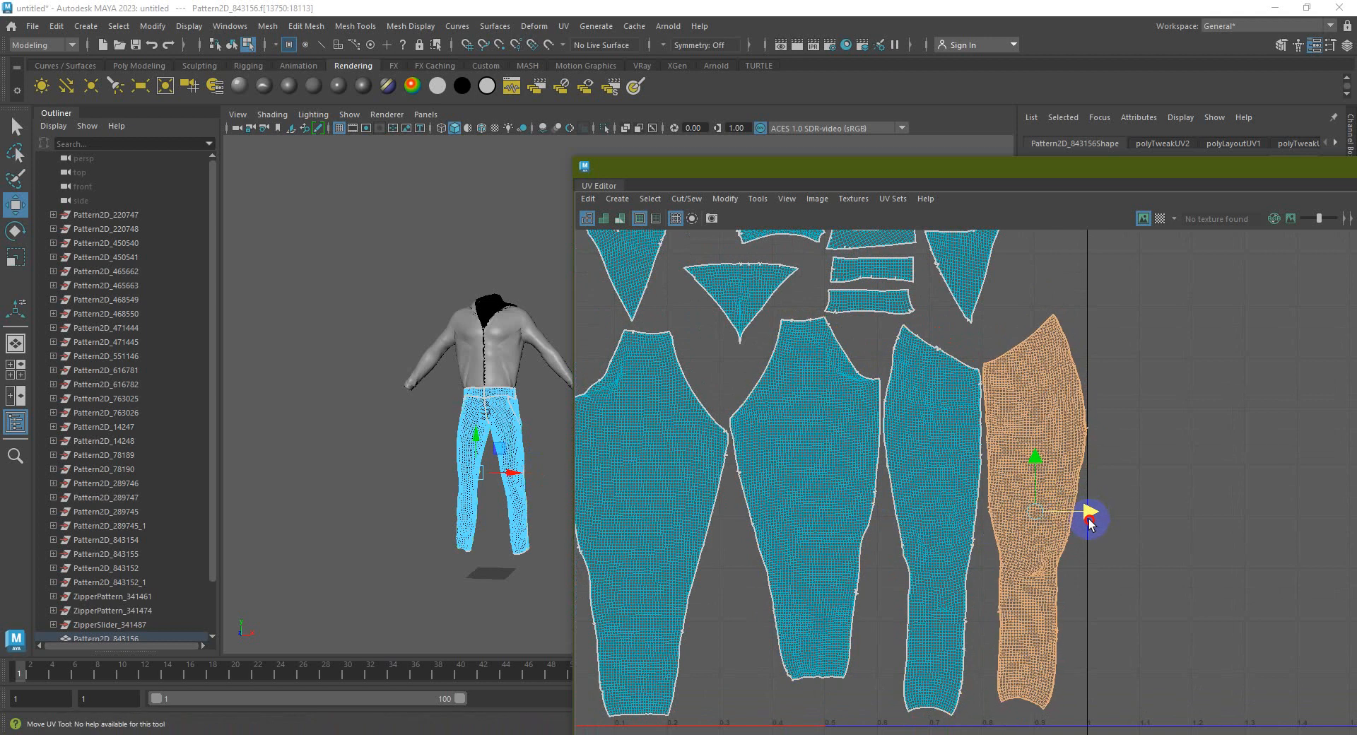
{"action": "scroll", "coordinate": [976, 433], "scroll_direction": "up", "scroll_amount": 4}
{"action": "scroll", "coordinate": [1056, 431], "scroll_direction": "up", "scroll_amount": 3}
{"action": "scroll", "coordinate": [1056, 431], "scroll_direction": "down", "scroll_amount": 5}
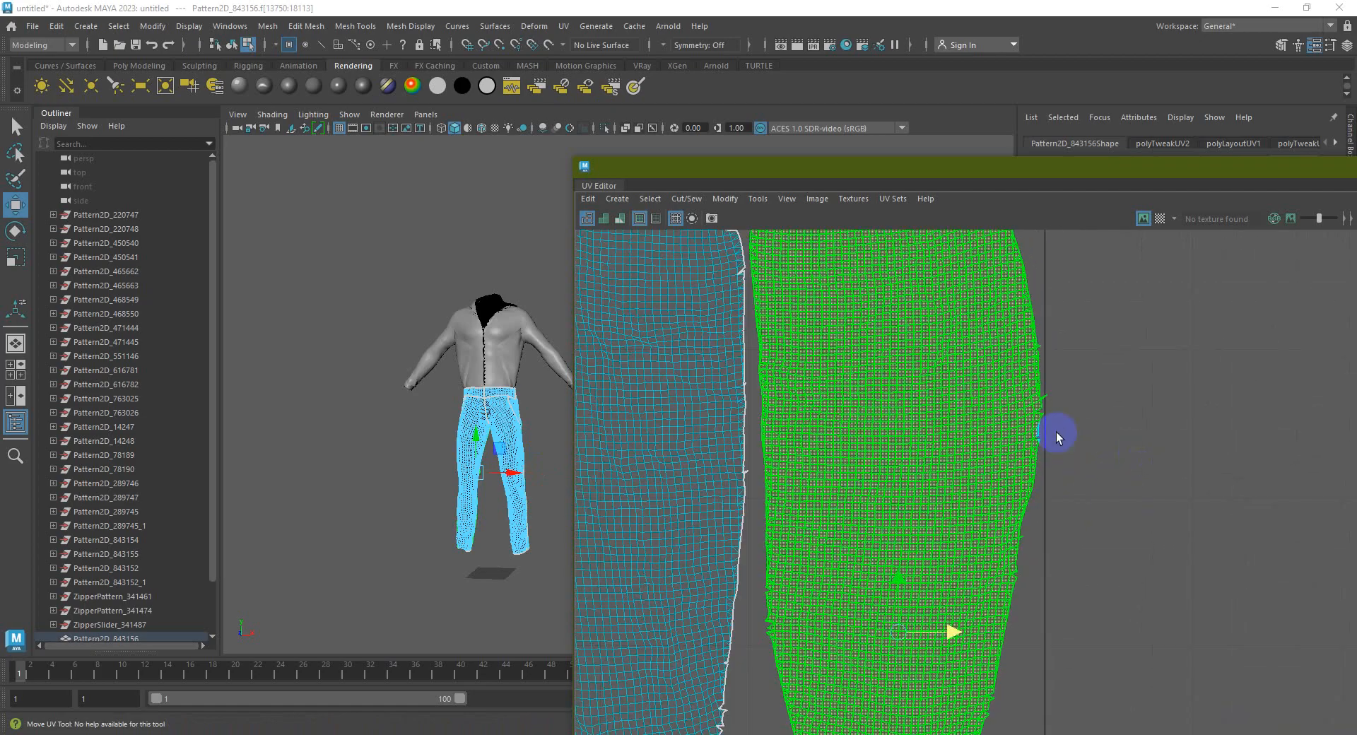
{"action": "scroll", "coordinate": [1056, 431], "scroll_direction": "down", "scroll_amount": 3}
{"action": "key", "text": "e"}
{"action": "scroll", "coordinate": [1050, 488], "scroll_direction": "up", "scroll_amount": 2}
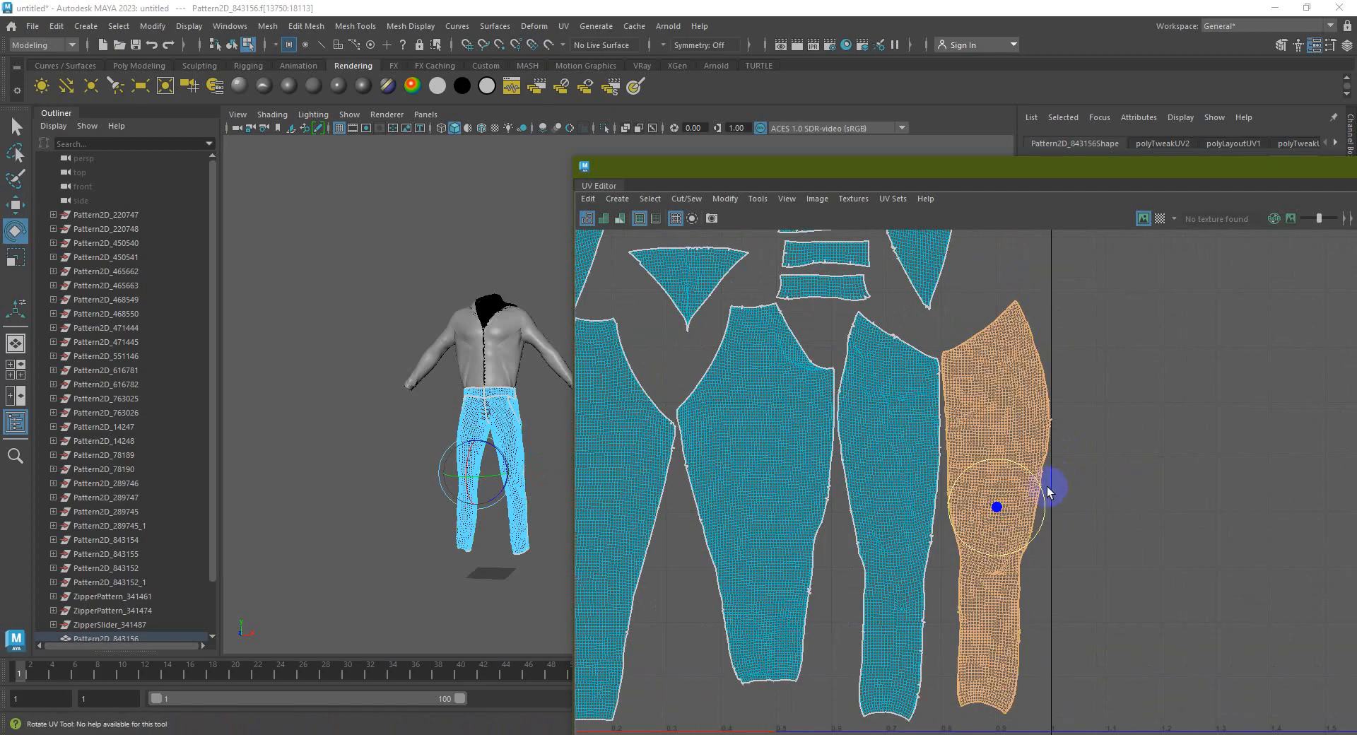
{"action": "left_click_drag", "start_coordinate": [1045, 497], "coordinate": [1031, 510]}
{"action": "scroll", "coordinate": [1044, 499], "scroll_direction": "up", "scroll_amount": 1}
{"action": "key", "text": "w"}
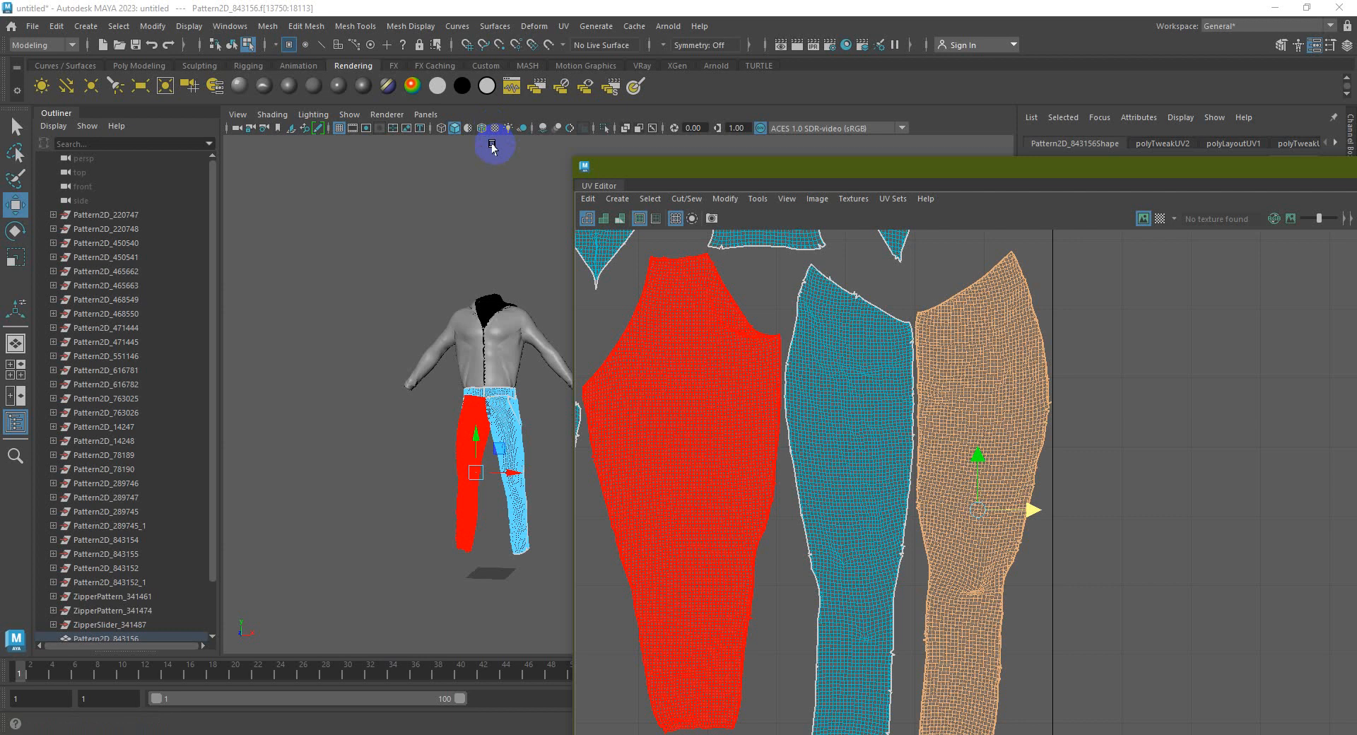
Open Hypershade and try switching the material preview renderer to Arnold
{"action": "left_click", "coordinate": [848, 45]}
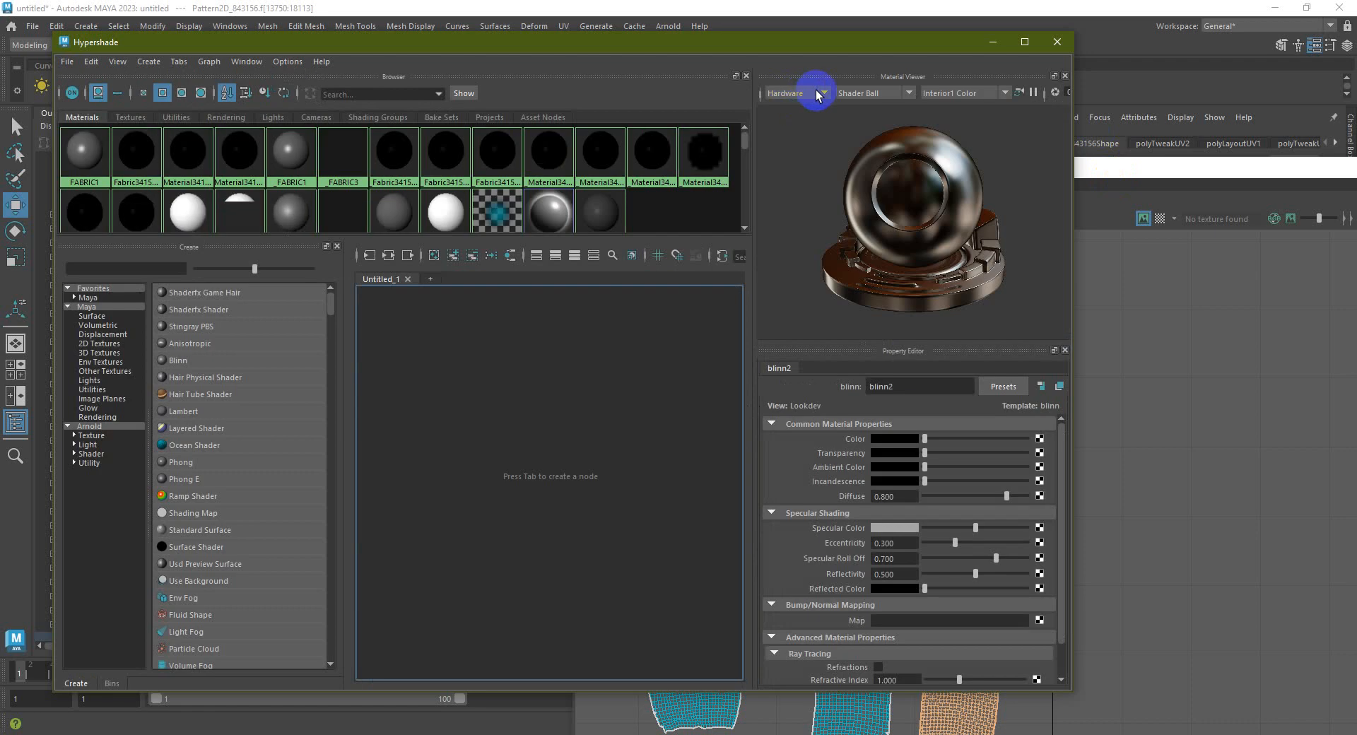
{"action": "left_click", "coordinate": [828, 91]}
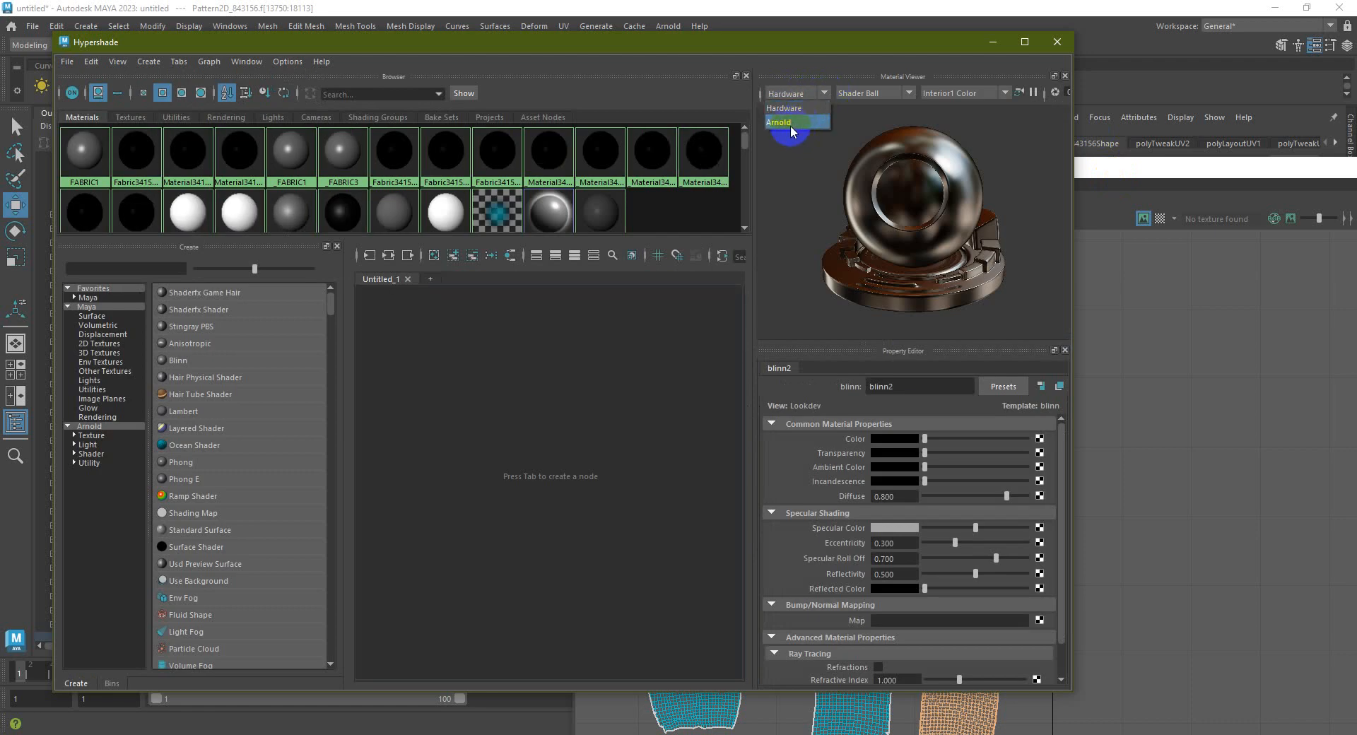
{"action": "left_click", "coordinate": [786, 122]}
{"action": "left_click", "coordinate": [1000, 133]}
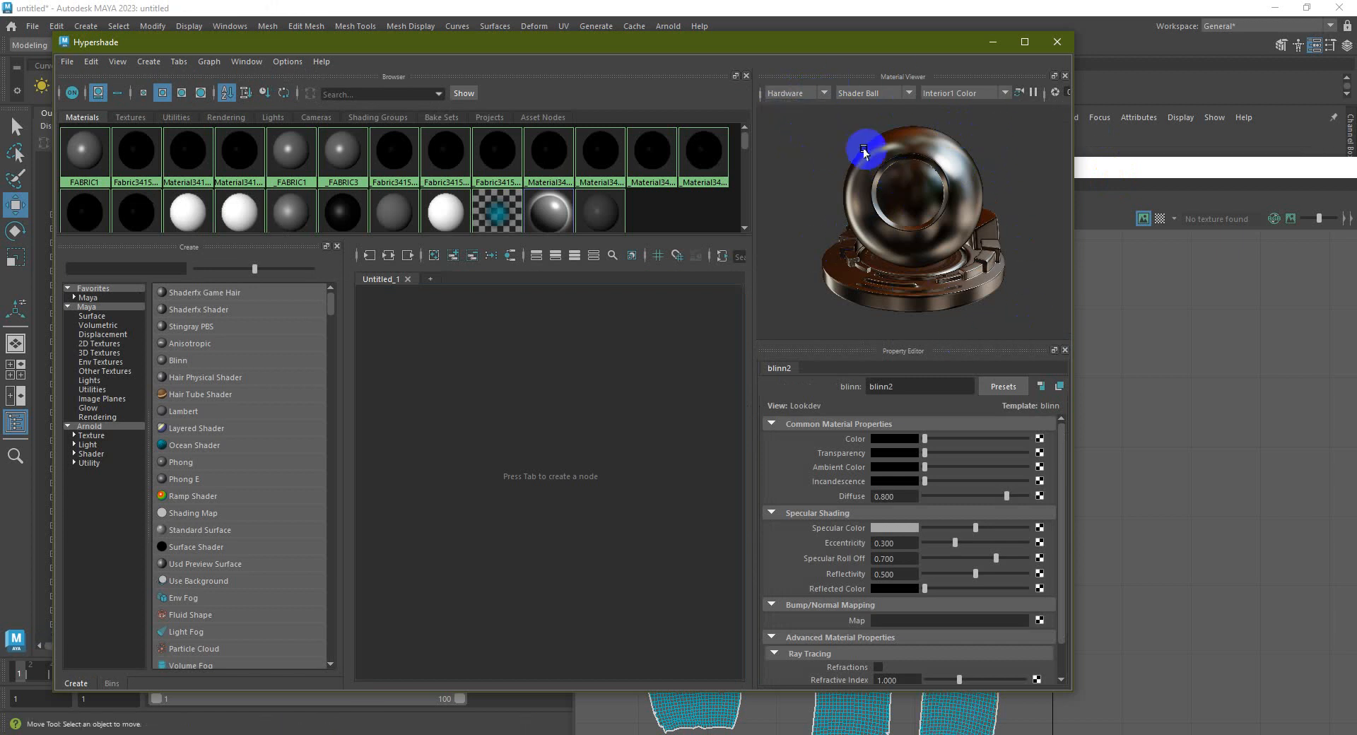
Reopen the Material Viewer and dock it above the property settings
{"action": "left_click", "coordinate": [237, 64]}
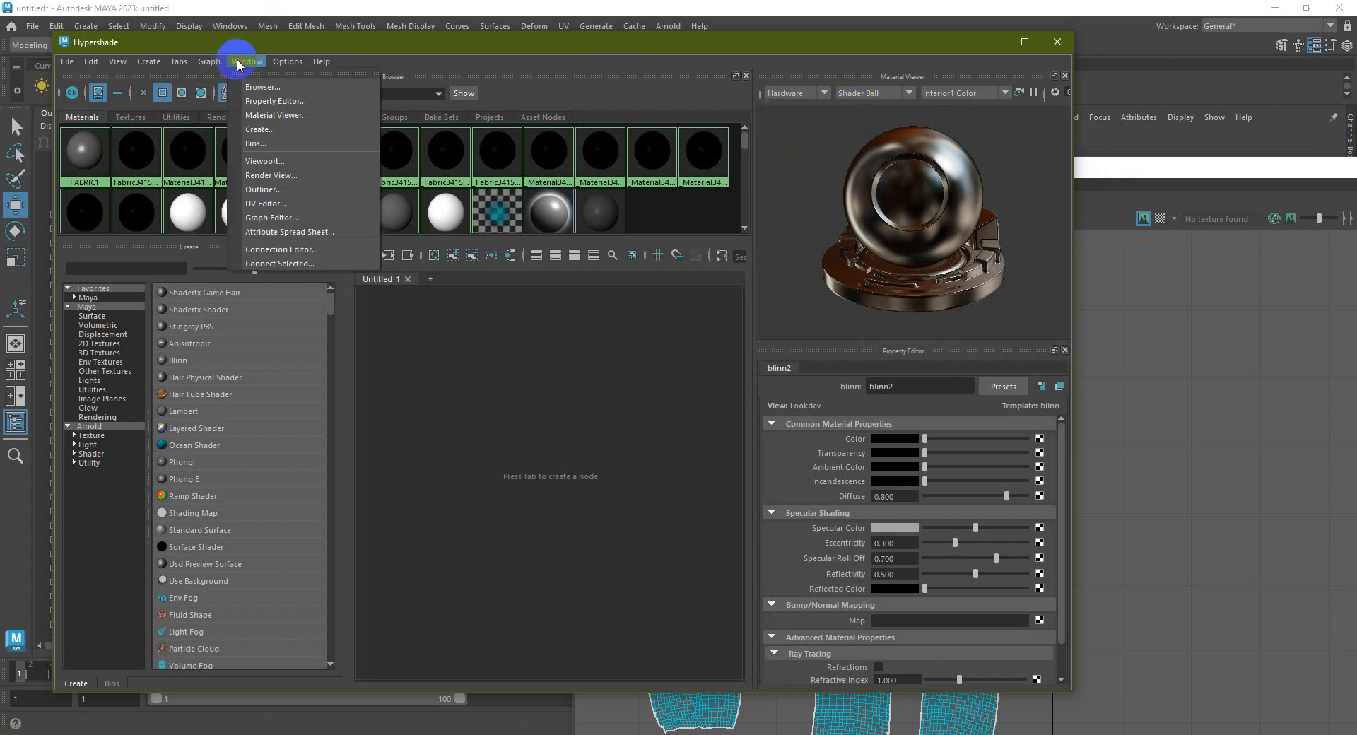
{"action": "left_click", "coordinate": [280, 115]}
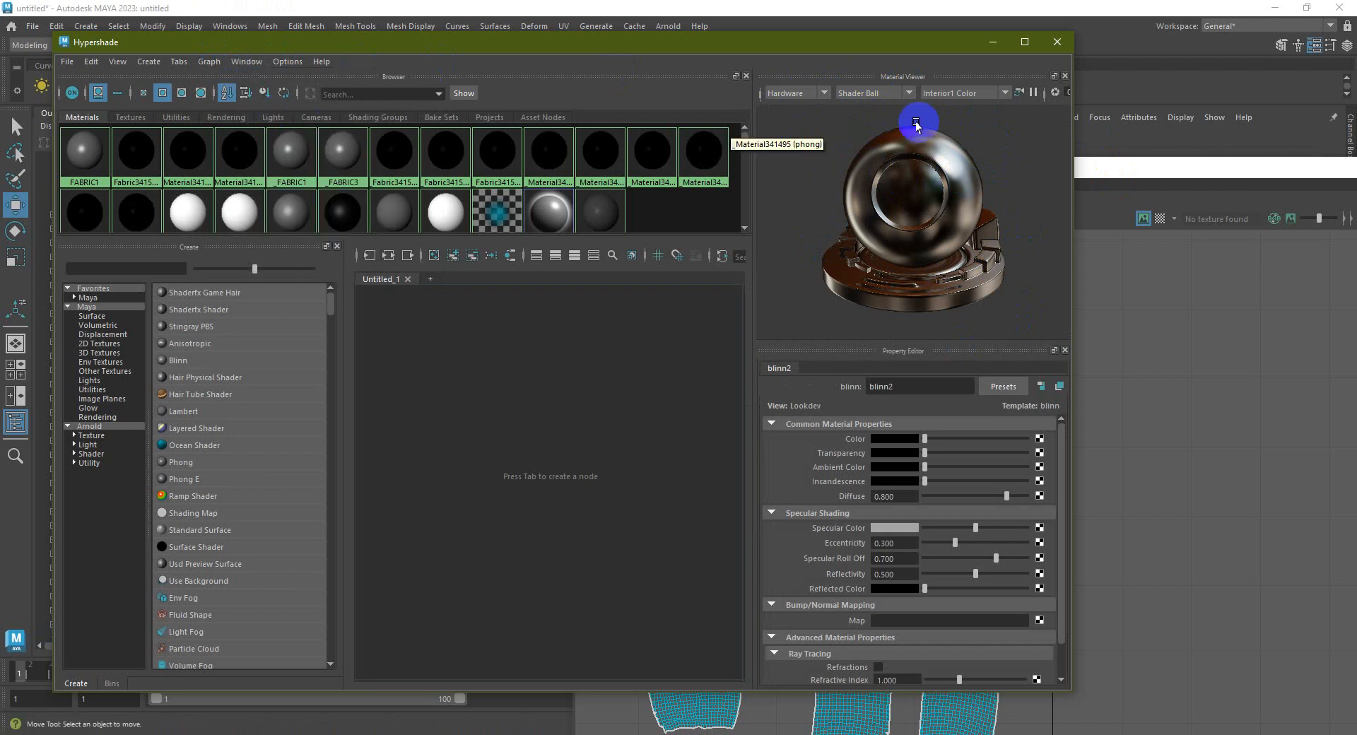
{"action": "left_click", "coordinate": [1064, 76]}
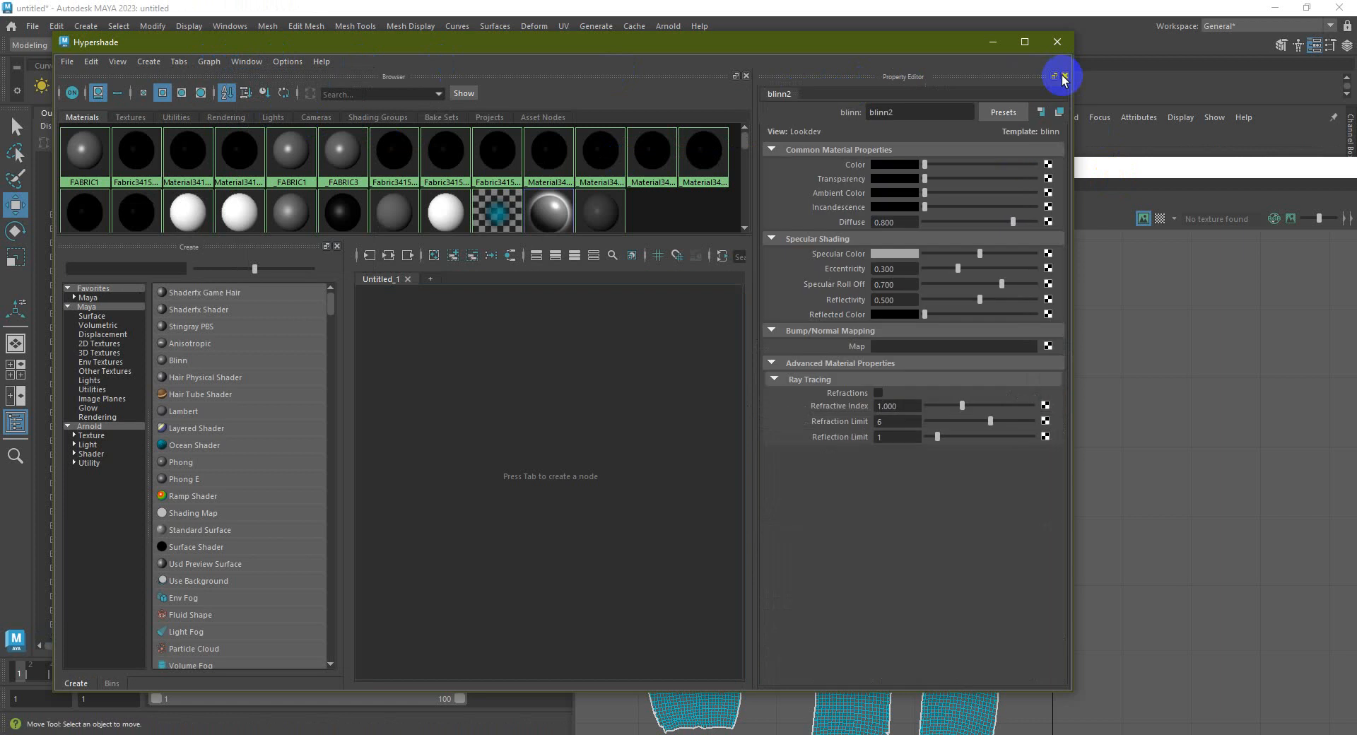
{"action": "left_click", "coordinate": [251, 63]}
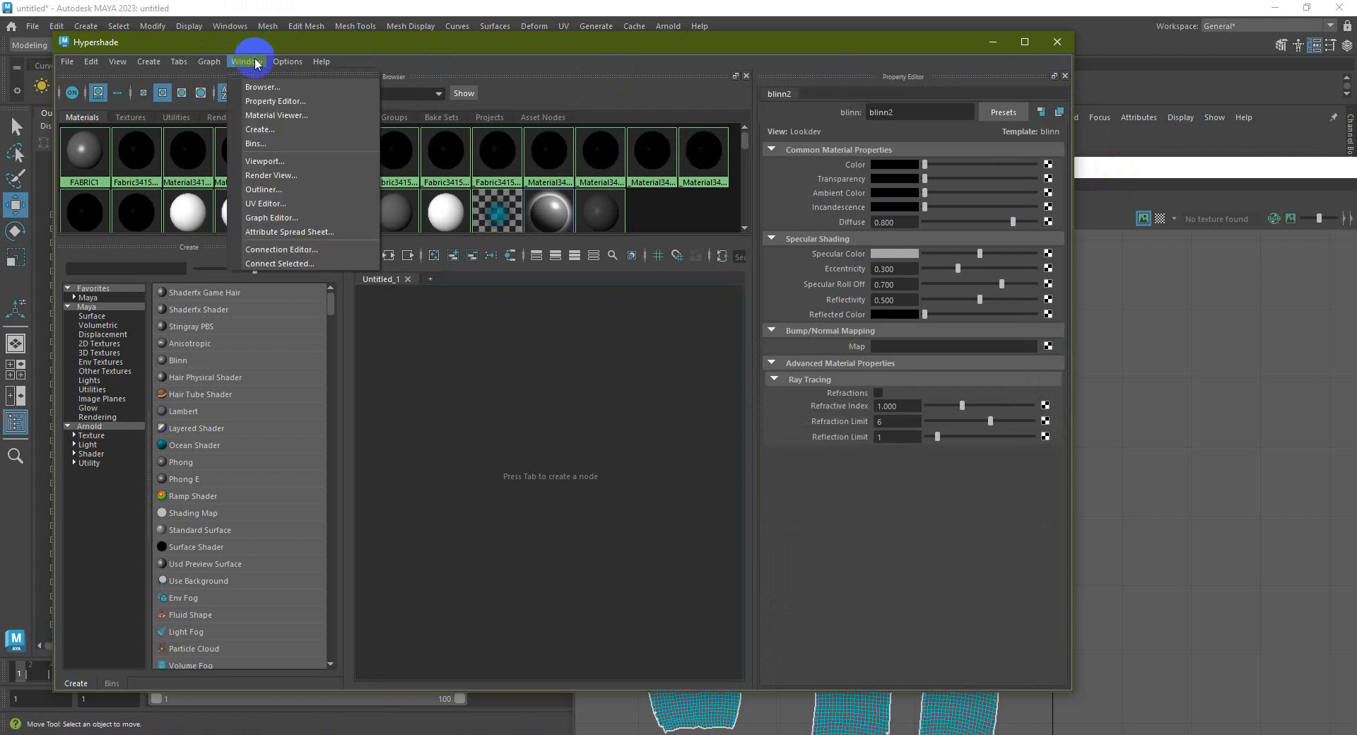
{"action": "left_click", "coordinate": [276, 115]}
{"action": "left_click_drag", "start_coordinate": [678, 192], "coordinate": [947, 97]}
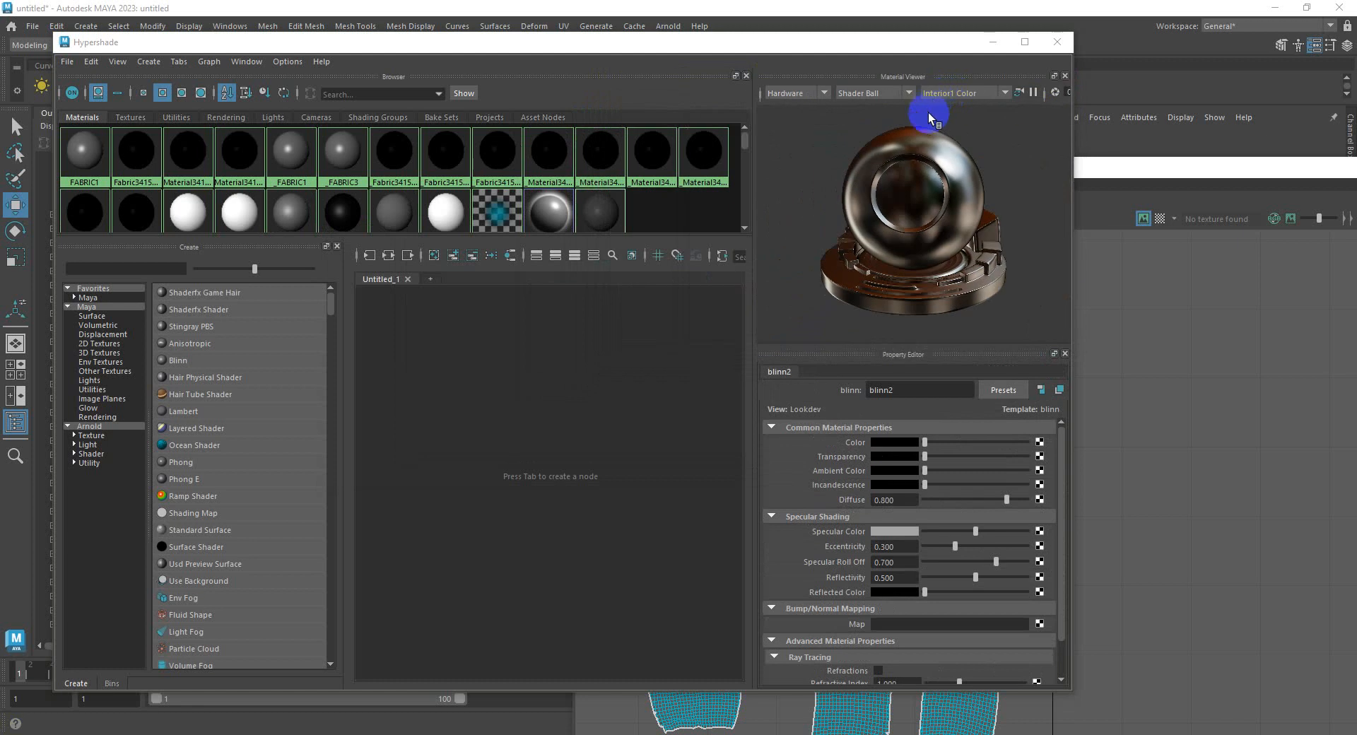
Set the docked Material Viewer's renderer to Arnold and close Hypershade
{"action": "left_click", "coordinate": [910, 97]}
{"action": "left_click", "coordinate": [841, 96]}
{"action": "left_click", "coordinate": [820, 95]}
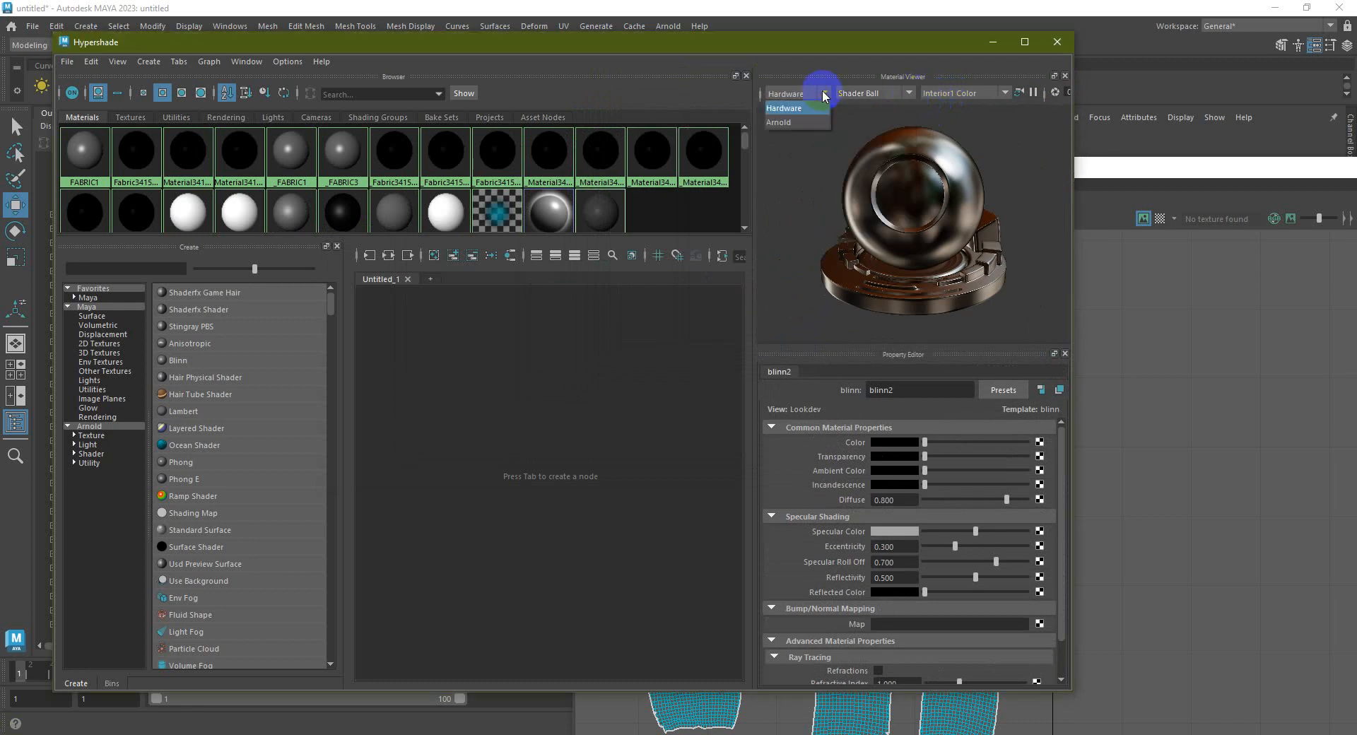
{"action": "left_click", "coordinate": [805, 123]}
{"action": "left_click", "coordinate": [813, 94]}
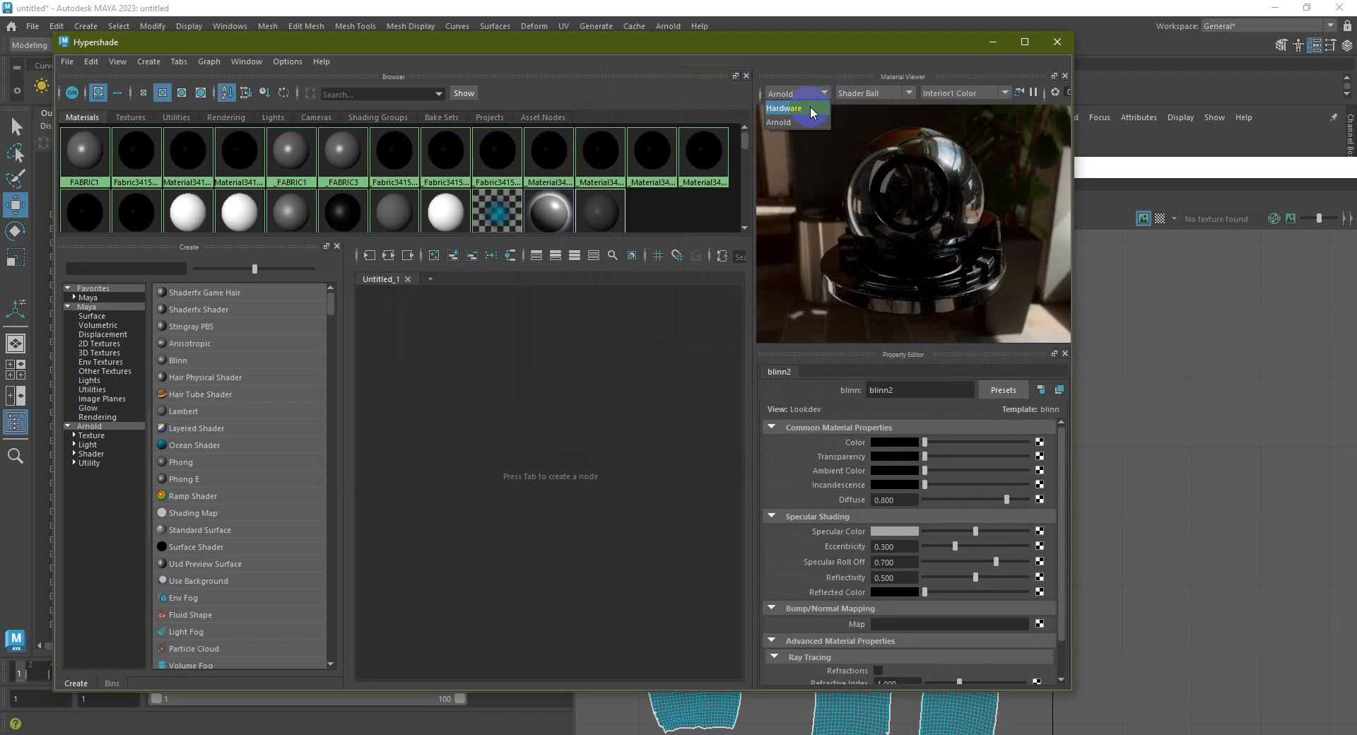
{"action": "left_click", "coordinate": [839, 63]}
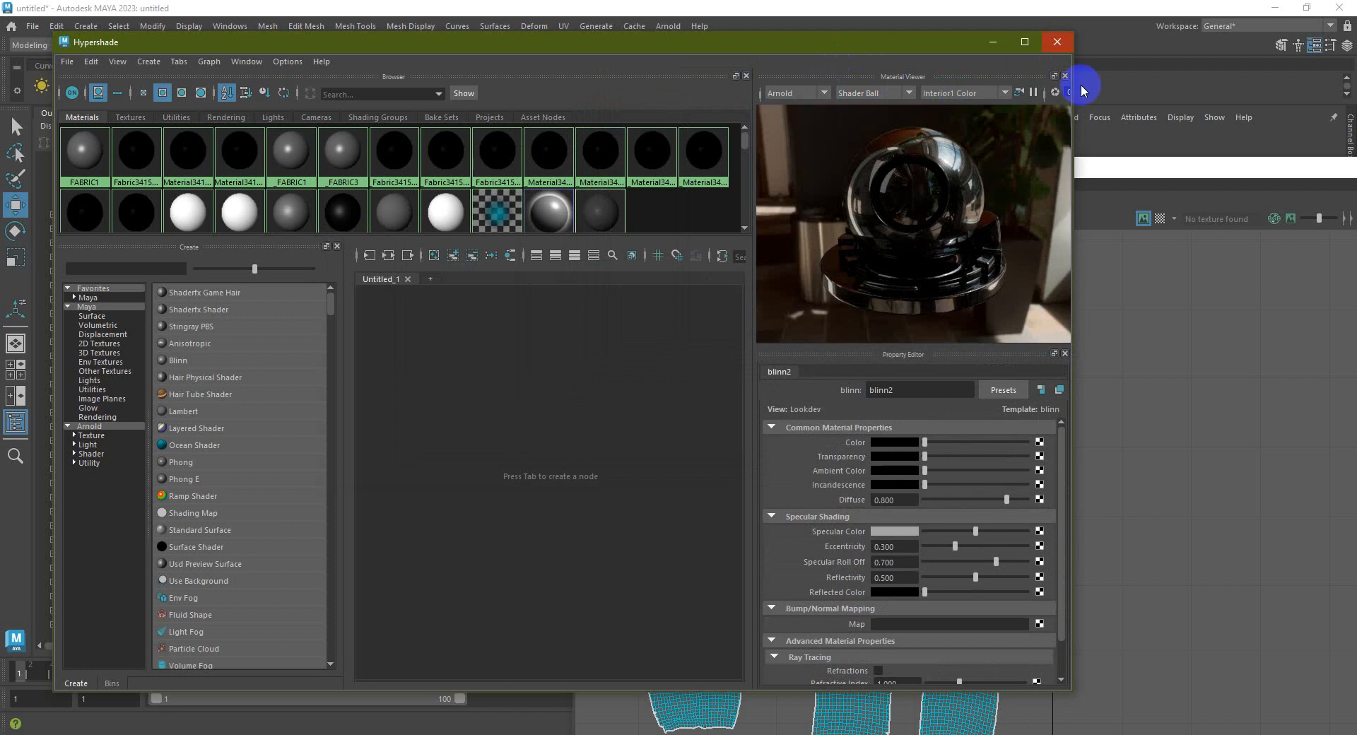
{"action": "left_click", "coordinate": [1058, 43]}
{"action": "left_click", "coordinate": [1270, 9]}
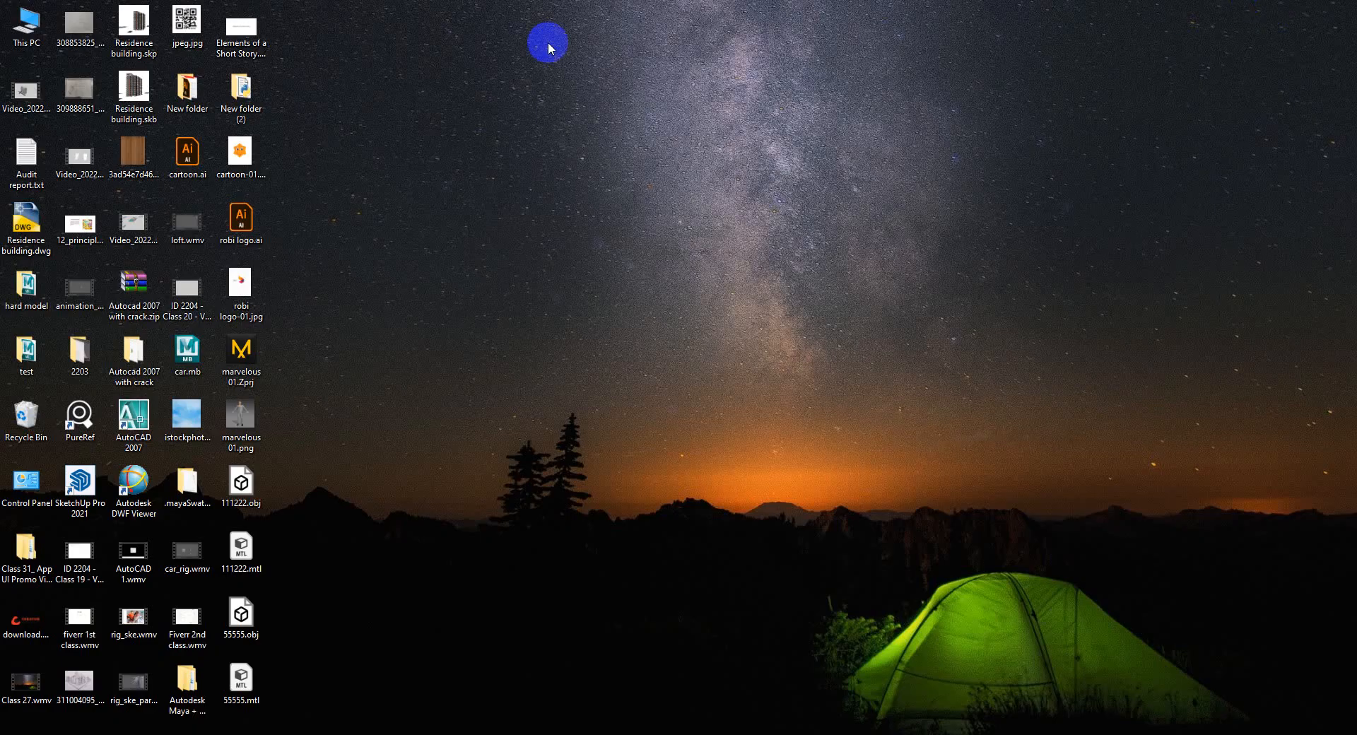
{"action": "double_click", "coordinate": [12, 27]}
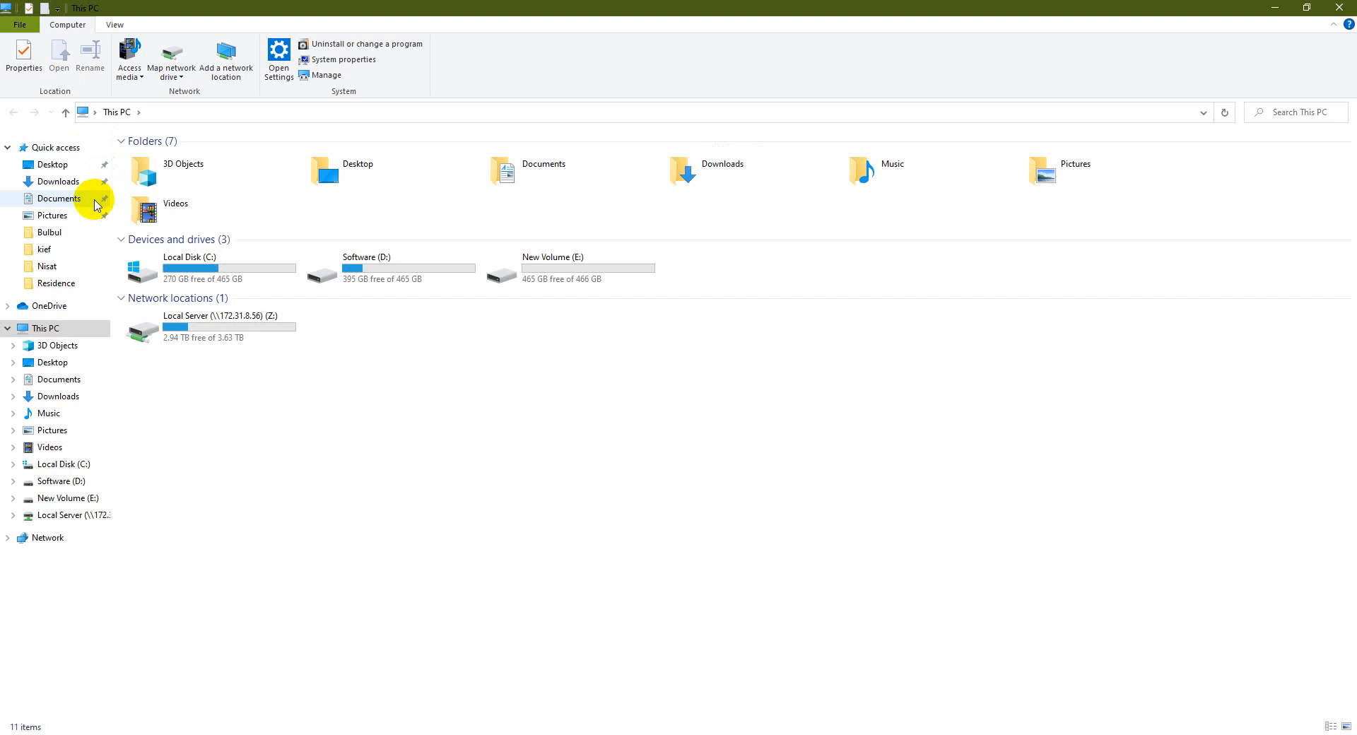
{"action": "right_click", "coordinate": [577, 389]}
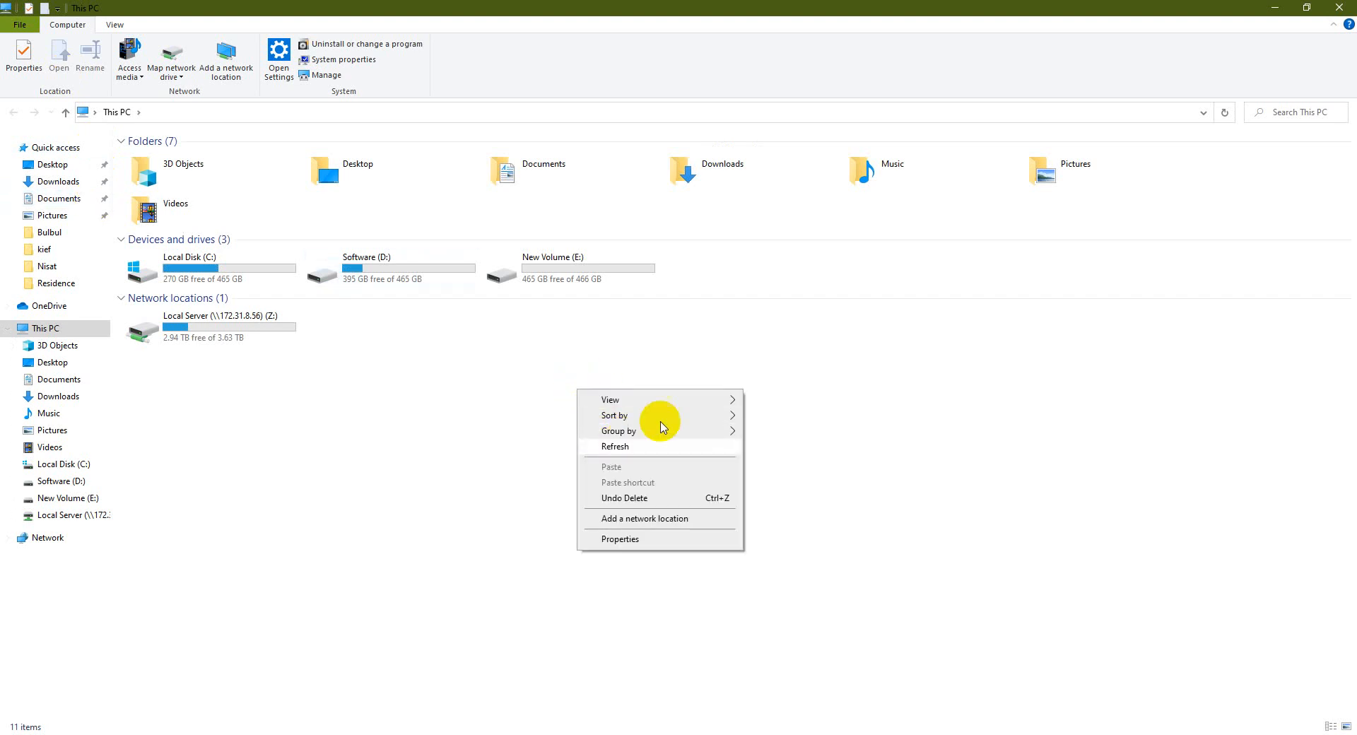
{"action": "left_click", "coordinate": [1339, 7]}
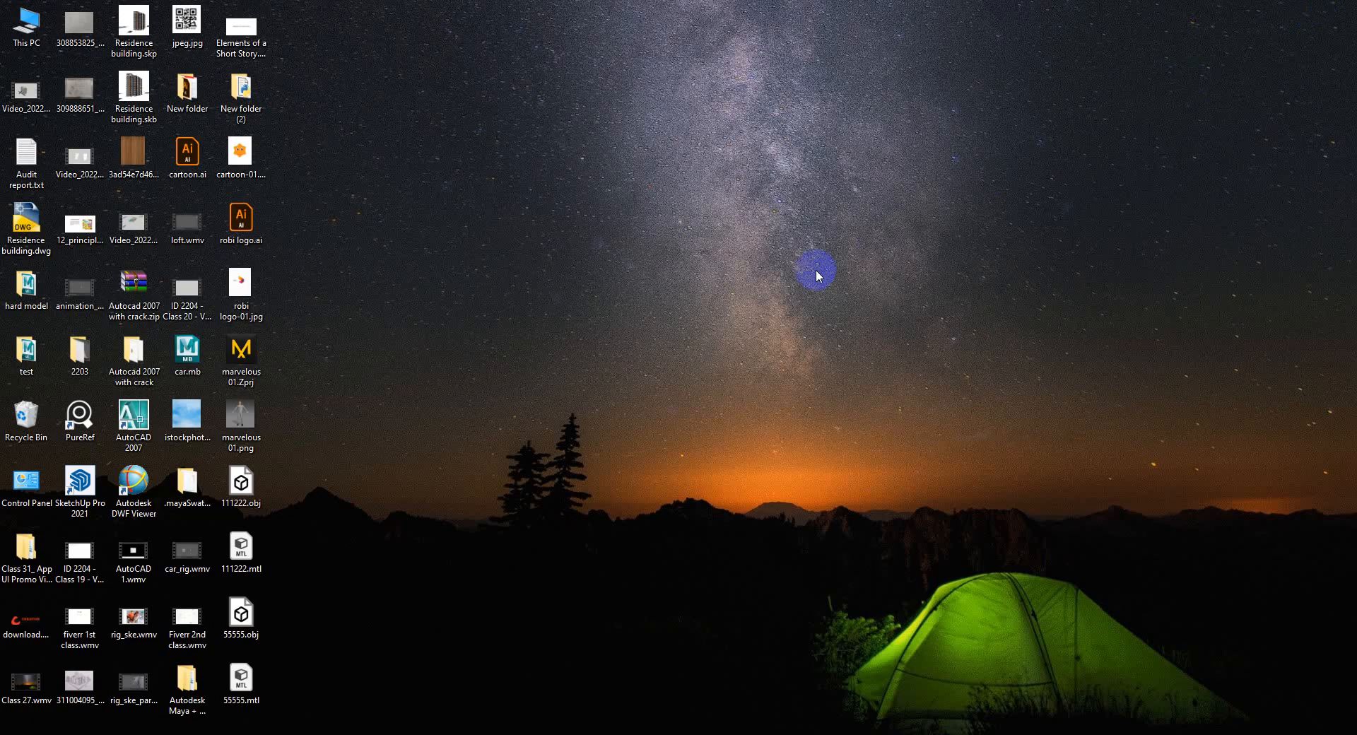
{"action": "left_click", "coordinate": [257, 734]}
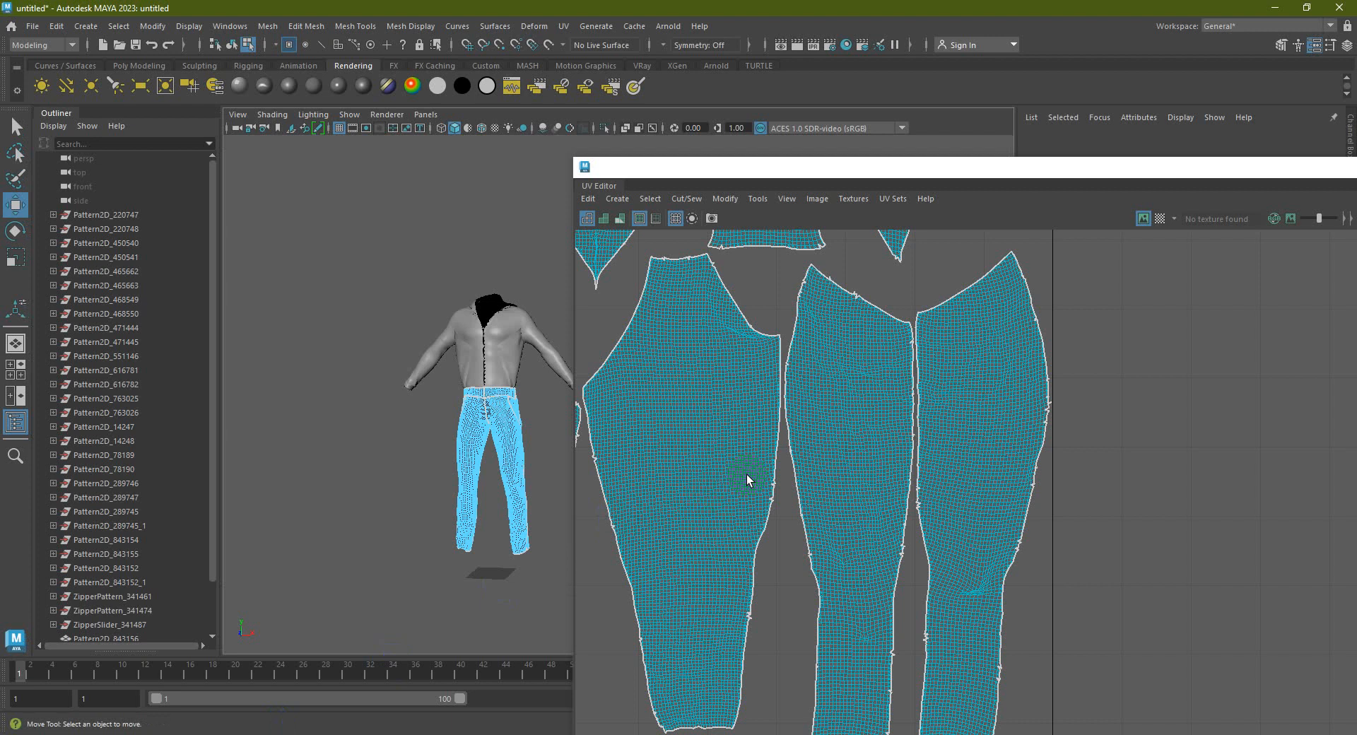
Switch the pants to Object Mode and reselect them, zooming out to show all their UV shells
{"action": "right_click_drag", "start_coordinate": [506, 331], "coordinate": [622, 425]}
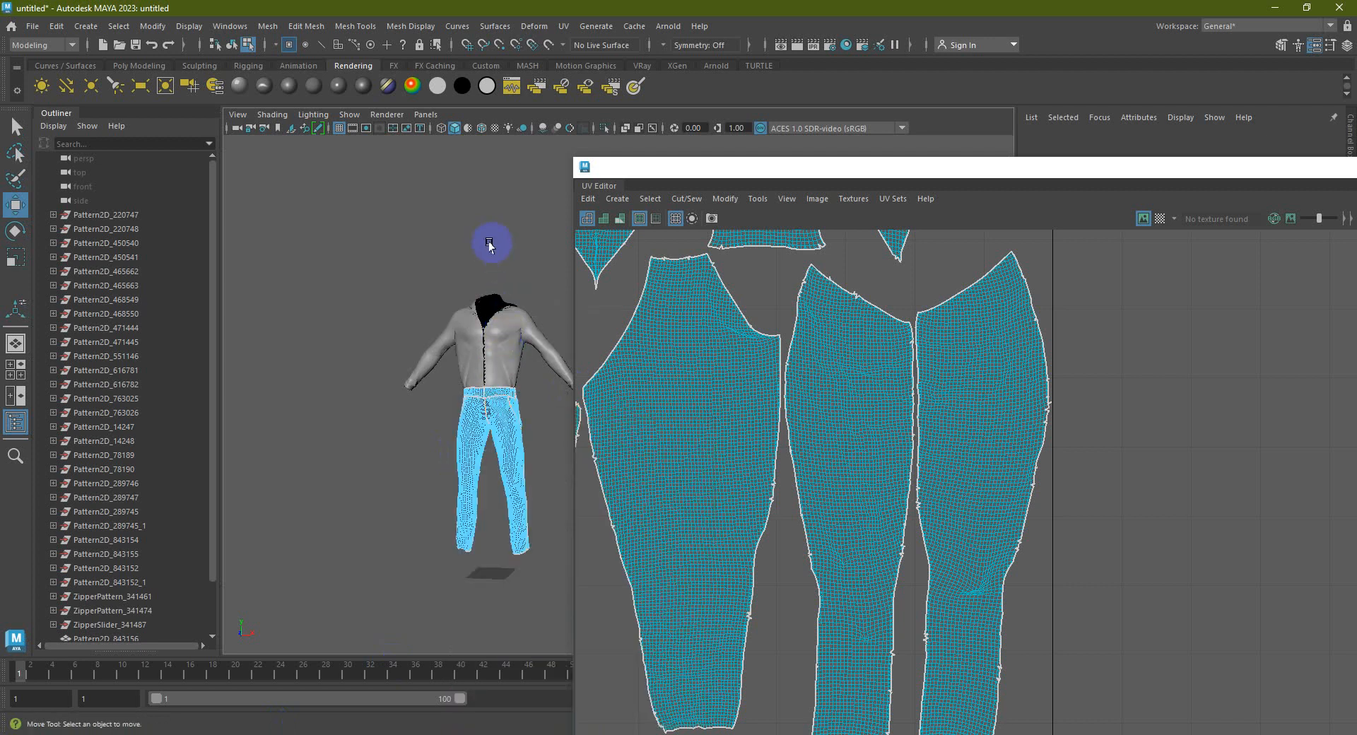
{"action": "right_click_drag", "start_coordinate": [499, 408], "coordinate": [564, 296]}
{"action": "left_click", "coordinate": [600, 304]}
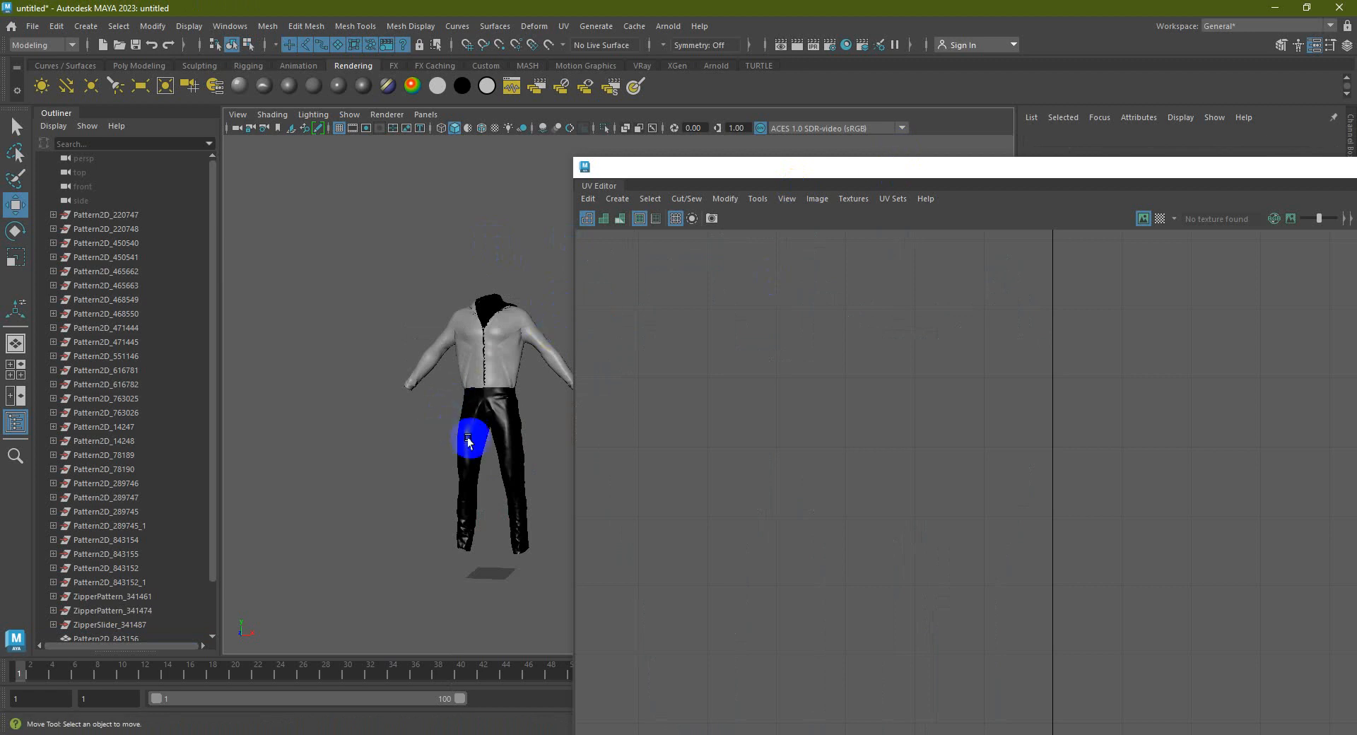
{"action": "left_click_drag", "start_coordinate": [550, 498], "coordinate": [420, 431]}
{"action": "scroll", "coordinate": [863, 443], "scroll_direction": "down", "scroll_amount": 5}
Select all the jacket's UV shells, unfold them (Ctrl+U) and auto-lay them out (Ctrl+L)
{"action": "left_click", "coordinate": [1016, 316]}
{"action": "left_click", "coordinate": [533, 260]}
{"action": "middle_click_drag", "start_coordinate": [446, 251], "coordinate": [378, 254], "text": "alt"}
{"action": "left_click_drag", "start_coordinate": [358, 274], "coordinate": [389, 319]}
{"action": "left_click_drag", "start_coordinate": [514, 358], "coordinate": [509, 404]}
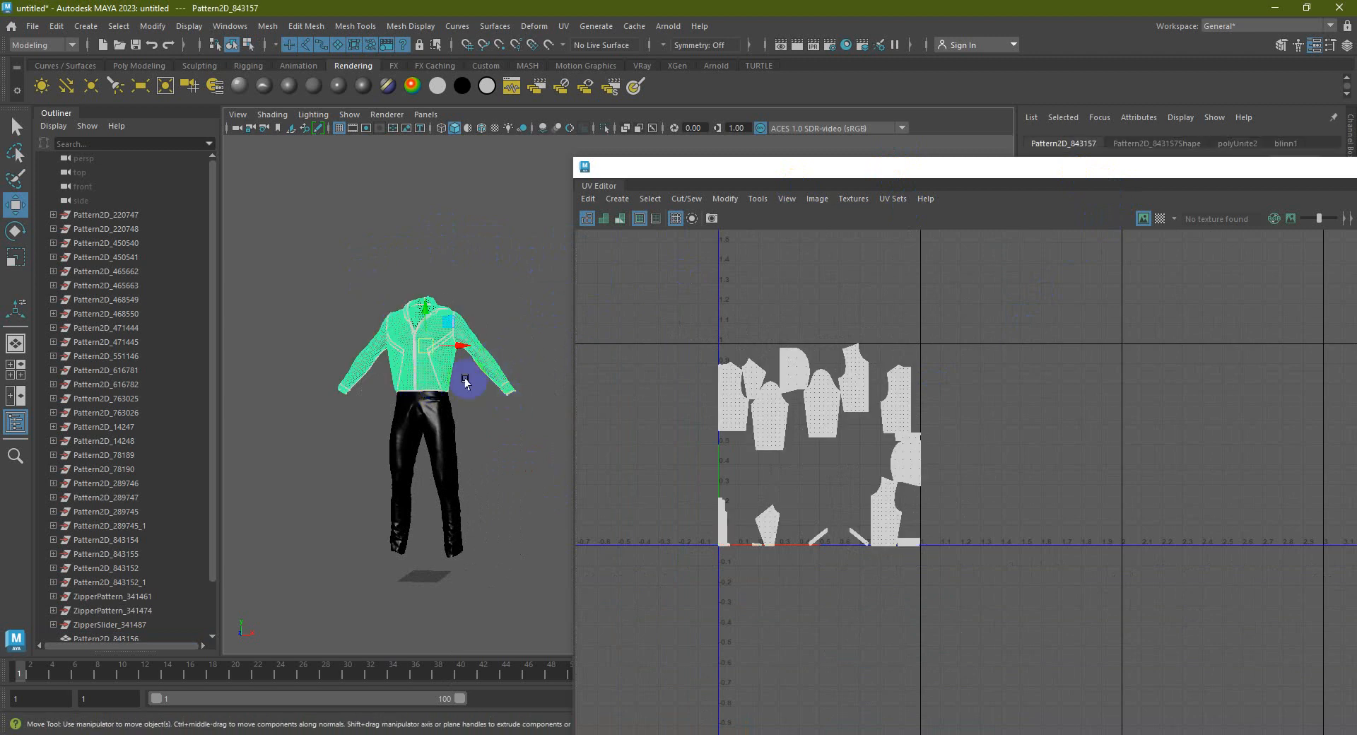
{"action": "right_click_drag", "start_coordinate": [824, 402], "coordinate": [768, 382]}
{"action": "left_click_drag", "start_coordinate": [665, 316], "coordinate": [991, 597]}
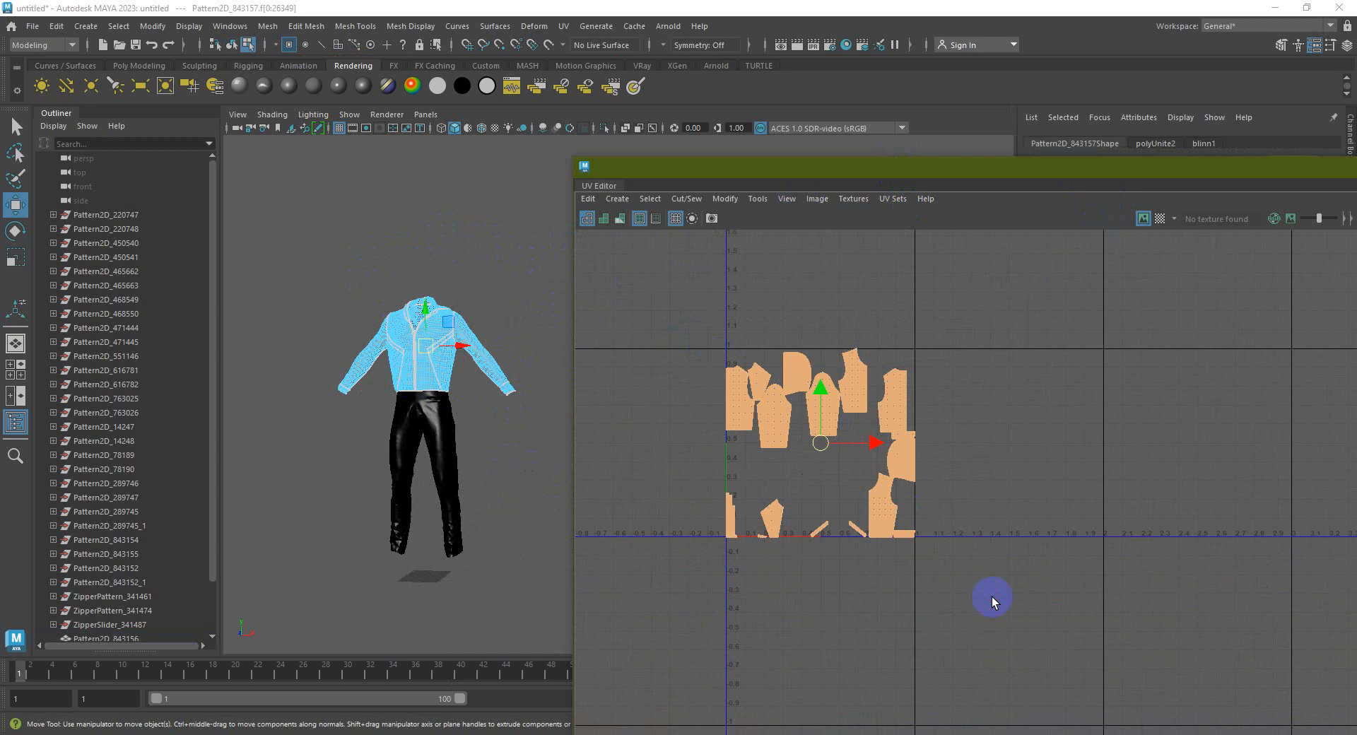
{"action": "key", "text": "ctrl+u"}
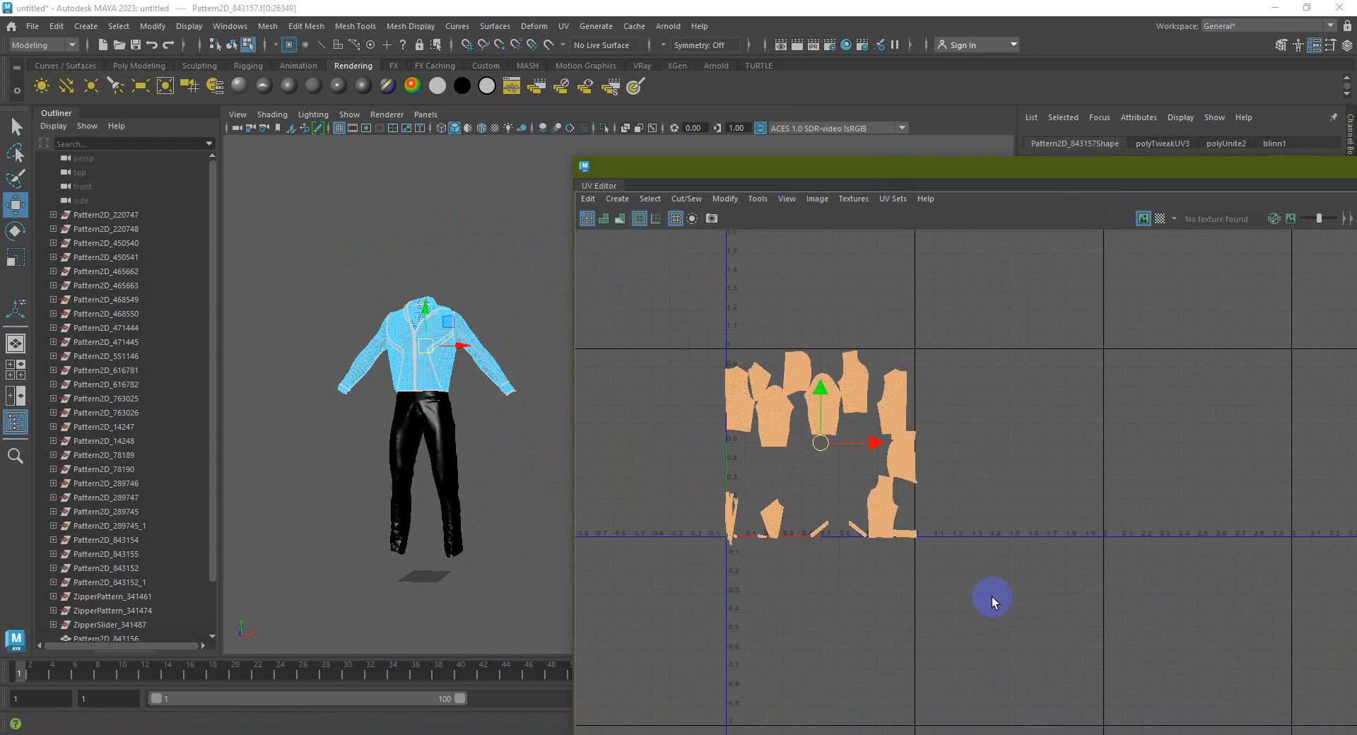
{"action": "key", "text": "ctrl+l"}
Move the front pattern shell off to the right of the UV grid
{"action": "left_click", "coordinate": [957, 494]}
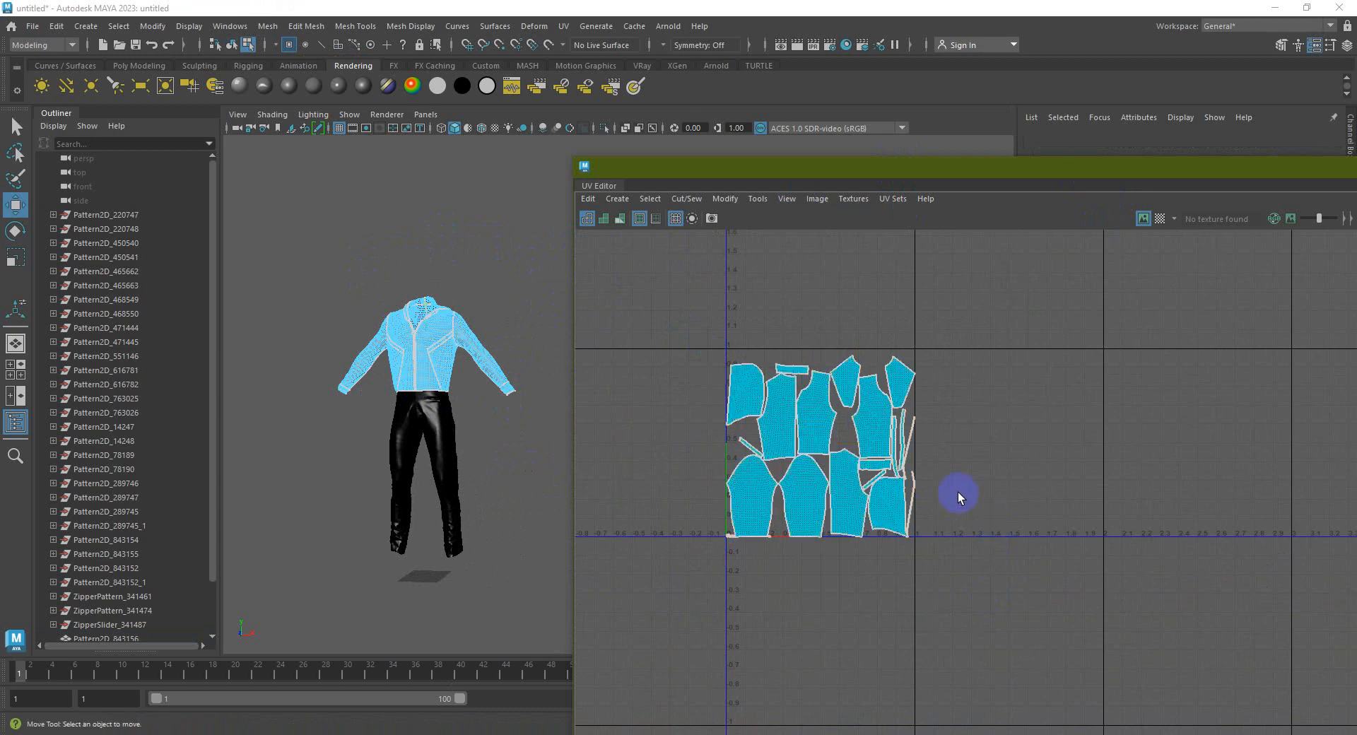
{"action": "scroll", "coordinate": [957, 493], "scroll_direction": "up", "scroll_amount": 3}
{"action": "middle_click_drag", "start_coordinate": [922, 463], "coordinate": [982, 553], "text": "alt"}
{"action": "left_click", "coordinate": [824, 384]}
{"action": "left_click_drag", "start_coordinate": [824, 384], "coordinate": [1053, 412]}
Gather the long, diagonal and small thin strip shells together beside the moved shells
{"action": "left_click", "coordinate": [926, 393]}
{"action": "left_click", "coordinate": [963, 514]}
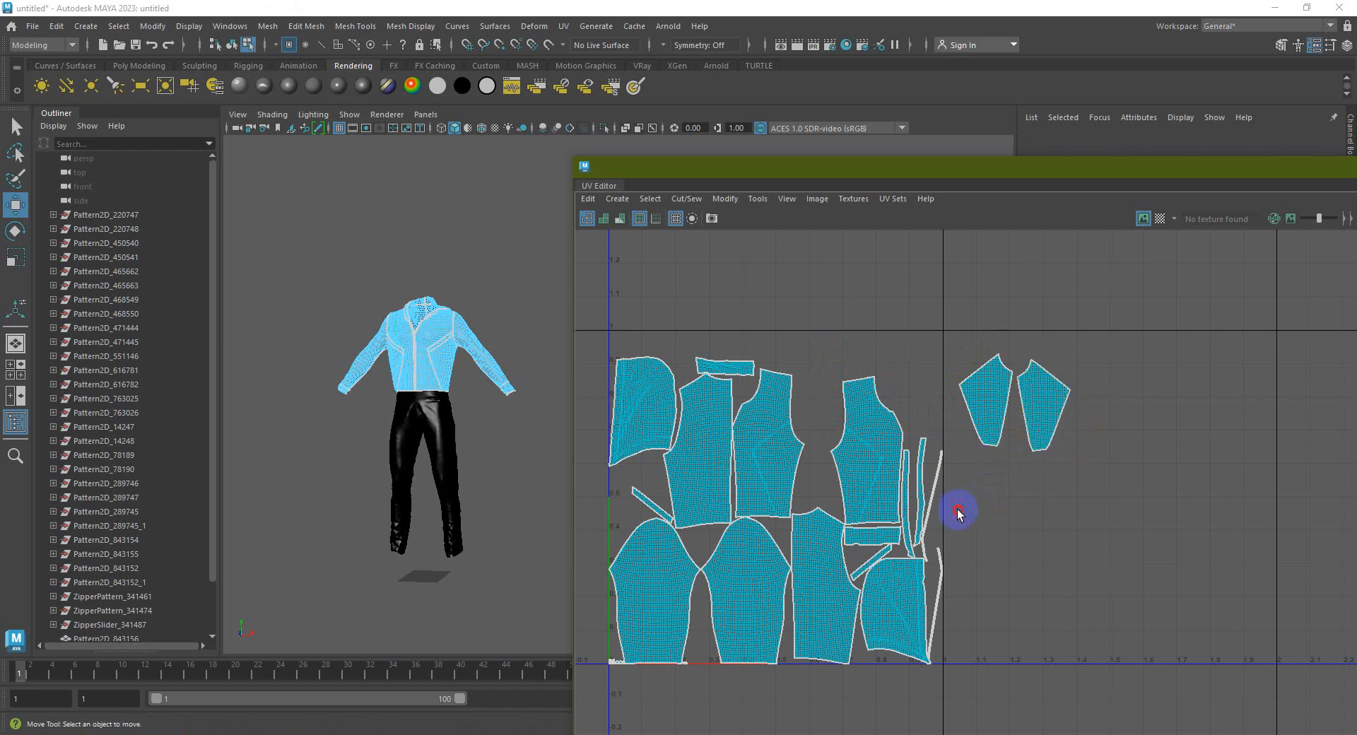
{"action": "left_click_drag", "start_coordinate": [902, 489], "coordinate": [1030, 520]}
{"action": "left_click", "coordinate": [941, 577]}
{"action": "left_click_drag", "start_coordinate": [949, 599], "coordinate": [1082, 520]}
{"action": "left_click", "coordinate": [877, 562]}
{"action": "left_click_drag", "start_coordinate": [925, 588], "coordinate": [995, 622]}
{"action": "left_click_drag", "start_coordinate": [891, 546], "coordinate": [987, 493]}
{"action": "left_click", "coordinate": [726, 366]}
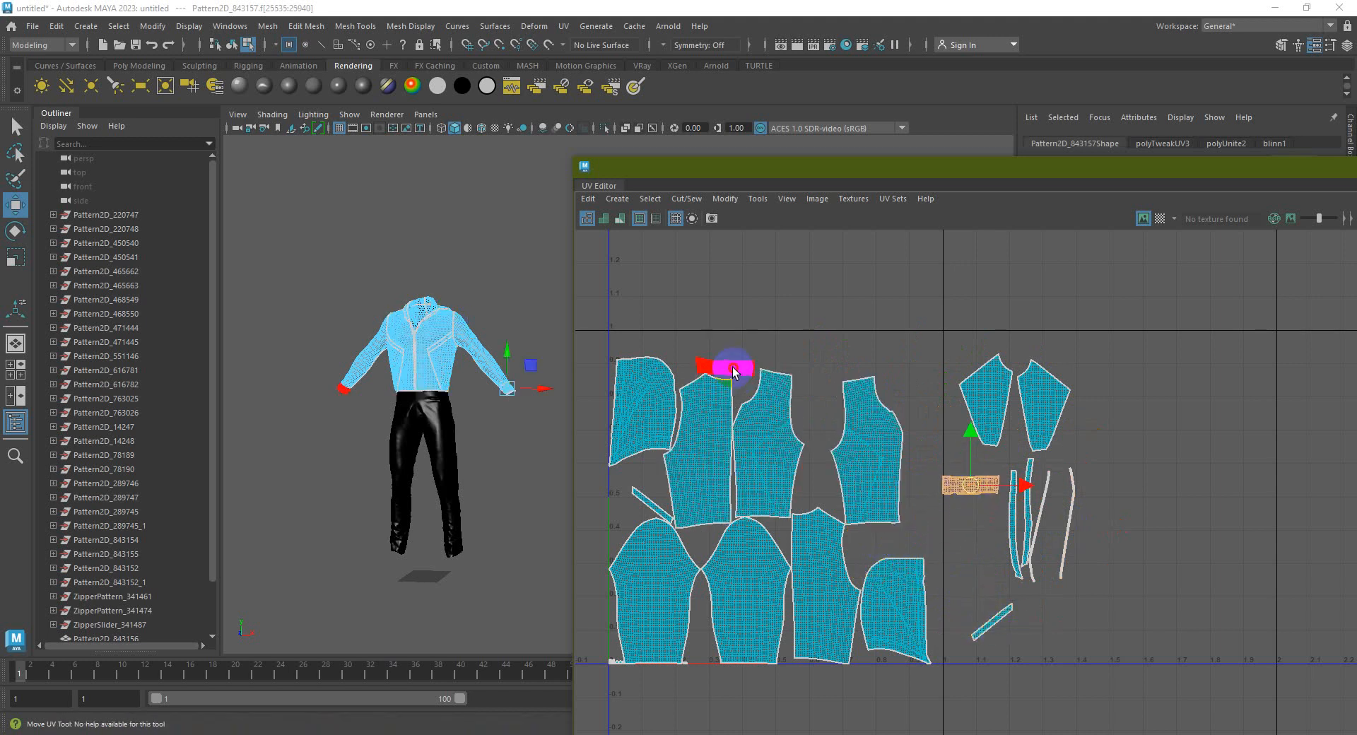
{"action": "left_click_drag", "start_coordinate": [726, 366], "coordinate": [972, 514]}
{"action": "left_click", "coordinate": [651, 508]}
{"action": "left_click_drag", "start_coordinate": [651, 508], "coordinate": [995, 574]}
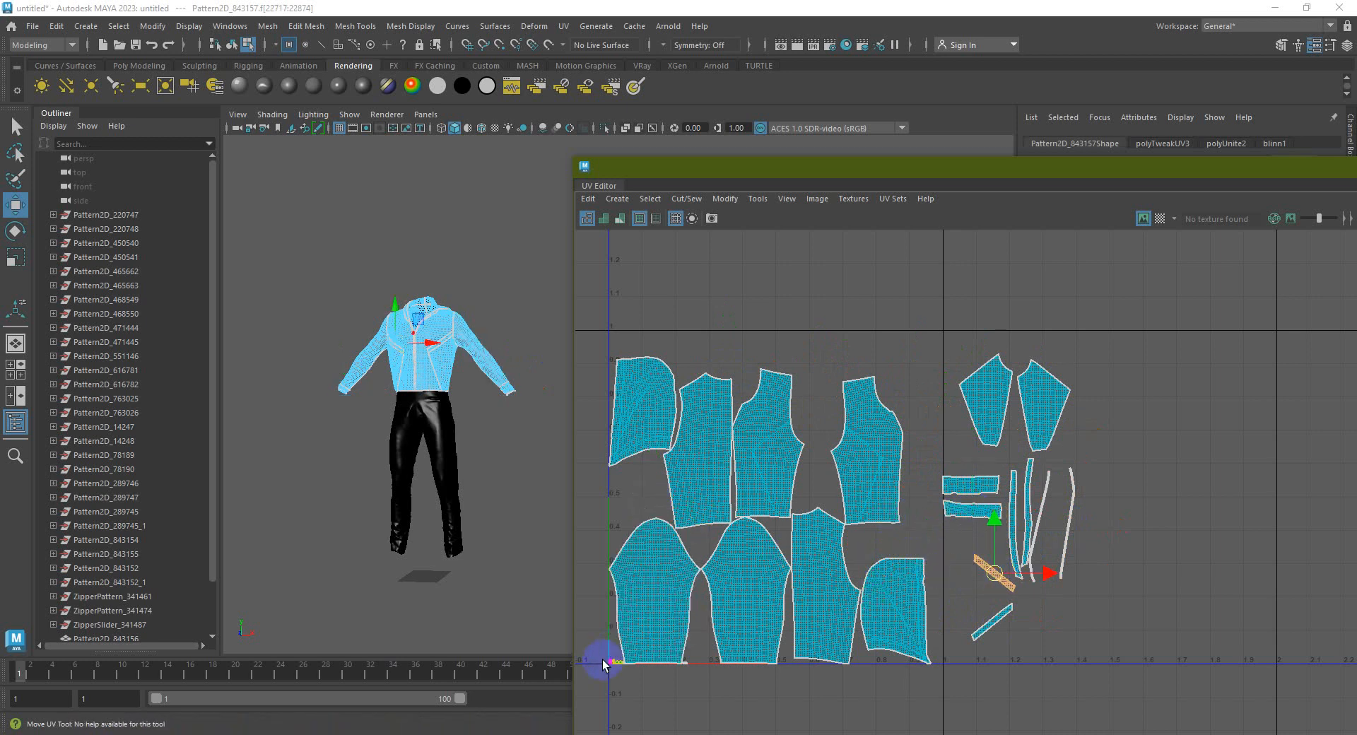
Move the top-left and middle panel shells to the far right and butt neighbouring shells together
{"action": "left_click", "coordinate": [650, 405]}
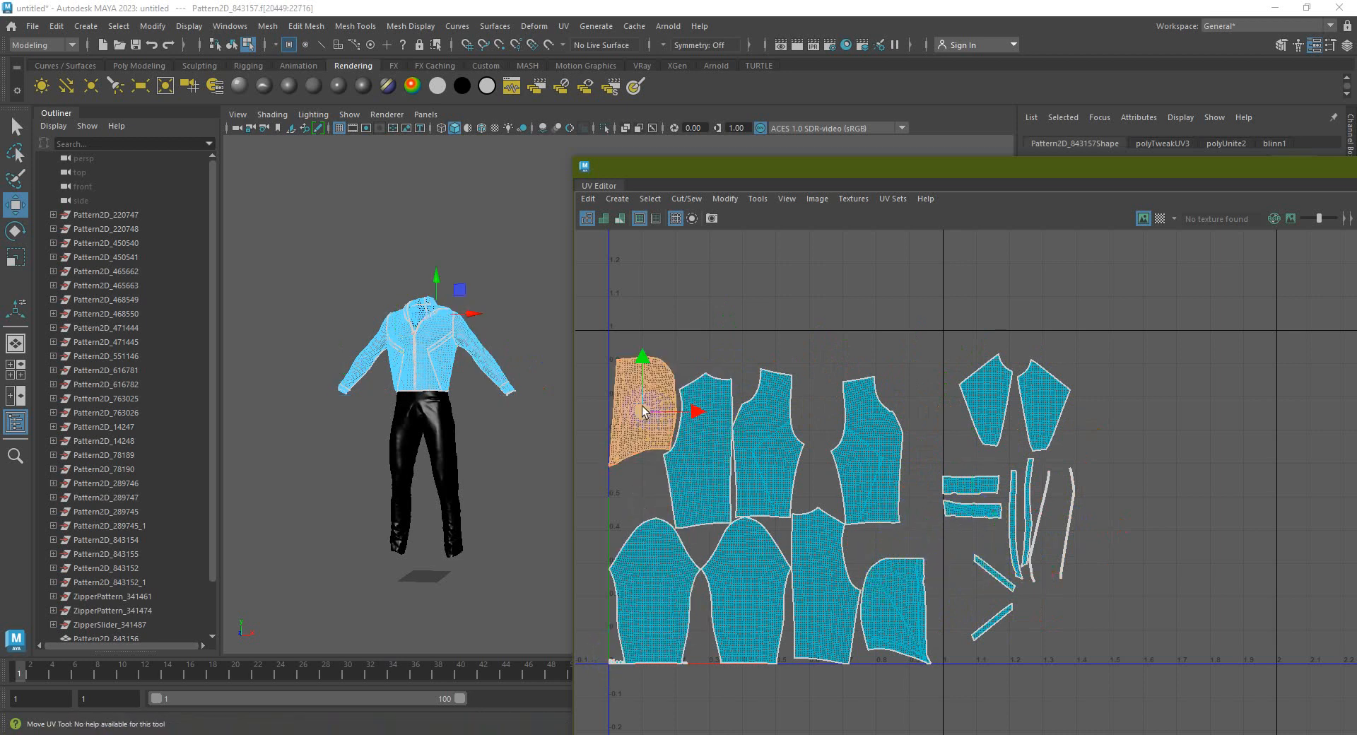
{"action": "left_click_drag", "start_coordinate": [642, 406], "coordinate": [1163, 390]}
{"action": "left_click", "coordinate": [698, 444]}
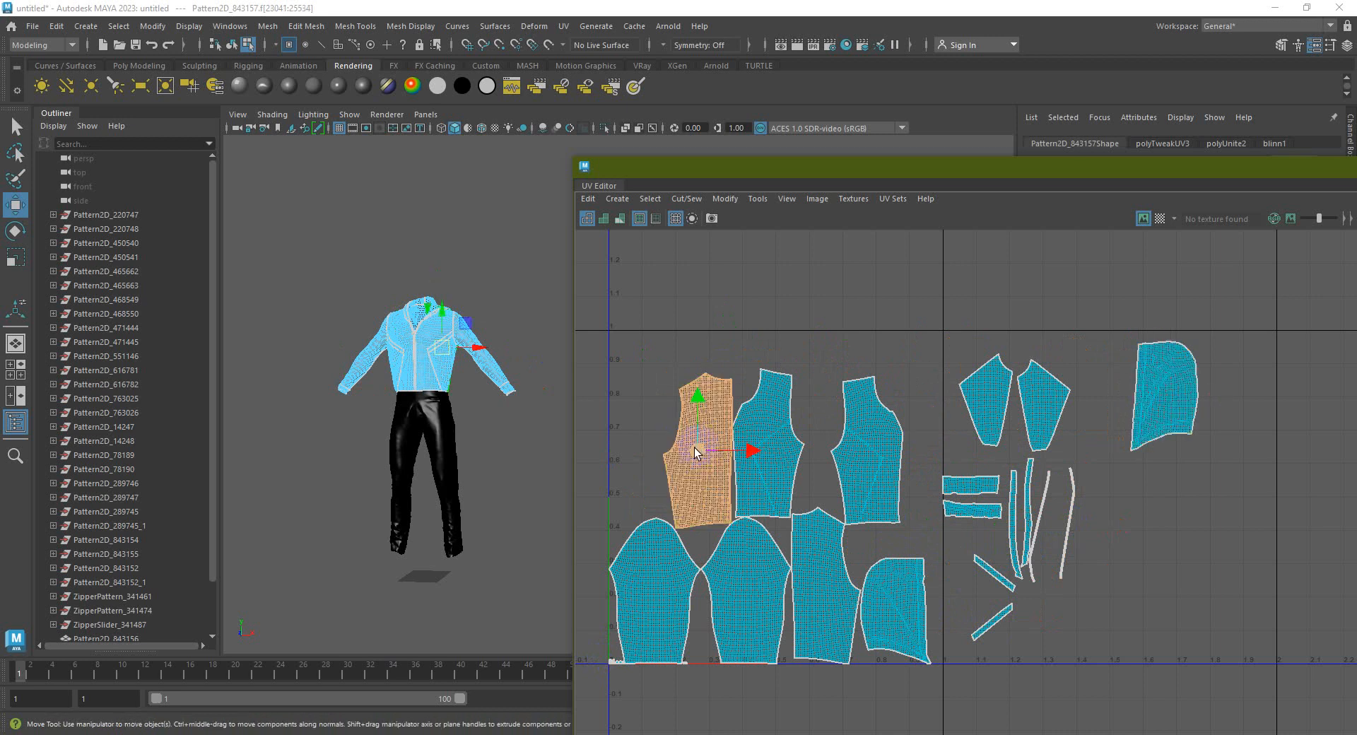
{"action": "left_click", "coordinate": [769, 453]}
{"action": "left_click_drag", "start_coordinate": [769, 452], "coordinate": [1248, 553]}
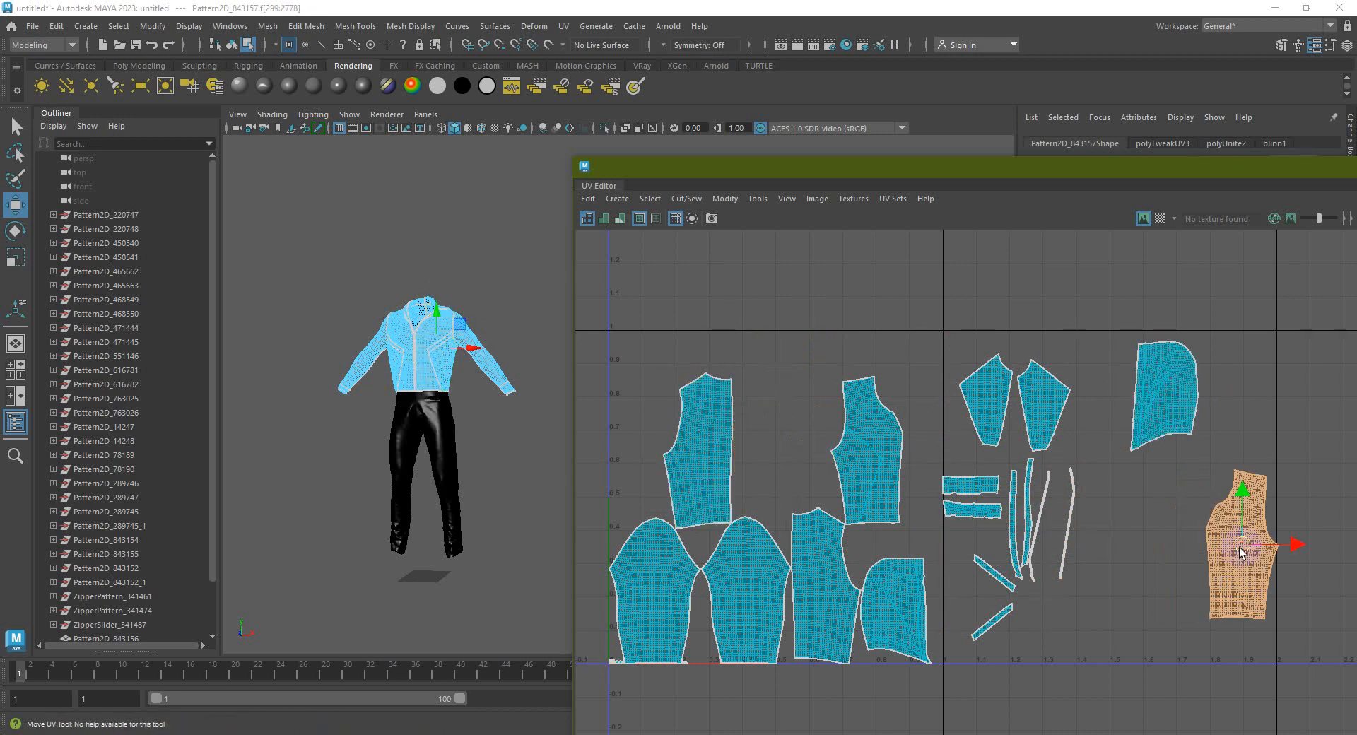
{"action": "left_click", "coordinate": [875, 475]}
{"action": "left_click_drag", "start_coordinate": [868, 452], "coordinate": [1154, 555]}
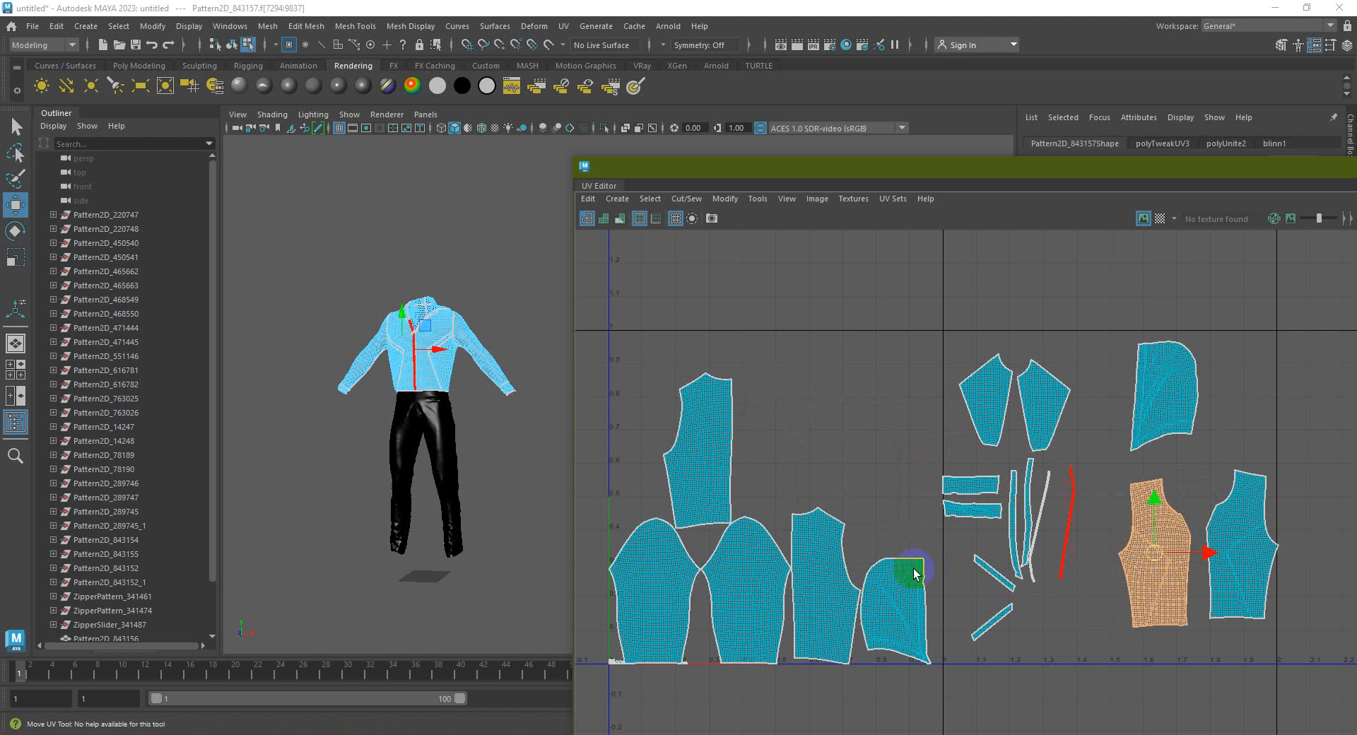
{"action": "left_click", "coordinate": [824, 569]}
{"action": "left_click_drag", "start_coordinate": [824, 569], "coordinate": [648, 413]}
{"action": "left_click", "coordinate": [686, 447]}
{"action": "left_click", "coordinate": [745, 414]}
{"action": "left_click_drag", "start_coordinate": [771, 448], "coordinate": [722, 413]}
{"action": "left_click", "coordinate": [799, 468]}
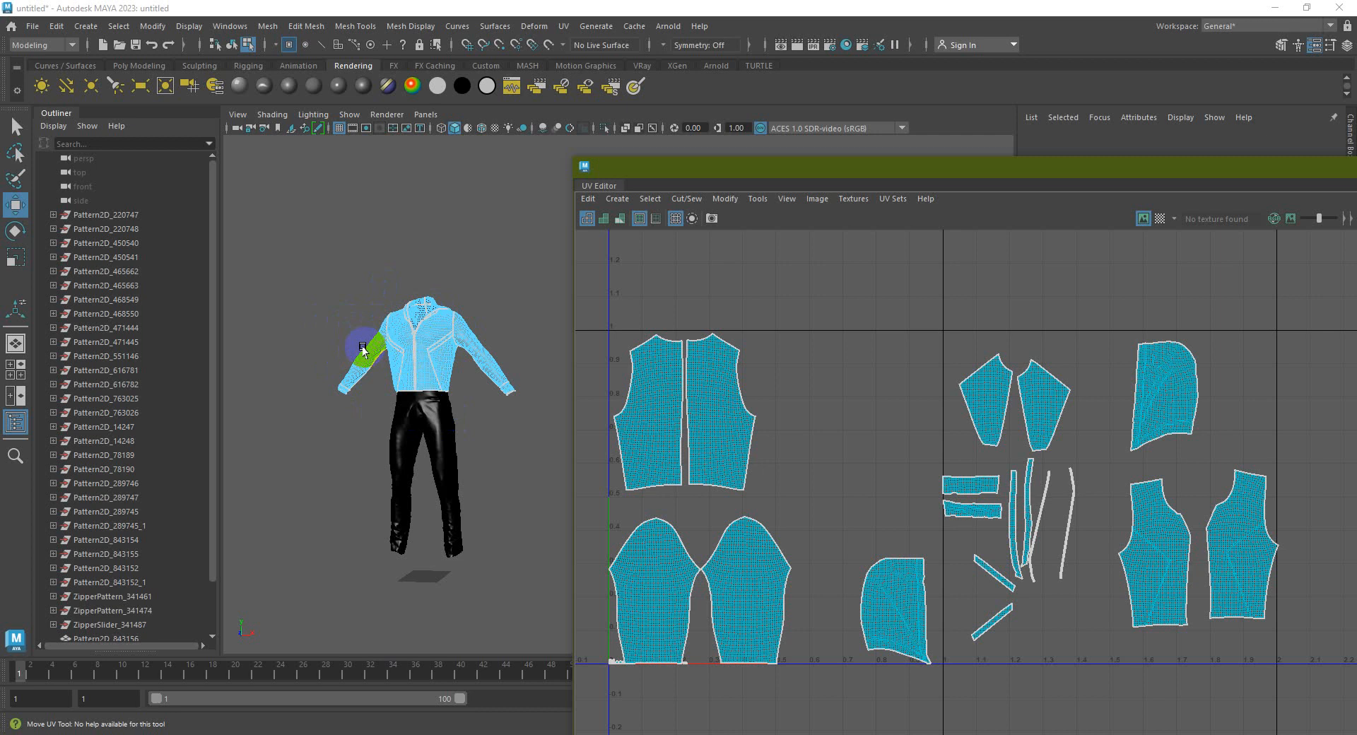
{"action": "left_click_drag", "start_coordinate": [381, 364], "coordinate": [330, 368], "text": "alt"}
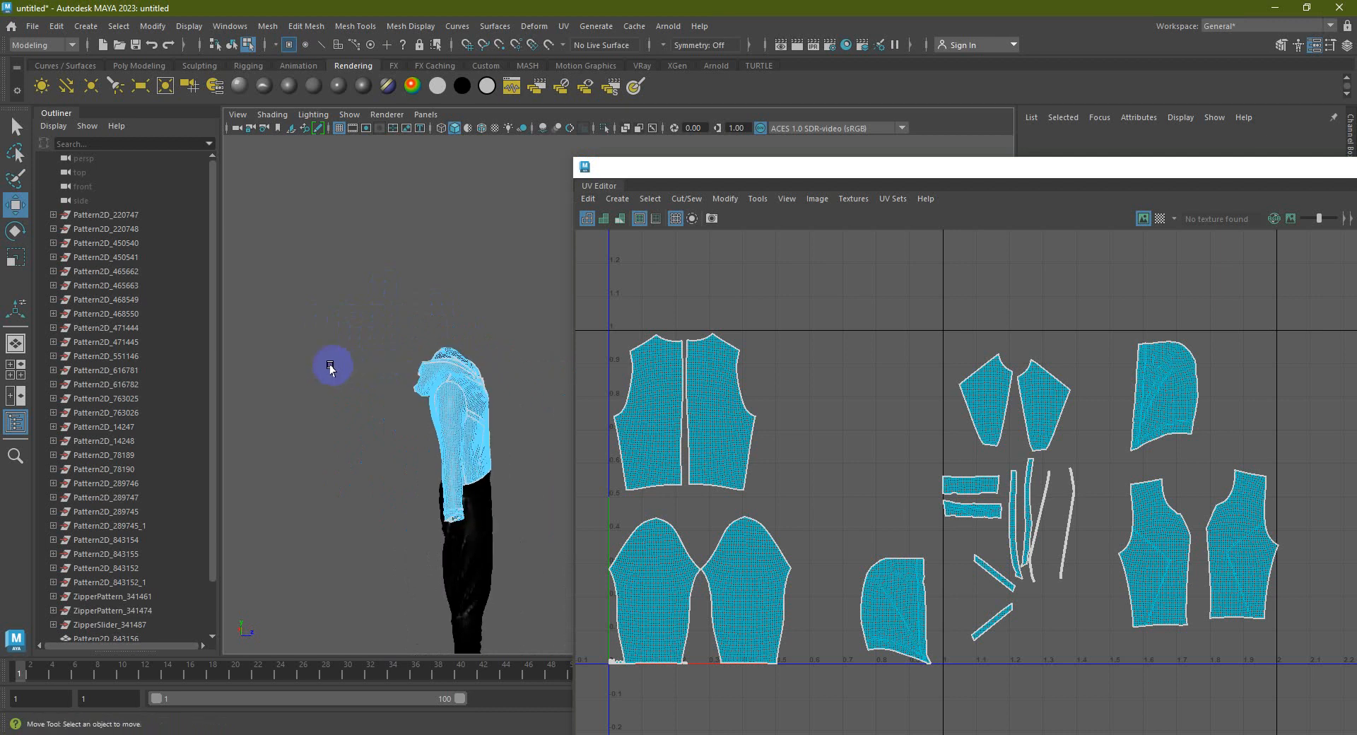
{"action": "right_click_drag", "start_coordinate": [343, 360], "coordinate": [455, 439], "text": "alt"}
{"action": "middle_click_drag", "start_coordinate": [304, 357], "coordinate": [354, 421], "text": "alt"}
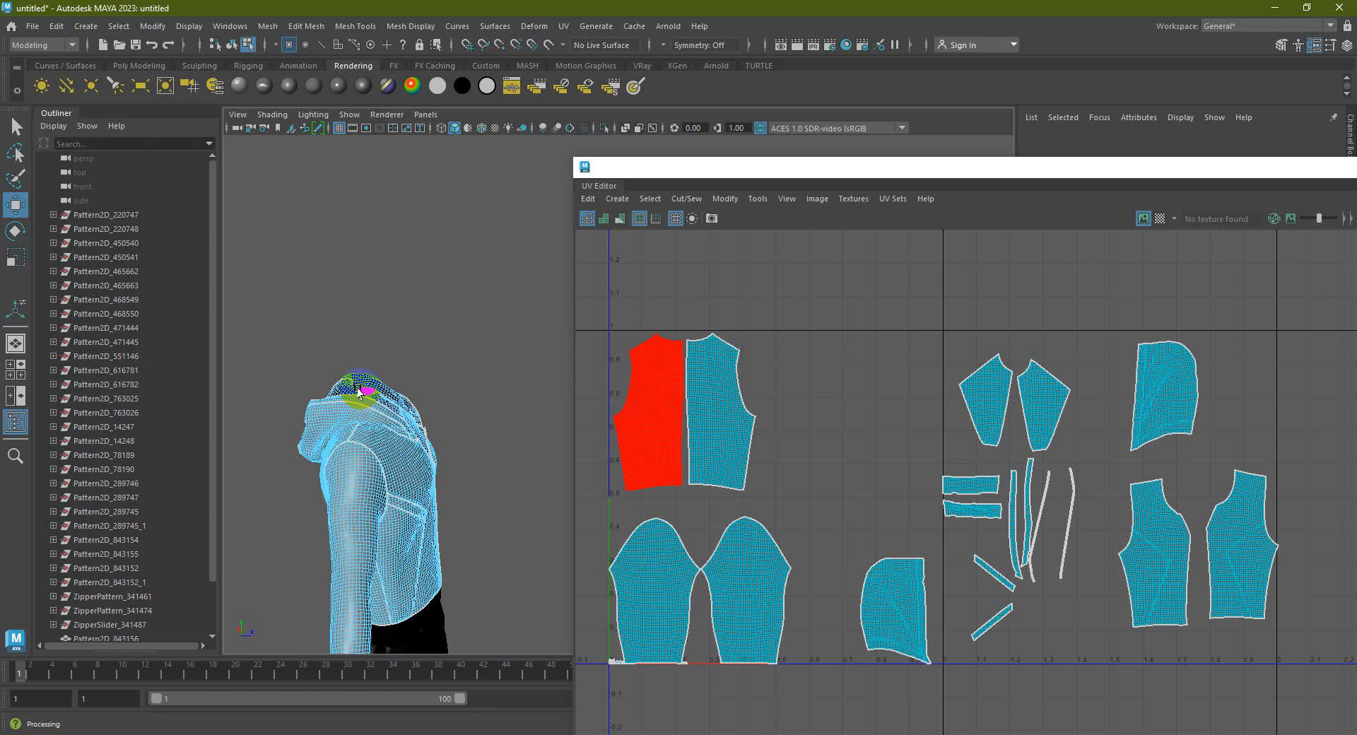
{"action": "right_click_drag", "start_coordinate": [360, 392], "coordinate": [431, 312]}
{"action": "left_click", "coordinate": [478, 376]}
{"action": "left_click_drag", "start_coordinate": [478, 376], "coordinate": [505, 424], "text": "alt"}
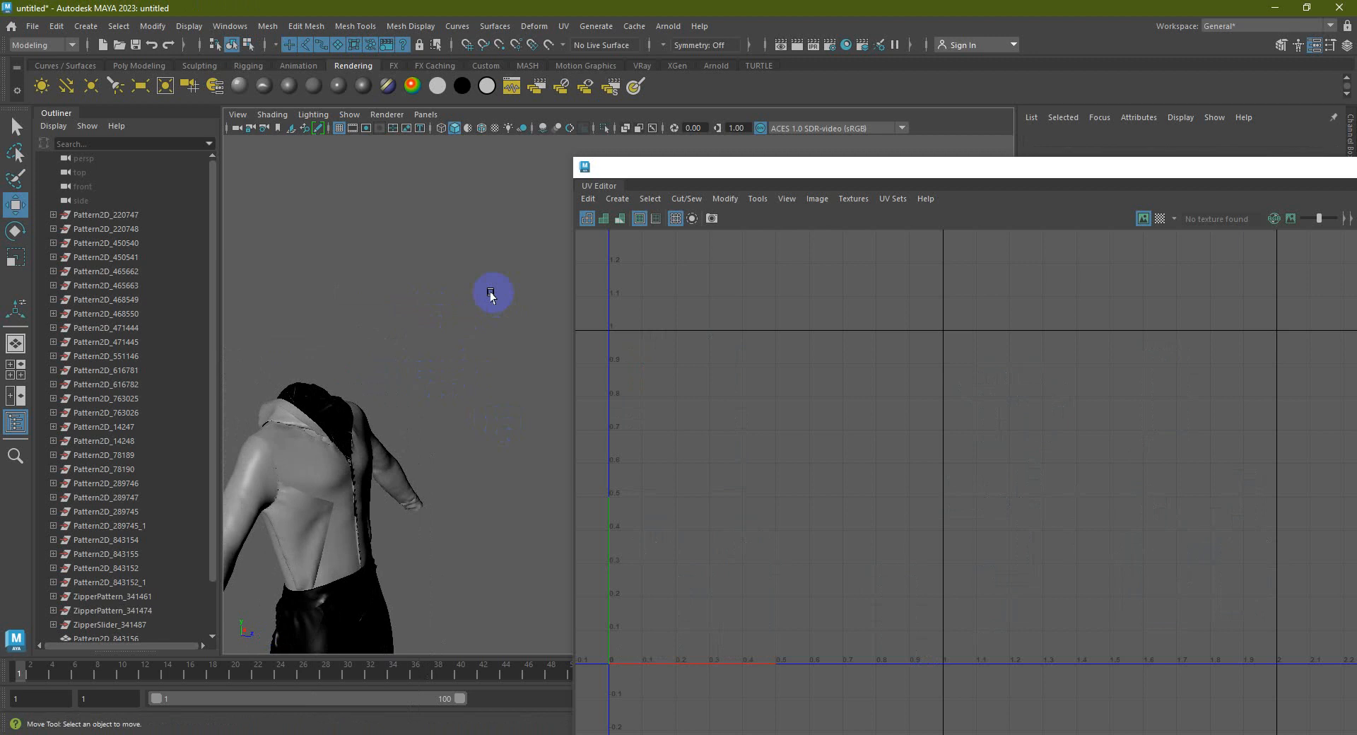
{"action": "middle_click_drag", "start_coordinate": [452, 308], "coordinate": [548, 293], "text": "alt"}
{"action": "left_click_drag", "start_coordinate": [488, 389], "coordinate": [442, 381], "text": "alt"}
{"action": "middle_click_drag", "start_coordinate": [442, 382], "coordinate": [515, 418], "text": "alt"}
{"action": "scroll", "coordinate": [451, 440], "scroll_direction": "up", "scroll_amount": 3}
{"action": "left_click", "coordinate": [485, 449]}
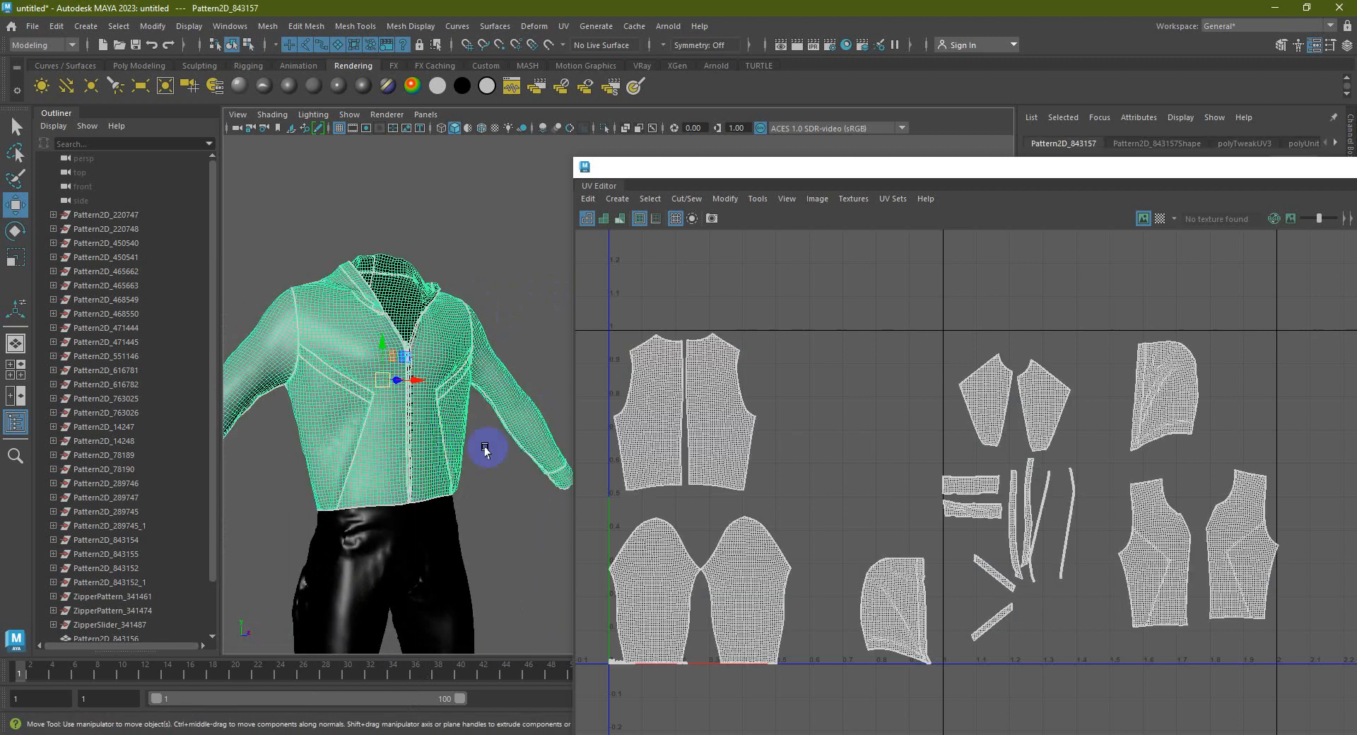
Switch to UV Shell selection and move the right-side shells beside the front panels
{"action": "scroll", "coordinate": [476, 460], "scroll_direction": "up", "scroll_amount": 3}
{"action": "left_click_drag", "start_coordinate": [489, 436], "coordinate": [441, 432], "text": "alt"}
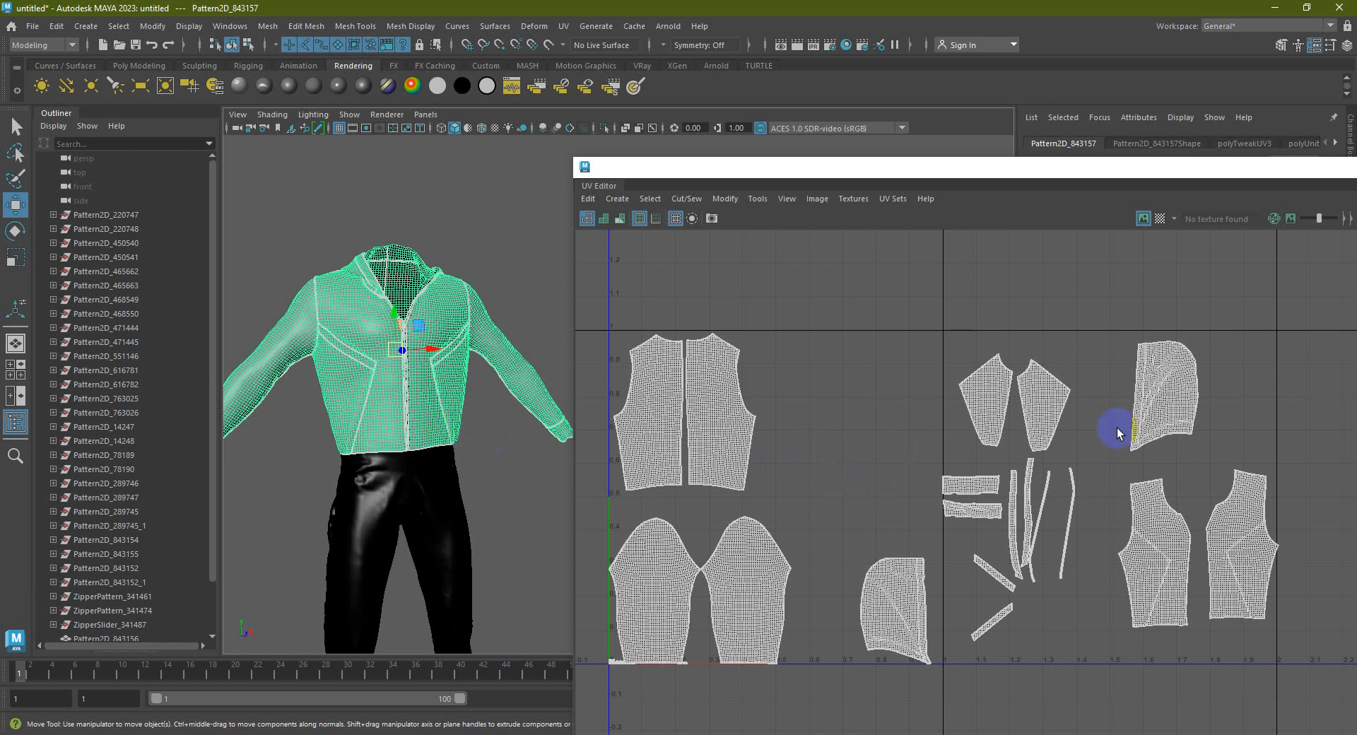
{"action": "right_click", "coordinate": [1129, 472]}
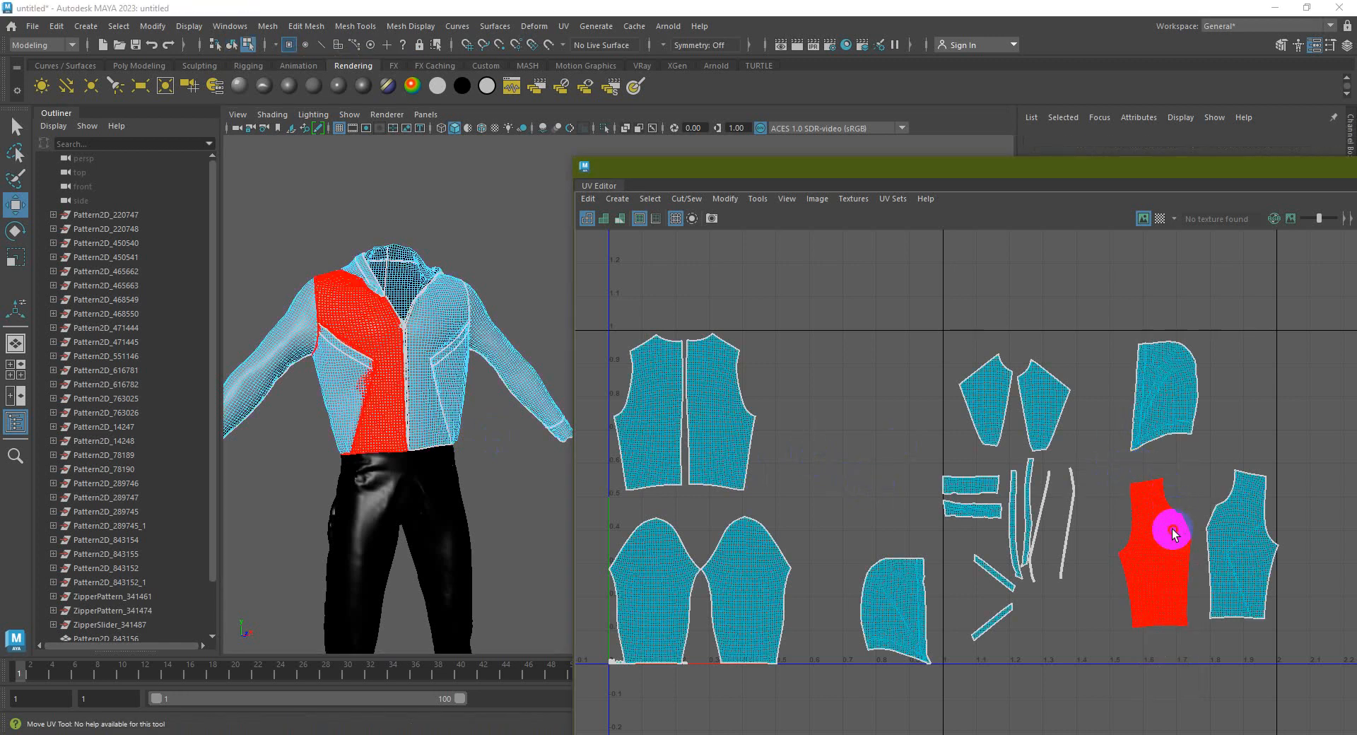
{"action": "left_click", "coordinate": [1163, 546]}
{"action": "left_click_drag", "start_coordinate": [1163, 545], "coordinate": [866, 387]}
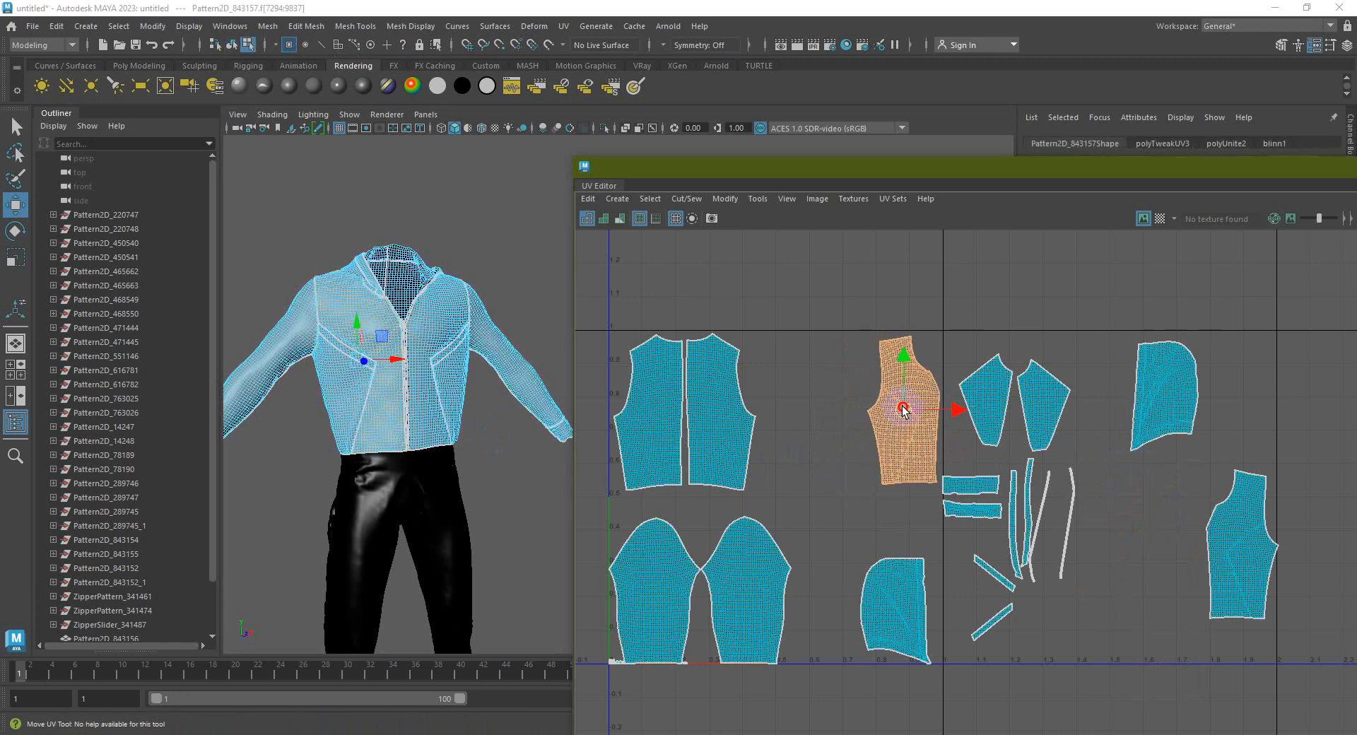
{"action": "left_click", "coordinate": [1244, 561]}
{"action": "left_click_drag", "start_coordinate": [1244, 561], "coordinate": [825, 412]}
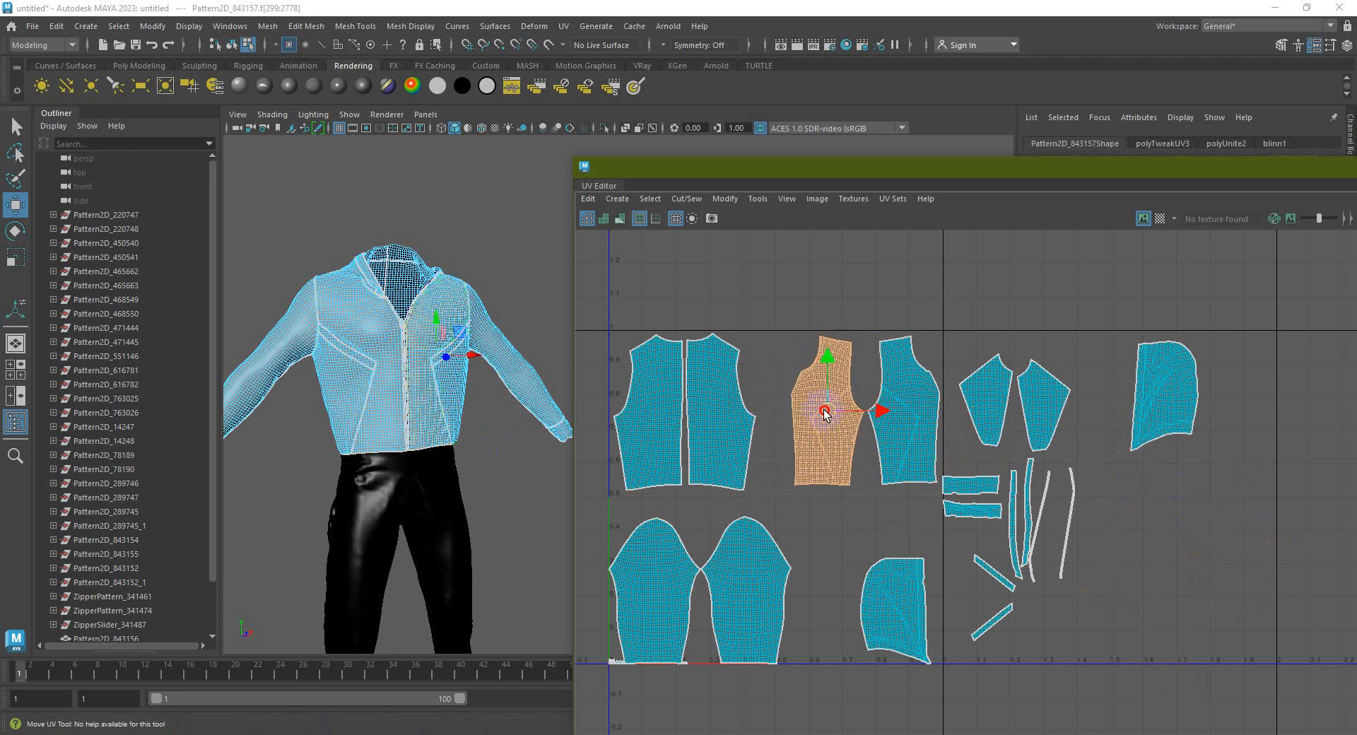
Reposition the small and lower shells next to the upper-right shells
{"action": "left_click", "coordinate": [990, 406]}
{"action": "left_click_drag", "start_coordinate": [973, 413], "coordinate": [791, 547]}
{"action": "left_click", "coordinate": [913, 611]}
{"action": "left_click_drag", "start_coordinate": [910, 614], "coordinate": [1266, 403]}
{"action": "left_click", "coordinate": [1145, 403], "text": "shift"}
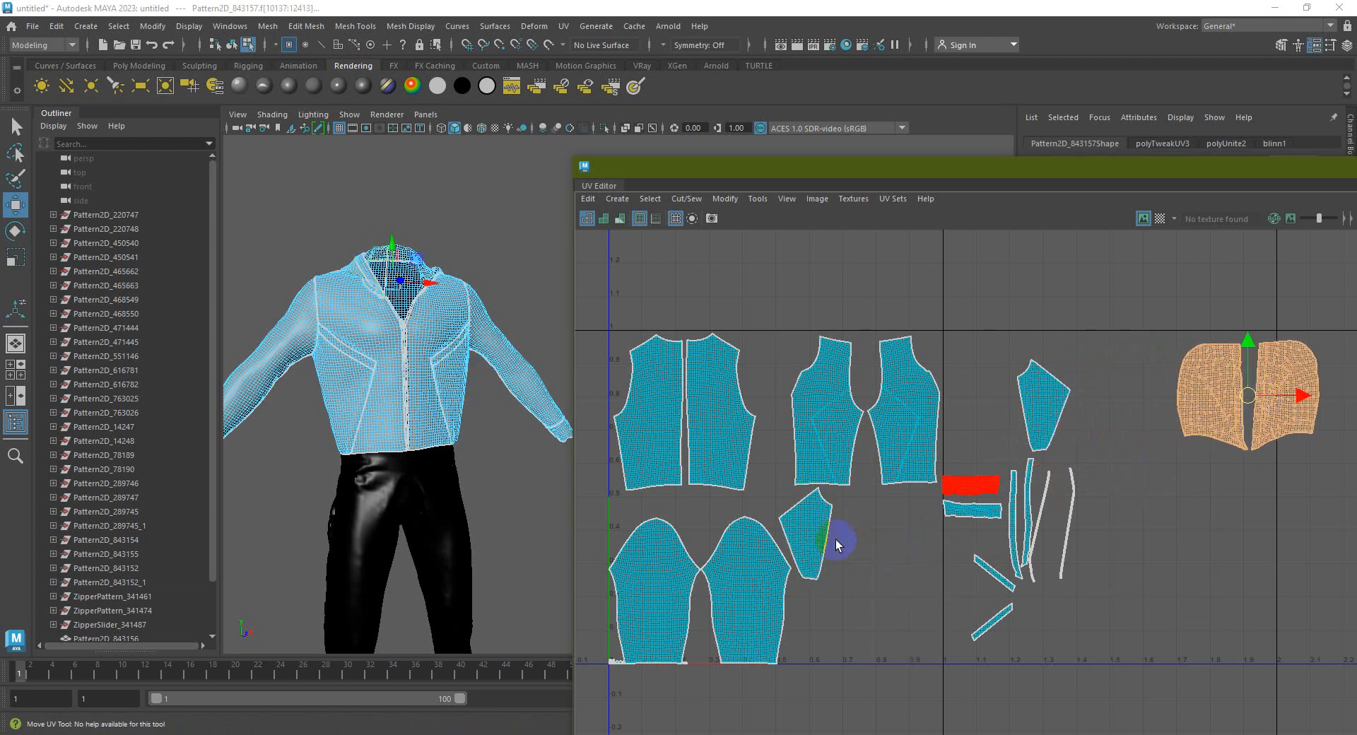
{"action": "left_click", "coordinate": [869, 558]}
{"action": "left_click_drag", "start_coordinate": [869, 558], "coordinate": [993, 410]}
{"action": "left_click", "coordinate": [1105, 524]}
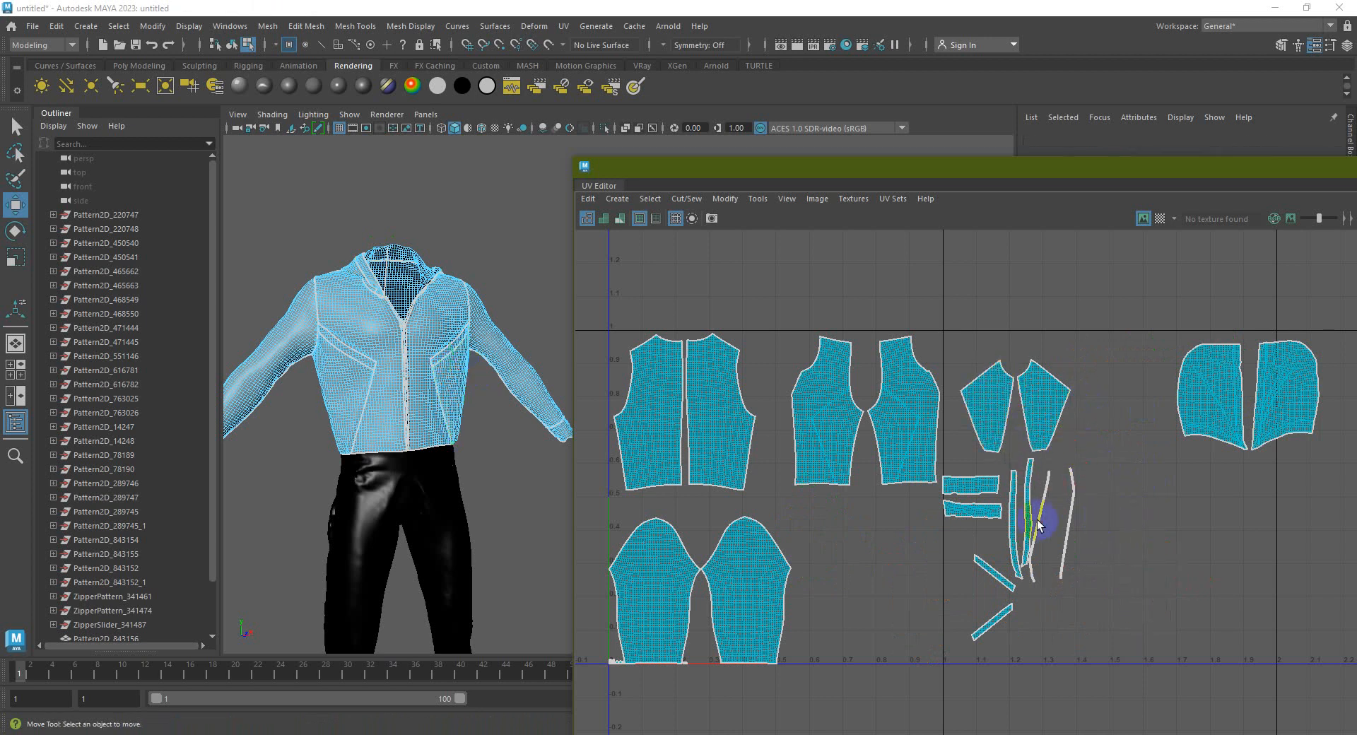
{"action": "left_click_drag", "start_coordinate": [1318, 470], "coordinate": [1107, 552]}
Scale down the two sleeve shells
{"action": "key", "text": "r"}
{"action": "key", "text": "w"}
{"action": "left_click_drag", "start_coordinate": [790, 708], "coordinate": [593, 519]}
{"action": "key", "text": "r"}
{"action": "left_click_drag", "start_coordinate": [698, 593], "coordinate": [681, 555]}
{"action": "key", "text": "w"}
{"action": "left_click", "coordinate": [876, 576]}
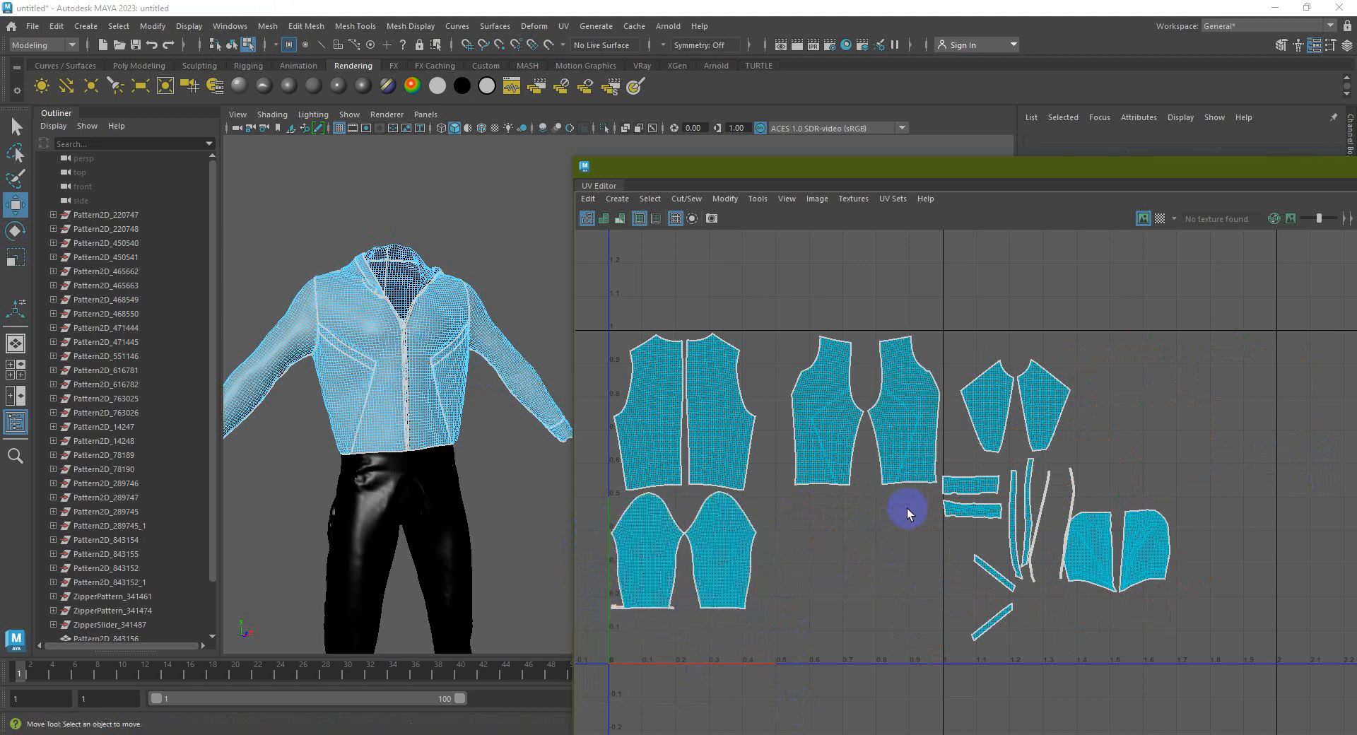
Shift the back panel shells left and select the lower-right shells for scaling
{"action": "left_click", "coordinate": [818, 418]}
{"action": "left_click_drag", "start_coordinate": [861, 415], "coordinate": [828, 415]}
{"action": "left_click", "coordinate": [1142, 346]}
{"action": "left_click", "coordinate": [994, 393]}
{"action": "left_click", "coordinate": [1175, 506]}
{"action": "left_click_drag", "start_coordinate": [1130, 474], "coordinate": [802, 527]}
{"action": "key", "text": "r"}
{"action": "key", "text": "w"}
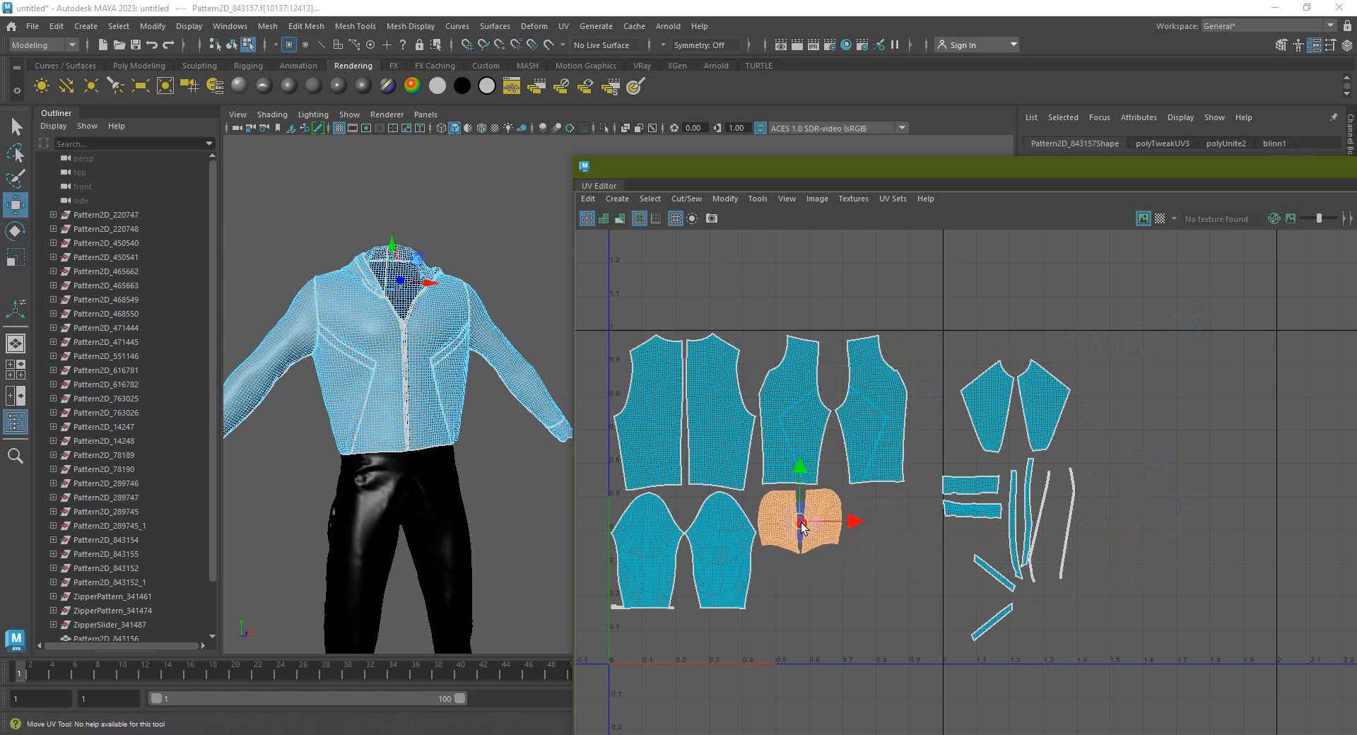
Tilt the right collar shell so both collar halves sit side by side
{"action": "left_click", "coordinate": [833, 530]}
{"action": "scroll", "coordinate": [813, 521], "scroll_direction": "up", "scroll_amount": 3}
{"action": "key", "text": "e"}
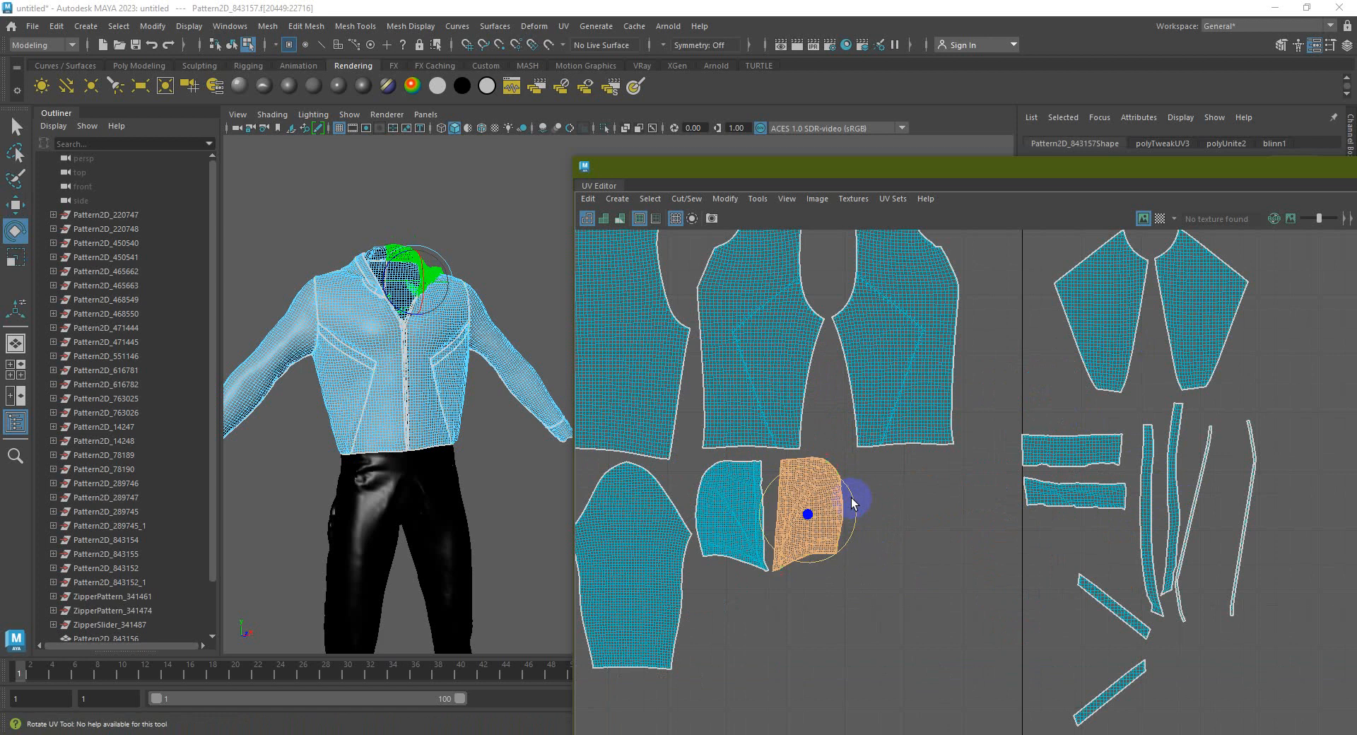
{"action": "left_click_drag", "start_coordinate": [849, 495], "coordinate": [788, 516]}
{"action": "key", "text": "w"}
{"action": "left_click", "coordinate": [869, 554]}
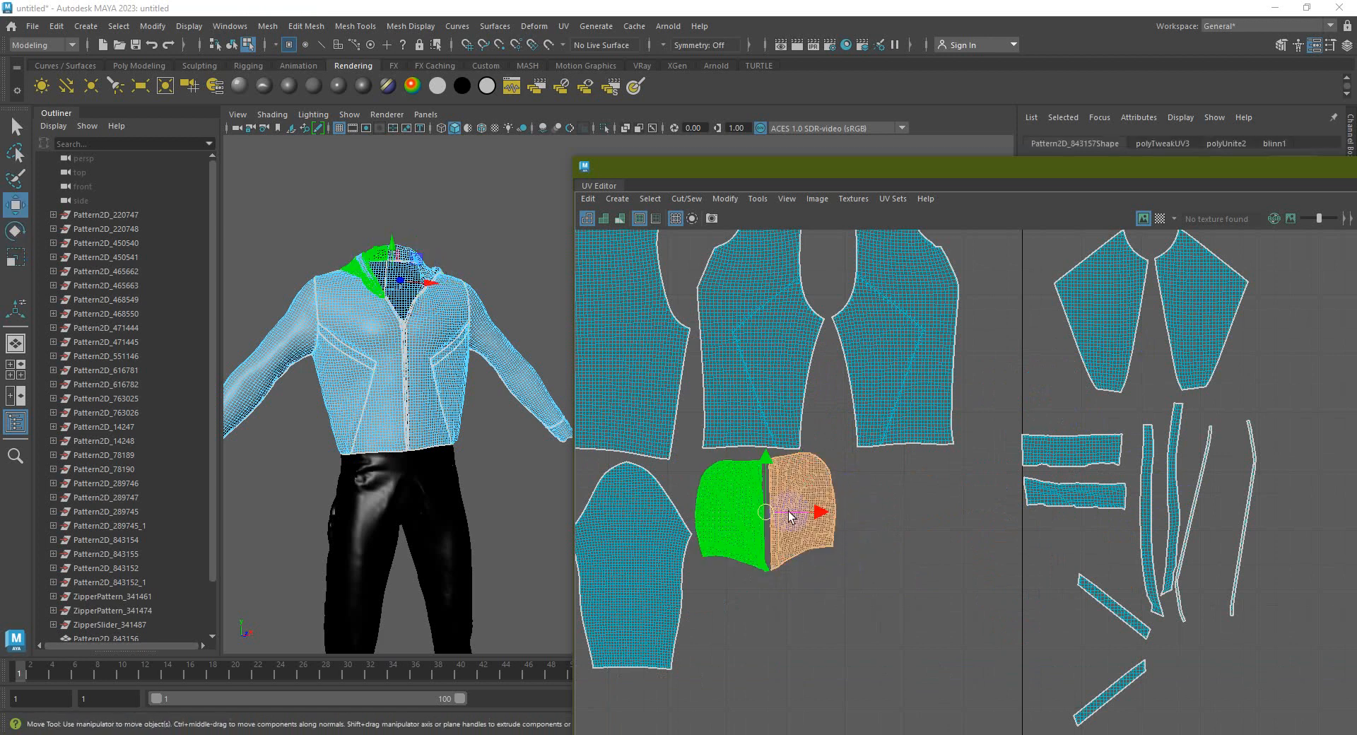
{"action": "key", "text": "e"}
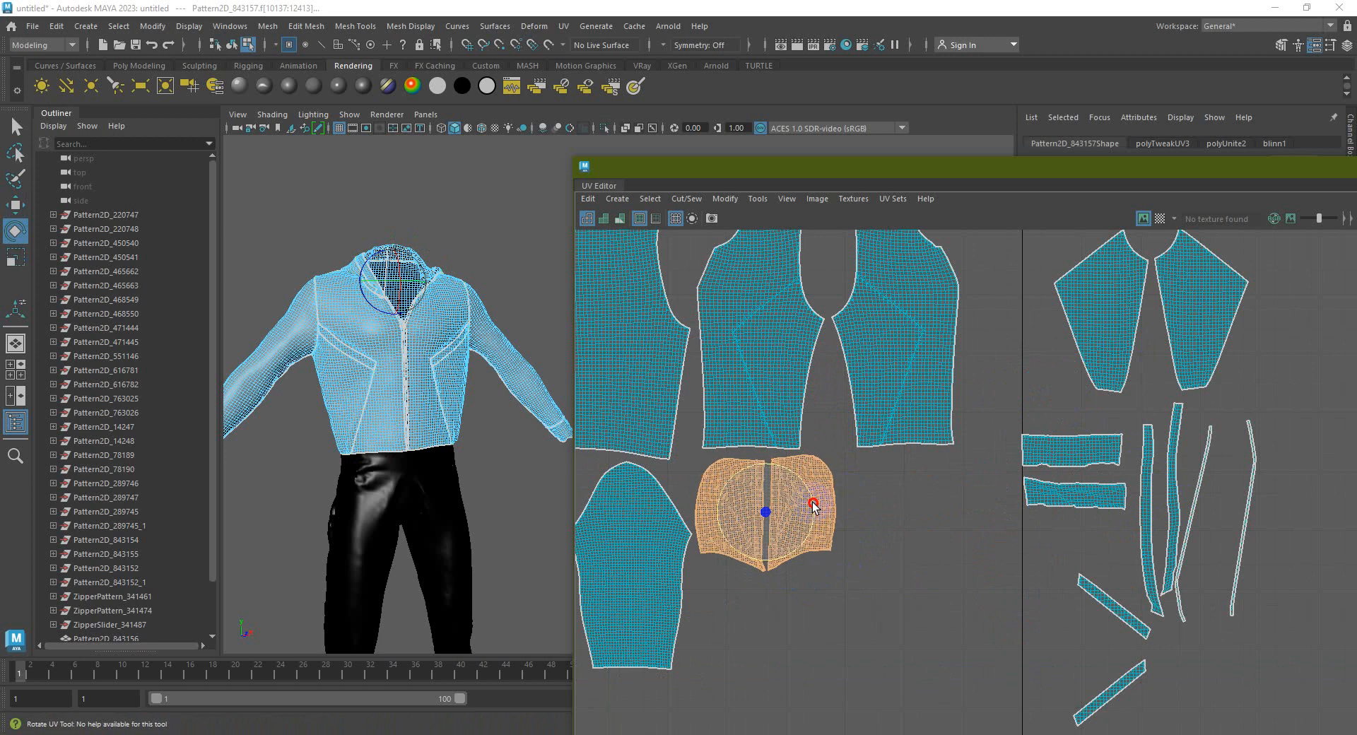
{"action": "left_click", "coordinate": [918, 507]}
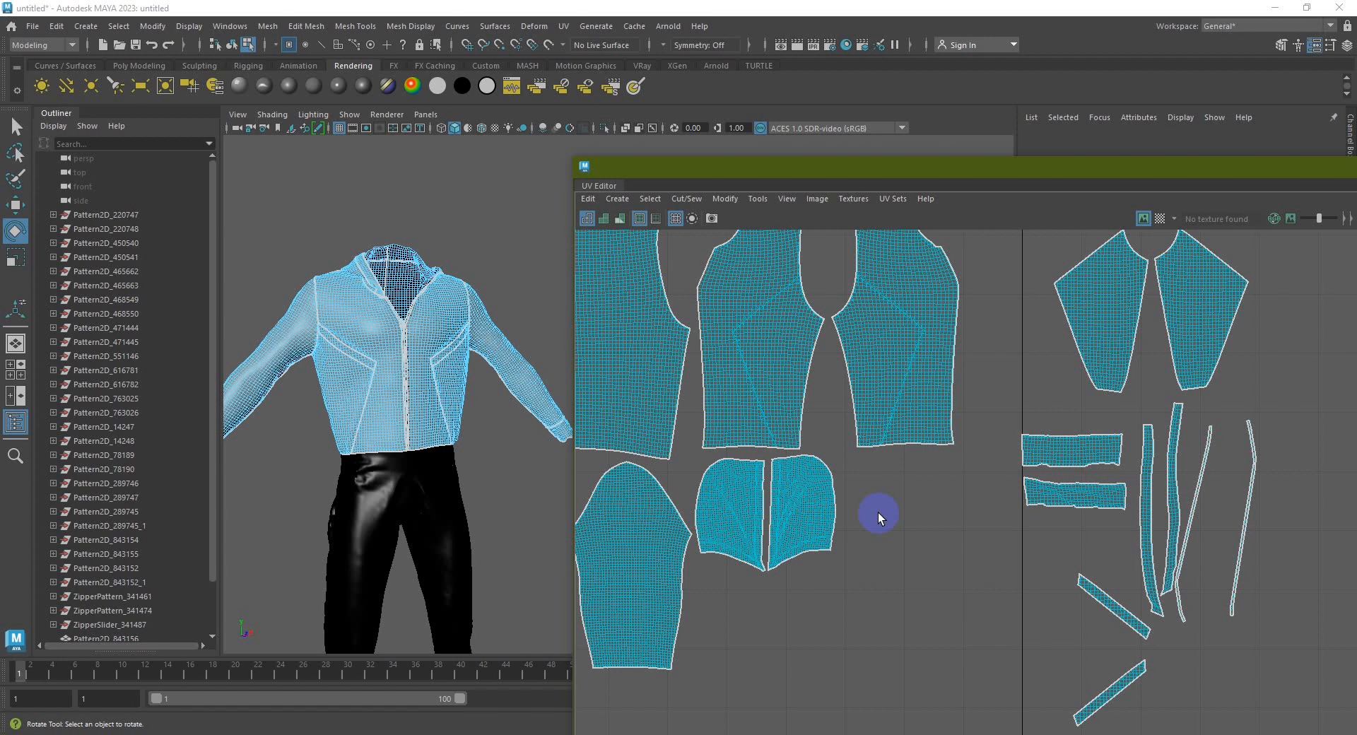
Scale down the two pocket shells
{"action": "scroll", "coordinate": [878, 511], "scroll_direction": "down", "scroll_amount": 2}
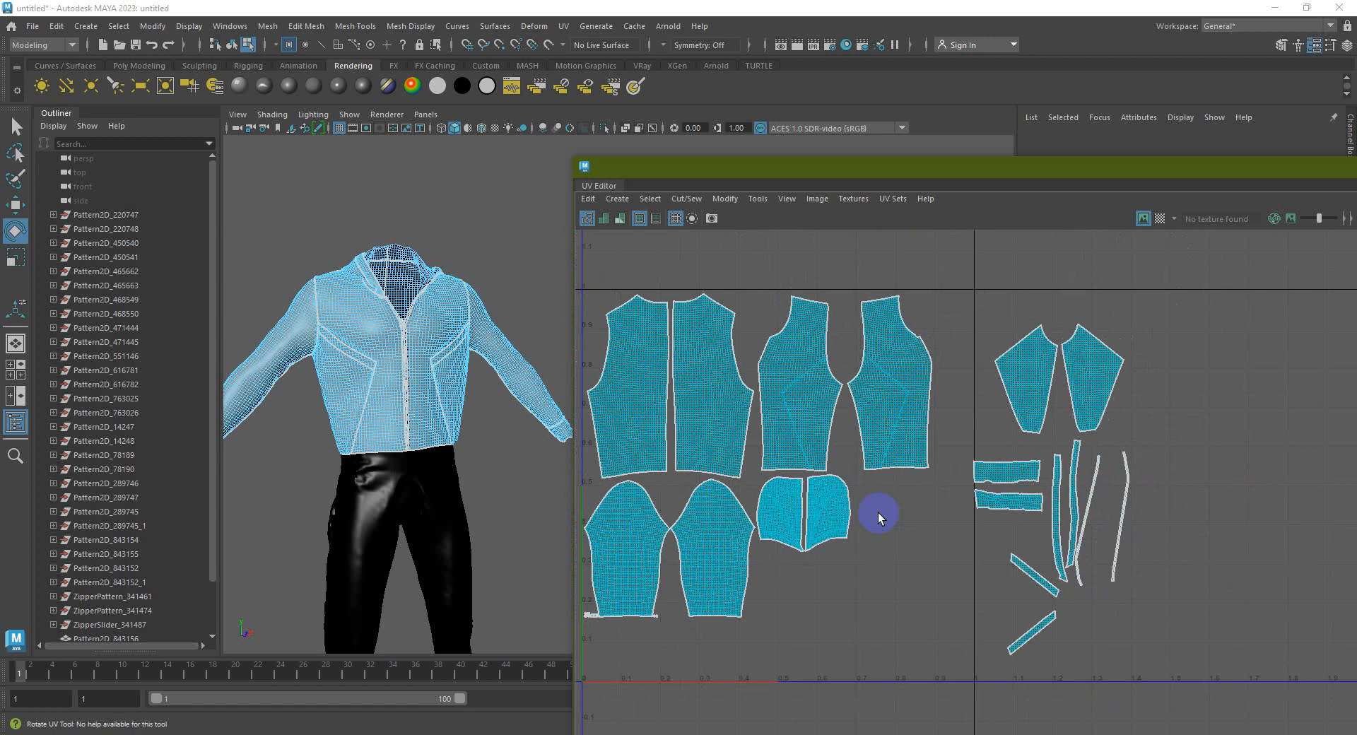
{"action": "key", "text": "w"}
{"action": "left_click_drag", "start_coordinate": [1017, 384], "coordinate": [913, 518]}
{"action": "scroll", "coordinate": [908, 527], "scroll_direction": "up", "scroll_amount": 2}
{"action": "key", "text": "r"}
{"action": "key", "text": "w"}
{"action": "left_click", "coordinate": [976, 452]}
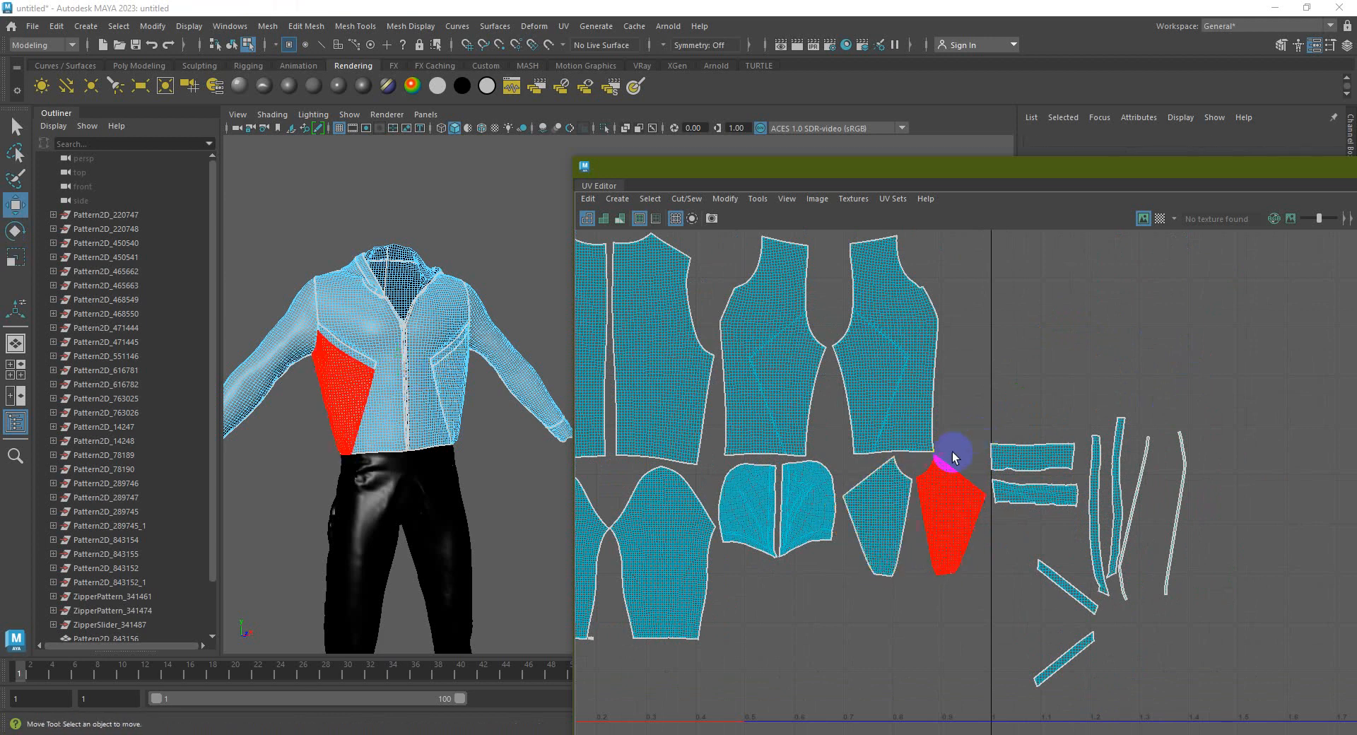
Move the two horizontal strips below the pocket shells and rotate the lower one
{"action": "left_click_drag", "start_coordinate": [1000, 418], "coordinate": [1050, 525]}
{"action": "scroll", "coordinate": [1049, 525], "scroll_direction": "down", "scroll_amount": 1}
{"action": "left_click_drag", "start_coordinate": [1032, 473], "coordinate": [776, 589]}
{"action": "left_click", "coordinate": [862, 595]}
{"action": "scroll", "coordinate": [839, 612], "scroll_direction": "up", "scroll_amount": 2}
{"action": "left_click", "coordinate": [773, 607]}
{"action": "key", "text": "e"}
{"action": "key", "text": "w"}
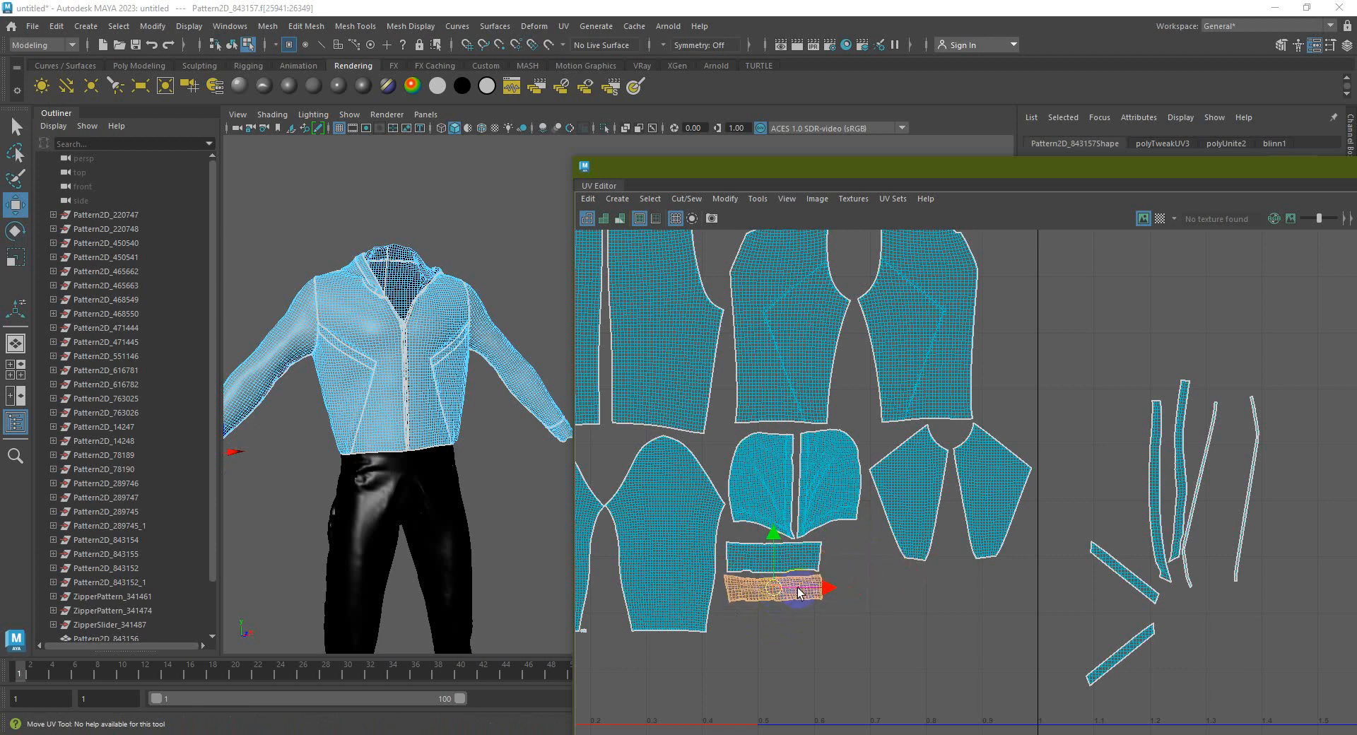
{"action": "left_click", "coordinate": [946, 597]}
{"action": "scroll", "coordinate": [948, 598], "scroll_direction": "down", "scroll_amount": 2}
Rotate the two diagonal strip shells flat to horizontal
{"action": "left_click", "coordinate": [1108, 633]}
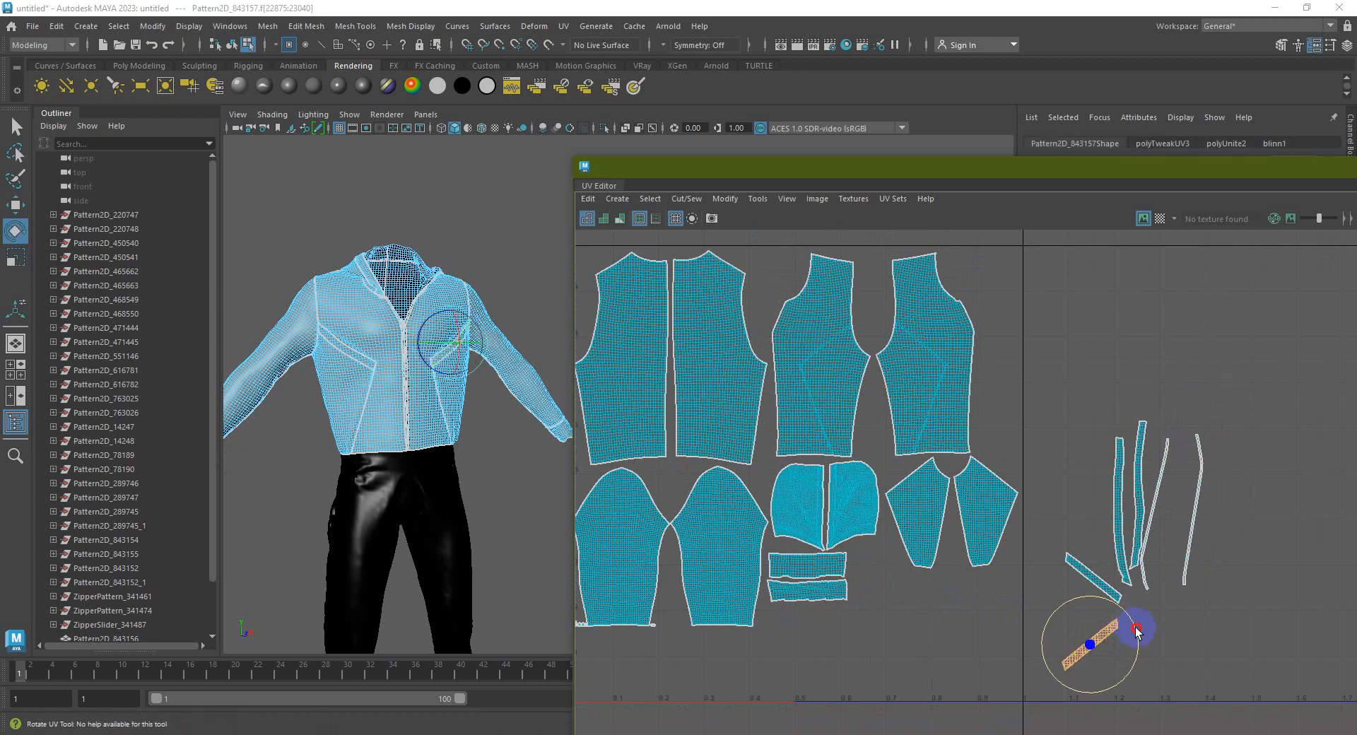
{"action": "key", "text": "e"}
{"action": "left_click_drag", "start_coordinate": [1129, 620], "coordinate": [1136, 658]}
{"action": "left_click", "coordinate": [1092, 576]}
{"action": "left_click_drag", "start_coordinate": [1052, 544], "coordinate": [806, 620]}
{"action": "key", "text": "w"}
{"action": "key", "text": "e"}
{"action": "key", "text": "w"}
{"action": "left_click", "coordinate": [1126, 576]}
{"action": "left_click", "coordinate": [1218, 593]}
{"action": "scroll", "coordinate": [1166, 498], "scroll_direction": "up", "scroll_amount": 1}
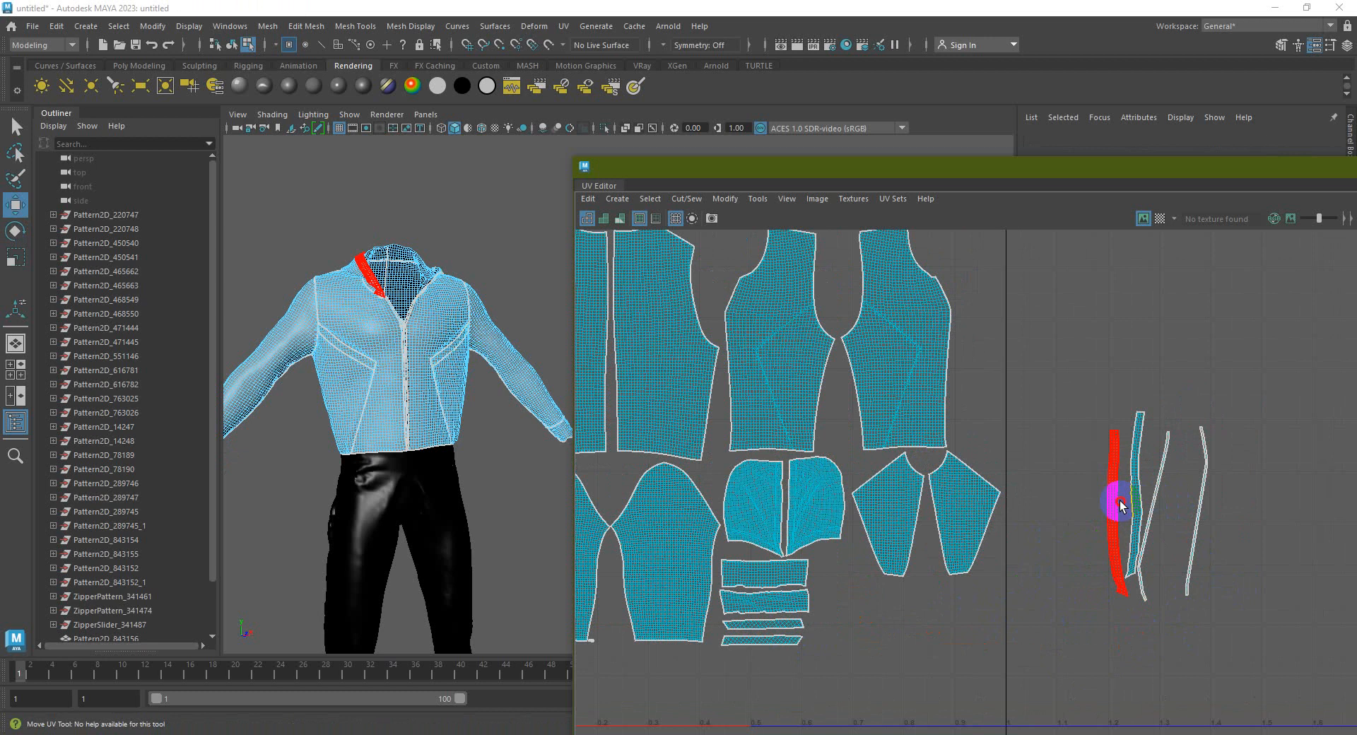
Move the thin vertical strips beside the bands, rotating them horizontal below the sleeve pieces
{"action": "left_click", "coordinate": [1120, 505]}
{"action": "scroll", "coordinate": [1120, 506], "scroll_direction": "down", "scroll_amount": 1}
{"action": "left_click_drag", "start_coordinate": [1119, 514], "coordinate": [880, 612]}
{"action": "scroll", "coordinate": [926, 600], "scroll_direction": "up", "scroll_amount": 1}
{"action": "key", "text": "e"}
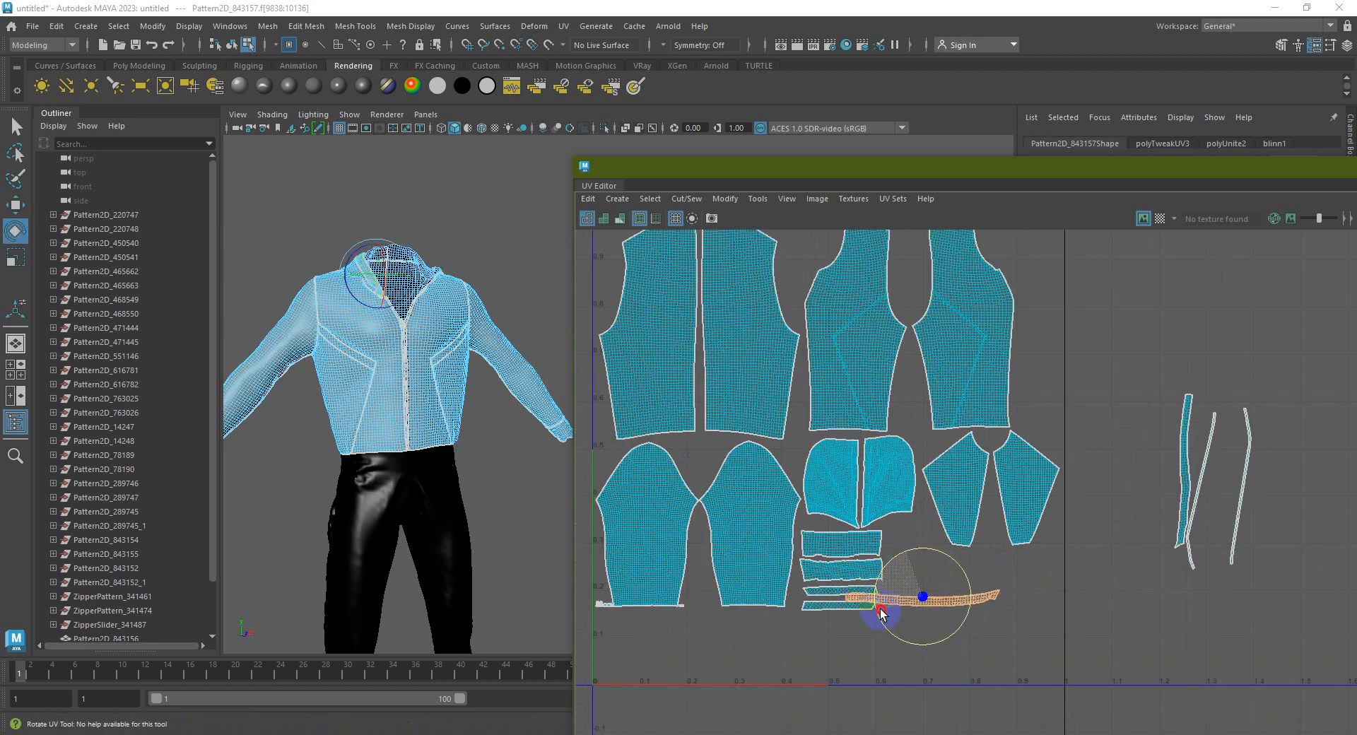
{"action": "key", "text": "w"}
{"action": "left_click_drag", "start_coordinate": [992, 598], "coordinate": [1045, 560]}
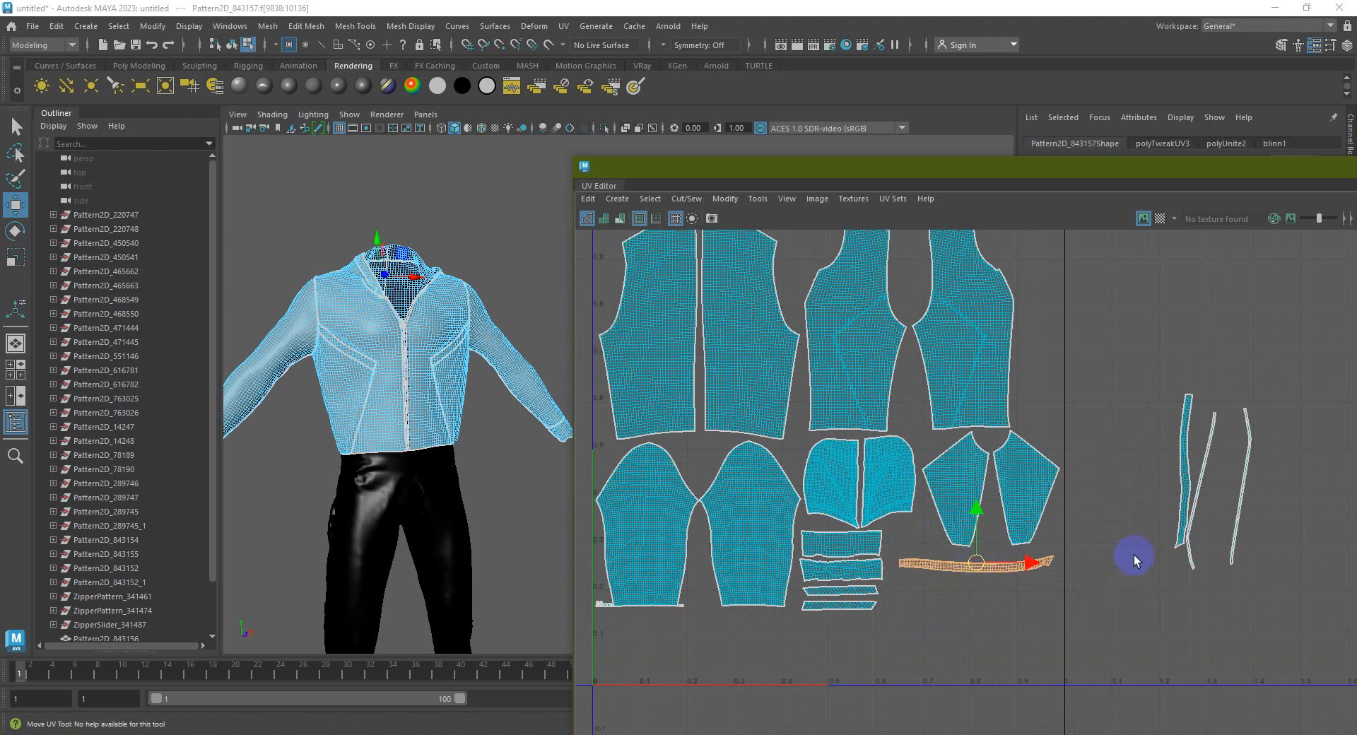
{"action": "left_click", "coordinate": [1182, 456]}
{"action": "key", "text": "e"}
{"action": "left_click_drag", "start_coordinate": [1165, 424], "coordinate": [1146, 509]}
{"action": "left_click_drag", "start_coordinate": [1179, 475], "coordinate": [976, 585]}
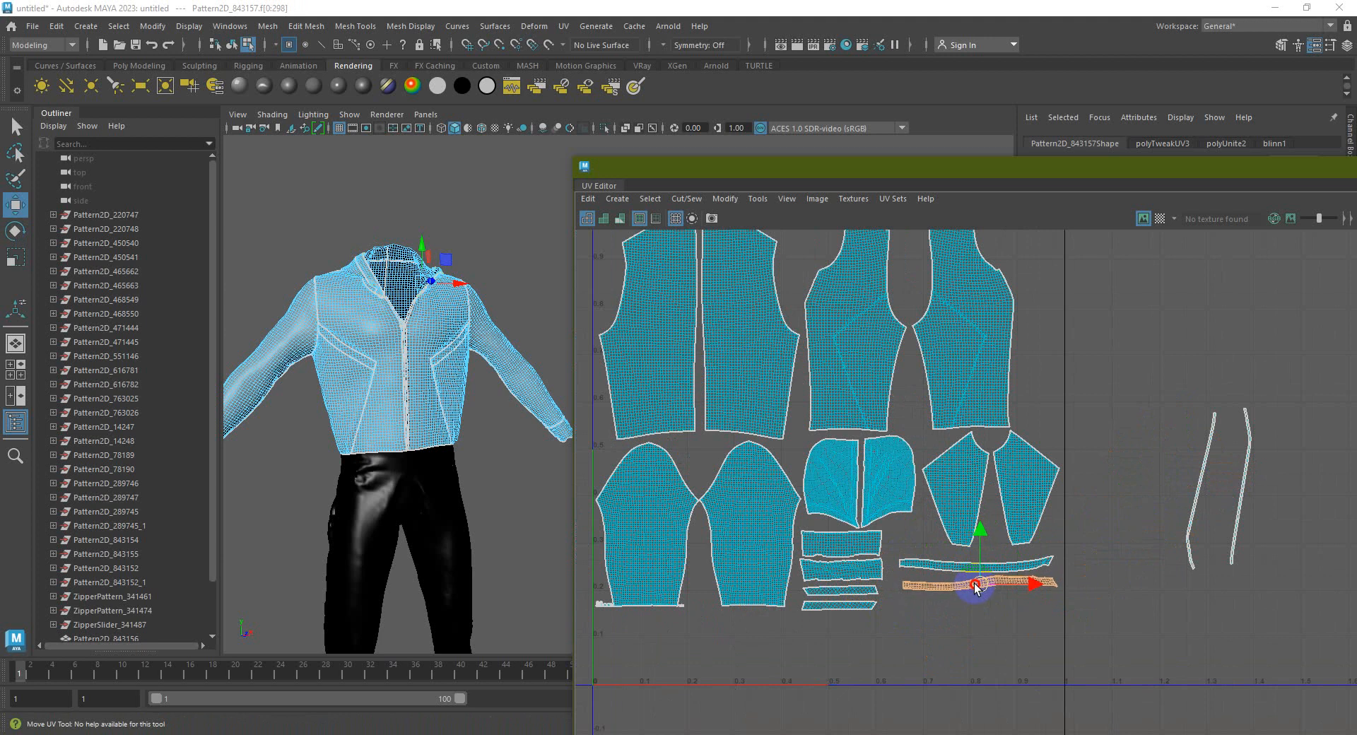
Rotate the right-hand and last vertical strips horizontal and move them below the sleeves
{"action": "left_click", "coordinate": [1198, 478]}
{"action": "key", "text": "e"}
{"action": "left_click_drag", "start_coordinate": [1198, 478], "coordinate": [1155, 563]}
{"action": "key", "text": "w"}
{"action": "left_click_drag", "start_coordinate": [1199, 490], "coordinate": [971, 606]}
{"action": "key", "text": "e"}
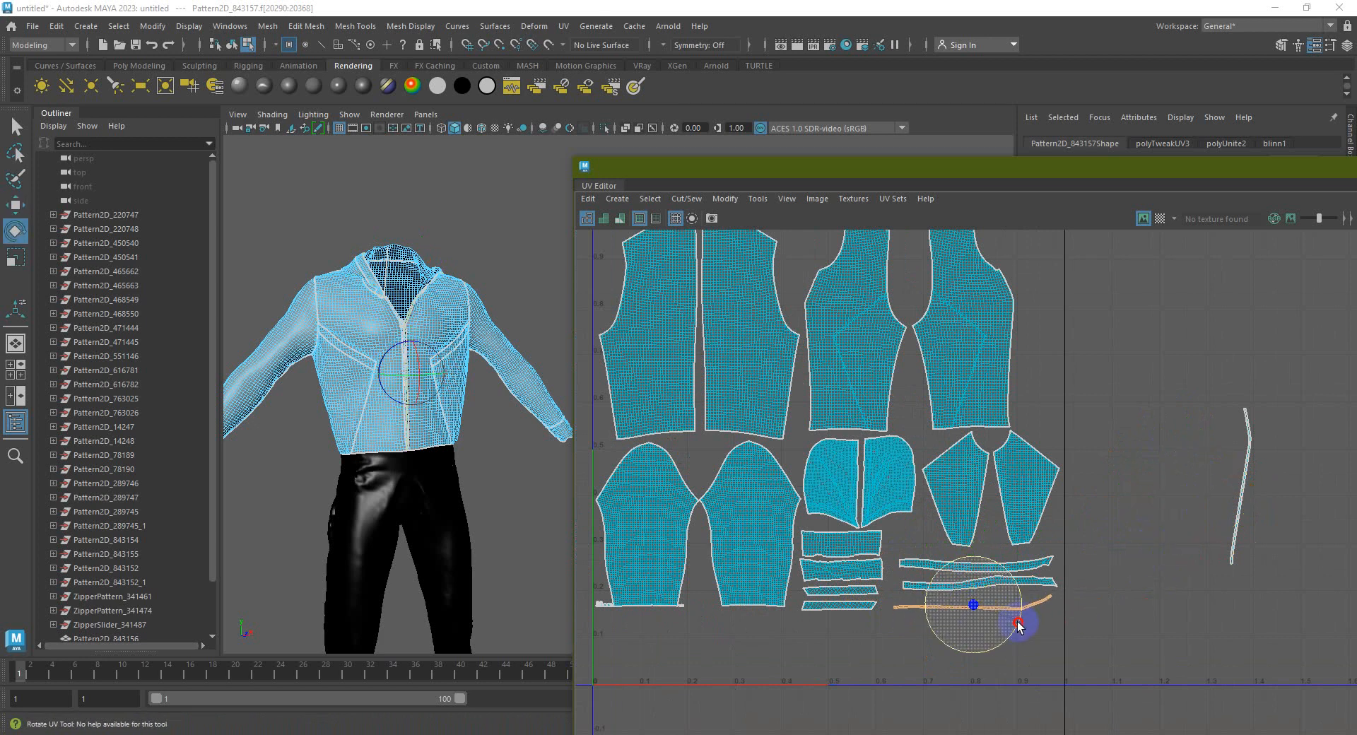
{"action": "left_click", "coordinate": [1245, 486]}
{"action": "key", "text": "w"}
{"action": "key", "text": "e"}
{"action": "left_click_drag", "start_coordinate": [1273, 476], "coordinate": [969, 619]}
{"action": "key", "text": "w"}
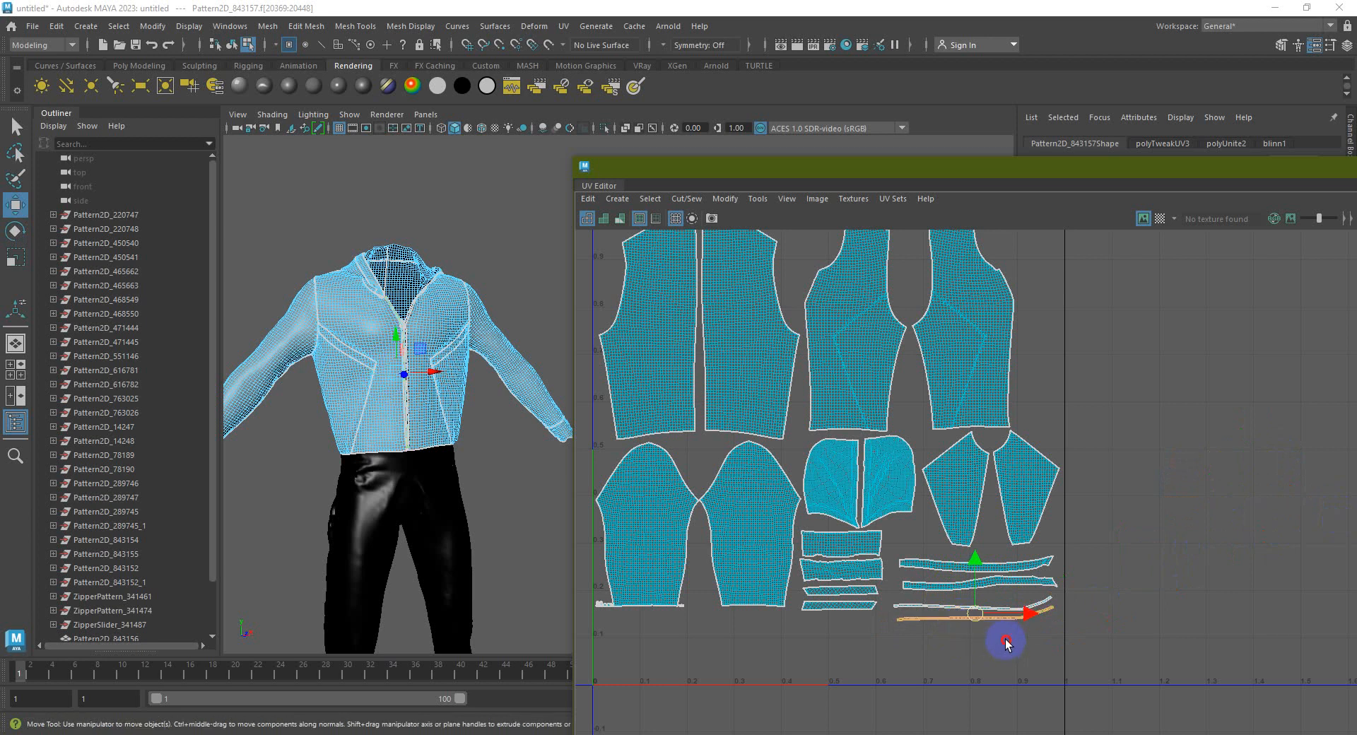
Fine-tune the rotation of the two lowest strips so they lie flat
{"action": "left_click", "coordinate": [1021, 602], "text": "shift"}
{"action": "key", "text": "e"}
{"action": "left_click_drag", "start_coordinate": [1021, 598], "coordinate": [1024, 622]}
{"action": "left_click", "coordinate": [1030, 644]}
{"action": "left_click", "coordinate": [1025, 620]}
{"action": "left_click", "coordinate": [1028, 645]}
{"action": "scroll", "coordinate": [1046, 622], "scroll_direction": "down", "scroll_amount": 2}
{"action": "scroll", "coordinate": [1045, 615], "scroll_direction": "down", "scroll_amount": 3}
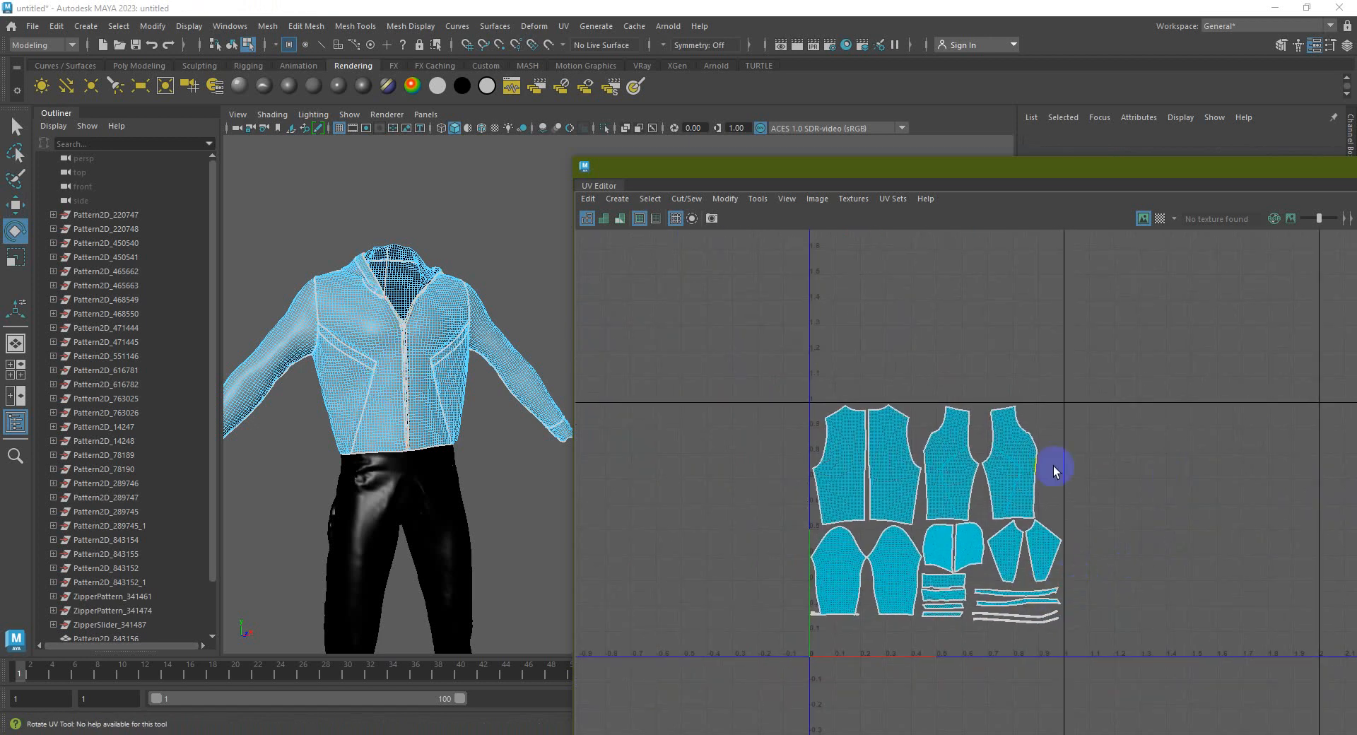
Return to Object Mode from the marking menu and clear the garment selection
{"action": "right_click_drag", "start_coordinate": [357, 334], "coordinate": [456, 298]}
{"action": "left_click", "coordinate": [485, 276]}
{"action": "scroll", "coordinate": [485, 276], "scroll_direction": "down", "scroll_amount": 5}
{"action": "middle_click_drag", "start_coordinate": [435, 278], "coordinate": [400, 282], "text": "alt"}
{"action": "left_click_drag", "start_coordinate": [343, 280], "coordinate": [506, 499]}
{"action": "left_click", "coordinate": [1097, 185]}
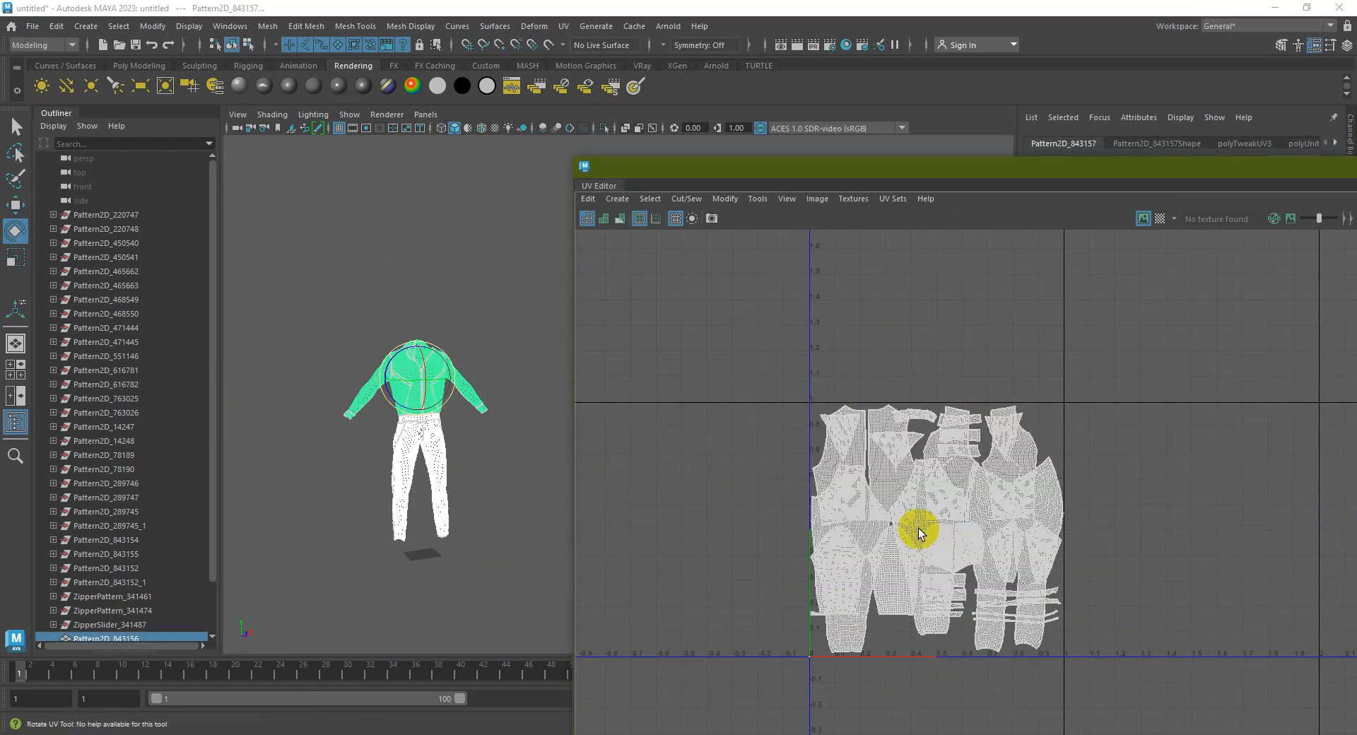
{"action": "left_click", "coordinate": [316, 385]}
{"action": "left_click", "coordinate": [431, 412]}
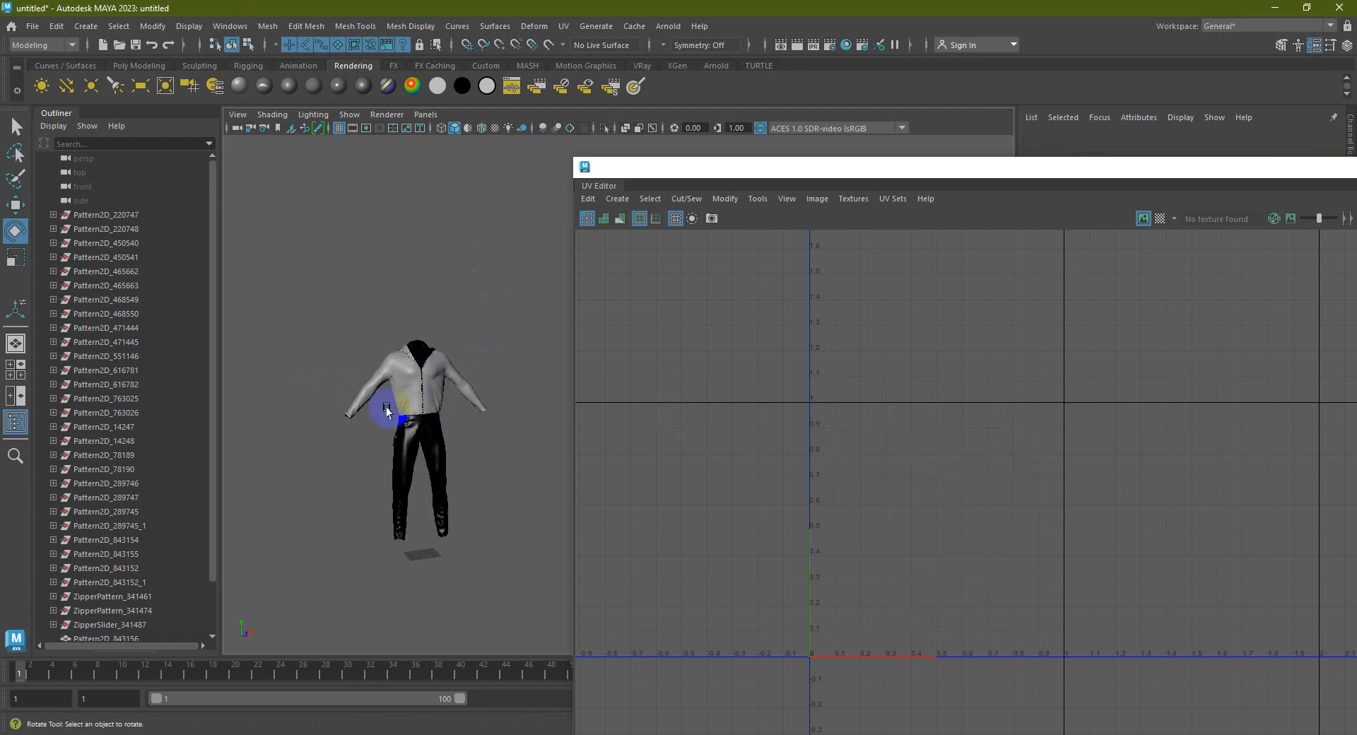
Select the jacket Pattern2D_843157 and close the UV Editor window
{"action": "left_click", "coordinate": [350, 312]}
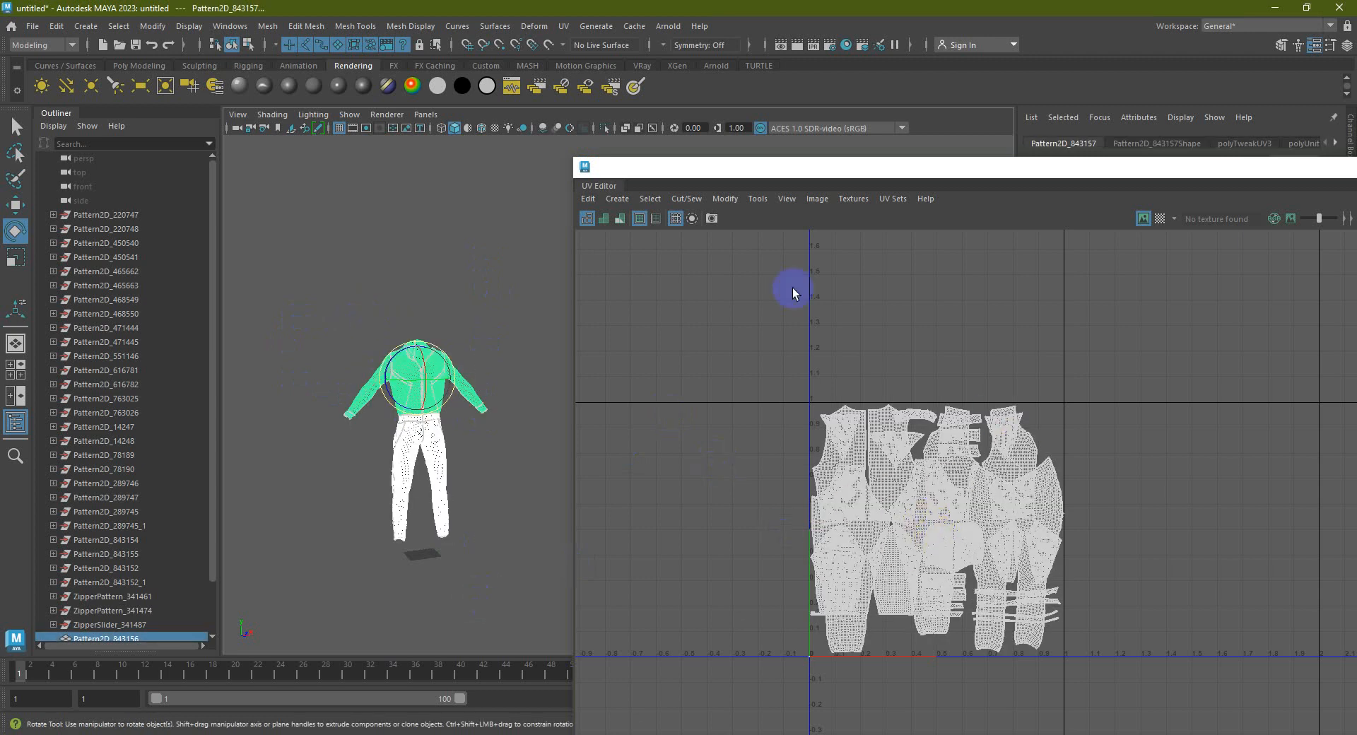
{"action": "left_click_drag", "start_coordinate": [1240, 175], "coordinate": [1086, 185]}
{"action": "left_click_drag", "start_coordinate": [1275, 183], "coordinate": [1170, 177]}
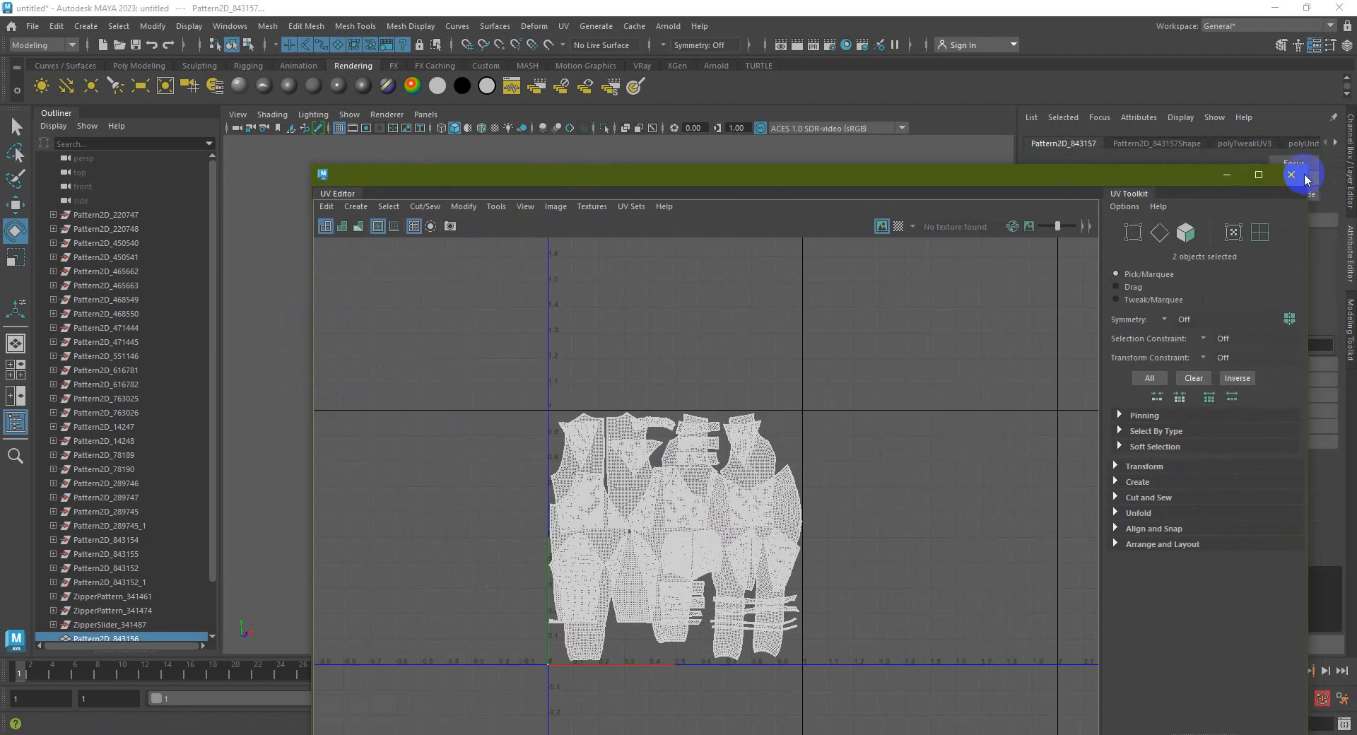
{"action": "left_click", "coordinate": [1288, 172]}
Clear the selection and turn the persp view to face the figure front-on
{"action": "left_click", "coordinate": [575, 379]}
{"action": "left_click_drag", "start_coordinate": [575, 379], "coordinate": [687, 389], "text": "alt"}
{"action": "scroll", "coordinate": [618, 376], "scroll_direction": "up", "scroll_amount": 4}
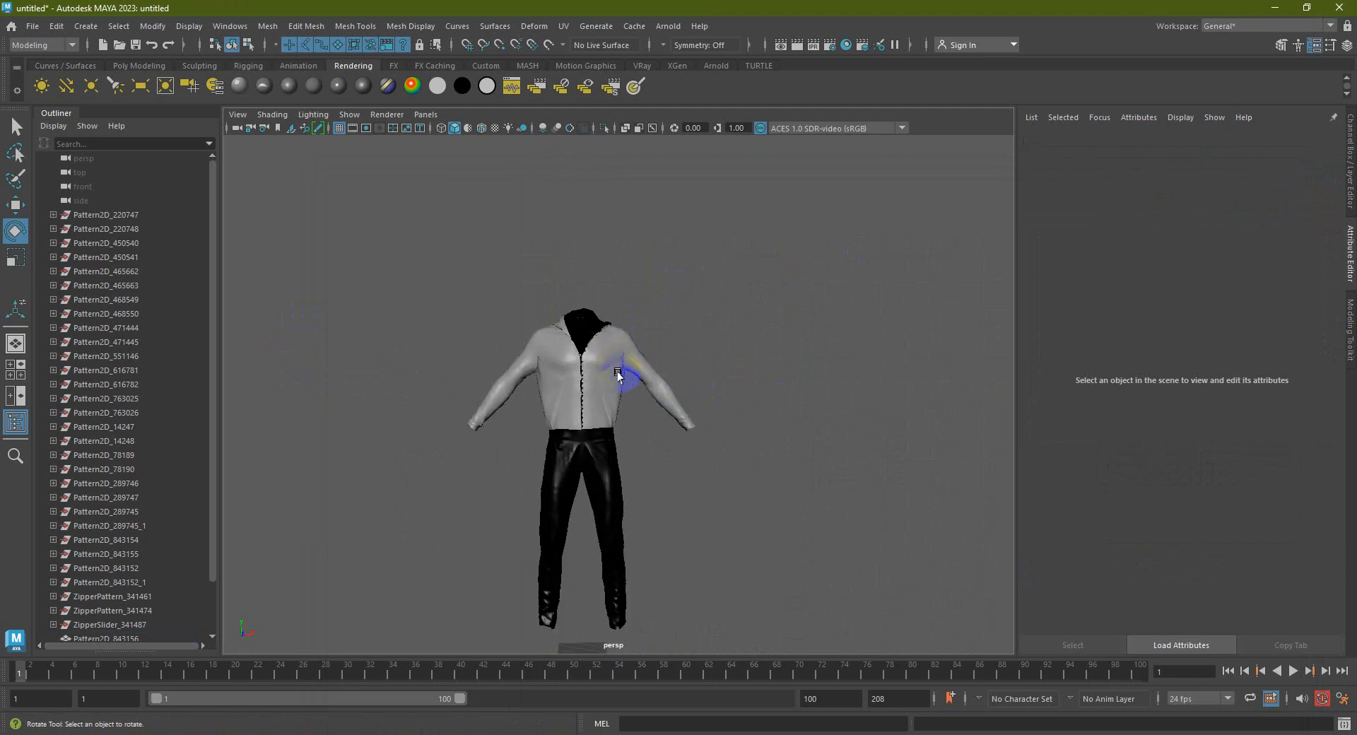
{"action": "middle_click_drag", "start_coordinate": [618, 376], "coordinate": [641, 346], "text": "alt"}
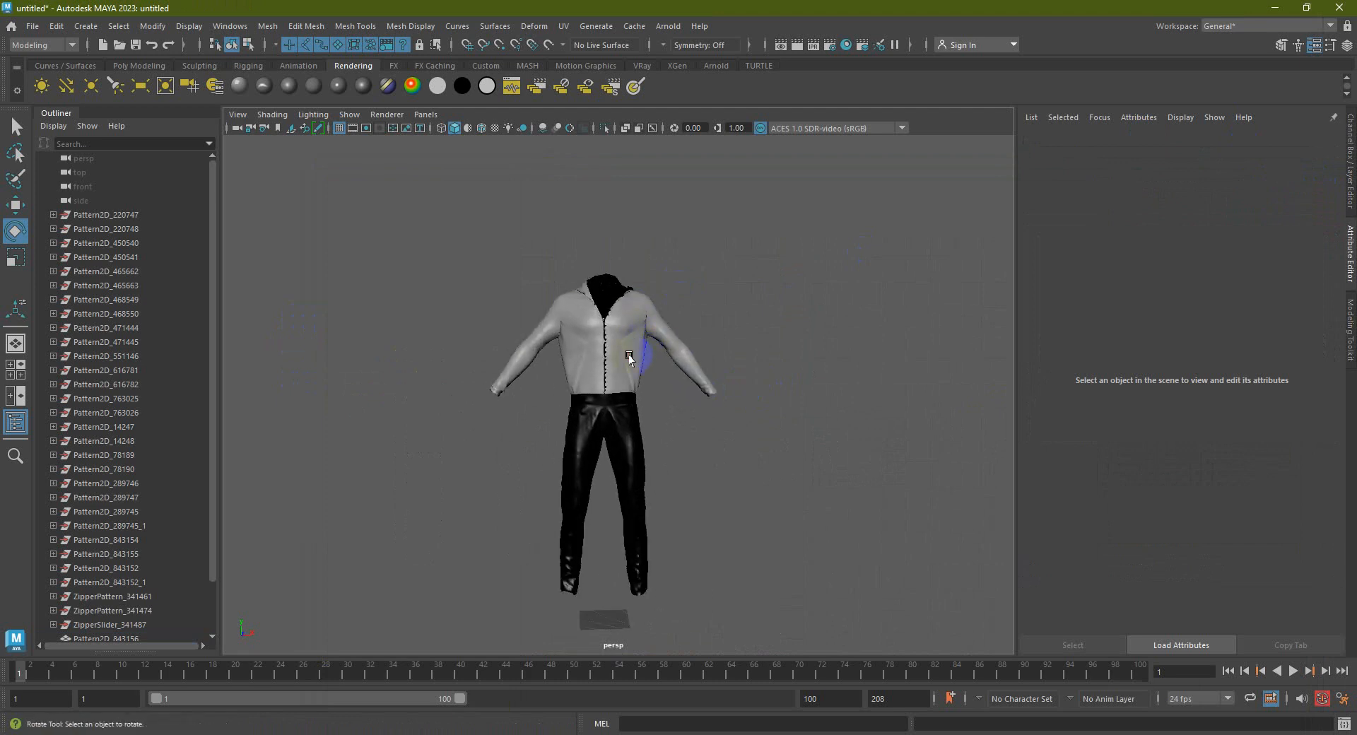
Marquee-select the jacket and pants meshes and toggle Make Live on them
{"action": "right_click", "coordinate": [625, 357]}
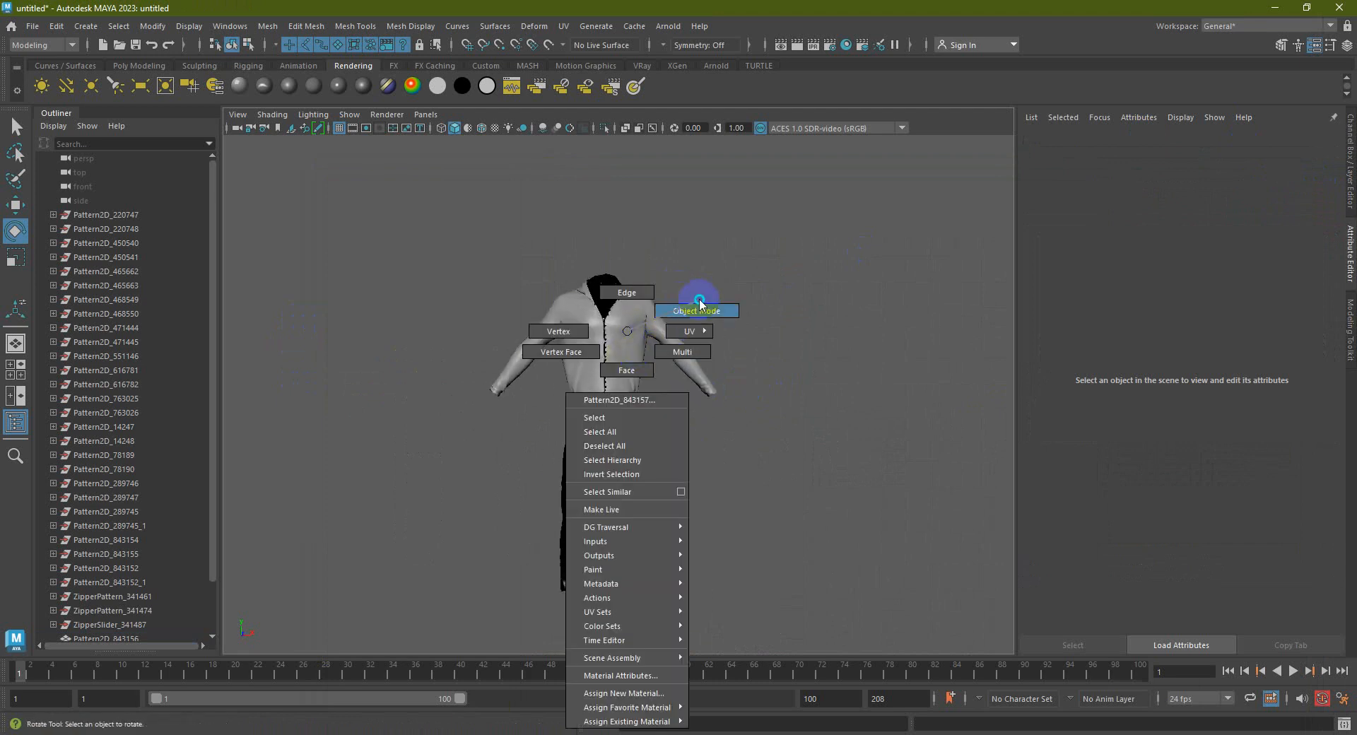
{"action": "left_click_drag", "start_coordinate": [795, 598], "coordinate": [423, 247]}
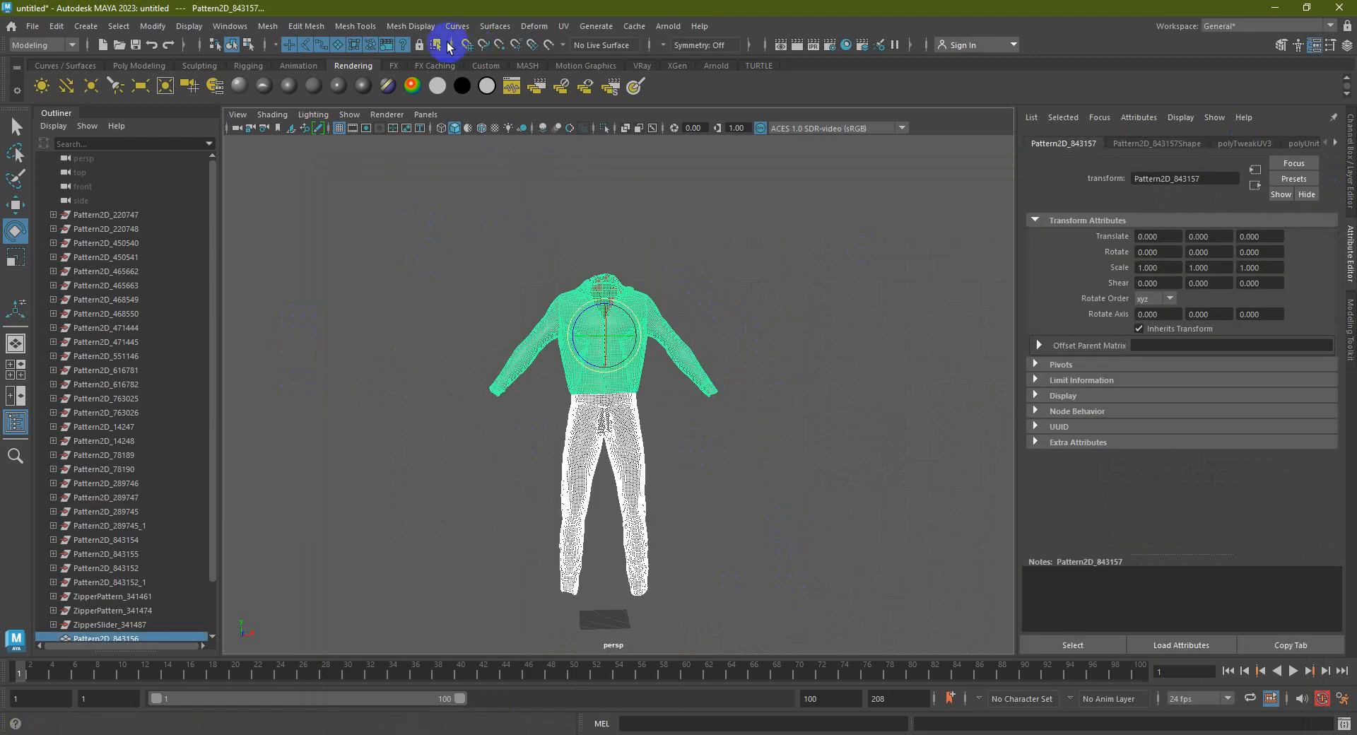
{"action": "left_click", "coordinate": [550, 46]}
{"action": "left_click_drag", "start_coordinate": [692, 315], "coordinate": [670, 289], "text": "alt"}
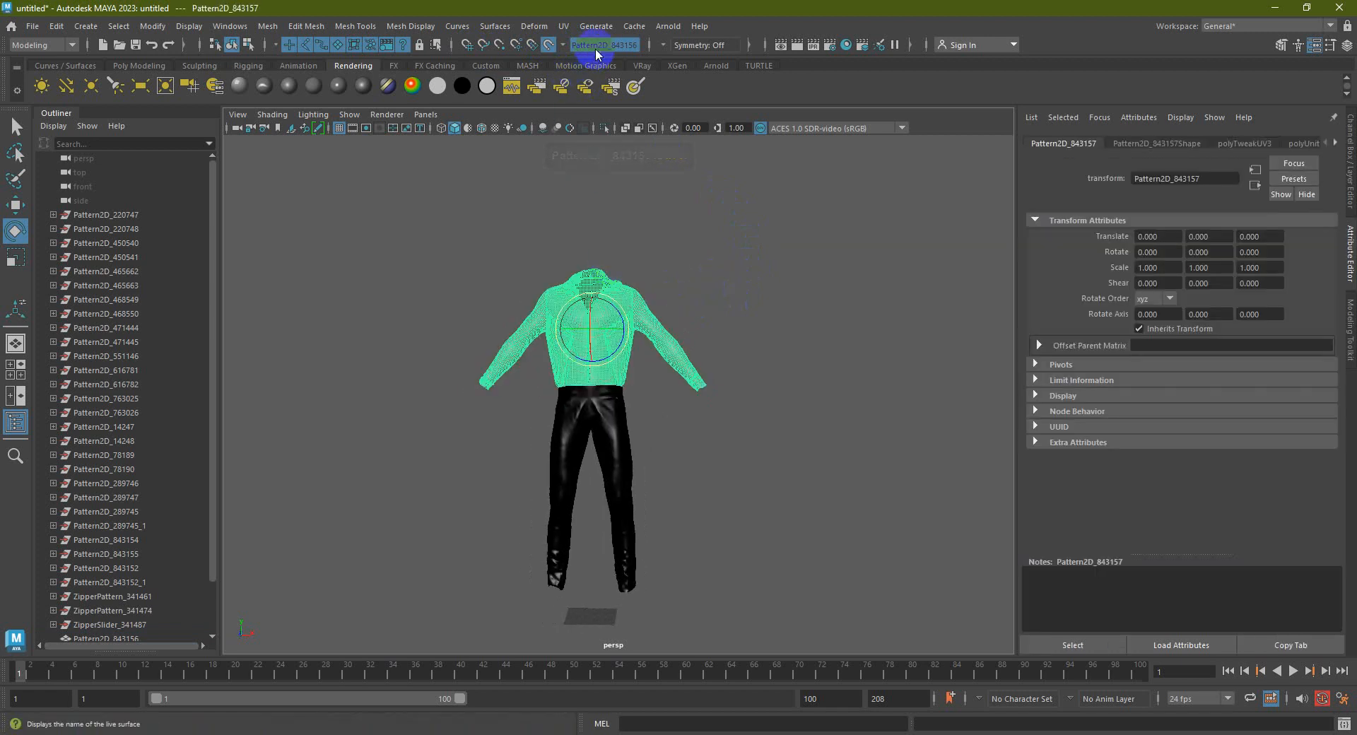
{"action": "left_click", "coordinate": [717, 263]}
{"action": "left_click", "coordinate": [640, 280]}
Turn off Make Live, make the pants the live surface, and reselect jacket Pattern2D_843157
{"action": "left_click", "coordinate": [551, 47]}
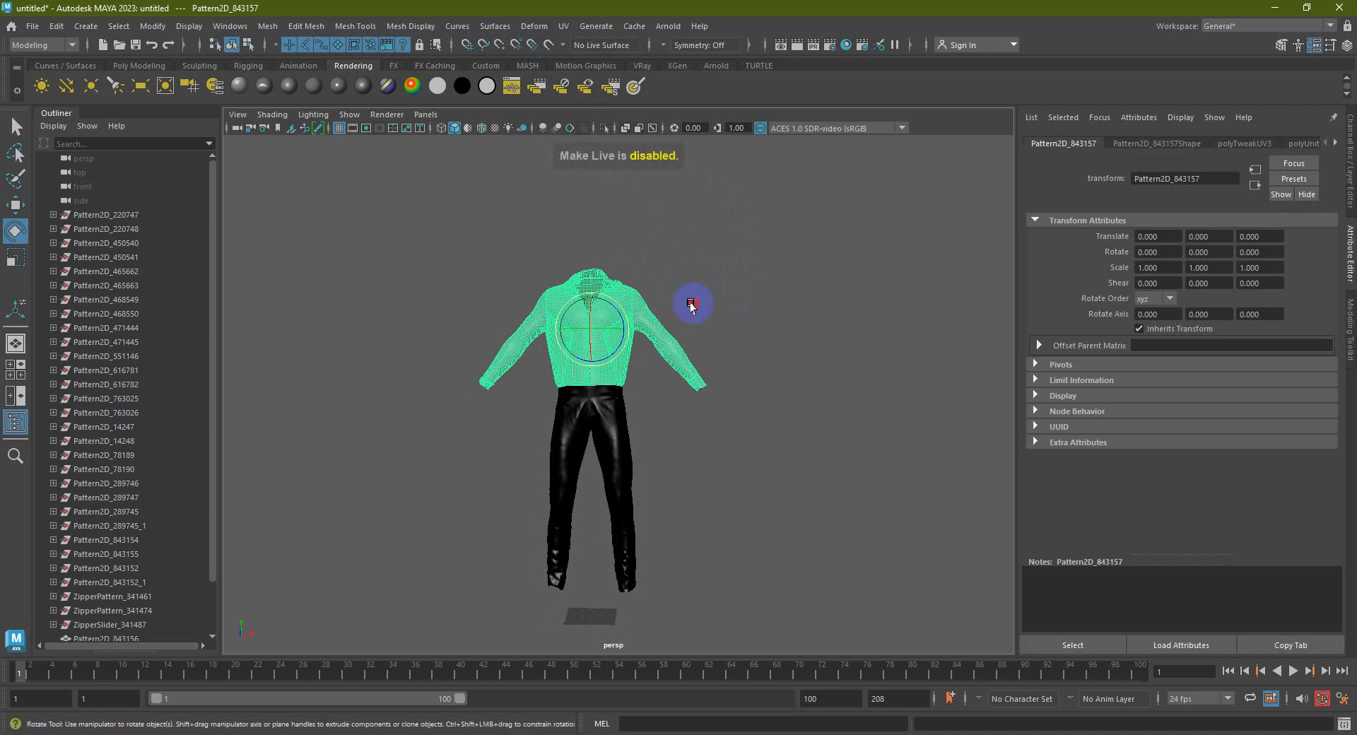
{"action": "left_click", "coordinate": [690, 282]}
{"action": "left_click", "coordinate": [602, 424]}
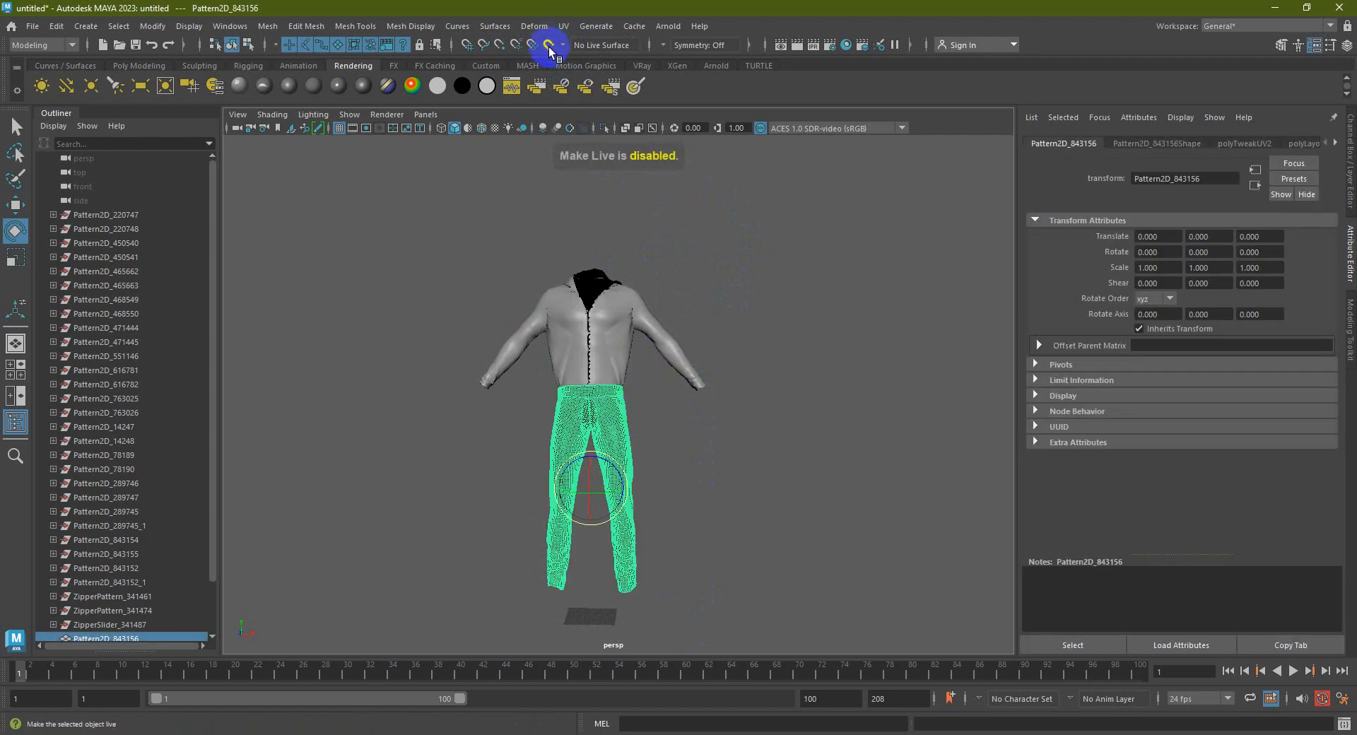
{"action": "left_click", "coordinate": [549, 45]}
{"action": "left_click", "coordinate": [624, 345]}
{"action": "left_click", "coordinate": [702, 282]}
{"action": "left_click_drag", "start_coordinate": [703, 256], "coordinate": [449, 538]}
{"action": "left_click", "coordinate": [673, 401]}
{"action": "left_click", "coordinate": [622, 335]}
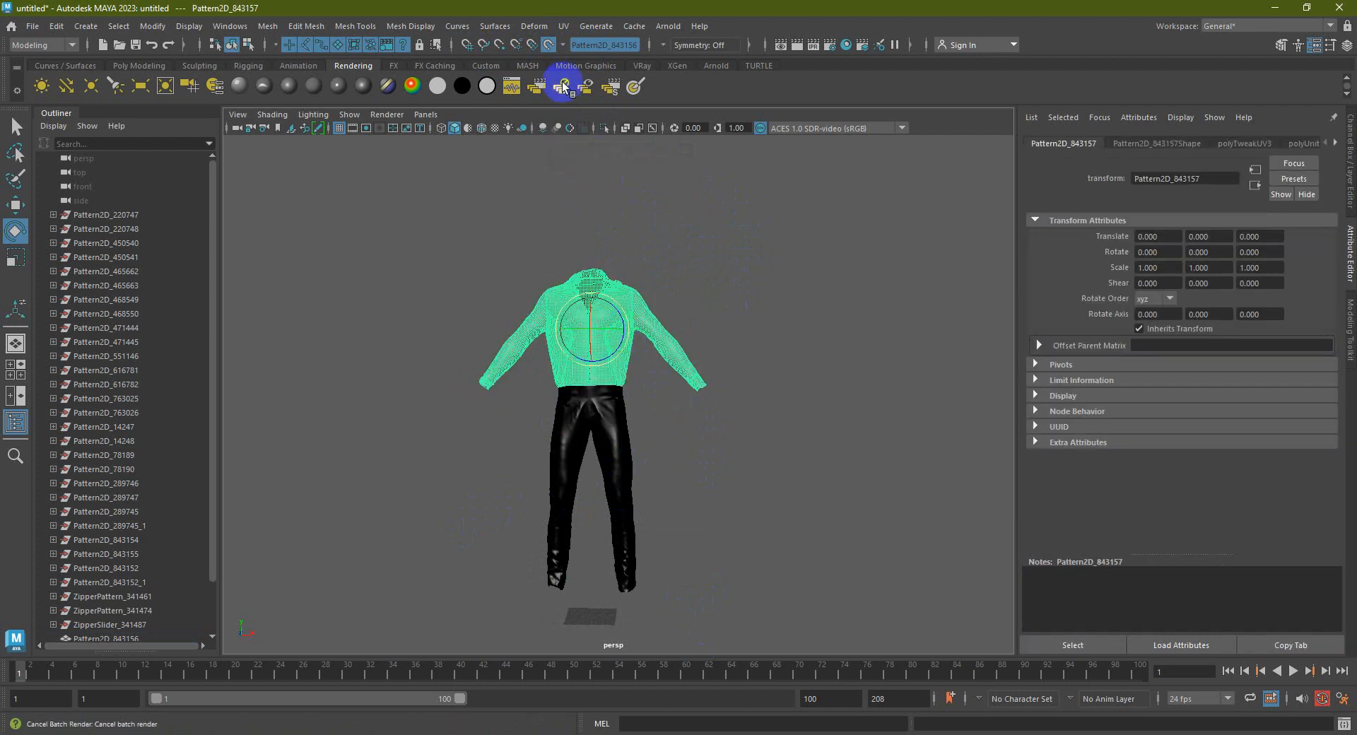
{"action": "left_click", "coordinate": [672, 212]}
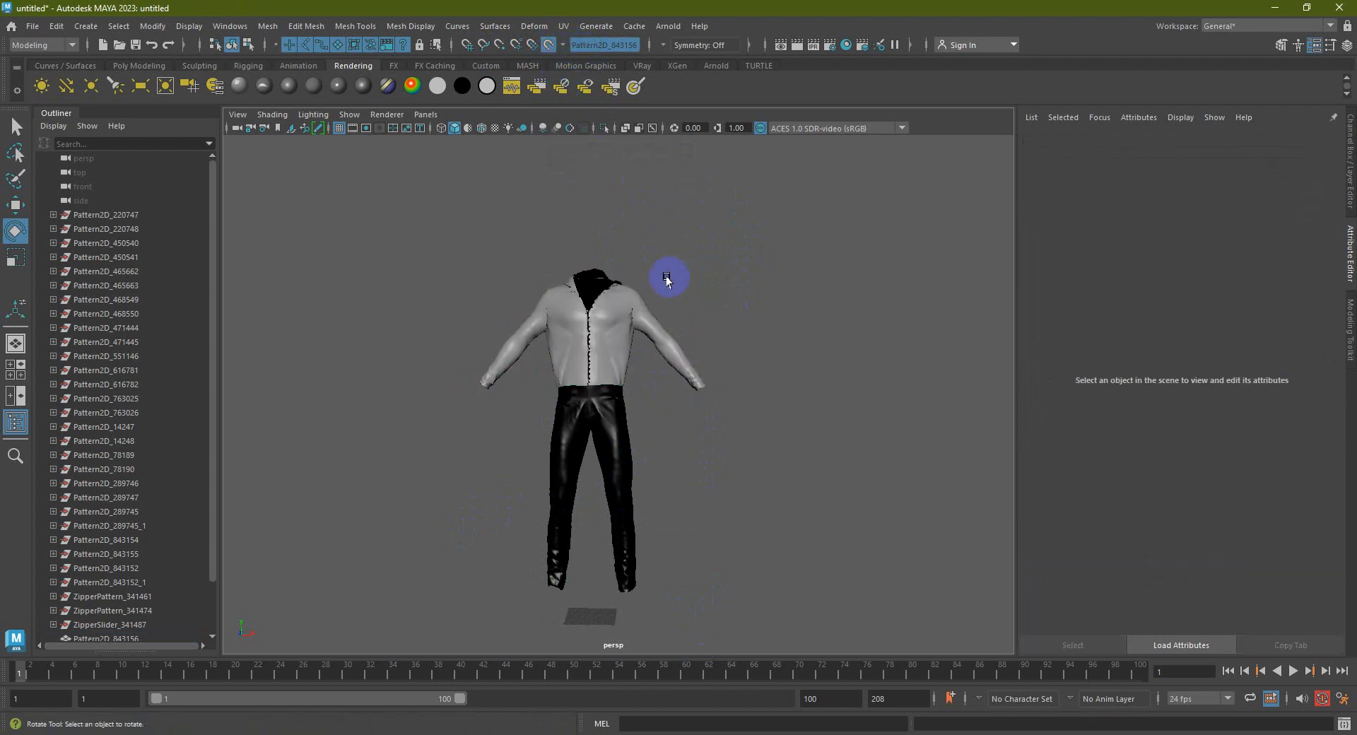
{"action": "left_click", "coordinate": [612, 342]}
Select jacket and pants together, switch Make Live on, then off again
{"action": "left_click", "coordinate": [548, 45]}
{"action": "left_click", "coordinate": [705, 261]}
{"action": "left_click_drag", "start_coordinate": [705, 260], "coordinate": [512, 466]}
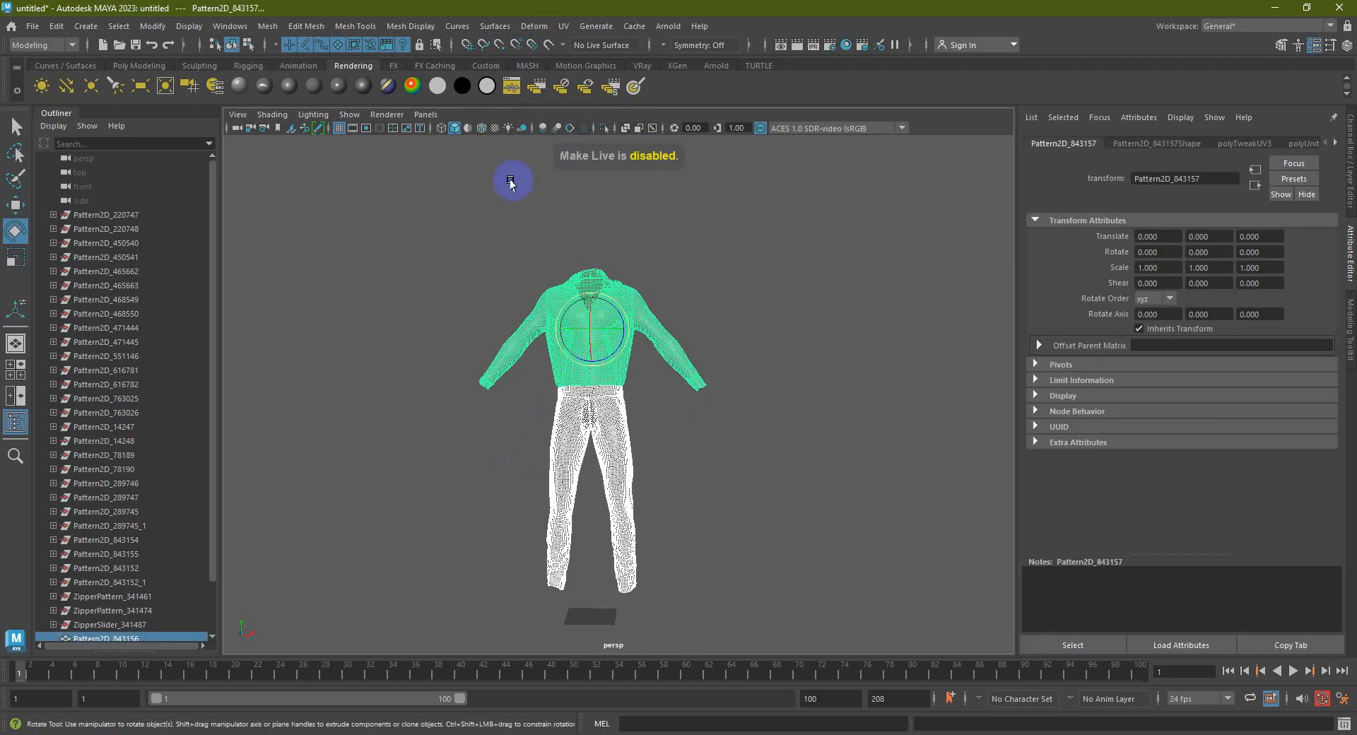
{"action": "left_click", "coordinate": [548, 45]}
{"action": "left_click", "coordinate": [597, 341]}
{"action": "left_click", "coordinate": [653, 453]}
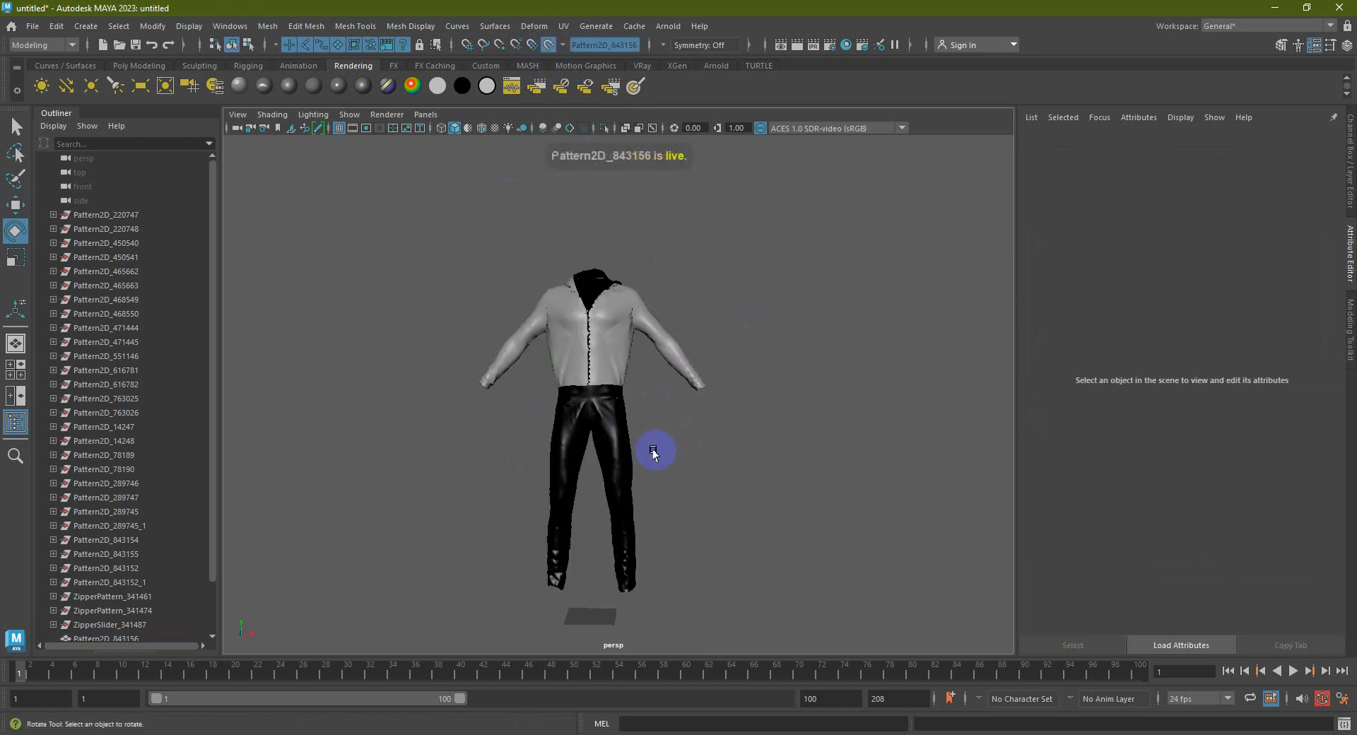
{"action": "left_click", "coordinate": [548, 44]}
Combine the shirt and pants via Poly Modeling > Combine and make Pattern2D_843158 live
{"action": "left_click_drag", "start_coordinate": [711, 269], "coordinate": [435, 468]}
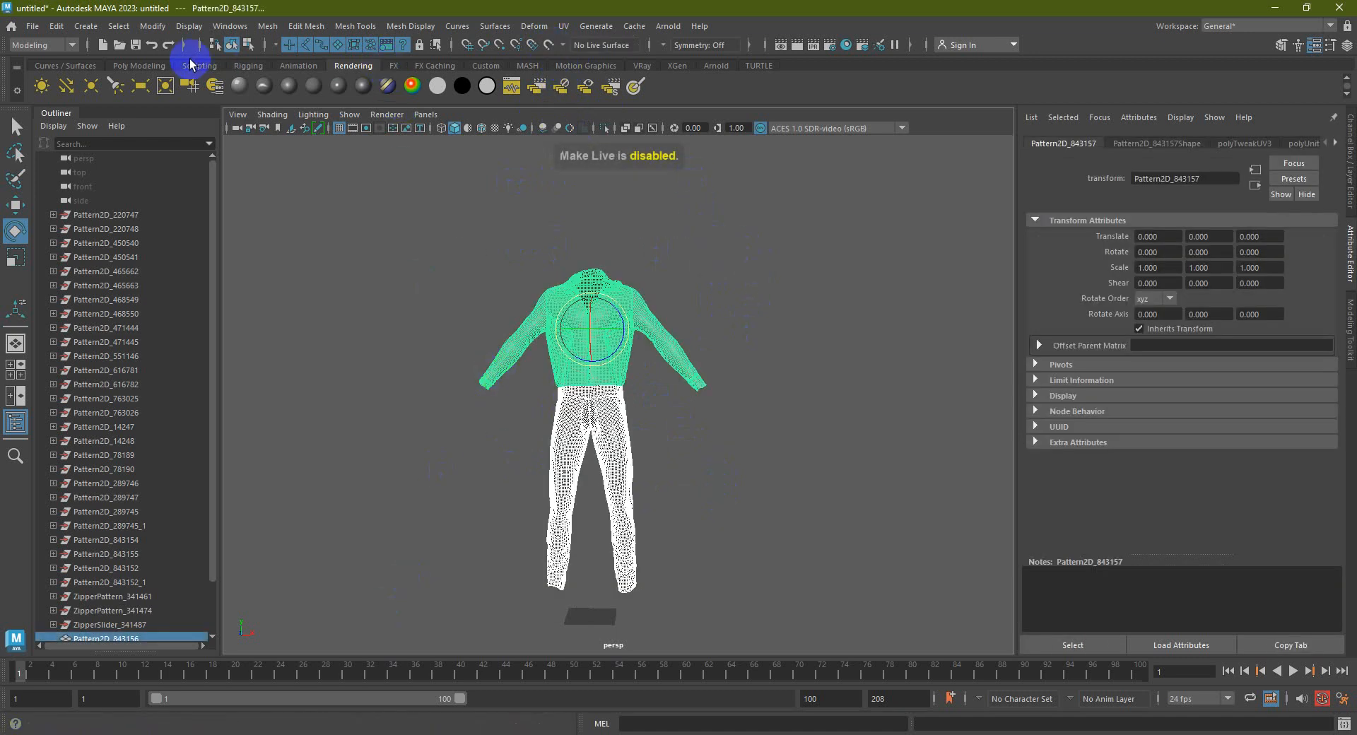
{"action": "left_click", "coordinate": [139, 65]}
{"action": "left_click", "coordinate": [529, 86]}
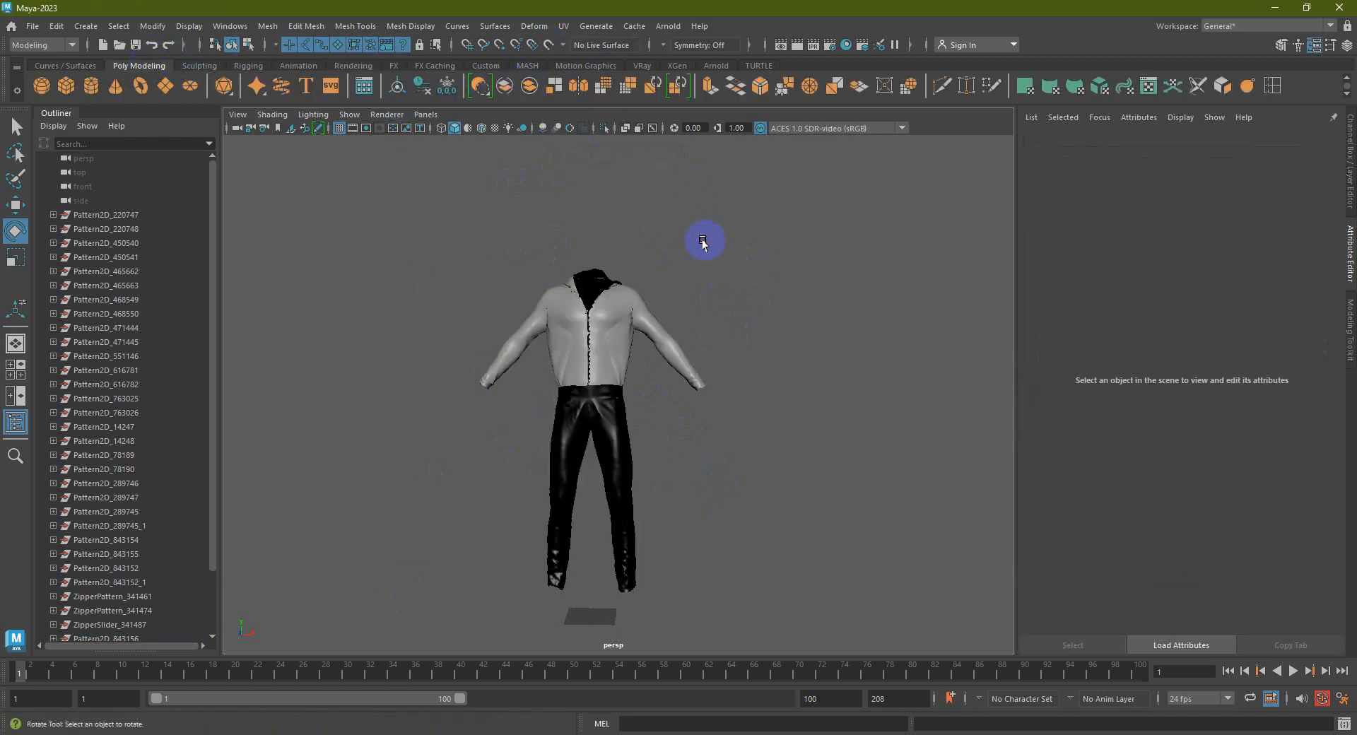
{"action": "left_click", "coordinate": [548, 45]}
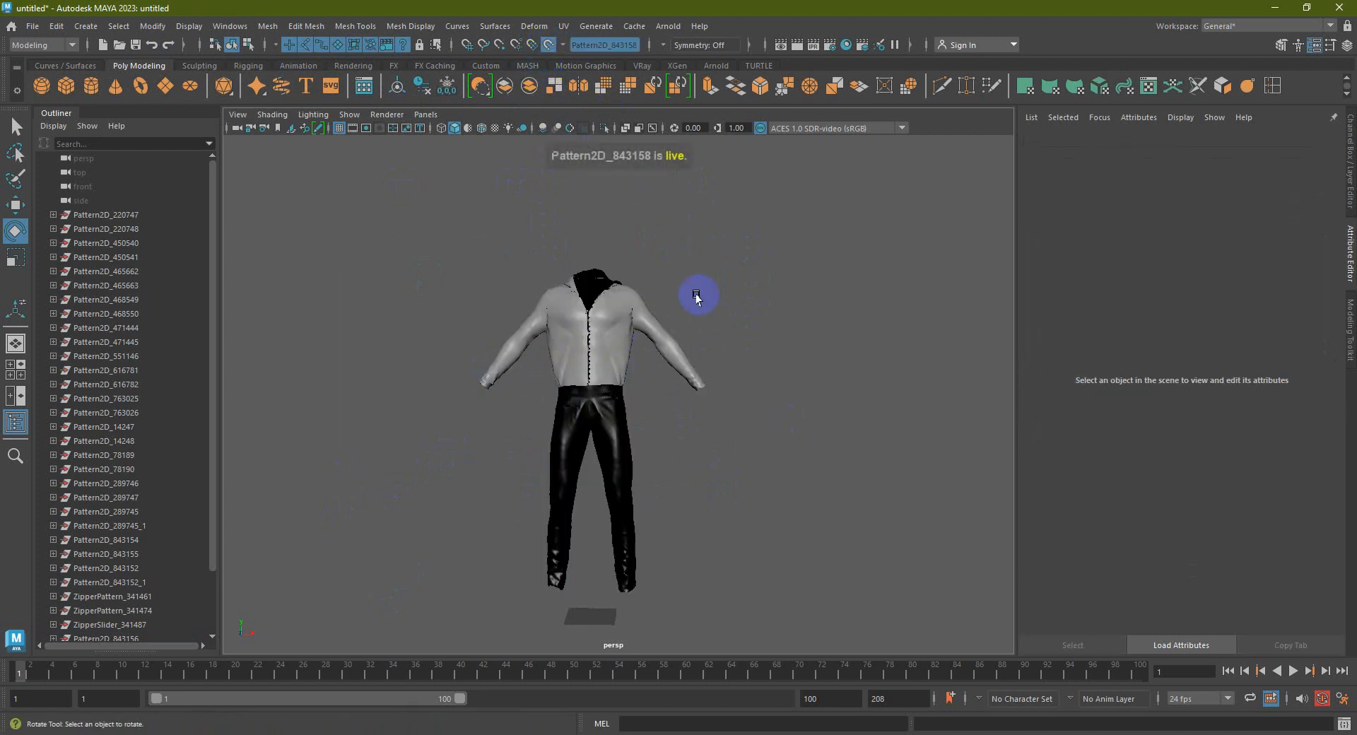
Activate Quad Draw from the Modeling Toolkit and zoom onto the collar and shoulder
{"action": "left_click", "coordinate": [1349, 329]}
{"action": "left_click", "coordinate": [1285, 345]}
{"action": "left_click", "coordinate": [1292, 550]}
{"action": "right_click_drag", "start_coordinate": [585, 267], "coordinate": [627, 389], "text": "alt"}
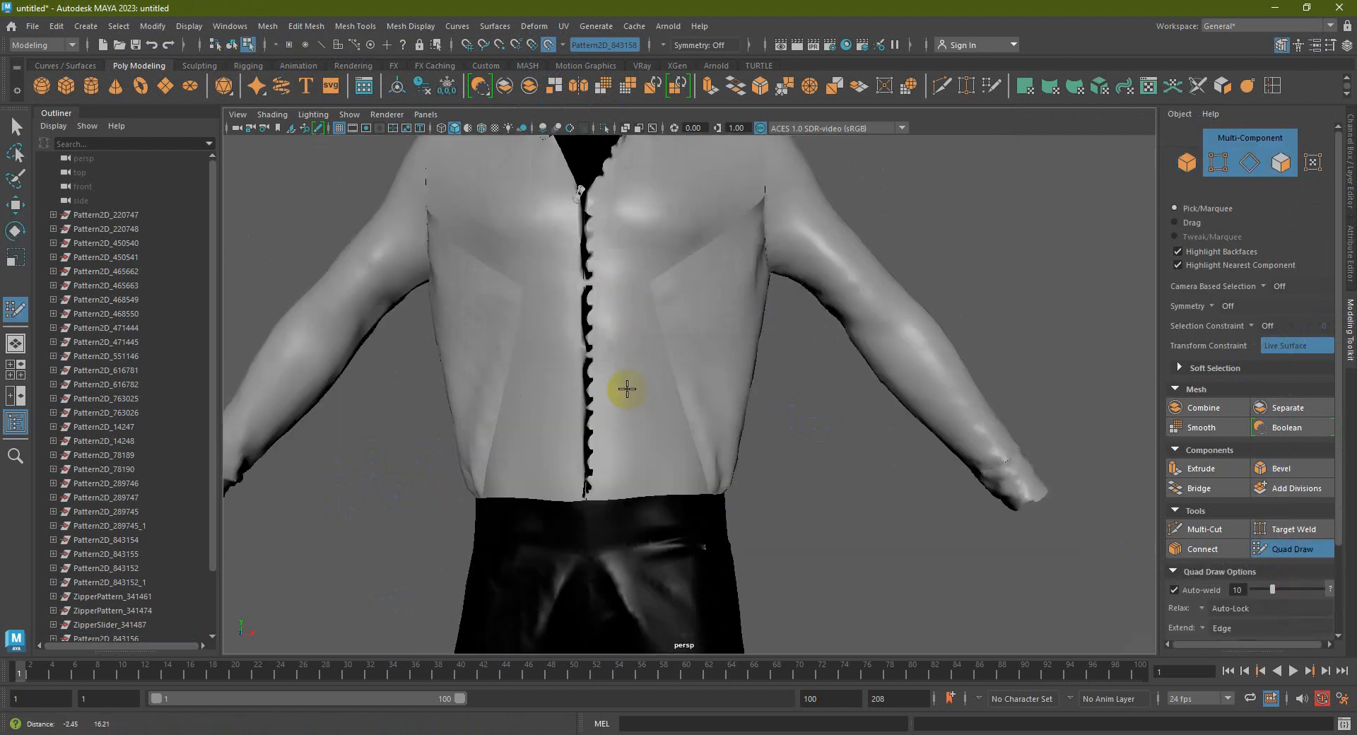
{"action": "left_click_drag", "start_coordinate": [627, 389], "coordinate": [634, 397], "text": "alt"}
{"action": "right_click_drag", "start_coordinate": [633, 396], "coordinate": [624, 427], "text": "alt"}
{"action": "left_click_drag", "start_coordinate": [624, 427], "coordinate": [672, 363], "text": "alt"}
{"action": "middle_click_drag", "start_coordinate": [672, 364], "coordinate": [551, 400], "text": "alt"}
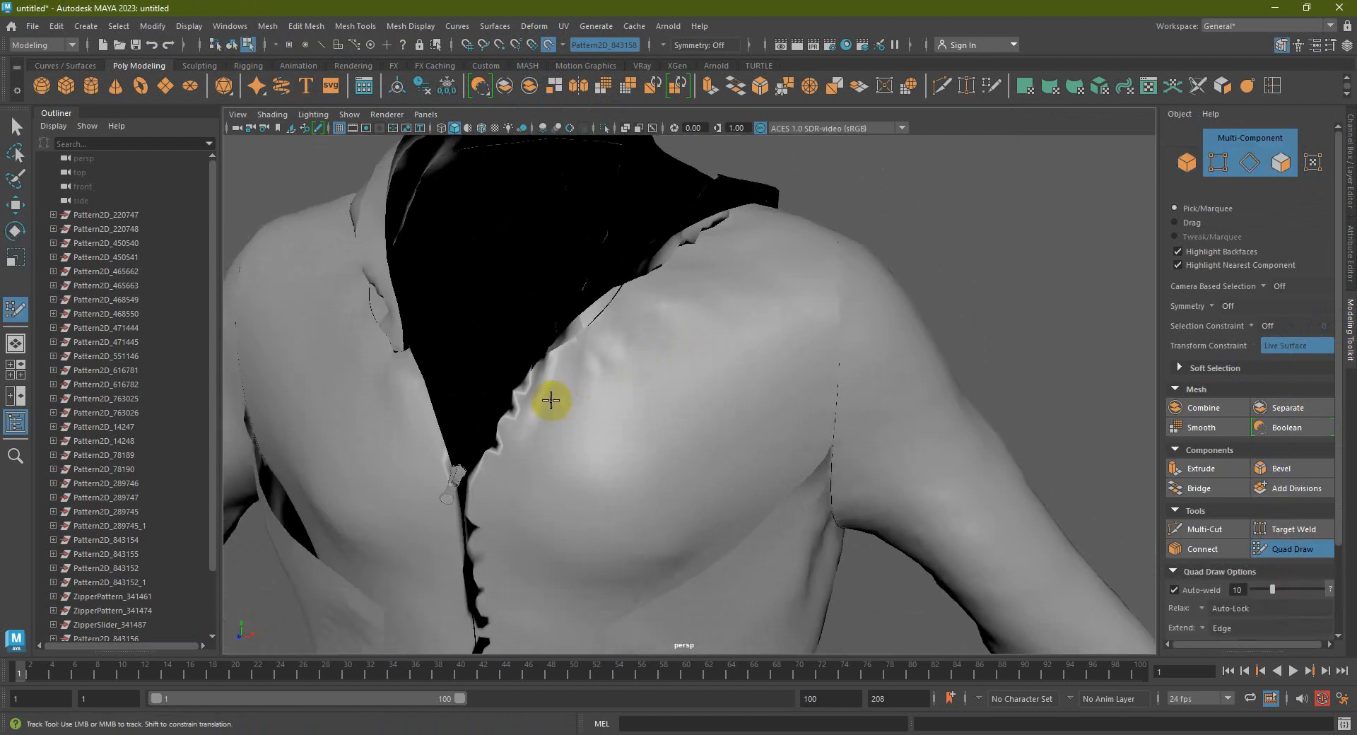
Place quad-draw dots across the upper chest, the shoulder seam and lower chest
{"action": "left_click", "coordinate": [530, 393]}
{"action": "left_click", "coordinate": [585, 407]}
{"action": "left_click", "coordinate": [637, 410]}
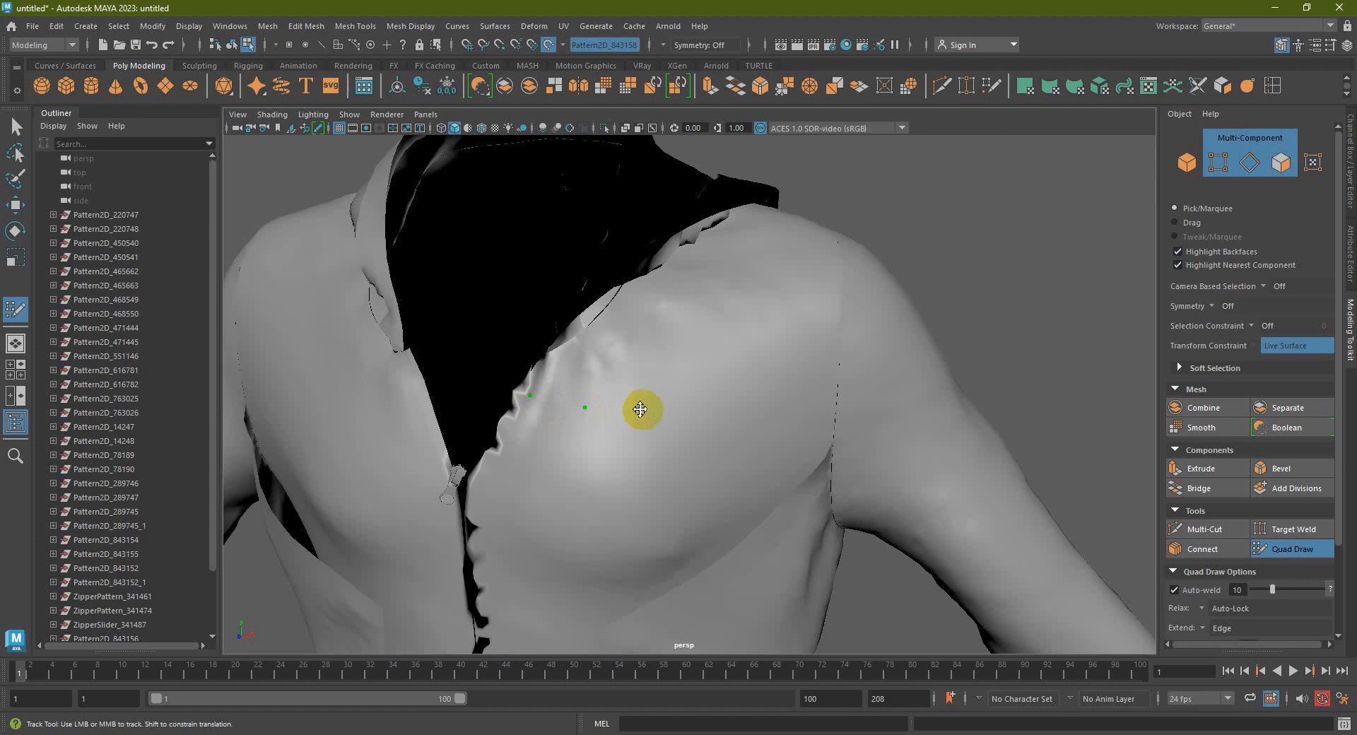
{"action": "left_click", "coordinate": [700, 409]}
{"action": "left_click", "coordinate": [832, 393]}
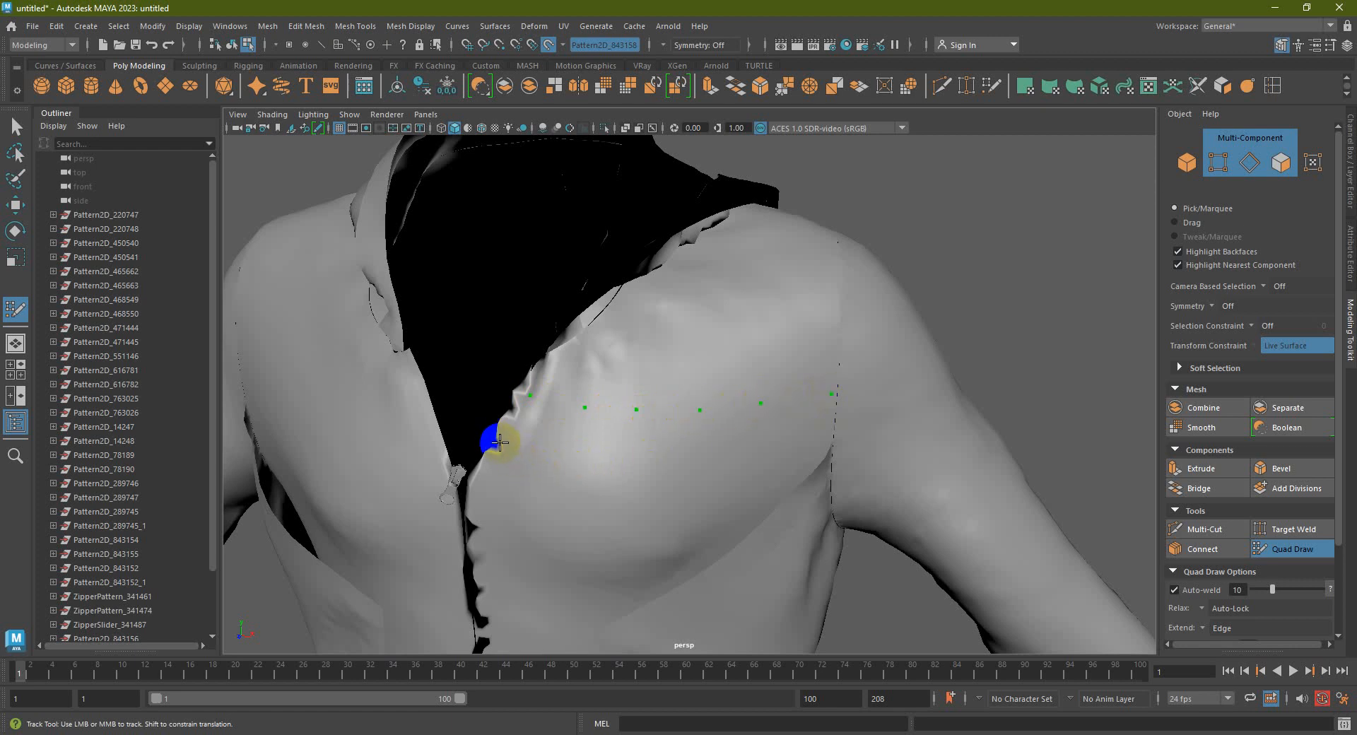
{"action": "left_click", "coordinate": [572, 464]}
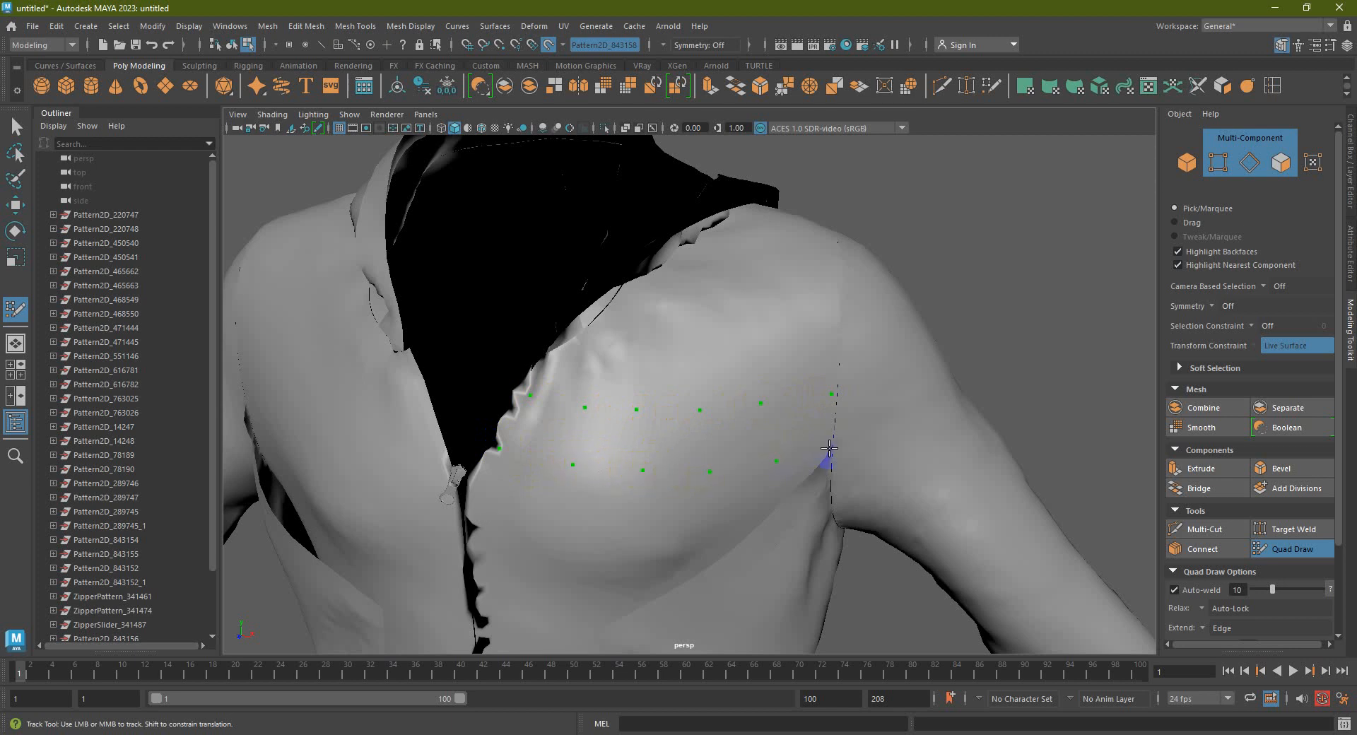
{"action": "mouse_move", "coordinate": [781, 470]}
{"action": "left_mouse_down", "text": "alt"}
{"action": "mouse_move", "coordinate": [855, 385]}
{"action": "mouse_move", "coordinate": [664, 382]}
{"action": "left_mouse_up", "text": "alt"}
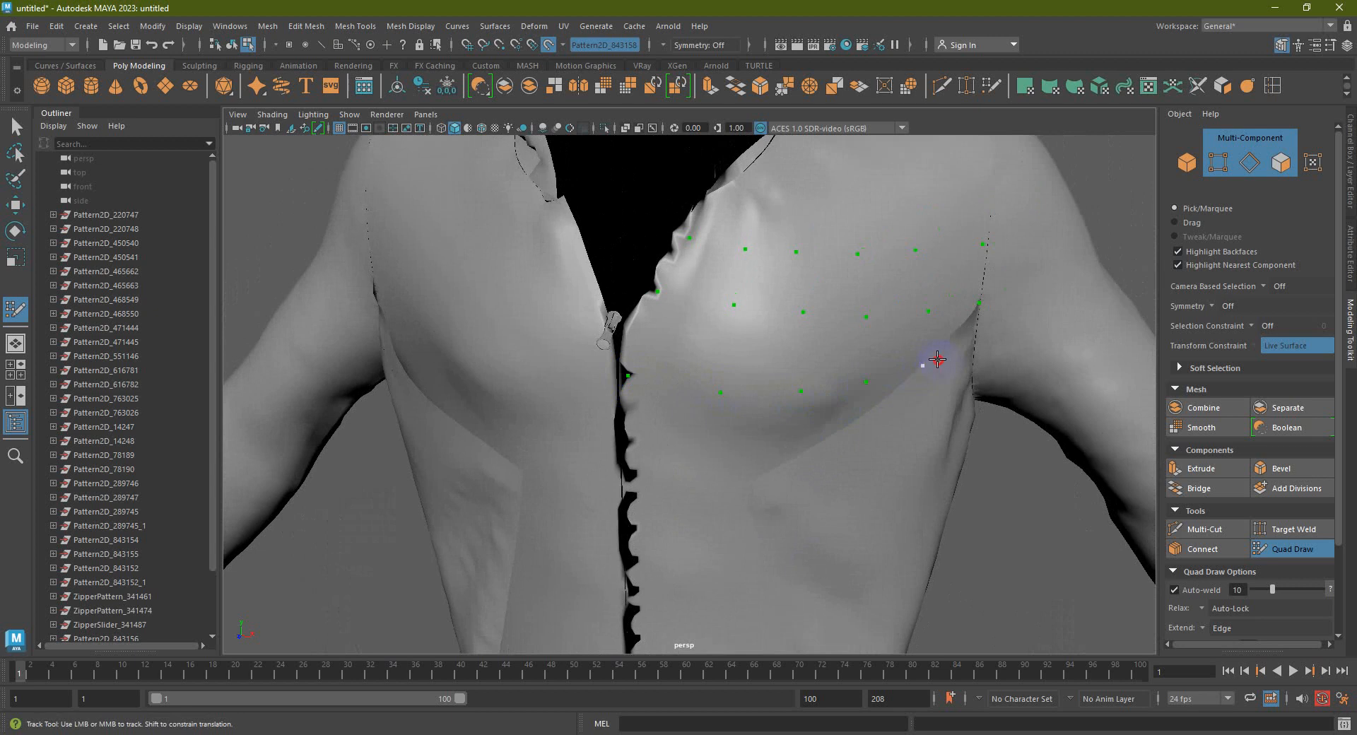
{"action": "left_click_drag", "start_coordinate": [943, 360], "coordinate": [824, 364], "text": "alt"}
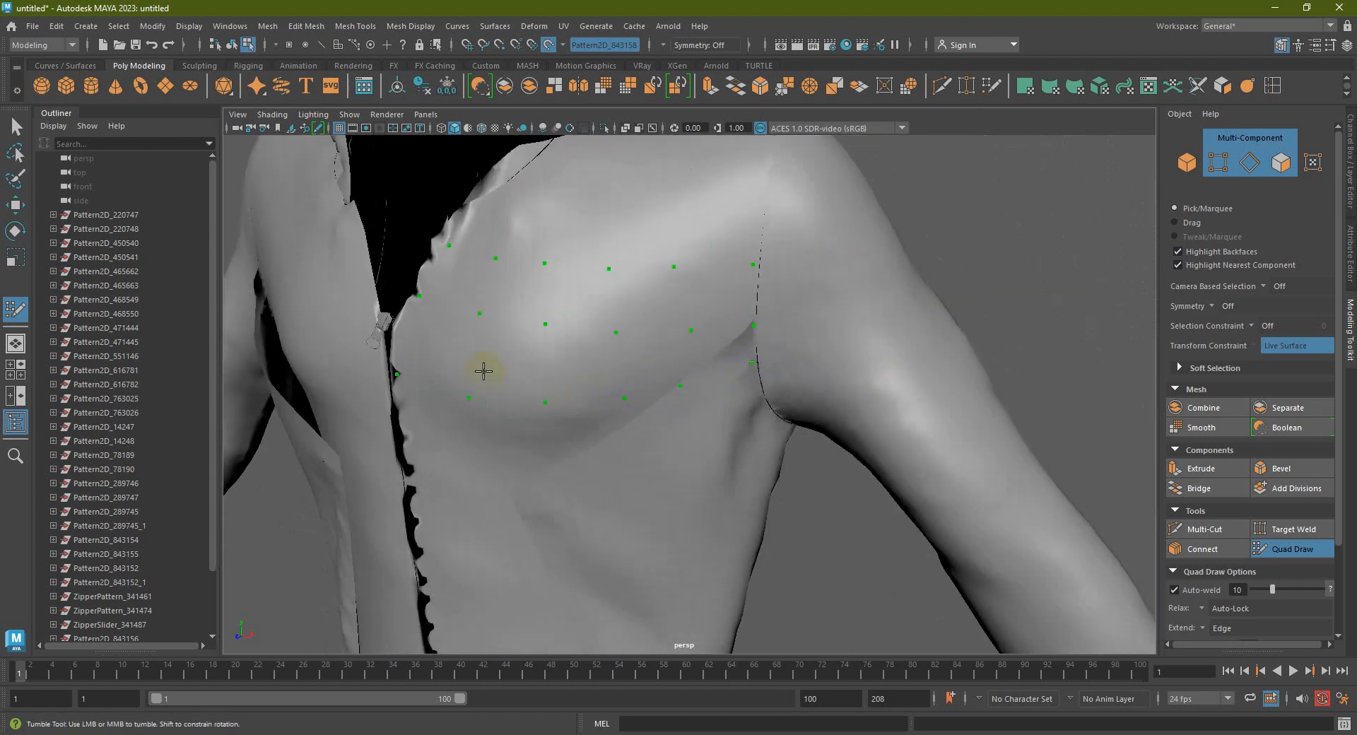
{"action": "middle_click_drag", "start_coordinate": [483, 371], "coordinate": [501, 371], "text": "alt"}
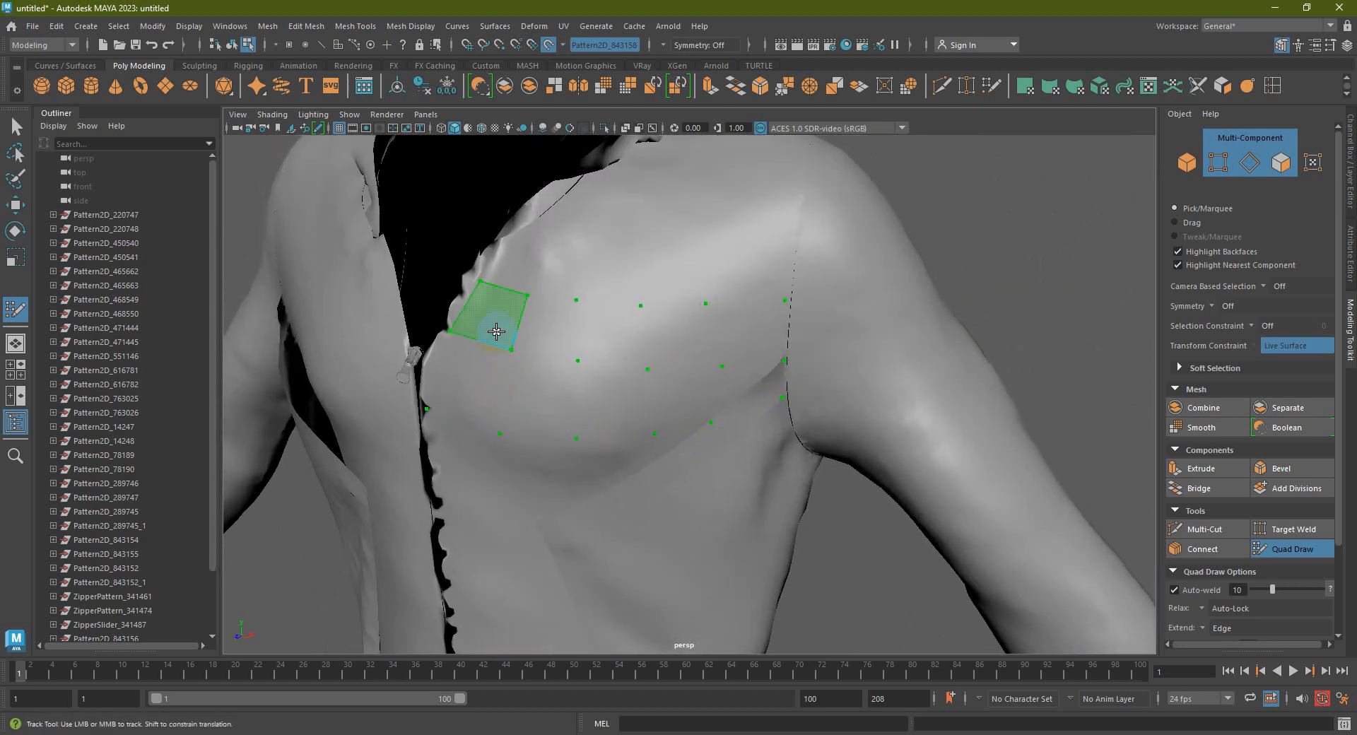
Shift-click to fill a top strip of quads and a second row below it
{"action": "left_click", "coordinate": [541, 328], "text": "shift"}
{"action": "left_click", "coordinate": [622, 335], "text": "shift"}
{"action": "left_click", "coordinate": [675, 329], "text": "shift"}
{"action": "left_click", "coordinate": [739, 325], "text": "shift"}
{"action": "left_click", "coordinate": [681, 394], "text": "shift"}
{"action": "left_click", "coordinate": [672, 396], "text": "shift"}
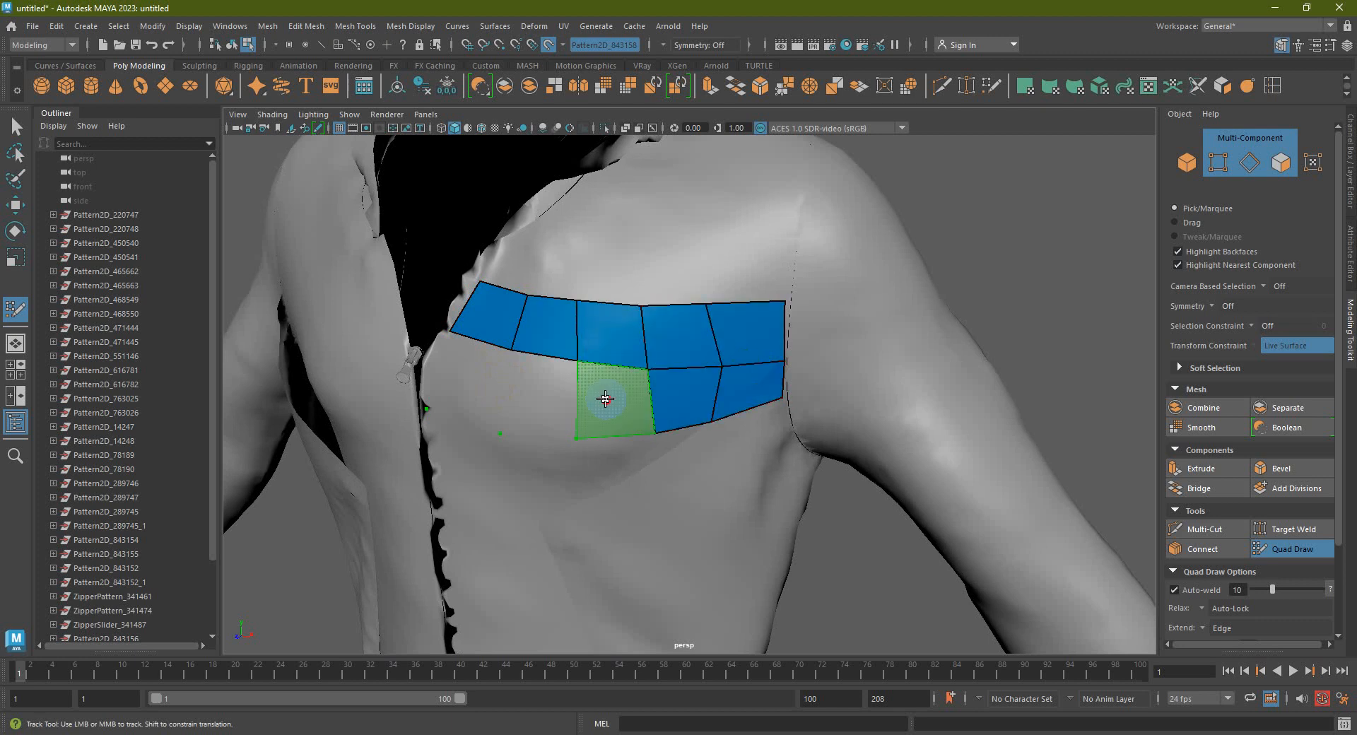
{"action": "left_click", "coordinate": [607, 399], "text": "shift"}
{"action": "left_click", "coordinate": [539, 389], "text": "shift"}
{"action": "left_click", "coordinate": [461, 377], "text": "shift"}
{"action": "left_click_drag", "start_coordinate": [596, 424], "coordinate": [606, 410], "text": "alt"}
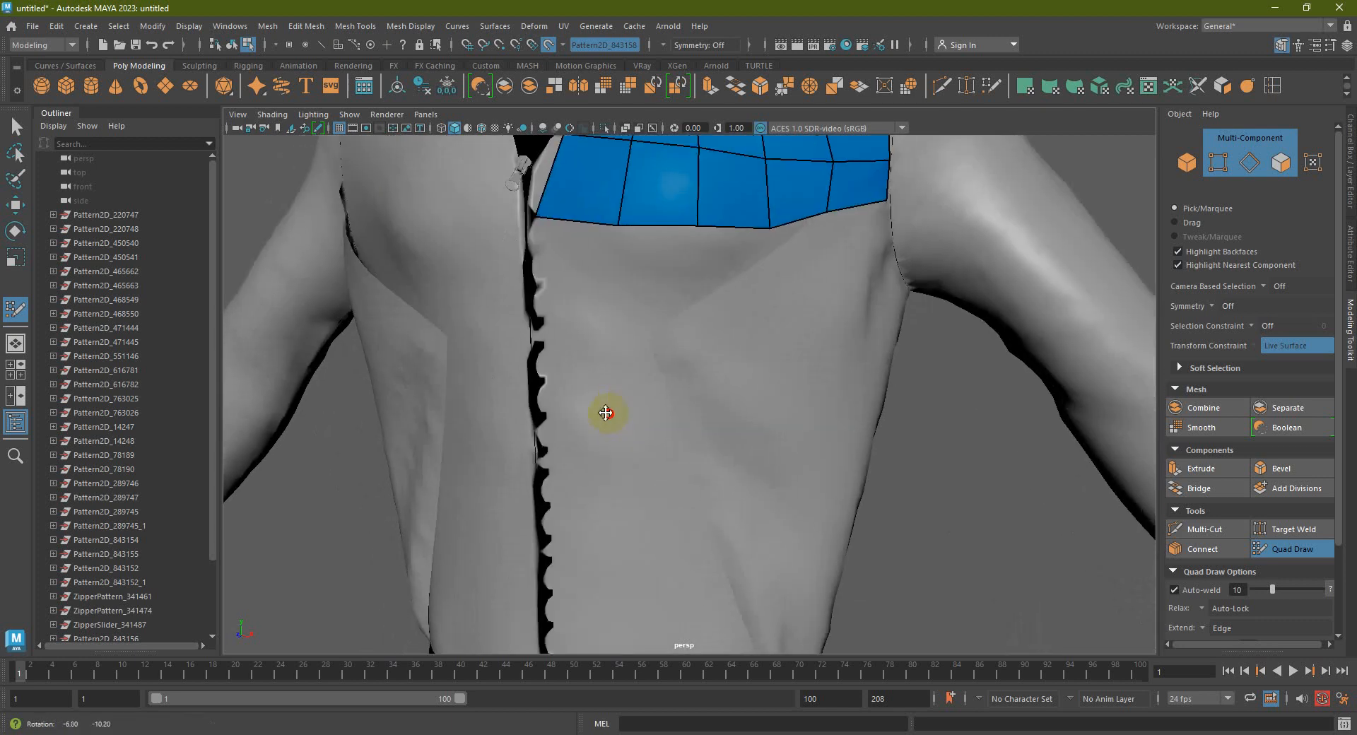
{"action": "mouse_move", "coordinate": [612, 294]}
{"action": "left_mouse_down", "text": "alt"}
{"action": "mouse_move", "coordinate": [606, 315]}
{"action": "mouse_move", "coordinate": [592, 249]}
{"action": "mouse_move", "coordinate": [561, 242]}
{"action": "left_mouse_up", "text": "alt"}
Ctrl-click an edge loop across the lower row and pull its end vertex to the zipper
{"action": "left_click", "coordinate": [560, 287], "text": "ctrl"}
{"action": "mouse_move", "coordinate": [557, 279]}
{"action": "left_mouse_down"}
{"action": "mouse_move", "coordinate": [523, 280]}
{"action": "mouse_move", "coordinate": [547, 289]}
{"action": "left_mouse_up"}
{"action": "mouse_move", "coordinate": [636, 285]}
{"action": "left_mouse_down", "text": "alt"}
{"action": "mouse_move", "coordinate": [645, 326]}
{"action": "mouse_move", "coordinate": [678, 309]}
{"action": "mouse_move", "coordinate": [691, 266]}
{"action": "mouse_move", "coordinate": [694, 356]}
{"action": "mouse_move", "coordinate": [700, 340]}
{"action": "left_mouse_up", "text": "alt"}
Leave Quad Draw with the W key and return to object selection
{"action": "key", "text": "Tab"}
{"action": "middle_click_drag", "start_coordinate": [775, 343], "coordinate": [762, 360], "text": "alt"}
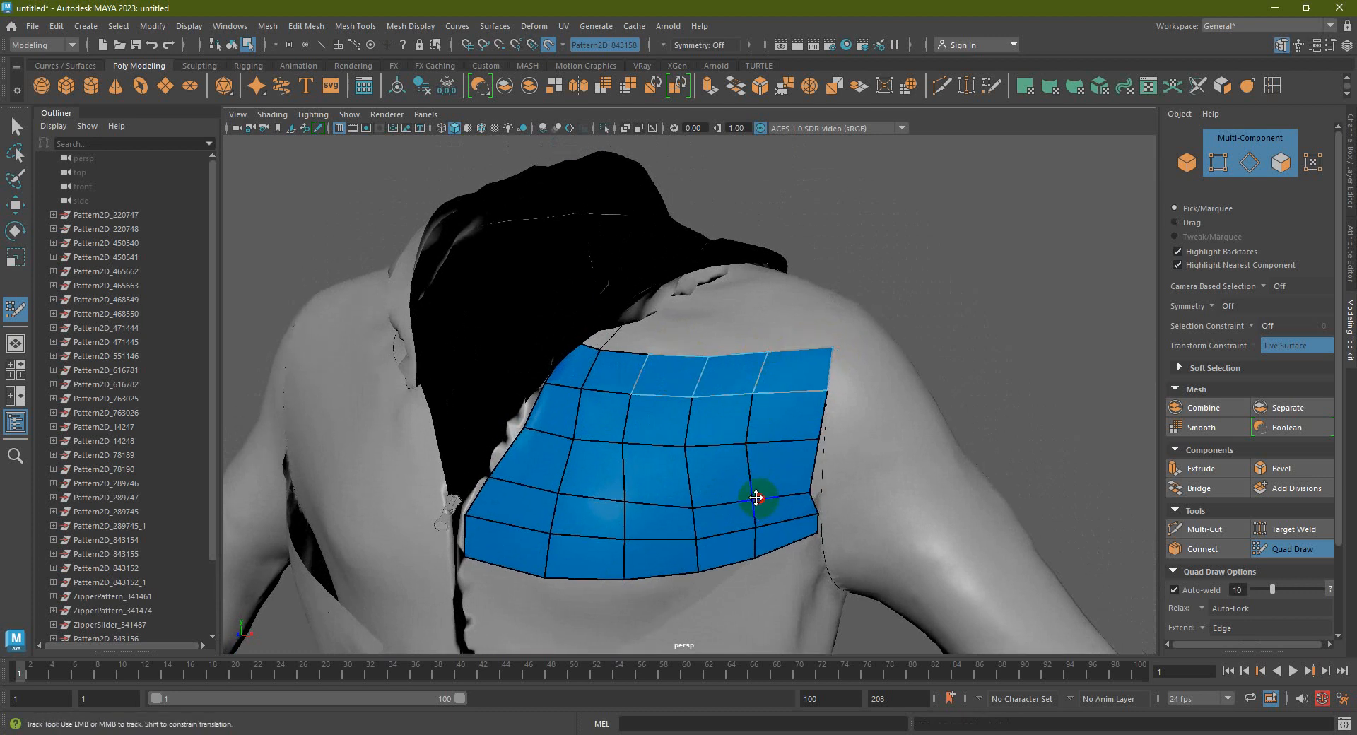
{"action": "middle_click_drag", "start_coordinate": [712, 411], "coordinate": [697, 443], "text": "alt"}
{"action": "scroll", "coordinate": [696, 403], "scroll_direction": "down", "scroll_amount": 10}
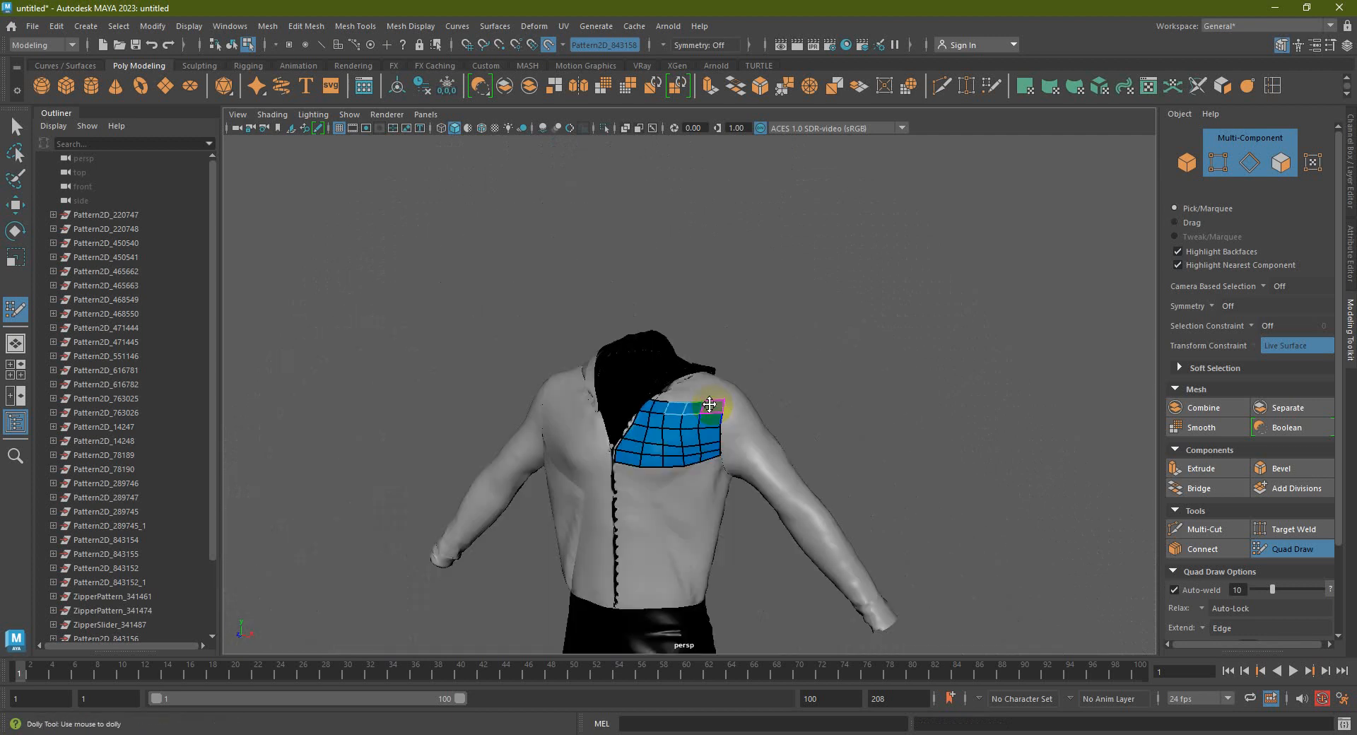
{"action": "key", "text": "w"}
{"action": "right_click_drag", "start_coordinate": [708, 316], "coordinate": [798, 287]}
{"action": "left_click_drag", "start_coordinate": [809, 284], "coordinate": [737, 406], "text": "alt"}
Select the chest quad patch polySurface1 and move it down and left with the Move tool
{"action": "left_click", "coordinate": [739, 409]}
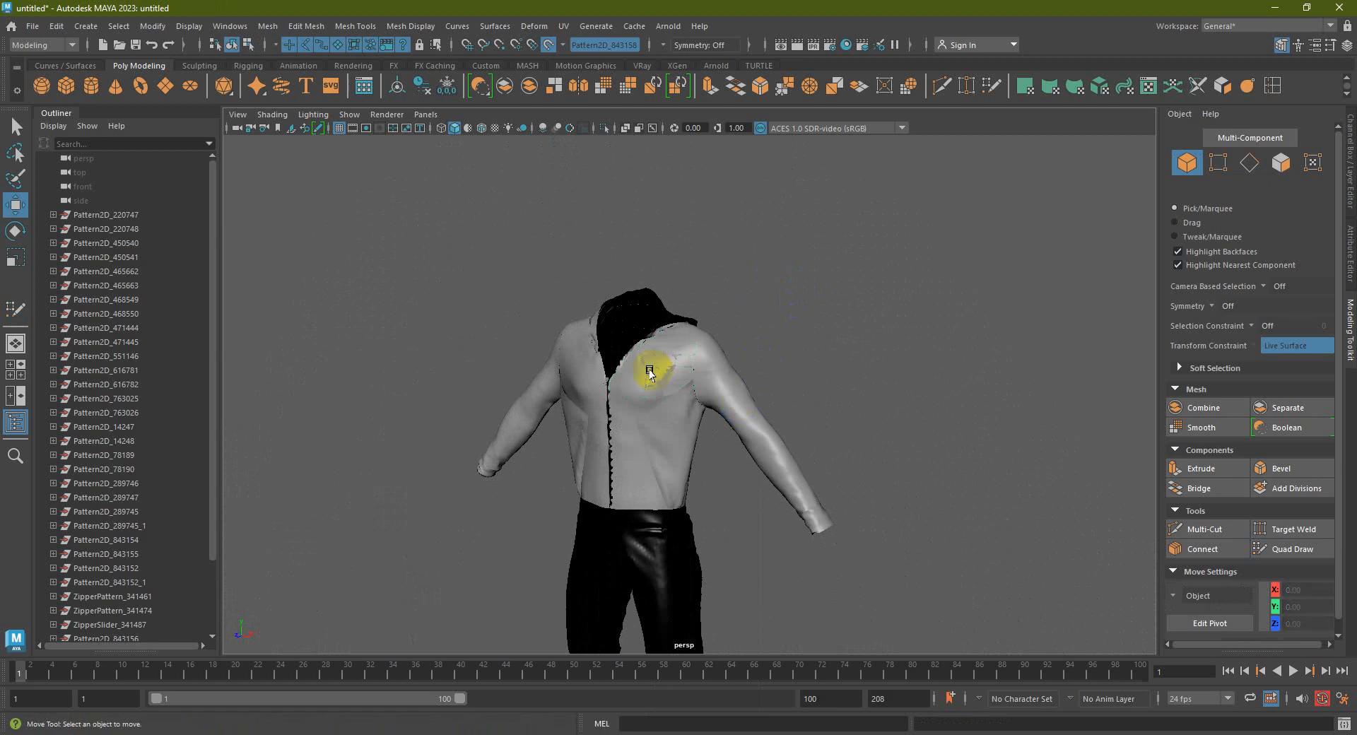
{"action": "scroll", "coordinate": [645, 369], "scroll_direction": "up", "scroll_amount": 8}
{"action": "left_click", "coordinate": [646, 338]}
{"action": "left_click_drag", "start_coordinate": [645, 339], "coordinate": [625, 359], "text": "alt"}
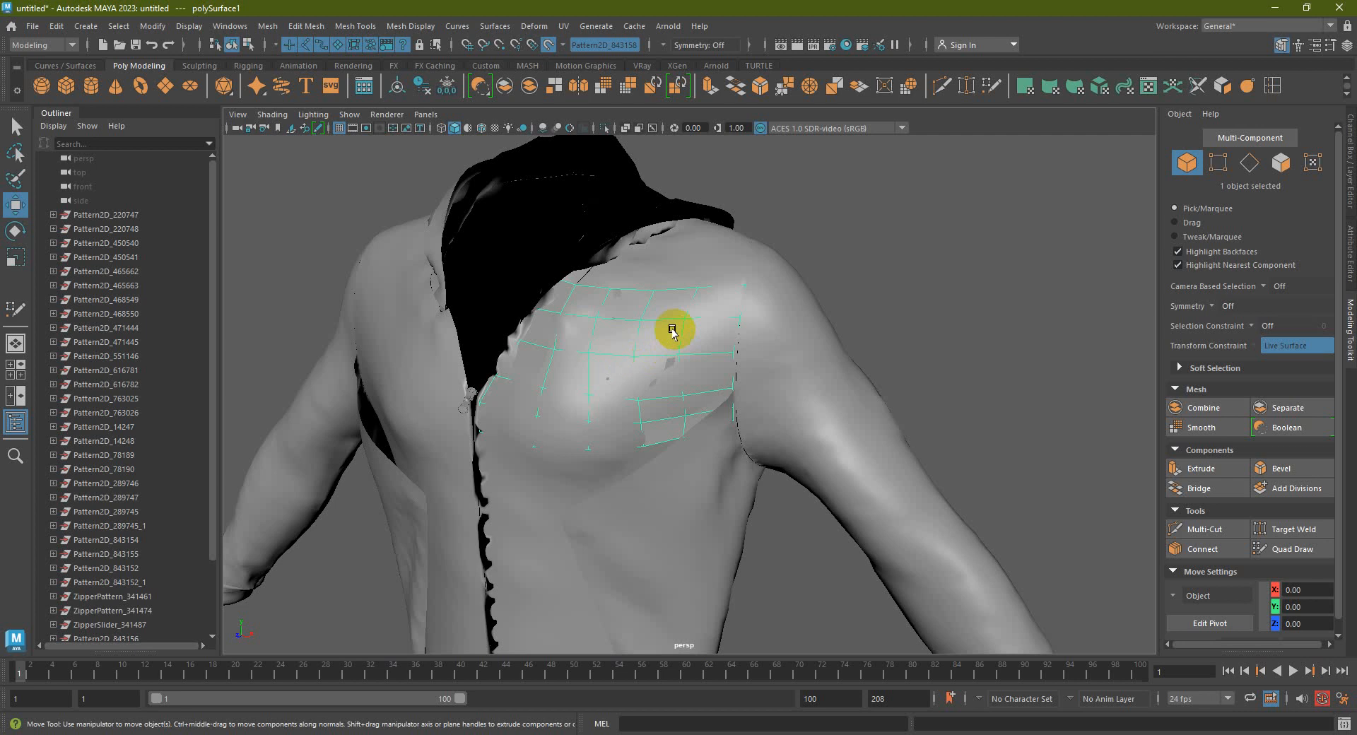
{"action": "right_click_drag", "start_coordinate": [674, 330], "coordinate": [771, 305]}
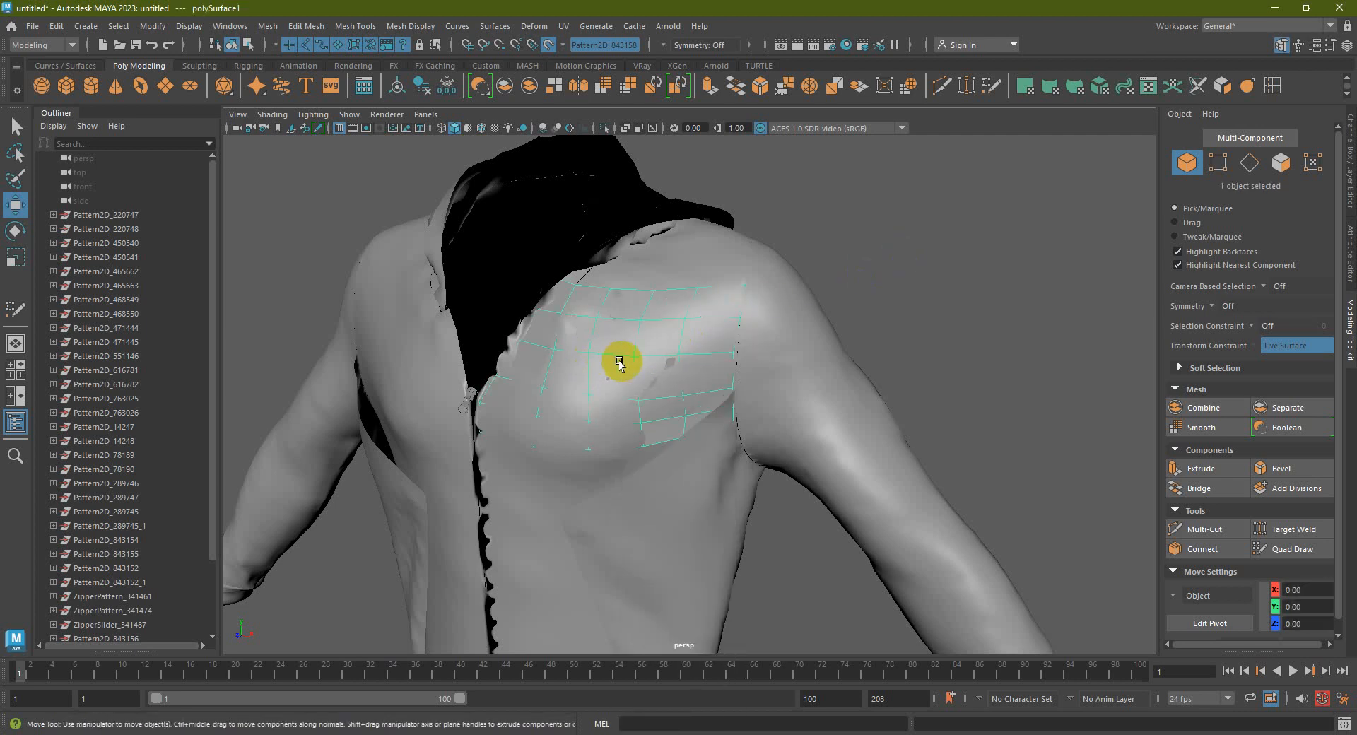
{"action": "left_click", "coordinate": [396, 85]}
{"action": "left_click_drag", "start_coordinate": [634, 358], "coordinate": [601, 391], "text": "alt"}
{"action": "left_click_drag", "start_coordinate": [475, 472], "coordinate": [705, 467]}
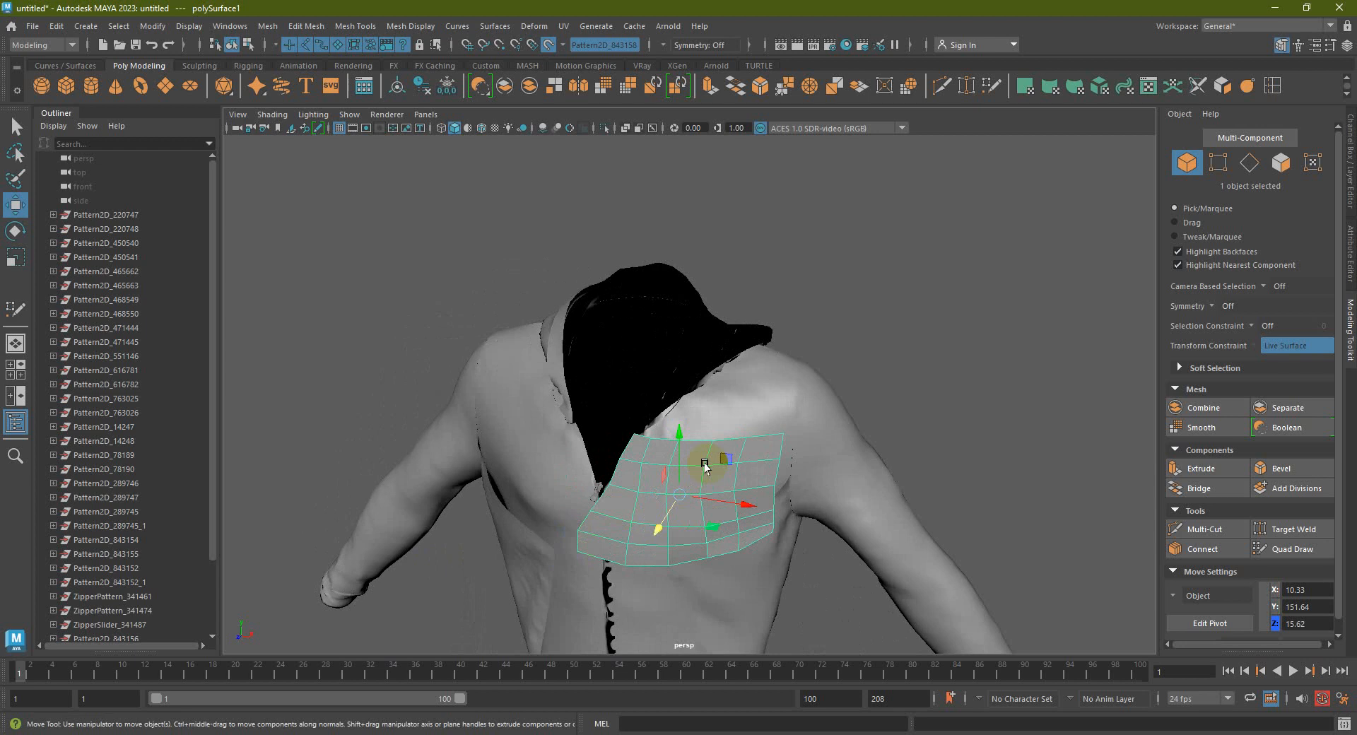
Level the view to the front, turn off Make Live, and select the combined garment mesh
{"action": "middle_click_drag", "start_coordinate": [802, 459], "coordinate": [797, 415], "text": "alt"}
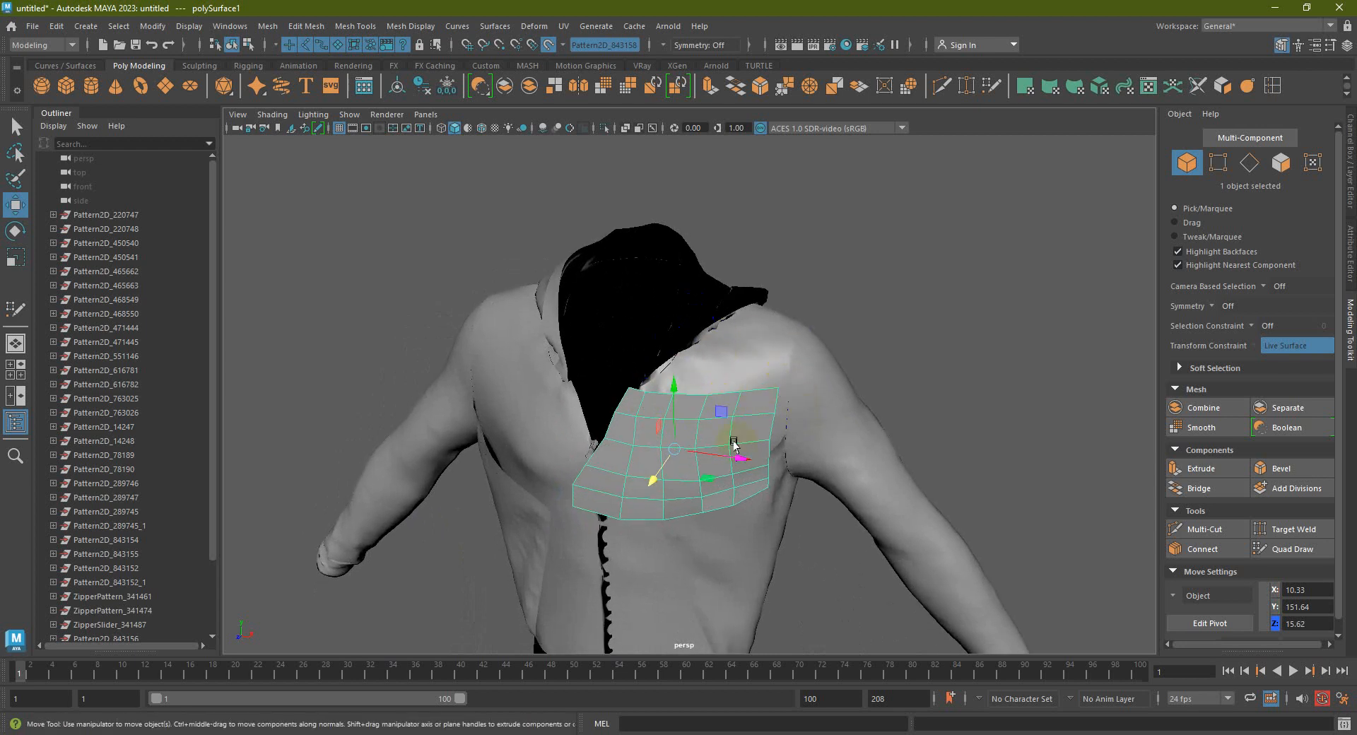
{"action": "scroll", "coordinate": [694, 516], "scroll_direction": "down", "scroll_amount": 2}
{"action": "left_click_drag", "start_coordinate": [694, 516], "coordinate": [700, 382], "text": "alt"}
{"action": "scroll", "coordinate": [632, 364], "scroll_direction": "up", "scroll_amount": 5}
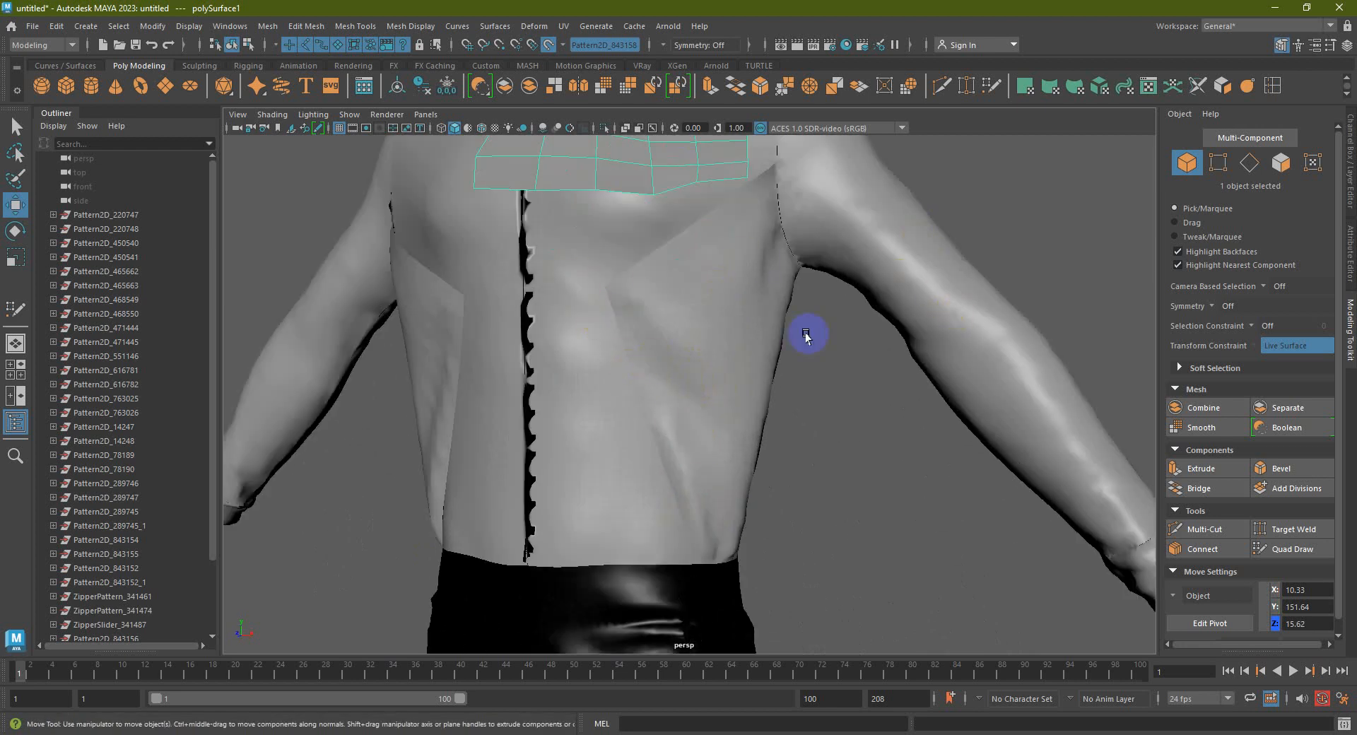
{"action": "scroll", "coordinate": [806, 335], "scroll_direction": "down", "scroll_amount": 2}
{"action": "left_click", "coordinate": [755, 396]}
{"action": "scroll", "coordinate": [672, 359], "scroll_direction": "up", "scroll_amount": 5}
{"action": "scroll", "coordinate": [673, 359], "scroll_direction": "down", "scroll_amount": 5}
{"action": "left_click", "coordinate": [549, 46]}
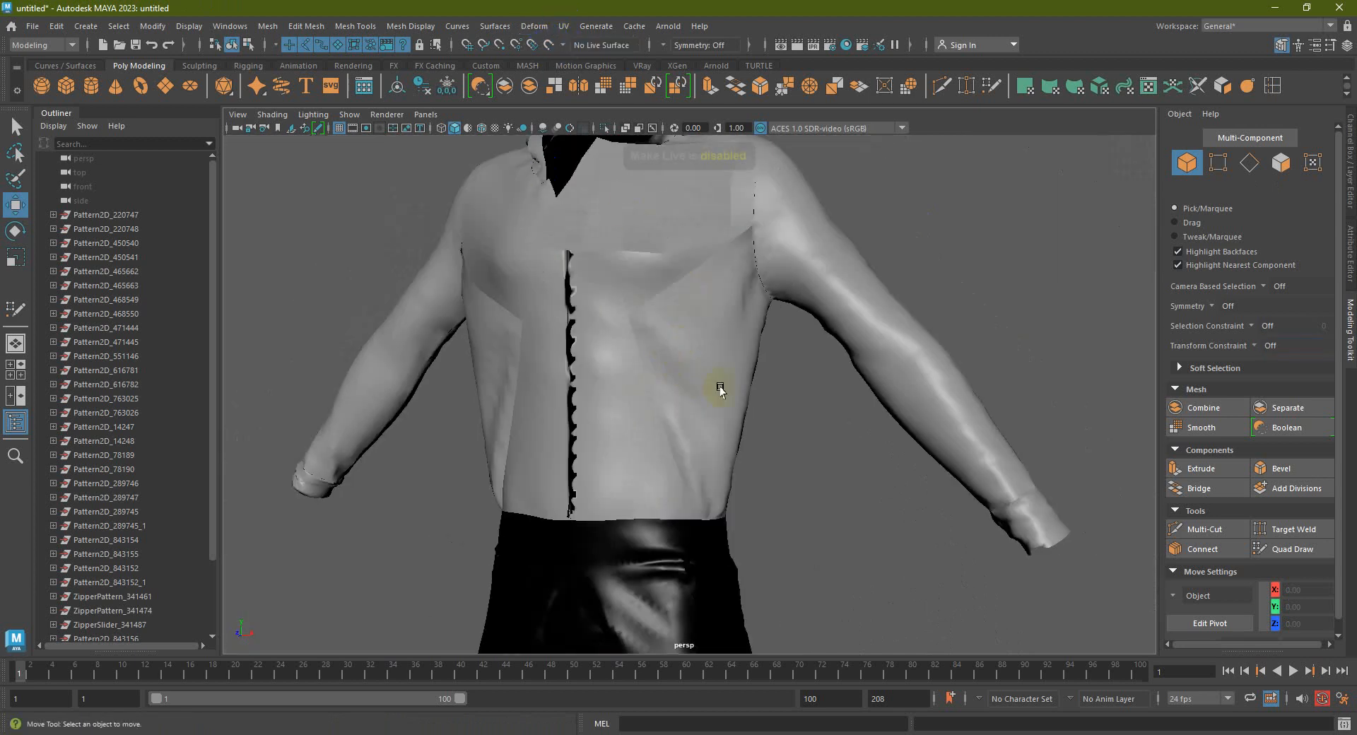
{"action": "left_click", "coordinate": [586, 339]}
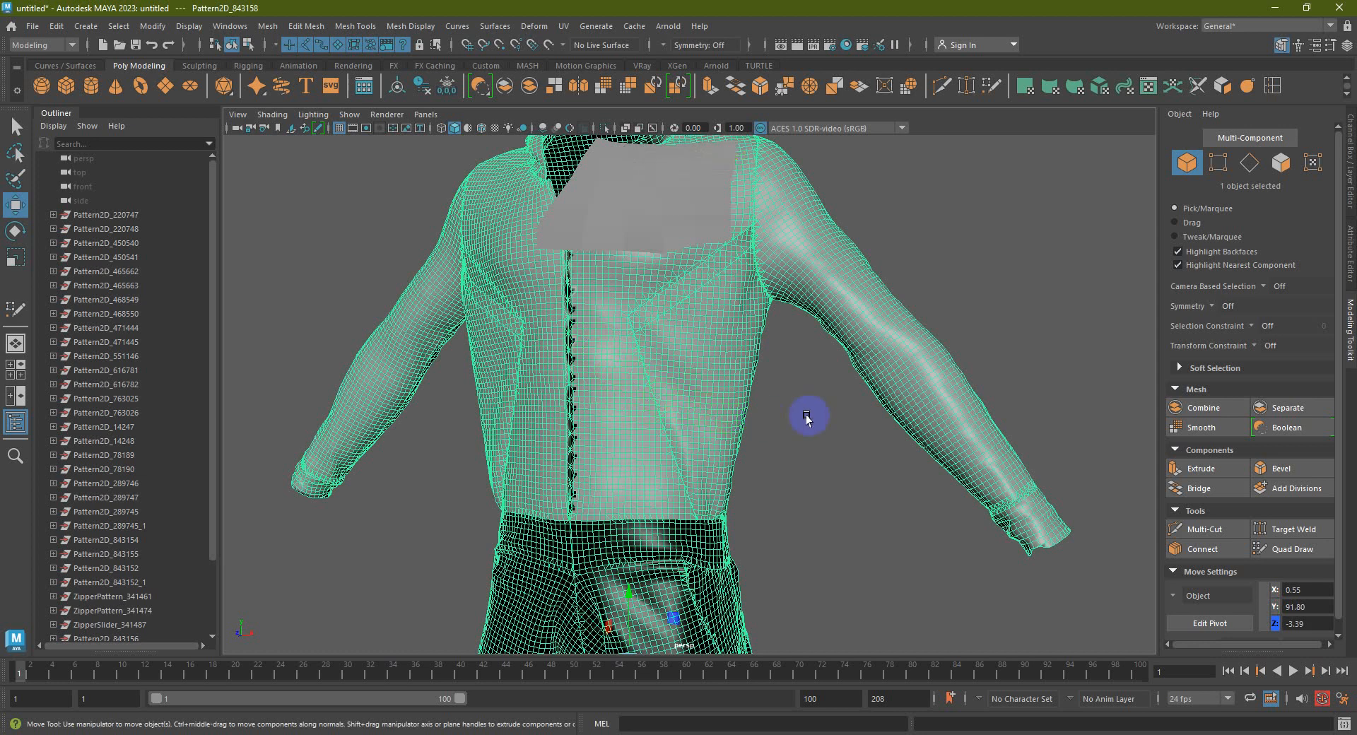
{"action": "left_click_drag", "start_coordinate": [762, 419], "coordinate": [851, 415]}
{"action": "left_click", "coordinate": [706, 360]}
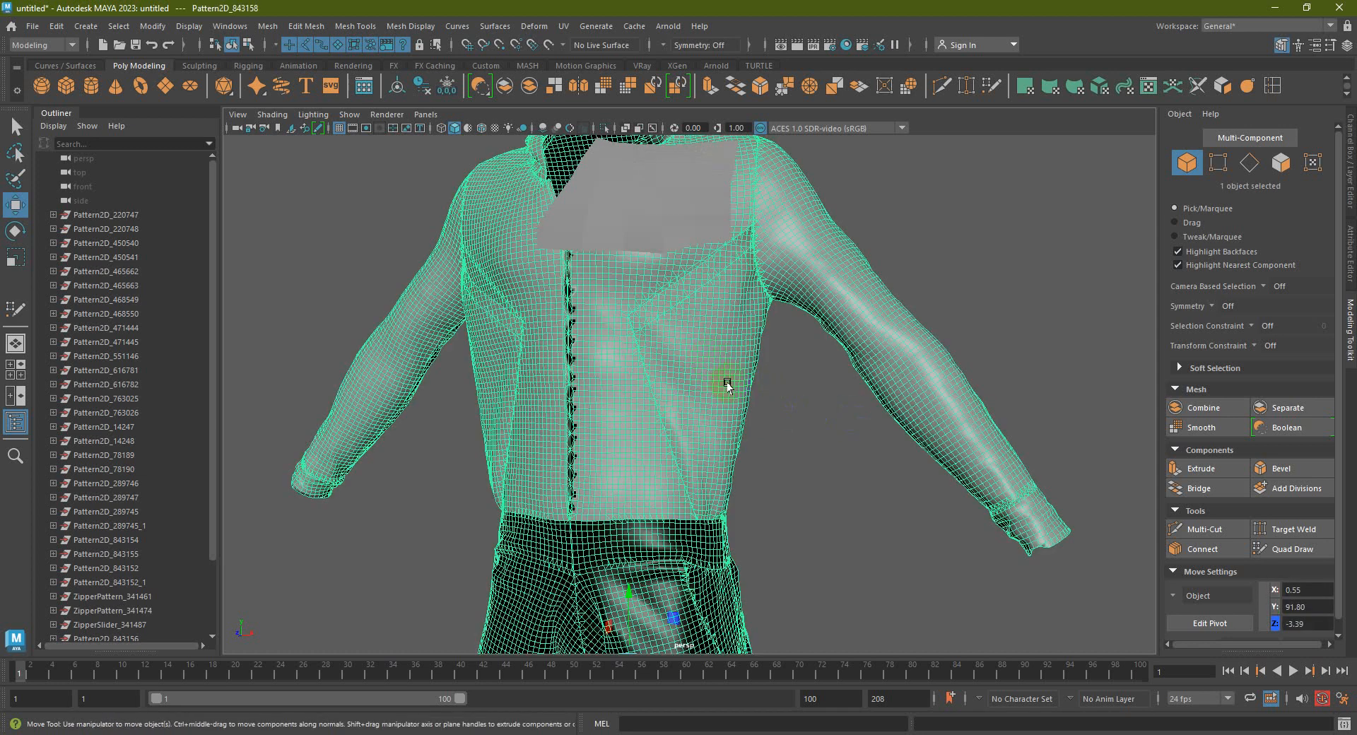
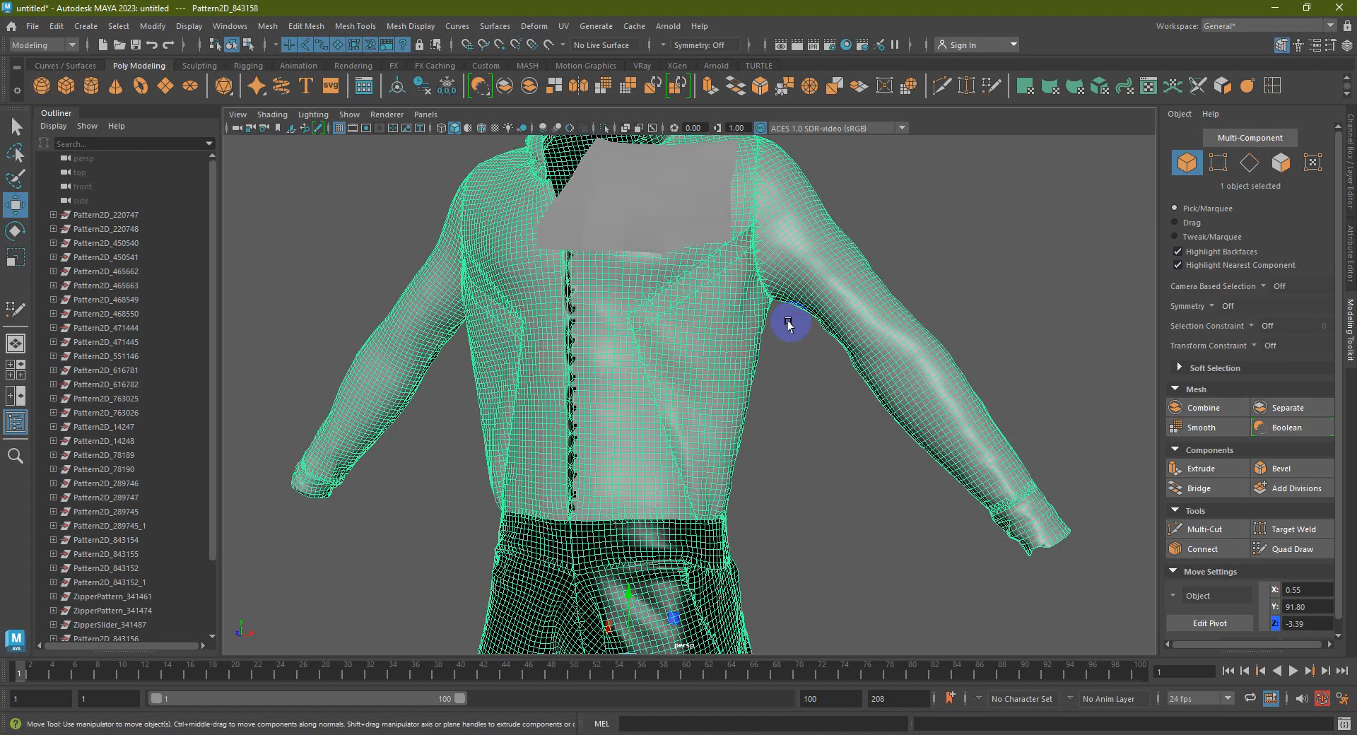
Frame the chest area and delete the polySurface1 chest patch
{"action": "left_click", "coordinate": [795, 408]}
{"action": "right_click_drag", "start_coordinate": [794, 408], "coordinate": [733, 410], "text": "alt"}
{"action": "left_click_drag", "start_coordinate": [733, 410], "coordinate": [727, 427], "text": "alt"}
{"action": "middle_click_drag", "start_coordinate": [727, 427], "coordinate": [672, 384], "text": "alt"}
{"action": "left_click_drag", "start_coordinate": [672, 384], "coordinate": [695, 373], "text": "alt"}
{"action": "middle_click_drag", "start_coordinate": [695, 372], "coordinate": [625, 390], "text": "alt"}
{"action": "right_click_drag", "start_coordinate": [624, 390], "coordinate": [675, 437], "text": "alt"}
{"action": "middle_click_drag", "start_coordinate": [675, 438], "coordinate": [671, 496], "text": "alt"}
{"action": "left_click", "coordinate": [684, 333]}
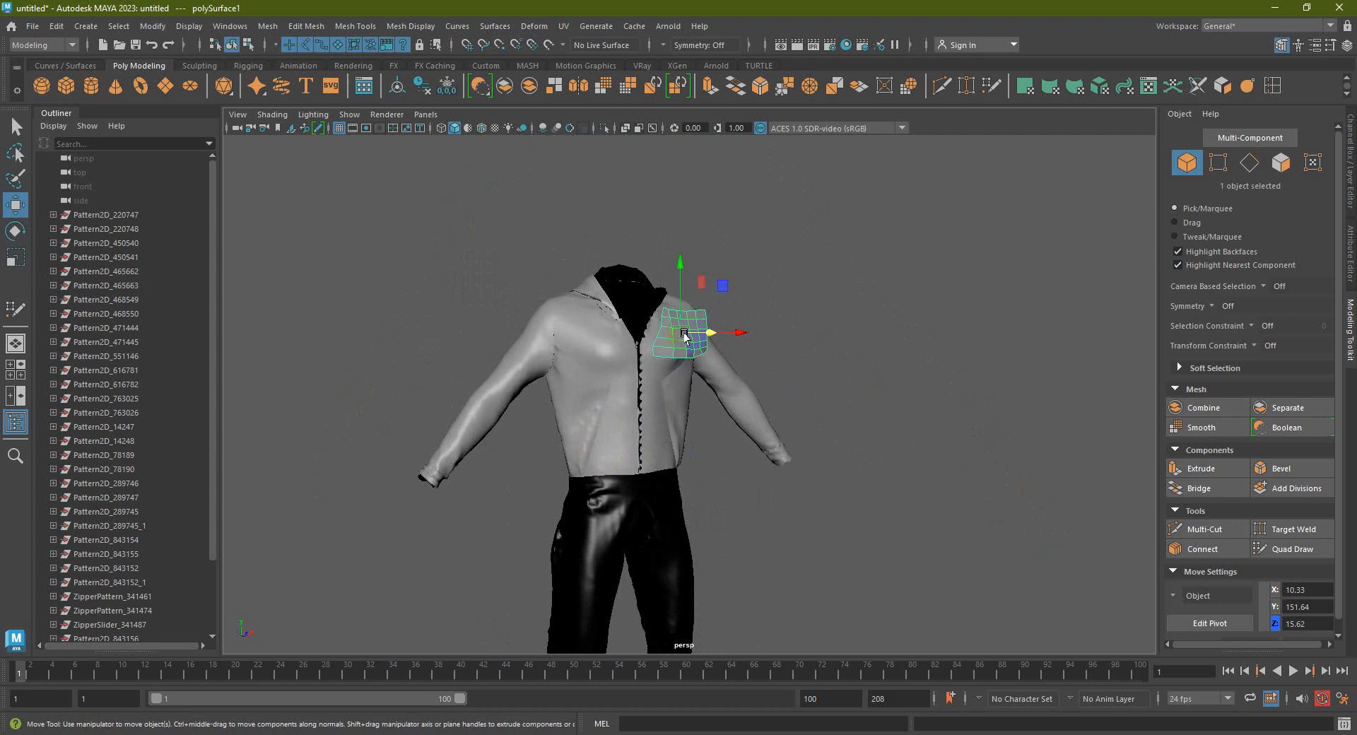
{"action": "key", "text": "Delete"}
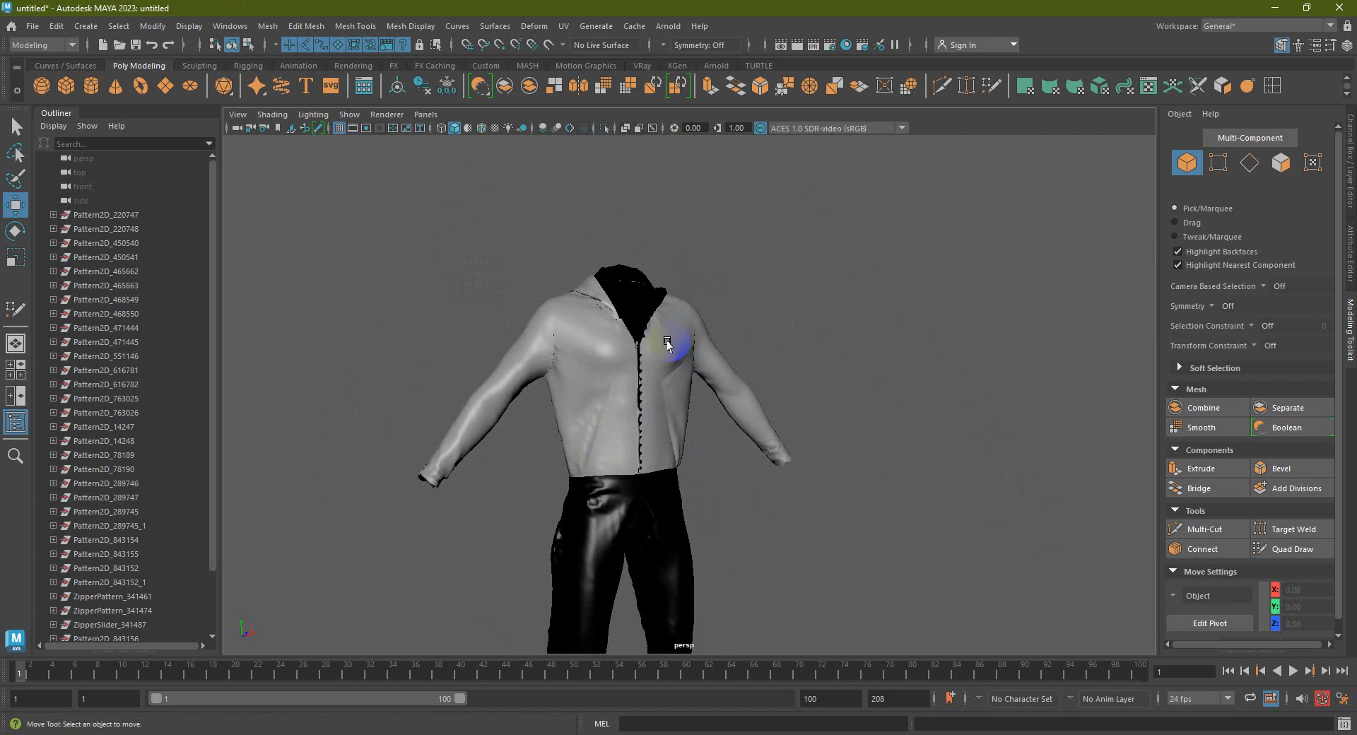
Reselect the Pattern2D_843158 garment mesh
{"action": "left_click", "coordinate": [668, 344]}
{"action": "mouse_move", "coordinate": [655, 318]}
{"action": "left_mouse_down", "text": "alt"}
{"action": "mouse_move", "coordinate": [615, 397]}
{"action": "mouse_move", "coordinate": [657, 366]}
{"action": "mouse_move", "coordinate": [671, 382]}
{"action": "mouse_move", "coordinate": [660, 388]}
{"action": "mouse_move", "coordinate": [730, 418]}
{"action": "left_mouse_up", "text": "alt"}
{"action": "left_click", "coordinate": [731, 417]}
{"action": "left_click", "coordinate": [643, 370]}
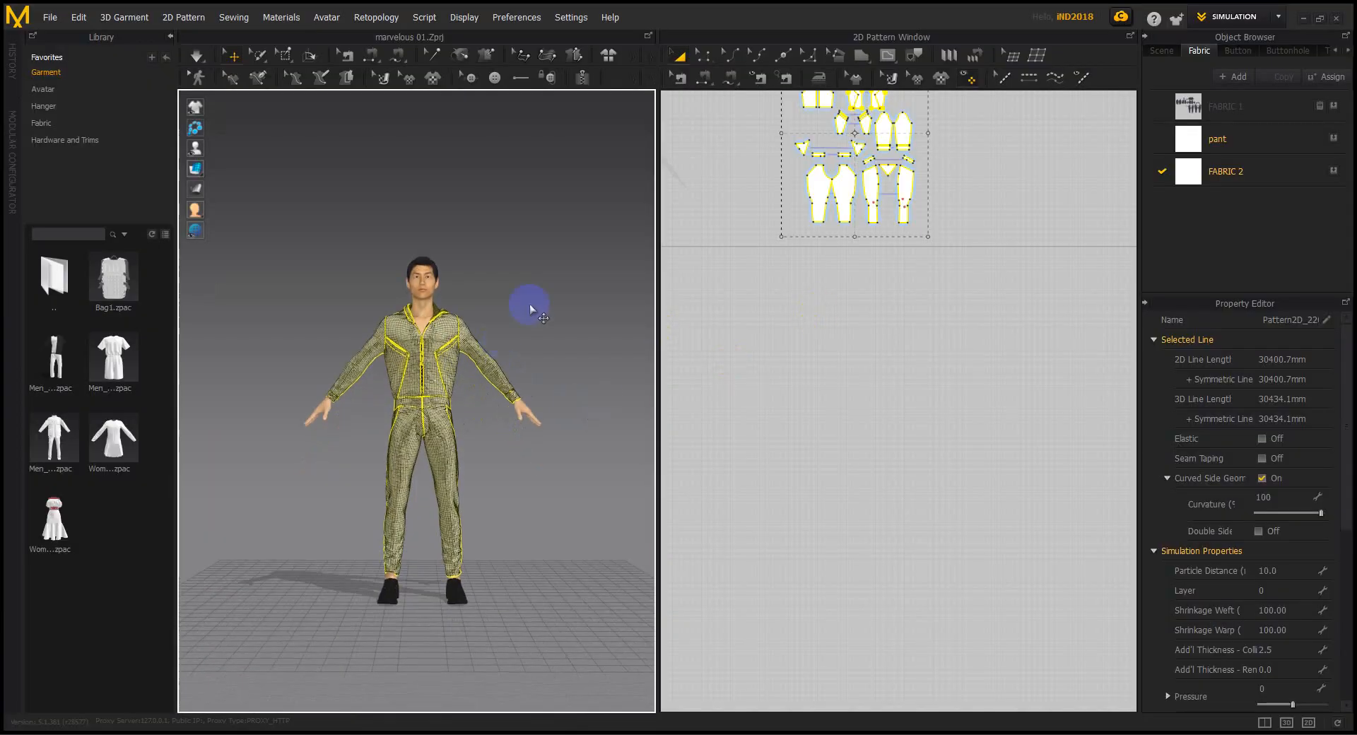
Select all pattern pieces and reset their 3D and 2D arrangement so they lie flat
{"action": "left_click", "coordinate": [530, 310]}
{"action": "right_click_drag", "start_coordinate": [415, 393], "coordinate": [422, 410]}
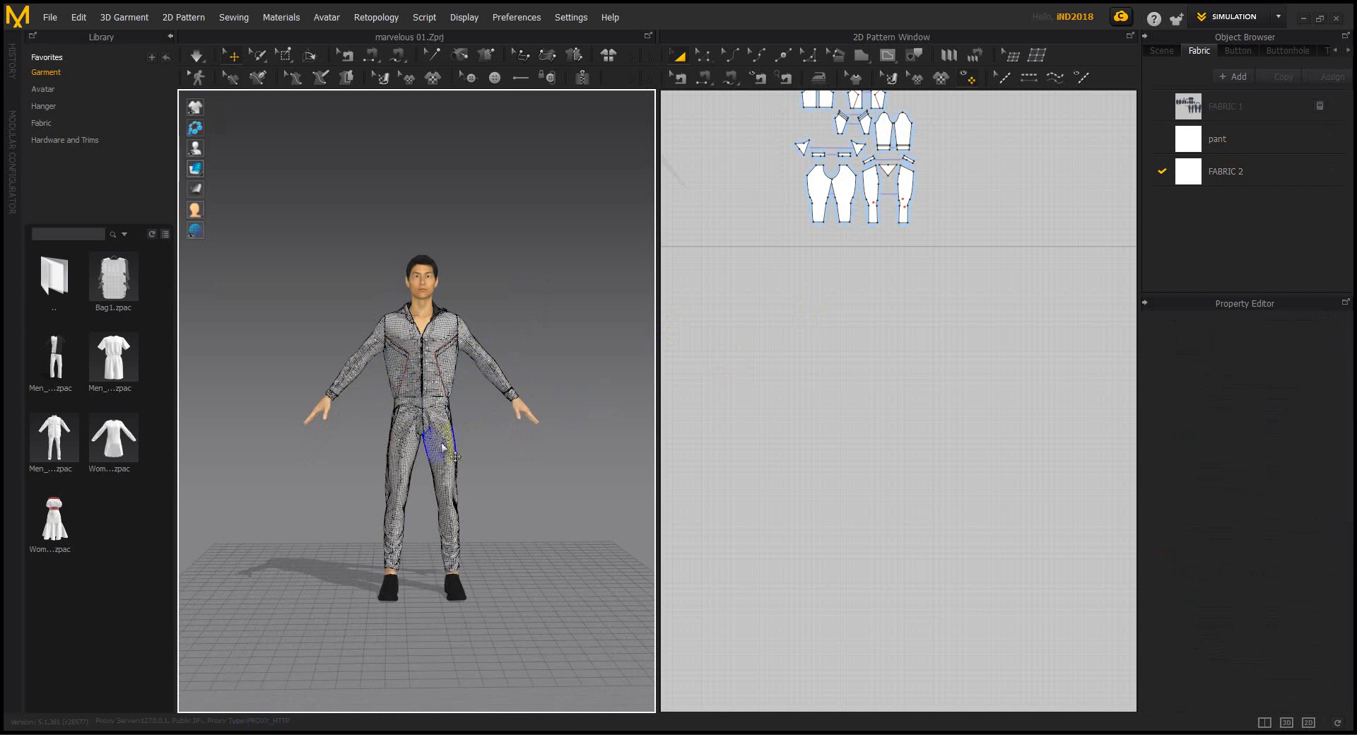
{"action": "middle_click_drag", "start_coordinate": [754, 340], "coordinate": [757, 364]}
{"action": "middle_click_drag", "start_coordinate": [875, 312], "coordinate": [913, 518]}
{"action": "left_click_drag", "start_coordinate": [1027, 514], "coordinate": [812, 261]}
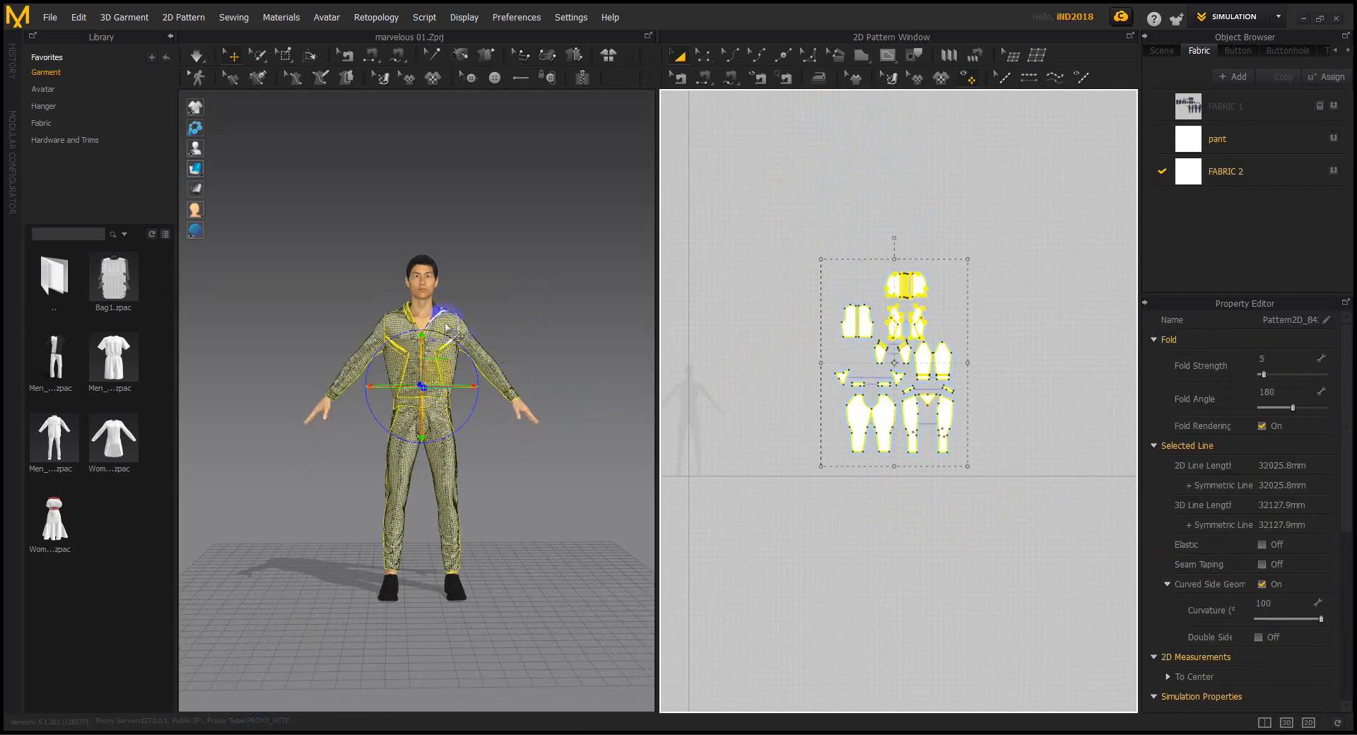
{"action": "right_click", "coordinate": [445, 325]}
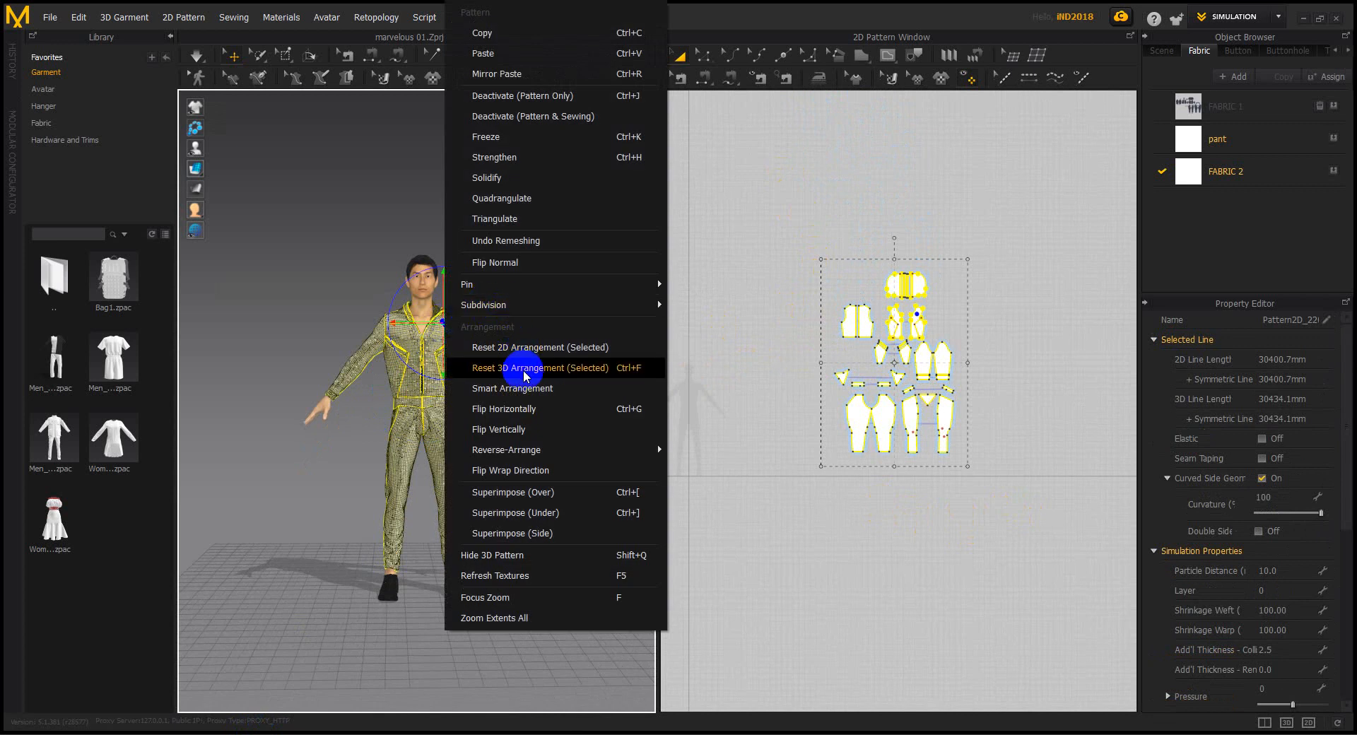
{"action": "left_click", "coordinate": [524, 371]}
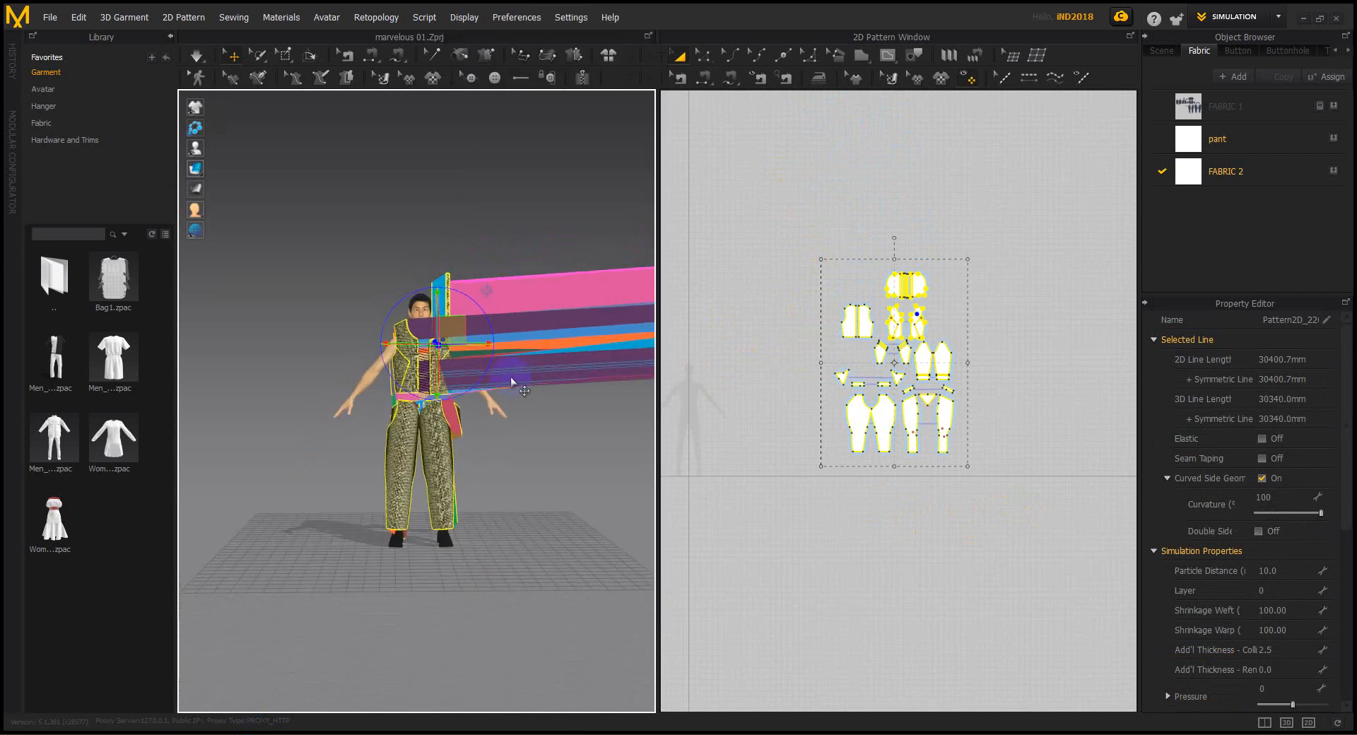
{"action": "right_click", "coordinate": [503, 373]}
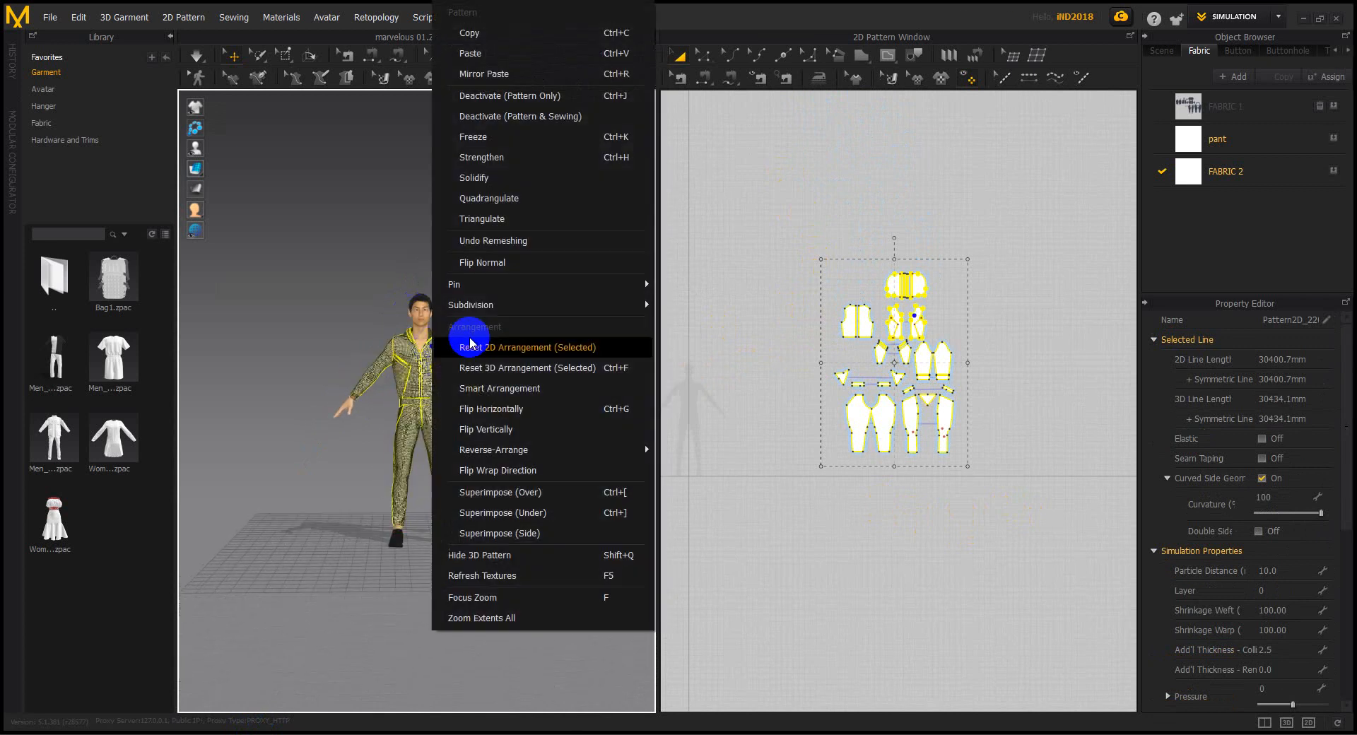
{"action": "left_click", "coordinate": [499, 362]}
Hide sewing lines, show the pieces as plain white fabric, and marquee-select all of them
{"action": "scroll", "coordinate": [470, 369], "scroll_direction": "down", "scroll_amount": 4}
{"action": "middle_click_drag", "start_coordinate": [585, 369], "coordinate": [405, 419]}
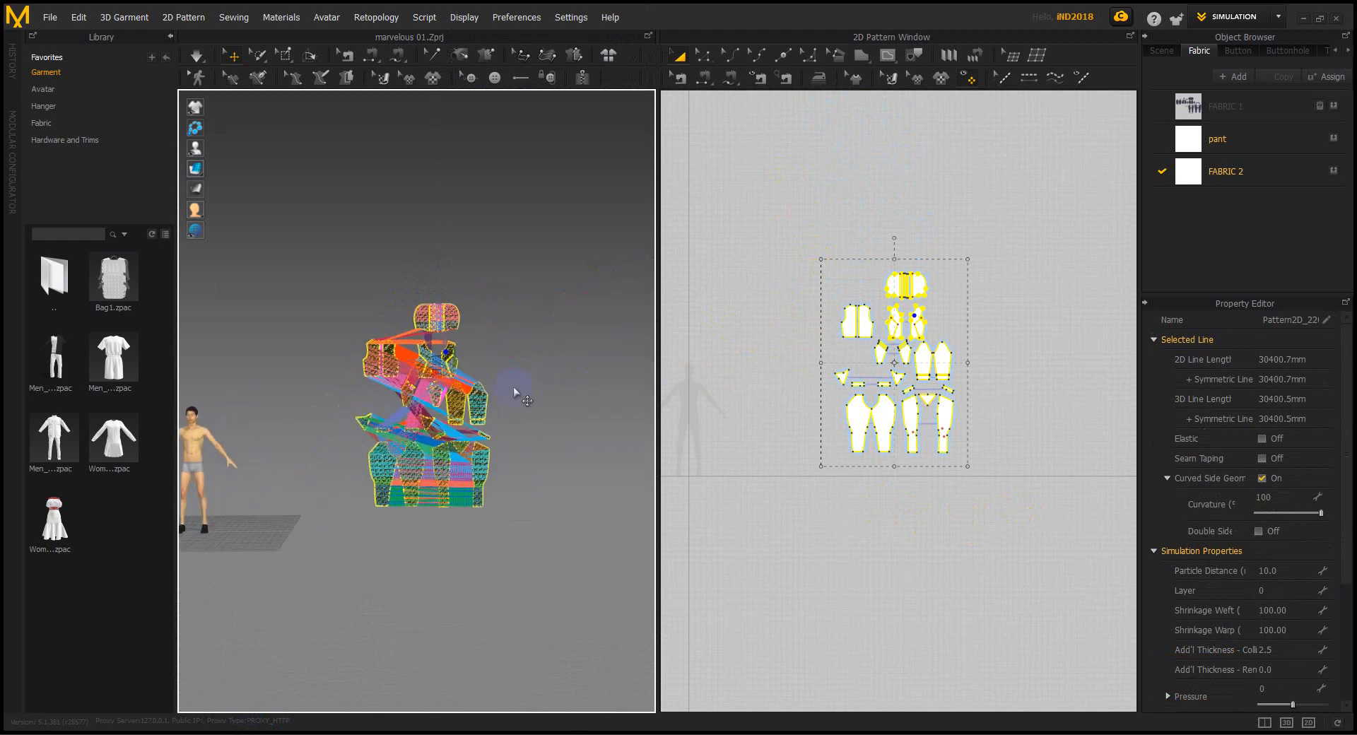
{"action": "left_click", "coordinate": [490, 359]}
{"action": "scroll", "coordinate": [495, 360], "scroll_direction": "up", "scroll_amount": 6}
{"action": "left_click", "coordinate": [379, 284]}
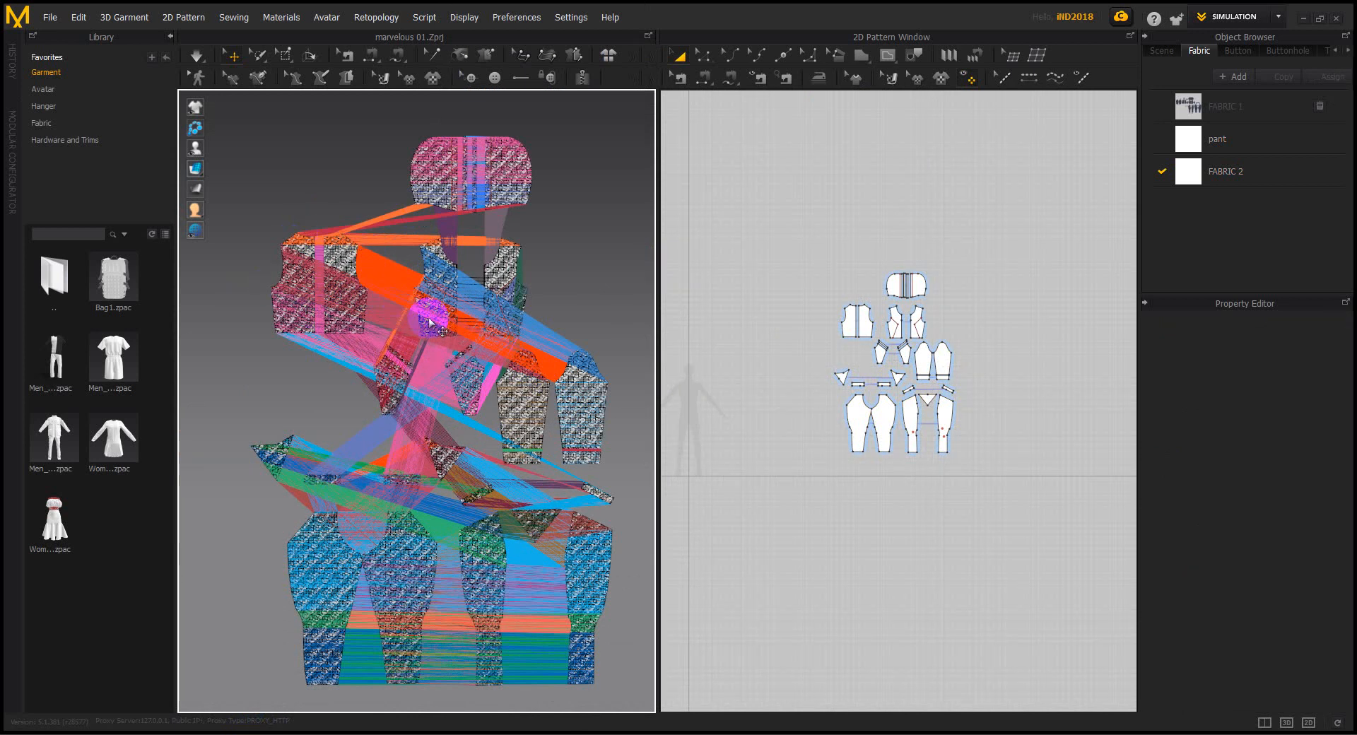
{"action": "mouse_move", "coordinate": [195, 106]}
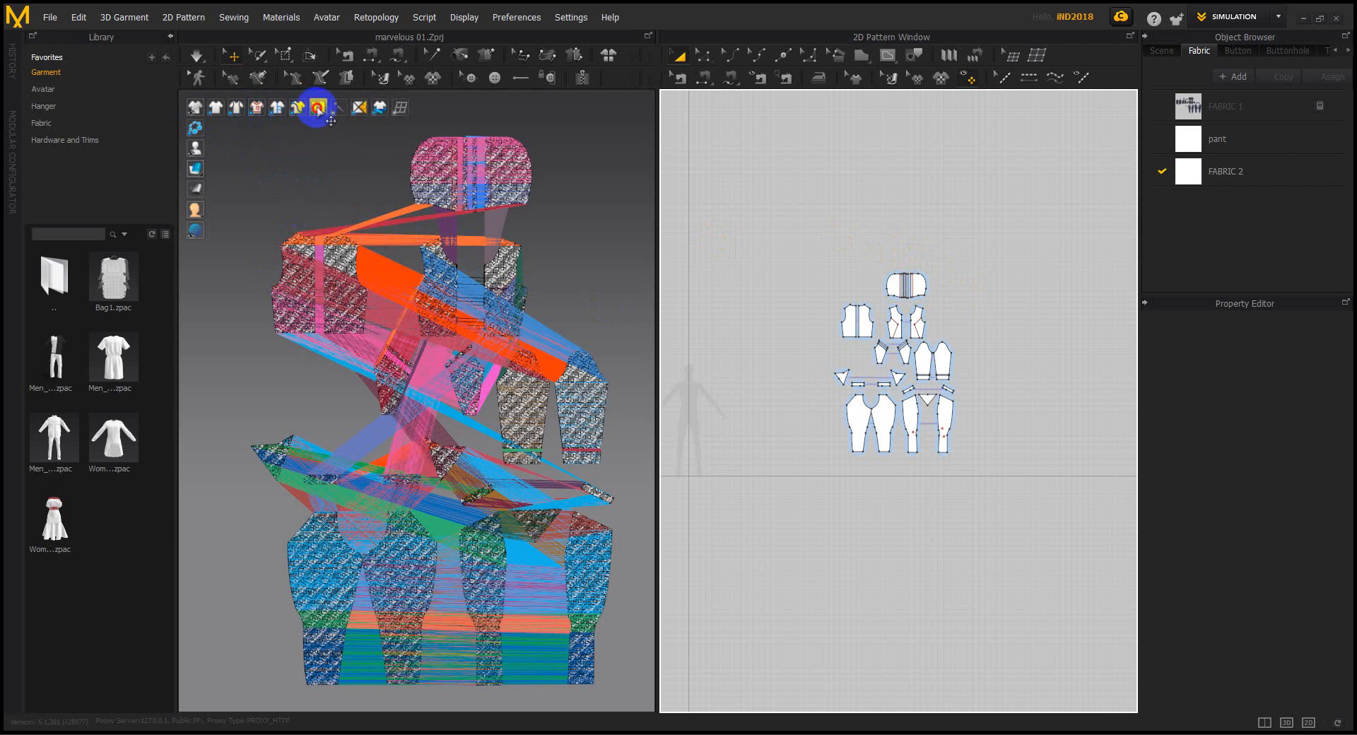
{"action": "left_click", "coordinate": [318, 106]}
{"action": "mouse_move", "coordinate": [196, 168]}
{"action": "left_click", "coordinate": [239, 169]}
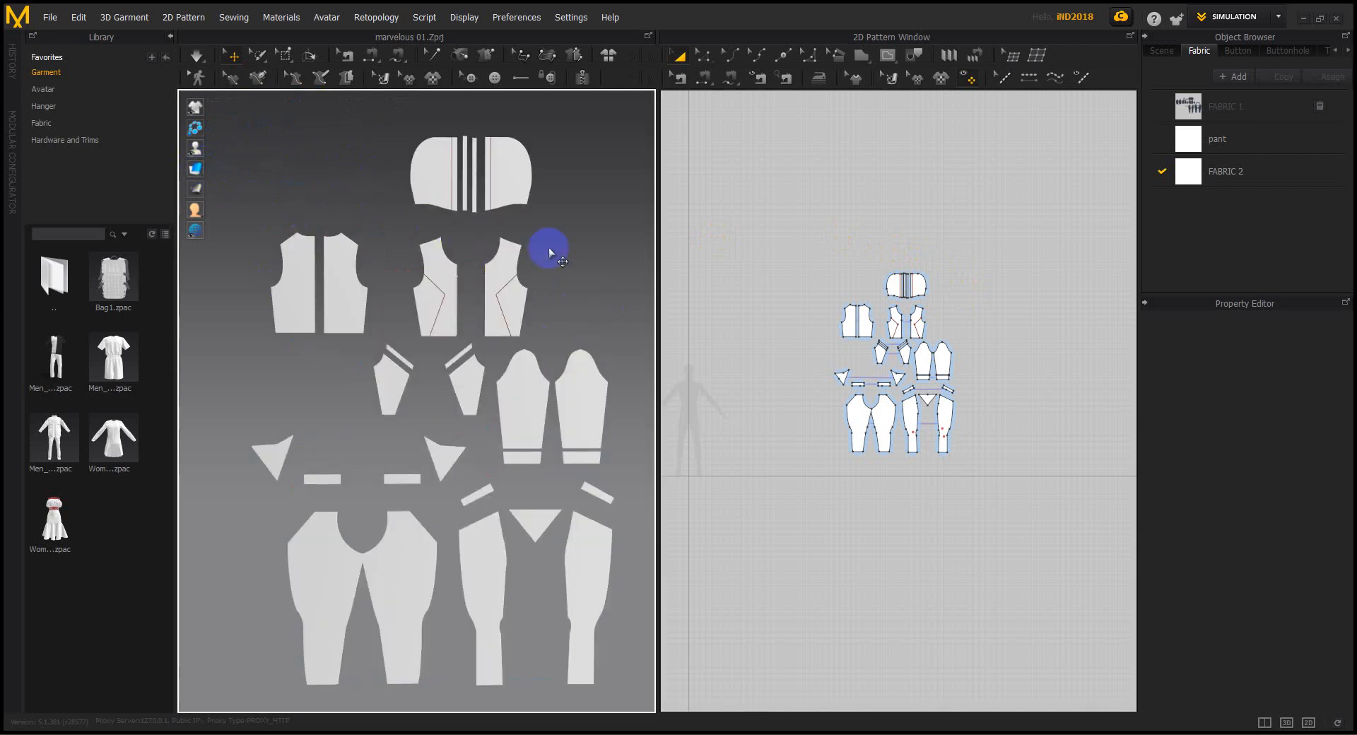
{"action": "left_click_drag", "start_coordinate": [757, 205], "coordinate": [1061, 500]}
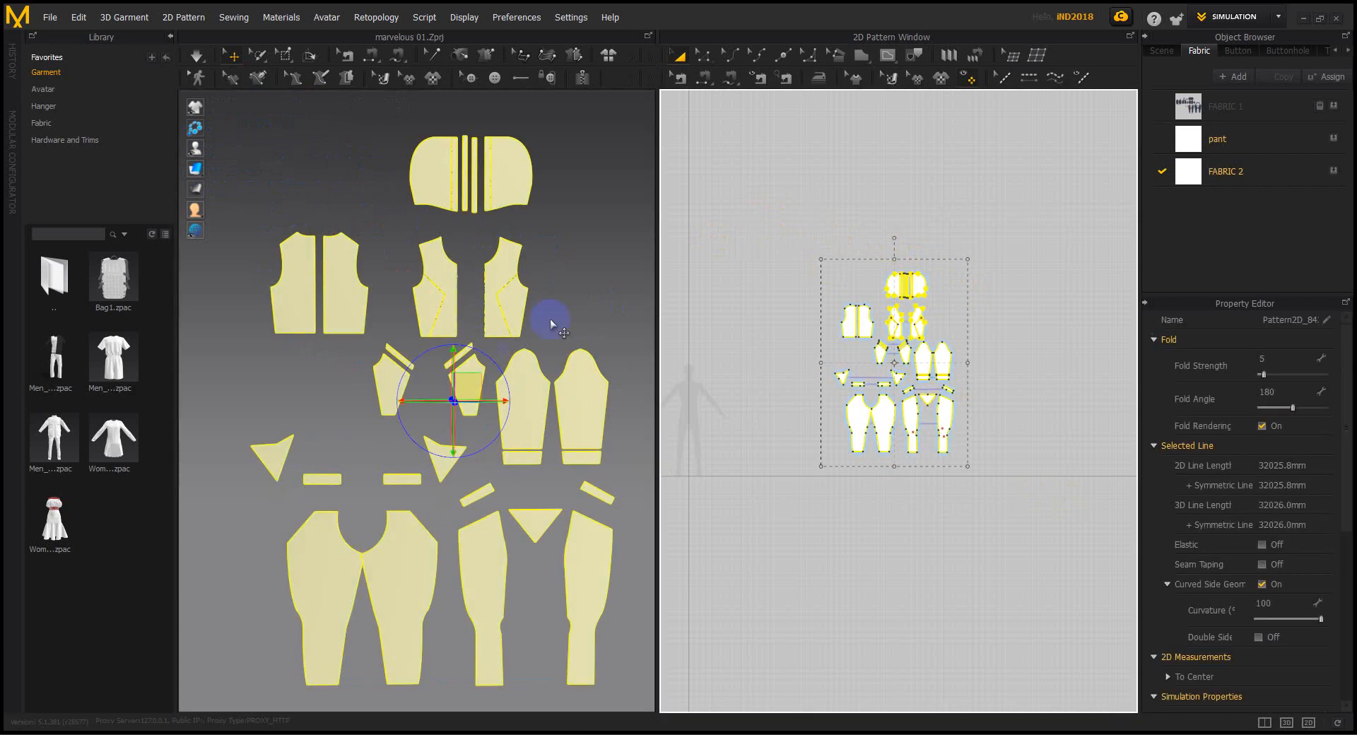
Export the selected pattern pieces as OBJ file 2DE on the Desktop
{"action": "left_click", "coordinate": [50, 17]}
{"action": "mouse_move", "coordinate": [91, 201]}
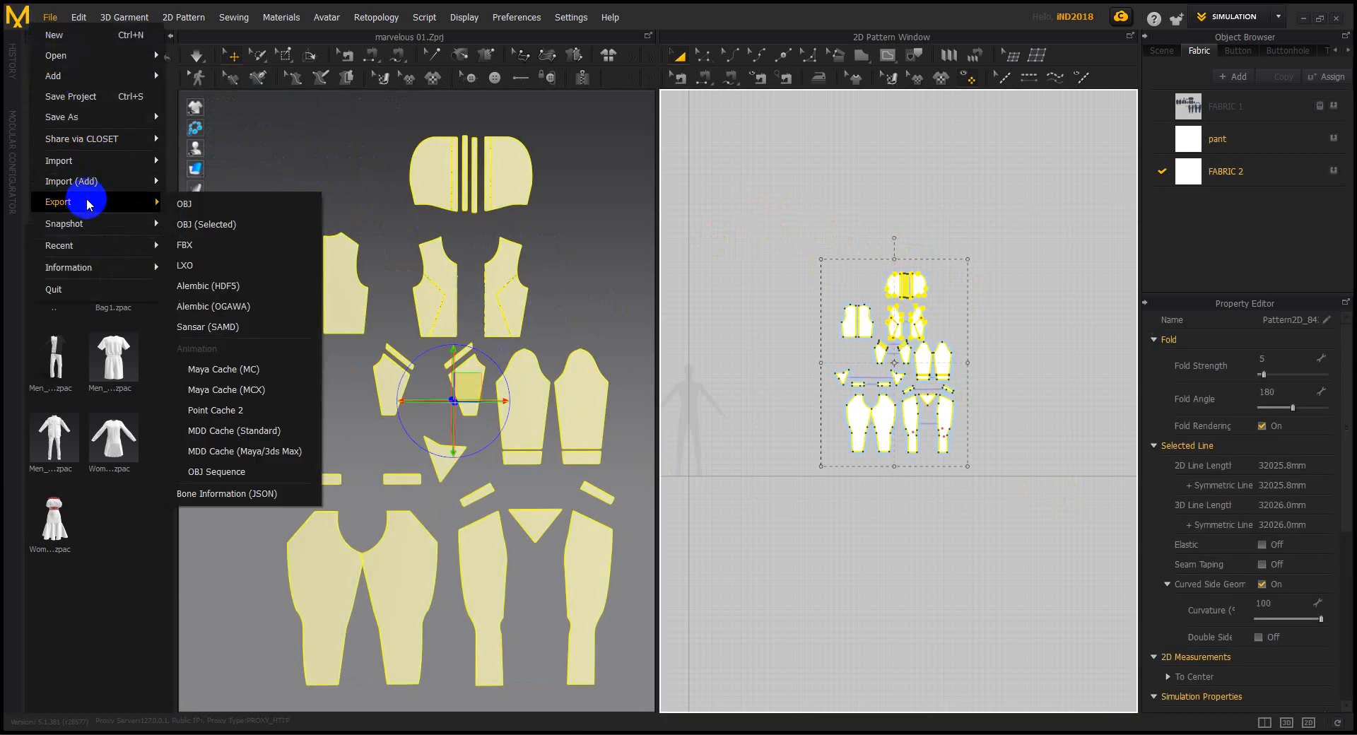
{"action": "left_click", "coordinate": [214, 231]}
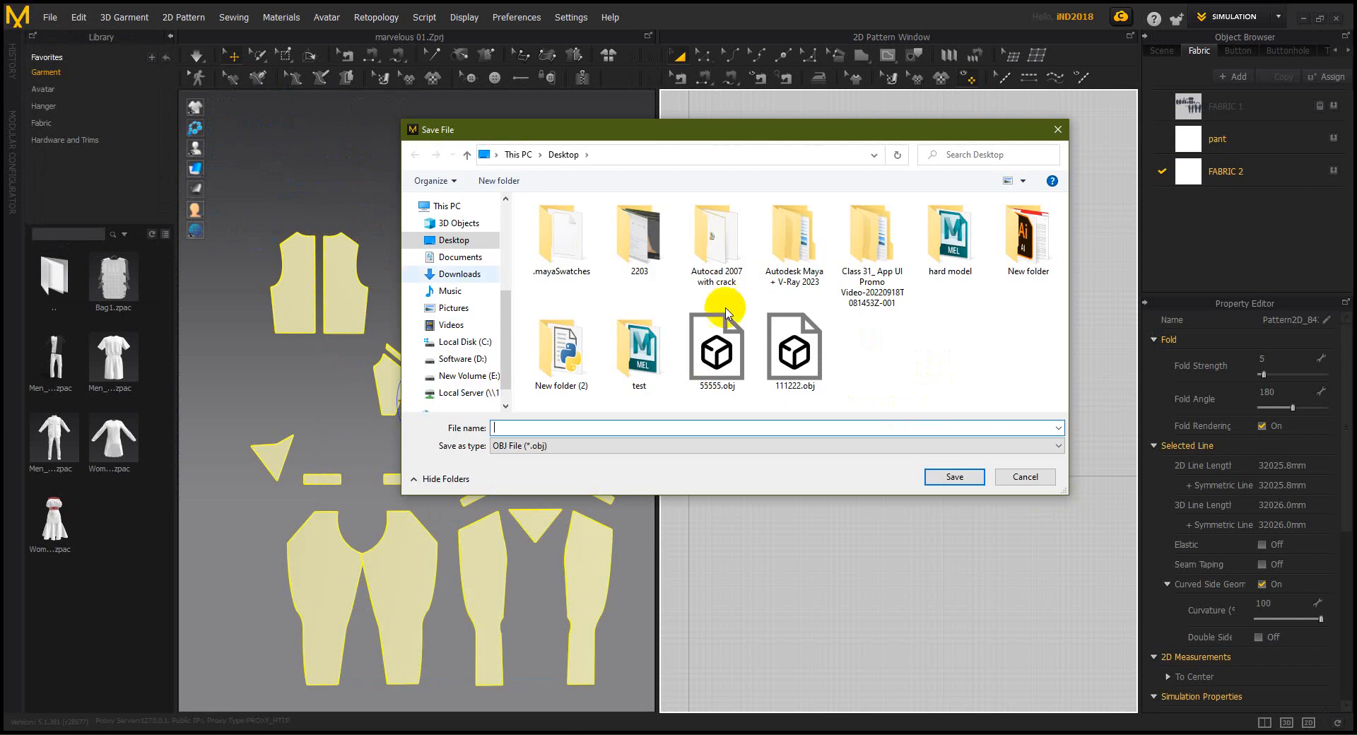
{"action": "left_click", "coordinate": [629, 428]}
{"action": "type", "text": "2"}
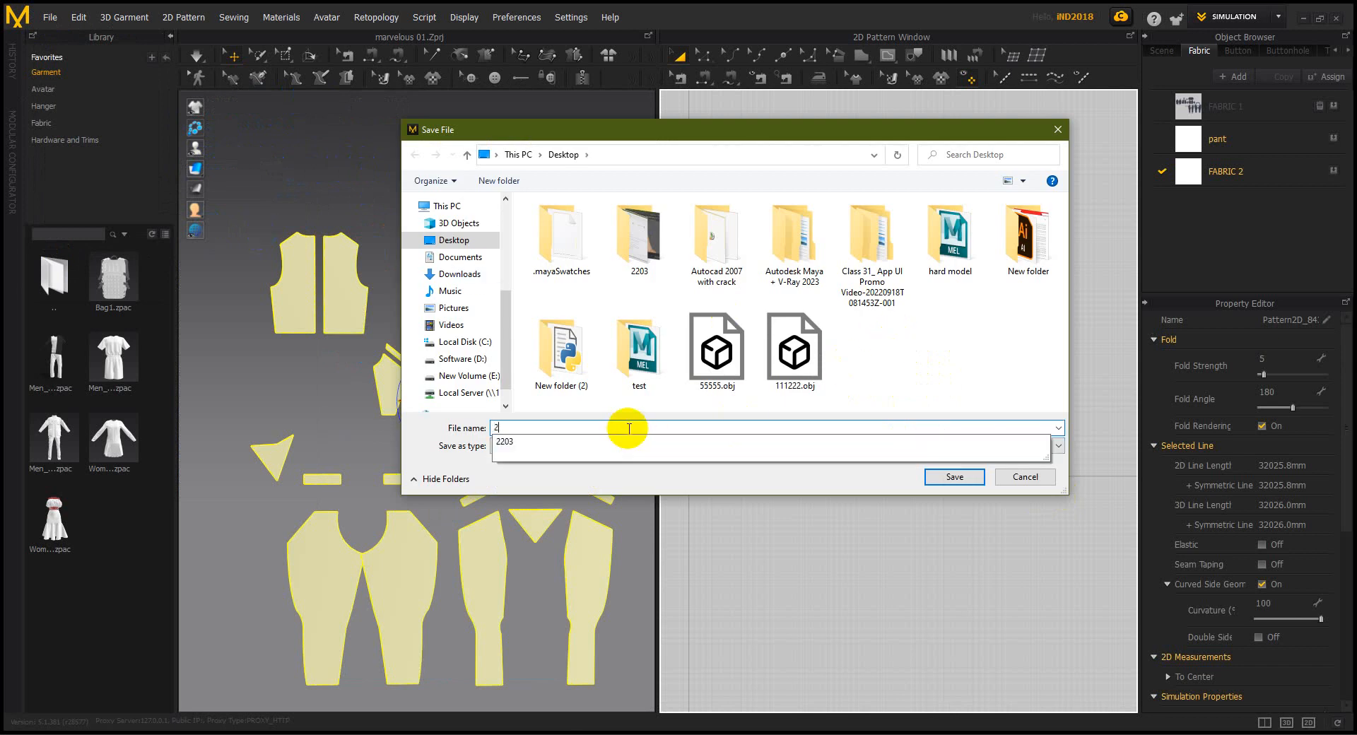
{"action": "type", "text": "22"}
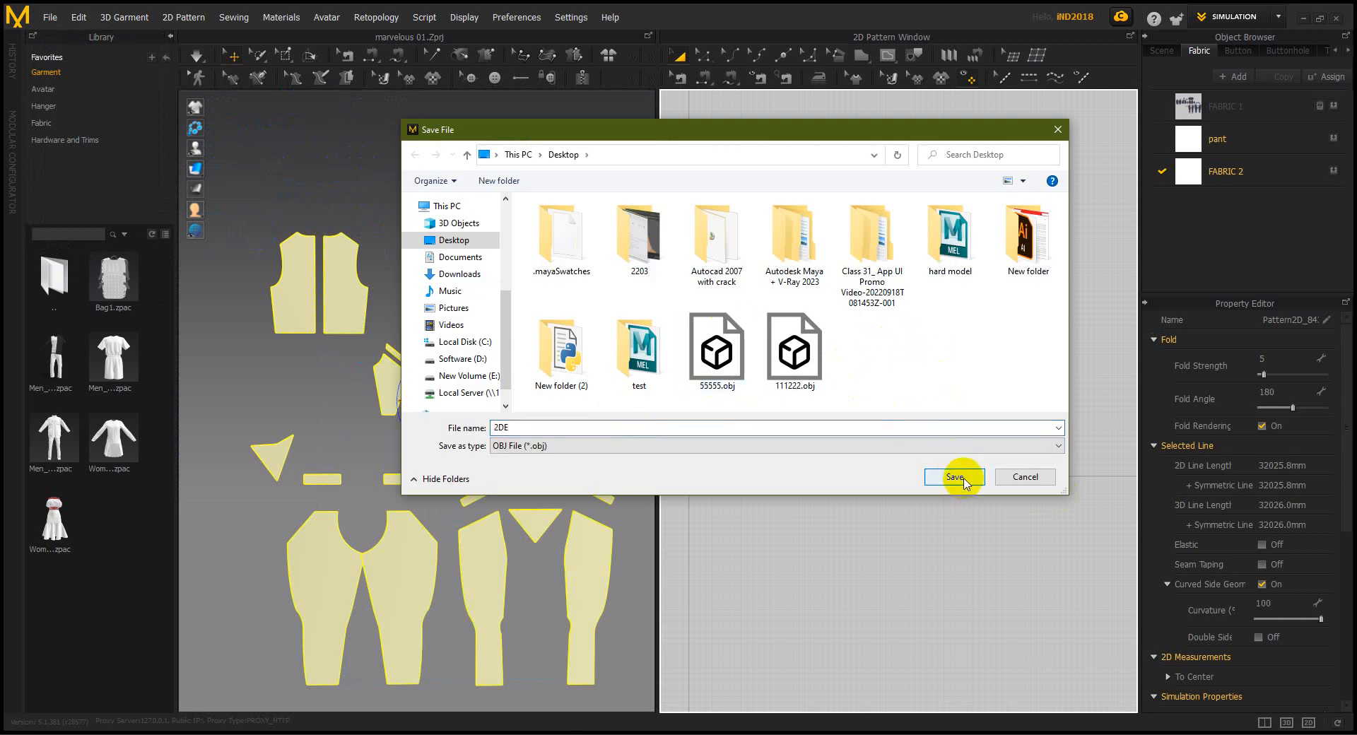
{"action": "left_click", "coordinate": [946, 478]}
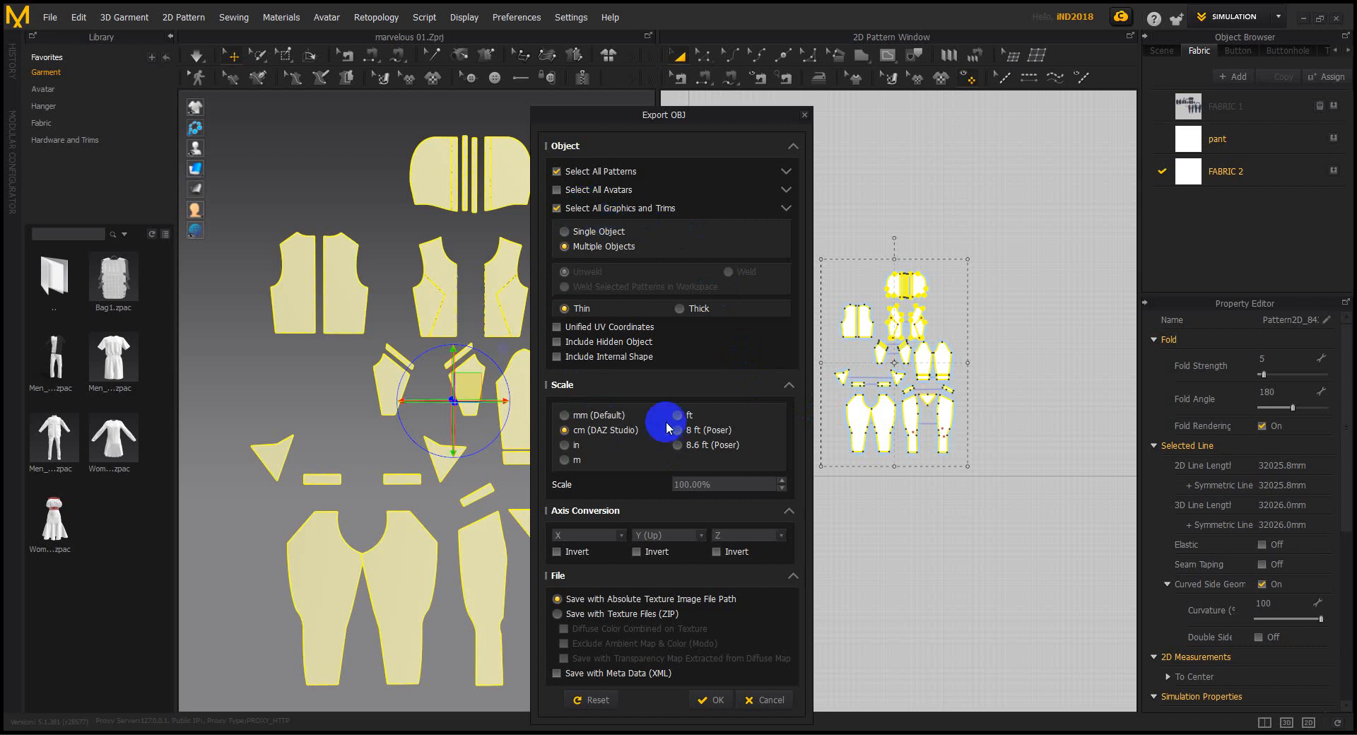
{"action": "left_click", "coordinate": [710, 700]}
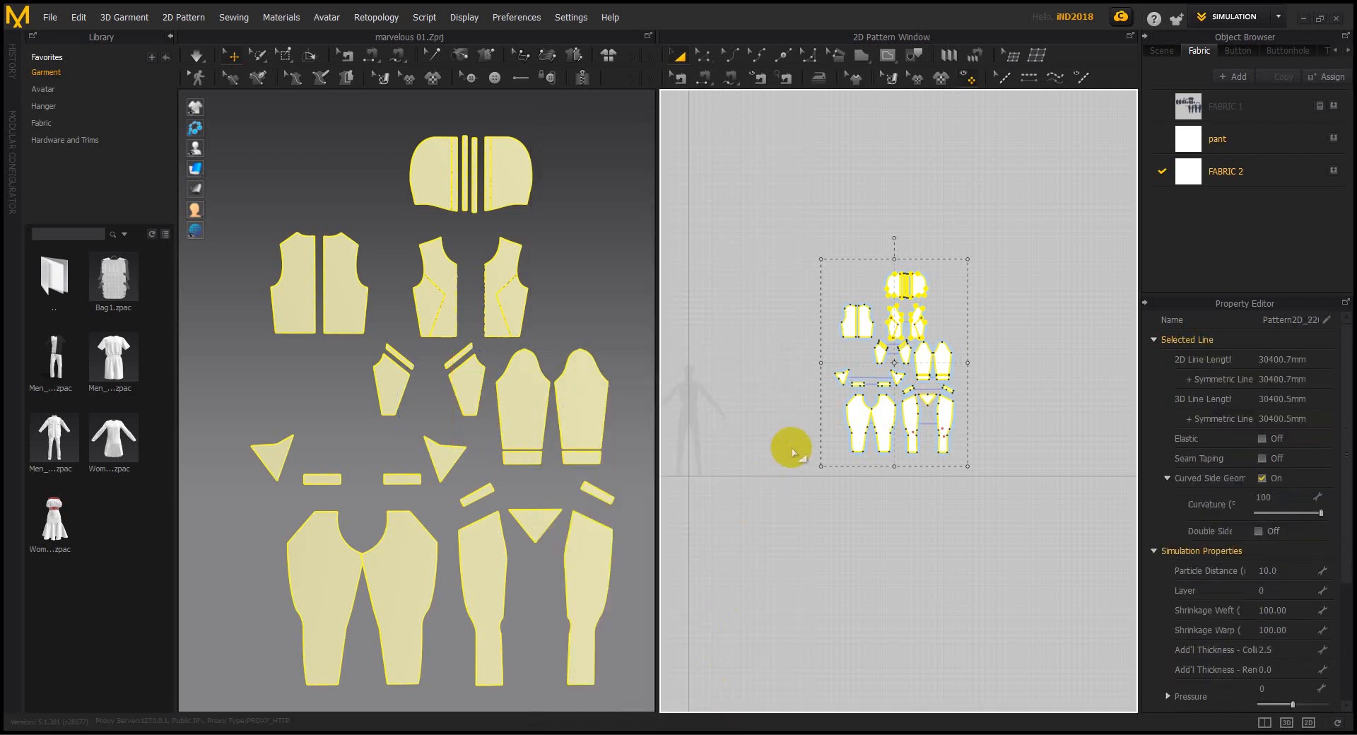
Return to Maya and clear the garment selection
{"action": "left_click", "coordinate": [1304, 23]}
{"action": "left_click", "coordinate": [859, 381]}
{"action": "scroll", "coordinate": [788, 403], "scroll_direction": "down", "scroll_amount": 5}
Import 2DE.obj from the Desktop and orbit to view the flat pieces front-on
{"action": "middle_click_drag", "start_coordinate": [788, 403], "coordinate": [690, 405], "text": "alt"}
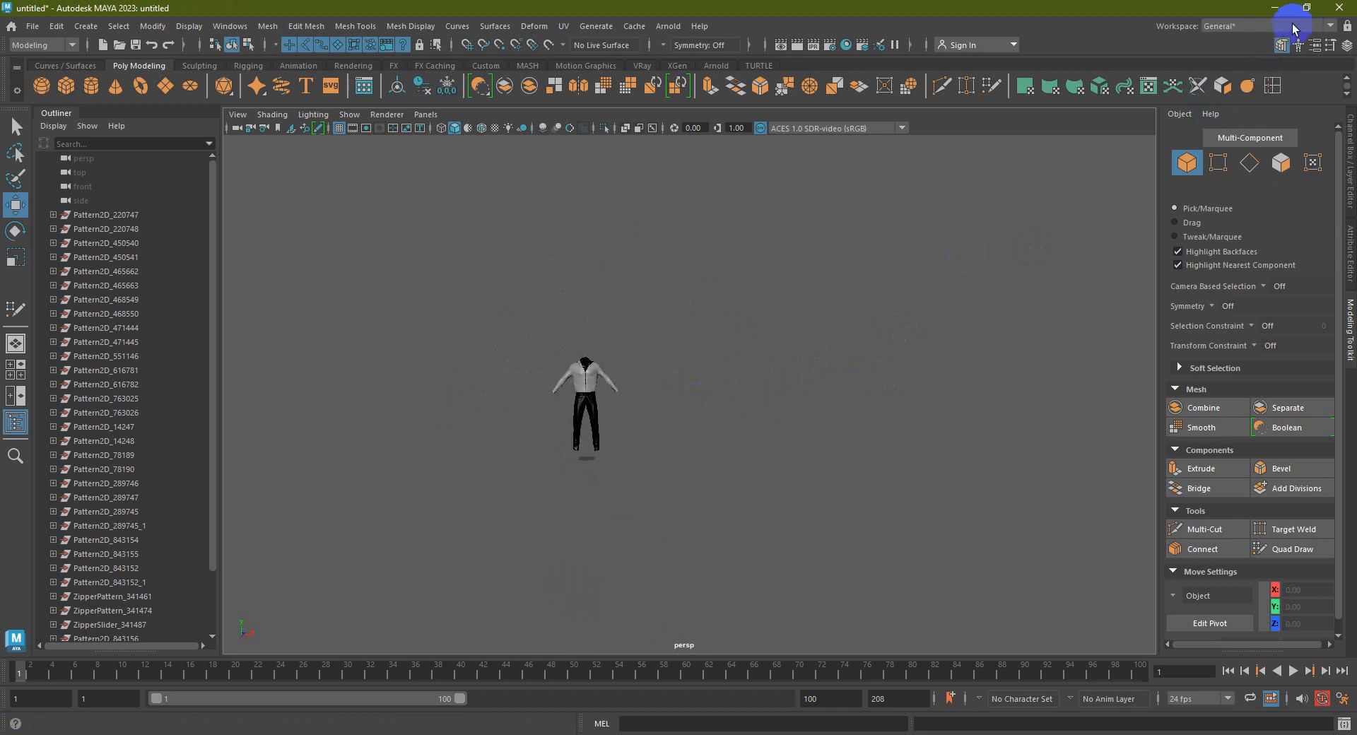
{"action": "left_click", "coordinate": [32, 26]}
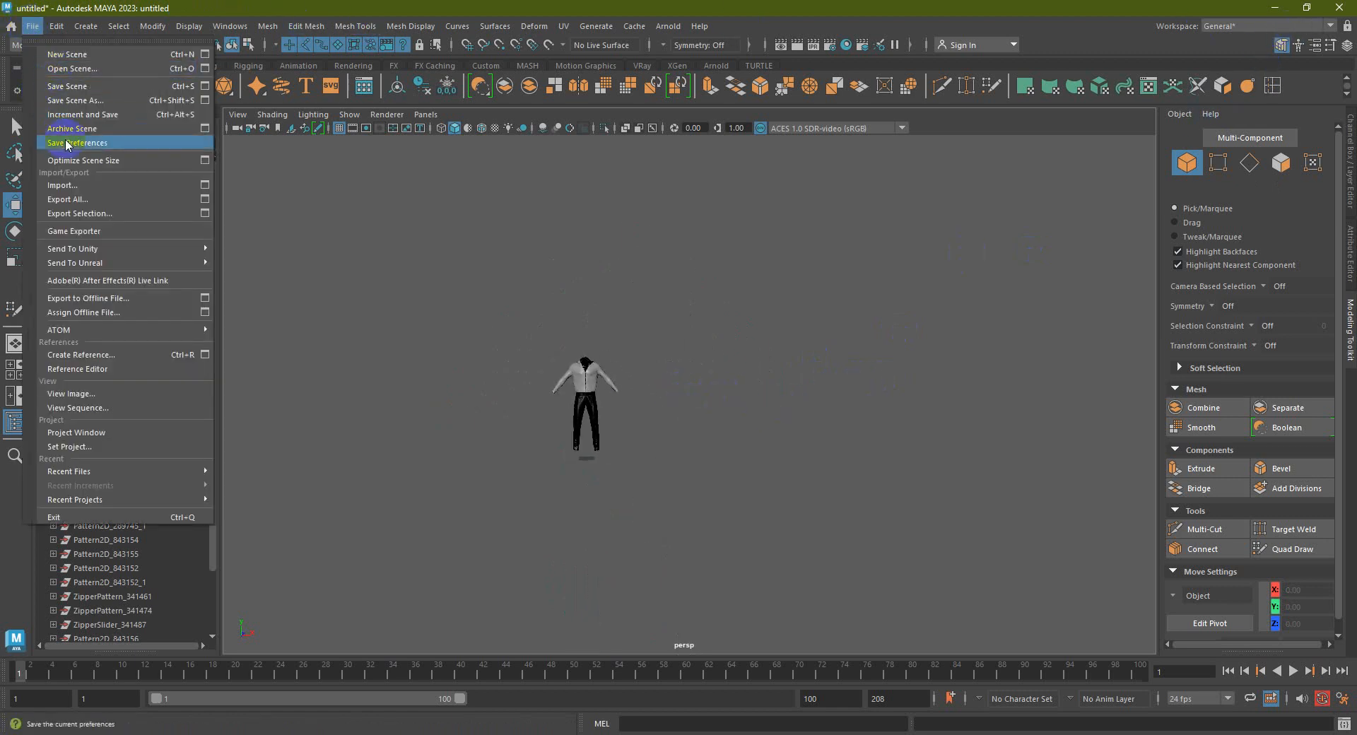
{"action": "left_click", "coordinate": [64, 185]}
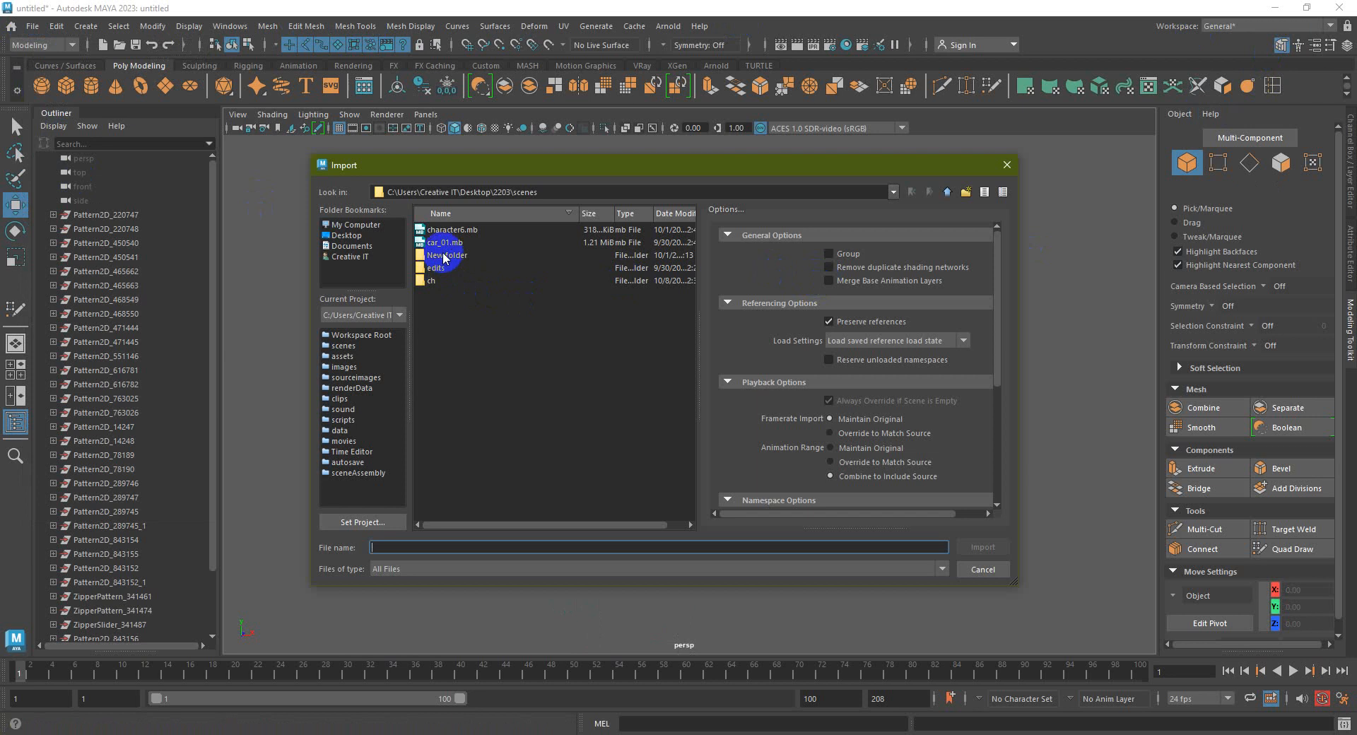
{"action": "left_click", "coordinate": [346, 235]}
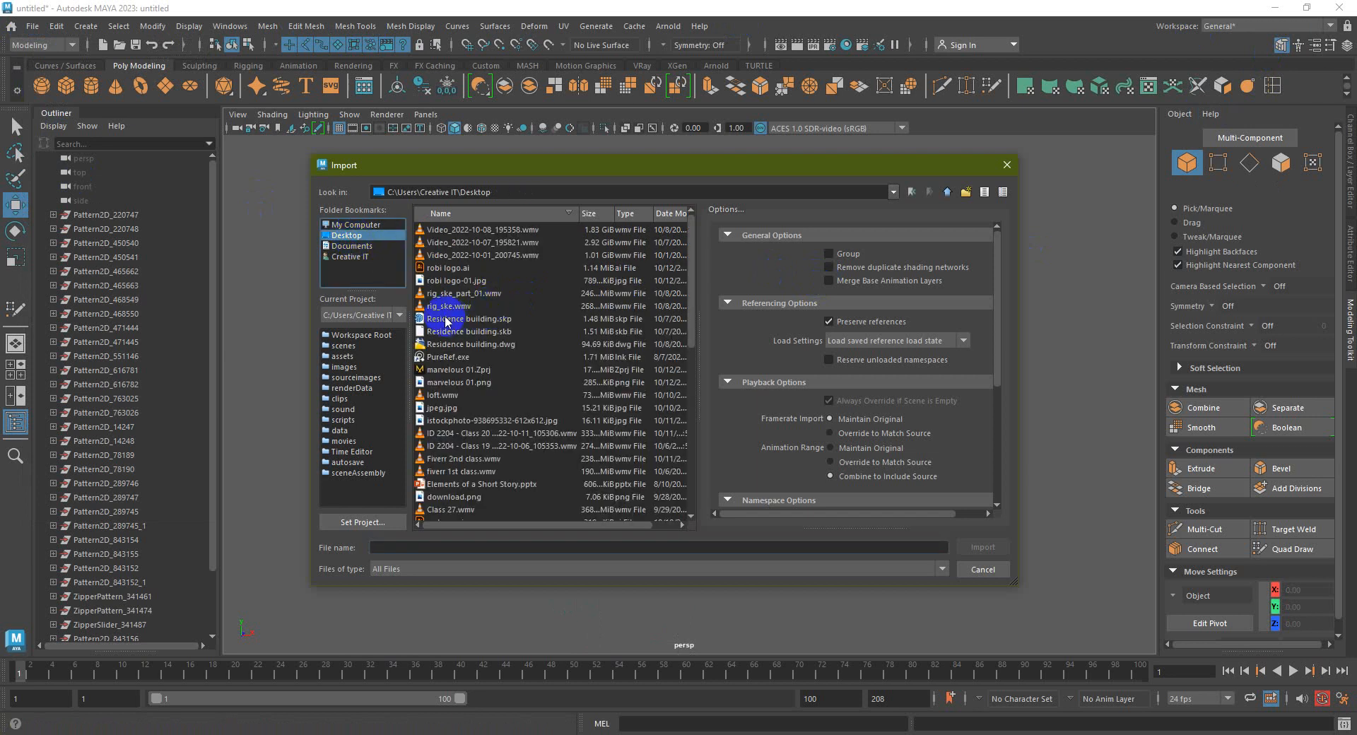
{"action": "scroll", "coordinate": [447, 352], "scroll_direction": "down", "scroll_amount": 5}
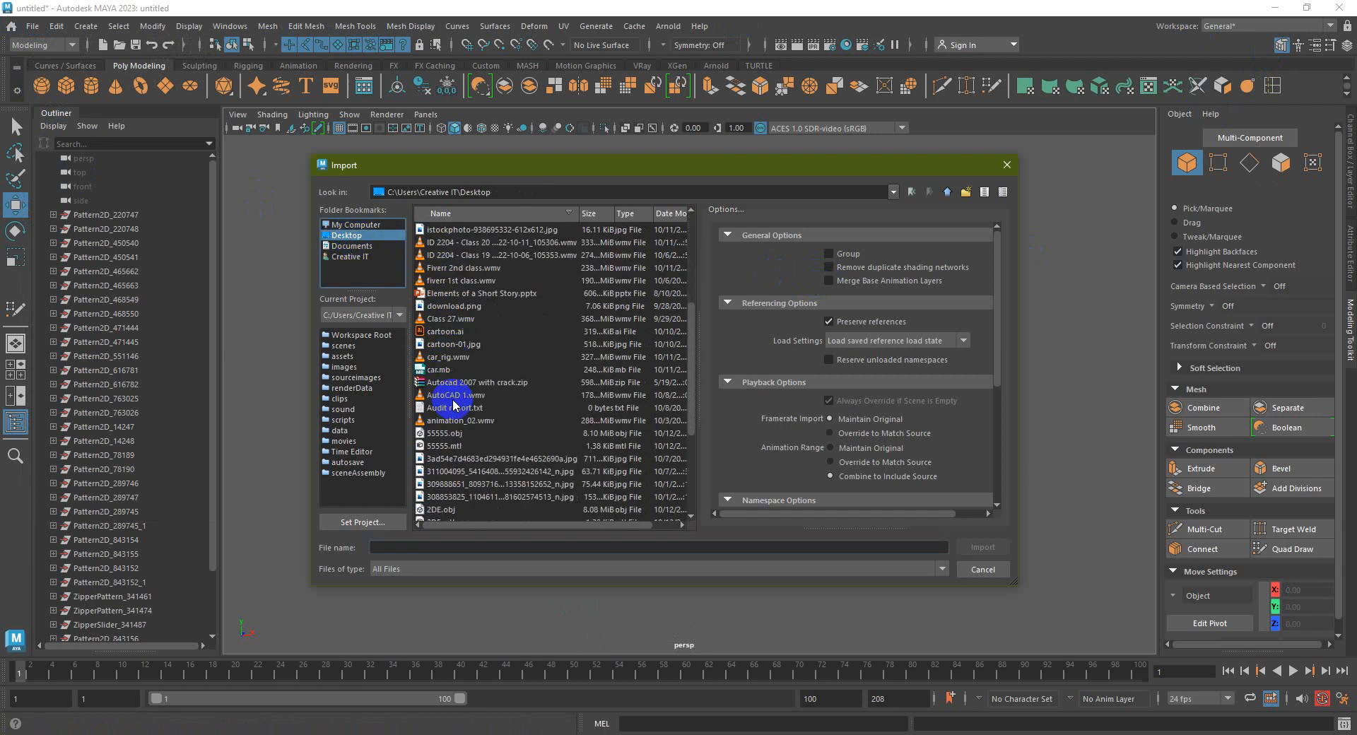
{"action": "scroll", "coordinate": [448, 438], "scroll_direction": "down", "scroll_amount": 3}
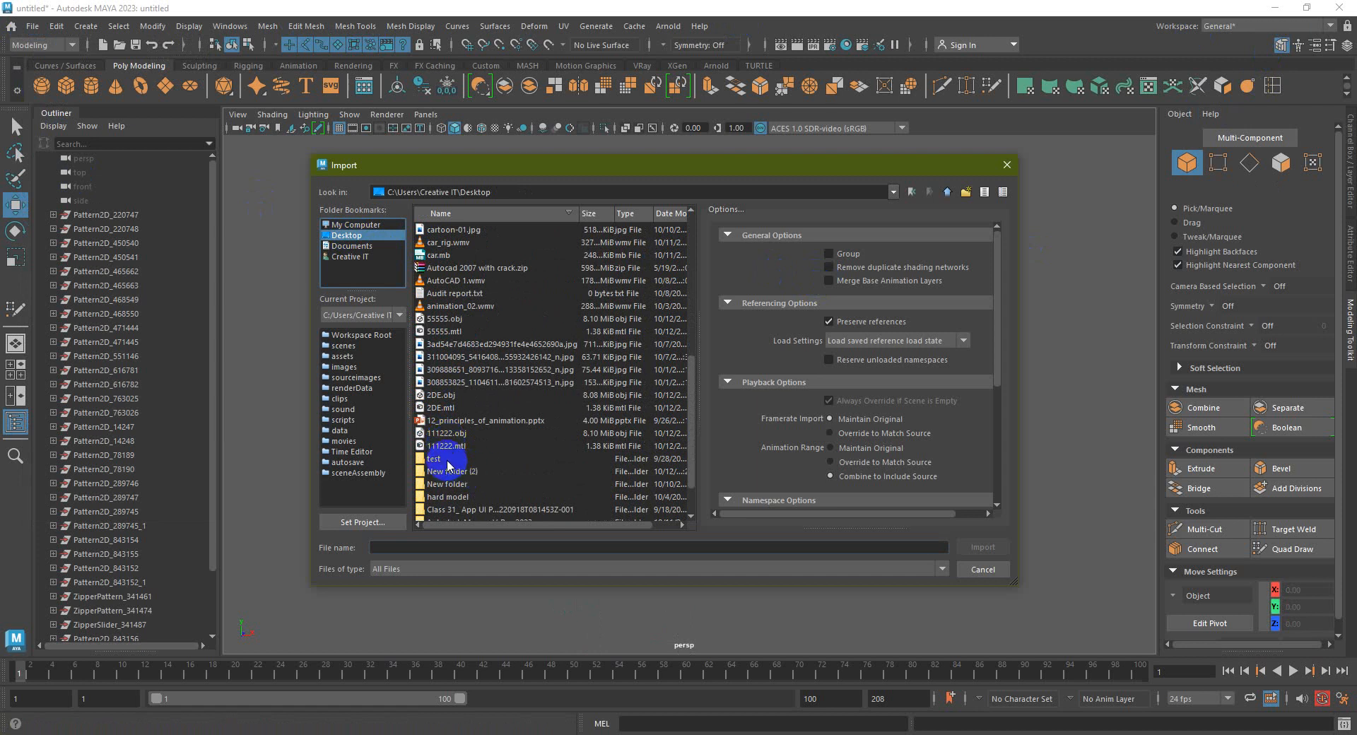
{"action": "left_click", "coordinate": [438, 401]}
{"action": "left_click", "coordinate": [983, 547]}
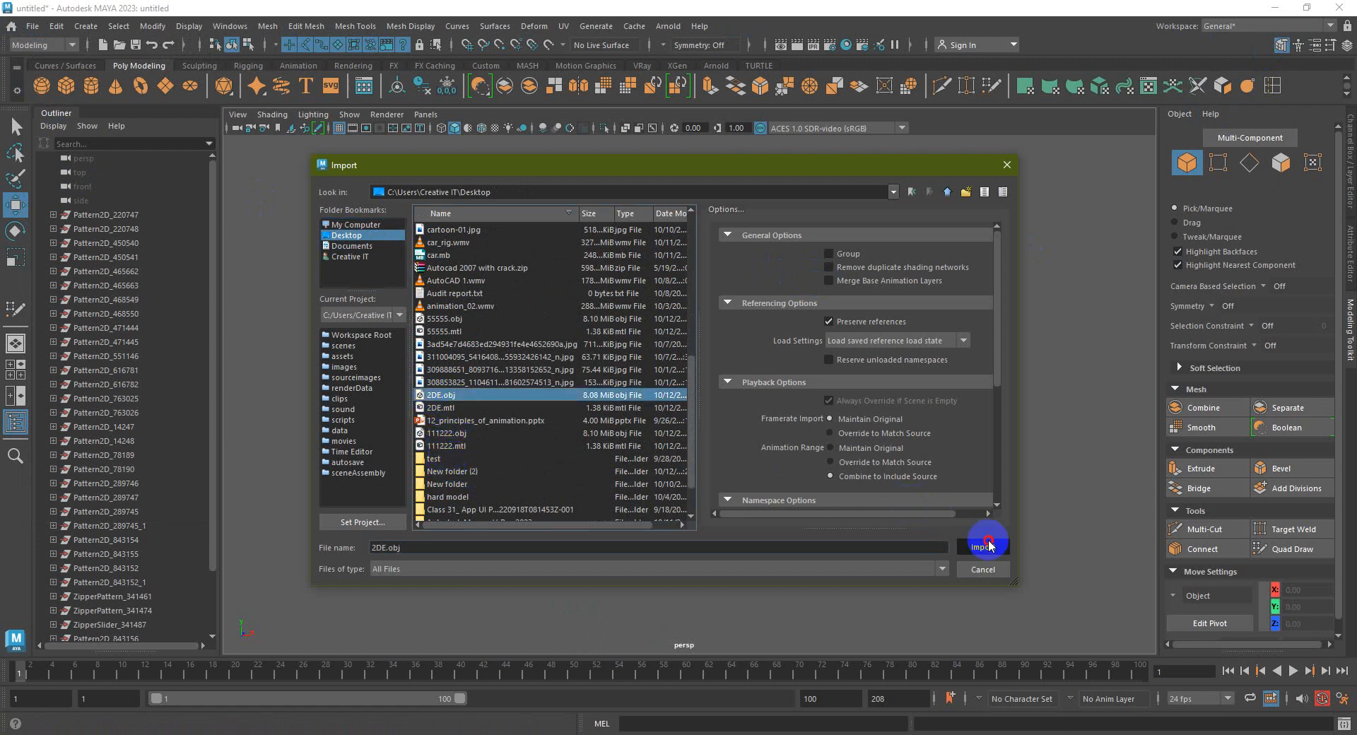
{"action": "left_click_drag", "start_coordinate": [771, 335], "coordinate": [713, 346], "text": "alt"}
Select the draped garment and combine its pieces into one mesh
{"action": "scroll", "coordinate": [713, 347], "scroll_direction": "up", "scroll_amount": 5}
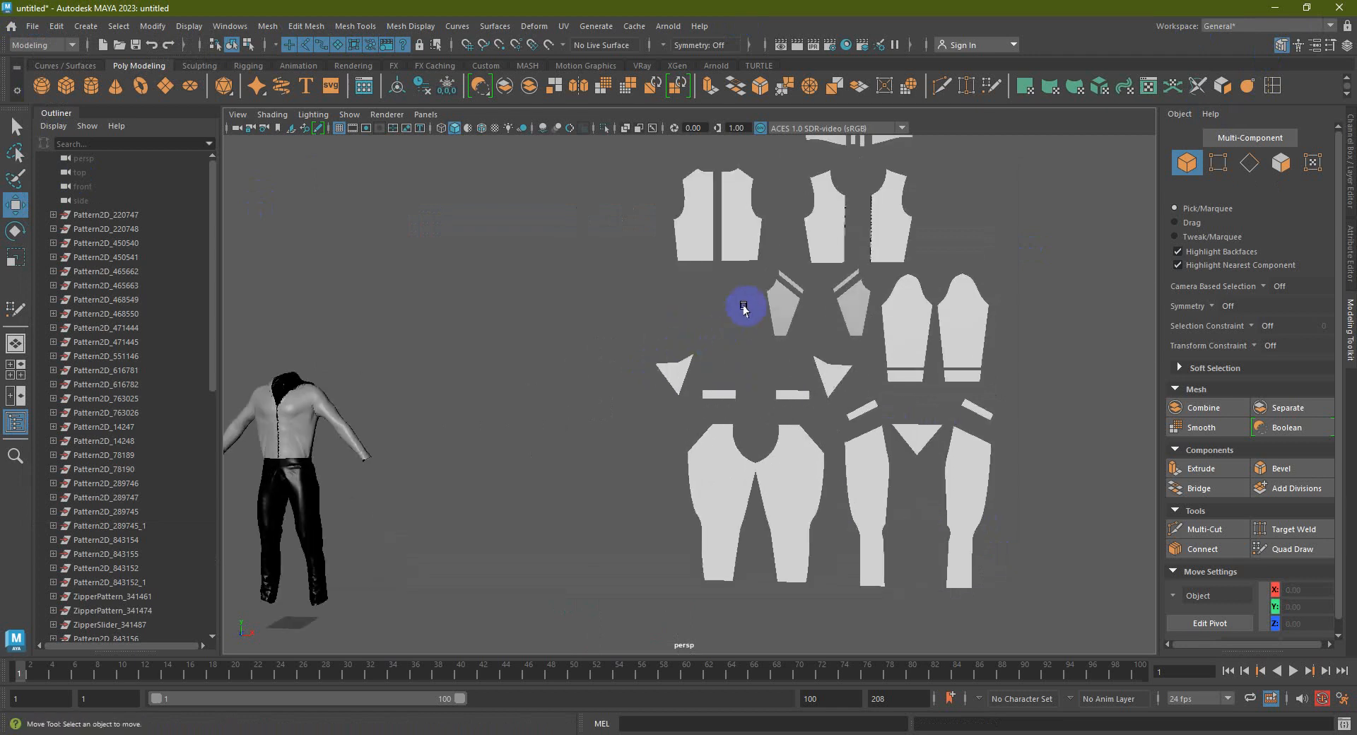
{"action": "left_click", "coordinate": [707, 342]}
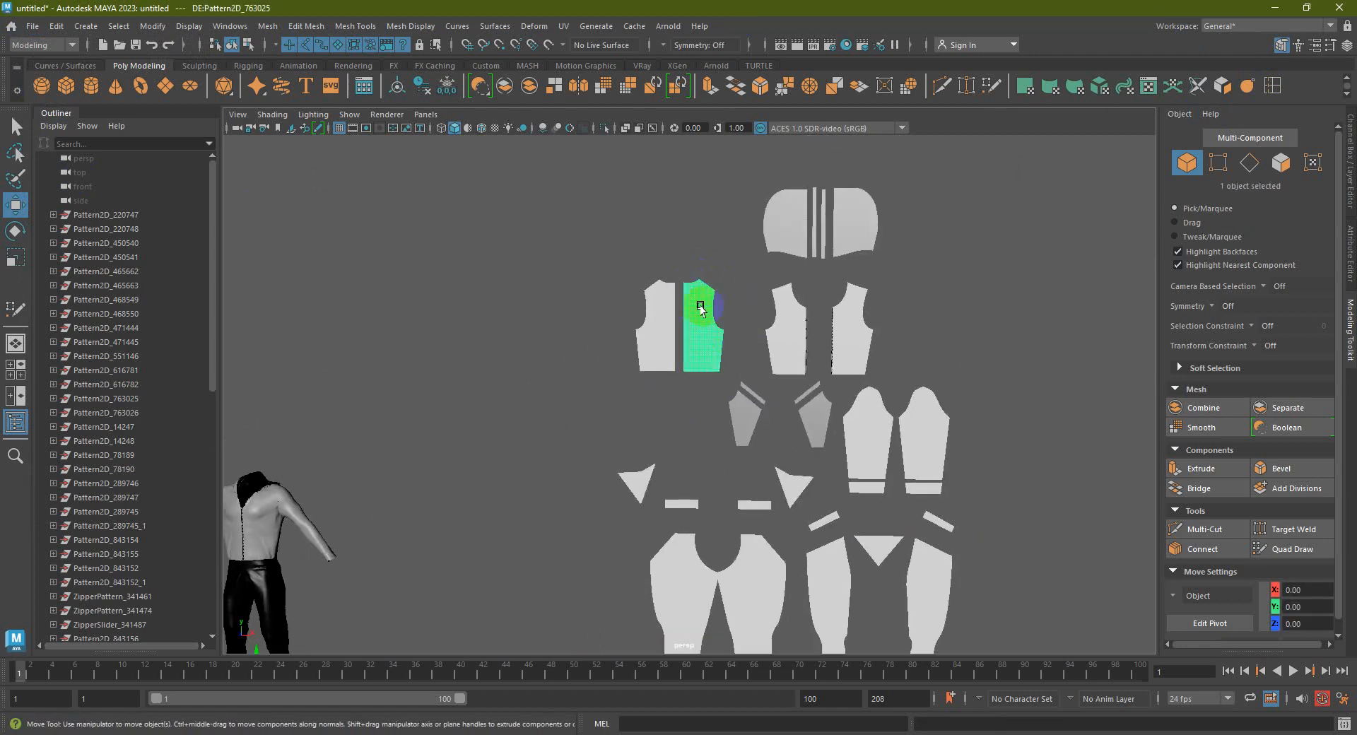
{"action": "scroll", "coordinate": [736, 282], "scroll_direction": "up", "scroll_amount": 3}
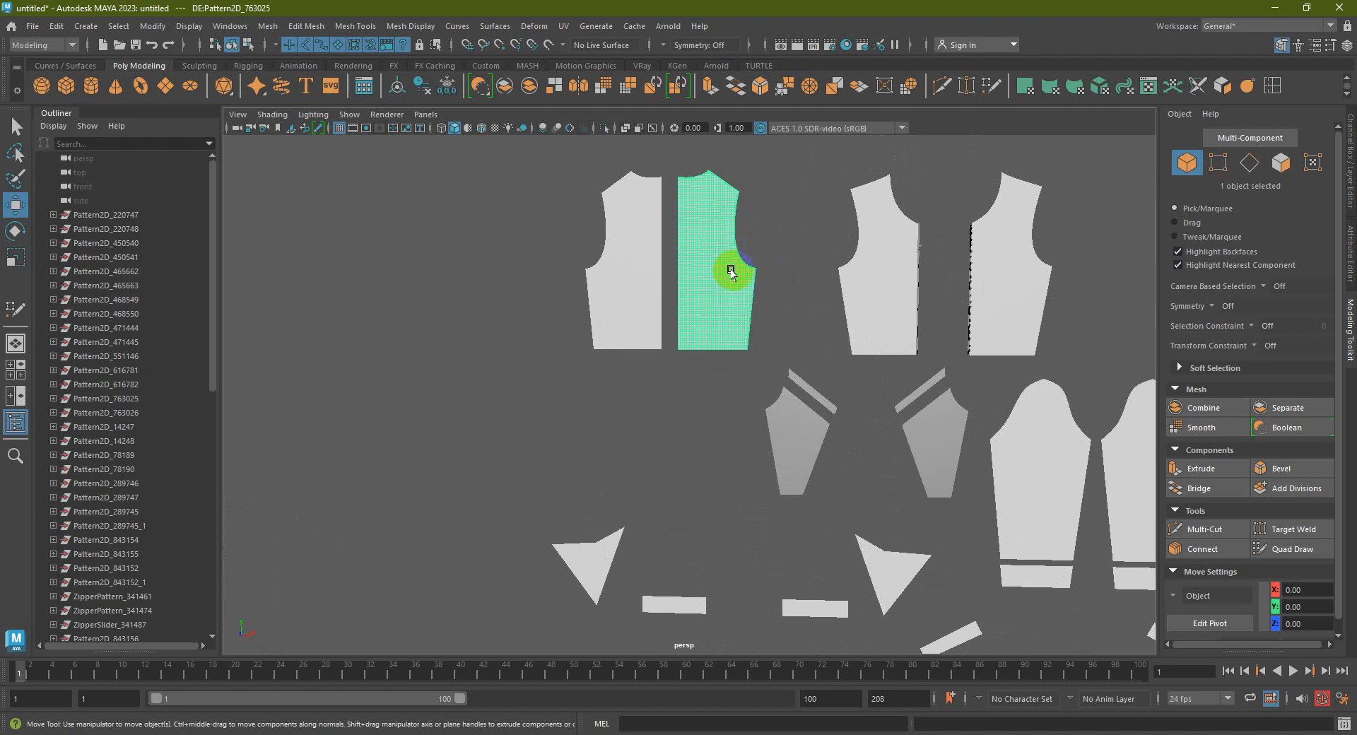
{"action": "scroll", "coordinate": [732, 272], "scroll_direction": "down", "scroll_amount": 6}
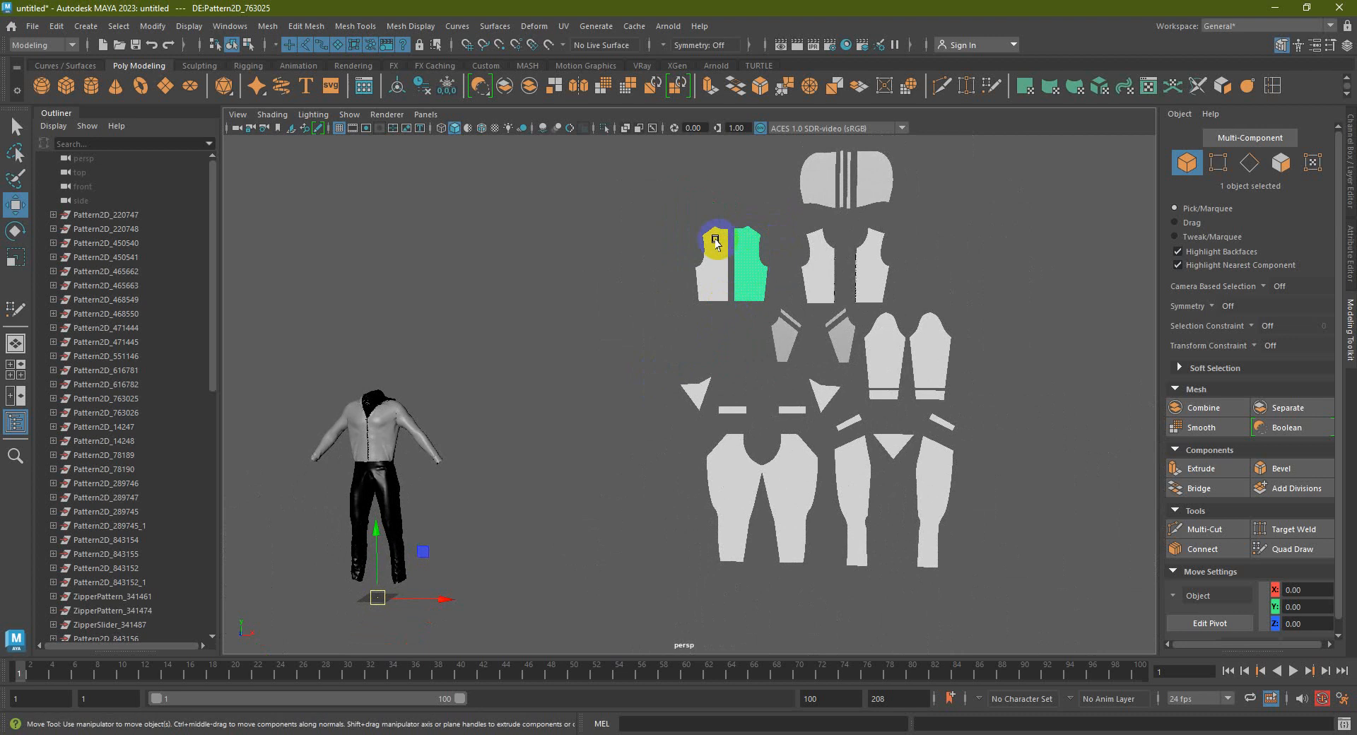
{"action": "scroll", "coordinate": [716, 241], "scroll_direction": "up", "scroll_amount": 1}
{"action": "scroll", "coordinate": [718, 275], "scroll_direction": "up", "scroll_amount": 1}
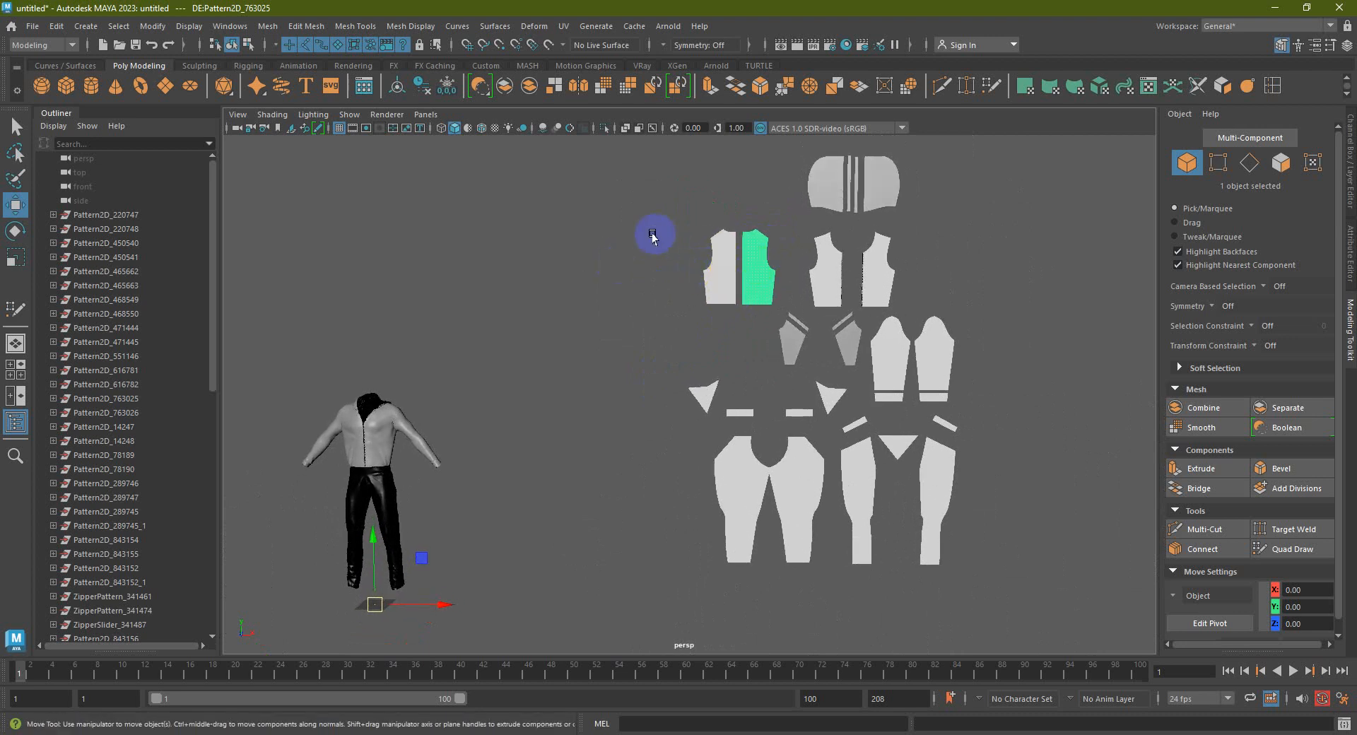
{"action": "left_click", "coordinate": [610, 219]}
{"action": "left_click_drag", "start_coordinate": [597, 173], "coordinate": [586, 296], "text": "alt"}
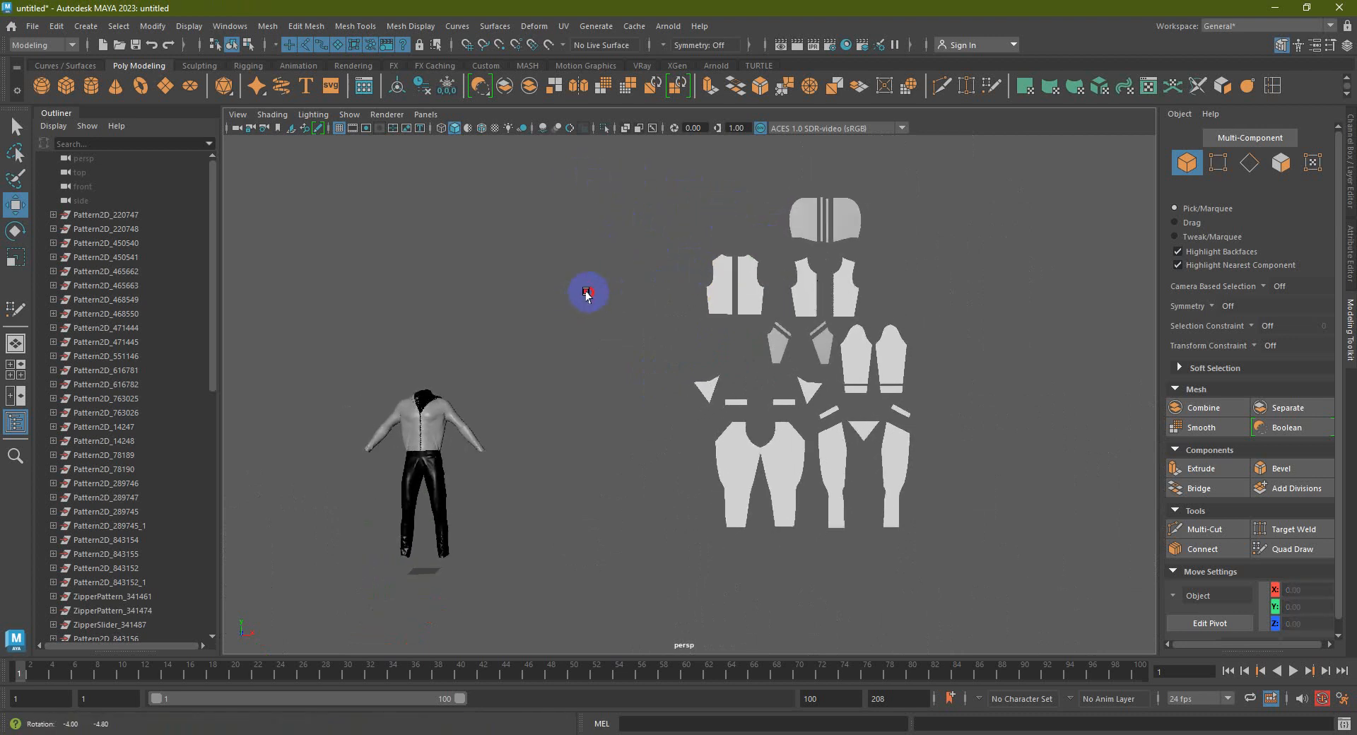
{"action": "left_click", "coordinate": [428, 427]}
{"action": "middle_click_drag", "start_coordinate": [428, 427], "coordinate": [476, 427], "text": "alt"}
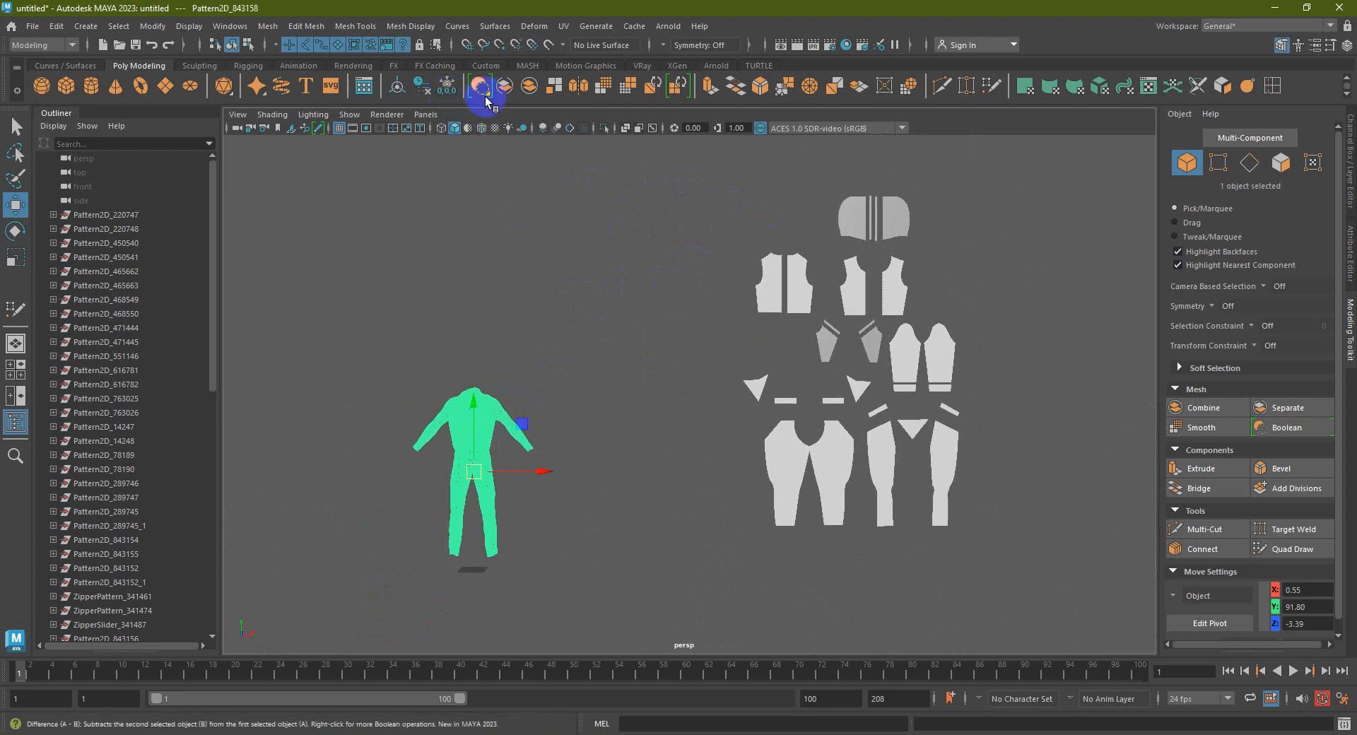
{"action": "left_click", "coordinate": [524, 90]}
{"action": "left_click", "coordinate": [512, 412]}
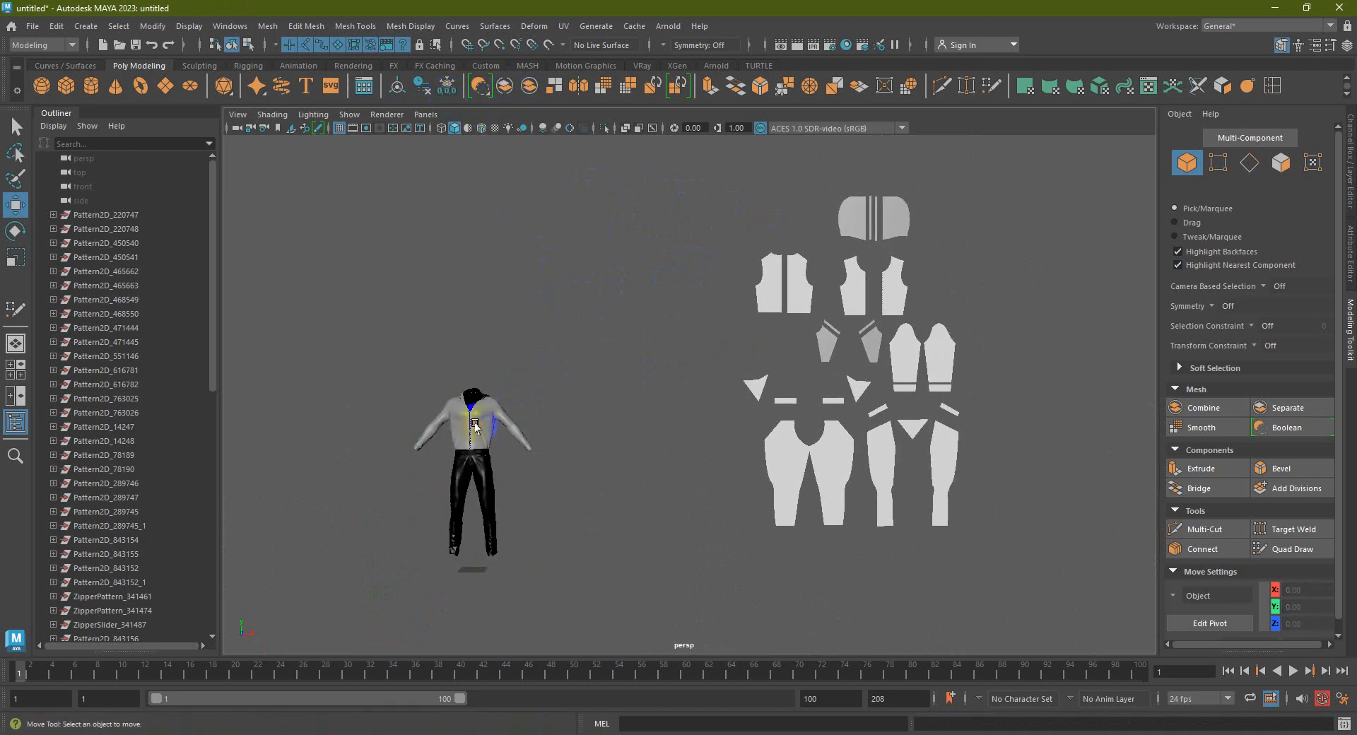
Select the Pattern2D_763025 front vest pattern piece
{"action": "left_click", "coordinate": [476, 424]}
{"action": "scroll", "coordinate": [494, 417], "scroll_direction": "up", "scroll_amount": 2}
{"action": "middle_click_drag", "start_coordinate": [521, 405], "coordinate": [596, 424], "text": "alt"}
{"action": "scroll", "coordinate": [733, 282], "scroll_direction": "down", "scroll_amount": 1}
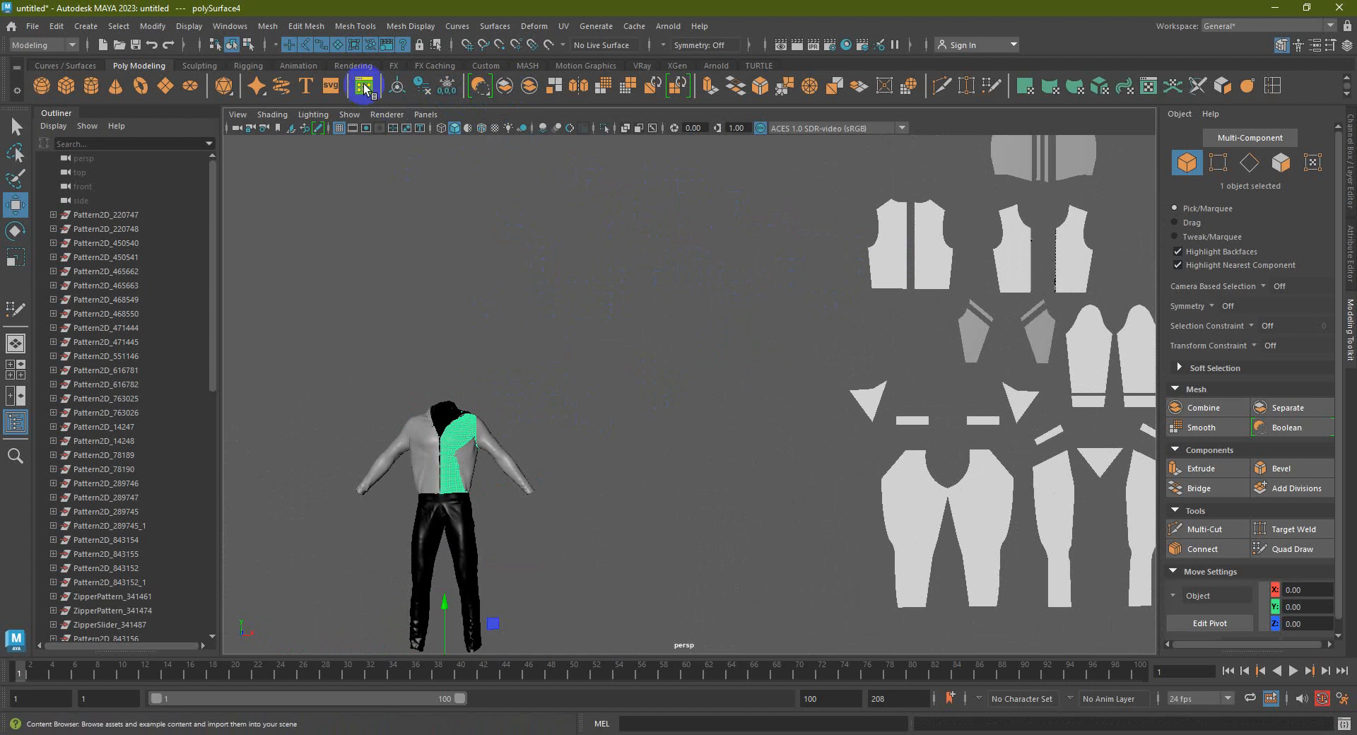
{"action": "left_click", "coordinate": [927, 294]}
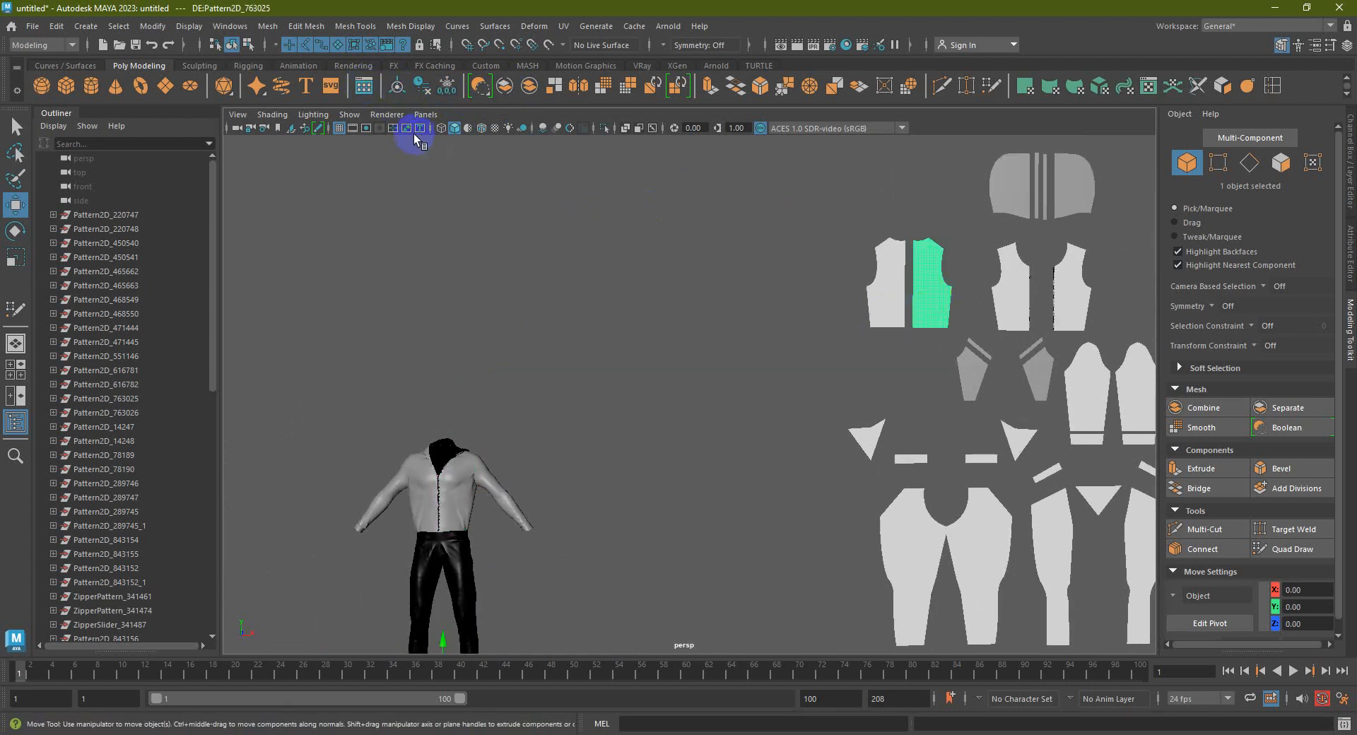
{"action": "scroll", "coordinate": [694, 260], "scroll_direction": "up", "scroll_amount": 5}
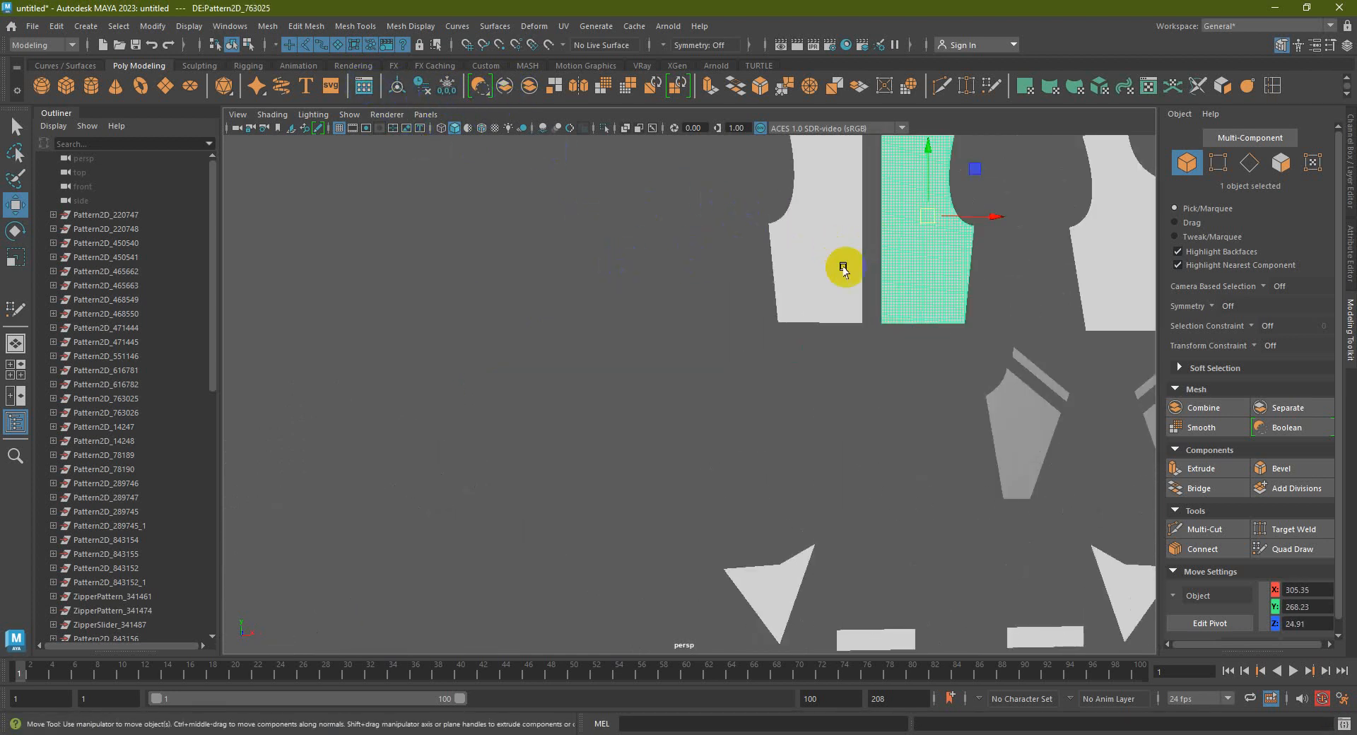
Frame Pattern2D_763025 and make it the live surface
{"action": "key", "text": "f"}
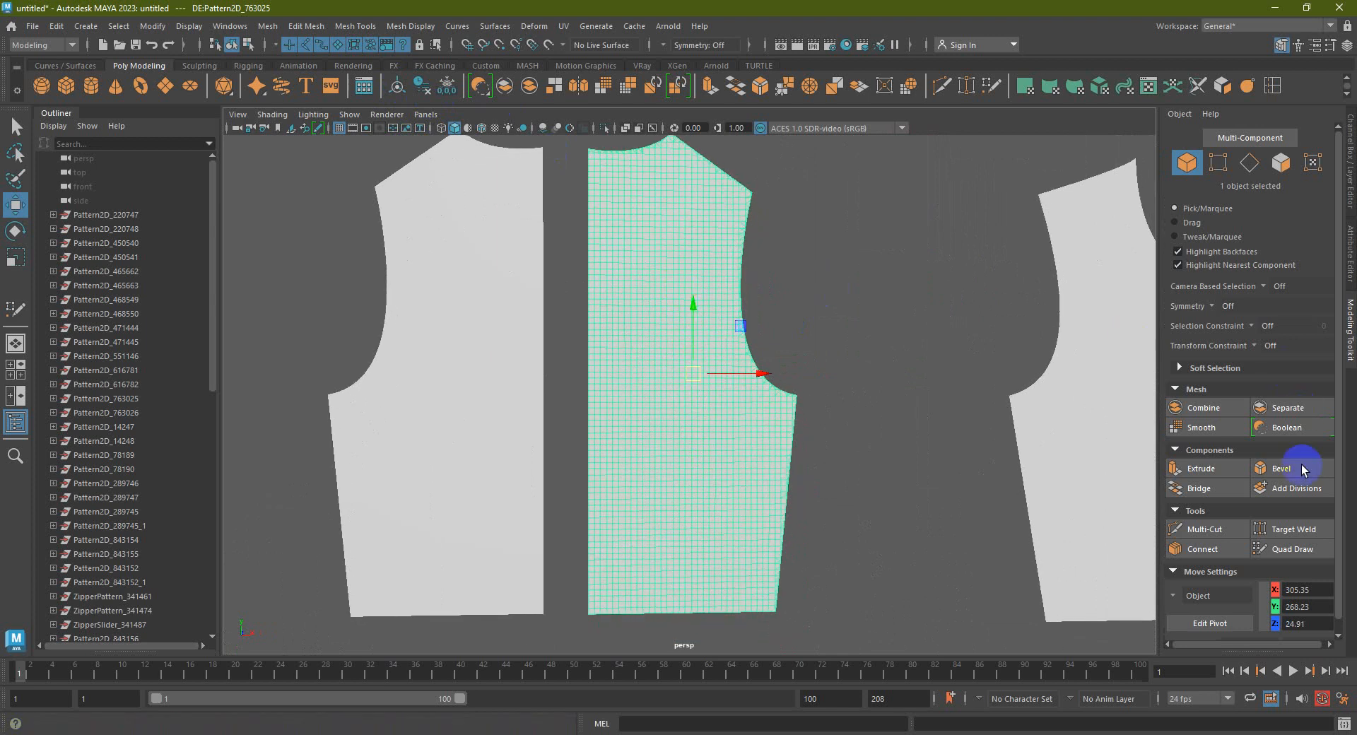
{"action": "left_click", "coordinate": [1290, 550]}
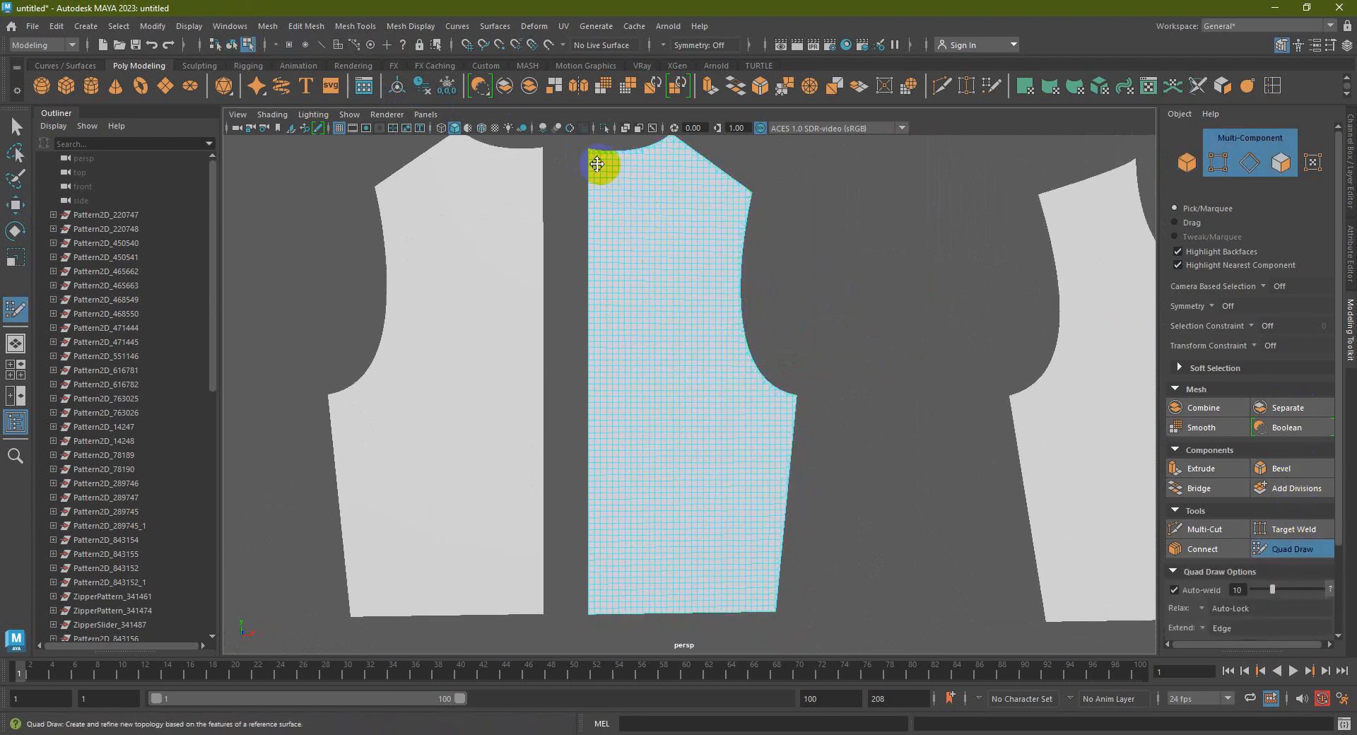
{"action": "key", "text": "q"}
{"action": "right_click_drag", "start_coordinate": [608, 205], "coordinate": [675, 175]}
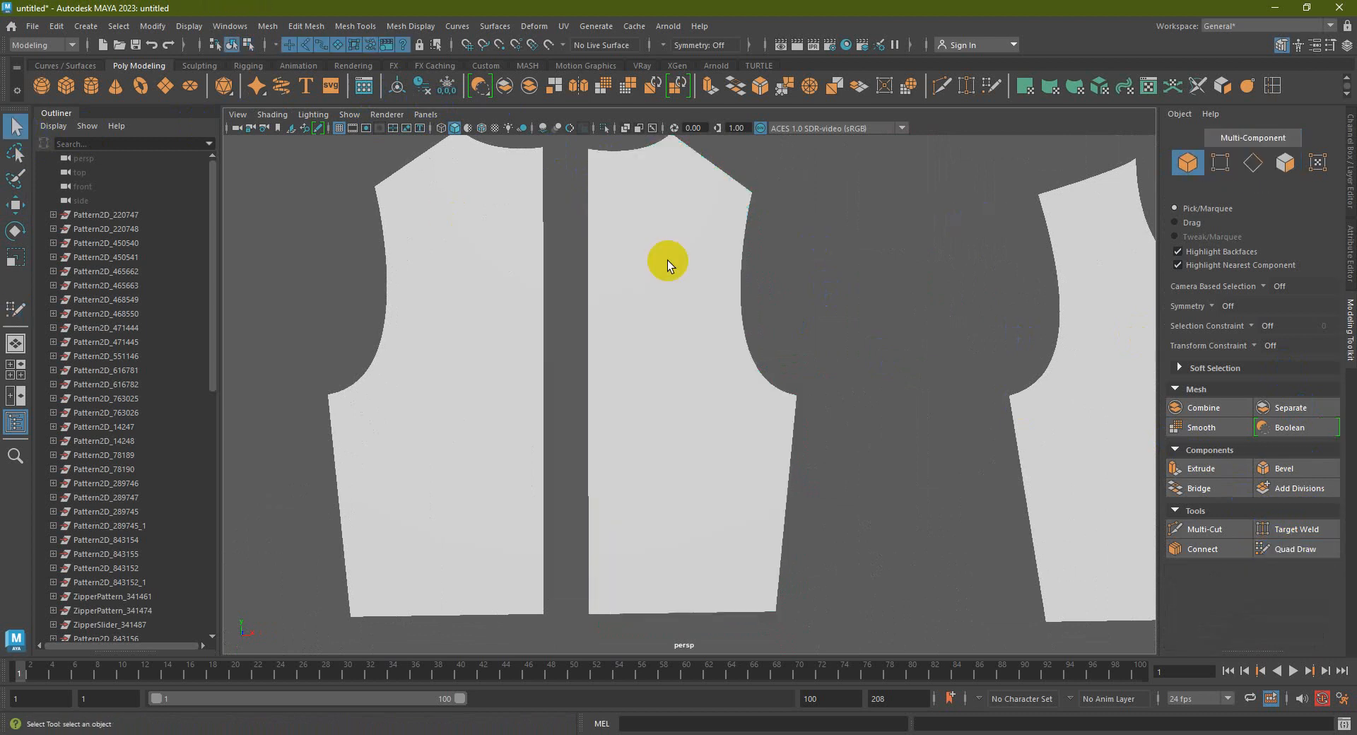
{"action": "left_click", "coordinate": [549, 44]}
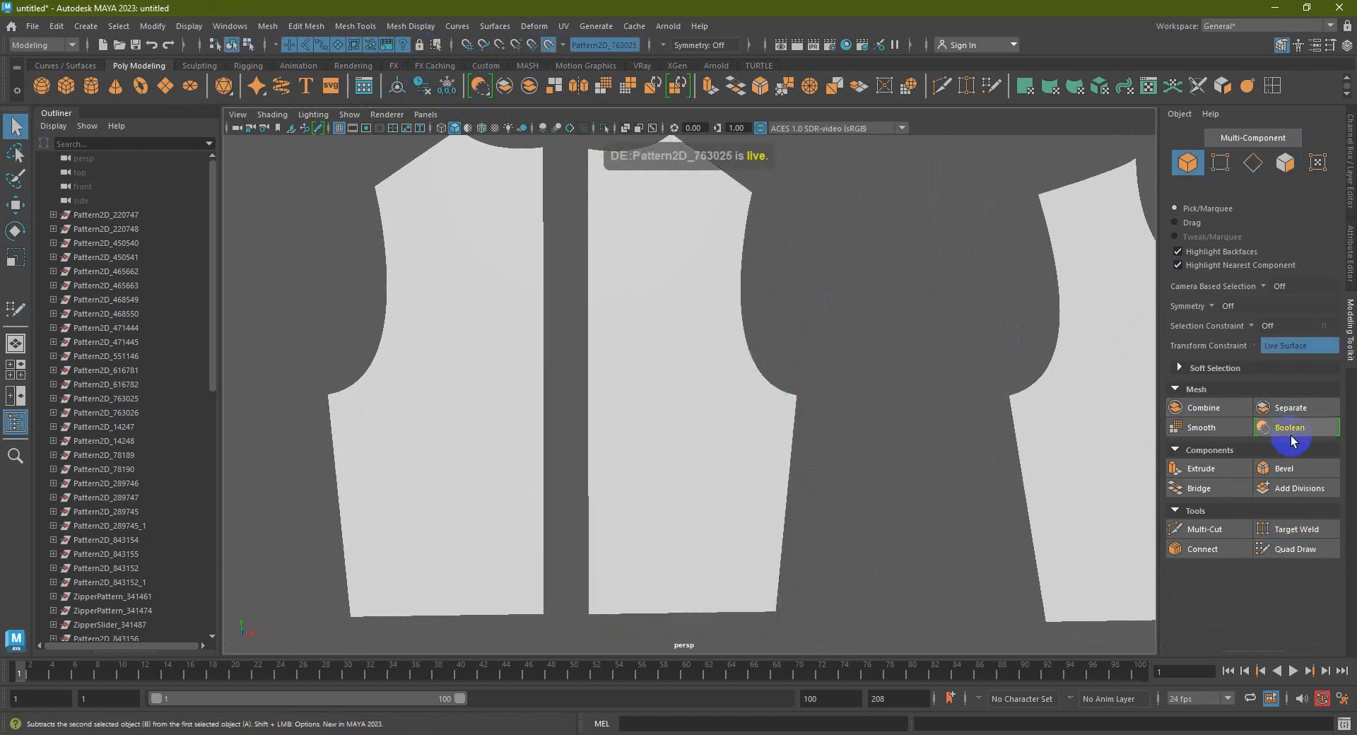
With Quad Draw, place points along the neckline and a row just below it
{"action": "left_click", "coordinate": [1294, 549]}
{"action": "middle_click_drag", "start_coordinate": [643, 188], "coordinate": [581, 273], "text": "alt"}
{"action": "left_click", "coordinate": [567, 296]}
{"action": "left_click", "coordinate": [630, 303]}
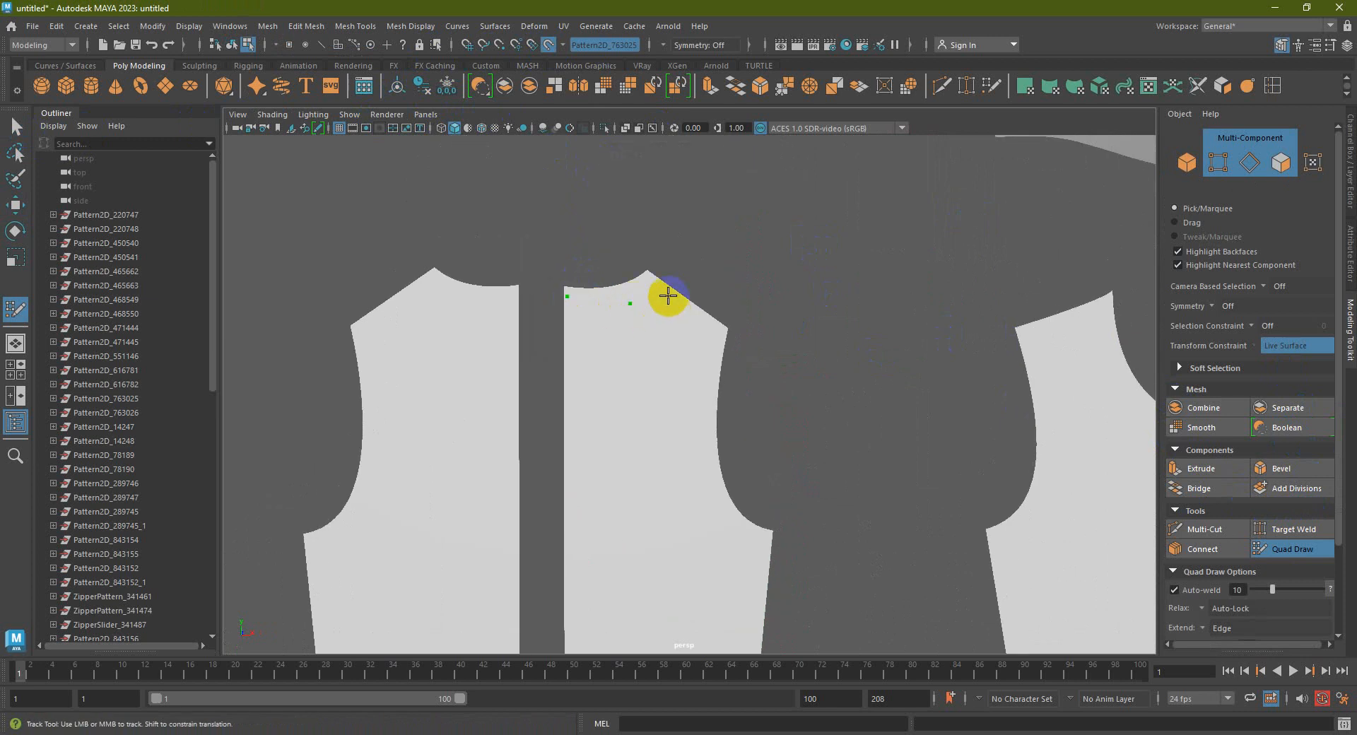
{"action": "left_click", "coordinate": [630, 304], "text": "ctrl+shift"}
{"action": "left_click", "coordinate": [600, 297]}
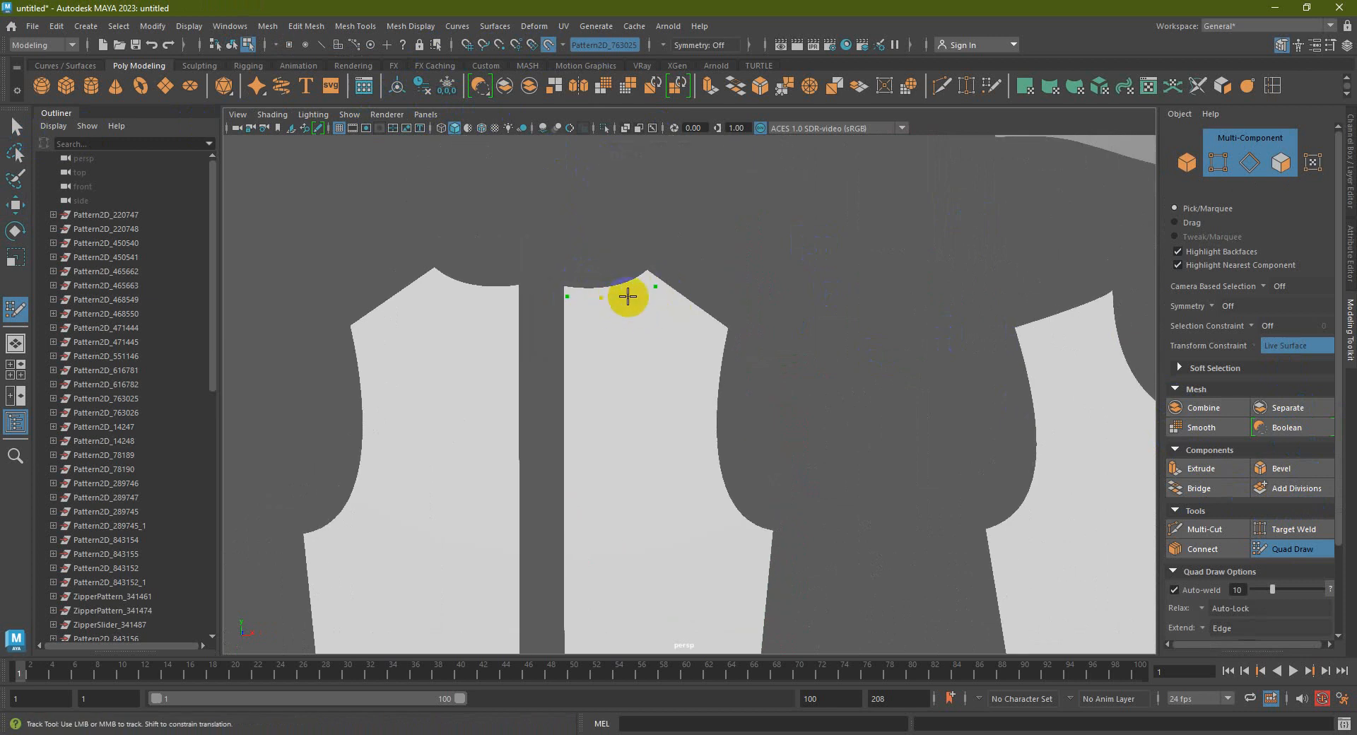
{"action": "left_click", "coordinate": [627, 298]}
{"action": "left_click", "coordinate": [602, 329]}
{"action": "left_click", "coordinate": [570, 338]}
{"action": "left_click", "coordinate": [639, 326]}
{"action": "left_click", "coordinate": [671, 313]}
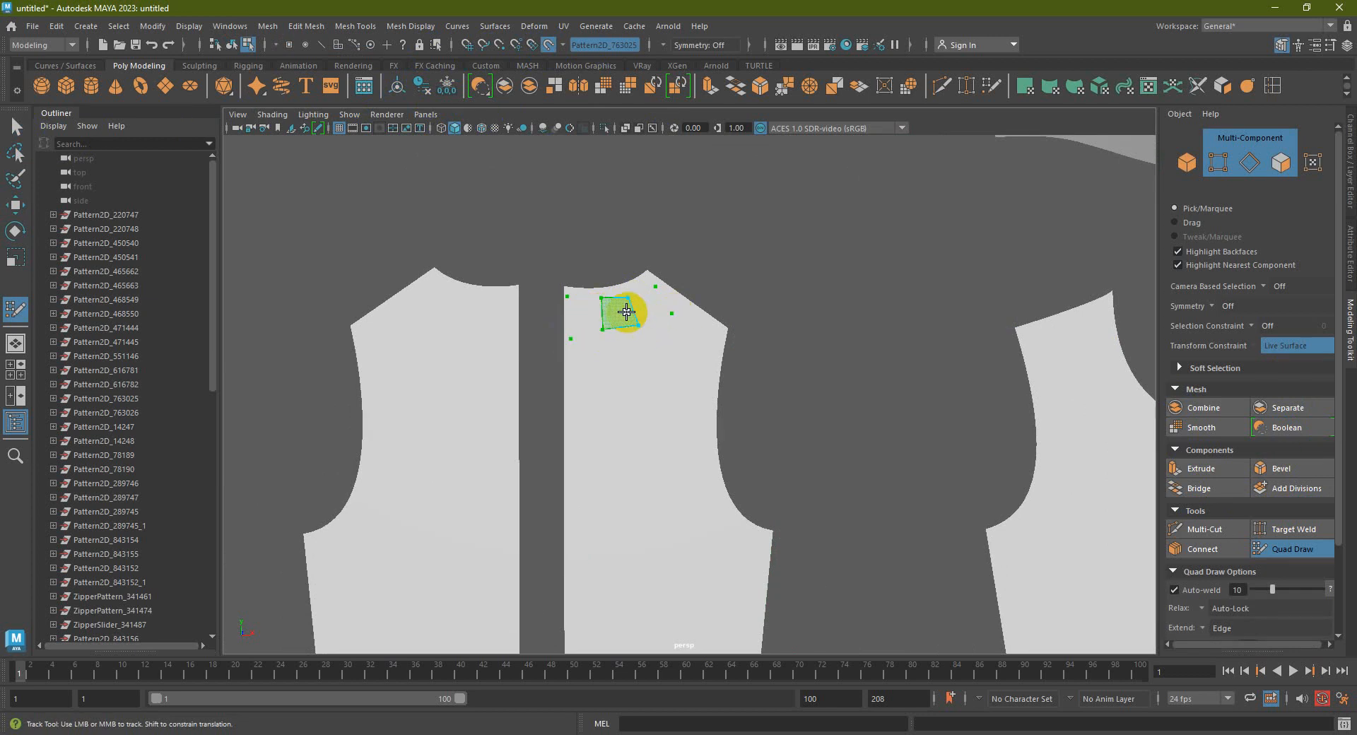
Fill quads along the neckline strip and out to the shoulder corner
{"action": "left_click", "coordinate": [585, 315], "text": "shift"}
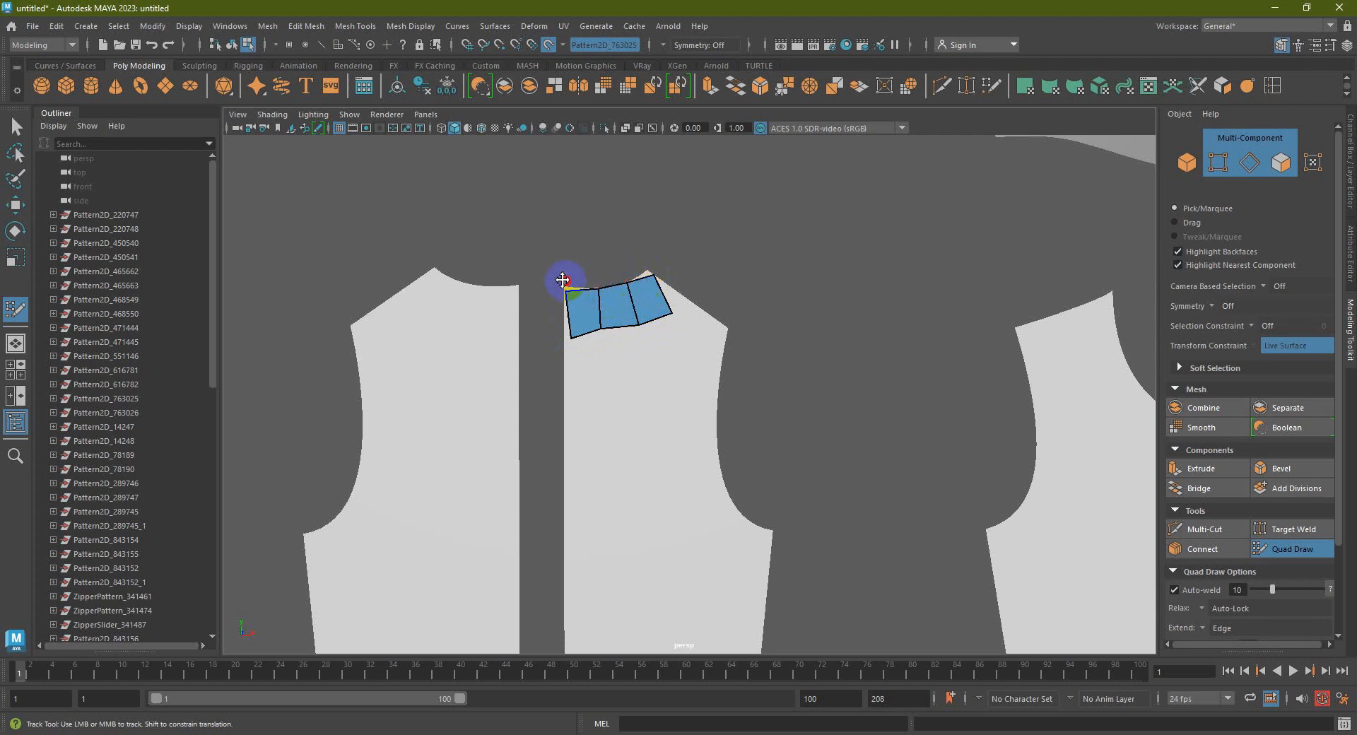
{"action": "left_click_drag", "start_coordinate": [601, 329], "coordinate": [601, 335]}
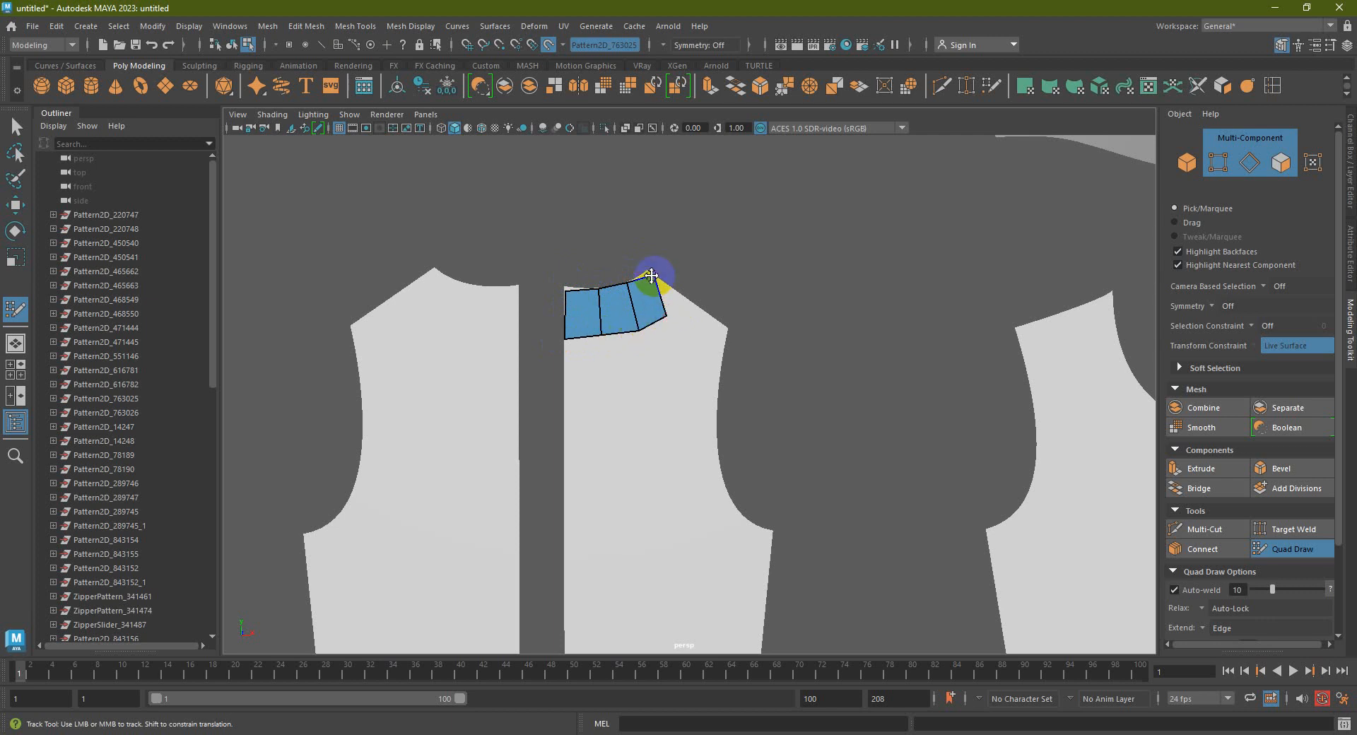
{"action": "scroll", "coordinate": [656, 279], "scroll_direction": "up", "scroll_amount": 5}
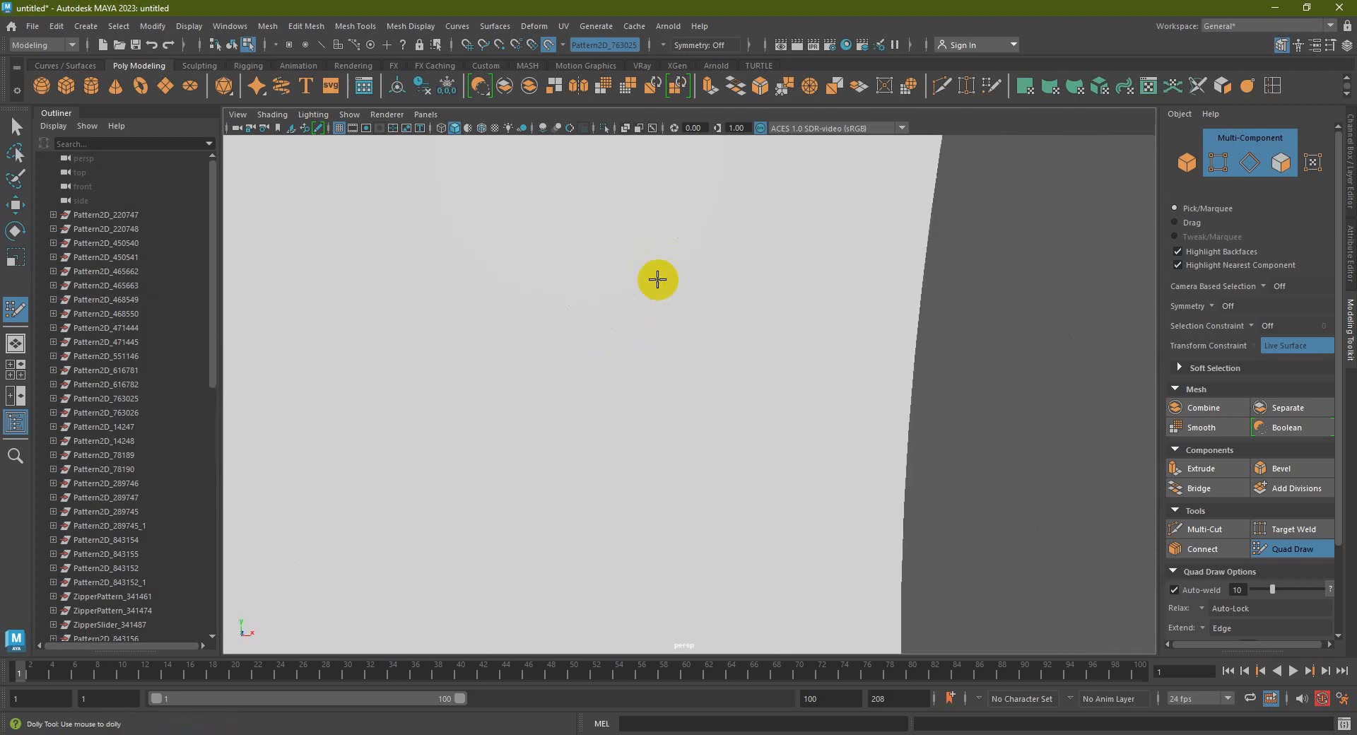
{"action": "middle_click_drag", "start_coordinate": [658, 280], "coordinate": [672, 418], "text": "alt"}
{"action": "scroll", "coordinate": [439, 373], "scroll_direction": "down", "scroll_amount": 5}
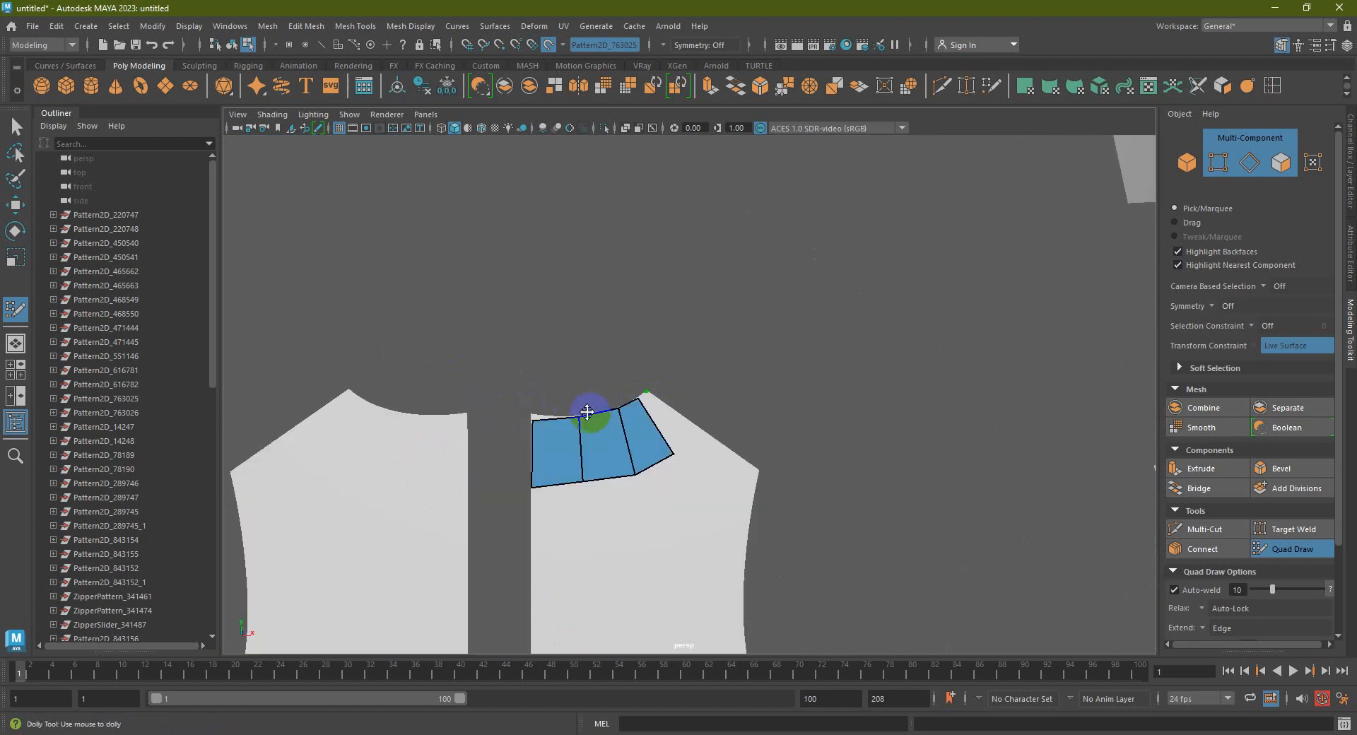
{"action": "scroll", "coordinate": [581, 408], "scroll_direction": "up", "scroll_amount": 5}
{"action": "left_click", "coordinate": [512, 384]}
{"action": "left_click", "coordinate": [442, 373], "text": "shift"}
{"action": "left_click_drag", "start_coordinate": [514, 383], "coordinate": [518, 380]}
{"action": "left_click", "coordinate": [376, 296], "text": "shift"}
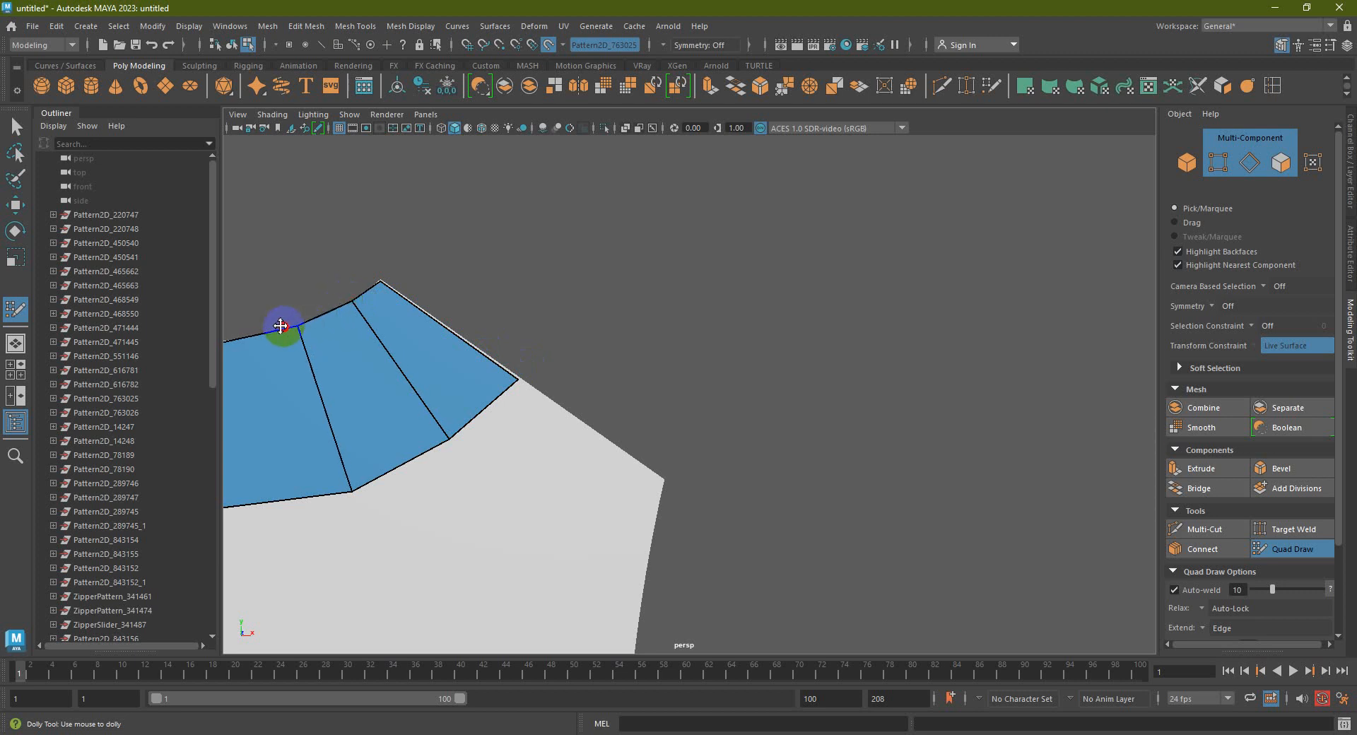
{"action": "scroll", "coordinate": [443, 309], "scroll_direction": "down", "scroll_amount": 3}
{"action": "scroll", "coordinate": [515, 343], "scroll_direction": "up", "scroll_amount": 3}
{"action": "left_click", "coordinate": [401, 339], "text": "shift"}
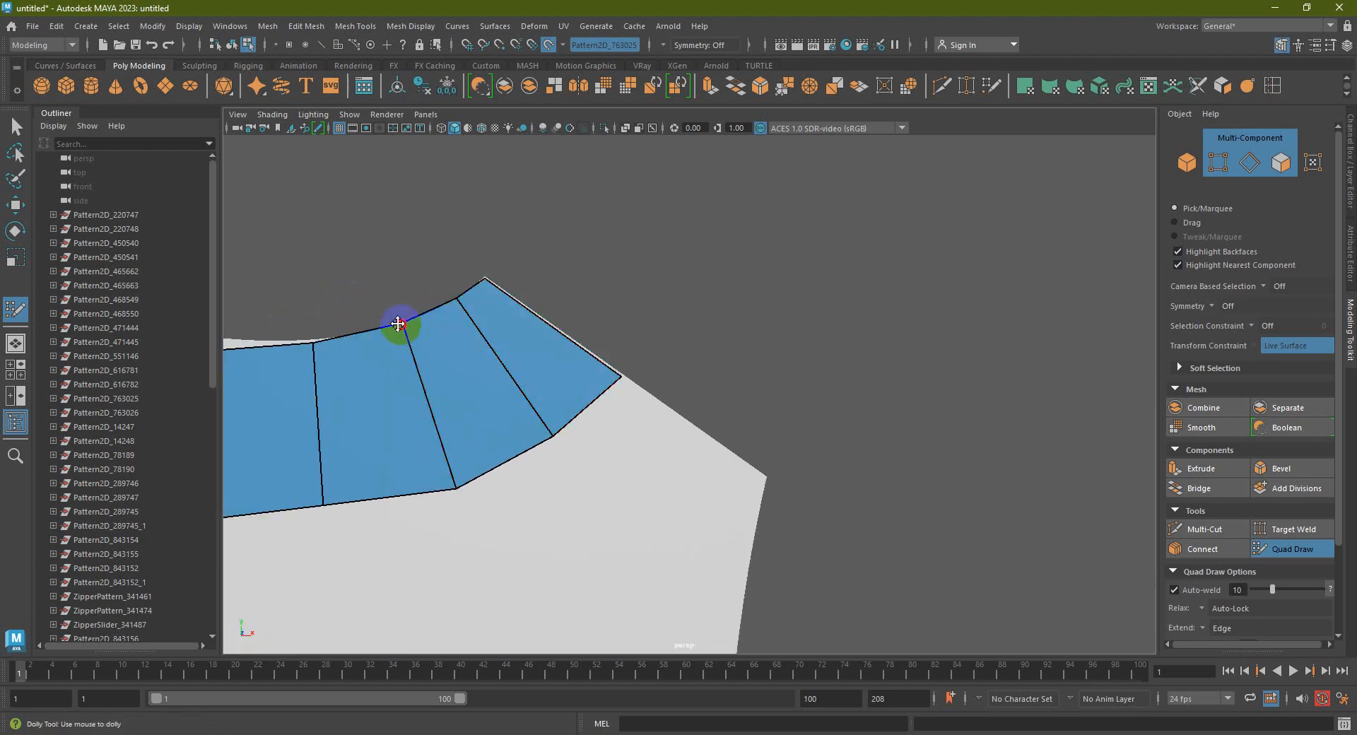
Adjust the neckline strip's vertices to fit the pattern edges
{"action": "middle_click_drag", "start_coordinate": [409, 327], "coordinate": [584, 335], "text": "alt"}
{"action": "left_click_drag", "start_coordinate": [556, 343], "coordinate": [553, 328]}
{"action": "left_click_drag", "start_coordinate": [673, 335], "coordinate": [648, 332]}
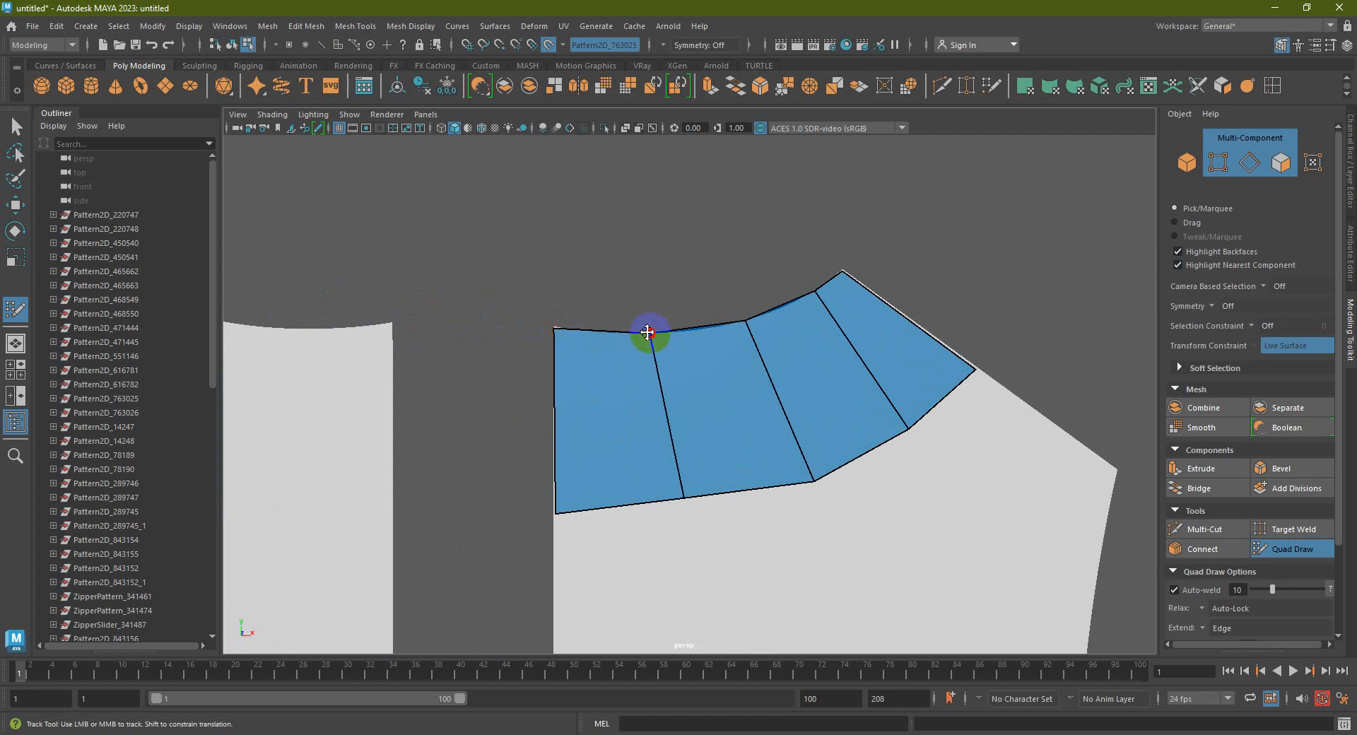
{"action": "mouse_move", "coordinate": [685, 499]}
{"action": "left_mouse_down"}
{"action": "mouse_move", "coordinate": [646, 500]}
{"action": "mouse_move", "coordinate": [655, 511]}
{"action": "left_mouse_up"}
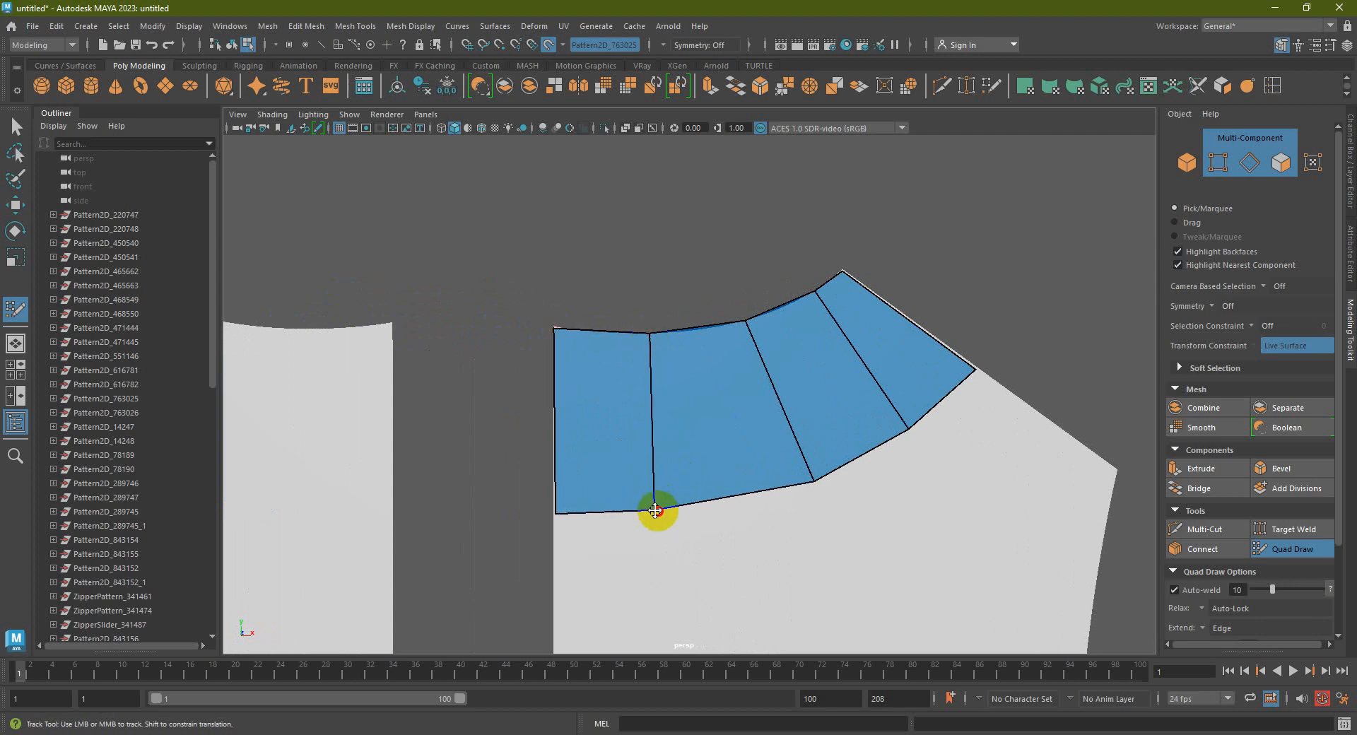
{"action": "left_click_drag", "start_coordinate": [812, 482], "coordinate": [773, 482]}
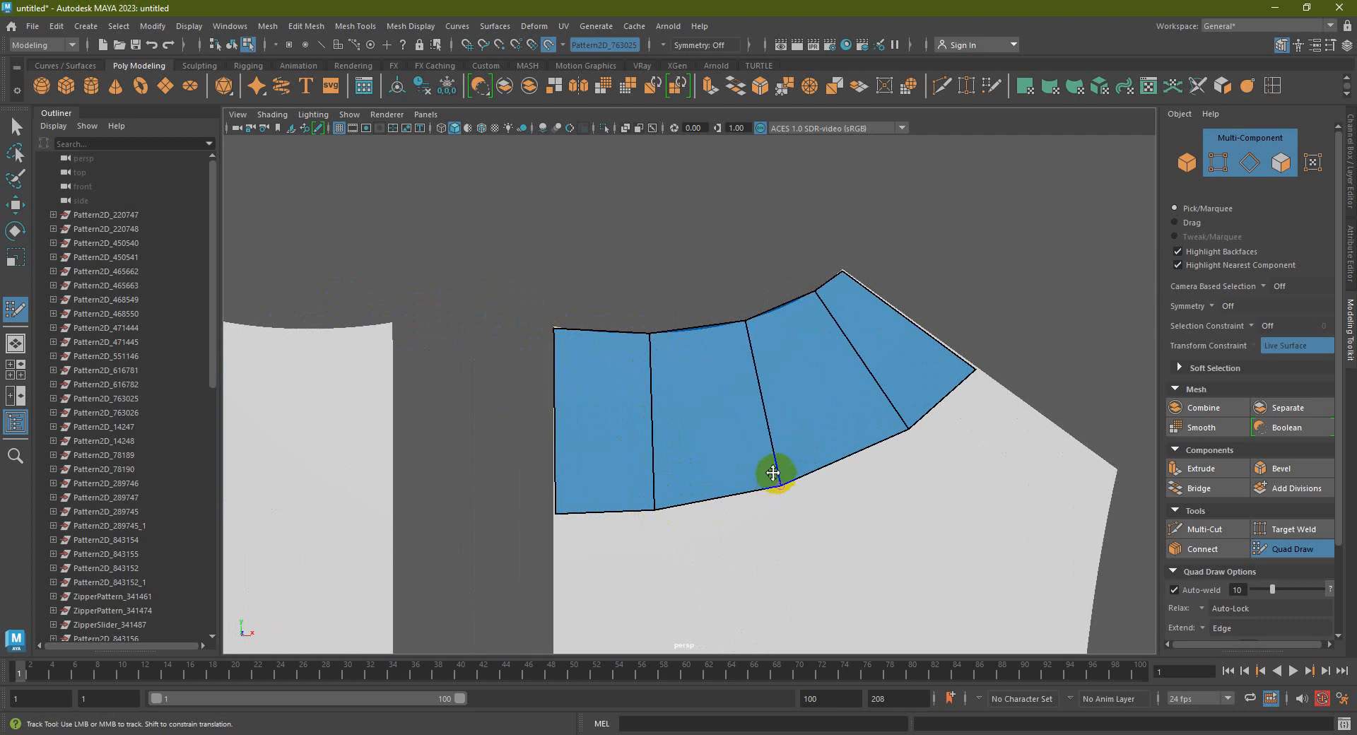
{"action": "scroll", "coordinate": [774, 473], "scroll_direction": "down", "scroll_amount": 3}
{"action": "middle_click_drag", "start_coordinate": [774, 473], "coordinate": [713, 358], "text": "alt"}
Extrude three new quad rows downward, snapping corner vertices onto the pattern edge
{"action": "key", "text": "Tab"}
{"action": "middle_click_drag", "start_coordinate": [685, 292], "coordinate": [685, 377]}
{"action": "left_click_drag", "start_coordinate": [770, 316], "coordinate": [818, 277]}
{"action": "key", "text": "Tab"}
{"action": "middle_click_drag", "start_coordinate": [691, 375], "coordinate": [704, 485]}
{"action": "left_click_drag", "start_coordinate": [840, 378], "coordinate": [863, 290]}
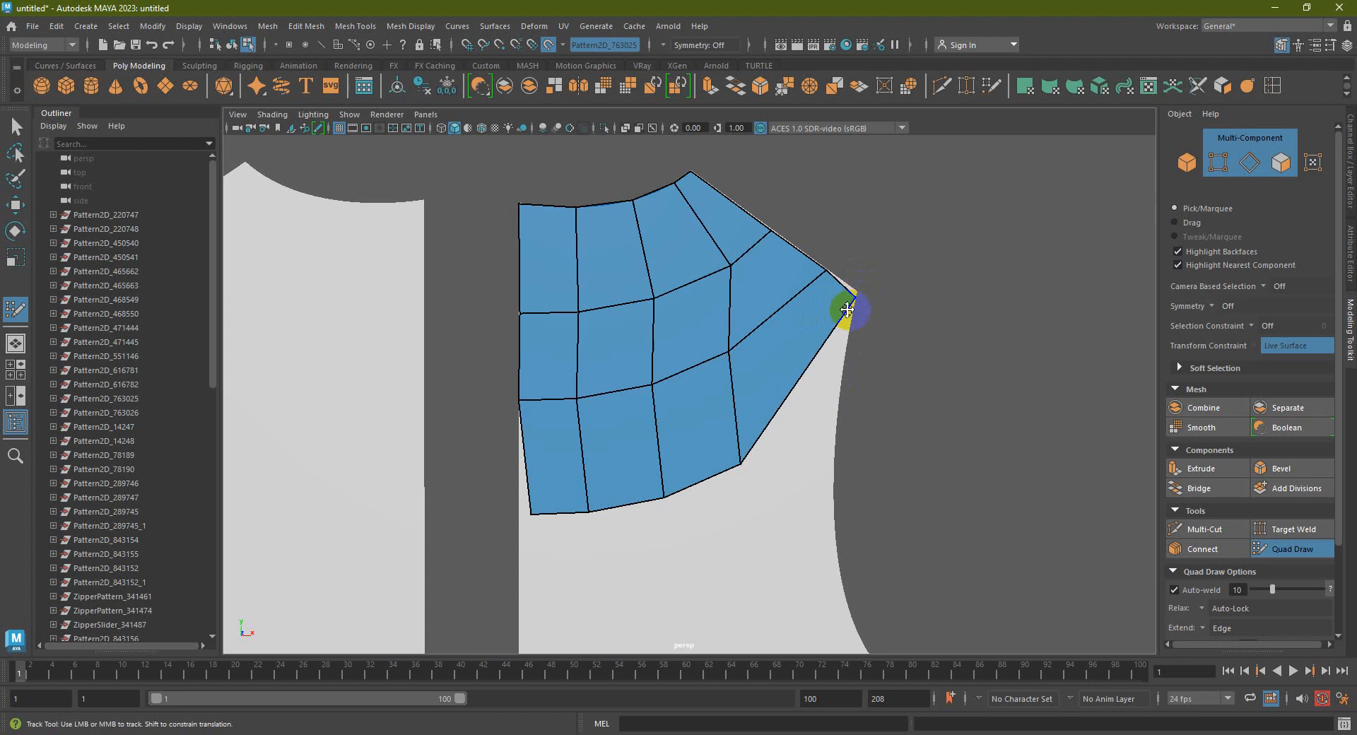
{"action": "middle_click_drag", "start_coordinate": [780, 447], "coordinate": [757, 359], "text": "alt"}
{"action": "left_click_drag", "start_coordinate": [718, 378], "coordinate": [753, 358]}
{"action": "left_click_drag", "start_coordinate": [641, 411], "coordinate": [665, 407]}
{"action": "left_click_drag", "start_coordinate": [509, 428], "coordinate": [500, 429]}
{"action": "key", "text": "Tab"}
{"action": "left_click_drag", "start_coordinate": [711, 385], "coordinate": [703, 477]}
Relax the quad grid and extrude further rows, pulling border vertices onto the armhole curve
{"action": "left_click", "coordinate": [813, 307], "text": "shift"}
{"action": "mouse_move", "coordinate": [816, 301]}
{"action": "left_mouse_down"}
{"action": "mouse_move", "coordinate": [795, 340]}
{"action": "mouse_move", "coordinate": [806, 377]}
{"action": "left_mouse_up"}
{"action": "scroll", "coordinate": [714, 382], "scroll_direction": "down", "scroll_amount": 3}
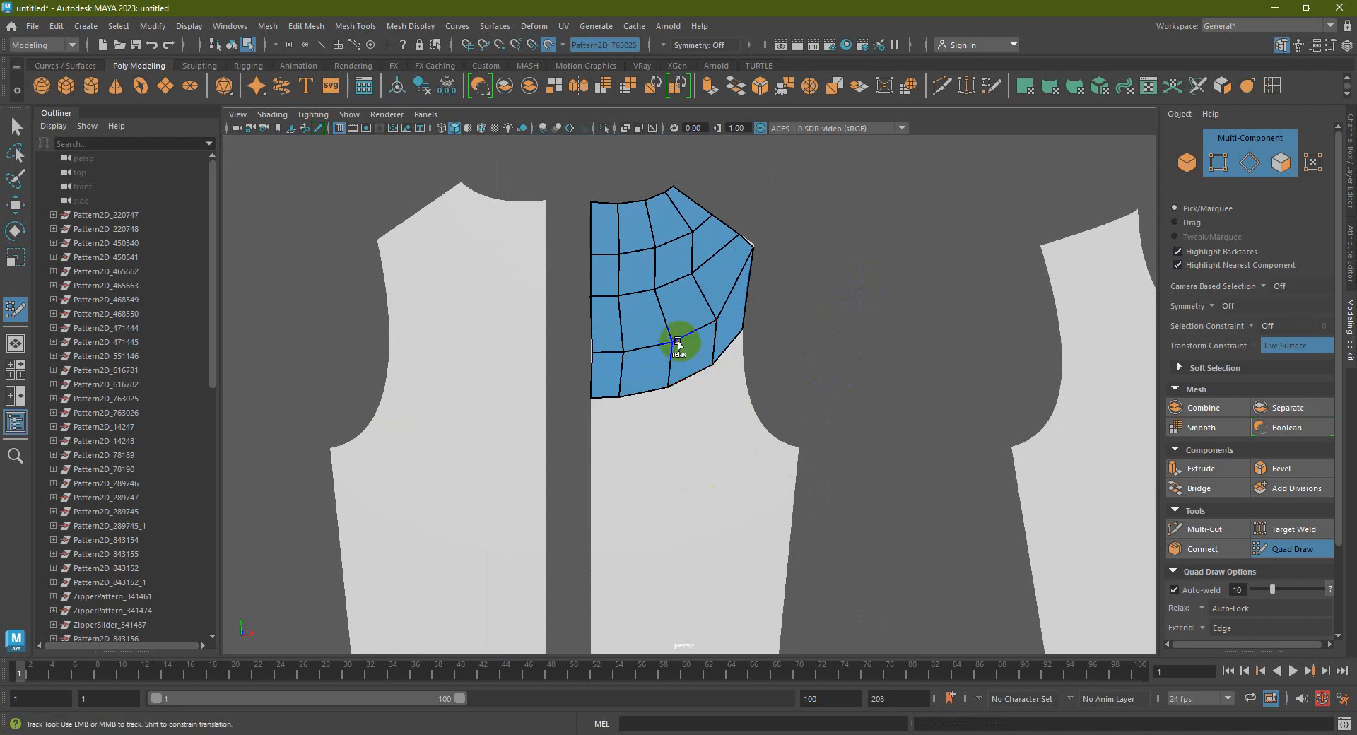
{"action": "mouse_move", "coordinate": [677, 342]}
{"action": "left_mouse_down", "text": "shift"}
{"action": "mouse_move", "coordinate": [684, 260]}
{"action": "mouse_move", "coordinate": [660, 218]}
{"action": "mouse_move", "coordinate": [631, 322]}
{"action": "mouse_move", "coordinate": [655, 342]}
{"action": "left_mouse_up", "text": "shift"}
{"action": "mouse_move", "coordinate": [705, 363]}
{"action": "middle_mouse_down", "text": "alt"}
{"action": "mouse_move", "coordinate": [709, 316]}
{"action": "mouse_move", "coordinate": [695, 360]}
{"action": "middle_mouse_up", "text": "alt"}
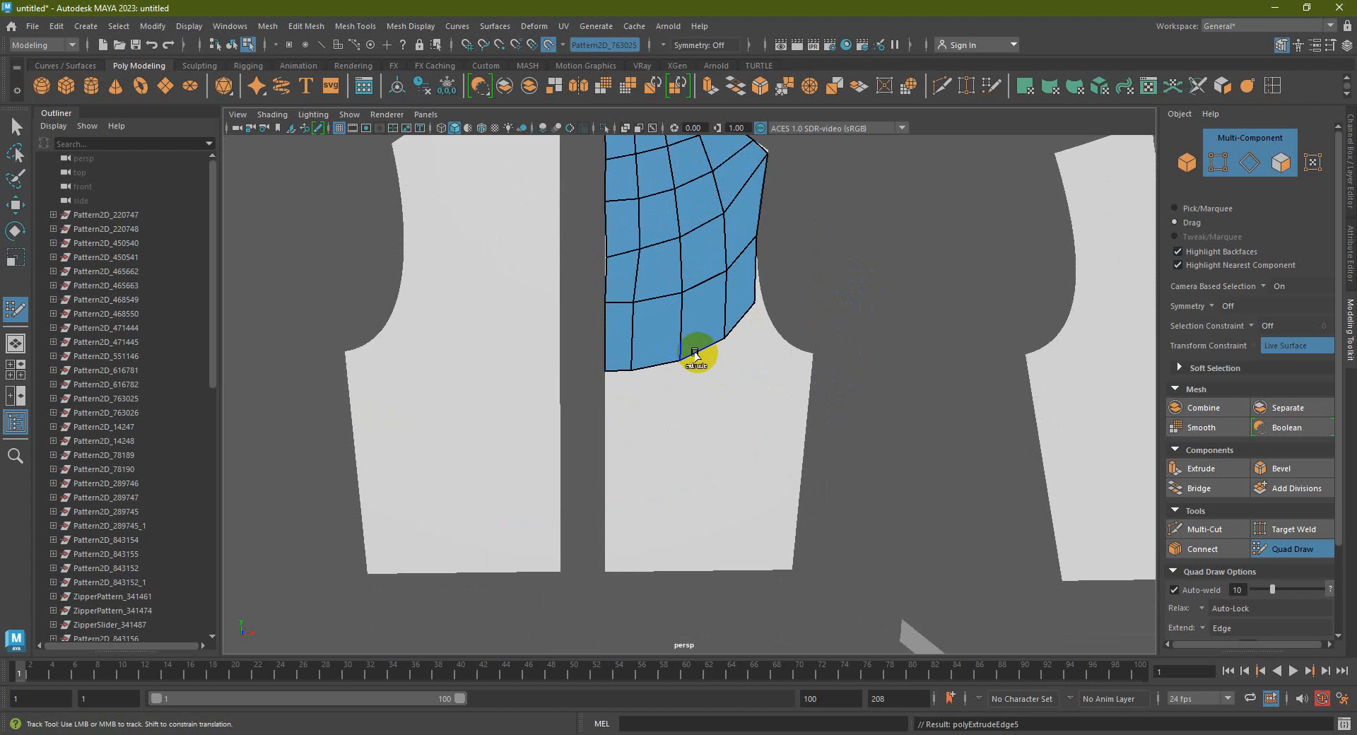
{"action": "left_click_drag", "start_coordinate": [753, 304], "coordinate": [786, 303]}
{"action": "middle_click_drag", "start_coordinate": [665, 363], "coordinate": [670, 428]}
{"action": "left_click_drag", "start_coordinate": [710, 413], "coordinate": [783, 344]}
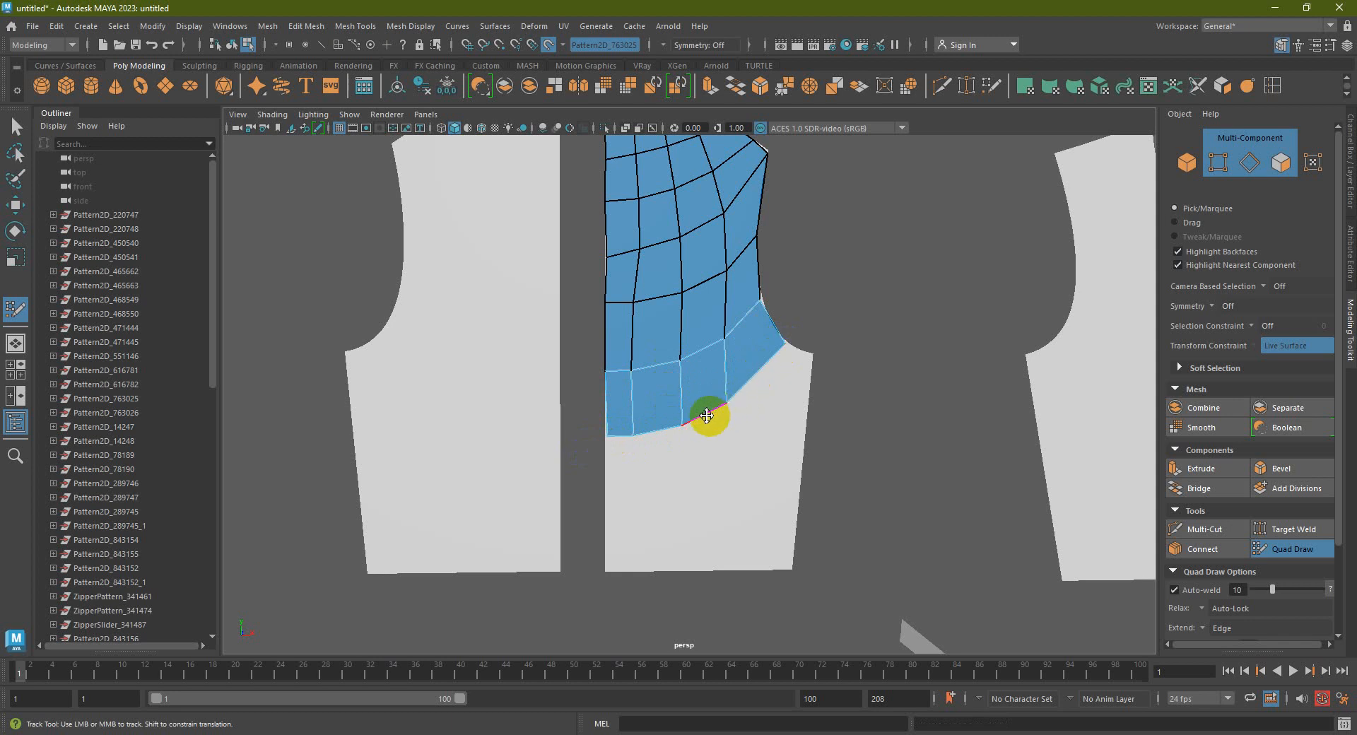
{"action": "middle_click_drag", "start_coordinate": [701, 417], "coordinate": [694, 494]}
{"action": "mouse_move", "coordinate": [778, 420]}
{"action": "left_mouse_down"}
{"action": "mouse_move", "coordinate": [807, 349]}
{"action": "mouse_move", "coordinate": [812, 369]}
{"action": "mouse_move", "coordinate": [807, 350]}
{"action": "mouse_move", "coordinate": [769, 458]}
{"action": "left_mouse_up"}
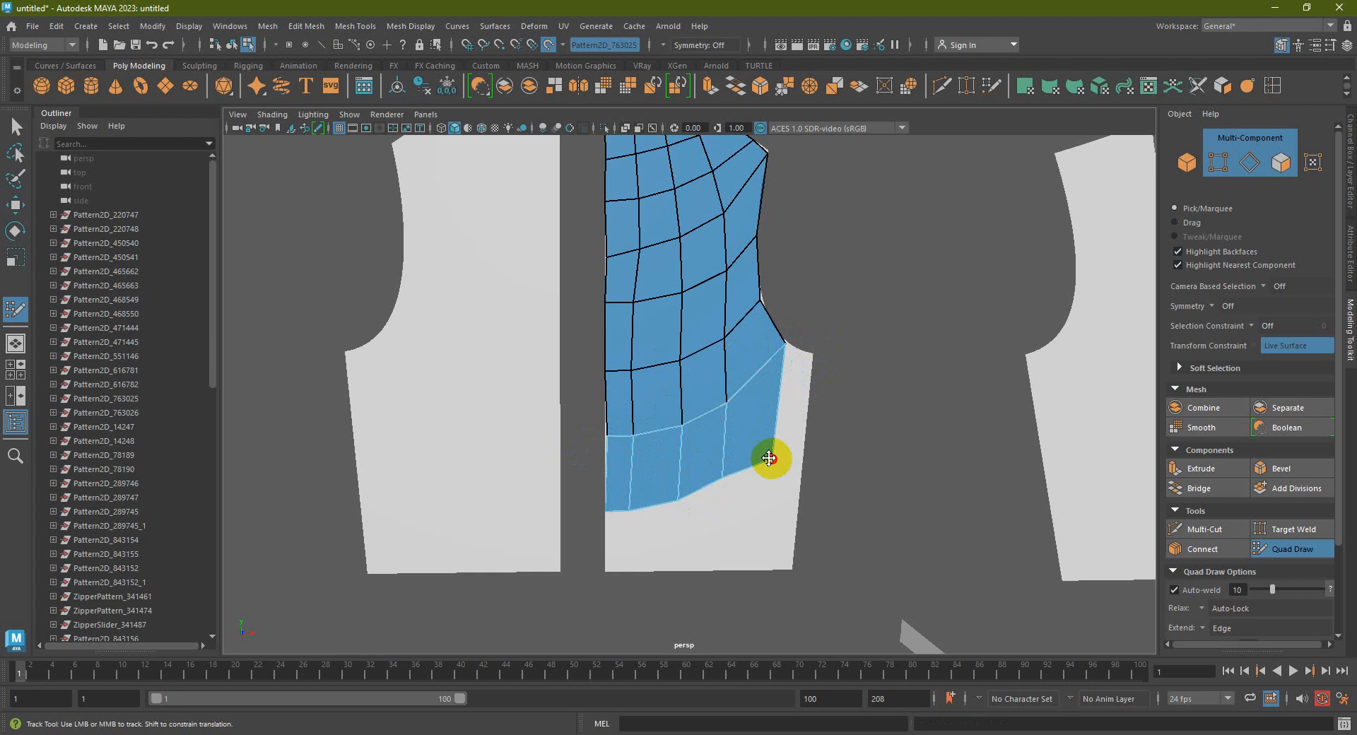
{"action": "right_click_drag", "start_coordinate": [785, 410], "coordinate": [963, 304], "text": "alt"}
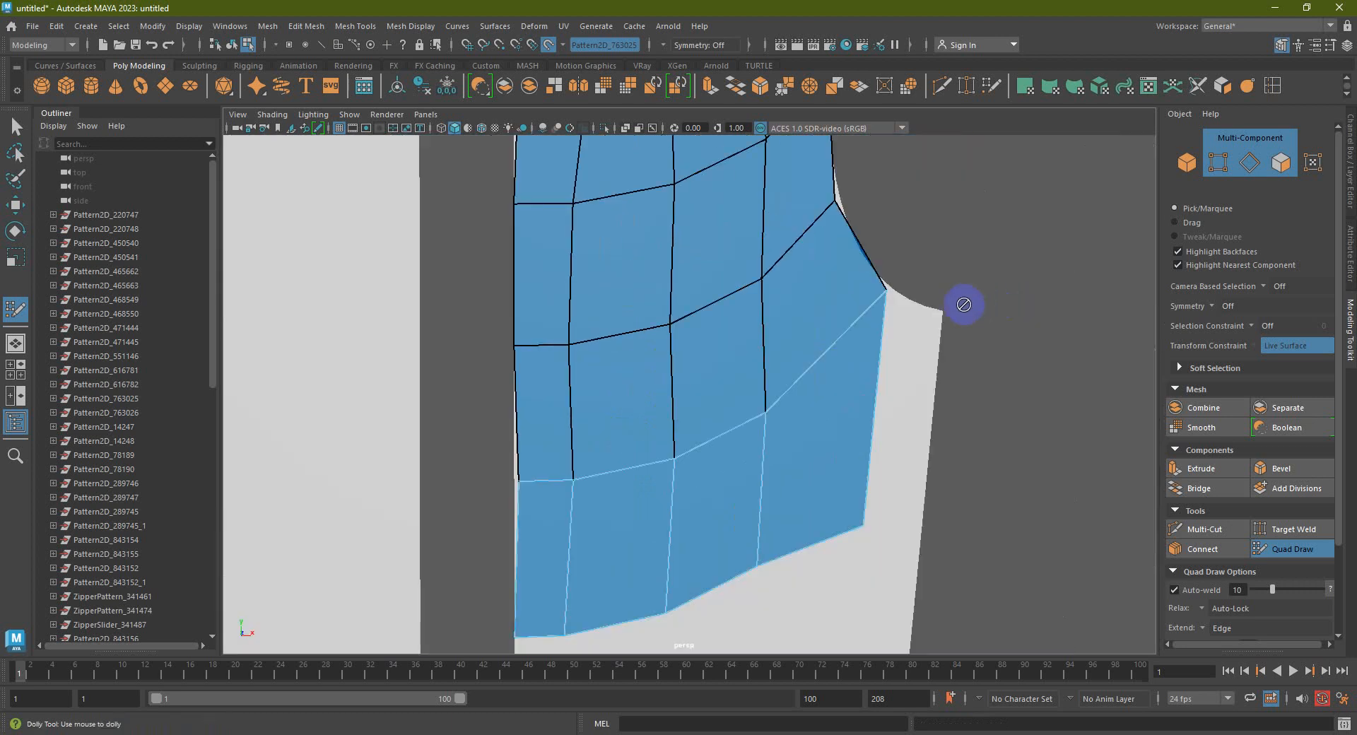
Add a new quad along the armhole edge
{"action": "left_click", "coordinate": [939, 313]}
{"action": "left_click", "coordinate": [920, 517]}
{"action": "left_click", "coordinate": [905, 436], "text": "shift"}
{"action": "left_click_drag", "start_coordinate": [884, 284], "coordinate": [888, 280]}
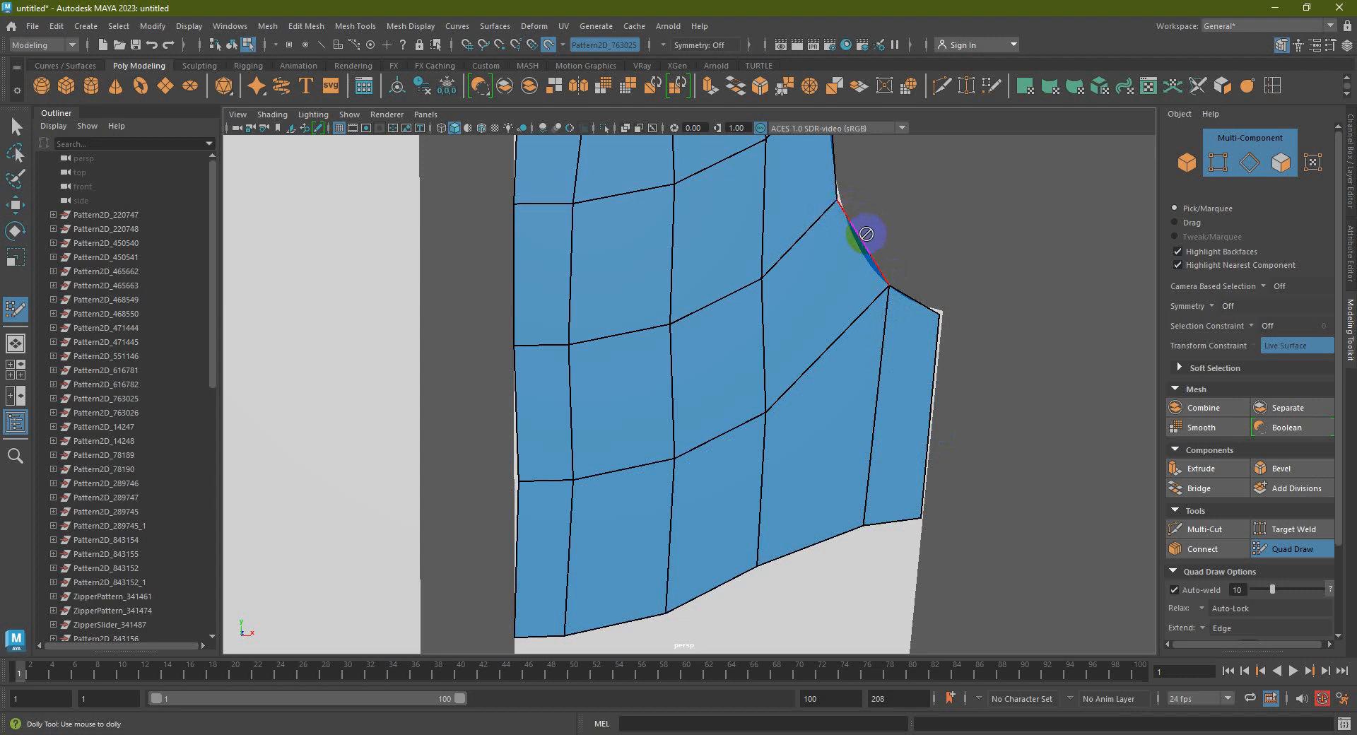
Insert three edge loops across the retopology mesh to densify it
{"action": "left_click", "coordinate": [790, 330], "text": "ctrl"}
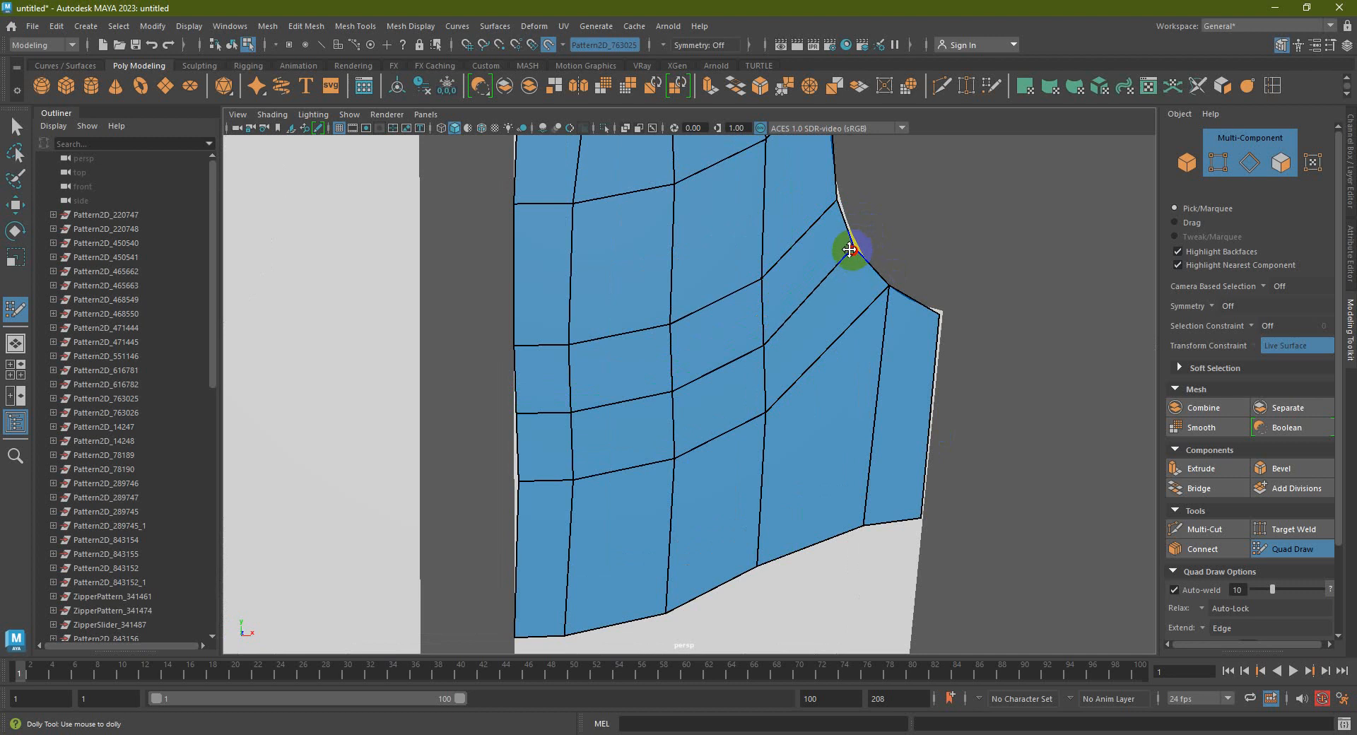
{"action": "middle_click_drag", "start_coordinate": [820, 260], "coordinate": [806, 403], "text": "alt"}
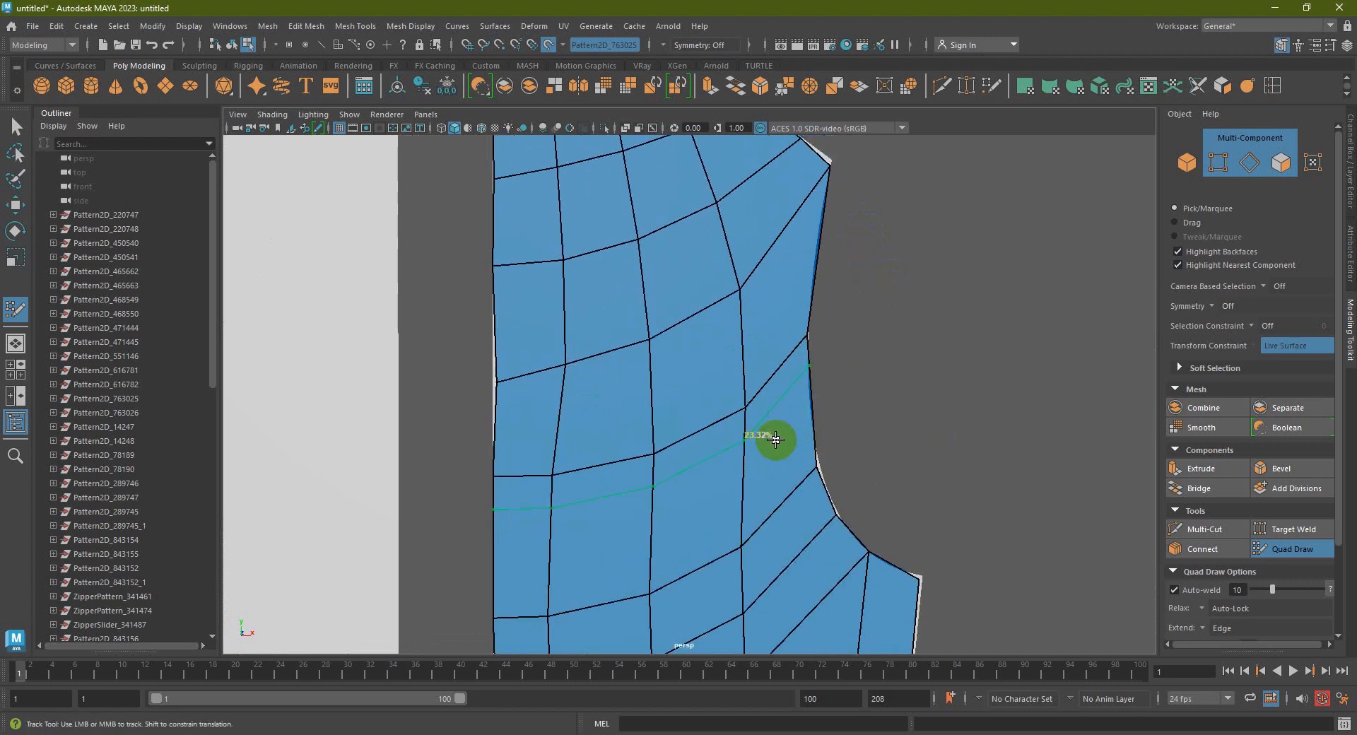
{"action": "left_click", "coordinate": [782, 415], "text": "ctrl"}
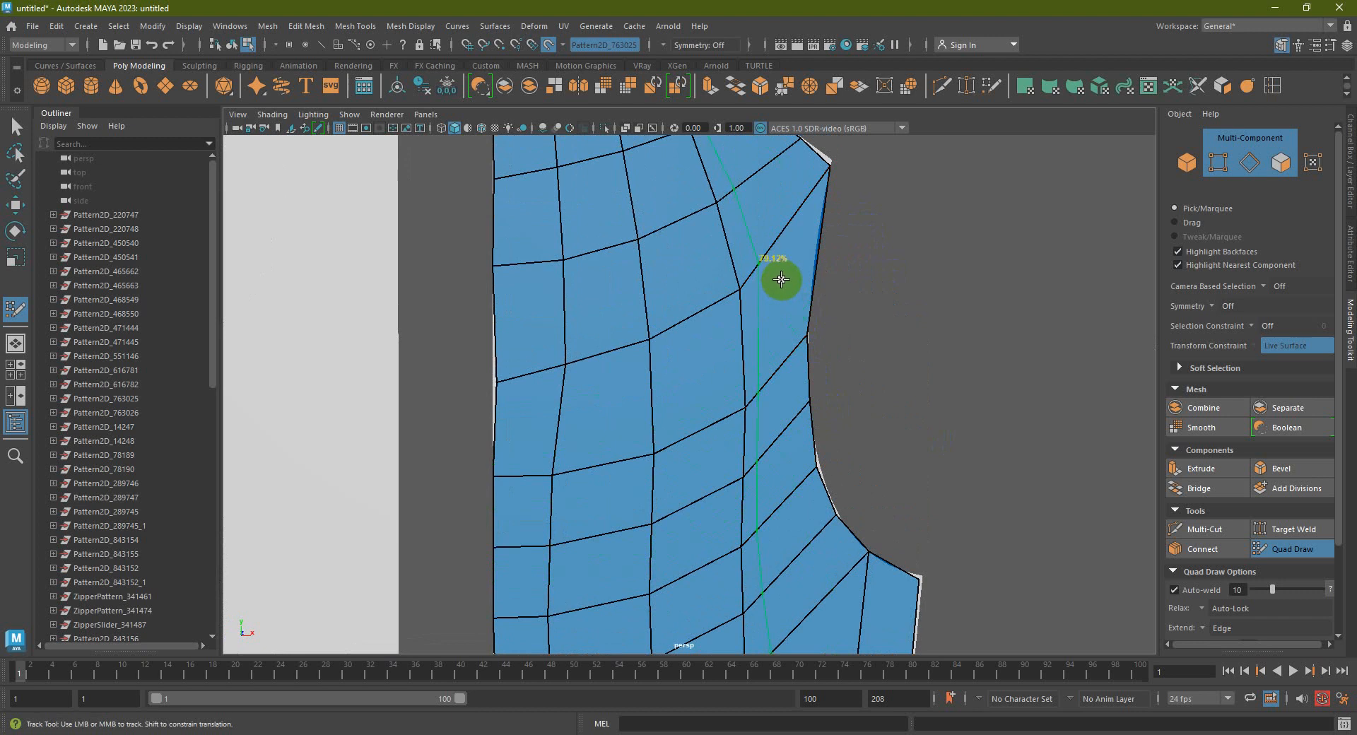
{"action": "left_click", "coordinate": [751, 341], "text": "ctrl"}
{"action": "scroll", "coordinate": [815, 338], "scroll_direction": "down", "scroll_amount": 5}
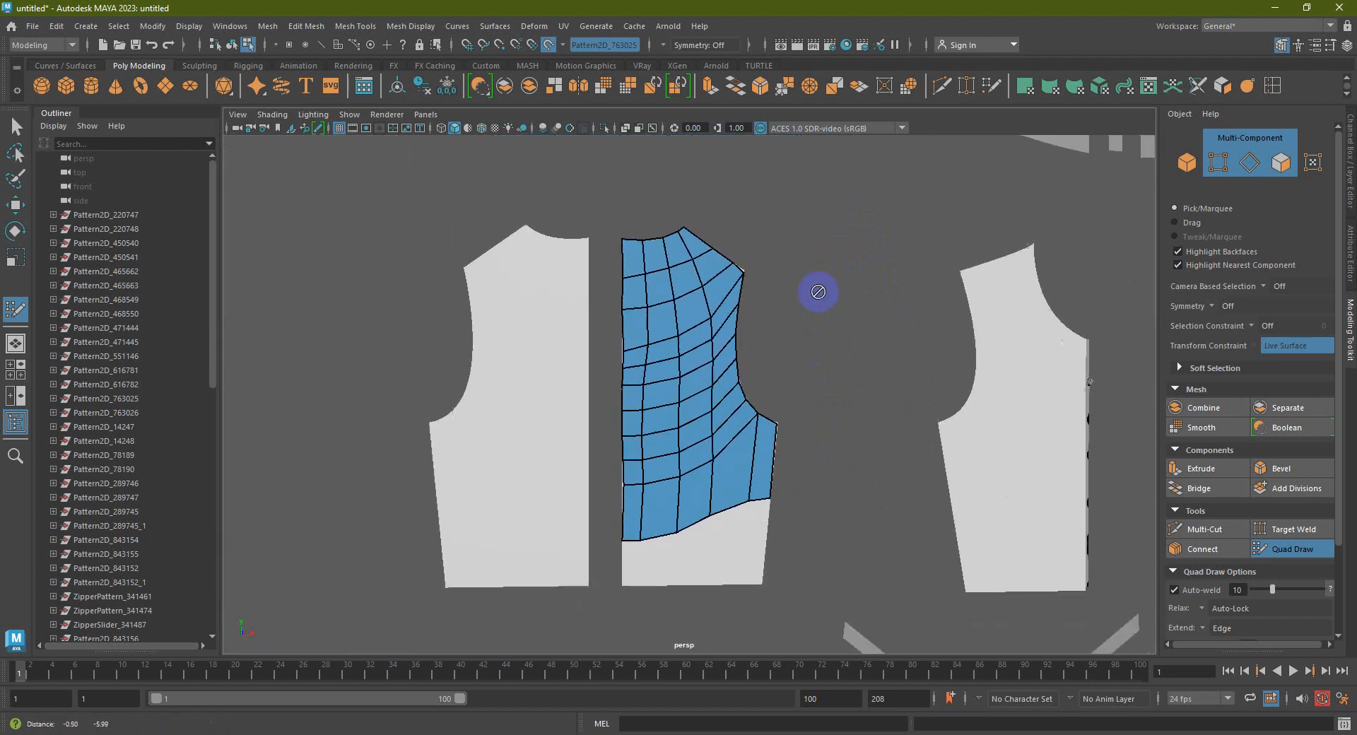
Extrude a new quad strip from the bottom border and pull its vertices onto the hem and bottom-right corner
{"action": "scroll", "coordinate": [748, 427], "scroll_direction": "up", "scroll_amount": 2}
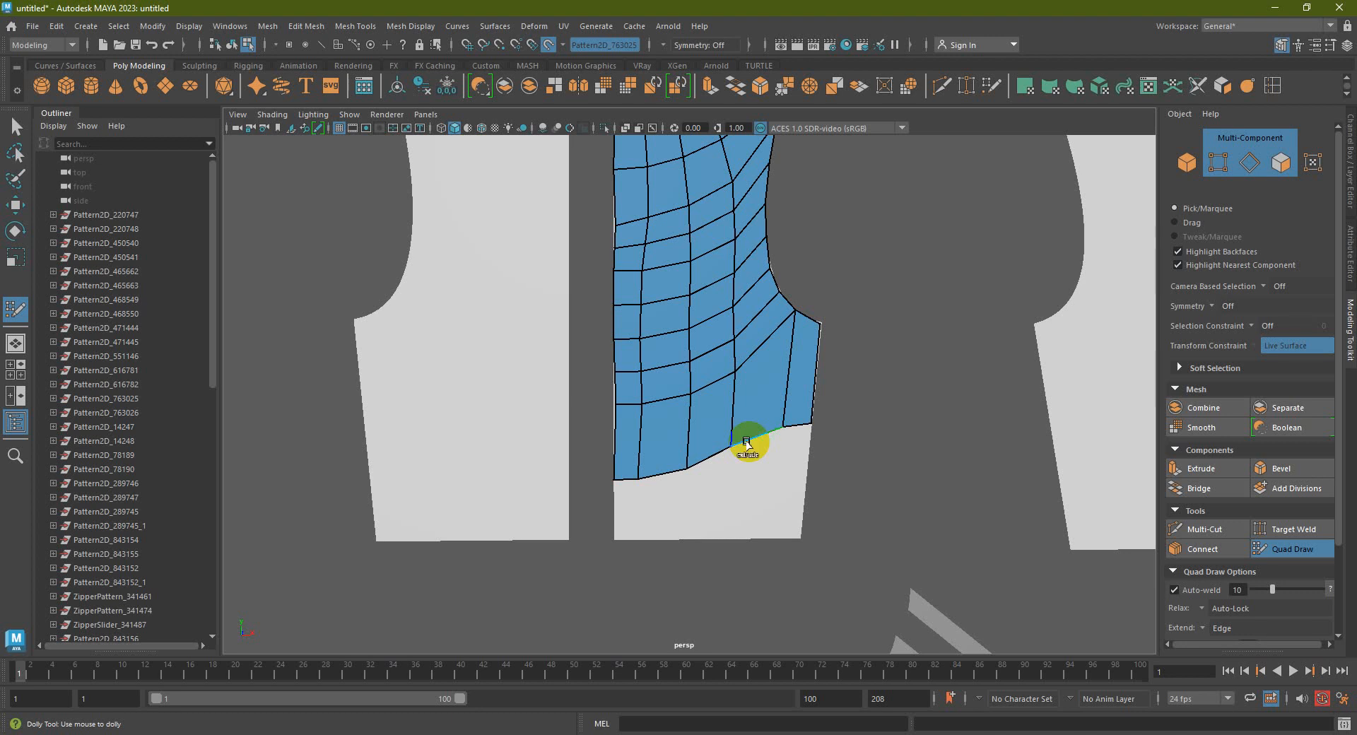
{"action": "left_click_drag", "start_coordinate": [747, 446], "coordinate": [744, 507]}
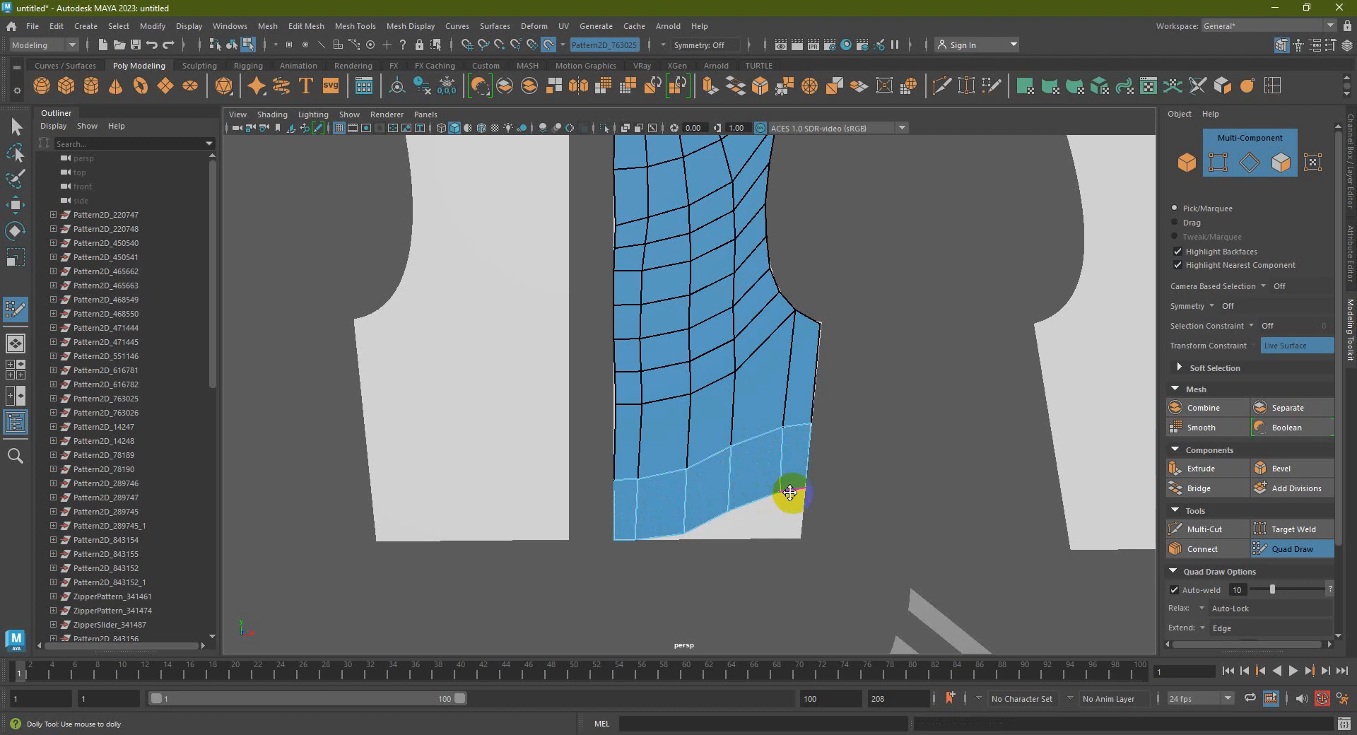
{"action": "scroll", "coordinate": [791, 489], "scroll_direction": "up", "scroll_amount": 3}
{"action": "middle_click_drag", "start_coordinate": [794, 485], "coordinate": [797, 434], "text": "alt"}
{"action": "left_click_drag", "start_coordinate": [817, 429], "coordinate": [811, 490]}
{"action": "left_click_drag", "start_coordinate": [749, 455], "coordinate": [743, 498]}
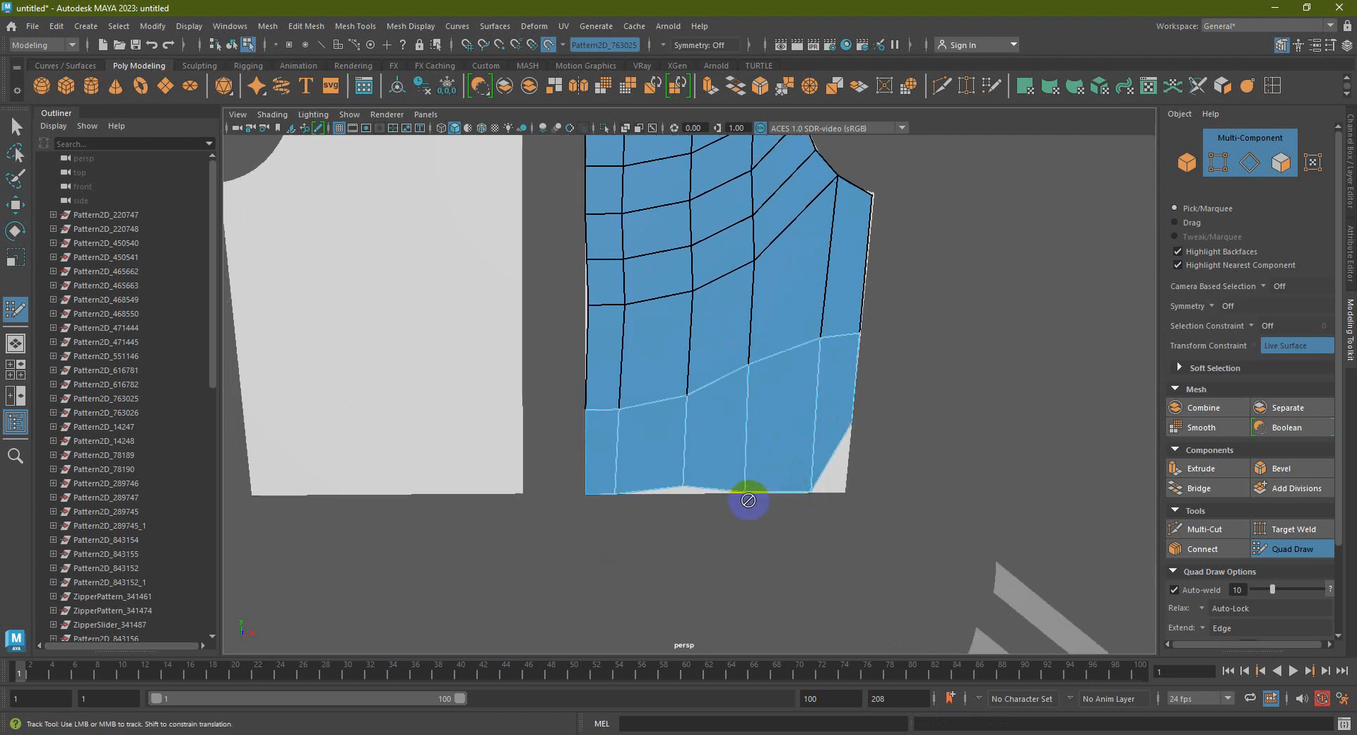
{"action": "left_click_drag", "start_coordinate": [848, 425], "coordinate": [844, 495]}
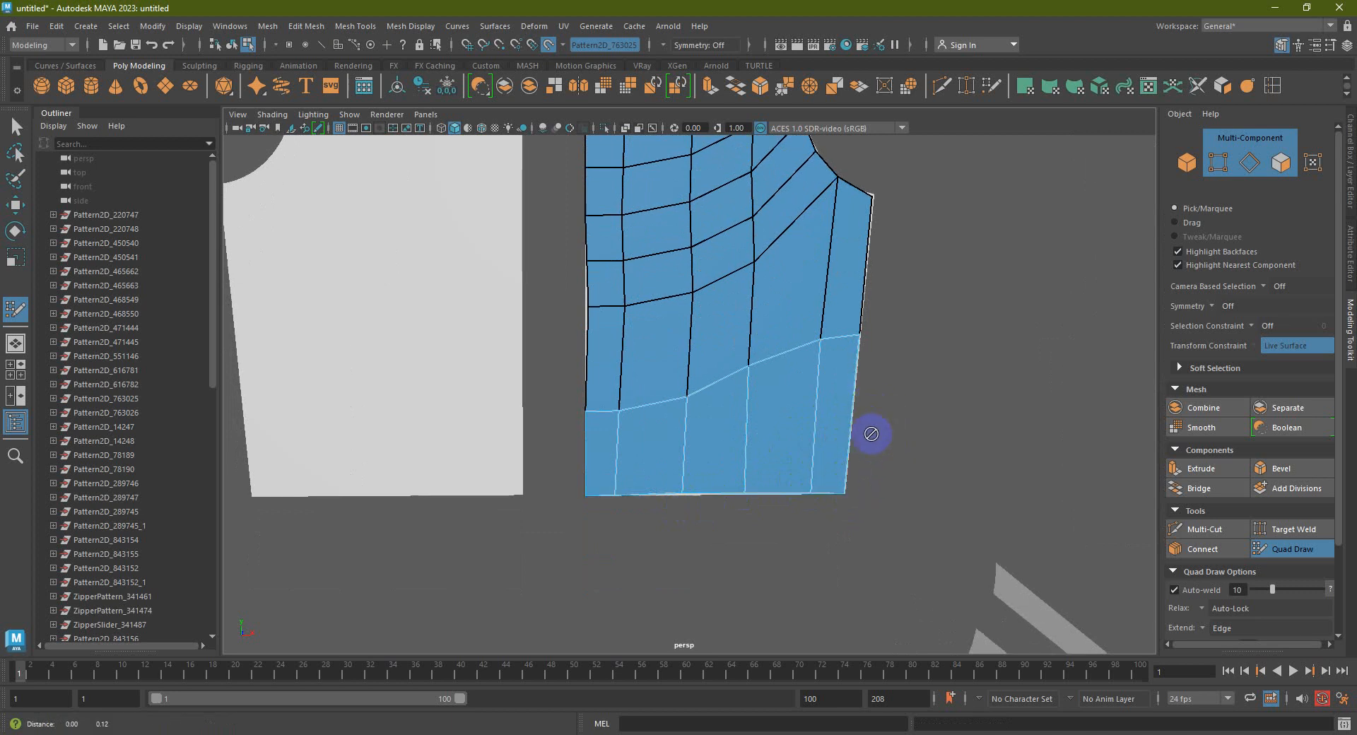
{"action": "middle_click_drag", "start_coordinate": [852, 302], "coordinate": [853, 381], "text": "alt"}
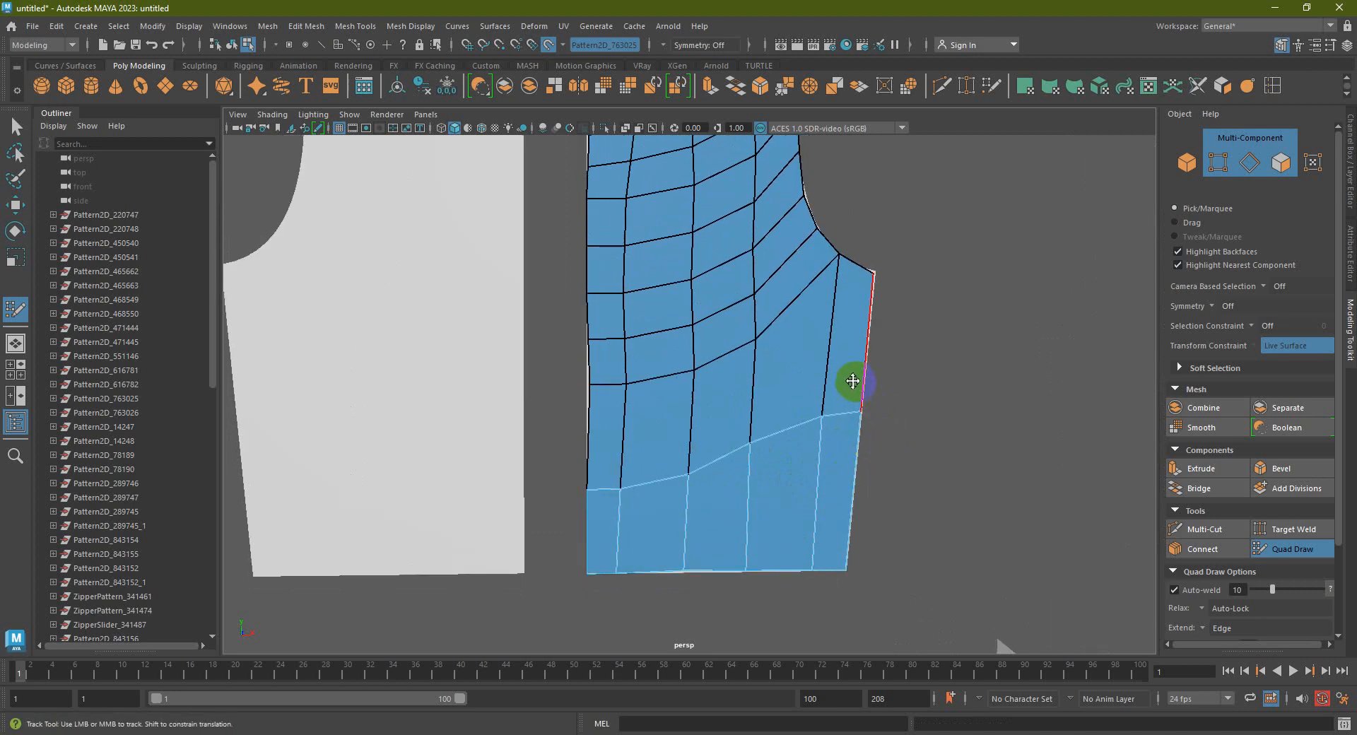
Insert two edge loops across the lower mesh near the hem and relax the right-column vertices
{"action": "left_click", "coordinate": [799, 364], "text": "ctrl"}
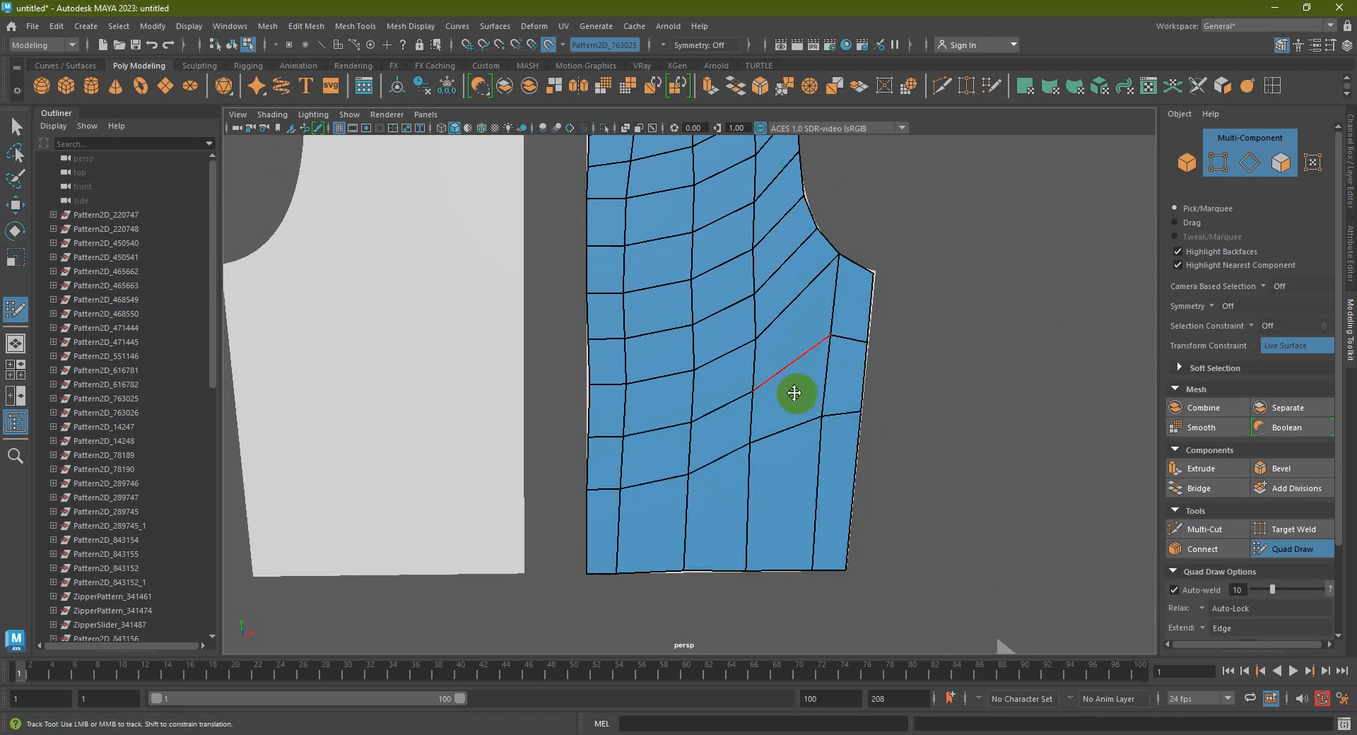
{"action": "left_click", "coordinate": [806, 498], "text": "ctrl"}
{"action": "mouse_move", "coordinate": [813, 408]}
{"action": "left_mouse_down", "text": "shift"}
{"action": "mouse_move", "coordinate": [725, 424]}
{"action": "mouse_move", "coordinate": [761, 212]}
{"action": "mouse_move", "coordinate": [728, 283]}
{"action": "mouse_move", "coordinate": [753, 218]}
{"action": "left_mouse_up", "text": "shift"}
{"action": "middle_click_drag", "start_coordinate": [753, 218], "coordinate": [754, 345], "text": "alt"}
Relax the upper and lower quads into an even grid and straighten the bottom row's vertical edges
{"action": "mouse_move", "coordinate": [656, 349]}
{"action": "left_mouse_down", "text": "shift"}
{"action": "mouse_move", "coordinate": [796, 212]}
{"action": "mouse_move", "coordinate": [615, 288]}
{"action": "left_mouse_up", "text": "shift"}
{"action": "middle_click_drag", "start_coordinate": [715, 278], "coordinate": [669, 416], "text": "alt"}
{"action": "mouse_move", "coordinate": [669, 415]}
{"action": "left_mouse_down", "text": "shift"}
{"action": "mouse_move", "coordinate": [636, 318]}
{"action": "mouse_move", "coordinate": [788, 279]}
{"action": "mouse_move", "coordinate": [715, 439]}
{"action": "mouse_move", "coordinate": [706, 543]}
{"action": "mouse_move", "coordinate": [776, 543]}
{"action": "left_mouse_up", "text": "shift"}
{"action": "middle_click_drag", "start_coordinate": [839, 503], "coordinate": [834, 333], "text": "alt"}
{"action": "mouse_move", "coordinate": [833, 333]}
{"action": "left_mouse_down", "text": "shift"}
{"action": "mouse_move", "coordinate": [761, 379]}
{"action": "mouse_move", "coordinate": [526, 423]}
{"action": "left_mouse_up", "text": "shift"}
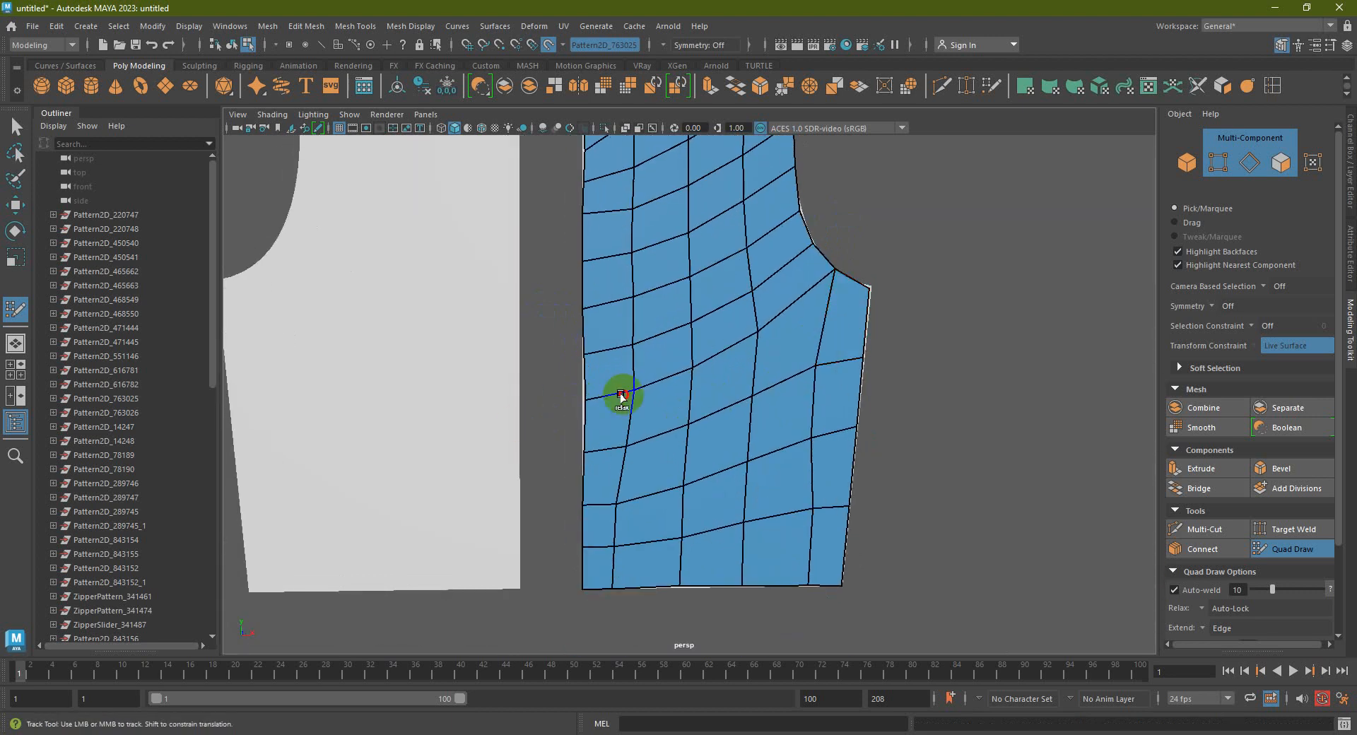
{"action": "mouse_move", "coordinate": [679, 403]}
{"action": "left_mouse_down", "text": "shift"}
{"action": "mouse_move", "coordinate": [634, 486]}
{"action": "mouse_move", "coordinate": [646, 554]}
{"action": "mouse_move", "coordinate": [621, 575]}
{"action": "mouse_move", "coordinate": [779, 584]}
{"action": "left_mouse_up", "text": "shift"}
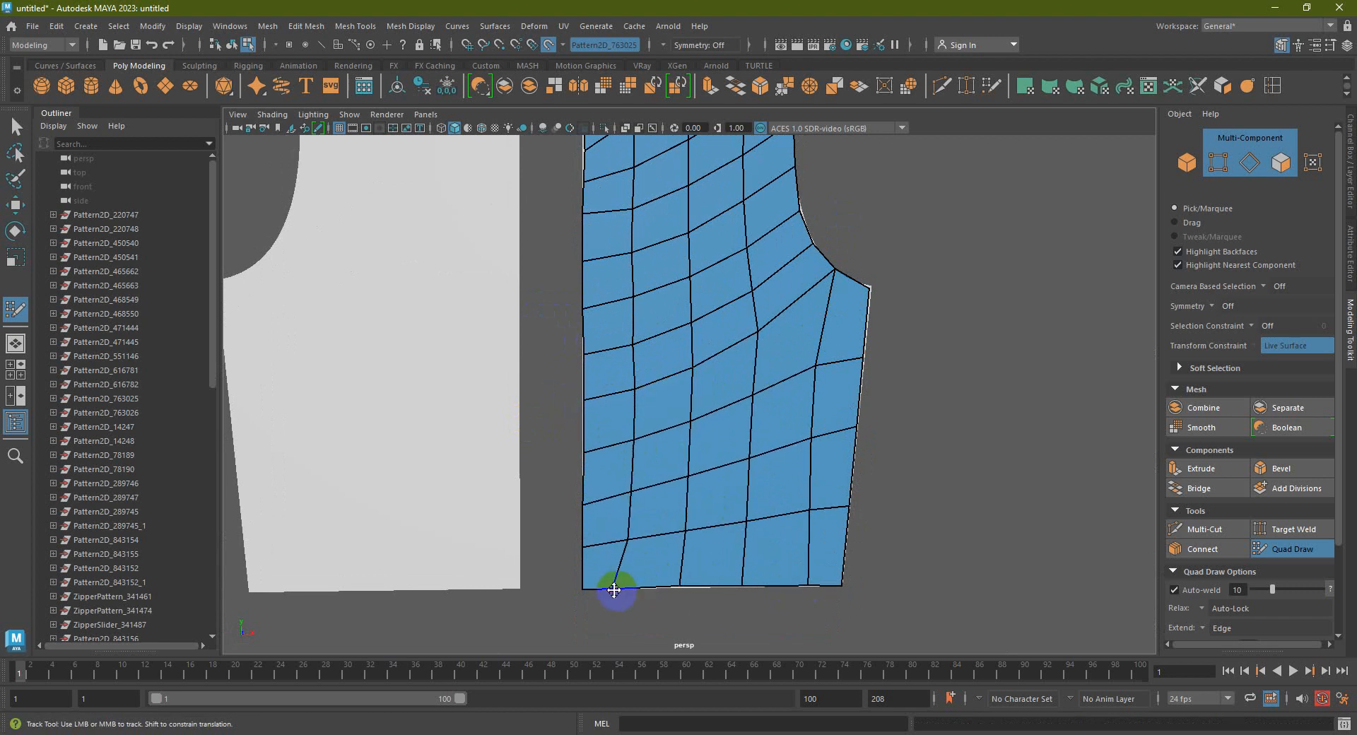
{"action": "mouse_move", "coordinate": [616, 579]}
{"action": "left_mouse_down", "text": "shift"}
{"action": "mouse_move", "coordinate": [766, 569]}
{"action": "mouse_move", "coordinate": [596, 569]}
{"action": "mouse_move", "coordinate": [687, 563]}
{"action": "mouse_move", "coordinate": [586, 582]}
{"action": "left_mouse_up", "text": "shift"}
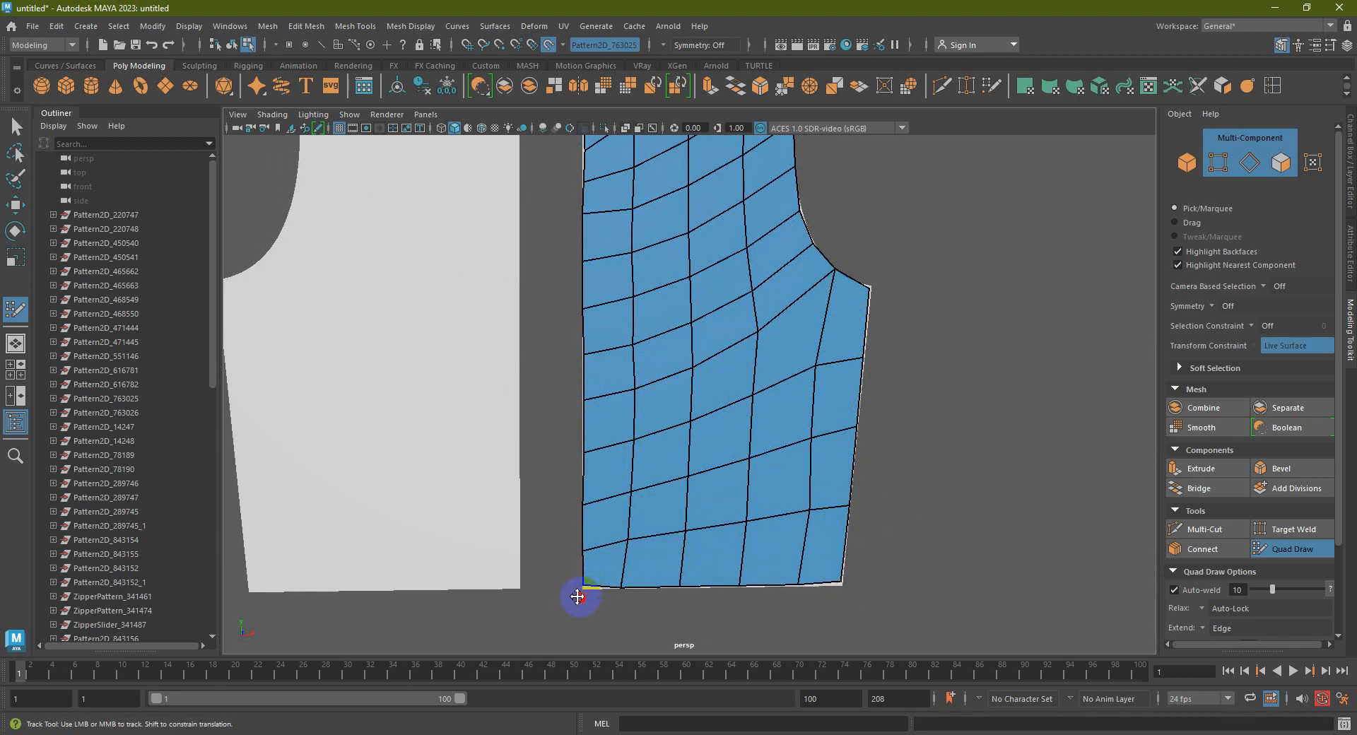
Snap the bottom-left, middle and bottom-right border vertices onto the pattern's bottom edge
{"action": "scroll", "coordinate": [585, 594], "scroll_direction": "up", "scroll_amount": 5}
{"action": "middle_click_drag", "start_coordinate": [586, 594], "coordinate": [730, 427], "text": "alt"}
{"action": "middle_click_drag", "start_coordinate": [892, 463], "coordinate": [798, 459], "text": "alt"}
{"action": "left_click_drag", "start_coordinate": [471, 434], "coordinate": [468, 460]}
{"action": "left_click_drag", "start_coordinate": [694, 454], "coordinate": [729, 460]}
{"action": "left_click_drag", "start_coordinate": [1027, 452], "coordinate": [1039, 475]}
{"action": "middle_click_drag", "start_coordinate": [1039, 475], "coordinate": [873, 485], "text": "alt"}
{"action": "left_click_drag", "start_coordinate": [848, 468], "coordinate": [860, 491]}
{"action": "left_click_drag", "start_coordinate": [614, 484], "coordinate": [629, 508]}
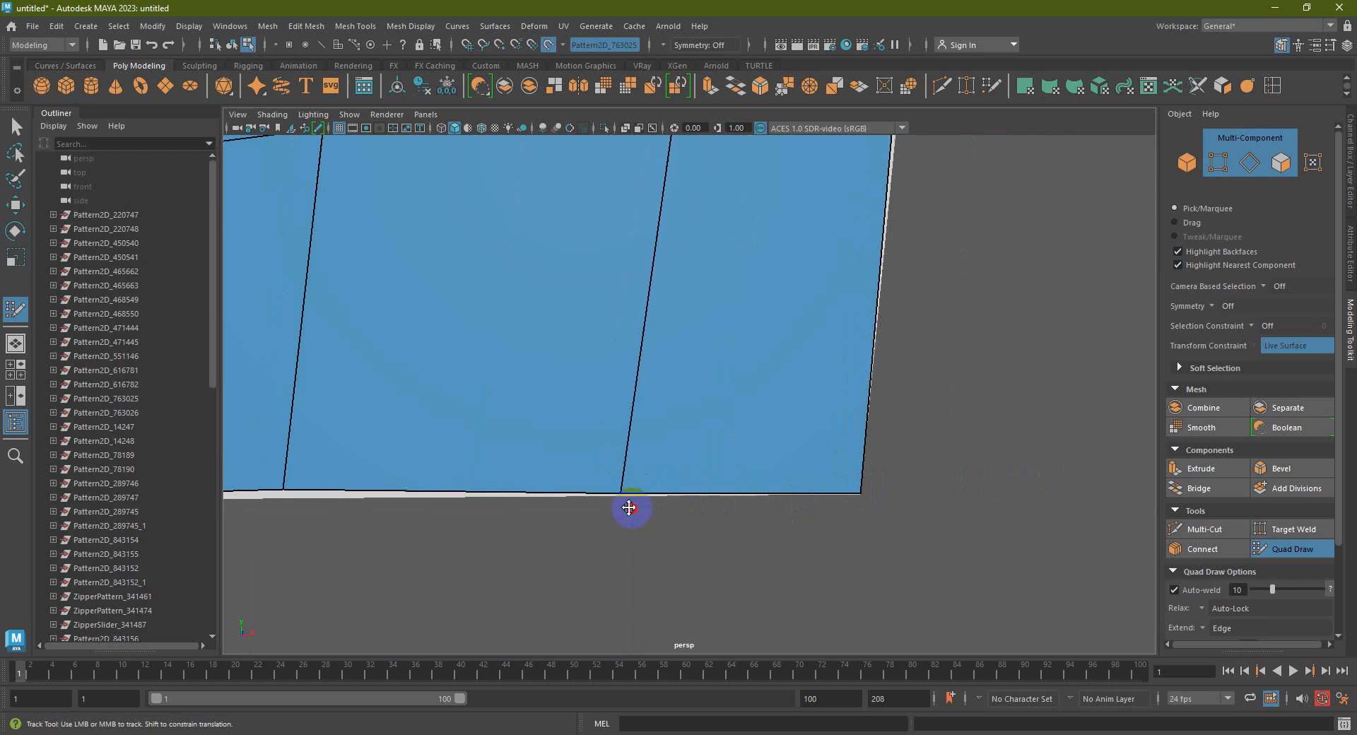
{"action": "middle_click_drag", "start_coordinate": [562, 512], "coordinate": [629, 514], "text": "alt"}
{"action": "left_click_drag", "start_coordinate": [762, 480], "coordinate": [767, 542]}
{"action": "scroll", "coordinate": [768, 542], "scroll_direction": "down", "scroll_amount": 8}
{"action": "scroll", "coordinate": [778, 516], "scroll_direction": "up", "scroll_amount": 2}
{"action": "scroll", "coordinate": [729, 416], "scroll_direction": "up", "scroll_amount": 2}
{"action": "scroll", "coordinate": [729, 416], "scroll_direction": "down", "scroll_amount": 2}
Even out distorted quads, nudge the shoulder corner outward and fit right border vertices onto the pattern edge
{"action": "mouse_move", "coordinate": [708, 393]}
{"action": "left_mouse_down", "text": "shift"}
{"action": "mouse_move", "coordinate": [600, 282]}
{"action": "mouse_move", "coordinate": [594, 250]}
{"action": "left_mouse_up", "text": "shift"}
{"action": "middle_click_drag", "start_coordinate": [594, 251], "coordinate": [621, 309], "text": "alt"}
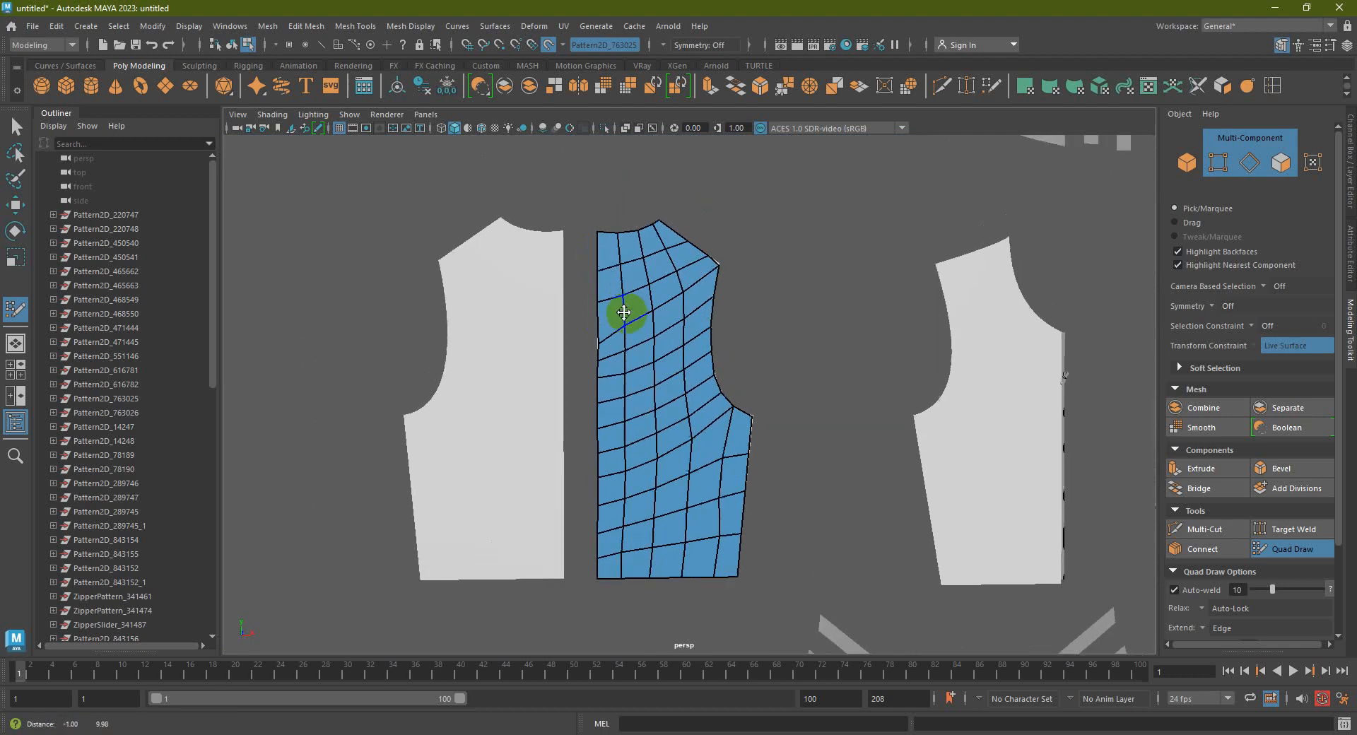
{"action": "scroll", "coordinate": [706, 303], "scroll_direction": "up", "scroll_amount": 3}
{"action": "middle_click_drag", "start_coordinate": [721, 282], "coordinate": [729, 334], "text": "alt"}
{"action": "scroll", "coordinate": [833, 396], "scroll_direction": "up", "scroll_amount": 4}
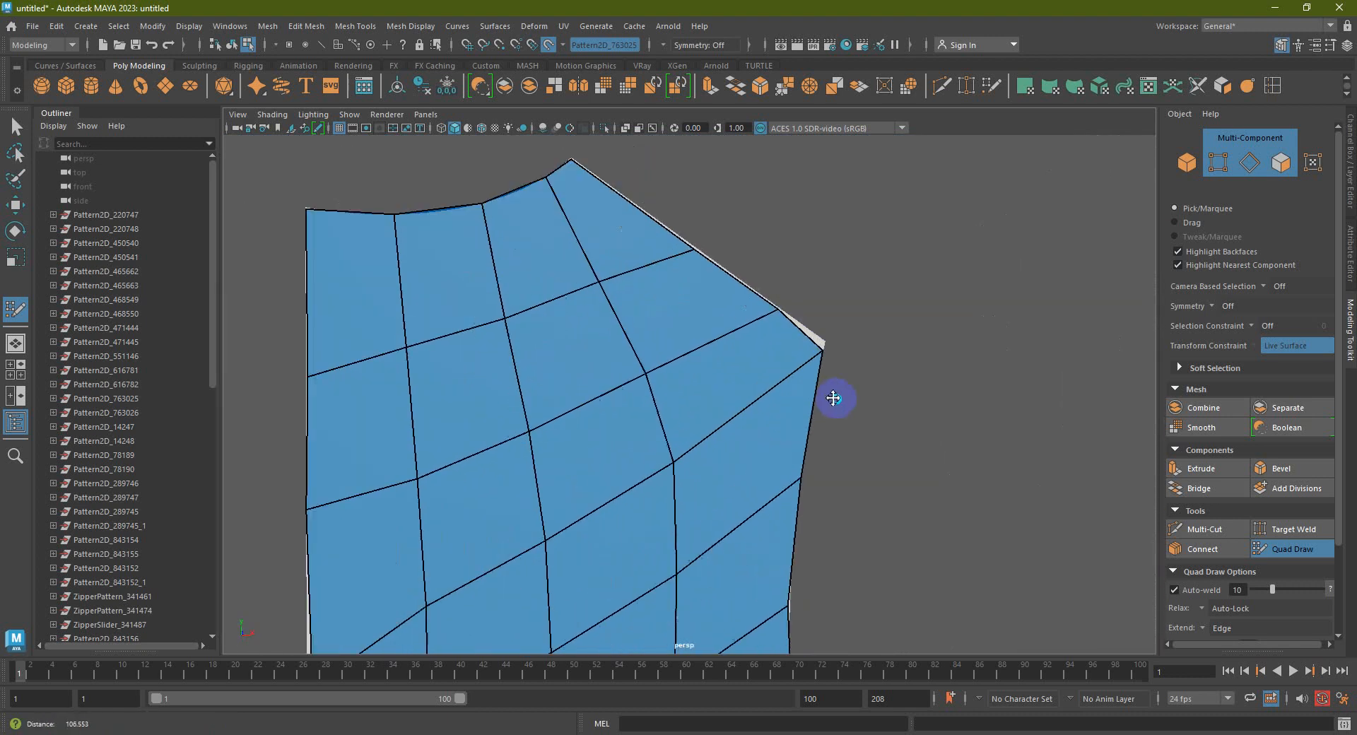
{"action": "left_click_drag", "start_coordinate": [836, 337], "coordinate": [842, 333]}
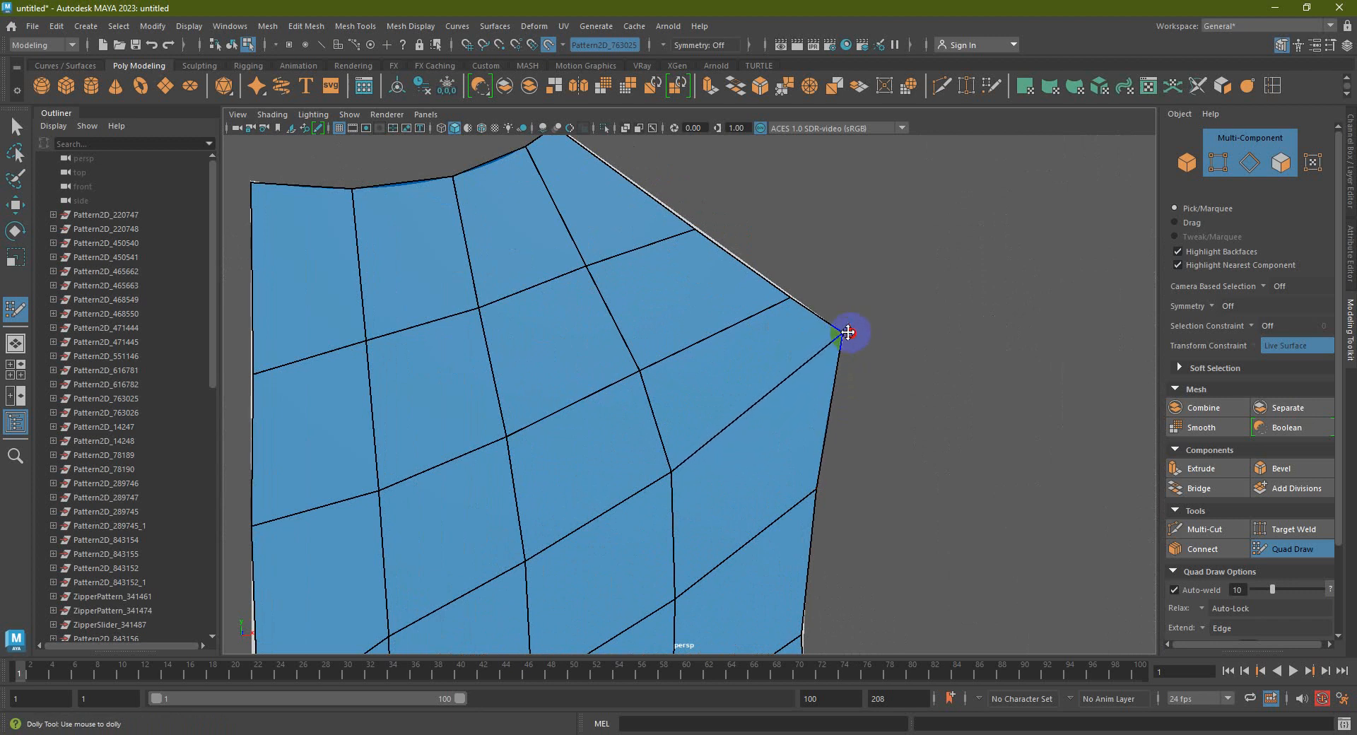
{"action": "scroll", "coordinate": [697, 372], "scroll_direction": "down", "scroll_amount": 3}
{"action": "middle_click_drag", "start_coordinate": [704, 360], "coordinate": [785, 272], "text": "alt"}
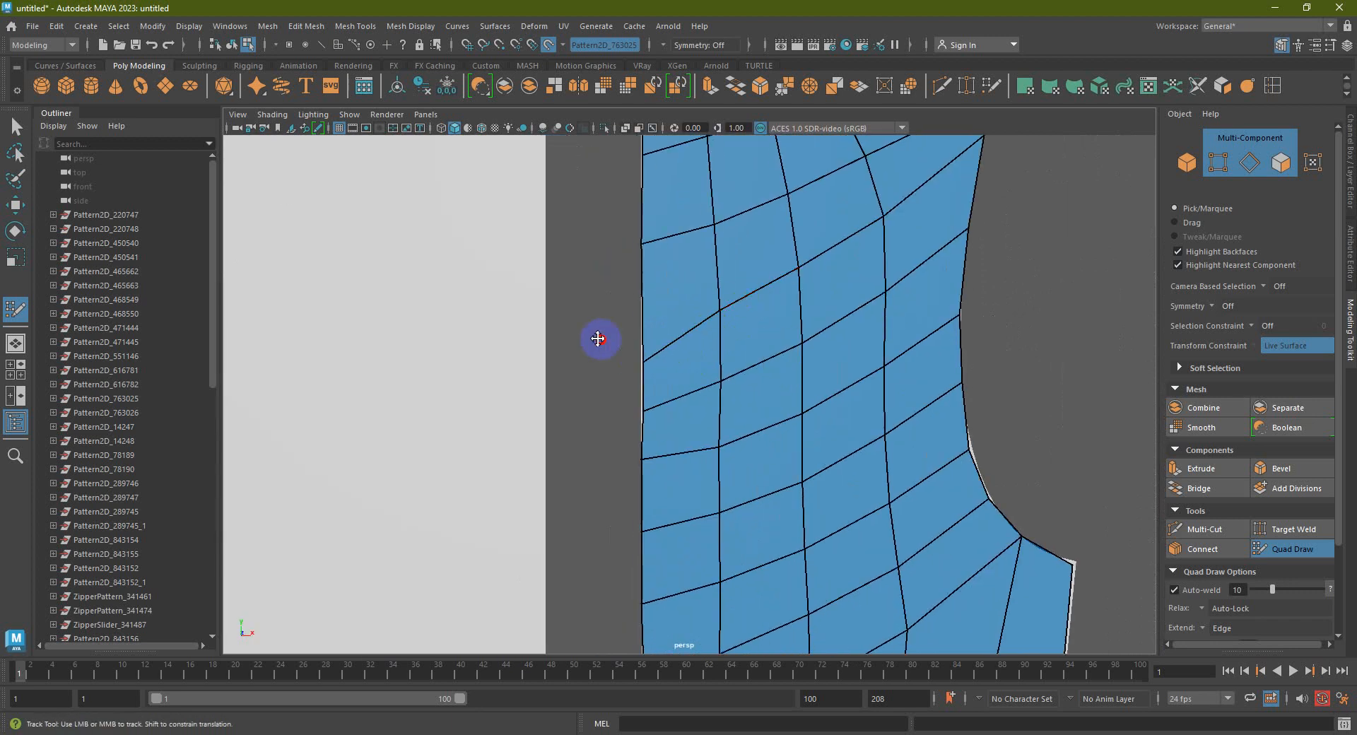
{"action": "mouse_move", "coordinate": [658, 353]}
{"action": "left_mouse_down", "text": "shift"}
{"action": "mouse_move", "coordinate": [685, 448]}
{"action": "mouse_move", "coordinate": [931, 452]}
{"action": "mouse_move", "coordinate": [985, 467]}
{"action": "left_mouse_up", "text": "shift"}
{"action": "middle_click_drag", "start_coordinate": [1008, 447], "coordinate": [876, 448], "text": "alt"}
{"action": "scroll", "coordinate": [876, 449], "scroll_direction": "up", "scroll_amount": 3}
{"action": "left_click_drag", "start_coordinate": [826, 448], "coordinate": [894, 499]}
{"action": "scroll", "coordinate": [900, 493], "scroll_direction": "down", "scroll_amount": 4}
{"action": "middle_click_drag", "start_coordinate": [900, 493], "coordinate": [899, 442], "text": "alt"}
{"action": "scroll", "coordinate": [900, 441], "scroll_direction": "up", "scroll_amount": 2}
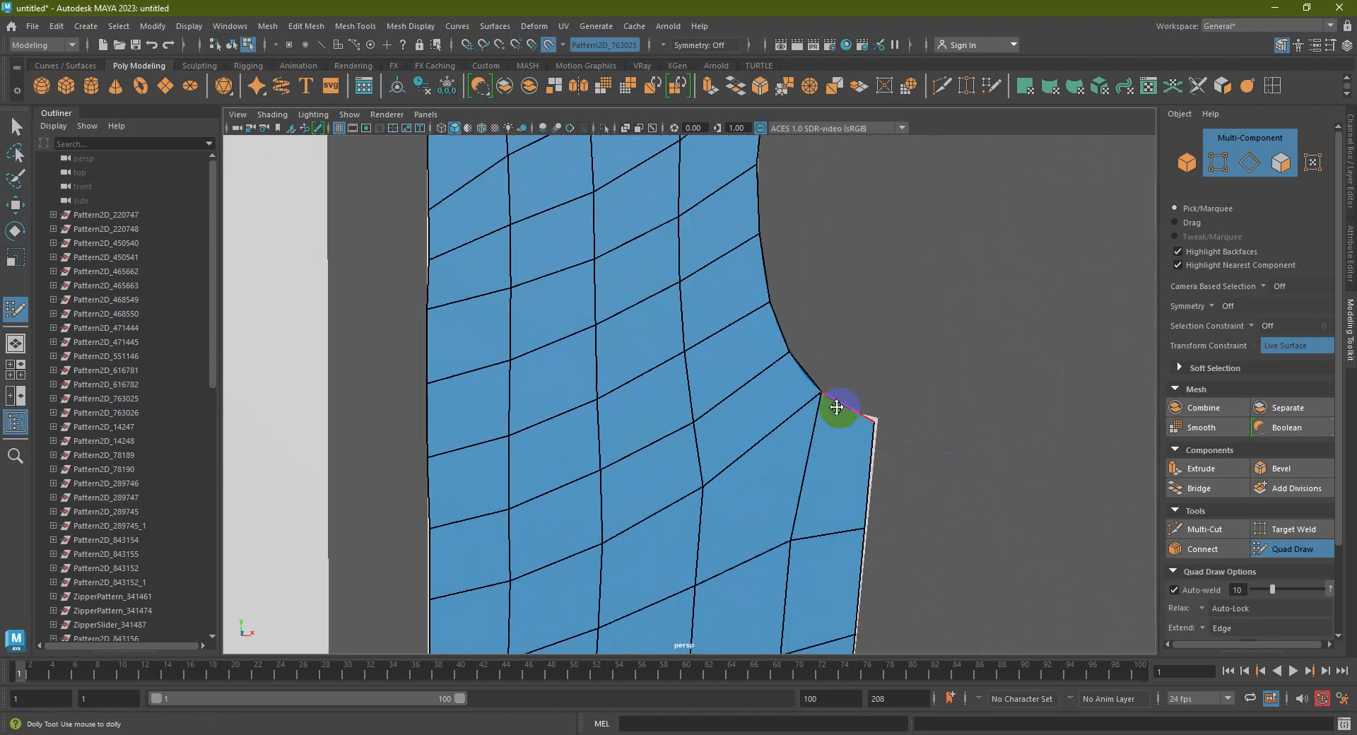
Add a vertical edge loop near the armhole, relax along it and straighten its bottom edge
{"action": "left_click", "coordinate": [831, 506], "text": "ctrl"}
{"action": "scroll", "coordinate": [842, 401], "scroll_direction": "up", "scroll_amount": 2}
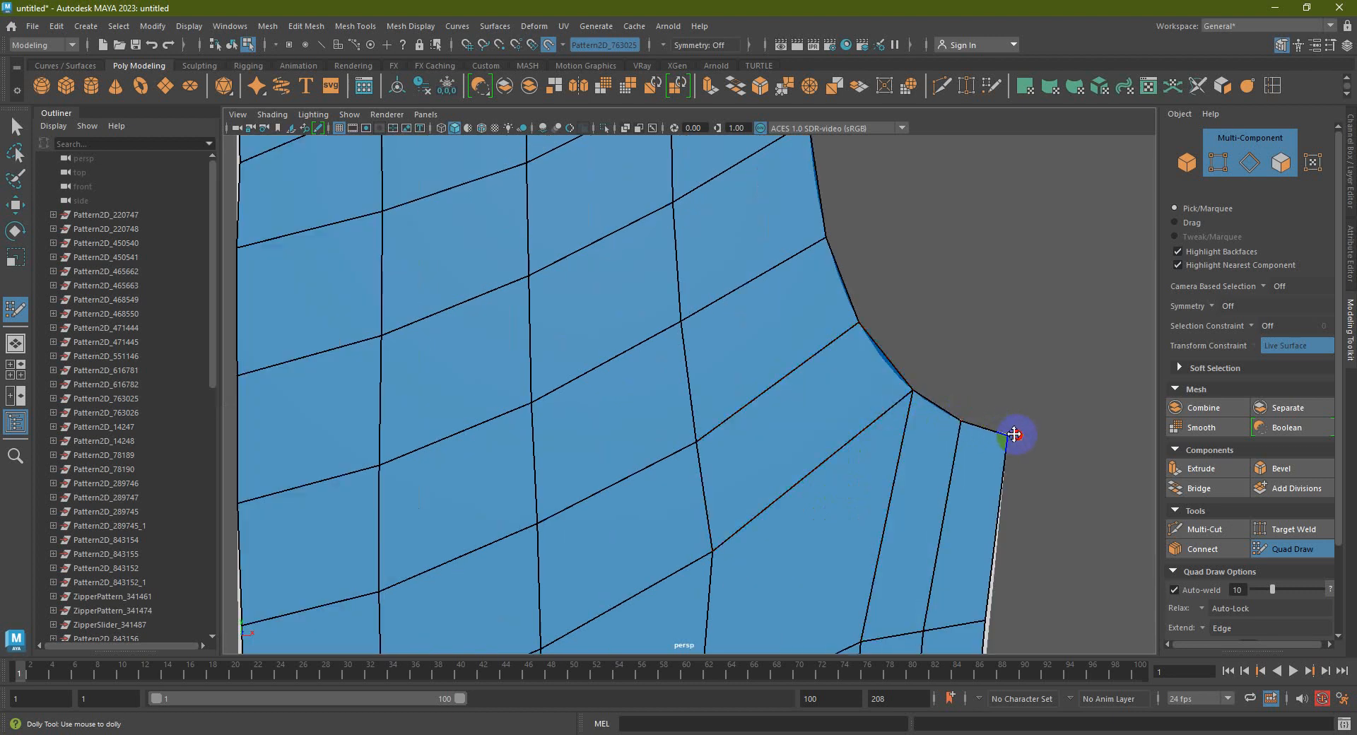
{"action": "scroll", "coordinate": [998, 459], "scroll_direction": "down", "scroll_amount": 2}
{"action": "middle_click_drag", "start_coordinate": [995, 510], "coordinate": [958, 407], "text": "alt"}
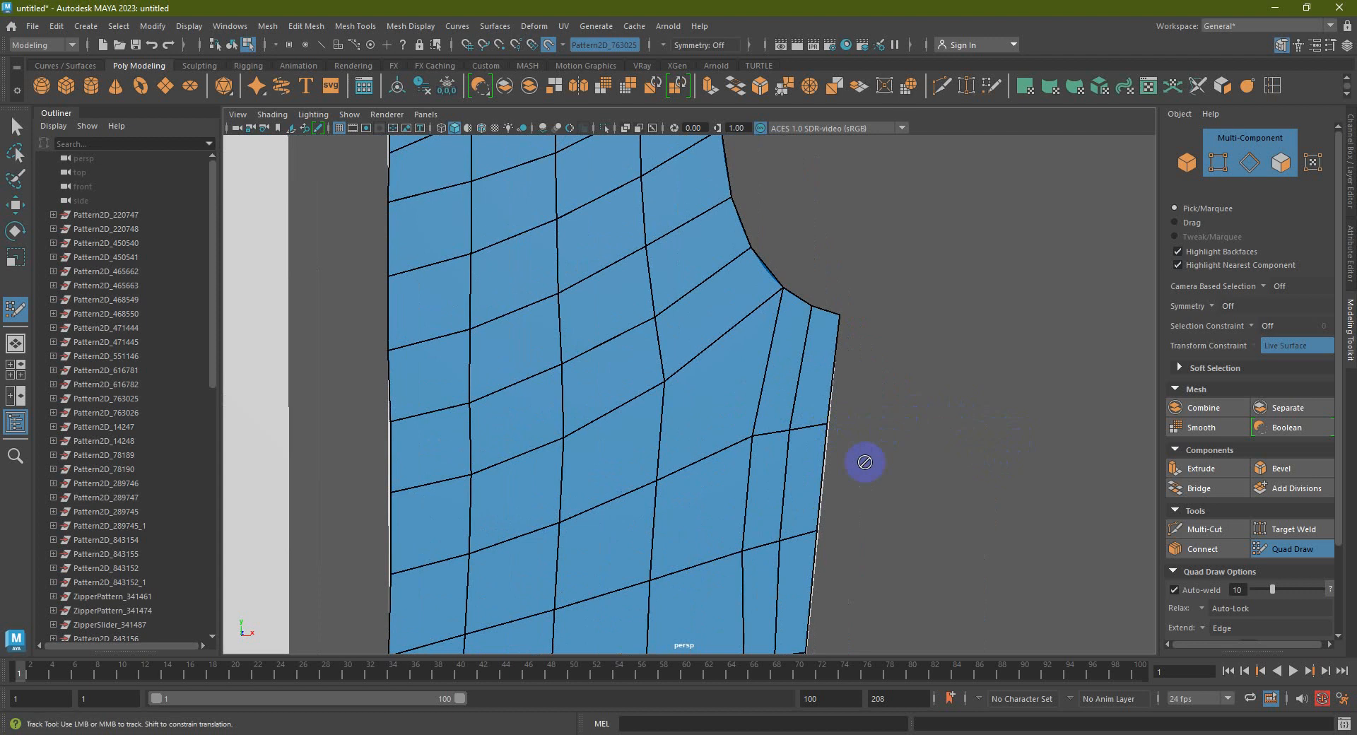
{"action": "middle_click_drag", "start_coordinate": [867, 533], "coordinate": [785, 426], "text": "alt"}
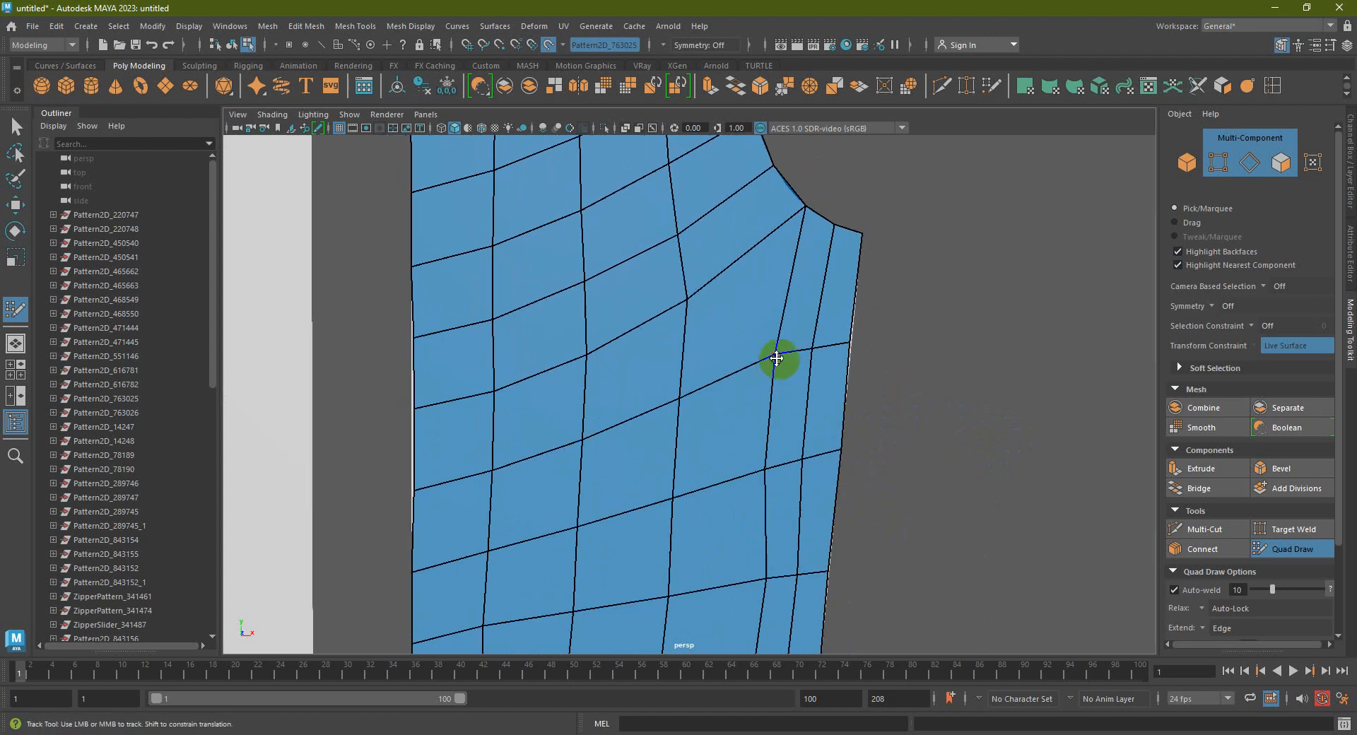
{"action": "mouse_move", "coordinate": [776, 357]}
{"action": "left_mouse_down", "text": "shift"}
{"action": "mouse_move", "coordinate": [764, 367]}
{"action": "mouse_move", "coordinate": [782, 430]}
{"action": "mouse_move", "coordinate": [746, 583]}
{"action": "left_mouse_up", "text": "shift"}
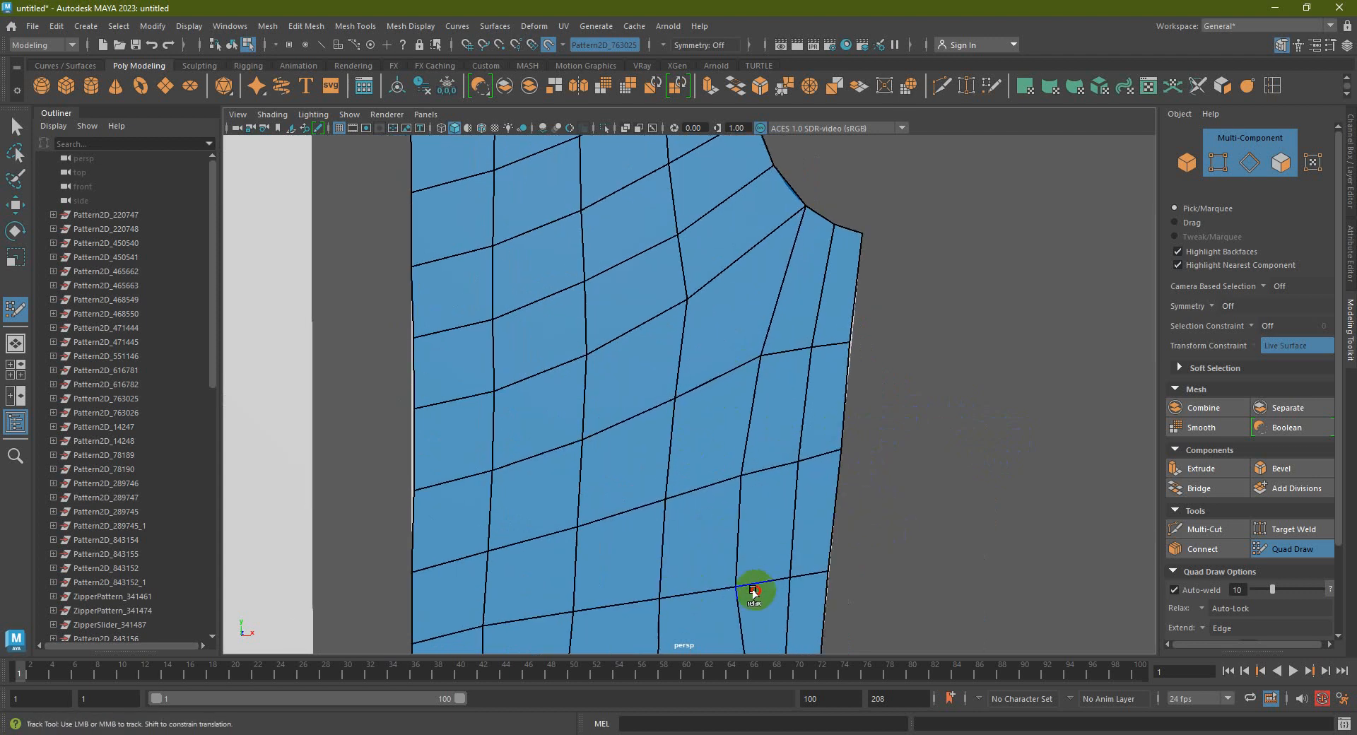
{"action": "middle_click_drag", "start_coordinate": [755, 532], "coordinate": [782, 427], "text": "alt"}
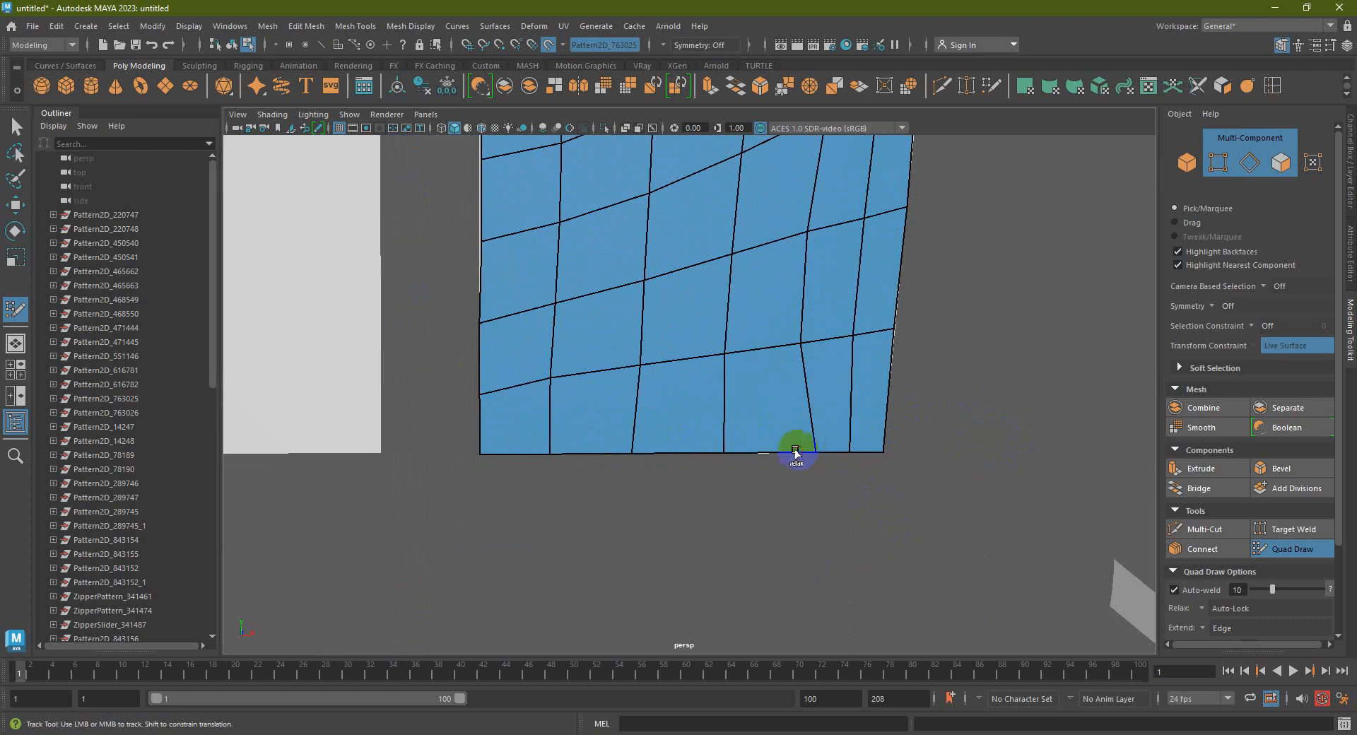
{"action": "left_click_drag", "start_coordinate": [814, 451], "coordinate": [790, 450]}
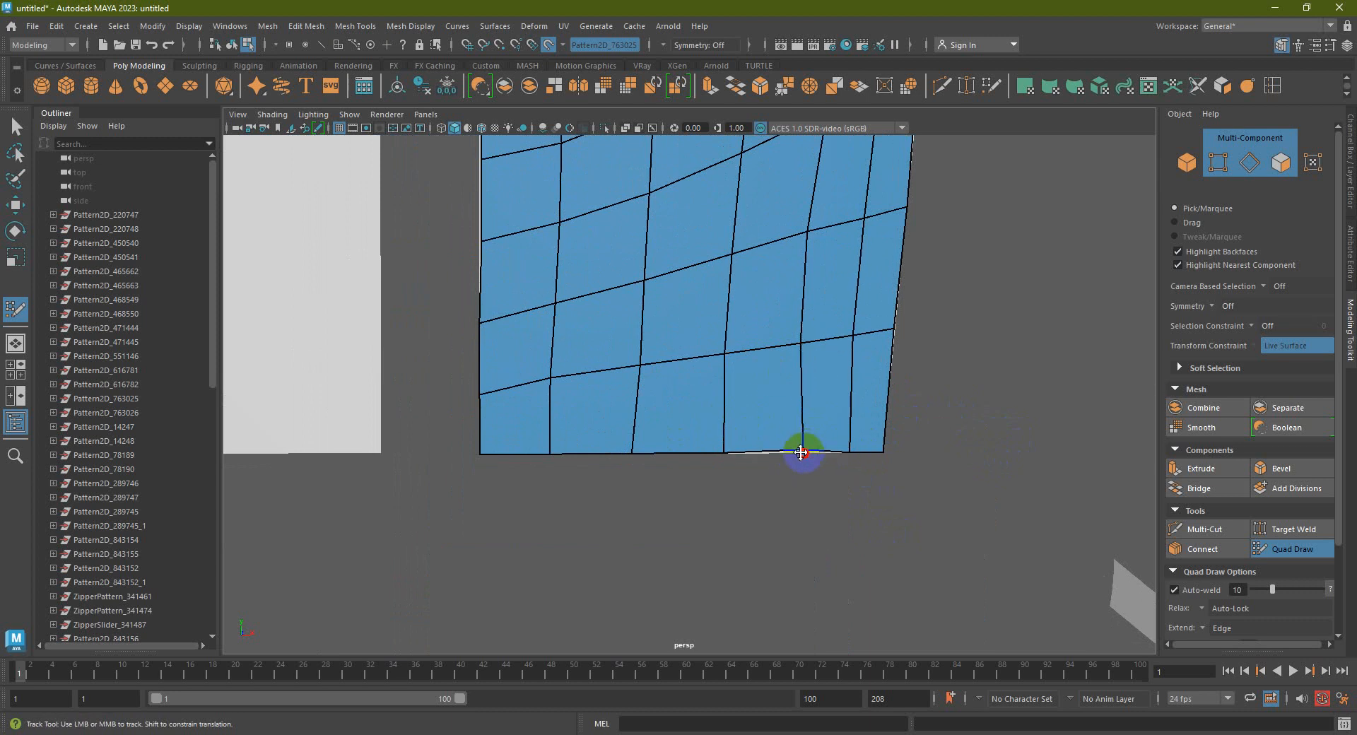
{"action": "left_click_drag", "start_coordinate": [795, 455], "coordinate": [795, 453]}
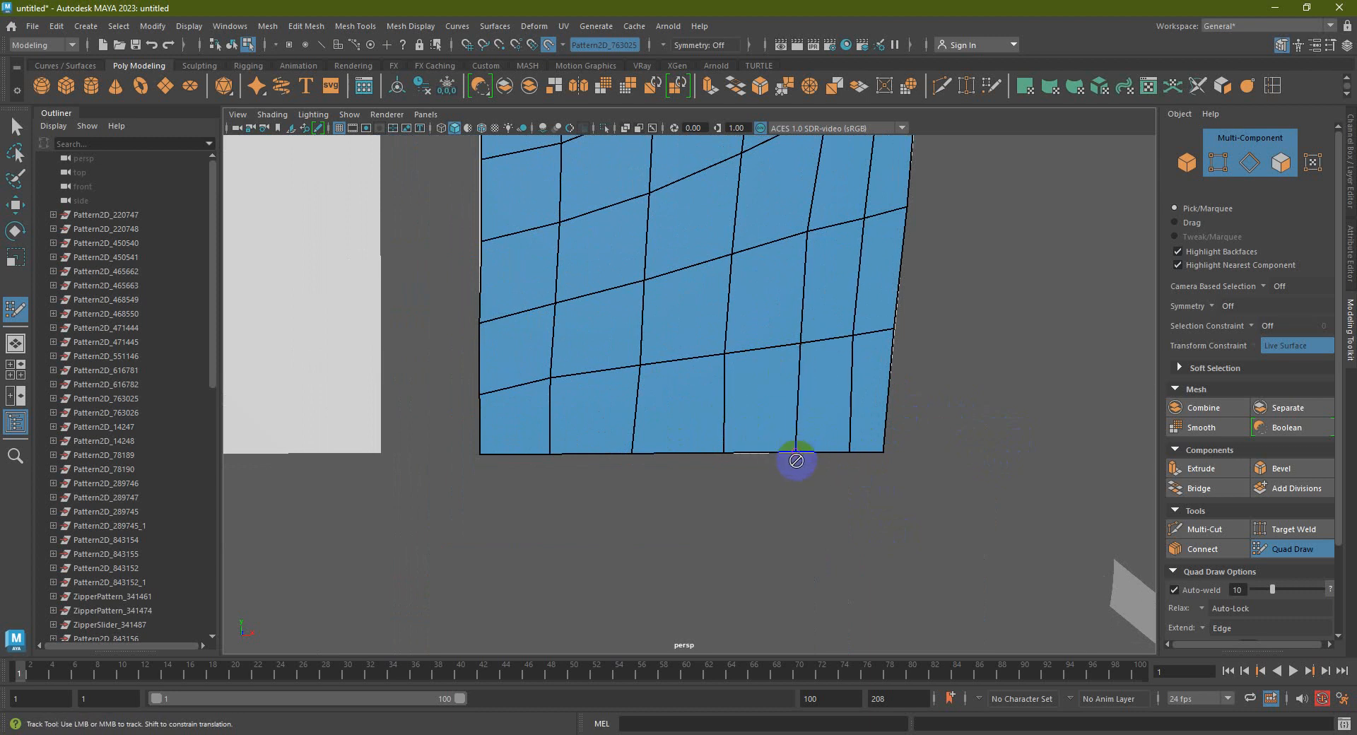
{"action": "scroll", "coordinate": [778, 438], "scroll_direction": "down", "scroll_amount": 5}
Relax the middle quads and adjust the left-edge and armhole vertices across the whole panel
{"action": "middle_click_drag", "start_coordinate": [772, 414], "coordinate": [772, 521], "text": "alt"}
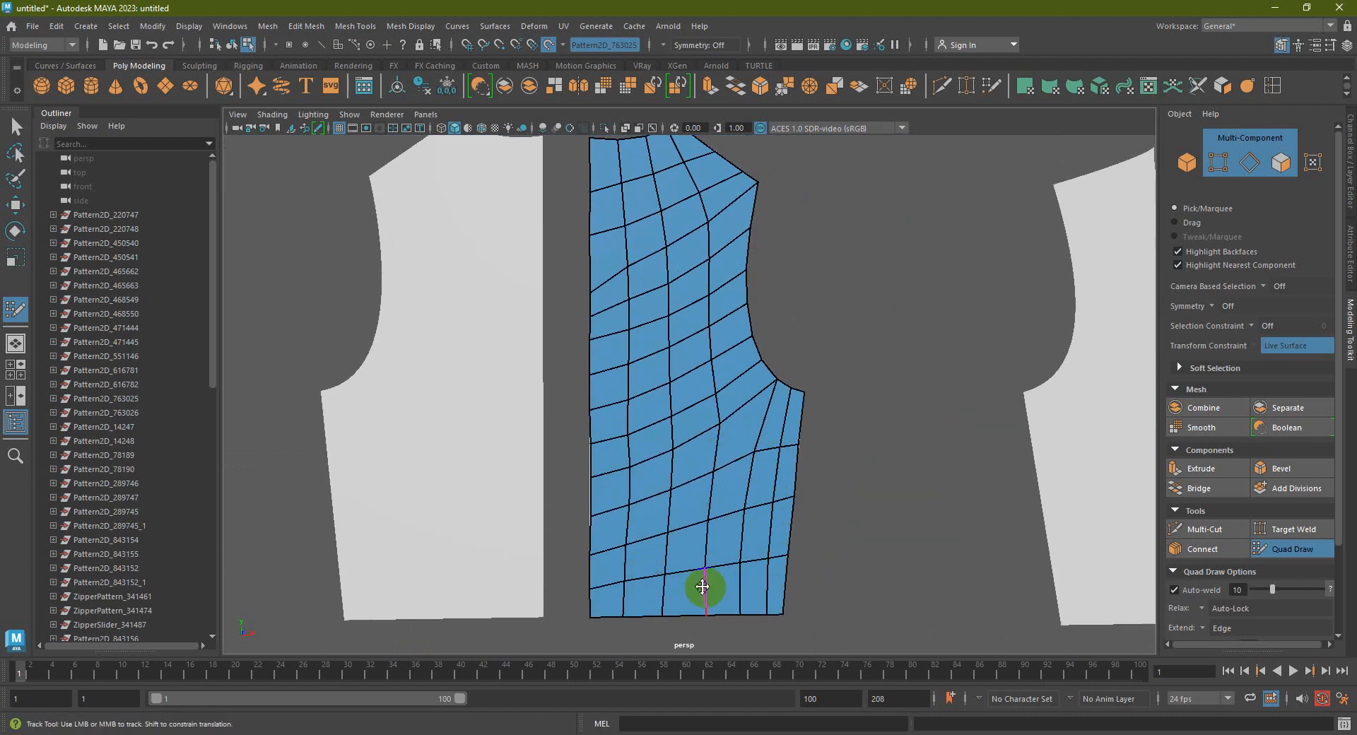
{"action": "middle_click_drag", "start_coordinate": [714, 448], "coordinate": [709, 494], "text": "alt"}
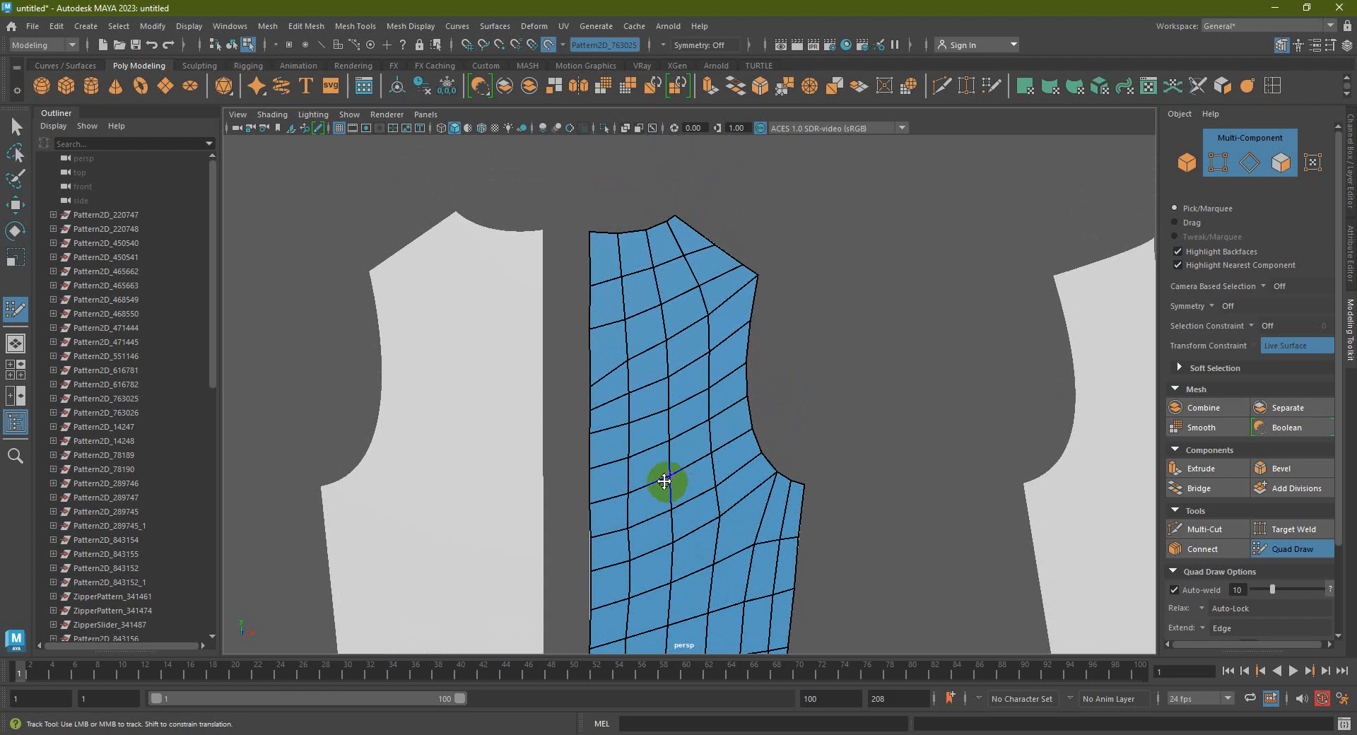
{"action": "left_click_drag", "start_coordinate": [652, 388], "coordinate": [615, 356], "text": "shift"}
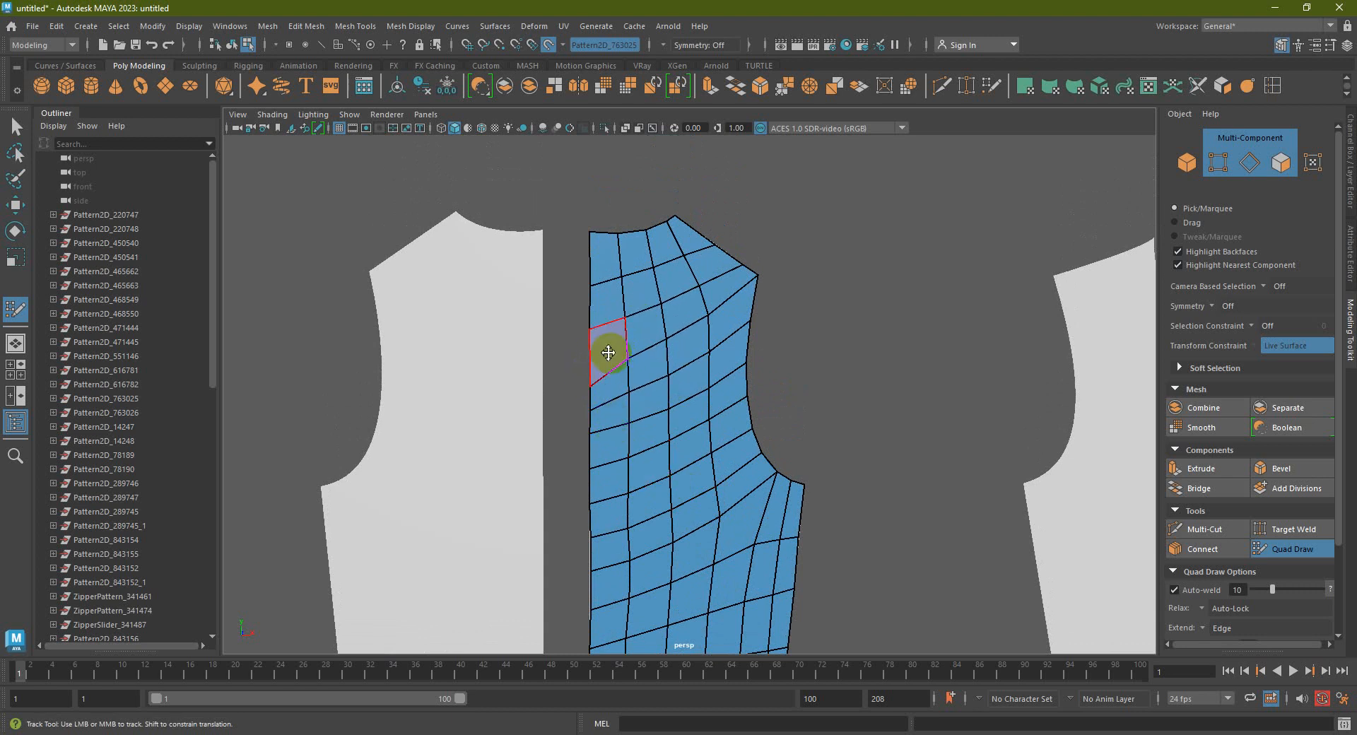
{"action": "scroll", "coordinate": [569, 355], "scroll_direction": "up", "scroll_amount": 5}
{"action": "left_click_drag", "start_coordinate": [492, 473], "coordinate": [492, 438]}
{"action": "left_click_drag", "start_coordinate": [567, 412], "coordinate": [567, 398]}
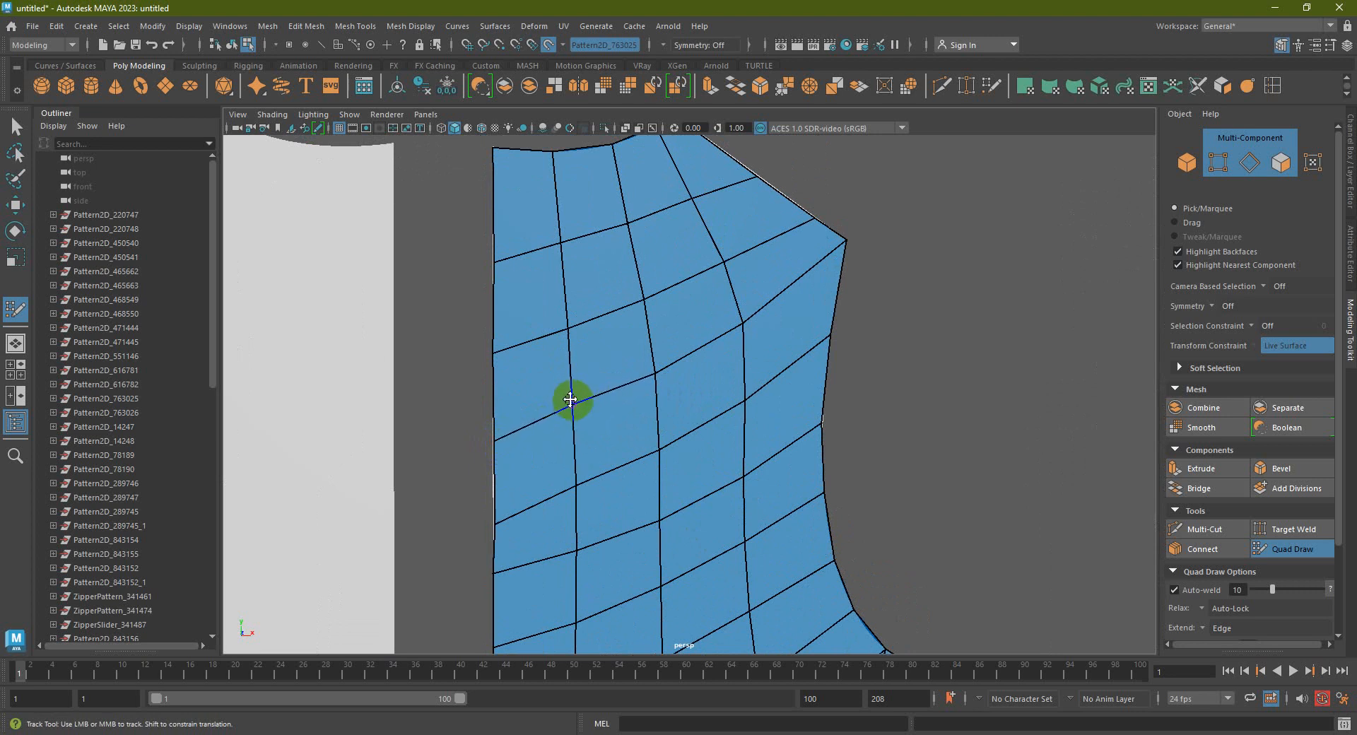
{"action": "scroll", "coordinate": [570, 399], "scroll_direction": "down", "scroll_amount": 3}
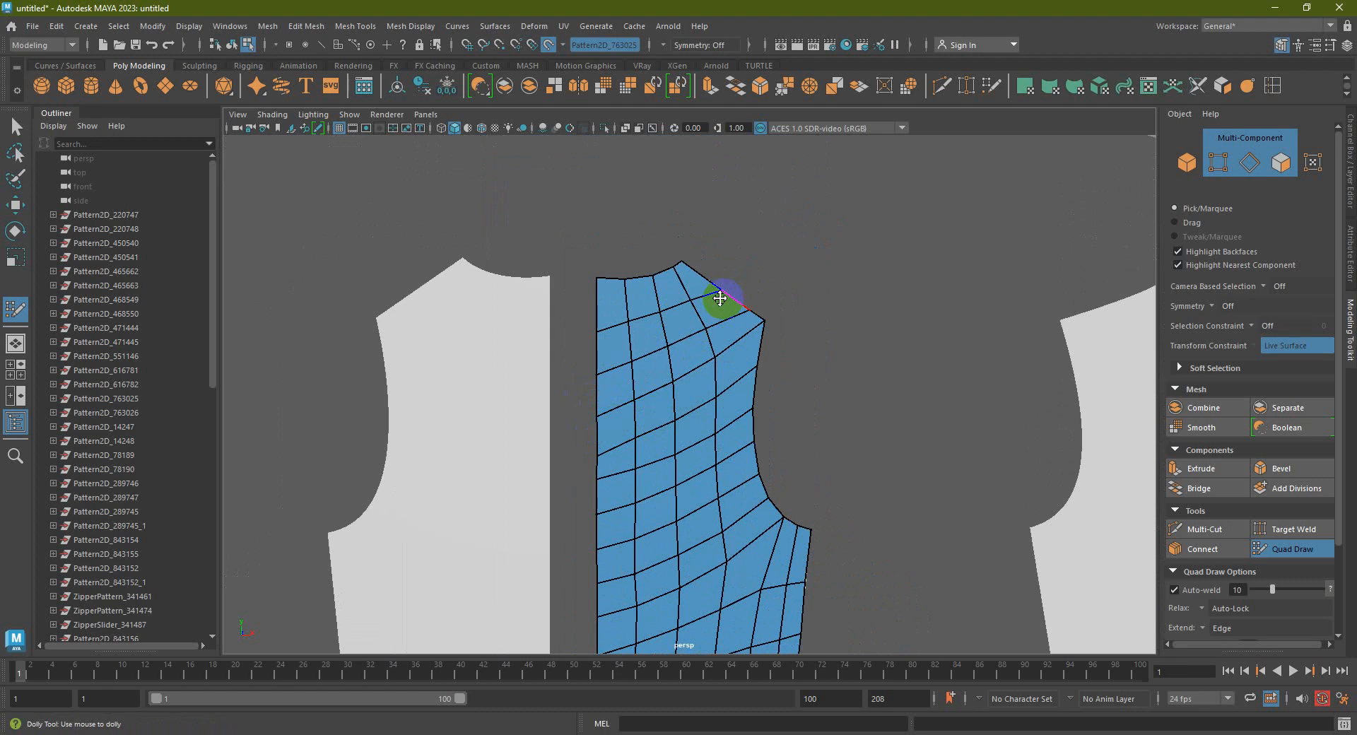
{"action": "scroll", "coordinate": [721, 298], "scroll_direction": "down", "scroll_amount": 3}
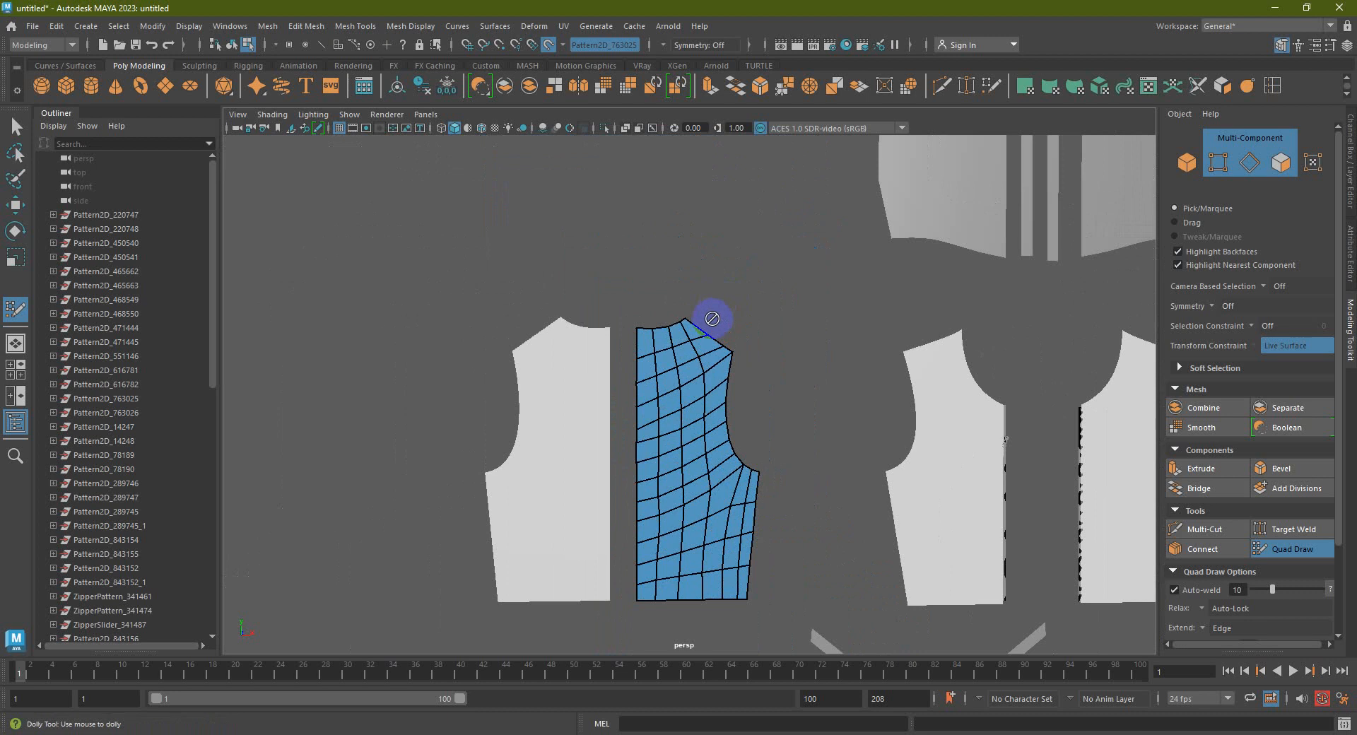
{"action": "middle_click_drag", "start_coordinate": [712, 318], "coordinate": [707, 198], "text": "alt"}
{"action": "mouse_move", "coordinate": [701, 330]}
{"action": "left_mouse_down"}
{"action": "mouse_move", "coordinate": [730, 364]}
{"action": "mouse_move", "coordinate": [747, 306]}
{"action": "mouse_move", "coordinate": [705, 318]}
{"action": "mouse_move", "coordinate": [621, 281]}
{"action": "mouse_move", "coordinate": [674, 238]}
{"action": "mouse_move", "coordinate": [703, 355]}
{"action": "mouse_move", "coordinate": [766, 384]}
{"action": "mouse_move", "coordinate": [728, 485]}
{"action": "mouse_move", "coordinate": [663, 464]}
{"action": "mouse_move", "coordinate": [690, 401]}
{"action": "left_mouse_up"}
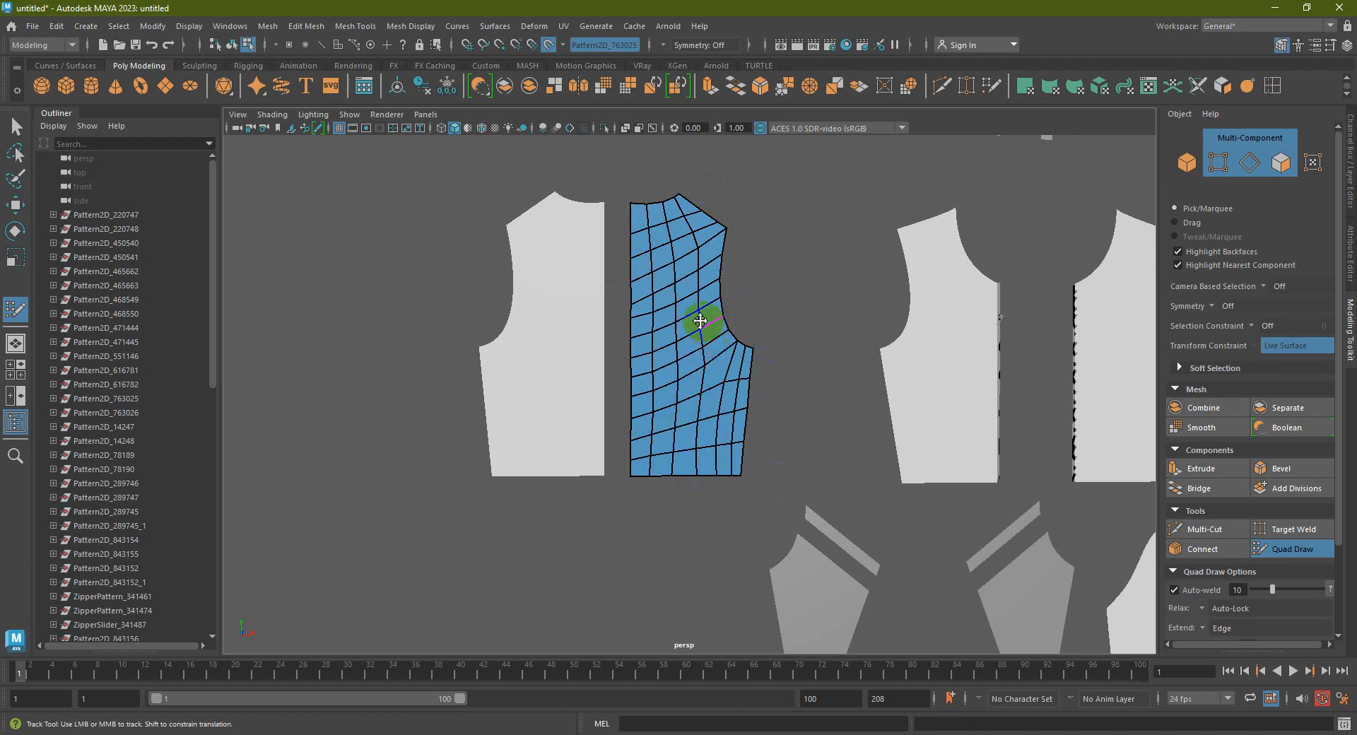
{"action": "scroll", "coordinate": [707, 329], "scroll_direction": "up", "scroll_amount": 2}
Finish Quad Draw, select the front panel mesh in object mode, centre its pivot and move it left
{"action": "left_click", "coordinate": [16, 127]}
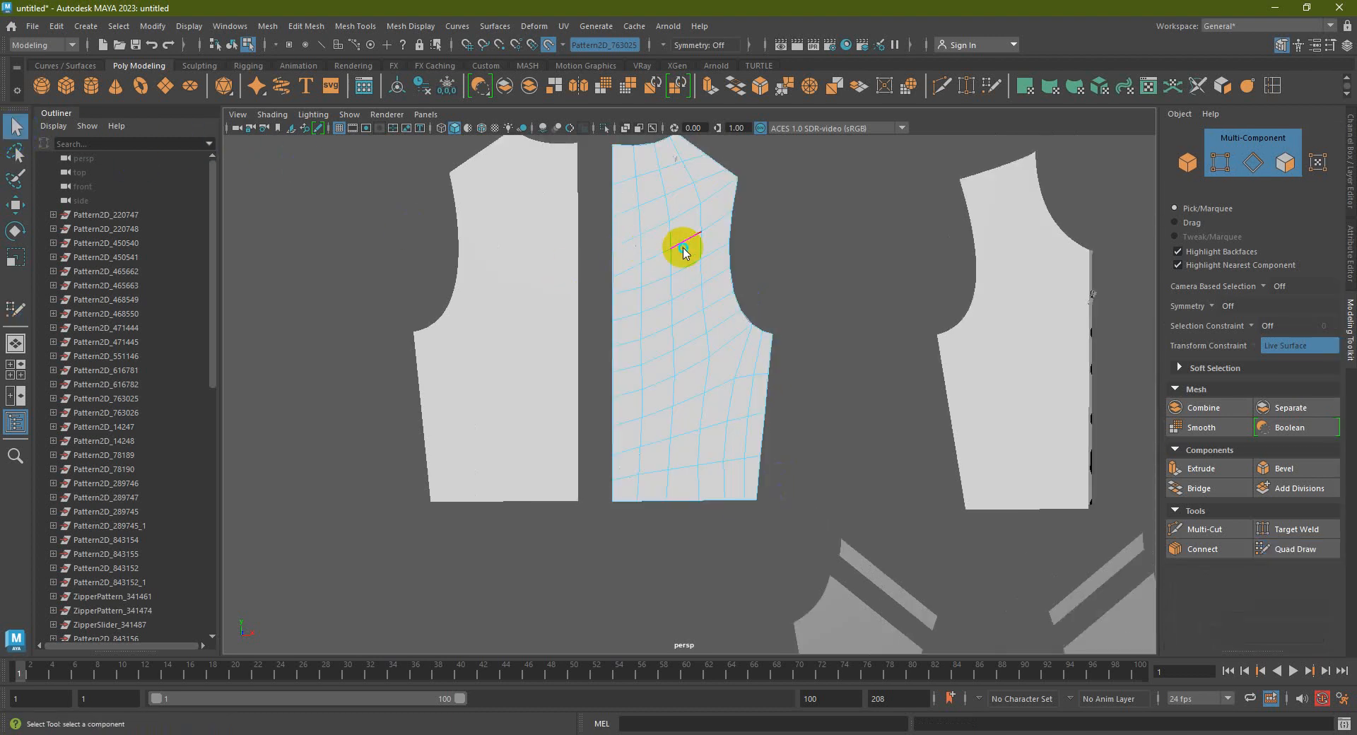
{"action": "key", "text": "F8"}
{"action": "scroll", "coordinate": [806, 254], "scroll_direction": "down", "scroll_amount": 5}
{"action": "left_click", "coordinate": [684, 369]}
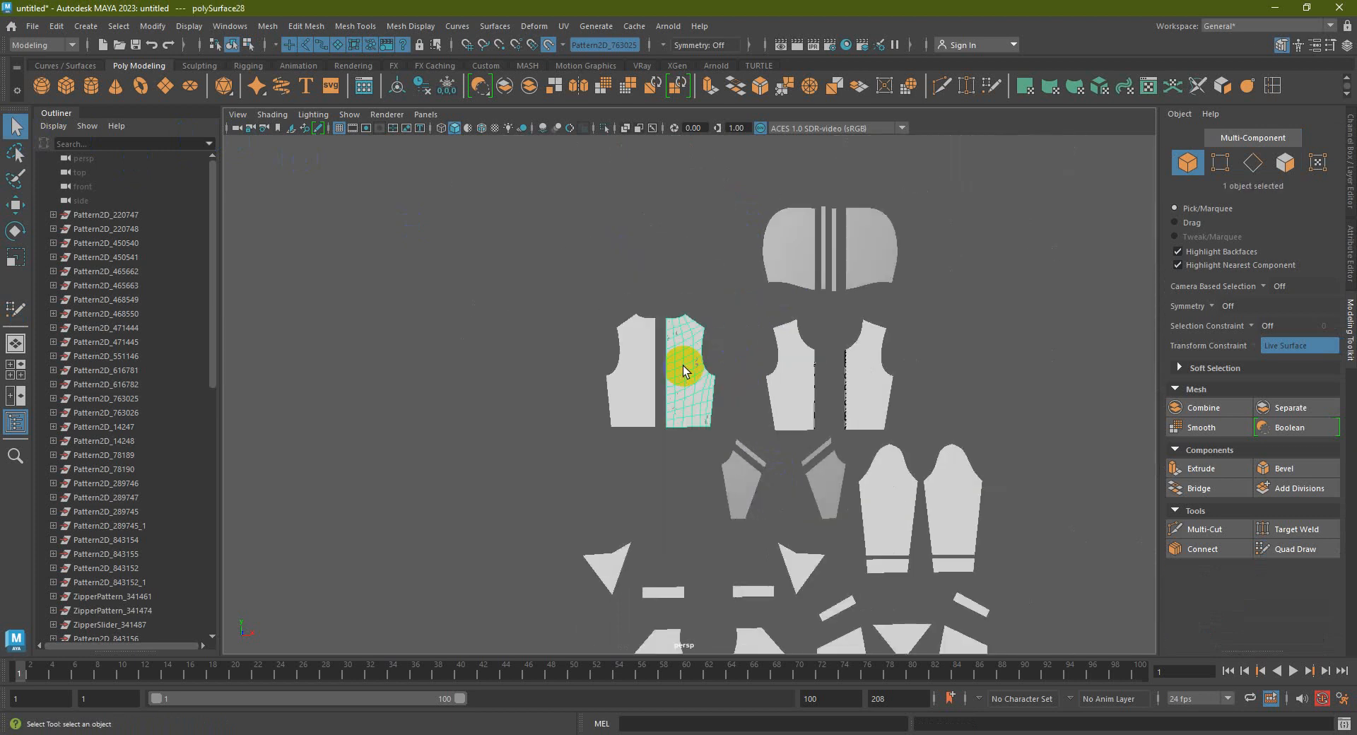
{"action": "key", "text": "w"}
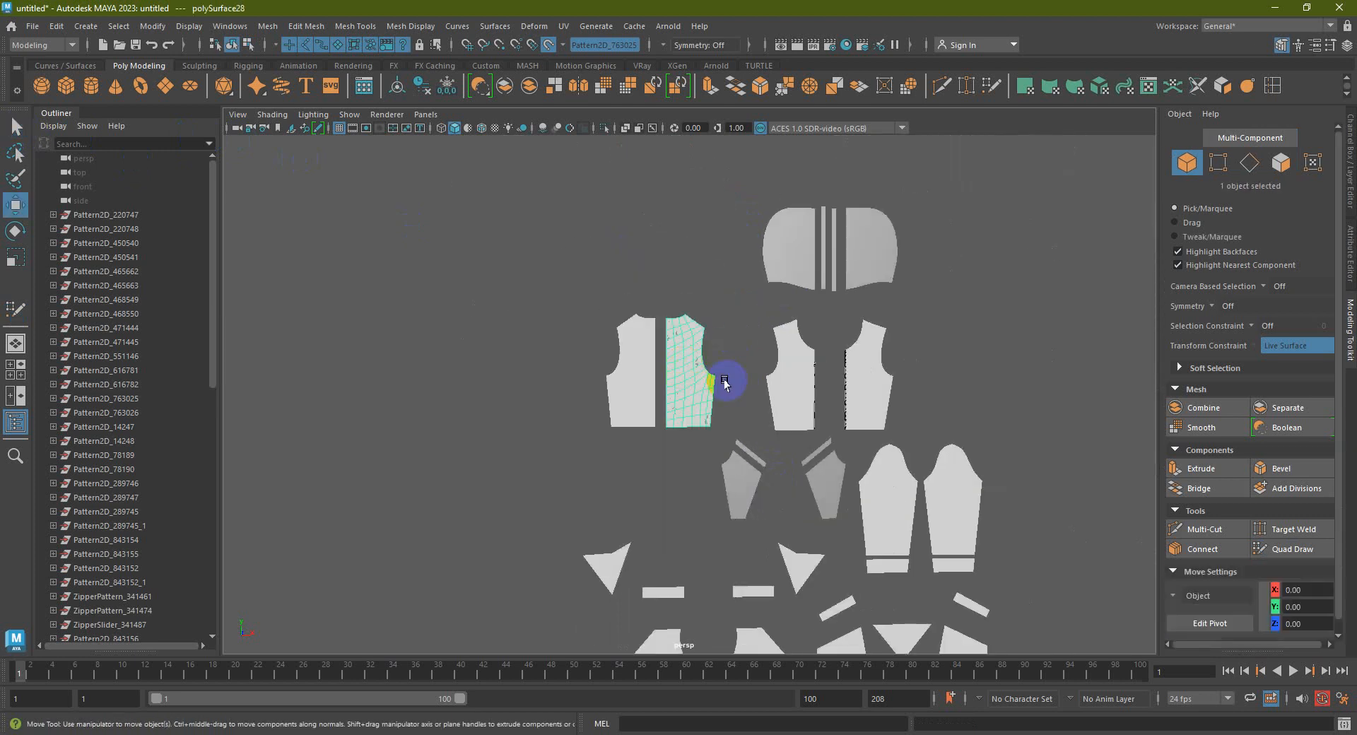
{"action": "left_click", "coordinate": [398, 91]}
{"action": "left_click_drag", "start_coordinate": [761, 371], "coordinate": [583, 371]}
Return to a full perspective view and move the front panel mesh further left of the patterns
{"action": "middle_click_drag", "start_coordinate": [603, 371], "coordinate": [654, 353], "text": "alt"}
{"action": "key", "text": "space"}
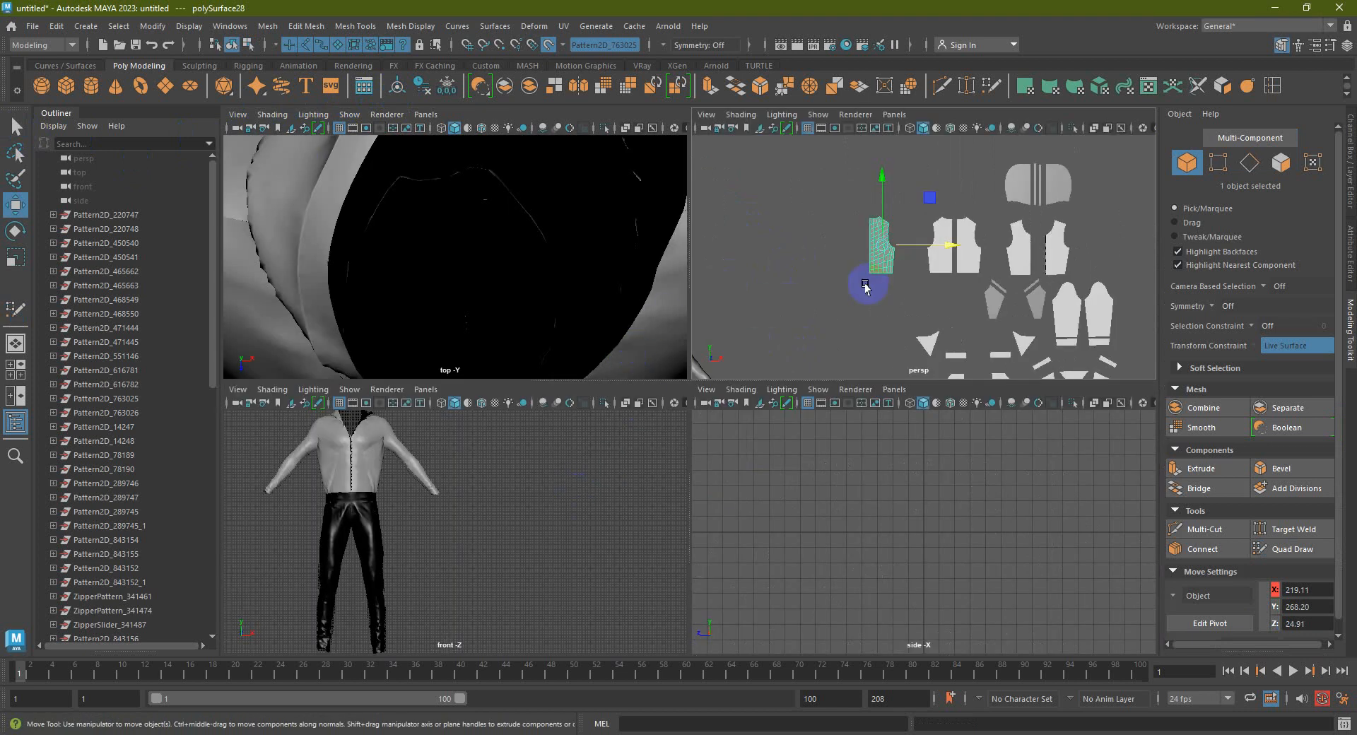
{"action": "key", "text": "space"}
{"action": "left_click_drag", "start_coordinate": [742, 312], "coordinate": [743, 286], "text": "alt"}
{"action": "left_click_drag", "start_coordinate": [834, 330], "coordinate": [726, 361]}
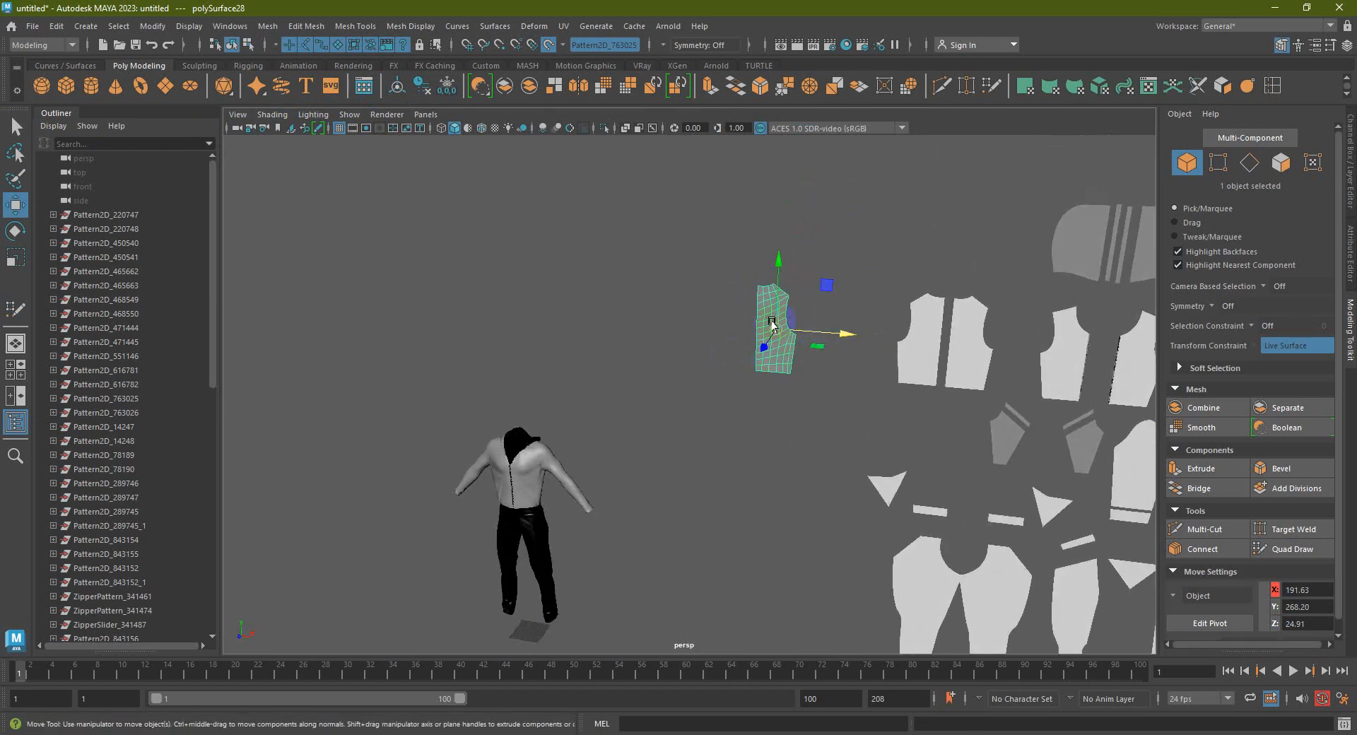
Inspect the shirt front and collar pieces on the figure, then reselect the front panel mesh
{"action": "left_click", "coordinate": [533, 472]}
{"action": "left_click_drag", "start_coordinate": [533, 473], "coordinate": [545, 453], "text": "alt"}
{"action": "scroll", "coordinate": [532, 458], "scroll_direction": "up", "scroll_amount": 3}
{"action": "scroll", "coordinate": [576, 399], "scroll_direction": "down", "scroll_amount": 3}
{"action": "left_click", "coordinate": [780, 378]}
{"action": "left_click_drag", "start_coordinate": [588, 439], "coordinate": [403, 297], "text": "alt"}
{"action": "left_click", "coordinate": [545, 396]}
{"action": "right_click_drag", "start_coordinate": [813, 467], "coordinate": [627, 412], "text": "alt"}
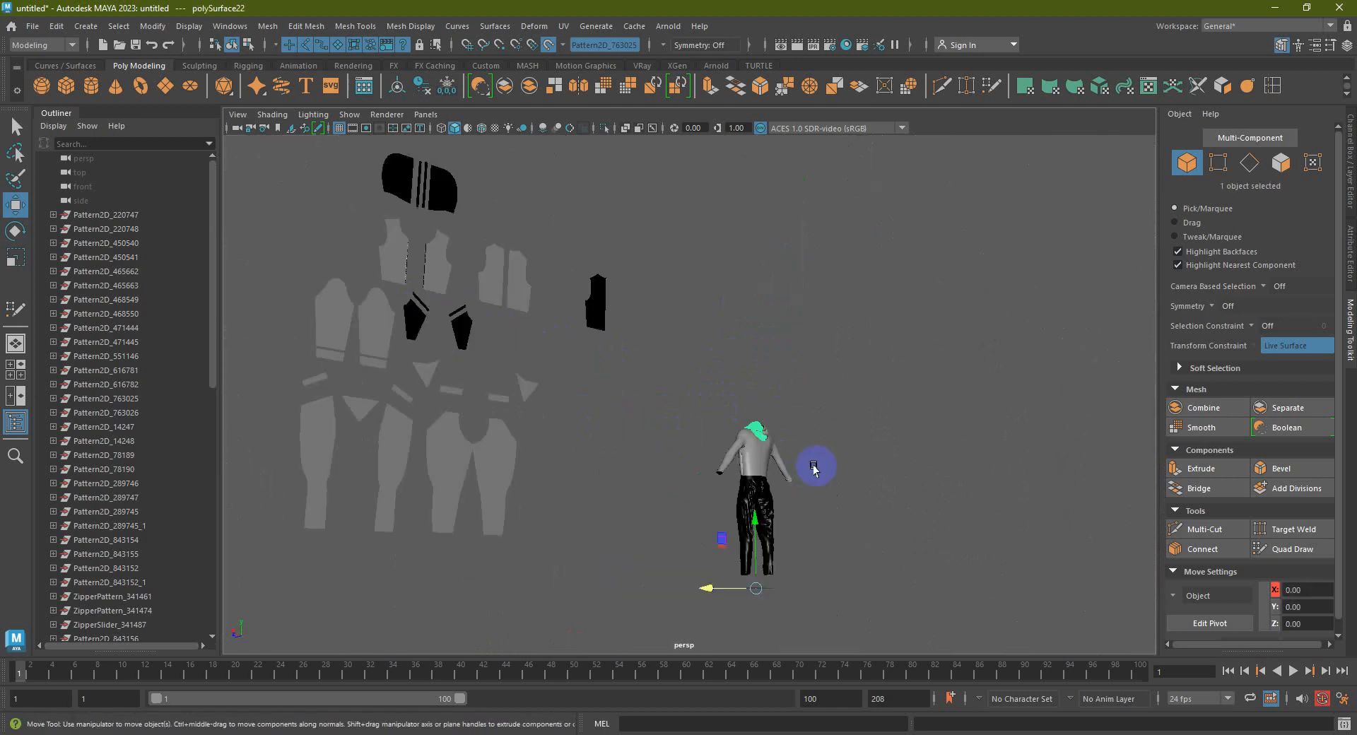
{"action": "left_click_drag", "start_coordinate": [627, 412], "coordinate": [798, 375], "text": "alt"}
{"action": "right_click_drag", "start_coordinate": [799, 374], "coordinate": [894, 315], "text": "alt"}
{"action": "middle_click_drag", "start_coordinate": [682, 435], "coordinate": [601, 521], "text": "alt"}
{"action": "right_click_drag", "start_coordinate": [601, 523], "coordinate": [584, 448], "text": "alt"}
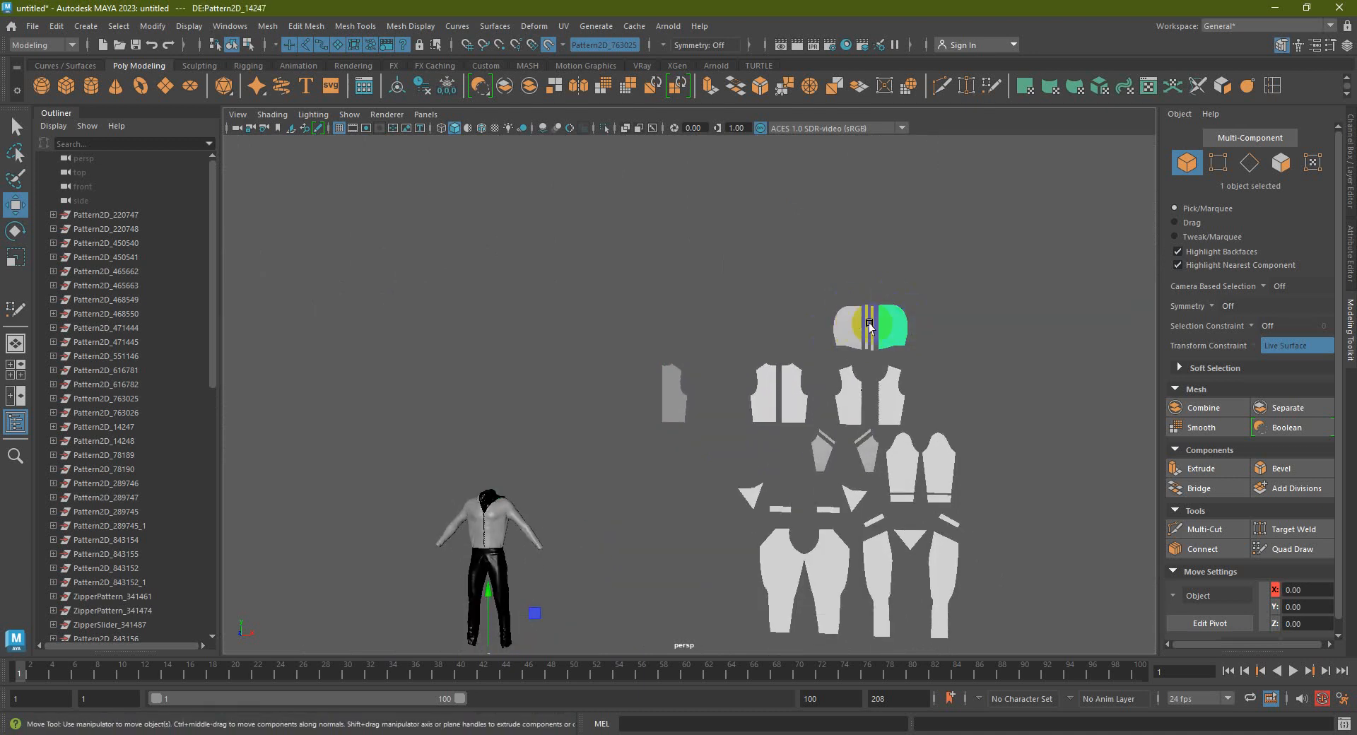
{"action": "middle_click_drag", "start_coordinate": [762, 356], "coordinate": [829, 305], "text": "alt"}
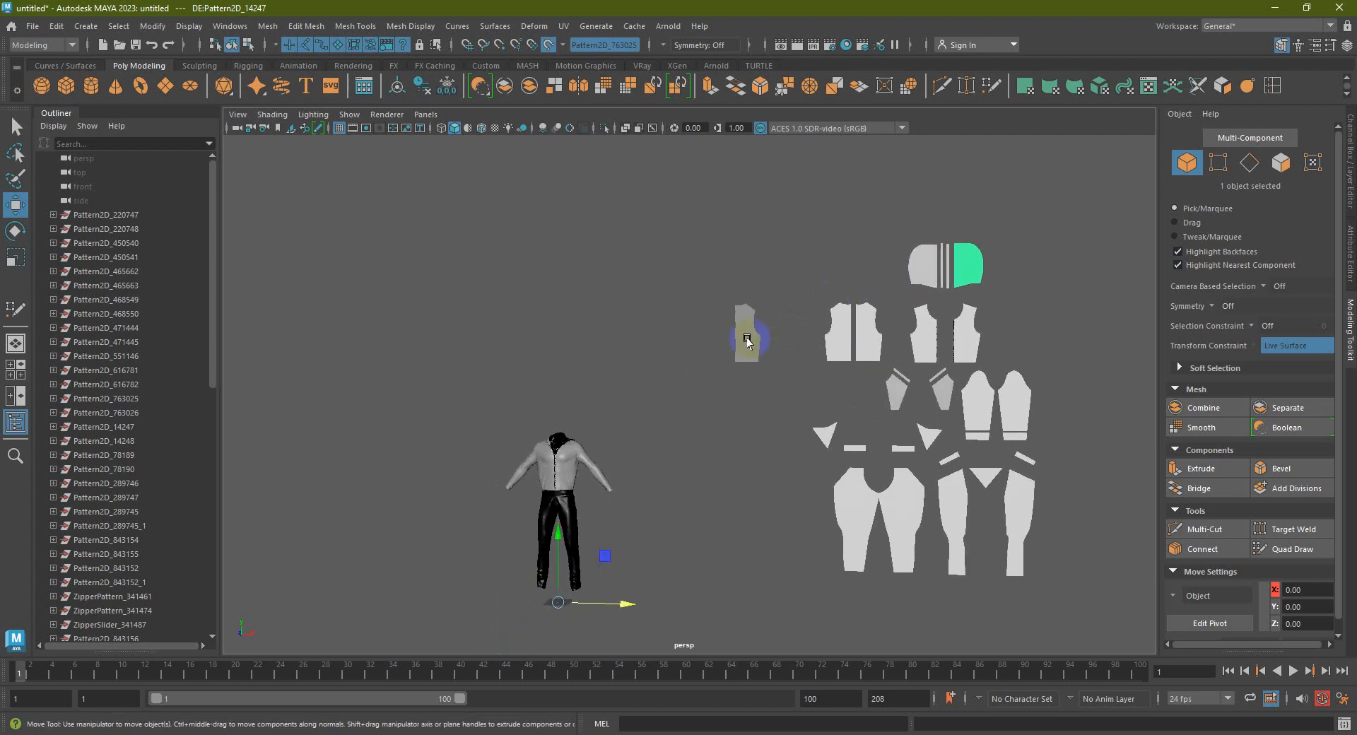
{"action": "middle_click_drag", "start_coordinate": [640, 392], "coordinate": [670, 352], "text": "alt"}
{"action": "left_click_drag", "start_coordinate": [746, 400], "coordinate": [745, 225], "text": "alt"}
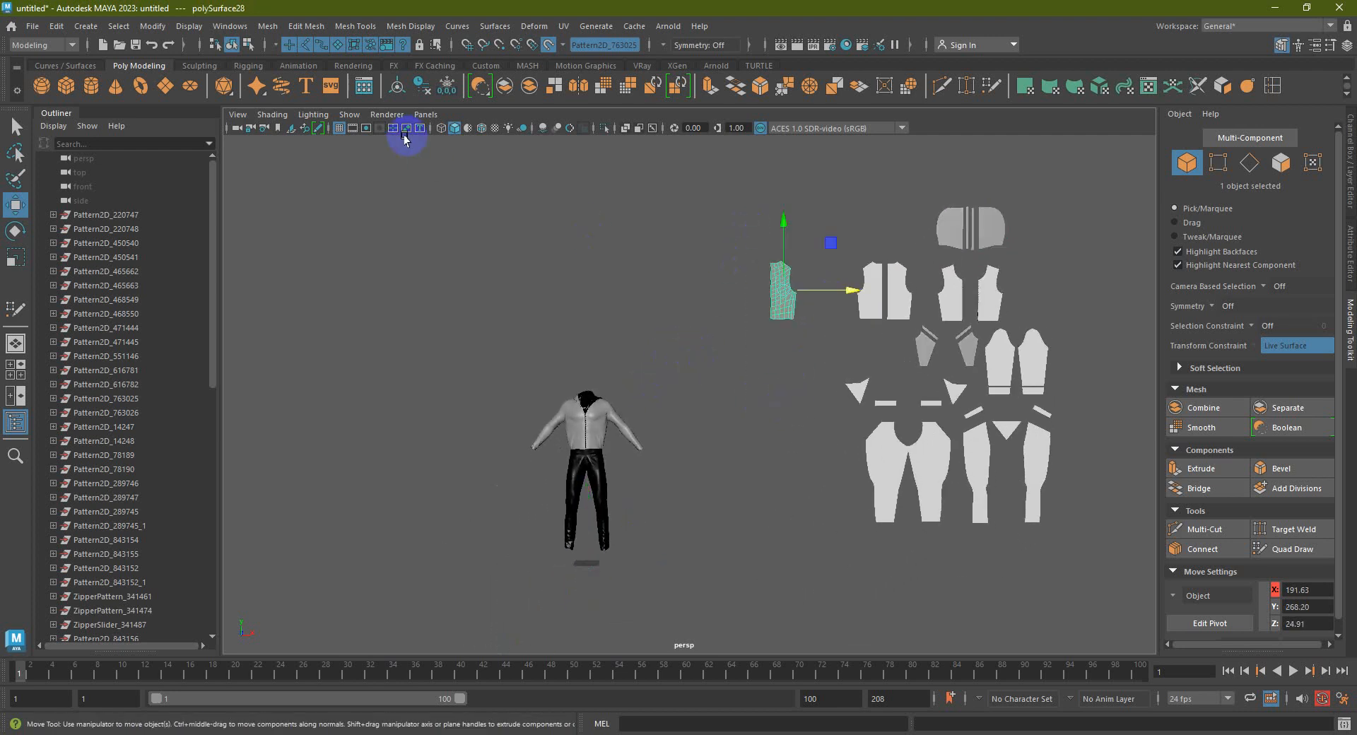
Open the Mesh > Transfer Attributes option box and move the window aside
{"action": "left_click", "coordinate": [347, 27]}
{"action": "mouse_move", "coordinate": [315, 31]}
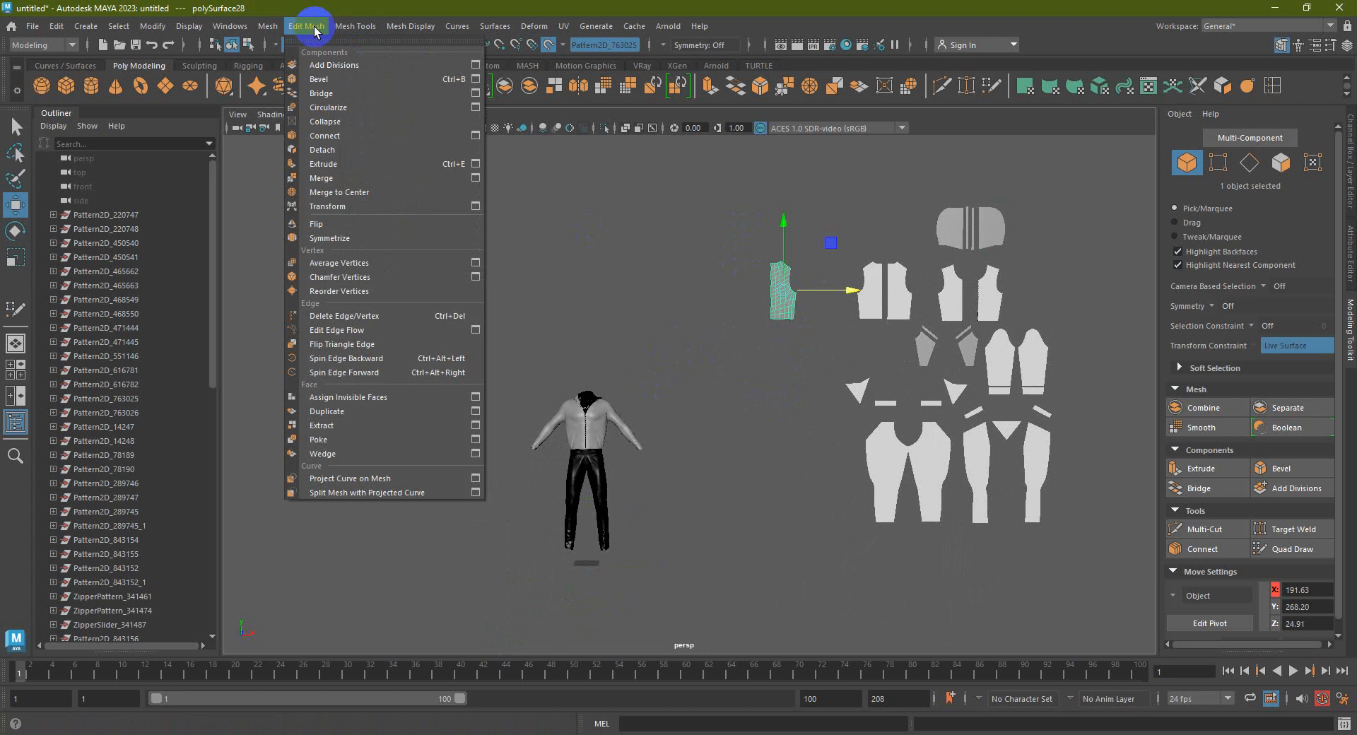
{"action": "mouse_move", "coordinate": [260, 32]}
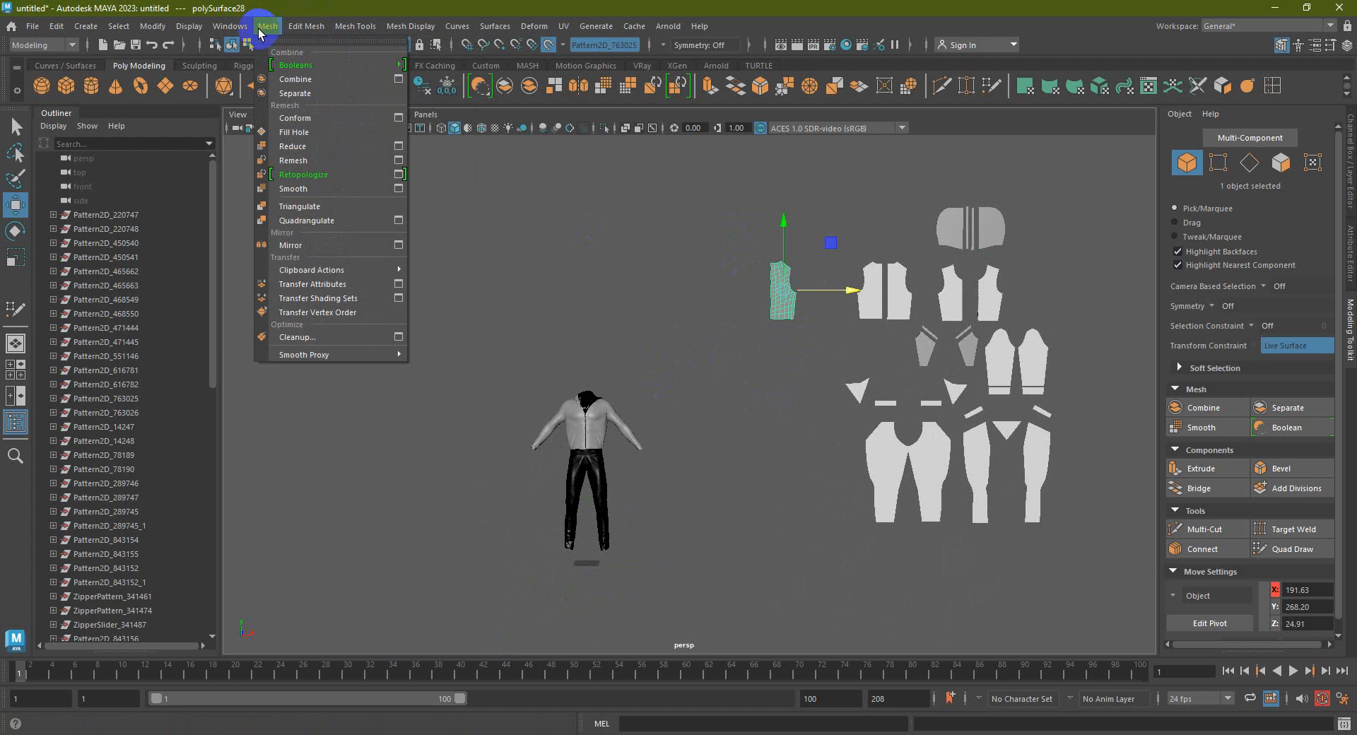
{"action": "left_click", "coordinate": [399, 286]}
{"action": "left_click_drag", "start_coordinate": [1061, 112], "coordinate": [880, 279]}
{"action": "middle_click_drag", "start_coordinate": [625, 328], "coordinate": [553, 386], "text": "alt"}
Smooth the front panel mesh twice and select the smoothed mesh
{"action": "scroll", "coordinate": [575, 354], "scroll_direction": "up", "scroll_amount": 3}
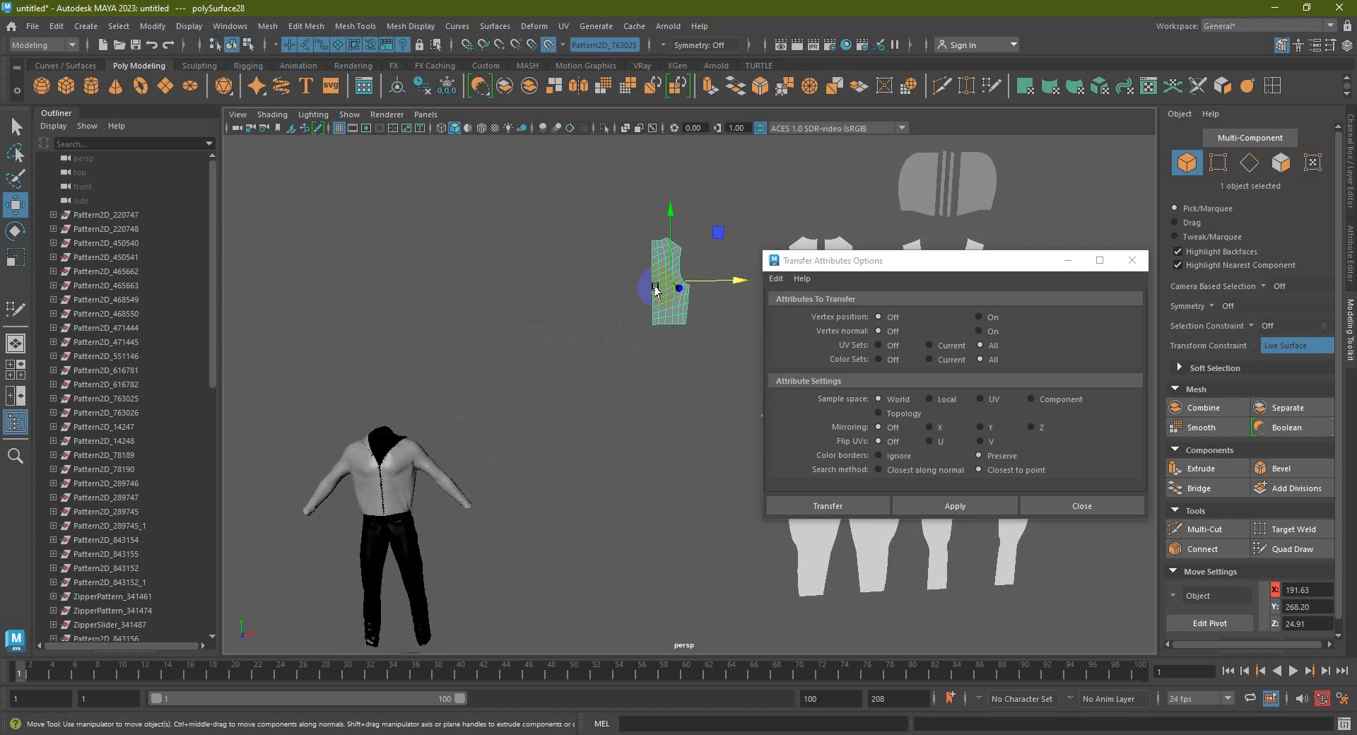
{"action": "left_click", "coordinate": [601, 88]}
{"action": "left_click", "coordinate": [654, 233]}
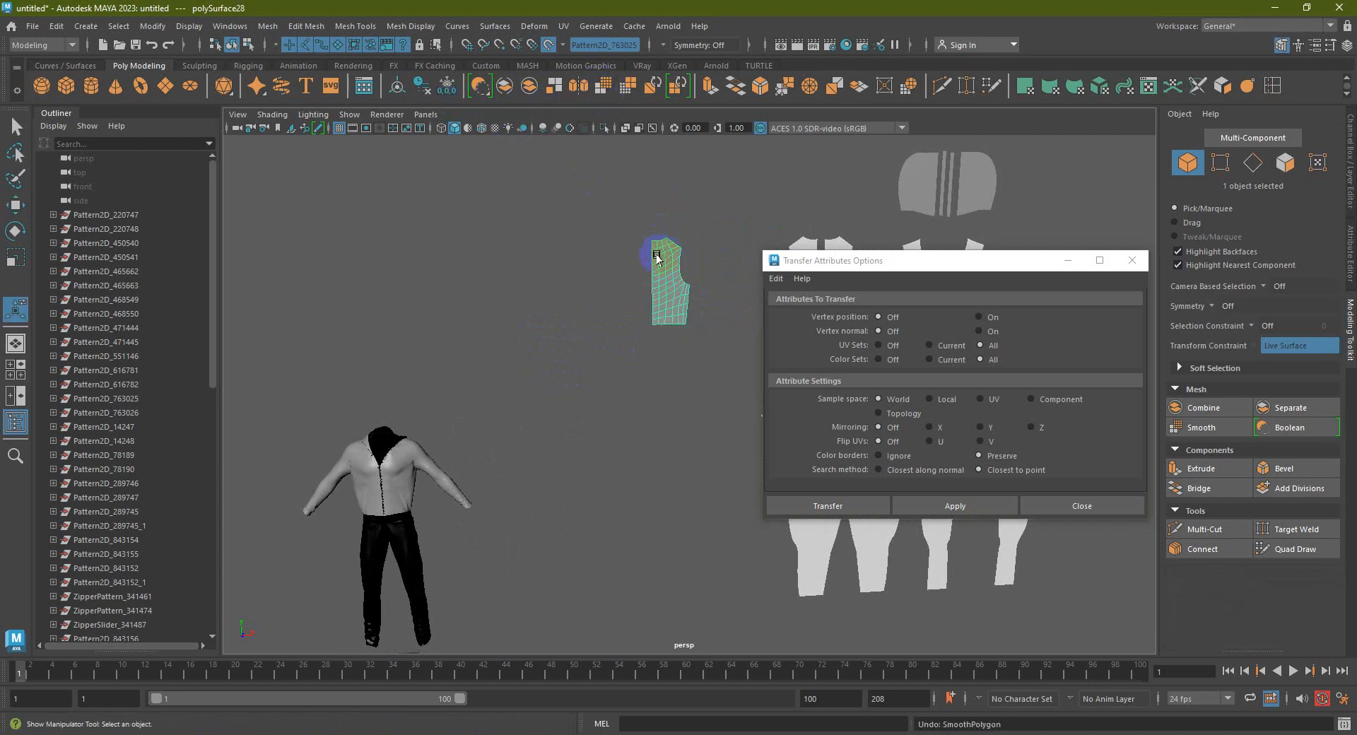
{"action": "scroll", "coordinate": [661, 261], "scroll_direction": "up", "scroll_amount": 3}
{"action": "left_click", "coordinate": [606, 88]}
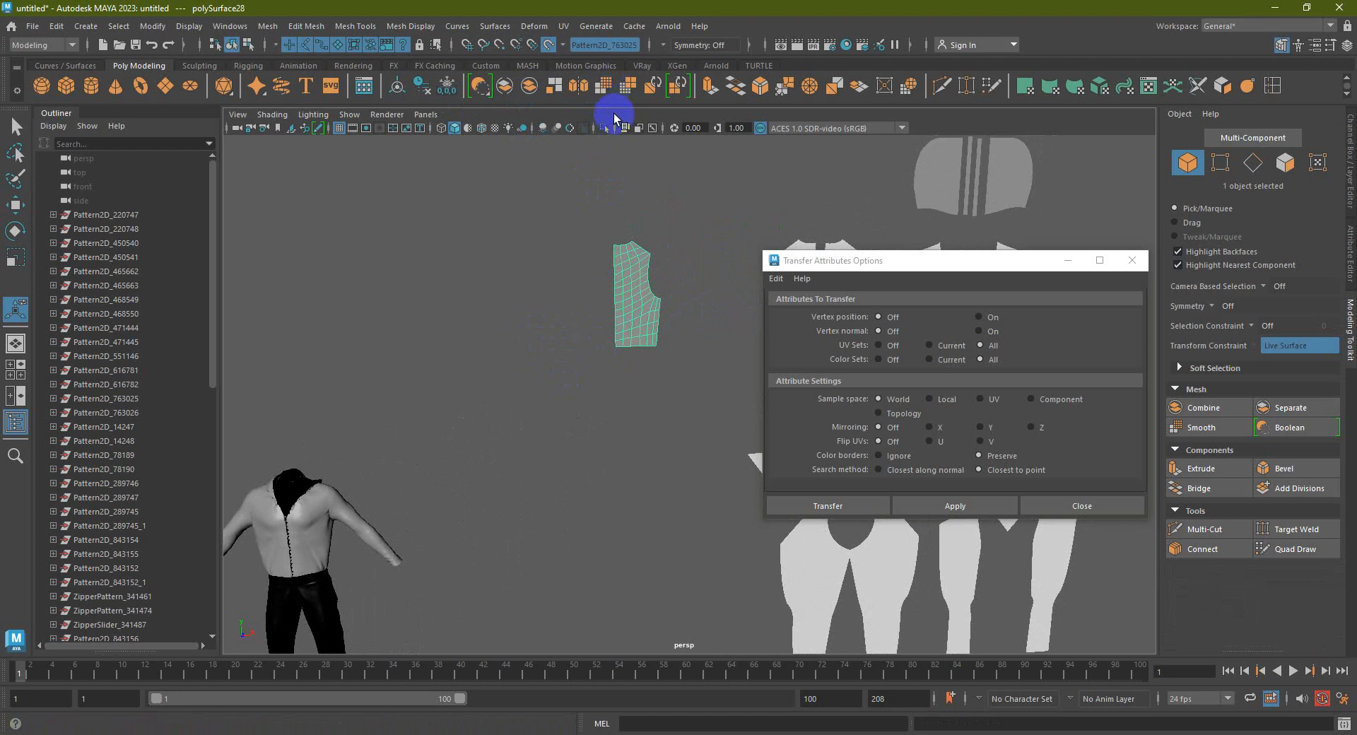
{"action": "left_click", "coordinate": [621, 290]}
{"action": "middle_click_drag", "start_coordinate": [621, 290], "coordinate": [684, 198], "text": "alt"}
Add the jacket front to the selection and apply Transfer Attributes with vertex position on
{"action": "left_click", "coordinate": [355, 433], "text": "shift"}
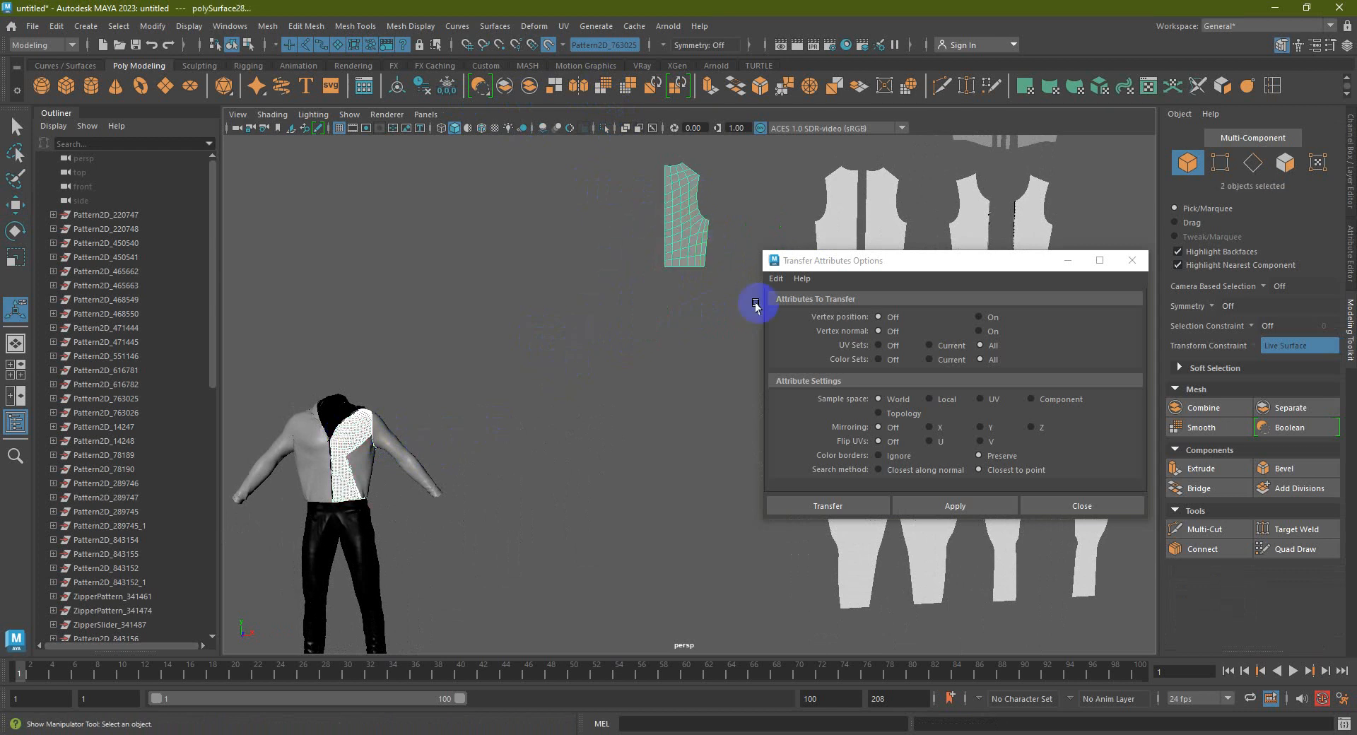
{"action": "left_click", "coordinate": [776, 277]}
{"action": "left_click", "coordinate": [919, 414]}
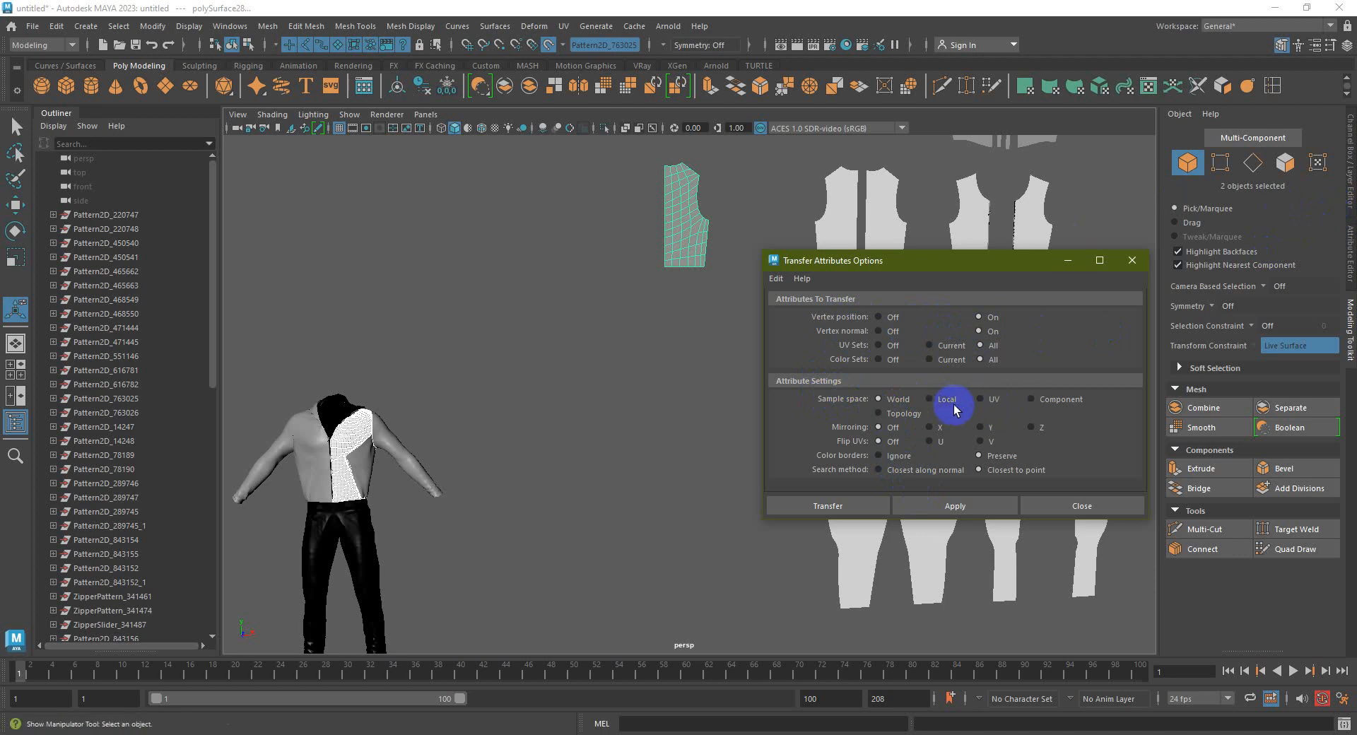
{"action": "left_click", "coordinate": [934, 506]}
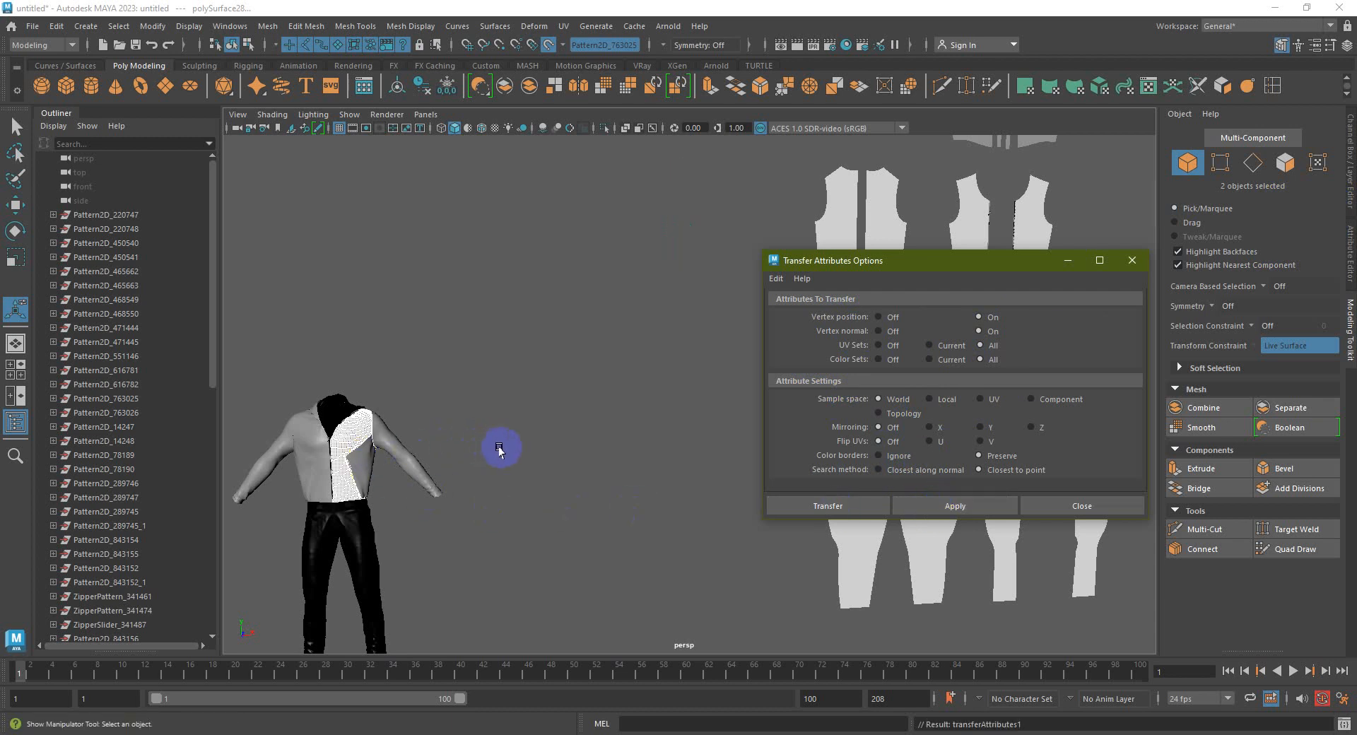
Select the jacket's front half plus the pattern mesh and reapply the attribute transfer
{"action": "middle_click_drag", "start_coordinate": [501, 447], "coordinate": [575, 436], "text": "alt"}
{"action": "scroll", "coordinate": [487, 442], "scroll_direction": "up", "scroll_amount": 3}
{"action": "middle_click_drag", "start_coordinate": [470, 443], "coordinate": [597, 406], "text": "alt"}
{"action": "left_click_drag", "start_coordinate": [501, 427], "coordinate": [566, 449], "text": "alt"}
{"action": "mouse_move", "coordinate": [648, 424]}
{"action": "left_mouse_down", "text": "alt"}
{"action": "mouse_move", "coordinate": [733, 357]}
{"action": "mouse_move", "coordinate": [672, 324]}
{"action": "mouse_move", "coordinate": [643, 405]}
{"action": "left_mouse_up", "text": "alt"}
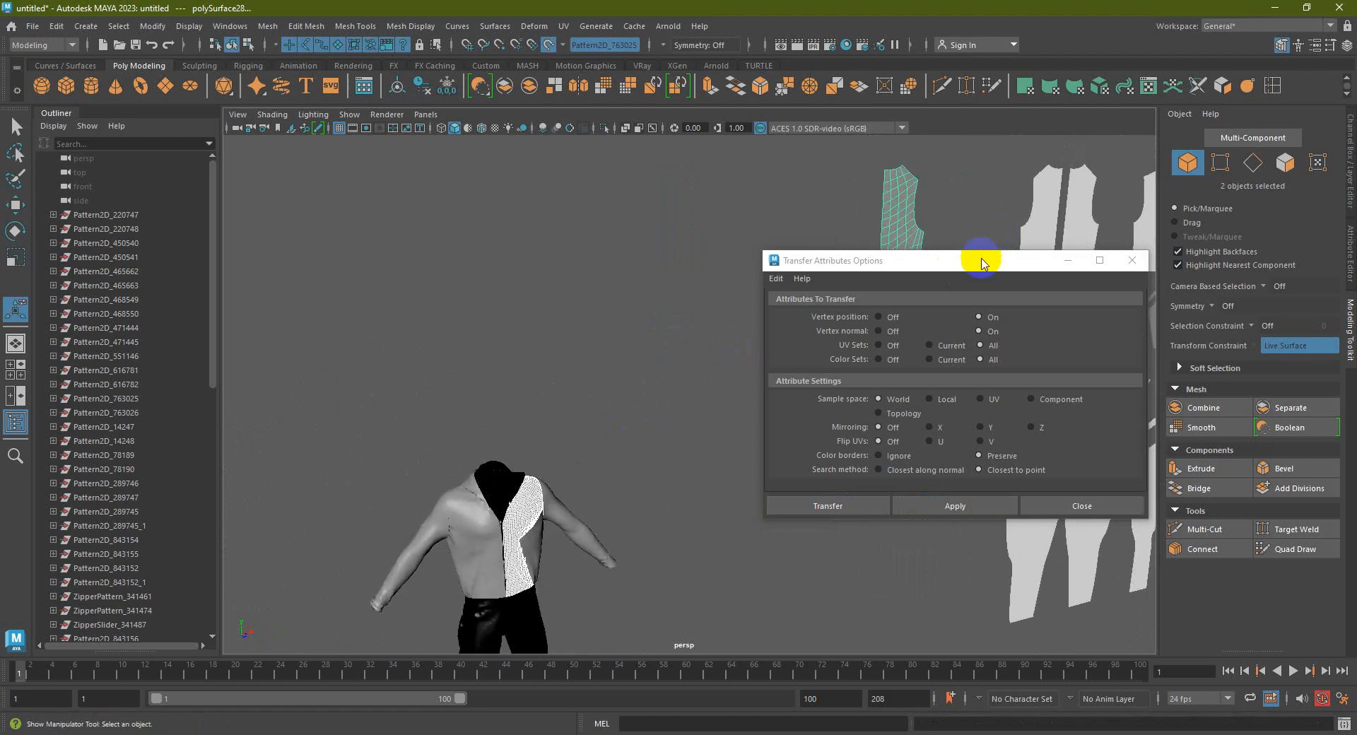
{"action": "left_click_drag", "start_coordinate": [983, 255], "coordinate": [1074, 322]}
{"action": "left_click_drag", "start_coordinate": [617, 382], "coordinate": [646, 415], "text": "alt"}
{"action": "left_click", "coordinate": [645, 415]}
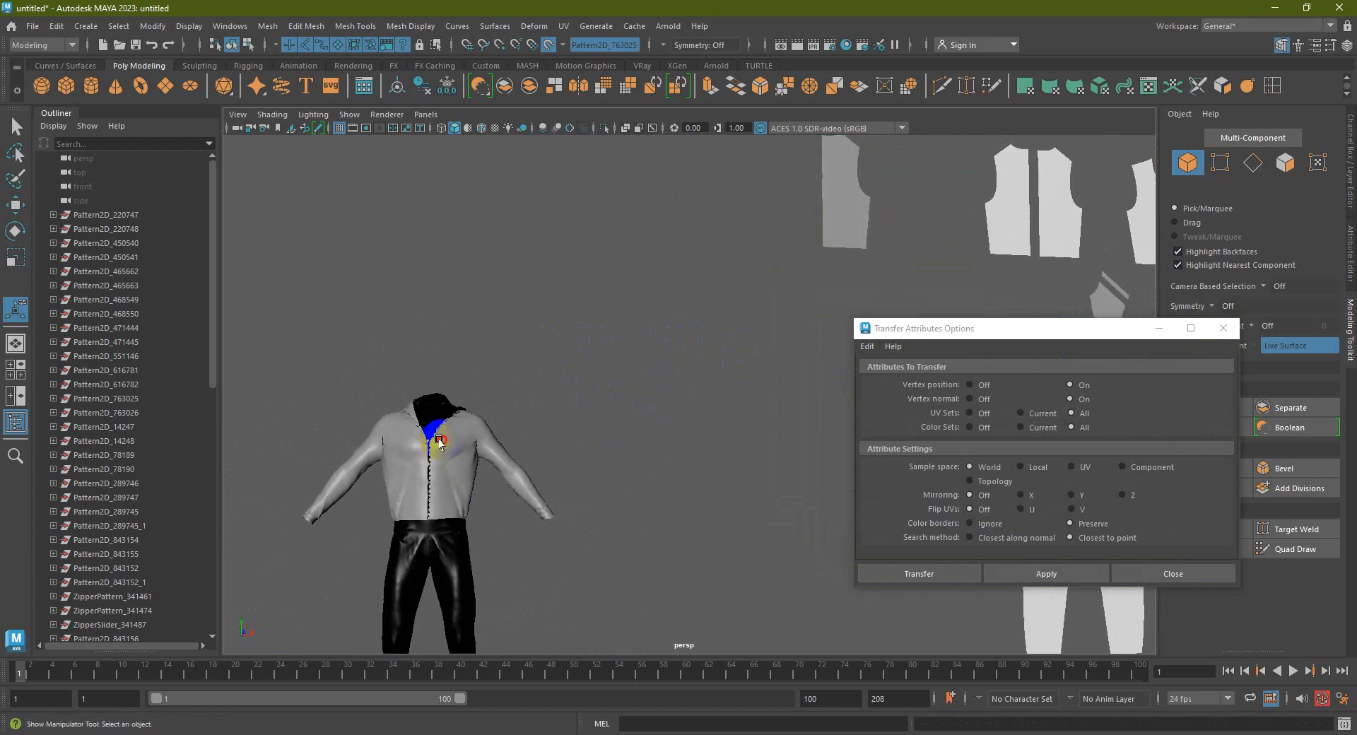
{"action": "left_click", "coordinate": [438, 443]}
{"action": "left_click", "coordinate": [825, 224], "text": "shift"}
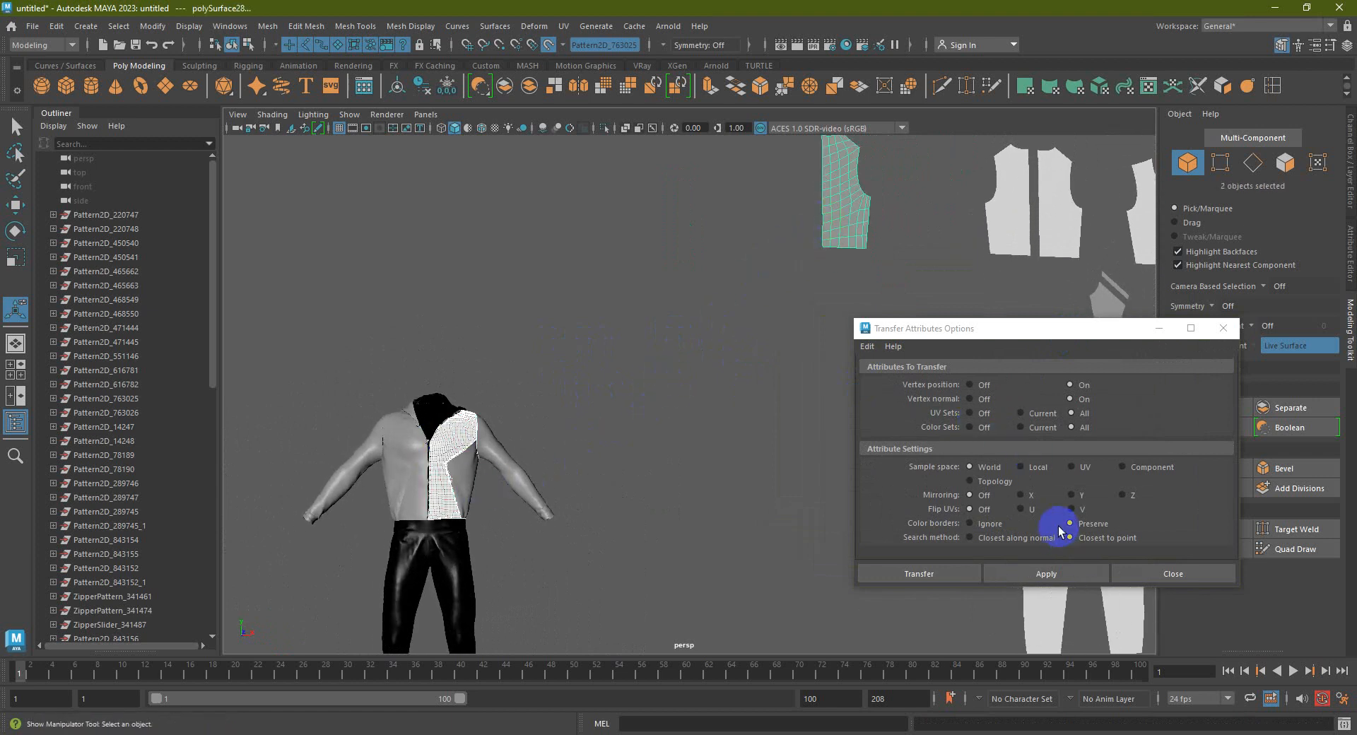
{"action": "left_click", "coordinate": [1059, 574]}
Inspect the jacket's wireframe half up close and apply the attribute transfer once more
{"action": "left_click_drag", "start_coordinate": [498, 475], "coordinate": [602, 475], "text": "alt"}
{"action": "left_click_drag", "start_coordinate": [615, 424], "coordinate": [728, 424], "text": "alt"}
{"action": "scroll", "coordinate": [637, 460], "scroll_direction": "up", "scroll_amount": 4}
{"action": "middle_click_drag", "start_coordinate": [622, 456], "coordinate": [651, 342], "text": "alt"}
{"action": "left_click_drag", "start_coordinate": [509, 375], "coordinate": [656, 393], "text": "alt"}
{"action": "scroll", "coordinate": [586, 348], "scroll_direction": "up", "scroll_amount": 5}
{"action": "scroll", "coordinate": [584, 348], "scroll_direction": "down", "scroll_amount": 6}
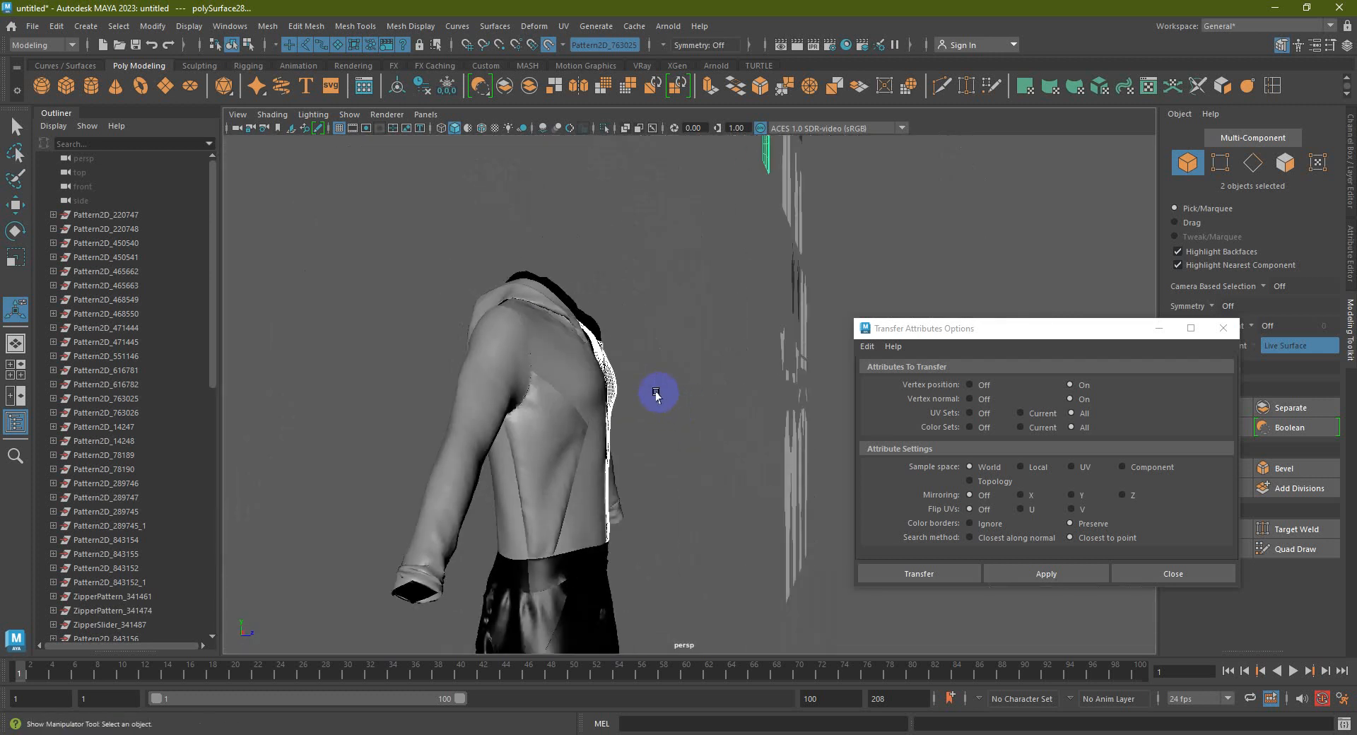
{"action": "left_click", "coordinate": [1023, 569]}
Inspect the full body, select the jacket front panel, and zoom out to the whole scene
{"action": "scroll", "coordinate": [720, 420], "scroll_direction": "down", "scroll_amount": 6}
{"action": "left_click_drag", "start_coordinate": [720, 420], "coordinate": [640, 424], "text": "alt"}
{"action": "scroll", "coordinate": [640, 423], "scroll_direction": "up", "scroll_amount": 10}
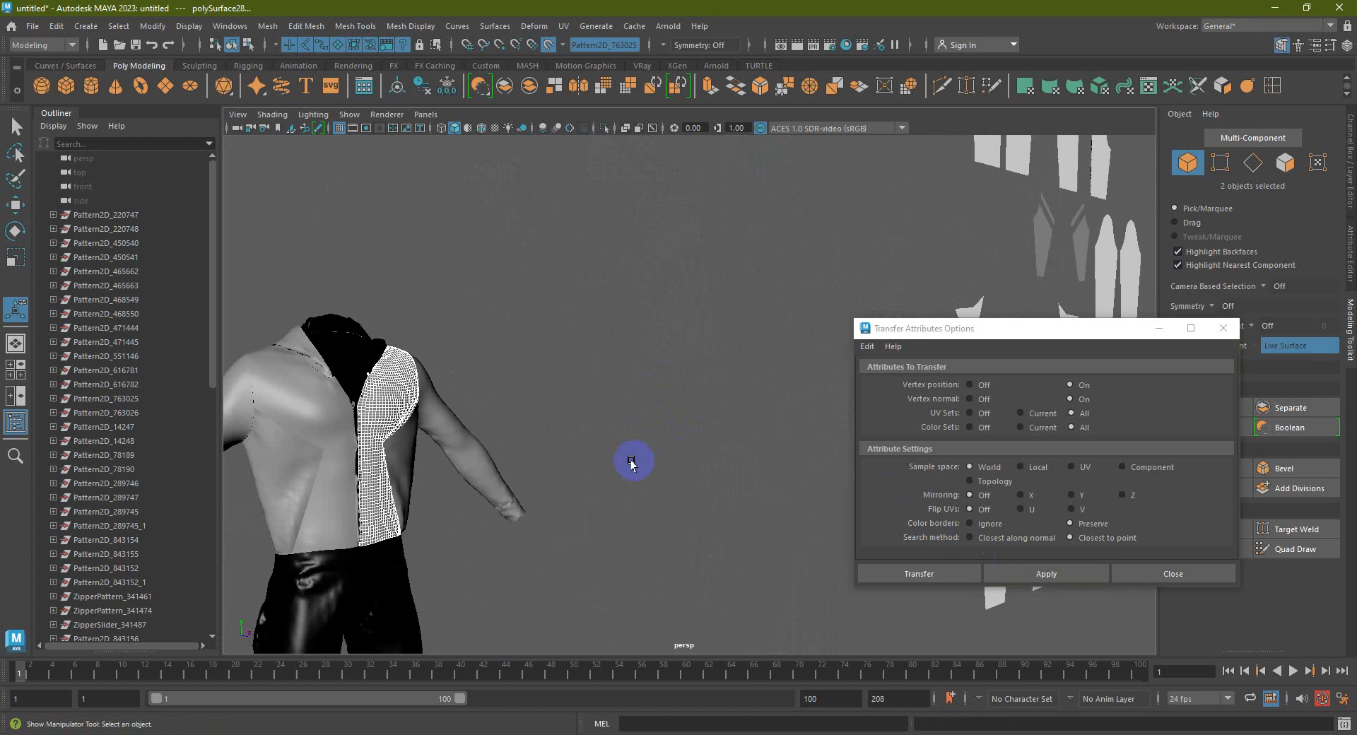
{"action": "left_click_drag", "start_coordinate": [587, 460], "coordinate": [594, 463], "text": "alt"}
{"action": "right_click_drag", "start_coordinate": [594, 462], "coordinate": [684, 517], "text": "alt"}
{"action": "left_click", "coordinate": [637, 452]}
{"action": "scroll", "coordinate": [637, 452], "scroll_direction": "down", "scroll_amount": 15}
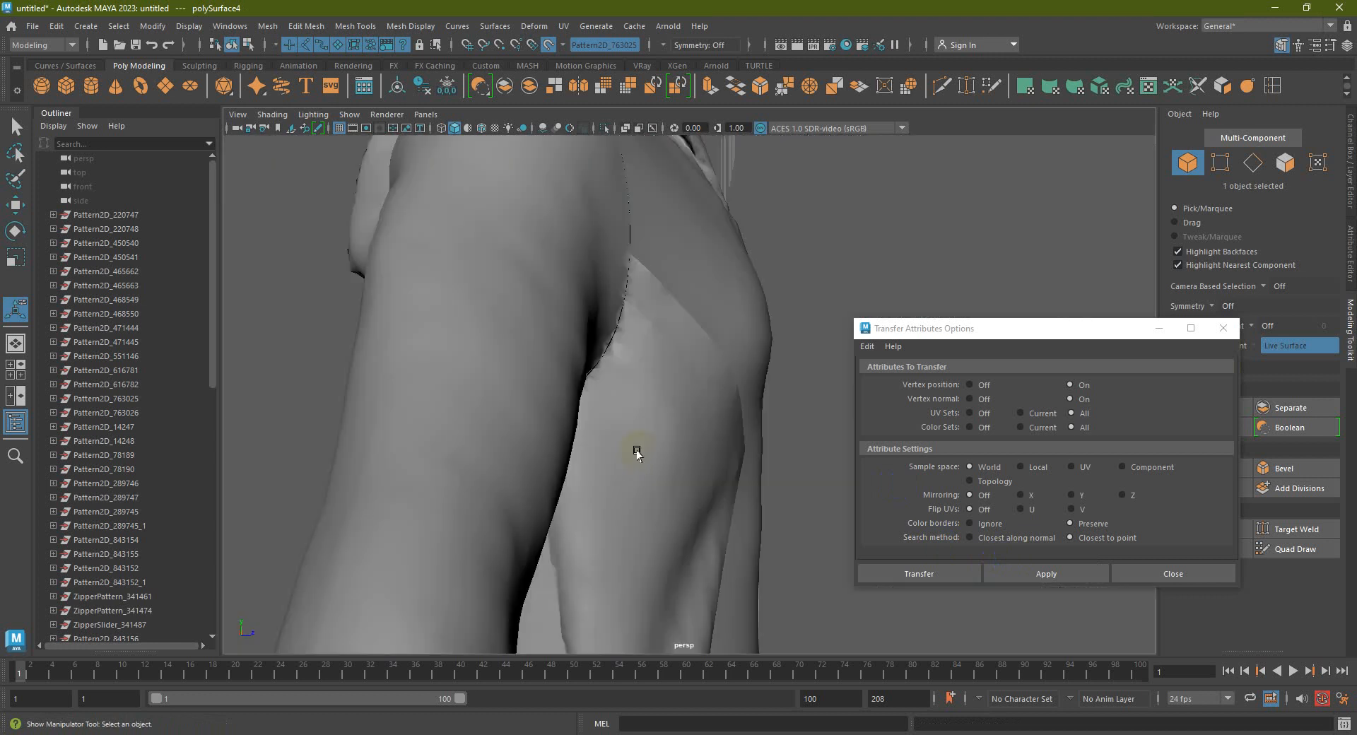
{"action": "middle_click_drag", "start_coordinate": [699, 437], "coordinate": [769, 397], "text": "alt"}
{"action": "key", "text": "ctrl+z"}
{"action": "scroll", "coordinate": [582, 466], "scroll_direction": "down", "scroll_amount": 6}
{"action": "scroll", "coordinate": [147, 452], "scroll_direction": "down", "scroll_amount": 10}
{"action": "scroll", "coordinate": [148, 452], "scroll_direction": "down", "scroll_amount": 2}
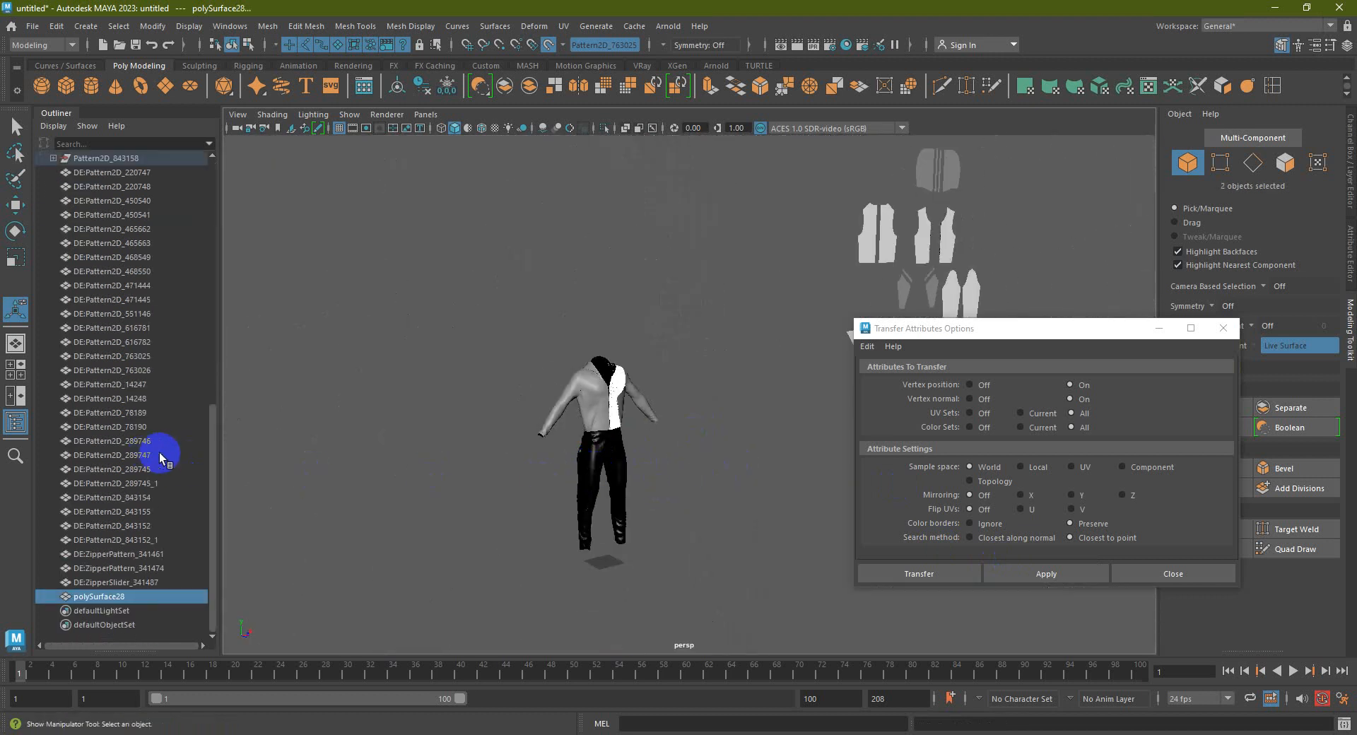
Switch to object selection mode and select the front panel mesh alone
{"action": "middle_click_drag", "start_coordinate": [770, 324], "coordinate": [660, 399], "text": "alt"}
{"action": "scroll", "coordinate": [661, 399], "scroll_direction": "down", "scroll_amount": 5}
{"action": "key", "text": "ctrl+z"}
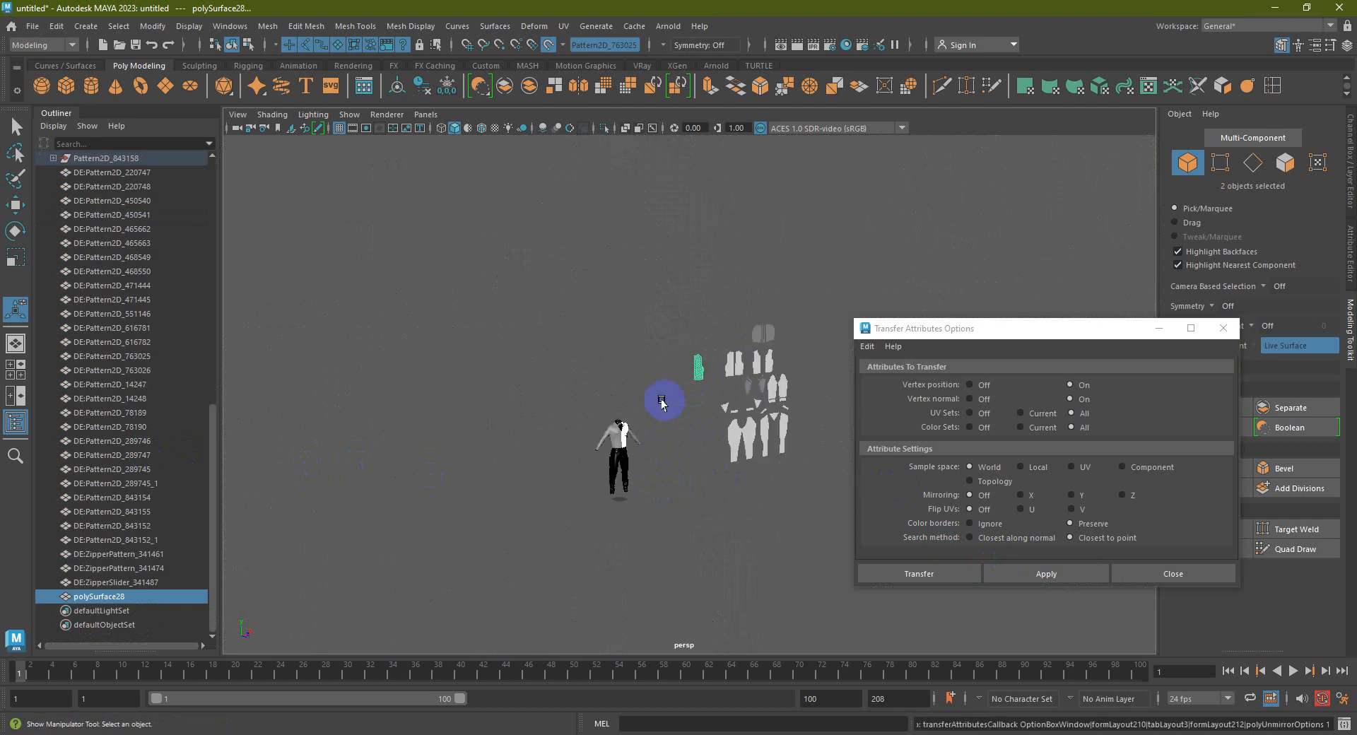
{"action": "scroll", "coordinate": [661, 400], "scroll_direction": "up", "scroll_amount": 4}
{"action": "right_click_drag", "start_coordinate": [706, 331], "coordinate": [751, 312]}
{"action": "left_click", "coordinate": [722, 328]}
{"action": "left_click", "coordinate": [698, 355]}
Select the front panel mesh with the jacket front panel and run Transfer, closing the options
{"action": "left_click", "coordinate": [545, 417]}
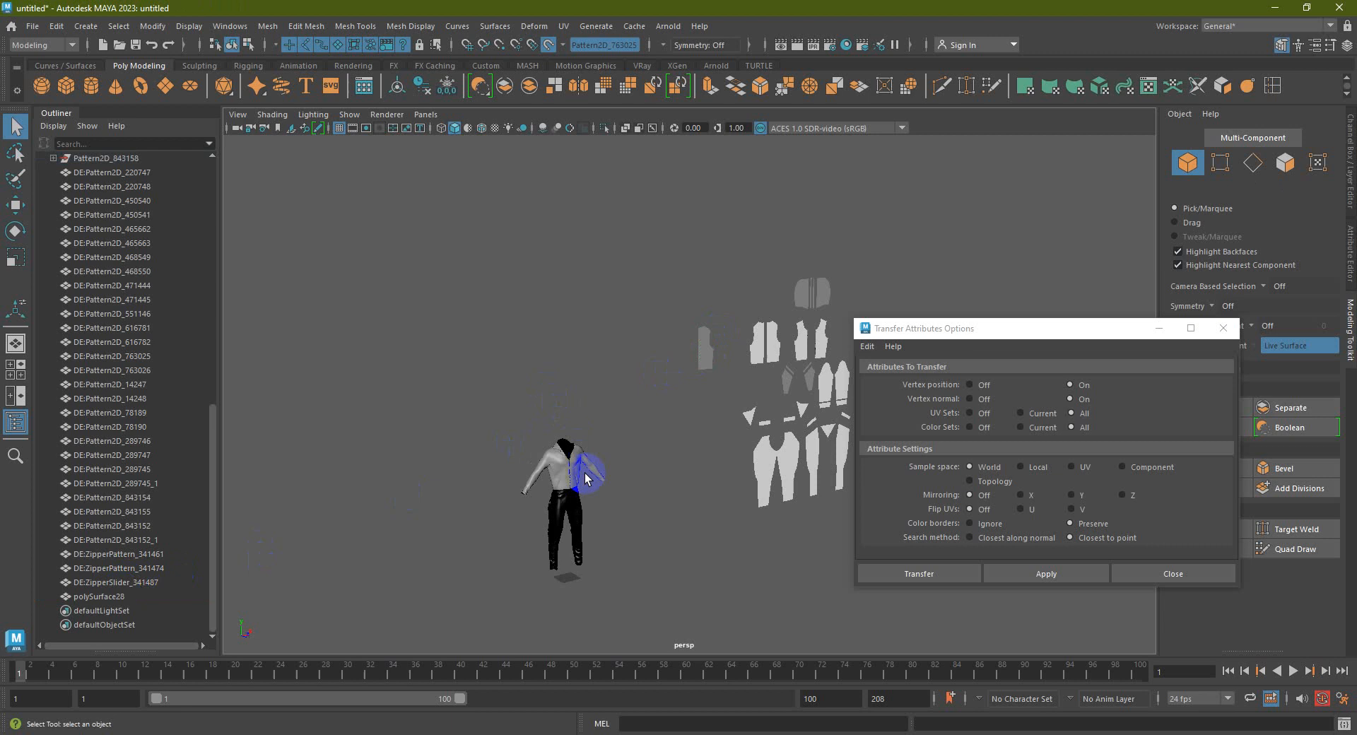
{"action": "scroll", "coordinate": [545, 490], "scroll_direction": "up", "scroll_amount": 4}
{"action": "left_click_drag", "start_coordinate": [544, 492], "coordinate": [545, 464], "text": "alt"}
{"action": "left_click", "coordinate": [708, 316]}
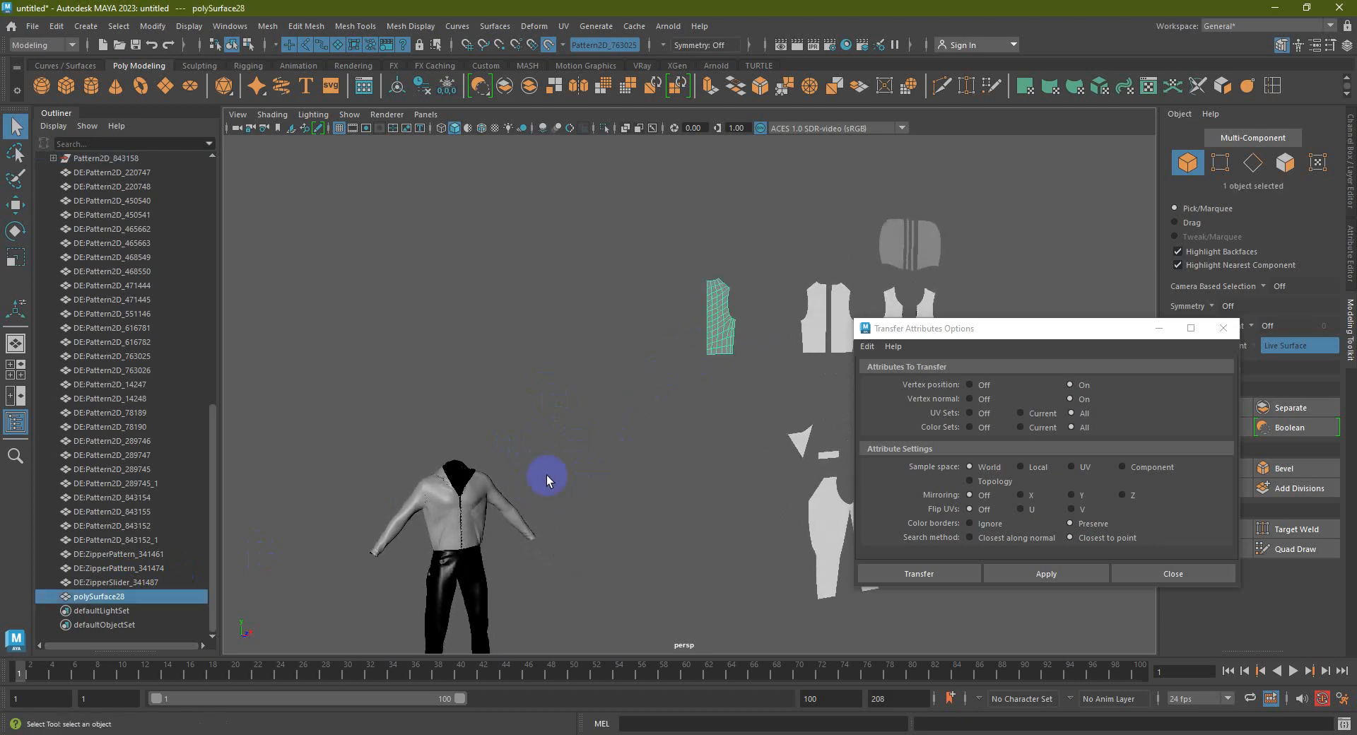
{"action": "left_click", "coordinate": [481, 493], "text": "shift"}
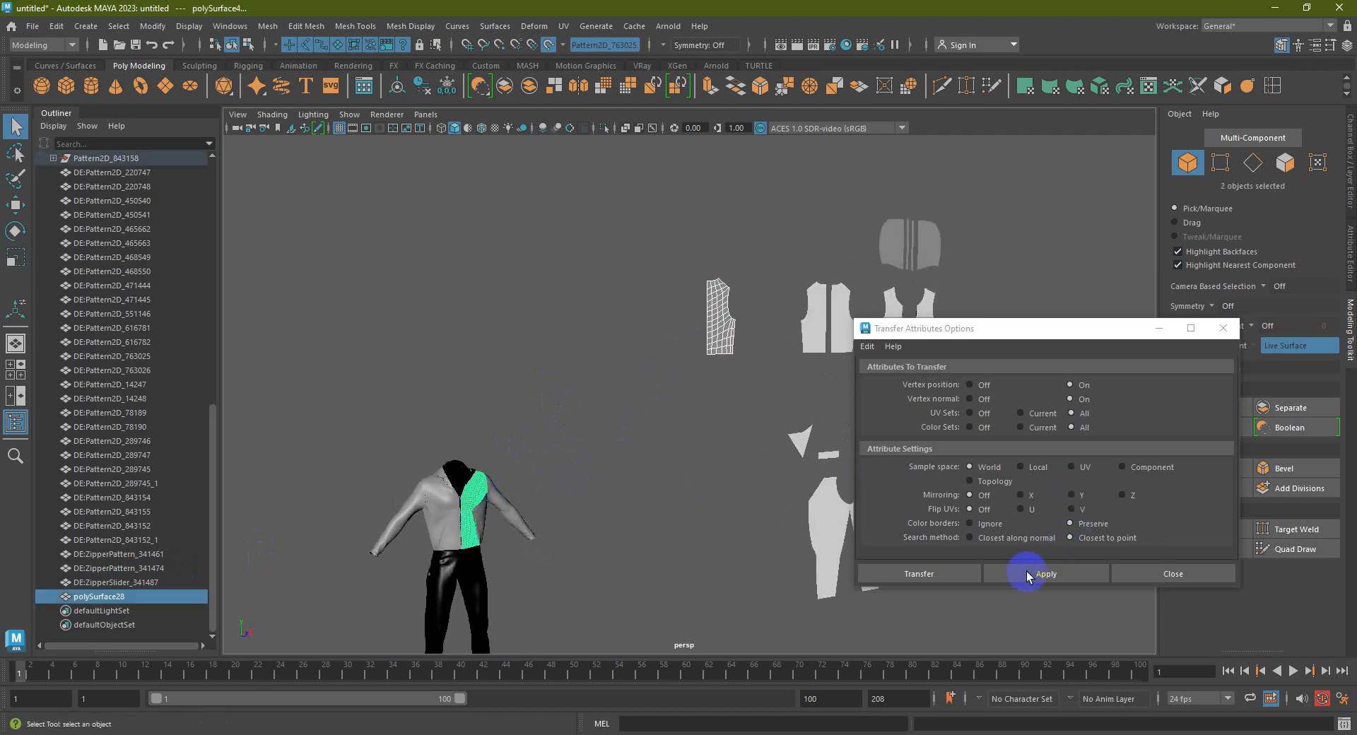
{"action": "left_click", "coordinate": [945, 574]}
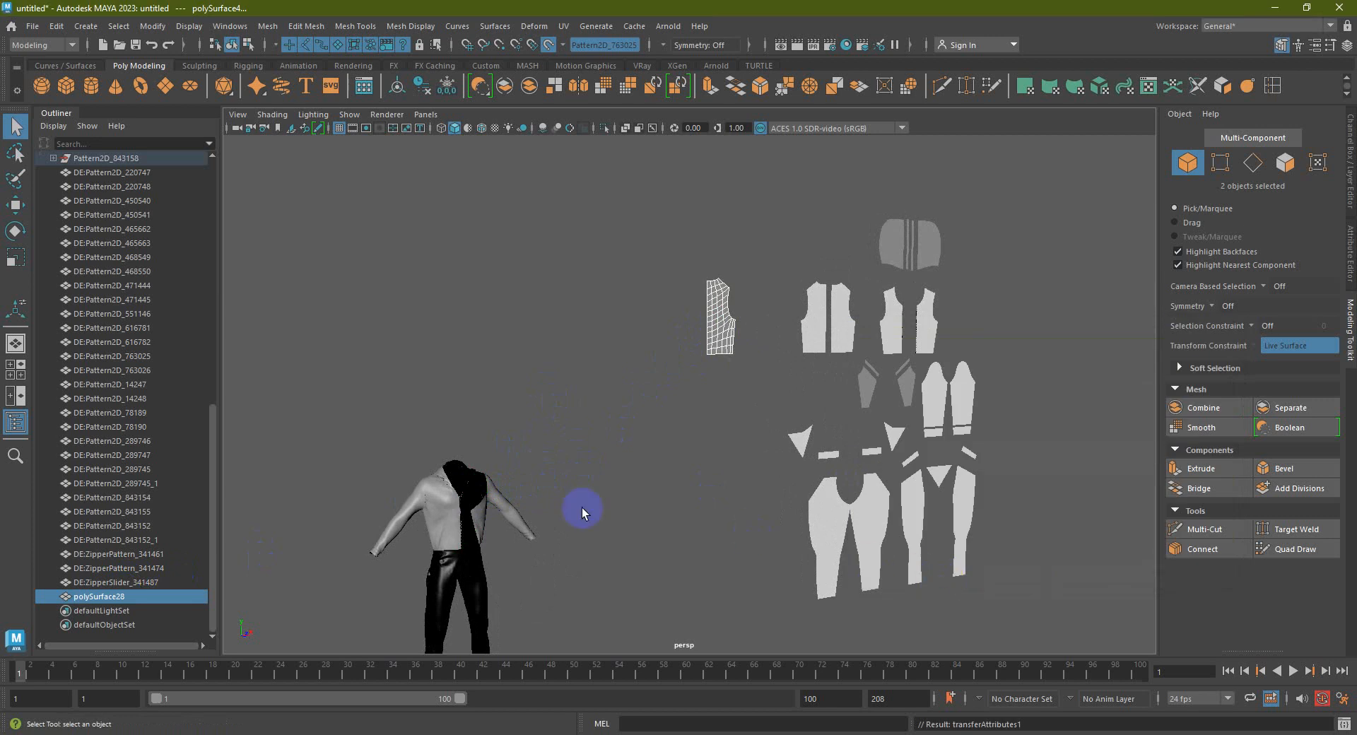
Bring the jacket into view and select its front panel
{"action": "scroll", "coordinate": [468, 515], "scroll_direction": "up", "scroll_amount": 3}
{"action": "middle_click_drag", "start_coordinate": [325, 566], "coordinate": [407, 500], "text": "alt"}
{"action": "left_click", "coordinate": [396, 500]}
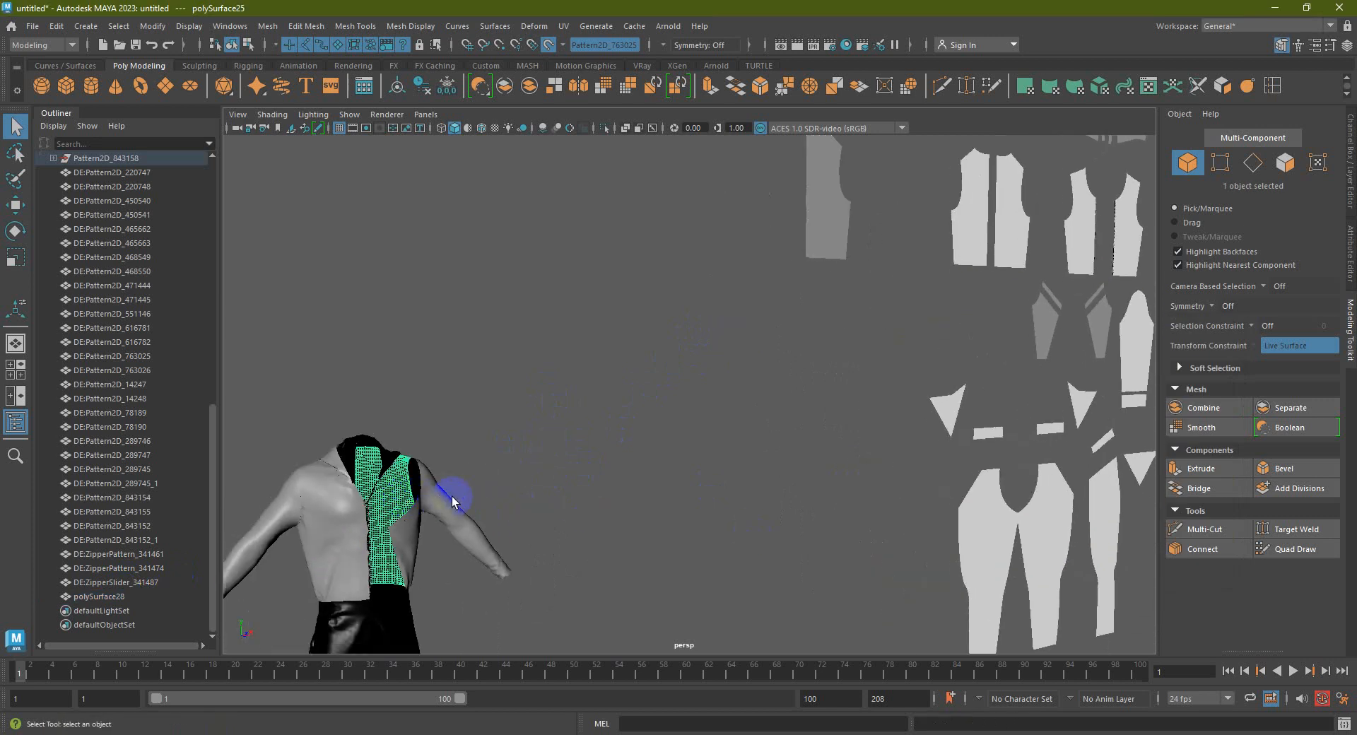
Select the jacket front panel and pattern piece, then apply Transfer Attributes with Vertex position On
{"action": "left_click", "coordinate": [720, 439]}
{"action": "scroll", "coordinate": [557, 484], "scroll_direction": "down", "scroll_amount": 3}
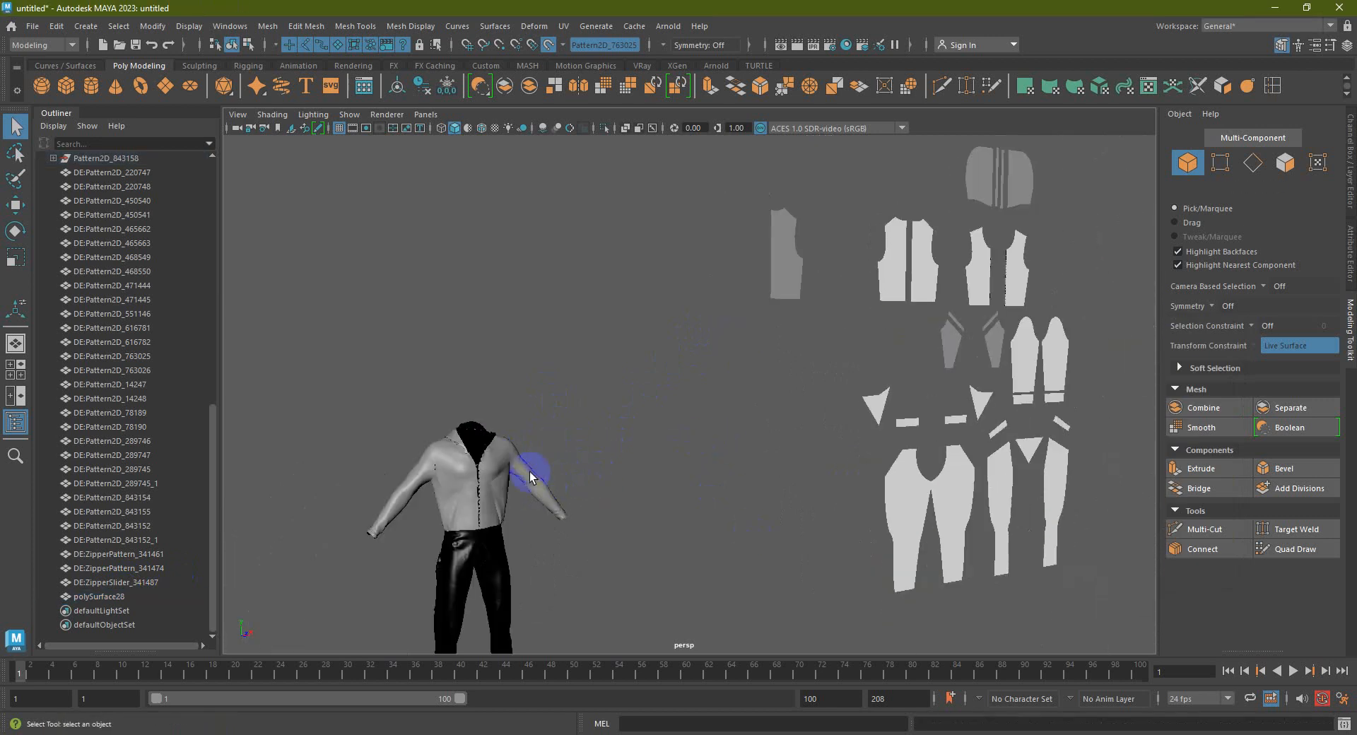
{"action": "left_click", "coordinate": [498, 460]}
{"action": "left_click", "coordinate": [803, 286], "text": "shift"}
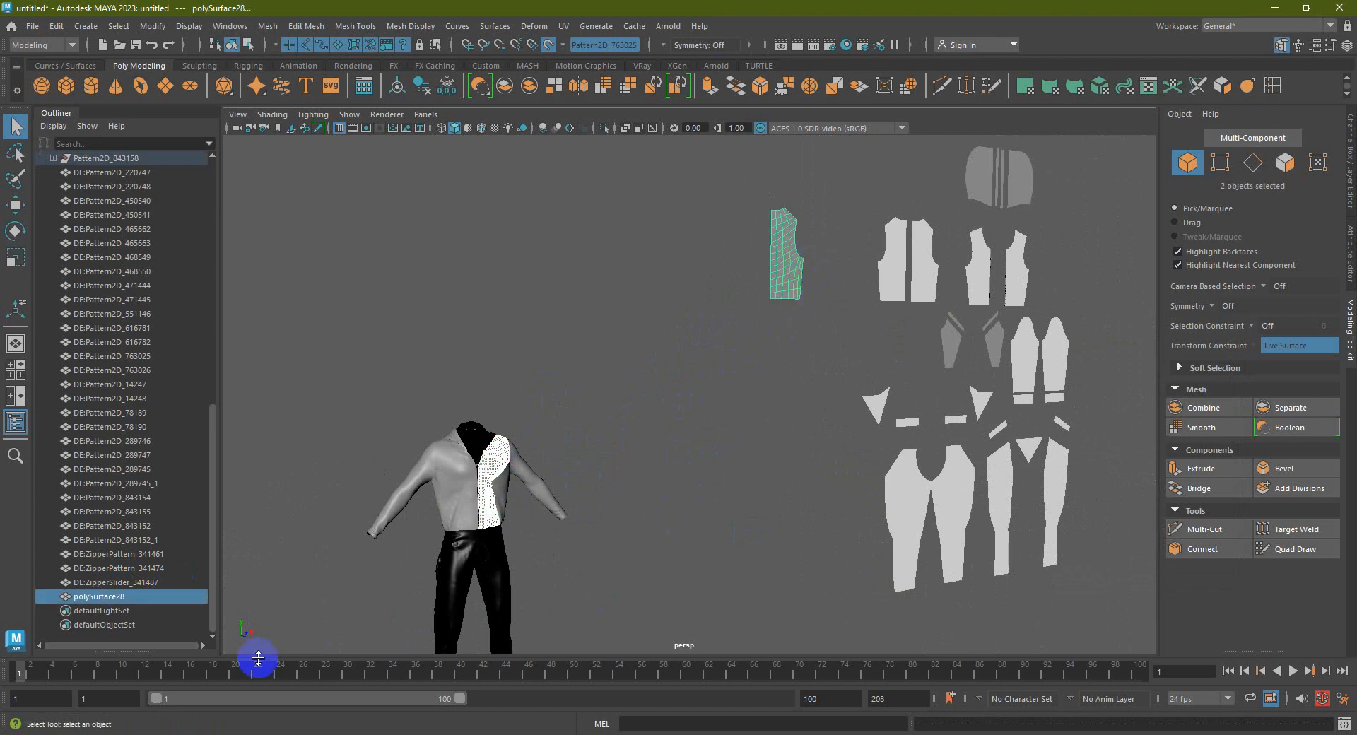
{"action": "left_click", "coordinate": [268, 26]}
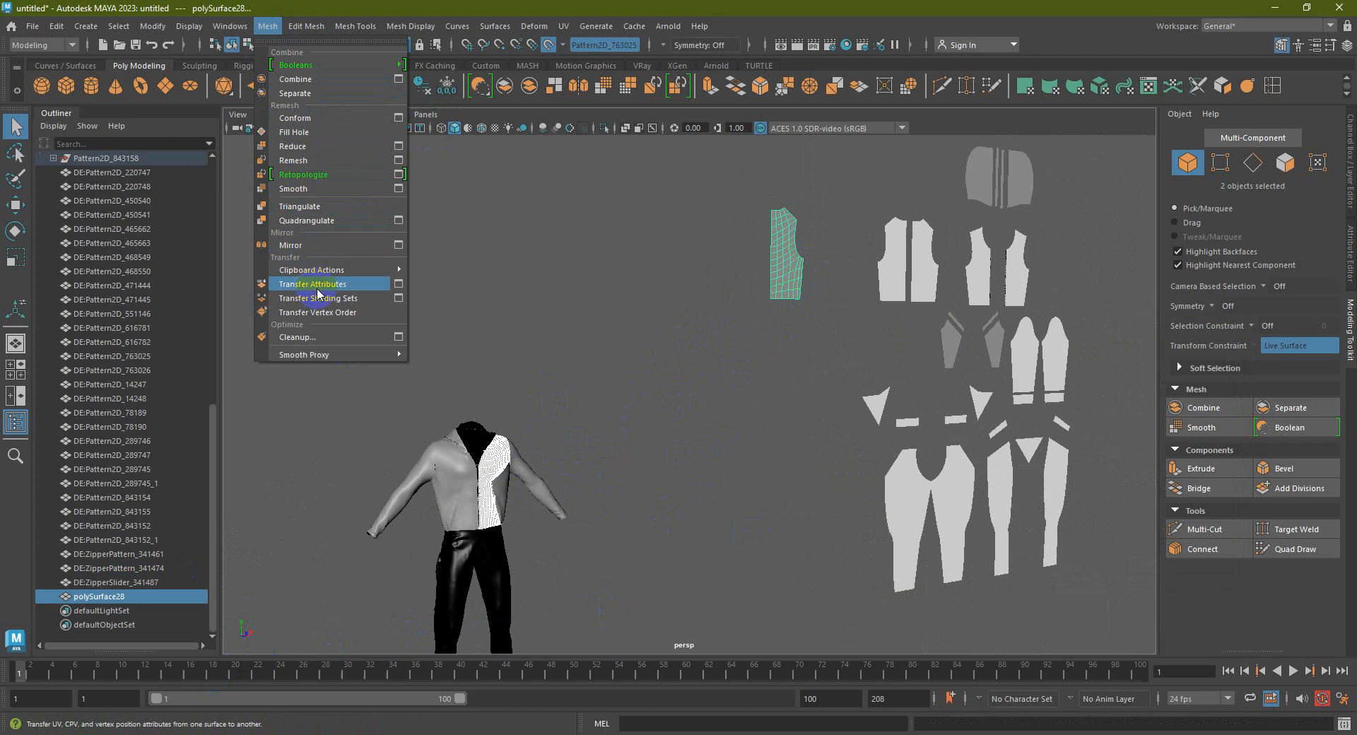
{"action": "left_click", "coordinate": [398, 284]}
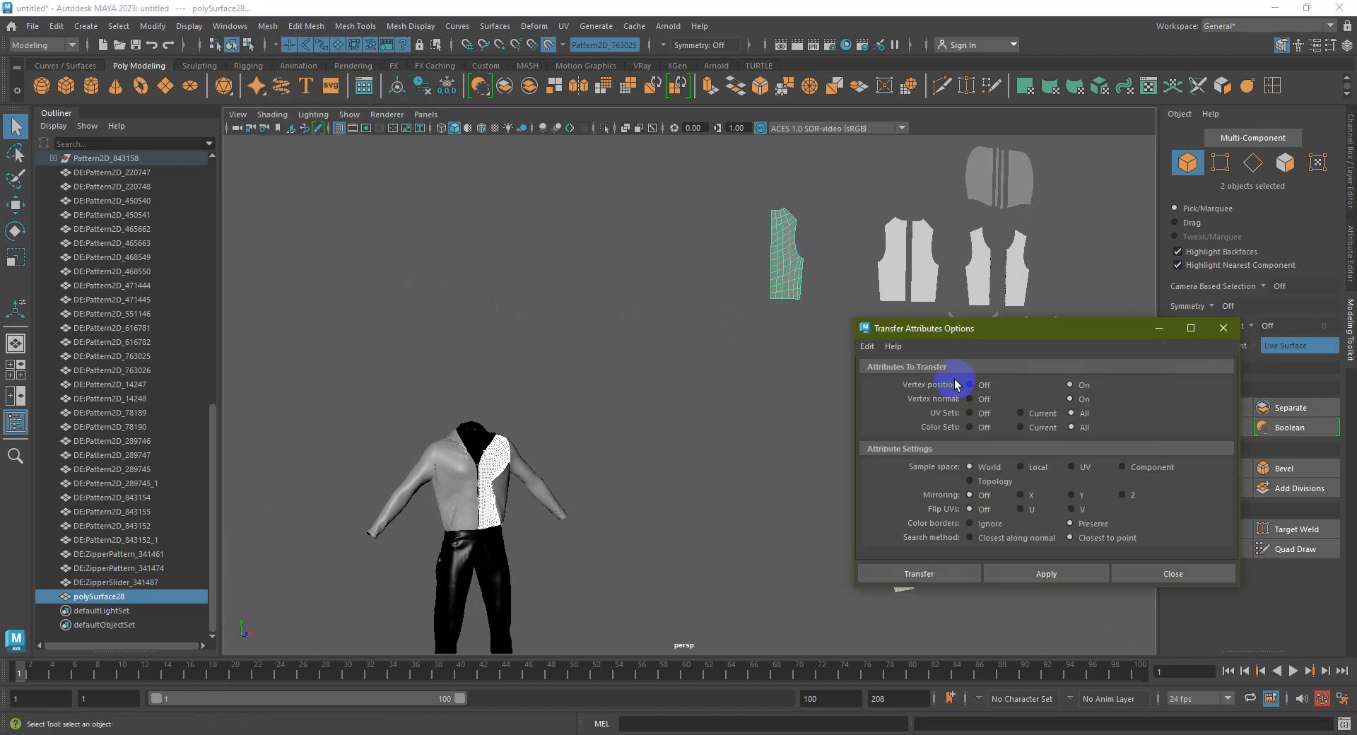
{"action": "left_click", "coordinate": [867, 346]}
{"action": "left_click", "coordinate": [938, 404]}
{"action": "left_click", "coordinate": [1070, 385]}
{"action": "left_click", "coordinate": [1047, 574]}
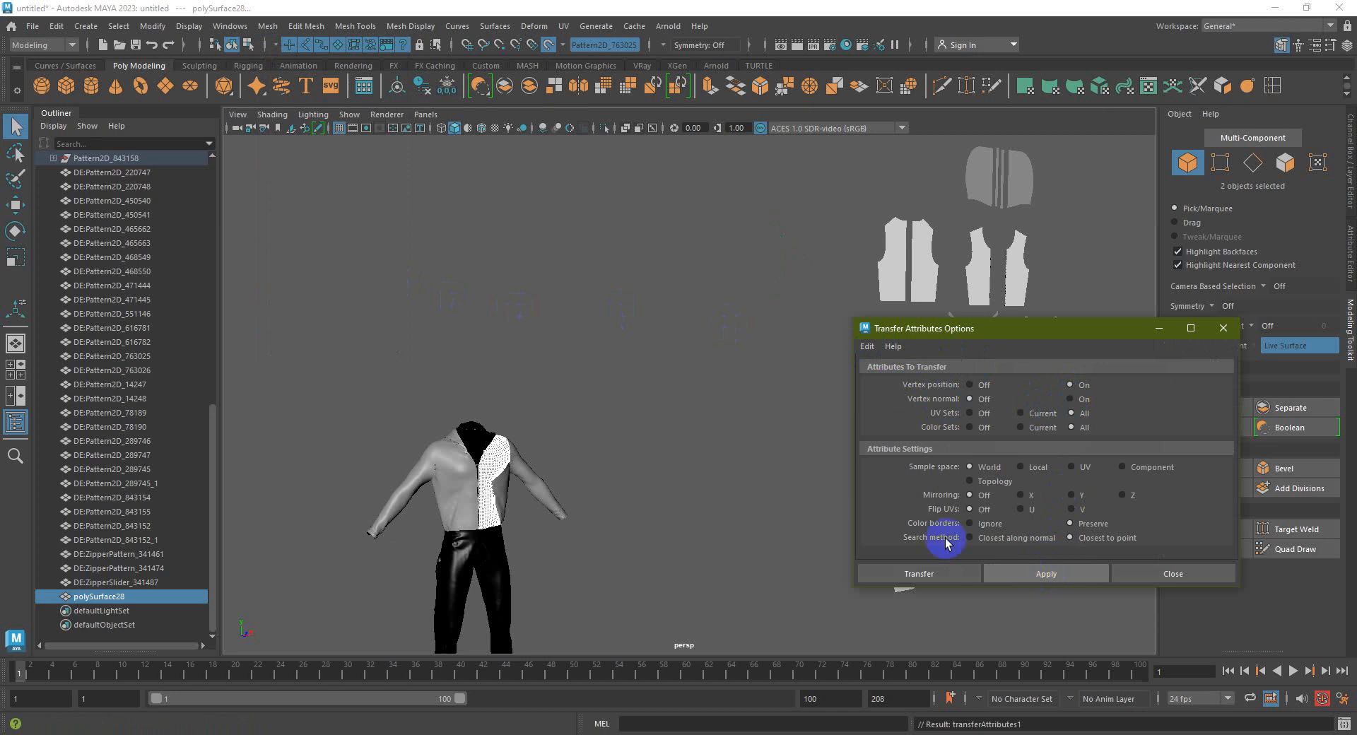
Test-move the flat pattern piece, then undo back to the original pattern layout
{"action": "left_click", "coordinate": [106, 597]}
{"action": "left_click_drag", "start_coordinate": [339, 576], "coordinate": [470, 561], "text": "alt"}
{"action": "key", "text": "w"}
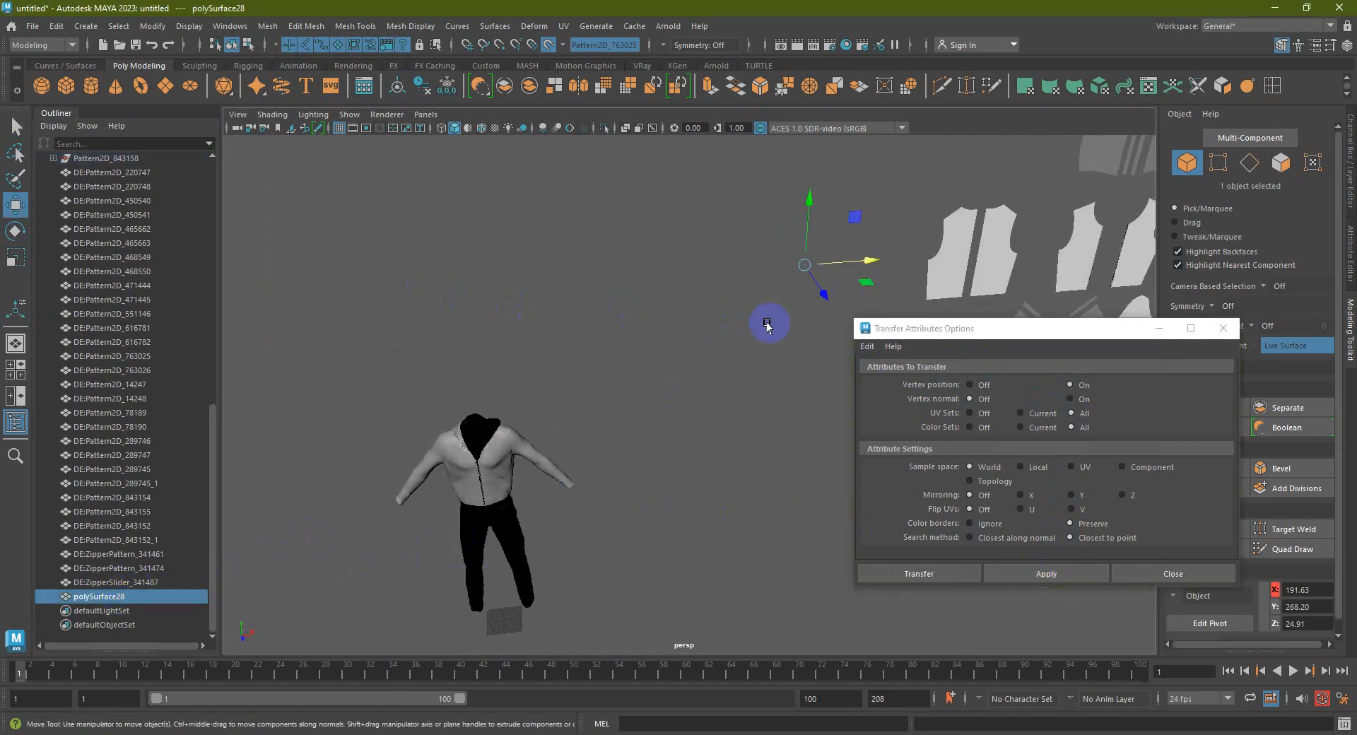
{"action": "left_click_drag", "start_coordinate": [820, 296], "coordinate": [944, 376]}
{"action": "left_click_drag", "start_coordinate": [853, 337], "coordinate": [829, 265]}
{"action": "key", "text": "ctrl+z"}
{"action": "key", "text": "ctrl+z"}
{"action": "key", "text": "ctrl+z"}
{"action": "key", "text": "ctrl+z"}
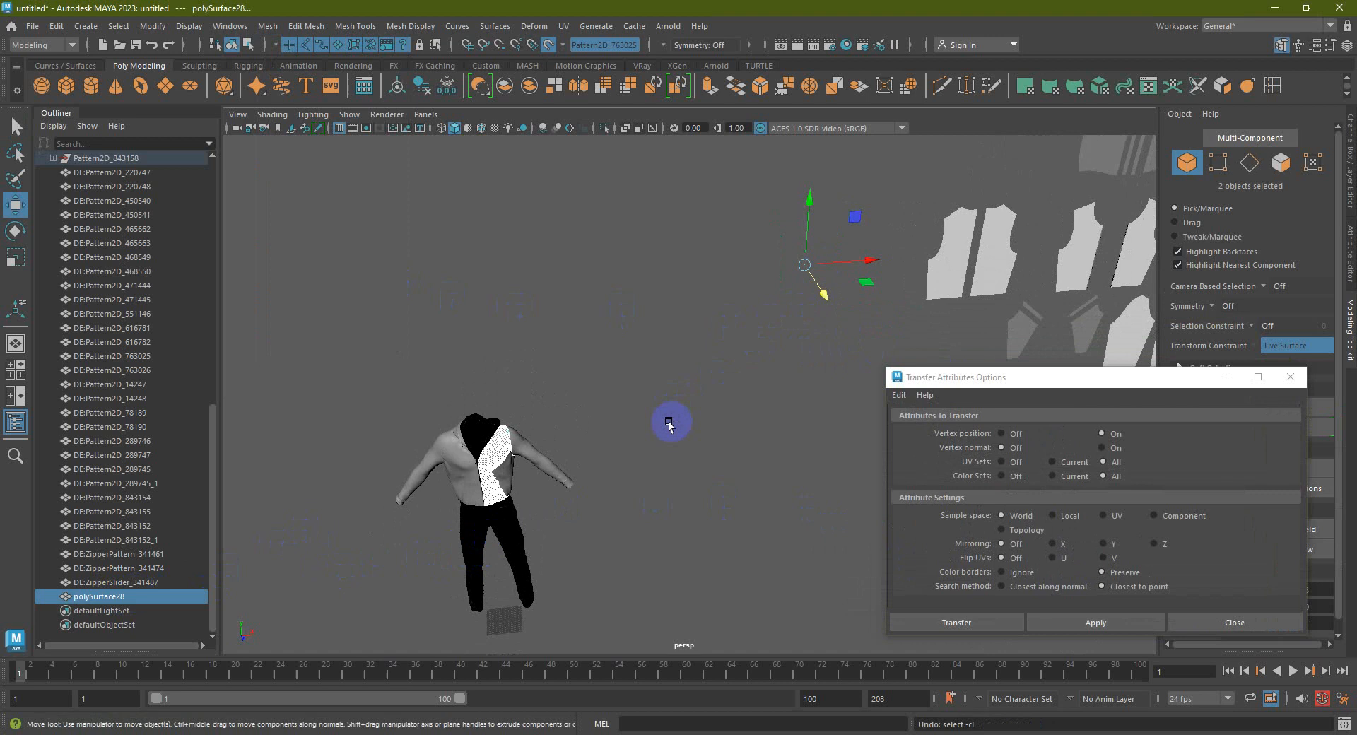
{"action": "key", "text": "ctrl+z"}
{"action": "key", "text": "ctrl+z"}
{"action": "key", "text": "ctrl+z"}
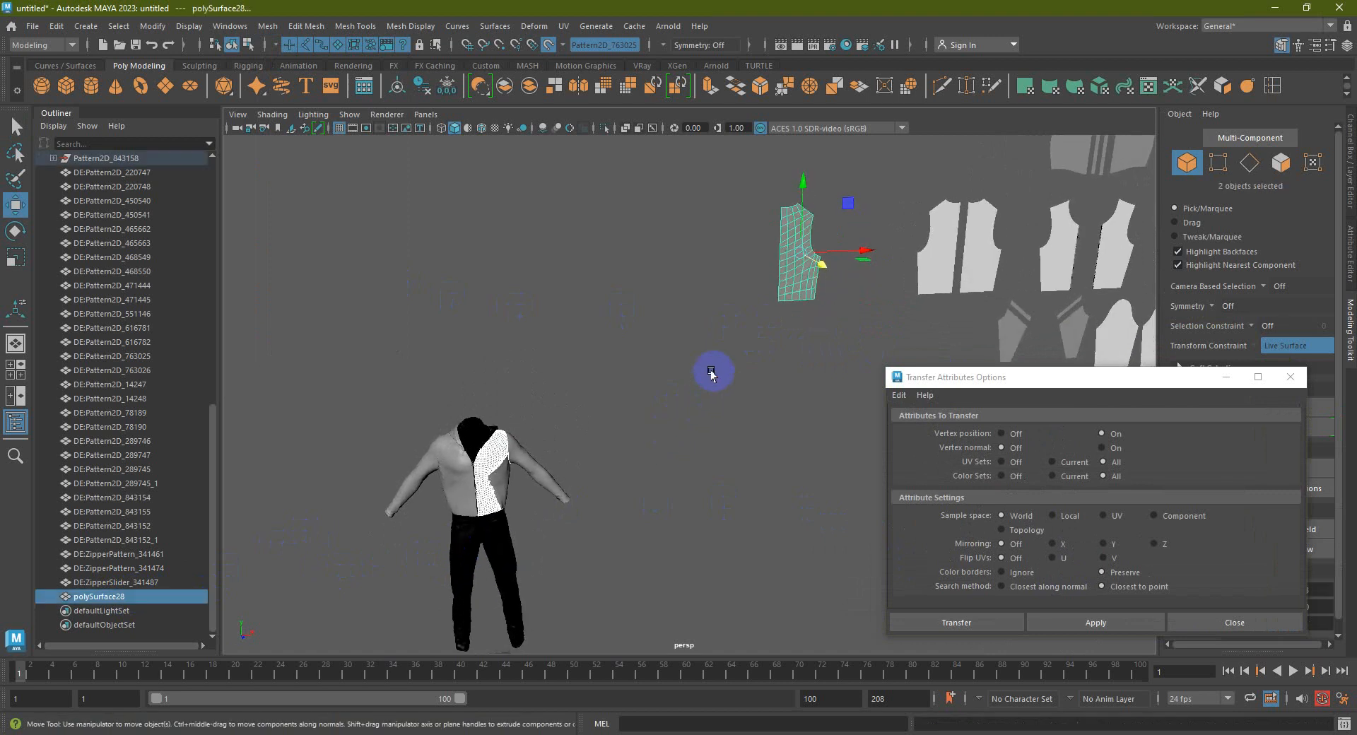
Keep only the pattern piece selected and turn off Make Live
{"action": "middle_click_drag", "start_coordinate": [699, 385], "coordinate": [677, 426], "text": "alt"}
{"action": "right_click_drag", "start_coordinate": [784, 282], "coordinate": [815, 260]}
{"action": "left_click", "coordinate": [757, 276]}
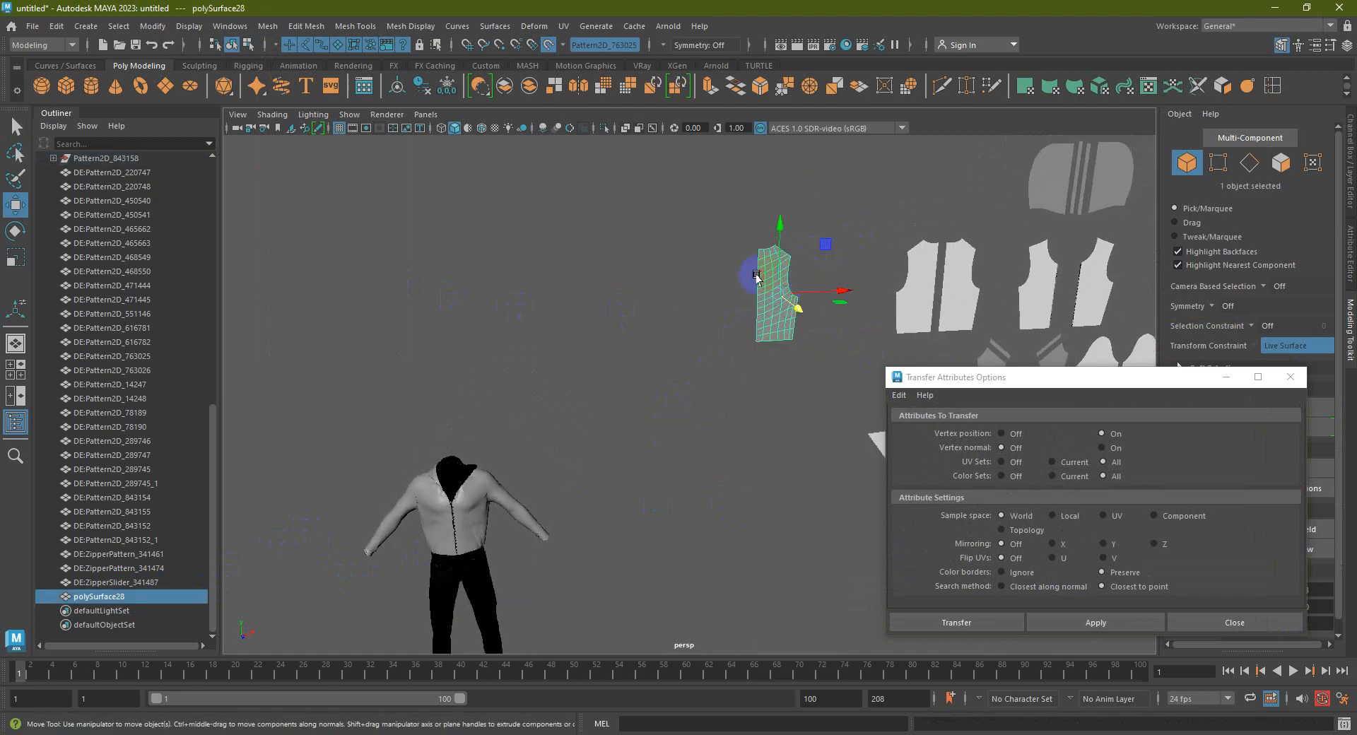
{"action": "left_click", "coordinate": [548, 44]}
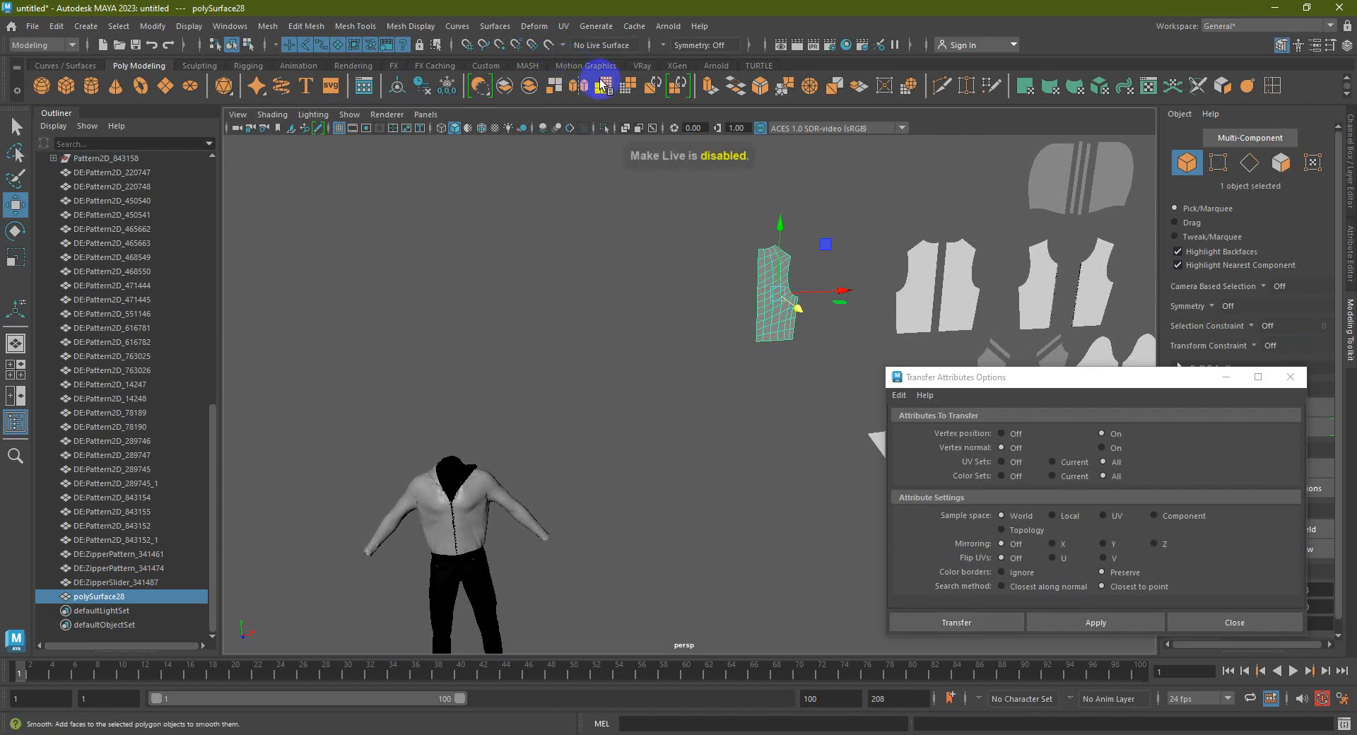
Smooth the pattern piece once, then select the jacket front panel and the pattern piece
{"action": "left_click", "coordinate": [605, 86]}
{"action": "left_click_drag", "start_coordinate": [722, 329], "coordinate": [718, 327], "text": "alt"}
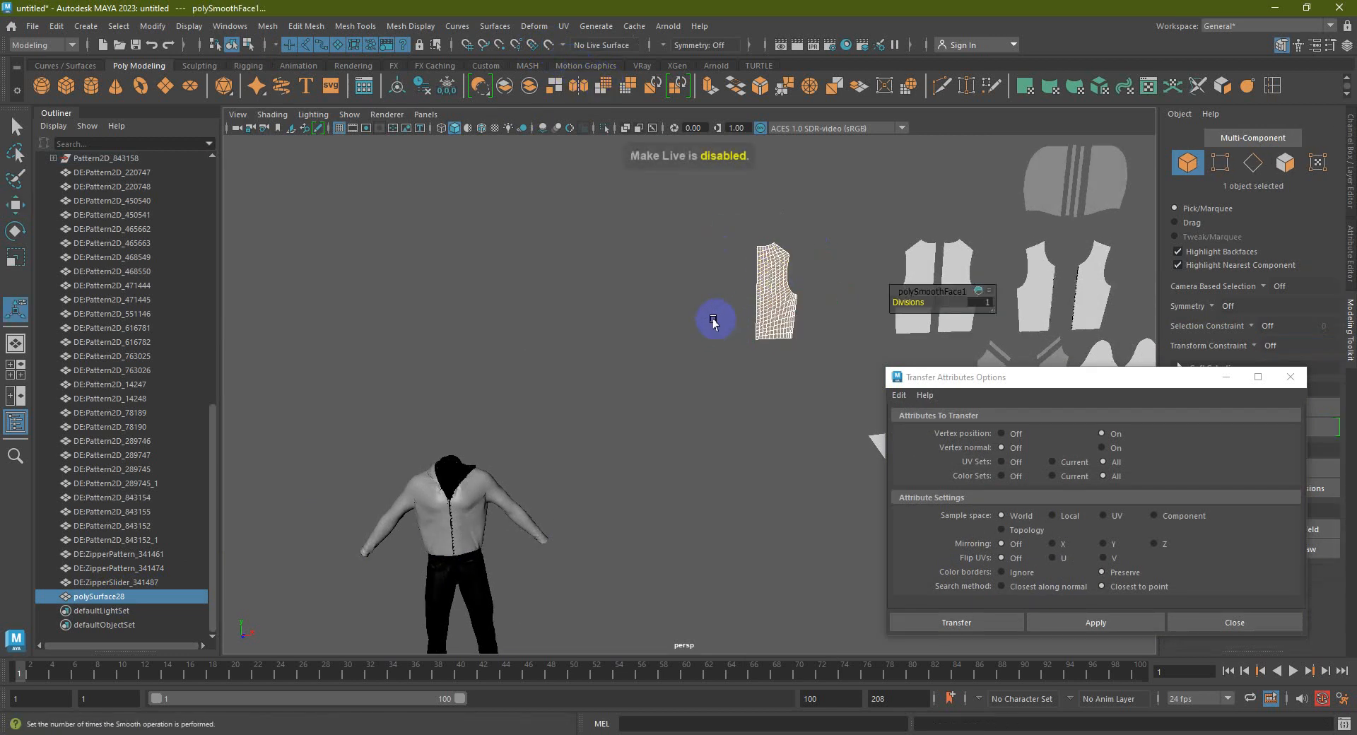
{"action": "left_click", "coordinate": [711, 322]}
{"action": "middle_click_drag", "start_coordinate": [627, 431], "coordinate": [627, 421], "text": "alt"}
{"action": "left_click", "coordinate": [480, 485]}
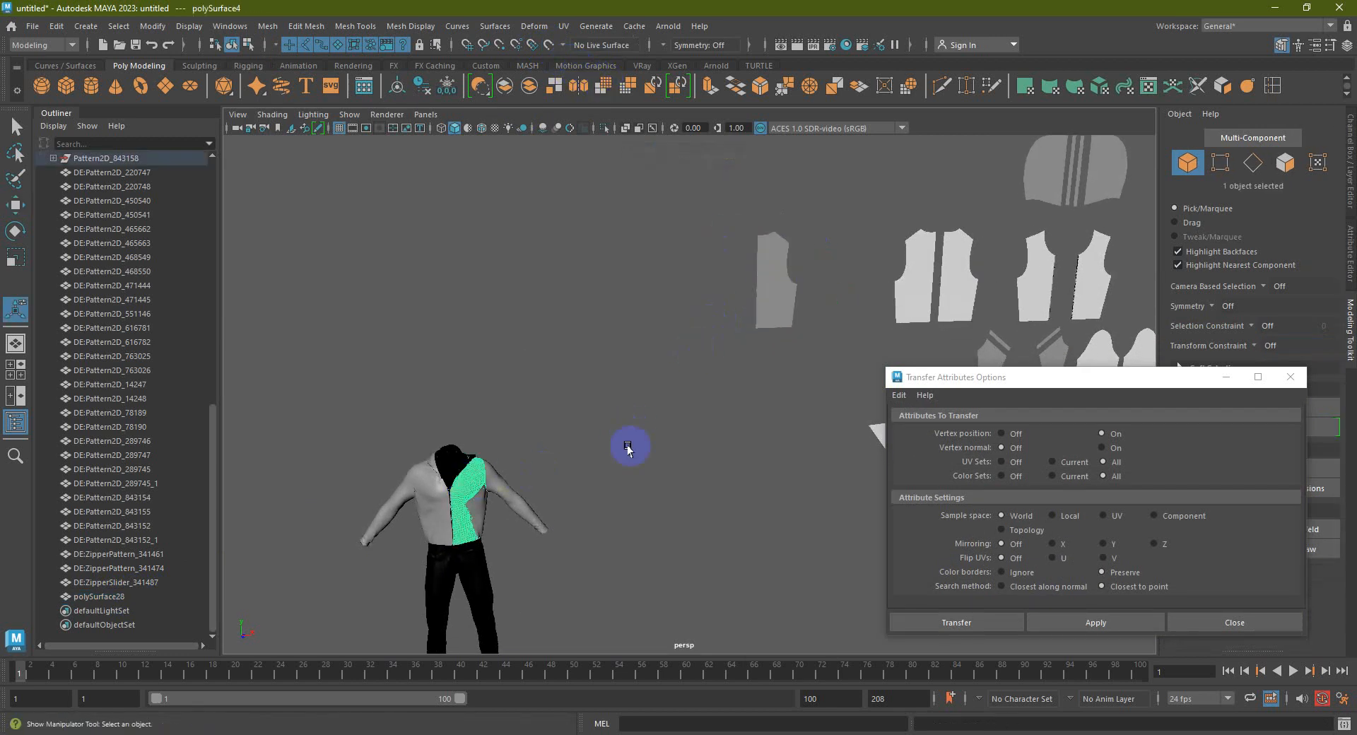
{"action": "left_click", "coordinate": [773, 311], "text": "shift"}
Apply the attribute transfer and close the options, then reselect both meshes and undo it
{"action": "left_click", "coordinate": [1101, 434]}
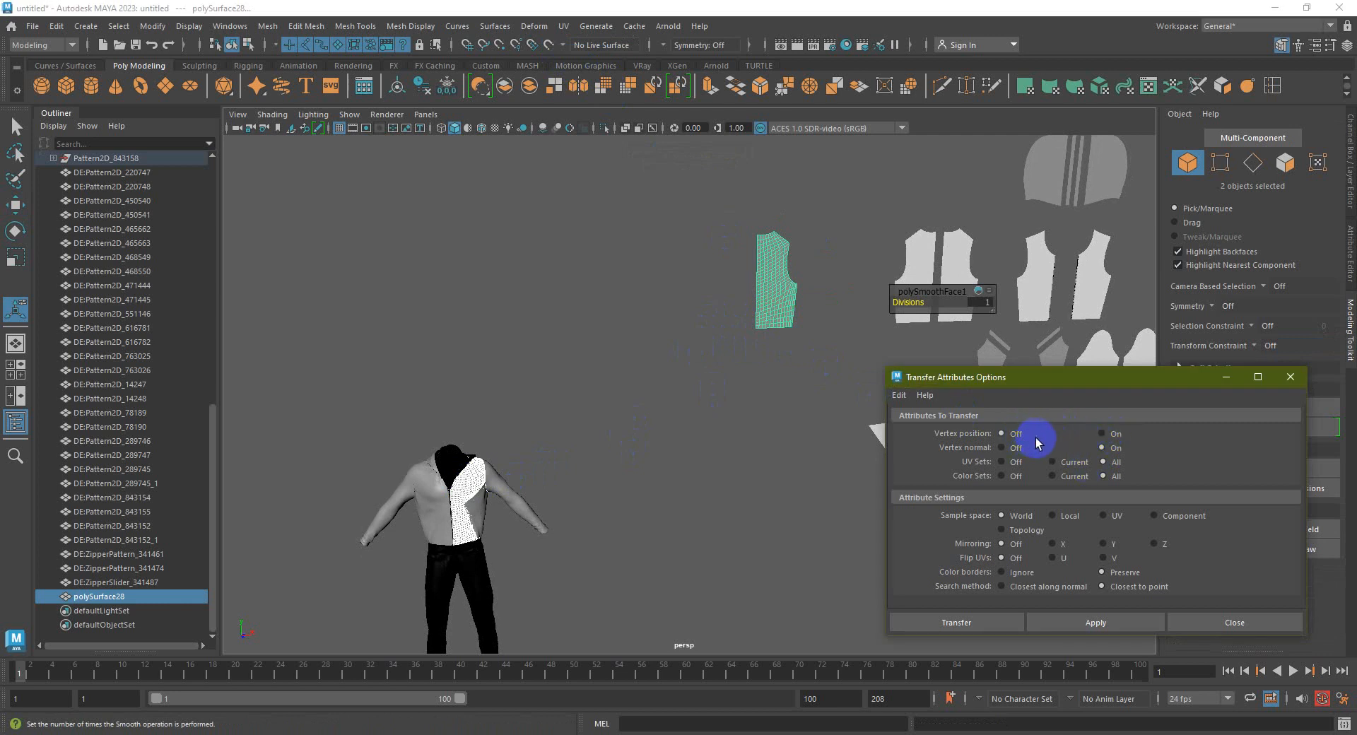
{"action": "left_click", "coordinate": [1088, 624]}
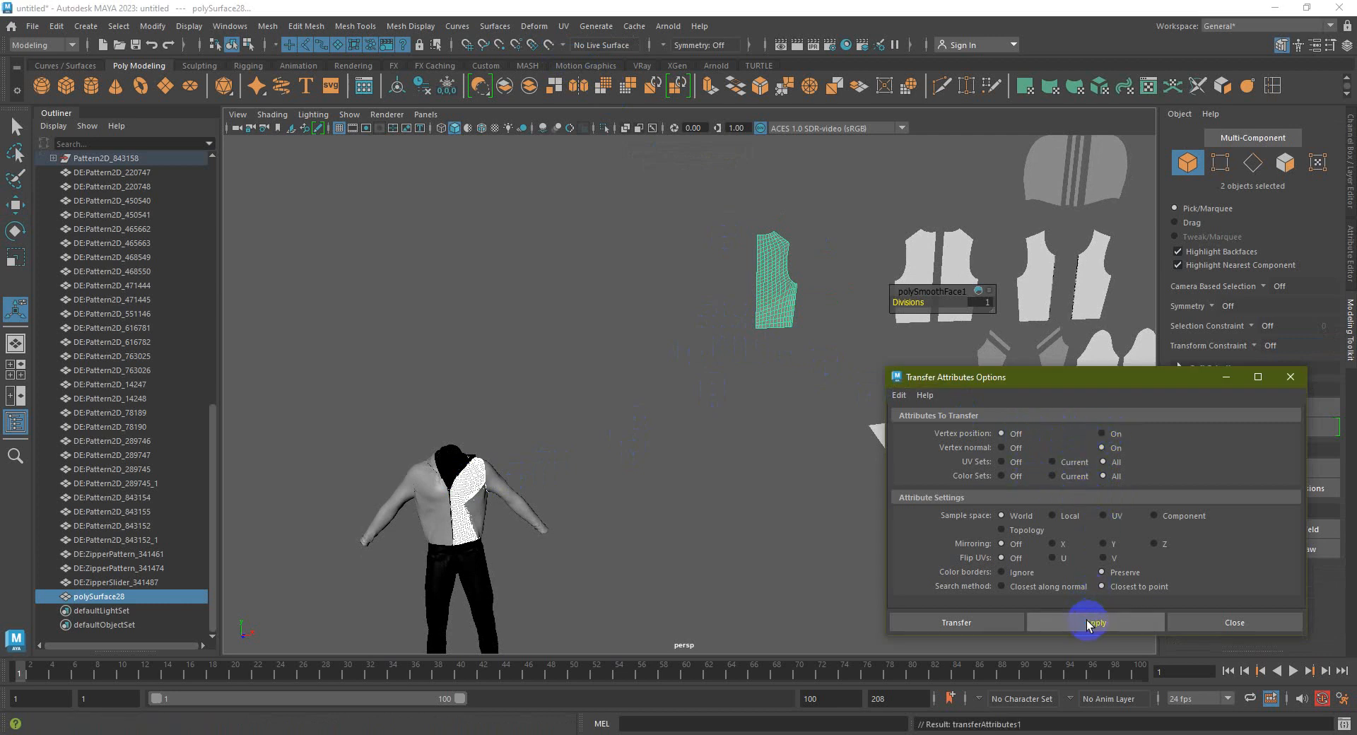
{"action": "left_click", "coordinate": [991, 622]}
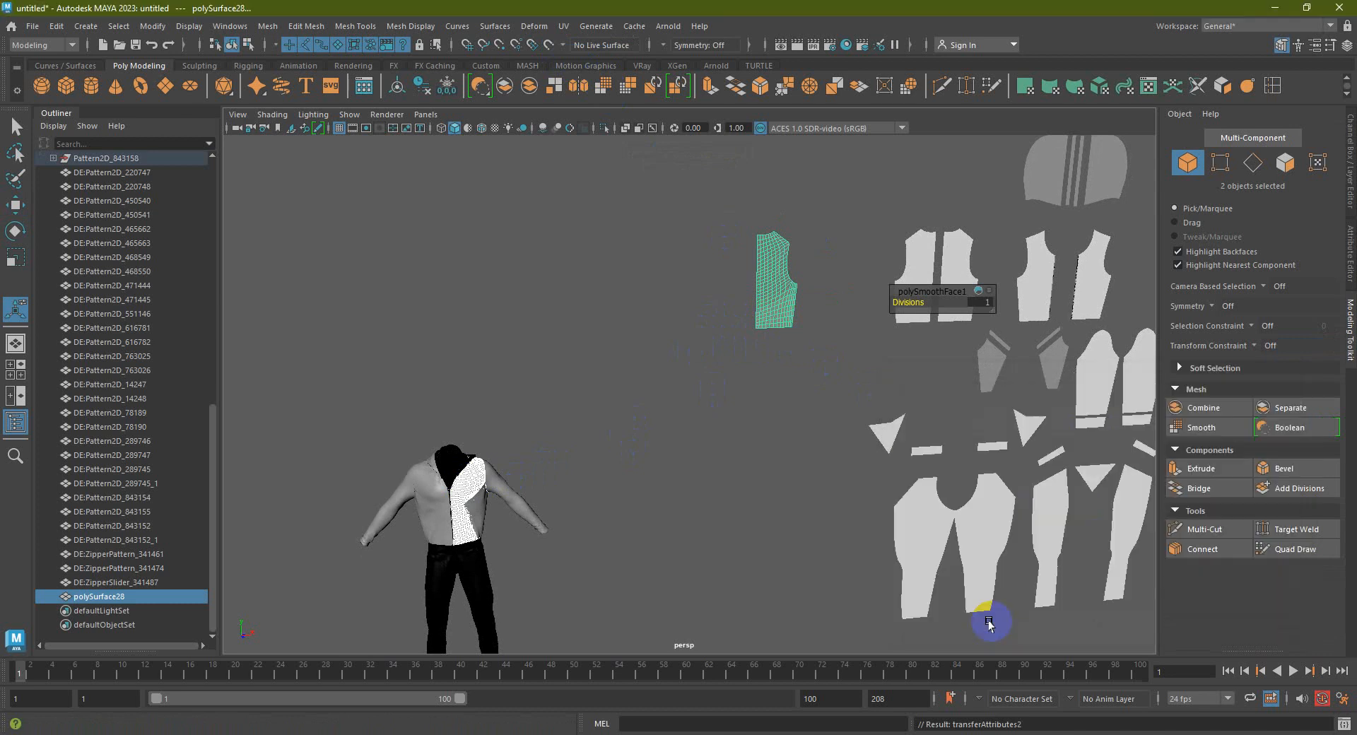
{"action": "left_click", "coordinate": [662, 455]}
{"action": "left_click", "coordinate": [468, 488]}
{"action": "left_click", "coordinate": [758, 316], "text": "shift"}
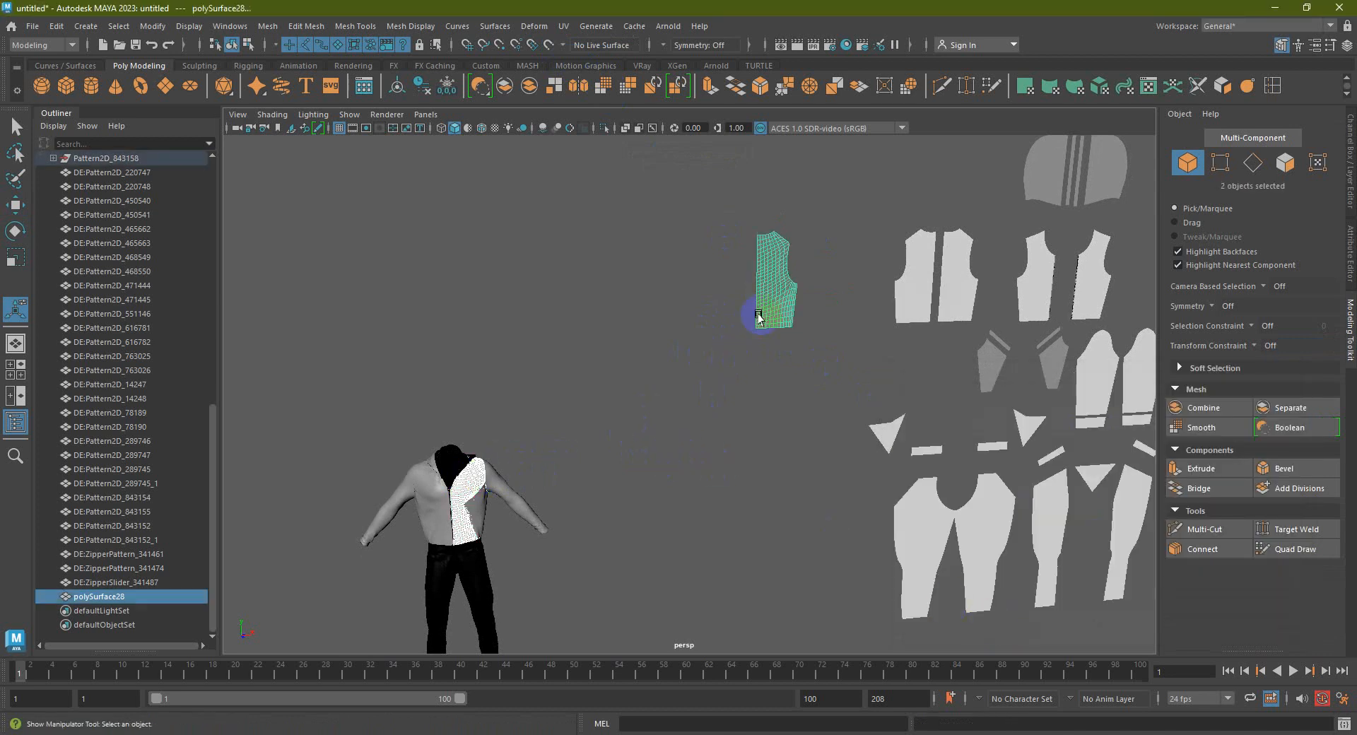
{"action": "key", "text": "ctrl+z"}
{"action": "key", "text": "ctrl+z"}
{"action": "key", "text": "ctrl+z"}
{"action": "key", "text": "ctrl+z"}
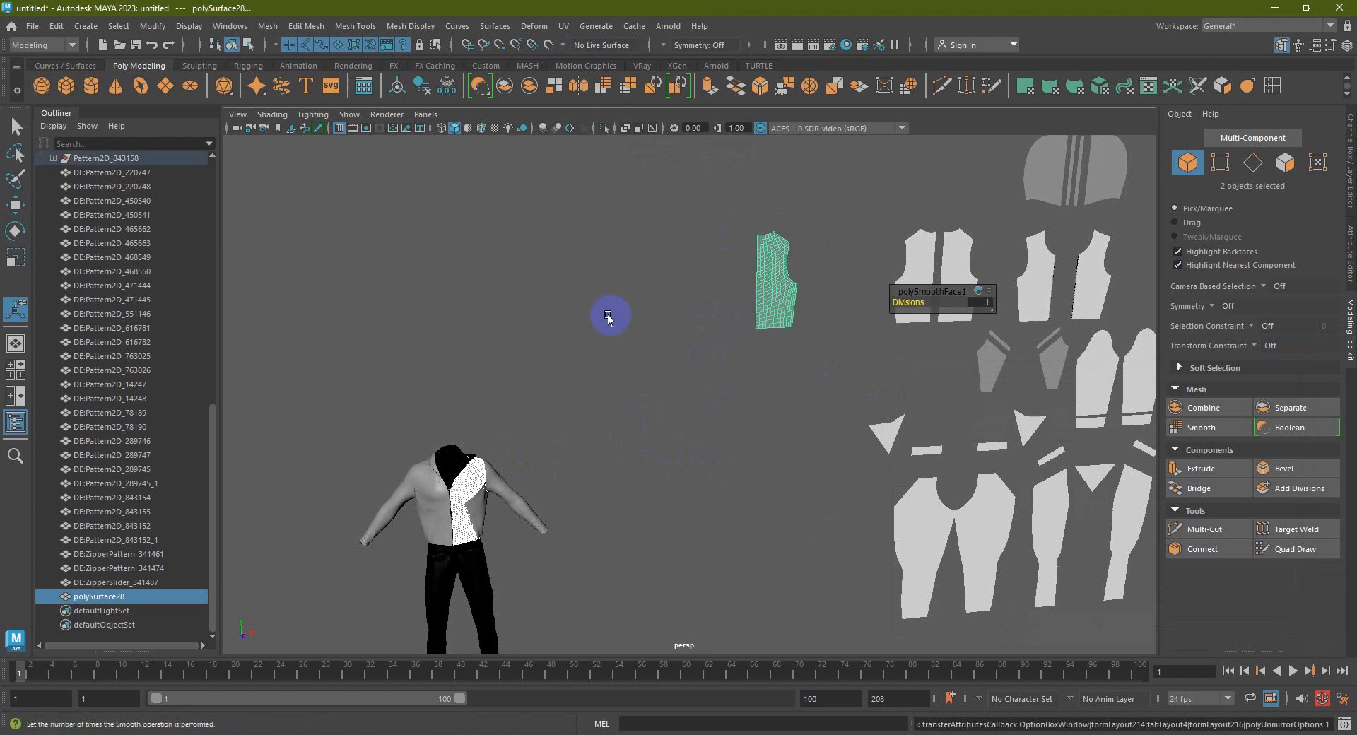
Reopen the Transfer Attributes options and reselect the jacket front panel and pattern piece
{"action": "left_click", "coordinate": [268, 27]}
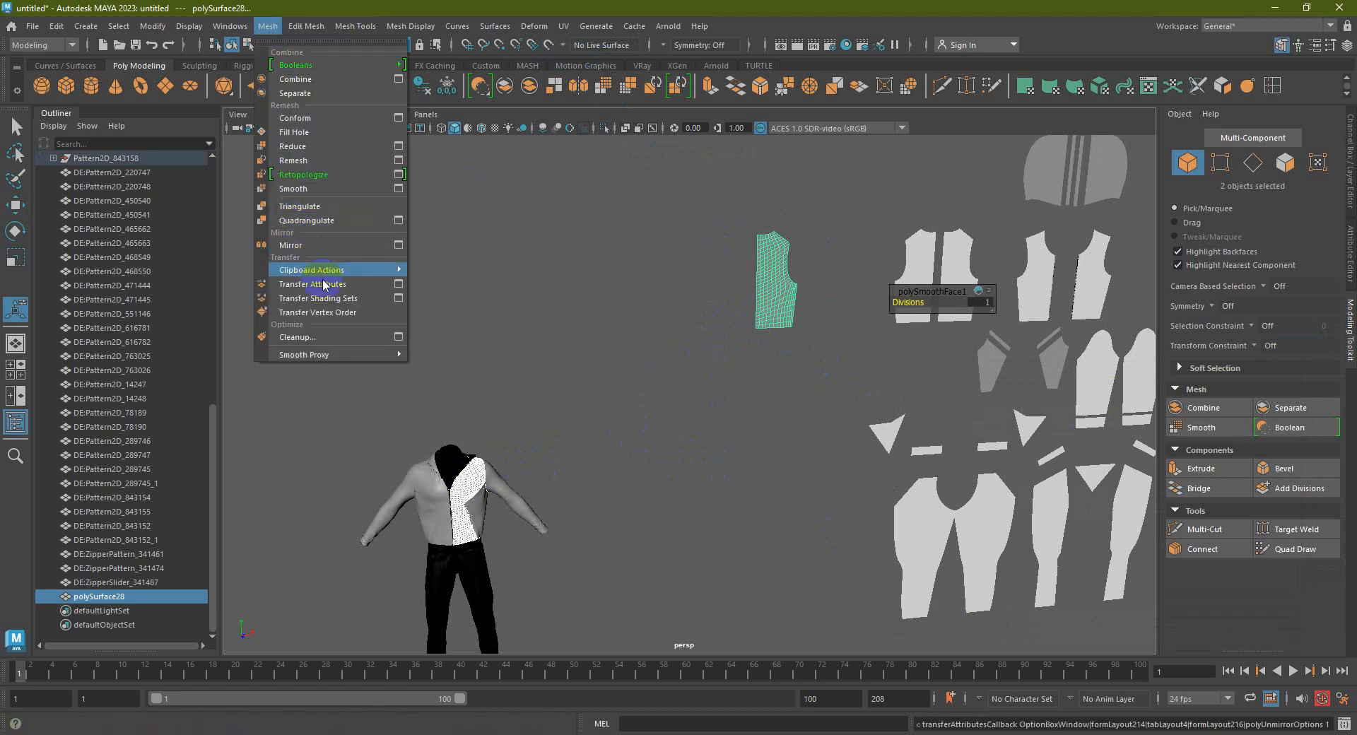
{"action": "left_click", "coordinate": [398, 283]}
{"action": "left_click", "coordinate": [533, 477]}
{"action": "left_click", "coordinate": [465, 487]}
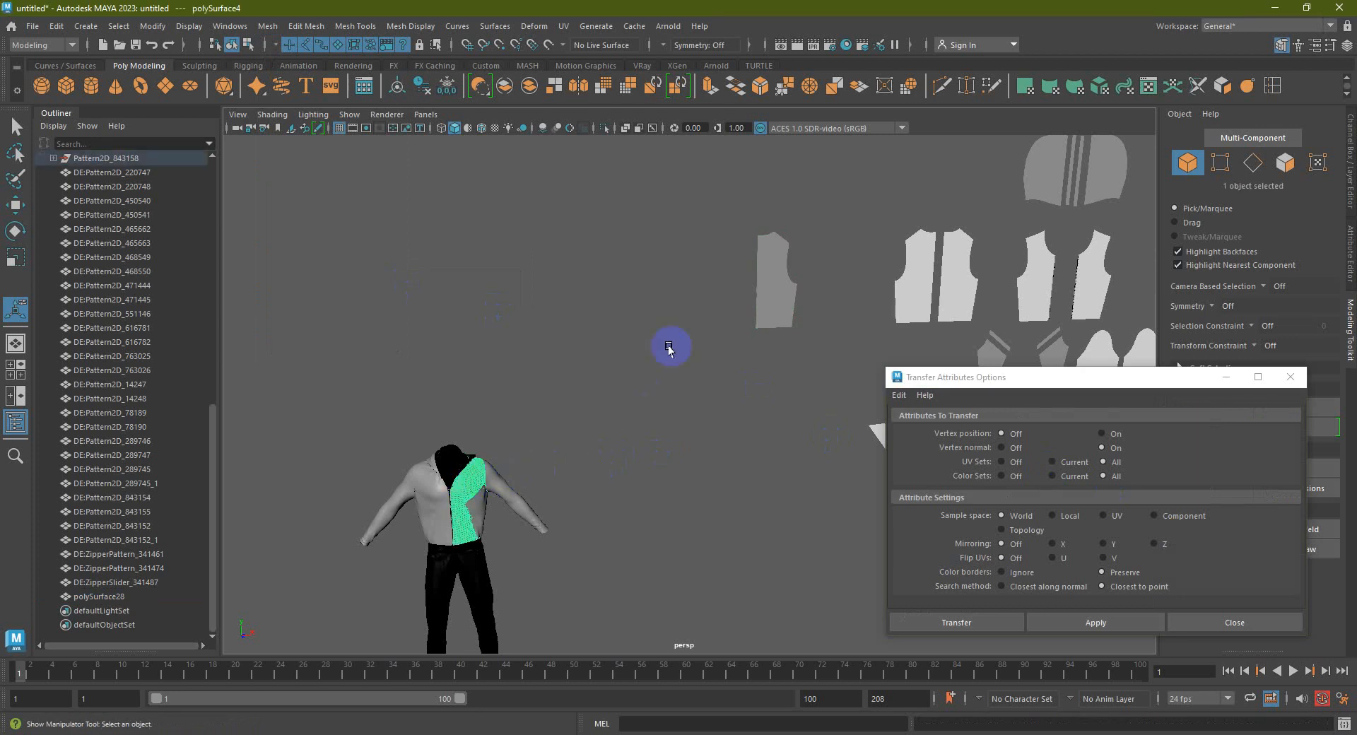
{"action": "left_click", "coordinate": [765, 288], "text": "shift"}
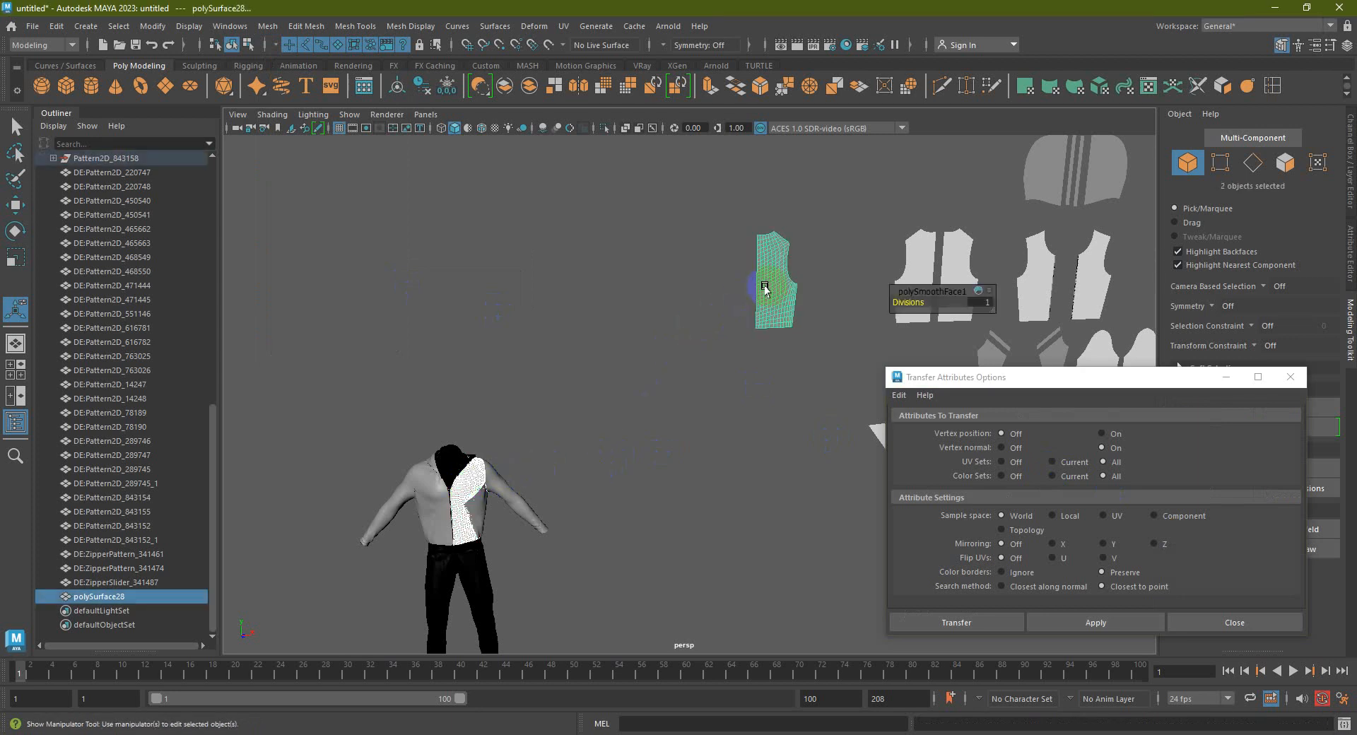
Apply the transfer with Vertex position On, Vertex normal Off and Sample space Local
{"action": "left_click", "coordinate": [1103, 438]}
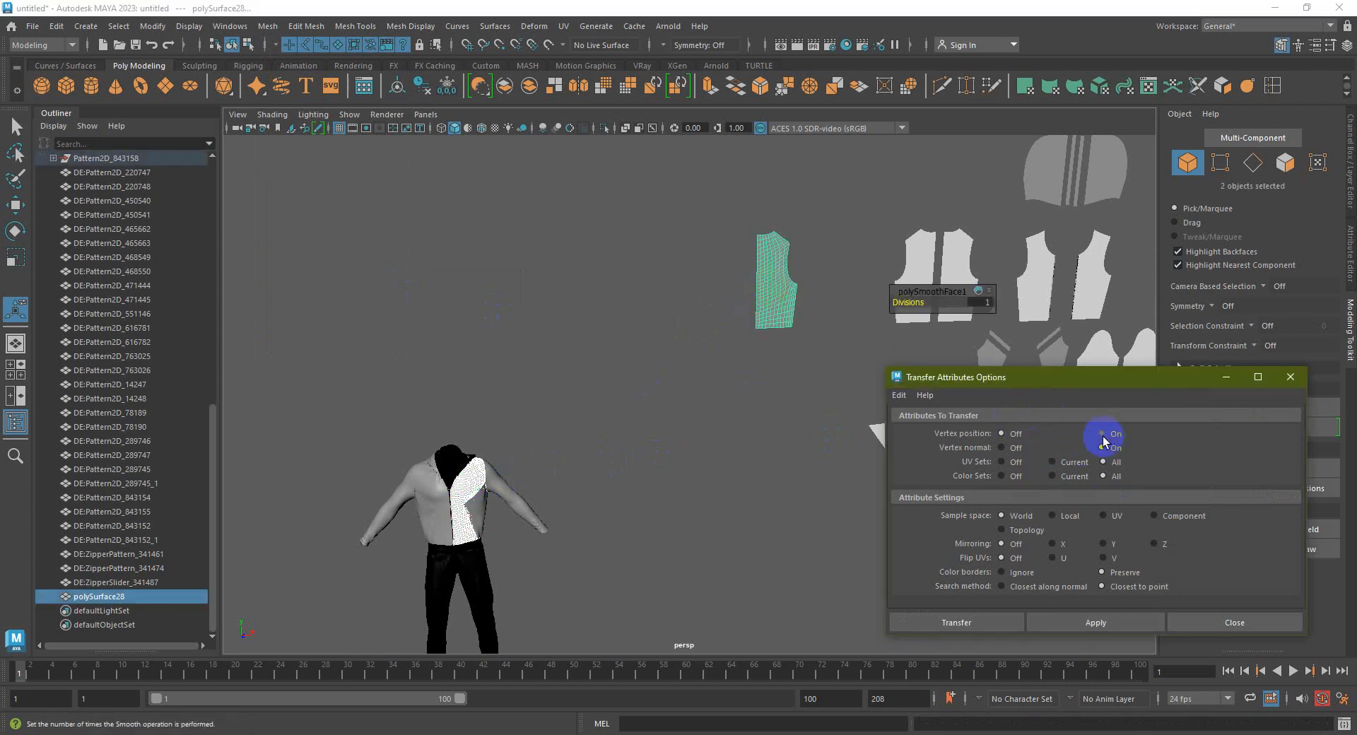
{"action": "left_click", "coordinate": [1012, 448]}
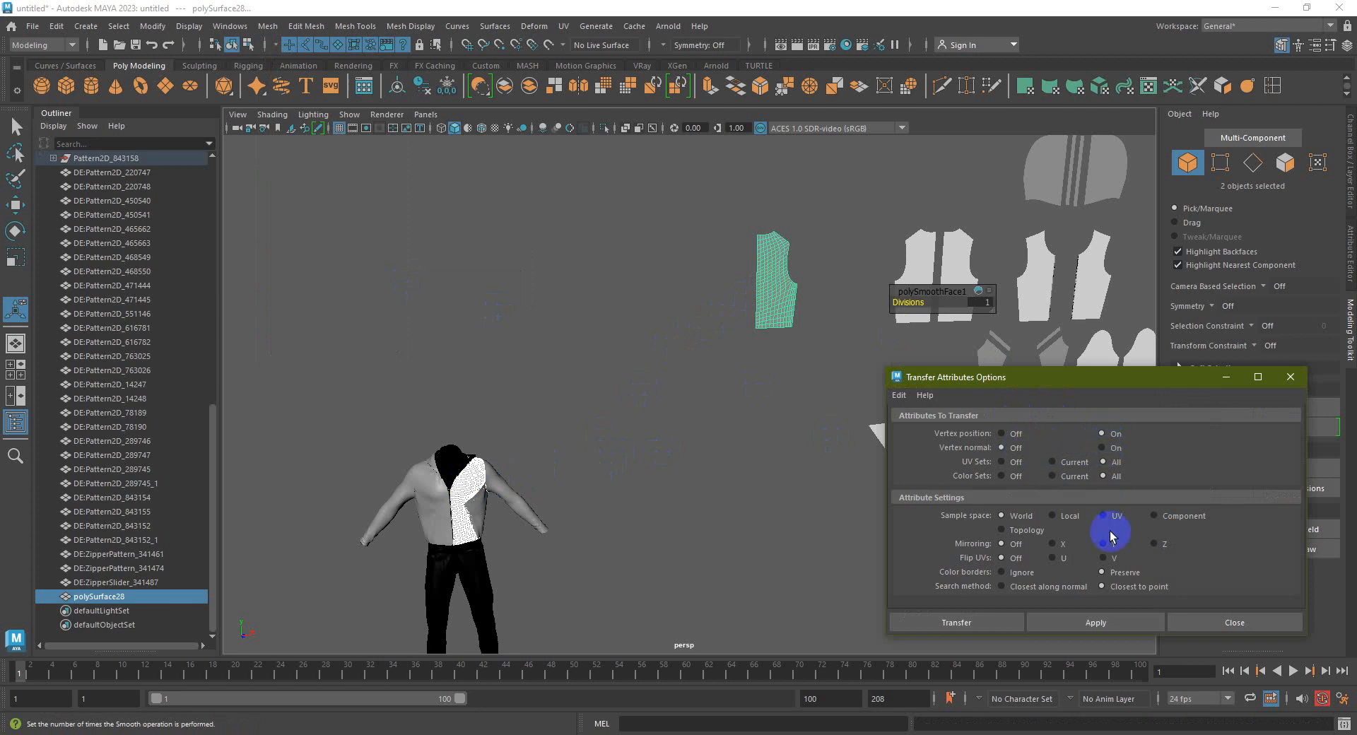
{"action": "left_click", "coordinate": [1053, 516]}
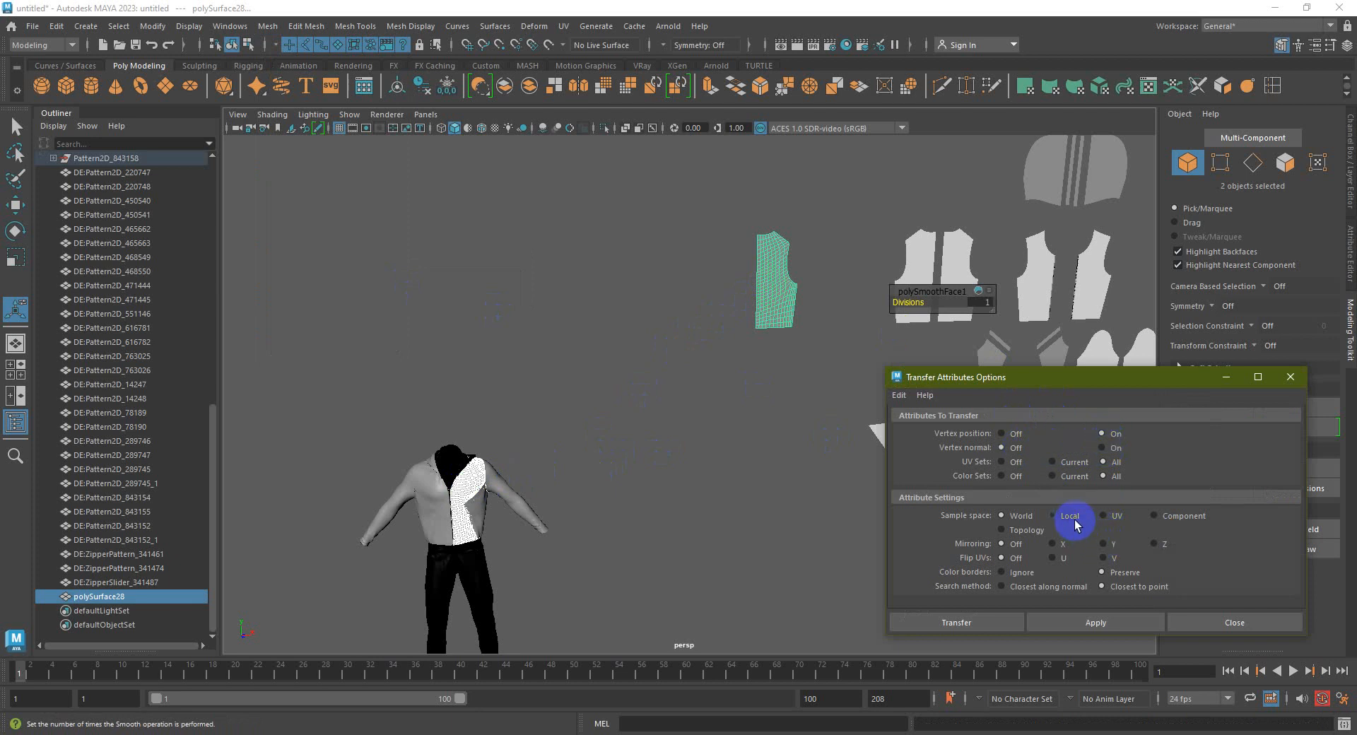
{"action": "left_click", "coordinate": [1098, 624]}
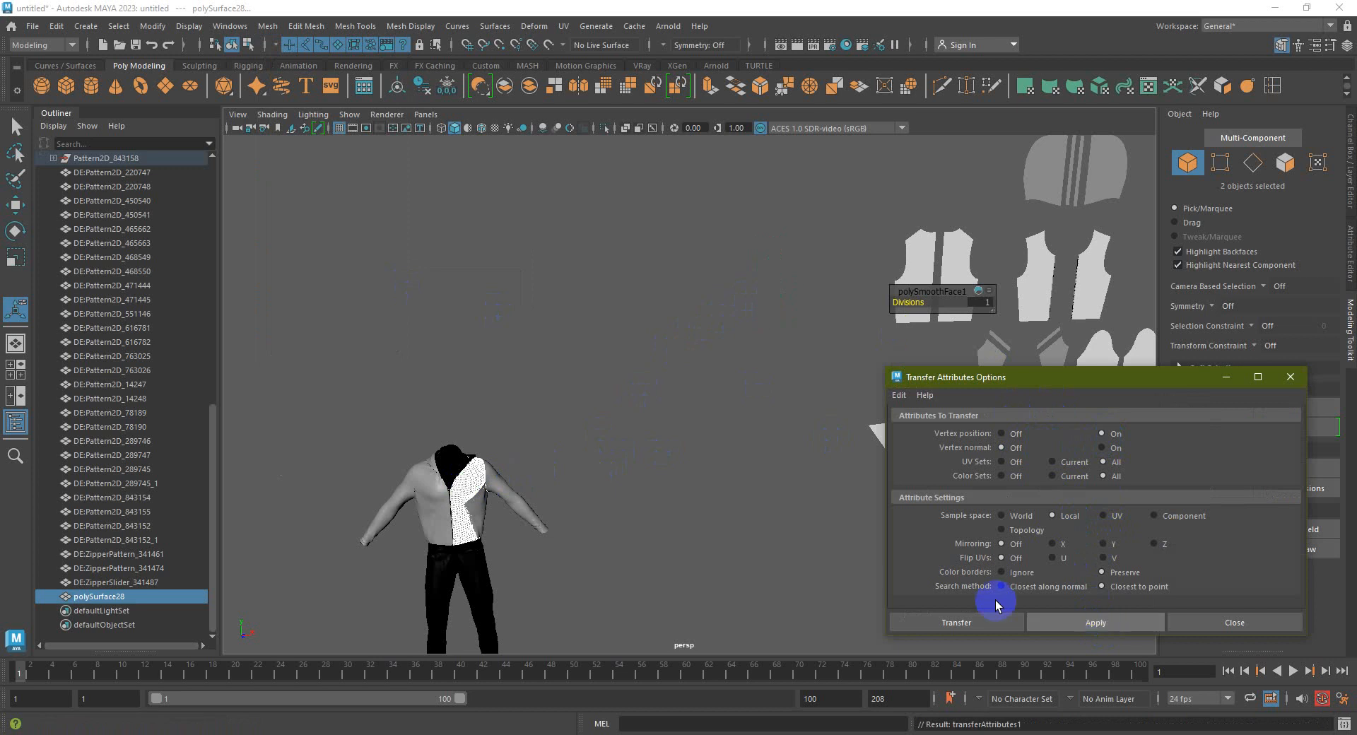
{"action": "left_click_drag", "start_coordinate": [521, 521], "coordinate": [601, 421], "text": "alt"}
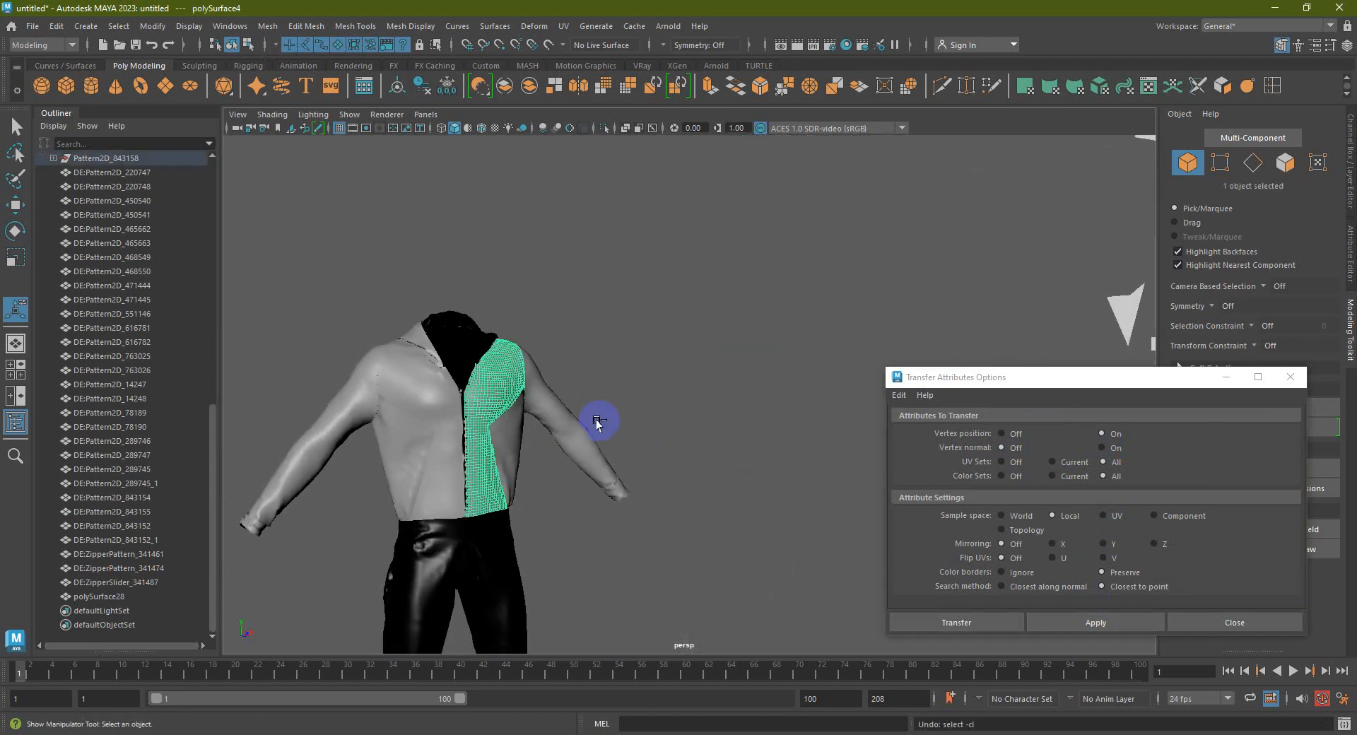
Inspect the local-space result, then select the jacket front panel and the flat pattern piece
{"action": "left_click", "coordinate": [599, 422]}
{"action": "scroll", "coordinate": [745, 397], "scroll_direction": "down", "scroll_amount": 6}
{"action": "left_click_drag", "start_coordinate": [768, 379], "coordinate": [714, 388], "text": "alt"}
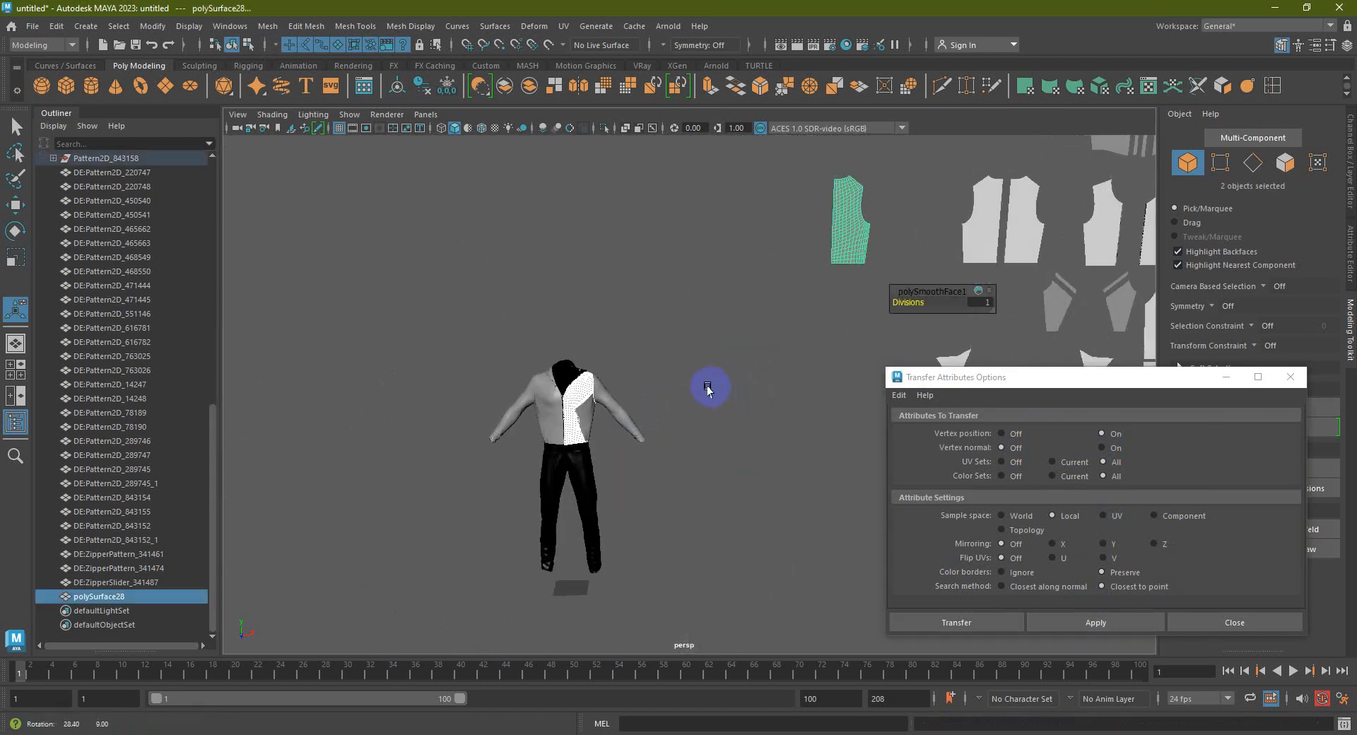
{"action": "middle_click_drag", "start_coordinate": [715, 388], "coordinate": [715, 415], "text": "alt"}
{"action": "left_click", "coordinate": [715, 415]}
{"action": "left_click_drag", "start_coordinate": [814, 304], "coordinate": [806, 303], "text": "alt"}
{"action": "scroll", "coordinate": [554, 444], "scroll_direction": "up", "scroll_amount": 4}
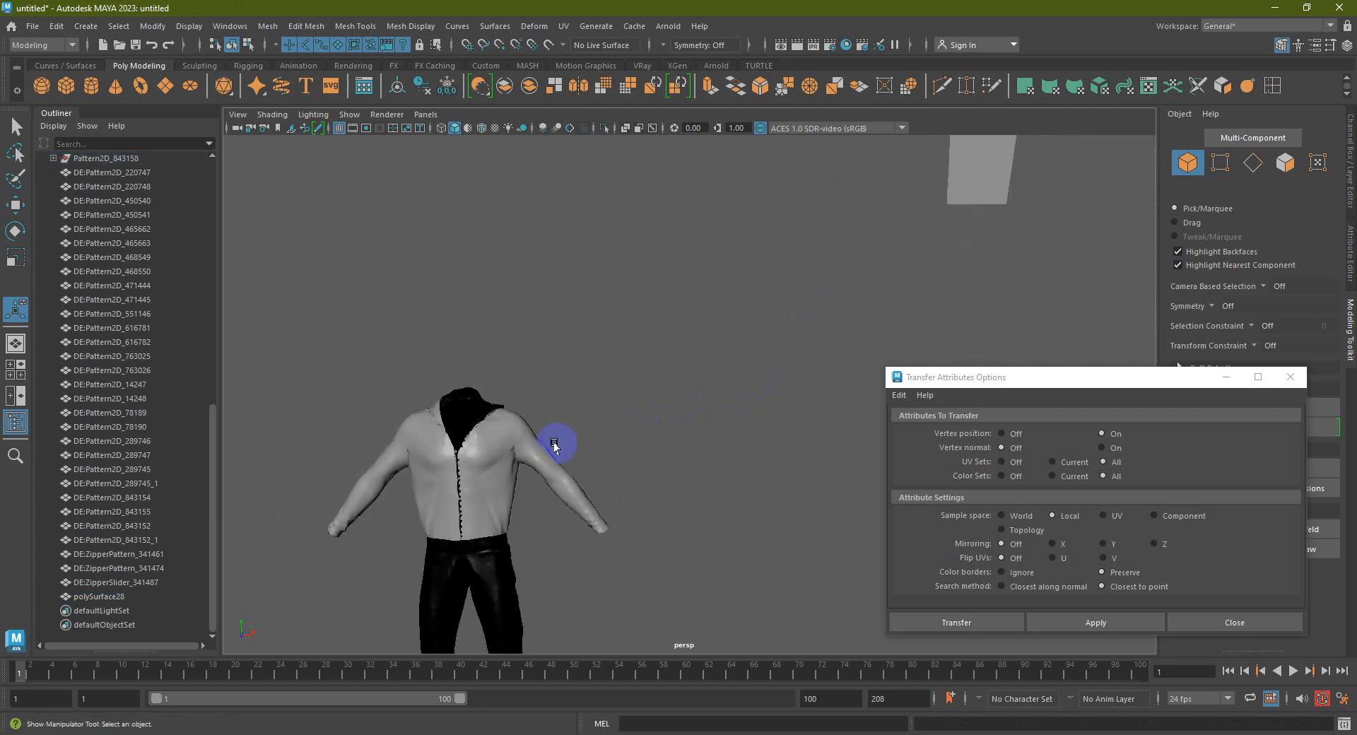
{"action": "left_click", "coordinate": [474, 454]}
{"action": "scroll", "coordinate": [657, 400], "scroll_direction": "down", "scroll_amount": 5}
{"action": "left_click", "coordinate": [845, 284], "text": "shift"}
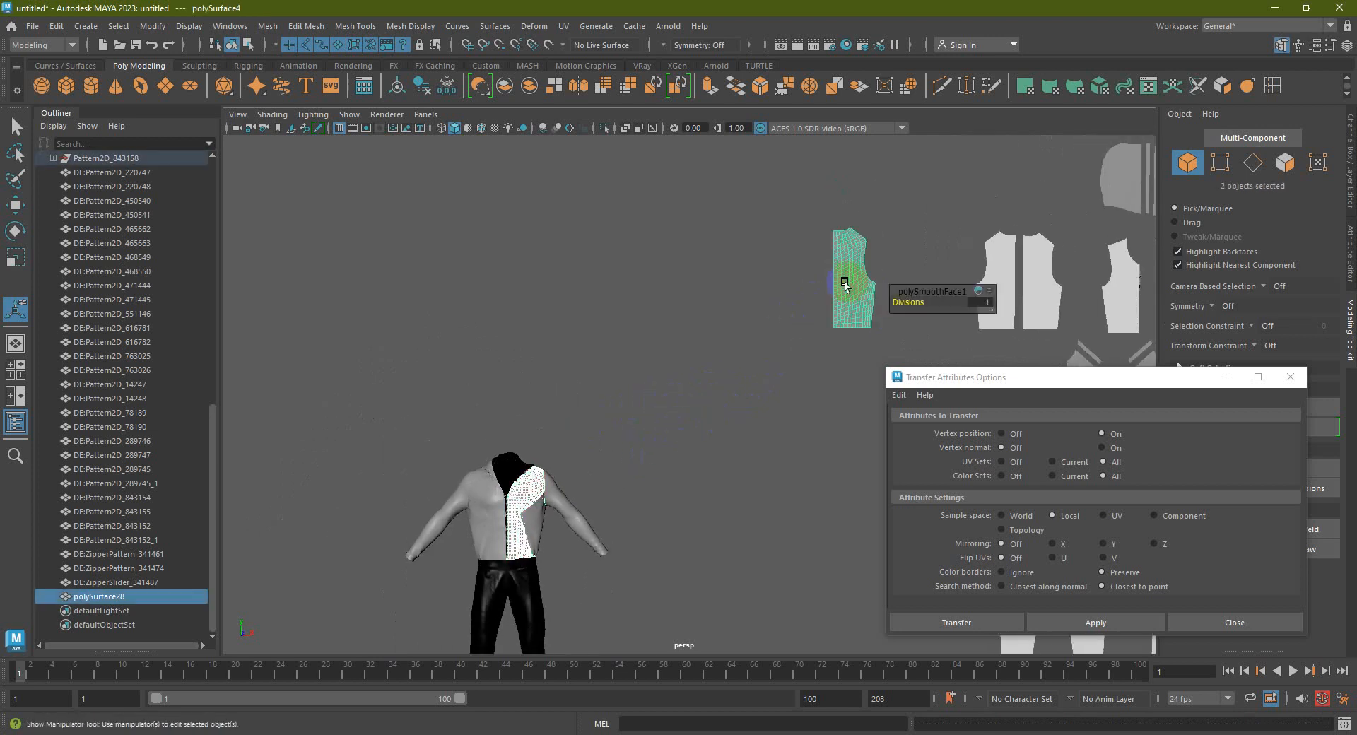
Reset the Transfer Attributes settings to defaults, apply, then undo the transfer
{"action": "left_click", "coordinate": [903, 398]}
{"action": "left_click", "coordinate": [917, 425]}
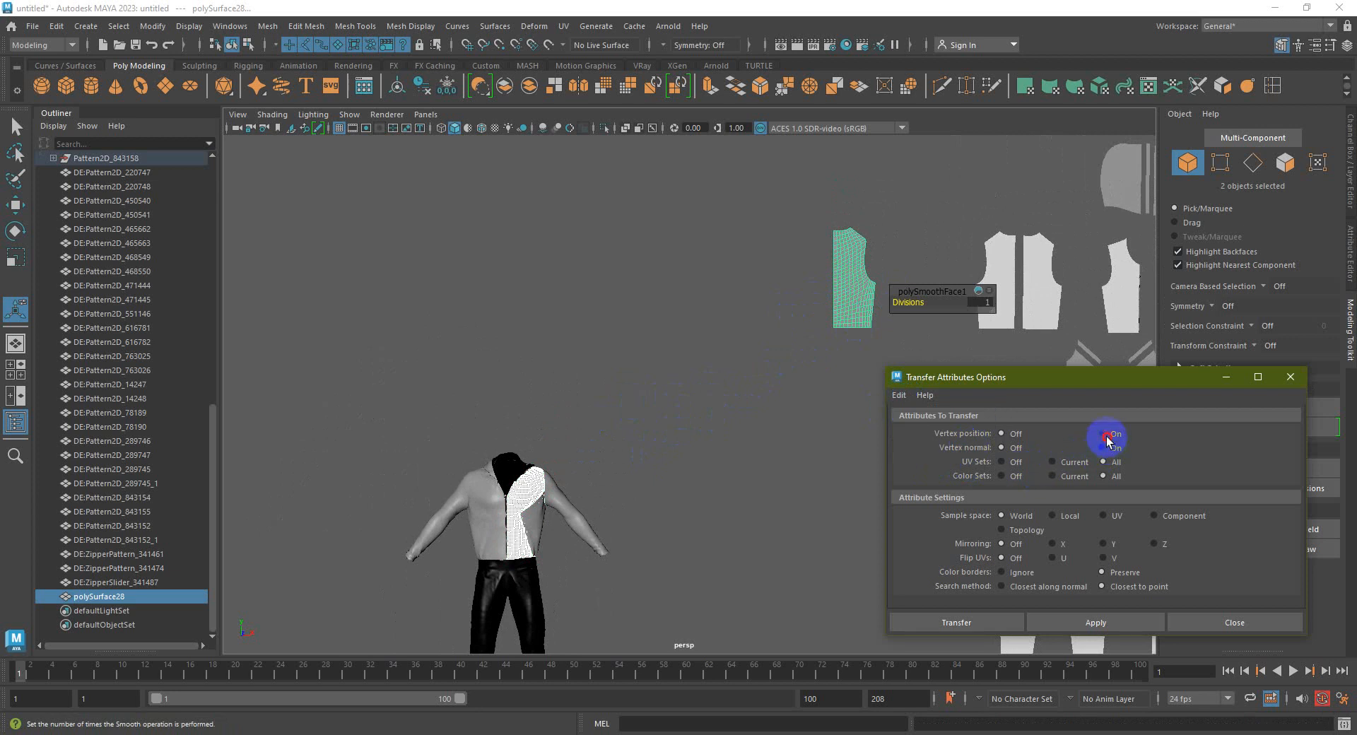
{"action": "left_click", "coordinate": [1065, 623]}
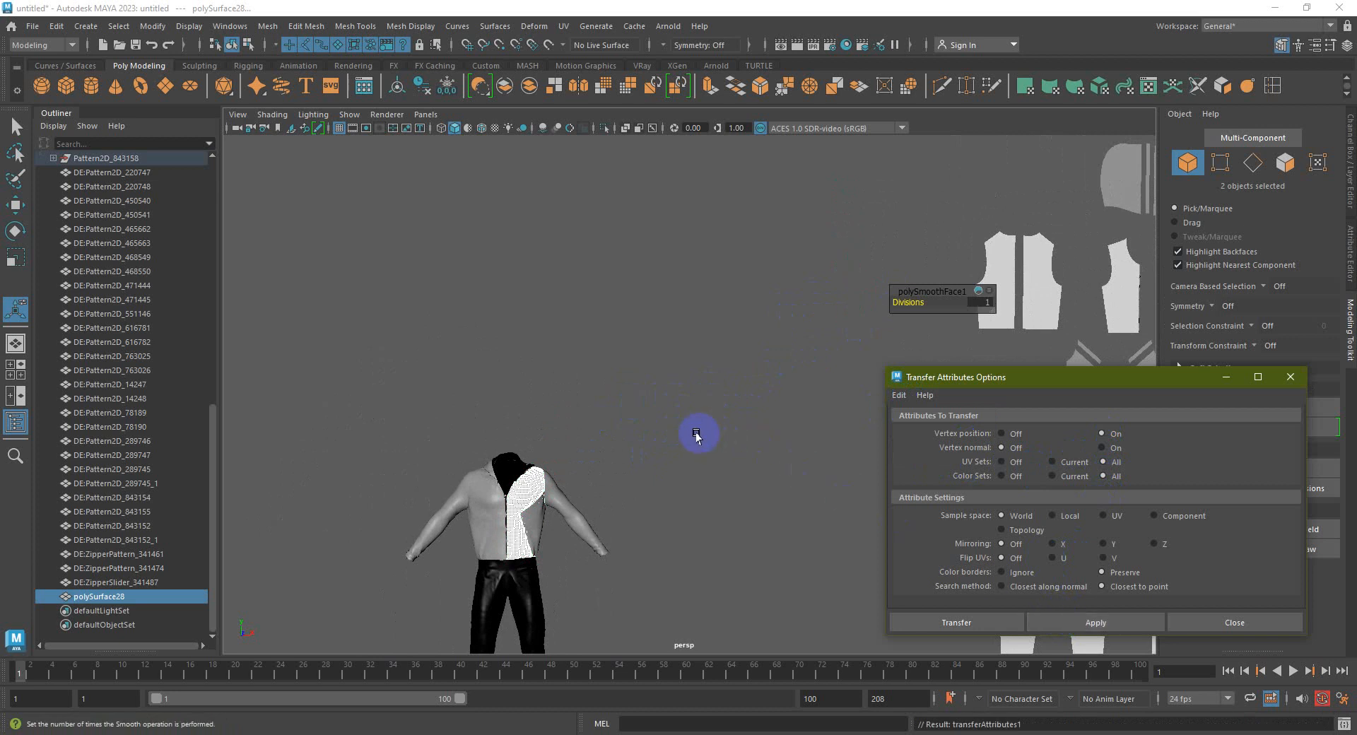
{"action": "middle_click_drag", "start_coordinate": [645, 447], "coordinate": [747, 402], "text": "alt"}
{"action": "scroll", "coordinate": [626, 450], "scroll_direction": "up", "scroll_amount": 4}
{"action": "key", "text": "ctrl+z"}
{"action": "scroll", "coordinate": [626, 449], "scroll_direction": "down", "scroll_amount": 6}
{"action": "left_click", "coordinate": [747, 402]}
Add the flat pattern piece to the selection and set Vertex position to On
{"action": "left_click_drag", "start_coordinate": [1058, 382], "coordinate": [1074, 389]}
{"action": "middle_click_drag", "start_coordinate": [709, 428], "coordinate": [622, 418], "text": "alt"}
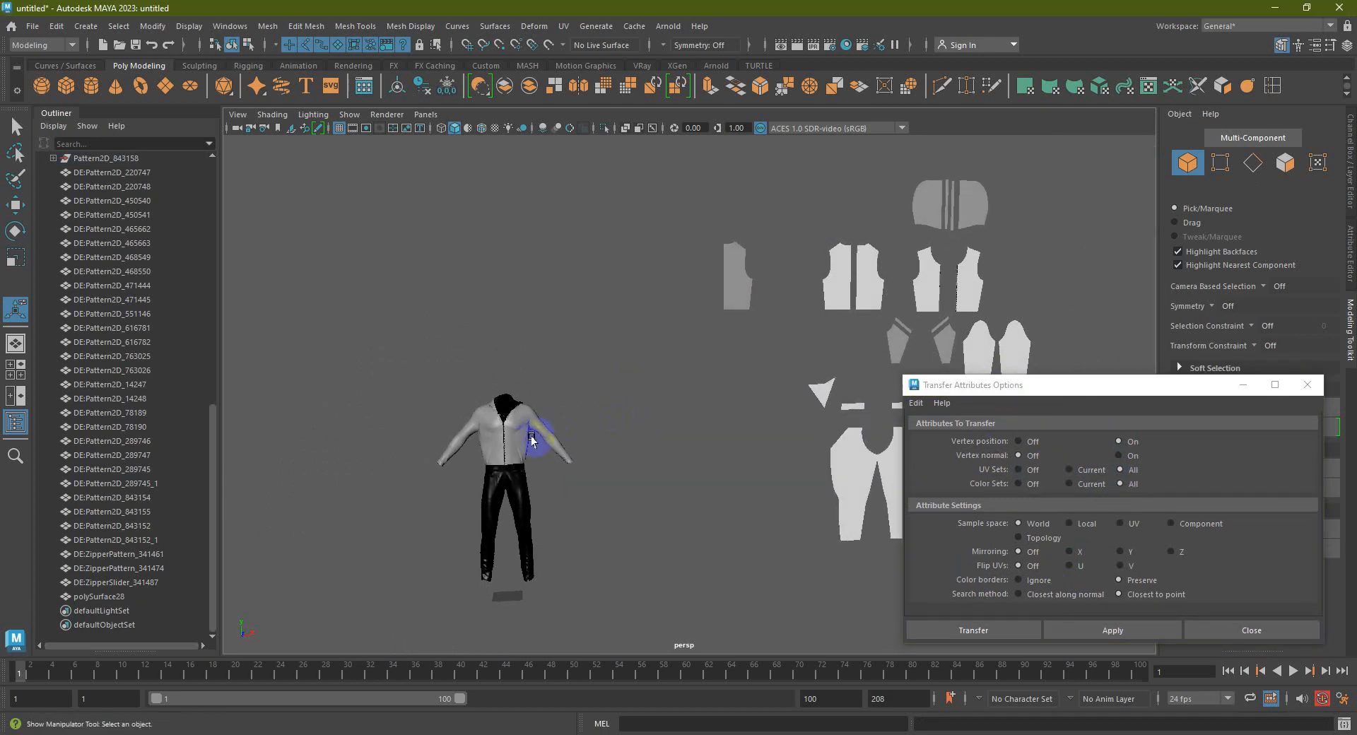
{"action": "scroll", "coordinate": [509, 418], "scroll_direction": "up", "scroll_amount": 4}
{"action": "middle_click_drag", "start_coordinate": [489, 452], "coordinate": [581, 442], "text": "alt"}
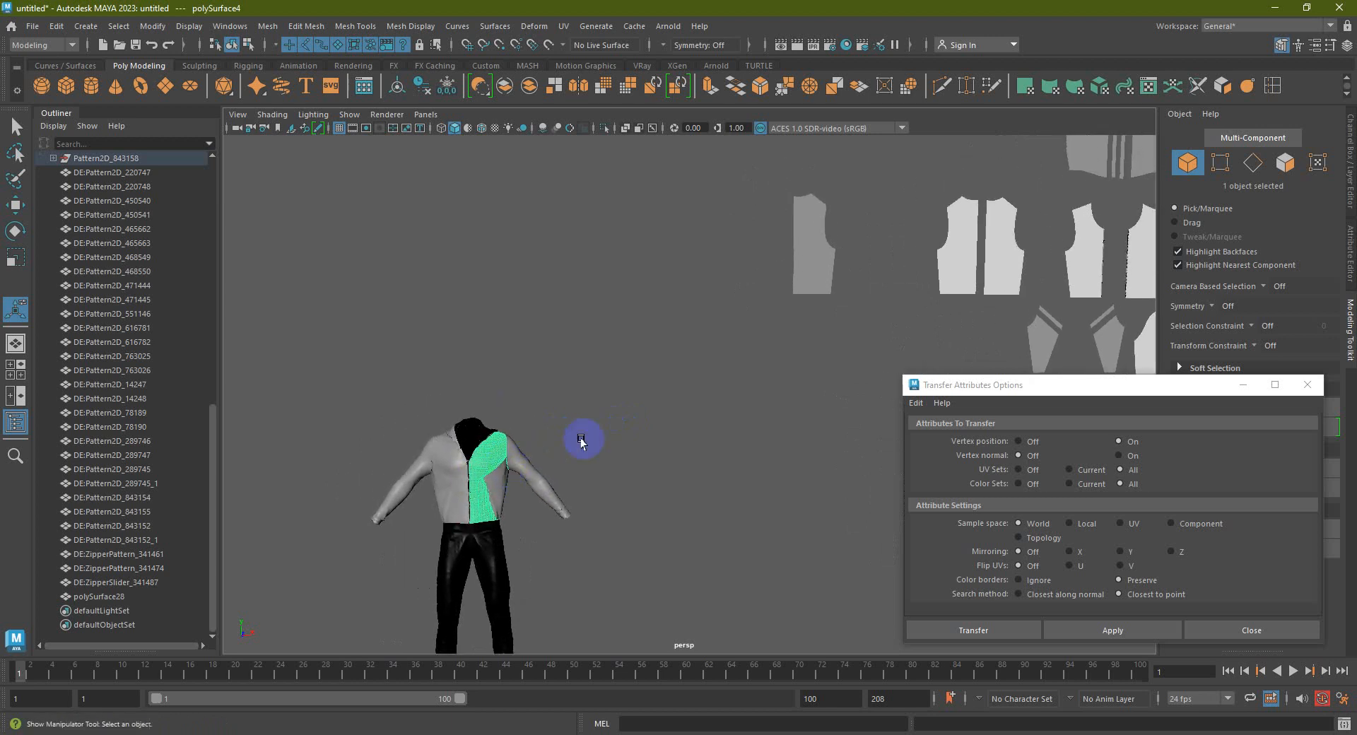
{"action": "left_click", "coordinate": [813, 260], "text": "shift"}
{"action": "left_click", "coordinate": [1121, 442]}
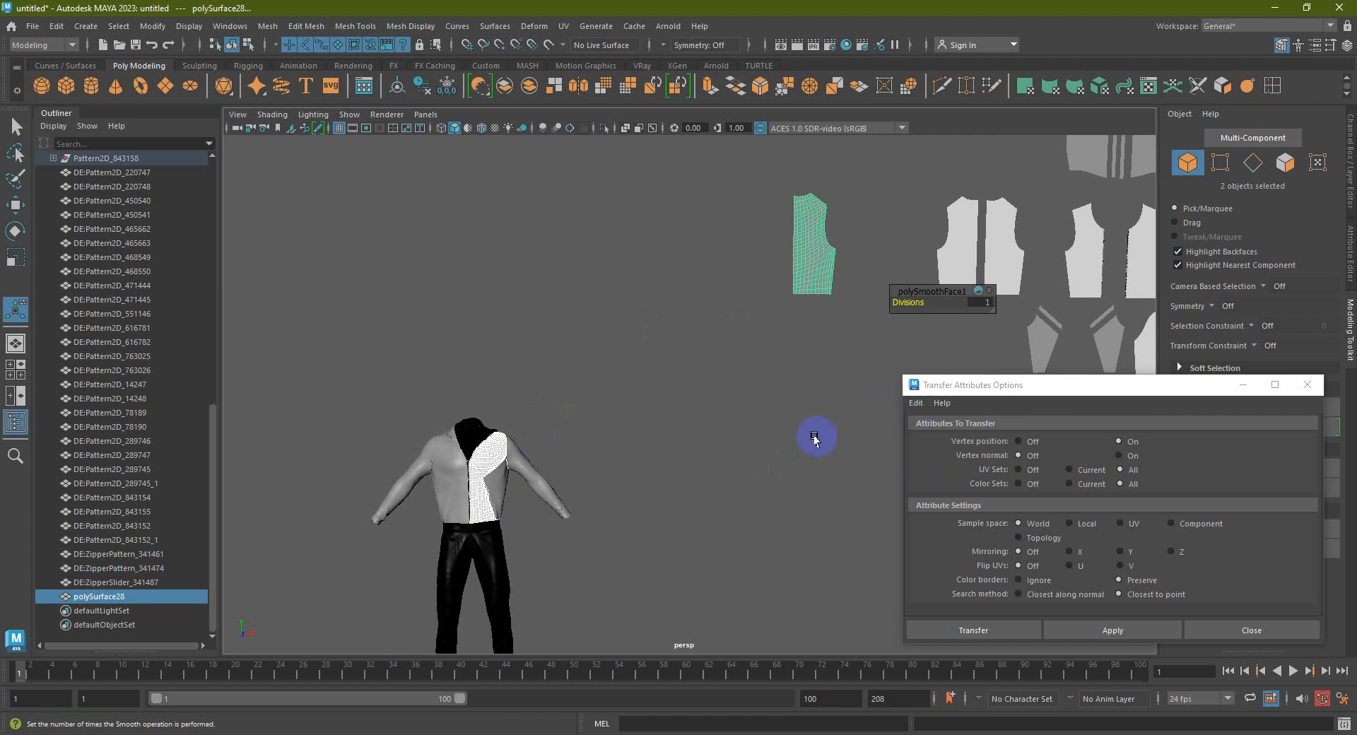
Set UV Sets to Off in Transfer Attributes Options and apply the transfer
{"action": "middle_click_drag", "start_coordinate": [647, 437], "coordinate": [659, 422], "text": "alt"}
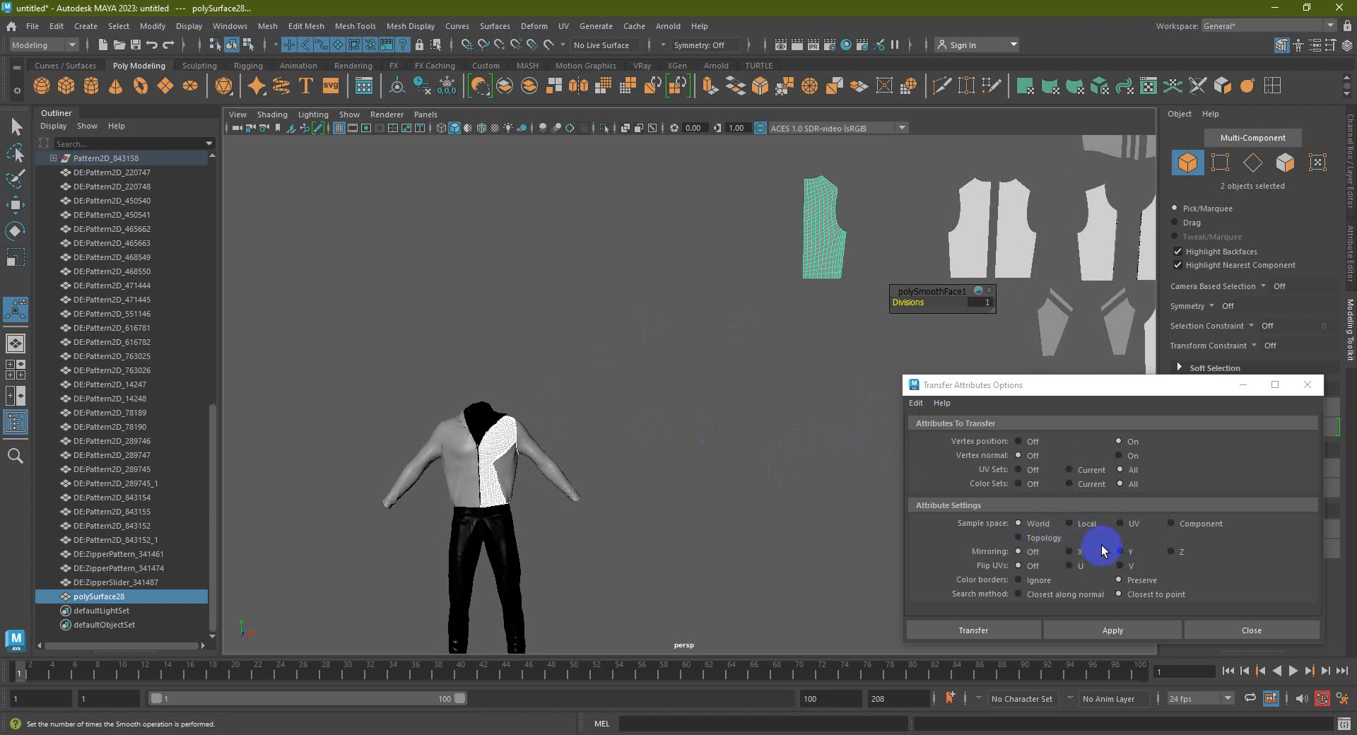
{"action": "left_click", "coordinate": [1034, 470]}
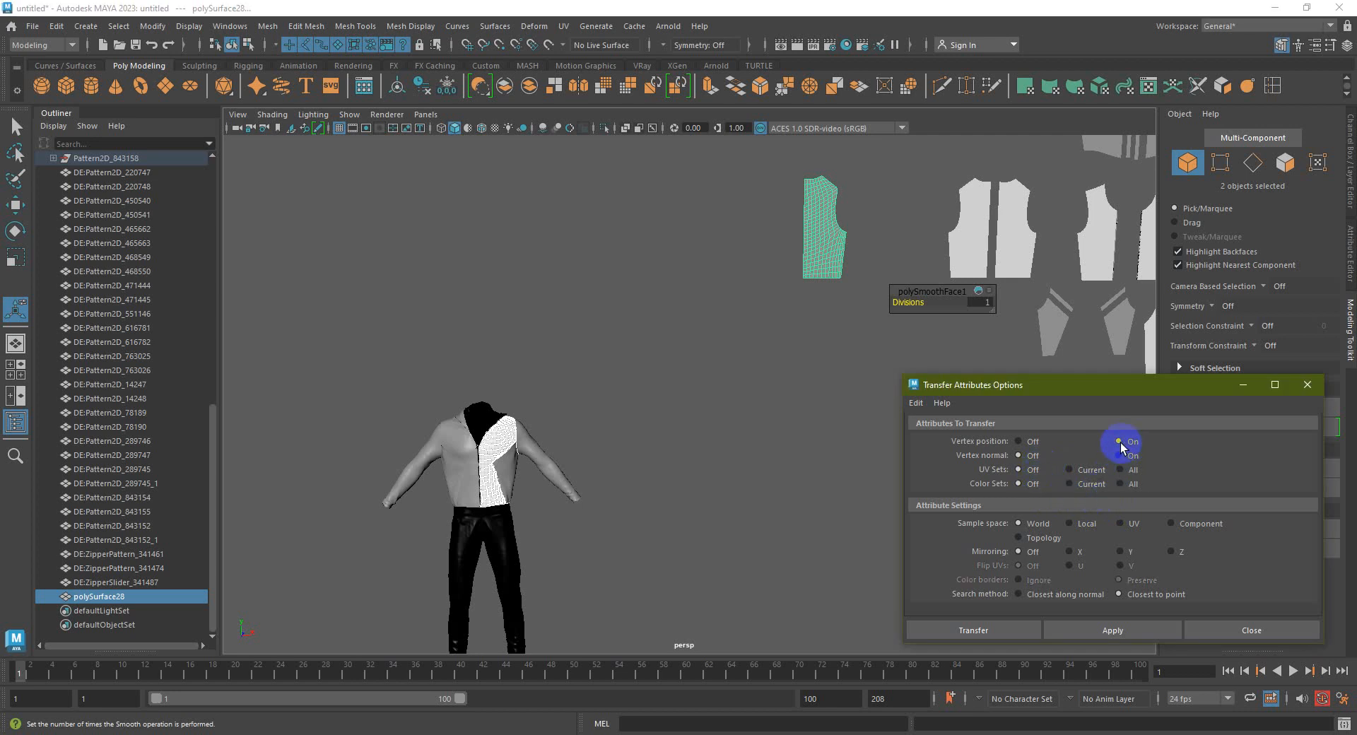
{"action": "left_click", "coordinate": [1059, 629]}
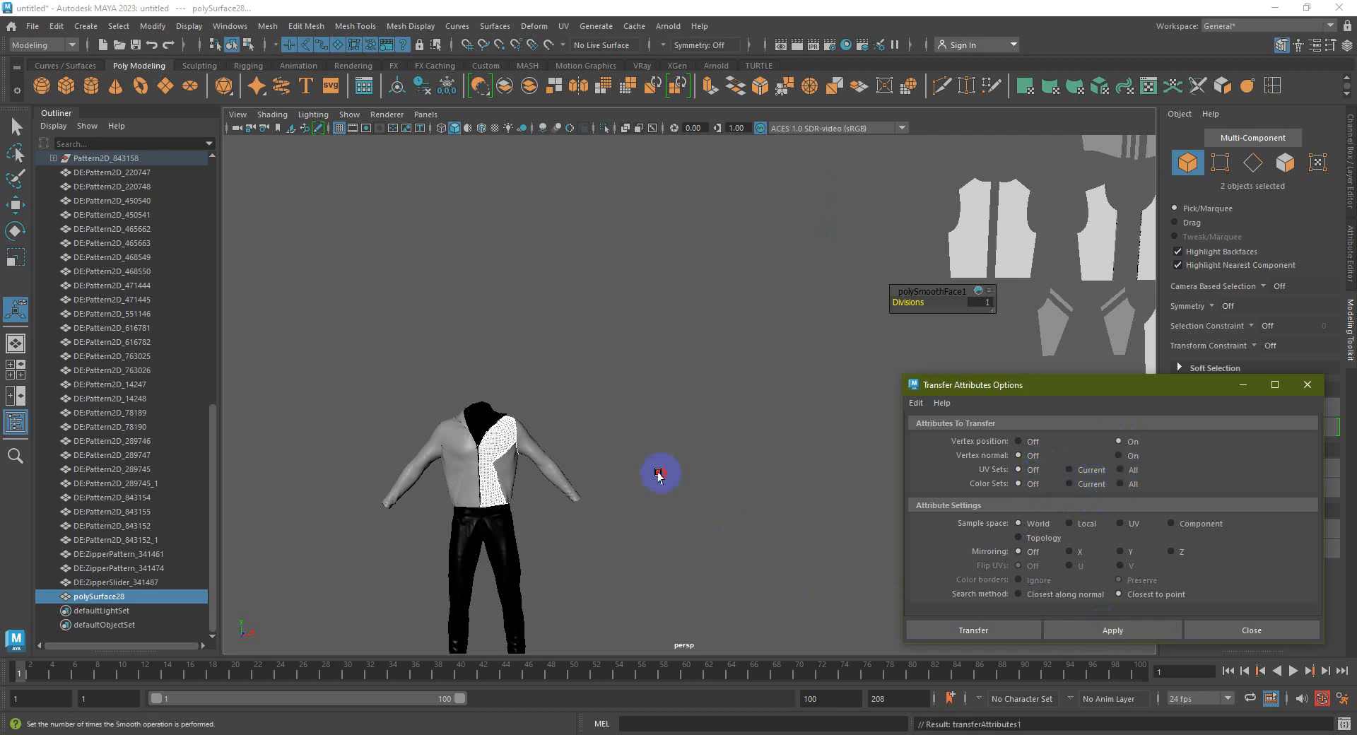
{"action": "scroll", "coordinate": [521, 464], "scroll_direction": "up", "scroll_amount": 5}
Undo the transfer, then select the jacket's left front piece with the flat pattern and transfer again
{"action": "left_click", "coordinate": [577, 447]}
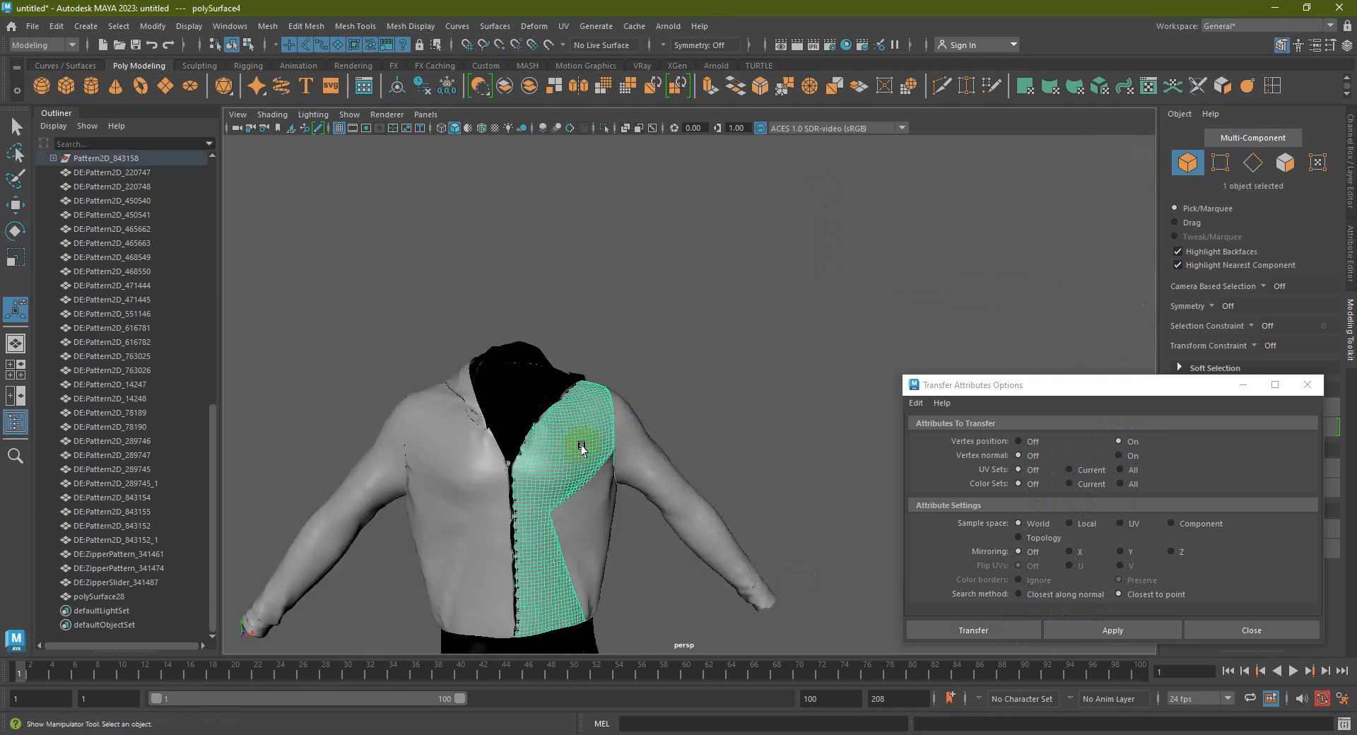
{"action": "left_click", "coordinate": [633, 449], "text": "shift"}
{"action": "scroll", "coordinate": [777, 410], "scroll_direction": "down", "scroll_amount": 5}
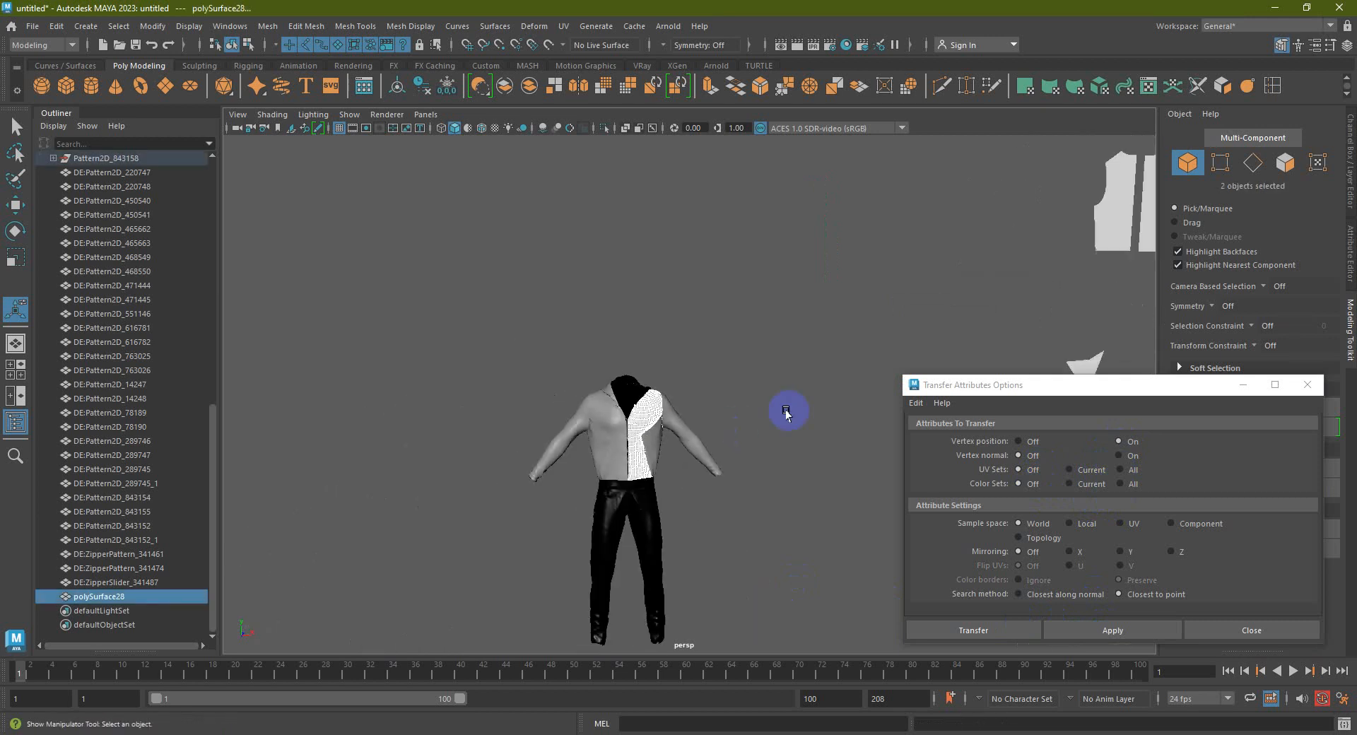
{"action": "key", "text": "ctrl+z"}
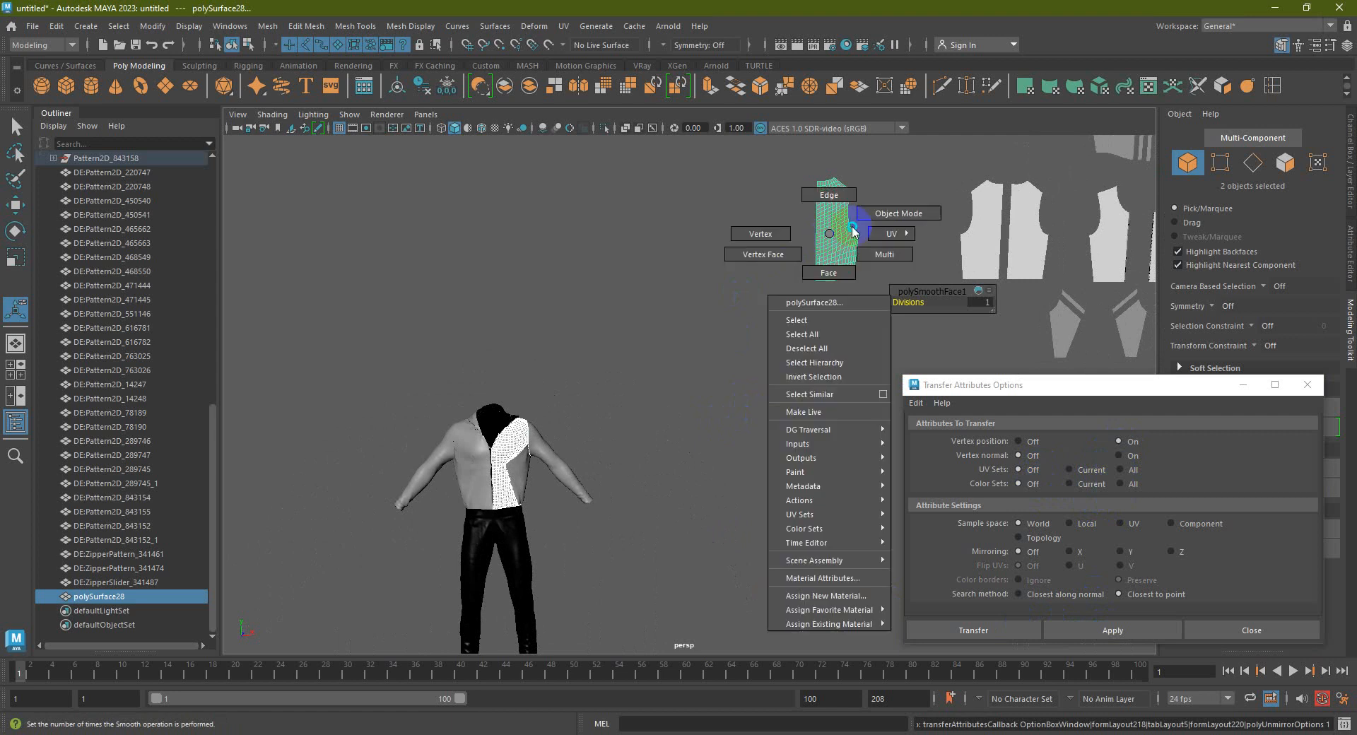
{"action": "key", "text": "q"}
{"action": "left_click", "coordinate": [818, 248]}
{"action": "left_click", "coordinate": [467, 451]}
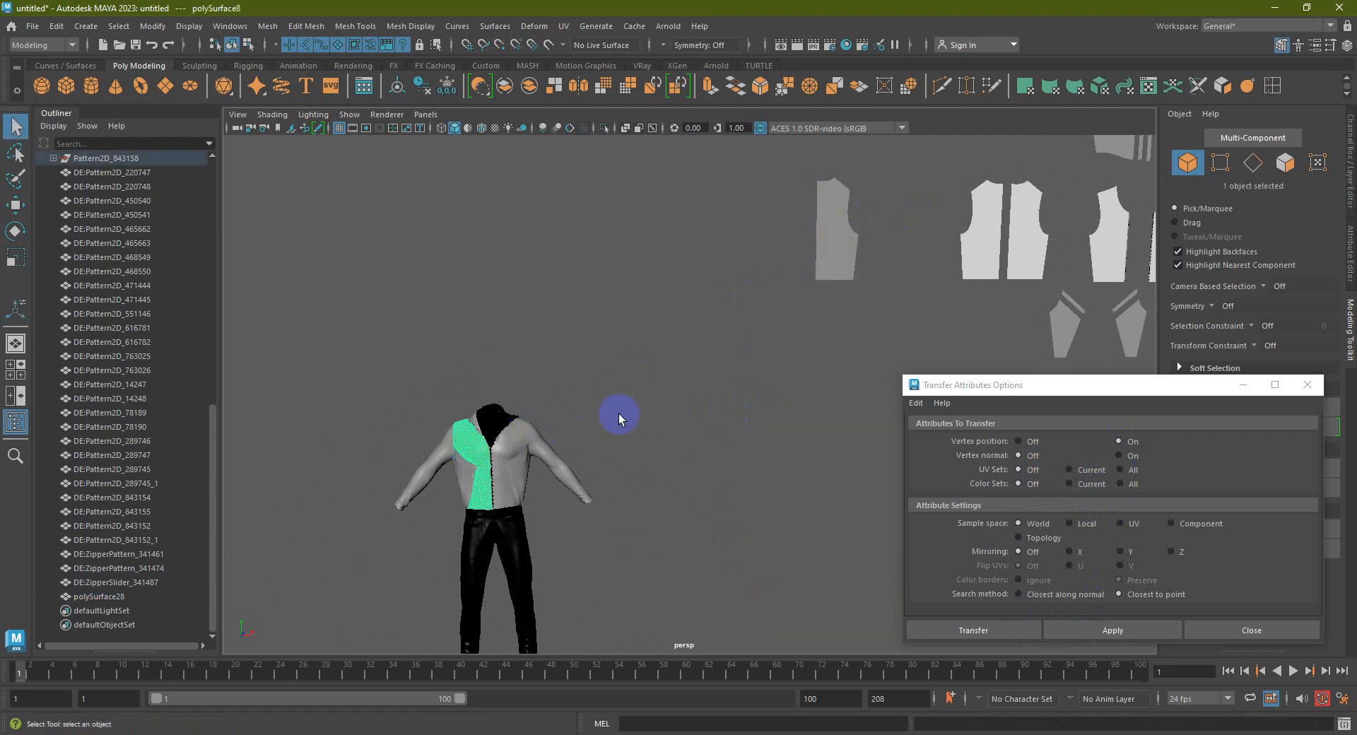
{"action": "left_click", "coordinate": [837, 244], "text": "shift"}
{"action": "left_click", "coordinate": [1103, 630]}
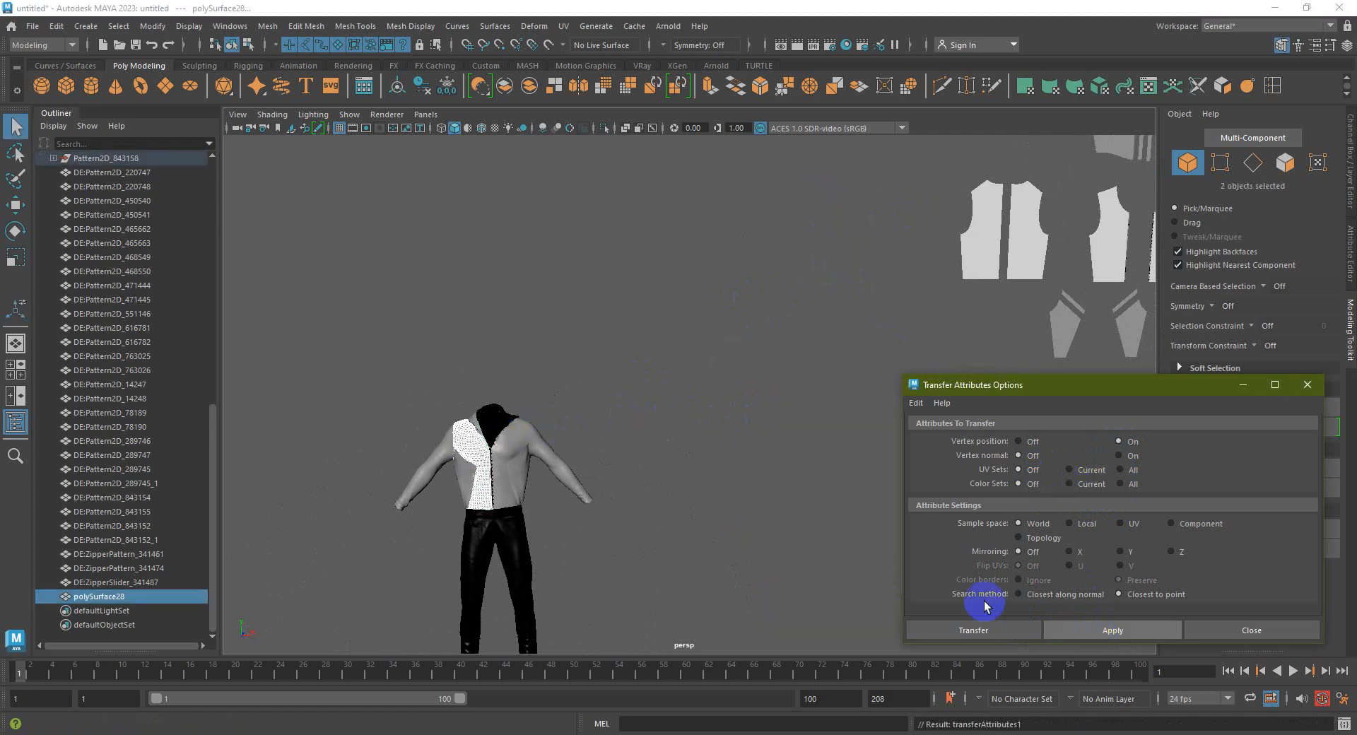
Orbit around the jacket to inspect the transferred result
{"action": "scroll", "coordinate": [468, 434], "scroll_direction": "up", "scroll_amount": 4}
{"action": "middle_click_drag", "start_coordinate": [562, 437], "coordinate": [806, 393], "text": "alt"}
{"action": "left_click_drag", "start_coordinate": [643, 434], "coordinate": [555, 441], "text": "alt"}
{"action": "middle_click_drag", "start_coordinate": [555, 441], "coordinate": [710, 439], "text": "alt"}
{"action": "left_click_drag", "start_coordinate": [711, 444], "coordinate": [680, 444], "text": "alt"}
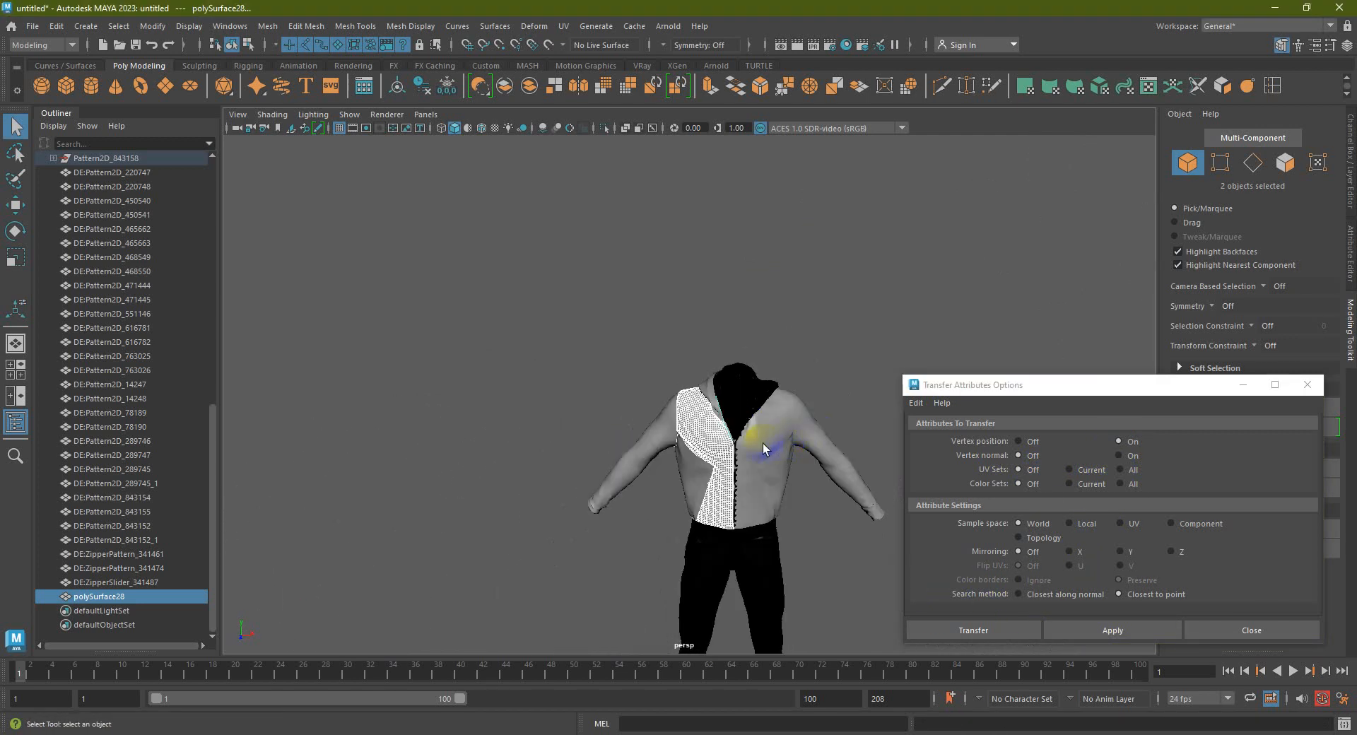
Move the flat pattern piece with the Move tool, then undo the move and transfer
{"action": "scroll", "coordinate": [762, 444], "scroll_direction": "up", "scroll_amount": 4}
{"action": "left_click", "coordinate": [740, 441]}
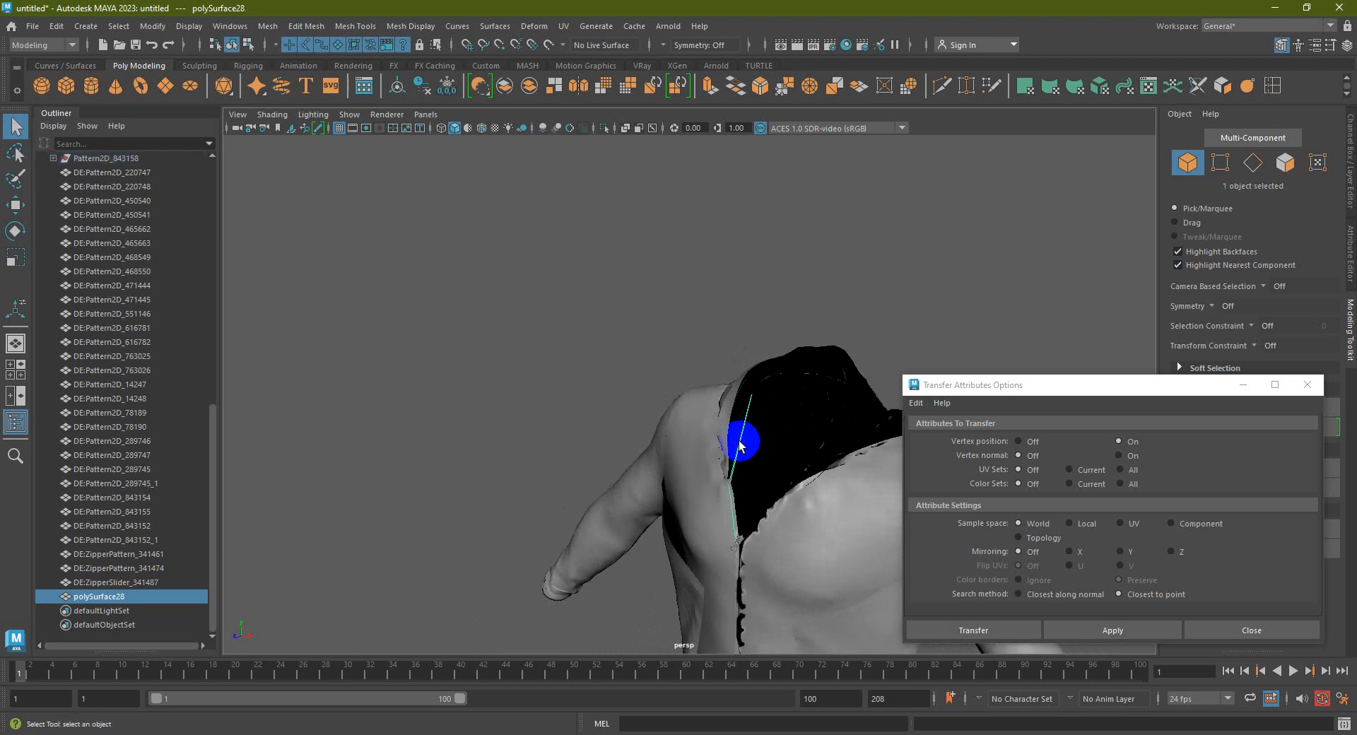
{"action": "key", "text": "w"}
{"action": "scroll", "coordinate": [742, 447], "scroll_direction": "down", "scroll_amount": 6}
{"action": "left_click", "coordinate": [990, 308]}
{"action": "mouse_move", "coordinate": [936, 324]}
{"action": "left_mouse_down"}
{"action": "mouse_move", "coordinate": [839, 375]}
{"action": "mouse_move", "coordinate": [988, 303]}
{"action": "mouse_move", "coordinate": [926, 330]}
{"action": "left_mouse_up"}
{"action": "key", "text": "ctrl+z"}
{"action": "key", "text": "ctrl+z"}
{"action": "key", "text": "ctrl+z"}
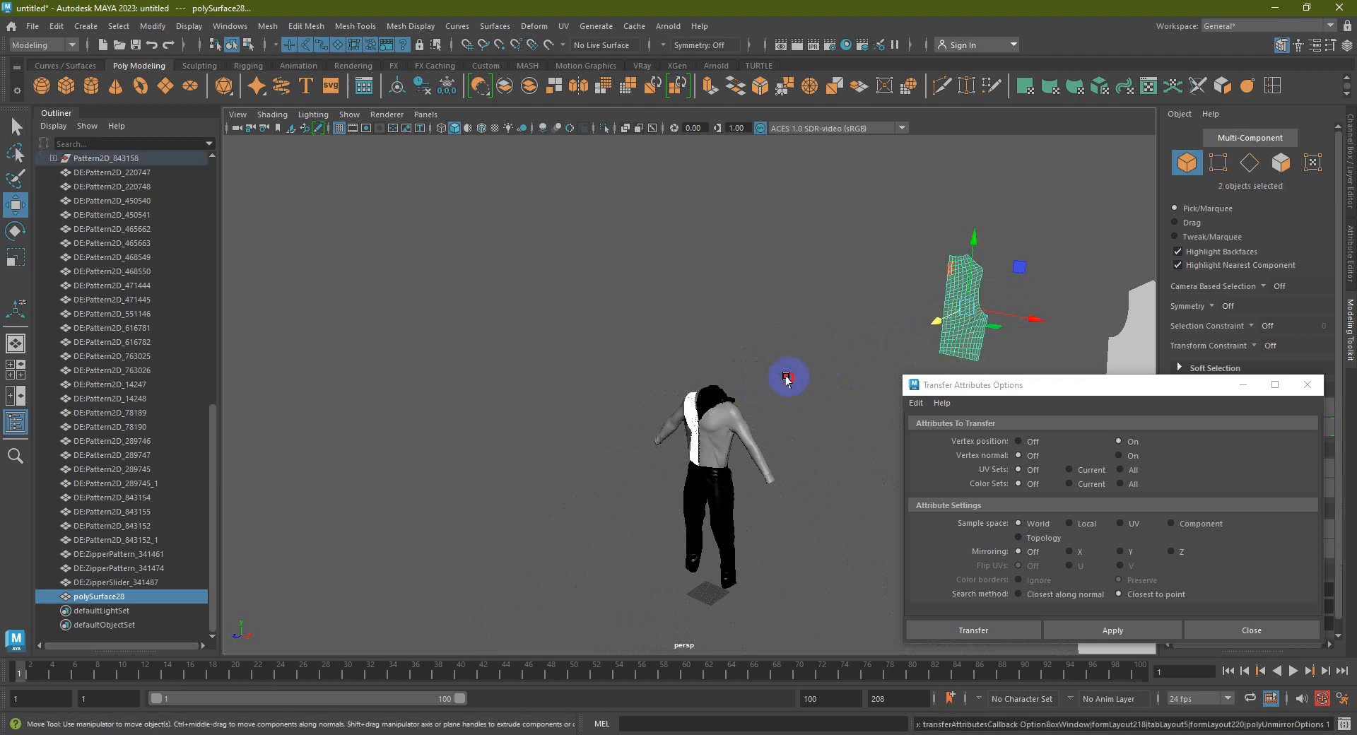
Reframe the figure's front and select the right chest panel and the flat pattern piece
{"action": "left_click_drag", "start_coordinate": [759, 387], "coordinate": [812, 378], "text": "alt"}
{"action": "middle_click_drag", "start_coordinate": [812, 378], "coordinate": [721, 411], "text": "alt"}
{"action": "right_click_drag", "start_coordinate": [721, 412], "coordinate": [752, 402], "text": "alt"}
{"action": "left_click_drag", "start_coordinate": [752, 402], "coordinate": [718, 381], "text": "alt"}
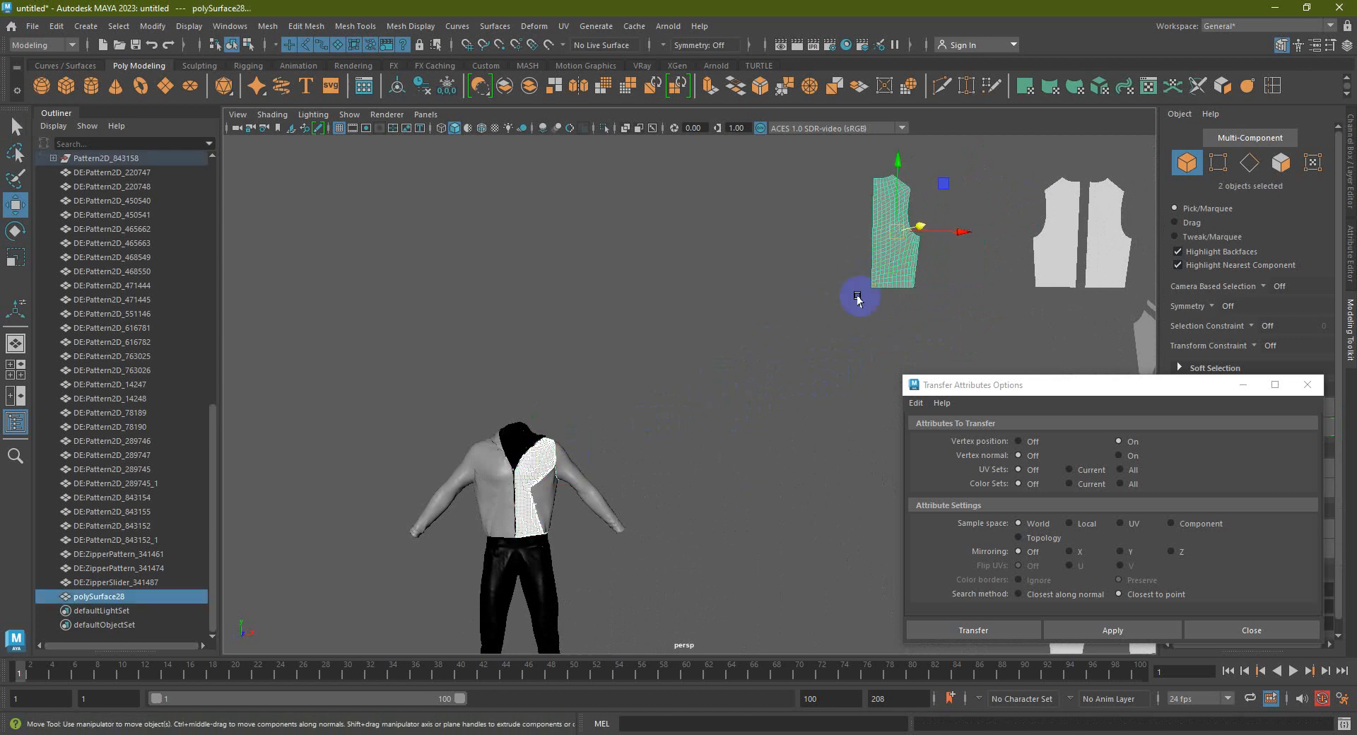
{"action": "left_click_drag", "start_coordinate": [834, 379], "coordinate": [806, 383], "text": "alt"}
{"action": "middle_click_drag", "start_coordinate": [817, 394], "coordinate": [854, 361], "text": "alt"}
{"action": "left_click_drag", "start_coordinate": [838, 381], "coordinate": [824, 383], "text": "alt"}
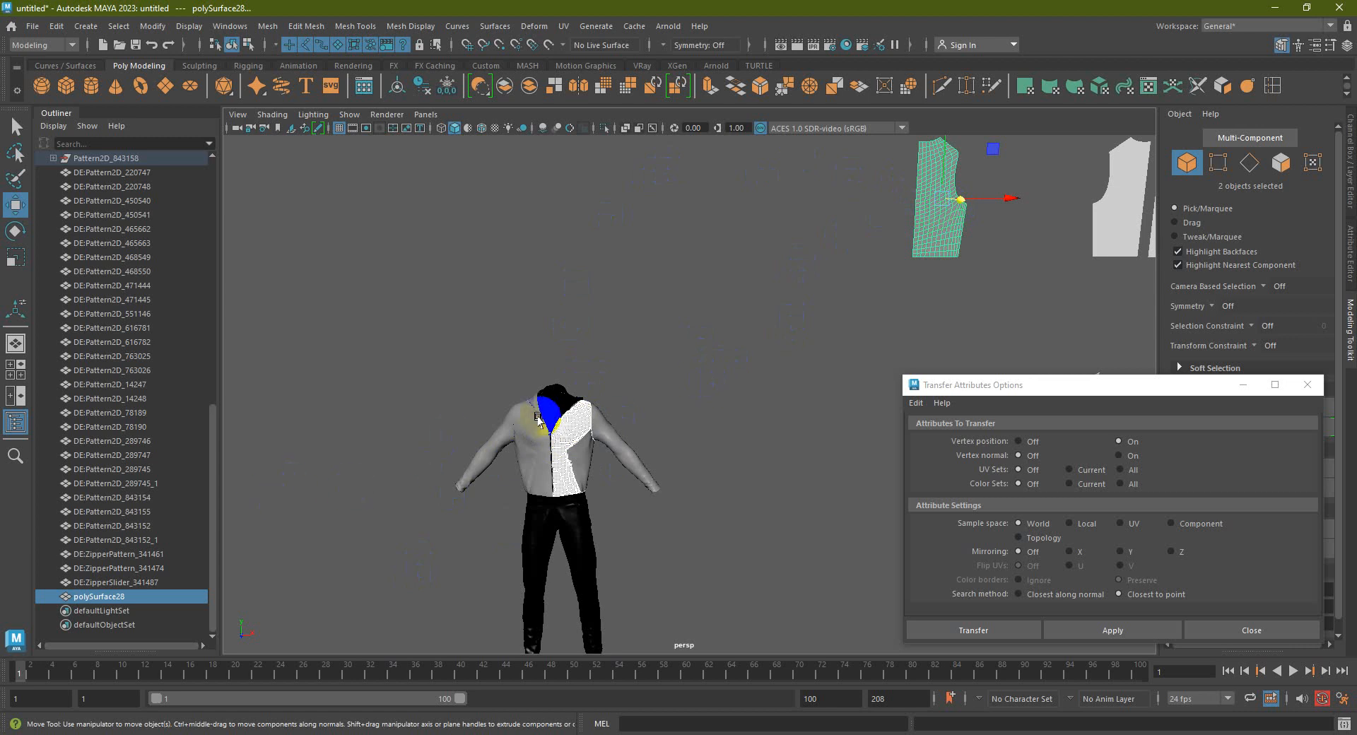
{"action": "left_click", "coordinate": [791, 344]}
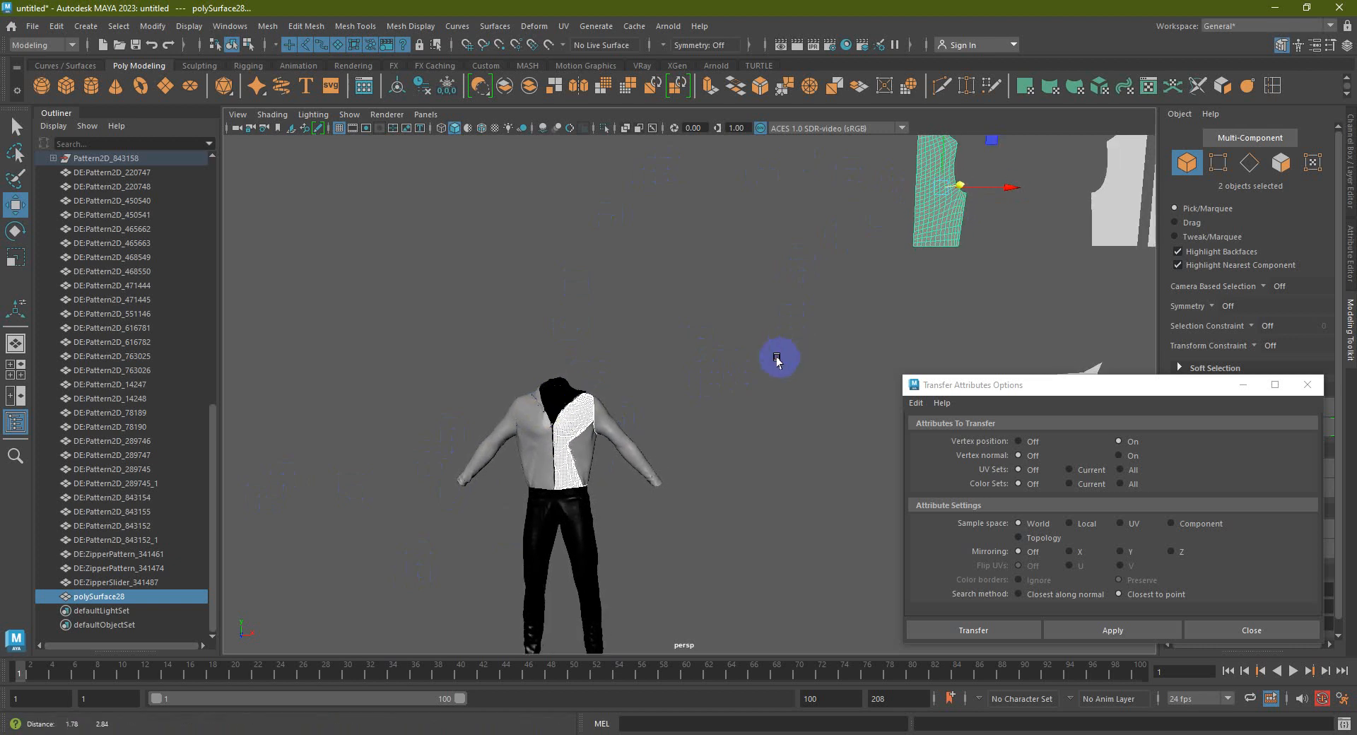
{"action": "left_click", "coordinate": [580, 422]}
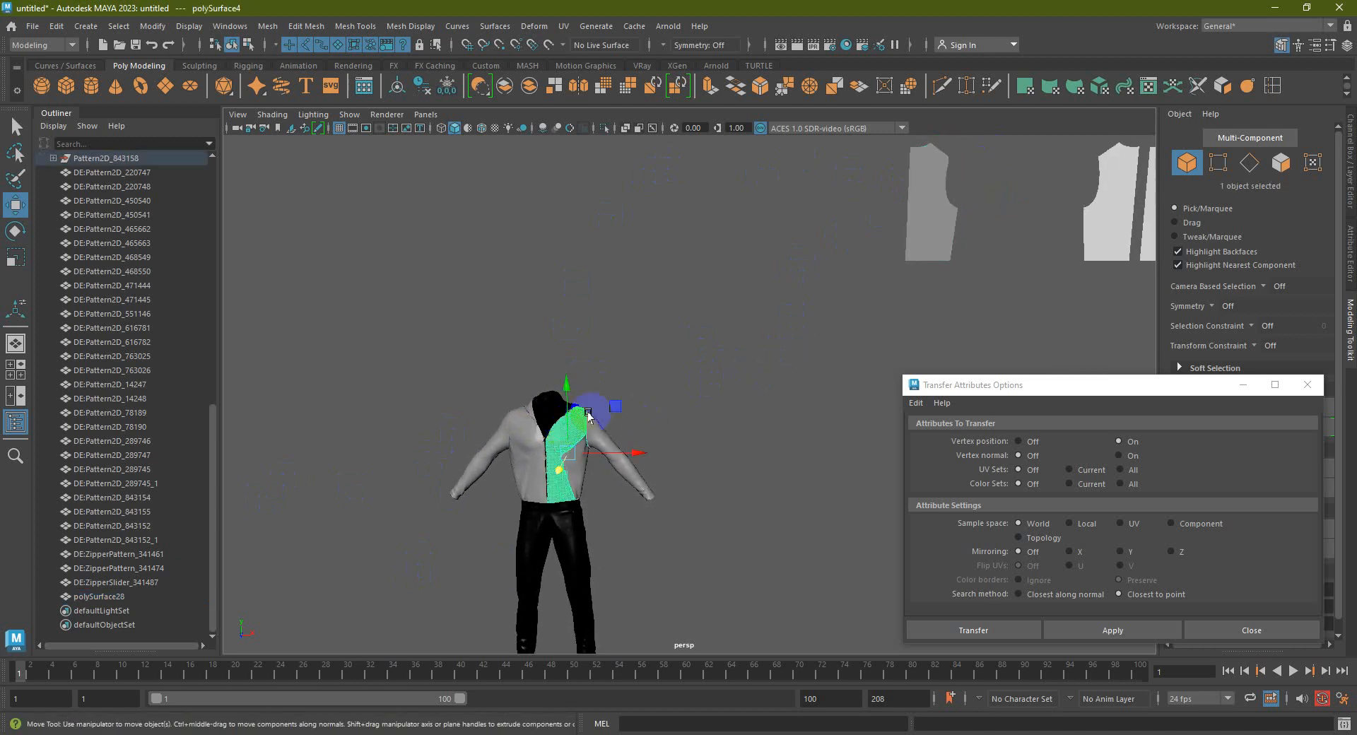
{"action": "left_click", "coordinate": [936, 223]}
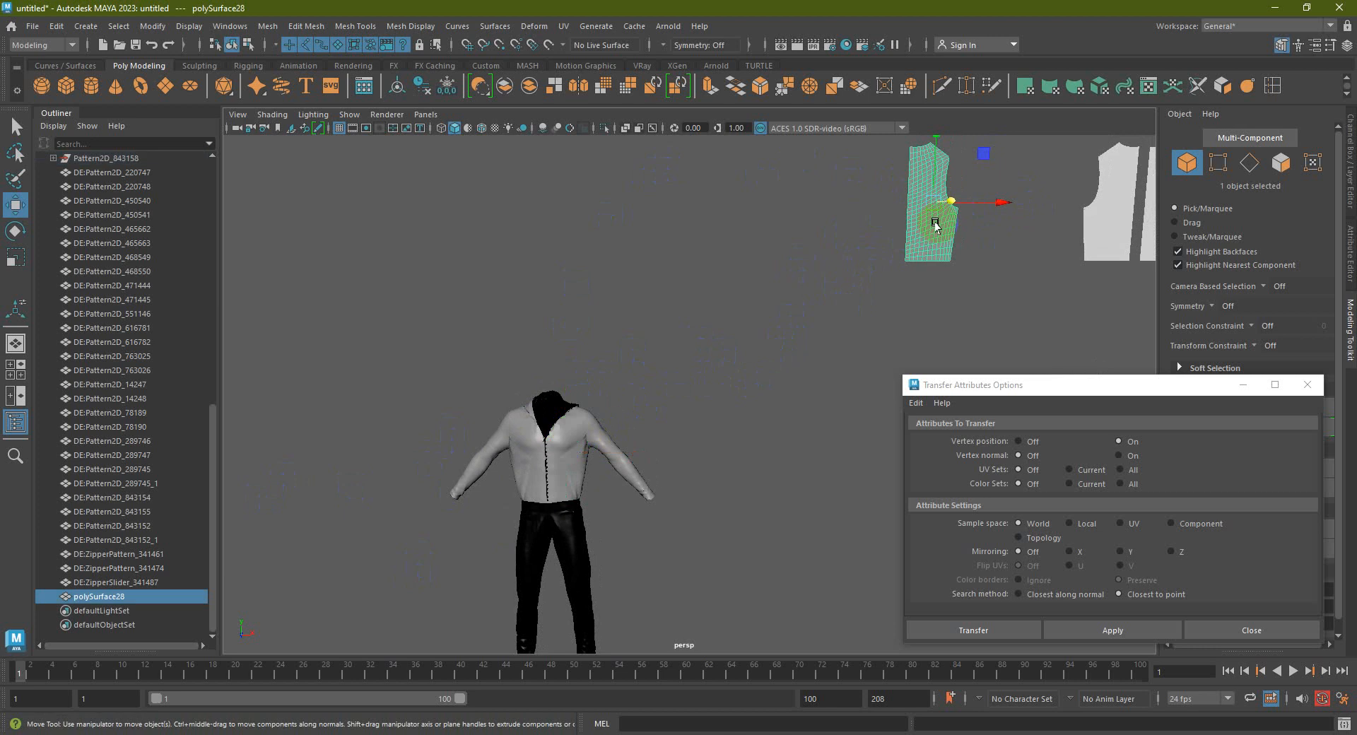
Repeat the chest panel and pattern selection, then deselect the flat pattern piece
{"action": "left_click", "coordinate": [776, 286]}
{"action": "left_click", "coordinate": [570, 434]}
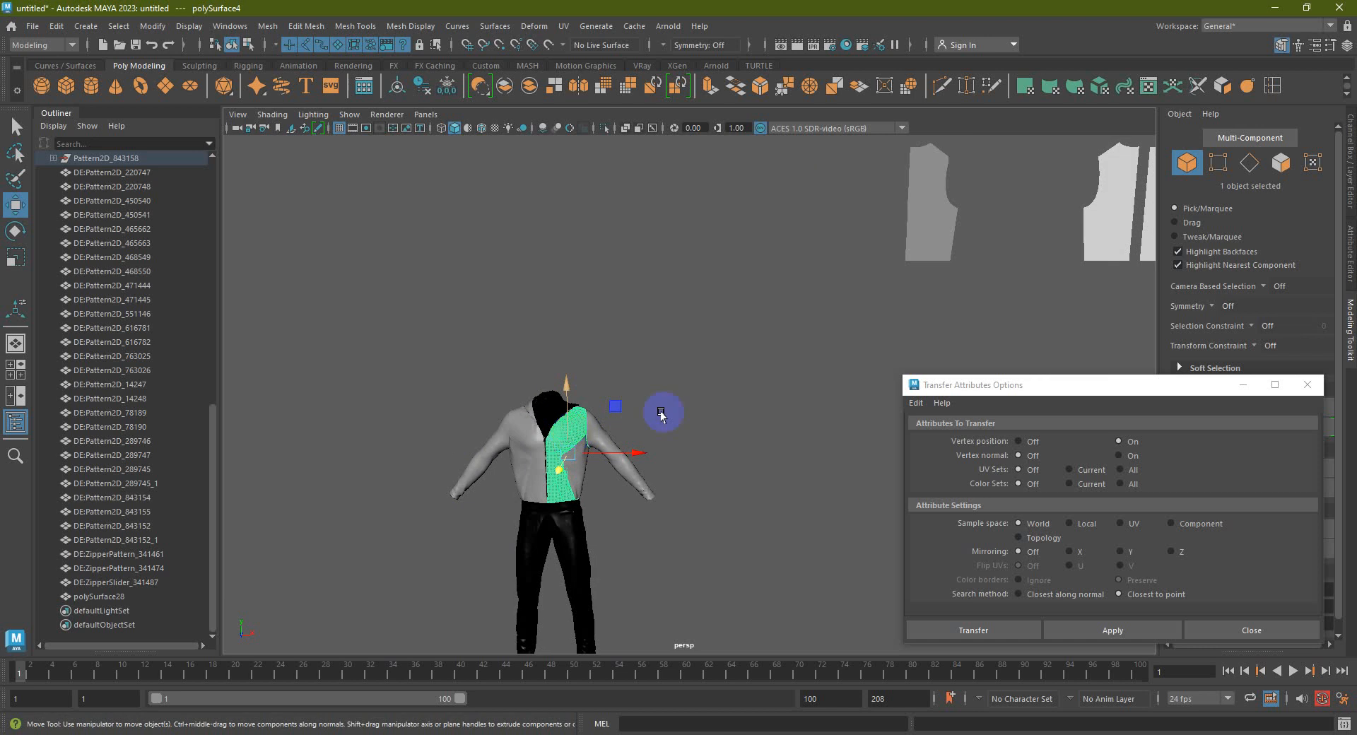
{"action": "left_click", "coordinate": [951, 217]}
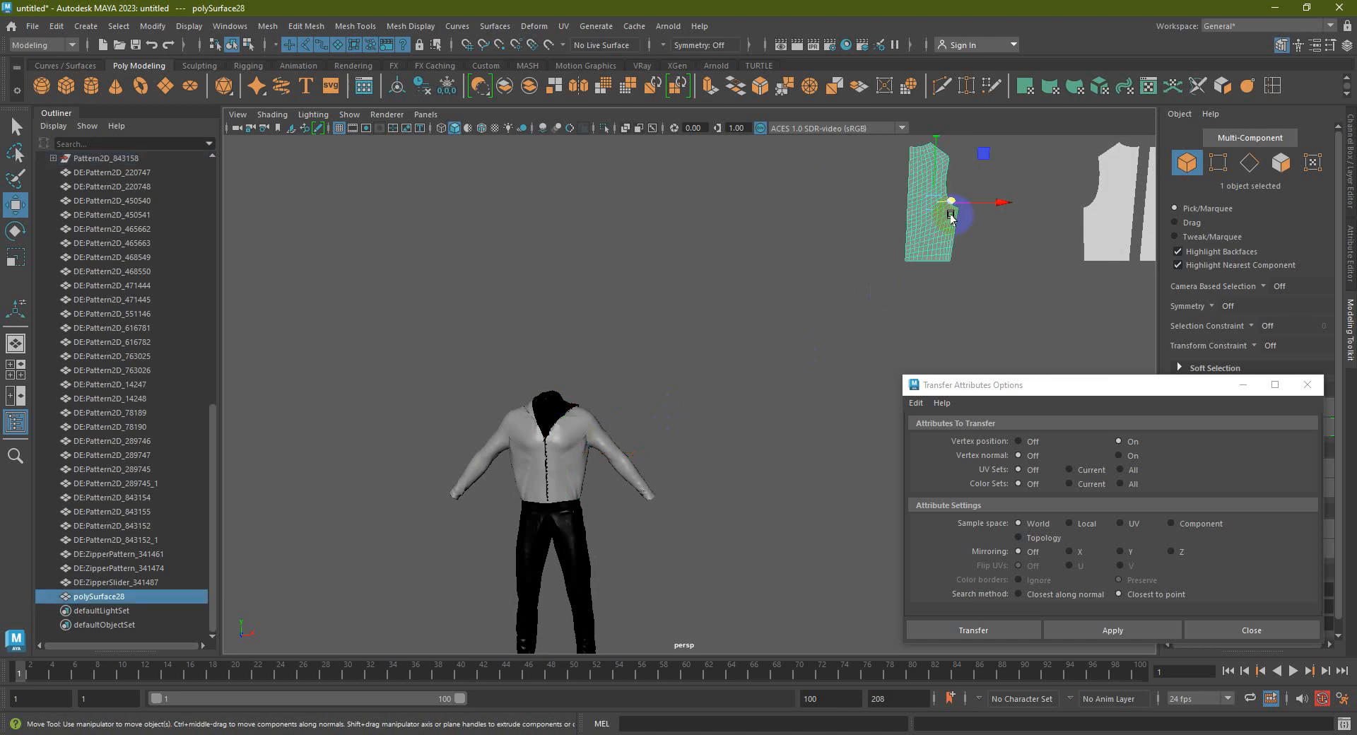
{"action": "left_click", "coordinate": [377, 601]}
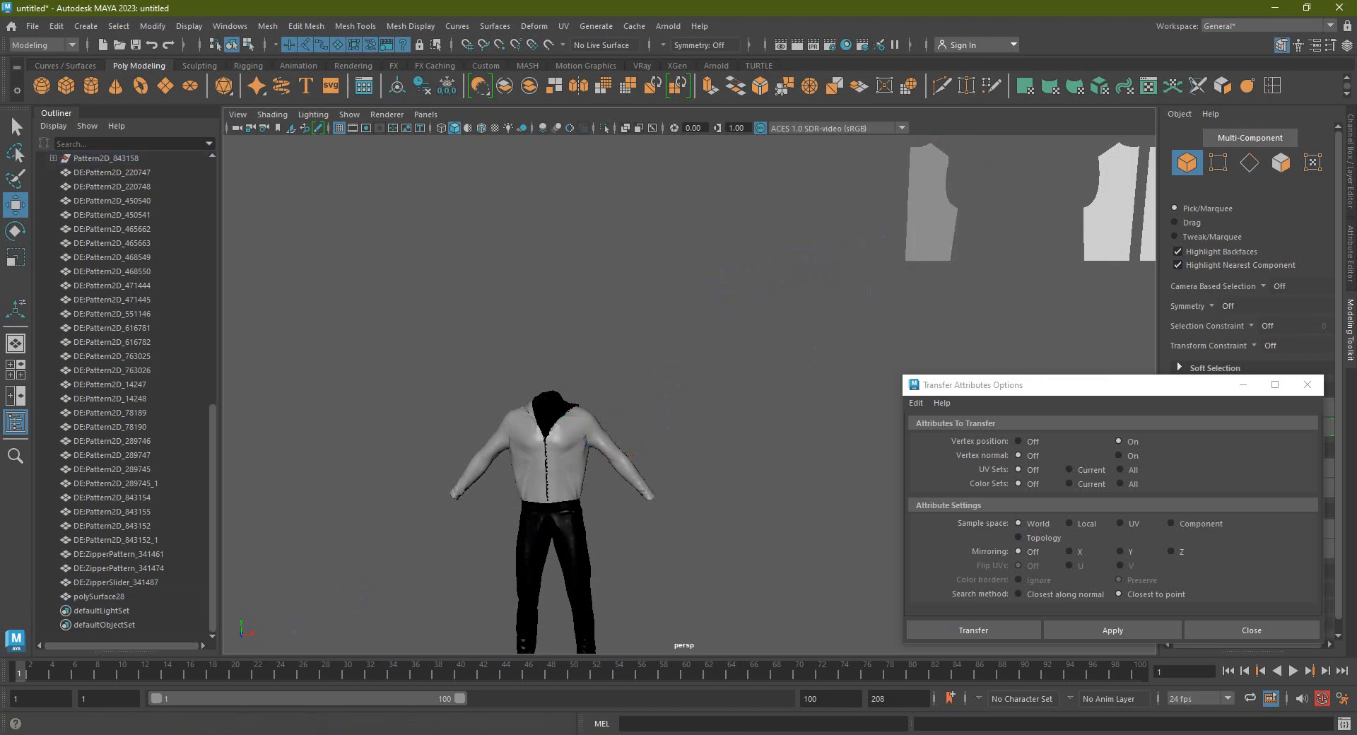
{"action": "left_click", "coordinate": [204, 734]}
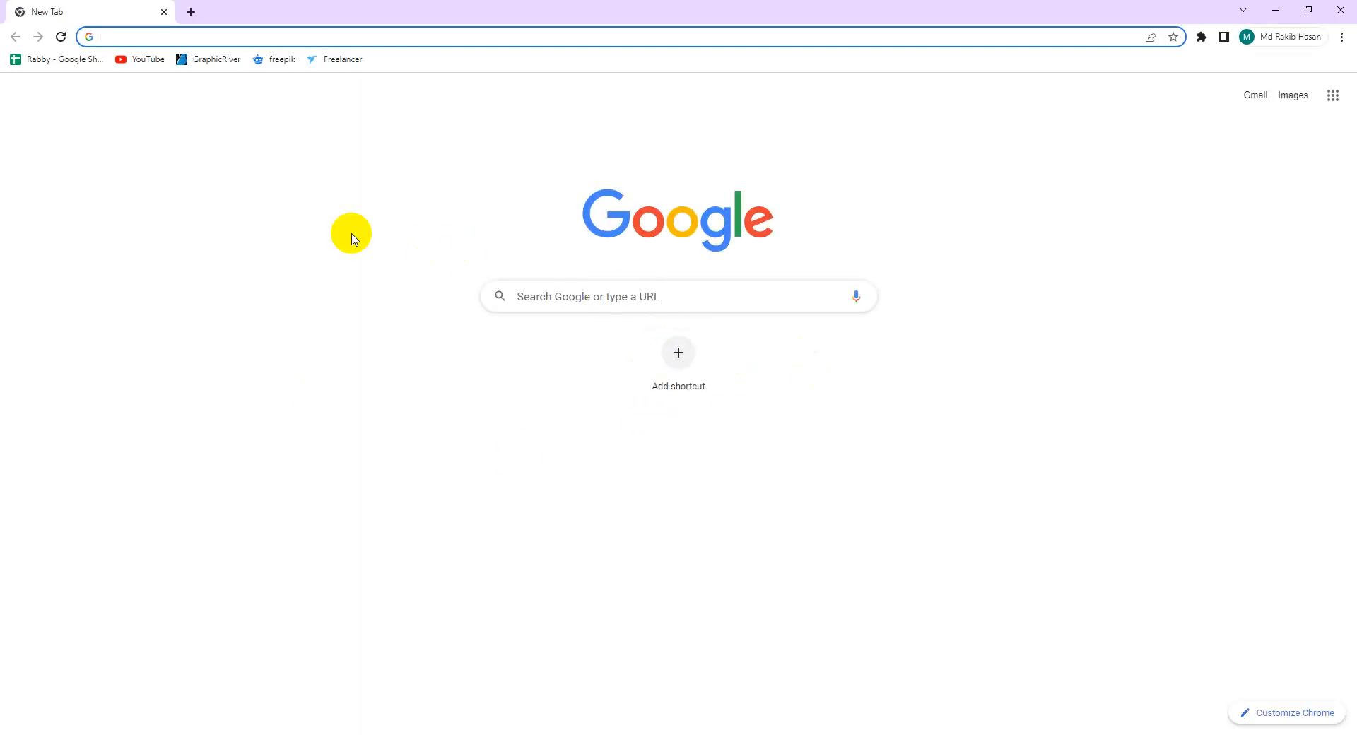
Search YouTube for 'marvelous designer to maya retopology' via the 'marvelous to maya' suggestion
{"action": "left_click", "coordinate": [147, 58]}
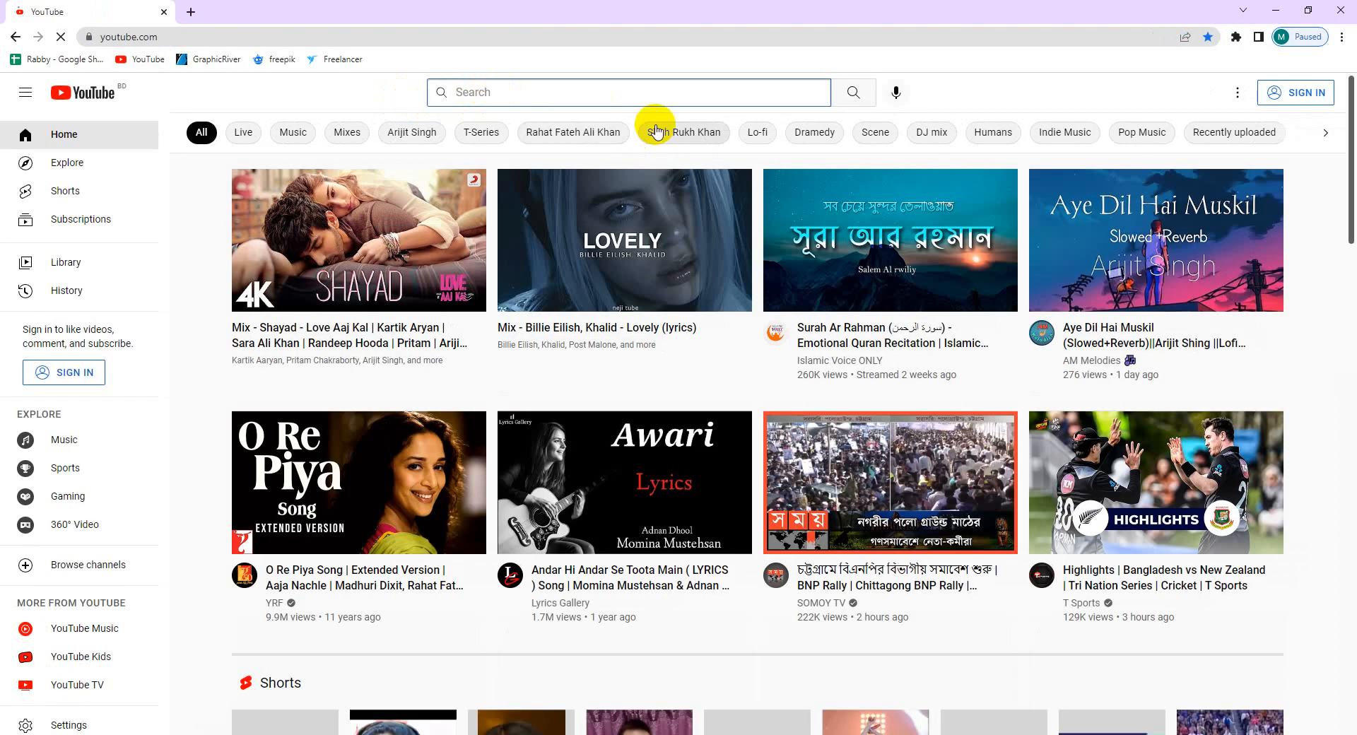
{"action": "type", "text": "mar"}
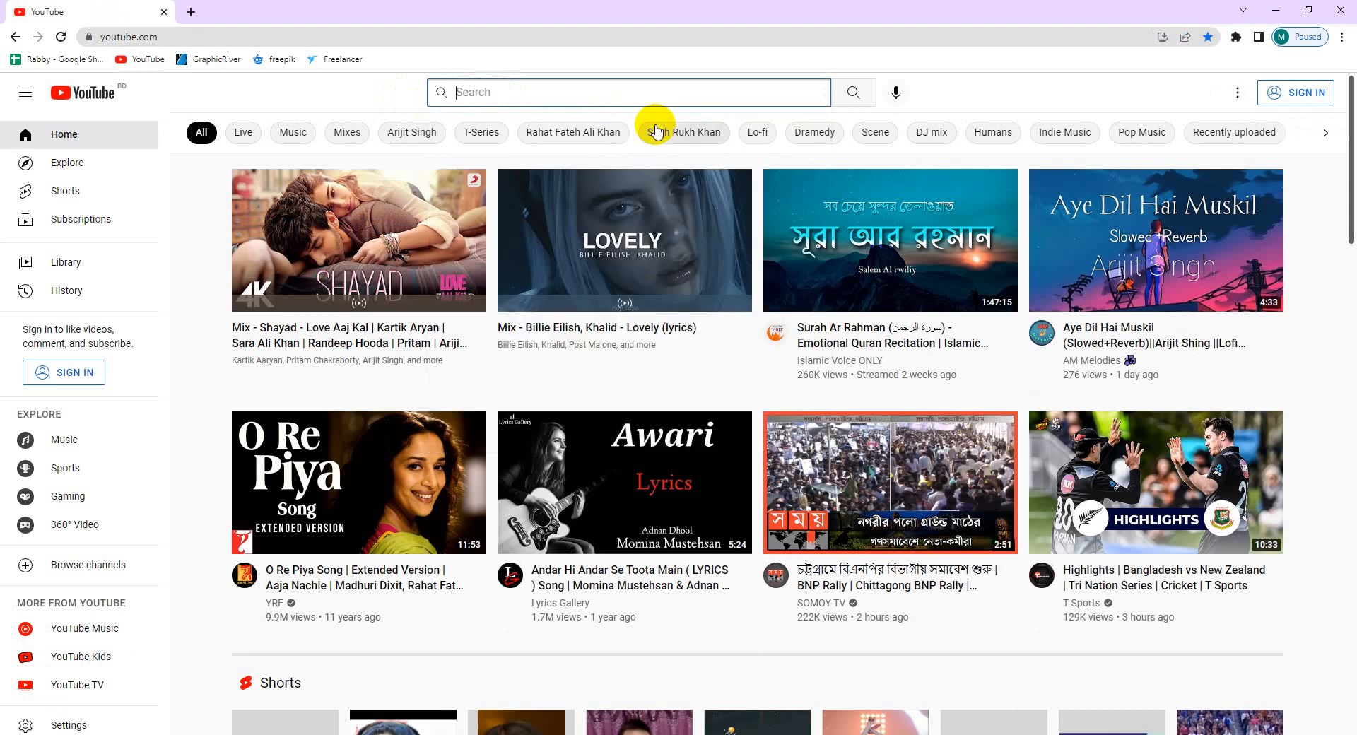
{"action": "type", "text": "ru"}
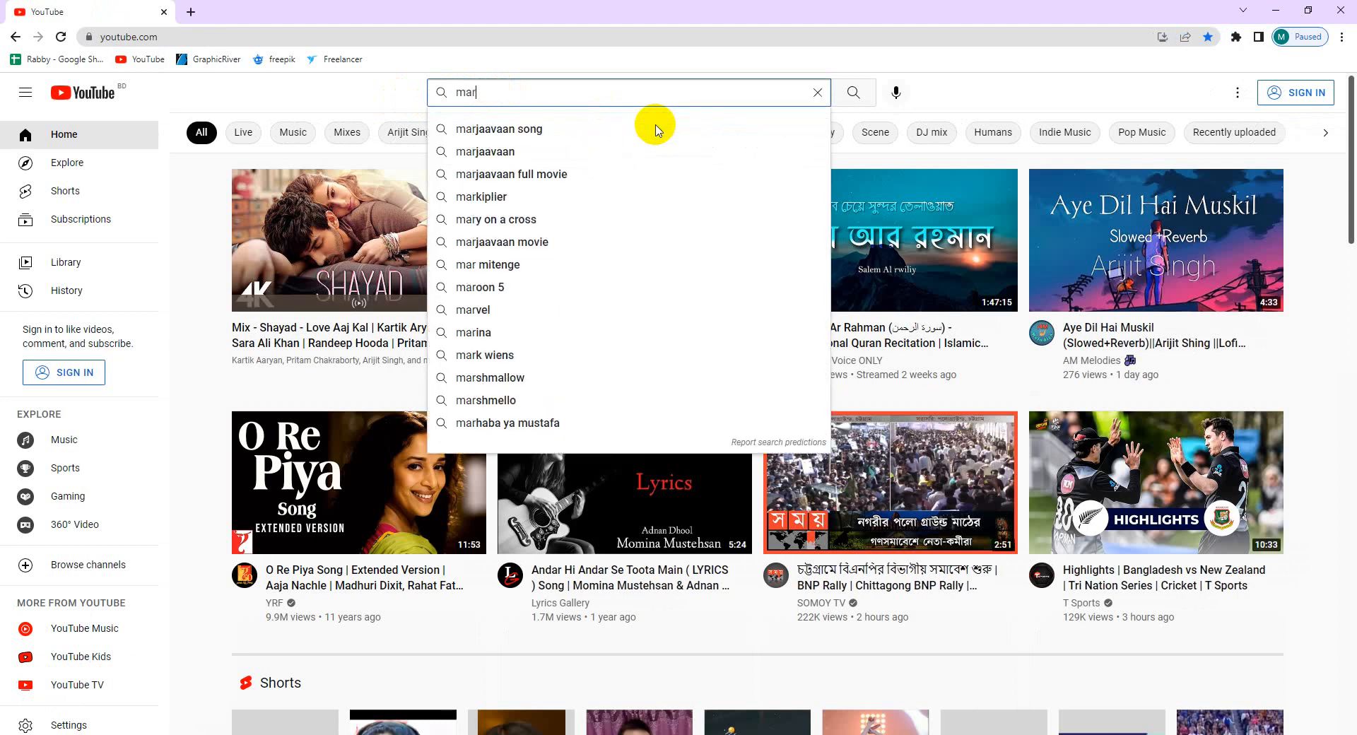
{"action": "type", "text": "velous"}
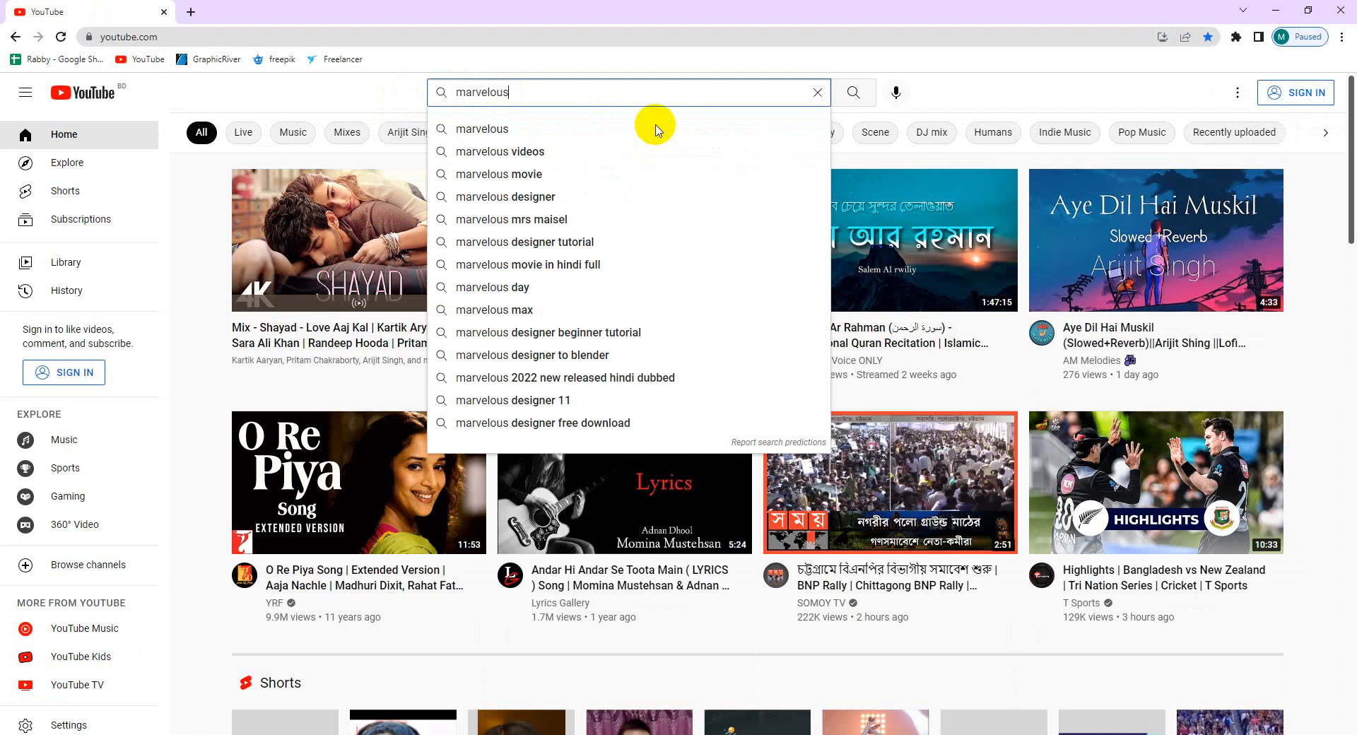
{"action": "type", "text": " to maya"}
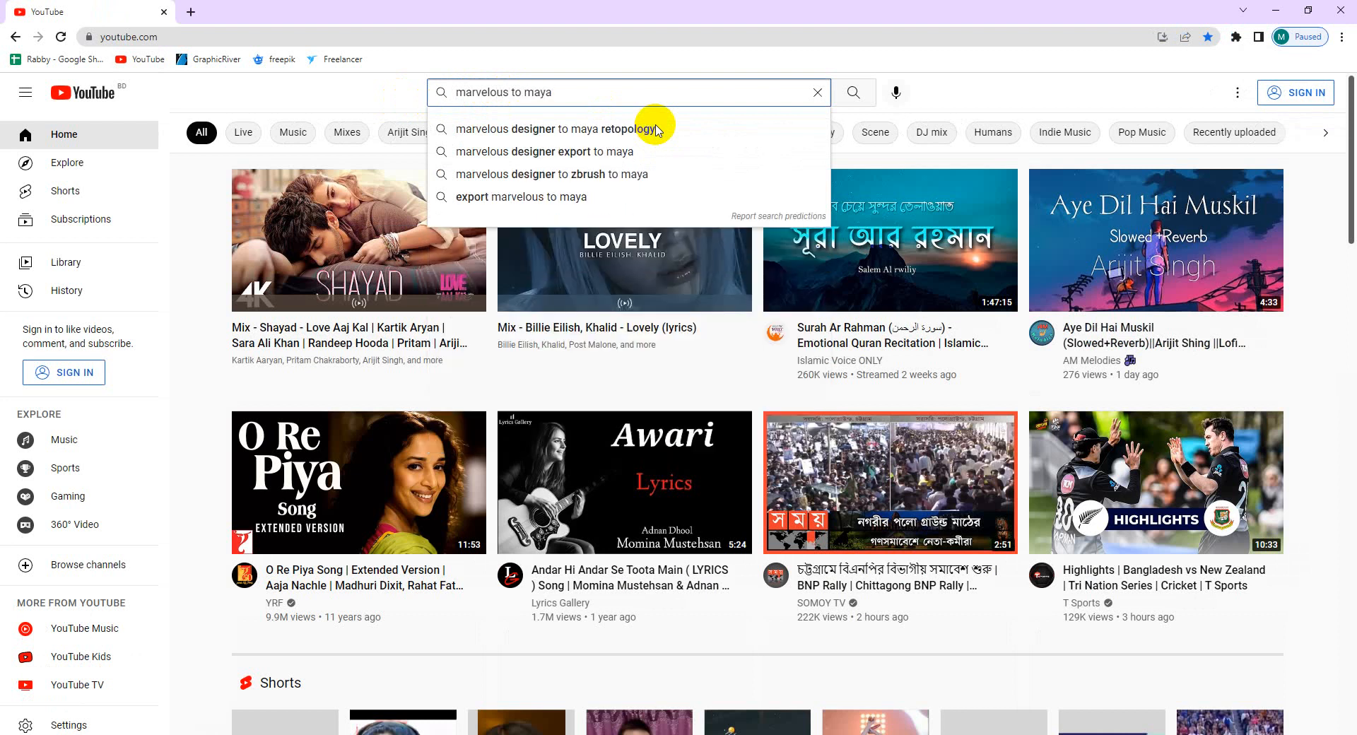
{"action": "left_click", "coordinate": [573, 128]}
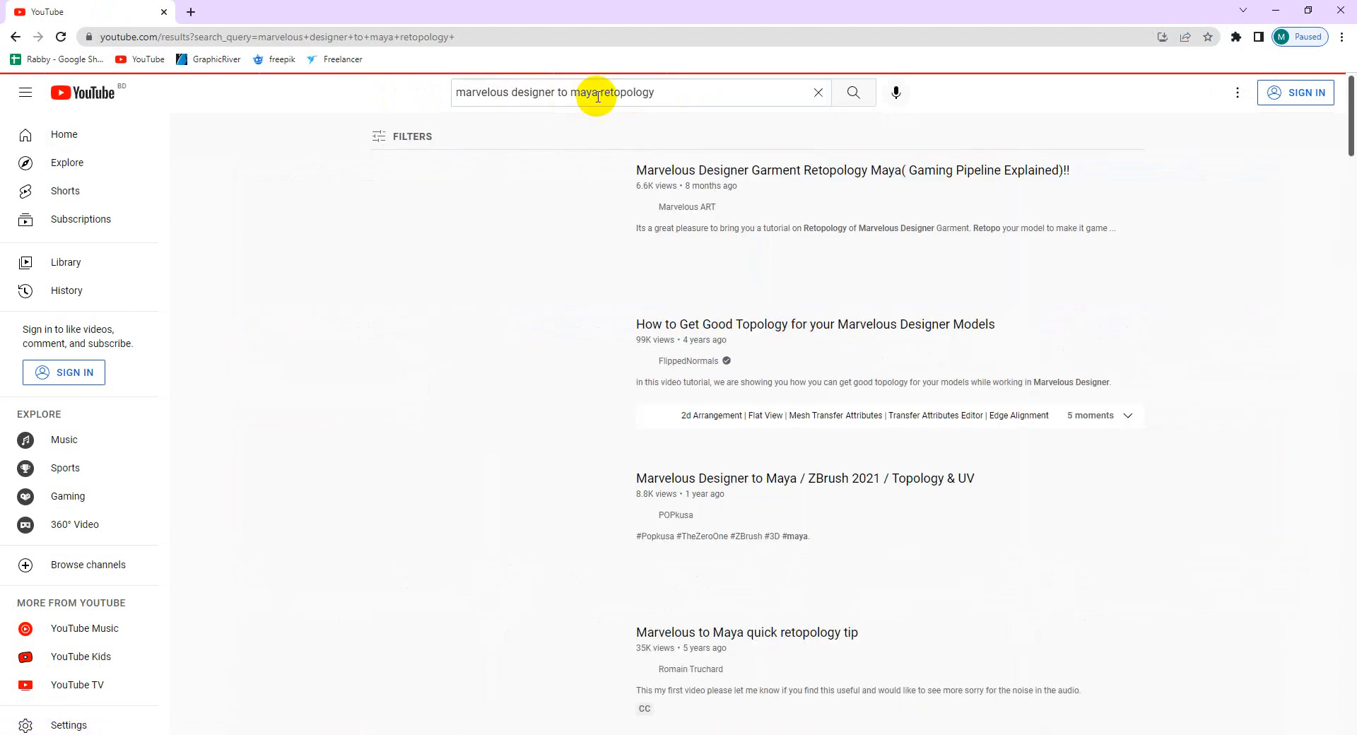
Scroll the results and open the Marvelous to Maya quick retopology tip video
{"action": "scroll", "coordinate": [697, 385], "scroll_direction": "down", "scroll_amount": 1}
{"action": "scroll", "coordinate": [698, 391], "scroll_direction": "down", "scroll_amount": 2}
{"action": "scroll", "coordinate": [683, 389], "scroll_direction": "down", "scroll_amount": 2}
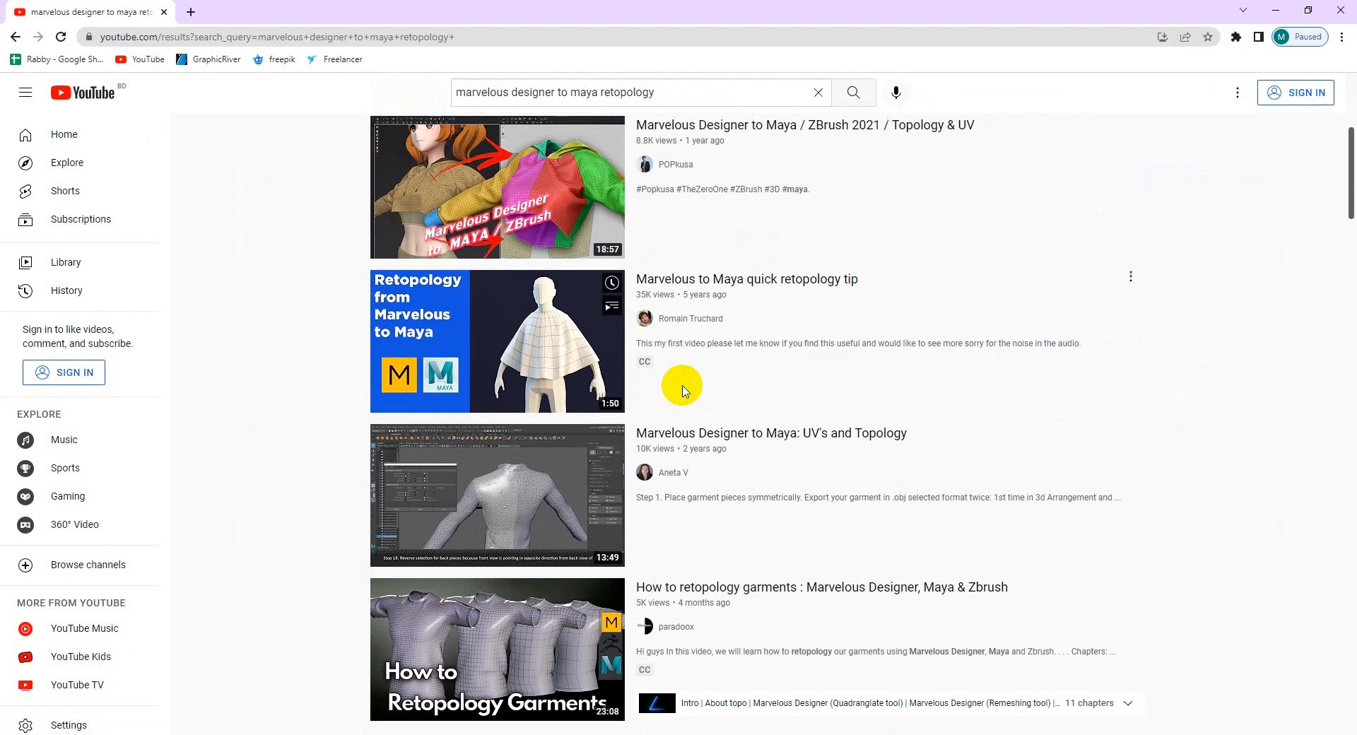
{"action": "left_click", "coordinate": [552, 355]}
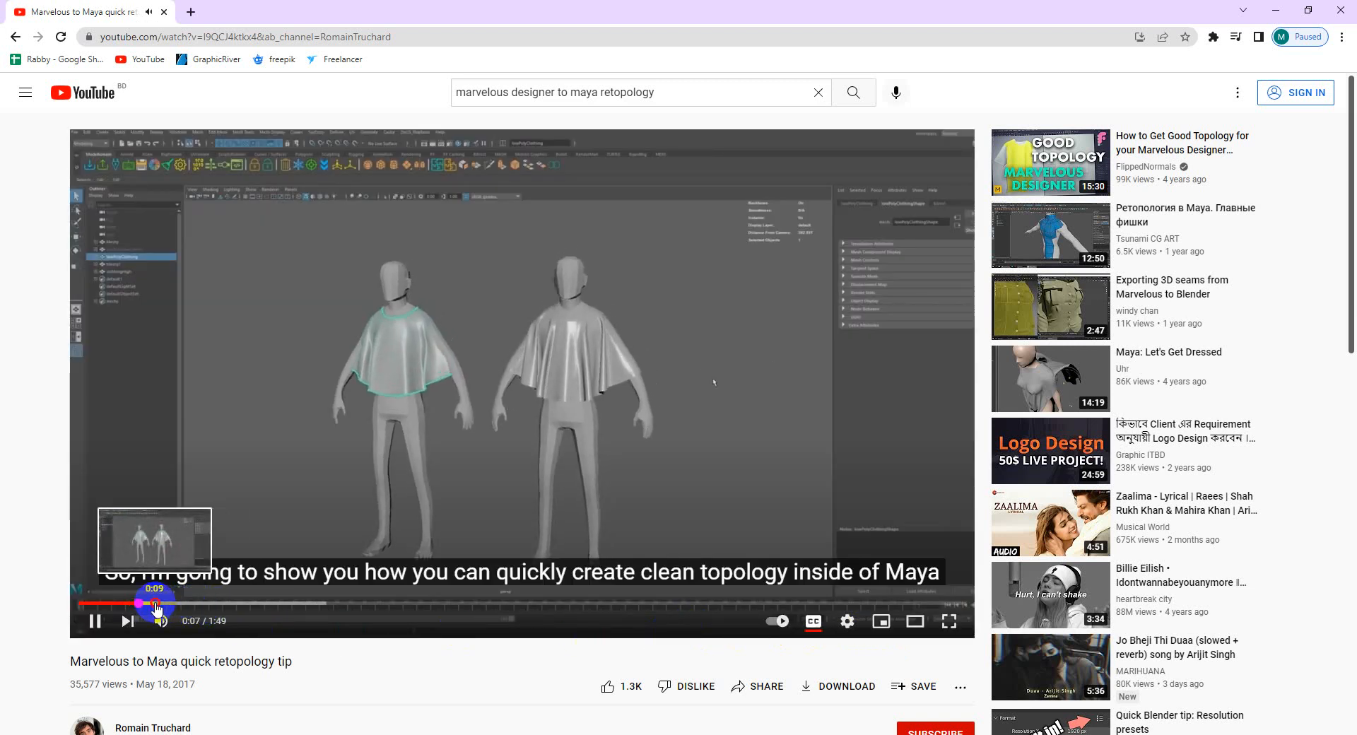
Skip the tutorial from 0:09 past 1:14 through the Transfer Attributes and clothing selection steps, then pause
{"action": "left_click", "coordinate": [173, 604]}
{"action": "left_click_drag", "start_coordinate": [172, 605], "coordinate": [559, 606]}
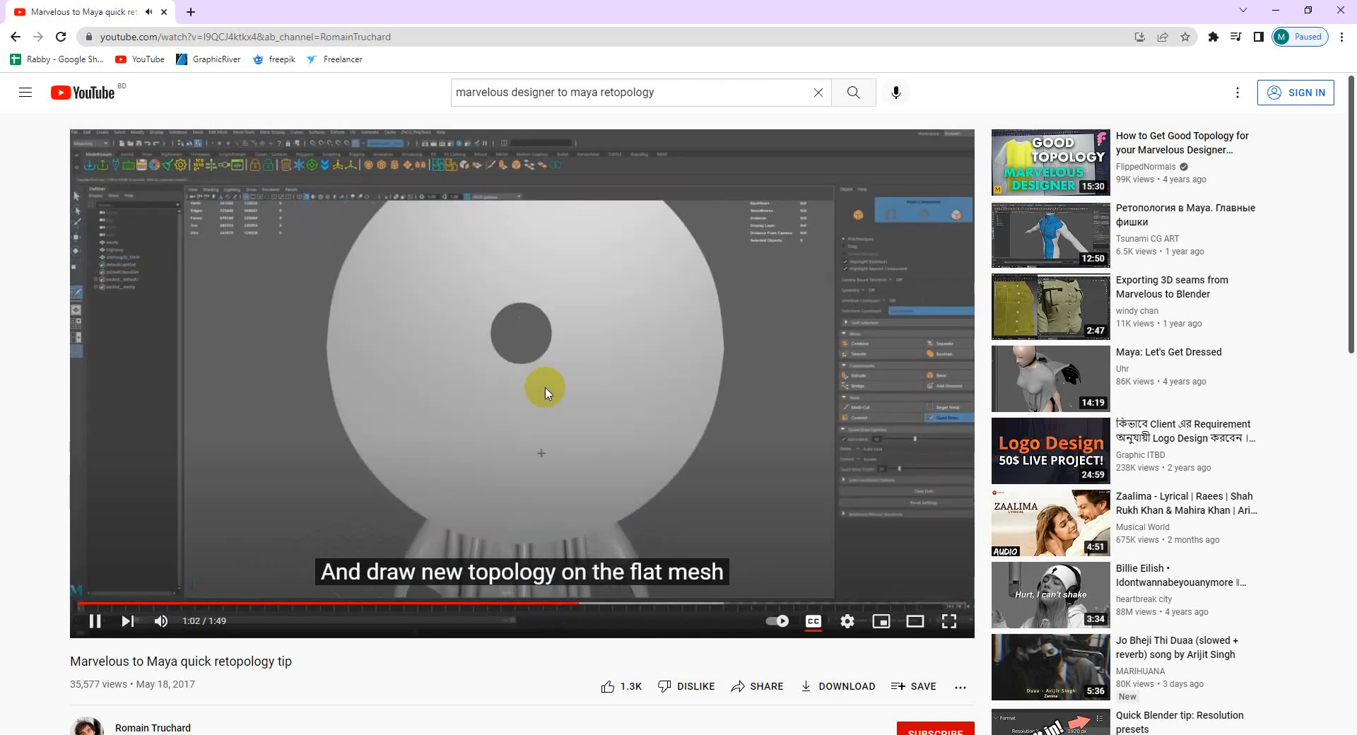
{"action": "left_click", "coordinate": [598, 604]}
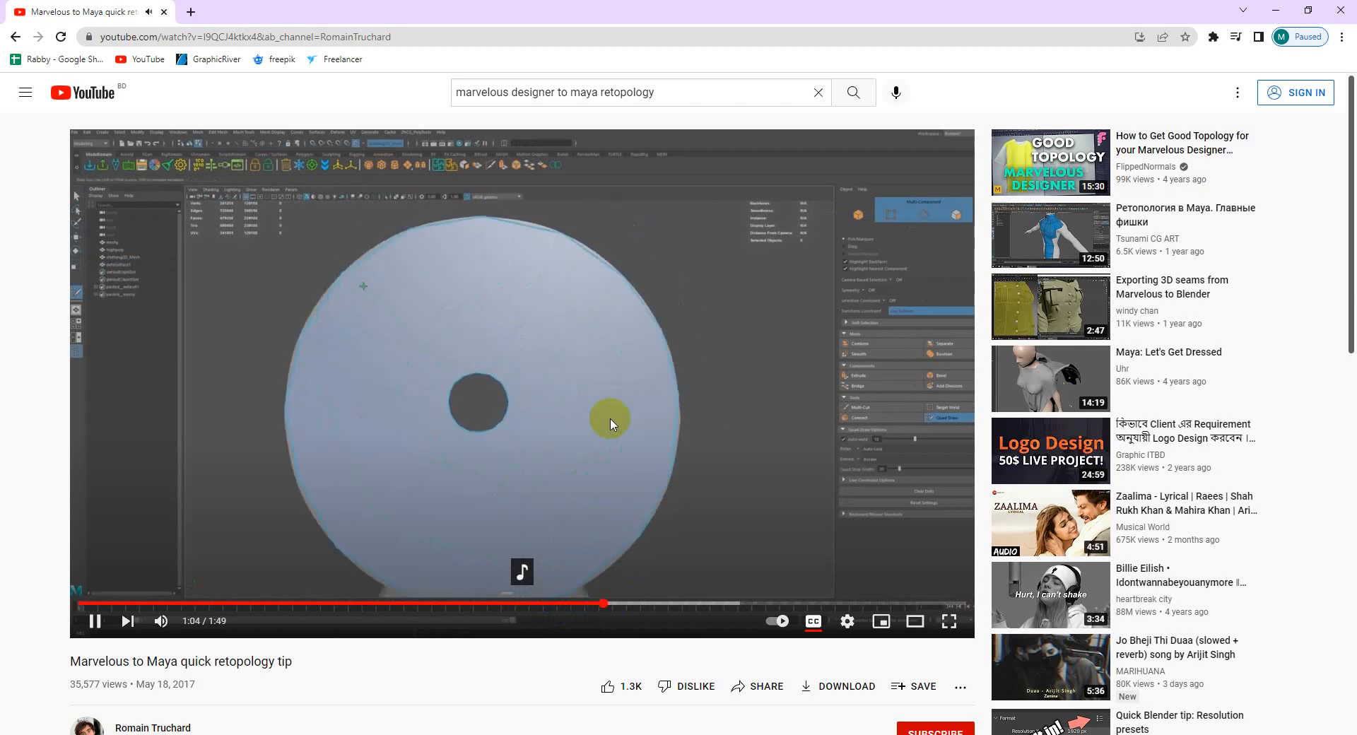
{"action": "left_click", "coordinate": [642, 605]}
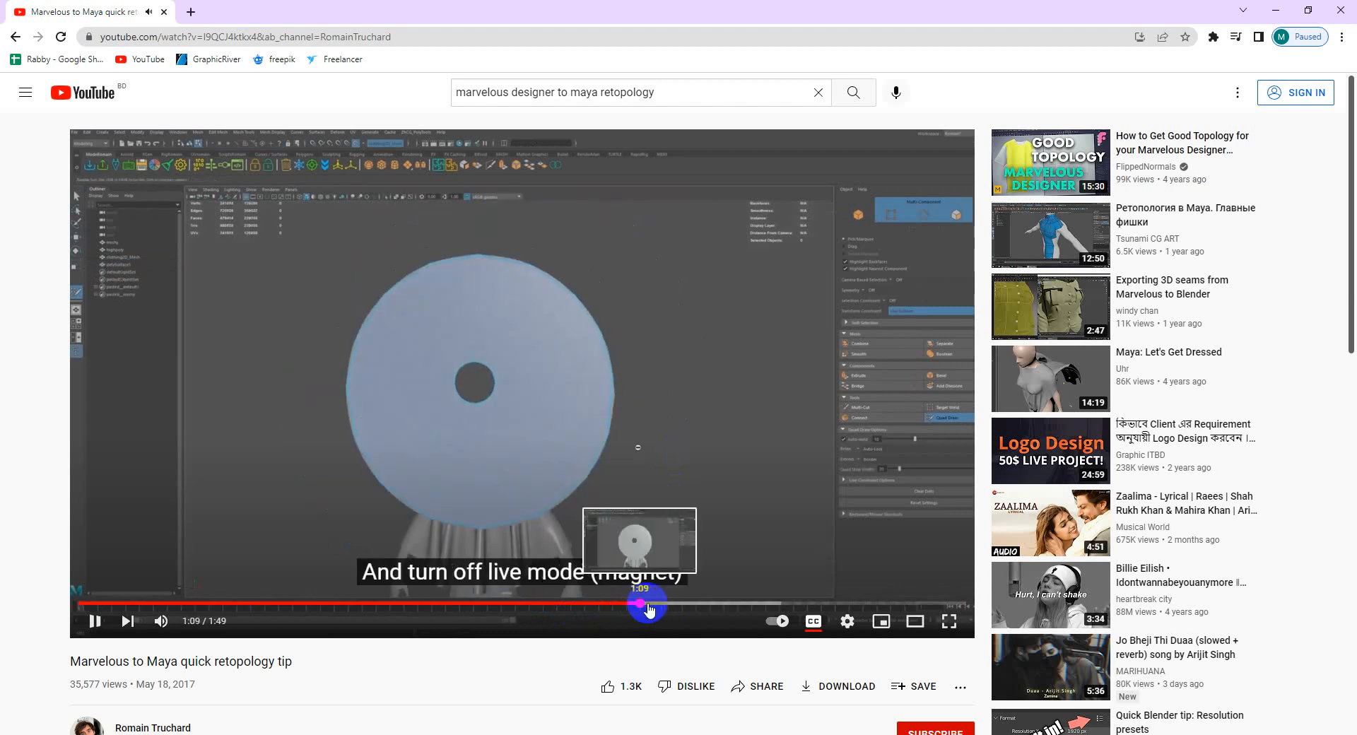
{"action": "left_click", "coordinate": [675, 606]}
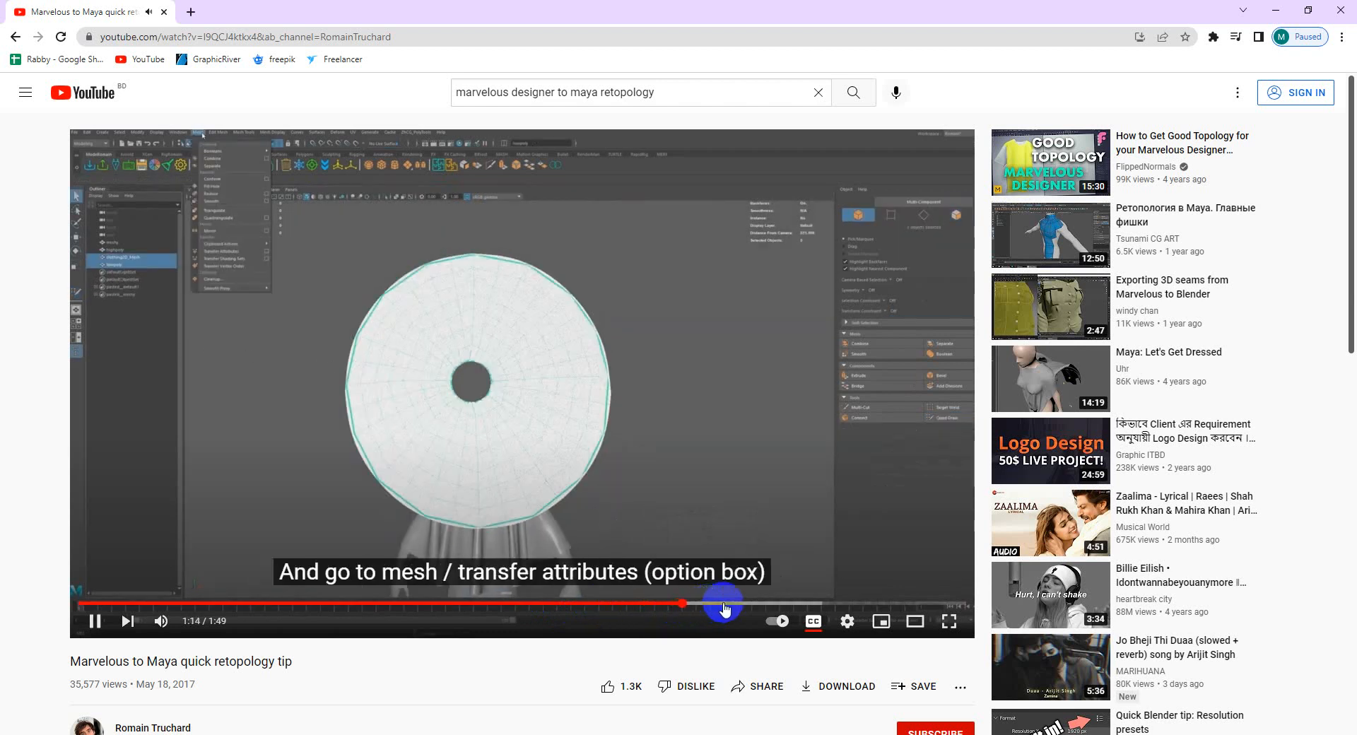
{"action": "left_click", "coordinate": [730, 605]}
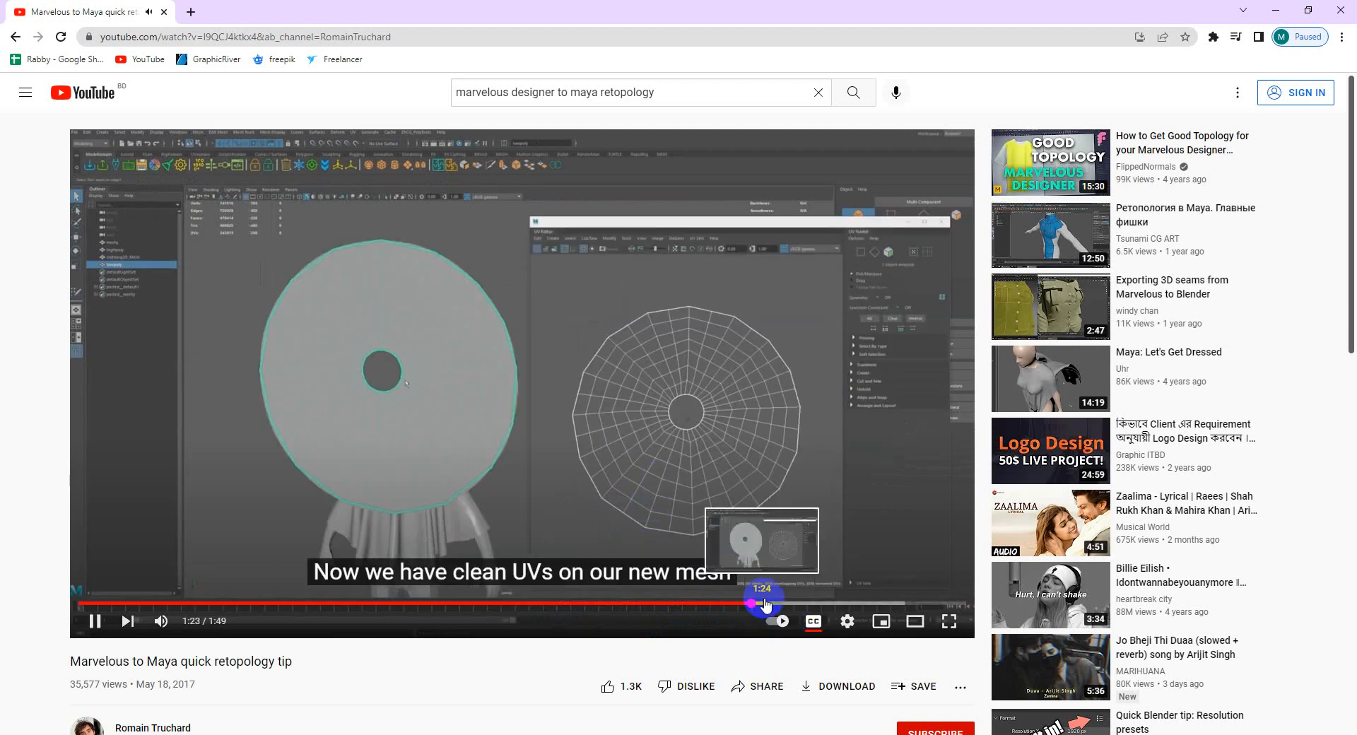
{"action": "left_click", "coordinate": [775, 604]}
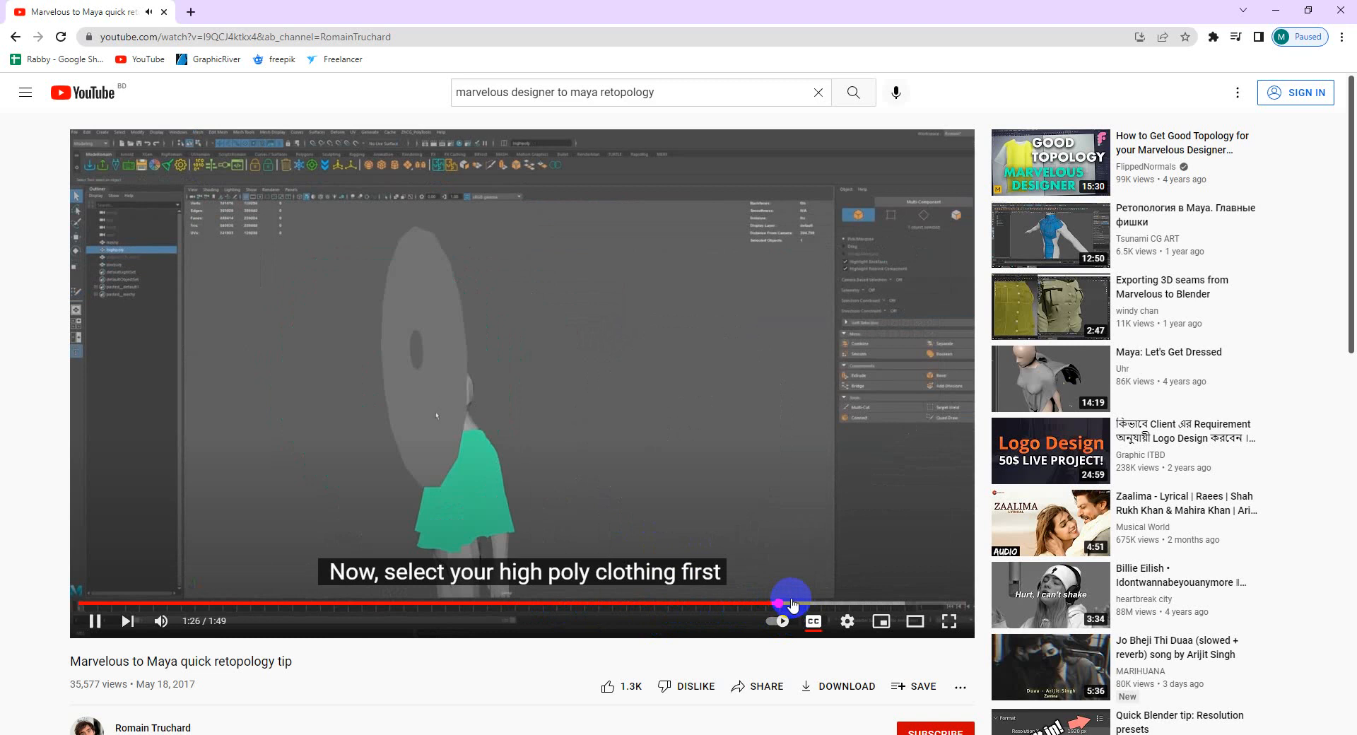
{"action": "left_click", "coordinate": [798, 604]}
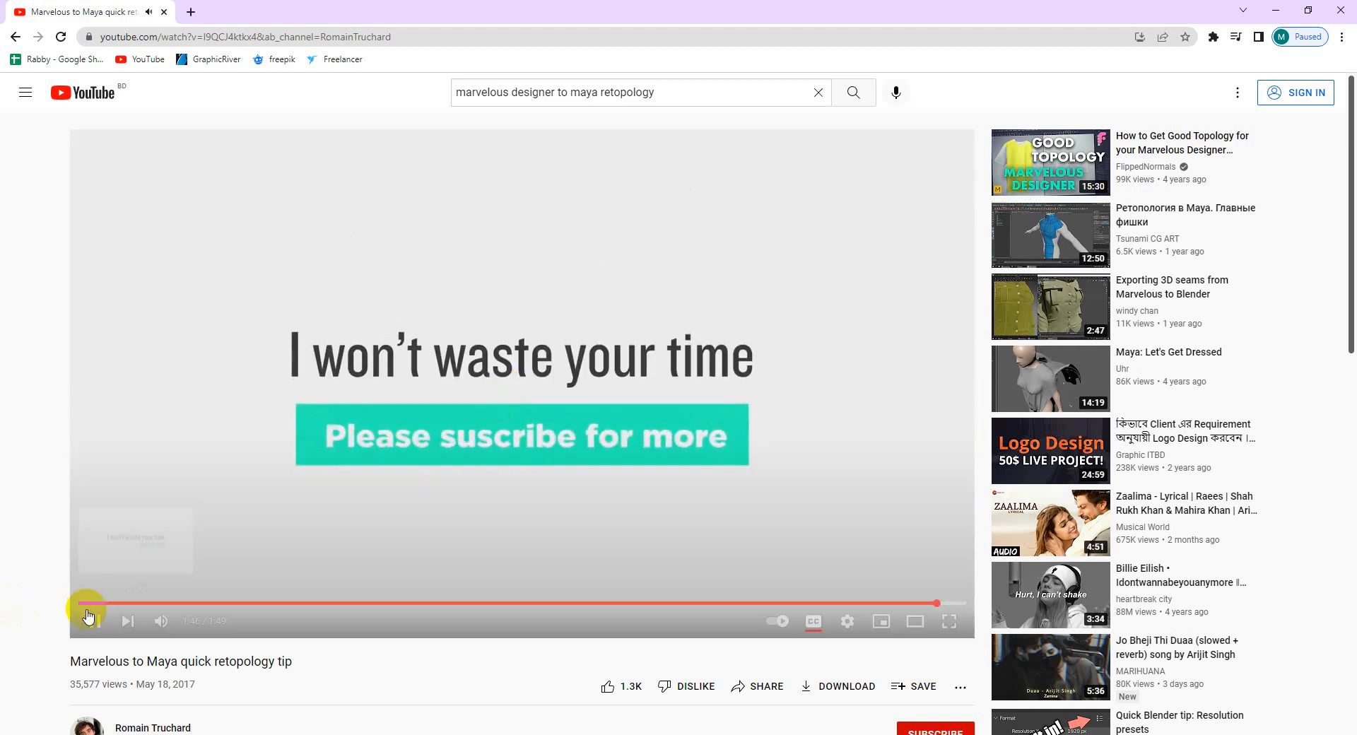
{"action": "left_click", "coordinate": [92, 622]}
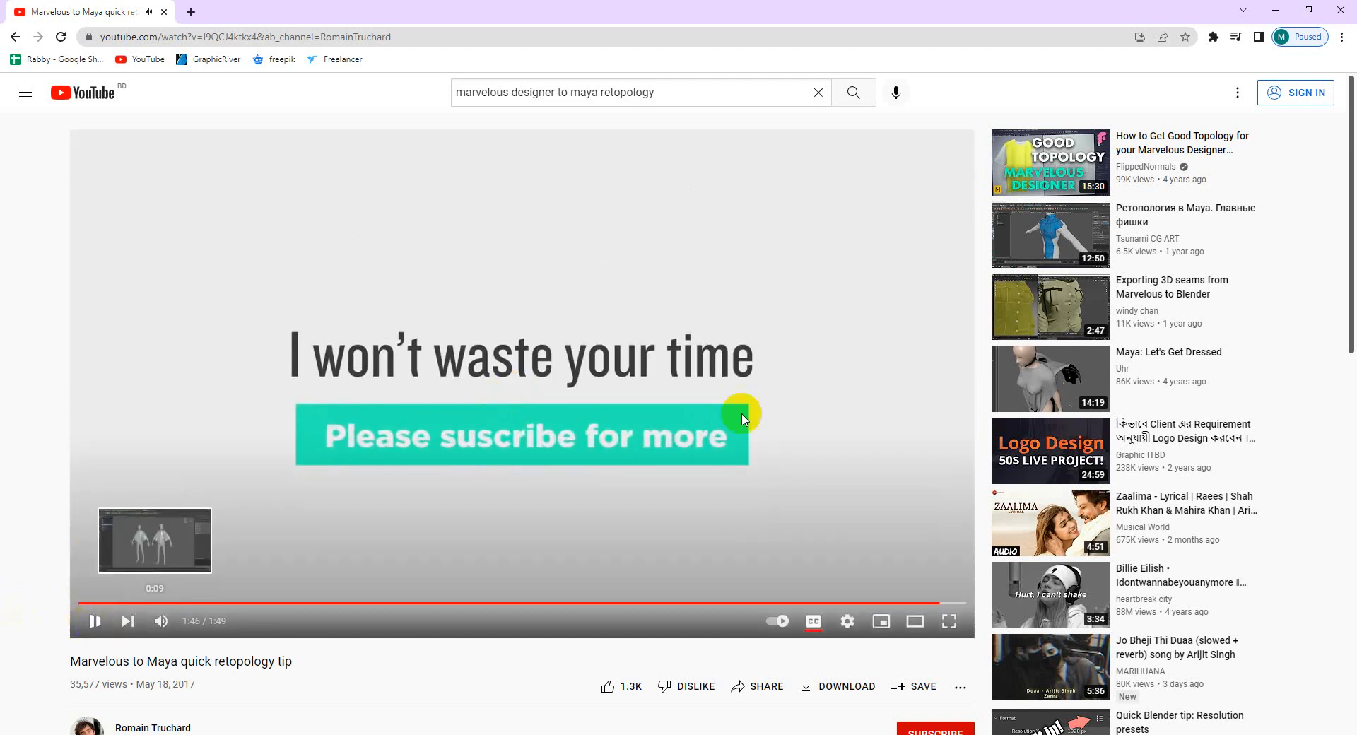
Back in Maya, select polySurface28, set transfer Sample space to UV, and open the UV Editor
{"action": "left_click", "coordinate": [1276, 10]}
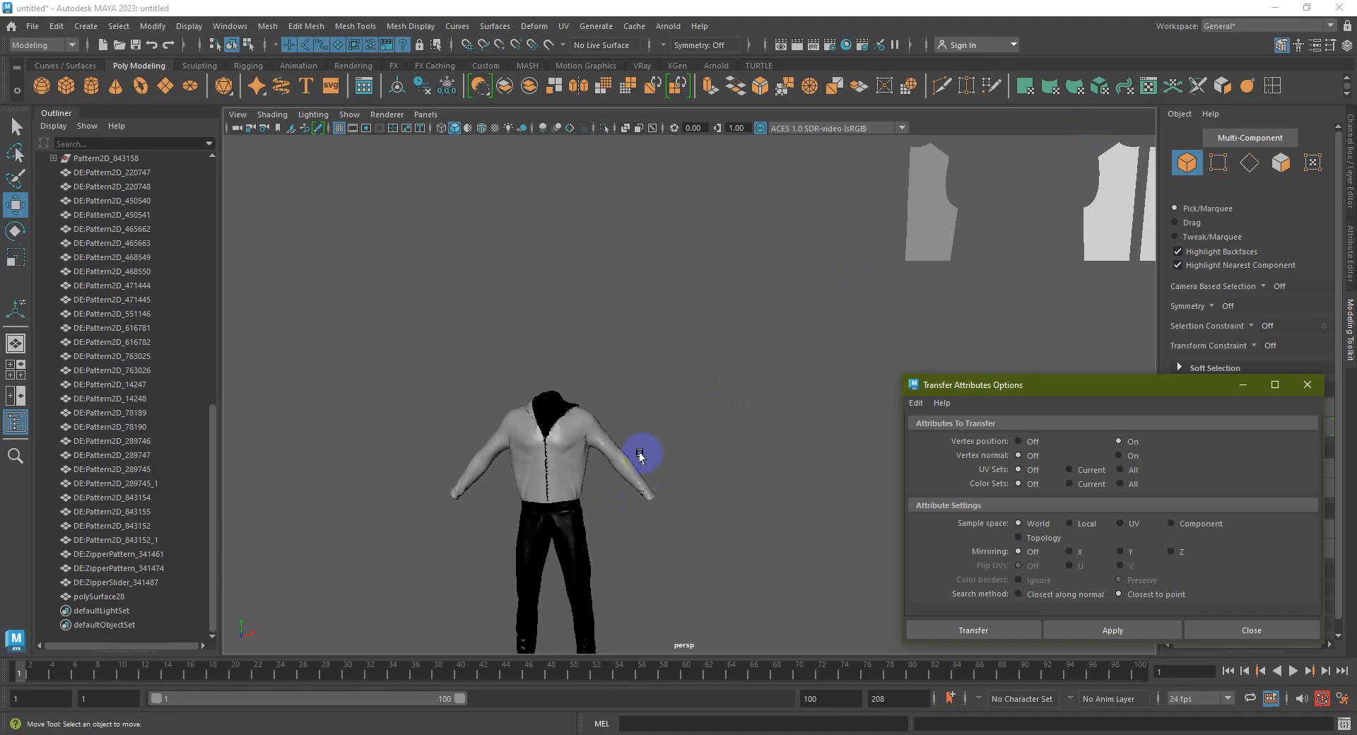
{"action": "left_click", "coordinate": [935, 210]}
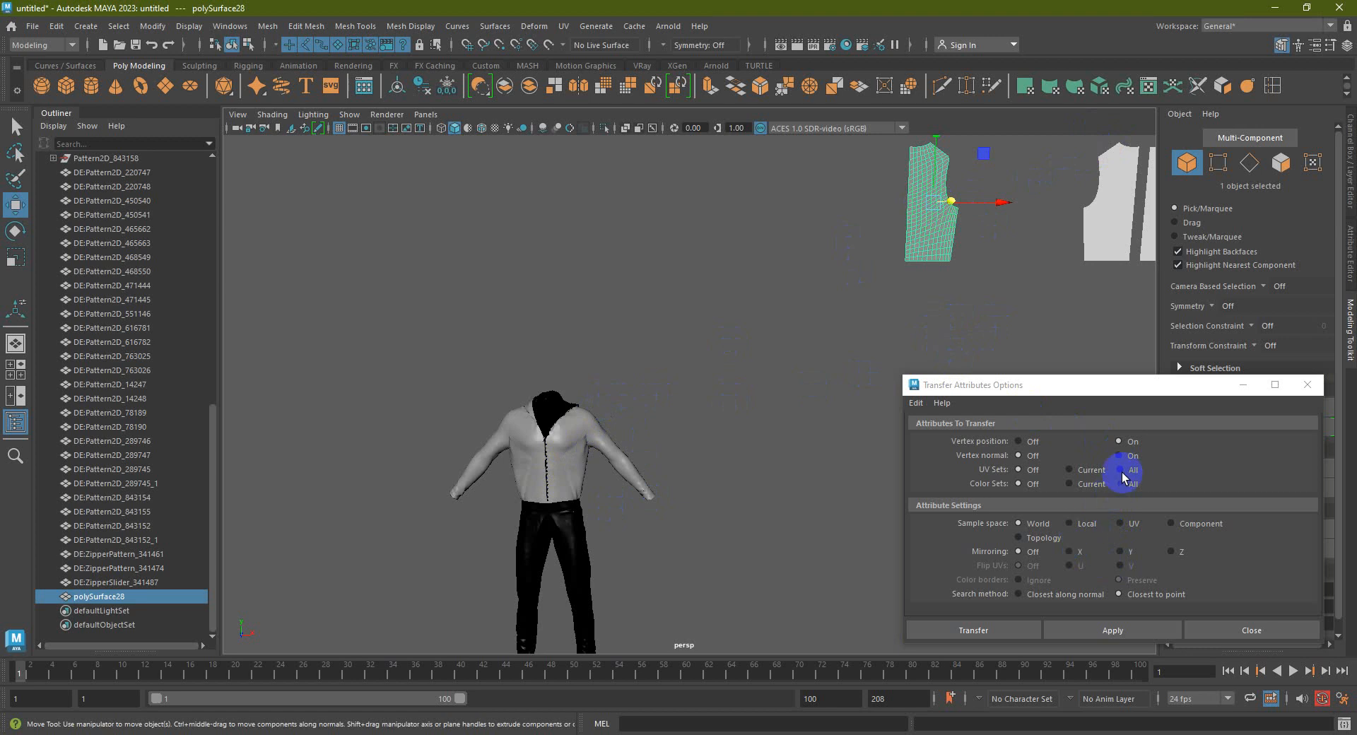
{"action": "left_click", "coordinate": [1120, 524]}
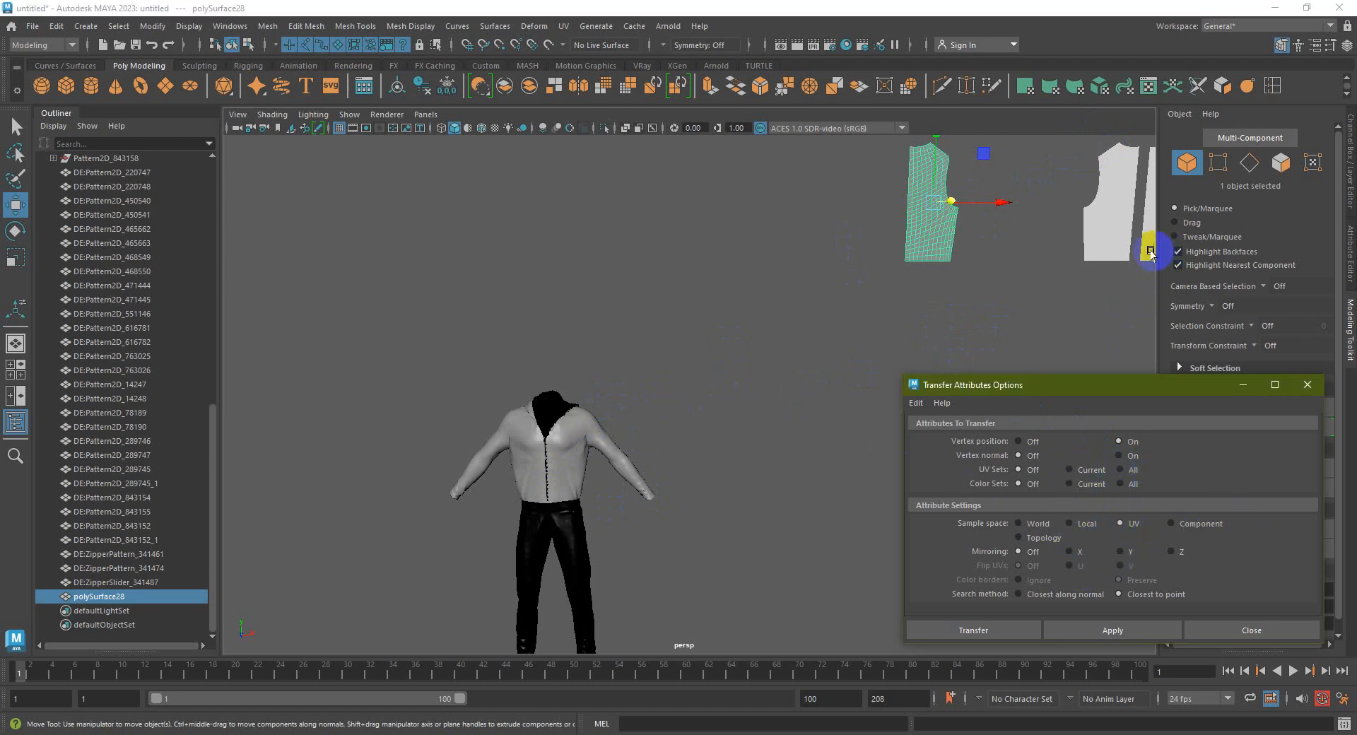
{"action": "middle_click_drag", "start_coordinate": [1051, 163], "coordinate": [994, 177], "text": "alt"}
{"action": "left_click", "coordinate": [1148, 86]}
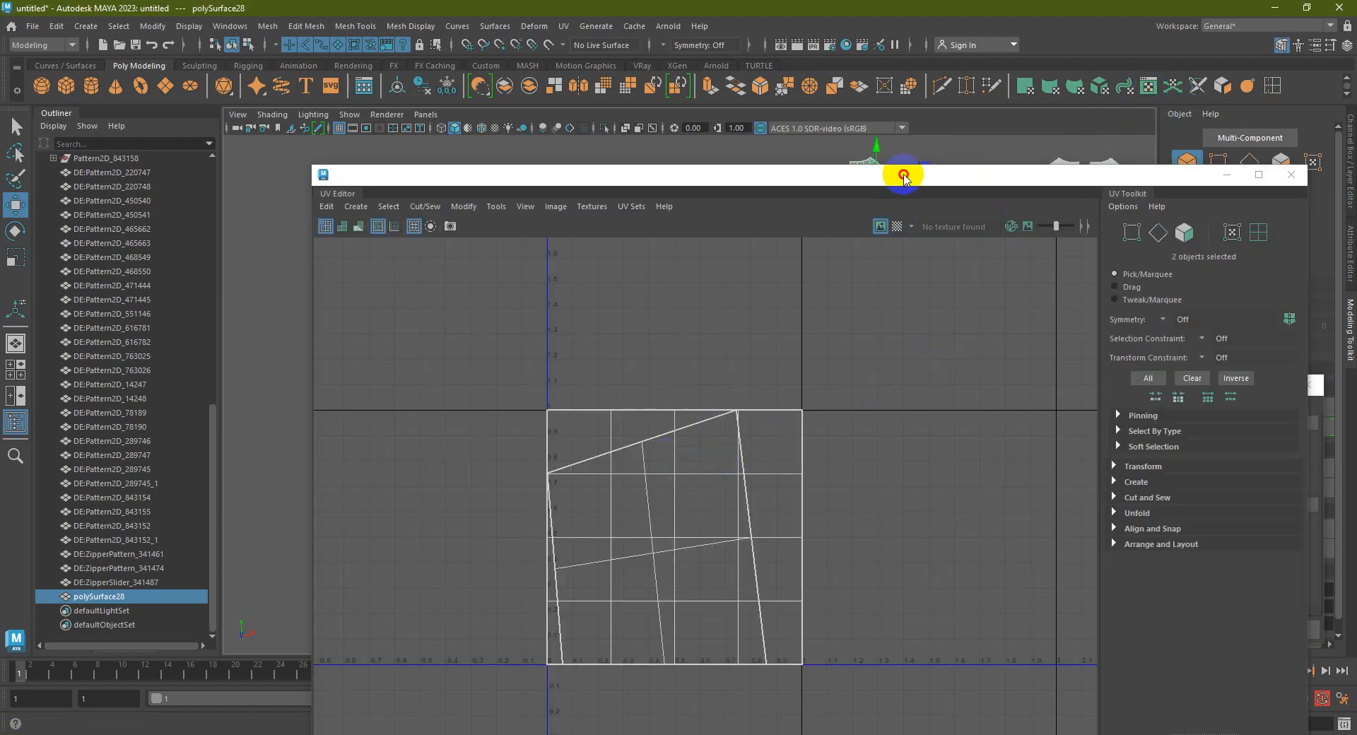
Compare the pattern pieces' square UVs with the jacket front panel's pattern-shaped UV shell
{"action": "left_click_drag", "start_coordinate": [900, 172], "coordinate": [1022, 491]}
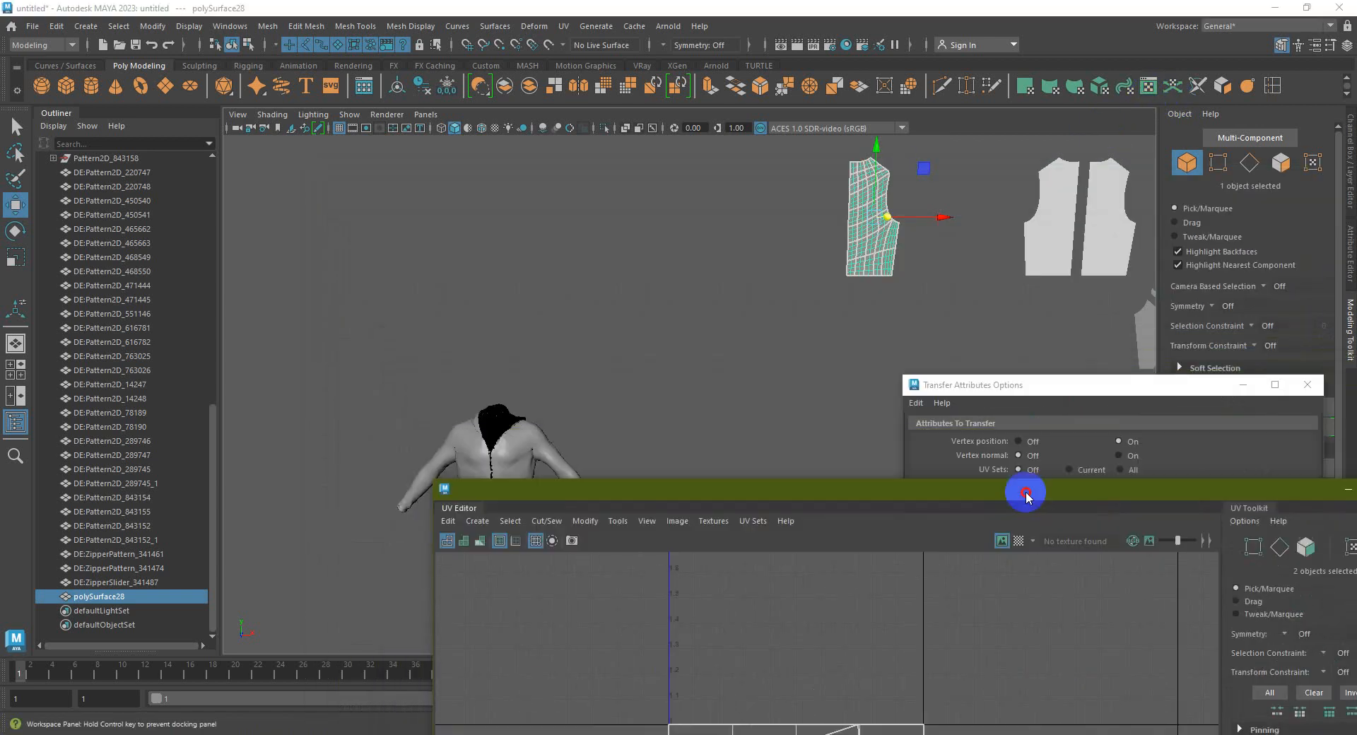
{"action": "left_click", "coordinate": [1057, 193]}
{"action": "left_click", "coordinate": [869, 500]}
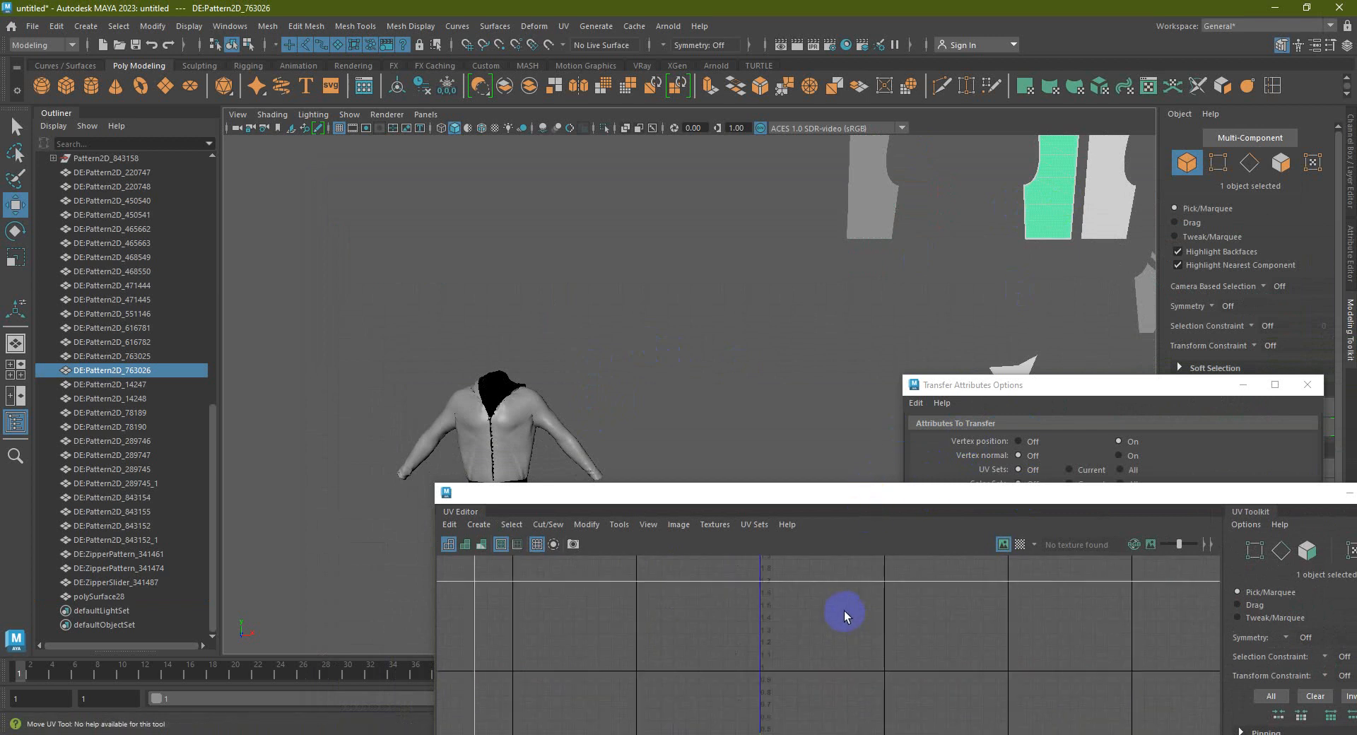
{"action": "left_click", "coordinate": [736, 340]}
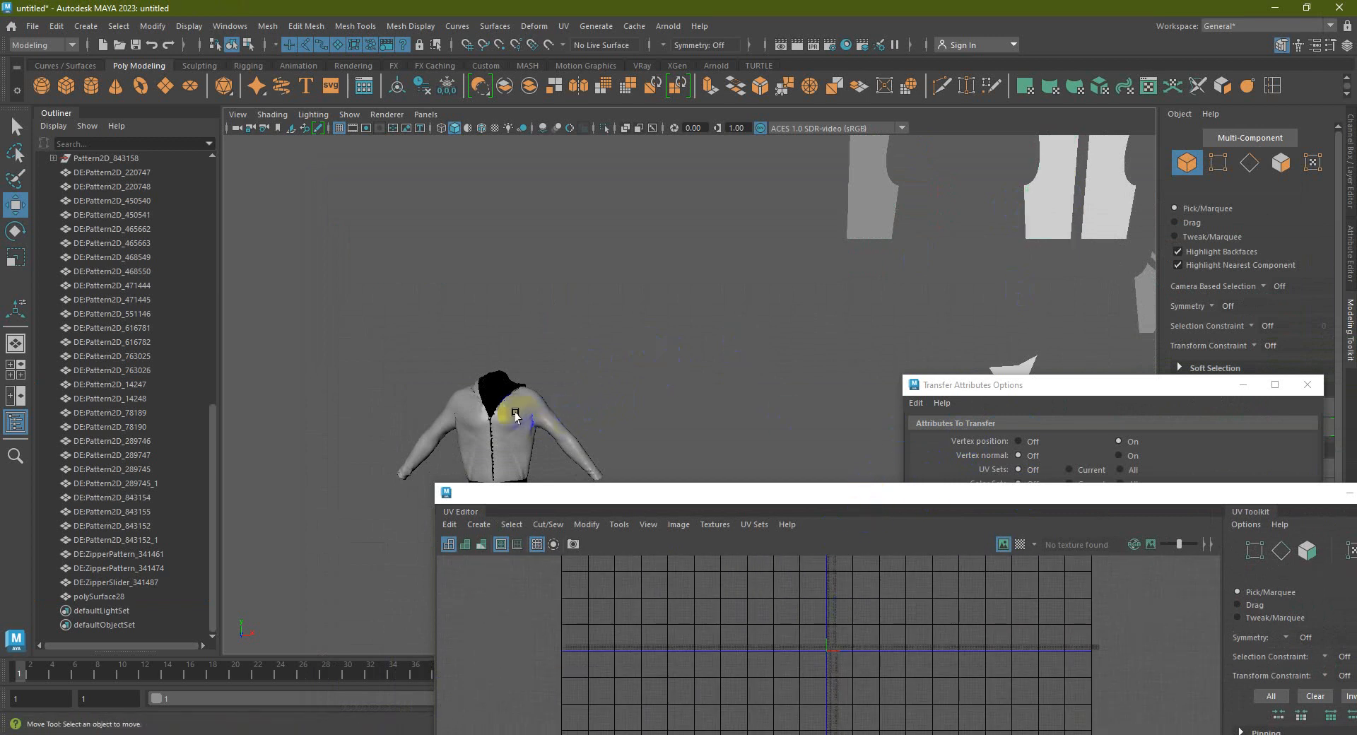
{"action": "left_click", "coordinate": [516, 416]}
{"action": "key", "text": "f"}
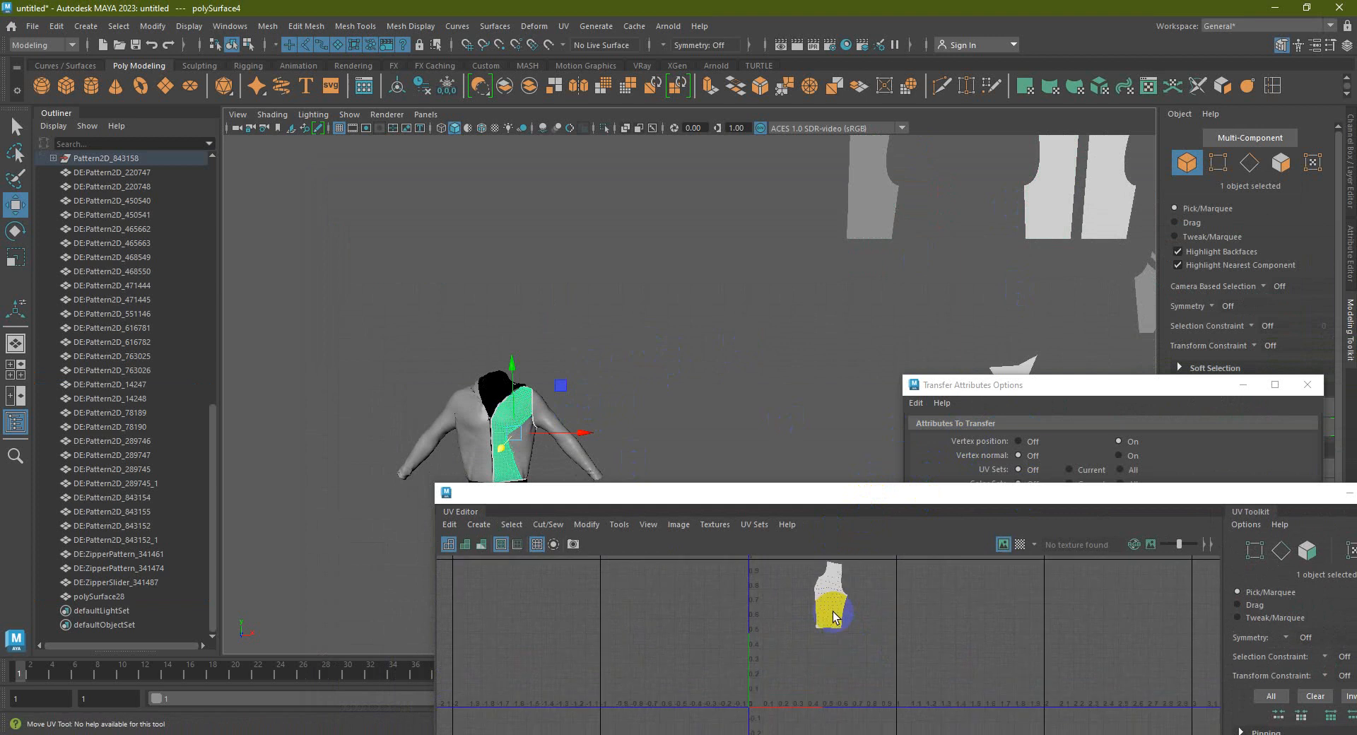
{"action": "left_click", "coordinate": [872, 187]}
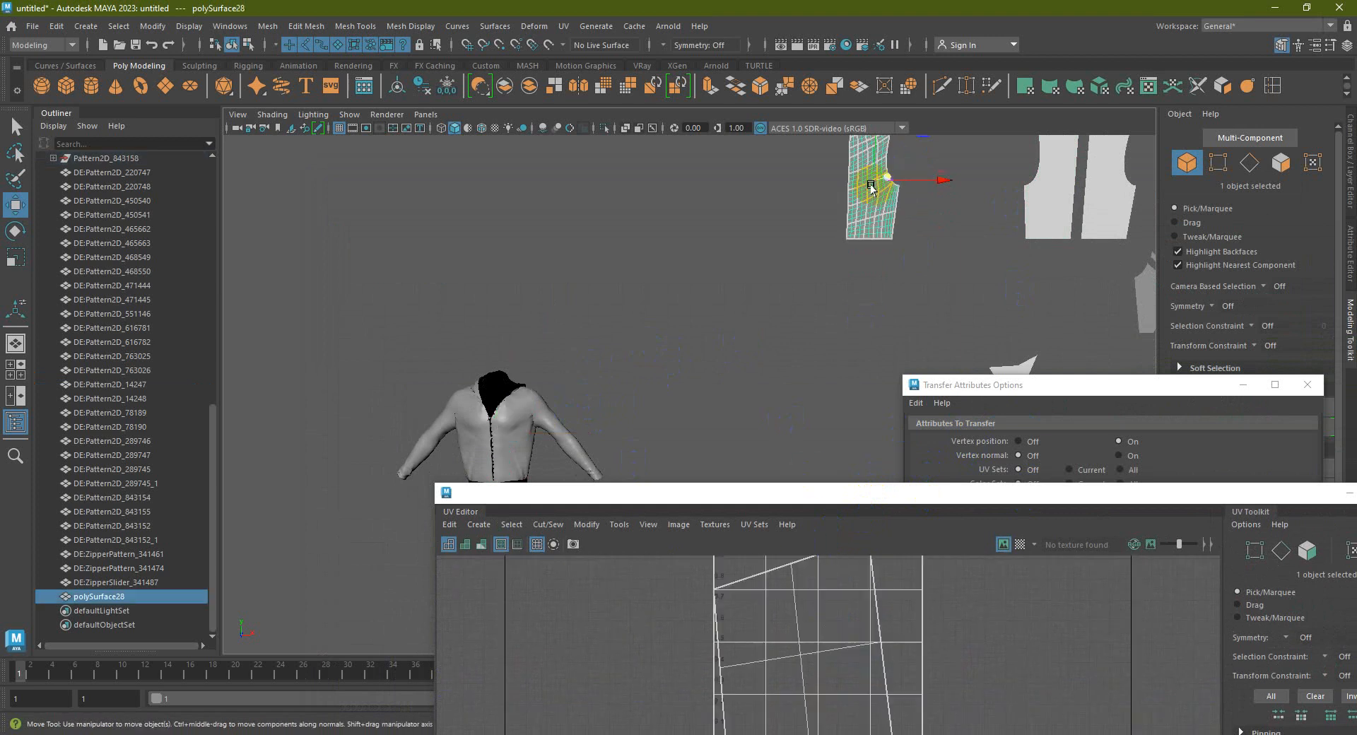
{"action": "left_click", "coordinate": [509, 419]}
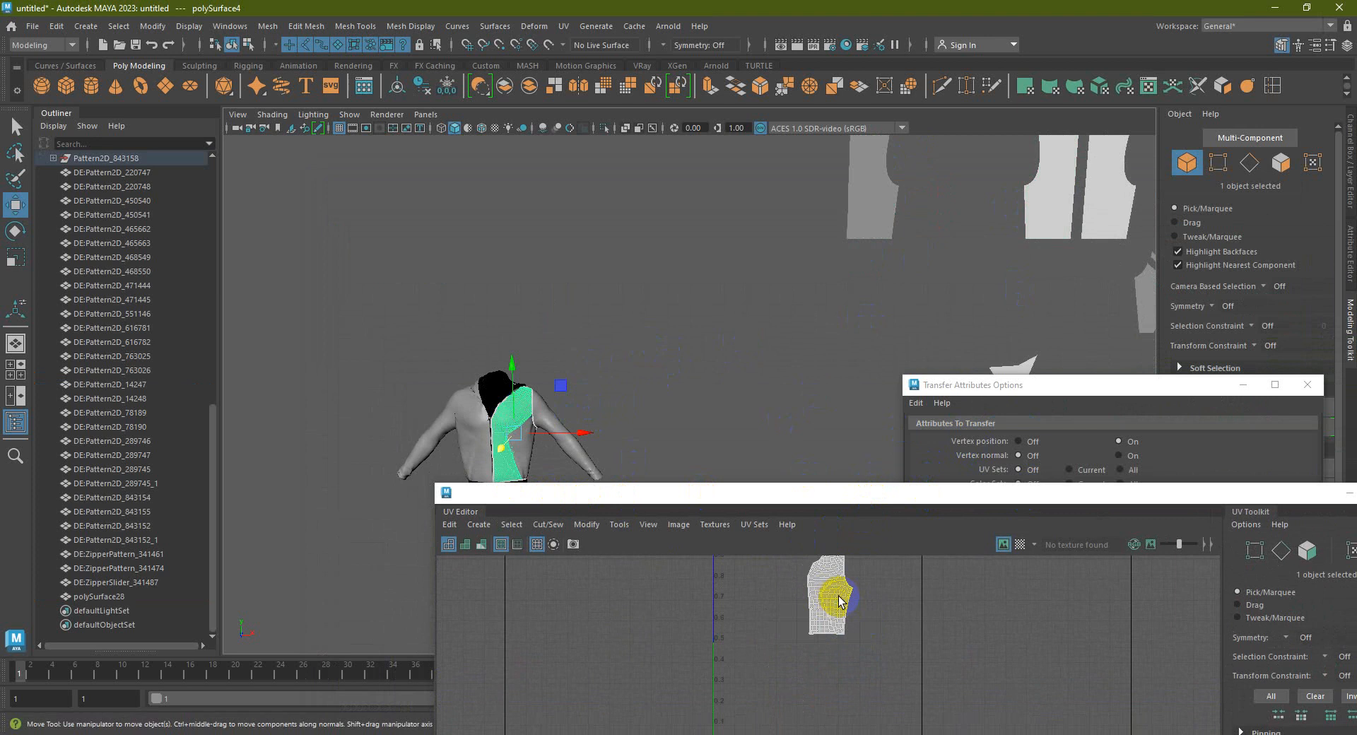
{"action": "left_click_drag", "start_coordinate": [1175, 494], "coordinate": [999, 508]}
Close the UV Editor and alternate selecting the jacket front panel and polySurface28
{"action": "left_click", "coordinate": [1235, 505]}
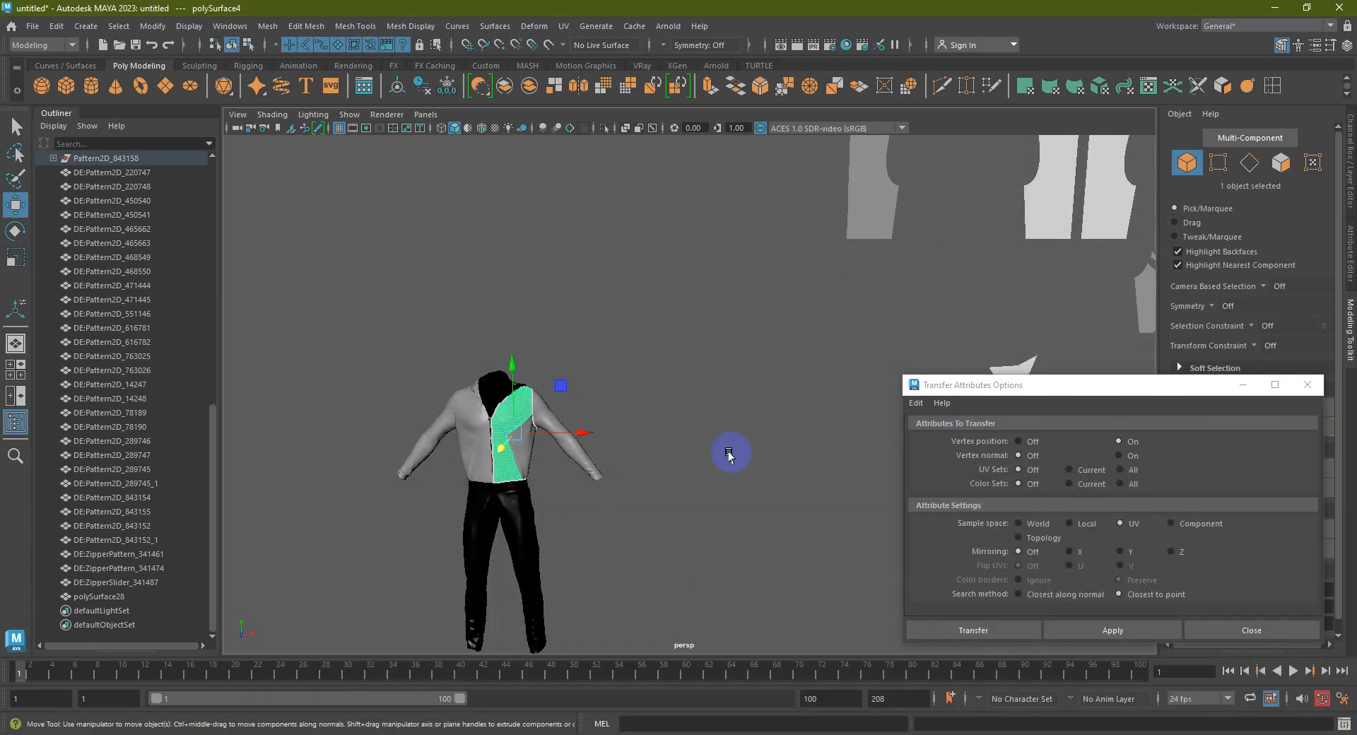
{"action": "left_click", "coordinate": [685, 392]}
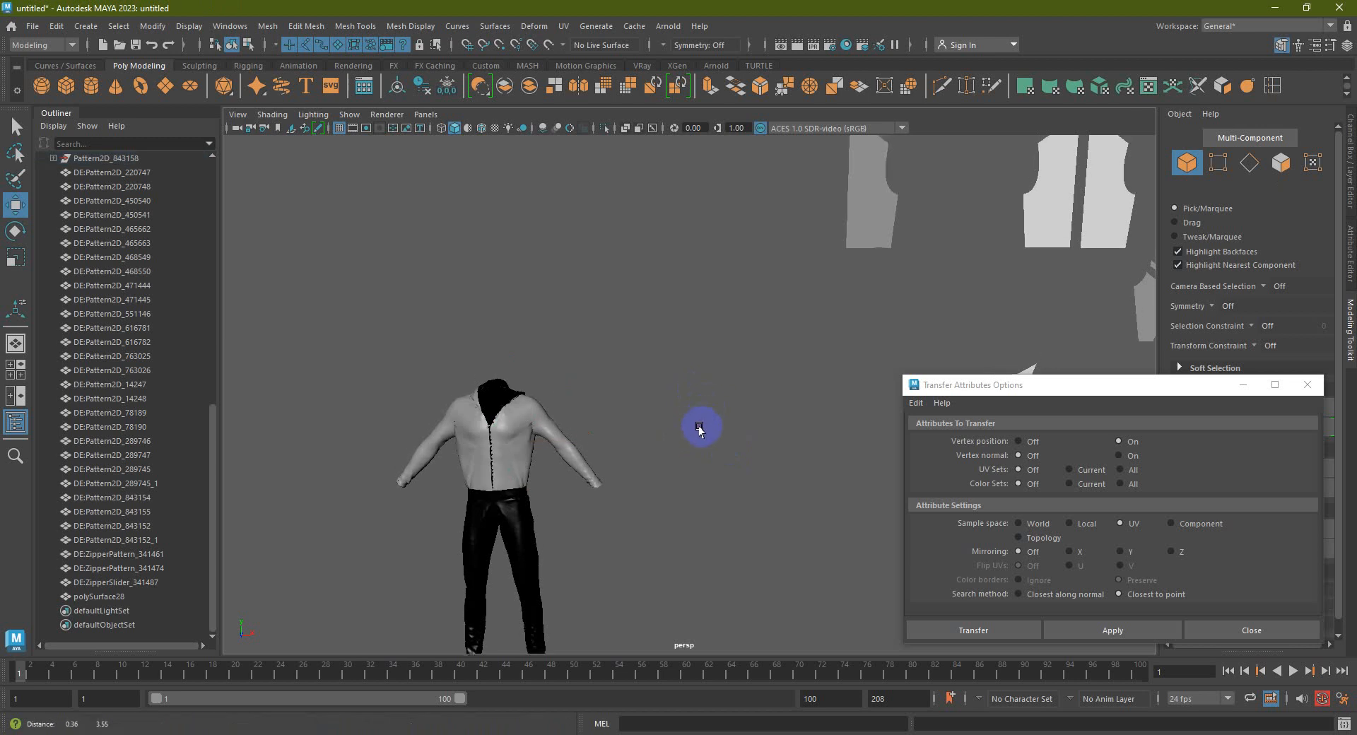
{"action": "left_click", "coordinate": [507, 424]}
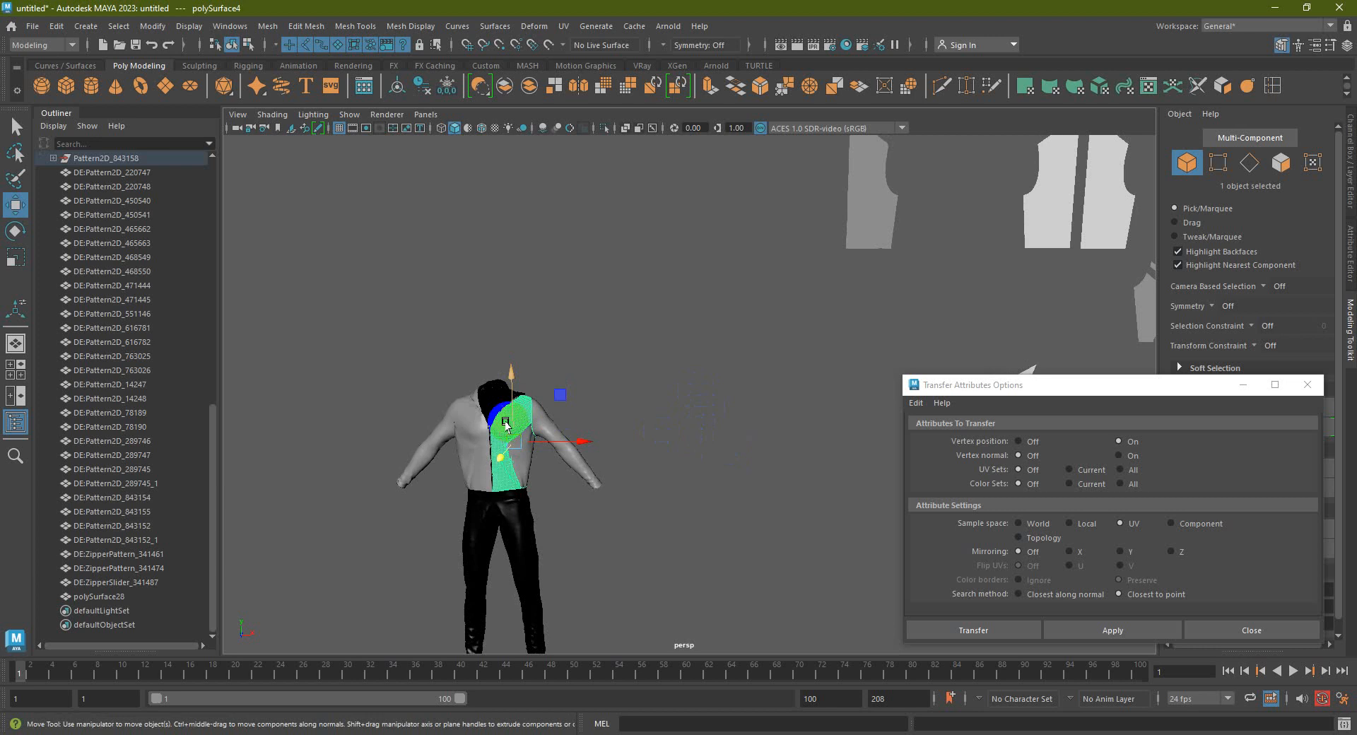
{"action": "left_click", "coordinate": [846, 222]}
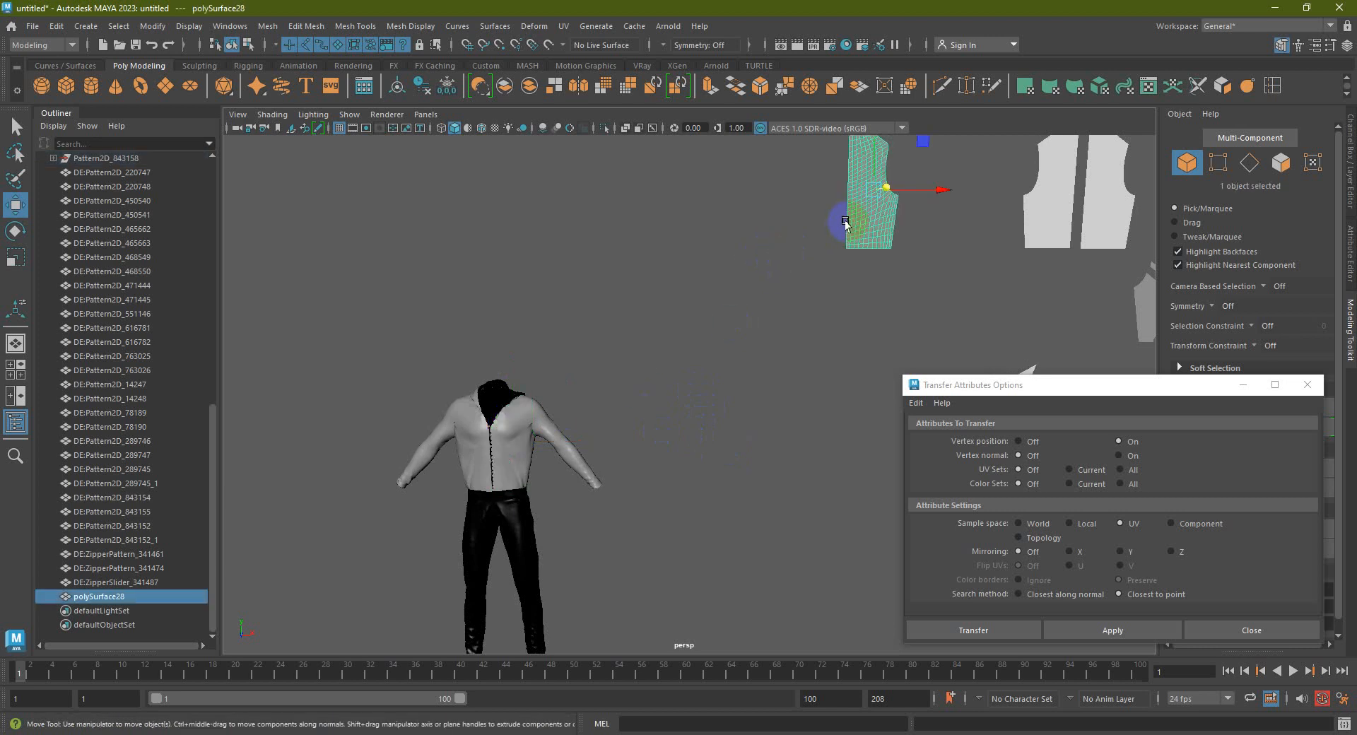
{"action": "left_click", "coordinate": [819, 265]}
{"action": "left_click", "coordinate": [506, 424]}
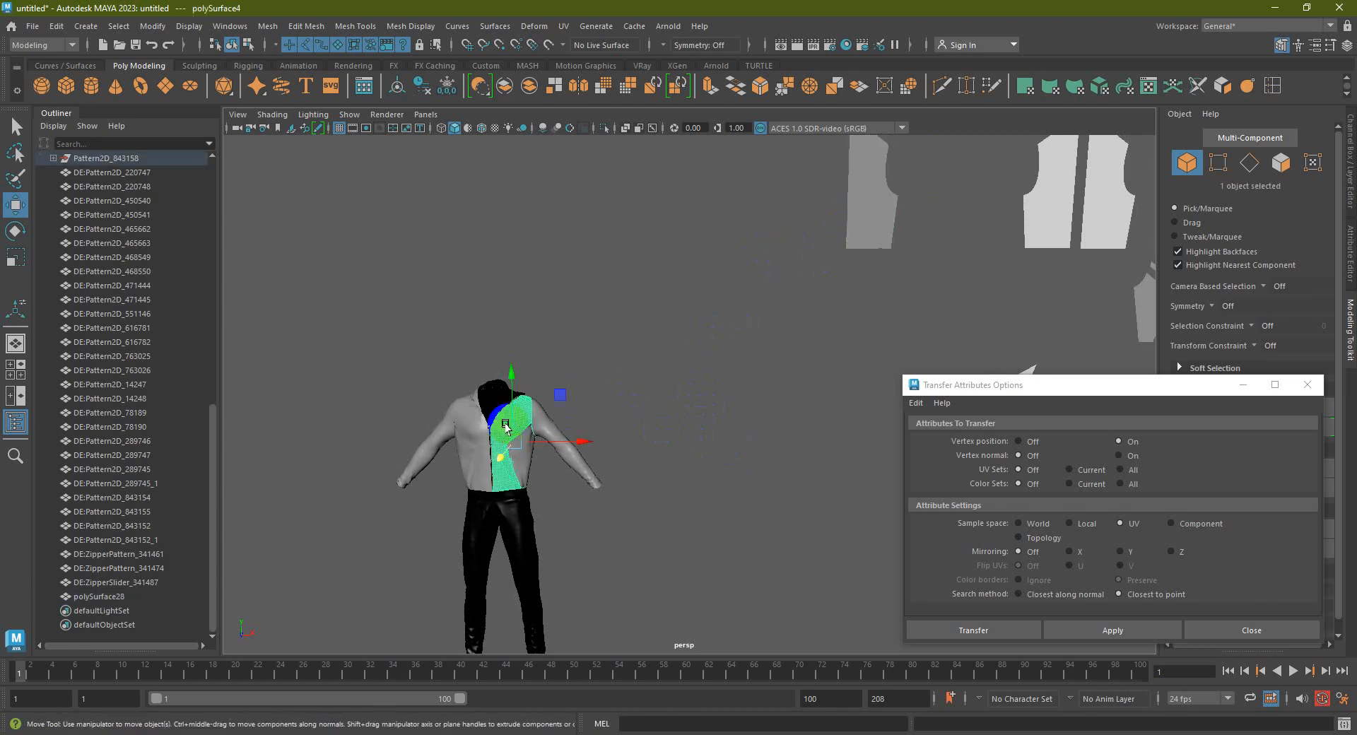
{"action": "left_click", "coordinate": [874, 195]}
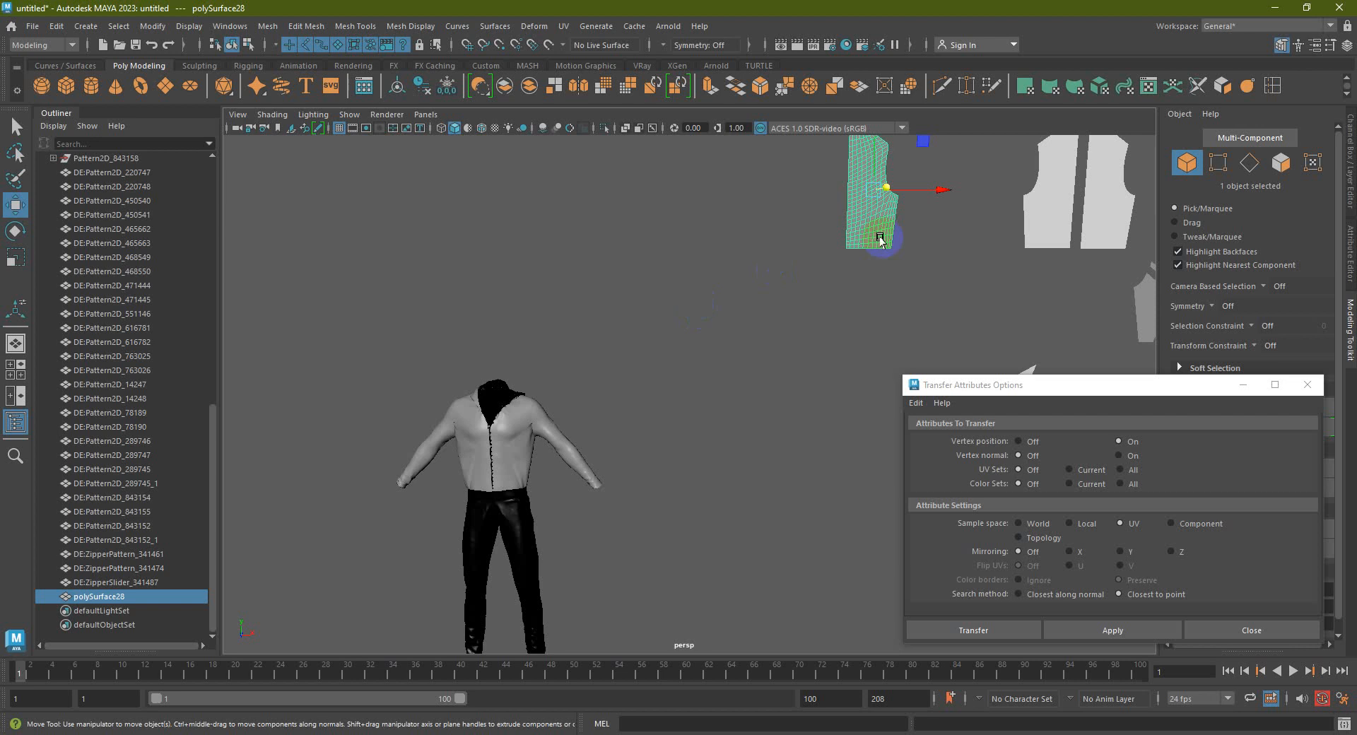
Reopen the UV Editor on polySurface28 and pick a shell in UV Shell selection mode
{"action": "left_click", "coordinate": [1145, 85]}
{"action": "right_click_drag", "start_coordinate": [651, 525], "coordinate": [592, 506]}
{"action": "left_click", "coordinate": [646, 617]}
{"action": "scroll", "coordinate": [735, 657], "scroll_direction": "down", "scroll_amount": 4}
Select all of the pattern piece's UV shells and unfold them
{"action": "left_click_drag", "start_coordinate": [810, 704], "coordinate": [578, 594]}
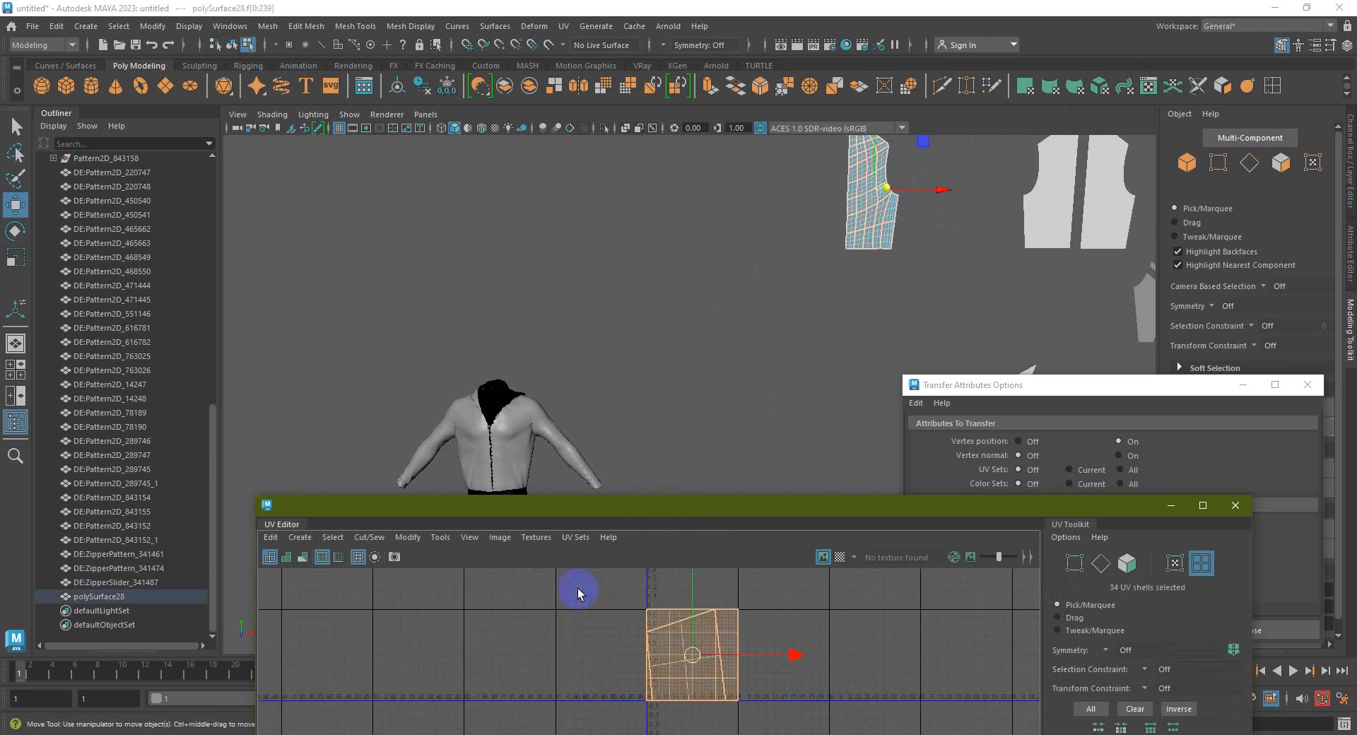
{"action": "key", "text": "ctrl+u"}
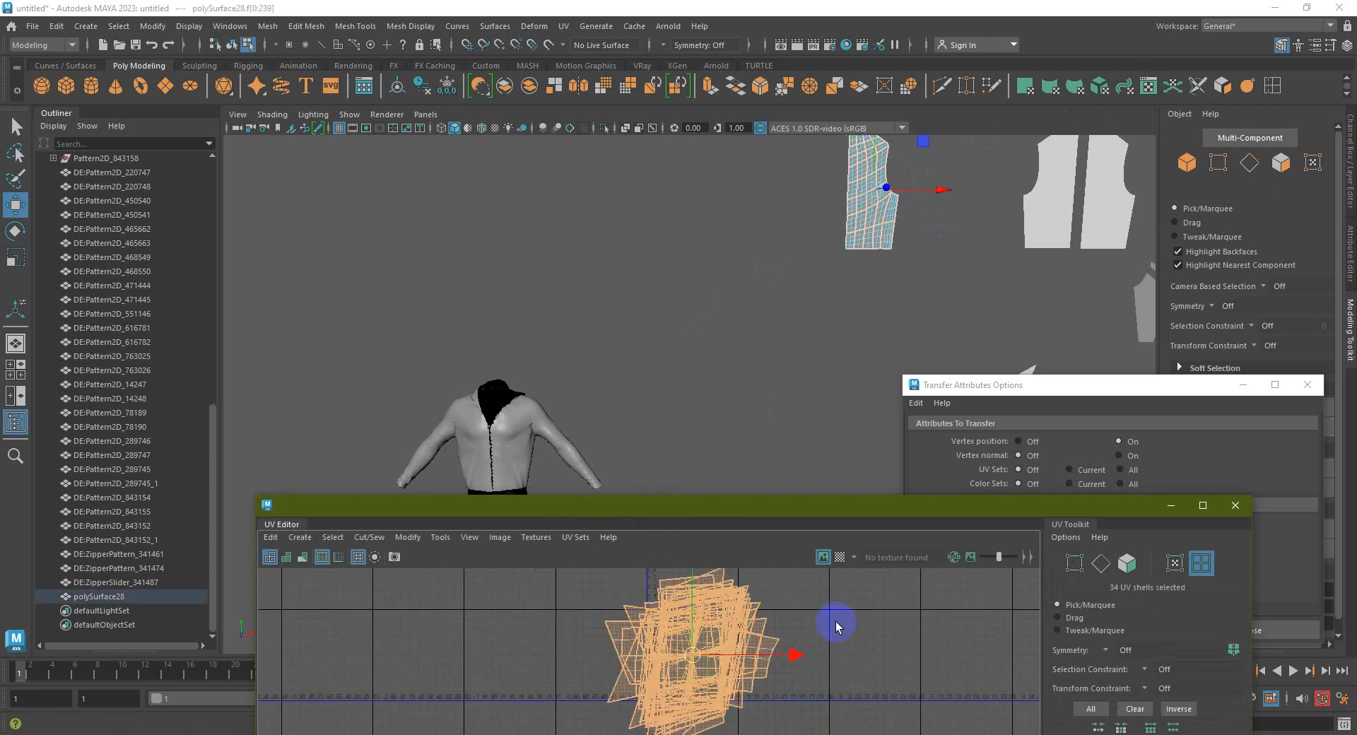
{"action": "right_click_drag", "start_coordinate": [700, 636], "coordinate": [639, 503]}
{"action": "left_click", "coordinate": [831, 613]}
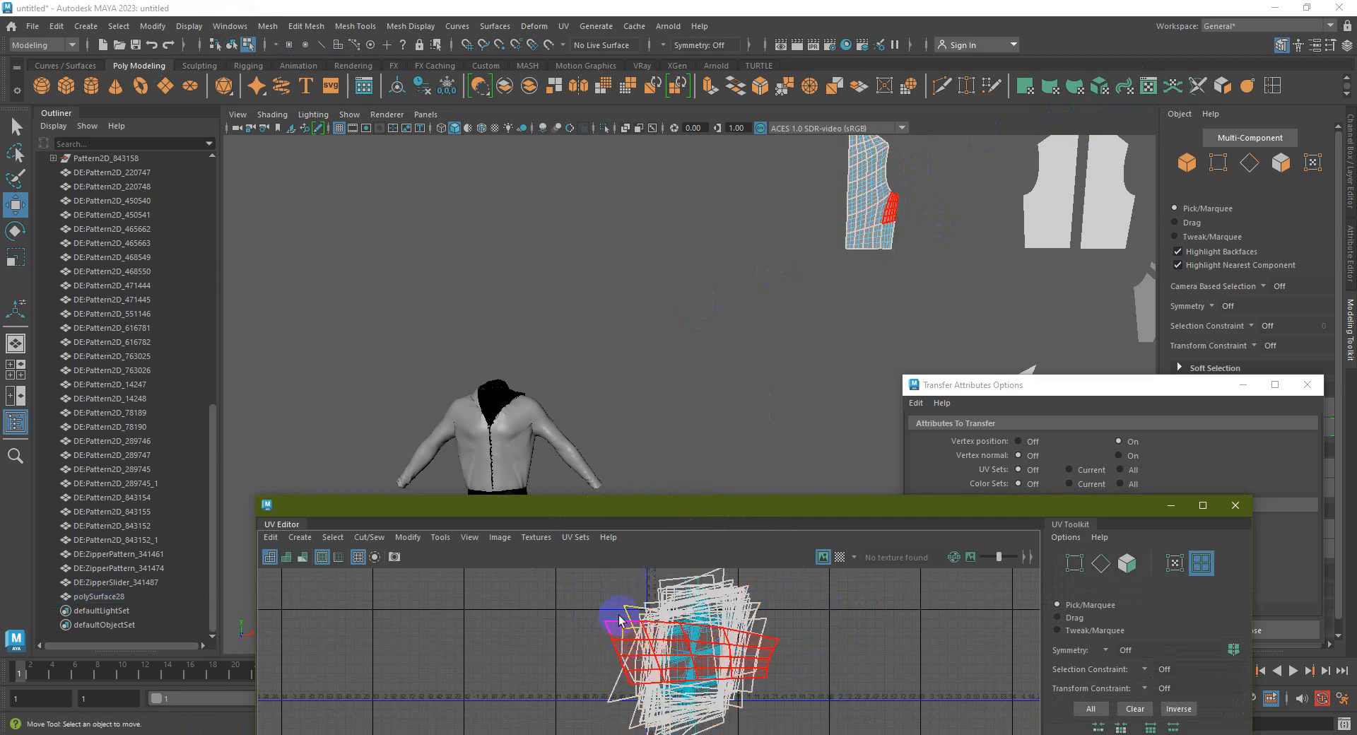
Merge the pattern piece's vertices with a distance threshold of 1
{"action": "middle_click_drag", "start_coordinate": [863, 299], "coordinate": [814, 288], "text": "alt"}
{"action": "right_click_drag", "start_coordinate": [814, 288], "coordinate": [875, 281]}
{"action": "left_click_drag", "start_coordinate": [866, 357], "coordinate": [763, 198]}
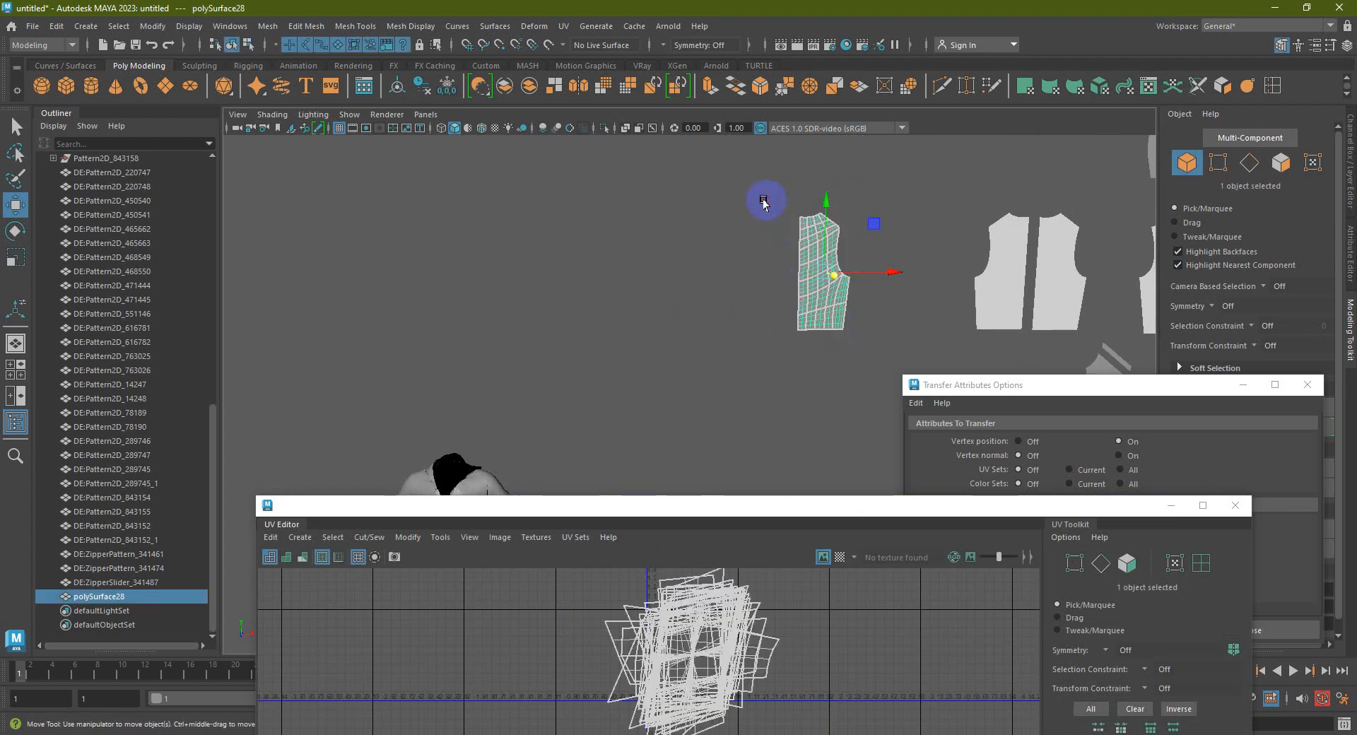
{"action": "left_click", "coordinate": [530, 91]}
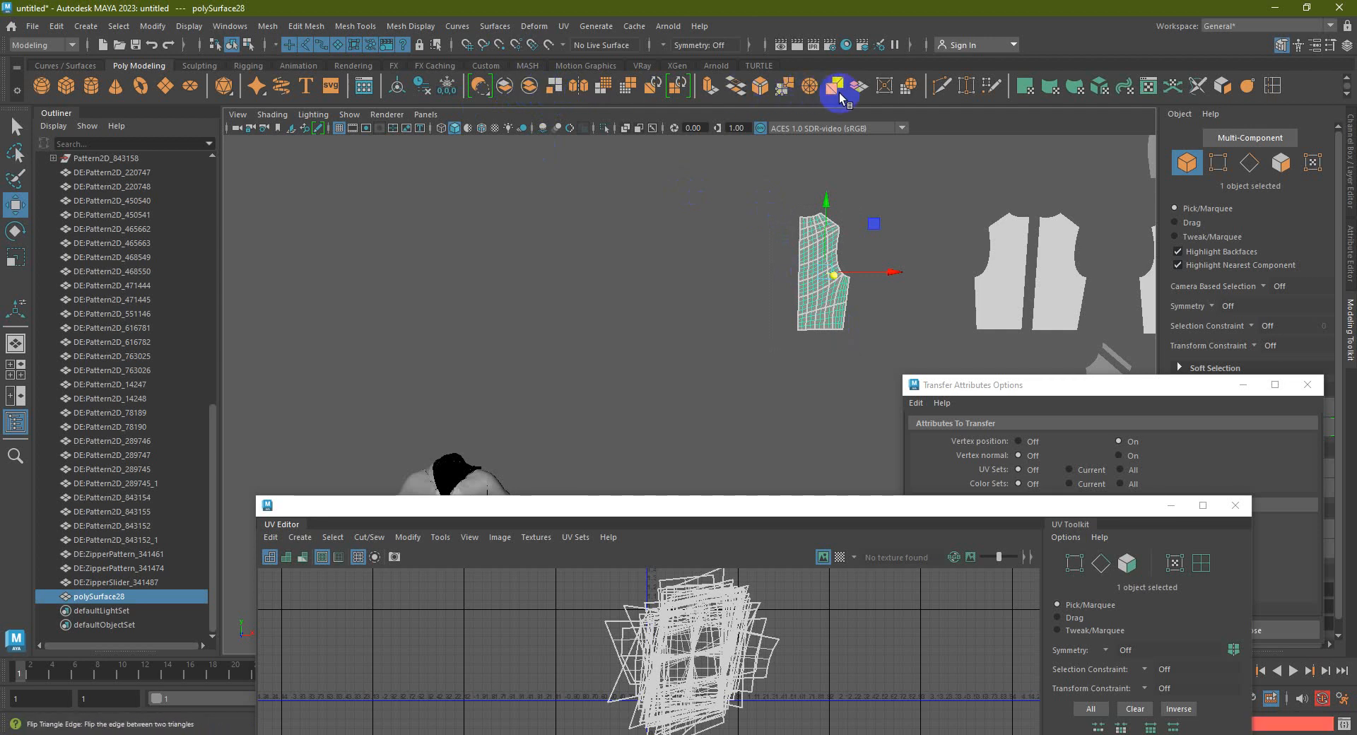
{"action": "left_click", "coordinate": [783, 87]}
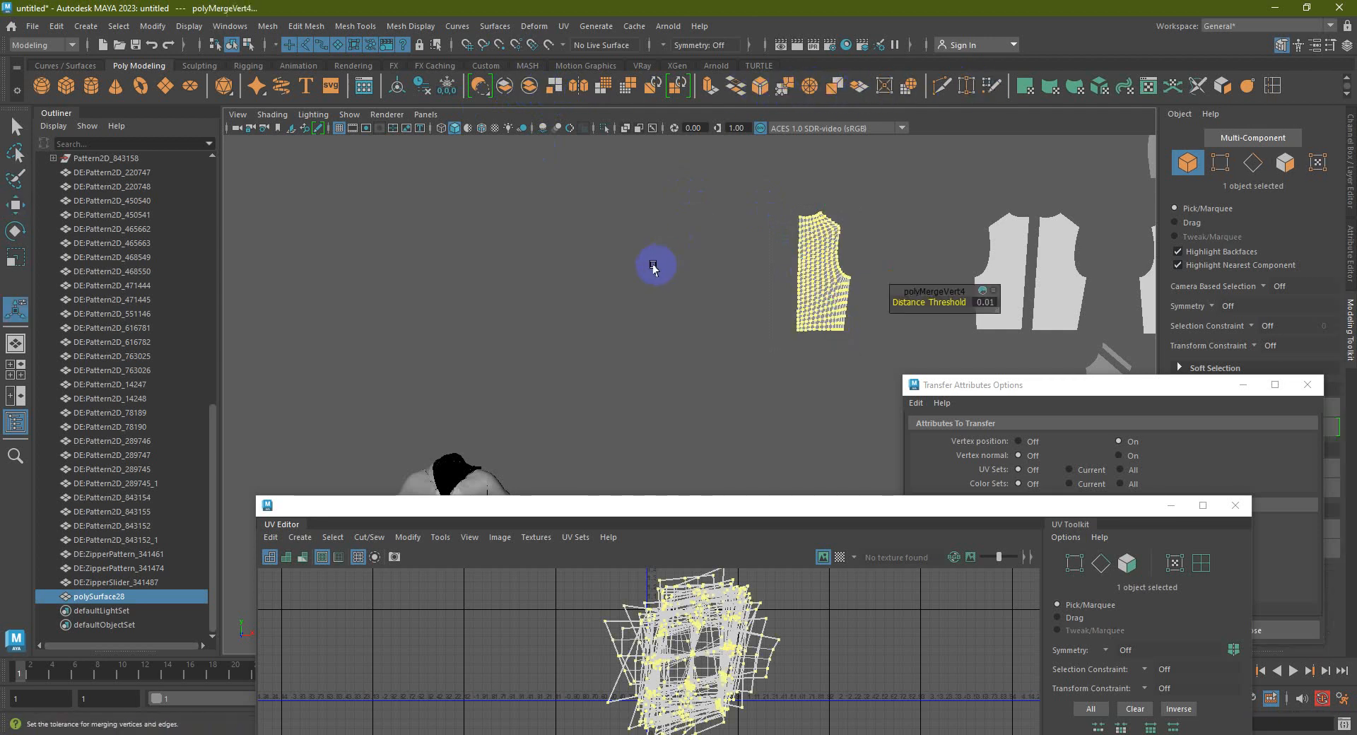
{"action": "left_click_drag", "start_coordinate": [976, 302], "coordinate": [1021, 303]}
{"action": "type", "text": "1"}
{"action": "key", "text": "Return"}
Delete all the existing UVs on polySurface28
{"action": "right_click_drag", "start_coordinate": [806, 290], "coordinate": [882, 249]}
{"action": "left_click", "coordinate": [882, 248]}
{"action": "left_click_drag", "start_coordinate": [866, 388], "coordinate": [789, 193]}
{"action": "right_click_drag", "start_coordinate": [717, 629], "coordinate": [659, 484]}
{"action": "scroll", "coordinate": [781, 701], "scroll_direction": "down", "scroll_amount": 2}
{"action": "left_click_drag", "start_coordinate": [791, 700], "coordinate": [563, 588]}
{"action": "key", "text": "Delete"}
{"action": "left_click", "coordinate": [821, 299]}
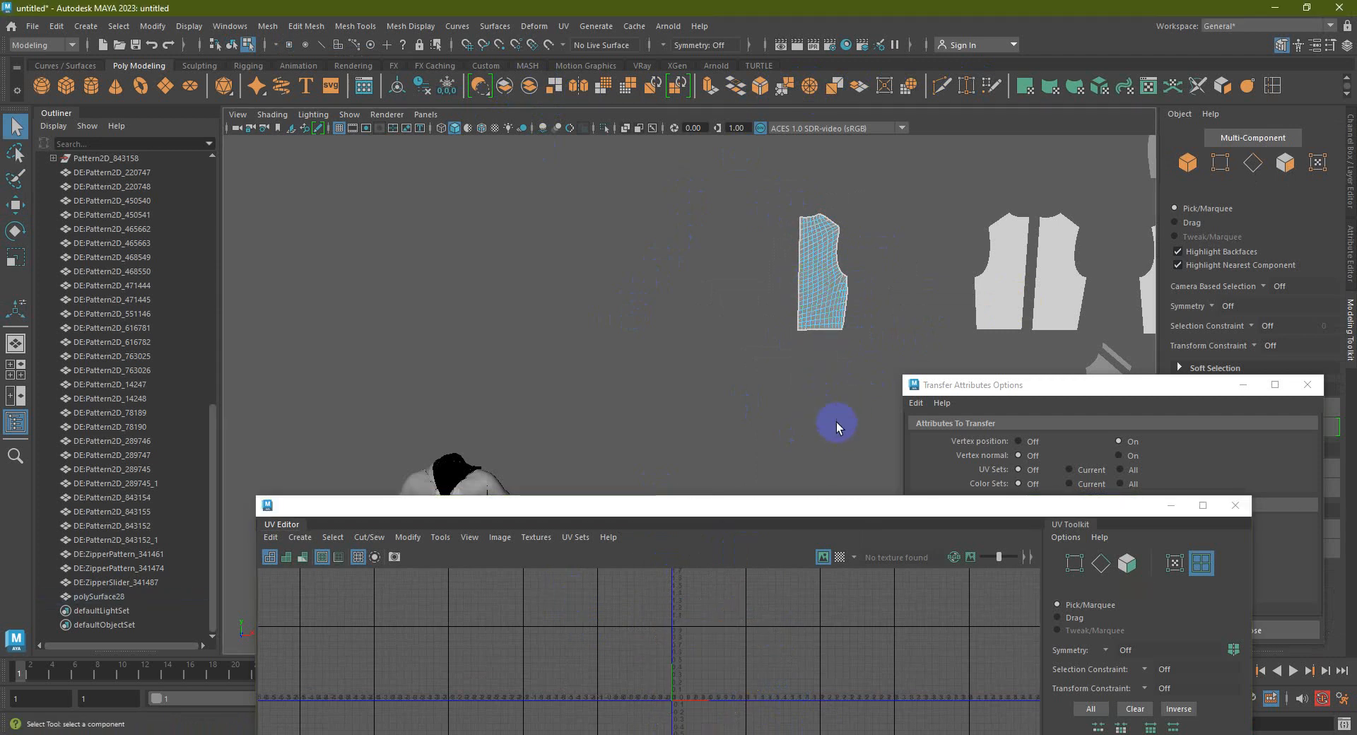
Apply a planar UV projection to the pattern and rotate the new shell upright
{"action": "left_click_drag", "start_coordinate": [844, 509], "coordinate": [811, 412]}
{"action": "right_click_drag", "start_coordinate": [824, 288], "coordinate": [873, 269]}
{"action": "left_click", "coordinate": [823, 283]}
{"action": "left_click", "coordinate": [1025, 85]}
{"action": "right_click_drag", "start_coordinate": [661, 526], "coordinate": [650, 556]}
{"action": "right_click_drag", "start_coordinate": [793, 645], "coordinate": [570, 507]}
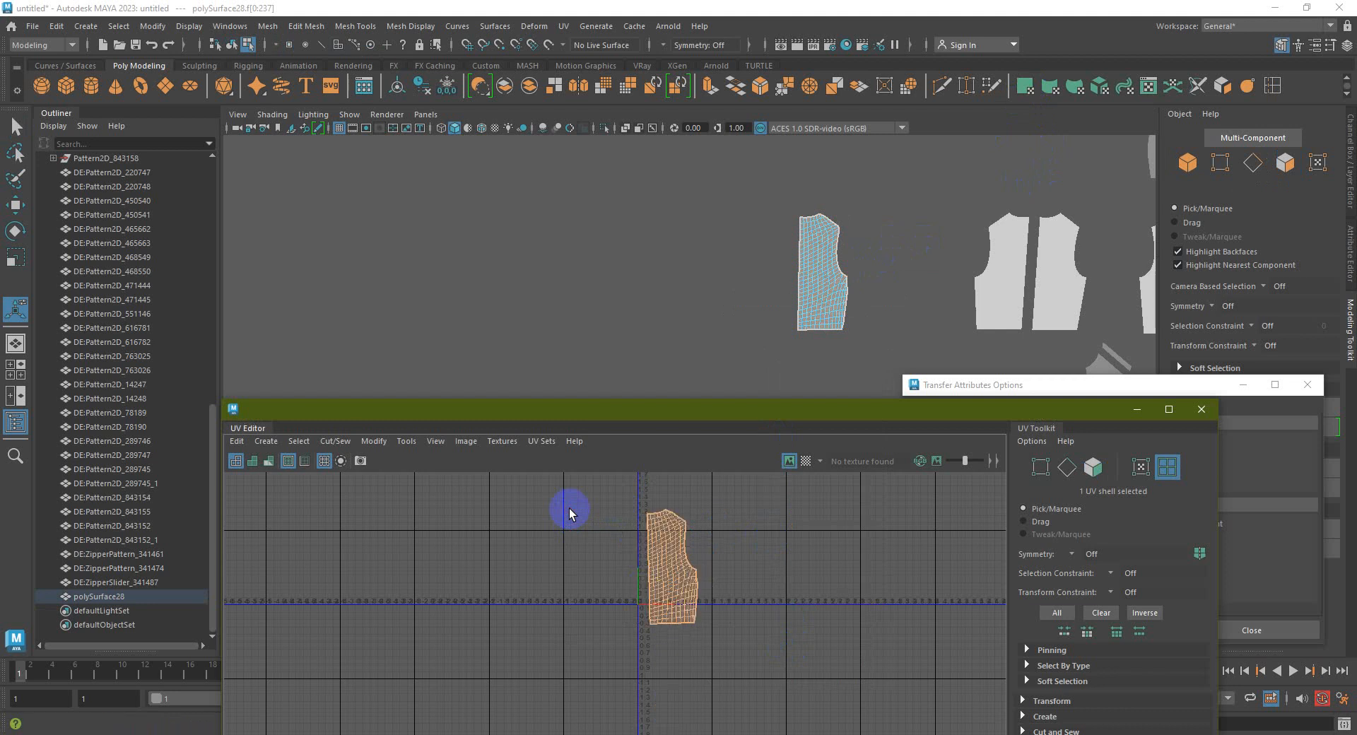
{"action": "right_click_drag", "start_coordinate": [664, 539], "coordinate": [622, 515]}
Select the jacket's front panel, then add the pattern piece to the selection
{"action": "left_click_drag", "start_coordinate": [677, 425], "coordinate": [714, 679]}
{"action": "left_click", "coordinate": [463, 509]}
{"action": "right_click_drag", "start_coordinate": [827, 288], "coordinate": [909, 266]}
{"action": "left_click", "coordinate": [818, 279], "text": "shift"}
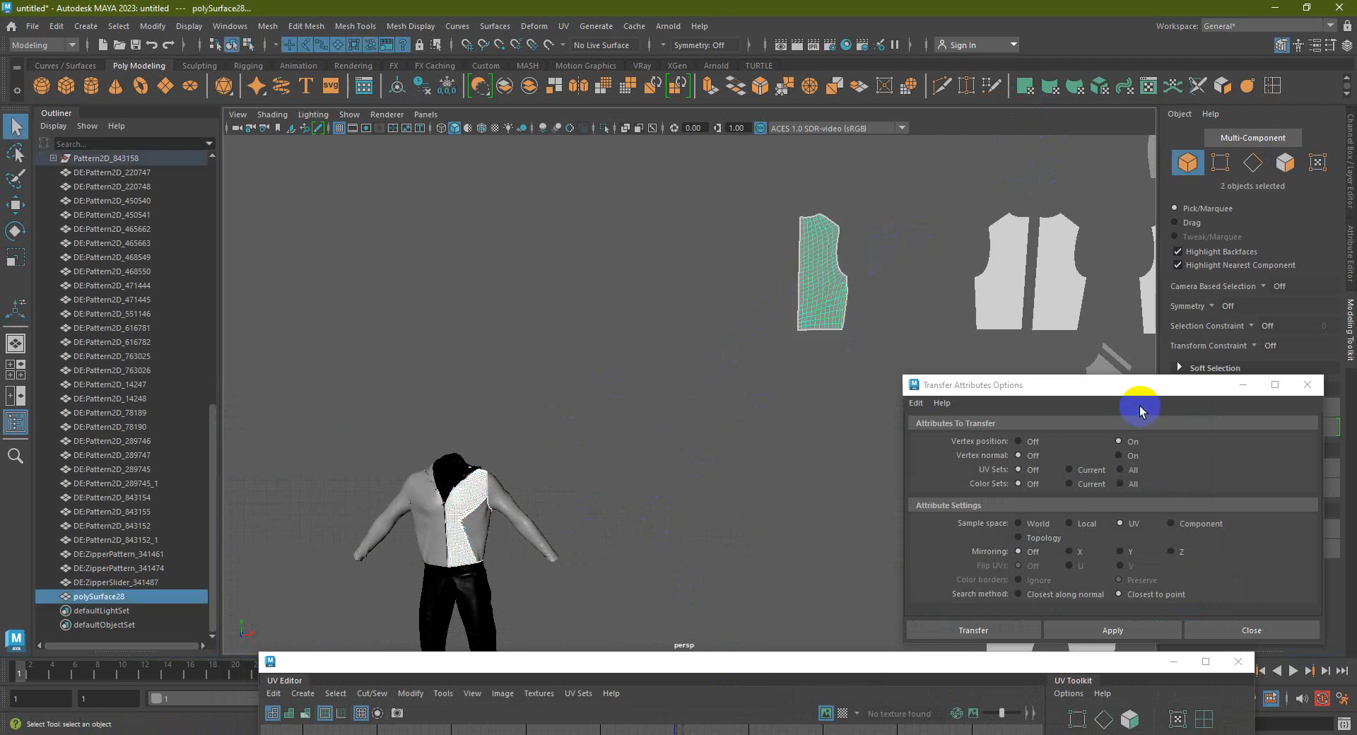
Apply Transfer Attributes to give the pattern piece the jacket chest panel's shape
{"action": "left_click_drag", "start_coordinate": [1121, 385], "coordinate": [1110, 331]}
{"action": "left_click", "coordinate": [904, 349]}
{"action": "left_click", "coordinate": [931, 379]}
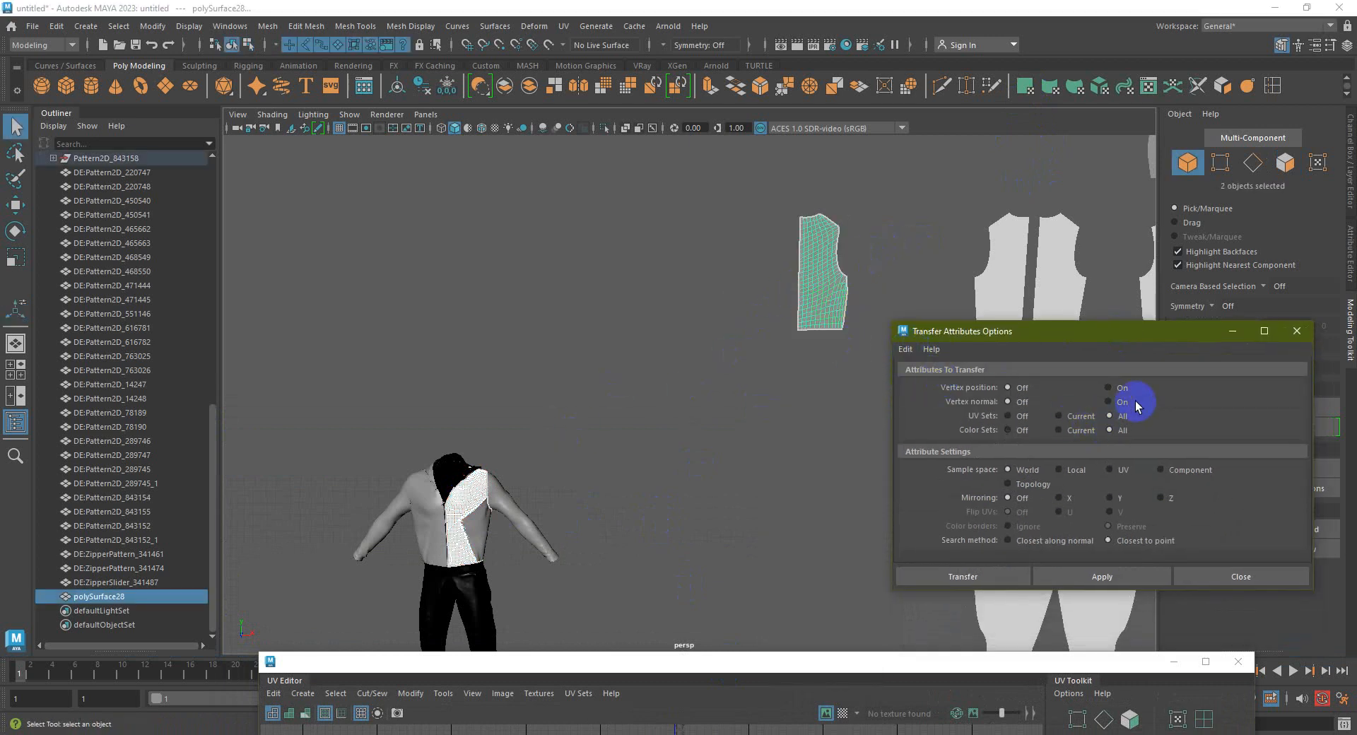
{"action": "left_click", "coordinate": [984, 580]}
{"action": "left_click_drag", "start_coordinate": [443, 530], "coordinate": [703, 445], "text": "alt"}
{"action": "left_click_drag", "start_coordinate": [560, 430], "coordinate": [605, 460], "text": "alt"}
{"action": "right_click_drag", "start_coordinate": [566, 394], "coordinate": [644, 310]}
With the Move tool, move polySurface28 onto the jacket's chest, then beside the arm
{"action": "key", "text": "w"}
{"action": "left_click", "coordinate": [555, 402]}
{"action": "left_click", "coordinate": [551, 386]}
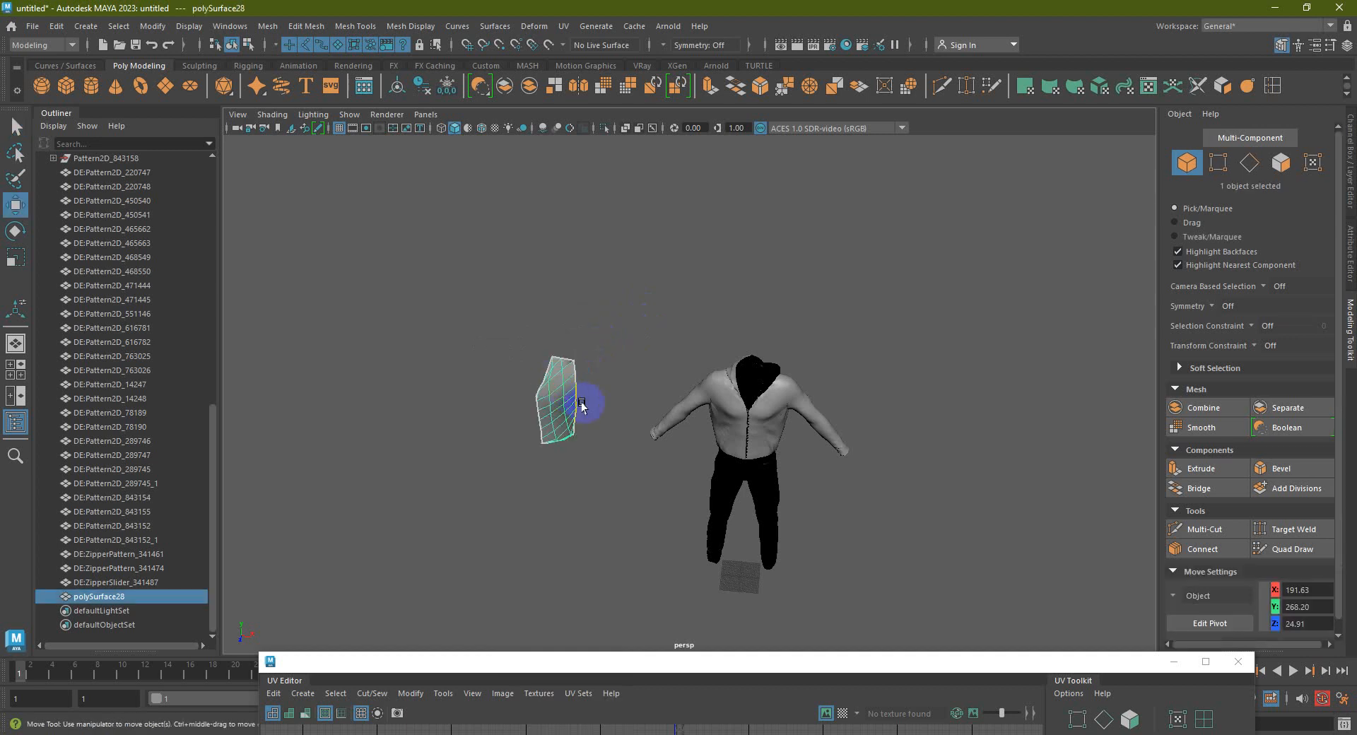
{"action": "scroll", "coordinate": [555, 388], "scroll_direction": "down", "scroll_amount": 3}
{"action": "left_click", "coordinate": [398, 86]}
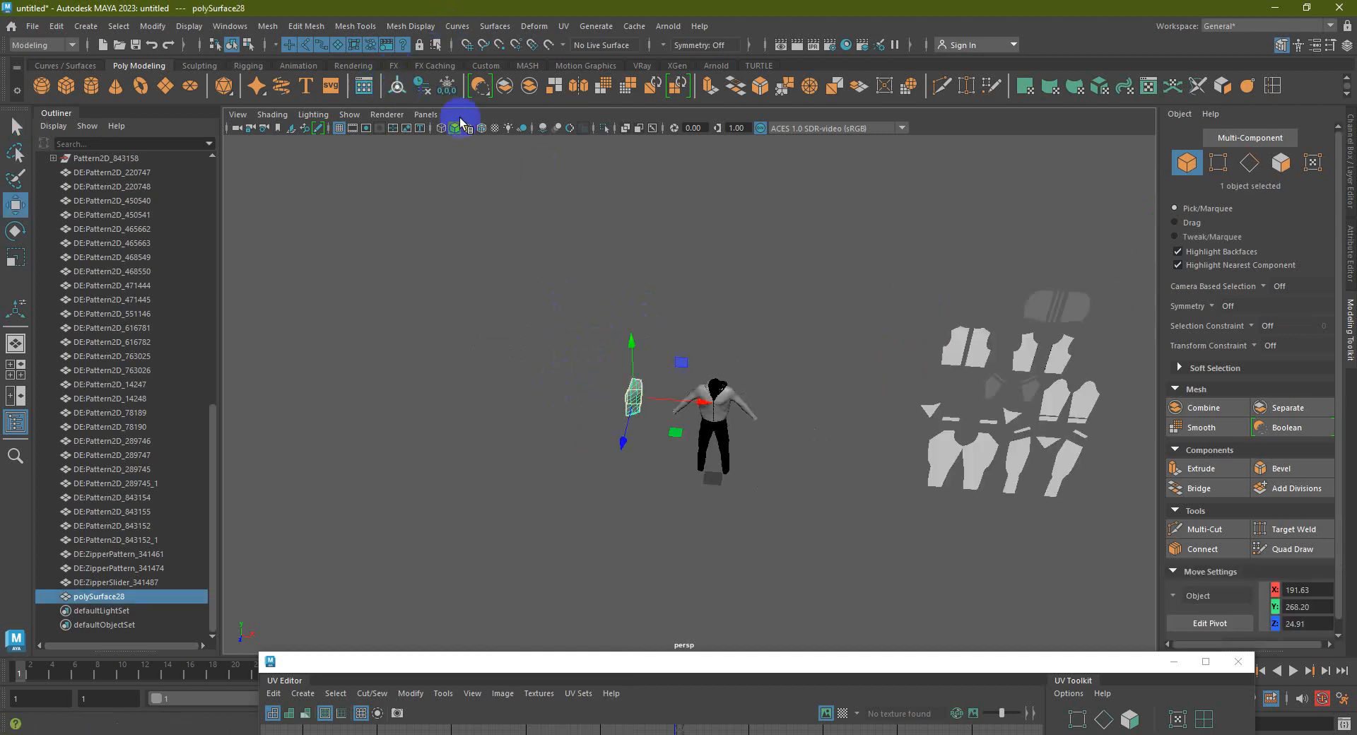
{"action": "scroll", "coordinate": [621, 455], "scroll_direction": "up", "scroll_amount": 3}
{"action": "left_click_drag", "start_coordinate": [619, 428], "coordinate": [825, 430]}
{"action": "scroll", "coordinate": [832, 454], "scroll_direction": "up", "scroll_amount": 3}
{"action": "scroll", "coordinate": [757, 414], "scroll_direction": "up", "scroll_amount": 4}
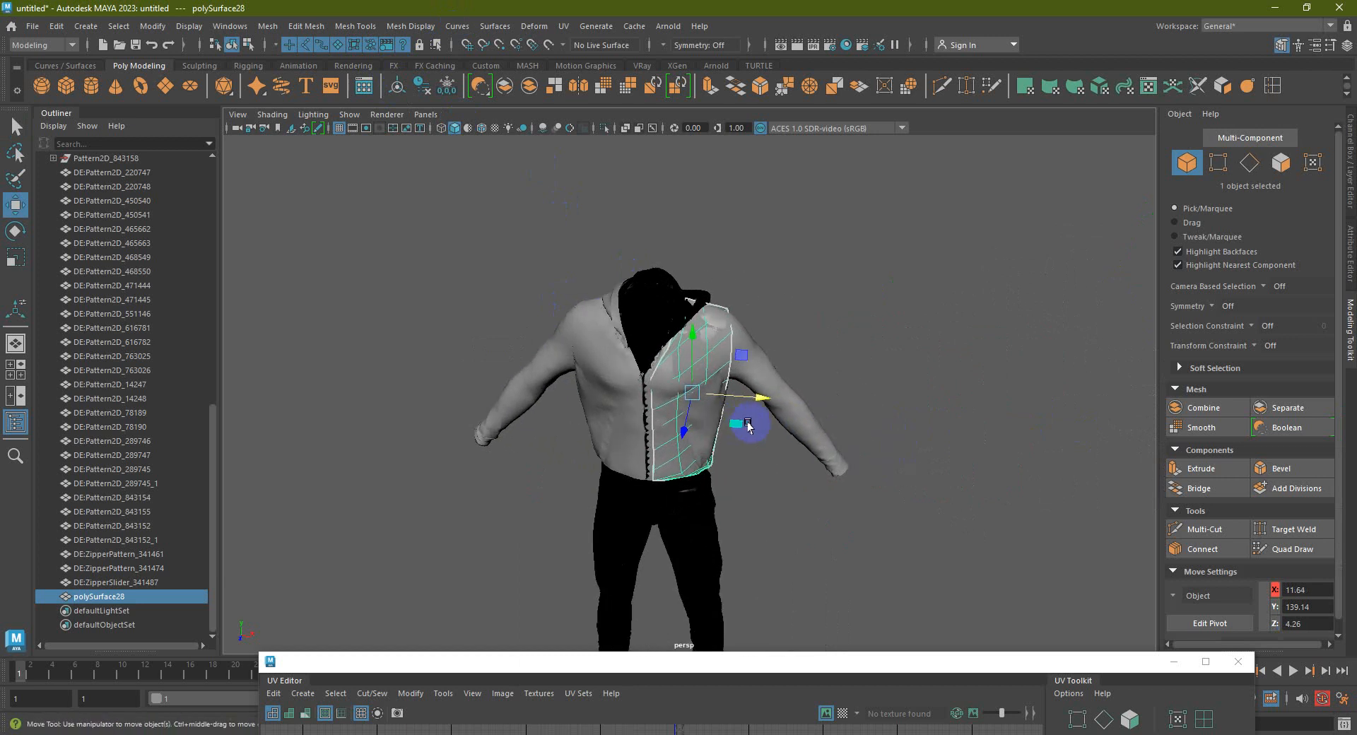
{"action": "left_click_drag", "start_coordinate": [764, 394], "coordinate": [1052, 463]}
Select the chest panel, then polySurface28, and orbit to inspect the curved piece
{"action": "left_click", "coordinate": [695, 361]}
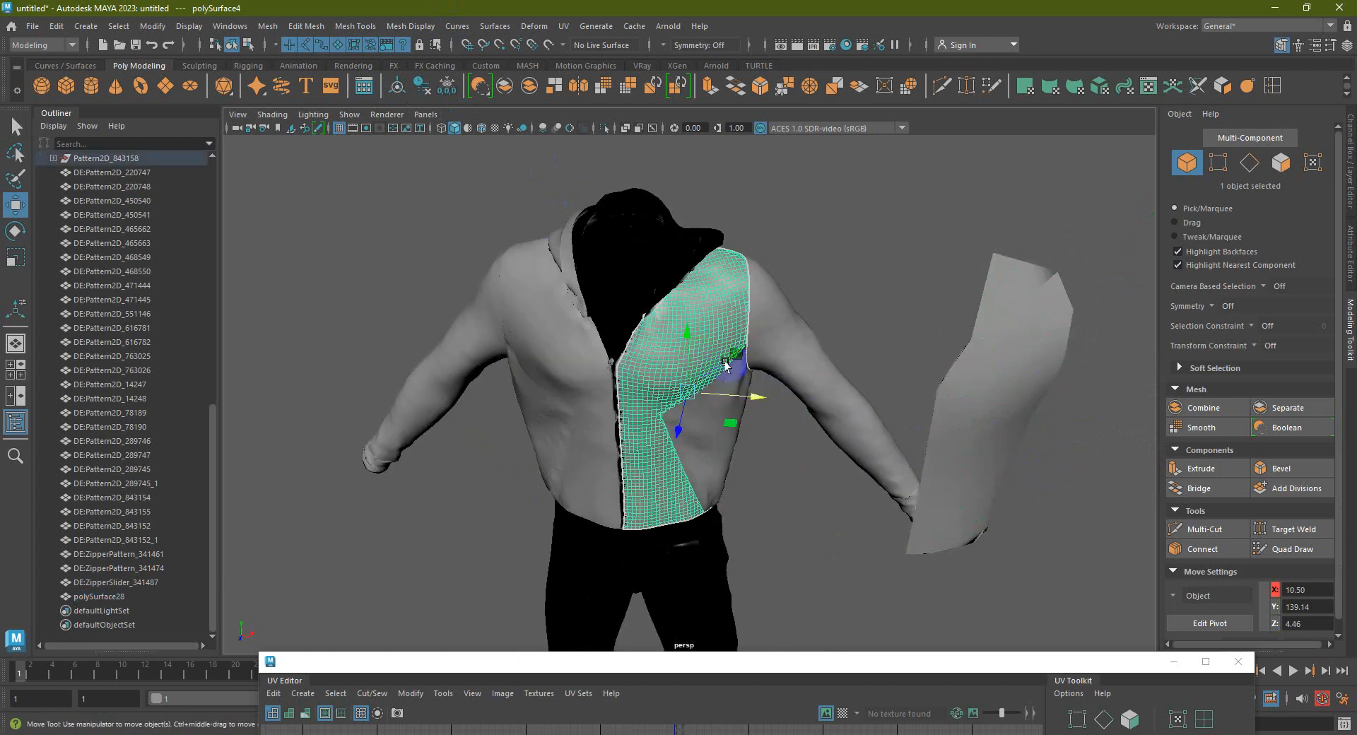
{"action": "left_click_drag", "start_coordinate": [784, 359], "coordinate": [901, 343], "text": "alt"}
{"action": "left_click", "coordinate": [989, 367]}
{"action": "middle_click_drag", "start_coordinate": [973, 398], "coordinate": [945, 371], "text": "alt"}
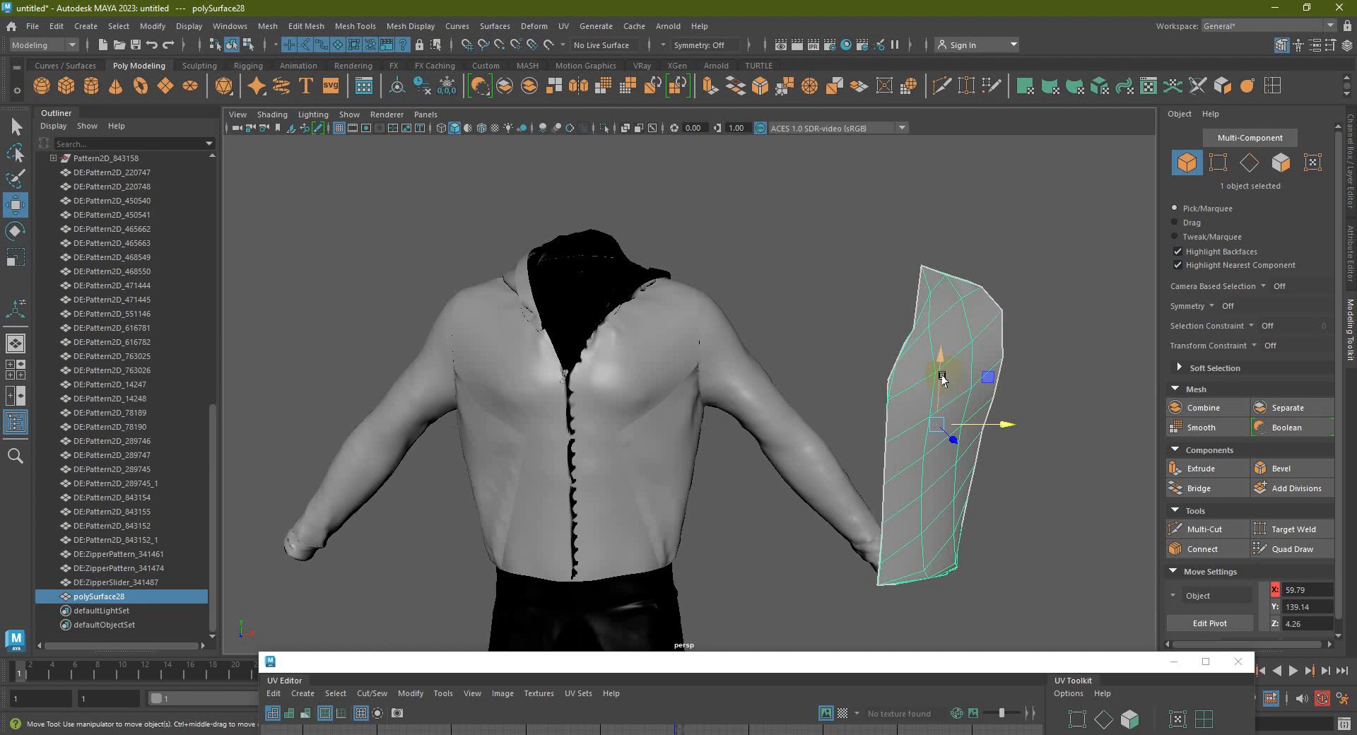
{"action": "left_click_drag", "start_coordinate": [942, 384], "coordinate": [909, 272], "text": "alt"}
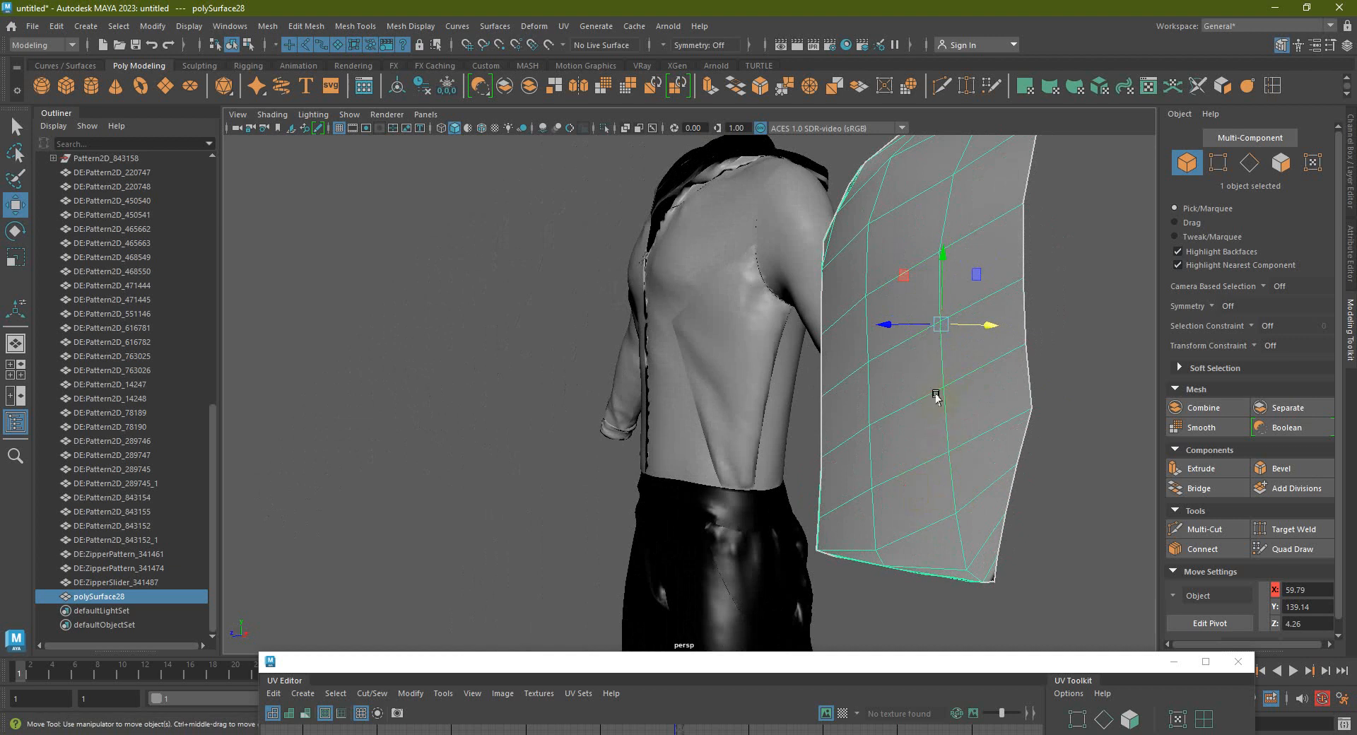
{"action": "left_click_drag", "start_coordinate": [936, 401], "coordinate": [875, 436], "text": "alt"}
{"action": "scroll", "coordinate": [954, 458], "scroll_direction": "up", "scroll_amount": 3}
{"action": "middle_click_drag", "start_coordinate": [961, 460], "coordinate": [830, 427], "text": "alt"}
{"action": "left_click_drag", "start_coordinate": [830, 427], "coordinate": [804, 456], "text": "alt"}
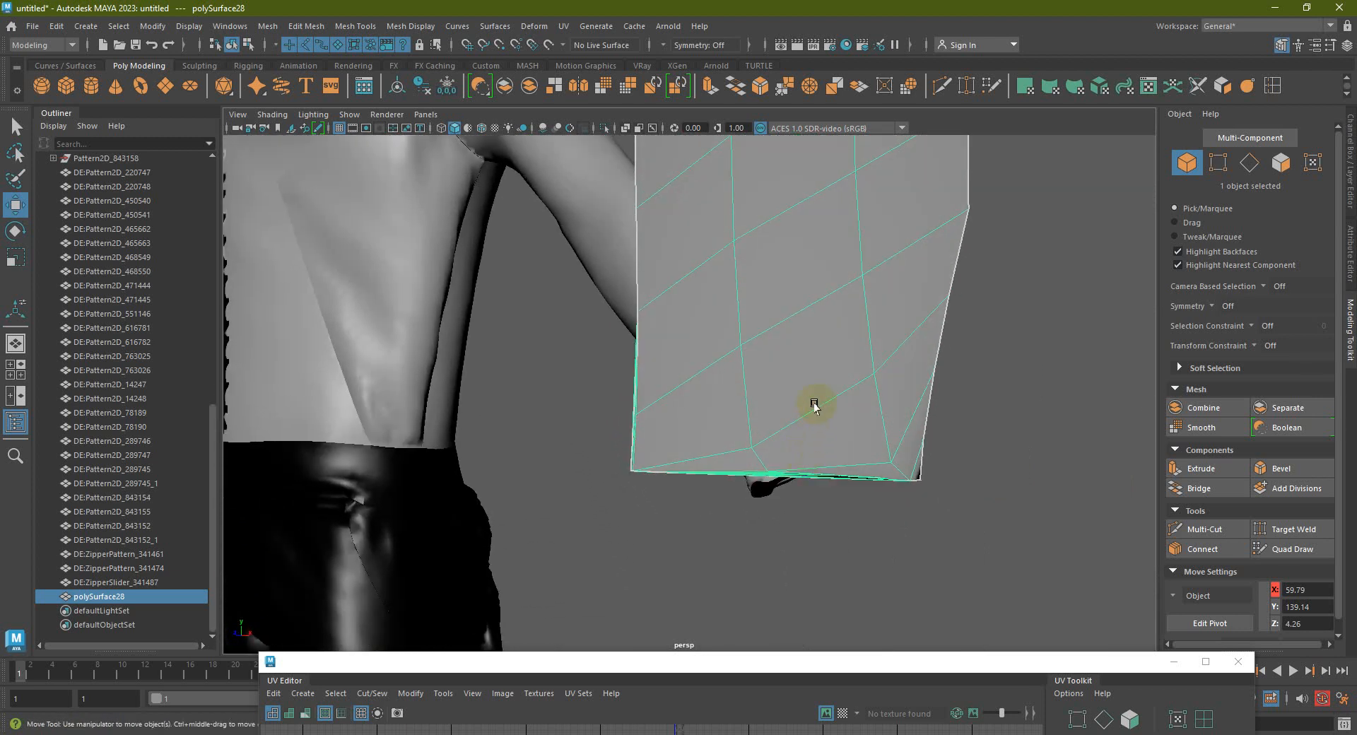
{"action": "left_click_drag", "start_coordinate": [811, 400], "coordinate": [812, 305], "text": "alt"}
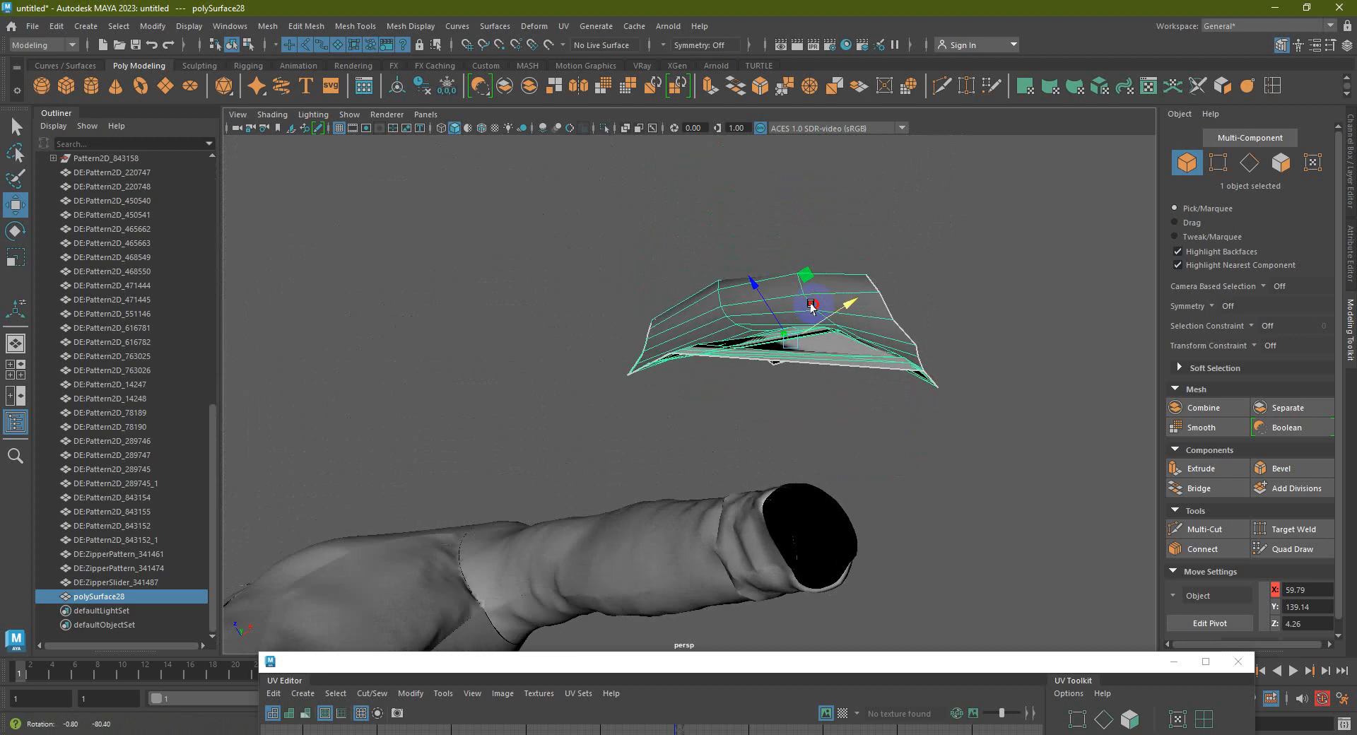
{"action": "left_click_drag", "start_coordinate": [812, 305], "coordinate": [820, 414], "text": "alt"}
{"action": "scroll", "coordinate": [832, 370], "scroll_direction": "down", "scroll_amount": 5}
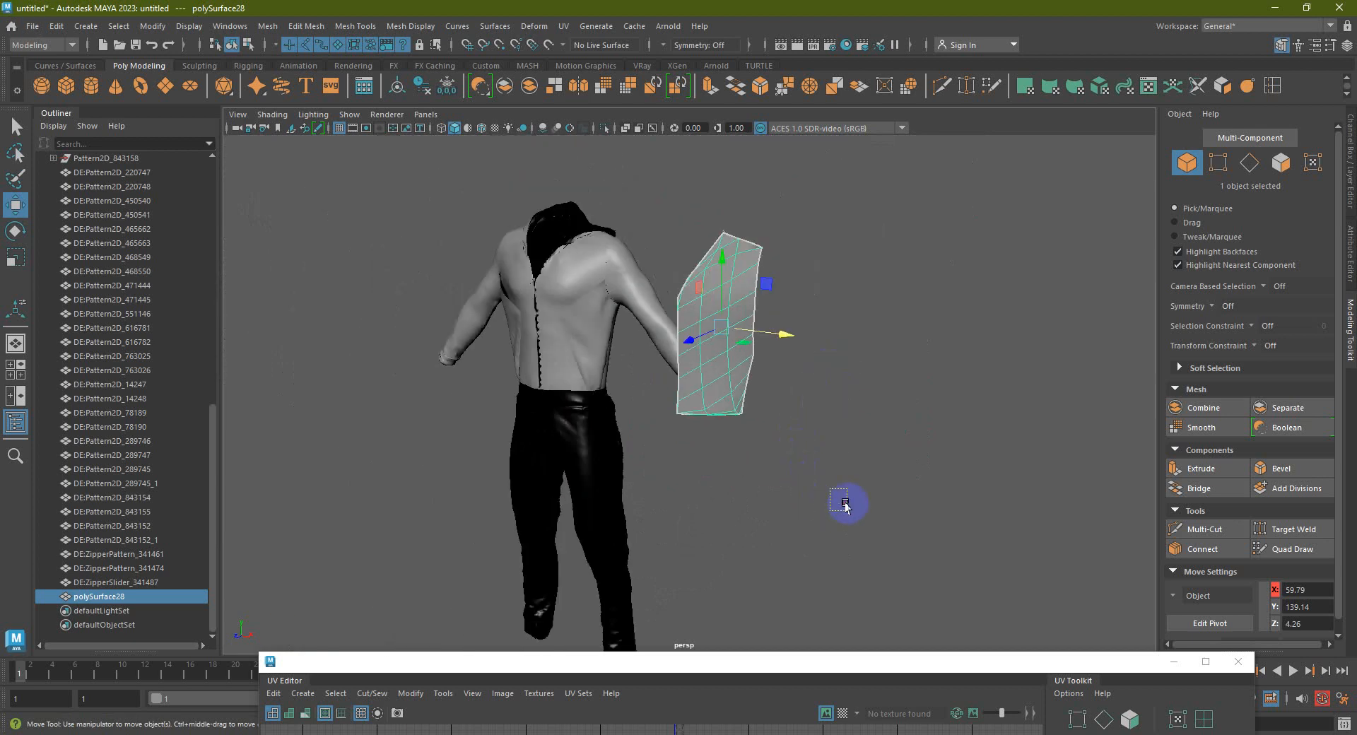
Reselect the pattern piece and close the floating UV Editor window
{"action": "left_click", "coordinate": [827, 459]}
{"action": "scroll", "coordinate": [827, 458], "scroll_direction": "down", "scroll_amount": 3}
{"action": "middle_click_drag", "start_coordinate": [853, 455], "coordinate": [886, 457], "text": "alt"}
{"action": "left_click", "coordinate": [751, 343]}
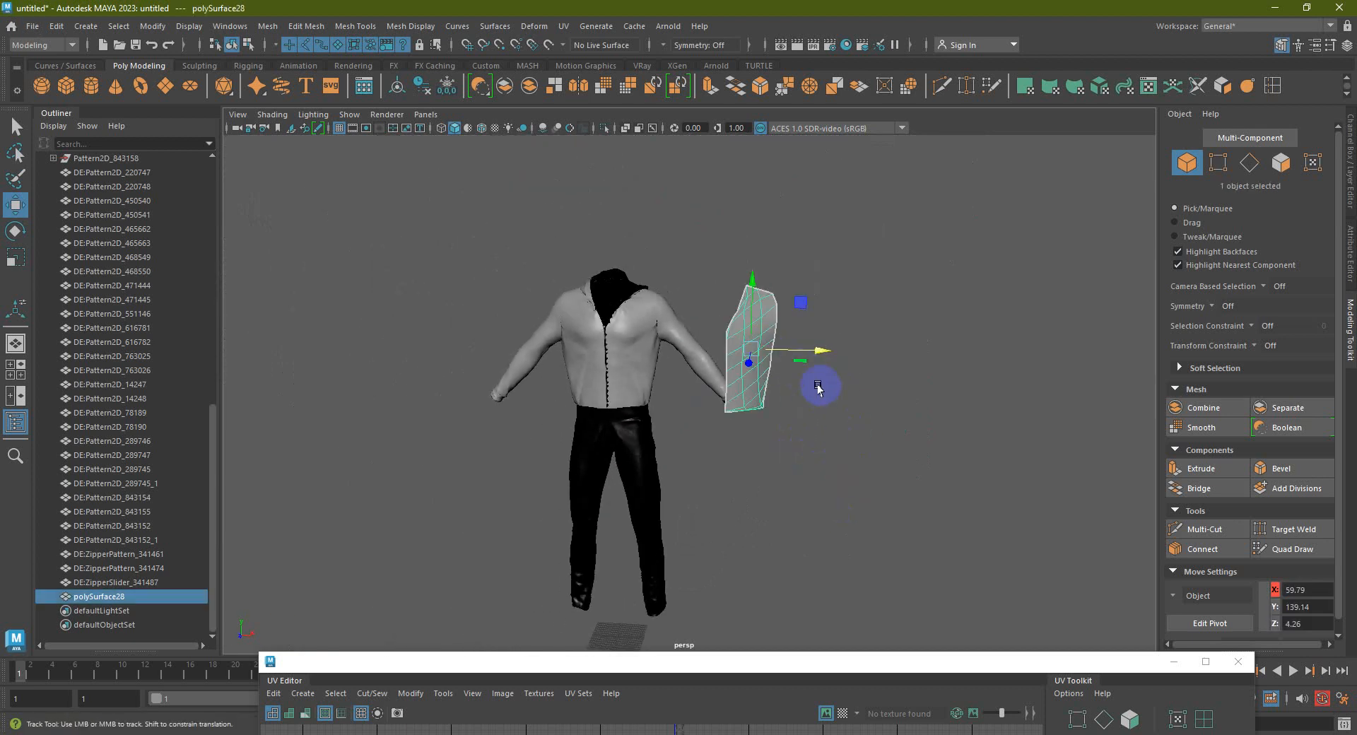
{"action": "middle_click_drag", "start_coordinate": [818, 388], "coordinate": [823, 324], "text": "alt"}
{"action": "left_click_drag", "start_coordinate": [857, 662], "coordinate": [909, 537]}
{"action": "left_click", "coordinate": [1283, 537]}
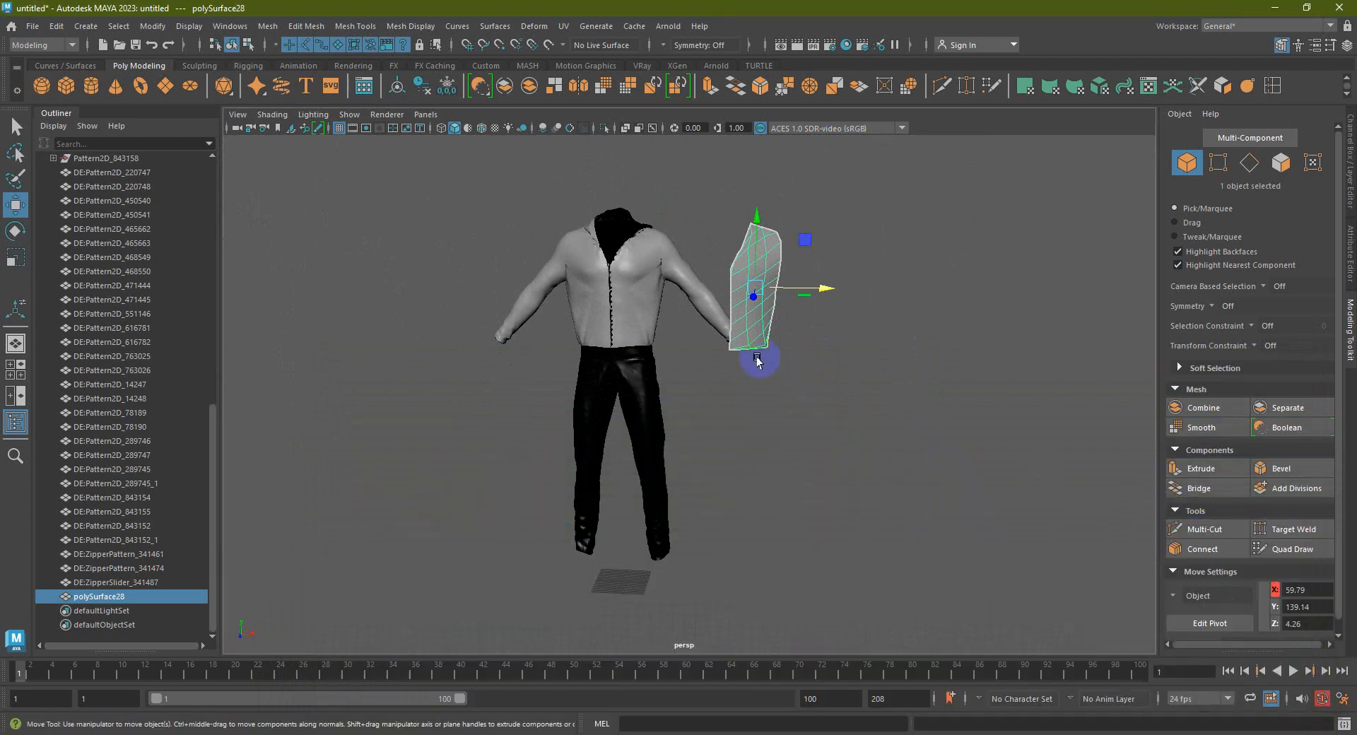
Select the jacket's chest panel together with polySurface28 to compare them
{"action": "middle_click_drag", "start_coordinate": [665, 301], "coordinate": [666, 357], "text": "alt"}
{"action": "left_click", "coordinate": [640, 322]}
{"action": "scroll", "coordinate": [691, 329], "scroll_direction": "up", "scroll_amount": 3}
{"action": "middle_click_drag", "start_coordinate": [801, 299], "coordinate": [769, 403], "text": "alt"}
{"action": "left_click", "coordinate": [806, 315]}
{"action": "left_click", "coordinate": [589, 324]}
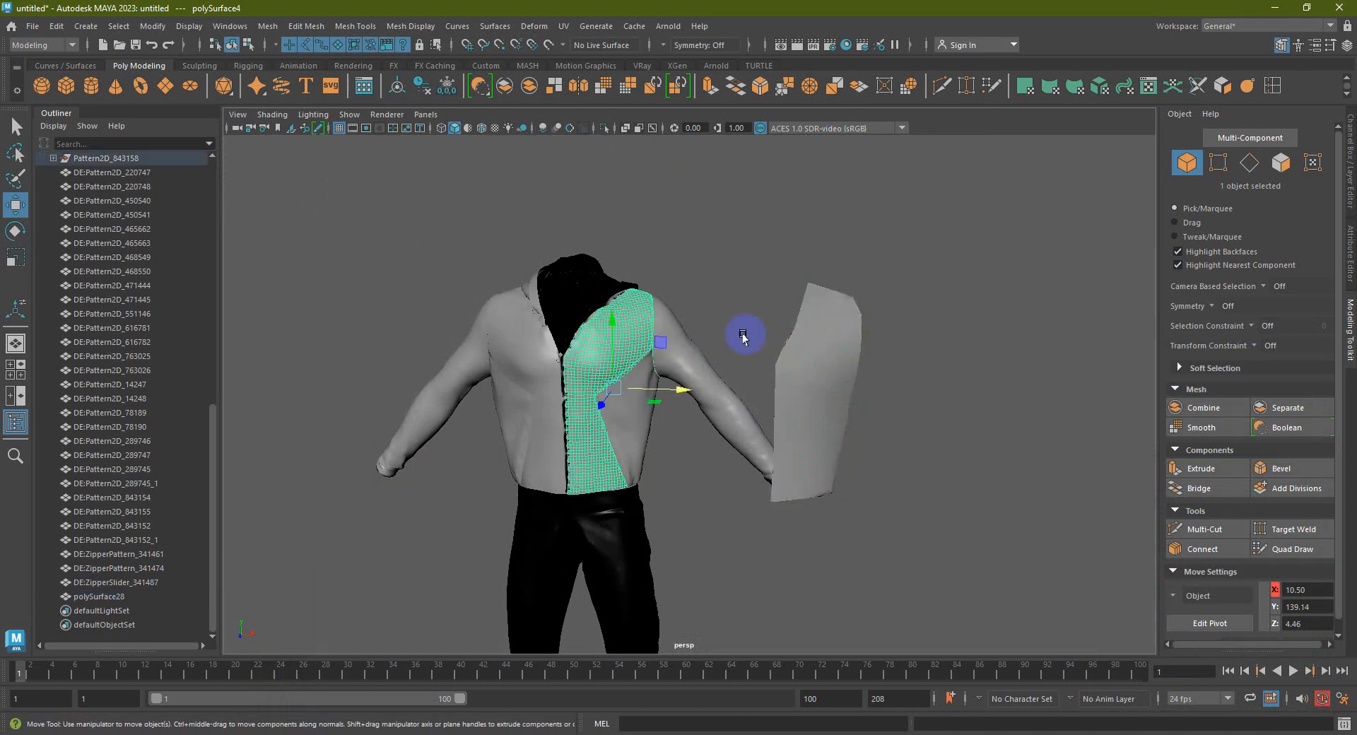
{"action": "left_click", "coordinate": [822, 327], "text": "shift"}
Move the view in near the shoulder, then clear the selection in Object mode
{"action": "mouse_move", "coordinate": [681, 324]}
{"action": "left_mouse_down", "text": "alt"}
{"action": "mouse_move", "coordinate": [652, 321]}
{"action": "mouse_move", "coordinate": [703, 309]}
{"action": "left_mouse_up", "text": "alt"}
{"action": "middle_click_drag", "start_coordinate": [797, 377], "coordinate": [806, 394], "text": "alt"}
{"action": "left_click_drag", "start_coordinate": [782, 389], "coordinate": [761, 346], "text": "alt"}
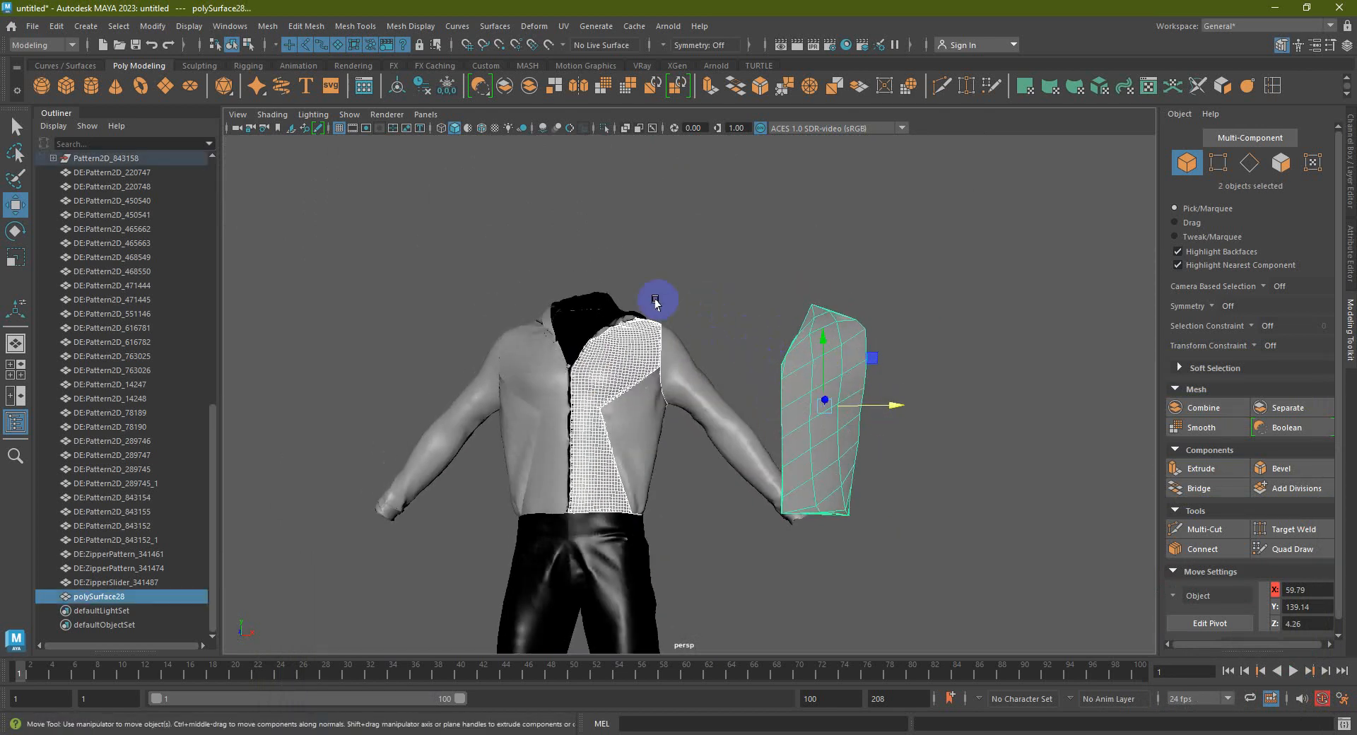
{"action": "right_click_drag", "start_coordinate": [662, 317], "coordinate": [720, 305], "text": "alt"}
{"action": "left_click_drag", "start_coordinate": [717, 303], "coordinate": [708, 290], "text": "alt"}
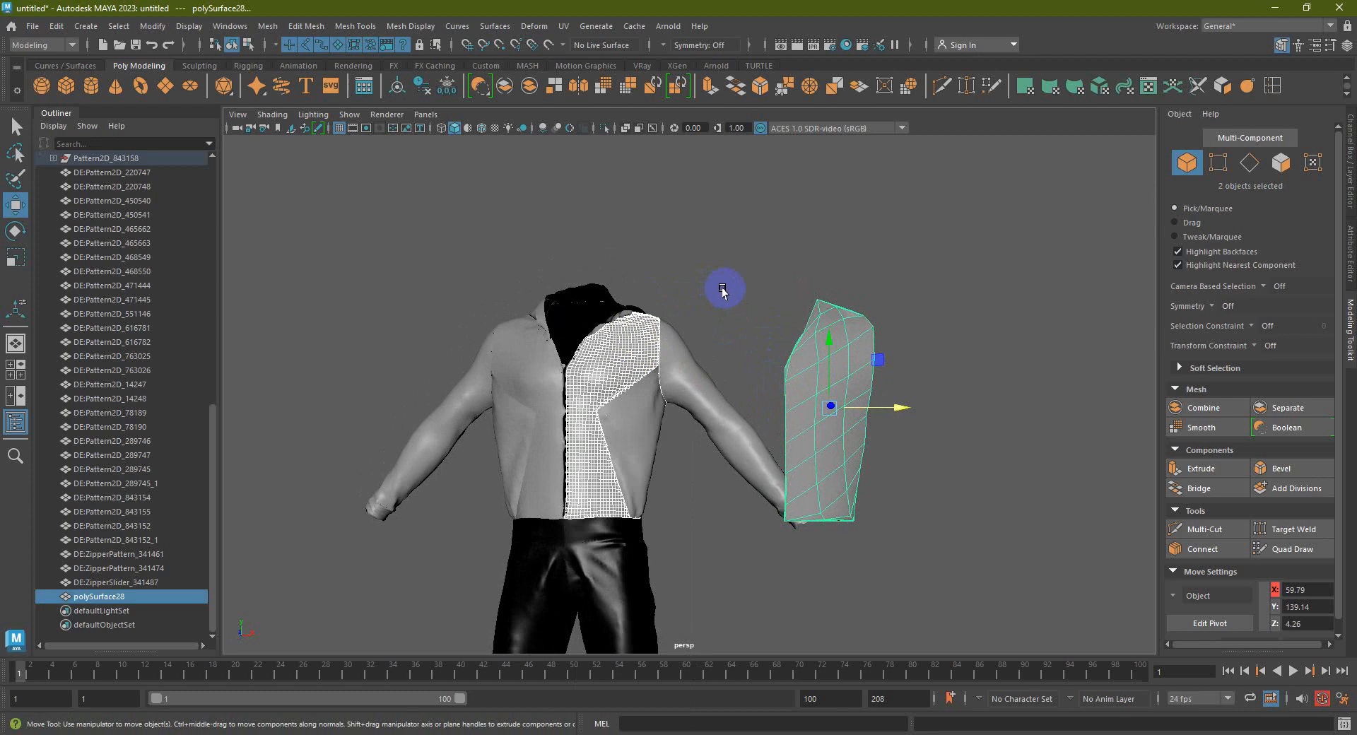
{"action": "middle_click_drag", "start_coordinate": [732, 306], "coordinate": [802, 315], "text": "alt"}
{"action": "right_click_drag", "start_coordinate": [706, 334], "coordinate": [782, 312]}
{"action": "left_click", "coordinate": [779, 325]}
{"action": "left_click_drag", "start_coordinate": [777, 328], "coordinate": [516, 323], "text": "alt"}
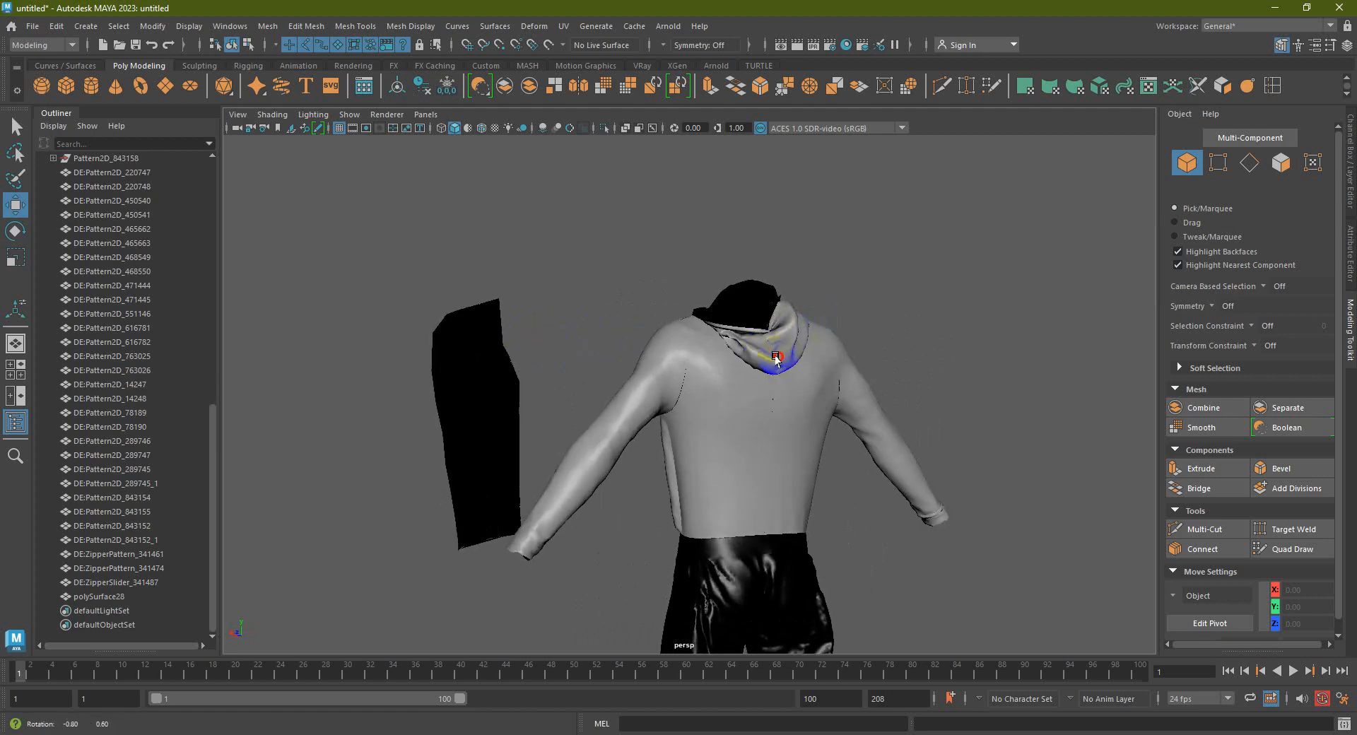
Select the jacket's two back panels, both sleeves and both front panels
{"action": "left_click_drag", "start_coordinate": [761, 350], "coordinate": [793, 355], "text": "alt"}
{"action": "left_click", "coordinate": [757, 394]}
{"action": "middle_click_drag", "start_coordinate": [770, 392], "coordinate": [727, 355], "text": "alt"}
{"action": "left_click_drag", "start_coordinate": [728, 355], "coordinate": [703, 366], "text": "alt"}
{"action": "left_click", "coordinate": [722, 355], "text": "shift"}
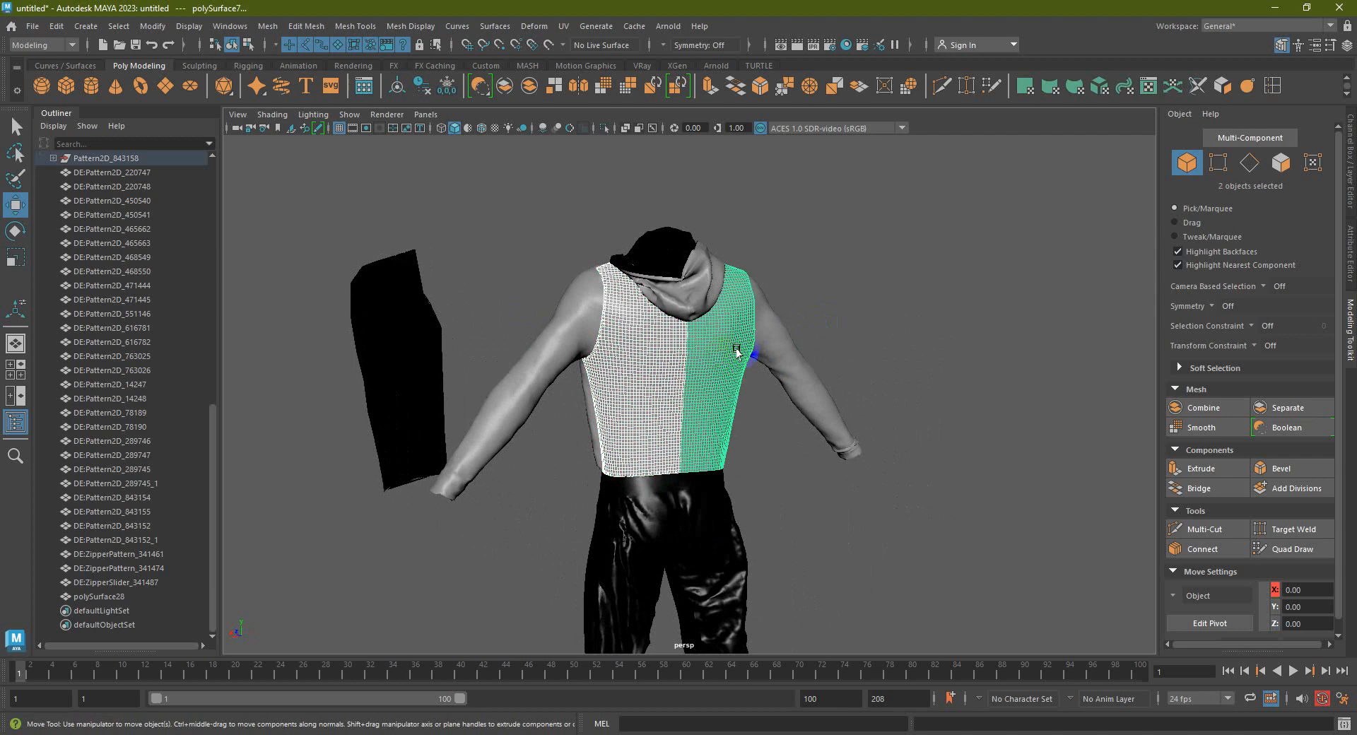
{"action": "left_click", "coordinate": [780, 340], "text": "shift"}
{"action": "left_click", "coordinate": [575, 318], "text": "shift"}
{"action": "left_click_drag", "start_coordinate": [575, 318], "coordinate": [608, 345], "text": "alt"}
{"action": "left_click", "coordinate": [737, 346], "text": "shift"}
{"action": "left_click", "coordinate": [642, 328], "text": "shift"}
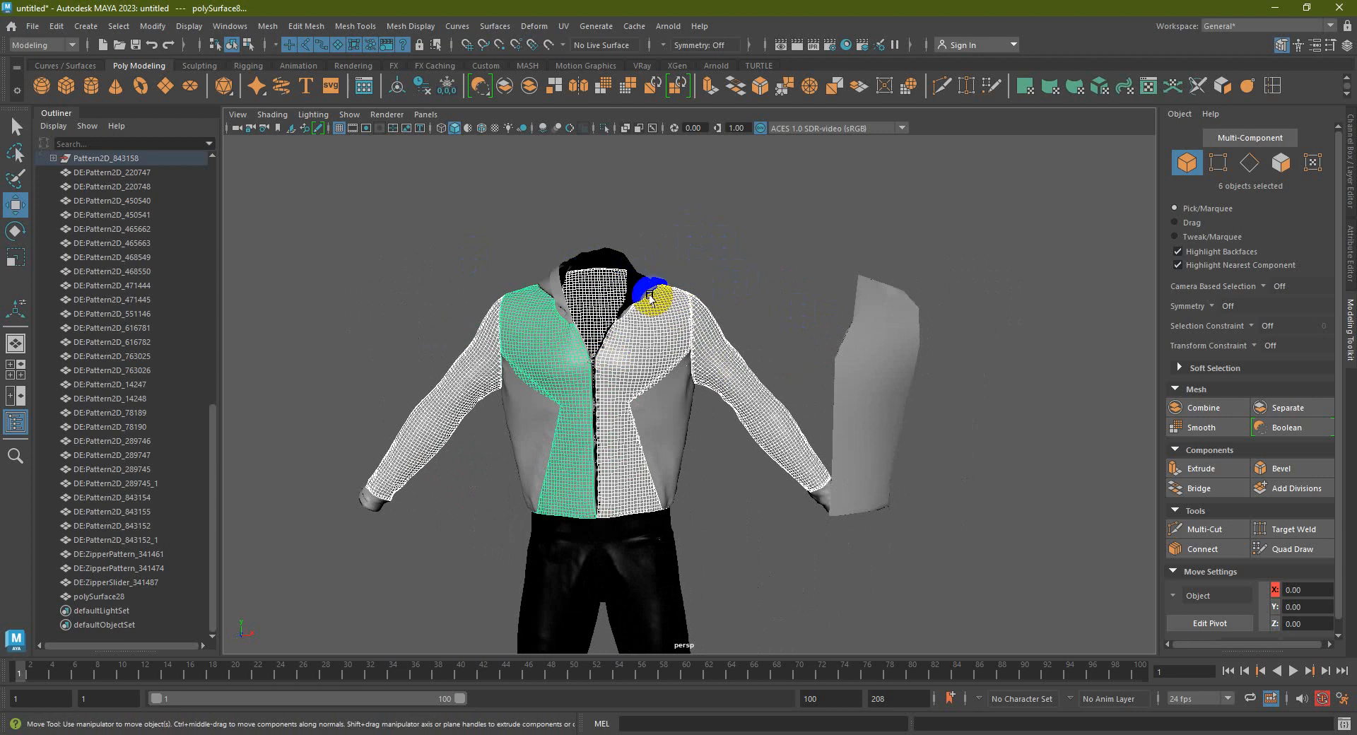
Select polySurface28 alone, then the hood piece, and clear the selection
{"action": "left_click", "coordinate": [871, 315]}
{"action": "left_click_drag", "start_coordinate": [871, 315], "coordinate": [899, 311], "text": "alt"}
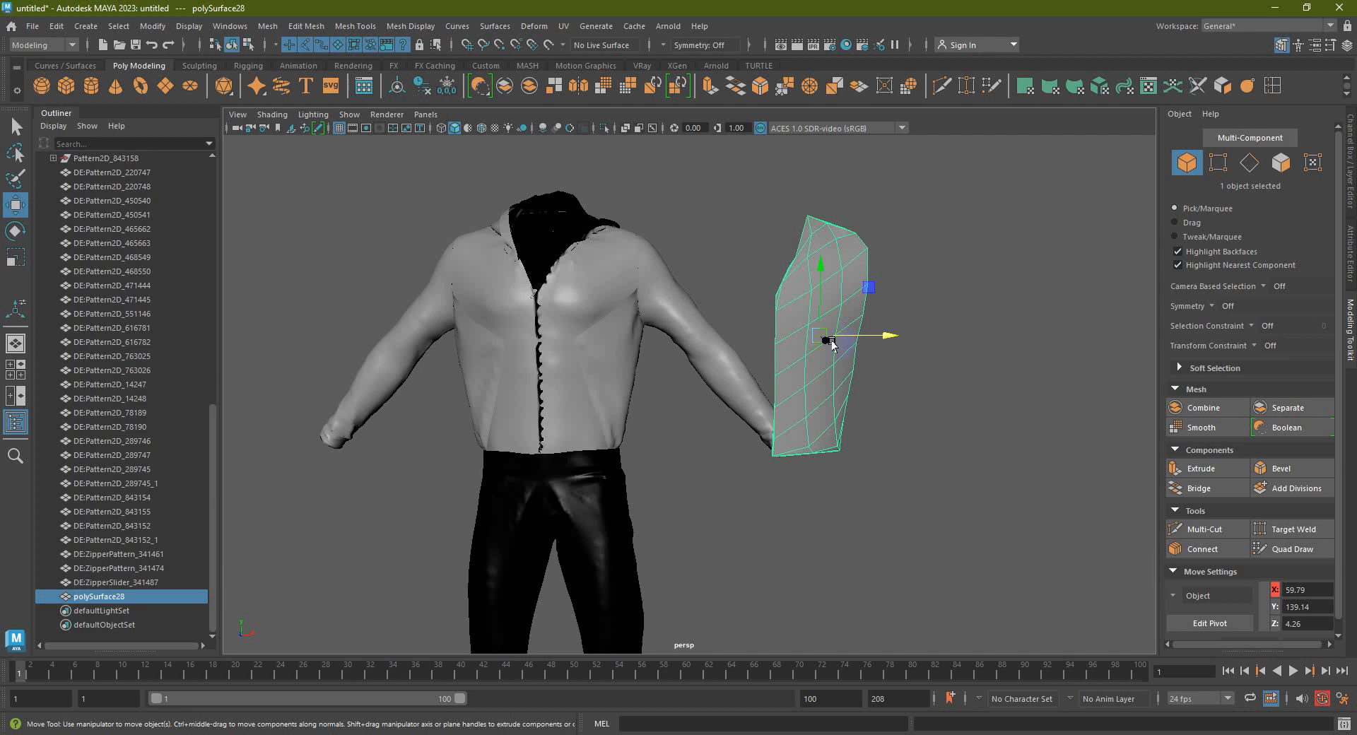
{"action": "left_click", "coordinate": [767, 324]}
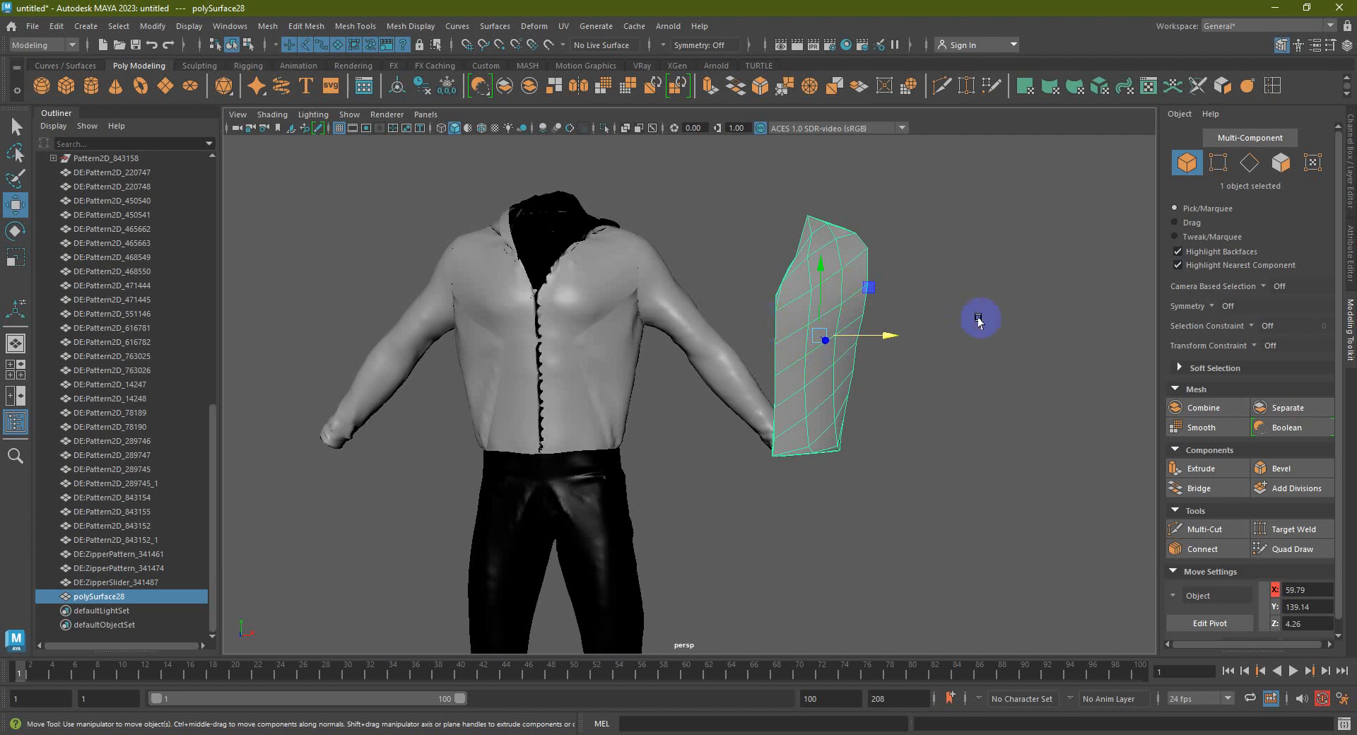
{"action": "left_click_drag", "start_coordinate": [978, 321], "coordinate": [697, 330], "text": "alt"}
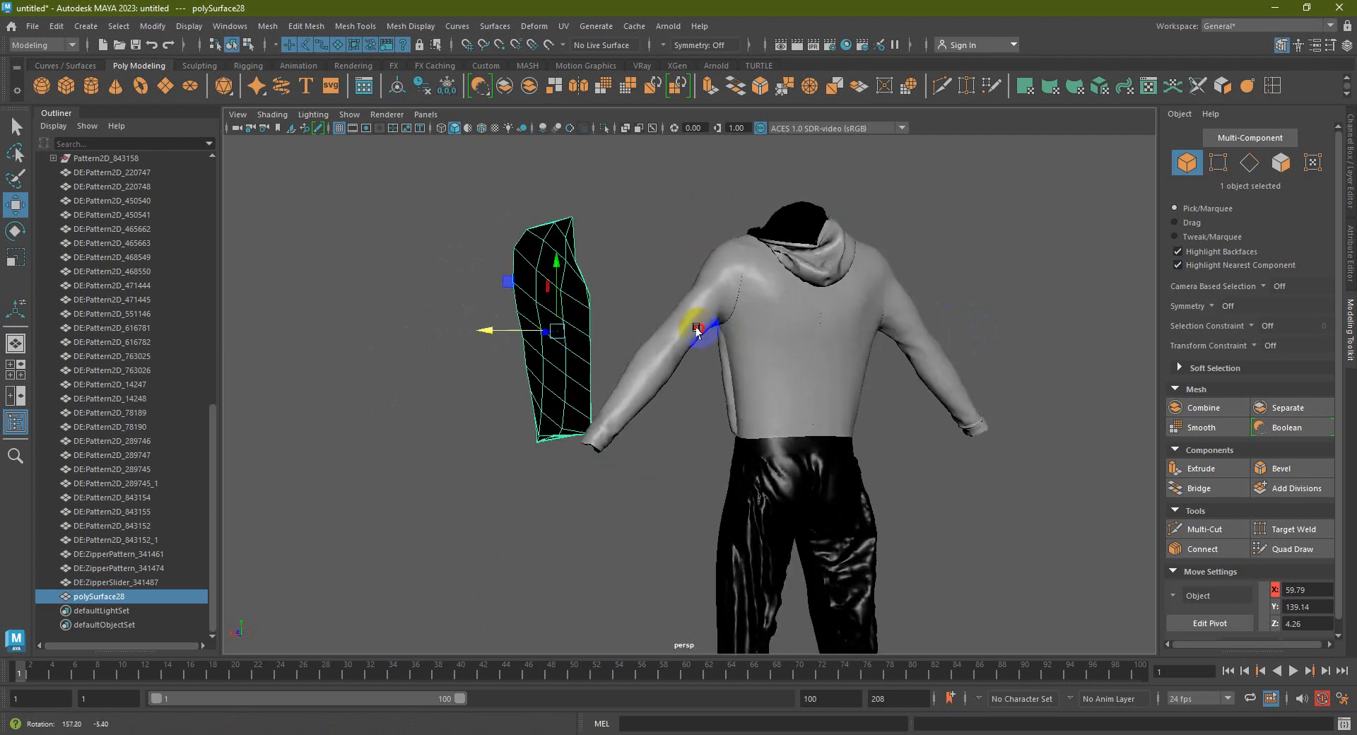
{"action": "middle_click_drag", "start_coordinate": [742, 340], "coordinate": [721, 439], "text": "alt"}
{"action": "right_click_drag", "start_coordinate": [721, 437], "coordinate": [803, 367], "text": "alt"}
{"action": "middle_click_drag", "start_coordinate": [545, 383], "coordinate": [506, 427], "text": "alt"}
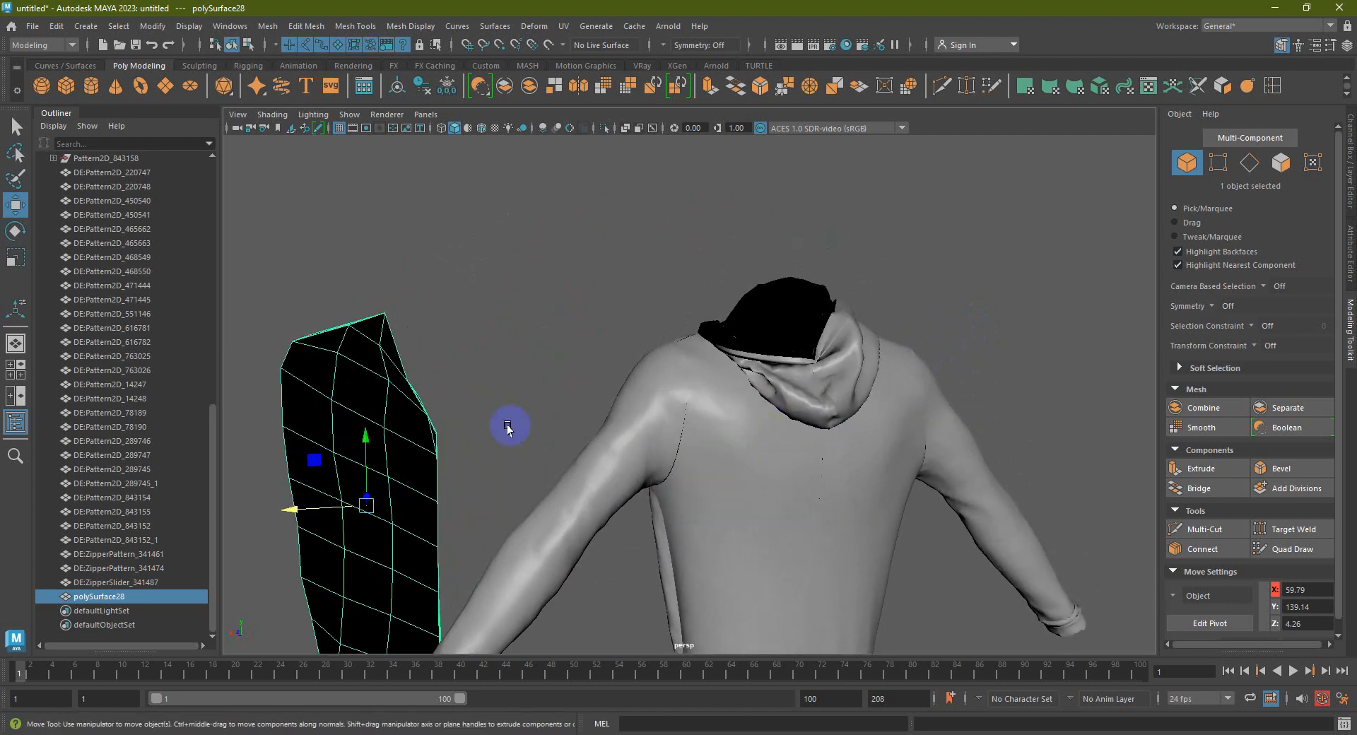
{"action": "left_click", "coordinate": [810, 393]}
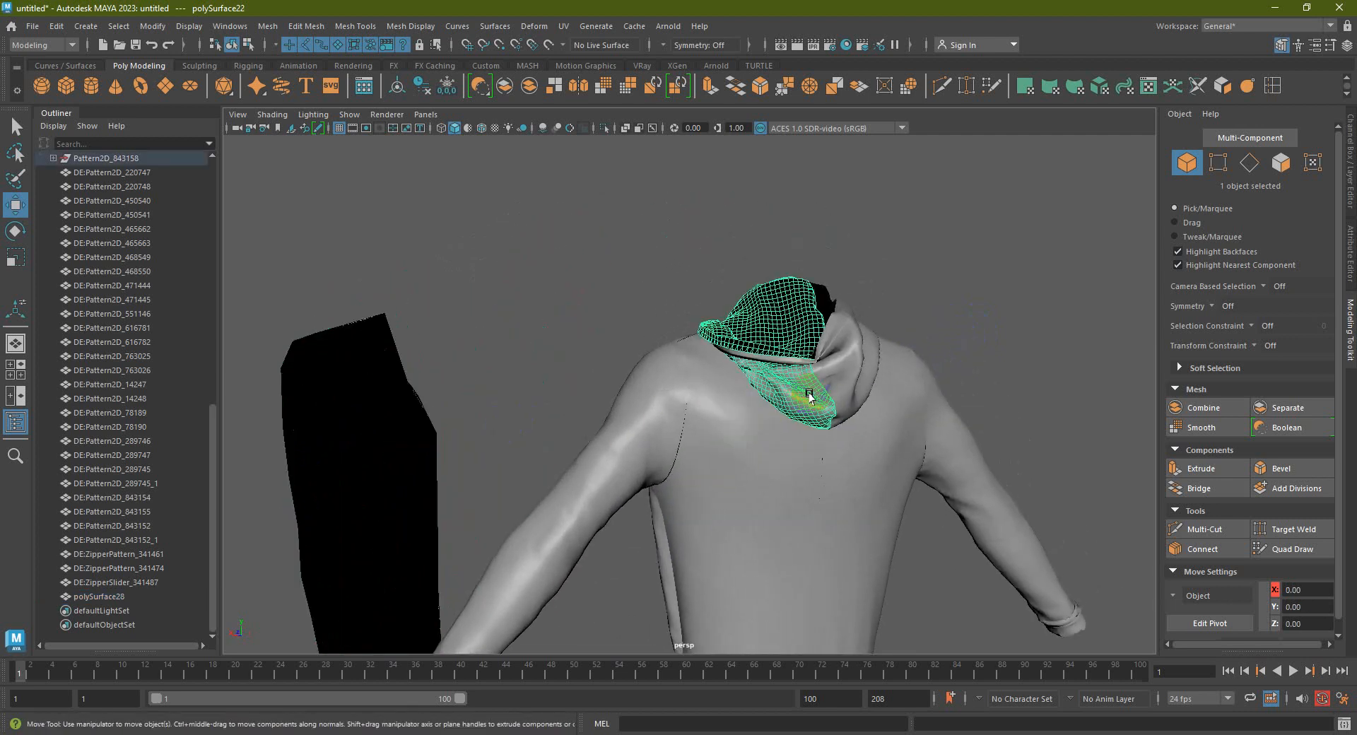
{"action": "left_click", "coordinate": [973, 328]}
{"action": "middle_click_drag", "start_coordinate": [946, 387], "coordinate": [816, 371], "text": "alt"}
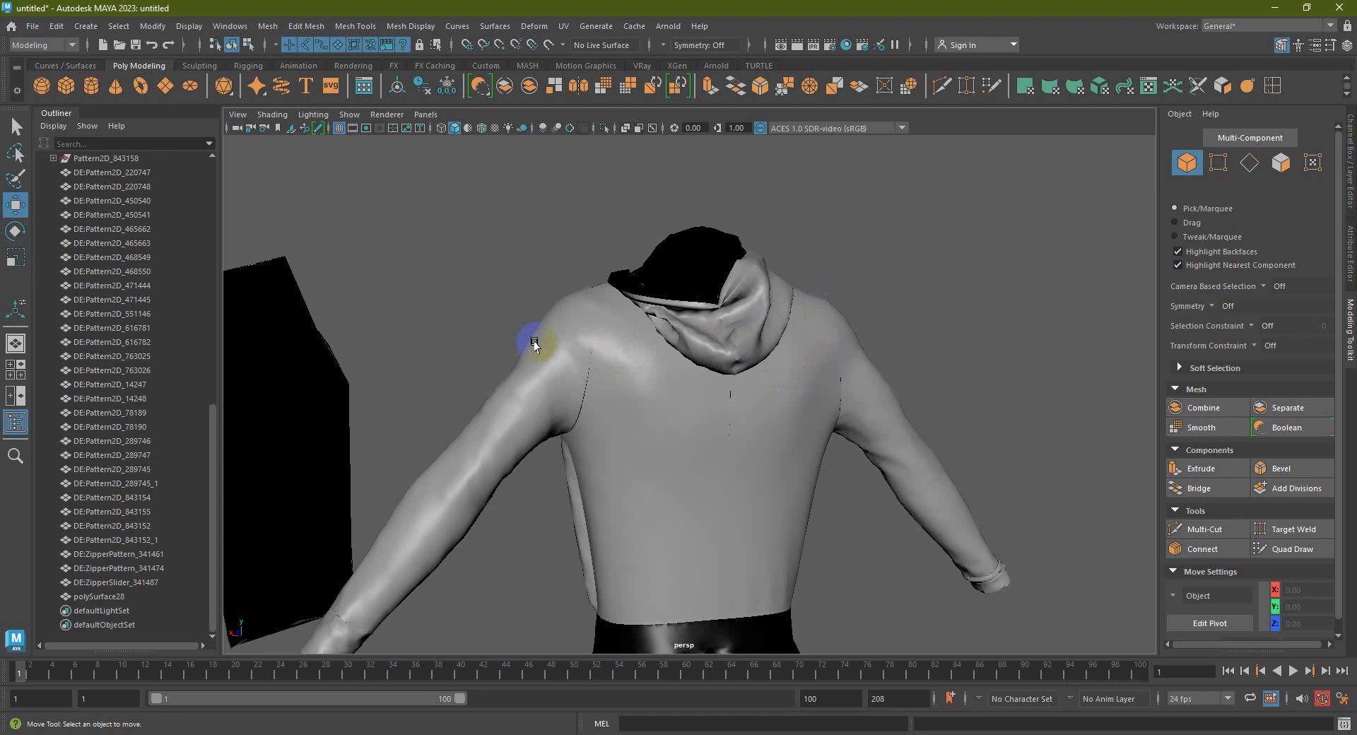
Frame the outfit from the front and marquee-select all 28 meshes, including the pattern piece
{"action": "left_click_drag", "start_coordinate": [516, 351], "coordinate": [549, 373], "text": "alt"}
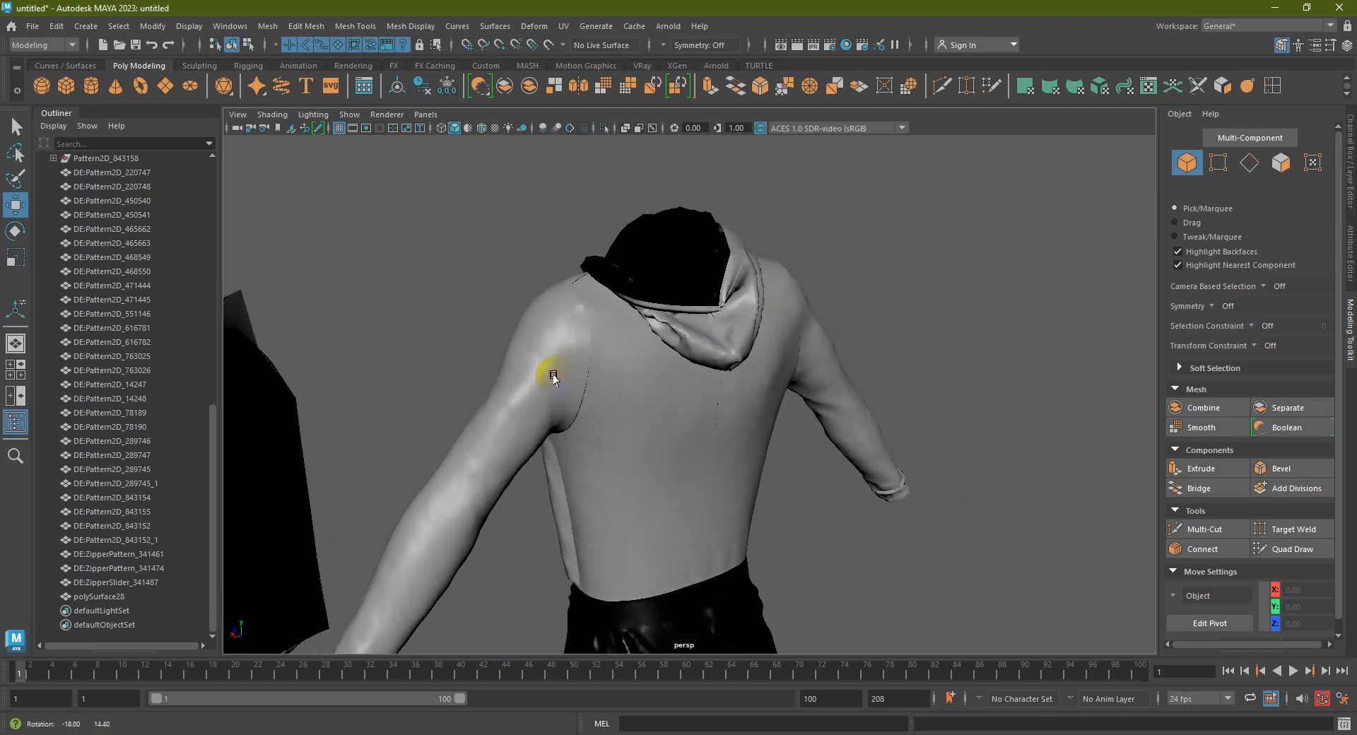
{"action": "left_click_drag", "start_coordinate": [672, 361], "coordinate": [830, 383], "text": "alt"}
{"action": "scroll", "coordinate": [709, 345], "scroll_direction": "down", "scroll_amount": 8}
{"action": "middle_click_drag", "start_coordinate": [723, 398], "coordinate": [714, 360], "text": "alt"}
{"action": "left_click_drag", "start_coordinate": [703, 360], "coordinate": [715, 360], "text": "alt"}
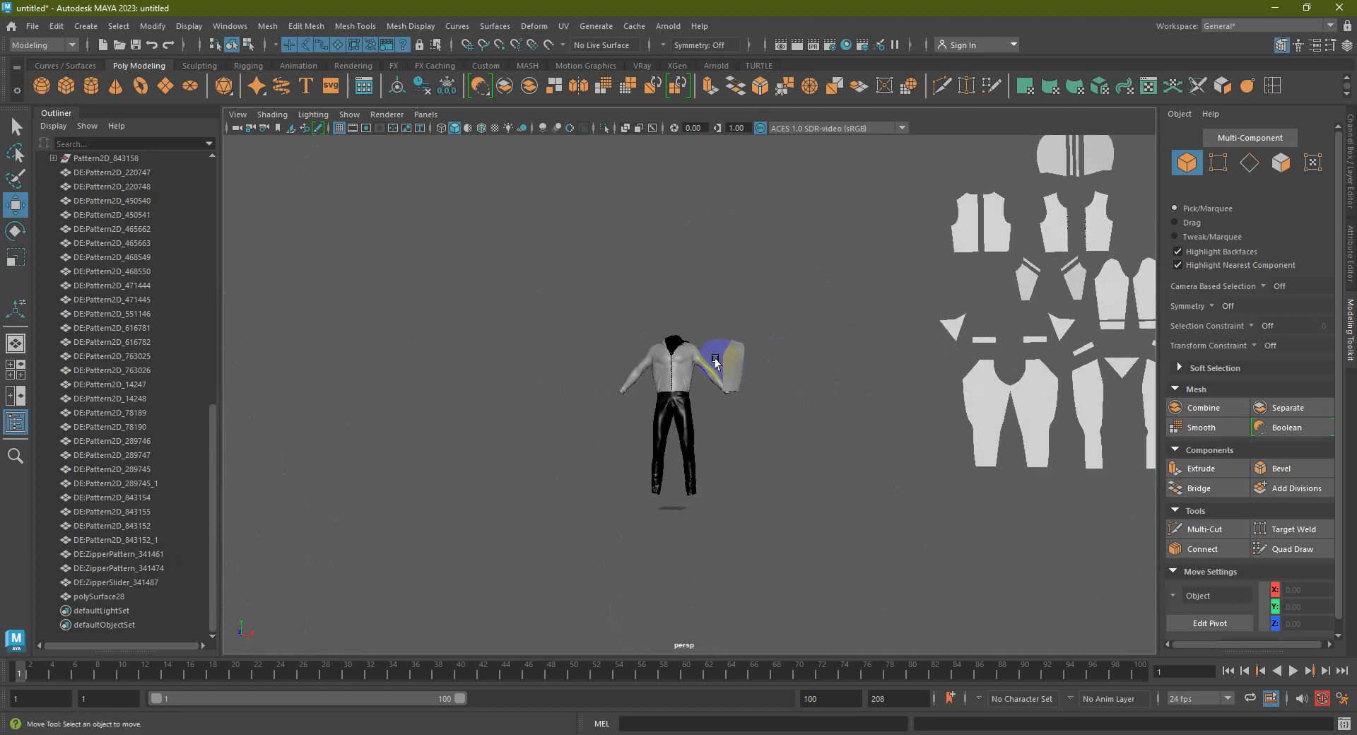
{"action": "scroll", "coordinate": [715, 362], "scroll_direction": "up", "scroll_amount": 4}
{"action": "middle_click_drag", "start_coordinate": [716, 368], "coordinate": [715, 398], "text": "alt"}
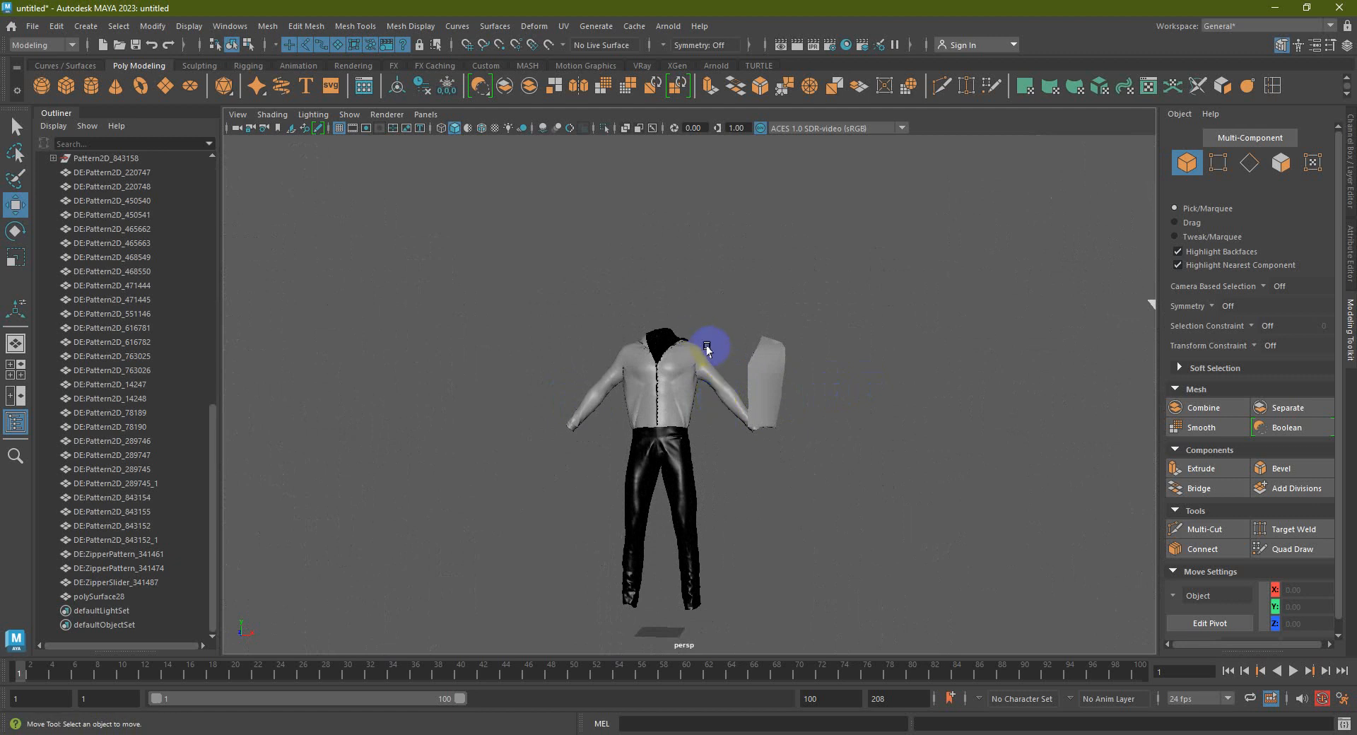
{"action": "scroll", "coordinate": [688, 348], "scroll_direction": "up", "scroll_amount": 3}
{"action": "middle_click_drag", "start_coordinate": [689, 349], "coordinate": [650, 283], "text": "alt"}
{"action": "left_click_drag", "start_coordinate": [651, 283], "coordinate": [678, 300], "text": "alt"}
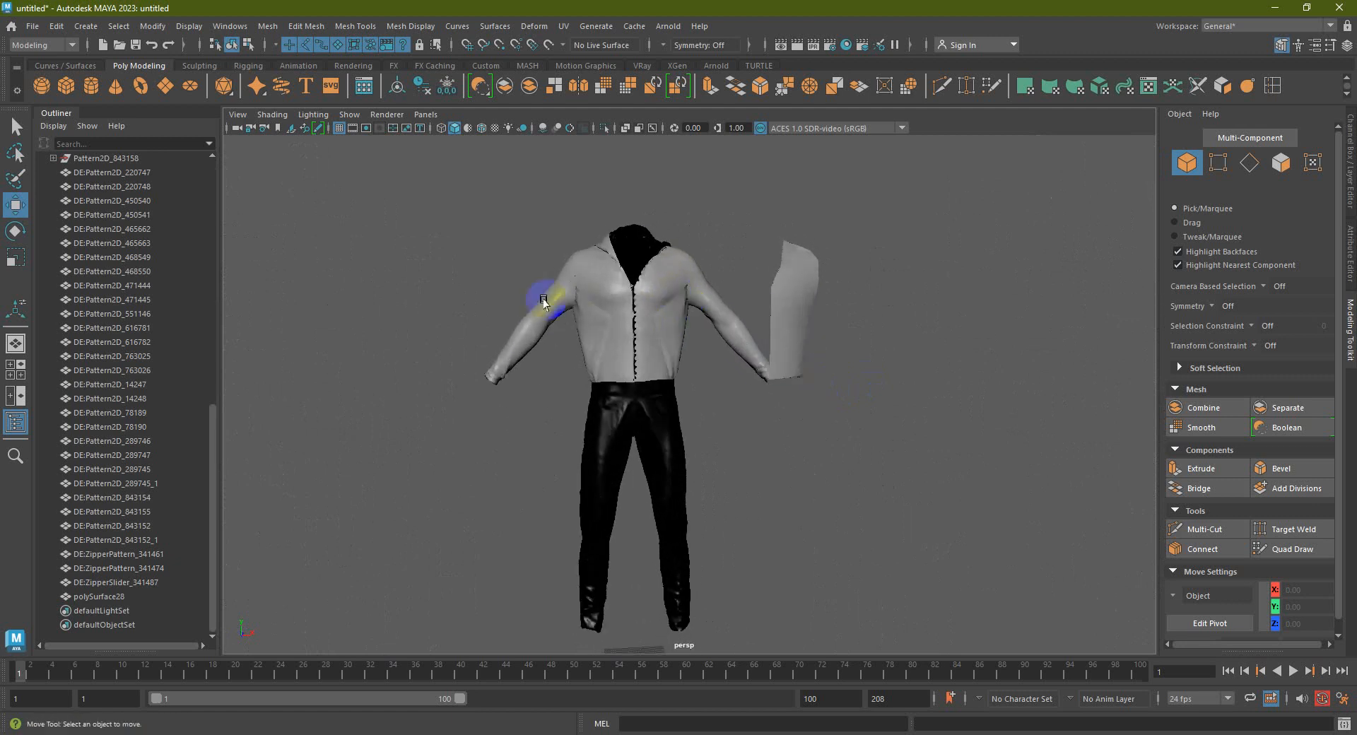
{"action": "scroll", "coordinate": [337, 285], "scroll_direction": "down", "scroll_amount": 7}
{"action": "left_click_drag", "start_coordinate": [517, 267], "coordinate": [757, 530]}
{"action": "scroll", "coordinate": [776, 443], "scroll_direction": "up", "scroll_amount": 3}
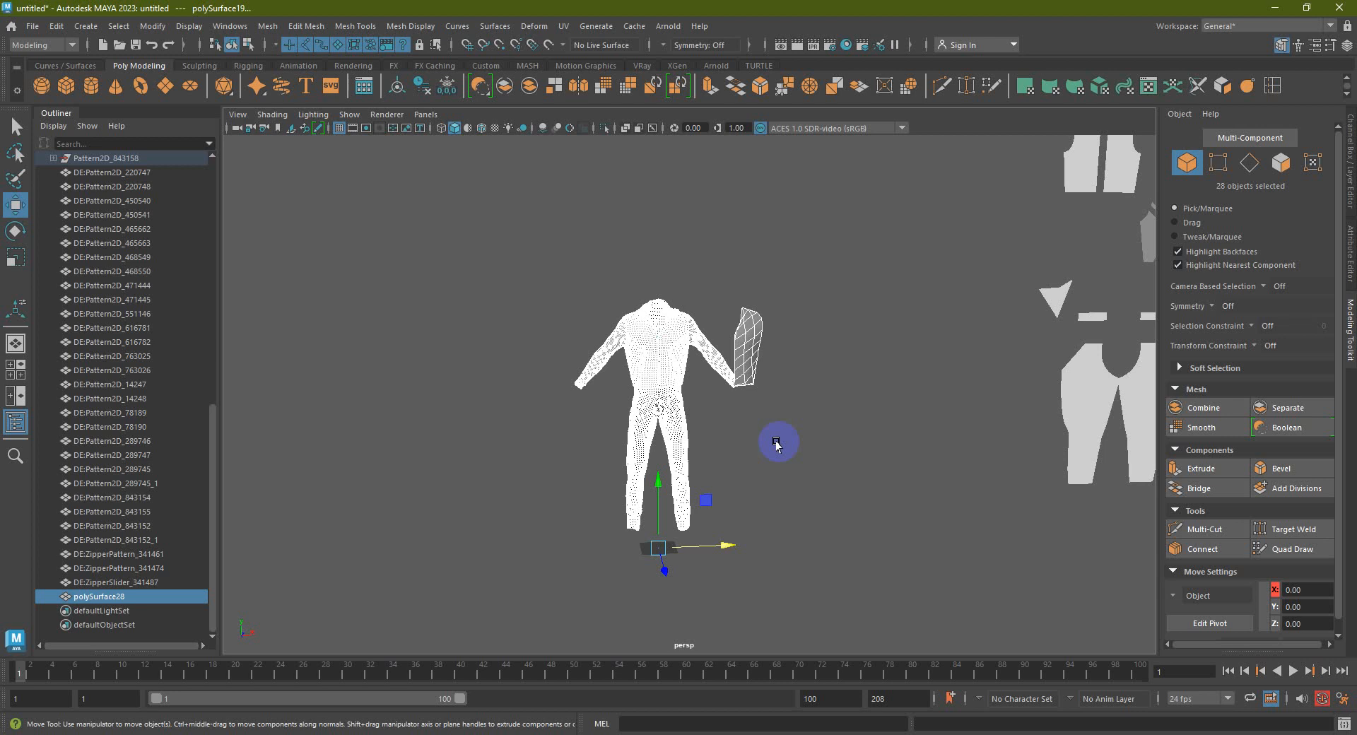
Return to object mode, clear the selection, and pan to show the figure beside the pattern pieces
{"action": "right_click_drag", "start_coordinate": [655, 330], "coordinate": [709, 300]}
{"action": "left_click", "coordinate": [717, 279]}
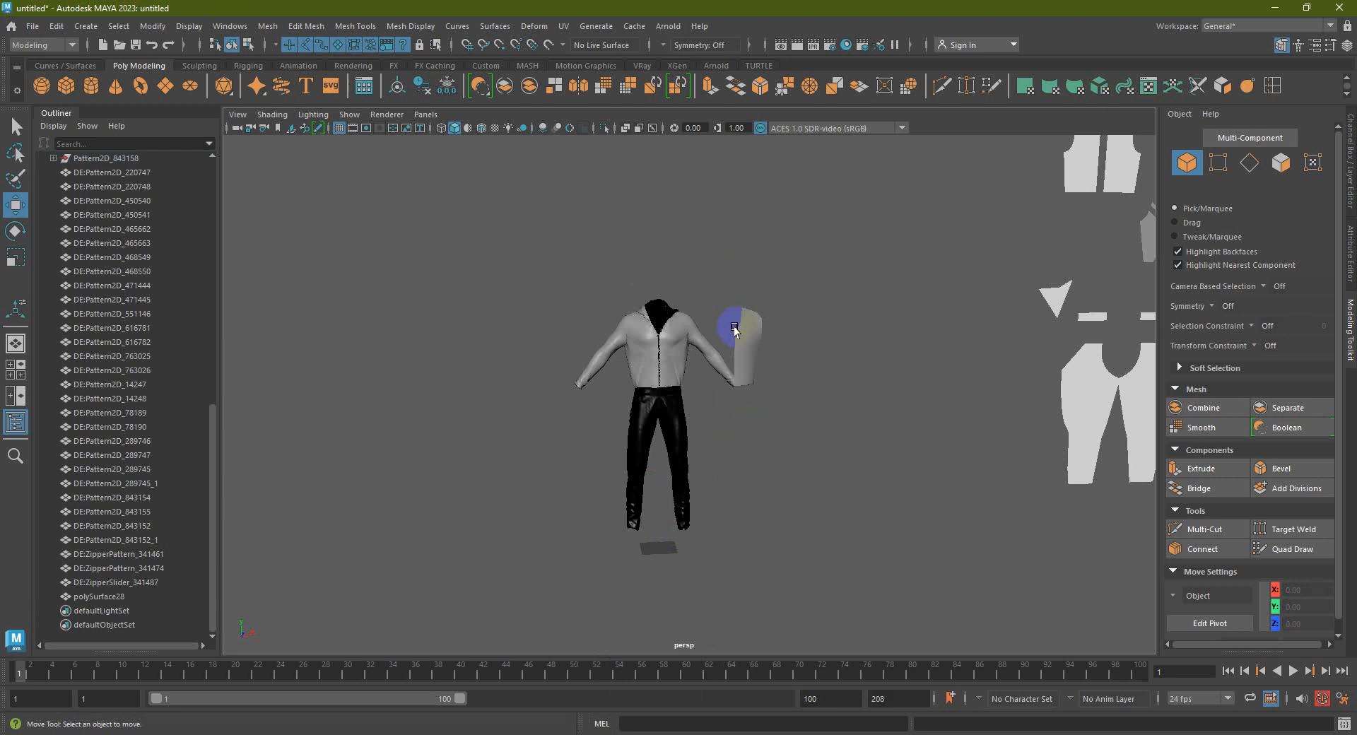
{"action": "middle_click_drag", "start_coordinate": [790, 335], "coordinate": [639, 409], "text": "alt"}
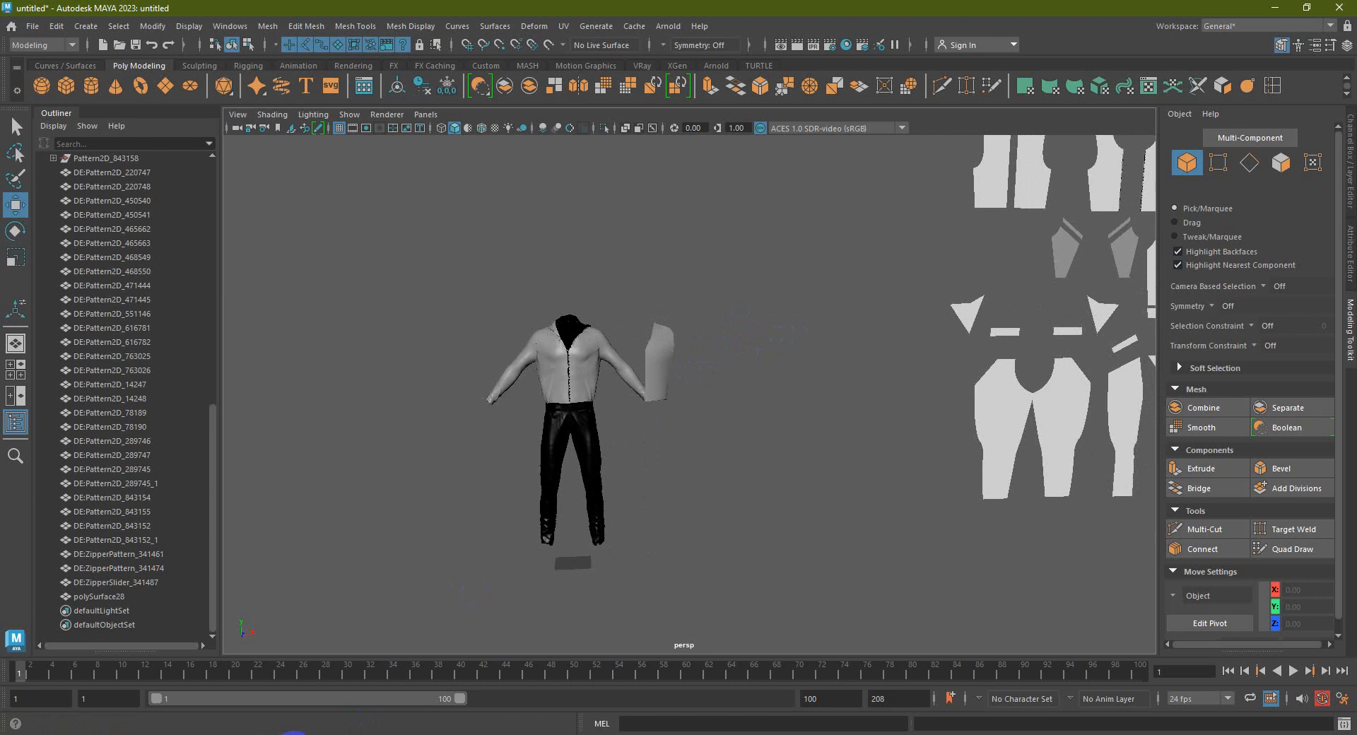
{"action": "mouse_move", "coordinate": [297, 732]}
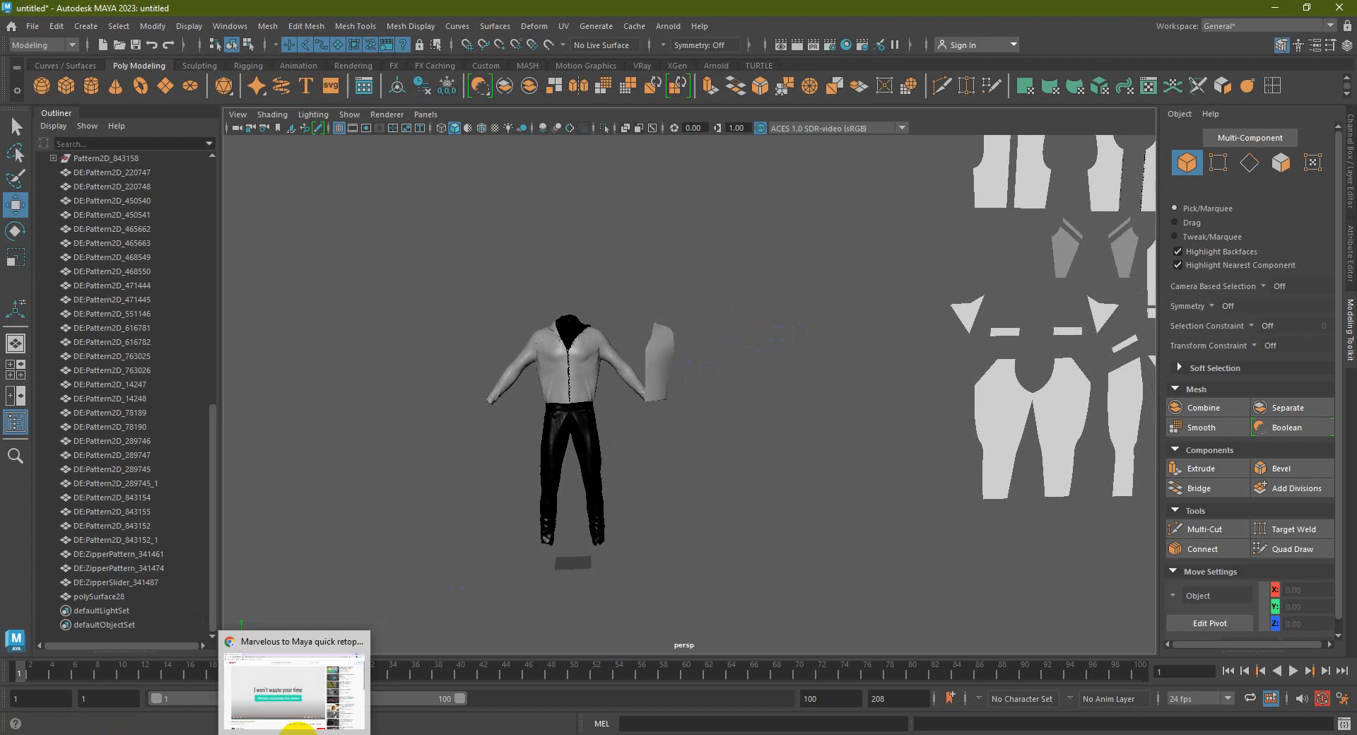
Bring Chrome forward, open a new tab, and look through the profile panel and main menu
{"action": "left_click", "coordinate": [297, 727]}
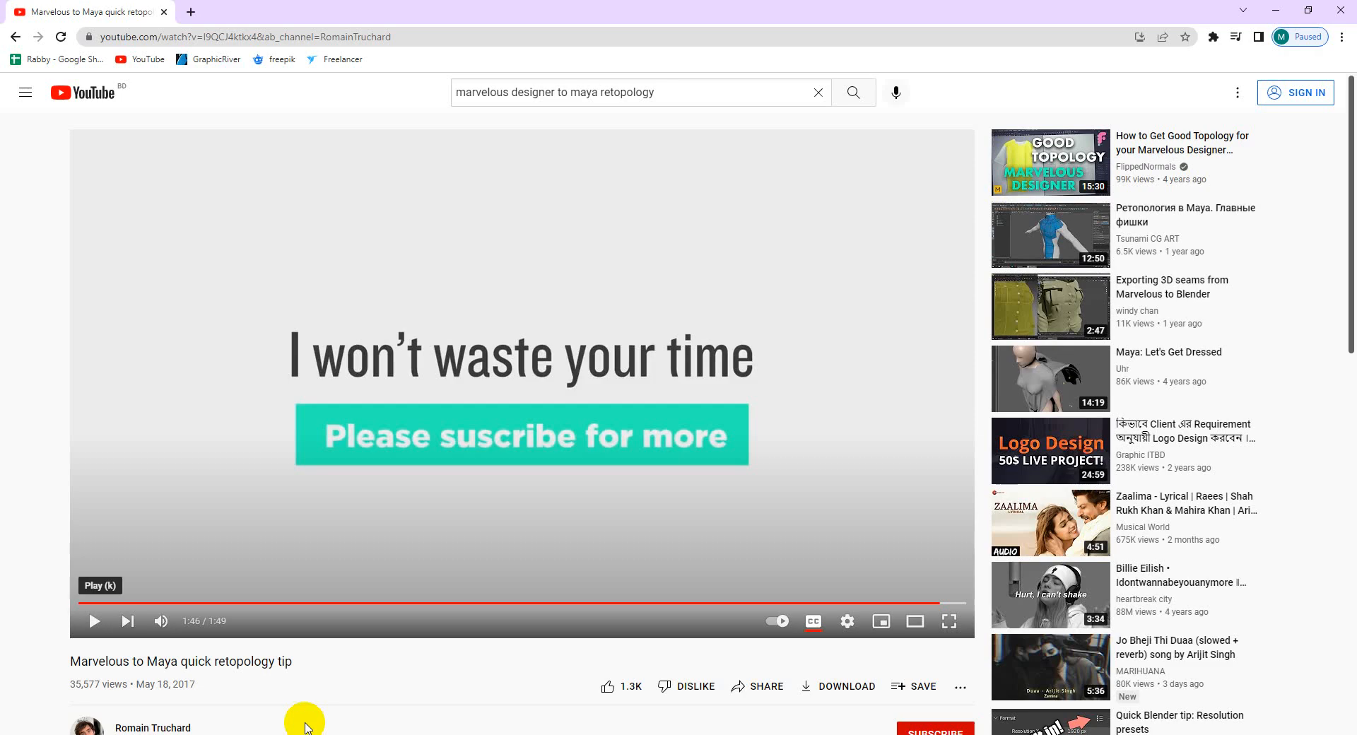
{"action": "left_click", "coordinate": [188, 12]}
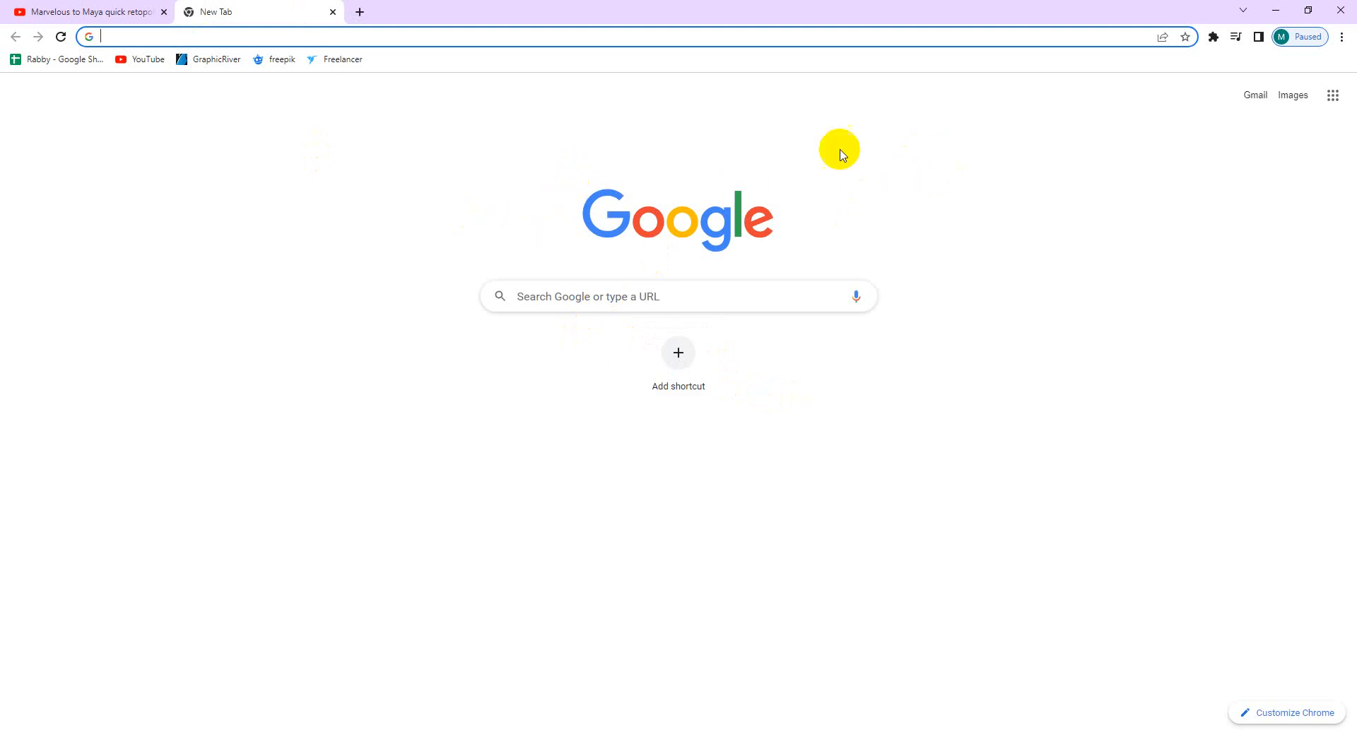
{"action": "left_click", "coordinate": [1301, 37]}
{"action": "left_click", "coordinate": [1016, 172]}
{"action": "left_click", "coordinate": [1342, 39]}
{"action": "left_click", "coordinate": [1098, 158]}
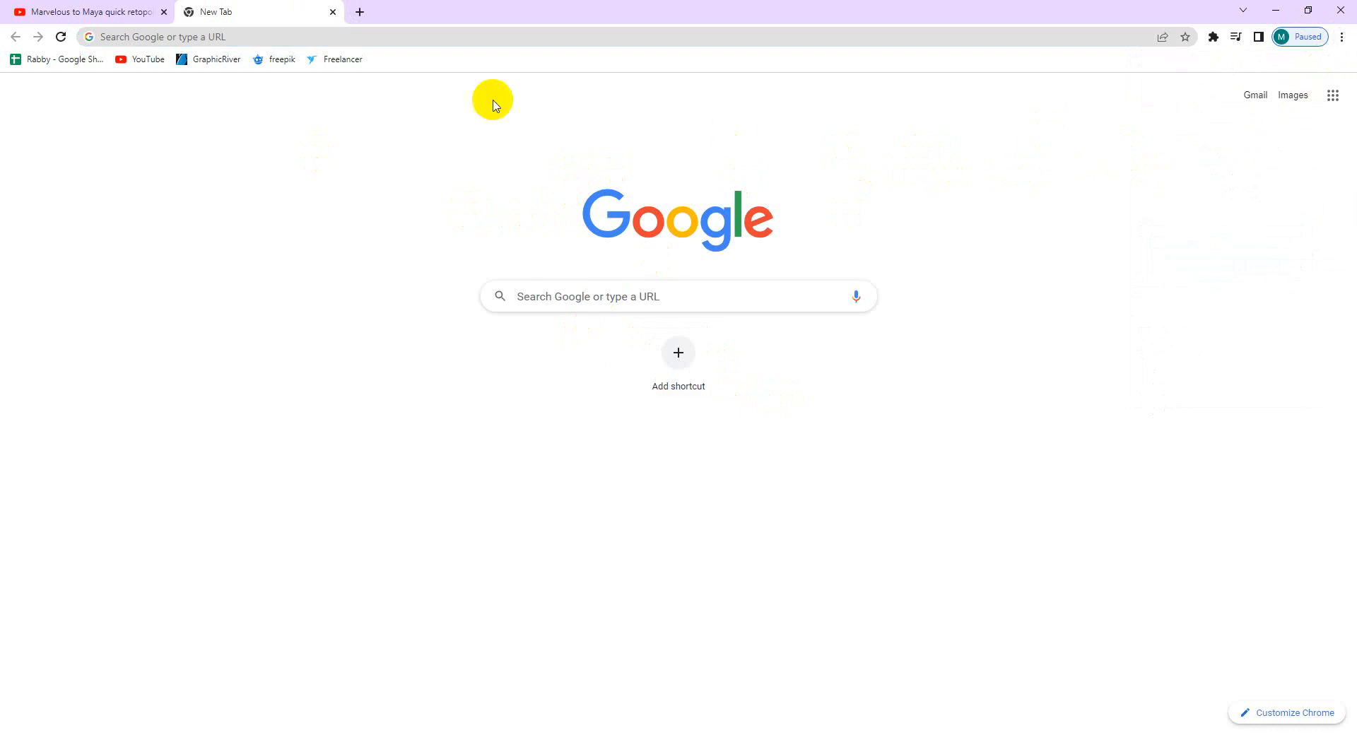
Check the address bar's recent address suggestions and open another new tab
{"action": "left_click", "coordinate": [218, 38]}
{"action": "left_click", "coordinate": [221, 371]}
{"action": "left_click", "coordinate": [178, 38]}
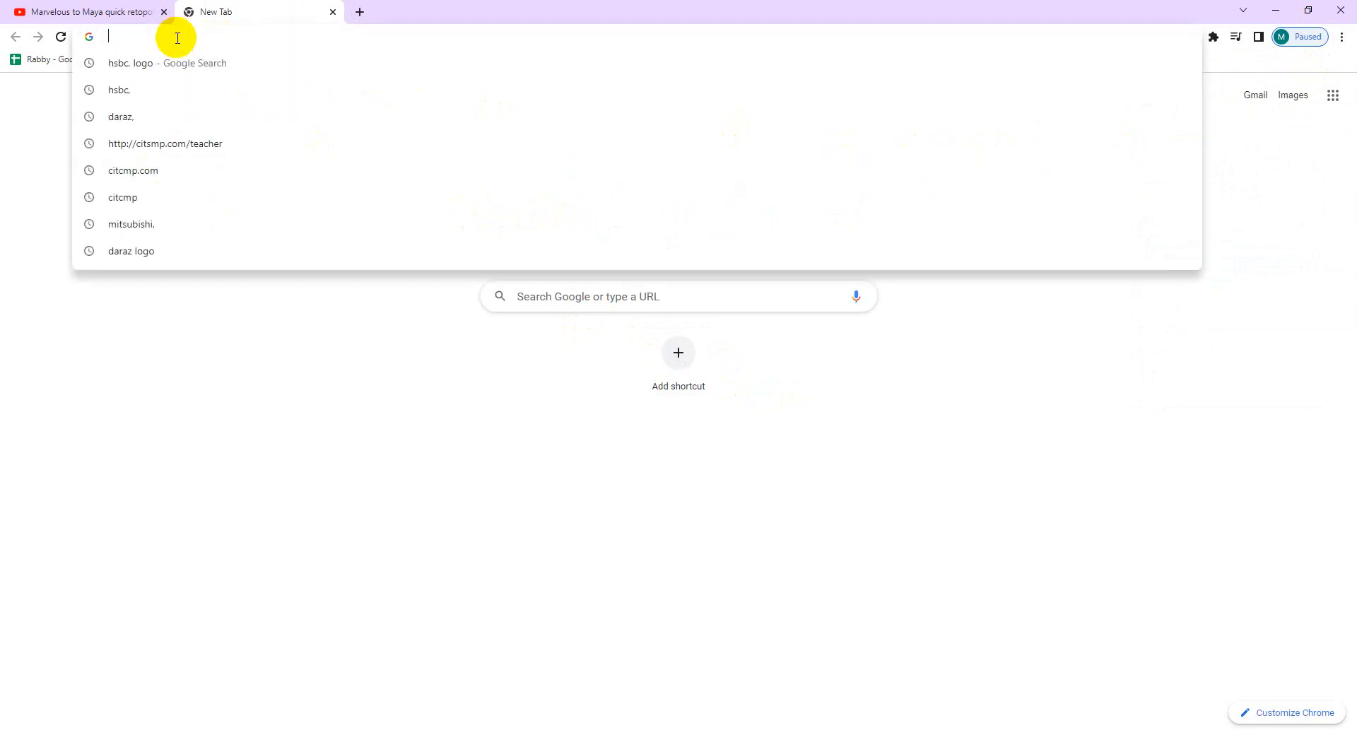
{"action": "left_click", "coordinate": [197, 403]}
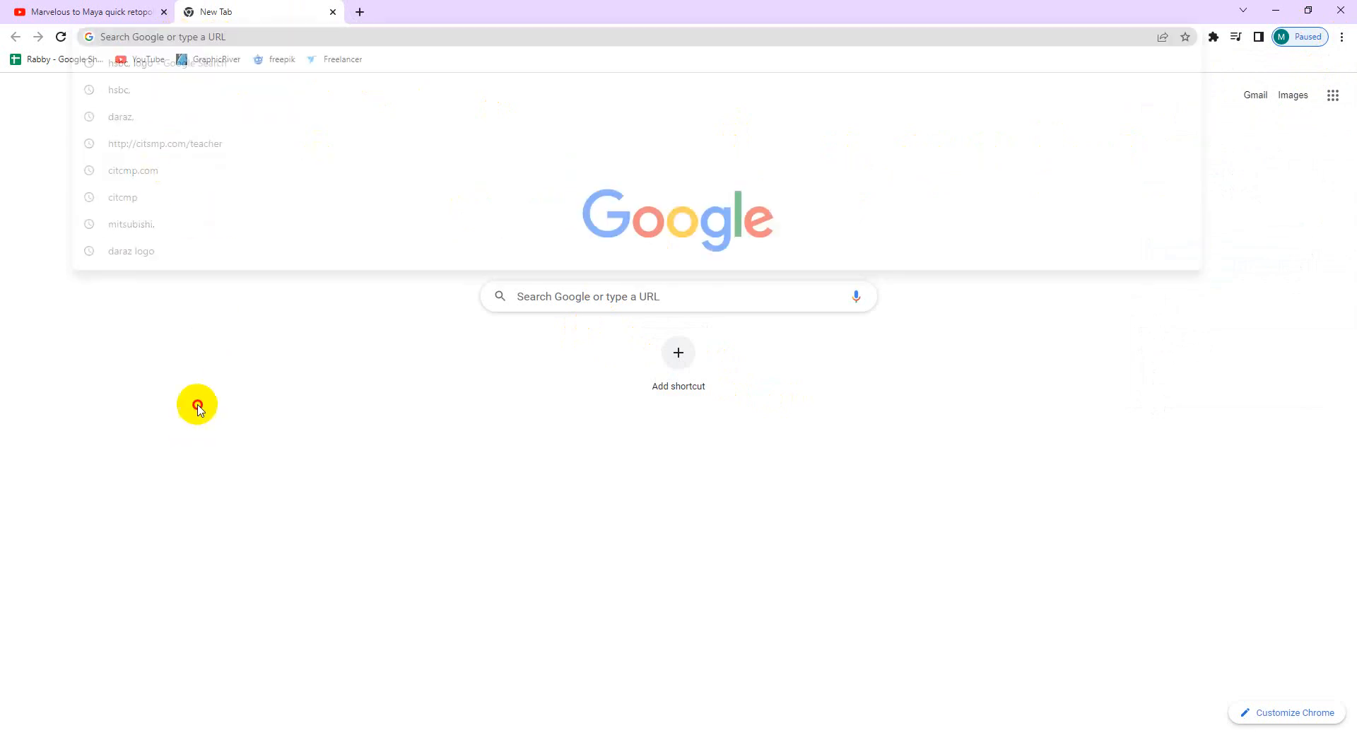
{"action": "left_click", "coordinate": [357, 12]}
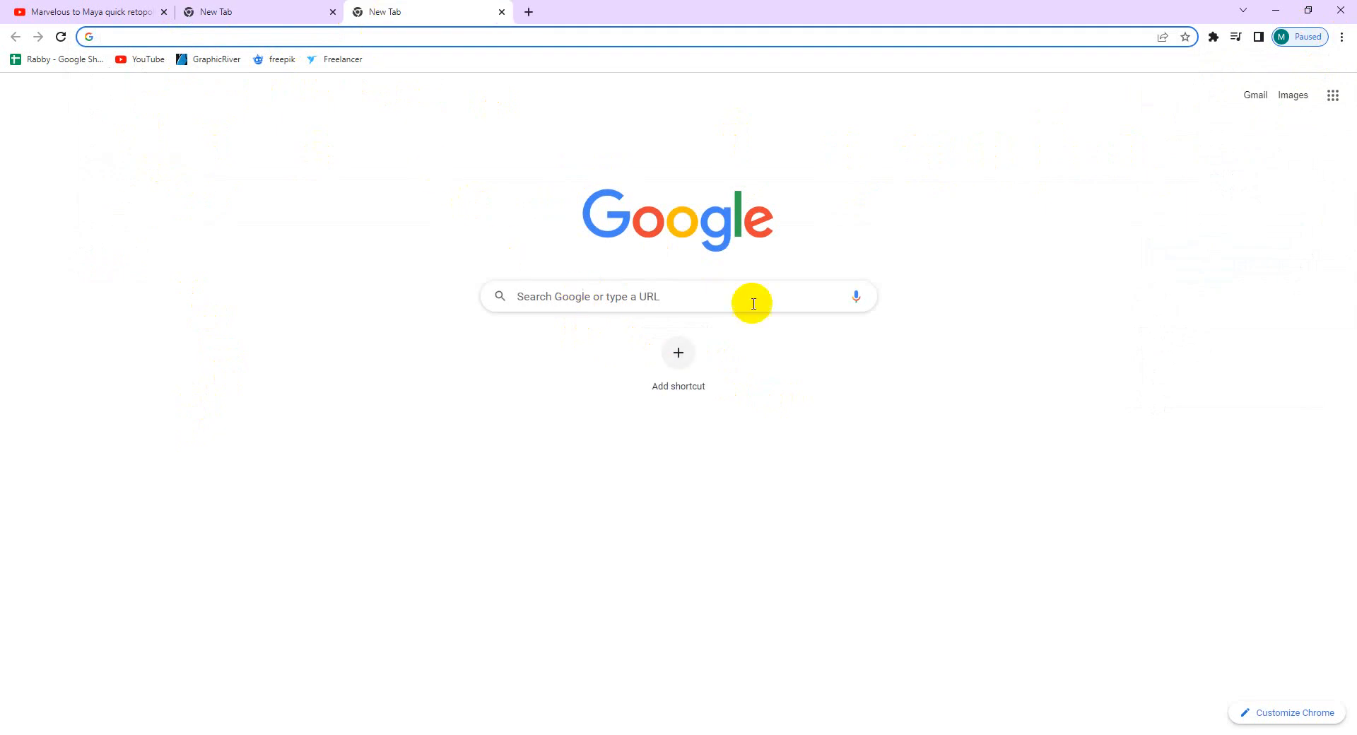
Open another profile's Chrome window with a fresh New Tab, restore it down, close the old window, and minimise Maya
{"action": "left_click", "coordinate": [1305, 39]}
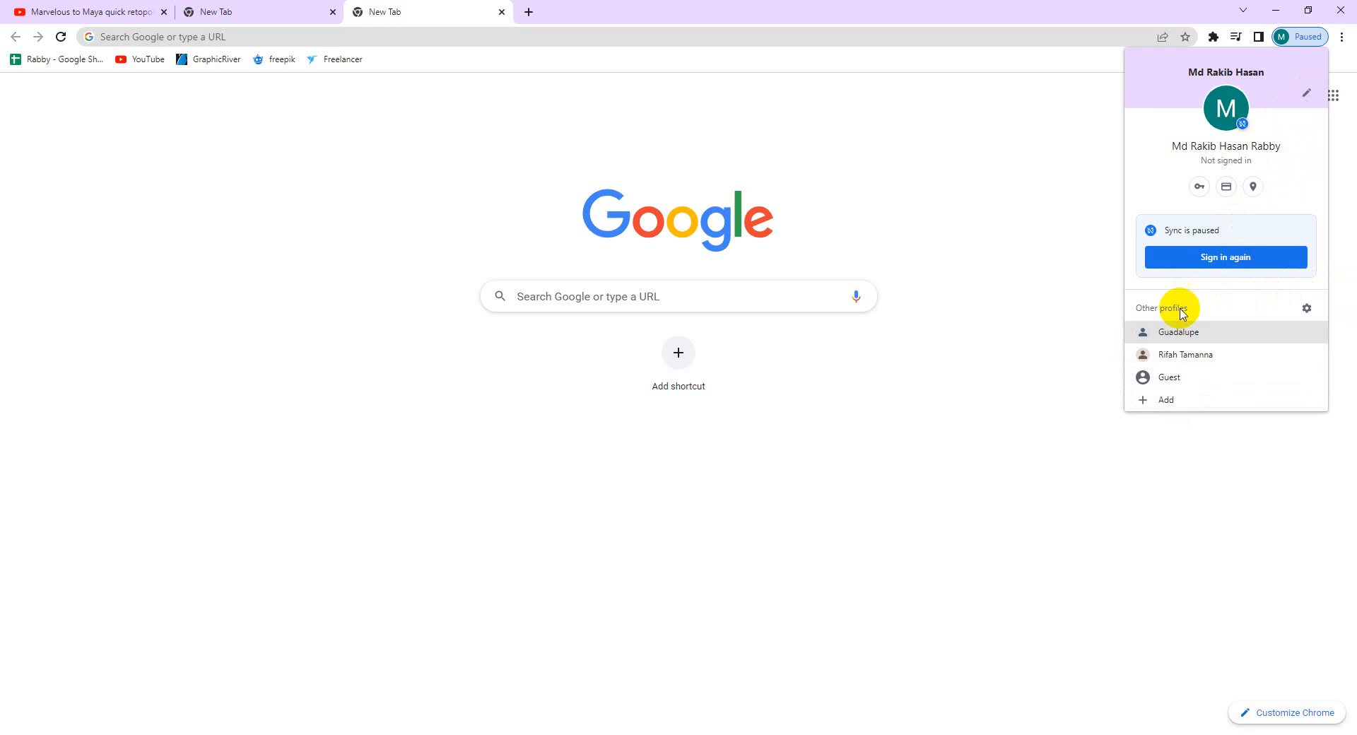
{"action": "left_click", "coordinate": [1189, 335]}
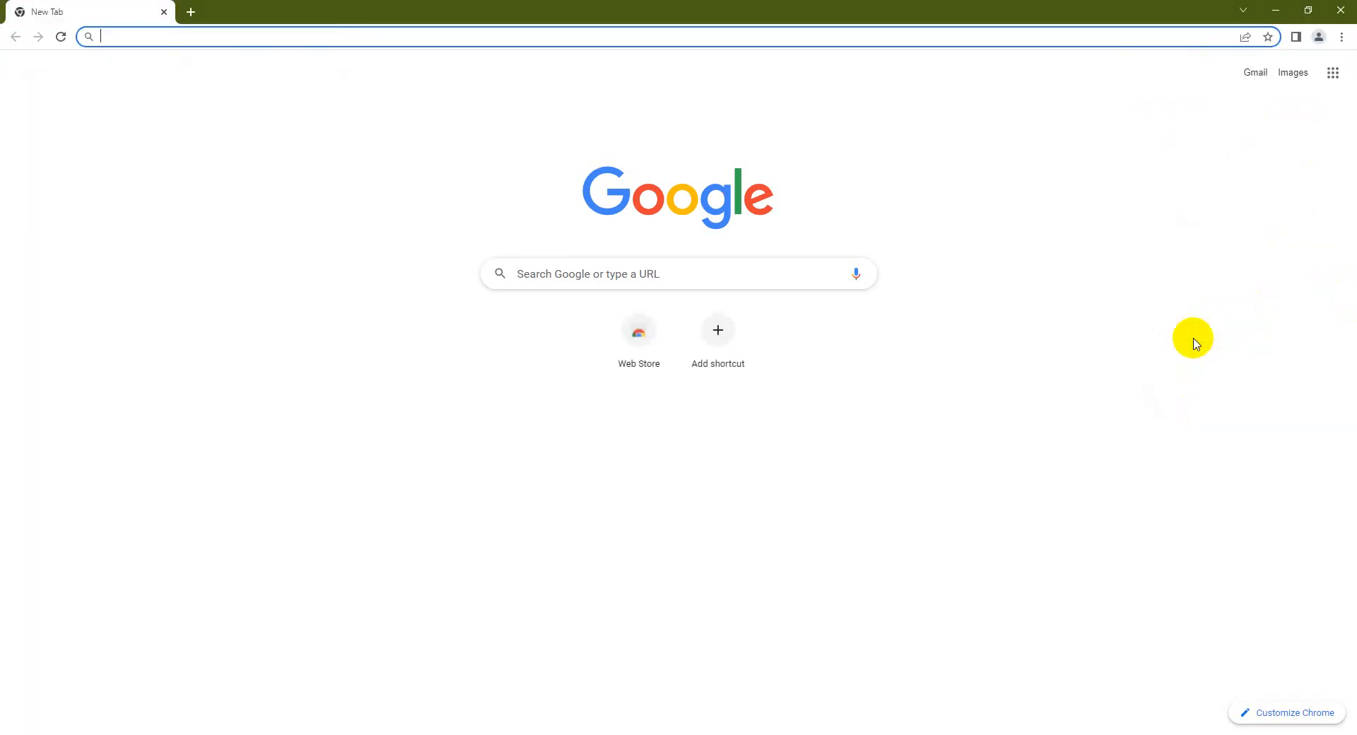
{"action": "left_click", "coordinate": [194, 13]}
{"action": "left_click", "coordinate": [164, 12]}
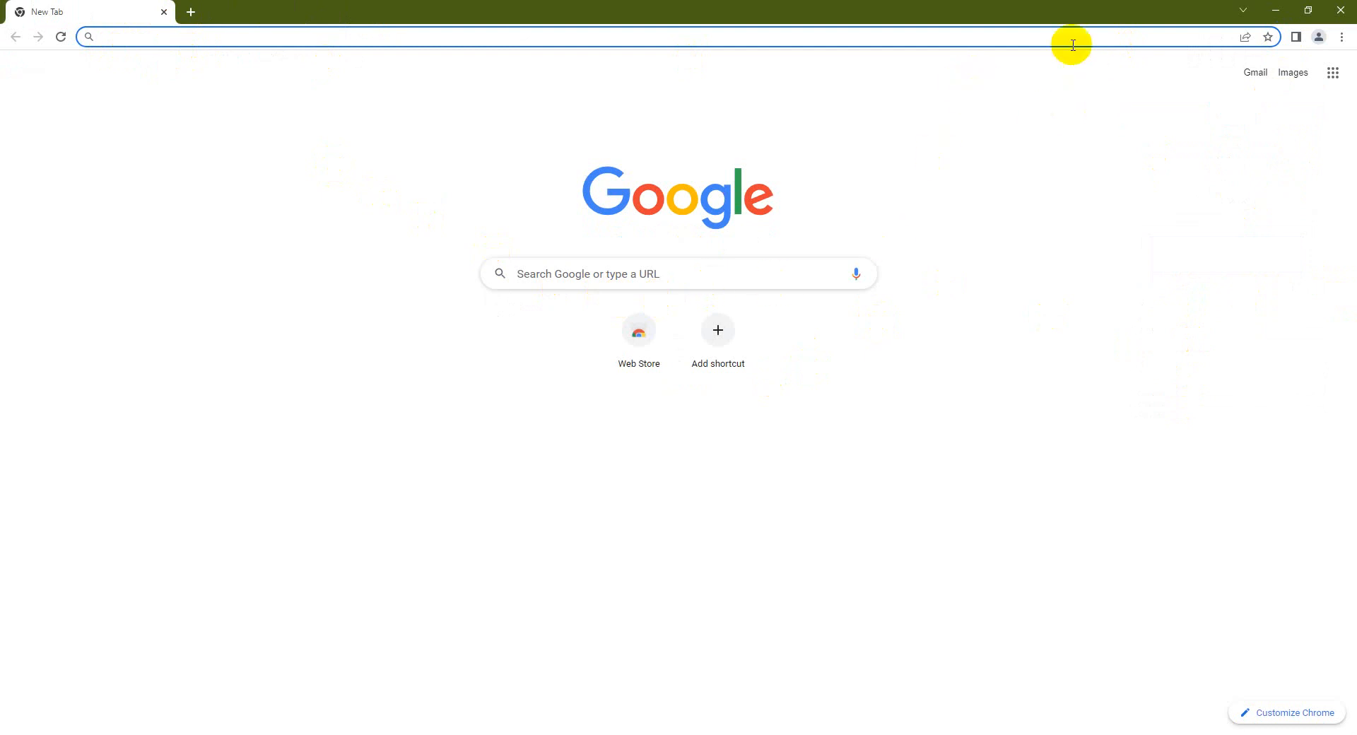
{"action": "left_click_drag", "start_coordinate": [1066, 17], "coordinate": [1125, 126]}
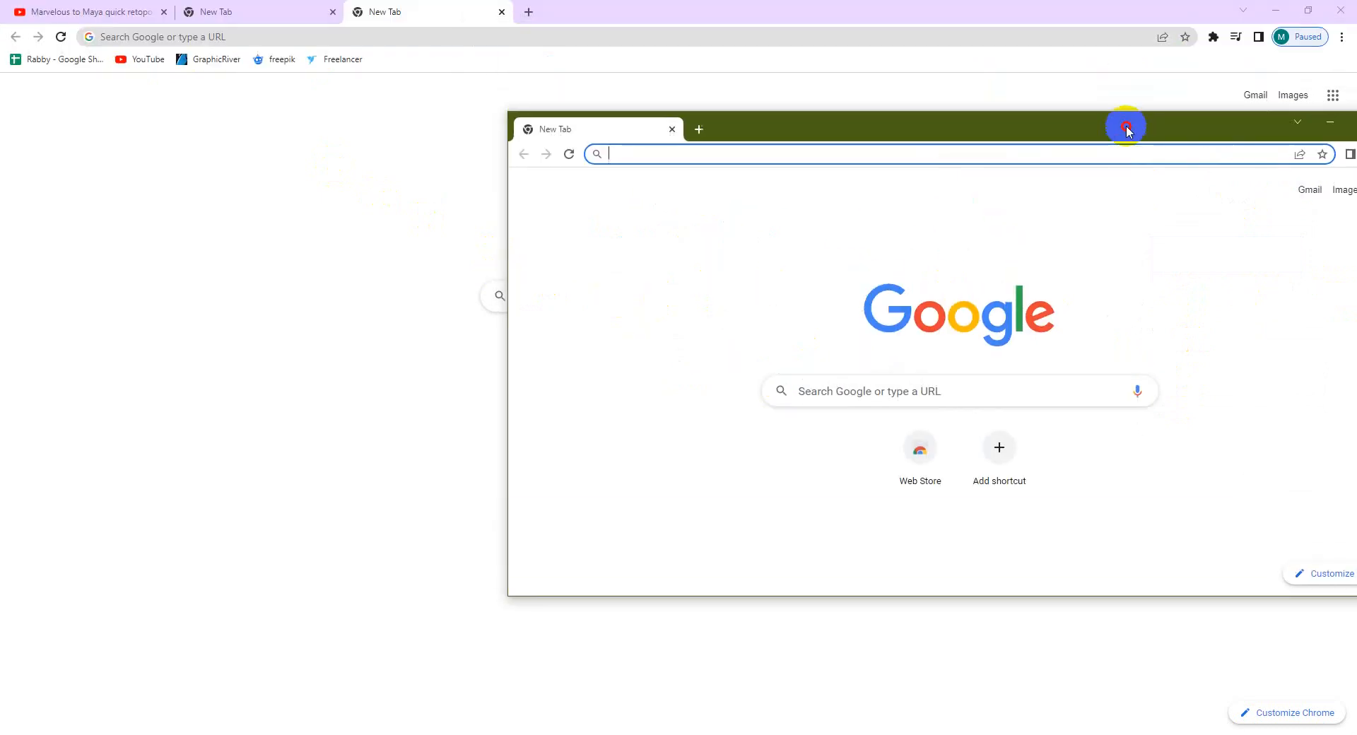
{"action": "left_click", "coordinate": [1341, 8]}
{"action": "left_click", "coordinate": [1274, 8]}
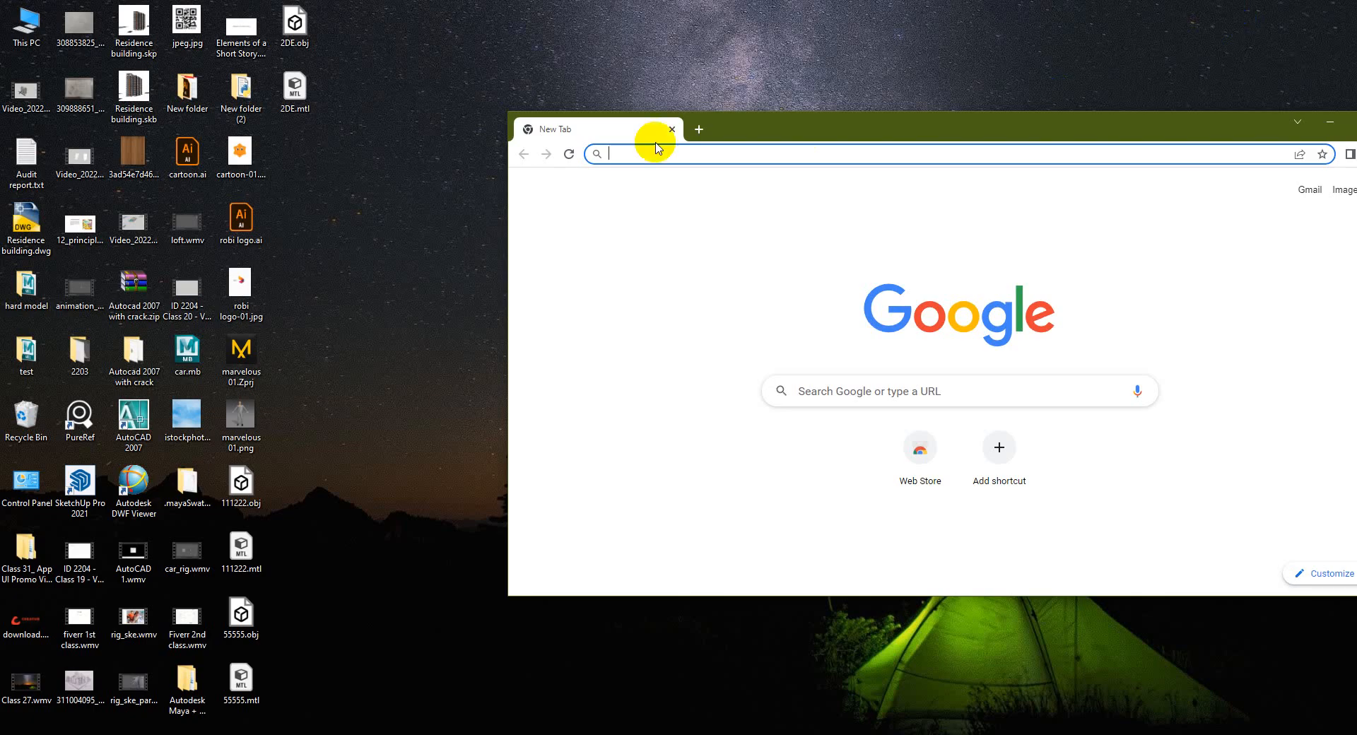
Browse This PC > Local Server (Z:) > Share > 3D Animation & Visualization > teacher folder and open protal.txt
{"action": "left_click", "coordinate": [334, 147]}
{"action": "right_click", "coordinate": [335, 147]}
{"action": "double_click", "coordinate": [26, 25]}
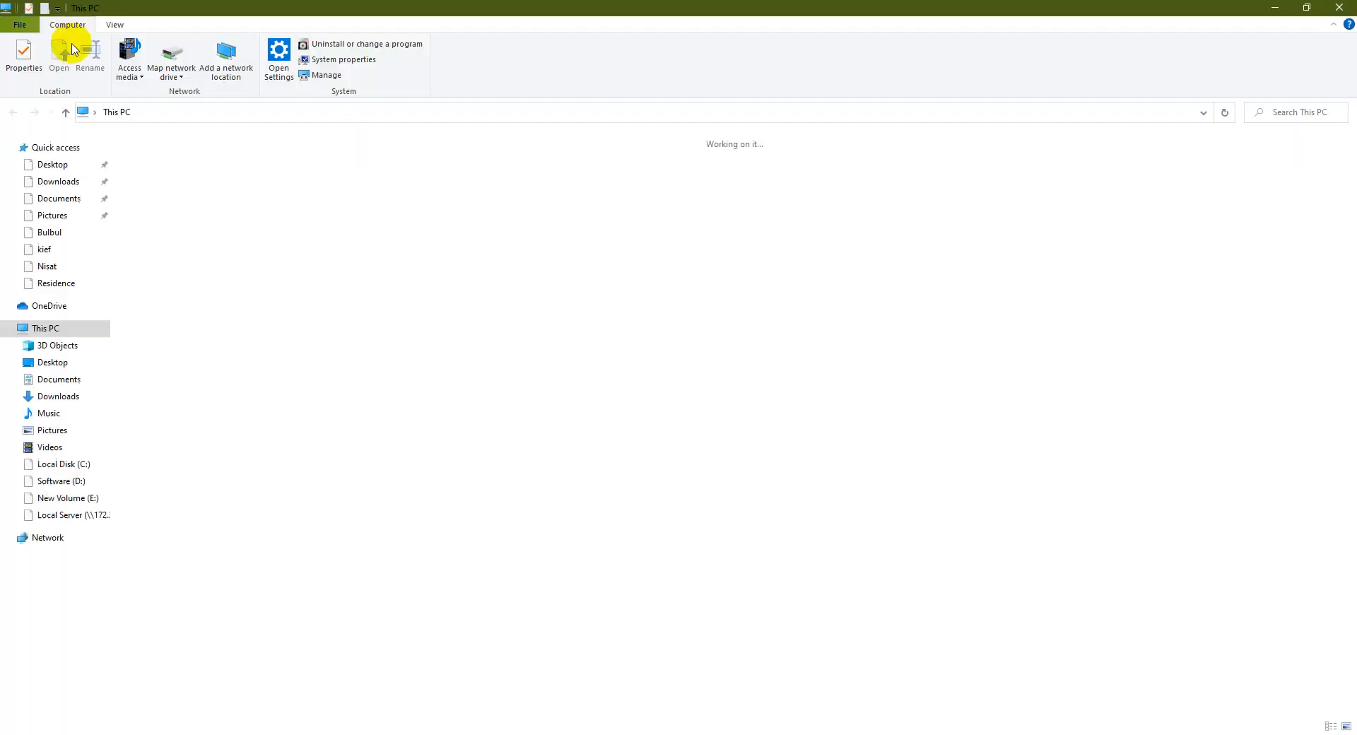
{"action": "double_click", "coordinate": [206, 324]}
{"action": "double_click", "coordinate": [168, 225]}
{"action": "left_click", "coordinate": [164, 203]}
{"action": "double_click", "coordinate": [164, 203]}
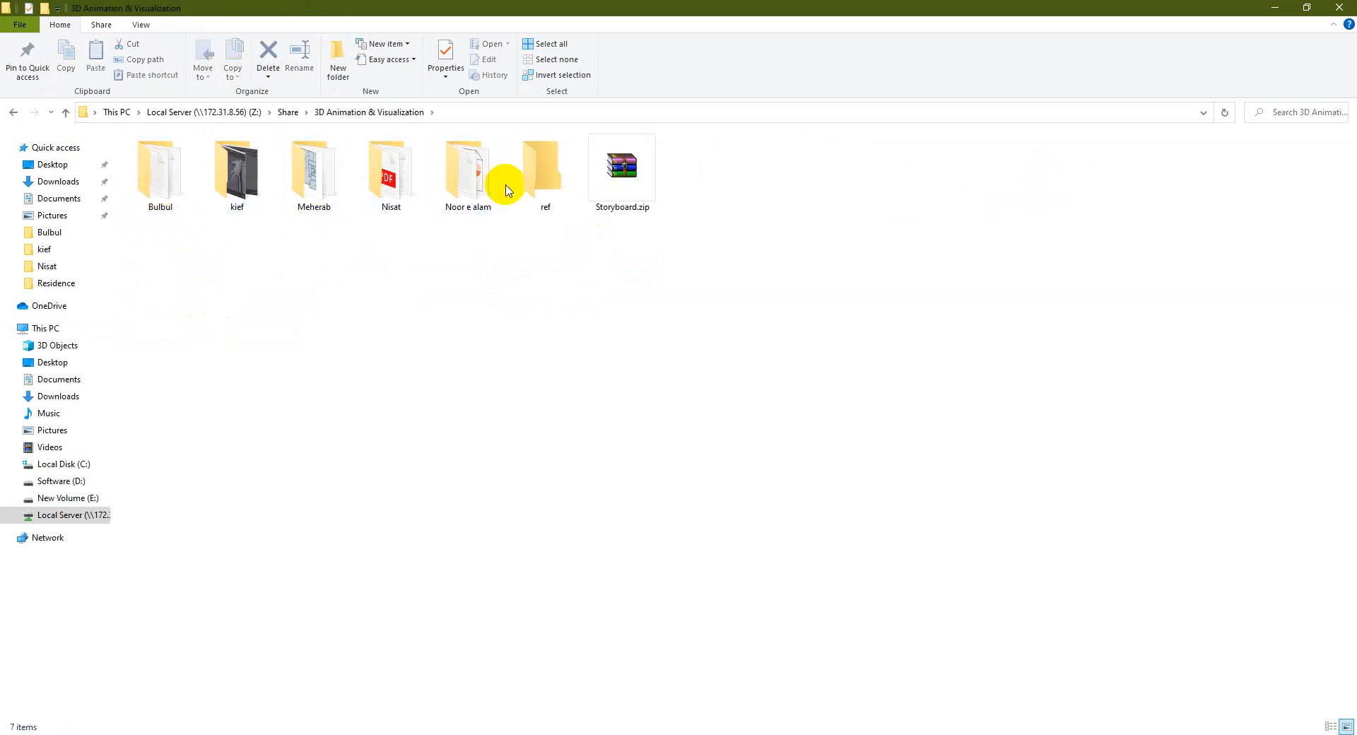
{"action": "double_click", "coordinate": [472, 184]}
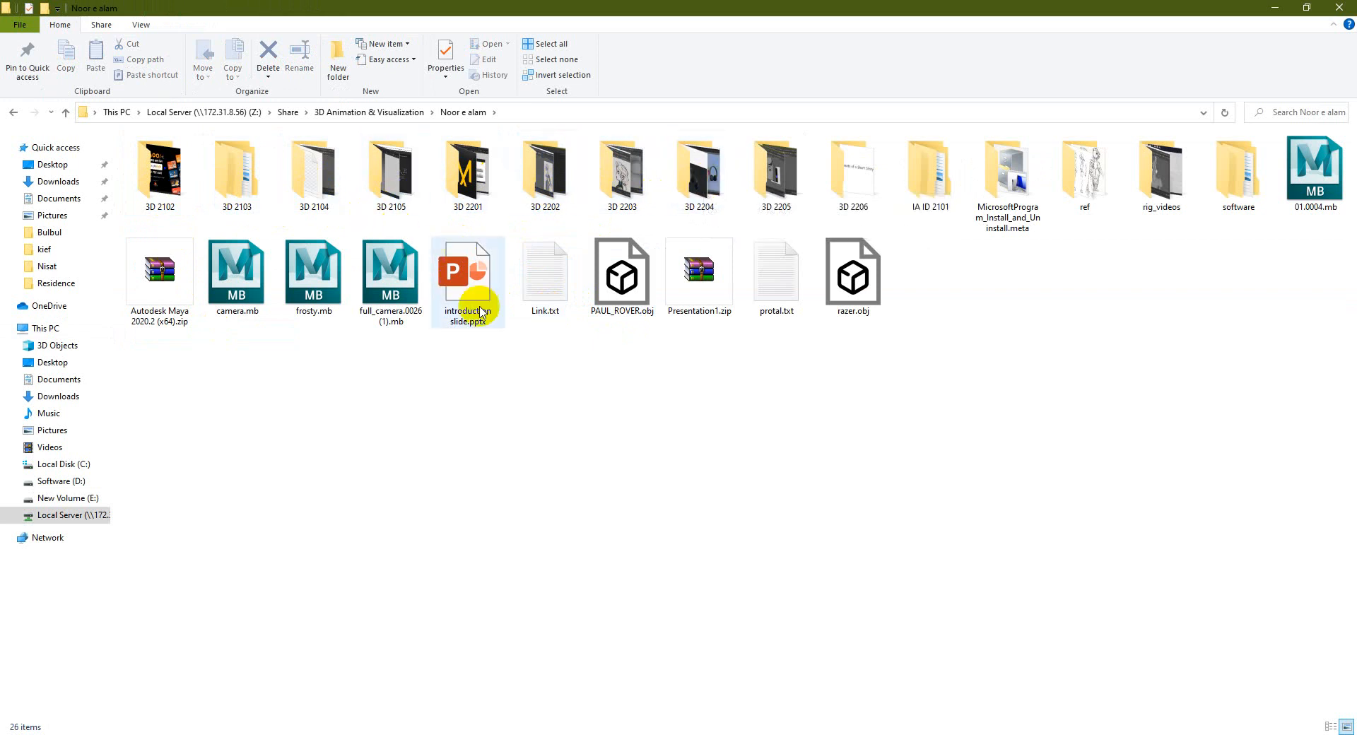
{"action": "double_click", "coordinate": [777, 310]}
Copy the teacher dashboard URL from protal.txt and load it in Chrome
{"action": "left_click_drag", "start_coordinate": [1109, 324], "coordinate": [899, 324]}
{"action": "key", "text": "ctrl+c"}
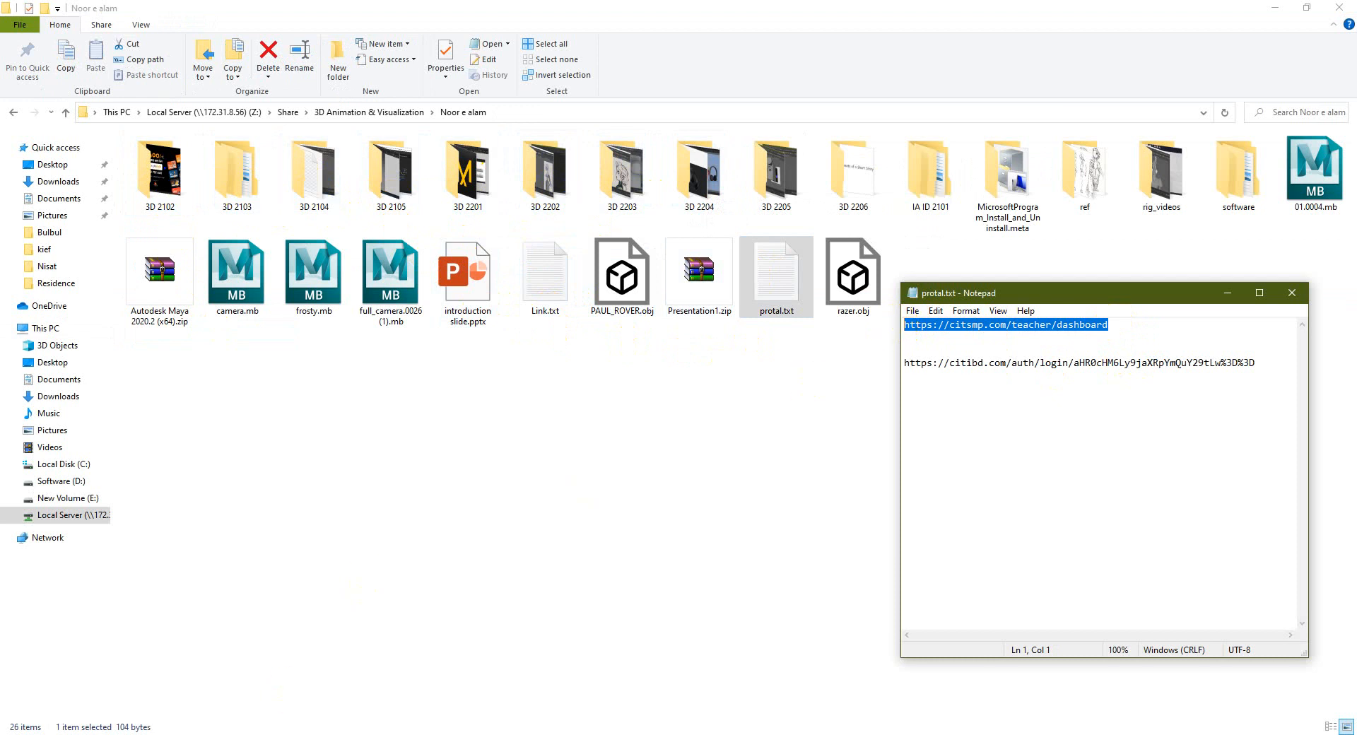
{"action": "left_click", "coordinate": [311, 722]}
{"action": "key", "text": "ctrl+v"}
{"action": "key", "text": "Return"}
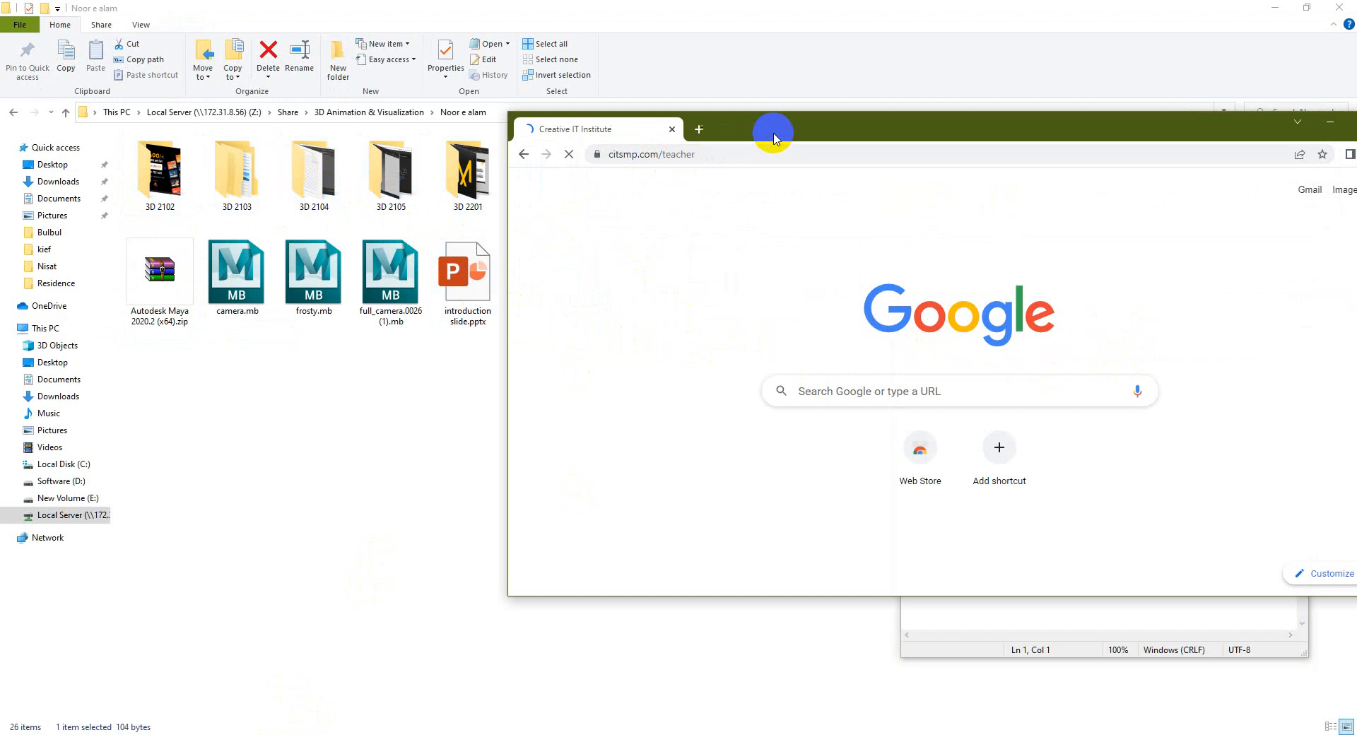
Maximise Chrome and log in on the Faculty & Teacher Login Form with the teacher's e-mail and password
{"action": "left_click_drag", "start_coordinate": [778, 127], "coordinate": [510, 136]}
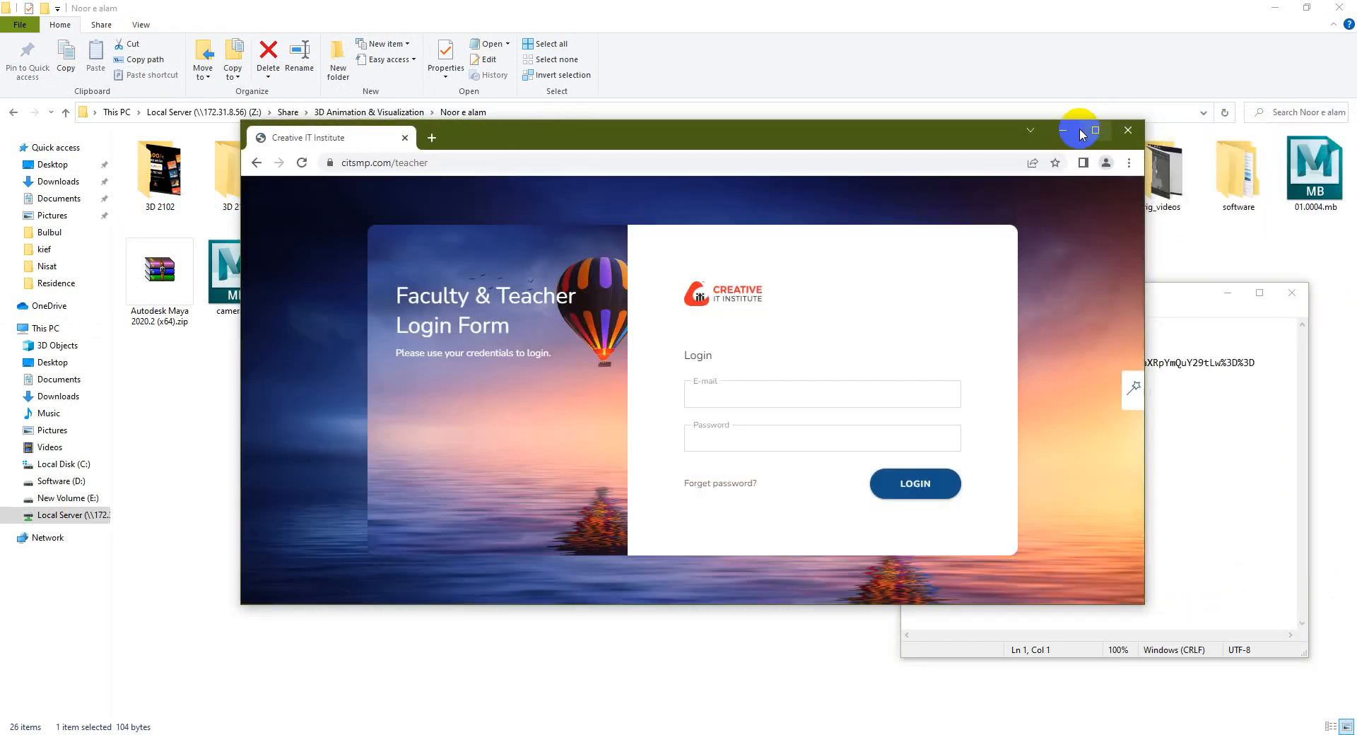
{"action": "left_click", "coordinate": [1086, 135]}
{"action": "left_click", "coordinate": [682, 397]}
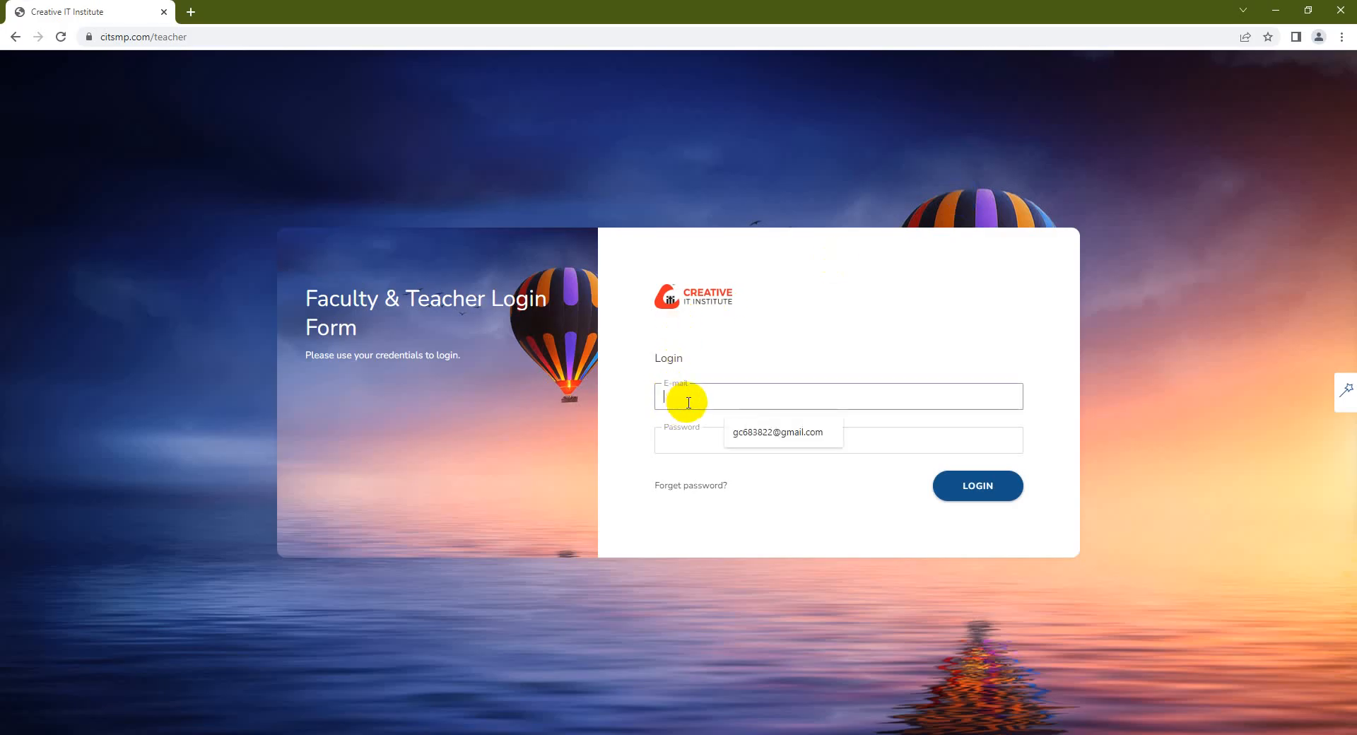
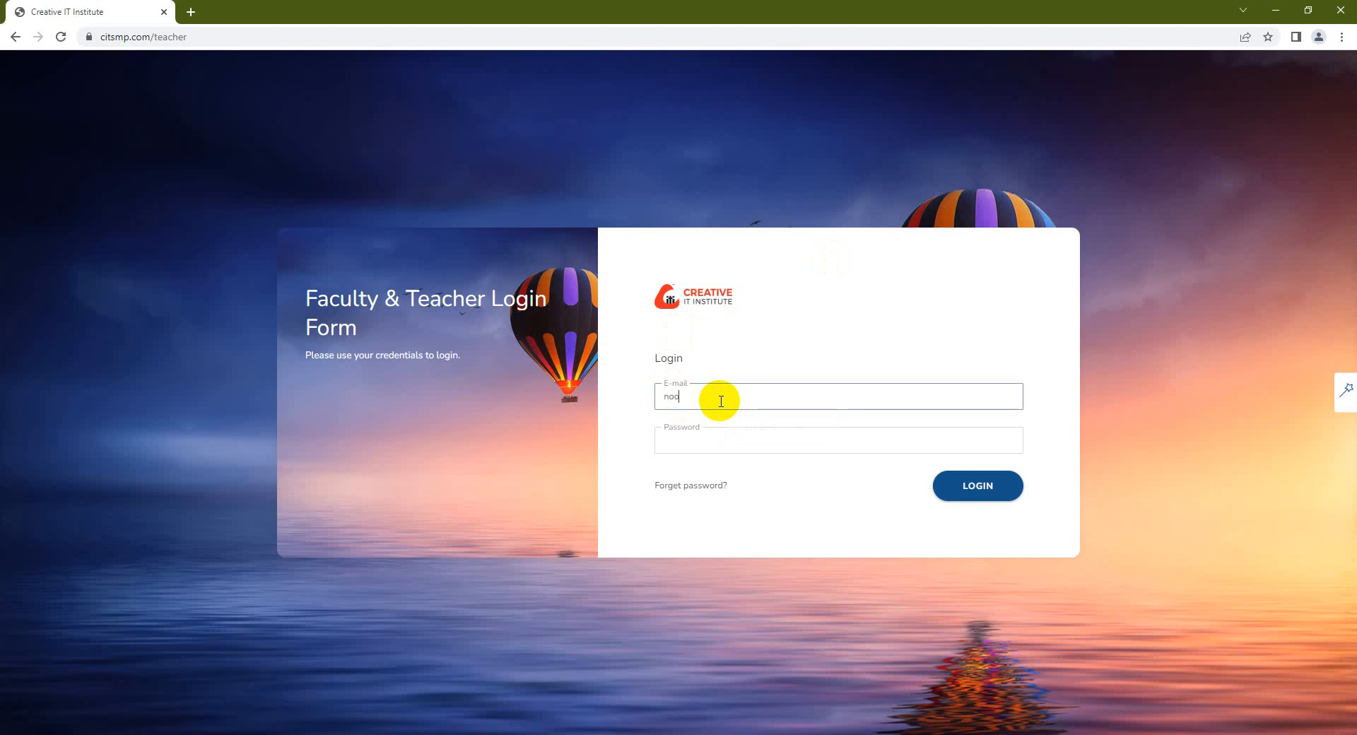
{"action": "left_click", "coordinate": [717, 443]}
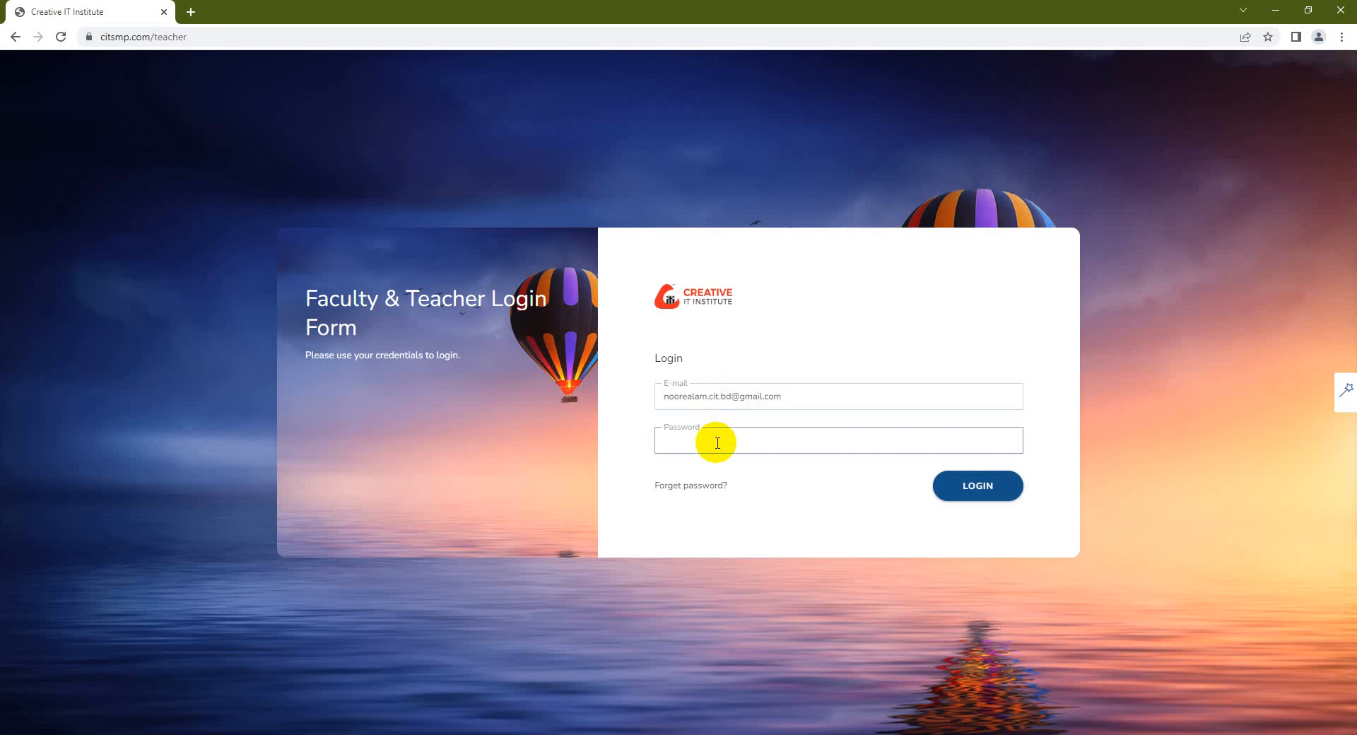
{"action": "type", "text": "**********"}
{"action": "key", "text": "Return"}
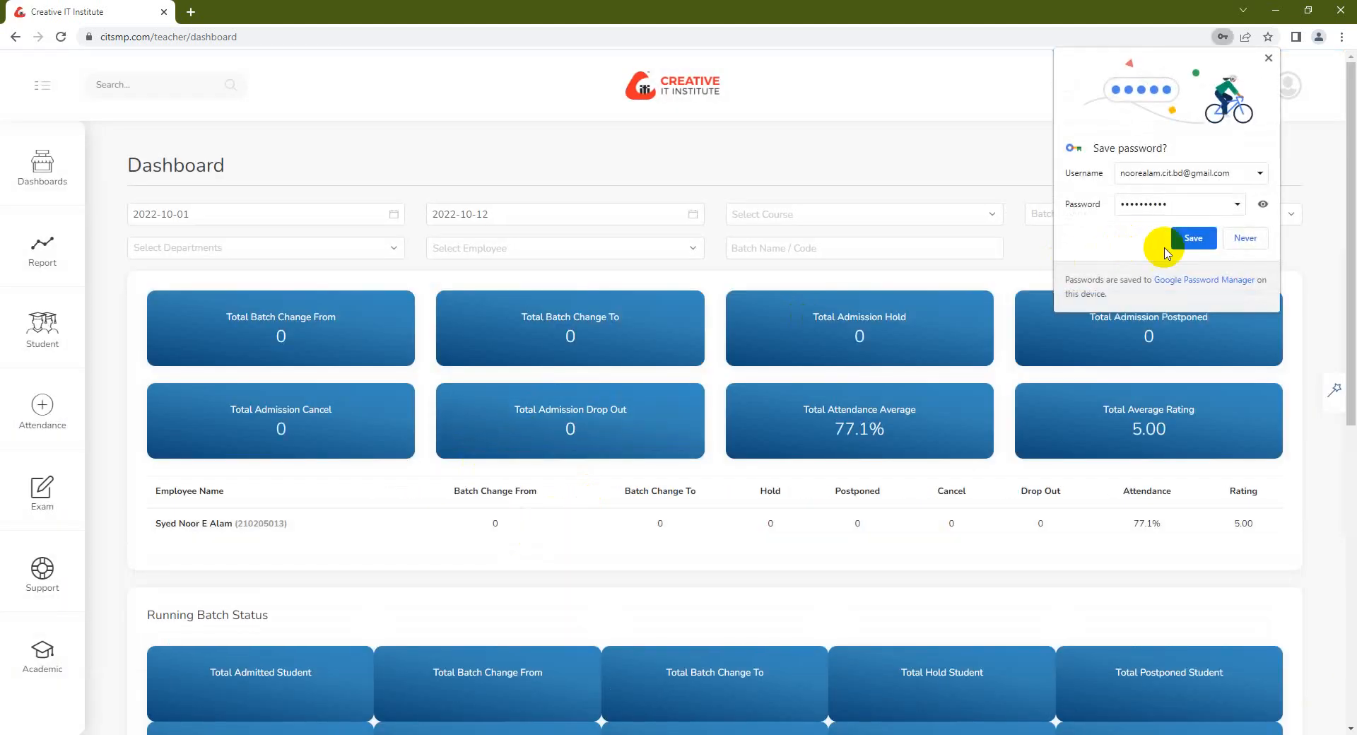
Decline saving the password and open Take Attendance for batch 3D 2201
{"action": "left_click", "coordinate": [1242, 238]}
{"action": "left_click", "coordinate": [60, 428]}
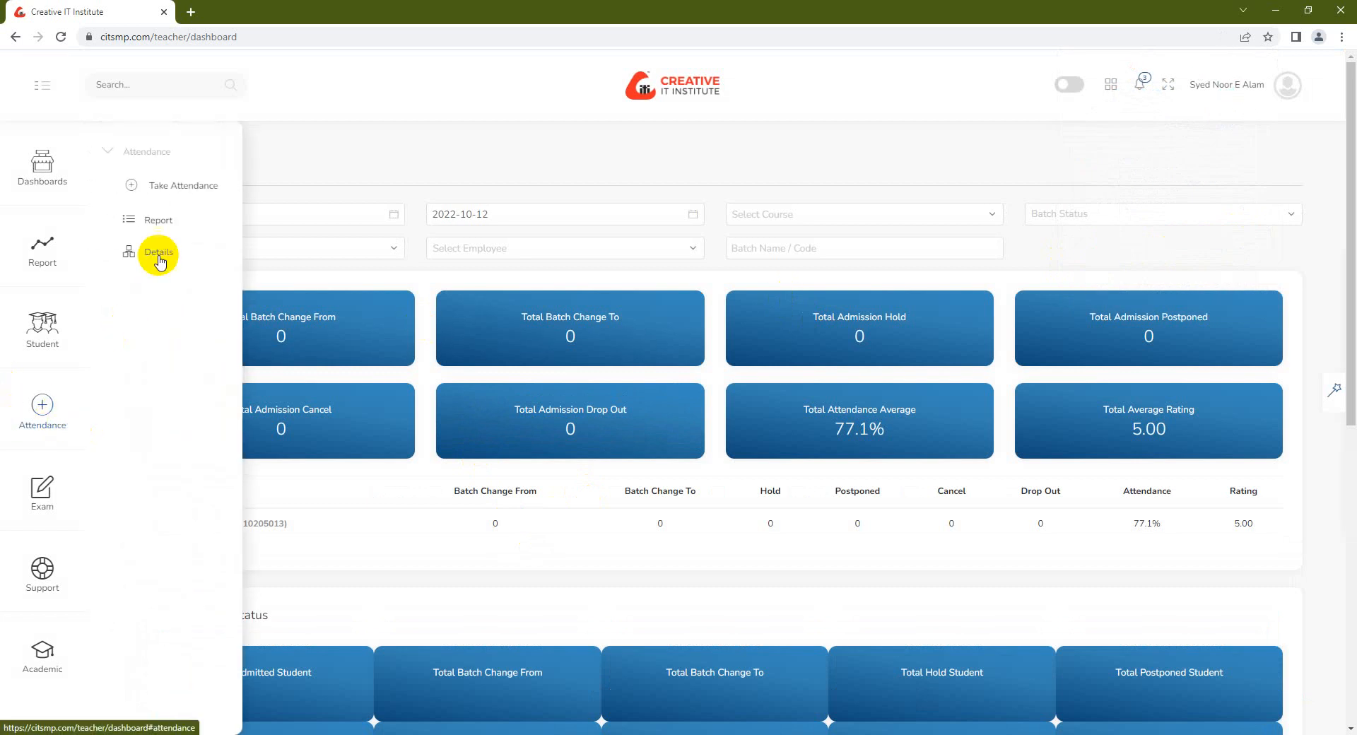
{"action": "left_click", "coordinate": [176, 183]}
{"action": "left_click", "coordinate": [210, 273]}
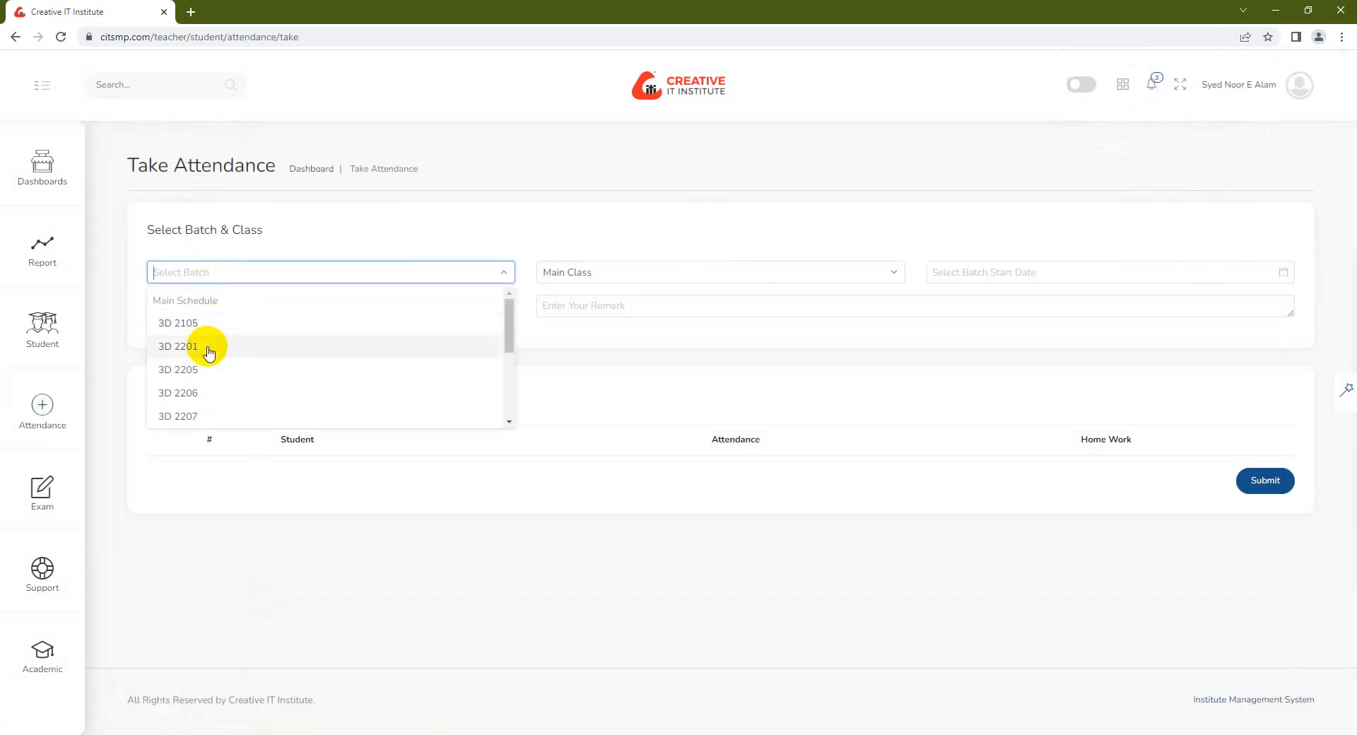
{"action": "left_click", "coordinate": [207, 346]}
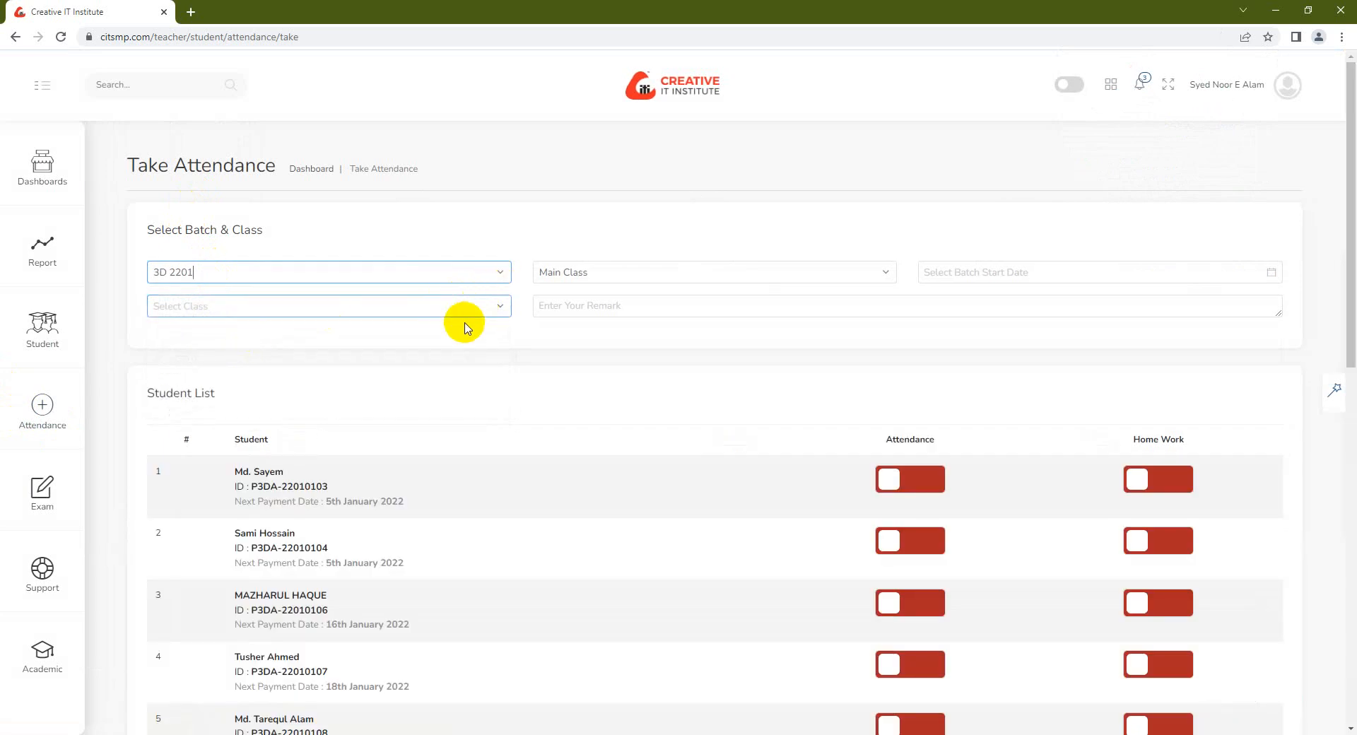
Set the class type to Extra Class and the class date to 12 October 2022
{"action": "left_click", "coordinate": [429, 310]}
{"action": "left_click", "coordinate": [556, 312]}
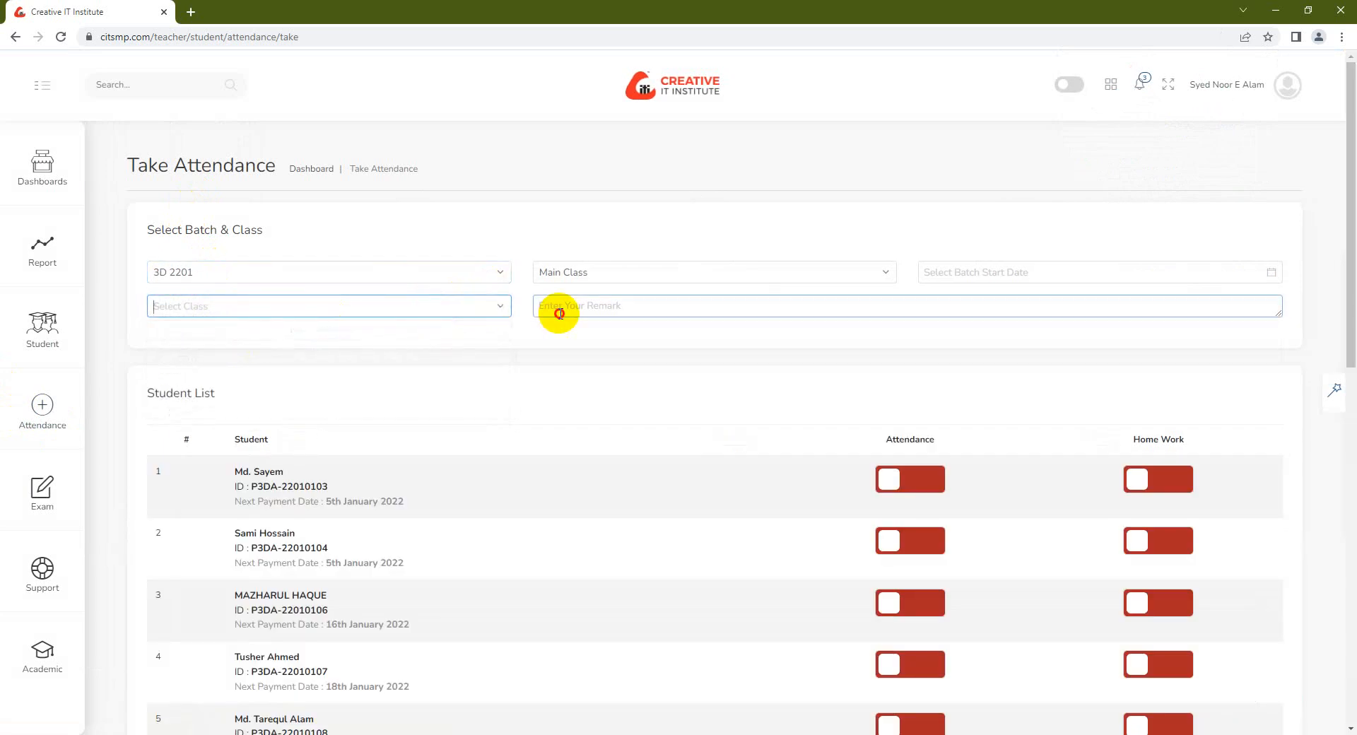
{"action": "left_click", "coordinate": [601, 273]}
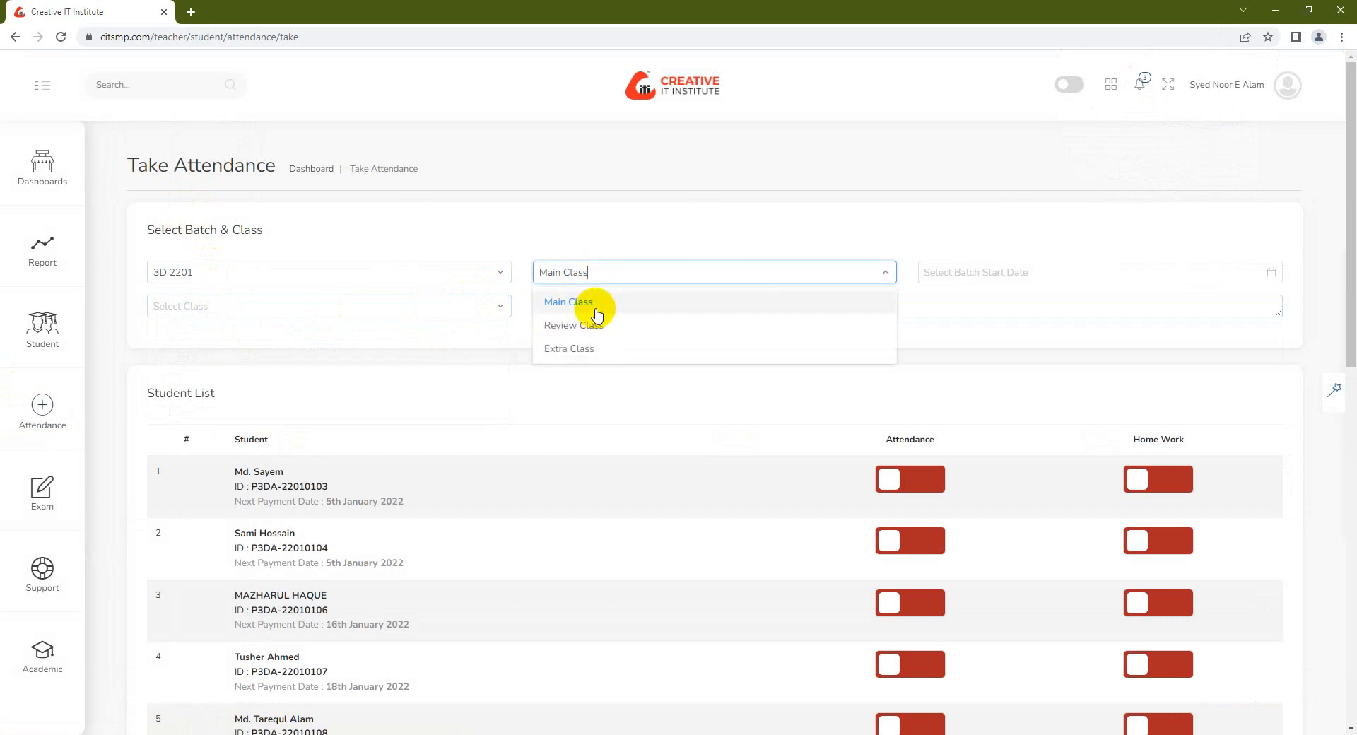
{"action": "left_click", "coordinate": [591, 350]}
{"action": "left_click", "coordinate": [959, 272]}
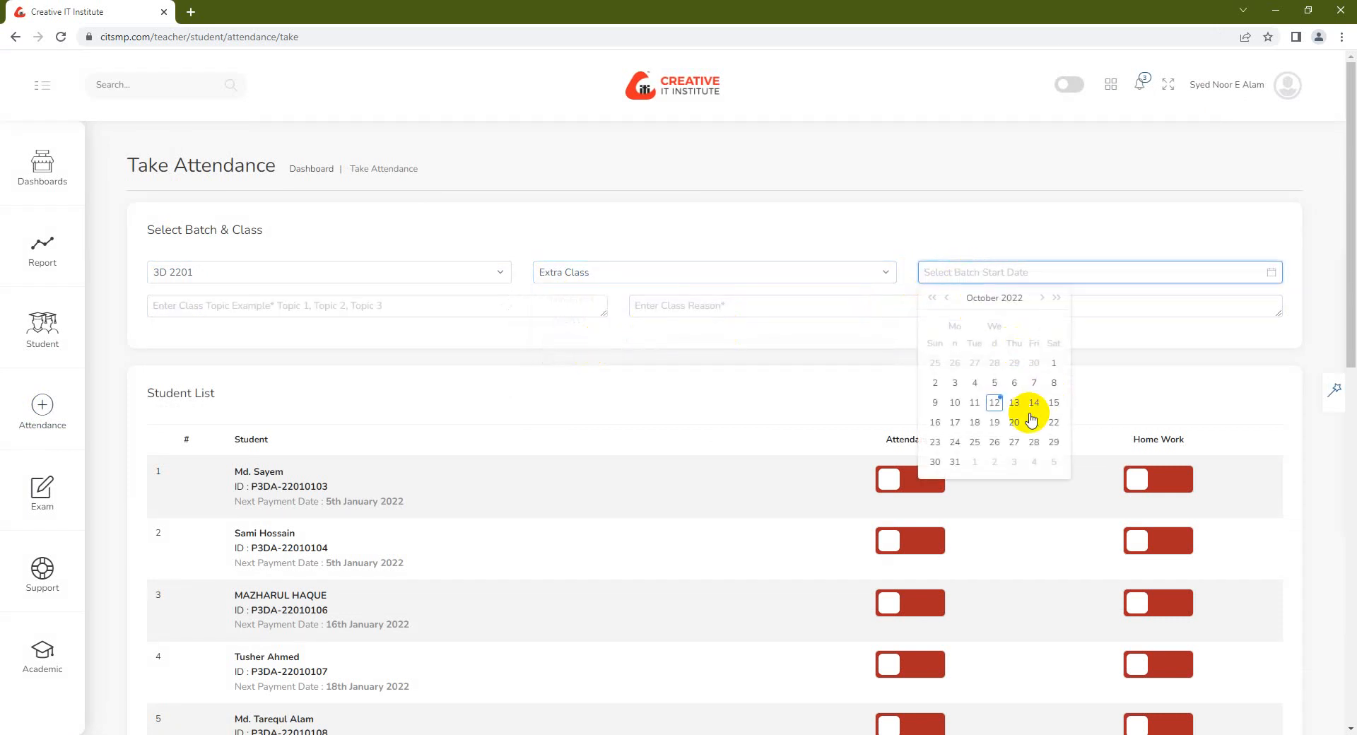
{"action": "left_click", "coordinate": [994, 402]}
{"action": "left_click", "coordinate": [285, 308]}
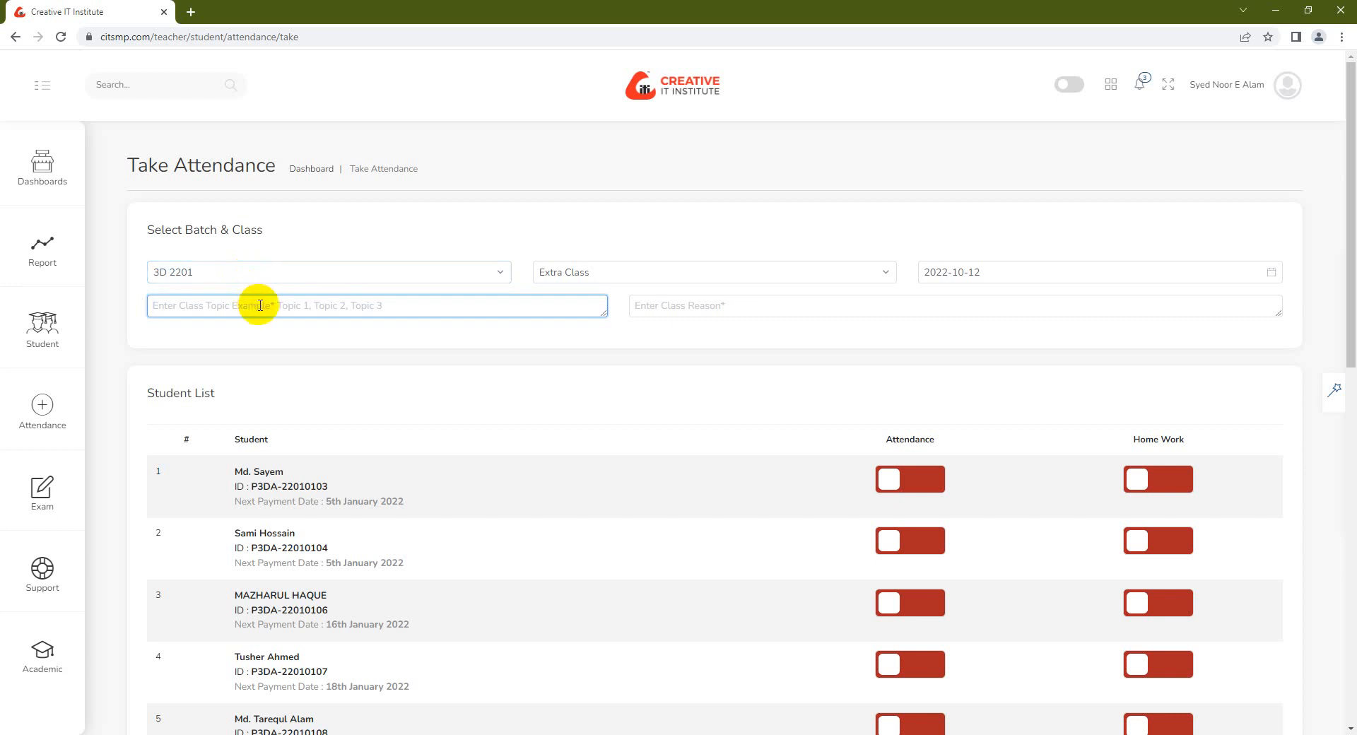
Enter topic 'Extra class' and reason 'Extra Class for marvelous Designer last class'
{"action": "type", "text": "Extra class"}
{"action": "left_click", "coordinate": [686, 308]}
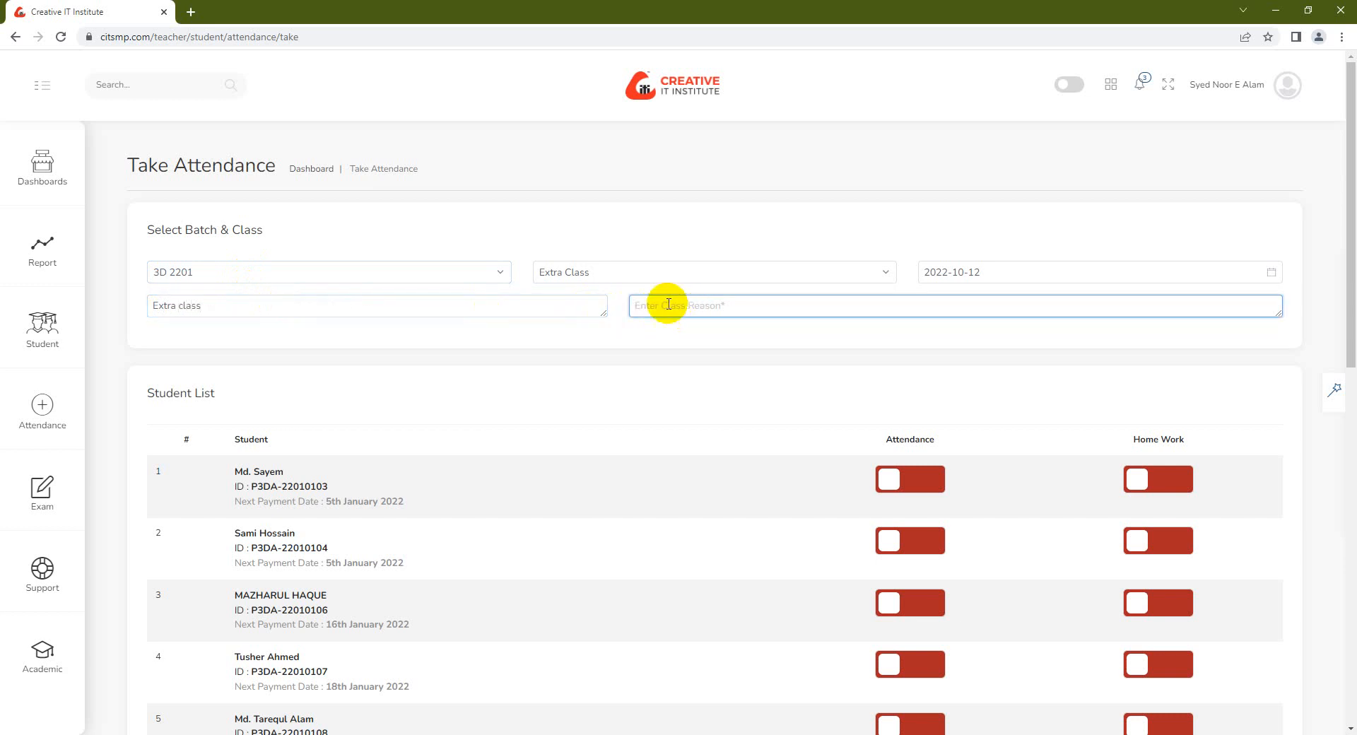
{"action": "type", "text": "Extra"}
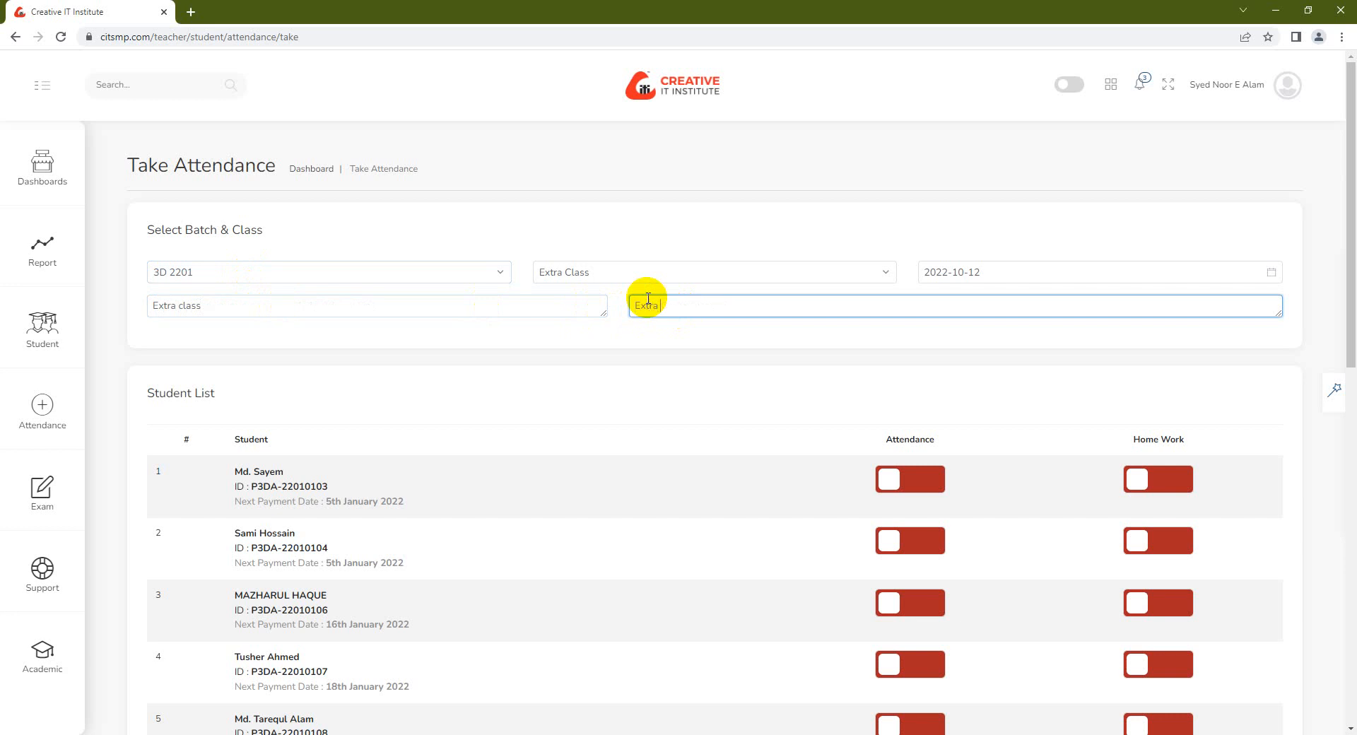
{"action": "type", "text": " Class for marvelous designer last class"}
{"action": "left_click", "coordinate": [710, 307]}
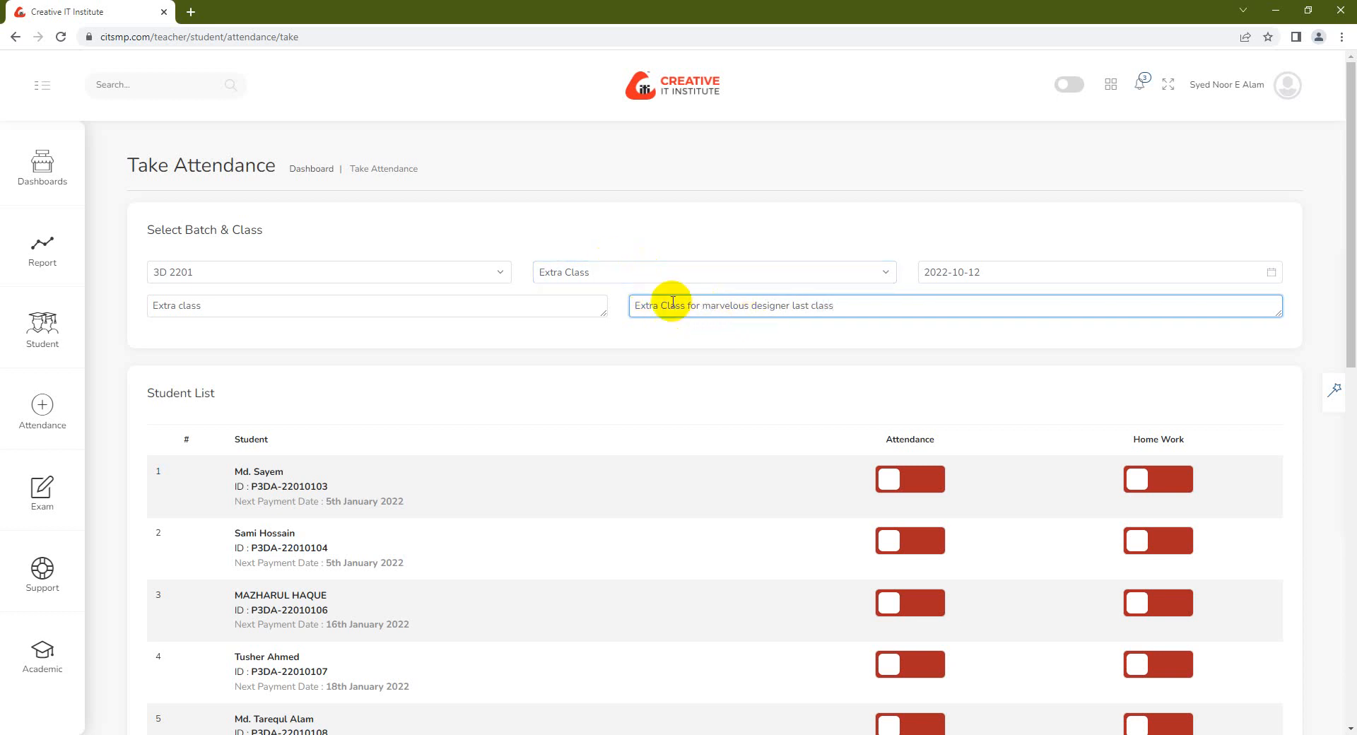
{"action": "key", "text": "BackSpace"}
{"action": "type", "text": "D"}
{"action": "left_click", "coordinate": [842, 304]}
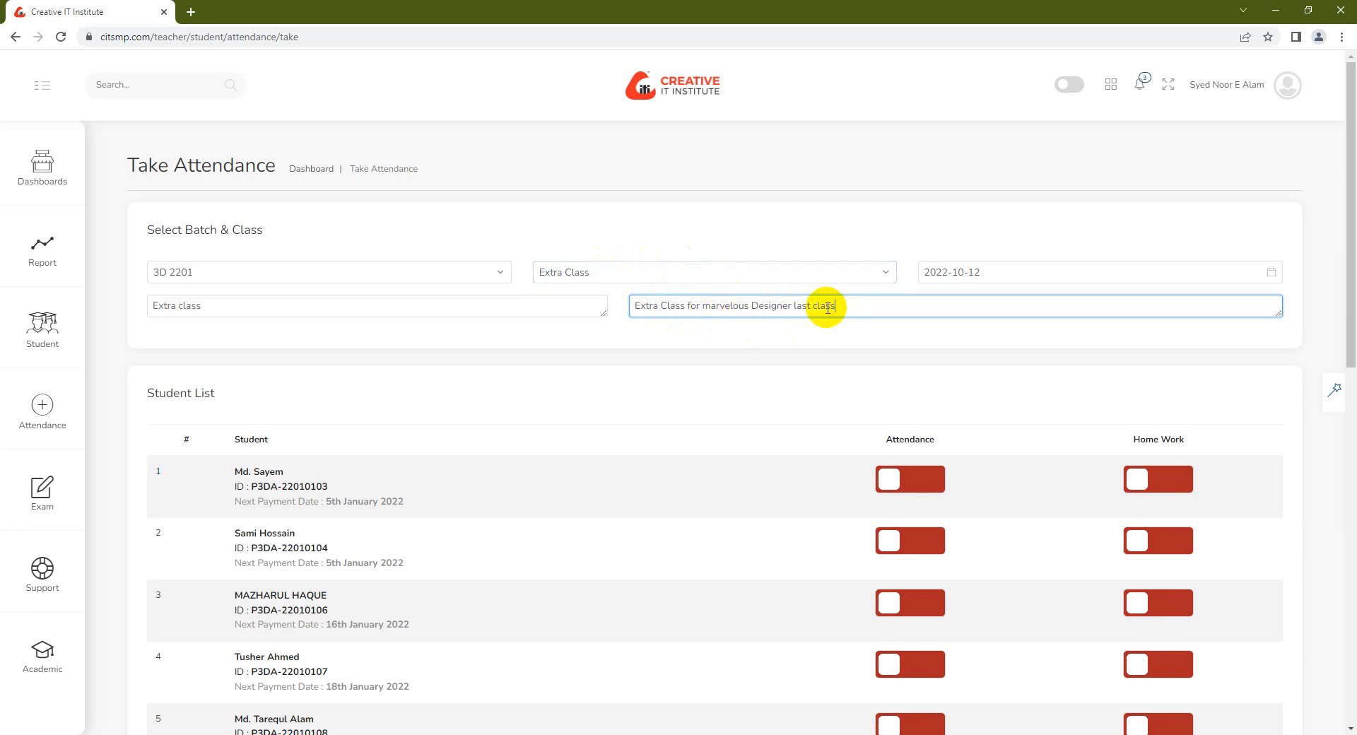
{"action": "scroll", "coordinate": [785, 530], "scroll_direction": "down", "scroll_amount": 4}
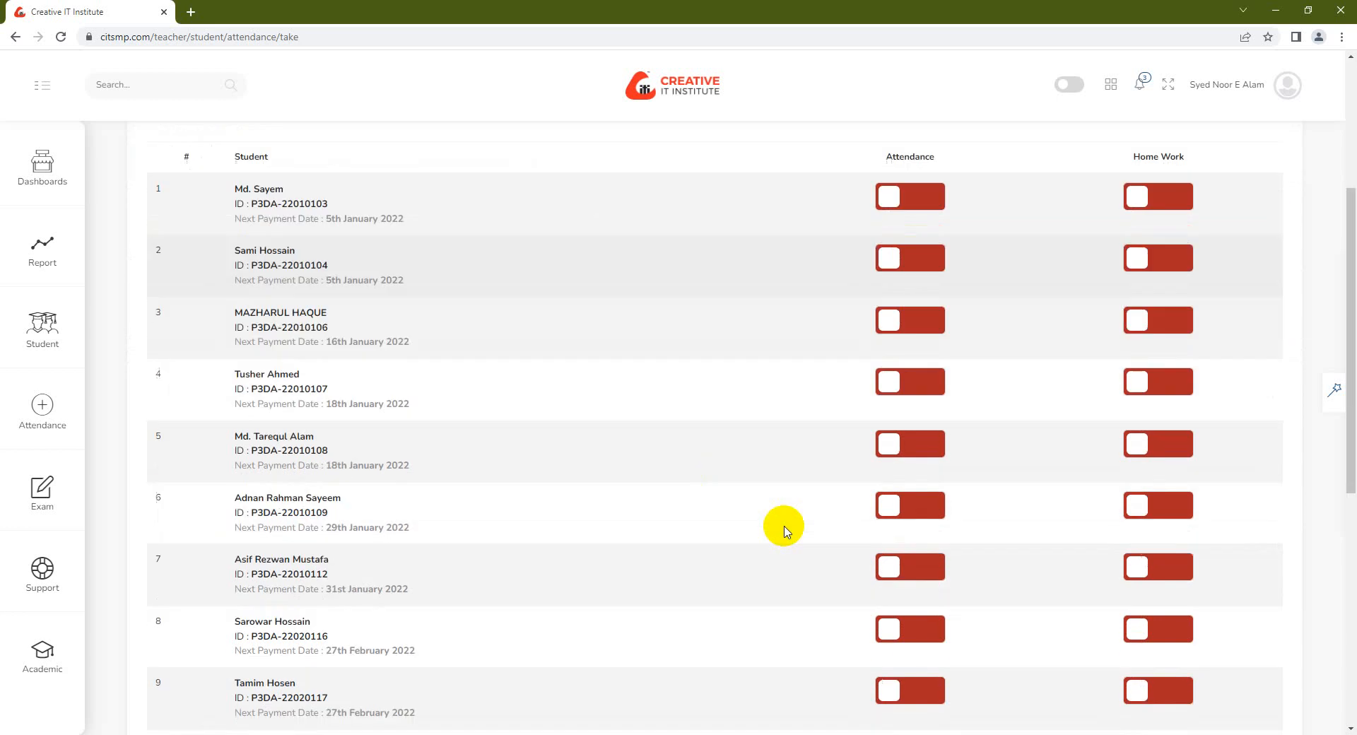
Switch on the Attendance toggle for all 15 students except row 9
{"action": "left_click", "coordinate": [908, 198]}
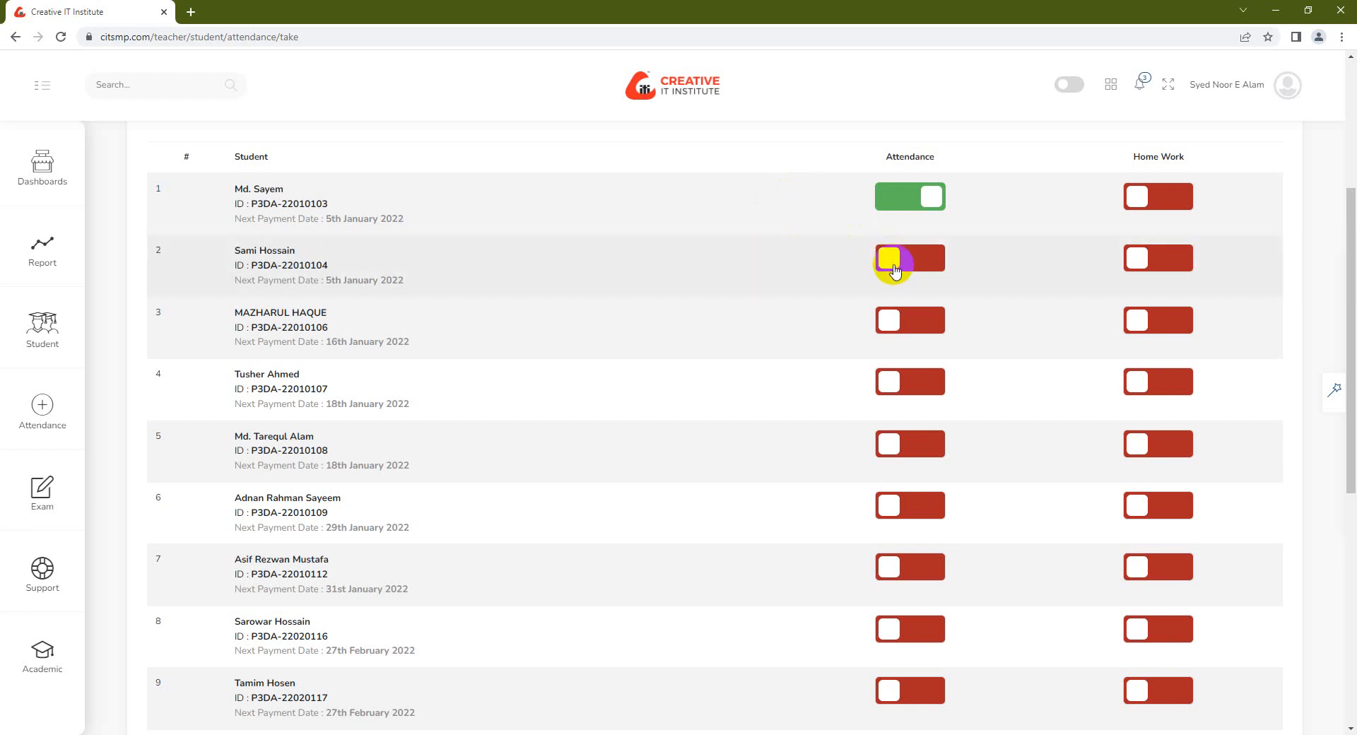
{"action": "left_click", "coordinate": [895, 269]}
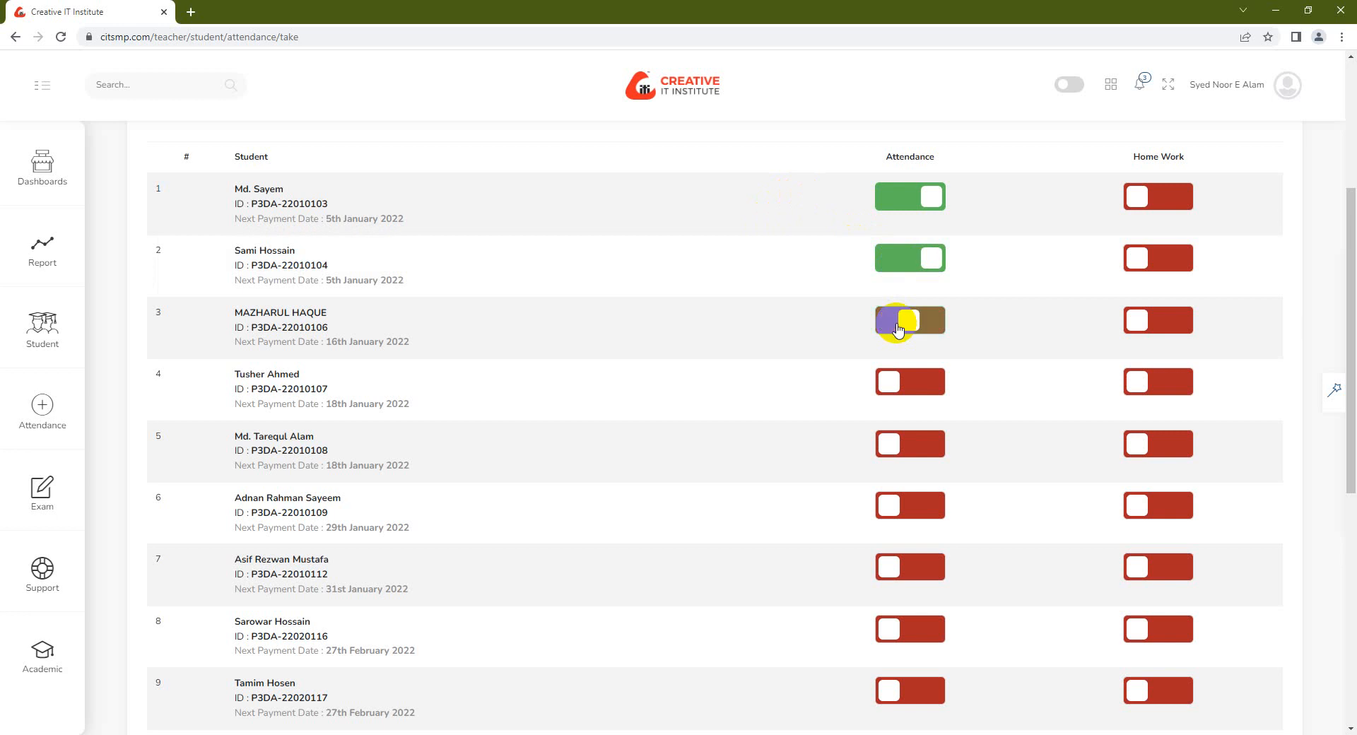
{"action": "left_click", "coordinate": [898, 328]}
{"action": "left_click", "coordinate": [911, 383]}
{"action": "left_click", "coordinate": [921, 444]}
{"action": "scroll", "coordinate": [919, 442], "scroll_direction": "down", "scroll_amount": 1}
{"action": "left_click", "coordinate": [905, 423]}
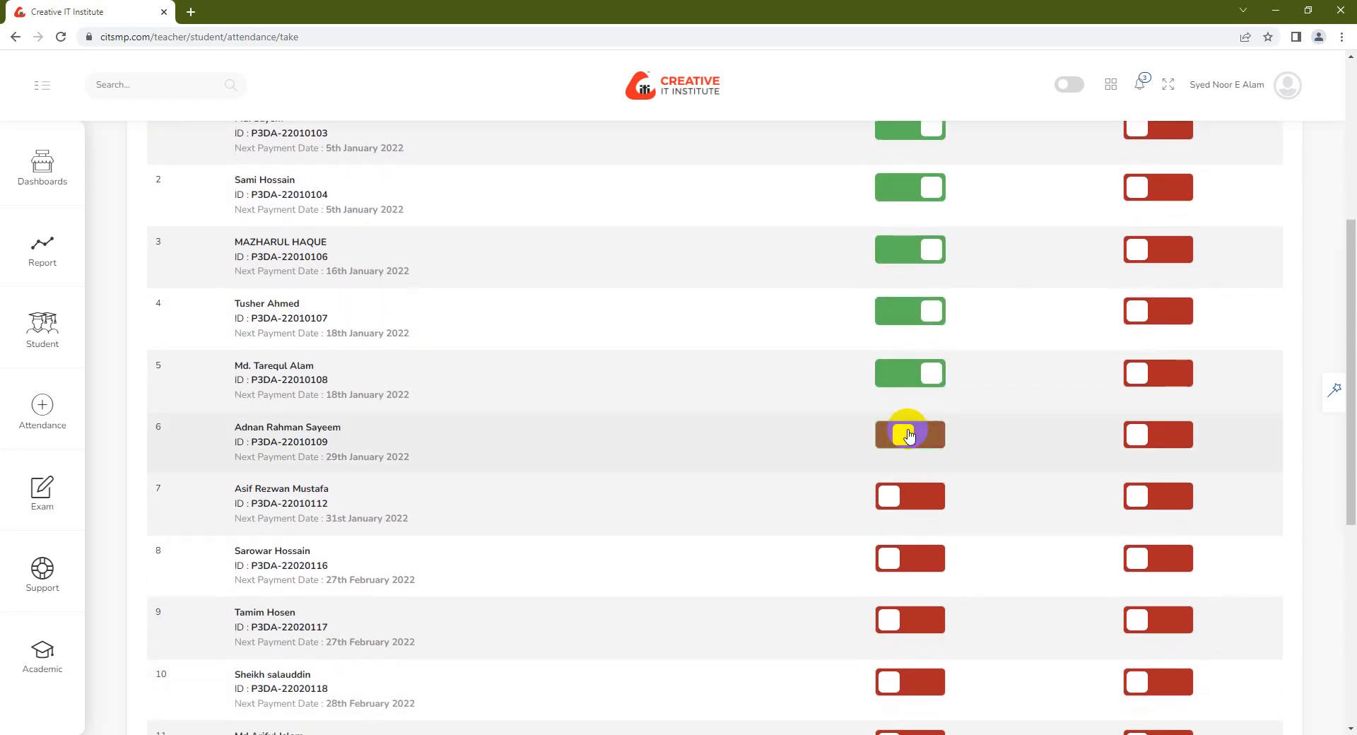
{"action": "scroll", "coordinate": [901, 421], "scroll_direction": "down", "scroll_amount": 2}
{"action": "left_click", "coordinate": [909, 356]}
{"action": "left_click", "coordinate": [910, 418]}
{"action": "scroll", "coordinate": [910, 424], "scroll_direction": "down", "scroll_amount": 1}
{"action": "left_click", "coordinate": [911, 419]}
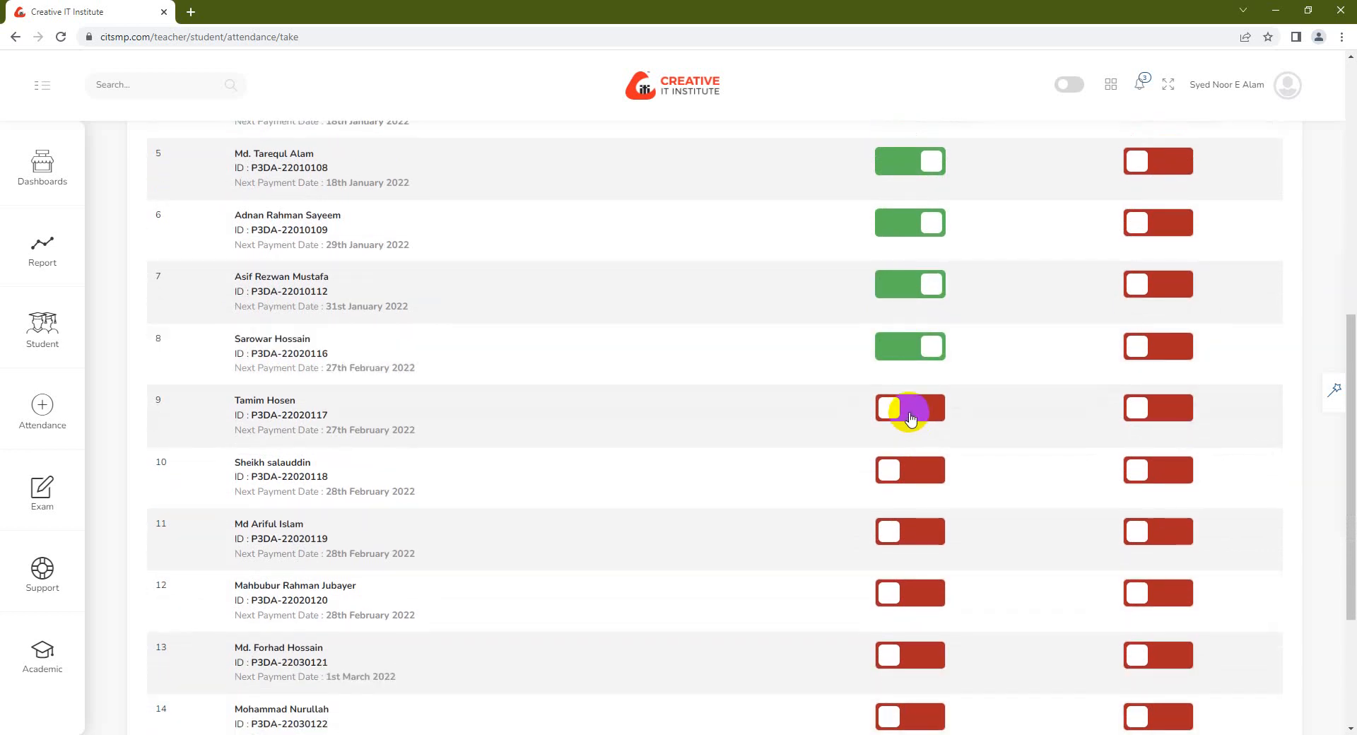
{"action": "scroll", "coordinate": [910, 417], "scroll_direction": "down", "scroll_amount": 1}
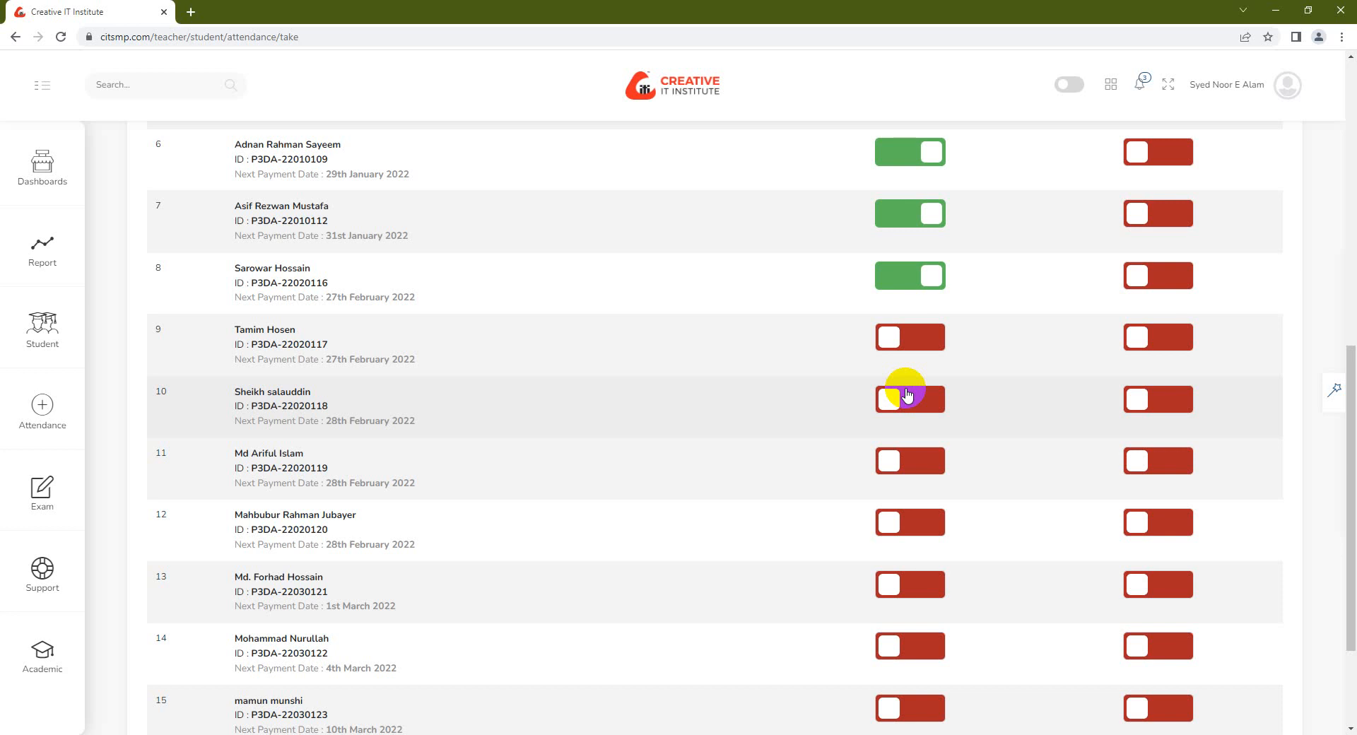
{"action": "left_click", "coordinate": [908, 397]}
{"action": "scroll", "coordinate": [910, 396], "scroll_direction": "down", "scroll_amount": 1}
{"action": "left_click", "coordinate": [911, 392]}
{"action": "scroll", "coordinate": [912, 393], "scroll_direction": "down", "scroll_amount": 1}
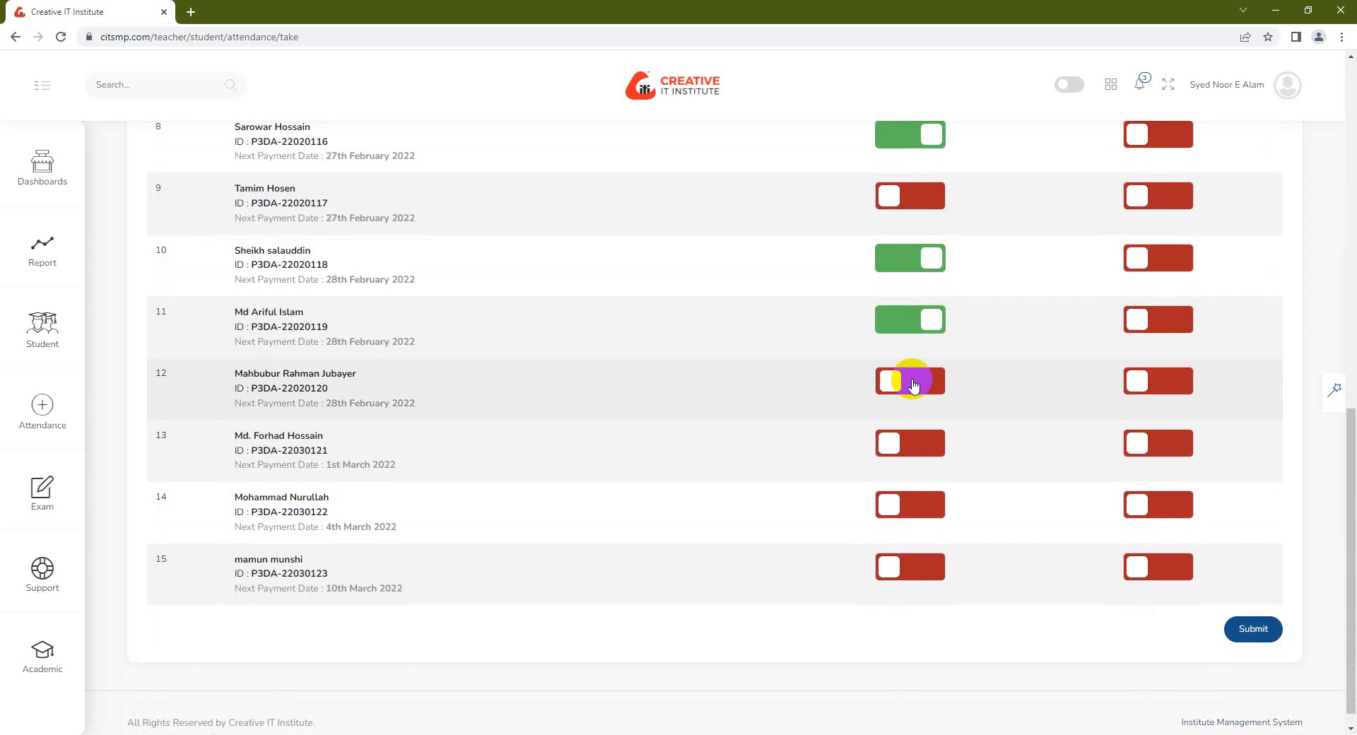
{"action": "left_click", "coordinate": [913, 385]}
{"action": "scroll", "coordinate": [916, 389], "scroll_direction": "down", "scroll_amount": 1}
{"action": "left_click", "coordinate": [923, 431]}
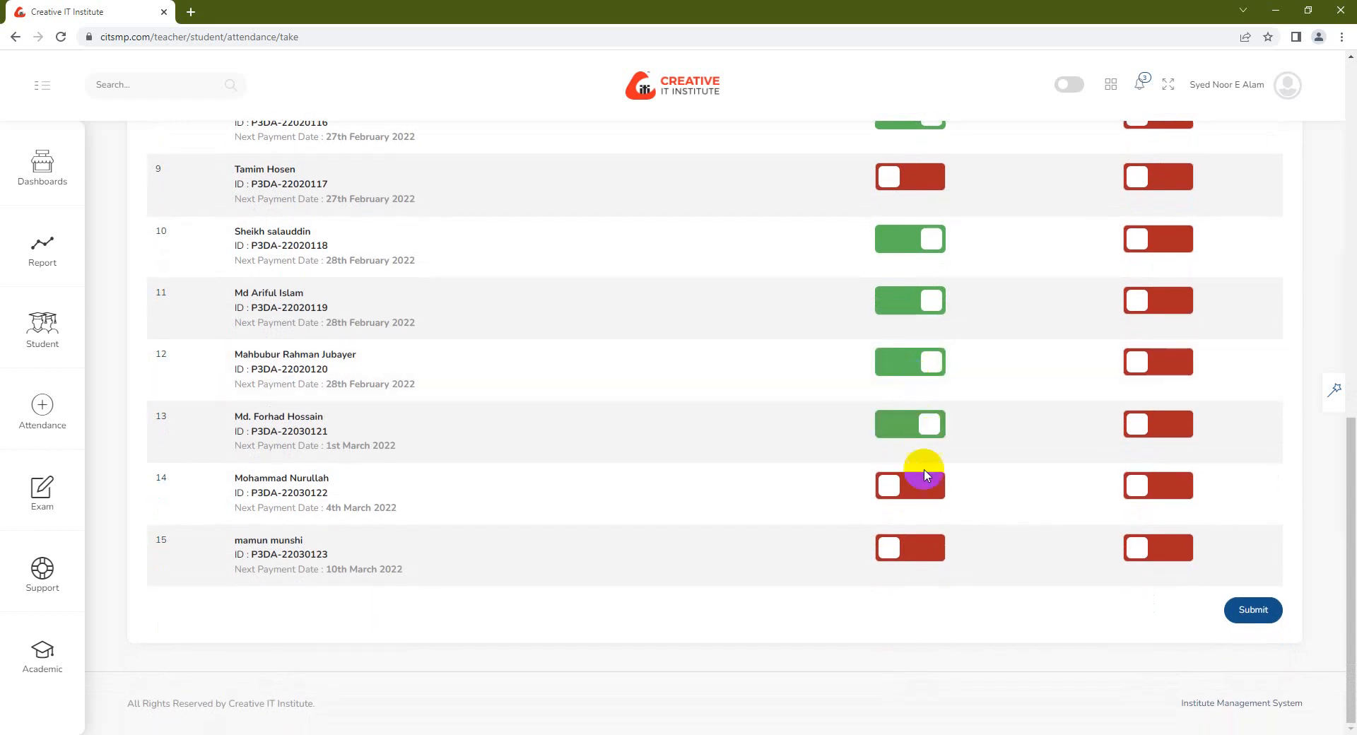
{"action": "left_click", "coordinate": [917, 492]}
{"action": "left_click", "coordinate": [918, 542]}
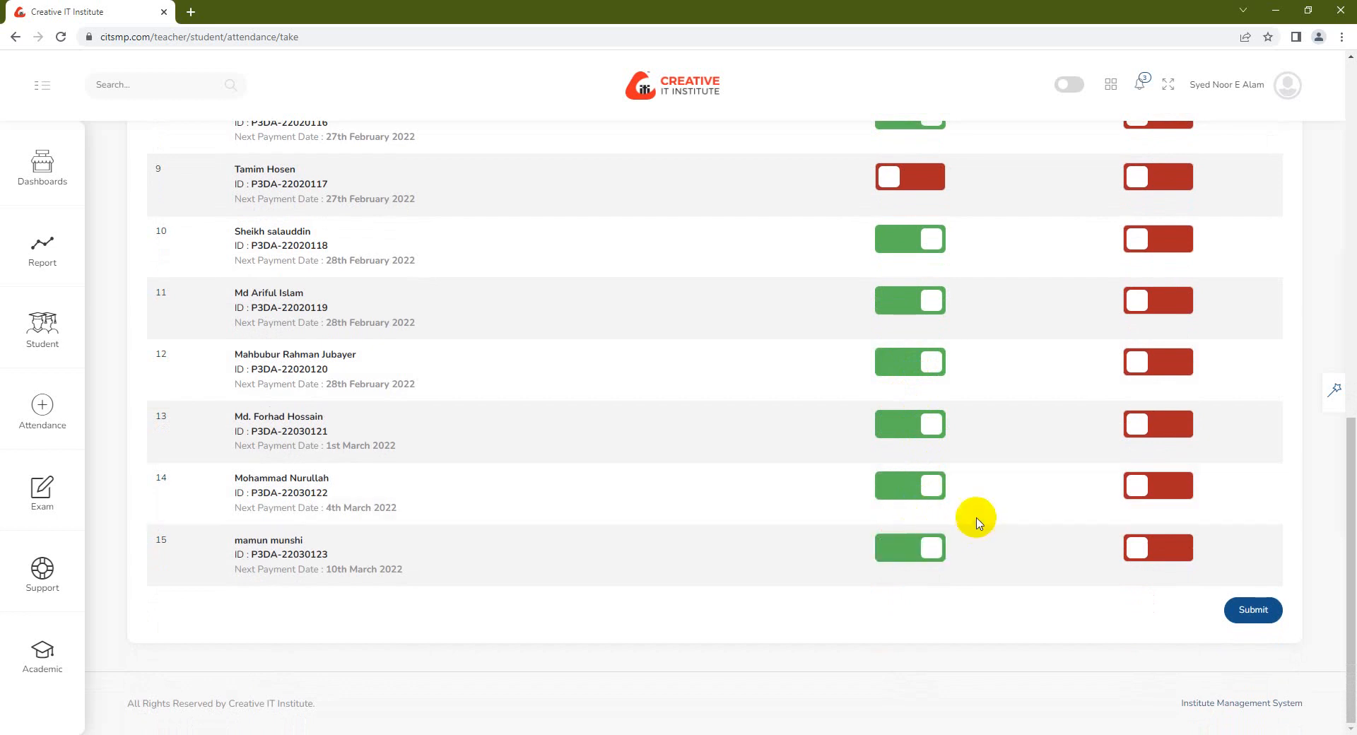
{"action": "scroll", "coordinate": [1070, 520], "scroll_direction": "up", "scroll_amount": 8}
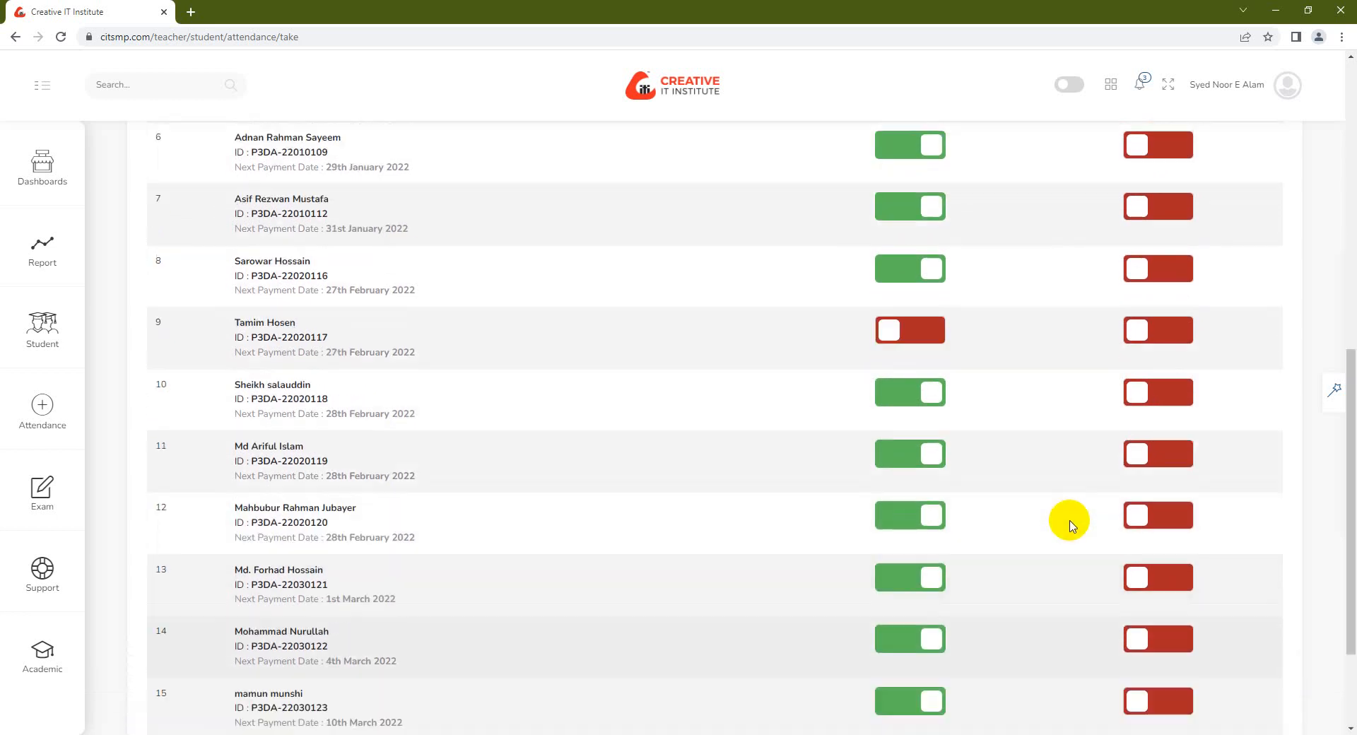
{"action": "scroll", "coordinate": [1073, 493], "scroll_direction": "up", "scroll_amount": 1}
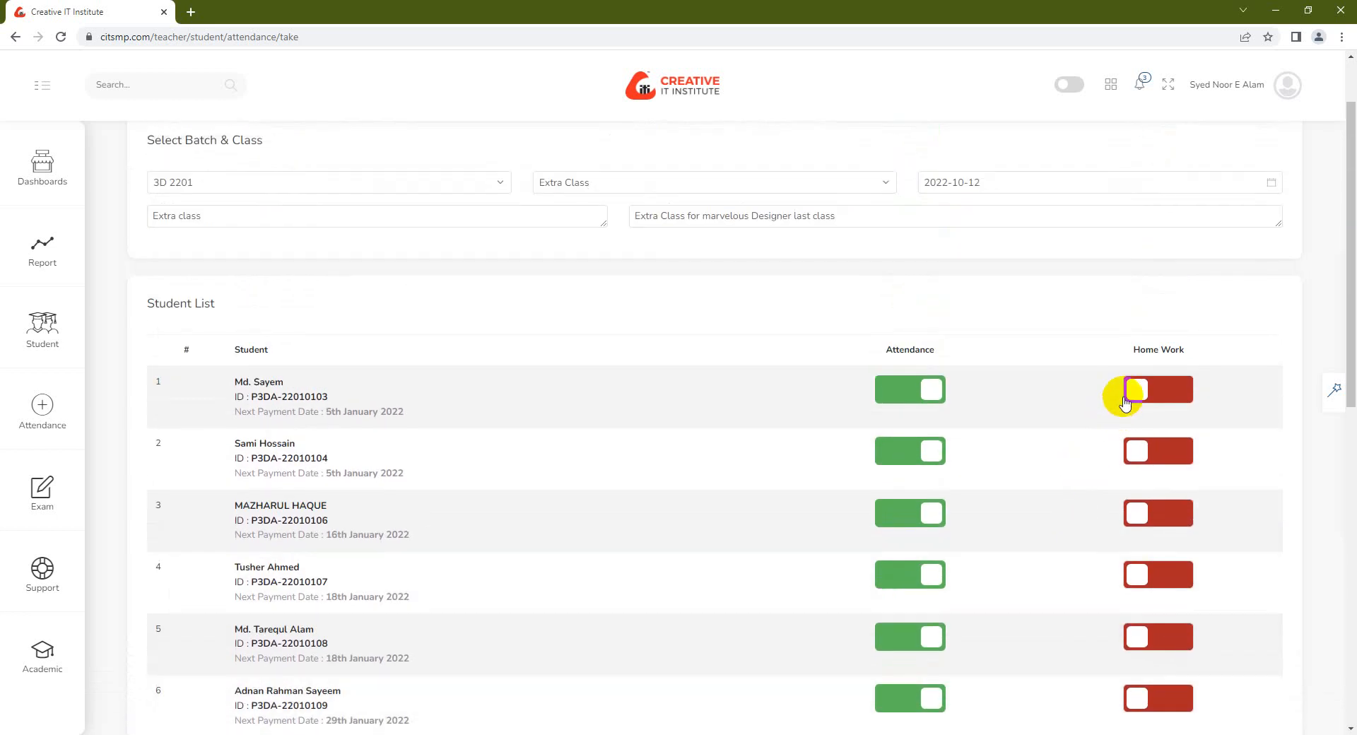
Switch on the Home Work toggle for every student except row 9 and submit the record
{"action": "left_click", "coordinate": [1138, 398]}
{"action": "left_click", "coordinate": [1160, 451]}
{"action": "left_click", "coordinate": [1160, 514]}
{"action": "scroll", "coordinate": [1168, 492], "scroll_direction": "down", "scroll_amount": 1}
{"action": "left_click", "coordinate": [1167, 495]}
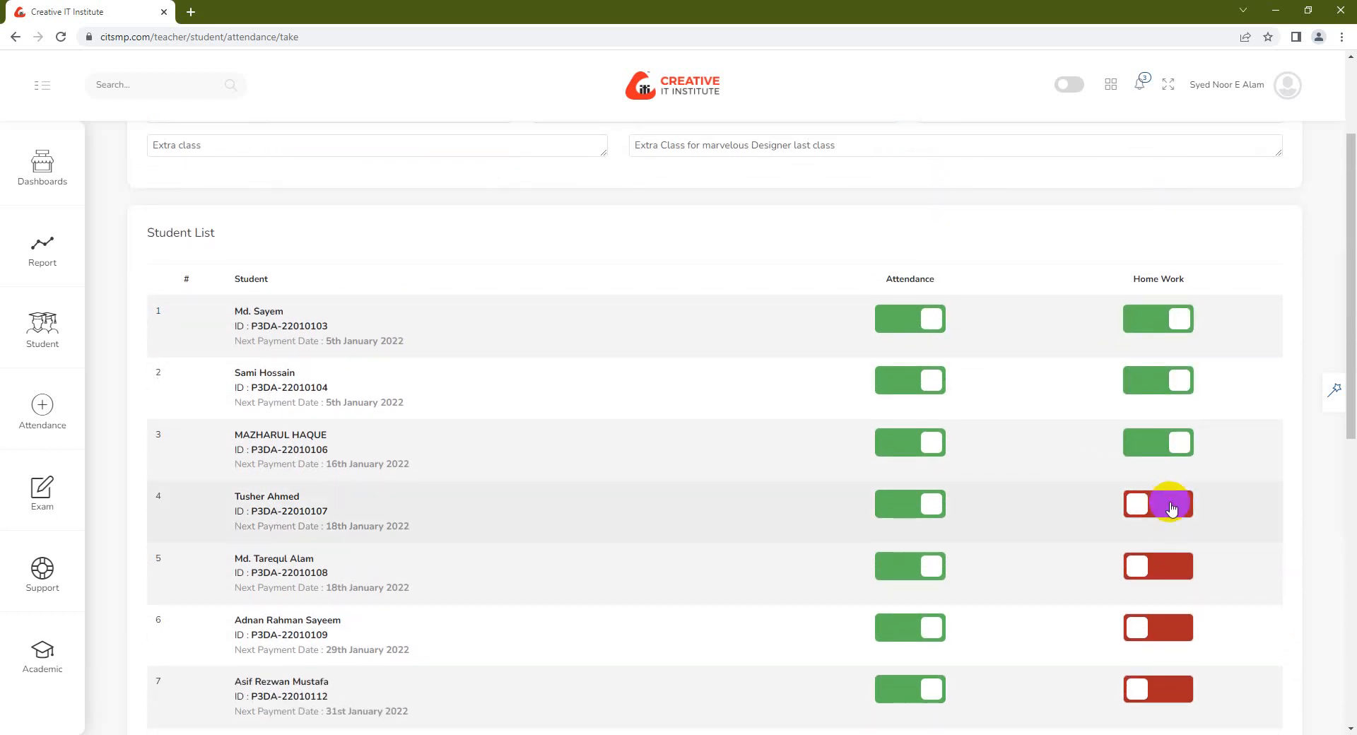
{"action": "scroll", "coordinate": [1169, 507], "scroll_direction": "down", "scroll_amount": 2}
{"action": "left_click", "coordinate": [1156, 425]}
{"action": "left_click", "coordinate": [1167, 487]}
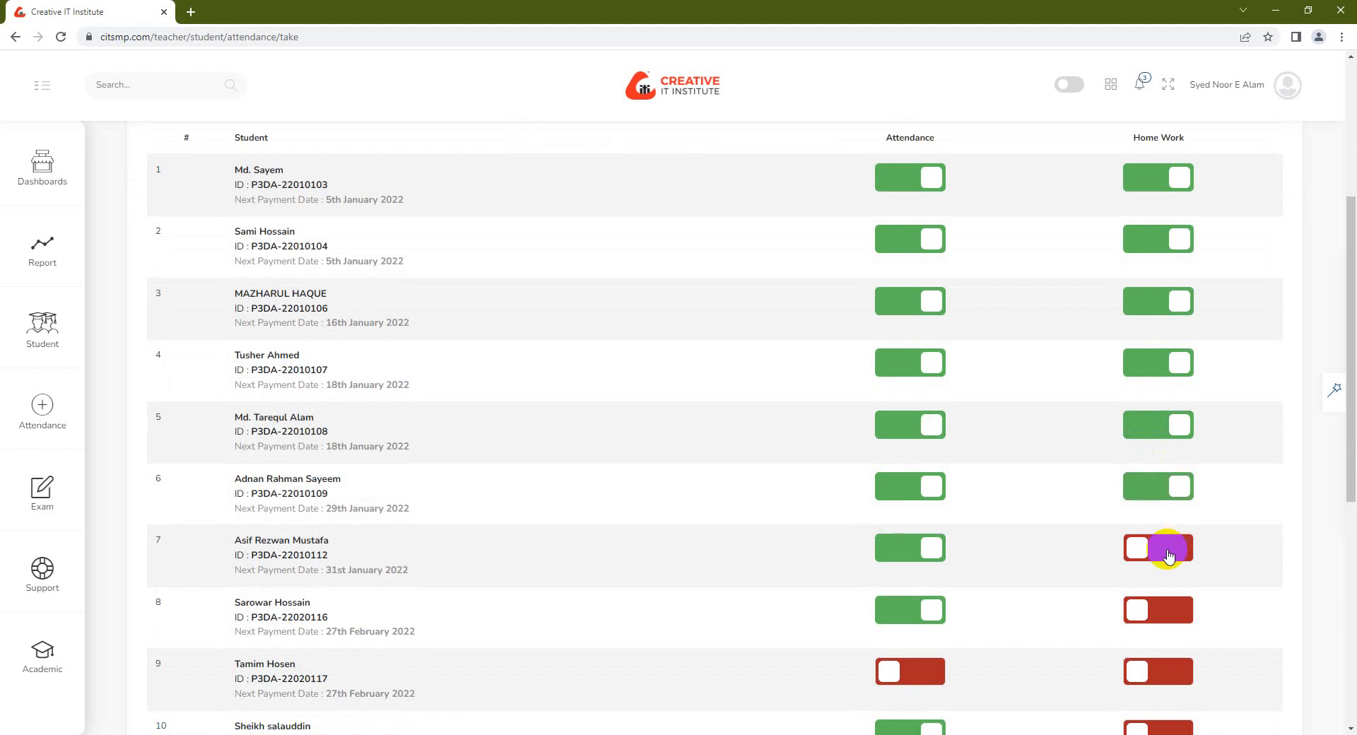
{"action": "left_click", "coordinate": [1160, 552]}
{"action": "scroll", "coordinate": [1160, 537], "scroll_direction": "down", "scroll_amount": 4}
{"action": "left_click", "coordinate": [1156, 326]}
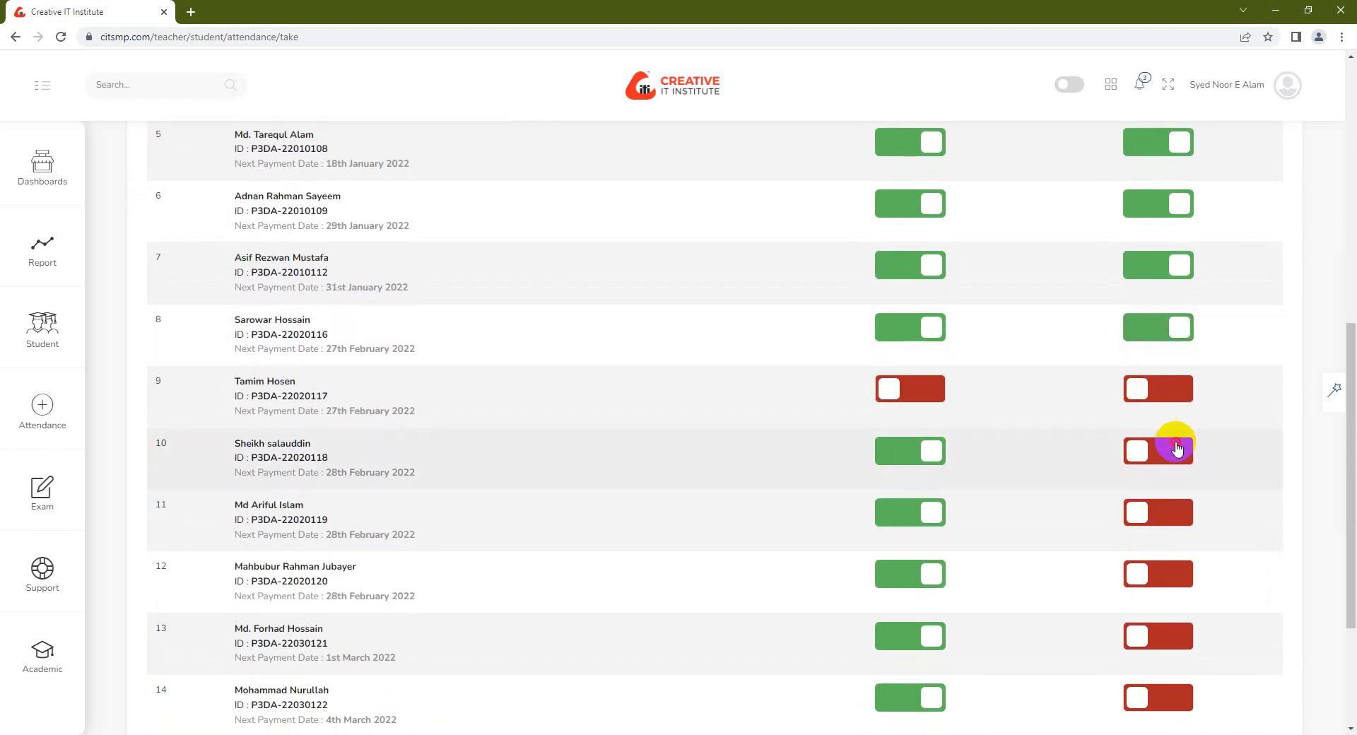
{"action": "left_click", "coordinate": [1168, 445]}
{"action": "left_click", "coordinate": [1166, 515]}
{"action": "left_click", "coordinate": [1165, 574]}
{"action": "left_click", "coordinate": [1166, 636]}
{"action": "left_click", "coordinate": [1167, 693]}
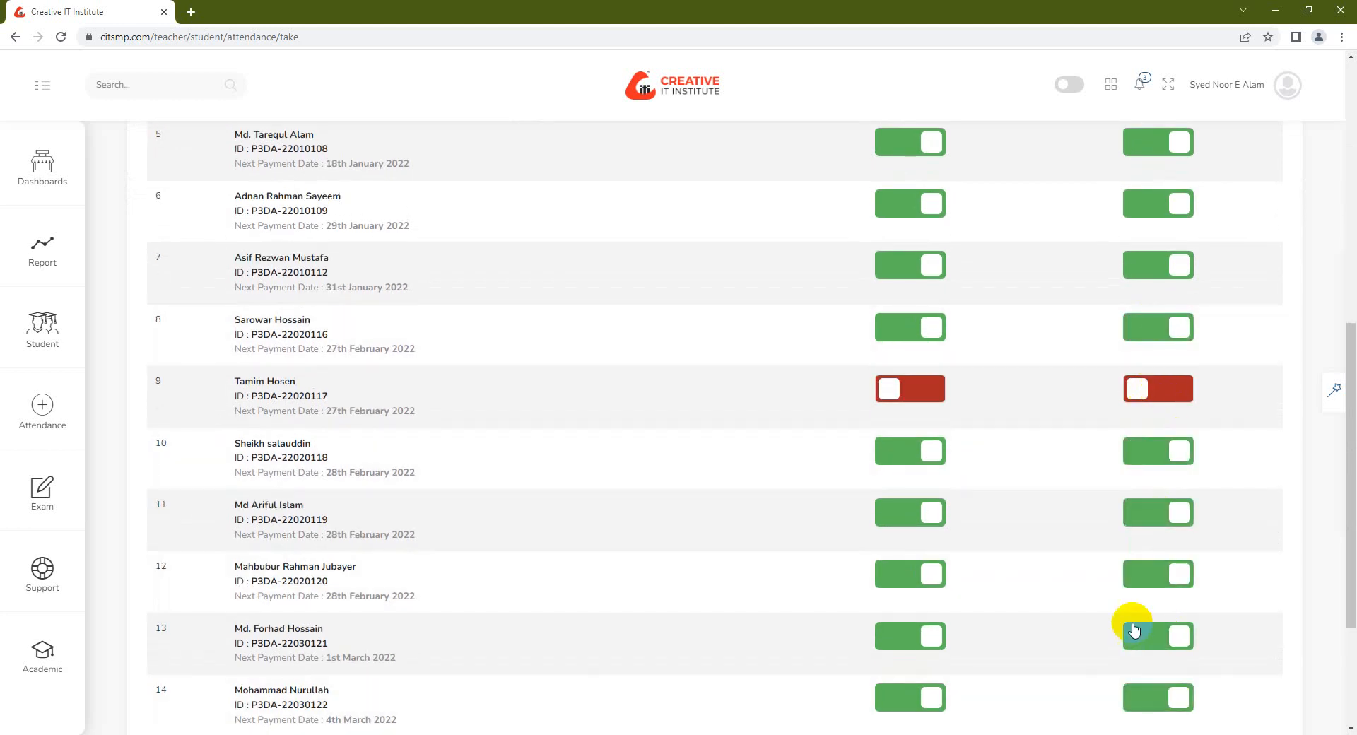
{"action": "scroll", "coordinate": [1134, 634], "scroll_direction": "down", "scroll_amount": 3}
{"action": "left_click", "coordinate": [1253, 609]}
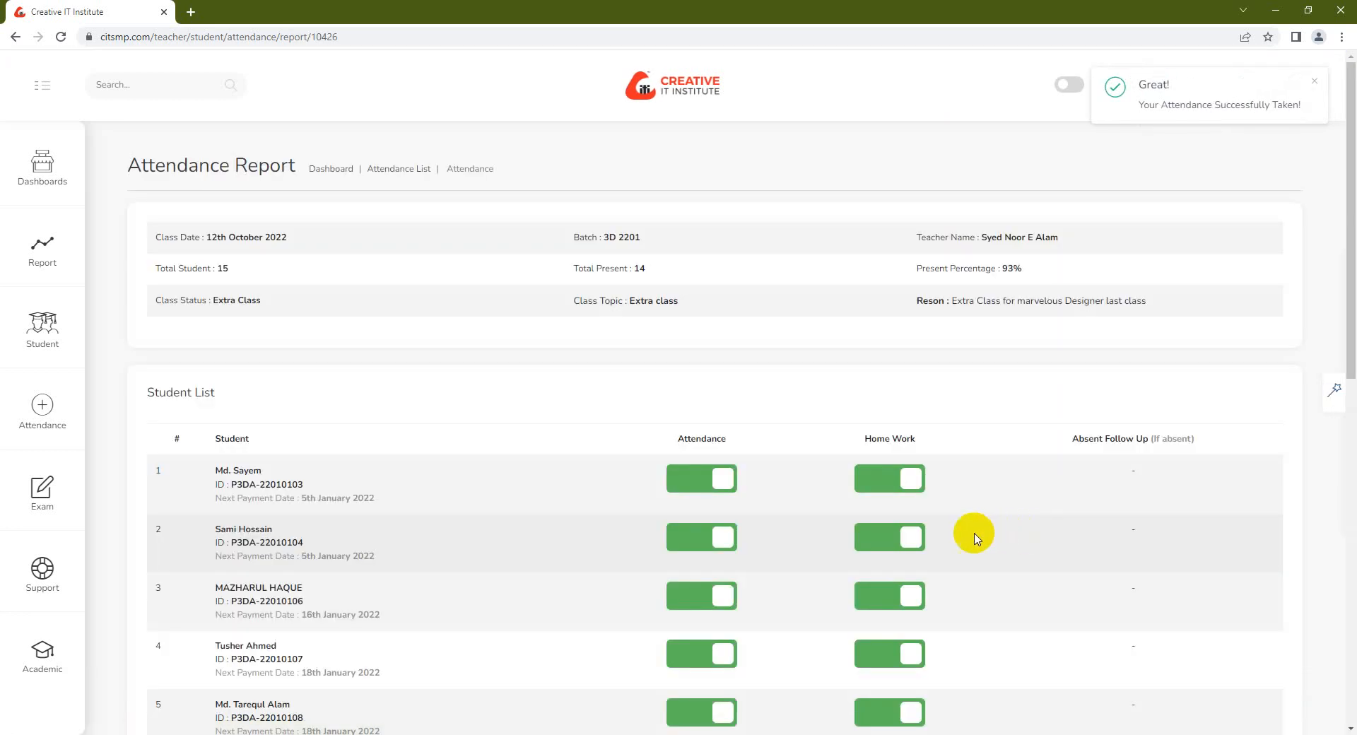
Dismiss the attendance success notice, sign out of the teacher portal, and close Chrome
{"action": "scroll", "coordinate": [860, 509], "scroll_direction": "down", "scroll_amount": 1}
{"action": "scroll", "coordinate": [861, 511], "scroll_direction": "down", "scroll_amount": 10}
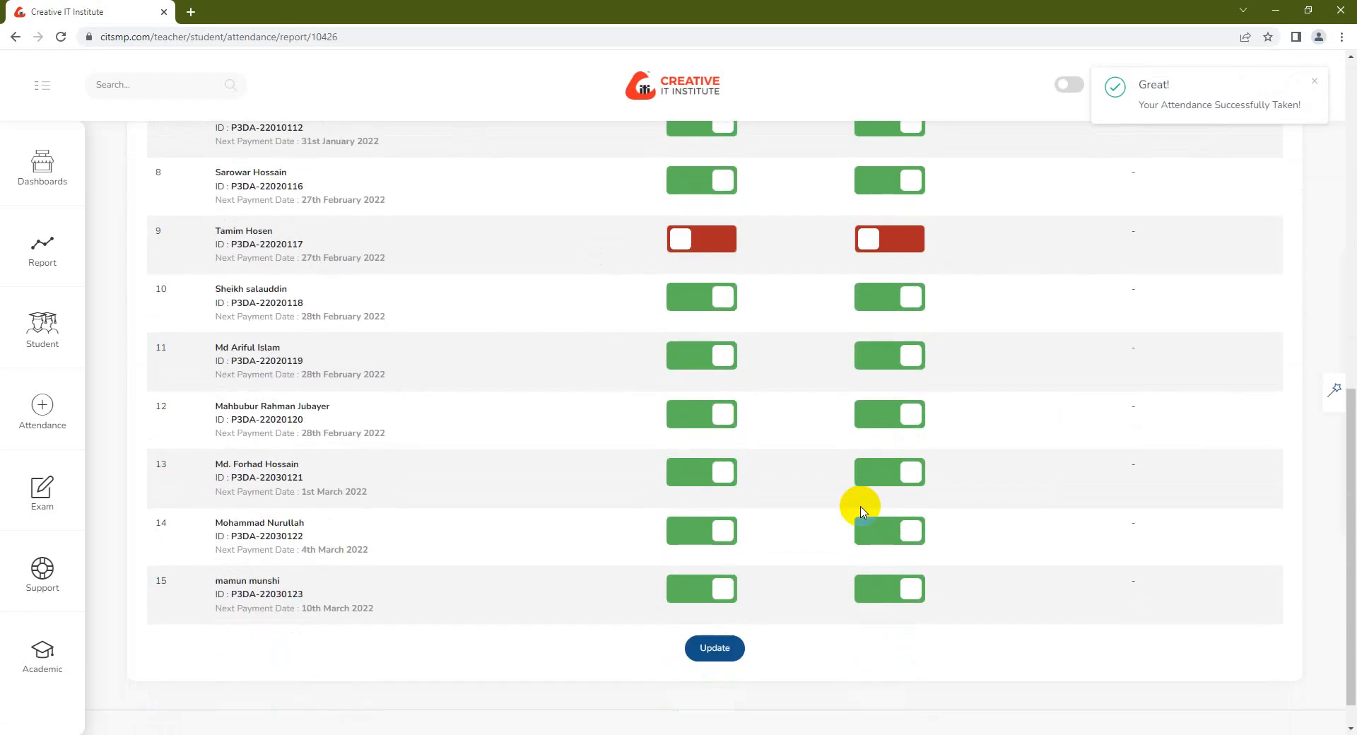
{"action": "scroll", "coordinate": [684, 242], "scroll_direction": "up", "scroll_amount": 10}
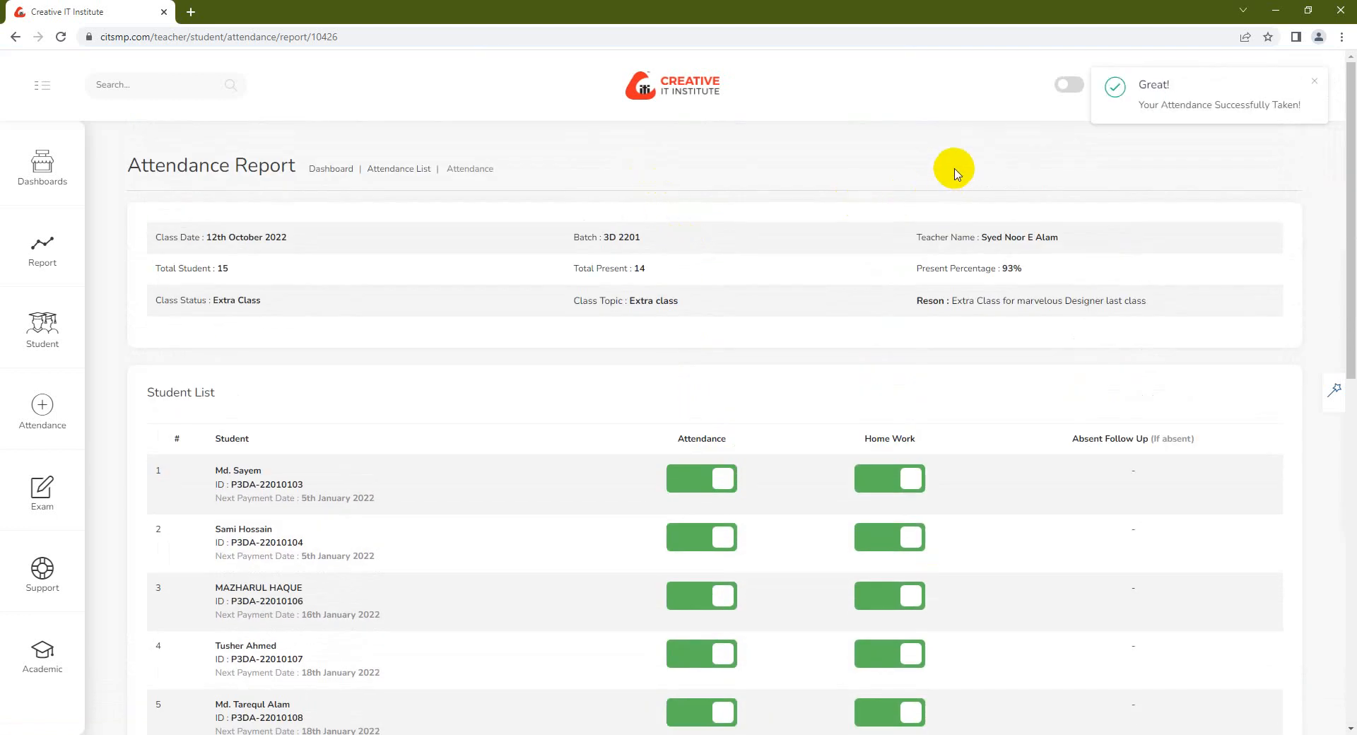
{"action": "left_click", "coordinate": [1313, 81]}
{"action": "left_click", "coordinate": [1287, 84]}
{"action": "left_click", "coordinate": [1257, 224]}
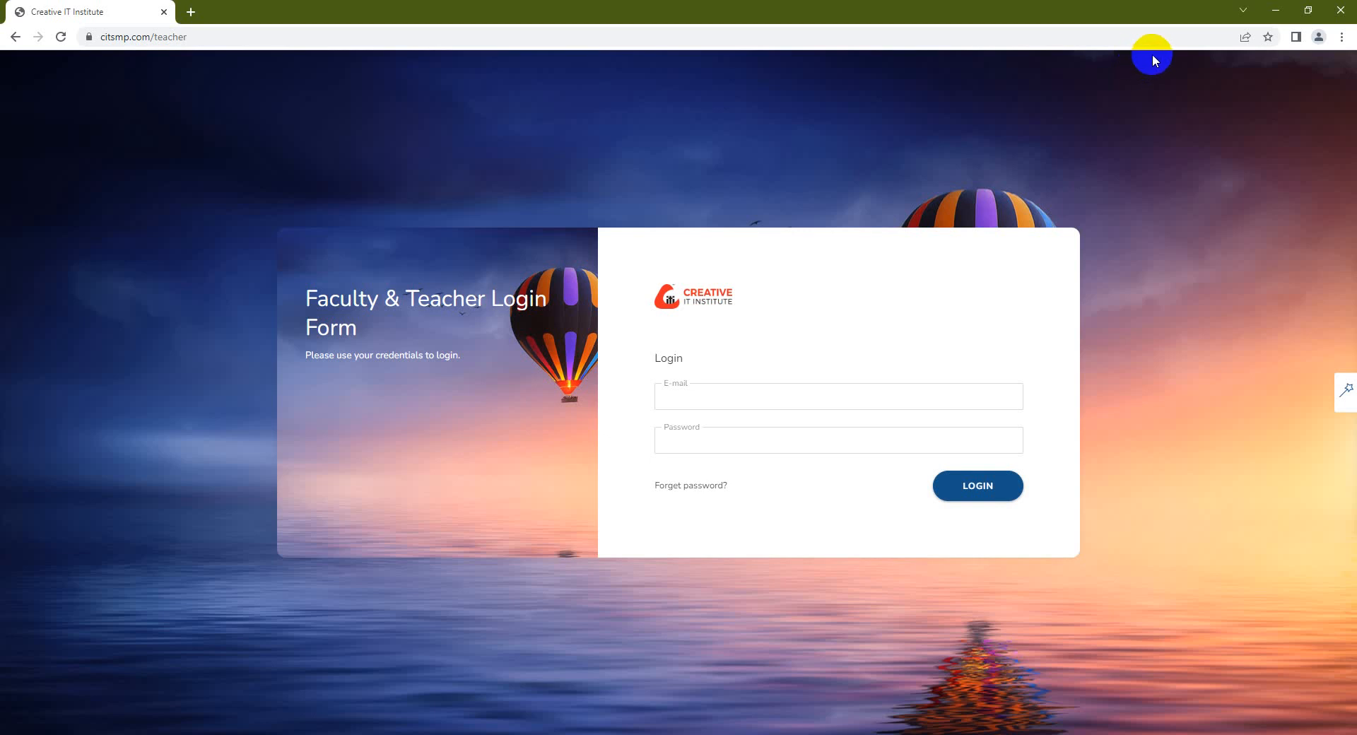
{"action": "left_click", "coordinate": [1339, 10]}
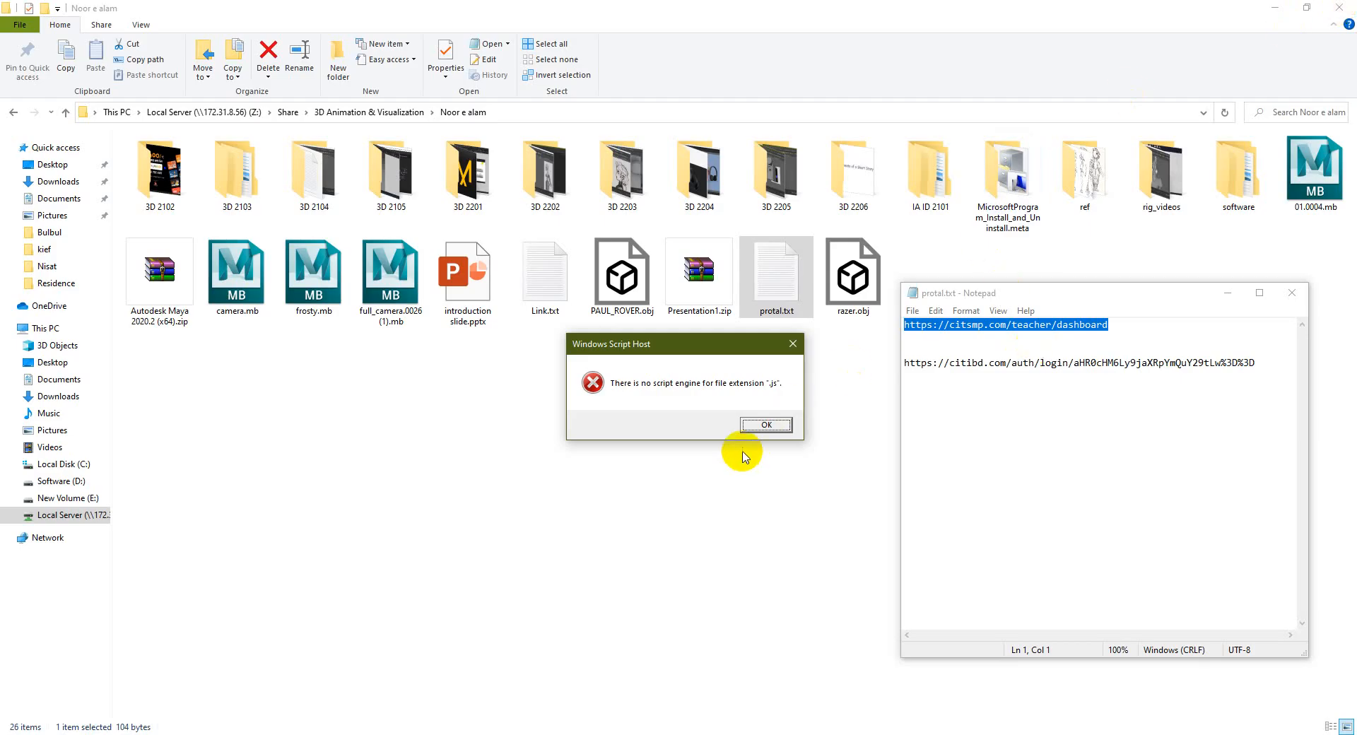